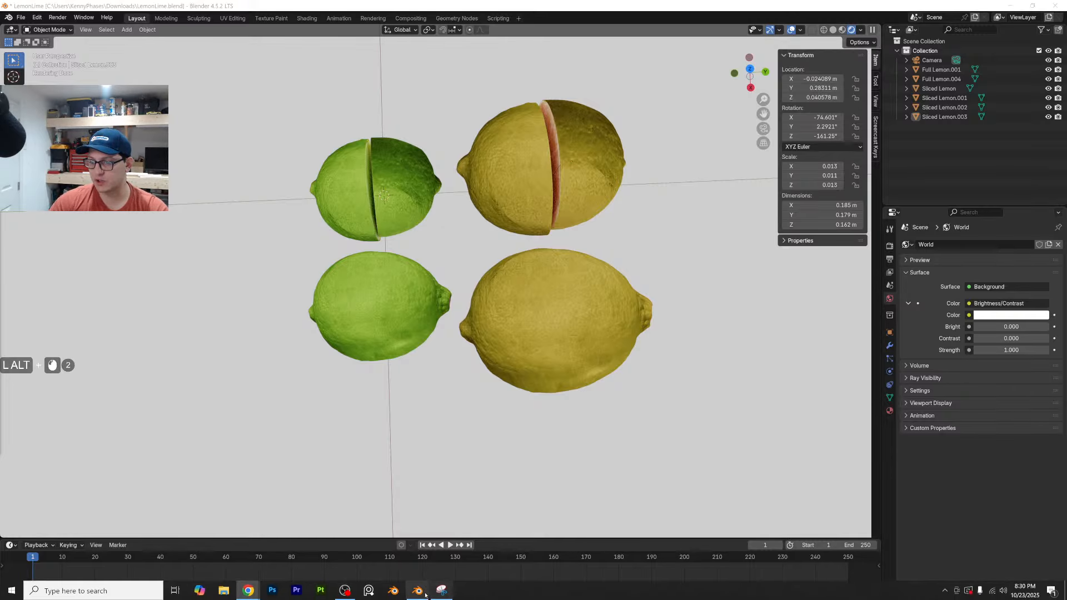
Switch to the web browser, look over the Realistic 3D Green Lemon model page on CGTrader, and close it
{"action": "mouse_move", "coordinate": [249, 590]}
{"action": "left_click", "coordinate": [276, 548]}
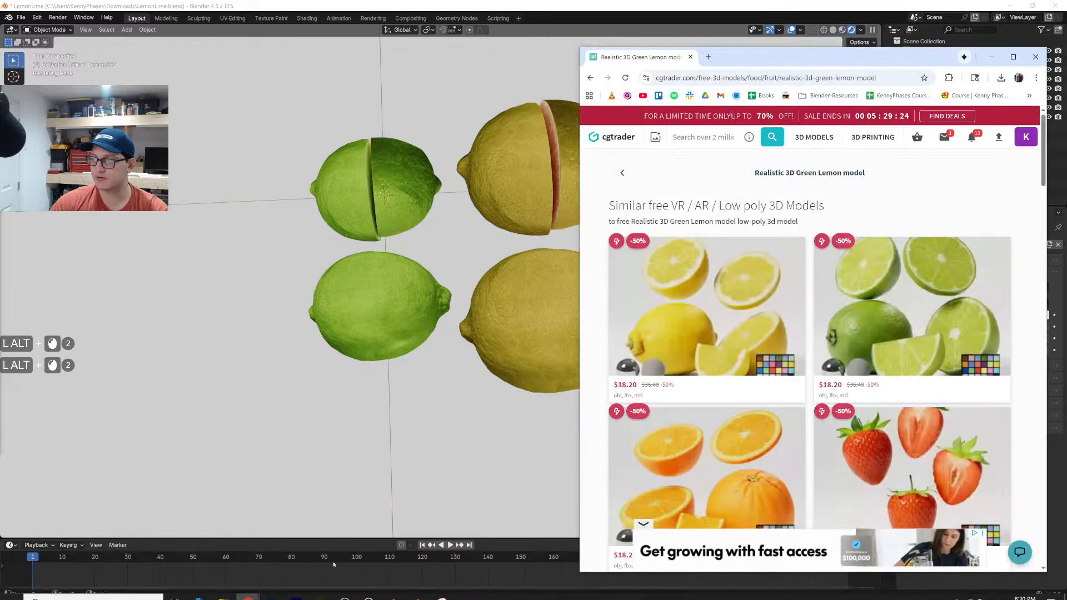
{"action": "double_click", "coordinate": [934, 61]}
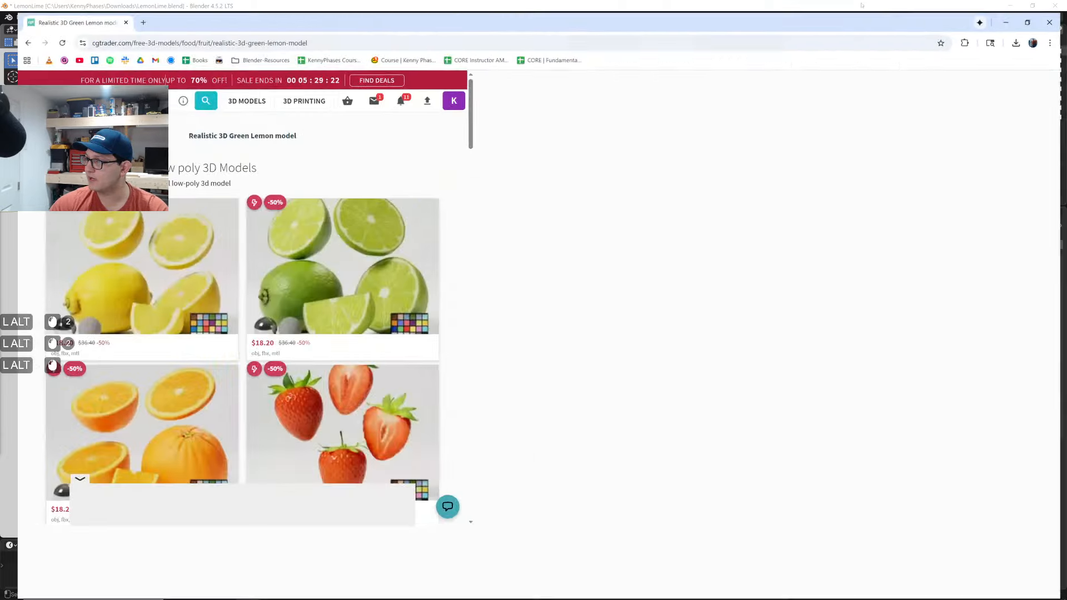
{"action": "scroll", "coordinate": [642, 324], "scroll_direction": "down", "scroll_amount": 5}
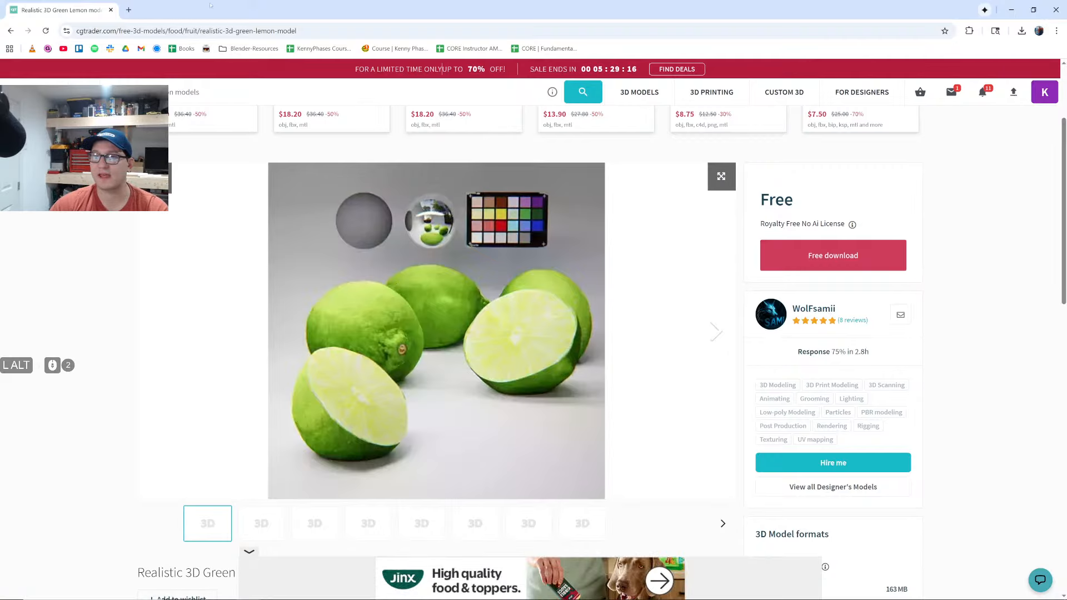
{"action": "left_click", "coordinate": [110, 10]}
Lift the rear half of the sliced lime off its other half so its cut face can be viewed
{"action": "middle_click_drag", "start_coordinate": [318, 303], "coordinate": [438, 246]}
{"action": "scroll", "coordinate": [345, 240], "scroll_direction": "up", "scroll_amount": 2}
{"action": "left_click", "coordinate": [442, 203]}
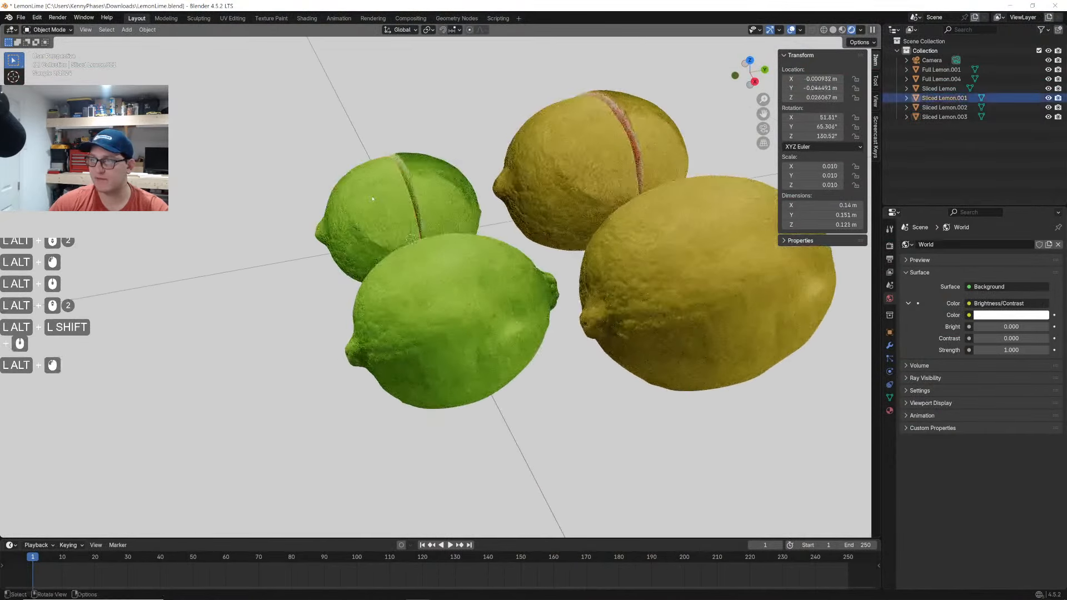
{"action": "left_click", "coordinate": [392, 200]}
{"action": "key", "text": "g"}
{"action": "left_click", "coordinate": [436, 135]}
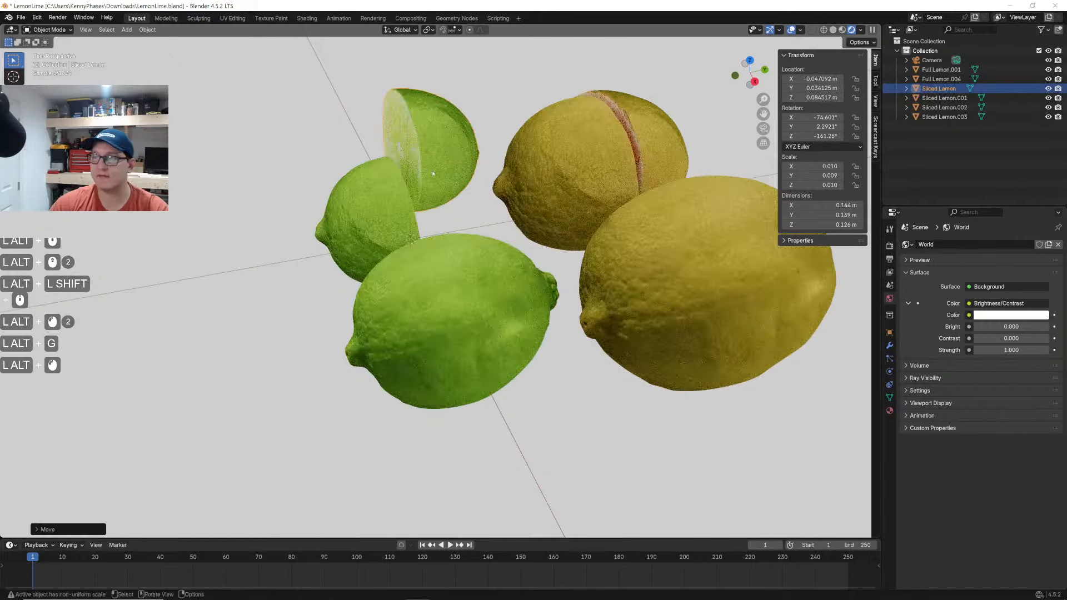
{"action": "middle_click_drag", "start_coordinate": [430, 161], "coordinate": [459, 171]}
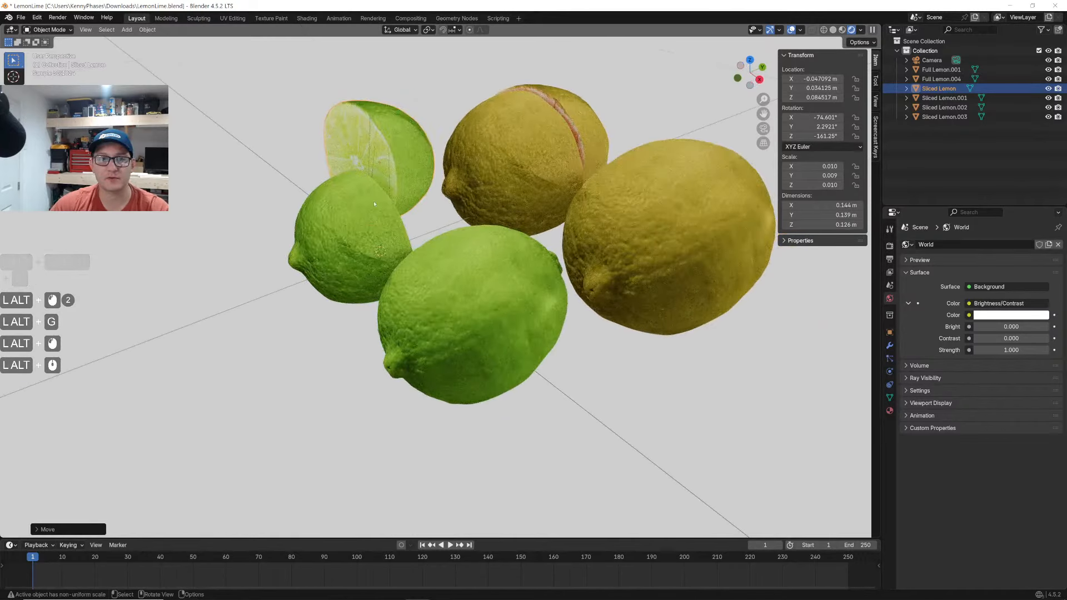
Raise the rear half of the sliced lemon about 0.09 m along Z to expose its cut face
{"action": "left_click", "coordinate": [499, 303]}
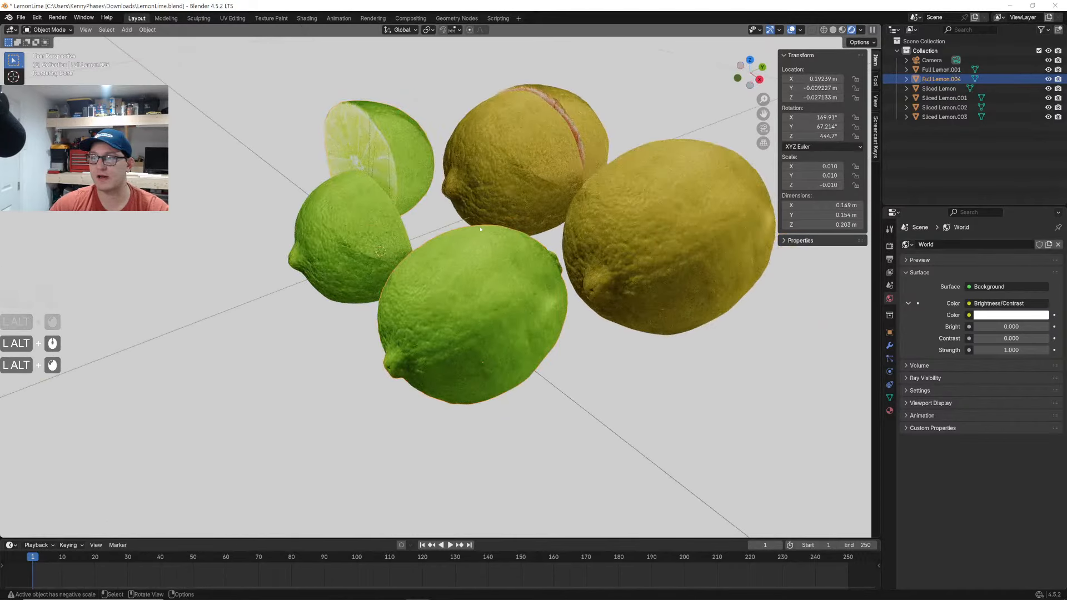
{"action": "scroll", "coordinate": [524, 191], "scroll_direction": "down", "scroll_amount": 2}
{"action": "middle_click_drag", "start_coordinate": [524, 190], "coordinate": [509, 213], "text": "shift"}
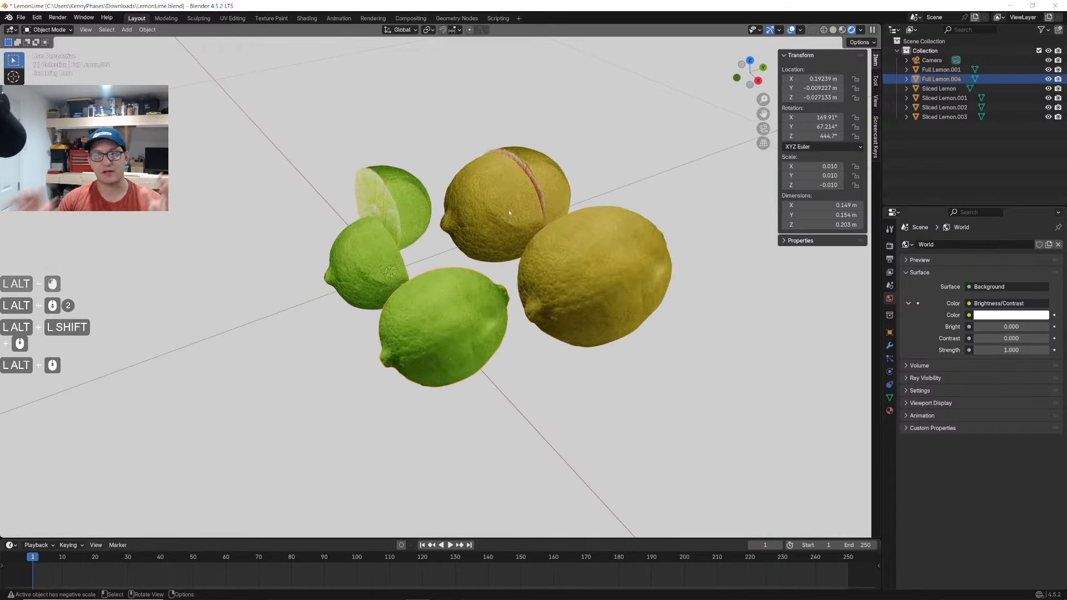
{"action": "left_click", "coordinate": [509, 209]}
{"action": "key", "text": "g"}
{"action": "key", "text": "z"}
{"action": "left_click", "coordinate": [540, 134]}
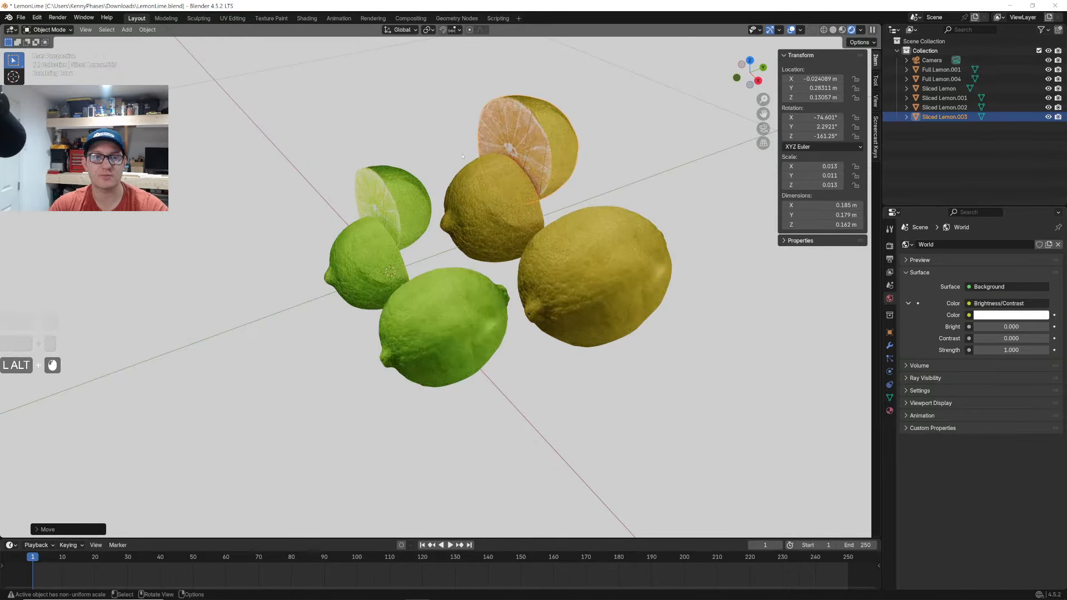
Undo the moves of the sliced lime and lemon halves and save the file
{"action": "key", "text": "ctrl+z"}
{"action": "key", "text": "ctrl+z"}
{"action": "key", "text": "ctrl+z"}
{"action": "key", "text": "ctrl+z"}
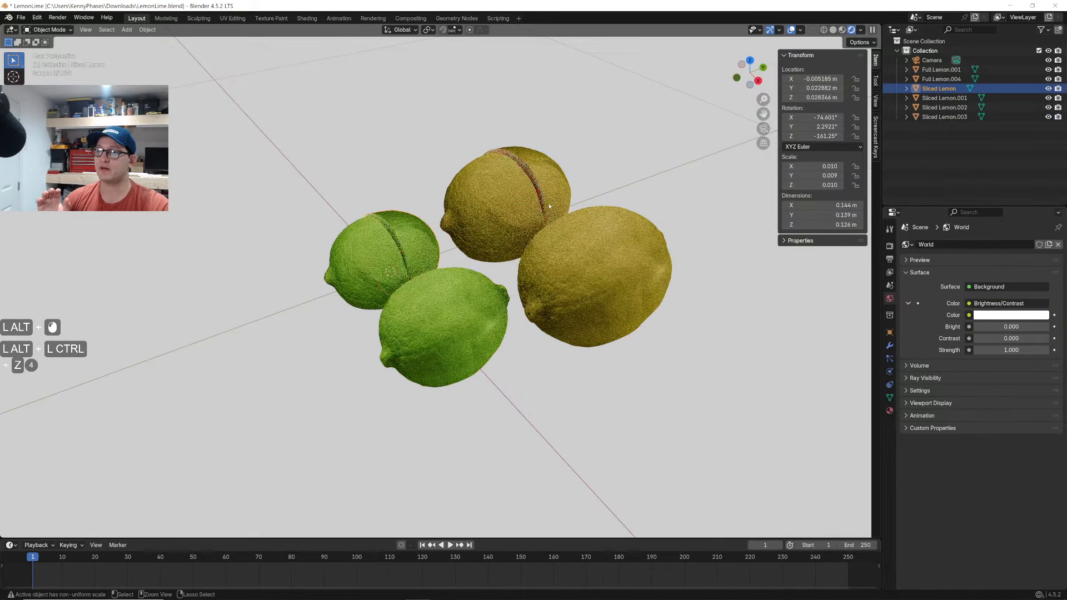
{"action": "key", "text": "ctrl+s"}
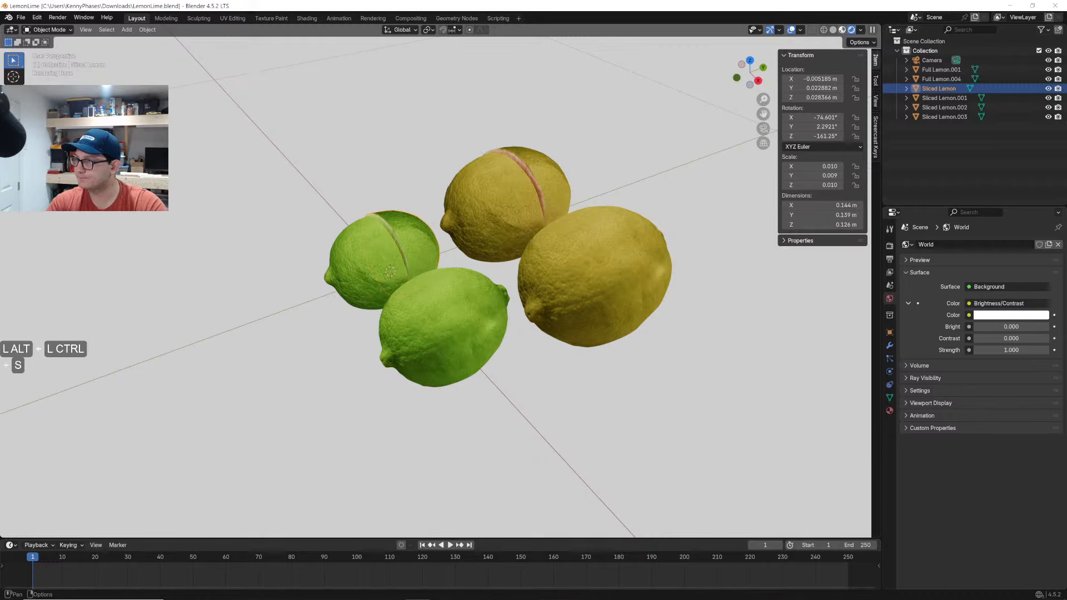
Set the viewport to solid shading with random object colours
{"action": "left_click", "coordinate": [833, 30]}
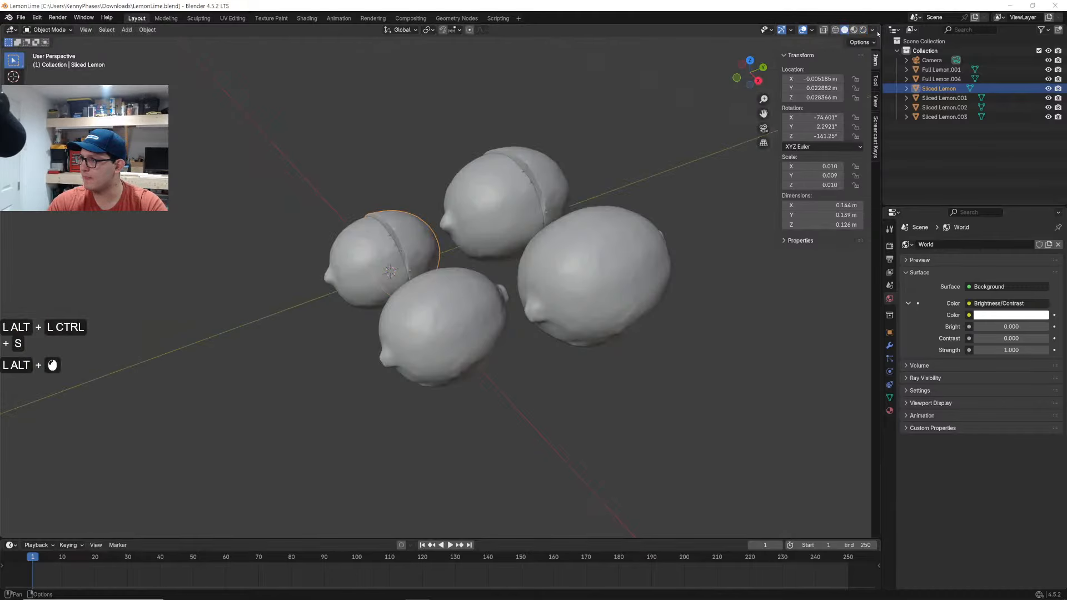
{"action": "left_click", "coordinate": [874, 31]}
{"action": "left_click", "coordinate": [886, 172]}
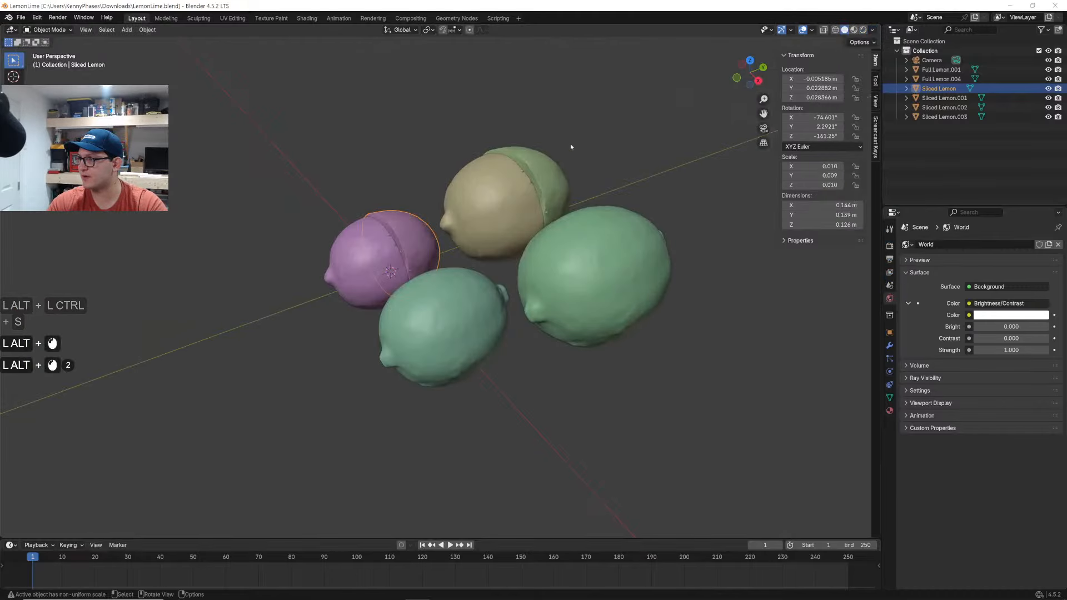
Move all the lemon and lime objects into a new collection named LemonLime and hide it in the viewport and in renders
{"action": "left_click_drag", "start_coordinate": [596, 163], "coordinate": [624, 143], "text": "alt"}
{"action": "key", "text": "a"}
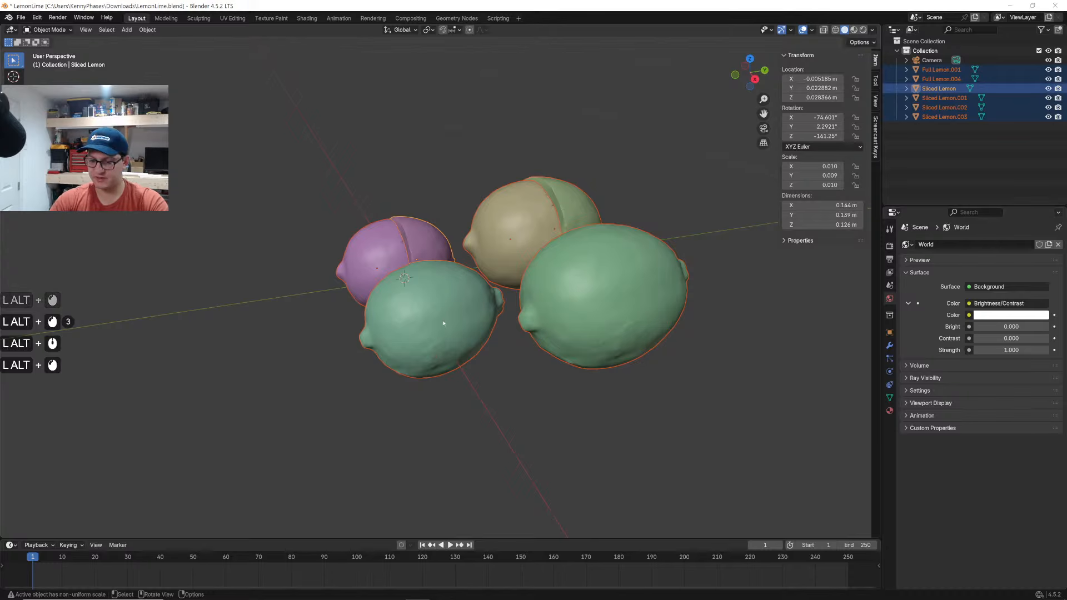
{"action": "key", "text": "alt+m"}
{"action": "key", "text": "alt+Return"}
{"action": "type", "text": "LemonLime"}
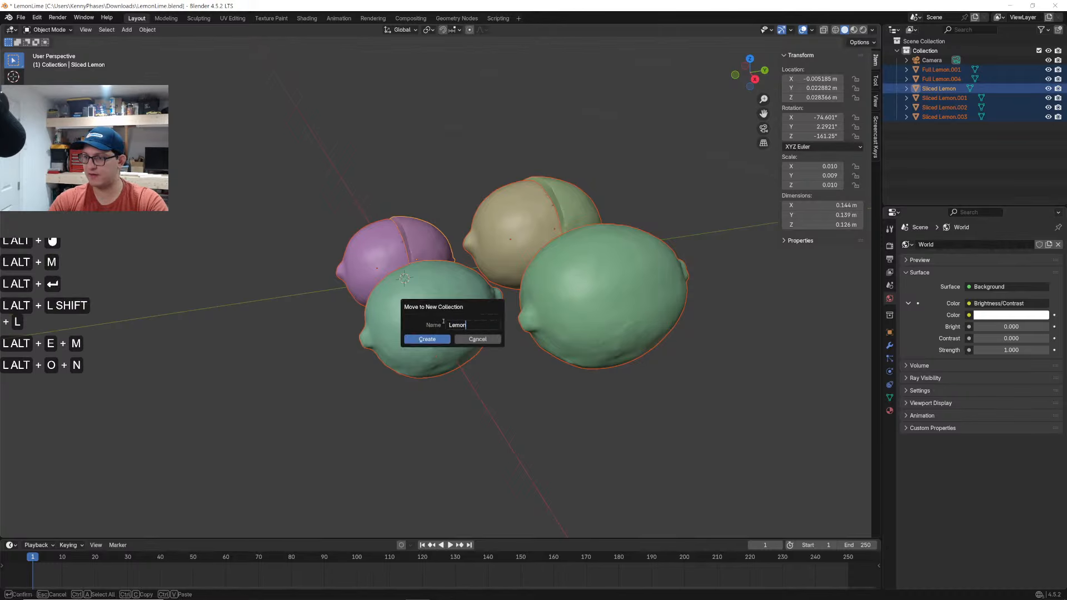
{"action": "key", "text": "Return"}
{"action": "key", "text": "Return"}
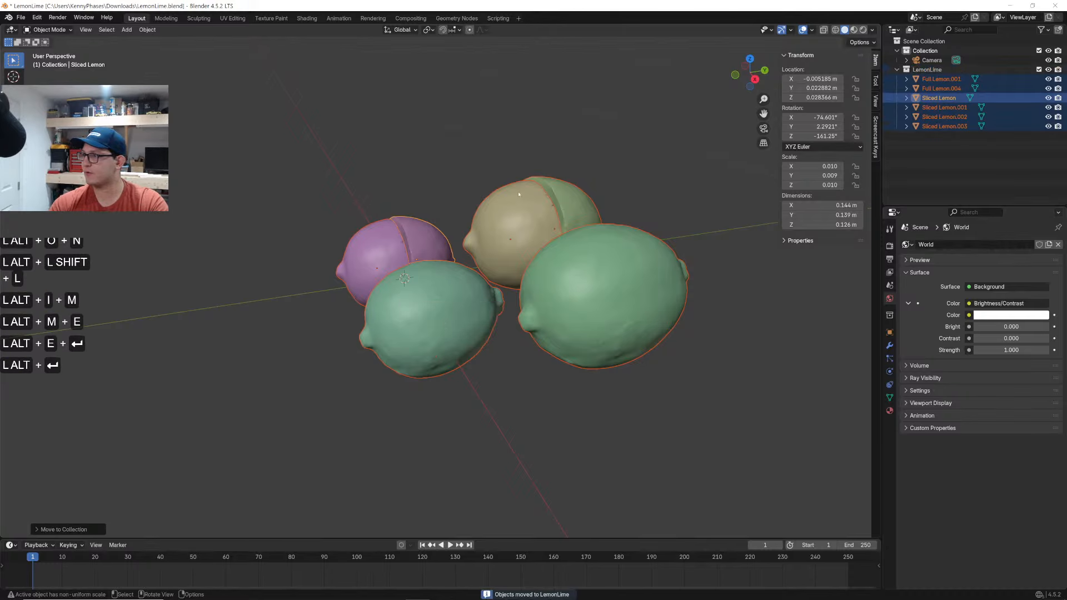
{"action": "left_click", "coordinate": [1049, 70]}
{"action": "left_click", "coordinate": [1059, 70]}
Add a UV sphere at the world origin
{"action": "key", "text": "shift+a"}
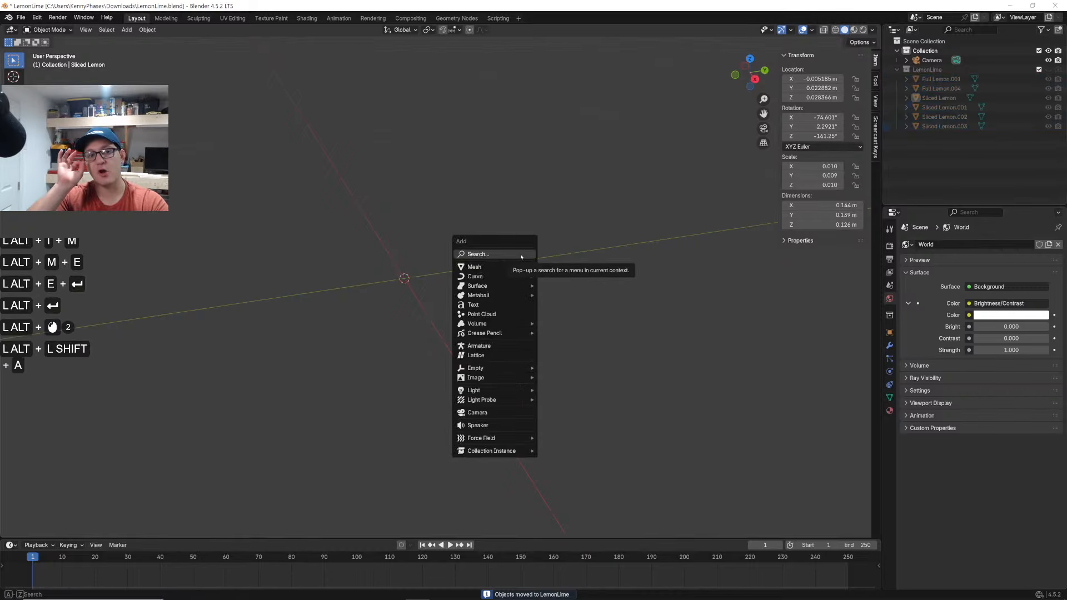
{"action": "type", "text": "spher"}
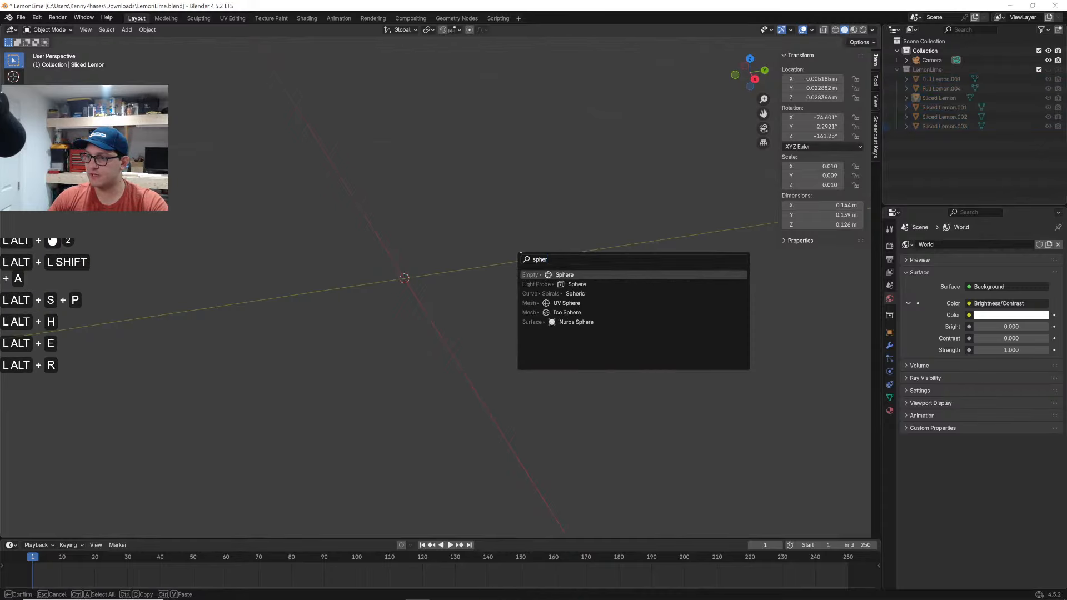
{"action": "key", "text": "Down"}
{"action": "key", "text": "Down"}
{"action": "key", "text": "Down"}
{"action": "key", "text": "Return"}
{"action": "scroll", "coordinate": [521, 244], "scroll_direction": "down", "scroll_amount": 8}
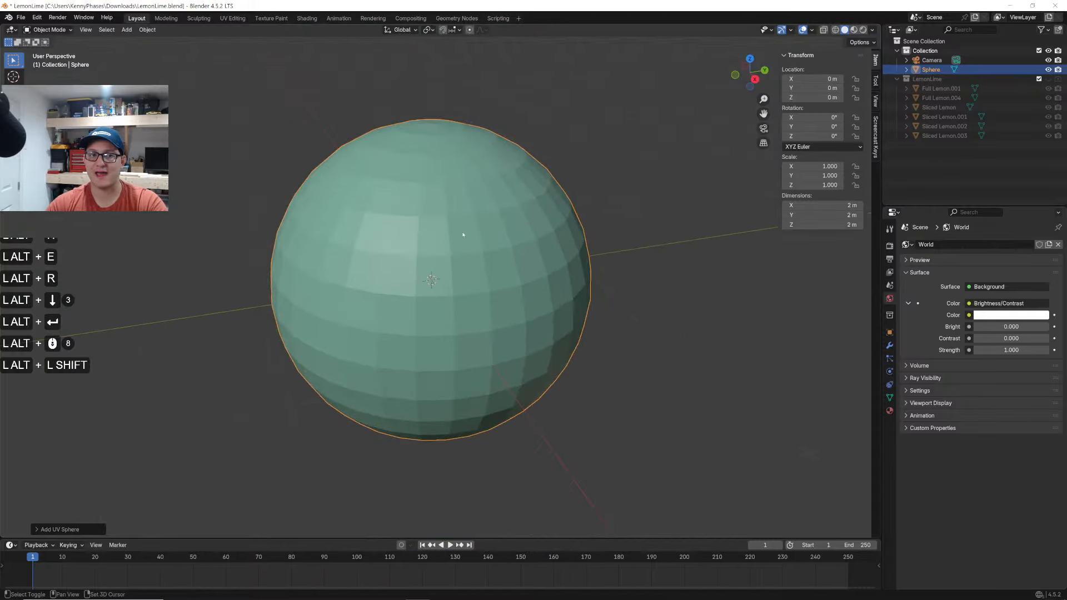
Duplicate the sphere and place the copy about 2.26 m above the original along Z
{"action": "middle_click_drag", "start_coordinate": [521, 238], "coordinate": [537, 304]}
{"action": "scroll", "coordinate": [519, 236], "scroll_direction": "down", "scroll_amount": 2}
{"action": "key", "text": "shift+d"}
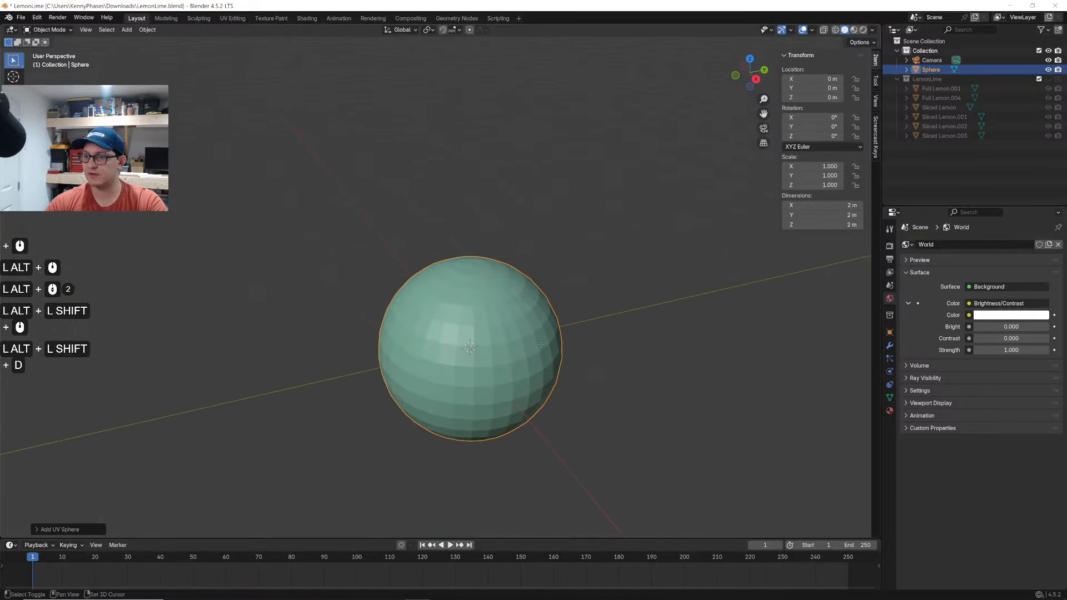
{"action": "key", "text": "z"}
{"action": "left_click", "coordinate": [528, 141]}
{"action": "middle_click_drag", "start_coordinate": [556, 181], "coordinate": [570, 247], "text": "shift"}
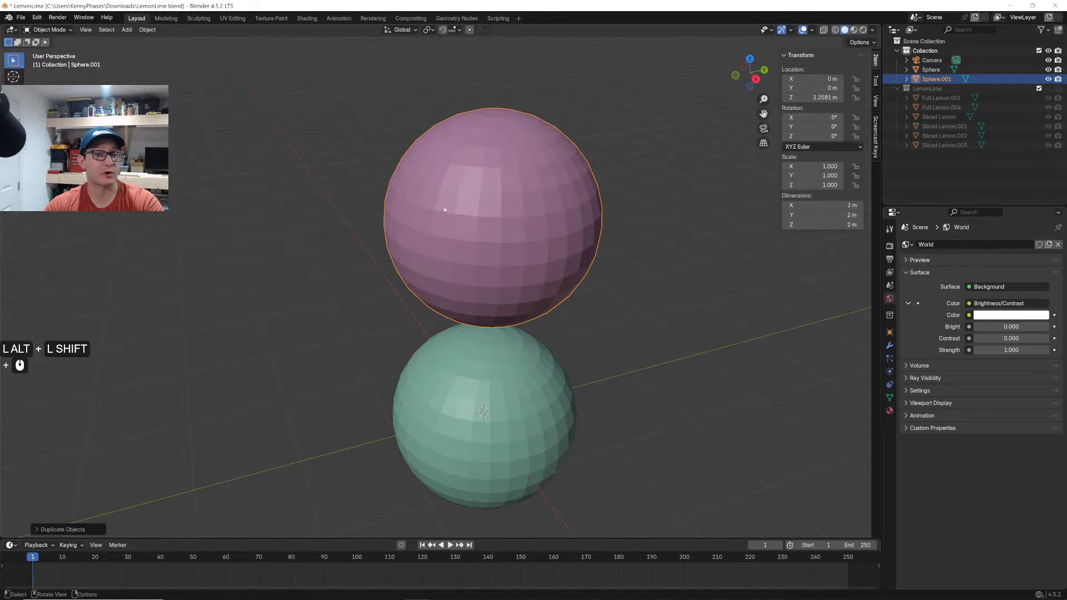
In the right orthographic view with X-ray enabled, delete the positive-Y half of the upper sphere's mesh
{"action": "left_click", "coordinate": [757, 80]}
{"action": "middle_click_drag", "start_coordinate": [502, 186], "coordinate": [519, 253], "text": "shift"}
{"action": "scroll", "coordinate": [519, 252], "scroll_direction": "up", "scroll_amount": 1}
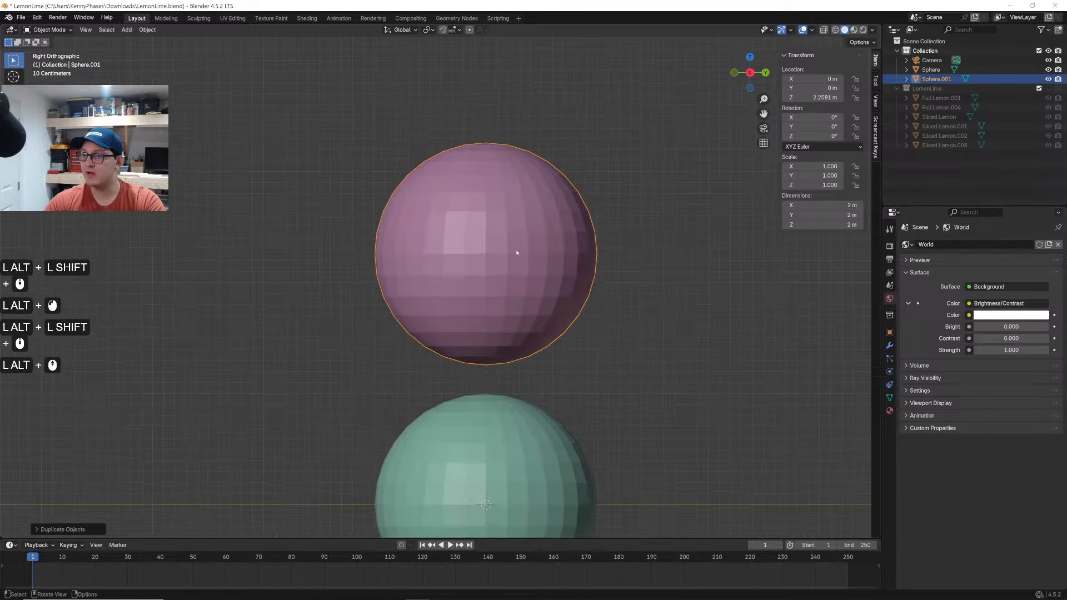
{"action": "key", "text": "Tab"}
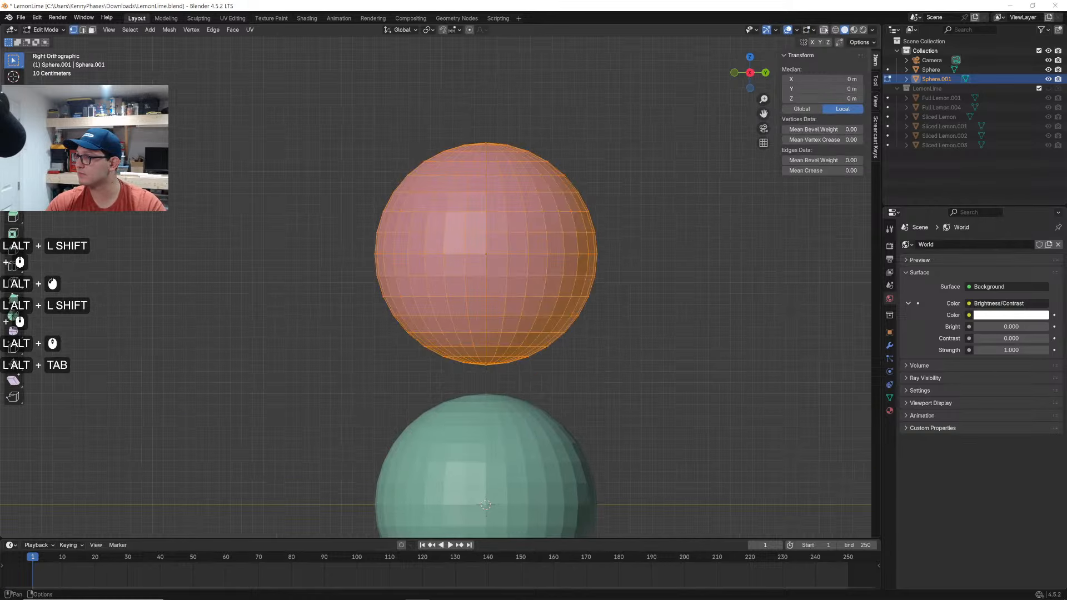
{"action": "left_click", "coordinate": [825, 31]}
{"action": "middle_click_drag", "start_coordinate": [561, 193], "coordinate": [493, 226], "text": "shift"}
{"action": "scroll", "coordinate": [493, 226], "scroll_direction": "up", "scroll_amount": 1}
{"action": "left_click_drag", "start_coordinate": [595, 120], "coordinate": [419, 439]}
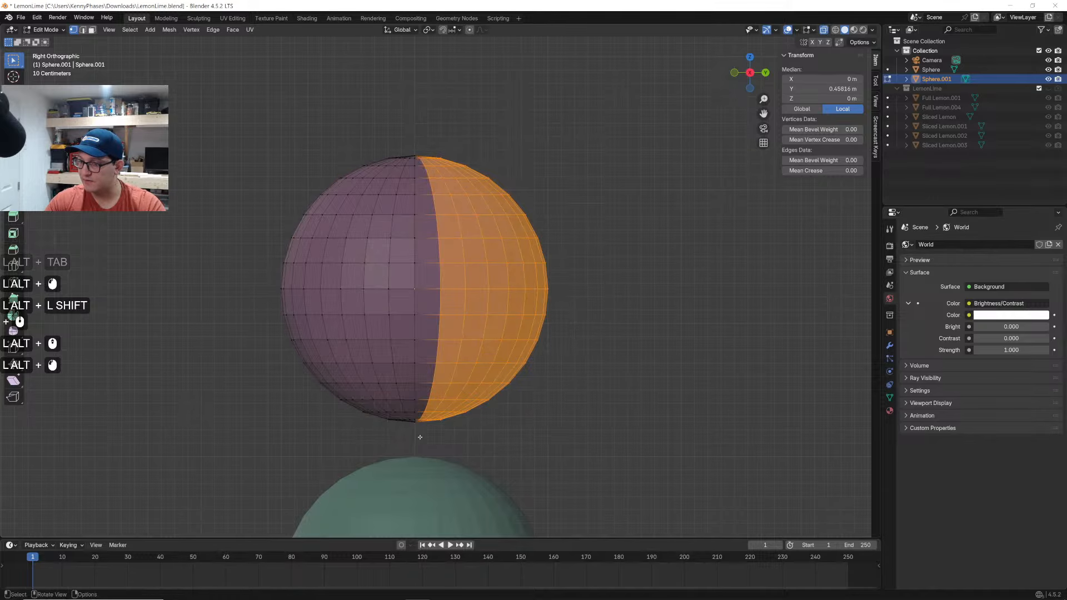
{"action": "key", "text": "x"}
{"action": "left_click", "coordinate": [467, 357]}
Turn X-ray off, close the half sphere's open edge loop with a face, and return to Object Mode
{"action": "middle_click_drag", "start_coordinate": [479, 259], "coordinate": [457, 270]}
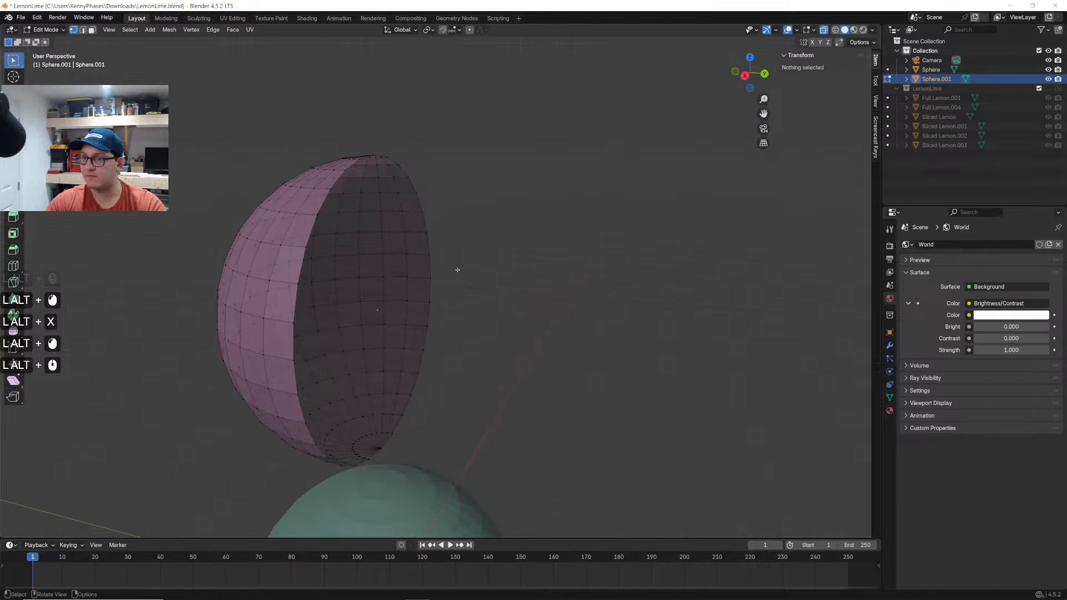
{"action": "middle_click_drag", "start_coordinate": [317, 156], "coordinate": [372, 143], "text": "shift"}
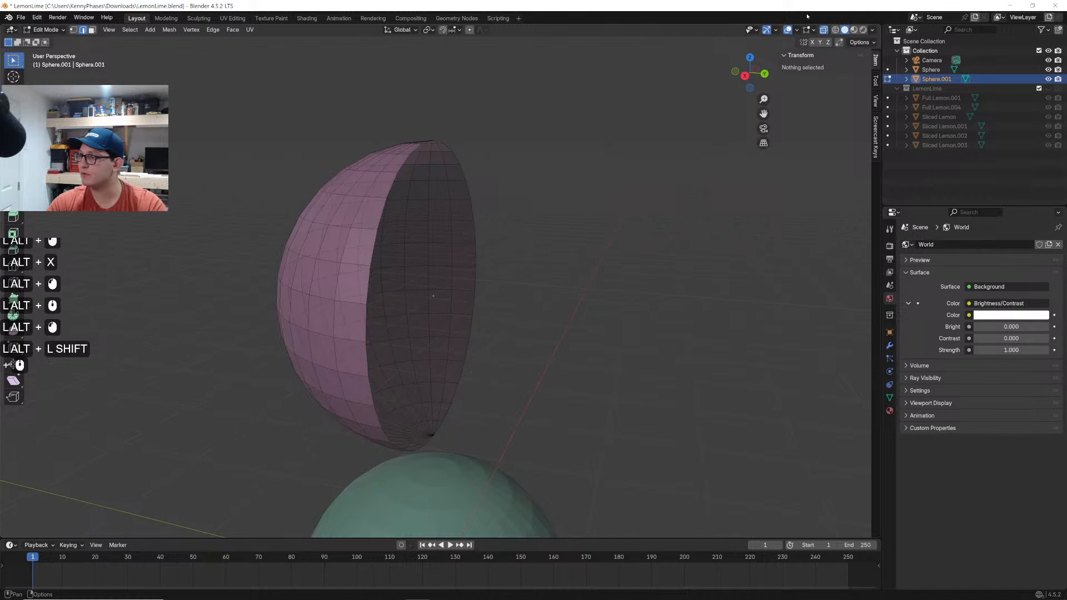
{"action": "left_click", "coordinate": [824, 29]}
{"action": "left_click", "coordinate": [394, 177], "text": "alt"}
{"action": "left_click", "coordinate": [395, 177], "text": "alt"}
{"action": "middle_click_drag", "start_coordinate": [415, 178], "coordinate": [439, 164]}
{"action": "scroll", "coordinate": [380, 194], "scroll_direction": "up", "scroll_amount": 1}
{"action": "key", "text": "f"}
{"action": "key", "text": "Tab"}
{"action": "scroll", "coordinate": [435, 233], "scroll_direction": "down", "scroll_amount": 1}
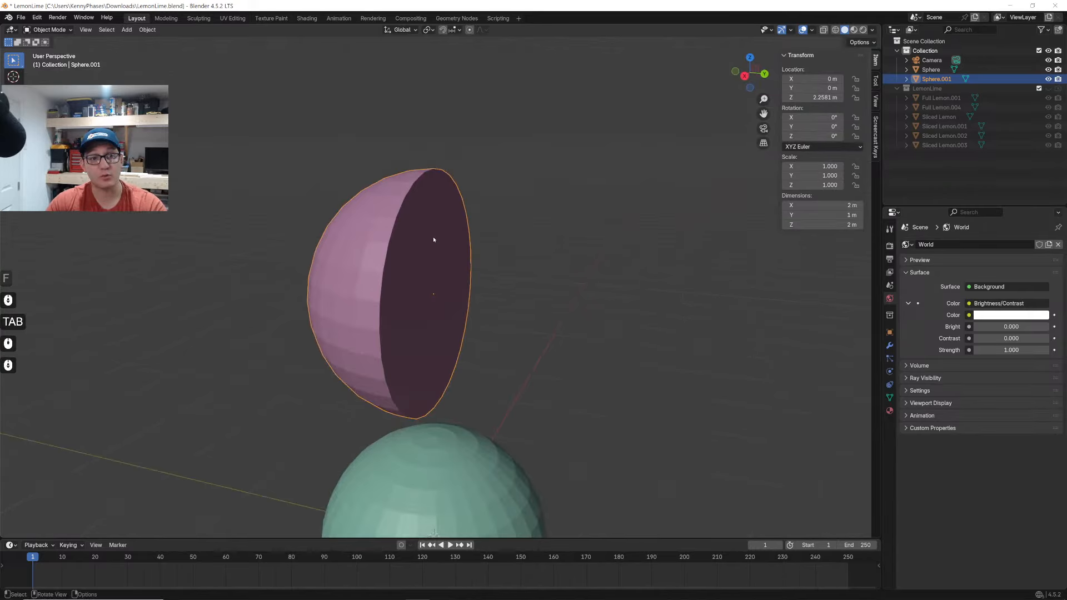
Add an active rigid body to the half sphere and set its collision shape to Mesh
{"action": "left_click", "coordinate": [890, 370]}
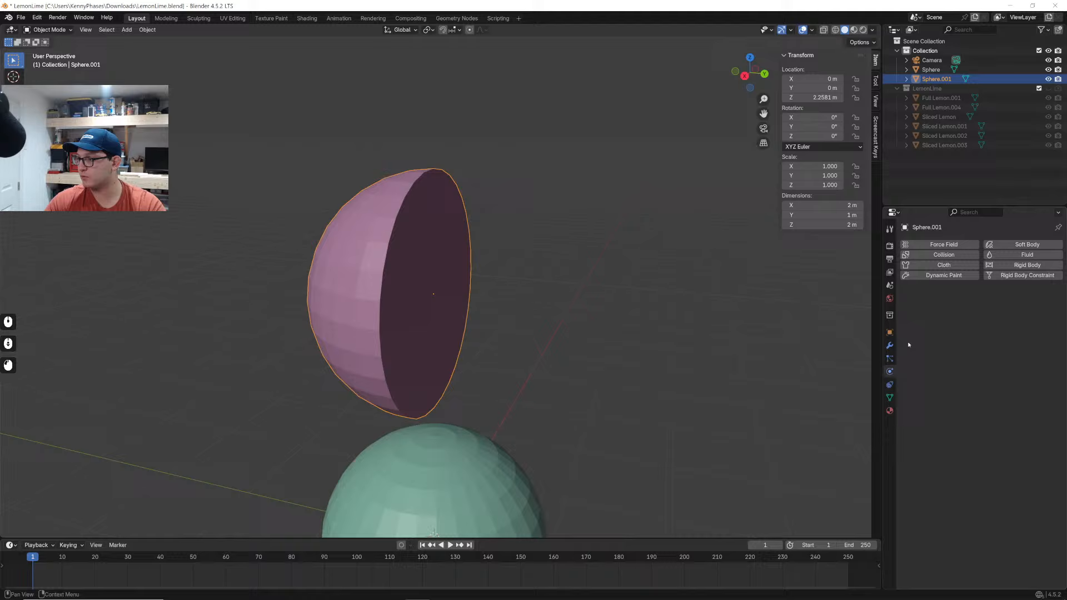
{"action": "left_click", "coordinate": [1037, 267]}
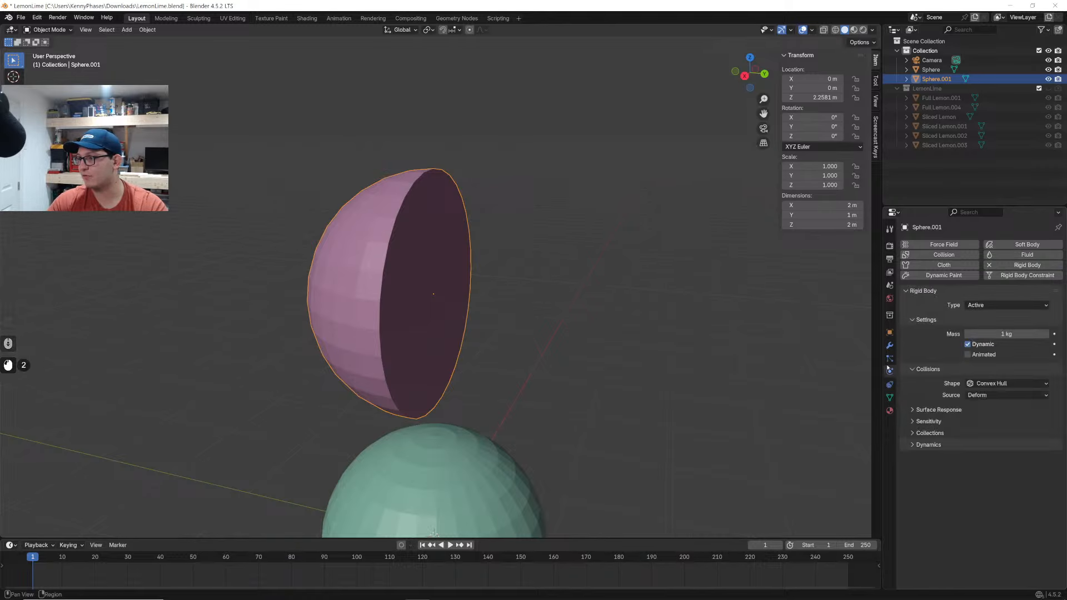
{"action": "left_click", "coordinate": [1000, 383]}
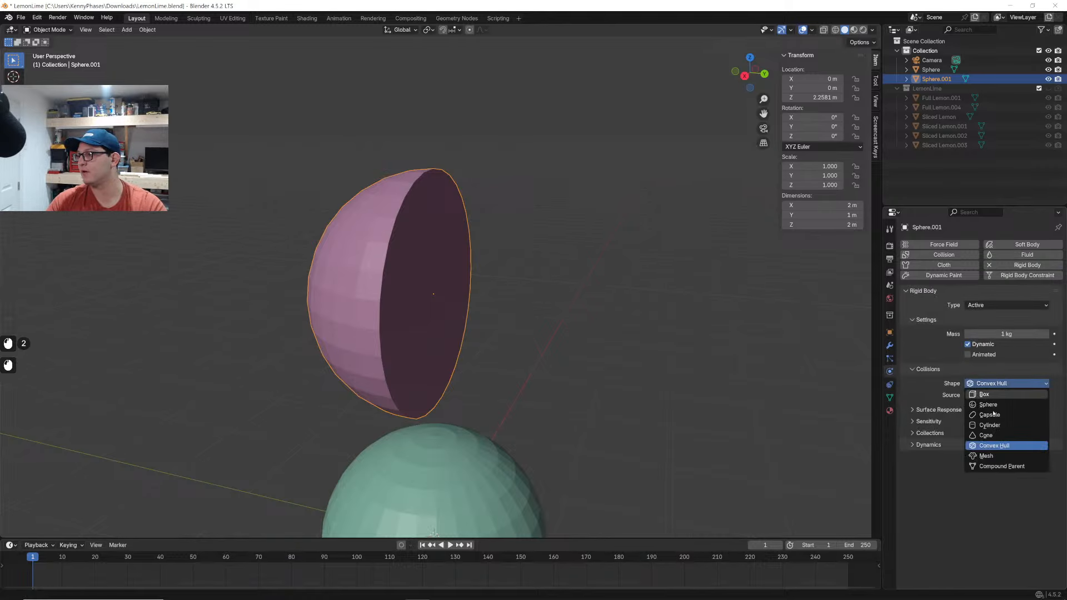
{"action": "left_click", "coordinate": [987, 455]}
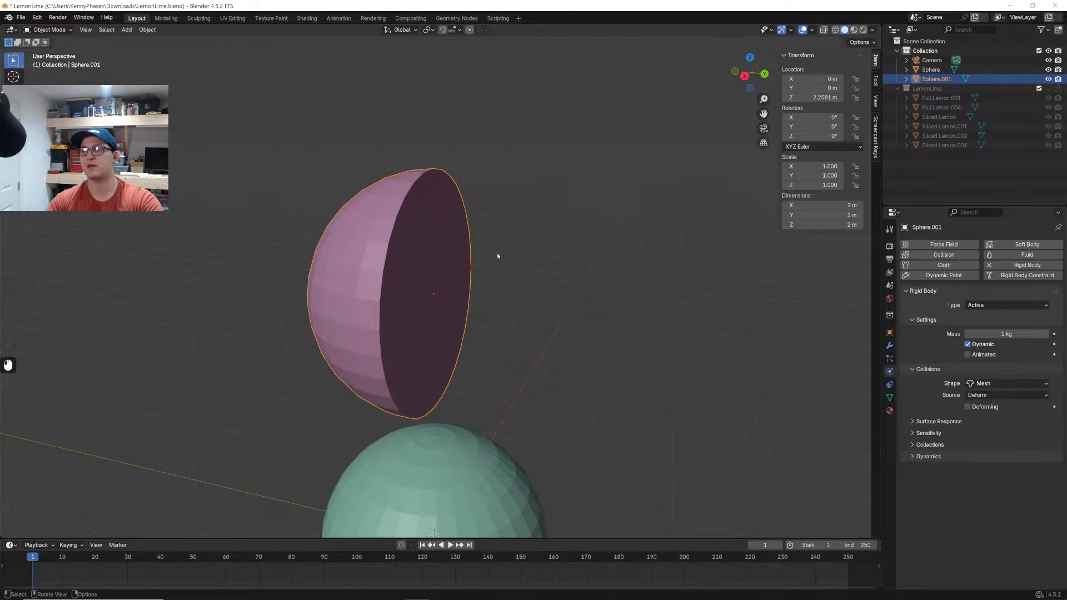
Duplicate the half sphere and rotate the copy 180° about Z to complete the sphere
{"action": "left_click", "coordinate": [745, 75]}
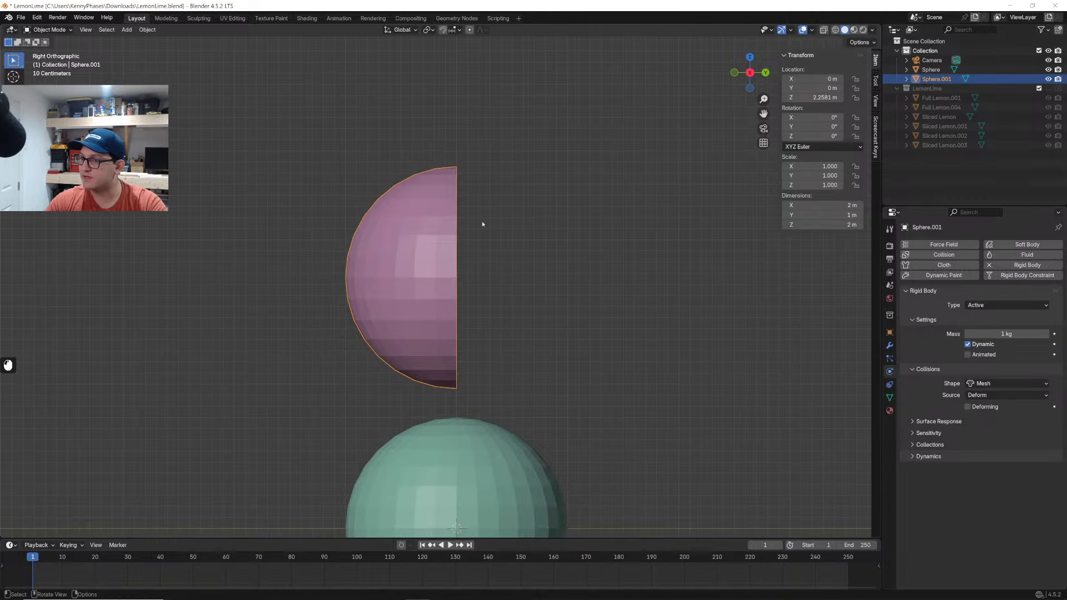
{"action": "key", "text": "shift"}
{"action": "key", "text": "shift+d"}
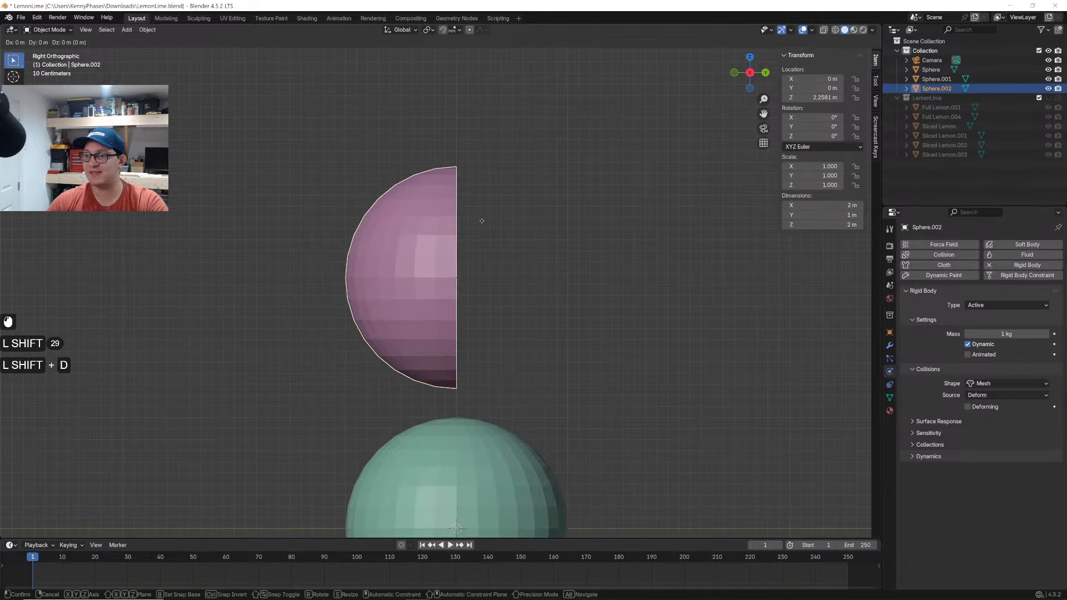
{"action": "type", "text": "rz180"}
{"action": "key", "text": "Return"}
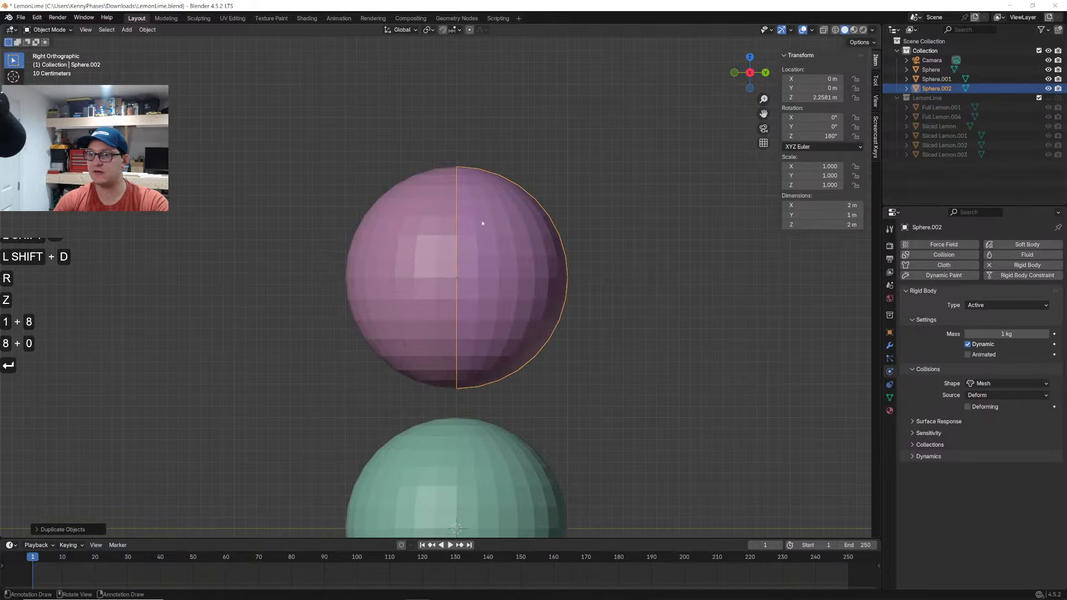
Move the duplicated half sphere about 0.3 m along Y and slightly upward, away from the other half
{"action": "scroll", "coordinate": [452, 125], "scroll_direction": "up", "scroll_amount": 2}
{"action": "key", "text": "g"}
{"action": "left_click", "coordinate": [594, 189]}
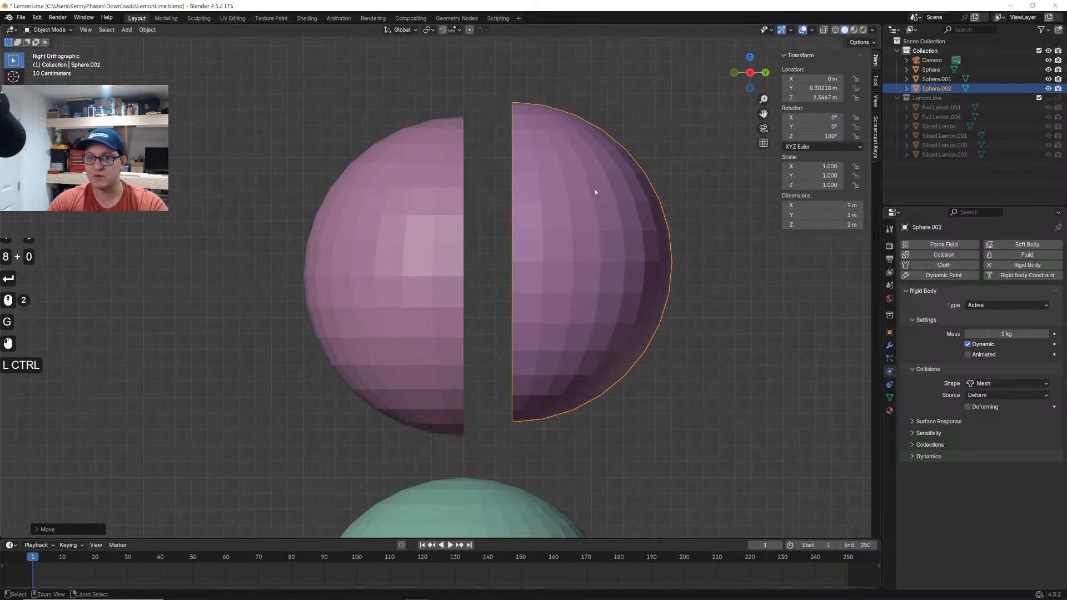
Undo the duplicated half sphere's last move and shift it only about 0.017 m along Y, leaving a narrow gap
{"action": "key", "text": "ctrl+z"}
{"action": "scroll", "coordinate": [567, 233], "scroll_direction": "up", "scroll_amount": 1}
{"action": "middle_click_drag", "start_coordinate": [548, 232], "coordinate": [496, 232], "text": "shift"}
{"action": "scroll", "coordinate": [504, 246], "scroll_direction": "up", "scroll_amount": 1}
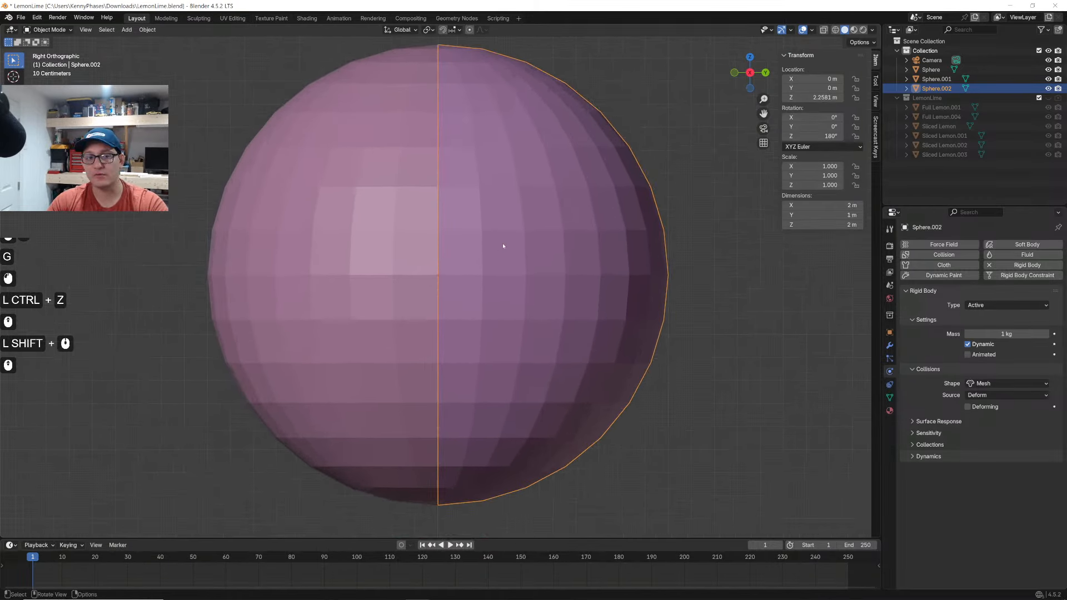
{"action": "key", "text": "g"}
{"action": "key", "text": "y"}
{"action": "left_click", "coordinate": [483, 223]}
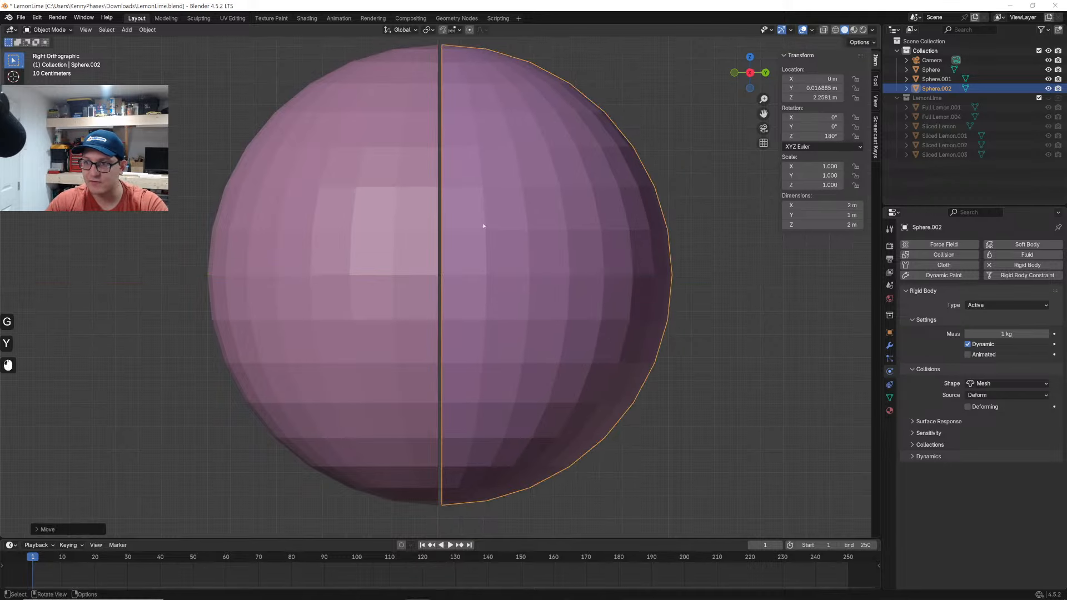
Deselect everything, play the simulation twice to examine how the two halves separate, and return to frame 1
{"action": "scroll", "coordinate": [605, 300], "scroll_direction": "down", "scroll_amount": 3}
{"action": "middle_click_drag", "start_coordinate": [605, 300], "coordinate": [587, 206]}
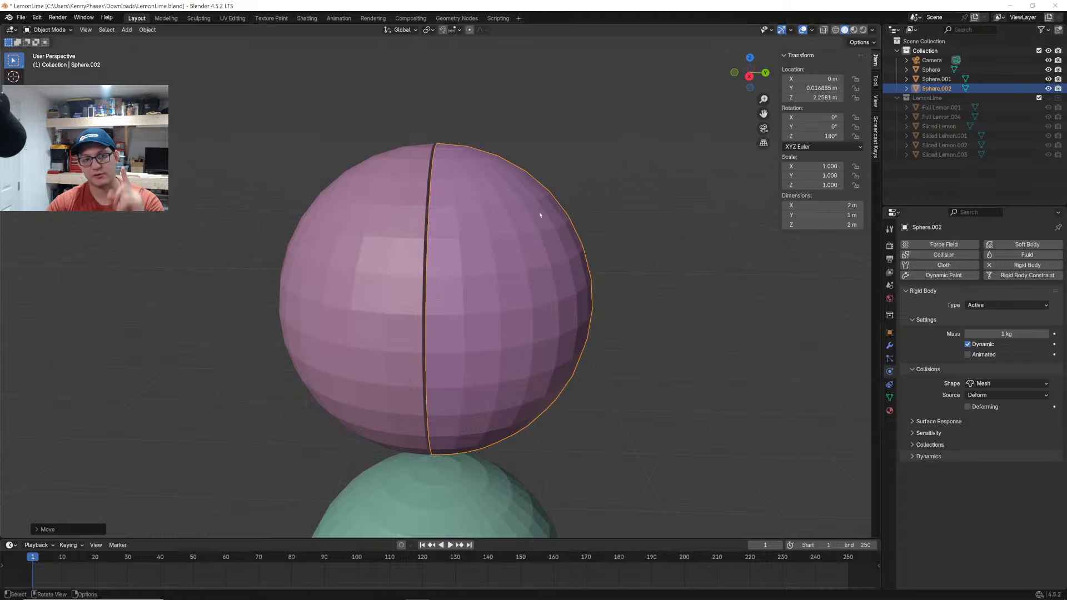
{"action": "left_click", "coordinate": [632, 185]}
{"action": "scroll", "coordinate": [572, 245], "scroll_direction": "down", "scroll_amount": 2}
{"action": "key", "text": "space"}
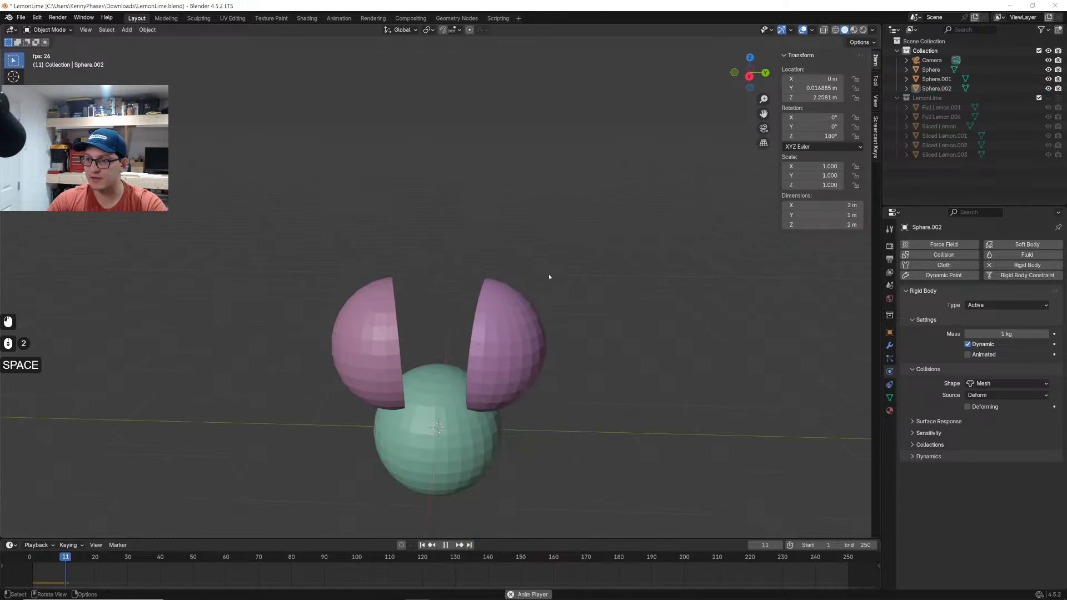
{"action": "key", "text": "space"}
{"action": "middle_click_drag", "start_coordinate": [436, 440], "coordinate": [425, 437]}
{"action": "left_click_drag", "start_coordinate": [30, 558], "coordinate": [30, 561]}
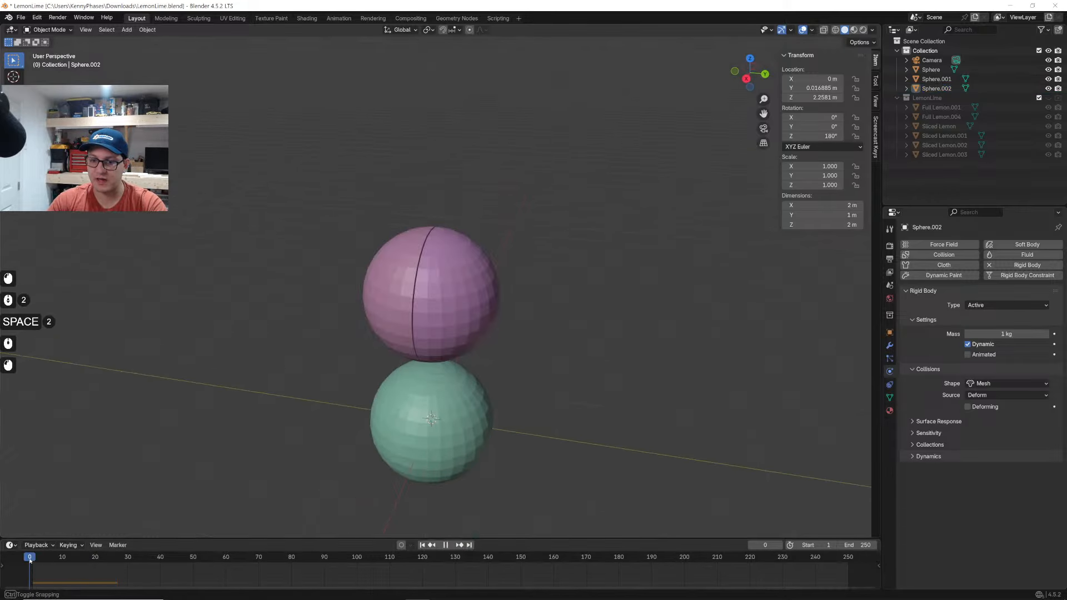
{"action": "key", "text": "space"}
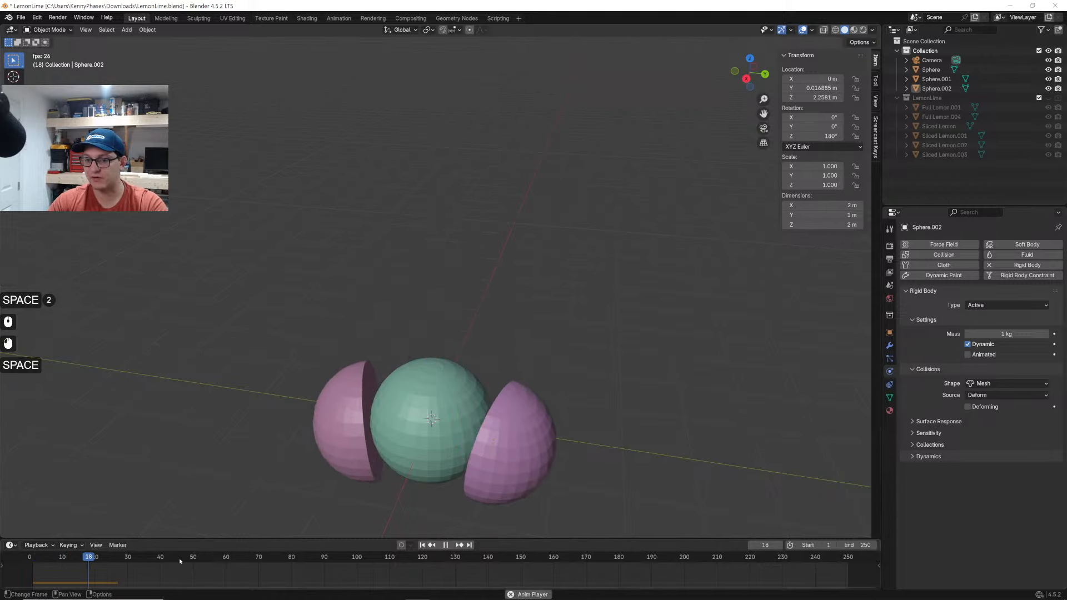
{"action": "left_click_drag", "start_coordinate": [32, 558], "coordinate": [33, 562]}
Set the scene's Z gravity to 0 m/s²
{"action": "left_click", "coordinate": [890, 286]}
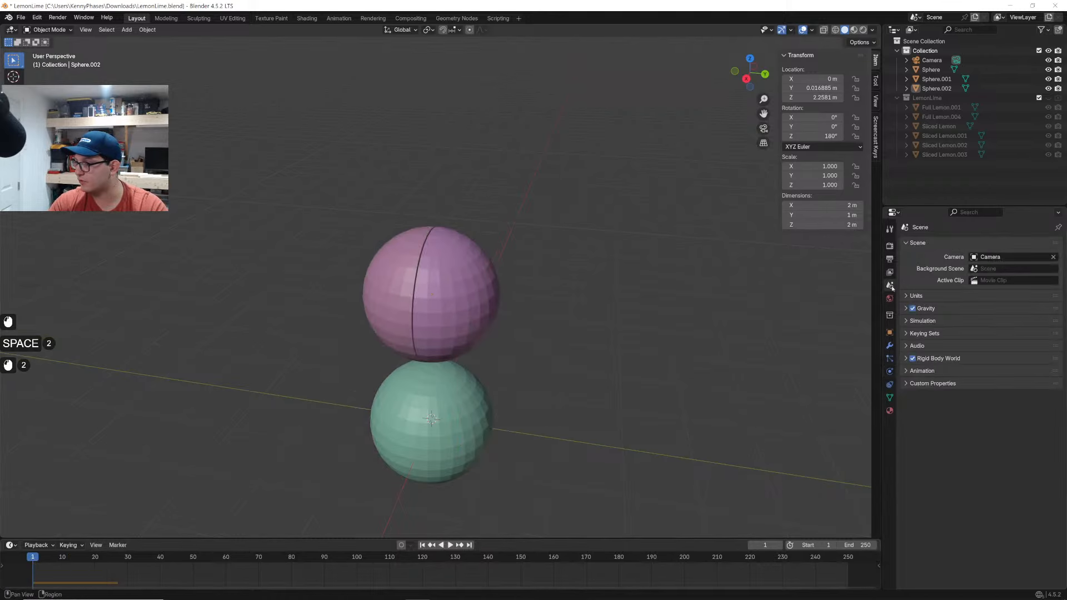
{"action": "left_click", "coordinate": [926, 312]}
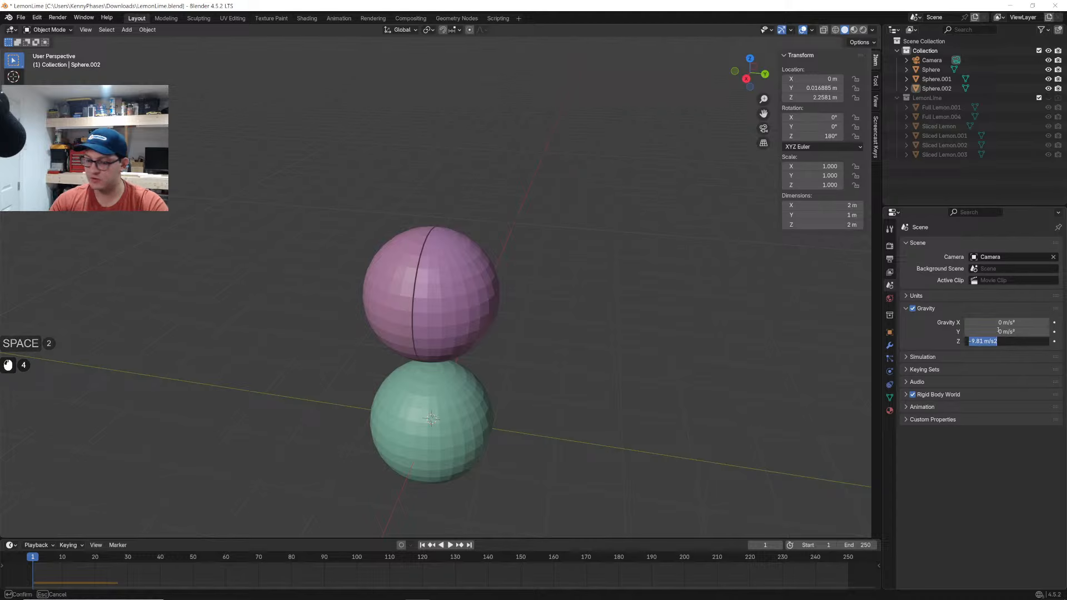
{"action": "type", "text": "0"}
{"action": "key", "text": "Return"}
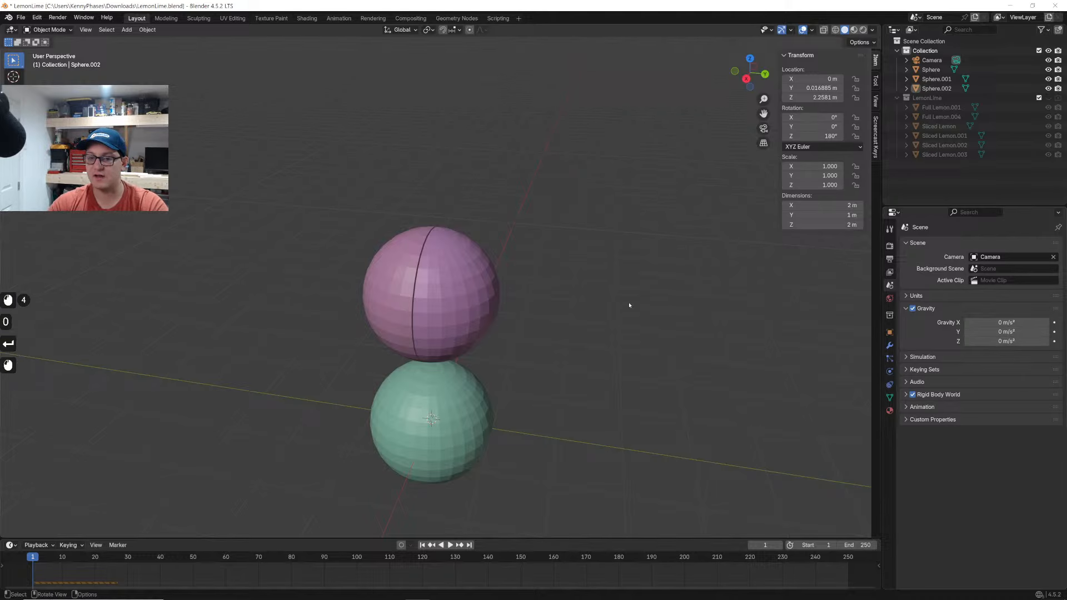
Play the zero-gravity simulation twice to check the motion of both halves, returning to the first frame each time
{"action": "key", "text": "space"}
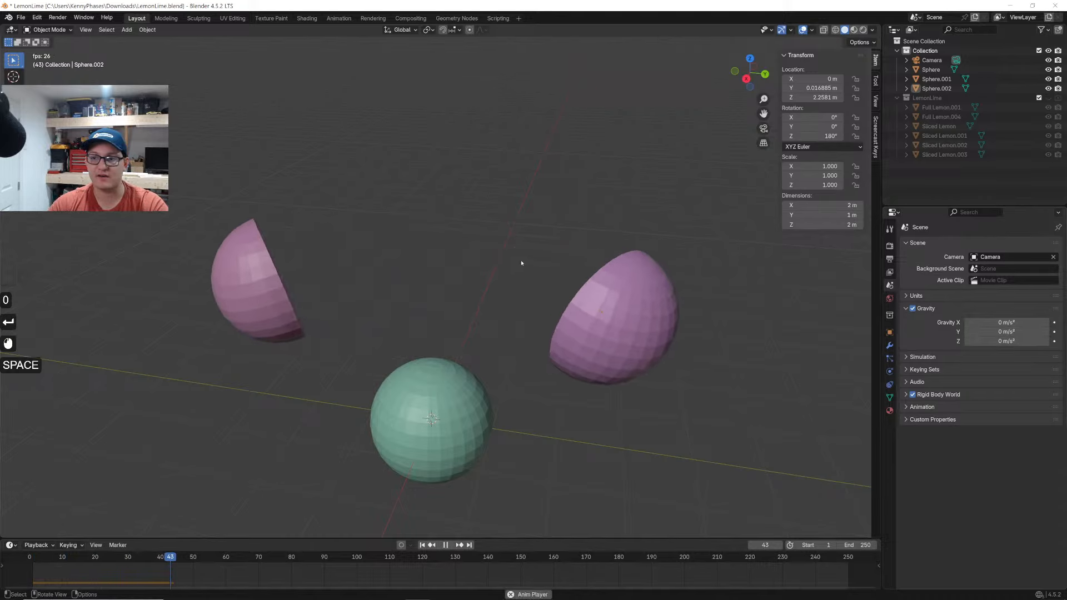
{"action": "key", "text": "space"}
{"action": "middle_click_drag", "start_coordinate": [522, 263], "coordinate": [475, 260]}
{"action": "left_click", "coordinate": [33, 557]}
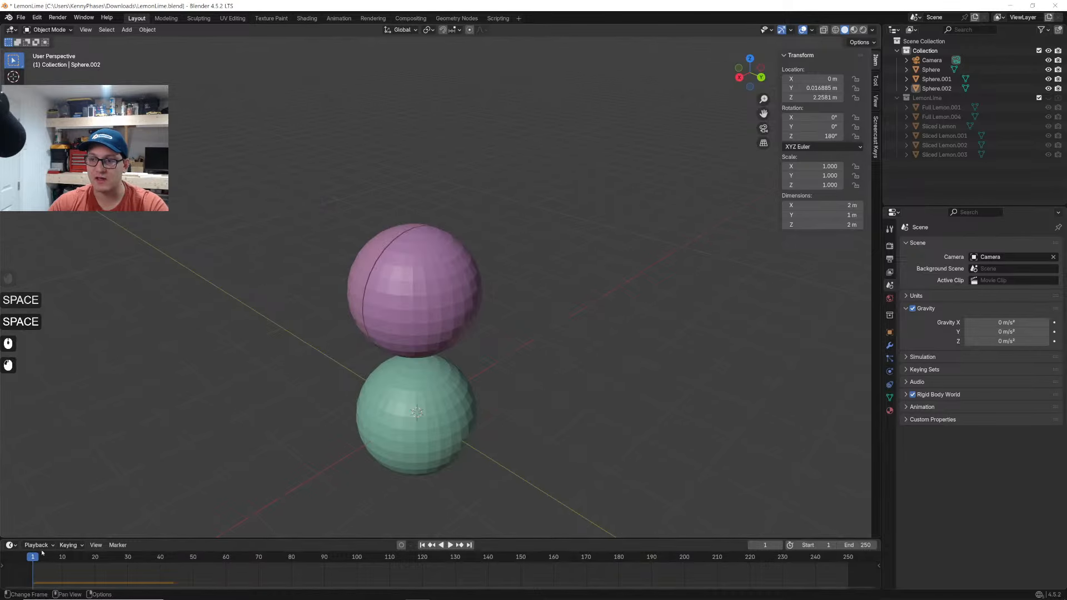
{"action": "key", "text": "space"}
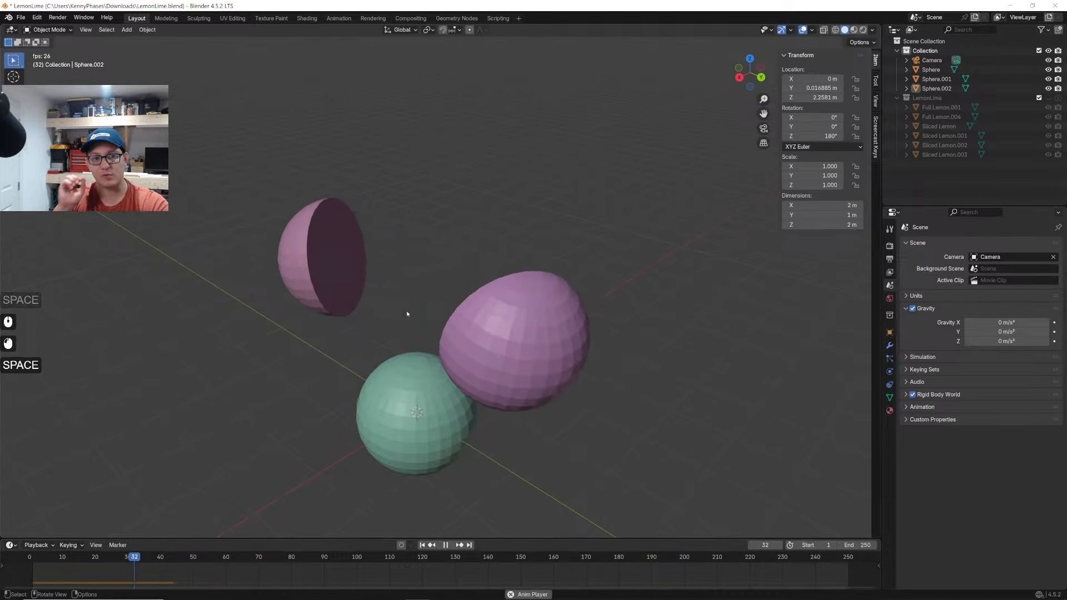
{"action": "key", "text": "space"}
{"action": "left_click", "coordinate": [32, 561]}
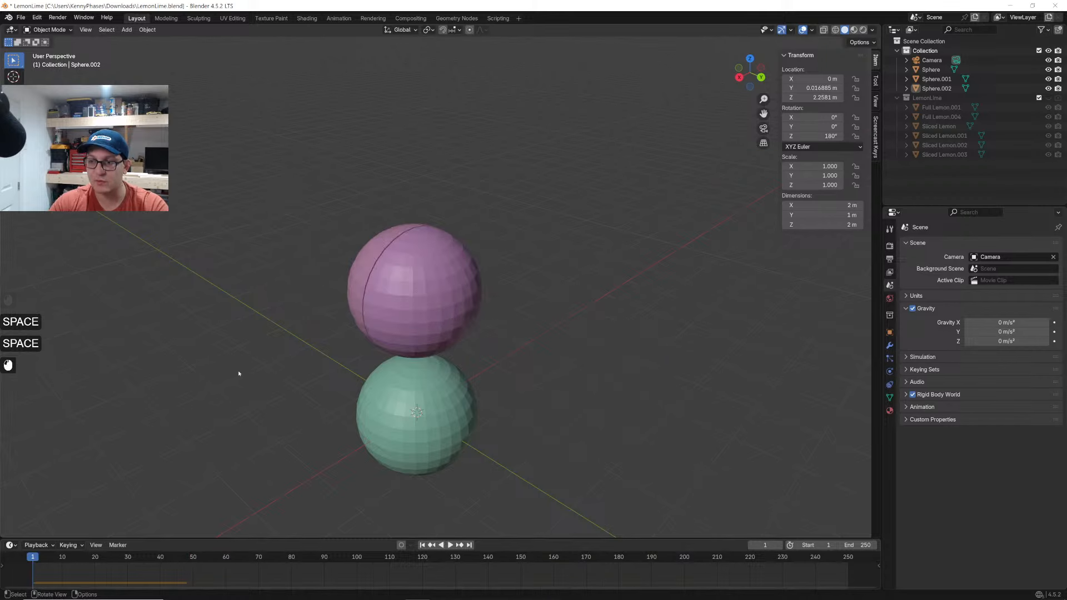
Add a UV sphere to the scene
{"action": "scroll", "coordinate": [394, 297], "scroll_direction": "up", "scroll_amount": 5}
{"action": "key", "text": "shift+a"}
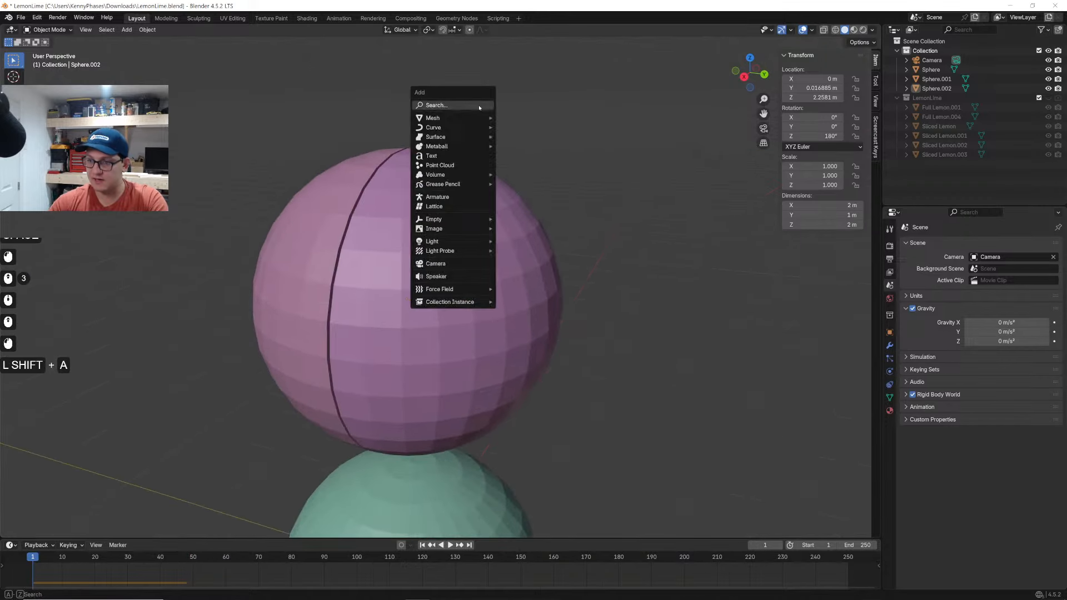
{"action": "type", "text": "s[jer"}
{"action": "key", "text": "ctrl+a"}
{"action": "type", "text": "spher"}
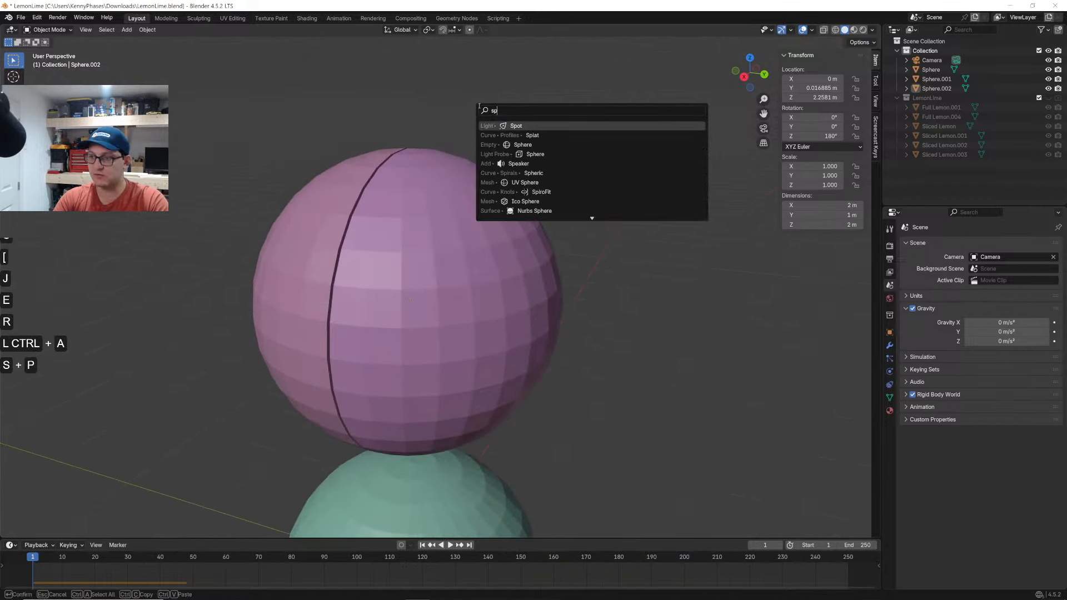
{"action": "key", "text": "Down"}
{"action": "key", "text": "Down"}
{"action": "key", "text": "Down"}
{"action": "key", "text": "Return"}
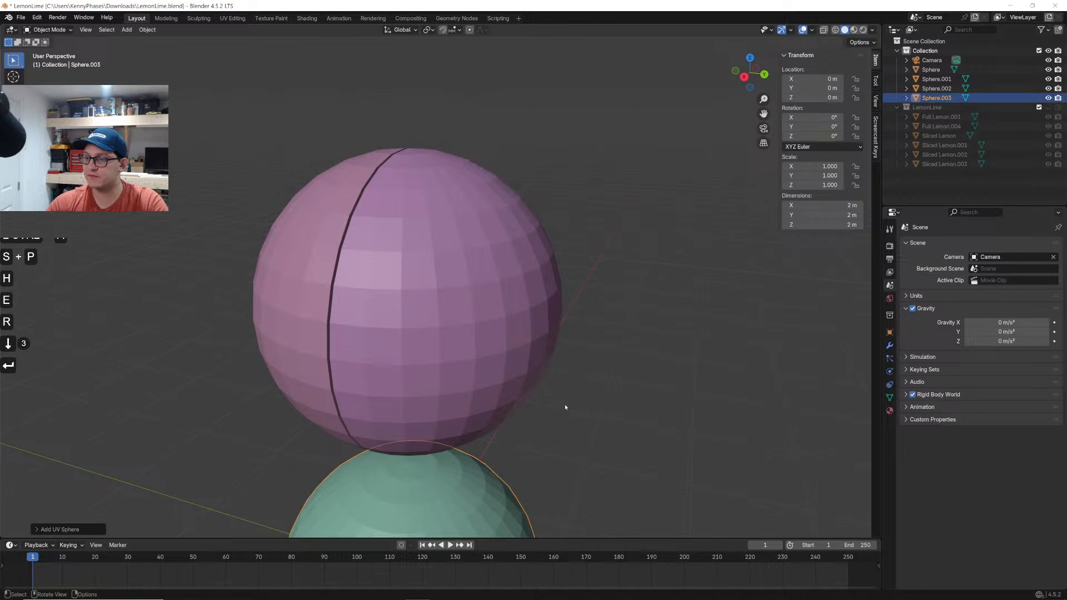
Raise the new sphere to about Z 2.28 m, inside the split sphere, and scale it to about 0.265
{"action": "key", "text": "g"}
{"action": "key", "text": "z"}
{"action": "left_click", "coordinate": [567, 138]}
{"action": "key", "text": "s"}
{"action": "left_click", "coordinate": [453, 250]}
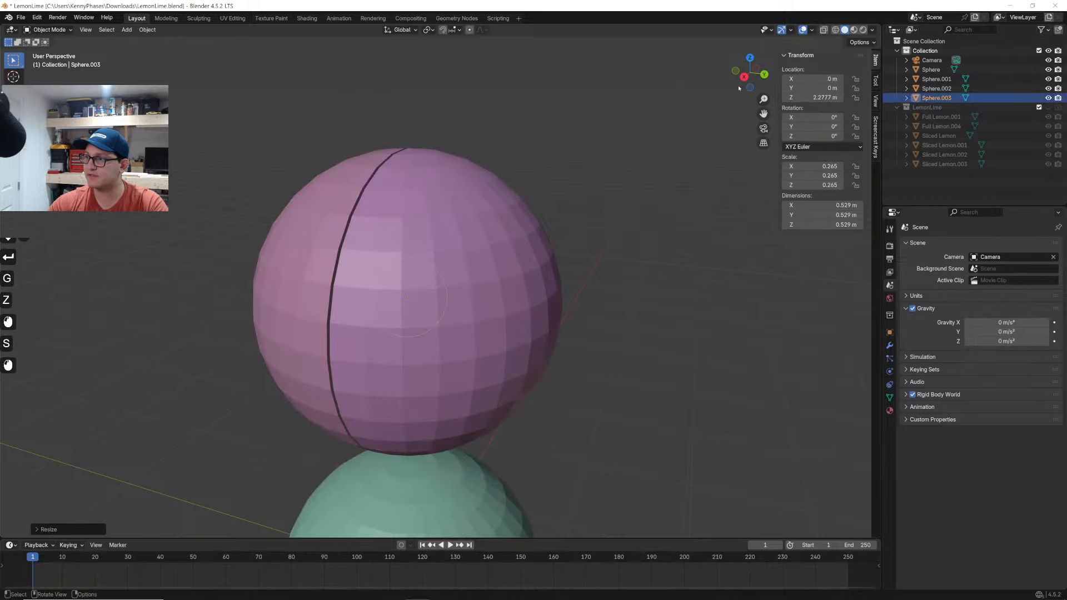
Switch to the right orthographic view and lower the small sphere to about Z 1.33 m, near the split sphere's underside
{"action": "left_click", "coordinate": [745, 77]}
{"action": "key", "text": "g"}
{"action": "key", "text": "z"}
{"action": "left_click", "coordinate": [501, 341]}
{"action": "scroll", "coordinate": [500, 338], "scroll_direction": "up", "scroll_amount": 2}
{"action": "middle_click_drag", "start_coordinate": [491, 330], "coordinate": [488, 315], "text": "shift"}
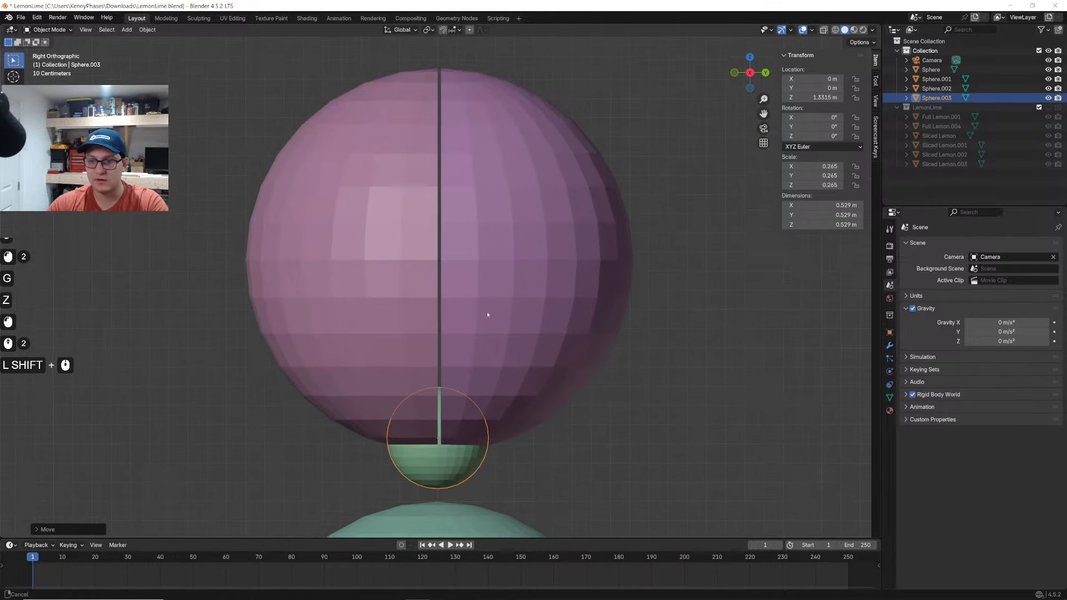
Shrink the small sphere to about 0.058 m across and place it at the lower end of the split, about Z 1.26 m
{"action": "scroll", "coordinate": [586, 224], "scroll_direction": "up", "scroll_amount": 7}
{"action": "middle_click_drag", "start_coordinate": [586, 224], "coordinate": [589, 205], "text": "shift"}
{"action": "key", "text": "s"}
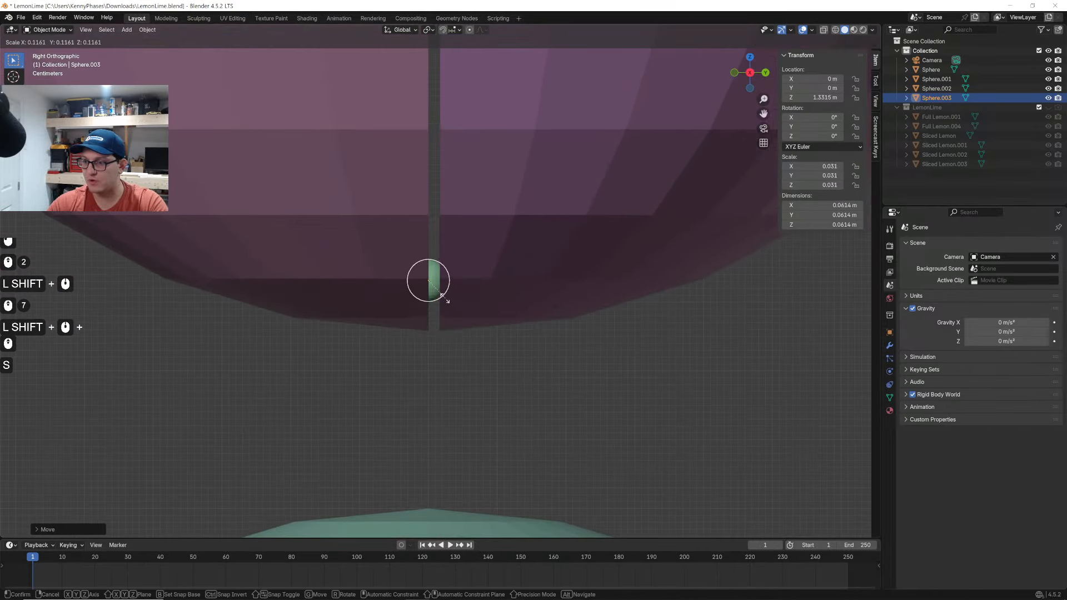
{"action": "left_click", "coordinate": [457, 303]}
{"action": "key", "text": "g"}
{"action": "key", "text": "z"}
{"action": "left_click", "coordinate": [464, 335]}
{"action": "key", "text": "g"}
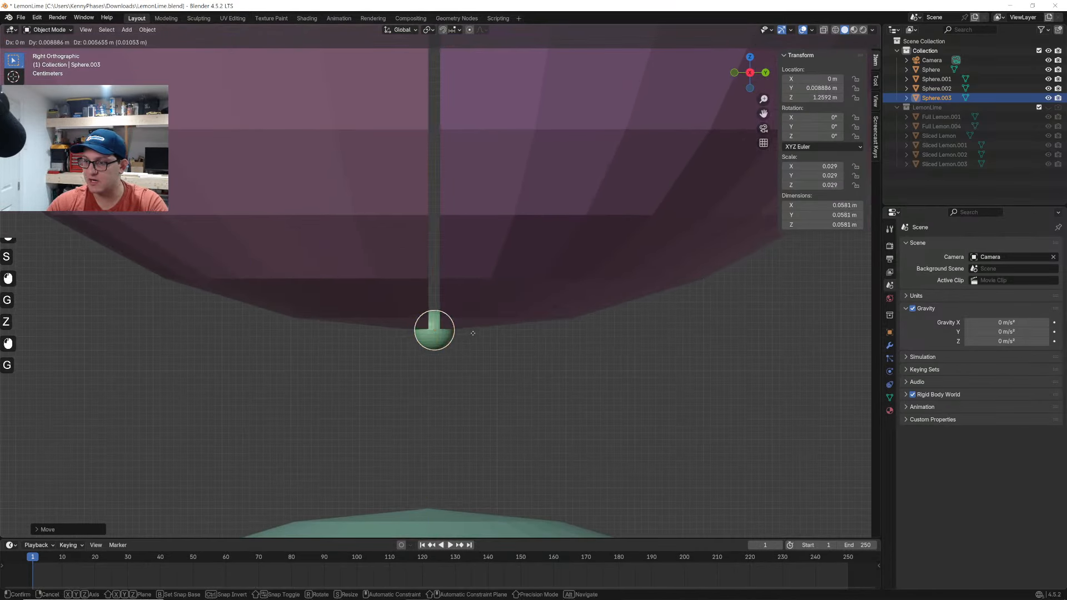
{"action": "left_click", "coordinate": [473, 333]}
Give the small sphere a passive rigid body with its collision shape set to Sphere
{"action": "middle_click_drag", "start_coordinate": [473, 333], "coordinate": [455, 326]}
{"action": "scroll", "coordinate": [455, 319], "scroll_direction": "down", "scroll_amount": 5}
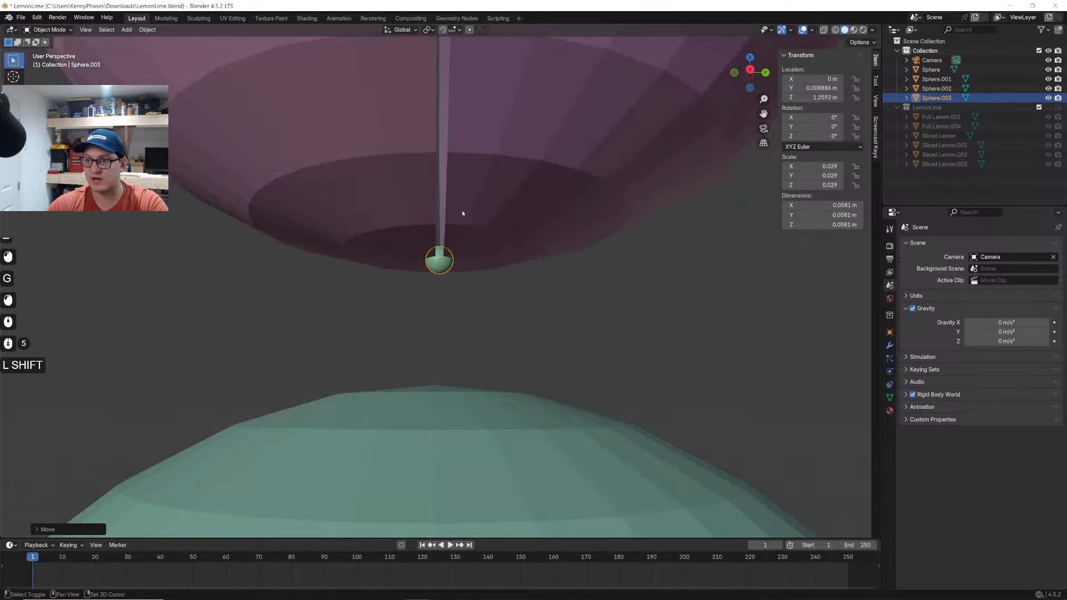
{"action": "middle_click_drag", "start_coordinate": [462, 213], "coordinate": [457, 255], "text": "shift"}
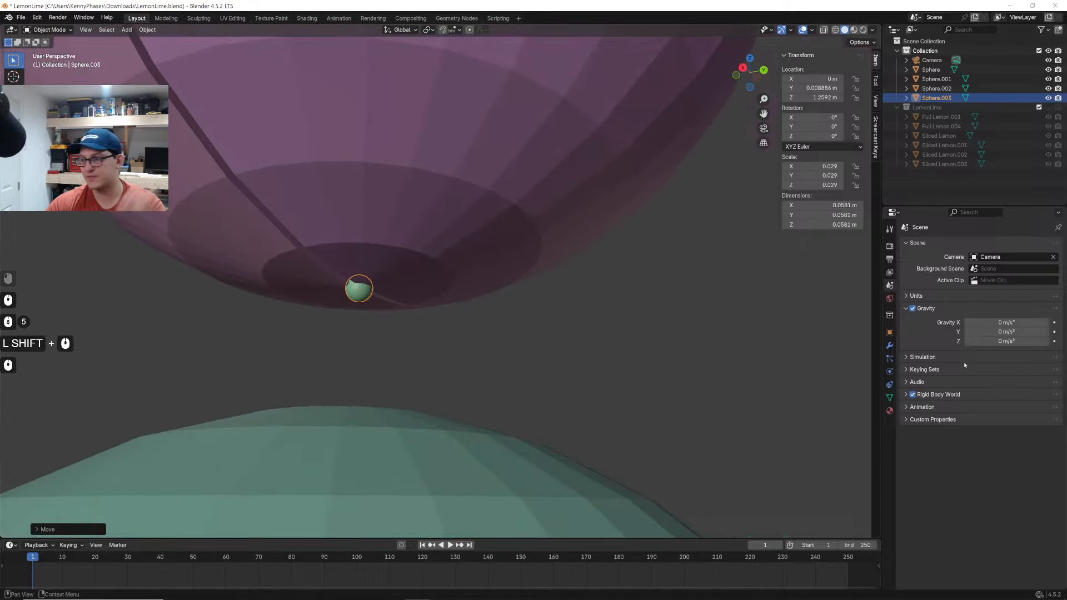
{"action": "left_click", "coordinate": [890, 371]}
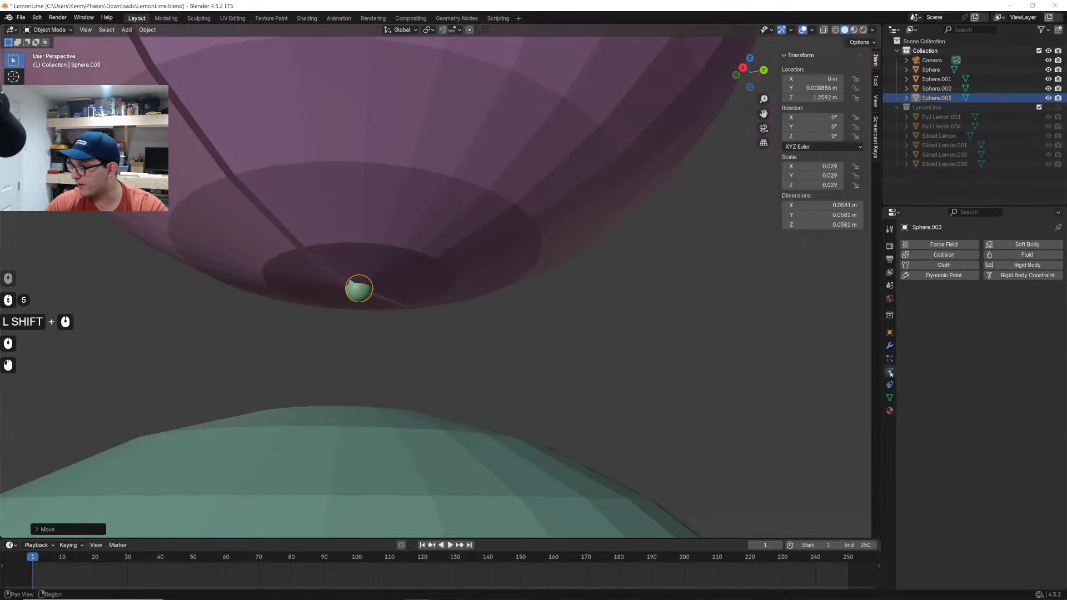
{"action": "left_click", "coordinate": [1033, 267]}
{"action": "left_click", "coordinate": [1008, 305]}
{"action": "left_click", "coordinate": [993, 327]}
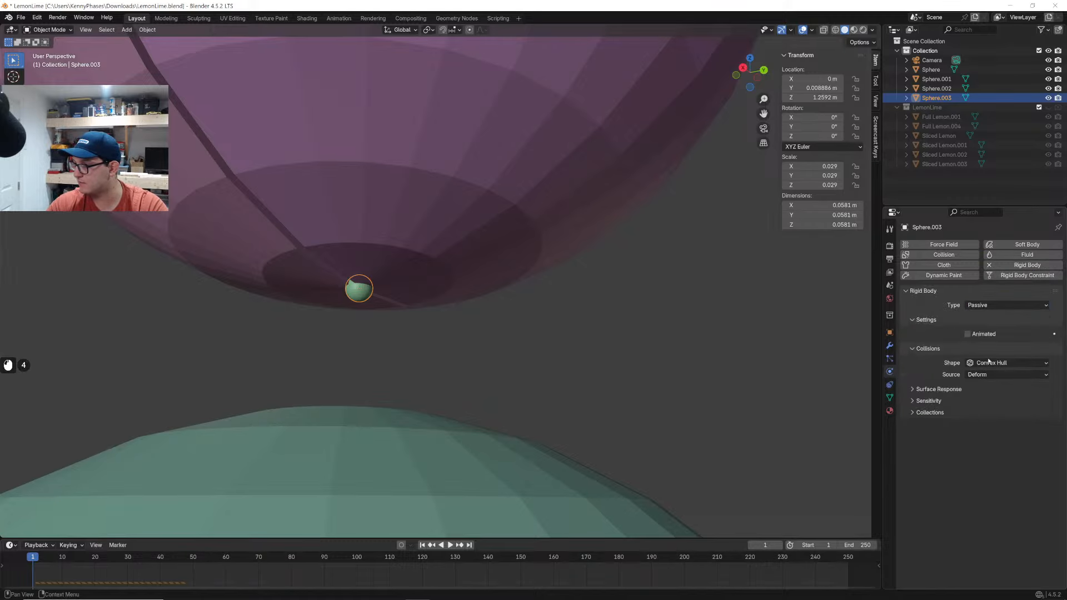
{"action": "left_click", "coordinate": [989, 362]}
{"action": "left_click", "coordinate": [989, 384]}
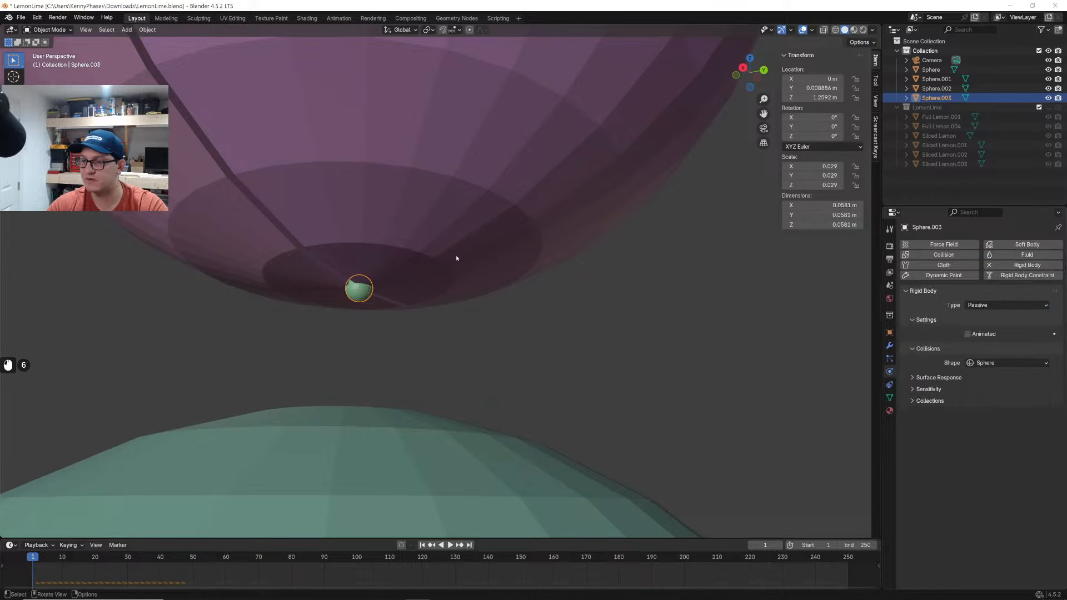
Move the duplicated half sphere along Y to about 0.004 m, nearly closing the gap, and deselect it
{"action": "middle_click_drag", "start_coordinate": [457, 258], "coordinate": [476, 261]}
{"action": "left_click", "coordinate": [525, 240]}
{"action": "middle_click_drag", "start_coordinate": [528, 238], "coordinate": [563, 222]}
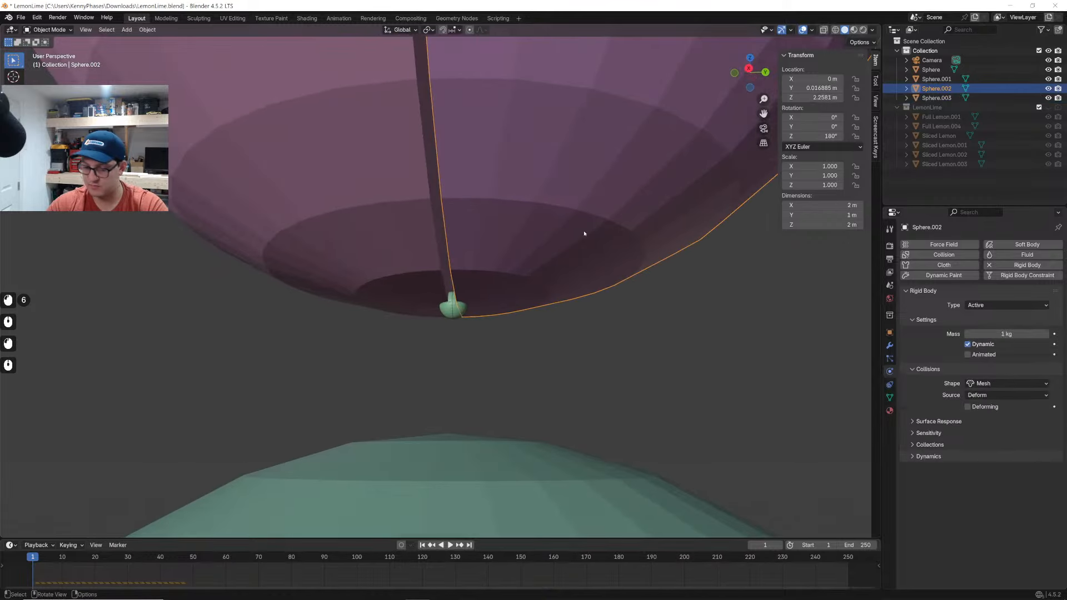
{"action": "key", "text": "g"}
{"action": "key", "text": "y"}
{"action": "left_click", "coordinate": [634, 317]}
{"action": "left_click", "coordinate": [565, 285]}
{"action": "scroll", "coordinate": [564, 284], "scroll_direction": "down", "scroll_amount": 5}
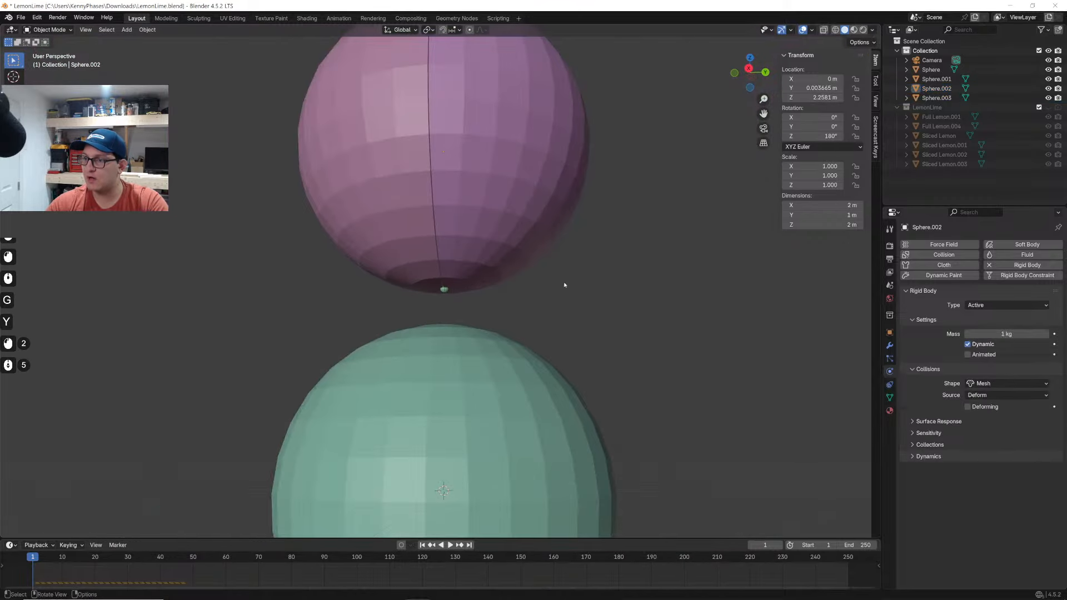
Play the simulation to examine how the small sphere pushes the halves apart, and return to frame 1
{"action": "middle_click_drag", "start_coordinate": [564, 284], "coordinate": [517, 231]}
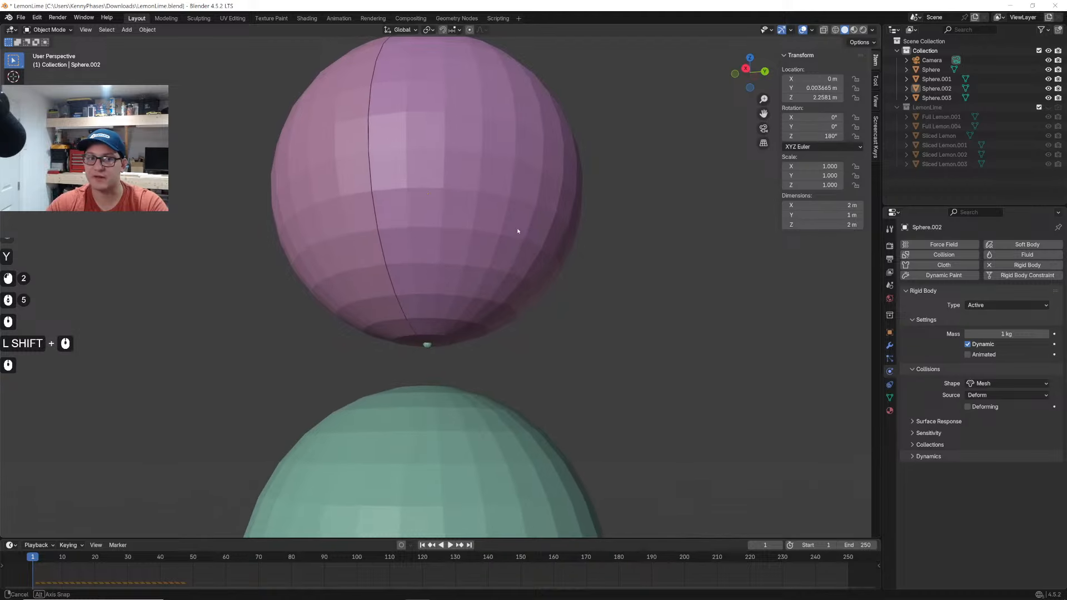
{"action": "scroll", "coordinate": [518, 231], "scroll_direction": "down", "scroll_amount": 5}
{"action": "key", "text": "space"}
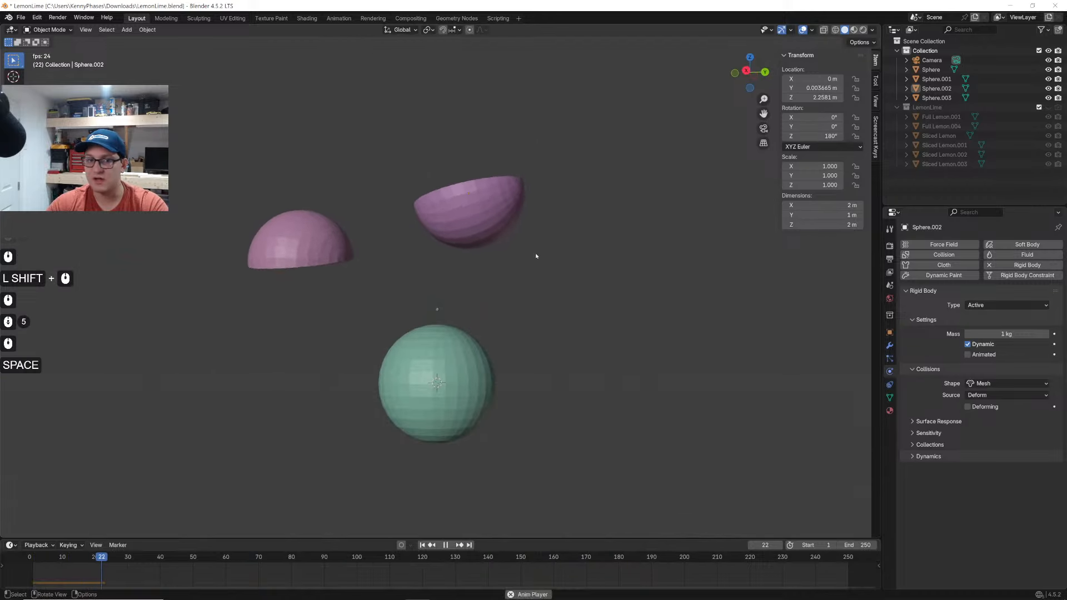
{"action": "middle_click_drag", "start_coordinate": [497, 244], "coordinate": [501, 259]}
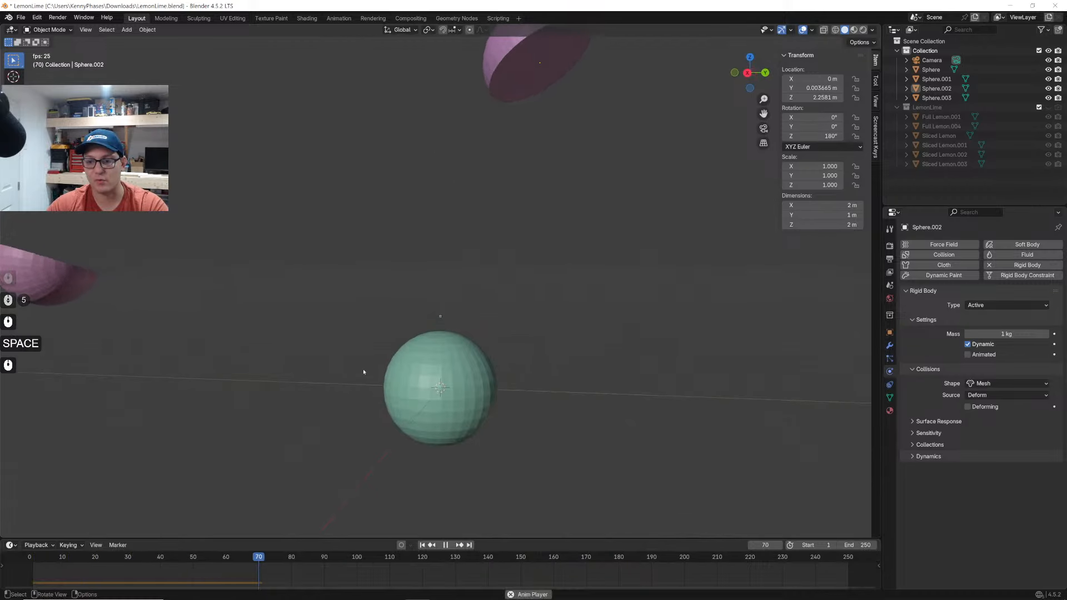
{"action": "key", "text": "space"}
{"action": "left_click", "coordinate": [33, 558]}
{"action": "scroll", "coordinate": [447, 362], "scroll_direction": "up", "scroll_amount": 4}
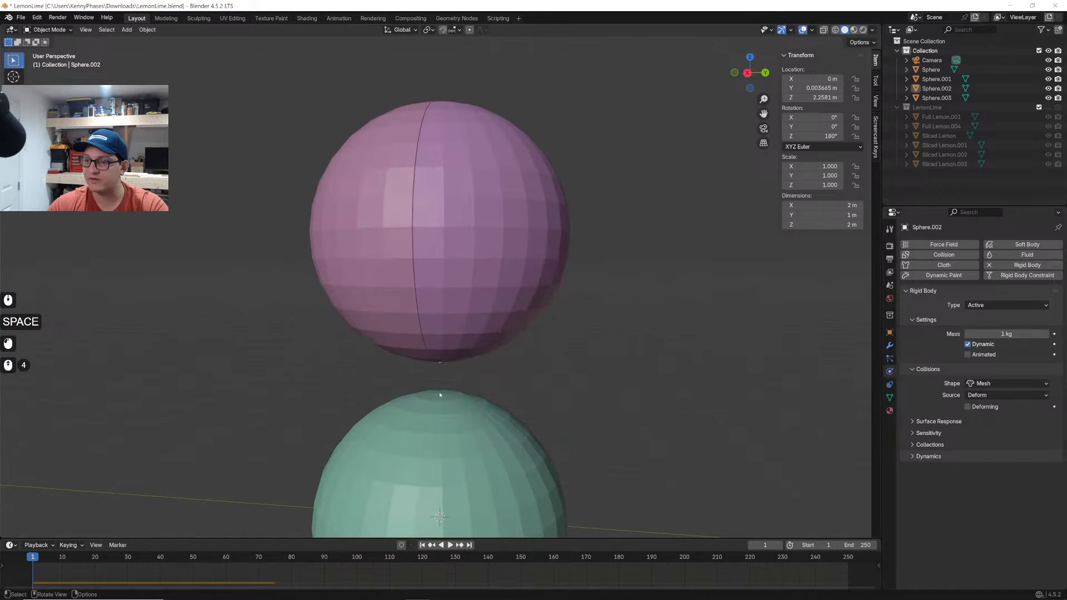
Move the small sphere up along Z to about 2.13 m, inside the split sphere, and deselect it
{"action": "left_click", "coordinate": [440, 365]}
{"action": "key", "text": "g"}
{"action": "key", "text": "z"}
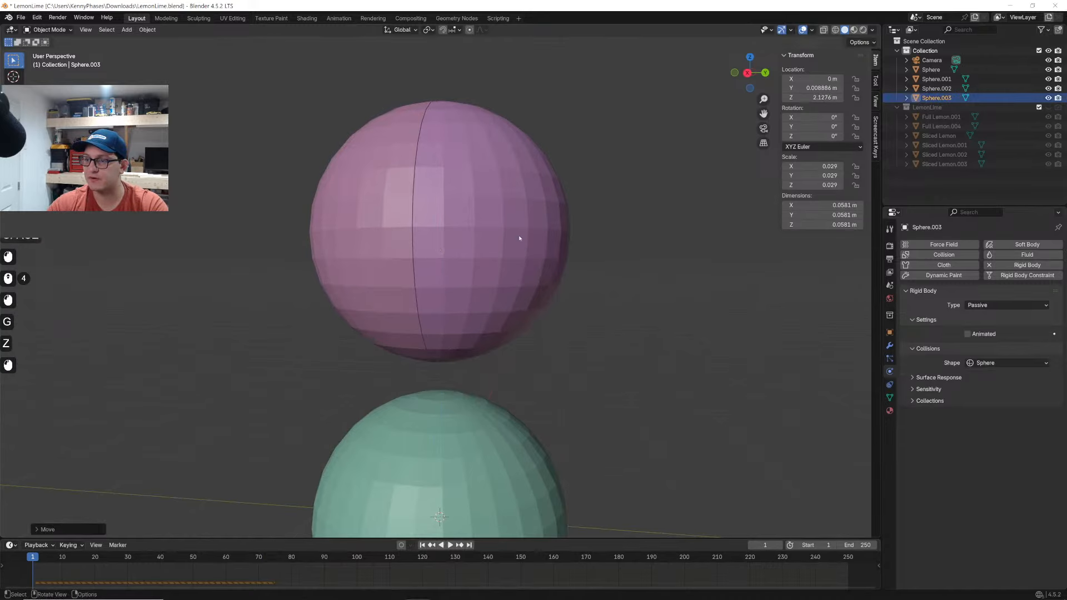
{"action": "left_click", "coordinate": [522, 236]}
Play the simulation with the small sphere inside the split sphere and return to frame 1
{"action": "key", "text": "space"}
{"action": "key", "text": "space"}
{"action": "left_click", "coordinate": [33, 557]}
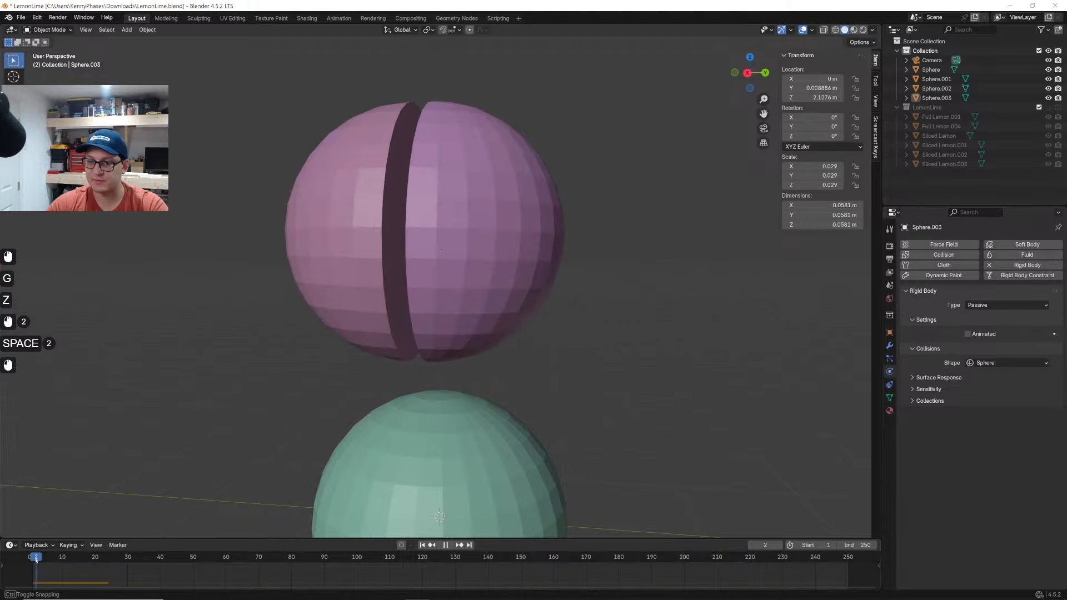
Select the small sphere Sphere.003 and move it up along Z to about 3.28 m, at the top of the split sphere
{"action": "left_click", "coordinate": [937, 88]}
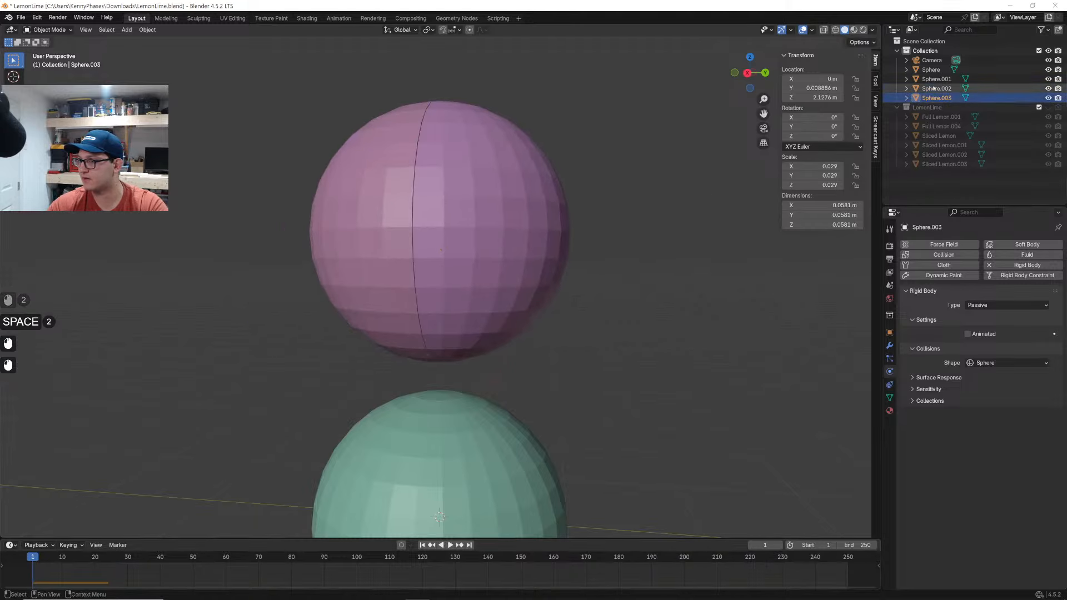
{"action": "left_click", "coordinate": [937, 98]}
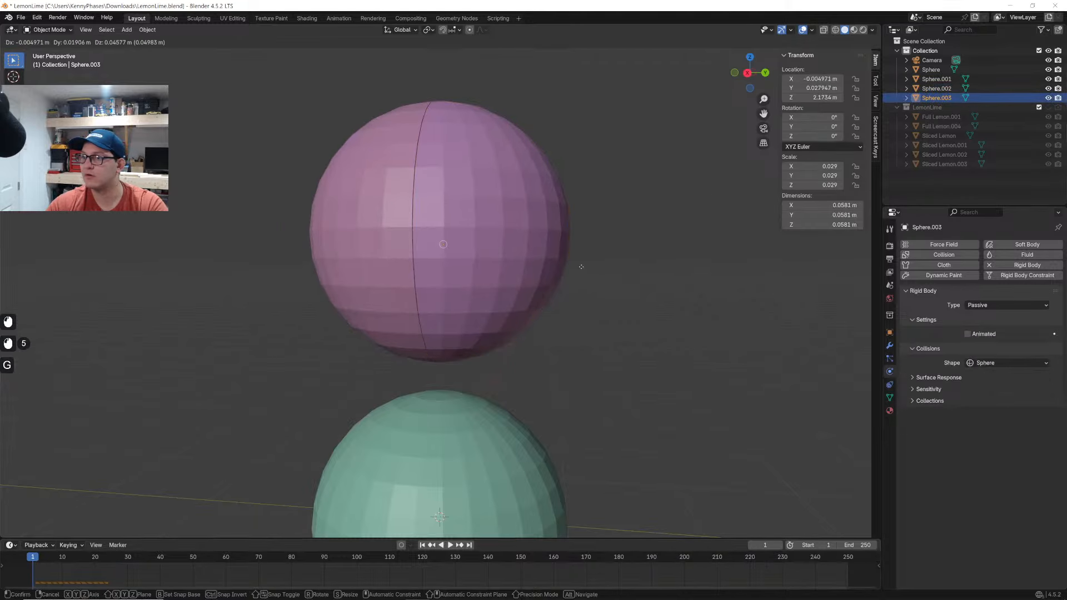
{"action": "key", "text": "g"}
{"action": "key", "text": "z"}
{"action": "left_click", "coordinate": [573, 163]}
Reposition the small sphere on the seam at about X 0.026 m, Y 0.009 m, Z 3.25 m
{"action": "middle_click_drag", "start_coordinate": [479, 115], "coordinate": [507, 230]}
{"action": "scroll", "coordinate": [494, 158], "scroll_direction": "up", "scroll_amount": 2}
{"action": "scroll", "coordinate": [507, 230], "scroll_direction": "up", "scroll_amount": 1, "text": "shift"}
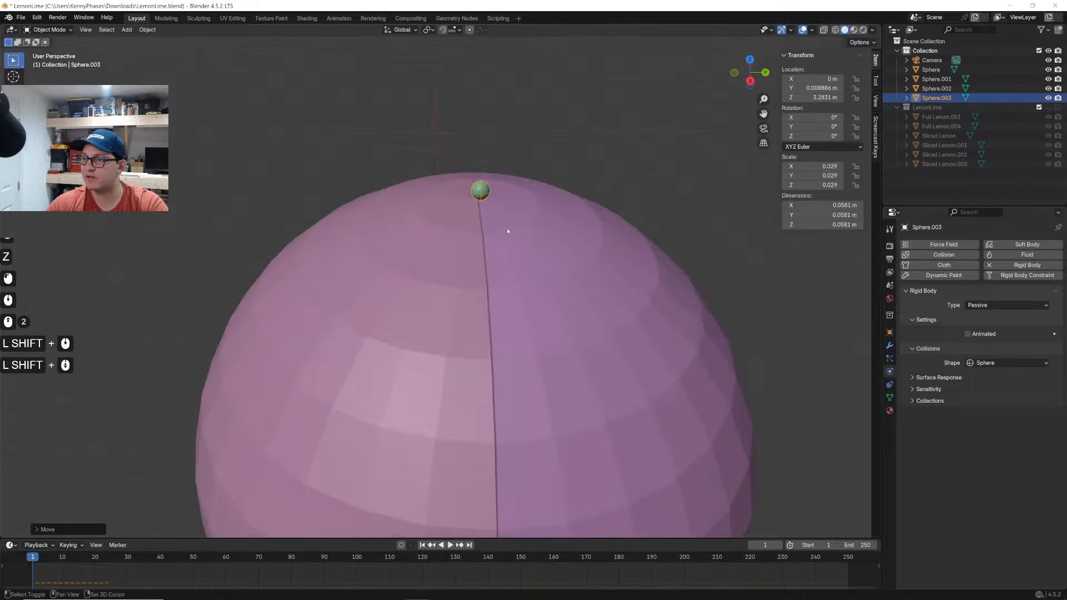
{"action": "scroll", "coordinate": [517, 217], "scroll_direction": "up", "scroll_amount": 3}
{"action": "key", "text": "g"}
{"action": "left_click", "coordinate": [603, 167]}
{"action": "middle_click_drag", "start_coordinate": [602, 167], "coordinate": [574, 222], "text": "shift"}
{"action": "key", "text": "g"}
{"action": "key", "text": "z"}
{"action": "left_click", "coordinate": [589, 261]}
Play the simulation with the small sphere set into the top of the seam and return to frame 1
{"action": "scroll", "coordinate": [562, 276], "scroll_direction": "down", "scroll_amount": 8}
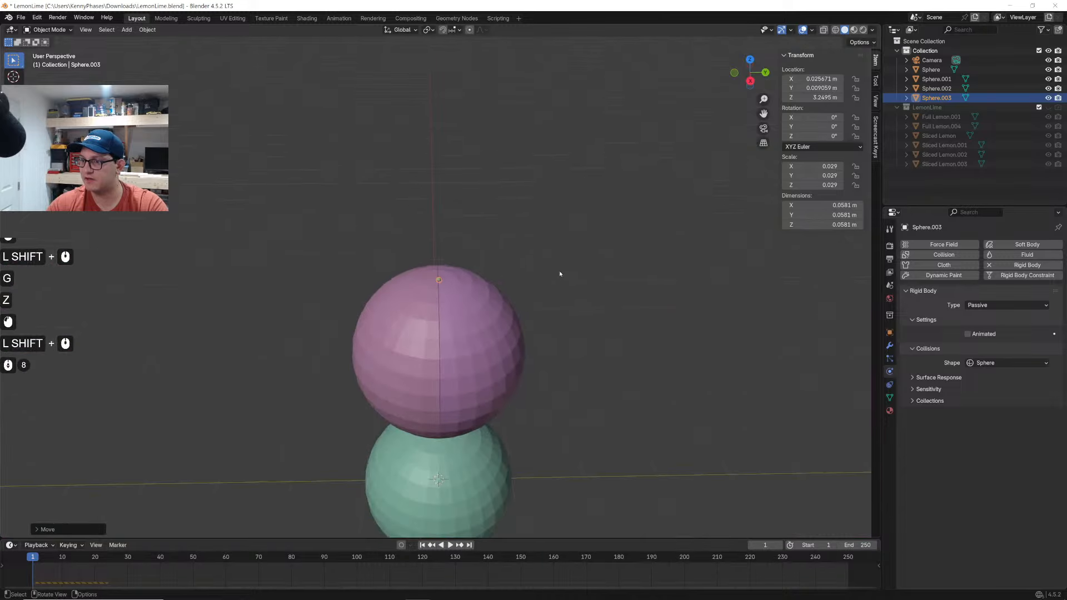
{"action": "key", "text": "space"}
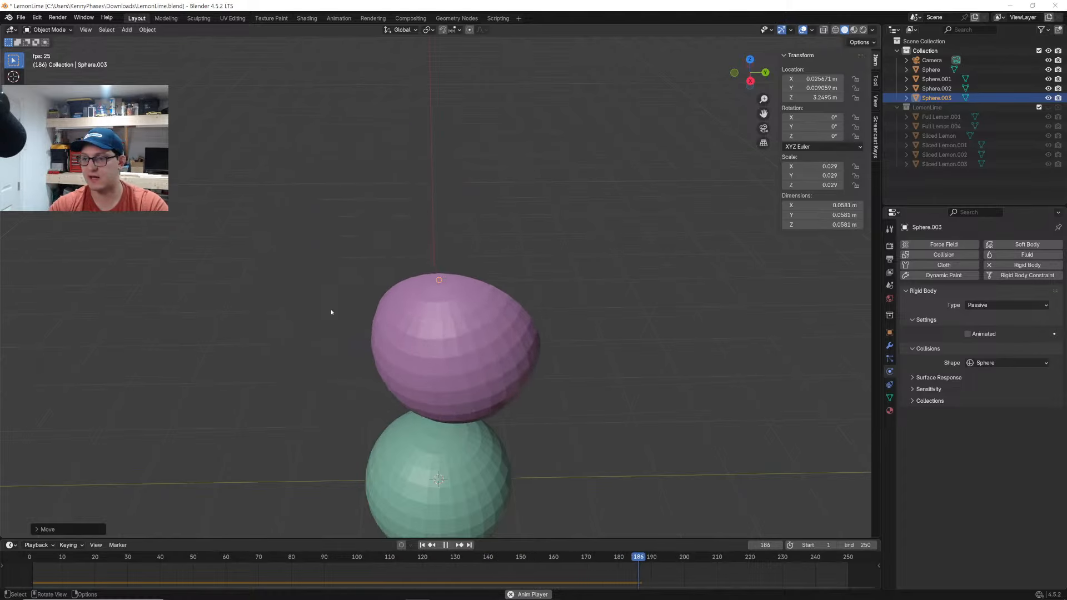
{"action": "key", "text": "space"}
Shift the small sphere to about X 0.015 m, Y 0.002 m, Z 3.27 m, slightly higher on the seam, and deselect it
{"action": "scroll", "coordinate": [490, 285], "scroll_direction": "up", "scroll_amount": 9}
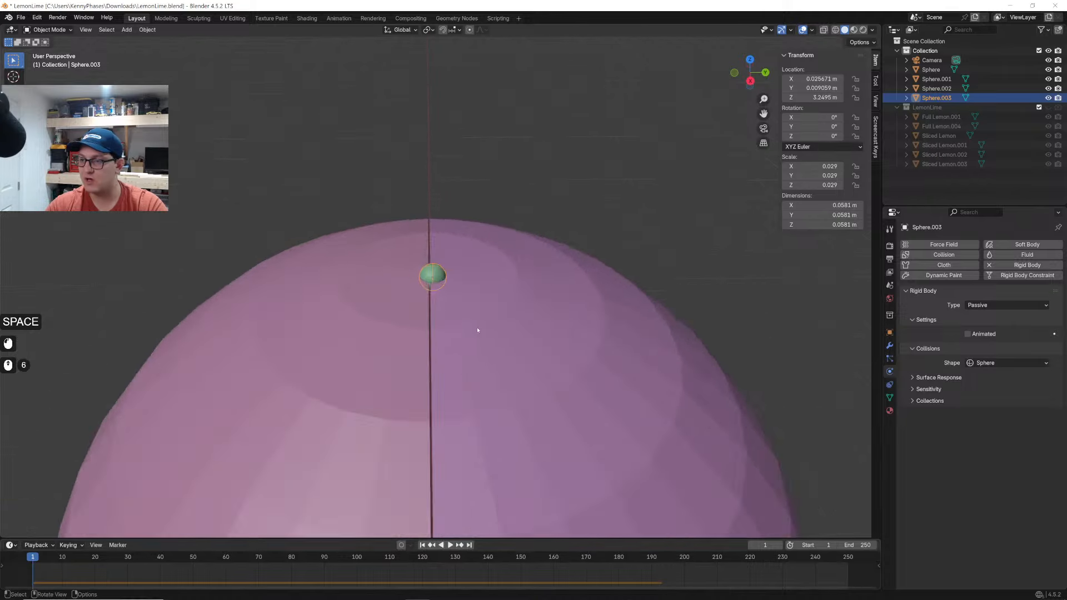
{"action": "key", "text": "g"}
{"action": "left_click", "coordinate": [466, 214]}
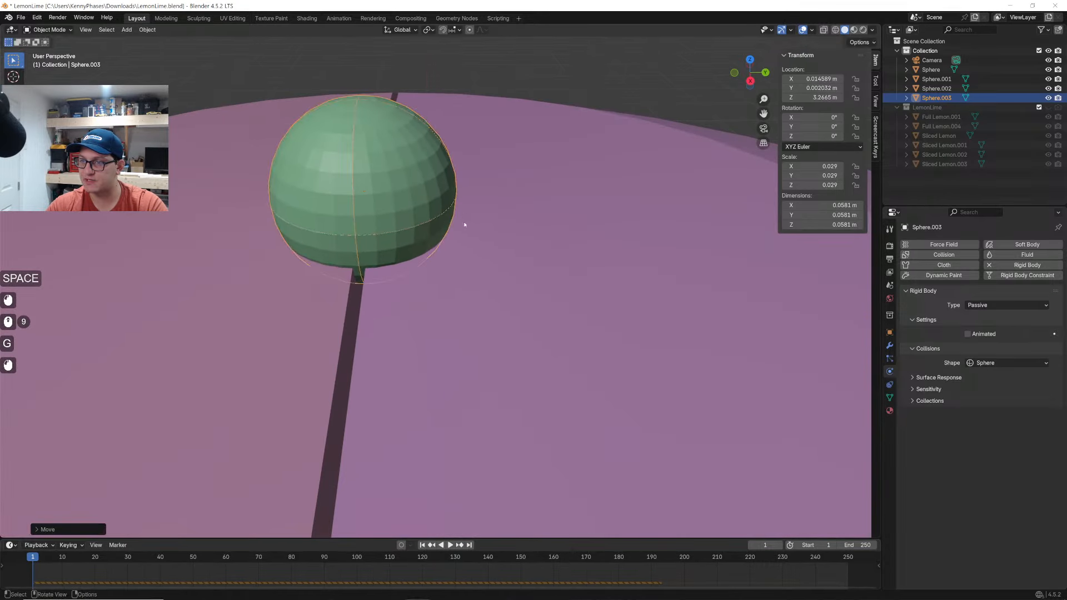
{"action": "scroll", "coordinate": [464, 222], "scroll_direction": "down", "scroll_amount": 4}
{"action": "left_click", "coordinate": [517, 167]}
Play the simulation twice from different angles to examine how the halves burst apart, and return to frame 1
{"action": "key", "text": "space"}
{"action": "scroll", "coordinate": [467, 270], "scroll_direction": "down", "scroll_amount": 3}
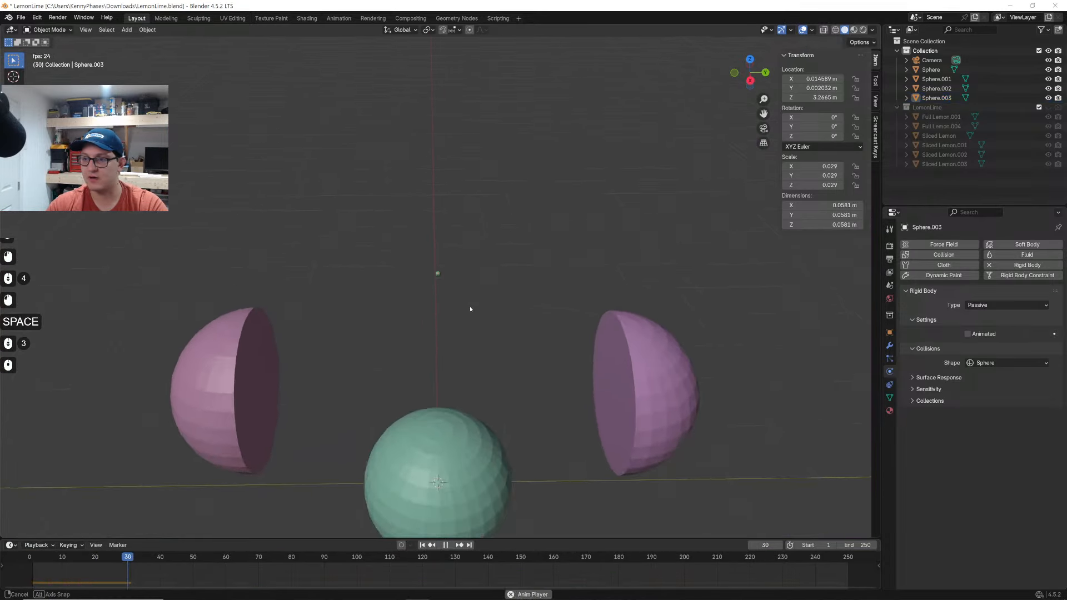
{"action": "middle_click_drag", "start_coordinate": [466, 271], "coordinate": [428, 239]}
{"action": "key", "text": "space"}
{"action": "left_click", "coordinate": [32, 559]}
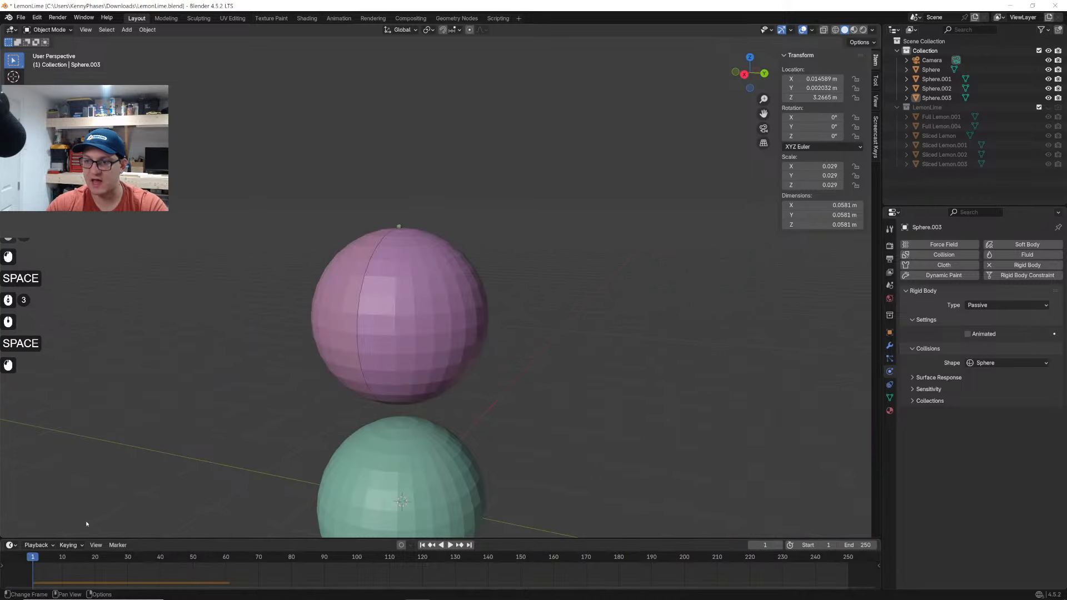
{"action": "key", "text": "space"}
{"action": "scroll", "coordinate": [440, 332], "scroll_direction": "down", "scroll_amount": 2}
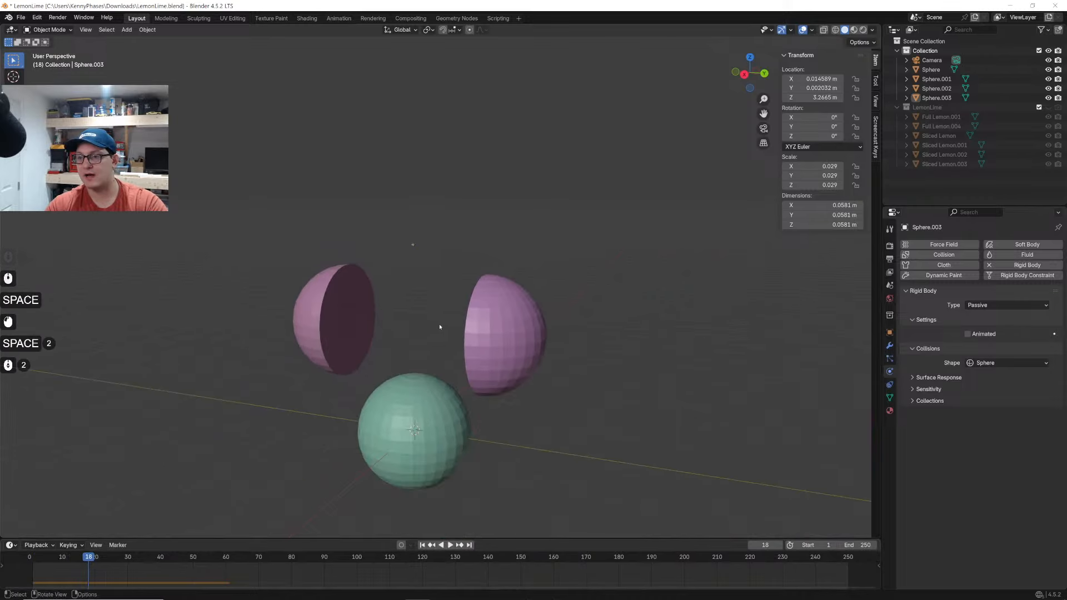
{"action": "middle_click_drag", "start_coordinate": [438, 333], "coordinate": [430, 310], "text": "shift"}
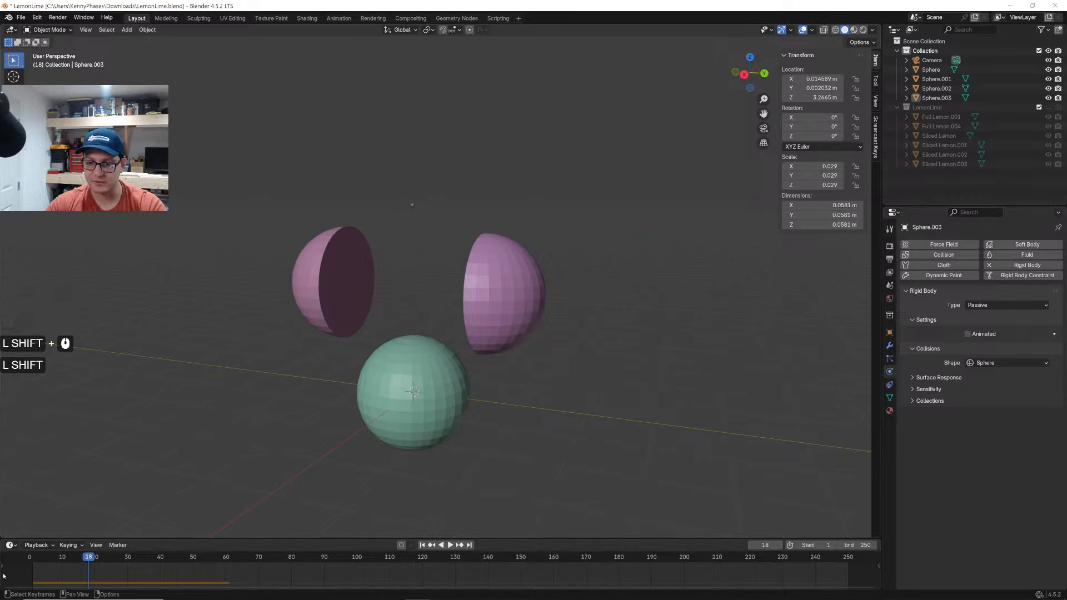
{"action": "left_click", "coordinate": [32, 559]}
Move the whole sphere up along Z to about 2.27 m over the split sphere and scale it to about 1.029
{"action": "left_click", "coordinate": [439, 370]}
{"action": "key", "text": "g"}
{"action": "key", "text": "z"}
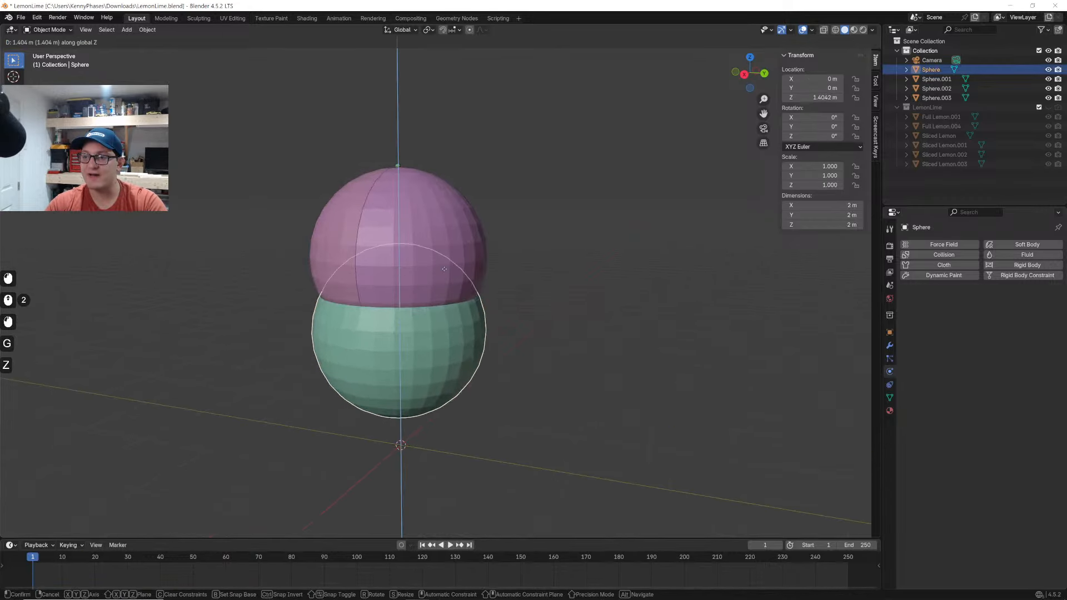
{"action": "left_click", "coordinate": [442, 233]}
{"action": "key", "text": "s"}
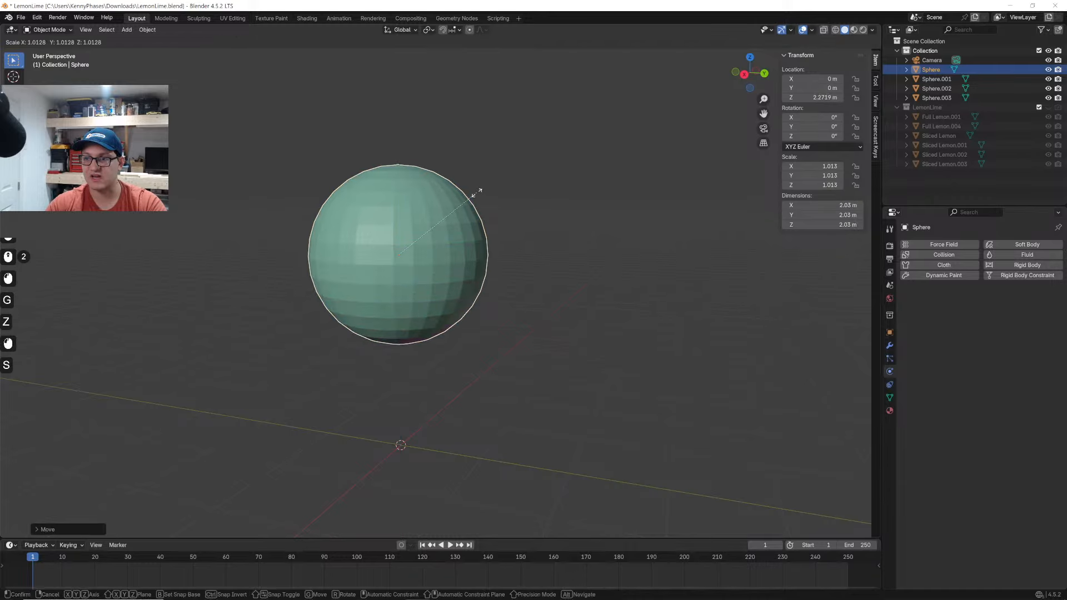
{"action": "left_click", "coordinate": [478, 195]}
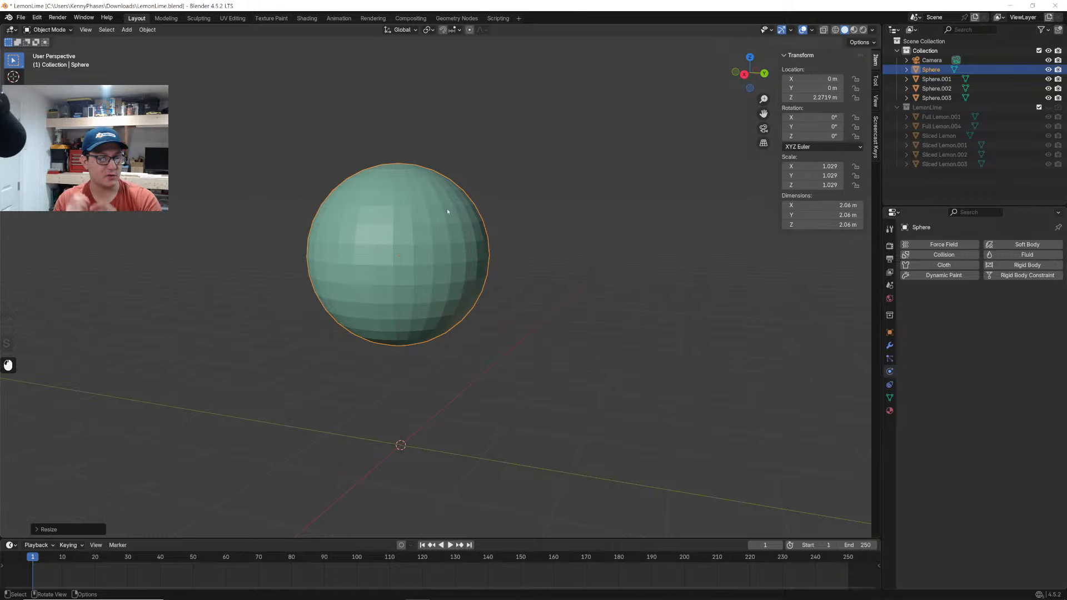
Hide the whole covering sphere and play the simulation to frame 30 to reveal the halves splitting
{"action": "key", "text": "h"}
{"action": "key", "text": "space"}
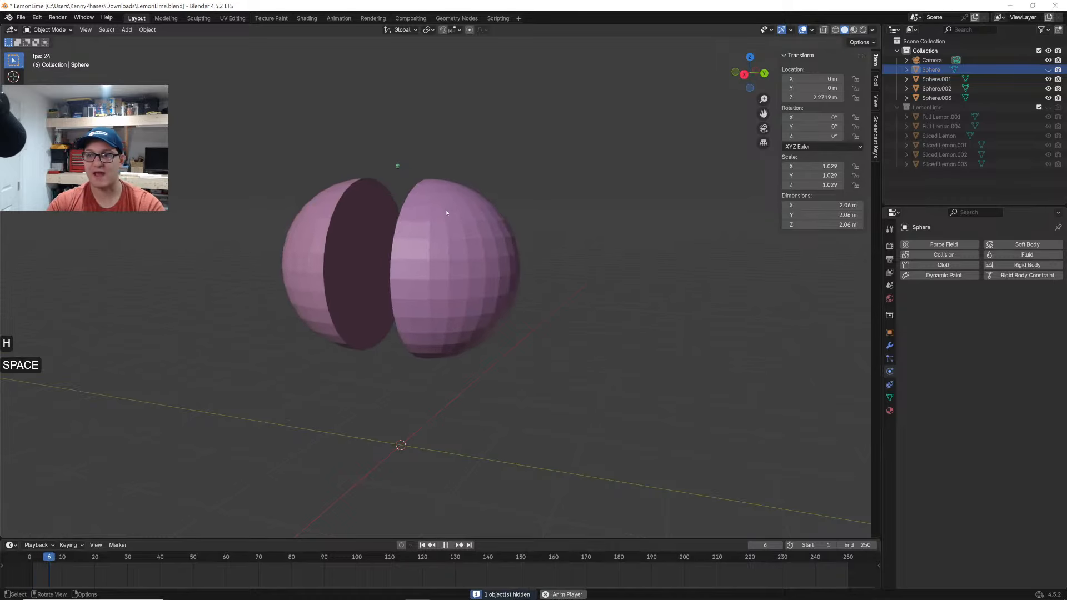
{"action": "key", "text": "space"}
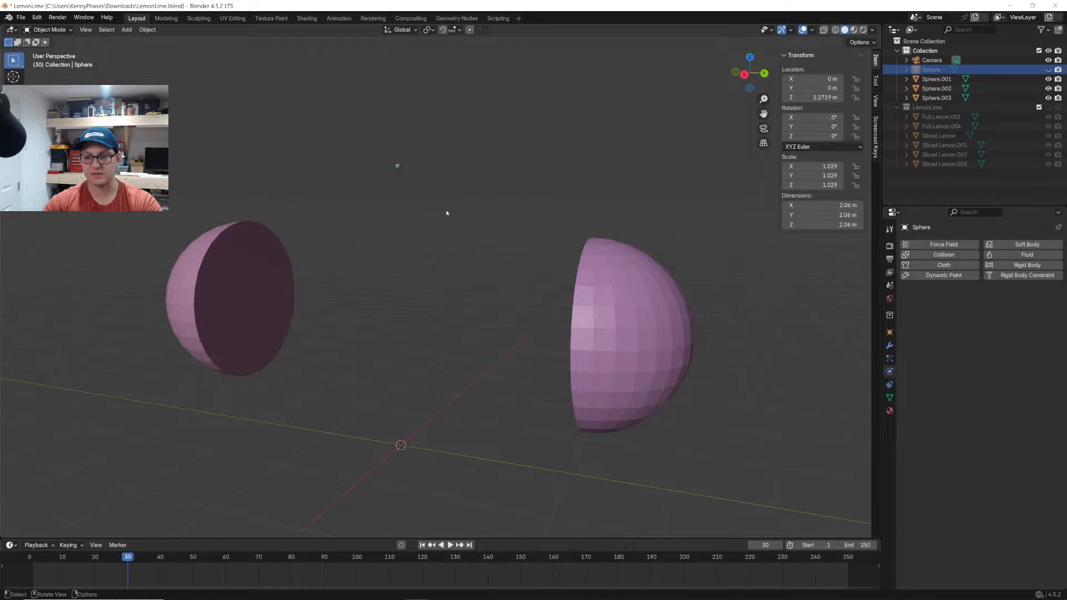
Delete all four test spheres and make the LemonLime collection visible again
{"action": "left_click", "coordinate": [939, 79], "text": "shift"}
{"action": "left_click", "coordinate": [943, 88], "text": "shift"}
{"action": "left_click", "coordinate": [939, 98], "text": "shift"}
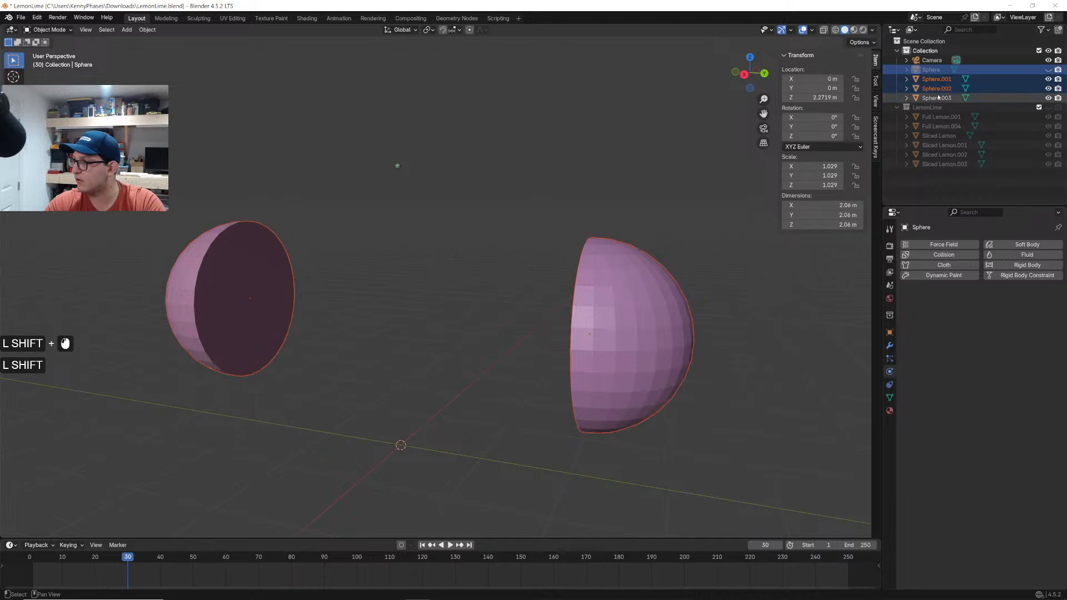
{"action": "key", "text": "x"}
{"action": "left_click", "coordinate": [1049, 70]}
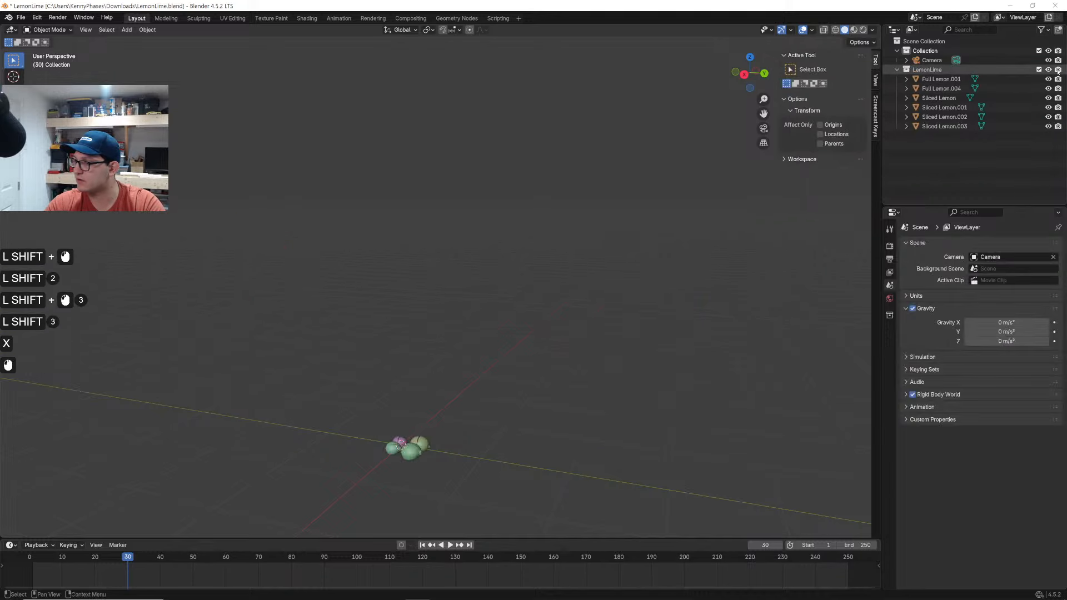
Try to add a rigid body to the green half of the larger sliced lemon, and undo it
{"action": "scroll", "coordinate": [486, 497], "scroll_direction": "up", "scroll_amount": 2}
{"action": "middle_click_drag", "start_coordinate": [492, 445], "coordinate": [486, 211], "text": "shift"}
{"action": "scroll", "coordinate": [462, 329], "scroll_direction": "up", "scroll_amount": 3}
{"action": "scroll", "coordinate": [478, 214], "scroll_direction": "up", "scroll_amount": 1, "text": "shift"}
{"action": "scroll", "coordinate": [427, 232], "scroll_direction": "up", "scroll_amount": 4}
{"action": "middle_click_drag", "start_coordinate": [426, 231], "coordinate": [484, 269], "text": "shift"}
{"action": "left_click", "coordinate": [484, 270]}
{"action": "left_click", "coordinate": [1015, 266]}
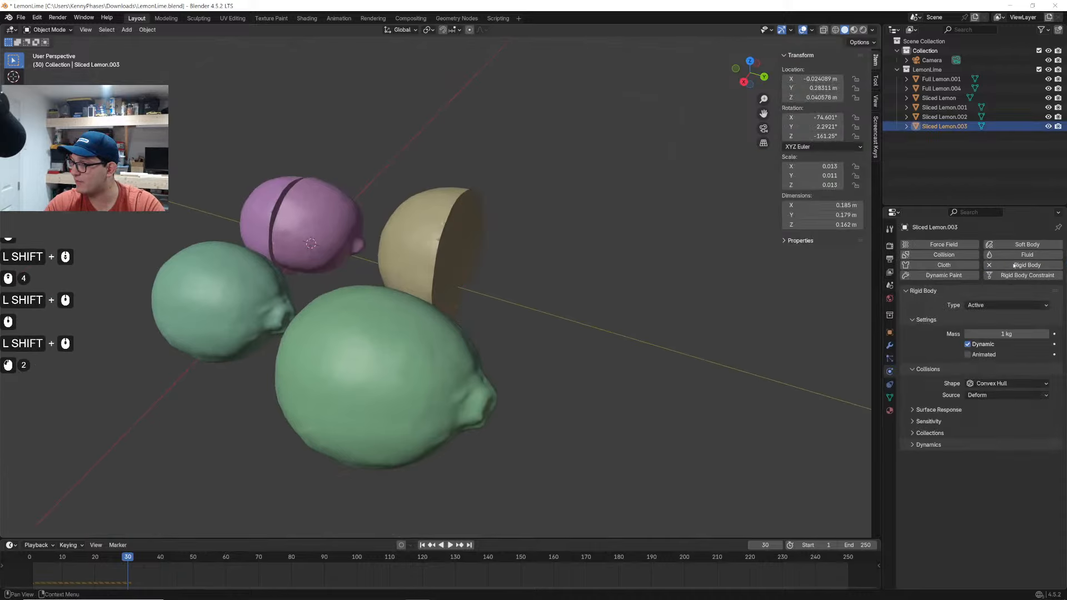
{"action": "key", "text": "ctrl+z"}
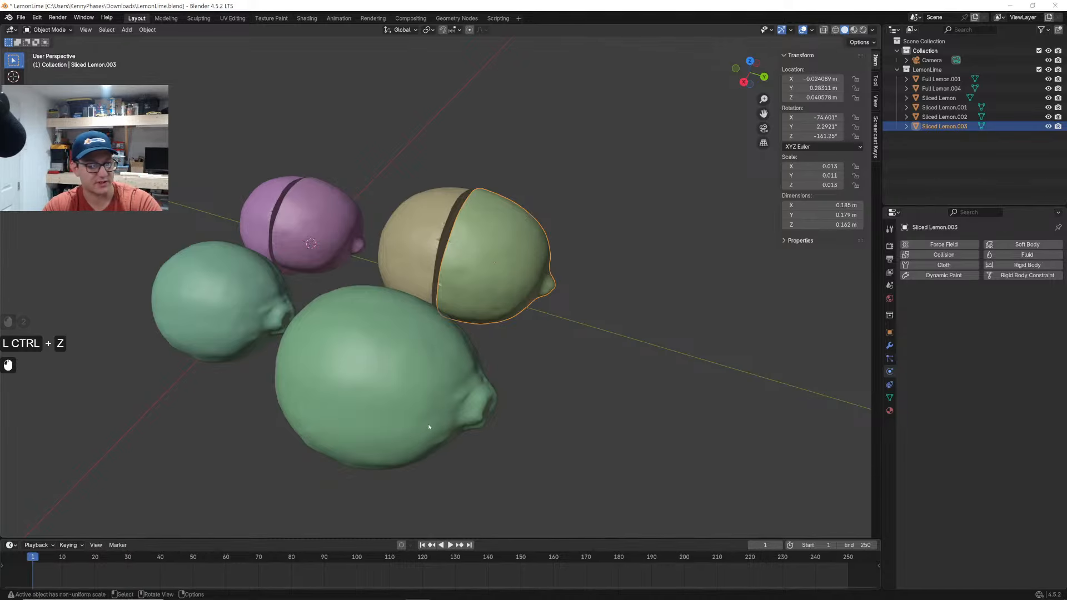
Save the file and move the smaller whole lemon and its two halves about 0.23 m in negative Y, away from the larger set
{"action": "key", "text": "ctrl+s"}
{"action": "left_click", "coordinate": [563, 201]}
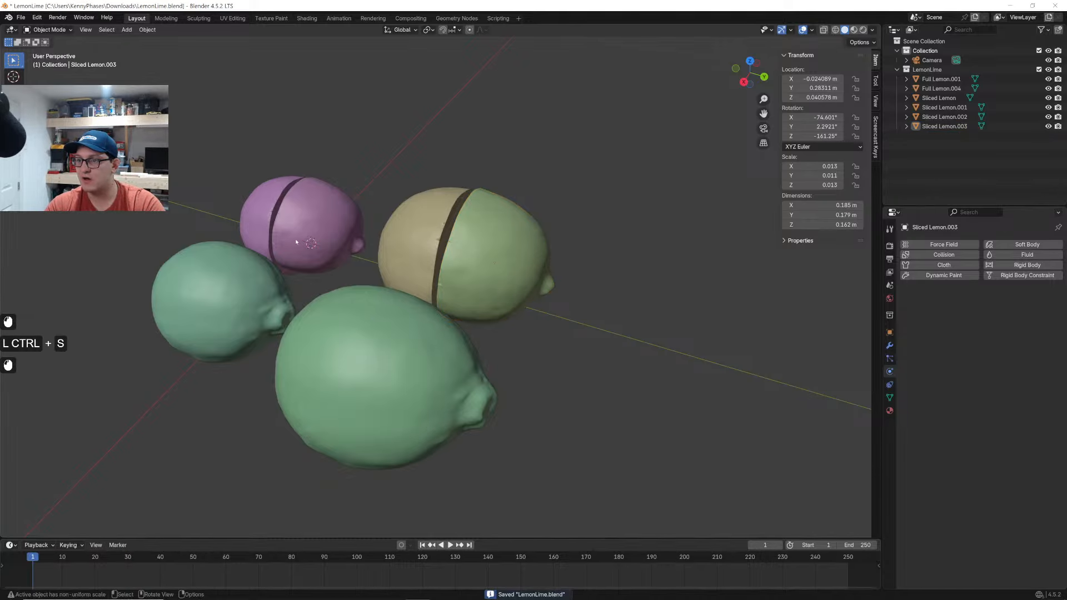
{"action": "middle_click_drag", "start_coordinate": [539, 233], "coordinate": [565, 237]}
{"action": "left_click_drag", "start_coordinate": [626, 177], "coordinate": [555, 318]}
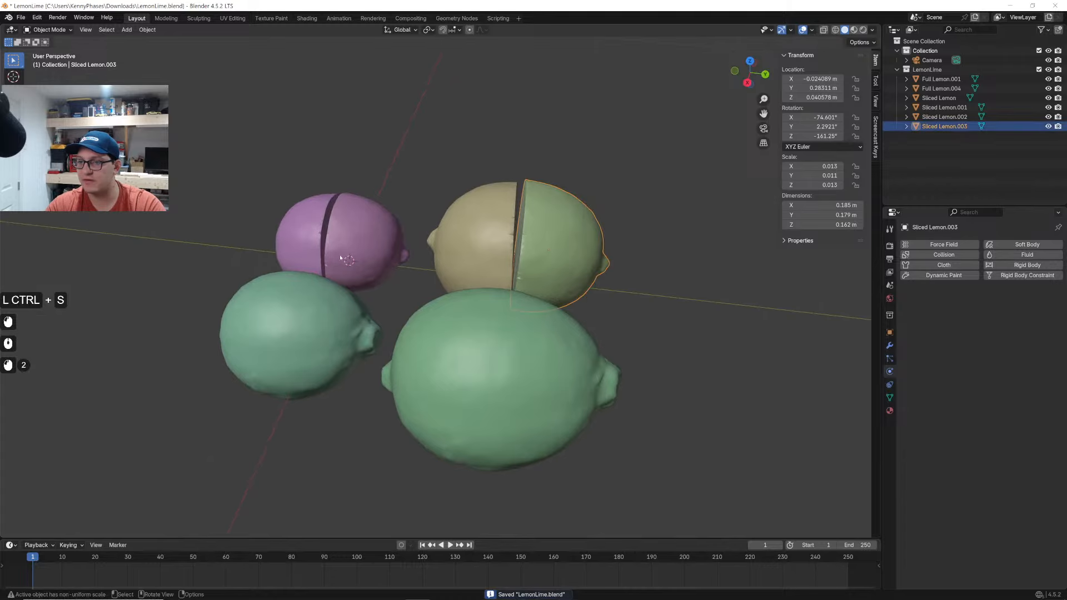
{"action": "left_click_drag", "start_coordinate": [225, 163], "coordinate": [339, 313]}
{"action": "key", "text": "g"}
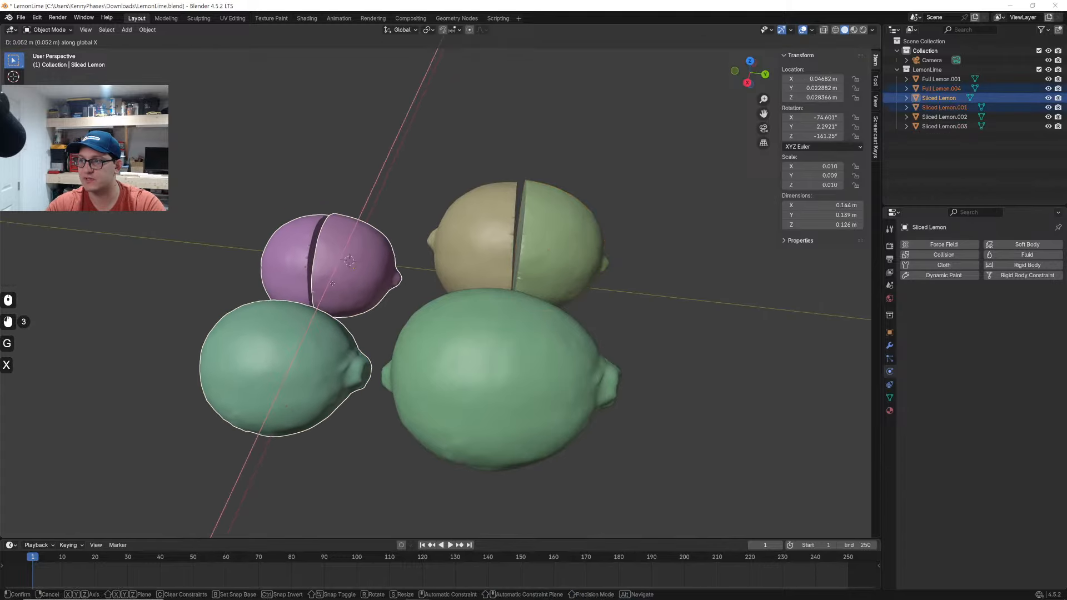
{"action": "key", "text": "x"}
{"action": "key", "text": "y"}
{"action": "left_click", "coordinate": [262, 274]}
Try to move the smaller whole lemon freely, and undo the move
{"action": "middle_click_drag", "start_coordinate": [262, 274], "coordinate": [420, 279], "text": "shift"}
{"action": "scroll", "coordinate": [505, 299], "scroll_direction": "up", "scroll_amount": 2}
{"action": "left_click", "coordinate": [424, 369]}
{"action": "left_click", "coordinate": [409, 205]}
{"action": "left_click", "coordinate": [376, 368]}
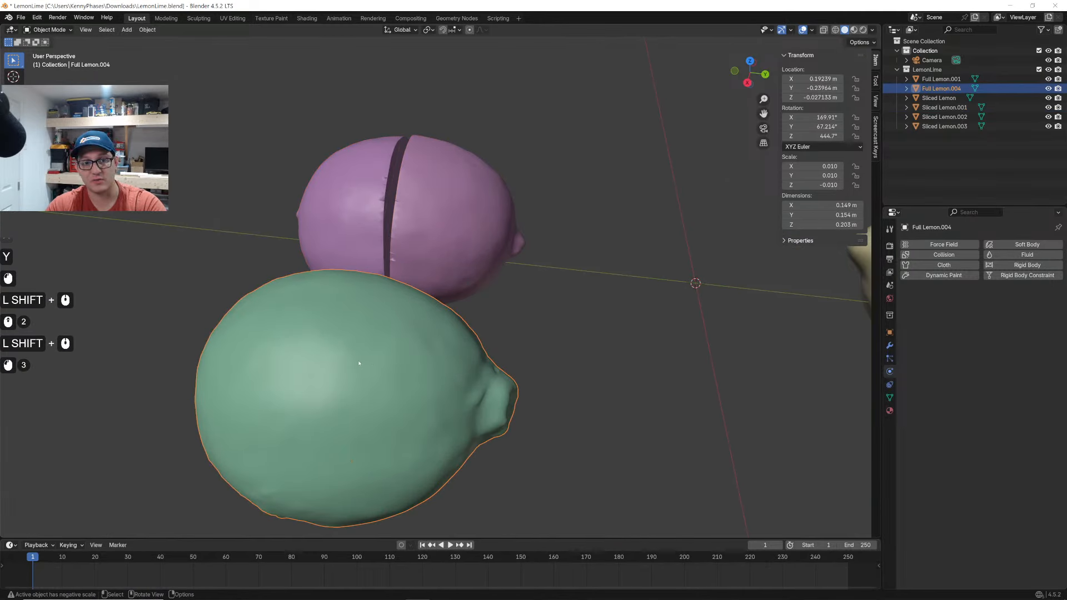
{"action": "key", "text": "g"}
{"action": "left_click", "coordinate": [370, 341]}
{"action": "key", "text": "ctrl+z"}
Add an active rigid body to the purple half Sliced Lemon and set its collision shape to Mesh
{"action": "middle_click_drag", "start_coordinate": [374, 336], "coordinate": [380, 357]}
{"action": "left_click", "coordinate": [448, 310]}
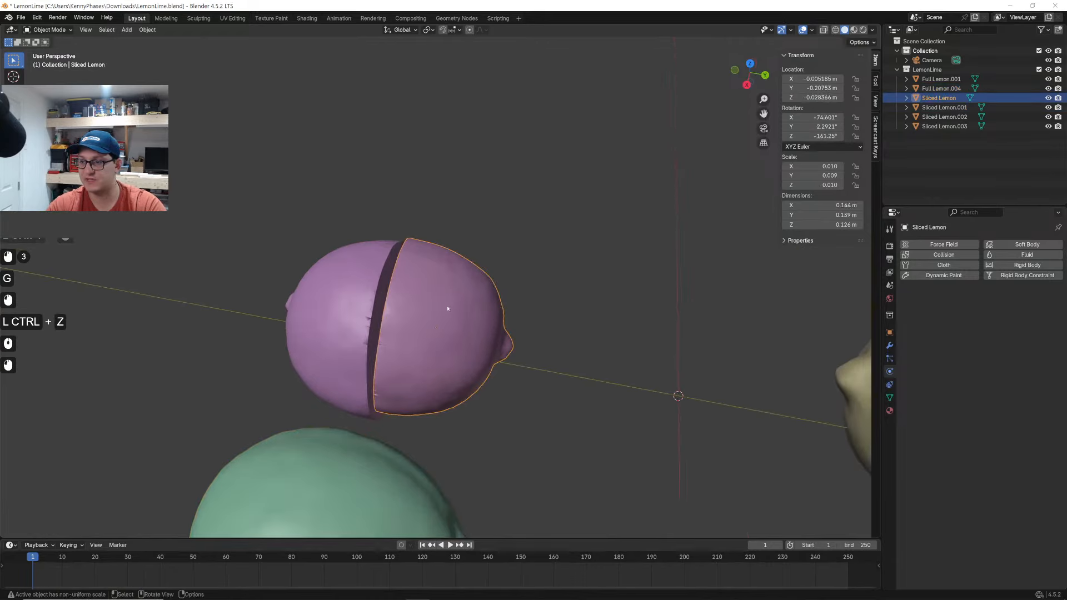
{"action": "middle_click_drag", "start_coordinate": [448, 309], "coordinate": [444, 267], "text": "shift"}
{"action": "scroll", "coordinate": [442, 287], "scroll_direction": "up", "scroll_amount": 2}
{"action": "left_click", "coordinate": [1010, 266]}
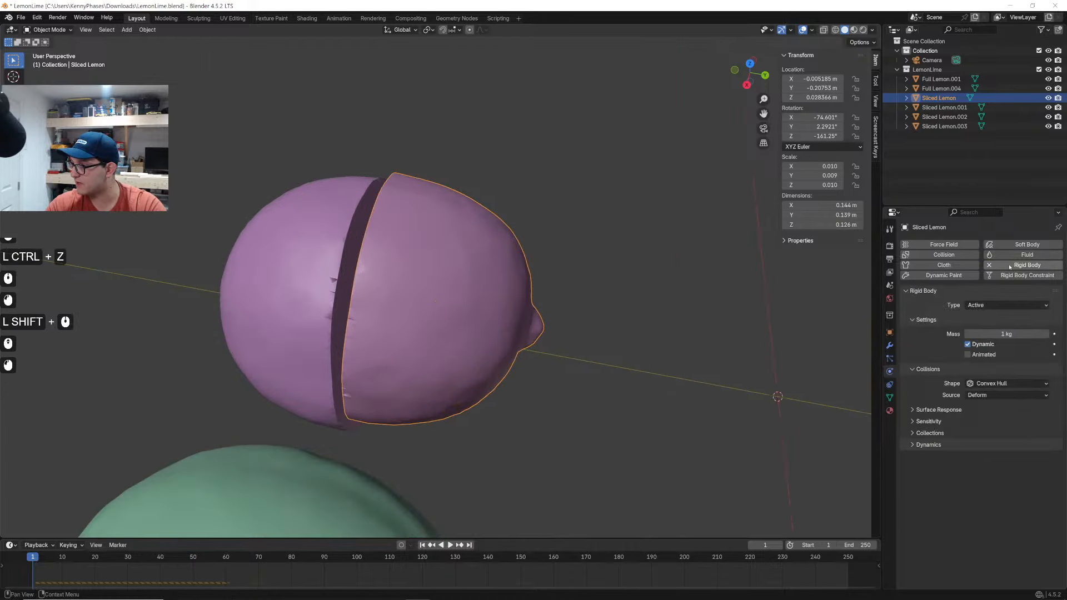
{"action": "left_click", "coordinate": [997, 384]}
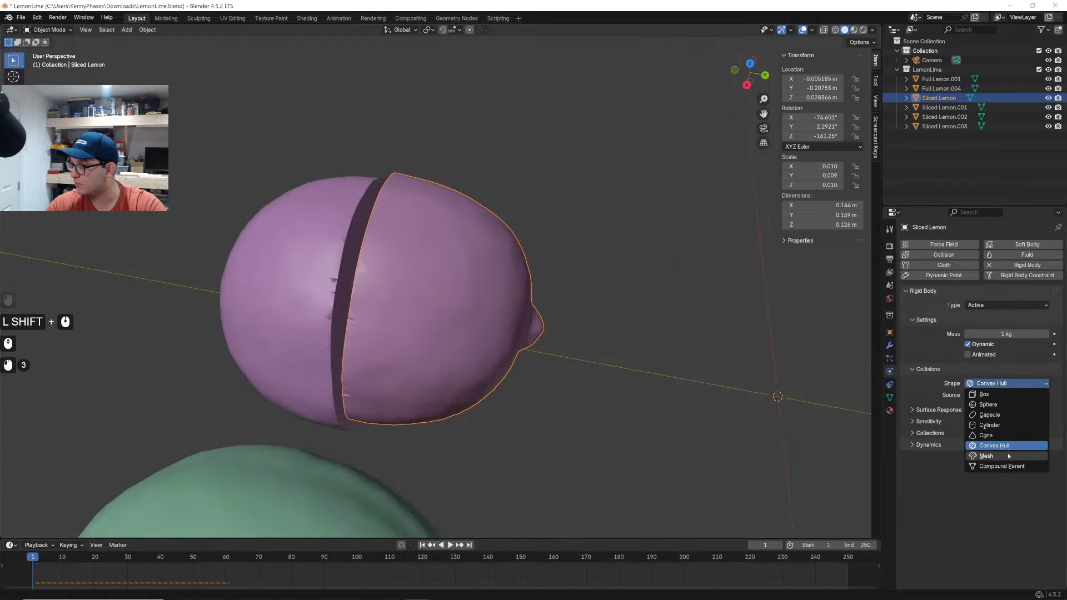
{"action": "left_click", "coordinate": [1009, 456]}
Add an active rigid body to the other purple half, Sliced Lemon.001, with Mesh as its collision shape
{"action": "left_click", "coordinate": [356, 286]}
{"action": "left_click", "coordinate": [1048, 266]}
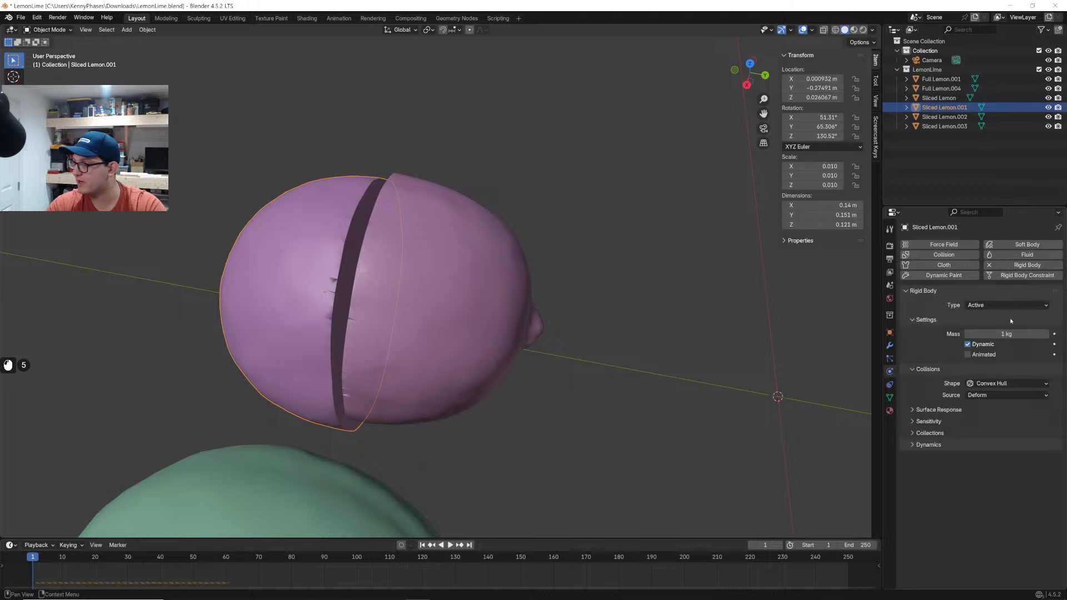
{"action": "left_click", "coordinate": [1007, 305]}
{"action": "left_click", "coordinate": [1010, 384]}
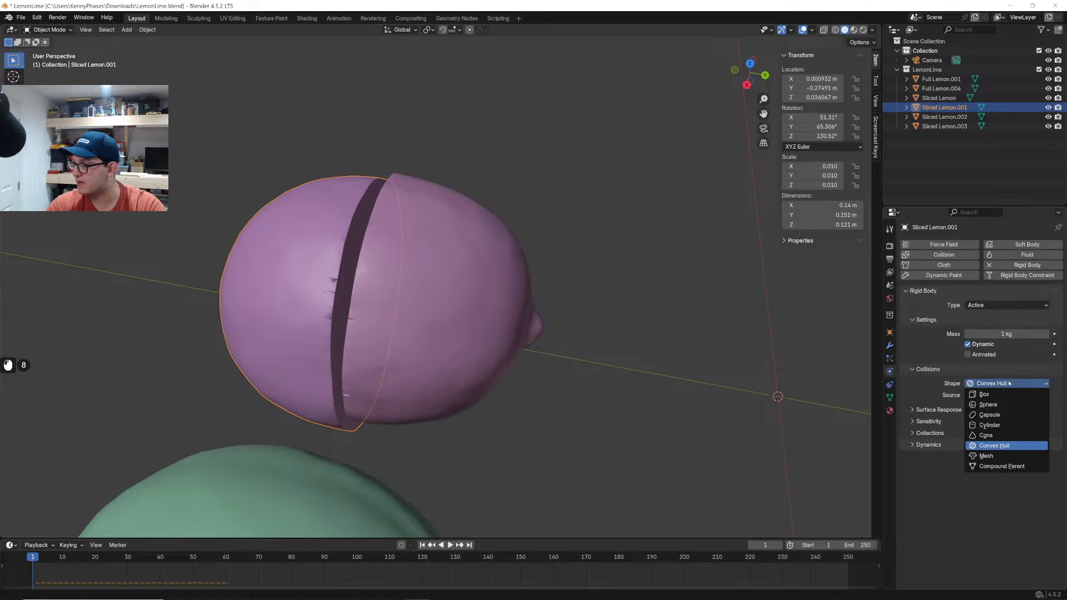
{"action": "left_click", "coordinate": [995, 456]}
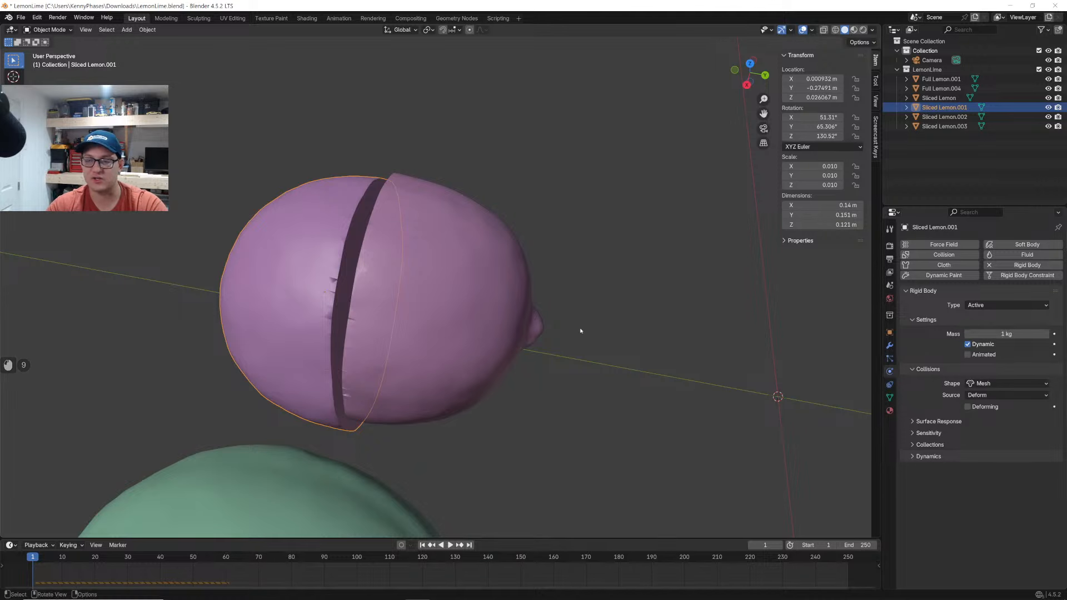
Play the simulation to examine how the two purple halves separate at frame 2, and return to frame 1
{"action": "middle_click_drag", "start_coordinate": [581, 330], "coordinate": [544, 312]}
{"action": "scroll", "coordinate": [551, 272], "scroll_direction": "down", "scroll_amount": 6}
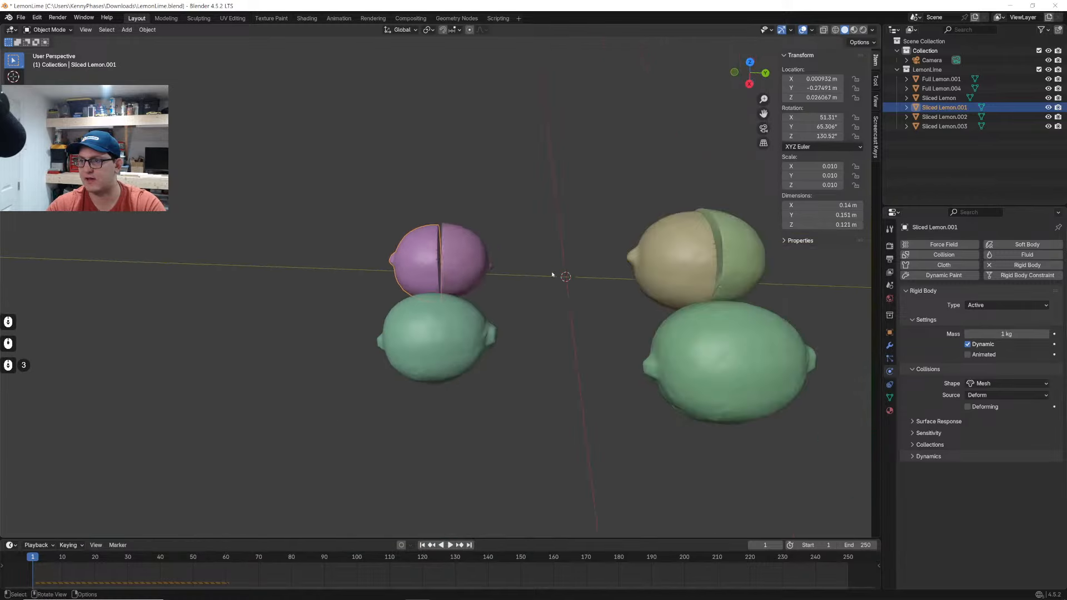
{"action": "key", "text": "space"}
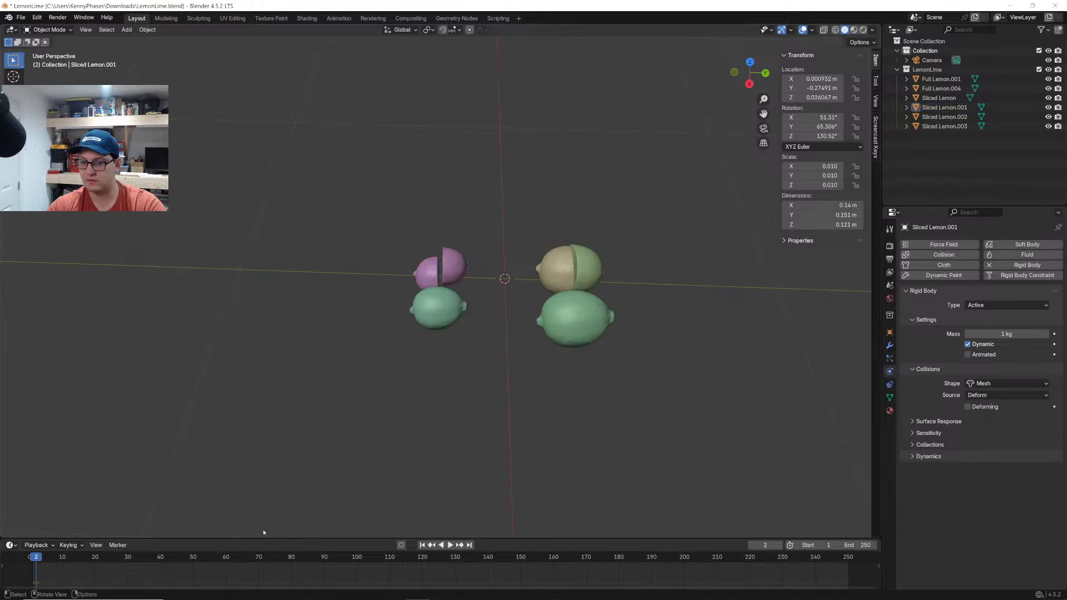
{"action": "scroll", "coordinate": [439, 279], "scroll_direction": "up", "scroll_amount": 6}
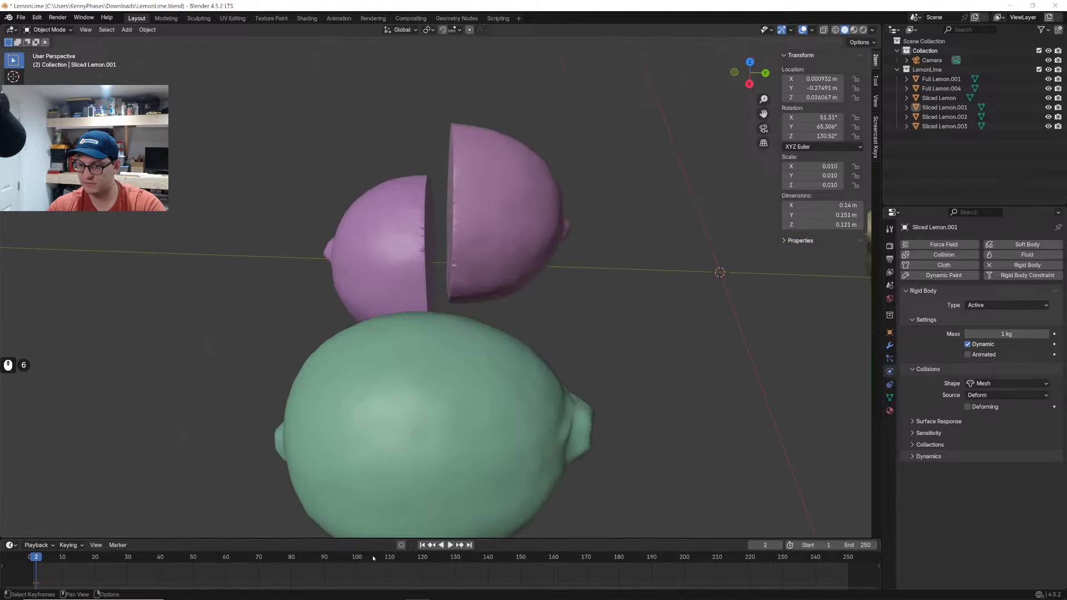
{"action": "left_click", "coordinate": [422, 548]}
Inspect the mesh of the purple half Sliced Lemon in Edit Mode and return to Object Mode
{"action": "left_click", "coordinate": [486, 228]}
{"action": "scroll", "coordinate": [447, 286], "scroll_direction": "up", "scroll_amount": 2}
{"action": "key", "text": "Tab"}
{"action": "middle_click_drag", "start_coordinate": [445, 290], "coordinate": [333, 384]}
{"action": "middle_click_drag", "start_coordinate": [433, 312], "coordinate": [513, 238], "text": "shift"}
{"action": "key", "text": "Tab"}
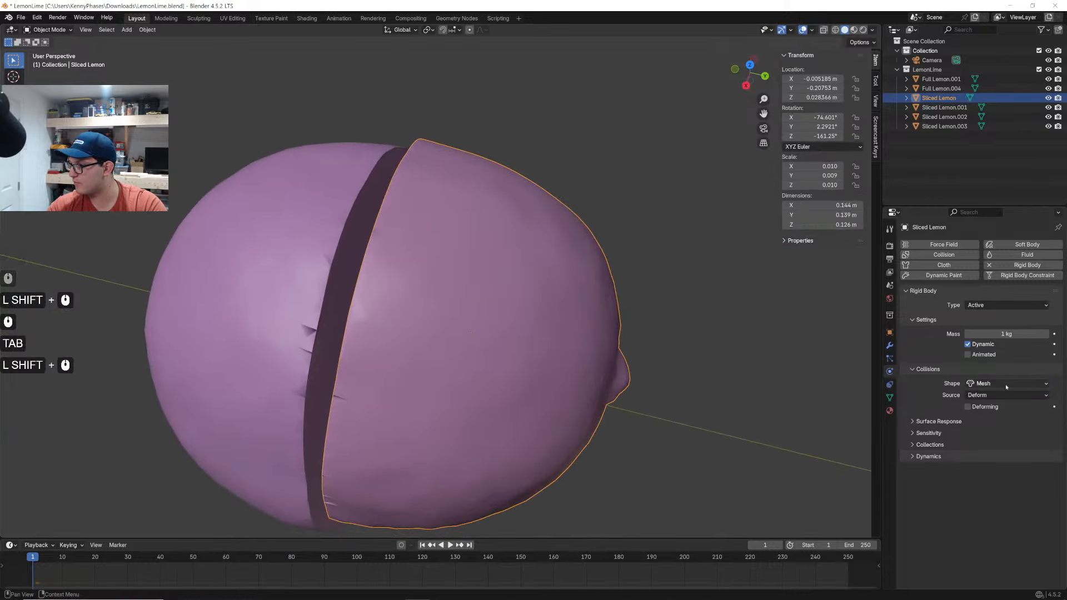
Reselect Mesh as the collision shape of Sliced Lemon and check the rigid body settings of Sliced Lemon.001
{"action": "left_click", "coordinate": [1006, 385]}
{"action": "left_click", "coordinate": [1003, 455]}
{"action": "left_click", "coordinate": [945, 107]}
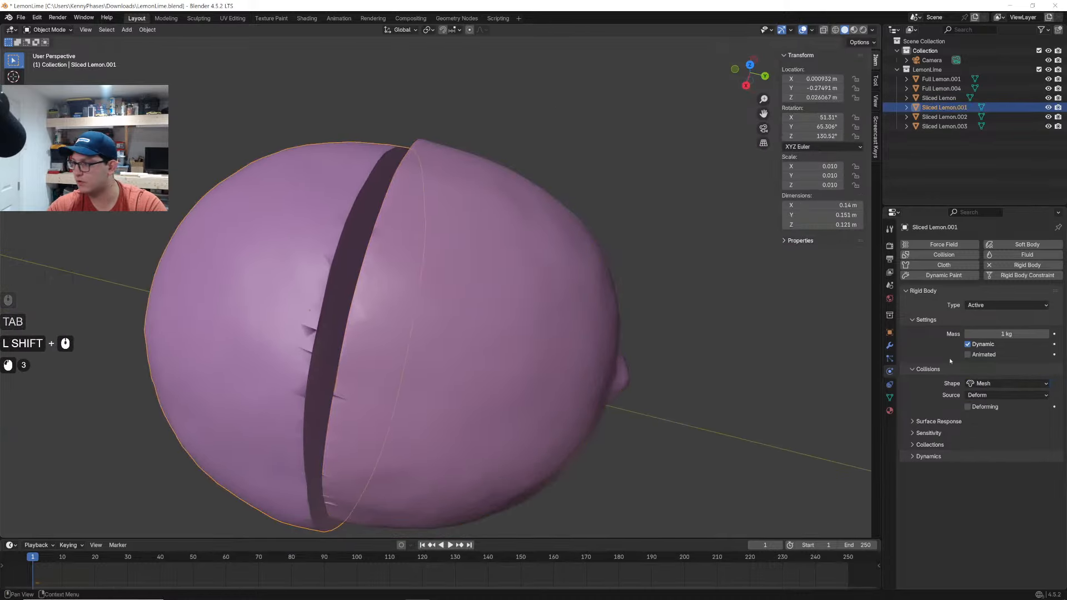
Set the collision shape of both purple halves to Convex Hull and save the file
{"action": "left_click", "coordinate": [1007, 384]}
{"action": "left_click", "coordinate": [1004, 446]}
{"action": "left_click", "coordinate": [608, 246]}
{"action": "key", "text": "ctrl+s"}
{"action": "scroll", "coordinate": [608, 245], "scroll_direction": "down", "scroll_amount": 5}
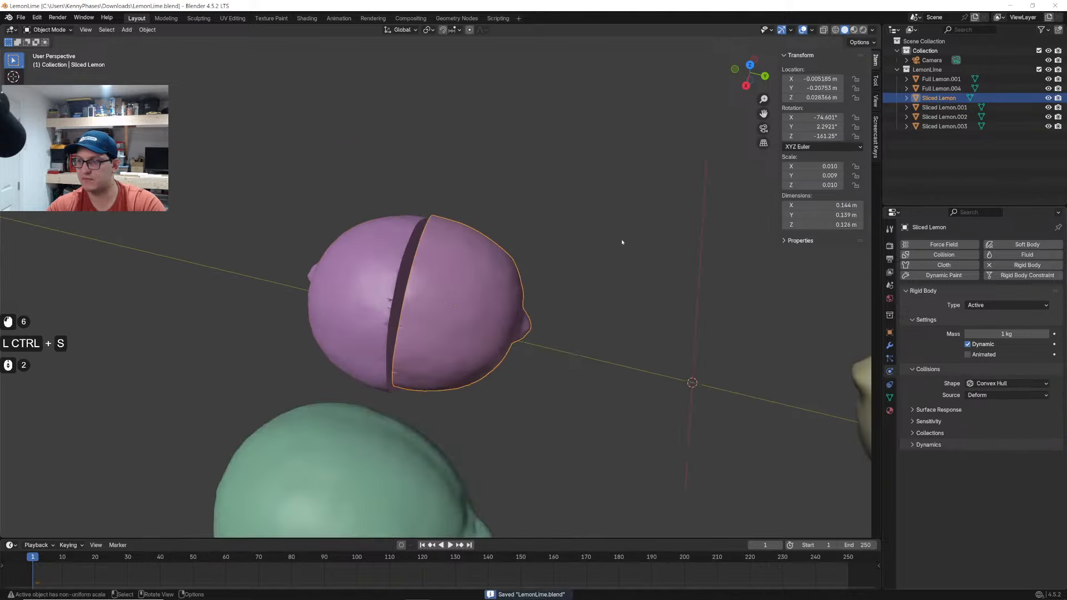
Play the simulation twice to check how the purple halves separate with Convex Hull shapes, and return to frame 1
{"action": "key", "text": "space"}
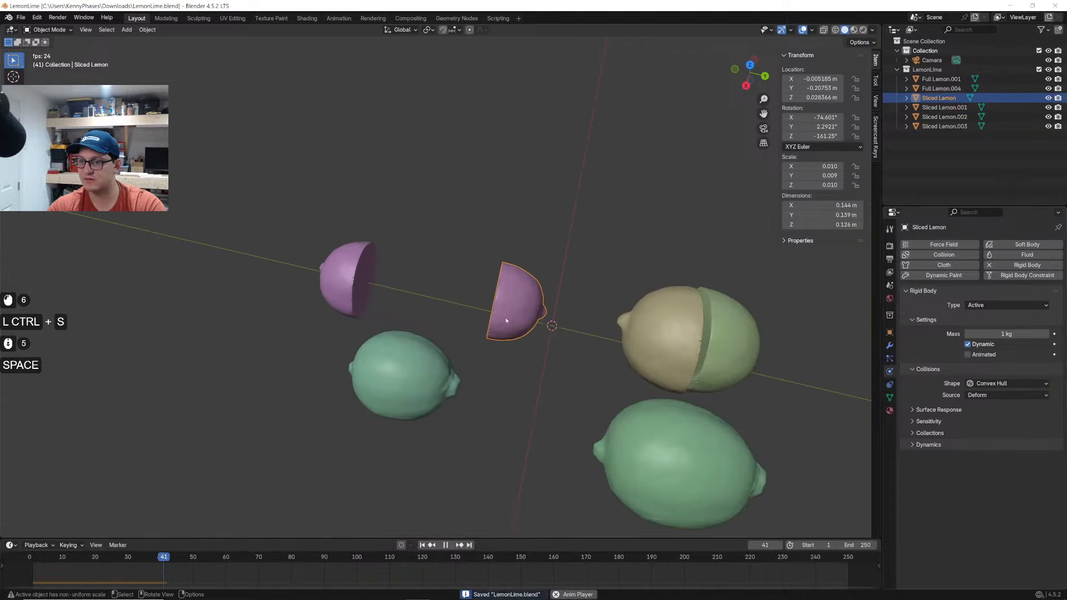
{"action": "key", "text": "space"}
{"action": "left_click", "coordinate": [33, 559]}
{"action": "key", "text": "space"}
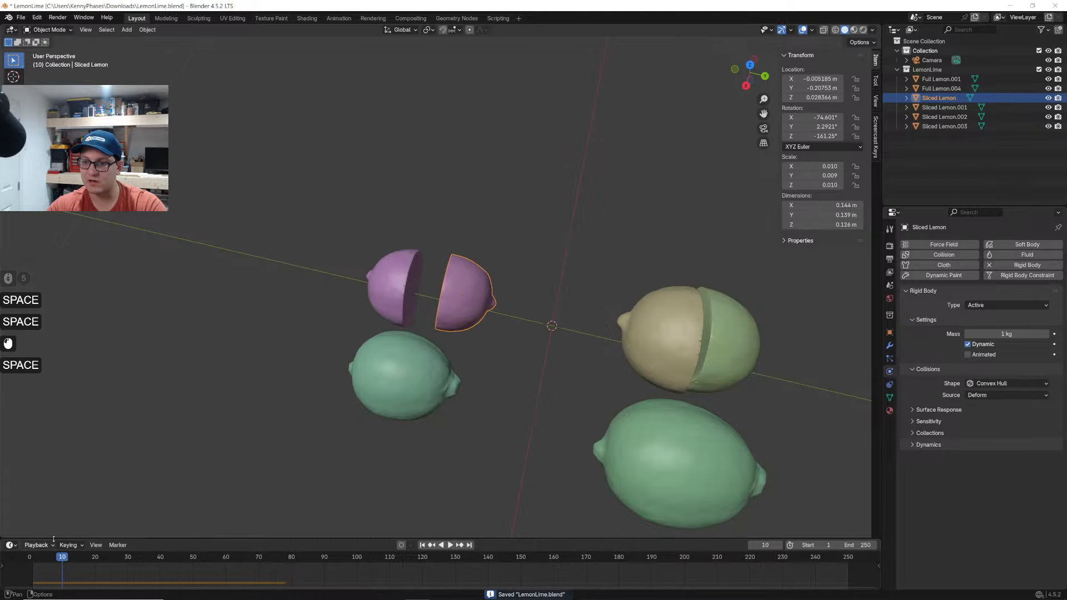
{"action": "left_click", "coordinate": [34, 559]}
Add a UV sphere and scale it down to about 0.098 m in diameter
{"action": "scroll", "coordinate": [539, 237], "scroll_direction": "up", "scroll_amount": 3}
{"action": "scroll", "coordinate": [542, 239], "scroll_direction": "down", "scroll_amount": 12}
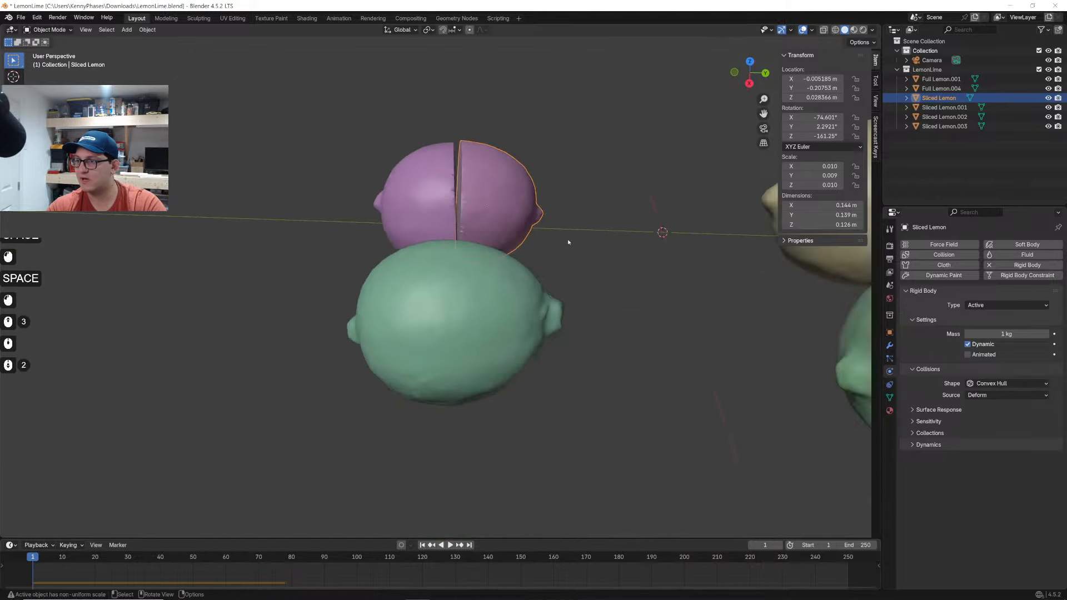
{"action": "key", "text": "shift+a"}
{"action": "type", "text": "sphe"}
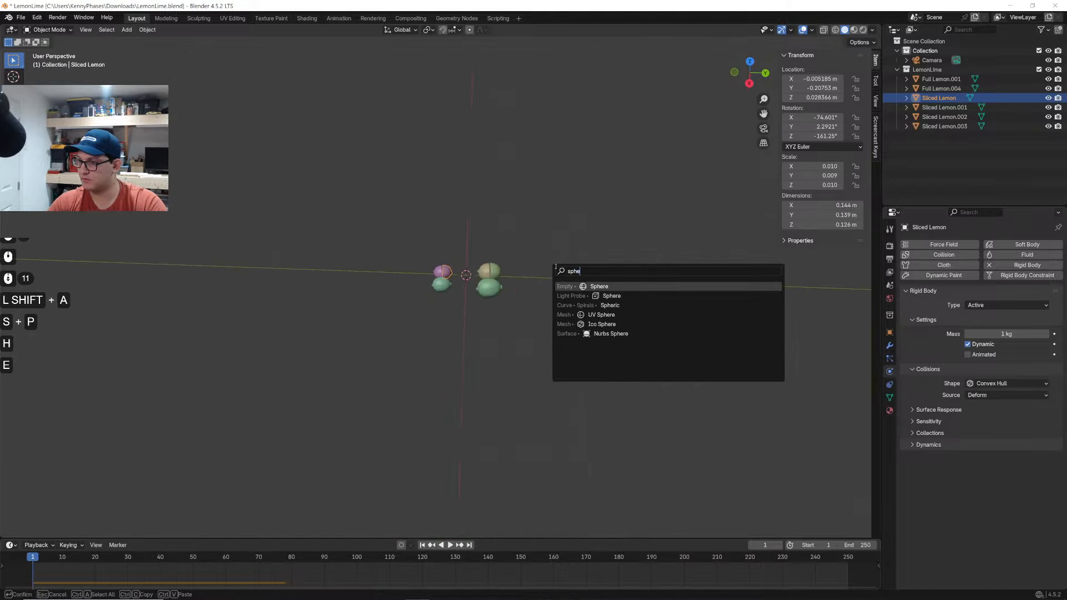
{"action": "key", "text": "Down"}
{"action": "key", "text": "Down"}
{"action": "key", "text": "Down"}
{"action": "key", "text": "Return"}
{"action": "key", "text": "s"}
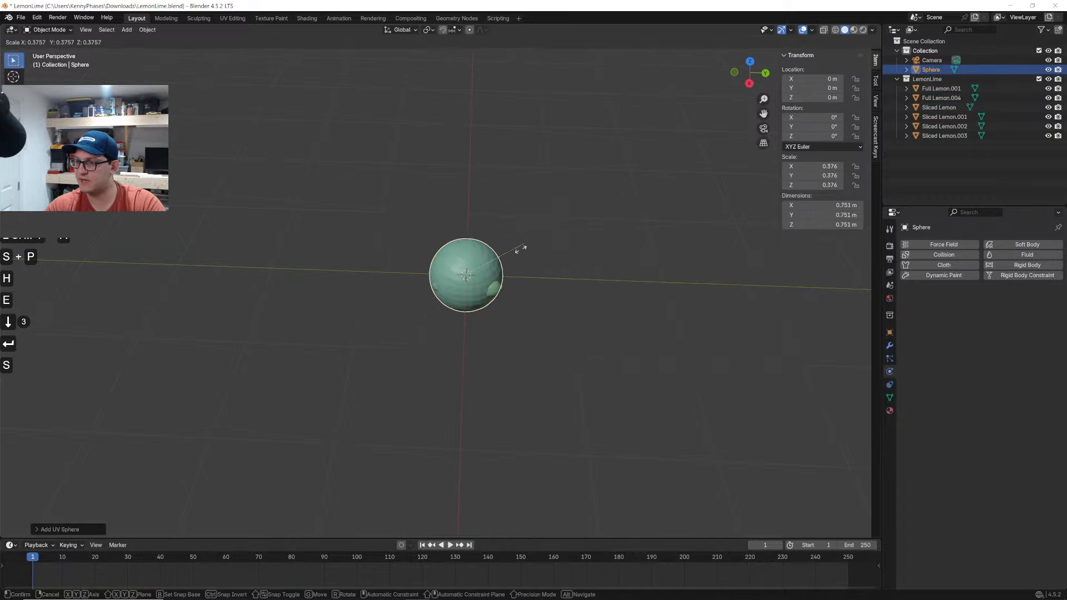
{"action": "left_click", "coordinate": [459, 278]}
{"action": "scroll", "coordinate": [706, 77], "scroll_direction": "up", "scroll_amount": 8}
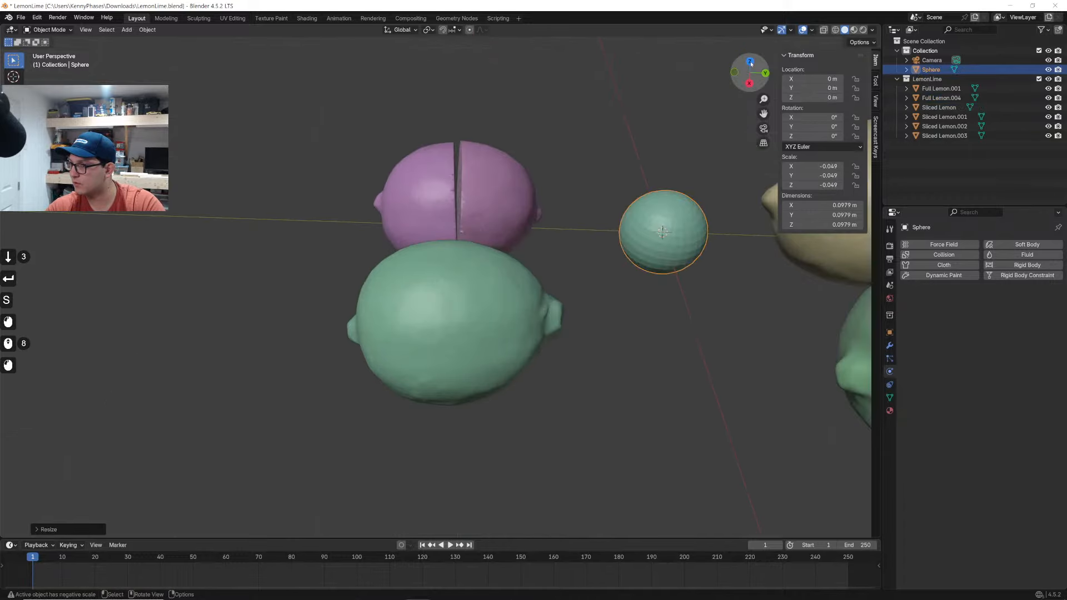
Move the sphere onto the slit between the purple halves in the top view and scale it down
{"action": "left_click", "coordinate": [751, 64]}
{"action": "middle_click_drag", "start_coordinate": [331, 165], "coordinate": [367, 252], "text": "shift"}
{"action": "left_click", "coordinate": [750, 59]}
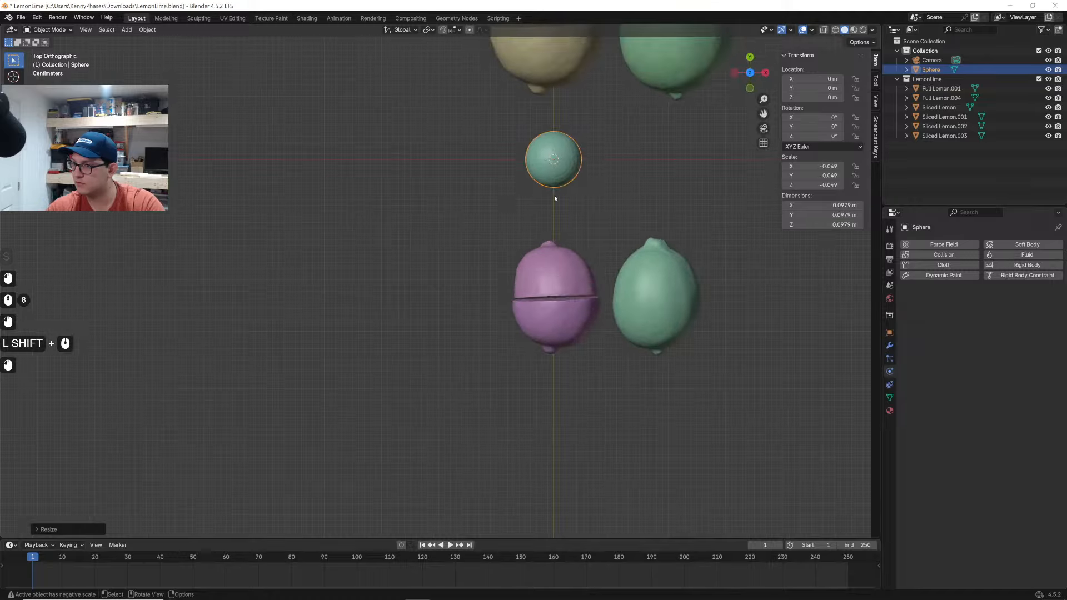
{"action": "key", "text": "g"}
{"action": "left_click", "coordinate": [555, 340]}
{"action": "key", "text": "s"}
{"action": "left_click", "coordinate": [569, 287]}
Raise the sphere to about Z 0.094 m in the upper end of the slit and scale it to about 0.025 m in diameter
{"action": "middle_click_drag", "start_coordinate": [570, 287], "coordinate": [253, 178]}
{"action": "key", "text": "g"}
{"action": "key", "text": "z"}
{"action": "left_click", "coordinate": [459, 172]}
{"action": "scroll", "coordinate": [445, 195], "scroll_direction": "up", "scroll_amount": 2}
{"action": "scroll", "coordinate": [542, 314], "scroll_direction": "up", "scroll_amount": 3}
{"action": "key", "text": "g"}
{"action": "left_click", "coordinate": [556, 278]}
{"action": "key", "text": "s"}
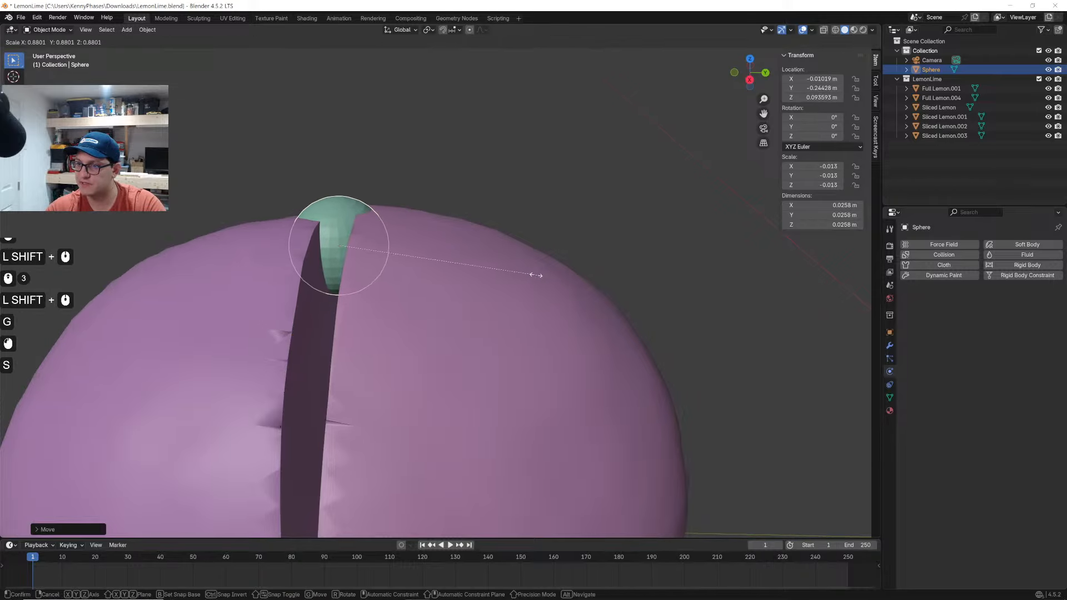
{"action": "left_click", "coordinate": [536, 274]}
Reposition the sphere along the slit in the top view, at about X 0.008 m and Y -0.241 m
{"action": "middle_click_drag", "start_coordinate": [536, 275], "coordinate": [494, 328]}
{"action": "scroll", "coordinate": [493, 328], "scroll_direction": "down", "scroll_amount": 3}
{"action": "left_click", "coordinate": [750, 69]}
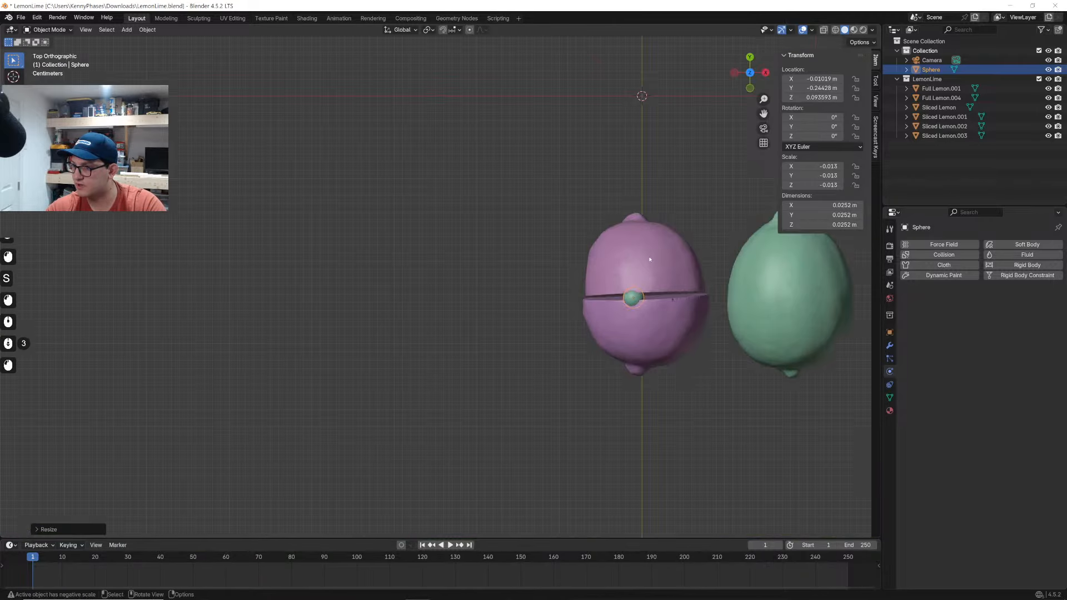
{"action": "middle_click_drag", "start_coordinate": [612, 270], "coordinate": [513, 240], "text": "shift"}
{"action": "scroll", "coordinate": [513, 240], "scroll_direction": "up", "scroll_amount": 4}
{"action": "key", "text": "g"}
{"action": "left_click", "coordinate": [542, 237]}
Add a rigid body to the small sphere and set its type to Passive
{"action": "left_click", "coordinate": [1027, 266]}
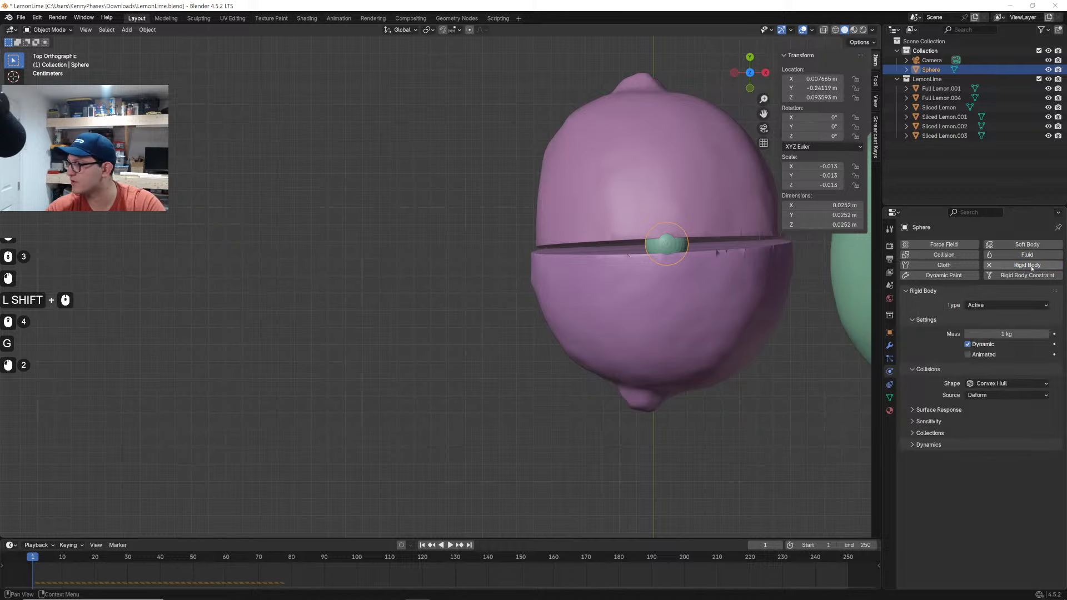
{"action": "left_click", "coordinate": [1009, 305]}
{"action": "left_click", "coordinate": [998, 323]}
Play the simulation to examine how the passive sphere pushes the purple halves apart, and return to frame 1
{"action": "scroll", "coordinate": [445, 250], "scroll_direction": "down", "scroll_amount": 3}
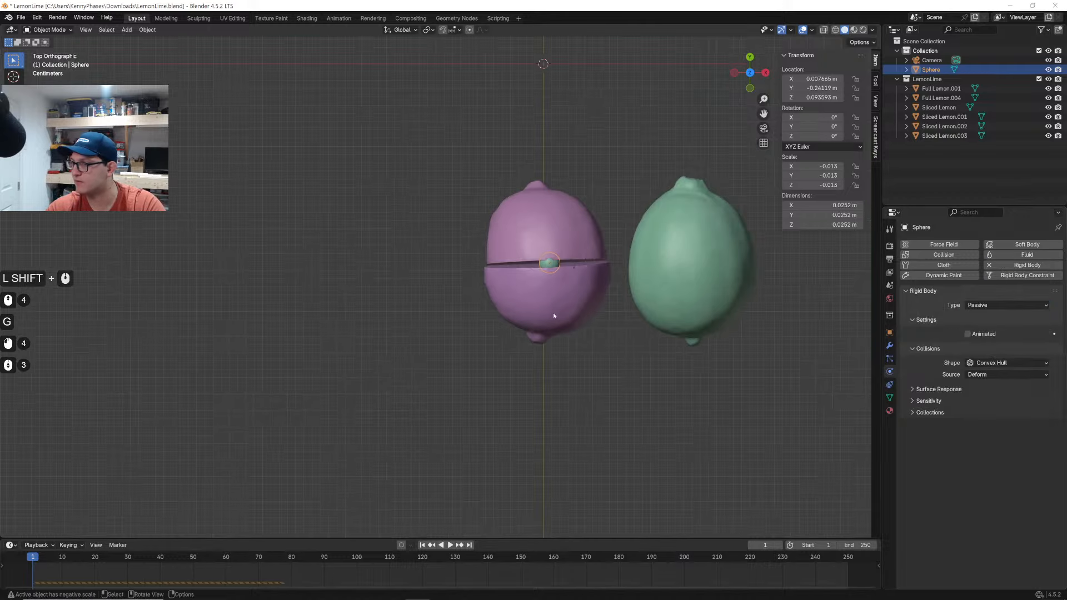
{"action": "middle_click_drag", "start_coordinate": [445, 250], "coordinate": [462, 200]}
{"action": "scroll", "coordinate": [423, 222], "scroll_direction": "down", "scroll_amount": 3}
{"action": "key", "text": "space"}
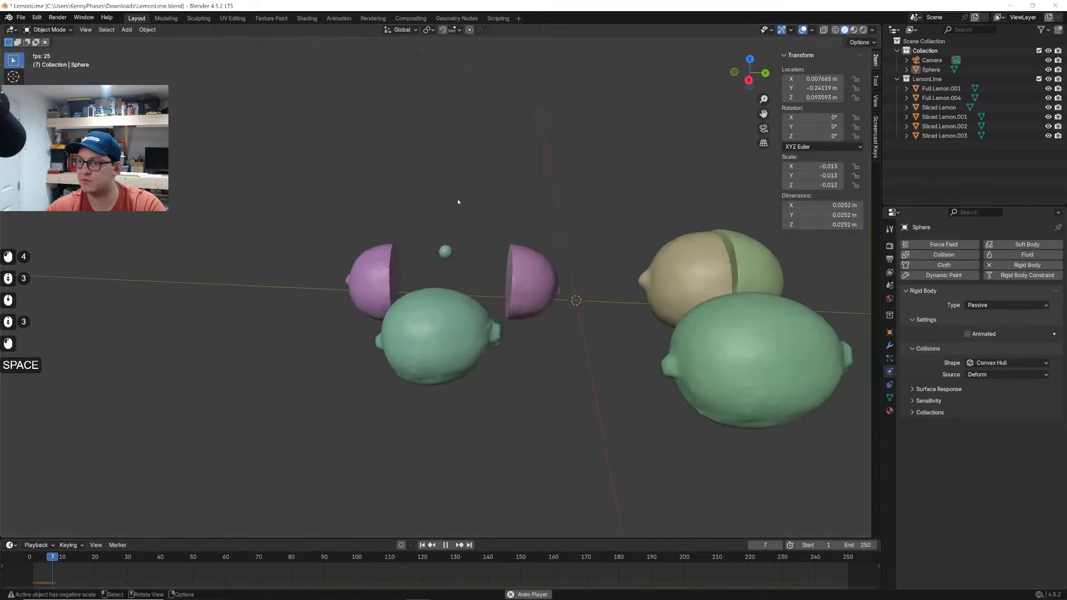
{"action": "key", "text": "space"}
{"action": "left_click", "coordinate": [32, 561]}
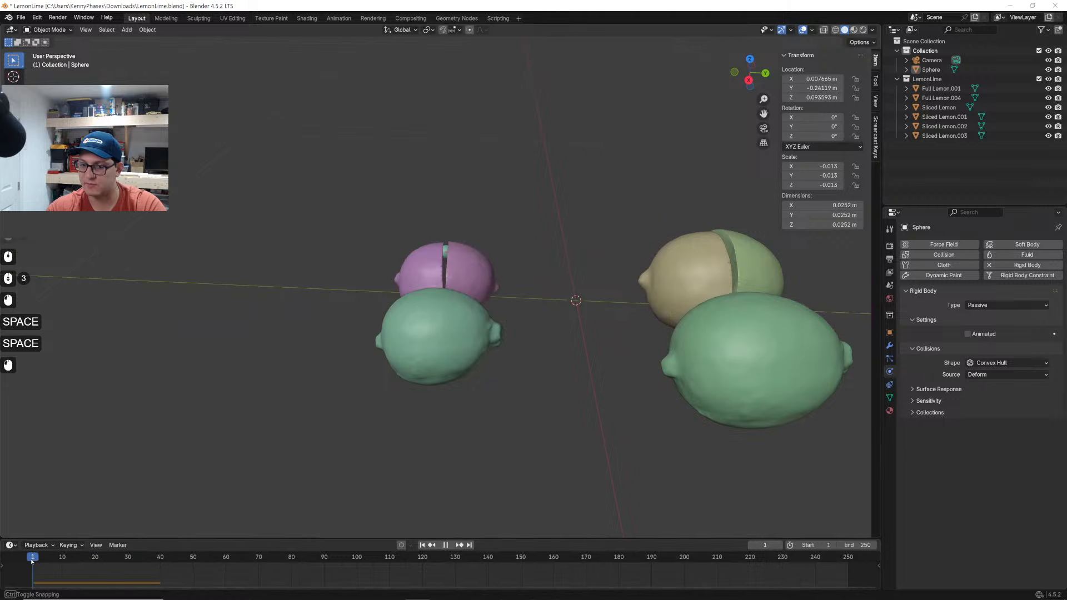
Move the purple half Sliced Lemon closer to the other half in the top view, to about Y -0.209 m
{"action": "middle_click_drag", "start_coordinate": [462, 249], "coordinate": [439, 261], "text": "shift"}
{"action": "scroll", "coordinate": [439, 262], "scroll_direction": "up", "scroll_amount": 3}
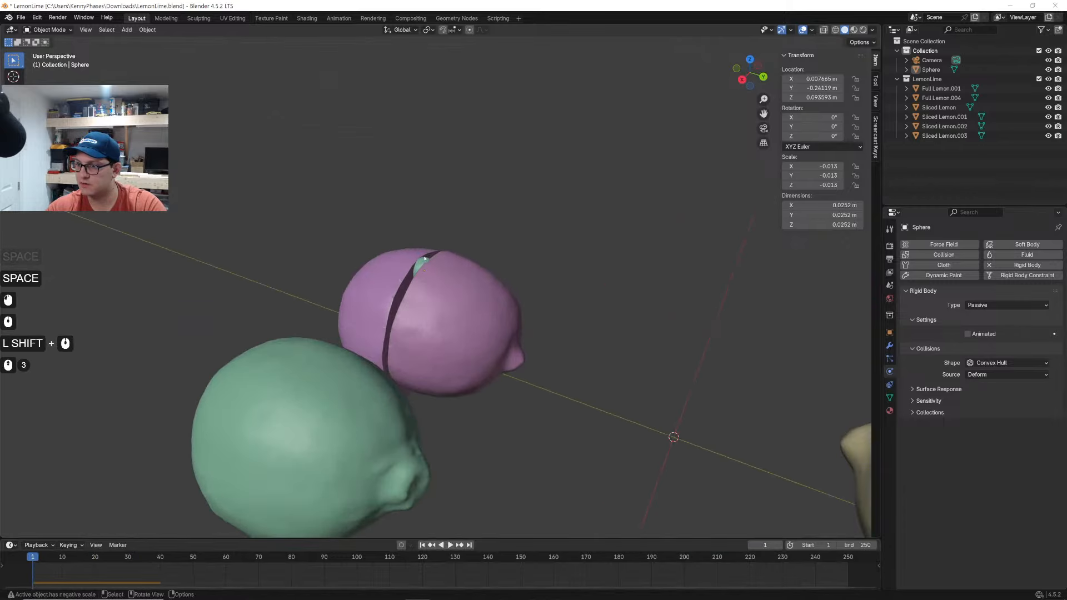
{"action": "left_click", "coordinate": [422, 265]}
{"action": "key", "text": "g"}
{"action": "left_click", "coordinate": [422, 265]}
{"action": "key", "text": "ctrl+z"}
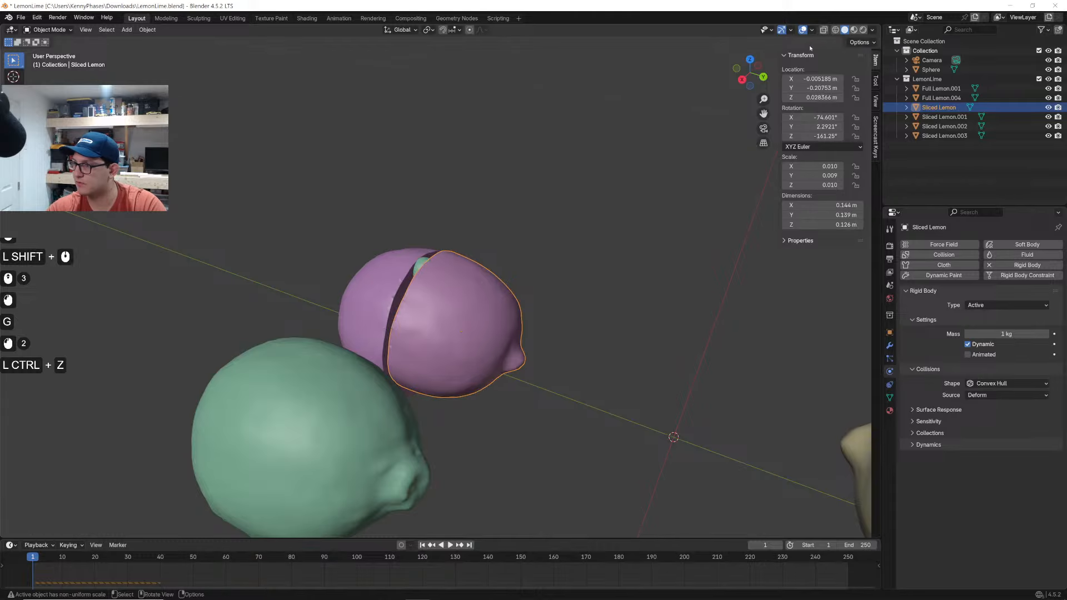
{"action": "left_click", "coordinate": [750, 59]}
{"action": "scroll", "coordinate": [529, 317], "scroll_direction": "up", "scroll_amount": 3}
{"action": "middle_click_drag", "start_coordinate": [640, 289], "coordinate": [528, 250], "text": "shift"}
{"action": "scroll", "coordinate": [547, 194], "scroll_direction": "up", "scroll_amount": 2}
{"action": "key", "text": "g"}
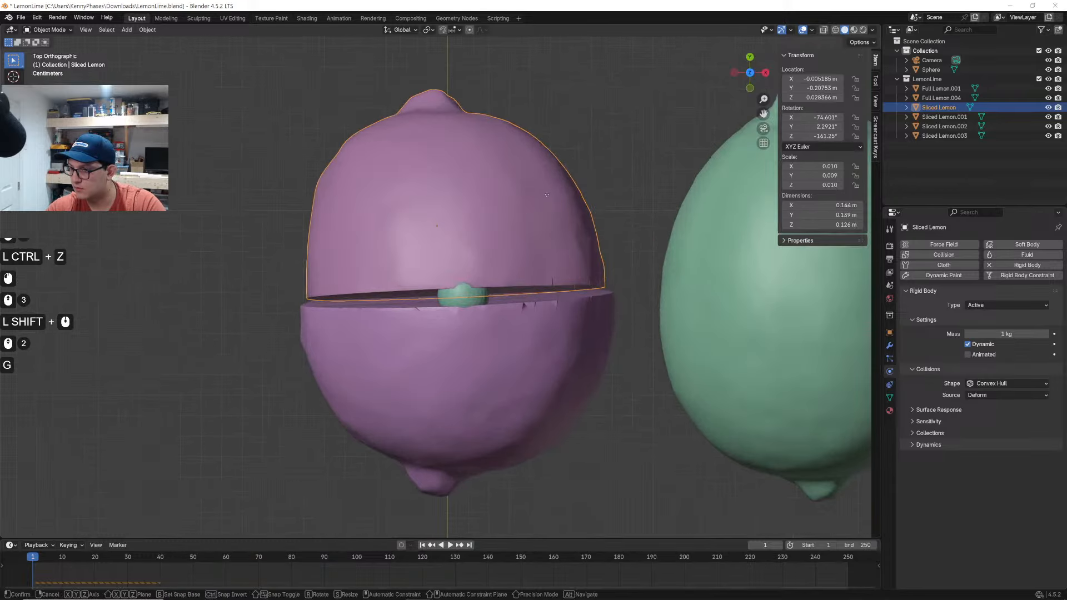
{"action": "left_click", "coordinate": [539, 197]}
Rotate Sliced Lemon in the left view to about -79.8° in X and move it against the other half, to about Z 0.030 m
{"action": "middle_click_drag", "start_coordinate": [533, 199], "coordinate": [654, 113]}
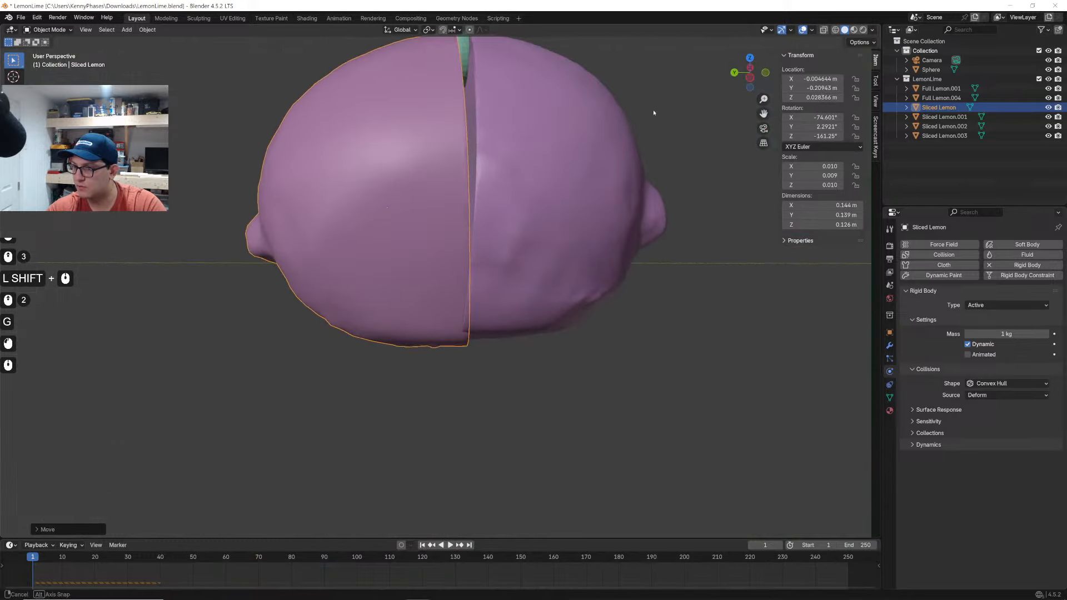
{"action": "left_click", "coordinate": [750, 76]}
{"action": "key", "text": "r"}
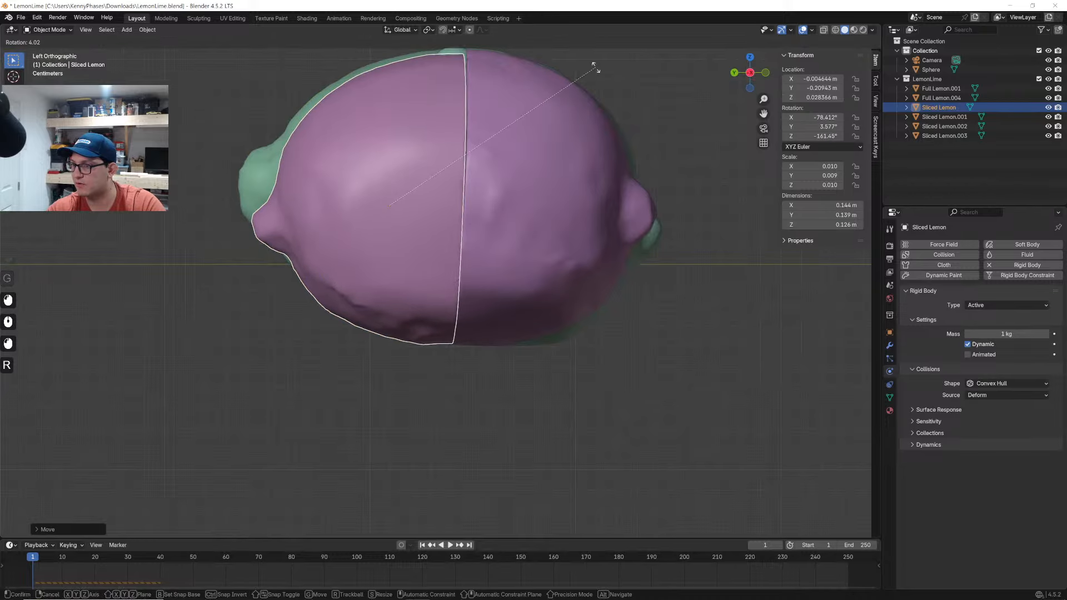
{"action": "left_click", "coordinate": [595, 67]}
{"action": "key", "text": "g"}
{"action": "left_click", "coordinate": [597, 68]}
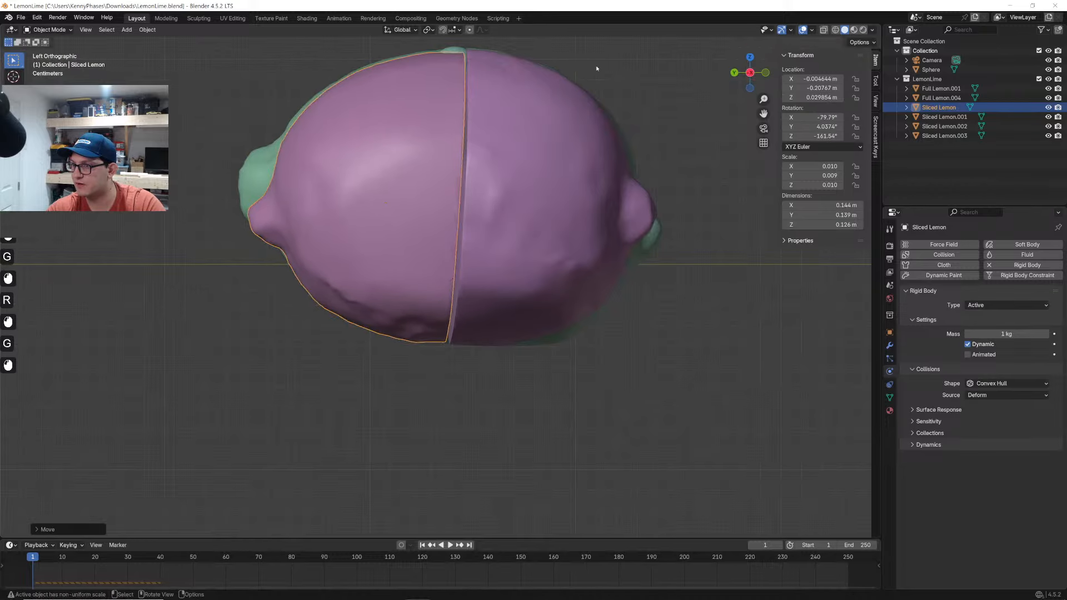
Play the simulation to check how the closed purple lemon bursts apart, and return to frame 1
{"action": "middle_click_drag", "start_coordinate": [597, 67], "coordinate": [524, 168]}
{"action": "scroll", "coordinate": [439, 111], "scroll_direction": "down", "scroll_amount": 5}
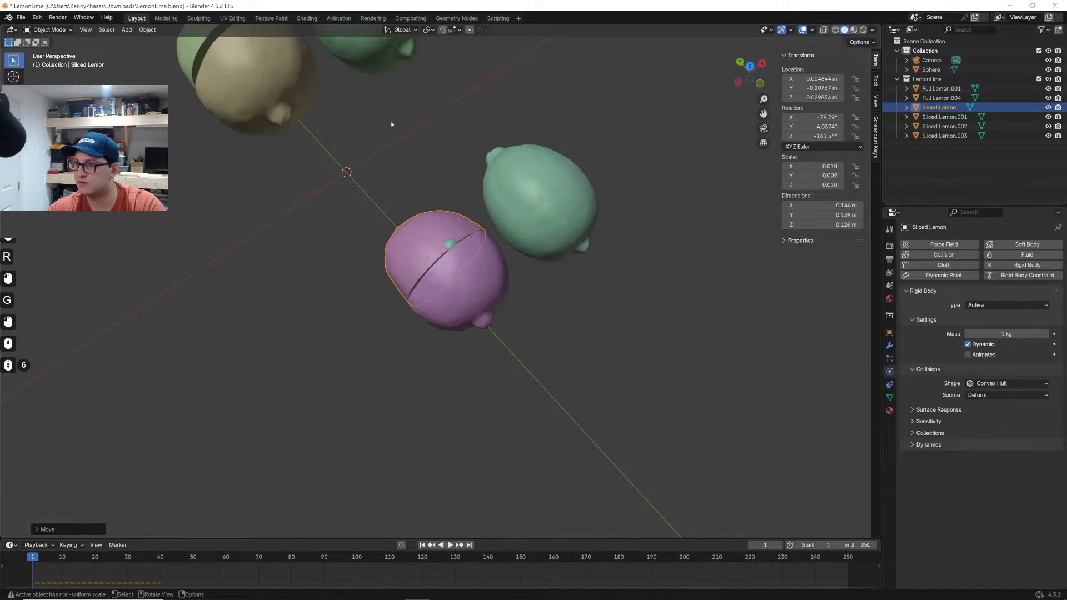
{"action": "left_click", "coordinate": [432, 148]}
{"action": "key", "text": "space"}
{"action": "scroll", "coordinate": [419, 144], "scroll_direction": "down", "scroll_amount": 6}
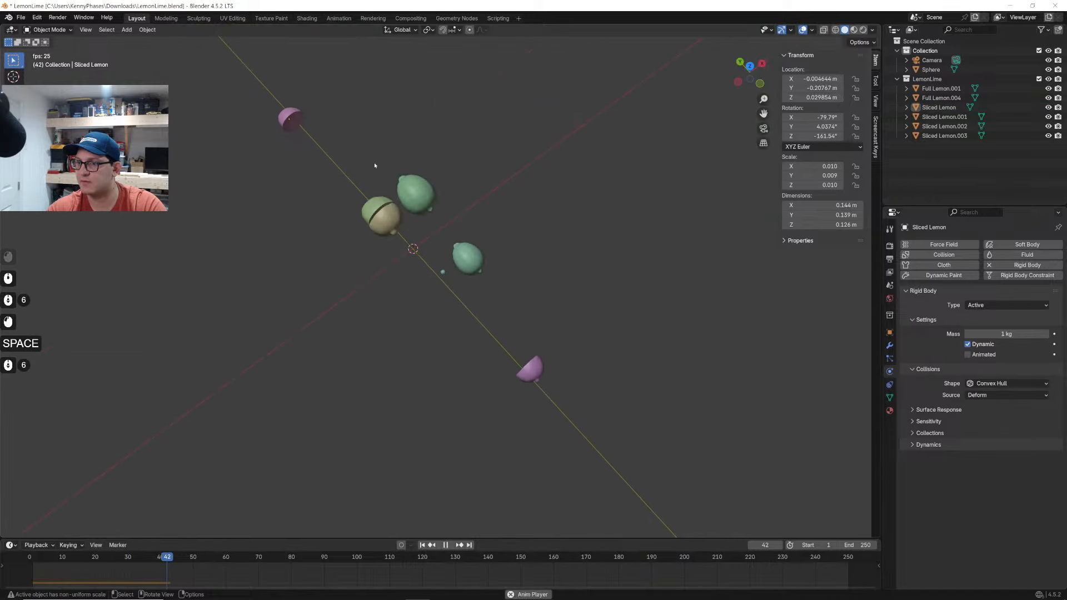
{"action": "key", "text": "space"}
{"action": "left_click", "coordinate": [33, 560]}
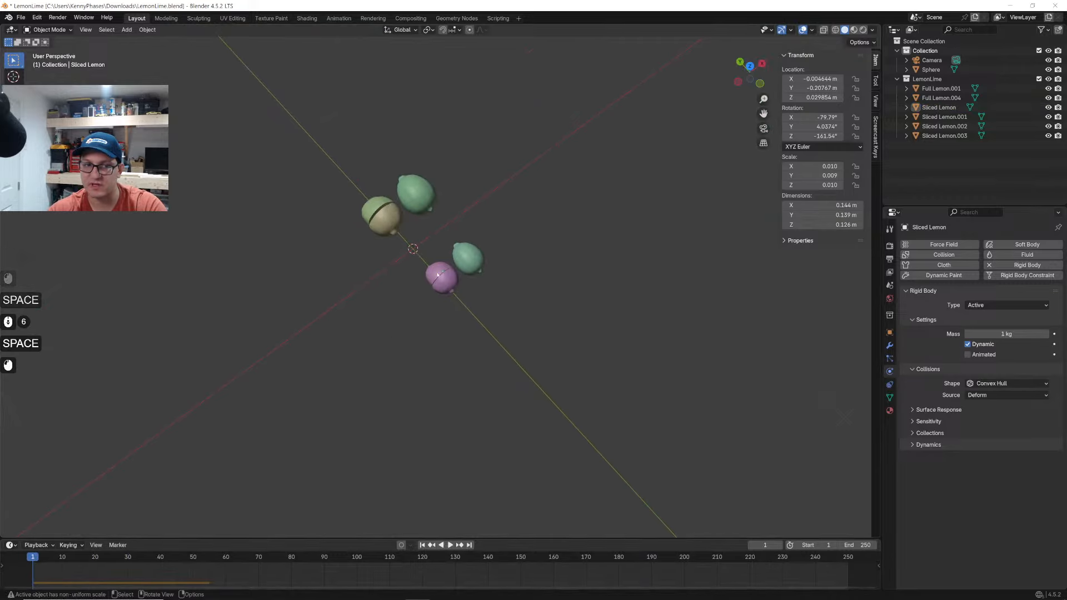
Select both purple halves together with the small sphere between them
{"action": "scroll", "coordinate": [424, 318], "scroll_direction": "up", "scroll_amount": 5}
{"action": "middle_click_drag", "start_coordinate": [461, 286], "coordinate": [517, 252]}
{"action": "scroll", "coordinate": [460, 270], "scroll_direction": "up", "scroll_amount": 3}
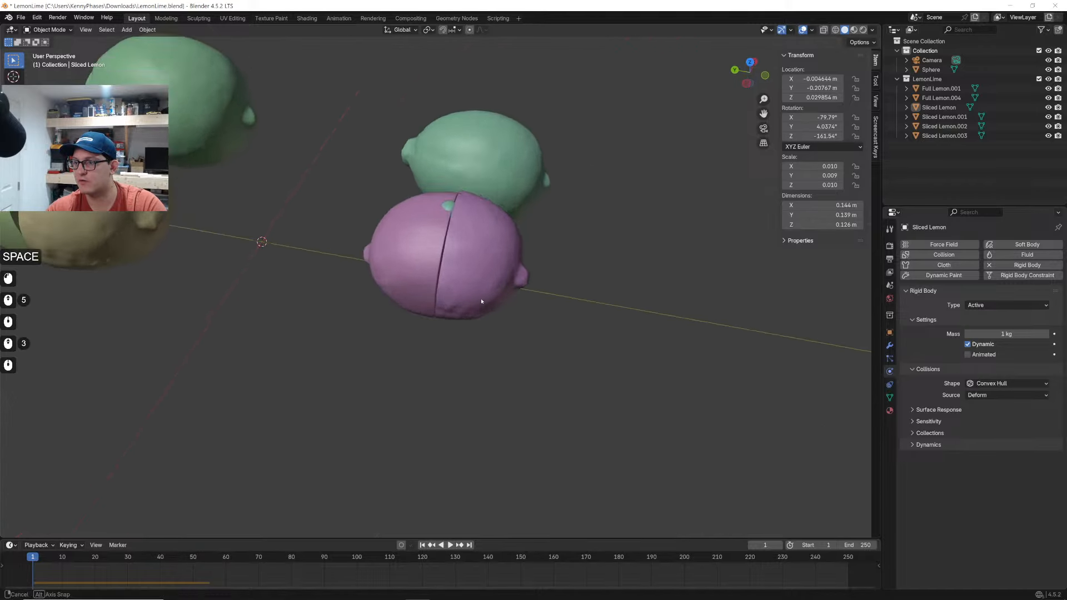
{"action": "scroll", "coordinate": [461, 270], "scroll_direction": "up", "scroll_amount": 2}
{"action": "left_click_drag", "start_coordinate": [388, 279], "coordinate": [547, 404]}
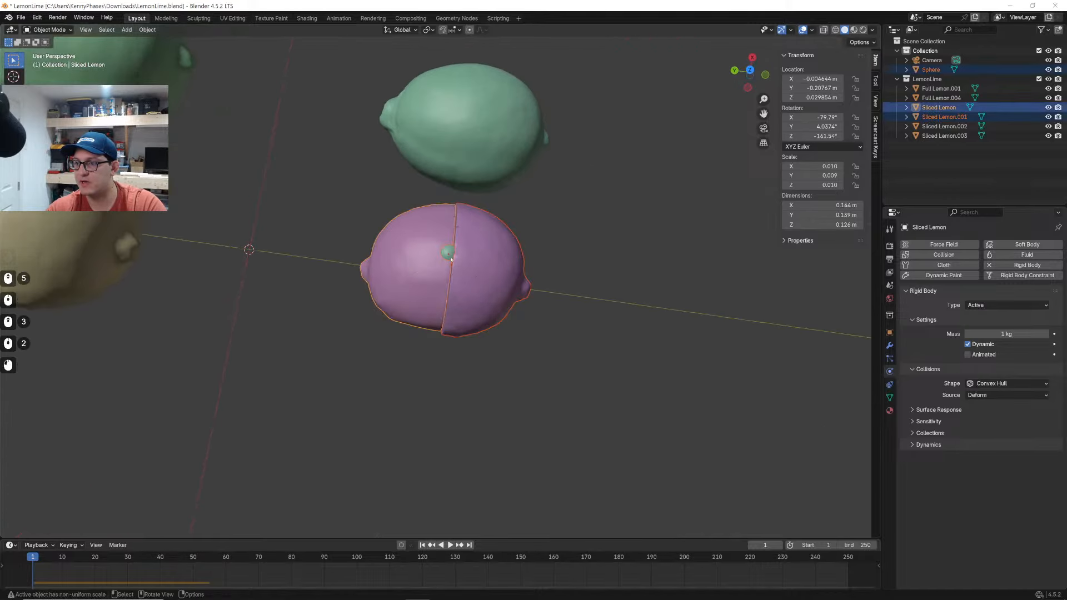
Try moving the two halves and the sphere together, and undo the move
{"action": "key", "text": "g"}
{"action": "left_click", "coordinate": [470, 284]}
{"action": "key", "text": "ctrl+z"}
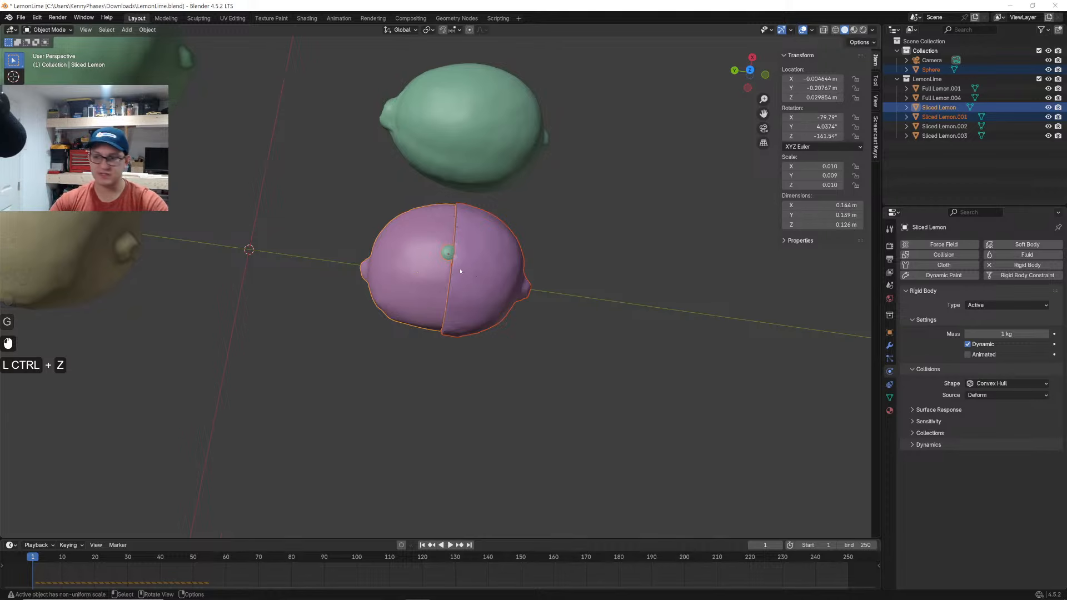
Duplicate the purple halves and sphere in the top view, rotate the copy and place it beside the original at about X -0.136 m, Y -0.077 m
{"action": "left_click", "coordinate": [750, 70]}
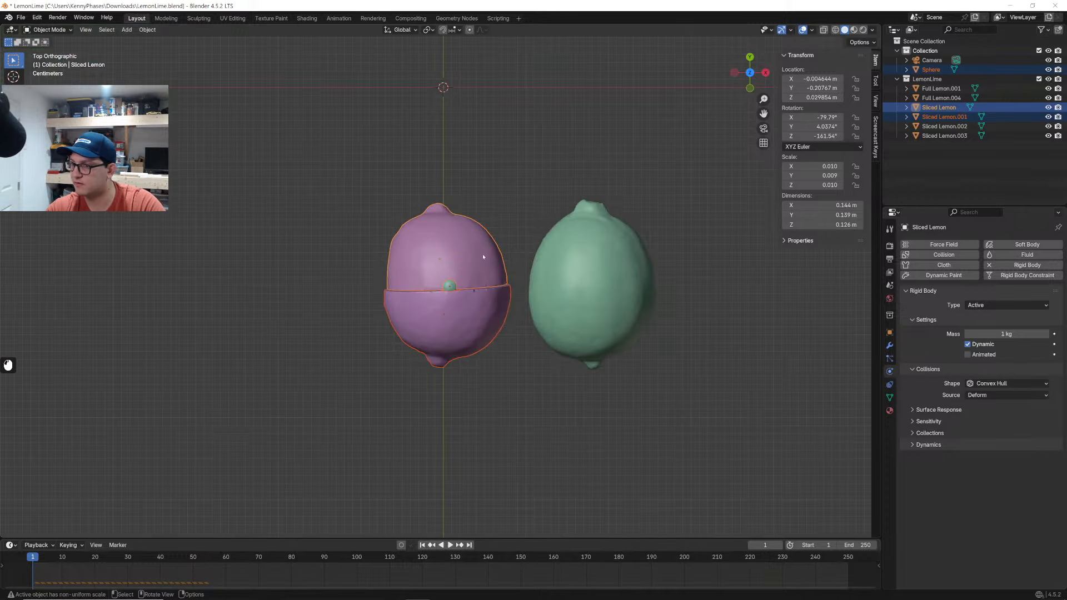
{"action": "scroll", "coordinate": [483, 256], "scroll_direction": "down", "scroll_amount": 2}
{"action": "key", "text": "shift+d"}
{"action": "left_click", "coordinate": [418, 189]}
{"action": "key", "text": "r"}
{"action": "left_click", "coordinate": [471, 224]}
{"action": "key", "text": "g"}
{"action": "left_click", "coordinate": [493, 193]}
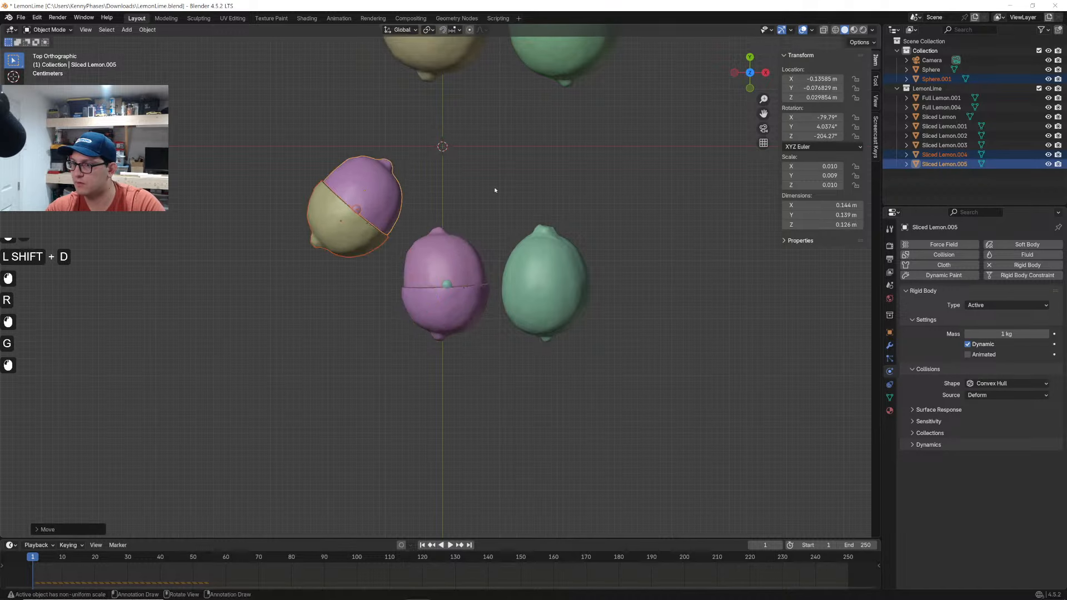
{"action": "left_click", "coordinate": [501, 210]}
Play the simulation twice to examine how both lemons burst apart, and return to frame 1
{"action": "middle_click_drag", "start_coordinate": [503, 216], "coordinate": [420, 164]}
{"action": "key", "text": "space"}
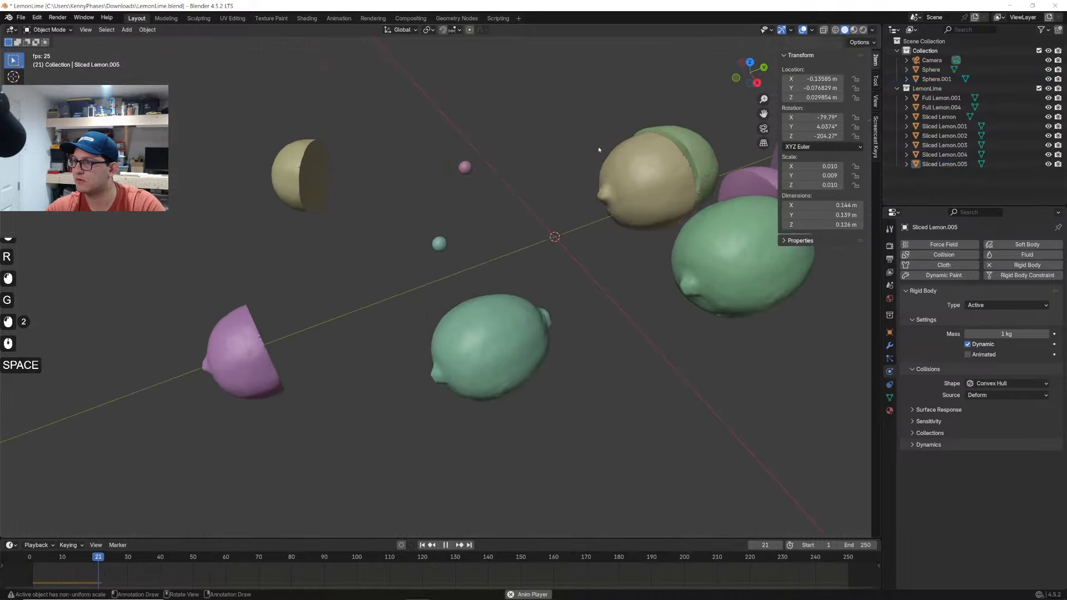
{"action": "scroll", "coordinate": [622, 167], "scroll_direction": "down", "scroll_amount": 6}
{"action": "key", "text": "space"}
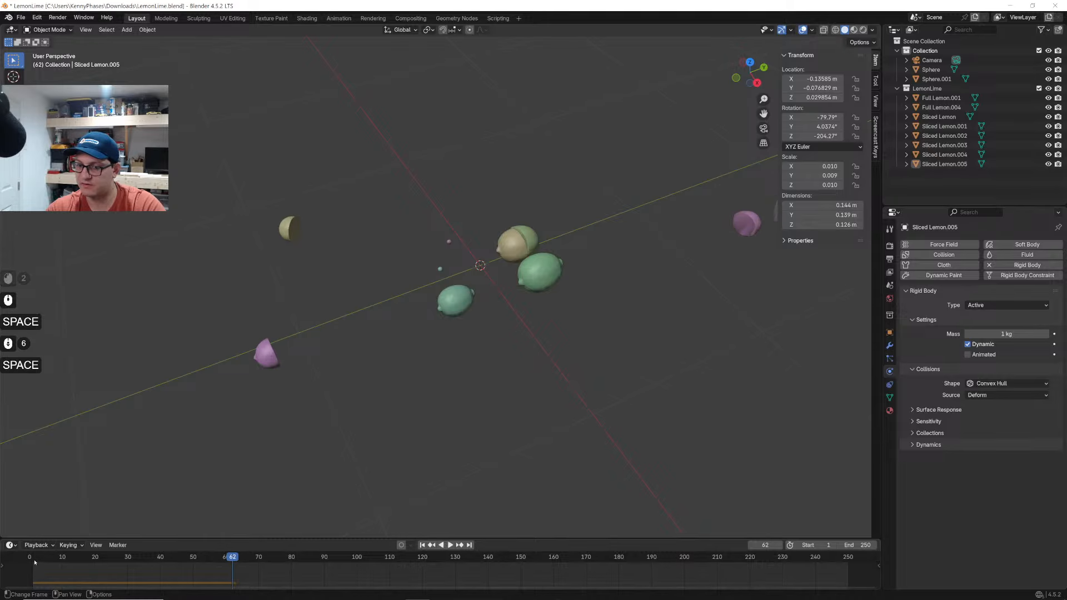
{"action": "left_click", "coordinate": [32, 559]}
{"action": "scroll", "coordinate": [445, 283], "scroll_direction": "up", "scroll_amount": 8}
{"action": "key", "text": "space"}
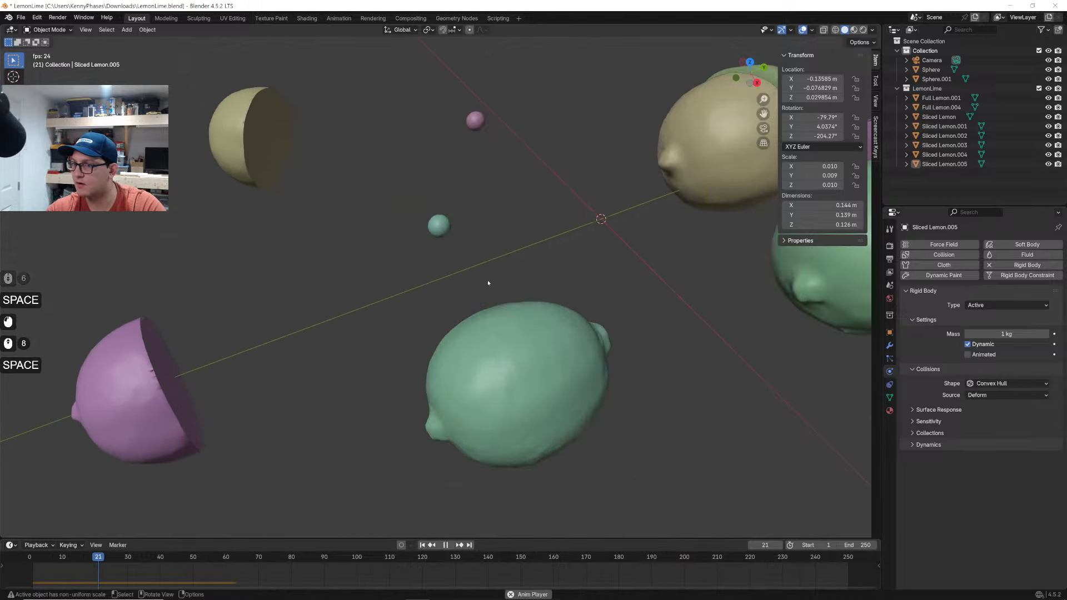
{"action": "left_click", "coordinate": [32, 560]}
Replay the simulation in a close view of the original purple halves and green sphere, and rewind to frame 0
{"action": "scroll", "coordinate": [493, 224], "scroll_direction": "up", "scroll_amount": 1}
{"action": "middle_click_drag", "start_coordinate": [494, 224], "coordinate": [460, 219]}
{"action": "scroll", "coordinate": [461, 192], "scroll_direction": "up", "scroll_amount": 2}
{"action": "middle_click_drag", "start_coordinate": [462, 182], "coordinate": [467, 273], "text": "shift"}
{"action": "scroll", "coordinate": [467, 273], "scroll_direction": "up", "scroll_amount": 1, "text": "shift"}
{"action": "scroll", "coordinate": [467, 273], "scroll_direction": "up", "scroll_amount": 2}
{"action": "key", "text": "space"}
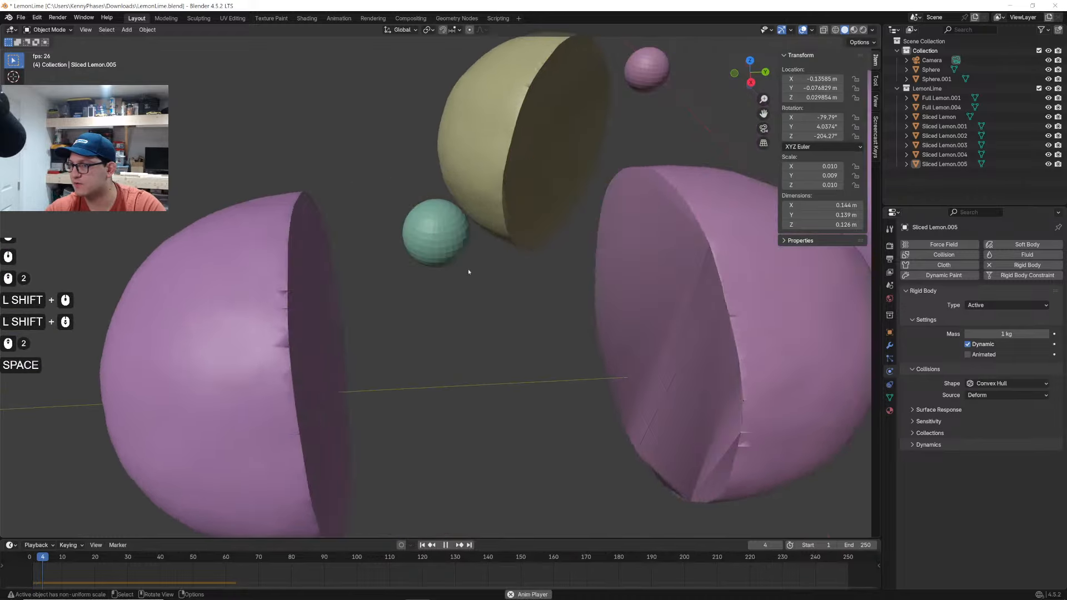
{"action": "left_click", "coordinate": [31, 558]}
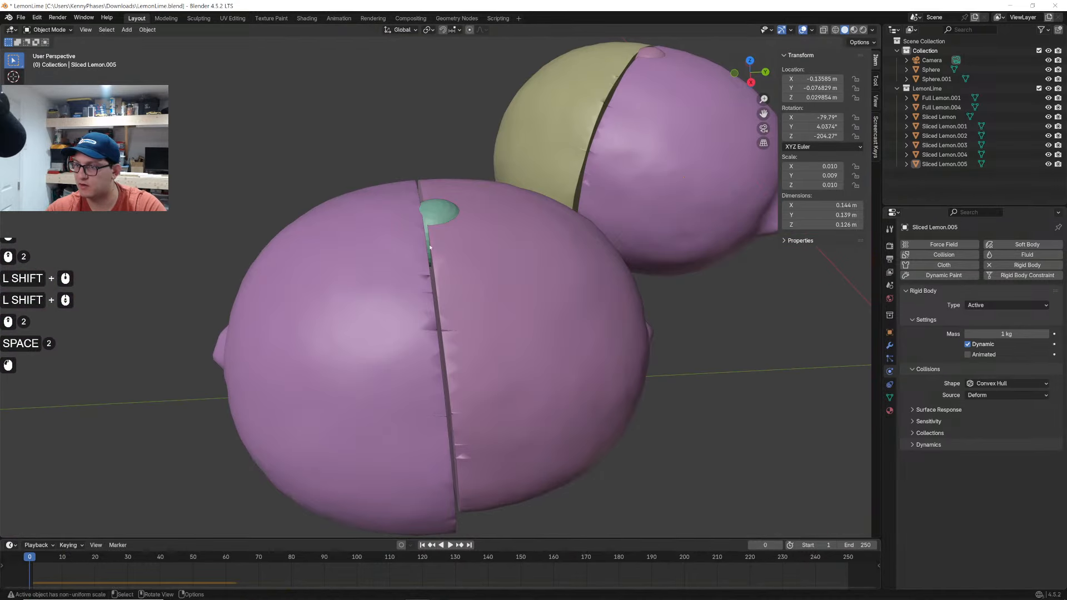
Examine the collision shape options and mesh of the original lemon's right purple half, keeping Convex Hull as its shape
{"action": "left_click", "coordinate": [439, 221]}
{"action": "left_click", "coordinate": [508, 325]}
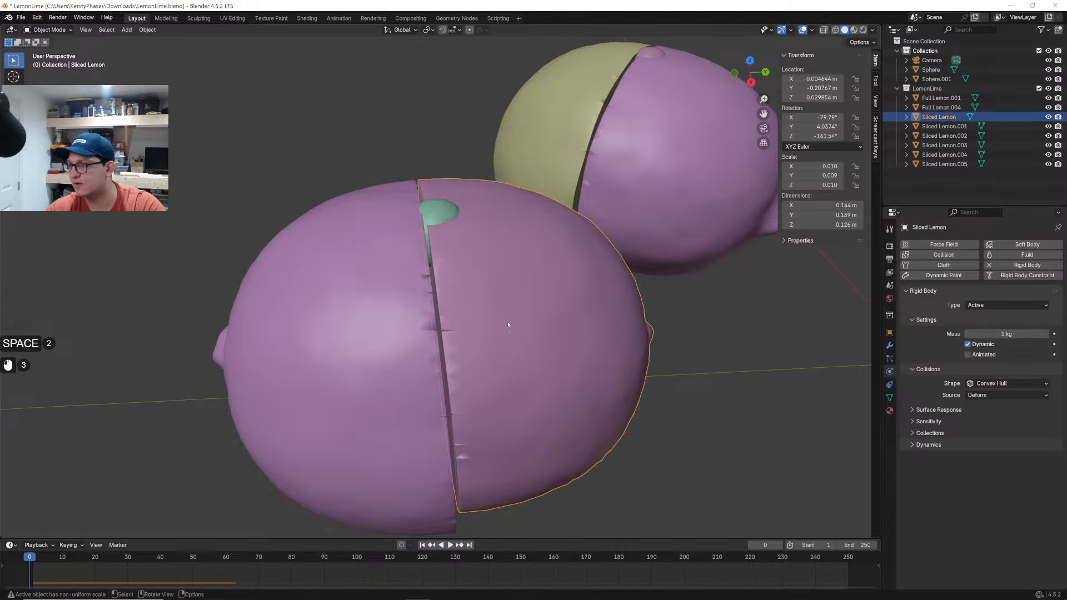
{"action": "left_click", "coordinate": [992, 383]}
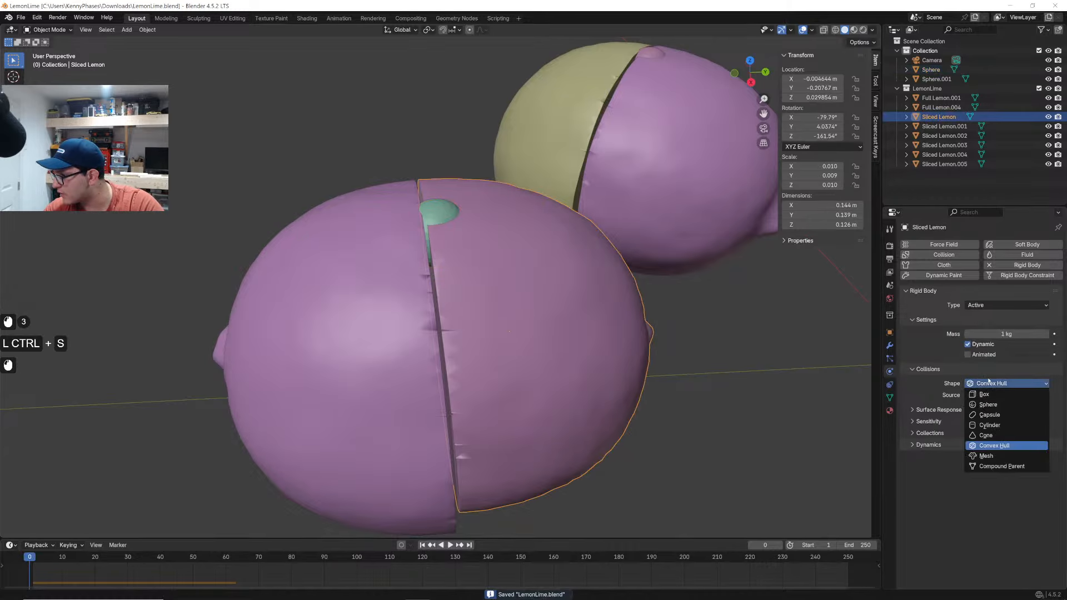
{"action": "left_click", "coordinate": [989, 383]}
{"action": "left_click", "coordinate": [989, 383]}
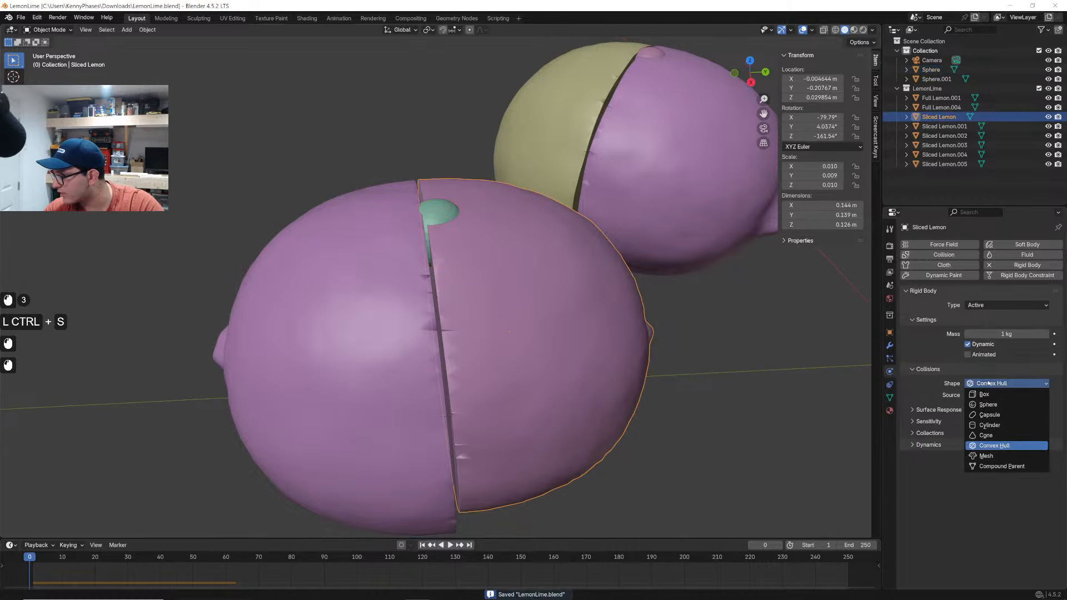
{"action": "left_click", "coordinate": [996, 447]}
{"action": "key", "text": "Tab"}
{"action": "middle_click_drag", "start_coordinate": [522, 298], "coordinate": [484, 298]}
{"action": "key", "text": "Tab"}
Play the simulation in a wide view of all the fruit and return to frame 1
{"action": "scroll", "coordinate": [482, 274], "scroll_direction": "down", "scroll_amount": 13}
{"action": "key", "text": "space"}
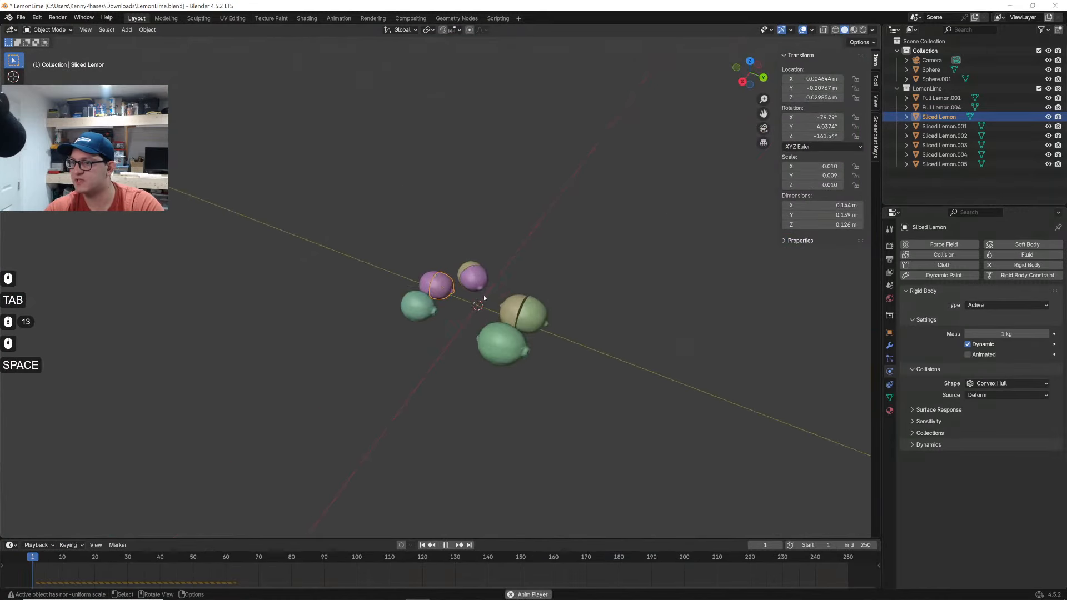
{"action": "key", "text": "space"}
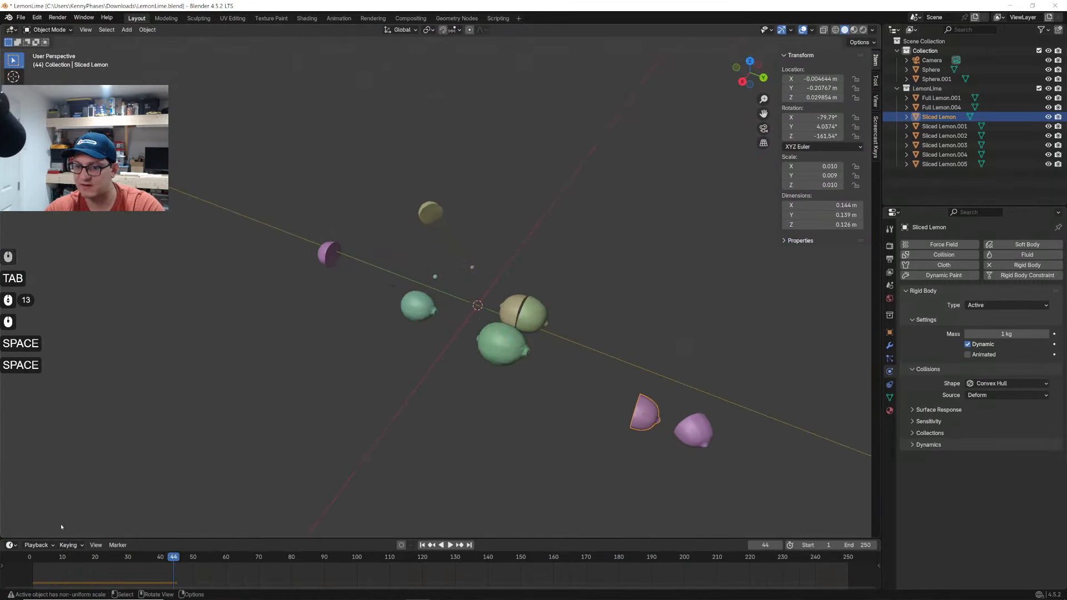
{"action": "left_click", "coordinate": [34, 561]}
Add a Turbulence force field at the world origin and scale it down to about 0.324
{"action": "scroll", "coordinate": [478, 306], "scroll_direction": "up", "scroll_amount": 5}
{"action": "left_click", "coordinate": [511, 221]}
{"action": "key", "text": "shift+a"}
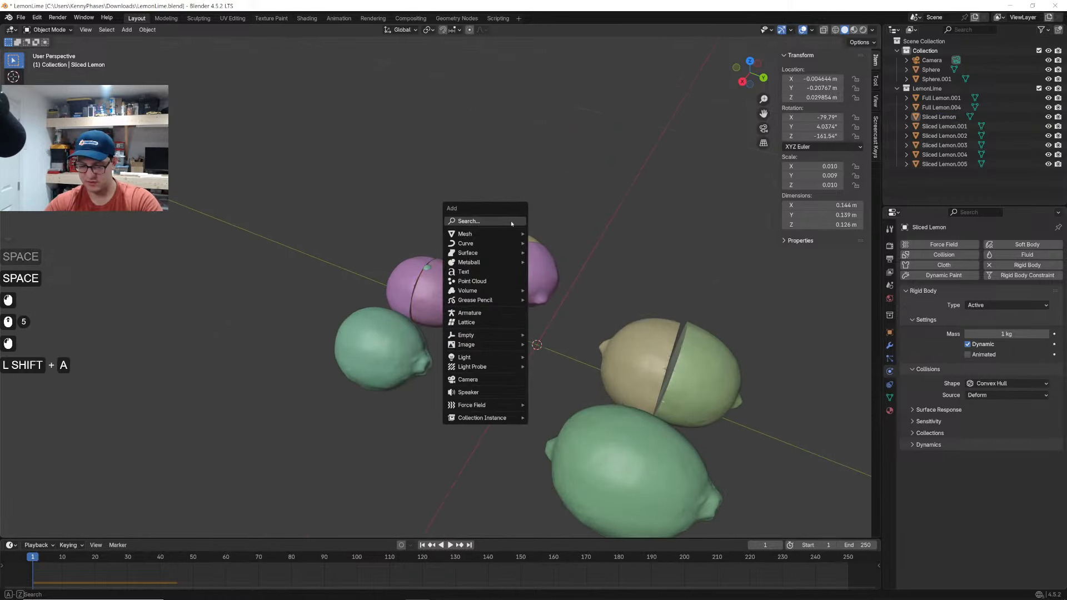
{"action": "type", "text": "turb"}
{"action": "key", "text": "Return"}
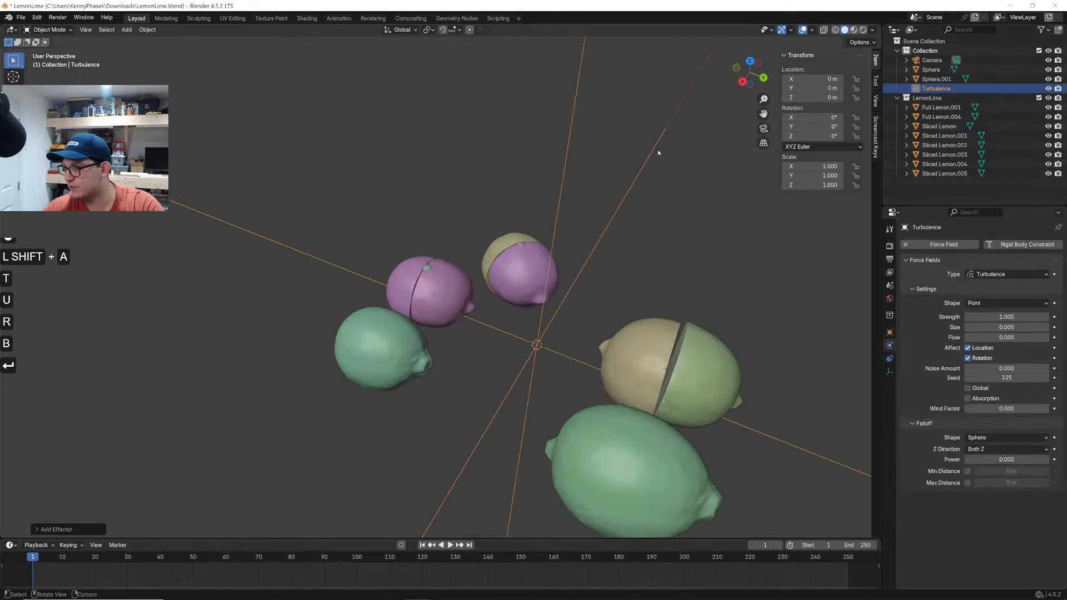
{"action": "key", "text": "s"}
{"action": "left_click", "coordinate": [573, 280]}
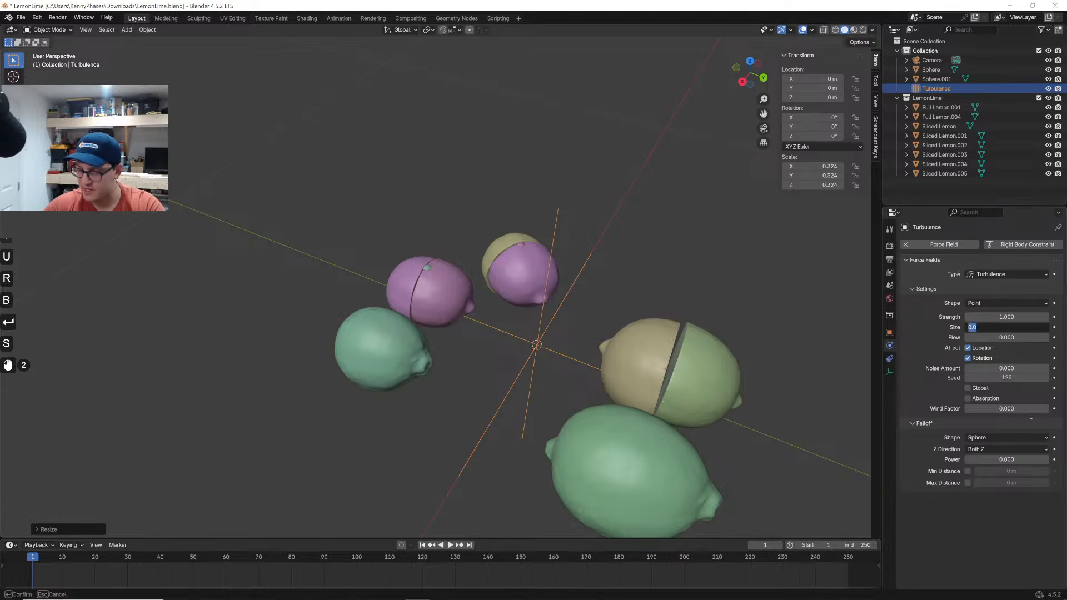
Set the turbulence field's size to 0.1 and its strength to 10
{"action": "type", "text": ".1"}
{"action": "key", "text": "Return"}
{"action": "left_click", "coordinate": [1017, 318]}
{"action": "type", "text": "1"}
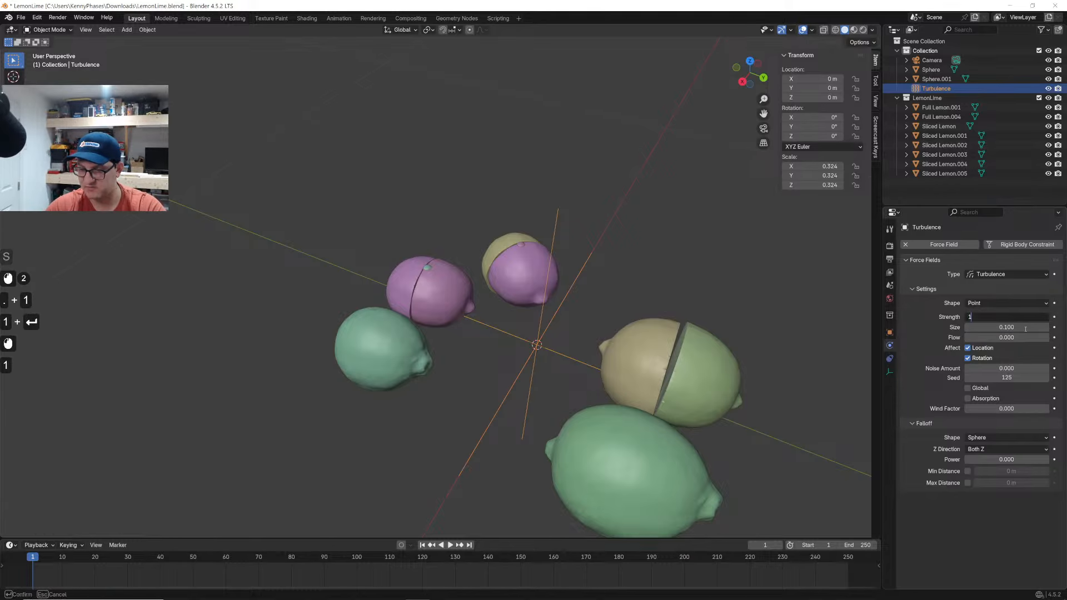
{"action": "type", "text": "0"}
{"action": "key", "text": "Return"}
Play the simulation to check the turbulence field's effect on the lemon halves, and return to frame 1
{"action": "scroll", "coordinate": [430, 292], "scroll_direction": "down", "scroll_amount": 5}
{"action": "key", "text": "space"}
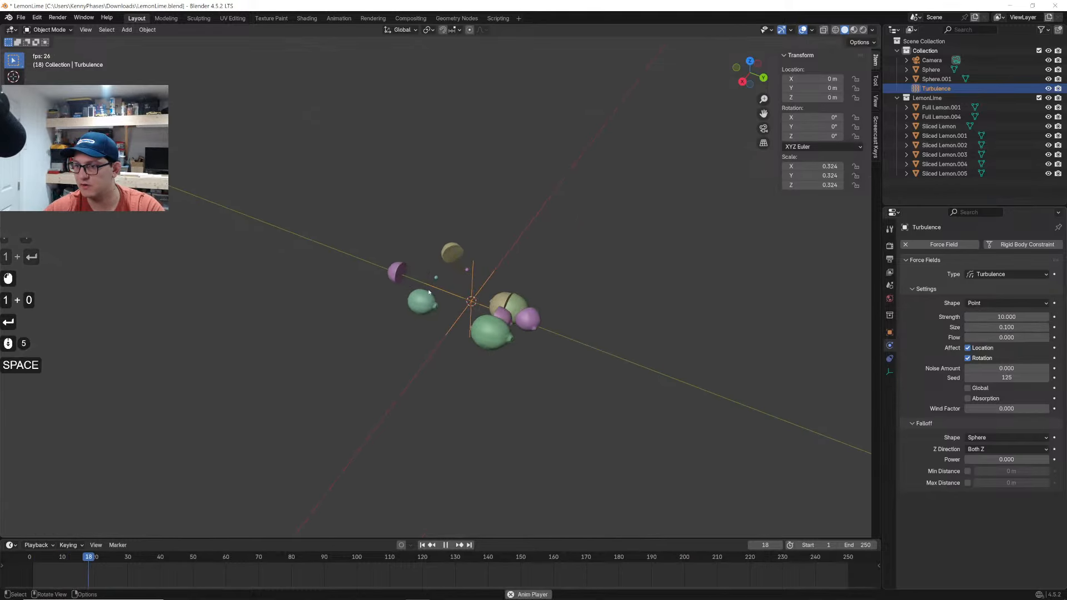
{"action": "key", "text": "space"}
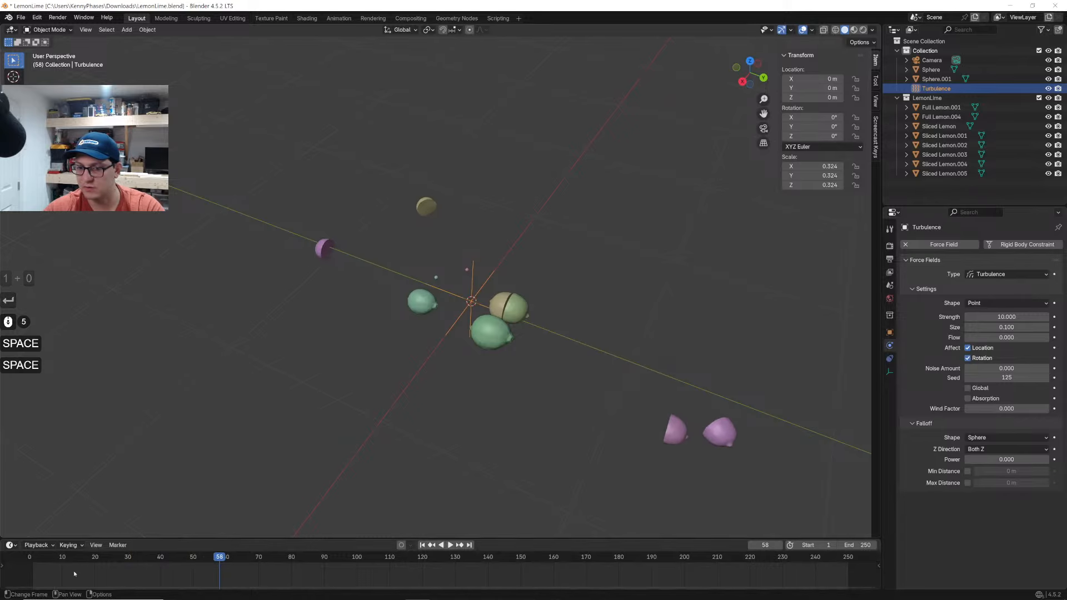
{"action": "left_click", "coordinate": [29, 559]}
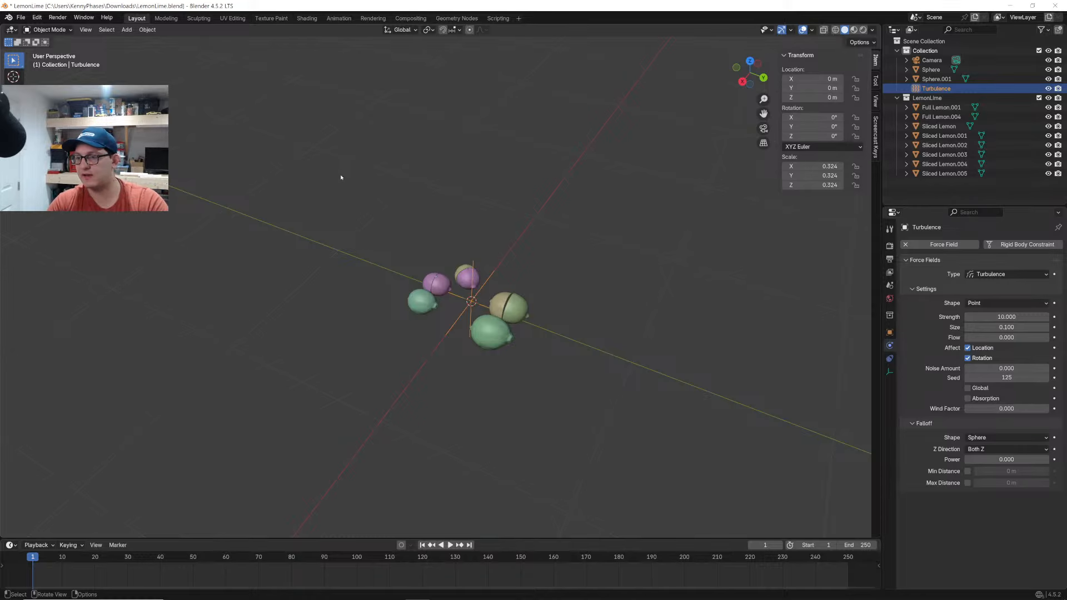
Scale up all objects in the scene together to about five times their size
{"action": "scroll", "coordinate": [404, 236], "scroll_direction": "up", "scroll_amount": 8}
{"action": "middle_click_drag", "start_coordinate": [584, 352], "coordinate": [522, 344], "text": "shift"}
{"action": "middle_click_drag", "start_coordinate": [639, 338], "coordinate": [503, 306], "text": "shift"}
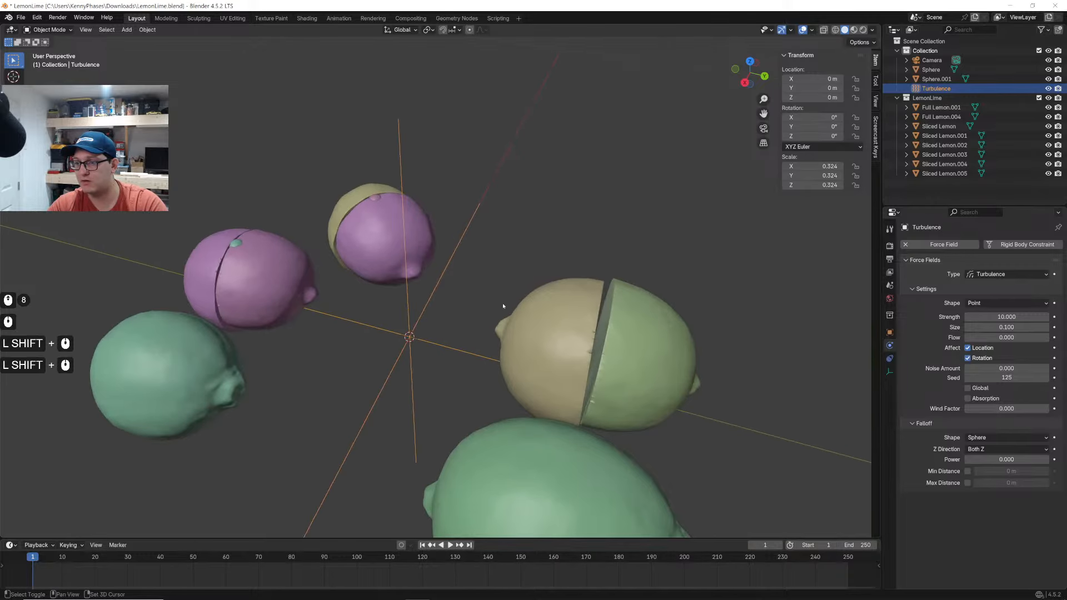
{"action": "scroll", "coordinate": [576, 338], "scroll_direction": "down", "scroll_amount": 5}
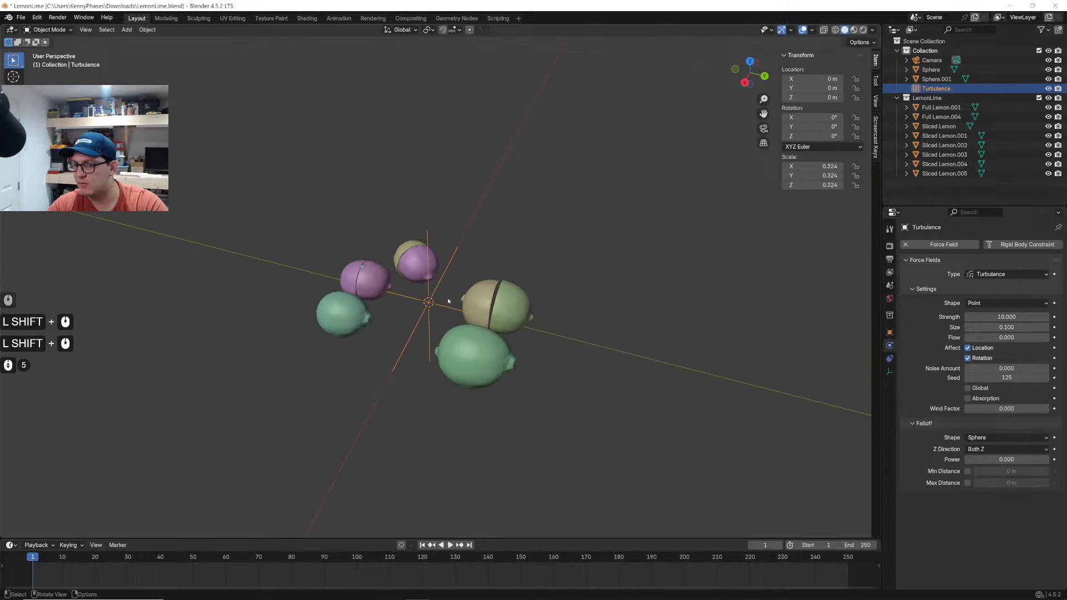
{"action": "scroll", "coordinate": [449, 301], "scroll_direction": "down", "scroll_amount": 5}
{"action": "key", "text": "a"}
{"action": "scroll", "coordinate": [546, 255], "scroll_direction": "down", "scroll_amount": 4}
{"action": "key", "text": "s"}
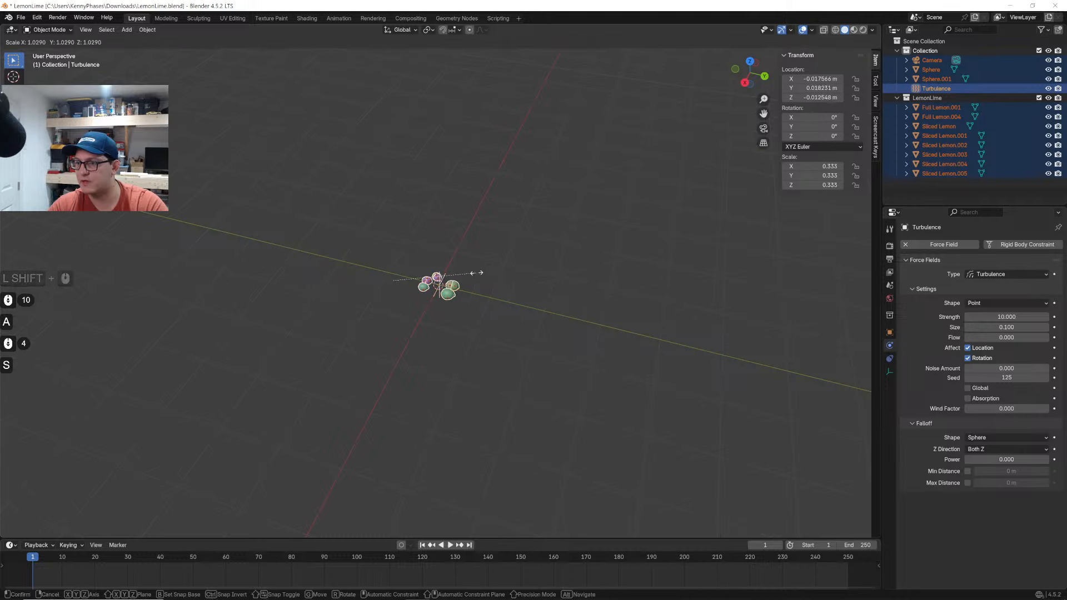
{"action": "left_click", "coordinate": [799, 262]}
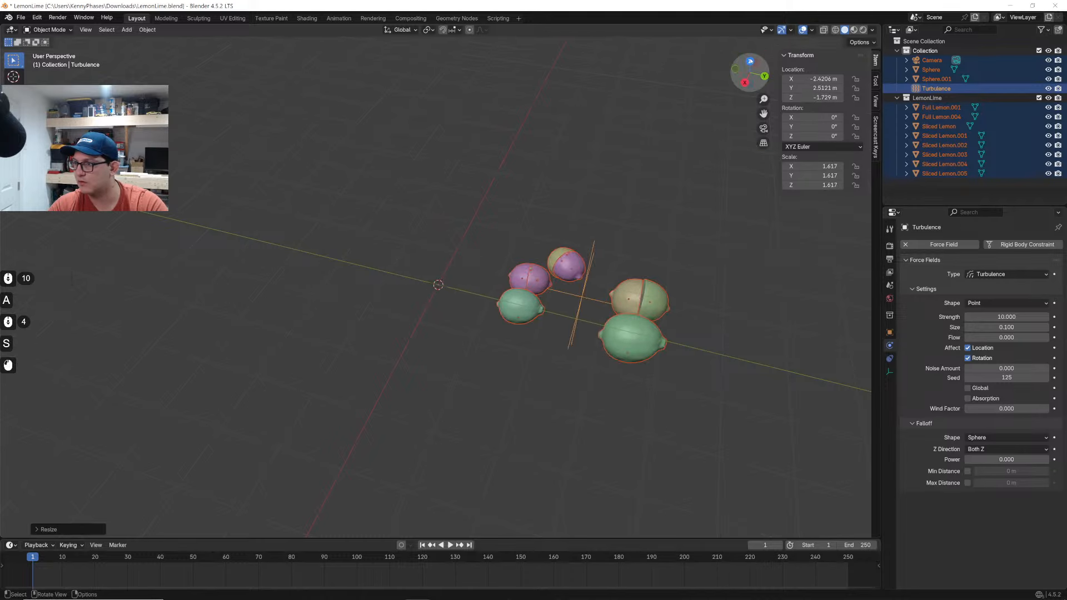
Center all objects around the origin in the top view and enlarge them until the turbulence field's scale is about 2.194
{"action": "left_click", "coordinate": [751, 61]}
{"action": "key", "text": "g"}
{"action": "left_click", "coordinate": [620, 283]}
{"action": "key", "text": "s"}
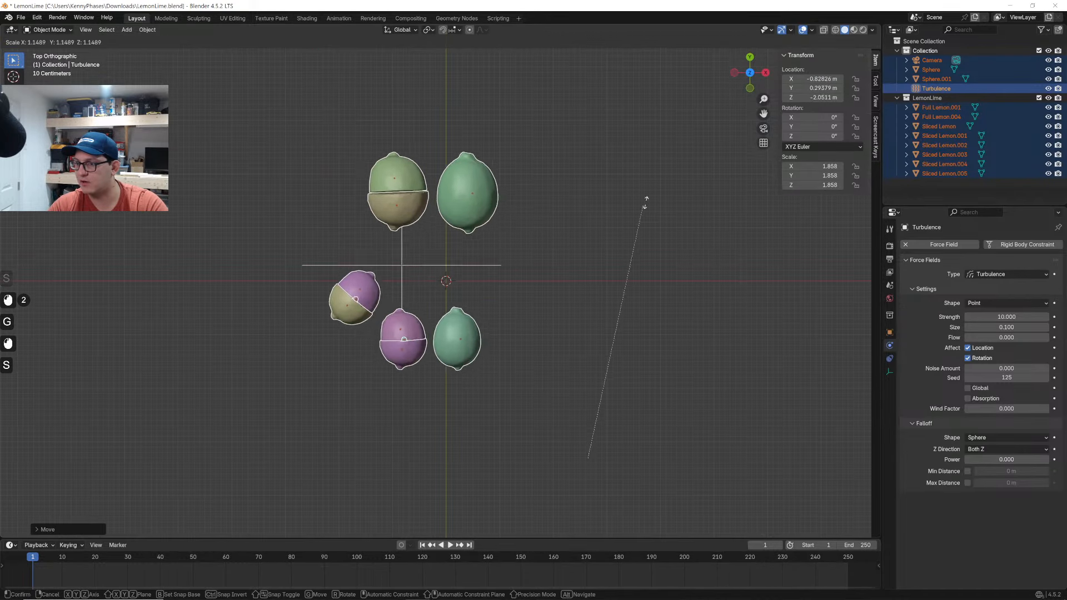
{"action": "left_click", "coordinate": [556, 219]}
{"action": "key", "text": "g"}
{"action": "left_click", "coordinate": [572, 278]}
{"action": "left_click", "coordinate": [572, 278]}
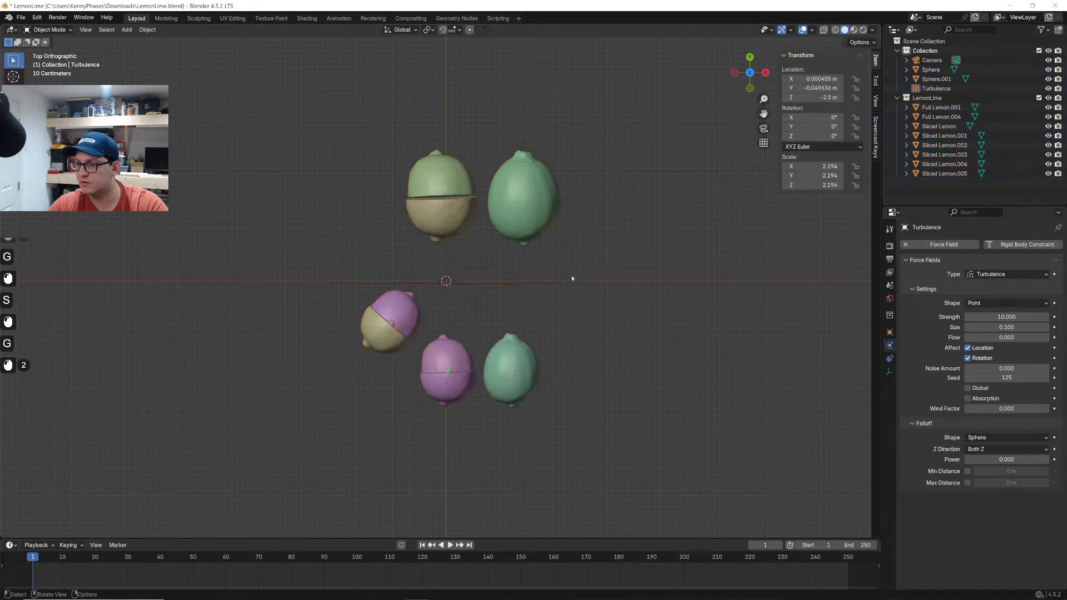
Play the simulation of the enlarged fruit from an angled view and return to frame 1
{"action": "middle_click_drag", "start_coordinate": [572, 278], "coordinate": [458, 226]}
{"action": "scroll", "coordinate": [457, 226], "scroll_direction": "up", "scroll_amount": 2}
{"action": "middle_click_drag", "start_coordinate": [501, 350], "coordinate": [543, 231], "text": "shift"}
{"action": "scroll", "coordinate": [543, 231], "scroll_direction": "down", "scroll_amount": 1}
{"action": "key", "text": "space"}
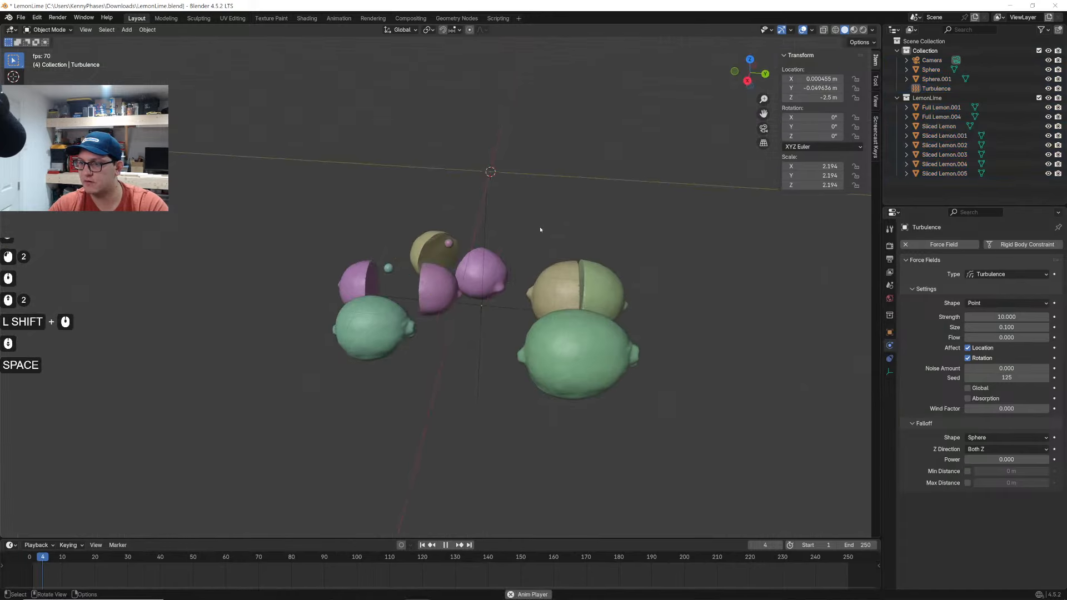
{"action": "key", "text": "space"}
{"action": "left_click", "coordinate": [33, 561]}
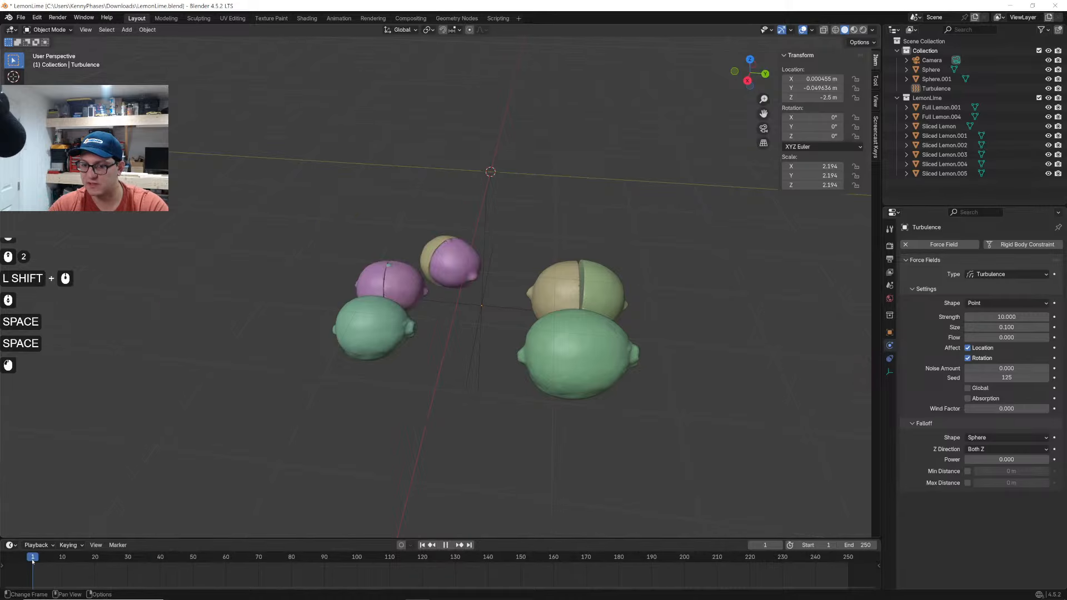
Save the file, set the original lemon's right purple half to the Mesh collision shape and briefly play the simulation
{"action": "scroll", "coordinate": [510, 259], "scroll_direction": "up", "scroll_amount": 5}
{"action": "left_click", "coordinate": [328, 300]}
{"action": "key", "text": "ctrl+s"}
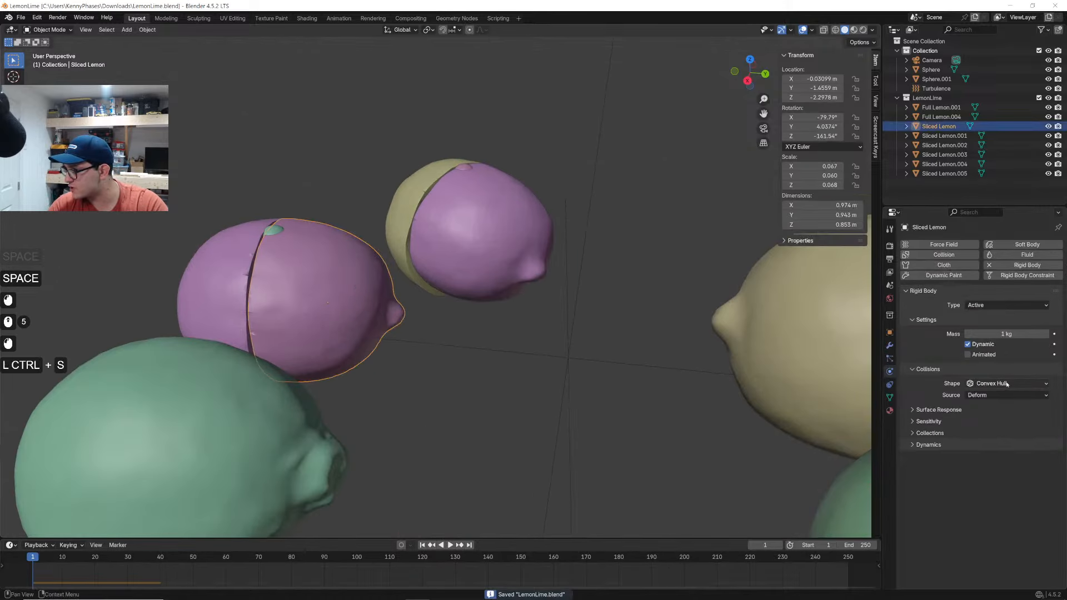
{"action": "left_click", "coordinate": [1007, 383]}
{"action": "left_click", "coordinate": [995, 456]}
{"action": "key", "text": "space"}
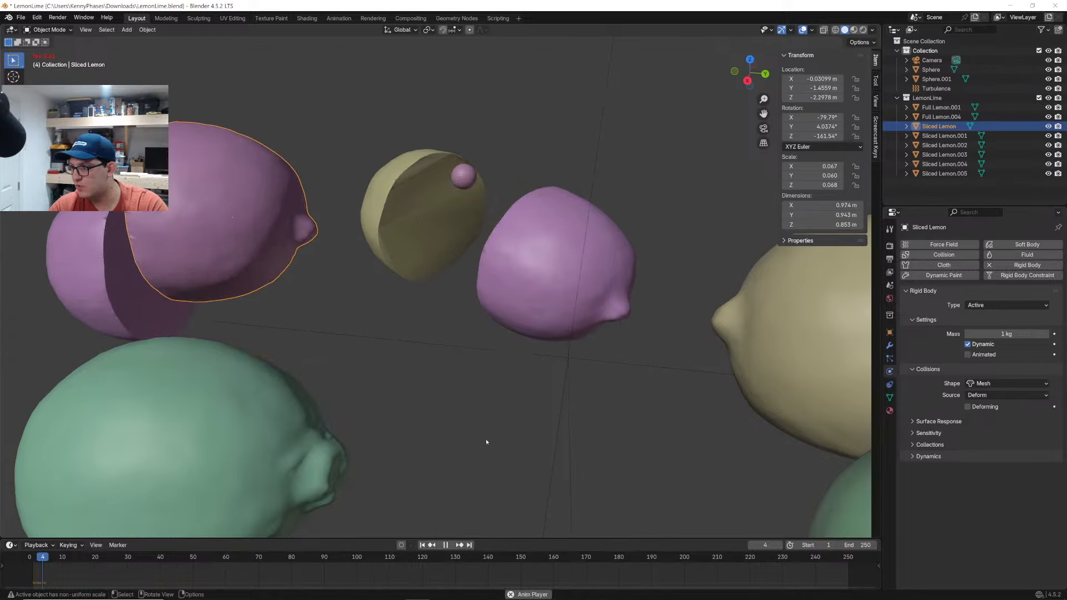
{"action": "key", "text": "space"}
Set the rigid body world's substeps per frame and solver iterations both to 2
{"action": "left_click", "coordinate": [890, 286]}
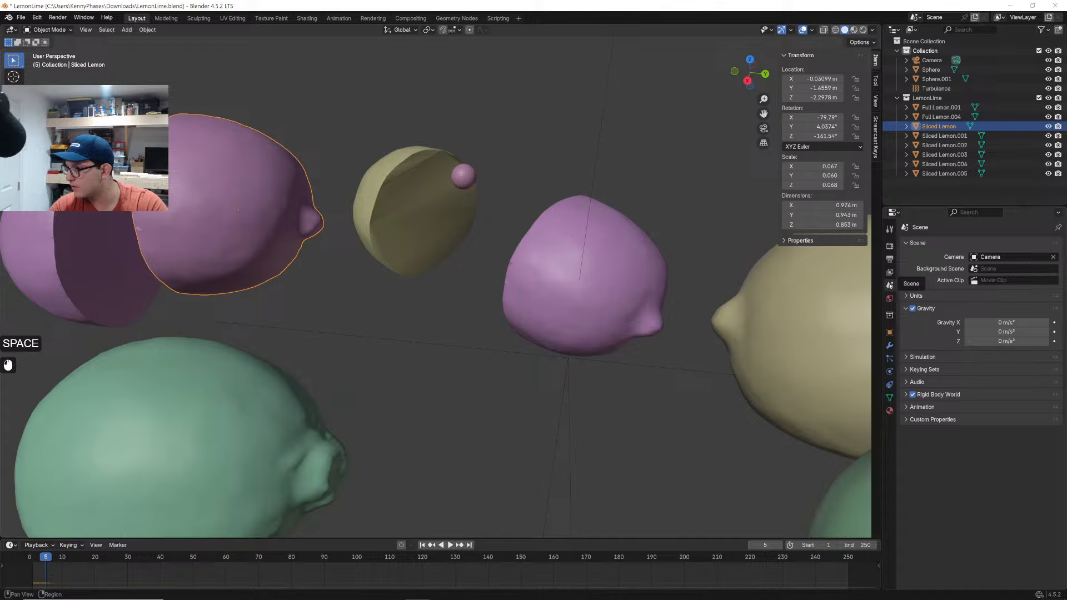
{"action": "left_click", "coordinate": [943, 395]}
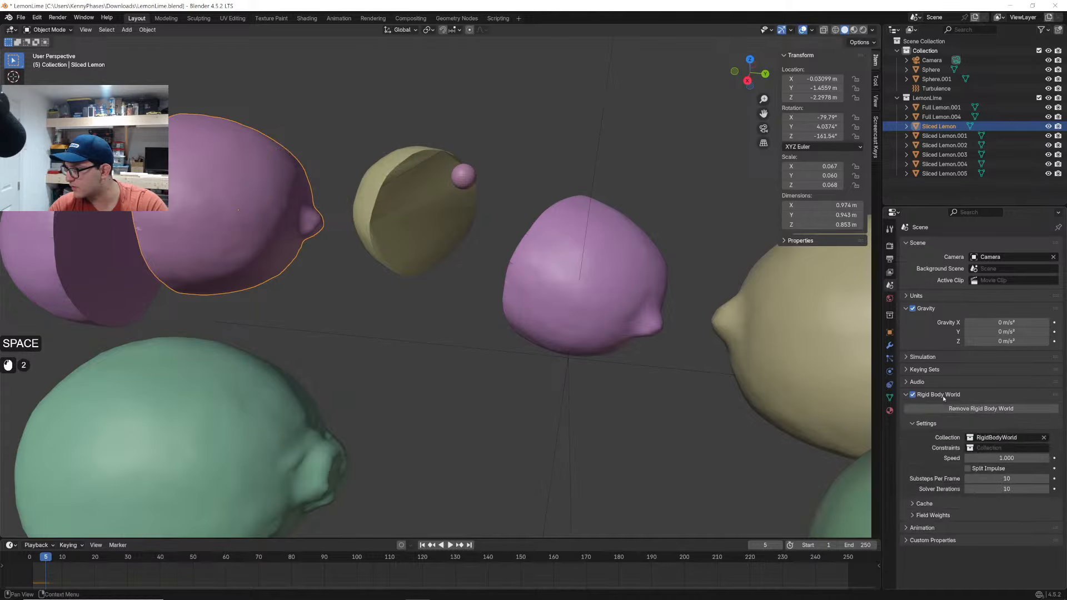
{"action": "left_click", "coordinate": [1010, 480]}
{"action": "type", "text": "2"}
{"action": "key", "text": "Tab"}
{"action": "type", "text": "2"}
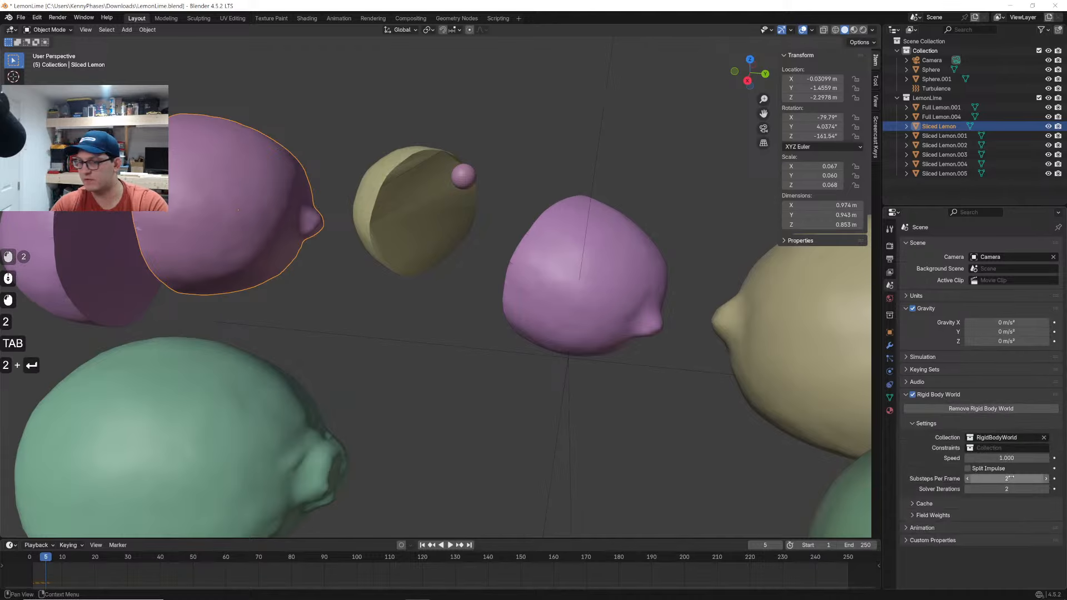
{"action": "key", "text": "Return"}
Replay the simulation from the start to examine how the halves separate with the reduced solver settings
{"action": "left_click", "coordinate": [36, 558]}
{"action": "scroll", "coordinate": [242, 349], "scroll_direction": "down", "scroll_amount": 3}
{"action": "key", "text": "space"}
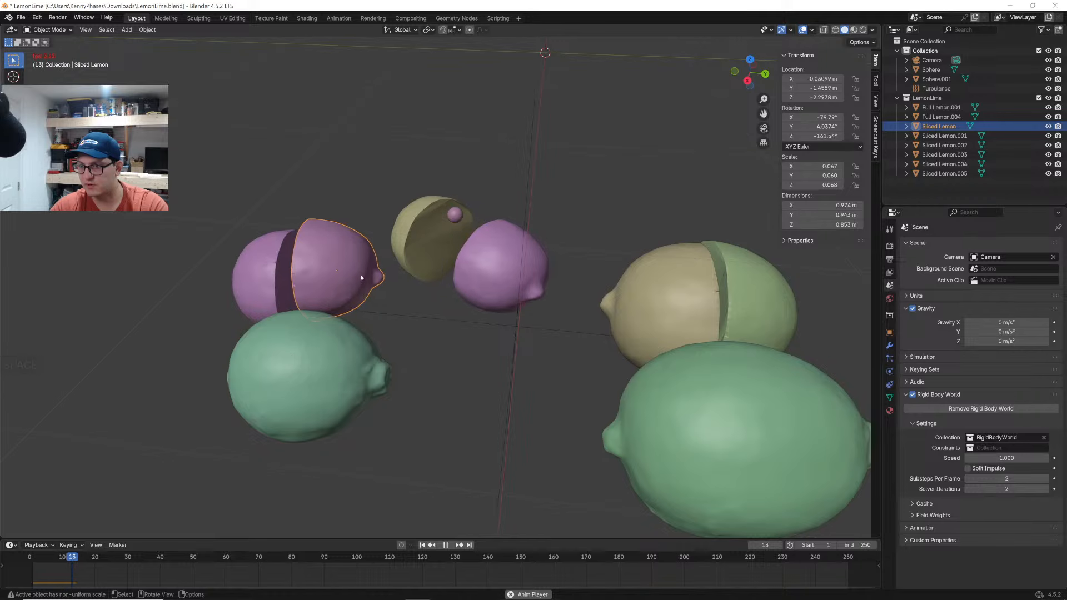
{"action": "middle_click_drag", "start_coordinate": [242, 350], "coordinate": [399, 264]}
{"action": "key", "text": "space"}
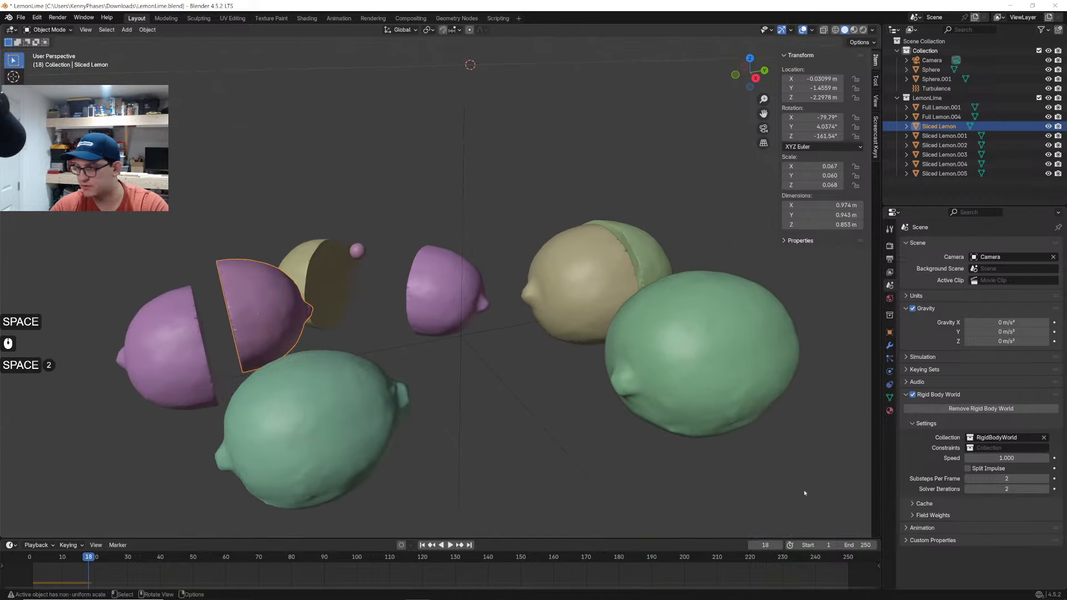
Set the selected purple half's collision shape to Convex Hull, replay the simulation from frame 1 and rewind it
{"action": "left_click", "coordinate": [889, 371]}
{"action": "left_click", "coordinate": [1030, 384]}
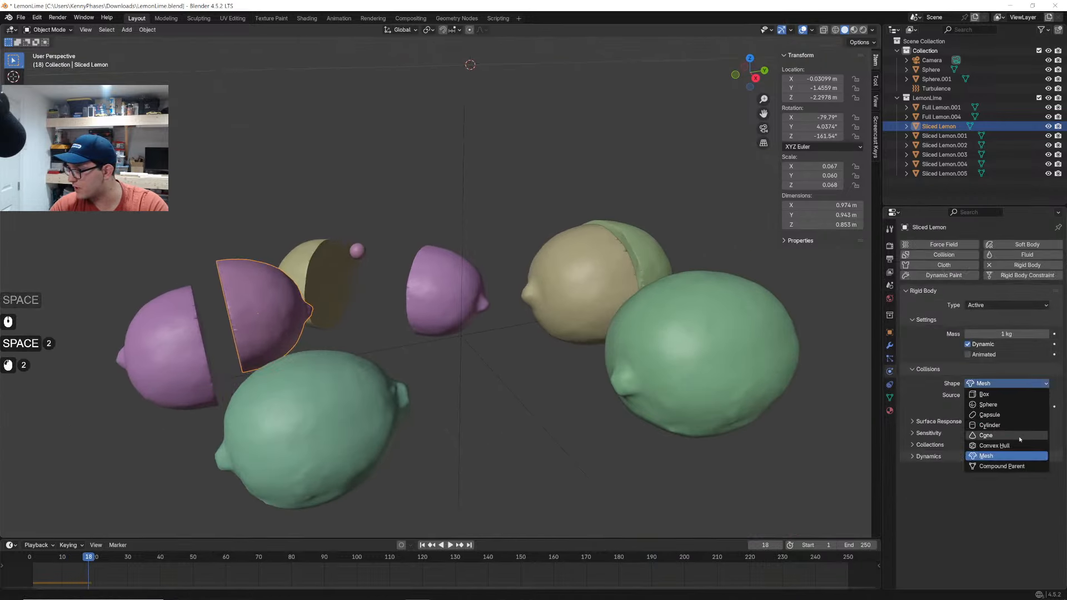
{"action": "left_click", "coordinate": [995, 446]}
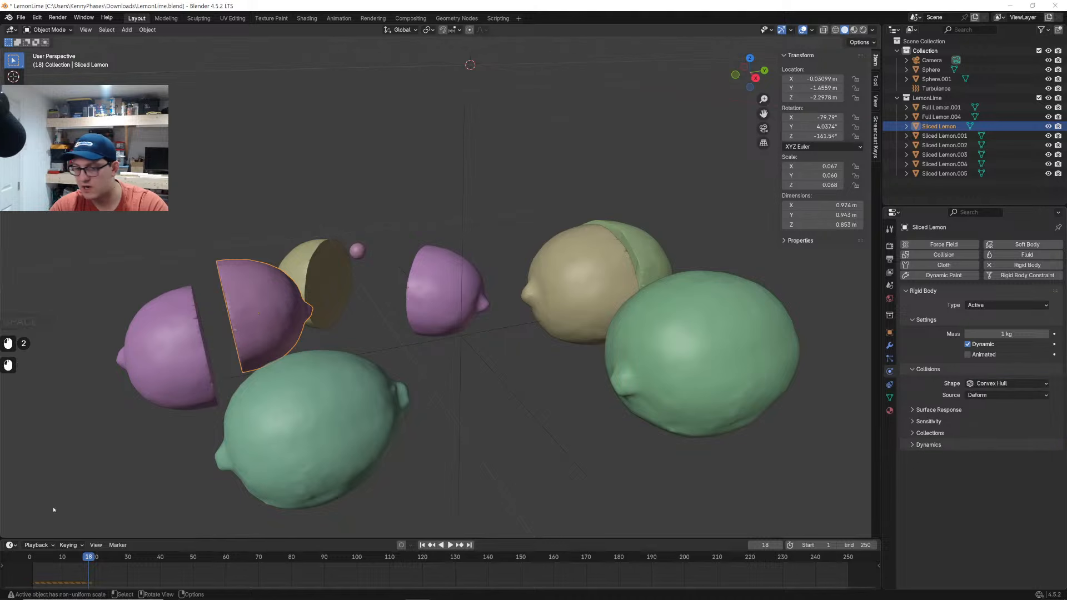
{"action": "left_click", "coordinate": [32, 561]}
{"action": "key", "text": "space"}
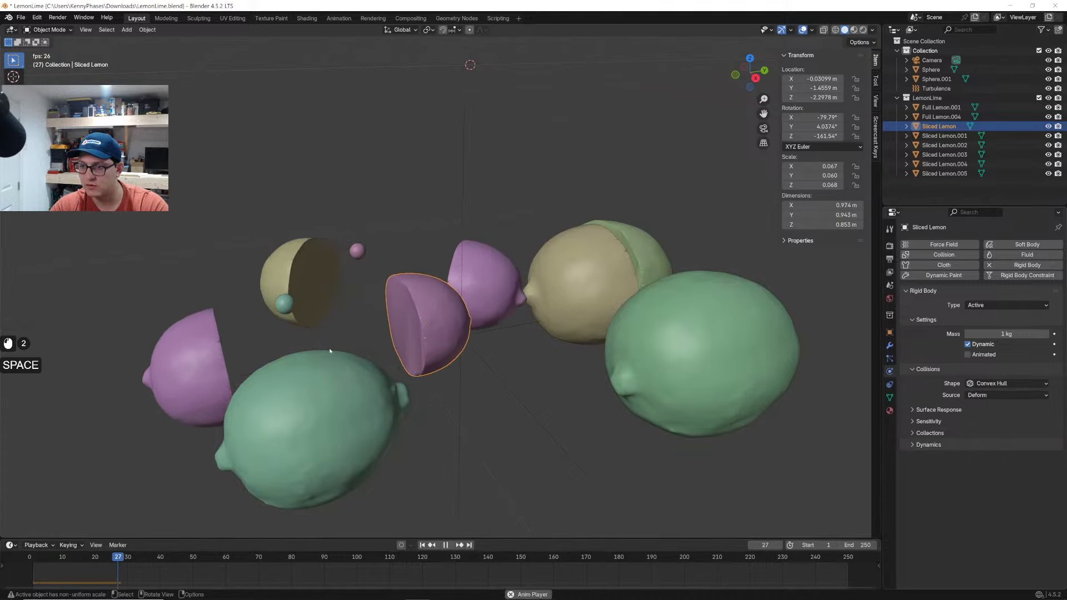
{"action": "key", "text": "space"}
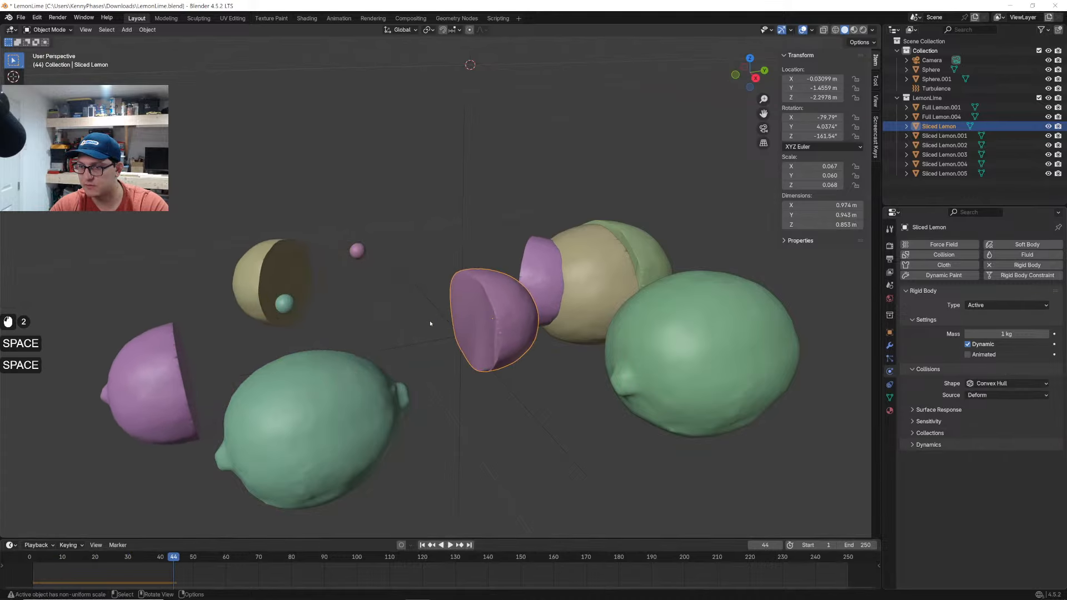
{"action": "left_click", "coordinate": [32, 567]}
Add a cube and lower it along Z to about -2.54 m, level with the fruit
{"action": "left_click", "coordinate": [462, 336]}
{"action": "key", "text": "shift+a"}
{"action": "type", "text": "cube"}
{"action": "key", "text": "Return"}
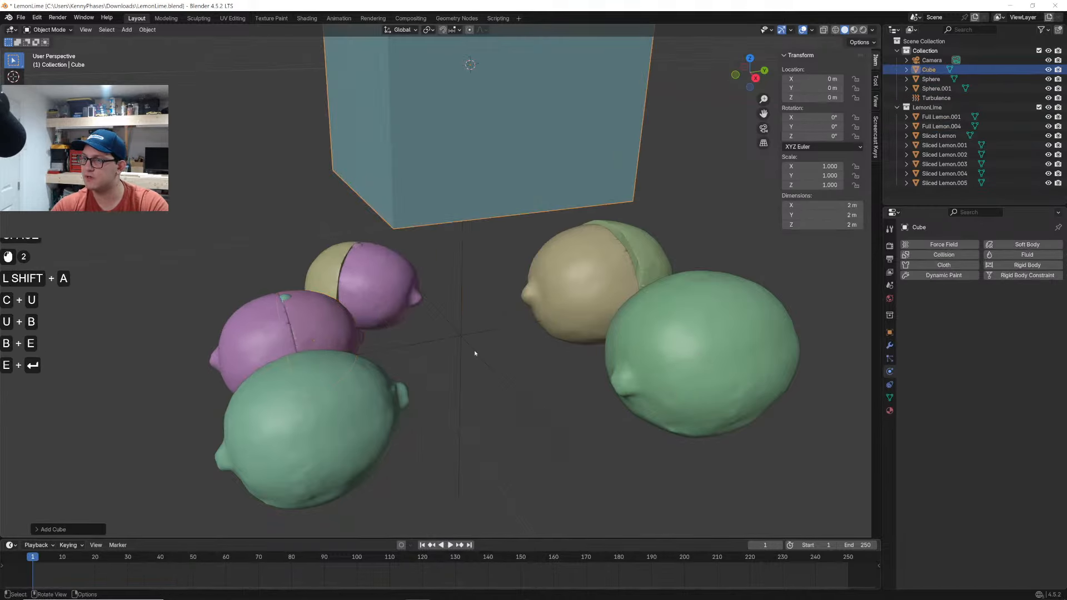
{"action": "key", "text": "g"}
{"action": "key", "text": "z"}
{"action": "left_click", "coordinate": [793, 64]}
Move the cube in the top view to about X 0.67 m, Y 0.40 m
{"action": "left_click", "coordinate": [750, 57]}
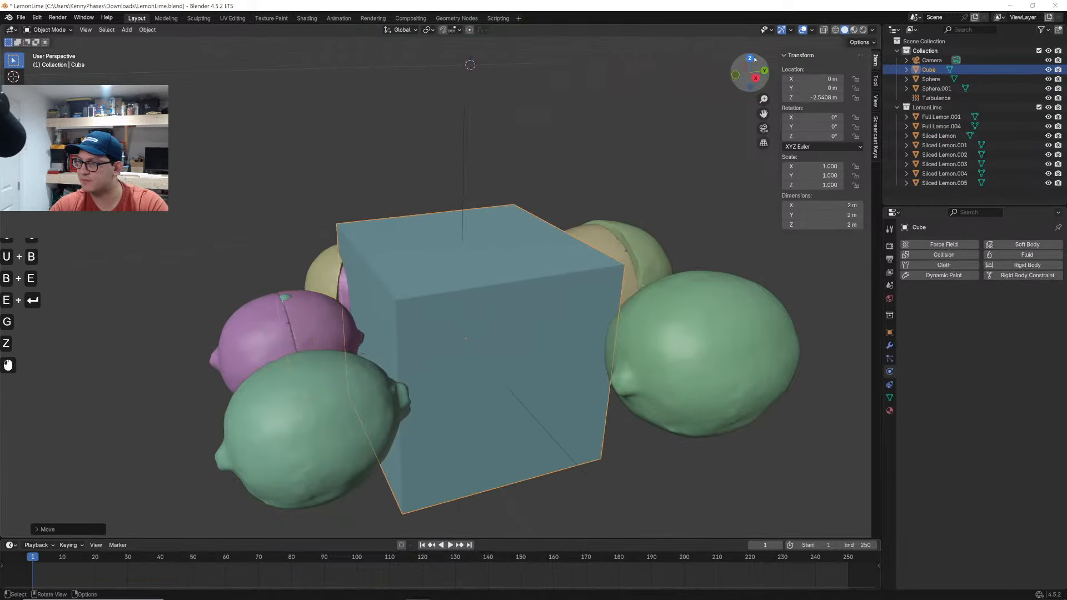
{"action": "scroll", "coordinate": [555, 280], "scroll_direction": "down", "scroll_amount": 3}
{"action": "key", "text": "g"}
{"action": "left_click", "coordinate": [442, 178]}
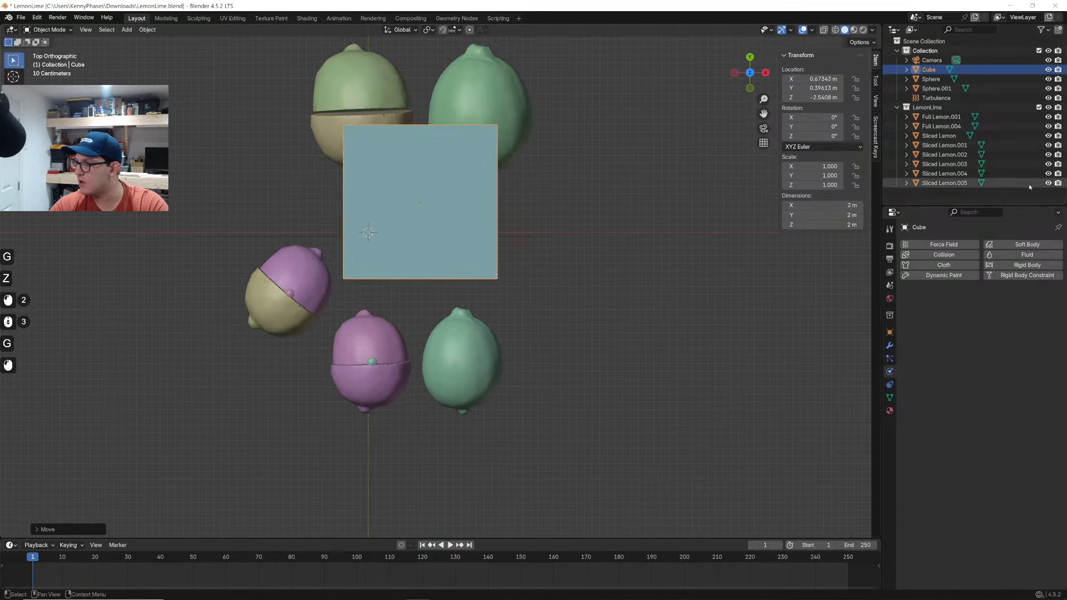
Give the cube a rigid body and set its type to Passive
{"action": "left_click", "coordinate": [1028, 266]}
{"action": "left_click", "coordinate": [972, 292]}
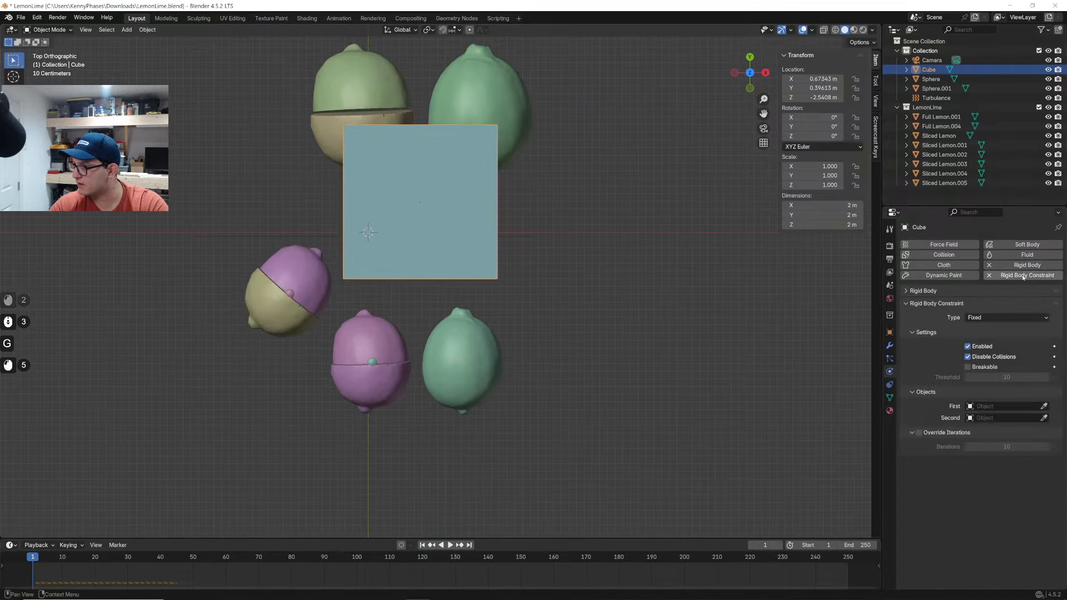
{"action": "left_click", "coordinate": [972, 291]}
{"action": "left_click", "coordinate": [973, 291]}
{"action": "left_click", "coordinate": [1007, 305]}
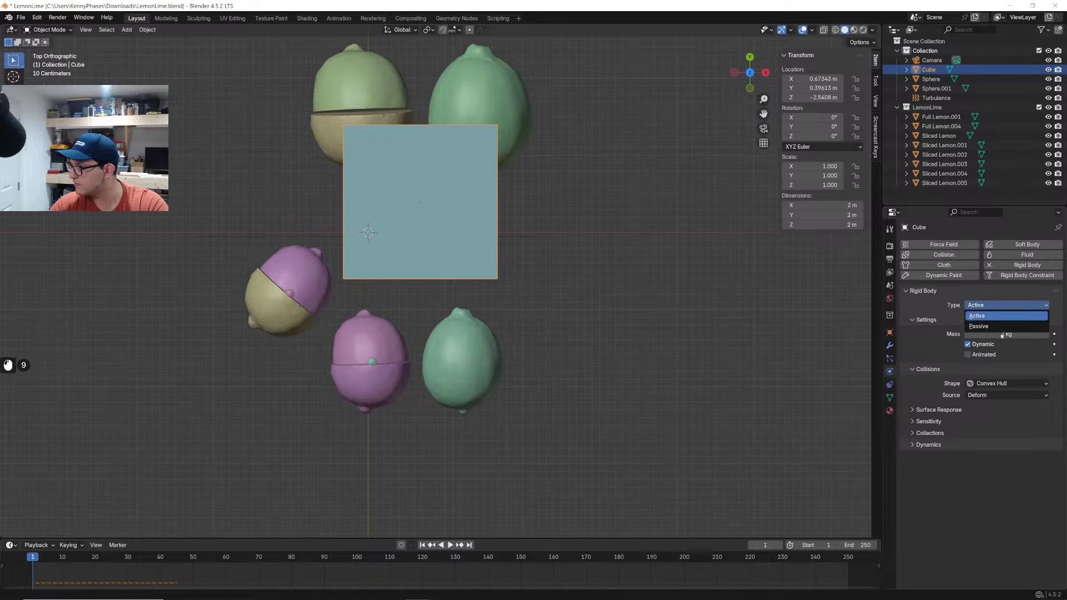
{"action": "left_click", "coordinate": [1002, 328]}
Play the simulation with the passive cube in place, stop it and rewind to frame 1
{"action": "middle_click_drag", "start_coordinate": [562, 302], "coordinate": [588, 254]}
{"action": "key", "text": "space"}
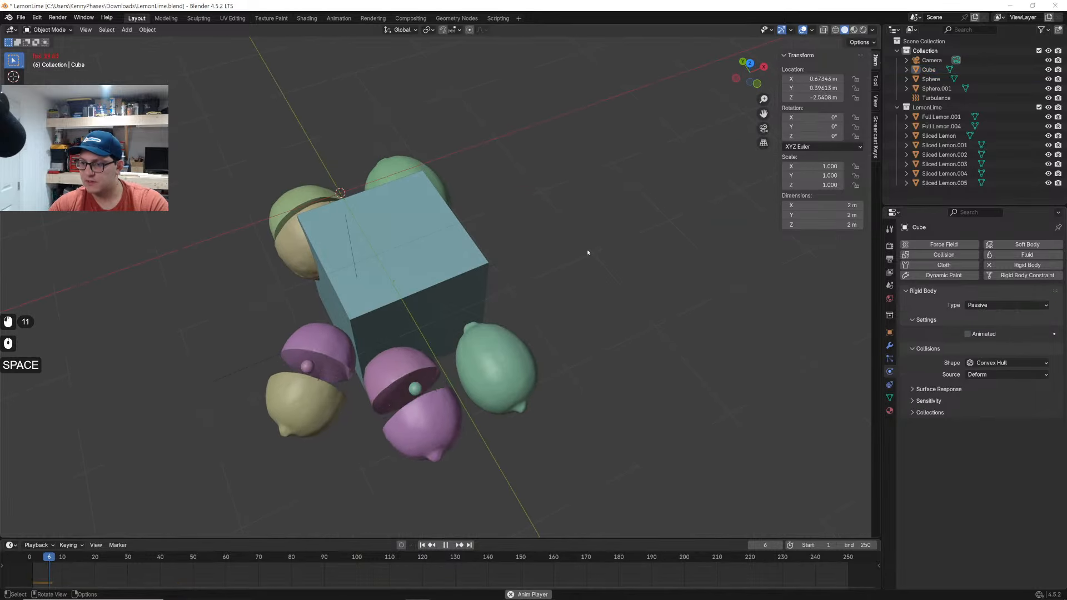
{"action": "key", "text": "space"}
{"action": "left_click", "coordinate": [31, 564]}
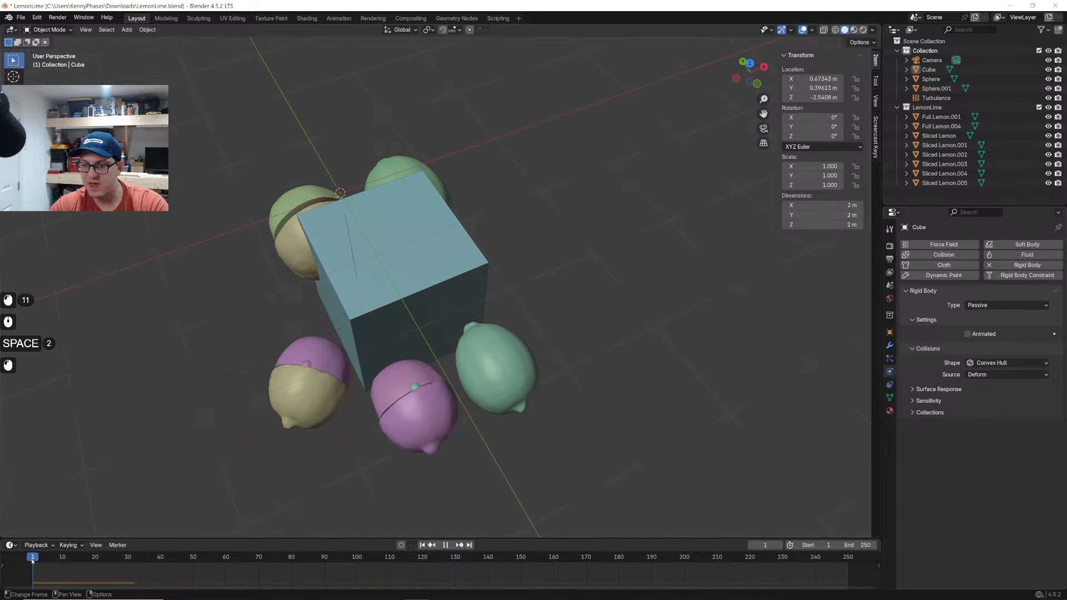
Set the rigid-body collision shape of the purple half nearest the cube, Sliced Lemon, to Sphere
{"action": "middle_click_drag", "start_coordinate": [485, 296], "coordinate": [548, 240]}
{"action": "middle_click_drag", "start_coordinate": [489, 364], "coordinate": [472, 302], "text": "shift"}
{"action": "scroll", "coordinate": [472, 295], "scroll_direction": "up", "scroll_amount": 3}
{"action": "middle_click_drag", "start_coordinate": [474, 253], "coordinate": [482, 333]}
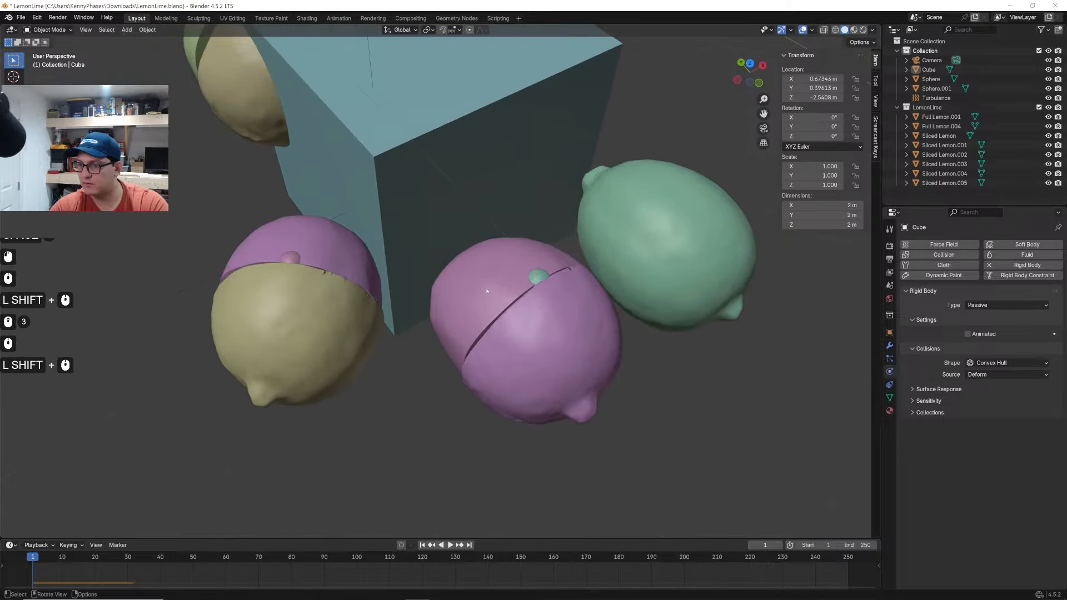
{"action": "left_click", "coordinate": [517, 333]}
{"action": "left_click", "coordinate": [1021, 385]}
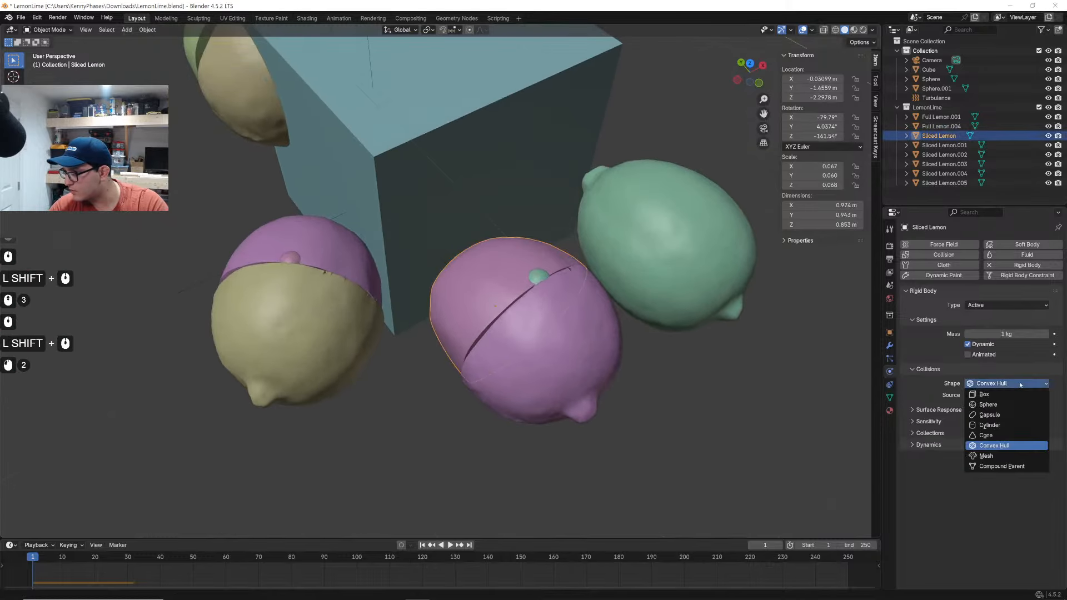
{"action": "left_click", "coordinate": [1011, 405]}
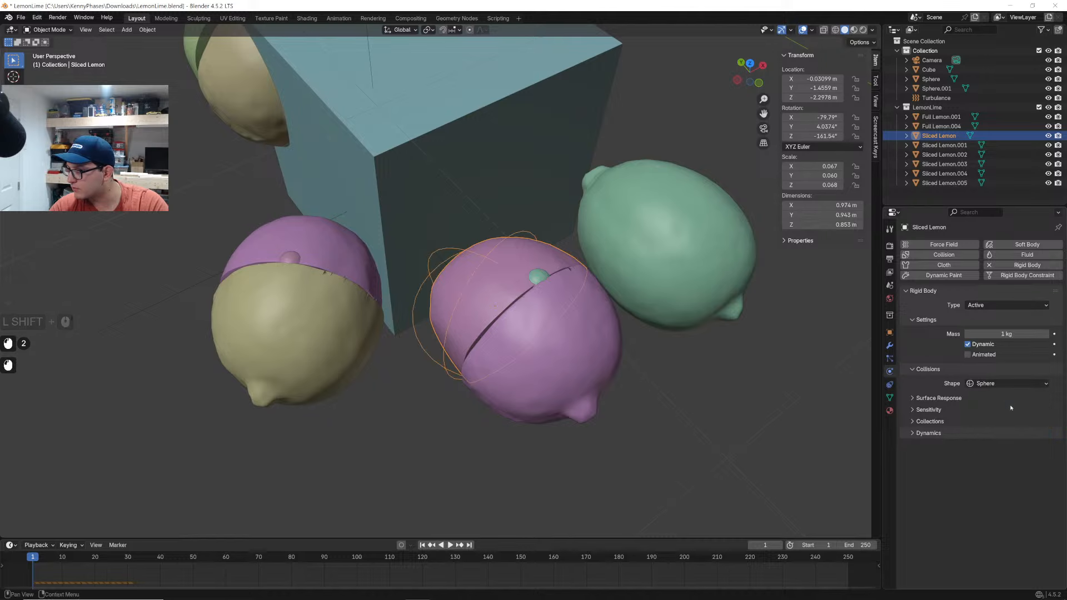
Set the collision shape of the matching outer purple half, Sliced Lemon.001, to Capsule
{"action": "middle_click_drag", "start_coordinate": [654, 335], "coordinate": [610, 401]}
{"action": "scroll", "coordinate": [434, 331], "scroll_direction": "down", "scroll_amount": 1}
{"action": "scroll", "coordinate": [456, 339], "scroll_direction": "up", "scroll_amount": 1}
{"action": "scroll", "coordinate": [578, 380], "scroll_direction": "up", "scroll_amount": 2}
{"action": "scroll", "coordinate": [559, 372], "scroll_direction": "down", "scroll_amount": 6}
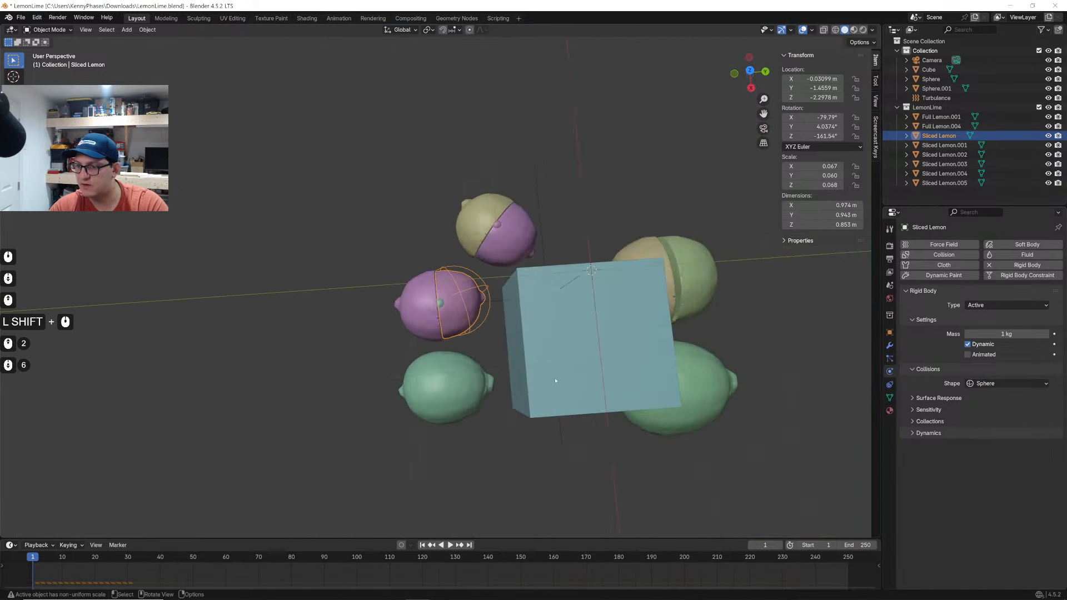
{"action": "middle_click_drag", "start_coordinate": [558, 378], "coordinate": [556, 368]}
{"action": "scroll", "coordinate": [452, 361], "scroll_direction": "up", "scroll_amount": 4}
{"action": "left_click", "coordinate": [389, 328]}
{"action": "left_click", "coordinate": [1007, 383]}
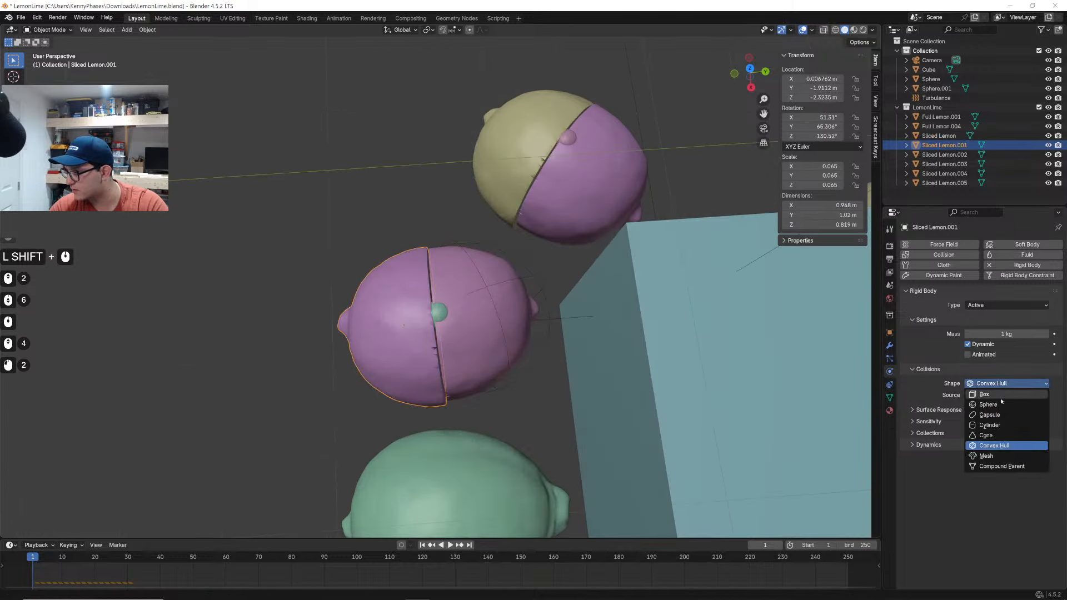
{"action": "left_click", "coordinate": [998, 415]}
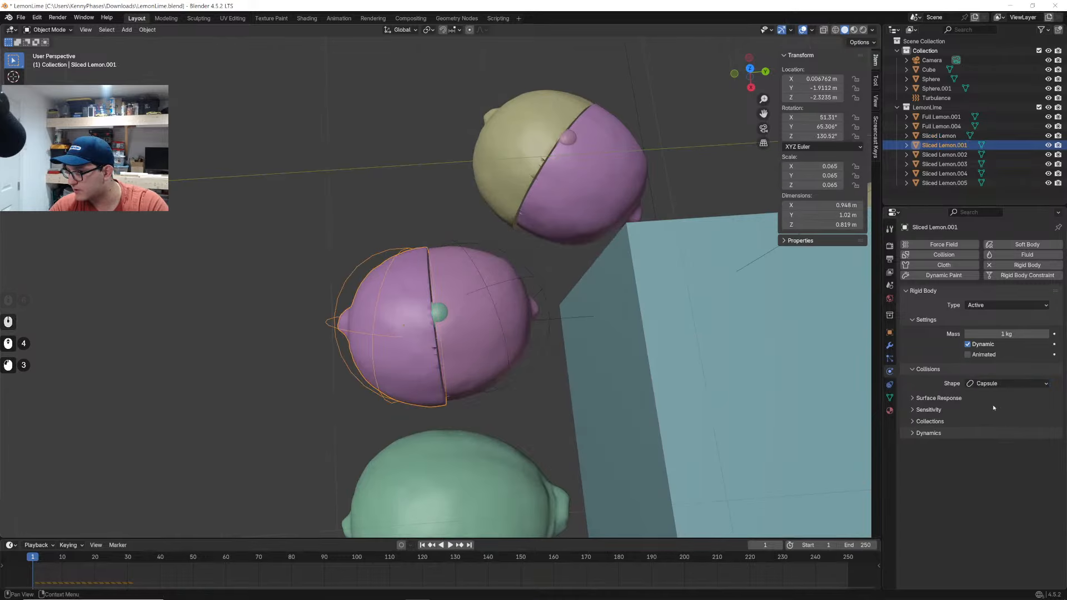
{"action": "key", "text": "g"}
{"action": "left_click", "coordinate": [383, 318]}
{"action": "key", "text": "ctrl+z"}
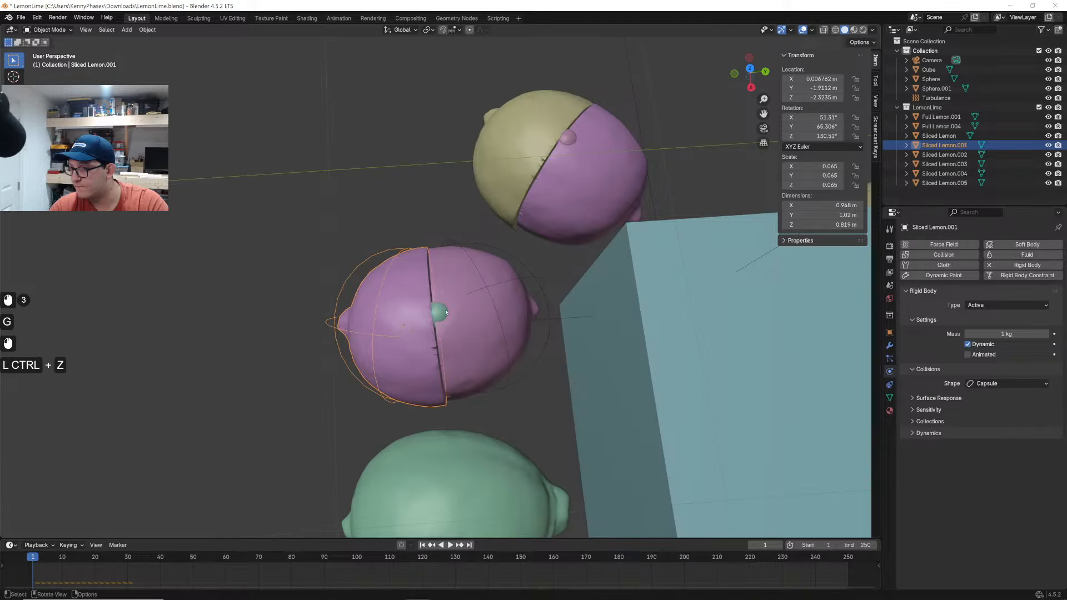
Deselect everything, play the simulation with the Sphere and Capsule shapes, and rewind to frame 1
{"action": "left_click", "coordinate": [270, 312]}
{"action": "scroll", "coordinate": [271, 311], "scroll_direction": "down", "scroll_amount": 4}
{"action": "middle_click_drag", "start_coordinate": [271, 311], "coordinate": [302, 367]}
{"action": "key", "text": "space"}
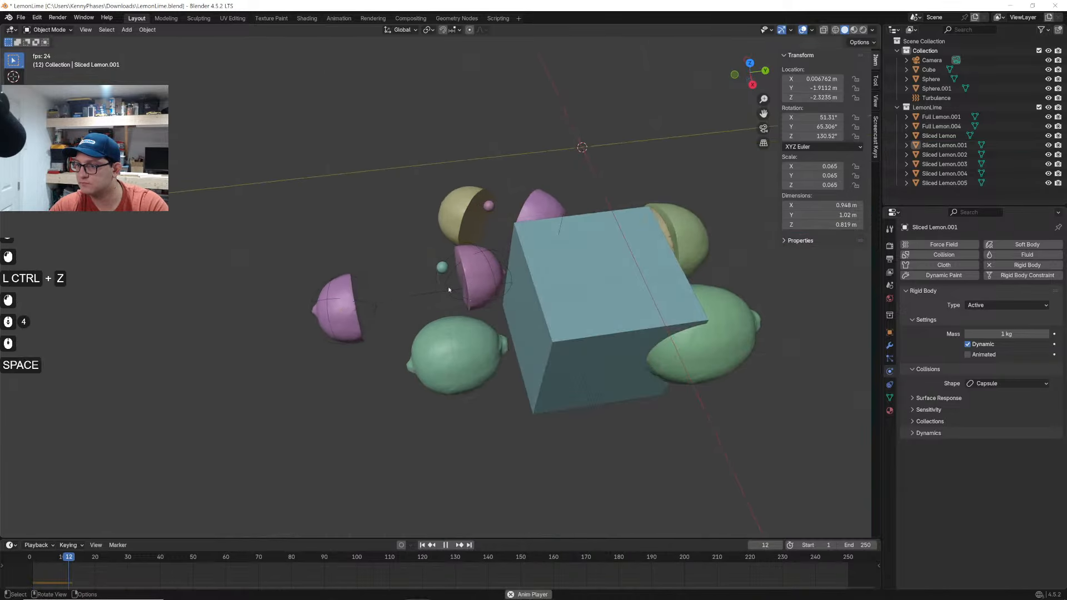
{"action": "key", "text": "space"}
{"action": "left_click", "coordinate": [31, 561]}
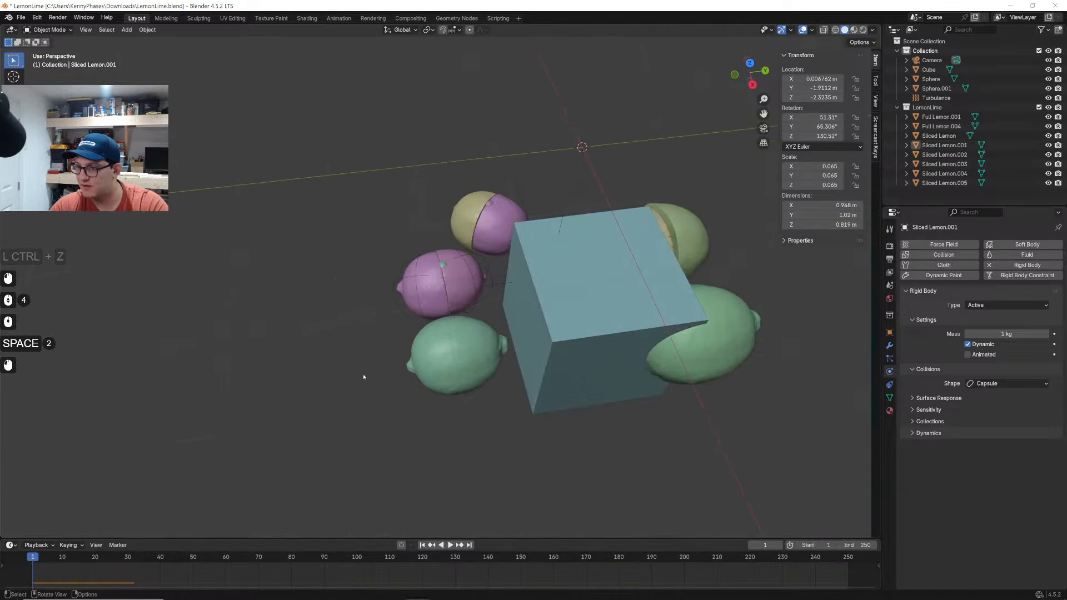
Try the Box, Cylinder and Cone collision shapes in turn on the Sliced Lemon half nearest the cube
{"action": "scroll", "coordinate": [462, 312], "scroll_direction": "up", "scroll_amount": 4}
{"action": "left_click", "coordinate": [496, 291]}
{"action": "left_click", "coordinate": [993, 383]}
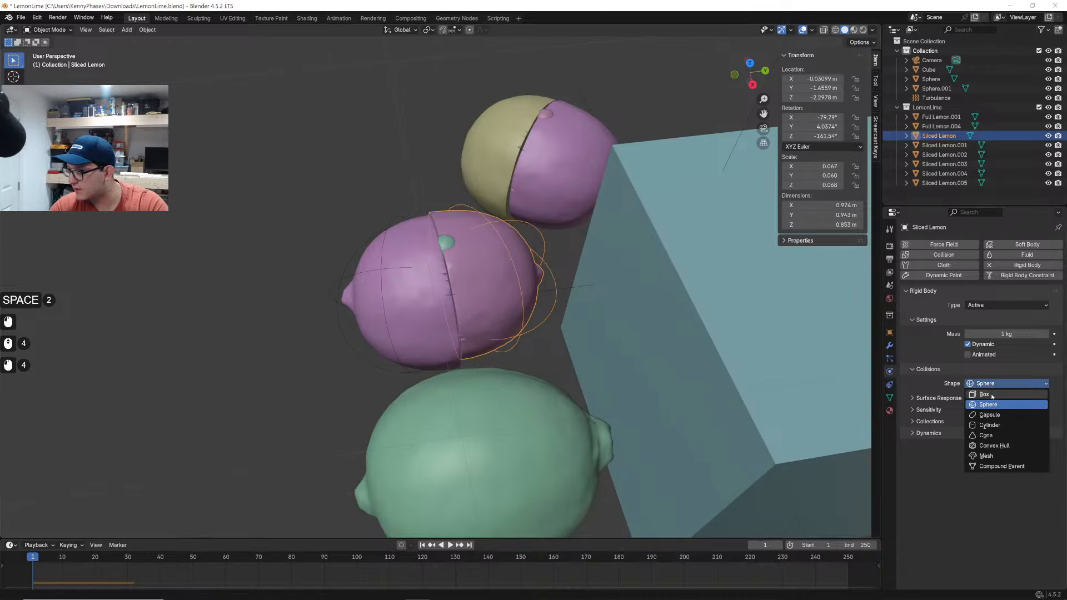
{"action": "left_click", "coordinate": [993, 395]}
{"action": "left_click", "coordinate": [993, 383]}
{"action": "left_click", "coordinate": [1004, 426]}
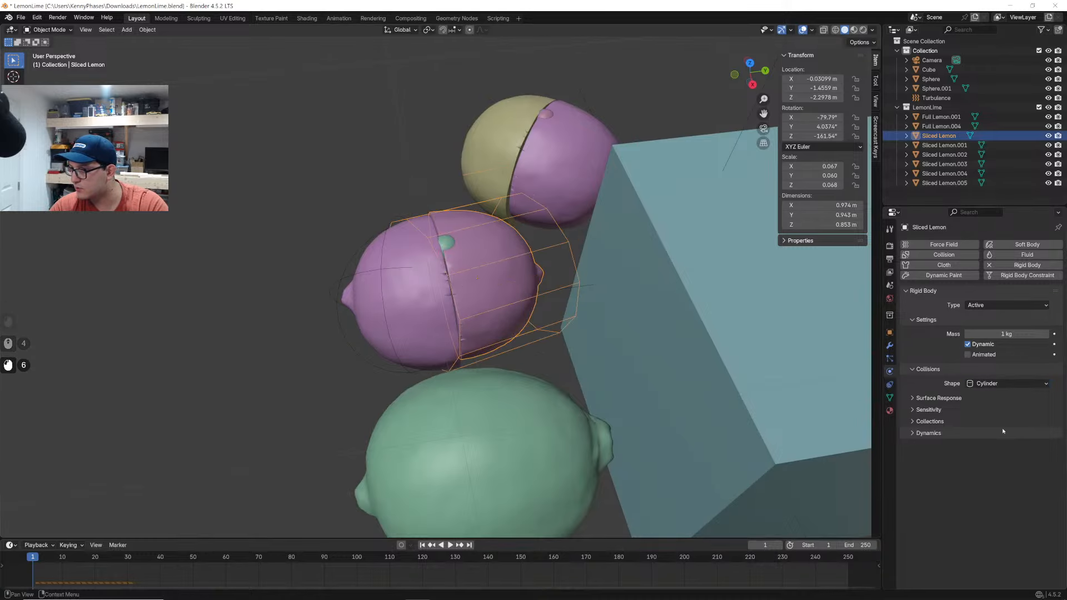
{"action": "left_click", "coordinate": [992, 386]}
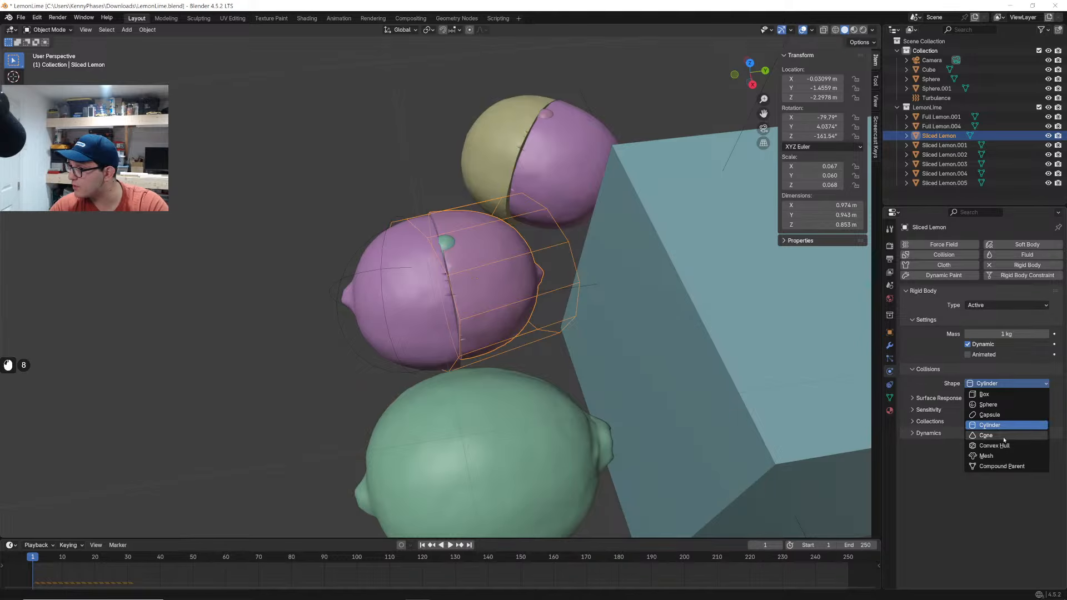
{"action": "left_click", "coordinate": [1004, 439]}
{"action": "middle_click_drag", "start_coordinate": [571, 354], "coordinate": [485, 374]}
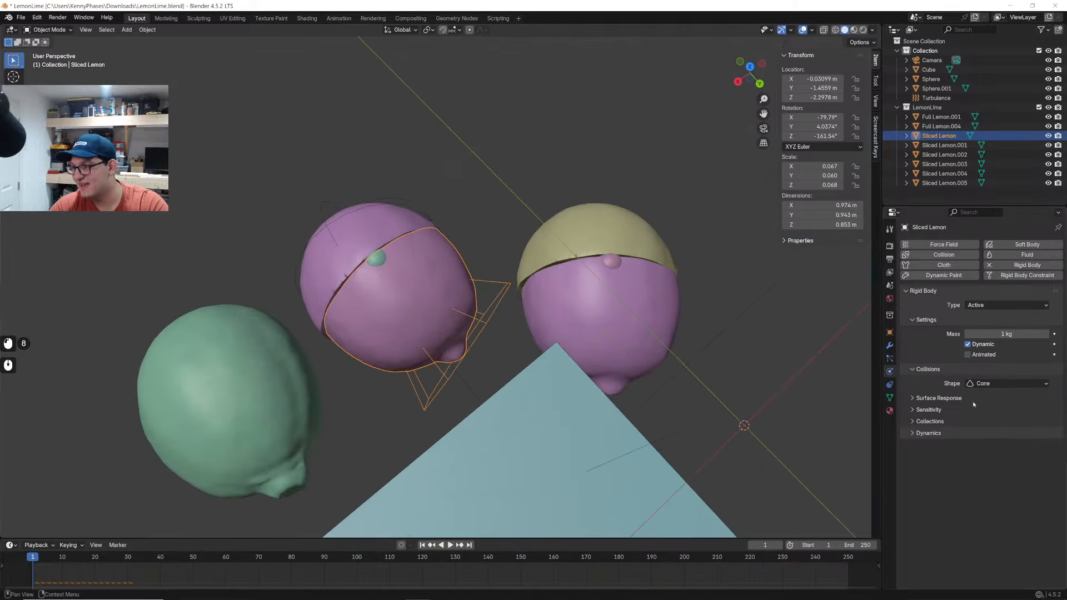
Try Compound Parent and then Mesh as the collision shape of the Sliced Lemon half
{"action": "left_click", "coordinate": [992, 385]}
{"action": "left_click", "coordinate": [1018, 466]}
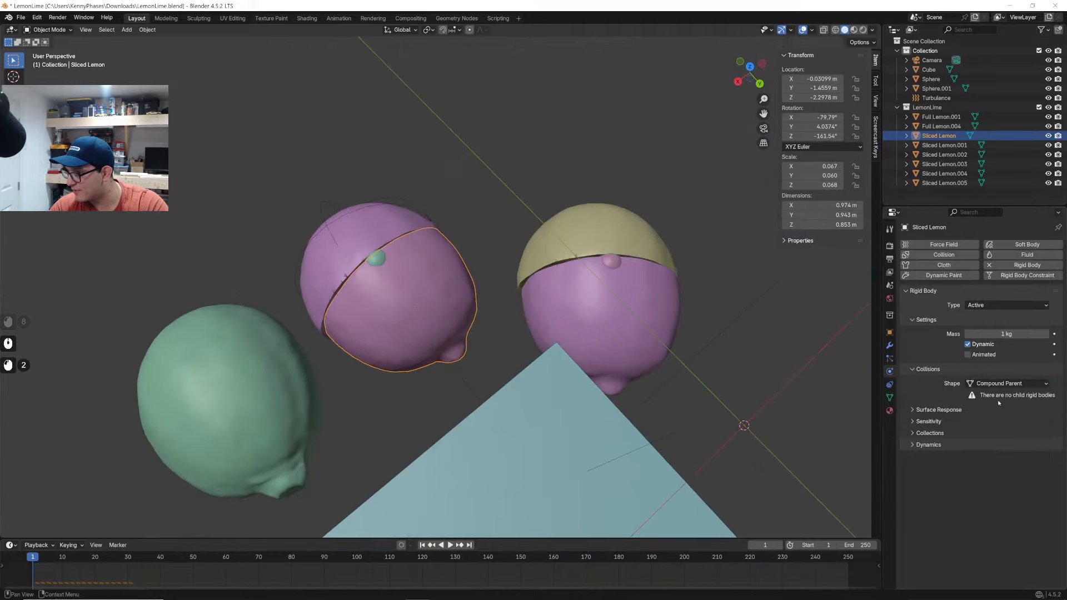
{"action": "left_click", "coordinate": [1000, 384]}
{"action": "left_click", "coordinate": [1011, 457]}
Set the Mesh collision source to Base, play the simulation and rewind it to frame 1
{"action": "left_click", "coordinate": [1007, 395]}
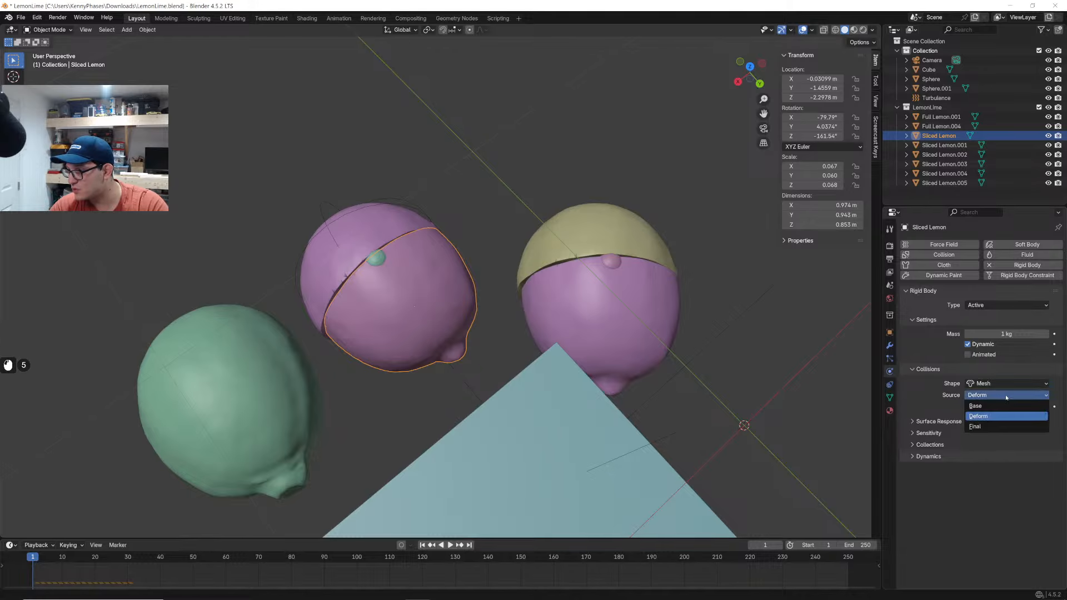
{"action": "left_click", "coordinate": [1008, 395]}
{"action": "left_click", "coordinate": [1007, 395]}
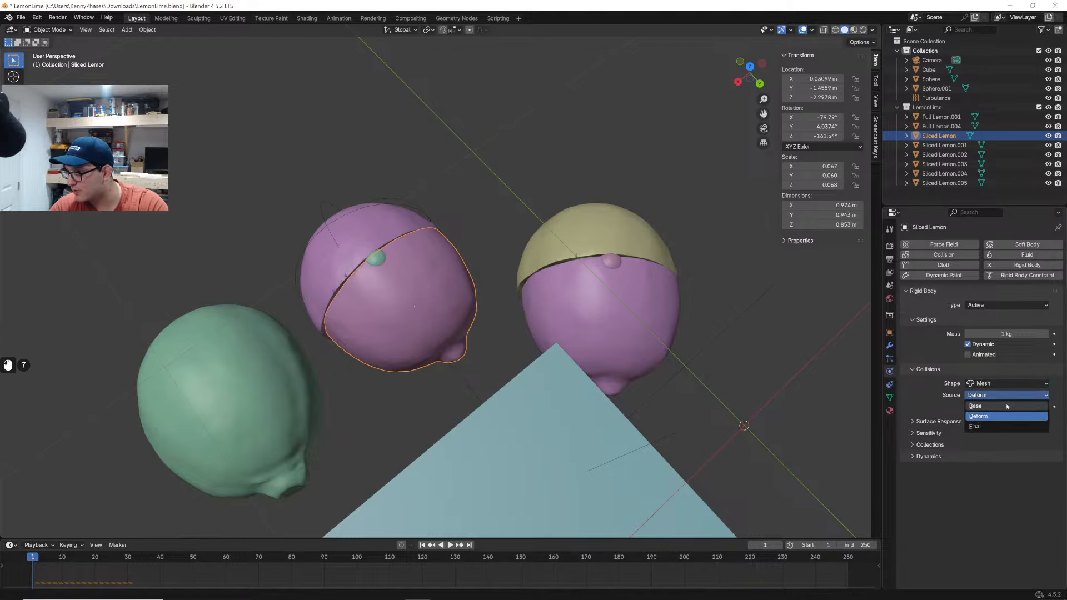
{"action": "left_click", "coordinate": [1007, 407]}
{"action": "key", "text": "space"}
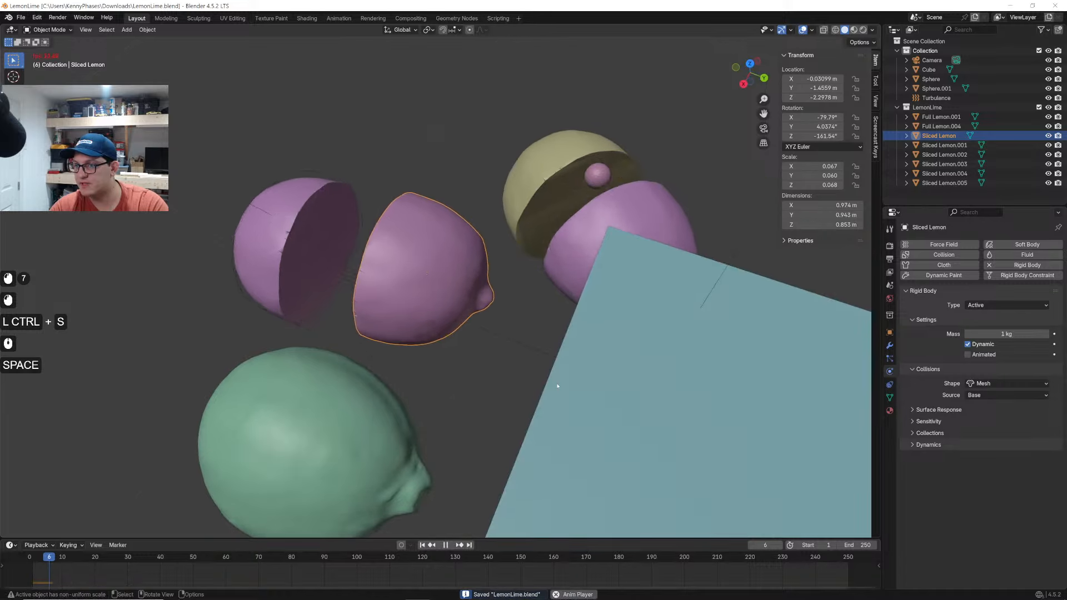
{"action": "key", "text": "space"}
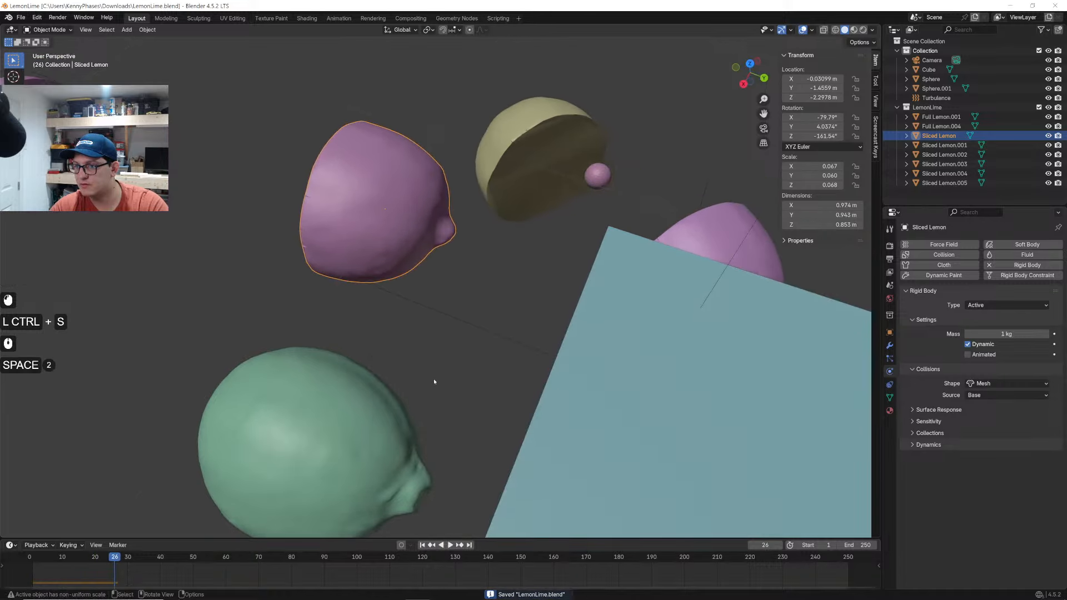
{"action": "left_click", "coordinate": [32, 570]}
Set the Mesh collision source to Final, replay the simulation and rewind it to frame 1
{"action": "left_click", "coordinate": [1008, 395]}
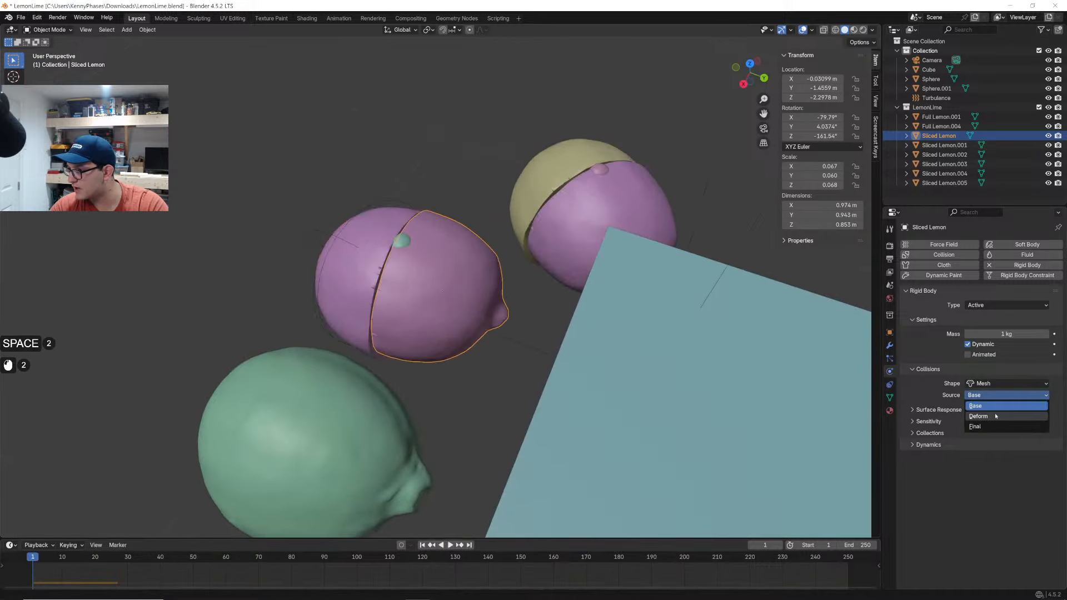
{"action": "left_click", "coordinate": [983, 426]}
{"action": "key", "text": "space"}
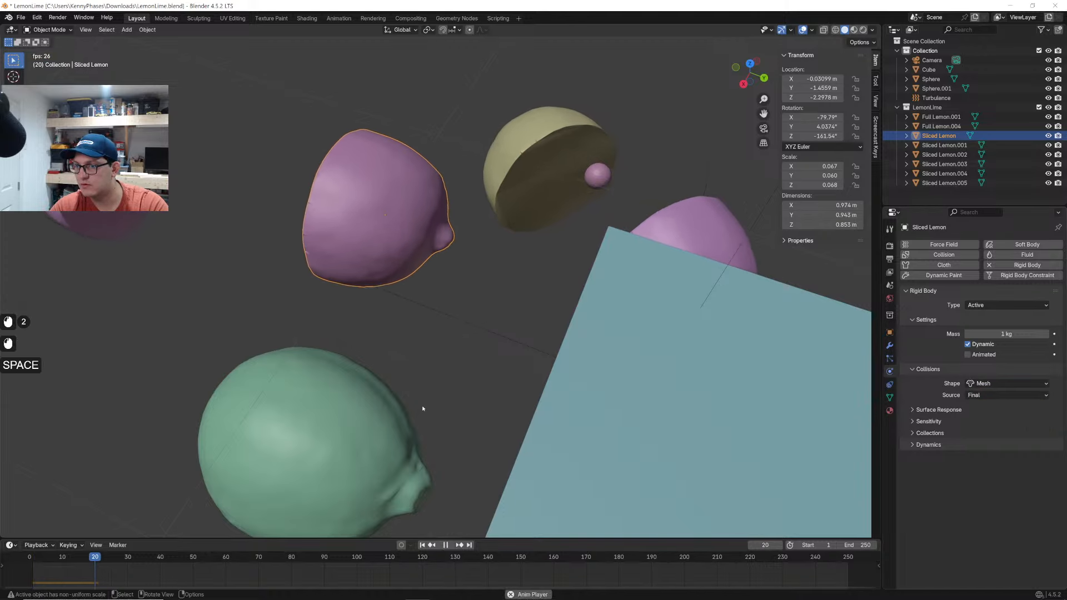
{"action": "key", "text": "space"}
{"action": "left_click", "coordinate": [34, 560]}
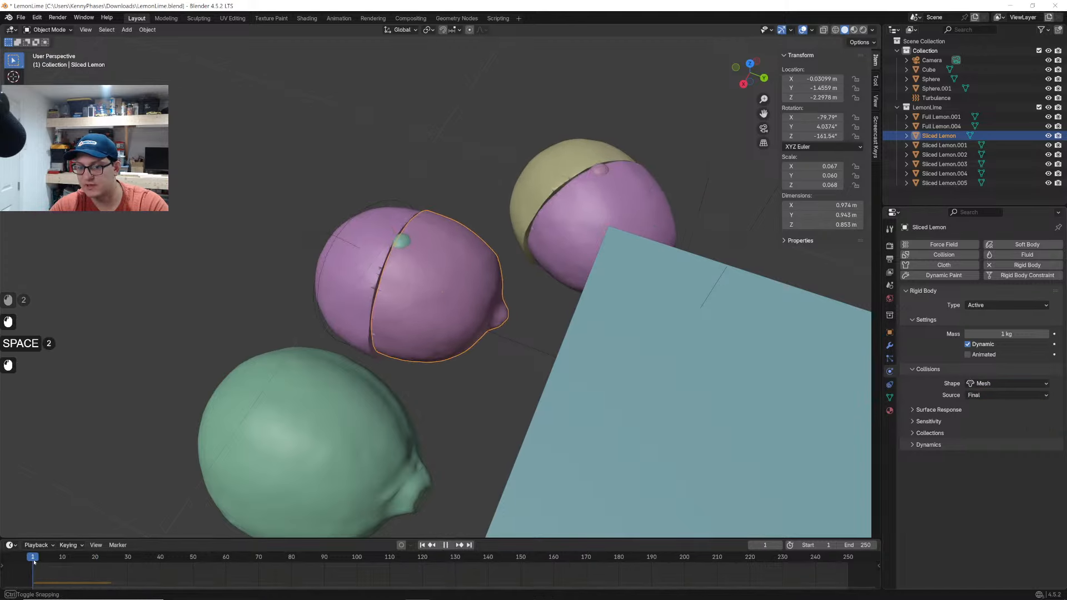
Set the collision shape of both purple halves, Sliced Lemon and Sliced Lemon.001, to Sphere and save the file
{"action": "left_click", "coordinate": [986, 383]}
{"action": "left_click", "coordinate": [1003, 405]}
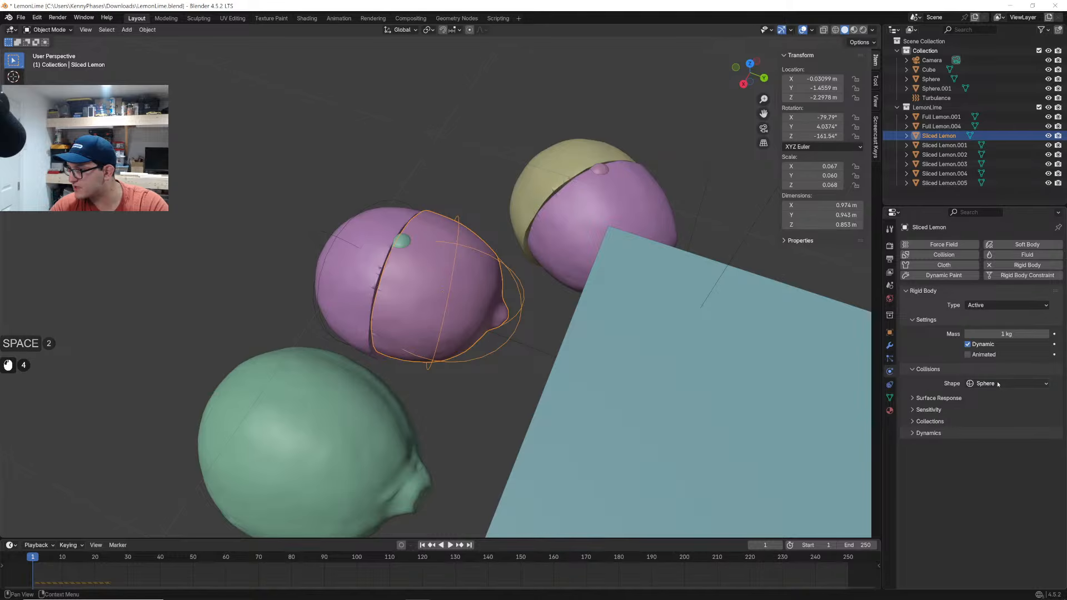
{"action": "left_click", "coordinate": [999, 383]}
{"action": "left_click", "coordinate": [999, 384]}
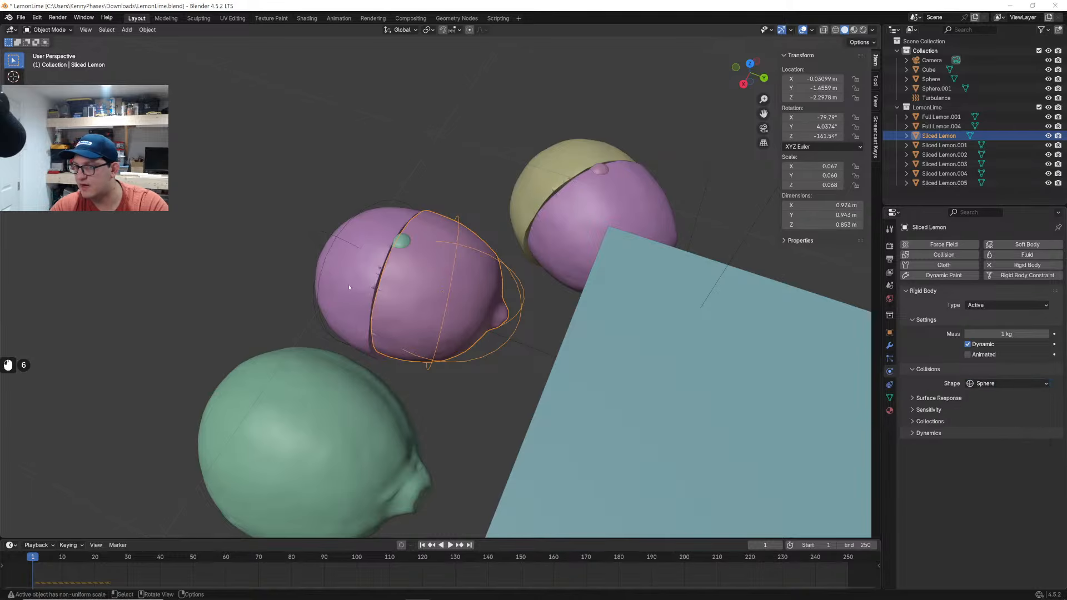
{"action": "left_click", "coordinate": [349, 287]}
{"action": "left_click", "coordinate": [990, 384]}
{"action": "left_click", "coordinate": [991, 407]}
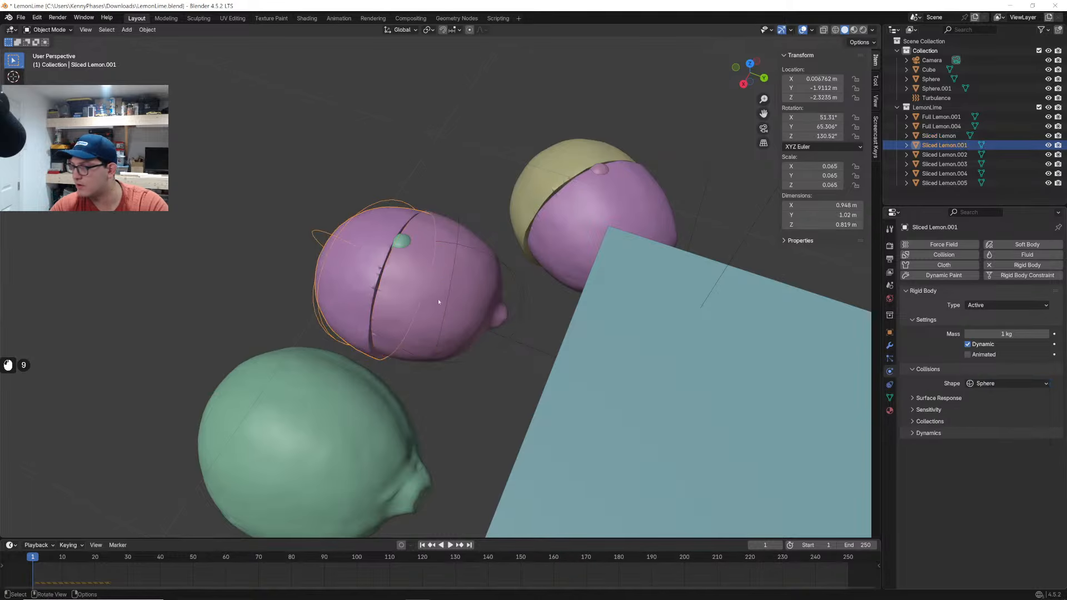
{"action": "left_click", "coordinate": [469, 216]}
{"action": "key", "text": "ctrl+s"}
Play the simulation with both purple halves using Sphere shapes, stop it and rewind to frame 1
{"action": "scroll", "coordinate": [468, 217], "scroll_direction": "down", "scroll_amount": 2}
{"action": "middle_click_drag", "start_coordinate": [465, 218], "coordinate": [497, 257]}
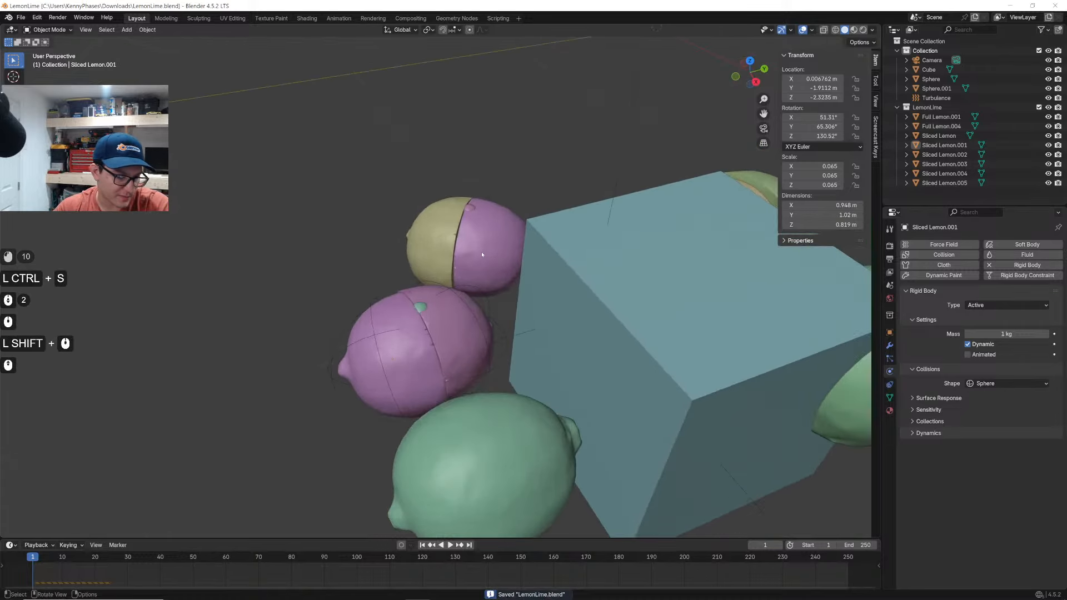
{"action": "key", "text": "space"}
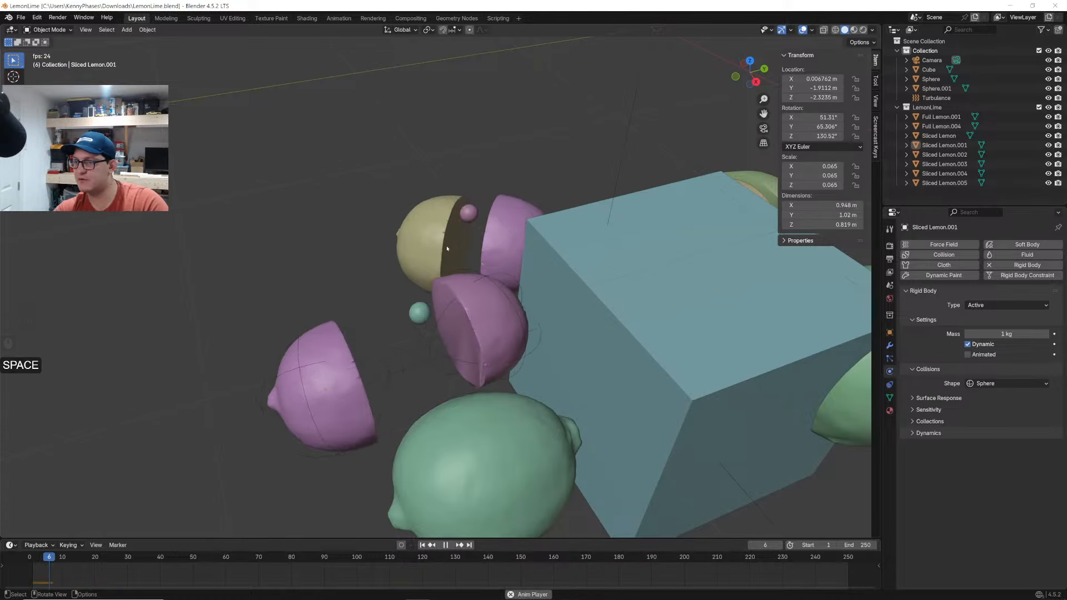
{"action": "key", "text": "space"}
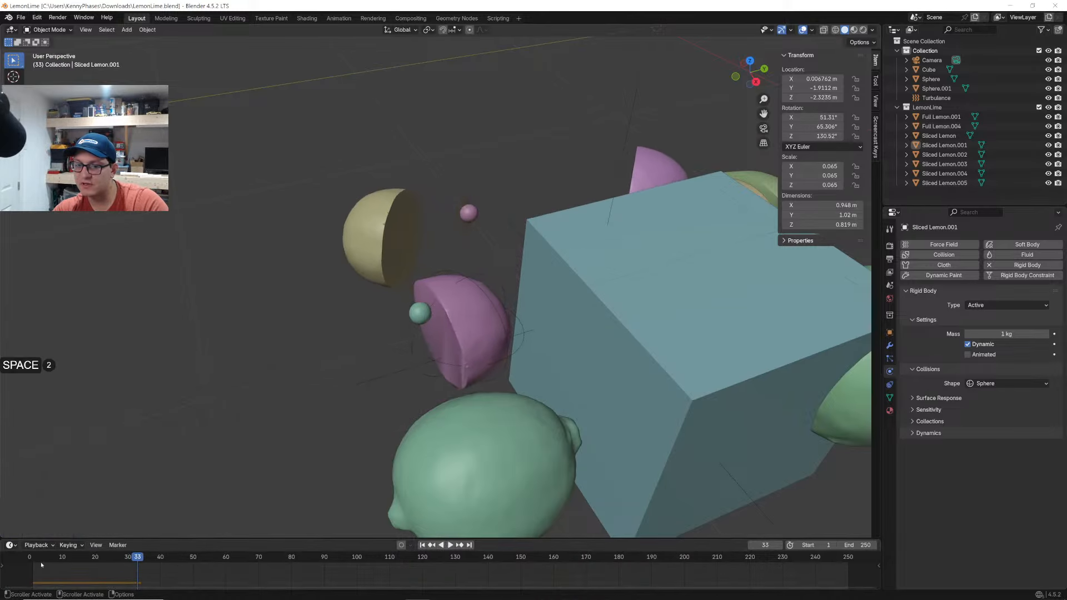
{"action": "left_click_drag", "start_coordinate": [35, 562], "coordinate": [33, 562]}
Select the purple half nearest the cube and inspect its mesh in Edit Mode
{"action": "scroll", "coordinate": [326, 322], "scroll_direction": "up", "scroll_amount": 2}
{"action": "middle_click_drag", "start_coordinate": [467, 333], "coordinate": [488, 355], "text": "shift"}
{"action": "left_click", "coordinate": [477, 340]}
{"action": "scroll", "coordinate": [477, 340], "scroll_direction": "up", "scroll_amount": 2}
{"action": "key", "text": "Tab"}
{"action": "key", "text": "Tab"}
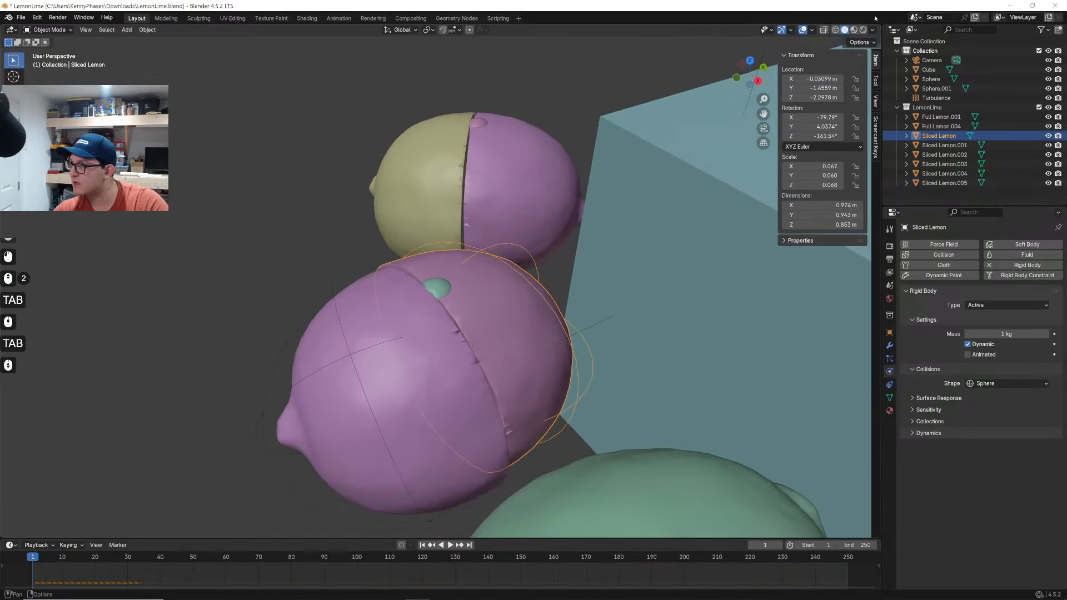
Add a Decimate modifier to the Sliced Lemon half and open its mesh in Edit Mode
{"action": "left_click", "coordinate": [889, 345]}
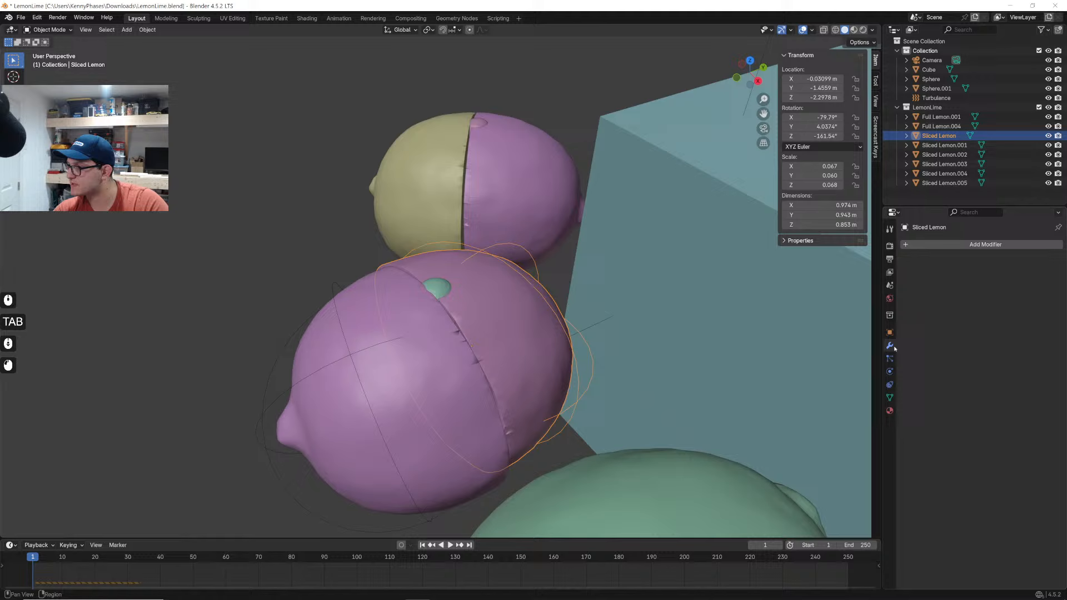
{"action": "left_click", "coordinate": [972, 245]}
{"action": "type", "text": "devc="}
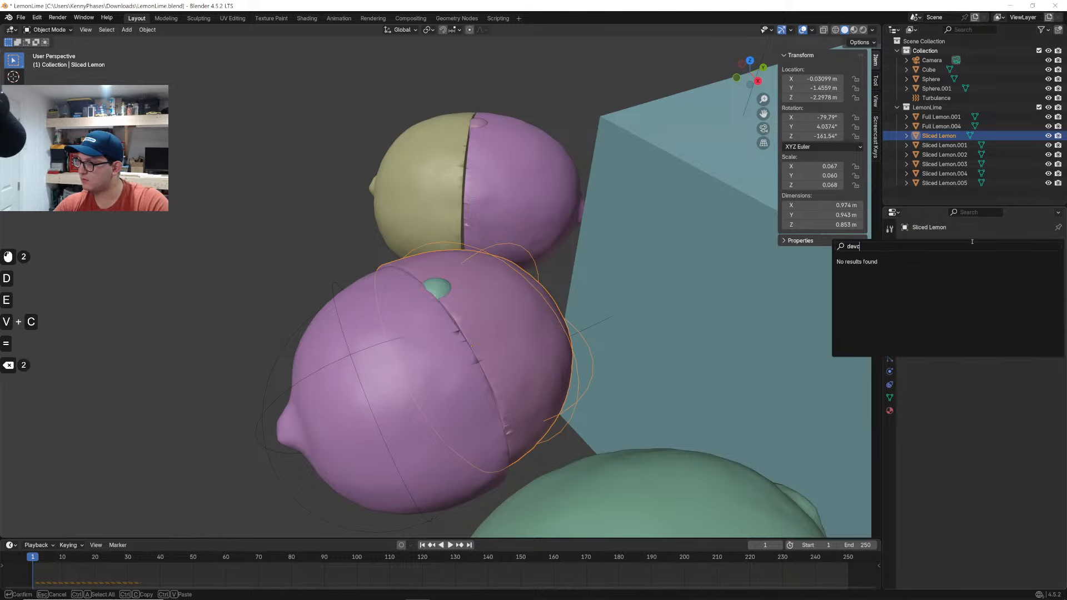
{"action": "key", "text": "BackSpace"}
{"action": "key", "text": "BackSpace"}
{"action": "key", "text": "BackSpace"}
{"action": "type", "text": "c"}
{"action": "key", "text": "Return"}
{"action": "scroll", "coordinate": [343, 374], "scroll_direction": "up", "scroll_amount": 3}
{"action": "key", "text": "Tab"}
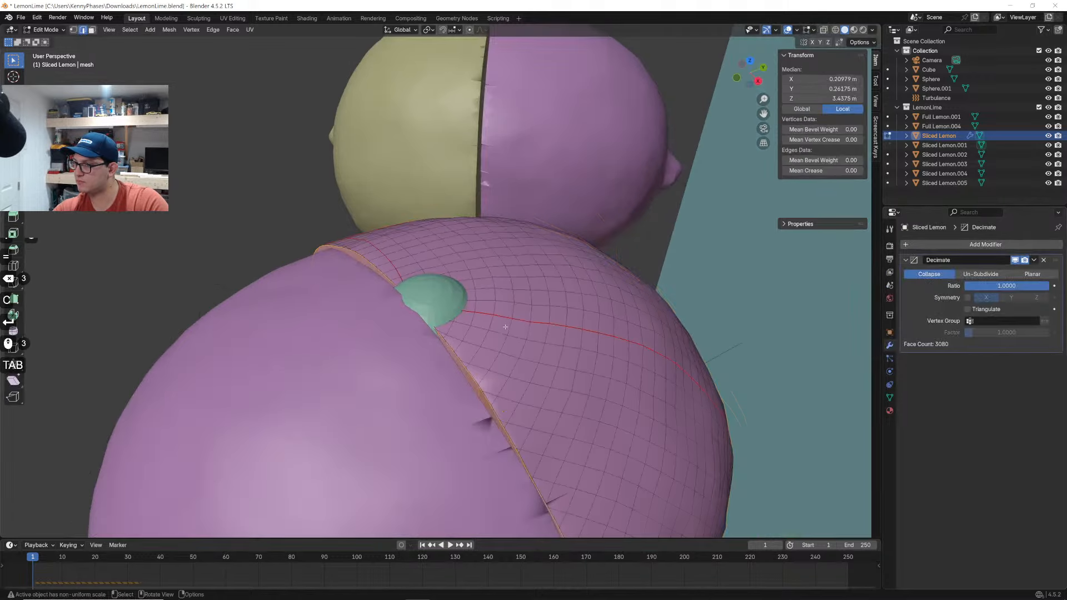
Try applying the Decimate modifier to the Sliced Lemon half, check its mesh in Edit Mode, and undo the application
{"action": "key", "text": "Tab"}
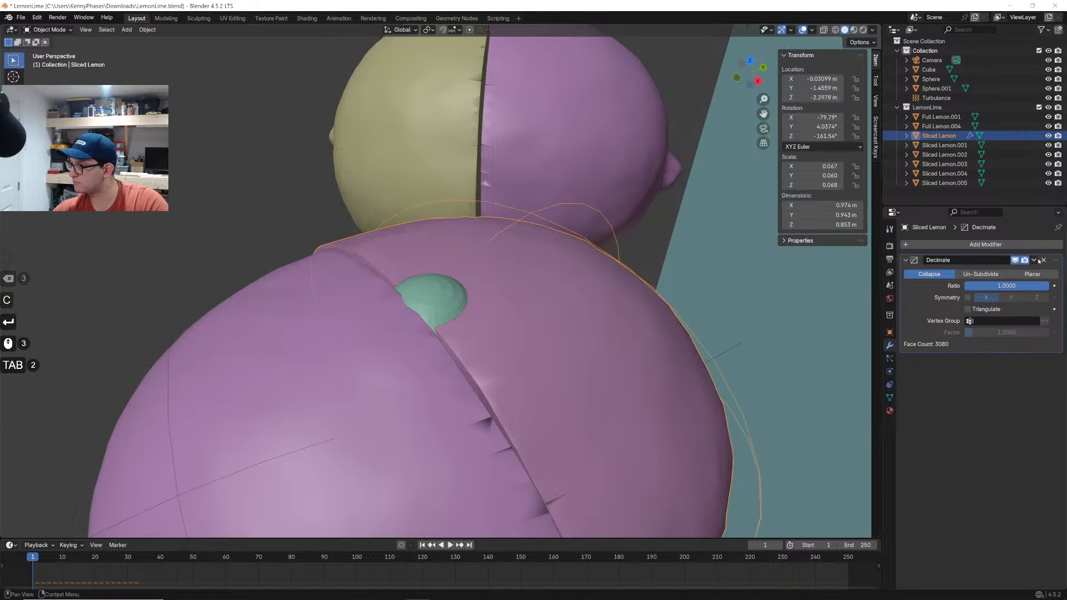
{"action": "left_click", "coordinate": [1039, 261]}
{"action": "left_click", "coordinate": [1034, 260]}
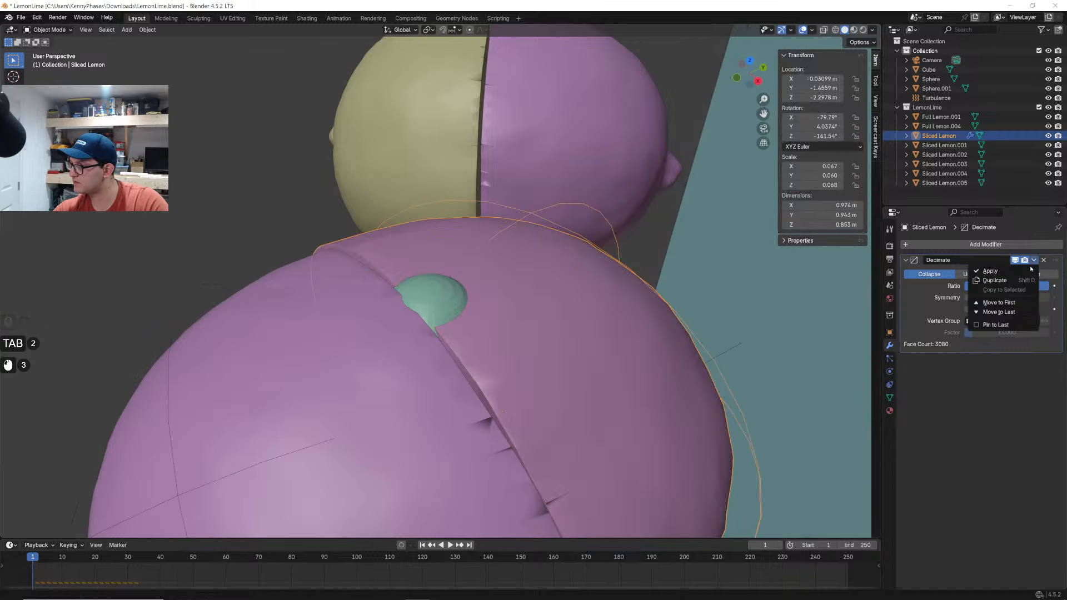
{"action": "left_click", "coordinate": [995, 271]}
{"action": "left_click", "coordinate": [503, 317]}
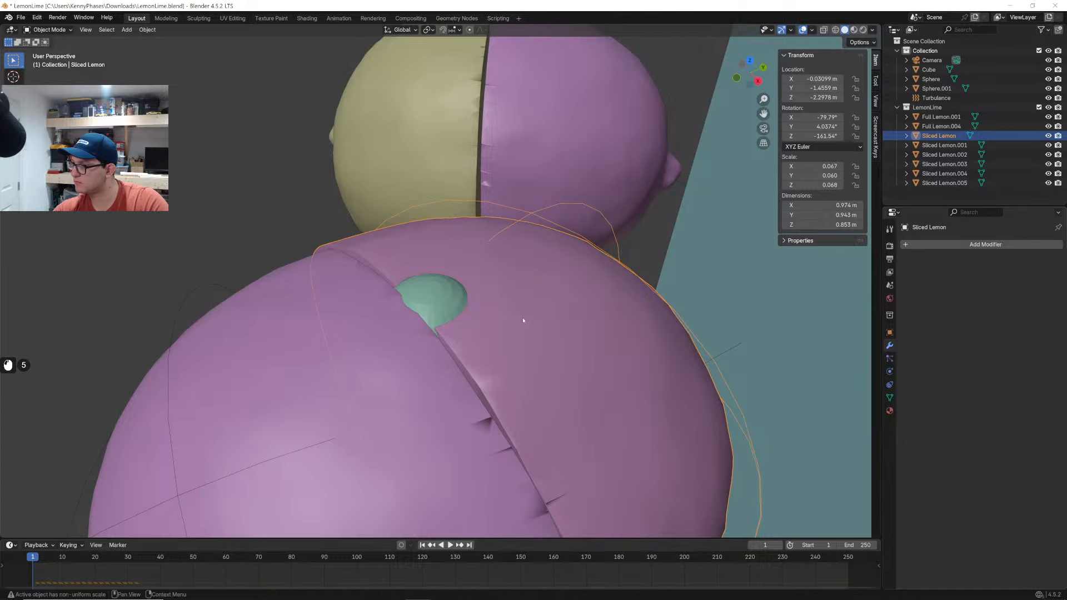
{"action": "key", "text": "Tab"}
{"action": "key", "text": "Tab"}
{"action": "key", "text": "ctrl+z"}
{"action": "key", "text": "ctrl+z"}
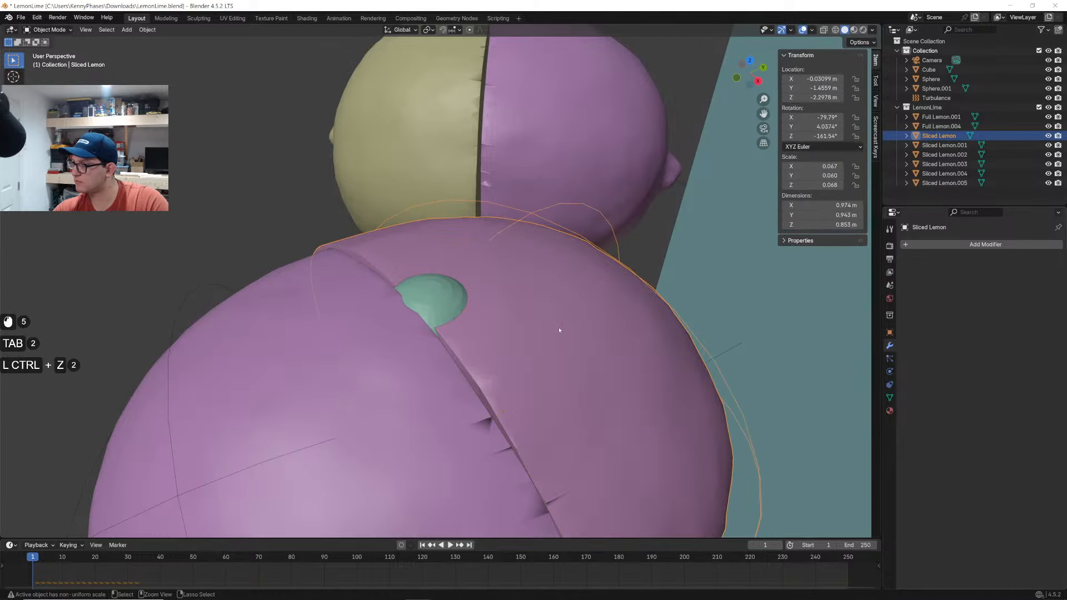
{"action": "key", "text": "ctrl+z"}
Switch the Decimate modifier on Sliced Lemon to Un-Subdivide with 2 iterations
{"action": "left_click", "coordinate": [980, 275]}
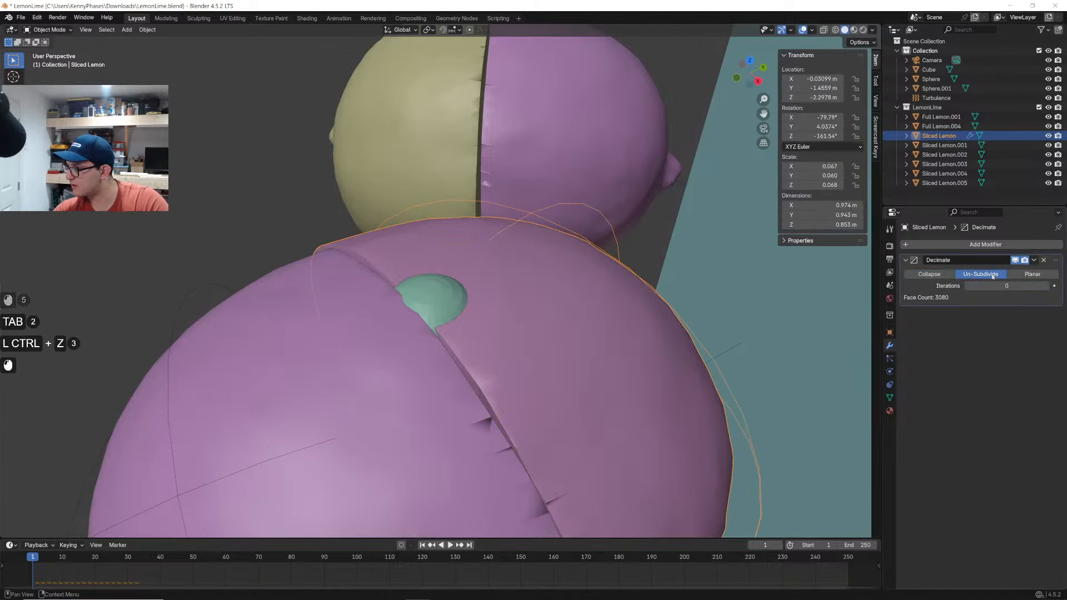
{"action": "left_click", "coordinate": [1046, 287]}
{"action": "left_click", "coordinate": [1047, 287]}
{"action": "scroll", "coordinate": [726, 317], "scroll_direction": "down", "scroll_amount": 3}
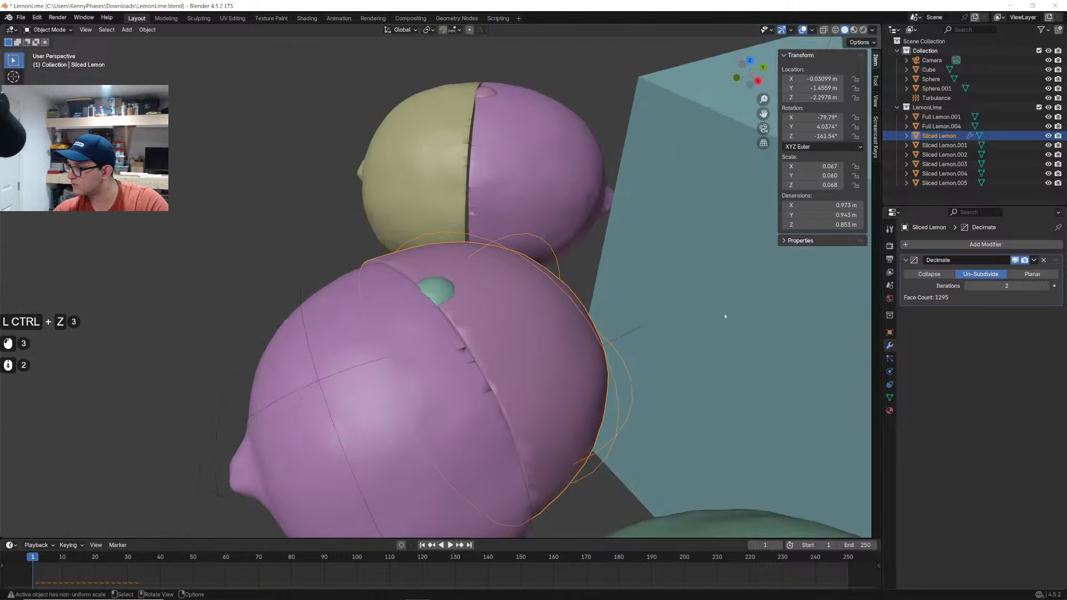
Inspect the decimated lime half in Rendered shading and remove its Decimate modifier
{"action": "middle_click_drag", "start_coordinate": [639, 315], "coordinate": [609, 305]}
{"action": "key", "text": "z"}
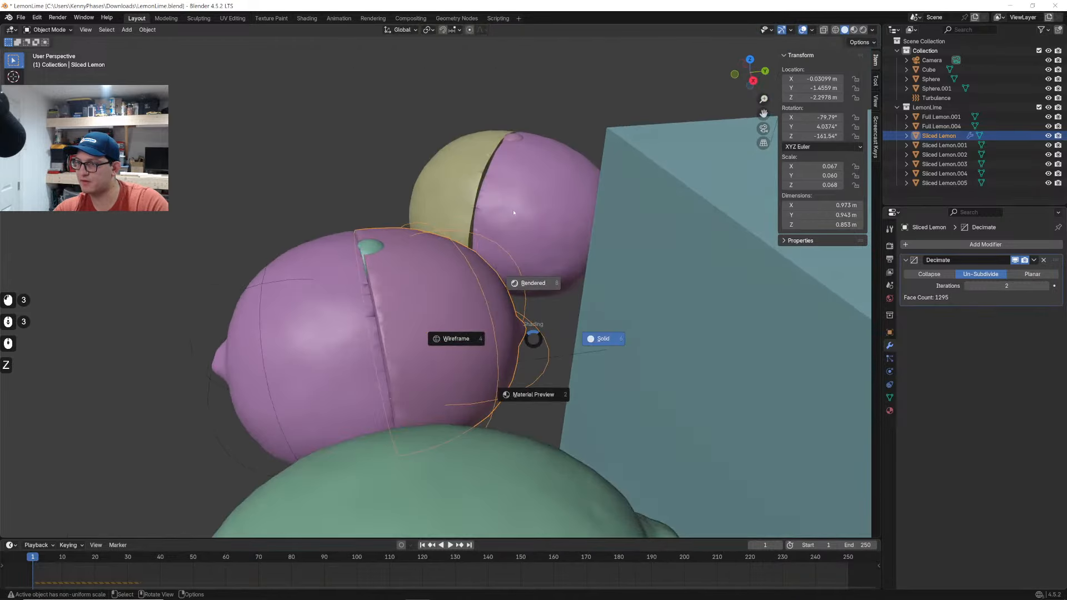
{"action": "left_click", "coordinate": [539, 236]}
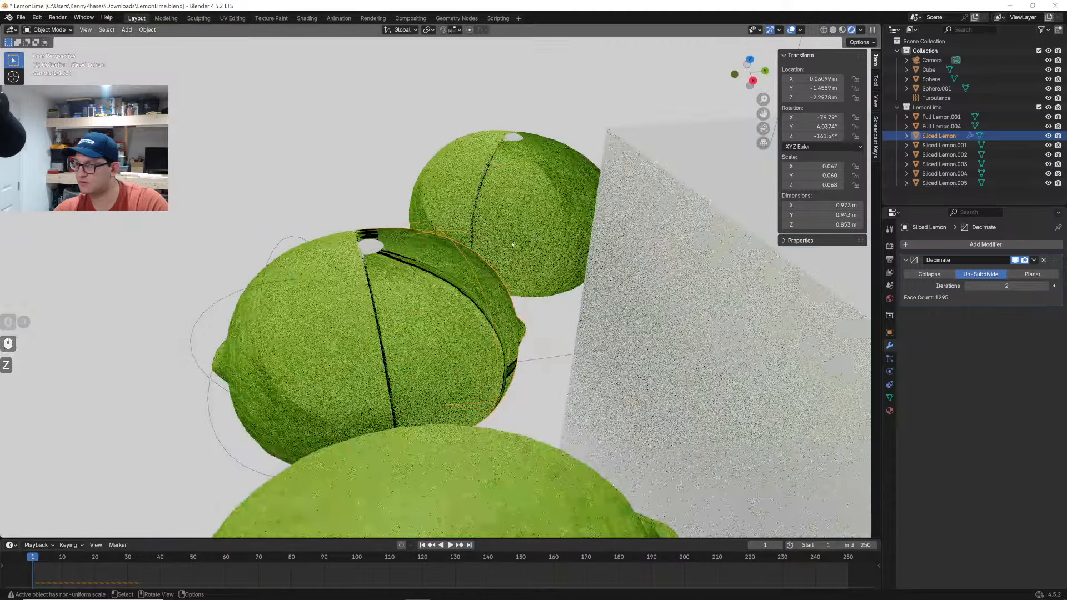
{"action": "middle_click_drag", "start_coordinate": [539, 236], "coordinate": [455, 252]}
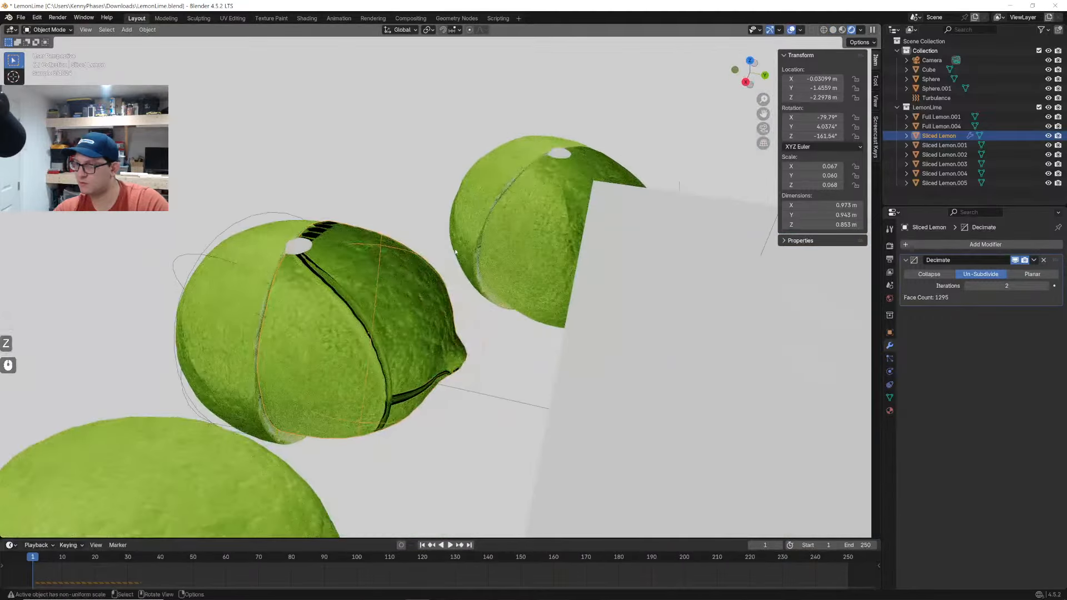
{"action": "left_click", "coordinate": [1044, 261]}
Play the simulation in Rendered shading, dismiss the crashed session and reopen LemonLime.blend
{"action": "middle_click_drag", "start_coordinate": [331, 315], "coordinate": [462, 327]}
{"action": "scroll", "coordinate": [462, 301], "scroll_direction": "down", "scroll_amount": 6}
{"action": "scroll", "coordinate": [462, 327], "scroll_direction": "up", "scroll_amount": 5}
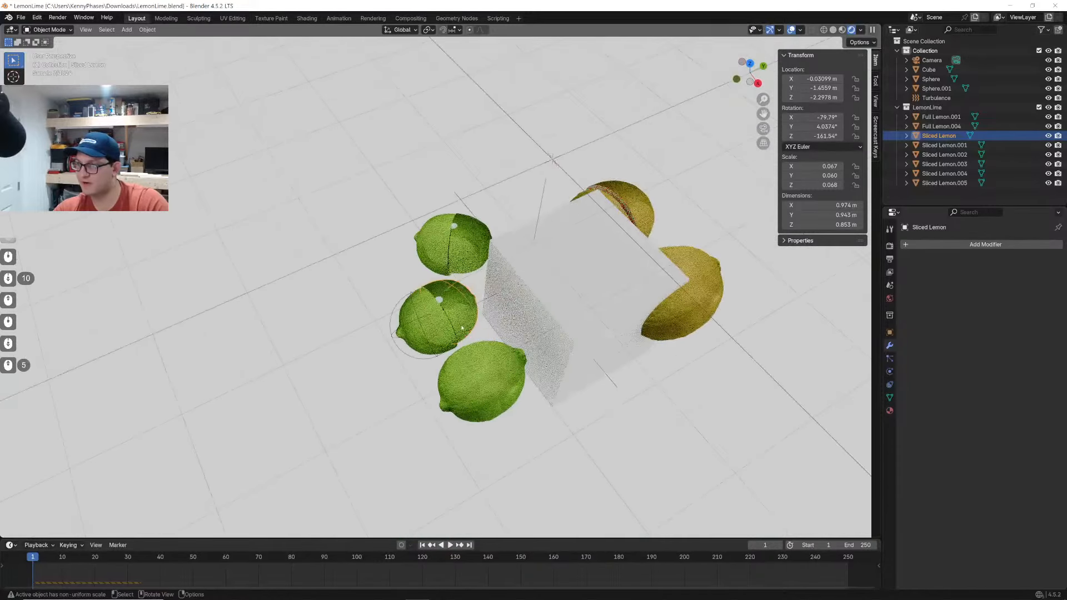
{"action": "key", "text": "space"}
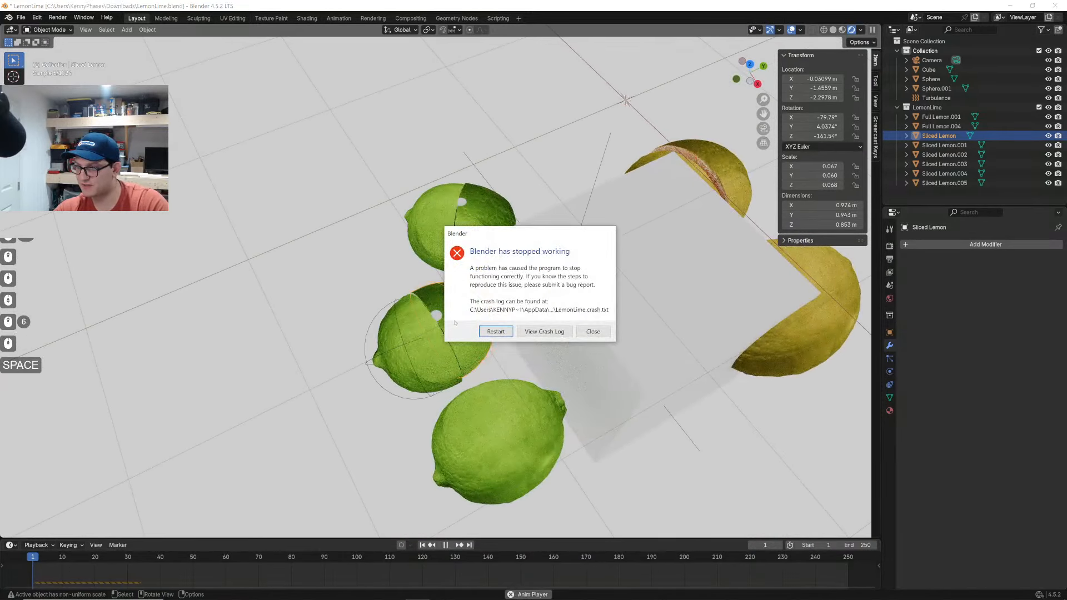
{"action": "left_click", "coordinate": [592, 334]}
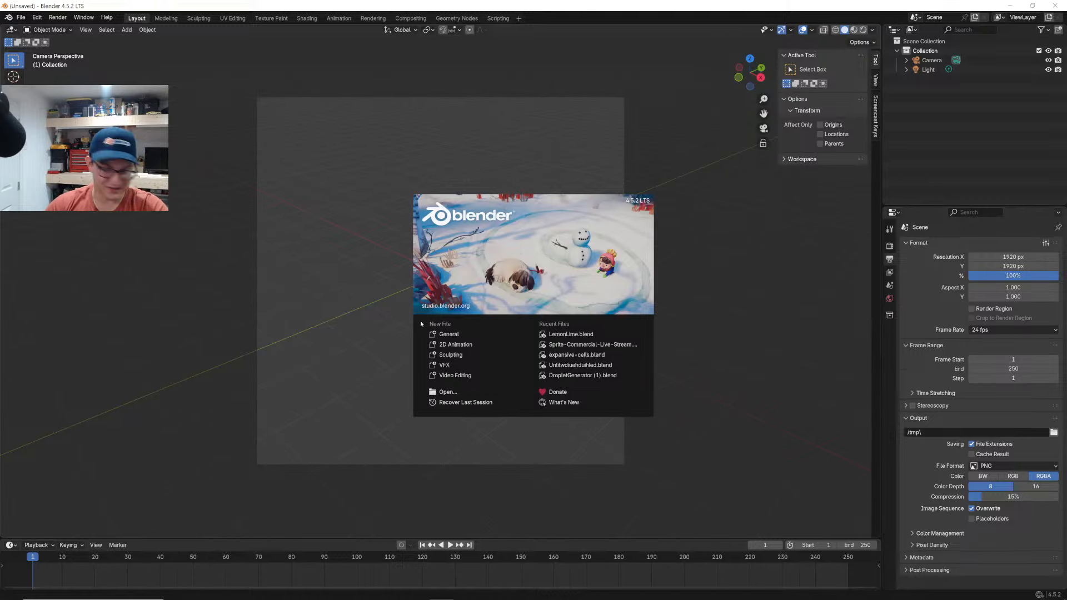
{"action": "left_click", "coordinate": [571, 334]}
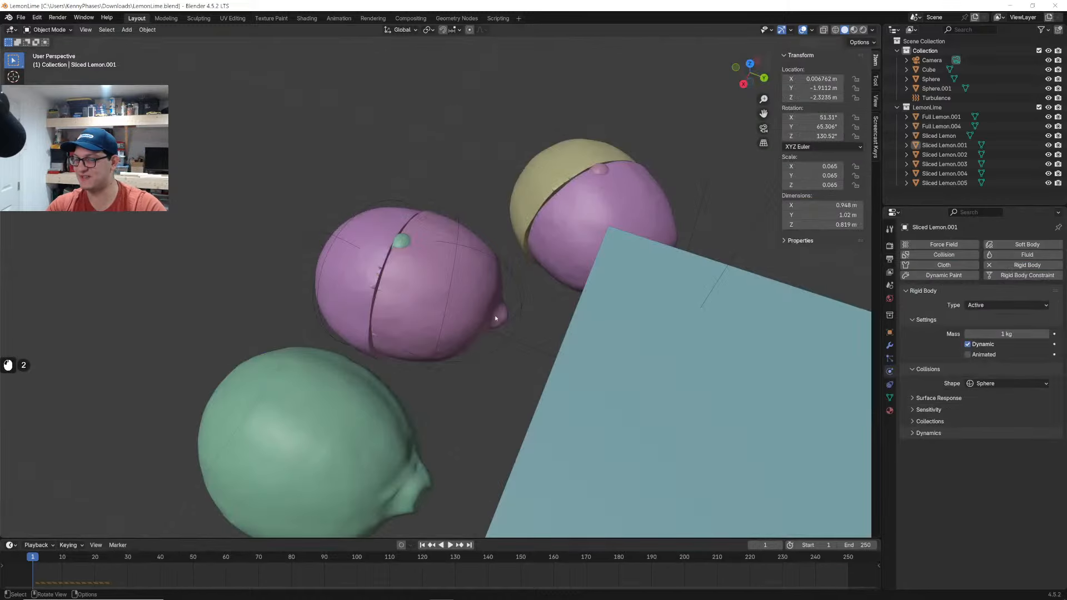
Try the Cylinder collision shape on the Sliced Lemon half and examine its bounds from several angles
{"action": "left_click", "coordinate": [455, 281]}
{"action": "left_click", "coordinate": [1018, 383]}
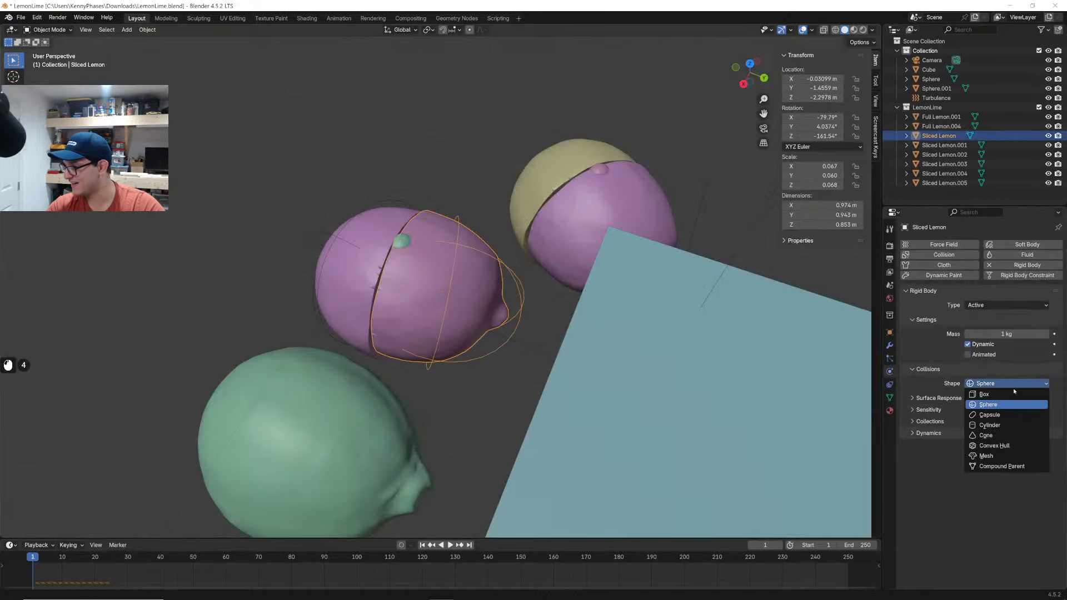
{"action": "left_click", "coordinate": [1008, 425]}
{"action": "middle_click_drag", "start_coordinate": [611, 334], "coordinate": [648, 381]}
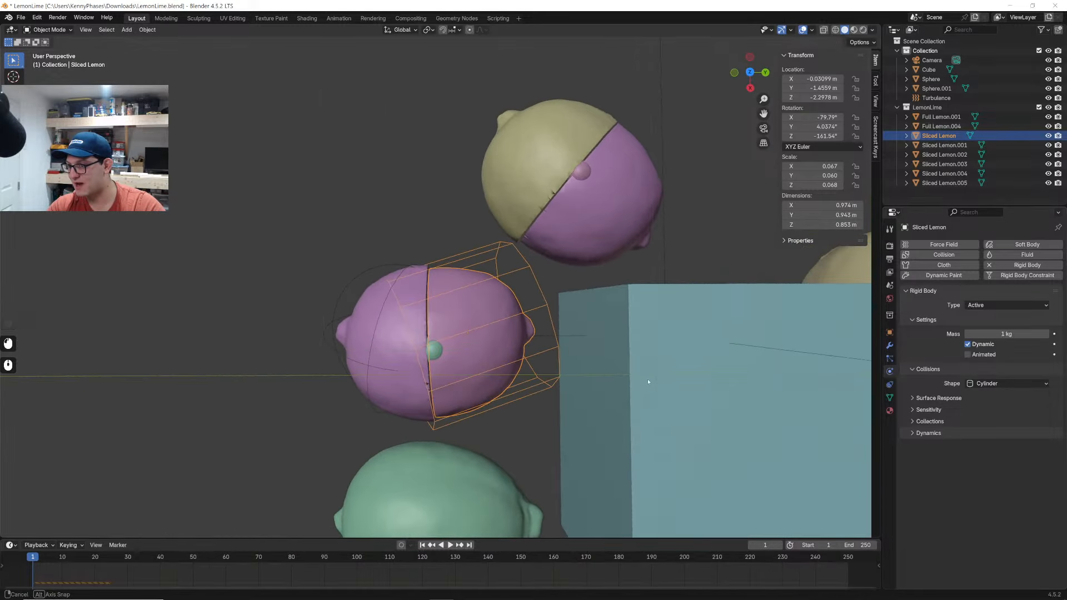
{"action": "scroll", "coordinate": [558, 363], "scroll_direction": "up", "scroll_amount": 2}
{"action": "middle_click_drag", "start_coordinate": [558, 362], "coordinate": [575, 353]}
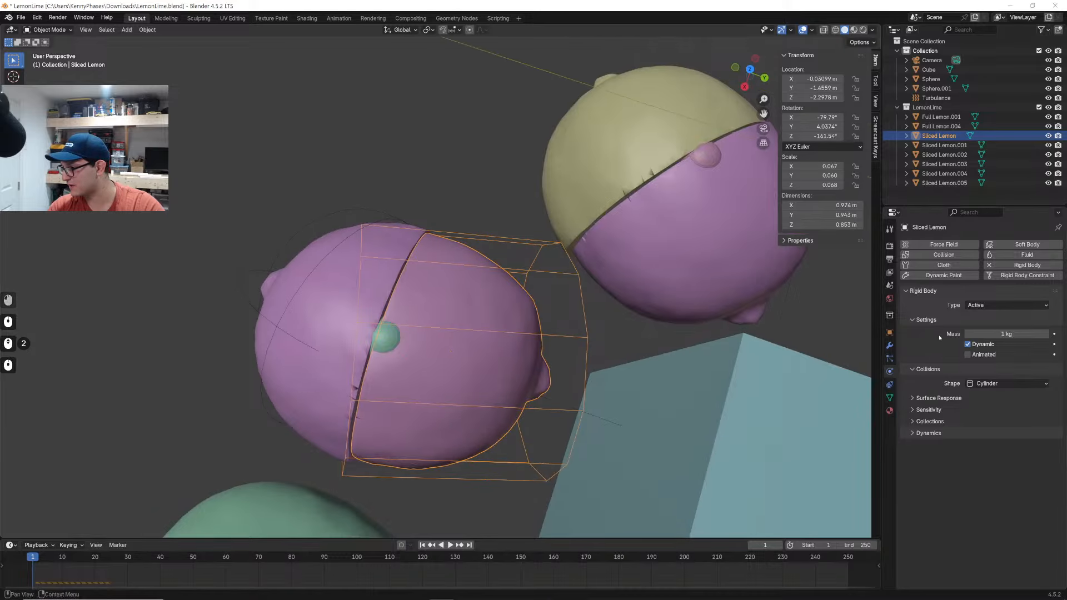
{"action": "scroll", "coordinate": [466, 316], "scroll_direction": "down", "scroll_amount": 2}
{"action": "middle_click_drag", "start_coordinate": [466, 316], "coordinate": [527, 284]}
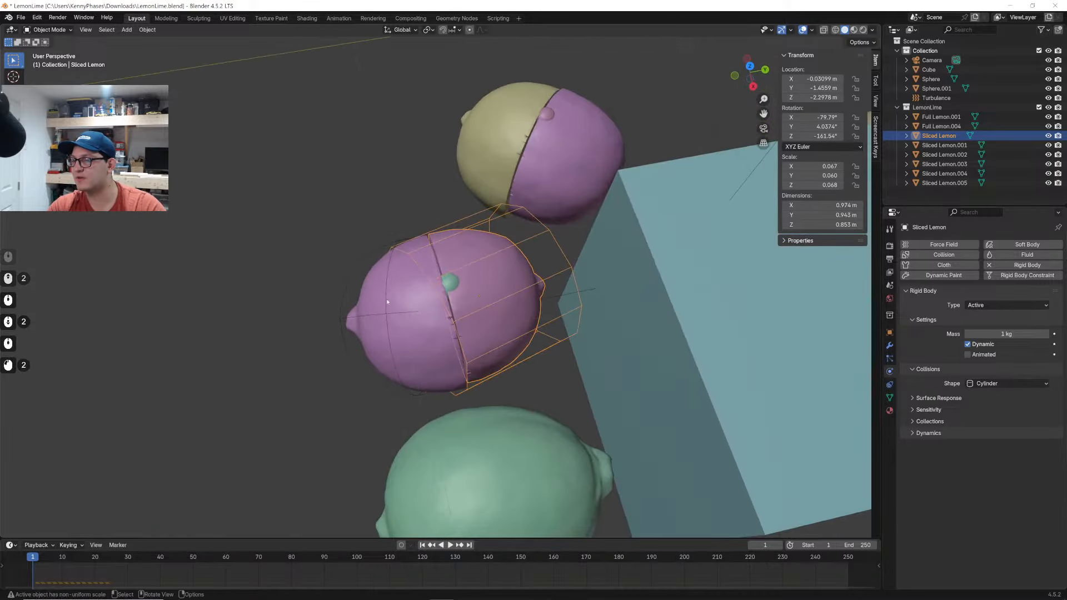
Set the collision shape of the Sliced Lemon half to Convex Hull
{"action": "left_click", "coordinate": [514, 300]}
{"action": "left_click", "coordinate": [402, 326]}
{"action": "left_click", "coordinate": [402, 327]}
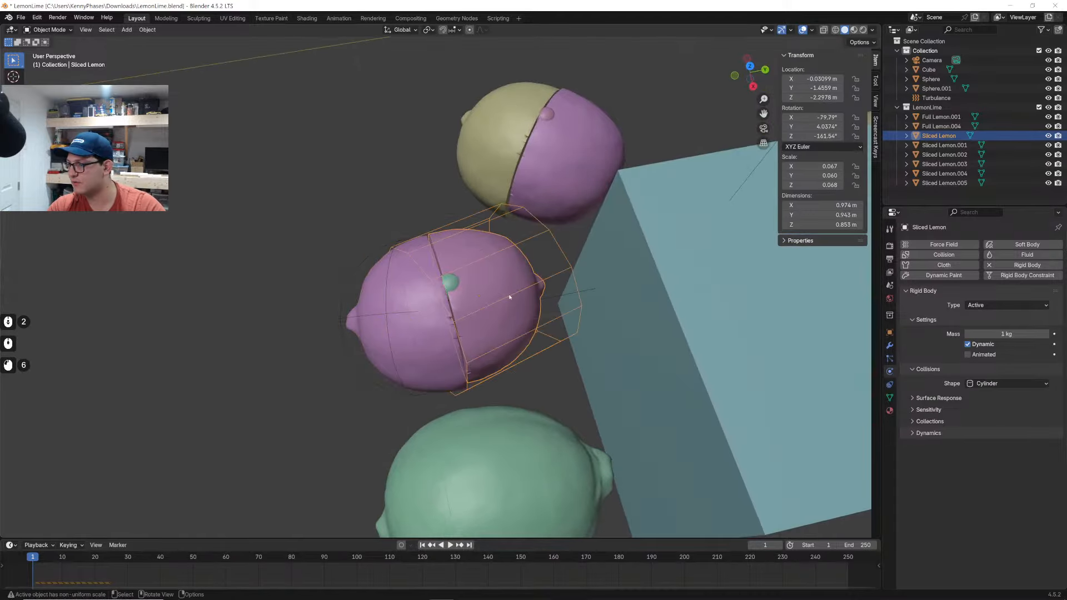
{"action": "left_click", "coordinate": [987, 384]}
{"action": "left_click", "coordinate": [994, 445]}
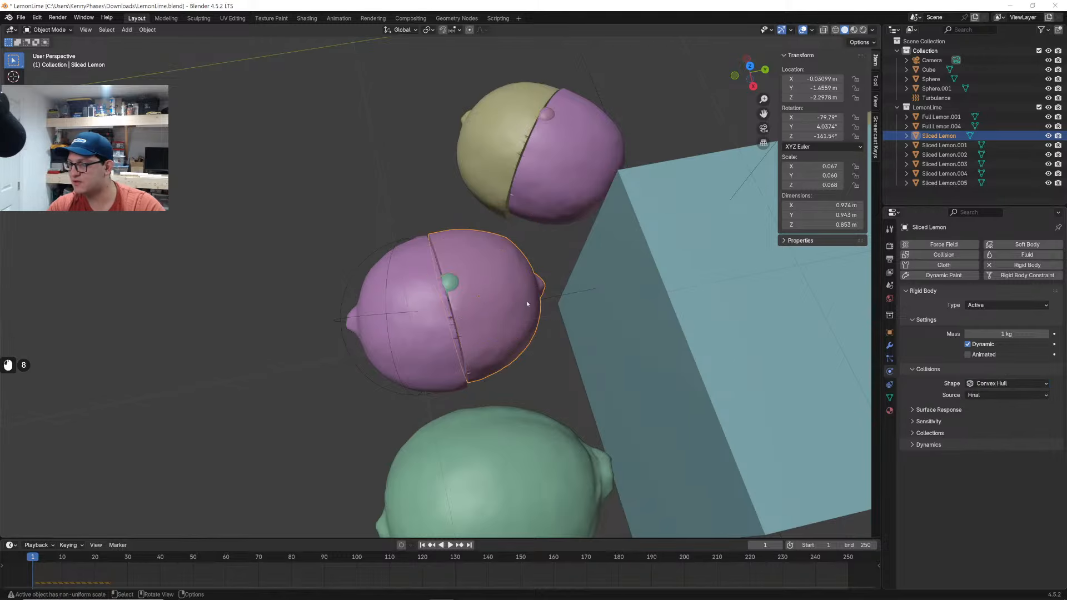
{"action": "scroll", "coordinate": [529, 303], "scroll_direction": "up", "scroll_amount": 3}
{"action": "middle_click_drag", "start_coordinate": [528, 302], "coordinate": [491, 284]}
Scale all objects up together until the Sliced Lemon half is about 2.15 m wide, and move them back around the scene centre
{"action": "scroll", "coordinate": [489, 286], "scroll_direction": "down", "scroll_amount": 13}
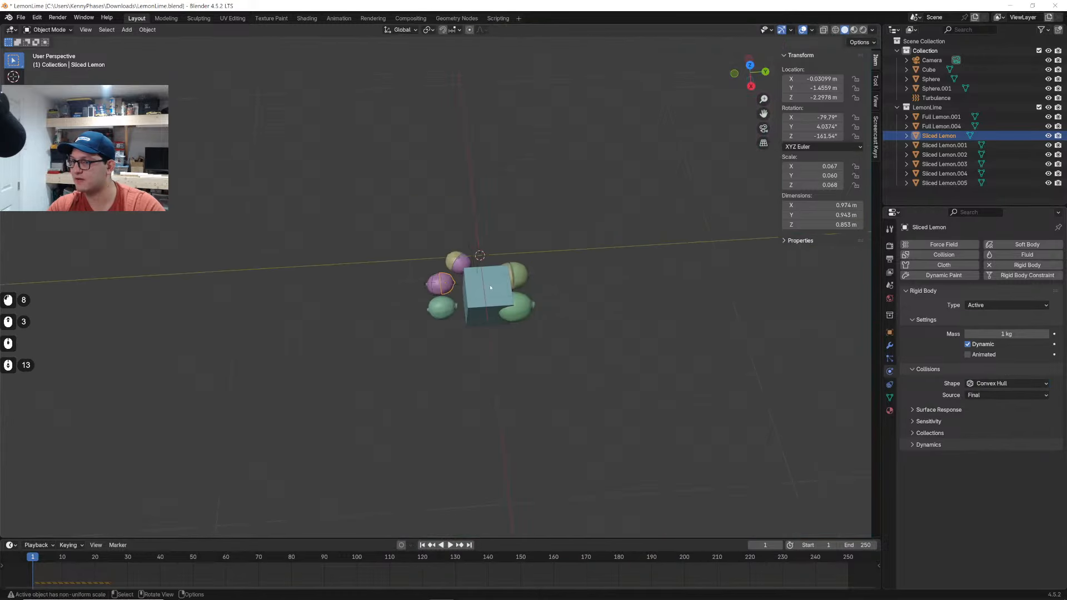
{"action": "key", "text": "a"}
{"action": "key", "text": "s"}
{"action": "left_click", "coordinate": [682, 178]}
{"action": "key", "text": "g"}
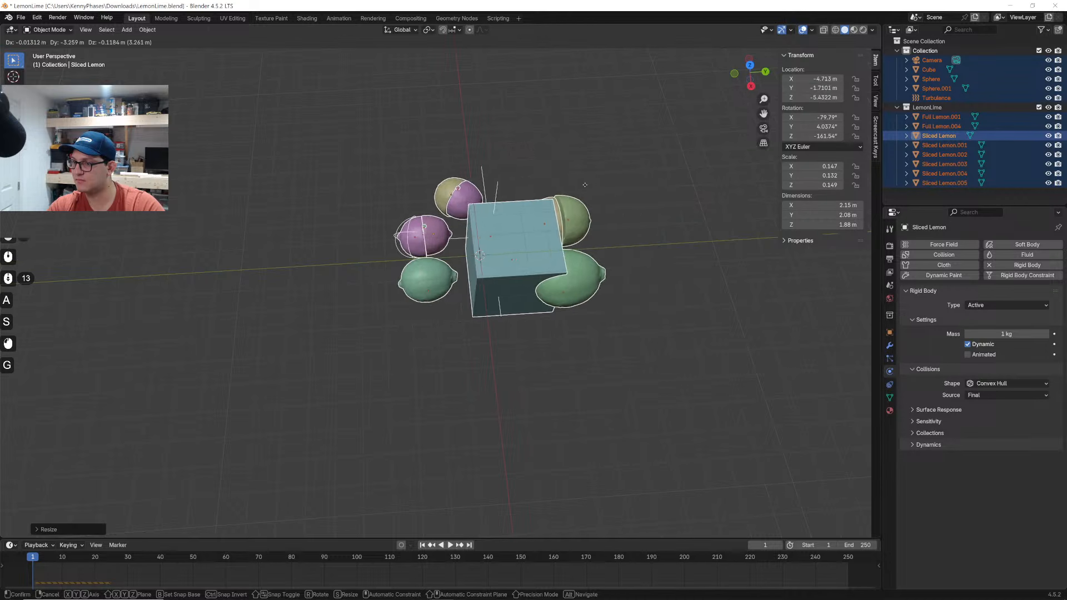
{"action": "left_click", "coordinate": [613, 182]}
Delete the cube between the lemons and limes
{"action": "left_click", "coordinate": [610, 185]}
{"action": "left_click", "coordinate": [469, 278]}
{"action": "key", "text": "x"}
{"action": "left_click", "coordinate": [466, 279]}
{"action": "scroll", "coordinate": [437, 260], "scroll_direction": "up", "scroll_amount": 3}
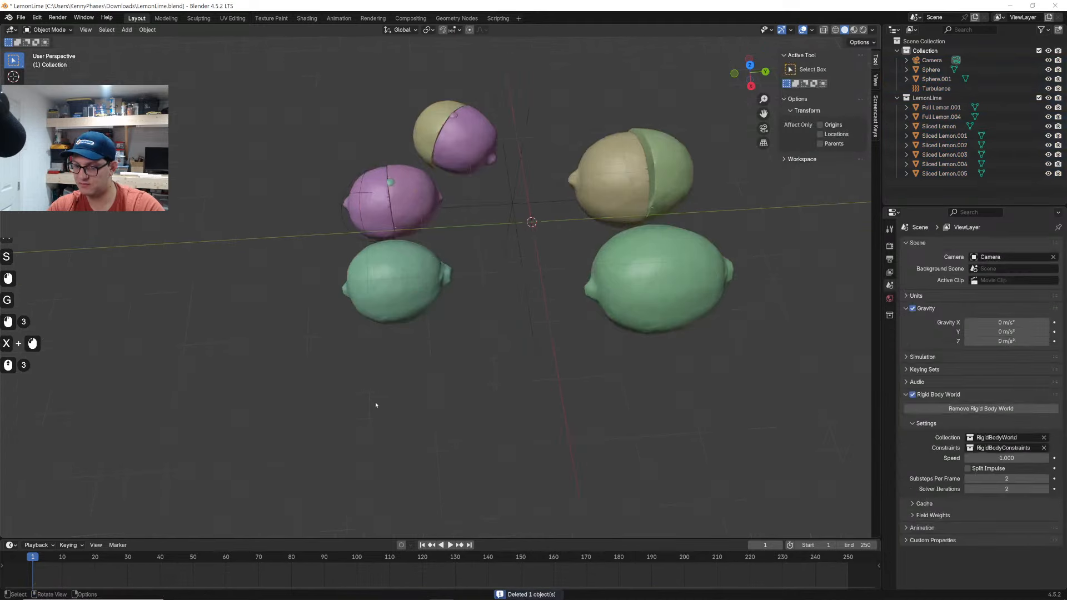
Play the simulation without the cube and stop it to check how the halves separate
{"action": "key", "text": "space"}
{"action": "key", "text": "space"}
{"action": "middle_click_drag", "start_coordinate": [544, 251], "coordinate": [563, 186]}
{"action": "left_click", "coordinate": [587, 102]}
Set the collision source of the Sliced Lemon half to Deform and replay the simulation
{"action": "left_click", "coordinate": [532, 269]}
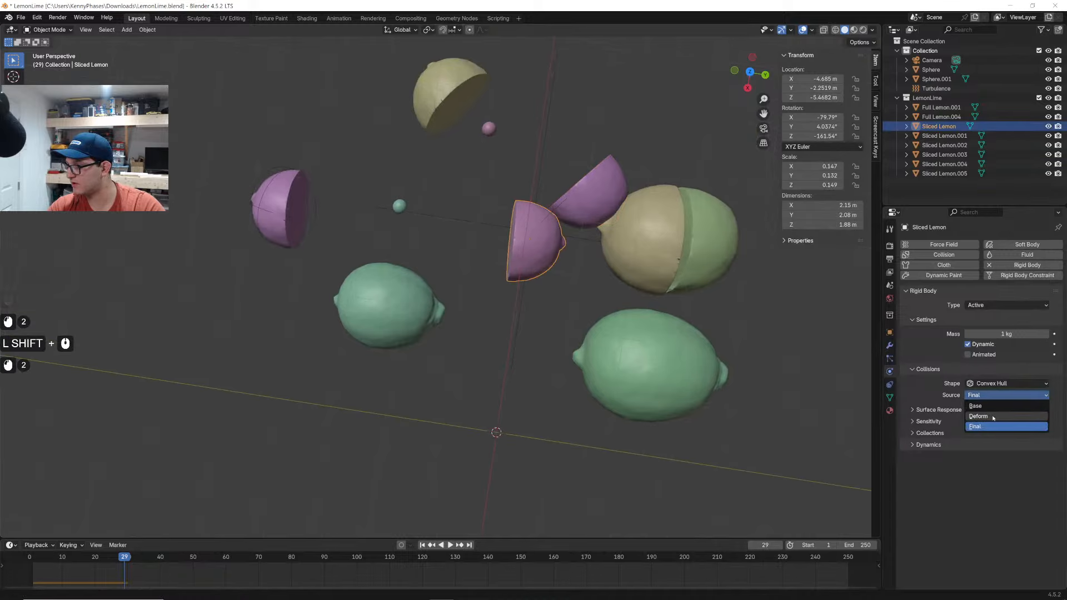
{"action": "left_click", "coordinate": [979, 417]}
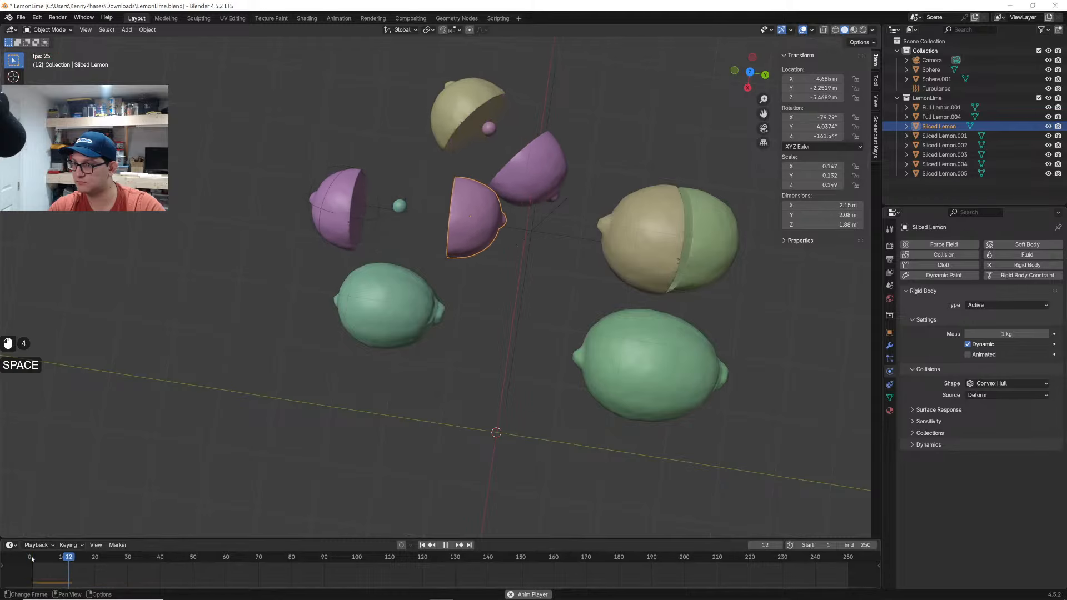
{"action": "key", "text": "space"}
Set the collision source of the Sliced Lemon half to Base, replay the simulation and rewind to frame 1
{"action": "left_click", "coordinate": [991, 395]}
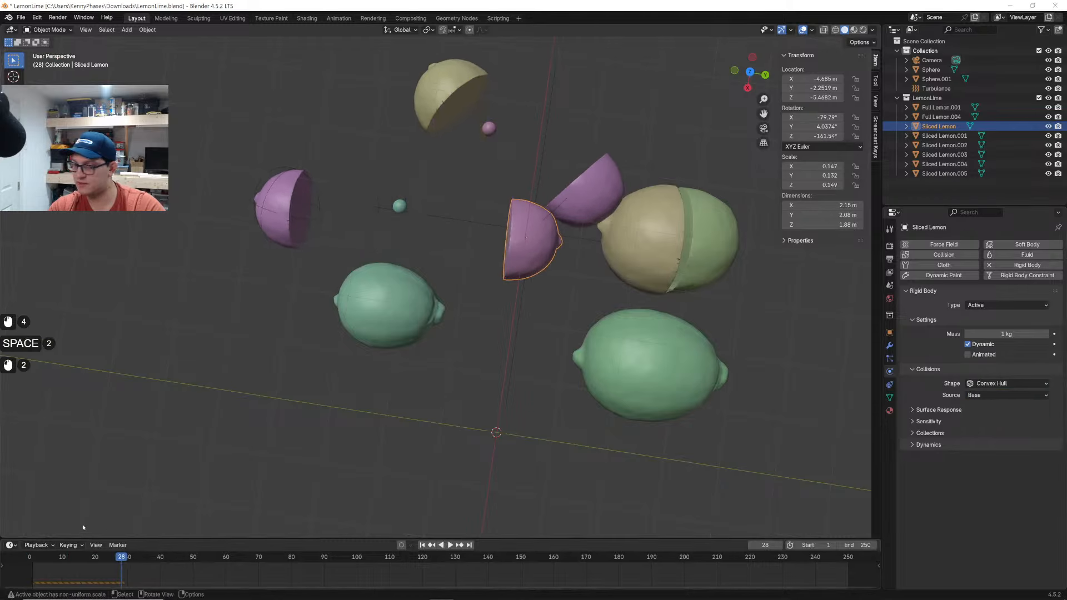
{"action": "left_click", "coordinate": [28, 557]}
{"action": "key", "text": "space"}
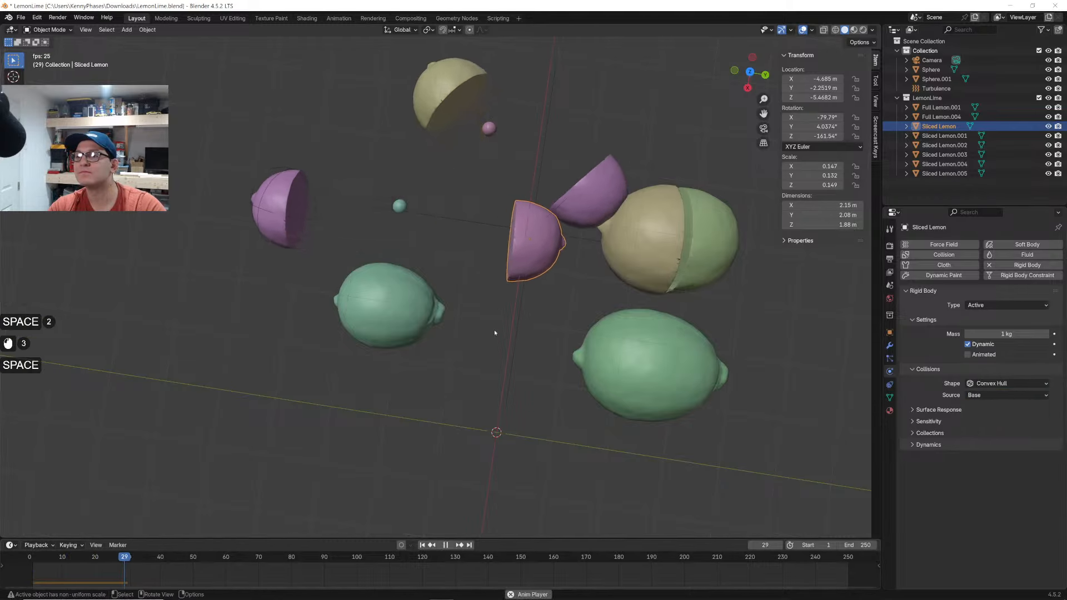
{"action": "left_click_drag", "start_coordinate": [48, 556], "coordinate": [33, 557]}
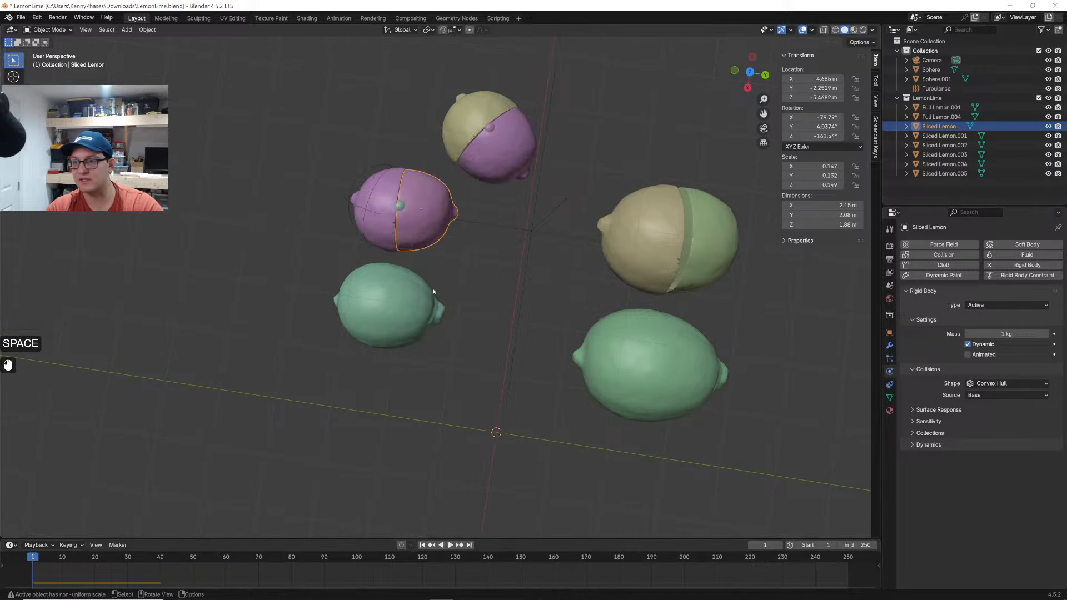
Inspect the purple halves up close, deselect the Sliced Lemon half and save the file
{"action": "middle_click_drag", "start_coordinate": [522, 173], "coordinate": [495, 236]}
{"action": "middle_click_drag", "start_coordinate": [482, 242], "coordinate": [560, 266], "text": "shift"}
{"action": "scroll", "coordinate": [489, 239], "scroll_direction": "up", "scroll_amount": 5}
{"action": "middle_click_drag", "start_coordinate": [560, 266], "coordinate": [433, 231]}
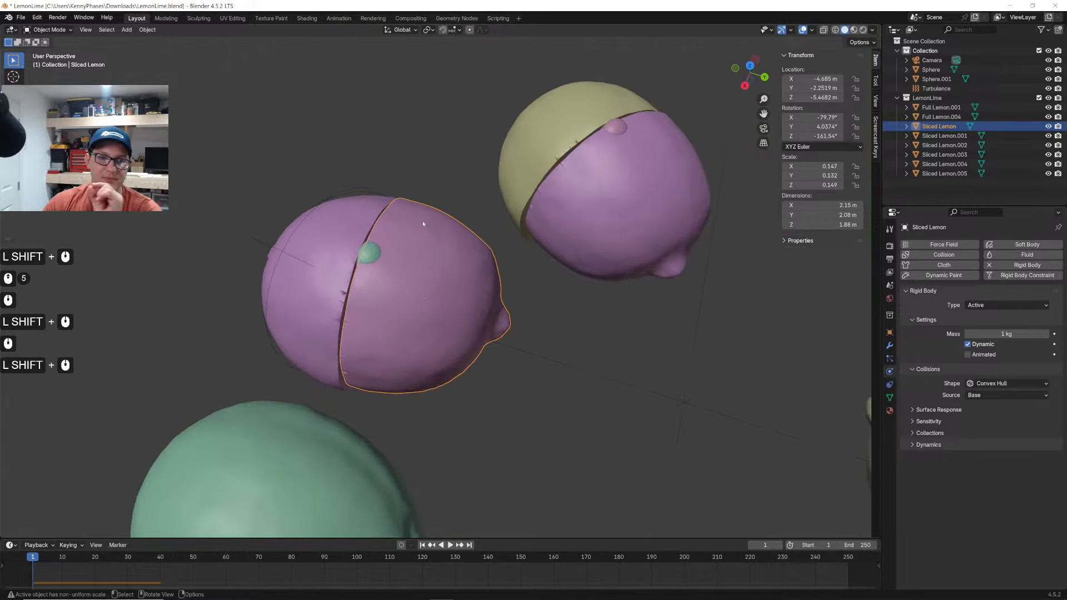
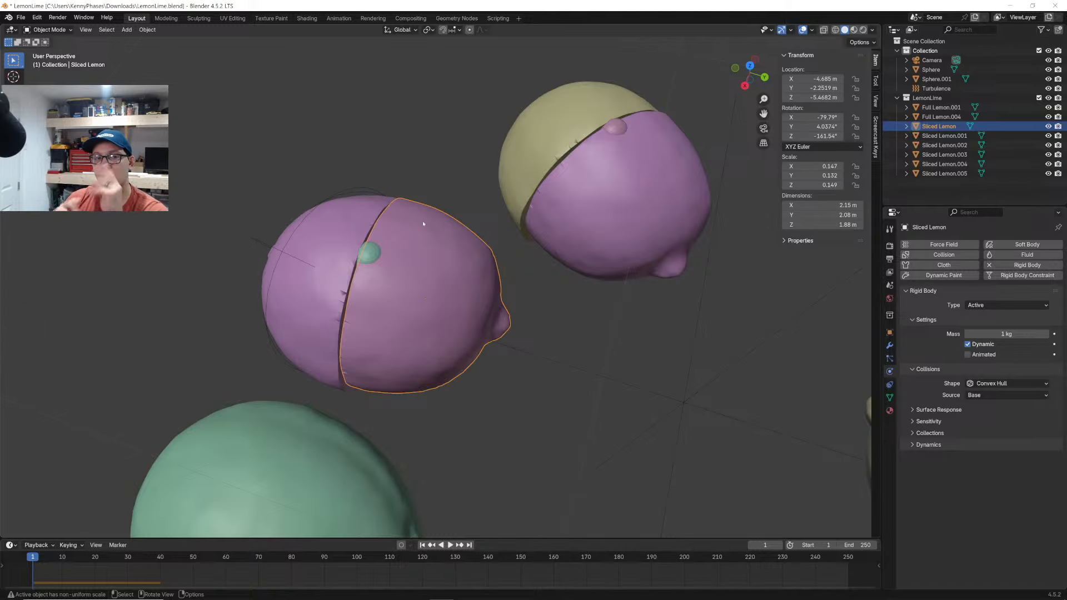
{"action": "left_click", "coordinate": [411, 188]}
{"action": "scroll", "coordinate": [576, 202], "scroll_direction": "down", "scroll_amount": 9}
{"action": "scroll", "coordinate": [572, 207], "scroll_direction": "down", "scroll_amount": 1, "text": "shift"}
{"action": "scroll", "coordinate": [482, 239], "scroll_direction": "down", "scroll_amount": 1}
{"action": "middle_click_drag", "start_coordinate": [572, 207], "coordinate": [502, 233], "text": "shift"}
{"action": "key", "text": "ctrl+s"}
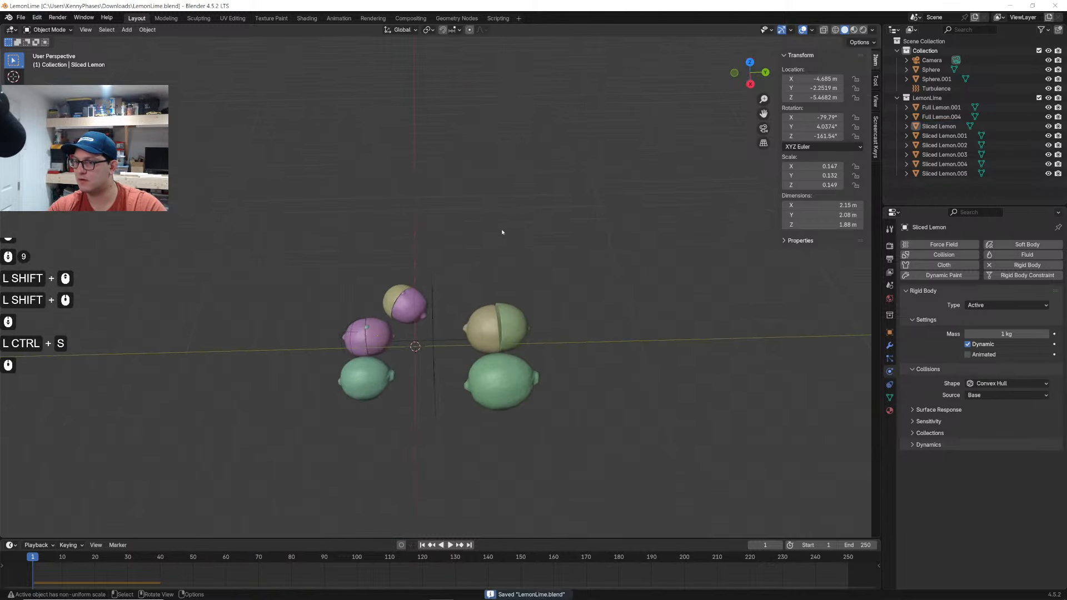
Add a mesh cube at the scene centre and scale it down to about 0.97 m per side
{"action": "scroll", "coordinate": [502, 232], "scroll_direction": "up", "scroll_amount": 4}
{"action": "middle_click_drag", "start_coordinate": [457, 336], "coordinate": [507, 214], "text": "shift"}
{"action": "scroll", "coordinate": [507, 214], "scroll_direction": "up", "scroll_amount": 1, "text": "shift"}
{"action": "left_click", "coordinate": [515, 165]}
{"action": "key", "text": "shift+a"}
{"action": "type", "text": "cube"}
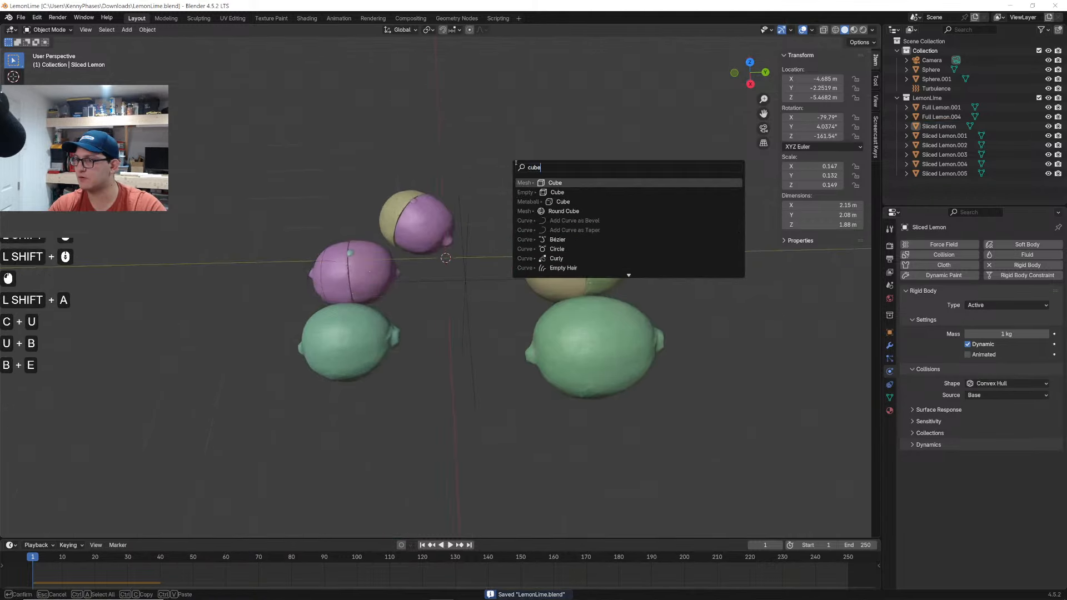
{"action": "key", "text": "Return"}
{"action": "key", "text": "s"}
{"action": "left_click", "coordinate": [474, 219]}
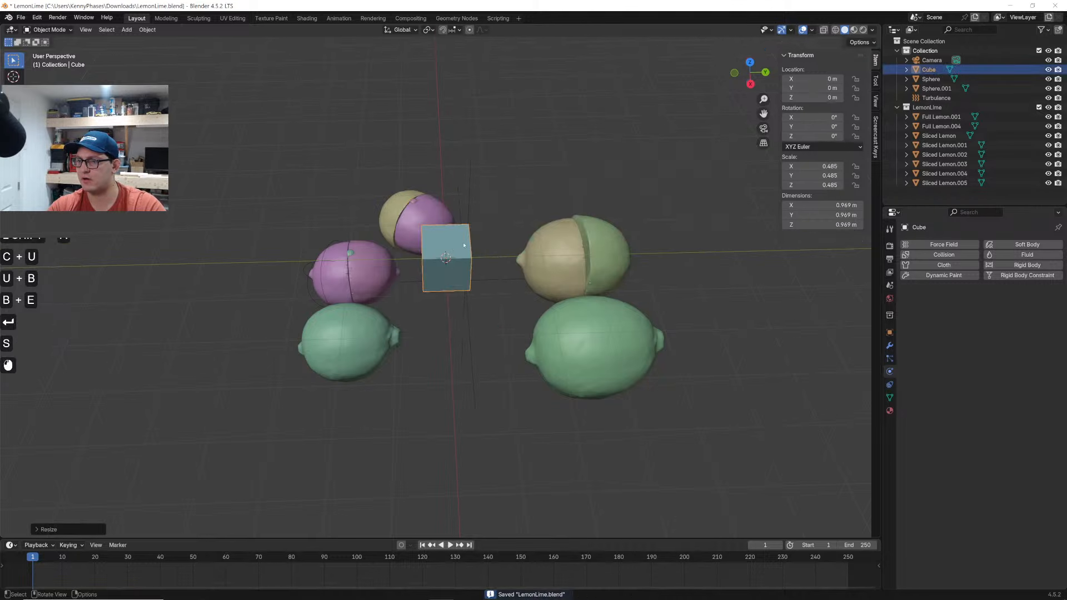
Remove the rigid body physics from both halves of the front purple lemon, Sliced Lemon and Sliced Lemon.001
{"action": "scroll", "coordinate": [474, 219], "scroll_direction": "up", "scroll_amount": 2}
{"action": "middle_click_drag", "start_coordinate": [474, 219], "coordinate": [501, 263], "text": "shift"}
{"action": "left_click", "coordinate": [383, 307]}
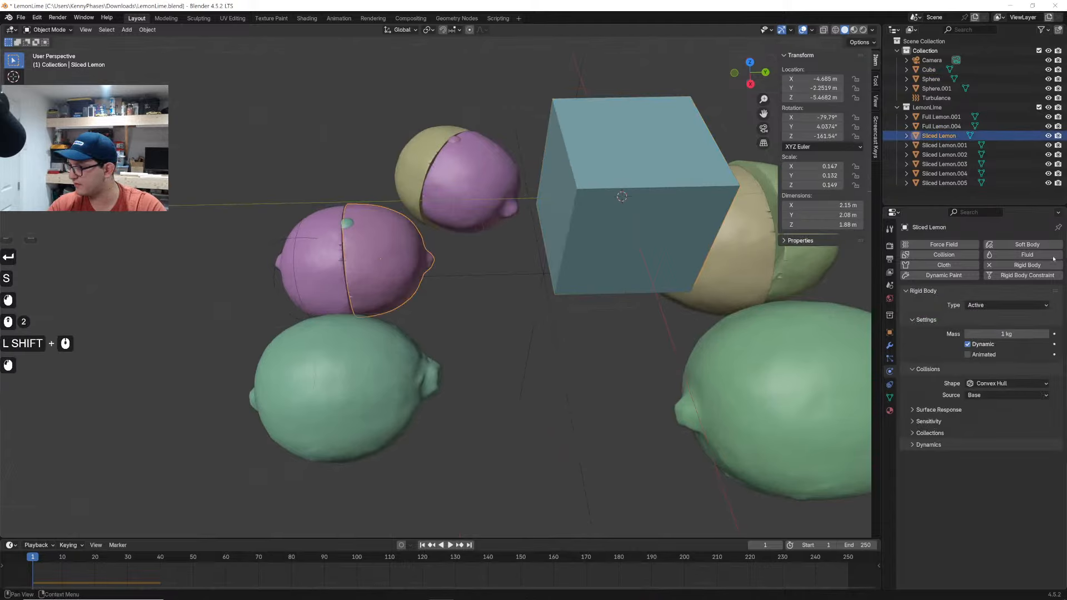
{"action": "left_click", "coordinate": [1012, 270]}
{"action": "left_click", "coordinate": [320, 285]}
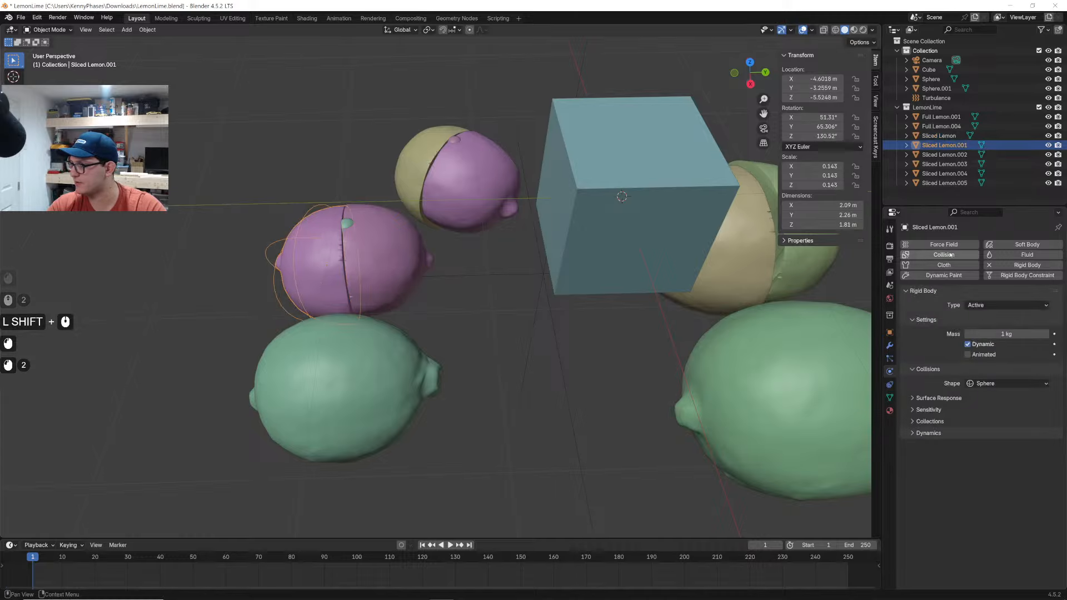
{"action": "left_click", "coordinate": [1022, 265]}
Remove the rigid bodies from Sliced Lemon.005 and Sliced Lemon.004, then delete both halves together with Sphere.001
{"action": "left_click", "coordinate": [944, 182]}
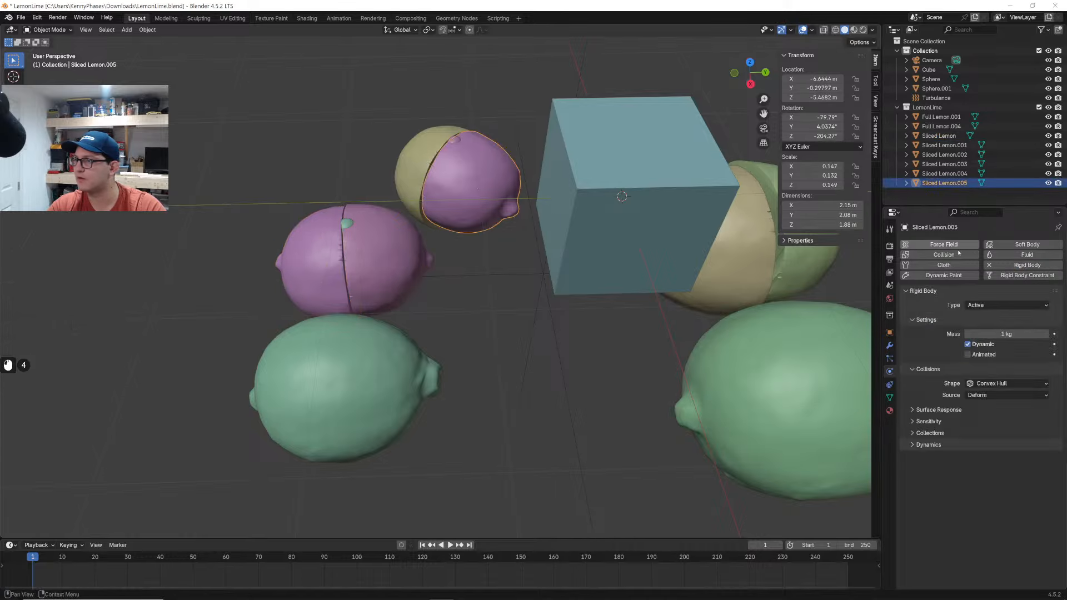
{"action": "left_click", "coordinate": [1007, 267]}
{"action": "left_click", "coordinate": [411, 177]}
{"action": "left_click", "coordinate": [1029, 266]}
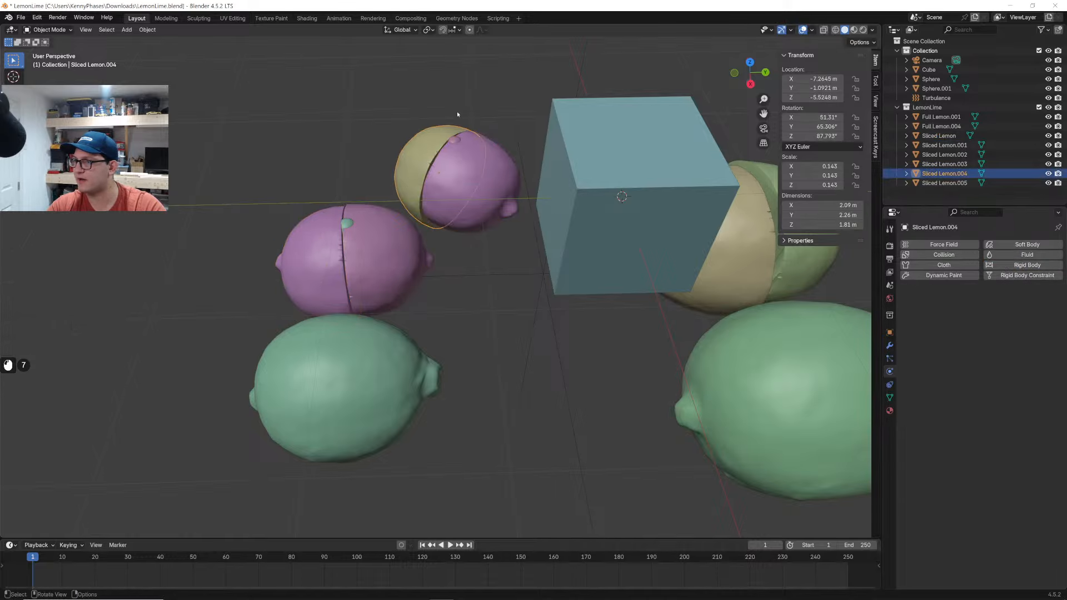
{"action": "left_click_drag", "start_coordinate": [484, 164], "coordinate": [483, 163]}
{"action": "key", "text": "x"}
{"action": "left_click", "coordinate": [483, 163]}
Move the cube over the purple lemon's upper half in top view and scale it up to about 2.17 m per side
{"action": "left_click", "coordinate": [683, 161]}
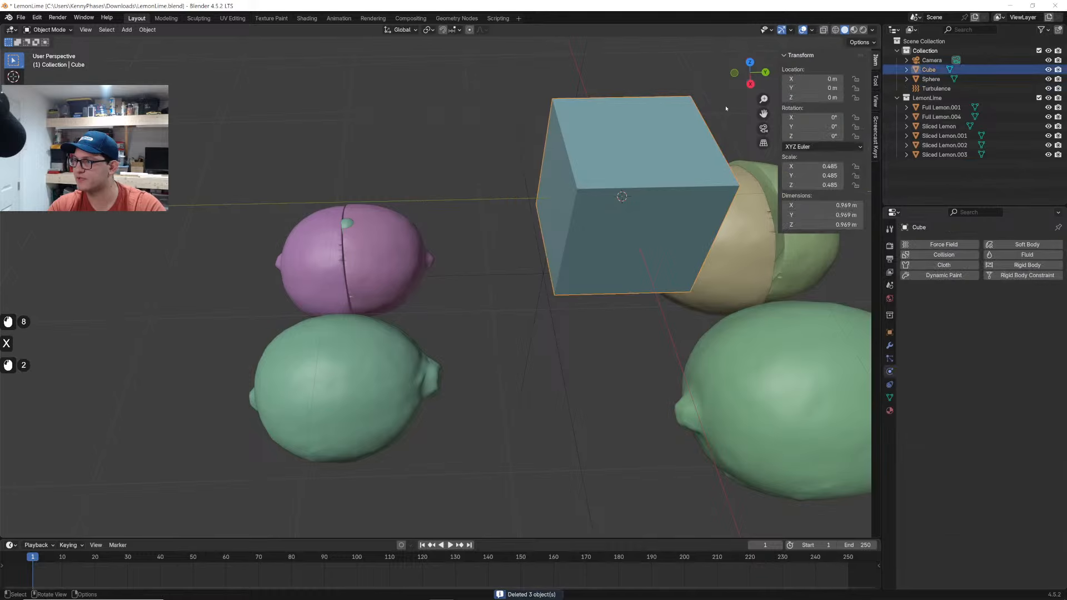
{"action": "left_click", "coordinate": [750, 62]}
{"action": "key", "text": "g"}
{"action": "left_click", "coordinate": [383, 295]}
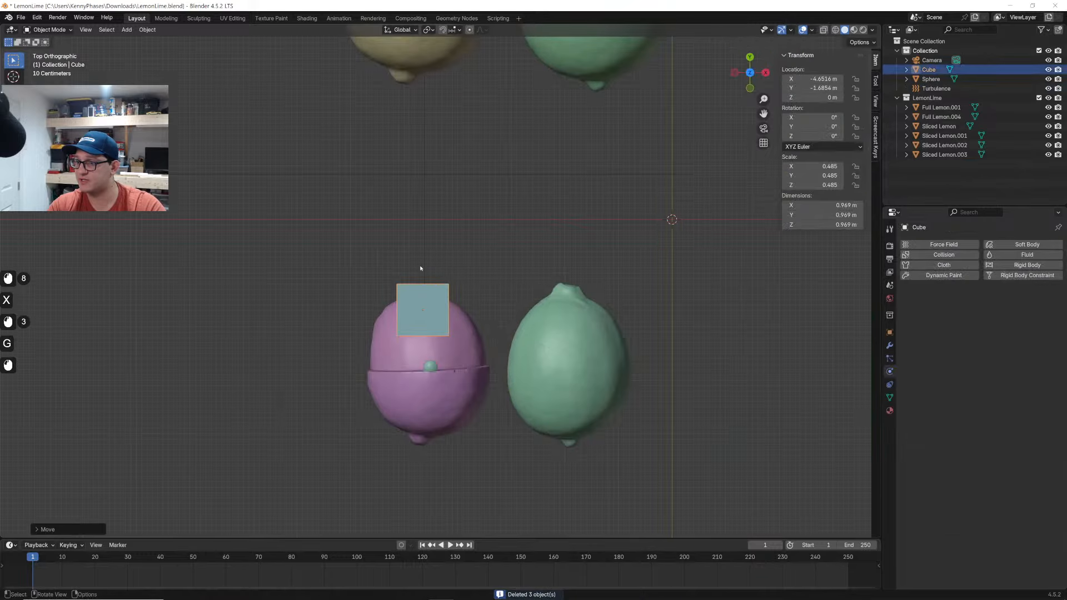
{"action": "key", "text": "s"}
{"action": "left_click", "coordinate": [567, 241]}
{"action": "key", "text": "g"}
{"action": "left_click", "coordinate": [570, 240]}
Lower the cube along Z to about -5.45 m so it encloses the purple lemon half
{"action": "middle_click_drag", "start_coordinate": [570, 241], "coordinate": [503, 170]}
{"action": "key", "text": "g"}
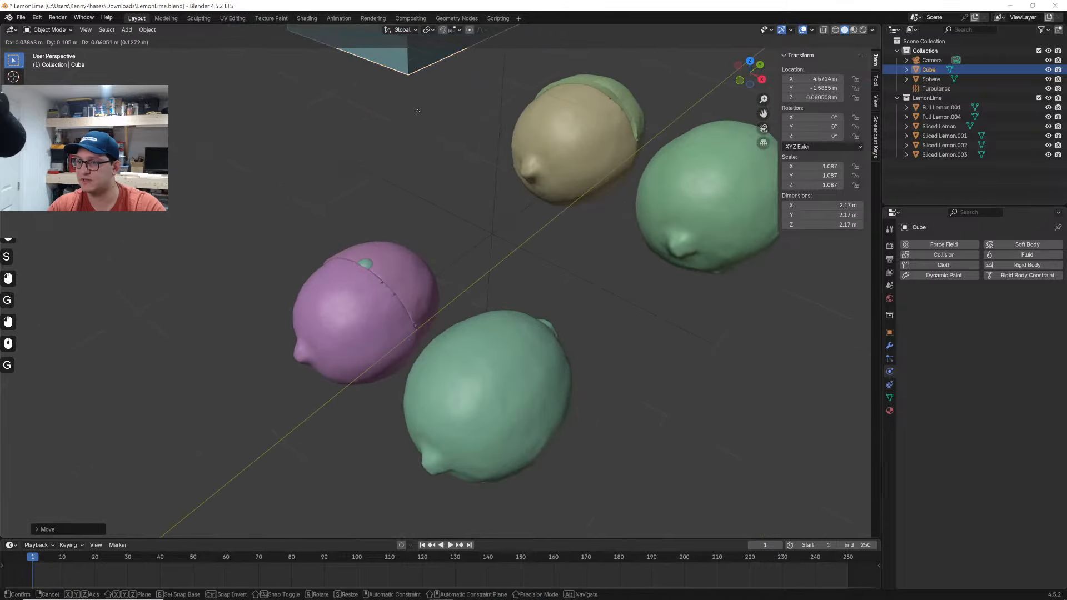
{"action": "key", "text": "z"}
{"action": "left_click", "coordinate": [513, 452]}
{"action": "scroll", "coordinate": [437, 283], "scroll_direction": "up", "scroll_amount": 3}
{"action": "middle_click_drag", "start_coordinate": [437, 283], "coordinate": [729, 301], "text": "shift"}
Give the cube an active rigid body and shift it to about Y -1.44 m, Z -5.37 m
{"action": "left_click", "coordinate": [1028, 265]}
{"action": "scroll", "coordinate": [504, 312], "scroll_direction": "down", "scroll_amount": 3}
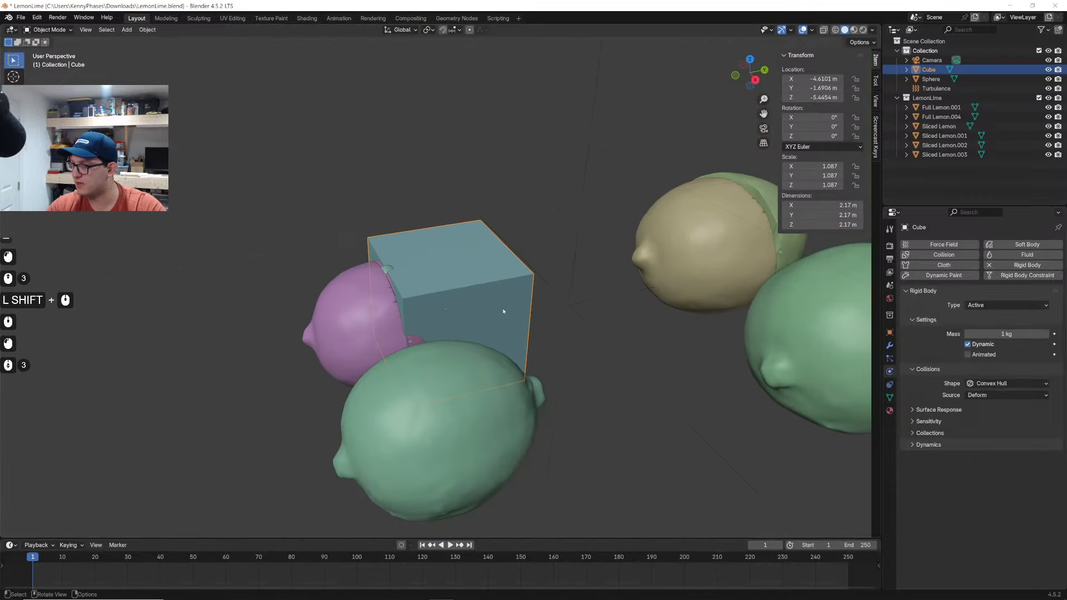
{"action": "left_click", "coordinate": [475, 295]}
{"action": "key", "text": "g"}
{"action": "left_click", "coordinate": [488, 285]}
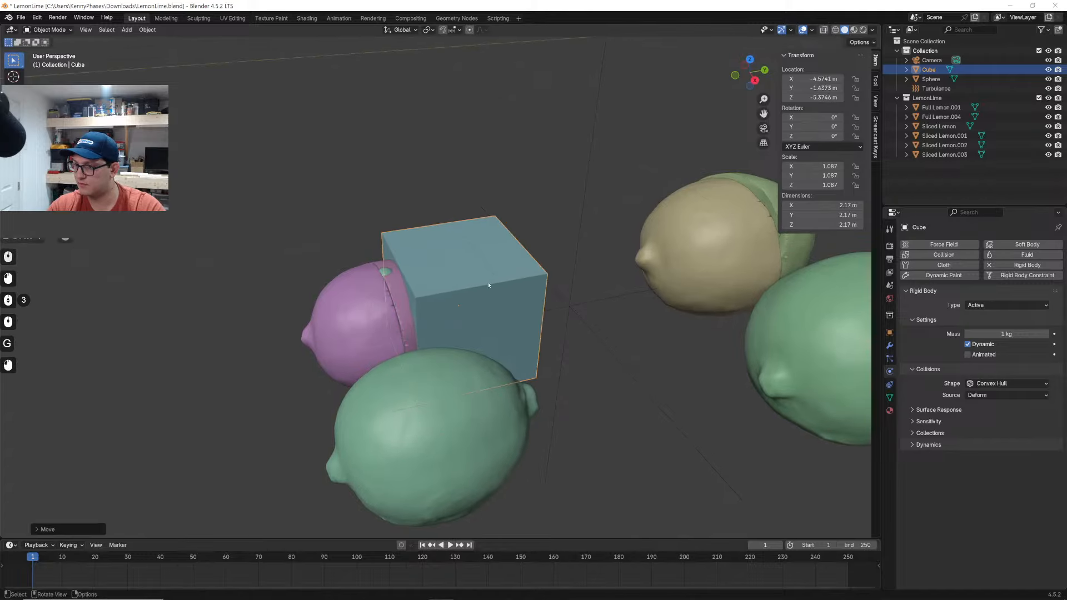
Parent the Sliced Lemon half to the cube
{"action": "left_click", "coordinate": [392, 314]}
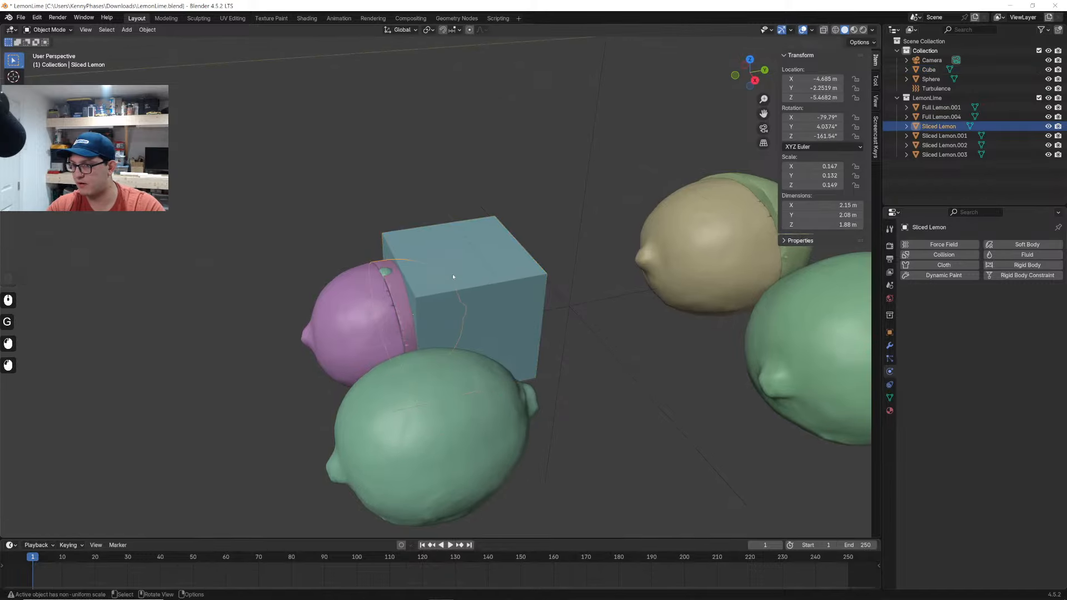
{"action": "left_click", "coordinate": [456, 275], "text": "shift"}
{"action": "key", "text": "ctrl+p"}
{"action": "left_click", "coordinate": [455, 273]}
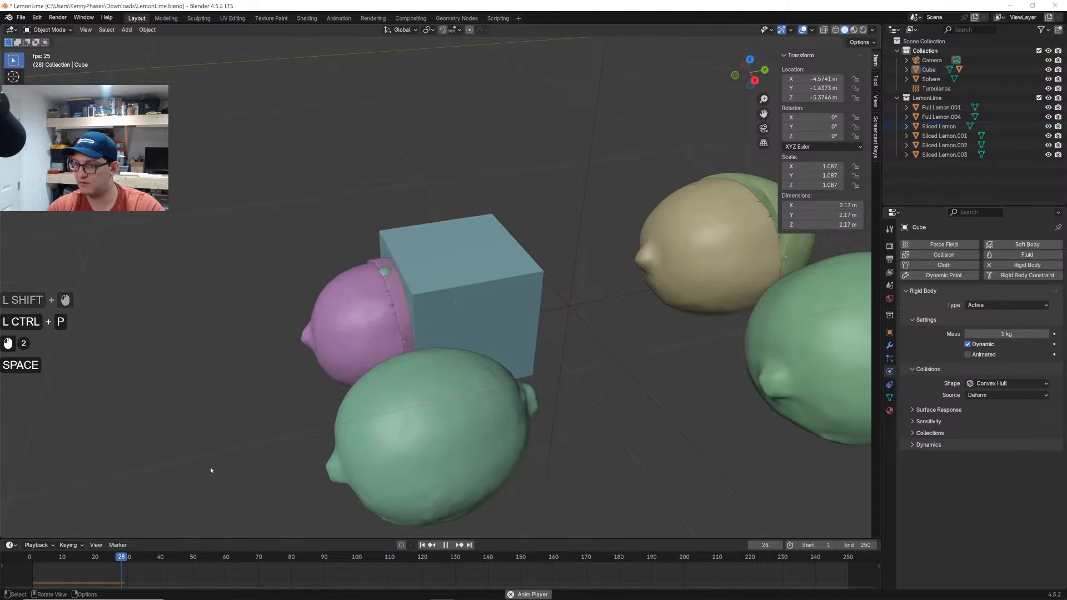
Play the simulation to check how the parented half moves with the cube, then return to frame 1
{"action": "scroll", "coordinate": [308, 362], "scroll_direction": "up", "scroll_amount": 2}
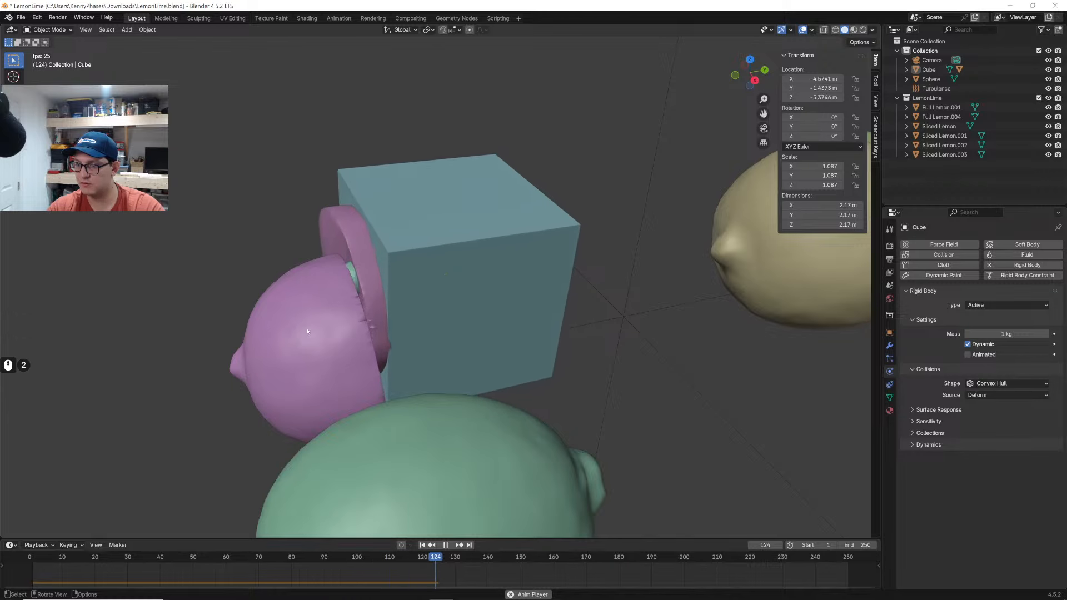
{"action": "key", "text": "space"}
{"action": "left_click", "coordinate": [34, 563]}
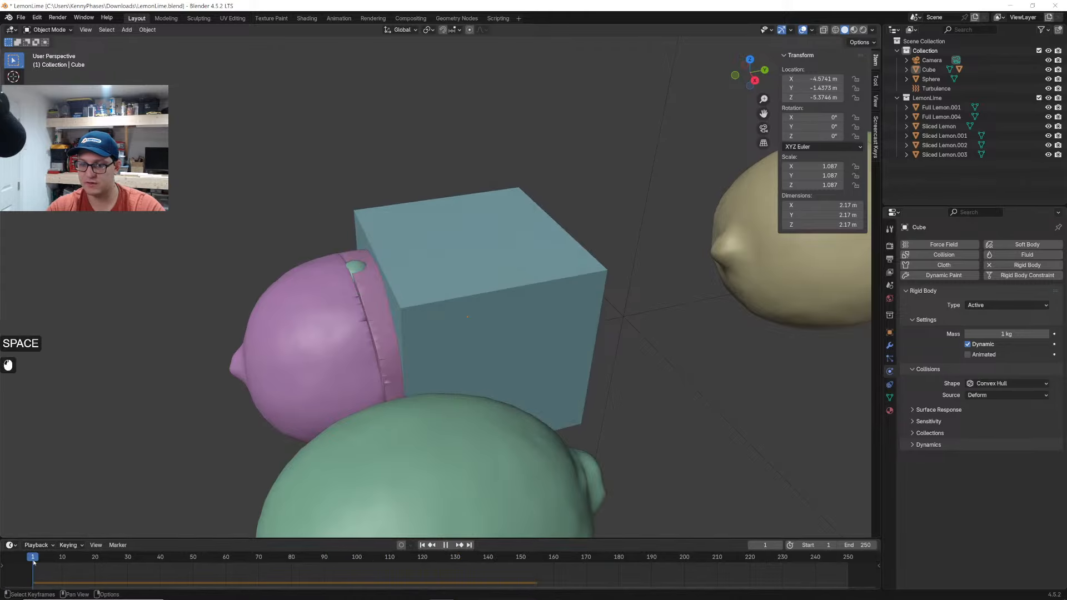
Delete the cube and add a UV sphere at the scene centre
{"action": "key", "text": "x"}
{"action": "left_click", "coordinate": [476, 265]}
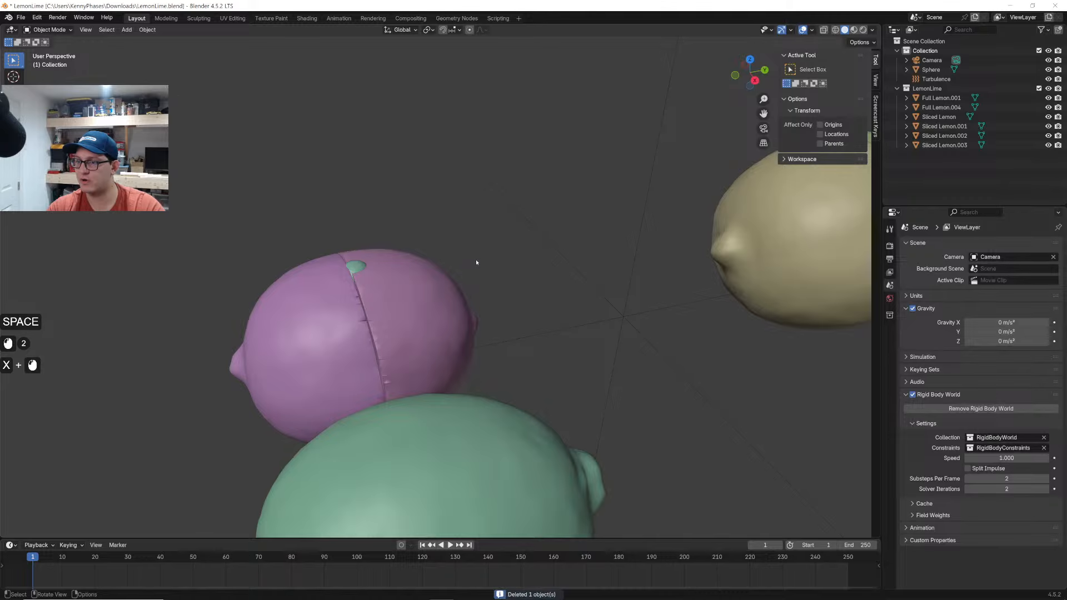
{"action": "left_click", "coordinate": [476, 262]}
{"action": "key", "text": "shift+a"}
{"action": "type", "text": "spher"}
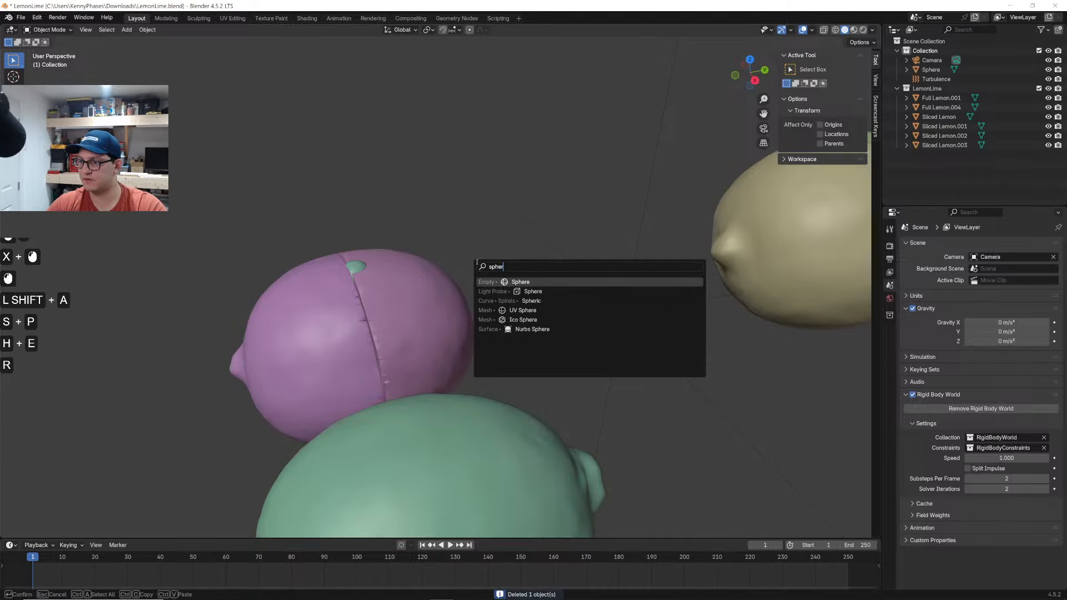
{"action": "key", "text": "Down"}
{"action": "key", "text": "Down"}
{"action": "key", "text": "Down"}
{"action": "key", "text": "Return"}
Move the new sphere down in right view to about Y -0.06 m, Z -2.5 m
{"action": "scroll", "coordinate": [559, 212], "scroll_direction": "down", "scroll_amount": 8}
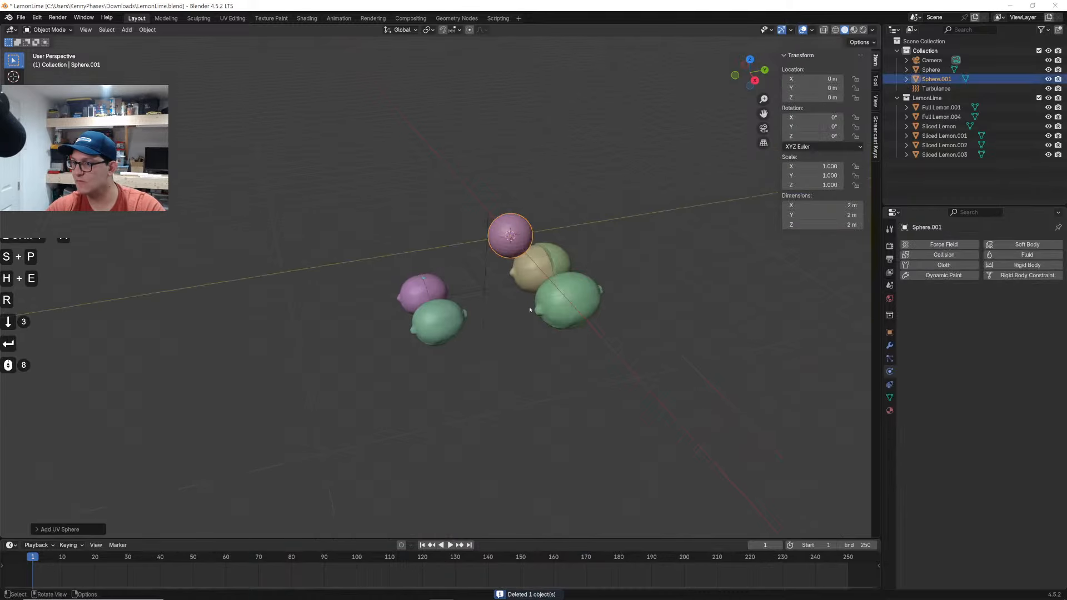
{"action": "scroll", "coordinate": [530, 310], "scroll_direction": "up", "scroll_amount": 4}
{"action": "left_click", "coordinate": [755, 81]}
{"action": "key", "text": "g"}
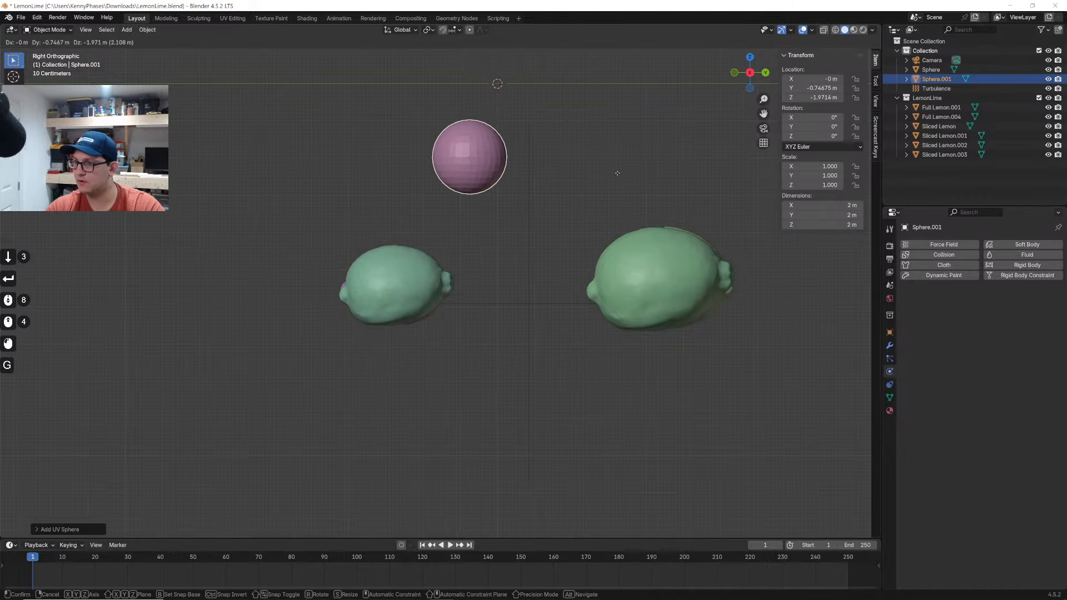
{"action": "left_click", "coordinate": [645, 194]}
Delete the +Y half of the sphere's vertices in Edit Mode with X-ray on, leaving a hemisphere
{"action": "scroll", "coordinate": [561, 161], "scroll_direction": "up", "scroll_amount": 3}
{"action": "middle_click_drag", "start_coordinate": [486, 136], "coordinate": [415, 284], "text": "shift"}
{"action": "scroll", "coordinate": [507, 224], "scroll_direction": "up", "scroll_amount": 3}
{"action": "key", "text": "Tab"}
{"action": "middle_click_drag", "start_coordinate": [508, 224], "coordinate": [495, 259], "text": "shift"}
{"action": "scroll", "coordinate": [523, 239], "scroll_direction": "up", "scroll_amount": 3}
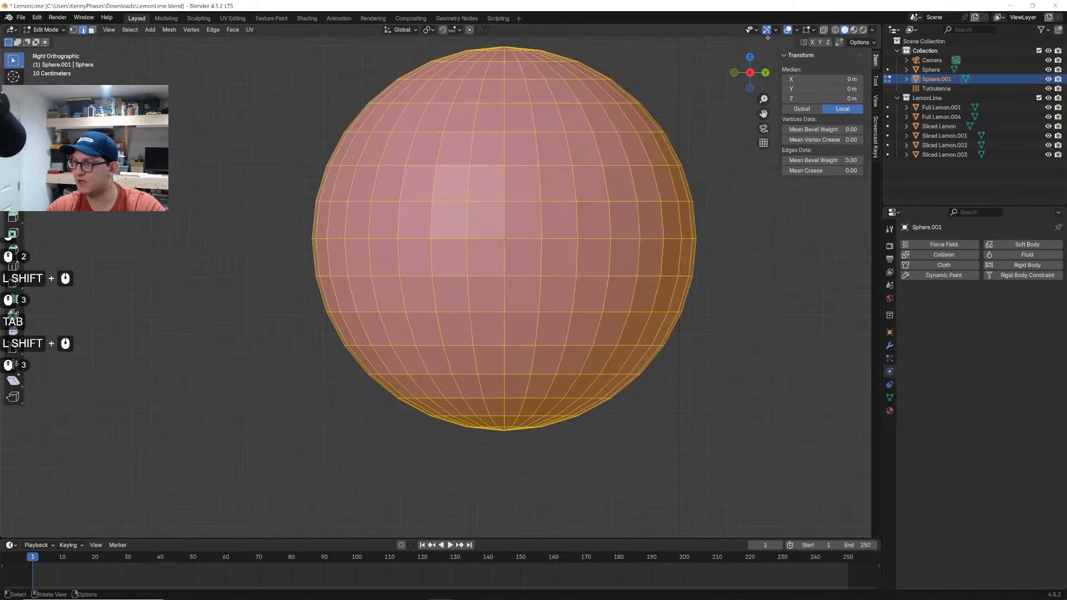
{"action": "left_click", "coordinate": [824, 29]}
{"action": "scroll", "coordinate": [692, 94], "scroll_direction": "down", "scroll_amount": 2}
{"action": "middle_click_drag", "start_coordinate": [649, 109], "coordinate": [576, 140], "text": "shift"}
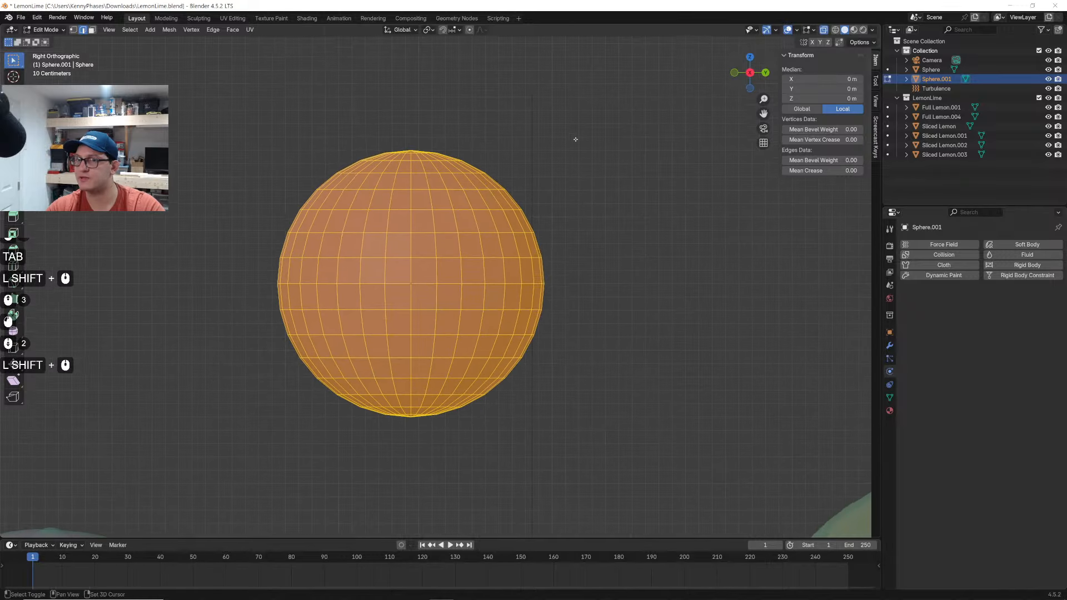
{"action": "left_click", "coordinate": [613, 102]}
{"action": "left_click_drag", "start_coordinate": [613, 102], "coordinate": [415, 484]}
{"action": "scroll", "coordinate": [484, 326], "scroll_direction": "up", "scroll_amount": 2}
{"action": "key", "text": "x"}
{"action": "left_click", "coordinate": [480, 330]}
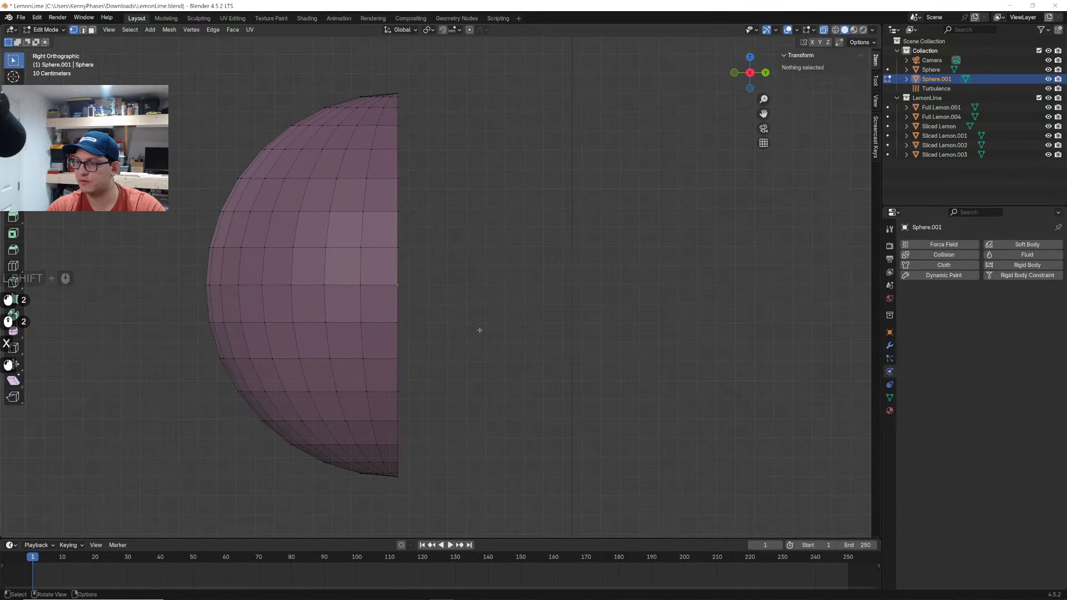
Fill the hemisphere's open rim with a face, return to Object Mode with X-ray off and save the file
{"action": "mouse_move", "coordinate": [396, 302]}
{"action": "middle_mouse_down"}
{"action": "mouse_move", "coordinate": [367, 305]}
{"action": "mouse_move", "coordinate": [392, 295]}
{"action": "middle_mouse_up"}
{"action": "scroll", "coordinate": [372, 305], "scroll_direction": "down", "scroll_amount": 3}
{"action": "scroll", "coordinate": [392, 295], "scroll_direction": "up", "scroll_amount": 3}
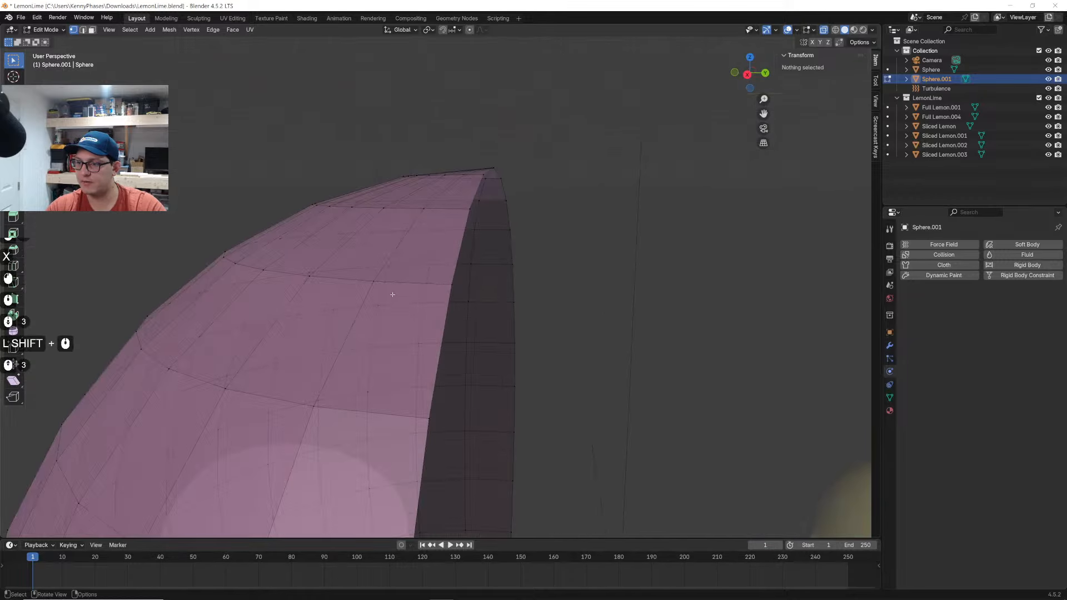
{"action": "left_click", "coordinate": [476, 196], "text": "alt"}
{"action": "scroll", "coordinate": [483, 245], "scroll_direction": "down", "scroll_amount": 4}
{"action": "key", "text": "f"}
{"action": "scroll", "coordinate": [484, 269], "scroll_direction": "down", "scroll_amount": 3}
{"action": "key", "text": "Tab"}
{"action": "middle_click_drag", "start_coordinate": [494, 292], "coordinate": [531, 227], "text": "shift"}
{"action": "scroll", "coordinate": [493, 278], "scroll_direction": "up", "scroll_amount": 1}
{"action": "left_click", "coordinate": [823, 29]}
{"action": "middle_click_drag", "start_coordinate": [531, 228], "coordinate": [530, 242]}
{"action": "key", "text": "ctrl+s"}
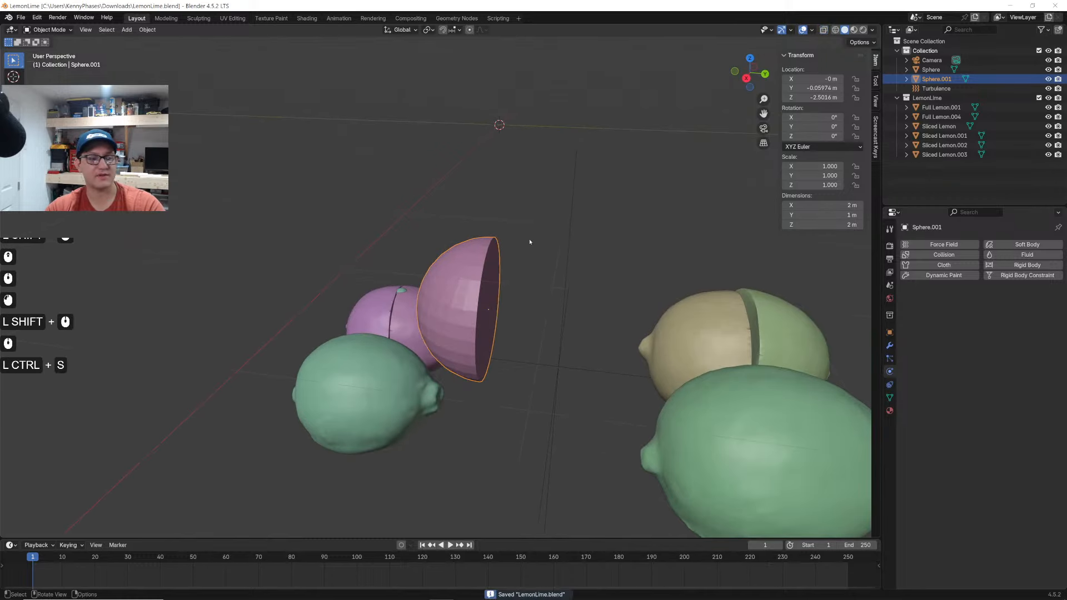
Rotate the hemisphere 180° about Z in top view and place it over the purple lemon's upper half, at about X -4.6 m, Y -2.43 m
{"action": "scroll", "coordinate": [489, 322], "scroll_direction": "up", "scroll_amount": 2}
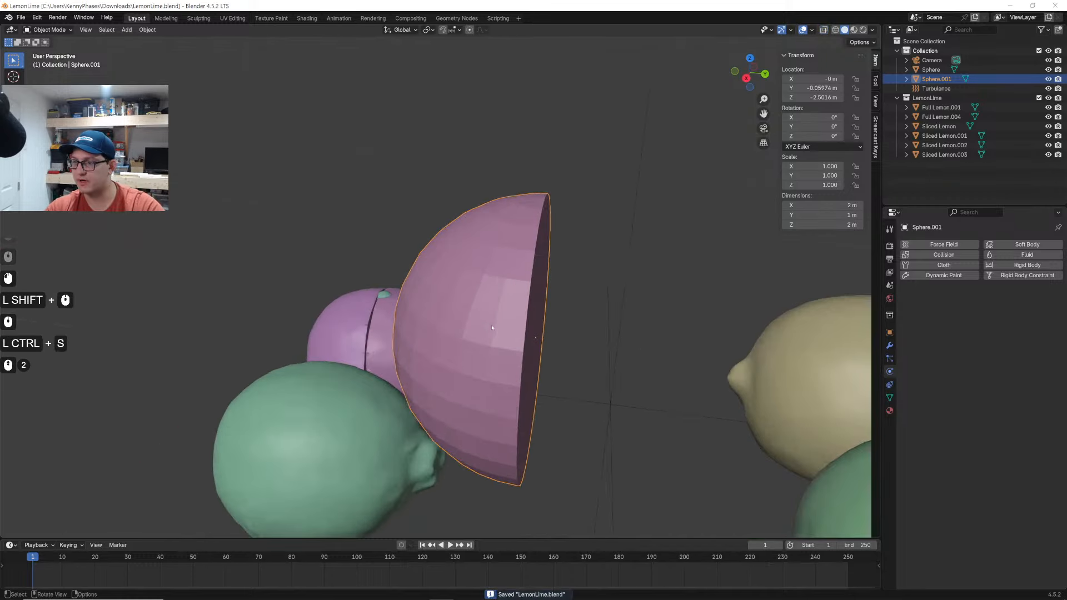
{"action": "middle_click_drag", "start_coordinate": [491, 324], "coordinate": [725, 101]}
{"action": "left_click", "coordinate": [751, 58]}
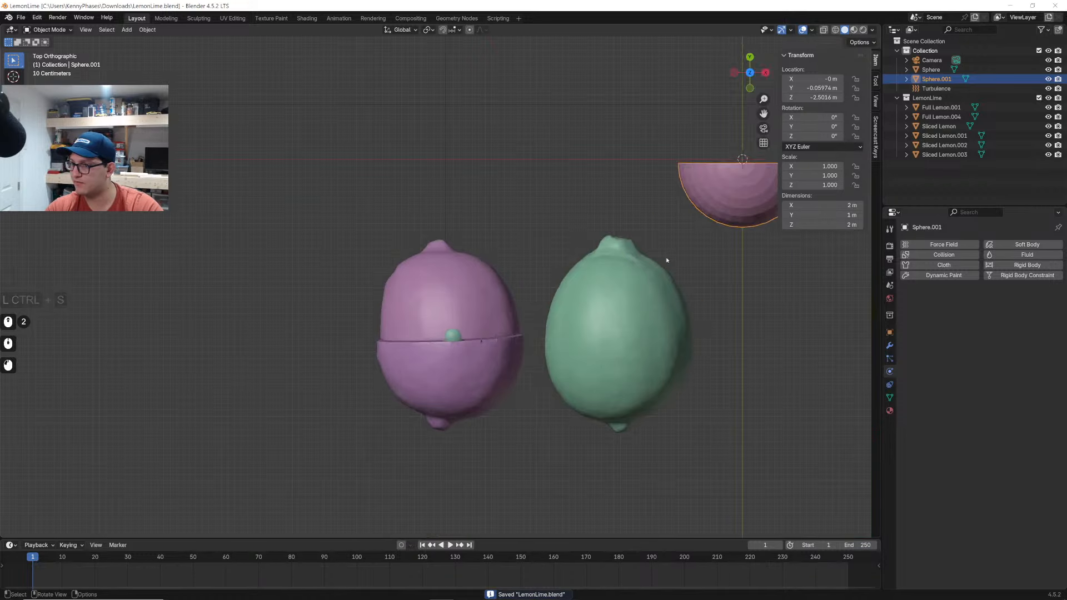
{"action": "scroll", "coordinate": [556, 253], "scroll_direction": "down", "scroll_amount": 4}
{"action": "key", "text": "g"}
{"action": "left_click", "coordinate": [553, 254]}
{"action": "key", "text": "r"}
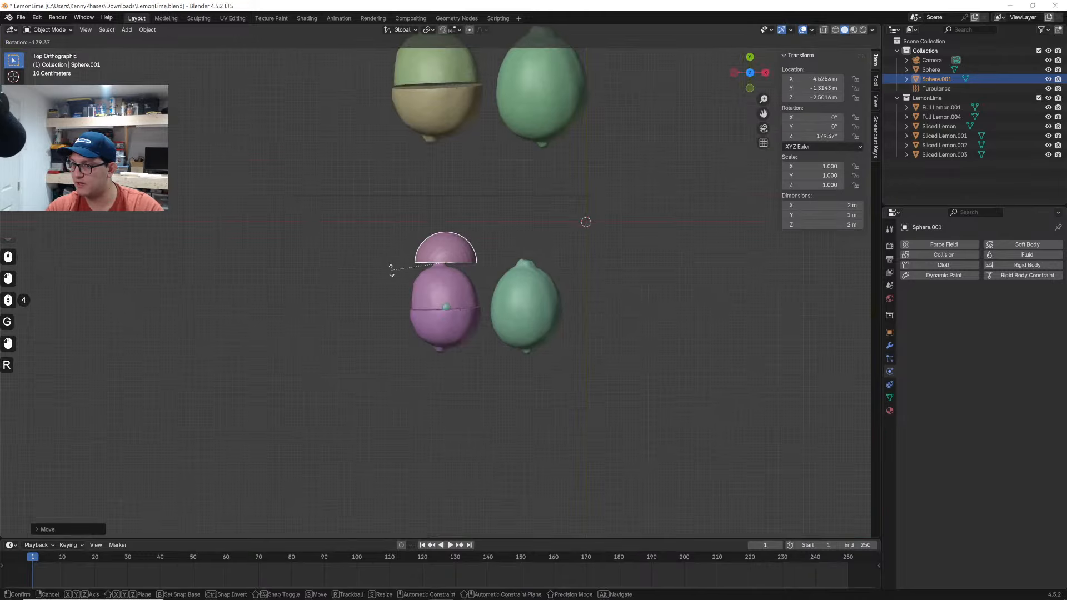
{"action": "left_click", "coordinate": [392, 275], "text": "ctrl"}
{"action": "key", "text": "g"}
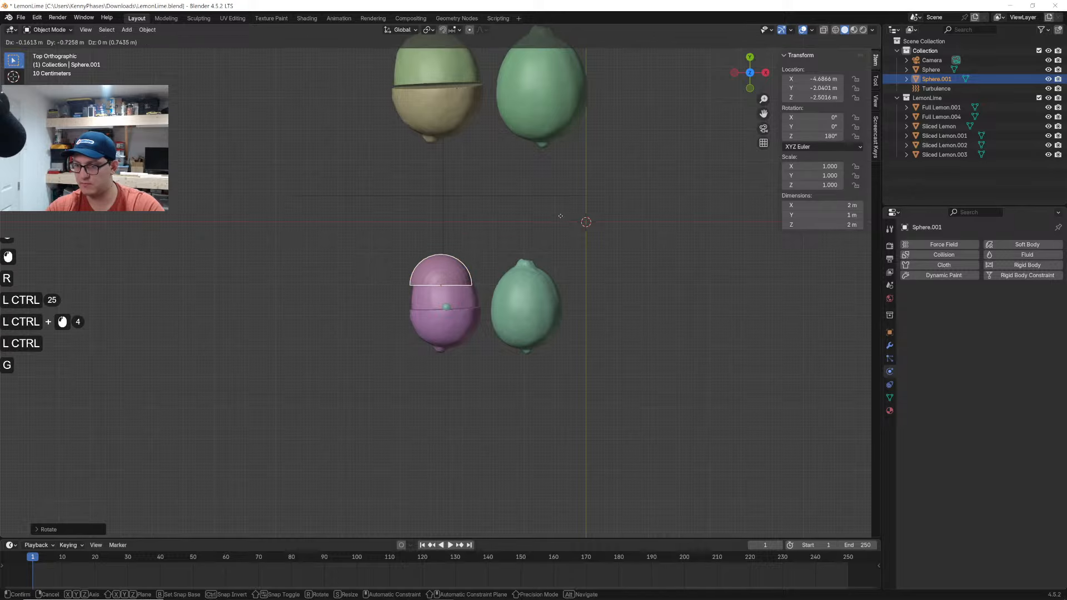
{"action": "left_click", "coordinate": [564, 227]}
Stretch the hemisphere along Y to a scale of about 1.33 and shift it to about X -4.55 m, Y -2.67 m
{"action": "key", "text": "s"}
{"action": "key", "text": "y"}
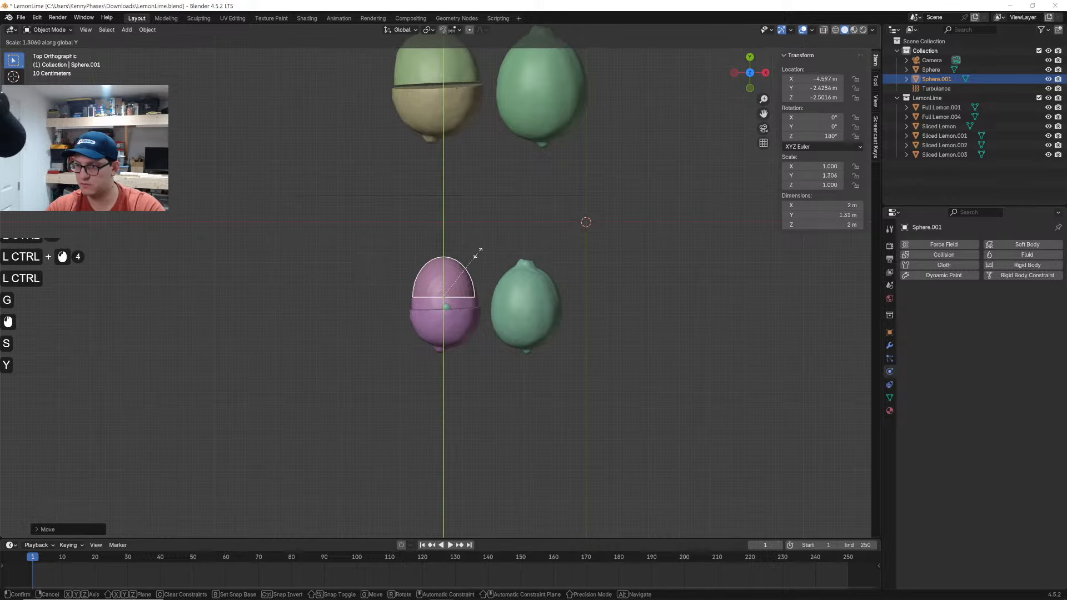
{"action": "left_click", "coordinate": [478, 251]}
{"action": "key", "text": "g"}
{"action": "left_click", "coordinate": [481, 264]}
Lower the hemisphere along Z to about -5.25 m, onto the purple lemon half
{"action": "middle_click_drag", "start_coordinate": [480, 264], "coordinate": [440, 221]}
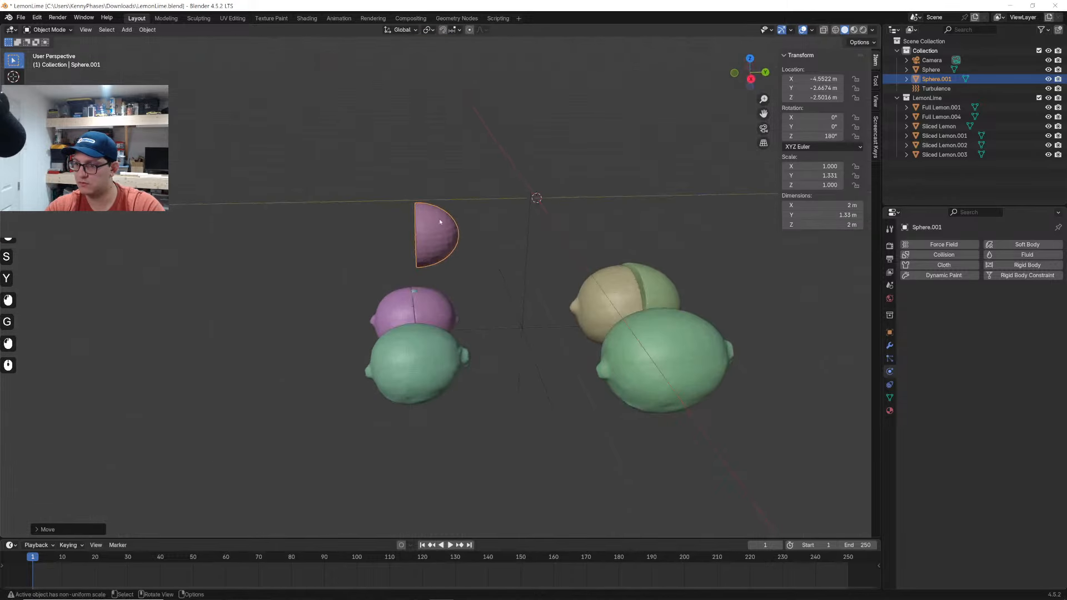
{"action": "scroll", "coordinate": [465, 221], "scroll_direction": "up", "scroll_amount": 7}
{"action": "key", "text": "g"}
{"action": "key", "text": "z"}
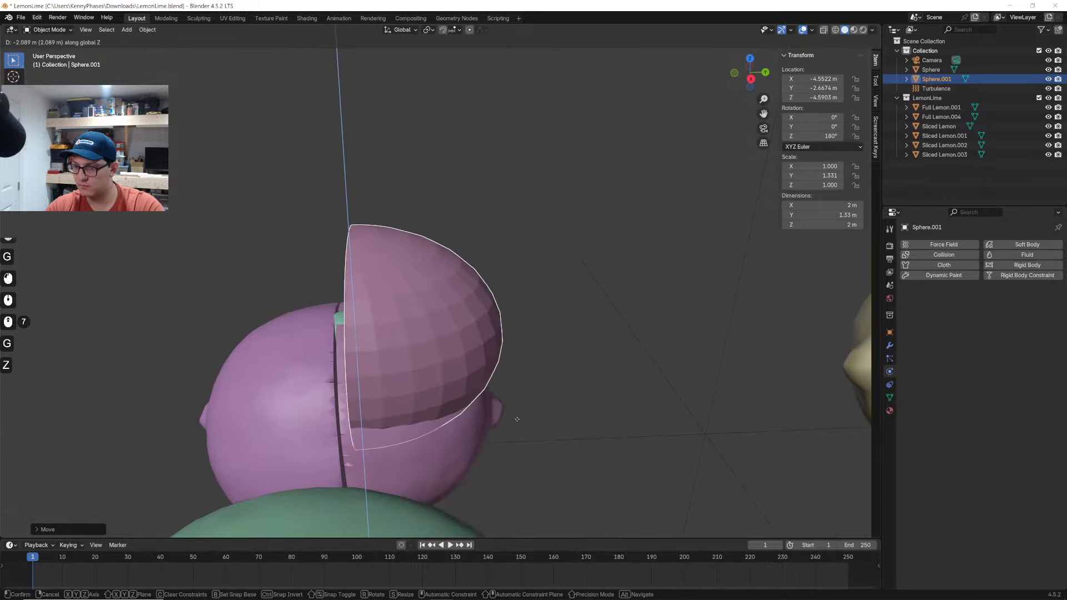
{"action": "left_click", "coordinate": [510, 472]}
Enlarge the hemisphere to about 2.25 × 1.5 × 2.25 m and align its flat face with the lemon's cut, rotated about 183° around Z
{"action": "middle_click_drag", "start_coordinate": [511, 472], "coordinate": [553, 273]}
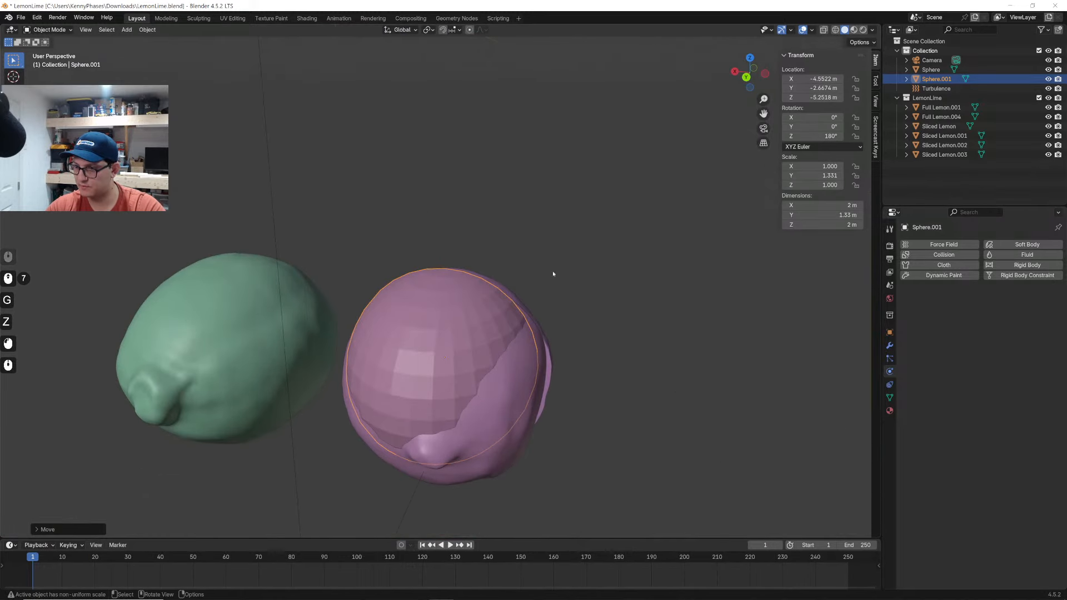
{"action": "left_click", "coordinate": [750, 57]}
{"action": "scroll", "coordinate": [512, 297], "scroll_direction": "down", "scroll_amount": 1}
{"action": "key", "text": "s"}
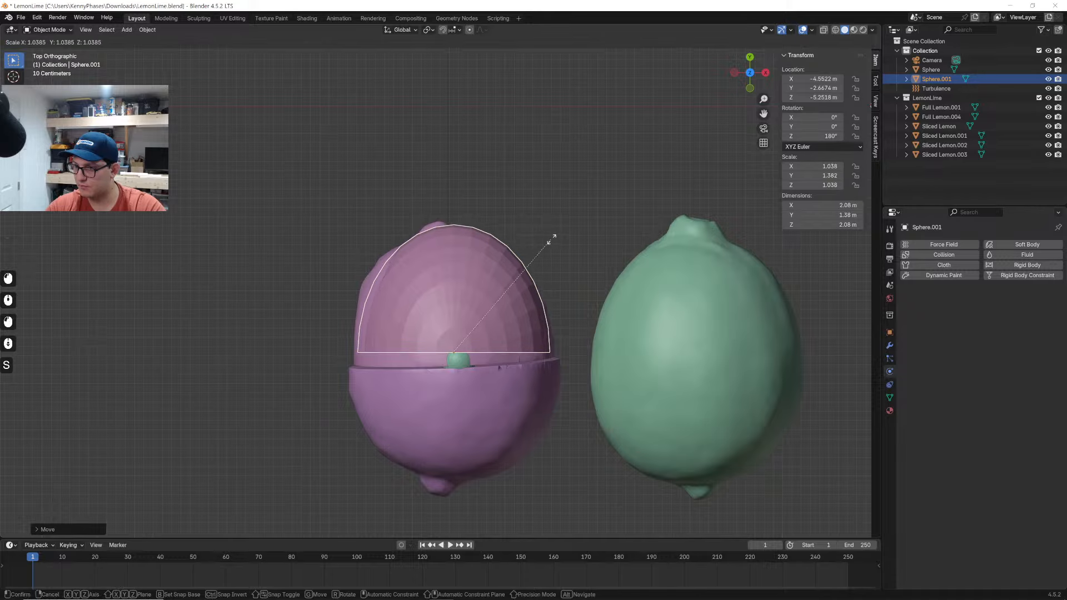
{"action": "left_click", "coordinate": [557, 234]}
{"action": "key", "text": "g"}
{"action": "left_click", "coordinate": [558, 243]}
{"action": "key", "text": "r"}
{"action": "left_click", "coordinate": [557, 235]}
{"action": "key", "text": "g"}
{"action": "left_click", "coordinate": [560, 236]}
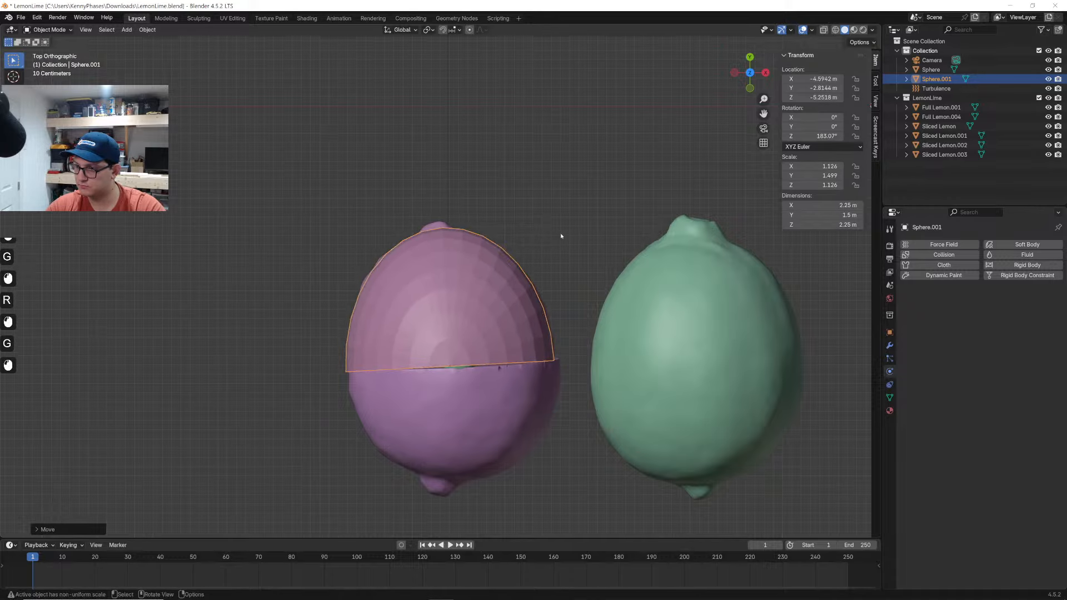
Shift the hemisphere in left view to about Y -2.71 m, Z -5.42 m and tilt it about -3.7° around X to follow the cut
{"action": "middle_click_drag", "start_coordinate": [561, 236], "coordinate": [549, 255]}
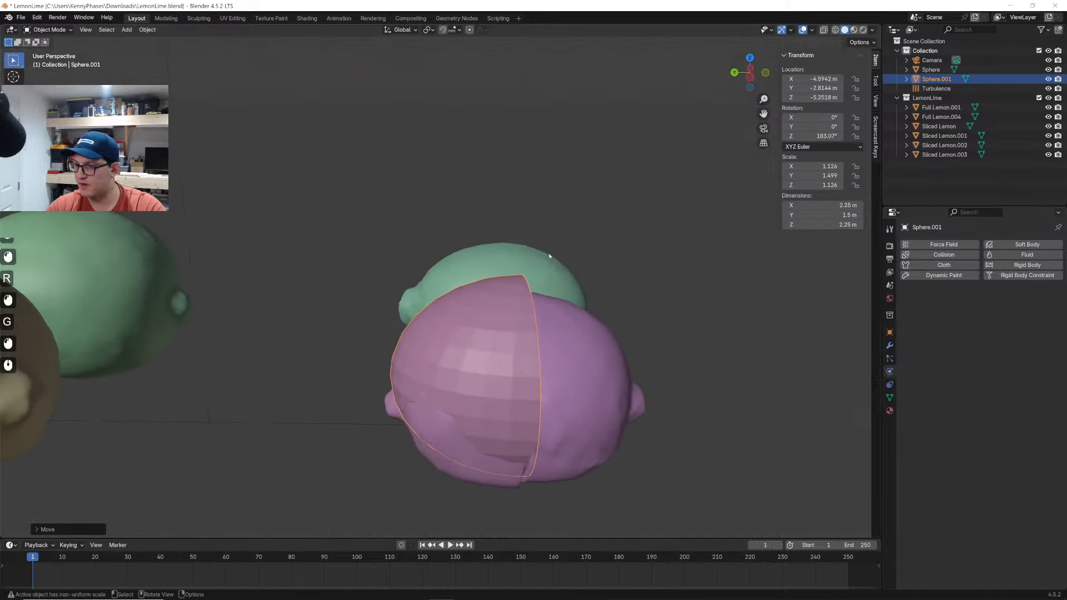
{"action": "left_click", "coordinate": [751, 76]}
{"action": "middle_click_drag", "start_coordinate": [662, 267], "coordinate": [621, 181], "text": "shift"}
{"action": "key", "text": "g"}
{"action": "left_click", "coordinate": [605, 191]}
{"action": "key", "text": "r"}
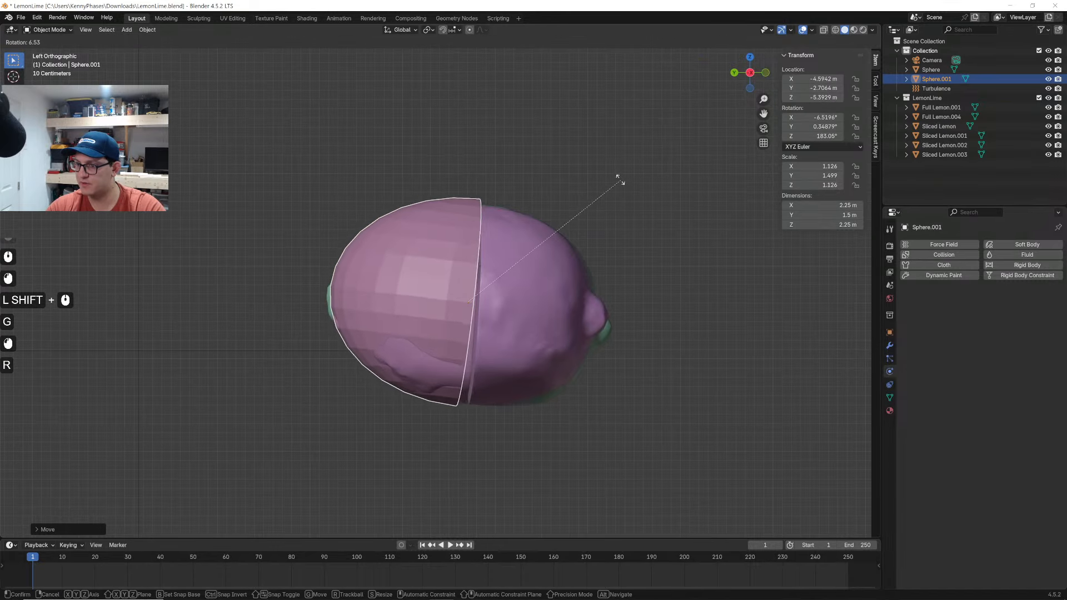
{"action": "left_click", "coordinate": [619, 180]}
{"action": "key", "text": "g"}
{"action": "left_click", "coordinate": [605, 184]}
{"action": "key", "text": "r"}
{"action": "left_click", "coordinate": [611, 178]}
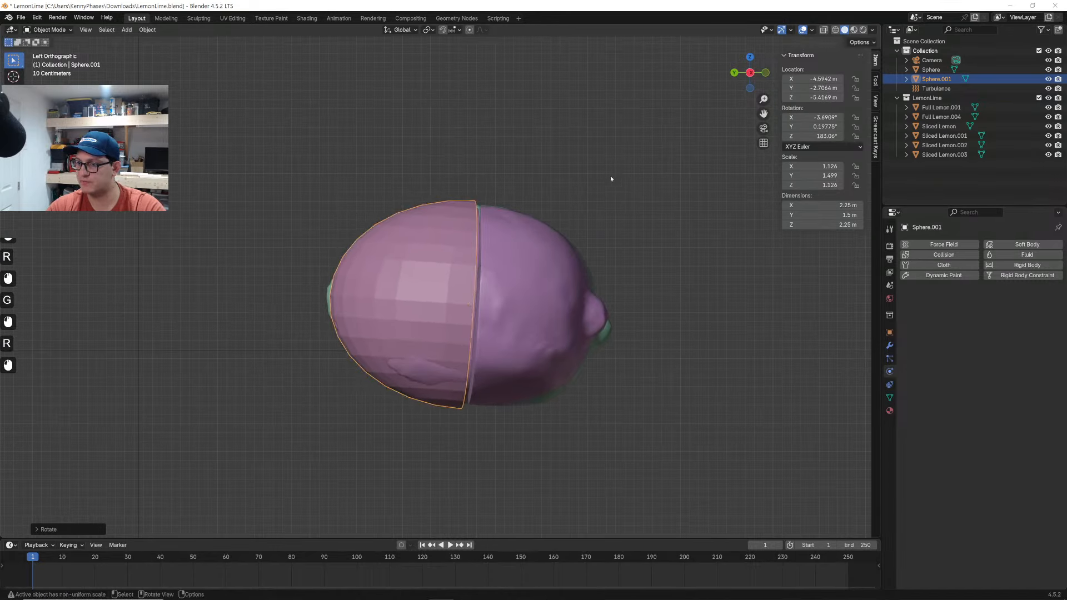
Make the fitted hemisphere an active rigid body with the Mesh collision shape and save the file
{"action": "middle_click_drag", "start_coordinate": [593, 224], "coordinate": [681, 263]}
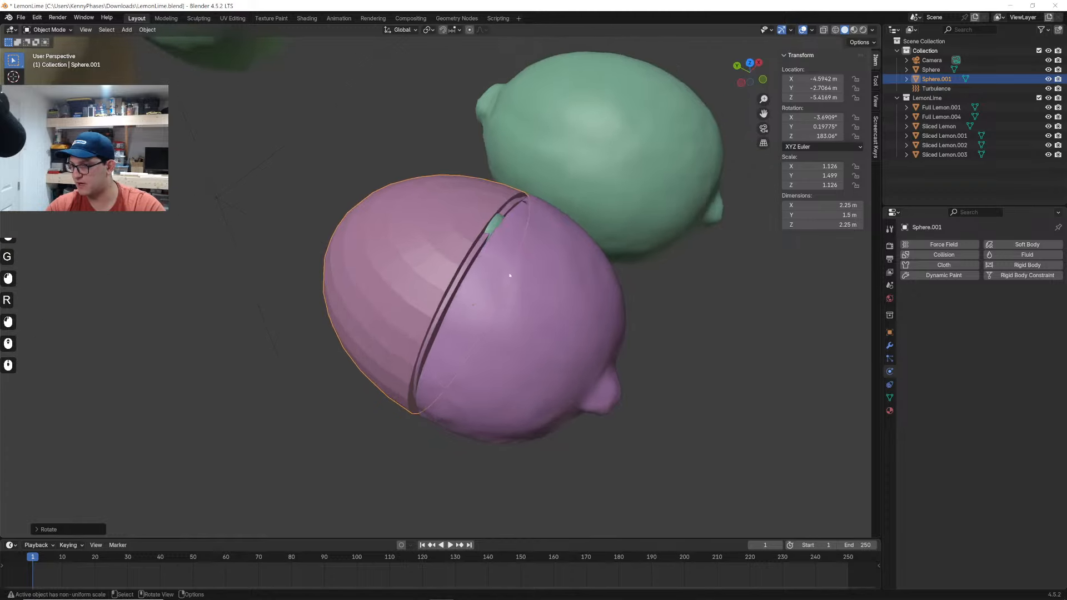
{"action": "scroll", "coordinate": [681, 263], "scroll_direction": "up", "scroll_amount": 2}
{"action": "left_click", "coordinate": [989, 266]}
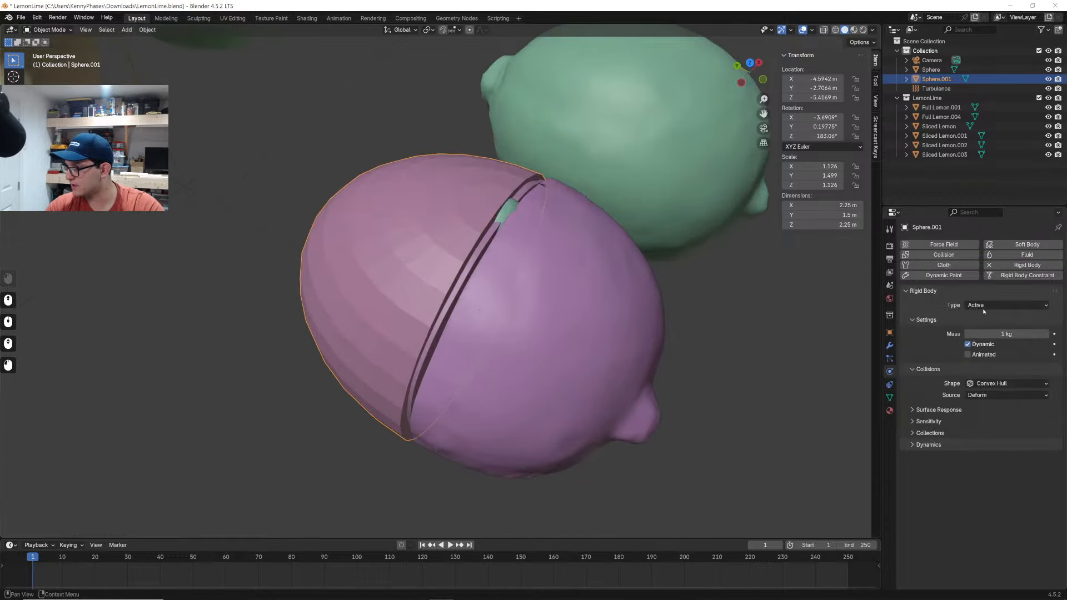
{"action": "left_click", "coordinate": [1004, 383]}
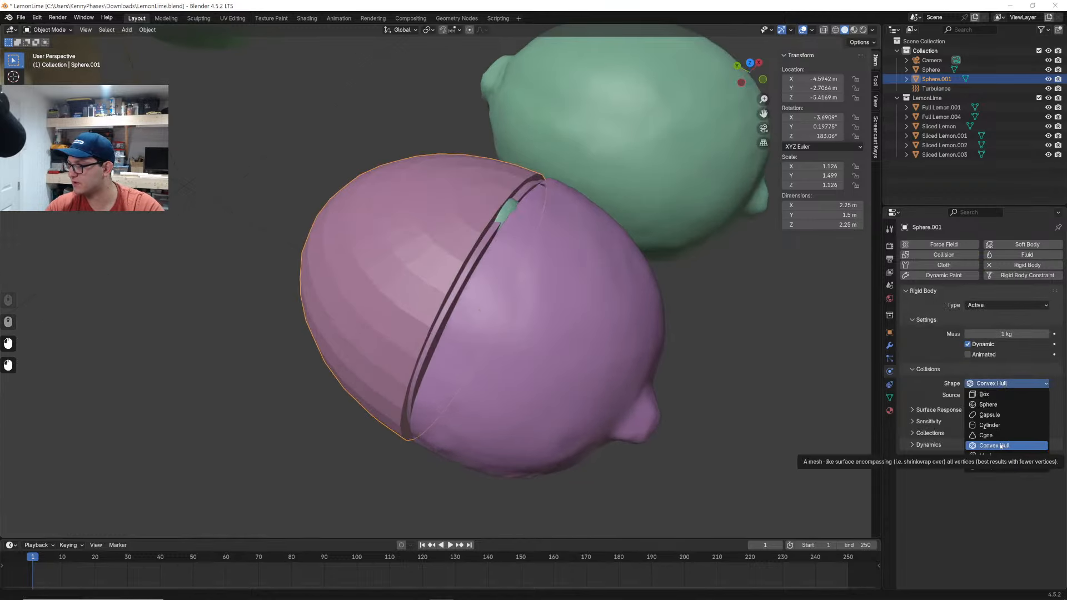
{"action": "left_click", "coordinate": [986, 456]}
{"action": "middle_click_drag", "start_coordinate": [555, 267], "coordinate": [632, 255]}
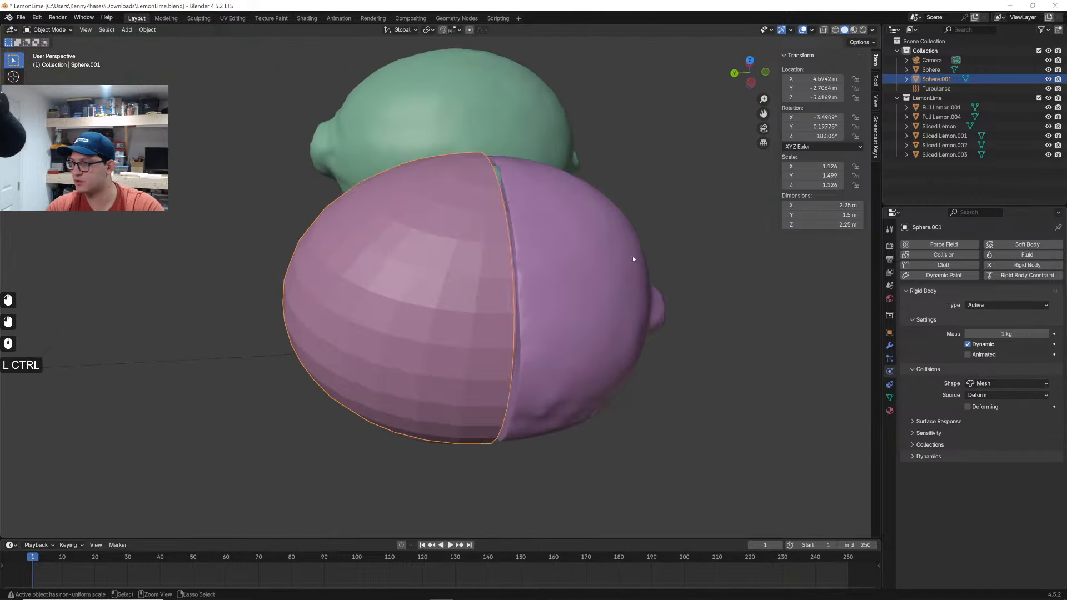
{"action": "key", "text": "ctrl+s"}
Play the simulation to check how the single hemisphere moves, and return to frame 1
{"action": "scroll", "coordinate": [544, 251], "scroll_direction": "down", "scroll_amount": 4}
{"action": "key", "text": "space"}
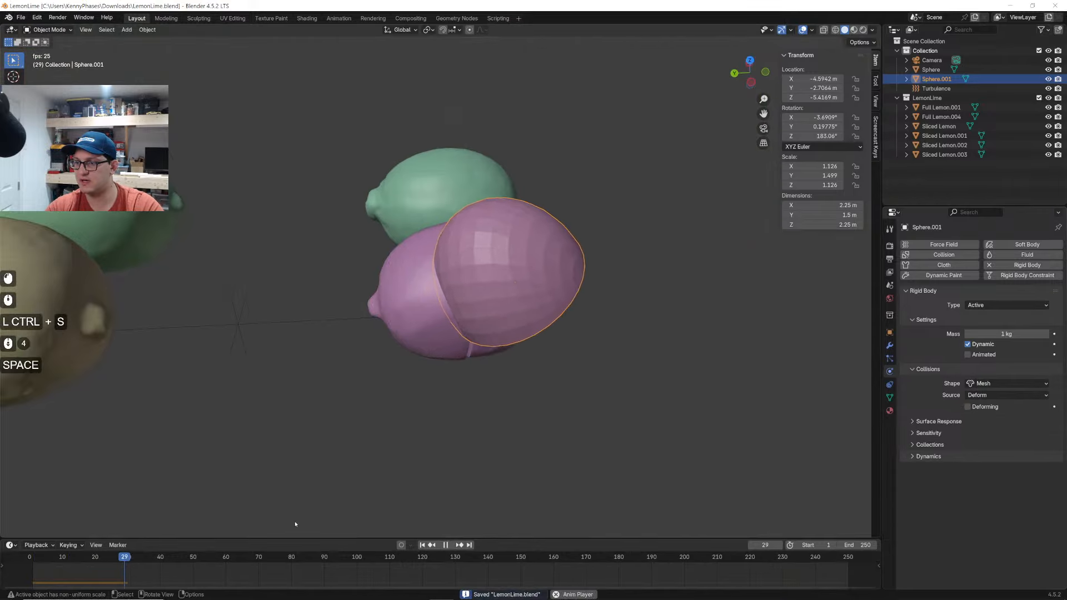
{"action": "key", "text": "space"}
{"action": "left_click", "coordinate": [33, 562]}
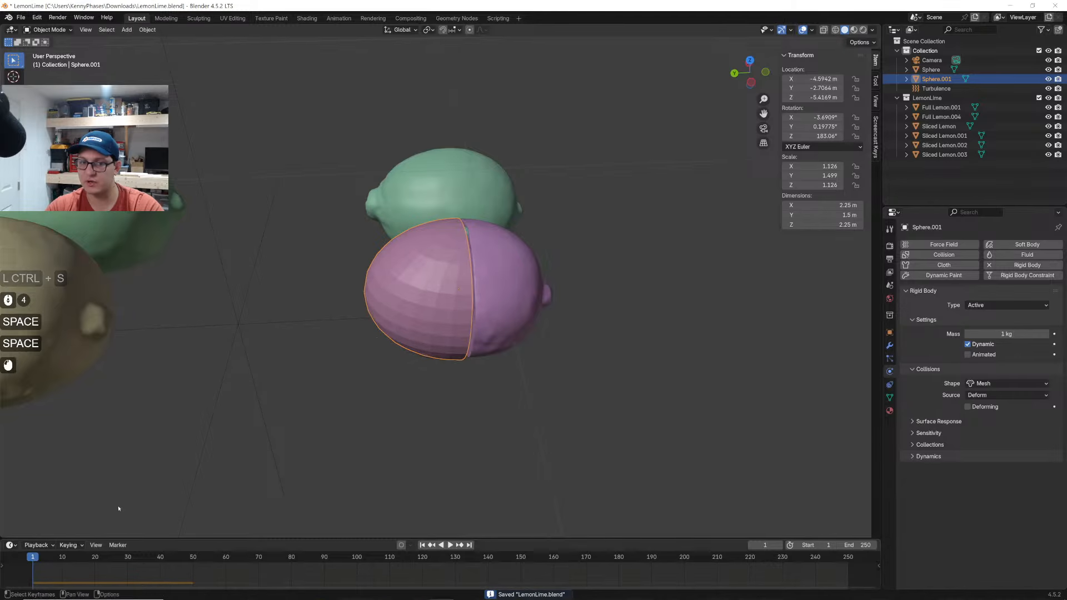
Duplicate the hemisphere in top view, rotate the copy to about 1.5° around Z and place it over the other lemon half at about X -4.53 m, Y -2.85 m
{"action": "scroll", "coordinate": [395, 297], "scroll_direction": "up", "scroll_amount": 4}
{"action": "middle_click_drag", "start_coordinate": [528, 302], "coordinate": [426, 287]}
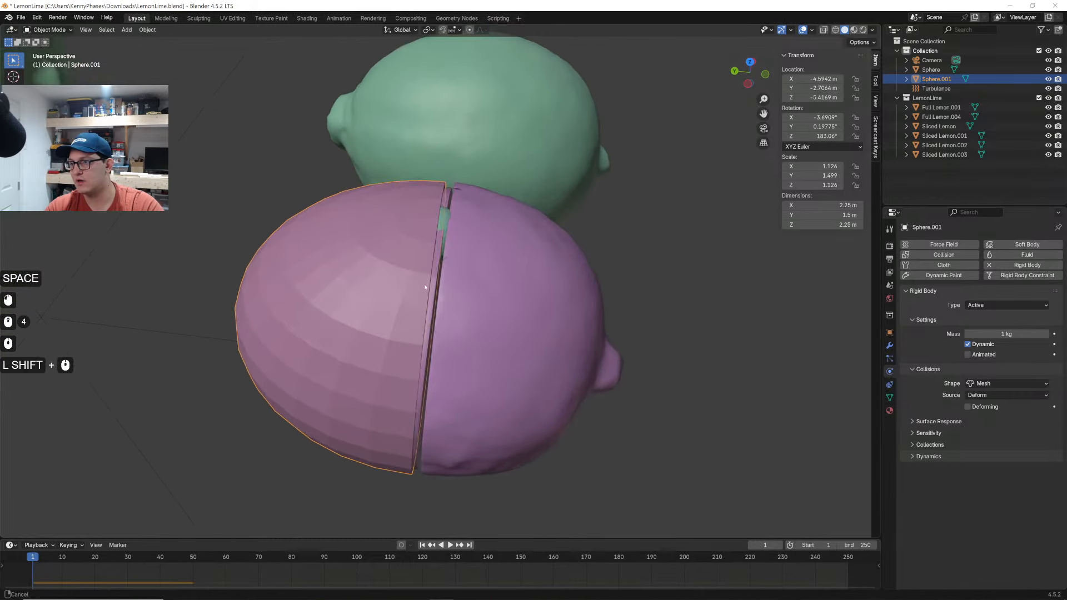
{"action": "left_click", "coordinate": [750, 64]}
{"action": "key", "text": "shift+d"}
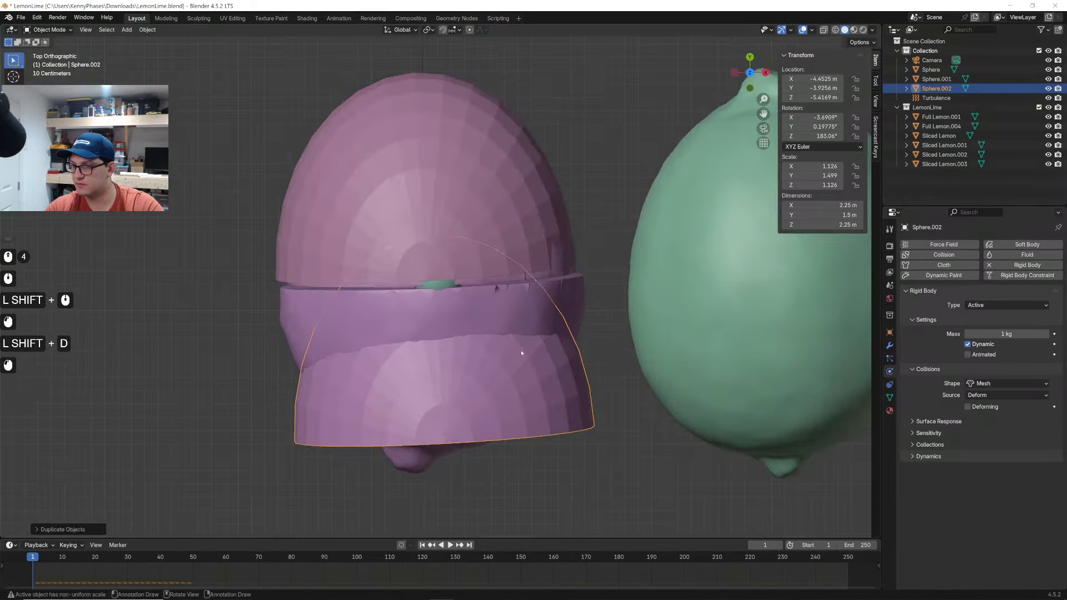
{"action": "left_click", "coordinate": [554, 443]}
{"action": "key", "text": "r"}
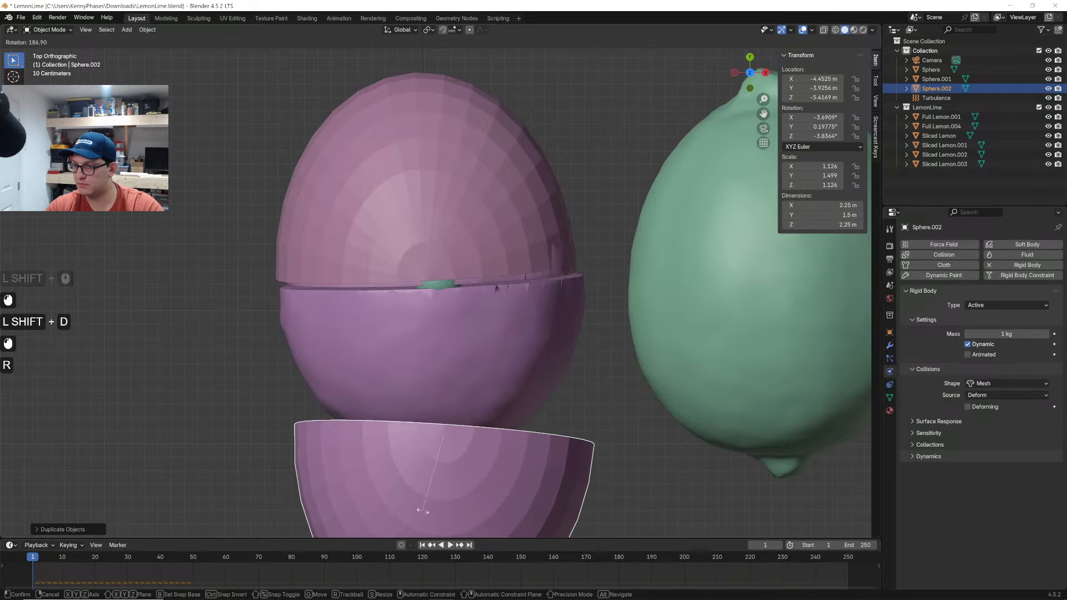
{"action": "left_click", "coordinate": [425, 509]}
{"action": "key", "text": "g"}
{"action": "left_click", "coordinate": [453, 303]}
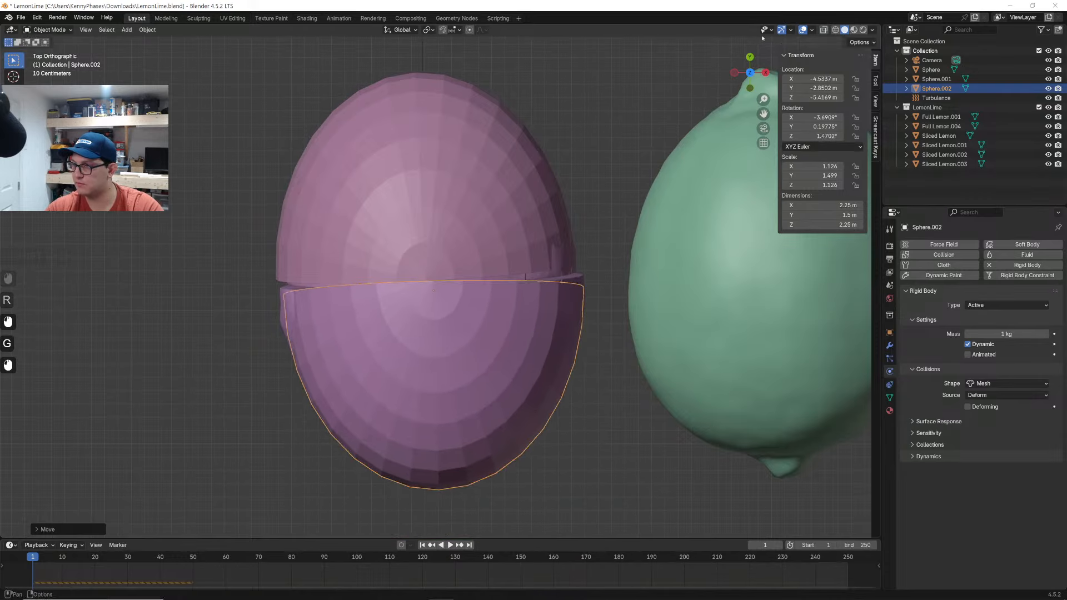
Tilt the copied hemisphere to about 2.6° around X in left view and shift it to about Y -2.84 m, Z -5.42 m
{"action": "left_click", "coordinate": [736, 72]}
{"action": "key", "text": "r"}
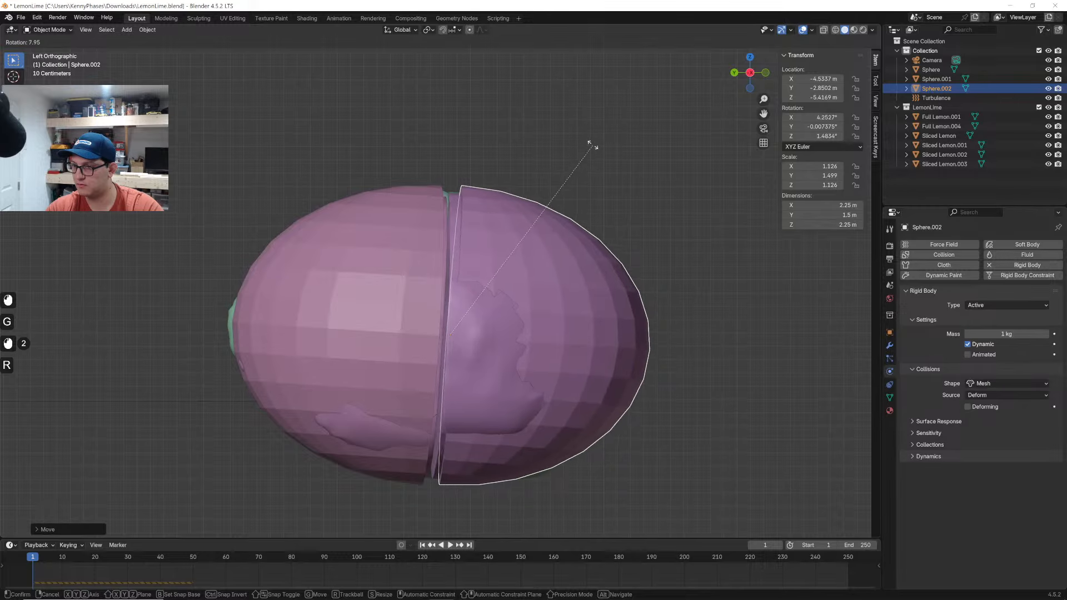
{"action": "left_click", "coordinate": [619, 182]}
{"action": "middle_click_drag", "start_coordinate": [619, 183], "coordinate": [667, 200]}
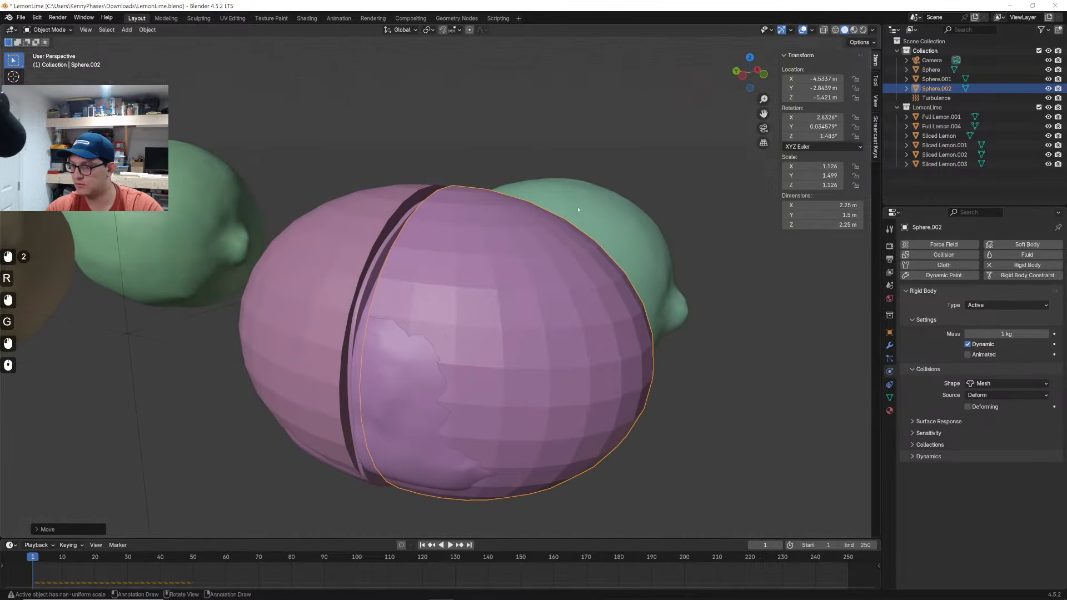
Shrink the copied hemisphere to about 2.14 × 1.42 × 2.14 m and nudge it to about X -4.54 m, Y -2.83 m
{"action": "key", "text": "s"}
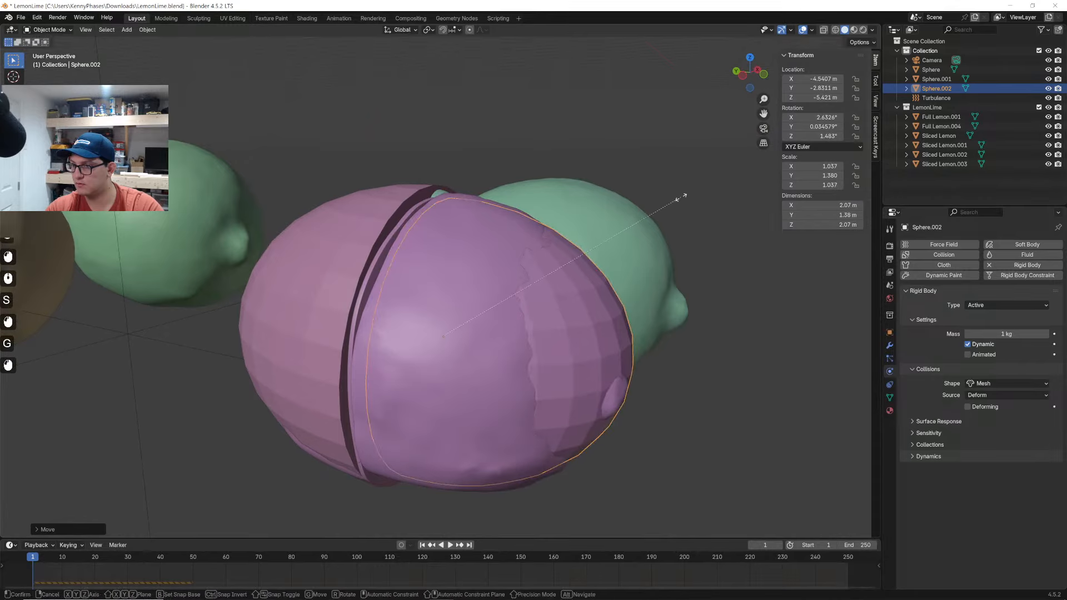
{"action": "left_click", "coordinate": [688, 192]}
{"action": "middle_click_drag", "start_coordinate": [688, 191], "coordinate": [705, 258]}
Parent the Sliced Lemon.001 half to the copied hemisphere Sphere.002 as object
{"action": "scroll", "coordinate": [505, 240], "scroll_direction": "up", "scroll_amount": 2}
{"action": "middle_click_drag", "start_coordinate": [524, 235], "coordinate": [470, 239], "text": "shift"}
{"action": "left_click", "coordinate": [428, 227]}
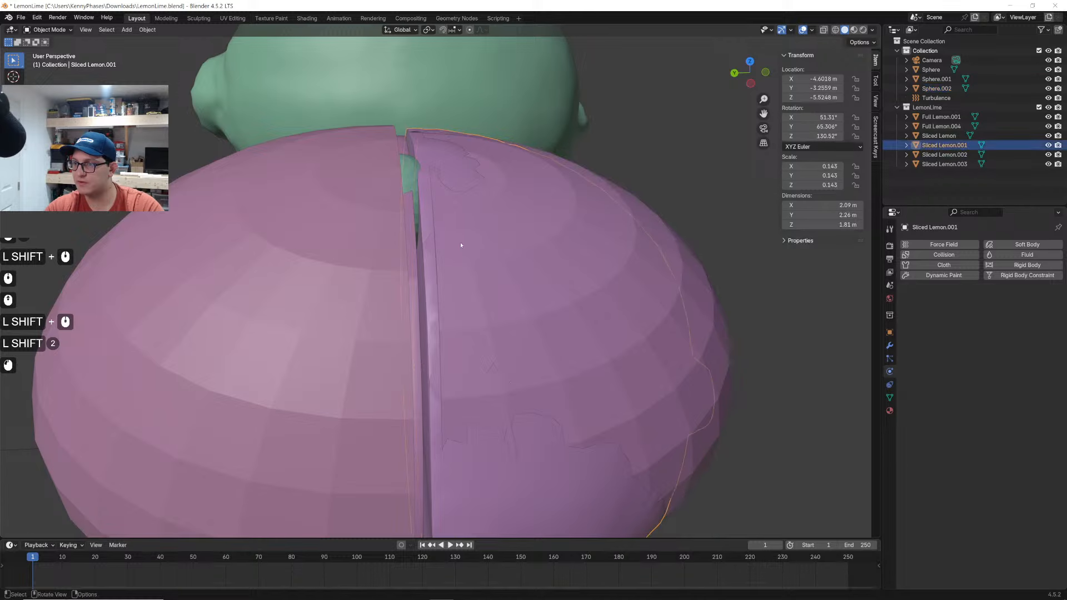
{"action": "left_click", "coordinate": [503, 250], "text": "shift"}
{"action": "key", "text": "ctrl+p"}
{"action": "key", "text": "Return"}
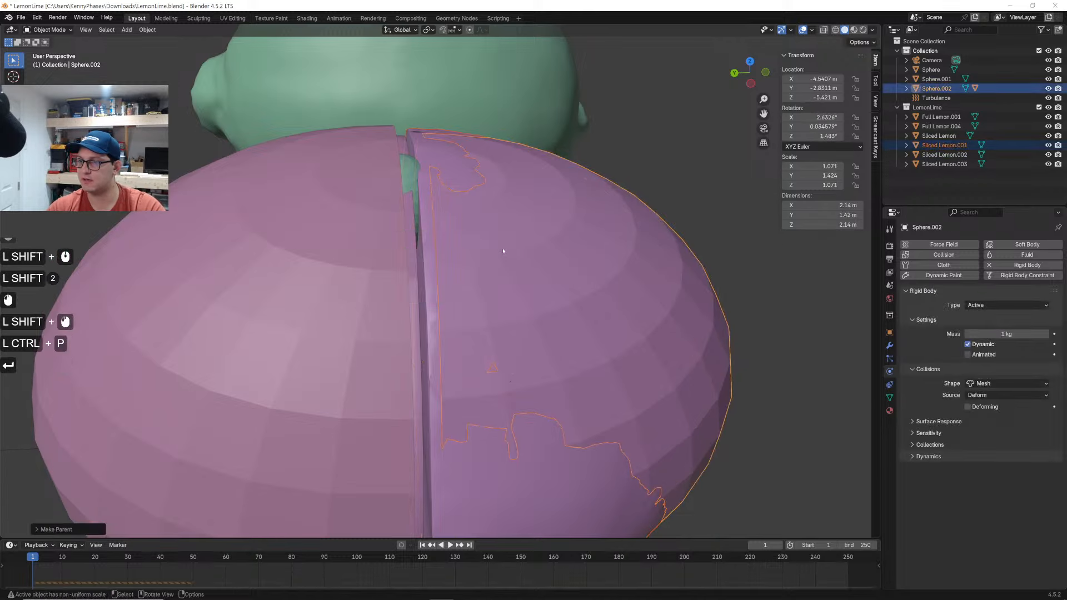
Parent the Sliced Lemon half to its hemisphere Sphere.001 as object
{"action": "left_click", "coordinate": [416, 279]}
{"action": "left_click", "coordinate": [393, 288], "text": "shift"}
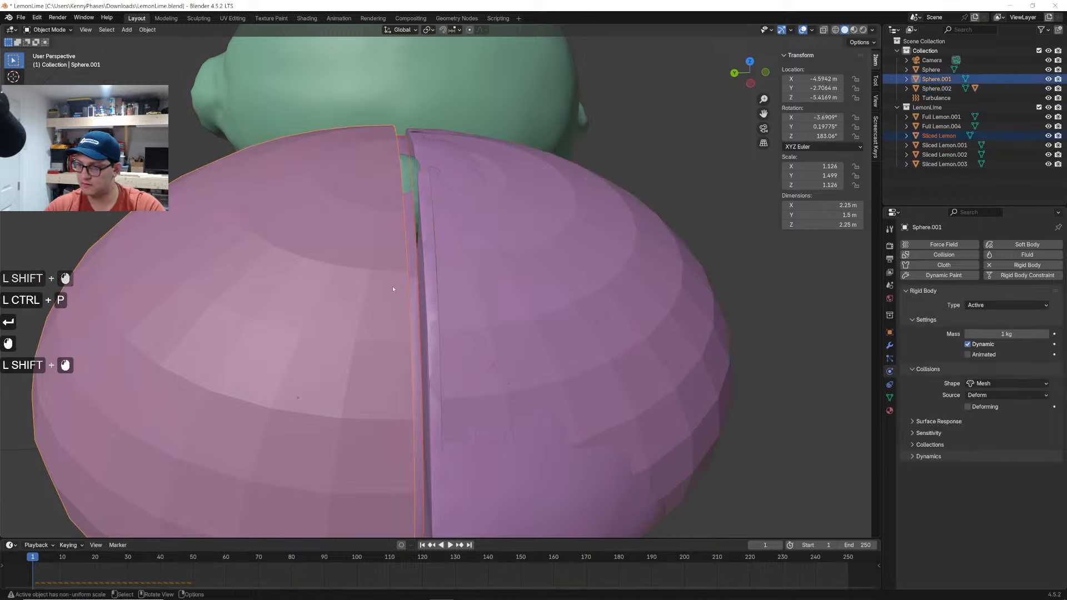
{"action": "key", "text": "ctrl+p"}
{"action": "key", "text": "Return"}
{"action": "left_click", "coordinate": [393, 288]}
{"action": "scroll", "coordinate": [562, 211], "scroll_direction": "down", "scroll_amount": 5}
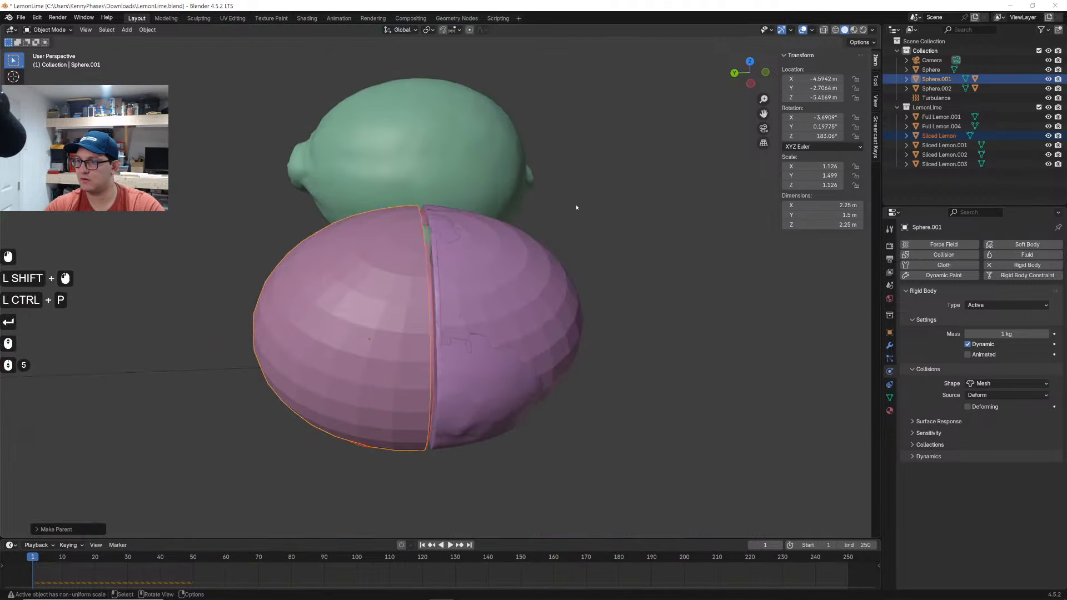
Play the simulation to watch both lemon halves separate with their hemispheres, and return to frame 1
{"action": "left_click", "coordinate": [572, 207]}
{"action": "scroll", "coordinate": [573, 206], "scroll_direction": "down", "scroll_amount": 3}
{"action": "key", "text": "space"}
{"action": "middle_click_drag", "start_coordinate": [555, 321], "coordinate": [386, 286]}
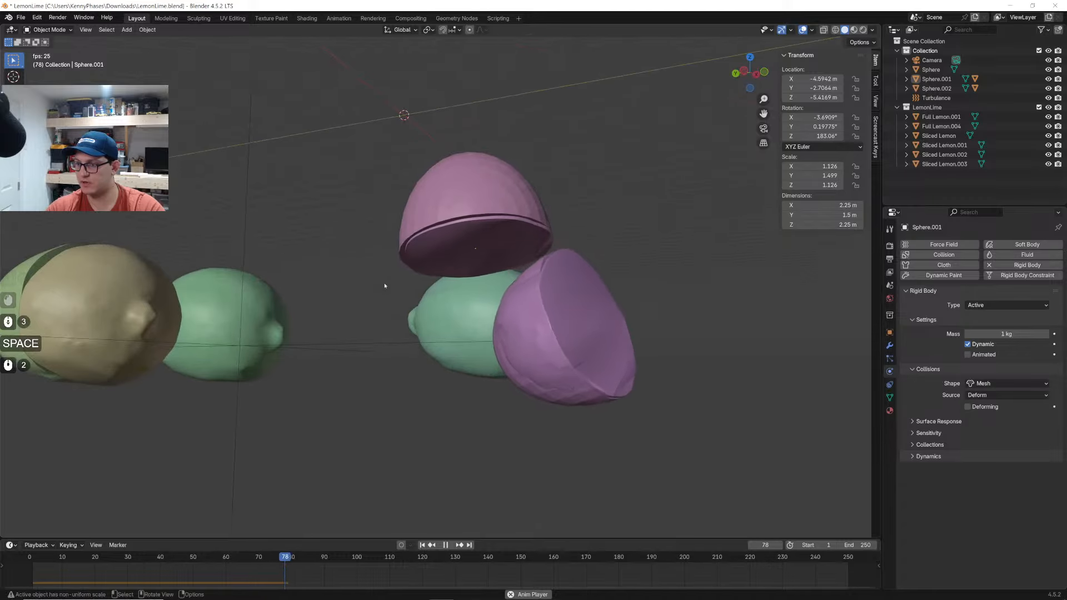
{"action": "key", "text": "space"}
{"action": "key", "text": "space"}
{"action": "left_click", "coordinate": [32, 557]}
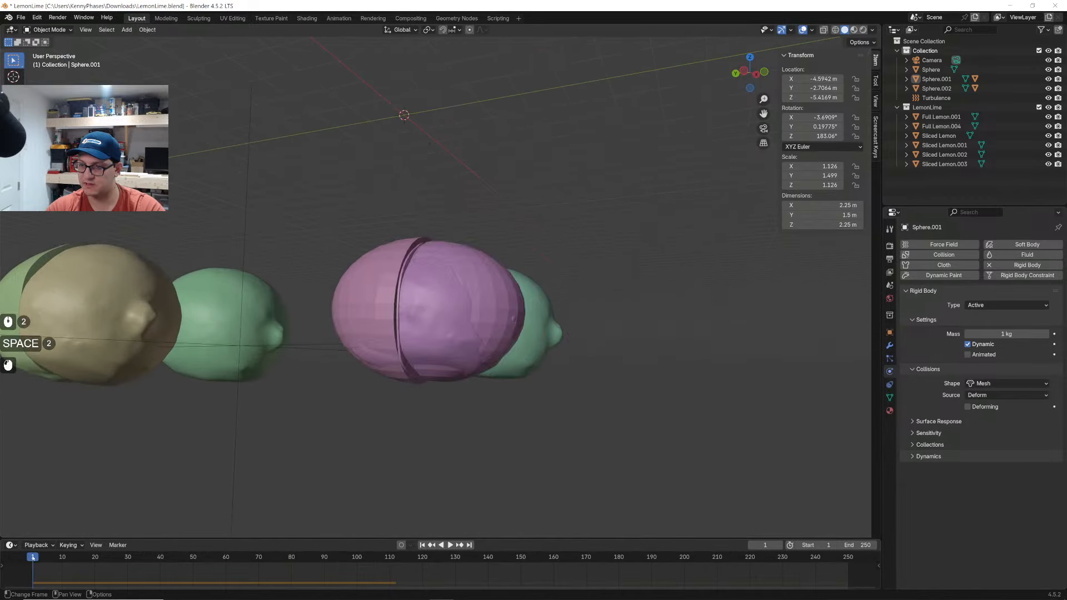
Move the small passive sphere in left view to about Y -2.84 m, Z -4.29 m, above the seam between the lemon halves
{"action": "scroll", "coordinate": [467, 192], "scroll_direction": "up", "scroll_amount": 3}
{"action": "middle_click_drag", "start_coordinate": [466, 187], "coordinate": [428, 242]}
{"action": "scroll", "coordinate": [428, 241], "scroll_direction": "up", "scroll_amount": 1}
{"action": "left_click", "coordinate": [426, 232]}
{"action": "middle_click_drag", "start_coordinate": [481, 273], "coordinate": [503, 220]}
{"action": "left_click", "coordinate": [750, 87]}
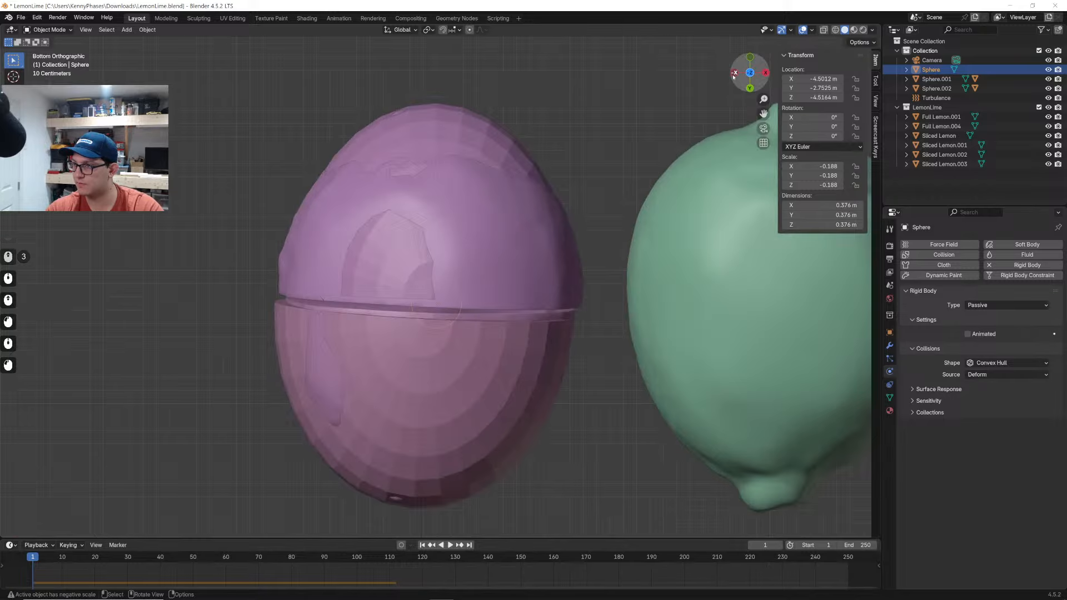
{"action": "left_click", "coordinate": [734, 73]}
{"action": "key", "text": "g"}
{"action": "left_click", "coordinate": [493, 299]}
Play the simulation with the raised passive sphere to check how the halves burst apart, and return to frame 1
{"action": "scroll", "coordinate": [576, 219], "scroll_direction": "down", "scroll_amount": 4}
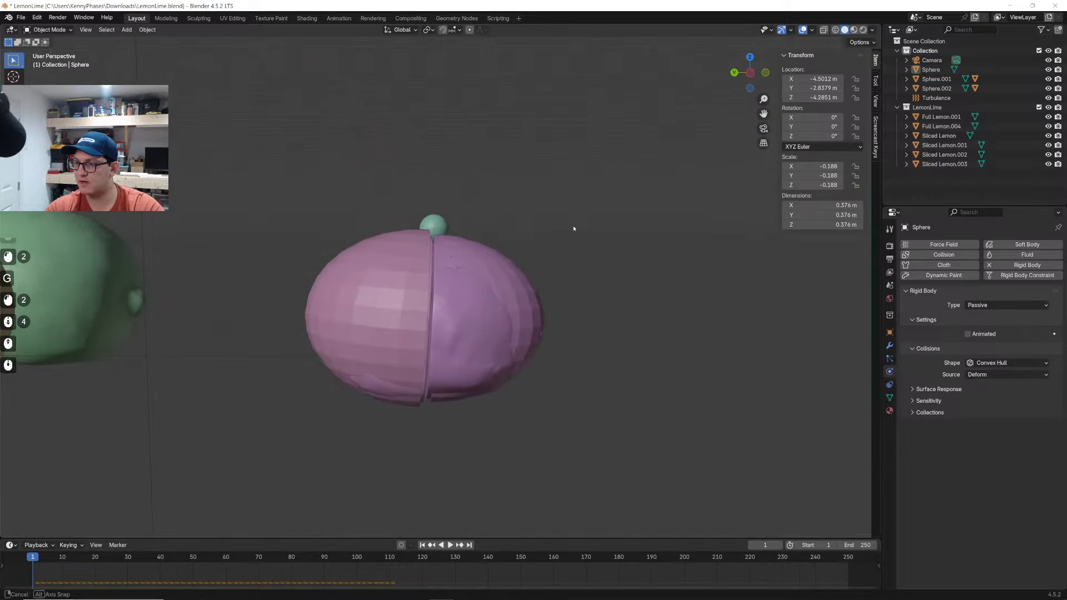
{"action": "key", "text": "space"}
{"action": "middle_click_drag", "start_coordinate": [486, 344], "coordinate": [471, 366]}
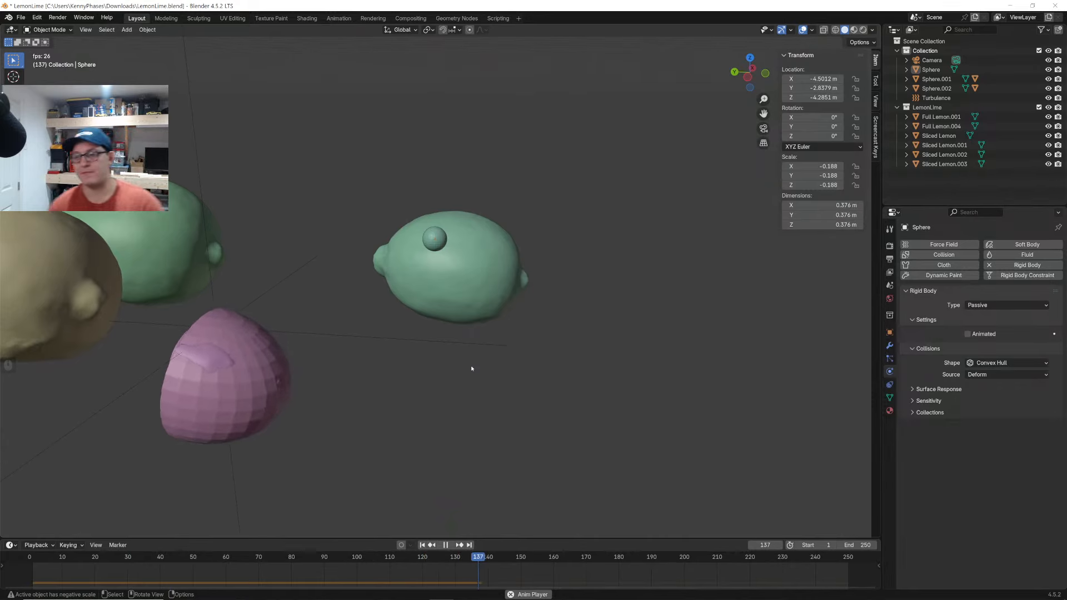
{"action": "key", "text": "space"}
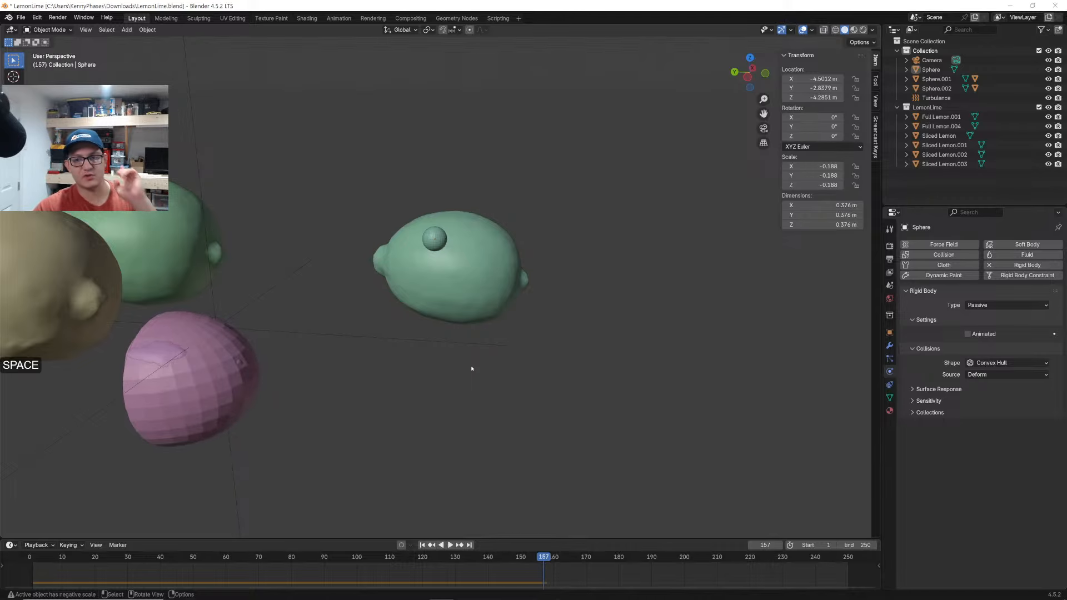
{"action": "left_click", "coordinate": [33, 563]}
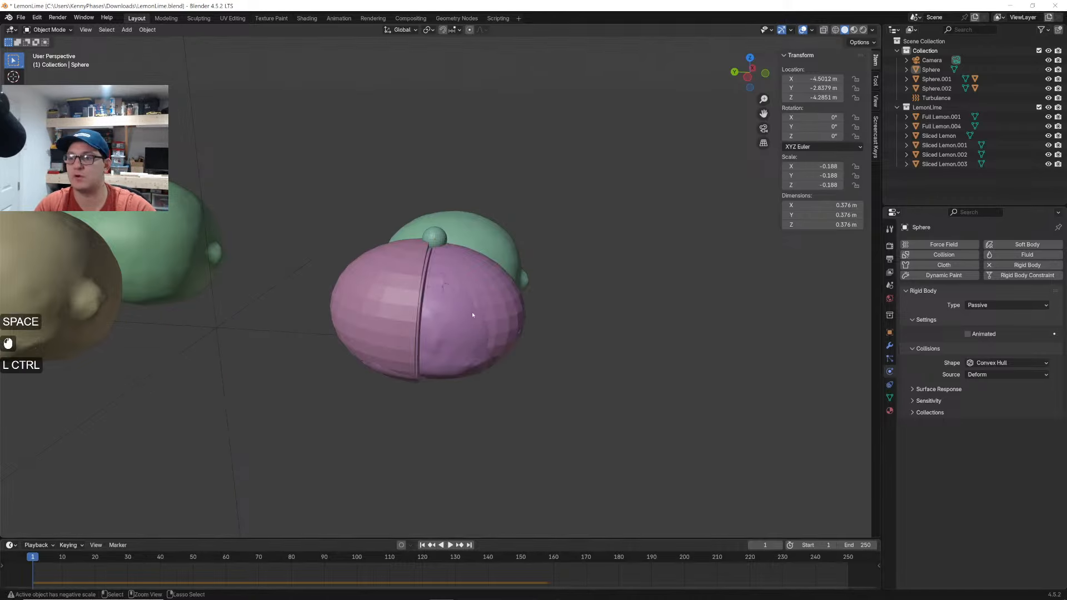
Save the file and delete the Turbulence force field
{"action": "scroll", "coordinate": [522, 280], "scroll_direction": "up", "scroll_amount": 1}
{"action": "middle_click_drag", "start_coordinate": [548, 263], "coordinate": [538, 288]}
{"action": "scroll", "coordinate": [521, 300], "scroll_direction": "up", "scroll_amount": 2}
{"action": "middle_click_drag", "start_coordinate": [493, 323], "coordinate": [485, 334], "text": "shift"}
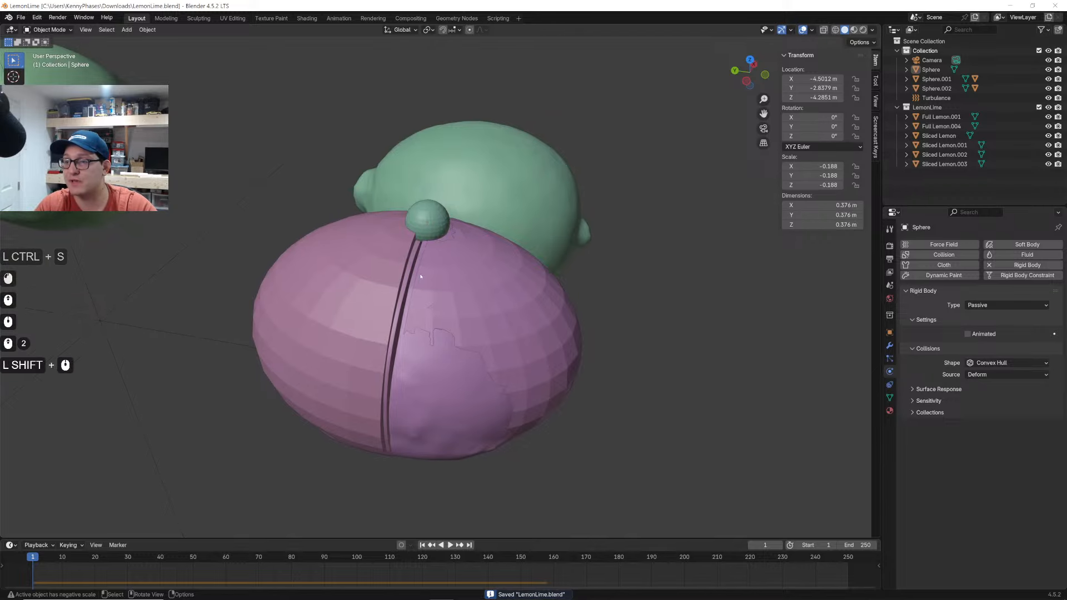
{"action": "scroll", "coordinate": [421, 277], "scroll_direction": "down", "scroll_amount": 5}
{"action": "middle_click_drag", "start_coordinate": [421, 276], "coordinate": [425, 205]}
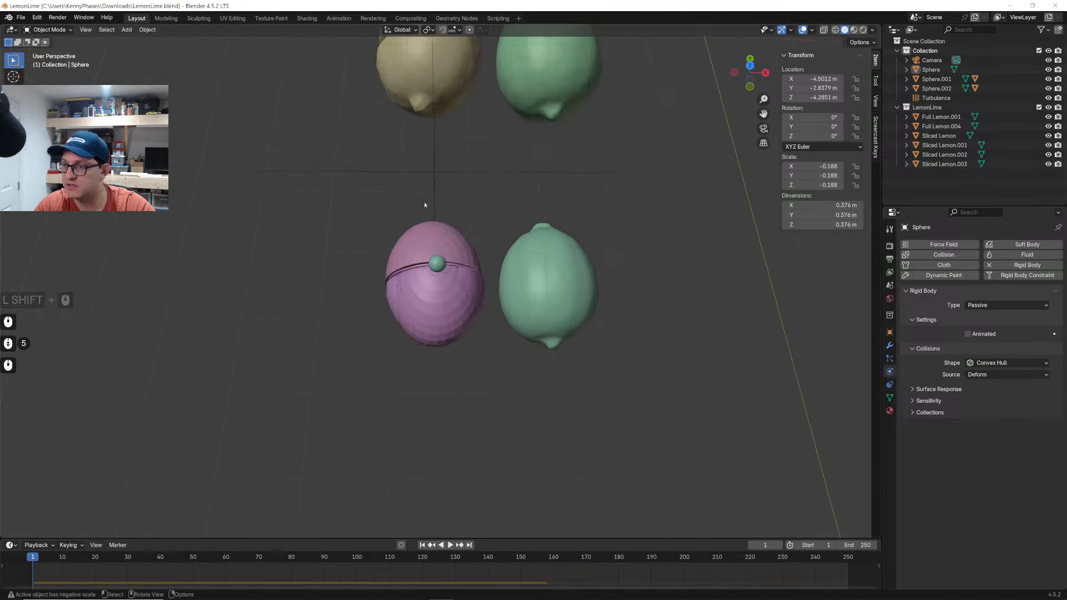
{"action": "key", "text": "x"}
{"action": "left_click", "coordinate": [428, 173]}
Duplicate the sliced lemon halves with their hemispheres and passive sphere, placing the copy beside the original in the -X direction
{"action": "left_click", "coordinate": [445, 311]}
{"action": "key", "text": "shift+d"}
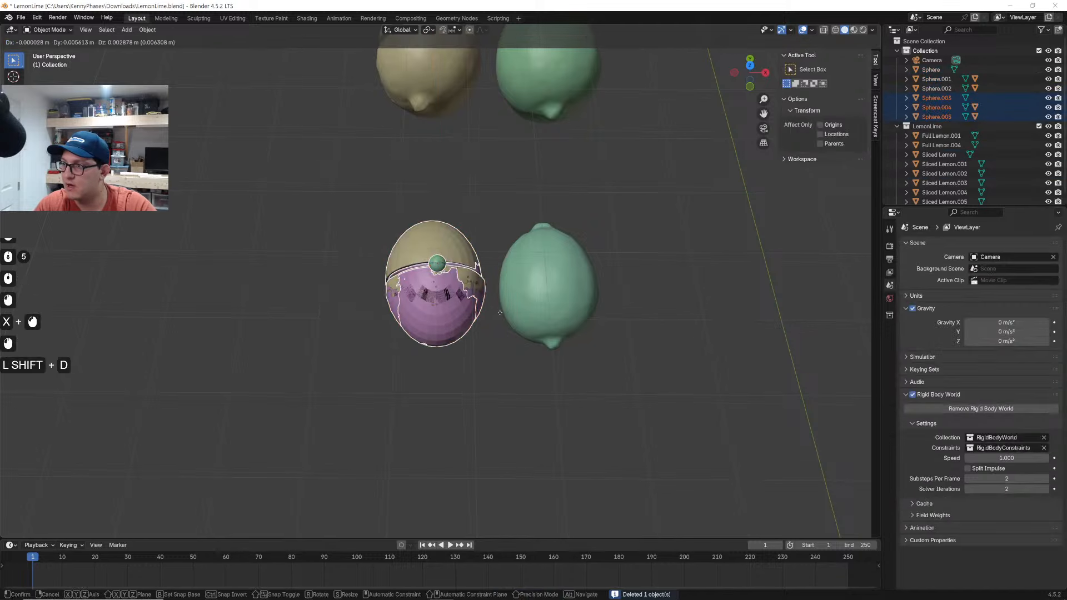
{"action": "left_click", "coordinate": [325, 303]}
{"action": "left_click", "coordinate": [368, 225]}
Play the simulation briefly to check both lemon assemblies, and return to frame 1
{"action": "middle_click_drag", "start_coordinate": [369, 224], "coordinate": [384, 210]}
{"action": "key", "text": "space"}
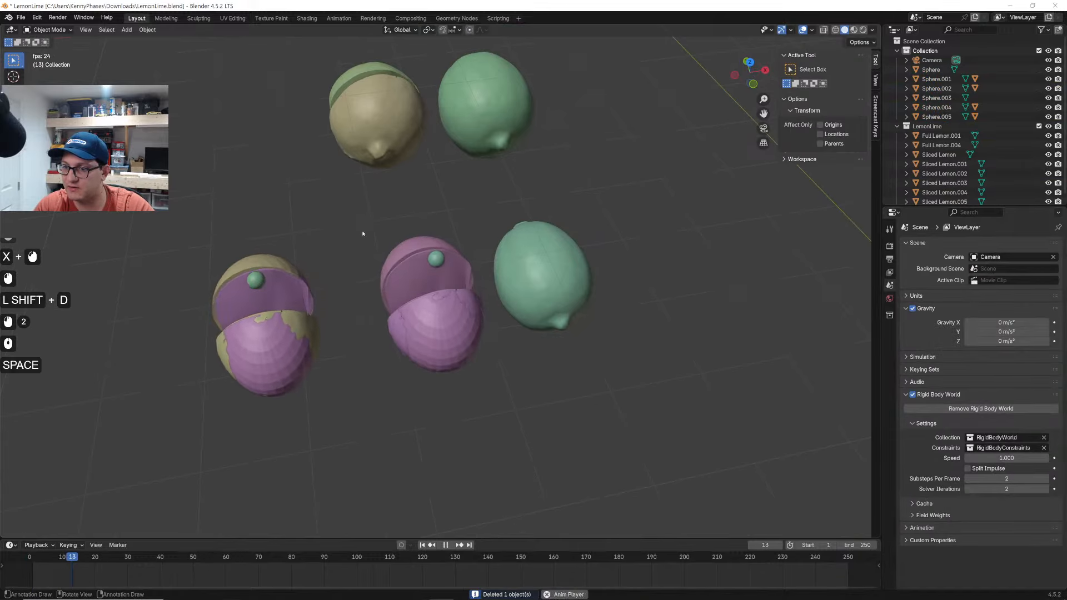
{"action": "key", "text": "space"}
{"action": "left_click", "coordinate": [31, 559]}
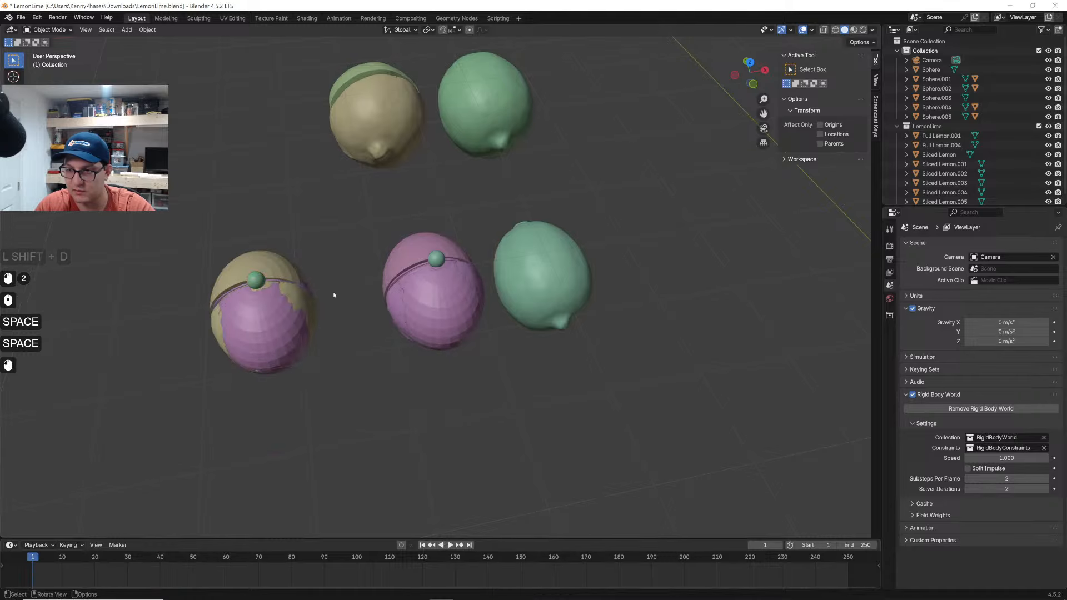
Rotate the duplicated lemon assembly about 90° around Z in top view and move it closer to the original
{"action": "left_click_drag", "start_coordinate": [166, 238], "coordinate": [286, 378]}
{"action": "left_click", "coordinate": [749, 62]}
{"action": "key", "text": "r"}
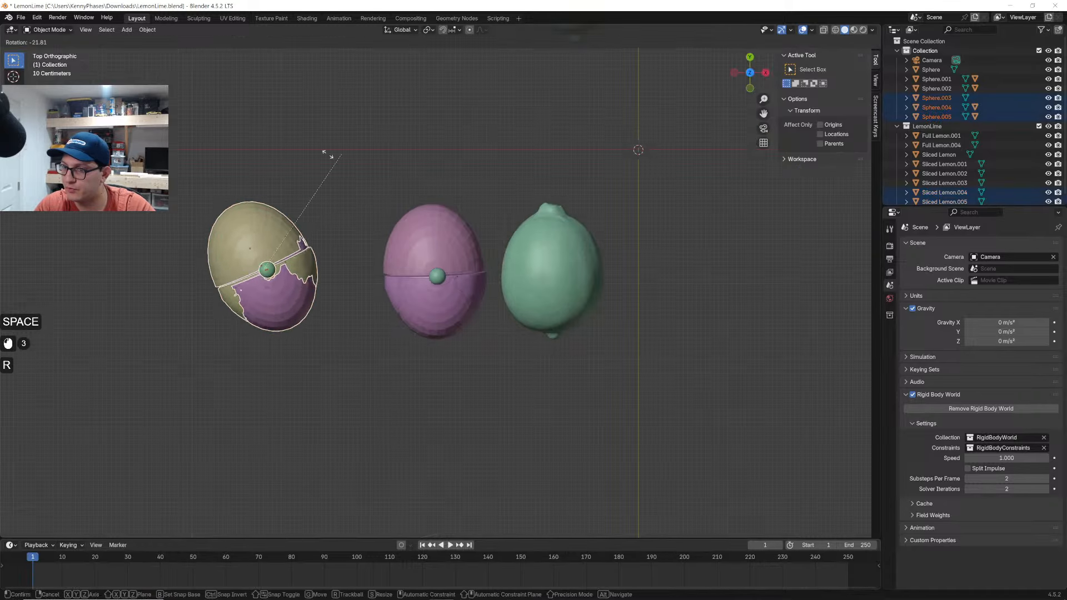
{"action": "left_click", "coordinate": [207, 184]}
{"action": "key", "text": "g"}
{"action": "left_click", "coordinate": [256, 187]}
{"action": "middle_click_drag", "start_coordinate": [301, 247], "coordinate": [309, 178]}
{"action": "left_click", "coordinate": [309, 175]}
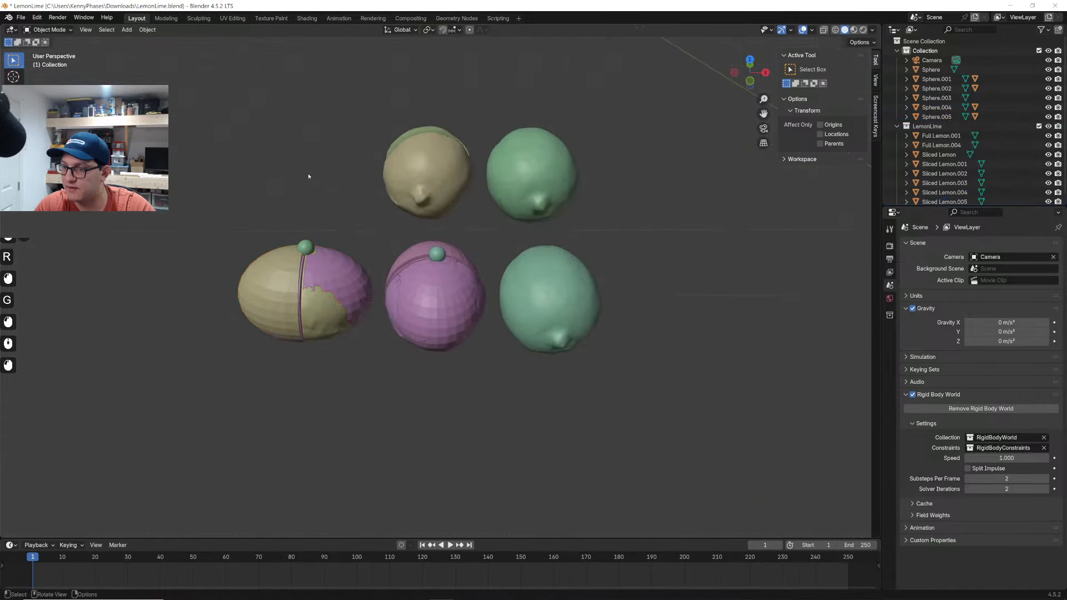
Play the simulation to see the rotated copy burst beside the original lemon, and return to frame 1
{"action": "key", "text": "space"}
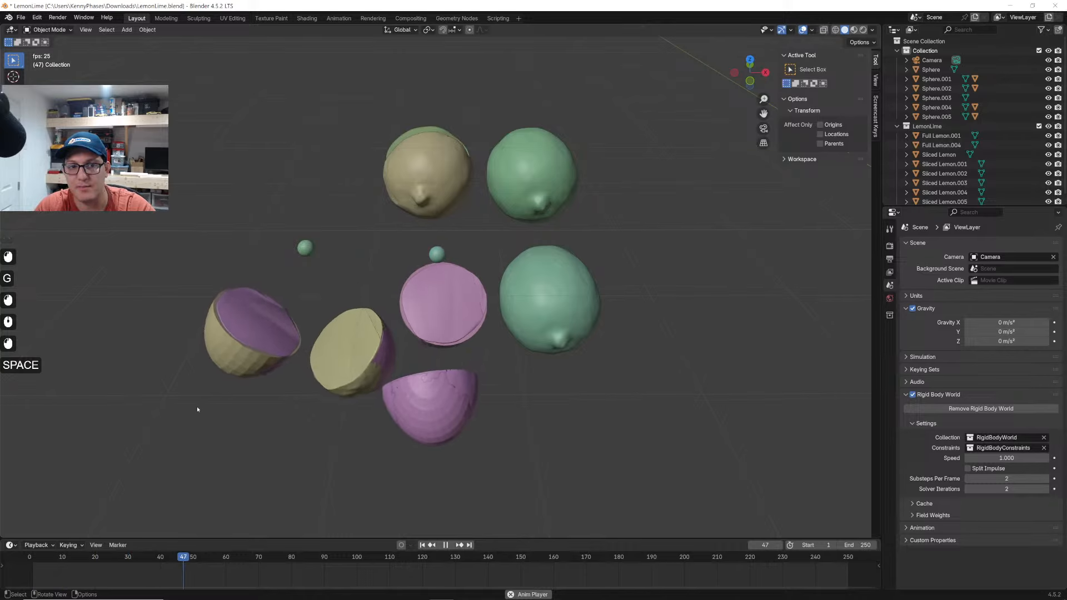
{"action": "key", "text": "space"}
{"action": "left_click", "coordinate": [33, 557]}
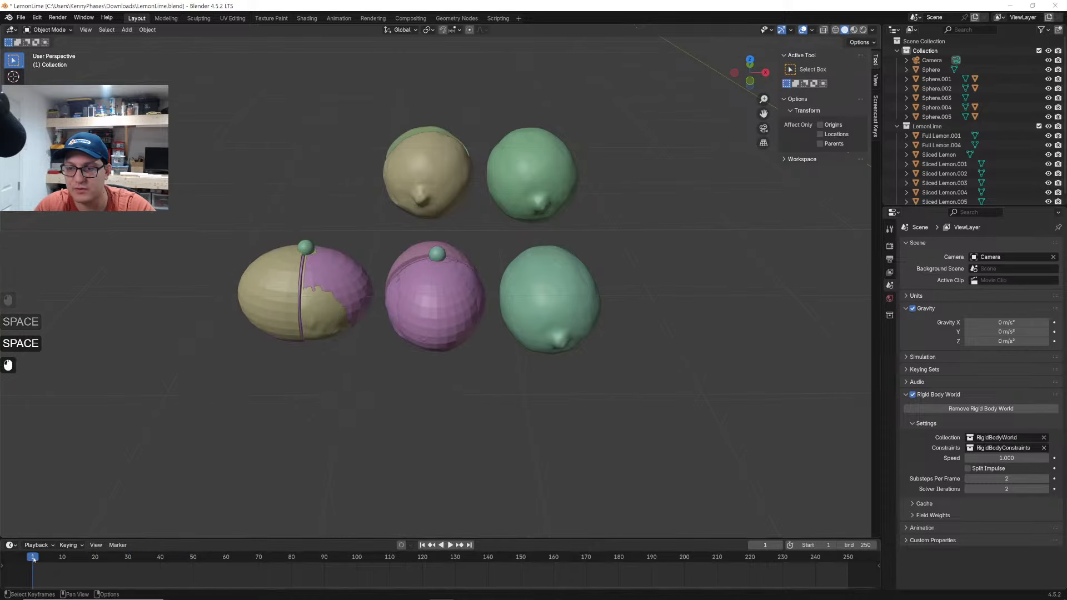
Move the four hemisphere proxies around the sliced limes into a new collection named hidden-physics-objects
{"action": "scroll", "coordinate": [279, 285], "scroll_direction": "up", "scroll_amount": 2}
{"action": "left_click", "coordinate": [279, 285]}
{"action": "left_click", "coordinate": [342, 294], "text": "shift"}
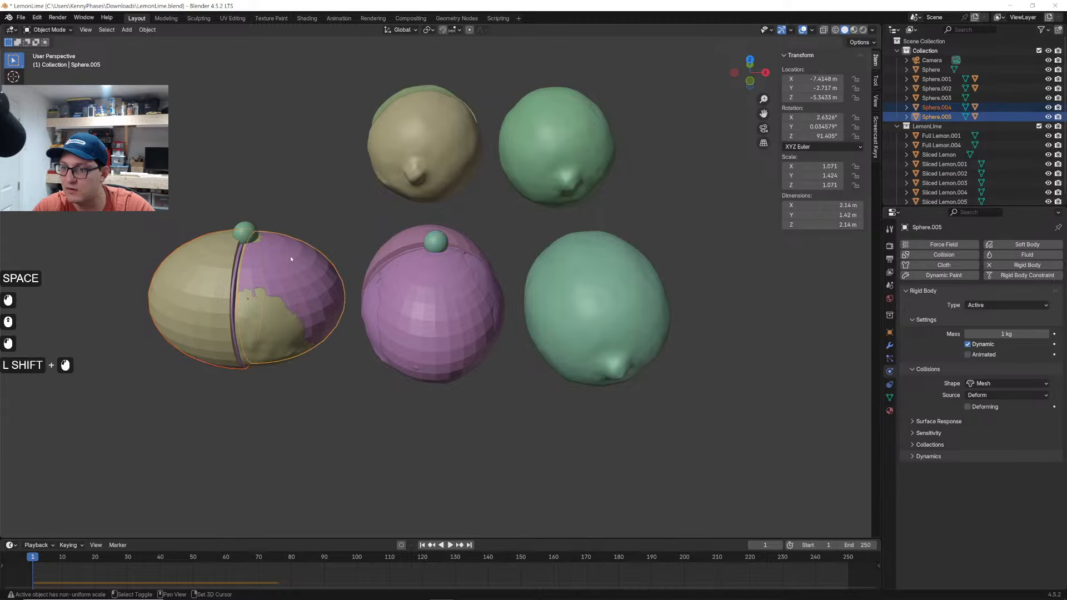
{"action": "left_click", "coordinate": [442, 286], "text": "shift"}
{"action": "middle_click_drag", "start_coordinate": [441, 289], "coordinate": [401, 258]}
{"action": "left_click", "coordinate": [401, 257], "text": "shift"}
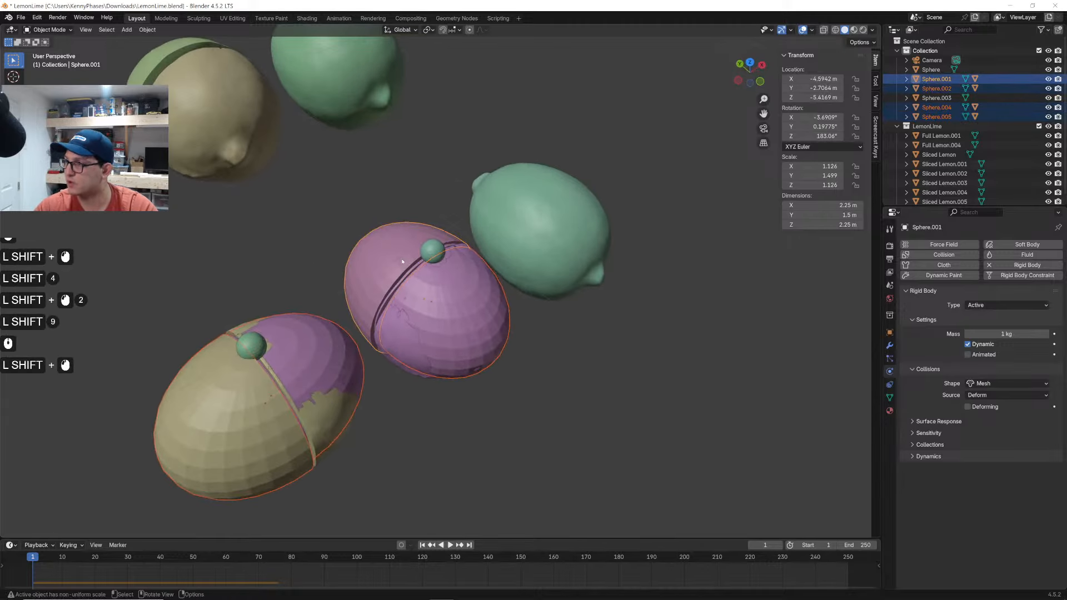
{"action": "key", "text": "m"}
{"action": "key", "text": "Return"}
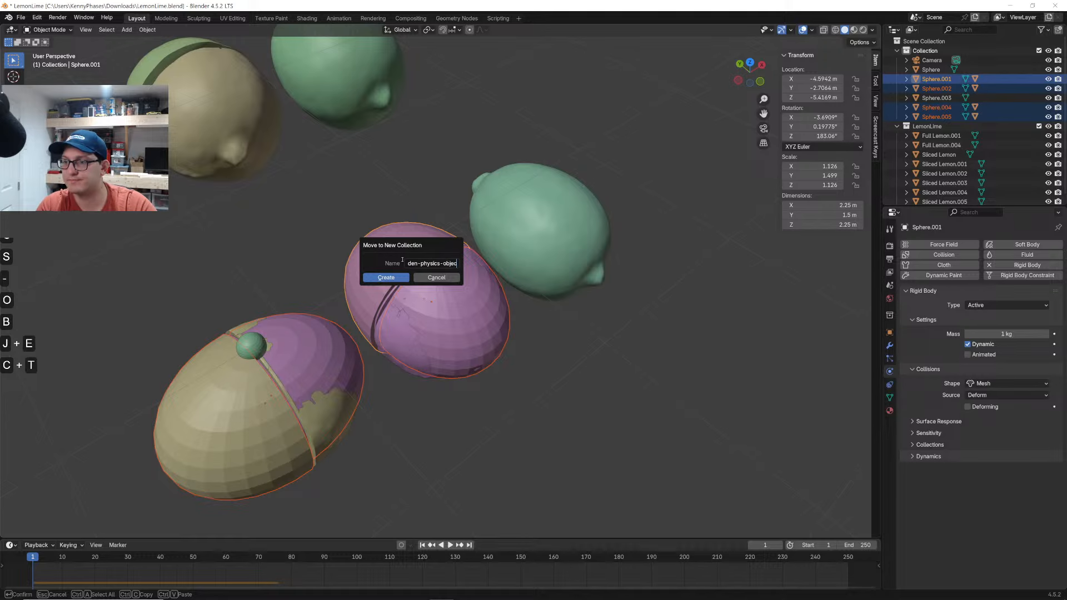
{"action": "key", "text": "Return"}
{"action": "key", "text": "Return"}
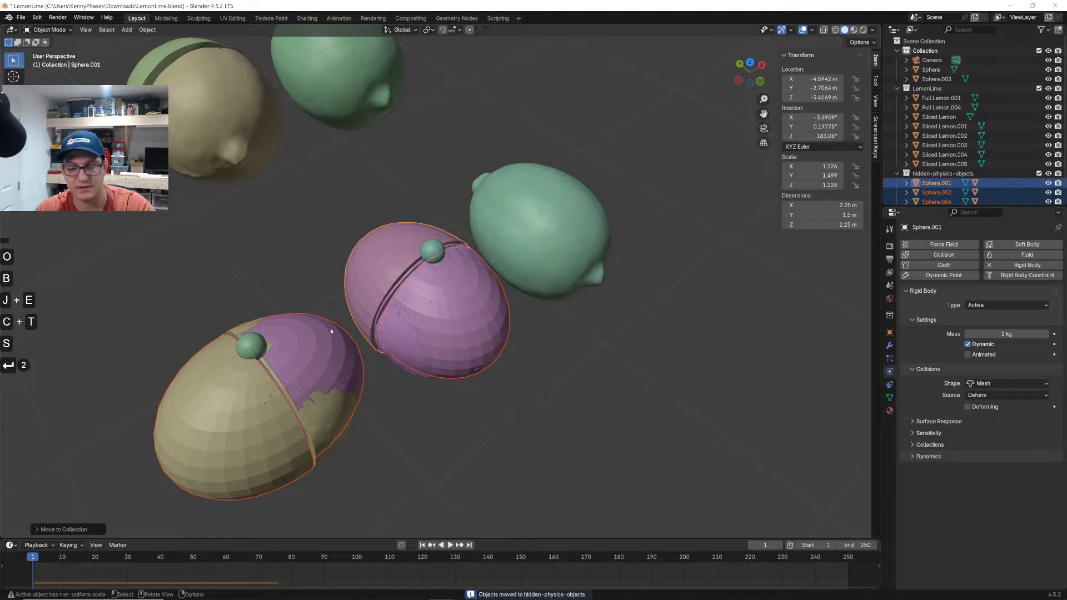
Hide the hidden-physics-objects collection in the viewport and move both small passive spheres into it
{"action": "left_click", "coordinate": [937, 193]}
{"action": "left_click", "coordinate": [1049, 173]}
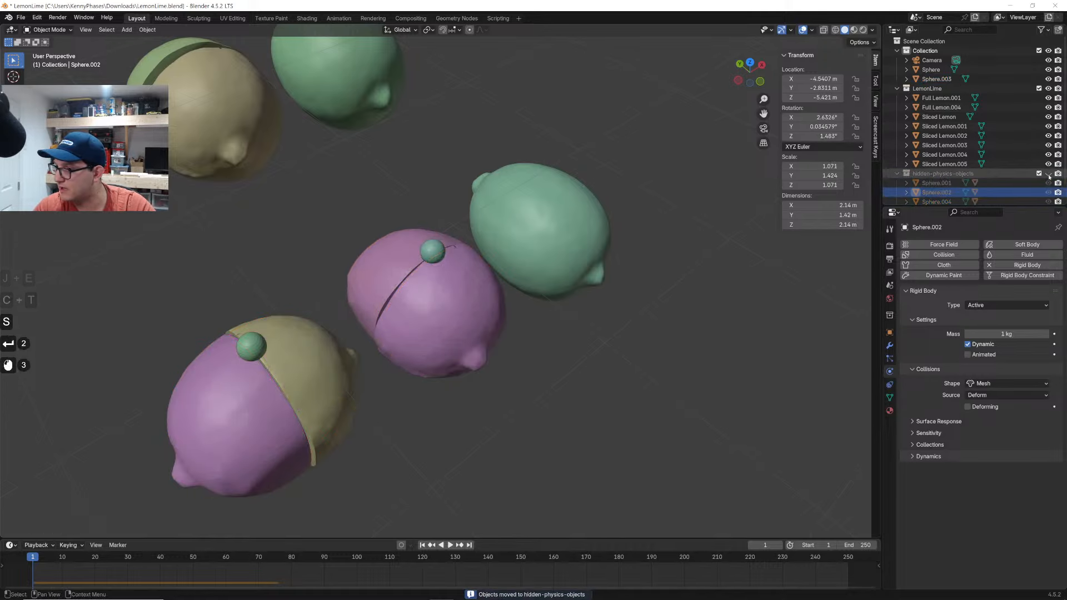
{"action": "middle_click_drag", "start_coordinate": [558, 359], "coordinate": [466, 278]}
{"action": "left_click", "coordinate": [433, 253]}
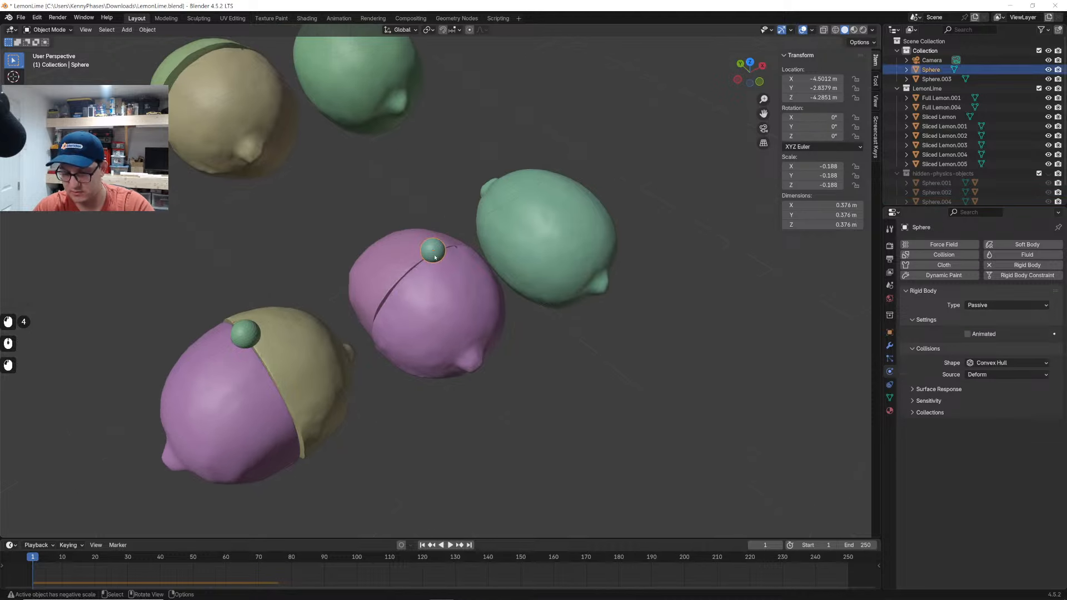
{"action": "left_click", "coordinate": [247, 334], "text": "shift"}
{"action": "key", "text": "m"}
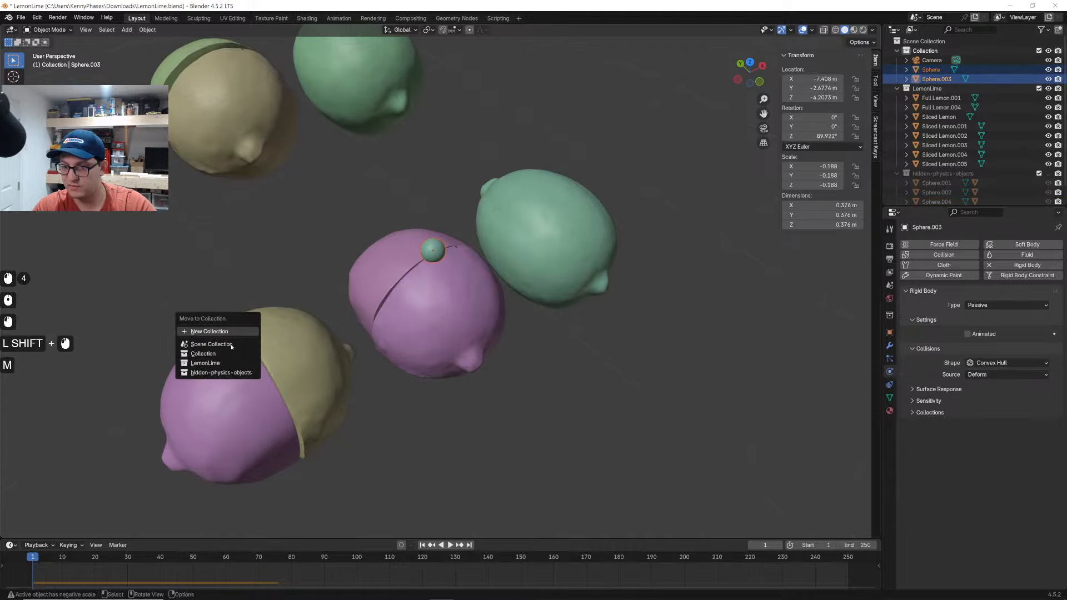
{"action": "left_click", "coordinate": [223, 373]}
Switch the viewport to Rendered shading, save the file and play the simulation to about frame 43
{"action": "middle_click_drag", "start_coordinate": [222, 373], "coordinate": [326, 314]}
{"action": "key", "text": "z"}
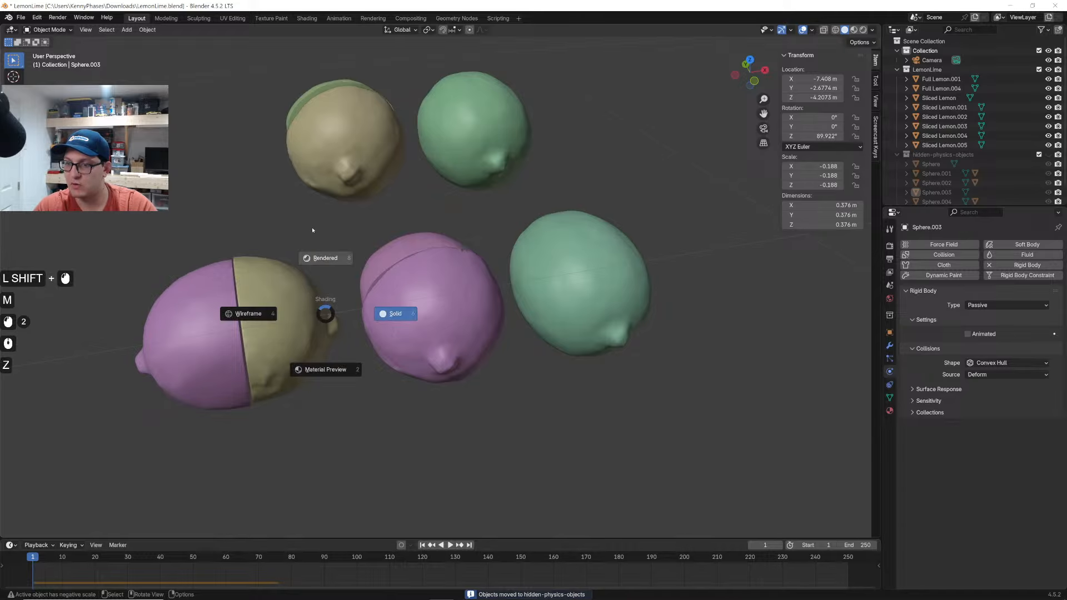
{"action": "left_click", "coordinate": [313, 230]}
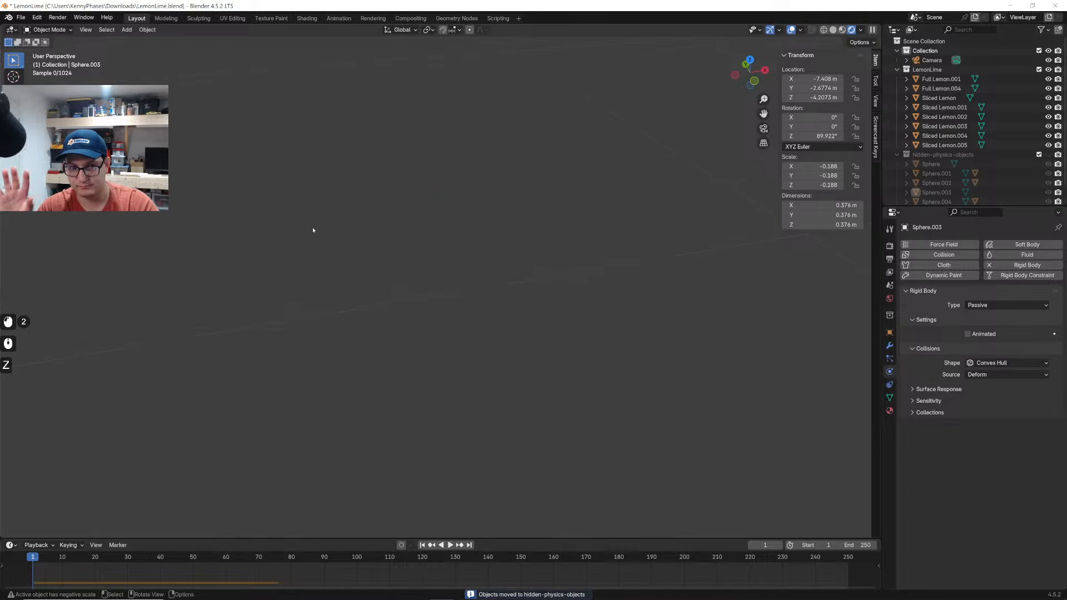
{"action": "key", "text": "space"}
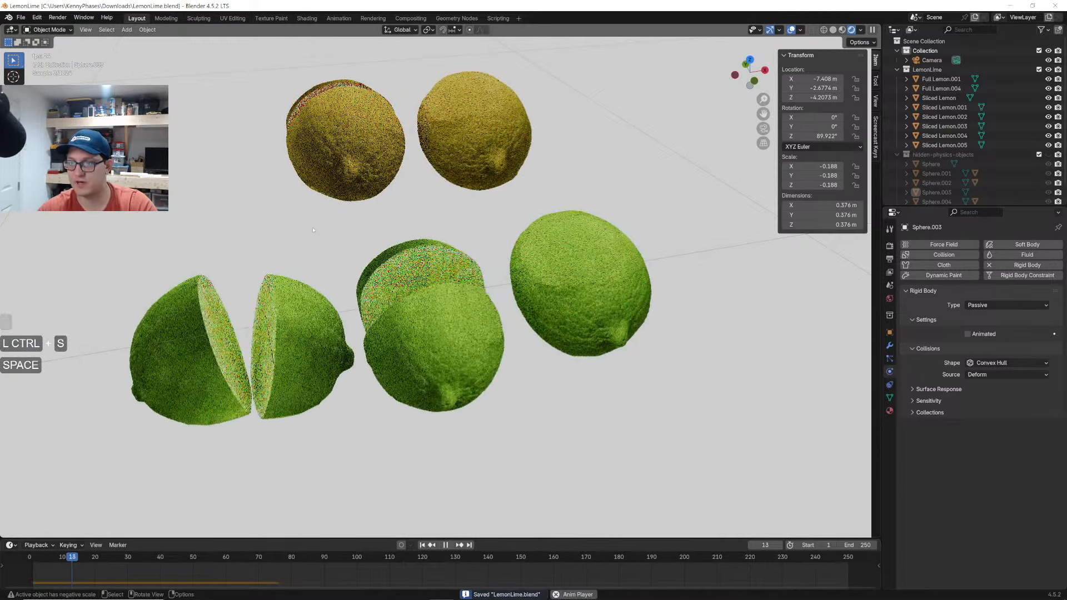
{"action": "key", "text": "space"}
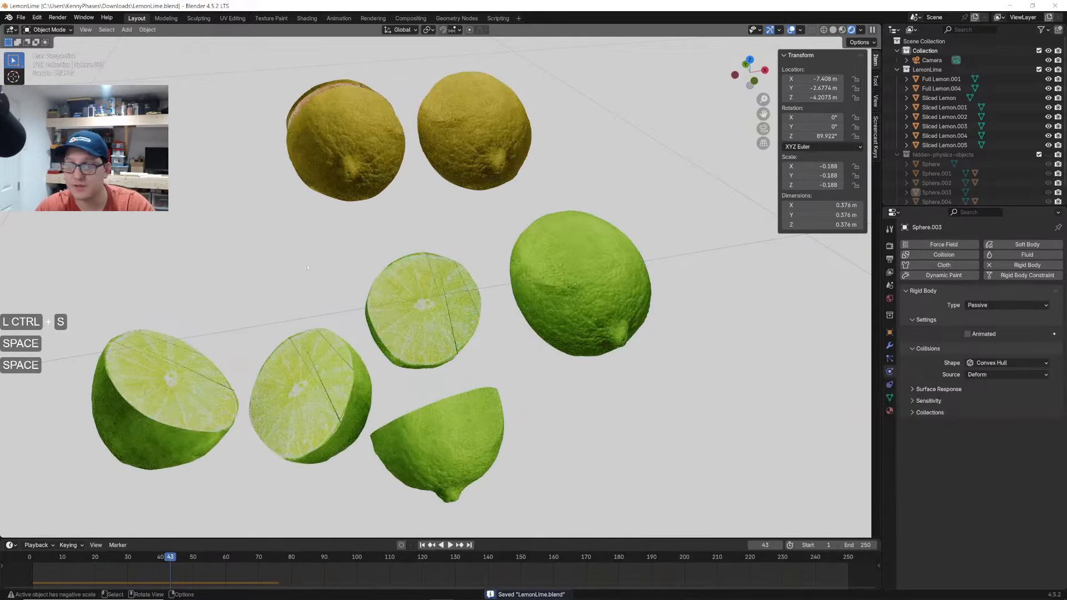
Set the world background color to an Environment Texture using provence_studio_4k.hdr
{"action": "scroll", "coordinate": [310, 228], "scroll_direction": "down", "scroll_amount": 2}
{"action": "middle_click_drag", "start_coordinate": [311, 227], "coordinate": [289, 245]}
{"action": "left_click", "coordinate": [889, 297]}
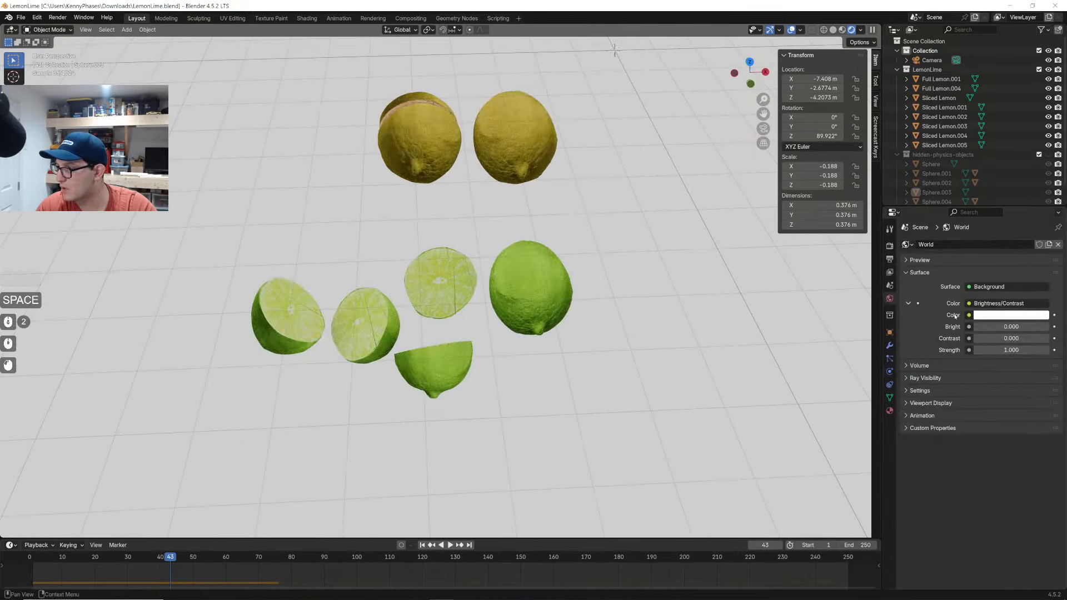
{"action": "left_click", "coordinate": [971, 304]}
{"action": "left_click", "coordinate": [808, 345]}
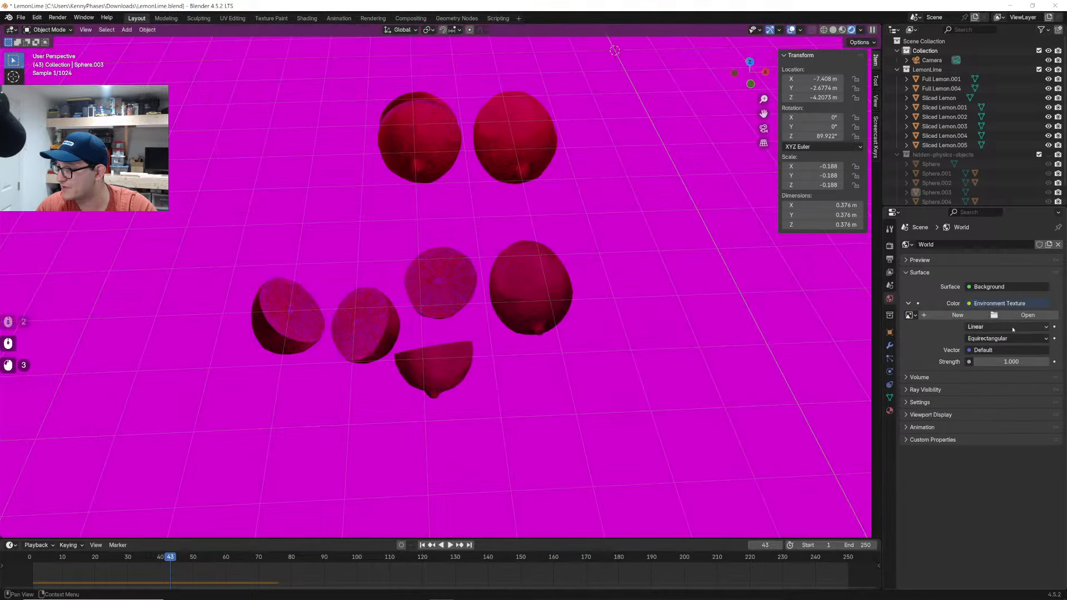
{"action": "left_click", "coordinate": [1025, 315]}
{"action": "double_click", "coordinate": [596, 248]}
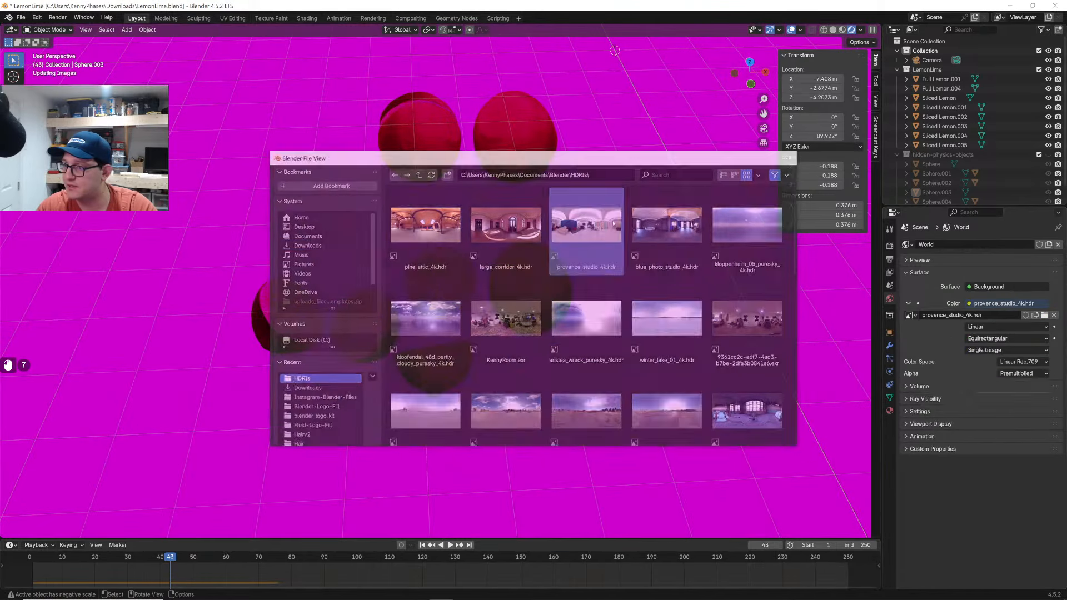
Try blue_photo_studio_4k.hdr as the world's environment image and look around the scene
{"action": "left_click", "coordinate": [1045, 316]}
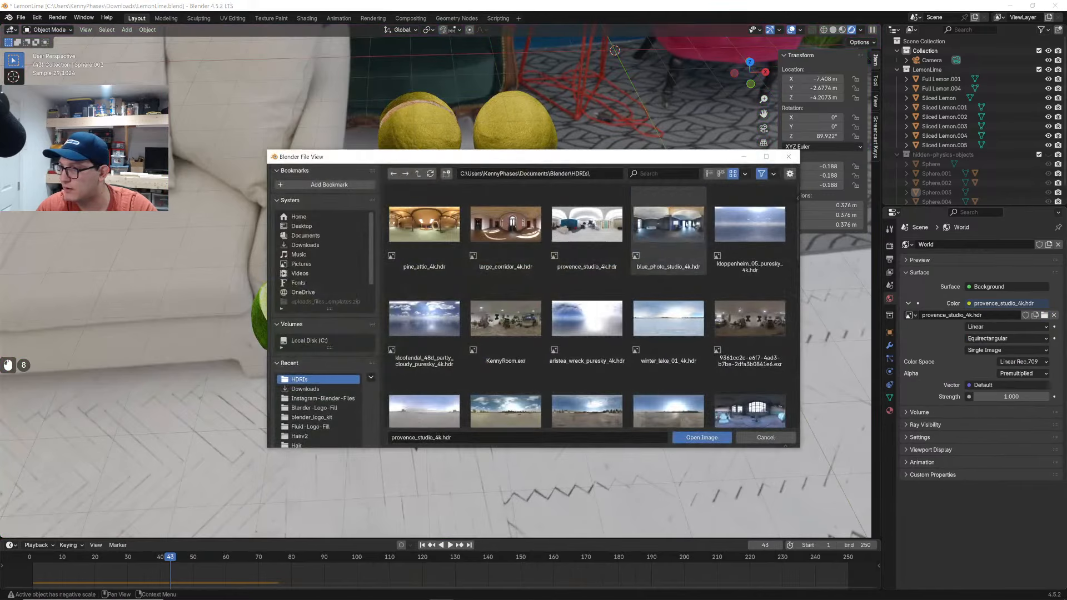
{"action": "double_click", "coordinate": [670, 225]}
{"action": "middle_click_drag", "start_coordinate": [442, 236], "coordinate": [672, 197]}
Replace the world's environment image with peppermint_powerplant_2_4k.hdr
{"action": "left_click", "coordinate": [1045, 315]}
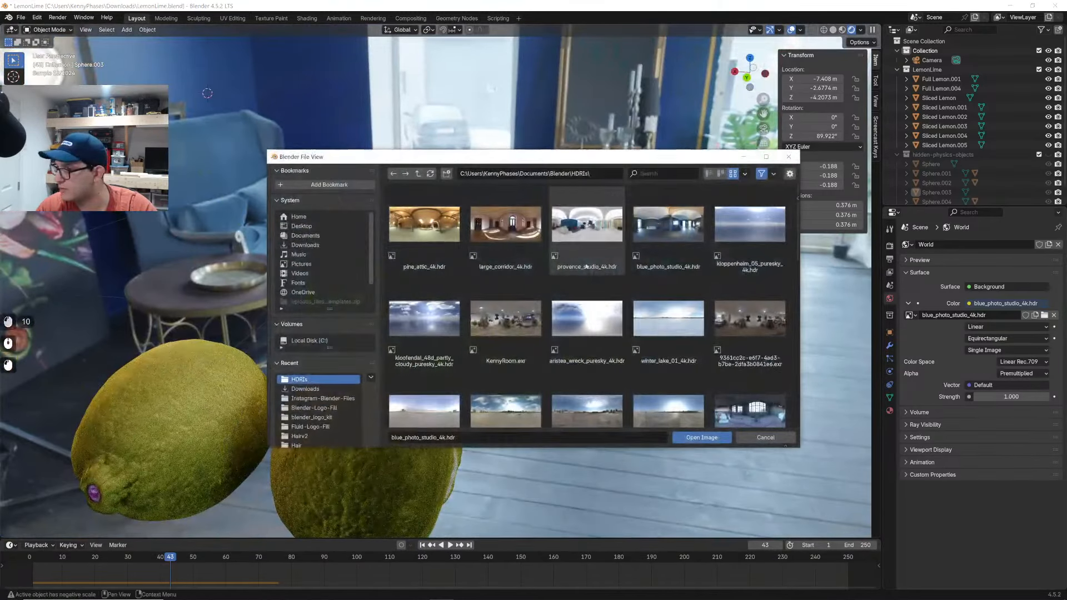
{"action": "scroll", "coordinate": [677, 319], "scroll_direction": "down", "scroll_amount": 5}
{"action": "double_click", "coordinate": [750, 257]}
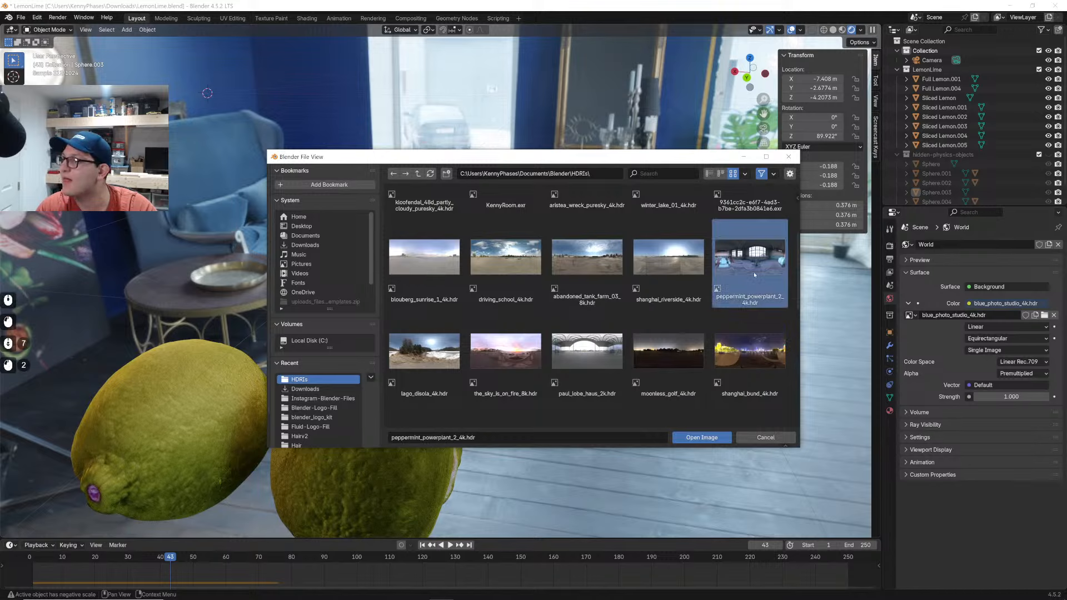
{"action": "middle_click_drag", "start_coordinate": [455, 244], "coordinate": [389, 265]}
{"action": "scroll", "coordinate": [391, 265], "scroll_direction": "down", "scroll_amount": 2}
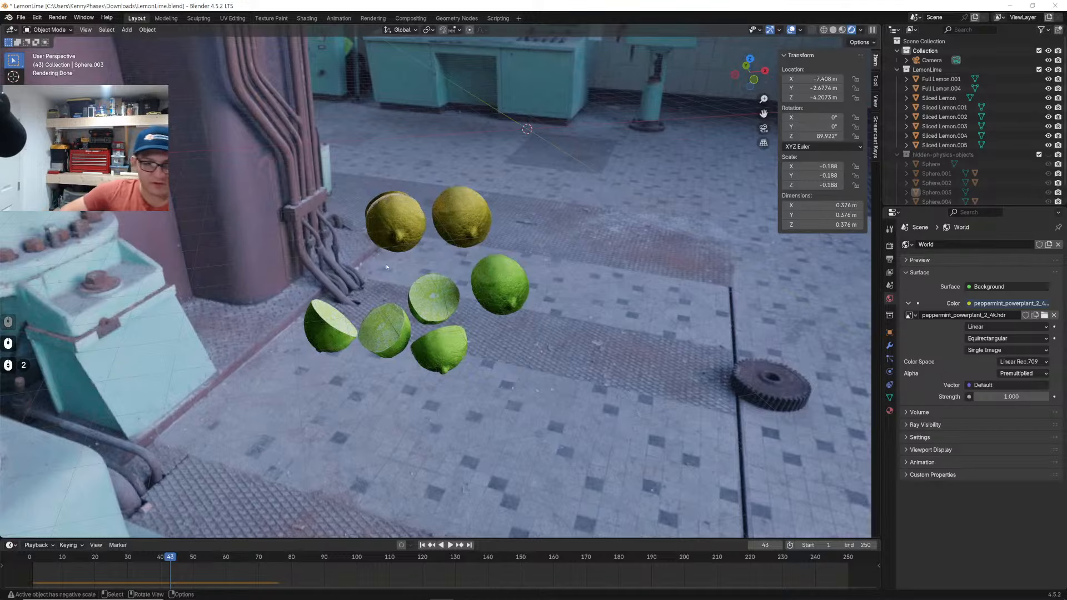
Add a mesh plane at the origin and scale it to about 15 times its size
{"action": "key", "text": "shift+a"}
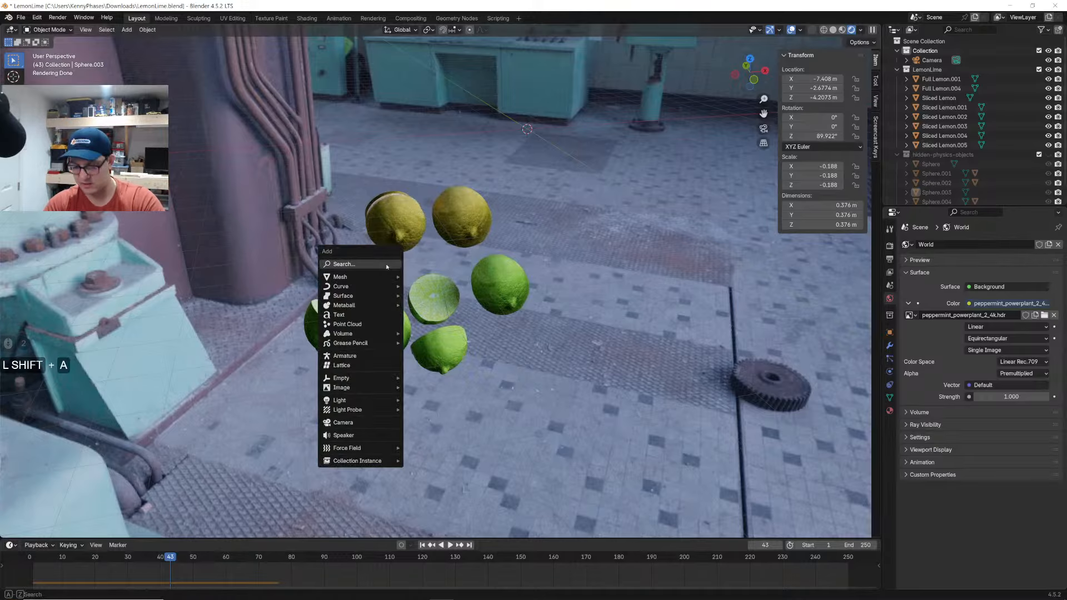
{"action": "type", "text": "plane"}
{"action": "key", "text": "Return"}
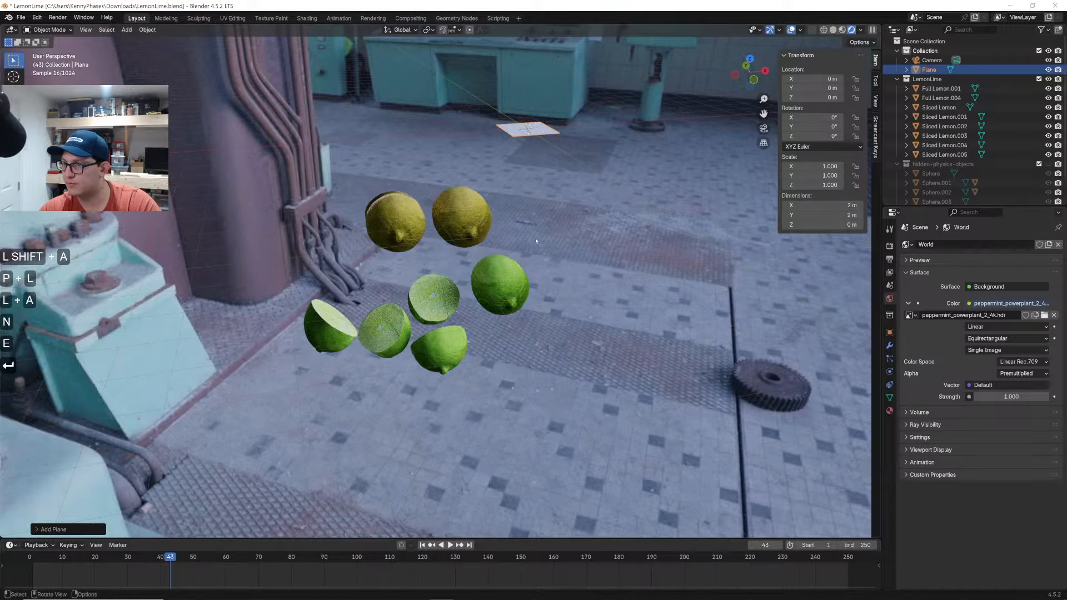
{"action": "scroll", "coordinate": [536, 241], "scroll_direction": "down", "scroll_amount": 2}
{"action": "key", "text": "s"}
{"action": "left_click", "coordinate": [738, 64]}
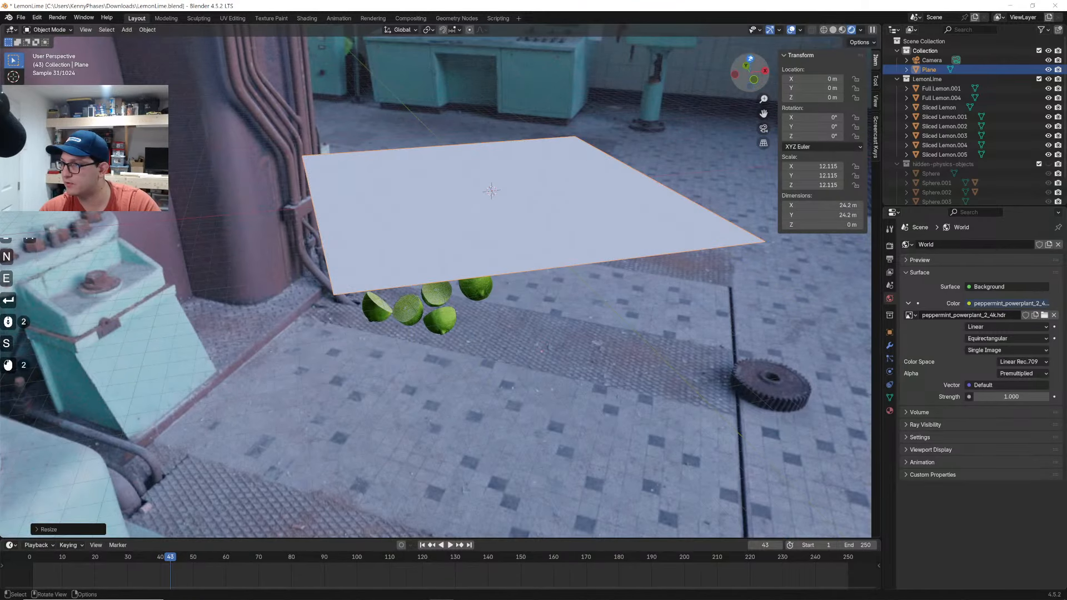
{"action": "left_click", "coordinate": [751, 59]}
{"action": "key", "text": "s"}
{"action": "left_click", "coordinate": [552, 347]}
Select all the lemons and limes, and return to frame 1 in back view
{"action": "middle_click_drag", "start_coordinate": [552, 347], "coordinate": [554, 220]}
{"action": "left_click_drag", "start_coordinate": [525, 331], "coordinate": [351, 279]}
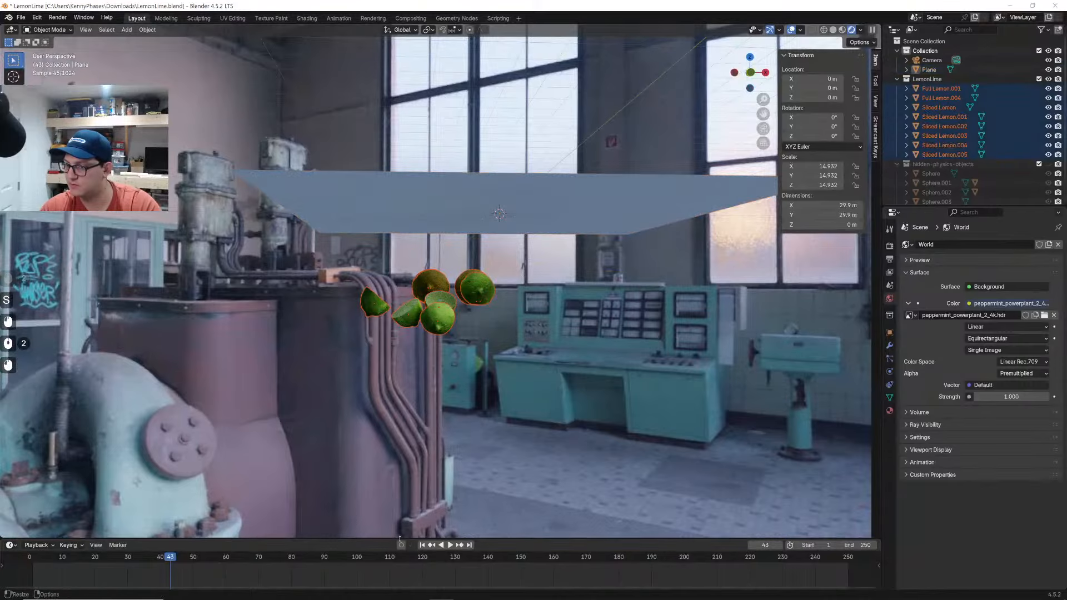
{"action": "left_click", "coordinate": [422, 545]}
{"action": "left_click", "coordinate": [749, 73]}
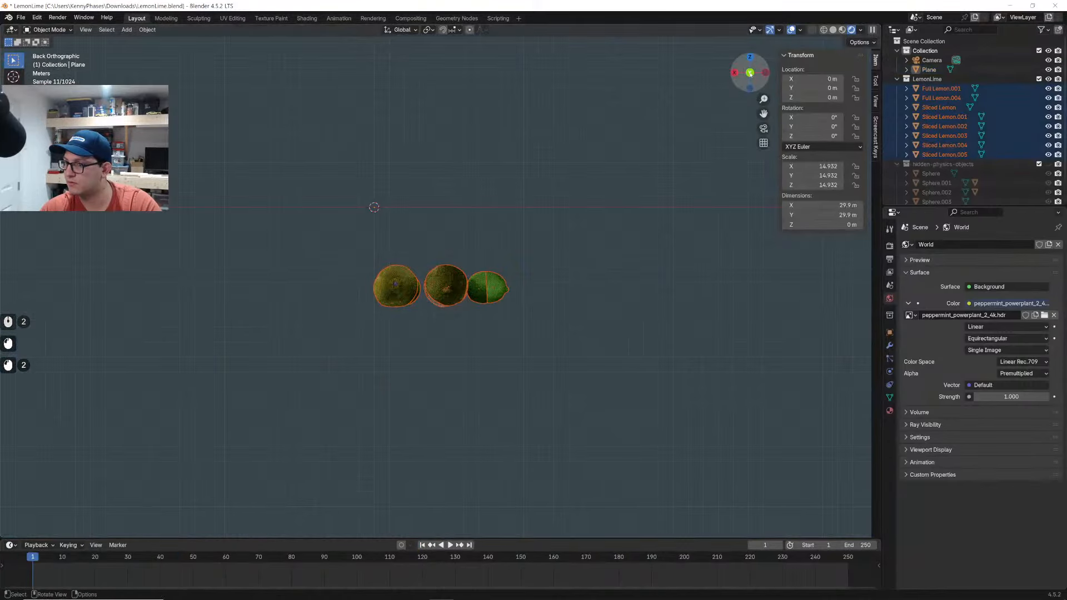
Try to move the visible lemons and limes above the plane without their hidden physics objects
{"action": "key", "text": "g"}
{"action": "left_click", "coordinate": [561, 259]}
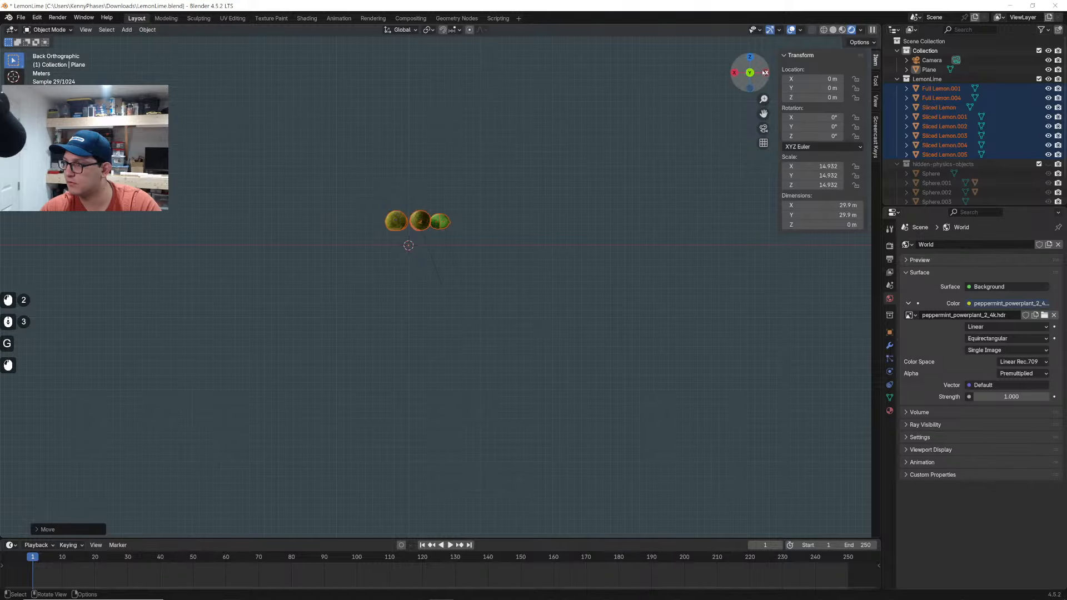
{"action": "key", "text": "ctrl+z"}
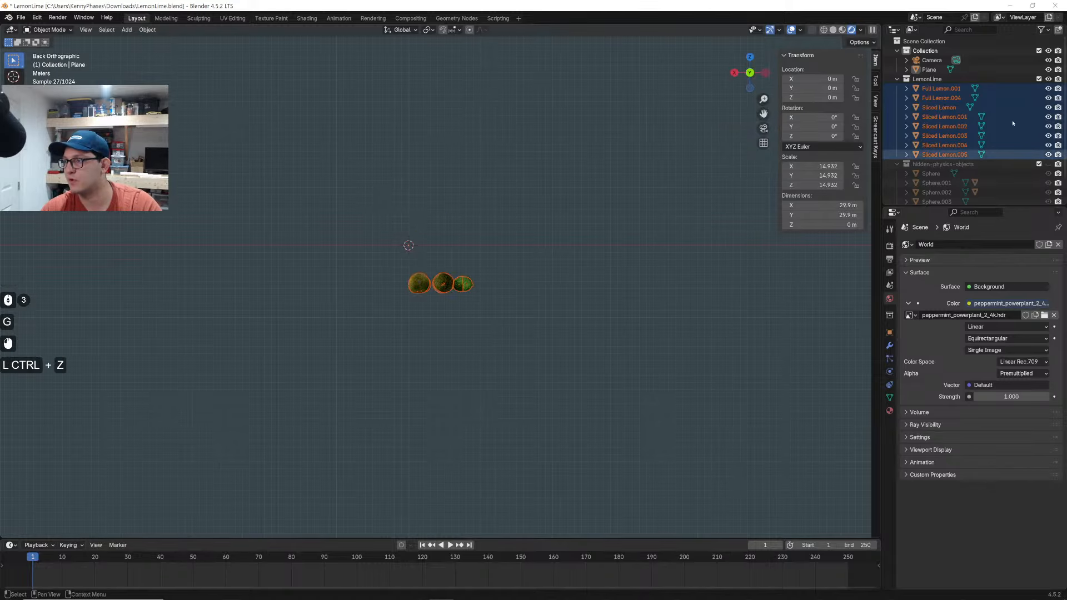
Unhide the hidden-physics-objects collection and move all fruit with their proxies about 8 m up, above the plane
{"action": "left_click", "coordinate": [1047, 164]}
{"action": "key", "text": "a"}
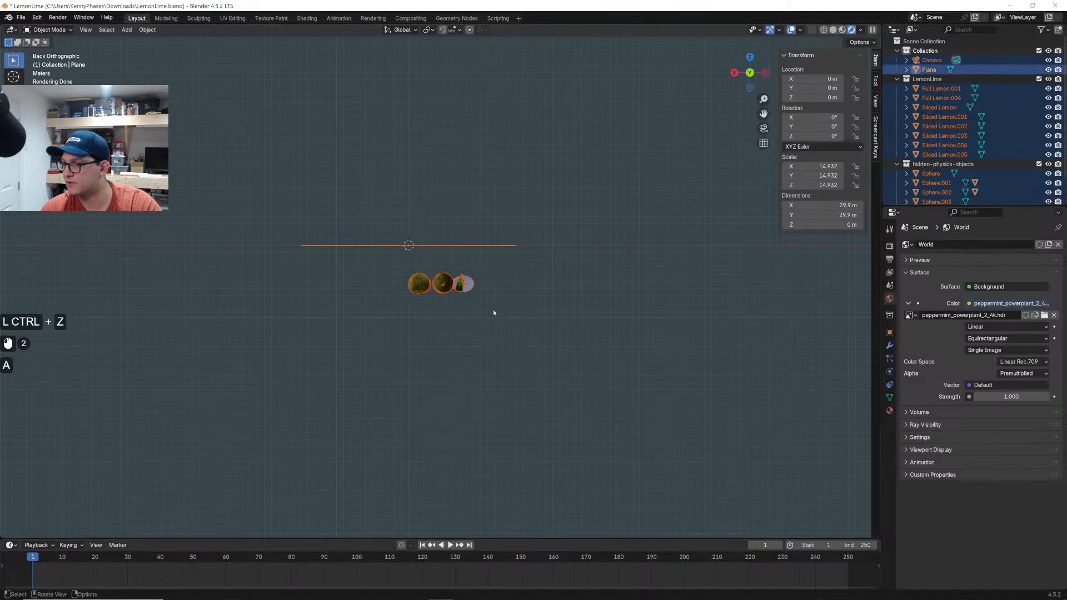
{"action": "left_click", "coordinate": [544, 331]}
{"action": "left_click_drag", "start_coordinate": [543, 332], "coordinate": [356, 266]}
{"action": "key", "text": "g"}
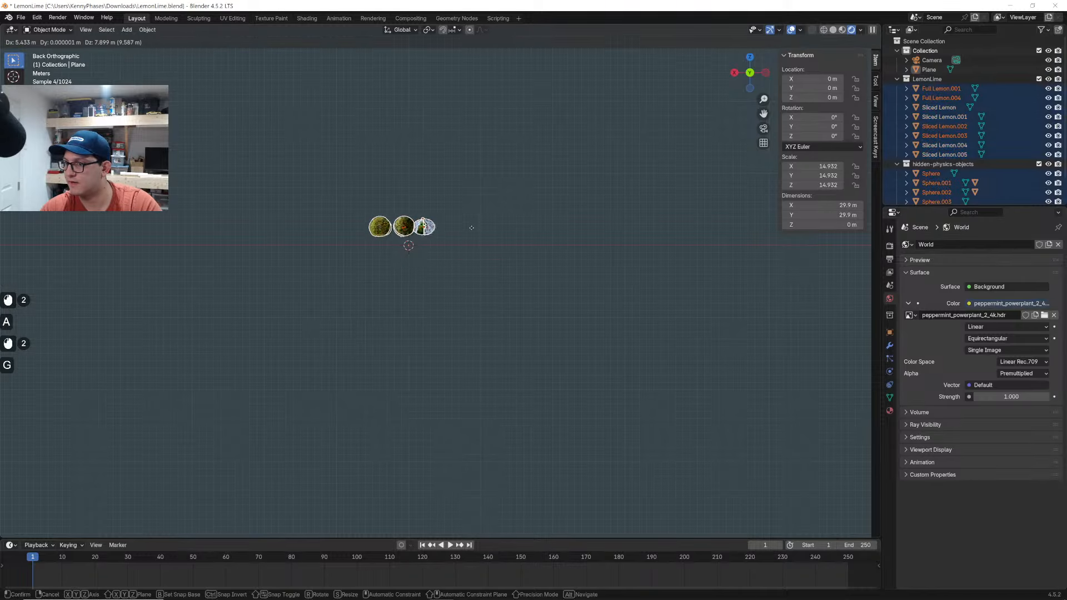
{"action": "left_click", "coordinate": [478, 227]}
Shift the fruit and their proxies slightly in top view so they sit near the plane's center
{"action": "left_click", "coordinate": [749, 57]}
{"action": "key", "text": "g"}
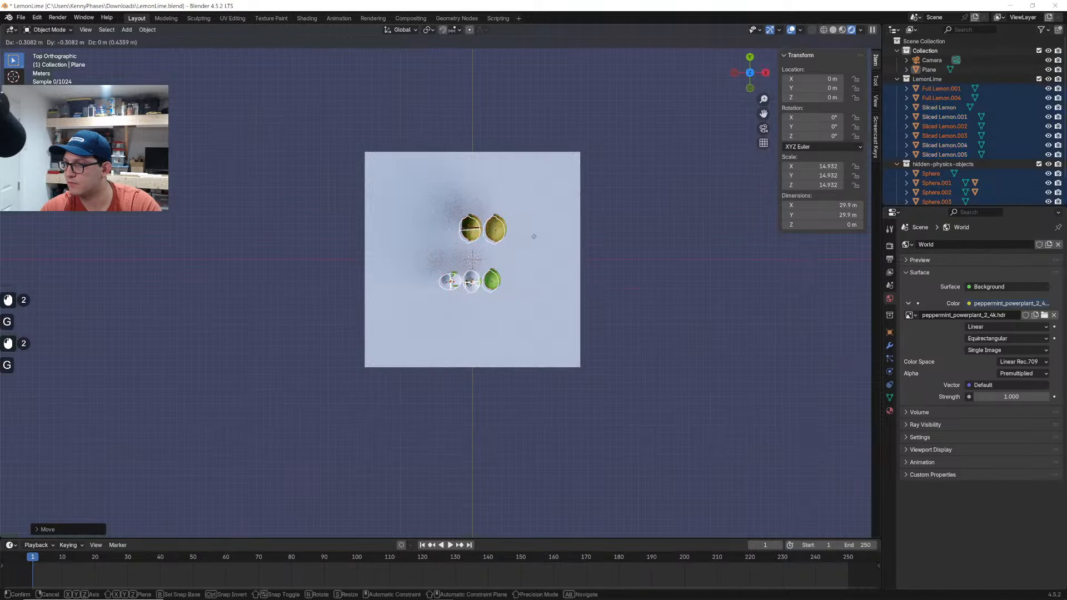
{"action": "left_click", "coordinate": [532, 238]}
{"action": "left_click", "coordinate": [607, 245]}
Hide the hemisphere proxies and small passive spheres around the two sliced limes one by one
{"action": "scroll", "coordinate": [607, 245], "scroll_direction": "up", "scroll_amount": 3}
{"action": "left_click", "coordinate": [512, 286]}
{"action": "scroll", "coordinate": [512, 286], "scroll_direction": "up", "scroll_amount": 4}
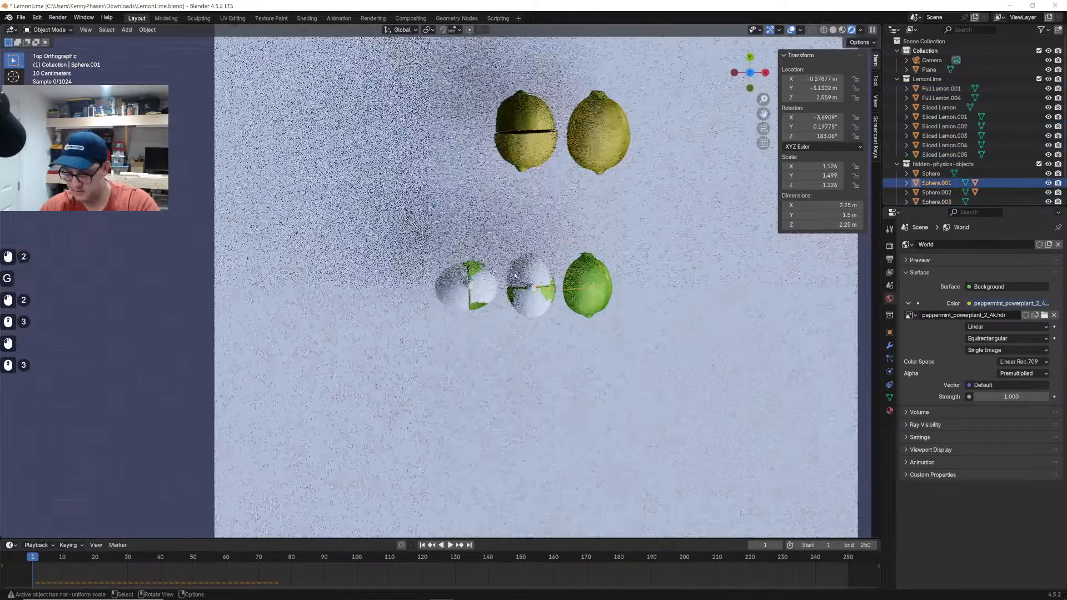
{"action": "left_click", "coordinate": [524, 293]}
{"action": "key", "text": "h"}
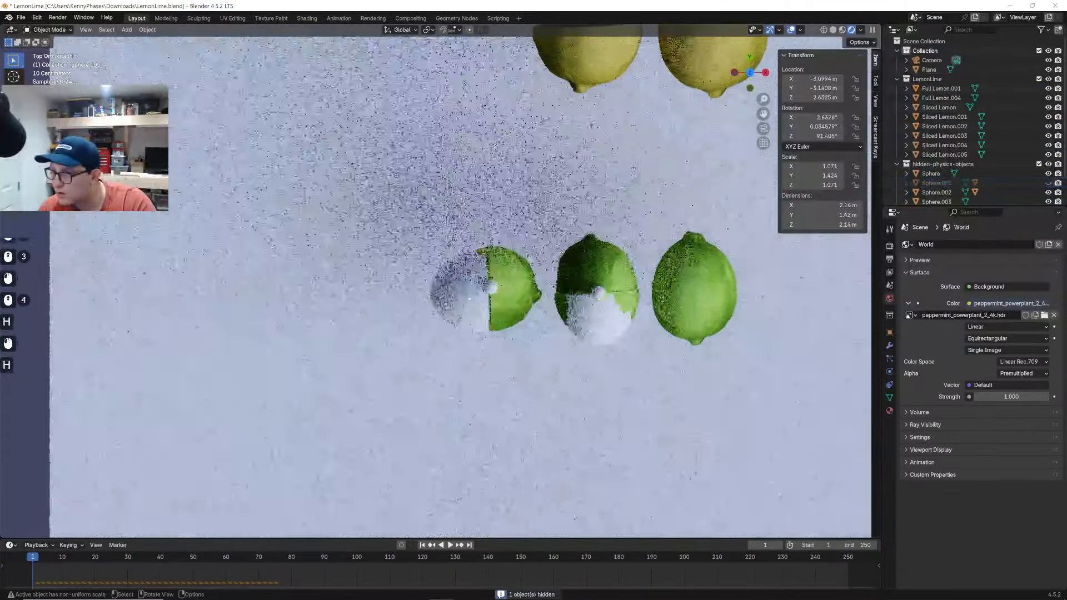
{"action": "left_click", "coordinate": [466, 292]}
{"action": "key", "text": "h"}
{"action": "left_click", "coordinate": [488, 287]}
{"action": "key", "text": "h"}
{"action": "left_click", "coordinate": [598, 294]}
{"action": "key", "text": "h"}
{"action": "left_click", "coordinate": [598, 318]}
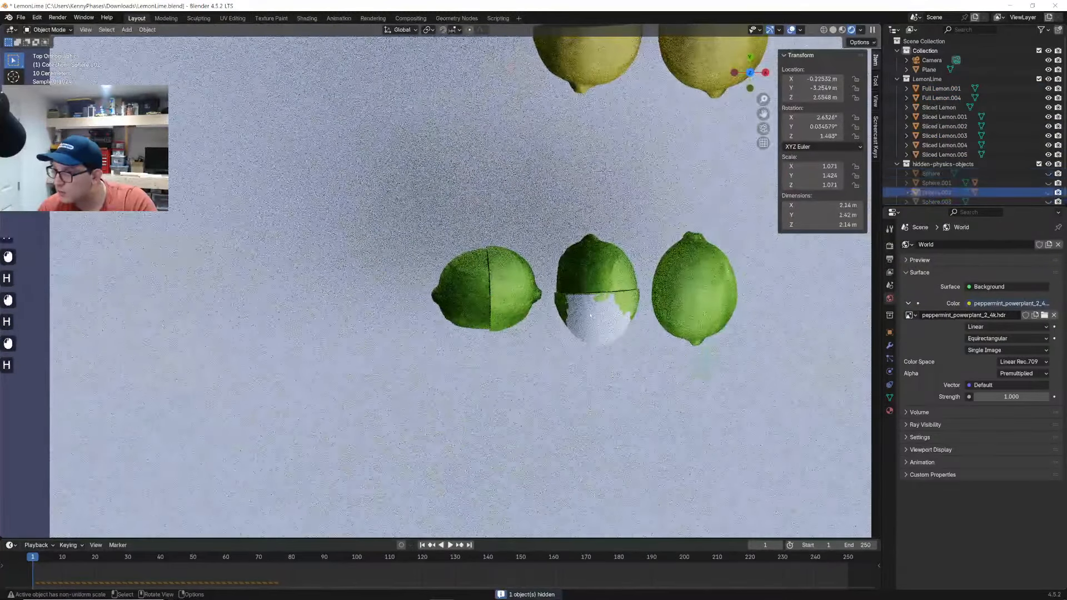
{"action": "key", "text": "h"}
Give the plane a new material with a near-black base color and save the file
{"action": "middle_click_drag", "start_coordinate": [583, 306], "coordinate": [494, 317]}
{"action": "scroll", "coordinate": [511, 217], "scroll_direction": "down", "scroll_amount": 4}
{"action": "left_click", "coordinate": [496, 329]}
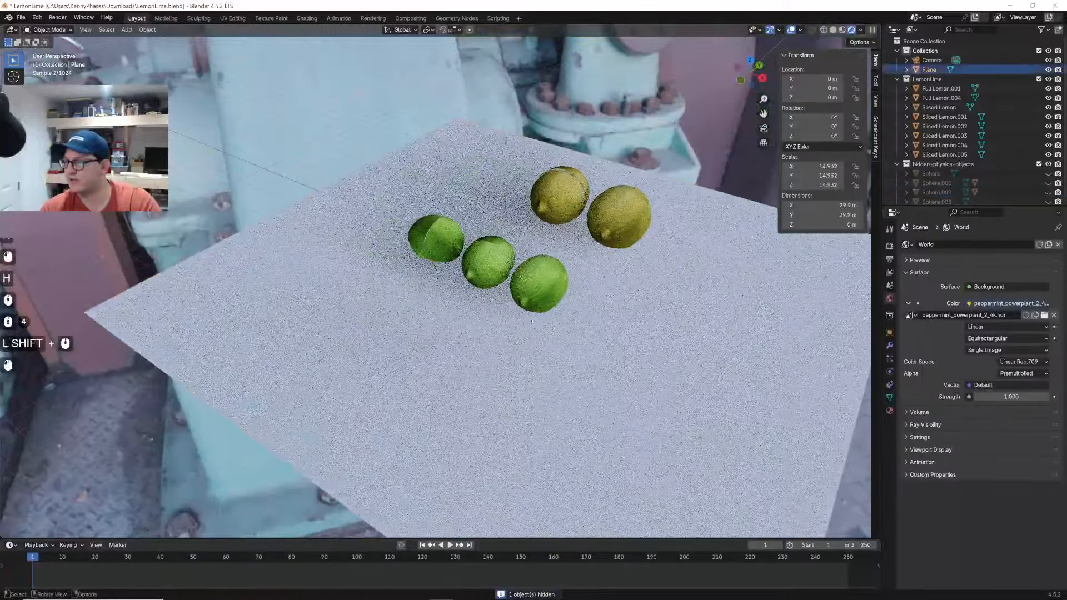
{"action": "left_click", "coordinate": [890, 410]}
{"action": "left_click", "coordinate": [978, 284]}
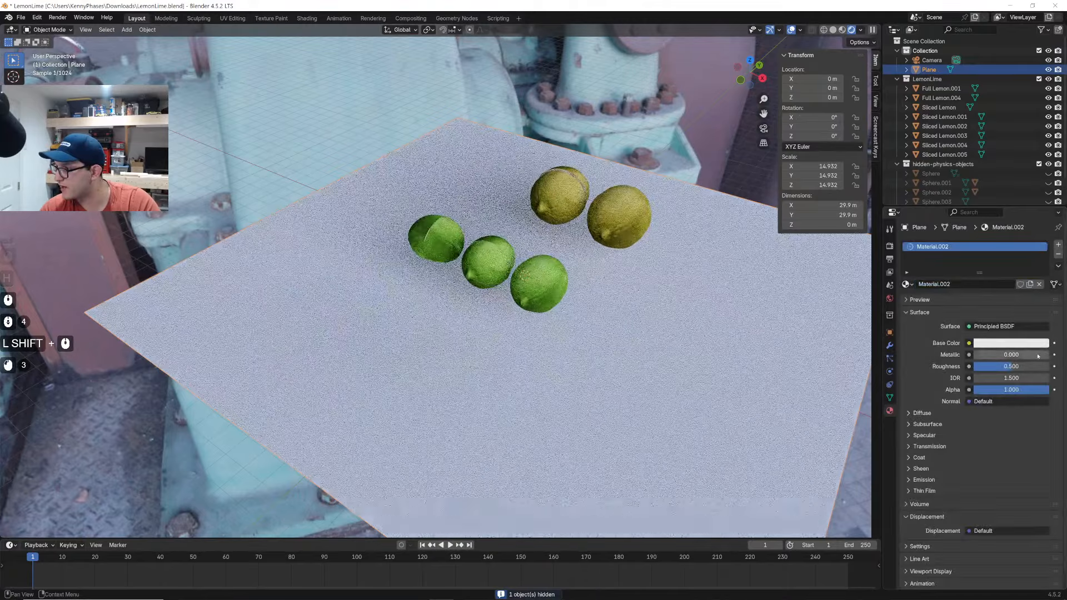
{"action": "left_click", "coordinate": [1011, 343]}
{"action": "left_click_drag", "start_coordinate": [1043, 192], "coordinate": [1042, 248]}
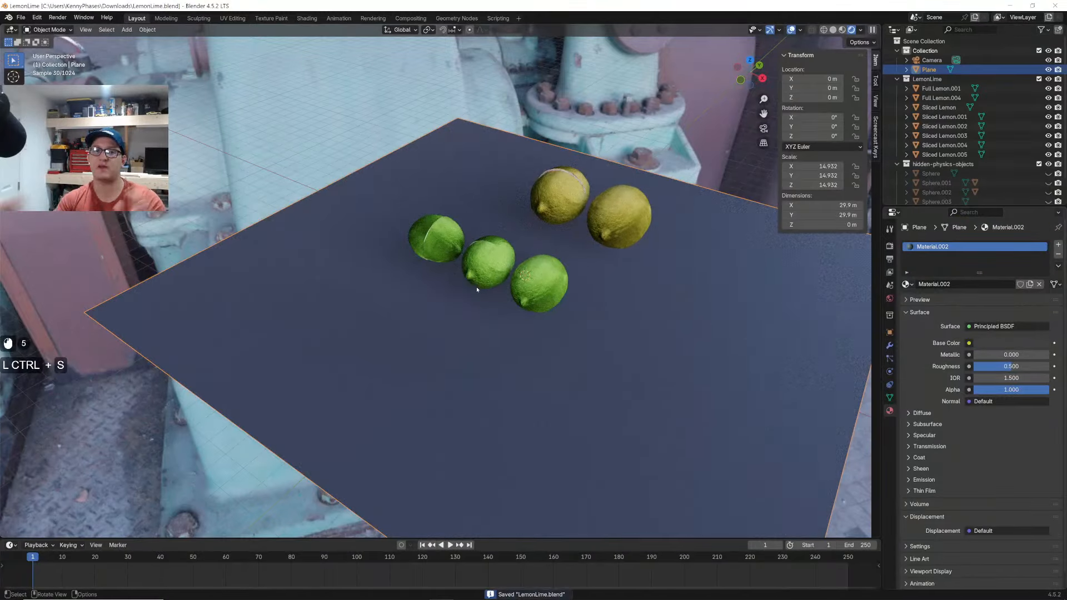
Play the simulation over the dark plane and pause it at about frame 26
{"action": "scroll", "coordinate": [552, 174], "scroll_direction": "up", "scroll_amount": 2}
{"action": "middle_click_drag", "start_coordinate": [551, 174], "coordinate": [453, 210], "text": "shift"}
{"action": "key", "text": "space"}
{"action": "key", "text": "space"}
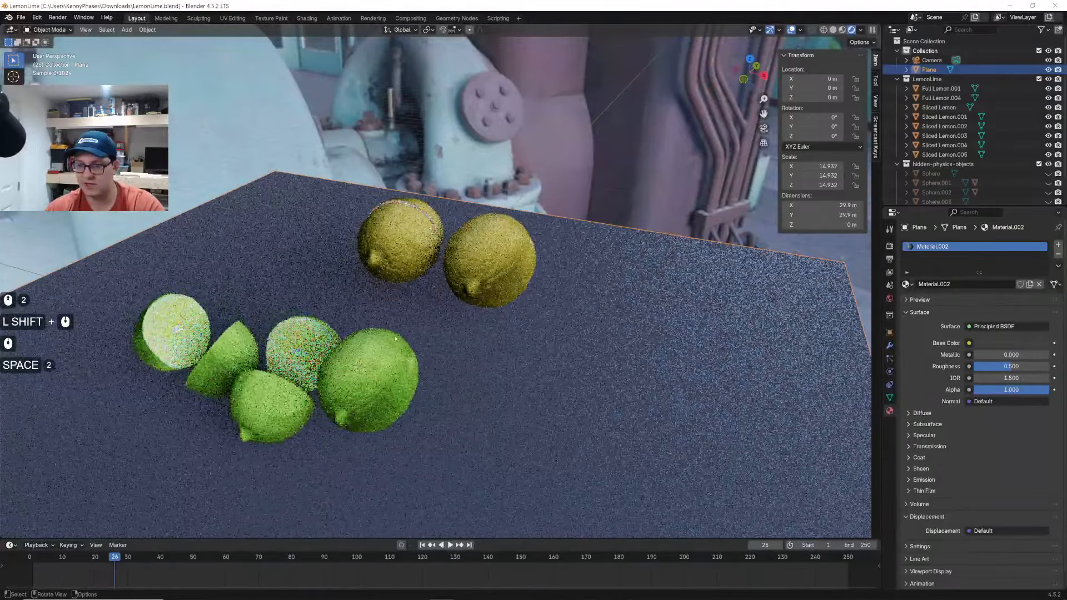
Inspect the fruit over the dark plane from several angles in rendered shading, and switch the viewport to material preview
{"action": "middle_click_drag", "start_coordinate": [362, 342], "coordinate": [457, 316], "text": "shift"}
{"action": "scroll", "coordinate": [421, 329], "scroll_direction": "up", "scroll_amount": 2}
{"action": "scroll", "coordinate": [461, 318], "scroll_direction": "down", "scroll_amount": 1}
{"action": "middle_click_drag", "start_coordinate": [524, 320], "coordinate": [548, 319]}
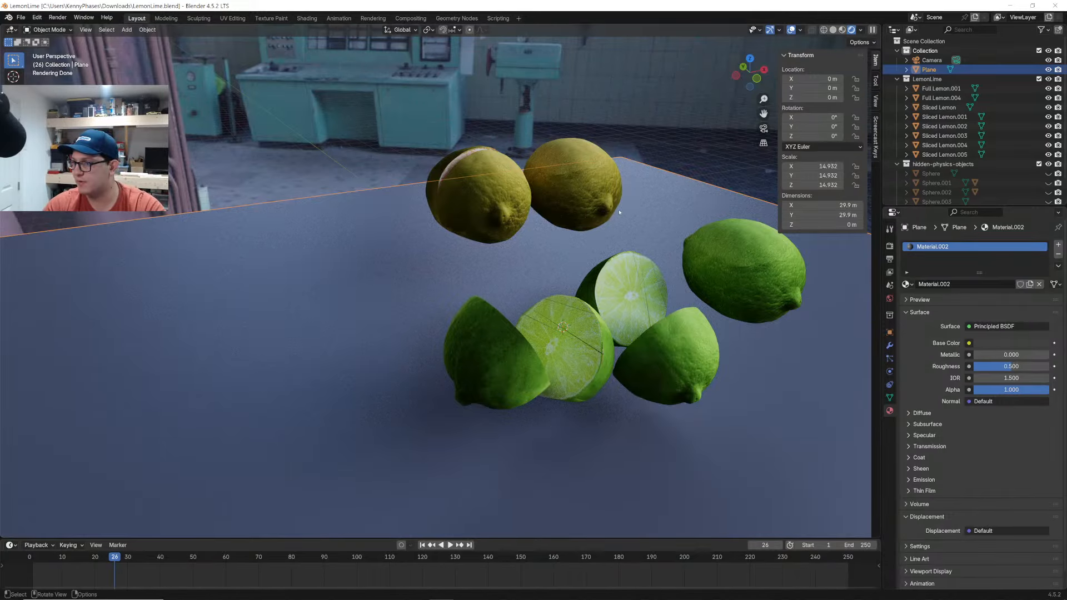
{"action": "middle_click_drag", "start_coordinate": [584, 207], "coordinate": [582, 231]}
{"action": "middle_click_drag", "start_coordinate": [581, 231], "coordinate": [426, 223], "text": "shift"}
{"action": "scroll", "coordinate": [426, 224], "scroll_direction": "down", "scroll_amount": 2}
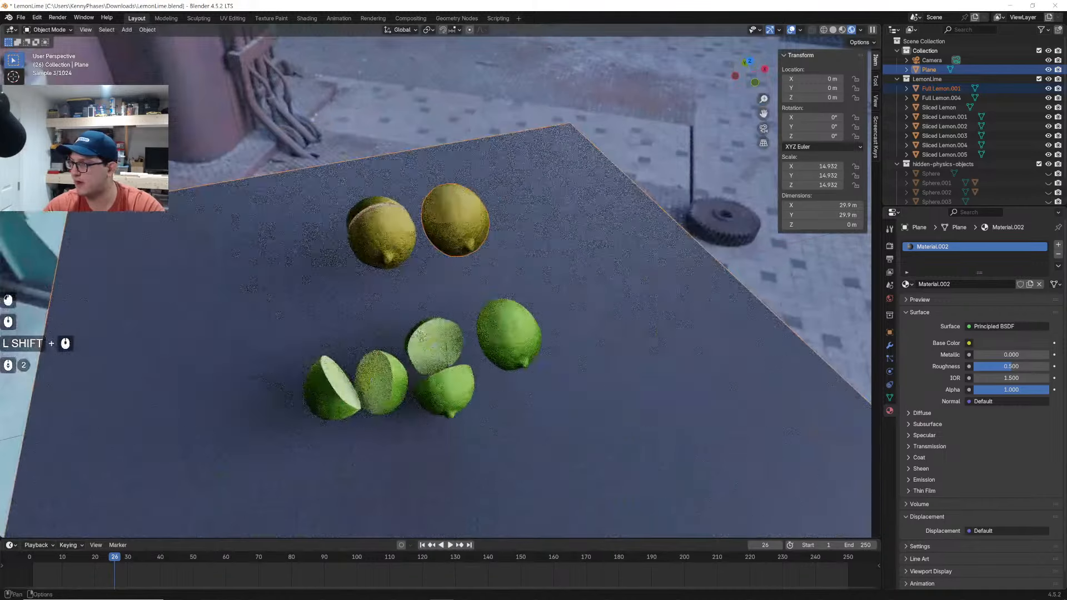
{"action": "left_click", "coordinate": [842, 29]}
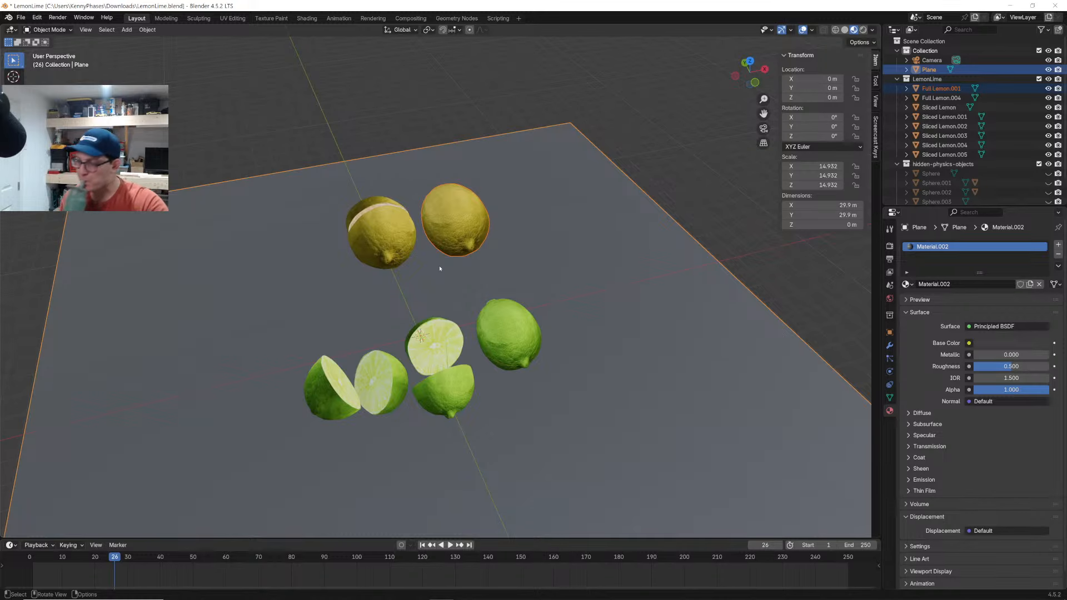
Move the whole lemon and the whole lime into a new collection named Stationary
{"action": "left_click", "coordinate": [467, 205]}
{"action": "left_click", "coordinate": [508, 333], "text": "shift"}
{"action": "left_click", "coordinate": [475, 219], "text": "shift"}
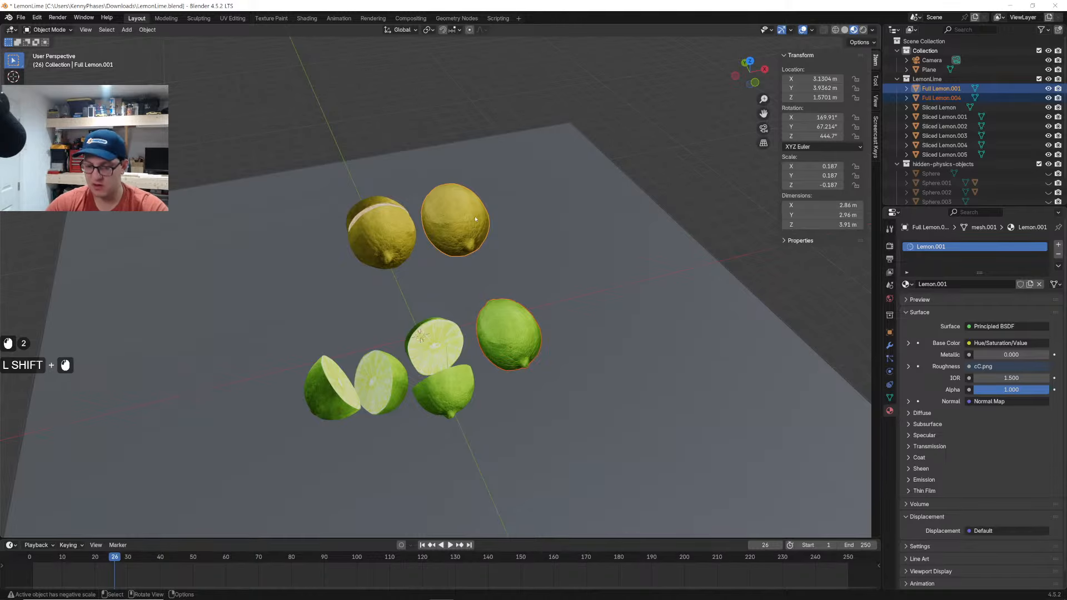
{"action": "key", "text": "comma"}
{"action": "key", "text": "Escape"}
{"action": "key", "text": "m"}
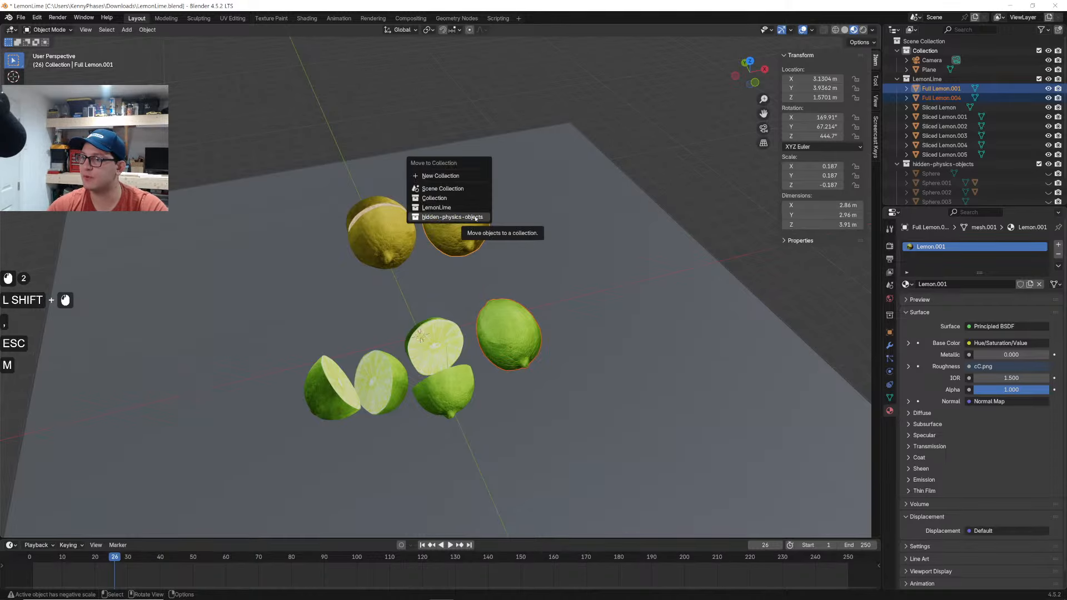
{"action": "left_click", "coordinate": [442, 176]}
{"action": "type", "text": "Sta"}
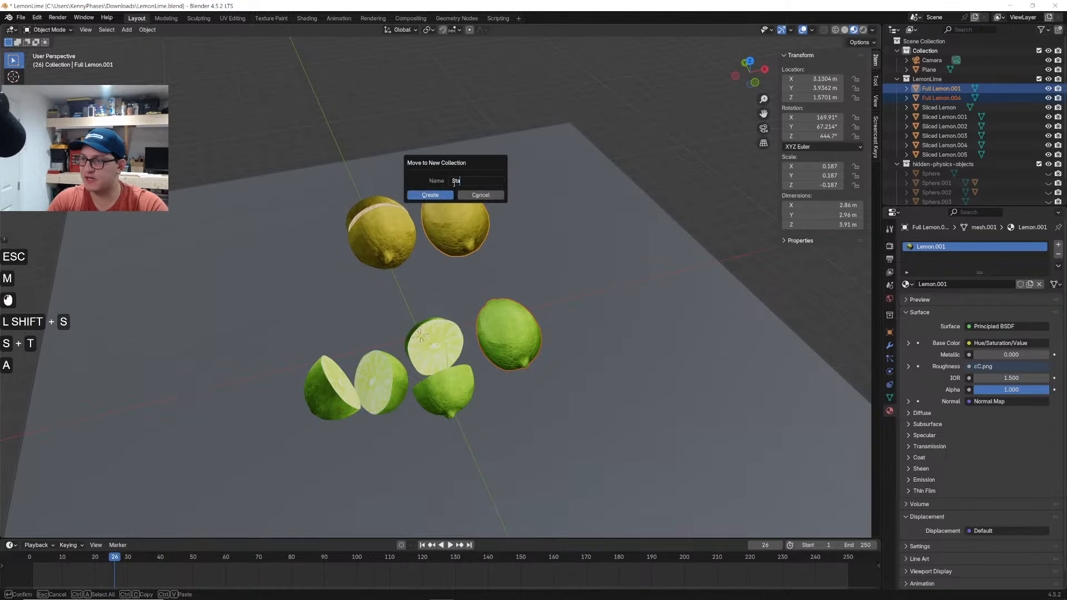
{"action": "type", "text": "tionary"}
{"action": "key", "text": "Return"}
{"action": "key", "text": "Return"}
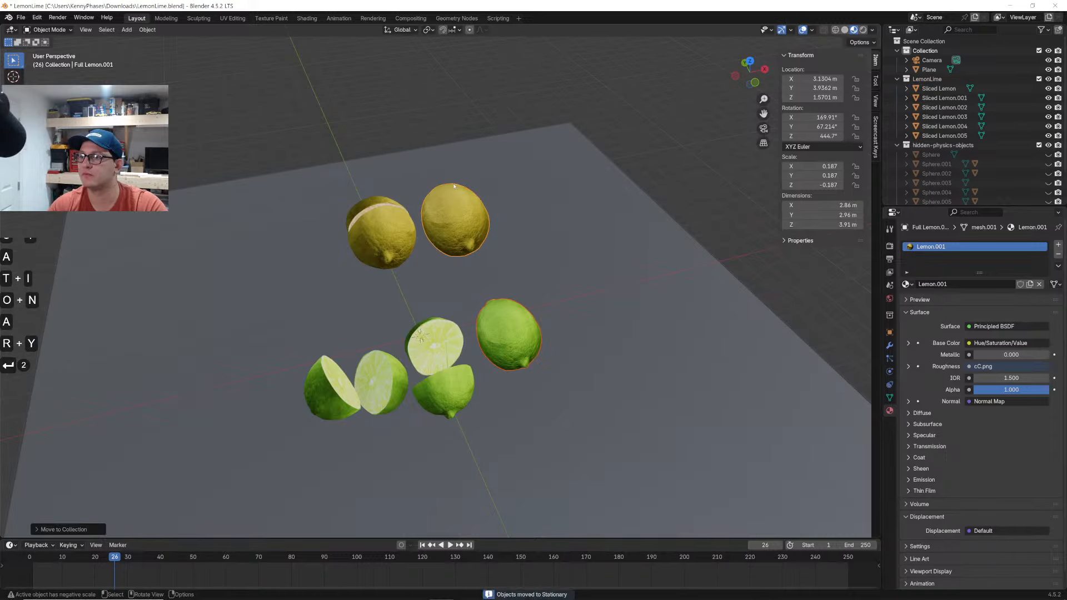
Unhide Sphere, Sphere.001 and Sphere.002 in the hidden-physics-objects collection and return the timeline to frame 1
{"action": "left_click", "coordinate": [387, 242]}
{"action": "middle_click_drag", "start_coordinate": [387, 243], "coordinate": [425, 249]}
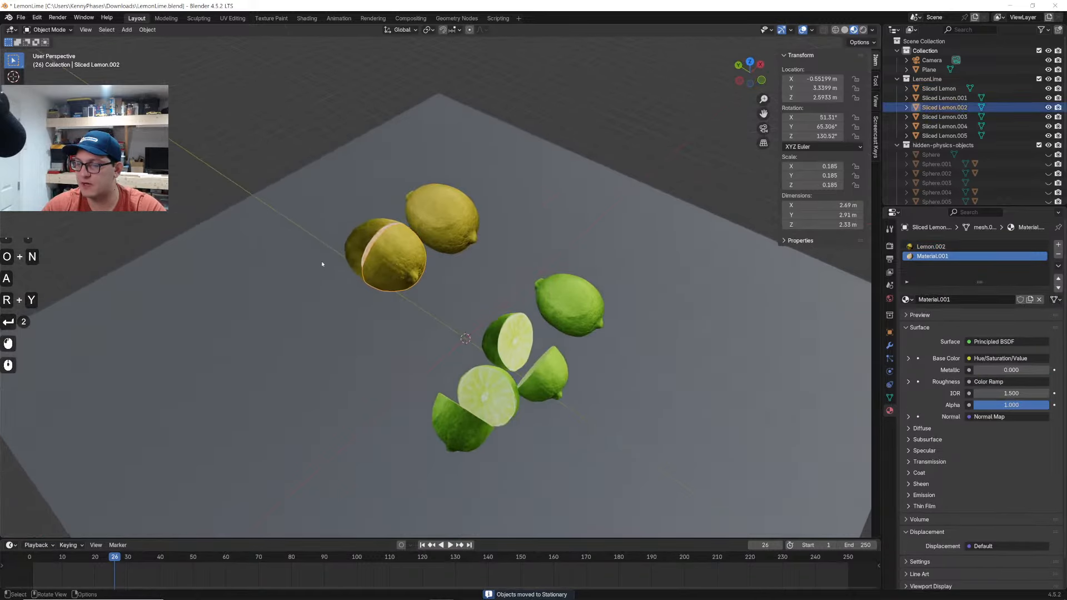
{"action": "scroll", "coordinate": [322, 262], "scroll_direction": "up", "scroll_amount": 2}
{"action": "middle_click_drag", "start_coordinate": [322, 263], "coordinate": [371, 261]}
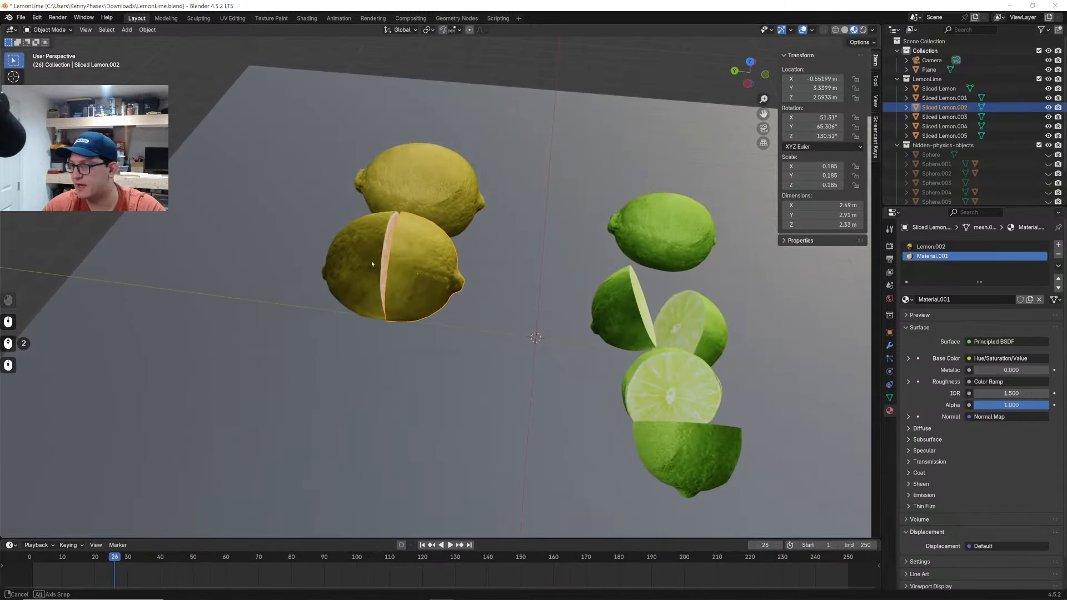
{"action": "left_click", "coordinate": [1049, 155]}
{"action": "left_click", "coordinate": [1048, 164]}
{"action": "left_click", "coordinate": [1048, 174]}
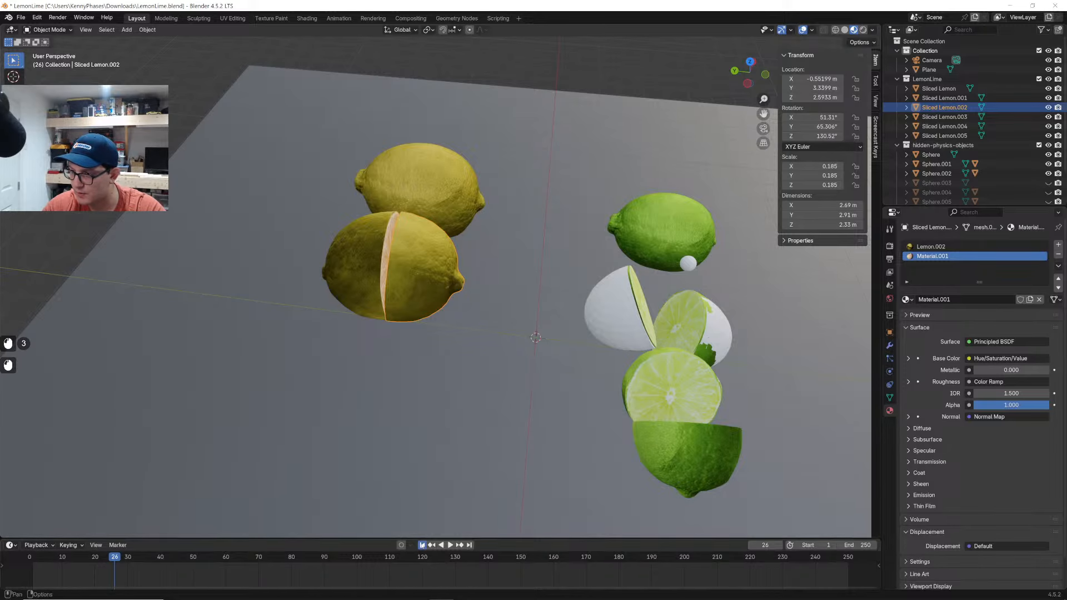
{"action": "left_click", "coordinate": [421, 545]}
Duplicate one of the lime's hemisphere proxies, place the copy beside the lemons and clear its parent
{"action": "left_click", "coordinate": [645, 295]}
{"action": "middle_click_drag", "start_coordinate": [645, 295], "coordinate": [493, 304], "text": "shift"}
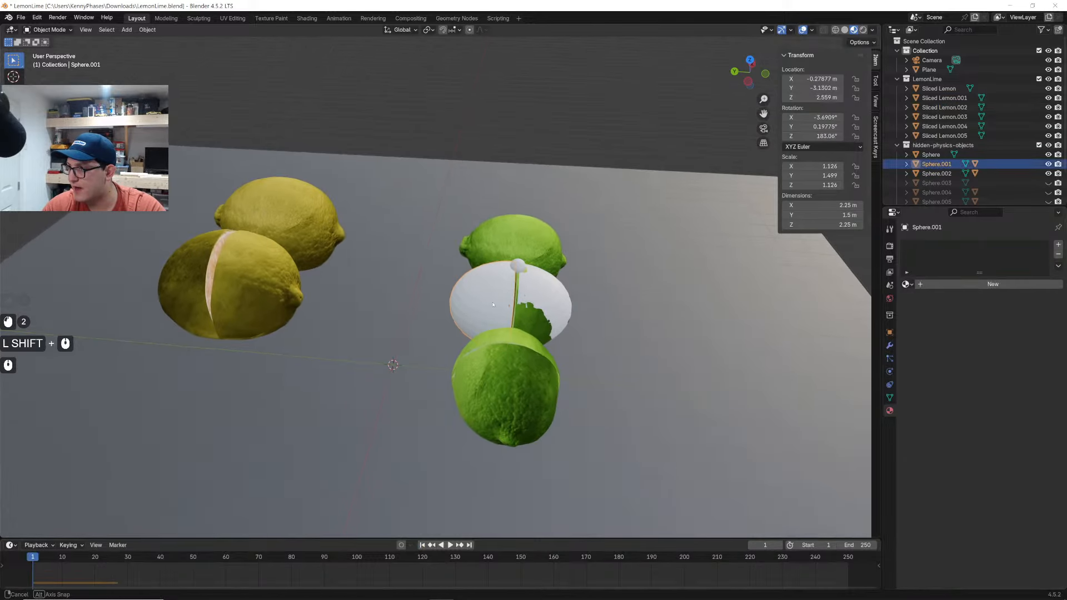
{"action": "key", "text": "shift+d"}
{"action": "left_click", "coordinate": [402, 211]}
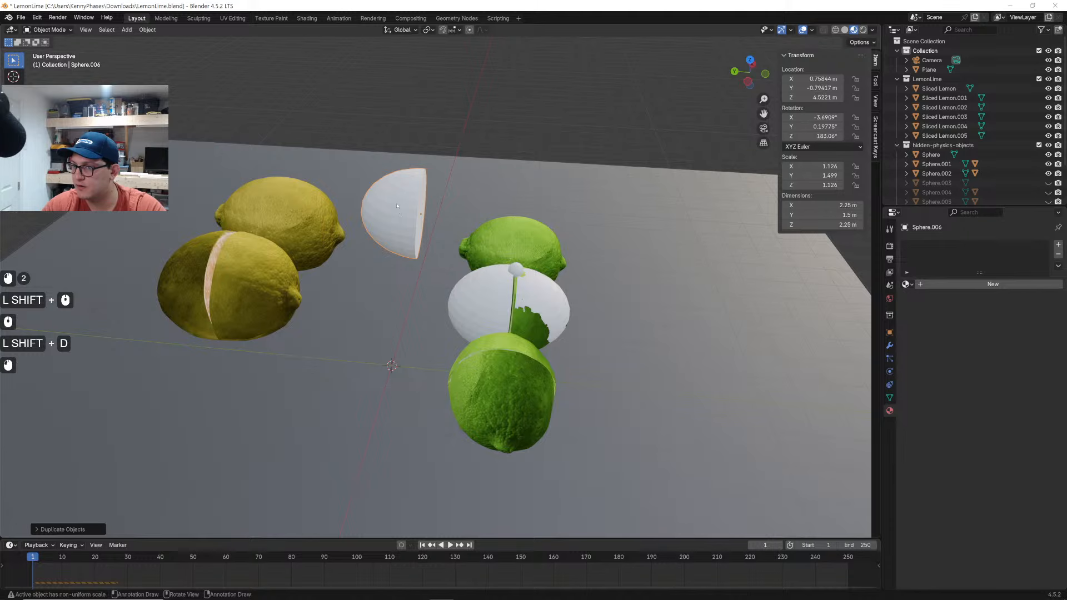
{"action": "right_click", "coordinate": [397, 207]}
{"action": "mouse_move", "coordinate": [362, 334]}
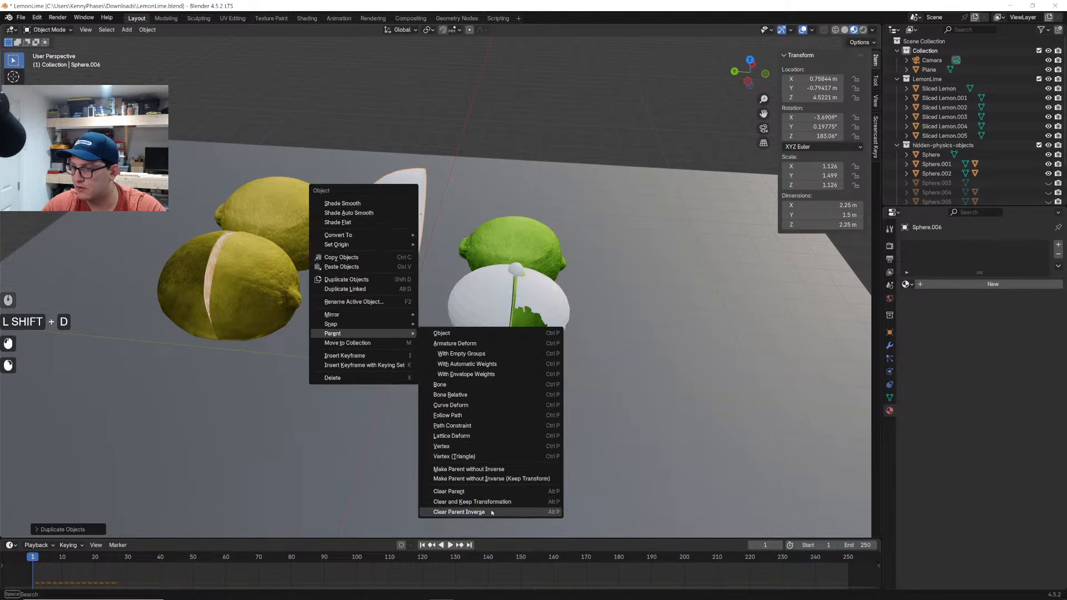
{"action": "left_click", "coordinate": [483, 492]}
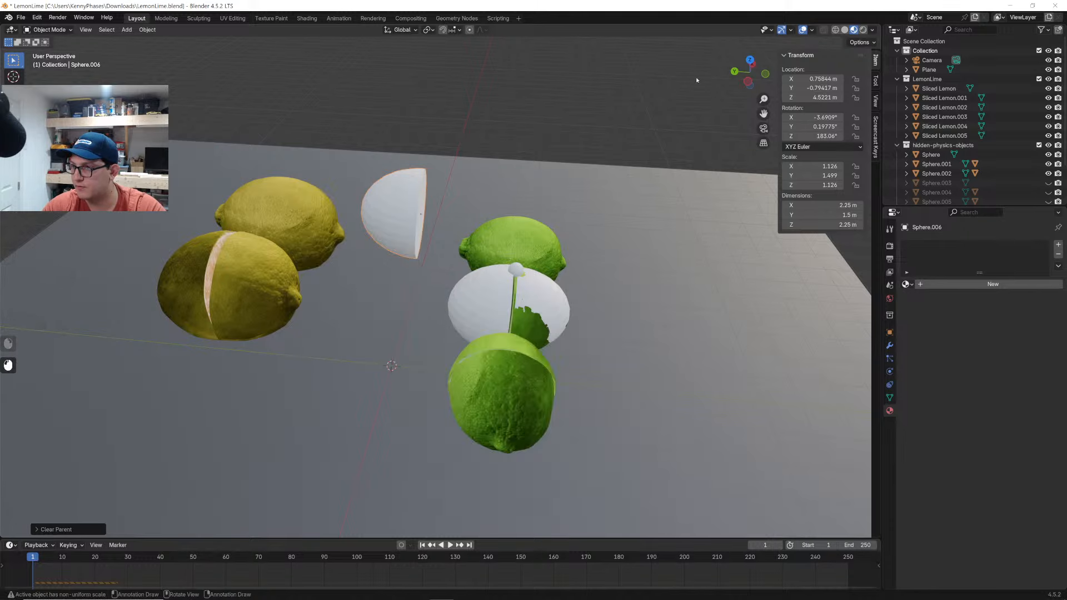
Move the copied hemisphere over the sliced lemon, play the simulation briefly and return to frame 1
{"action": "middle_click_drag", "start_coordinate": [389, 311], "coordinate": [367, 345]}
{"action": "key", "text": "g"}
{"action": "left_click", "coordinate": [322, 217]}
{"action": "middle_click_drag", "start_coordinate": [322, 217], "coordinate": [423, 250], "text": "shift"}
{"action": "key", "text": "space"}
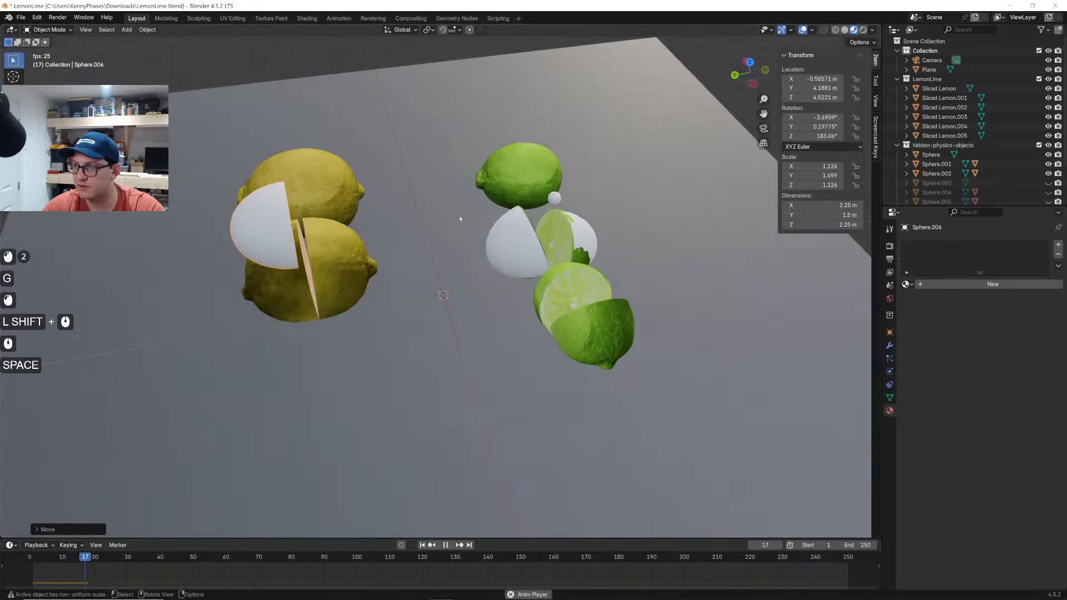
{"action": "key", "text": "space"}
{"action": "left_click", "coordinate": [32, 563]}
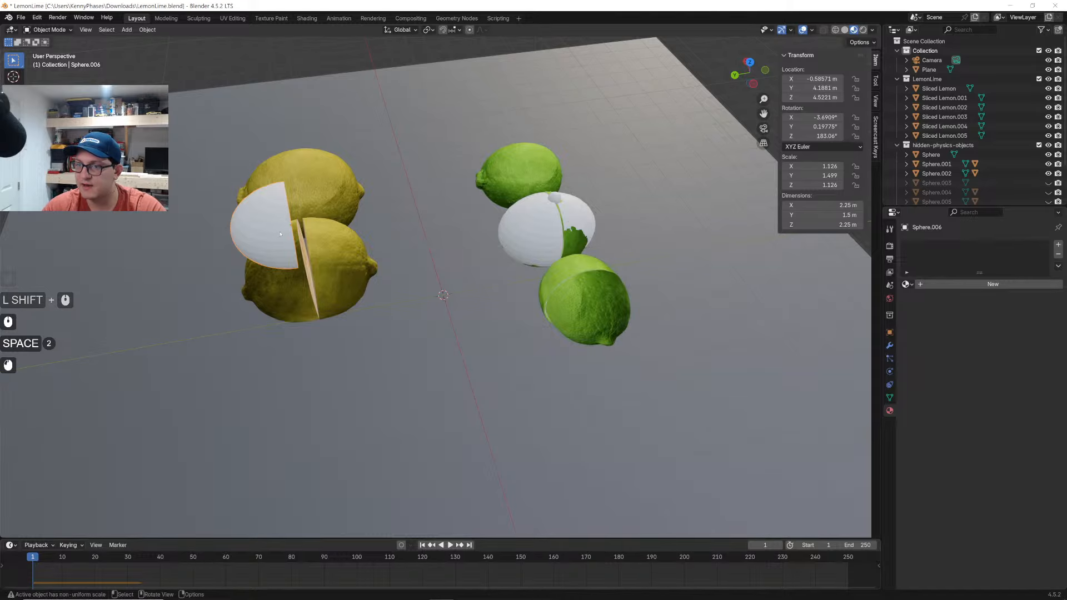
In left orthographic view, move, rotate and enlarge the hemisphere to match the sliced lemon's half facing away from the limes
{"action": "middle_click_drag", "start_coordinate": [332, 181], "coordinate": [345, 156]}
{"action": "middle_click_drag", "start_coordinate": [345, 156], "coordinate": [389, 144], "text": "shift"}
{"action": "scroll", "coordinate": [715, 63], "scroll_direction": "up", "scroll_amount": 2}
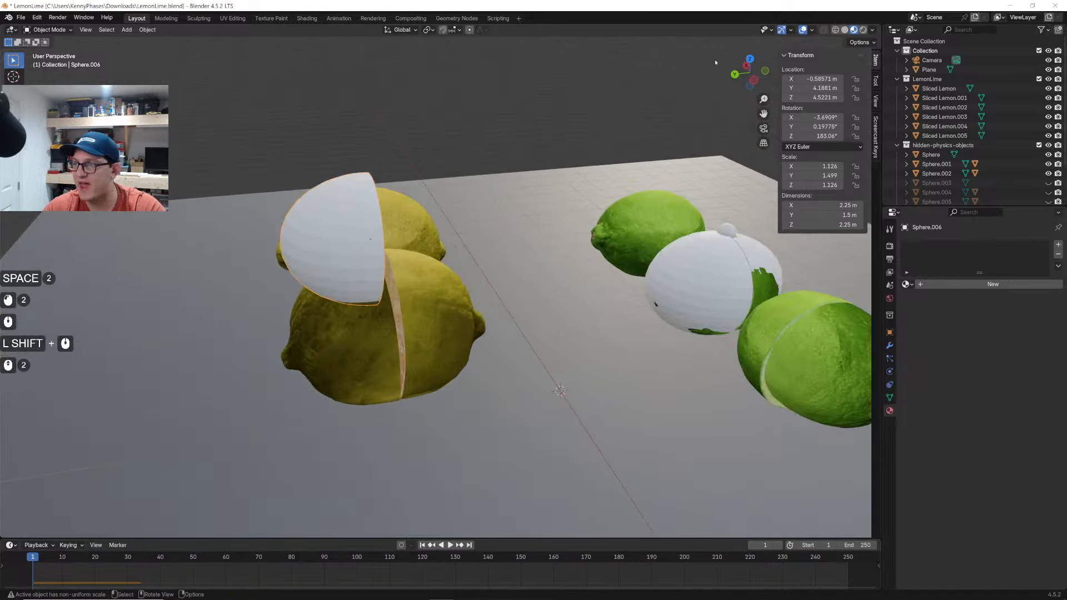
{"action": "left_click", "coordinate": [755, 81]}
{"action": "scroll", "coordinate": [412, 172], "scroll_direction": "up", "scroll_amount": 2}
{"action": "key", "text": "g"}
{"action": "left_click", "coordinate": [408, 170]}
{"action": "key", "text": "r"}
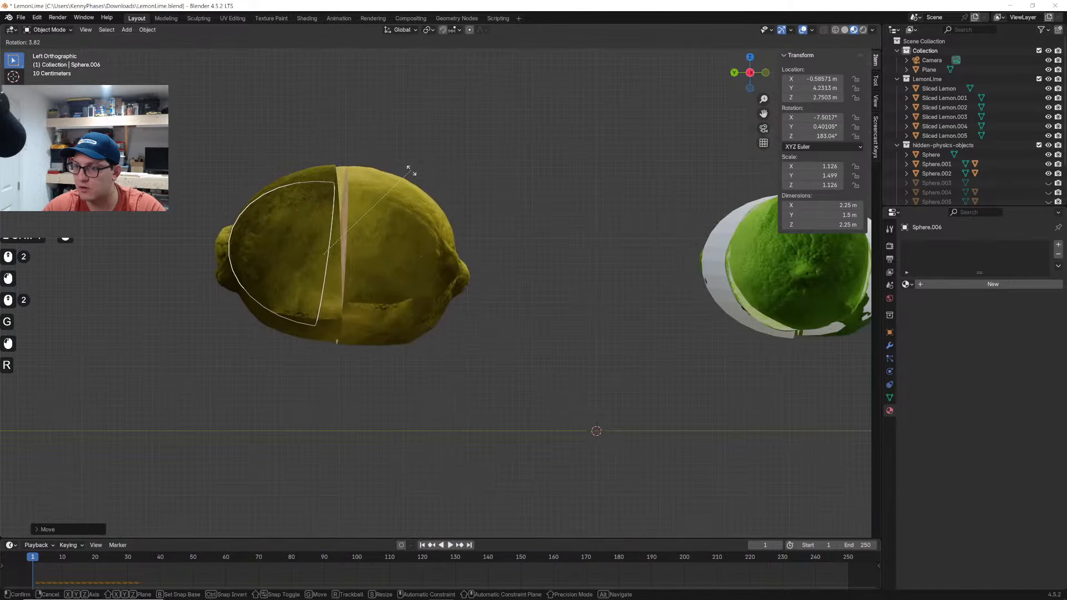
{"action": "left_click", "coordinate": [394, 161]}
{"action": "key", "text": "s"}
{"action": "left_click", "coordinate": [419, 153]}
{"action": "key", "text": "g"}
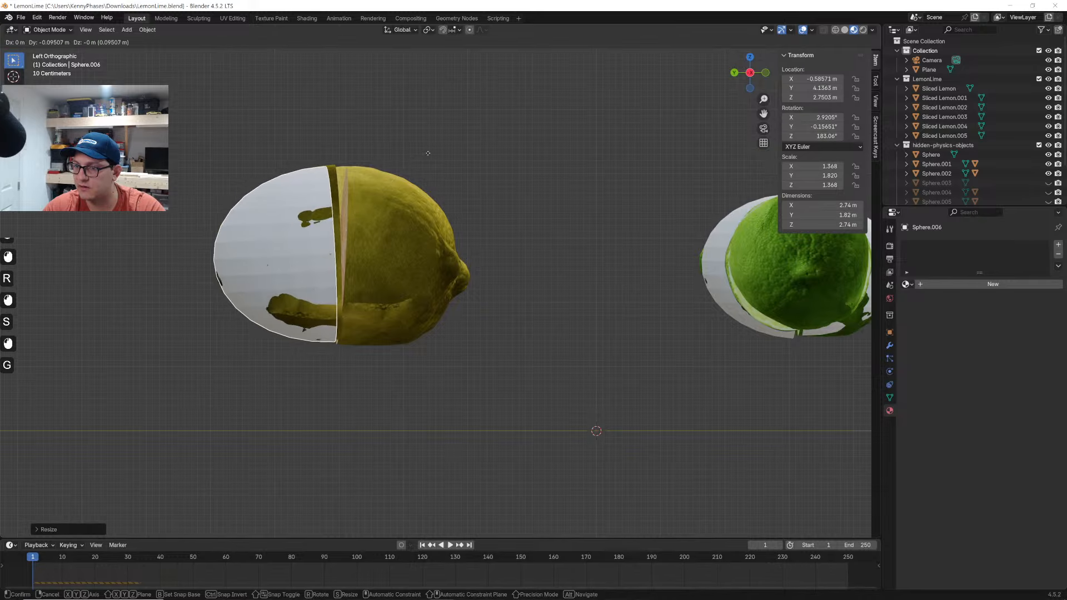
{"action": "left_click", "coordinate": [422, 154]}
Refine the hemisphere's position and size in perspective view so it wraps the lemon half, about 2.86 m wide
{"action": "middle_click_drag", "start_coordinate": [421, 153], "coordinate": [511, 247]}
{"action": "key", "text": "s"}
{"action": "left_click", "coordinate": [749, 283]}
{"action": "key", "text": "g"}
{"action": "left_click", "coordinate": [748, 280]}
{"action": "key", "text": "g"}
{"action": "key", "text": "z"}
{"action": "left_click", "coordinate": [515, 192]}
{"action": "key", "text": "s"}
{"action": "left_click", "coordinate": [512, 190]}
Duplicate the fitted hemisphere along the Y axis and rotate the copy 180° around Z
{"action": "key", "text": "shift+d"}
{"action": "key", "text": "x"}
{"action": "key", "text": "z"}
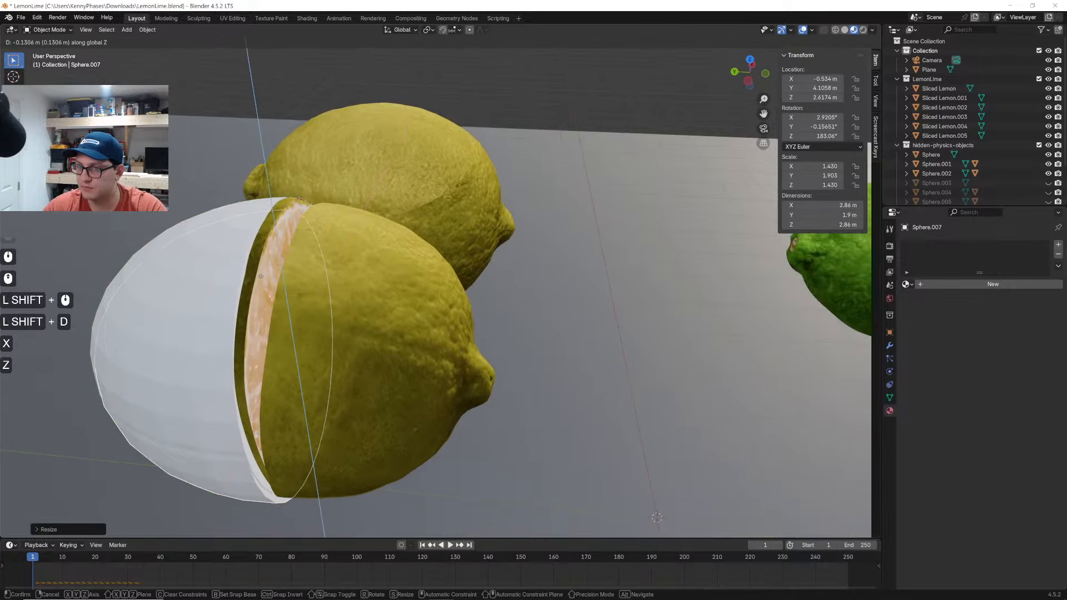
{"action": "key", "text": "y"}
{"action": "left_click", "coordinate": [475, 218]}
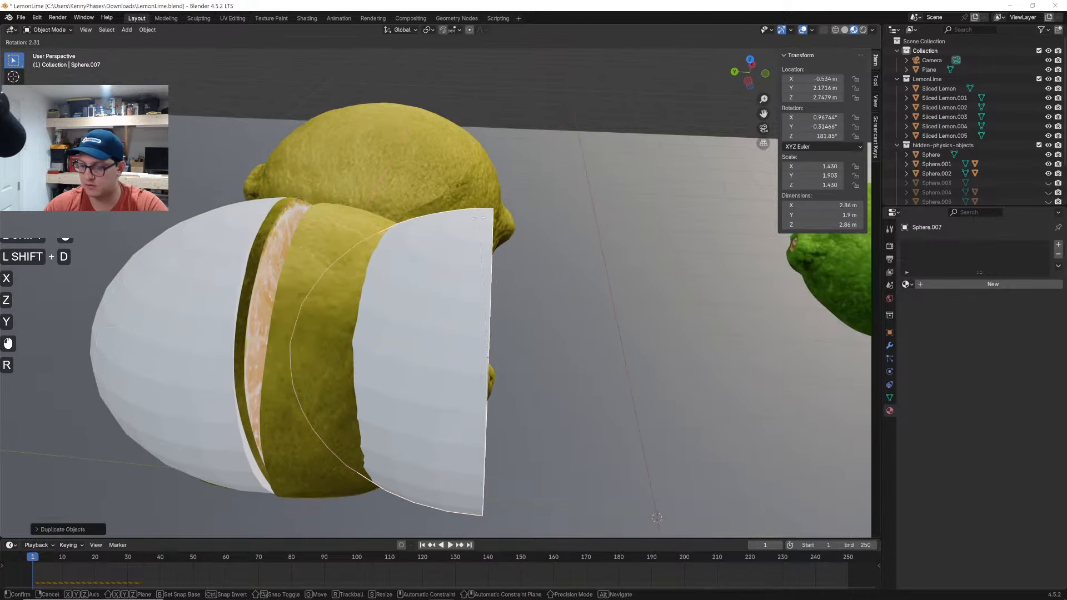
{"action": "type", "text": "rz180"}
{"action": "key", "text": "Return"}
Move the rotated copy over the other lemon half and scale it down to about 2.77 m wide
{"action": "key", "text": "g"}
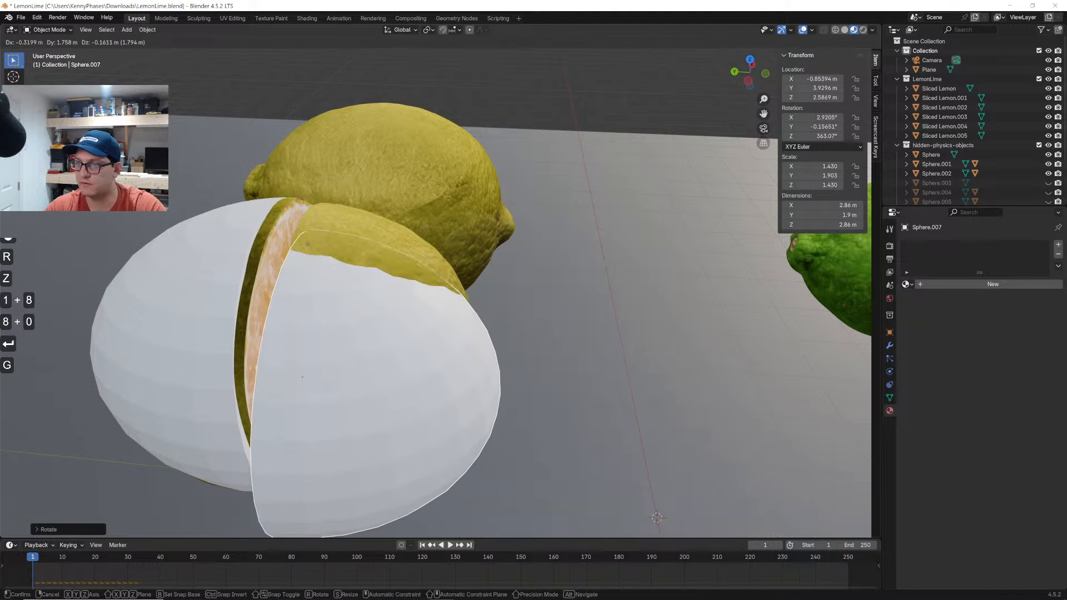
{"action": "left_click", "coordinate": [239, 217]}
{"action": "key", "text": "s"}
{"action": "left_click", "coordinate": [700, 77]}
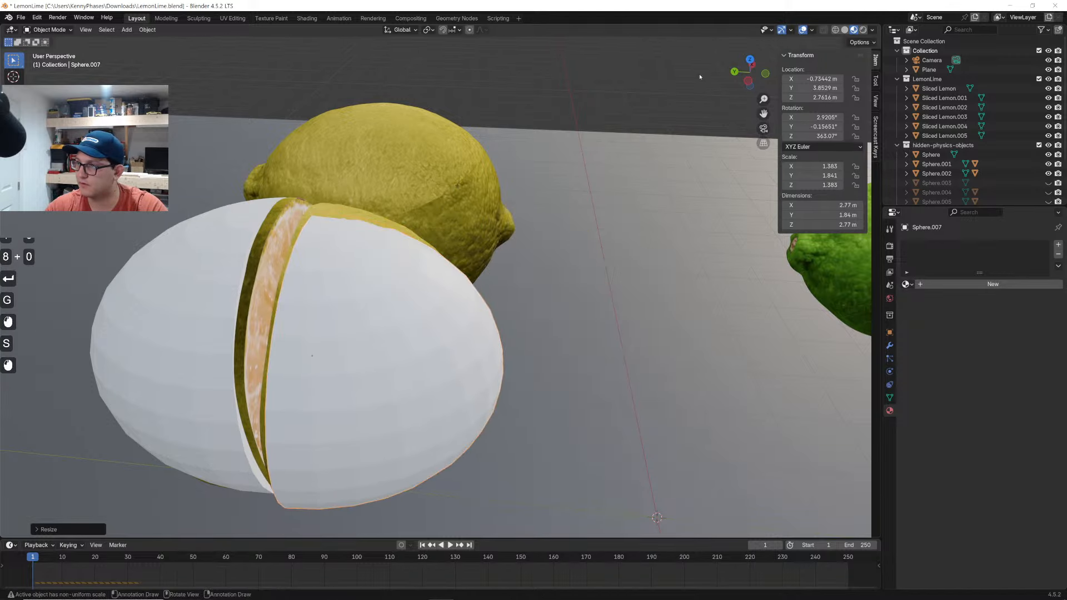
Align the second hemisphere's position and tilt with its lemon half in left orthographic view
{"action": "left_click", "coordinate": [748, 81]}
{"action": "key", "text": "g"}
{"action": "left_click", "coordinate": [589, 195]}
{"action": "key", "text": "r"}
{"action": "left_click", "coordinate": [584, 193]}
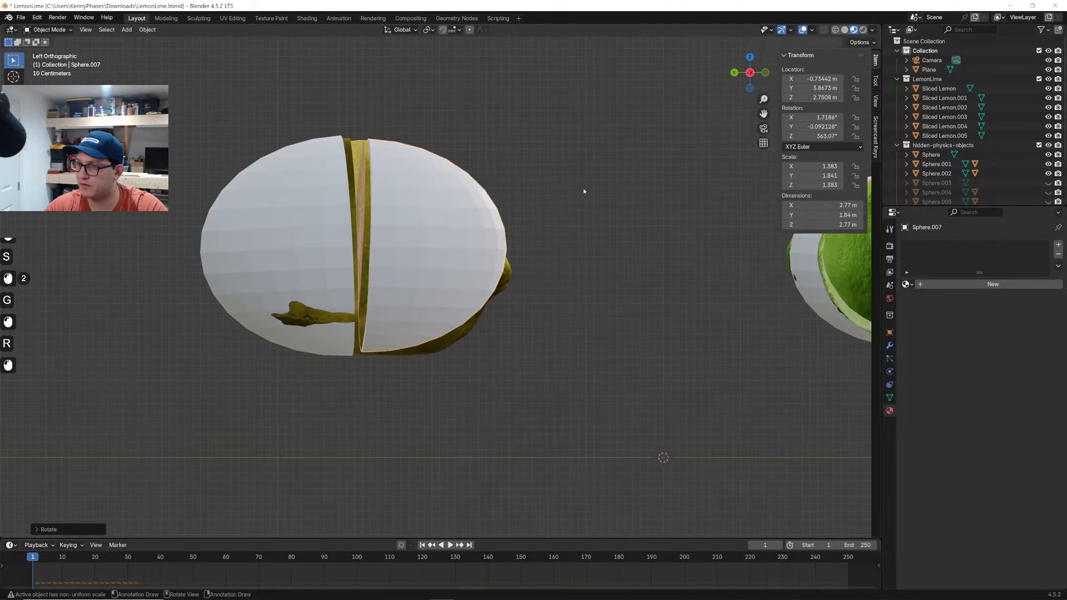
{"action": "key", "text": "g"}
{"action": "left_click", "coordinate": [593, 184]}
Shift and resize the second hemisphere in front orthographic view to center it on the lemon half
{"action": "left_click", "coordinate": [766, 73]}
{"action": "key", "text": "g"}
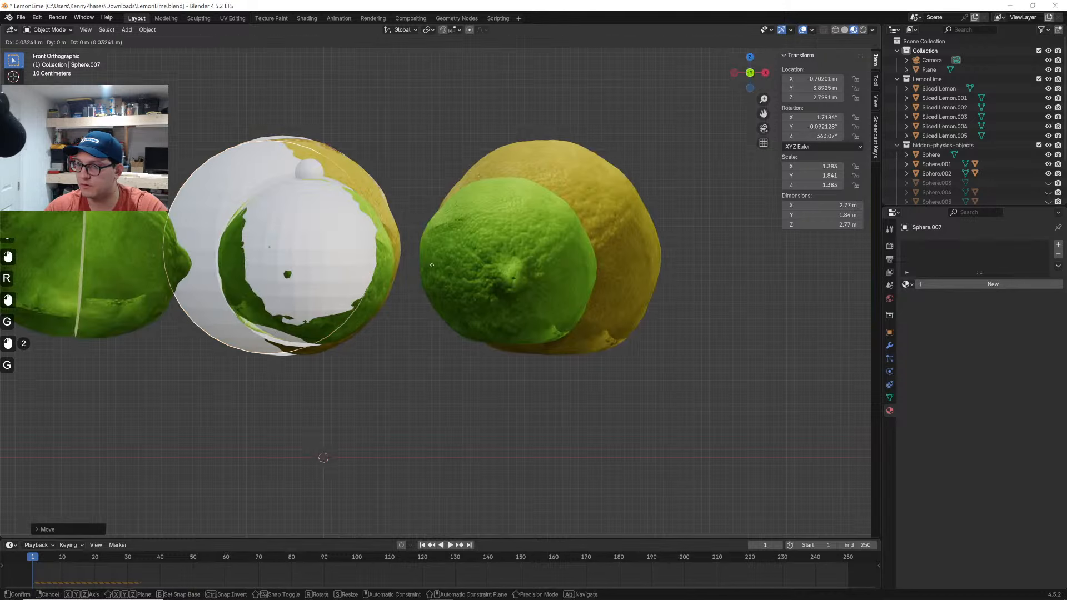
{"action": "left_click", "coordinate": [440, 257]}
{"action": "key", "text": "s"}
{"action": "left_click", "coordinate": [444, 259]}
Fine-tune the second hemisphere's position in perspective view and enlarge it to about 2.9 m wide
{"action": "middle_click_drag", "start_coordinate": [440, 261], "coordinate": [262, 316]}
{"action": "middle_click_drag", "start_coordinate": [621, 205], "coordinate": [537, 176], "text": "shift"}
{"action": "scroll", "coordinate": [527, 258], "scroll_direction": "up", "scroll_amount": 2}
{"action": "key", "text": "g"}
{"action": "left_click", "coordinate": [542, 258]}
{"action": "key", "text": "g"}
{"action": "left_click", "coordinate": [513, 236]}
{"action": "key", "text": "s"}
{"action": "left_click", "coordinate": [529, 219]}
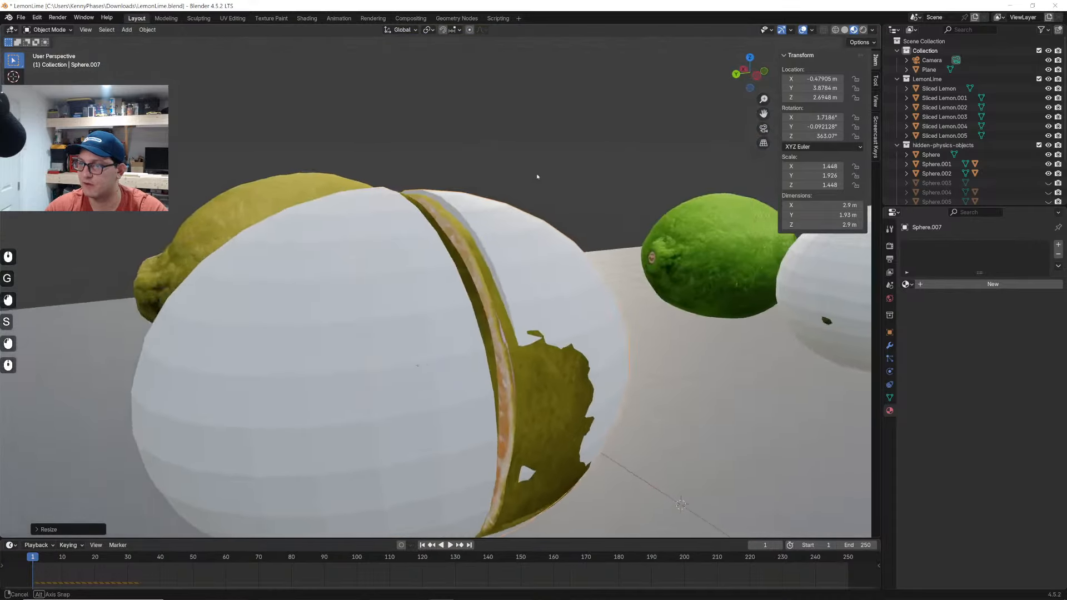
Hide the ground plane to clear the view around the sliced lemon
{"action": "scroll", "coordinate": [537, 176], "scroll_direction": "down", "scroll_amount": 5}
{"action": "left_click", "coordinate": [589, 274]}
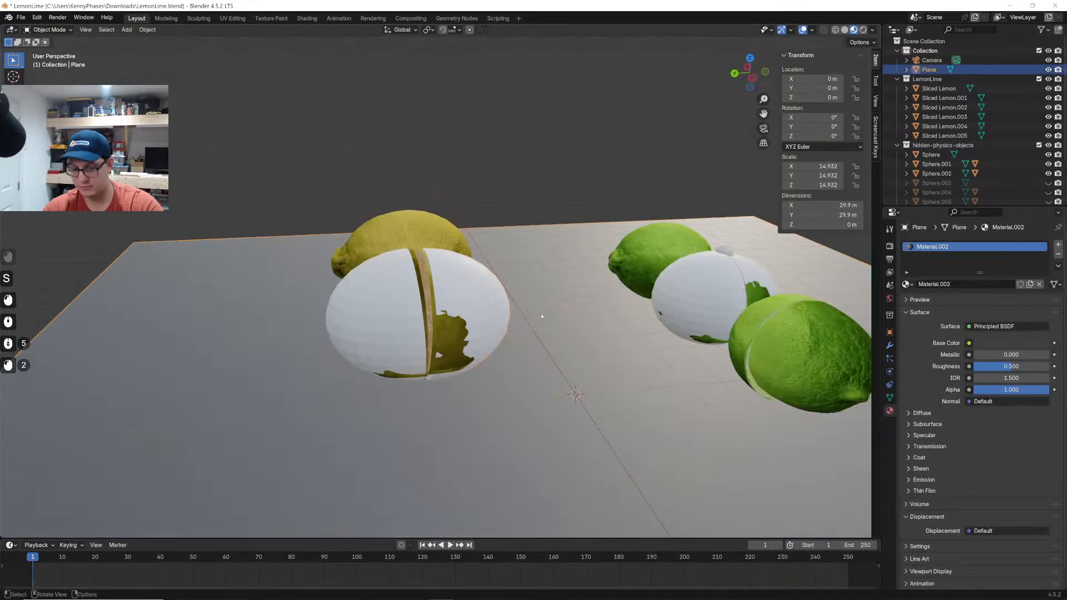
{"action": "key", "text": "h"}
Check the rigid body physics settings of the second hemisphere on the sliced lemon
{"action": "scroll", "coordinate": [478, 309], "scroll_direction": "up", "scroll_amount": 4}
{"action": "left_click", "coordinate": [472, 309]}
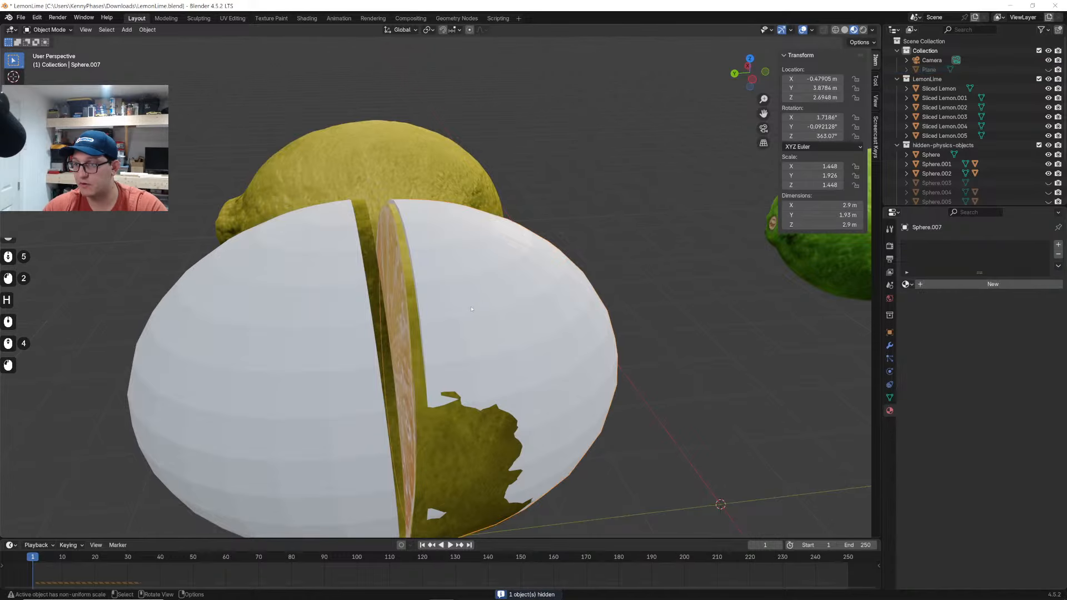
{"action": "left_click", "coordinate": [403, 249]}
{"action": "left_click", "coordinate": [493, 275], "text": "shift"}
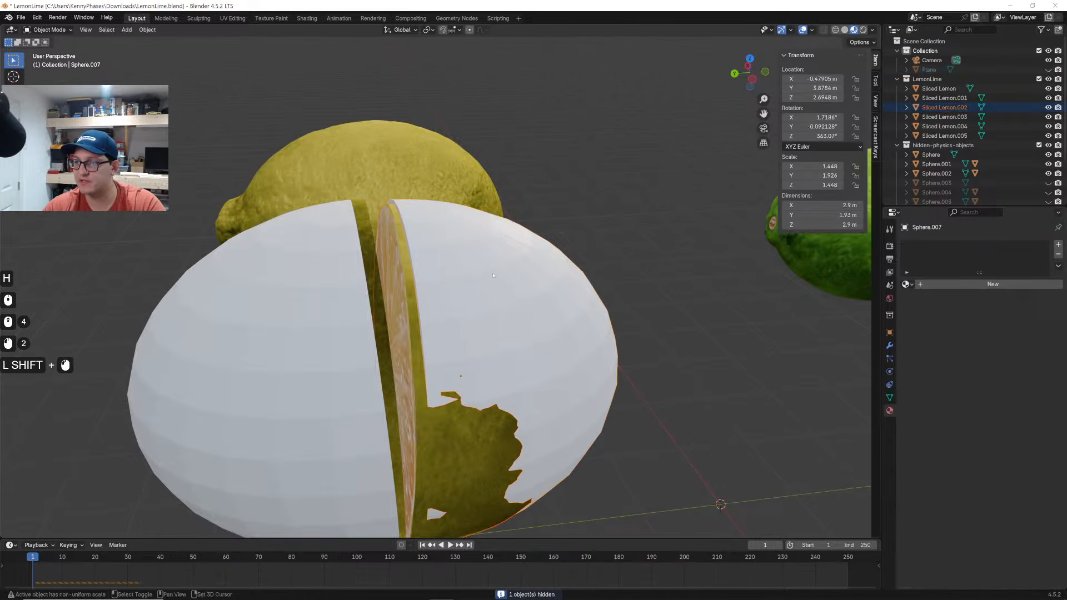
{"action": "left_click", "coordinate": [511, 286]}
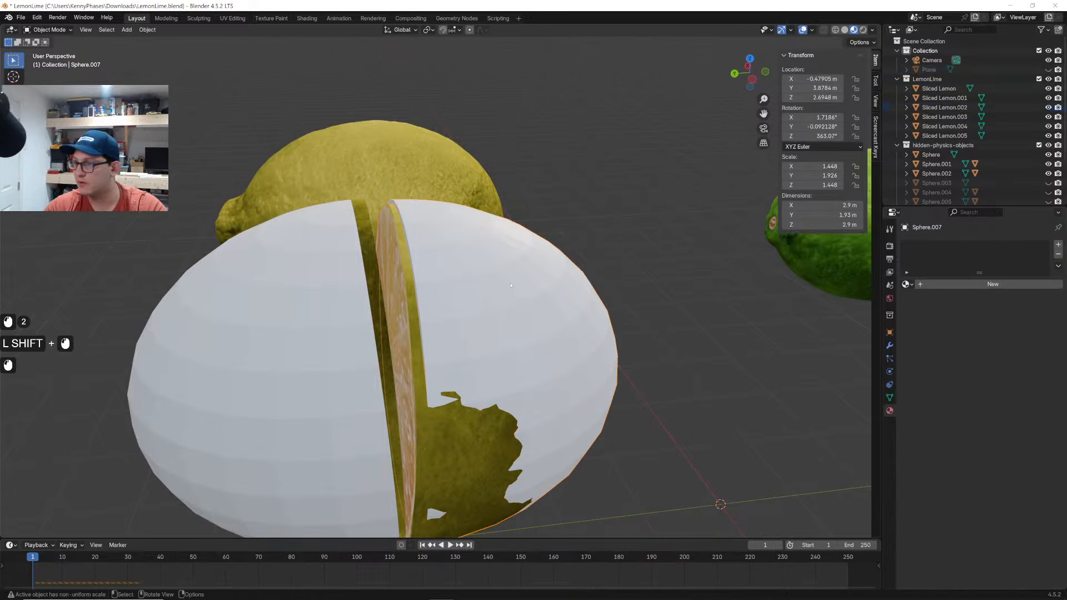
{"action": "left_click", "coordinate": [890, 371]}
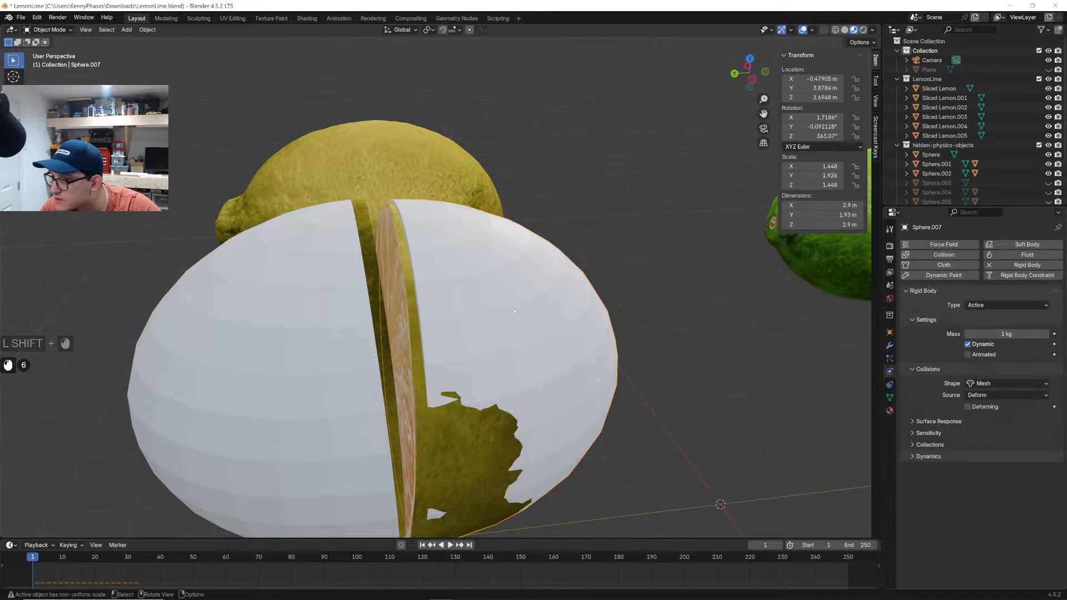
Parent the lemon half Sliced Lemon.002 to its hemisphere proxy, play the simulation briefly and return to frame 1
{"action": "left_click", "coordinate": [389, 261]}
{"action": "left_click", "coordinate": [470, 238], "text": "shift"}
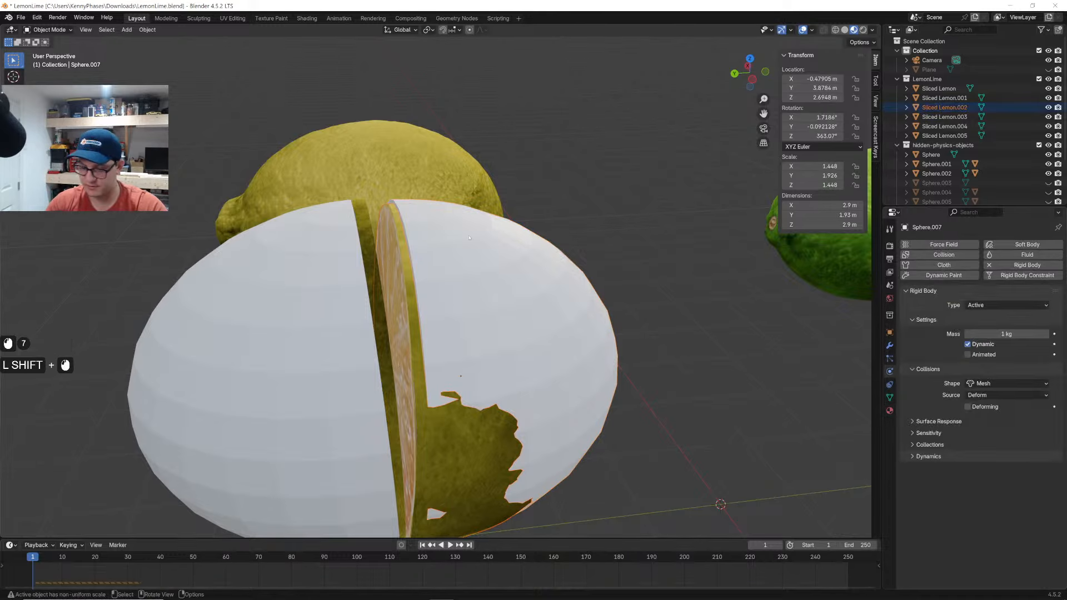
{"action": "key", "text": "ctrl+p"}
{"action": "key", "text": "Return"}
{"action": "scroll", "coordinate": [470, 238], "scroll_direction": "down", "scroll_amount": 3}
{"action": "key", "text": "space"}
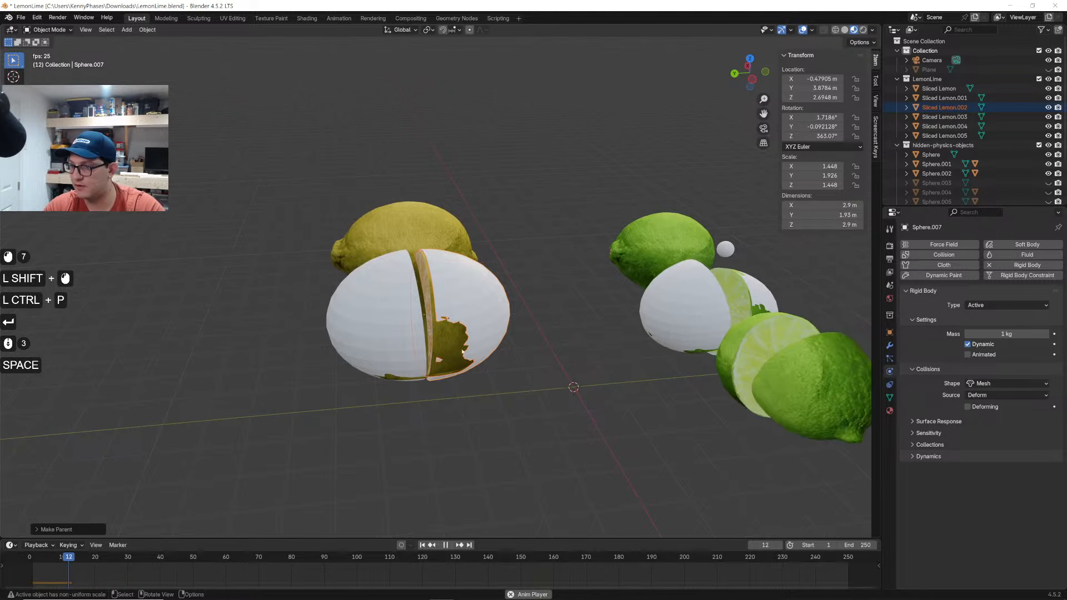
{"action": "left_click", "coordinate": [30, 558]}
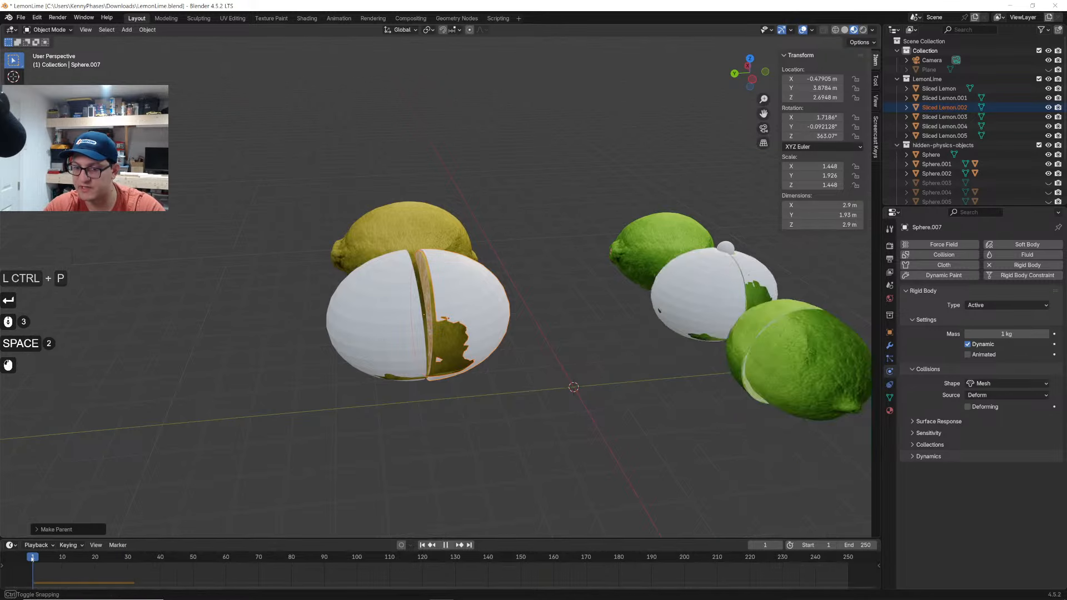
Parent the lemon half Sliced Lemon.003 to the hemisphere proxy that covers it
{"action": "scroll", "coordinate": [304, 284], "scroll_direction": "up", "scroll_amount": 5}
{"action": "left_click", "coordinate": [304, 284]}
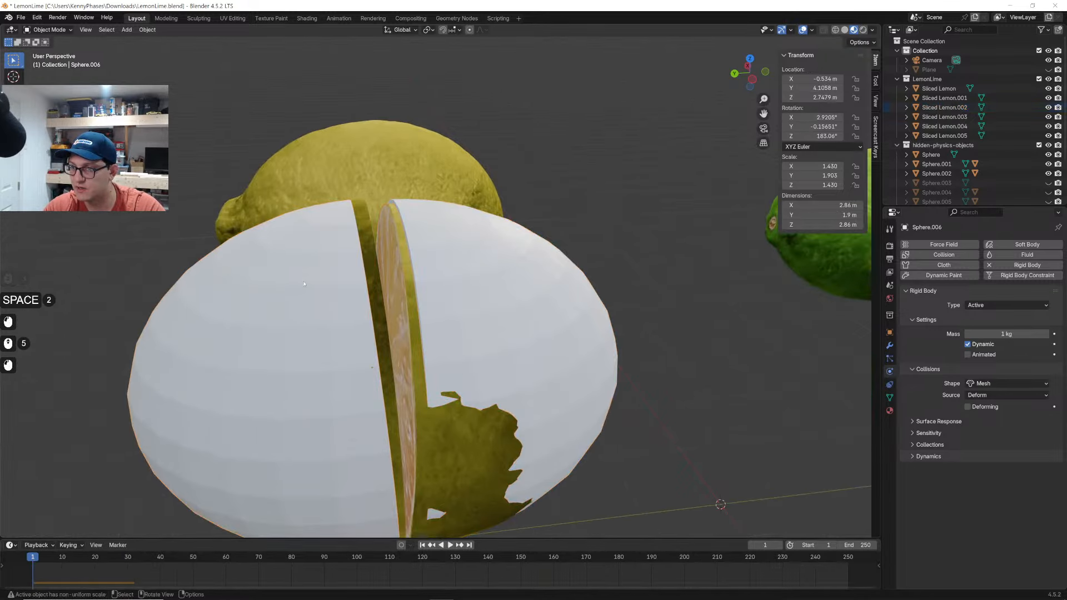
{"action": "left_click", "coordinate": [378, 255]}
{"action": "left_click", "coordinate": [352, 280], "text": "shift"}
{"action": "key", "text": "ctrl+p"}
{"action": "key", "text": "Return"}
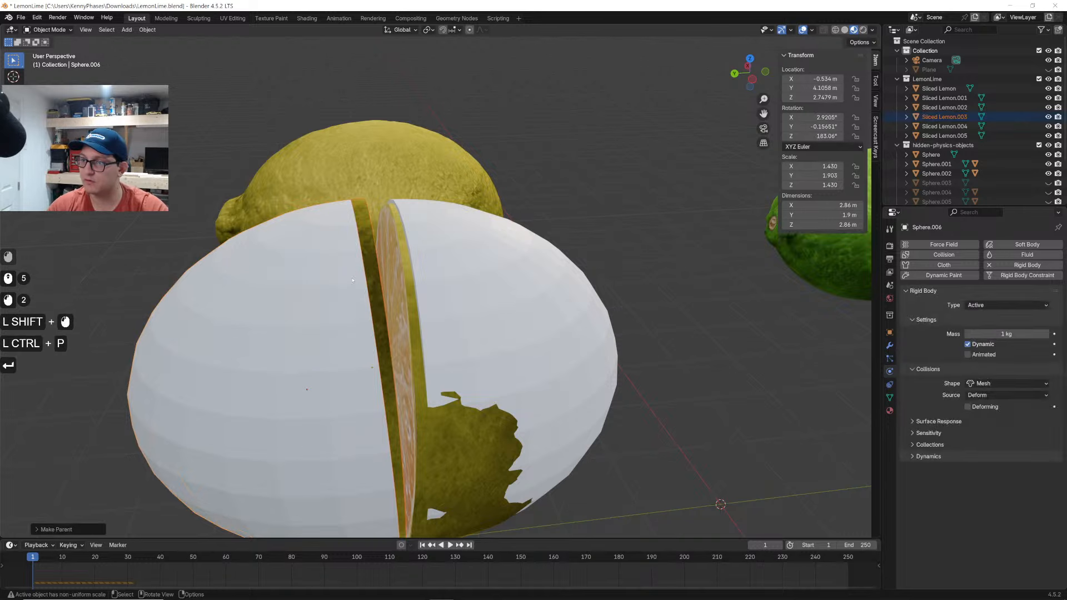
Move the lemon half Sliced Lemon.002 together with its hemisphere proxy closer to the other half, narrowing the gap between them
{"action": "left_click", "coordinate": [406, 252]}
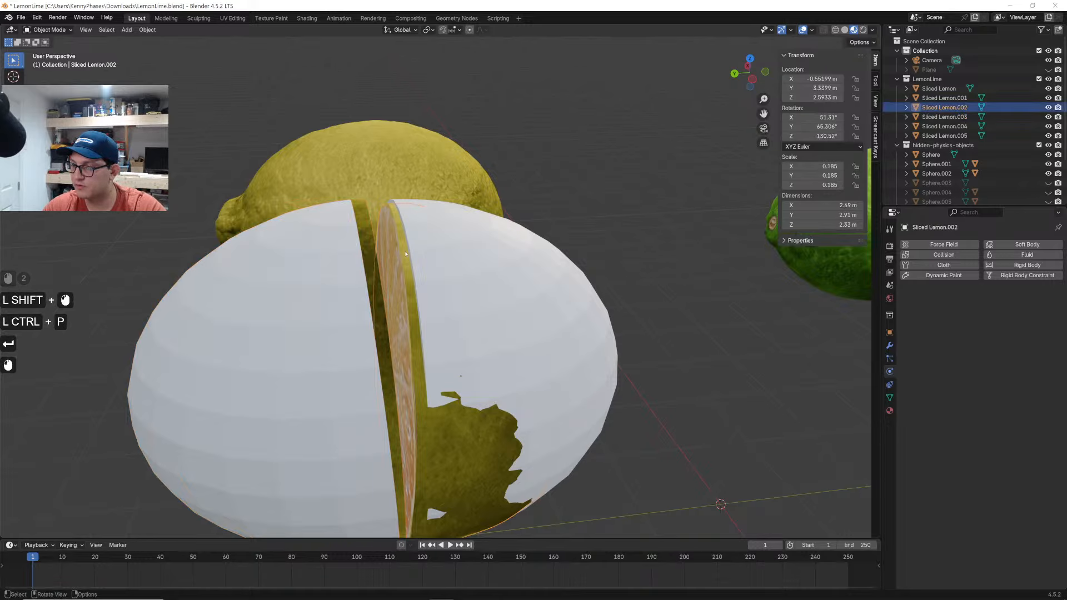
{"action": "left_click", "coordinate": [464, 263], "text": "shift"}
{"action": "key", "text": "g"}
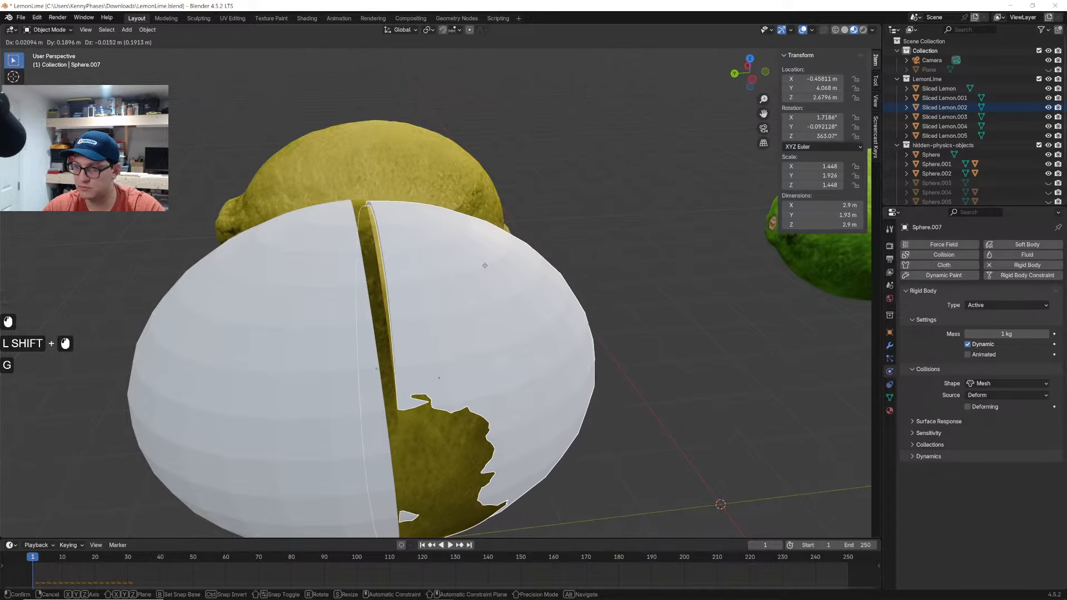
{"action": "left_click", "coordinate": [475, 266]}
Play the simulation to about frame 70 to check how the lemon halves separate, and return to frame 1
{"action": "key", "text": "space"}
{"action": "scroll", "coordinate": [485, 320], "scroll_direction": "down", "scroll_amount": 6}
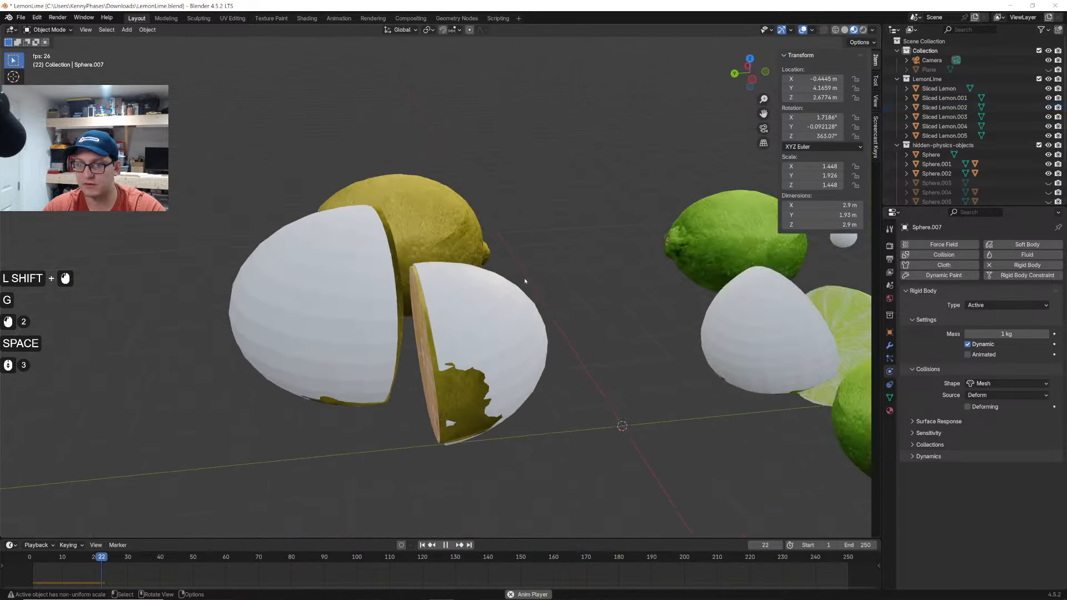
{"action": "middle_click_drag", "start_coordinate": [485, 320], "coordinate": [454, 310]}
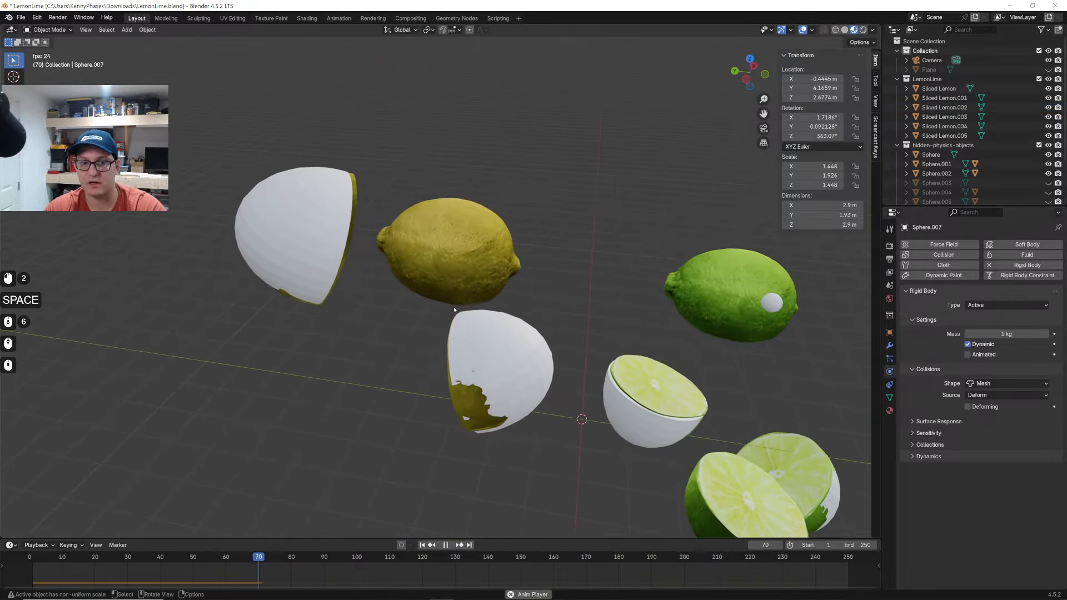
{"action": "key", "text": "space"}
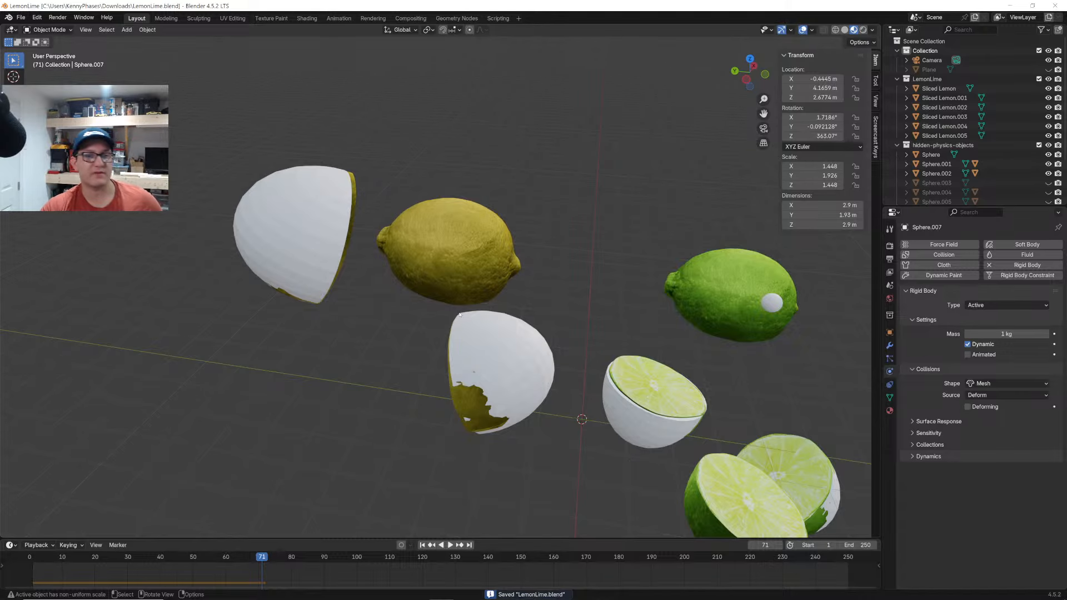
{"action": "left_click", "coordinate": [33, 559]}
{"action": "key", "text": "space"}
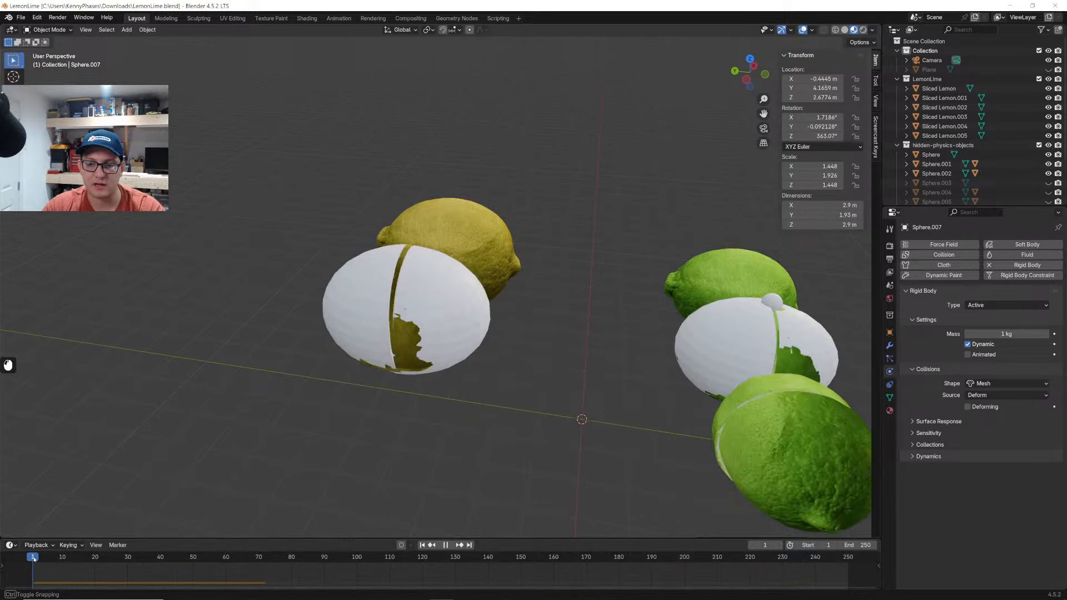
Rotate and nudge Sliced Lemon.002 with its hemisphere proxy in the left orthographic view so the cut faces align closely
{"action": "scroll", "coordinate": [449, 254], "scroll_direction": "up", "scroll_amount": 5}
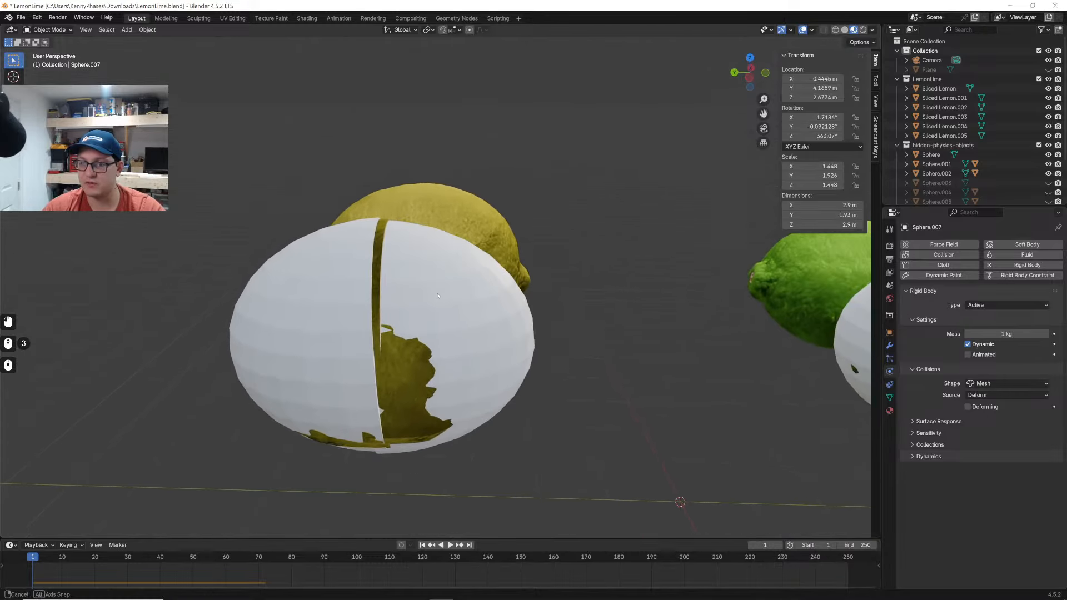
{"action": "left_click", "coordinate": [477, 309], "text": "shift"}
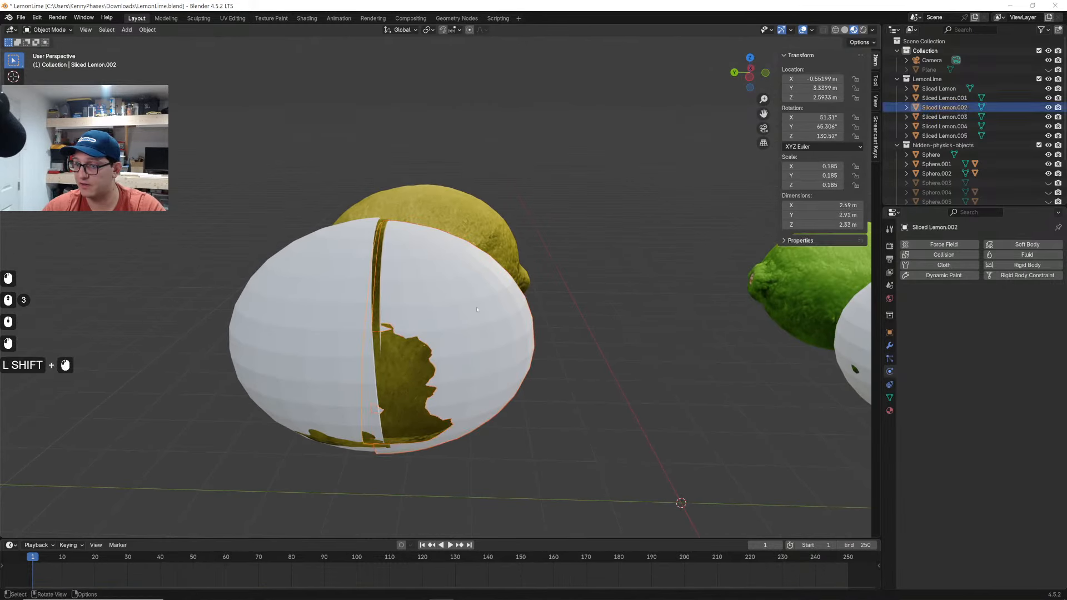
{"action": "left_click", "coordinate": [748, 78]}
{"action": "key", "text": "r"}
{"action": "left_click", "coordinate": [566, 143]}
{"action": "key", "text": "g"}
{"action": "left_click", "coordinate": [573, 144]}
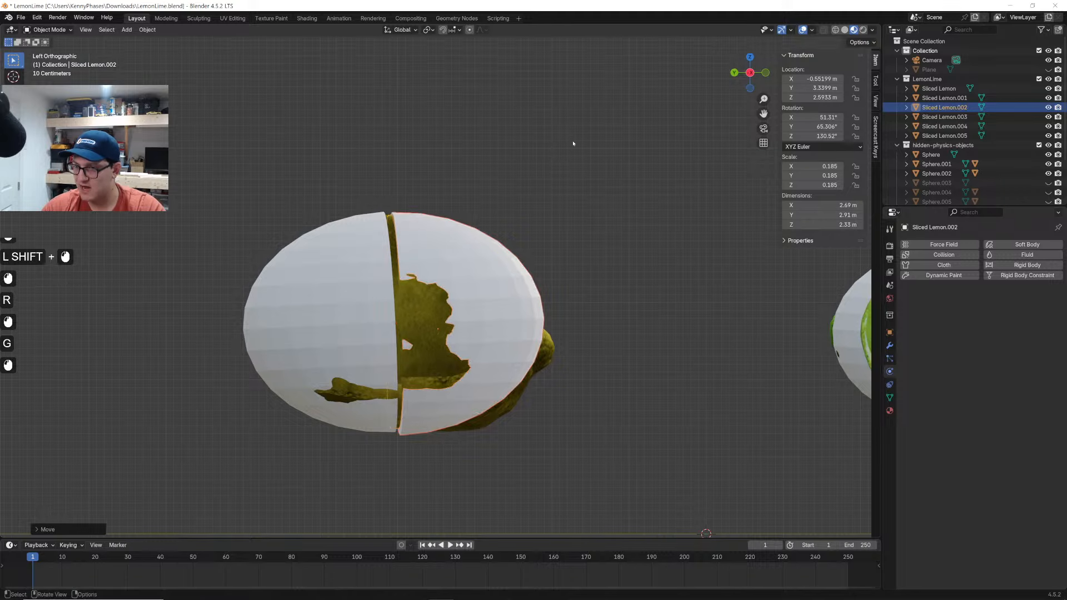
{"action": "left_click", "coordinate": [585, 156]}
Play the simulation briefly to test the realigned lemon halves and return to frame 1
{"action": "key", "text": "space"}
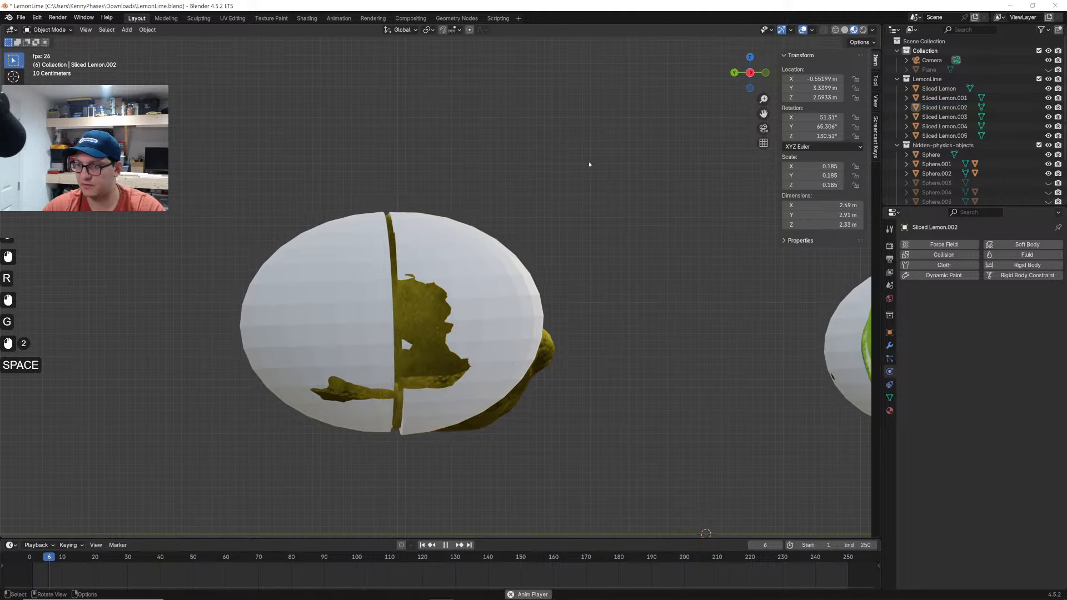
{"action": "key", "text": "space"}
{"action": "left_click", "coordinate": [33, 560]}
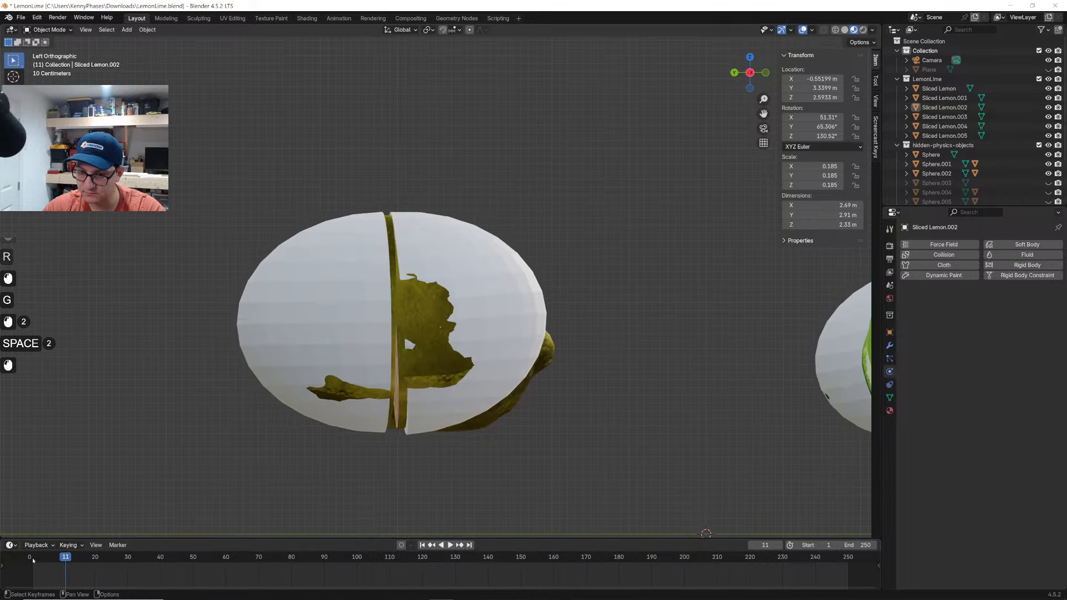
{"action": "key", "text": "space"}
{"action": "left_click", "coordinate": [33, 560]}
Duplicate the small passive sphere above the sliced lime and place the copy over the sliced lemon's cut in top view
{"action": "middle_click_drag", "start_coordinate": [461, 376], "coordinate": [734, 305]}
{"action": "left_click", "coordinate": [654, 271]}
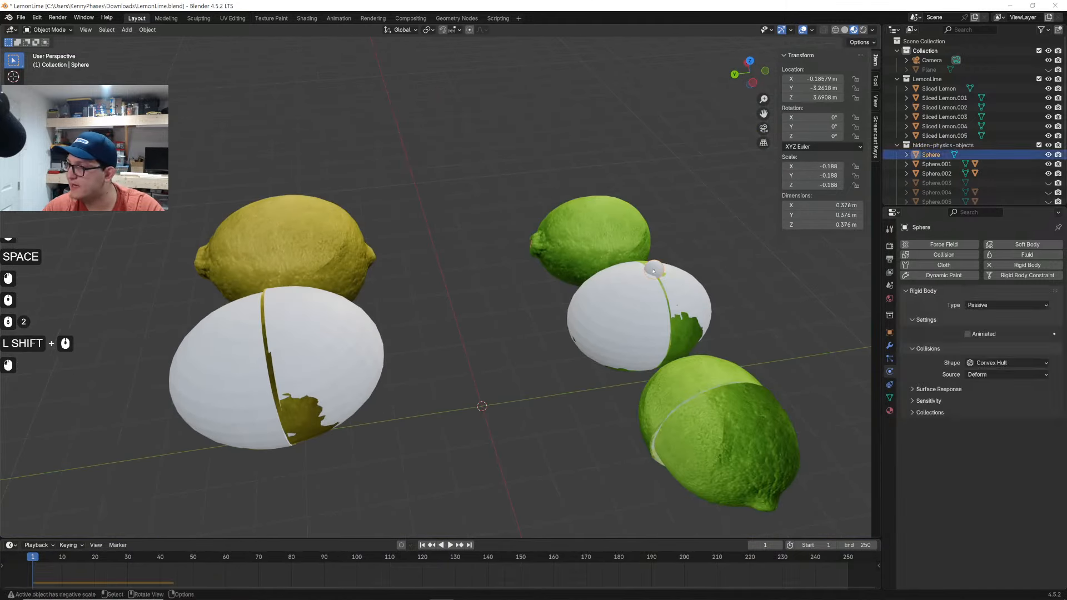
{"action": "left_click", "coordinate": [750, 60]}
{"action": "scroll", "coordinate": [445, 334], "scroll_direction": "down", "scroll_amount": 2}
{"action": "key", "text": "shift+d"}
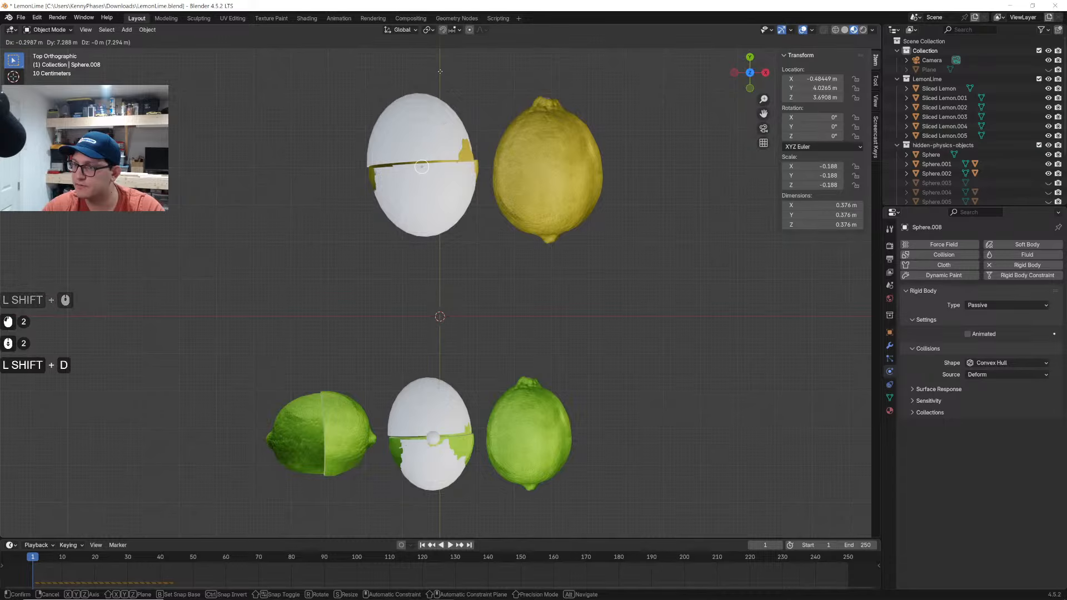
{"action": "left_click", "coordinate": [440, 70]}
Raise the duplicated sphere along Z to about 4.2 m so it sits at the top of the sliced lemon
{"action": "middle_click_drag", "start_coordinate": [439, 70], "coordinate": [502, 270]}
{"action": "key", "text": "g"}
{"action": "key", "text": "z"}
{"action": "left_click", "coordinate": [467, 265]}
{"action": "left_click", "coordinate": [467, 266]}
Play the simulation with the new sphere, rewind to frame 1, replay it and stop at frame 18 with the halves apart
{"action": "key", "text": "space"}
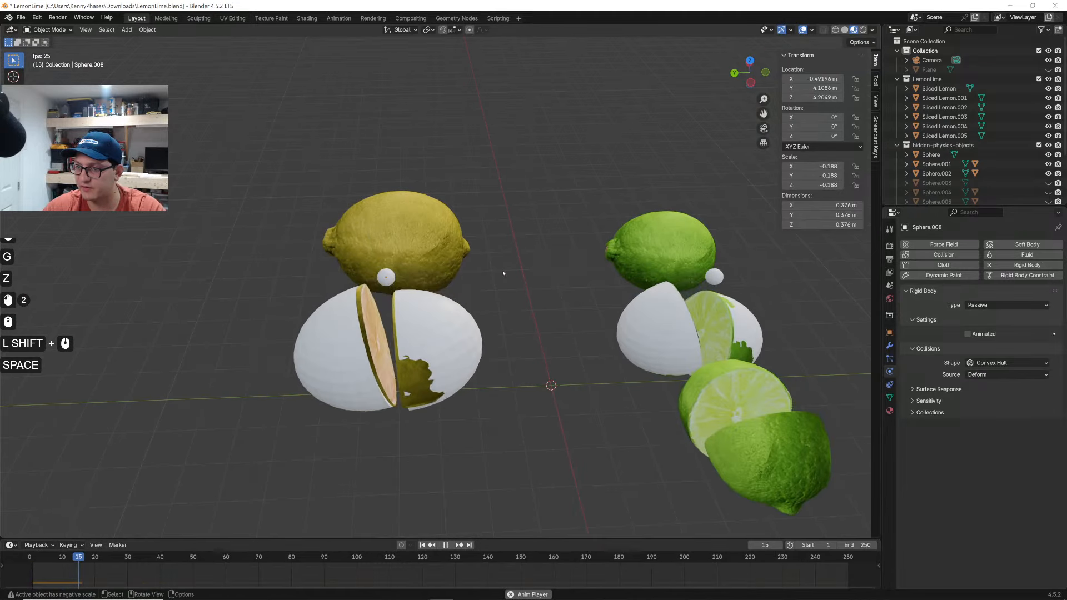
{"action": "key", "text": "space"}
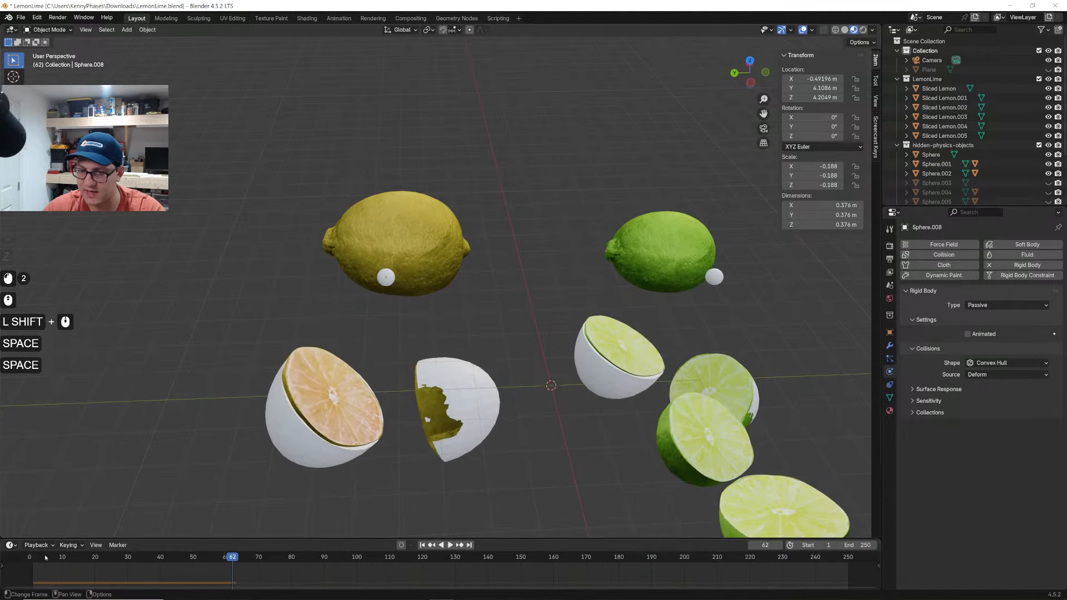
{"action": "left_click", "coordinate": [36, 558]}
{"action": "left_click_drag", "start_coordinate": [36, 559], "coordinate": [33, 559]}
{"action": "scroll", "coordinate": [411, 384], "scroll_direction": "down", "scroll_amount": 2}
{"action": "key", "text": "space"}
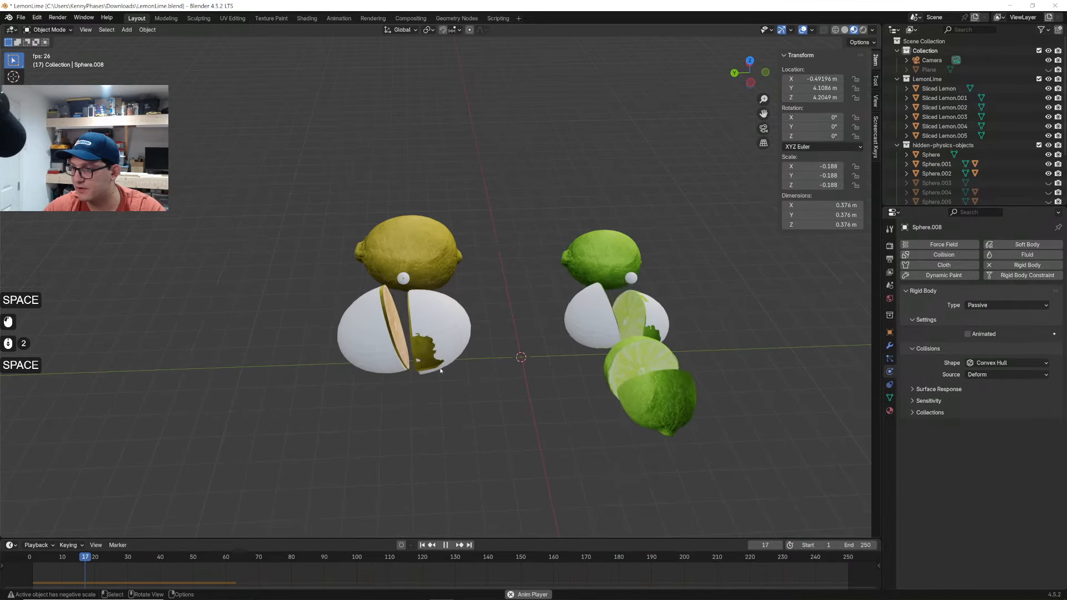
{"action": "key", "text": "space"}
Hide the two hemisphere proxies, Sphere.001 and Sphere.002, that cover the sliced lime halves
{"action": "left_click", "coordinate": [585, 316]}
{"action": "key", "text": "h"}
{"action": "middle_click_drag", "start_coordinate": [589, 318], "coordinate": [667, 359]}
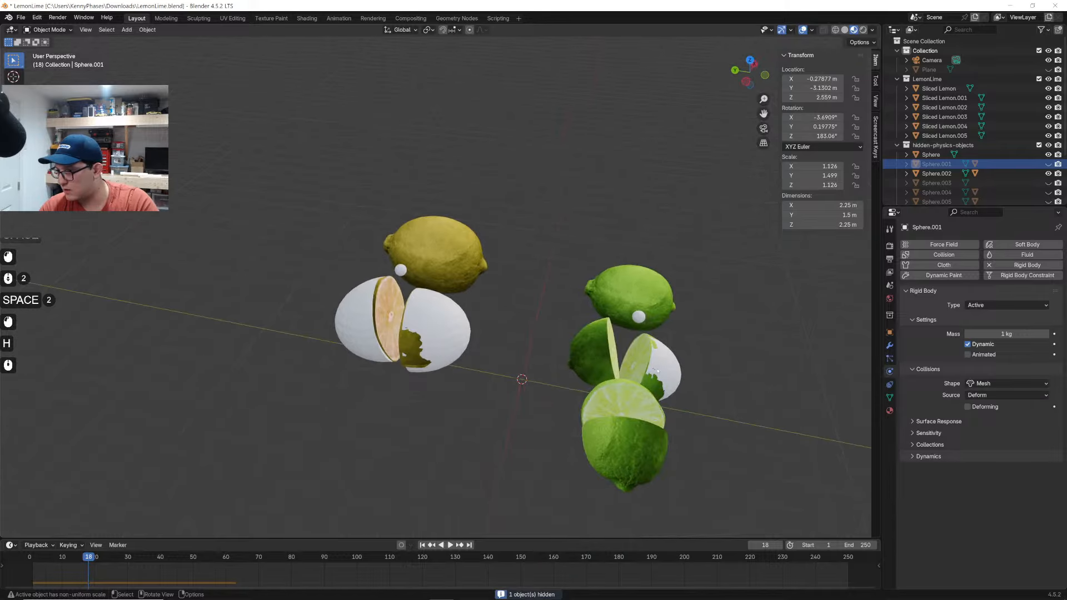
{"action": "left_click", "coordinate": [672, 361]}
{"action": "key", "text": "h"}
Hide the hemisphere proxy Sphere.007 that covers the lemon half Sliced Lemon.002
{"action": "scroll", "coordinate": [439, 267], "scroll_direction": "up", "scroll_amount": 3}
{"action": "left_click", "coordinate": [454, 381]}
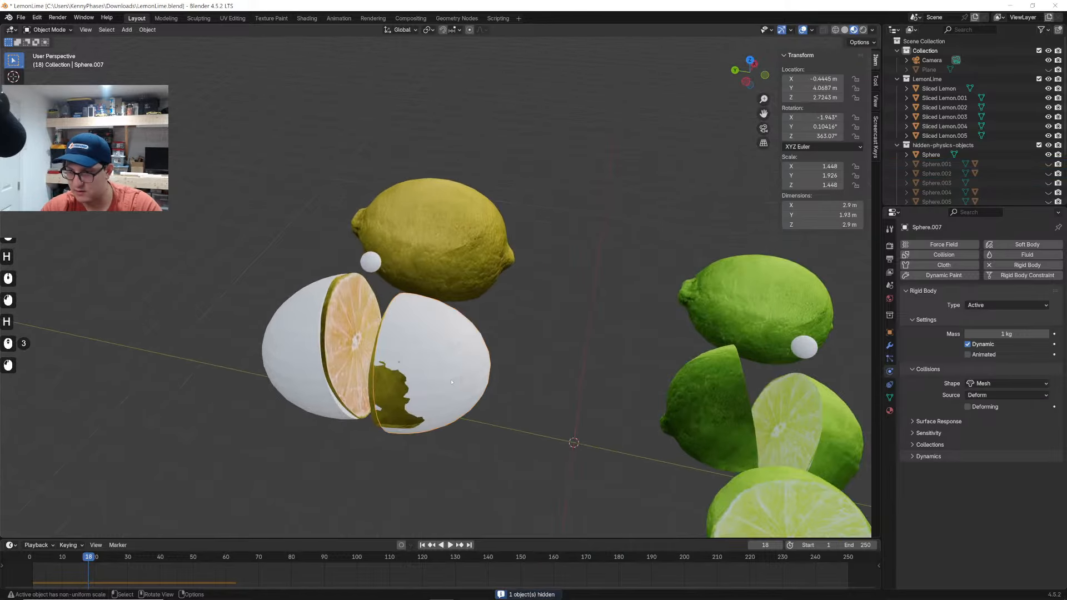
Unhide all spheres in the hidden-physics-objects collection and the ground plane, and select the plane
{"action": "key", "text": "h"}
{"action": "key", "text": "ctrl+z"}
{"action": "key", "text": "ctrl+z"}
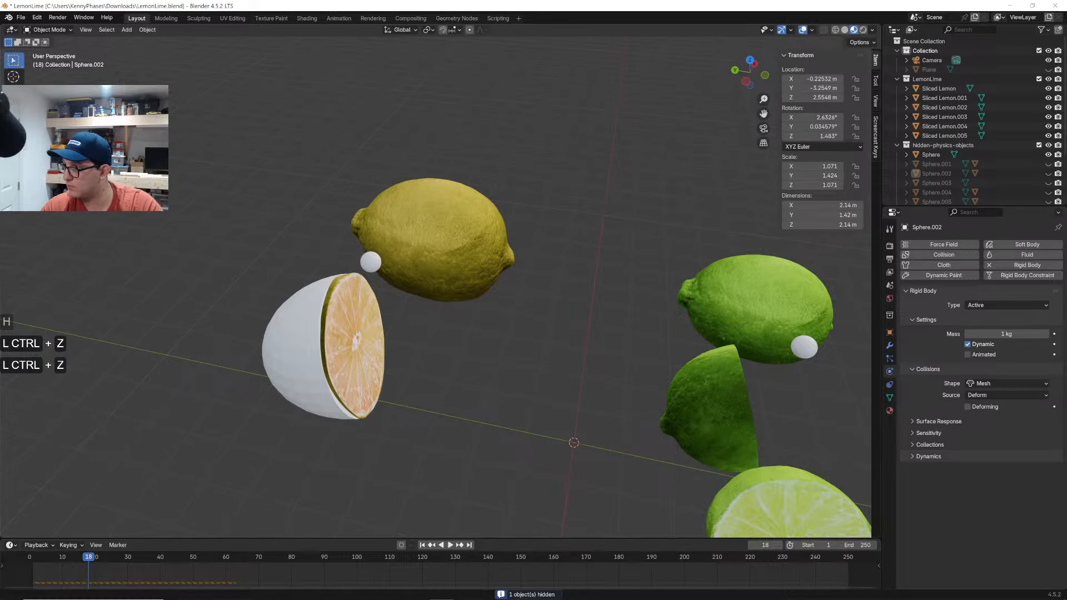
{"action": "left_click_drag", "start_coordinate": [1050, 164], "coordinate": [1049, 203]}
{"action": "scroll", "coordinate": [1021, 167], "scroll_direction": "down", "scroll_amount": 5}
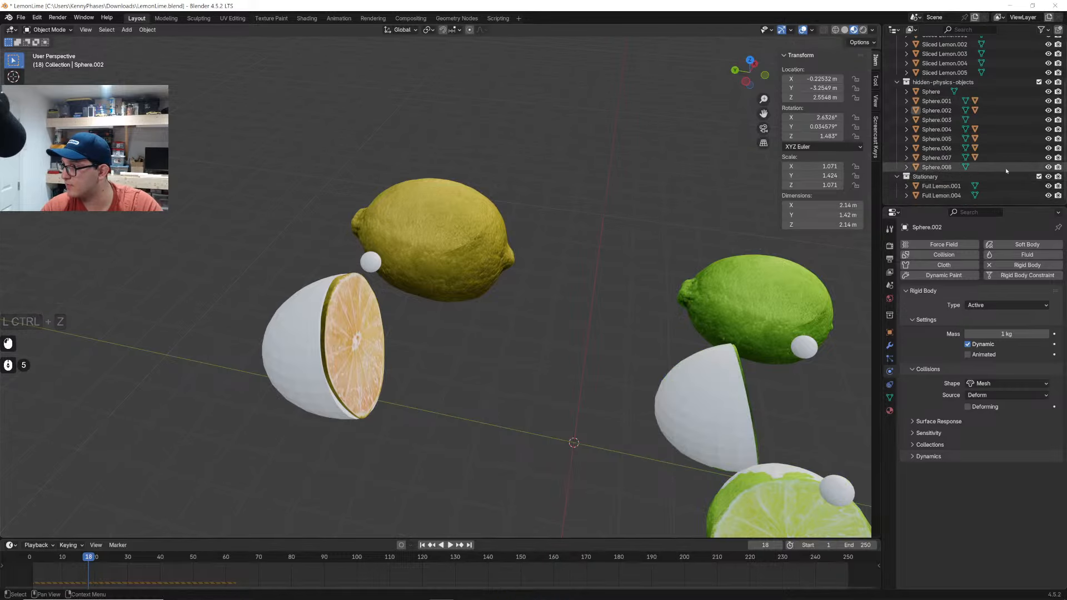
{"action": "scroll", "coordinate": [1009, 170], "scroll_direction": "up", "scroll_amount": 6}
{"action": "left_click", "coordinate": [1048, 69]}
{"action": "left_click", "coordinate": [574, 198]}
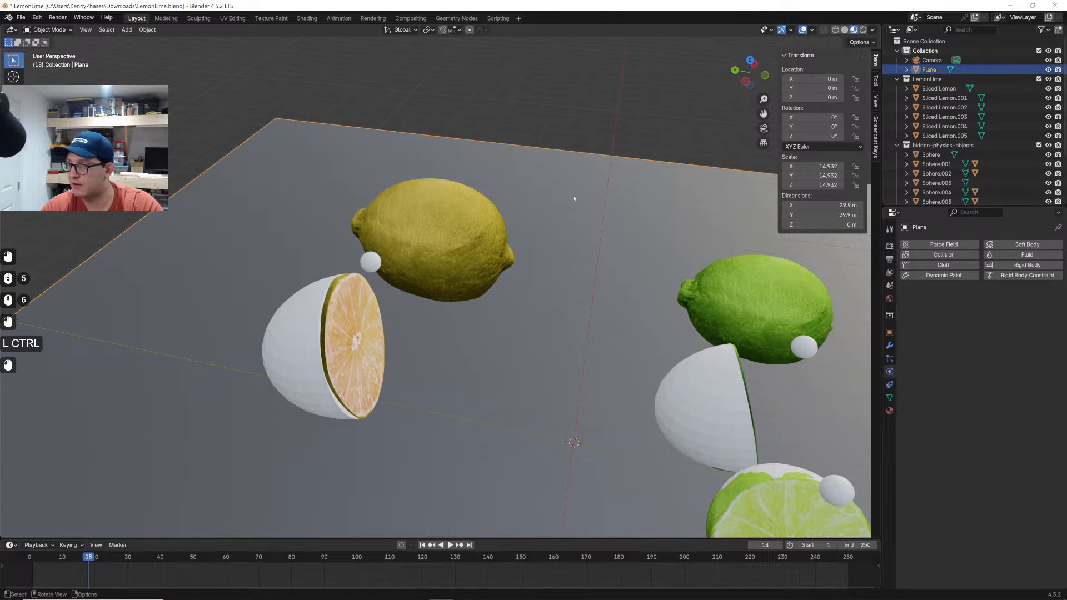
Save LemonLime.blend, play the falling-fruit simulation from the start, stop it and return to frame 1
{"action": "scroll", "coordinate": [568, 198], "scroll_direction": "down", "scroll_amount": 2}
{"action": "left_click", "coordinate": [28, 557]}
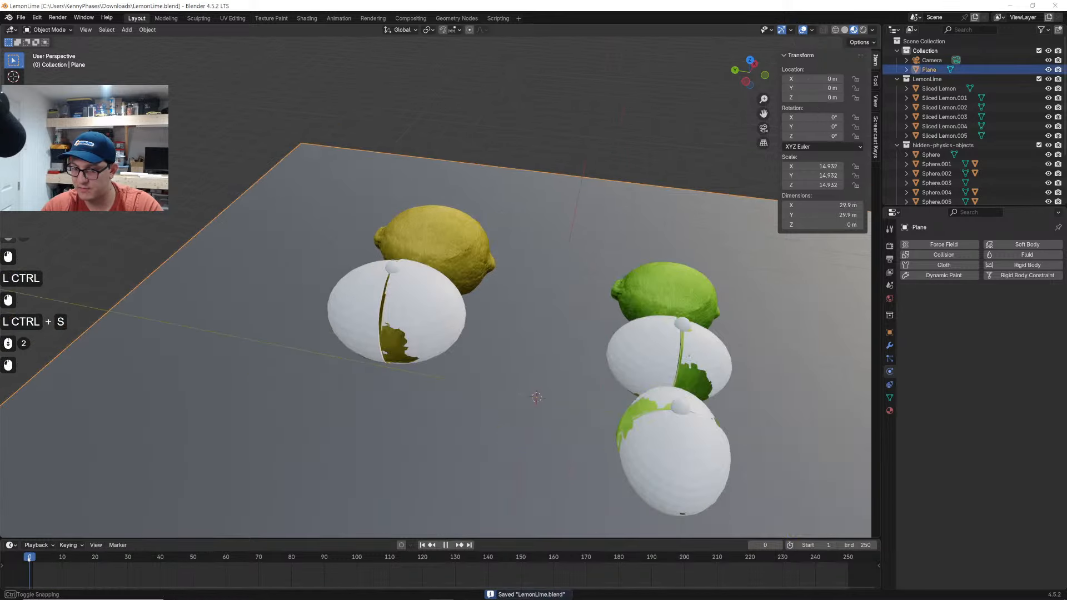
{"action": "scroll", "coordinate": [473, 240], "scroll_direction": "down", "scroll_amount": 2}
{"action": "key", "text": "space"}
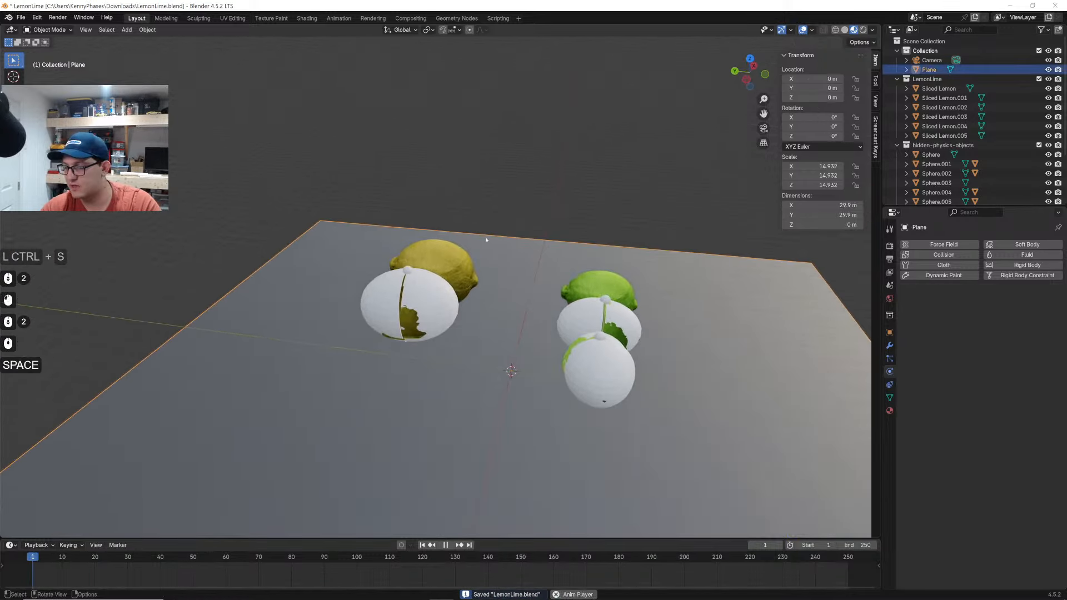
{"action": "key", "text": "space"}
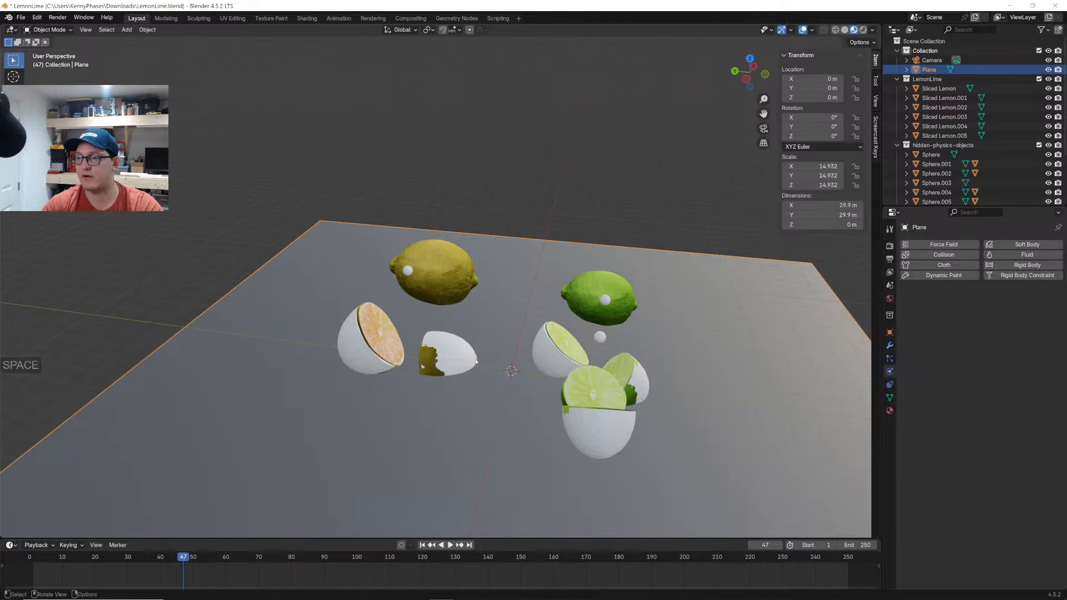
{"action": "left_click", "coordinate": [31, 564]}
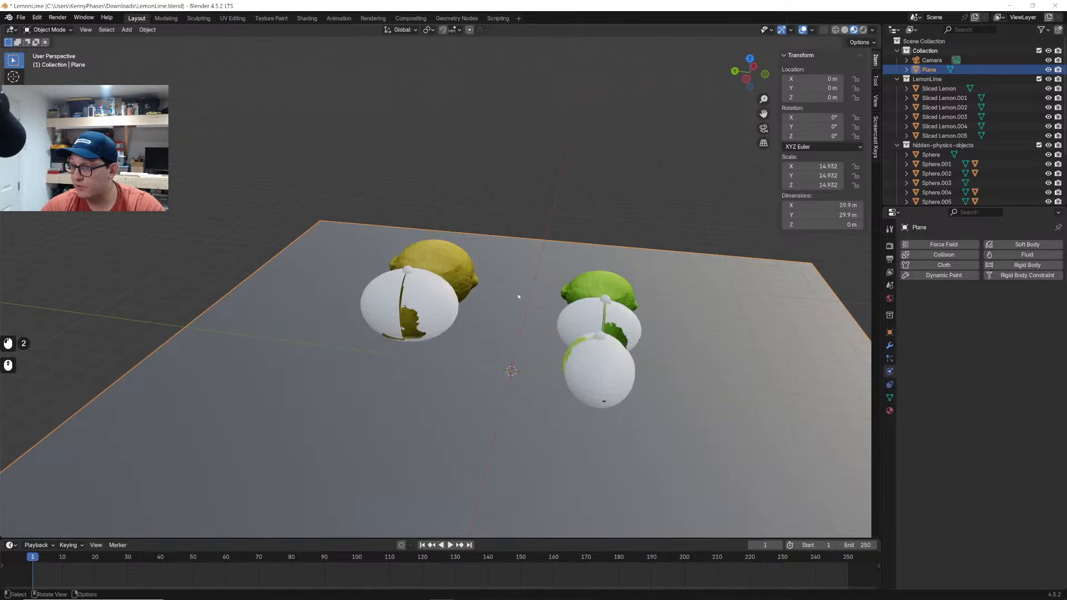
Duplicate the ground plane and raise the copy about 7.2 m along Z
{"action": "scroll", "coordinate": [518, 297], "scroll_direction": "up", "scroll_amount": 2}
{"action": "middle_click_drag", "start_coordinate": [519, 297], "coordinate": [556, 222], "text": "shift"}
{"action": "left_click", "coordinate": [406, 347]}
{"action": "scroll", "coordinate": [457, 345], "scroll_direction": "down", "scroll_amount": 1}
{"action": "scroll", "coordinate": [457, 345], "scroll_direction": "down", "scroll_amount": 3}
{"action": "left_click", "coordinate": [560, 236]}
{"action": "key", "text": "shift+d"}
{"action": "key", "text": "z"}
{"action": "left_click", "coordinate": [552, 183]}
Rotate the duplicated plane 90° about the X axis so it stands upright
{"action": "key", "text": "r"}
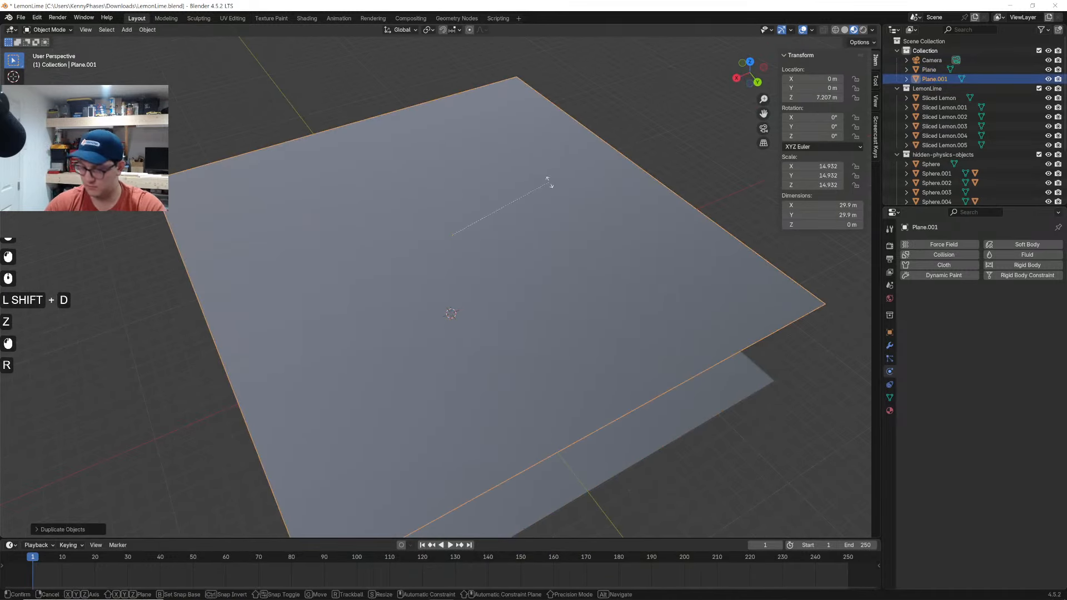
{"action": "key", "text": "x"}
{"action": "key", "text": "9"}
{"action": "key", "text": "0"}
{"action": "key", "text": "Return"}
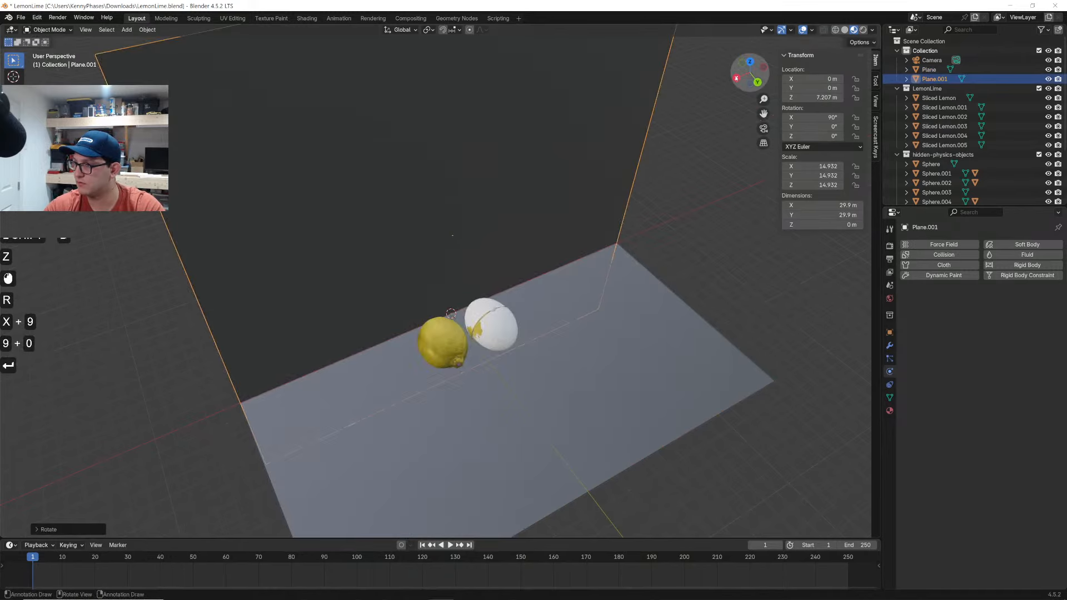
Switch to rendered shading and move the upright plane along Y to about 16.8 m, behind the fruit
{"action": "left_click", "coordinate": [742, 63]}
{"action": "key", "text": "z"}
{"action": "left_click", "coordinate": [589, 165]}
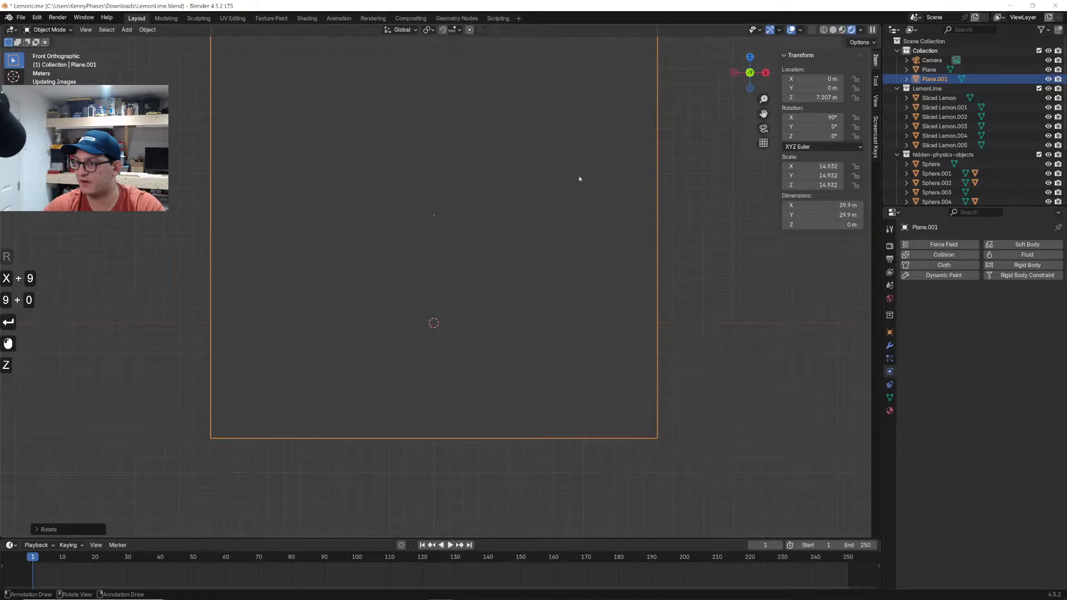
{"action": "middle_click_drag", "start_coordinate": [579, 179], "coordinate": [649, 273]}
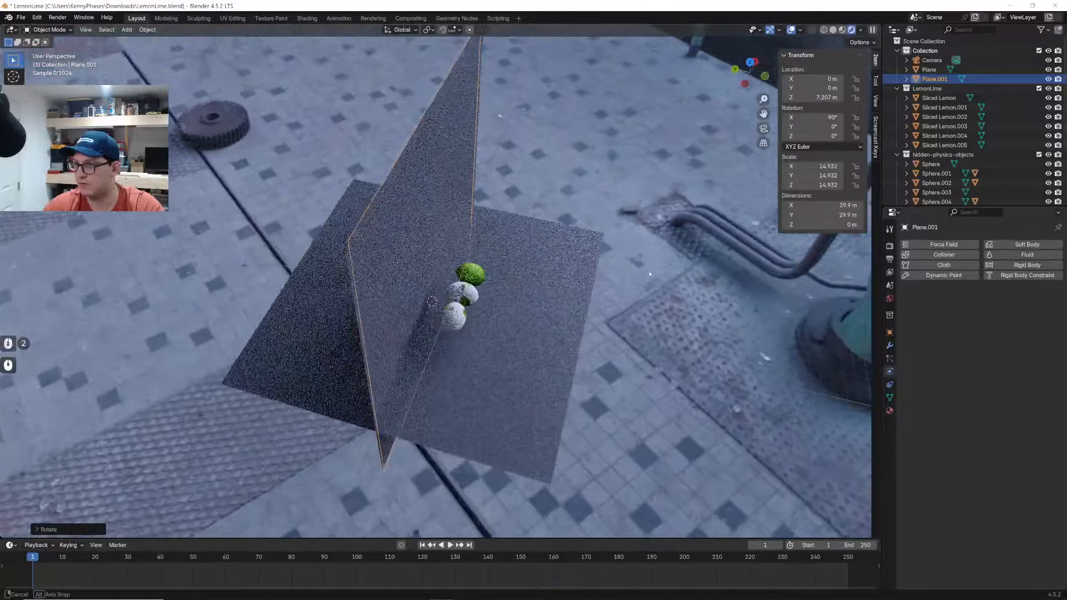
{"action": "key", "text": "g"}
{"action": "key", "text": "y"}
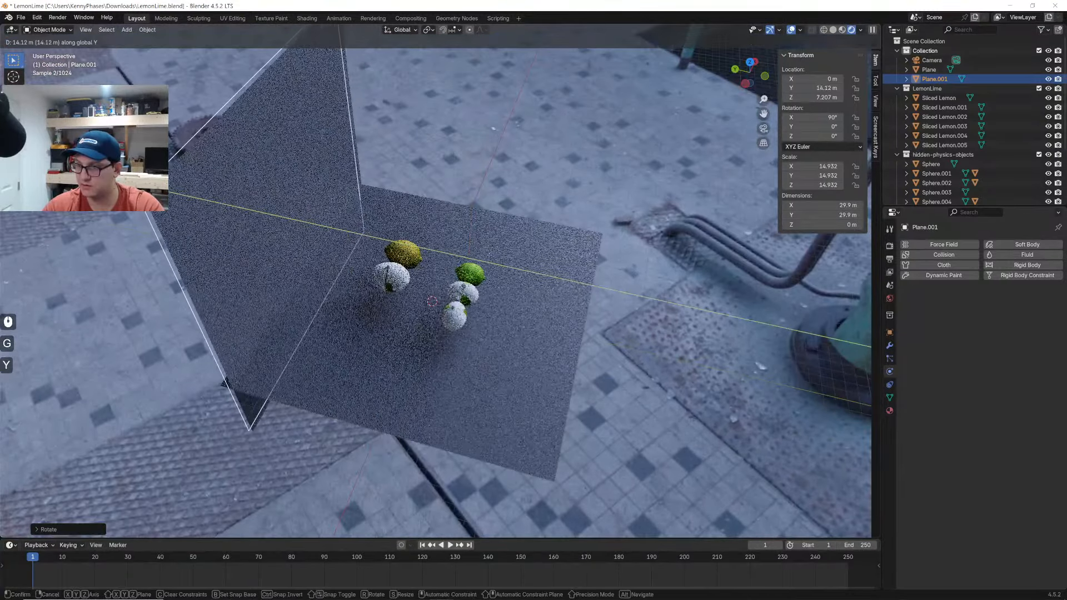
{"action": "left_click", "coordinate": [861, 396]}
Replace the upright plane's shared material with a new one and set its base color to bright yellow
{"action": "left_click", "coordinate": [890, 411]}
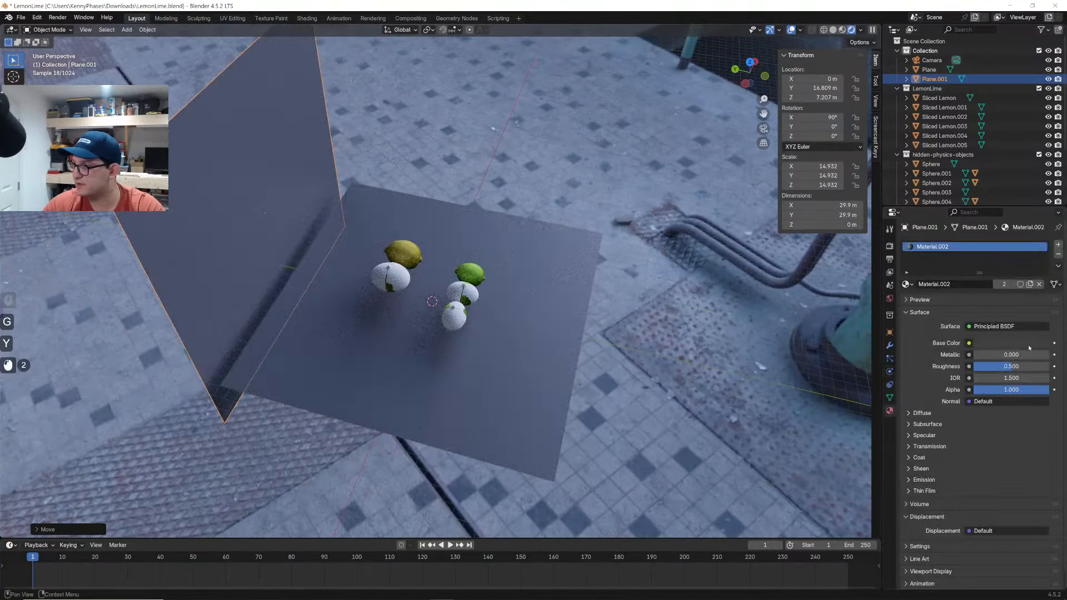
{"action": "left_click", "coordinate": [1040, 284]}
{"action": "left_click", "coordinate": [1036, 285]}
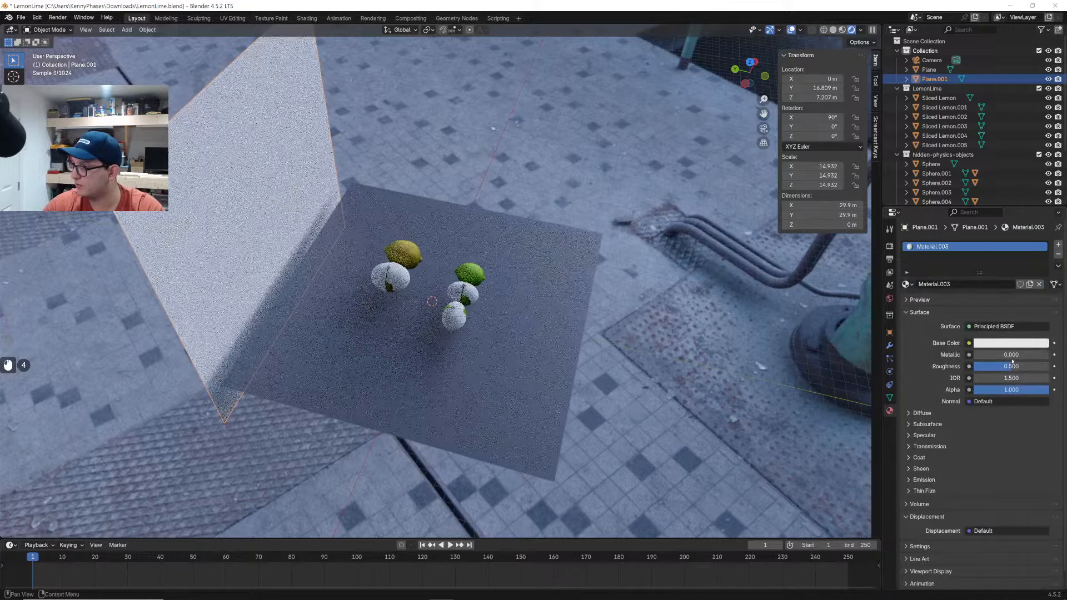
{"action": "left_click", "coordinate": [1008, 343]}
{"action": "left_click_drag", "start_coordinate": [989, 225], "coordinate": [974, 238]}
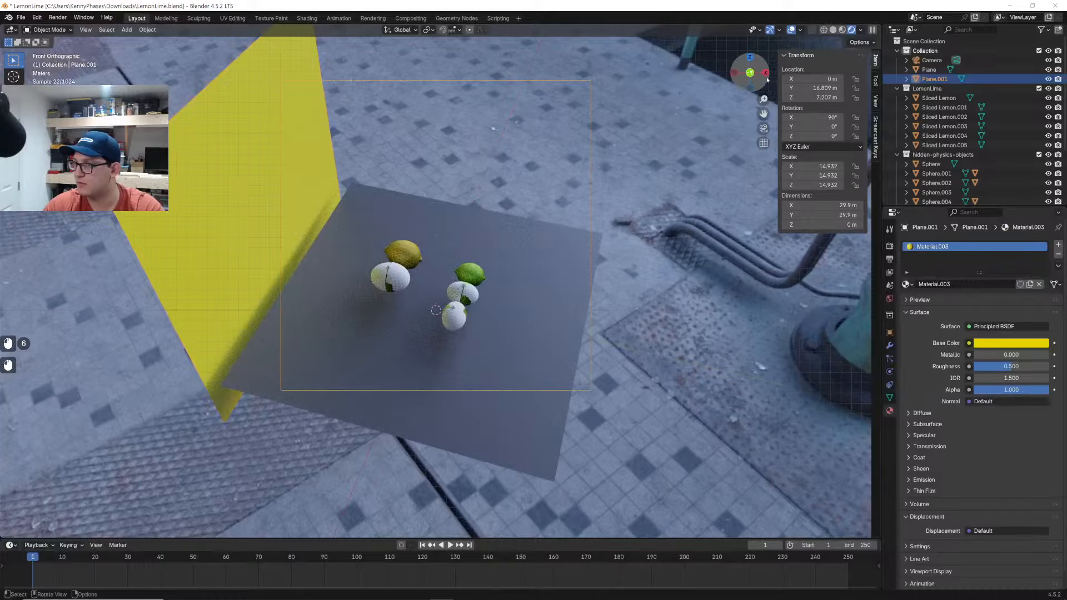
Shift the yellow backdrop toward negative X and duplicate it along X to about 15.7 m, edge to edge with the original
{"action": "left_click", "coordinate": [765, 76]}
{"action": "key", "text": "g"}
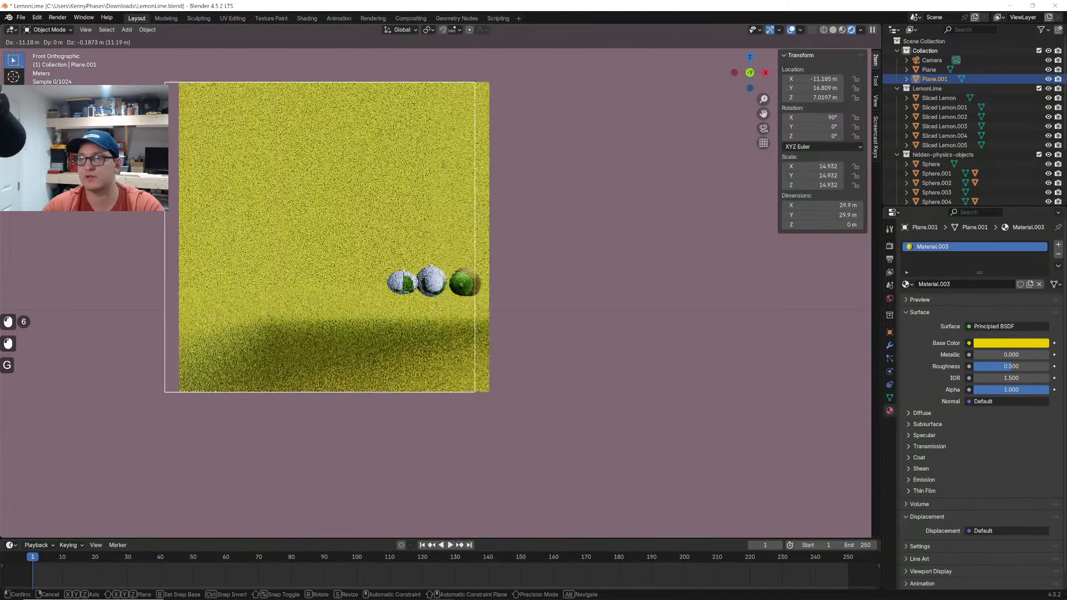
{"action": "left_click", "coordinate": [414, 166]}
{"action": "key", "text": "shift+d"}
{"action": "key", "text": "x"}
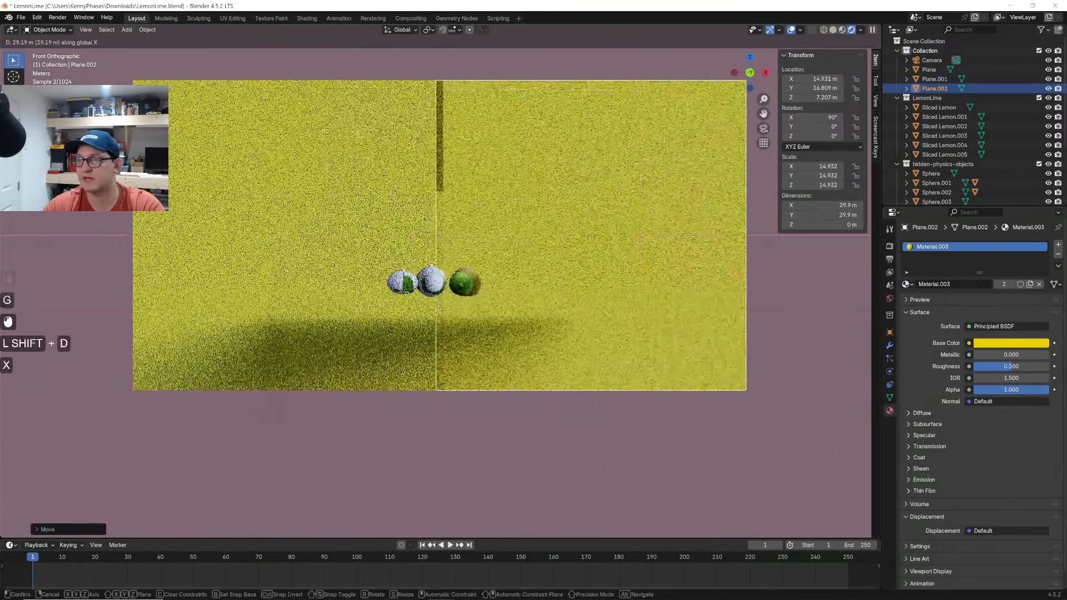
{"action": "left_click", "coordinate": [651, 167]}
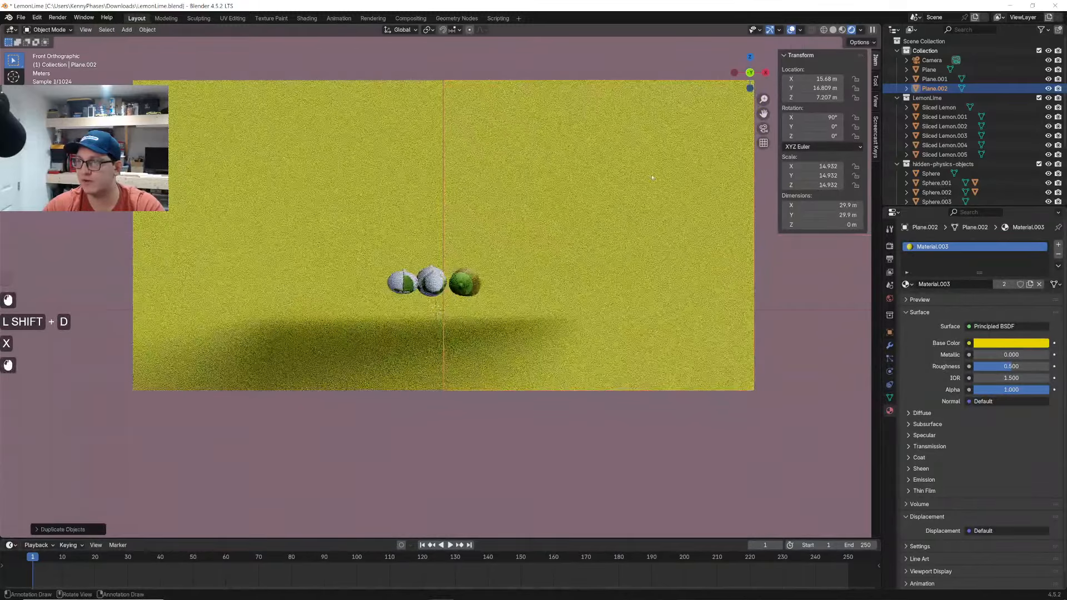
Give the duplicated backdrop plane its own material with a bright lime-green base color
{"action": "left_click", "coordinate": [1011, 343]}
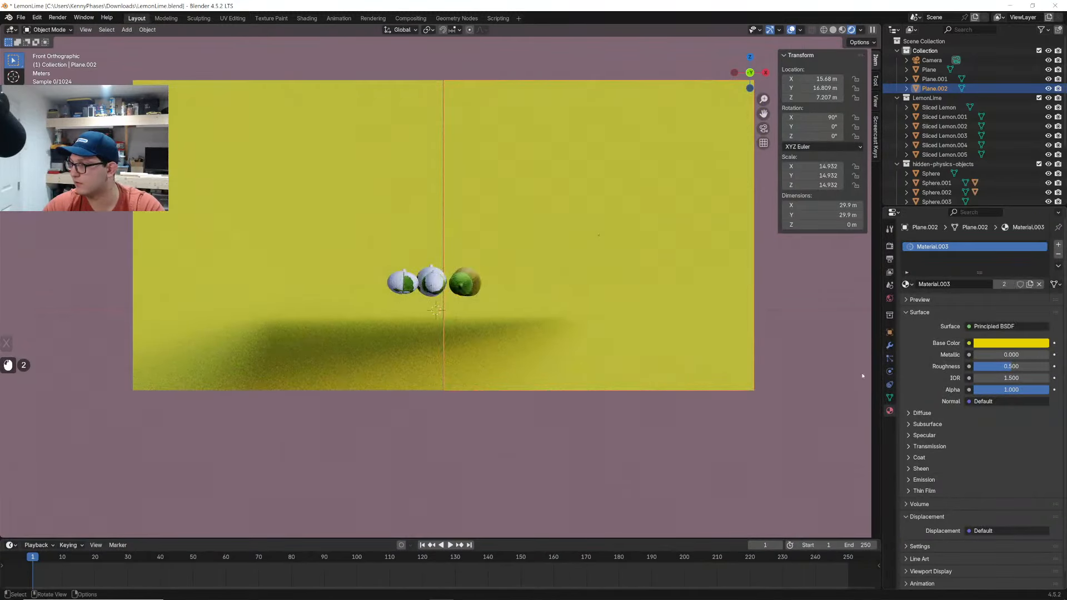
{"action": "left_click", "coordinate": [1030, 285]}
{"action": "left_click", "coordinate": [1011, 343]}
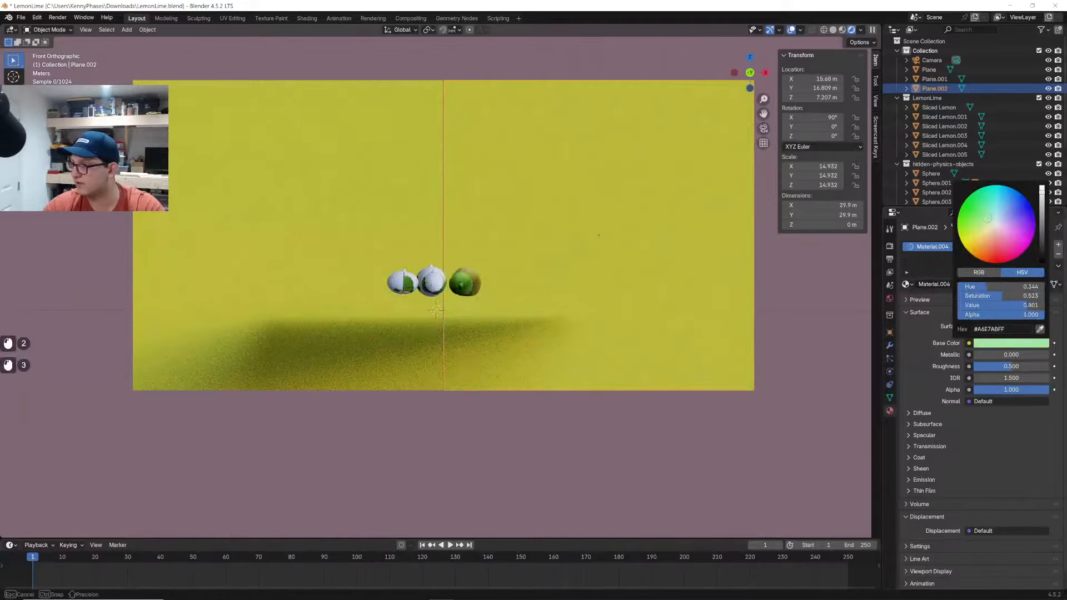
{"action": "left_click_drag", "start_coordinate": [988, 219], "coordinate": [965, 223]}
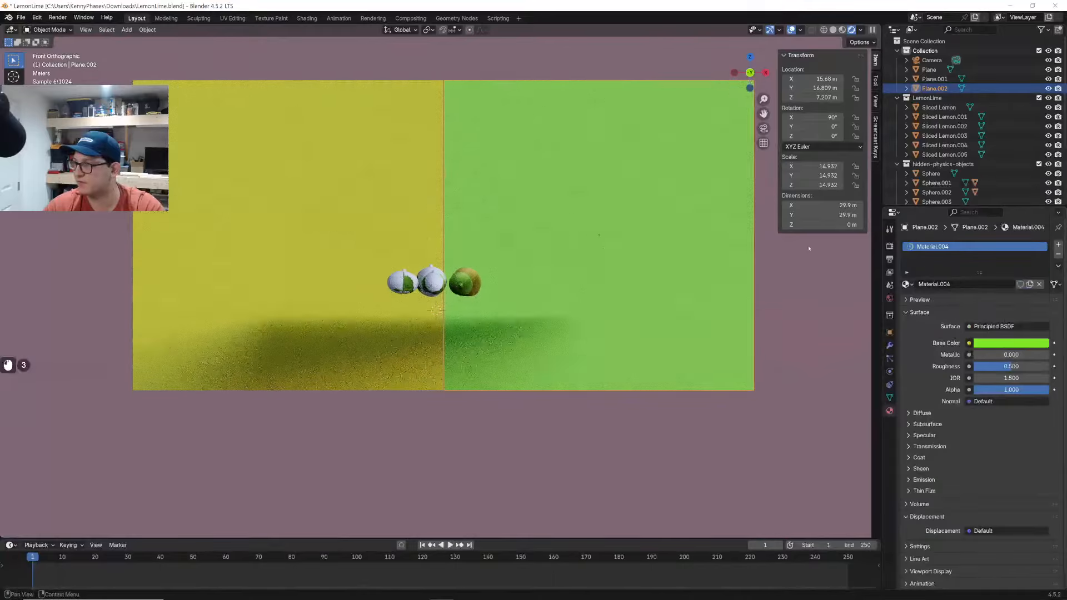
Delete the horizontal ground plane beneath the fruit
{"action": "middle_click_drag", "start_coordinate": [427, 220], "coordinate": [504, 308]}
{"action": "left_click", "coordinate": [505, 308]}
{"action": "key", "text": "x"}
{"action": "left_click", "coordinate": [504, 308]}
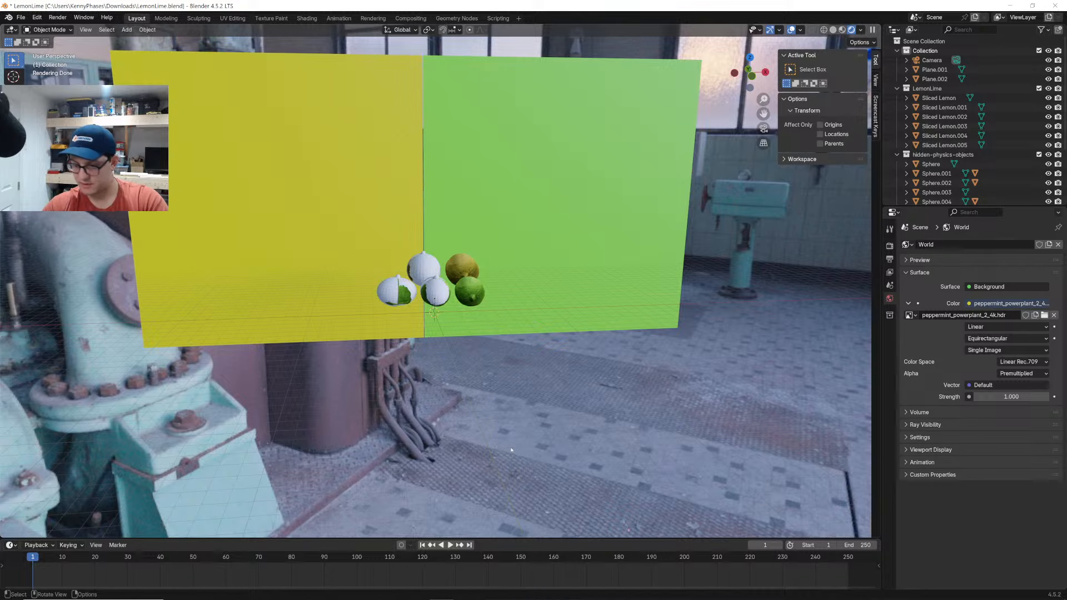
Add a new camera and move it in side view to about Y -17.7 m, Z 4.0 m
{"action": "key", "text": "shift+a"}
{"action": "type", "text": "cam"}
{"action": "key", "text": "Return"}
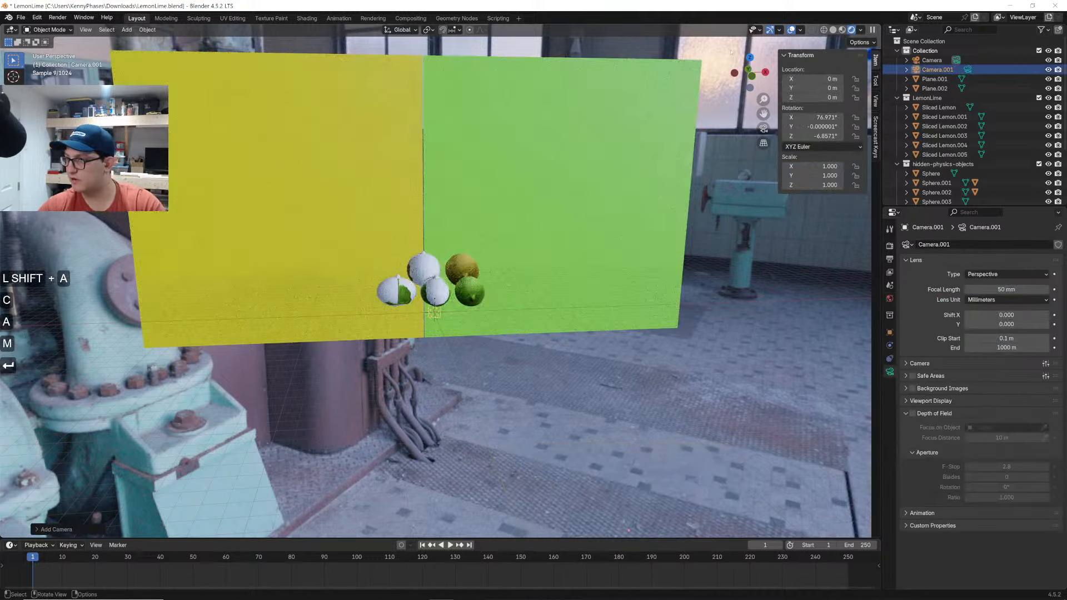
{"action": "left_click", "coordinate": [735, 72]}
{"action": "key", "text": "g"}
{"action": "left_click", "coordinate": [857, 68]}
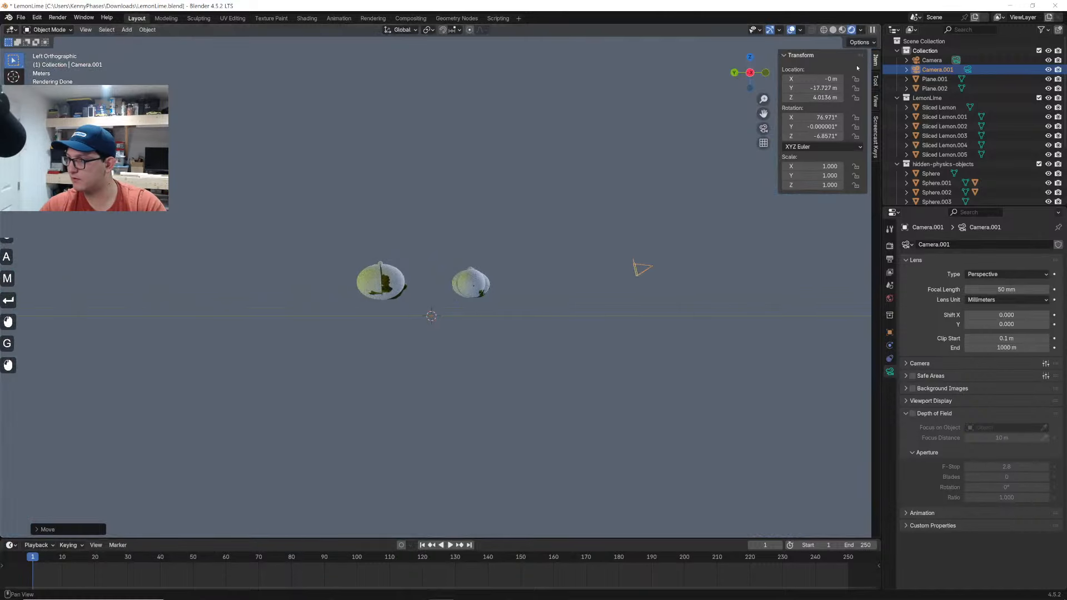
Reset the new camera's rotation to 0° and rotate it 90° about X to face the fruit
{"action": "key", "text": "Tab"}
{"action": "type", "text": "0"}
{"action": "key", "text": "Tab"}
{"action": "type", "text": "0"}
{"action": "key", "text": "Return"}
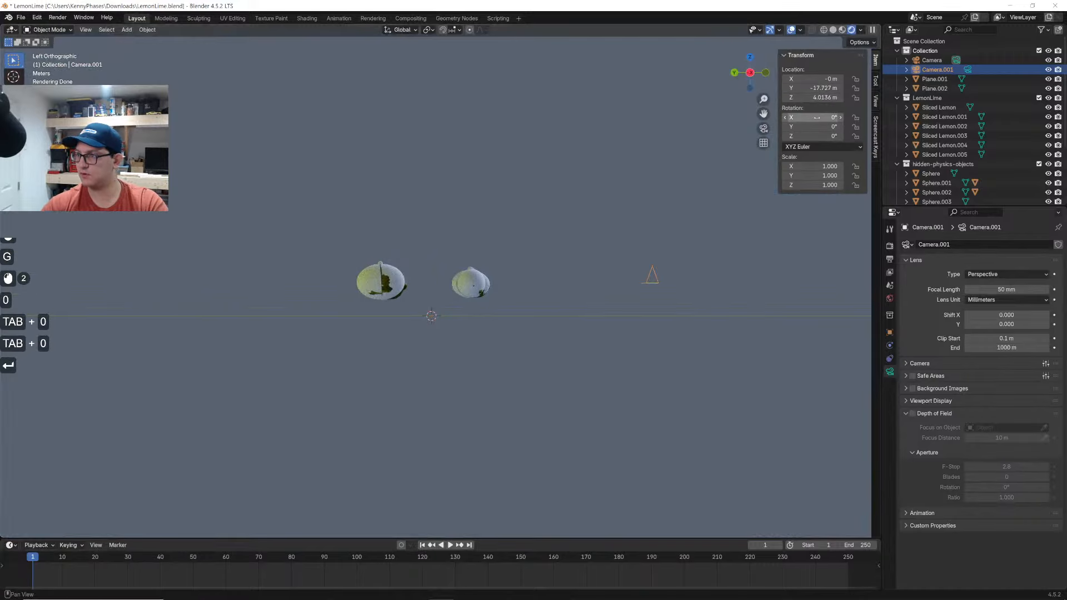
{"action": "key", "text": "r"}
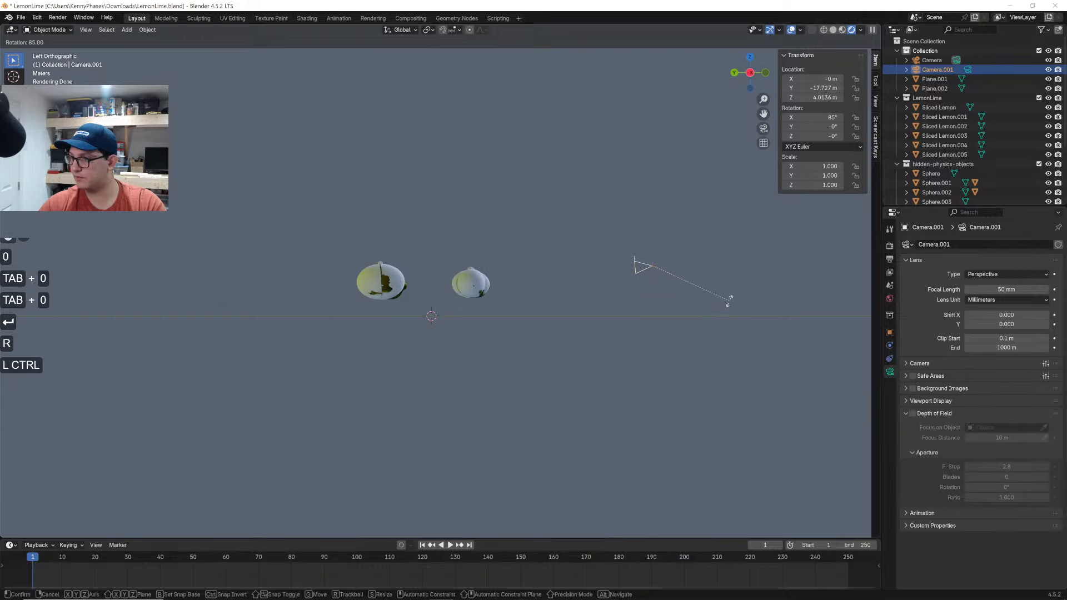
{"action": "left_click", "coordinate": [729, 311], "text": "ctrl"}
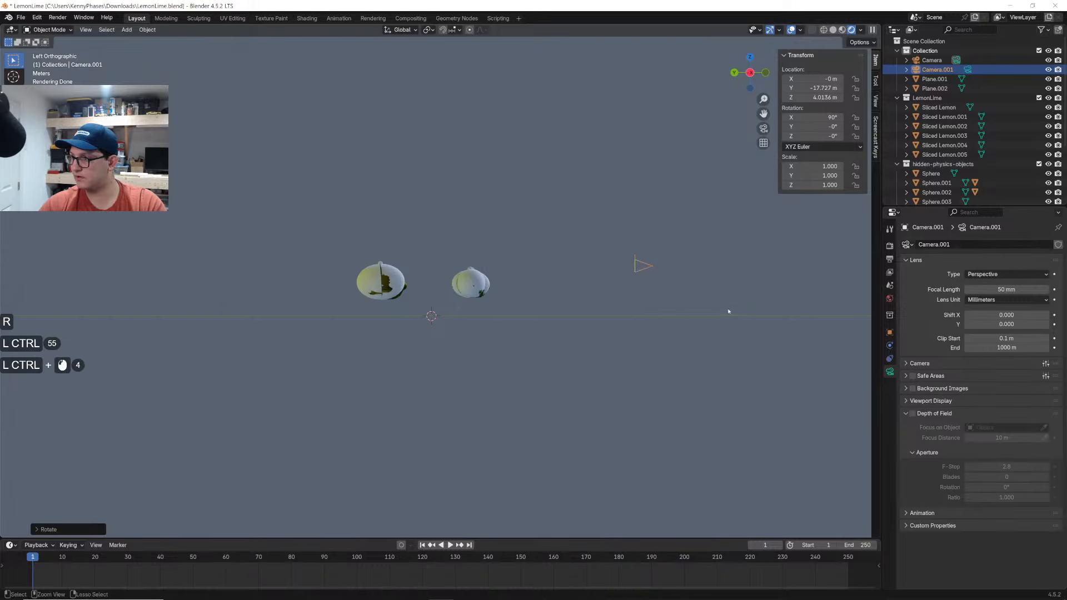
Switch to solid shading, select the original camera and set its location and rotation to 0 on all axes
{"action": "left_click", "coordinate": [764, 129]}
{"action": "scroll", "coordinate": [603, 199], "scroll_direction": "down", "scroll_amount": 4}
{"action": "middle_click_drag", "start_coordinate": [604, 199], "coordinate": [818, 40]}
{"action": "scroll", "coordinate": [551, 250], "scroll_direction": "down", "scroll_amount": 6}
{"action": "scroll", "coordinate": [508, 283], "scroll_direction": "up", "scroll_amount": 1}
{"action": "left_click", "coordinate": [833, 29]}
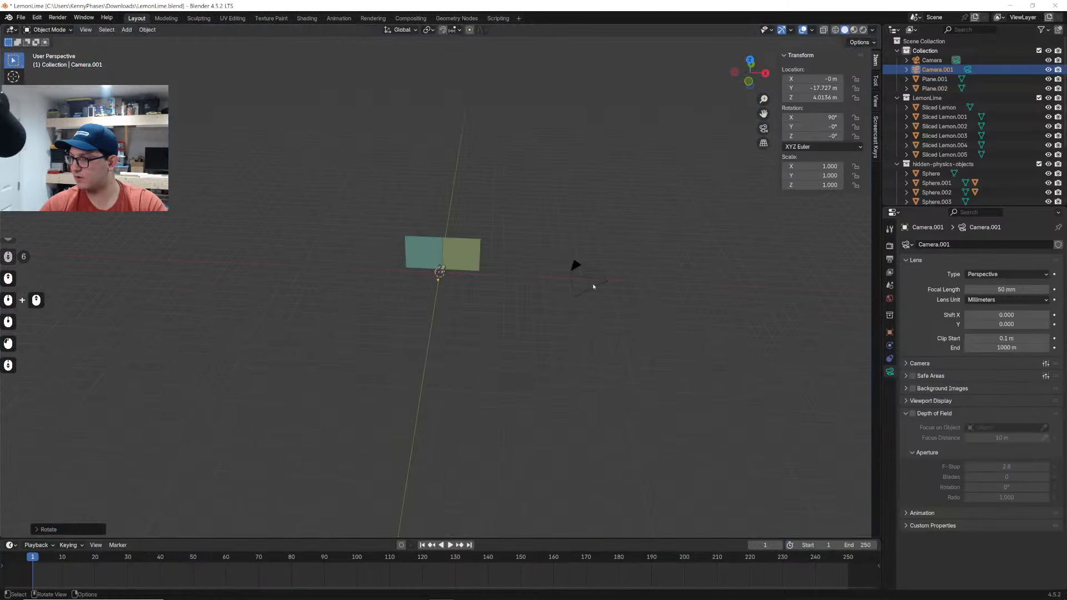
{"action": "left_click", "coordinate": [594, 287]}
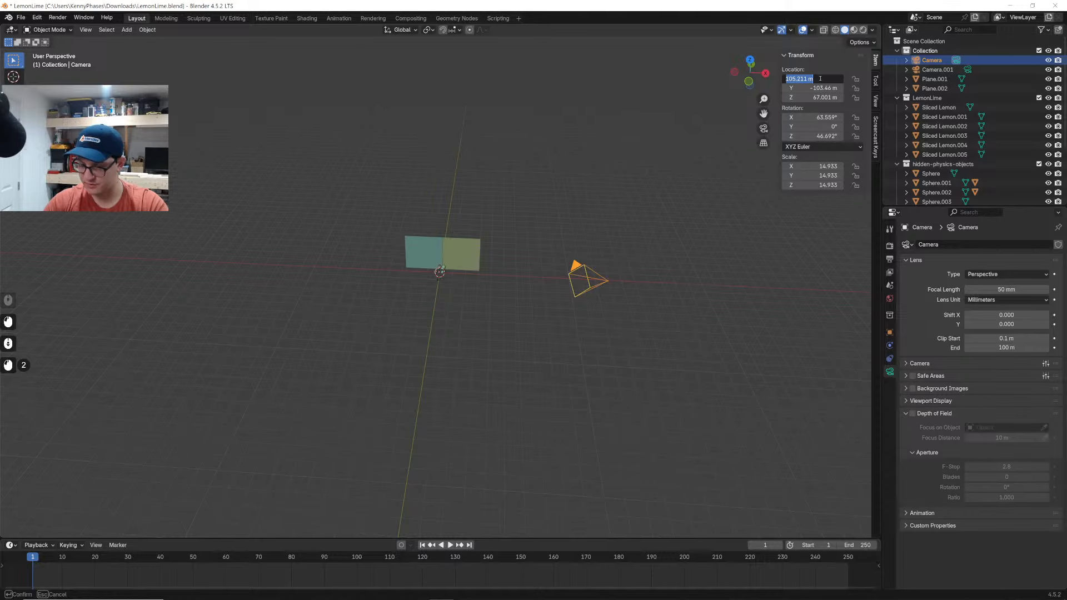
{"action": "type", "text": "0\t0\t0\t0\t0"}
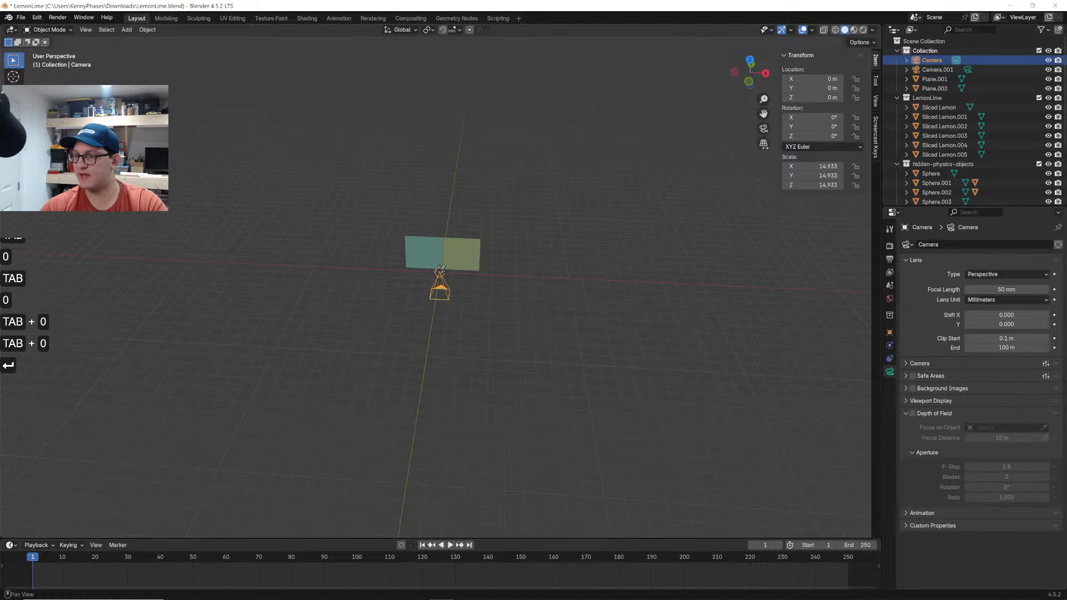
Rotate the original camera 90° about the X axis
{"action": "scroll", "coordinate": [612, 197], "scroll_direction": "up", "scroll_amount": 4}
{"action": "middle_click_drag", "start_coordinate": [612, 198], "coordinate": [474, 310]}
{"action": "type", "text": "rx90"}
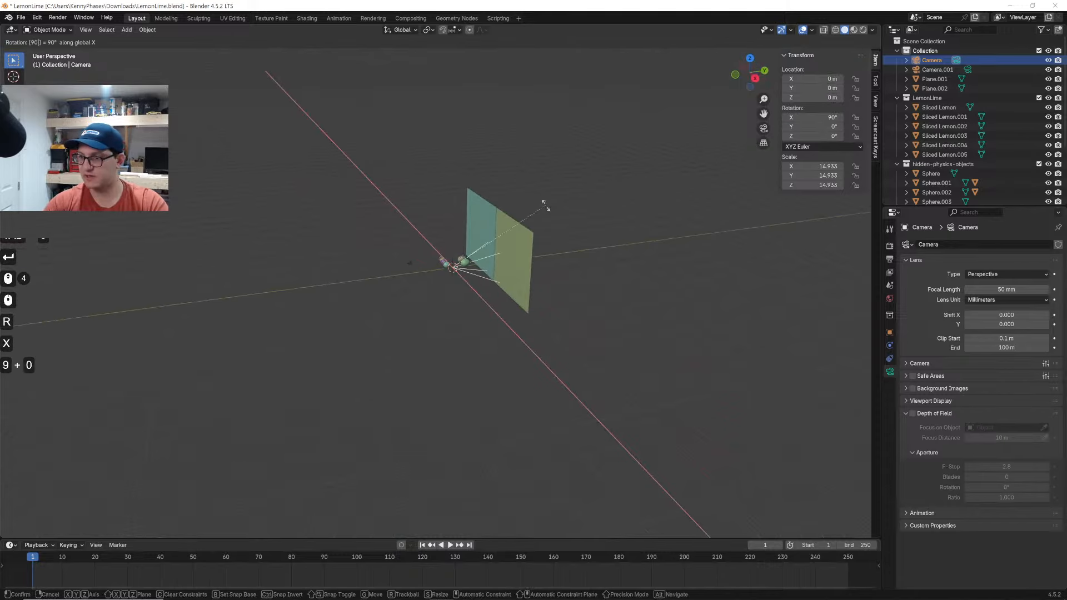
{"action": "key", "text": "Return"}
Move the original camera along Y to about -55.9 m and set its focal length to 100 mm
{"action": "key", "text": "g"}
{"action": "key", "text": "y"}
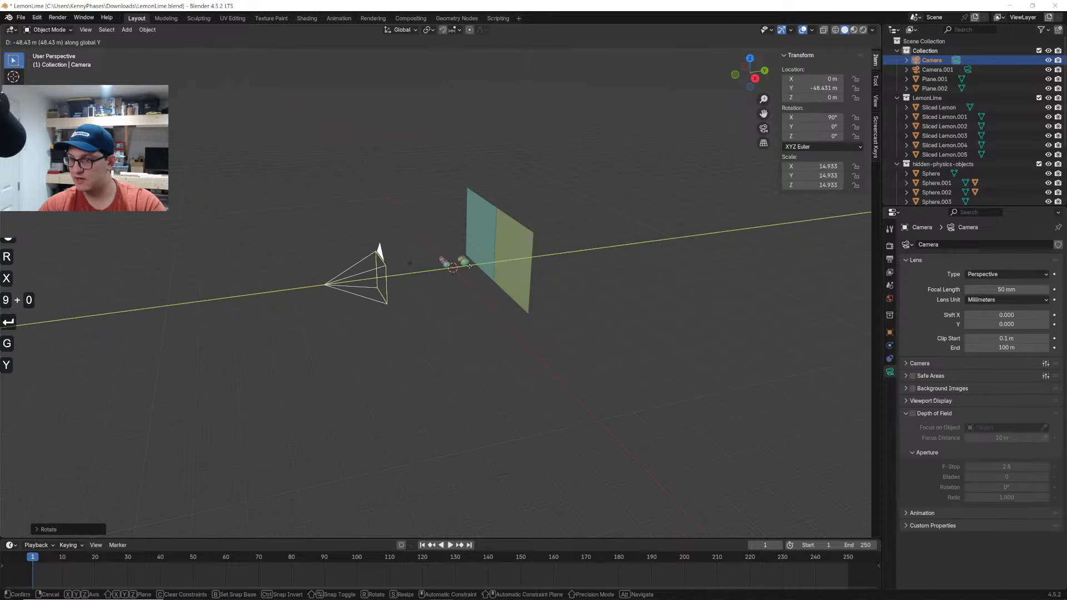
{"action": "left_click", "coordinate": [435, 263]}
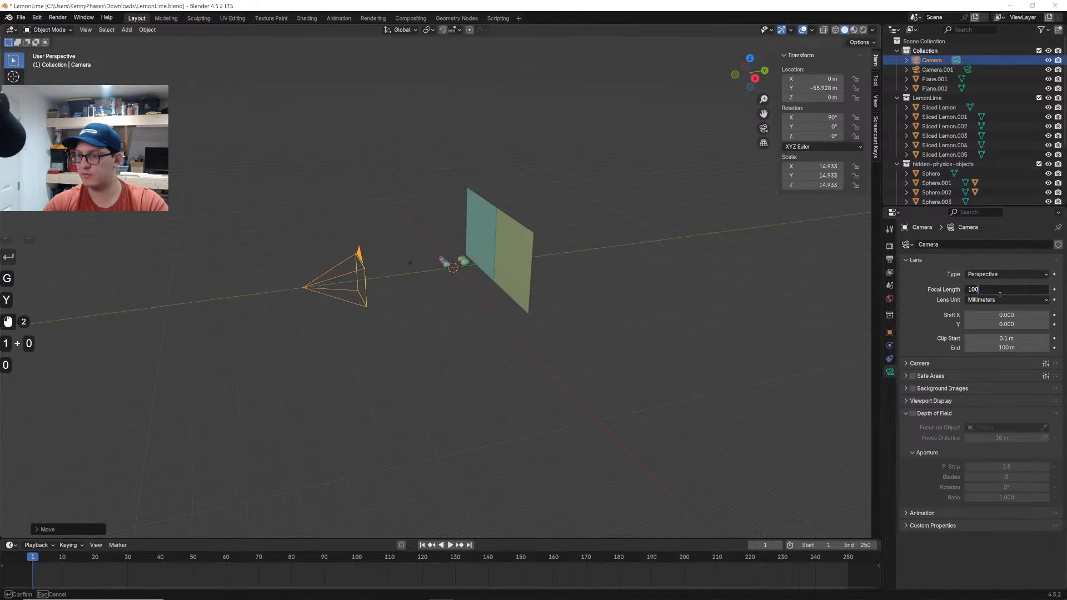
{"action": "key", "text": "Return"}
View the scene through the camera and raise the camera along Z to about 6.8 m
{"action": "left_click", "coordinate": [764, 128]}
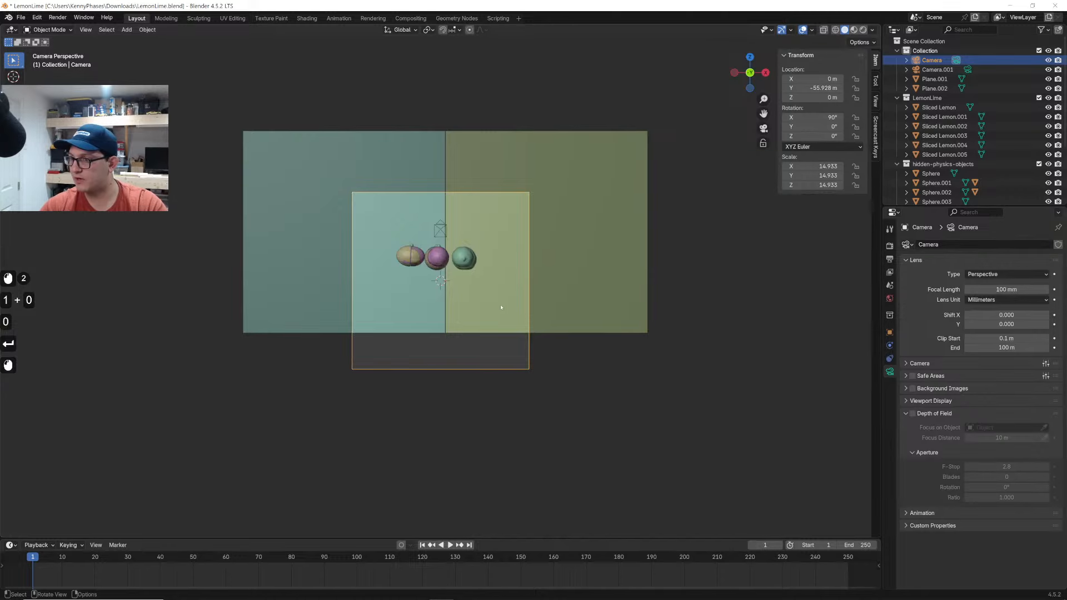
{"action": "scroll", "coordinate": [501, 307], "scroll_direction": "up", "scroll_amount": 2}
{"action": "key", "text": "g"}
{"action": "key", "text": "z"}
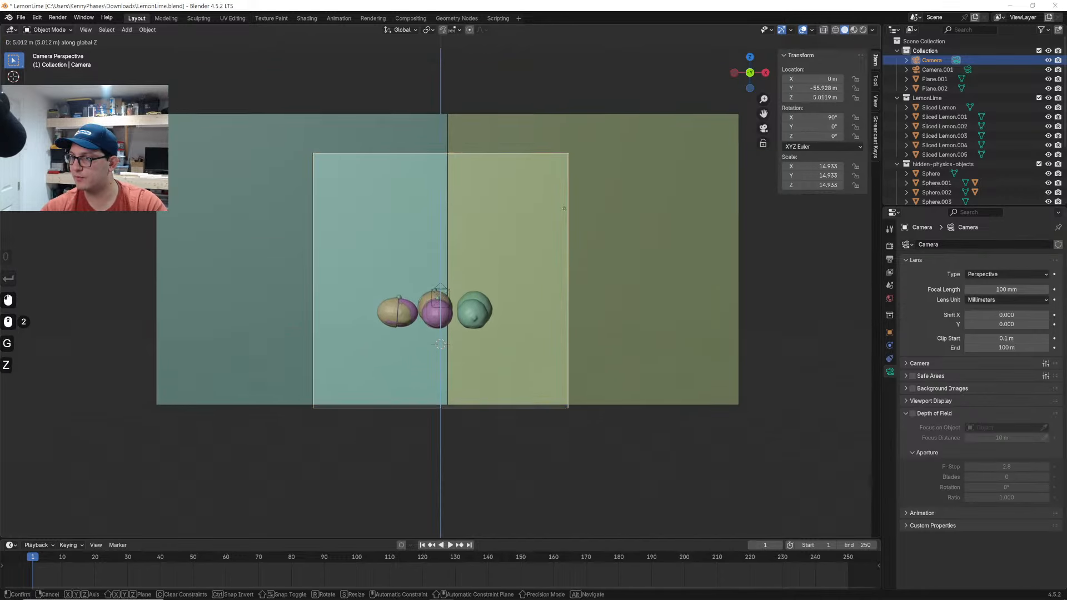
{"action": "left_click", "coordinate": [564, 217]}
{"action": "scroll", "coordinate": [504, 324], "scroll_direction": "up", "scroll_amount": 4}
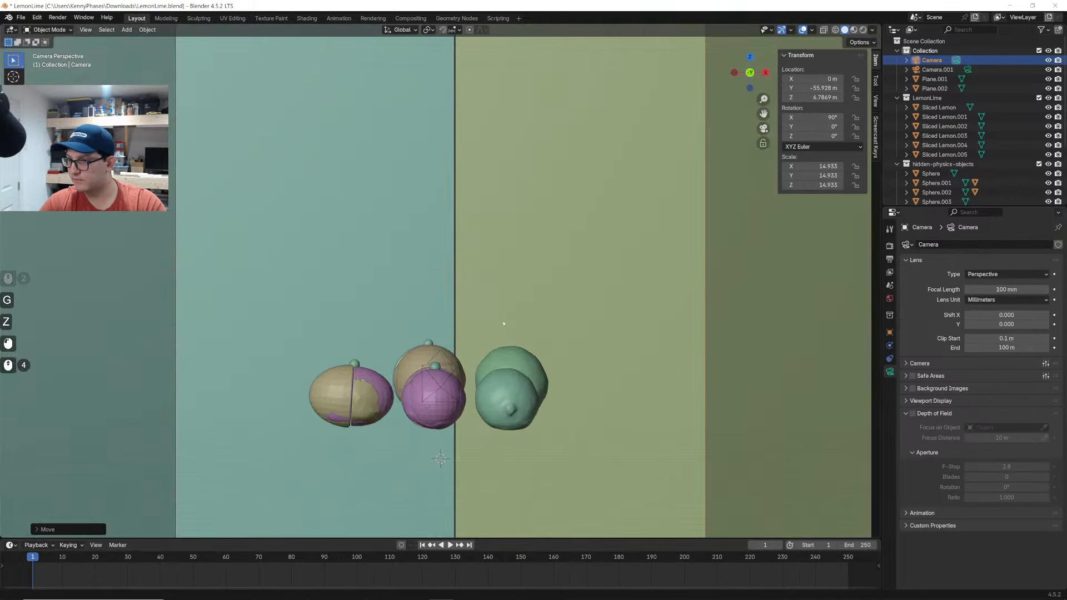
Slide the green backdrop plane along X to about 15.58 m, against the yellow plane's edge
{"action": "scroll", "coordinate": [504, 323], "scroll_direction": "down", "scroll_amount": 2}
{"action": "left_click", "coordinate": [661, 205]}
{"action": "key", "text": "g"}
{"action": "key", "text": "x"}
{"action": "left_click", "coordinate": [632, 259]}
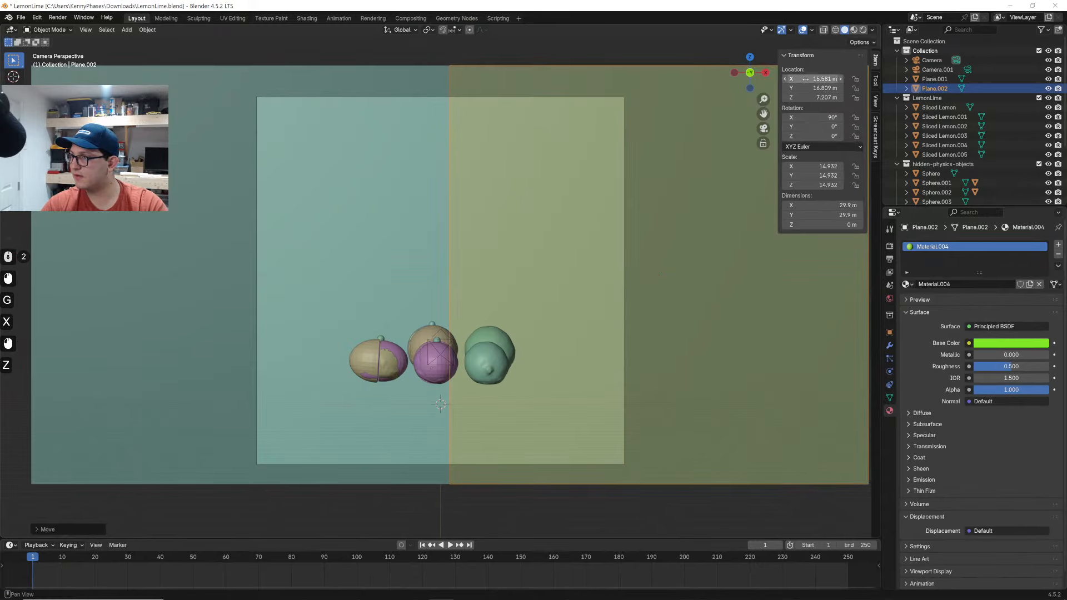
Move the yellow backdrop plane along X to about -14.94 m so its inner edge meets the frame's centre
{"action": "left_click", "coordinate": [395, 134]}
{"action": "key", "text": "g"}
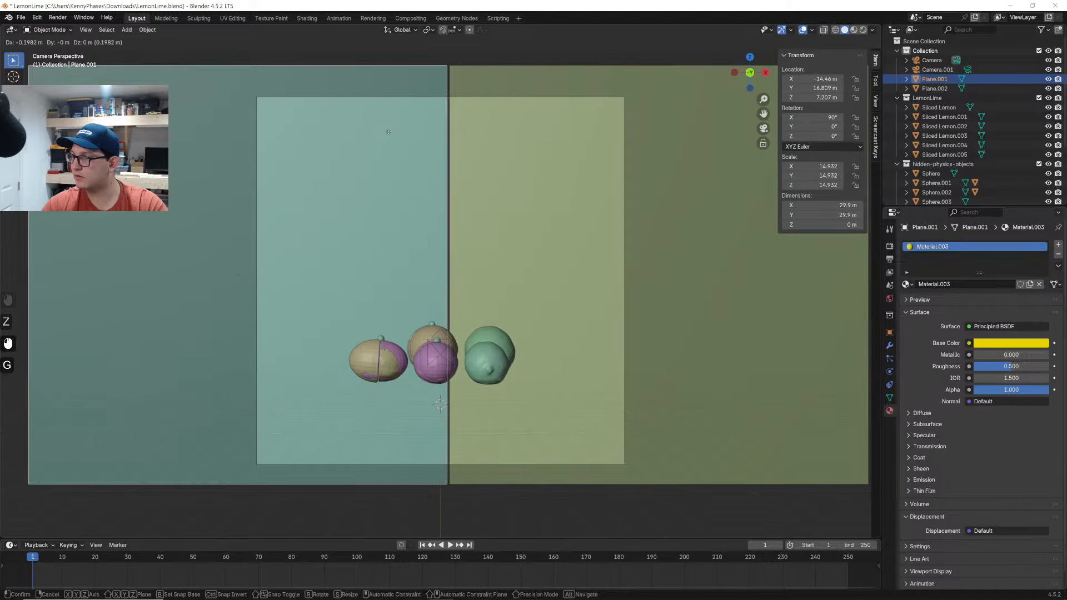
{"action": "key", "text": "x"}
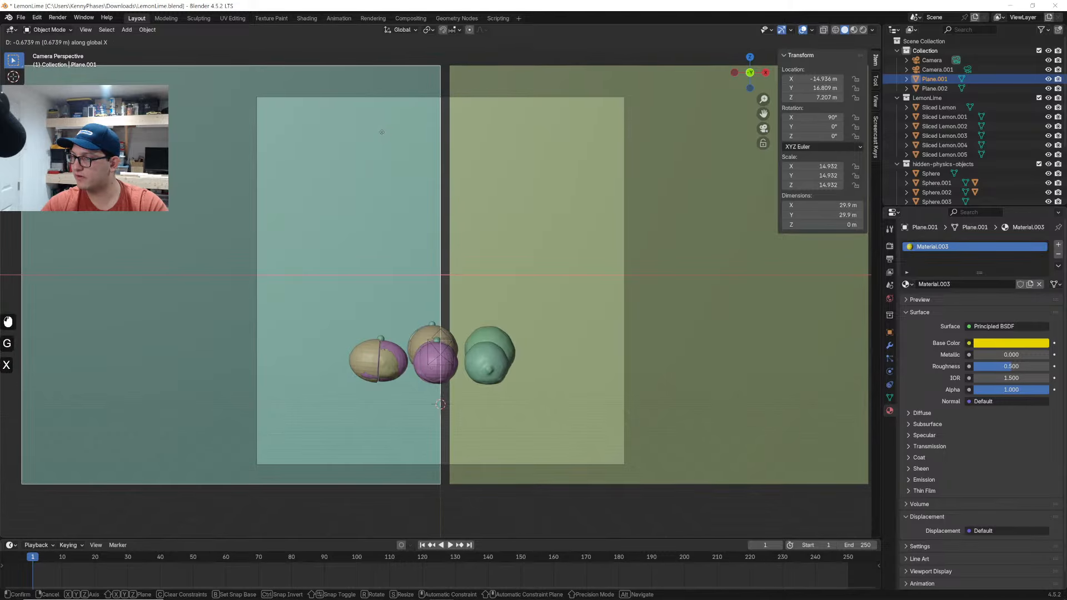
{"action": "left_click", "coordinate": [382, 132]}
Move the green backdrop plane along X to about 14.95 m so it meets the yellow plane at the centre
{"action": "left_click", "coordinate": [550, 139]}
{"action": "key", "text": "g"}
{"action": "key", "text": "x"}
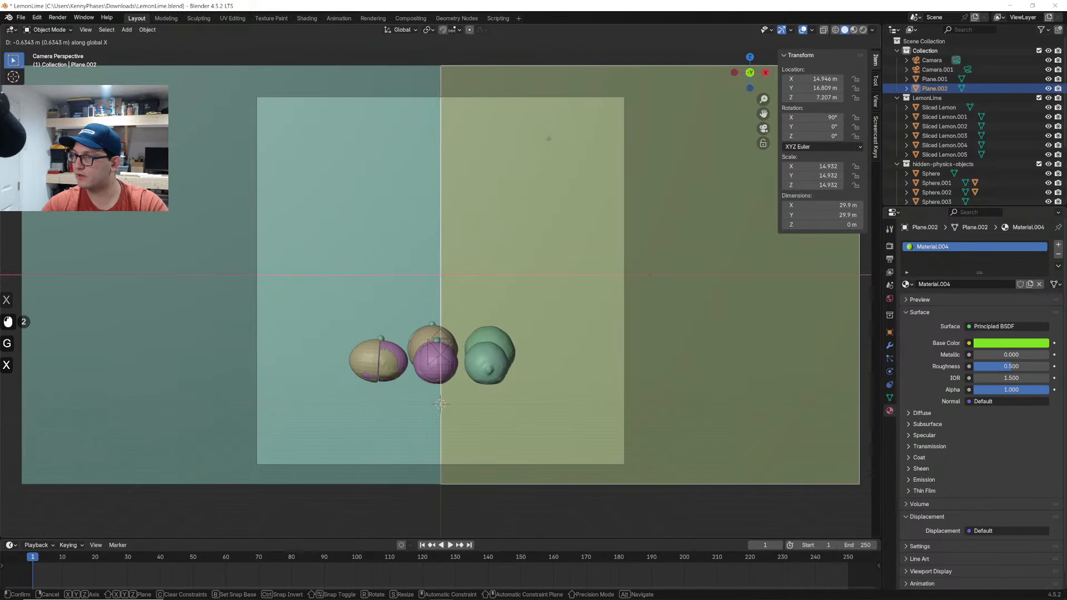
{"action": "left_click", "coordinate": [586, 302]}
Switch to rendered shading and make the main camera's passepartout fully opaque
{"action": "key", "text": "z"}
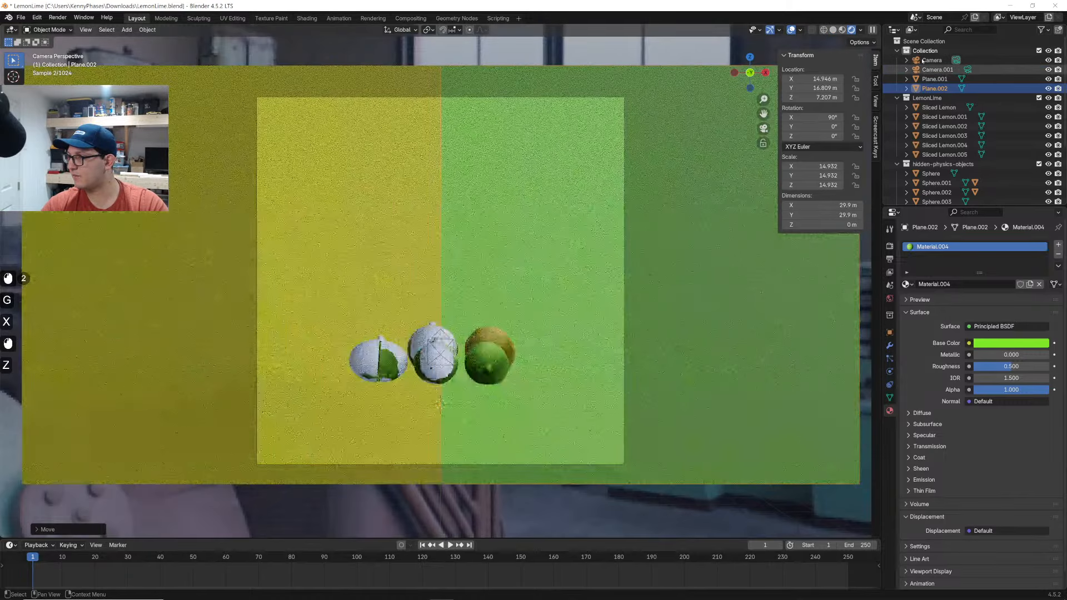
{"action": "left_click", "coordinate": [923, 60]}
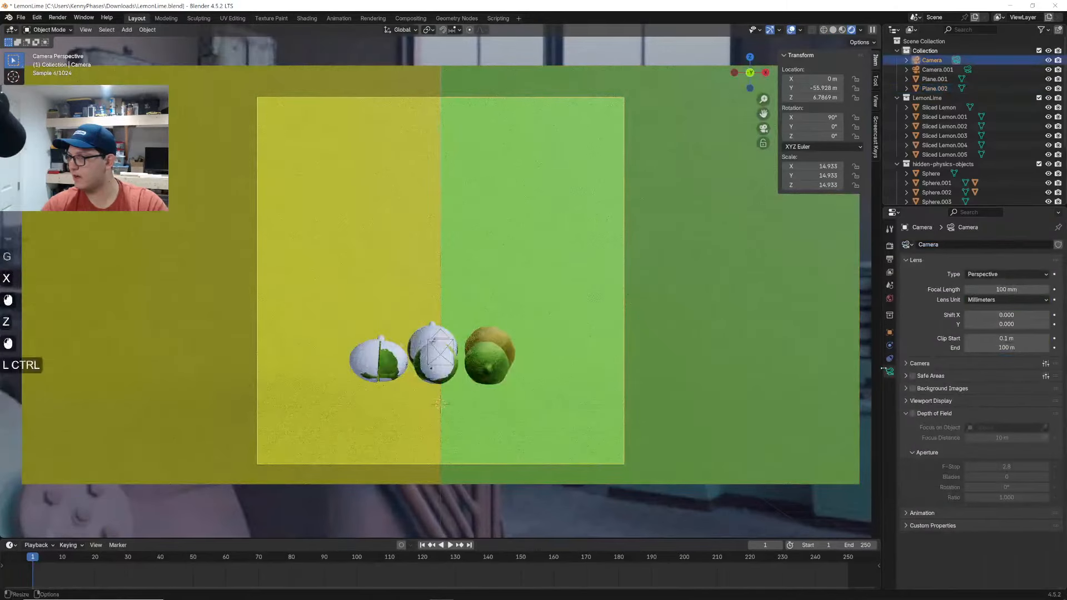
{"action": "left_click_drag", "start_coordinate": [1006, 470], "coordinate": [1056, 470]}
{"action": "left_click", "coordinate": [924, 402]}
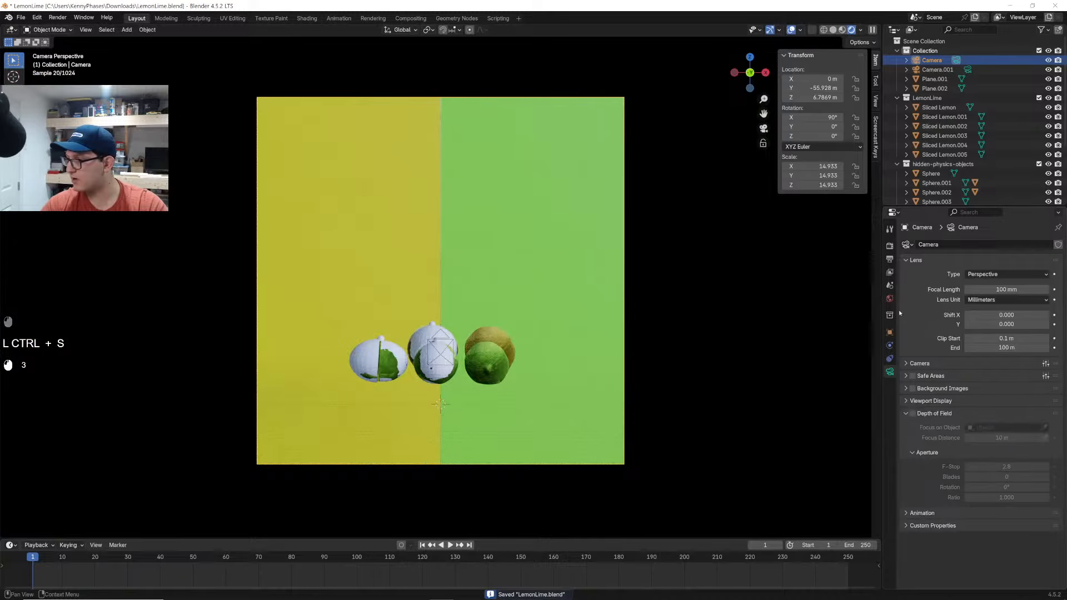
Set the output resolution's Y value to 1080 px
{"action": "left_click", "coordinate": [889, 274]}
{"action": "left_click", "coordinate": [890, 286]}
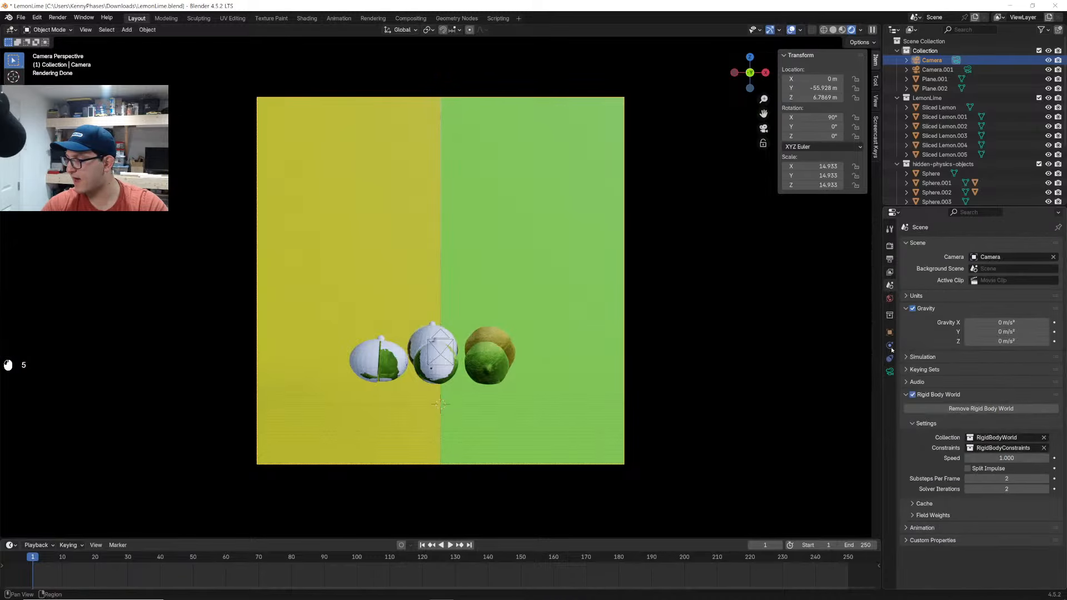
{"action": "left_click", "coordinate": [890, 260]}
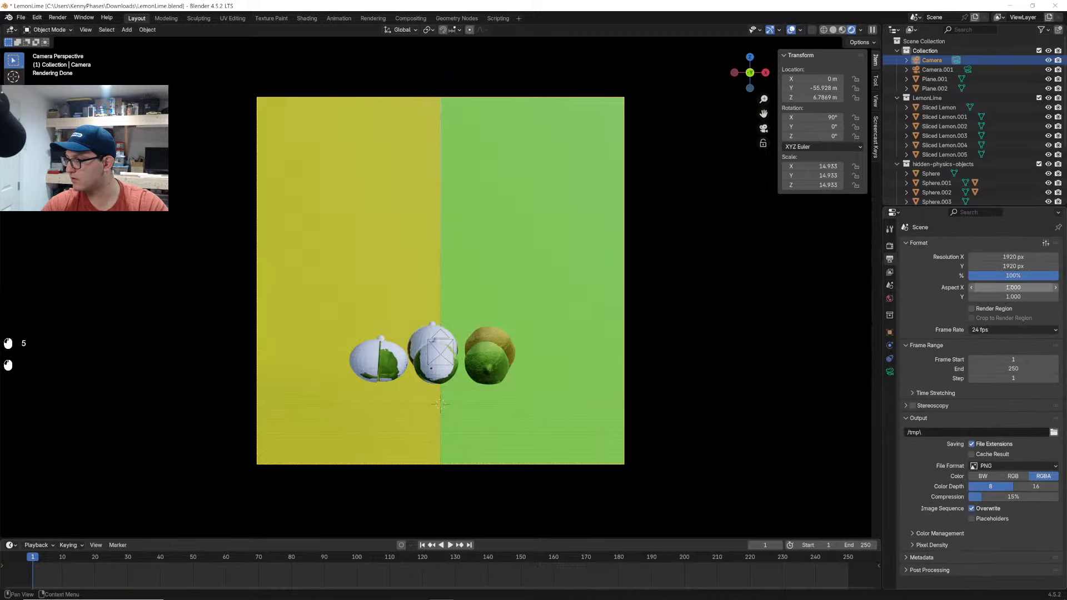
{"action": "type", "text": "1080"}
{"action": "key", "text": "Return"}
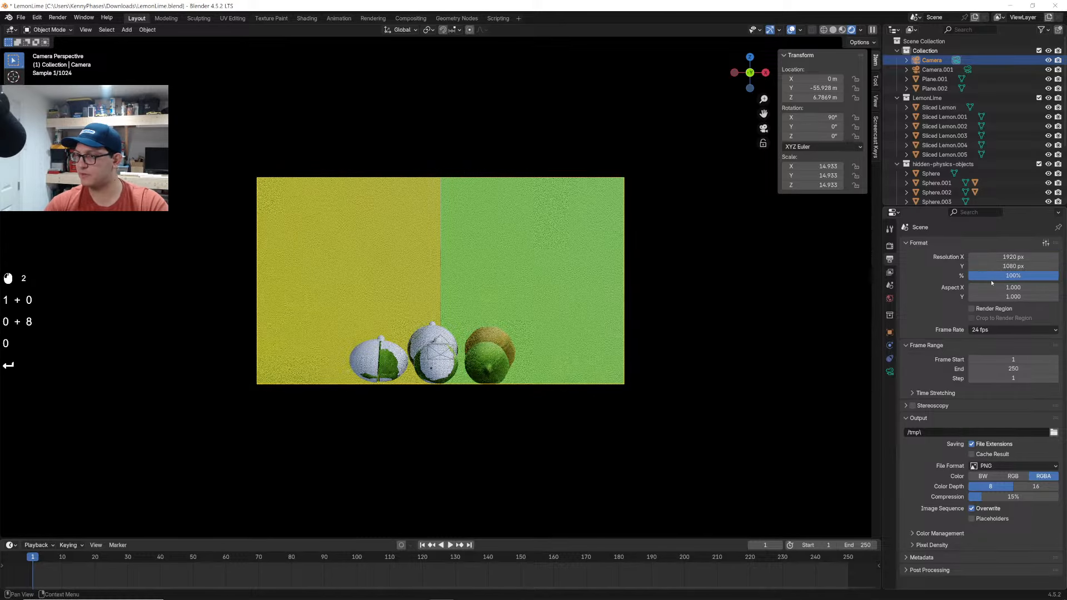
Lower the camera along Z to about 3.18 m
{"action": "key", "text": "g"}
{"action": "key", "text": "z"}
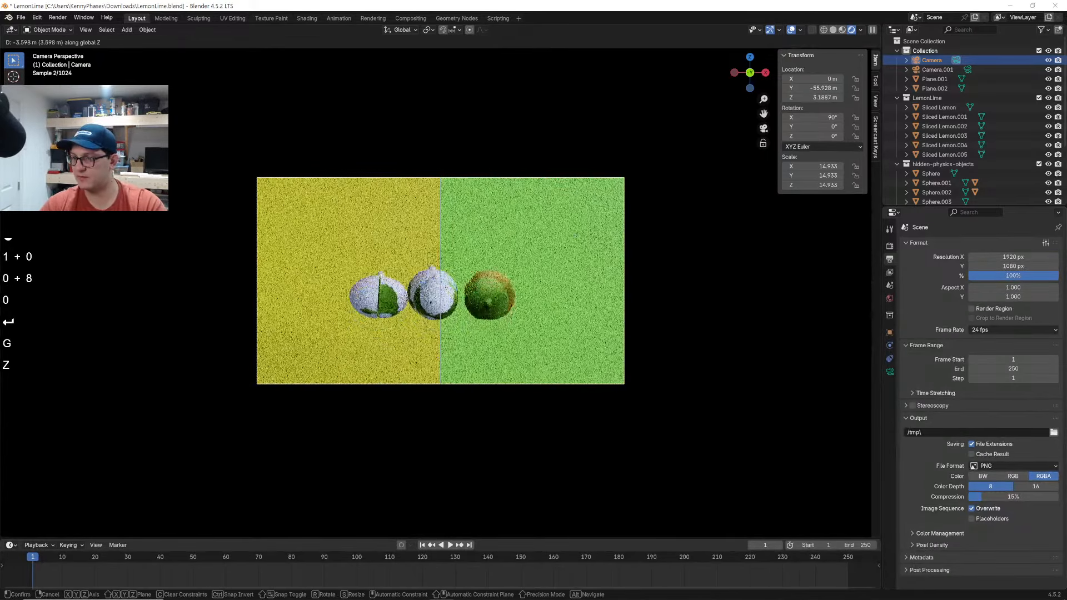
{"action": "left_click", "coordinate": [495, 311]}
{"action": "scroll", "coordinate": [495, 312], "scroll_direction": "up", "scroll_amount": 2}
{"action": "scroll", "coordinate": [494, 312], "scroll_direction": "up", "scroll_amount": 1}
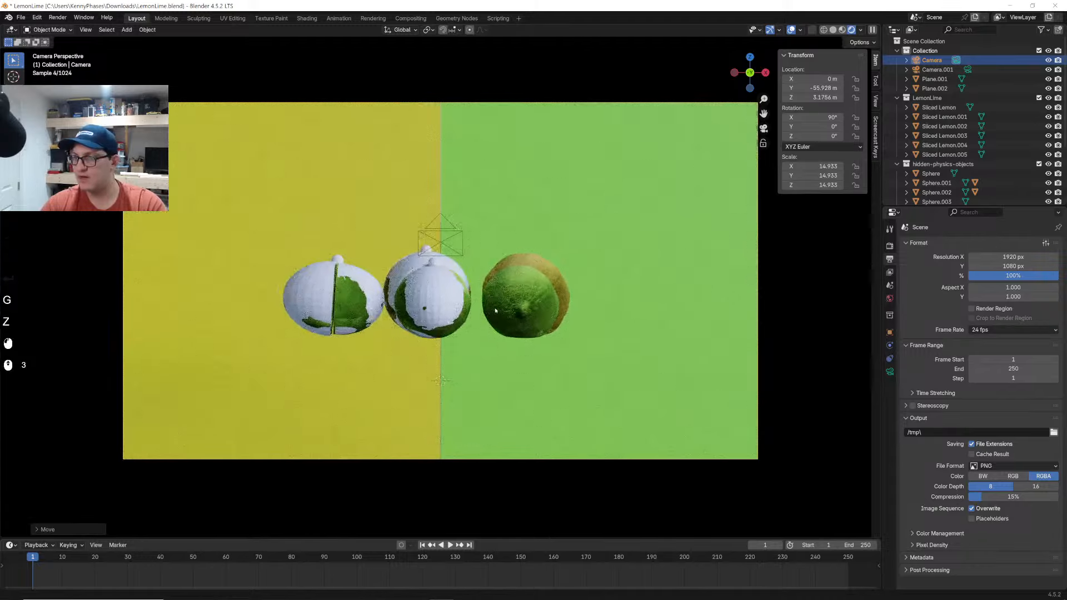
Move the full lemon out from behind the lime to about X 4.92 m, Z 3.43 m
{"action": "left_click", "coordinate": [517, 261]}
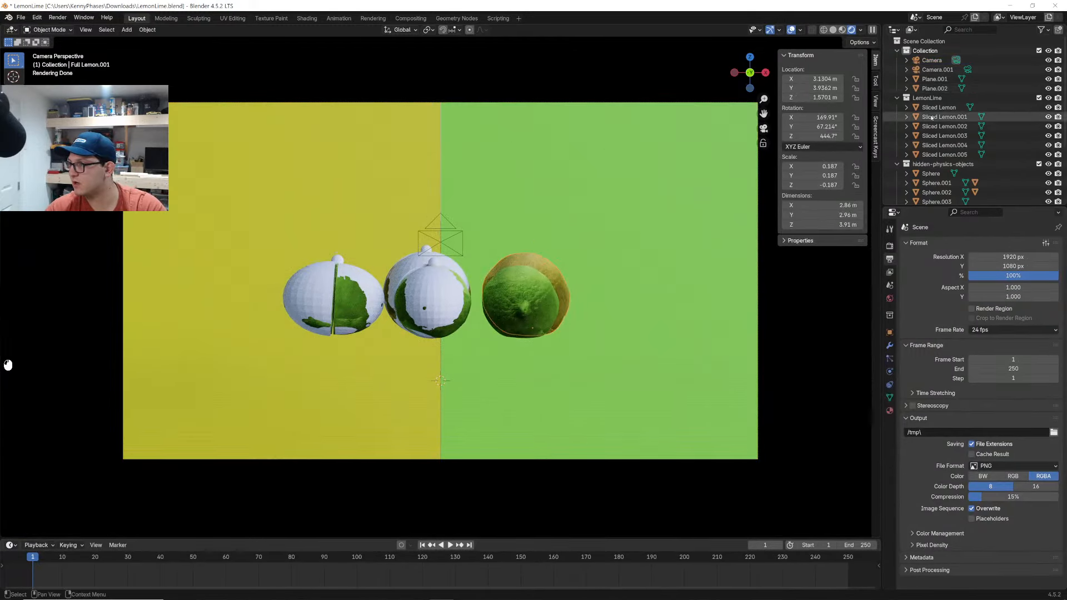
{"action": "scroll", "coordinate": [956, 187], "scroll_direction": "down", "scroll_amount": 6}
{"action": "key", "text": "g"}
{"action": "left_click", "coordinate": [598, 250]}
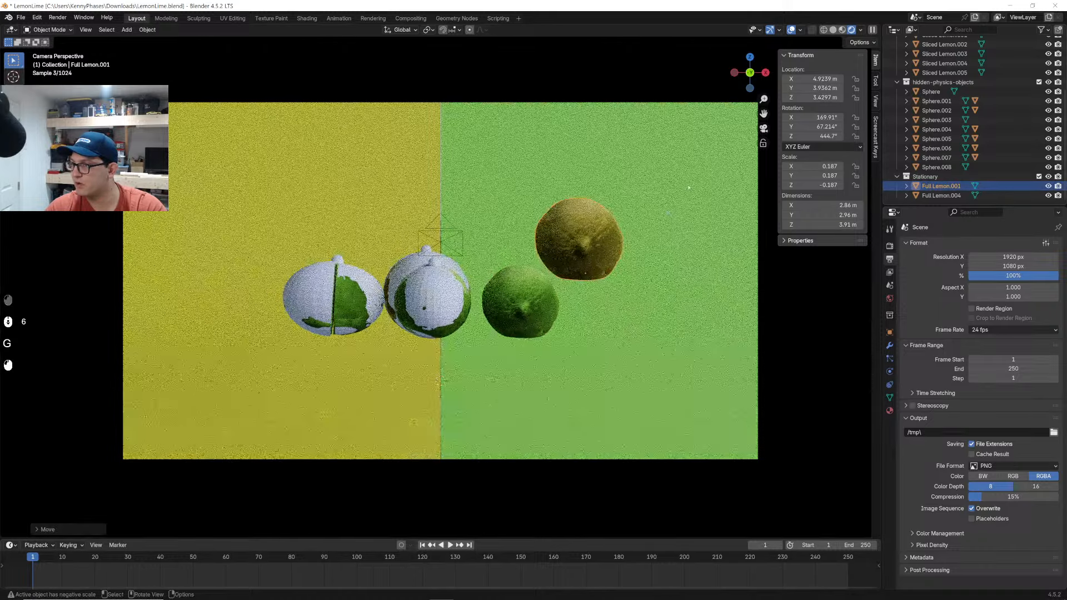
Rotate the full lemon freely and about the Z axis so its long side faces the camera
{"action": "key", "text": "r"}
{"action": "left_click", "coordinate": [617, 245]}
{"action": "key", "text": "r"}
{"action": "key", "text": "z"}
{"action": "left_click", "coordinate": [667, 250]}
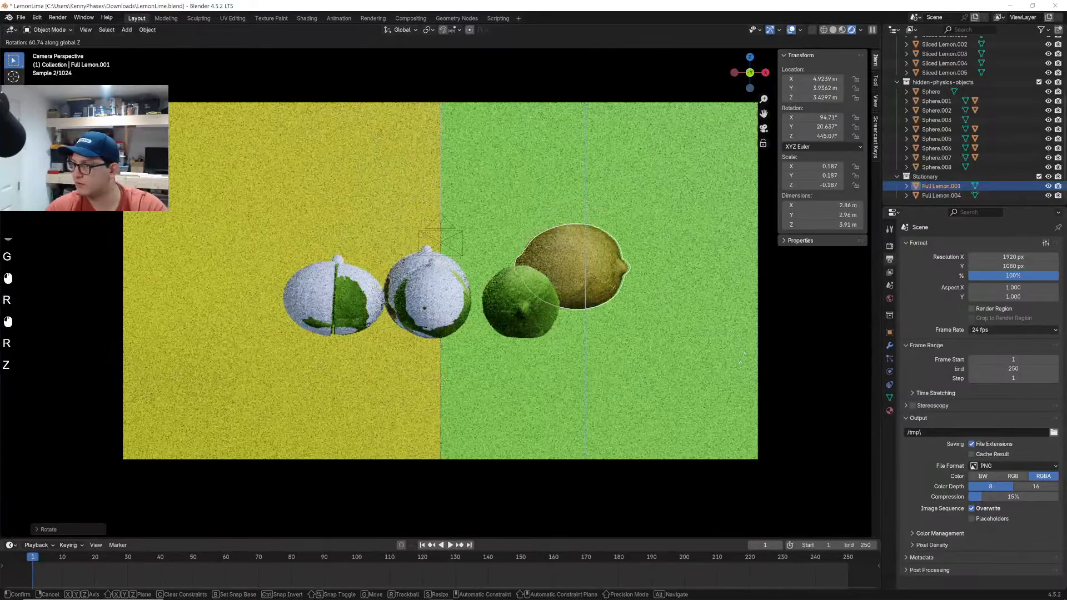
Tilt the full lemon to about 123.7°, 17.1°, 462° and reposition it at about X 5.82 m, Z 3.53 m
{"action": "key", "text": "g"}
{"action": "left_click", "coordinate": [711, 271]}
{"action": "key", "text": "r"}
{"action": "left_click", "coordinate": [692, 281]}
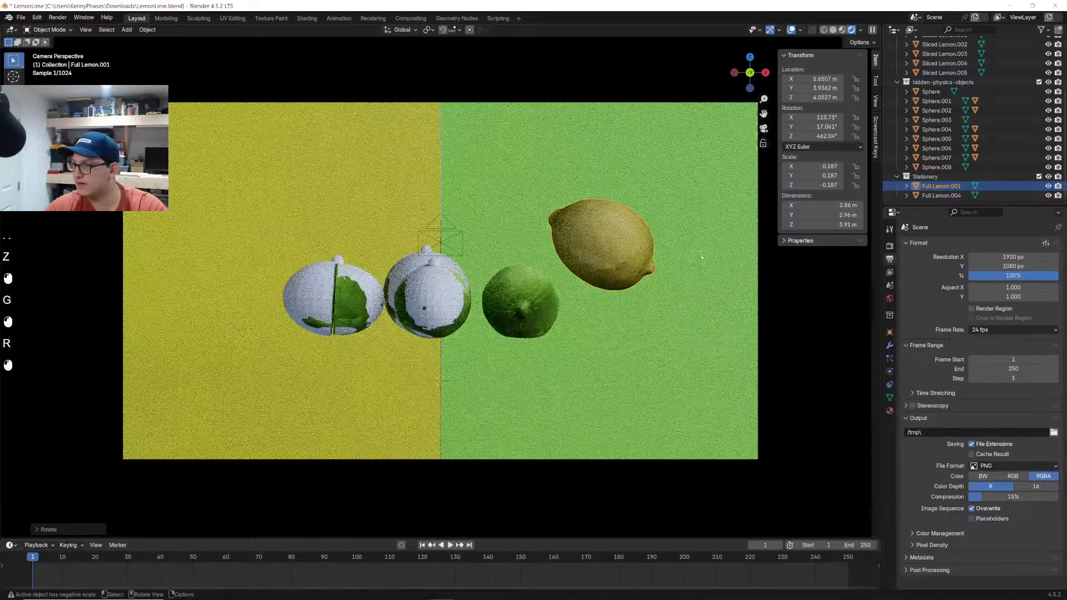
{"action": "key", "text": "g"}
{"action": "left_click", "coordinate": [671, 295]}
From the front view, move the full lime over the yellow half to about X -5.51 m, Z 5.14 m and rotate it freely
{"action": "middle_click_drag", "start_coordinate": [495, 250], "coordinate": [531, 320]}
{"action": "scroll", "coordinate": [473, 267], "scroll_direction": "up", "scroll_amount": 4}
{"action": "middle_click_drag", "start_coordinate": [397, 220], "coordinate": [486, 277], "text": "shift"}
{"action": "middle_click_drag", "start_coordinate": [485, 276], "coordinate": [536, 265]}
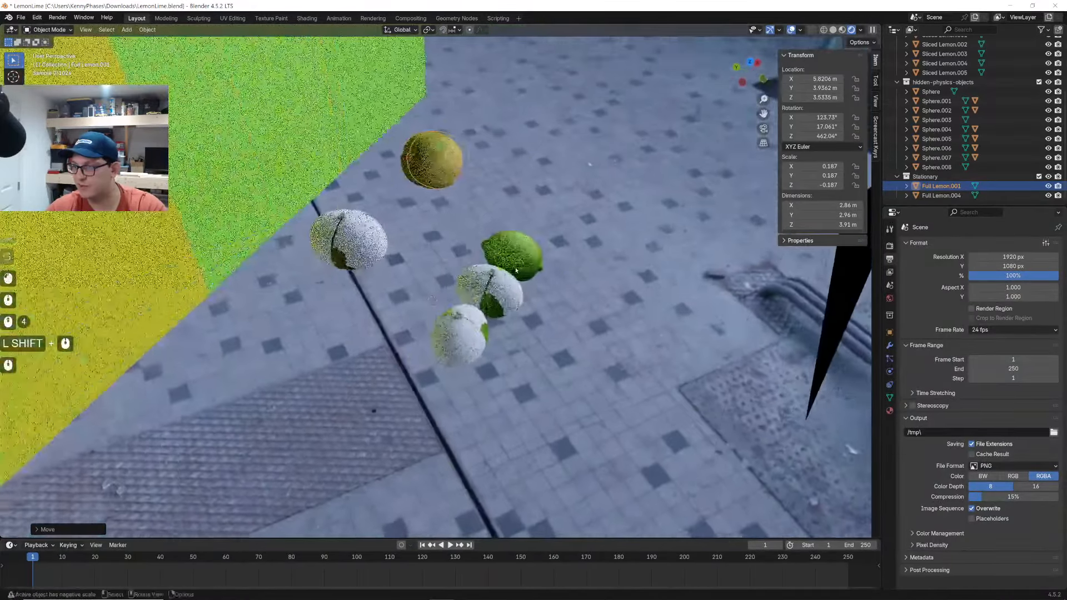
{"action": "left_click", "coordinate": [542, 264]}
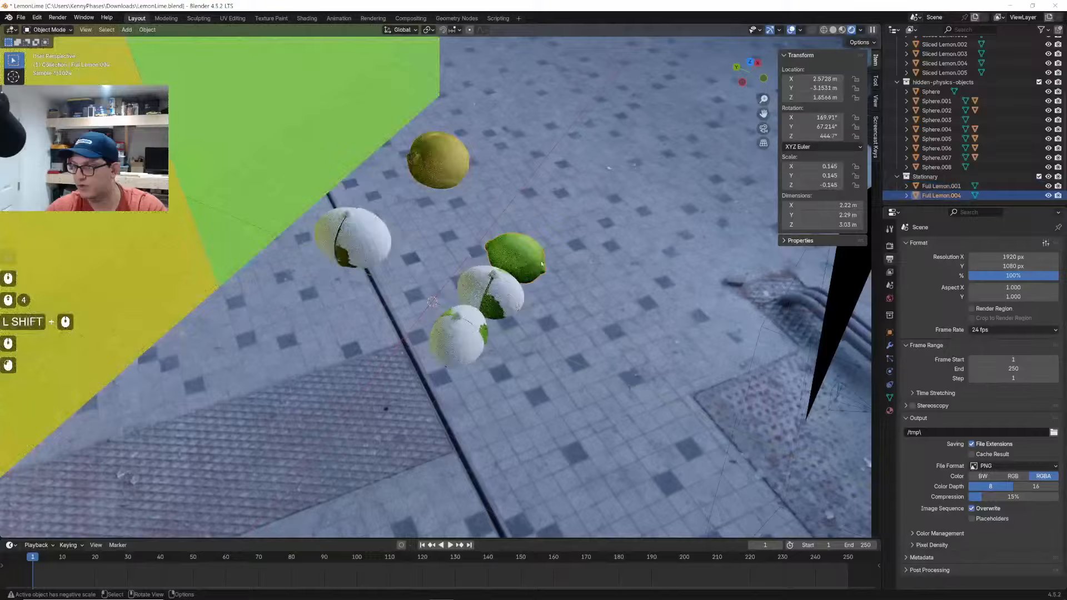
{"action": "left_click", "coordinate": [766, 82]}
{"action": "key", "text": "g"}
{"action": "left_click", "coordinate": [534, 158]}
{"action": "key", "text": "r"}
{"action": "left_click", "coordinate": [548, 302]}
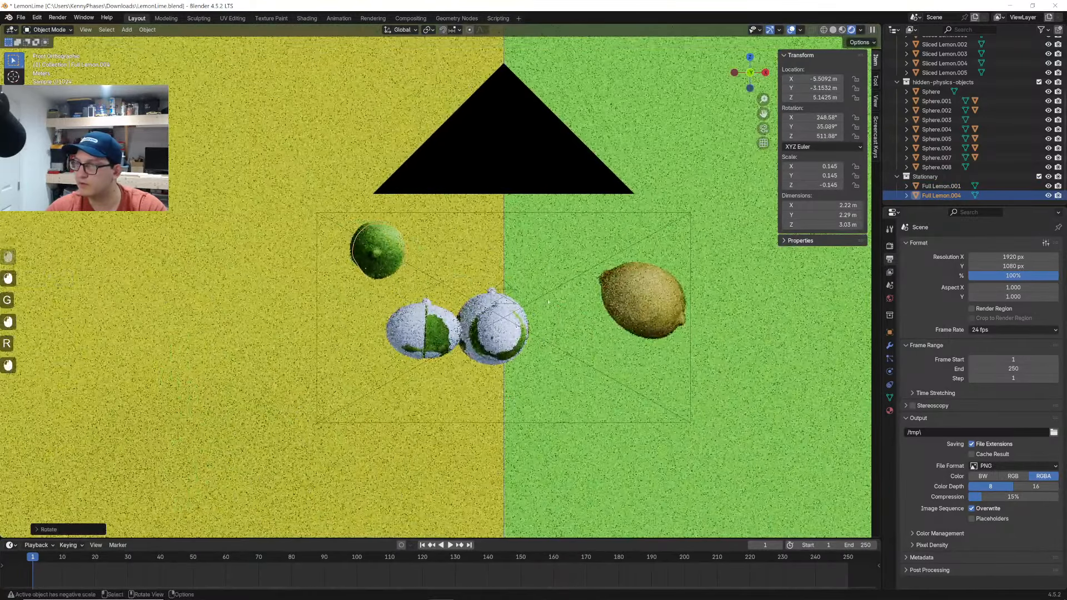
Try rotating the full lime about the Z axis and undo that rotation
{"action": "key", "text": "r"}
{"action": "key", "text": "z"}
{"action": "left_click", "coordinate": [303, 248]}
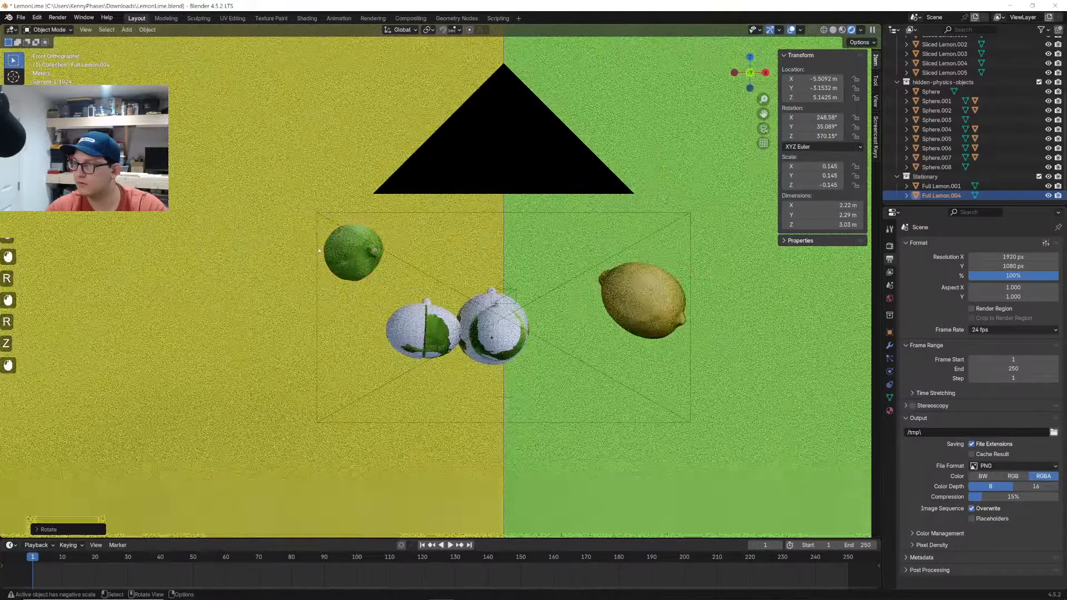
{"action": "key", "text": "ctrl+z"}
From the top view, rotate the lime to about 417.6° in Z and move it to about X -6.41 m, Y -0.42 m
{"action": "middle_click_drag", "start_coordinate": [448, 223], "coordinate": [477, 291]}
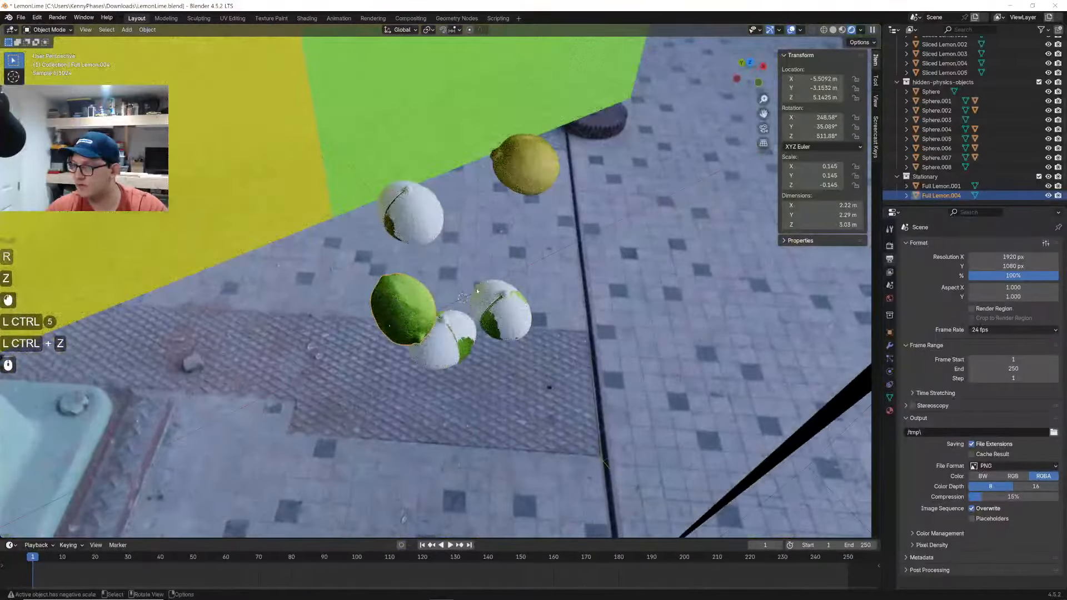
{"action": "left_click", "coordinate": [750, 62]}
{"action": "key", "text": "r"}
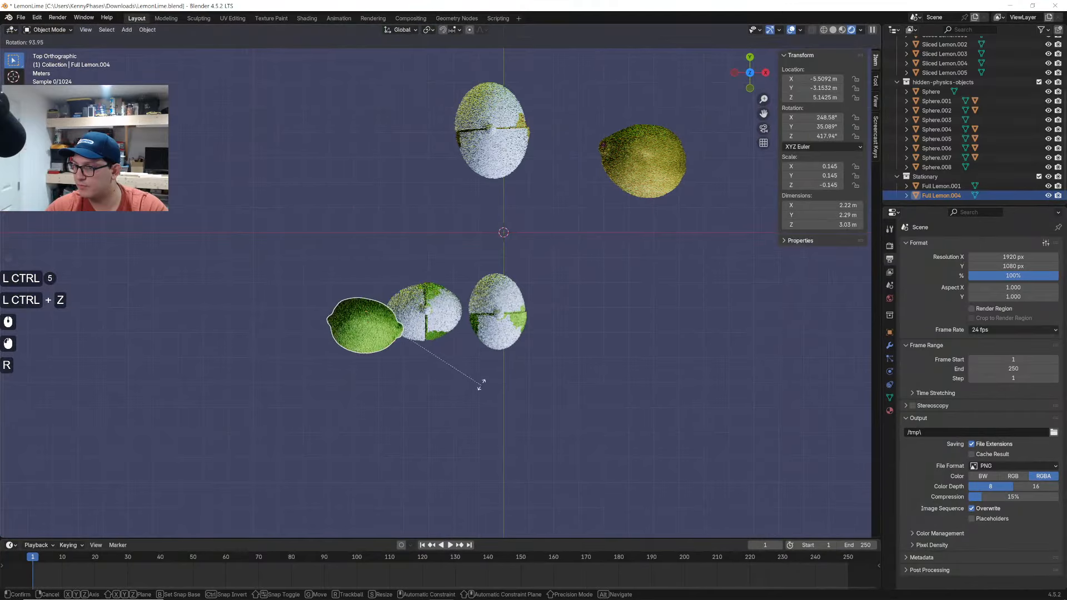
{"action": "left_click", "coordinate": [478, 373]}
{"action": "key", "text": "g"}
{"action": "left_click", "coordinate": [455, 302]}
{"action": "left_click", "coordinate": [534, 250]}
{"action": "left_click", "coordinate": [764, 129]}
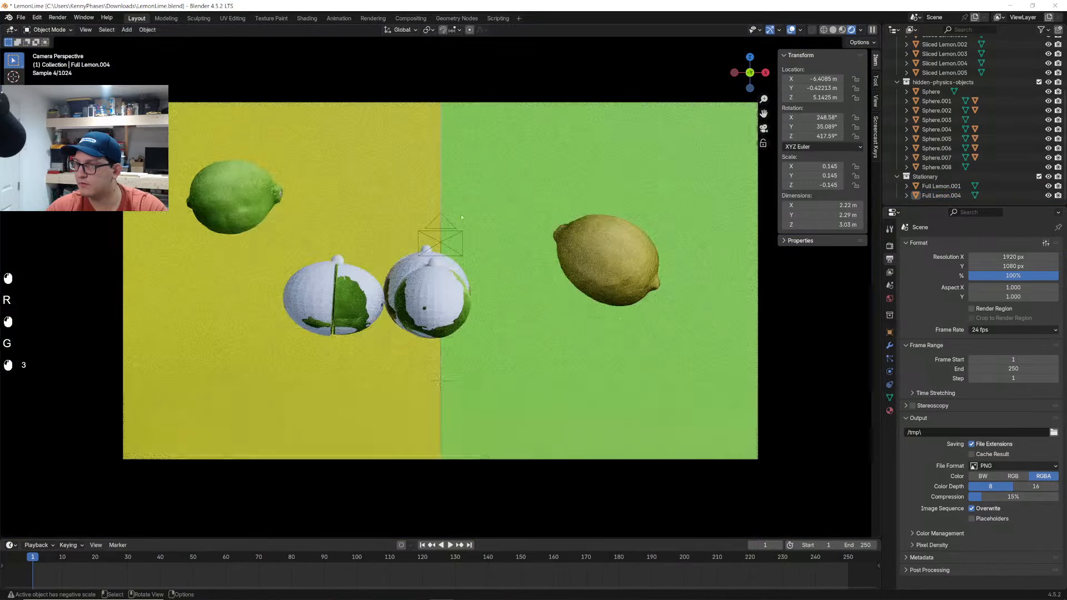
In the camera view, move the lime down and inward to about X -5.3 m, Z 2.5 m
{"action": "left_click", "coordinate": [243, 192]}
{"action": "key", "text": "g"}
{"action": "left_click", "coordinate": [259, 298]}
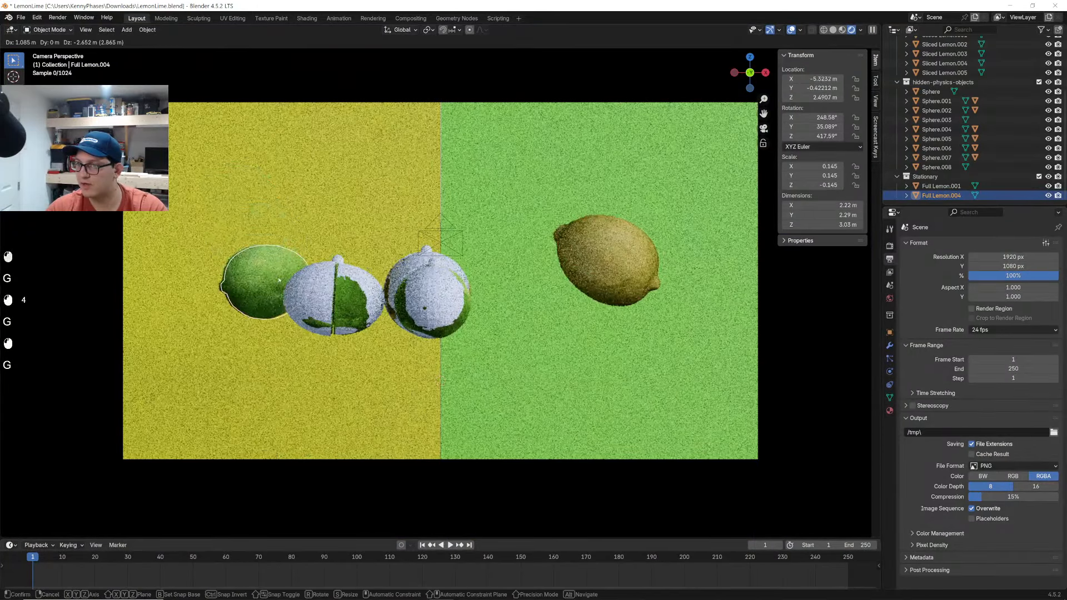
Reset the full lemon's rotation to 0° on all axes
{"action": "scroll", "coordinate": [722, 231], "scroll_direction": "up", "scroll_amount": 2}
{"action": "left_click", "coordinate": [722, 231]}
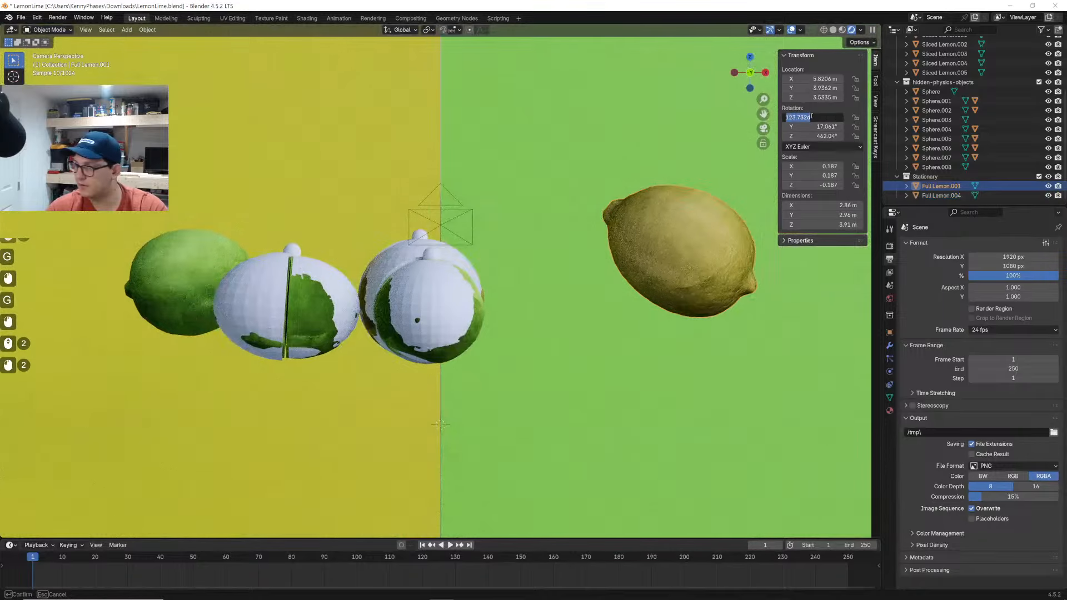
{"action": "type", "text": "0"}
{"action": "key", "text": "Tab"}
{"action": "type", "text": "0"}
{"action": "key", "text": "Return"}
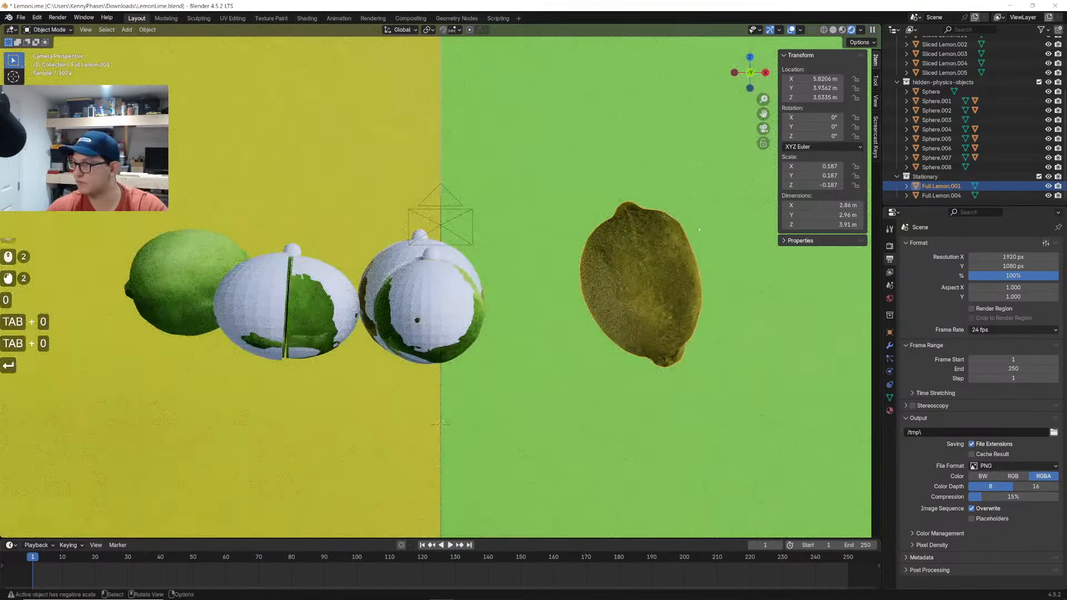
Rotate the full lemon to about 105° in Y and lower it to about X 5.76 m, Z 1.96 m
{"action": "key", "text": "r"}
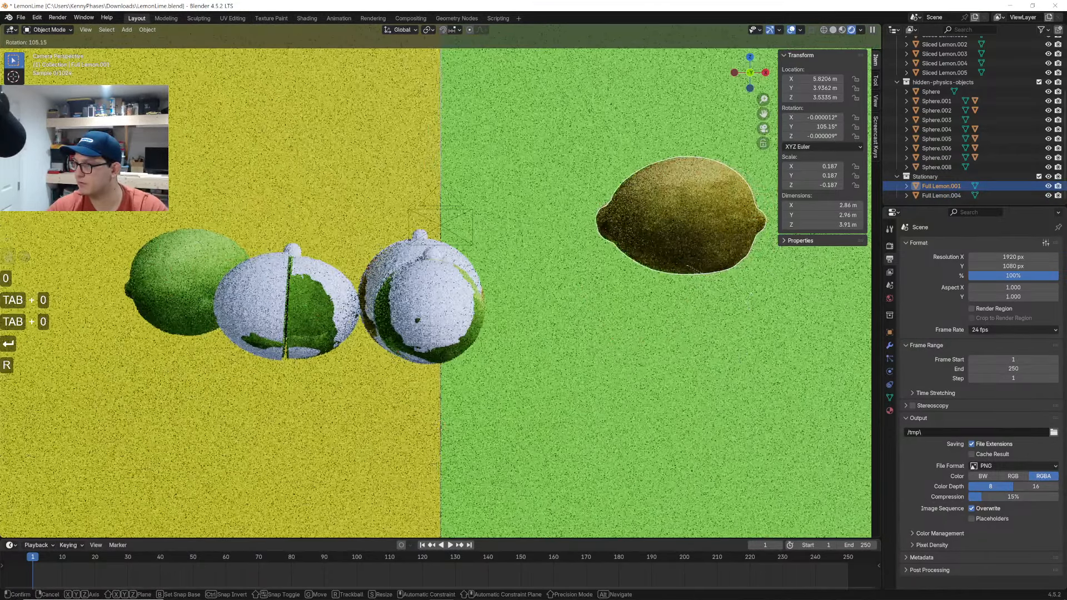
{"action": "left_click", "coordinate": [750, 299]}
{"action": "key", "text": "g"}
{"action": "left_click", "coordinate": [427, 300]}
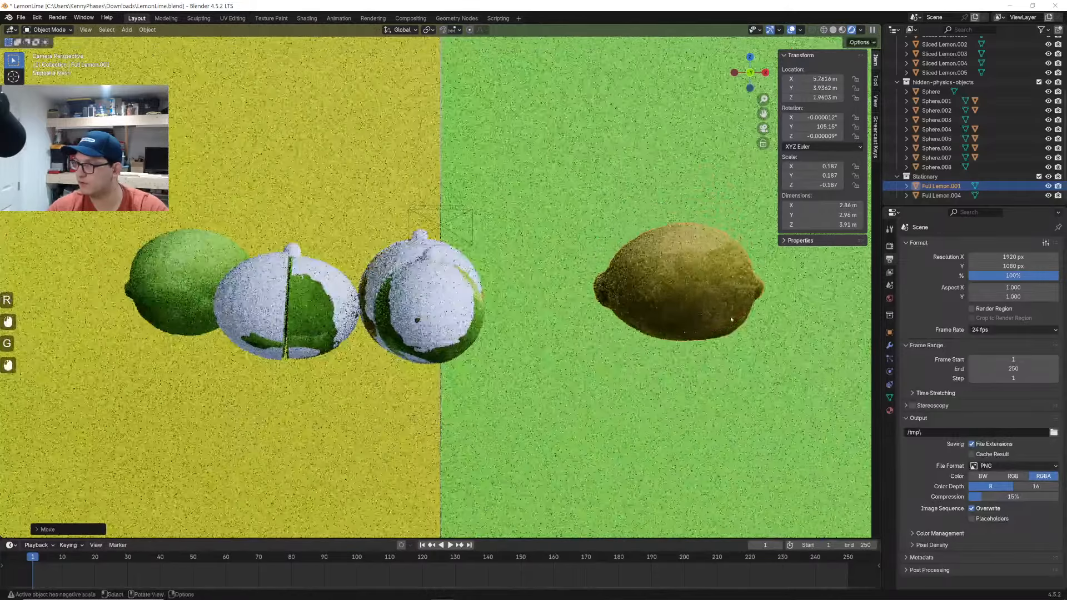
Delete one front sliced fruit: Sliced Lemon, Sliced Lemon.001, and its physics spheres Sphere, Sphere.001 and Sphere.002
{"action": "middle_click_drag", "start_coordinate": [427, 300], "coordinate": [517, 311]}
{"action": "scroll", "coordinate": [521, 278], "scroll_direction": "up", "scroll_amount": 6}
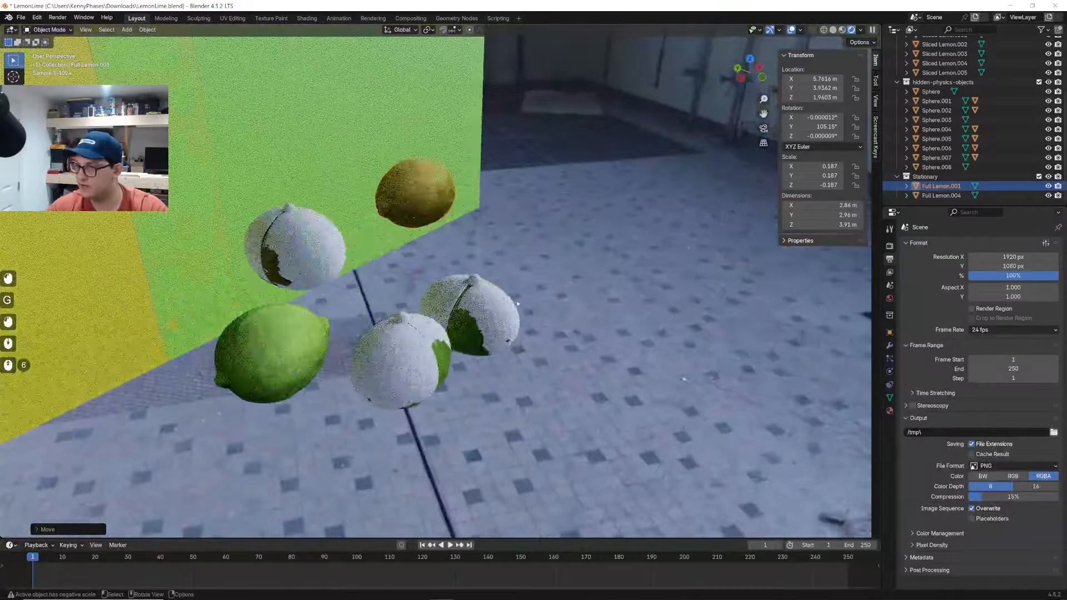
{"action": "middle_click_drag", "start_coordinate": [523, 256], "coordinate": [537, 278]}
{"action": "left_click_drag", "start_coordinate": [555, 246], "coordinate": [455, 314]}
{"action": "left_click", "coordinate": [439, 308]}
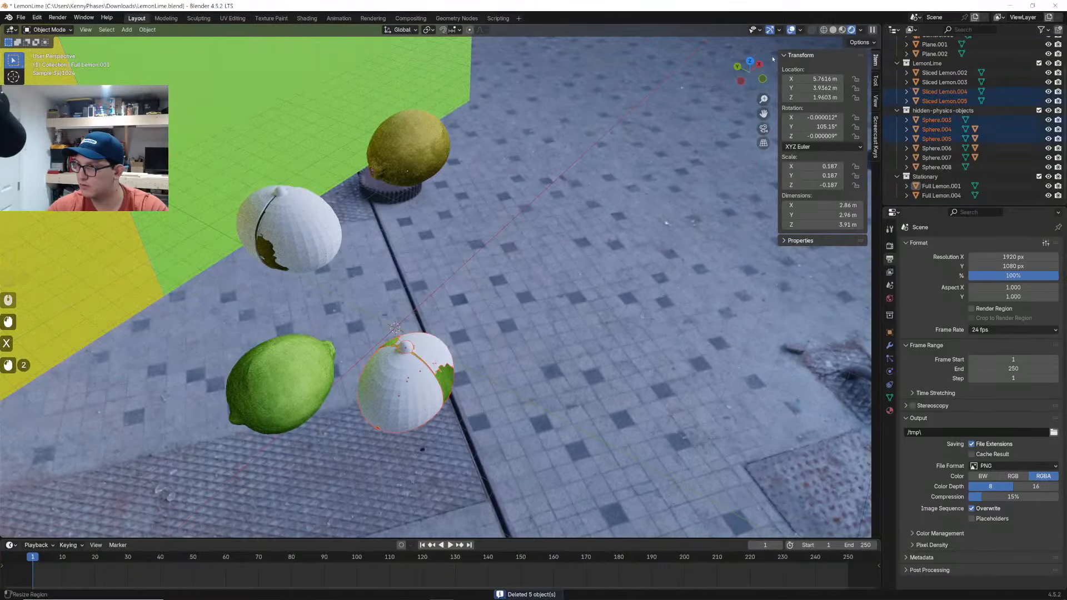
From the front view, move the sliced fruit made of Sliced Lemon.004 and .005 with its spheres above the full lime
{"action": "left_click", "coordinate": [763, 79]}
{"action": "key", "text": "g"}
{"action": "left_click", "coordinate": [400, 299]}
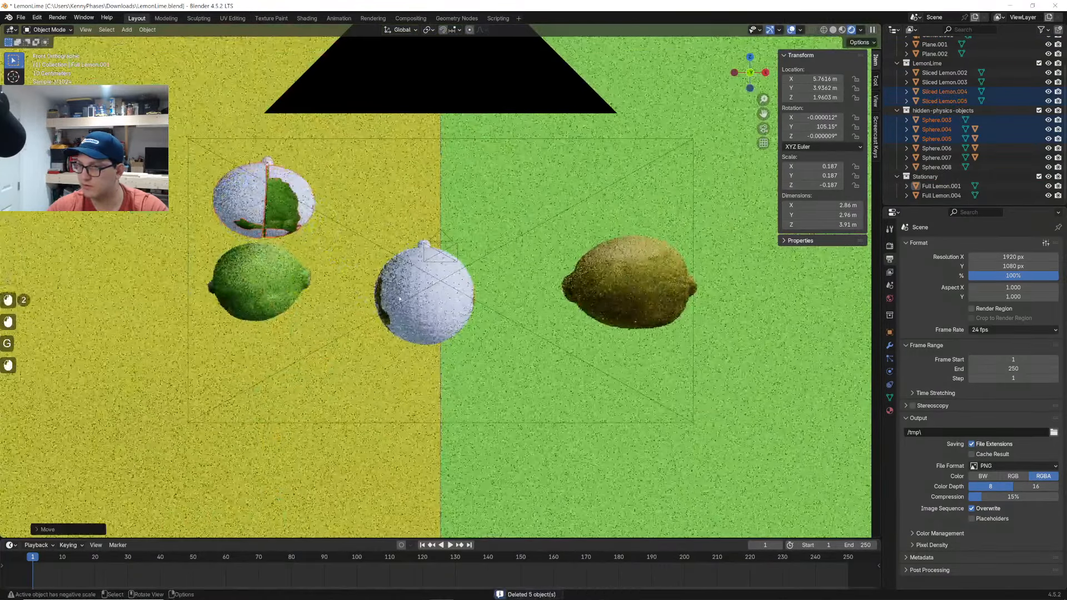
Select Sliced Lemon.002 and .003 with Sphere.006, .007 and .008, and raise them above the full lemon
{"action": "middle_click_drag", "start_coordinate": [400, 299], "coordinate": [261, 334]}
{"action": "left_click", "coordinate": [260, 334]}
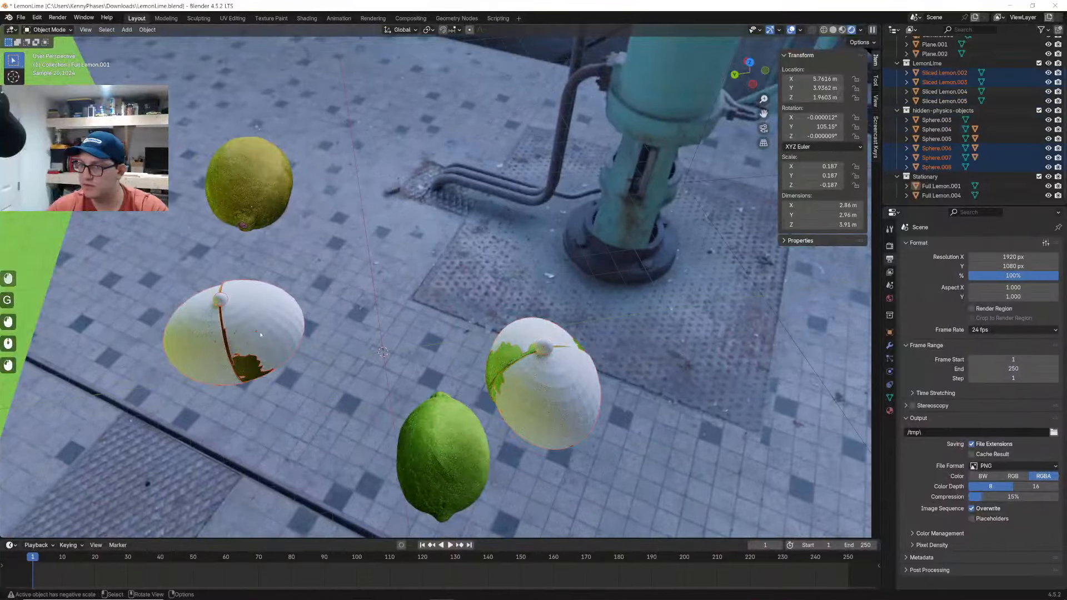
{"action": "key", "text": "g"}
{"action": "left_click", "coordinate": [249, 102]}
{"action": "left_click", "coordinate": [751, 62]}
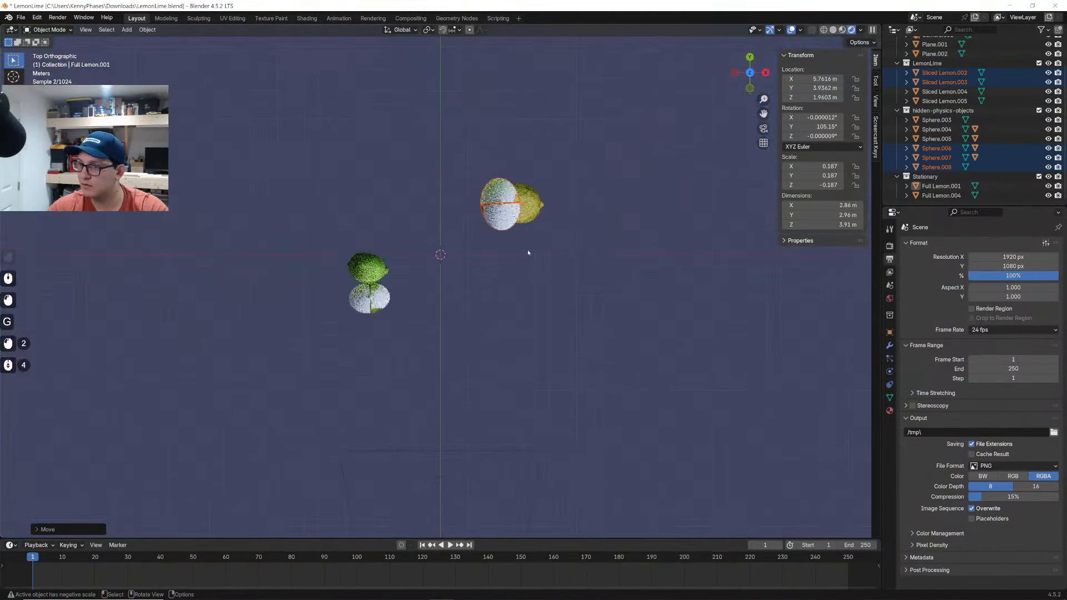
In the top view, rotate the sliced lemon and its spheres until the cut runs front to back, and center them over the full lemon
{"action": "key", "text": "r"}
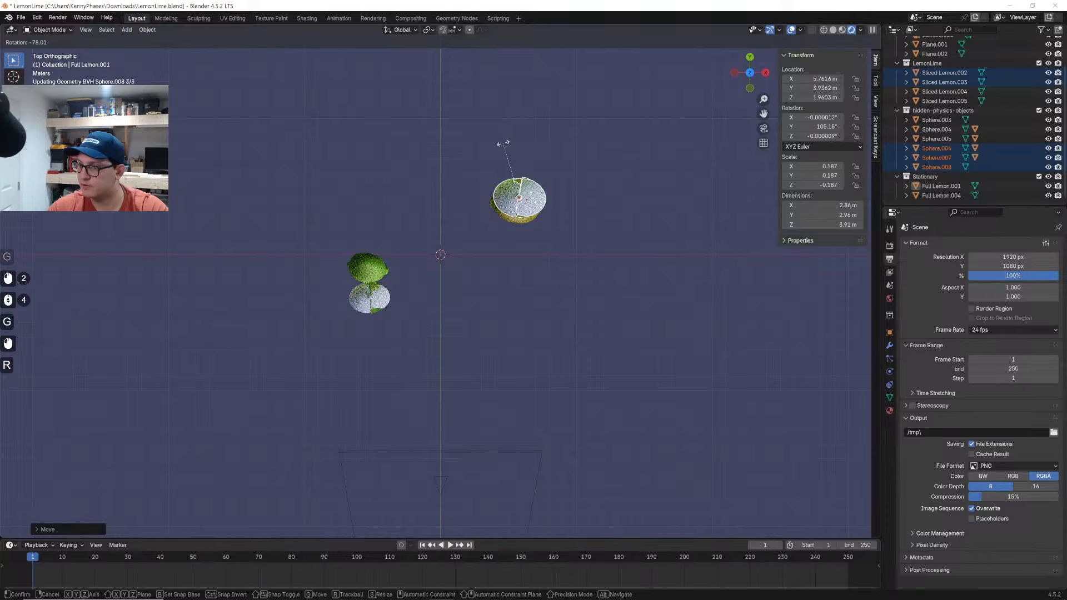
{"action": "left_click", "coordinate": [504, 148]}
{"action": "key", "text": "g"}
{"action": "left_click", "coordinate": [504, 167]}
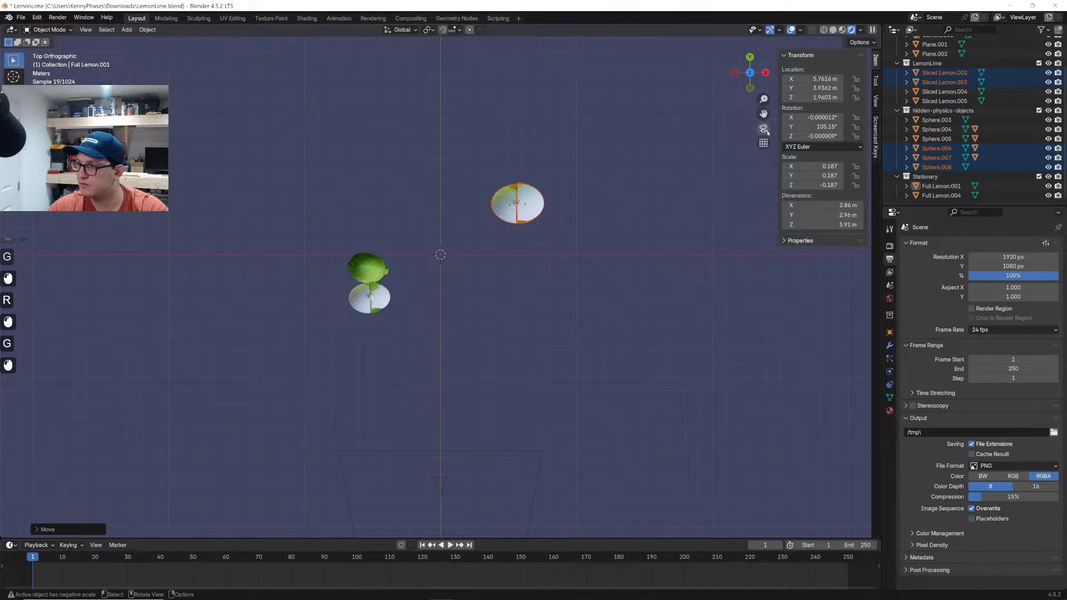
In the side view, move the full lime and the sliced lime with its spheres to the same depth as the lemons
{"action": "left_click", "coordinate": [764, 128]}
{"action": "scroll", "coordinate": [521, 251], "scroll_direction": "down", "scroll_amount": 3}
{"action": "middle_click_drag", "start_coordinate": [521, 251], "coordinate": [531, 253], "text": "shift"}
{"action": "middle_click_drag", "start_coordinate": [531, 253], "coordinate": [639, 266]}
{"action": "left_click_drag", "start_coordinate": [490, 235], "coordinate": [434, 311]}
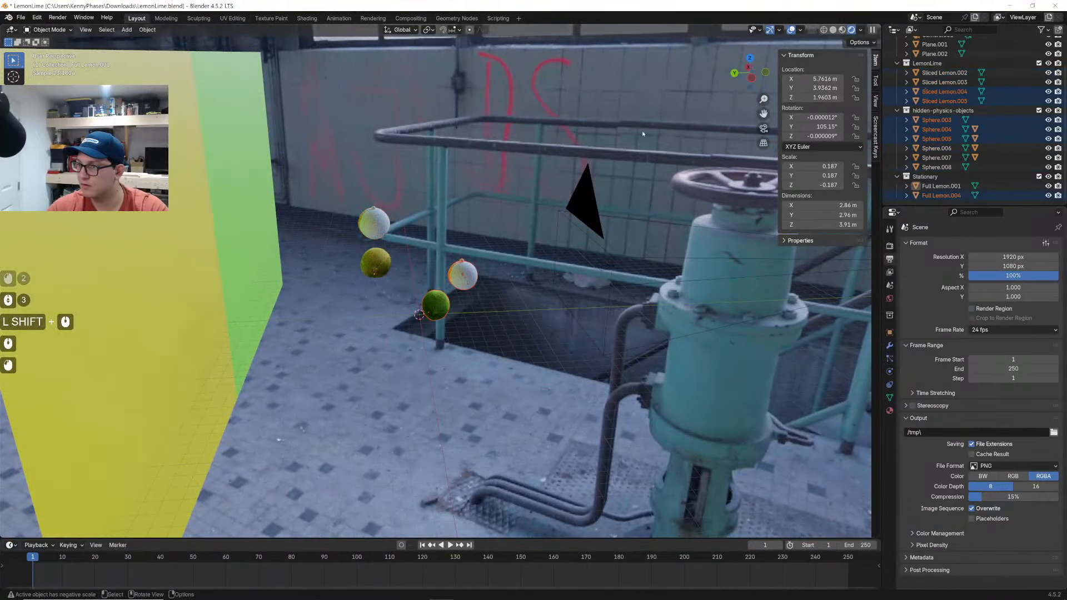
{"action": "left_click", "coordinate": [752, 78]}
{"action": "key", "text": "g"}
{"action": "left_click", "coordinate": [394, 261]}
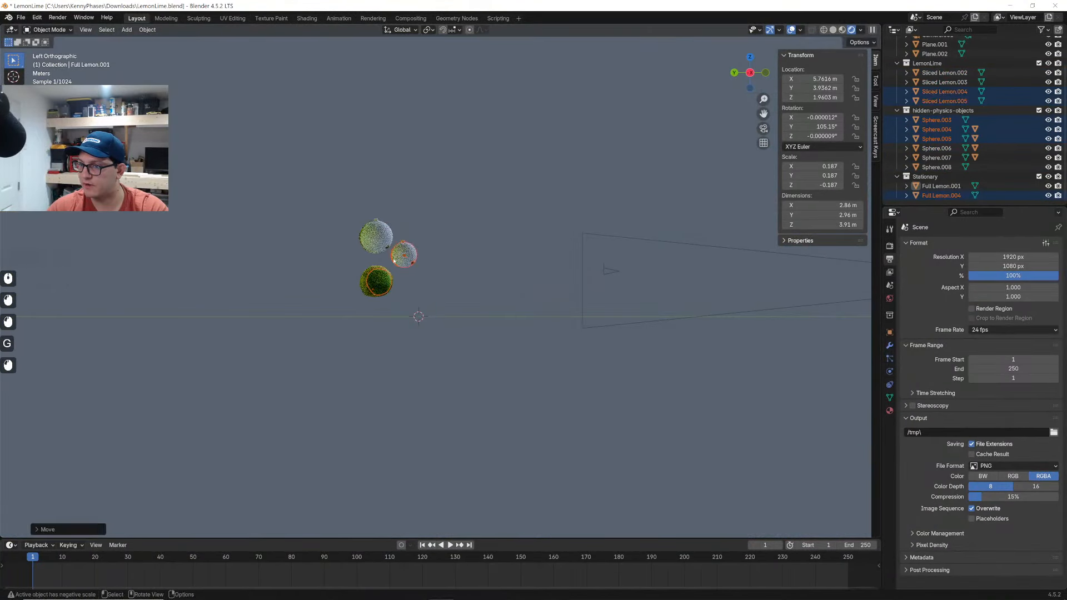
Select only the sliced lime halves with their spheres and move them directly above the full lime in the side view
{"action": "scroll", "coordinate": [374, 248], "scroll_direction": "up", "scroll_amount": 5}
{"action": "left_click_drag", "start_coordinate": [548, 162], "coordinate": [450, 276], "text": "shift"}
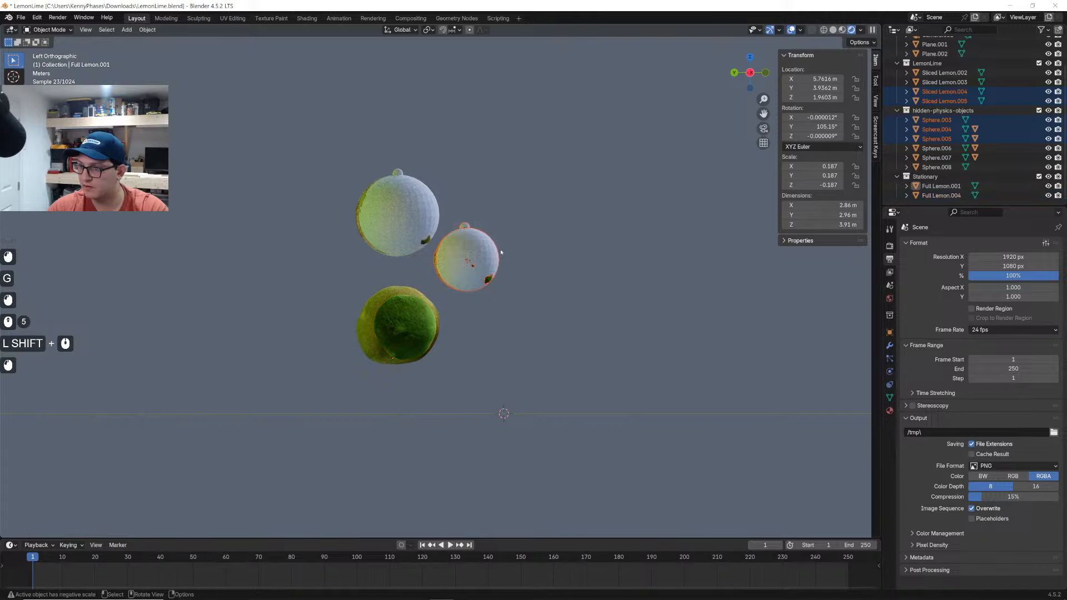
{"action": "key", "text": "g"}
{"action": "left_click", "coordinate": [431, 209]}
{"action": "middle_click_drag", "start_coordinate": [534, 233], "coordinate": [417, 267]}
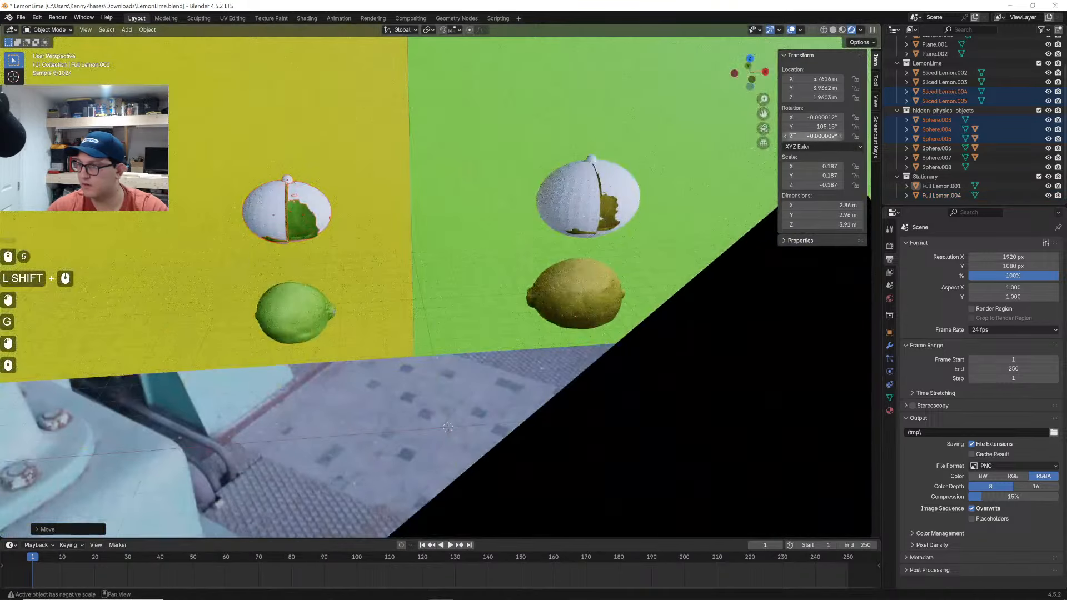
From the camera view, hide the sliced lime's physics spheres: Sphere.003, Sphere.004 and Sphere.005
{"action": "left_click", "coordinate": [763, 129]}
{"action": "scroll", "coordinate": [422, 222], "scroll_direction": "up", "scroll_amount": 4}
{"action": "left_click", "coordinate": [170, 121]}
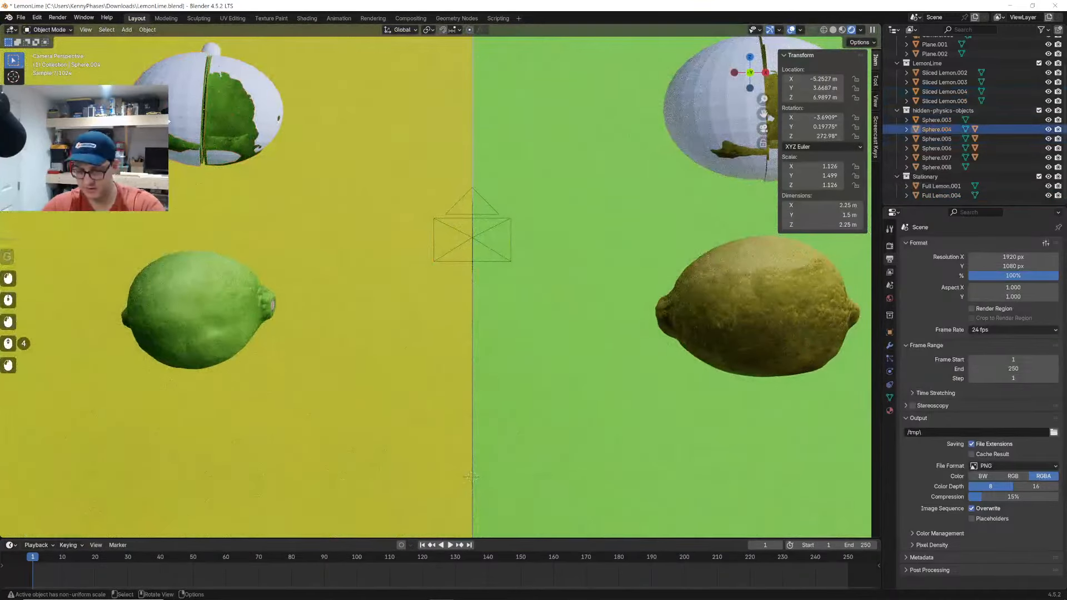
{"action": "key", "text": "h"}
{"action": "left_click", "coordinate": [212, 51]}
{"action": "key", "text": "h"}
{"action": "left_click", "coordinate": [256, 84]}
{"action": "key", "text": "h"}
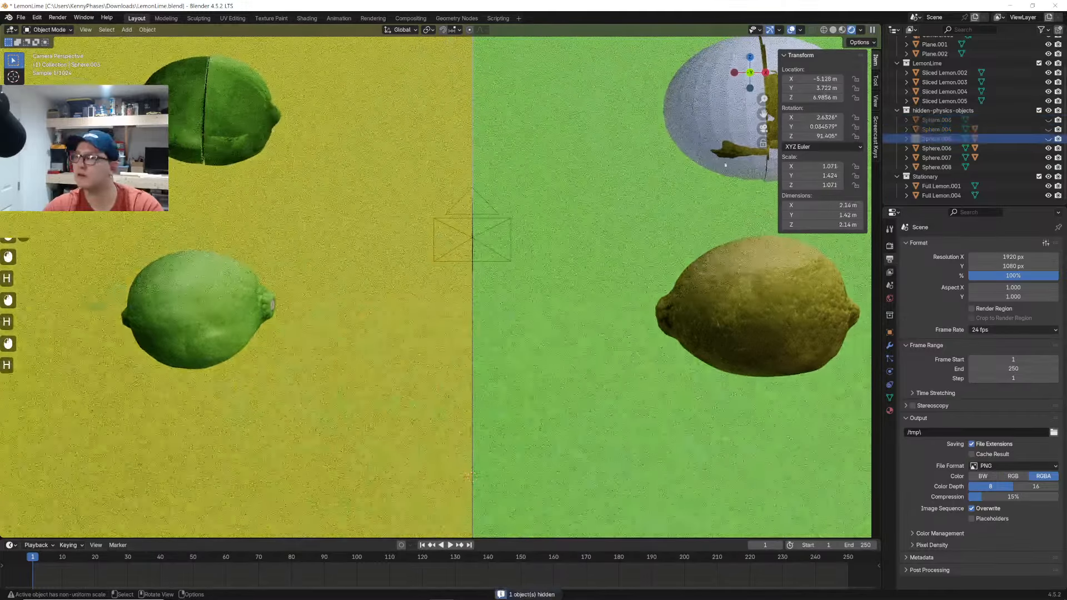
Hide the sliced lemon's physics spheres: Sphere.006, Sphere.007 and Sphere.008
{"action": "left_click", "coordinate": [726, 165]}
{"action": "key", "text": "h"}
{"action": "scroll", "coordinate": [725, 165], "scroll_direction": "down", "scroll_amount": 2}
{"action": "middle_click_drag", "start_coordinate": [672, 192], "coordinate": [603, 191], "text": "shift"}
{"action": "left_click", "coordinate": [603, 191]}
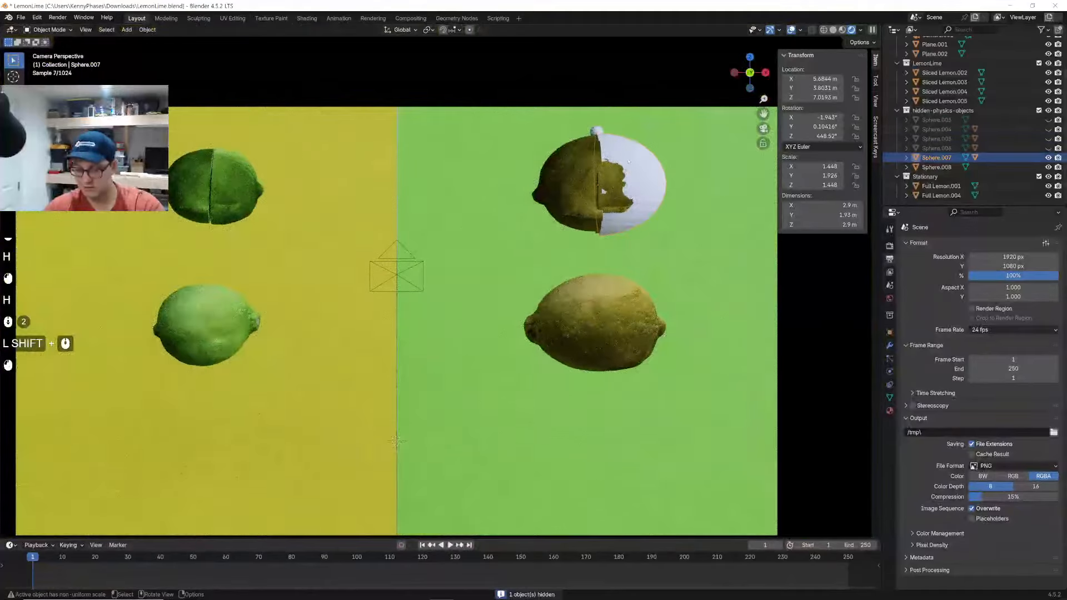
{"action": "key", "text": "h"}
{"action": "left_click", "coordinate": [597, 132]}
{"action": "key", "text": "h"}
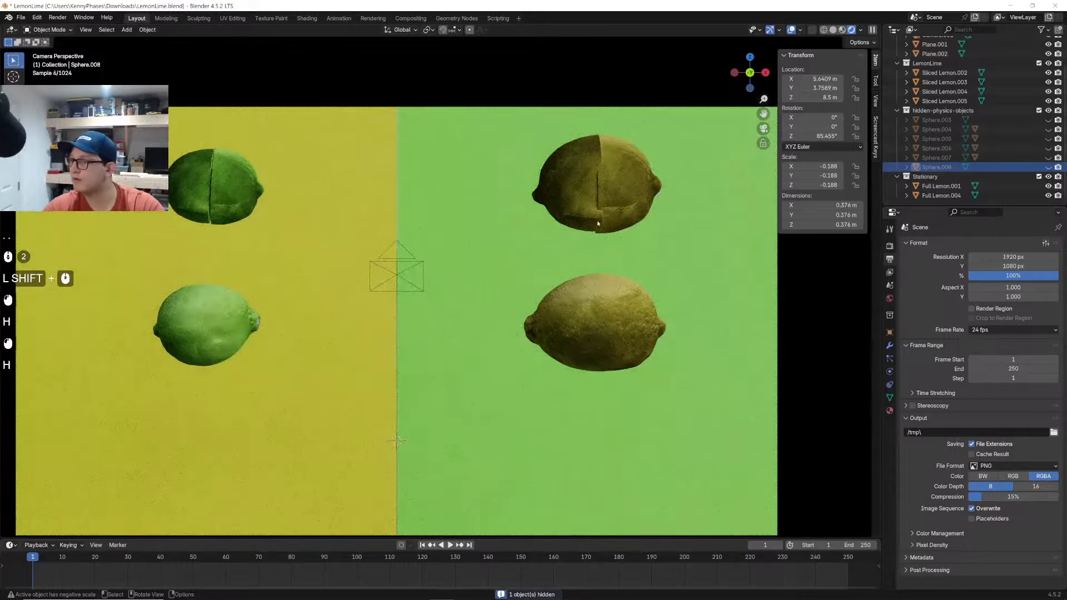
Rotate Sliced Lemon.002 and Sliced Lemon.003 together in the top view with angle snapping, and check them through the camera
{"action": "left_click", "coordinate": [628, 183]}
{"action": "left_click", "coordinate": [568, 191], "text": "shift"}
{"action": "left_click", "coordinate": [750, 57]}
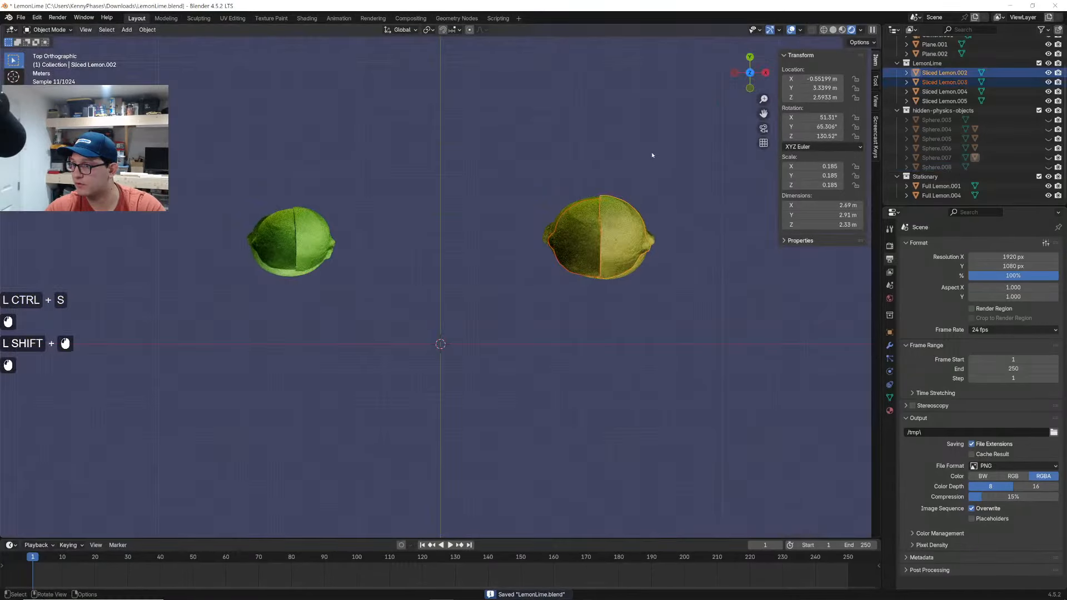
{"action": "key", "text": "r"}
{"action": "left_click", "coordinate": [631, 232], "text": "ctrl"}
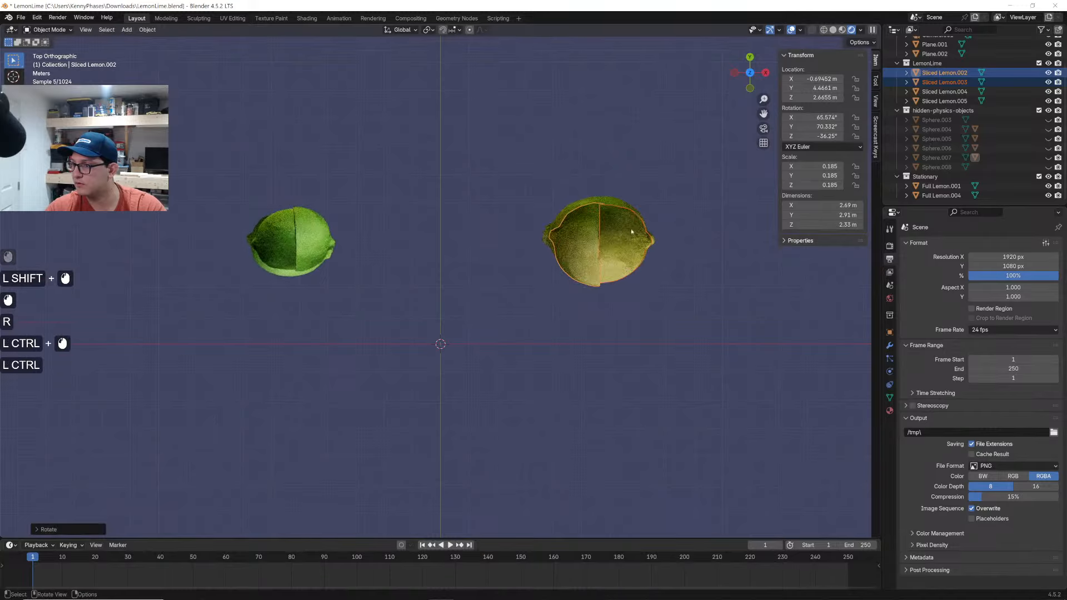
{"action": "scroll", "coordinate": [632, 231], "scroll_direction": "up", "scroll_amount": 4}
{"action": "middle_click_drag", "start_coordinate": [626, 226], "coordinate": [351, 295], "text": "shift"}
{"action": "left_click", "coordinate": [764, 129]}
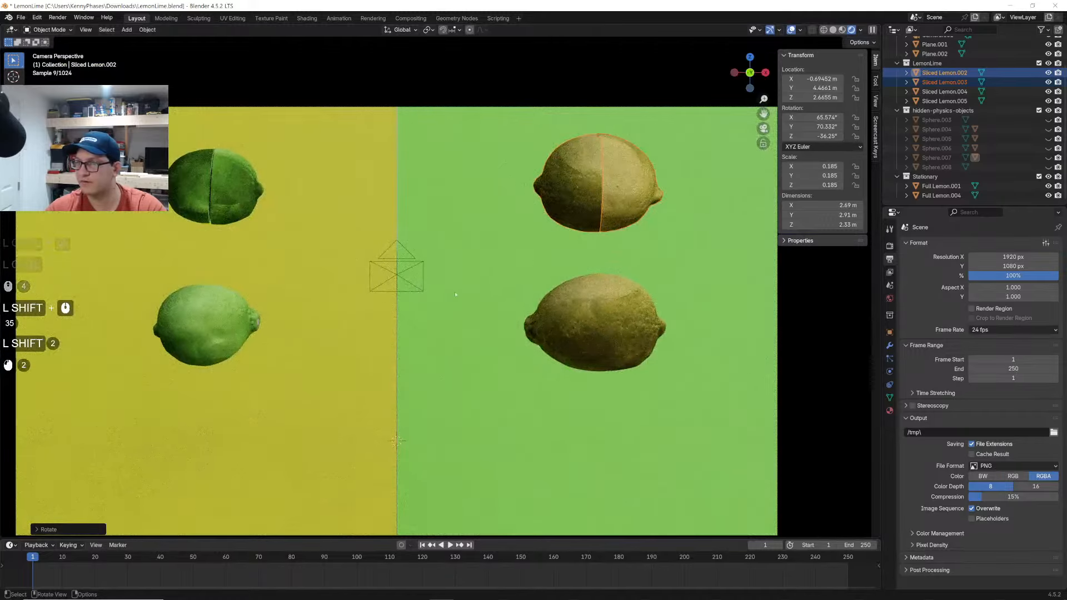
Play the rigid-body simulation through the camera view and return to frame 1
{"action": "left_click", "coordinate": [493, 276]}
{"action": "scroll", "coordinate": [363, 375], "scroll_direction": "down", "scroll_amount": 2}
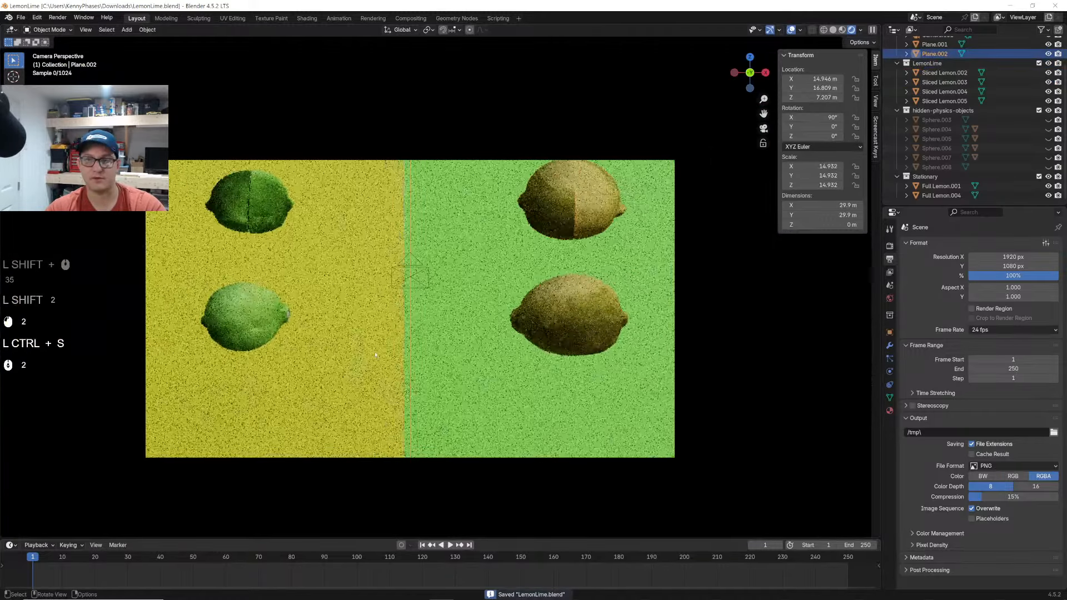
{"action": "middle_click_drag", "start_coordinate": [364, 374], "coordinate": [368, 390], "text": "shift"}
{"action": "scroll", "coordinate": [373, 370], "scroll_direction": "up", "scroll_amount": 1}
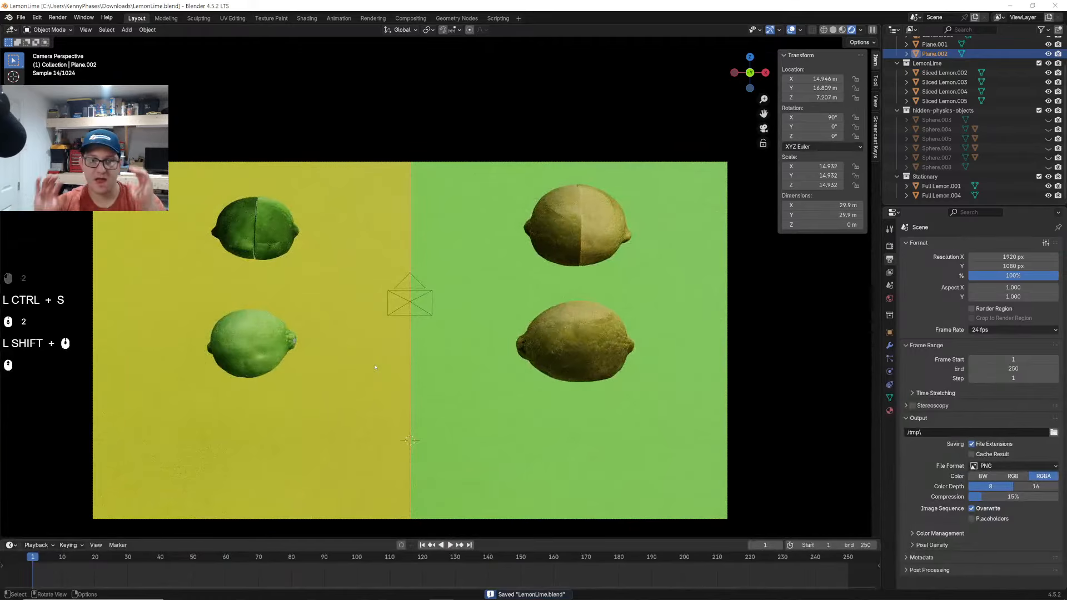
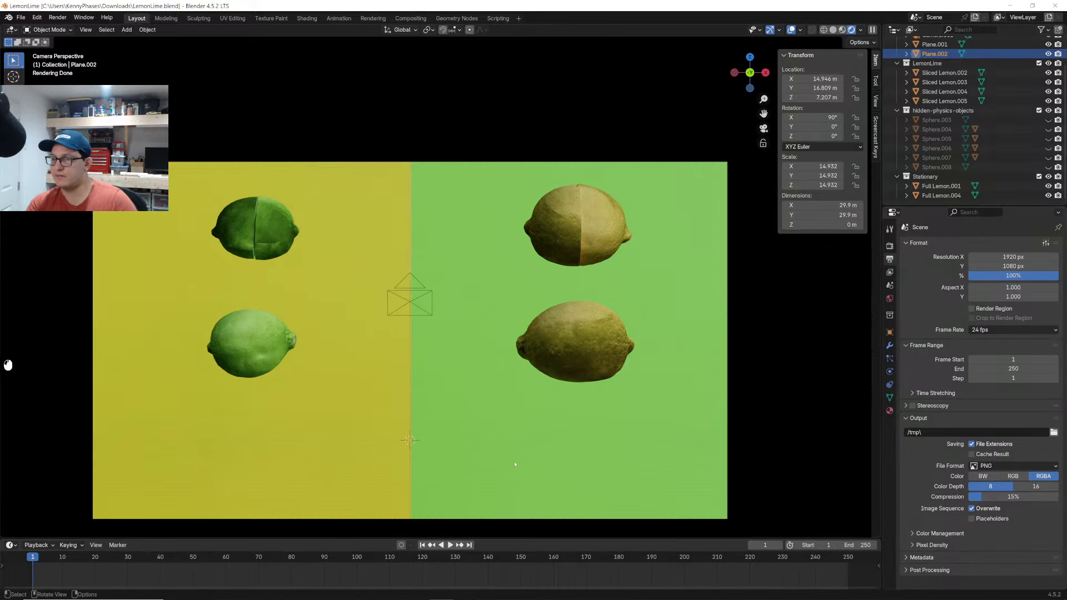
{"action": "key", "text": "space"}
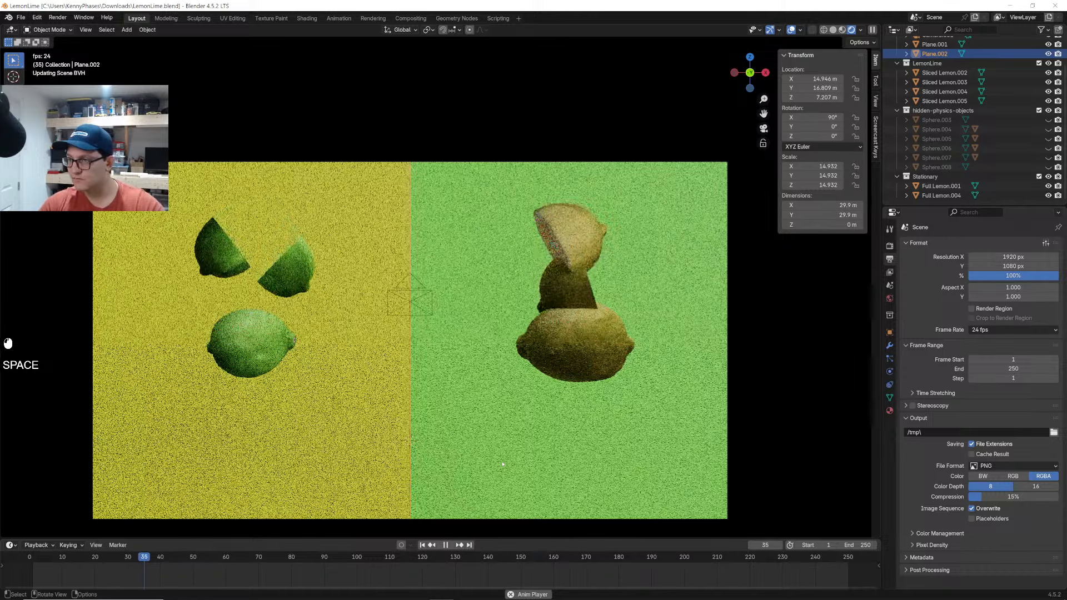
{"action": "key", "text": "space"}
{"action": "left_click", "coordinate": [422, 545]}
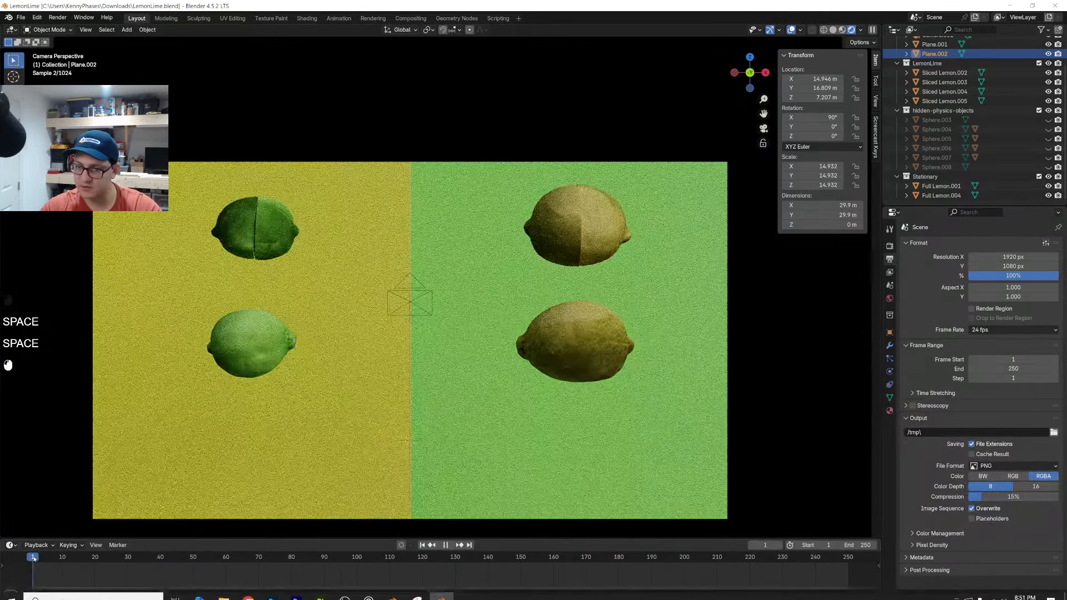
Unhide Sphere.003 through Sphere.008, and shift the sliced lemon's three spheres in the top view, placing Sphere.008 at about X 5.57 m, Y 3.82 m
{"action": "left_click_drag", "start_coordinate": [1049, 120], "coordinate": [1049, 167]}
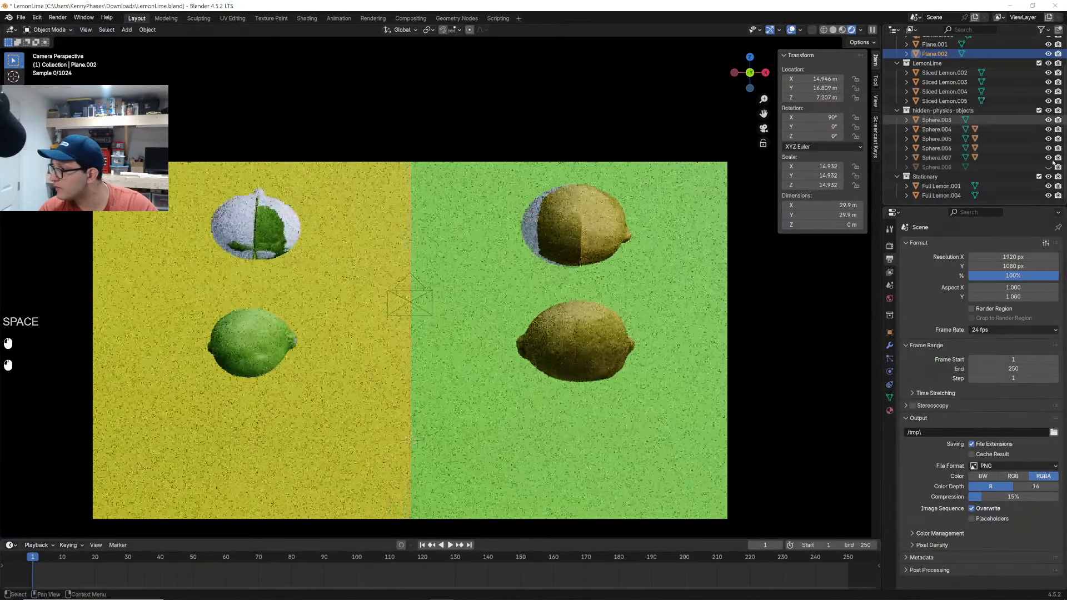
{"action": "middle_click_drag", "start_coordinate": [653, 203], "coordinate": [561, 299]}
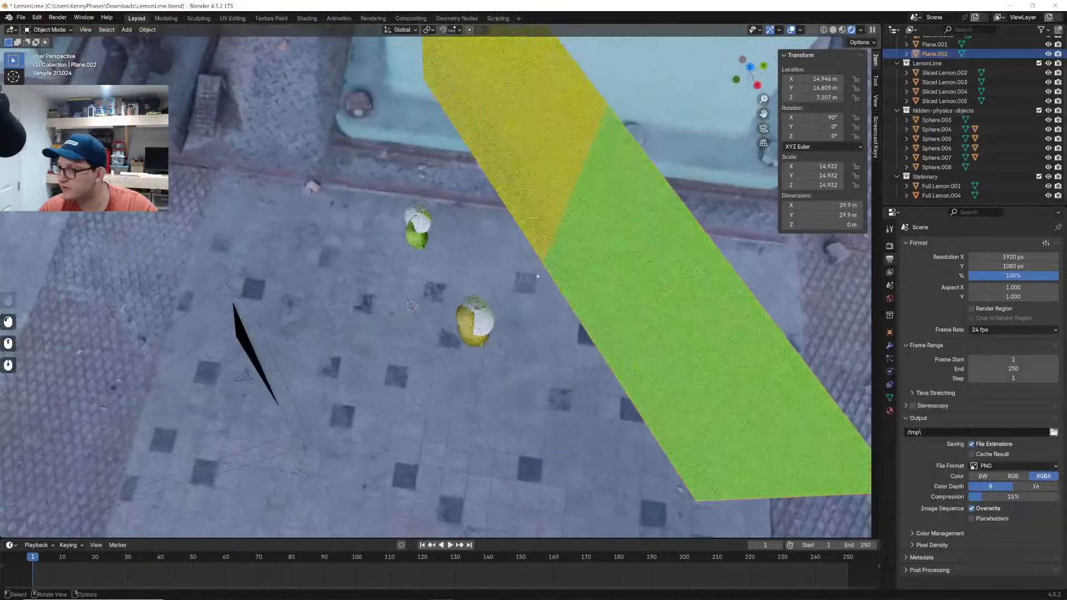
{"action": "scroll", "coordinate": [559, 312], "scroll_direction": "up", "scroll_amount": 5}
{"action": "middle_click_drag", "start_coordinate": [542, 364], "coordinate": [440, 296], "text": "shift"}
{"action": "scroll", "coordinate": [439, 296], "scroll_direction": "up", "scroll_amount": 3}
{"action": "scroll", "coordinate": [440, 297], "scroll_direction": "up", "scroll_amount": 1}
{"action": "left_click", "coordinate": [427, 291]}
{"action": "left_click", "coordinate": [426, 292], "text": "shift"}
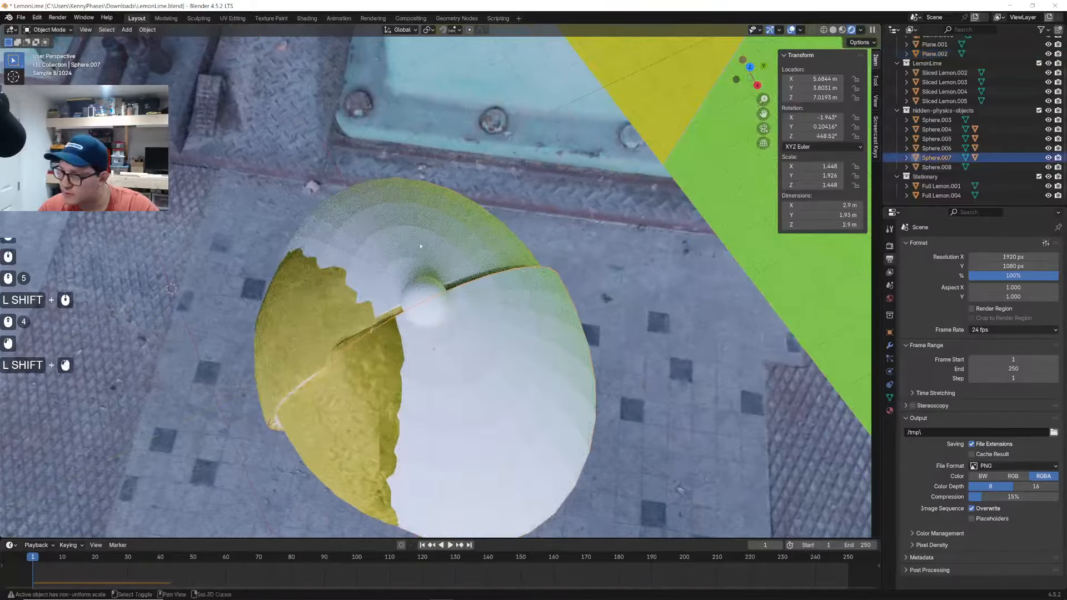
{"action": "left_click", "coordinate": [426, 291], "text": "shift"}
{"action": "left_click", "coordinate": [749, 67]}
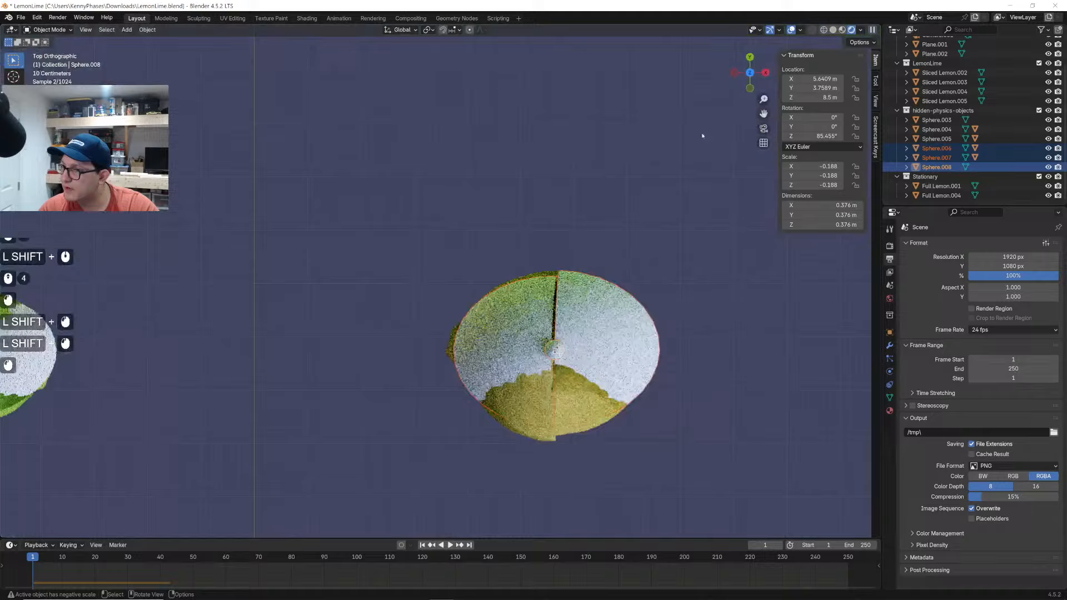
{"action": "key", "text": "g"}
{"action": "left_click", "coordinate": [569, 254]}
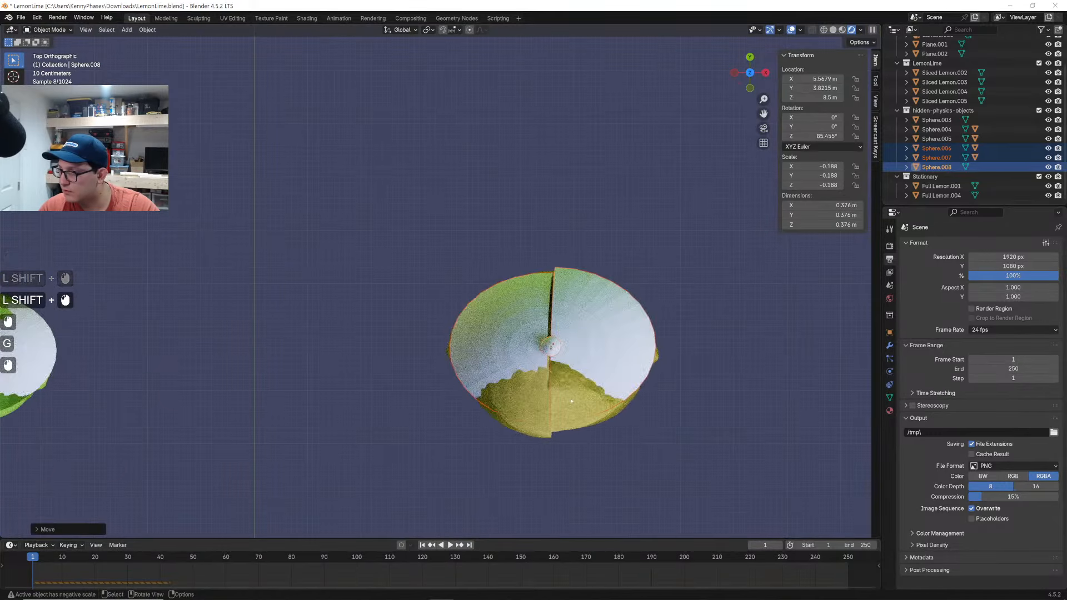
From the top view, move Sliced Lemon.003 and Sliced Lemon.002 individually so each half lines up with its physics sphere
{"action": "scroll", "coordinate": [597, 350], "scroll_direction": "up", "scroll_amount": 1}
{"action": "left_click", "coordinate": [615, 422]}
{"action": "key", "text": "g"}
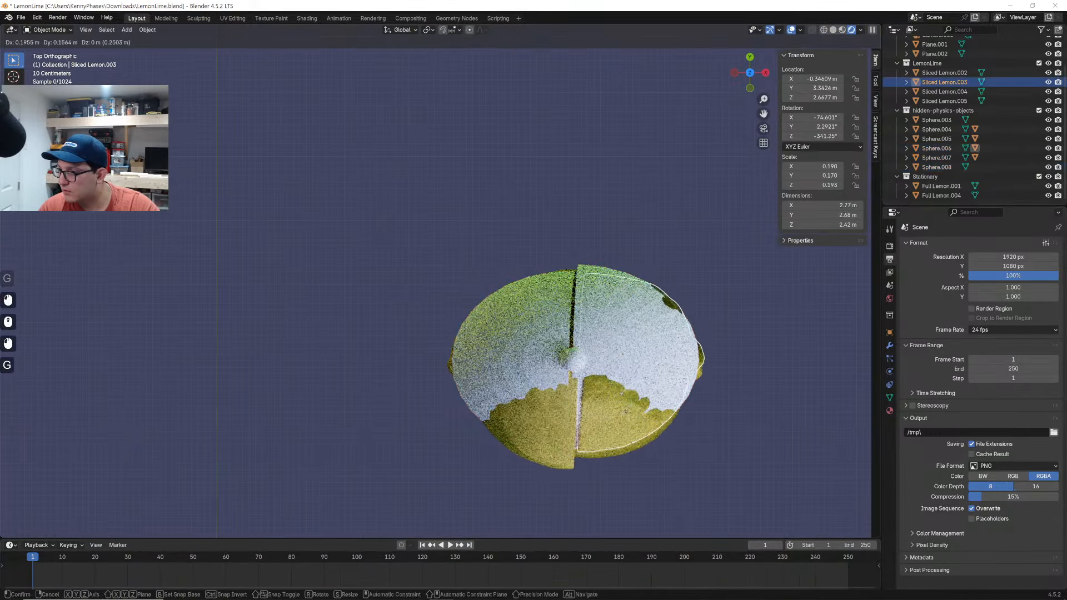
{"action": "left_click", "coordinate": [624, 409]}
{"action": "left_click", "coordinate": [553, 440]}
{"action": "key", "text": "g"}
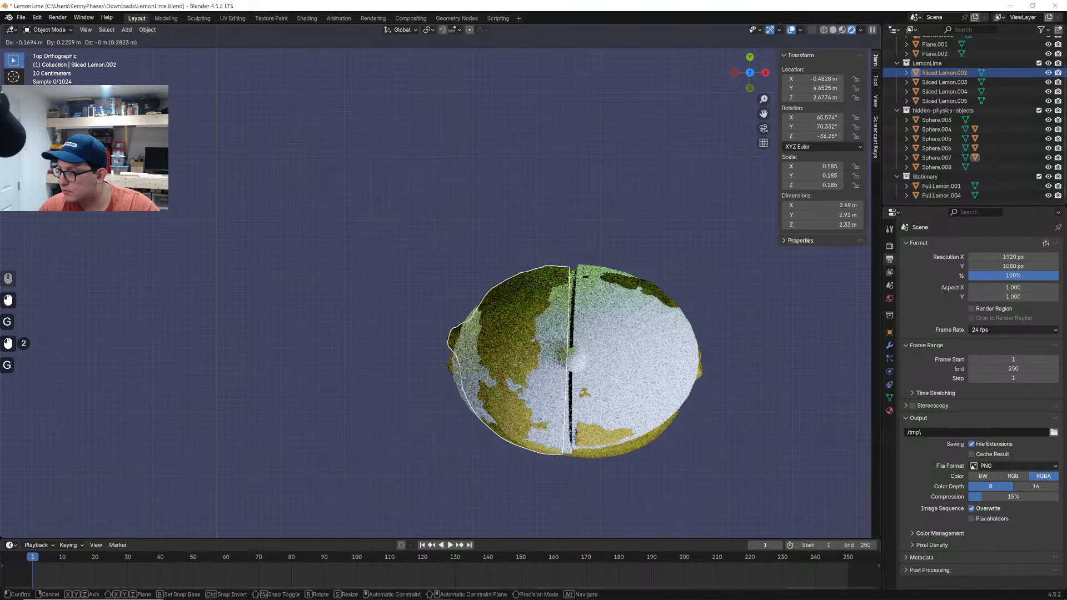
{"action": "left_click", "coordinate": [540, 419]}
Move the small Sphere.008 onto the gap between the lemon halves, at about X 5.52 m, Y 3.83 m
{"action": "left_click", "coordinate": [576, 364]}
{"action": "key", "text": "g"}
{"action": "left_click", "coordinate": [573, 363]}
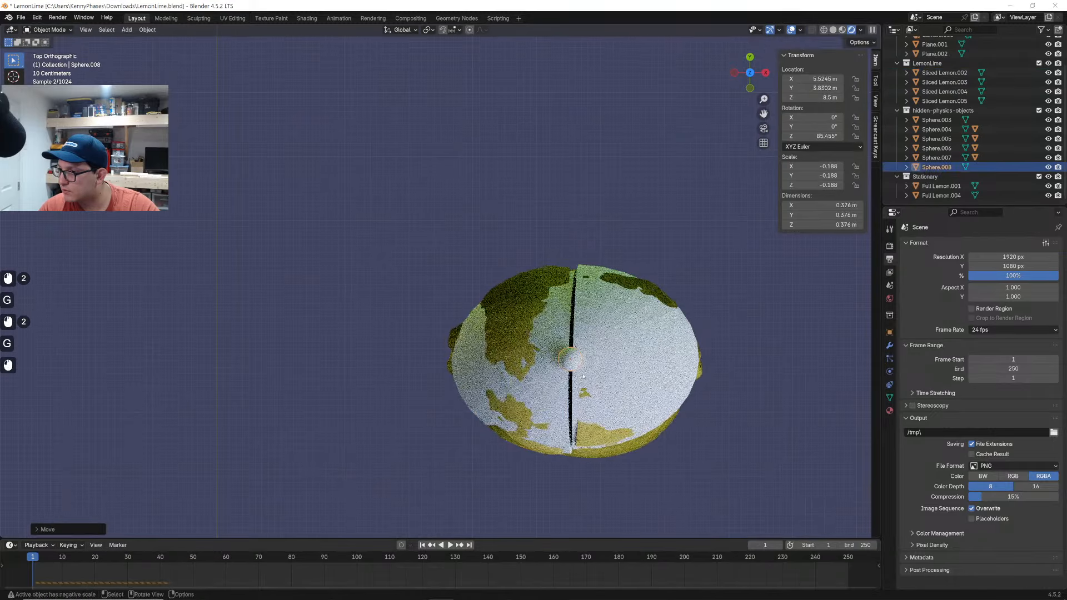
Play the simulation from an angled close-up of the lemons and pause it at frame 77
{"action": "middle_click_drag", "start_coordinate": [572, 363], "coordinate": [559, 322]}
{"action": "scroll", "coordinate": [546, 297], "scroll_direction": "down", "scroll_amount": 4}
{"action": "key", "text": "space"}
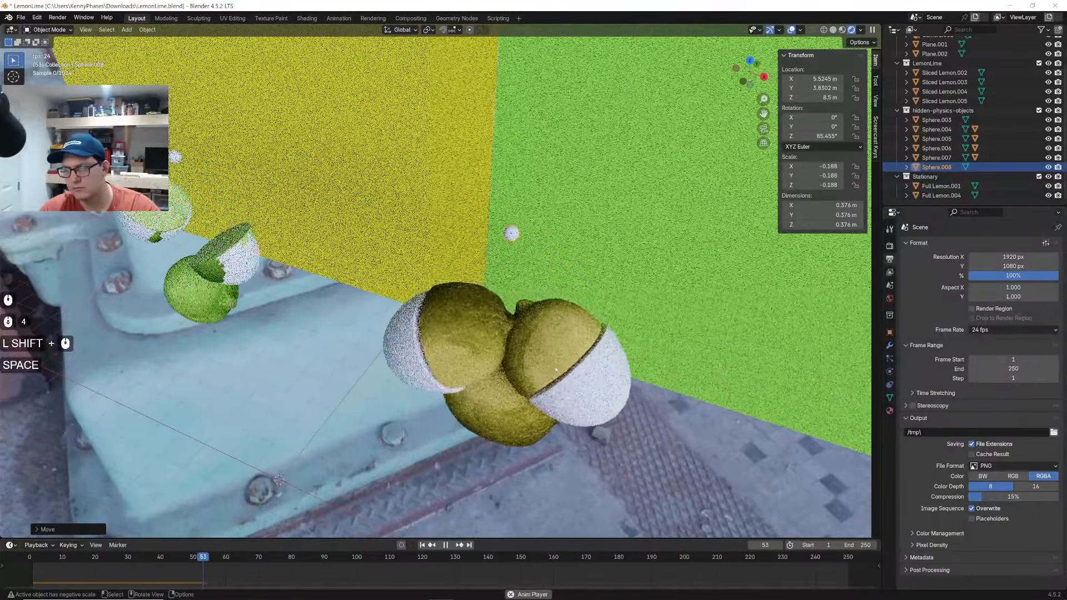
{"action": "key", "text": "space"}
{"action": "middle_click_drag", "start_coordinate": [505, 373], "coordinate": [490, 337]}
Try moving Sphere.007 away at frame 77 and undo the move
{"action": "left_click", "coordinate": [619, 377]}
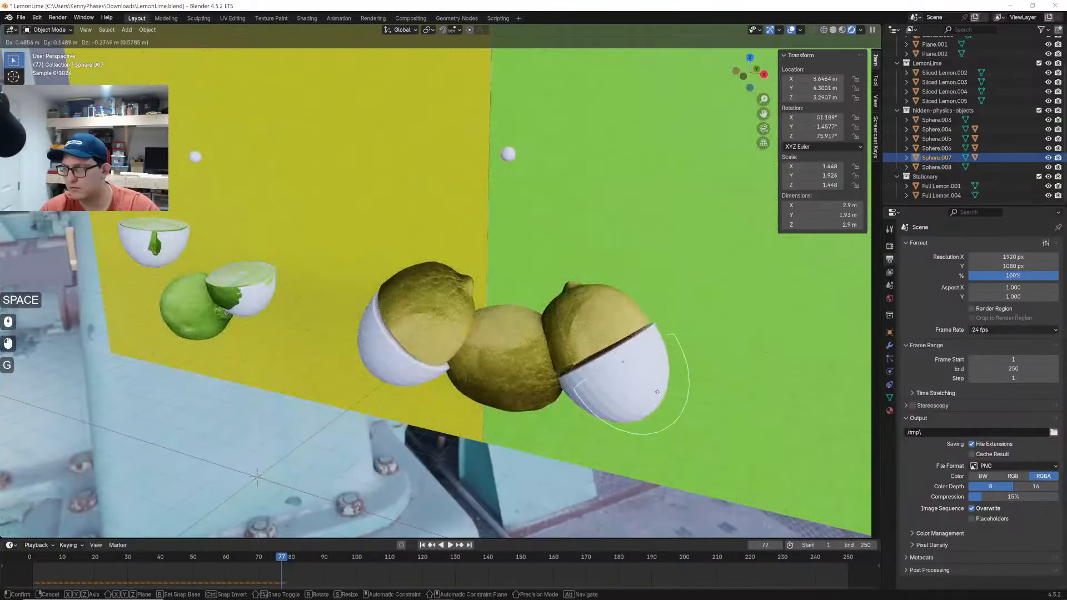
{"action": "key", "text": "g"}
{"action": "left_click", "coordinate": [679, 392]}
{"action": "key", "text": "ctrl+z"}
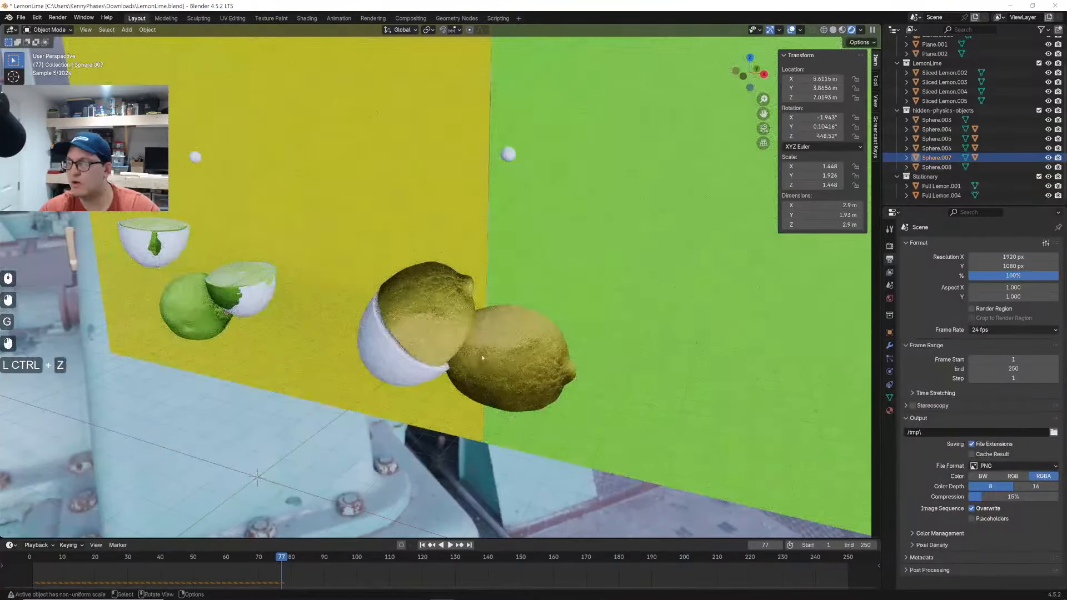
Replay the simulation from frame 1 to frame 86, inspect the split halves from the front, and rewind to frame 1
{"action": "left_click_drag", "start_coordinate": [37, 560], "coordinate": [32, 561]}
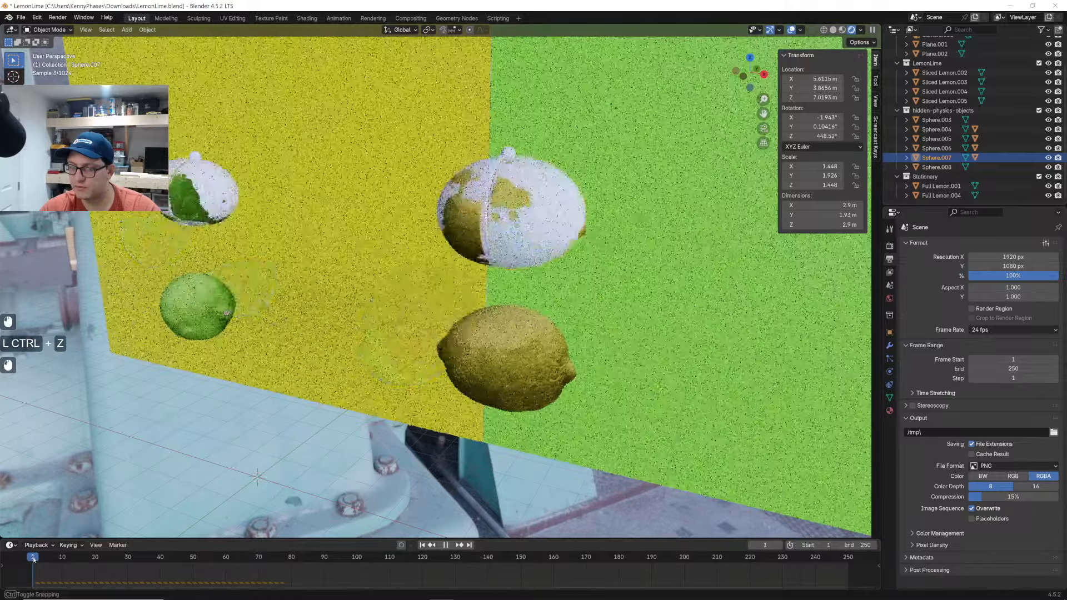
{"action": "key", "text": "space"}
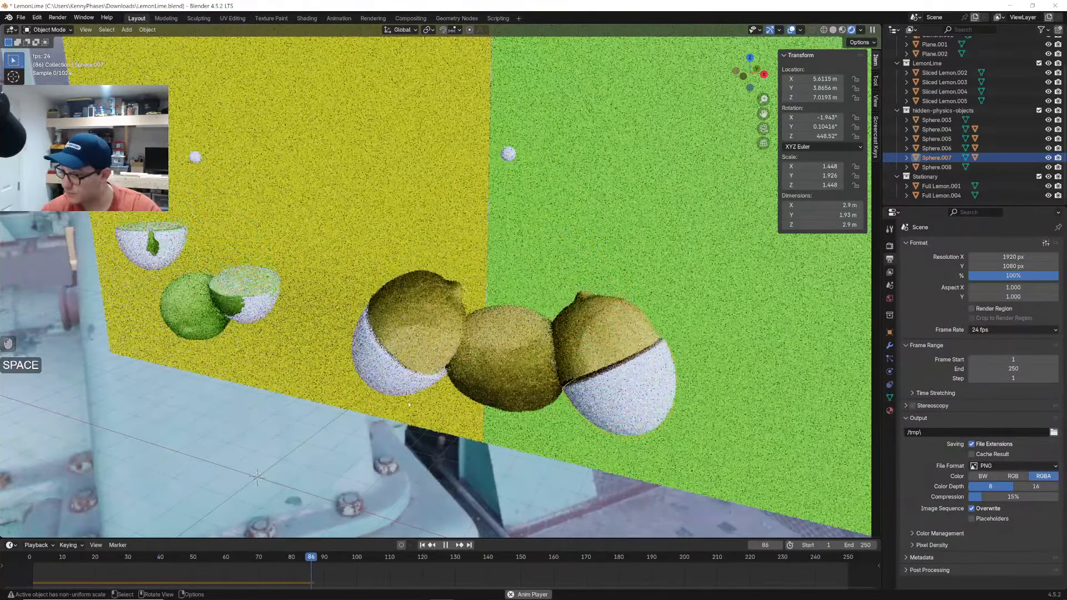
{"action": "key", "text": "space"}
{"action": "middle_click_drag", "start_coordinate": [415, 324], "coordinate": [451, 312]}
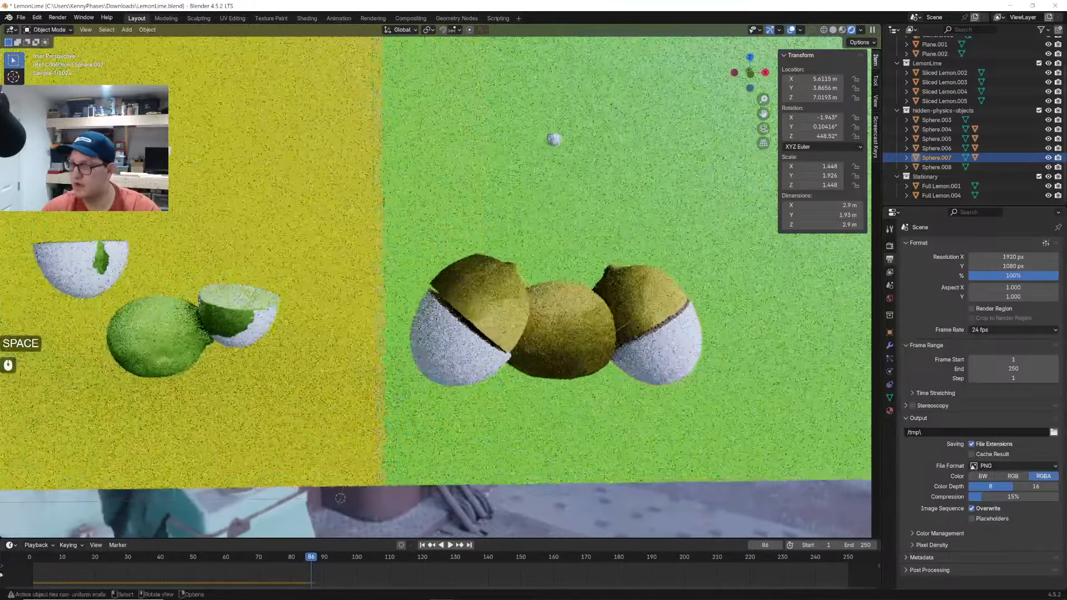
{"action": "left_click_drag", "start_coordinate": [31, 558], "coordinate": [33, 558]}
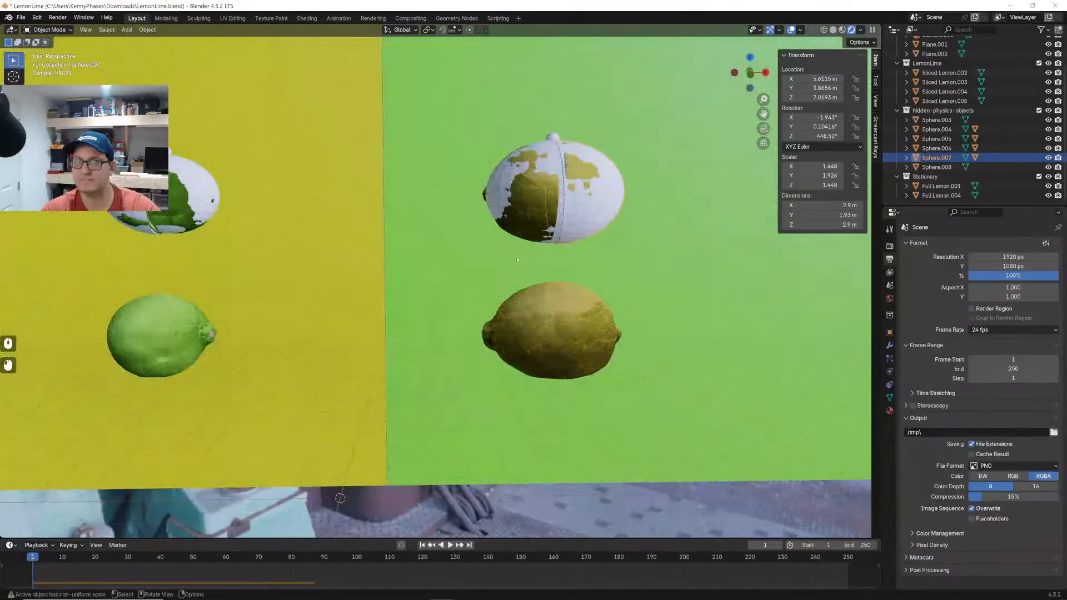
Try moving Sphere.007 and Sliced Lemon.003 away from the sliced lemon, and undo both moves
{"action": "scroll", "coordinate": [590, 239], "scroll_direction": "up", "scroll_amount": 1}
{"action": "middle_click_drag", "start_coordinate": [599, 233], "coordinate": [444, 346], "text": "shift"}
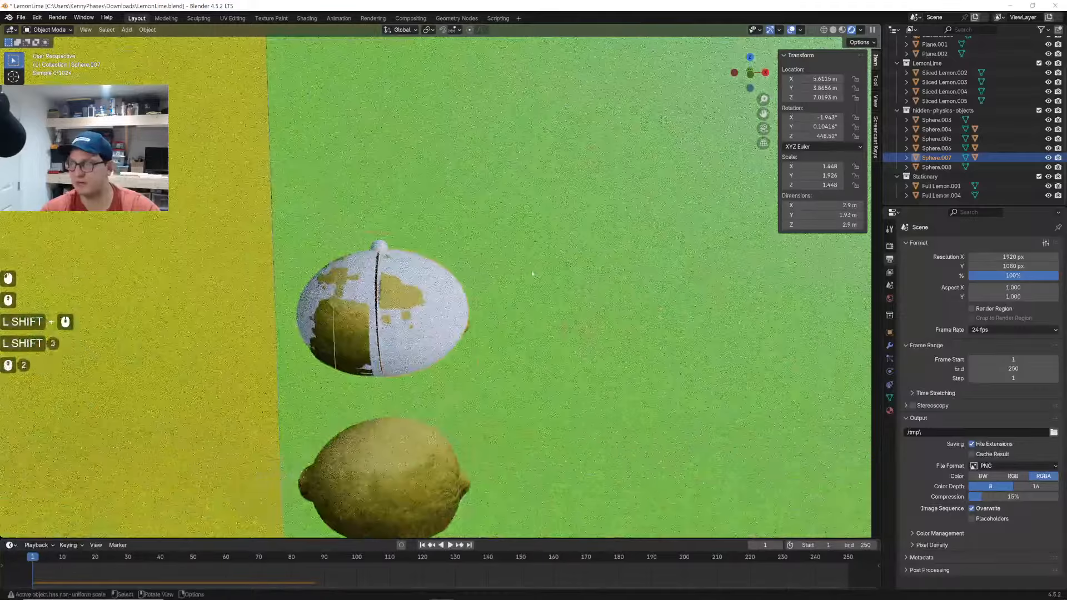
{"action": "scroll", "coordinate": [445, 346], "scroll_direction": "up", "scroll_amount": 3}
{"action": "left_click", "coordinate": [445, 346]}
{"action": "key", "text": "g"}
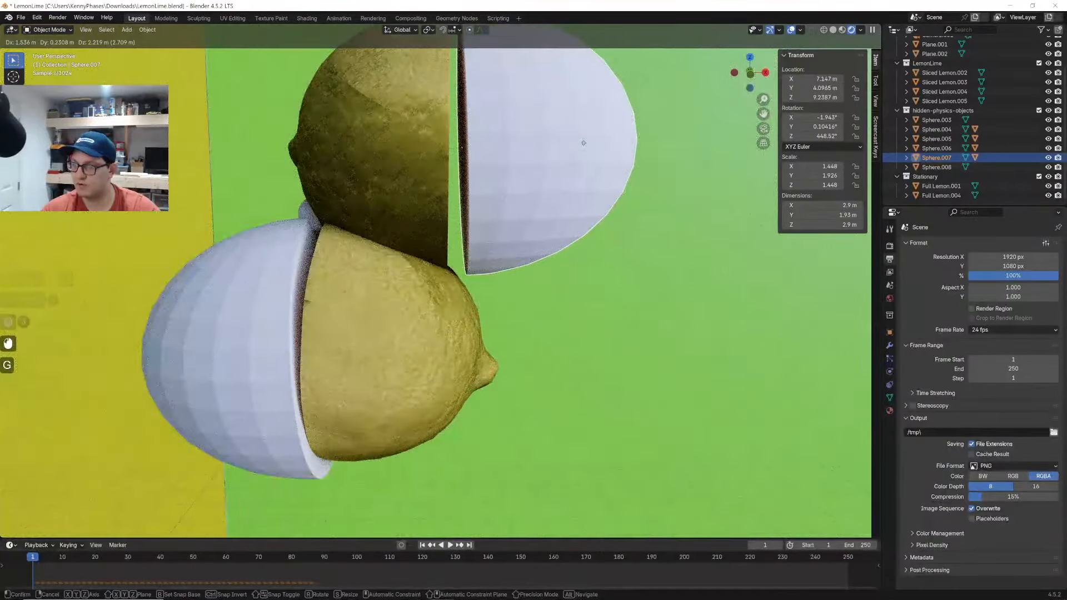
{"action": "left_click", "coordinate": [584, 143]}
{"action": "left_click", "coordinate": [406, 339]}
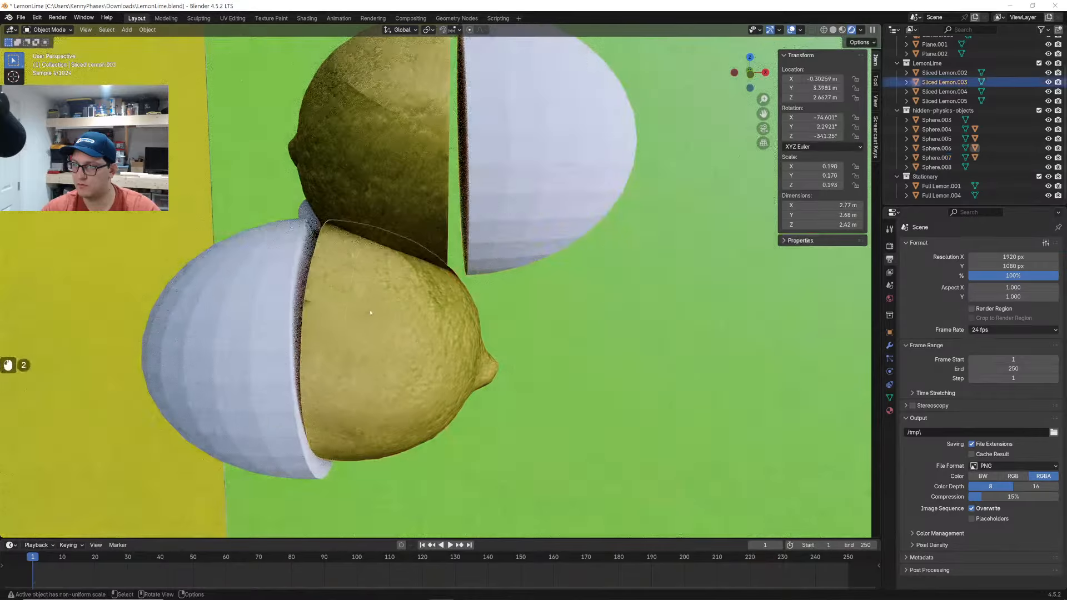
{"action": "key", "text": "g"}
{"action": "left_click", "coordinate": [477, 371]}
{"action": "key", "text": "ctrl+z"}
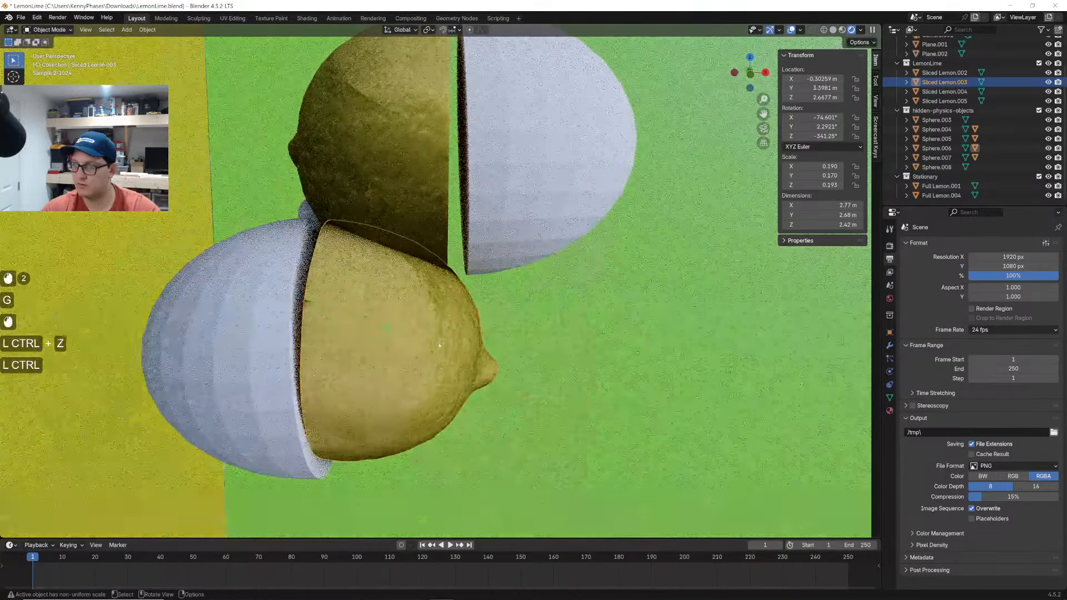
{"action": "key", "text": "ctrl+z"}
{"action": "key", "text": "ctrl+z"}
{"action": "left_click", "coordinate": [453, 327]}
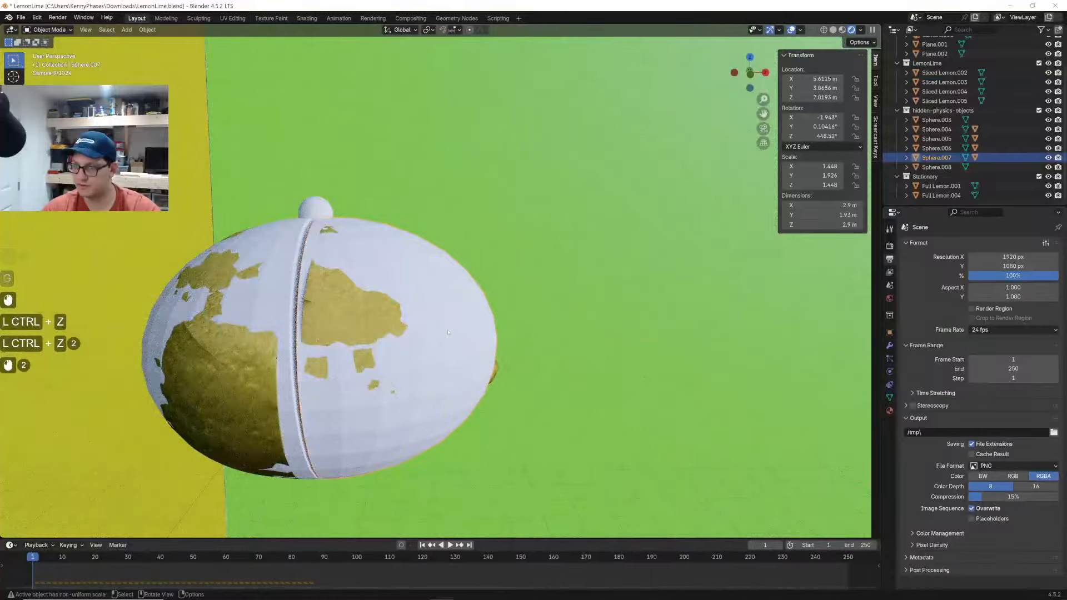
Clear the parents of the sliced lemon halves and Sphere.006, Sphere.007 and Sphere.008, keeping their transformations
{"action": "mouse_move", "coordinate": [315, 320]}
{"action": "middle_mouse_down"}
{"action": "mouse_move", "coordinate": [412, 319]}
{"action": "mouse_move", "coordinate": [315, 321]}
{"action": "mouse_move", "coordinate": [331, 320]}
{"action": "middle_mouse_up"}
{"action": "left_click", "coordinate": [644, 179]}
{"action": "left_click_drag", "start_coordinate": [643, 178], "coordinate": [439, 469]}
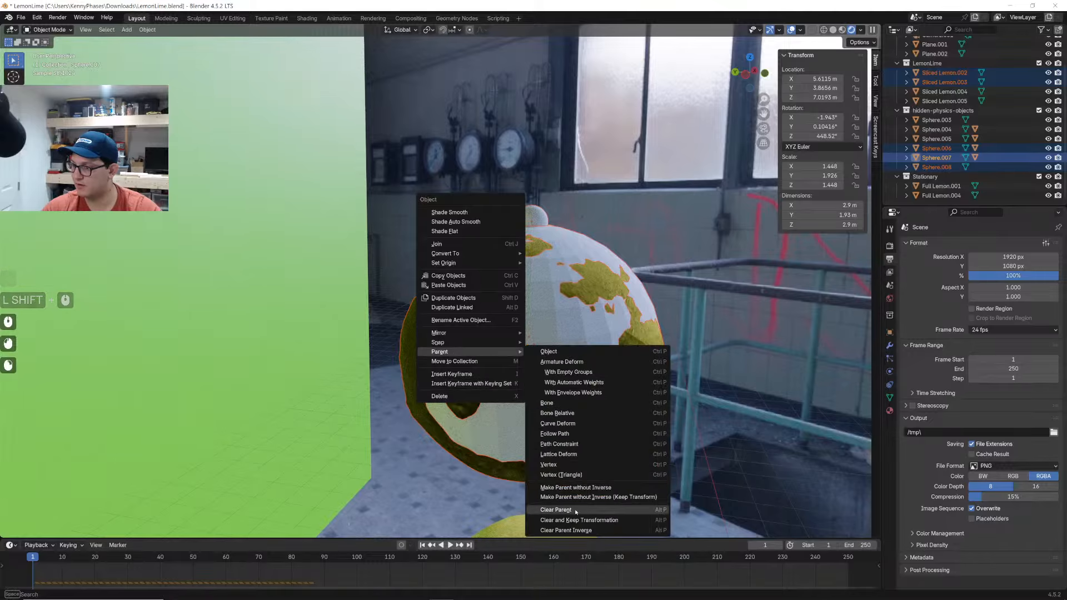
{"action": "left_click", "coordinate": [556, 510]}
{"action": "right_click", "coordinate": [617, 343]}
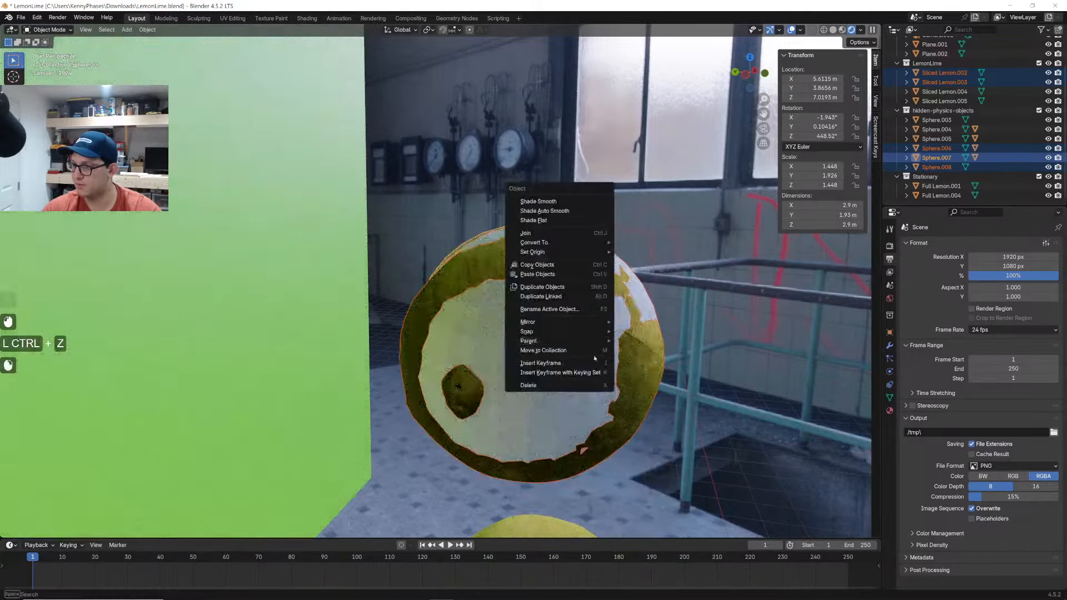
{"action": "mouse_move", "coordinate": [590, 341]}
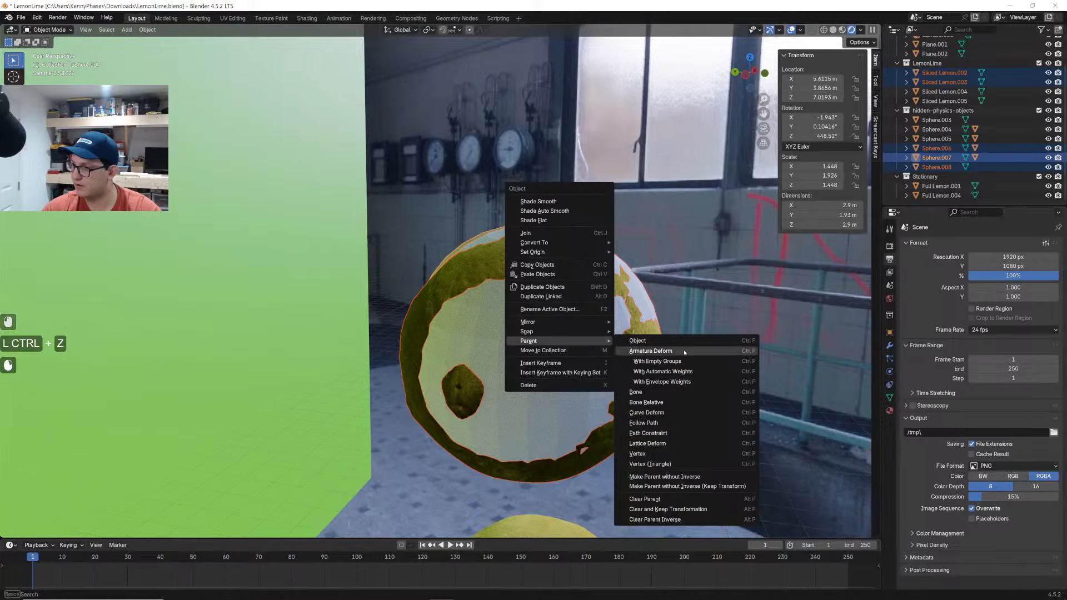
{"action": "left_click", "coordinate": [693, 505]}
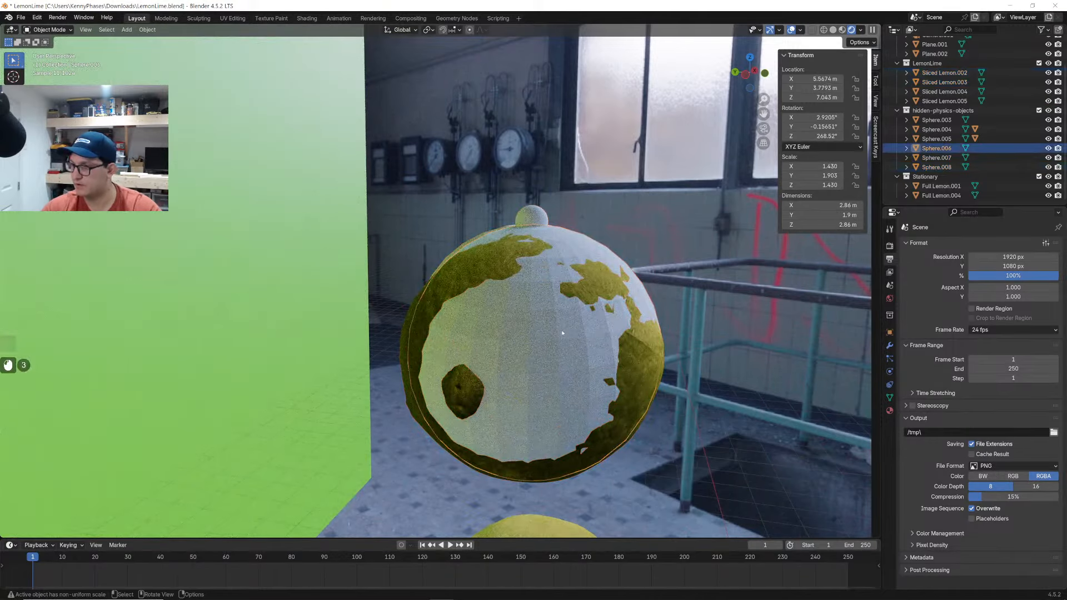
Try raising Sphere.006 along Z and moving Sliced Lemon.003 aside to test their independence, and undo the moves
{"action": "key", "text": "g"}
{"action": "key", "text": "z"}
{"action": "left_click", "coordinate": [561, 166]}
{"action": "scroll", "coordinate": [424, 244], "scroll_direction": "up", "scroll_amount": 4}
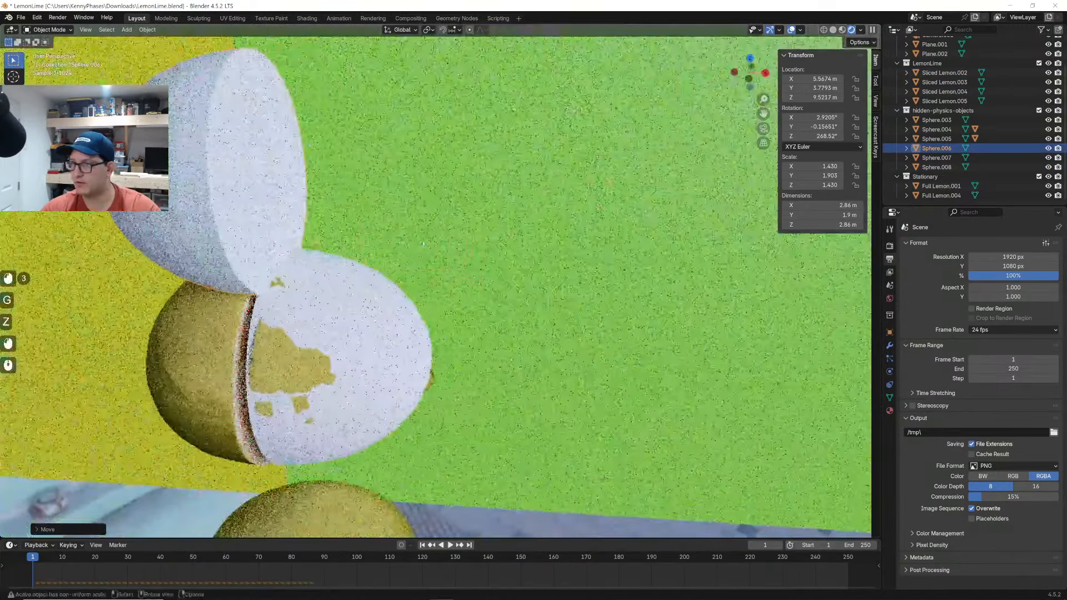
{"action": "middle_click_drag", "start_coordinate": [423, 245], "coordinate": [422, 289]}
{"action": "left_click", "coordinate": [356, 361]}
{"action": "key", "text": "g"}
{"action": "left_click", "coordinate": [490, 356]}
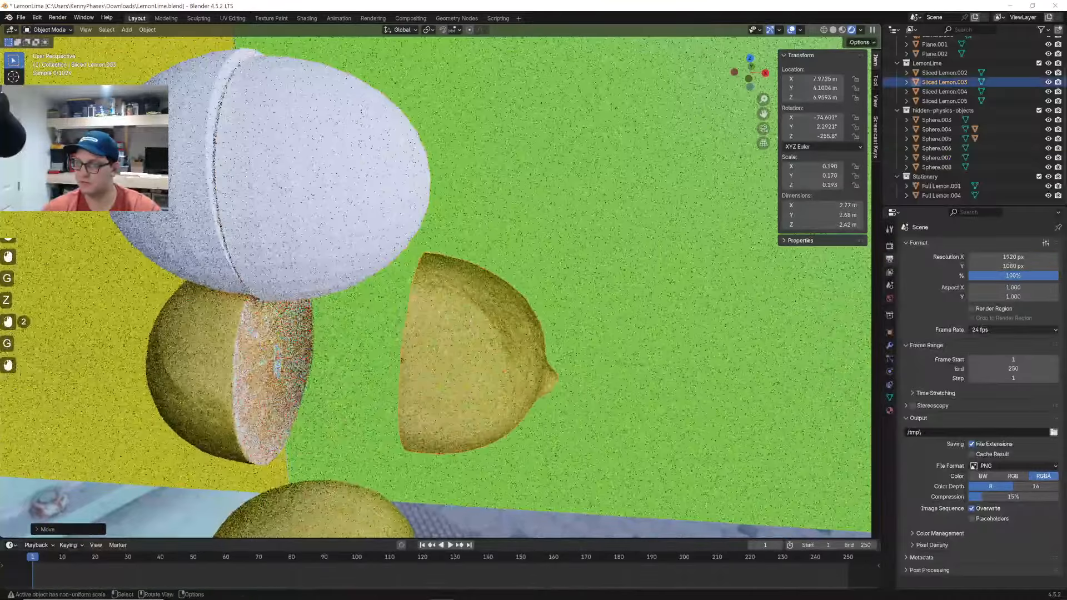
{"action": "key", "text": "ctrl+z"}
{"action": "key", "text": "ctrl+z"}
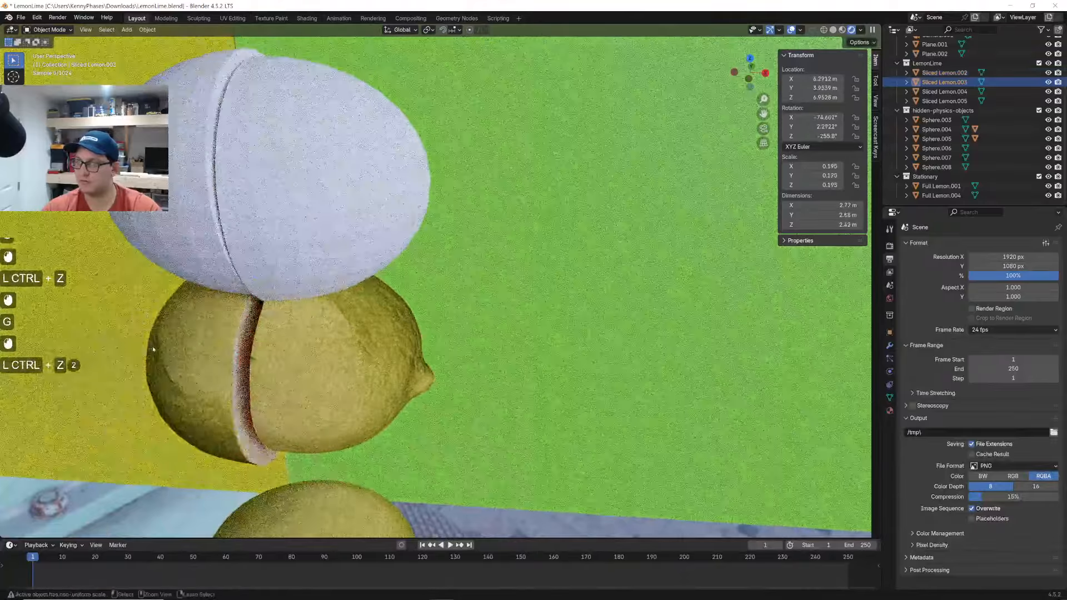
{"action": "key", "text": "ctrl+z"}
{"action": "key", "text": "ctrl+z"}
{"action": "key", "text": "ctrl+z"}
{"action": "key", "text": "ctrl+z"}
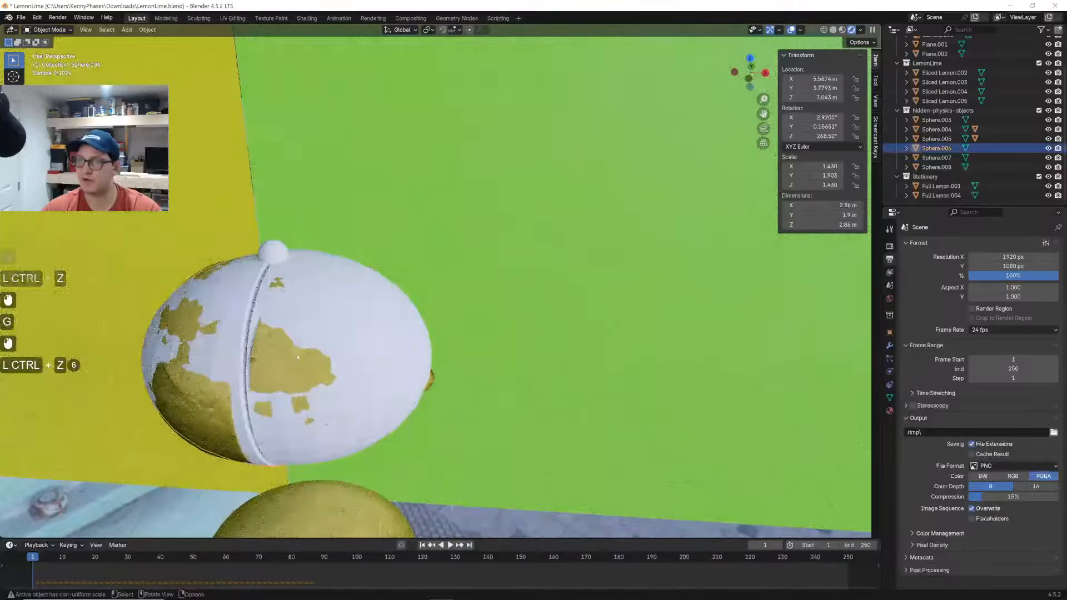
Parent Sliced Lemon.003 to Sphere.007 and Sliced Lemon.002 to Sphere.006
{"action": "scroll", "coordinate": [298, 358], "scroll_direction": "up", "scroll_amount": 2}
{"action": "middle_click_drag", "start_coordinate": [311, 501], "coordinate": [367, 333], "text": "shift"}
{"action": "left_click", "coordinate": [374, 336]}
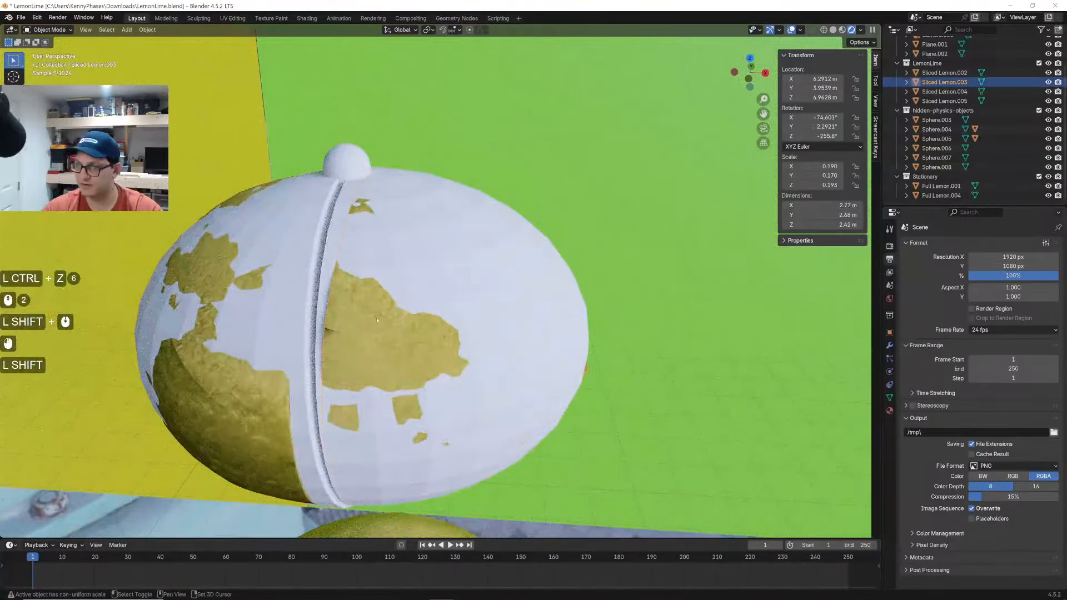
{"action": "left_click", "coordinate": [344, 211], "text": "shift"}
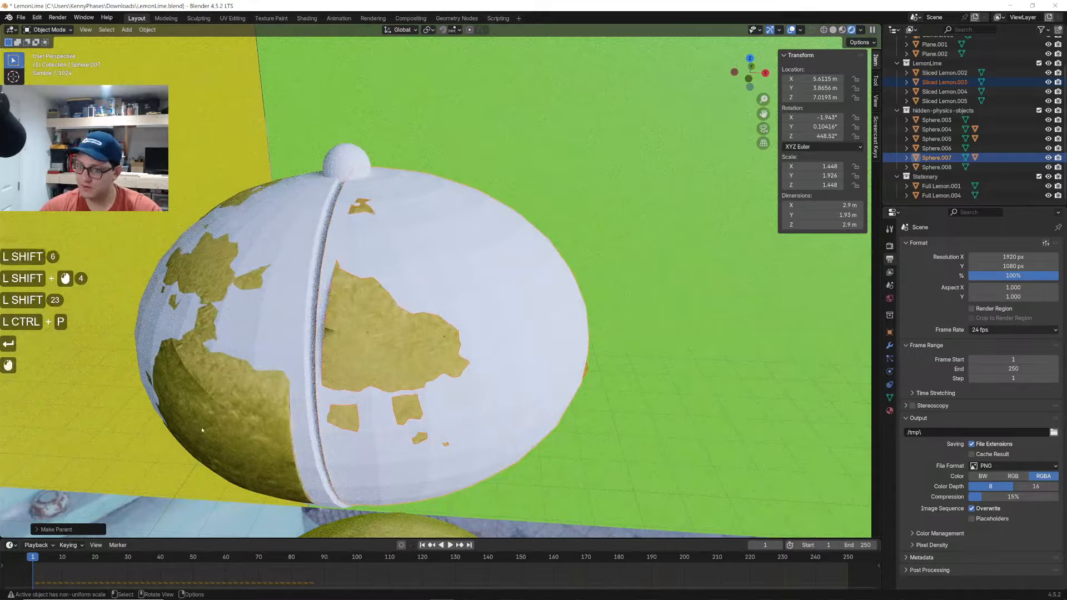
{"action": "left_click", "coordinate": [207, 428]}
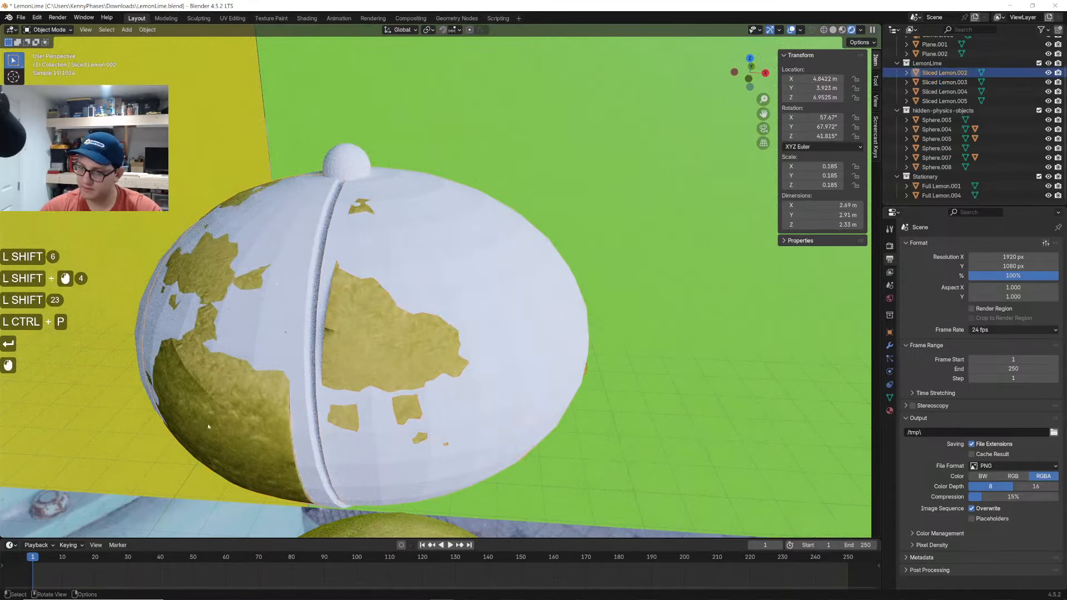
{"action": "left_click", "coordinate": [143, 318], "text": "shift"}
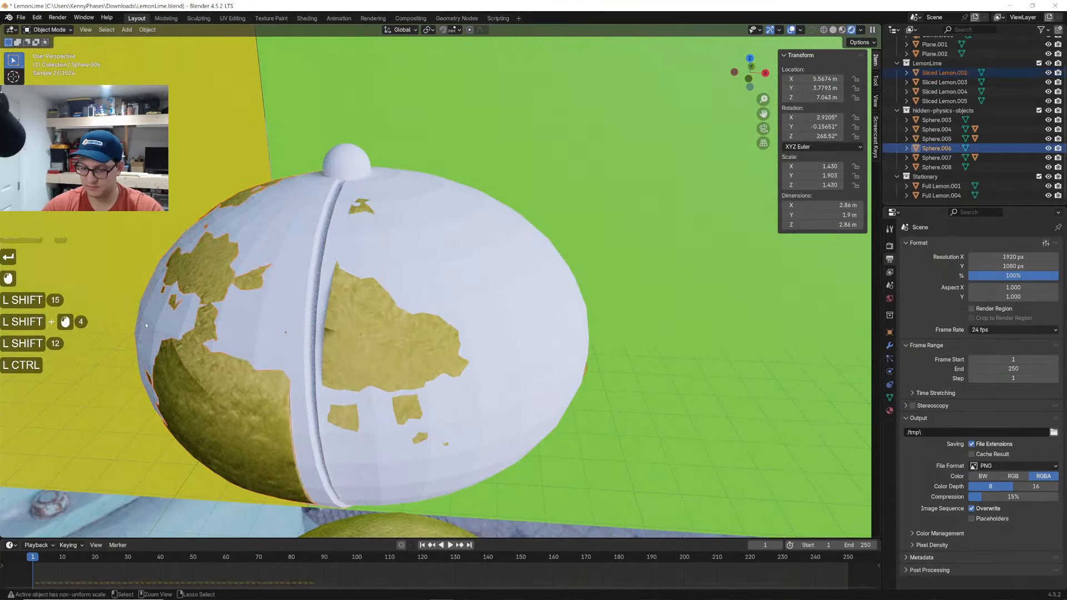
Play the simulation to frame 27 and hide Sphere.006 and Sphere.007 around the lemon halves
{"action": "key", "text": "space"}
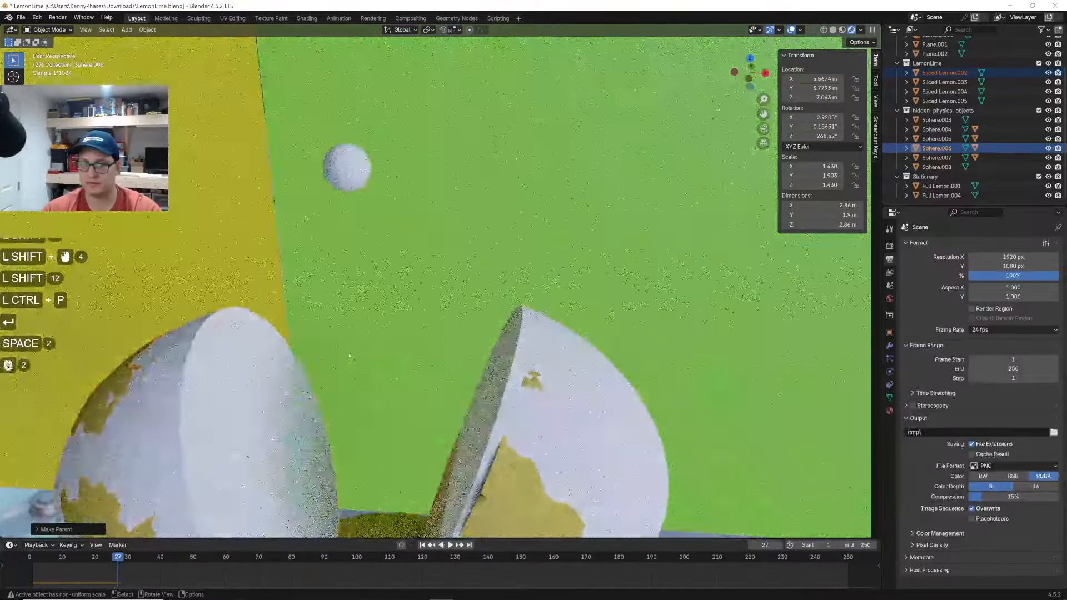
{"action": "scroll", "coordinate": [350, 357], "scroll_direction": "down", "scroll_amount": 4}
{"action": "middle_click_drag", "start_coordinate": [350, 358], "coordinate": [346, 321], "text": "shift"}
{"action": "scroll", "coordinate": [346, 321], "scroll_direction": "up", "scroll_amount": 2}
{"action": "left_click", "coordinate": [346, 320]}
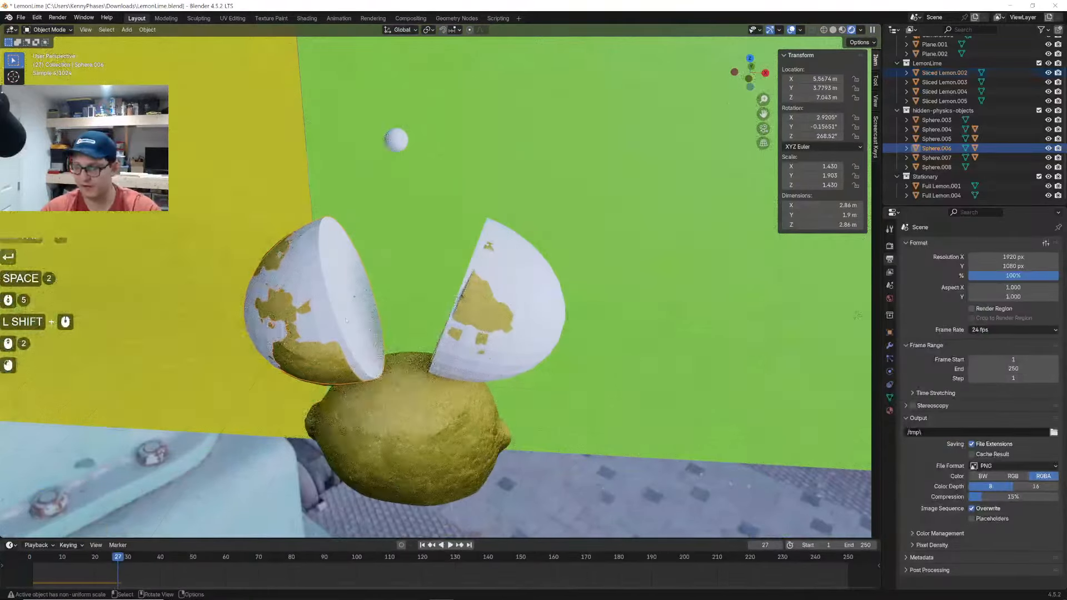
{"action": "key", "text": "h"}
{"action": "left_click", "coordinate": [492, 311]}
{"action": "key", "text": "h"}
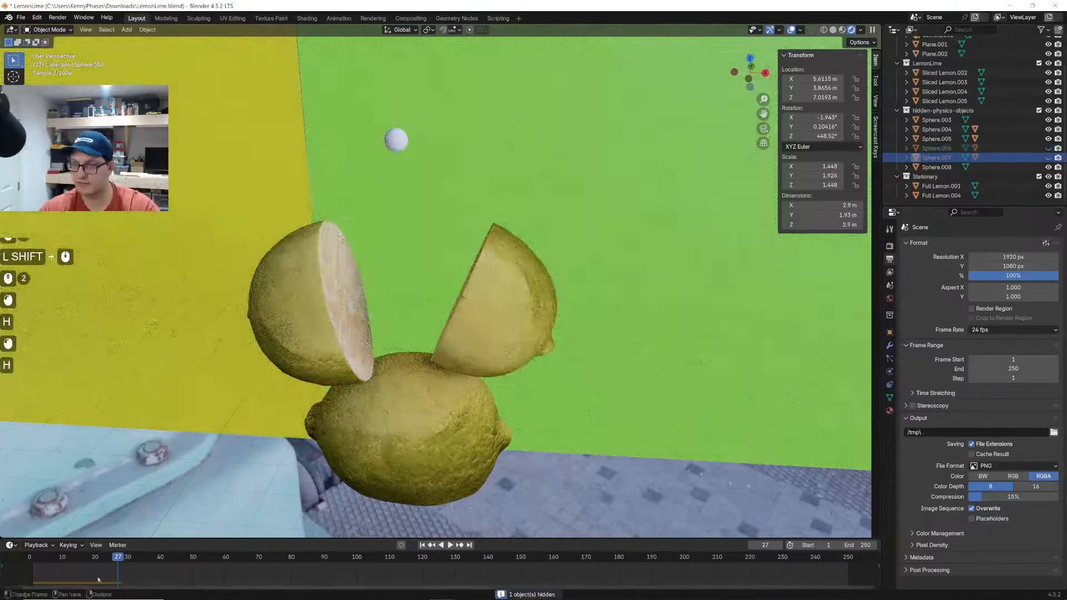
Save the file at frame 1 and set the world background strength to 0.5
{"action": "key", "text": "ctrl+s"}
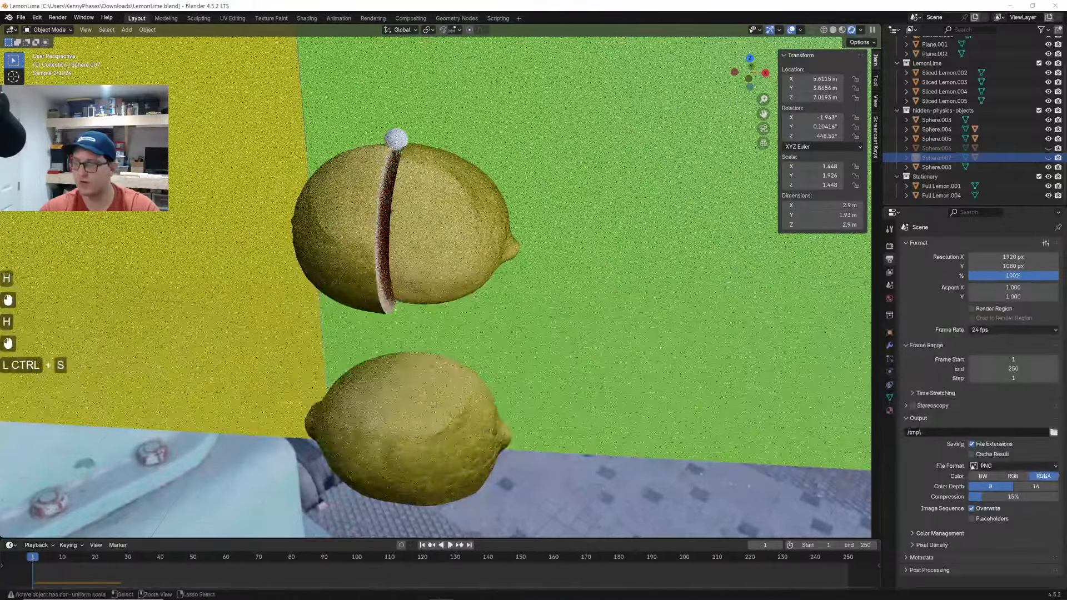
{"action": "scroll", "coordinate": [394, 308], "scroll_direction": "down", "scroll_amount": 5}
{"action": "middle_click_drag", "start_coordinate": [395, 309], "coordinate": [406, 362], "text": "shift"}
{"action": "left_click", "coordinate": [890, 298]}
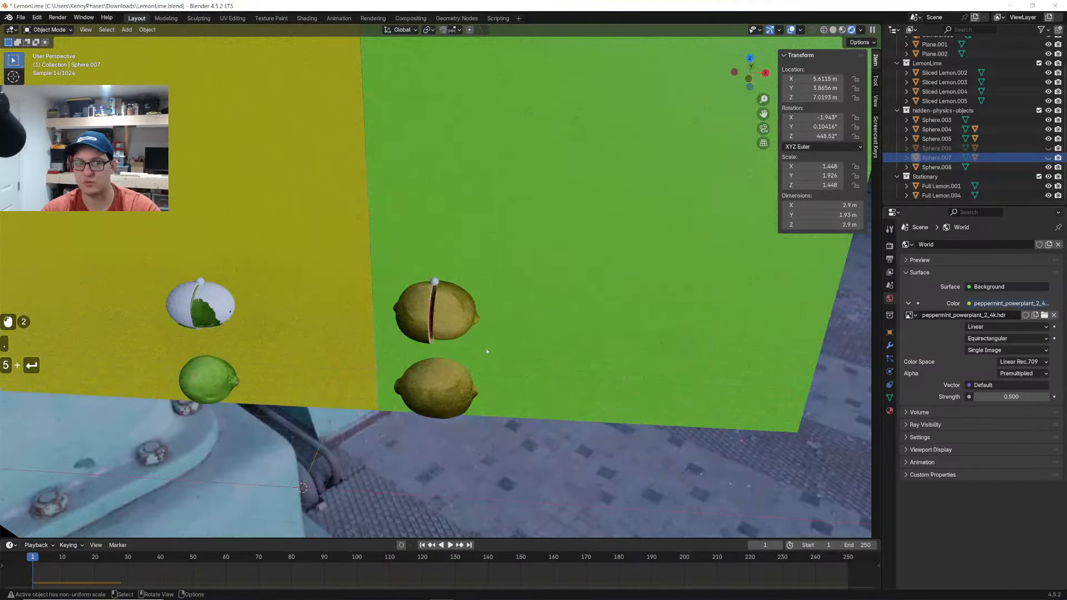
Add an area light, raise it along Z to about 10.76 m and scale it to about 2.89
{"action": "middle_click_drag", "start_coordinate": [487, 352], "coordinate": [500, 388]}
{"action": "key", "text": "shift+a"}
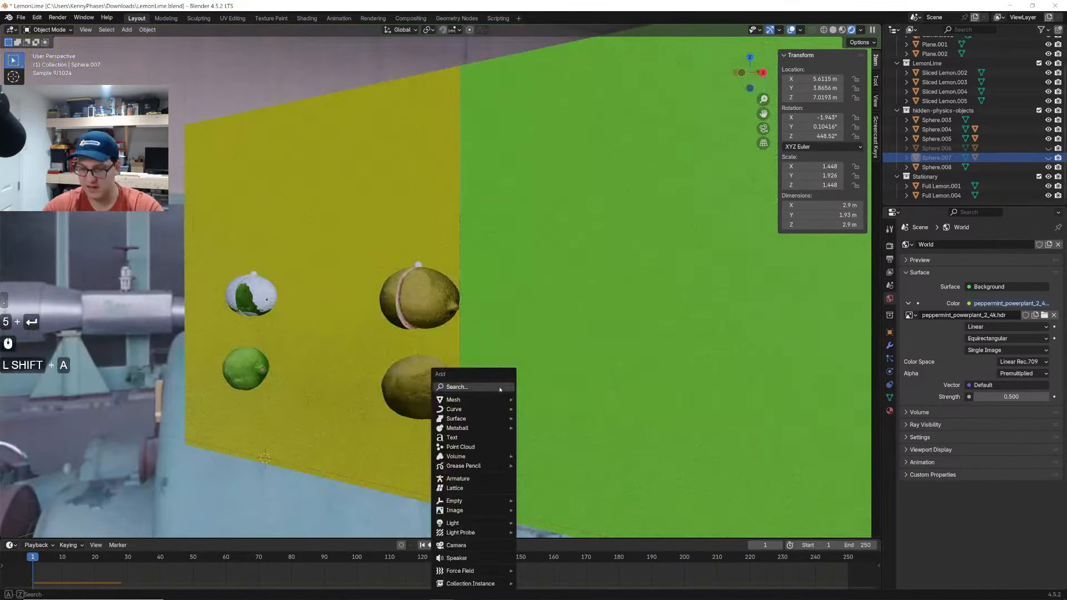
{"action": "type", "text": "are"}
{"action": "key", "text": "Return"}
{"action": "key", "text": "g"}
{"action": "key", "text": "z"}
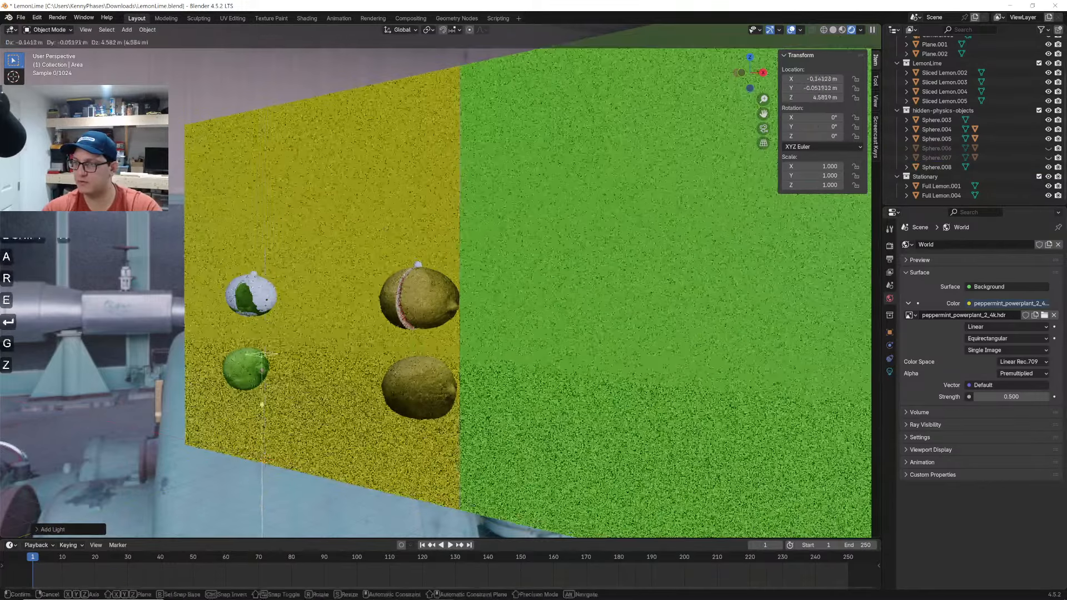
{"action": "left_click", "coordinate": [499, 211]}
{"action": "key", "text": "s"}
{"action": "left_click", "coordinate": [556, 211]}
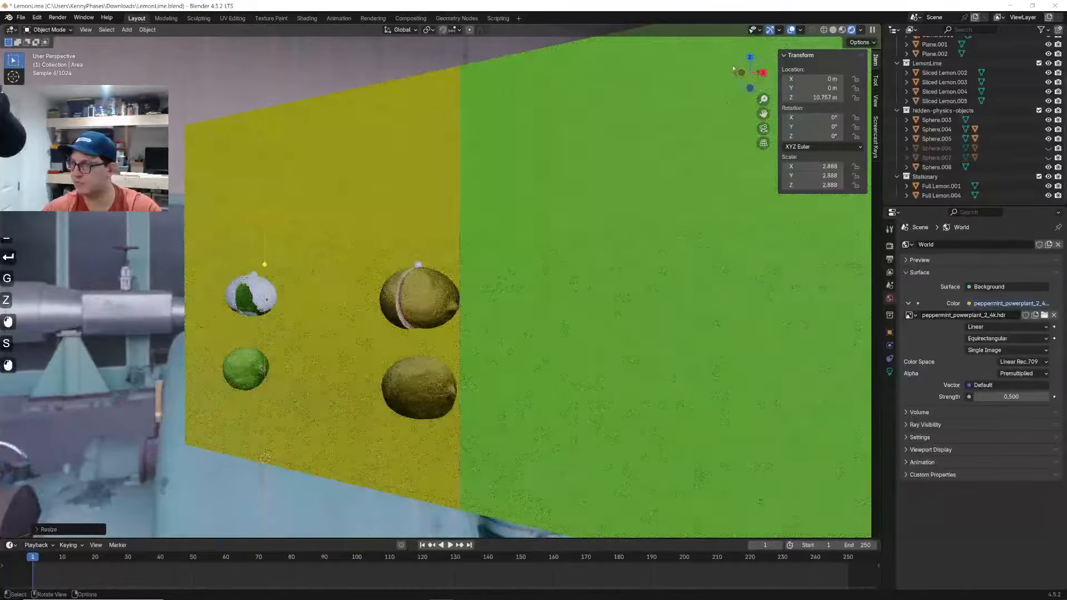
In front view, enlarge the area light to a scale of about 9.64 and place it at about X 0.65 m, Z 14.68 m
{"action": "left_click", "coordinate": [741, 73]}
{"action": "scroll", "coordinate": [439, 282], "scroll_direction": "down", "scroll_amount": 2}
{"action": "key", "text": "s"}
{"action": "left_click", "coordinate": [480, 353]}
{"action": "key", "text": "g"}
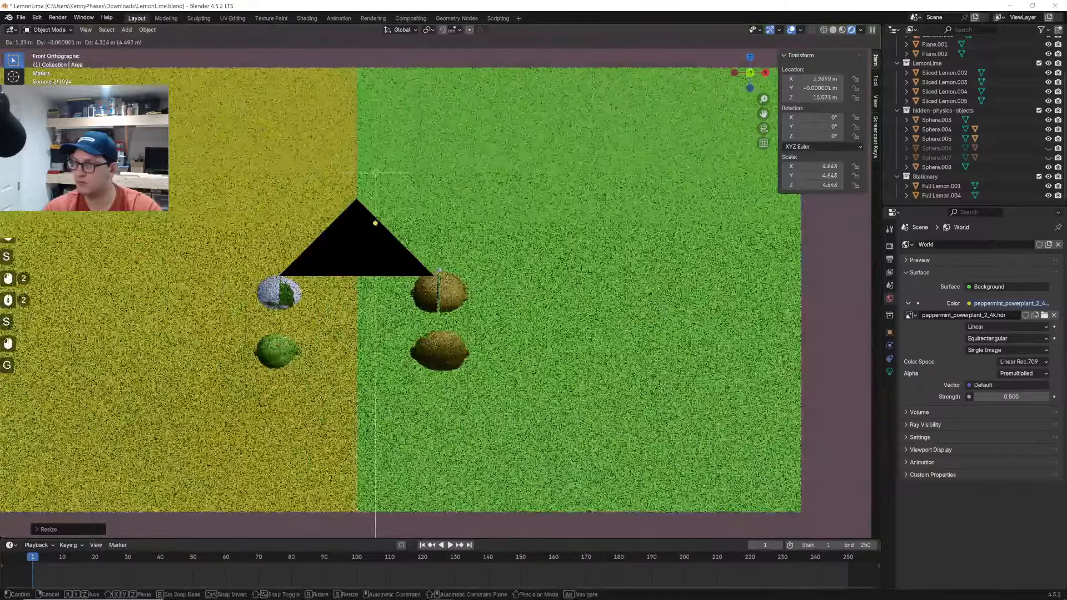
{"action": "left_click", "coordinate": [490, 296]}
{"action": "key", "text": "s"}
{"action": "left_click", "coordinate": [708, 286]}
Set the area light's power to 1000 and look through the camera
{"action": "left_click", "coordinate": [890, 372]}
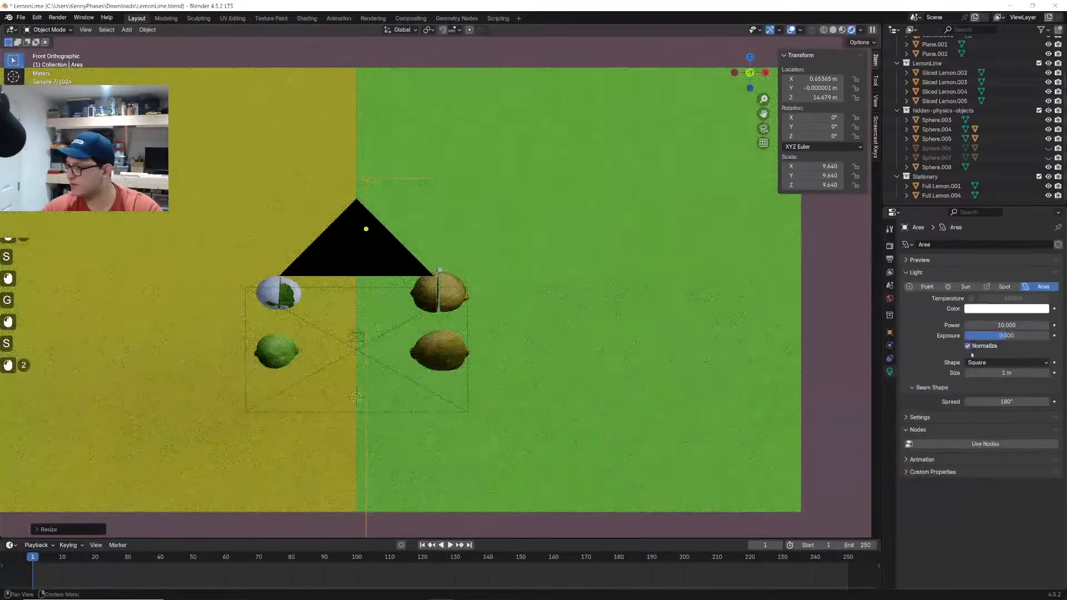
{"action": "key", "text": "Return"}
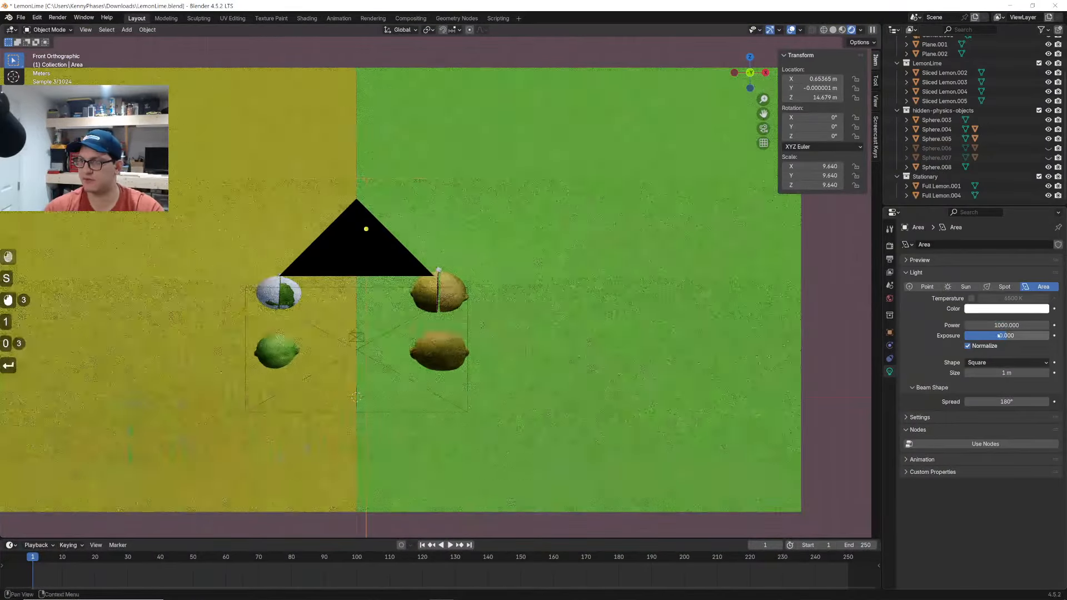
{"action": "left_click", "coordinate": [764, 128]}
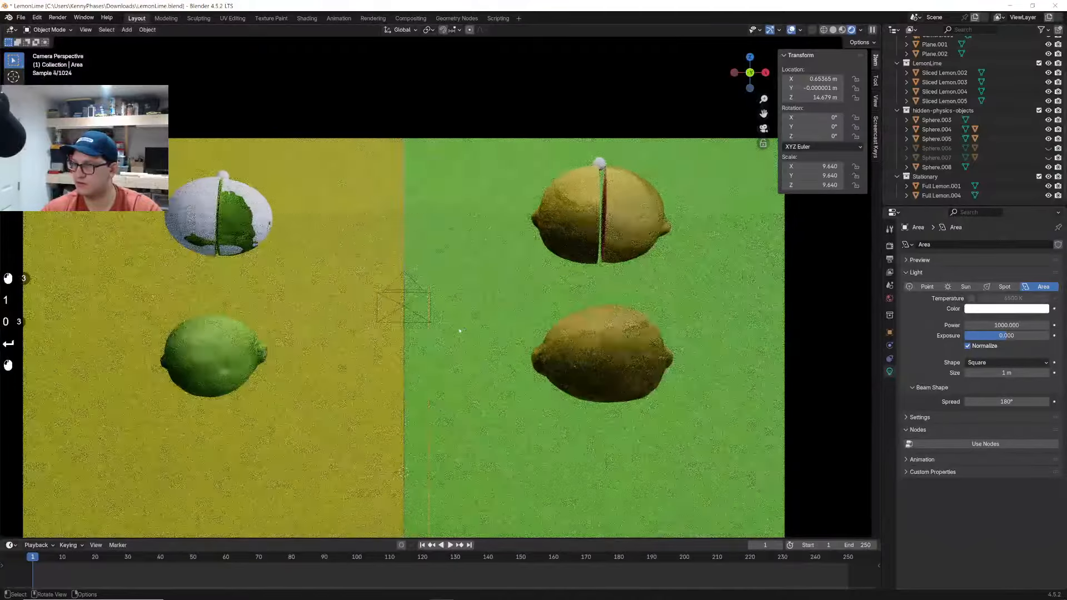
Hide Sphere.004, Sphere.005 and the small Sphere.003 on the sliced lime, and save the file
{"action": "left_click", "coordinate": [208, 211]}
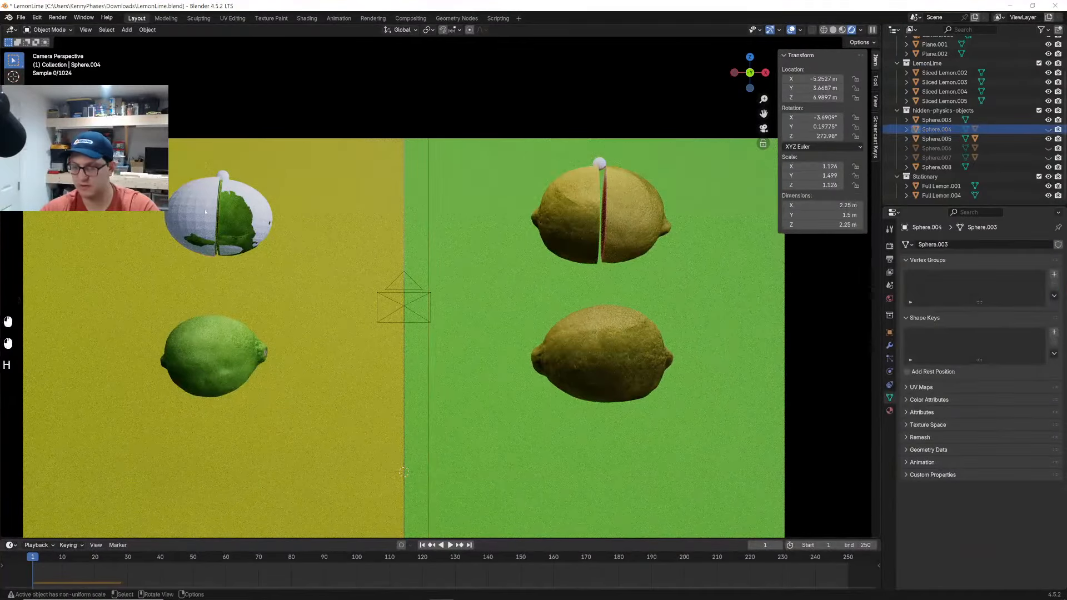
{"action": "left_click", "coordinate": [250, 203]}
{"action": "key", "text": "h"}
{"action": "left_click", "coordinate": [223, 175]}
{"action": "key", "text": "h"}
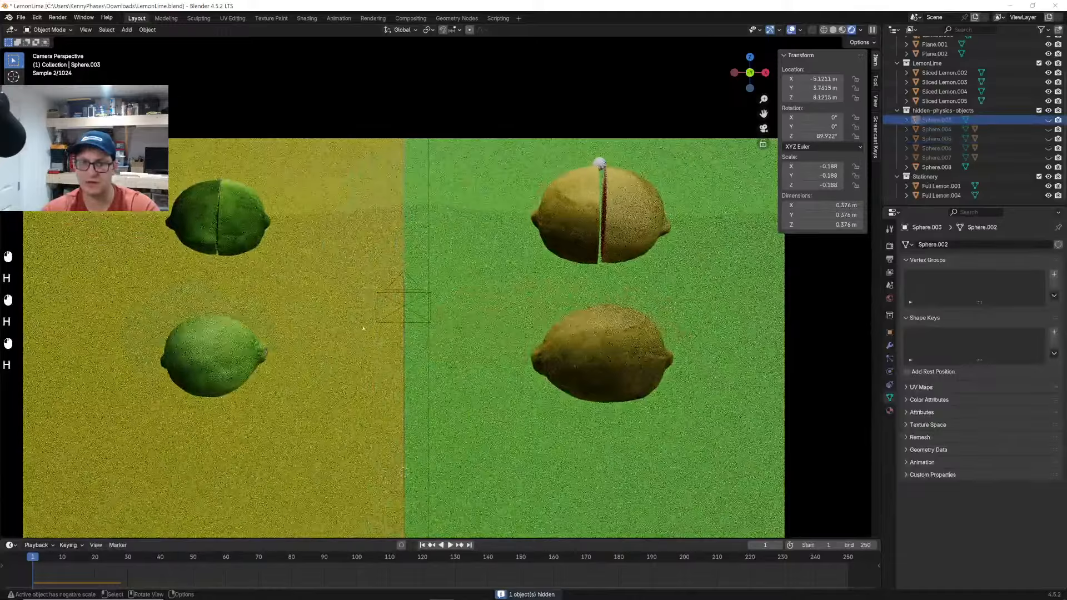
{"action": "key", "text": "ctrl+s"}
Play the simulation in camera view to frame 60 and return to frame 1
{"action": "scroll", "coordinate": [333, 383], "scroll_direction": "down", "scroll_amount": 1}
{"action": "middle_click_drag", "start_coordinate": [308, 447], "coordinate": [302, 437], "text": "shift"}
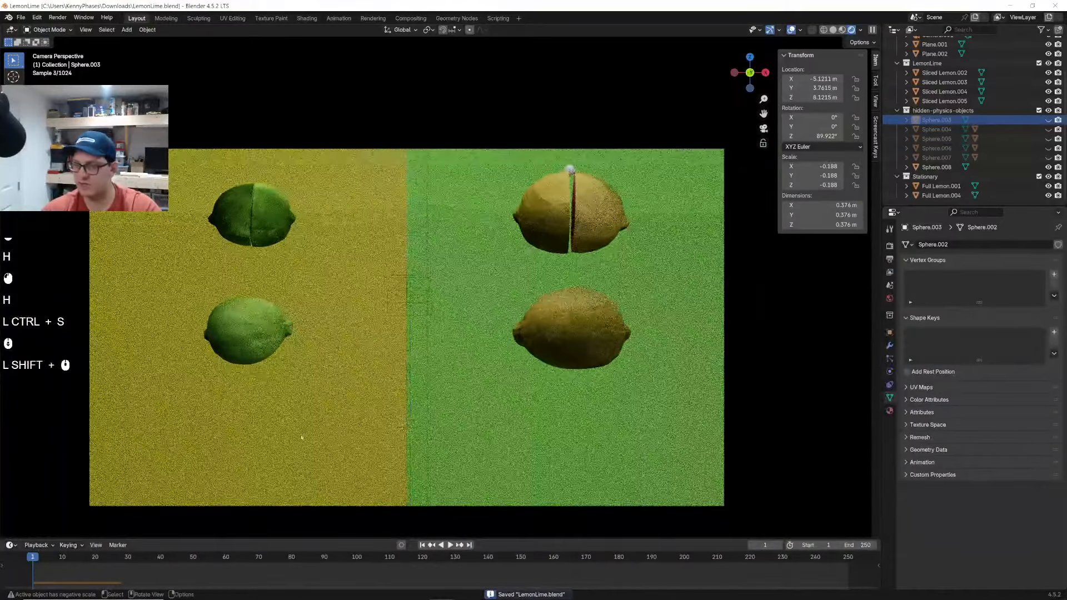
{"action": "key", "text": "space"}
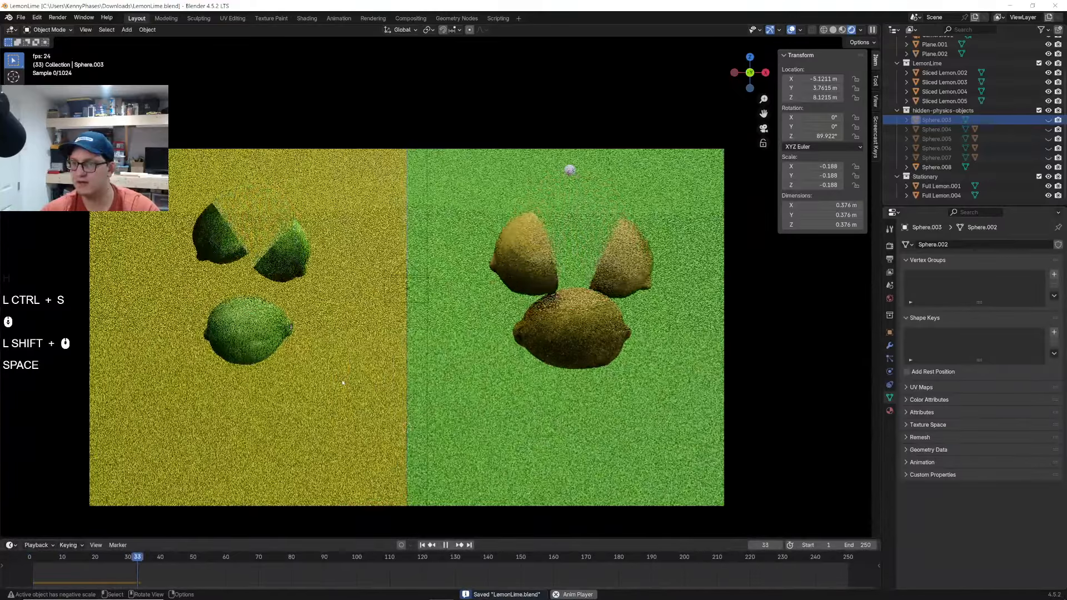
{"action": "key", "text": "space"}
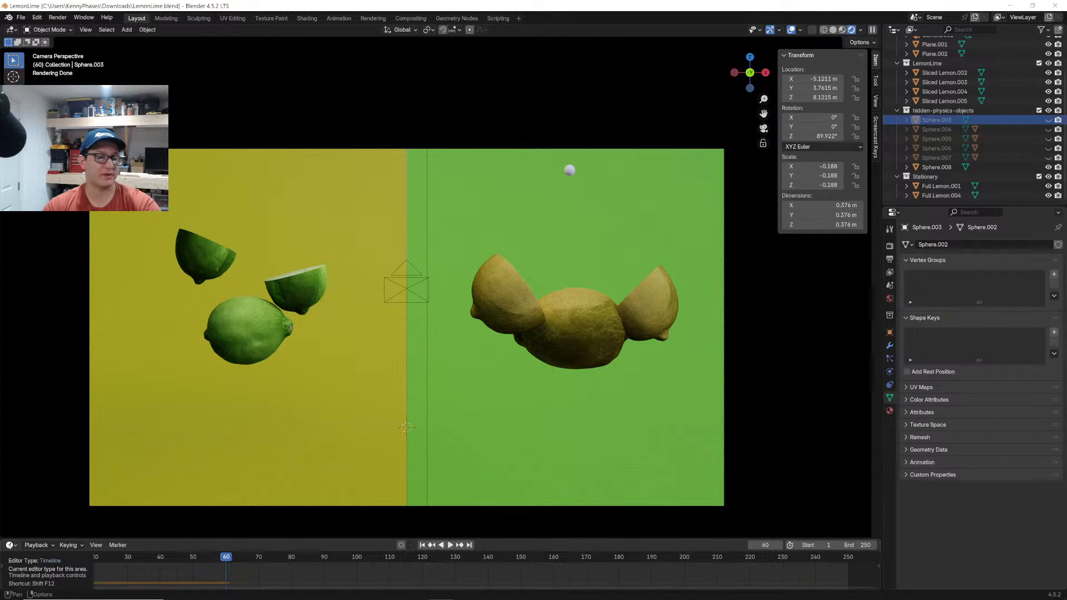
{"action": "key", "text": "Escape"}
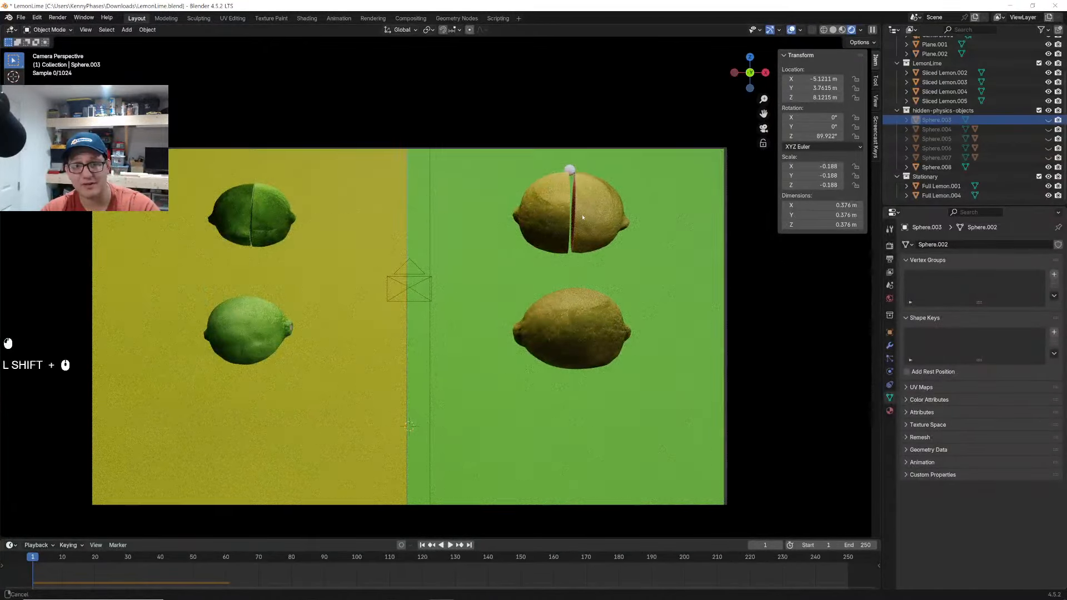
Replace the world background's environment image with provence_studio_4k.hdr and set its strength to 1.000
{"action": "middle_click_drag", "start_coordinate": [572, 237], "coordinate": [608, 229], "text": "shift"}
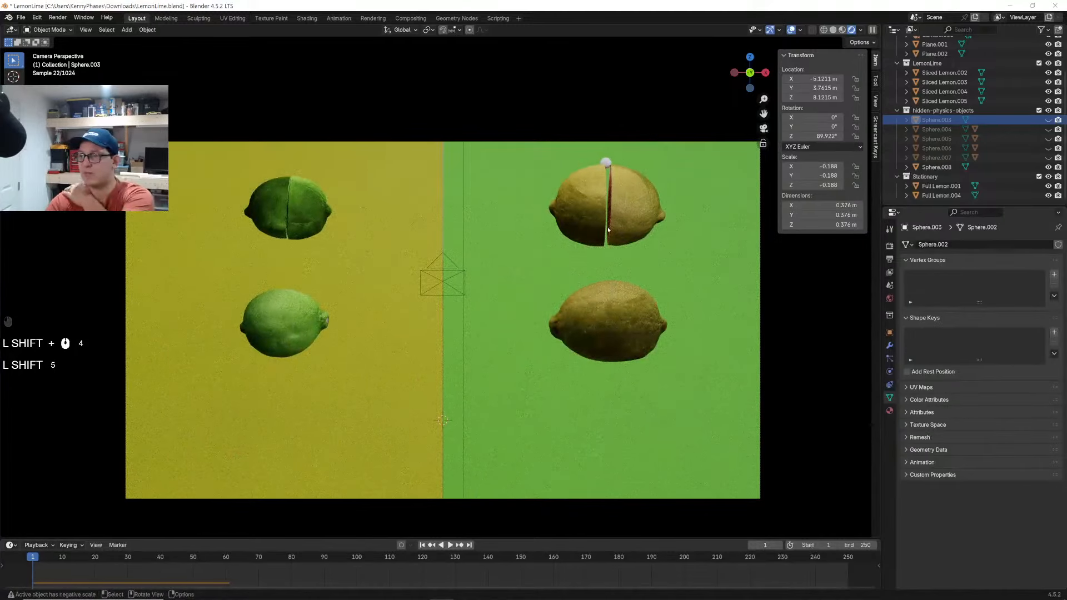
{"action": "left_click", "coordinate": [890, 299]}
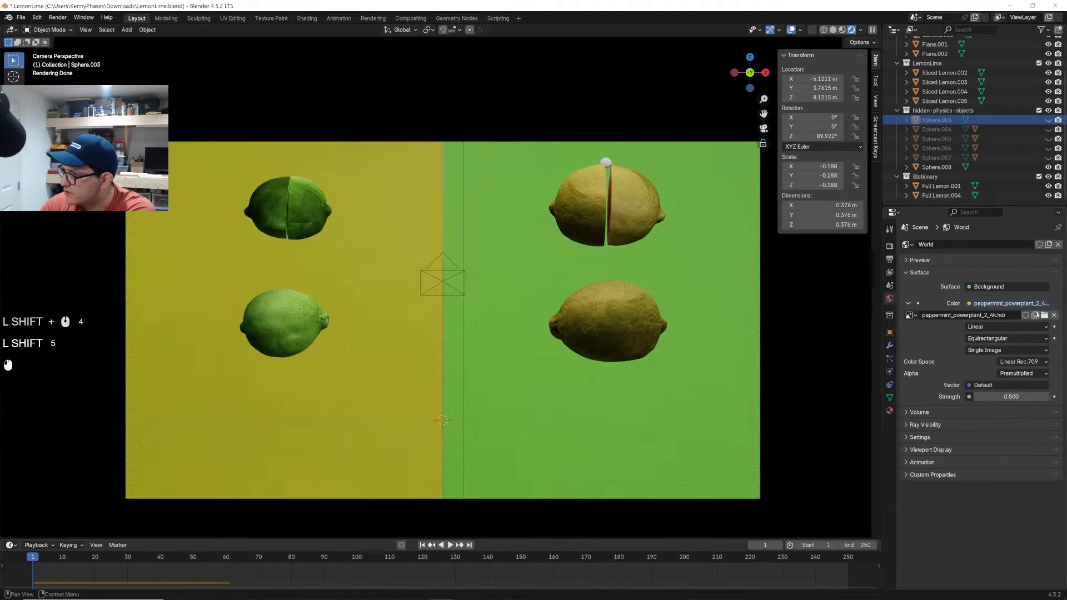
{"action": "left_click", "coordinate": [1044, 315]}
{"action": "double_click", "coordinate": [570, 226]}
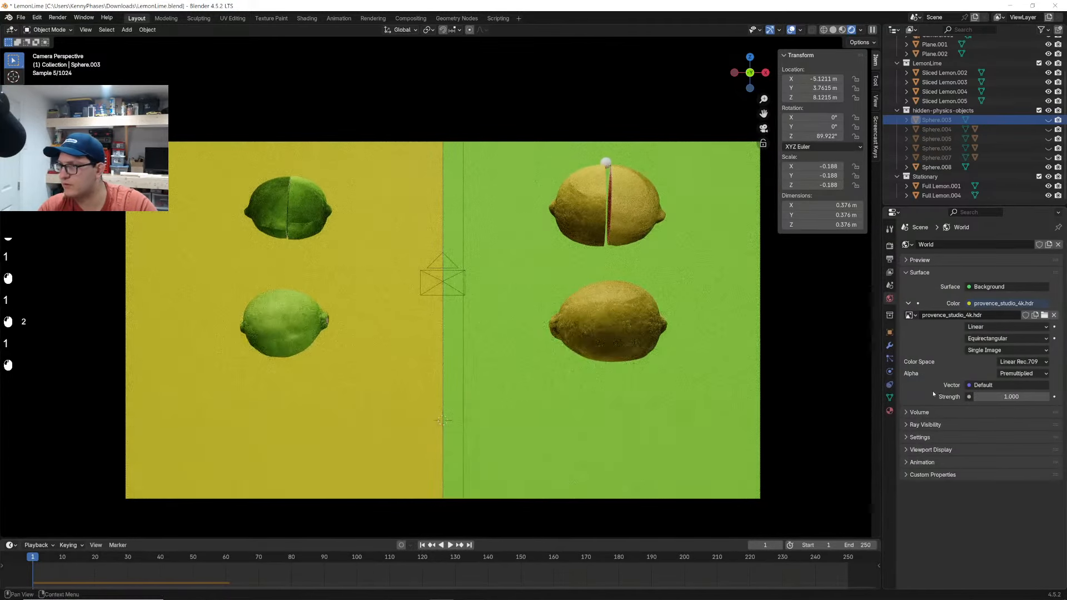
Unhide Sphere.003 through Sphere.007 in the hidden-physics-objects collection
{"action": "scroll", "coordinate": [918, 89], "scroll_direction": "up", "scroll_amount": 8}
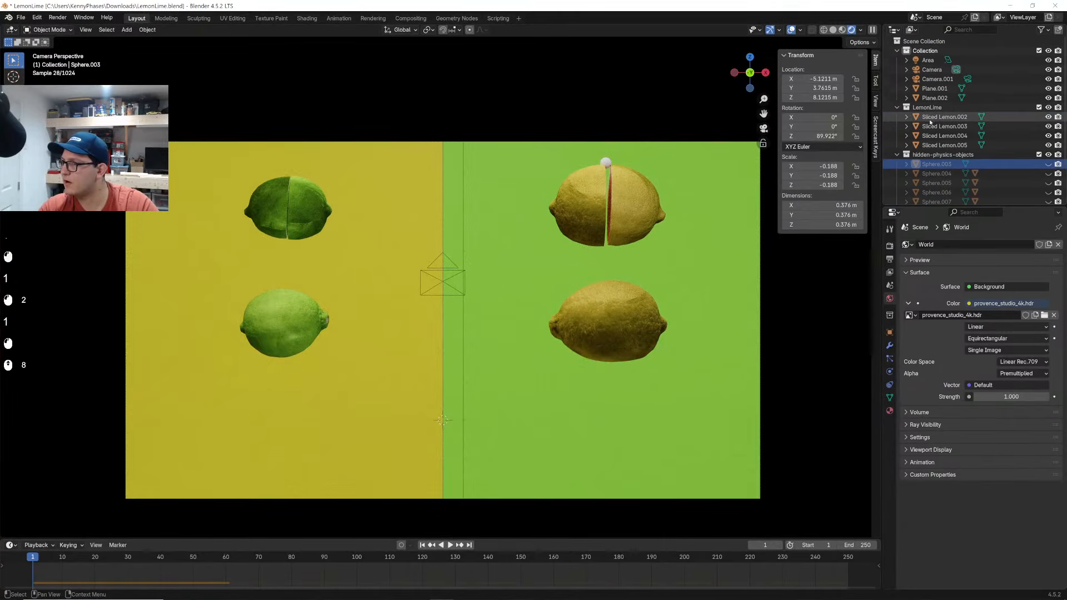
{"action": "middle_click_drag", "start_coordinate": [598, 237], "coordinate": [472, 218]}
{"action": "left_click_drag", "start_coordinate": [472, 219], "coordinate": [482, 269]}
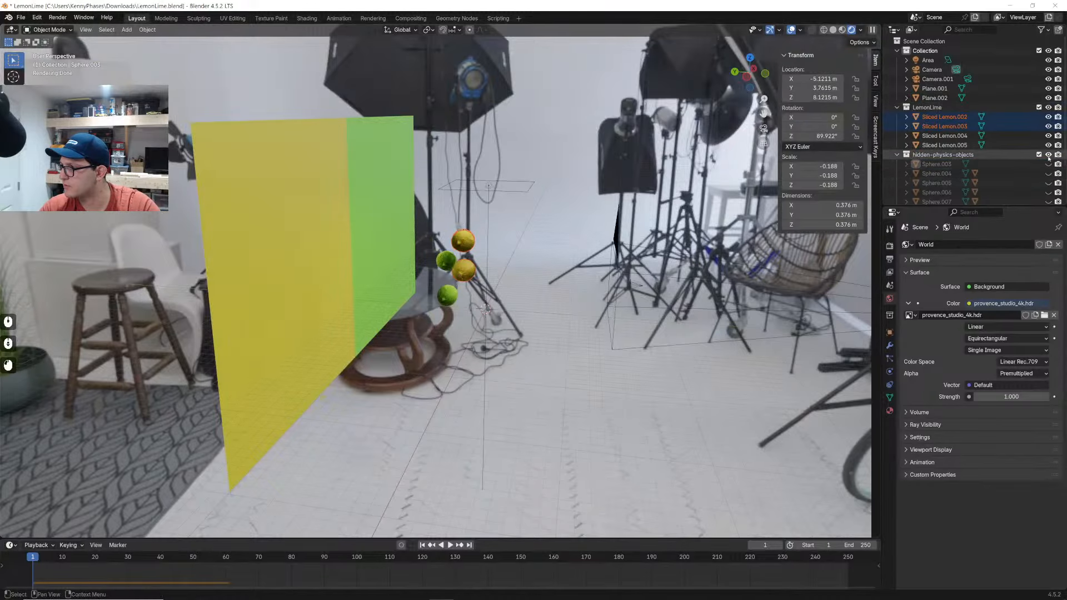
{"action": "left_click_drag", "start_coordinate": [1049, 164], "coordinate": [1049, 201]}
{"action": "scroll", "coordinate": [999, 167], "scroll_direction": "down", "scroll_amount": 4}
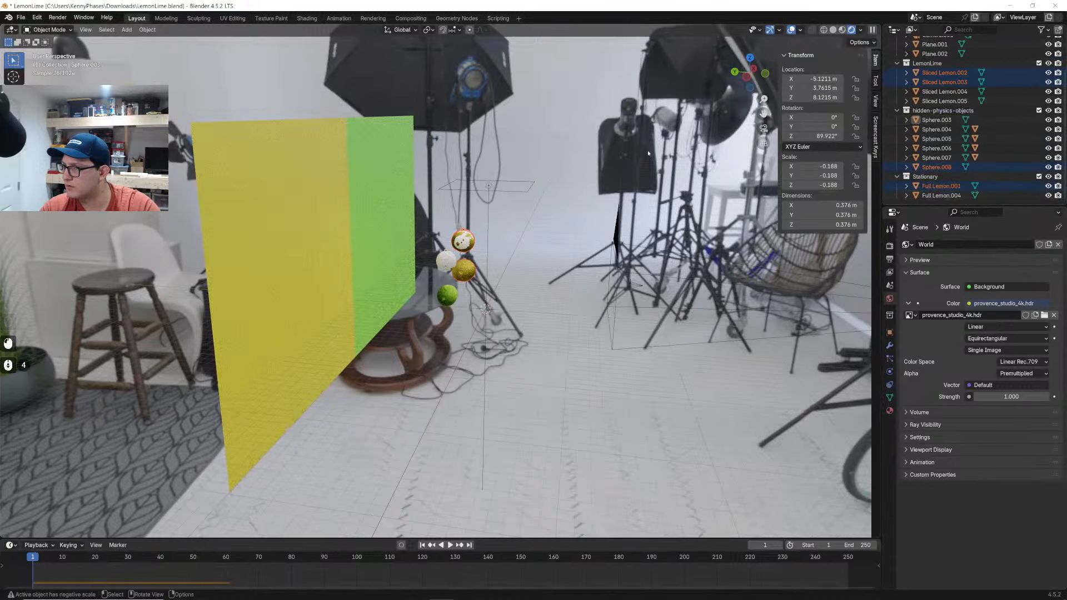
In top view, move the lemon group and the lime group inward, placing Sphere.003 at about X -2.06 m, Y 3.97 m
{"action": "scroll", "coordinate": [648, 150], "scroll_direction": "up", "scroll_amount": 8}
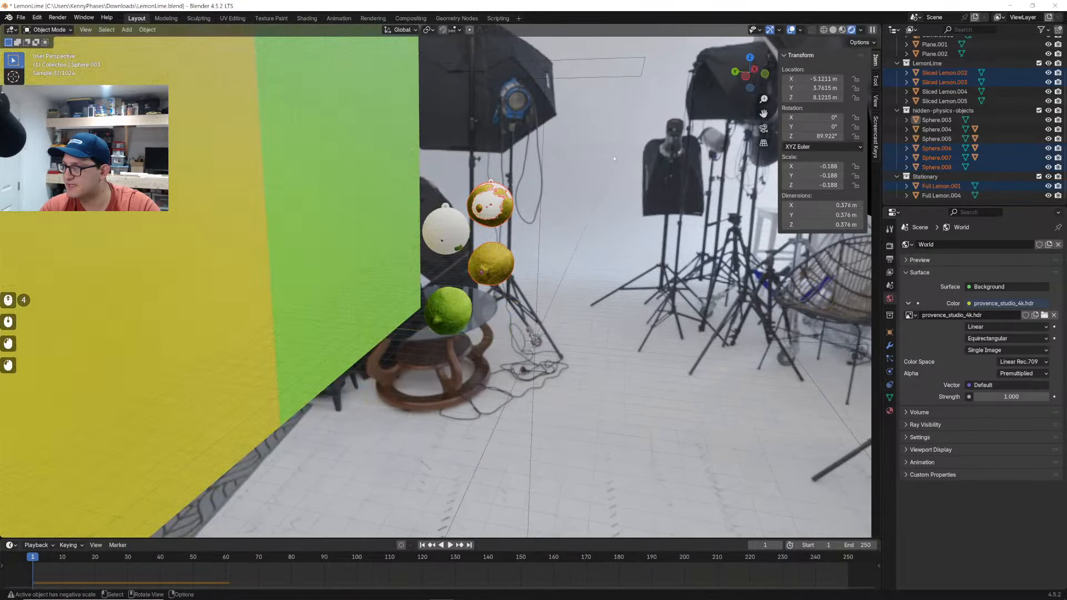
{"action": "left_click", "coordinate": [749, 58]}
{"action": "key", "text": "g"}
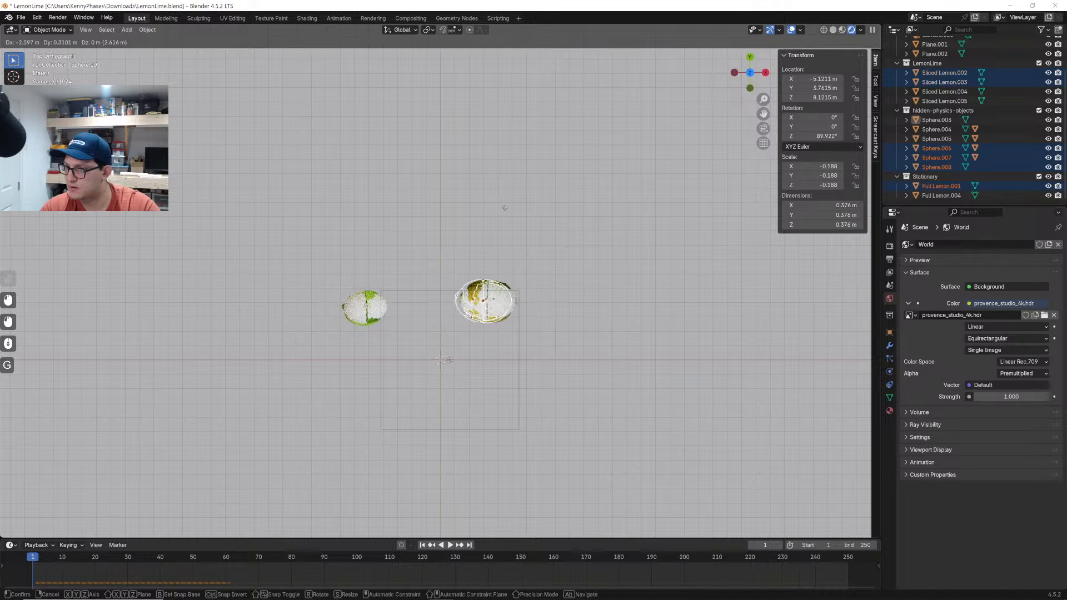
{"action": "left_click", "coordinate": [402, 295]}
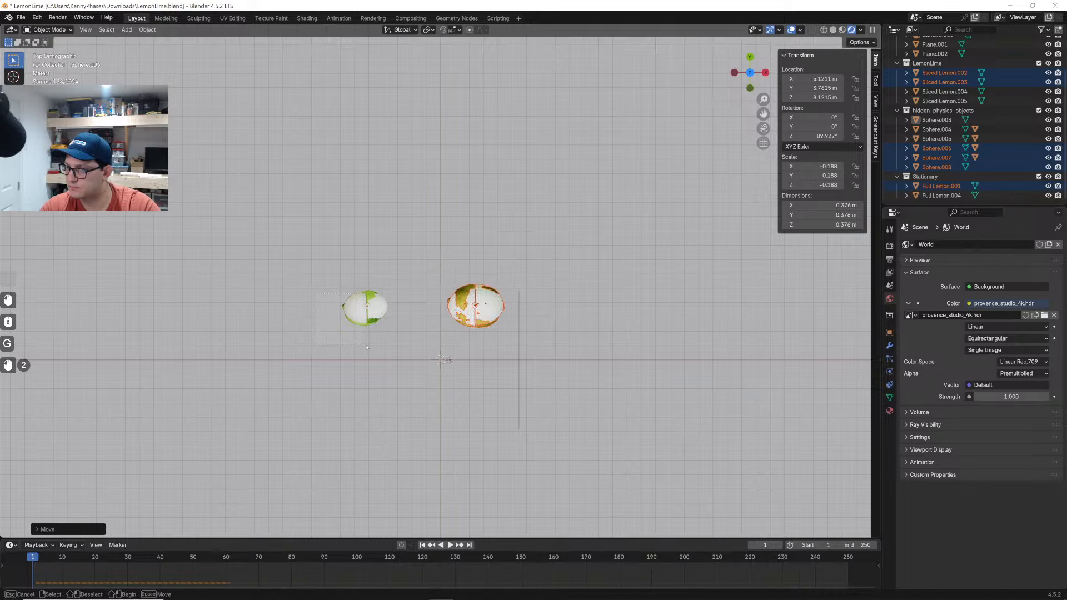
{"action": "left_click", "coordinate": [367, 309]}
{"action": "key", "text": "g"}
{"action": "left_click", "coordinate": [416, 339]}
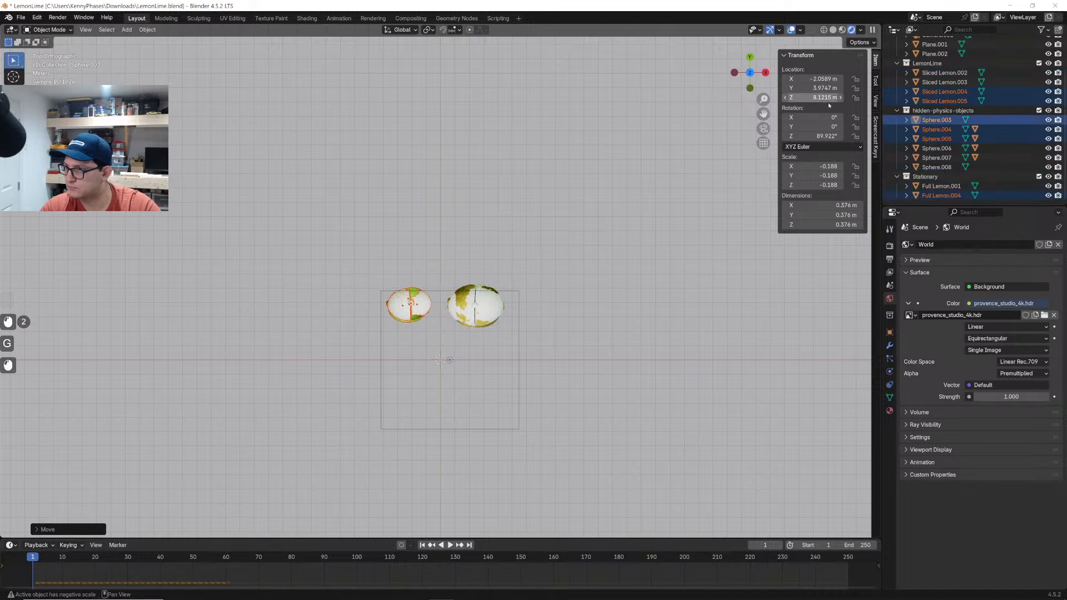
{"action": "key", "text": "KP_0"}
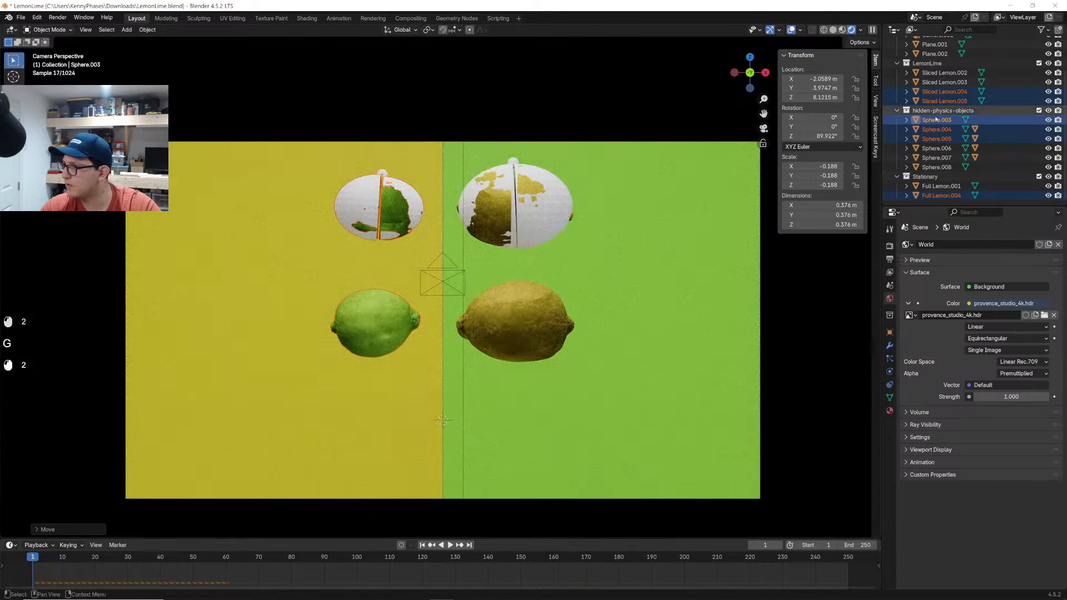
Raise the main camera to about Z 4.61 m and increase its focal length above 100 mm for a tighter framing
{"action": "scroll", "coordinate": [972, 111], "scroll_direction": "up", "scroll_amount": 8}
{"action": "left_click", "coordinate": [932, 70]}
{"action": "key", "text": "g"}
{"action": "key", "text": "z"}
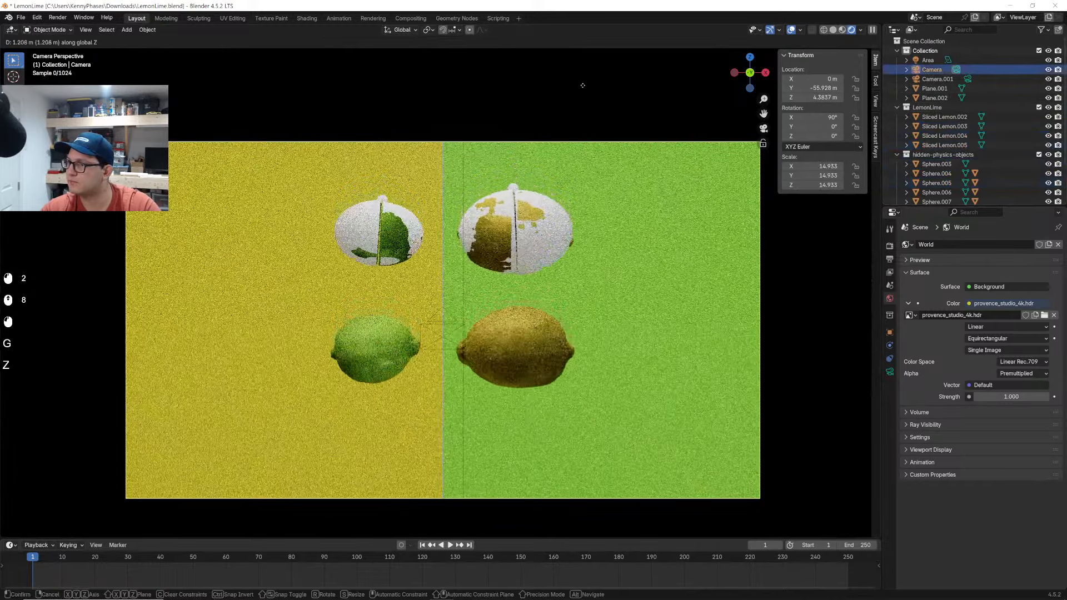
{"action": "left_click", "coordinate": [601, 434]}
{"action": "left_click", "coordinate": [890, 372]}
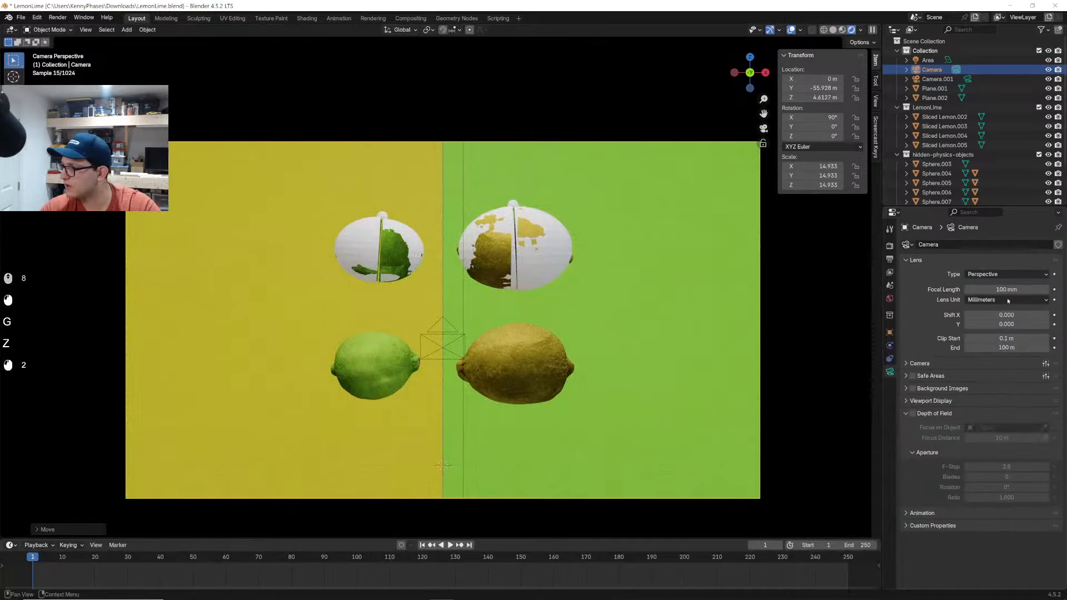
{"action": "left_click_drag", "start_coordinate": [1007, 289], "coordinate": [1036, 290]}
Move the green backdrop Plane.002 along X to about 14.86 m
{"action": "left_click", "coordinate": [707, 313]}
{"action": "key", "text": "g"}
{"action": "key", "text": "x"}
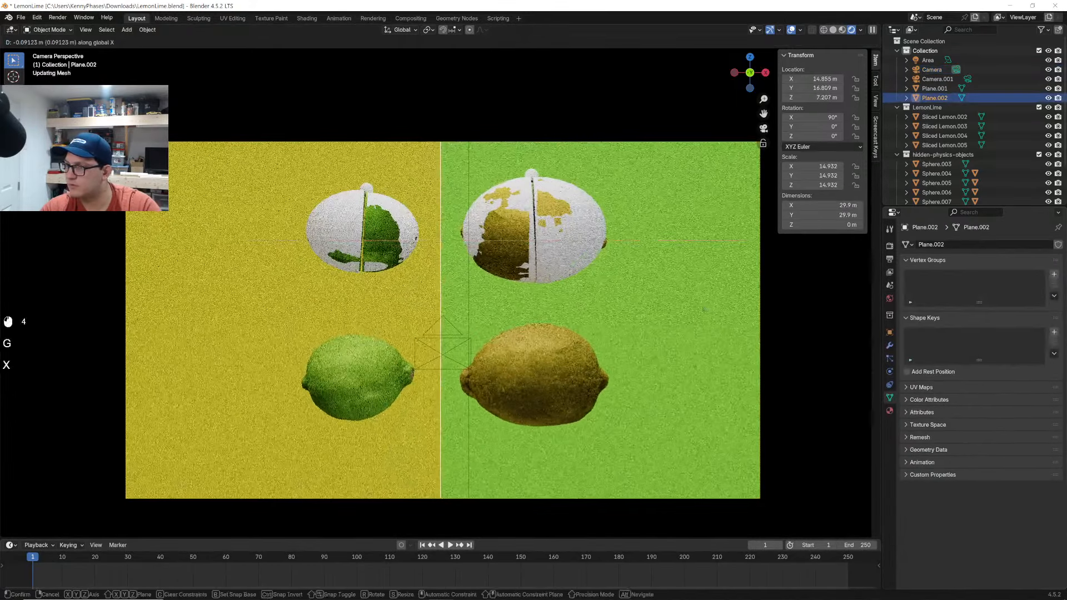
{"action": "left_click", "coordinate": [705, 313]}
{"action": "scroll", "coordinate": [389, 311], "scroll_direction": "up", "scroll_amount": 1}
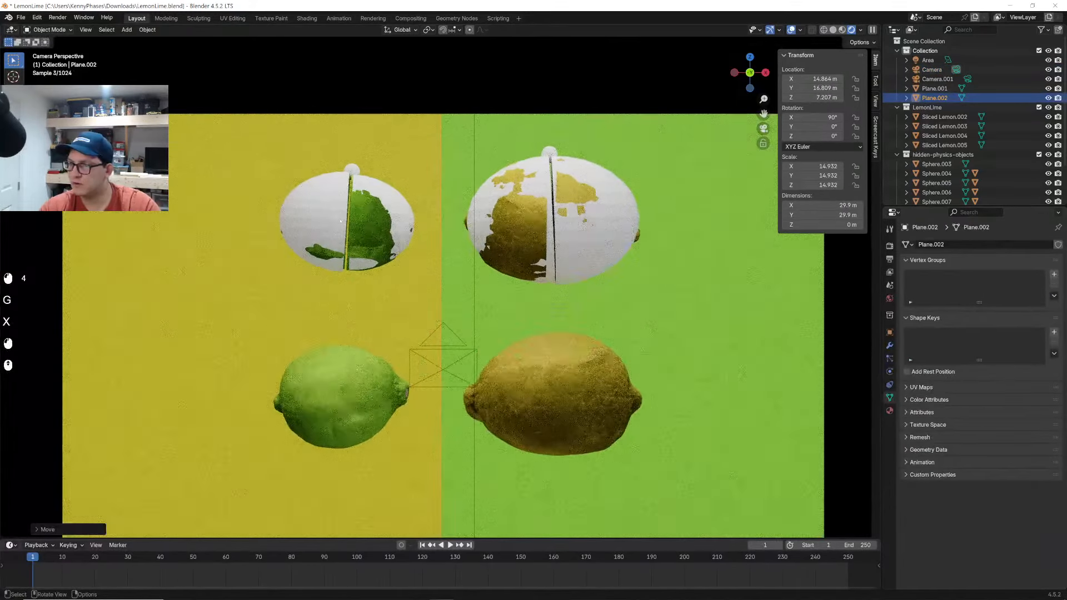
Hide the hidden-physics-objects collection in the viewport and save the file
{"action": "left_click", "coordinate": [1048, 155]}
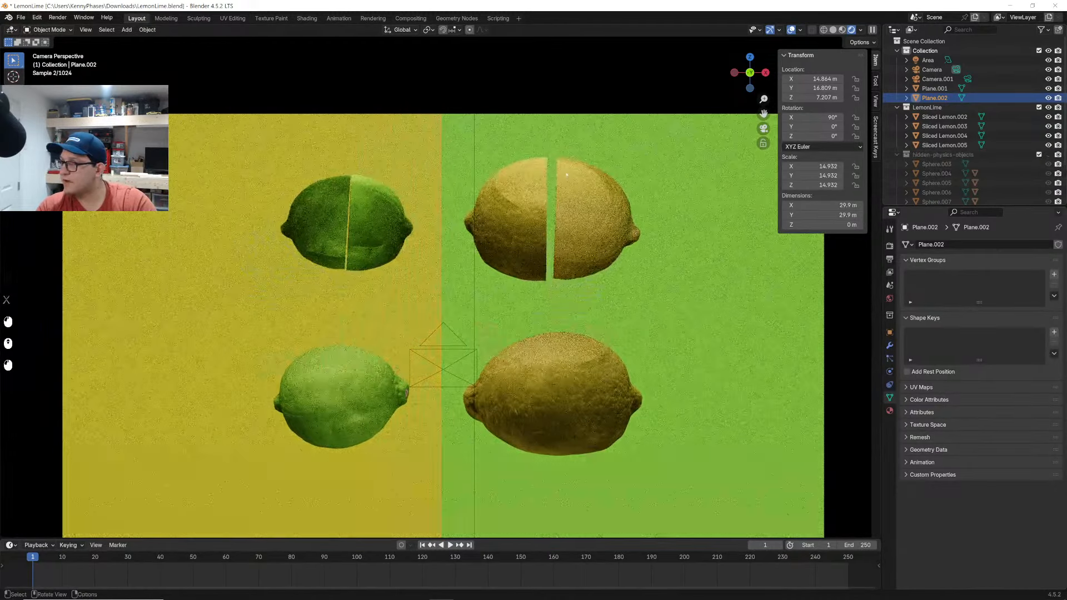
{"action": "key", "text": "ctrl+s"}
{"action": "left_click", "coordinate": [683, 274]}
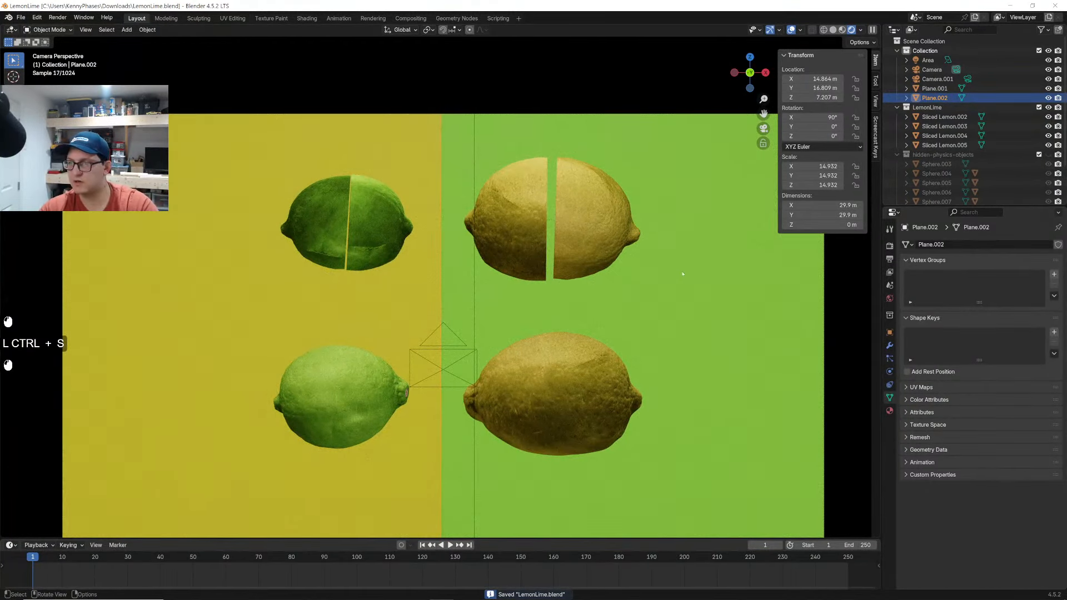
Play the fruit-splitting simulation through the camera and return to frame 1
{"action": "key", "text": "space"}
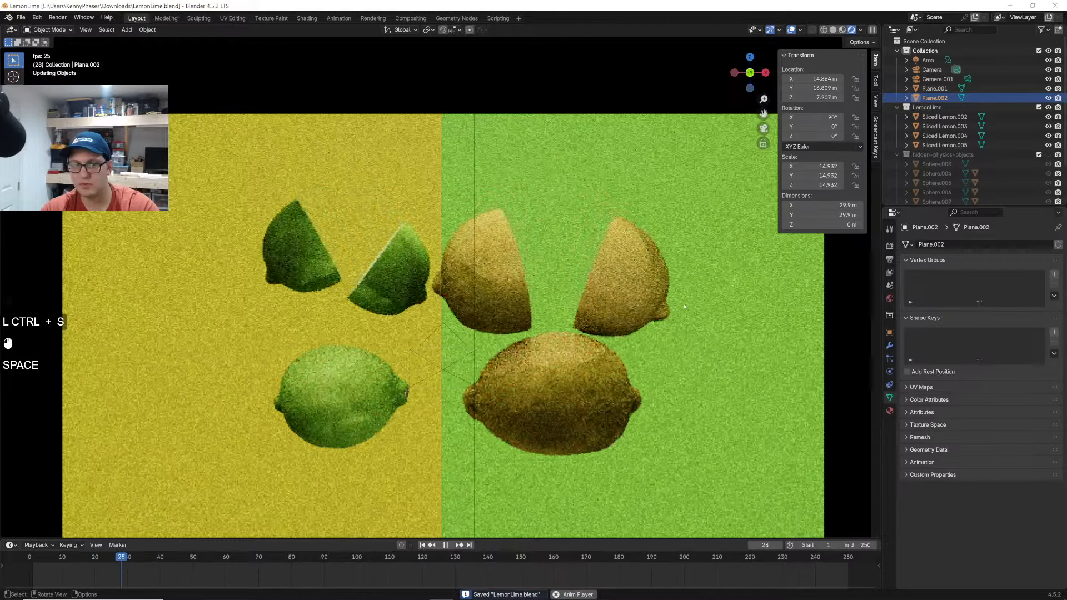
{"action": "key", "text": "space"}
{"action": "left_click", "coordinate": [33, 558]}
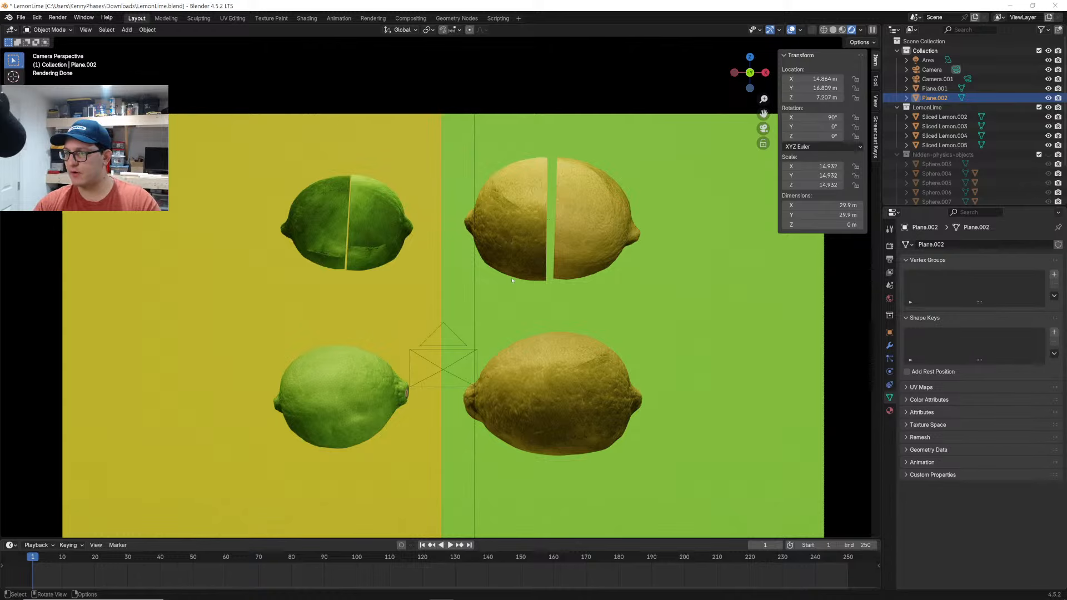
Set the material roughness of both backdrop planes, Plane.002 and Plane.001, to 1.000
{"action": "middle_click_drag", "start_coordinate": [422, 264], "coordinate": [400, 257]}
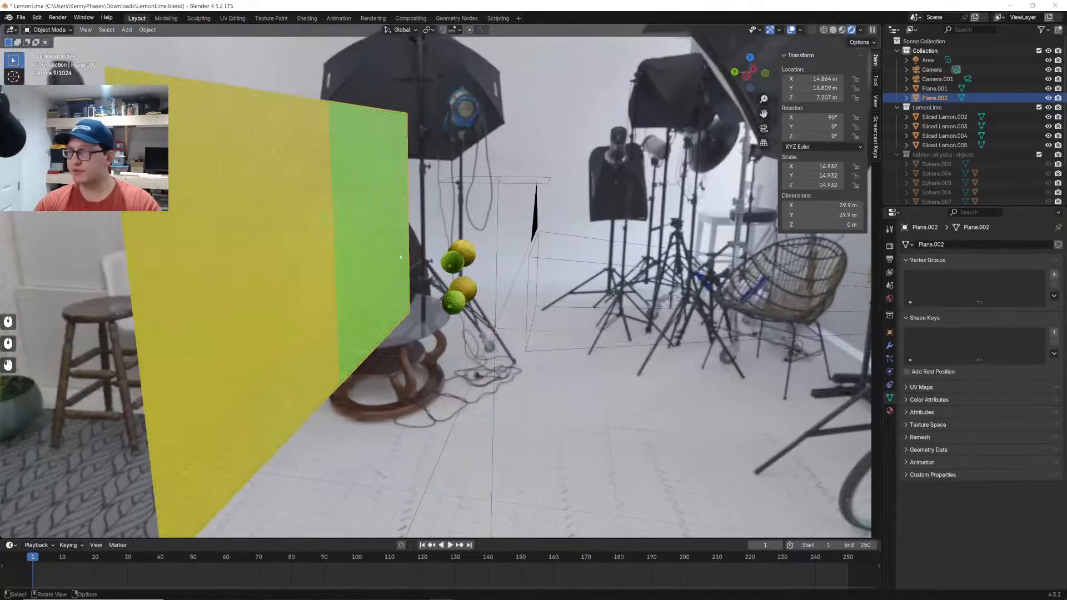
{"action": "key", "text": "shift"}
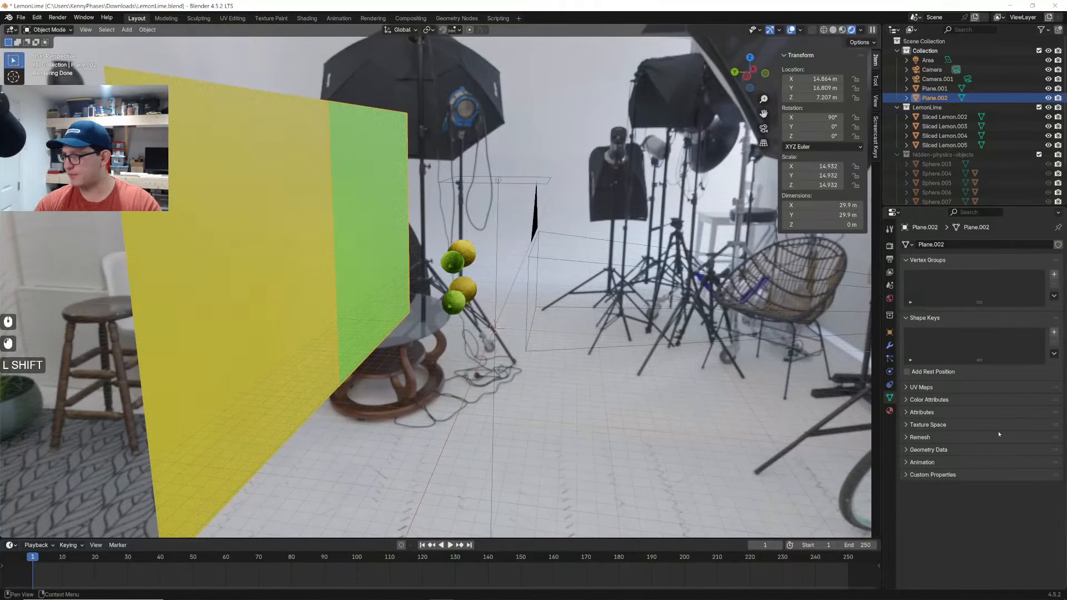
{"action": "left_click", "coordinate": [890, 412]}
{"action": "left_click_drag", "start_coordinate": [998, 366], "coordinate": [1049, 368]}
{"action": "left_click", "coordinate": [935, 89]}
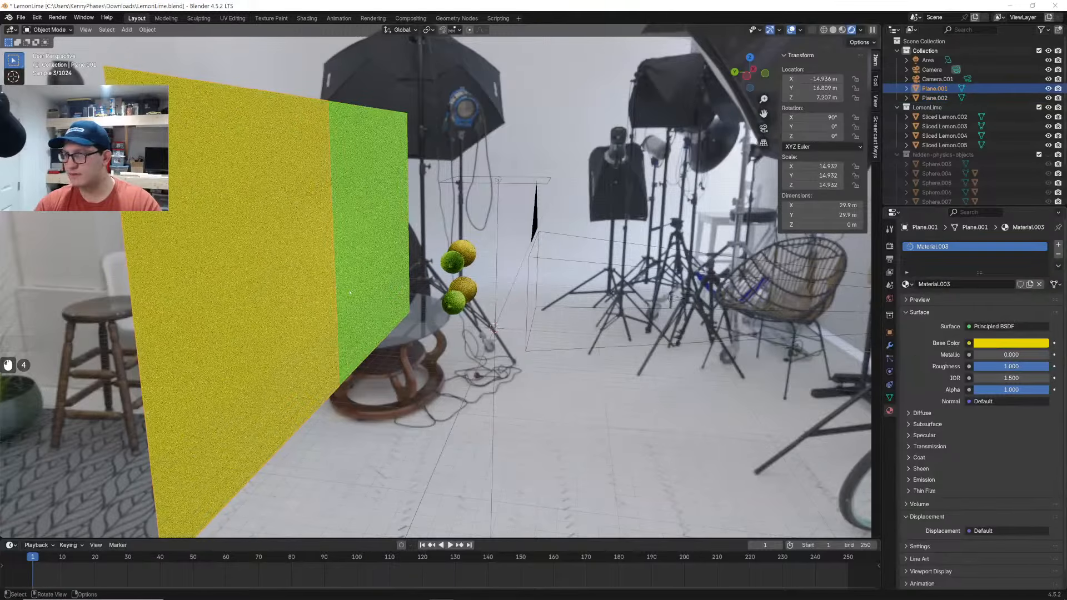
Look through the camera in material preview shading and save the file
{"action": "middle_click_drag", "start_coordinate": [798, 137], "coordinate": [748, 150]}
{"action": "left_click", "coordinate": [763, 129]}
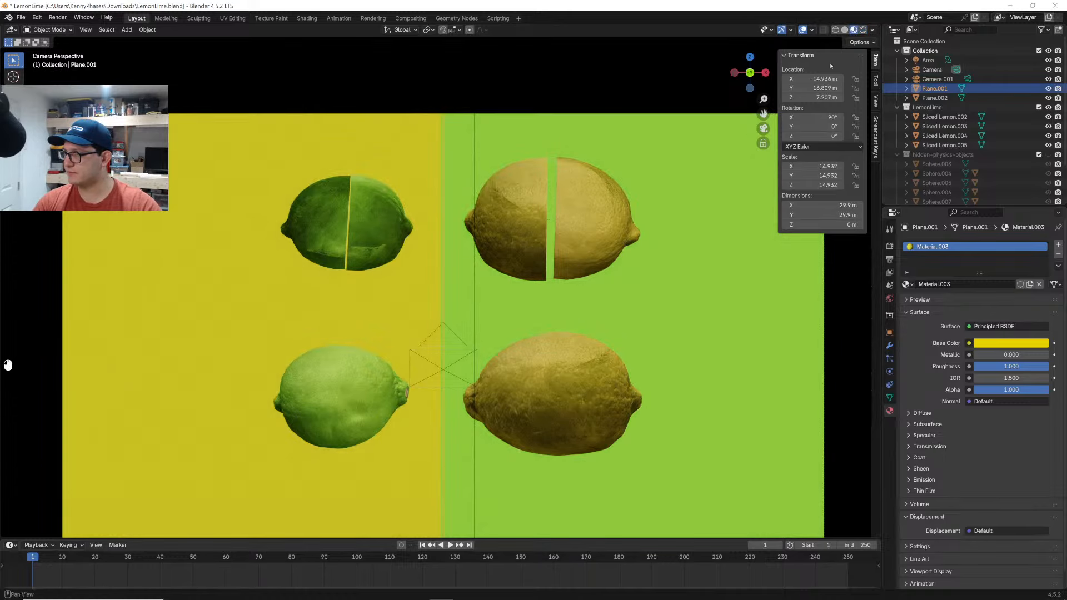
{"action": "key", "text": "ctrl+s"}
Leave the camera view and show the hidden-physics-objects collection in the viewport again
{"action": "middle_click_drag", "start_coordinate": [501, 261], "coordinate": [551, 257]}
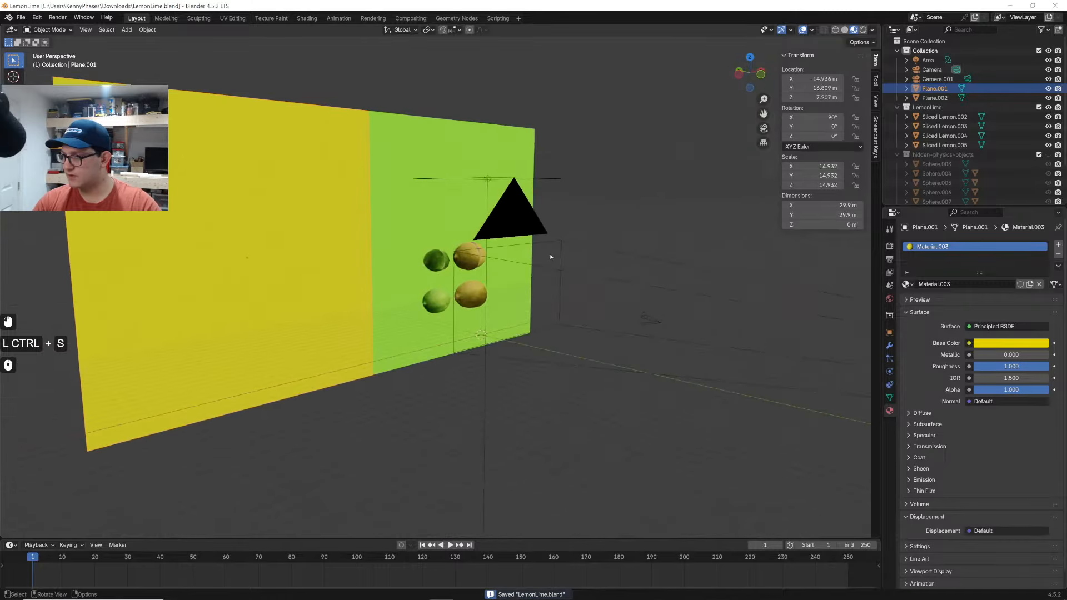
{"action": "scroll", "coordinate": [550, 257], "scroll_direction": "up", "scroll_amount": 5}
{"action": "scroll", "coordinate": [1000, 174], "scroll_direction": "down", "scroll_amount": 3}
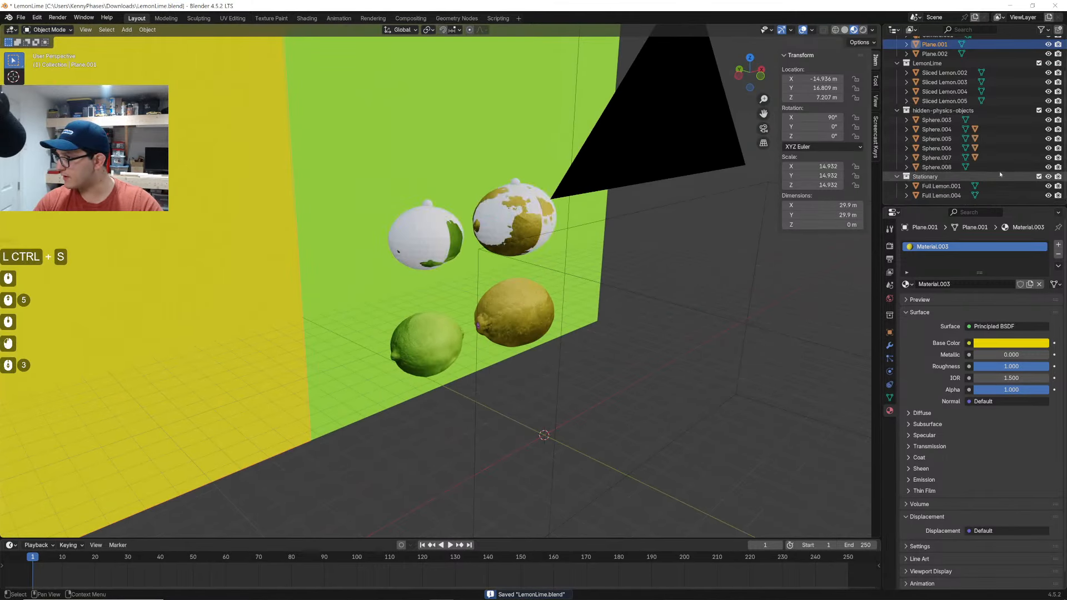
{"action": "scroll", "coordinate": [1001, 174], "scroll_direction": "up", "scroll_amount": 7}
{"action": "scroll", "coordinate": [649, 255], "scroll_direction": "up", "scroll_amount": 9}
{"action": "middle_click_drag", "start_coordinate": [555, 257], "coordinate": [545, 286]}
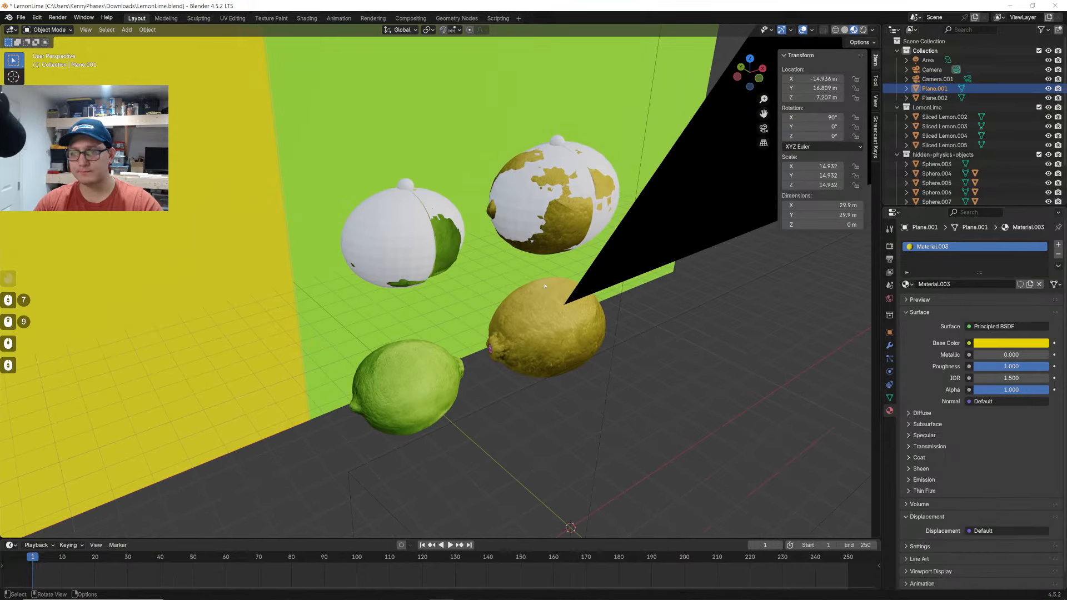
Select the four sliced fruit halves with their physics spheres and move them to the hidden-physics-objects collection
{"action": "left_click", "coordinate": [512, 342]}
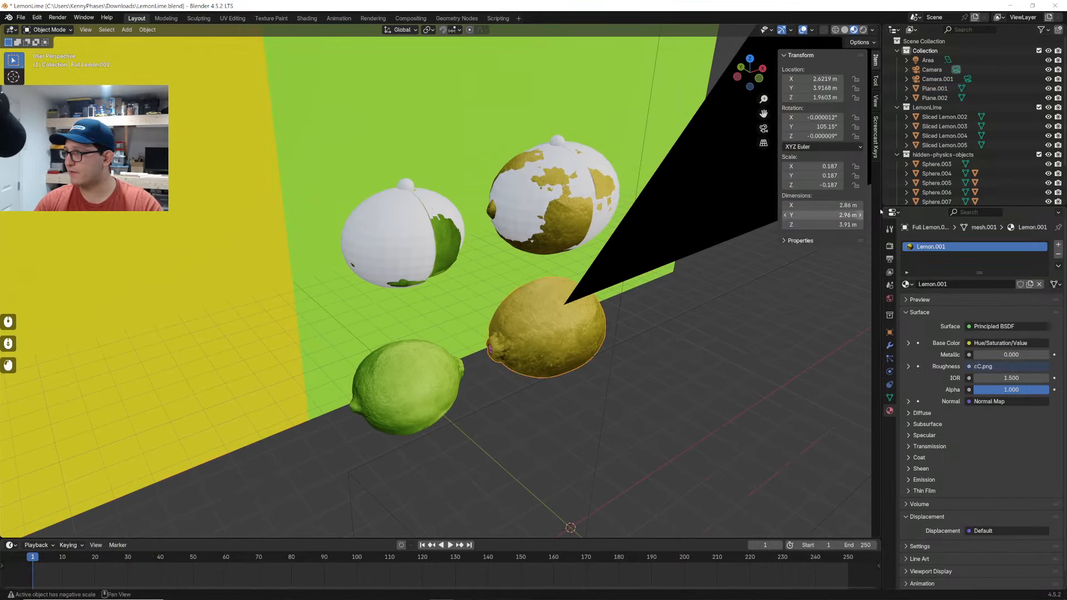
{"action": "middle_click_drag", "start_coordinate": [535, 220], "coordinate": [591, 198]}
{"action": "left_click_drag", "start_coordinate": [574, 111], "coordinate": [446, 242]}
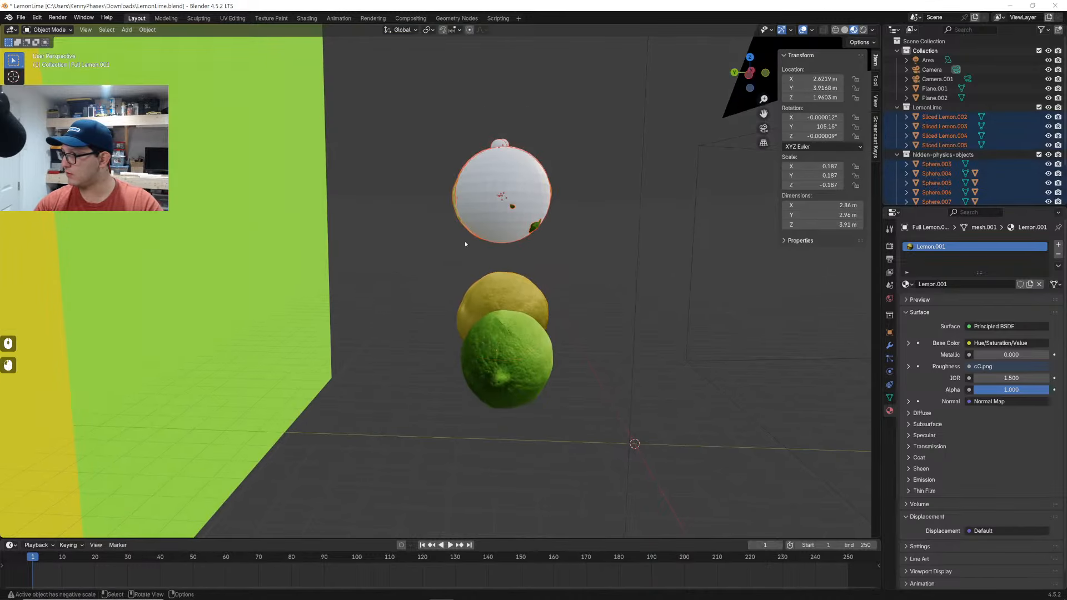
{"action": "key", "text": "m"}
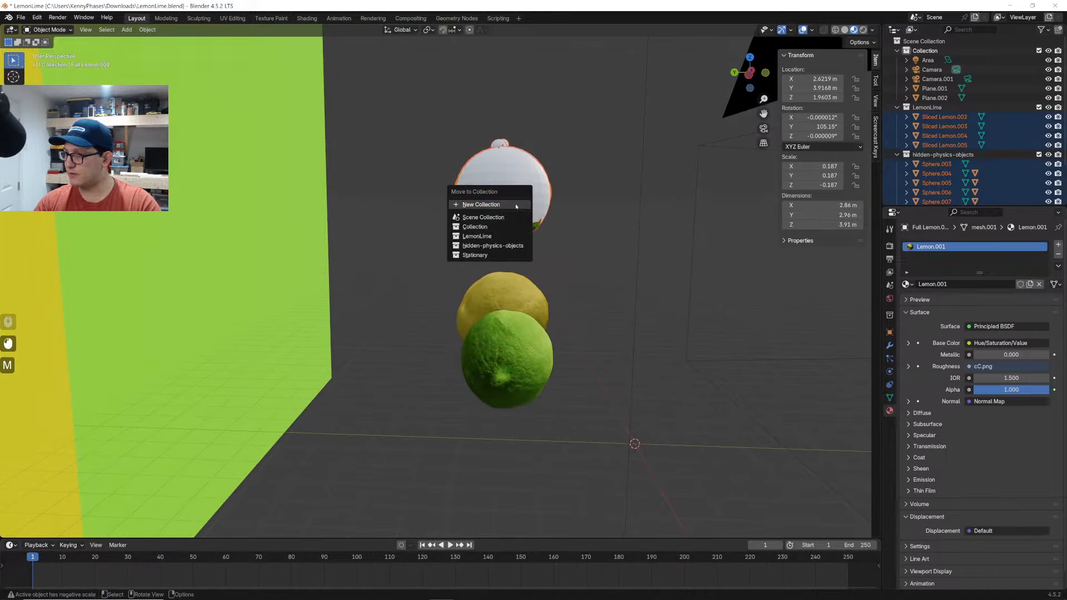
{"action": "left_click", "coordinate": [499, 247]}
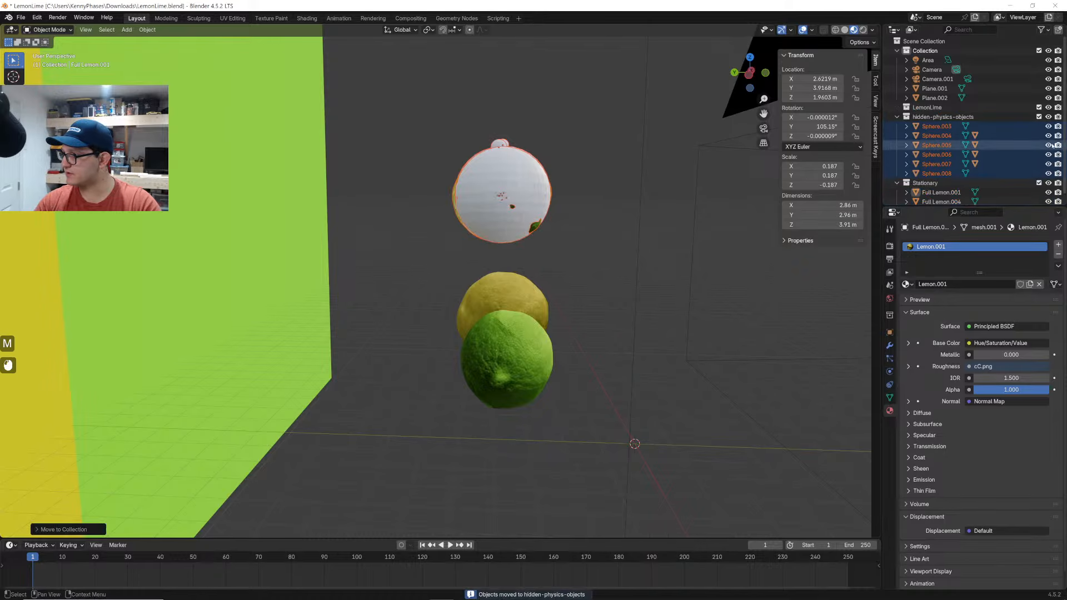
Hide the hidden-physics-objects collection and frame the two whole fruits through the camera
{"action": "left_click", "coordinate": [524, 298]}
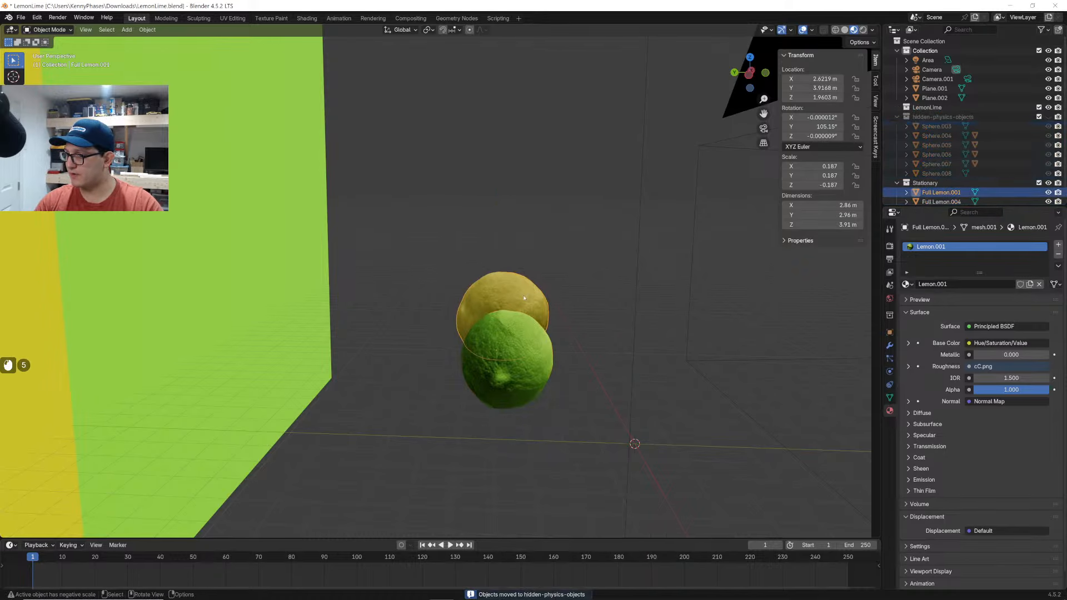
{"action": "left_click", "coordinate": [765, 128]}
{"action": "middle_click_drag", "start_coordinate": [532, 395], "coordinate": [529, 300], "text": "shift"}
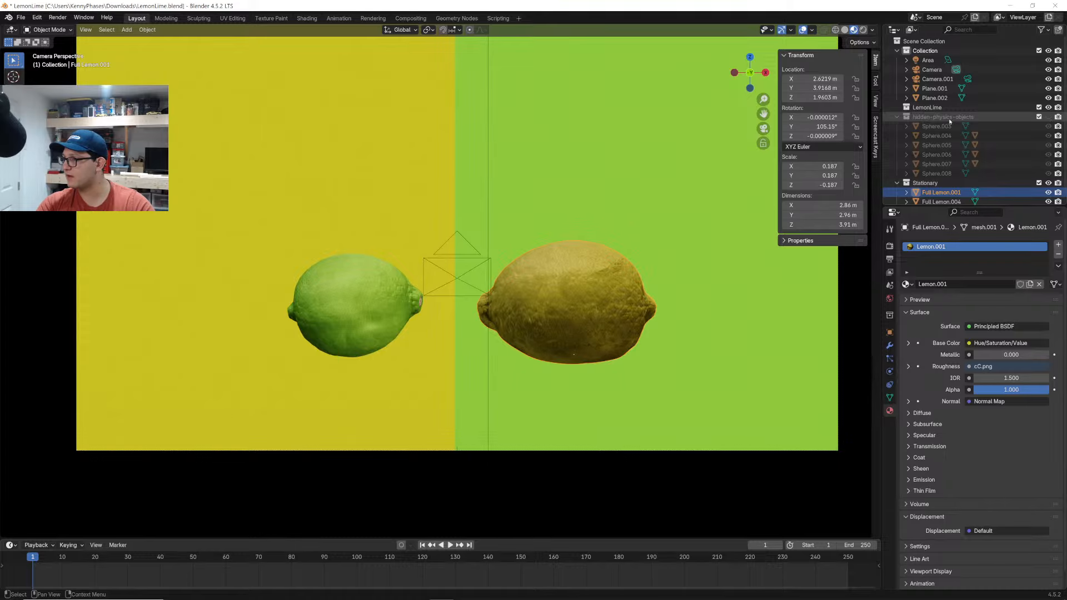
Select the LemonLime collection and examine the visibility options in Full Lemon.001's object properties
{"action": "left_click", "coordinate": [933, 108]}
{"action": "left_click", "coordinate": [888, 332]}
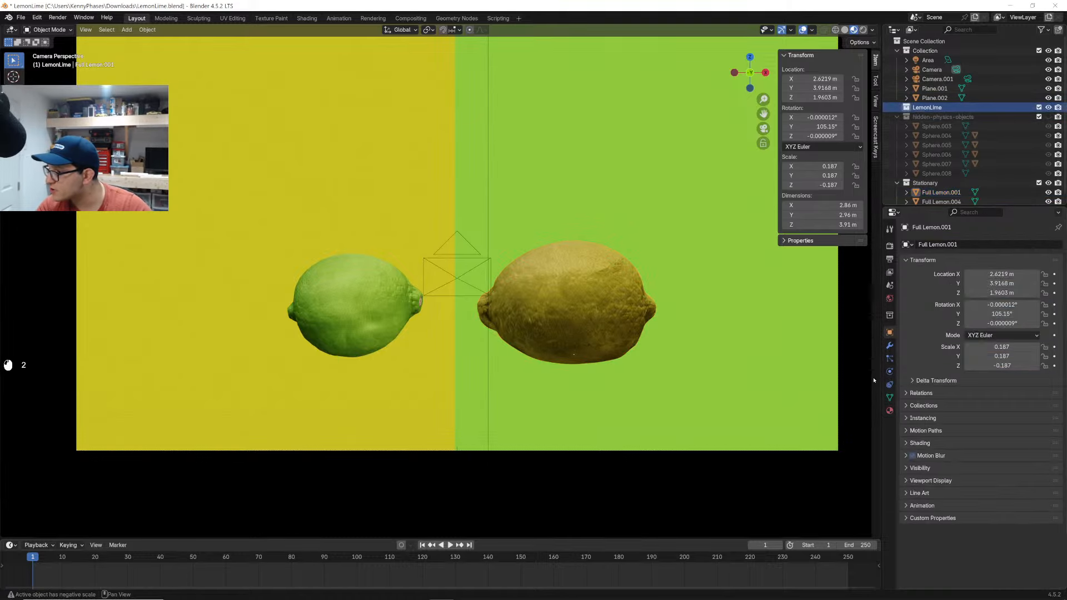
{"action": "left_click", "coordinate": [920, 469]}
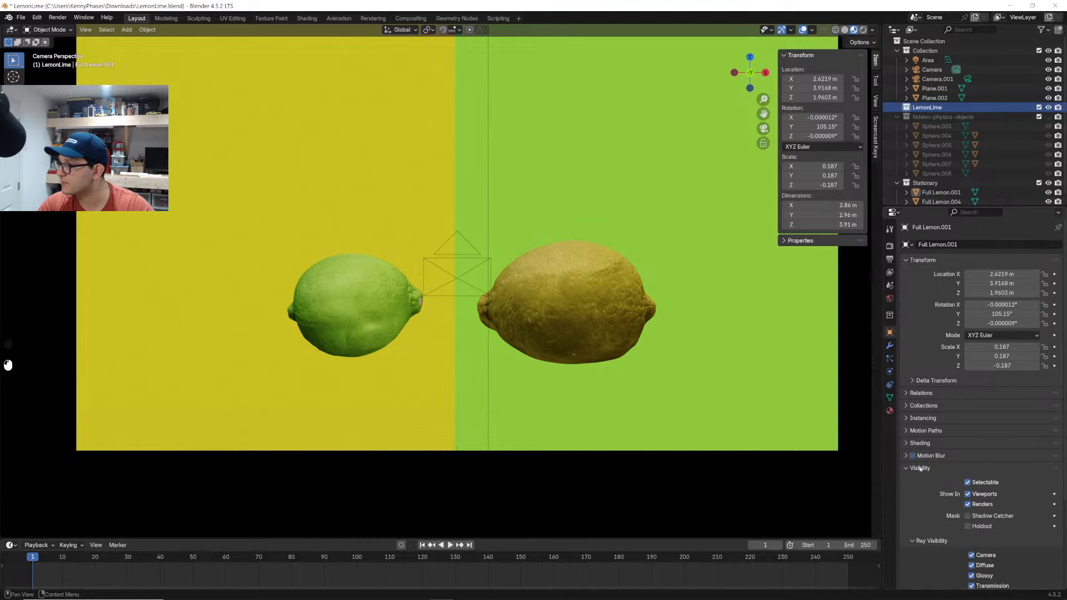
{"action": "left_click", "coordinate": [920, 469]}
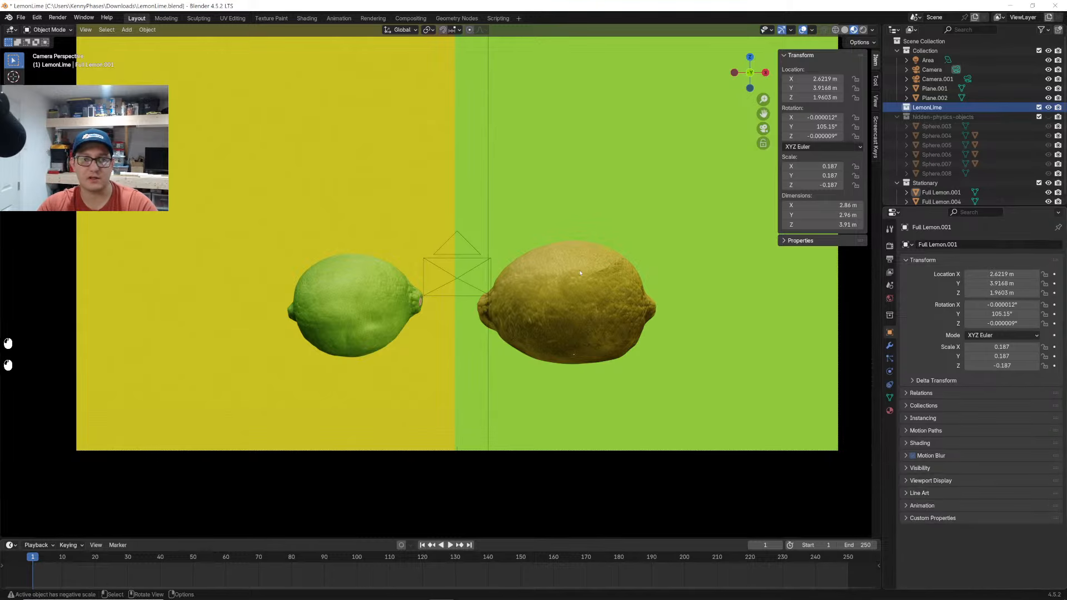
Delete the green background plane behind the lemon
{"action": "left_click", "coordinate": [540, 308]}
{"action": "scroll", "coordinate": [364, 318], "scroll_direction": "down", "scroll_amount": 1}
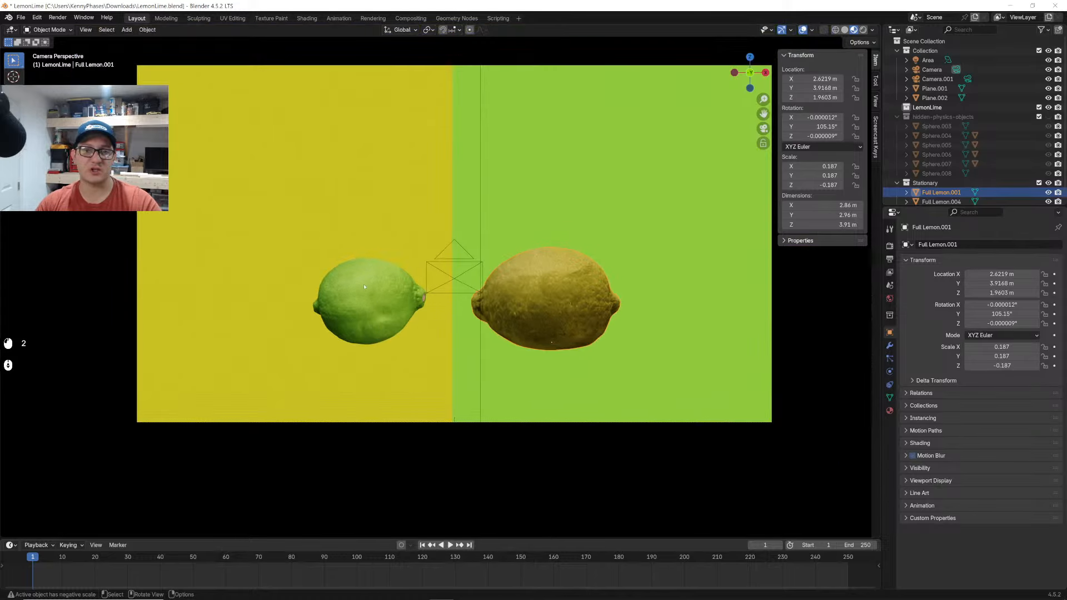
{"action": "middle_click_drag", "start_coordinate": [386, 315], "coordinate": [397, 343], "text": "shift"}
{"action": "left_click", "coordinate": [397, 343]}
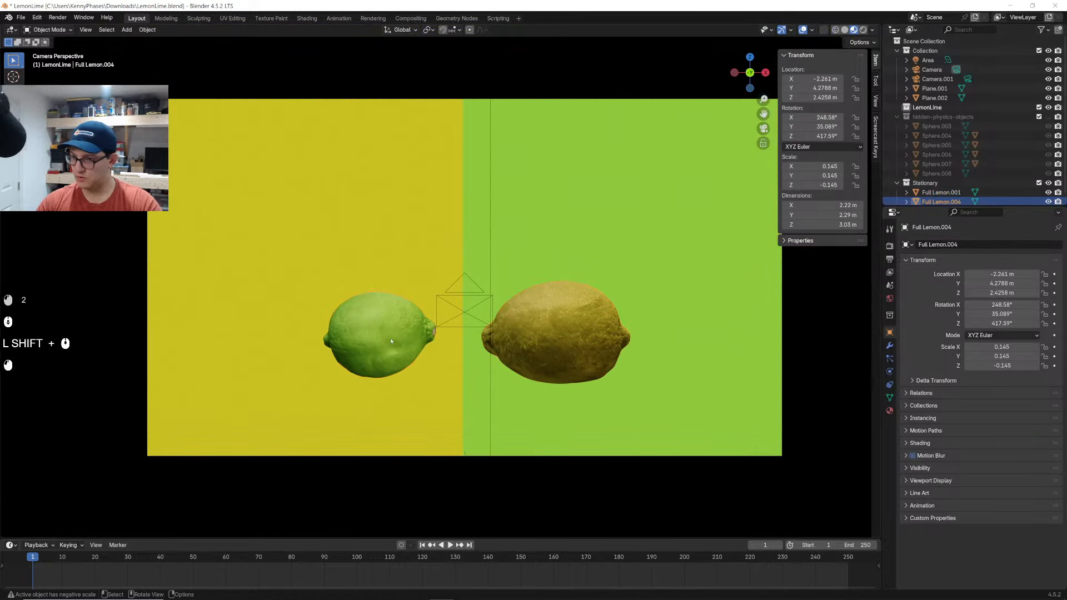
{"action": "left_click", "coordinate": [594, 208]}
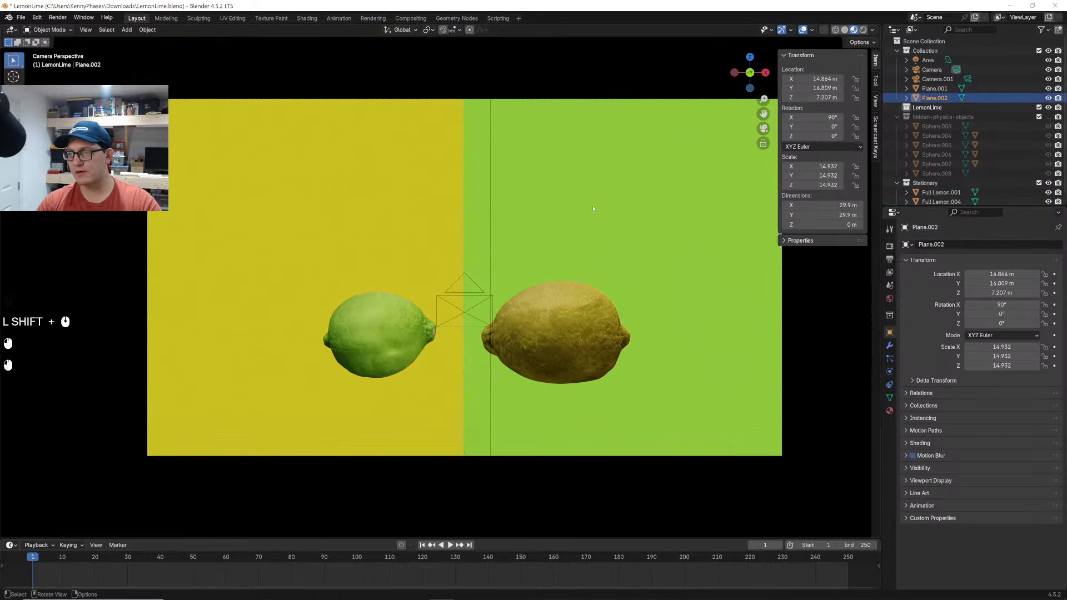
{"action": "key", "text": "x"}
{"action": "left_click", "coordinate": [593, 208]}
Move the yellow background plane sideways and enlarge it to a scale of about 15.9 so it fills the camera frame
{"action": "left_click", "coordinate": [400, 214]}
{"action": "key", "text": "g"}
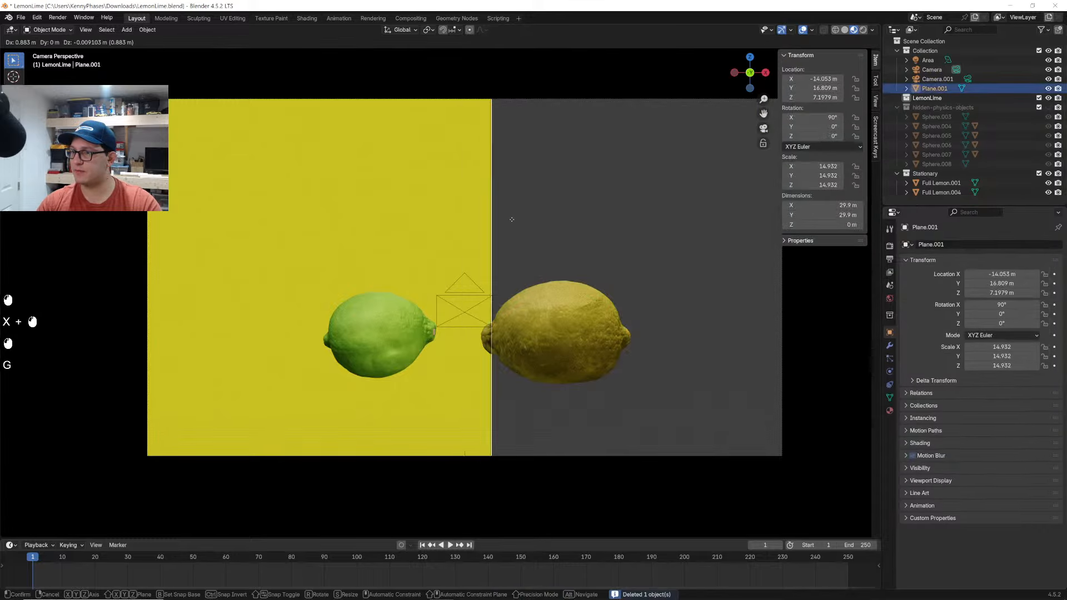
{"action": "left_click", "coordinate": [675, 216]}
{"action": "key", "text": "s"}
{"action": "left_click", "coordinate": [700, 216]}
{"action": "key", "text": "g"}
{"action": "left_click", "coordinate": [736, 214]}
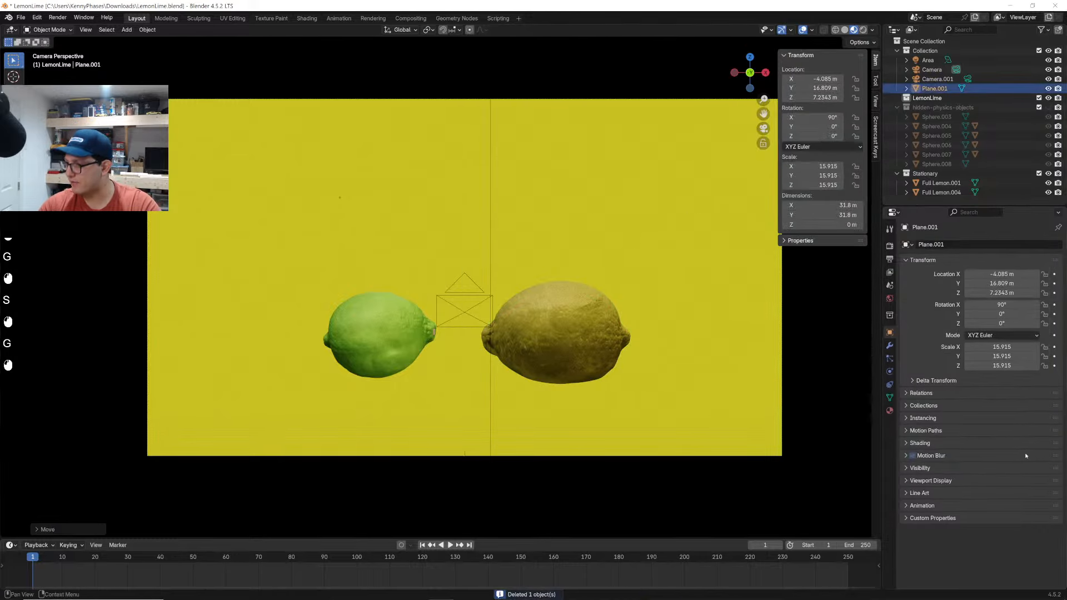
Change the background plane's material base color from yellow to an unsaturated, very dark grey
{"action": "left_click", "coordinate": [889, 411]}
{"action": "left_click", "coordinate": [1026, 343]}
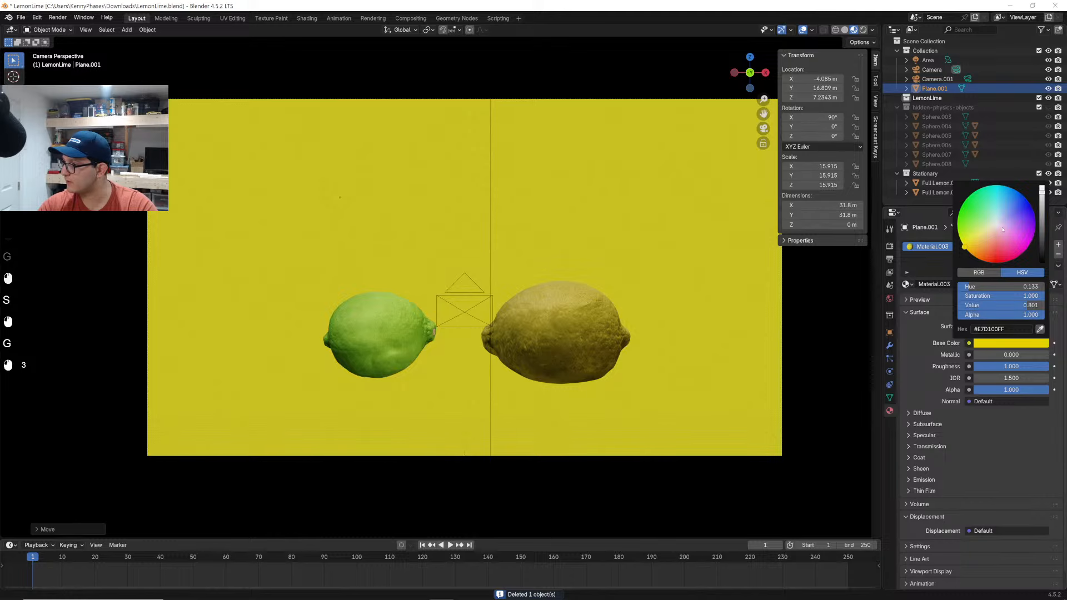
{"action": "left_click", "coordinate": [998, 225]}
{"action": "left_click", "coordinate": [996, 224]}
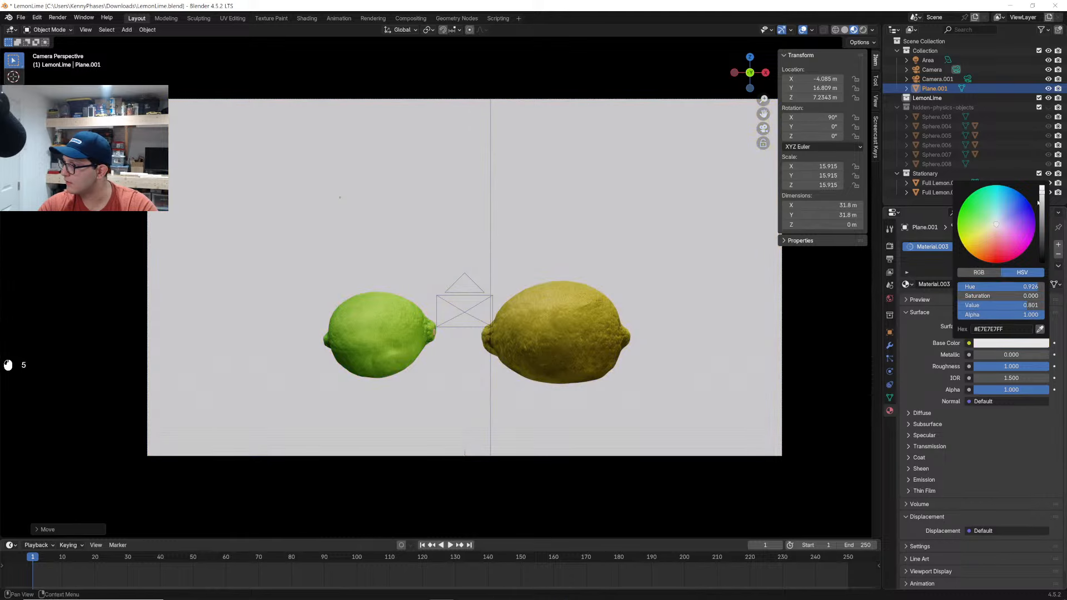
{"action": "left_click_drag", "start_coordinate": [1039, 202], "coordinate": [1042, 255]}
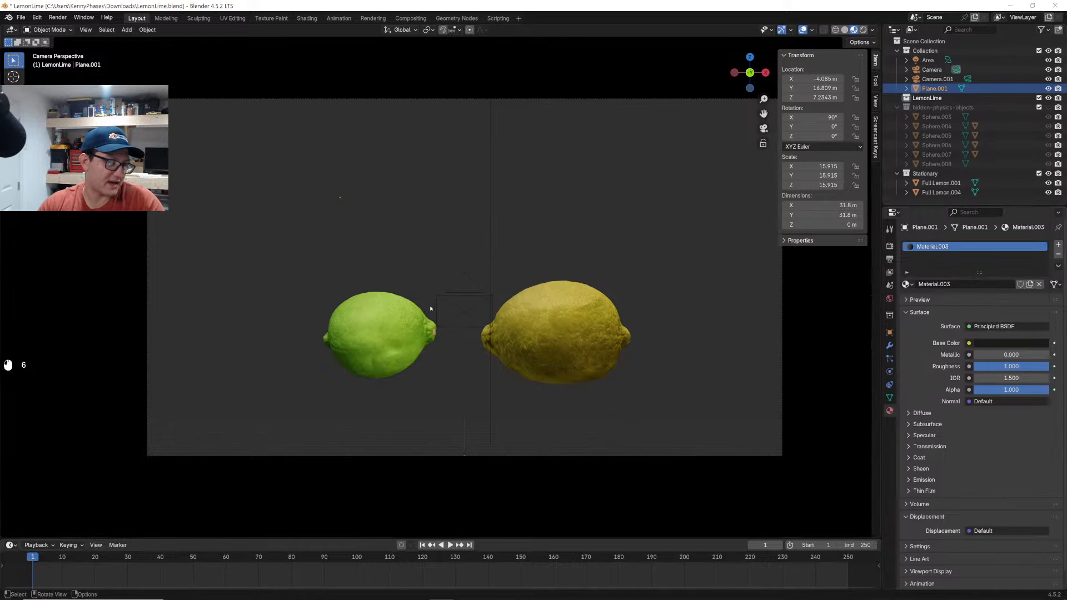
Tilt the whole lemon to about 129° on Y and move it up and closer to the lime
{"action": "left_click", "coordinate": [553, 335]}
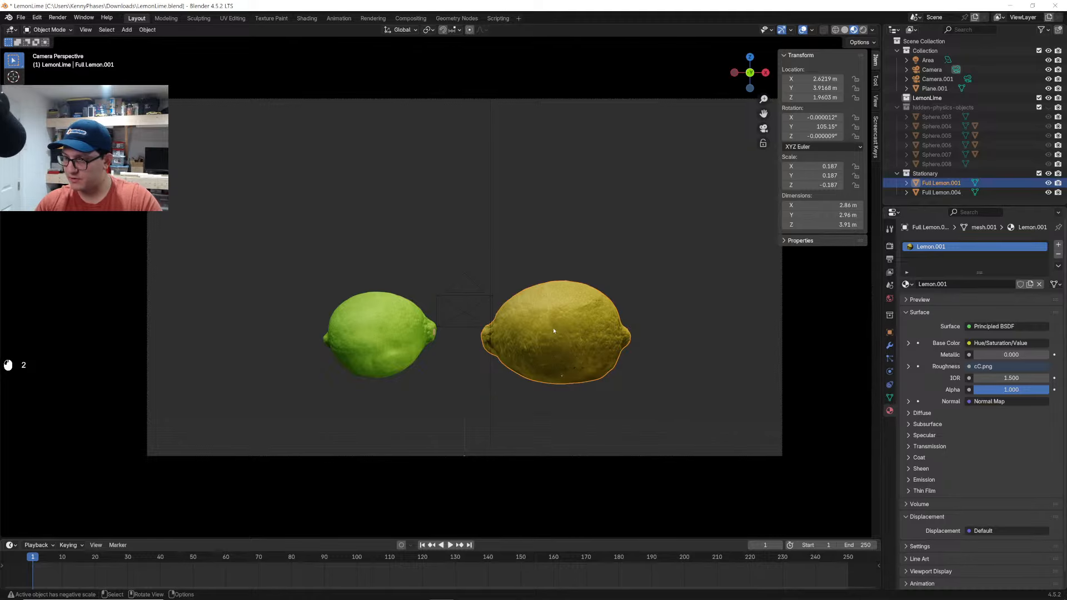
{"action": "key", "text": "r"}
{"action": "left_click", "coordinate": [616, 275]}
{"action": "key", "text": "g"}
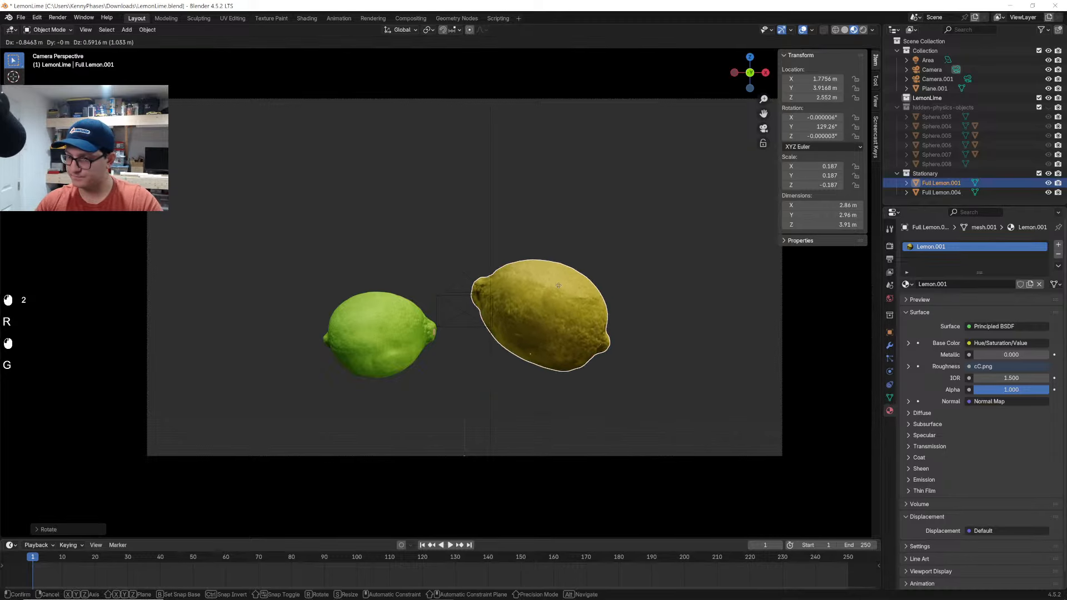
{"action": "left_click", "coordinate": [559, 288]}
Duplicate the lemon above and left of the lime, then rotate the copy freely and around Z until its tip faces forward
{"action": "key", "text": "shift+d"}
{"action": "left_click", "coordinate": [275, 189]}
{"action": "key", "text": "r"}
{"action": "left_click", "coordinate": [289, 161]}
{"action": "key", "text": "r"}
{"action": "key", "text": "z"}
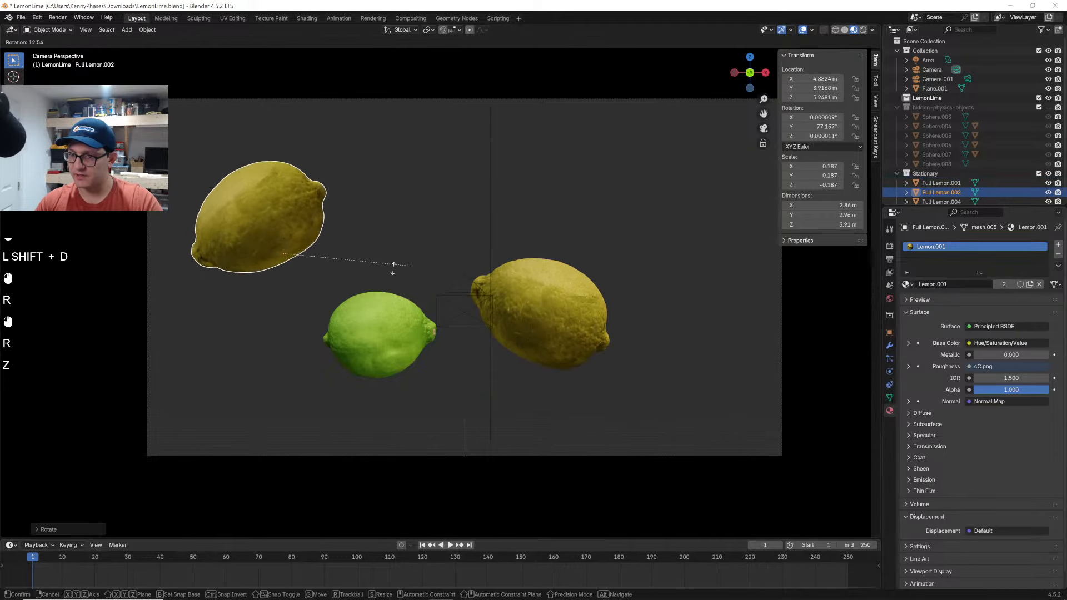
{"action": "left_click", "coordinate": [344, 264]}
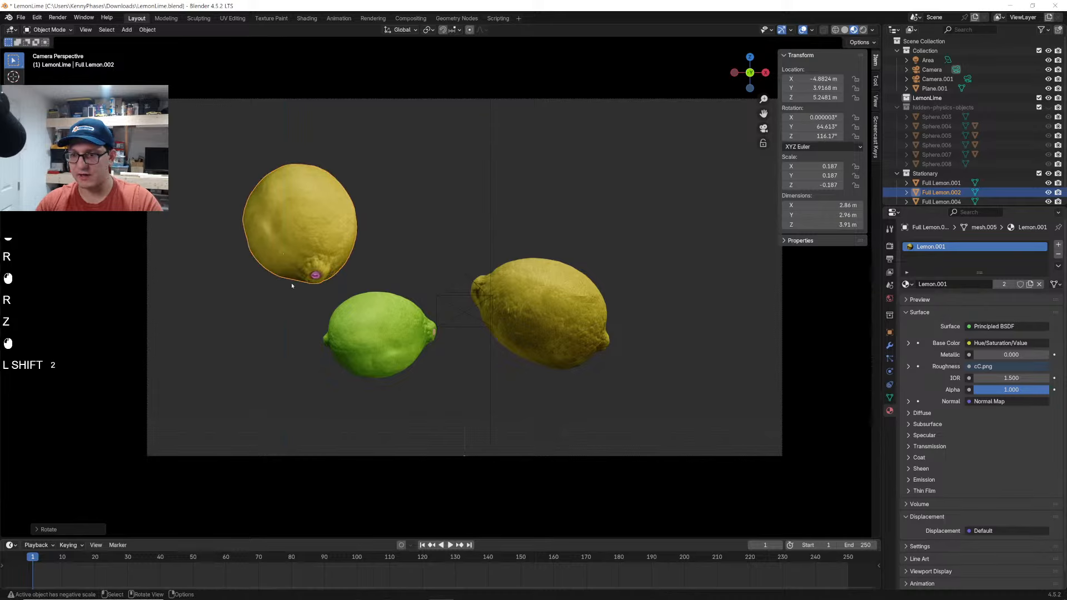
Duplicate the upper-left lemon, rotate the copy, and place it partly cropped in the camera frame's lower-left corner
{"action": "key", "text": "shift+d"}
{"action": "left_click", "coordinate": [257, 352]}
{"action": "key", "text": "r"}
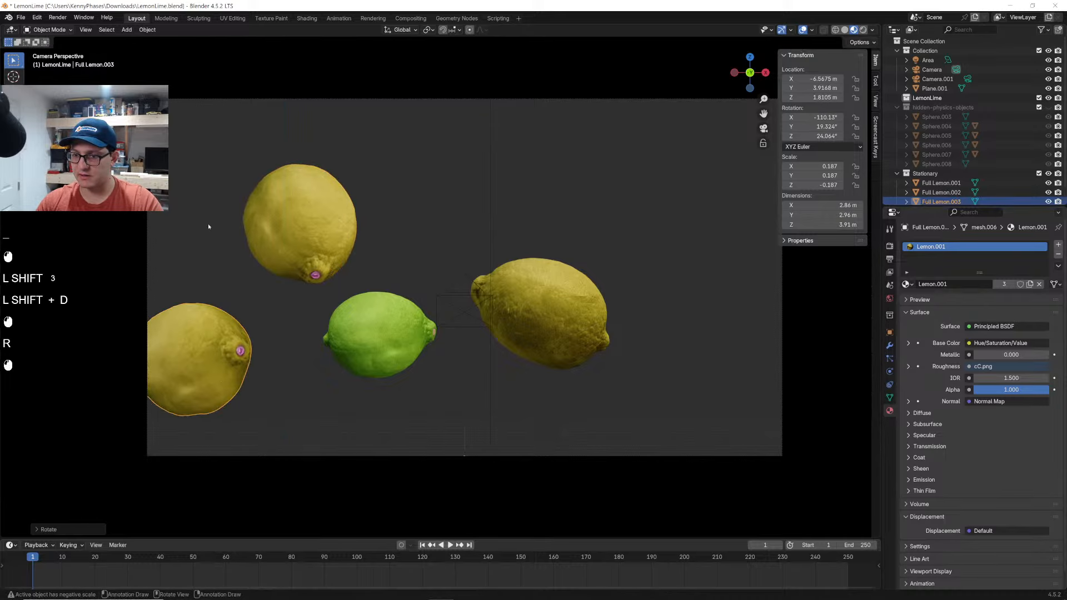
{"action": "left_click", "coordinate": [208, 223]}
{"action": "key", "text": "g"}
{"action": "left_click", "coordinate": [311, 272]}
{"action": "key", "text": "r"}
{"action": "key", "text": "z"}
{"action": "left_click", "coordinate": [303, 438]}
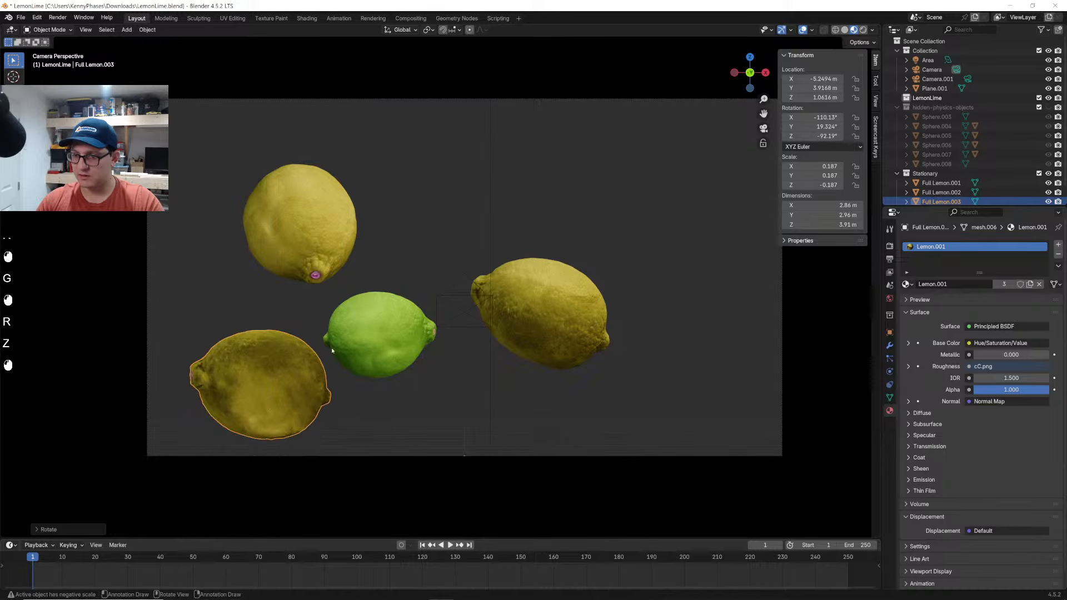
{"action": "key", "text": "g"}
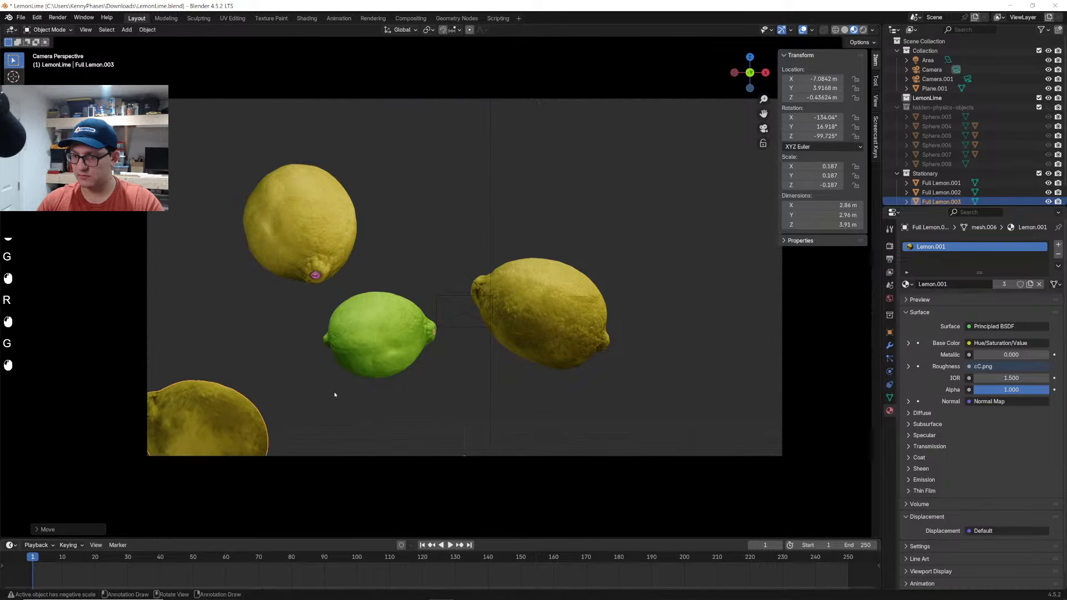
{"action": "left_click", "coordinate": [336, 392]}
Duplicate the lower-left lemon into the camera frame's lower-right corner and rotate the copy to a different orientation
{"action": "key", "text": "shift+d"}
{"action": "left_click", "coordinate": [810, 357]}
{"action": "key", "text": "r"}
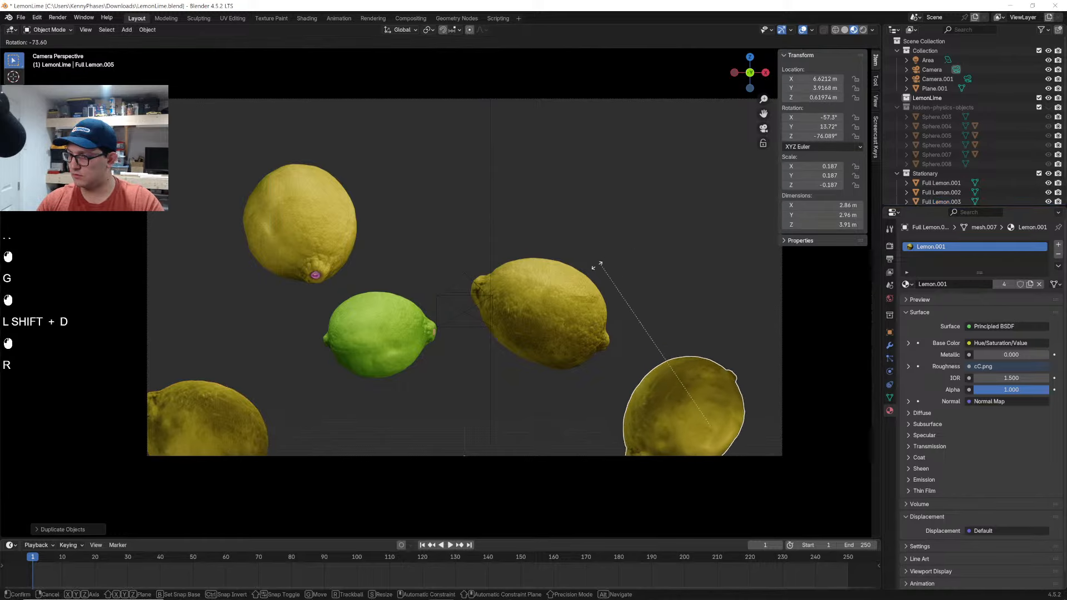
{"action": "left_click", "coordinate": [595, 267]}
{"action": "key", "text": "r"}
{"action": "key", "text": "z"}
{"action": "left_click", "coordinate": [669, 323]}
{"action": "key", "text": "g"}
{"action": "left_click", "coordinate": [689, 339]}
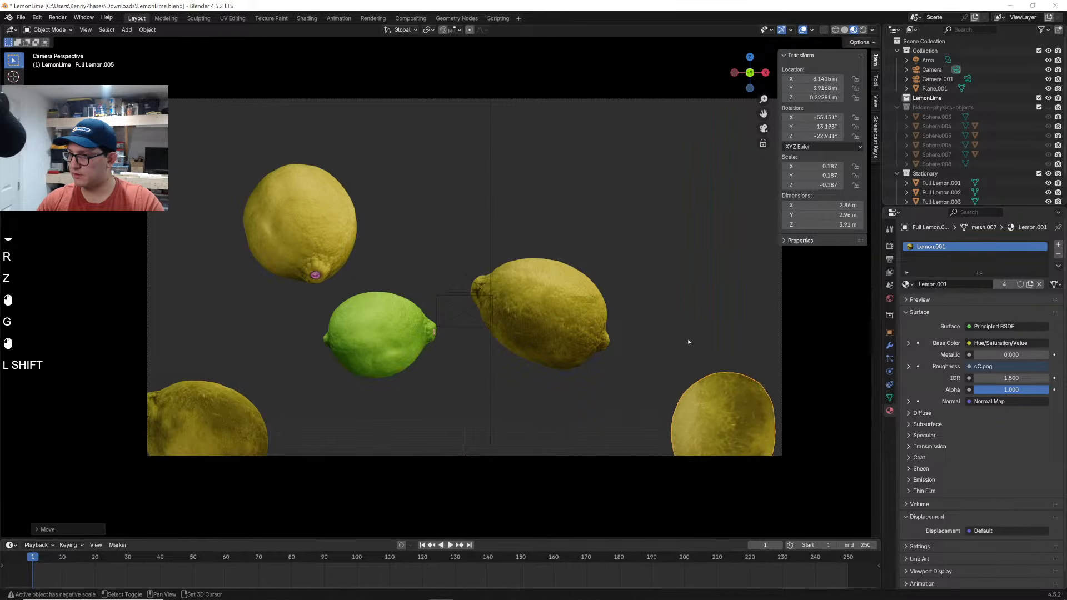
Duplicate the lower-right lemon into the camera frame's upper-right corner and rotate the copy
{"action": "key", "text": "shift+d"}
{"action": "left_click", "coordinate": [612, 45]}
{"action": "key", "text": "r"}
{"action": "left_click", "coordinate": [562, 167]}
{"action": "key", "text": "g"}
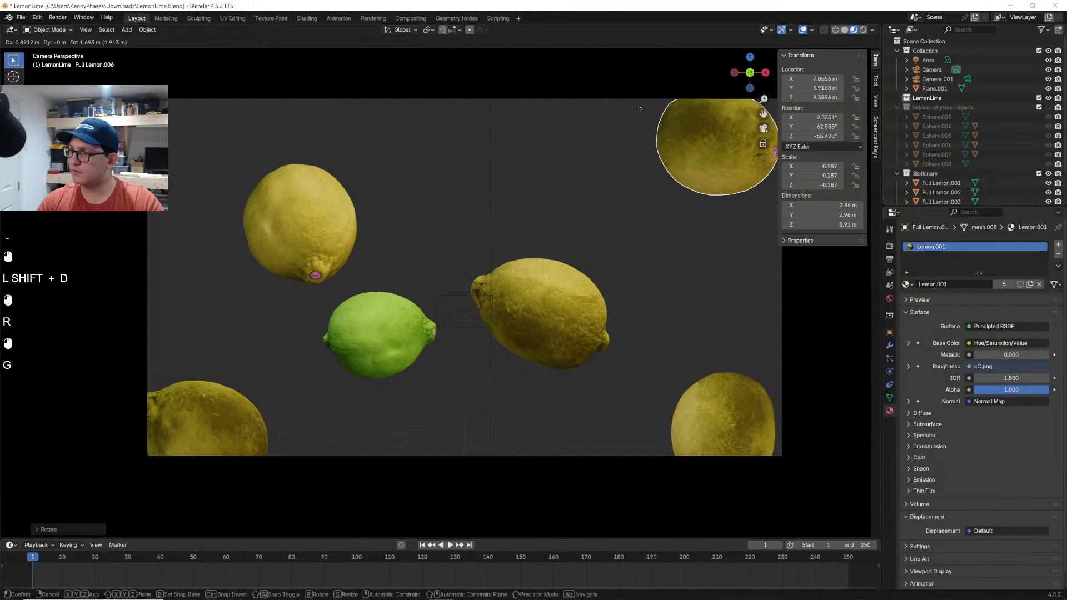
{"action": "left_click", "coordinate": [651, 148]}
Duplicate the upper-right lemon to the top middle of the camera frame, rotated and partly cropped by the edge
{"action": "key", "text": "shift+d"}
{"action": "left_click", "coordinate": [412, 149]}
{"action": "key", "text": "r"}
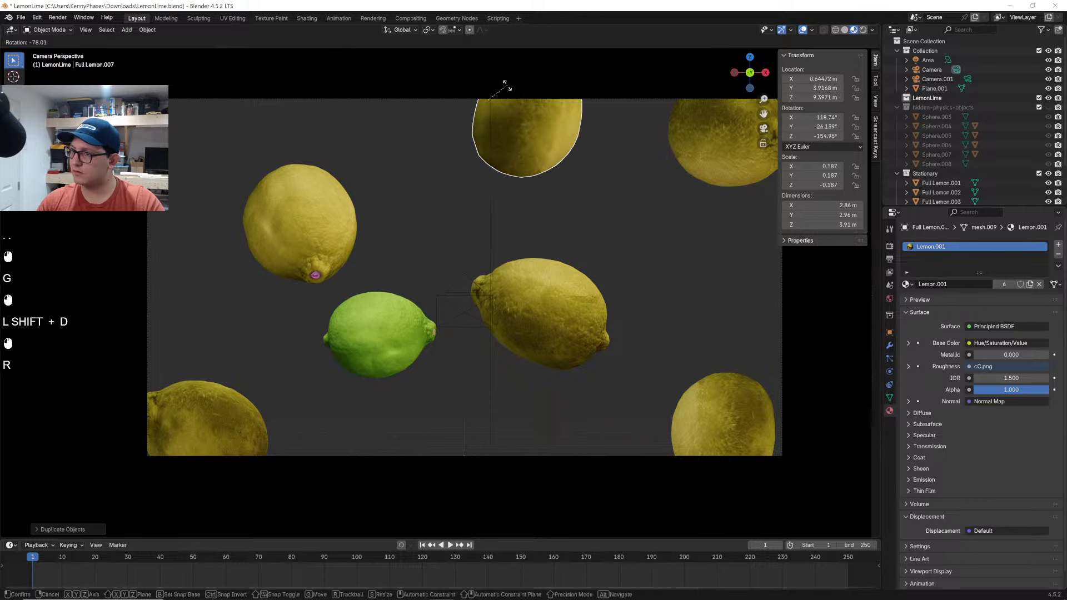
{"action": "left_click", "coordinate": [570, 143]}
{"action": "key", "text": "g"}
{"action": "left_click", "coordinate": [567, 126]}
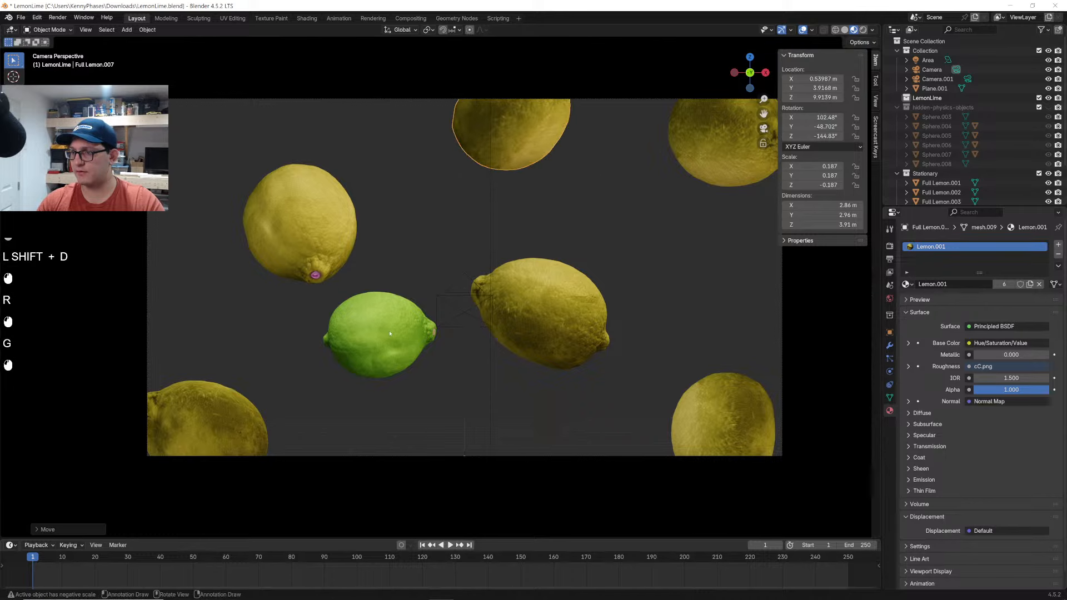
Duplicate the top-middle lemon twice, placing one copy behind the fruit group and one in front of it
{"action": "middle_click_drag", "start_coordinate": [390, 334], "coordinate": [574, 273]}
{"action": "scroll", "coordinate": [522, 324], "scroll_direction": "down", "scroll_amount": 1}
{"action": "scroll", "coordinate": [528, 311], "scroll_direction": "up", "scroll_amount": 5}
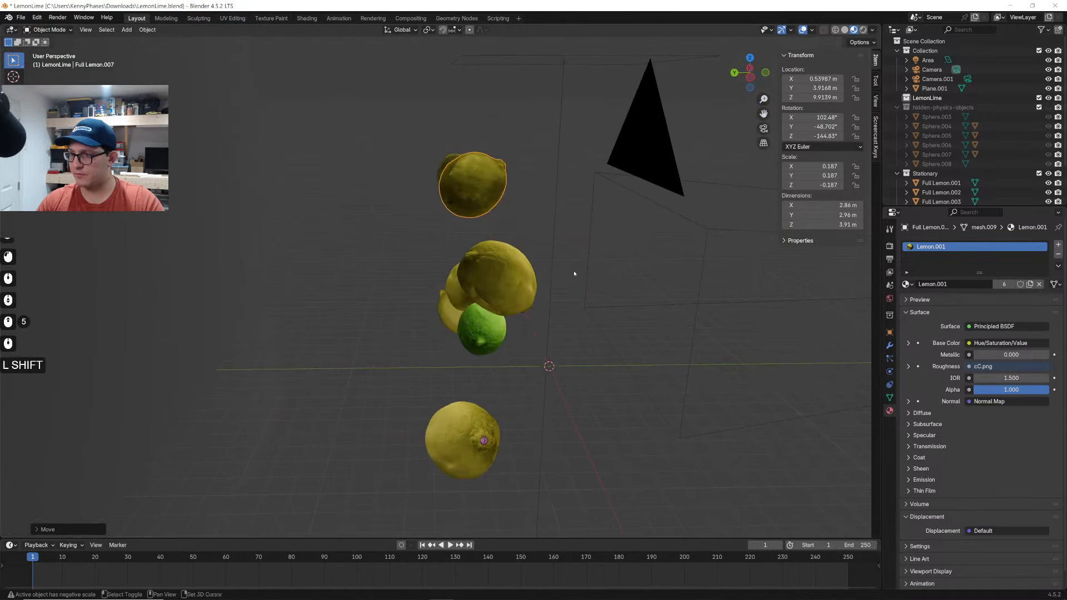
{"action": "key", "text": "shift+d"}
{"action": "left_click", "coordinate": [384, 303]}
{"action": "key", "text": "shift+d"}
{"action": "left_click", "coordinate": [723, 402]}
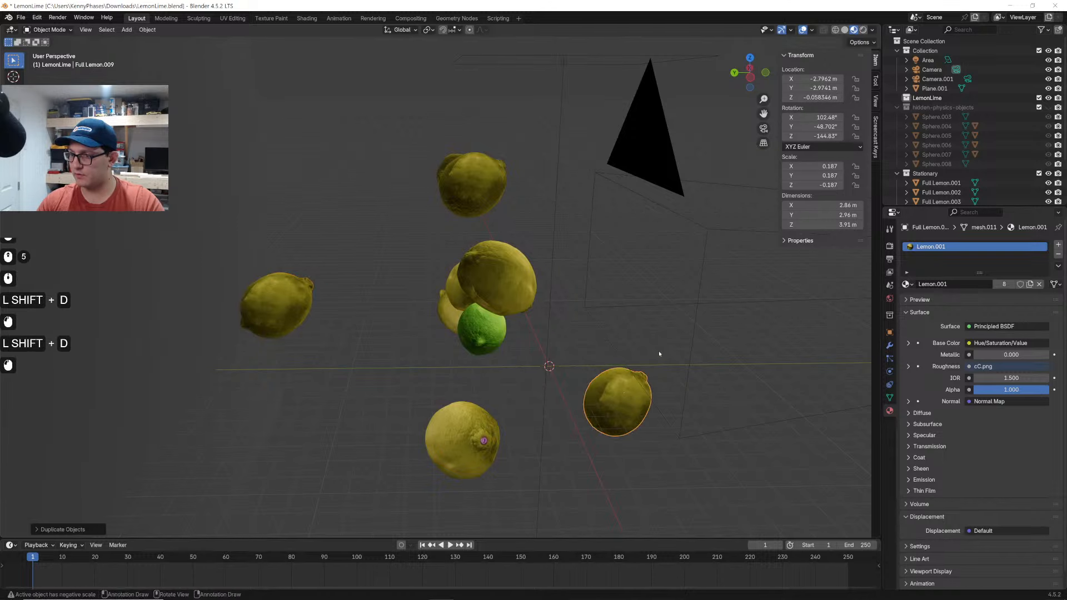
Freely rotate the front and back lemon copies so each has a different orientation
{"action": "key", "text": "r"}
{"action": "key", "text": "r"}
{"action": "left_click", "coordinate": [439, 342]}
{"action": "left_click", "coordinate": [289, 303]}
{"action": "key", "text": "r"}
{"action": "key", "text": "r"}
{"action": "left_click", "coordinate": [453, 337]}
Duplicate the lime three times, spreading the copies at different heights and depths around the central lemons
{"action": "left_click", "coordinate": [500, 338]}
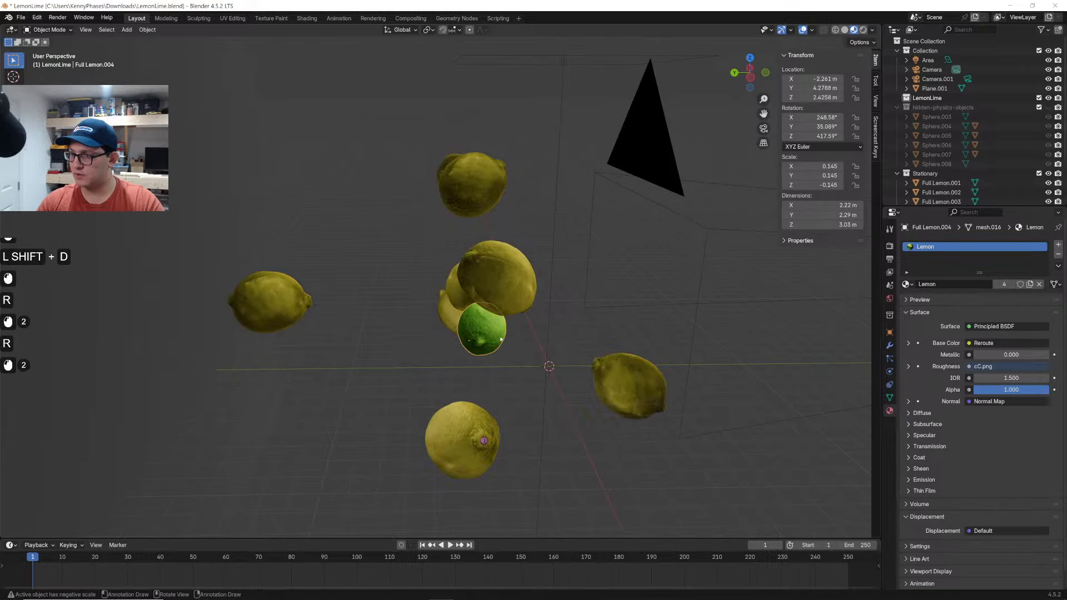
{"action": "key", "text": "shift+d"}
{"action": "left_click", "coordinate": [418, 246]}
{"action": "key", "text": "shift+d"}
{"action": "left_click", "coordinate": [404, 382]}
{"action": "key", "text": "shift+d"}
{"action": "left_click", "coordinate": [561, 216]}
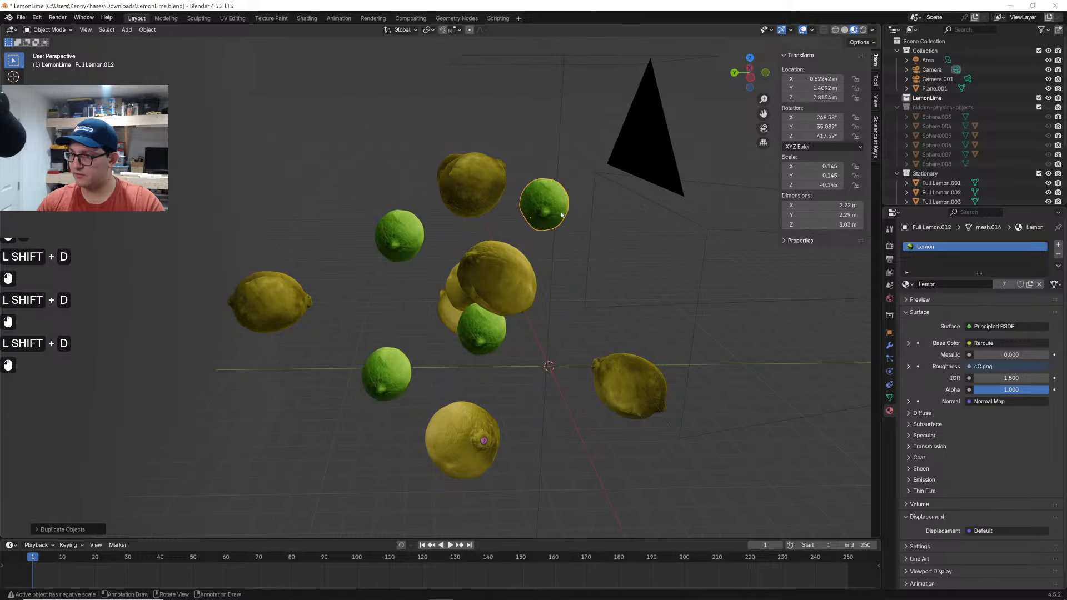
Add four more lime copies at varied heights, depths and sideways positions within the fruit group
{"action": "key", "text": "shift+d"}
{"action": "left_click", "coordinate": [392, 332]}
{"action": "key", "text": "shift+d"}
{"action": "left_click", "coordinate": [556, 401]}
{"action": "key", "text": "shift+d"}
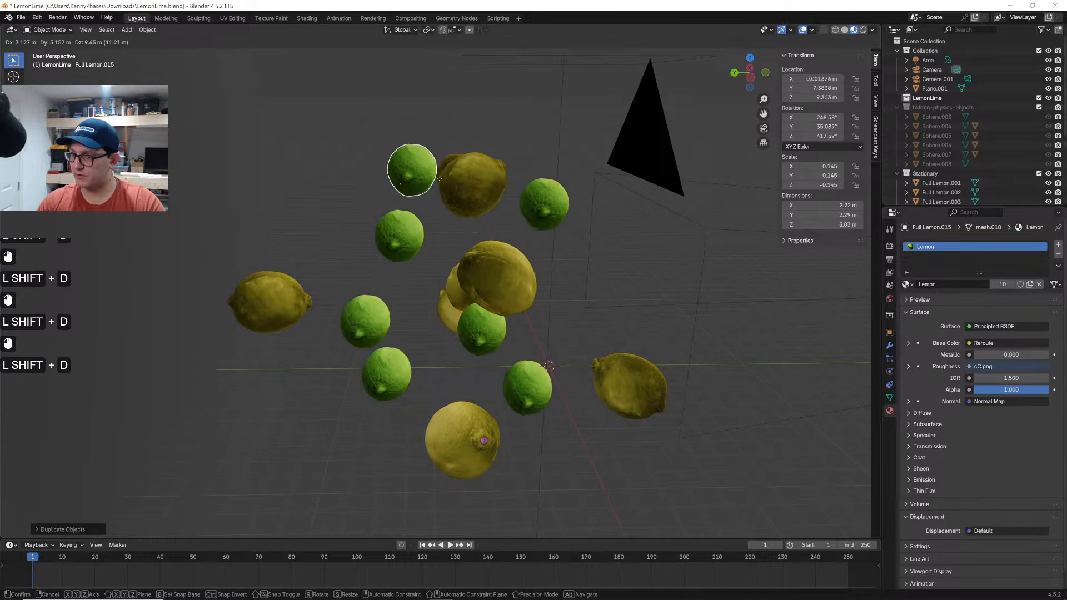
{"action": "left_click", "coordinate": [422, 181]}
{"action": "middle_click_drag", "start_coordinate": [424, 207], "coordinate": [378, 281]}
{"action": "key", "text": "shift+d"}
{"action": "left_click", "coordinate": [503, 214]}
Duplicate the top-middle lemon once and two of the limes once each, placing the copies toward the group's outer edges
{"action": "left_click", "coordinate": [505, 236]}
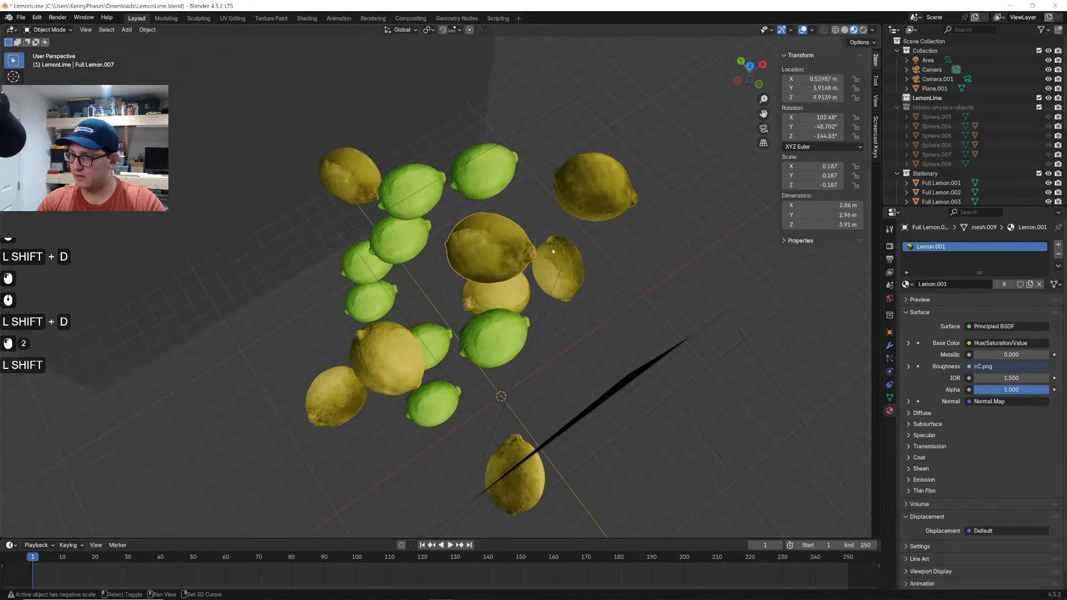
{"action": "key", "text": "shift+d"}
{"action": "left_click", "coordinate": [645, 224]}
{"action": "left_click", "coordinate": [399, 243]}
{"action": "key", "text": "shift+d"}
{"action": "left_click", "coordinate": [300, 253]}
{"action": "left_click", "coordinate": [480, 340]}
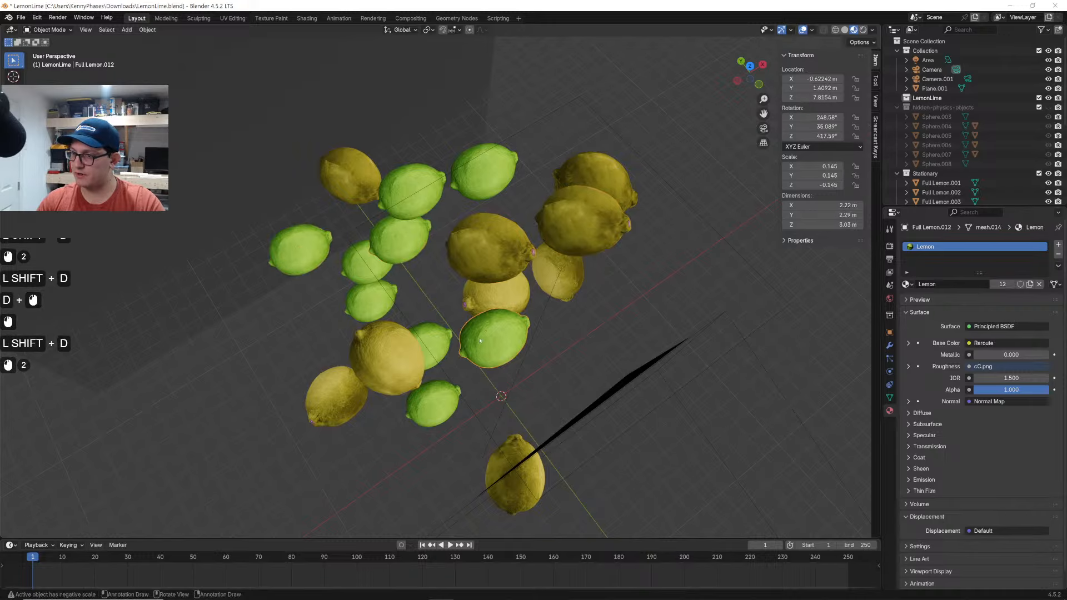
{"action": "key", "text": "shift+d"}
{"action": "left_click", "coordinate": [544, 160]}
Add three more lime copies in the gaps around the fruit group and undo the surplus duplicate
{"action": "middle_click_drag", "start_coordinate": [547, 262], "coordinate": [436, 201]}
{"action": "key", "text": "shift+d"}
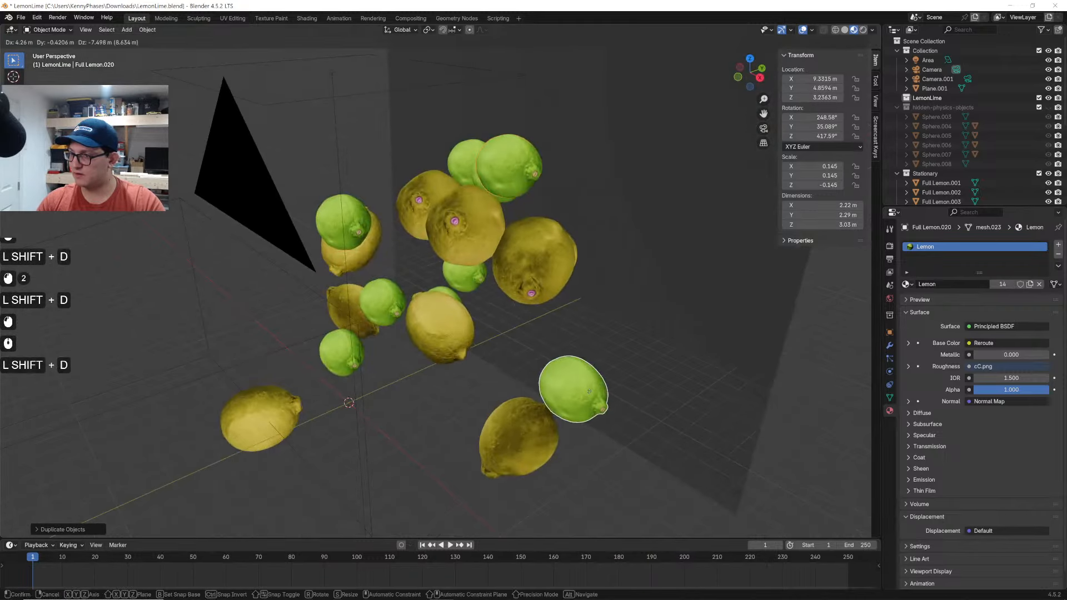
{"action": "left_click", "coordinate": [590, 391]}
{"action": "key", "text": "shift+d"}
{"action": "left_click", "coordinate": [420, 415]}
{"action": "middle_click_drag", "start_coordinate": [421, 415], "coordinate": [540, 359]}
{"action": "key", "text": "shift+d"}
{"action": "left_click", "coordinate": [362, 327]}
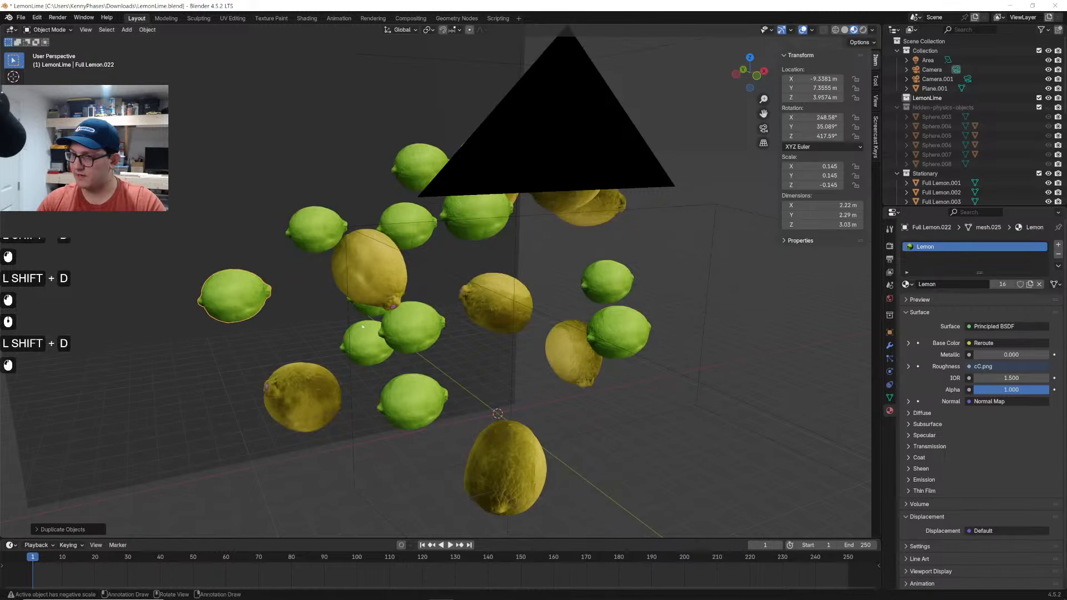
{"action": "key", "text": "ctrl+z"}
Duplicate the upper-left lemon four times and scatter the copies through the empty areas of the fruit group
{"action": "left_click", "coordinate": [392, 279]}
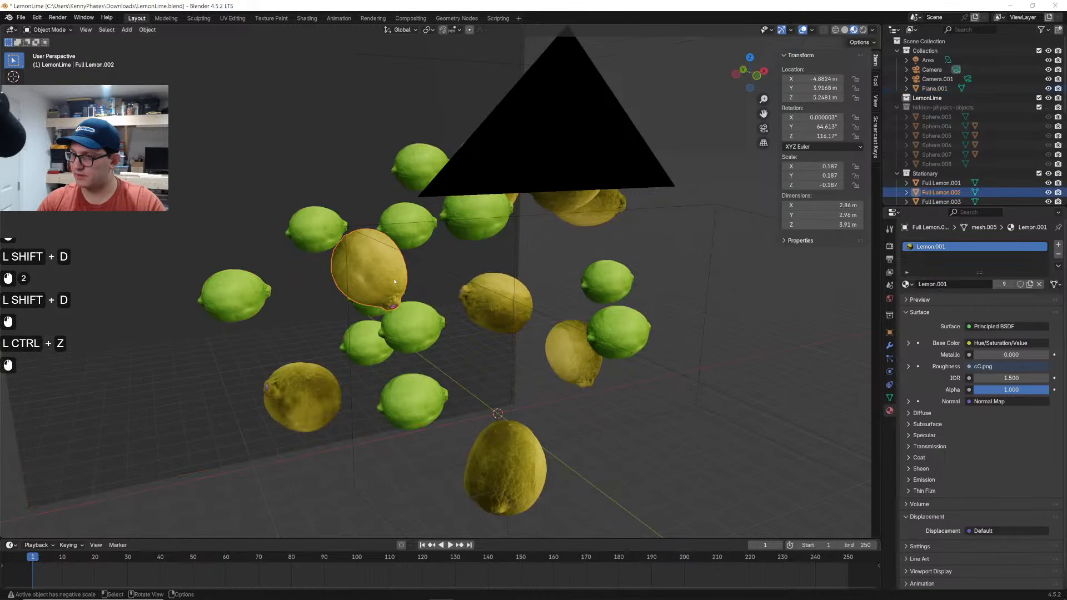
{"action": "key", "text": "shift+d"}
{"action": "left_click", "coordinate": [303, 332]}
{"action": "key", "text": "shift+d"}
{"action": "middle_click_drag", "start_coordinate": [303, 332], "coordinate": [365, 362]}
{"action": "left_click", "coordinate": [301, 316]}
{"action": "key", "text": "shift+d"}
{"action": "left_click", "coordinate": [503, 339]}
{"action": "key", "text": "shift+d"}
{"action": "left_click", "coordinate": [516, 153]}
{"action": "middle_click_drag", "start_coordinate": [516, 154], "coordinate": [426, 173]}
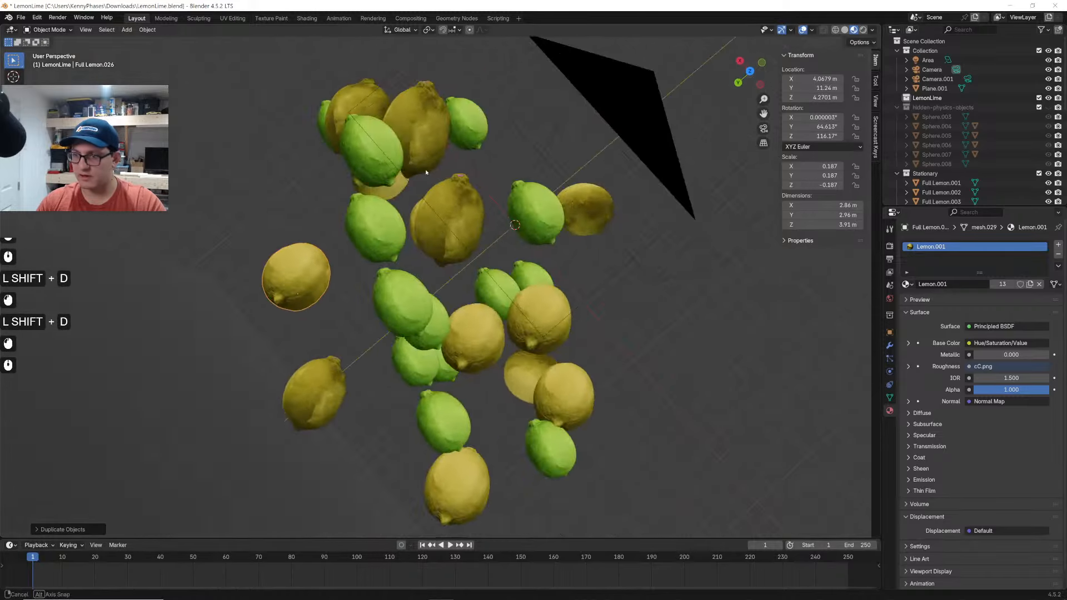
In the right orthographic view, move the area light forward toward the camera and slightly higher than the fruits
{"action": "scroll", "coordinate": [427, 172], "scroll_direction": "down", "scroll_amount": 4}
{"action": "middle_click_drag", "start_coordinate": [326, 143], "coordinate": [398, 111]}
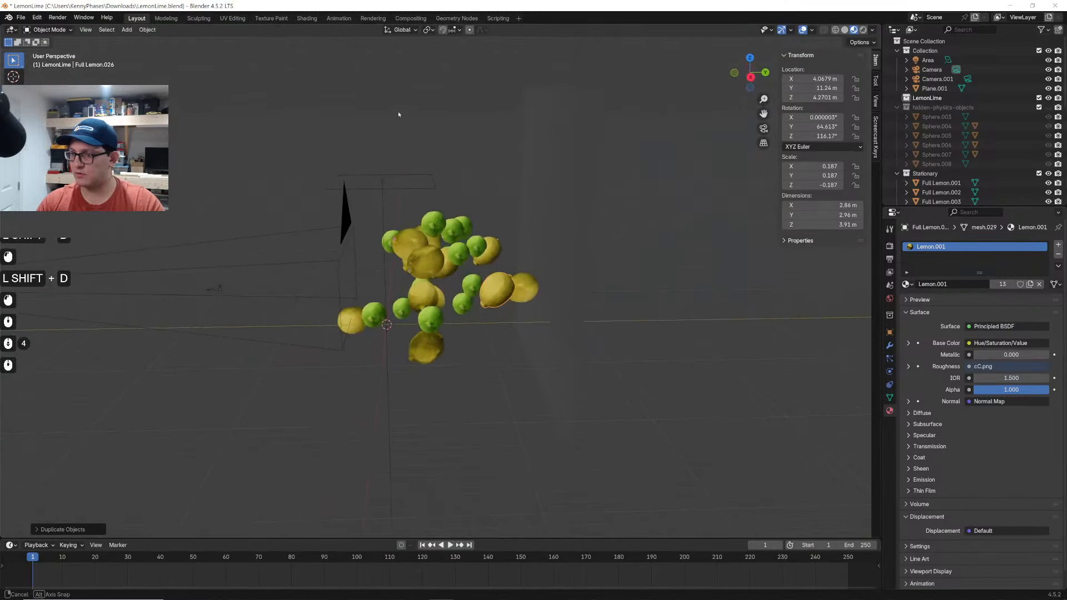
{"action": "left_click", "coordinate": [751, 77]}
{"action": "left_click", "coordinate": [385, 181]}
{"action": "key", "text": "g"}
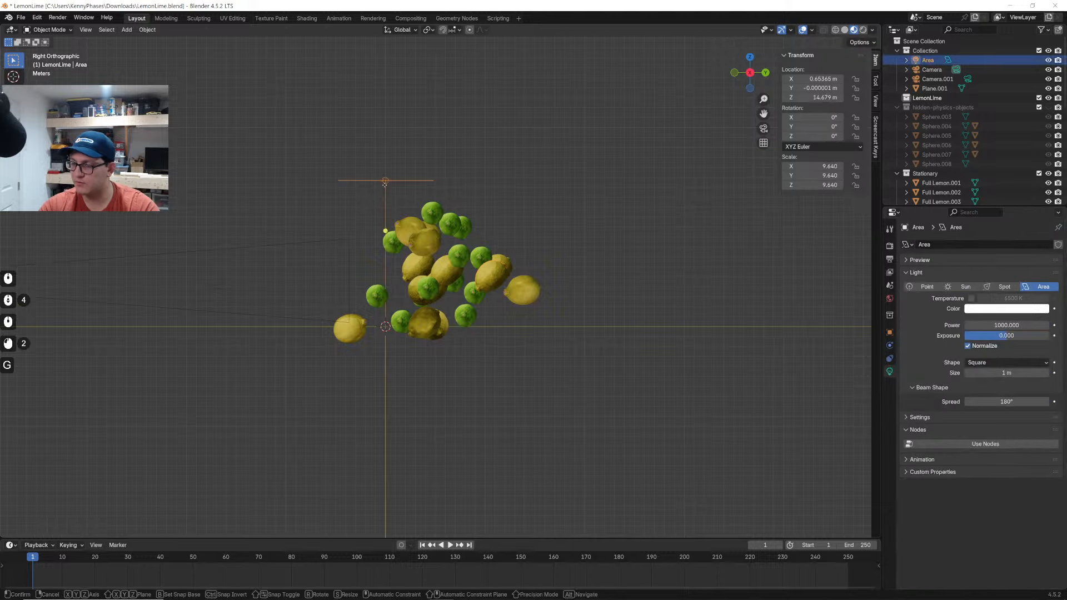
{"action": "left_click", "coordinate": [164, 147]}
Move the camera back from the fruits along the Y axis to about -63.6 m
{"action": "left_click", "coordinate": [259, 245]}
{"action": "key", "text": "g"}
{"action": "key", "text": "x"}
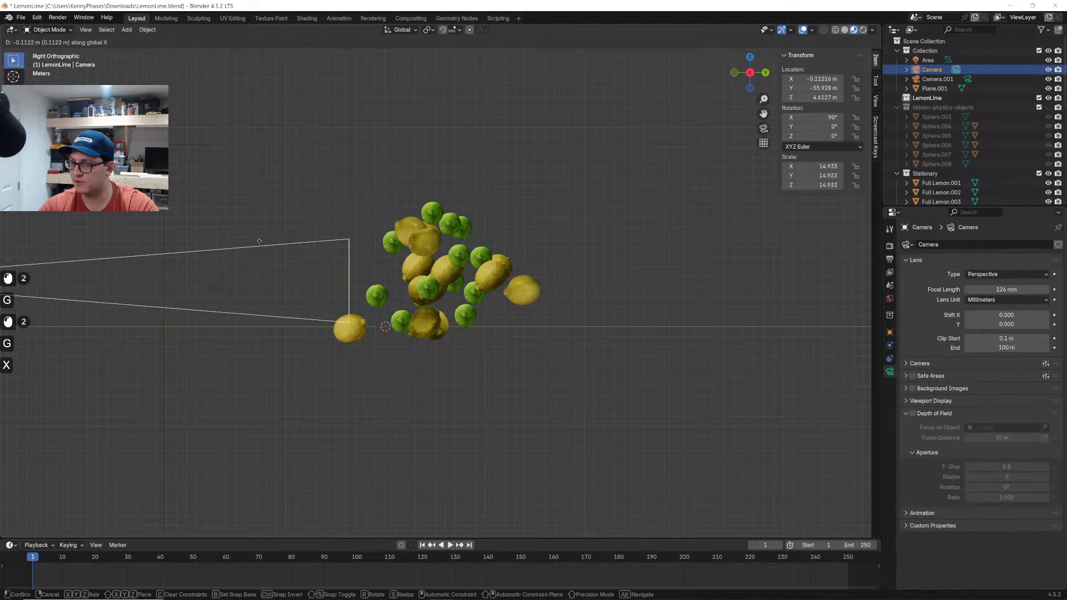
{"action": "key", "text": "y"}
{"action": "left_click", "coordinate": [184, 244]}
Select all fruits and randomize their transforms by 1.7 m in X, 4.3 m in Z, and 24°, 23° and 149° in rotation
{"action": "left_click_drag", "start_coordinate": [341, 366], "coordinate": [512, 185]}
{"action": "middle_click_drag", "start_coordinate": [512, 186], "coordinate": [400, 217]}
{"action": "left_click", "coordinate": [146, 30]}
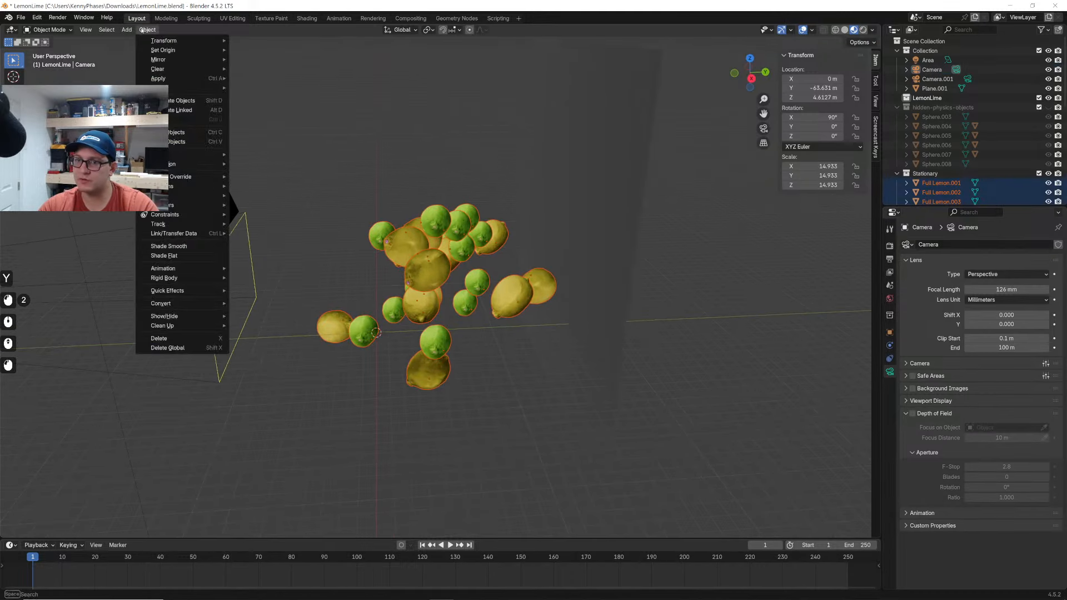
{"action": "mouse_move", "coordinate": [167, 41]}
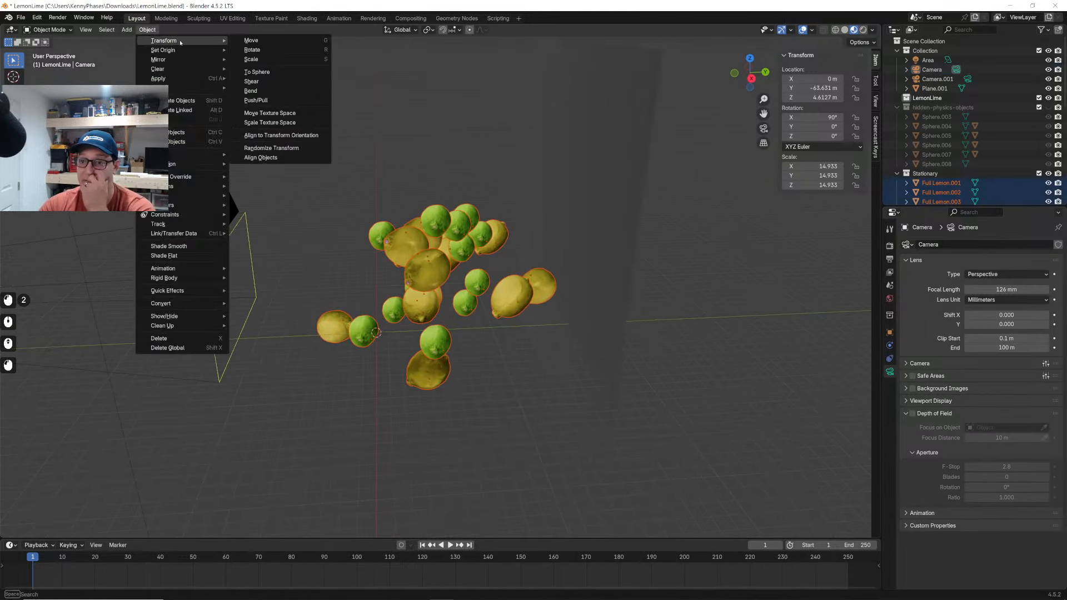
{"action": "left_click", "coordinate": [286, 149]}
{"action": "left_click", "coordinate": [46, 530]}
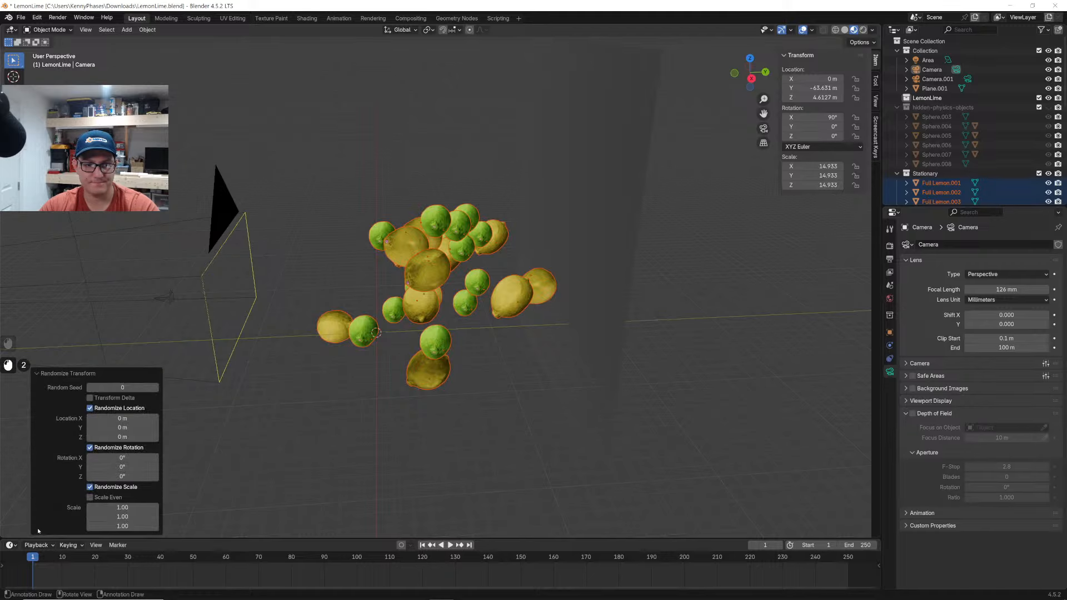
{"action": "left_click_drag", "start_coordinate": [137, 418], "coordinate": [169, 419]}
{"action": "left_click_drag", "start_coordinate": [137, 437], "coordinate": [151, 477]}
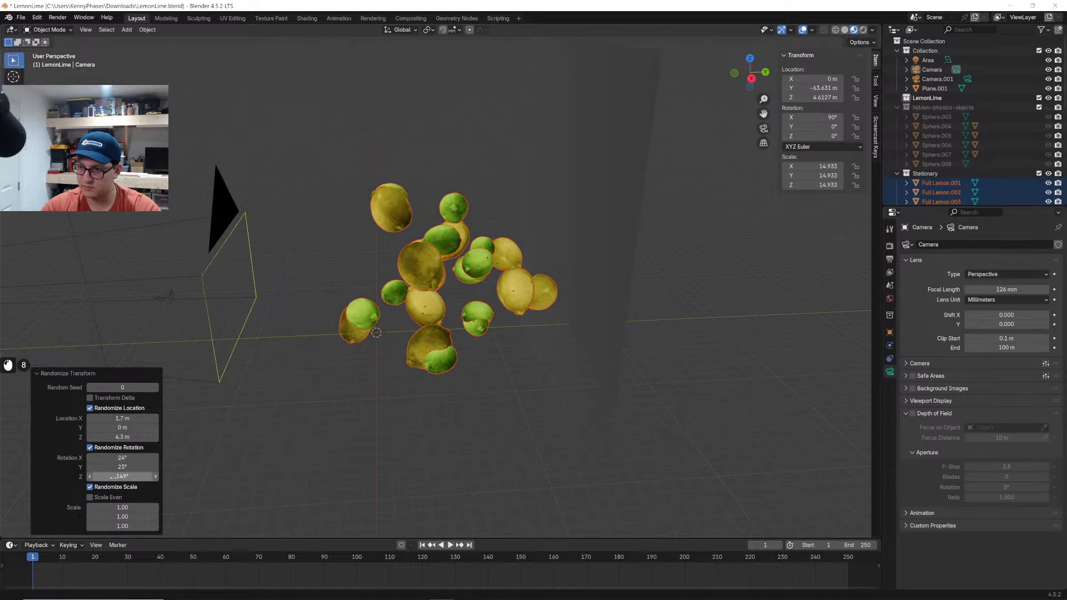
Separate two overlapping limes, moving one away from the lowest lemon and the other above its neighbouring lime
{"action": "middle_click_drag", "start_coordinate": [530, 299], "coordinate": [593, 298]}
{"action": "scroll", "coordinate": [538, 288], "scroll_direction": "up", "scroll_amount": 3}
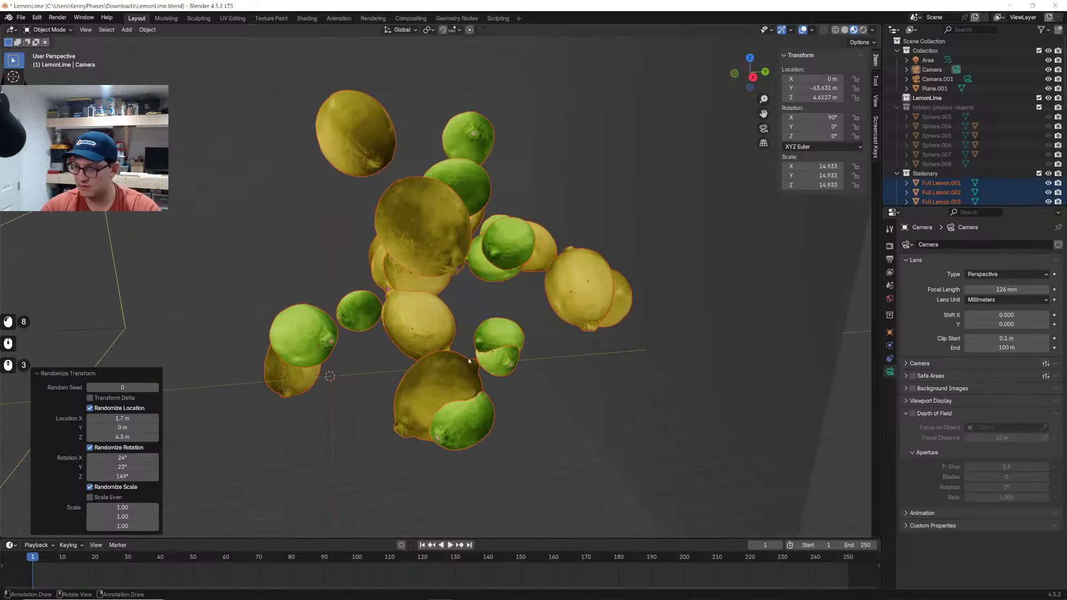
{"action": "left_click", "coordinate": [528, 389]}
{"action": "left_click", "coordinate": [477, 426]}
{"action": "key", "text": "g"}
{"action": "left_click", "coordinate": [550, 437]}
{"action": "left_click", "coordinate": [487, 323]}
{"action": "key", "text": "g"}
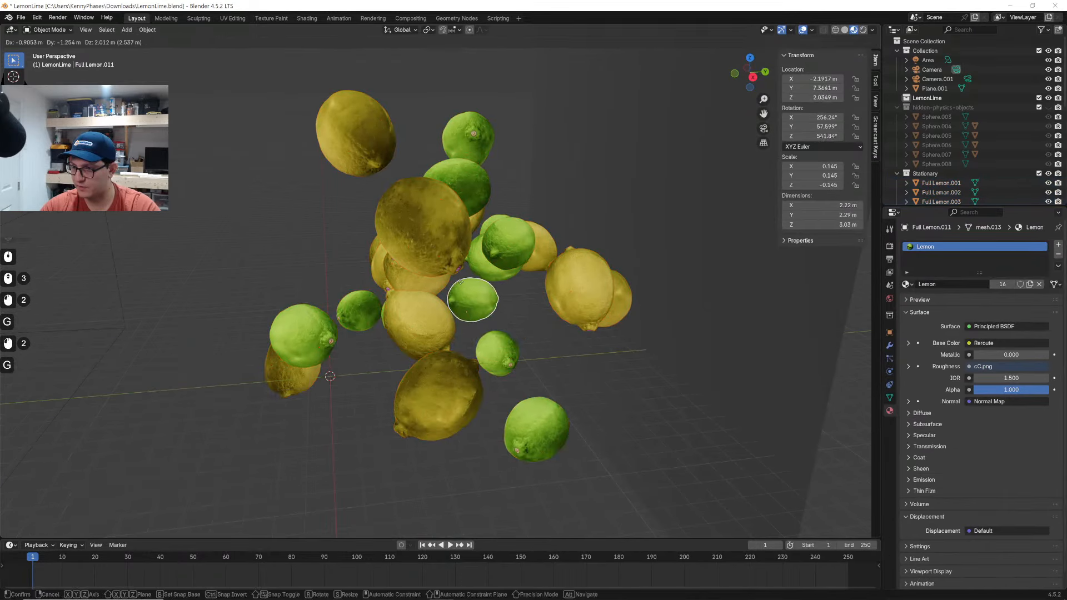
{"action": "left_click", "coordinate": [458, 284]}
From the front, move two front-row lemons clear of the fruits they overlap
{"action": "middle_click_drag", "start_coordinate": [458, 285], "coordinate": [592, 322]}
{"action": "left_click", "coordinate": [496, 327]}
{"action": "key", "text": "g"}
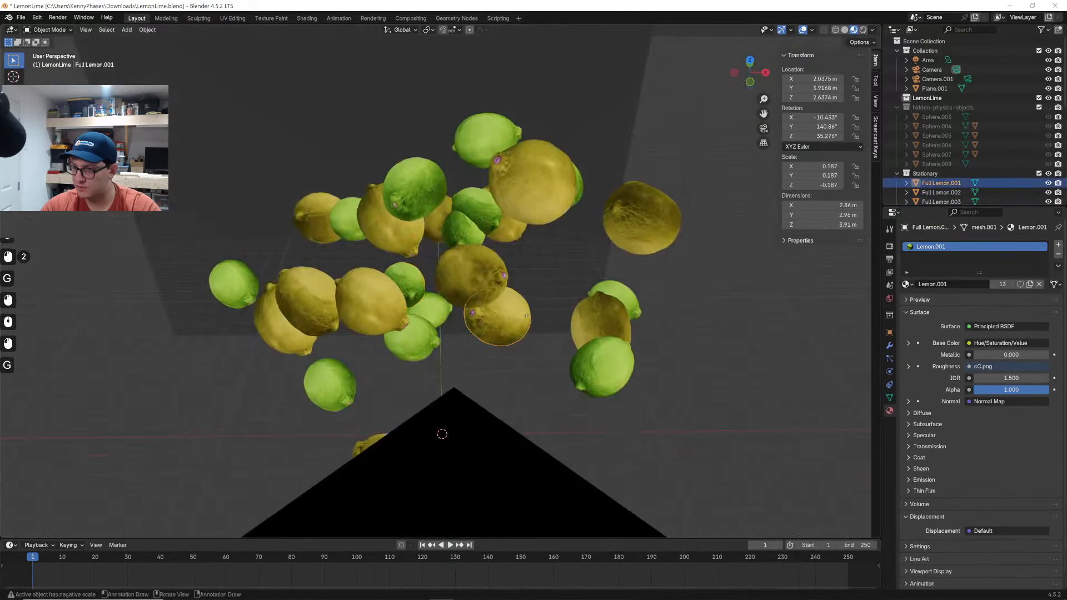
{"action": "left_click", "coordinate": [523, 353]}
{"action": "middle_click_drag", "start_coordinate": [523, 352], "coordinate": [559, 351]}
{"action": "left_click", "coordinate": [394, 326]}
{"action": "key", "text": "g"}
{"action": "left_click", "coordinate": [422, 302]}
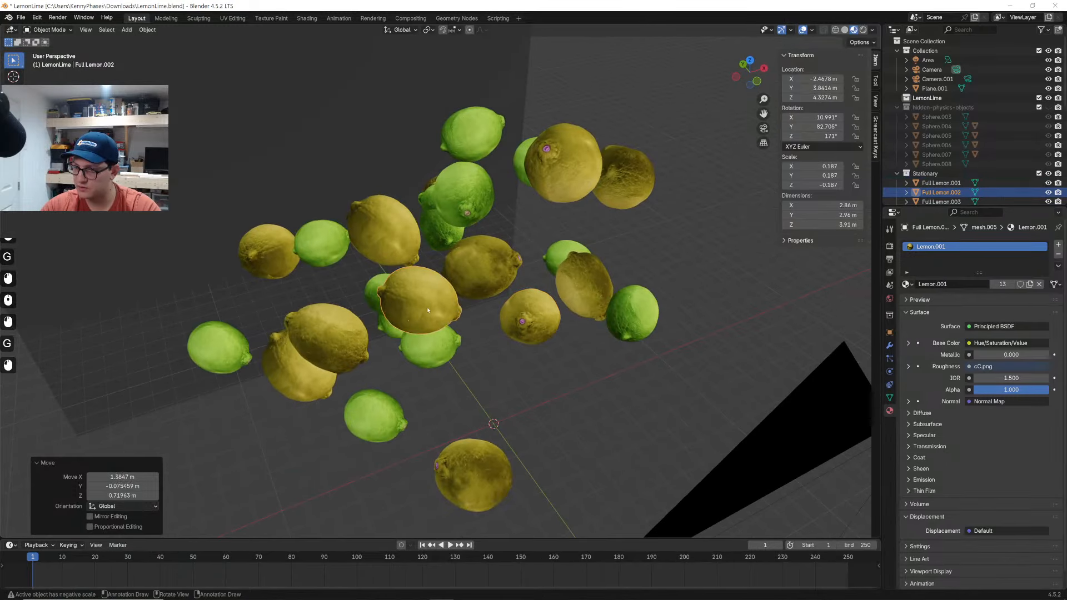
Move the lime near the top of the group slightly down and away from the lime behind it
{"action": "middle_click_drag", "start_coordinate": [422, 302], "coordinate": [370, 172]}
{"action": "left_click", "coordinate": [368, 171]}
{"action": "left_click", "coordinate": [470, 151]}
{"action": "key", "text": "g"}
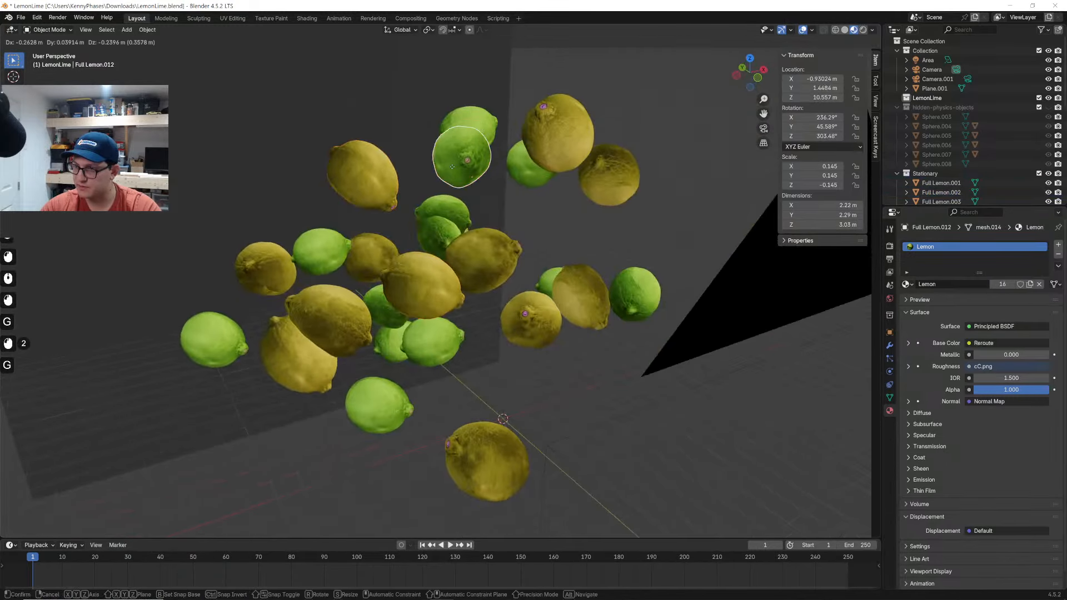
{"action": "left_click", "coordinate": [453, 169]}
In the camera view, duplicate the lime, rotate the copy and place it at the upper-left edge of the frame
{"action": "left_click", "coordinate": [764, 128]}
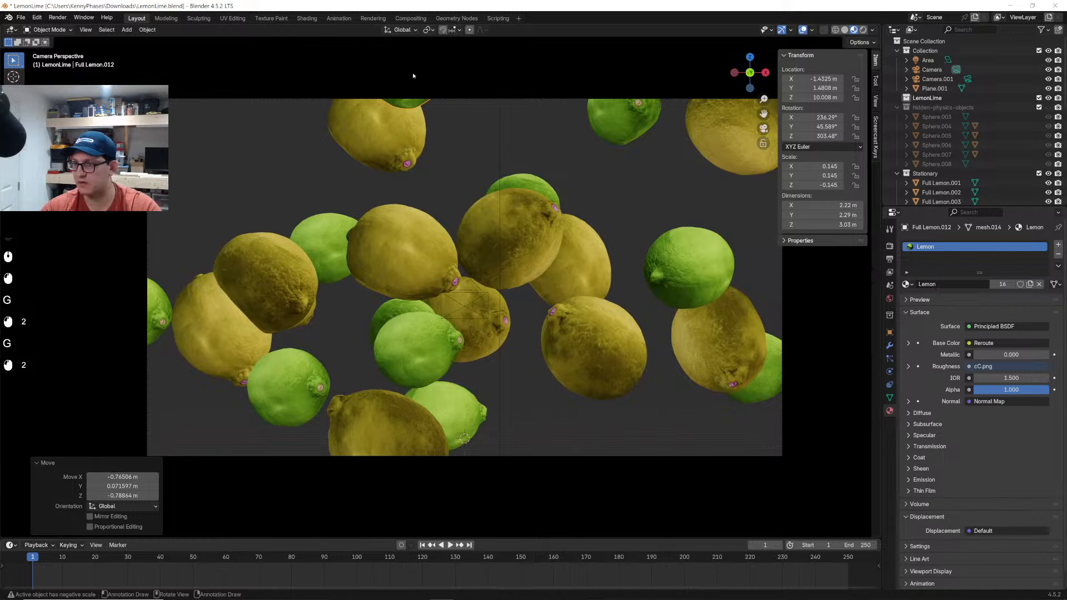
{"action": "key", "text": "shift+d"}
{"action": "left_click", "coordinate": [261, 195]}
{"action": "key", "text": "r"}
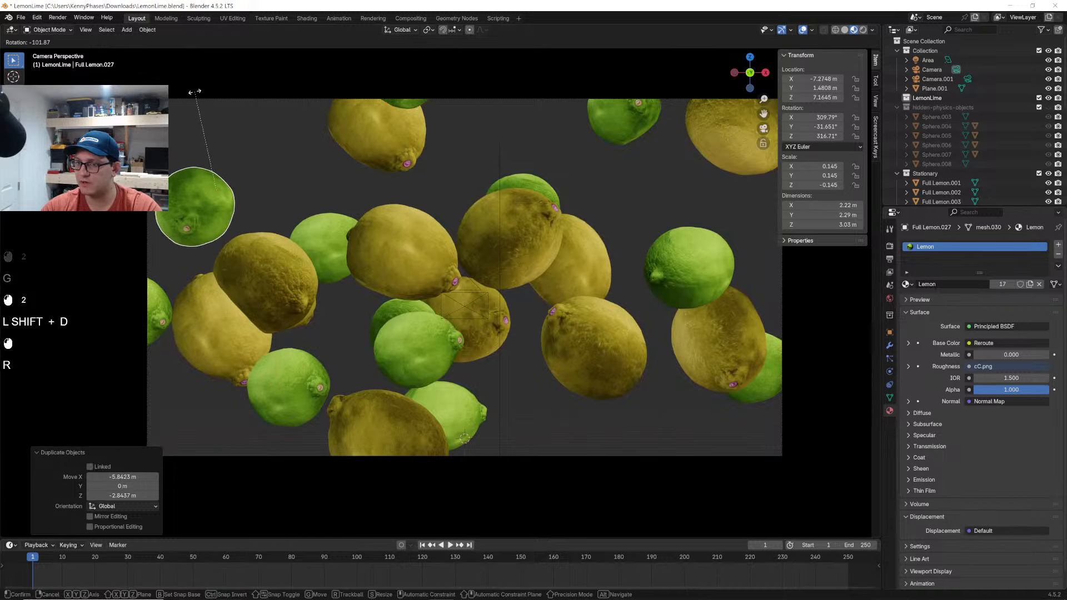
{"action": "left_click", "coordinate": [297, 184]}
{"action": "key", "text": "g"}
{"action": "left_click", "coordinate": [288, 158]}
Raise the left overlapping lemon and move the lime behind the central lemon up into the empty space above
{"action": "left_click", "coordinate": [278, 272]}
{"action": "key", "text": "g"}
{"action": "left_click", "coordinate": [291, 191]}
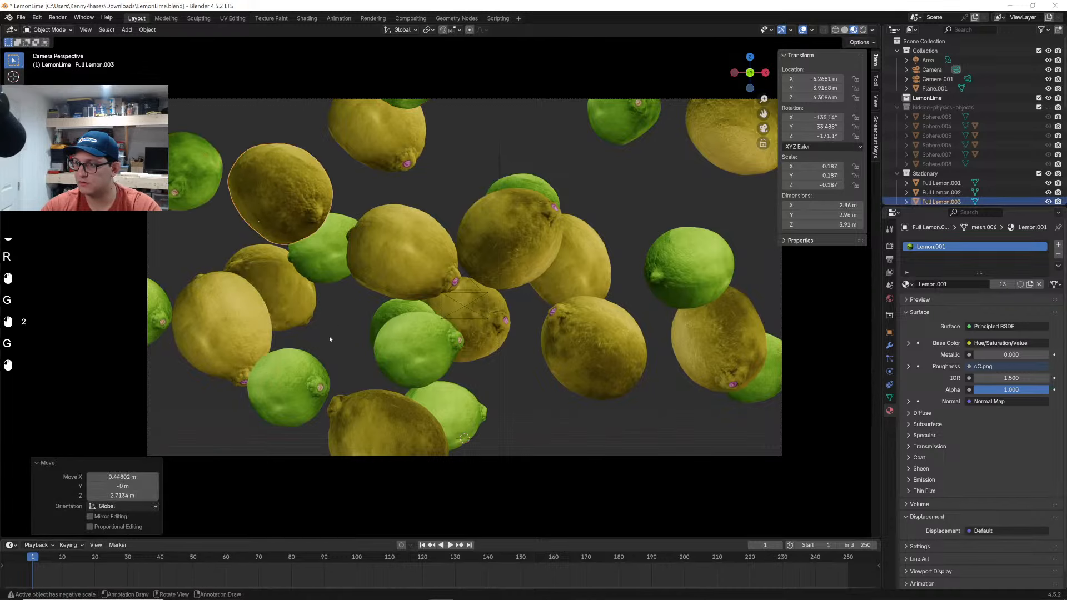
{"action": "left_click", "coordinate": [538, 183]}
{"action": "key", "text": "g"}
{"action": "left_click", "coordinate": [543, 125]}
Spread the two overlapping central lemons apart, shifting one slightly up-left and the other up-right
{"action": "left_click", "coordinate": [523, 221]}
{"action": "key", "text": "g"}
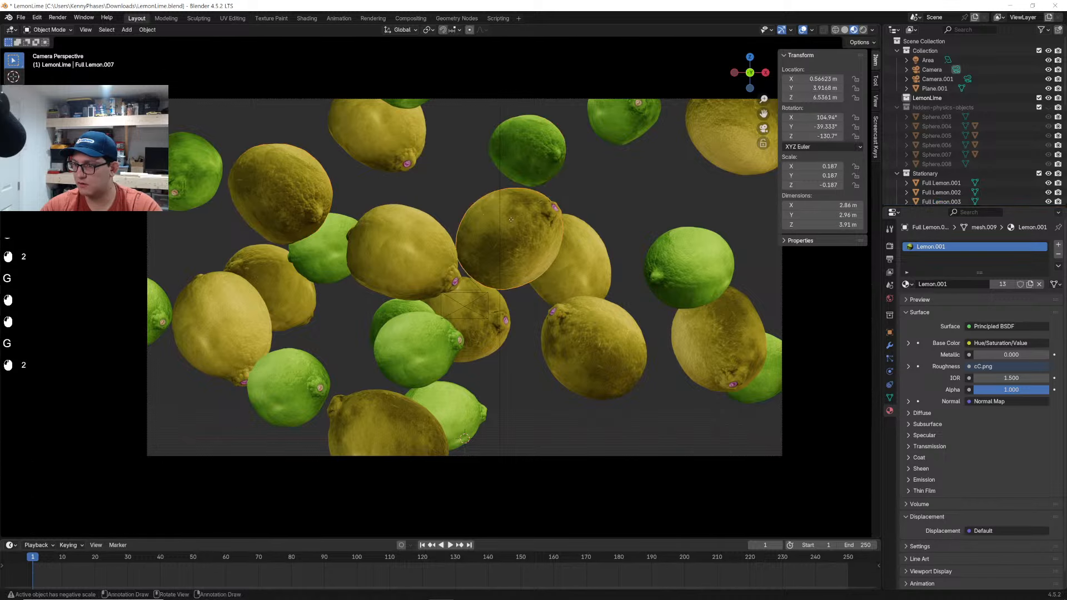
{"action": "left_click", "coordinate": [514, 213]}
{"action": "left_click", "coordinate": [570, 242]}
{"action": "key", "text": "g"}
{"action": "left_click", "coordinate": [603, 227]}
Move the front lime from the central cluster to the bottom centre of the frame, clear of the surrounding lemons
{"action": "left_click", "coordinate": [419, 353]}
{"action": "key", "text": "g"}
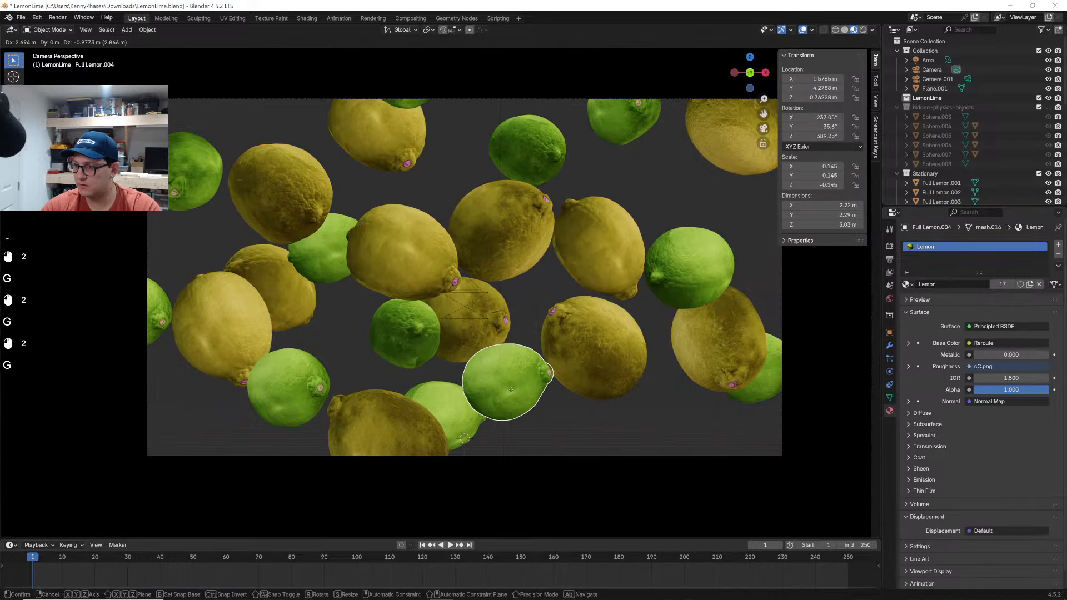
{"action": "left_click", "coordinate": [548, 383]}
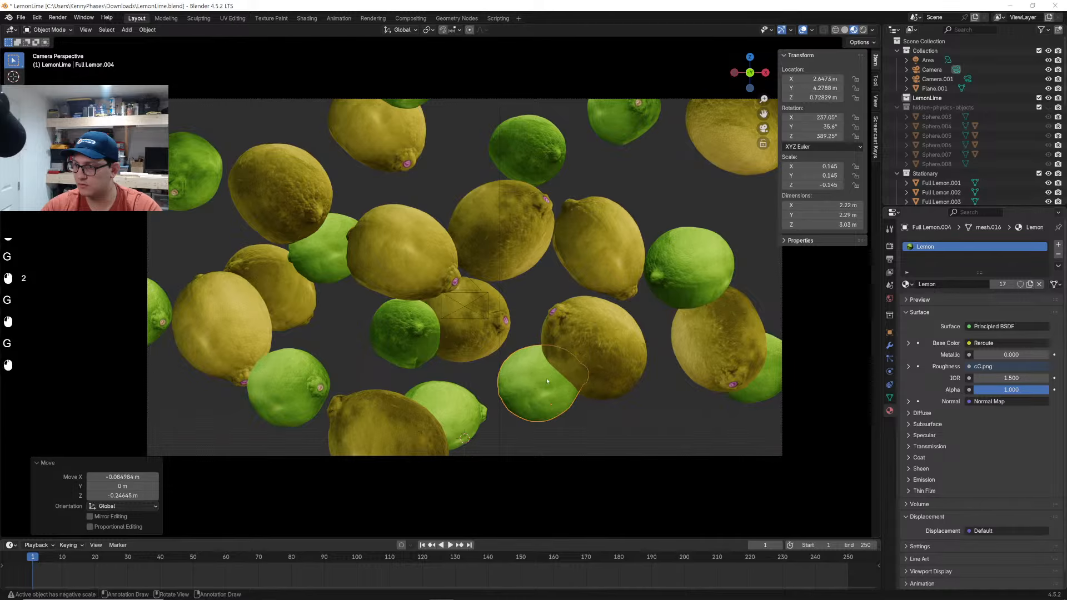
{"action": "middle_click_drag", "start_coordinate": [547, 384], "coordinate": [427, 416]}
{"action": "scroll", "coordinate": [427, 417], "scroll_direction": "up", "scroll_amount": 8}
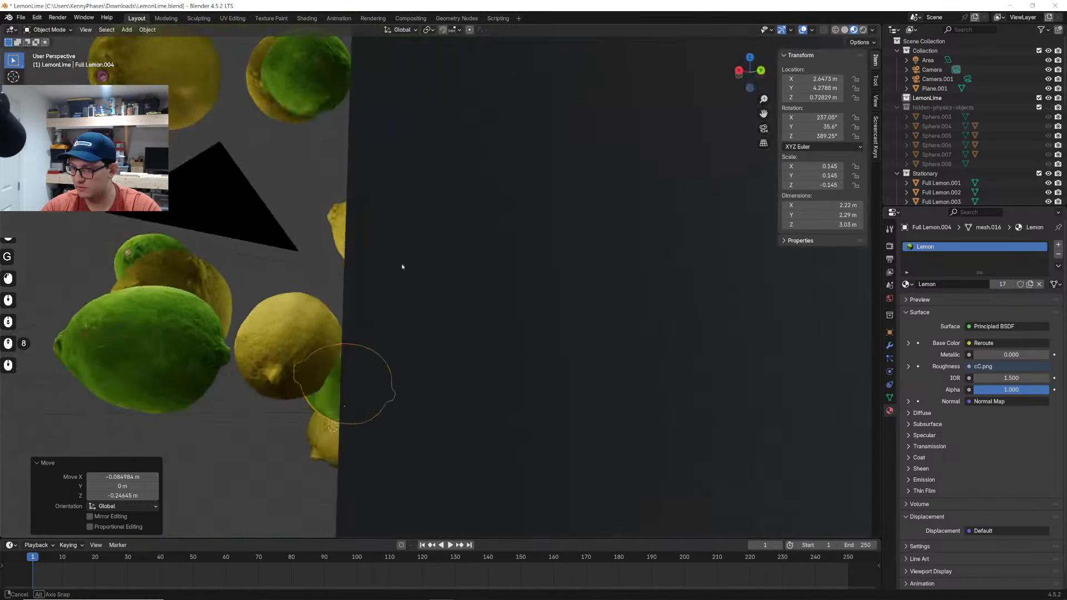
{"action": "key", "text": "g"}
{"action": "left_click", "coordinate": [431, 294]}
{"action": "middle_click_drag", "start_coordinate": [430, 294], "coordinate": [742, 275]}
{"action": "left_click", "coordinate": [764, 128]}
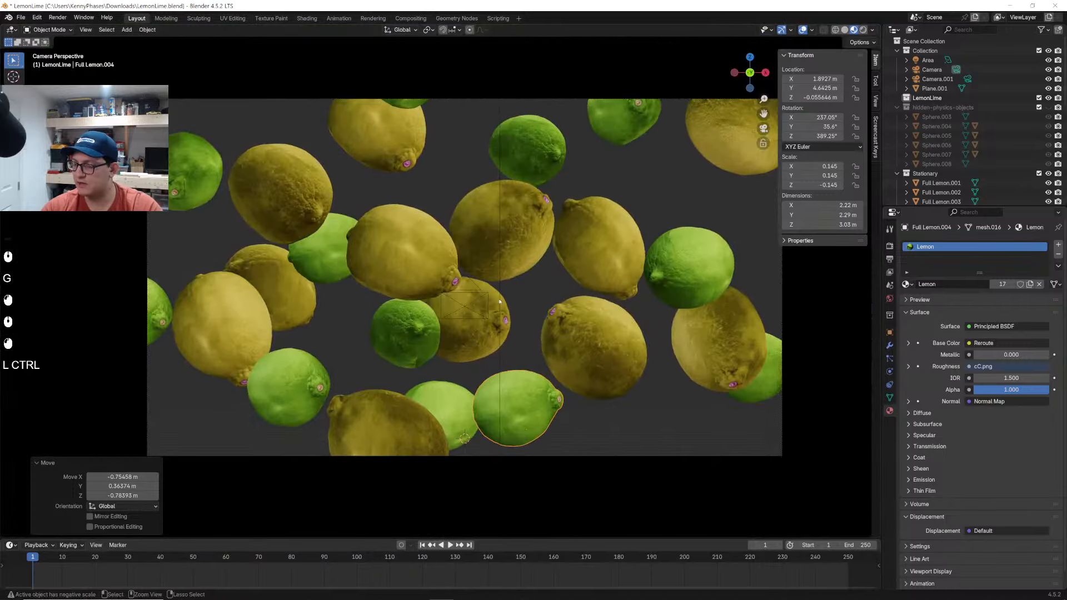
Save the file and show the camera view with rendered shading
{"action": "key", "text": "ctrl+s"}
{"action": "key", "text": "z"}
{"action": "left_click", "coordinate": [541, 283]}
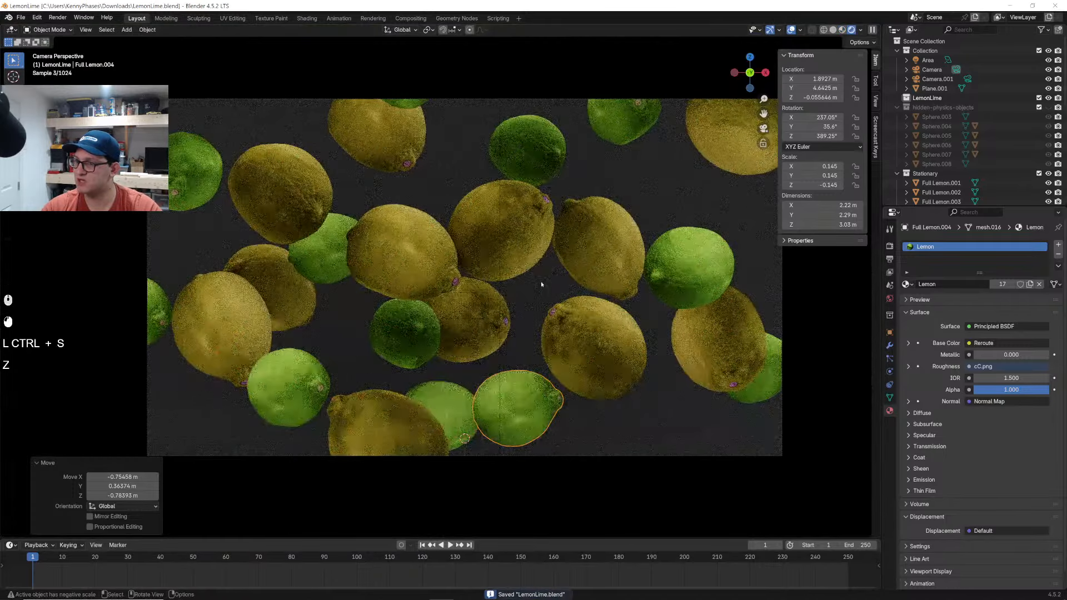
Move the area light along Y to about 4.95 m so it sits above the fruits
{"action": "left_click", "coordinate": [935, 62]}
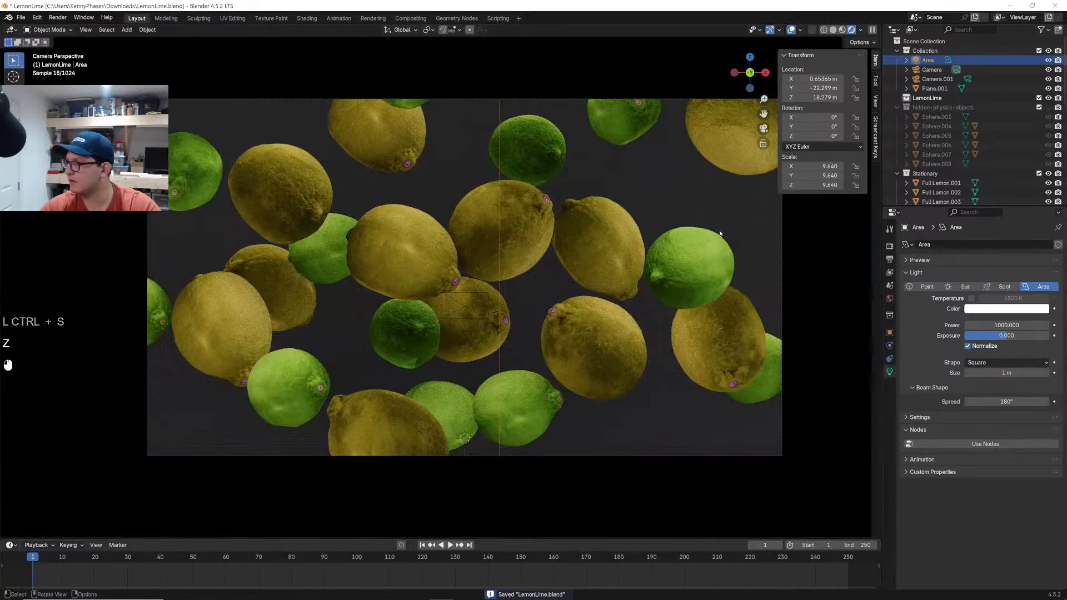
{"action": "middle_click_drag", "start_coordinate": [720, 233], "coordinate": [667, 239]}
{"action": "scroll", "coordinate": [668, 239], "scroll_direction": "down", "scroll_amount": 2}
{"action": "key", "text": "g"}
{"action": "key", "text": "x"}
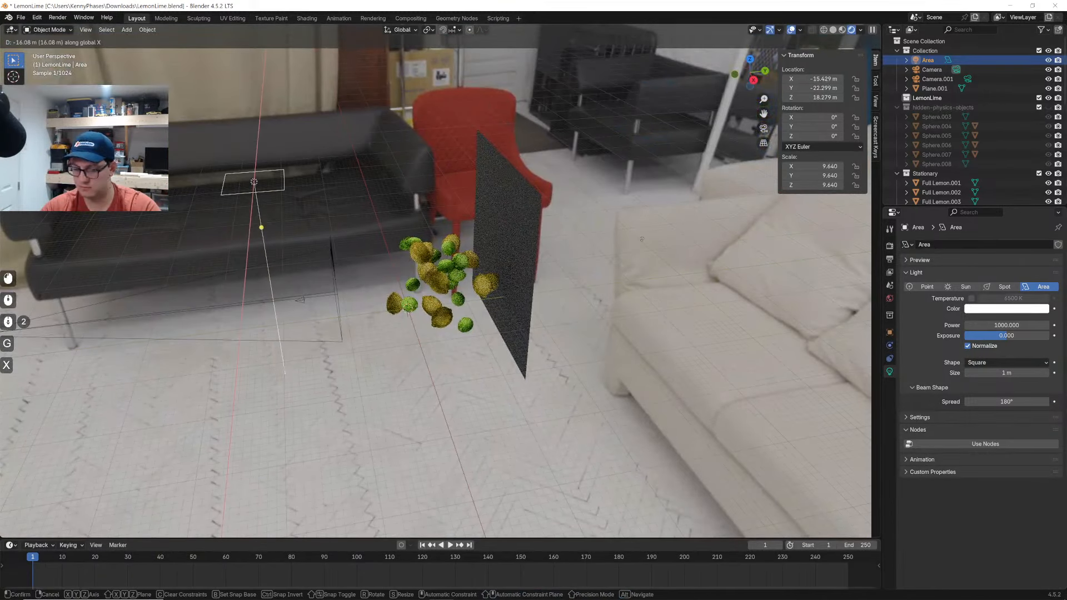
{"action": "key", "text": "y"}
{"action": "left_click", "coordinate": [612, 250]}
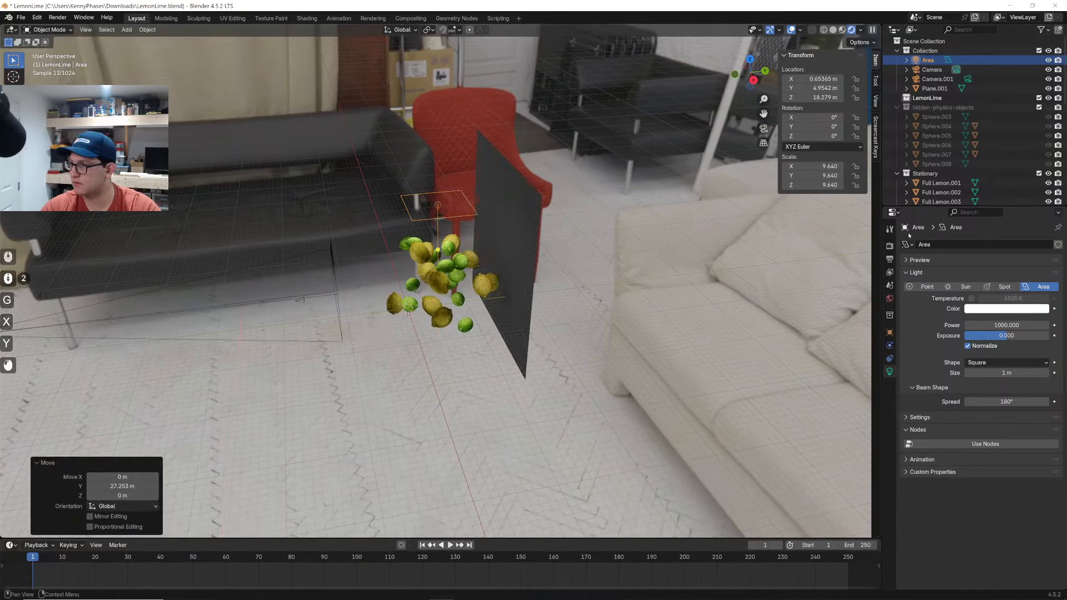
Return to the camera view and set the area light's power to 5000
{"action": "left_click", "coordinate": [764, 129]}
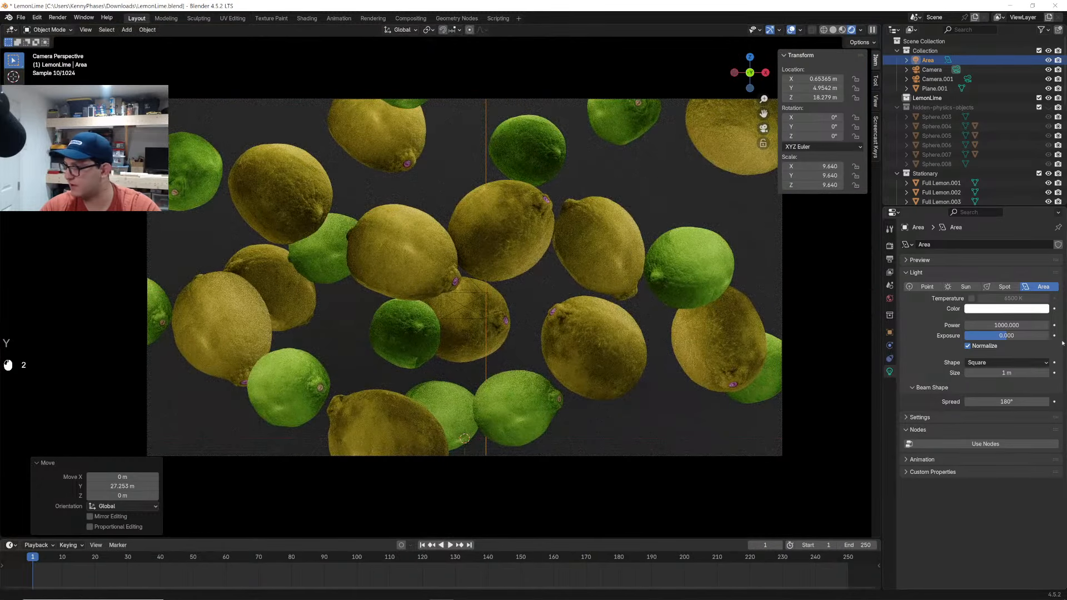
{"action": "left_click", "coordinate": [1002, 330]}
{"action": "type", "text": "5000"}
{"action": "key", "text": "Return"}
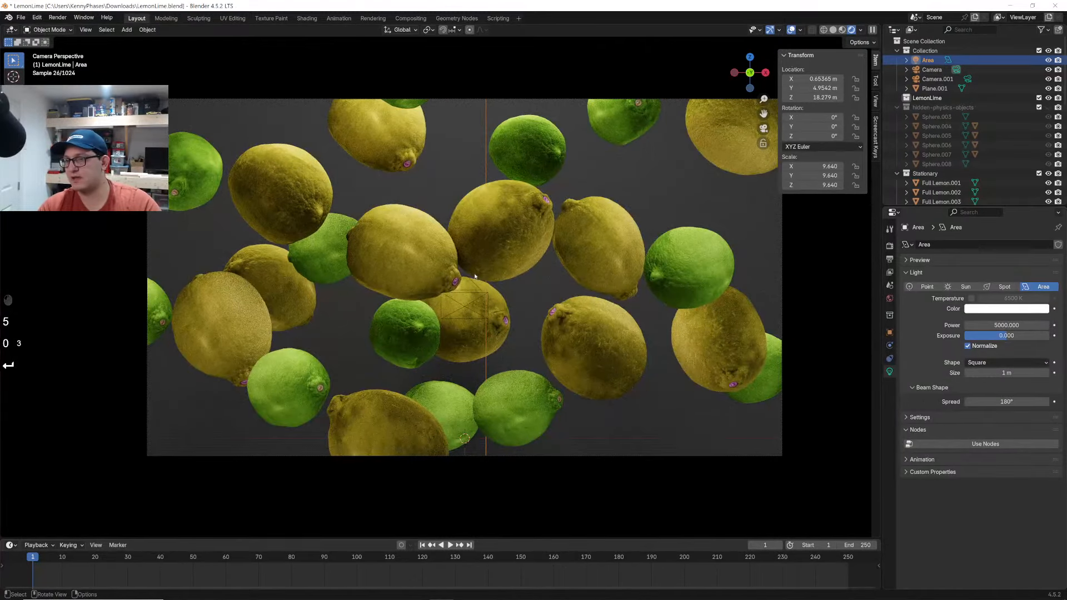
Scale the area light down by a factor of about 0.607 and return to the camera view
{"action": "middle_click_drag", "start_coordinate": [477, 278], "coordinate": [590, 294]}
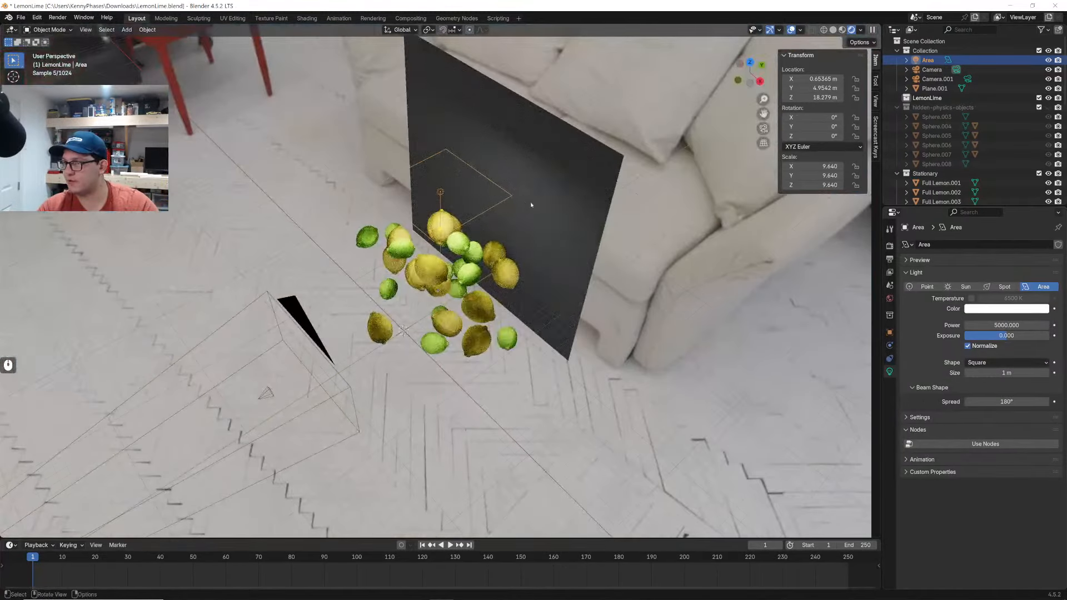
{"action": "key", "text": "s"}
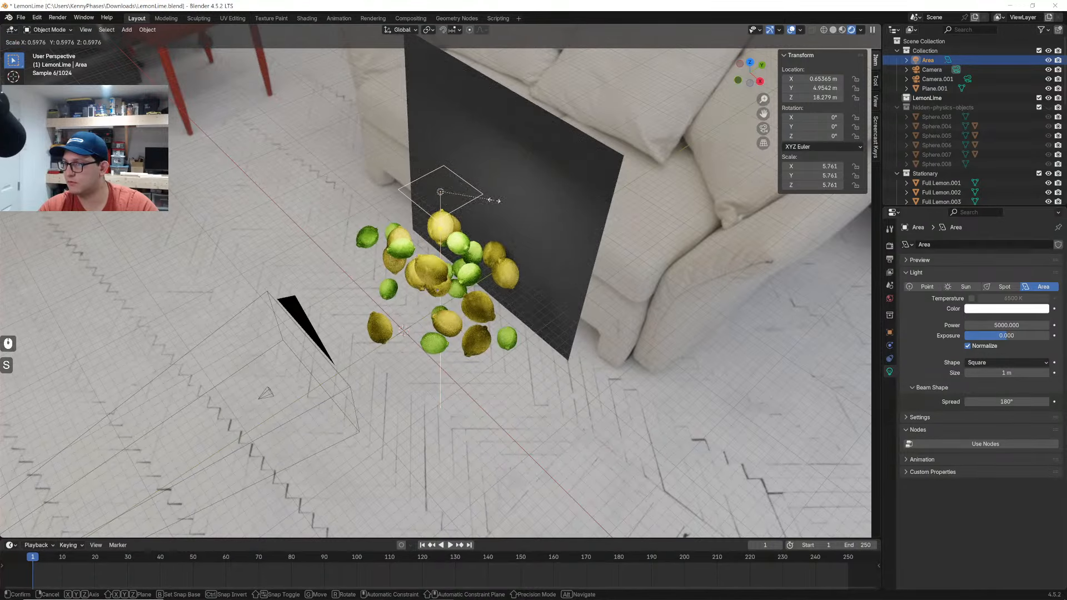
{"action": "left_click", "coordinate": [499, 200]}
{"action": "left_click", "coordinate": [764, 128]}
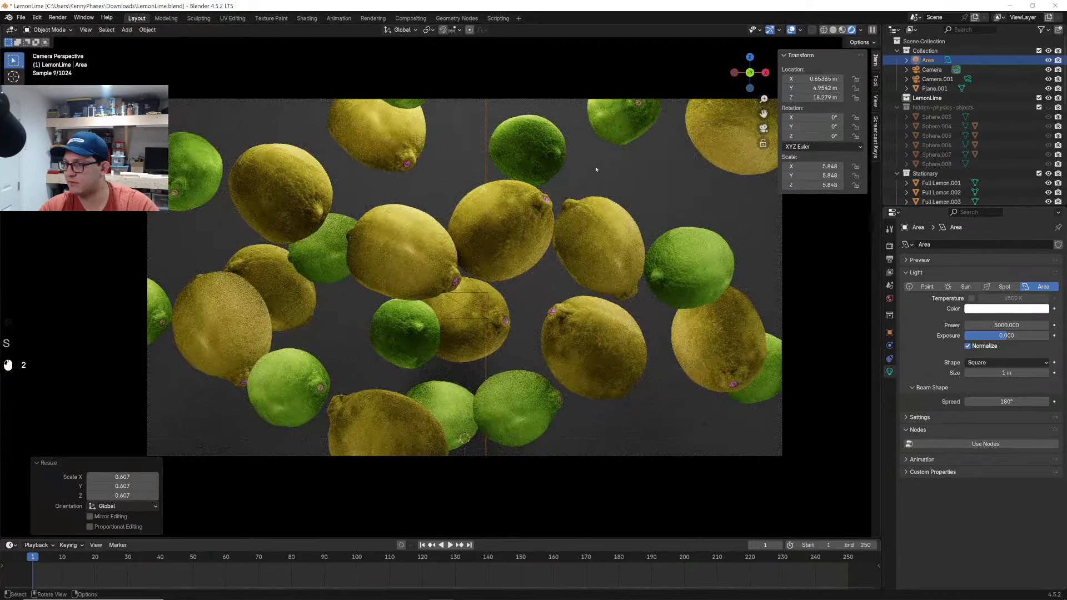
Move the area light to the upper left at about X -7.5 m, Z 12 m, and rotate it about -35.1° toward the fruits
{"action": "key", "text": "g"}
{"action": "left_click", "coordinate": [639, 233]}
{"action": "key", "text": "r"}
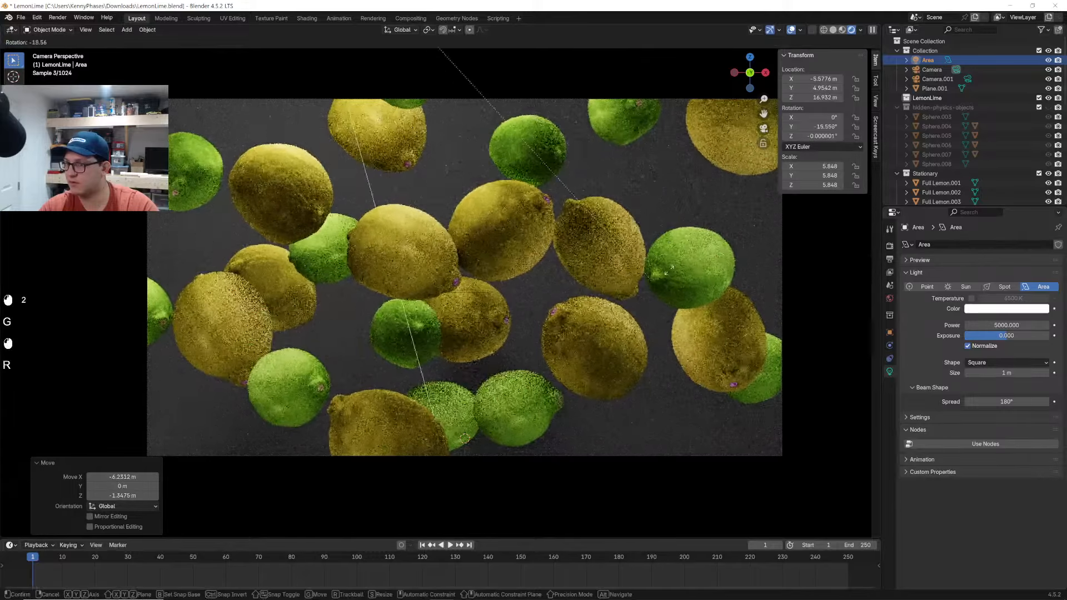
{"action": "left_click", "coordinate": [662, 289]}
{"action": "key", "text": "g"}
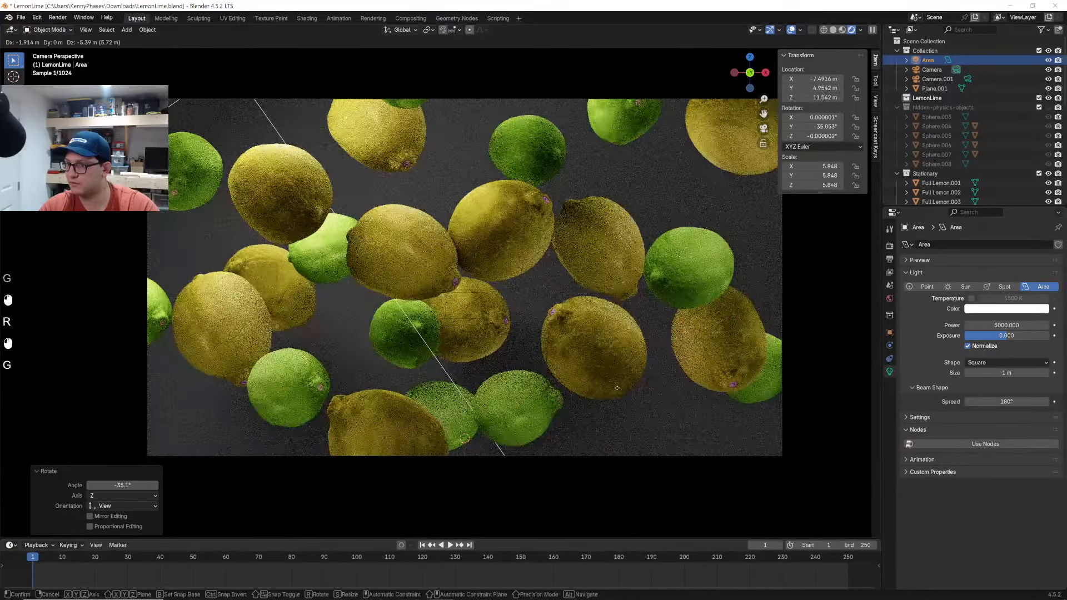
{"action": "left_click", "coordinate": [614, 381]}
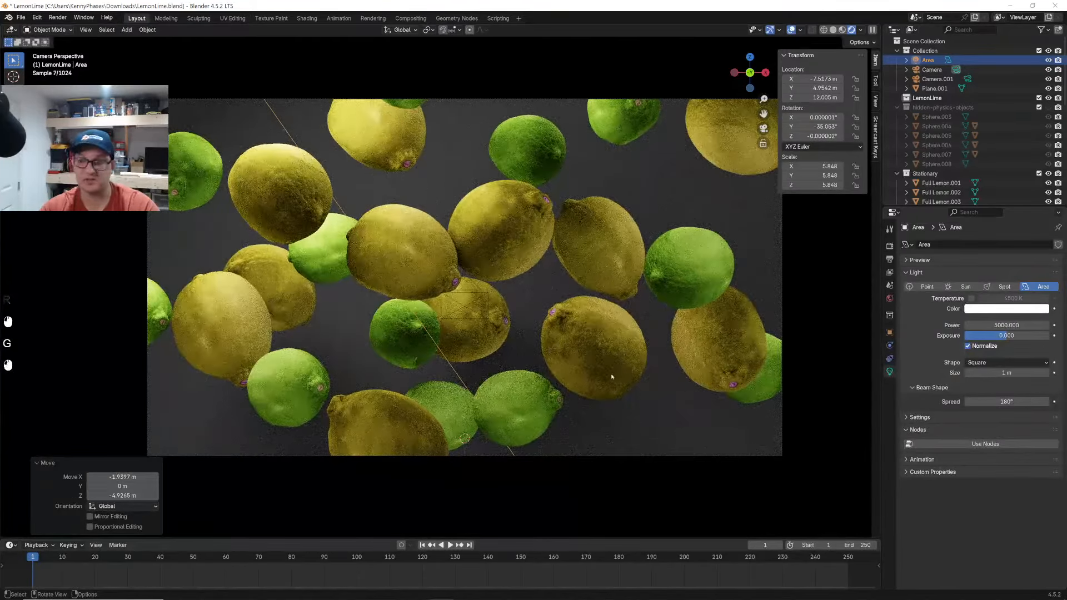
Duplicate the area light to below the fruits at the lower right, rotate the copy about 183° and shift it slightly back
{"action": "scroll", "coordinate": [612, 377], "scroll_direction": "down", "scroll_amount": 2}
{"action": "key", "text": "shift+d"}
{"action": "left_click", "coordinate": [736, 433]}
{"action": "key", "text": "r"}
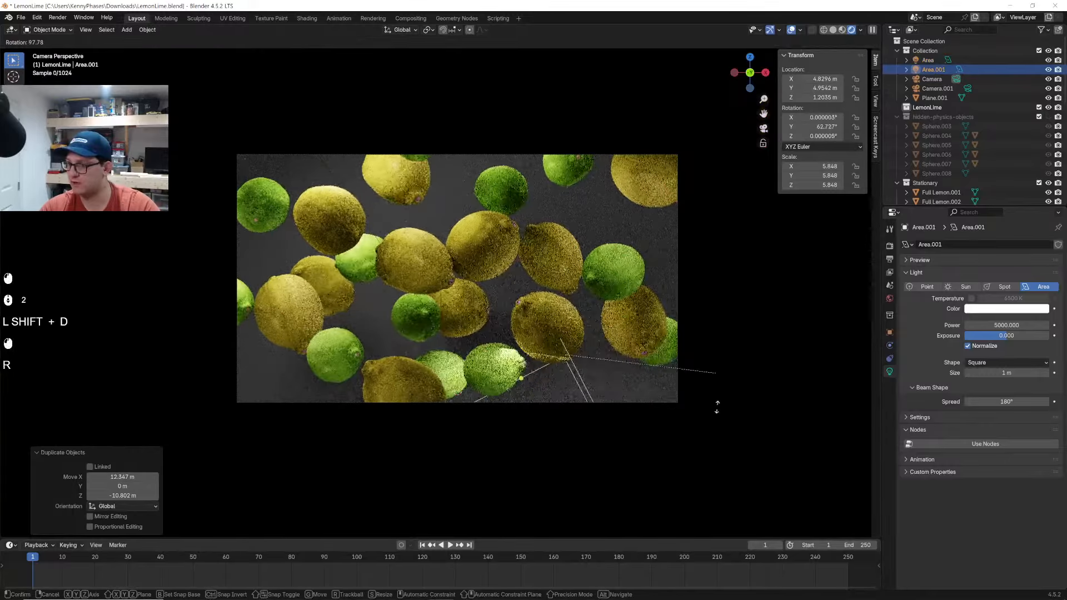
{"action": "left_click", "coordinate": [600, 467]}
{"action": "key", "text": "g"}
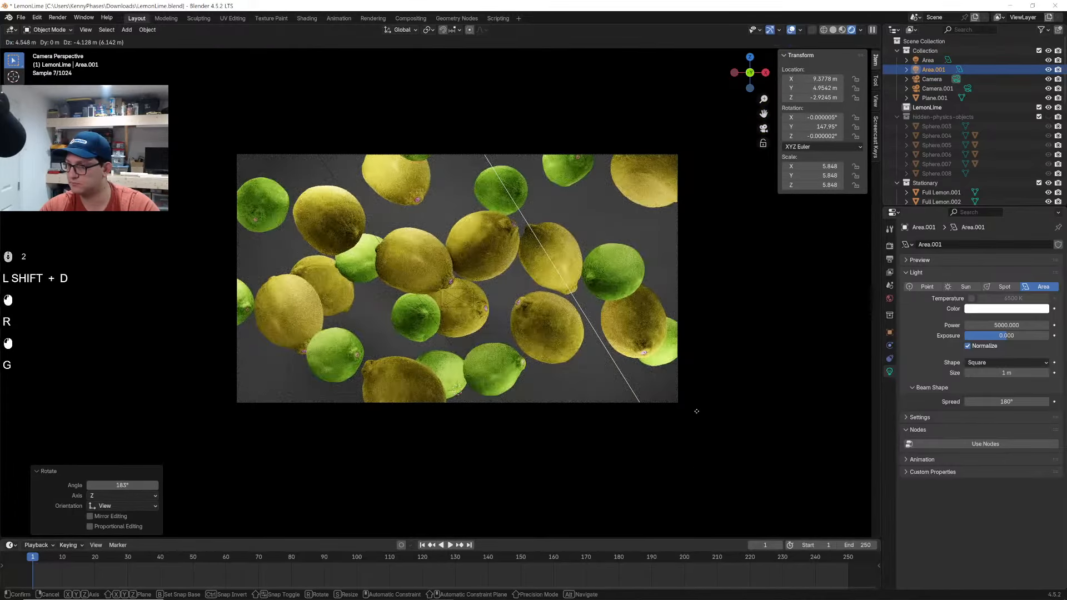
{"action": "left_click", "coordinate": [729, 450]}
{"action": "middle_click_drag", "start_coordinate": [729, 451], "coordinate": [547, 251]}
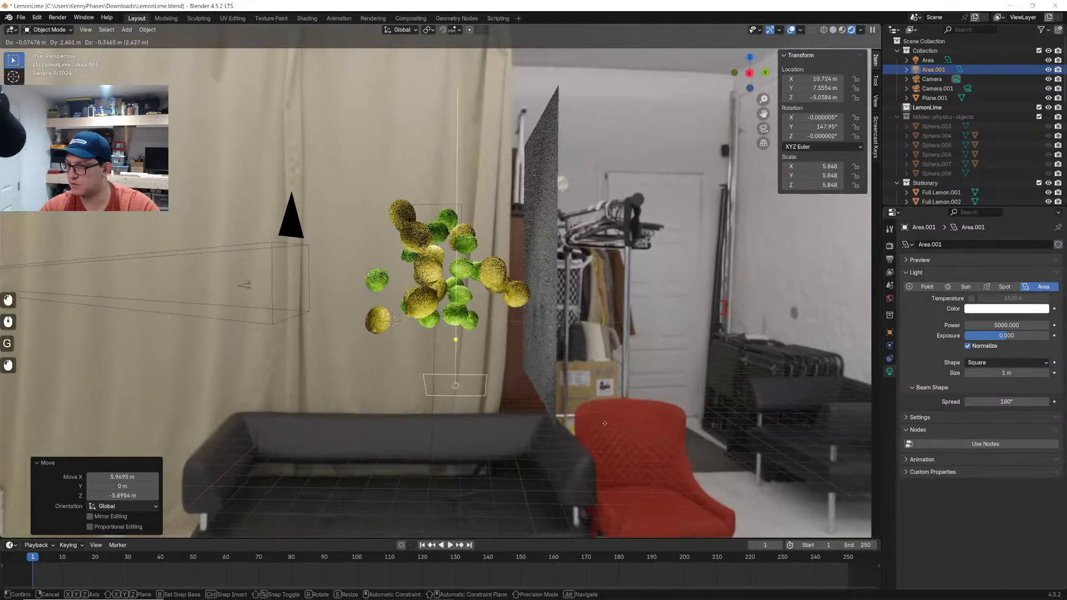
Scale the background plane up by about 2.563, move it back about 12.86 m along Y, and return to the camera view
{"action": "left_click", "coordinate": [547, 251]}
{"action": "scroll", "coordinate": [547, 251], "scroll_direction": "down", "scroll_amount": 2}
{"action": "key", "text": "s"}
{"action": "left_click", "coordinate": [540, 234]}
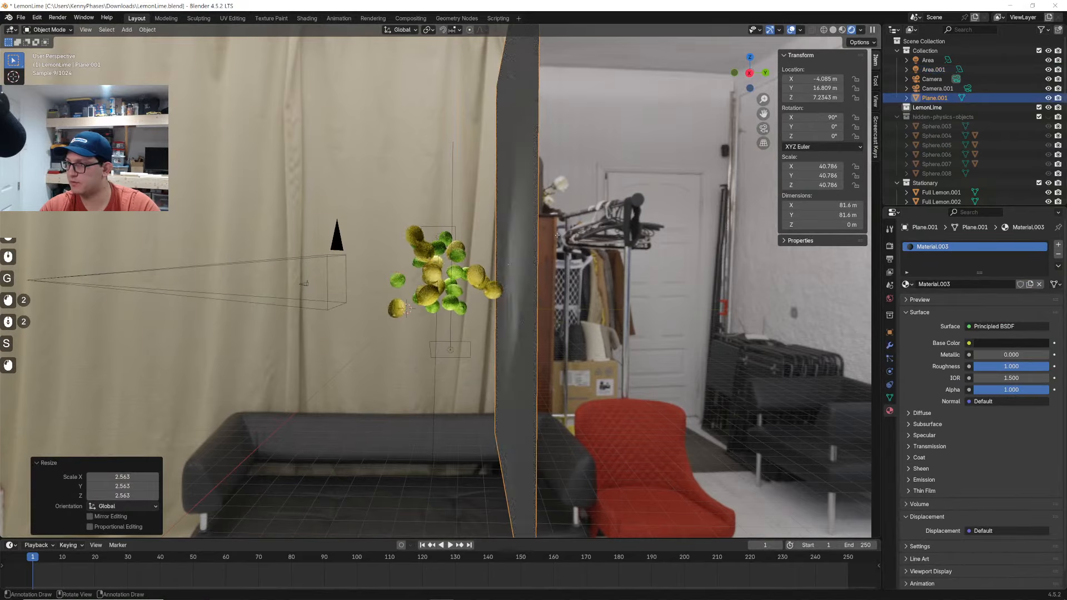
{"action": "key", "text": "g"}
{"action": "key", "text": "y"}
{"action": "left_click", "coordinate": [628, 236]}
{"action": "left_click", "coordinate": [764, 129]}
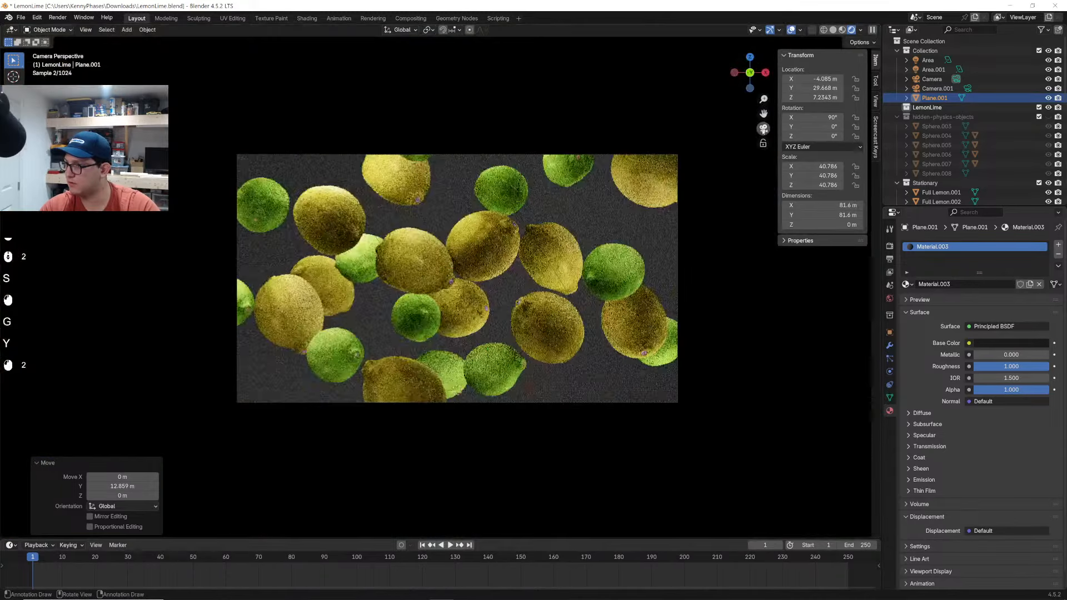
{"action": "scroll", "coordinate": [565, 282], "scroll_direction": "up", "scroll_amount": 1}
{"action": "left_click", "coordinate": [1005, 324]}
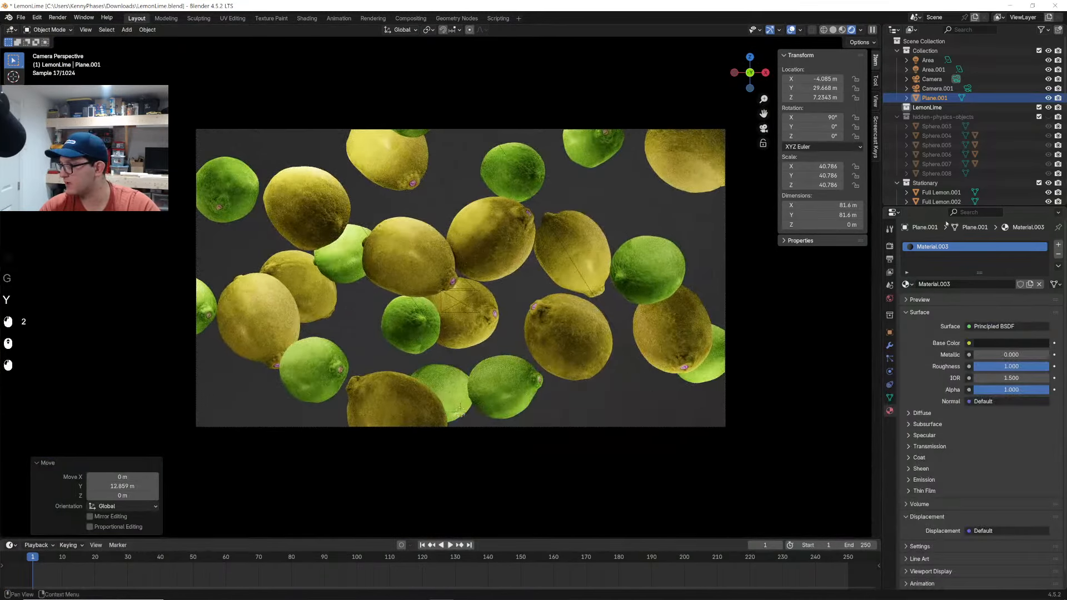
Change the background plane's material surface to Emission and set its strength to 4
{"action": "left_click", "coordinate": [985, 326]}
{"action": "left_click", "coordinate": [926, 382]}
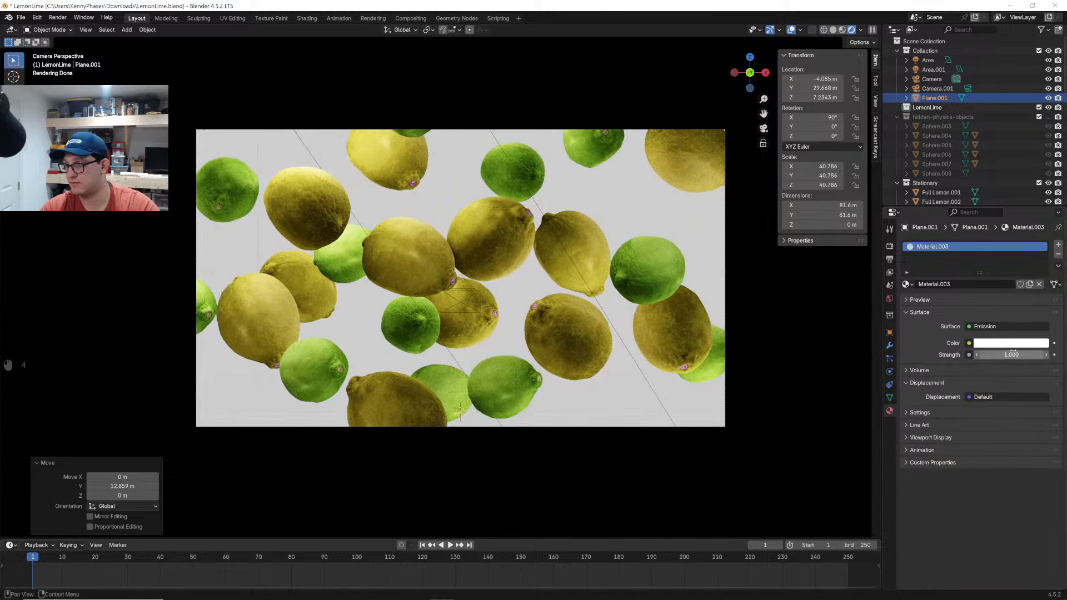
{"action": "type", "text": "4"}
{"action": "key", "text": "Return"}
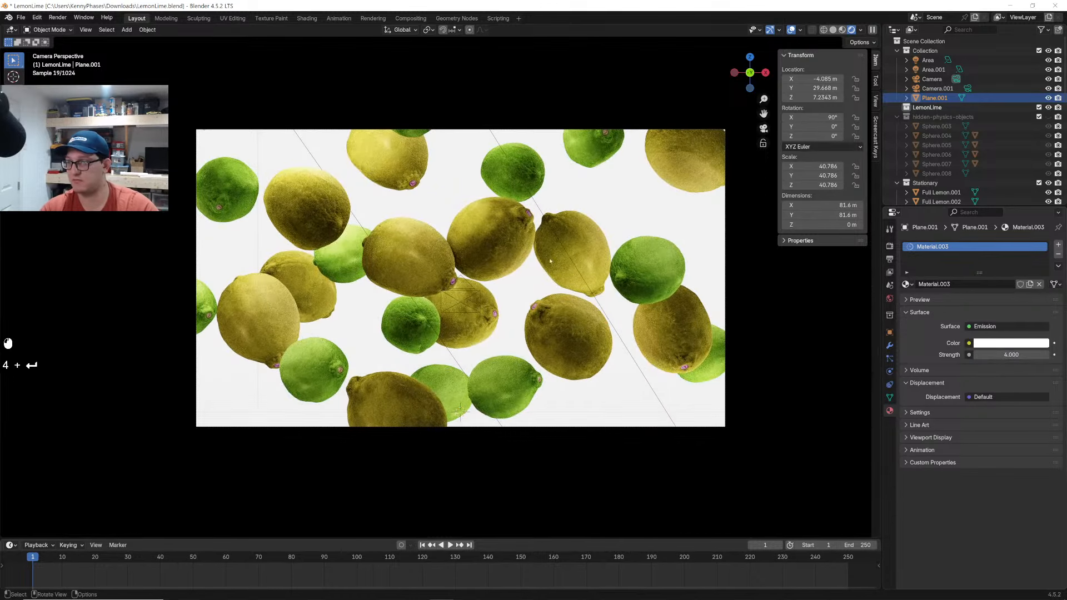
{"action": "scroll", "coordinate": [534, 270], "scroll_direction": "up", "scroll_amount": 1}
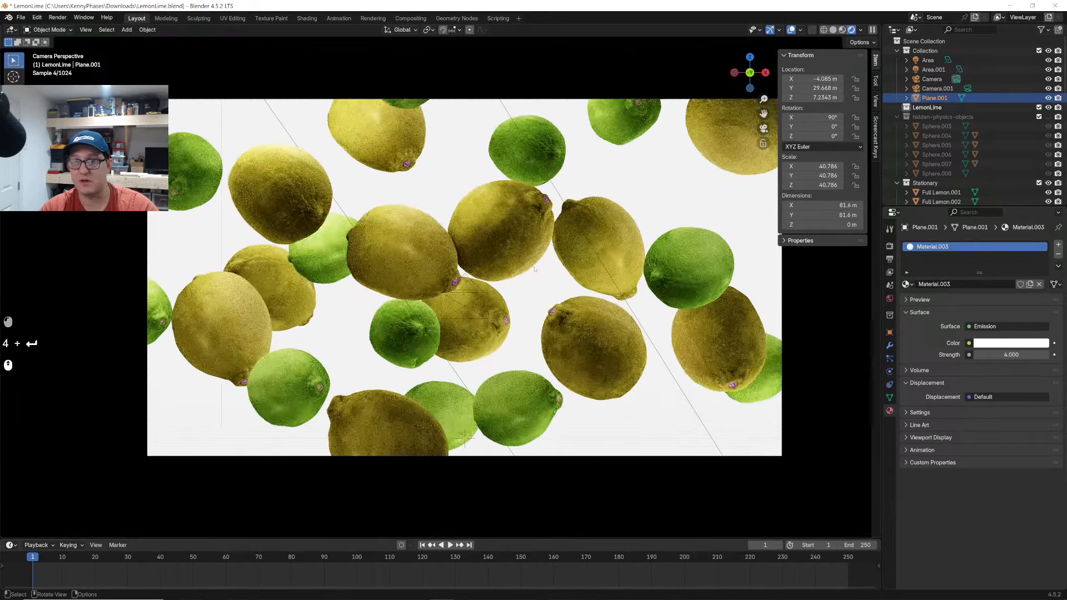
Try a Glass BSDF surface with a roughness of about 0.729 on the background plane, and undo it
{"action": "left_click", "coordinate": [986, 327]}
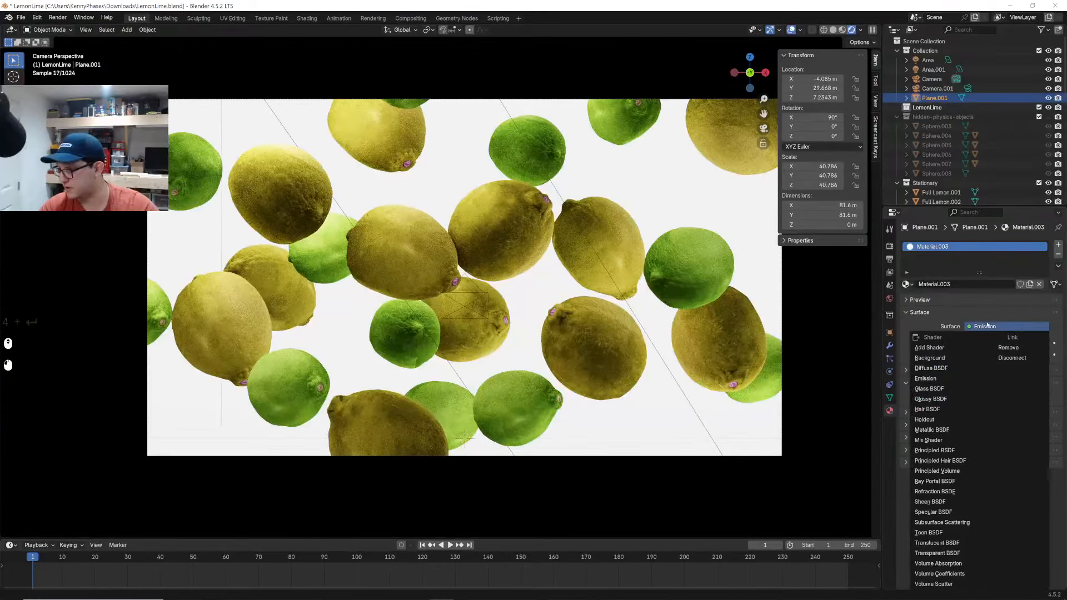
{"action": "left_click", "coordinate": [951, 389]}
{"action": "left_click_drag", "start_coordinate": [989, 367], "coordinate": [1027, 368]}
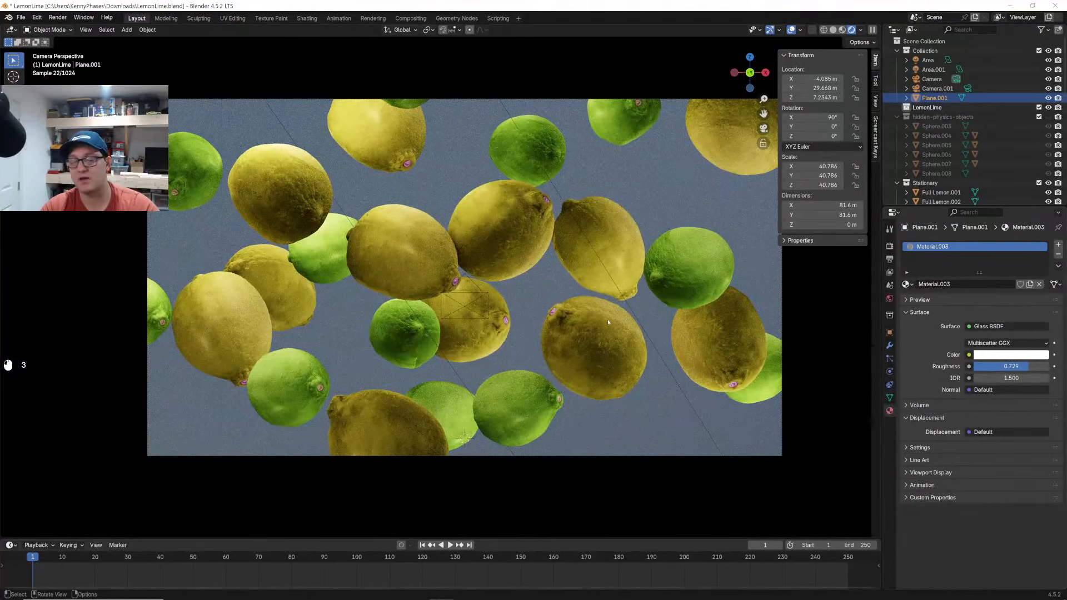
{"action": "key", "text": "ctrl+z"}
{"action": "key", "text": "ctrl+z"}
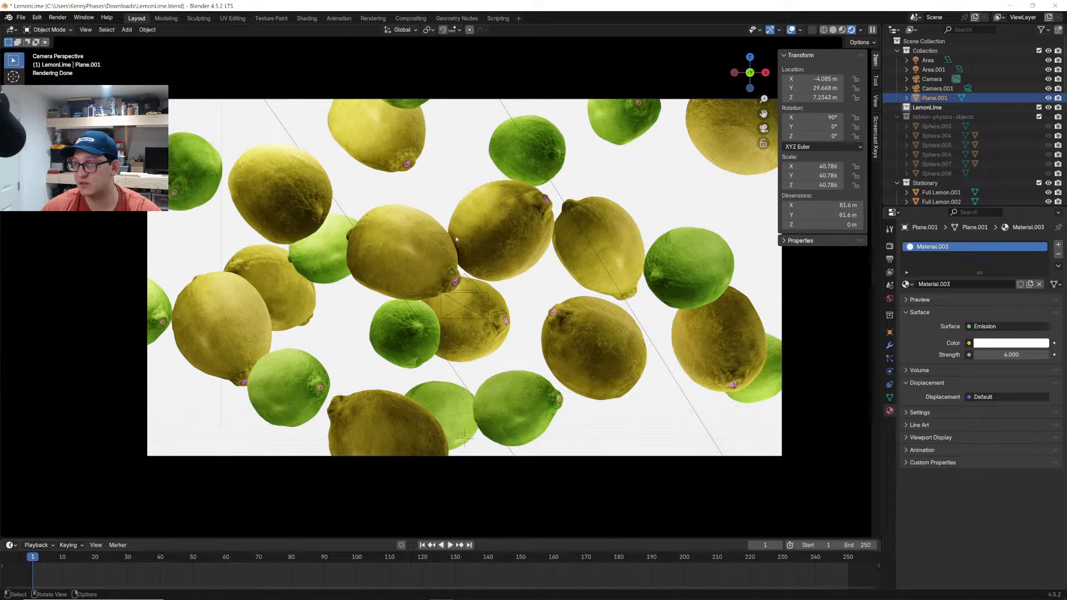
Leave the camera view, switch the viewport to material preview shading and unhide the hidden-physics-objects collection
{"action": "middle_click_drag", "start_coordinate": [450, 215], "coordinate": [396, 260]}
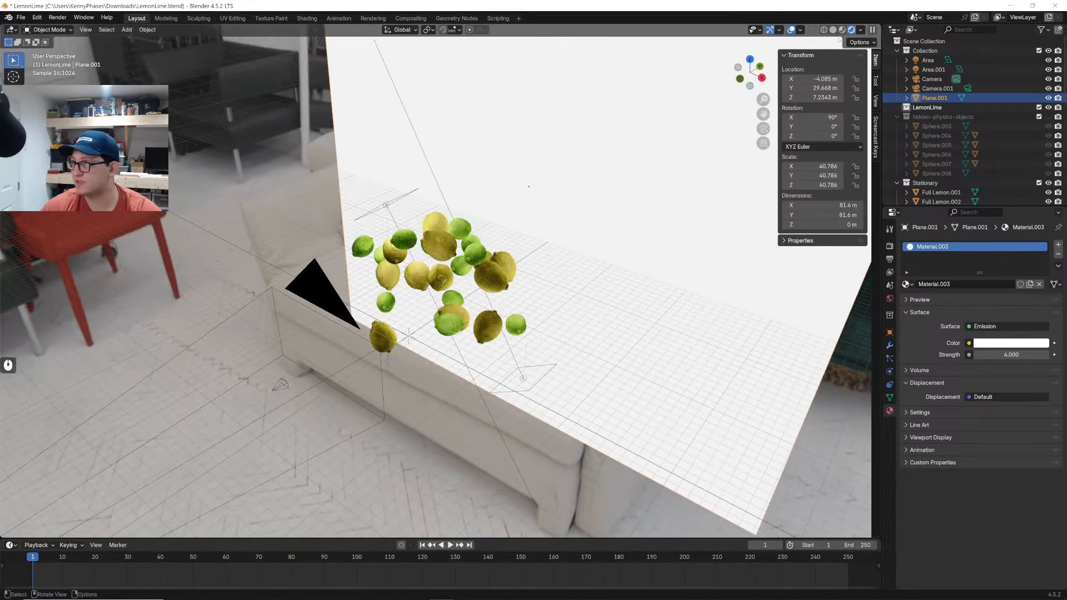
{"action": "left_click", "coordinate": [843, 31]}
{"action": "scroll", "coordinate": [487, 263], "scroll_direction": "up", "scroll_amount": 5}
{"action": "middle_click_drag", "start_coordinate": [486, 264], "coordinate": [384, 322]}
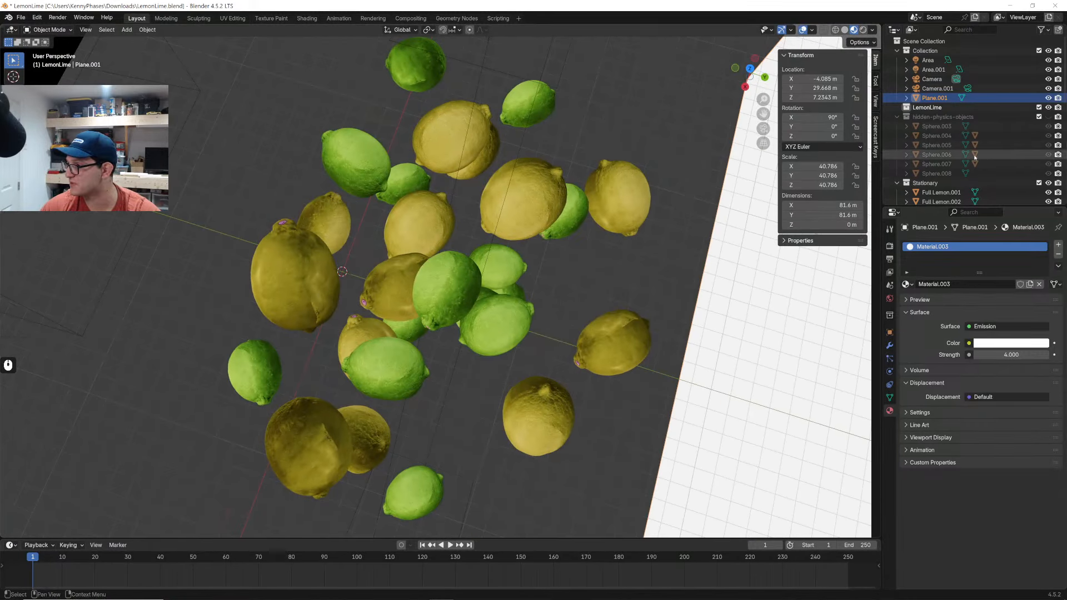
{"action": "scroll", "coordinate": [934, 161], "scroll_direction": "down", "scroll_amount": 4}
{"action": "scroll", "coordinate": [925, 145], "scroll_direction": "up", "scroll_amount": 4}
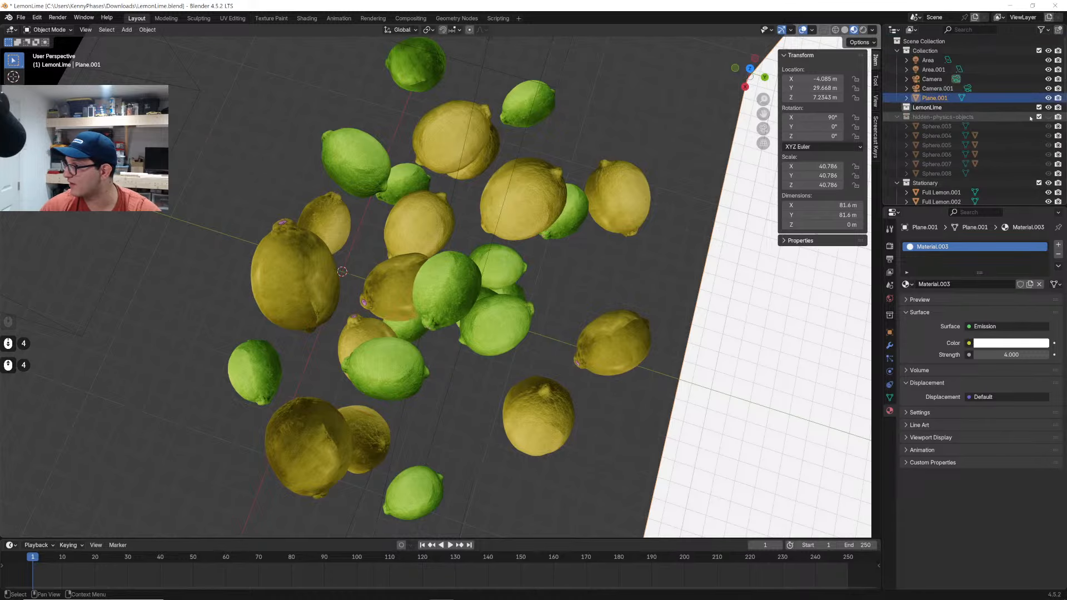
{"action": "left_click", "coordinate": [1049, 117]}
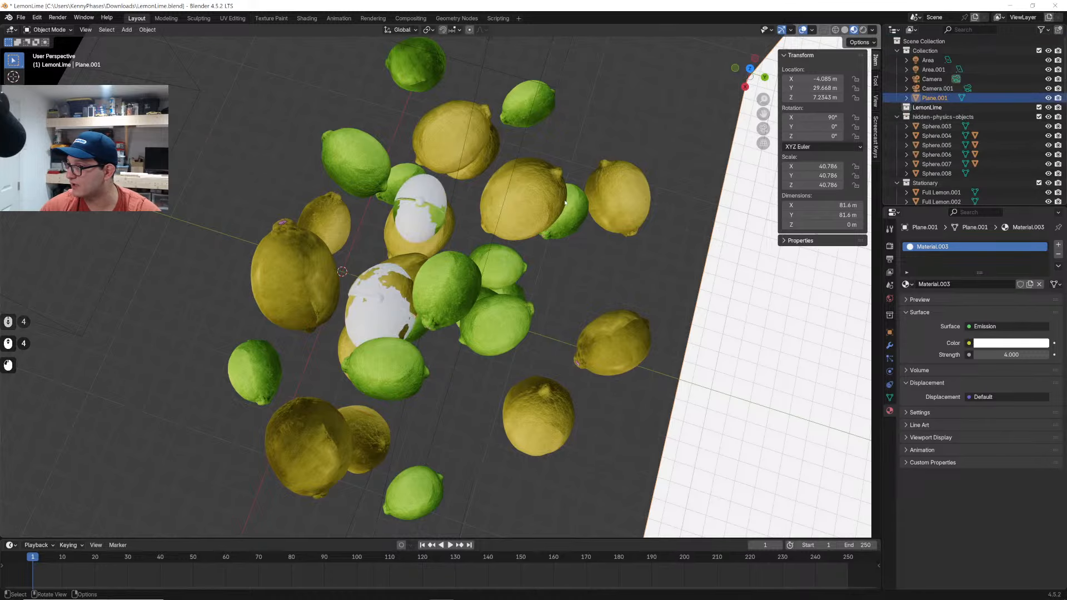
Select the sphere Sphere.007 around the sliced lemon and rename it lemon1
{"action": "mouse_move", "coordinate": [500, 244]}
{"action": "middle_mouse_down"}
{"action": "mouse_move", "coordinate": [542, 231]}
{"action": "mouse_move", "coordinate": [500, 253]}
{"action": "middle_mouse_up"}
{"action": "scroll", "coordinate": [498, 253], "scroll_direction": "up", "scroll_amount": 3}
{"action": "left_click", "coordinate": [479, 250]}
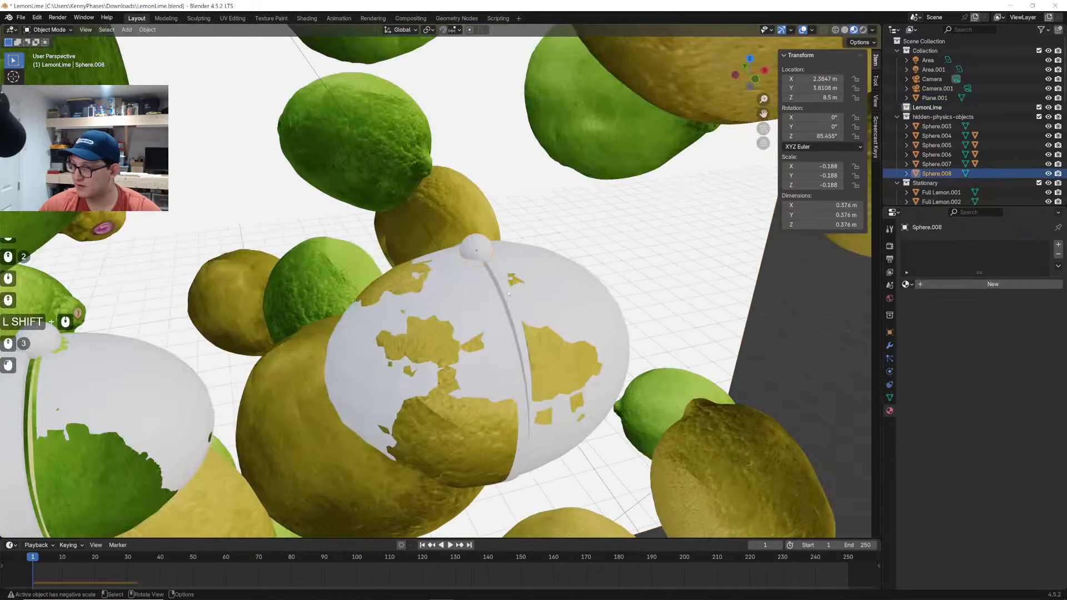
{"action": "left_click", "coordinate": [527, 294], "text": "shift"}
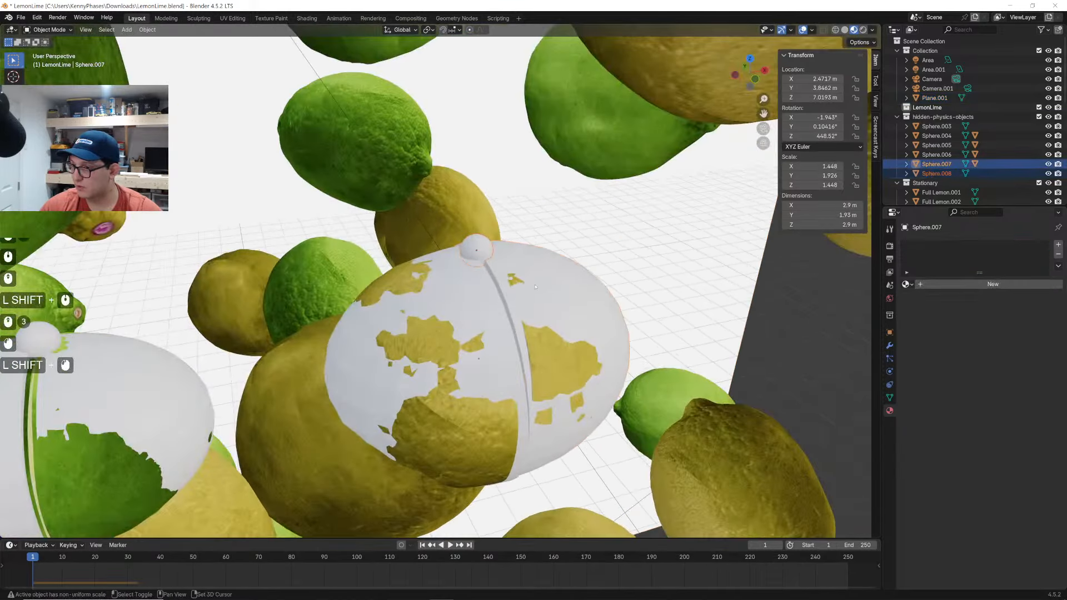
{"action": "left_click", "coordinate": [936, 163]}
{"action": "scroll", "coordinate": [439, 284], "scroll_direction": "down", "scroll_amount": 2}
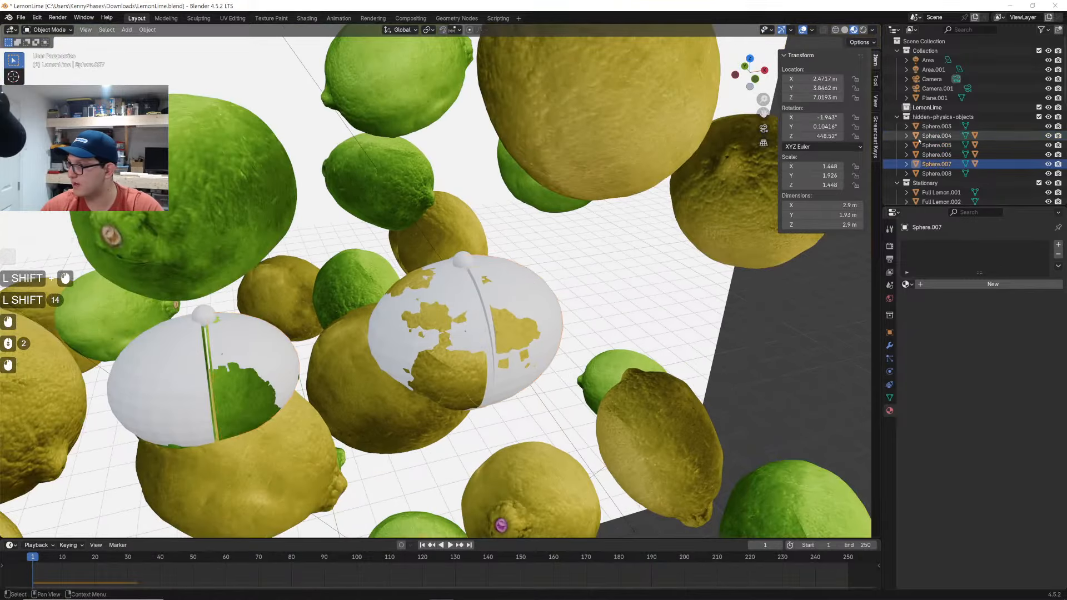
{"action": "double_click", "coordinate": [938, 164]}
{"action": "scroll", "coordinate": [942, 165], "scroll_direction": "down", "scroll_amount": 4}
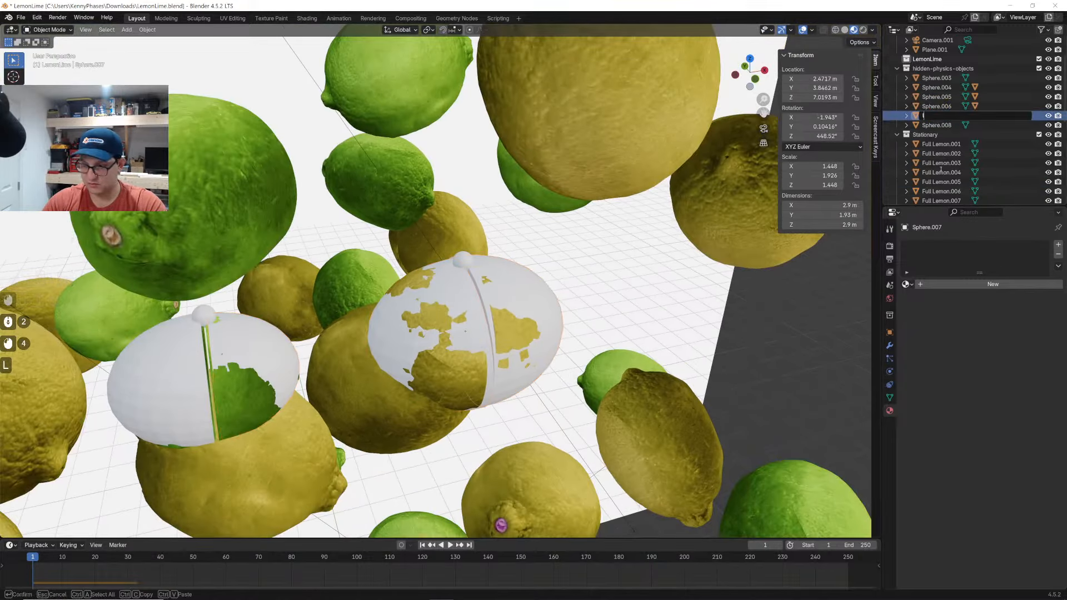
{"action": "type", "text": "lemon1"}
{"action": "key", "text": "Return"}
Rename the matching physics sphere Sphere.006 around the other lemon half as lemon2
{"action": "left_click", "coordinate": [512, 327]}
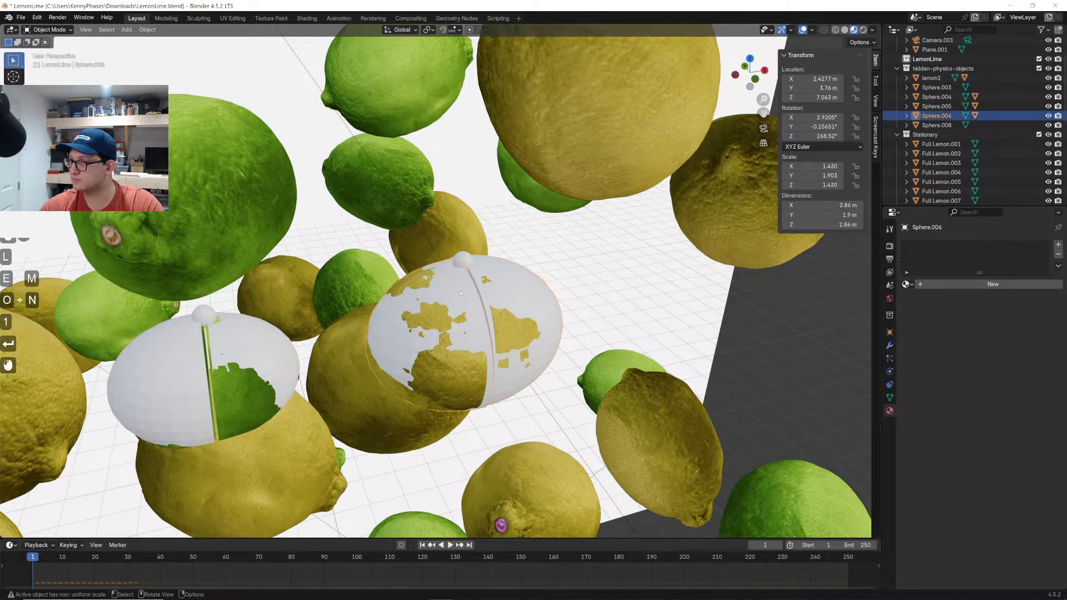
{"action": "left_click", "coordinate": [947, 118]}
{"action": "type", "text": "lemon2"}
{"action": "key", "text": "Return"}
{"action": "scroll", "coordinate": [564, 273], "scroll_direction": "up", "scroll_amount": 2}
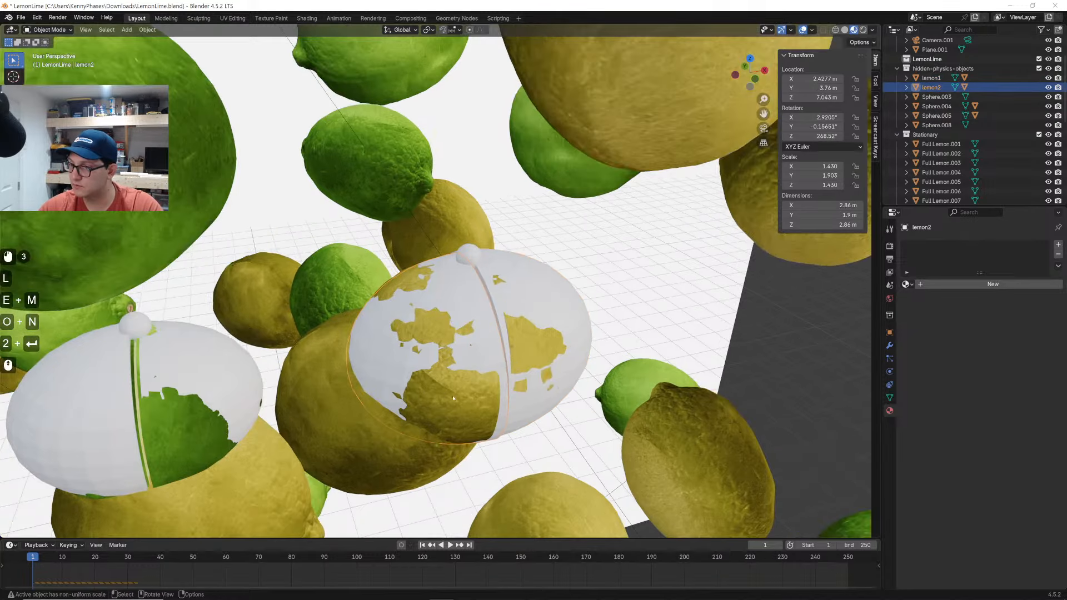
Inspect the sliced lemon half parented to lemon2 and its place in the object hierarchy
{"action": "left_click", "coordinate": [469, 385]}
{"action": "scroll", "coordinate": [923, 111], "scroll_direction": "down", "scroll_amount": 3}
{"action": "scroll", "coordinate": [920, 101], "scroll_direction": "up", "scroll_amount": 6}
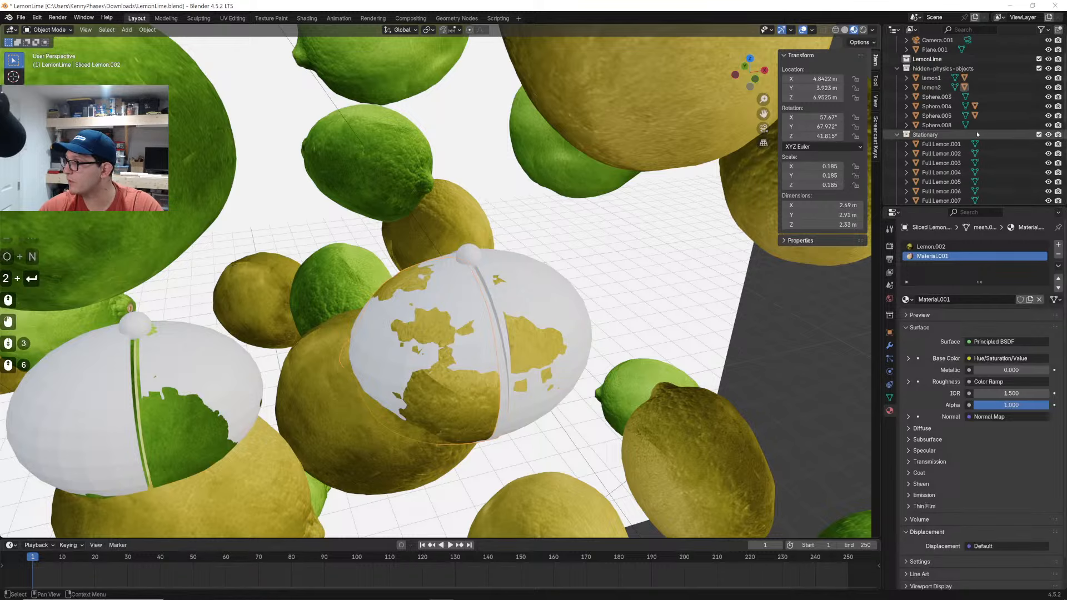
{"action": "left_click", "coordinate": [907, 87]}
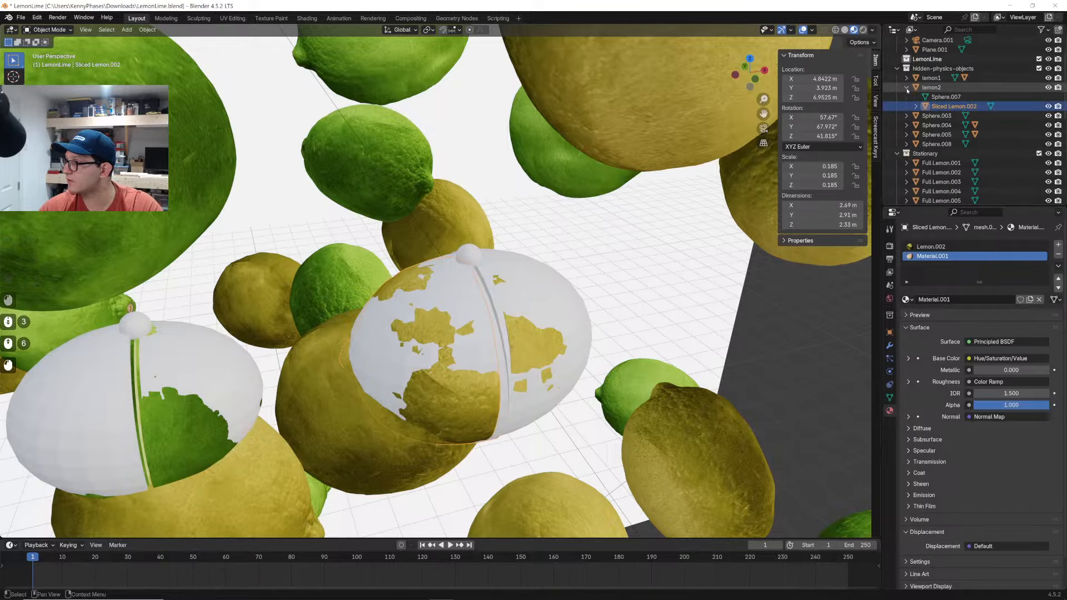
{"action": "left_click", "coordinate": [907, 88]}
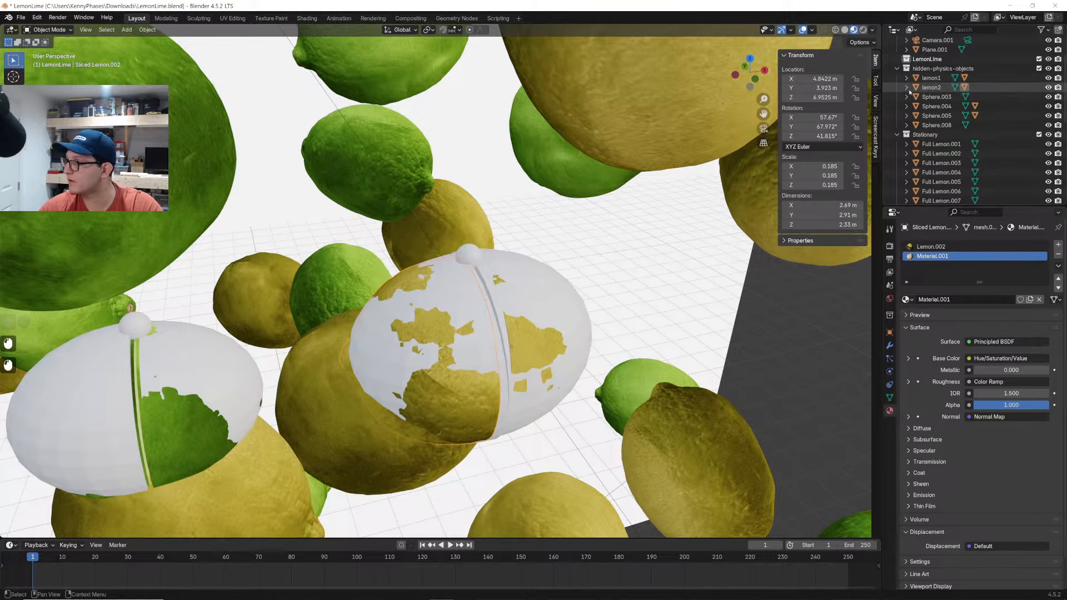
{"action": "mouse_move", "coordinate": [456, 255]}
{"action": "middle_mouse_down"}
{"action": "mouse_move", "coordinate": [444, 261]}
{"action": "mouse_move", "coordinate": [470, 250]}
{"action": "mouse_move", "coordinate": [461, 256]}
{"action": "middle_mouse_up"}
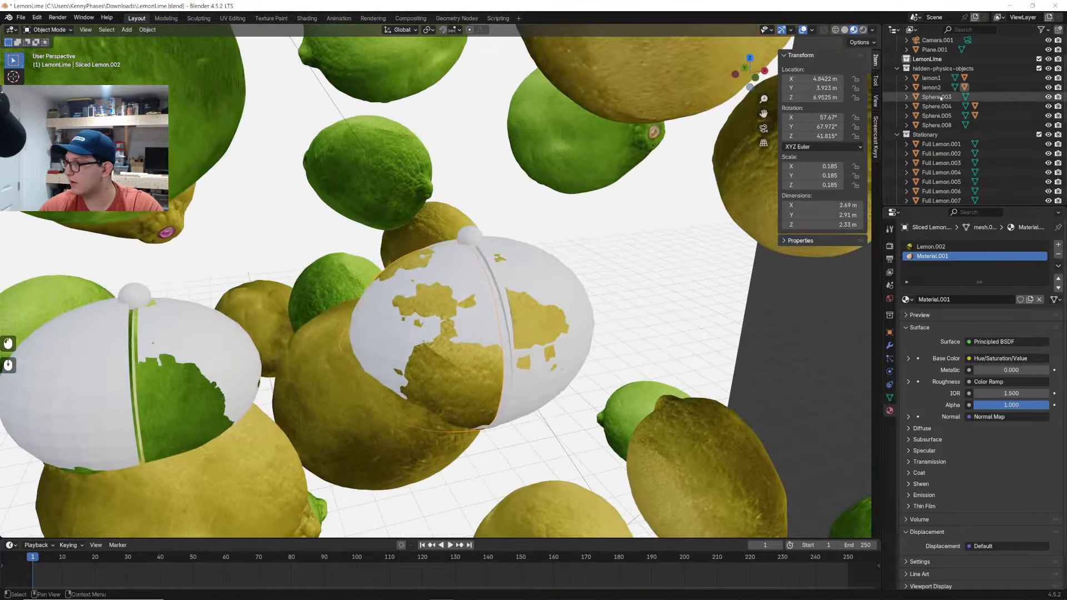
{"action": "scroll", "coordinate": [964, 146], "scroll_direction": "down", "scroll_amount": 1}
{"action": "scroll", "coordinate": [706, 183], "scroll_direction": "down", "scroll_amount": 3}
{"action": "scroll", "coordinate": [706, 183], "scroll_direction": "up", "scroll_amount": 2}
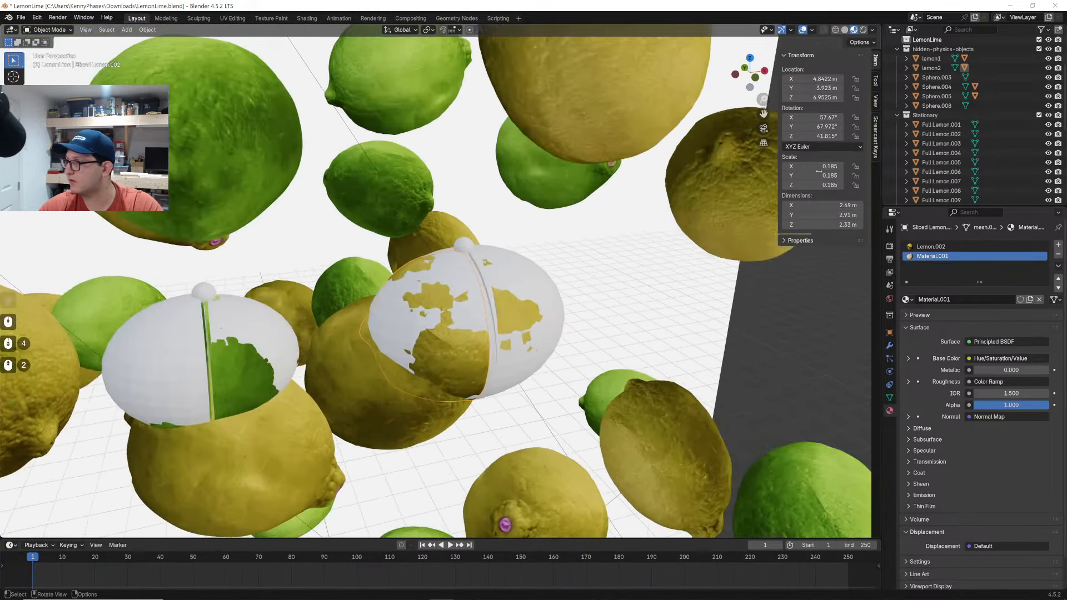
Show the selectable toggles in the object list and make the Stationary collection unselectable
{"action": "left_click", "coordinate": [988, 116]}
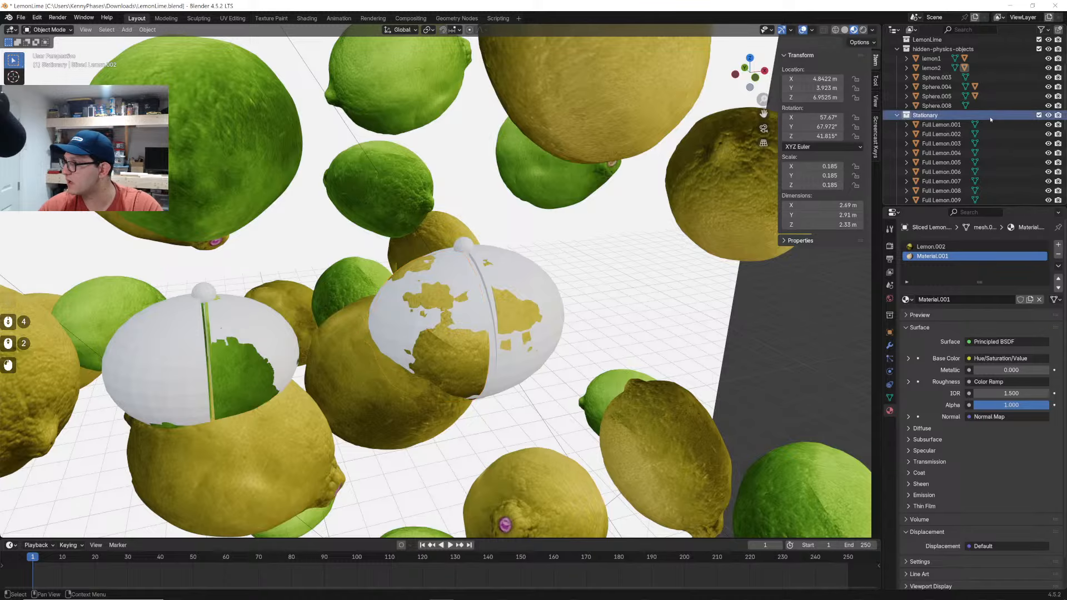
{"action": "left_click", "coordinate": [1041, 30]}
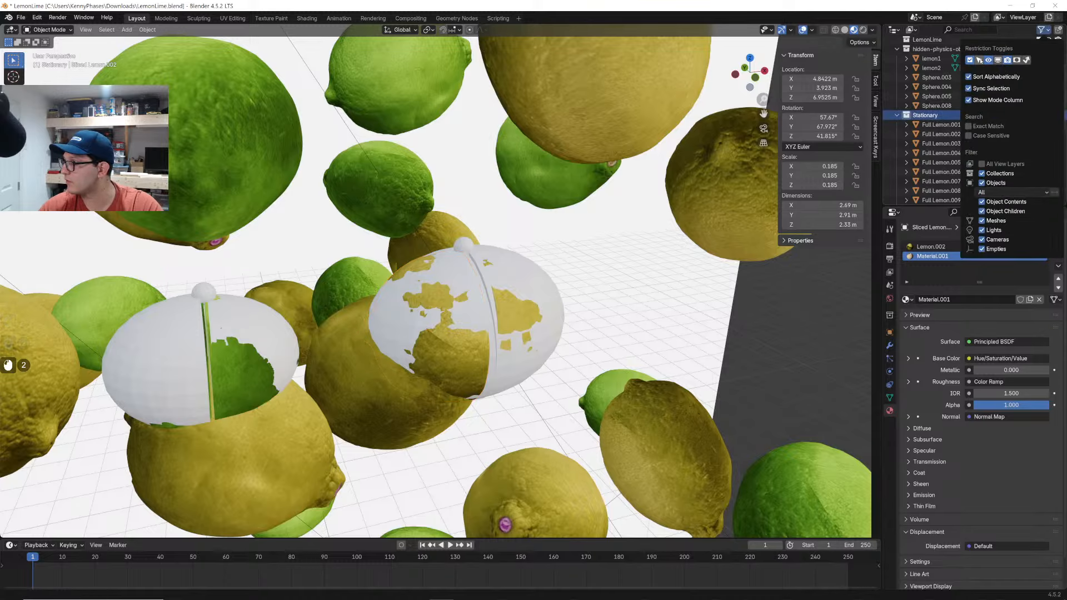
{"action": "left_click", "coordinate": [979, 60]}
{"action": "left_click", "coordinate": [1039, 115]}
{"action": "scroll", "coordinate": [528, 239], "scroll_direction": "down", "scroll_amount": 5}
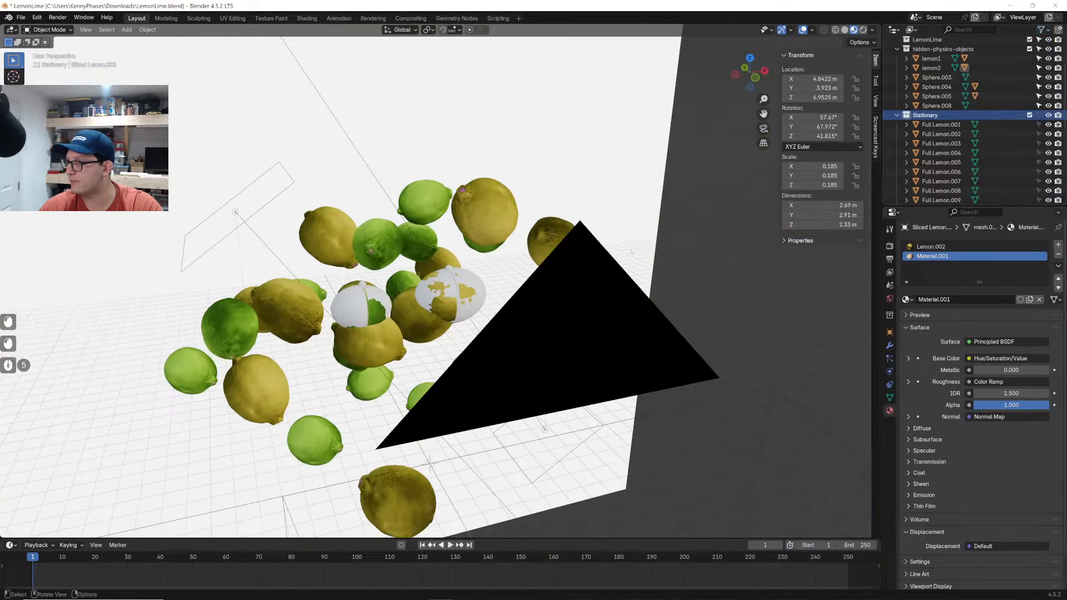
Box-select across the fruits to check which objects can still be selected, then deselect everything
{"action": "middle_click_drag", "start_coordinate": [528, 239], "coordinate": [609, 236]}
{"action": "left_click_drag", "start_coordinate": [644, 161], "coordinate": [318, 471]}
{"action": "left_click_drag", "start_coordinate": [606, 168], "coordinate": [336, 444]}
{"action": "scroll", "coordinate": [556, 267], "scroll_direction": "up", "scroll_amount": 1}
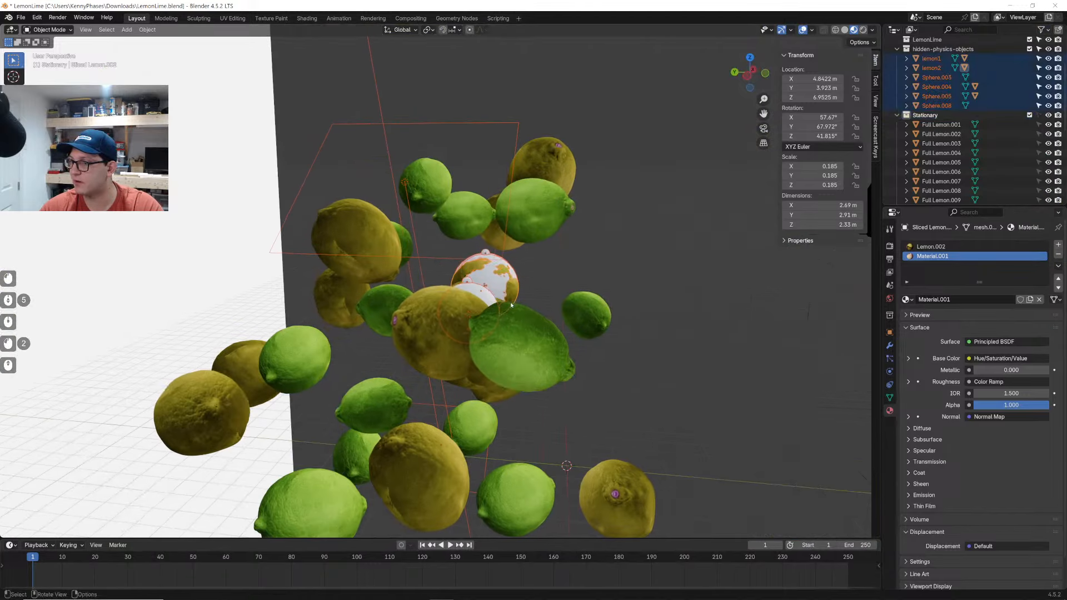
{"action": "left_click", "coordinate": [641, 213]}
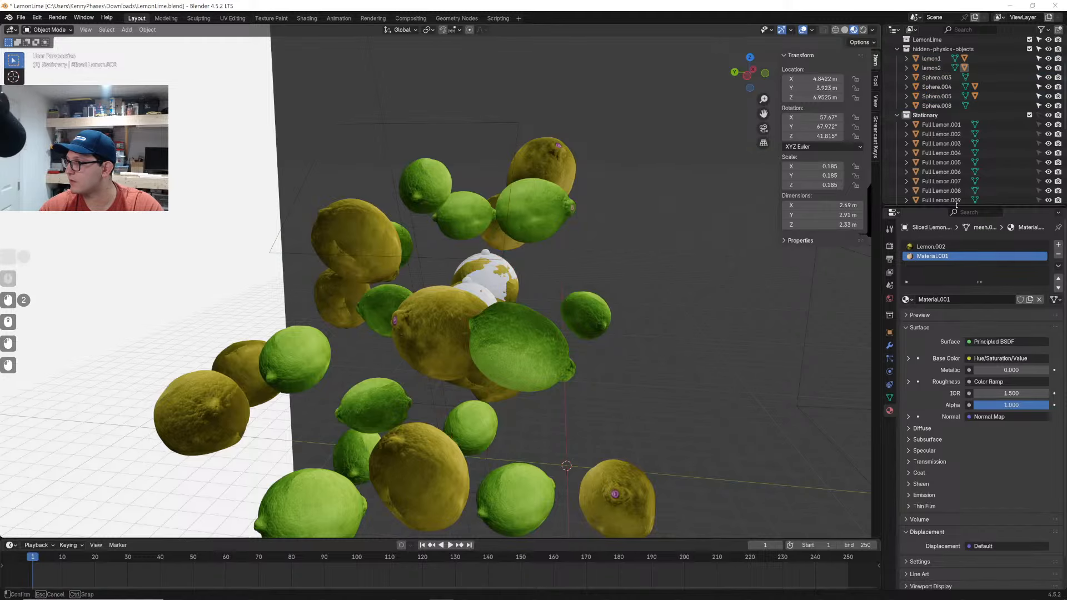
Move both area lights, both cameras and the background plane into the Stationary collection
{"action": "left_click_drag", "start_coordinate": [956, 205], "coordinate": [957, 370]}
{"action": "left_click", "coordinate": [927, 69]}
{"action": "left_click", "coordinate": [927, 61], "text": "shift"}
{"action": "left_click_drag", "start_coordinate": [928, 62], "coordinate": [953, 186]}
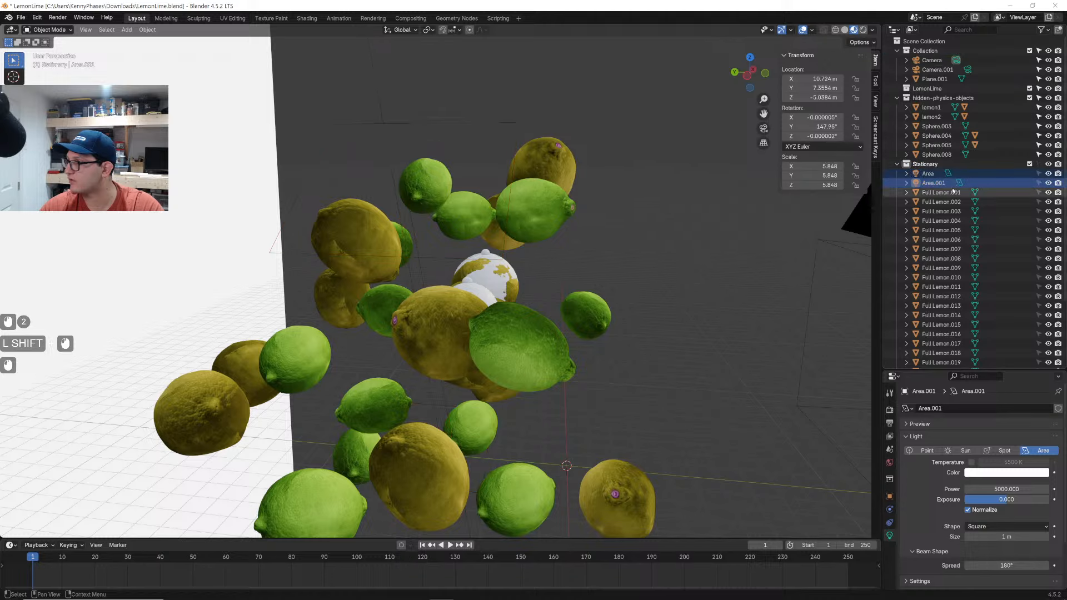
{"action": "left_click", "coordinate": [938, 79]}
{"action": "left_click", "coordinate": [933, 60], "text": "shift"}
{"action": "left_click_drag", "start_coordinate": [932, 60], "coordinate": [949, 163]}
Box-select the whole scene again to check that only the sliced fruits' physics objects get selected
{"action": "middle_click", "coordinate": [542, 275]}
{"action": "scroll", "coordinate": [589, 234], "scroll_direction": "down", "scroll_amount": 5}
{"action": "left_click_drag", "start_coordinate": [660, 163], "coordinate": [239, 523]}
{"action": "left_click_drag", "start_coordinate": [613, 171], "coordinate": [239, 513]}
{"action": "scroll", "coordinate": [440, 345], "scroll_direction": "up", "scroll_amount": 3}
{"action": "scroll", "coordinate": [440, 345], "scroll_direction": "up", "scroll_amount": 2}
{"action": "middle_click_drag", "start_coordinate": [439, 345], "coordinate": [372, 384]}
{"action": "scroll", "coordinate": [445, 356], "scroll_direction": "up", "scroll_amount": 3}
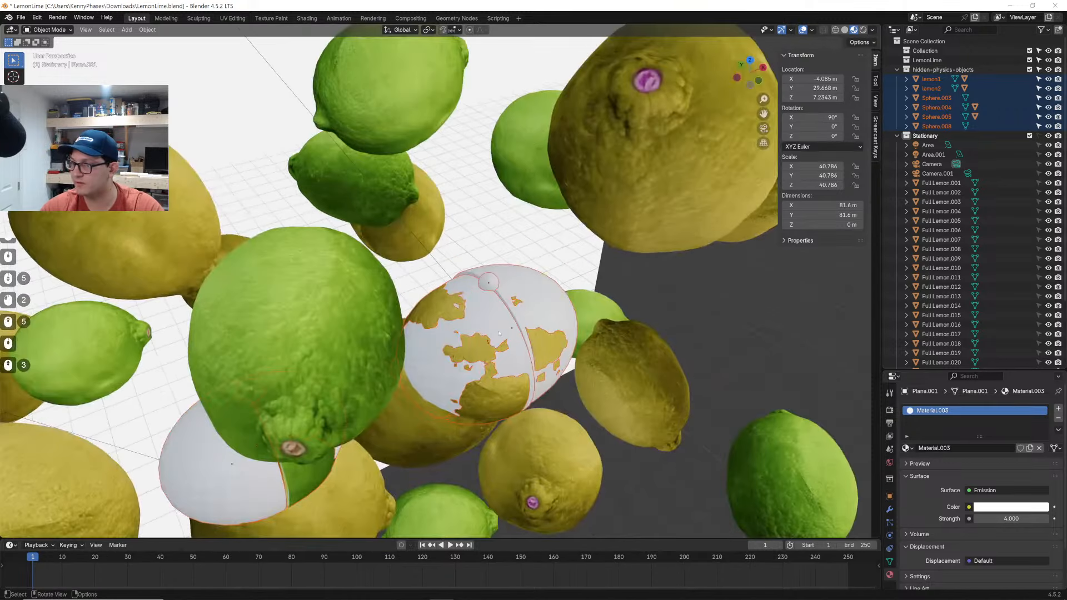
Select lemon1, lemon2 and Sphere.008 and move them about 4.773 m along X, 0.87 m along Y and -0.098 m along Z
{"action": "middle_click_drag", "start_coordinate": [645, 311], "coordinate": [585, 248]}
{"action": "left_click", "coordinate": [583, 244]}
{"action": "left_click_drag", "start_coordinate": [582, 244], "coordinate": [431, 332]}
{"action": "scroll", "coordinate": [429, 334], "scroll_direction": "down", "scroll_amount": 2}
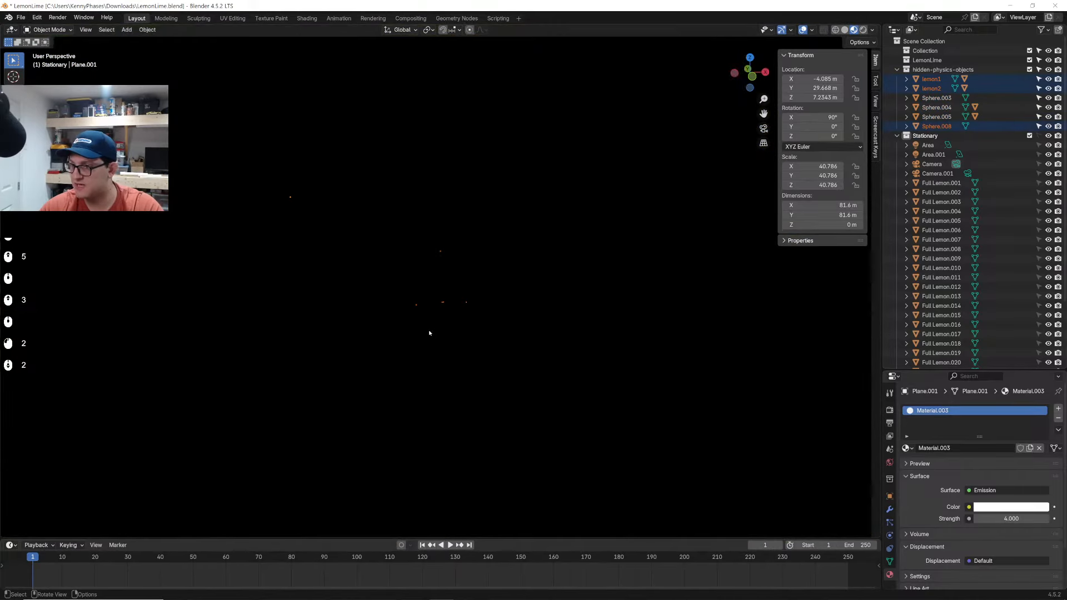
{"action": "scroll", "coordinate": [429, 334], "scroll_direction": "up", "scroll_amount": 2}
{"action": "middle_click_drag", "start_coordinate": [491, 305], "coordinate": [462, 314]}
{"action": "key", "text": "g"}
{"action": "left_click", "coordinate": [727, 320]}
{"action": "middle_click_drag", "start_coordinate": [727, 319], "coordinate": [614, 318]}
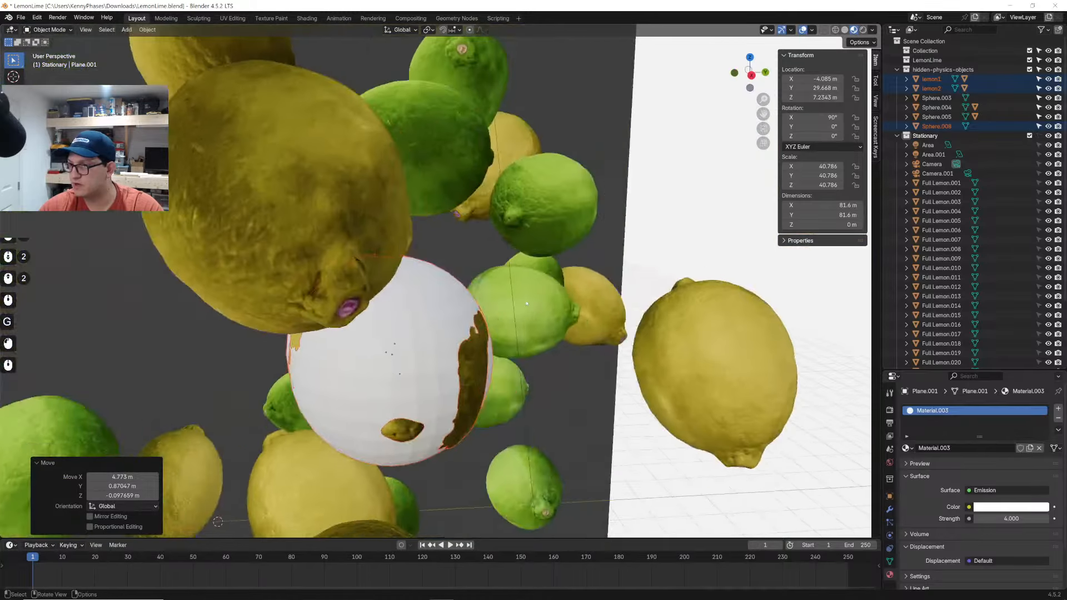
Move the sliced lemon's physics objects about -1.76 m along Y and 1.56 m along Z
{"action": "scroll", "coordinate": [447, 320], "scroll_direction": "down", "scroll_amount": 2}
{"action": "middle_click_drag", "start_coordinate": [447, 321], "coordinate": [461, 290]}
{"action": "scroll", "coordinate": [408, 321], "scroll_direction": "down", "scroll_amount": 2}
{"action": "key", "text": "g"}
{"action": "left_click", "coordinate": [403, 294]}
In the front view, tilt the sliced lemon's objects and move them about 1.287 m along X and 0.757 m along Z
{"action": "left_click", "coordinate": [735, 75]}
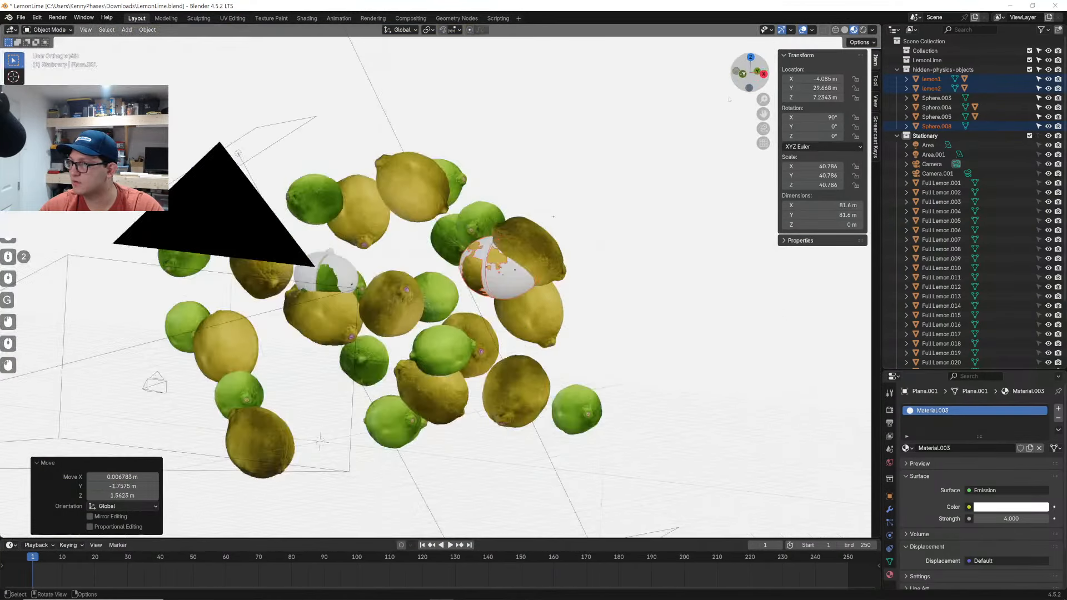
{"action": "key", "text": "r"}
{"action": "left_click", "coordinate": [612, 207]}
{"action": "key", "text": "g"}
{"action": "left_click", "coordinate": [640, 194]}
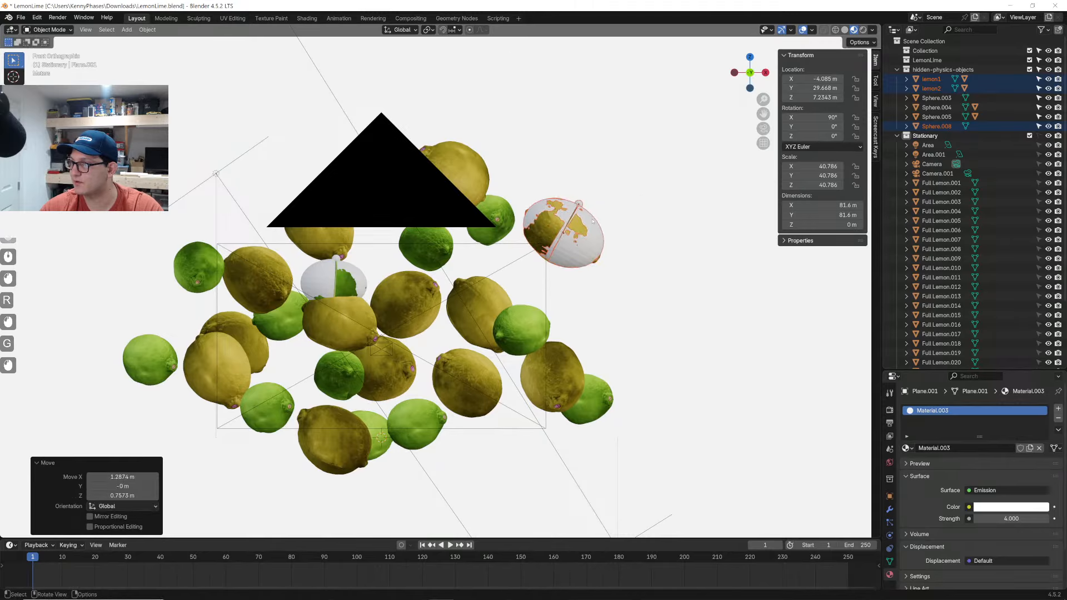
Shift the sliced lemon's objects about 0.105 m in X, 0.386 m in Y and -0.092 m in Z, and rotate them about -3.11°
{"action": "middle_click_drag", "start_coordinate": [640, 194], "coordinate": [576, 257]}
{"action": "key", "text": "g"}
{"action": "left_click", "coordinate": [505, 274]}
{"action": "scroll", "coordinate": [575, 257], "scroll_direction": "up", "scroll_amount": 2}
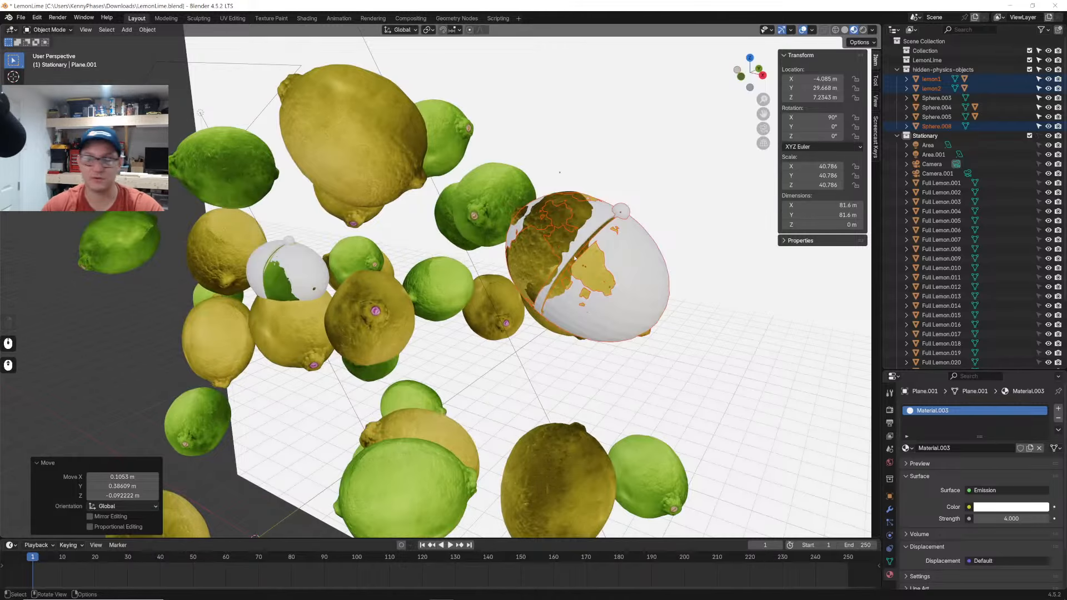
{"action": "middle_click_drag", "start_coordinate": [597, 270], "coordinate": [591, 315]}
{"action": "key", "text": "r"}
{"action": "left_click", "coordinate": [545, 293]}
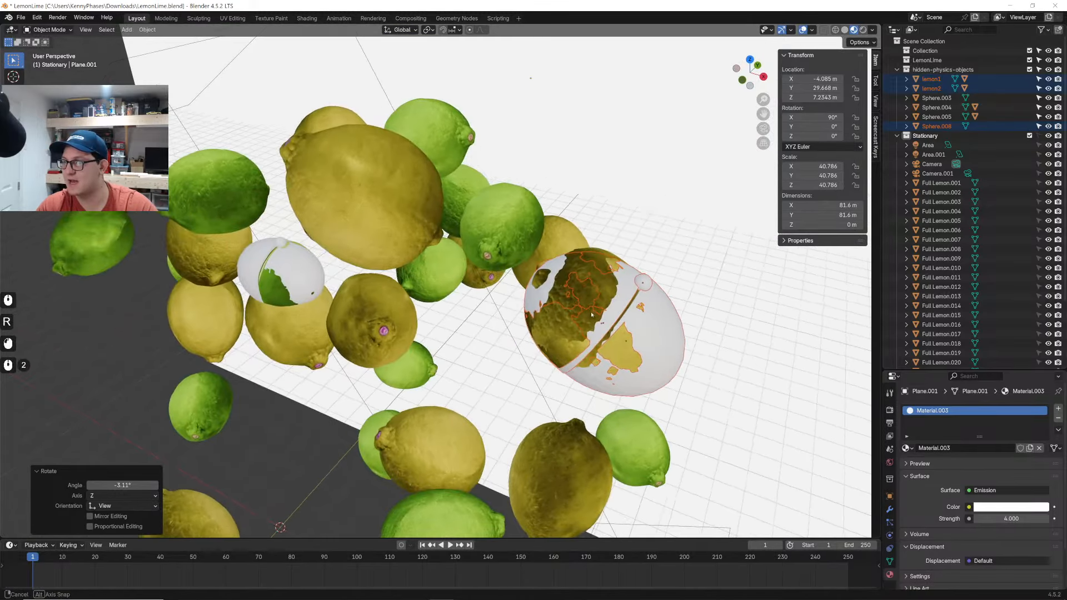
Duplicate the sliced lemon's physics objects over the large upper lemon and shift the copy about 0.369 m in X, -1.763 m in Y and -0.098 m in Z
{"action": "left_click", "coordinate": [744, 81]}
{"action": "key", "text": "shift+d"}
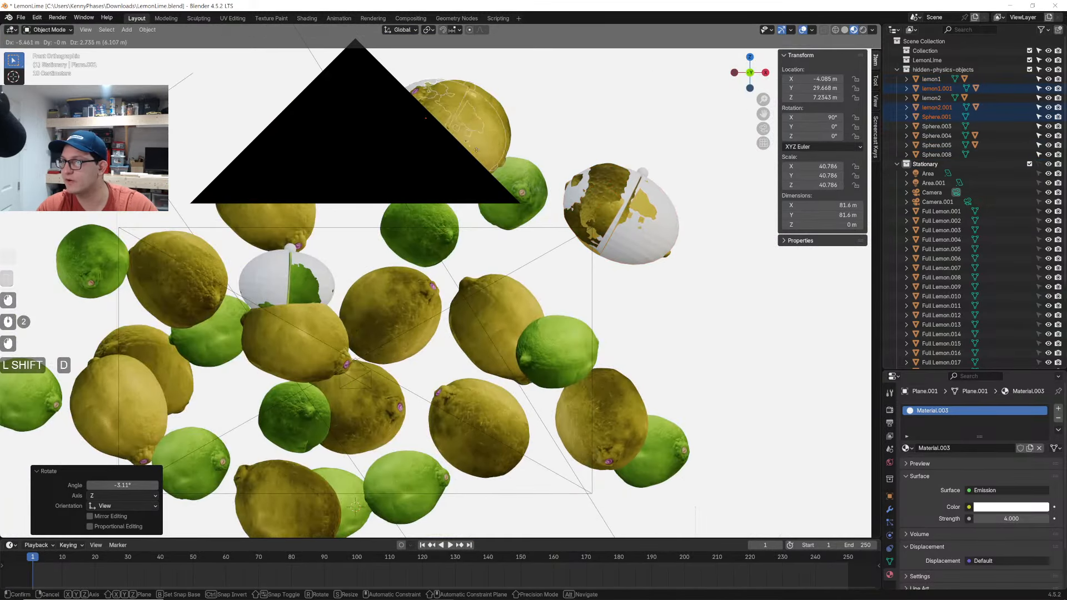
{"action": "left_click", "coordinate": [533, 146]}
{"action": "middle_click_drag", "start_coordinate": [532, 145], "coordinate": [423, 233]}
{"action": "key", "text": "g"}
{"action": "left_click", "coordinate": [262, 311]}
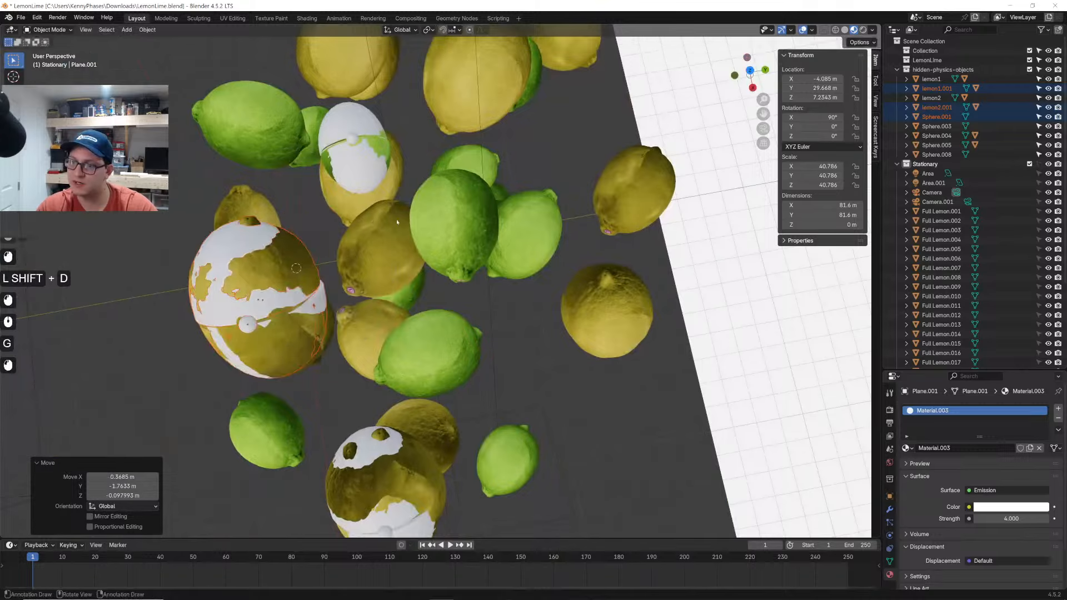
Rotate the copied physics objects from several viewpoints and nudge them until they line up with the upper whole lemon
{"action": "key", "text": "r"}
{"action": "left_click", "coordinate": [253, 276]}
{"action": "middle_click_drag", "start_coordinate": [252, 276], "coordinate": [587, 236]}
{"action": "key", "text": "r"}
{"action": "left_click", "coordinate": [577, 199]}
{"action": "key", "text": "g"}
{"action": "left_click", "coordinate": [584, 204]}
{"action": "key", "text": "r"}
{"action": "left_click", "coordinate": [528, 258]}
{"action": "key", "text": "g"}
{"action": "left_click", "coordinate": [528, 259]}
{"action": "scroll", "coordinate": [584, 207], "scroll_direction": "down", "scroll_amount": 1}
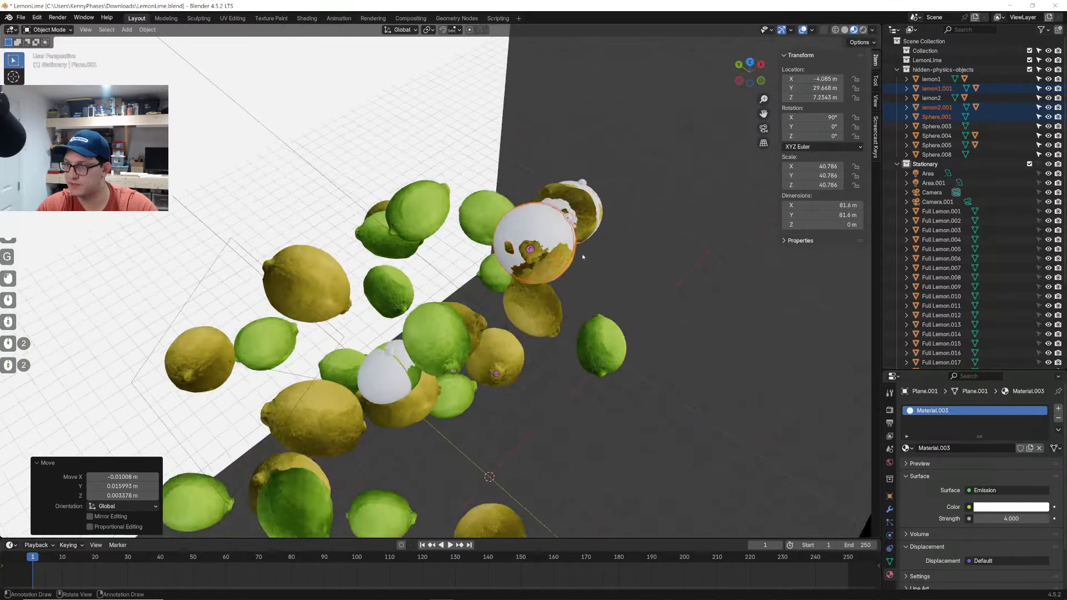
Duplicate the physics objects about -9.204 m in X, 1.85 m in Y and -4.896 m in Z, onto another whole lemon
{"action": "scroll", "coordinate": [587, 236], "scroll_direction": "down", "scroll_amount": 2}
{"action": "key", "text": "shift+d"}
{"action": "left_click", "coordinate": [417, 397]}
{"action": "left_click", "coordinate": [750, 62]}
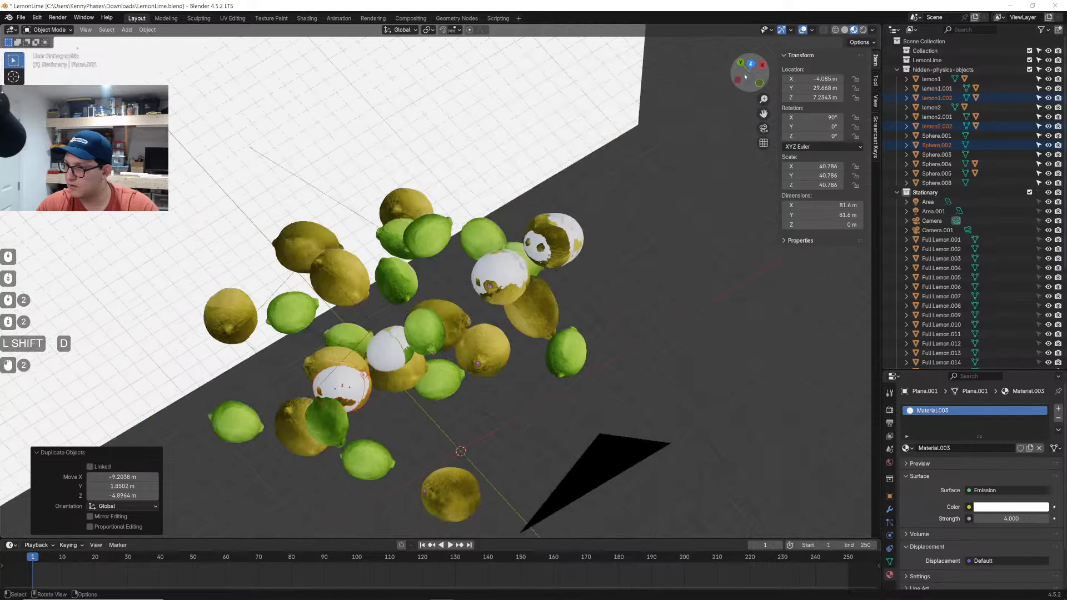
{"action": "middle_click_drag", "start_coordinate": [333, 328], "coordinate": [324, 221], "text": "shift"}
{"action": "scroll", "coordinate": [324, 222], "scroll_direction": "up", "scroll_amount": 4}
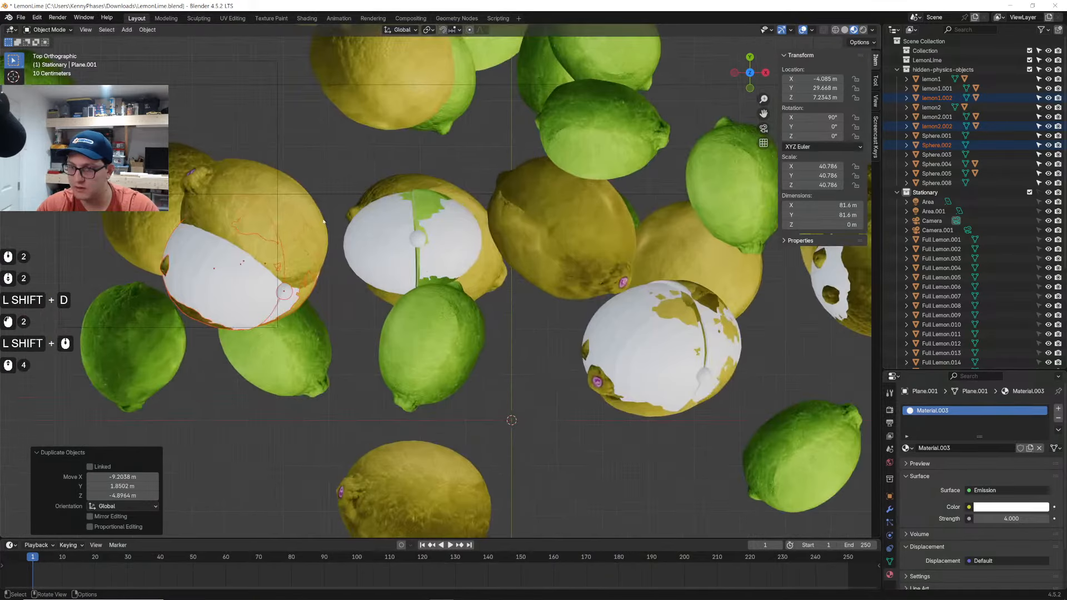
Align the new copy with its lemon: move it about -0.177 m in X and 0.493 m in Y, and rotate it about -6.45°
{"action": "left_click", "coordinate": [392, 224]}
{"action": "middle_click_drag", "start_coordinate": [392, 224], "coordinate": [452, 197]}
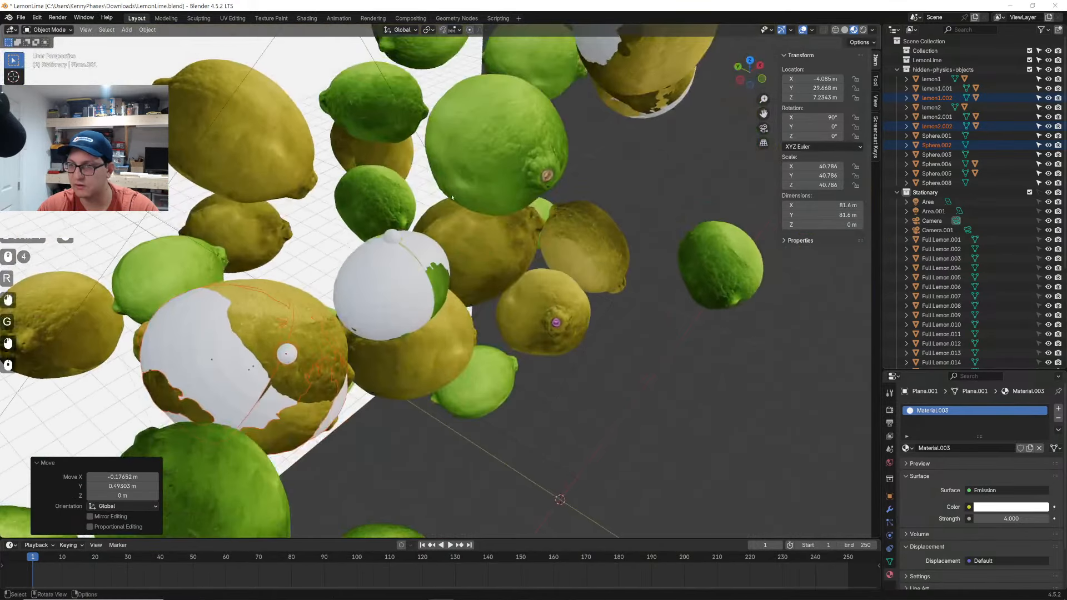
{"action": "left_click", "coordinate": [371, 174]}
{"action": "middle_click_drag", "start_coordinate": [371, 174], "coordinate": [433, 303]}
{"action": "left_click", "coordinate": [392, 167]}
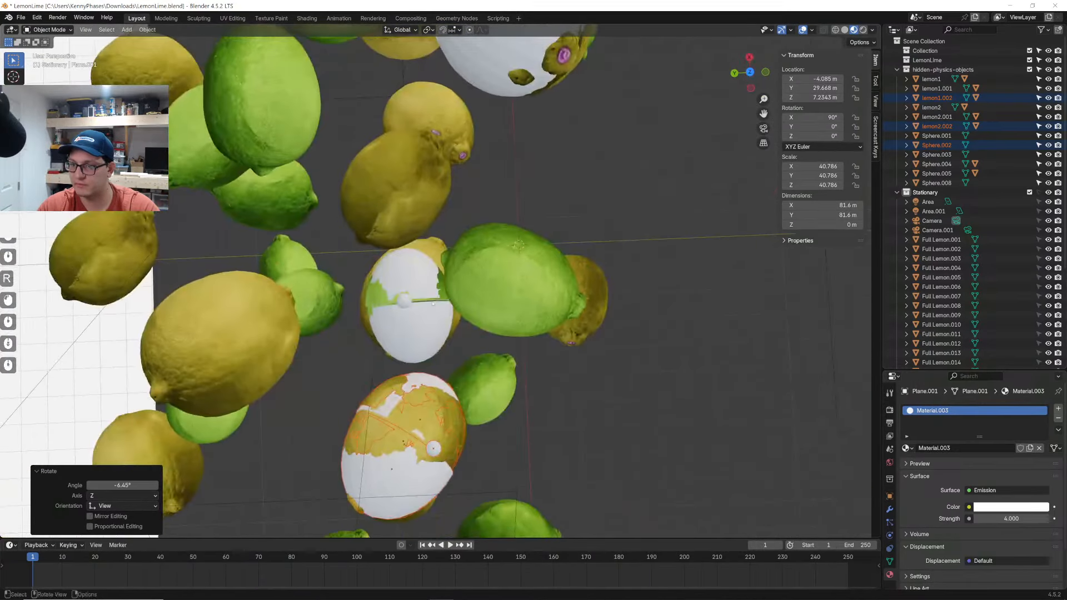
Duplicate the physics objects for the next whole lemon and move the copy about 0.418 m in X, -0.686 m in Y and 2.379 m in Z
{"action": "left_click", "coordinate": [311, 272]}
{"action": "middle_click_drag", "start_coordinate": [311, 272], "coordinate": [339, 127]}
{"action": "key", "text": "g"}
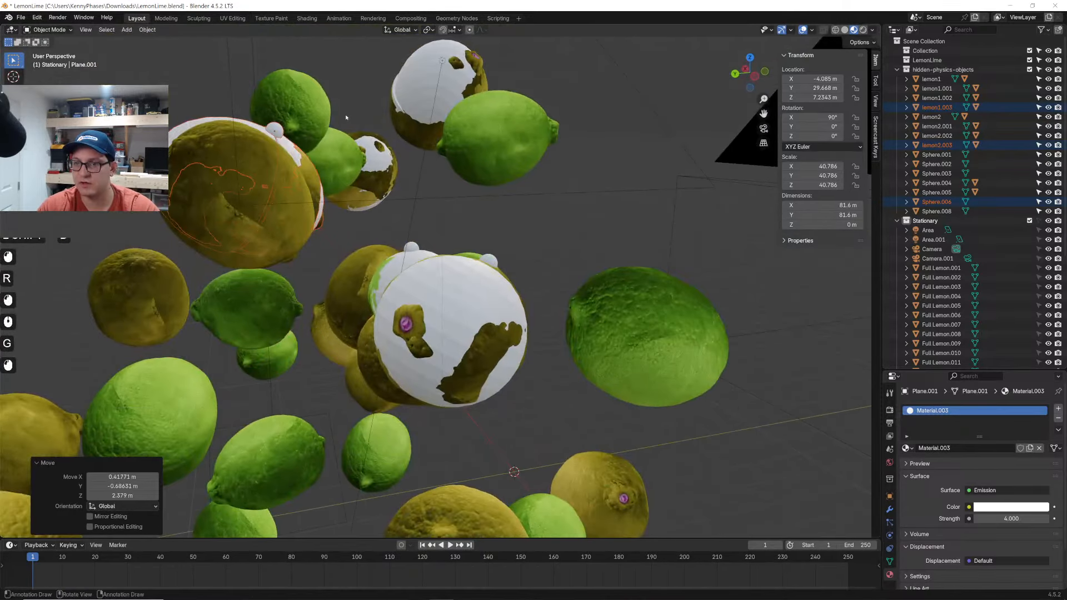
Rotate the copy to match the lemon's tilt and move it about -0.462 m in X, 0.714 m in Y and -0.809 m in Z
{"action": "key", "text": "r"}
{"action": "middle_click_drag", "start_coordinate": [261, 149], "coordinate": [349, 142]}
{"action": "key", "text": "r"}
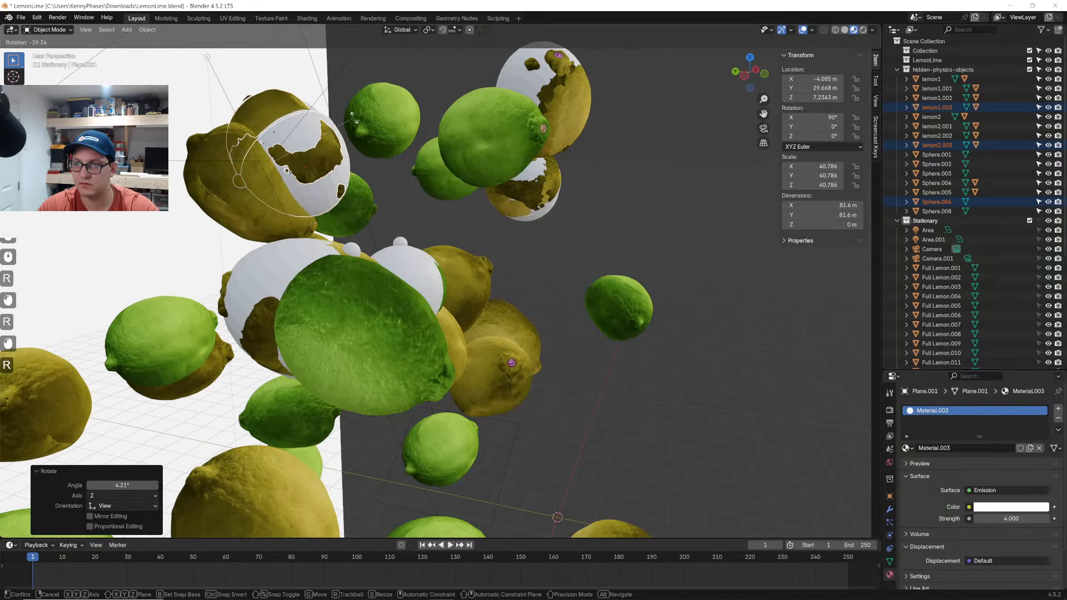
{"action": "left_click", "coordinate": [354, 119]}
{"action": "key", "text": "g"}
{"action": "left_click", "coordinate": [334, 140]}
Rotate the copy again from below and shift it about -0.518 m in X, -0.526 m in Y and 0.174 m in Z
{"action": "middle_click_drag", "start_coordinate": [333, 140], "coordinate": [300, 255]}
{"action": "key", "text": "r"}
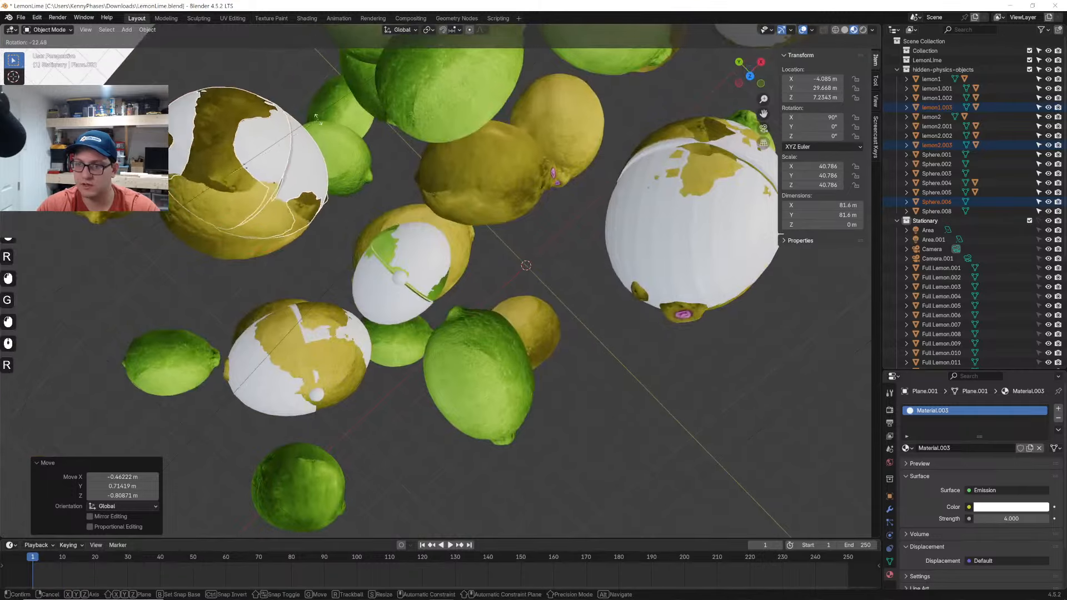
{"action": "left_click", "coordinate": [289, 79]}
{"action": "key", "text": "g"}
{"action": "left_click", "coordinate": [291, 111]}
{"action": "middle_click_drag", "start_coordinate": [290, 112], "coordinate": [534, 26]}
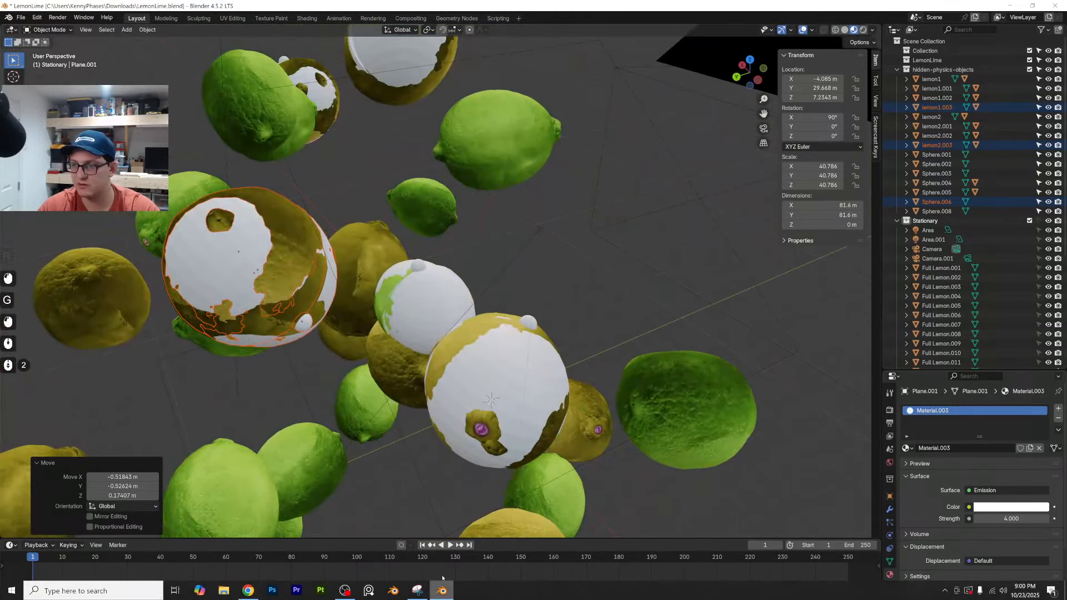
Duplicate the physics objects about -3.134 m in X, -2.928 m in Y and -7.638 m in Z, onto a lower lemon
{"action": "scroll", "coordinate": [445, 400], "scroll_direction": "down", "scroll_amount": 4}
{"action": "middle_click_drag", "start_coordinate": [445, 401], "coordinate": [490, 408]}
{"action": "key", "text": "shift+d"}
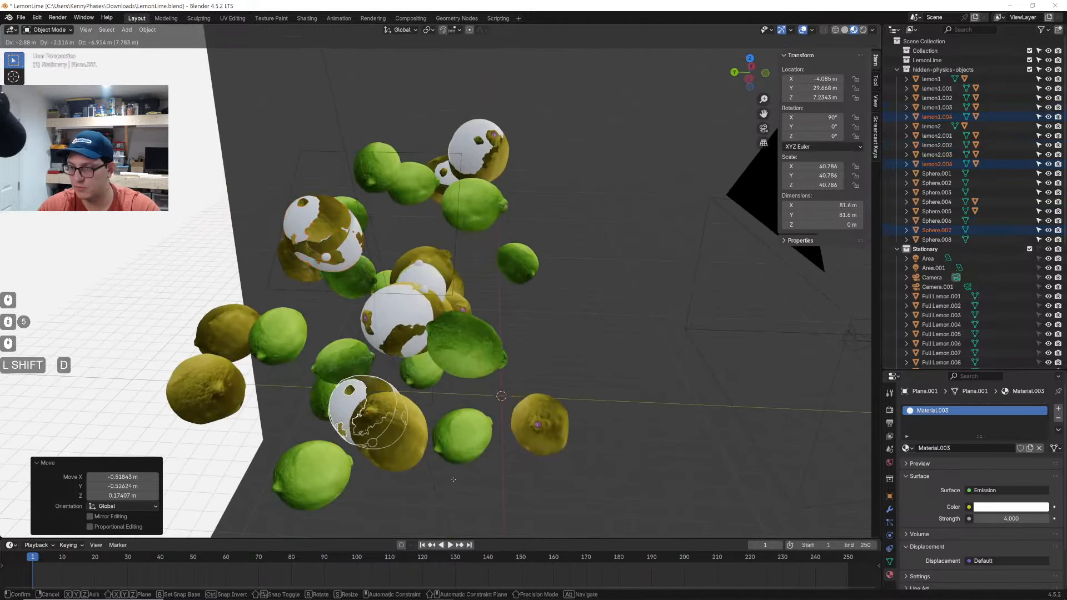
{"action": "left_click", "coordinate": [443, 443]}
Rotate the lower copy to follow the lemon's orientation and move it over that lemon
{"action": "middle_click_drag", "start_coordinate": [443, 443], "coordinate": [261, 278]}
{"action": "key", "text": "r"}
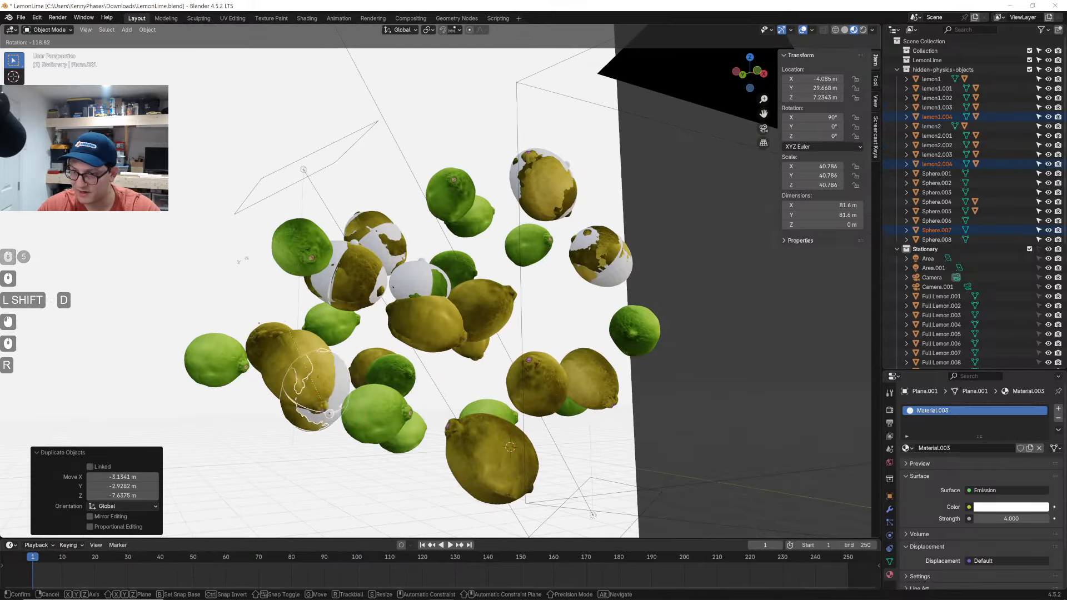
{"action": "left_click", "coordinate": [221, 393]}
{"action": "key", "text": "g"}
{"action": "left_click", "coordinate": [203, 362]}
Reposition the lower copy from another viewpoint and rotate it about the Z axis to fit the lemon
{"action": "middle_click_drag", "start_coordinate": [203, 361], "coordinate": [423, 289]}
{"action": "key", "text": "g"}
{"action": "left_click", "coordinate": [412, 414]}
{"action": "key", "text": "r"}
{"action": "key", "text": "z"}
{"action": "left_click", "coordinate": [543, 442]}
Duplicate the physics objects for another lemon, adjust the copy's height, and shift it about 0.346 m in X, 0.181 m in Y and 0.189 m in Z
{"action": "scroll", "coordinate": [437, 397], "scroll_direction": "up", "scroll_amount": 2}
{"action": "key", "text": "shift+d"}
{"action": "left_click", "coordinate": [588, 314]}
{"action": "key", "text": "g"}
{"action": "key", "text": "z"}
{"action": "left_click", "coordinate": [588, 301]}
{"action": "key", "text": "g"}
{"action": "scroll", "coordinate": [510, 333], "scroll_direction": "up", "scroll_amount": 3}
{"action": "scroll", "coordinate": [422, 289], "scroll_direction": "down", "scroll_amount": 1}
Duplicate the physics objects onto the neighbouring whole lemon and rotate the copy about 35.1° around Z
{"action": "key", "text": "shift+d"}
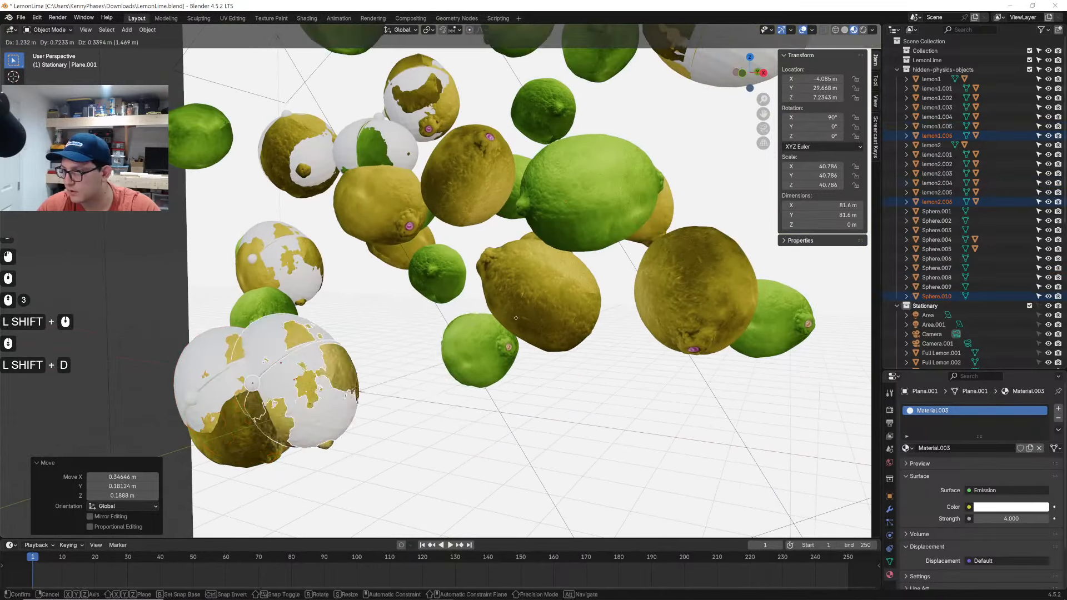
{"action": "left_click", "coordinate": [641, 272]}
{"action": "middle_click_drag", "start_coordinate": [641, 271], "coordinate": [615, 366]}
{"action": "left_click", "coordinate": [572, 314]}
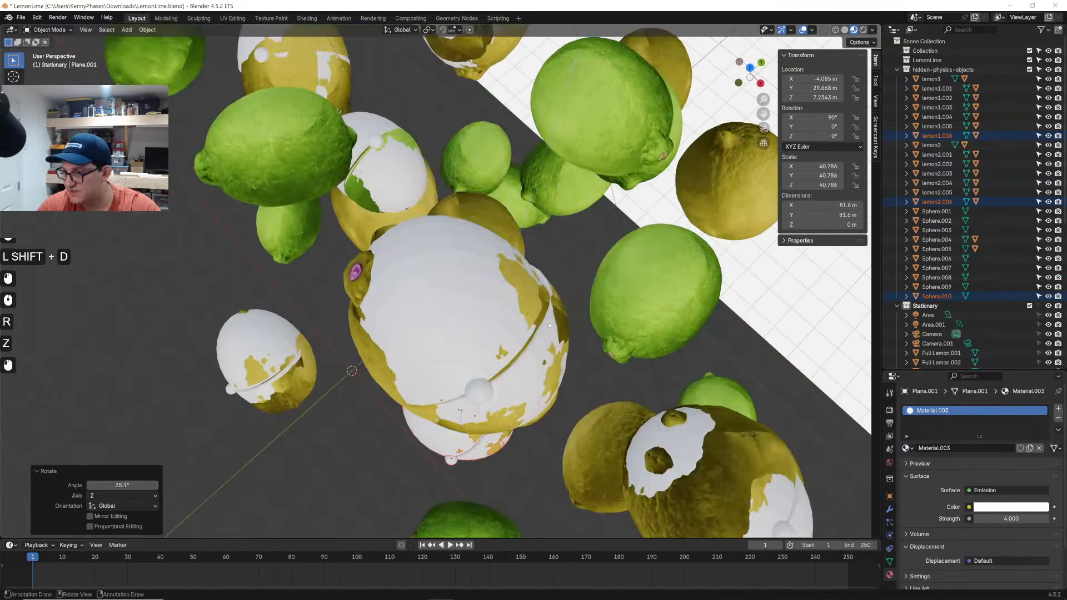
Move the rotated copy onto its lemon, finishing with a shift of about 0.017 m in X, 0.023 m in Y and 0.28 m in Z
{"action": "middle_click_drag", "start_coordinate": [572, 314], "coordinate": [616, 367]}
{"action": "key", "text": "g"}
{"action": "left_click", "coordinate": [539, 305]}
{"action": "left_click", "coordinate": [622, 262]}
{"action": "key", "text": "g"}
{"action": "left_click", "coordinate": [621, 252]}
{"action": "scroll", "coordinate": [621, 251], "scroll_direction": "down", "scroll_amount": 3}
In the top view, duplicate the physics objects onto the lemon at the far +X side and rotate the copy about 106°
{"action": "left_click", "coordinate": [750, 71]}
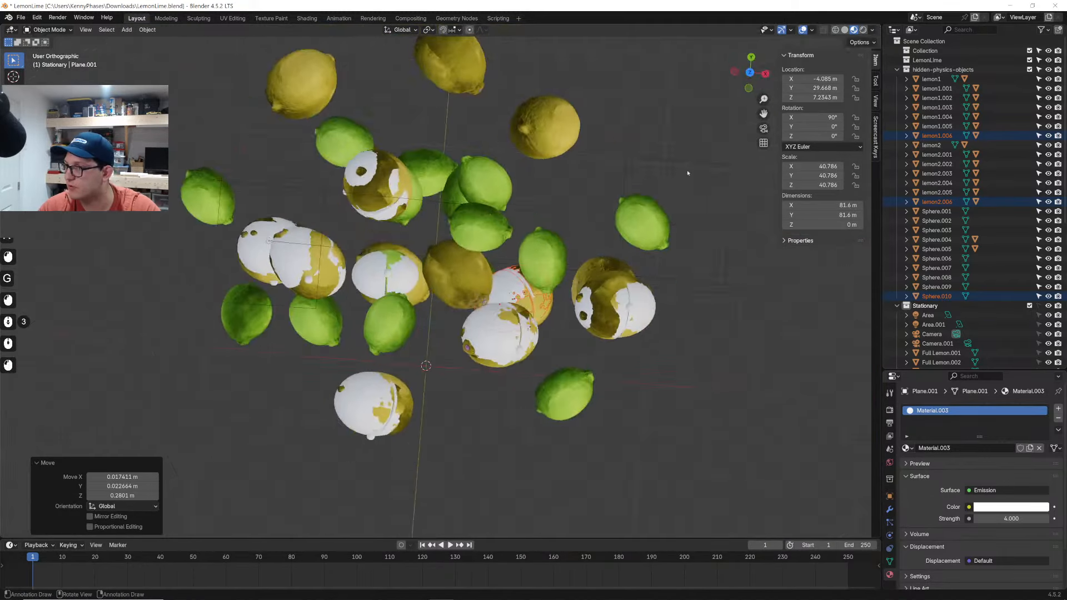
{"action": "key", "text": "shift+d"}
{"action": "left_click", "coordinate": [627, 184]}
{"action": "left_click", "coordinate": [707, 344]}
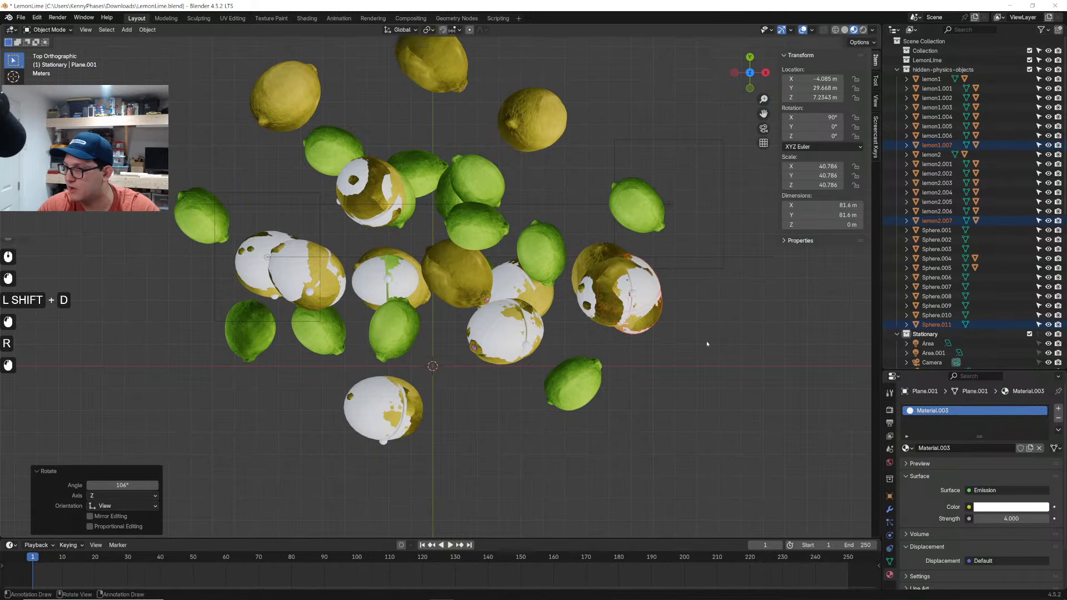
Rotate the copy to fit, shift it about 0.216 m in Y and 0.071 m in Z, and save the LemonLime file
{"action": "left_click", "coordinate": [685, 323]}
{"action": "middle_click_drag", "start_coordinate": [685, 323], "coordinate": [554, 265]}
{"action": "key", "text": "r"}
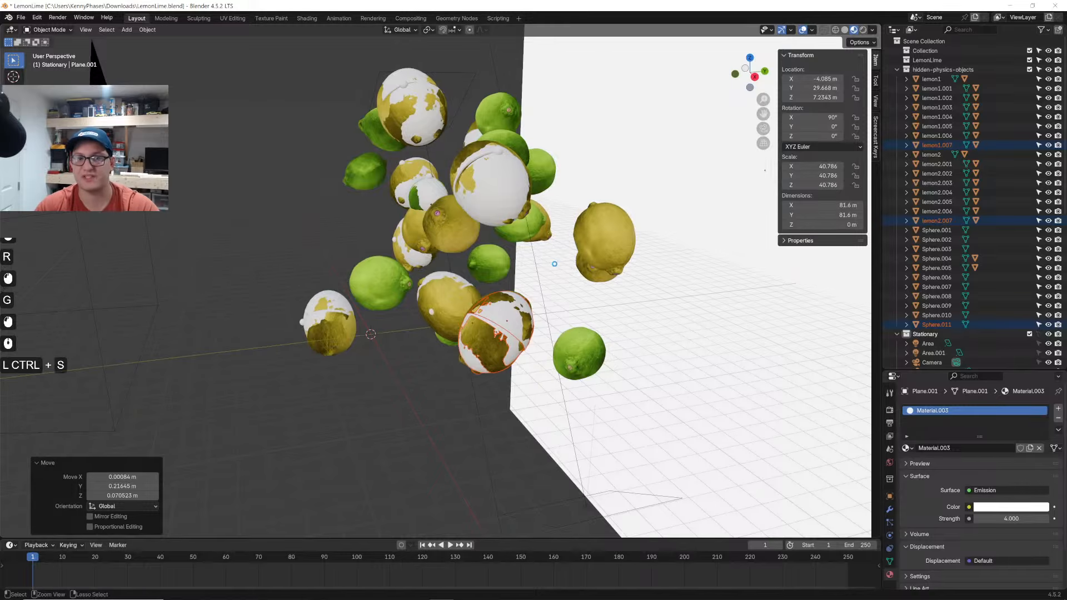
{"action": "scroll", "coordinate": [523, 256], "scroll_direction": "up", "scroll_amount": 1}
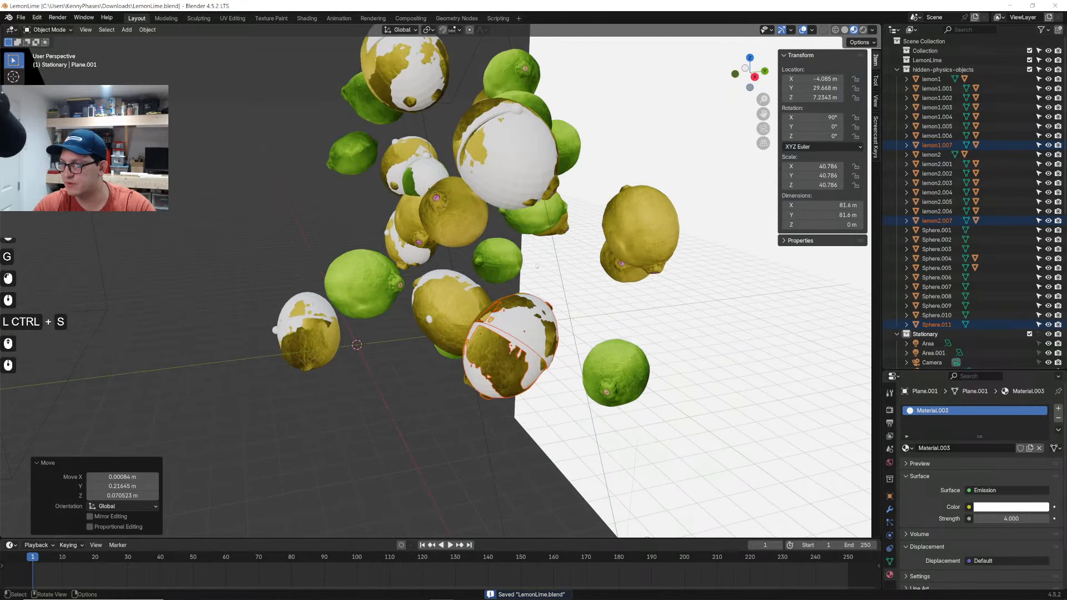
Duplicate the physics objects toward the lemons nearest the background and rotate the copy about -34.7°
{"action": "middle_click_drag", "start_coordinate": [536, 257], "coordinate": [430, 269]}
{"action": "key", "text": "shift+d"}
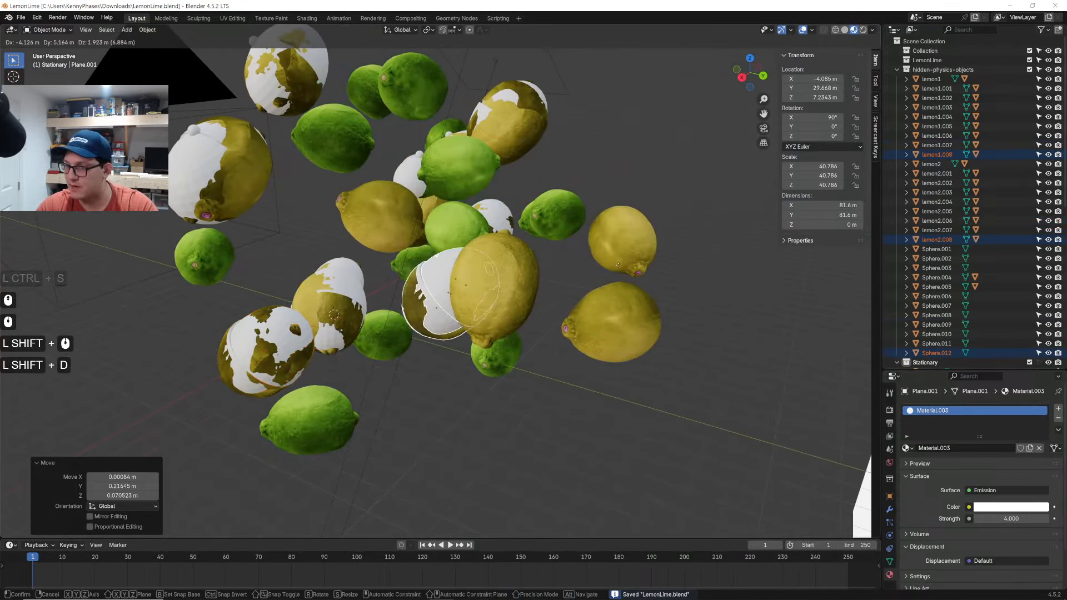
{"action": "left_click", "coordinate": [613, 265]}
{"action": "middle_click_drag", "start_coordinate": [613, 265], "coordinate": [555, 309]}
{"action": "key", "text": "r"}
{"action": "left_click", "coordinate": [566, 221]}
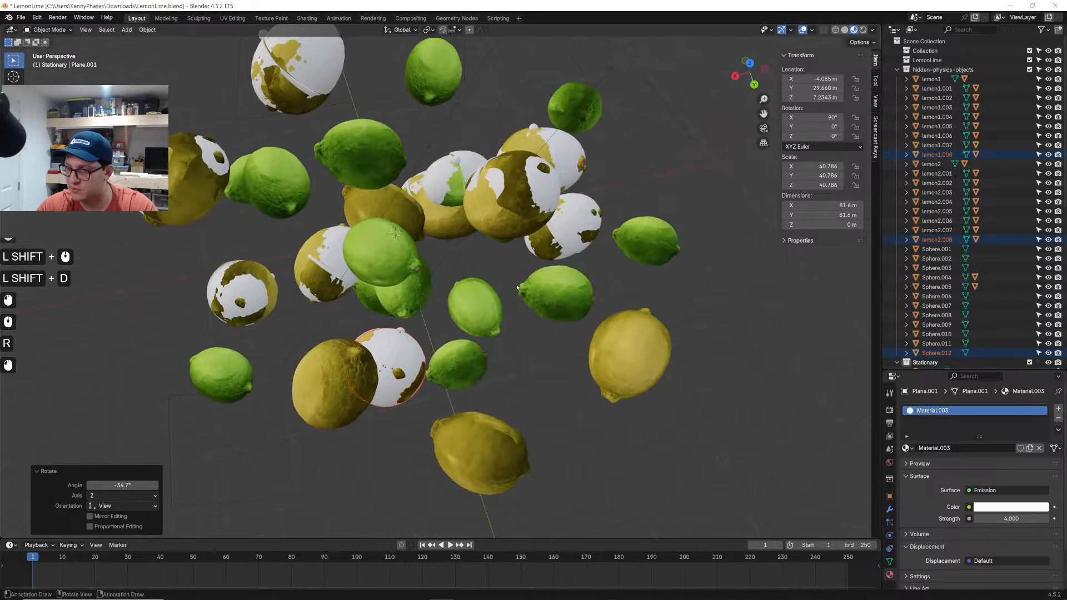
In the right view, rotate the copy and move it about 0.783 m in Y and 0.682 m in Z
{"action": "mouse_move", "coordinate": [566, 221]}
{"action": "middle_mouse_down"}
{"action": "mouse_move", "coordinate": [565, 232]}
{"action": "mouse_move", "coordinate": [578, 223]}
{"action": "middle_mouse_up"}
{"action": "left_click", "coordinate": [742, 74]}
{"action": "key", "text": "r"}
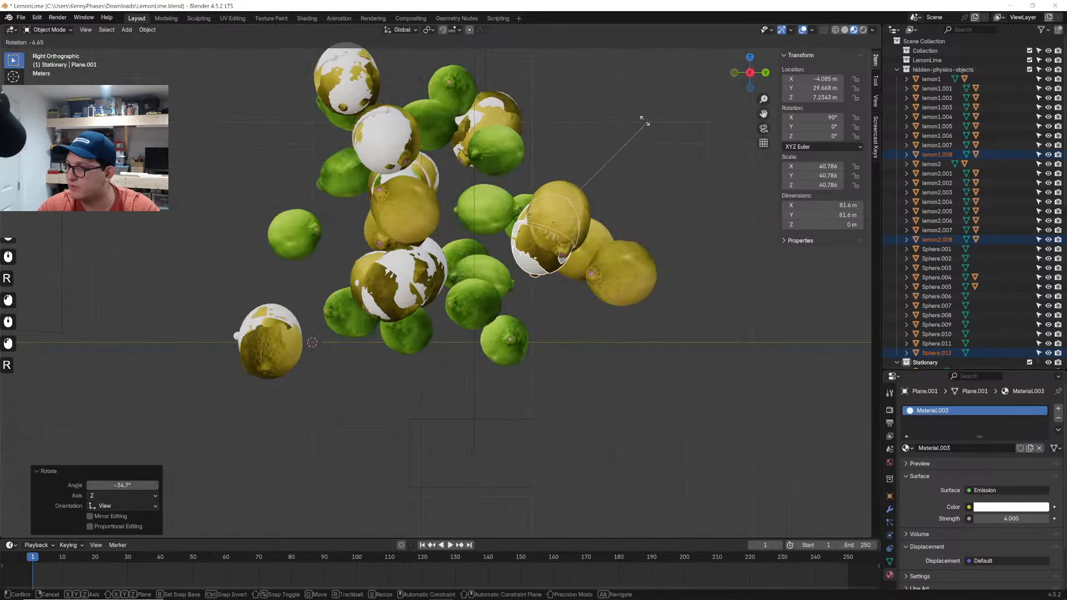
{"action": "middle_click_drag", "start_coordinate": [616, 101], "coordinate": [490, 156]}
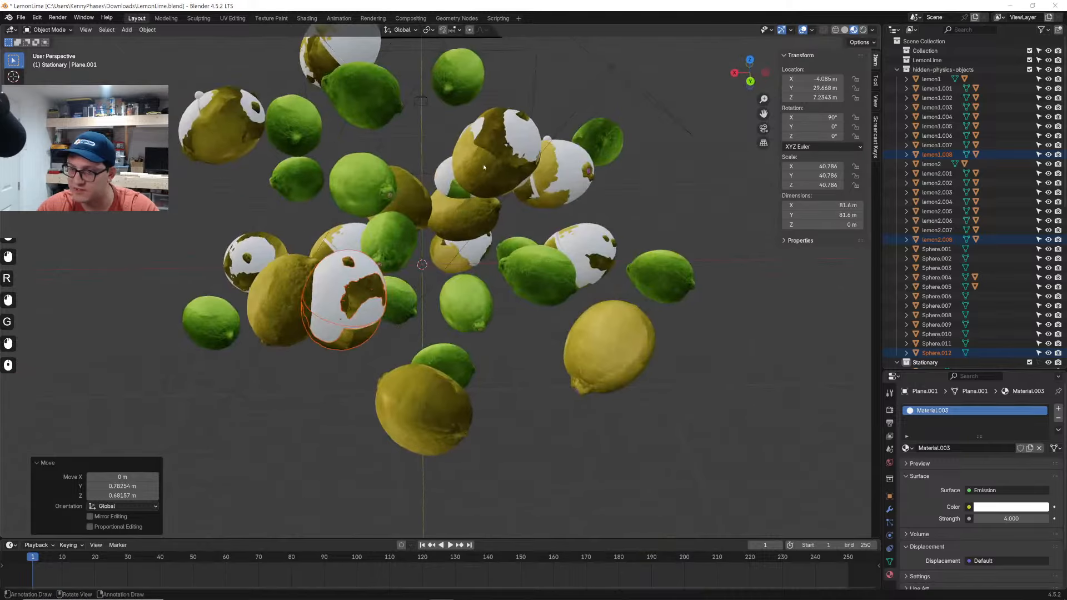
Move the copy onto its lemon and refine its orientation with rotations of about 23.9° and -5.61°
{"action": "key", "text": "g"}
{"action": "left_click", "coordinate": [449, 161]}
{"action": "key", "text": "r"}
{"action": "left_click", "coordinate": [479, 222]}
{"action": "key", "text": "g"}
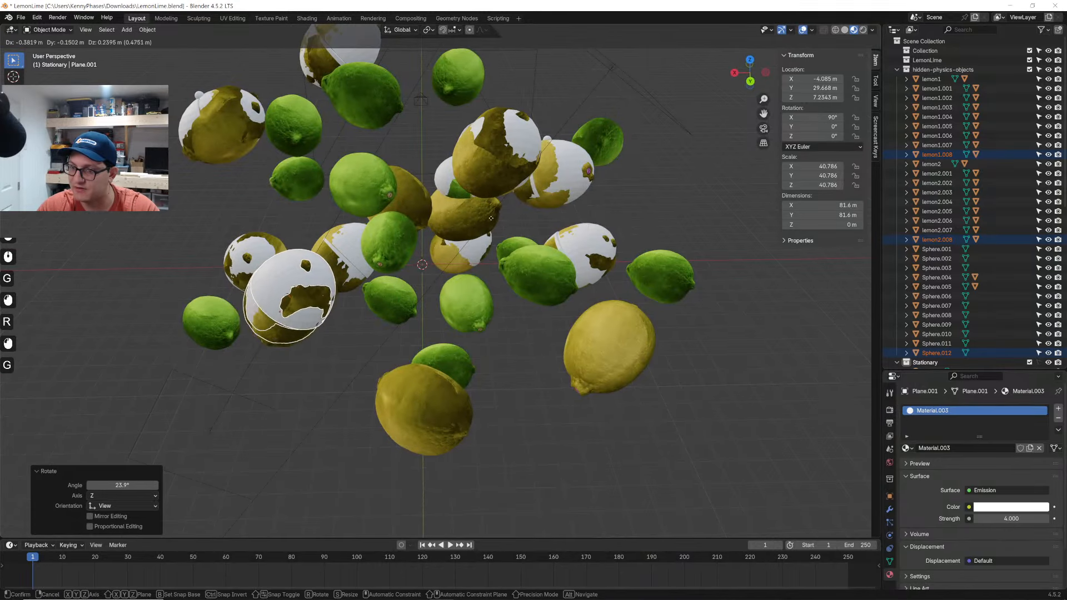
{"action": "left_click", "coordinate": [490, 218]}
{"action": "middle_click_drag", "start_coordinate": [491, 222], "coordinate": [560, 235]}
{"action": "key", "text": "r"}
{"action": "left_click", "coordinate": [631, 243]}
Duplicate the physics objects onto the adjacent large whole lemon and rotate the copy about 53.4°
{"action": "scroll", "coordinate": [564, 240], "scroll_direction": "up", "scroll_amount": 4}
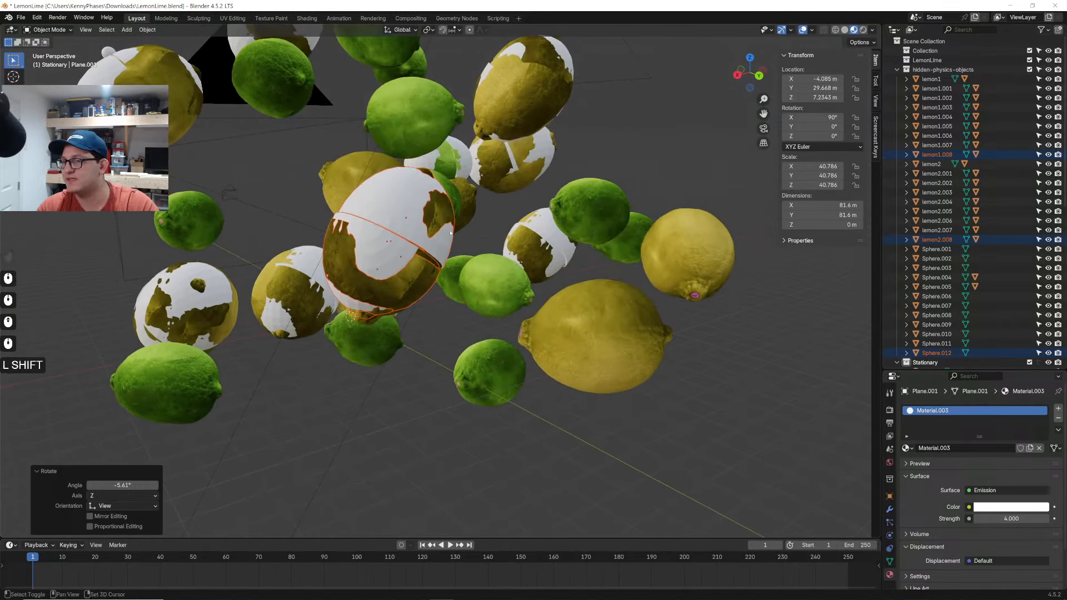
{"action": "key", "text": "shift+d"}
{"action": "left_click", "coordinate": [614, 270]}
{"action": "key", "text": "r"}
{"action": "left_click", "coordinate": [677, 350]}
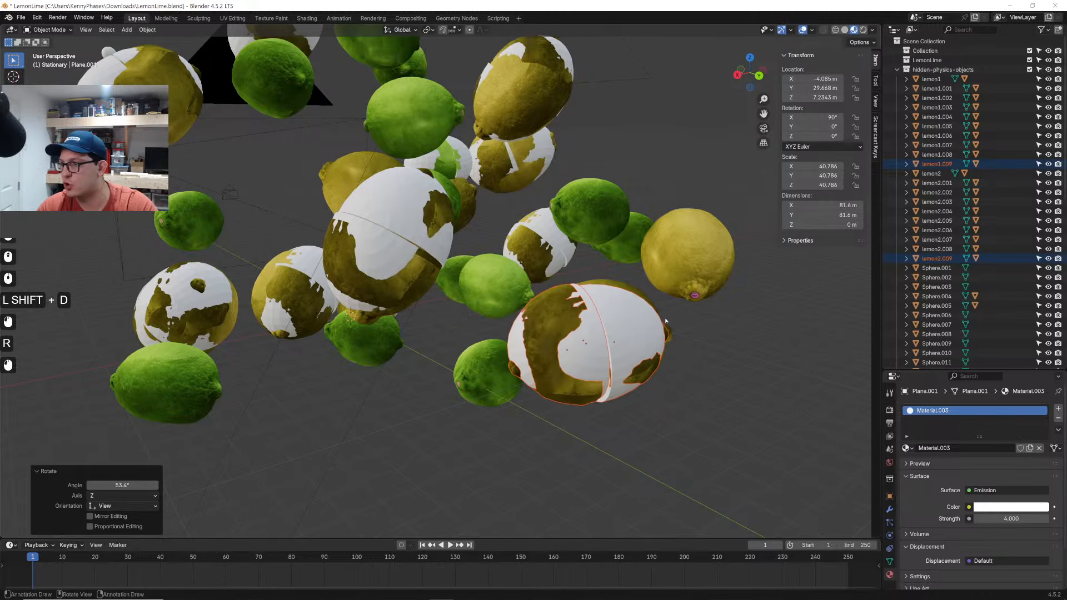
Move the copy about -0.95 m, -0.728 m, 0.376 m in X, Y, Z, and a further -0.159 m, 0.1 m, -1.146 m
{"action": "middle_click_drag", "start_coordinate": [677, 351], "coordinate": [622, 333]}
{"action": "key", "text": "g"}
{"action": "left_click", "coordinate": [608, 369]}
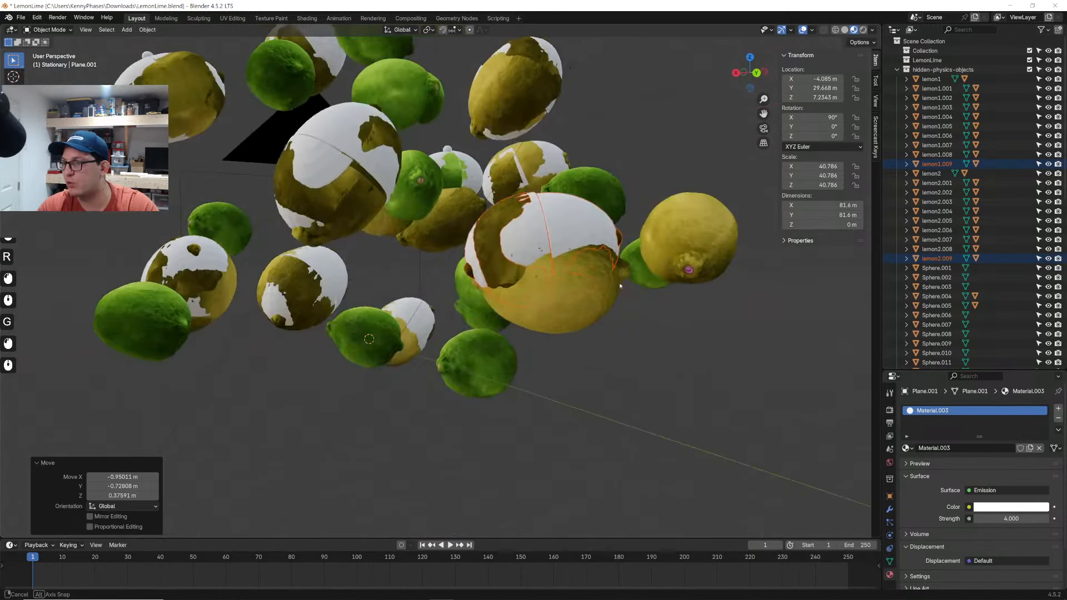
{"action": "key", "text": "g"}
Hide the background plane Plane.001 in the viewport
{"action": "scroll", "coordinate": [634, 310], "scroll_direction": "down", "scroll_amount": 4}
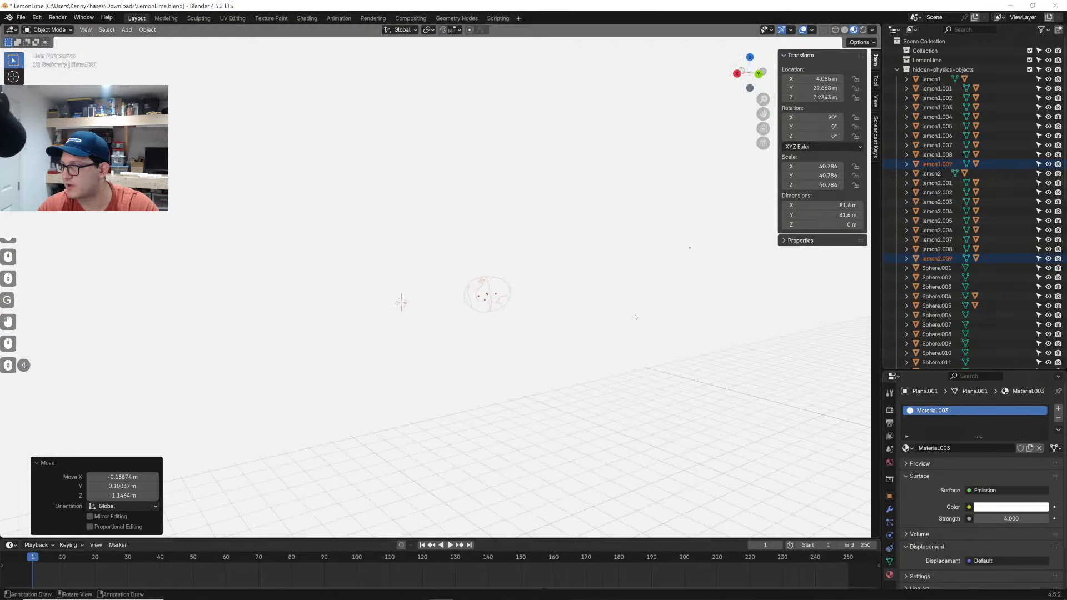
{"action": "scroll", "coordinate": [973, 182], "scroll_direction": "down", "scroll_amount": 8}
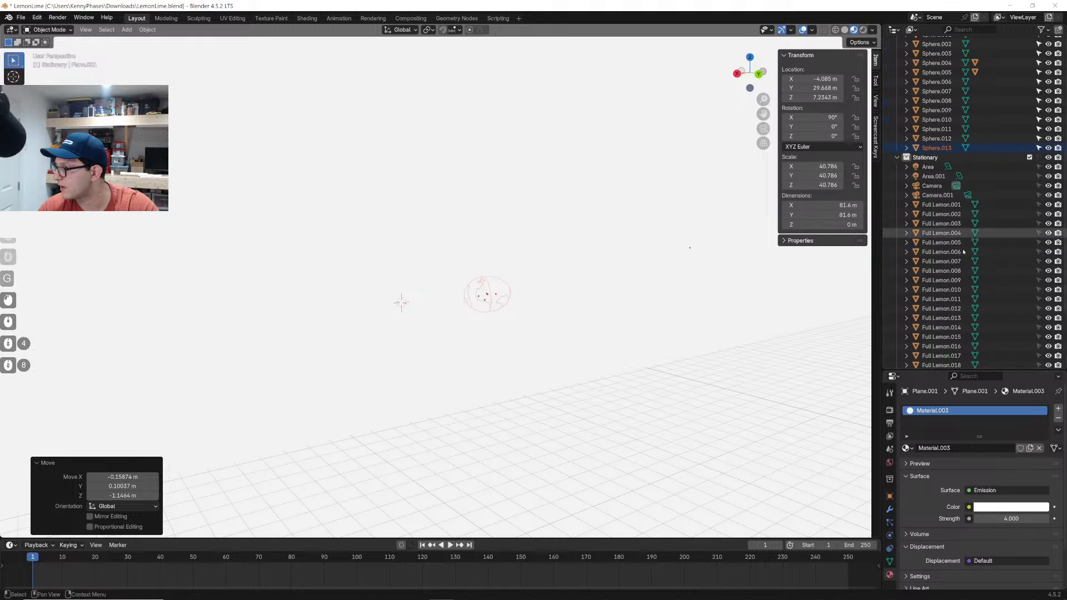
{"action": "scroll", "coordinate": [959, 252], "scroll_direction": "down", "scroll_amount": 5}
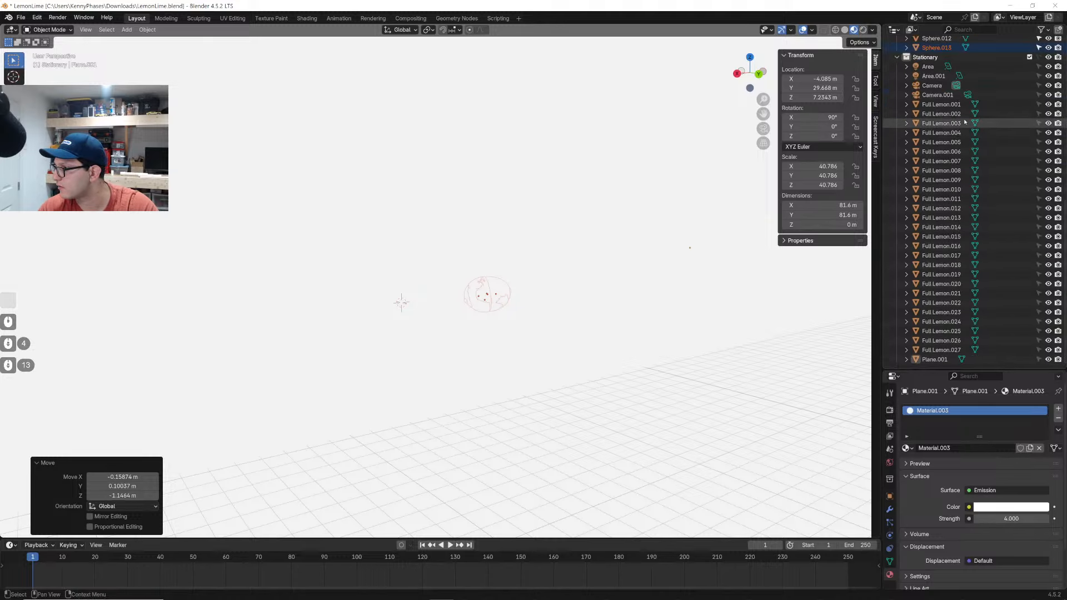
{"action": "left_click", "coordinate": [1049, 359]}
Fine-tune the copy's position over its lemon from behind the scene and rotate it about 10°
{"action": "middle_click_drag", "start_coordinate": [481, 364], "coordinate": [474, 393]}
{"action": "scroll", "coordinate": [474, 393], "scroll_direction": "up", "scroll_amount": 4}
{"action": "middle_click_drag", "start_coordinate": [545, 336], "coordinate": [482, 361], "text": "shift"}
{"action": "middle_click_drag", "start_coordinate": [482, 361], "coordinate": [453, 332]}
{"action": "key", "text": "g"}
{"action": "left_click", "coordinate": [490, 348]}
{"action": "key", "text": "g"}
{"action": "left_click", "coordinate": [495, 350]}
{"action": "left_click", "coordinate": [507, 367]}
Duplicate the physics objects onto the next uncovered lemon at the back and rotate the copy about -85.1°
{"action": "key", "text": "shift+d"}
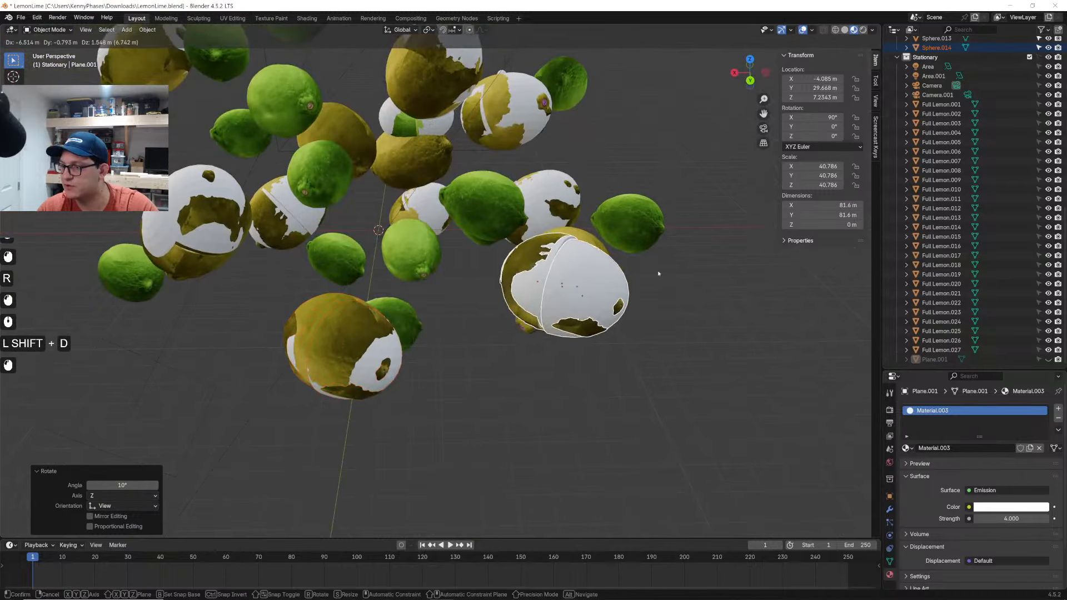
{"action": "left_click", "coordinate": [660, 272]}
{"action": "middle_click_drag", "start_coordinate": [660, 272], "coordinate": [614, 349]}
{"action": "key", "text": "r"}
{"action": "left_click", "coordinate": [480, 315]}
Move the copy into place with a last shift of about -0.026 m in X, 0.127 m in Y and -0.48 m in Z, and rotate it about -19.6°
{"action": "key", "text": "g"}
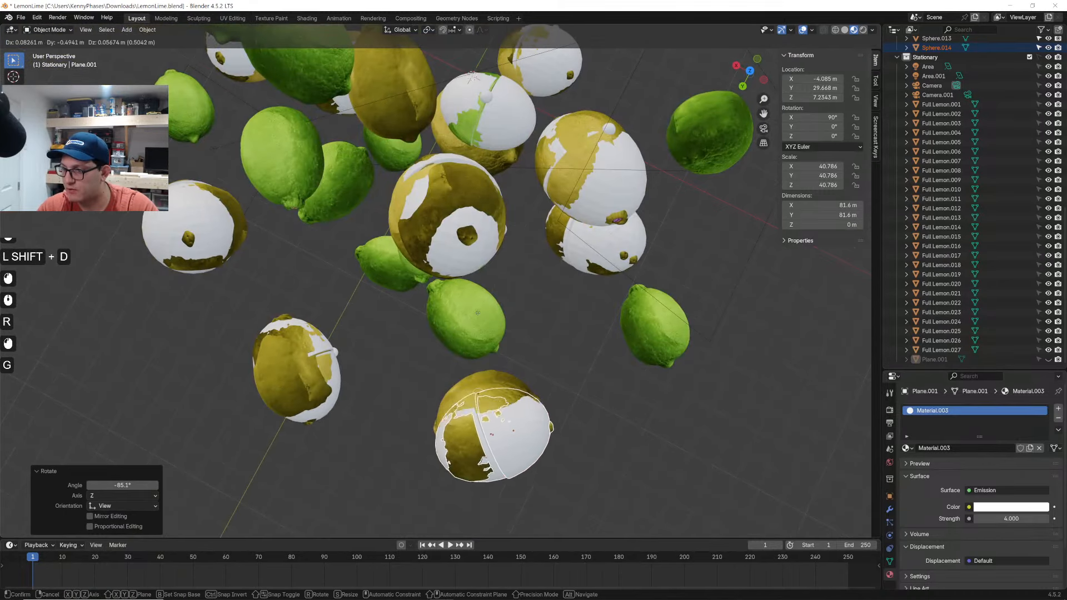
{"action": "middle_click_drag", "start_coordinate": [542, 350], "coordinate": [539, 289]}
{"action": "key", "text": "g"}
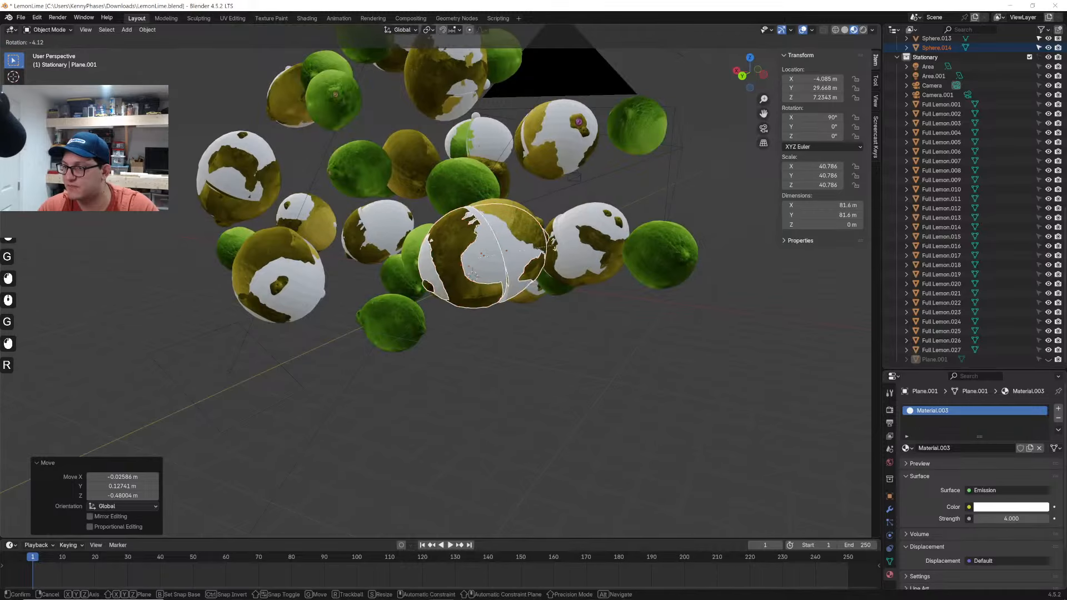
{"action": "middle_click_drag", "start_coordinate": [549, 234], "coordinate": [383, 289]}
Duplicate the physics objects about 5.482 m in X, -10.757 m in Y and -0.408 m in Z, onto the lemon below the sliced lime
{"action": "scroll", "coordinate": [506, 279], "scroll_direction": "up", "scroll_amount": 2}
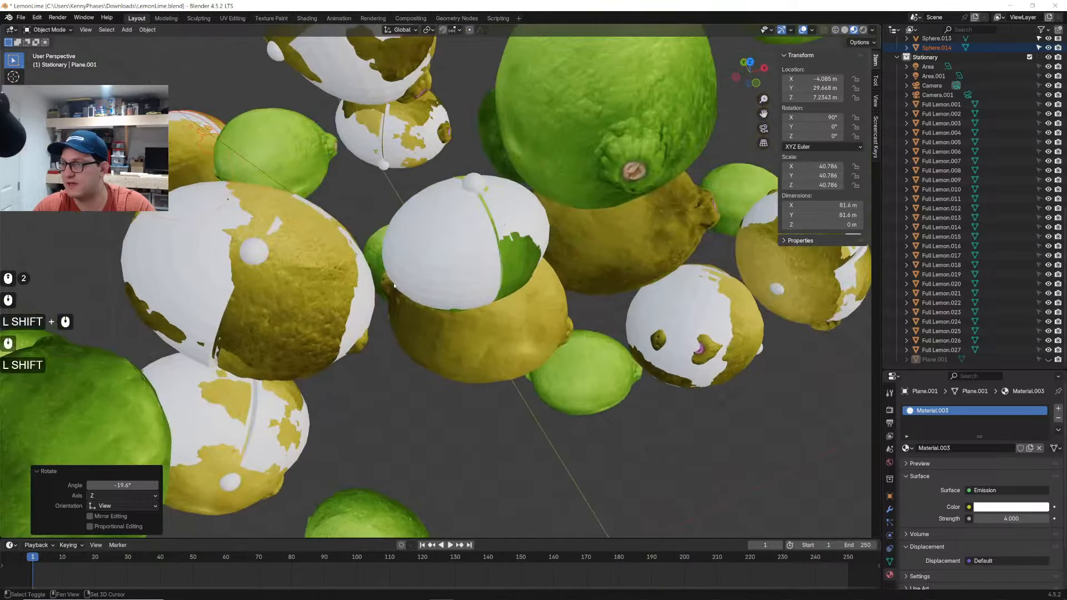
{"action": "middle_click_drag", "start_coordinate": [283, 278], "coordinate": [333, 303]}
{"action": "key", "text": "shift+d"}
{"action": "left_click", "coordinate": [848, 317]}
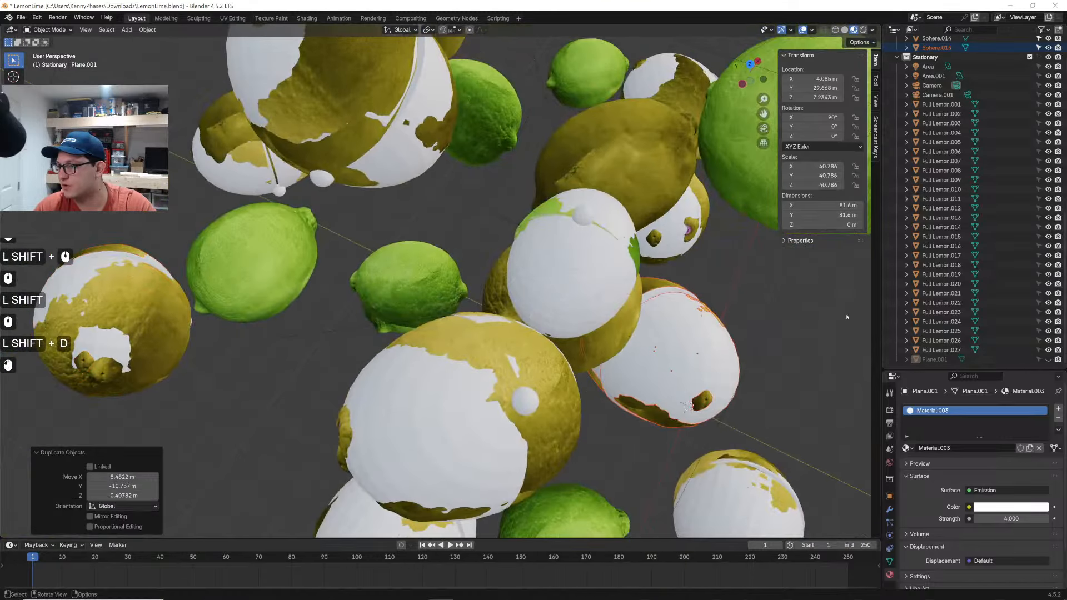
Rotate the copy about -67.5° around Z and move it into place over the lemon below the sliced lime
{"action": "key", "text": "z"}
{"action": "middle_click_drag", "start_coordinate": [737, 381], "coordinate": [698, 322]}
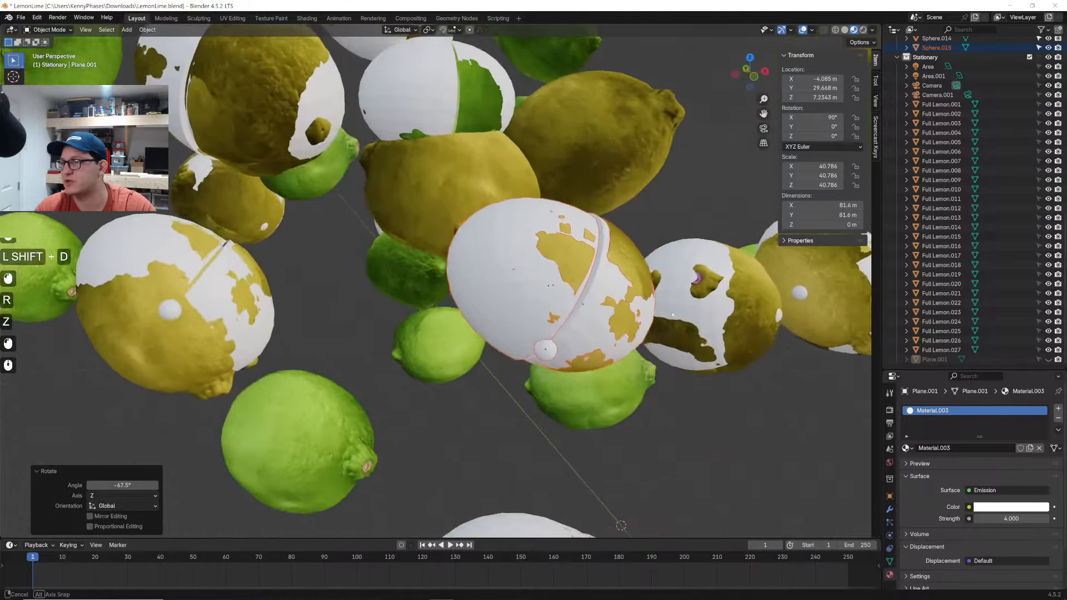
{"action": "key", "text": "g"}
{"action": "left_click", "coordinate": [552, 231]}
{"action": "middle_click_drag", "start_coordinate": [552, 231], "coordinate": [491, 235]}
{"action": "key", "text": "g"}
{"action": "left_click", "coordinate": [541, 171]}
{"action": "key", "text": "g"}
Duplicate the physics objects about 3.11 m in X, 0.278 m in Y and 1.158 m in Z onto the neighbouring lemon, and rotate the copy about -73°
{"action": "key", "text": "shift+d"}
{"action": "left_click", "coordinate": [652, 172]}
{"action": "key", "text": "r"}
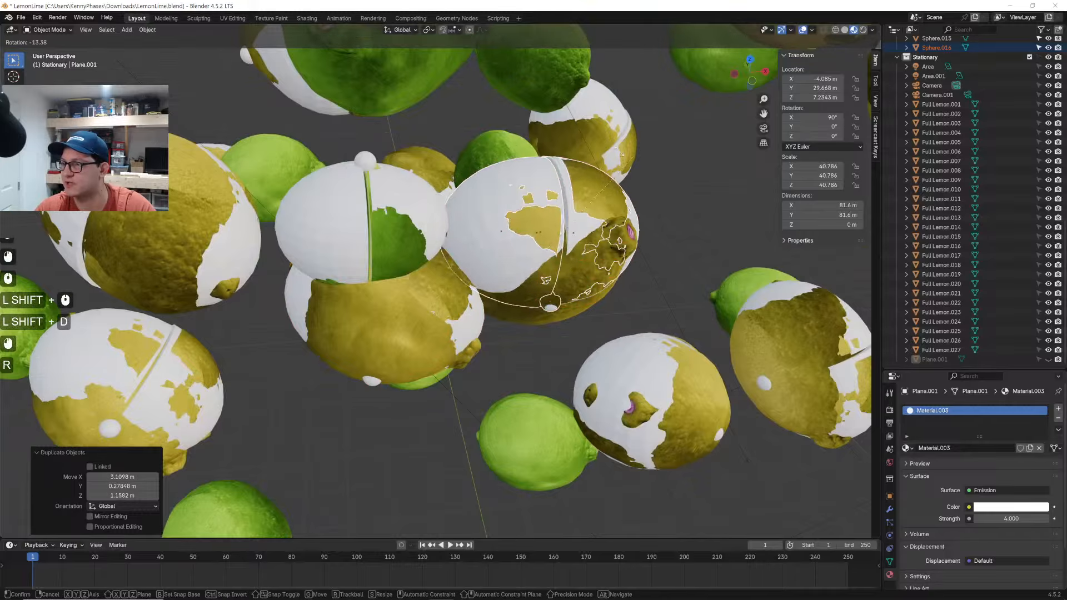
{"action": "left_click", "coordinate": [695, 217]}
{"action": "key", "text": "r"}
{"action": "key", "text": "z"}
{"action": "key", "text": "z"}
{"action": "key", "text": "z"}
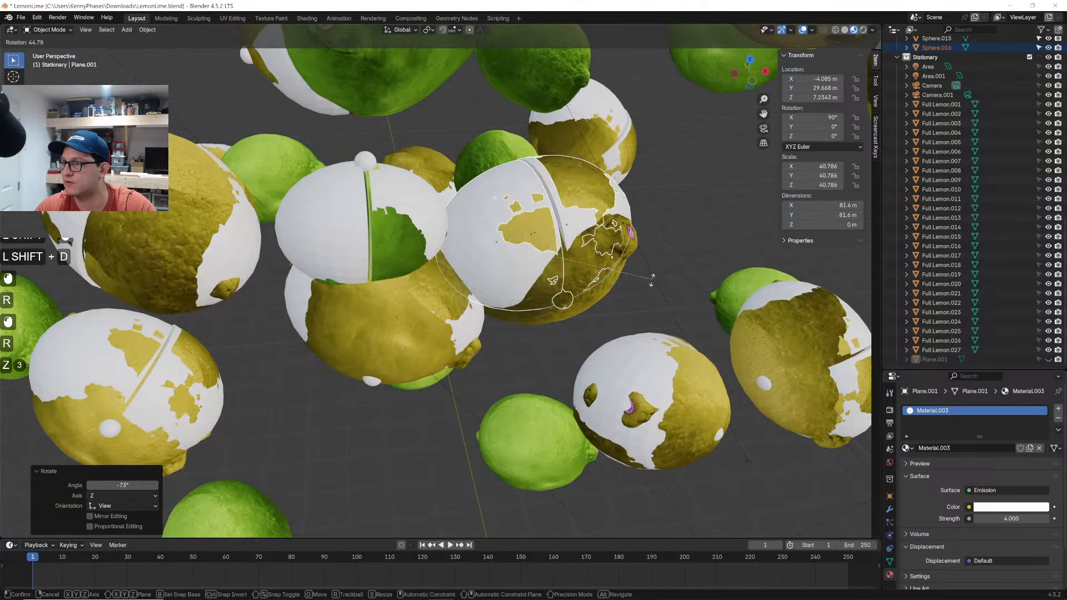
{"action": "left_click", "coordinate": [626, 299]}
Rotate the copy a further -31.6° about the view axis and -16.9° around global Z
{"action": "middle_click_drag", "start_coordinate": [626, 299], "coordinate": [656, 200]}
{"action": "key", "text": "r"}
{"action": "left_click", "coordinate": [616, 125]}
{"action": "middle_click_drag", "start_coordinate": [616, 125], "coordinate": [578, 279]}
{"action": "key", "text": "r"}
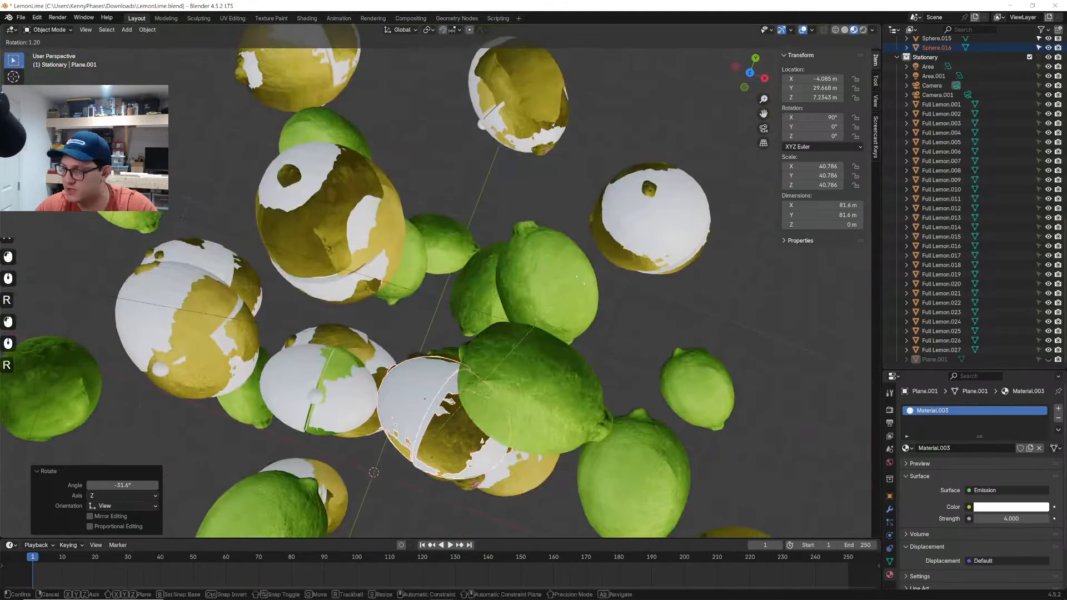
{"action": "left_click", "coordinate": [588, 338]}
{"action": "middle_click_drag", "start_coordinate": [589, 338], "coordinate": [634, 178]}
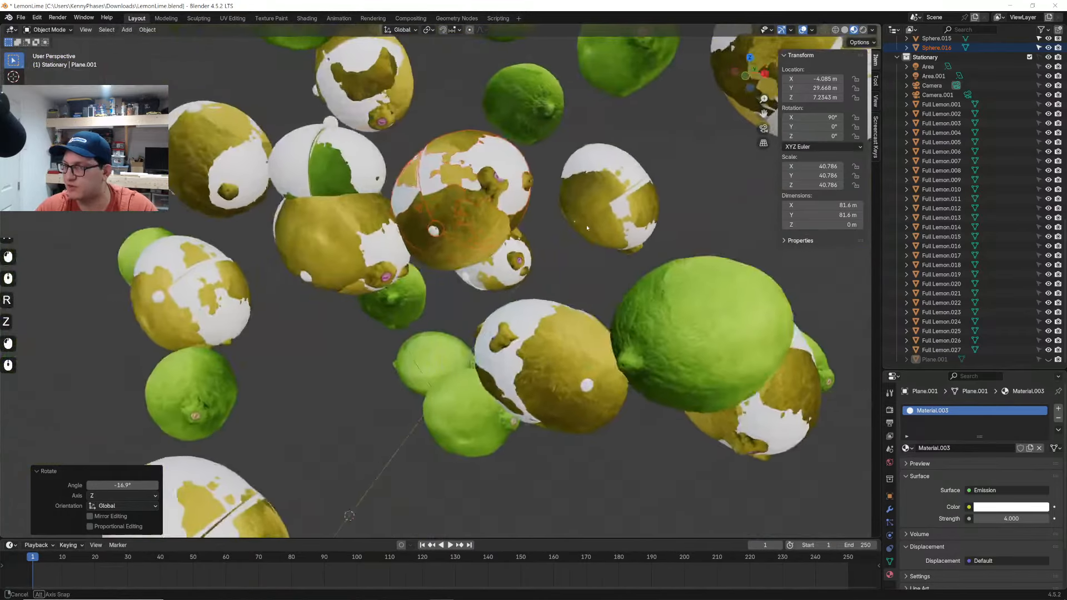
Fine-tune the copy's rotation and position over its lemon, with a last shift of about -0.052 m in X, 0.036 m in Y and 0.141 m in Z
{"action": "key", "text": "r"}
{"action": "key", "text": "g"}
{"action": "left_click", "coordinate": [594, 145]}
{"action": "middle_click_drag", "start_coordinate": [594, 145], "coordinate": [558, 192]}
{"action": "key", "text": "r"}
{"action": "key", "text": "z"}
{"action": "left_click", "coordinate": [453, 249]}
{"action": "middle_click_drag", "start_coordinate": [453, 248], "coordinate": [523, 229]}
{"action": "key", "text": "g"}
{"action": "left_click", "coordinate": [526, 230]}
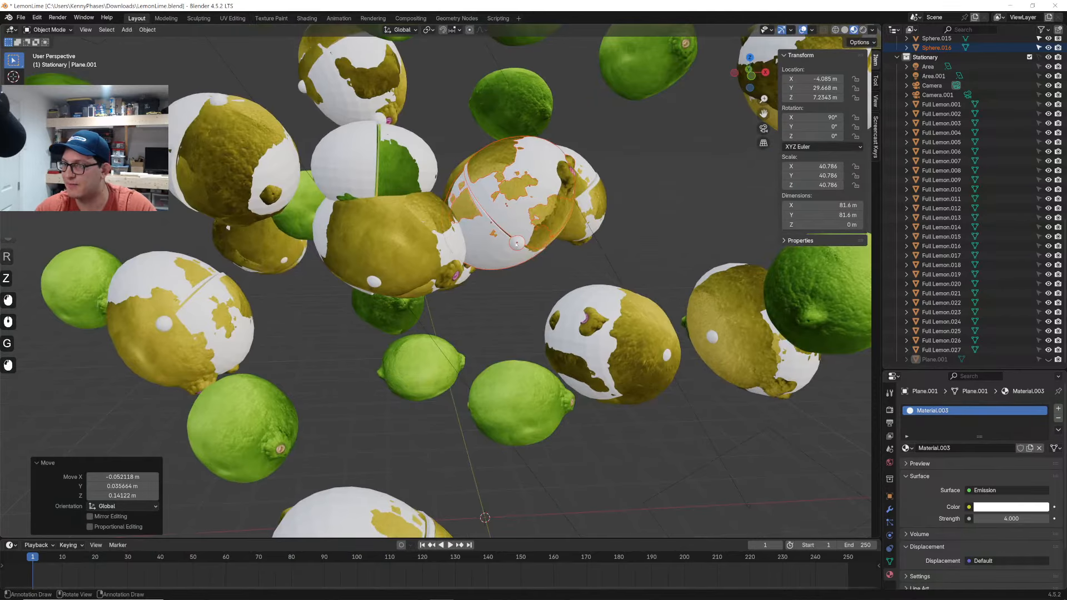
Play the animation to preview the fruit simulation up to about frame 152, and return to frame 1
{"action": "scroll", "coordinate": [517, 243], "scroll_direction": "down", "scroll_amount": 3}
{"action": "middle_click_drag", "start_coordinate": [597, 252], "coordinate": [646, 255]}
{"action": "scroll", "coordinate": [612, 240], "scroll_direction": "down", "scroll_amount": 1}
{"action": "key", "text": "space"}
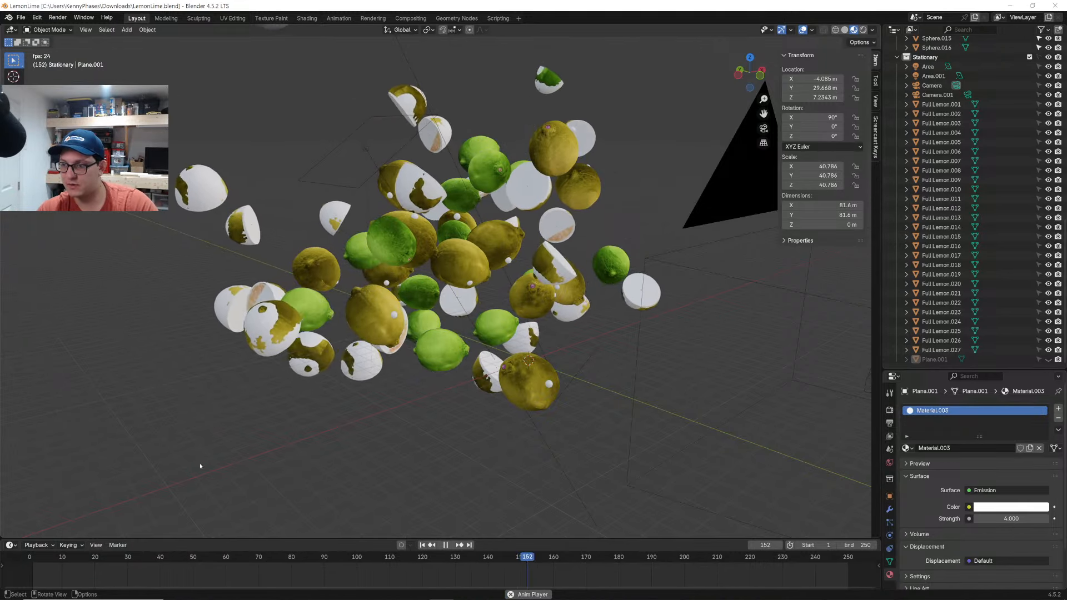
{"action": "key", "text": "space"}
{"action": "left_click", "coordinate": [34, 558]}
Move the sliced lime with its physics objects away from the lemons, last about -10.035 m in X, 3.226 m in Y and -1.465 m in Z
{"action": "scroll", "coordinate": [503, 228], "scroll_direction": "up", "scroll_amount": 7}
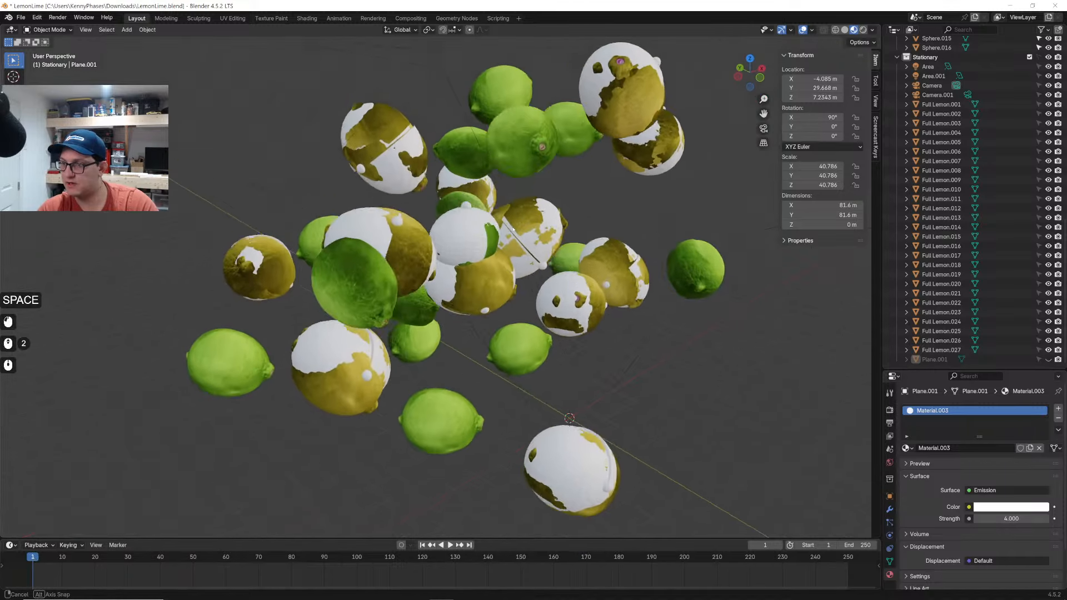
{"action": "scroll", "coordinate": [460, 271], "scroll_direction": "up", "scroll_amount": 4}
{"action": "middle_click_drag", "start_coordinate": [514, 206], "coordinate": [411, 212], "text": "shift"}
{"action": "scroll", "coordinate": [439, 261], "scroll_direction": "down", "scroll_amount": 2}
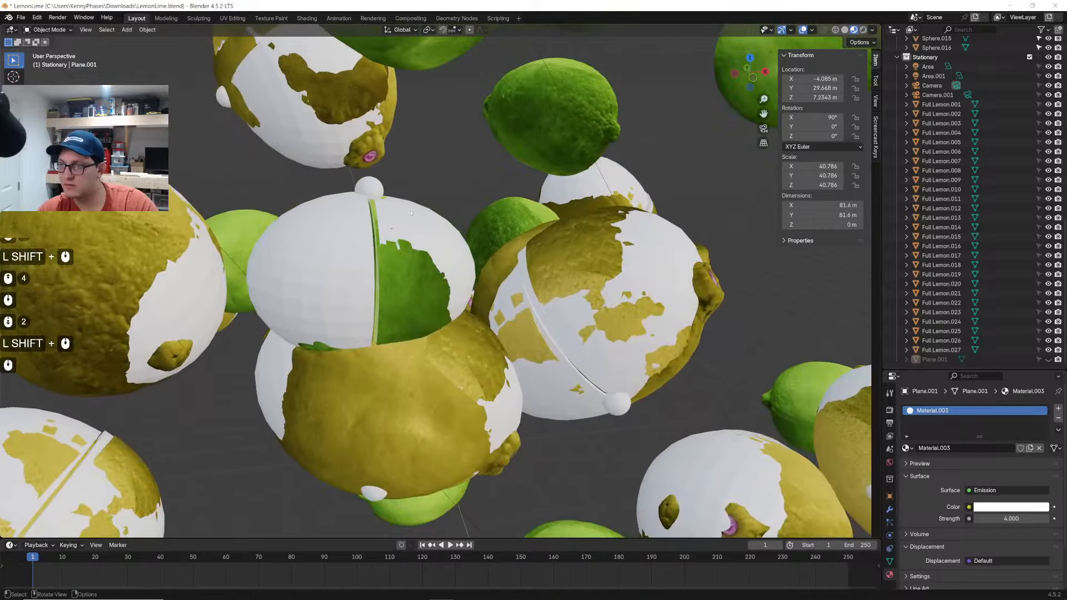
{"action": "key", "text": "g"}
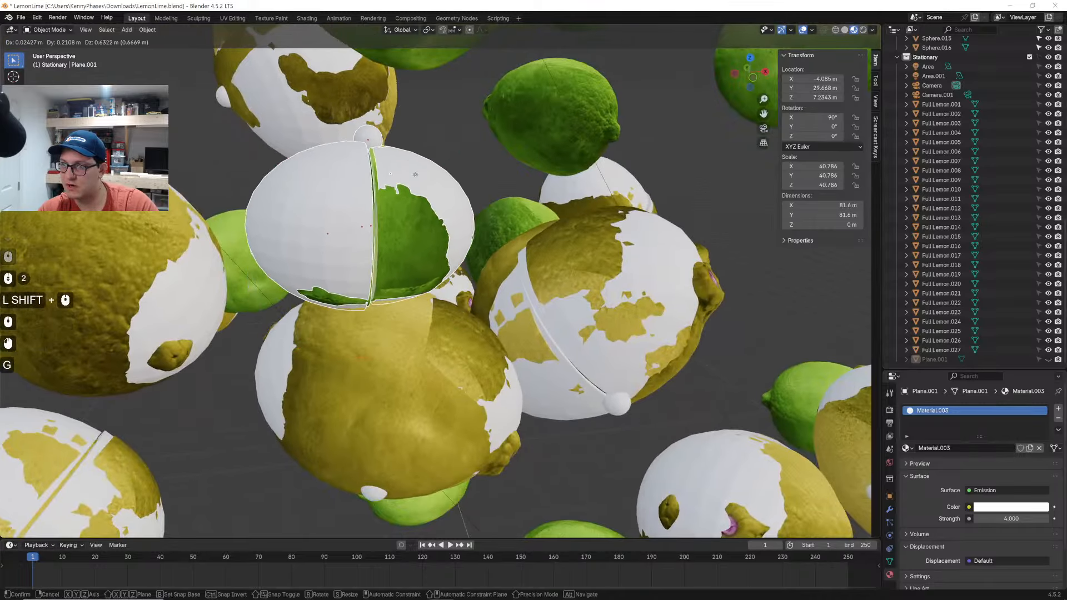
{"action": "left_click", "coordinate": [455, 214]}
{"action": "scroll", "coordinate": [455, 214], "scroll_direction": "down", "scroll_amount": 4}
{"action": "middle_click_drag", "start_coordinate": [455, 214], "coordinate": [473, 227]}
{"action": "key", "text": "g"}
{"action": "left_click", "coordinate": [219, 291]}
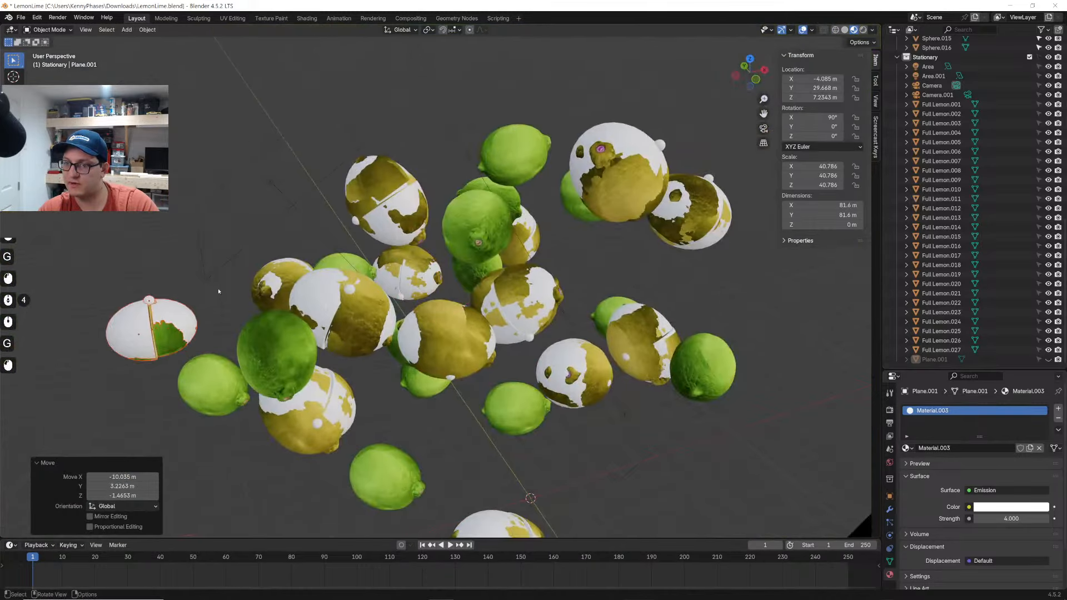
From the top view, rotate the sliced lime set about 45.7° and move it over the outermost whole lime
{"action": "middle_click_drag", "start_coordinate": [356, 318], "coordinate": [376, 322]}
{"action": "middle_click_drag", "start_coordinate": [376, 323], "coordinate": [521, 214], "text": "shift"}
{"action": "left_click", "coordinate": [750, 59]}
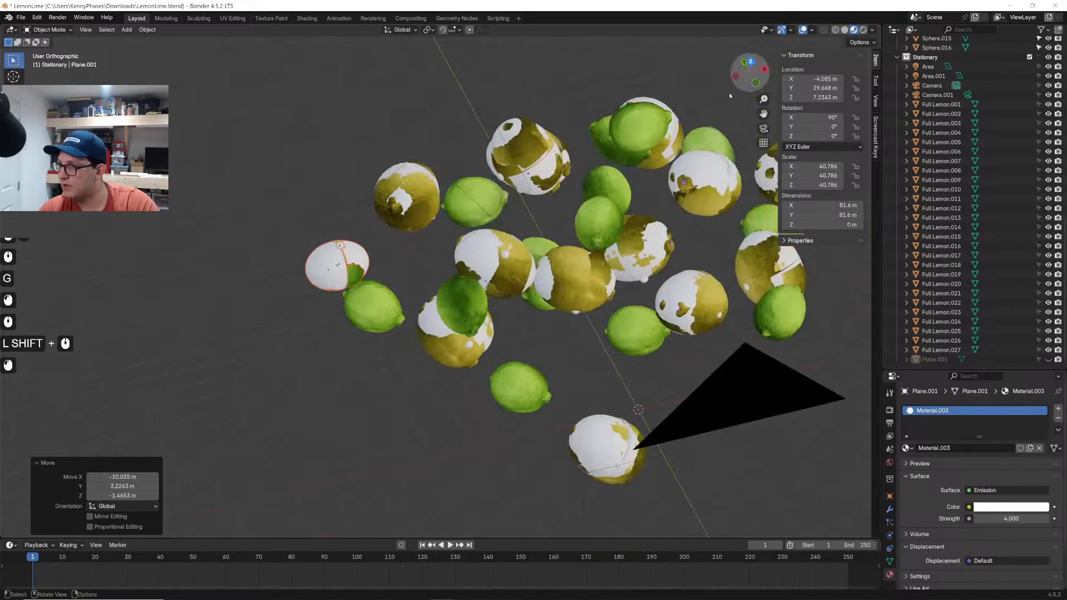
{"action": "key", "text": "r"}
{"action": "left_click", "coordinate": [328, 329]}
{"action": "key", "text": "g"}
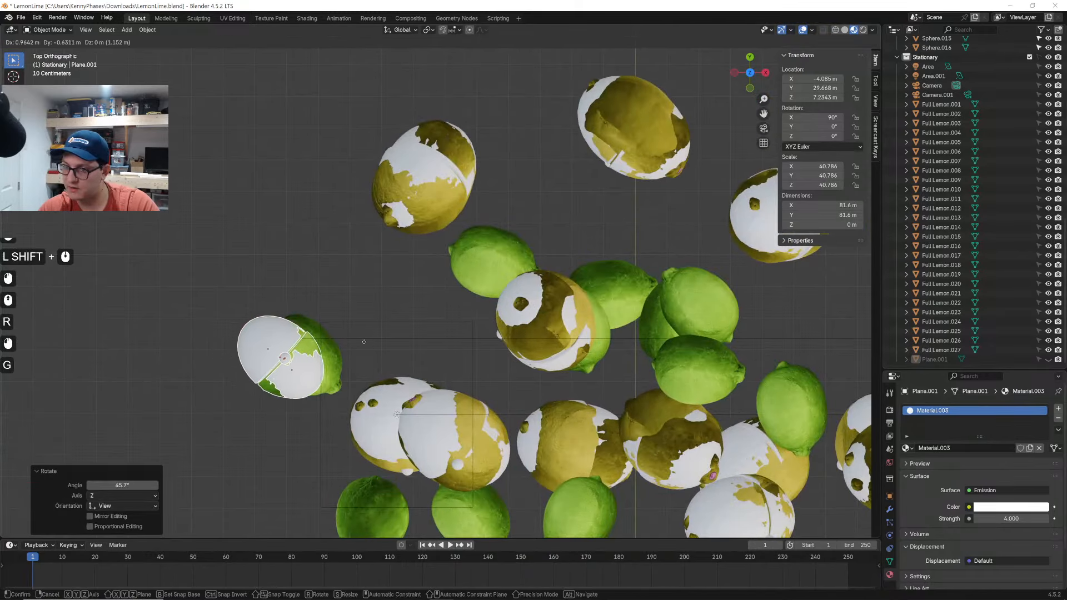
{"action": "left_click", "coordinate": [399, 343]}
{"action": "left_click", "coordinate": [374, 325]}
Lower the set about 2.649 m in Z into the whole lime and nudge it about -0.034 m in X and 0.051 m in Y
{"action": "middle_click_drag", "start_coordinate": [374, 326], "coordinate": [483, 323]}
{"action": "key", "text": "g"}
{"action": "key", "text": "z"}
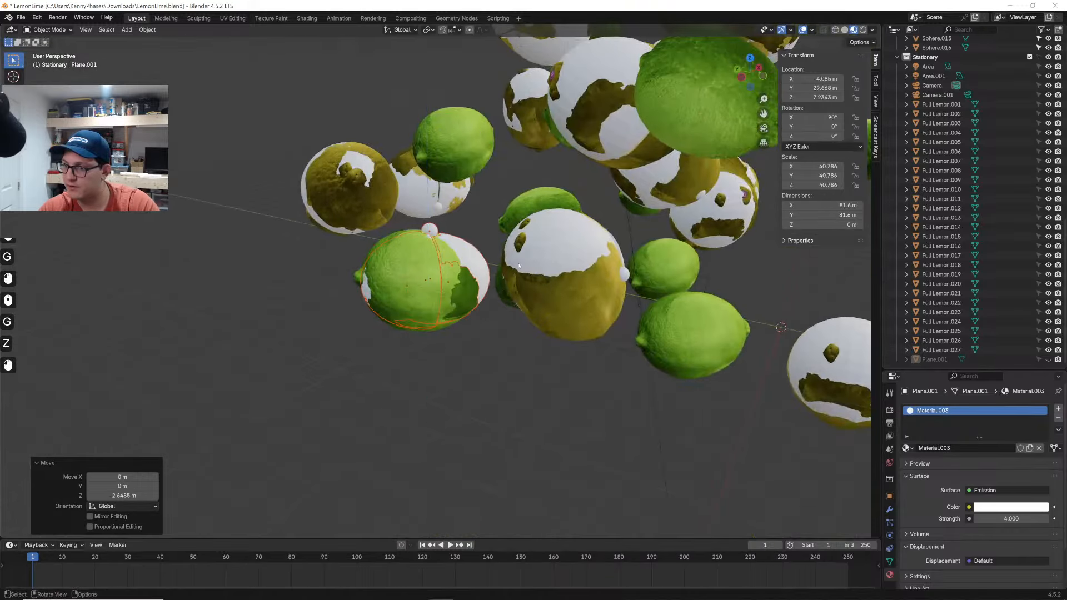
{"action": "scroll", "coordinate": [512, 267], "scroll_direction": "up", "scroll_amount": 2}
{"action": "key", "text": "g"}
{"action": "left_click", "coordinate": [508, 269]}
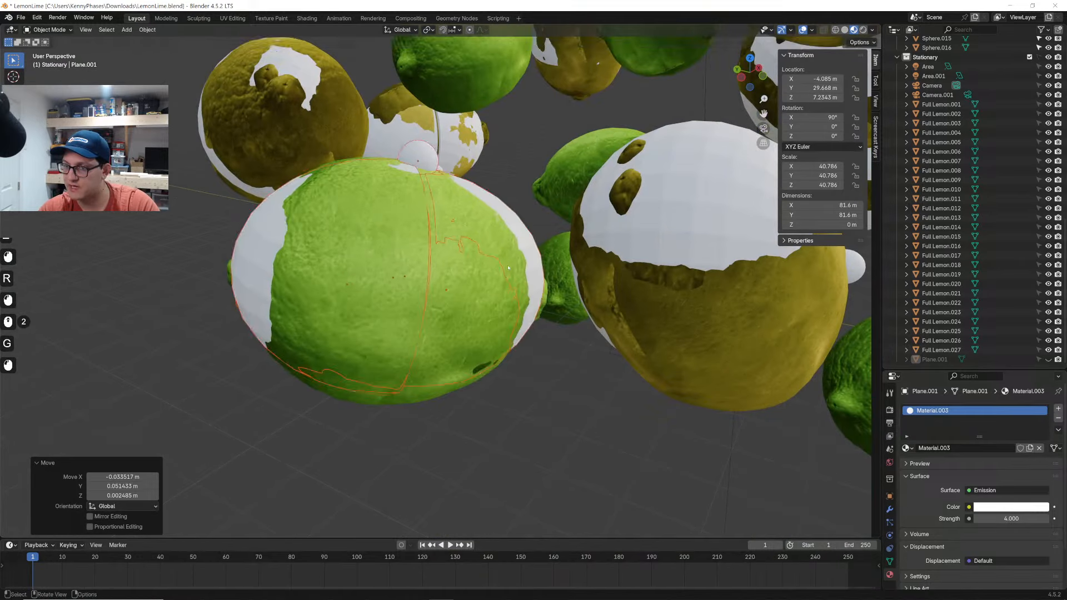
{"action": "middle_click_drag", "start_coordinate": [508, 269], "coordinate": [623, 425]}
{"action": "scroll", "coordinate": [550, 299], "scroll_direction": "down", "scroll_amount": 2}
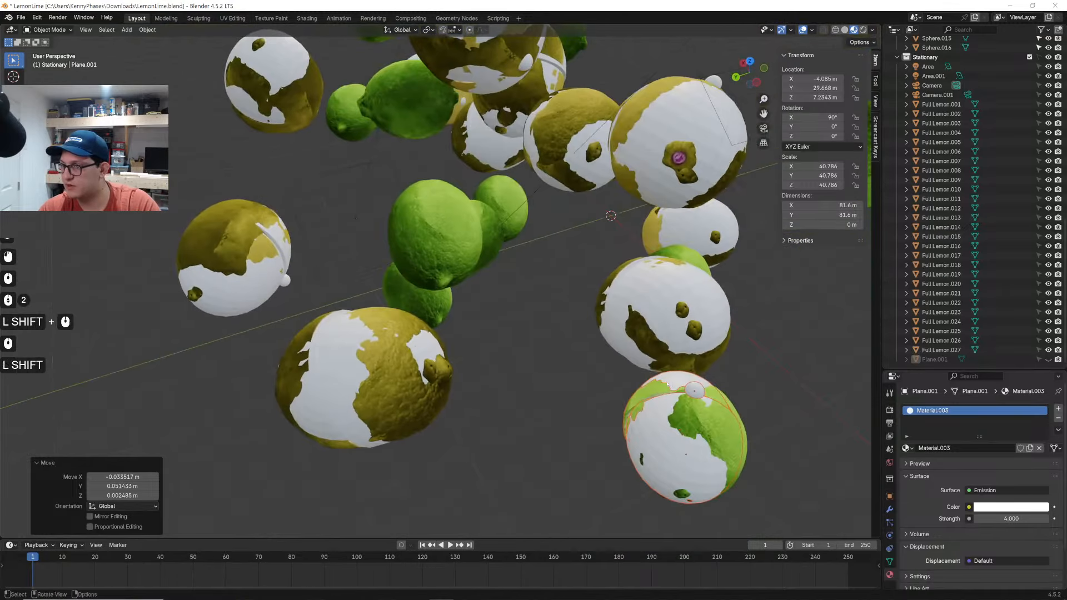
Duplicate the sliced lime set about 4.928 m in X, 3.3 m in Y and 3.289 m in Z, and shift the copy about 1.113 m in X
{"action": "key", "text": "shift+d"}
{"action": "left_click", "coordinate": [517, 250]}
{"action": "middle_click_drag", "start_coordinate": [517, 250], "coordinate": [613, 250]}
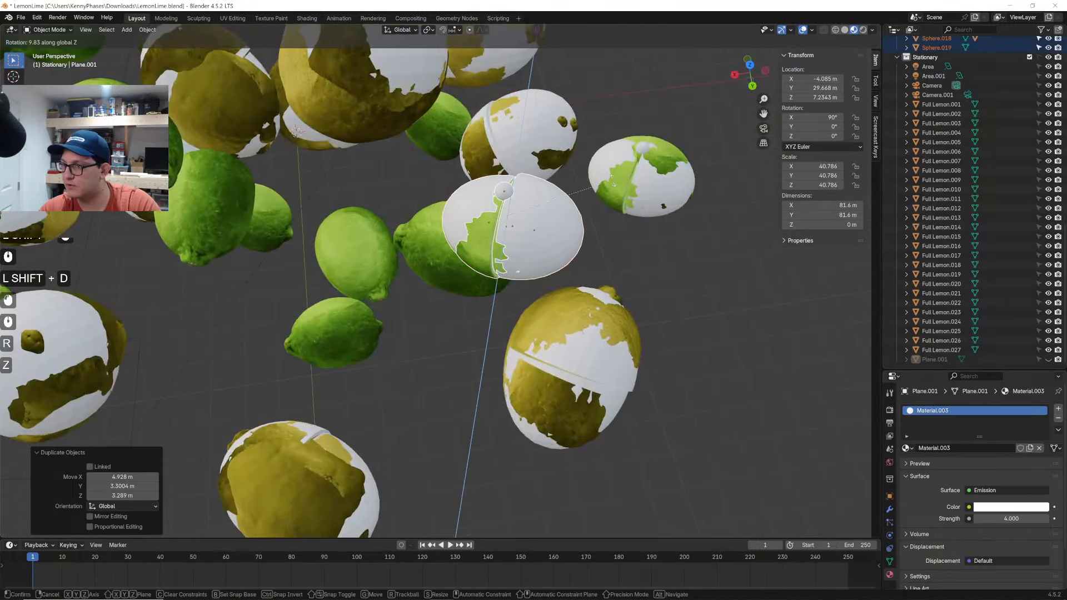
{"action": "key", "text": "g"}
{"action": "left_click", "coordinate": [553, 176]}
Lower the copy about 1.079 m in Z onto its lime, adjust its position and rotate it, last about -7.09° in the view
{"action": "middle_click_drag", "start_coordinate": [554, 175], "coordinate": [565, 133]}
{"action": "key", "text": "g"}
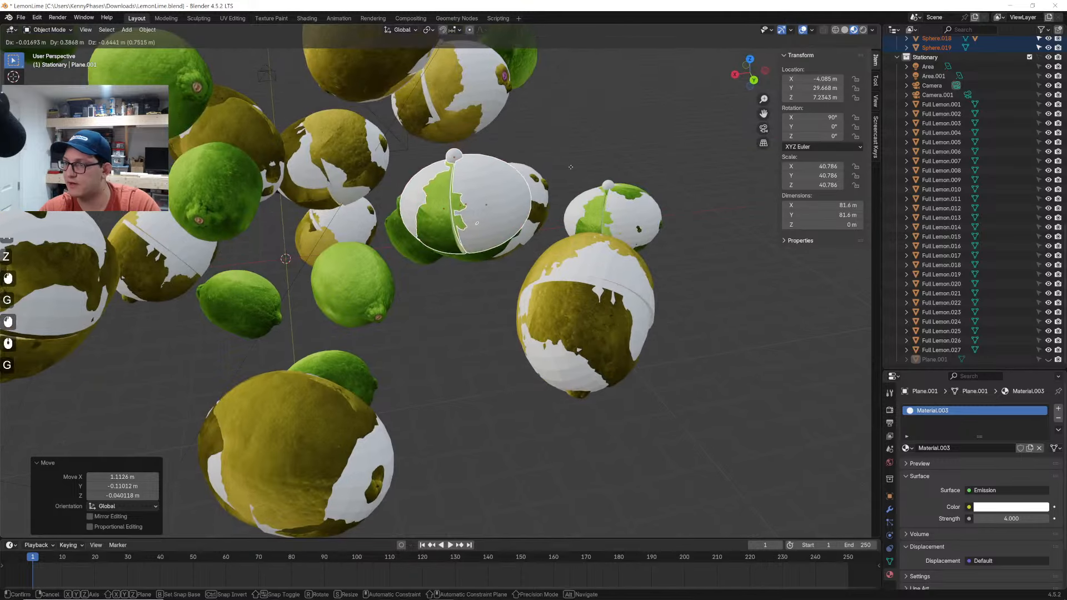
{"action": "left_click", "coordinate": [573, 182]}
{"action": "scroll", "coordinate": [573, 179], "scroll_direction": "up", "scroll_amount": 3}
{"action": "middle_click_drag", "start_coordinate": [575, 56], "coordinate": [578, 181], "text": "shift"}
{"action": "key", "text": "r"}
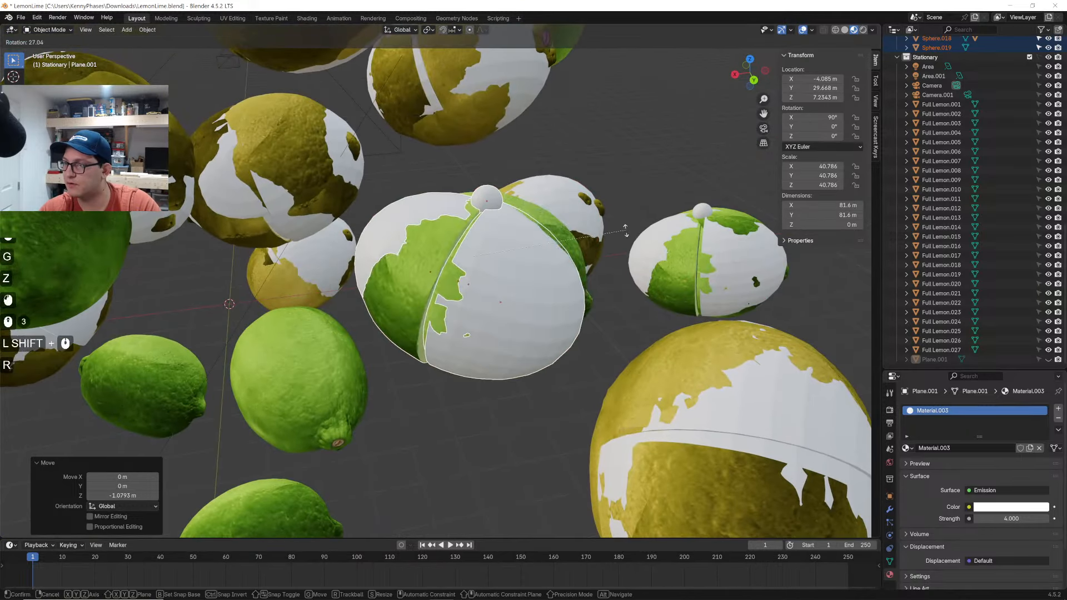
{"action": "middle_click_drag", "start_coordinate": [624, 212], "coordinate": [603, 286]}
{"action": "key", "text": "g"}
{"action": "left_click", "coordinate": [543, 253]}
{"action": "key", "text": "r"}
{"action": "middle_click_drag", "start_coordinate": [544, 231], "coordinate": [618, 188]}
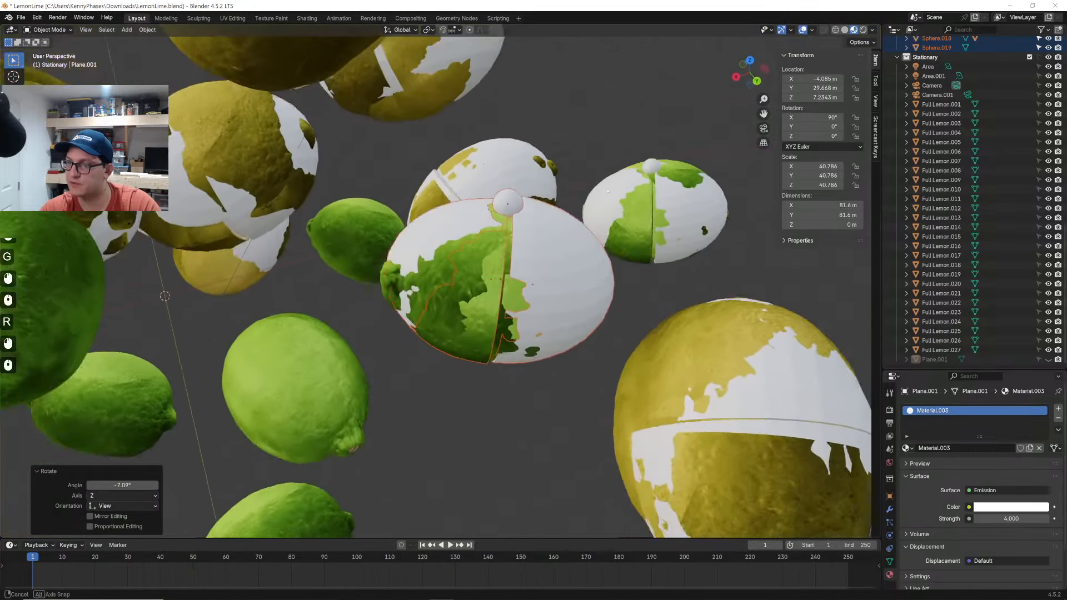
Duplicate the sliced lime set about 6.309 m in X, -3.006 m in Y and 2.453 m in Z, and rotate the copy about -11.2° around Z
{"action": "scroll", "coordinate": [556, 216], "scroll_direction": "down", "scroll_amount": 2}
{"action": "middle_click_drag", "start_coordinate": [439, 260], "coordinate": [535, 244], "text": "shift"}
{"action": "scroll", "coordinate": [561, 245], "scroll_direction": "down", "scroll_amount": 2}
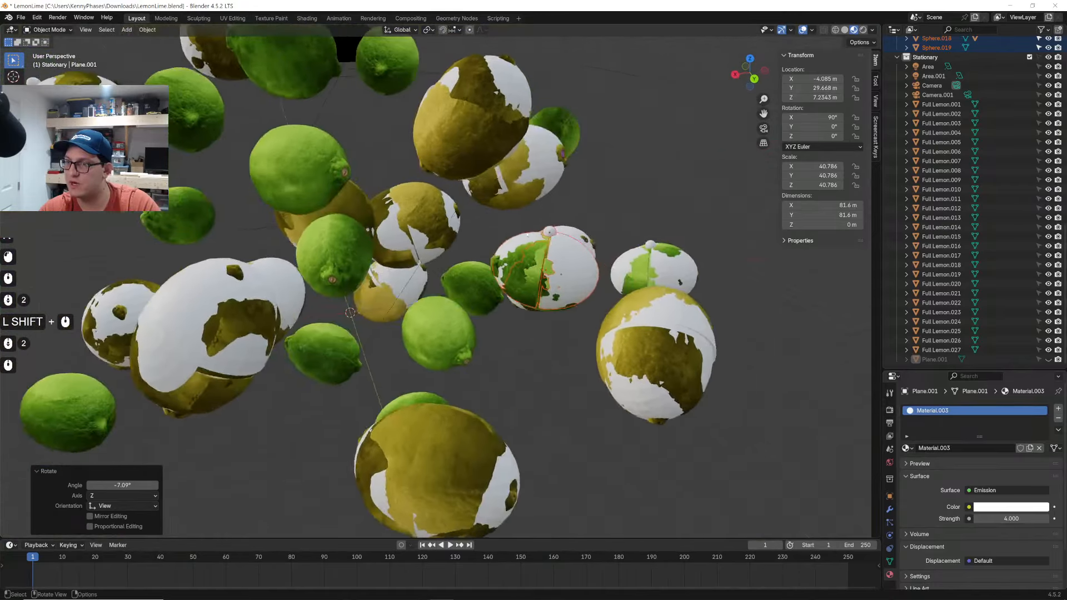
{"action": "scroll", "coordinate": [535, 245], "scroll_direction": "down", "scroll_amount": 2}
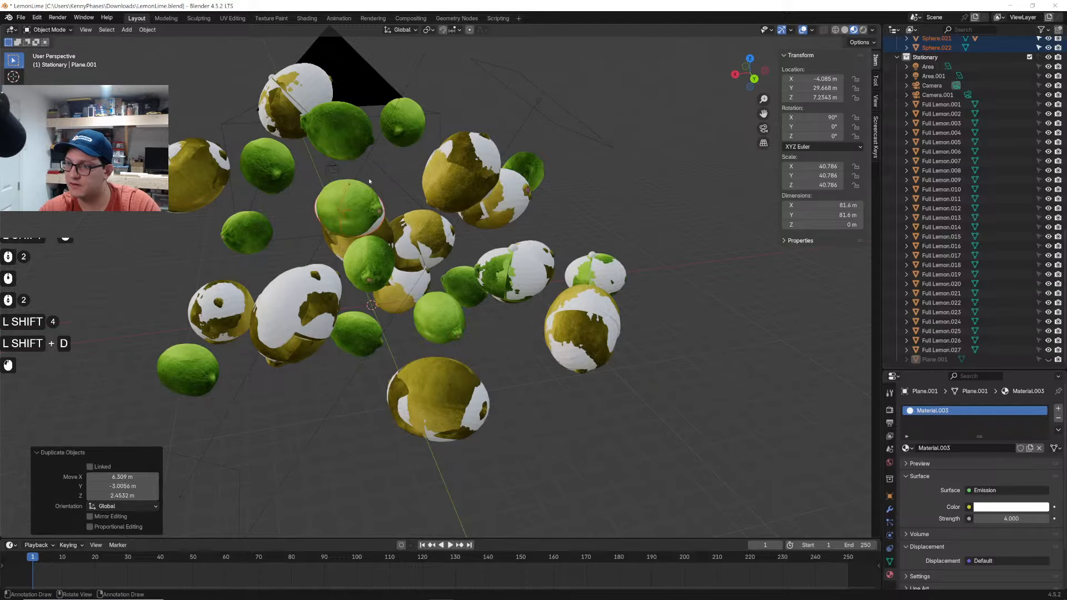
{"action": "middle_click_drag", "start_coordinate": [369, 182], "coordinate": [401, 243]}
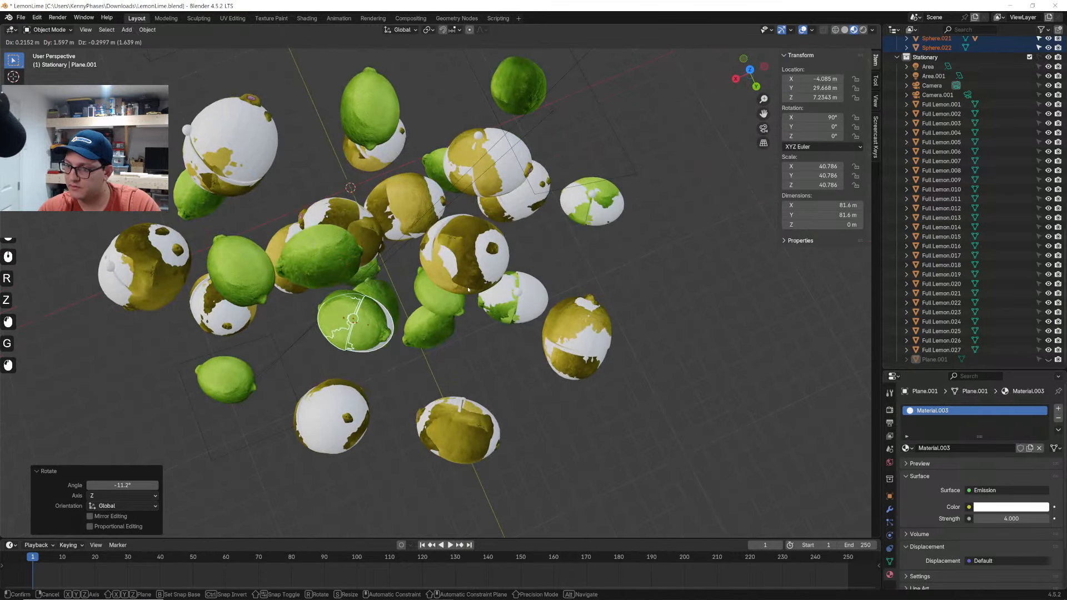
{"action": "middle_click_drag", "start_coordinate": [469, 288], "coordinate": [461, 389]}
Duplicate the sliced lime set about -3.292 m in Z onto the lime below and rotate the copy around global Z
{"action": "scroll", "coordinate": [451, 285], "scroll_direction": "up", "scroll_amount": 3}
{"action": "left_click", "coordinate": [429, 233]}
{"action": "key", "text": "shift+d"}
{"action": "scroll", "coordinate": [462, 389], "scroll_direction": "up", "scroll_amount": 3}
{"action": "key", "text": "r"}
{"action": "key", "text": "z"}
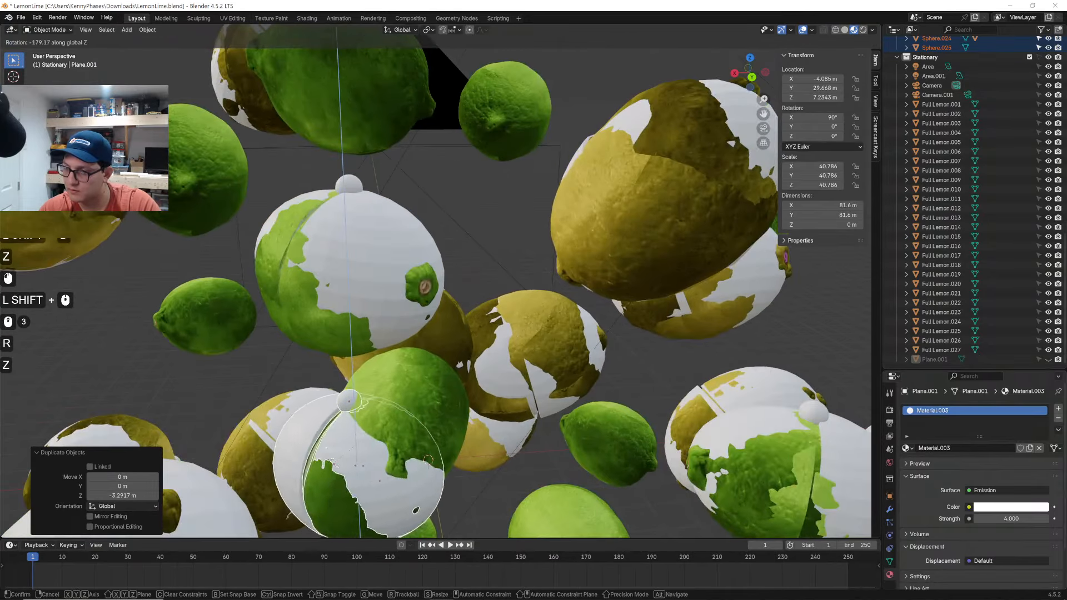
{"action": "left_click", "coordinate": [388, 453]}
Move the lower copy into place over its lime from several viewing angles
{"action": "middle_click_drag", "start_coordinate": [388, 454], "coordinate": [504, 383]}
{"action": "key", "text": "g"}
{"action": "left_click", "coordinate": [380, 404]}
{"action": "key", "text": "g"}
{"action": "left_click", "coordinate": [507, 411]}
Duplicate the sliced lime set about 5.487 m in Z and shift the copy about 0.813 m in X and -1.481 m in Y onto the upper lime
{"action": "scroll", "coordinate": [507, 411], "scroll_direction": "down", "scroll_amount": 1}
{"action": "scroll", "coordinate": [500, 400], "scroll_direction": "down", "scroll_amount": 2}
{"action": "key", "text": "shift+d"}
{"action": "key", "text": "z"}
{"action": "left_click", "coordinate": [511, 256]}
{"action": "middle_click_drag", "start_coordinate": [511, 256], "coordinate": [512, 253]}
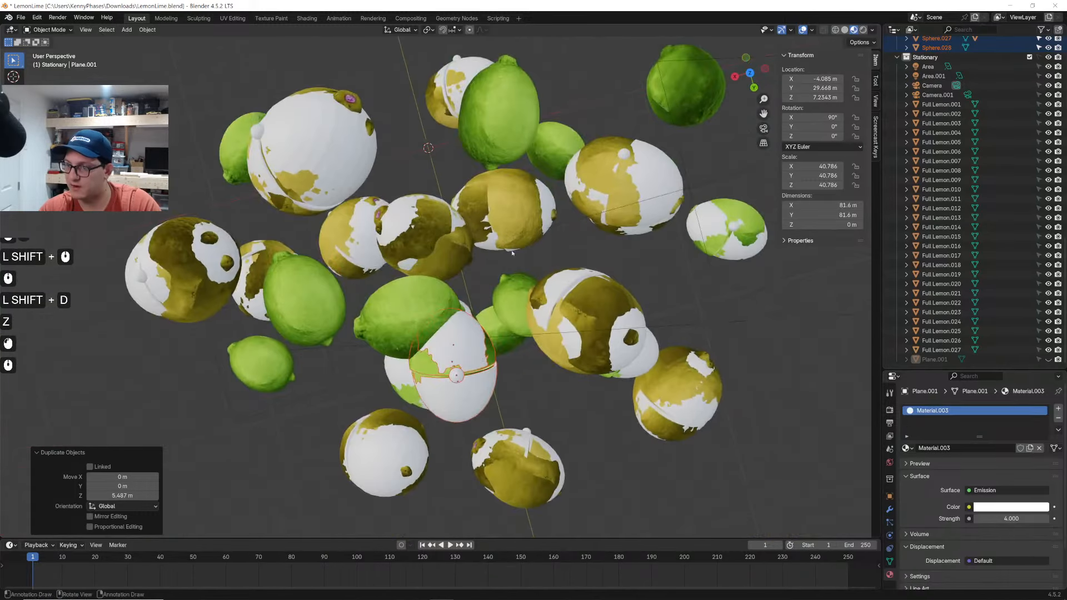
{"action": "left_click", "coordinate": [507, 354]}
Rotate the upper copy to match its lime and nudge it about -0.063 m in X, 0.108 m in Y and -0.202 m in Z
{"action": "middle_click_drag", "start_coordinate": [507, 354], "coordinate": [514, 296]}
{"action": "key", "text": "r"}
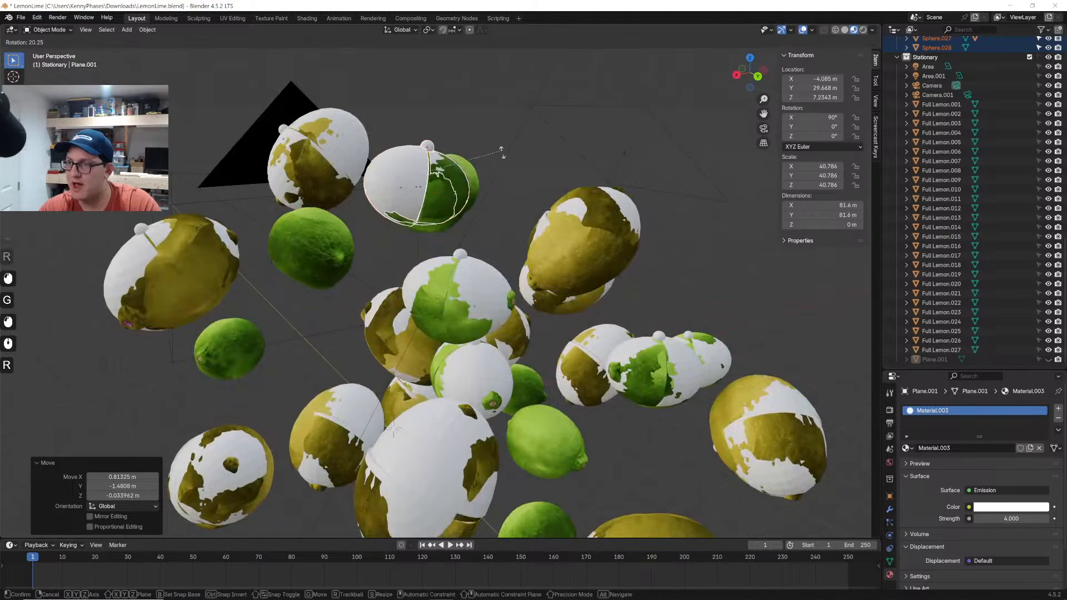
{"action": "left_click", "coordinate": [502, 162]}
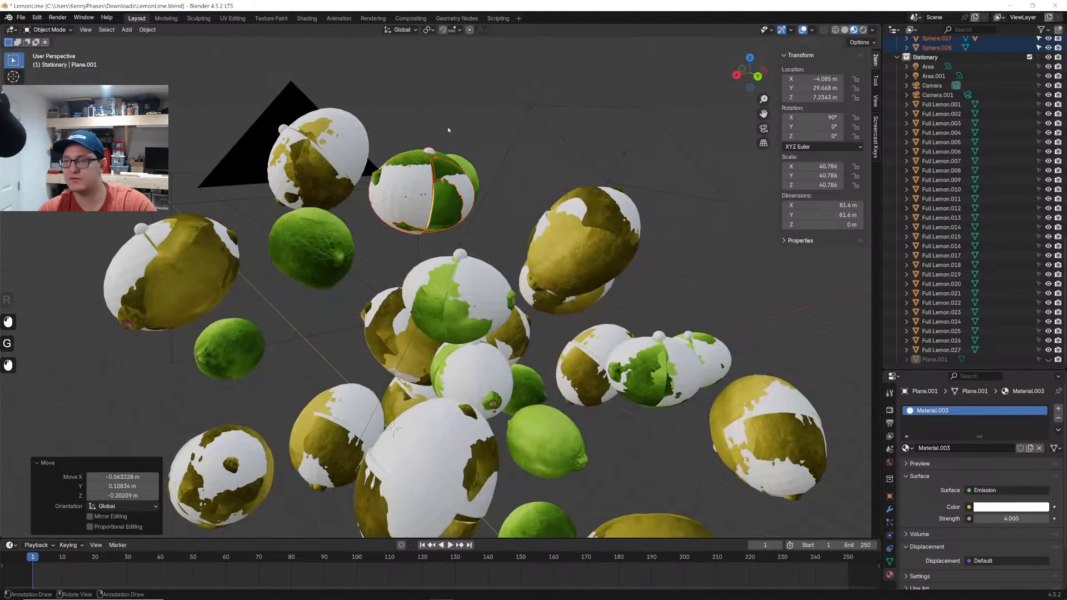
Duplicate the sliced lime set about 3.18 m in X, -1.733 m in Y and -1.979 m in Z onto the next lime and rotate the copy
{"action": "middle_click_drag", "start_coordinate": [448, 130], "coordinate": [461, 123]}
{"action": "key", "text": "shift+d"}
{"action": "left_click", "coordinate": [381, 222]}
{"action": "key", "text": "r"}
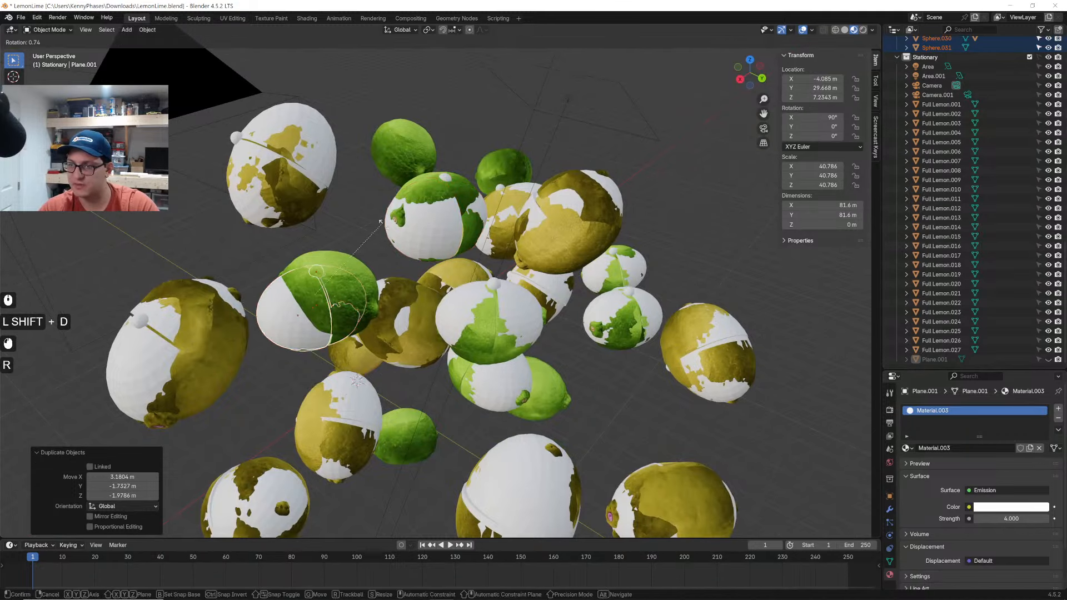
{"action": "left_click", "coordinate": [372, 290]}
Move the new copy over its lime, correcting its position from a second viewing angle
{"action": "key", "text": "g"}
{"action": "left_click", "coordinate": [389, 269]}
{"action": "middle_click_drag", "start_coordinate": [411, 214], "coordinate": [444, 282]}
{"action": "key", "text": "g"}
{"action": "left_click", "coordinate": [425, 298]}
Fine-tune the copy's rotation and position, with a last shift of about -0.015 m in X, -0.01 m in Y and 0.089 m in Z
{"action": "key", "text": "r"}
{"action": "left_click", "coordinate": [473, 209]}
{"action": "key", "text": "g"}
{"action": "left_click", "coordinate": [476, 203]}
{"action": "key", "text": "g"}
{"action": "key", "text": "z"}
{"action": "left_click", "coordinate": [464, 209]}
{"action": "key", "text": "r"}
{"action": "left_click", "coordinate": [470, 205]}
Duplicate the sliced lime set onto the uncovered lime at the scene's middle, rotate the copy and shift it along Z
{"action": "key", "text": "shift+d"}
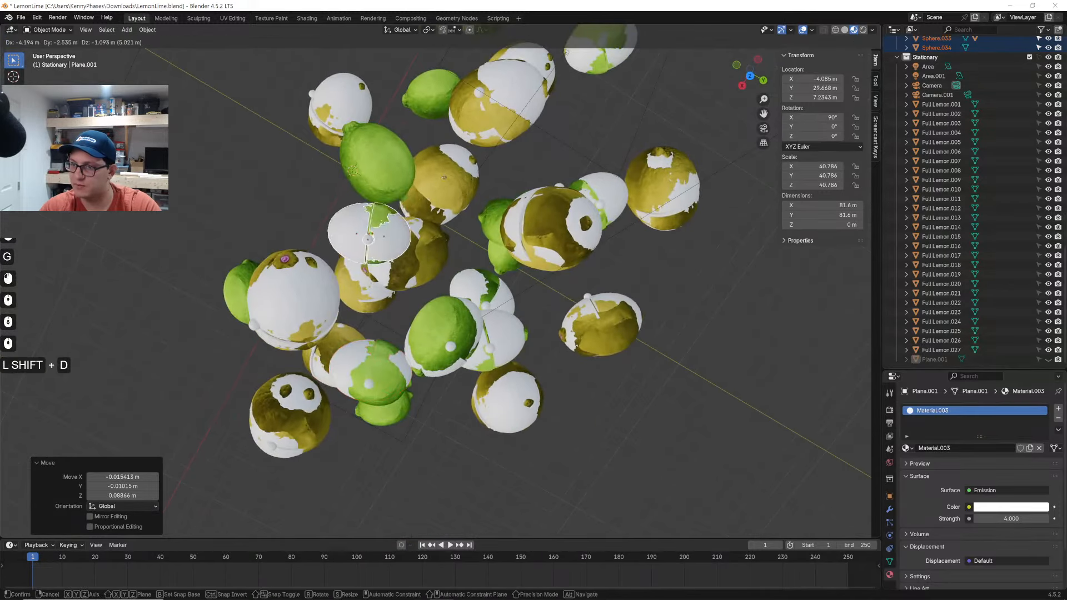
{"action": "left_click", "coordinate": [447, 134]}
{"action": "key", "text": "r"}
{"action": "left_click", "coordinate": [450, 192]}
{"action": "middle_click_drag", "start_coordinate": [451, 191], "coordinate": [452, 236]}
{"action": "key", "text": "g"}
{"action": "key", "text": "z"}
{"action": "left_click", "coordinate": [350, 160]}
Rotate the copy in several small turns to match its lime, last about -7.79° in the view
{"action": "key", "text": "r"}
{"action": "left_click", "coordinate": [399, 170]}
{"action": "key", "text": "r"}
{"action": "key", "text": "z"}
{"action": "left_click", "coordinate": [403, 251]}
{"action": "key", "text": "r"}
{"action": "left_click", "coordinate": [402, 249]}
{"action": "key", "text": "r"}
{"action": "left_click", "coordinate": [398, 153]}
Duplicate the sliced lime set about -6.064 m in X, -0.395 m in Y and -0.044 m in Z over the next uncovered lime
{"action": "middle_click_drag", "start_coordinate": [449, 284], "coordinate": [599, 244], "text": "shift"}
{"action": "key", "text": "shift+d"}
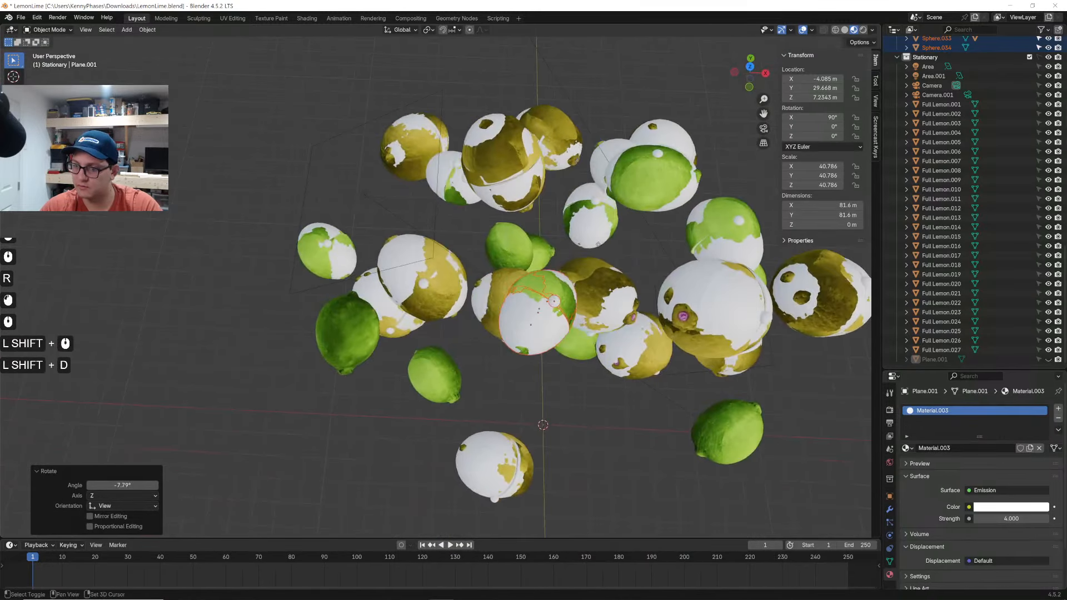
{"action": "left_click", "coordinate": [416, 249]}
{"action": "middle_click_drag", "start_coordinate": [416, 255], "coordinate": [571, 219]}
Lower the new copy along Z onto its lime and rotate it about -76.5° around global Z
{"action": "key", "text": "g"}
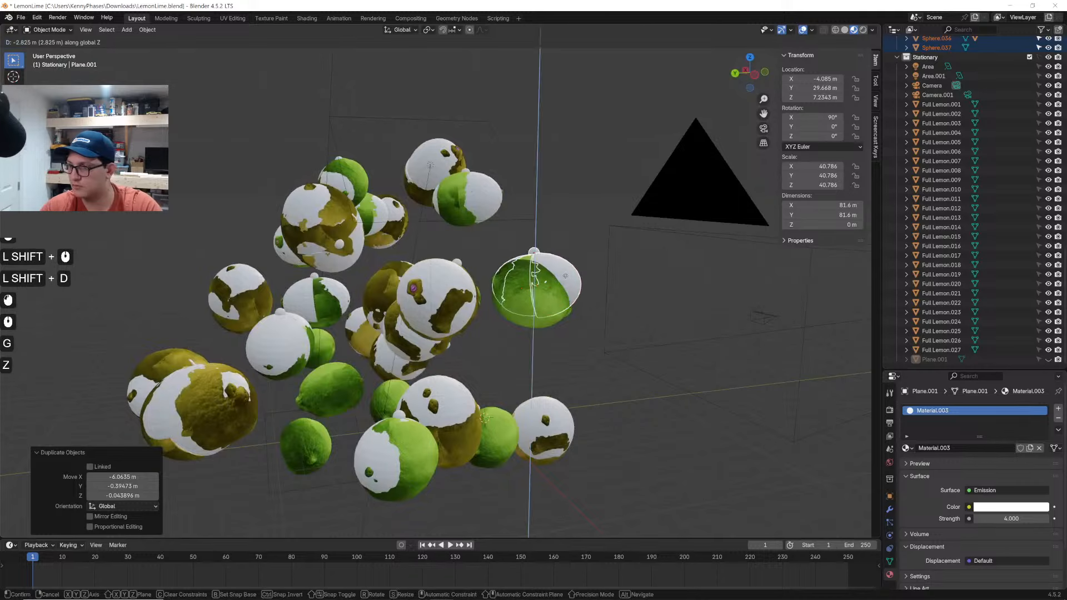
{"action": "left_click", "coordinate": [565, 275]}
{"action": "key", "text": "r"}
{"action": "left_click", "coordinate": [500, 285]}
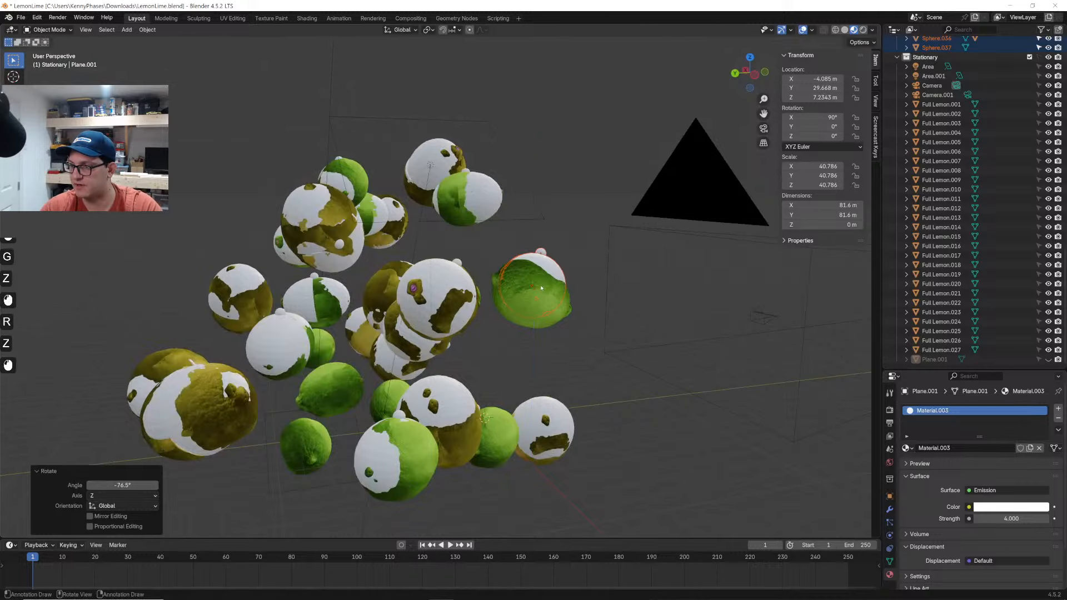
Rotate the new lime set copy and move it about -0.256 m in X, 0.304 m in Y and -0.079 m in Z
{"action": "middle_click_drag", "start_coordinate": [649, 193], "coordinate": [551, 298]}
{"action": "key", "text": "r"}
{"action": "left_click", "coordinate": [589, 208]}
{"action": "key", "text": "g"}
{"action": "left_click", "coordinate": [572, 215]}
Rotate the copy about 66.1° in the view and reposition it over its lime
{"action": "scroll", "coordinate": [551, 298], "scroll_direction": "down", "scroll_amount": 1}
{"action": "key", "text": "r"}
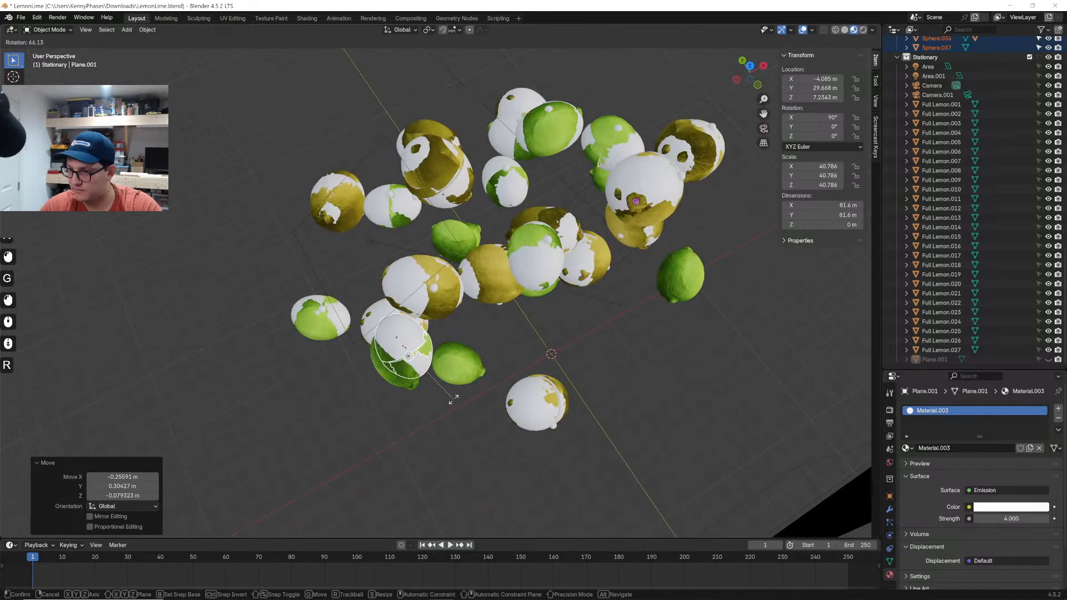
{"action": "left_click", "coordinate": [453, 399]}
{"action": "key", "text": "g"}
{"action": "left_click", "coordinate": [477, 398]}
Rotate the copy about -16.9° in the view and nudge it about 0.071 m in Y and -0.028 m in Z
{"action": "middle_click_drag", "start_coordinate": [478, 396], "coordinate": [437, 336]}
{"action": "scroll", "coordinate": [542, 307], "scroll_direction": "up", "scroll_amount": 4}
{"action": "scroll", "coordinate": [418, 349], "scroll_direction": "up", "scroll_amount": 1}
{"action": "key", "text": "r"}
{"action": "left_click", "coordinate": [605, 250]}
{"action": "key", "text": "g"}
{"action": "left_click", "coordinate": [599, 251]}
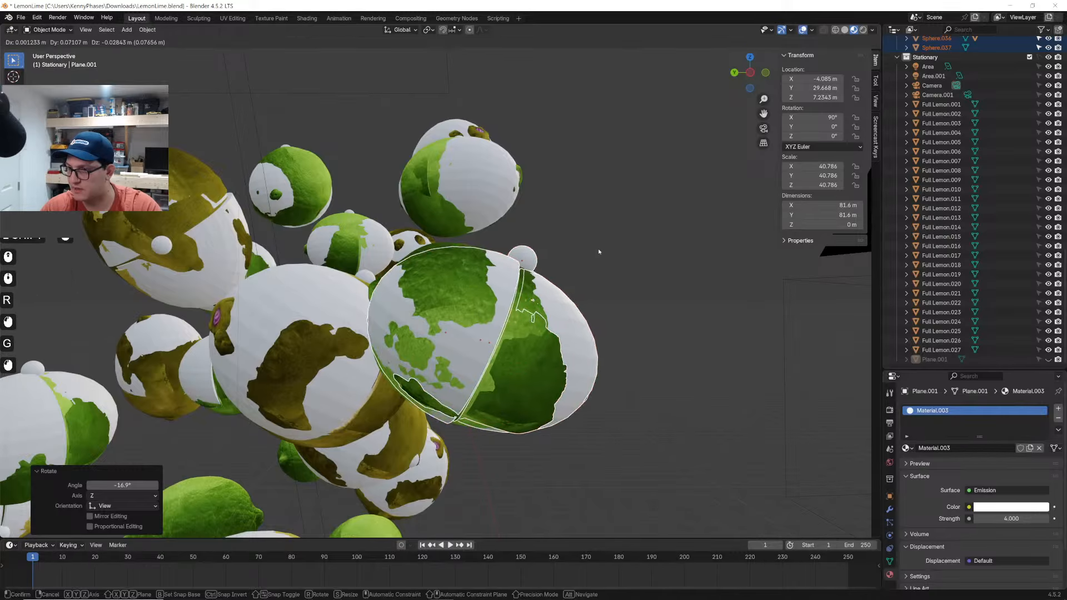
Duplicate the sliced lime set along Z toward the next uncovered lime
{"action": "middle_click_drag", "start_coordinate": [599, 252], "coordinate": [606, 218]}
{"action": "scroll", "coordinate": [507, 345], "scroll_direction": "down", "scroll_amount": 2}
{"action": "key", "text": "shift+d"}
{"action": "key", "text": "z"}
{"action": "left_click", "coordinate": [560, 364]}
{"action": "middle_click_drag", "start_coordinate": [560, 365], "coordinate": [601, 300]}
{"action": "scroll", "coordinate": [494, 320], "scroll_direction": "down", "scroll_amount": 1}
Shift the copy along Z onto its lime and adjust it about 0.193 m in X, 0.157 m in Y and 0.086 m in Z
{"action": "key", "text": "g"}
{"action": "scroll", "coordinate": [608, 226], "scroll_direction": "up", "scroll_amount": 4}
{"action": "key", "text": "g"}
{"action": "key", "text": "z"}
{"action": "left_click", "coordinate": [521, 179]}
{"action": "middle_click_drag", "start_coordinate": [644, 344], "coordinate": [462, 257], "text": "shift"}
{"action": "key", "text": "g"}
{"action": "left_click", "coordinate": [562, 323]}
{"action": "scroll", "coordinate": [581, 319], "scroll_direction": "down", "scroll_amount": 3}
{"action": "scroll", "coordinate": [447, 275], "scroll_direction": "down", "scroll_amount": 1}
{"action": "scroll", "coordinate": [462, 272], "scroll_direction": "up", "scroll_amount": 6}
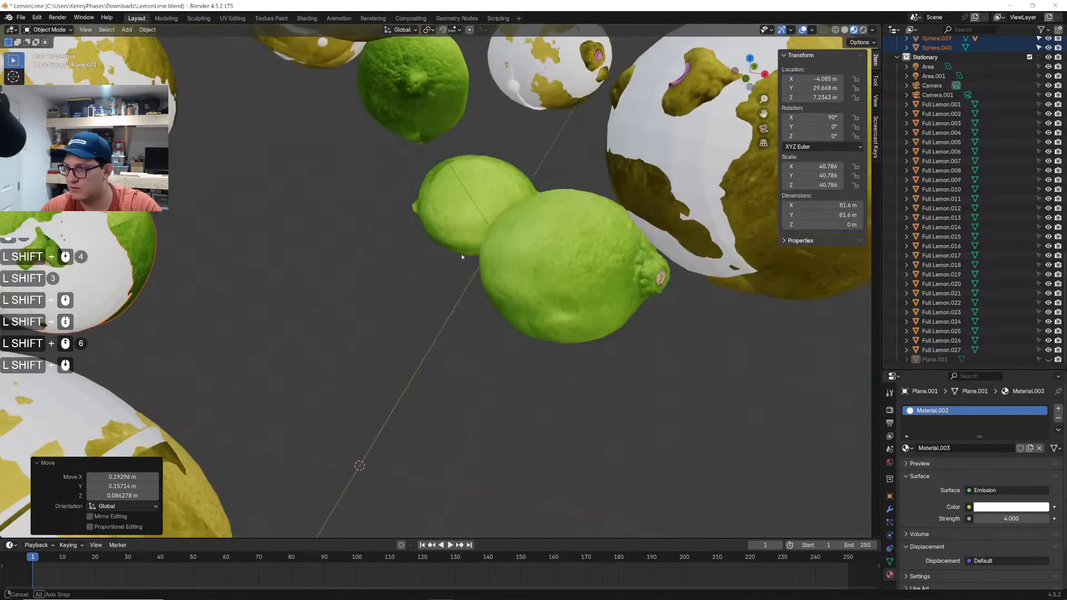
Duplicate the sliced lime set about 6.497 m along X toward the two adjacent uncovered limes and rotate the copy around global Z
{"action": "key", "text": "shift+d"}
{"action": "key", "text": "x"}
{"action": "left_click", "coordinate": [739, 278]}
{"action": "key", "text": "r"}
{"action": "key", "text": "z"}
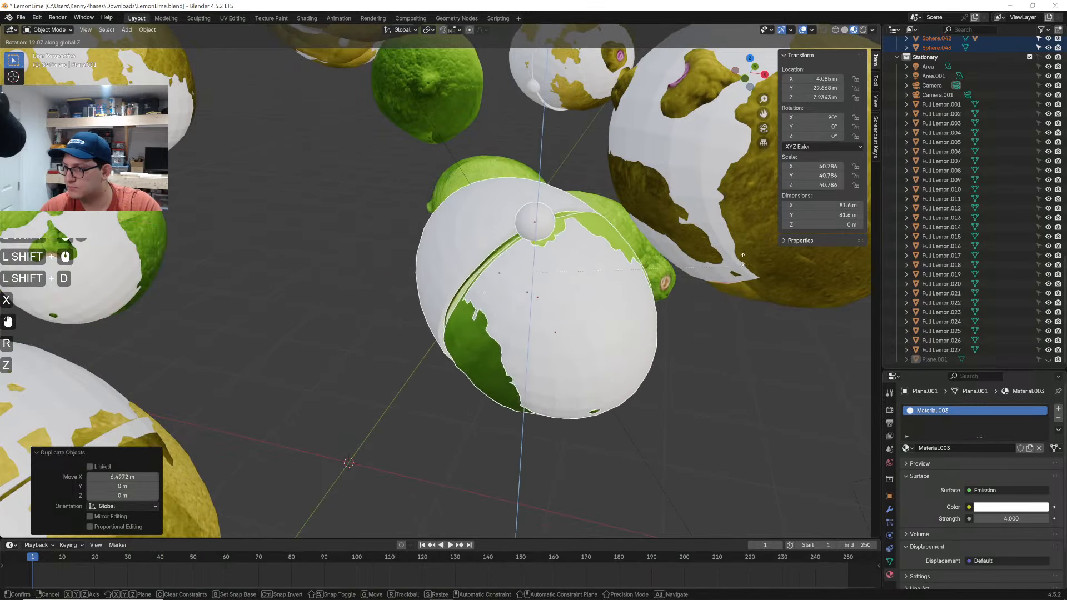
{"action": "left_click", "coordinate": [732, 233]}
Rotate the copy in the view and move it about 0.972 m in X, 0.397 m in Y and -0.019 m in Z onto the smaller lime
{"action": "key", "text": "r"}
{"action": "left_click", "coordinate": [702, 187]}
{"action": "middle_click_drag", "start_coordinate": [701, 189], "coordinate": [558, 208]}
{"action": "key", "text": "g"}
{"action": "left_click", "coordinate": [662, 272]}
{"action": "middle_click_drag", "start_coordinate": [661, 273], "coordinate": [554, 292]}
Fine-tune the rotation of the copy on the smaller lime and nudge it into alignment
{"action": "scroll", "coordinate": [577, 401], "scroll_direction": "down", "scroll_amount": 4}
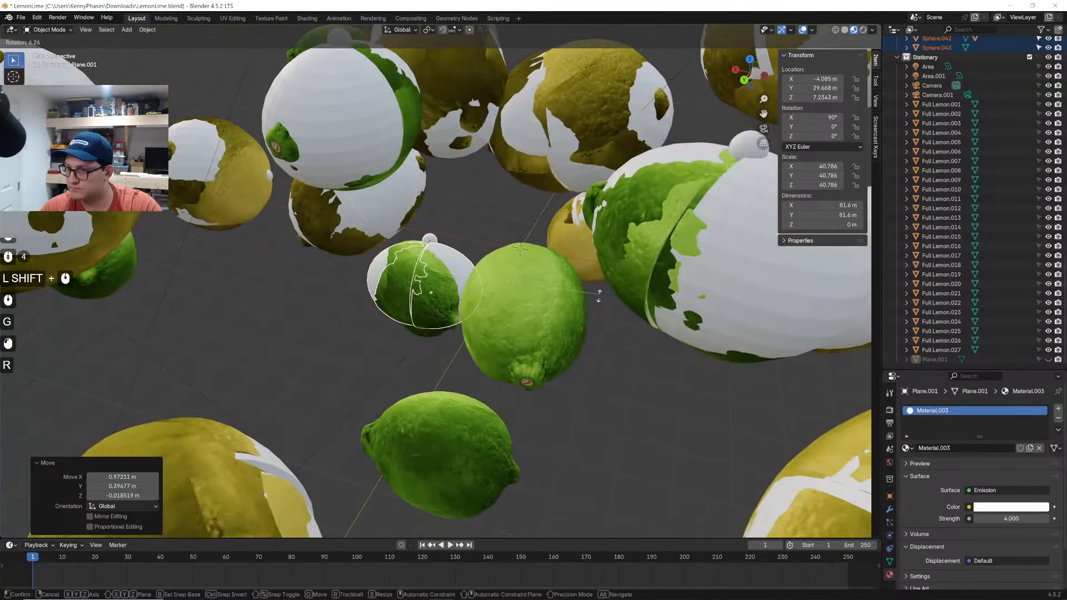
{"action": "left_click", "coordinate": [588, 341]}
{"action": "middle_click_drag", "start_coordinate": [588, 340], "coordinate": [636, 329]}
{"action": "key", "text": "r"}
{"action": "key", "text": "g"}
{"action": "left_click", "coordinate": [776, 283]}
Duplicate the set about -2.178 m in X, 4.398 m in Y and -0.573 m in Z over another lime and turn it around Z
{"action": "key", "text": "shift+d"}
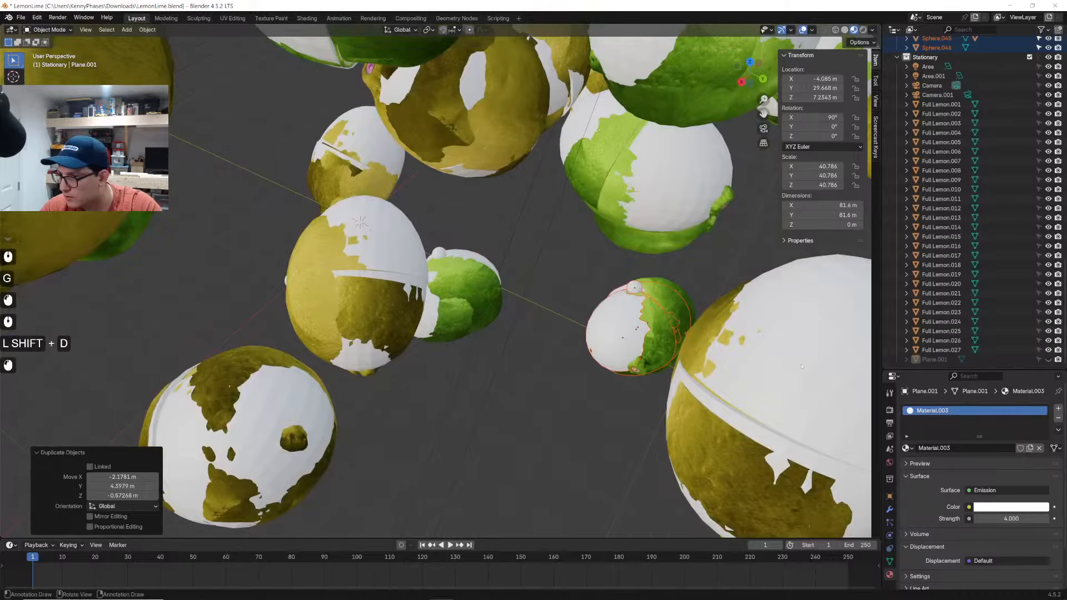
{"action": "middle_click_drag", "start_coordinate": [801, 366], "coordinate": [705, 344]}
{"action": "key", "text": "z"}
{"action": "left_click", "coordinate": [654, 293]}
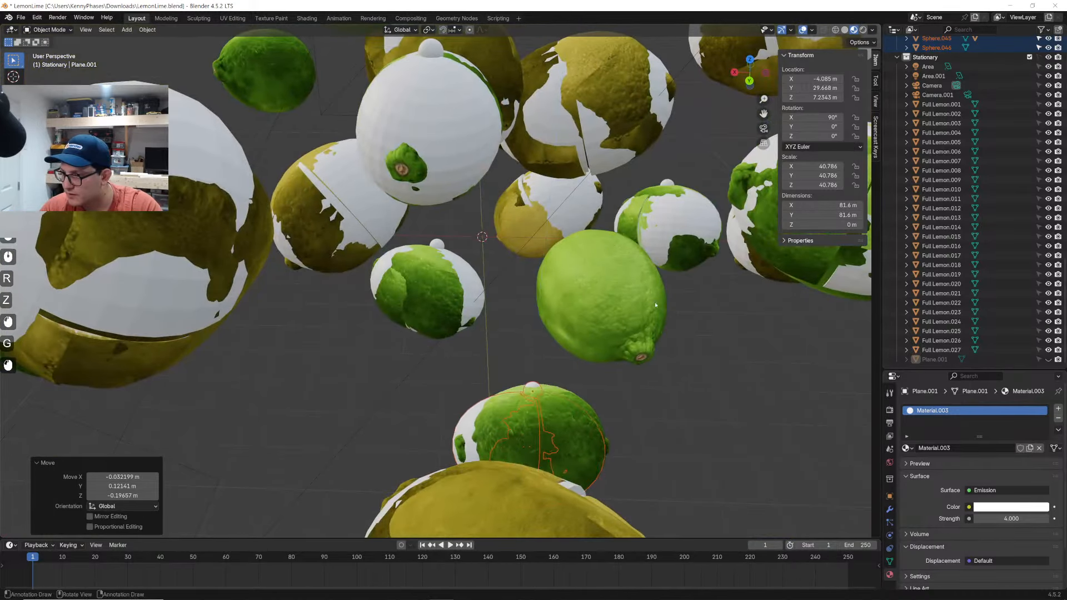
Align the copy with its lime by moving it and rotating it about -5.53° around global Z
{"action": "middle_click_drag", "start_coordinate": [656, 305], "coordinate": [702, 288]}
{"action": "key", "text": "g"}
{"action": "key", "text": "r"}
{"action": "key", "text": "z"}
{"action": "scroll", "coordinate": [702, 288], "scroll_direction": "down", "scroll_amount": 1}
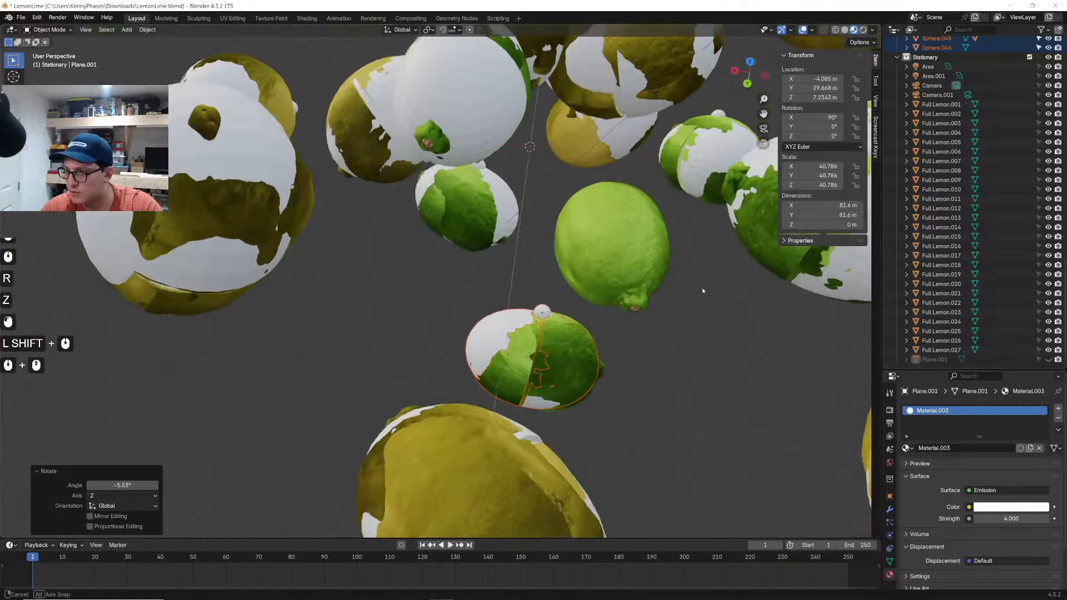
Duplicate the sliced lime set about 3.422 m up along Z toward the uncovered lime above and rotate the copy around global Z
{"action": "key", "text": "shift+d"}
{"action": "key", "text": "z"}
{"action": "left_click", "coordinate": [711, 211]}
{"action": "middle_click_drag", "start_coordinate": [711, 212], "coordinate": [700, 297]}
{"action": "key", "text": "r"}
{"action": "key", "text": "z"}
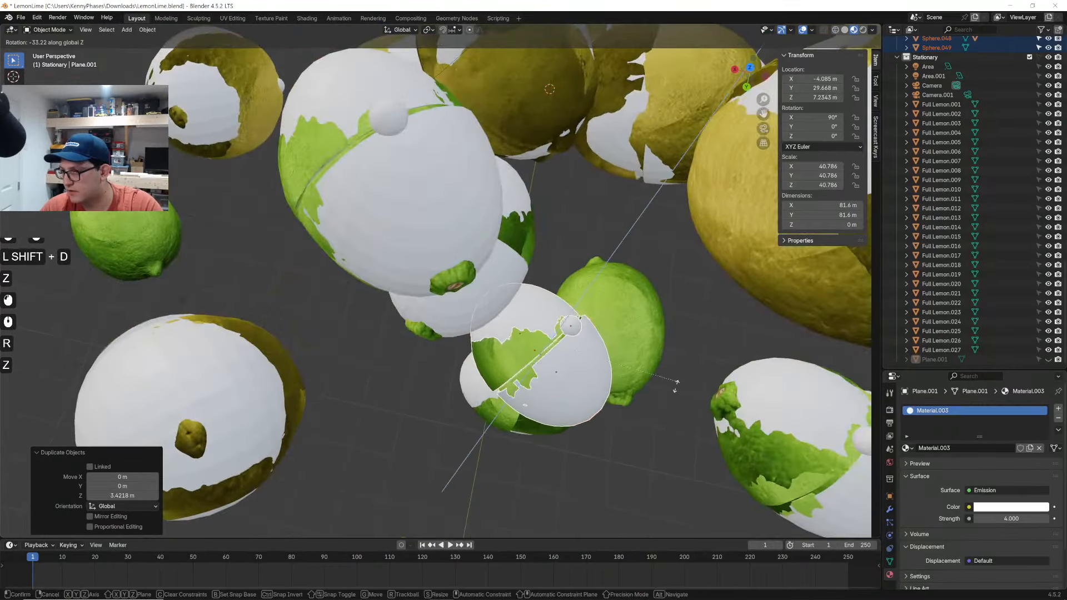
{"action": "left_click", "coordinate": [639, 411]}
Move the copy onto its lime, with an adjustment of about 0.224 m in X, -0.064 m in Y and -0.036 m in Z
{"action": "key", "text": "g"}
{"action": "left_click", "coordinate": [653, 398]}
{"action": "middle_click_drag", "start_coordinate": [654, 399], "coordinate": [549, 372]}
{"action": "key", "text": "g"}
{"action": "key", "text": "g"}
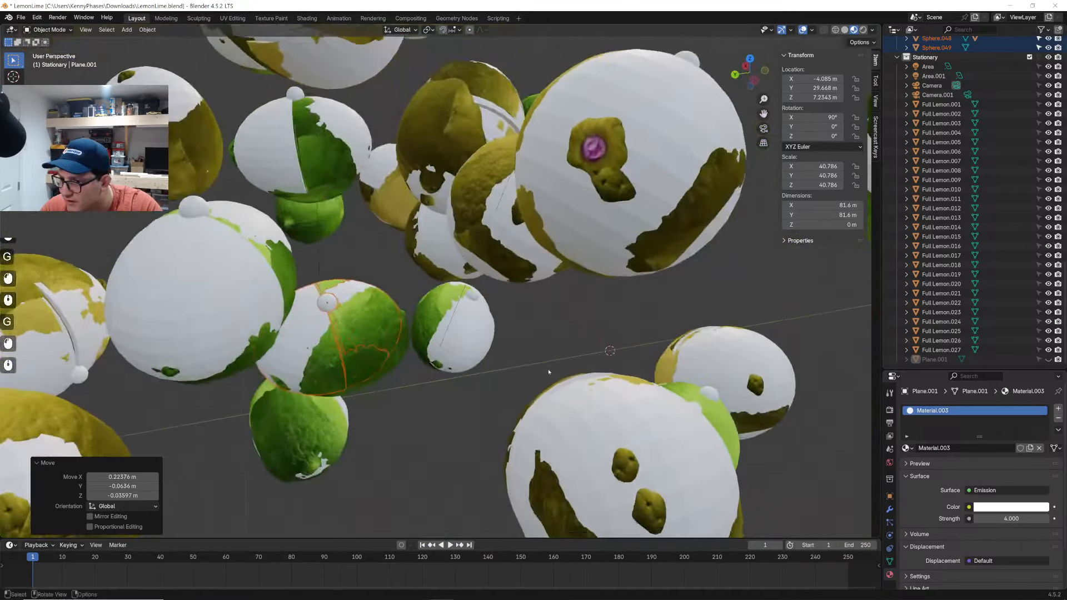
{"action": "left_click", "coordinate": [575, 322]}
Place another sliced lime set copy on the next uncovered lime, adjusting it about 0.386 m in X, -0.127 m in Y and -0.319 m in Z
{"action": "scroll", "coordinate": [575, 322], "scroll_direction": "down", "scroll_amount": 2}
{"action": "middle_click_drag", "start_coordinate": [574, 323], "coordinate": [646, 334]}
{"action": "left_click", "coordinate": [325, 340]}
{"action": "middle_click_drag", "start_coordinate": [325, 340], "coordinate": [335, 327]}
{"action": "key", "text": "g"}
{"action": "middle_click_drag", "start_coordinate": [521, 332], "coordinate": [512, 209]}
{"action": "scroll", "coordinate": [572, 310], "scroll_direction": "up", "scroll_amount": 3}
{"action": "middle_click_drag", "start_coordinate": [572, 310], "coordinate": [567, 259], "text": "shift"}
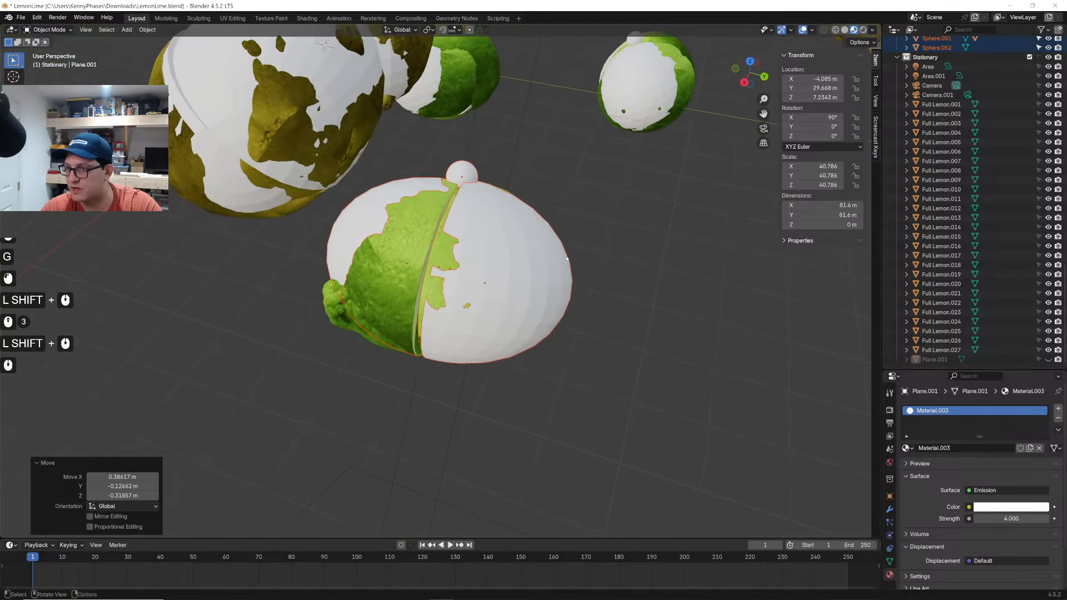
Rotate the copy about 32.1° around global Z and nudge it about -0.084 m in X, 0.057 m in Y and 0.007 m in Z
{"action": "key", "text": "z"}
{"action": "left_click", "coordinate": [541, 172]}
{"action": "middle_click_drag", "start_coordinate": [541, 172], "coordinate": [551, 184]}
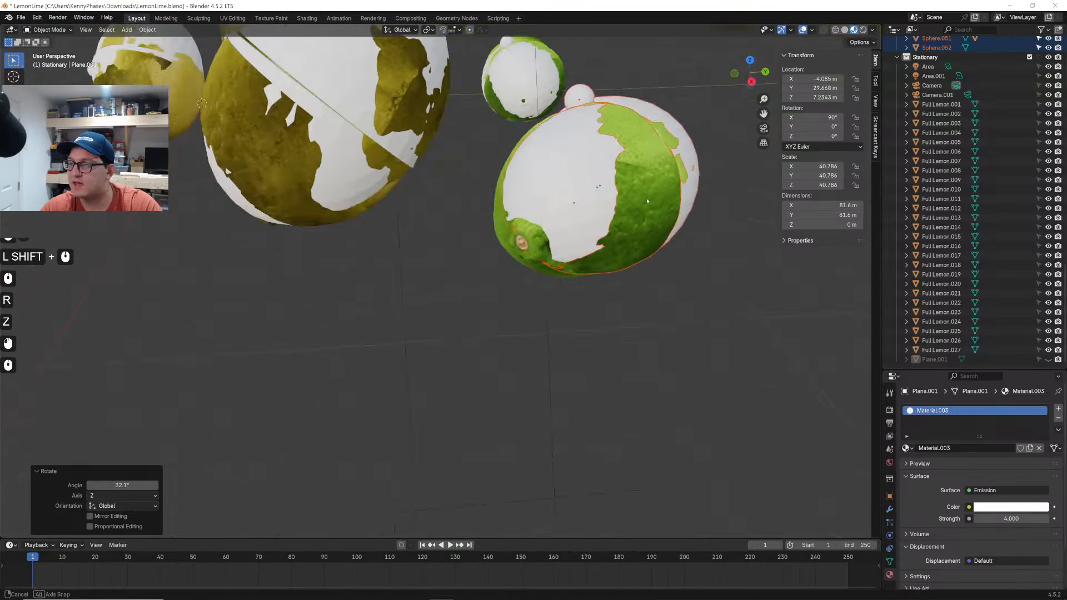
{"action": "key", "text": "g"}
{"action": "middle_click_drag", "start_coordinate": [667, 196], "coordinate": [572, 238]}
{"action": "key", "text": "g"}
{"action": "scroll", "coordinate": [596, 202], "scroll_direction": "down", "scroll_amount": 2}
{"action": "scroll", "coordinate": [567, 280], "scroll_direction": "up", "scroll_amount": 2}
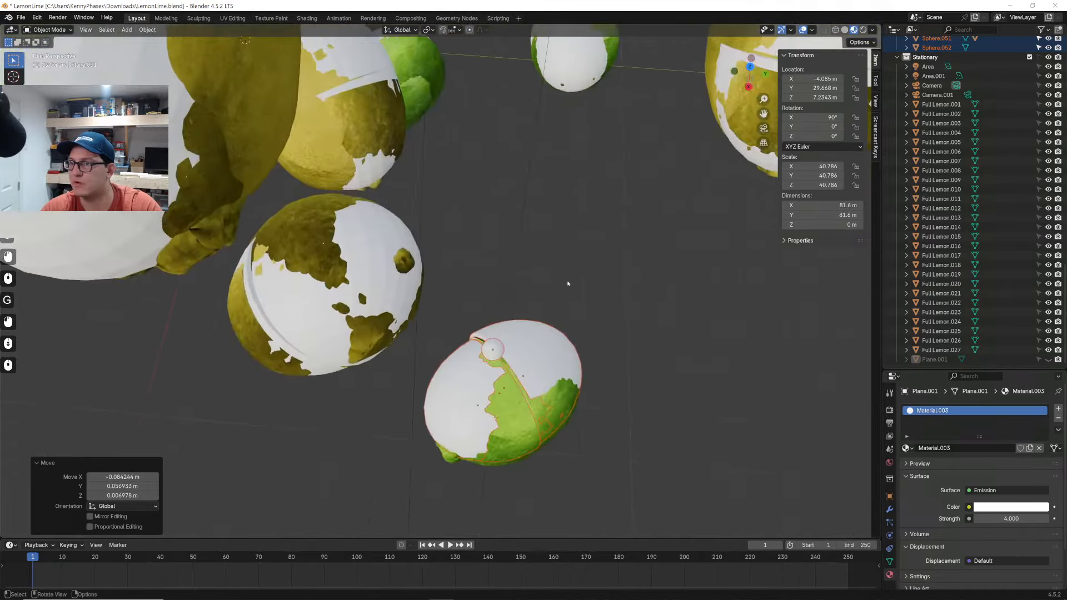
Duplicate the sliced lime set over the last uncovered lime and shift the copy along Z
{"action": "middle_click_drag", "start_coordinate": [567, 281], "coordinate": [550, 311], "text": "shift"}
{"action": "scroll", "coordinate": [556, 345], "scroll_direction": "down", "scroll_amount": 3}
{"action": "middle_click_drag", "start_coordinate": [565, 381], "coordinate": [504, 317]}
{"action": "key", "text": "shift+d"}
{"action": "left_click", "coordinate": [473, 387]}
{"action": "key", "text": "g"}
{"action": "key", "text": "z"}
{"action": "left_click", "coordinate": [476, 378]}
Reposition the copy, rotate it about 98.2° around global Z and lower it about 1.744 m along Z onto its lime
{"action": "key", "text": "g"}
{"action": "left_click", "coordinate": [499, 378]}
{"action": "key", "text": "r"}
{"action": "left_click", "coordinate": [464, 242]}
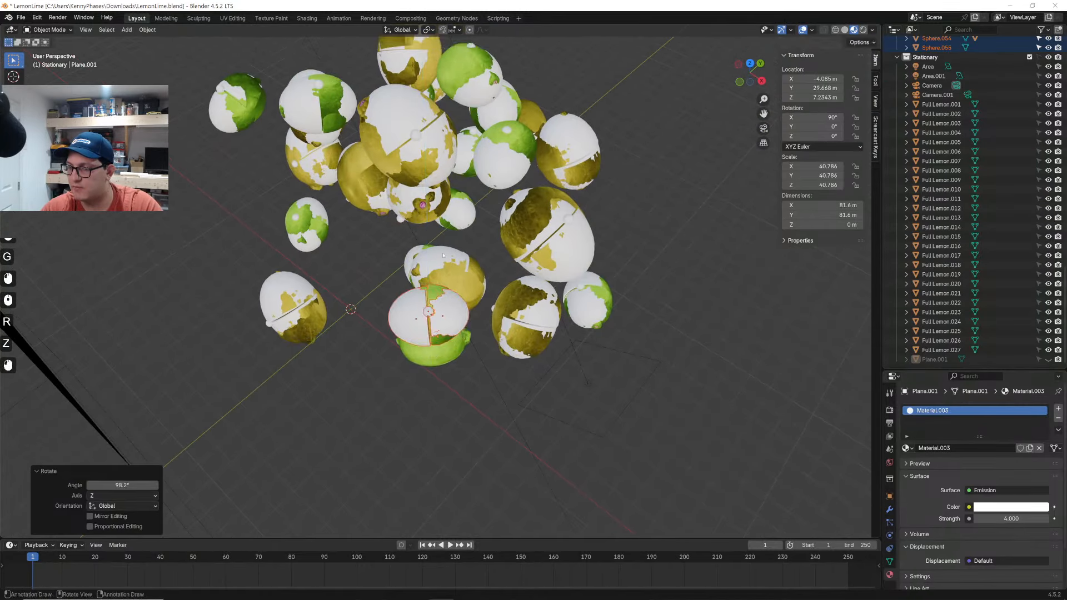
{"action": "middle_click_drag", "start_coordinate": [464, 243], "coordinate": [488, 393]}
{"action": "scroll", "coordinate": [499, 358], "scroll_direction": "up", "scroll_amount": 3}
{"action": "key", "text": "g"}
{"action": "key", "text": "z"}
{"action": "left_click", "coordinate": [500, 383]}
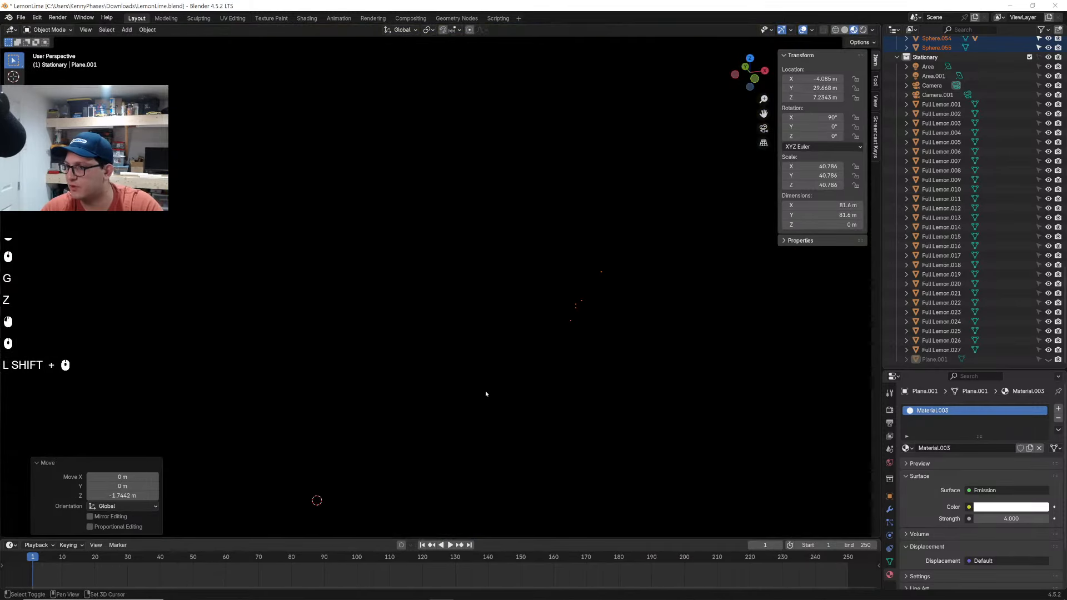
Save the file and play the physics simulation to check the fruit pieces, stopping at frame 43
{"action": "scroll", "coordinate": [534, 388], "scroll_direction": "down", "scroll_amount": 5}
{"action": "middle_click_drag", "start_coordinate": [376, 286], "coordinate": [553, 362]}
{"action": "key", "text": "ctrl+s"}
{"action": "key", "text": "space"}
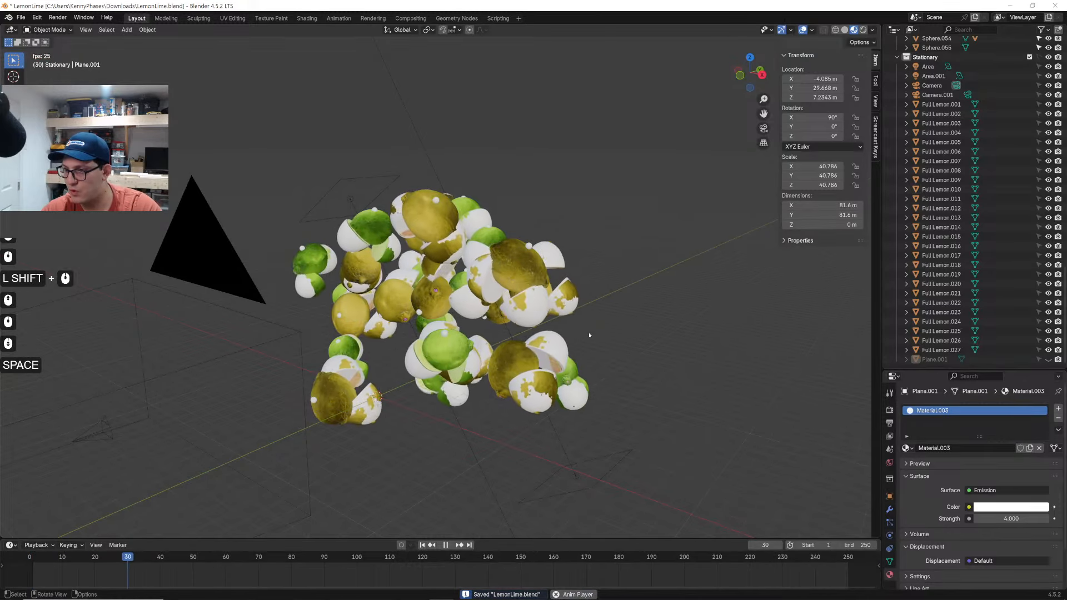
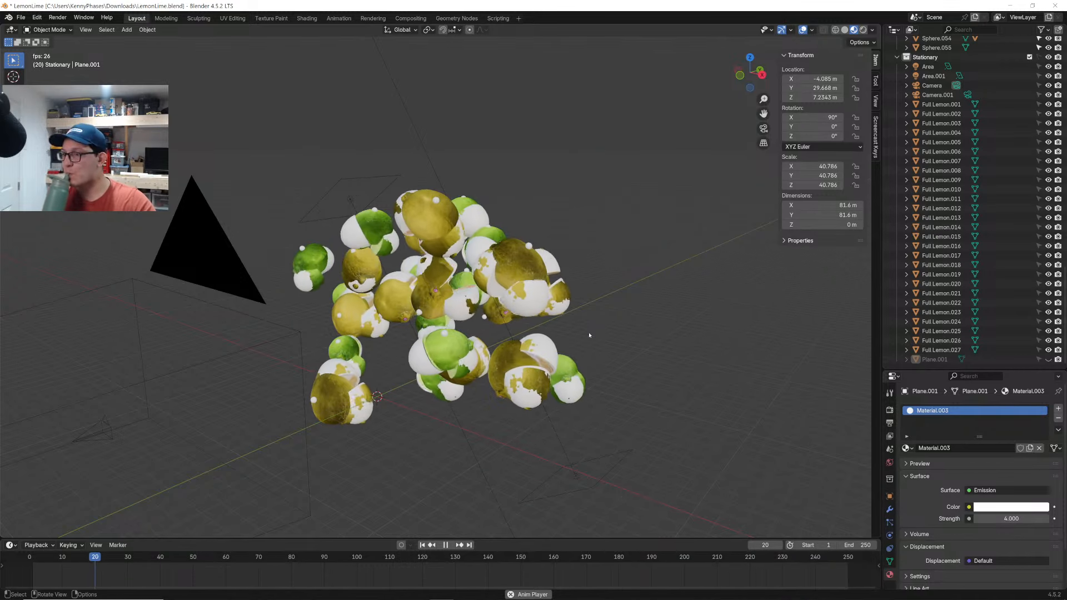
{"action": "key", "text": "space"}
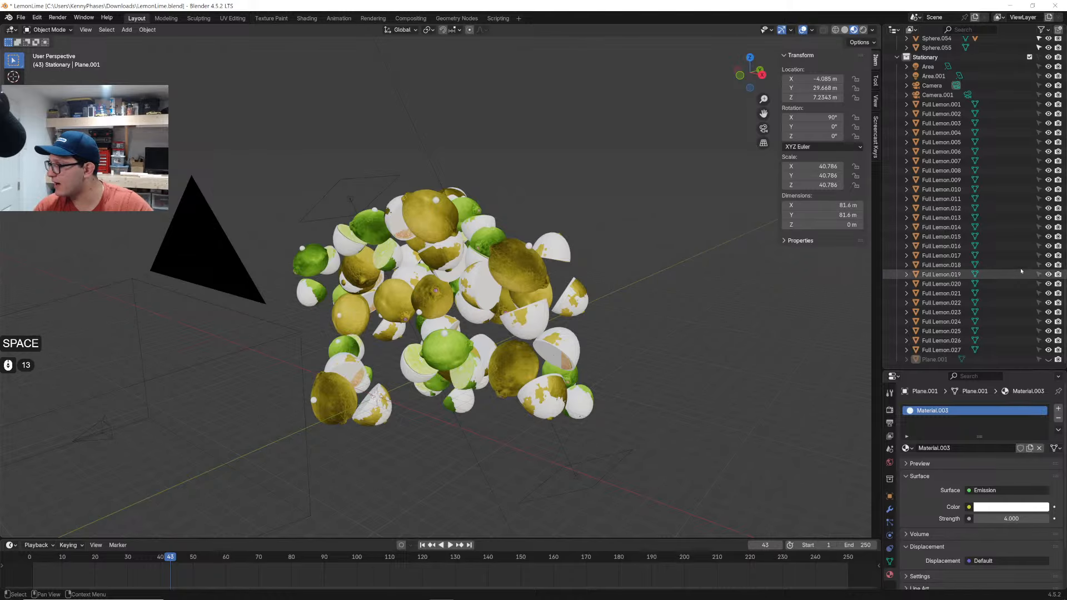
Try hiding Sphere.001 through Sphere.055 together, and undo the hiding
{"action": "scroll", "coordinate": [1021, 271], "scroll_direction": "up", "scroll_amount": 20}
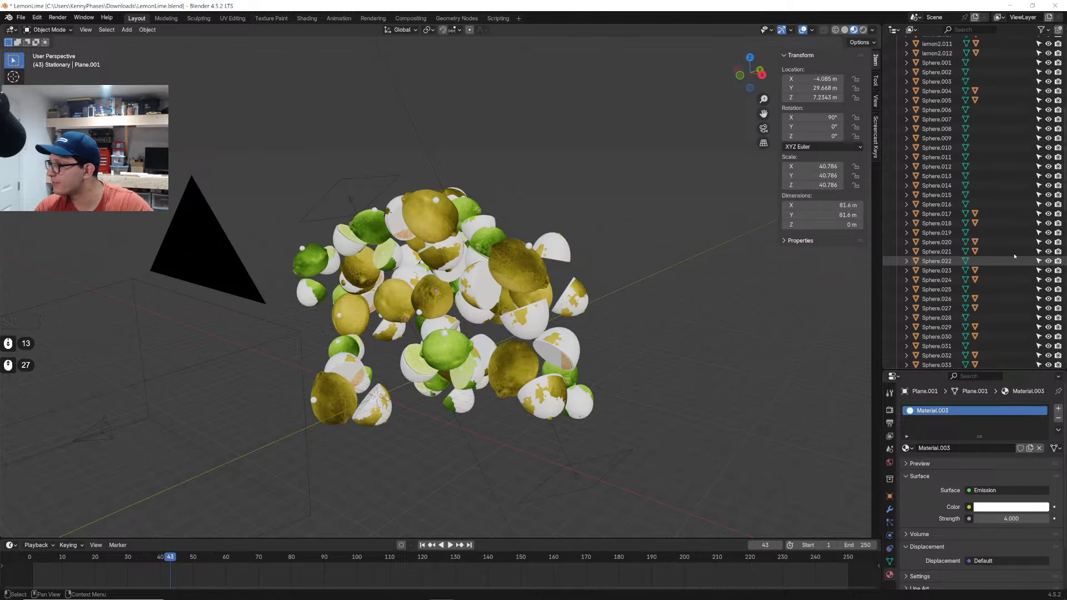
{"action": "scroll", "coordinate": [1014, 257], "scroll_direction": "up", "scroll_amount": 15}
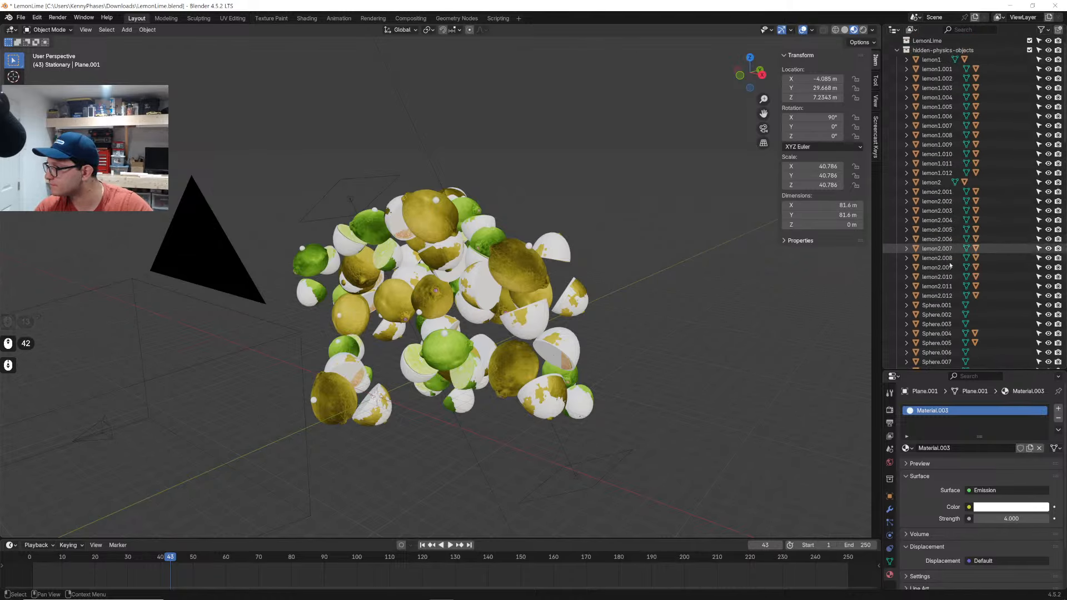
{"action": "scroll", "coordinate": [966, 263], "scroll_direction": "down", "scroll_amount": 3}
{"action": "left_click", "coordinate": [946, 267]}
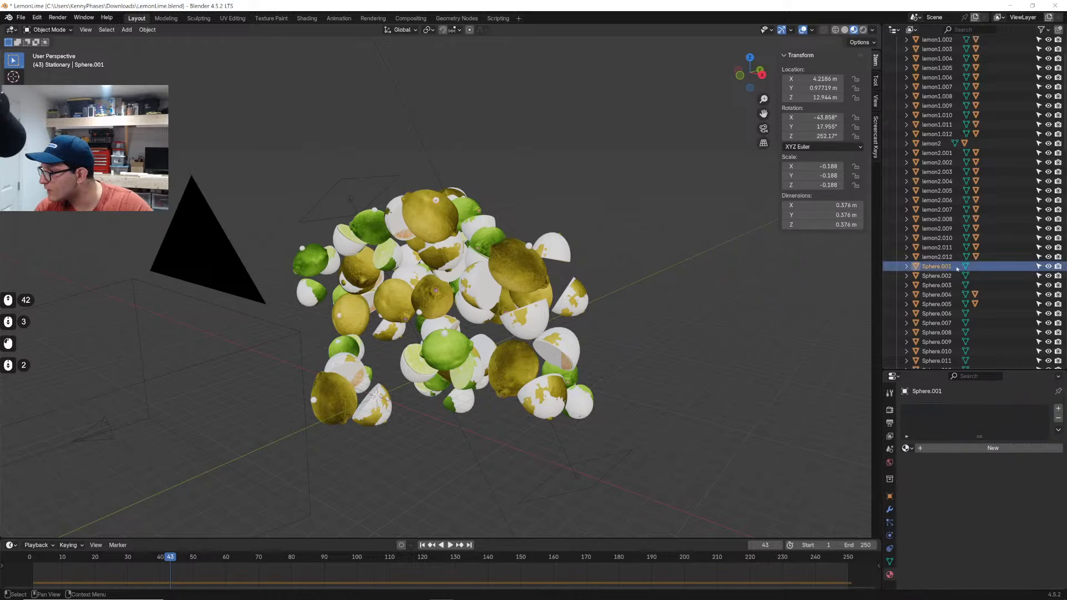
{"action": "scroll", "coordinate": [952, 289], "scroll_direction": "down", "scroll_amount": 20}
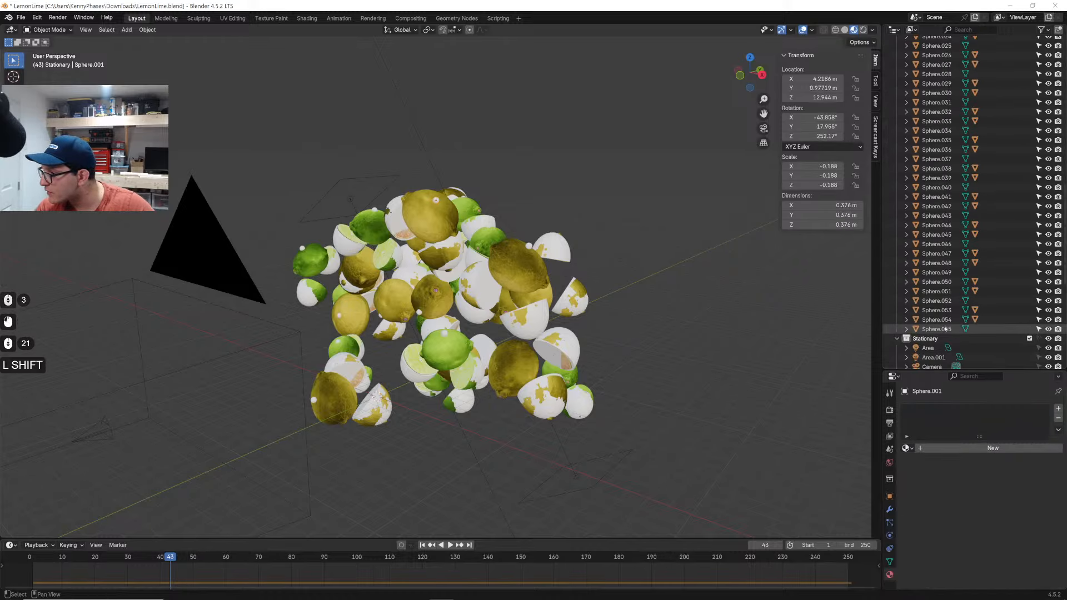
{"action": "key", "text": "h"}
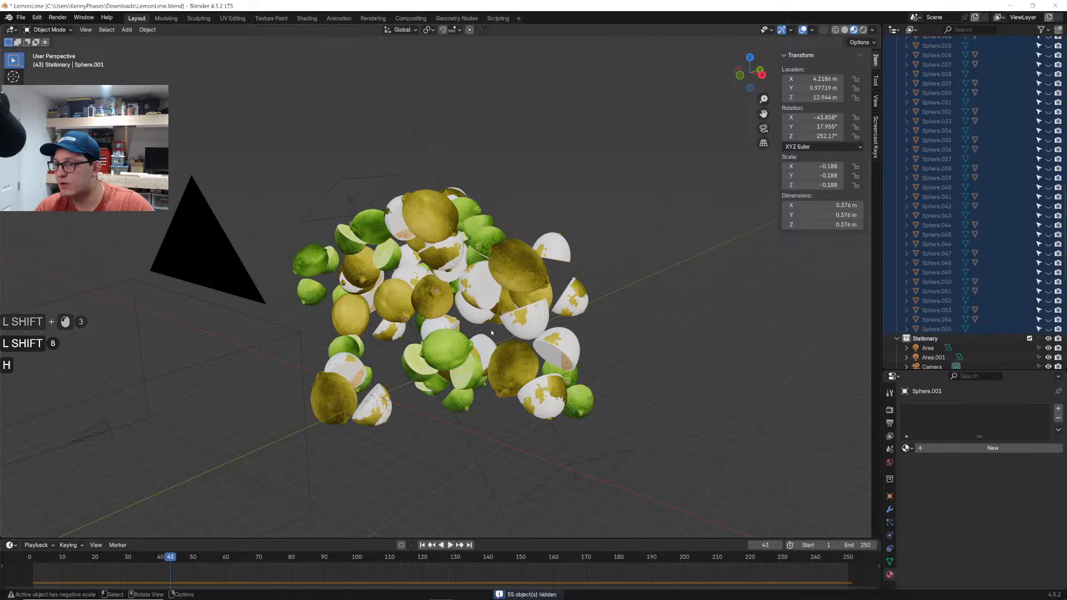
{"action": "key", "text": "ctrl+z"}
Return to frame 1 and hide the physics objects lemon1 through lemon1.012 in the viewport
{"action": "left_click", "coordinate": [33, 558]}
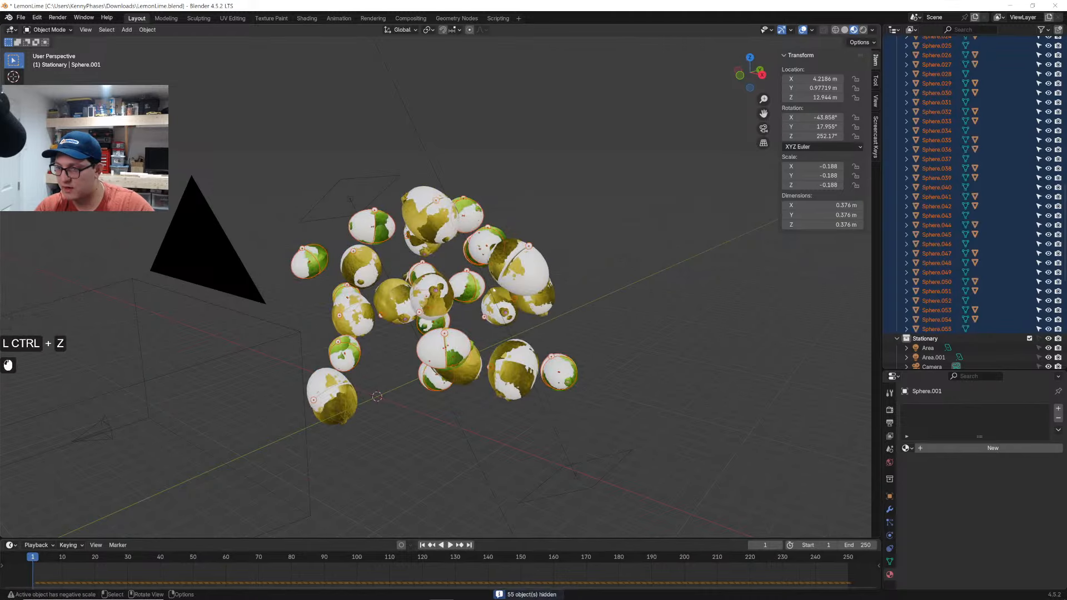
{"action": "middle_click_drag", "start_coordinate": [567, 267], "coordinate": [583, 263]}
{"action": "scroll", "coordinate": [1025, 274], "scroll_direction": "up", "scroll_amount": 20}
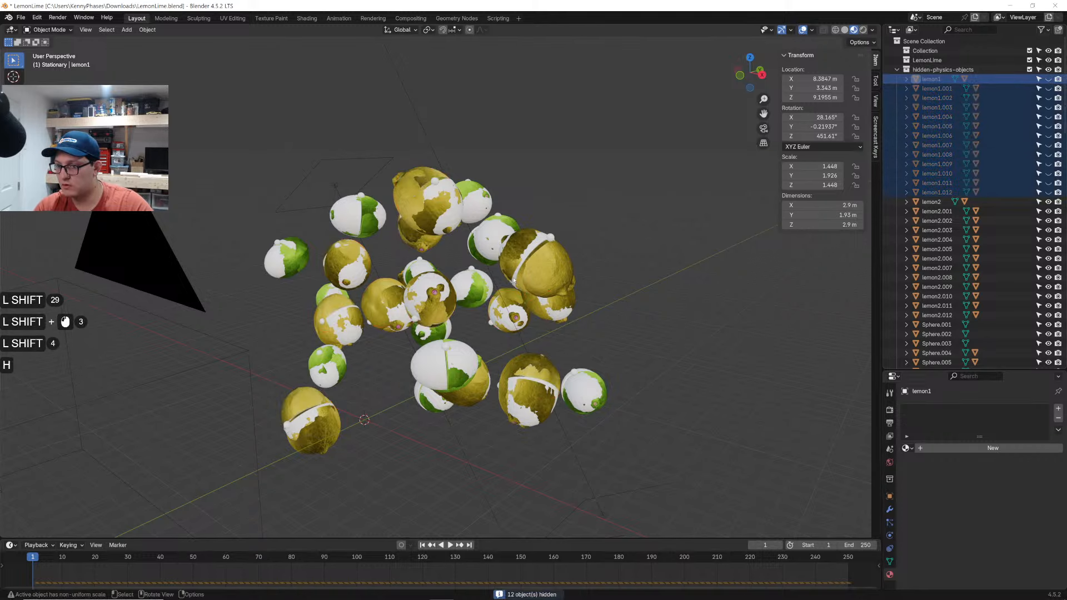
Select the physics objects lemon2 through lemon2.012 and hide them in the viewport
{"action": "middle_click_drag", "start_coordinate": [515, 281], "coordinate": [875, 210]}
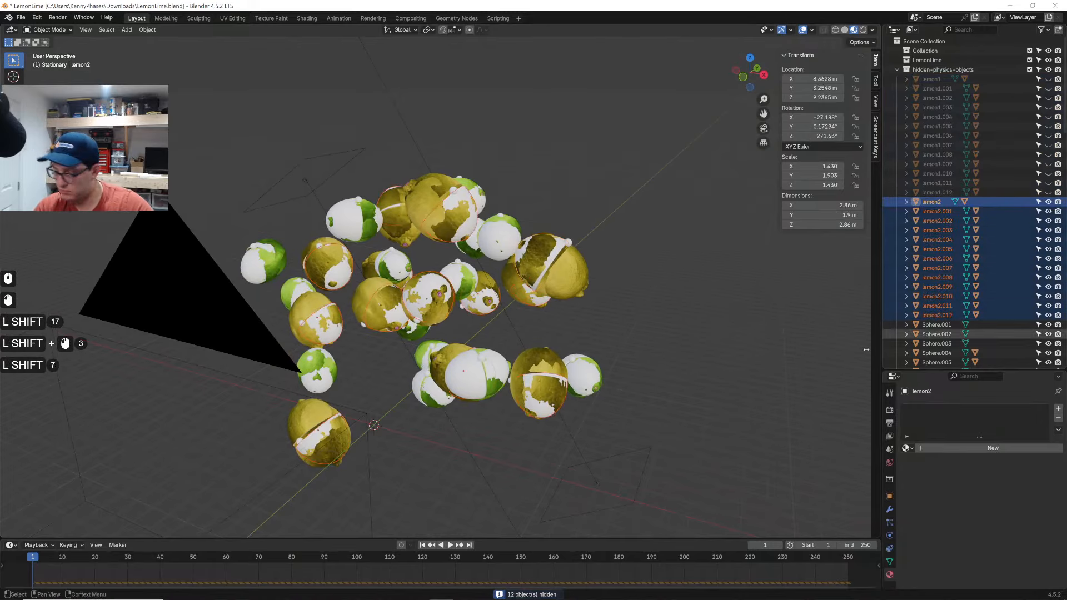
{"action": "key", "text": "h"}
{"action": "middle_click_drag", "start_coordinate": [547, 309], "coordinate": [561, 307]}
Hide white lime-half physics objects one by one, including Sphere.032, Sphere.036, Sphere.039, Sphere.053 and Sphere.054, and start the simulation playback
{"action": "scroll", "coordinate": [973, 302], "scroll_direction": "down", "scroll_amount": 20}
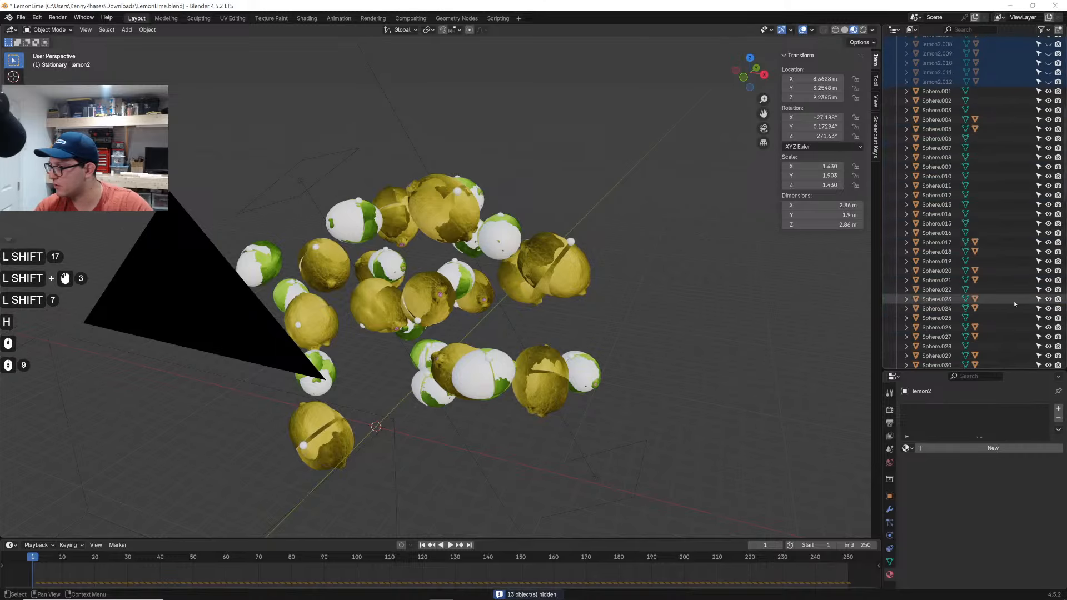
{"action": "scroll", "coordinate": [974, 301], "scroll_direction": "down", "scroll_amount": 13}
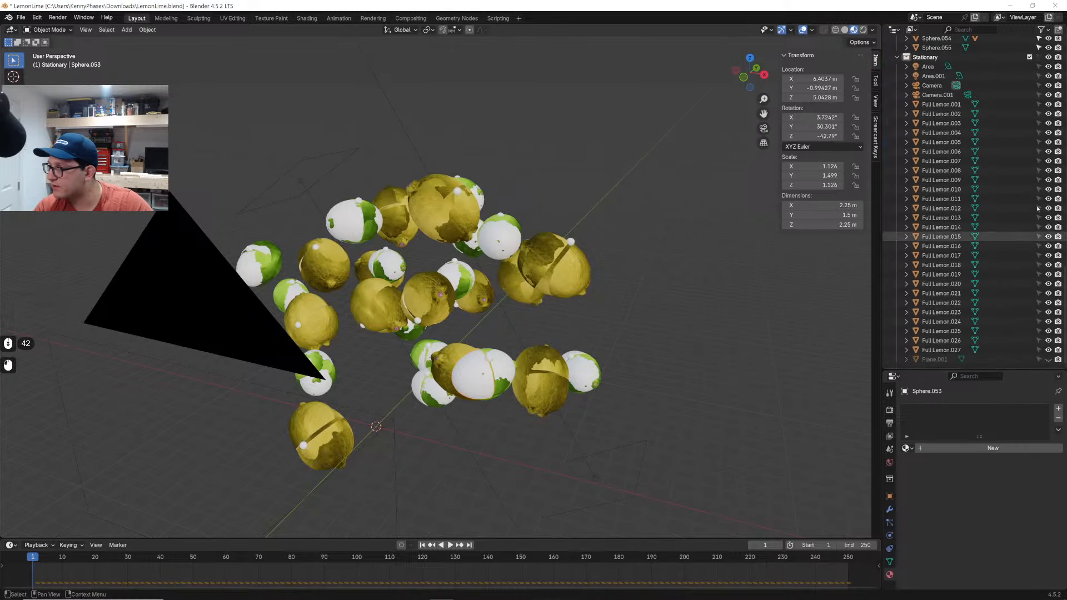
{"action": "scroll", "coordinate": [1034, 222], "scroll_direction": "up", "scroll_amount": 10}
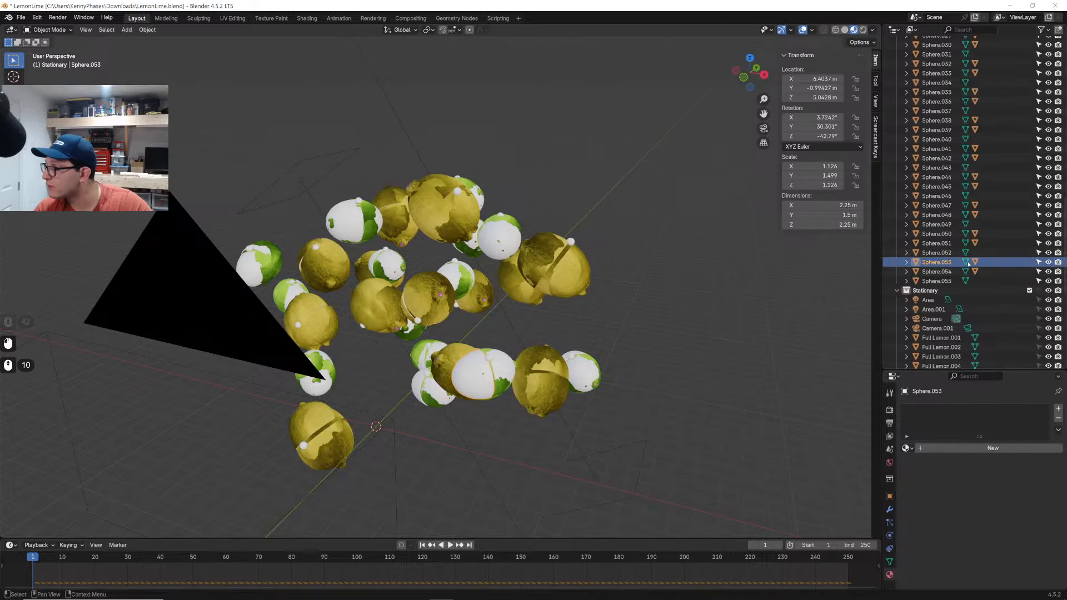
{"action": "scroll", "coordinate": [509, 350], "scroll_direction": "up", "scroll_amount": 2}
{"action": "middle_click_drag", "start_coordinate": [509, 349], "coordinate": [474, 316], "text": "shift"}
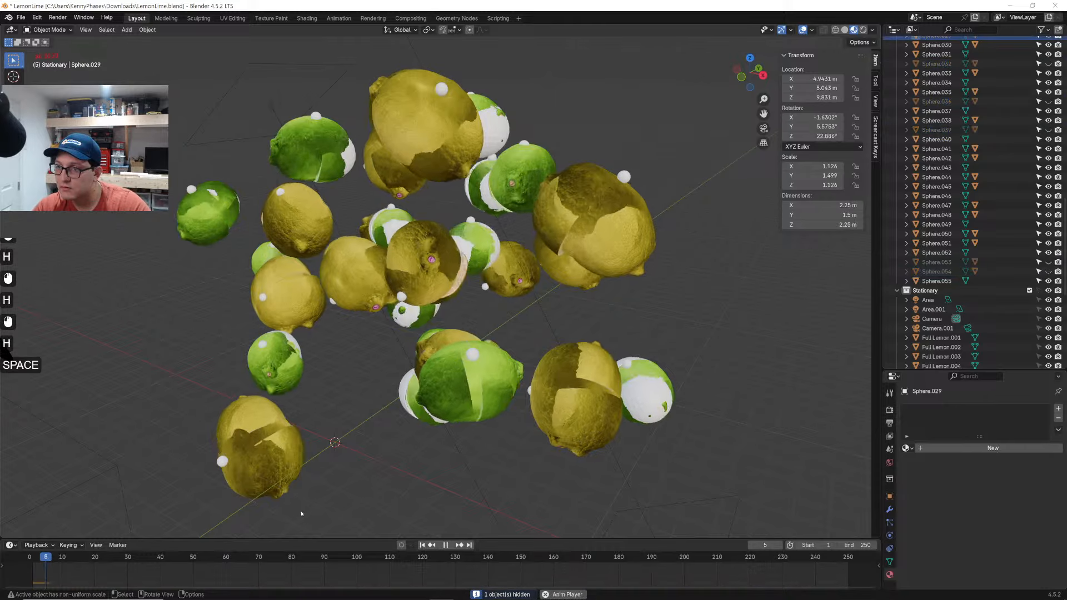
Stop playback at frame 40 and hide more of the separated white lime halves, including Sphere.035 and Sphere.017
{"action": "key", "text": "space"}
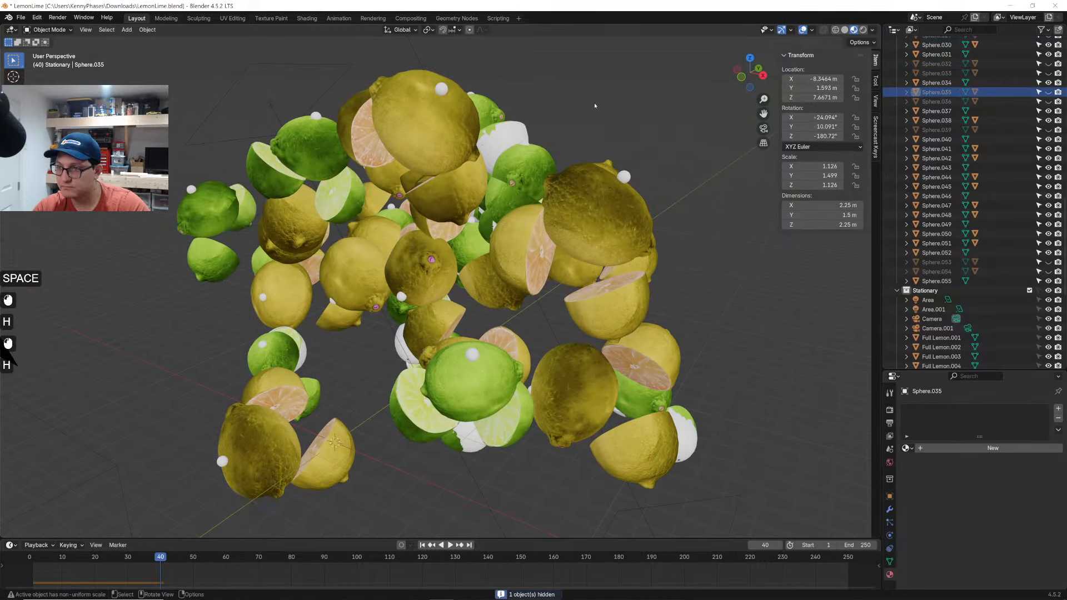
{"action": "middle_click_drag", "start_coordinate": [525, 434], "coordinate": [462, 395]}
{"action": "left_click", "coordinate": [562, 398]}
{"action": "key", "text": "h"}
{"action": "middle_click_drag", "start_coordinate": [561, 398], "coordinate": [525, 394]}
{"action": "left_click", "coordinate": [517, 397]}
{"action": "key", "text": "h"}
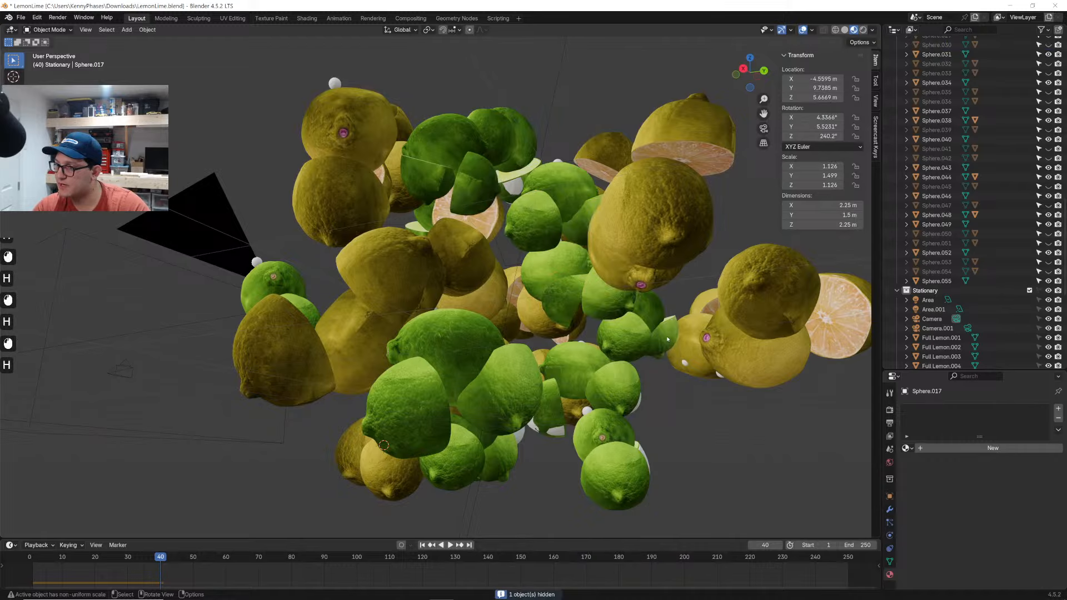
Hide the remaining white lime halves, including Sphere.005 and Sphere.048, and locate the small Sphere.009 in the object list
{"action": "middle_click_drag", "start_coordinate": [667, 339], "coordinate": [508, 329]}
{"action": "middle_click_drag", "start_coordinate": [498, 235], "coordinate": [517, 365]}
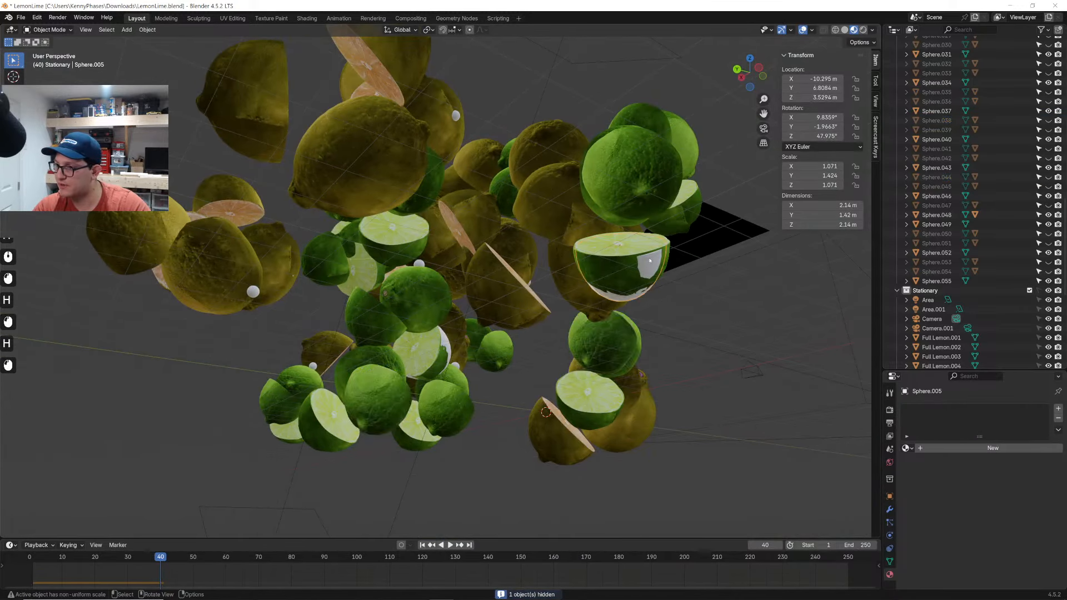
{"action": "middle_click_drag", "start_coordinate": [658, 282], "coordinate": [437, 356]}
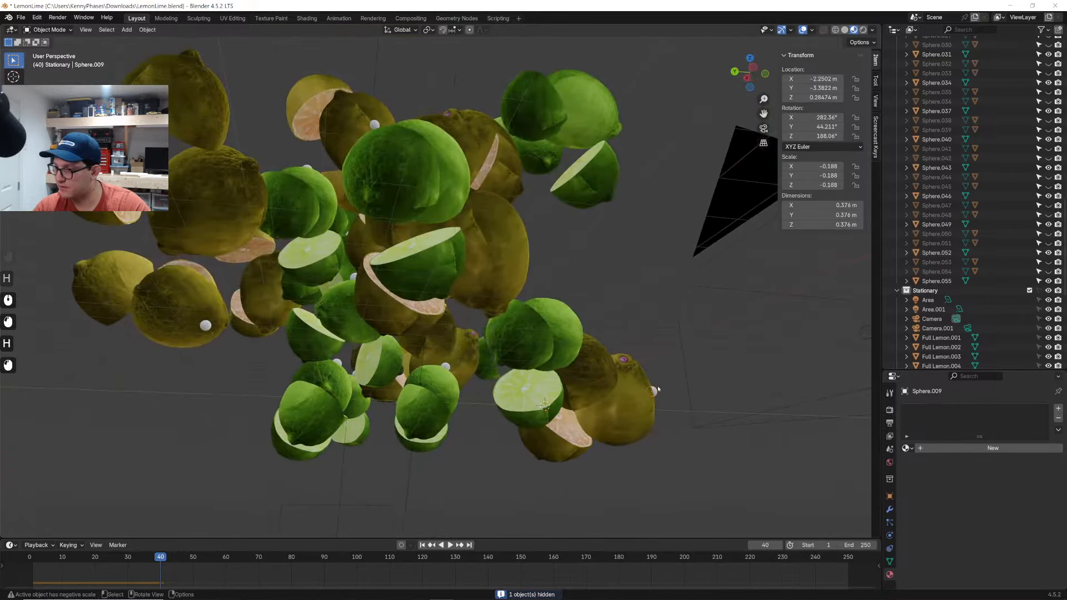
{"action": "scroll", "coordinate": [989, 249], "scroll_direction": "up", "scroll_amount": 3}
{"action": "scroll", "coordinate": [991, 246], "scroll_direction": "up", "scroll_amount": 6}
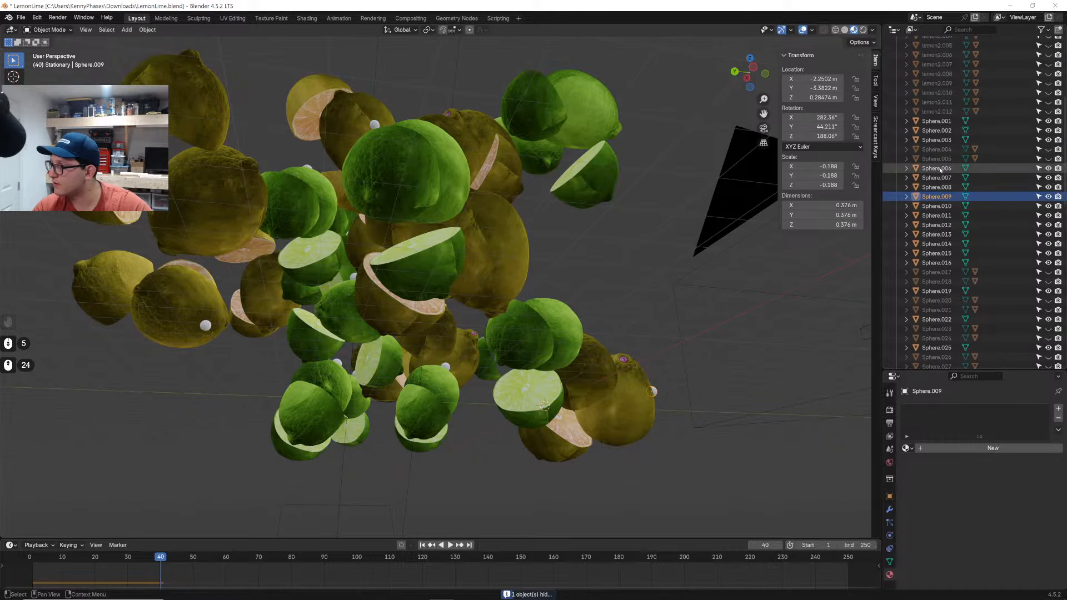
Hide the small white spheres on the lemons and limes, including Sphere.013, Sphere.006 and Sphere.003
{"action": "left_click", "coordinate": [206, 326]}
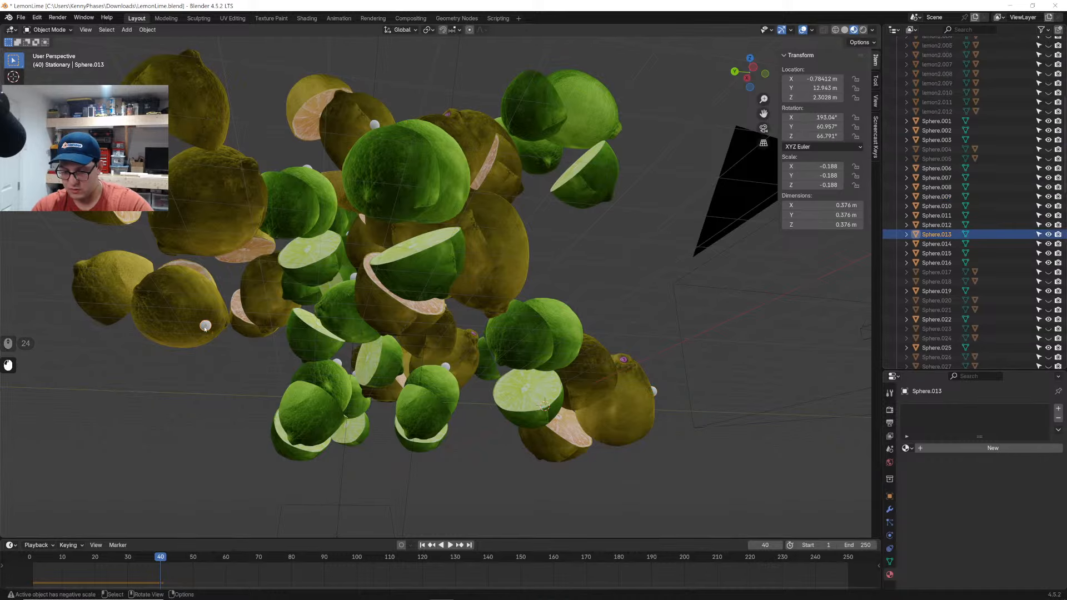
{"action": "key", "text": "h"}
{"action": "middle_click_drag", "start_coordinate": [329, 258], "coordinate": [370, 233]}
{"action": "left_click", "coordinate": [371, 233]}
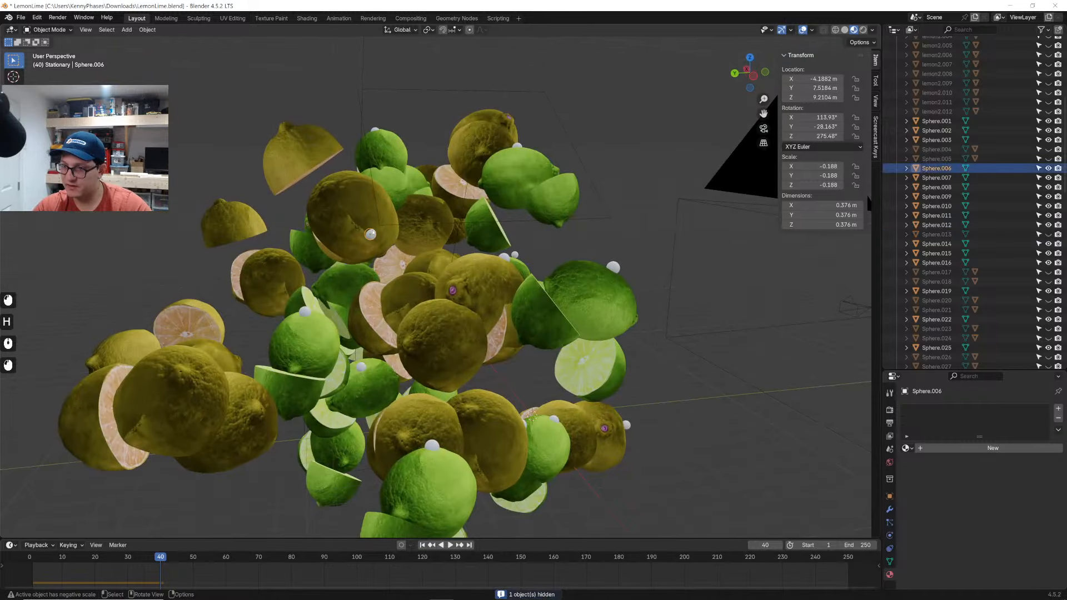
{"action": "key", "text": "h"}
{"action": "left_click", "coordinate": [445, 418]}
{"action": "left_click", "coordinate": [435, 448]}
{"action": "key", "text": "h"}
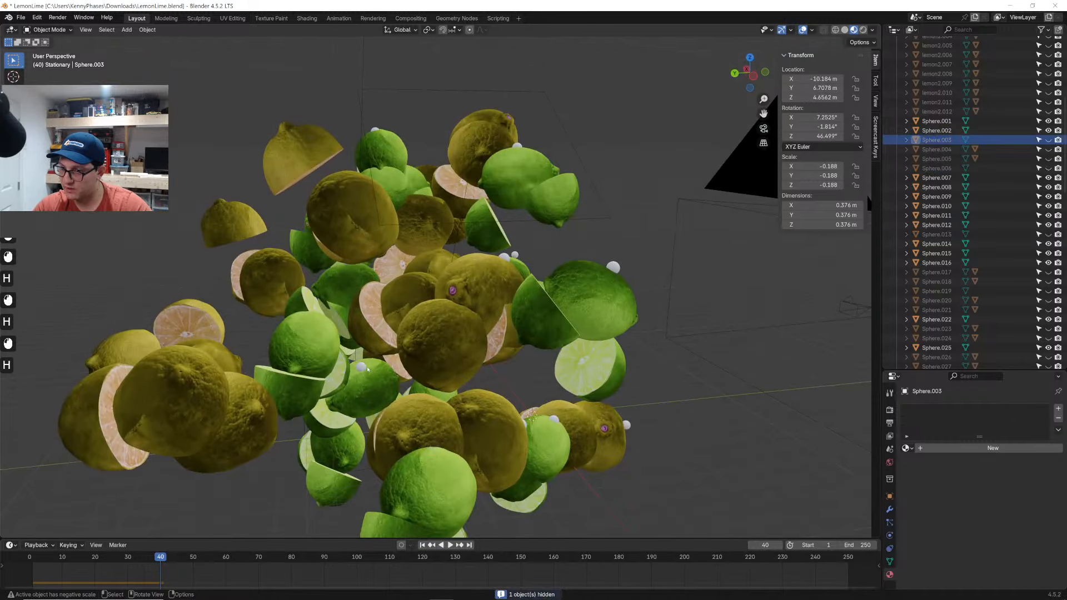
Hide further exposed white spheres among the fruits, including Sphere.002, Sphere.055 and Sphere.028
{"action": "left_click", "coordinate": [361, 368]}
{"action": "key", "text": "h"}
{"action": "left_click", "coordinate": [505, 257]}
{"action": "key", "text": "h"}
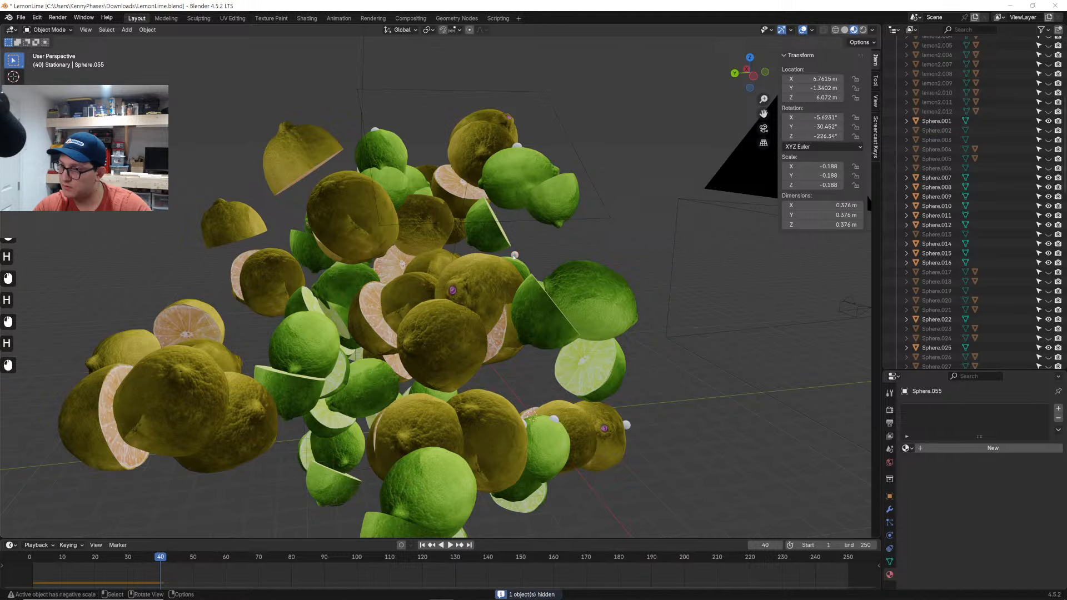
{"action": "left_click", "coordinate": [523, 154]}
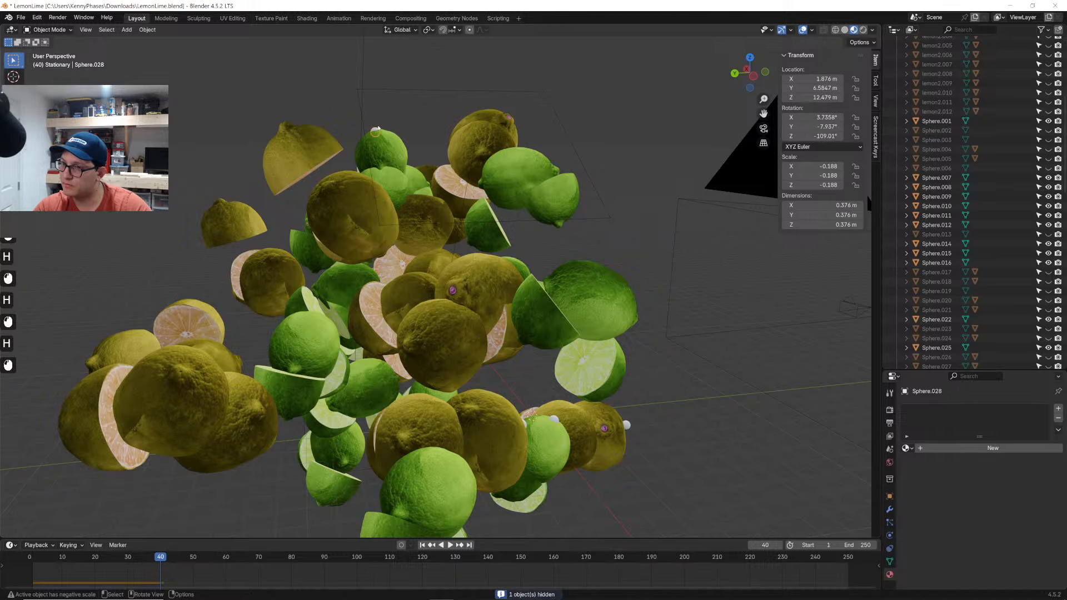
{"action": "key", "text": "h"}
Hide the white spheres Sphere.007, Sphere.009 and Sphere.022 in the viewport
{"action": "left_click", "coordinate": [525, 426]}
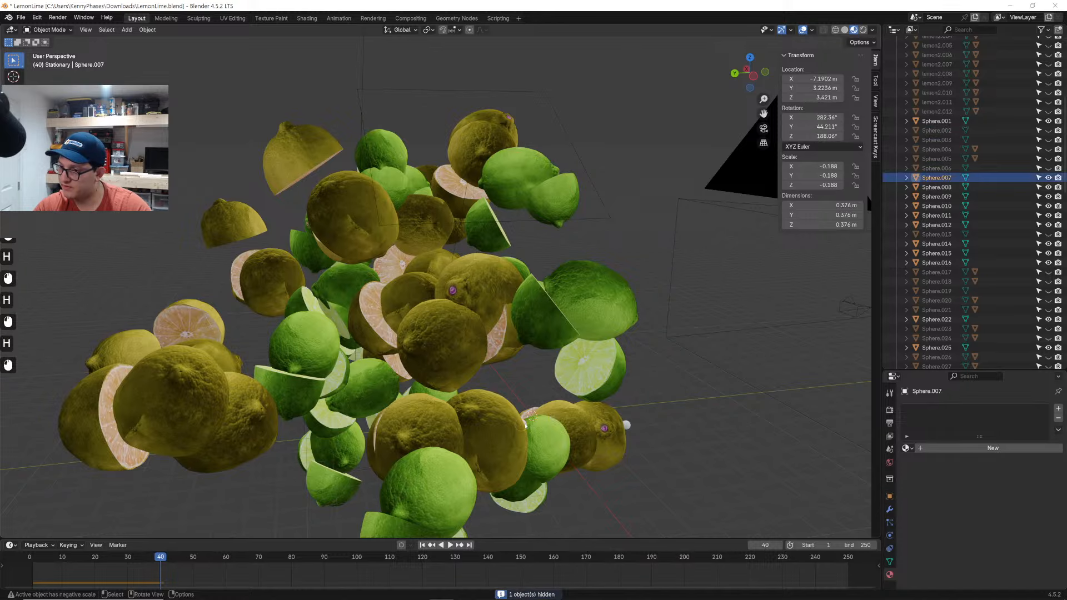
{"action": "key", "text": "h"}
{"action": "left_click", "coordinate": [627, 425]}
{"action": "key", "text": "h"}
{"action": "middle_click_drag", "start_coordinate": [462, 348], "coordinate": [550, 340]}
{"action": "left_click", "coordinate": [356, 203]}
{"action": "key", "text": "h"}
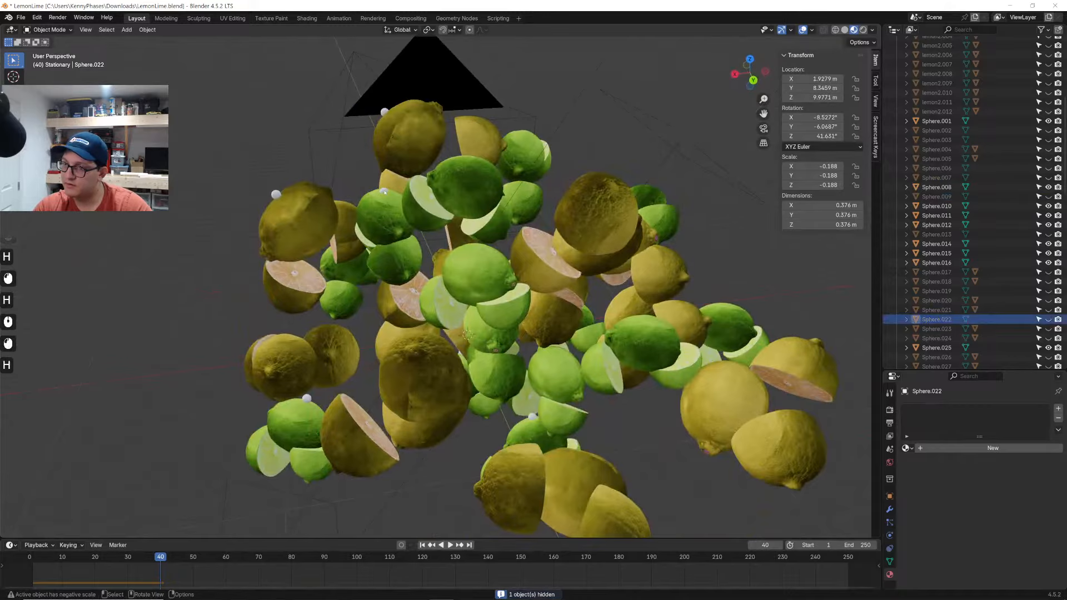
Hide the remaining exposed white spheres, including Sphere.001, Sphere.046 and Sphere.052, and run the simulation on to frame 63
{"action": "left_click", "coordinate": [277, 194]}
{"action": "key", "text": "h"}
{"action": "left_click", "coordinate": [385, 112]}
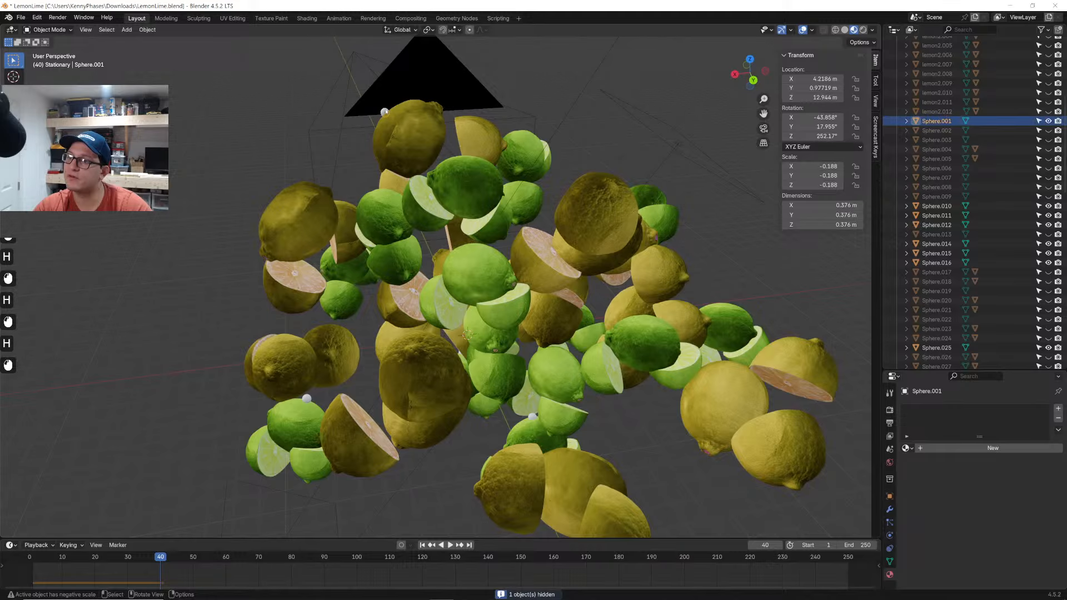
{"action": "left_click", "coordinate": [532, 417]}
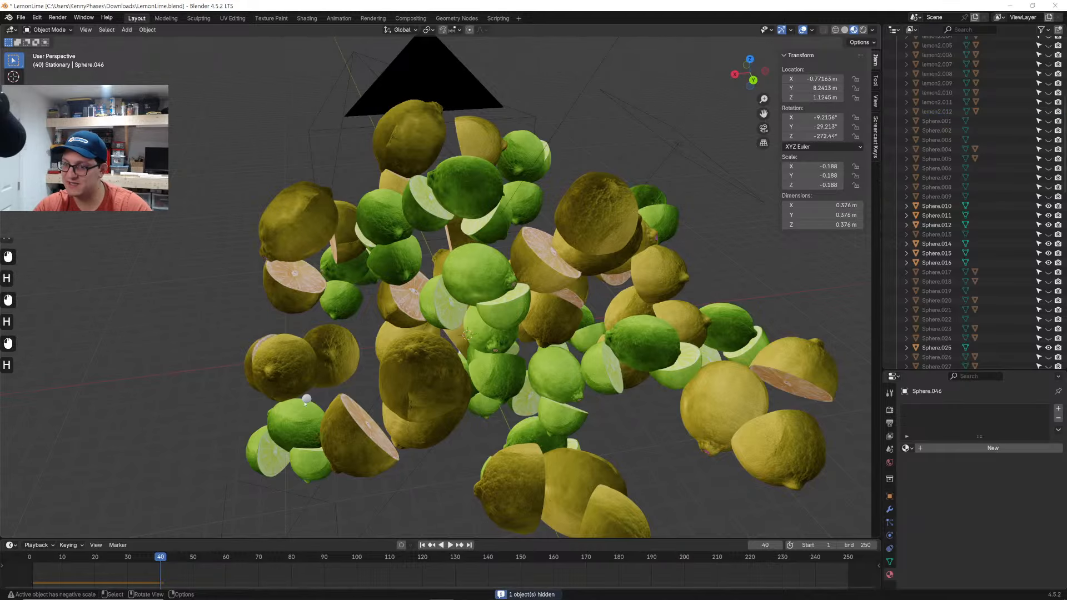
{"action": "middle_click_drag", "start_coordinate": [307, 399], "coordinate": [485, 325]}
{"action": "key", "text": "space"}
{"action": "key", "text": "space"}
{"action": "scroll", "coordinate": [485, 325], "scroll_direction": "up", "scroll_amount": 2}
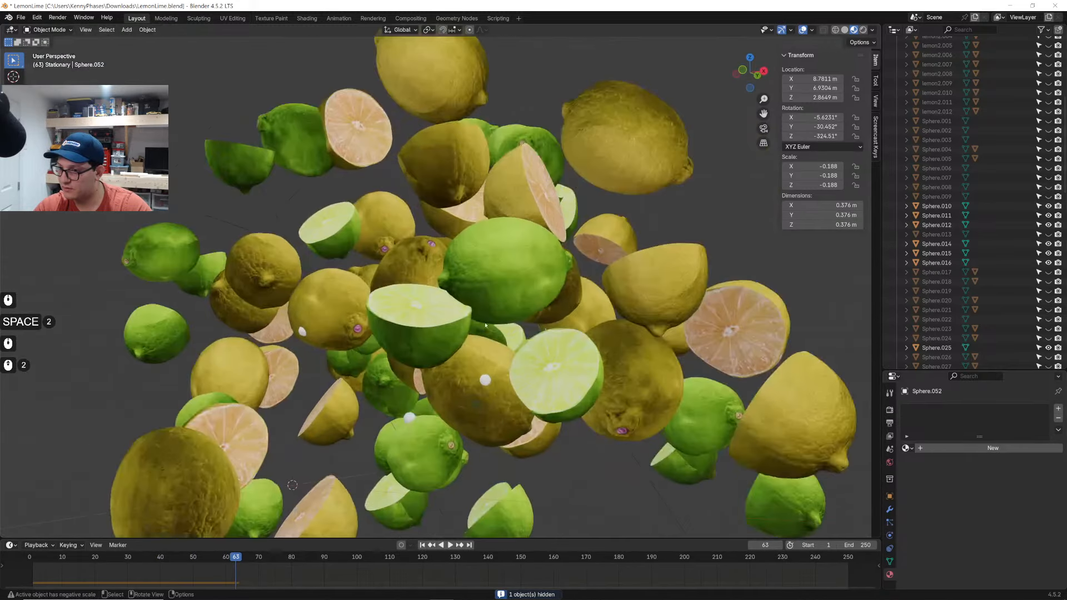
Hide the white spheres exposed at frame 63, Sphere.010, Sphere.043 and Sphere.015, and save the file
{"action": "left_click", "coordinate": [484, 379]}
{"action": "key", "text": "h"}
{"action": "left_click", "coordinate": [410, 418]}
{"action": "key", "text": "h"}
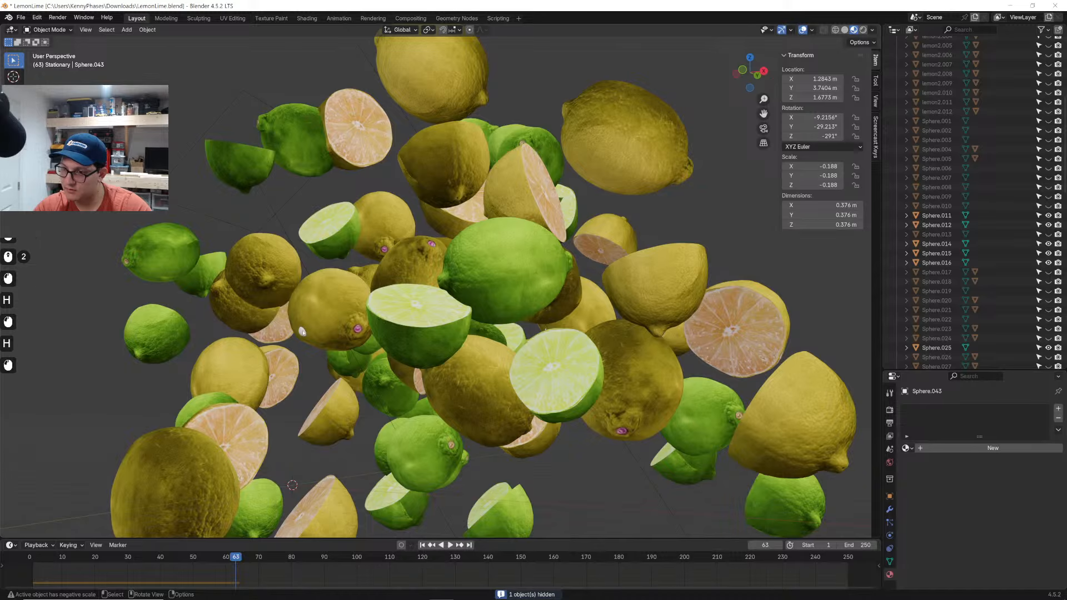
{"action": "left_click", "coordinate": [302, 332]}
{"action": "key", "text": "h"}
{"action": "key", "text": "ctrl+s"}
Hide the white spheres Sphere.016 and Sphere.025 between the lemons near the centre of the fruit cluster
{"action": "scroll", "coordinate": [411, 334], "scroll_direction": "down", "scroll_amount": 3}
{"action": "middle_click_drag", "start_coordinate": [422, 328], "coordinate": [402, 312]}
{"action": "scroll", "coordinate": [402, 313], "scroll_direction": "up", "scroll_amount": 4}
{"action": "left_click", "coordinate": [389, 309]}
{"action": "key", "text": "h"}
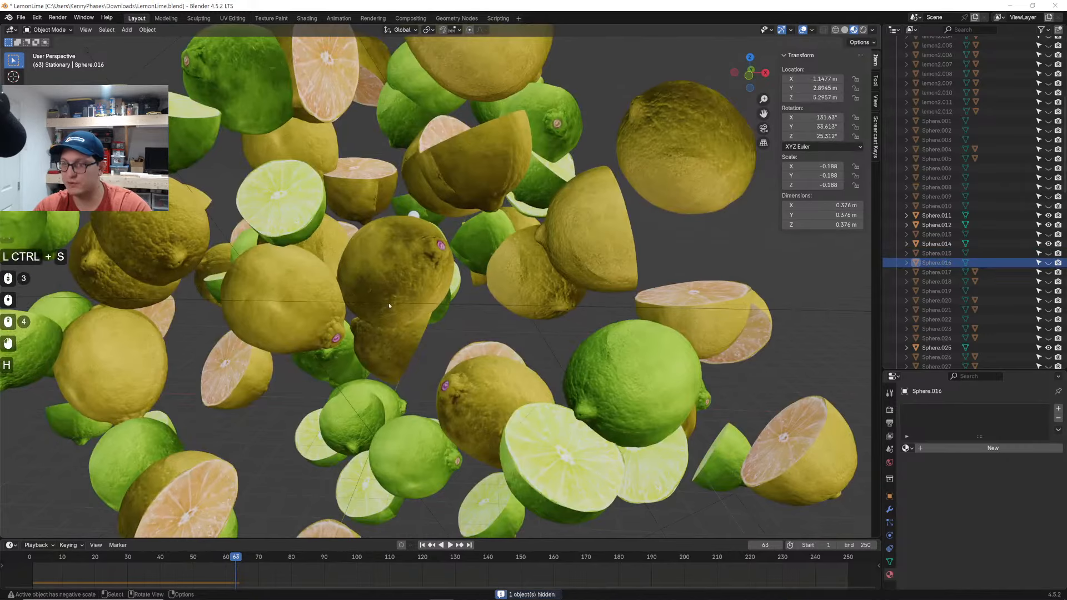
{"action": "left_click", "coordinate": [415, 213]}
{"action": "left_click", "coordinate": [414, 214]}
{"action": "key", "text": "h"}
{"action": "scroll", "coordinate": [417, 234], "scroll_direction": "down", "scroll_amount": 1}
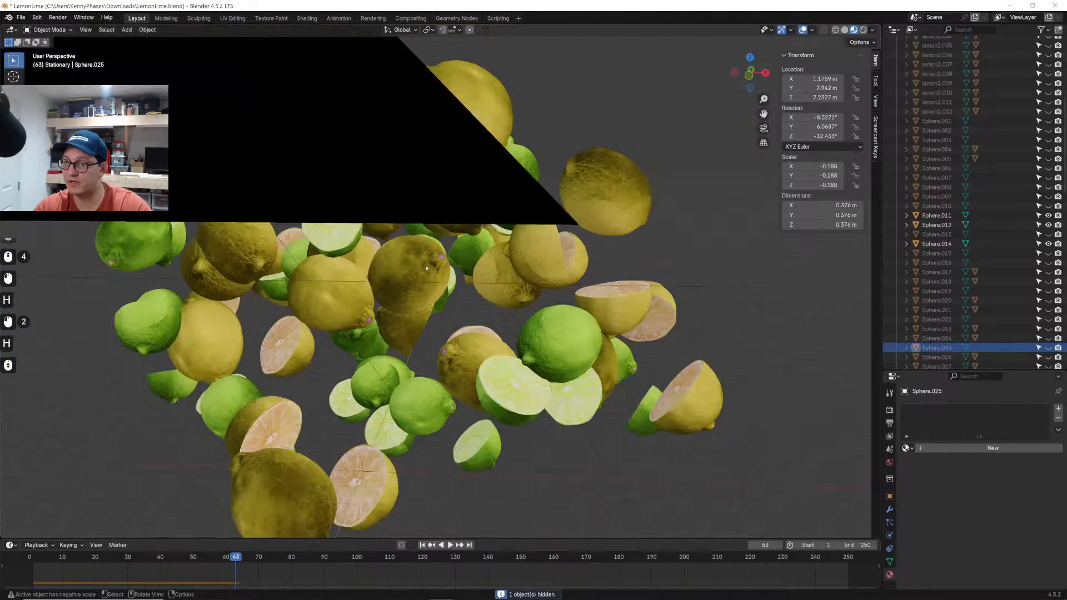
Hide the white sphere Sphere.011 beside the lemons and sliced limes
{"action": "middle_click_drag", "start_coordinate": [426, 267], "coordinate": [503, 278]}
{"action": "scroll", "coordinate": [411, 275], "scroll_direction": "up", "scroll_amount": 1}
{"action": "scroll", "coordinate": [410, 274], "scroll_direction": "up", "scroll_amount": 3}
{"action": "left_click", "coordinate": [516, 361]}
{"action": "key", "text": "h"}
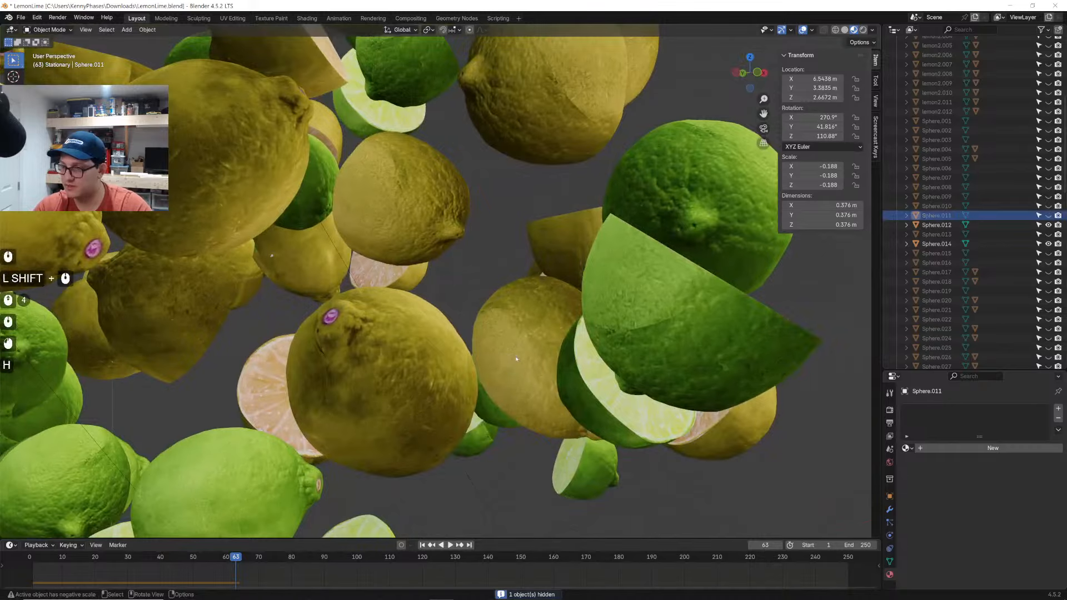
Run the simulation on to frame 95 and preview the fruits in rendered shading through the scene camera
{"action": "mouse_move", "coordinate": [521, 358]}
{"action": "middle_mouse_down"}
{"action": "mouse_move", "coordinate": [495, 340]}
{"action": "mouse_move", "coordinate": [389, 353]}
{"action": "mouse_move", "coordinate": [470, 354]}
{"action": "mouse_move", "coordinate": [445, 311]}
{"action": "mouse_move", "coordinate": [472, 305]}
{"action": "middle_mouse_up"}
{"action": "scroll", "coordinate": [412, 353], "scroll_direction": "down", "scroll_amount": 4}
{"action": "key", "text": "space"}
{"action": "key", "text": "space"}
{"action": "scroll", "coordinate": [437, 291], "scroll_direction": "down", "scroll_amount": 3}
{"action": "key", "text": "z"}
{"action": "left_click", "coordinate": [472, 254]}
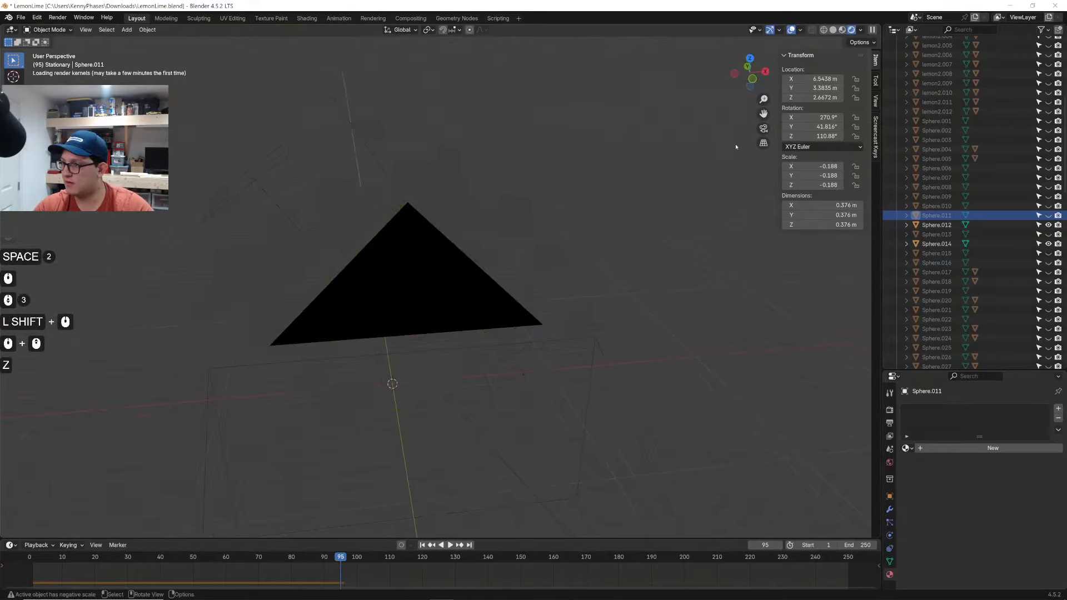
{"action": "left_click", "coordinate": [766, 131]}
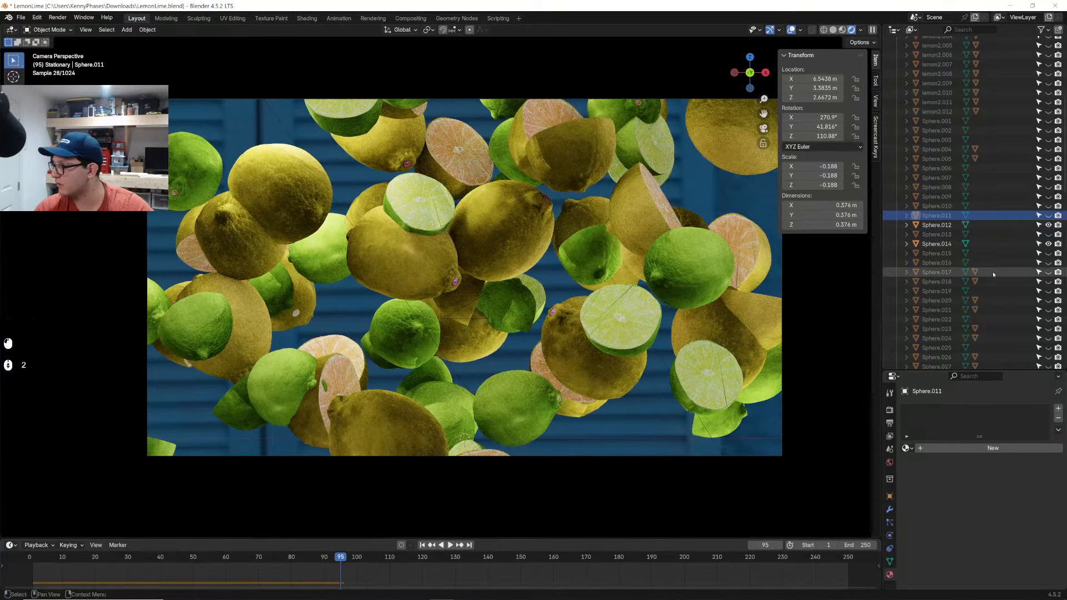
Make the background plane Plane.001 in the Stationary collection visible in the viewport
{"action": "scroll", "coordinate": [1010, 336], "scroll_direction": "down", "scroll_amount": 20}
{"action": "left_click", "coordinate": [1048, 360]}
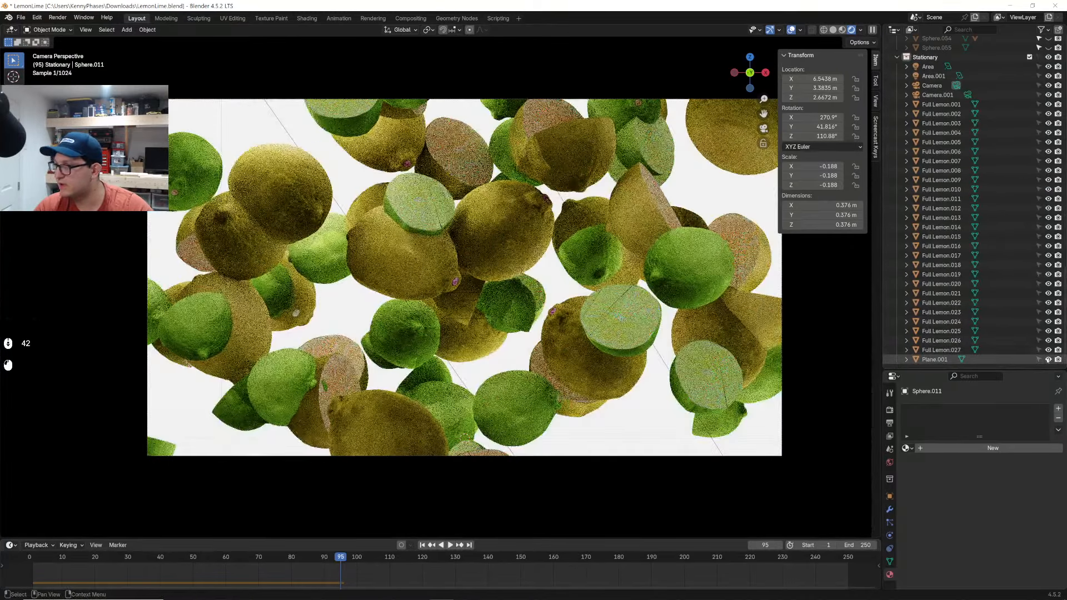
{"action": "scroll", "coordinate": [945, 222], "scroll_direction": "up", "scroll_amount": 6}
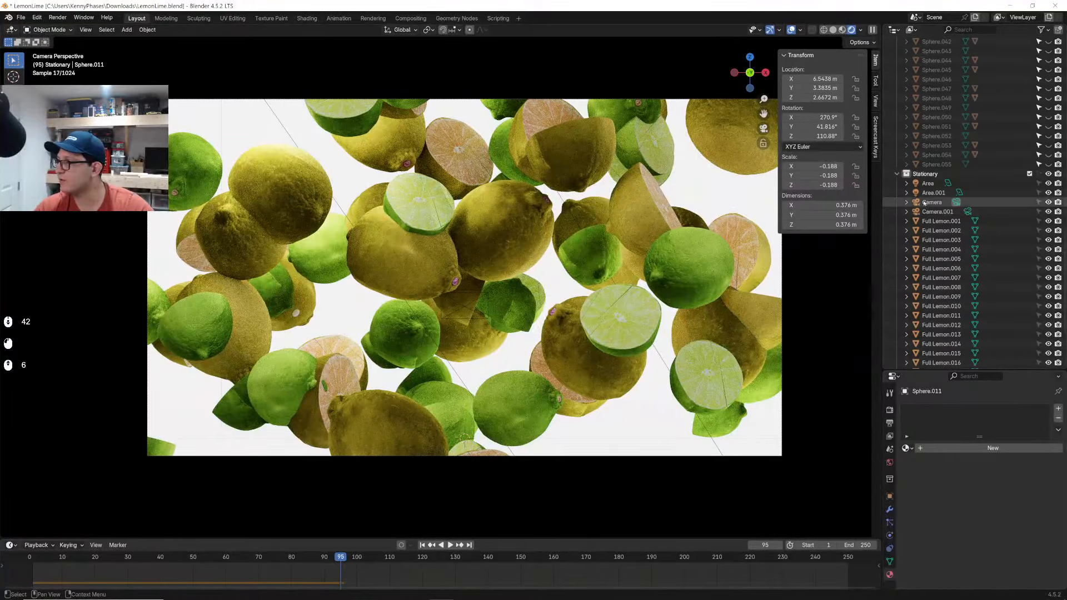
Make the lights, cameras and full lemons in the Stationary collection selectable in the viewport
{"action": "left_click", "coordinate": [937, 211]}
{"action": "left_click", "coordinate": [932, 203]}
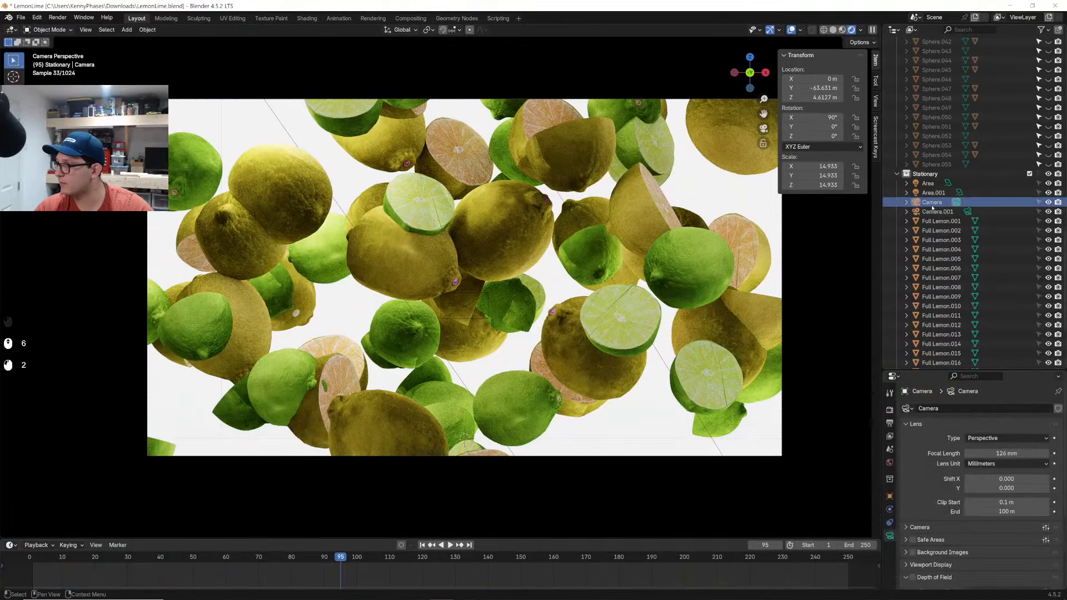
{"action": "left_click", "coordinate": [937, 212]}
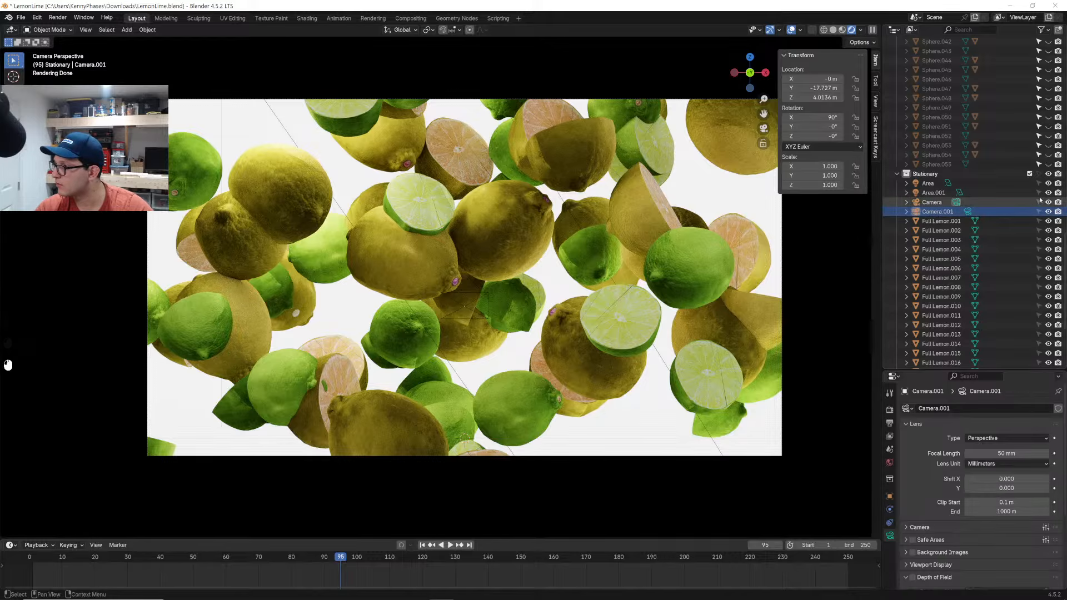
{"action": "left_click", "coordinate": [1048, 183]}
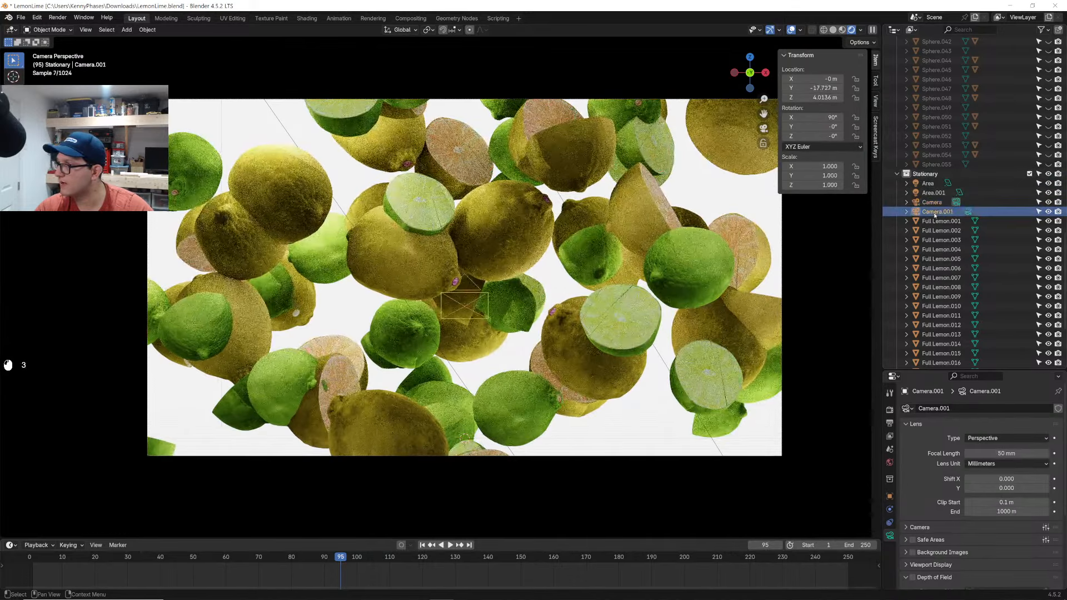
Enable depth of field on the main camera with a focus distance of 11.91 m
{"action": "left_click", "coordinate": [934, 203]}
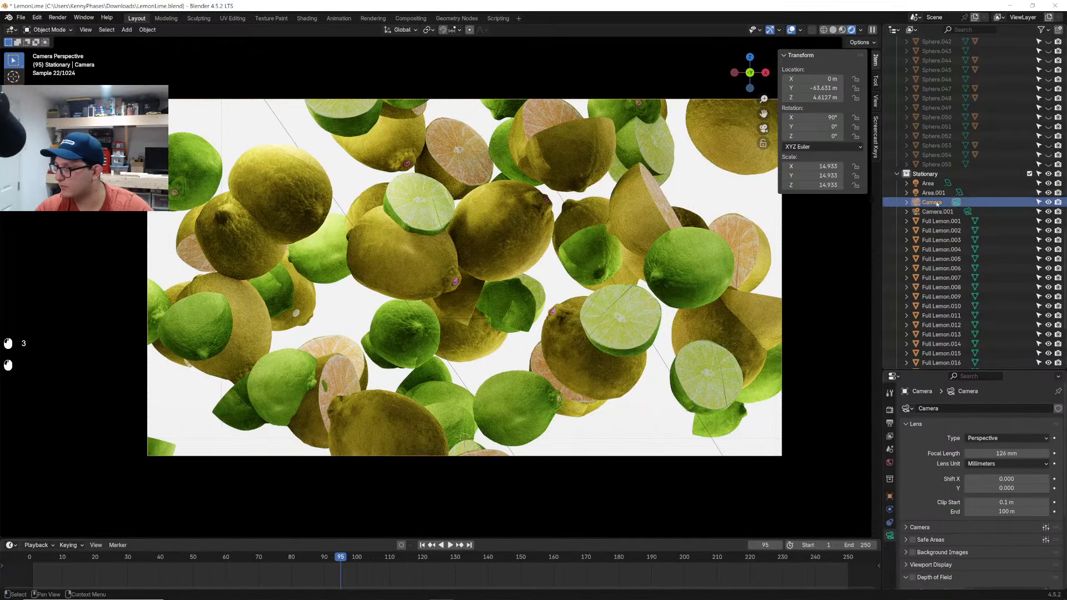
{"action": "scroll", "coordinate": [951, 530], "scroll_direction": "down", "scroll_amount": 2}
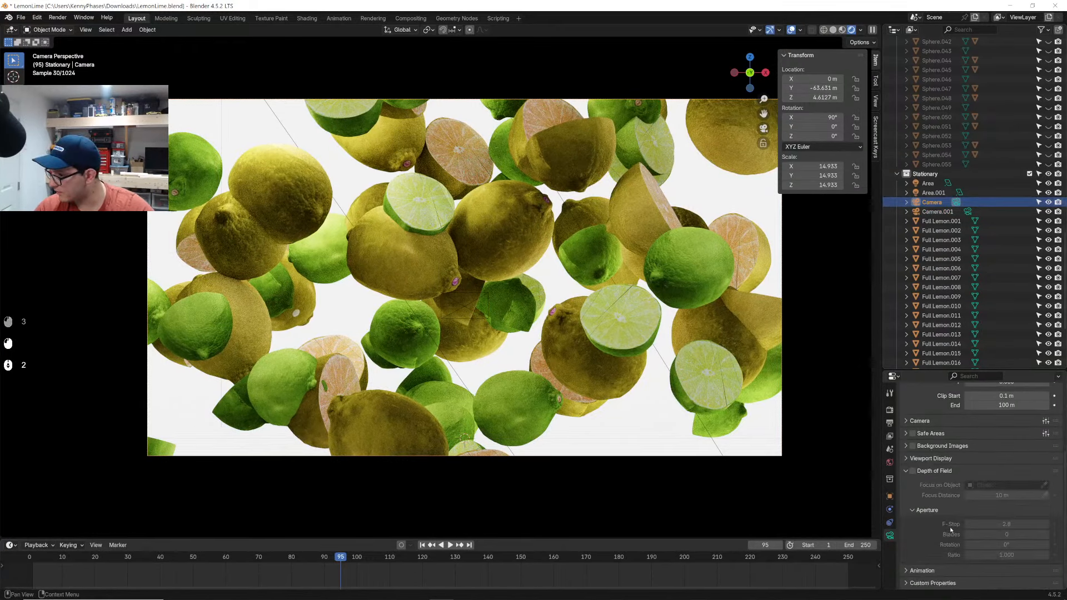
{"action": "left_click", "coordinate": [912, 471]}
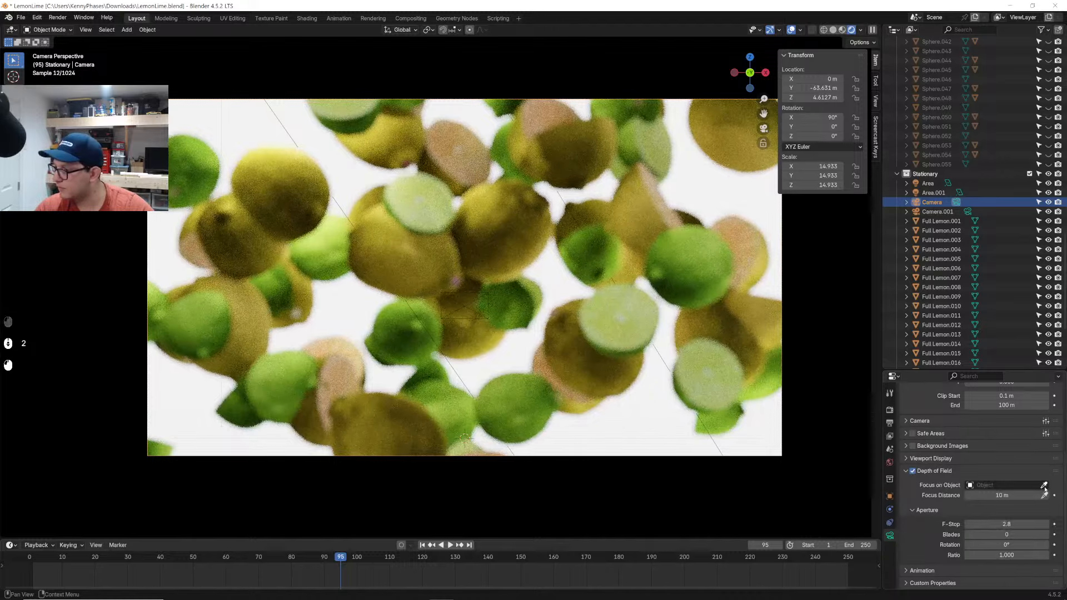
{"action": "left_click_drag", "start_coordinate": [996, 494], "coordinate": [1053, 494]}
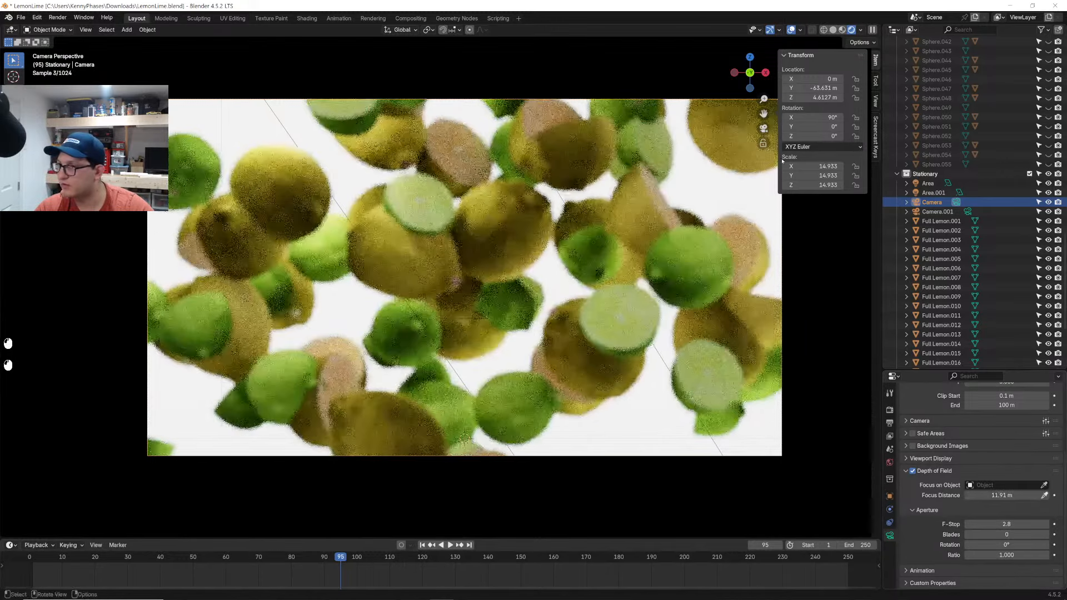
Show the scene in solid shading with depth of field displayed in the viewport, and save the file
{"action": "left_click", "coordinate": [833, 30]}
{"action": "key", "text": "ctrl+s"}
{"action": "left_click", "coordinate": [874, 31]}
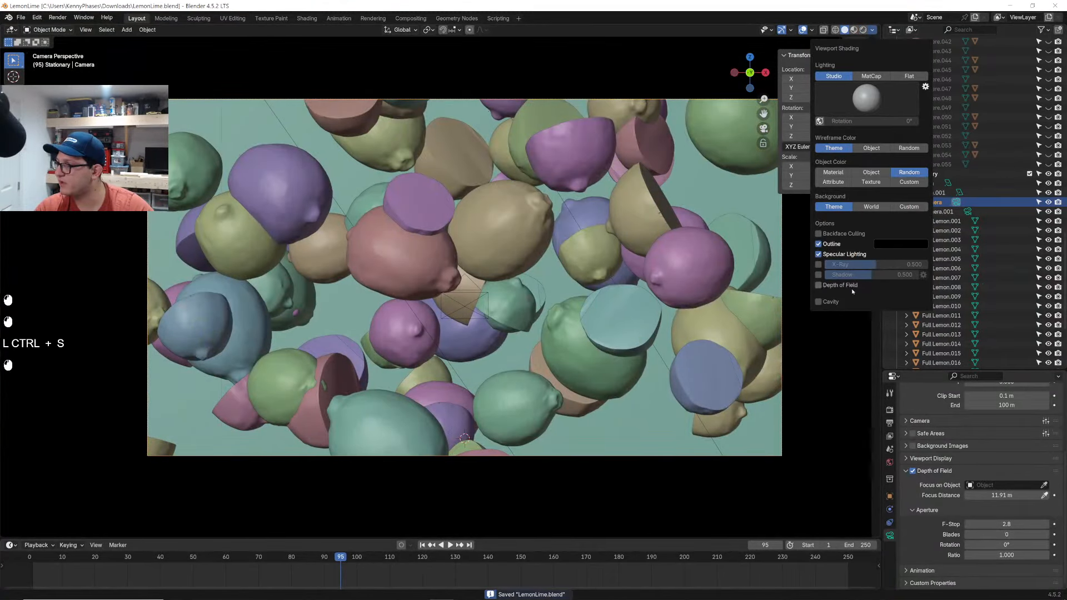
{"action": "left_click", "coordinate": [819, 285]}
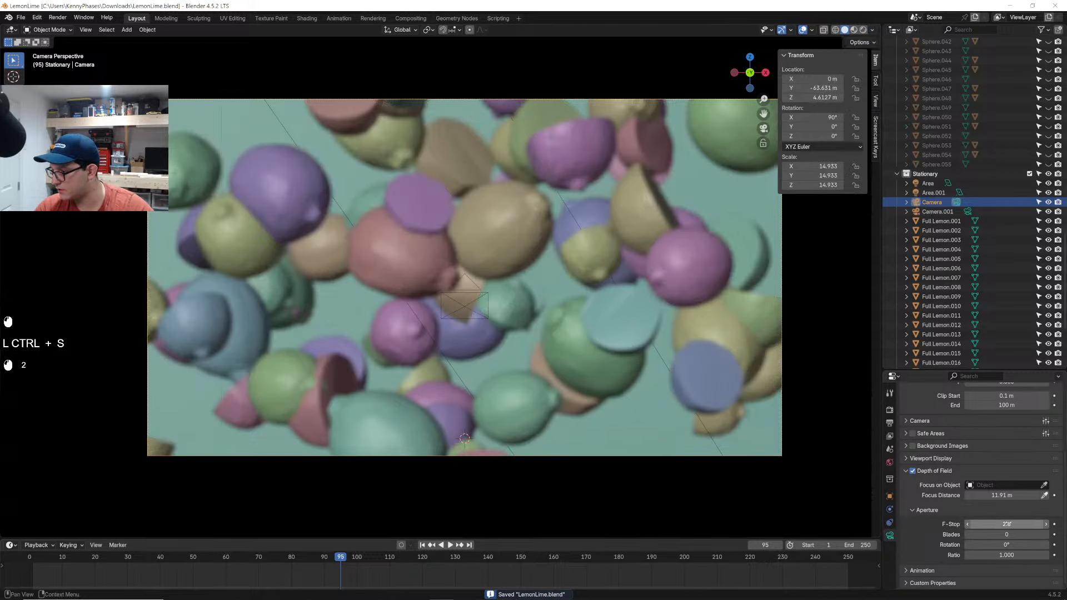
Set the camera's focus distance to 64.25 m and F-Stop to 0.3, preview it in rendered shading, and save
{"action": "mouse_move", "coordinate": [1001, 496]}
{"action": "left_mouse_down"}
{"action": "mouse_move", "coordinate": [1056, 496]}
{"action": "mouse_move", "coordinate": [996, 496]}
{"action": "mouse_move", "coordinate": [1001, 524]}
{"action": "mouse_move", "coordinate": [979, 524]}
{"action": "mouse_move", "coordinate": [1017, 495]}
{"action": "left_mouse_up"}
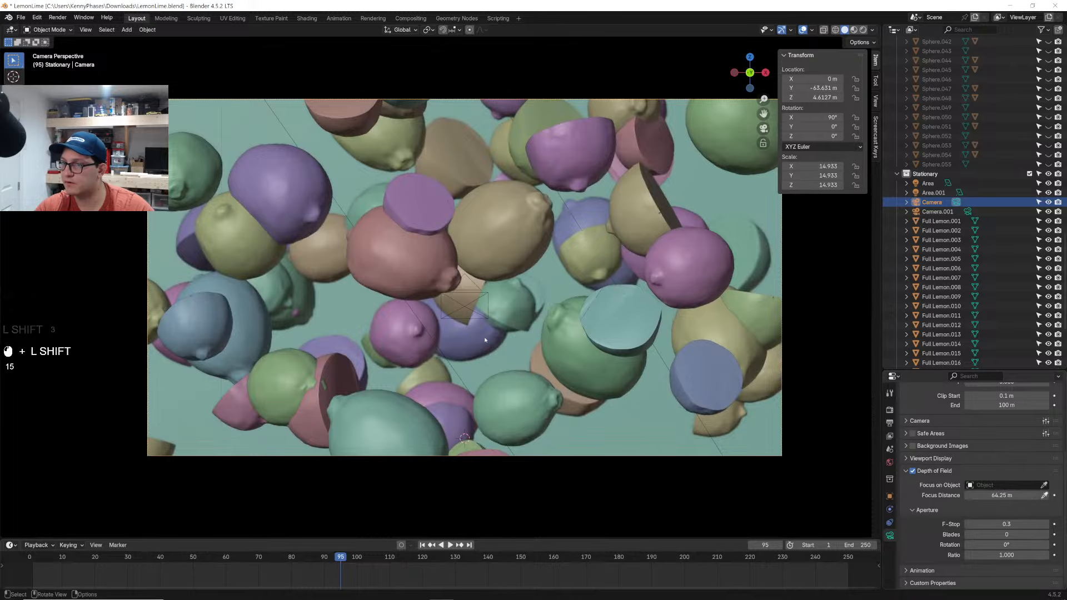
{"action": "key", "text": "shift+z"}
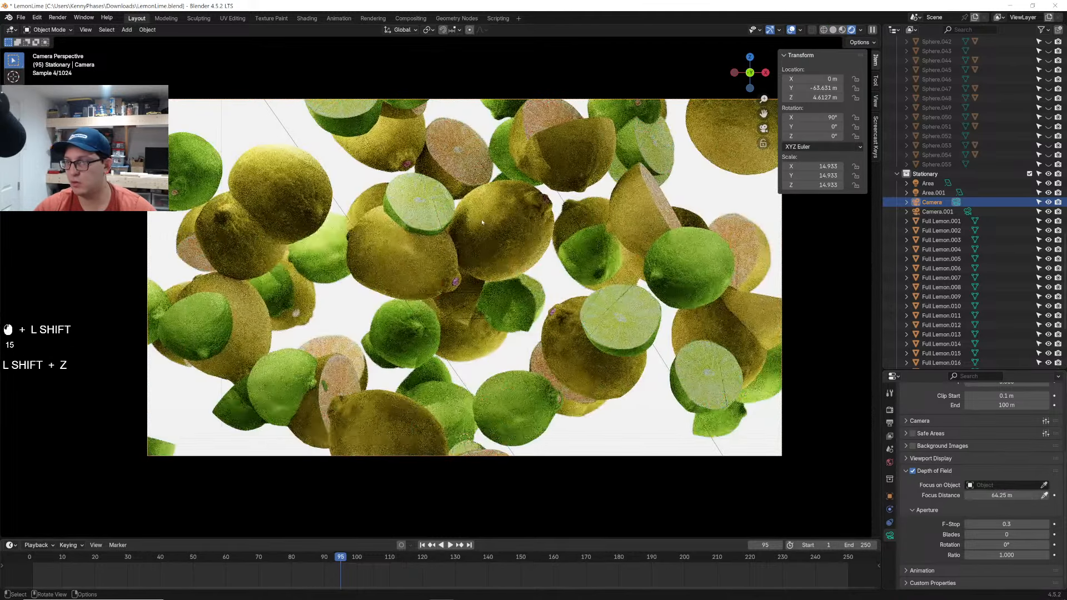
{"action": "key", "text": "ctrl+s"}
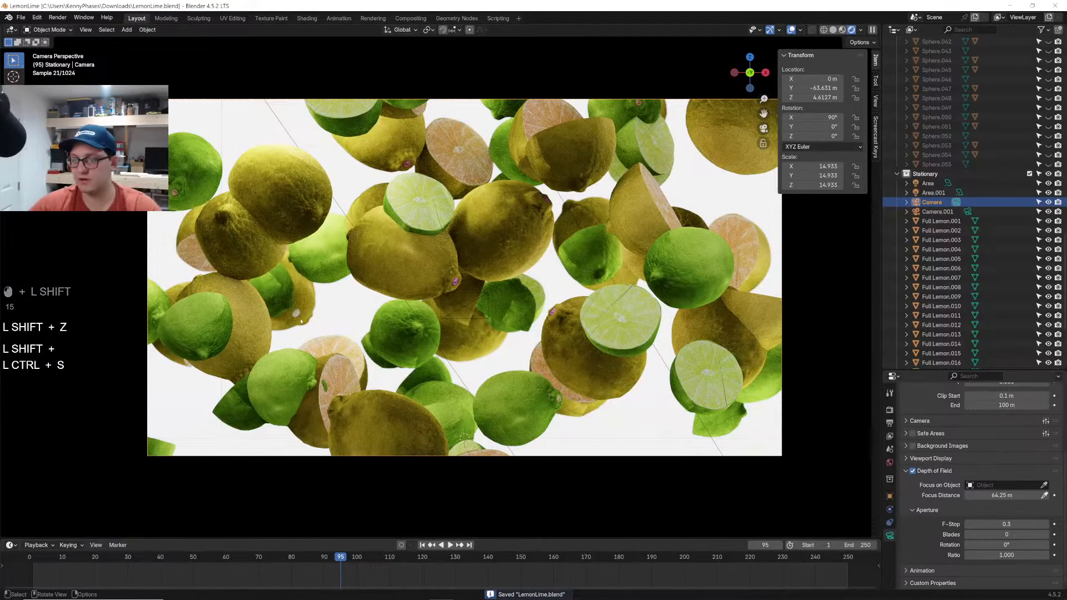
Play the animation from frame 1 in the rendered camera view and return to frame 1
{"action": "left_click", "coordinate": [35, 558], "text": "shift"}
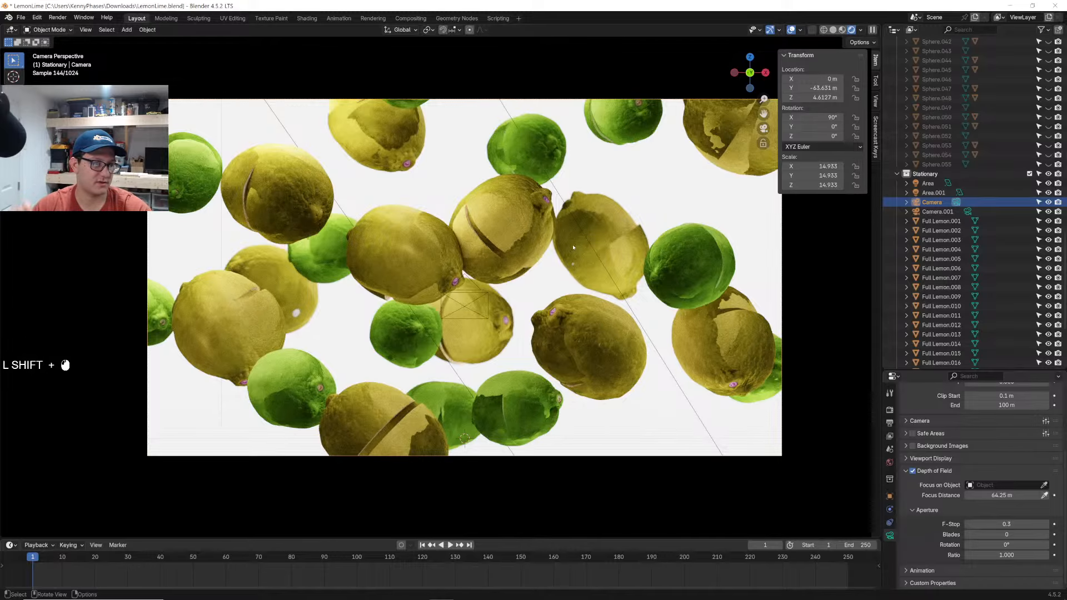
{"action": "key", "text": "shift+space"}
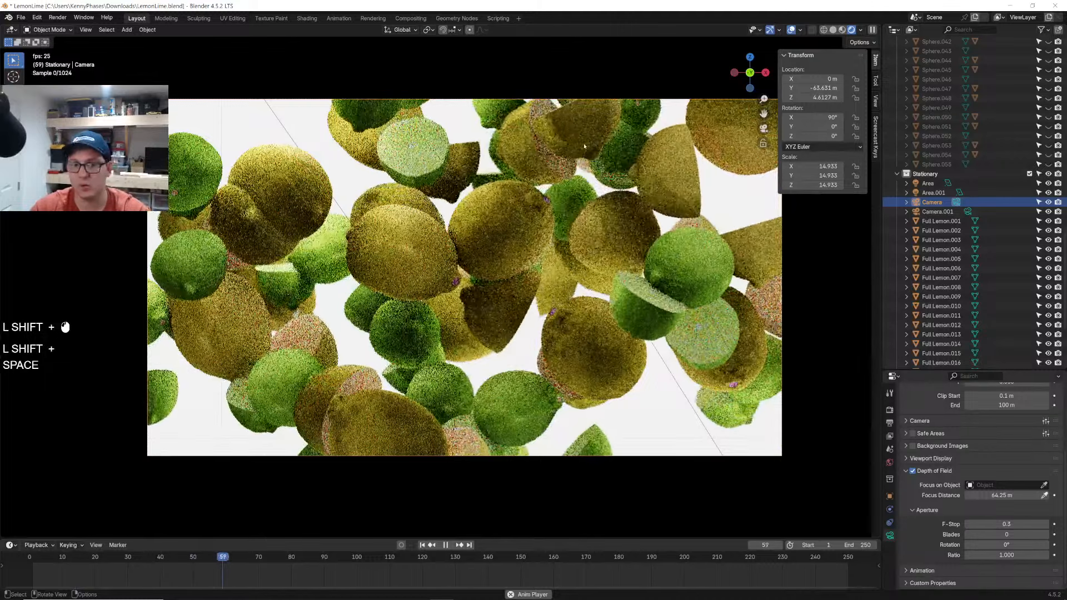
{"action": "key", "text": "shift+space"}
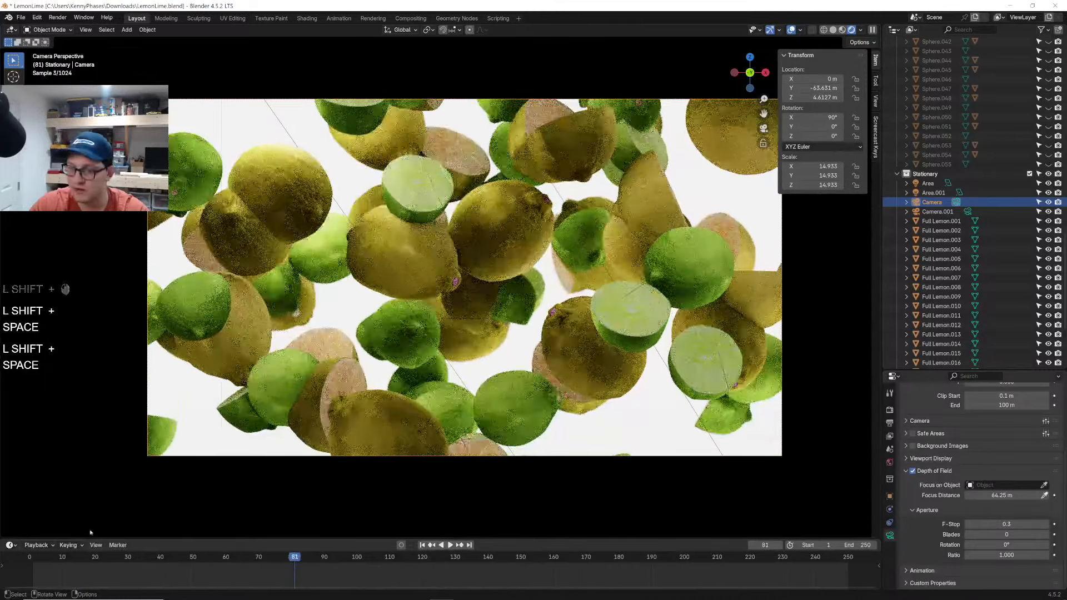
{"action": "left_click", "coordinate": [33, 557]}
Switch to solid shading with an angled view of the whole scene outside the camera, and save the file
{"action": "left_click", "coordinate": [833, 30]}
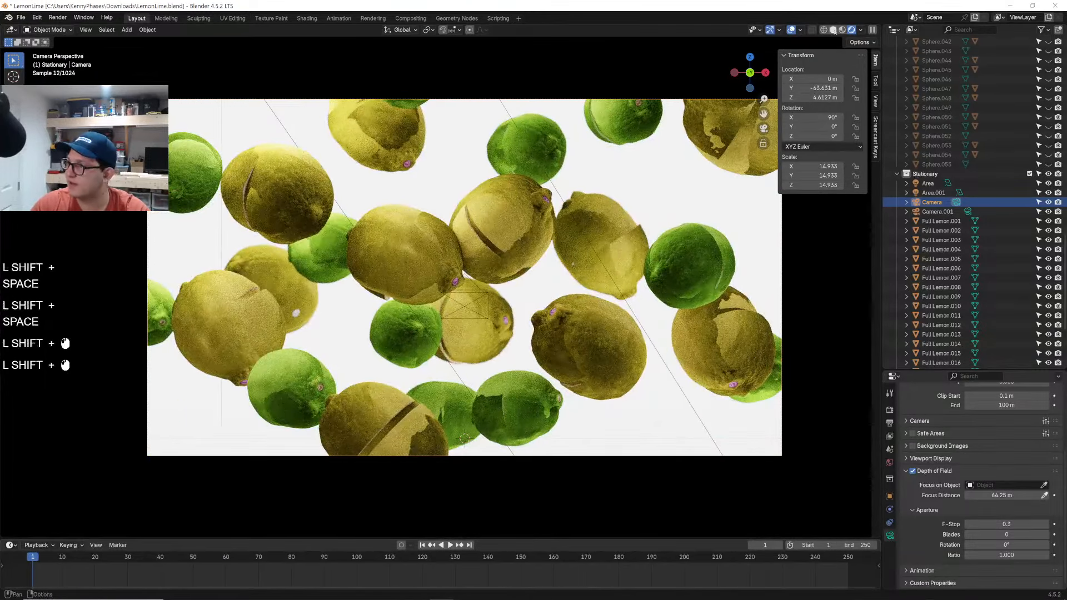
{"action": "middle_click_drag", "start_coordinate": [507, 248], "coordinate": [460, 267]}
{"action": "scroll", "coordinate": [459, 267], "scroll_direction": "up", "scroll_amount": 2}
{"action": "key", "text": "ctrl+s"}
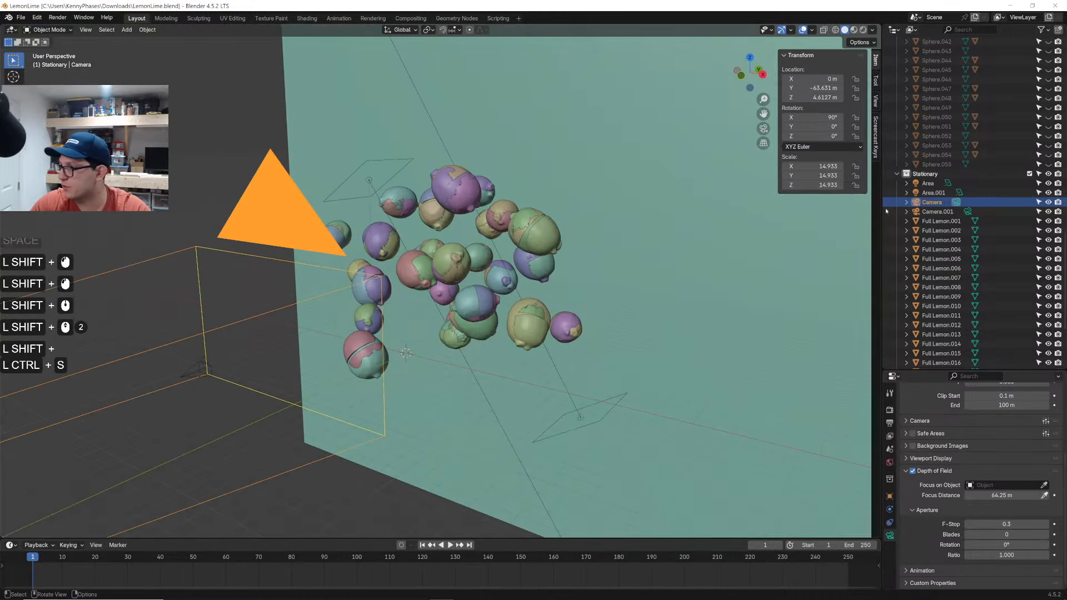
Move both area lights and the main camera from the Stationary collection into Collection
{"action": "left_click", "coordinate": [930, 174]}
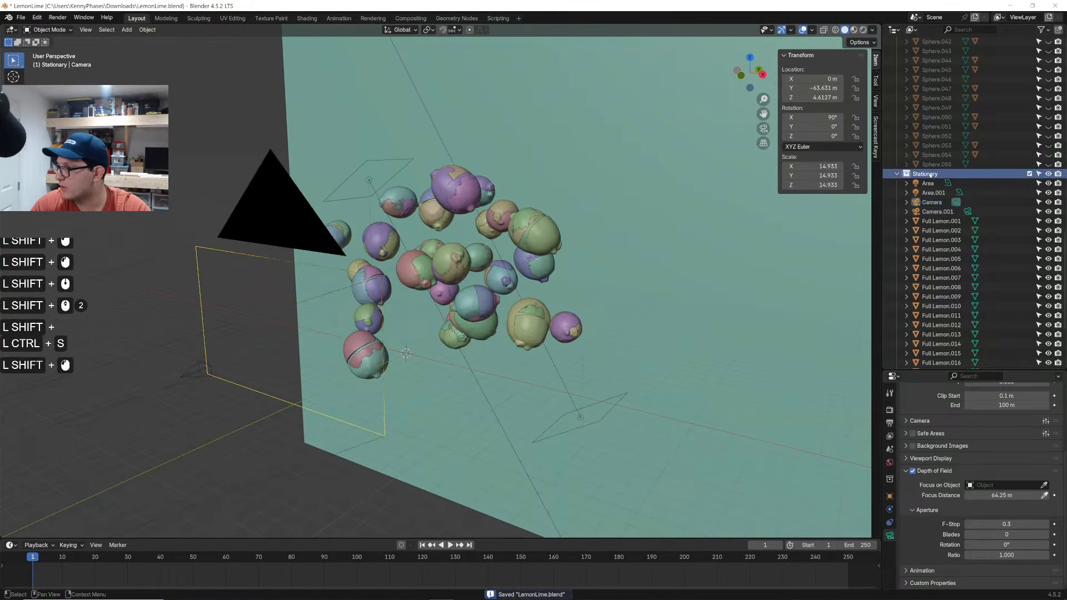
{"action": "left_click", "coordinate": [1051, 174], "text": "shift"}
{"action": "left_click", "coordinate": [928, 183], "text": "shift"}
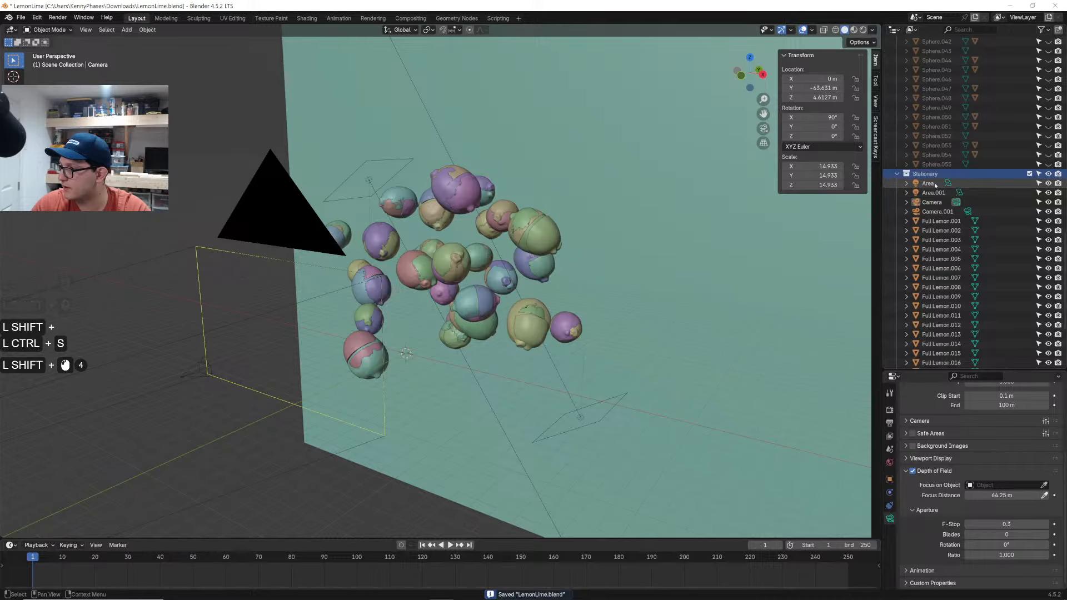
{"action": "left_click", "coordinate": [934, 202], "text": "shift"}
{"action": "scroll", "coordinate": [937, 204], "scroll_direction": "up", "scroll_amount": 5}
{"action": "left_click_drag", "start_coordinate": [939, 276], "coordinate": [961, 51]}
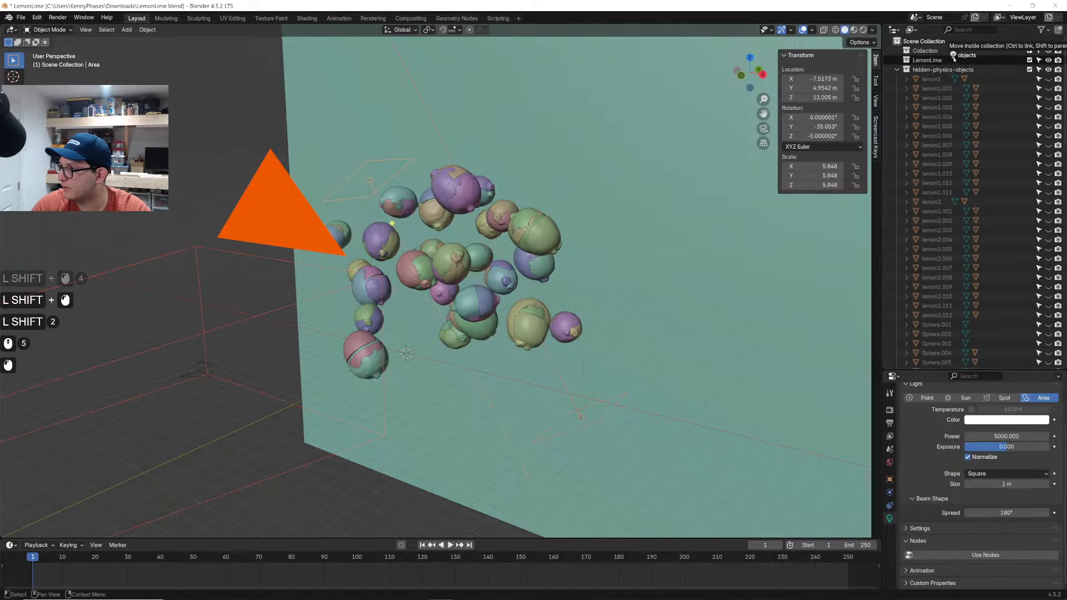
Move the background plane Plane.001 from the Stationary collection into Collection
{"action": "scroll", "coordinate": [958, 268], "scroll_direction": "down", "scroll_amount": 20}
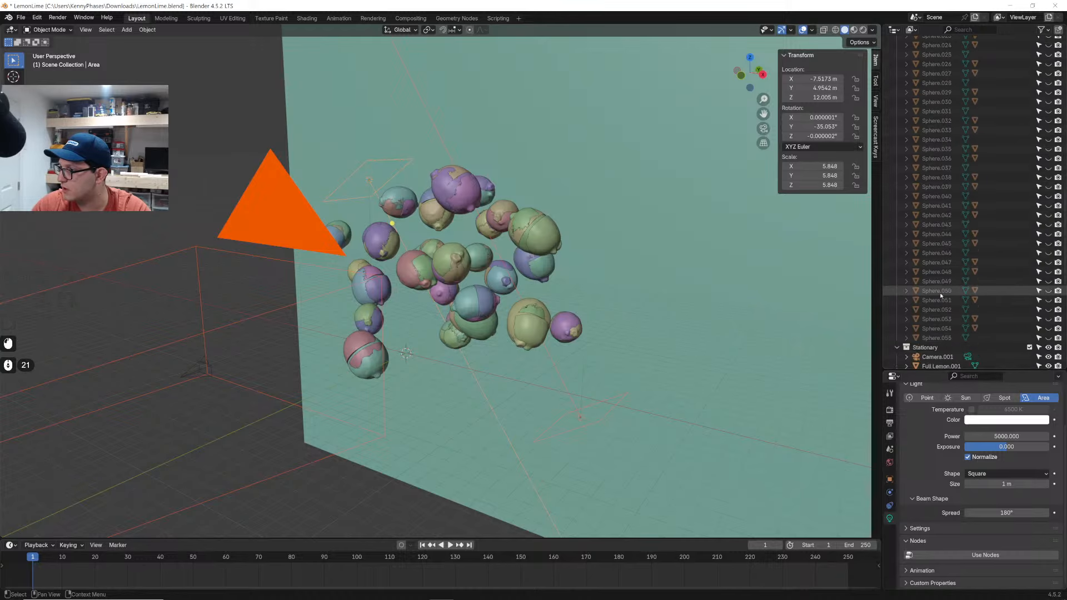
{"action": "left_click", "coordinate": [943, 360]}
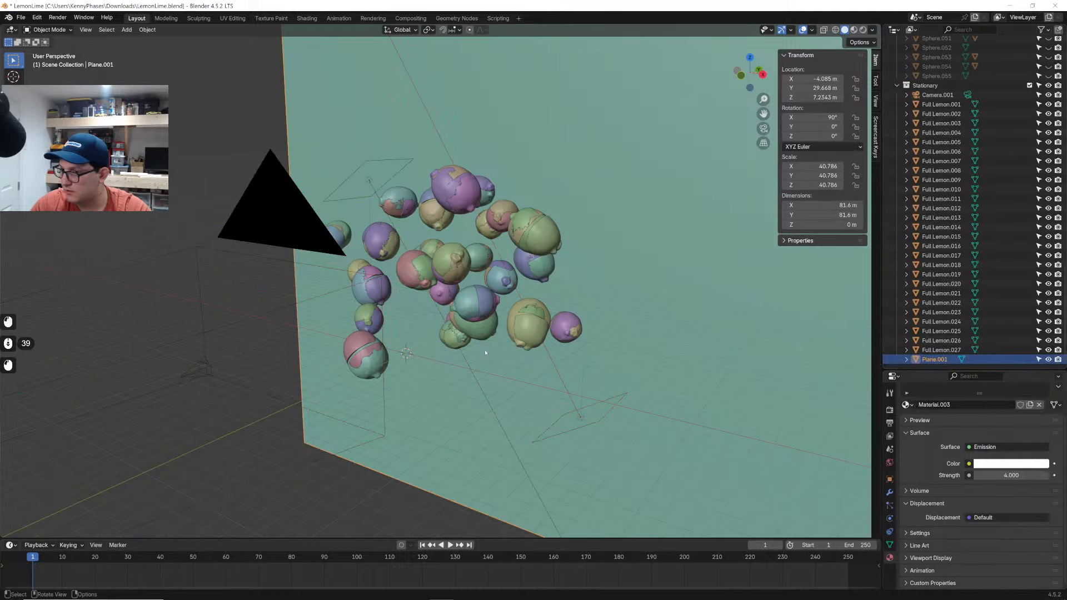
{"action": "key", "text": "m"}
{"action": "left_click", "coordinate": [548, 290]}
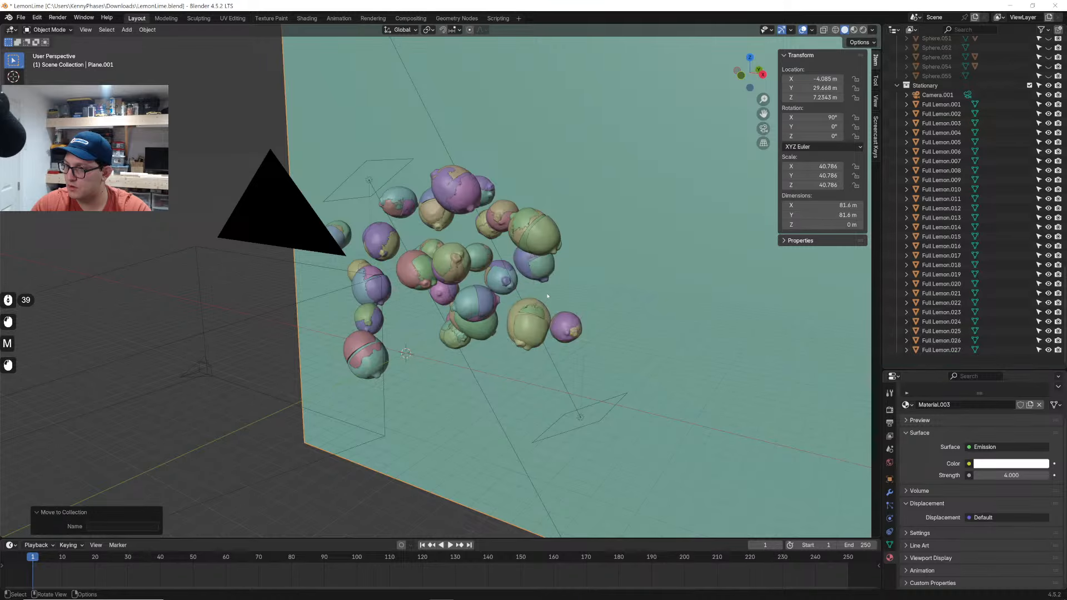
Check the contents of the Stationary collection by hiding and re-showing it, and leave the collection selected
{"action": "scroll", "coordinate": [547, 300], "scroll_direction": "down", "scroll_amount": 3}
{"action": "scroll", "coordinate": [527, 307], "scroll_direction": "up", "scroll_amount": 2}
{"action": "middle_click_drag", "start_coordinate": [527, 307], "coordinate": [612, 278]}
{"action": "scroll", "coordinate": [1035, 119], "scroll_direction": "up", "scroll_amount": 2}
{"action": "left_click", "coordinate": [1035, 120]}
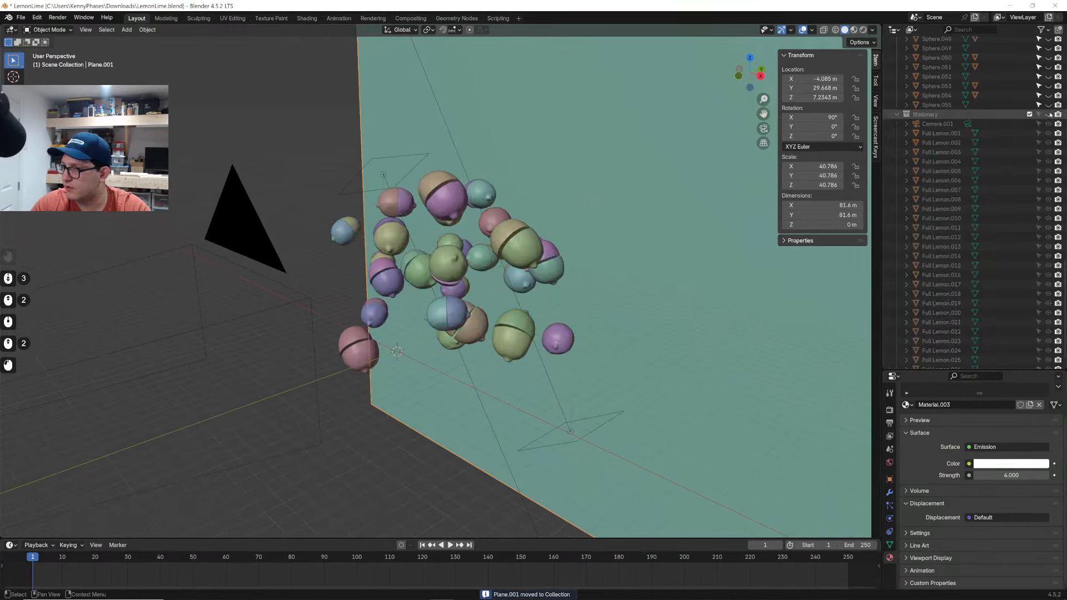
{"action": "left_click", "coordinate": [968, 115]}
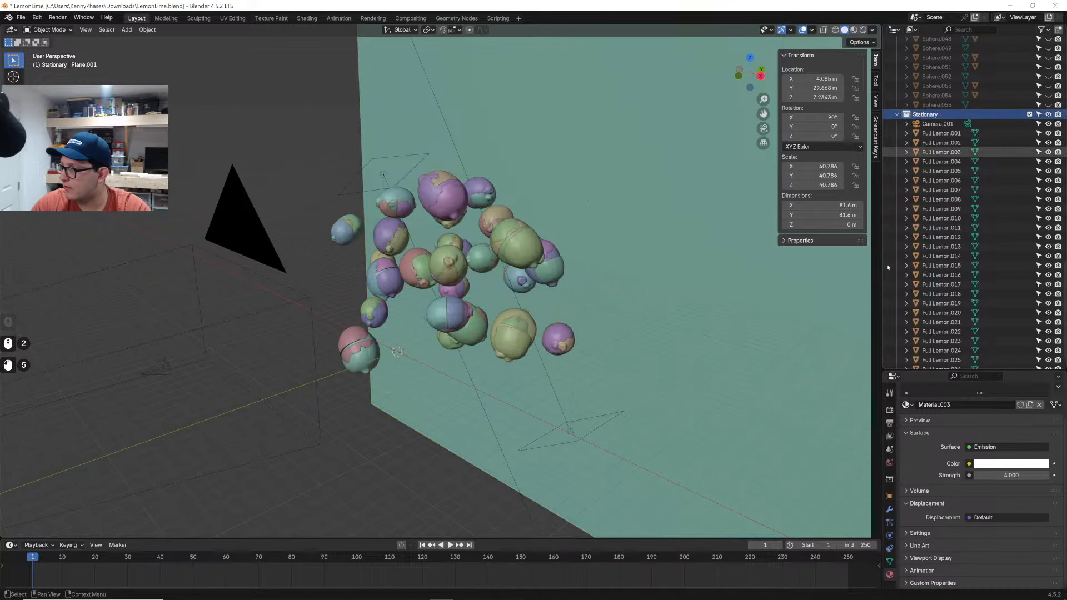
Enlarge the properties editor and the timeline, expand the object's Visibility settings, and save the file
{"action": "left_click", "coordinate": [890, 479]}
{"action": "left_click_drag", "start_coordinate": [918, 371], "coordinate": [918, 250]}
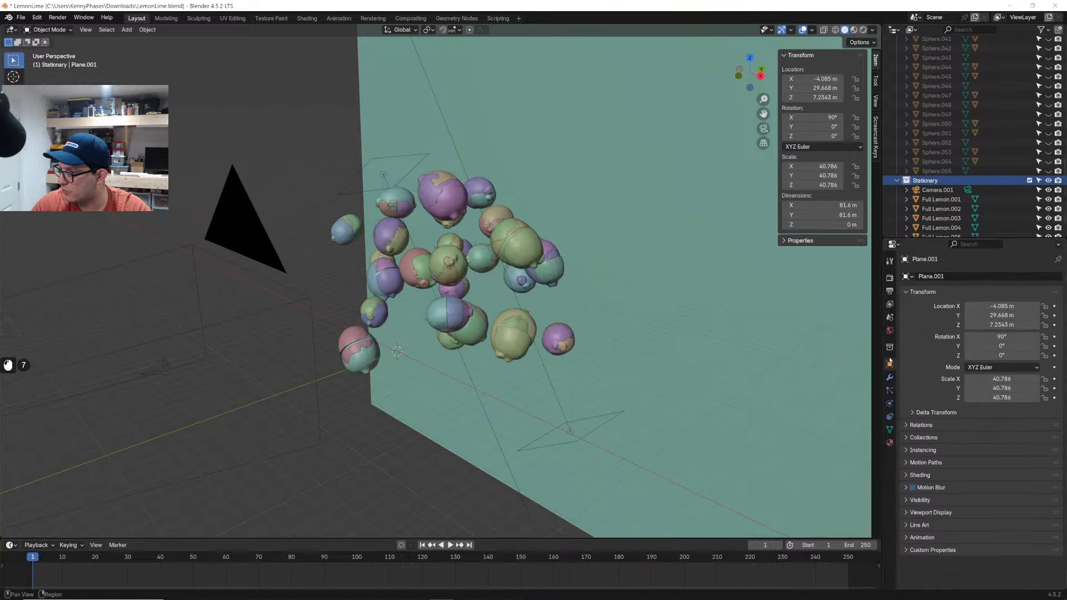
{"action": "key", "text": "ctrl+s"}
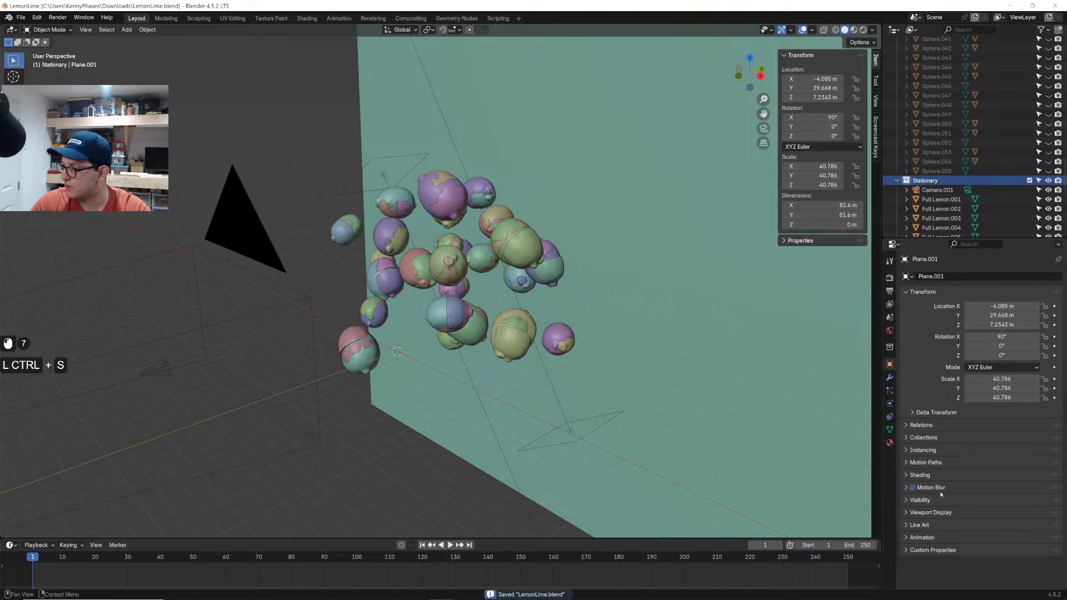
{"action": "left_click", "coordinate": [945, 500]}
{"action": "scroll", "coordinate": [969, 456], "scroll_direction": "down", "scroll_amount": 6}
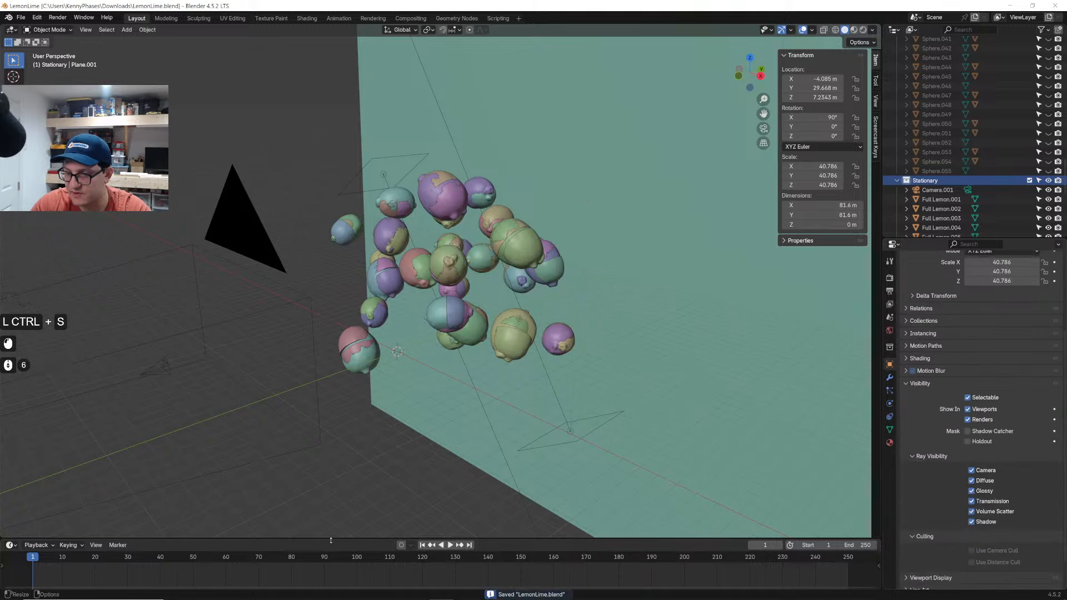
{"action": "left_click_drag", "start_coordinate": [331, 539], "coordinate": [340, 512]}
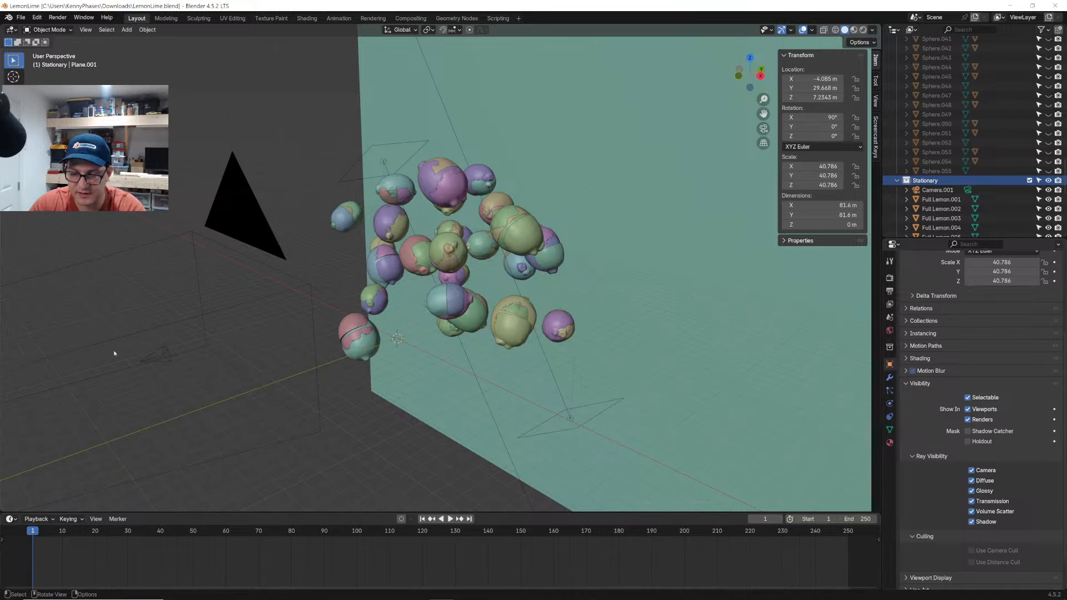
Keyframe Plane.001's Viewports and Renders visibility as enabled at frame 20 and disabled at frame 21
{"action": "key", "text": "space"}
{"action": "key", "text": "space"}
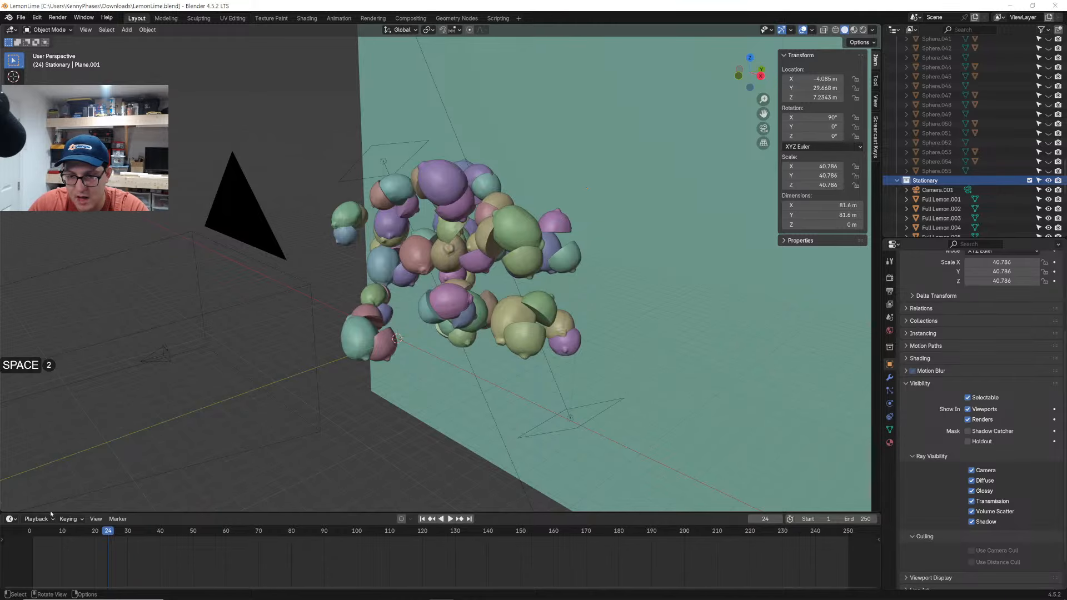
{"action": "left_click_drag", "start_coordinate": [58, 532], "coordinate": [96, 532]}
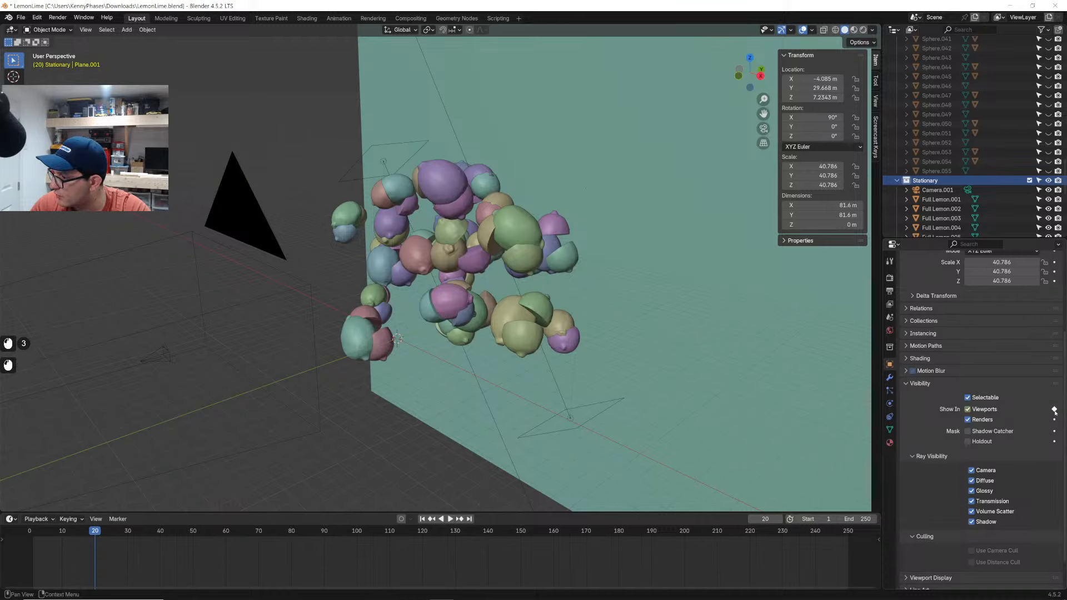
{"action": "key", "text": "Right"}
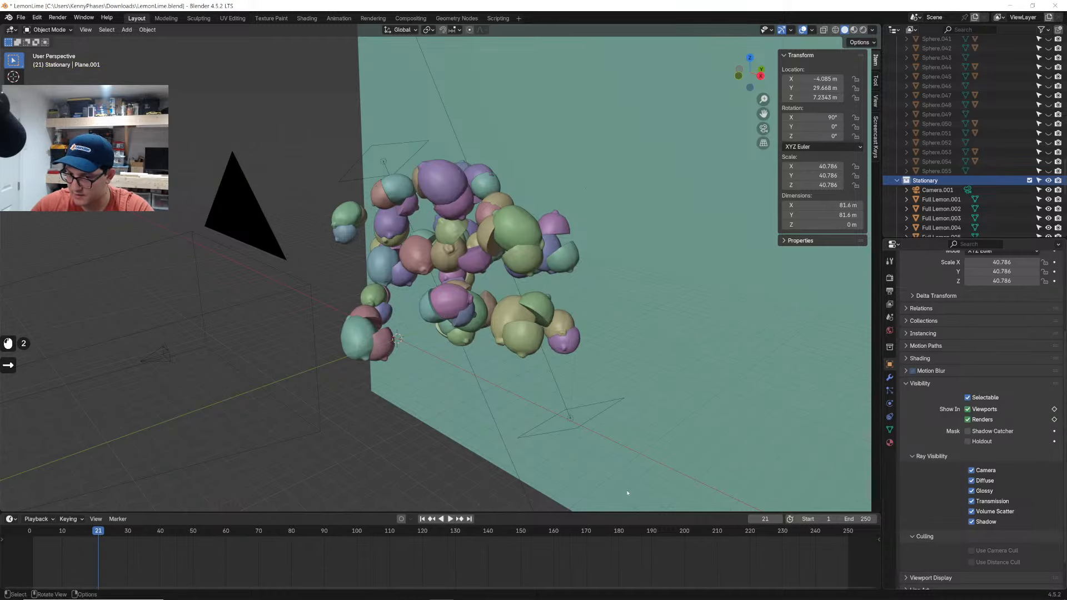
{"action": "left_click", "coordinate": [968, 409]}
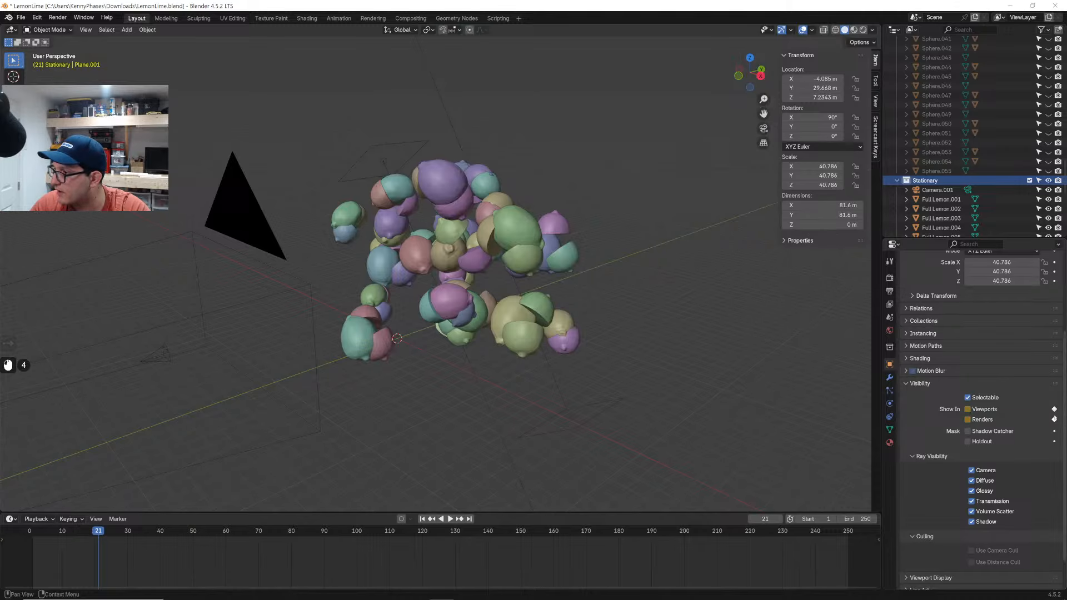
Check the background plane at frame 20, locate it in the outliner, and save the file
{"action": "scroll", "coordinate": [949, 209], "scroll_direction": "down", "scroll_amount": 20}
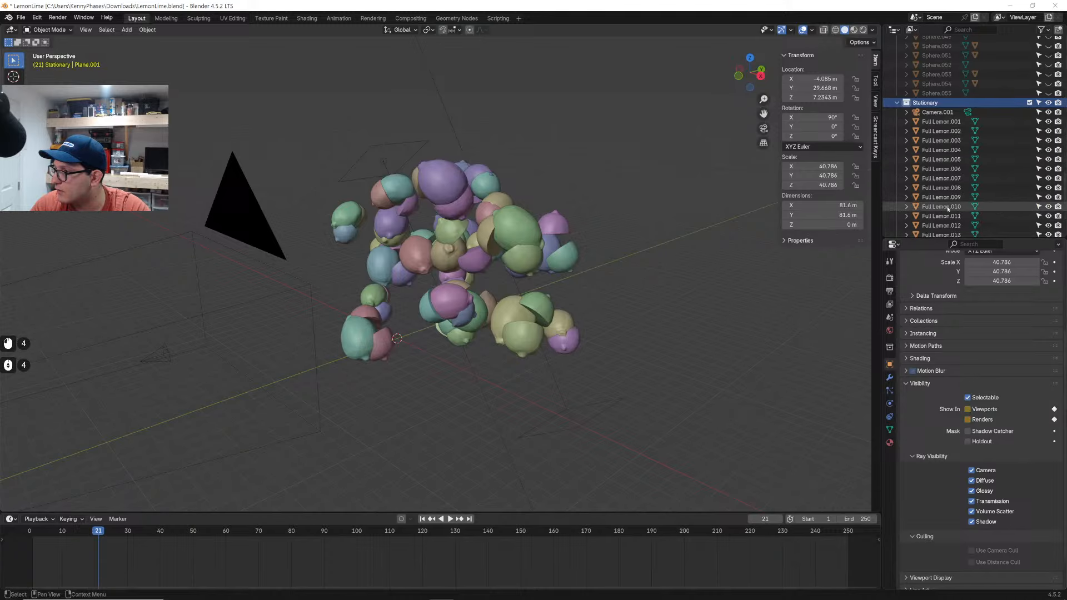
{"action": "scroll", "coordinate": [949, 205], "scroll_direction": "up", "scroll_amount": 5}
{"action": "scroll", "coordinate": [949, 204], "scroll_direction": "up", "scroll_amount": 2}
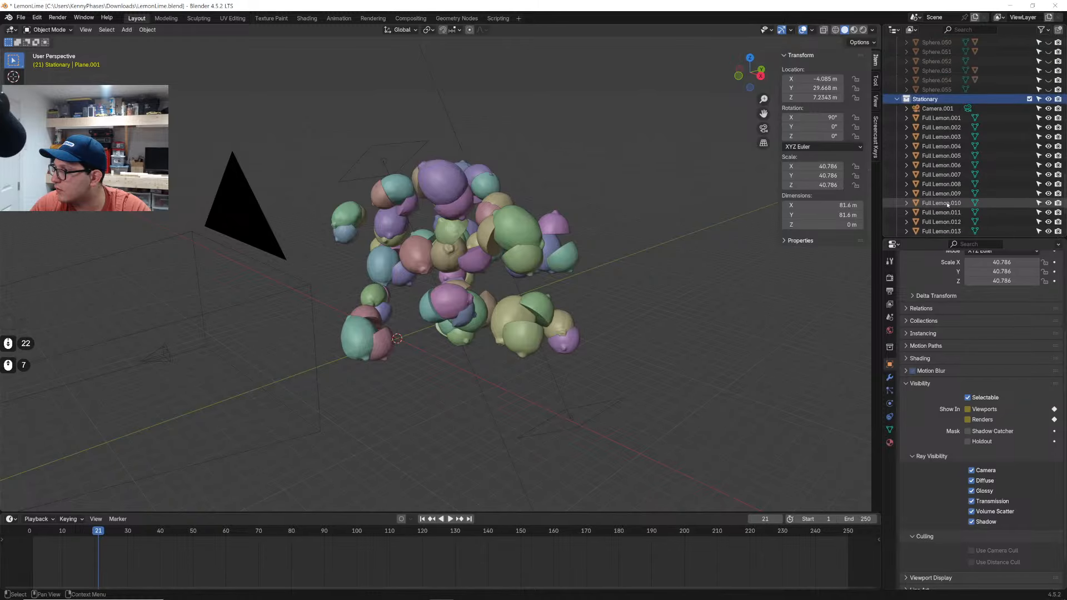
{"action": "left_click_drag", "start_coordinate": [89, 539], "coordinate": [96, 535]}
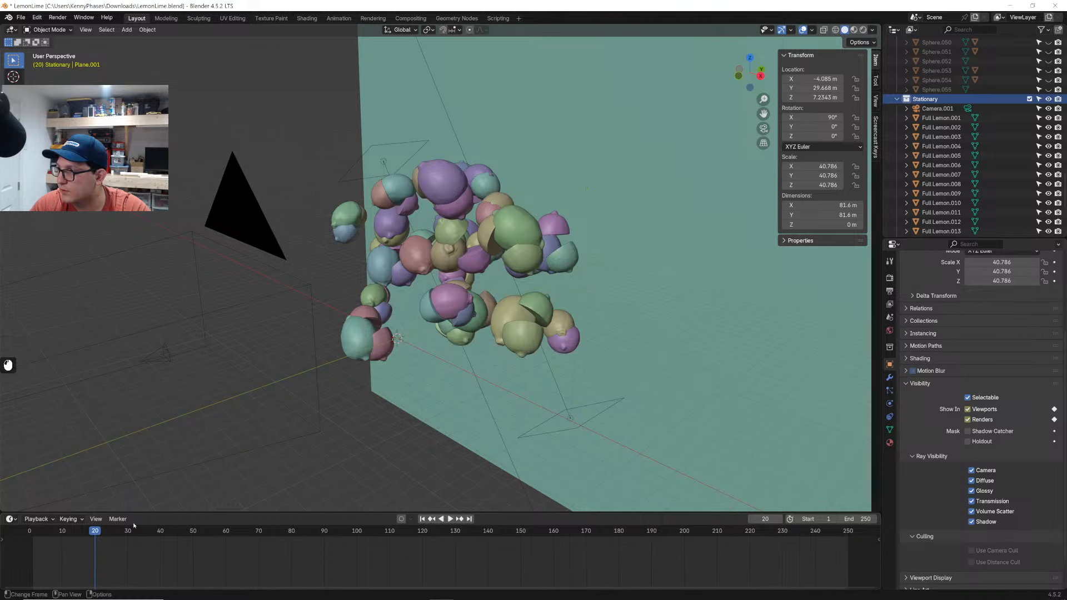
{"action": "left_click", "coordinate": [656, 160]}
{"action": "scroll", "coordinate": [981, 174], "scroll_direction": "up", "scroll_amount": 20}
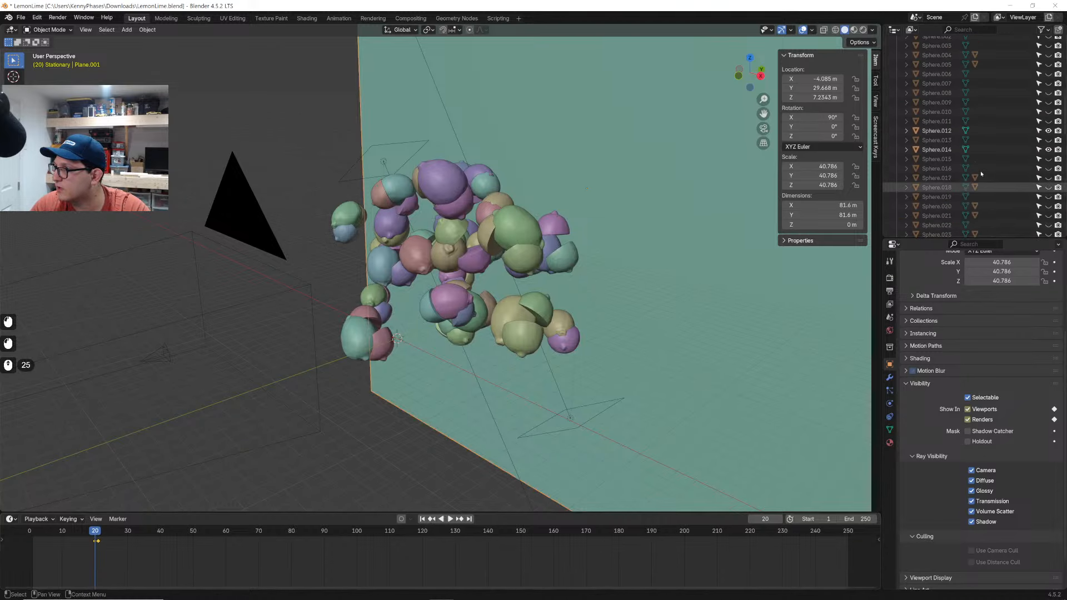
{"action": "scroll", "coordinate": [980, 172], "scroll_direction": "up", "scroll_amount": 16}
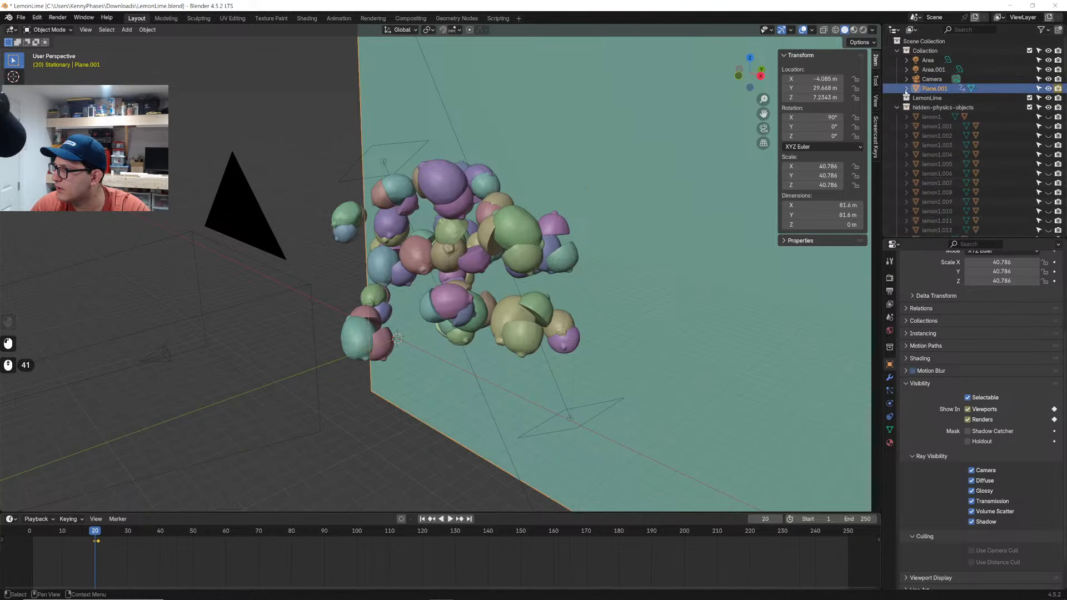
{"action": "scroll", "coordinate": [367, 211], "scroll_direction": "down", "scroll_amount": 5}
{"action": "middle_click_drag", "start_coordinate": [350, 216], "coordinate": [376, 206]}
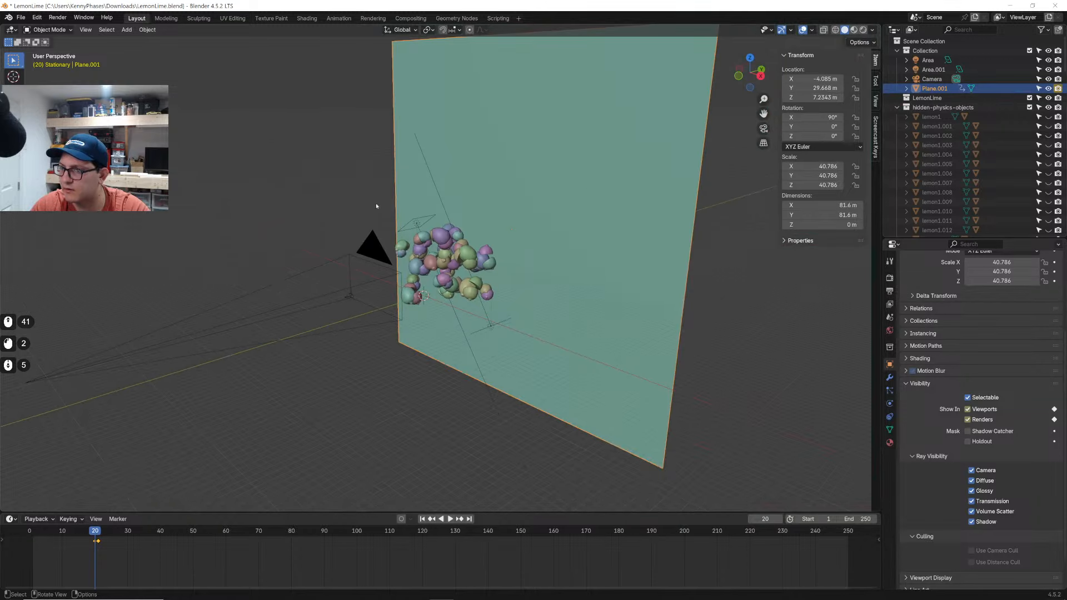
{"action": "left_click", "coordinate": [364, 195]}
{"action": "key", "text": "ctrl+s"}
Play the animation from frame 1 past frame 20 to check the background plane's visibility switch
{"action": "left_click", "coordinate": [568, 130]}
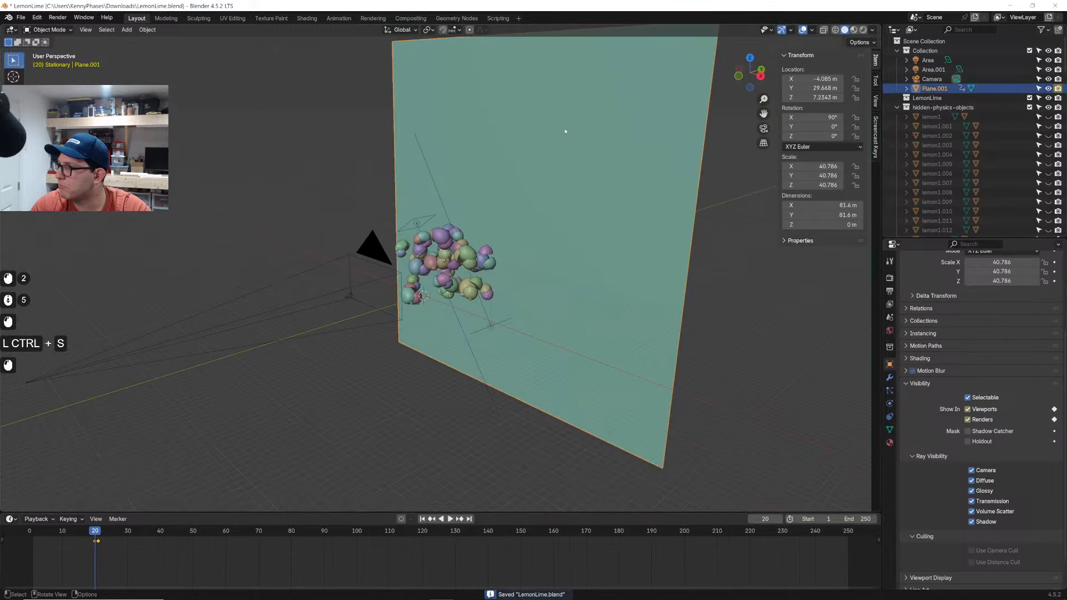
{"action": "left_click", "coordinate": [197, 398]}
{"action": "left_click", "coordinate": [35, 531]}
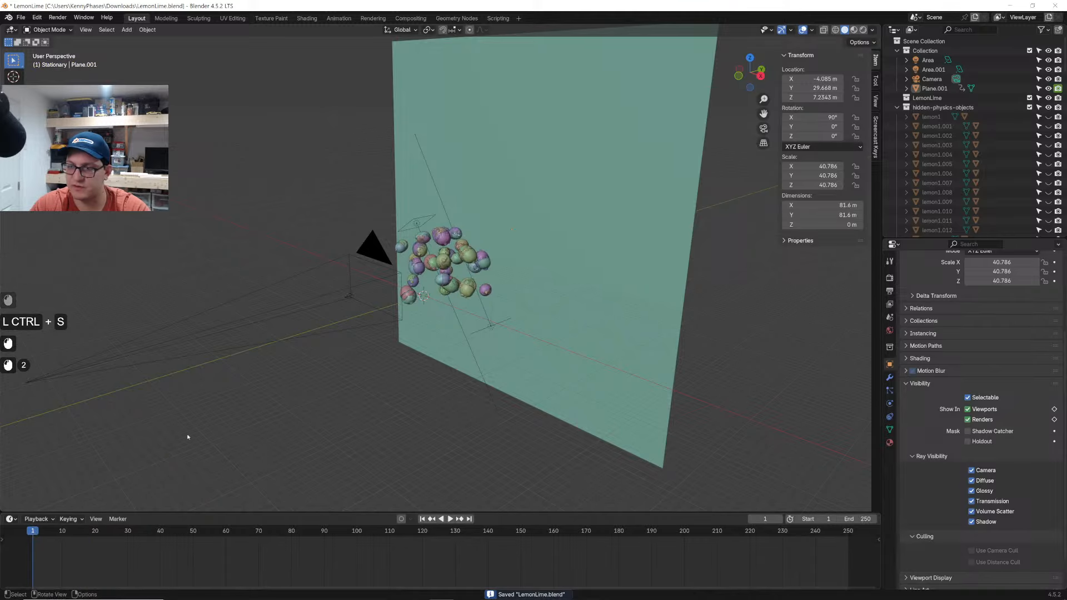
{"action": "scroll", "coordinate": [483, 281], "scroll_direction": "up", "scroll_amount": 6}
{"action": "key", "text": "space"}
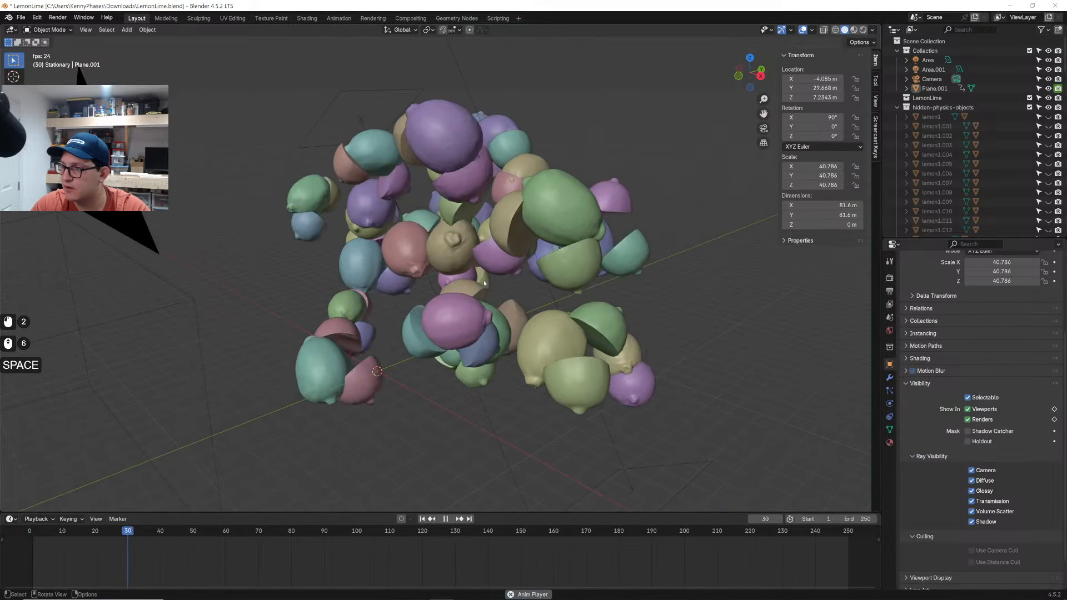
{"action": "key", "text": "space"}
Locate the whole fruits in the outliner, starting from the large green one, and select their Stationary collection
{"action": "left_click", "coordinate": [573, 238]}
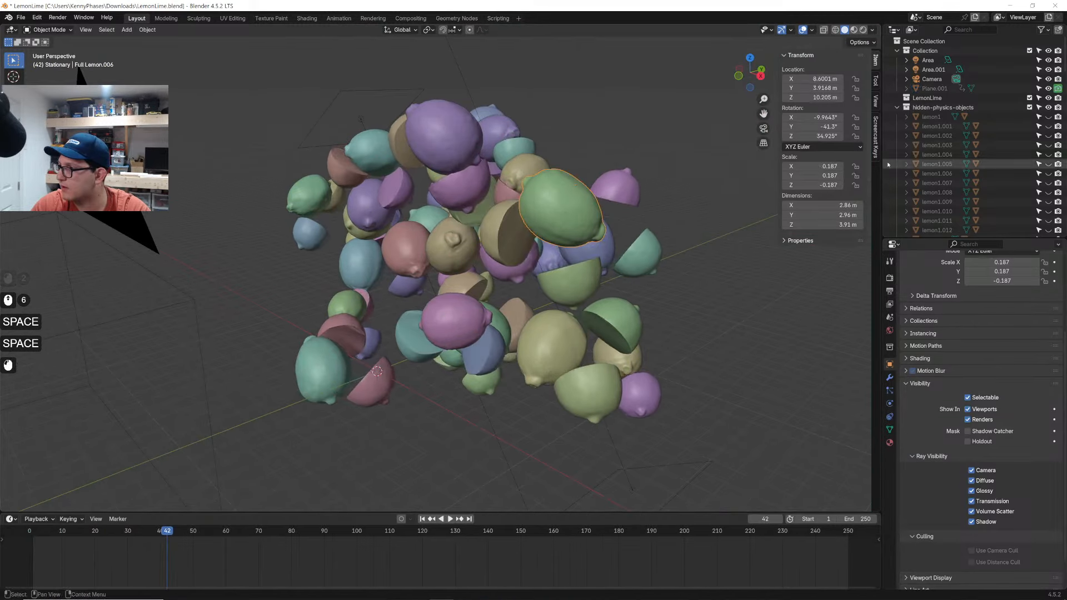
{"action": "scroll", "coordinate": [918, 166], "scroll_direction": "down", "scroll_amount": 20}
{"action": "scroll", "coordinate": [917, 166], "scroll_direction": "down", "scroll_amount": 14}
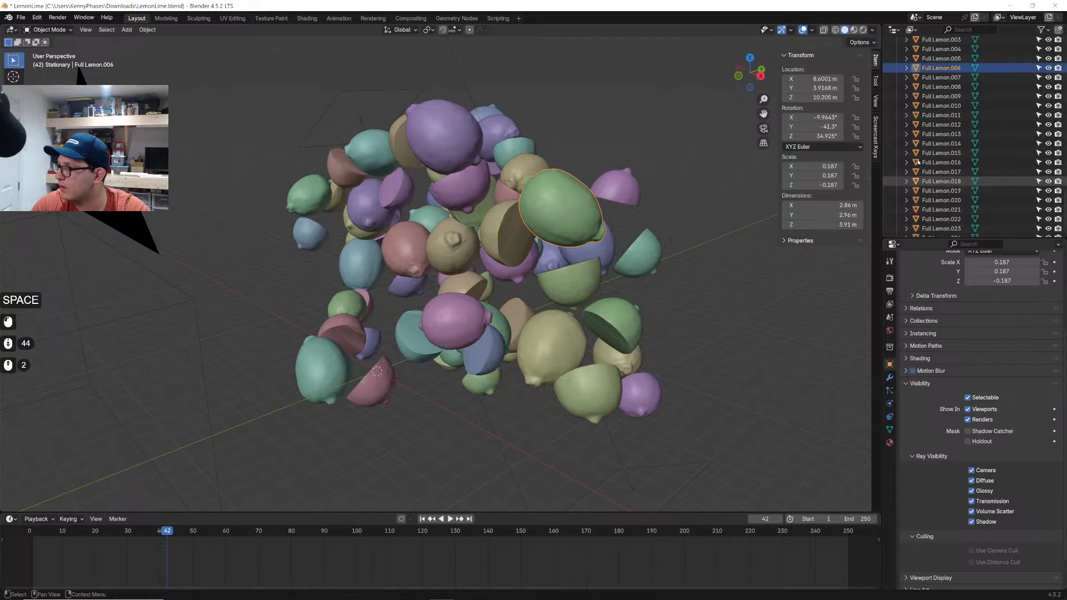
{"action": "scroll", "coordinate": [918, 166], "scroll_direction": "up", "scroll_amount": 5}
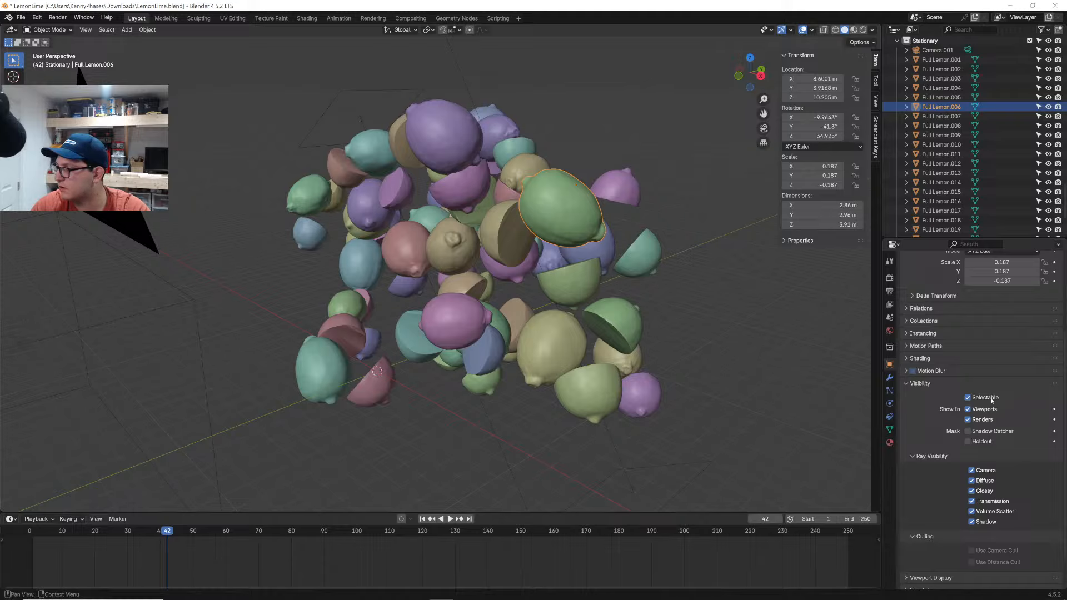
{"action": "left_click", "coordinate": [941, 59]}
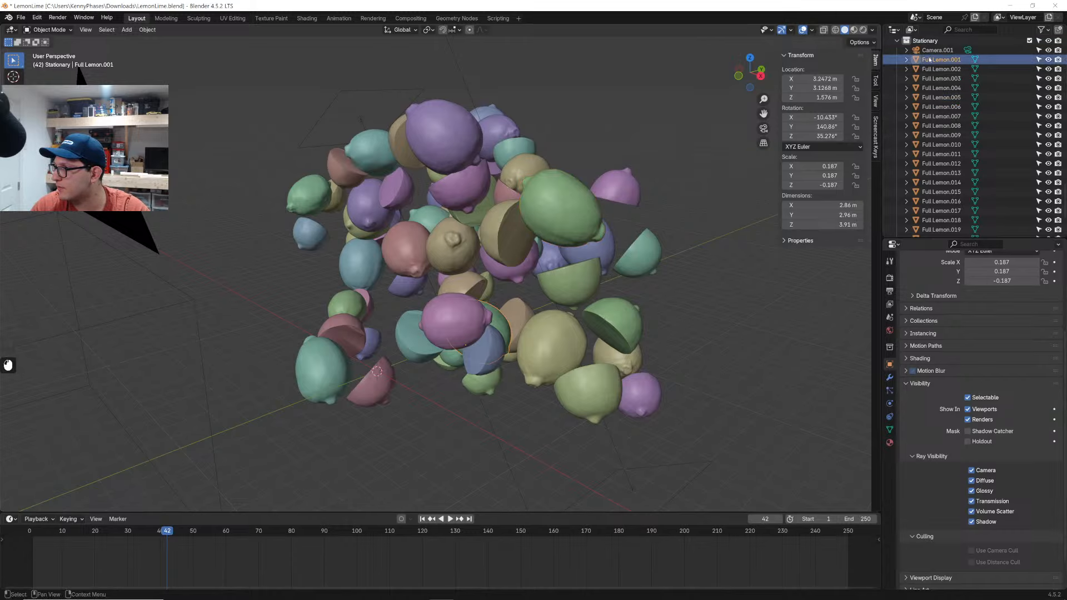
{"action": "scroll", "coordinate": [934, 181], "scroll_direction": "down", "scroll_amount": 6}
{"action": "scroll", "coordinate": [945, 179], "scroll_direction": "up", "scroll_amount": 9}
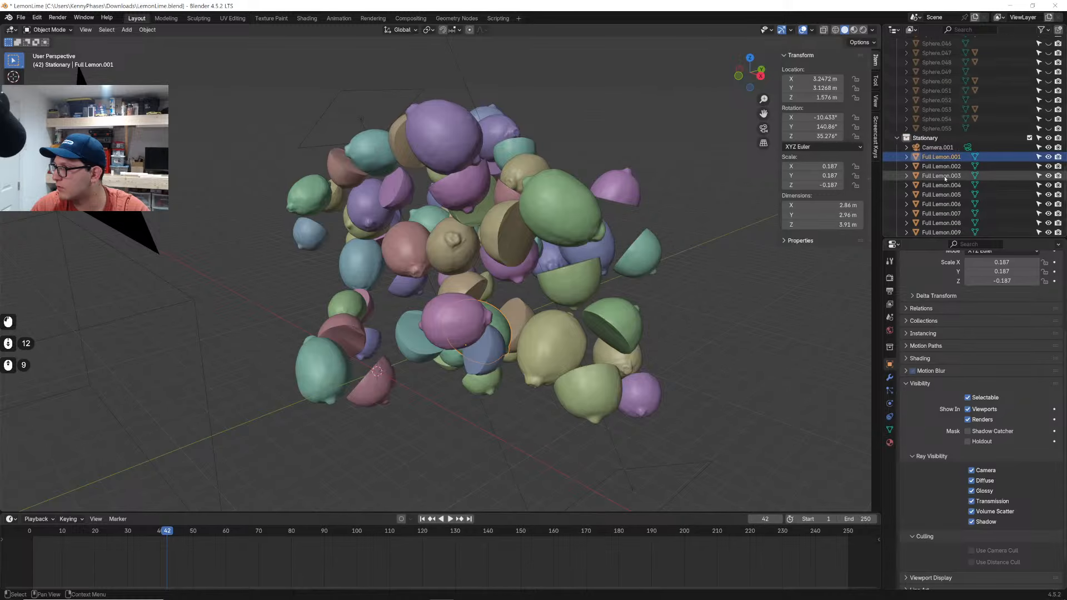
{"action": "left_click", "coordinate": [931, 138]}
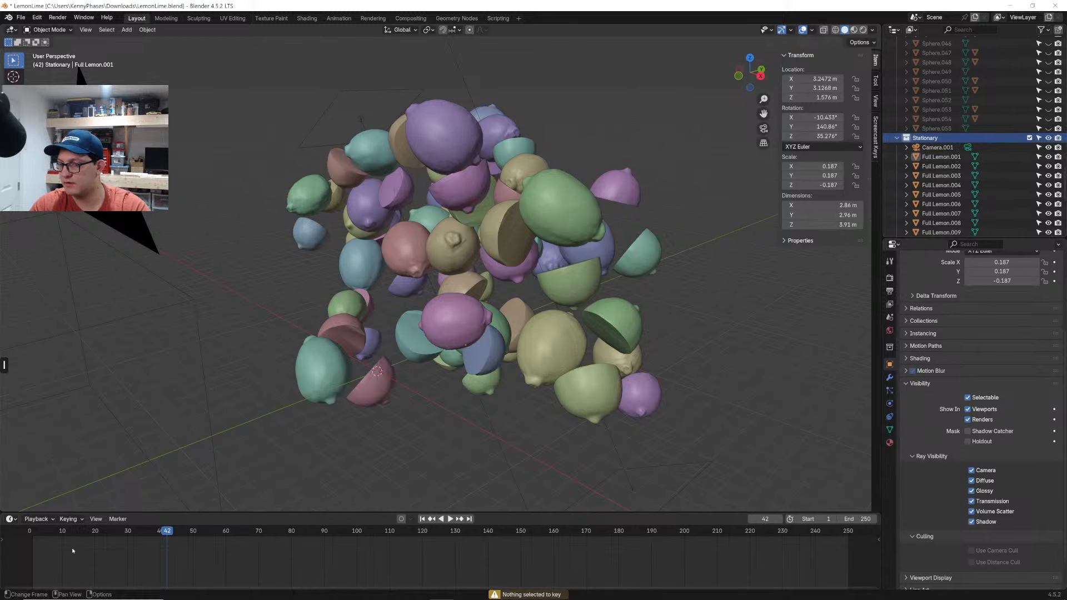
Go to frame 20 and select Full Lemon.001 through Full Lemon.027 in the Stationary collection
{"action": "left_click", "coordinate": [40, 531]}
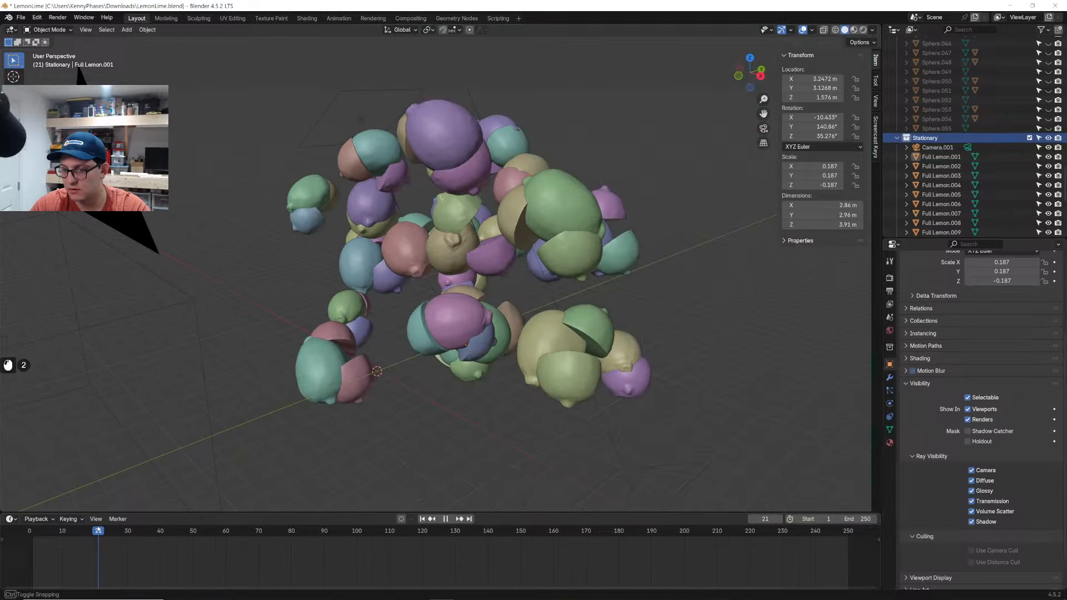
{"action": "left_click_drag", "start_coordinate": [95, 531], "coordinate": [95, 531]}
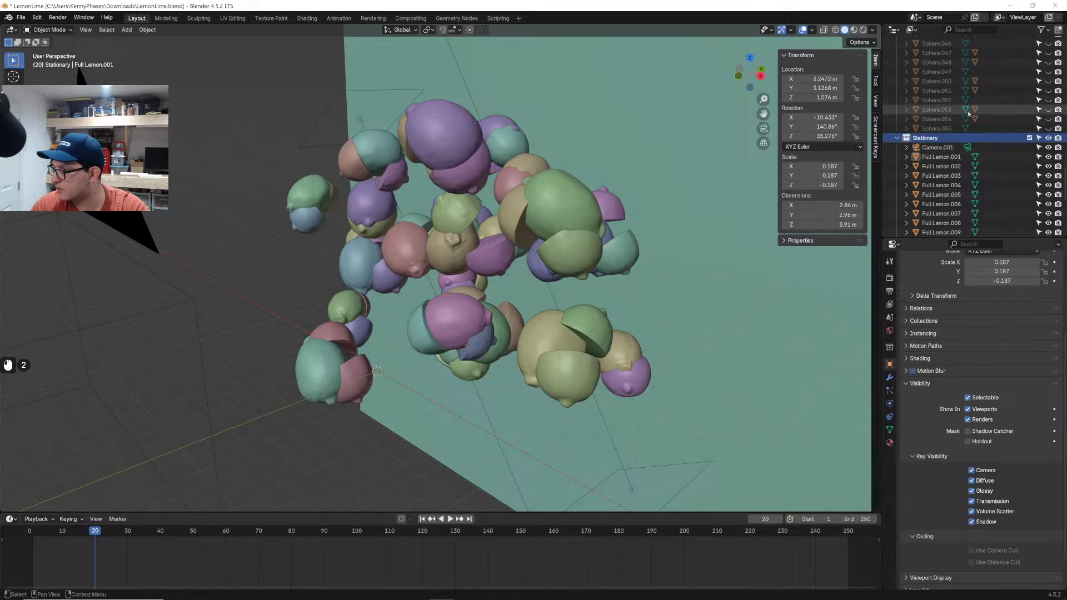
{"action": "left_click", "coordinate": [937, 157]}
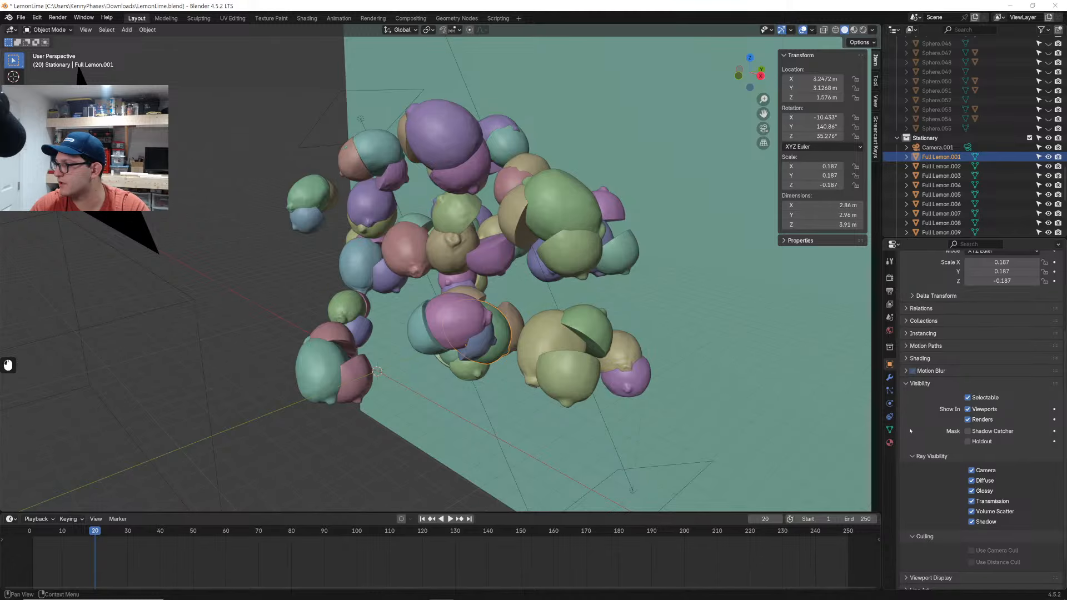
{"action": "scroll", "coordinate": [956, 167], "scroll_direction": "down", "scroll_amount": 14}
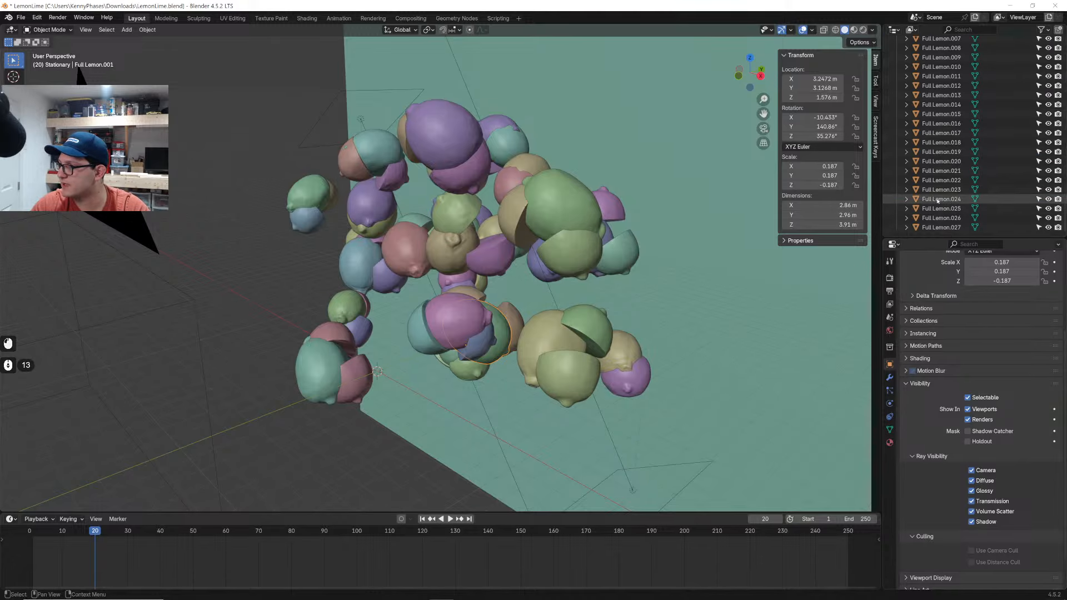
{"action": "left_click", "coordinate": [942, 228], "text": "shift"}
{"action": "key", "text": "g"}
{"action": "left_click", "coordinate": [411, 183]}
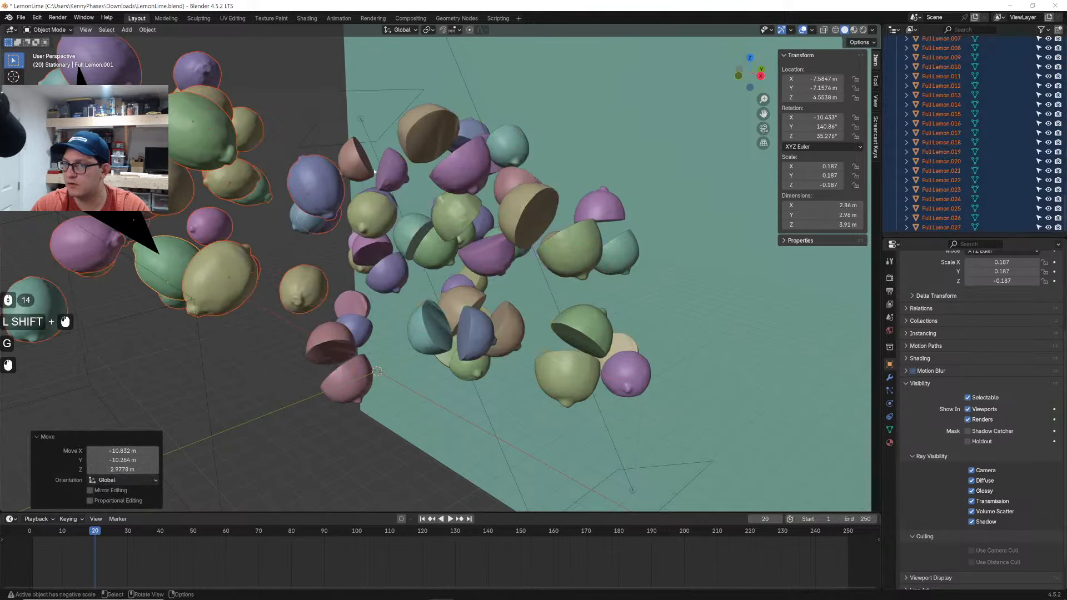
{"action": "key", "text": "ctrl+z"}
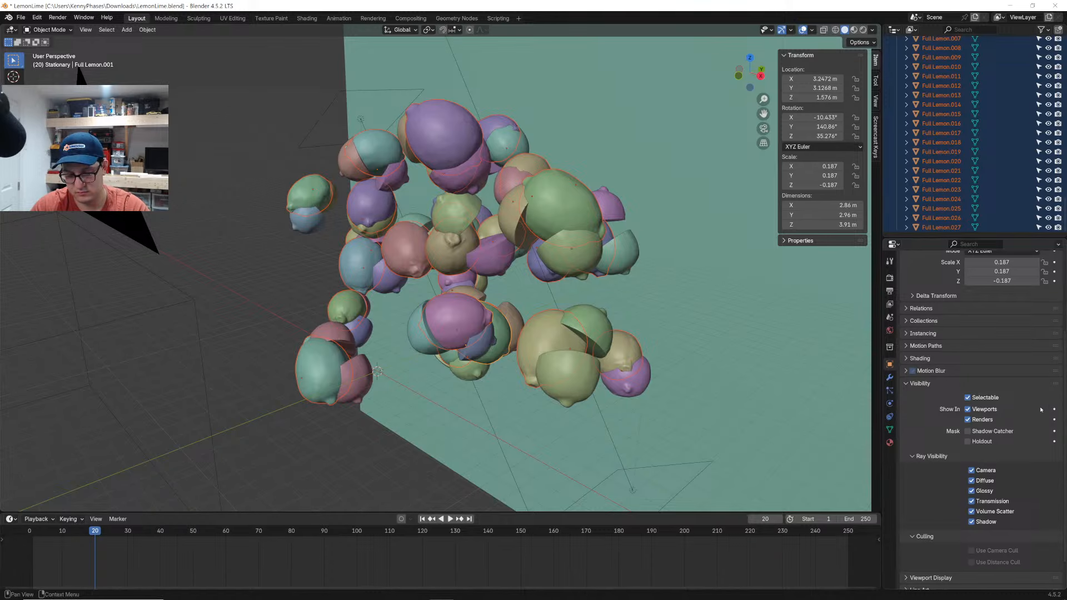
Keyframe Viewports and Renders visibility as enabled at frame 20 with the whole fruits selected
{"action": "key", "text": "alt"}
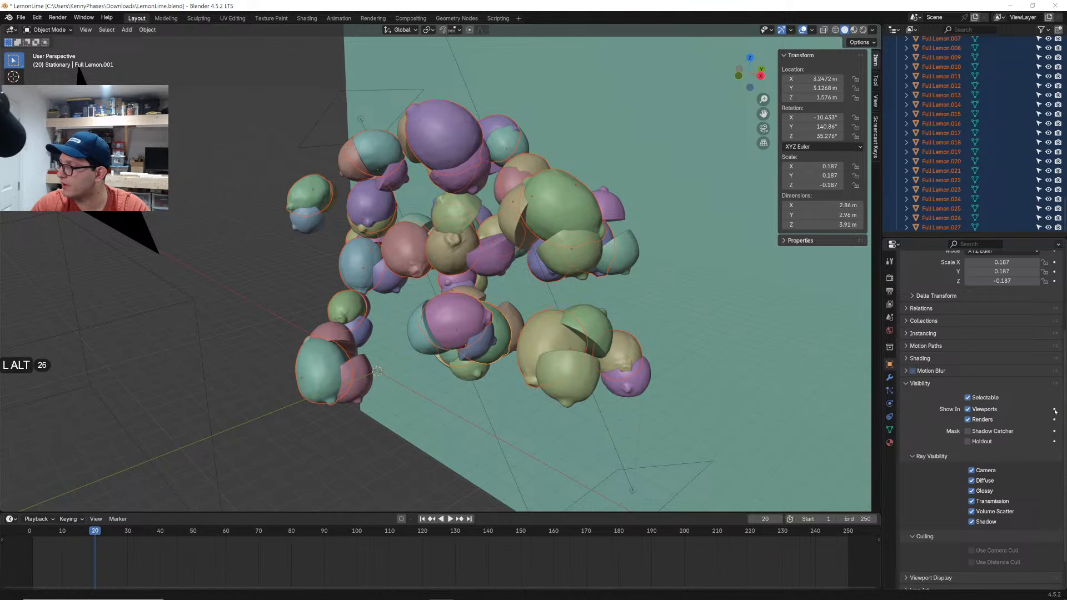
{"action": "left_click", "coordinate": [1055, 409], "text": "alt"}
{"action": "left_click", "coordinate": [1055, 420], "text": "alt"}
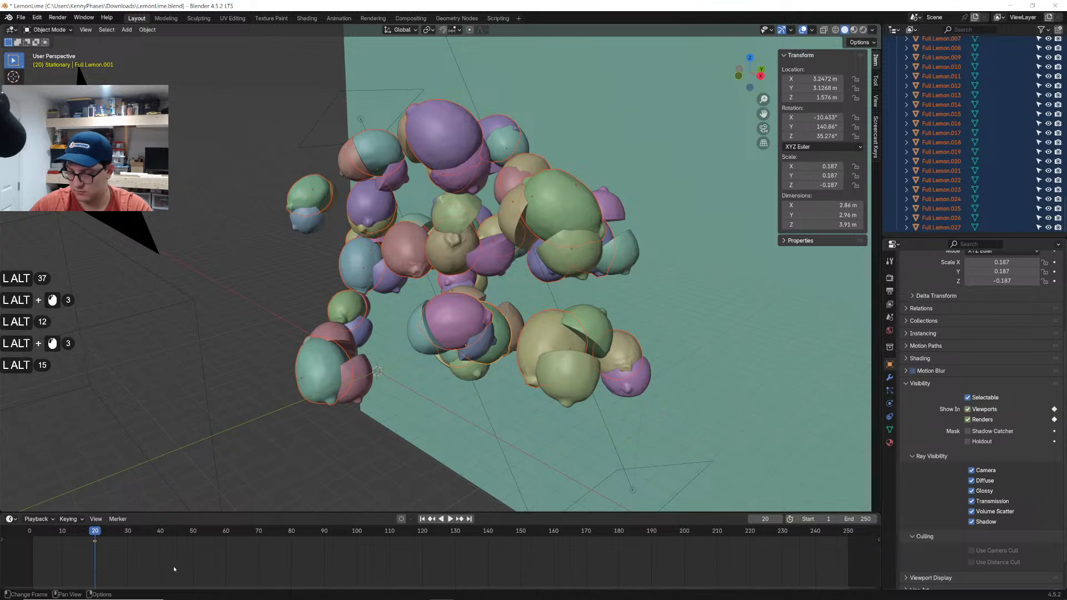
Try to keyframe the selected whole fruits' Viewports and Renders visibility as disabled at frame 21
{"action": "key", "text": "Right"}
{"action": "left_click", "coordinate": [967, 409], "text": "alt"}
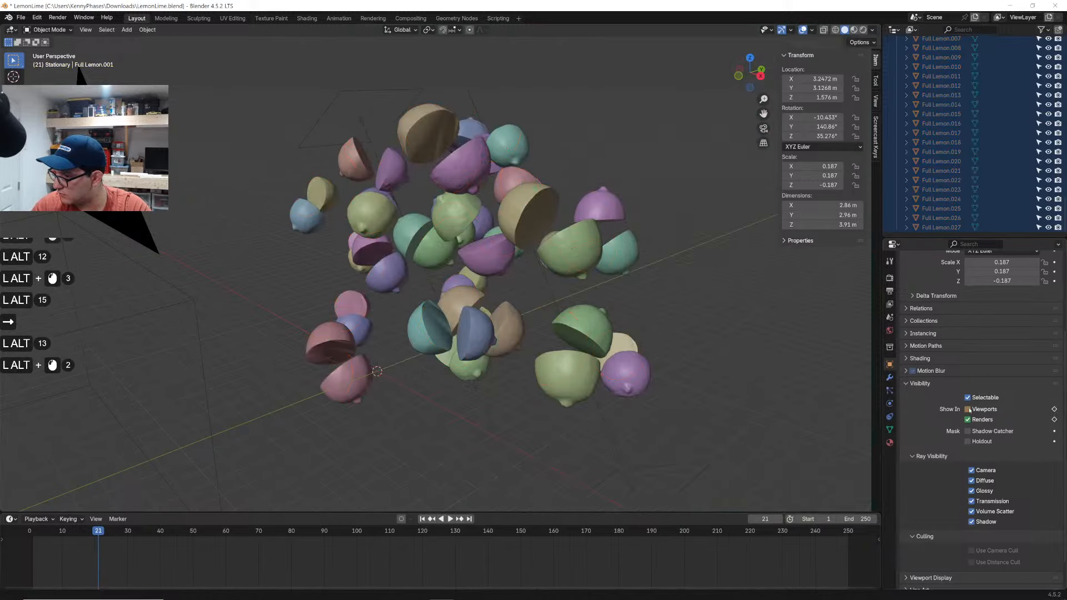
{"action": "left_click", "coordinate": [968, 420], "text": "alt"}
{"action": "left_click", "coordinate": [1055, 409], "text": "alt"}
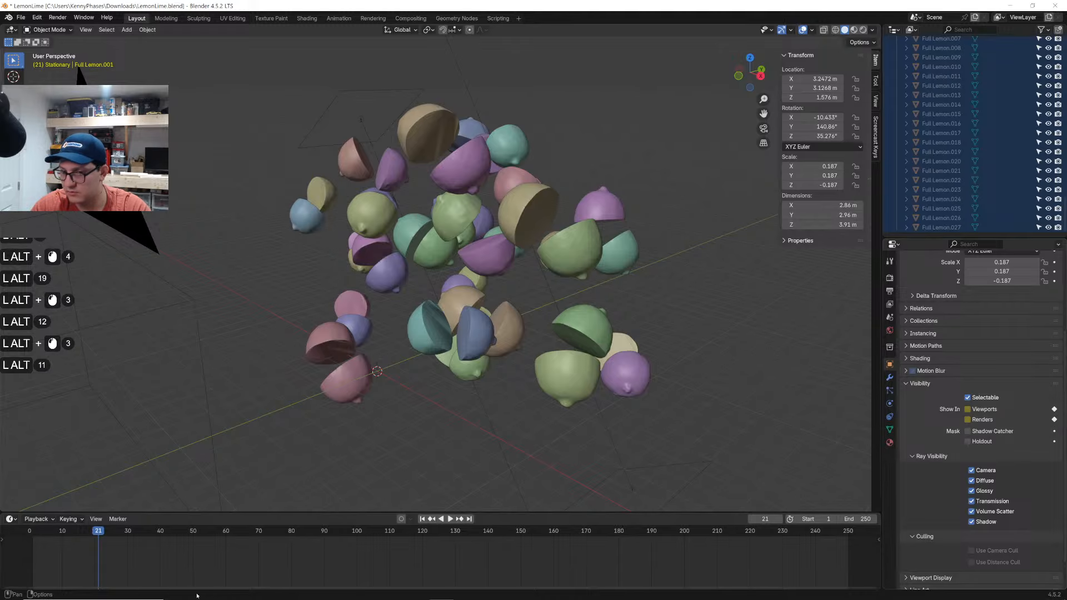
Return to frame 20, remove and reinsert the Viewports visibility keyframe, and toggle Viewports visibility off and on
{"action": "mouse_move", "coordinate": [101, 536]}
{"action": "left_mouse_down"}
{"action": "mouse_move", "coordinate": [86, 534]}
{"action": "mouse_move", "coordinate": [96, 535]}
{"action": "left_mouse_up"}
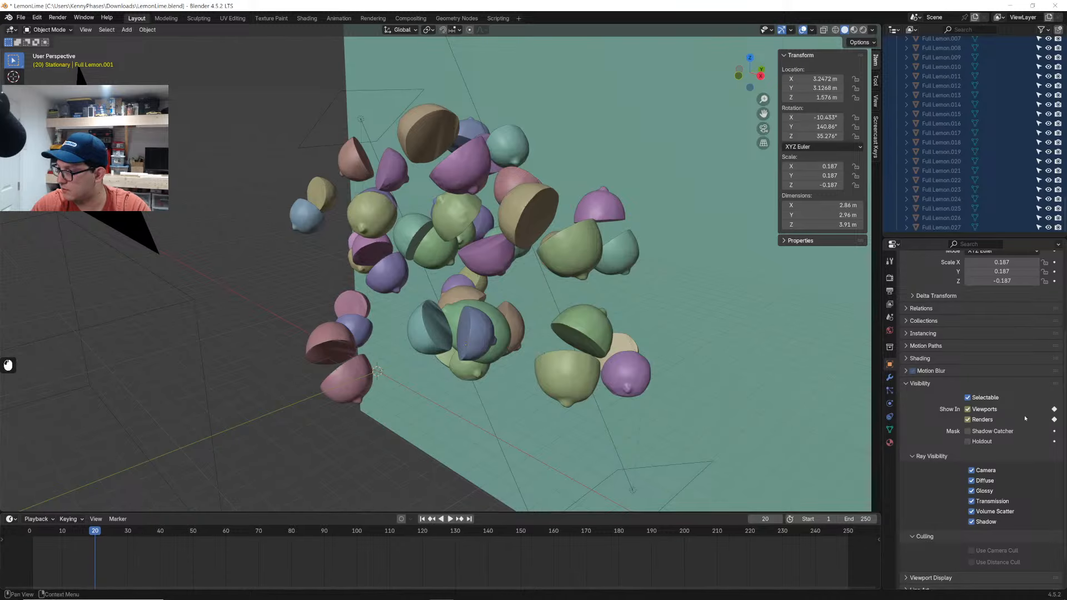
{"action": "left_click", "coordinate": [1056, 411], "text": "alt"}
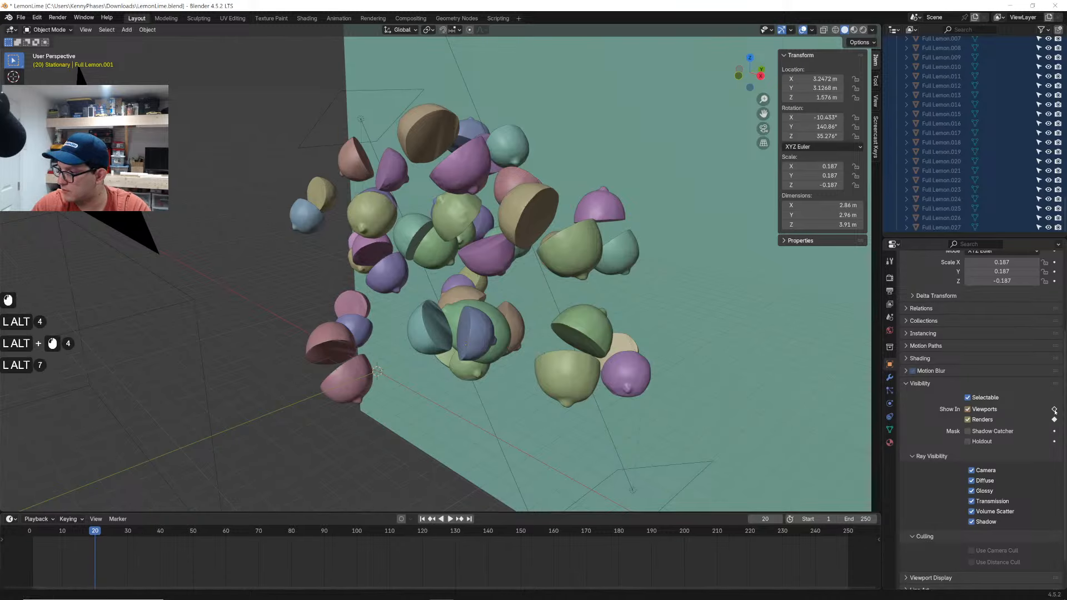
{"action": "left_click", "coordinate": [1055, 410], "text": "alt"}
{"action": "left_click", "coordinate": [968, 410]}
{"action": "left_click", "coordinate": [967, 410]}
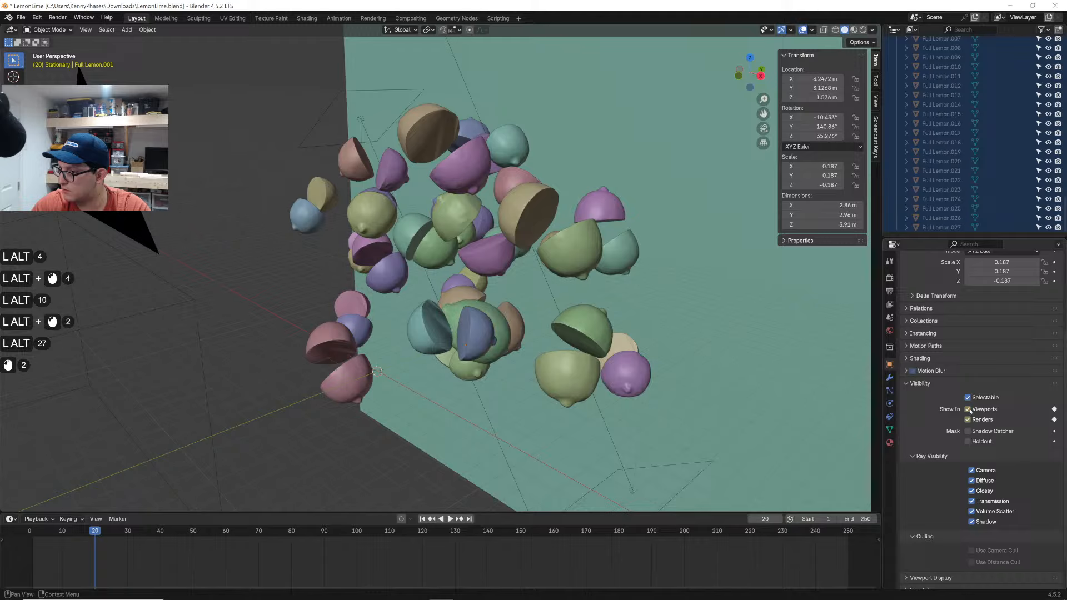
{"action": "left_click", "coordinate": [969, 411]}
{"action": "left_click", "coordinate": [968, 411]}
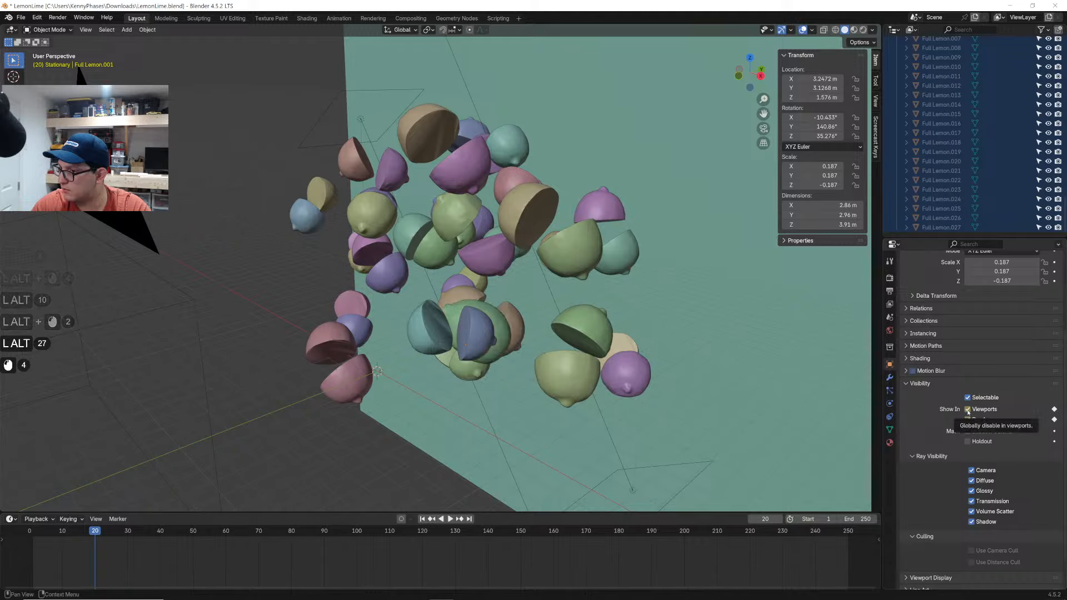
Undo the visibility toggles and the frame 21 visibility changes on the whole fruits, back to their selected state
{"action": "scroll", "coordinate": [958, 142], "scroll_direction": "up", "scroll_amount": 7}
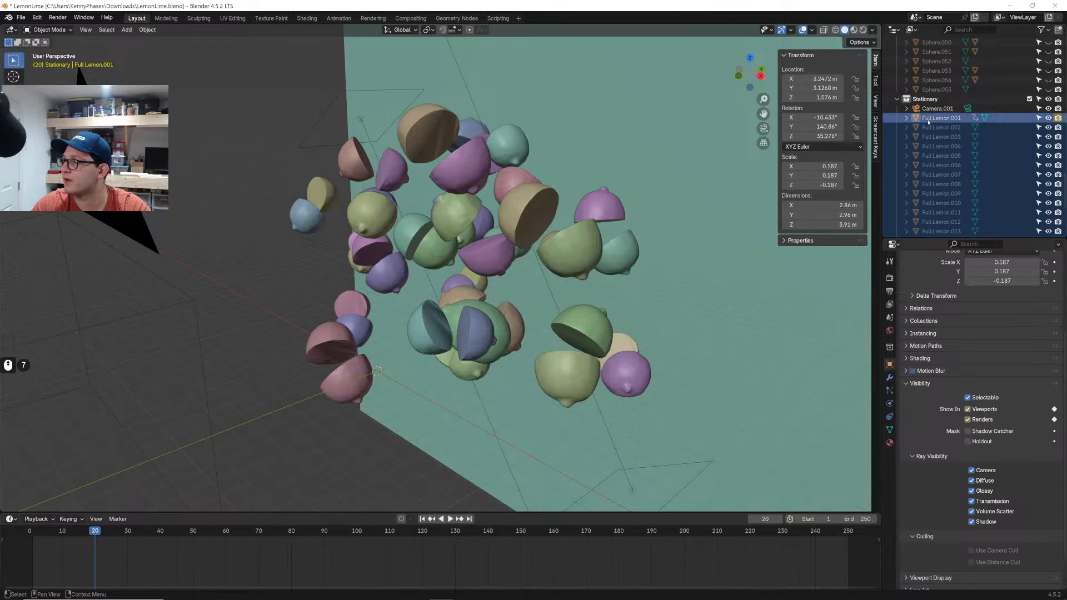
{"action": "key", "text": "ctrl+z"}
{"action": "key", "text": "ctrl+z"}
{"action": "key", "text": "ctrl+z"}
{"action": "key", "text": "ctrl+z"}
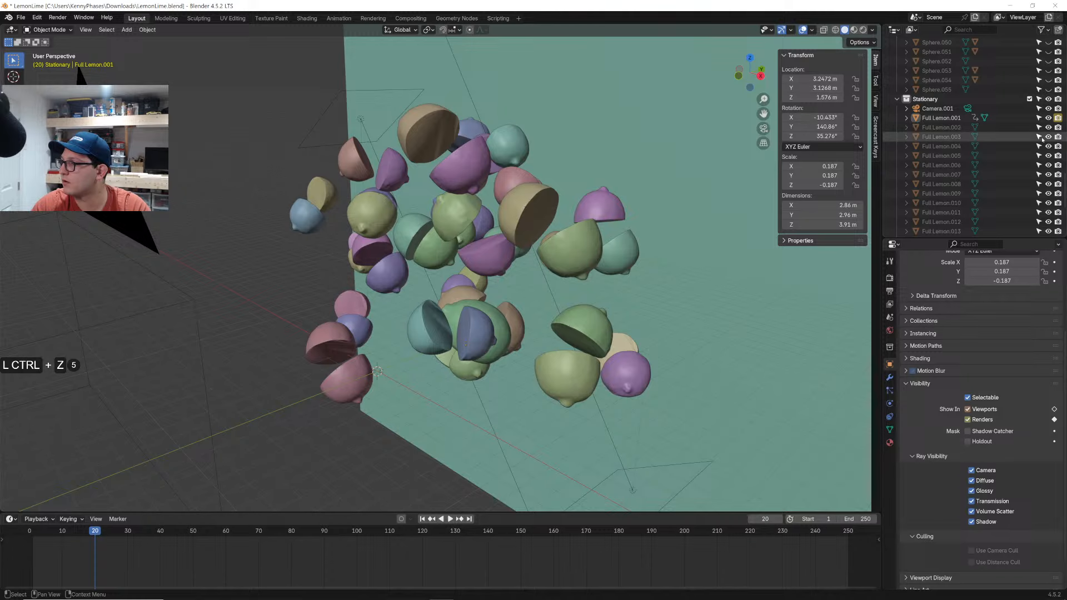
{"action": "key", "text": "ctrl+z"}
{"action": "key", "text": "ctrl+z"}
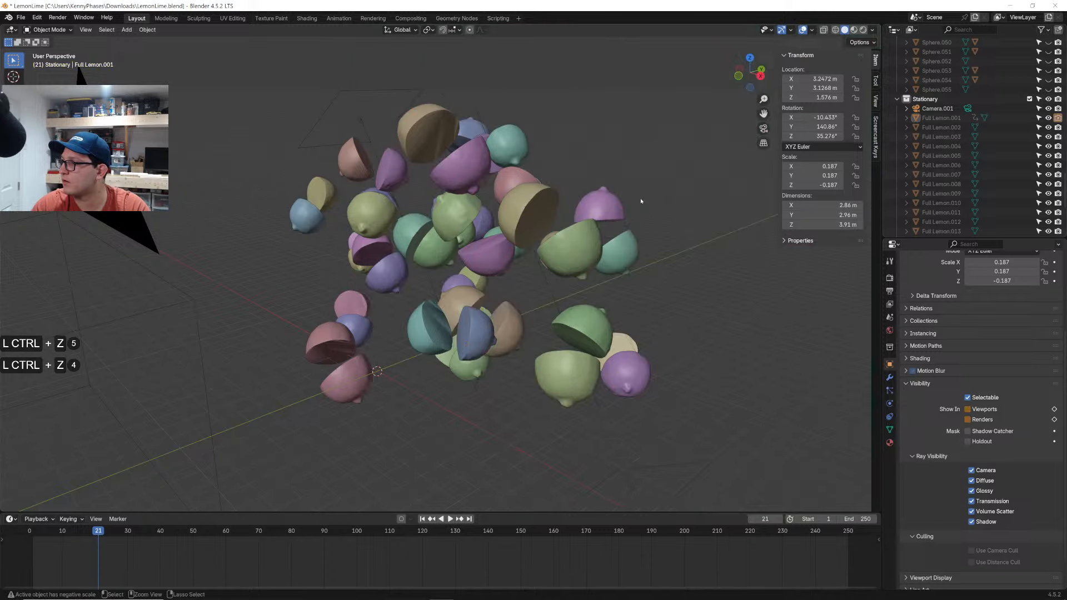
{"action": "key", "text": "ctrl+z"}
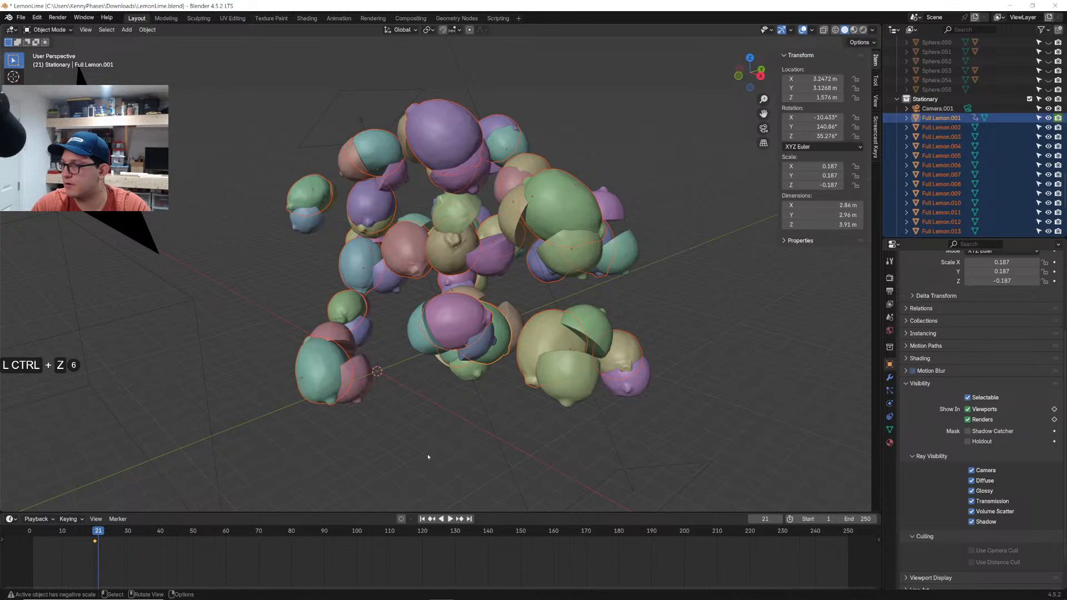
Link the animation data of Full Lemon.001 to all the selected whole fruits
{"action": "middle_click_drag", "start_coordinate": [614, 269], "coordinate": [563, 359]}
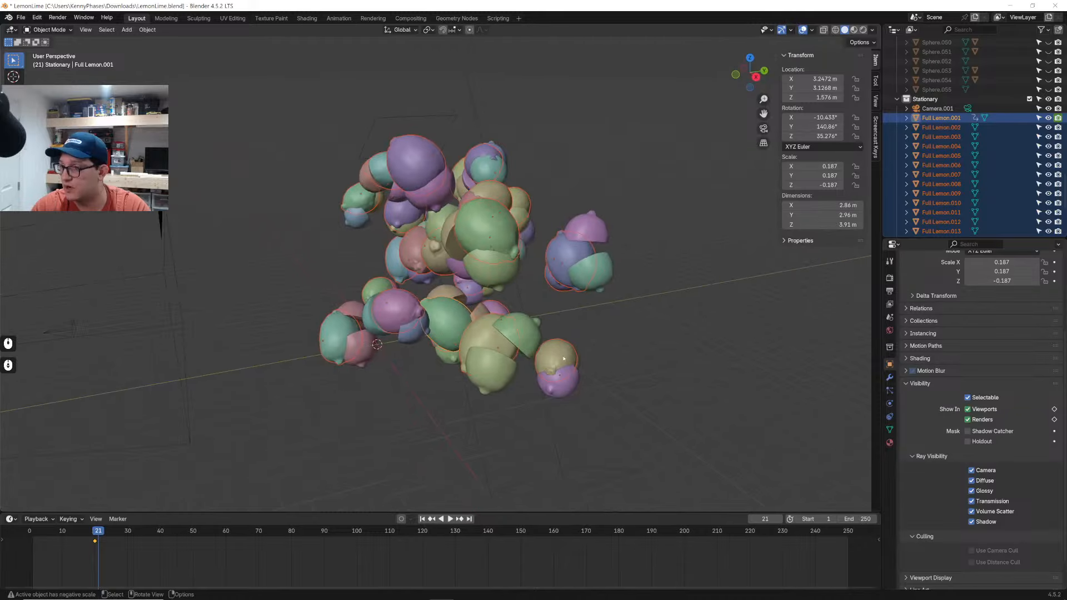
{"action": "key", "text": "ctrl+l"}
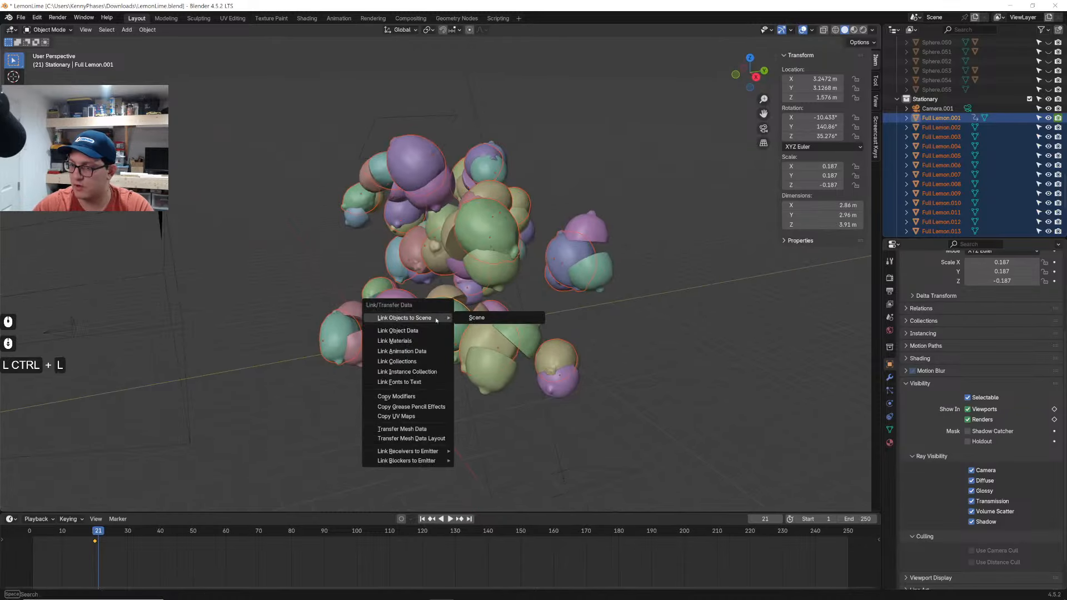
{"action": "left_click", "coordinate": [425, 353]}
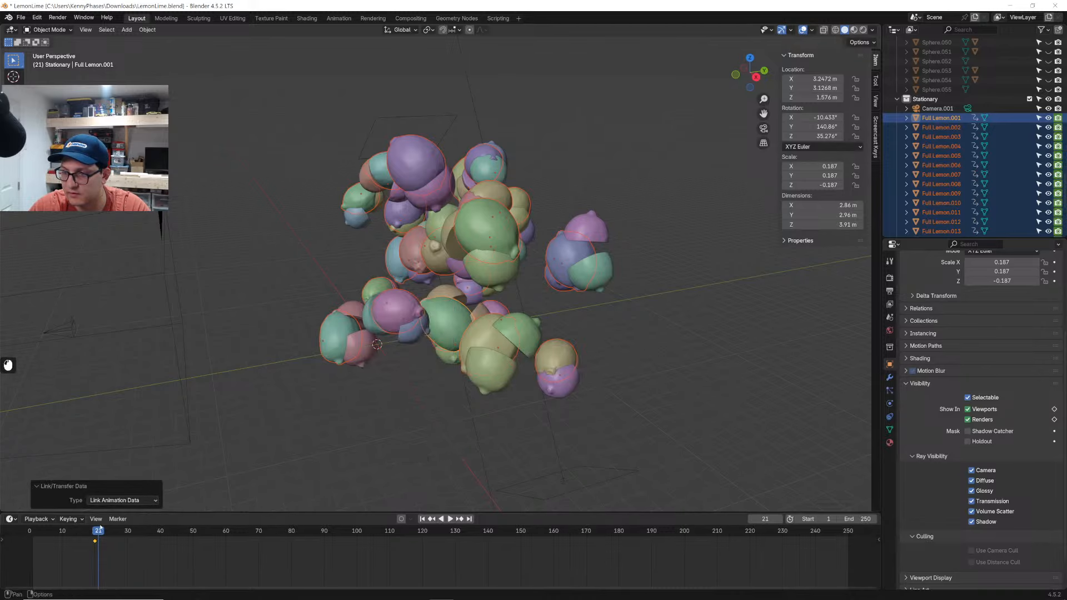
At frame 21, keyframe Full Lemon.001's Viewports and Renders visibility as disabled
{"action": "left_click_drag", "start_coordinate": [95, 535], "coordinate": [98, 535]}
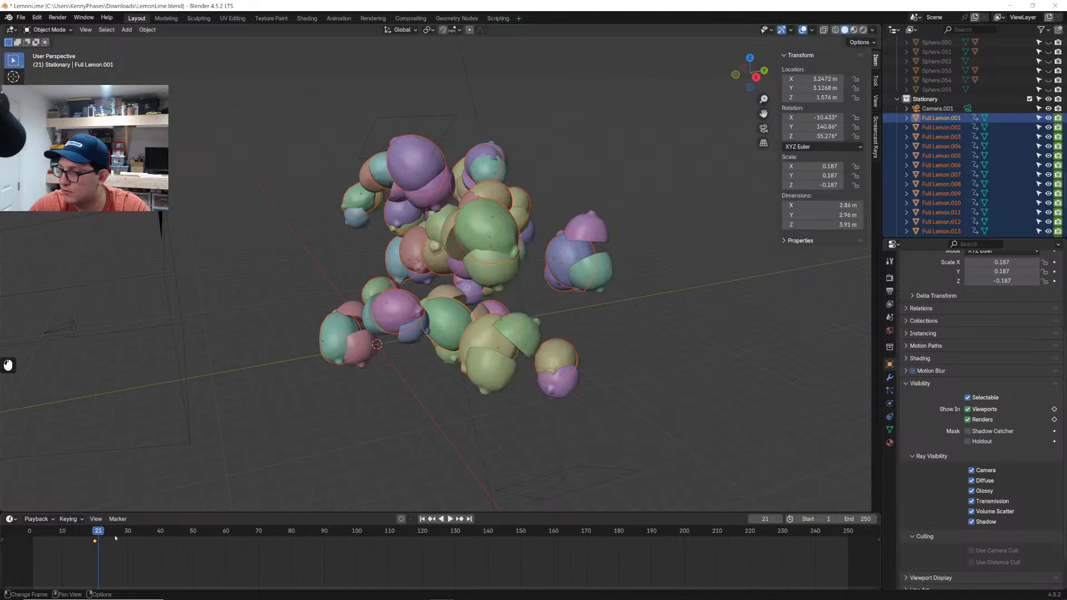
{"action": "left_click", "coordinate": [970, 411]}
{"action": "left_click", "coordinate": [968, 419]}
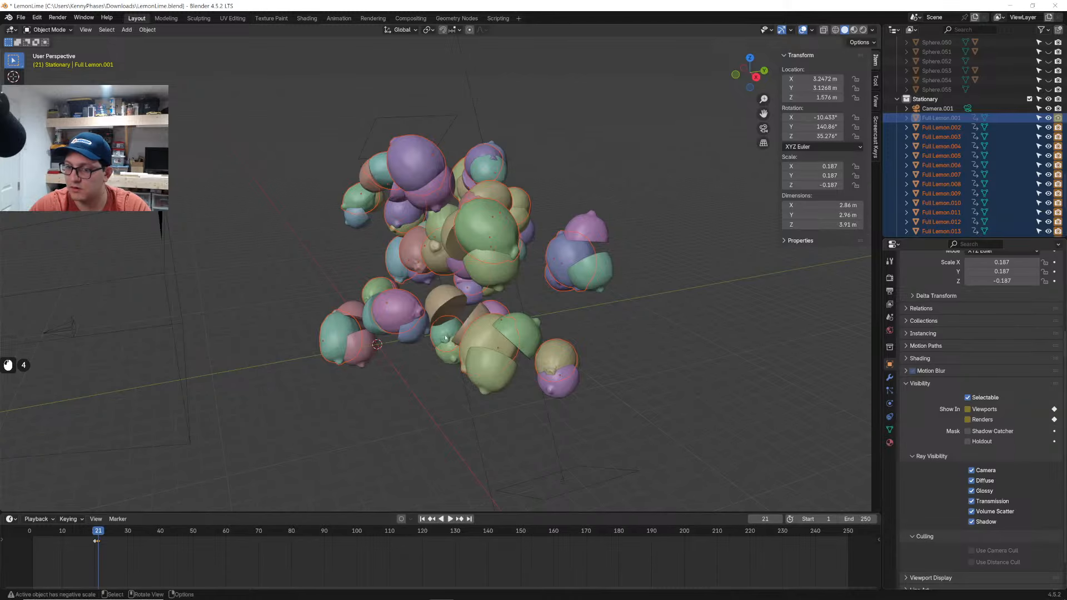
Return to frame 20, where the active lemon is visible, and link its animation data to the selected fruits again
{"action": "key", "text": "ctrl+l"}
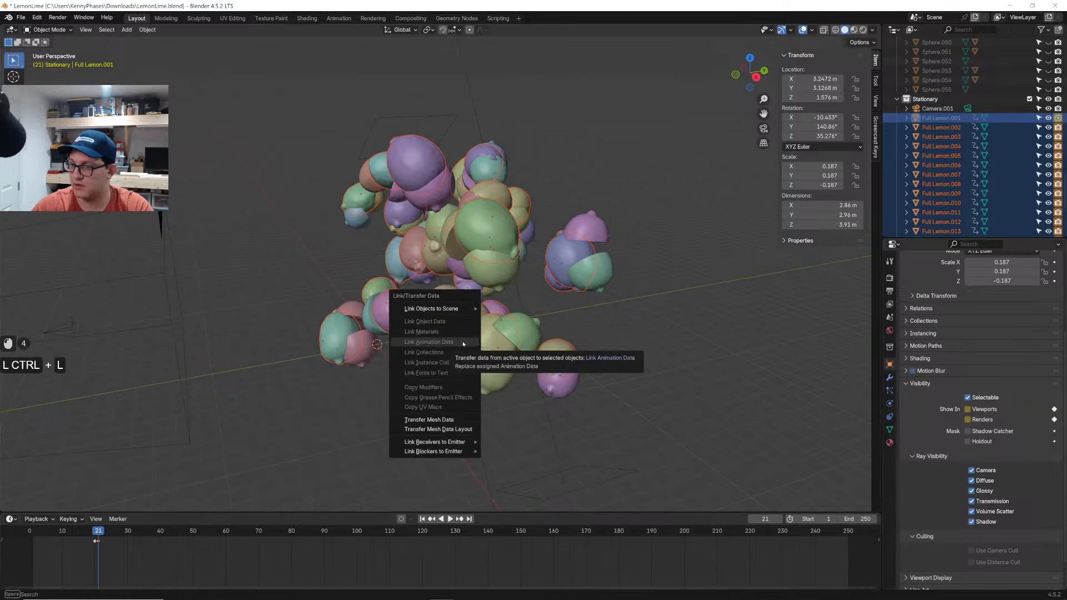
{"action": "middle_click_drag", "start_coordinate": [643, 261], "coordinate": [563, 301]}
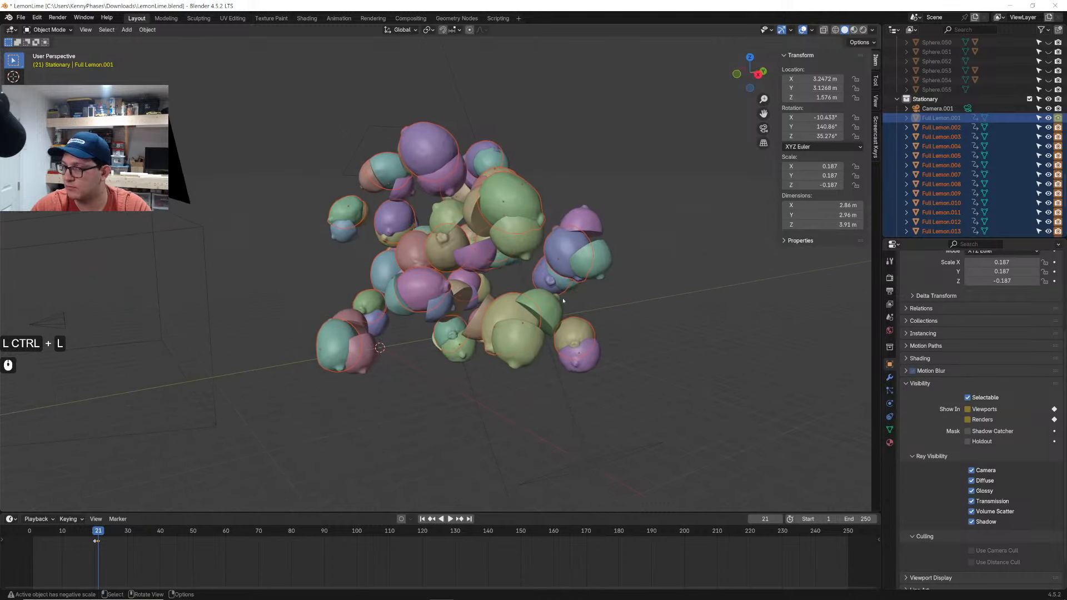
{"action": "key", "text": "Left"}
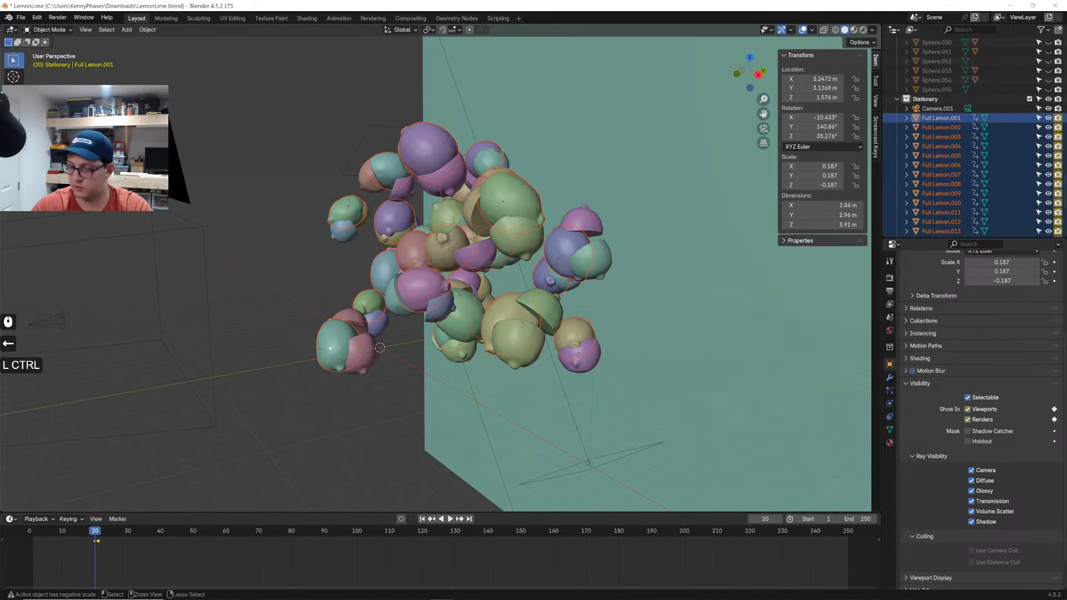
{"action": "key", "text": "ctrl+l"}
{"action": "left_click", "coordinate": [330, 346]}
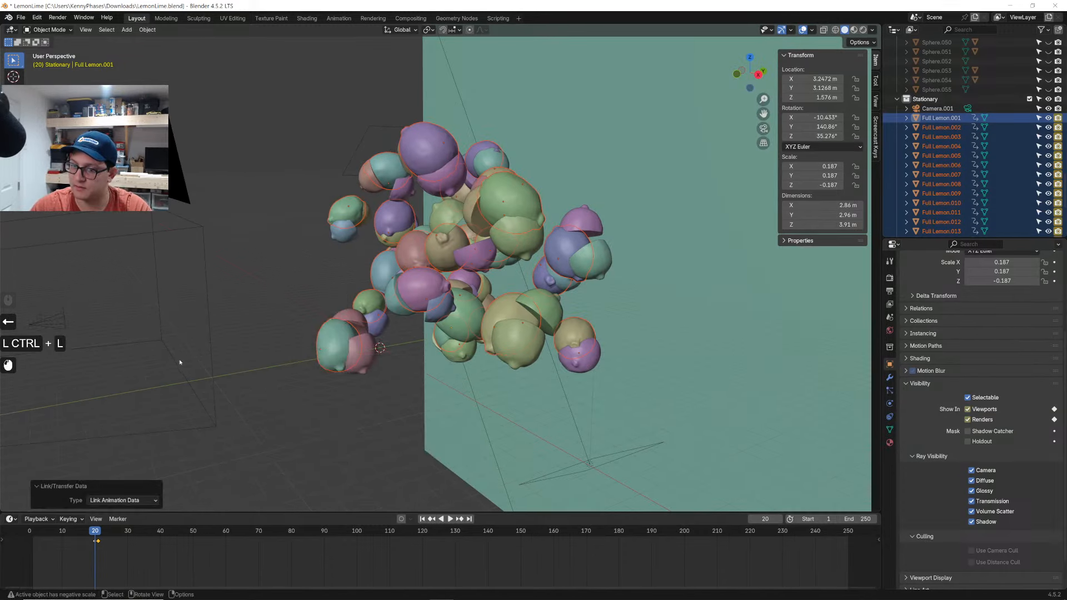
Step back and forth through frames 19 to 21 to check how the whole fruits' visibility switches
{"action": "key", "text": "Right"}
{"action": "key", "text": "Right"}
{"action": "key", "text": "Left"}
{"action": "key", "text": "Left"}
{"action": "key", "text": "Left"}
{"action": "key", "text": "Left"}
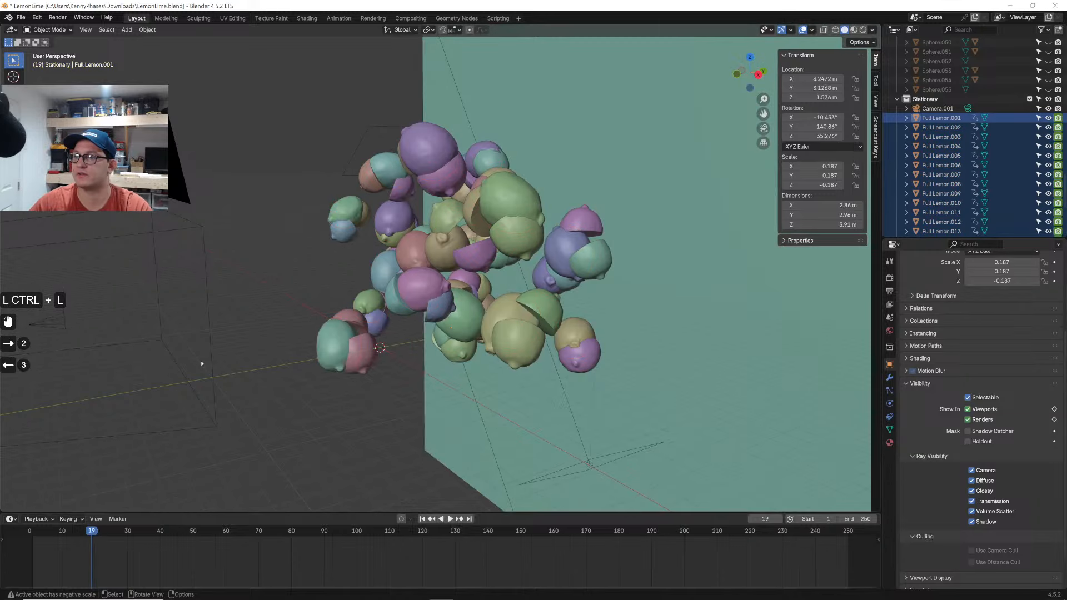
{"action": "key", "text": "Right"}
{"action": "key", "text": "Right"}
{"action": "key", "text": "Right"}
{"action": "key", "text": "Right"}
{"action": "key", "text": "Right"}
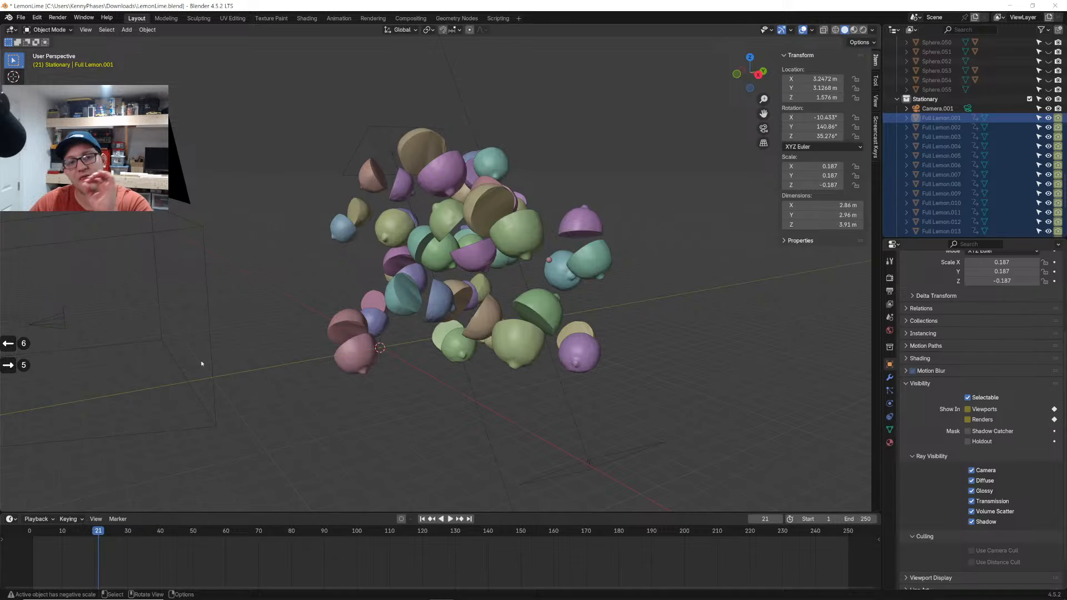
{"action": "key", "text": "Left"}
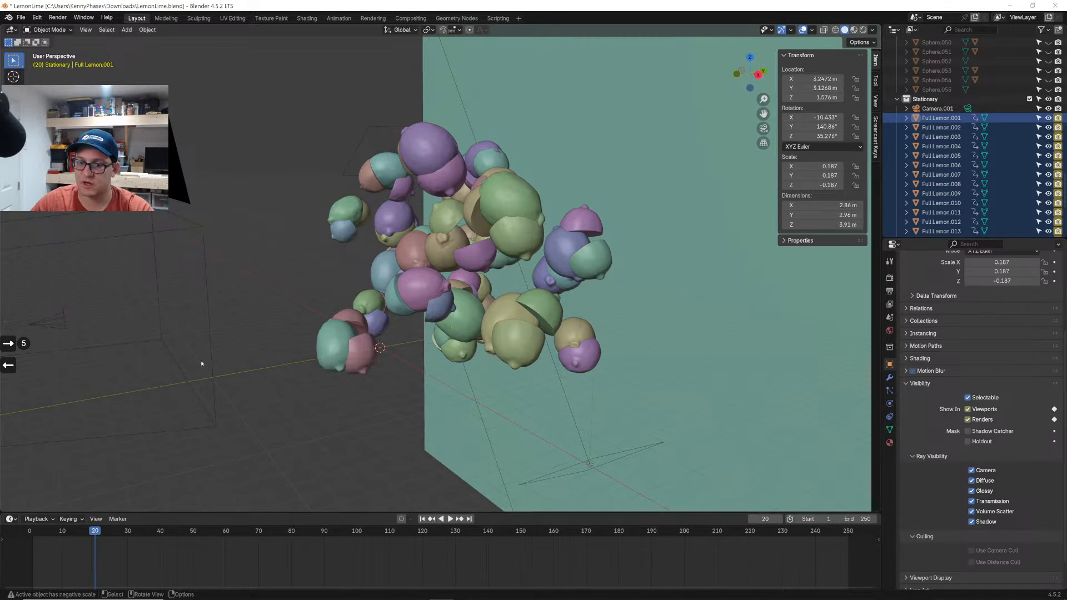
{"action": "key", "text": "Left"}
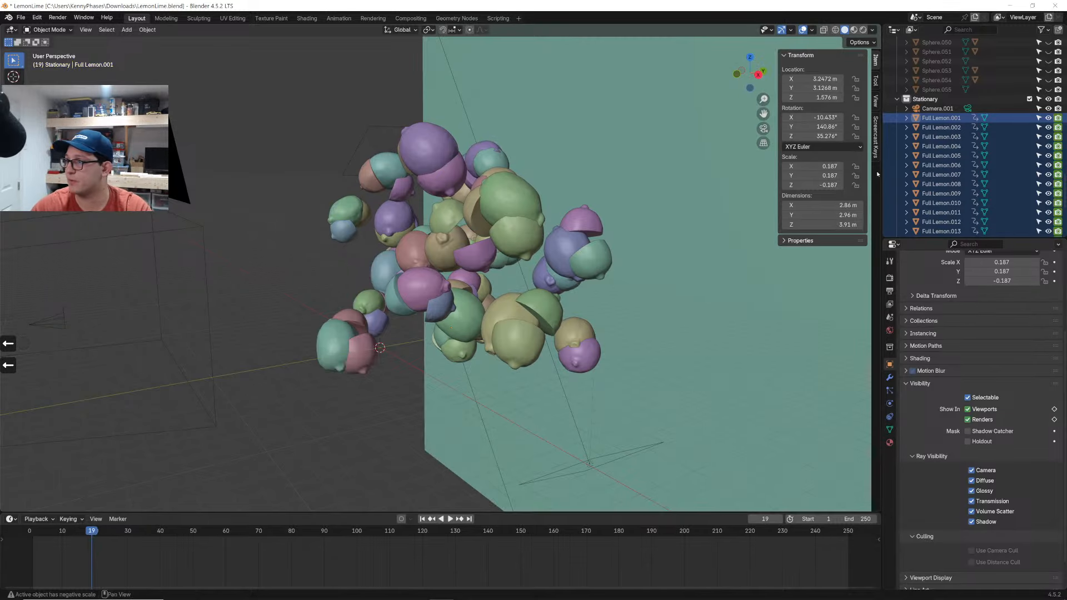
Delete the extra Camera.001 from the Stationary collection and select the remaining camera
{"action": "scroll", "coordinate": [945, 167], "scroll_direction": "up", "scroll_amount": 4}
{"action": "left_click", "coordinate": [940, 206]}
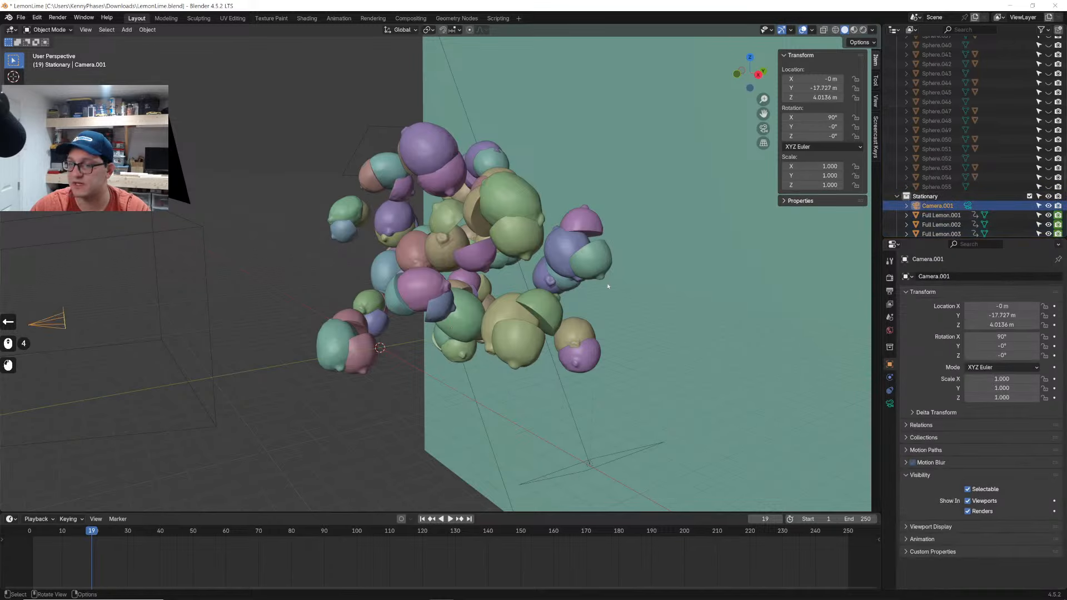
{"action": "middle_click_drag", "start_coordinate": [447, 378], "coordinate": [460, 368]}
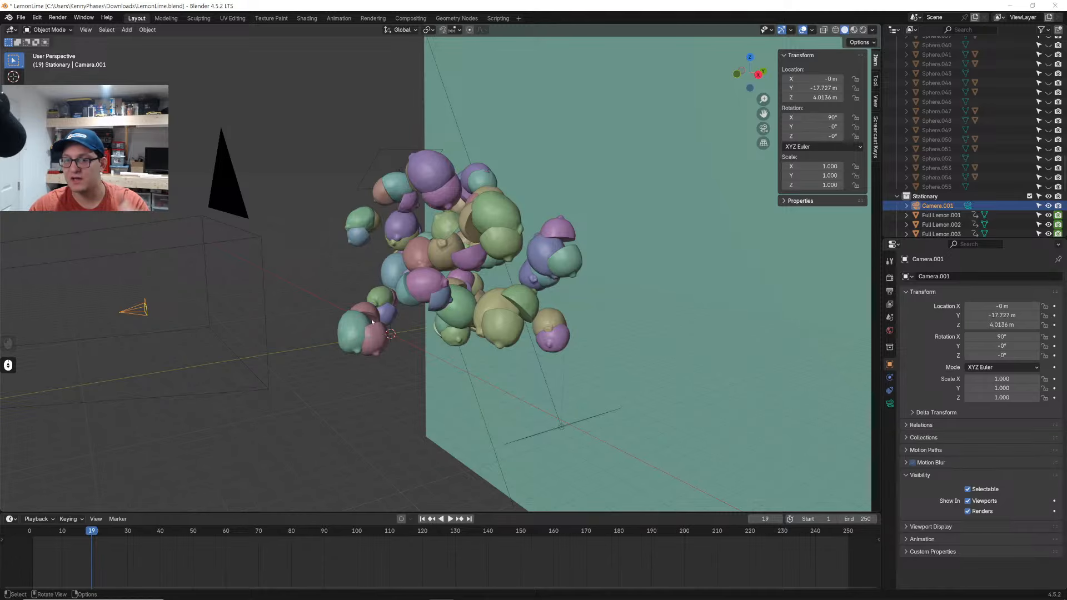
{"action": "scroll", "coordinate": [372, 321], "scroll_direction": "down", "scroll_amount": 4}
{"action": "middle_click_drag", "start_coordinate": [339, 333], "coordinate": [393, 333], "text": "shift"}
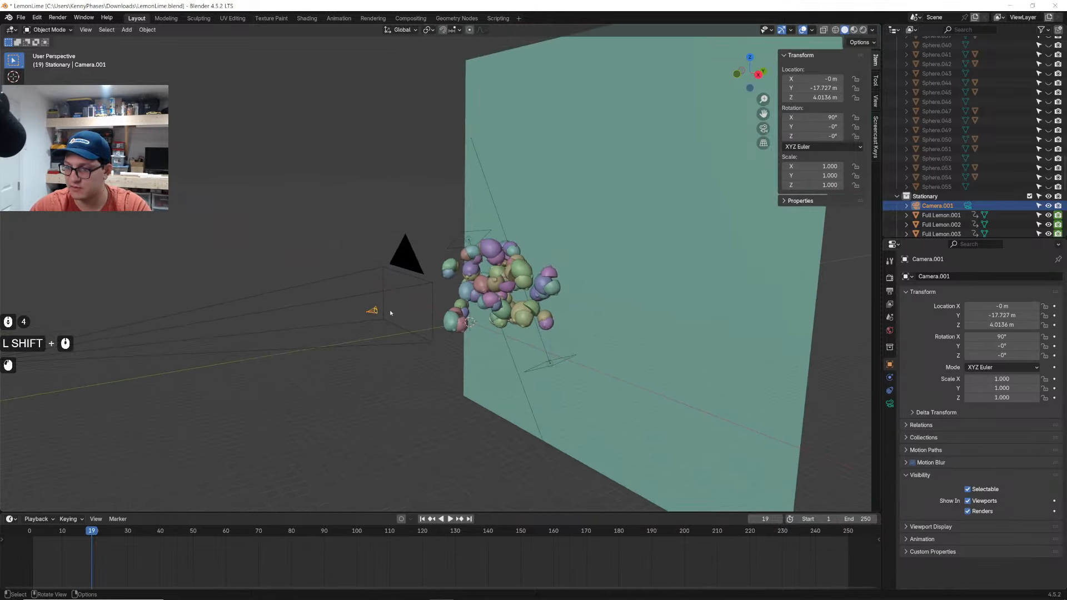
{"action": "left_click", "coordinate": [390, 313]}
{"action": "left_click", "coordinate": [376, 311]}
{"action": "key", "text": "x"}
{"action": "left_click", "coordinate": [379, 315]}
{"action": "left_click", "coordinate": [385, 293]}
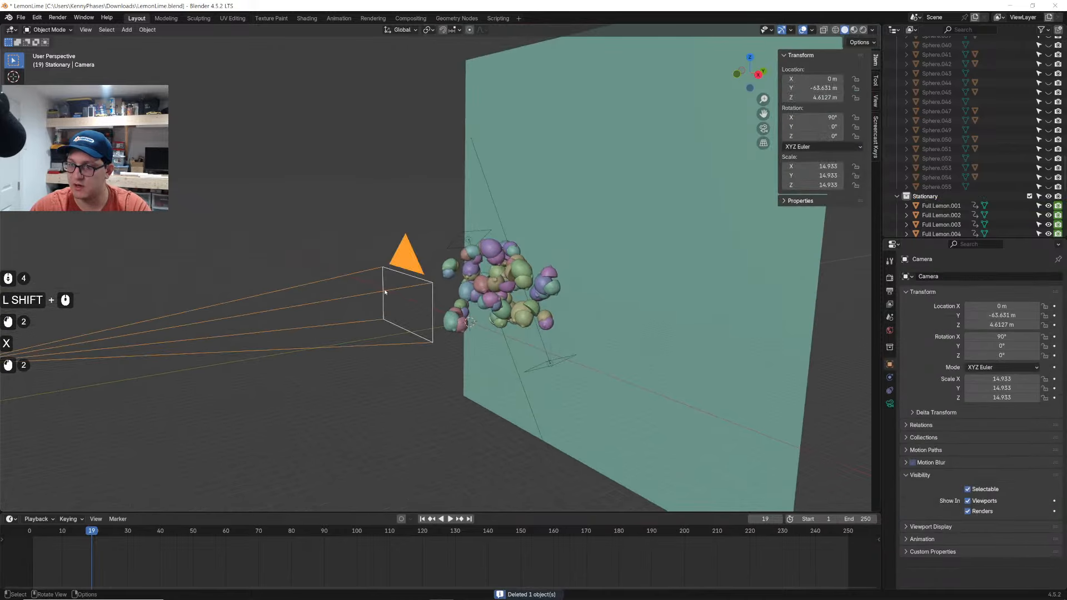
Look through the camera at frame 1, move its Y location to about -32.8 m and keyframe its transforms
{"action": "left_click", "coordinate": [764, 129]}
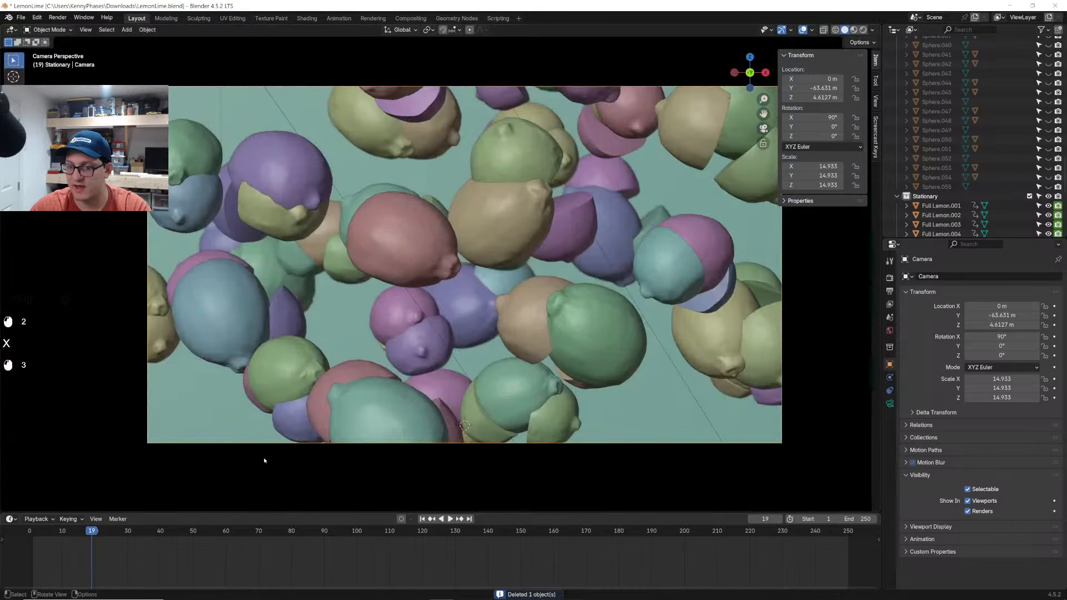
{"action": "left_click", "coordinate": [33, 555]}
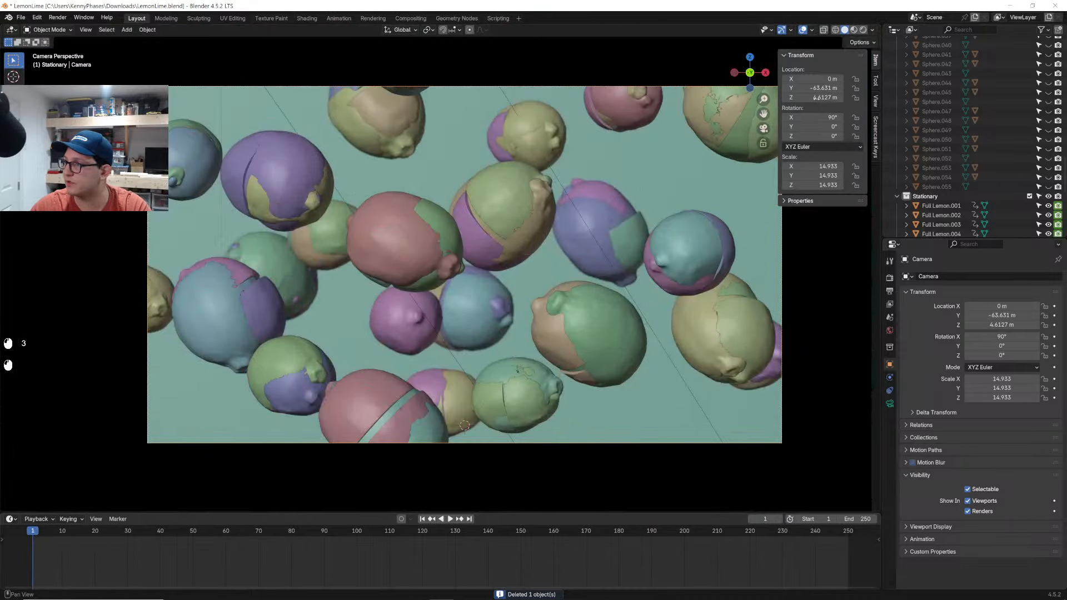
{"action": "key", "text": "ctrl+z"}
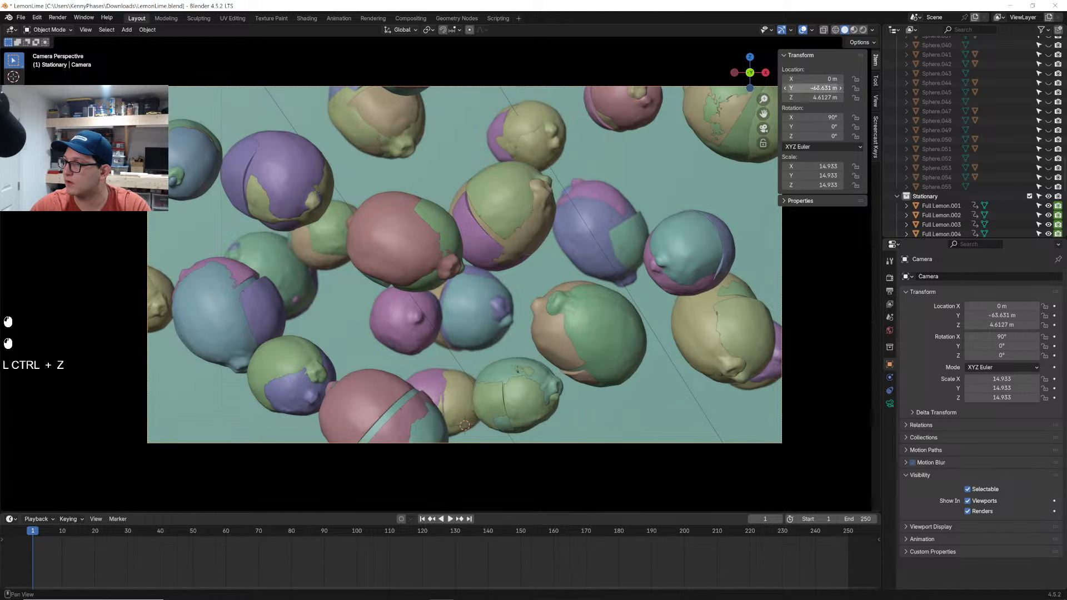
{"action": "left_click_drag", "start_coordinate": [821, 88], "coordinate": [876, 88]}
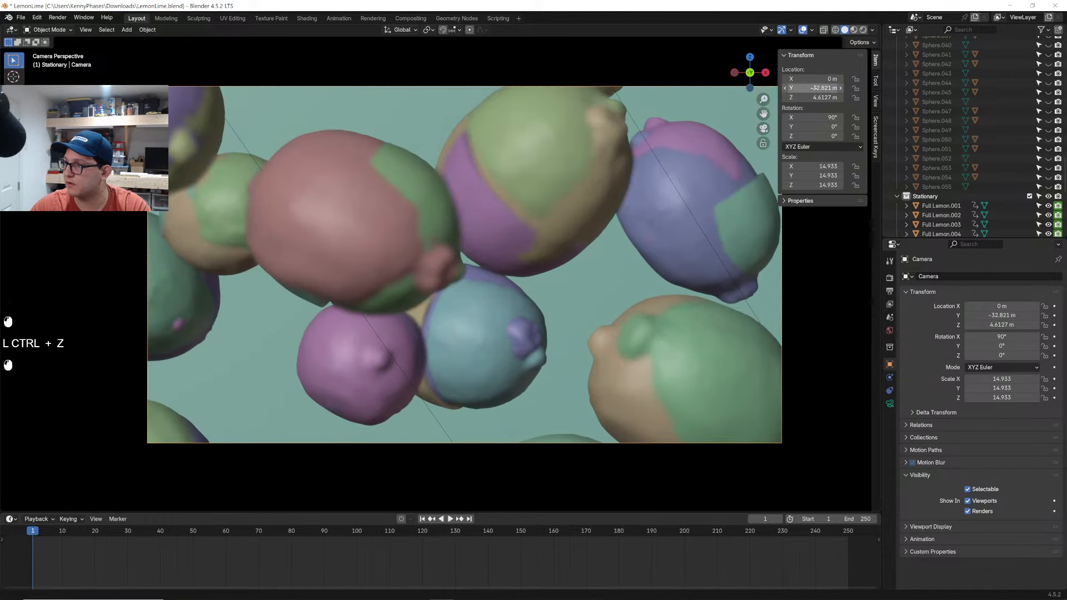
{"action": "key", "text": "i"}
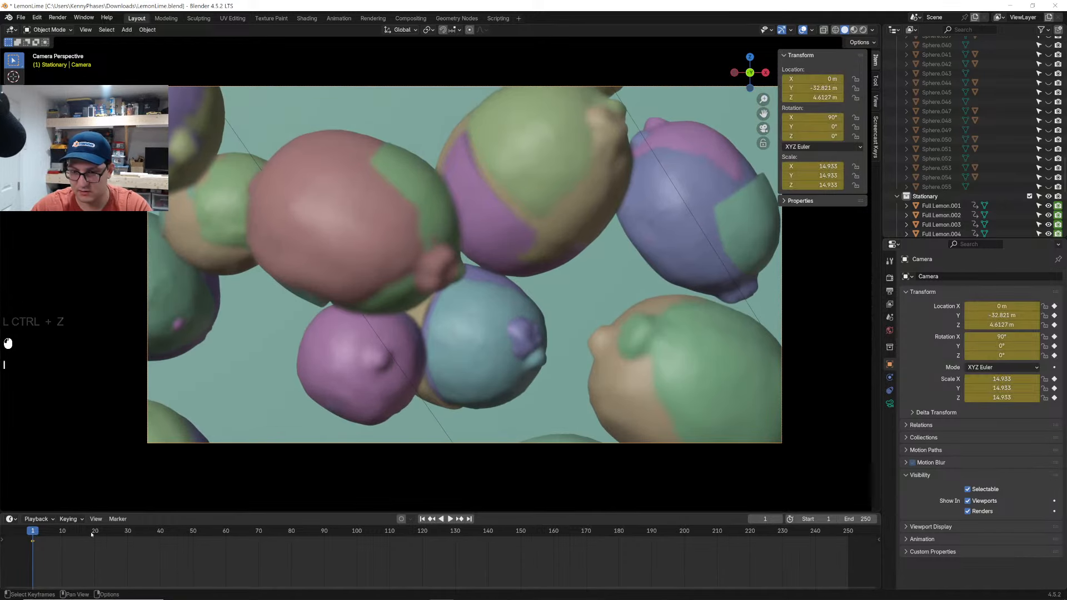
At frame 20, move the camera's Y location to about -75.2 m, keyframe its transforms and play the animation from the start
{"action": "left_click_drag", "start_coordinate": [89, 533], "coordinate": [96, 534]}
{"action": "left_click_drag", "start_coordinate": [818, 88], "coordinate": [744, 88]}
{"action": "key", "text": "i"}
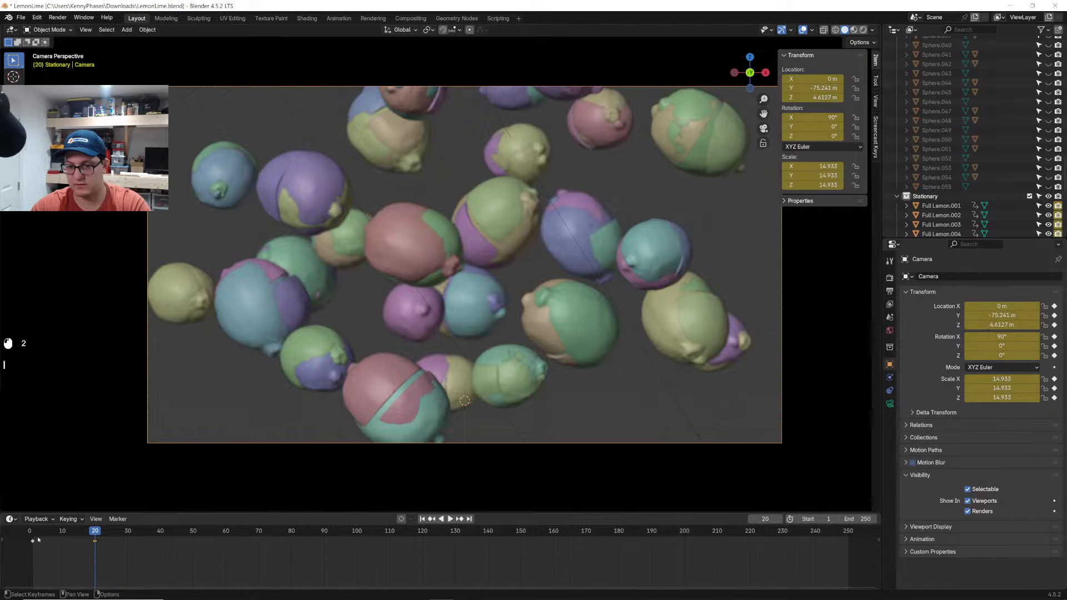
{"action": "left_click_drag", "start_coordinate": [38, 536], "coordinate": [34, 535]}
{"action": "key", "text": "space"}
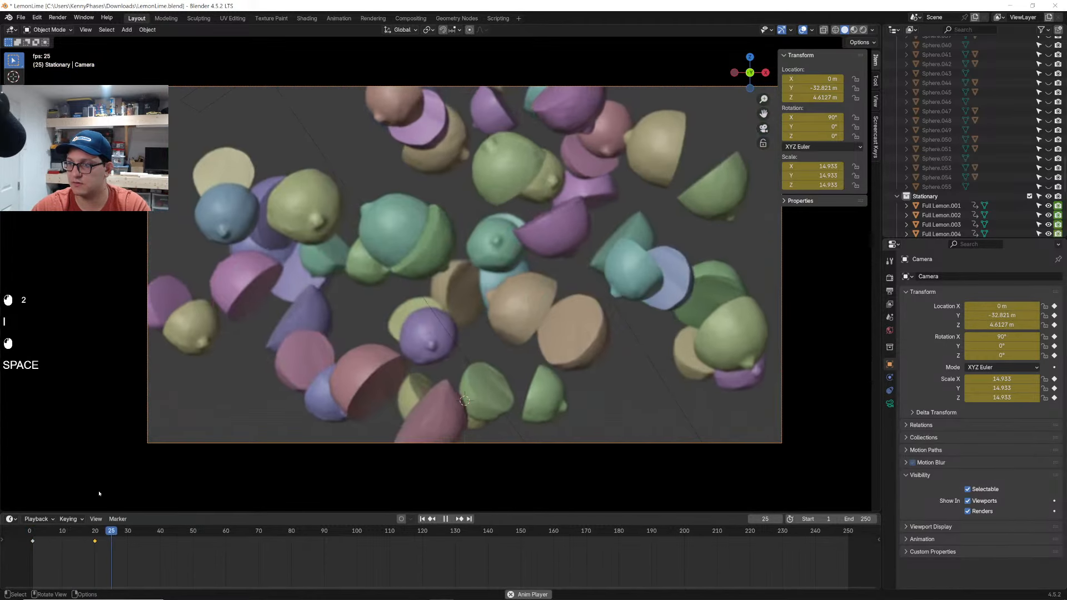
{"action": "key", "text": "space"}
Select the background plane and delete all of its visibility keyframes
{"action": "mouse_move", "coordinate": [95, 533]}
{"action": "left_mouse_down"}
{"action": "mouse_move", "coordinate": [35, 533]}
{"action": "mouse_move", "coordinate": [95, 533]}
{"action": "left_mouse_up"}
{"action": "middle_click_drag", "start_coordinate": [501, 278], "coordinate": [709, 188]}
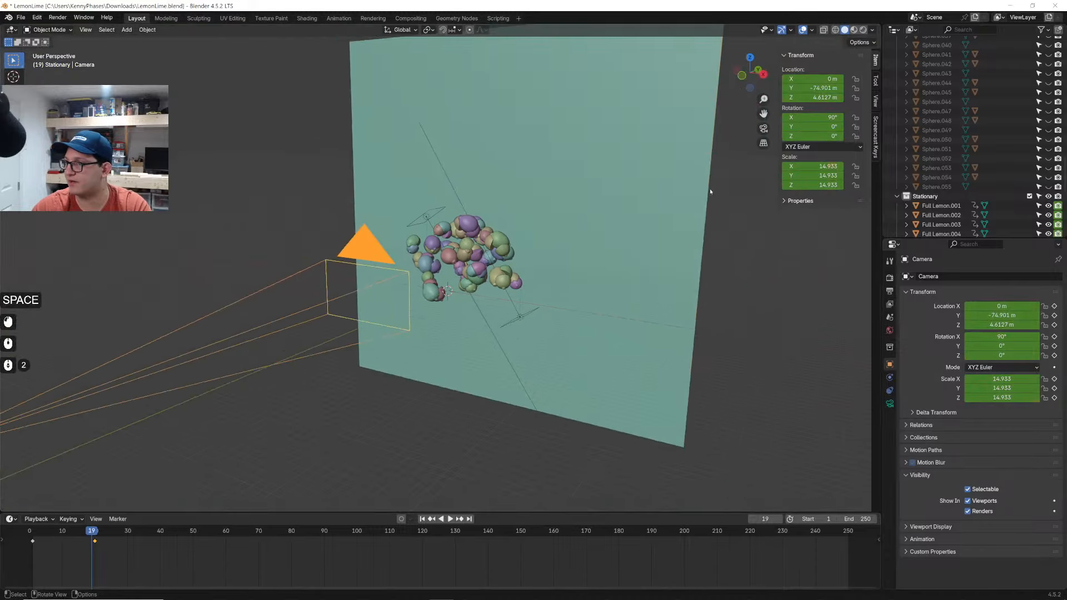
{"action": "left_click", "coordinate": [679, 195]}
{"action": "left_click", "coordinate": [209, 554]}
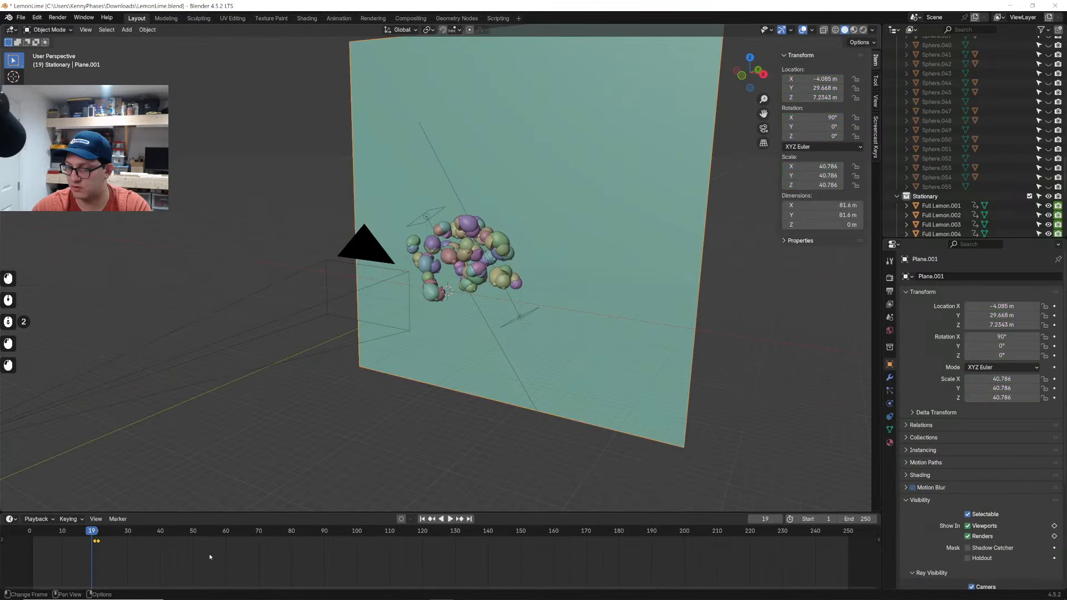
{"action": "key", "text": "a"}
{"action": "key", "text": "x"}
{"action": "left_click", "coordinate": [203, 555]}
Play the animation from the start through the camera and inspect the sliced fruits and background plane after frame 21
{"action": "left_click", "coordinate": [32, 533]}
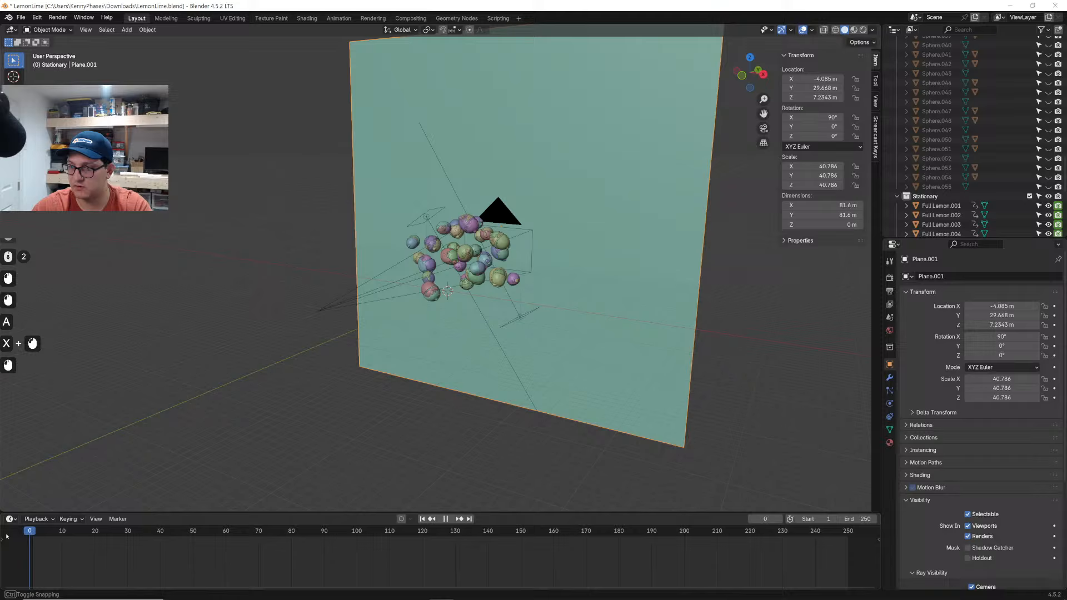
{"action": "left_click", "coordinate": [764, 128]}
{"action": "key", "text": "space"}
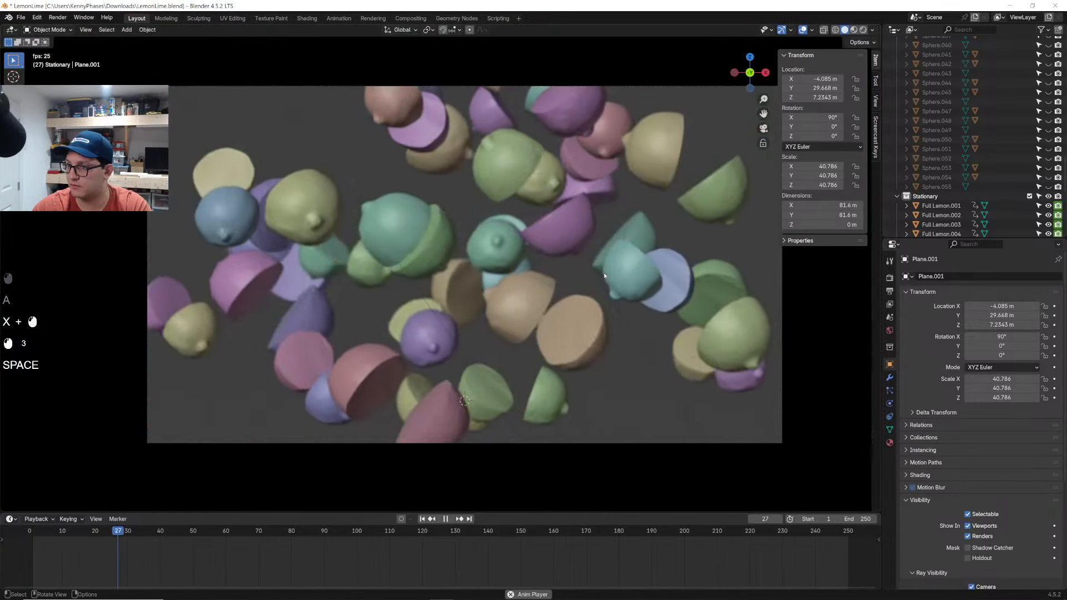
{"action": "key", "text": "space"}
{"action": "left_click", "coordinate": [139, 533]}
{"action": "middle_click_drag", "start_coordinate": [544, 278], "coordinate": [587, 312]}
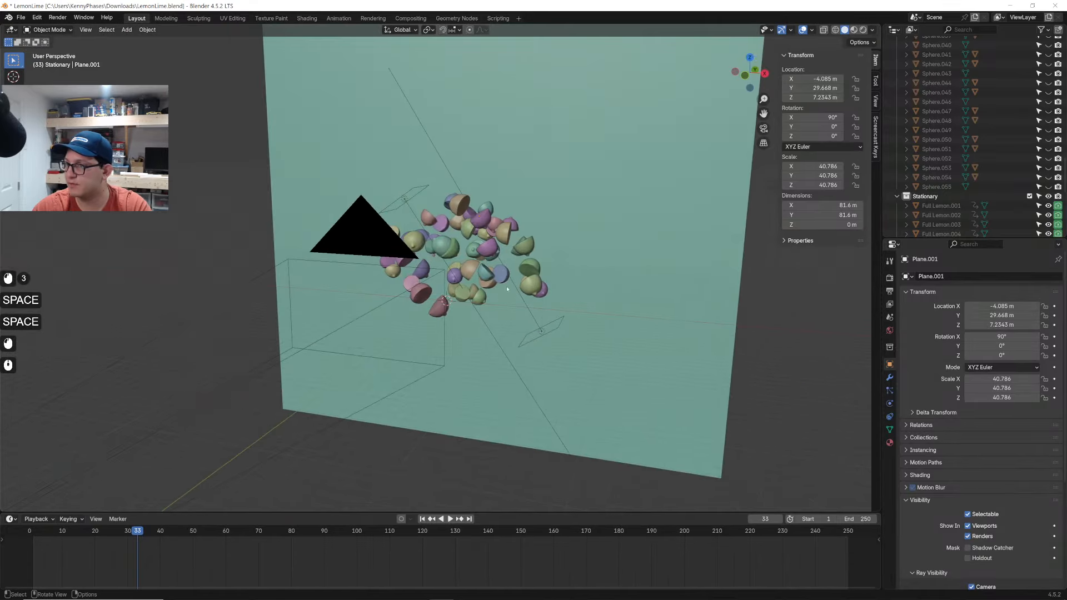
{"action": "key", "text": "space"}
{"action": "key", "text": "space"}
{"action": "left_click_drag", "start_coordinate": [137, 532], "coordinate": [128, 532]}
Save the project, close Blender, restart it and reopen LemonLime.blend
{"action": "key", "text": "ctrl+s"}
{"action": "left_click", "coordinate": [1053, 6]}
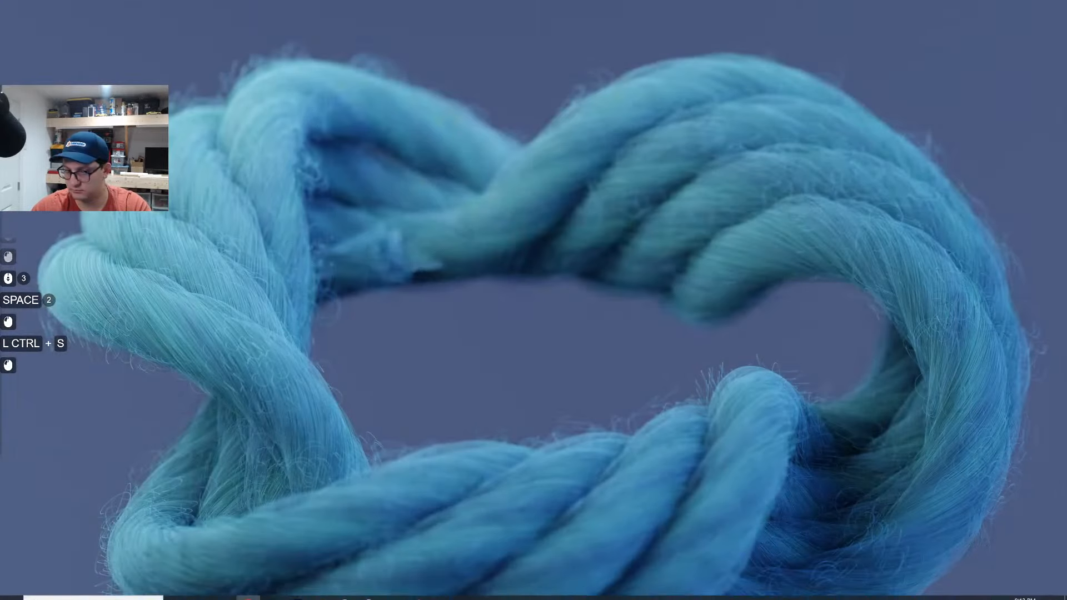
{"action": "left_click", "coordinate": [395, 590]}
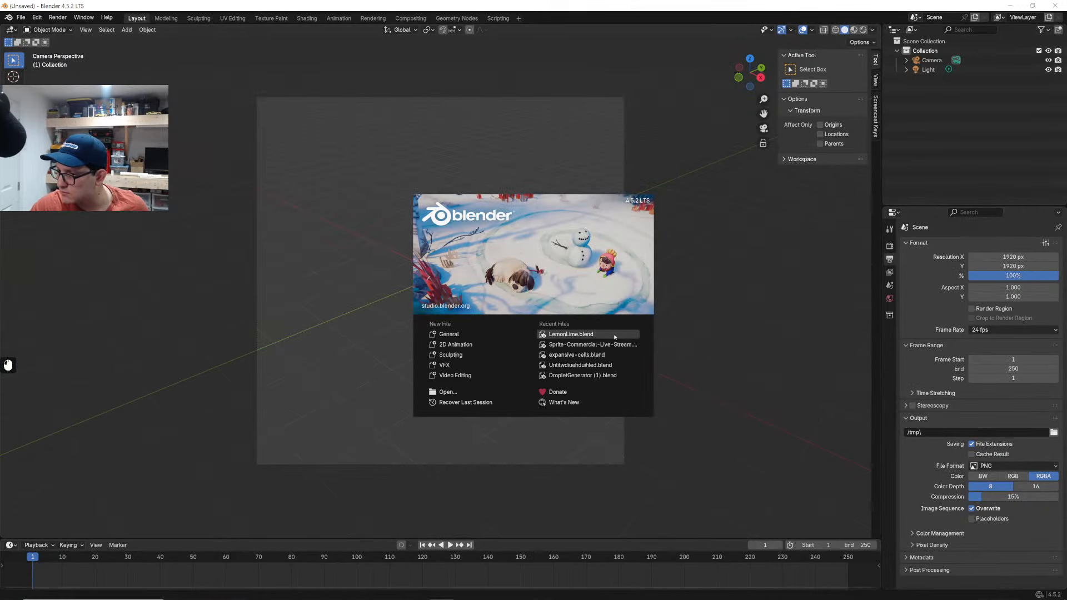
{"action": "left_click", "coordinate": [571, 334]}
Play the reopened animation from the start, stop it and return to frame 1
{"action": "left_click", "coordinate": [9, 535]}
{"action": "key", "text": "space"}
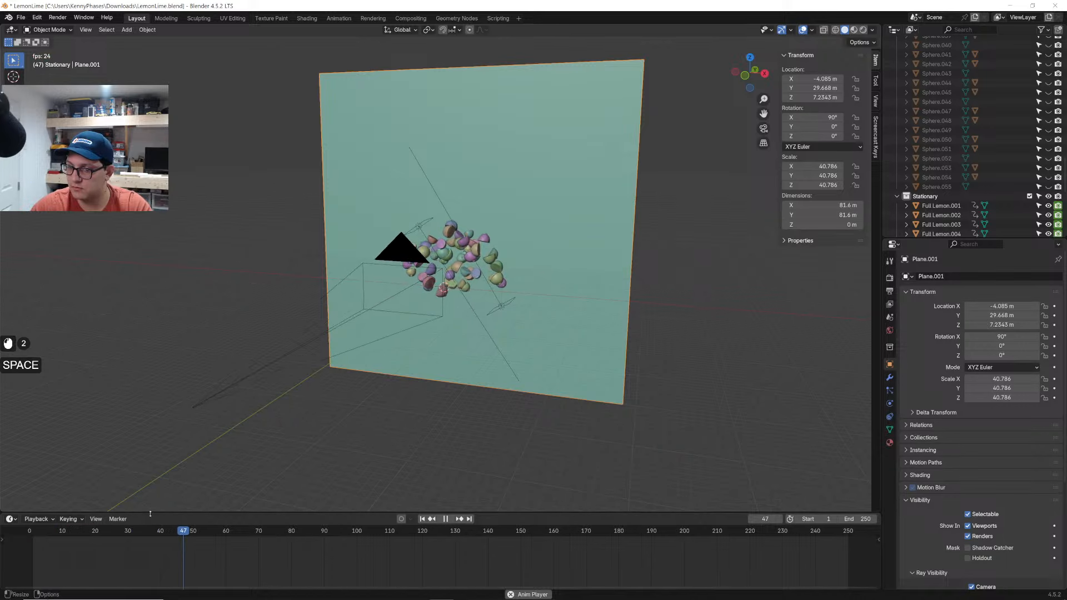
{"action": "key", "text": "space"}
{"action": "left_click_drag", "start_coordinate": [125, 534], "coordinate": [33, 536]}
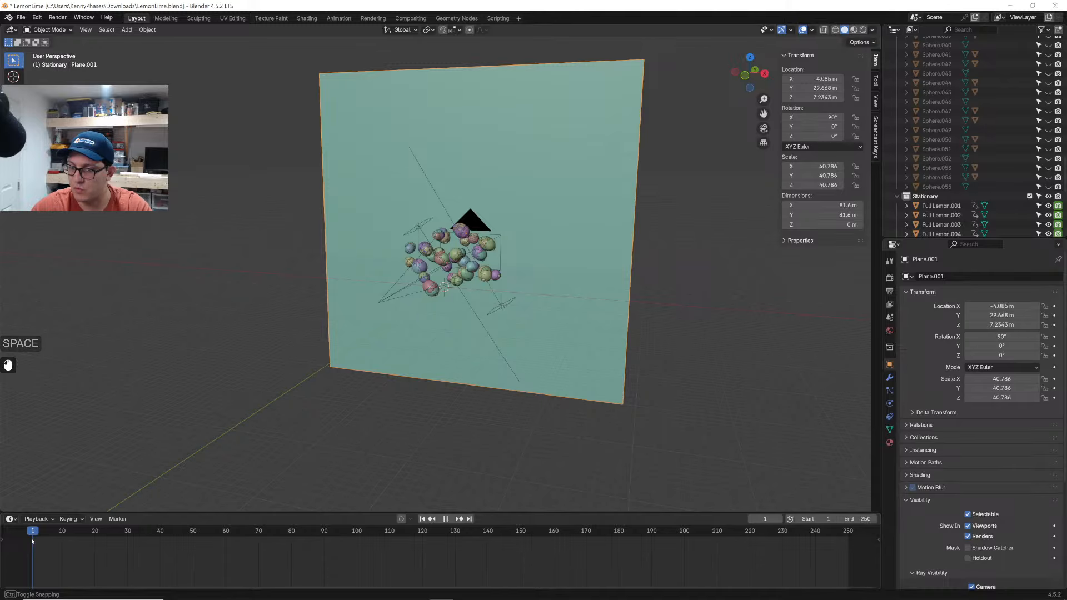
Bring the fruits into closer view and set the animation's start frame to 0
{"action": "scroll", "coordinate": [520, 278], "scroll_direction": "up", "scroll_amount": 6}
{"action": "scroll", "coordinate": [521, 278], "scroll_direction": "up", "scroll_amount": 1}
{"action": "middle_click_drag", "start_coordinate": [520, 278], "coordinate": [494, 282]}
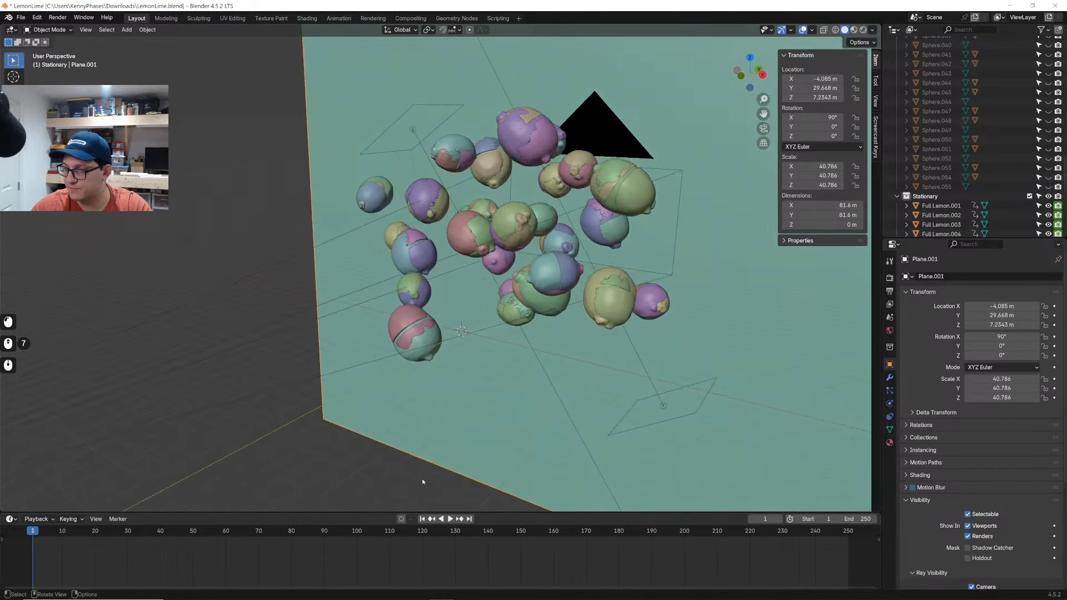
{"action": "double_click", "coordinate": [812, 519]}
{"action": "type", "text": "0"}
{"action": "key", "text": "Return"}
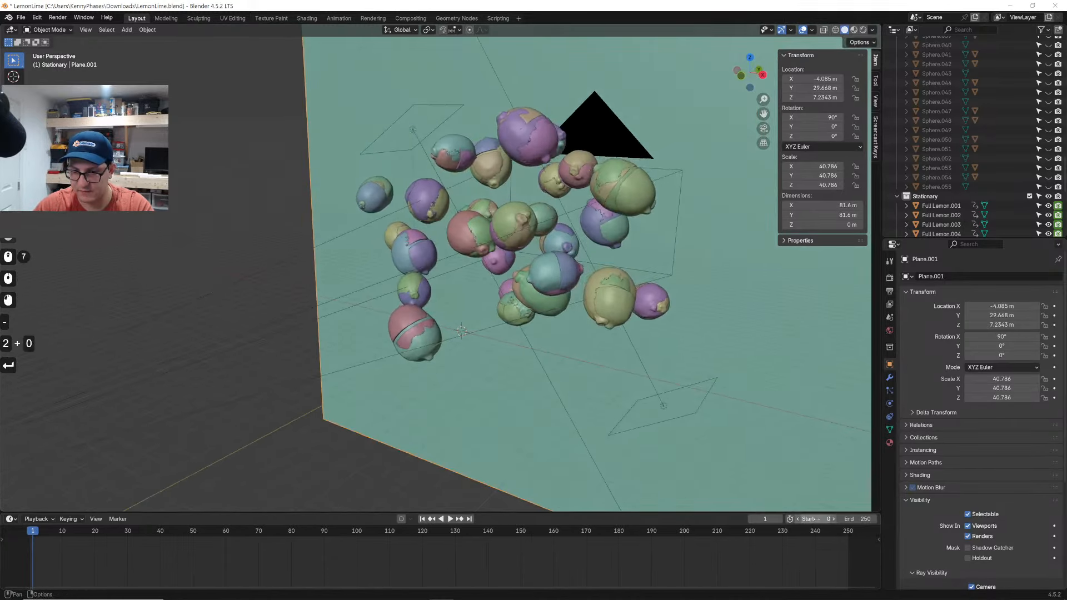
Check the frame start and end values in the timeline and the render output settings
{"action": "scroll", "coordinate": [193, 547], "scroll_direction": "down", "scroll_amount": 2}
{"action": "middle_click_drag", "start_coordinate": [194, 547], "coordinate": [328, 547]}
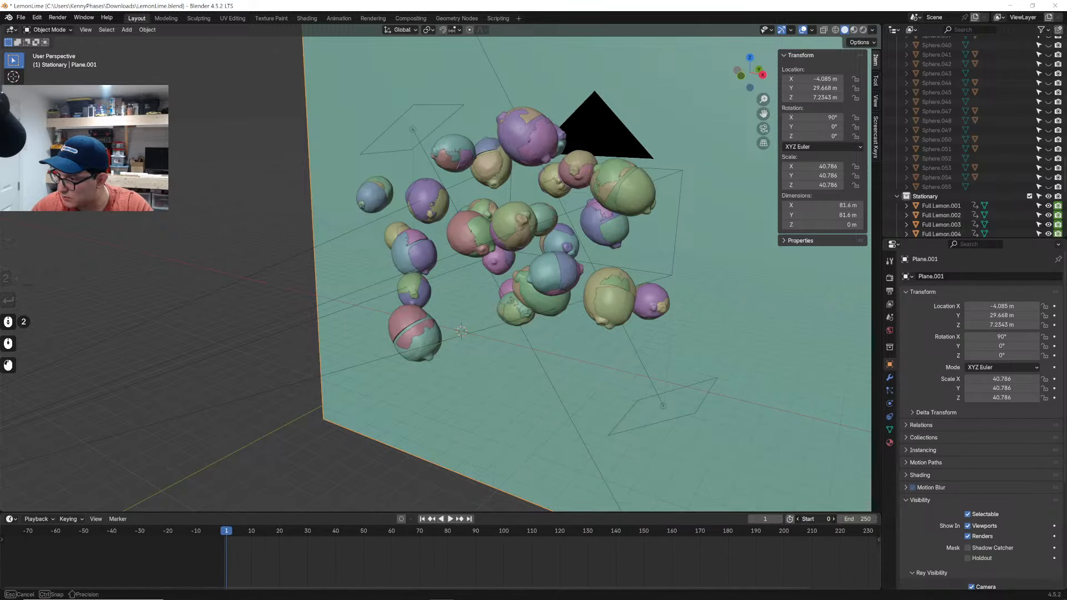
{"action": "double_click", "coordinate": [815, 519]}
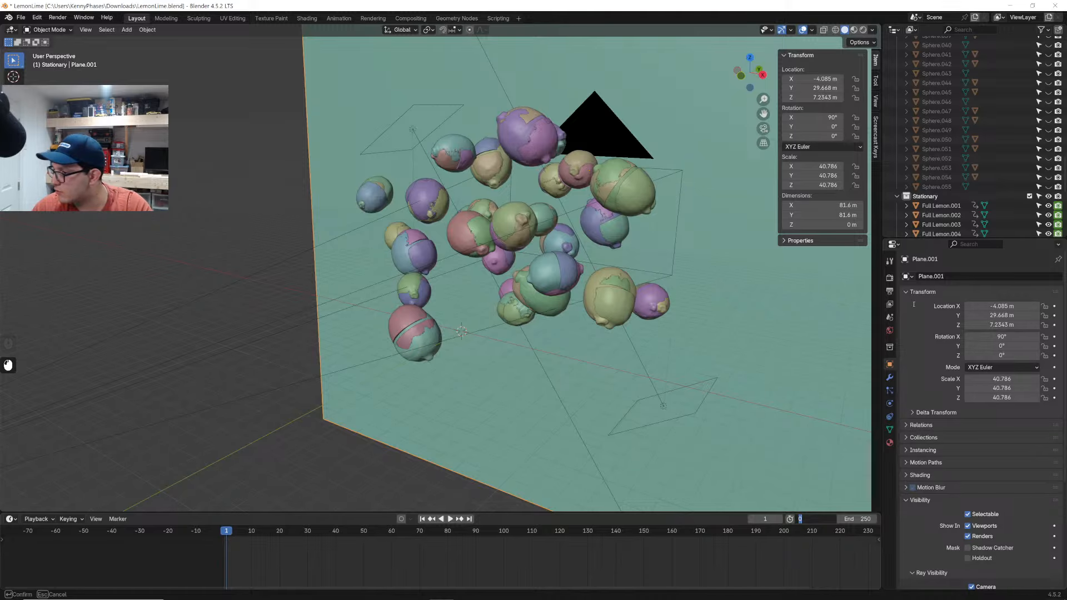
{"action": "left_click", "coordinate": [890, 291]}
{"action": "left_click", "coordinate": [890, 292]}
{"action": "left_click", "coordinate": [1013, 392]}
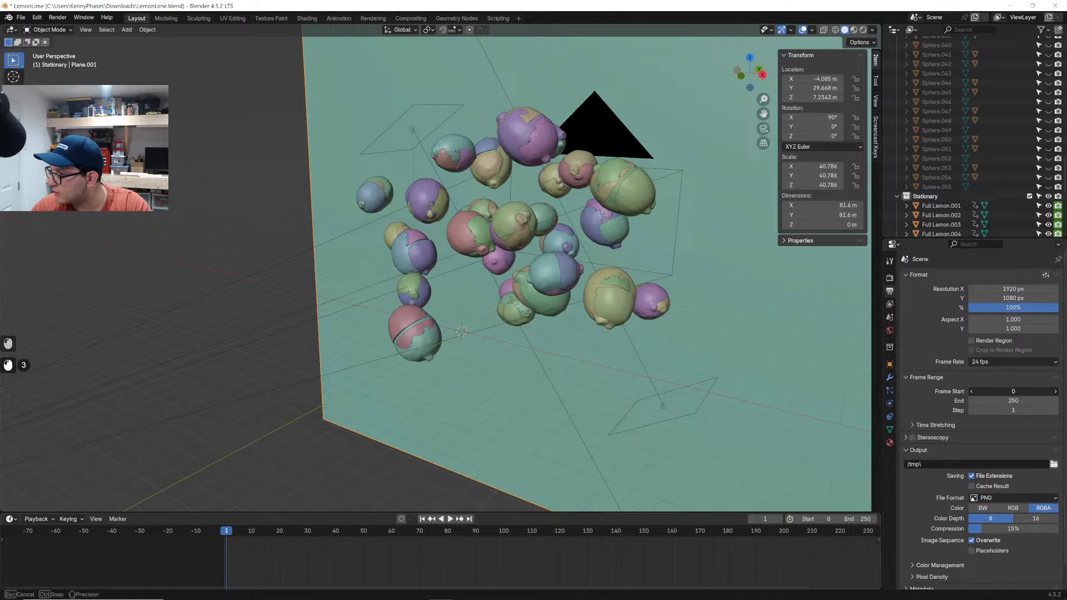
{"action": "left_click", "coordinate": [394, 540]}
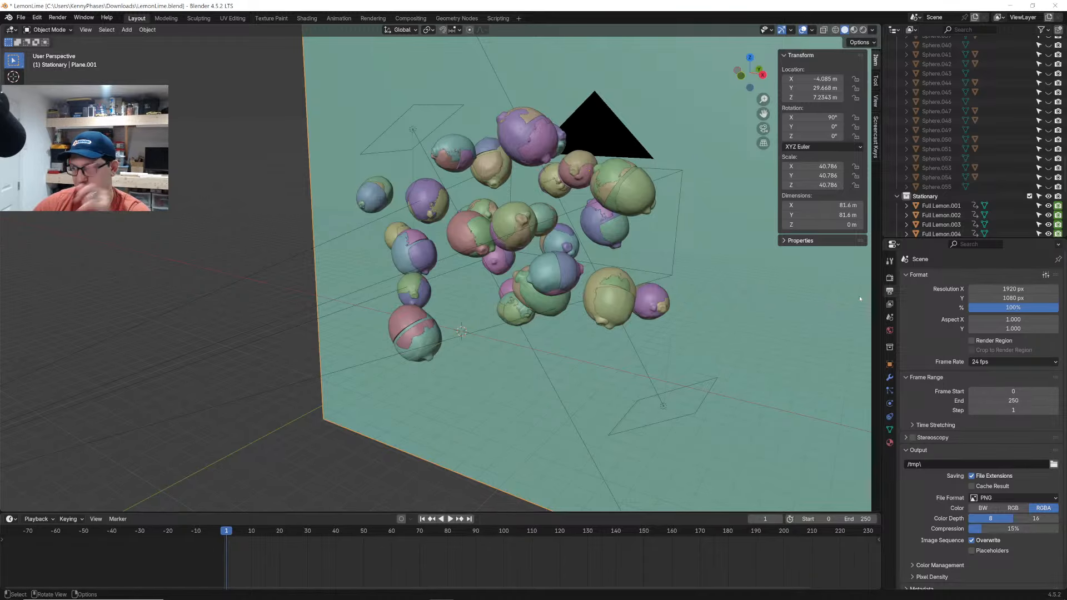
Try a rigid body world speed of 0 and play the animation from frame 0
{"action": "left_click", "coordinate": [890, 317]}
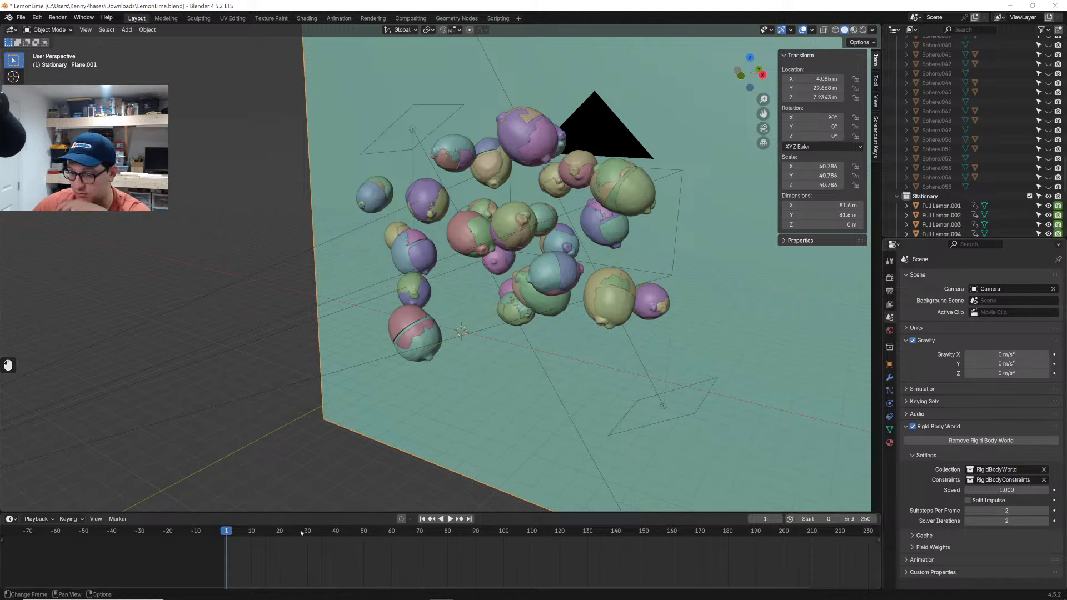
{"action": "left_click", "coordinate": [994, 491]}
{"action": "type", "text": "0"}
{"action": "key", "text": "Return"}
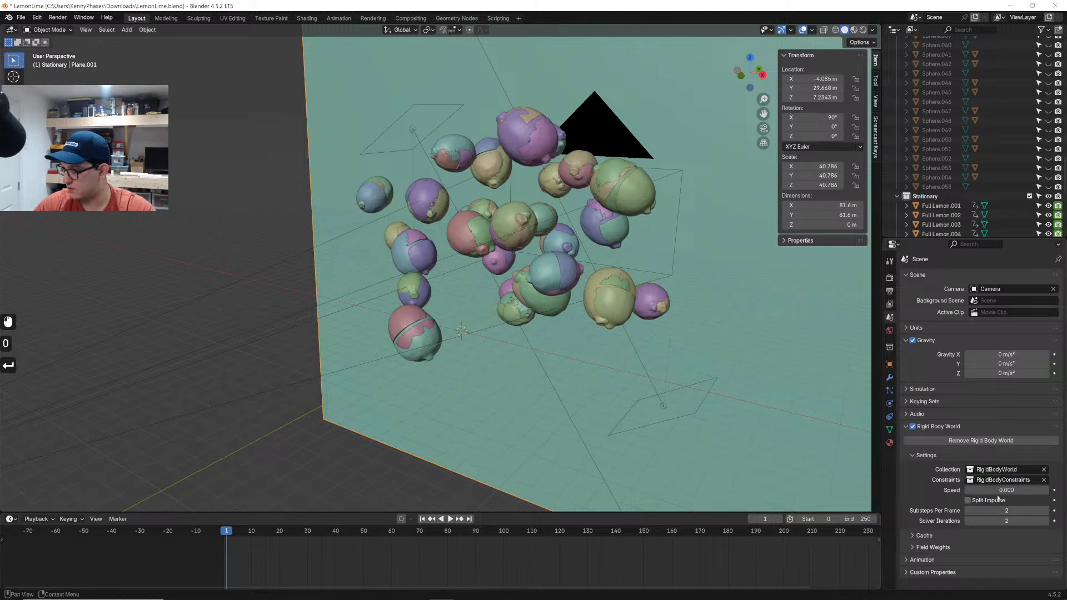
{"action": "key", "text": "Left"}
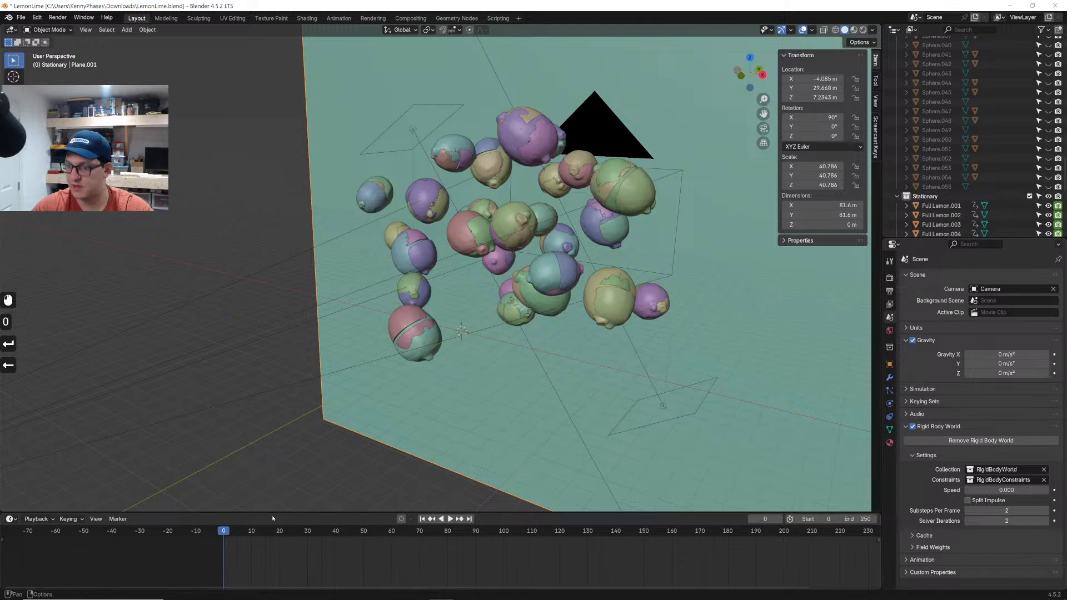
{"action": "key", "text": "space"}
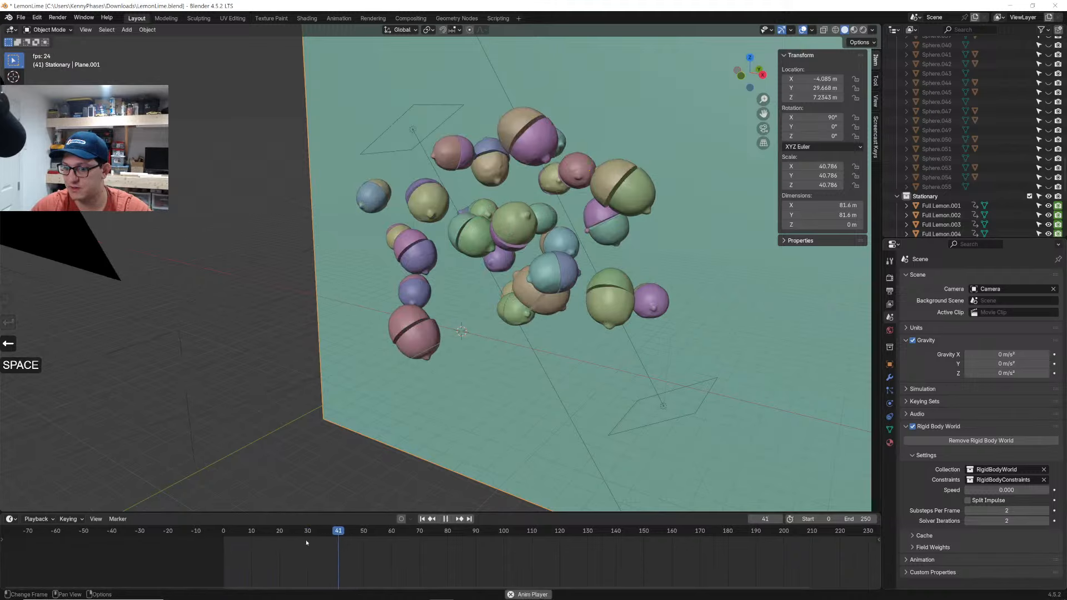
{"action": "key", "text": "space"}
Set the rigid body world speed to 1 at frame 20 and insert a keyframe for it
{"action": "left_click_drag", "start_coordinate": [307, 538], "coordinate": [283, 537]}
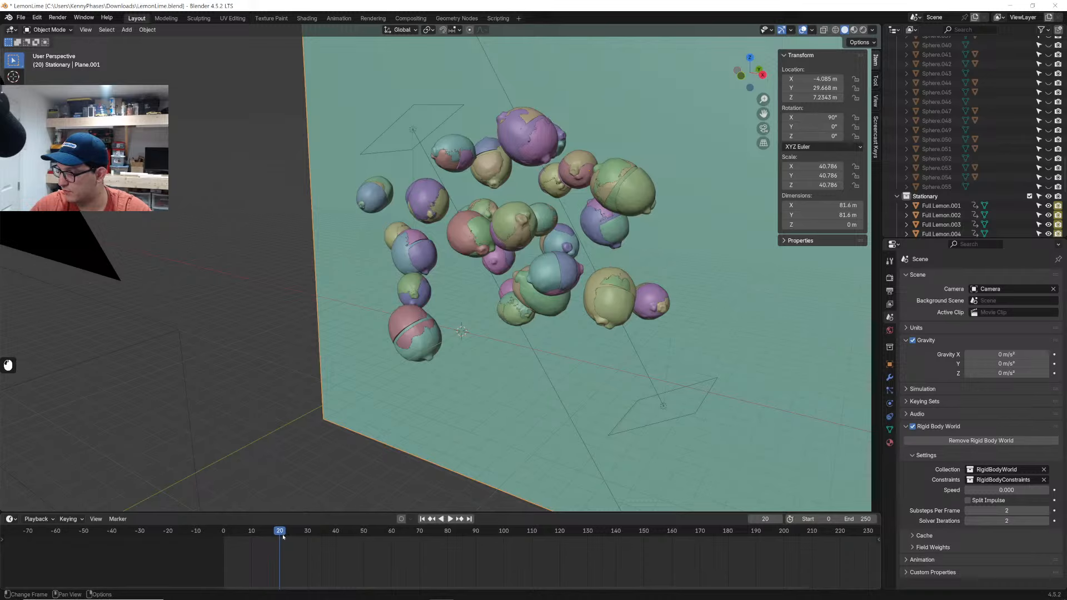
{"action": "left_click", "coordinate": [1007, 490]}
{"action": "type", "text": "1"}
{"action": "key", "text": "Return"}
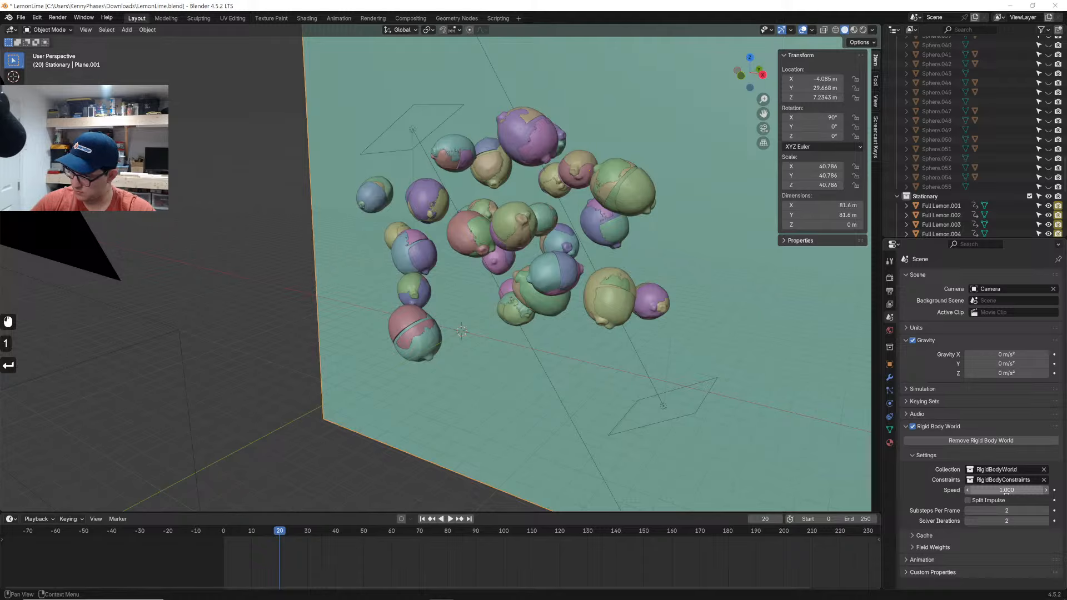
{"action": "key", "text": "i"}
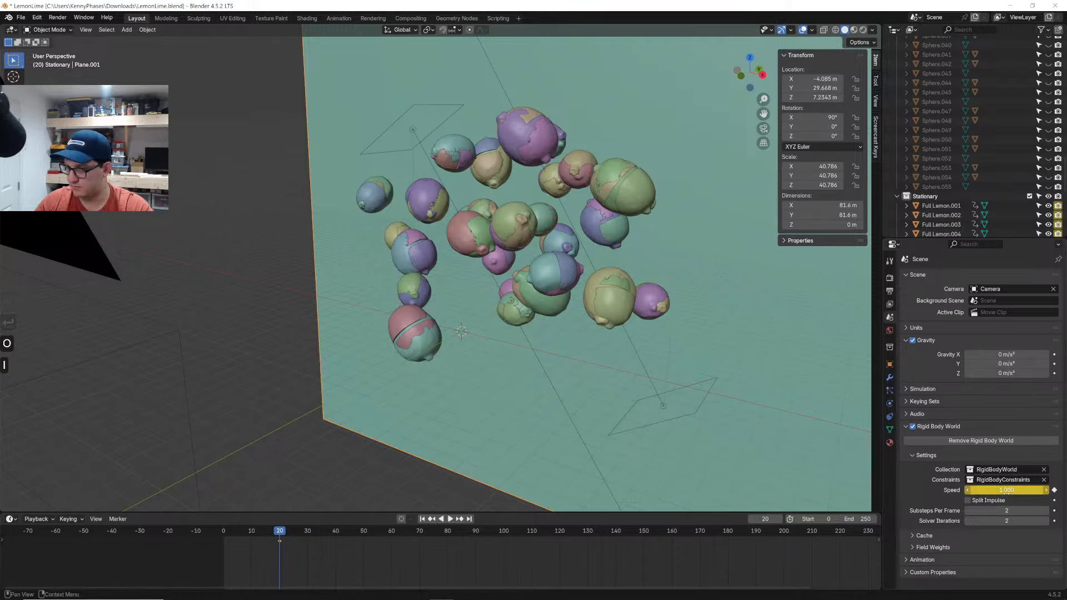
Set the rigid body world speed to 0 at frame 19 and insert a keyframe for it
{"action": "key", "text": "Left"}
{"action": "left_click", "coordinate": [1008, 492]}
{"action": "type", "text": "0"}
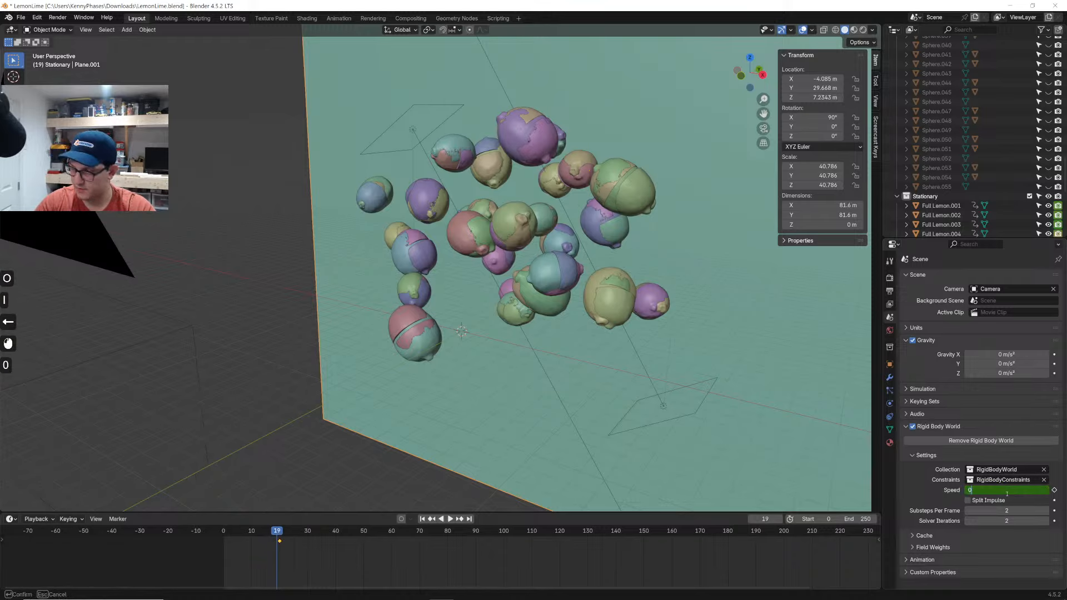
{"action": "key", "text": "Return"}
{"action": "key", "text": "i"}
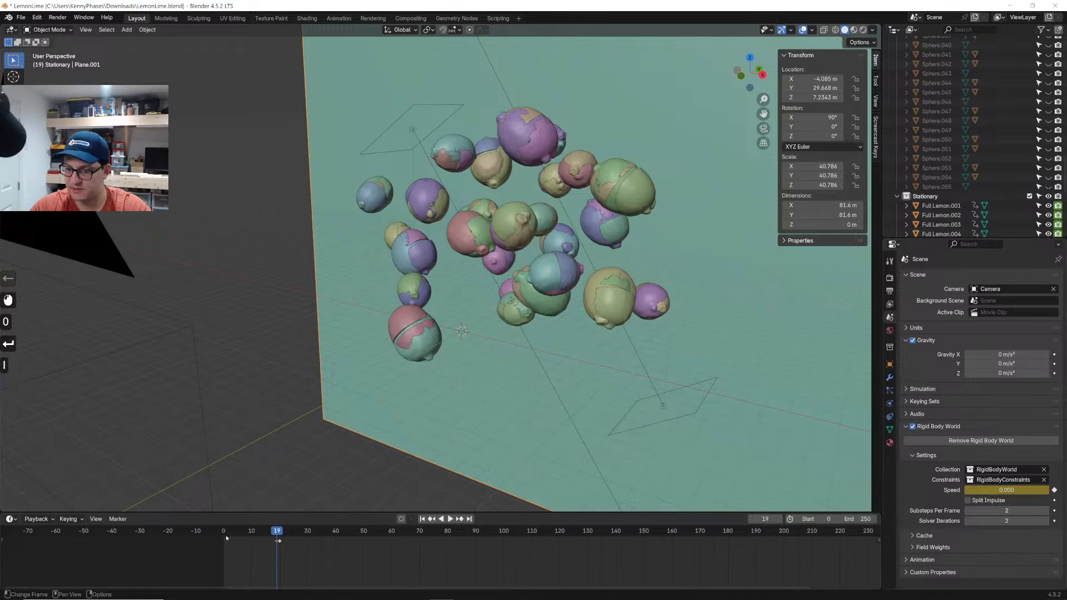
Play the animation from the start, return to frame 19, select the small sliced lemon at the cluster's edge and save the project
{"action": "left_click", "coordinate": [226, 538]}
{"action": "key", "text": "space"}
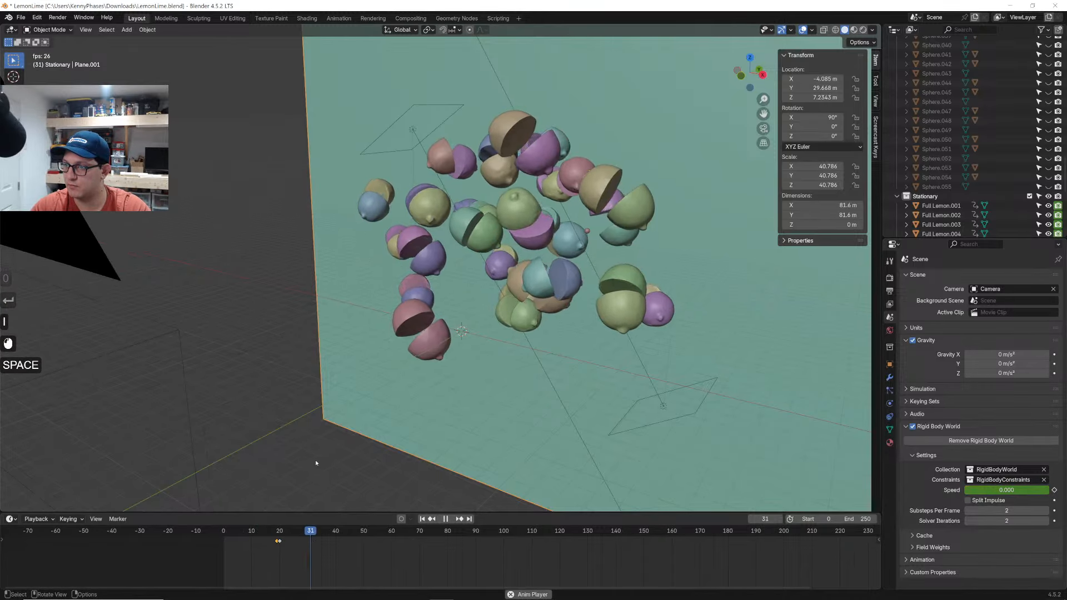
{"action": "left_click_drag", "start_coordinate": [285, 535], "coordinate": [277, 532]}
{"action": "left_click", "coordinate": [388, 203]}
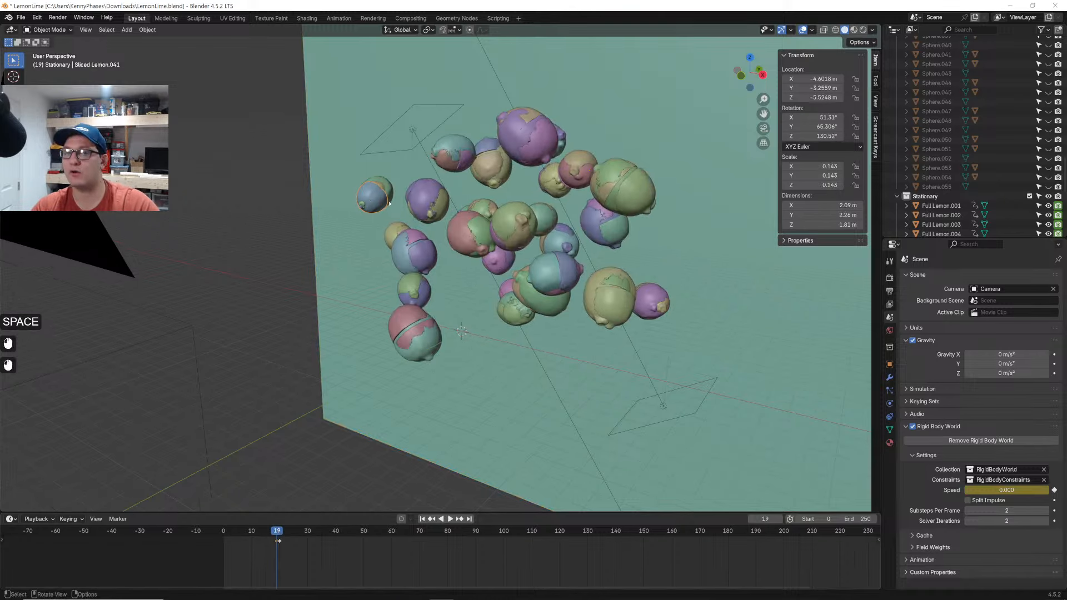
{"action": "key", "text": "ctrl+s"}
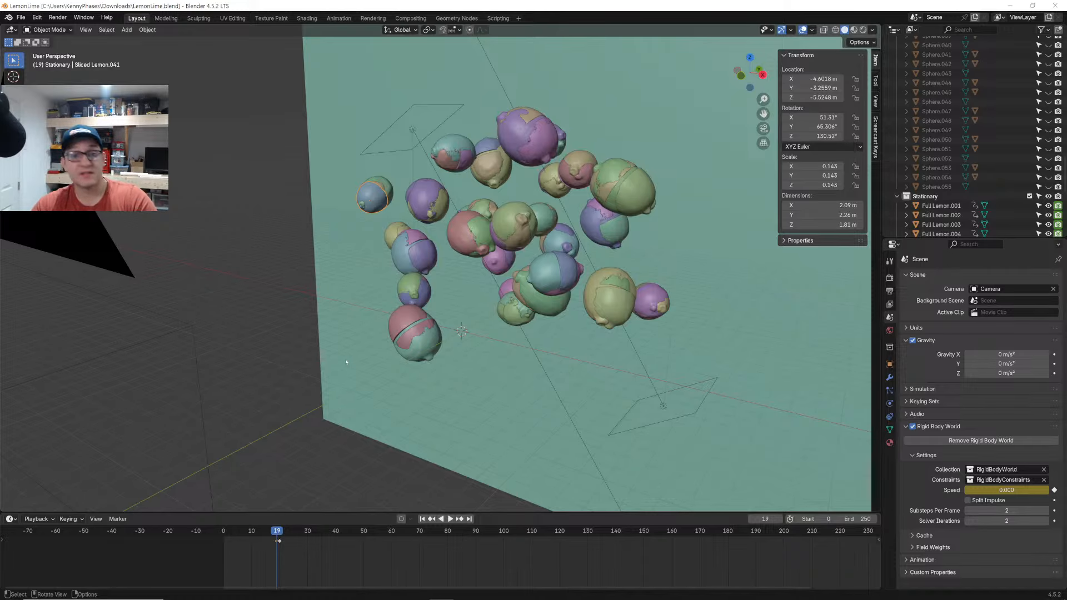
Enlarge the scene's object list, select the large sliced lemon Sliced Lemon.003 and look through the hidden physics objects
{"action": "middle_click_drag", "start_coordinate": [537, 274], "coordinate": [592, 301], "text": "shift"}
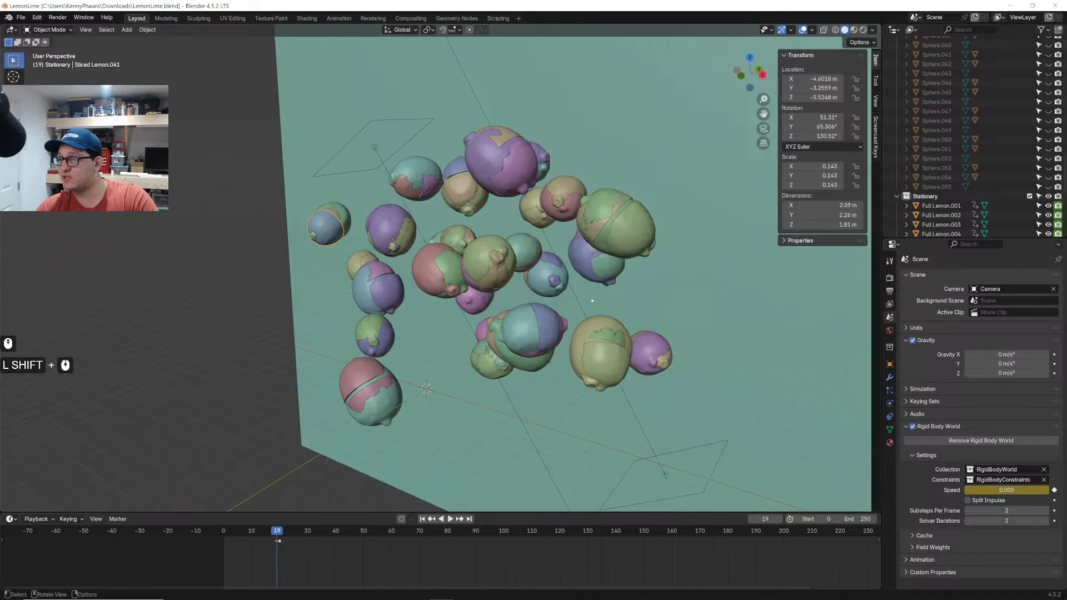
{"action": "scroll", "coordinate": [951, 184], "scroll_direction": "down", "scroll_amount": 5}
{"action": "left_click_drag", "start_coordinate": [950, 239], "coordinate": [953, 349]}
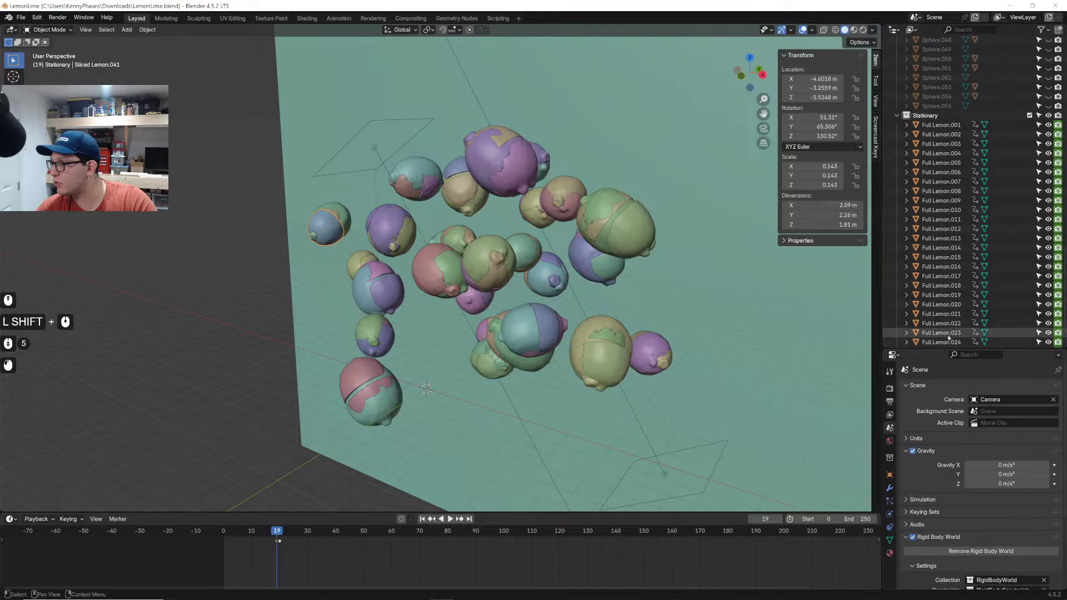
{"action": "left_click", "coordinate": [620, 238]}
{"action": "scroll", "coordinate": [1000, 180], "scroll_direction": "up", "scroll_amount": 20}
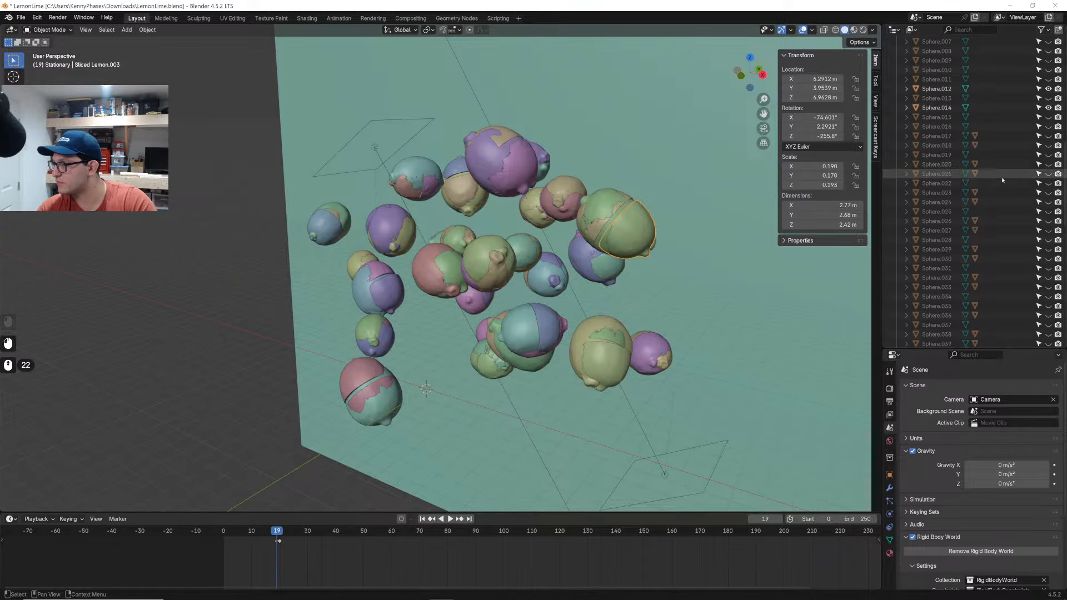
{"action": "scroll", "coordinate": [995, 177], "scroll_direction": "down", "scroll_amount": 20}
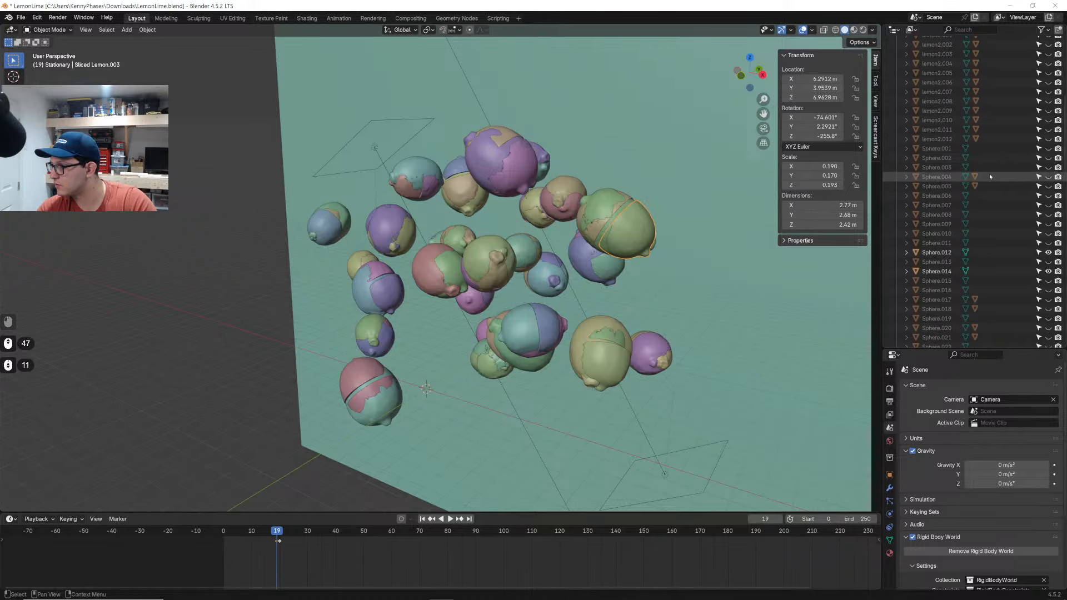
{"action": "scroll", "coordinate": [984, 173], "scroll_direction": "up", "scroll_amount": 20}
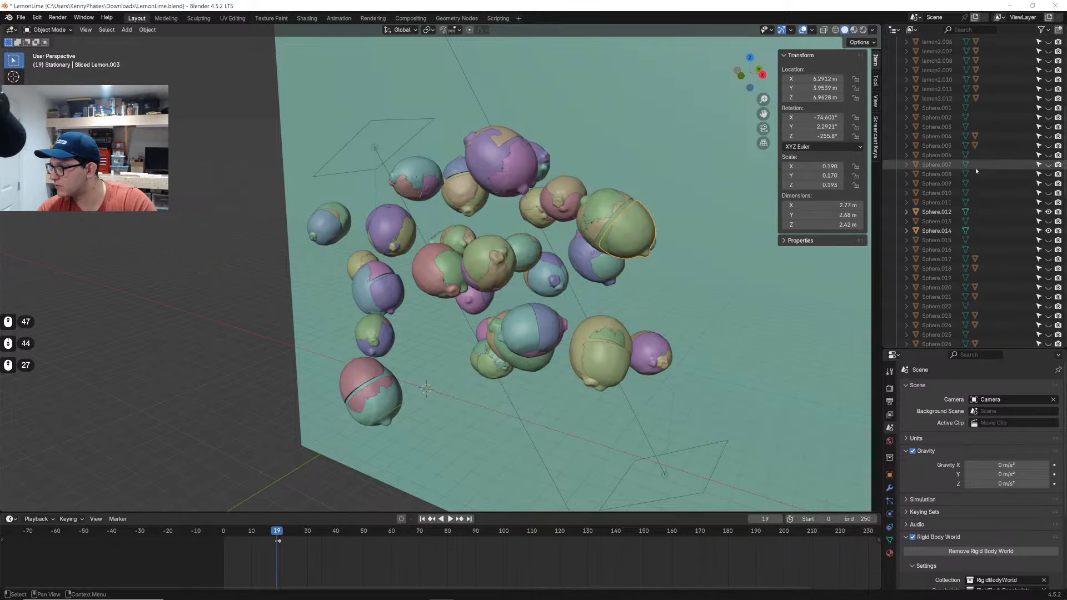
Collapse the Stationary collection and inspect the entries of the hidden-physics-objects collection
{"action": "left_click", "coordinate": [897, 107]}
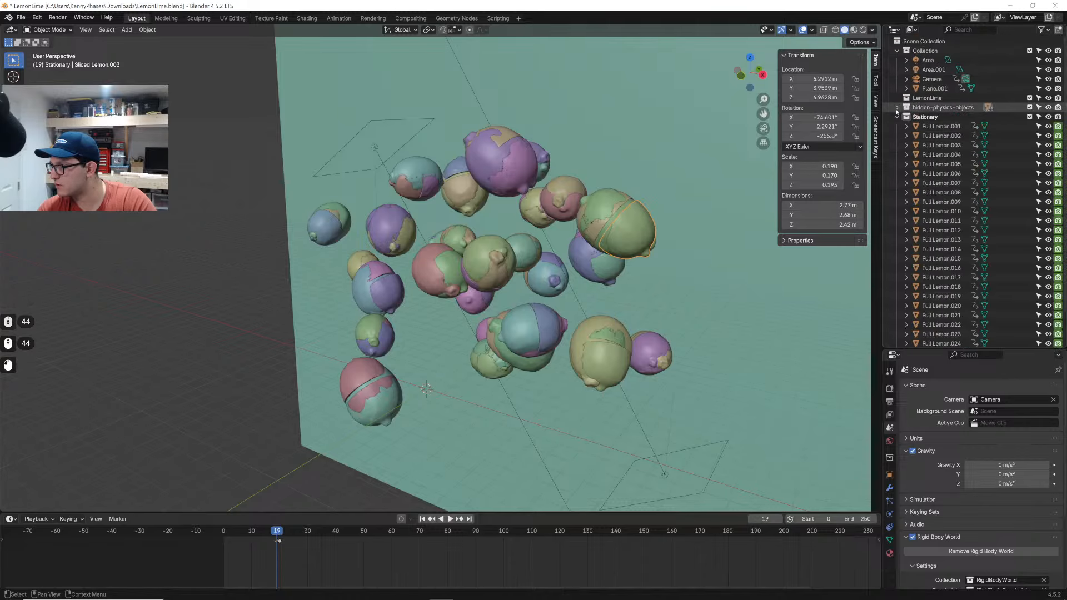
{"action": "left_click", "coordinate": [897, 117]}
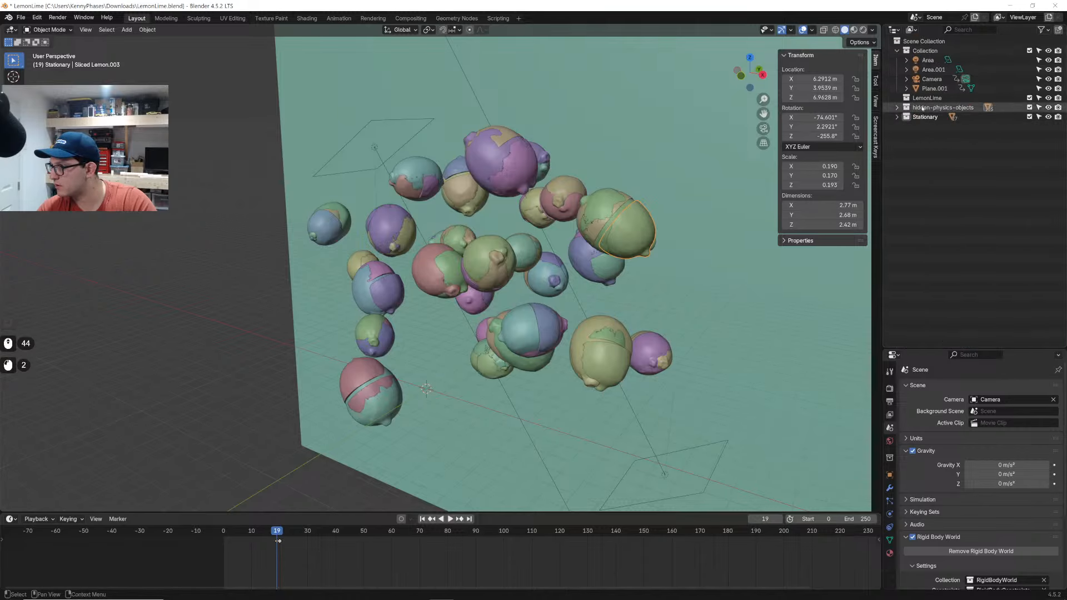
{"action": "left_click", "coordinate": [898, 108]}
{"action": "scroll", "coordinate": [972, 172], "scroll_direction": "down", "scroll_amount": 20}
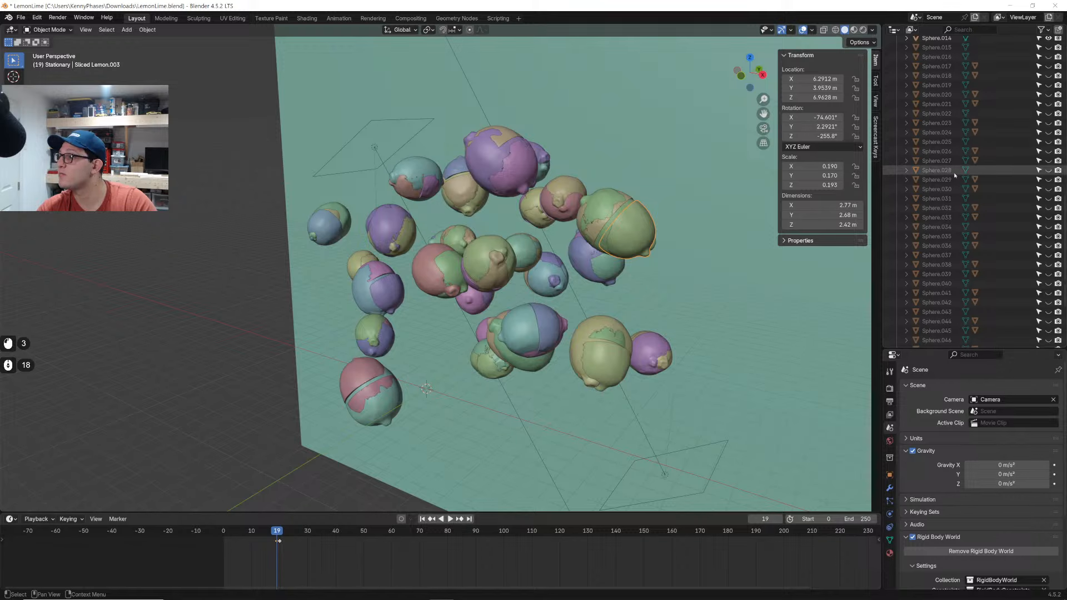
{"action": "scroll", "coordinate": [950, 172], "scroll_direction": "up", "scroll_amount": 20}
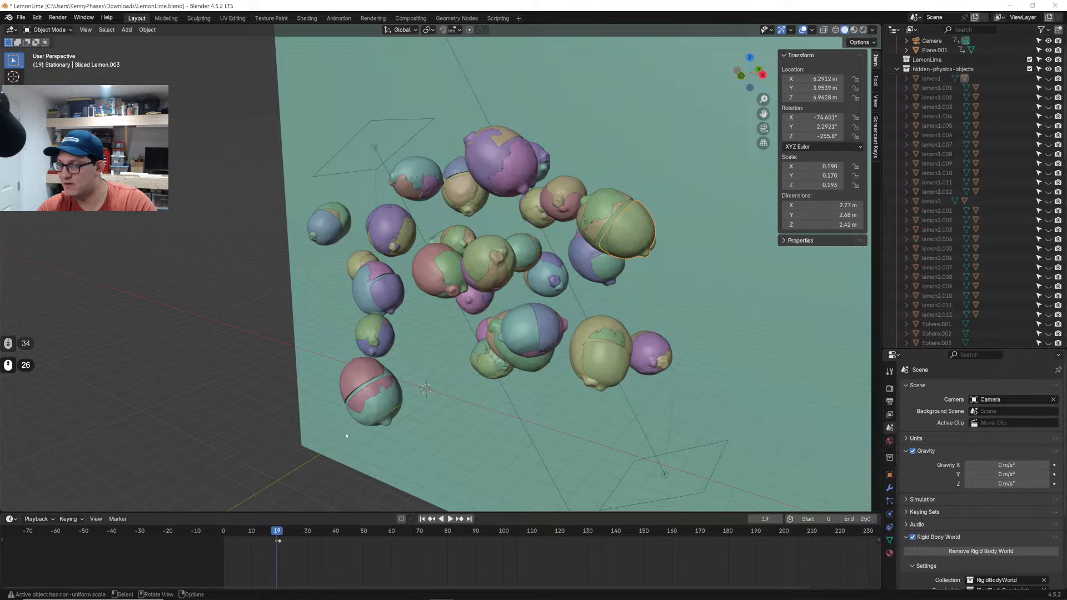
Go to frame 21 and try to box-select all the sliced fruits from the side
{"action": "left_click", "coordinate": [283, 535]}
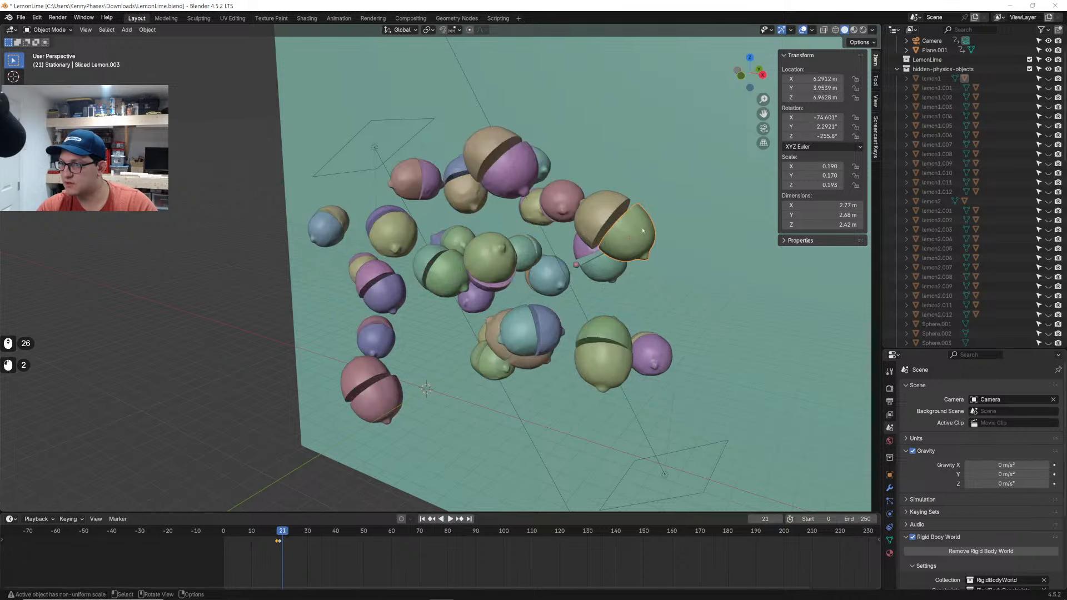
{"action": "middle_click_drag", "start_coordinate": [643, 230], "coordinate": [584, 214]}
{"action": "scroll", "coordinate": [503, 196], "scroll_direction": "down", "scroll_amount": 5}
{"action": "middle_click_drag", "start_coordinate": [502, 196], "coordinate": [439, 187]}
{"action": "left_click_drag", "start_coordinate": [432, 172], "coordinate": [556, 382]}
{"action": "left_click", "coordinate": [516, 395]}
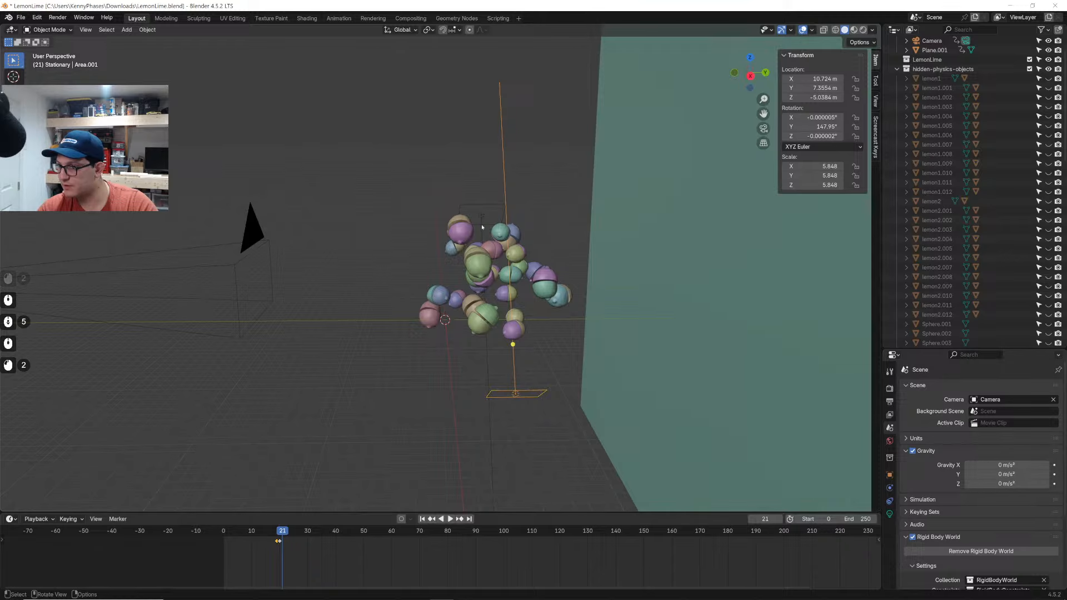
{"action": "scroll", "coordinate": [972, 167], "scroll_direction": "up", "scroll_amount": 12}
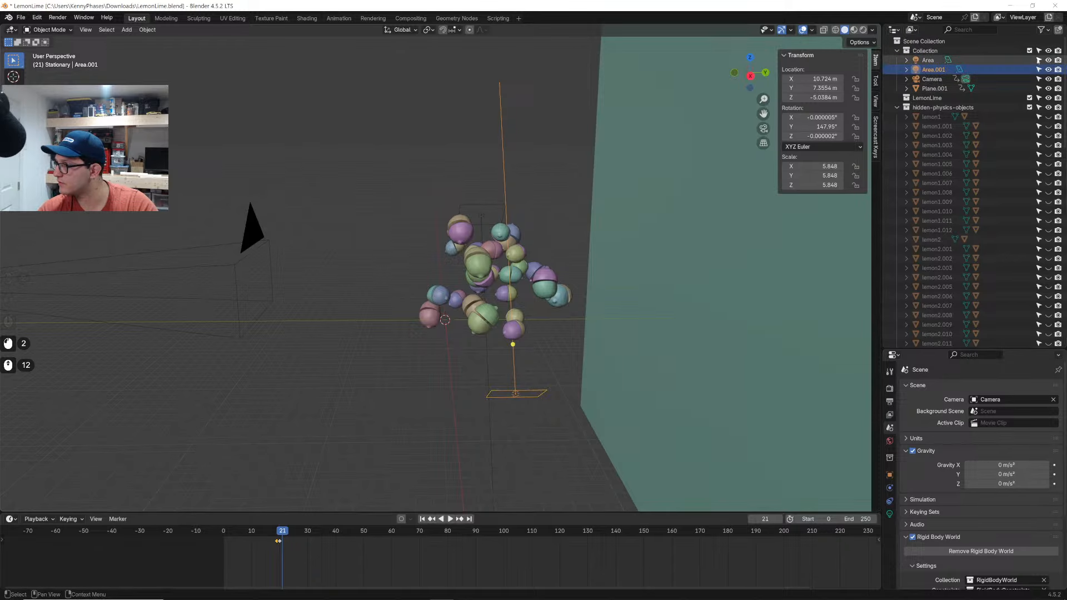
{"action": "left_click_drag", "start_coordinate": [350, 168], "coordinate": [601, 382]}
{"action": "middle_click_drag", "start_coordinate": [602, 382], "coordinate": [529, 354]}
Select the sliced half Sliced Lemon.017 and move the animation to frame 20 with the timeline enlarged around the speed keyframes
{"action": "left_click", "coordinate": [425, 361]}
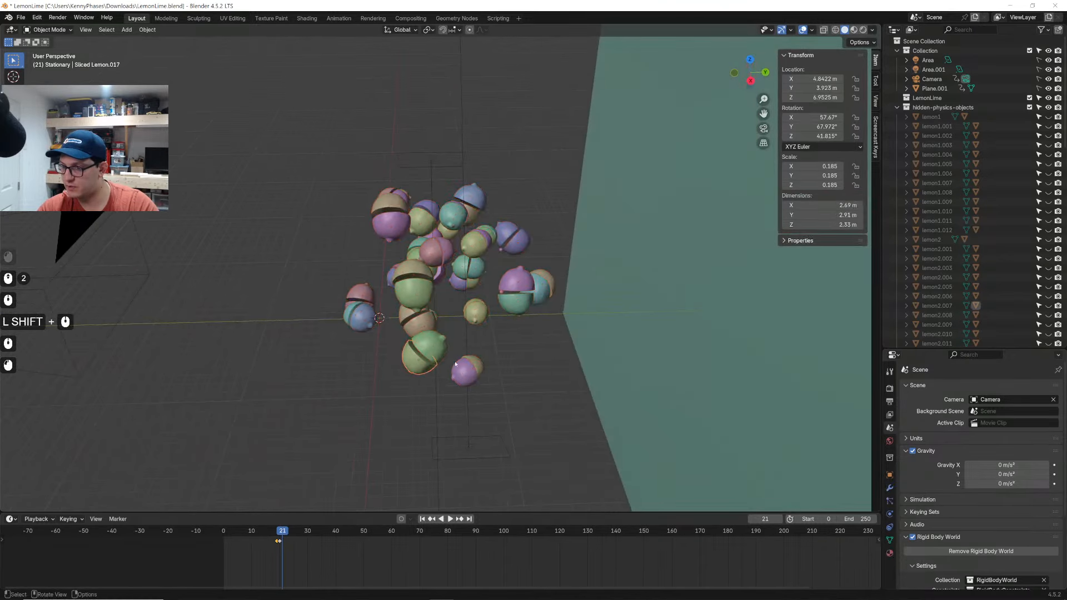
{"action": "scroll", "coordinate": [452, 365], "scroll_direction": "up", "scroll_amount": 2}
{"action": "middle_click_drag", "start_coordinate": [451, 365], "coordinate": [470, 332], "text": "shift"}
{"action": "left_click_drag", "start_coordinate": [280, 512], "coordinate": [278, 498]}
{"action": "left_click", "coordinate": [277, 526]}
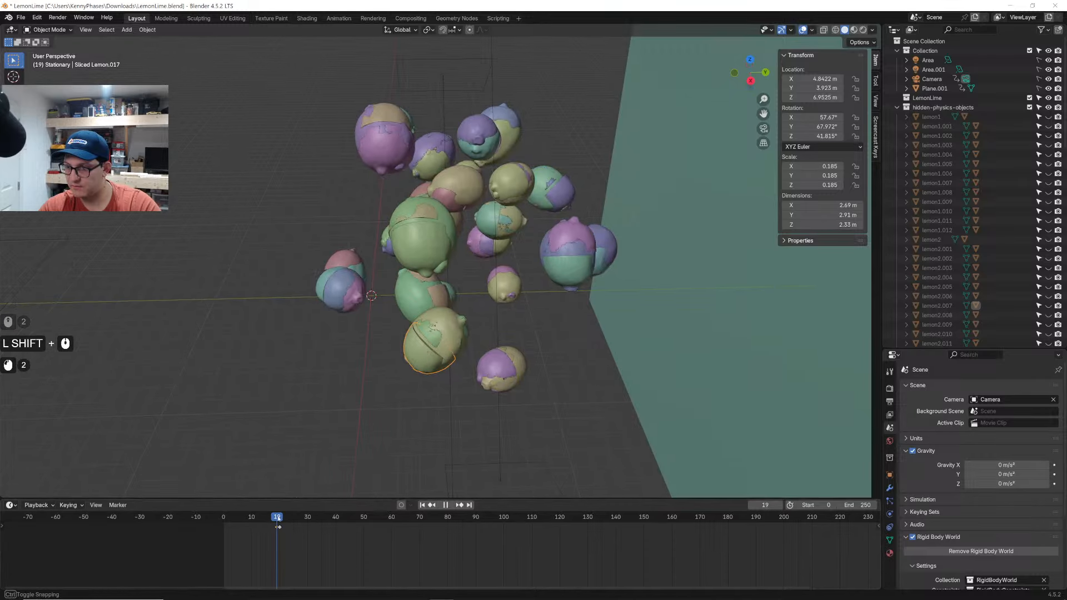
{"action": "scroll", "coordinate": [290, 543], "scroll_direction": "up", "scroll_amount": 6}
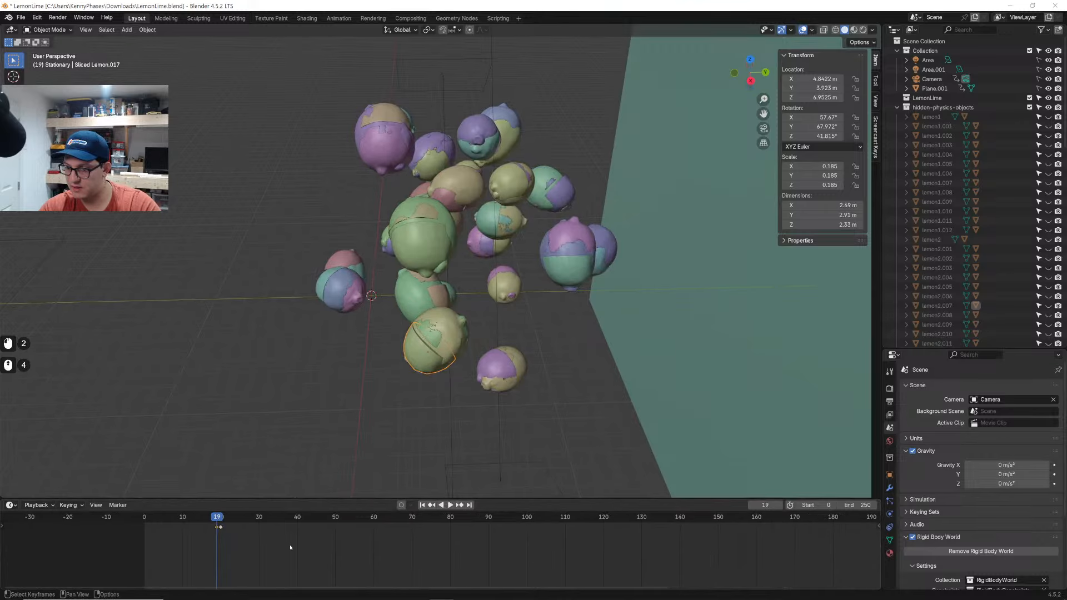
{"action": "middle_click_drag", "start_coordinate": [223, 550], "coordinate": [326, 557]}
{"action": "scroll", "coordinate": [326, 558], "scroll_direction": "up", "scroll_amount": 3}
{"action": "left_click_drag", "start_coordinate": [215, 519], "coordinate": [222, 520]}
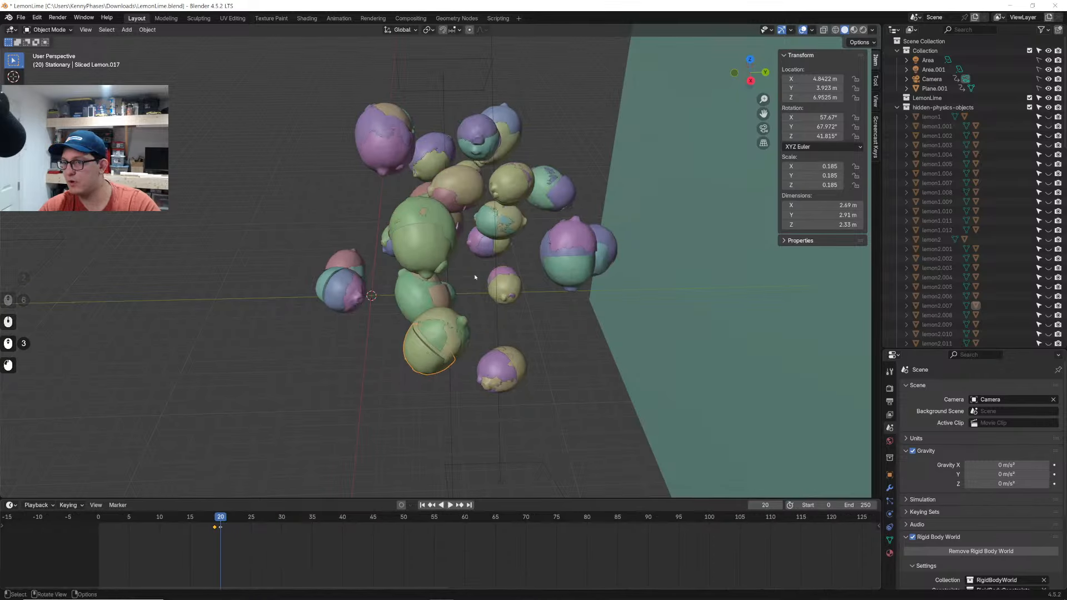
Hide Sliced Lemon.017 in viewports and renders and keyframe both visibility settings at frame 20
{"action": "left_click", "coordinate": [890, 476]}
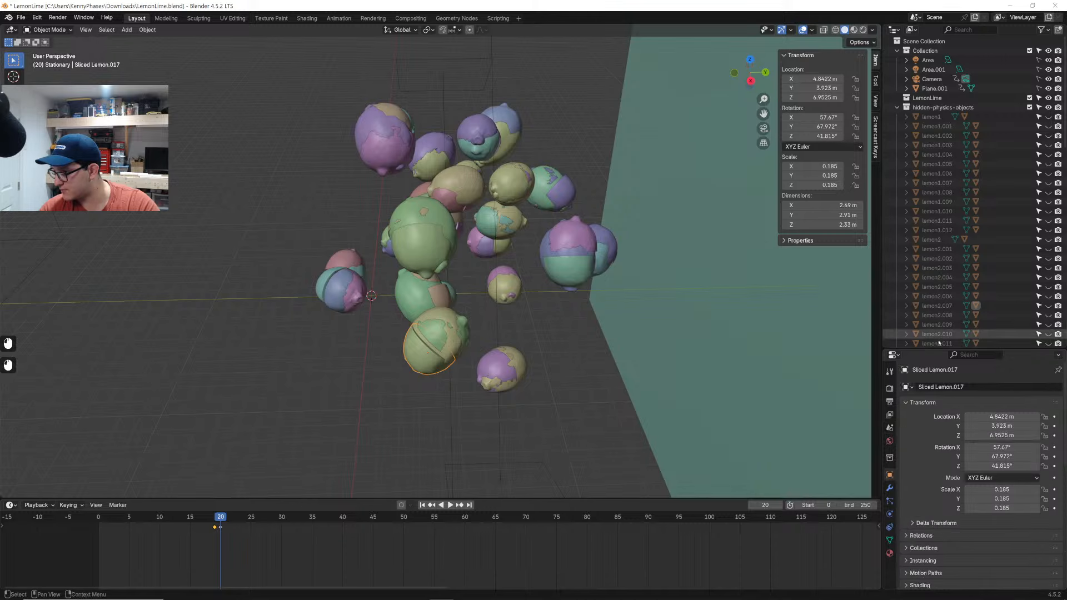
{"action": "left_click_drag", "start_coordinate": [946, 349], "coordinate": [945, 192]}
{"action": "scroll", "coordinate": [990, 483], "scroll_direction": "down", "scroll_amount": 4}
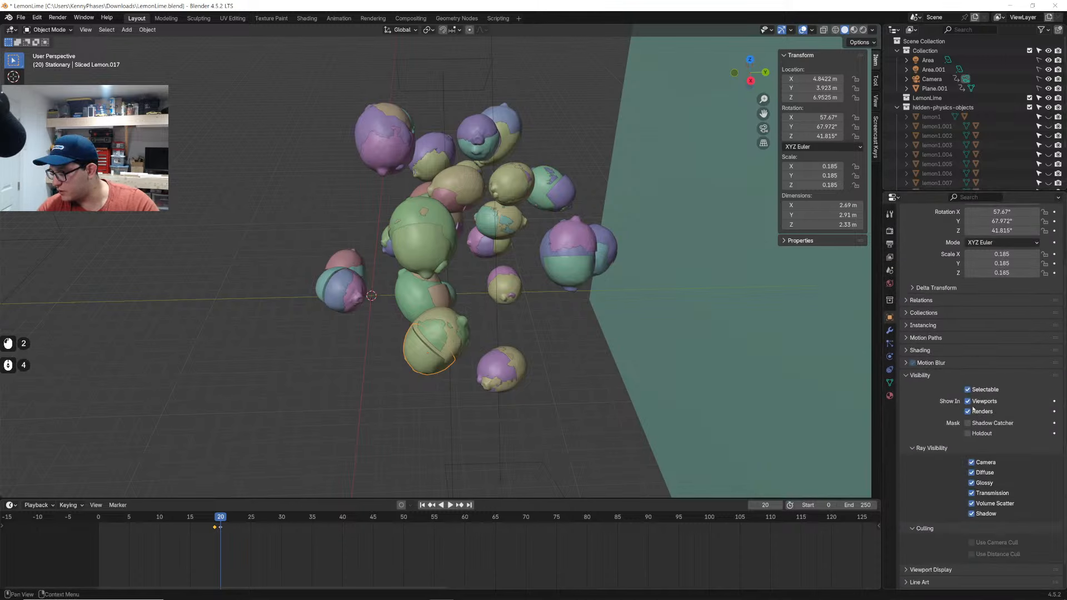
{"action": "left_click_drag", "start_coordinate": [968, 401], "coordinate": [969, 411]}
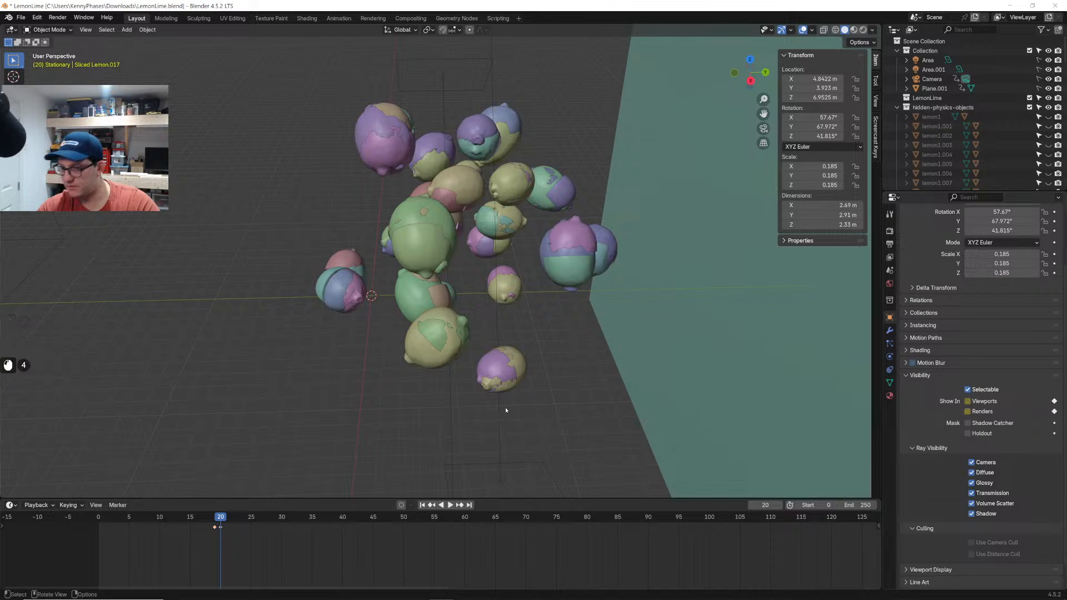
Show Sliced Lemon.017 in viewports and renders and keyframe both visibility settings at frame 21
{"action": "key", "text": "Right"}
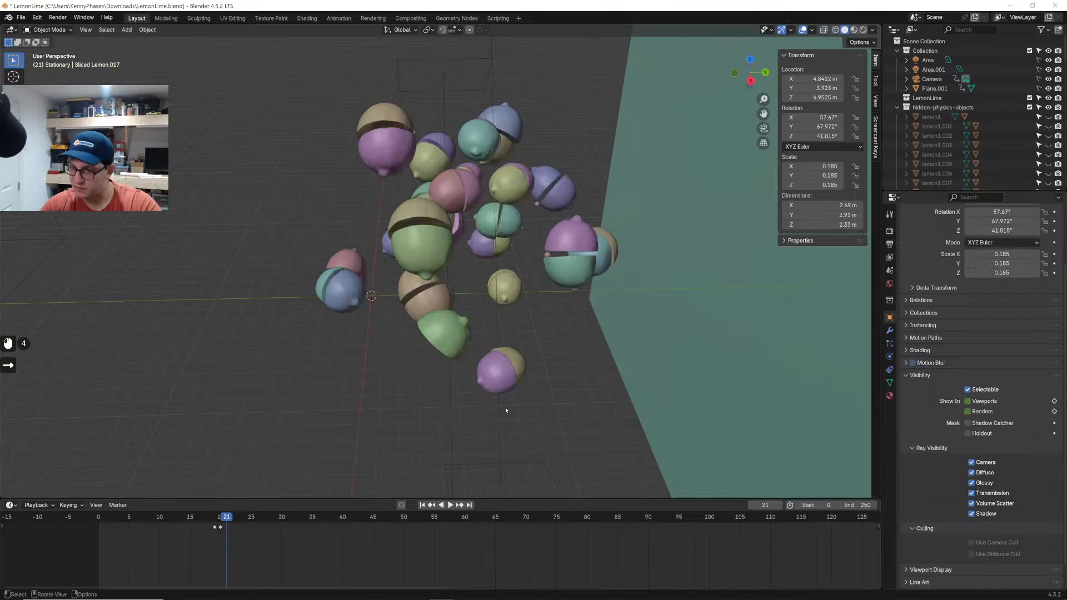
{"action": "left_click", "coordinate": [968, 402]}
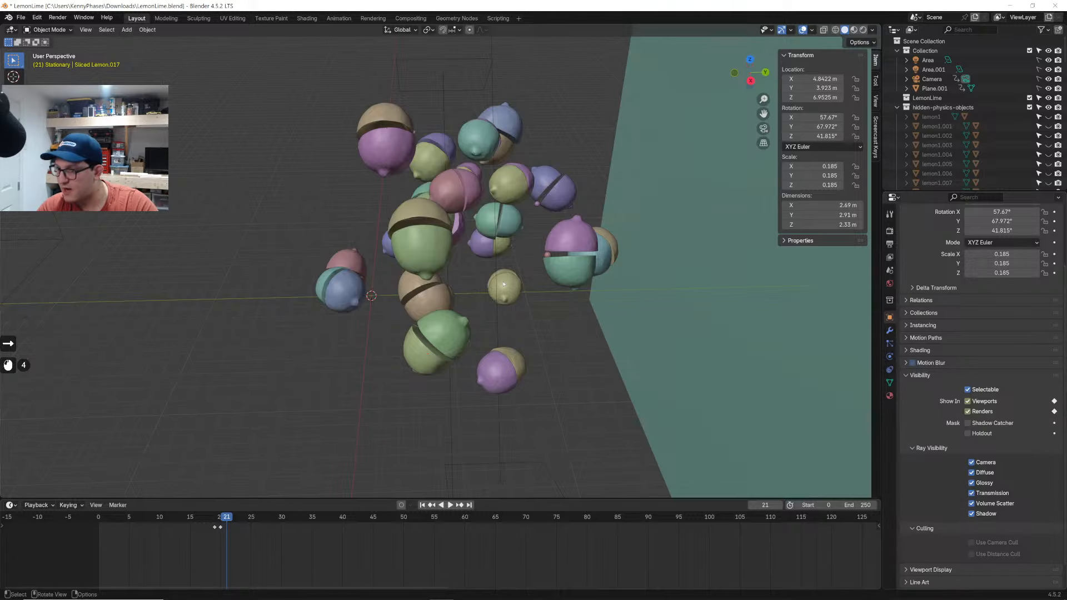
Select all the sliced halves with Sliced Lemon.017 active and link its animation data to them
{"action": "left_click", "coordinate": [439, 354]}
{"action": "left_click", "coordinate": [433, 364]}
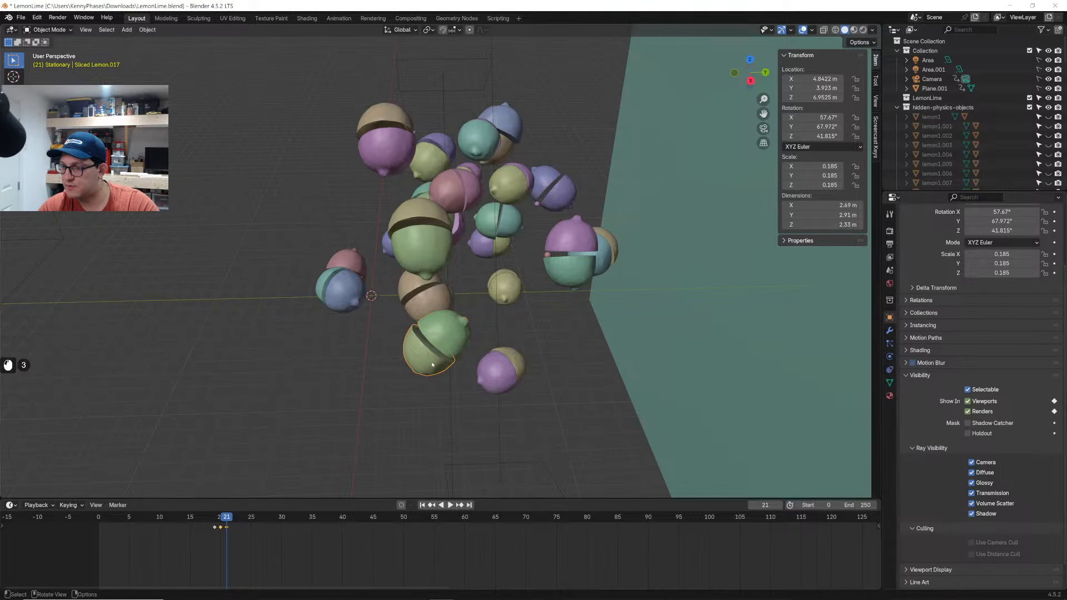
{"action": "middle_click_drag", "start_coordinate": [404, 307], "coordinate": [356, 233]}
{"action": "left_click_drag", "start_coordinate": [305, 96], "coordinate": [623, 406], "text": "shift"}
{"action": "key", "text": "ctrl+l"}
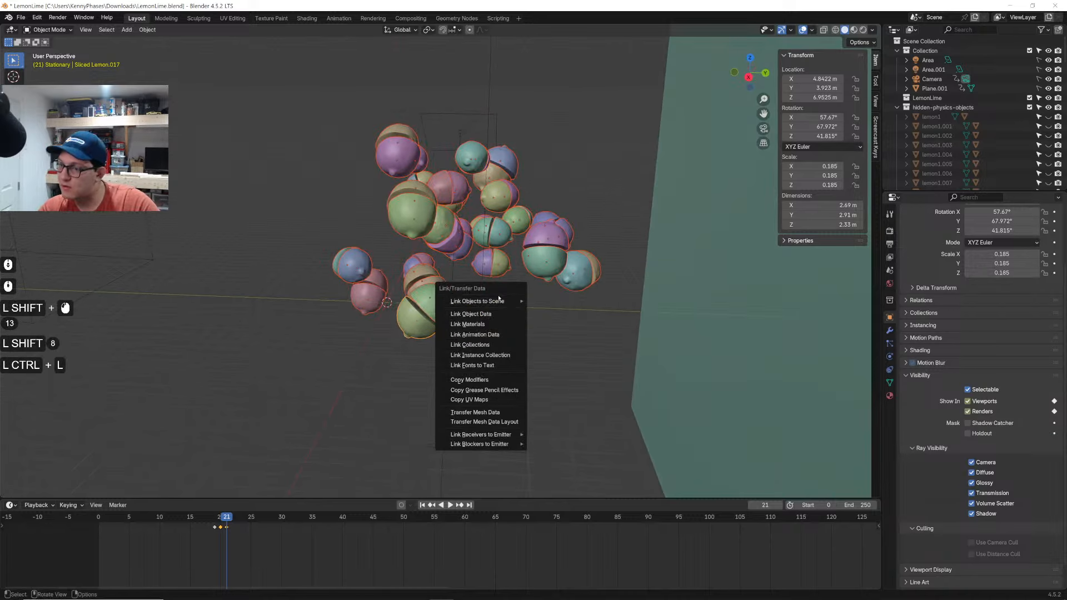
{"action": "left_click", "coordinate": [506, 335]}
Play the animation from frame 20 and again from frame 0 to check the swap from whole to sliced fruits
{"action": "left_click_drag", "start_coordinate": [226, 517], "coordinate": [221, 517]}
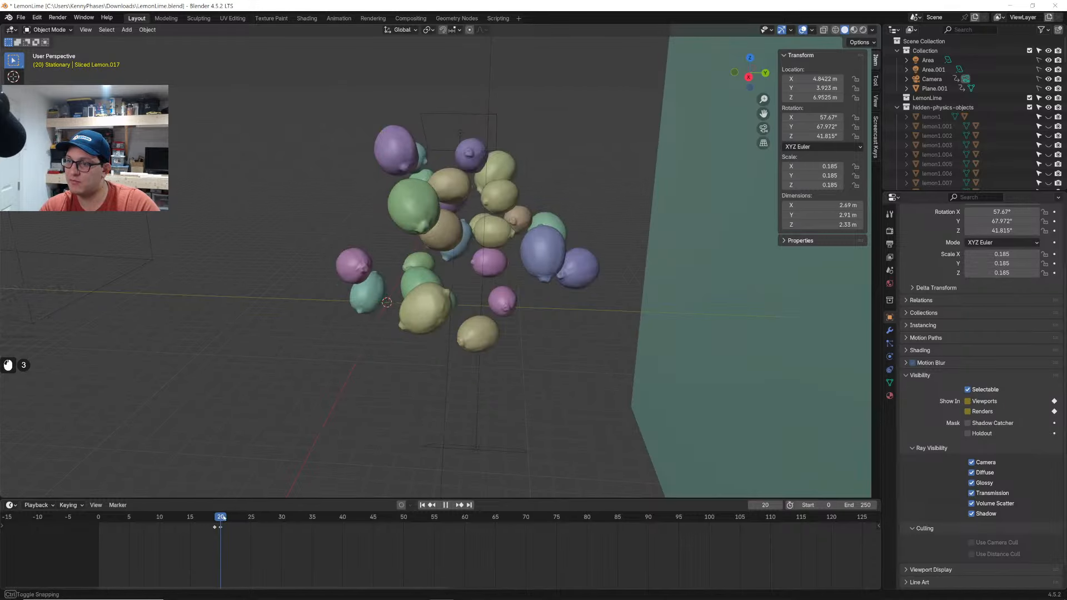
{"action": "key", "text": "space"}
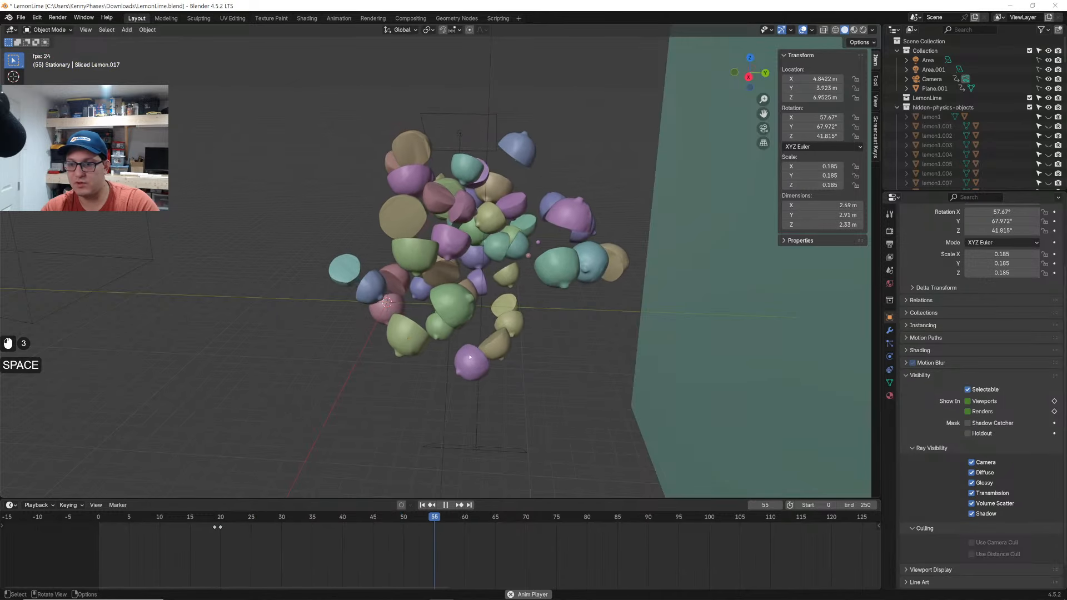
{"action": "key", "text": "space"}
{"action": "left_click_drag", "start_coordinate": [218, 525], "coordinate": [98, 528]}
{"action": "key", "text": "space"}
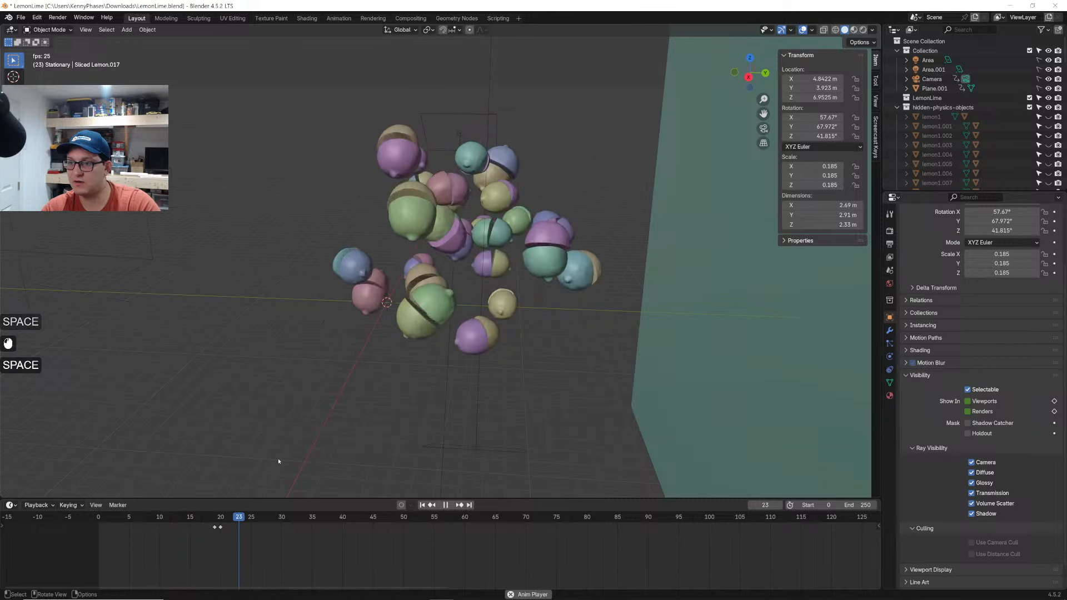
{"action": "key", "text": "space"}
Set the Rigid Body World speed to 2 at frame 20 and keyframe it
{"action": "mouse_move", "coordinate": [226, 525]}
{"action": "left_mouse_down"}
{"action": "mouse_move", "coordinate": [274, 525]}
{"action": "mouse_move", "coordinate": [220, 539]}
{"action": "left_mouse_up"}
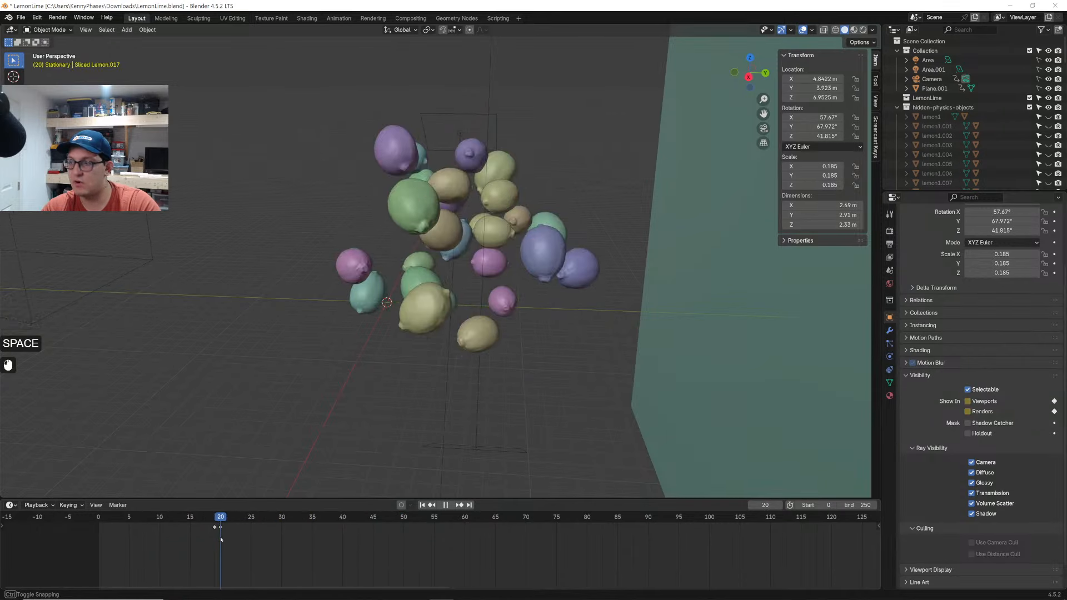
{"action": "left_click", "coordinate": [890, 270]}
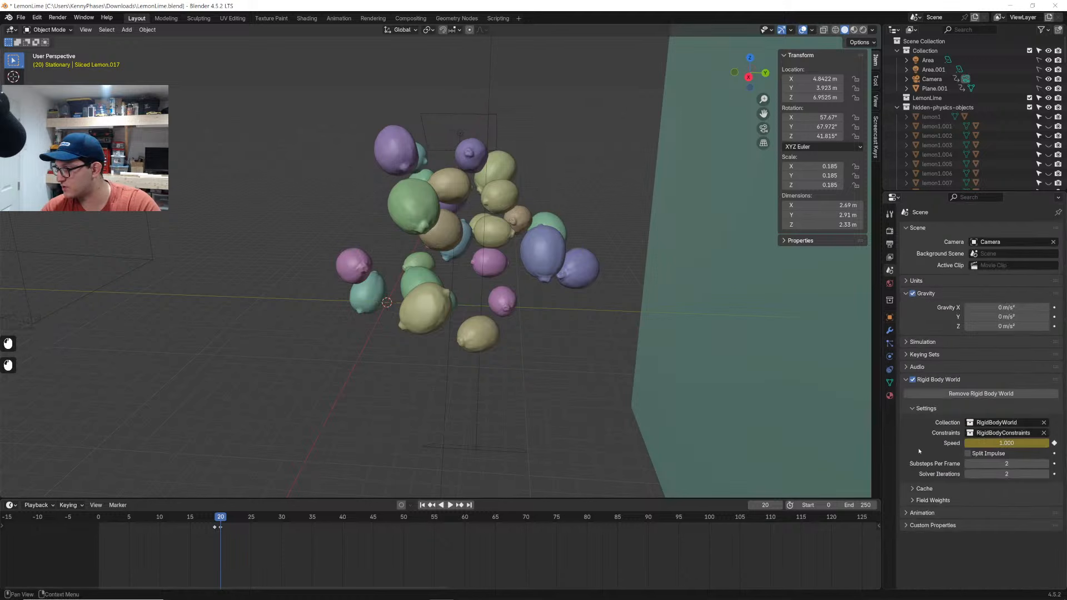
{"action": "left_click", "coordinate": [995, 443]}
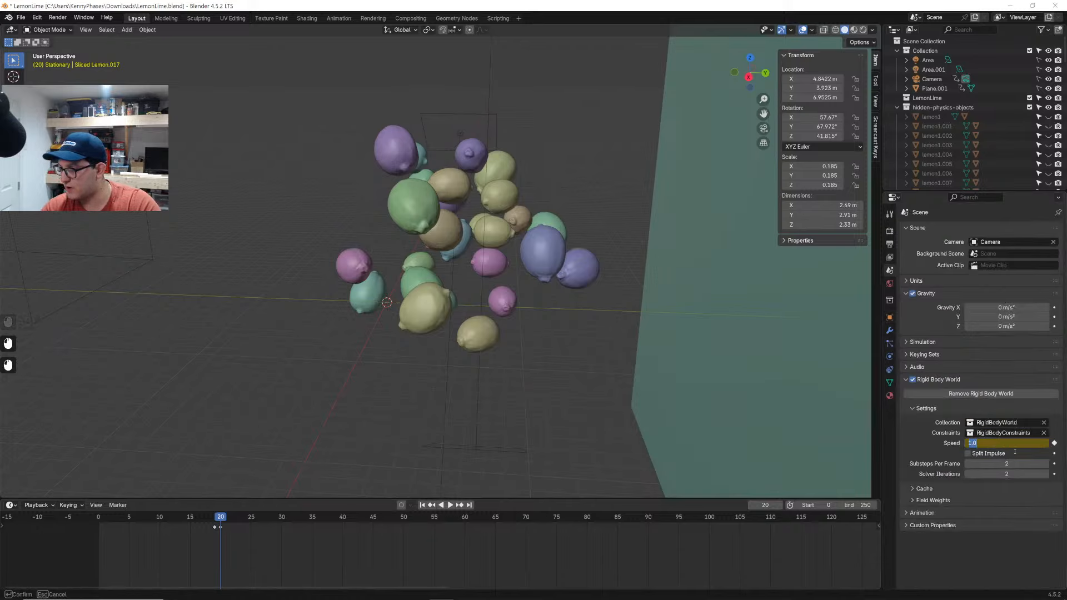
{"action": "left_click", "coordinate": [933, 443]}
{"action": "key", "text": "i"}
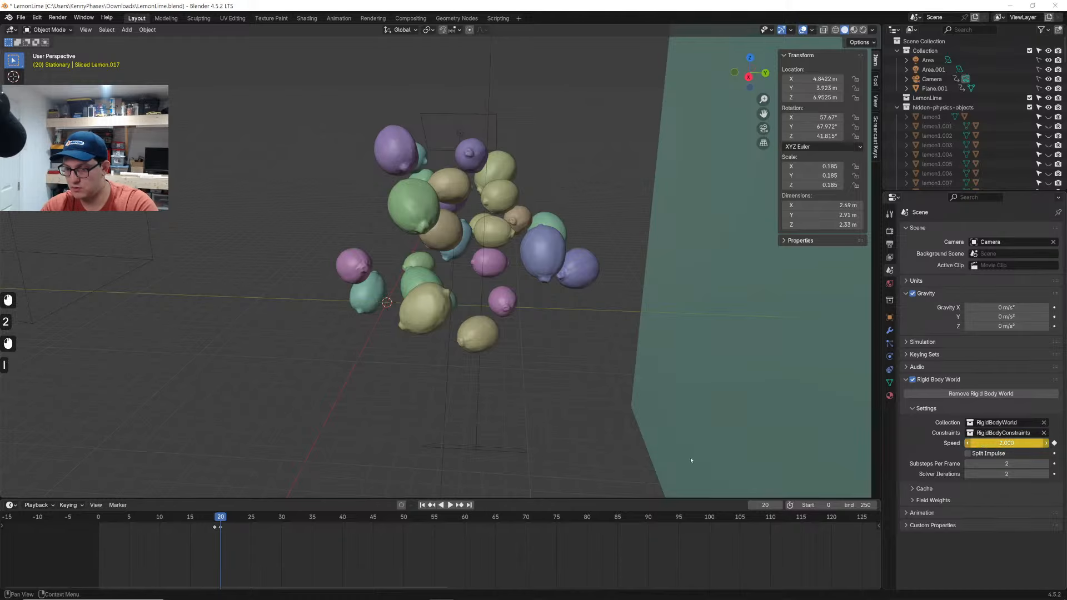
Replay the faster slicing animation from the start and save the file
{"action": "left_click", "coordinate": [152, 543]}
{"action": "key", "text": "space"}
{"action": "key", "text": "space"}
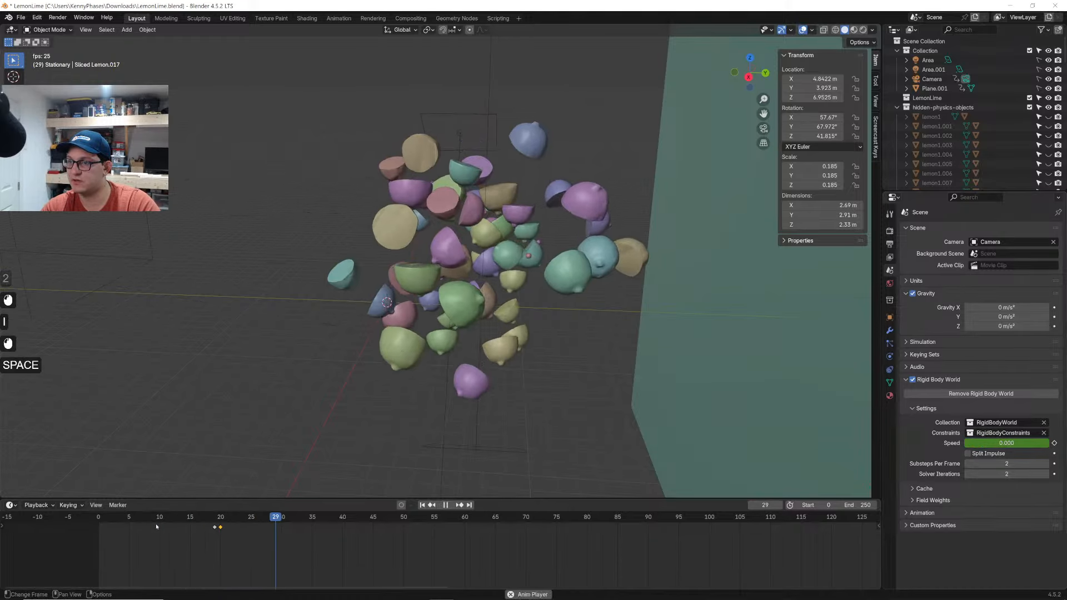
{"action": "left_click", "coordinate": [100, 524]}
{"action": "key", "text": "space"}
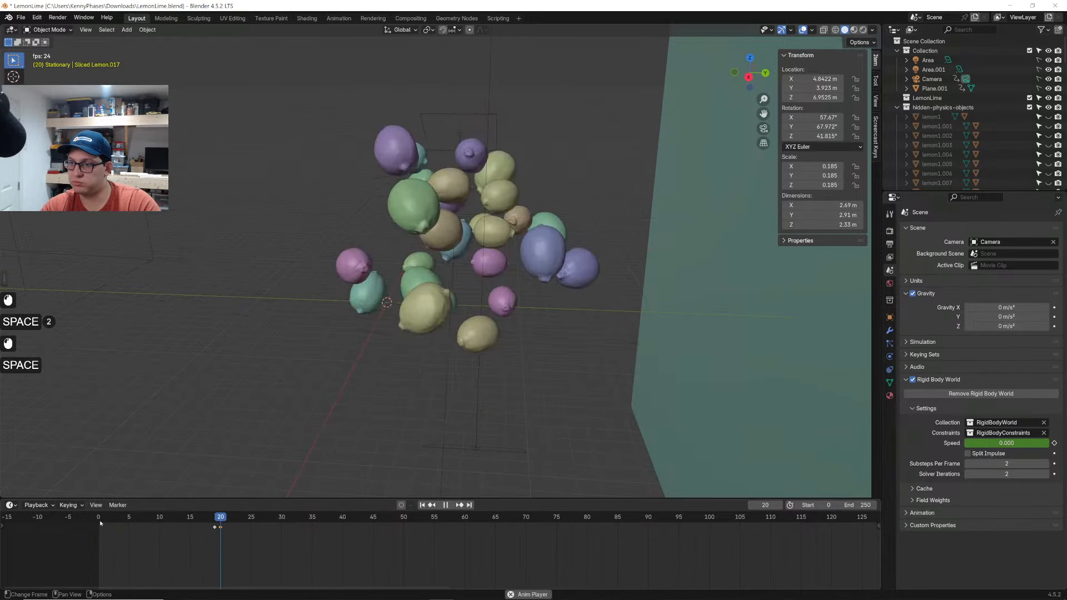
{"action": "key", "text": "space"}
{"action": "key", "text": "ctrl+s"}
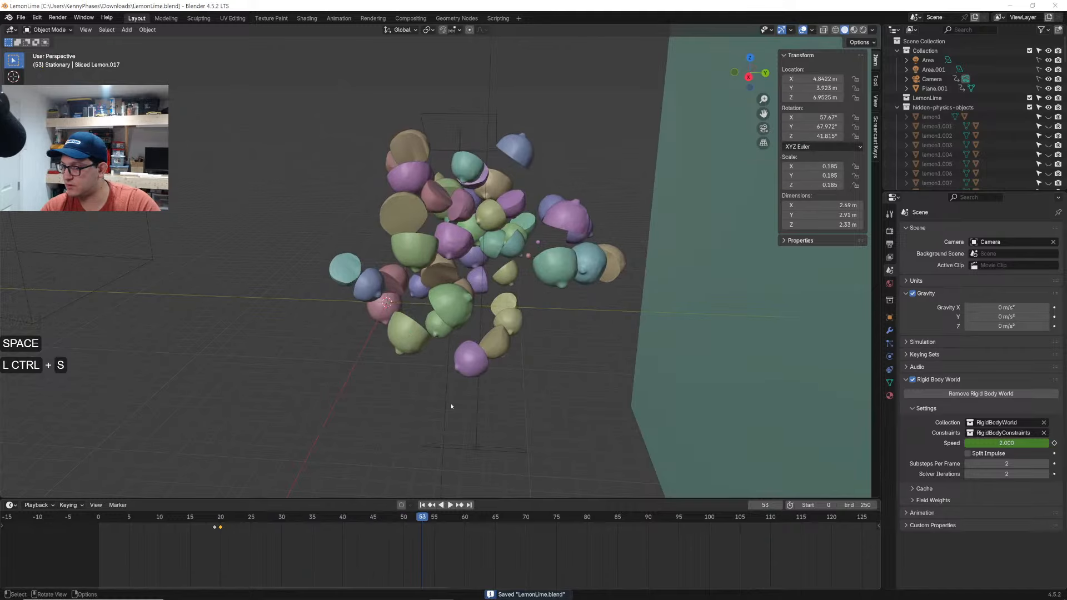
Play the slicing animation through the camera from frame 20 and from frame 0, returning to frame 0
{"action": "left_click", "coordinate": [224, 523]}
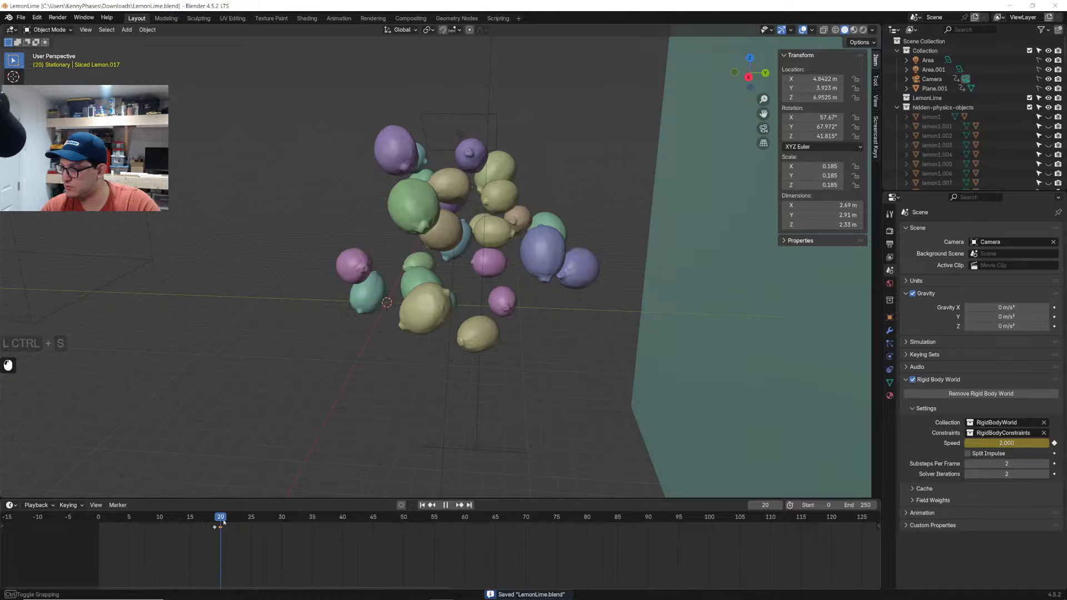
{"action": "left_click_drag", "start_coordinate": [225, 523], "coordinate": [221, 523]}
{"action": "left_click", "coordinate": [764, 128]}
{"action": "key", "text": "space"}
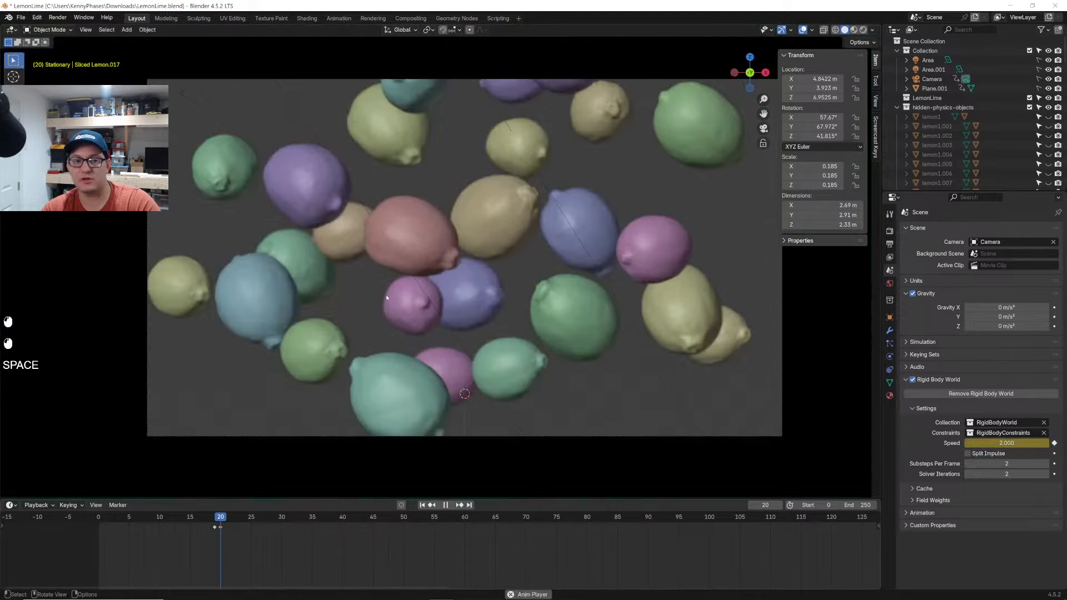
{"action": "key", "text": "space"}
{"action": "left_click", "coordinate": [99, 525]}
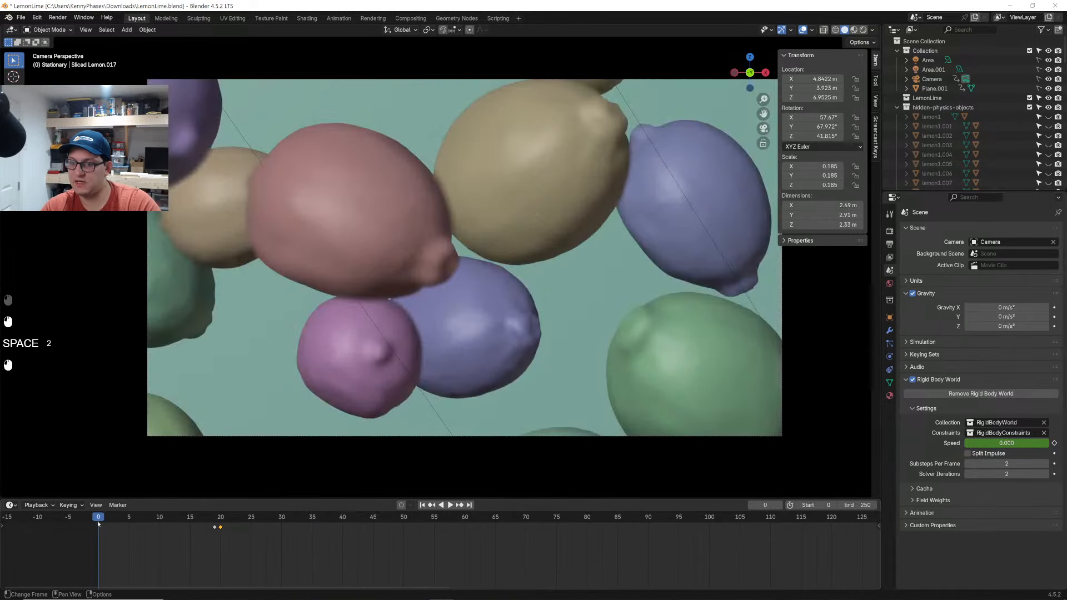
{"action": "scroll", "coordinate": [561, 241], "scroll_direction": "down", "scroll_amount": 1}
{"action": "key", "text": "space"}
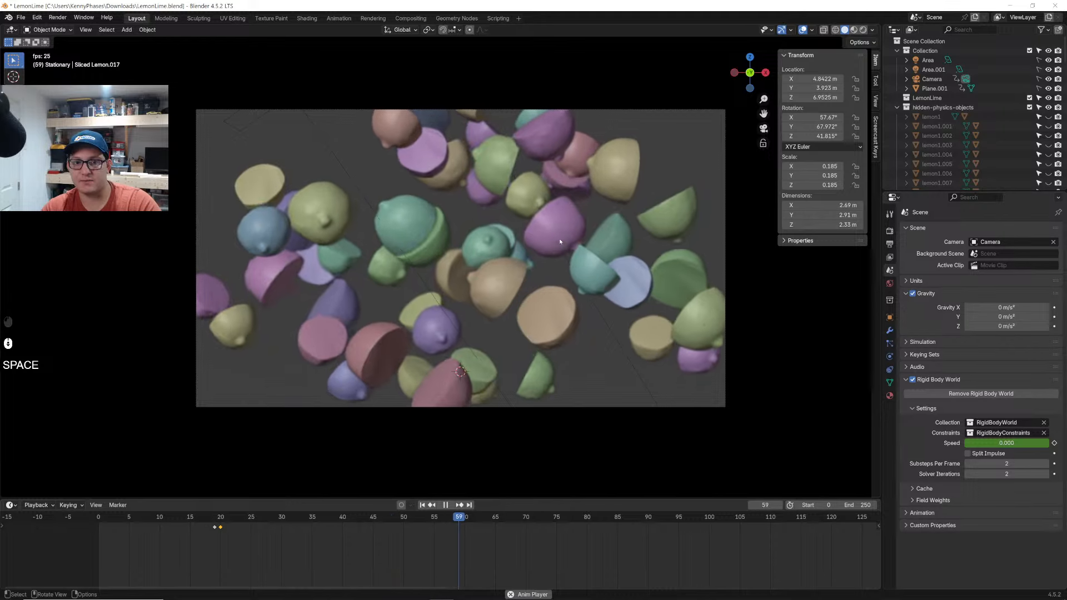
{"action": "key", "text": "space"}
{"action": "left_click", "coordinate": [96, 521]}
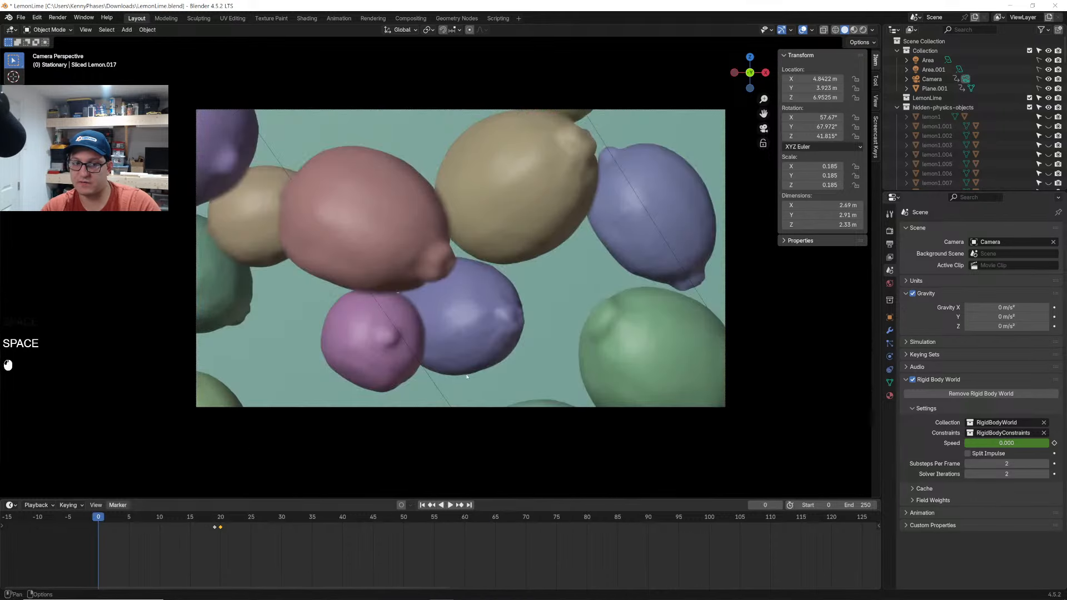
Switch the viewport to Rendered shading and play the animation through the camera
{"action": "key", "text": "z"}
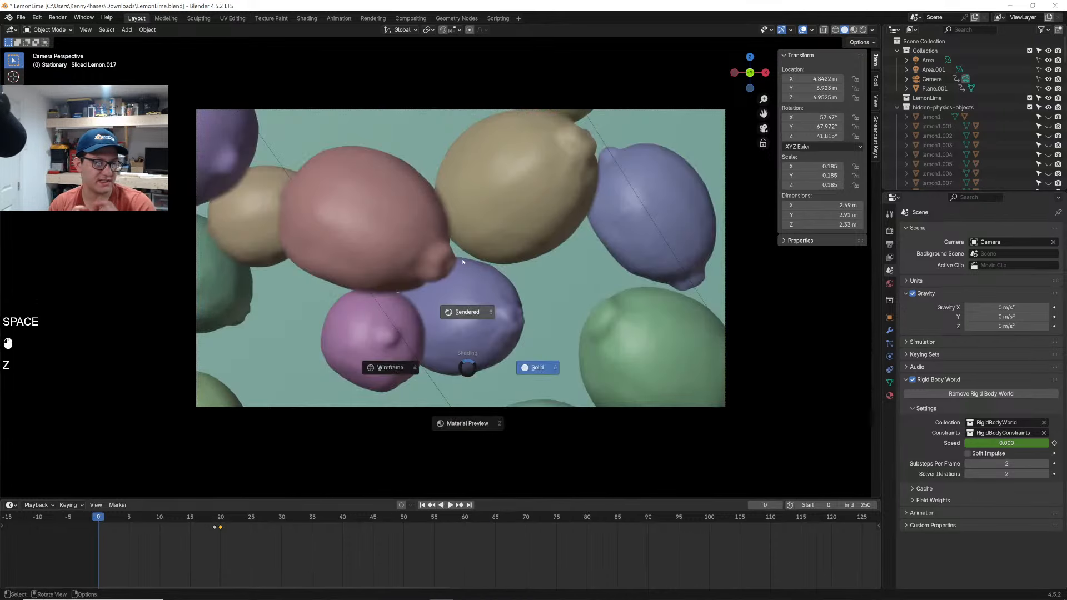
{"action": "left_click", "coordinate": [463, 261]}
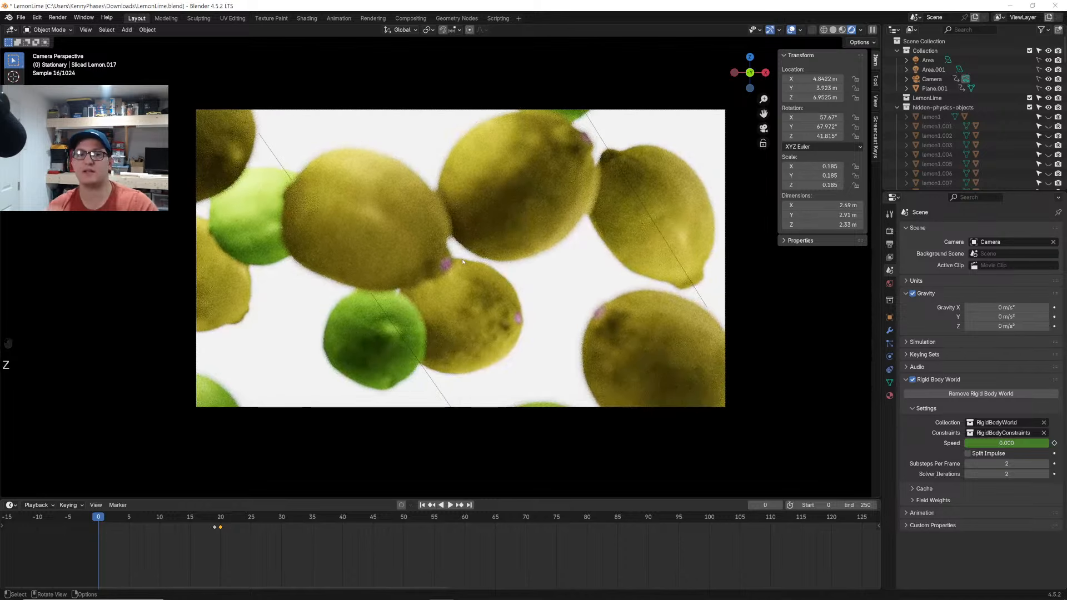
{"action": "key", "text": "space"}
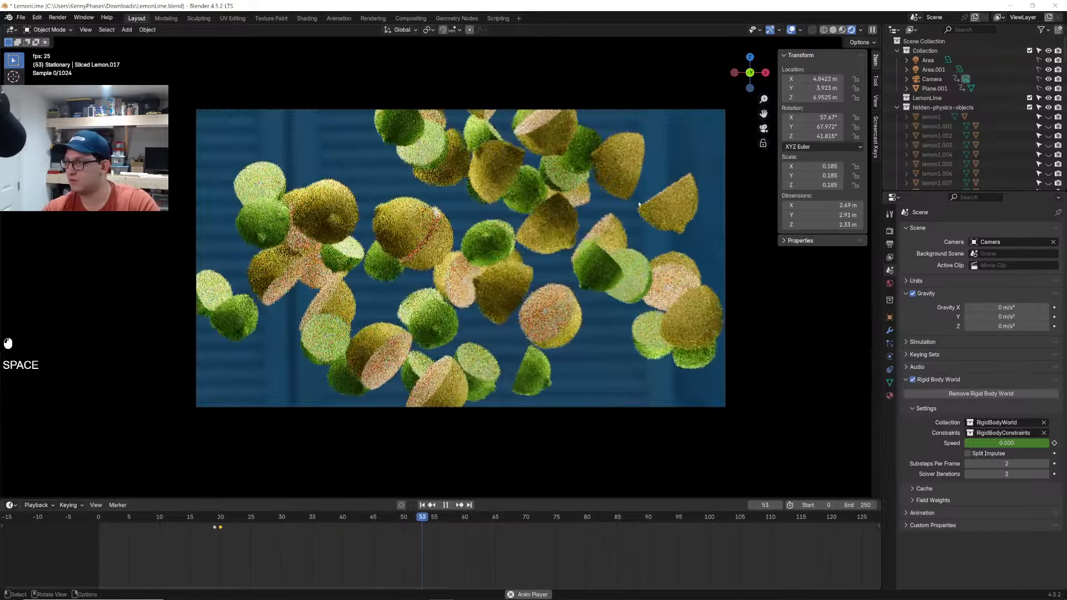
{"action": "key", "text": "space"}
Select the background Plane.001, show its object properties and delete all keyframes displayed in the timeline
{"action": "left_click", "coordinate": [513, 291]}
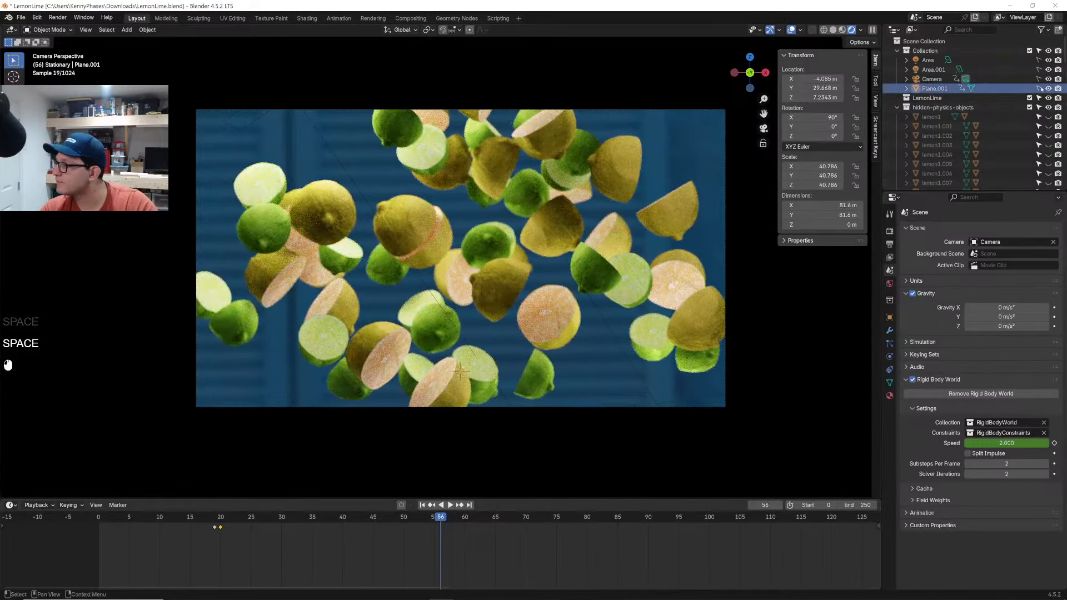
{"action": "left_click", "coordinate": [890, 317]}
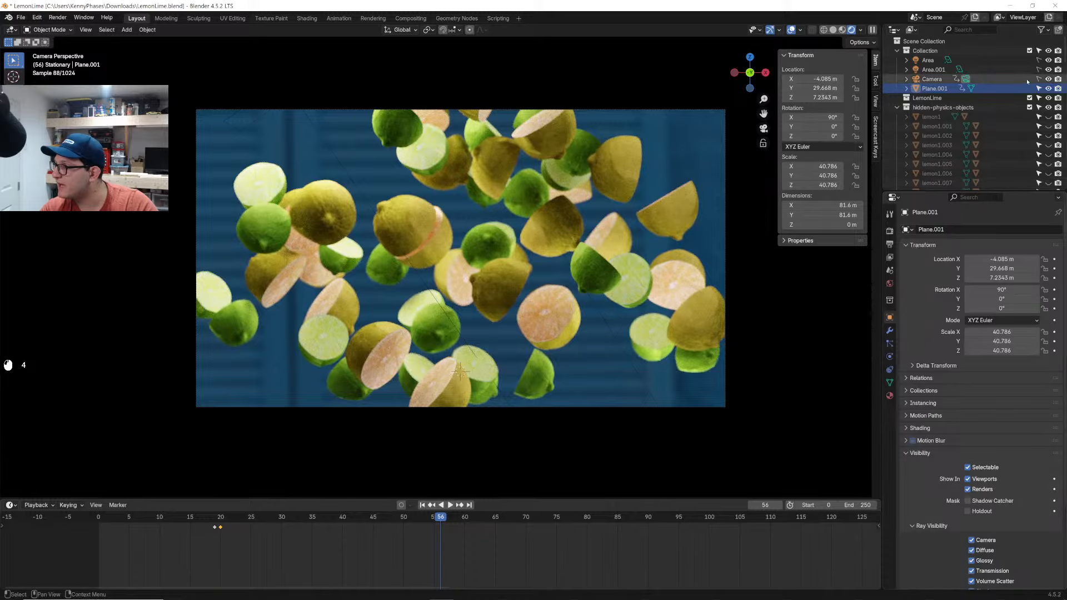
{"action": "left_click", "coordinate": [272, 554]}
{"action": "key", "text": "a"}
{"action": "key", "text": "x"}
{"action": "left_click", "coordinate": [259, 526]}
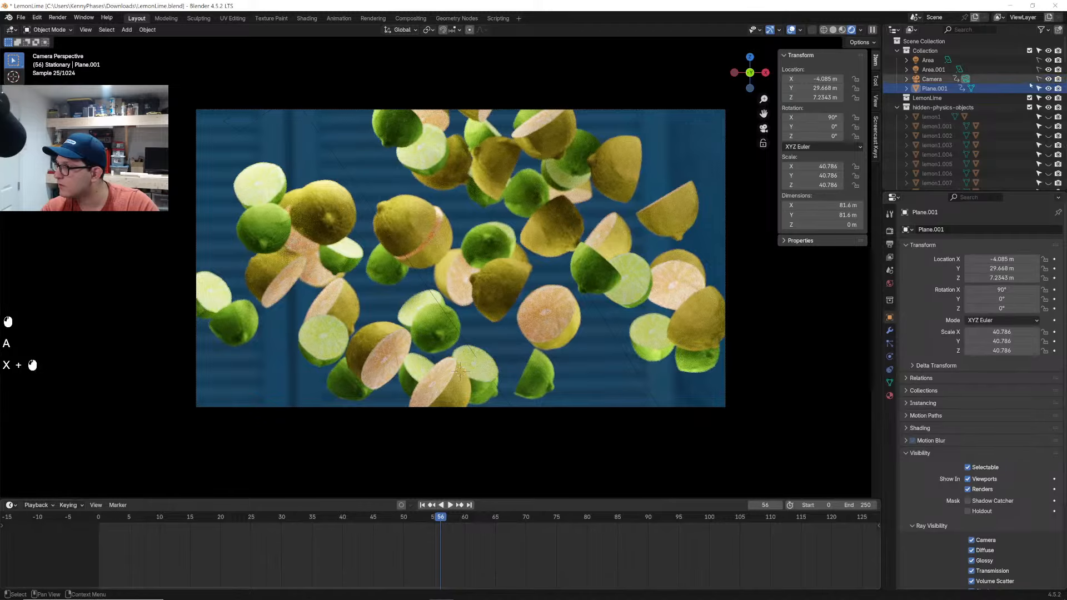
Delete the background object Plane.001 from the scene collection
{"action": "left_click", "coordinate": [935, 79]}
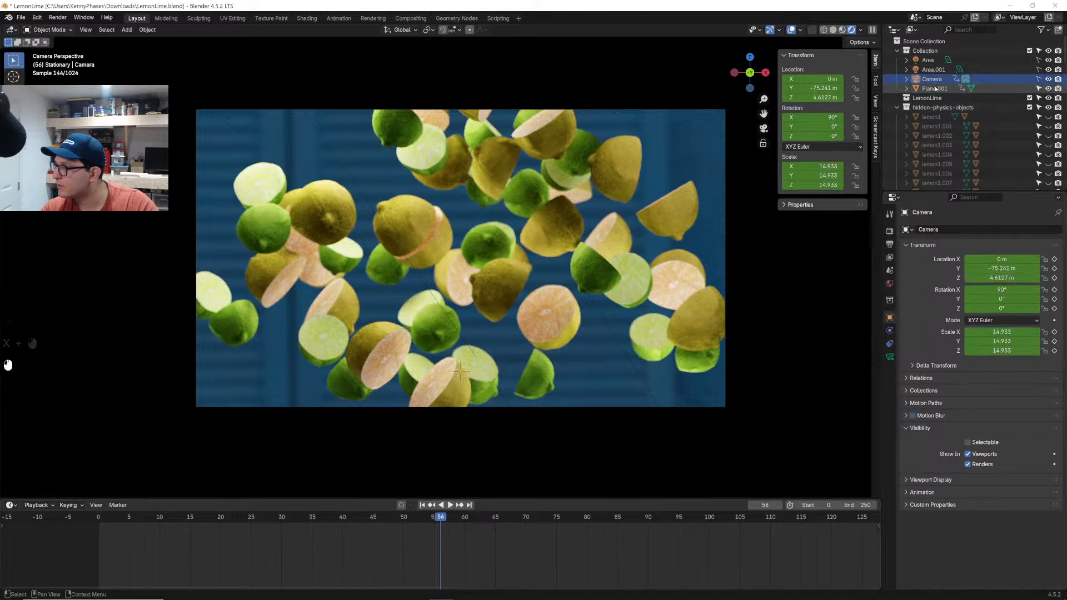
{"action": "left_click", "coordinate": [935, 88]}
{"action": "key", "text": "x"}
Add a new plane, scale it up to about 13.4 and rotate it 90° about the X axis
{"action": "middle_click_drag", "start_coordinate": [461, 324], "coordinate": [462, 321]}
{"action": "key", "text": "shift+a"}
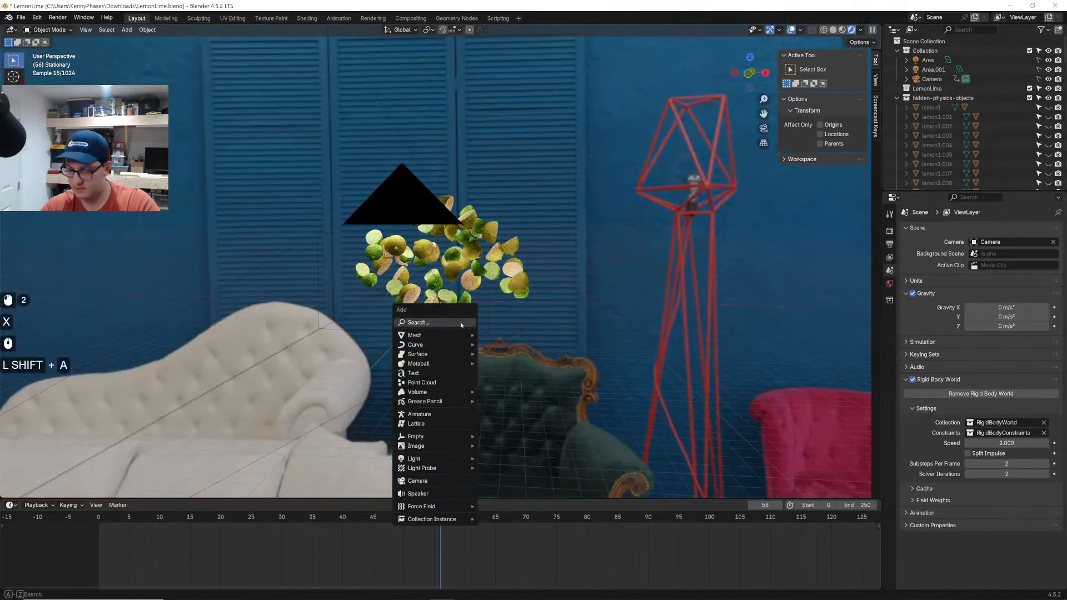
{"action": "type", "text": "plane"}
{"action": "key", "text": "Return"}
{"action": "key", "text": "s"}
{"action": "left_click", "coordinate": [756, 307]}
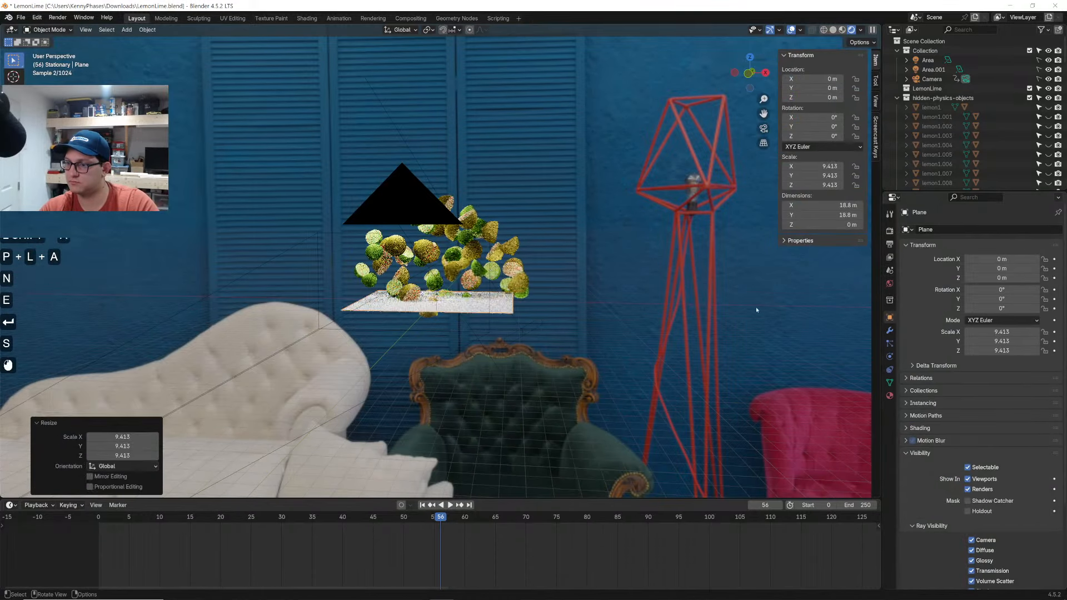
{"action": "key", "text": "s"}
{"action": "left_click", "coordinate": [626, 322]}
{"action": "type", "text": "rx90"}
{"action": "key", "text": "Return"}
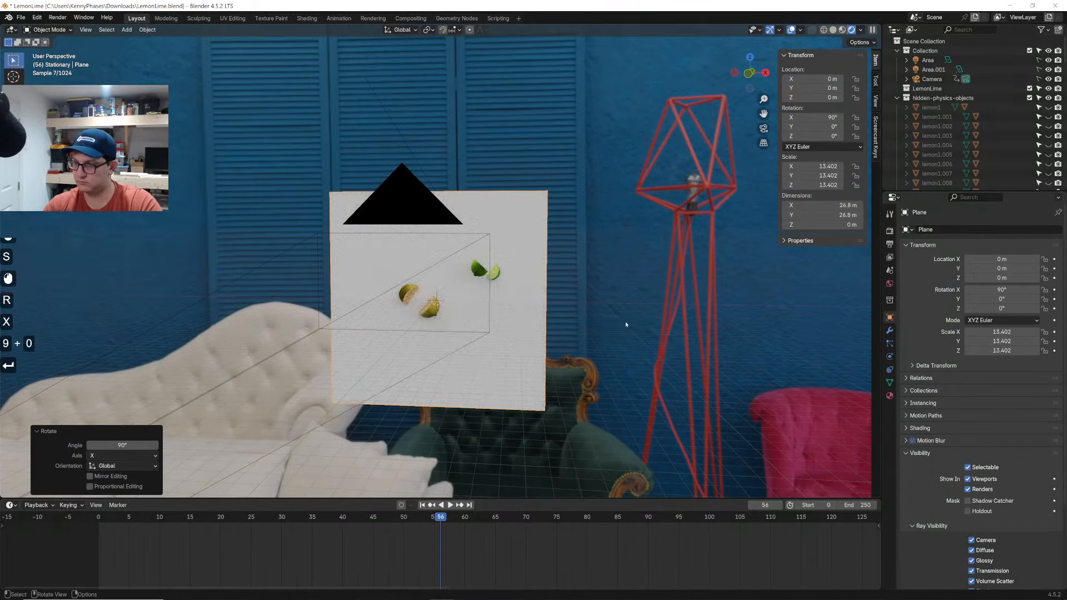
Move the plane about 28 m along Y behind the fruits, enlarge it to a scale of about 25.7 and check it through the camera
{"action": "middle_click_drag", "start_coordinate": [626, 322], "coordinate": [439, 357]}
{"action": "key", "text": "g"}
{"action": "key", "text": "y"}
{"action": "left_click", "coordinate": [695, 211]}
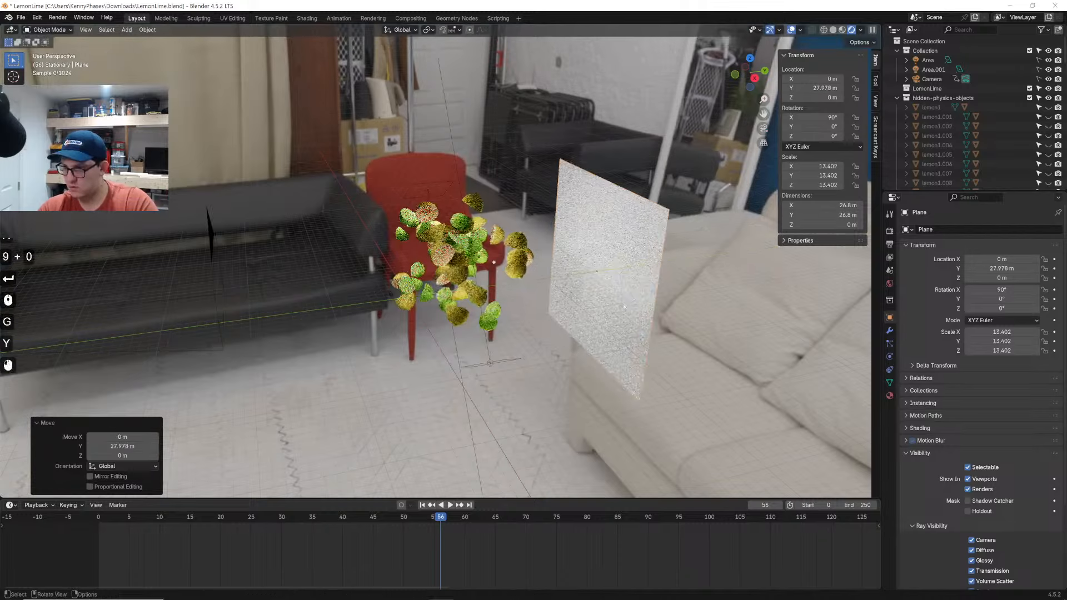
{"action": "key", "text": "s"}
{"action": "left_click", "coordinate": [764, 129]}
{"action": "left_click", "coordinate": [764, 128]}
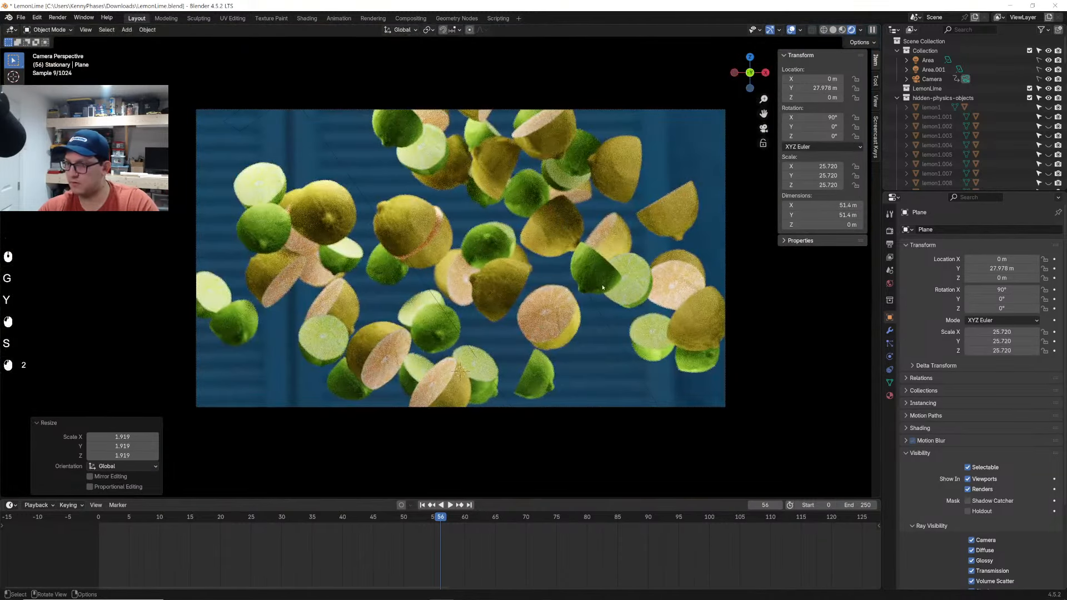
{"action": "middle_click_drag", "start_coordinate": [533, 267], "coordinate": [558, 288]}
{"action": "left_click", "coordinate": [764, 129]}
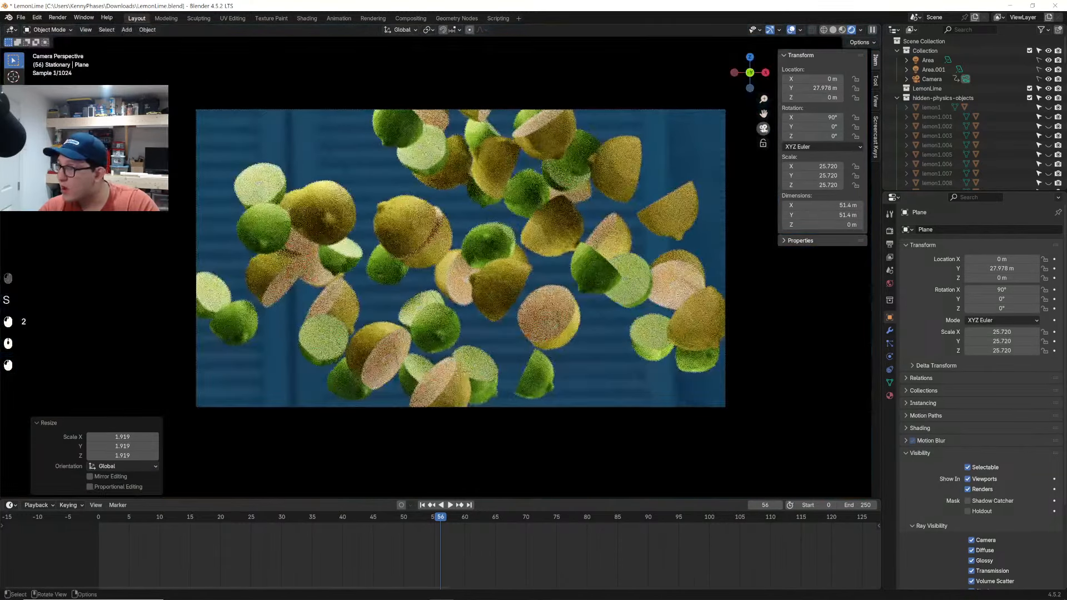
Raise the camera's clip end distance to 136 m
{"action": "left_click", "coordinate": [932, 79]}
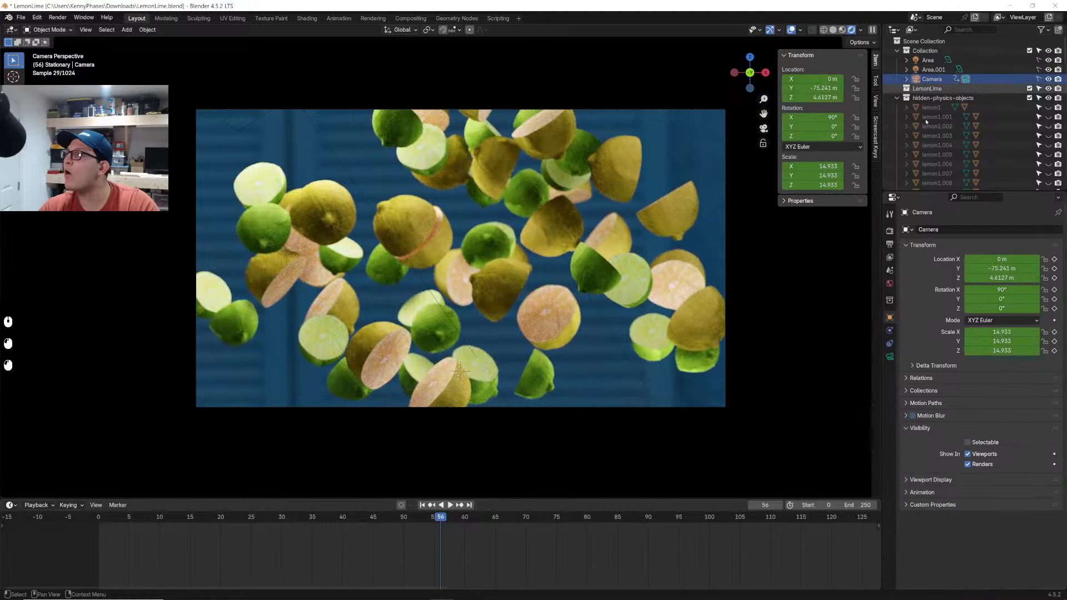
{"action": "left_click", "coordinate": [890, 357]}
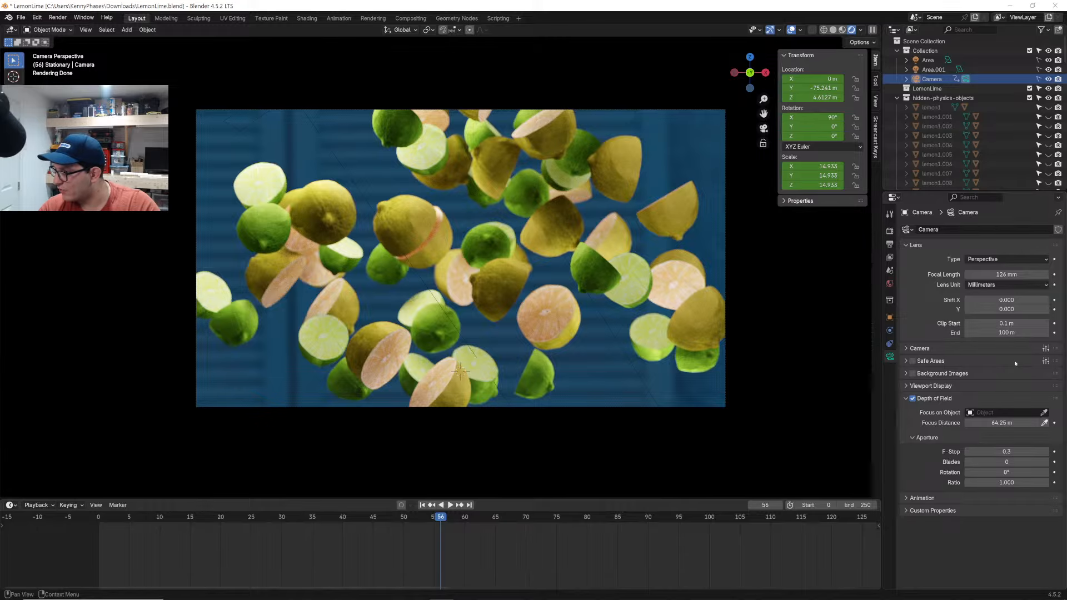
{"action": "mouse_move", "coordinate": [1010, 332]}
{"action": "left_mouse_down"}
{"action": "mouse_move", "coordinate": [998, 331]}
{"action": "mouse_move", "coordinate": [1024, 332]}
{"action": "left_mouse_up"}
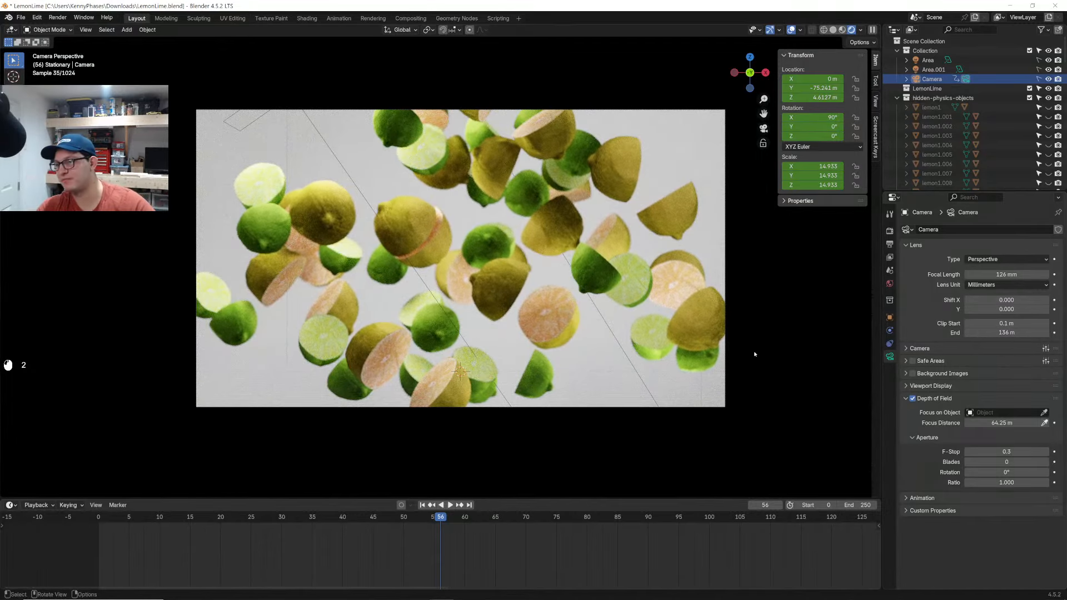
Save the file and play the animation from frame 0 in the rendered camera view
{"action": "key", "text": "ctrl+s"}
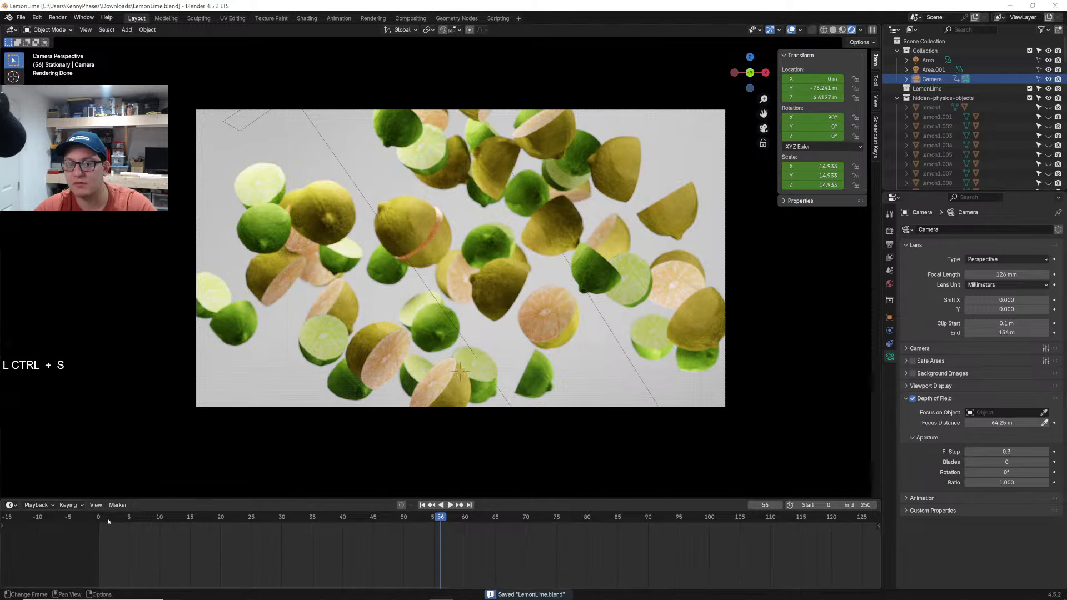
{"action": "left_click", "coordinate": [107, 519]}
{"action": "key", "text": "space"}
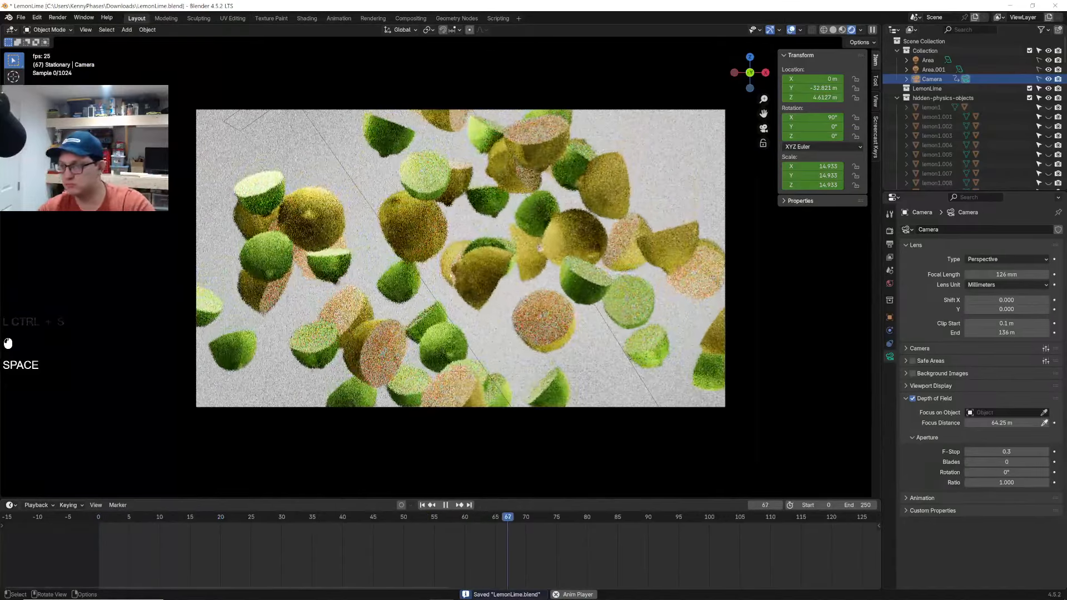
{"action": "key", "text": "space"}
{"action": "left_click", "coordinate": [101, 520]}
{"action": "key", "text": "space"}
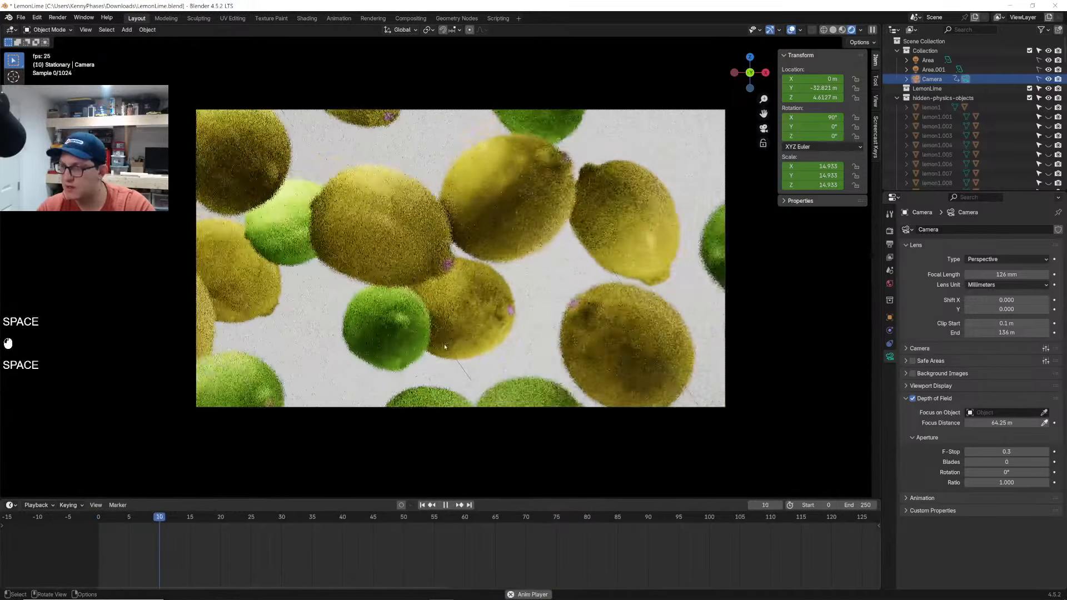
{"action": "key", "text": "space"}
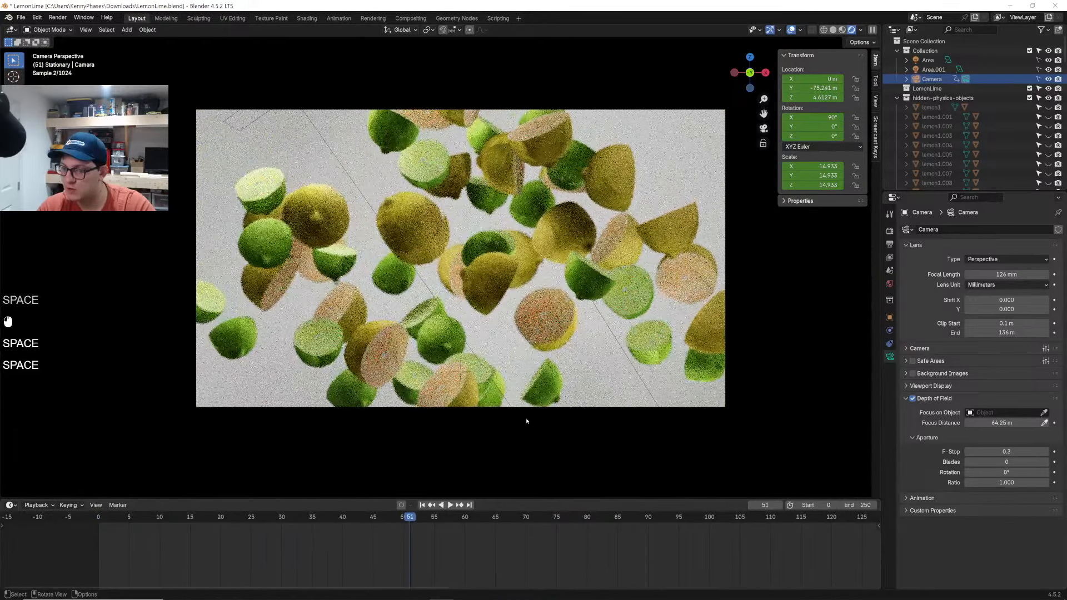
Switch the viewport to solid shading, show the scene's rigid body world settings and reveal the timeline's channel list at frame 21
{"action": "left_click_drag", "start_coordinate": [251, 520], "coordinate": [222, 523]}
{"action": "left_click", "coordinate": [834, 30]}
{"action": "scroll", "coordinate": [467, 259], "scroll_direction": "up", "scroll_amount": 2}
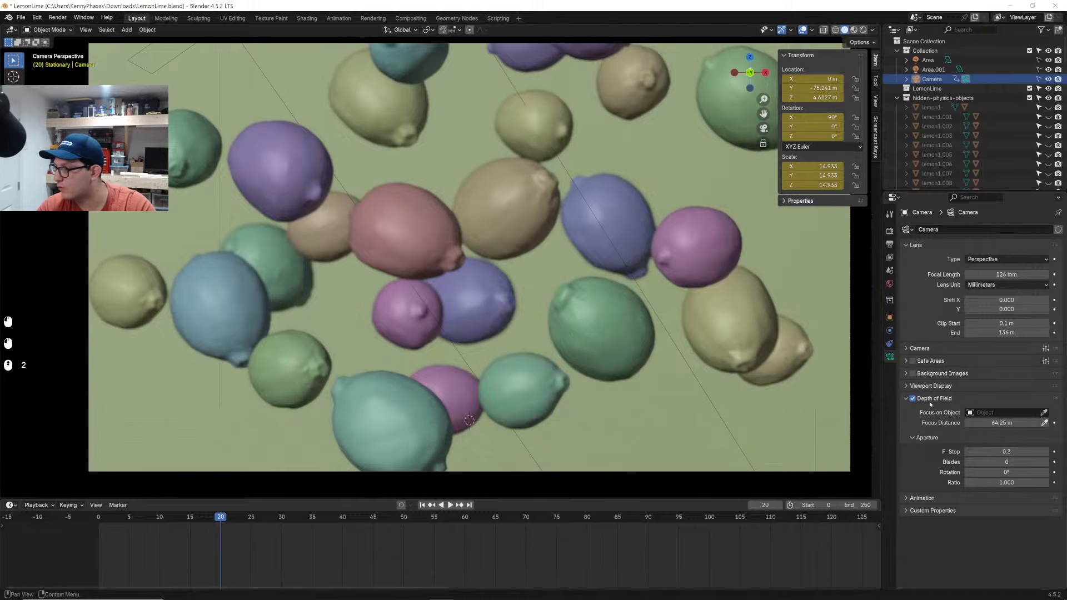
{"action": "left_click", "coordinate": [890, 270]}
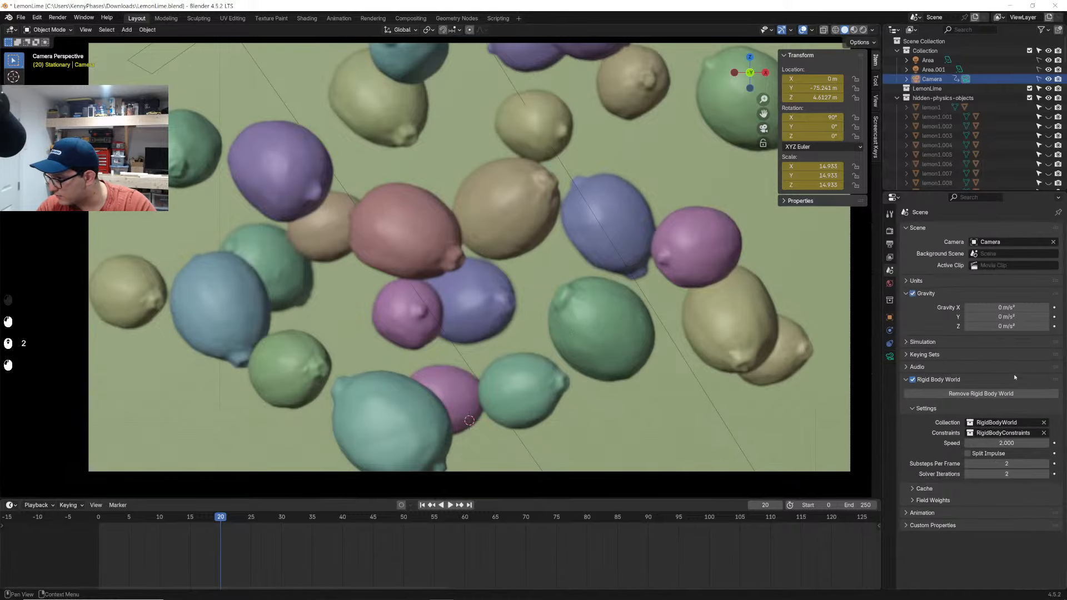
{"action": "left_click_drag", "start_coordinate": [234, 529], "coordinate": [227, 529]}
{"action": "left_click", "coordinate": [3, 527]}
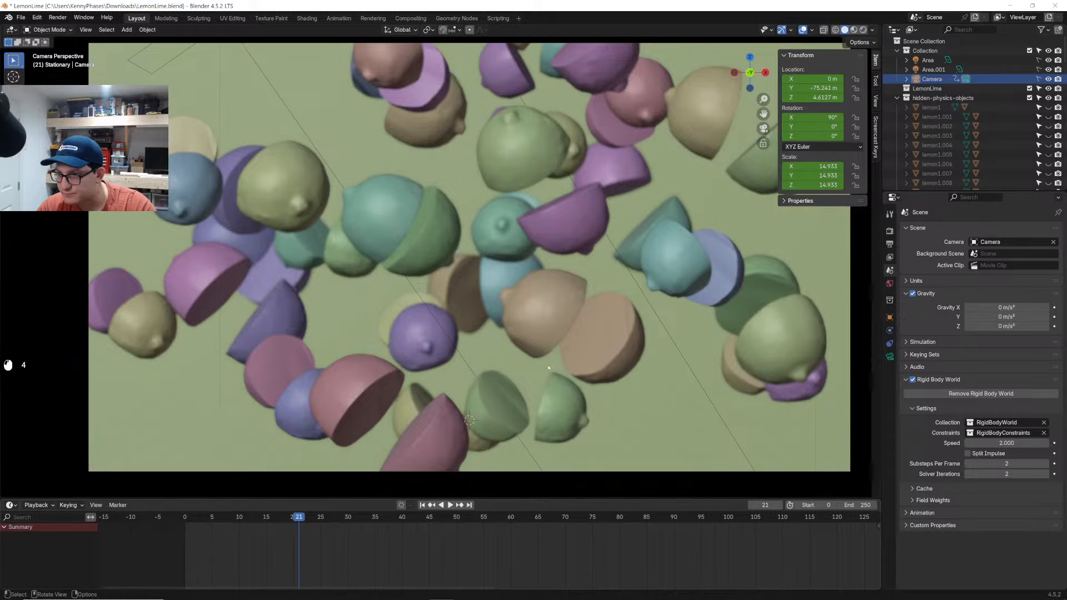
Select individual lemon slices and examine their keyframes around frames 20 and 21, viewing the scene from outside the camera
{"action": "left_click", "coordinate": [284, 290]}
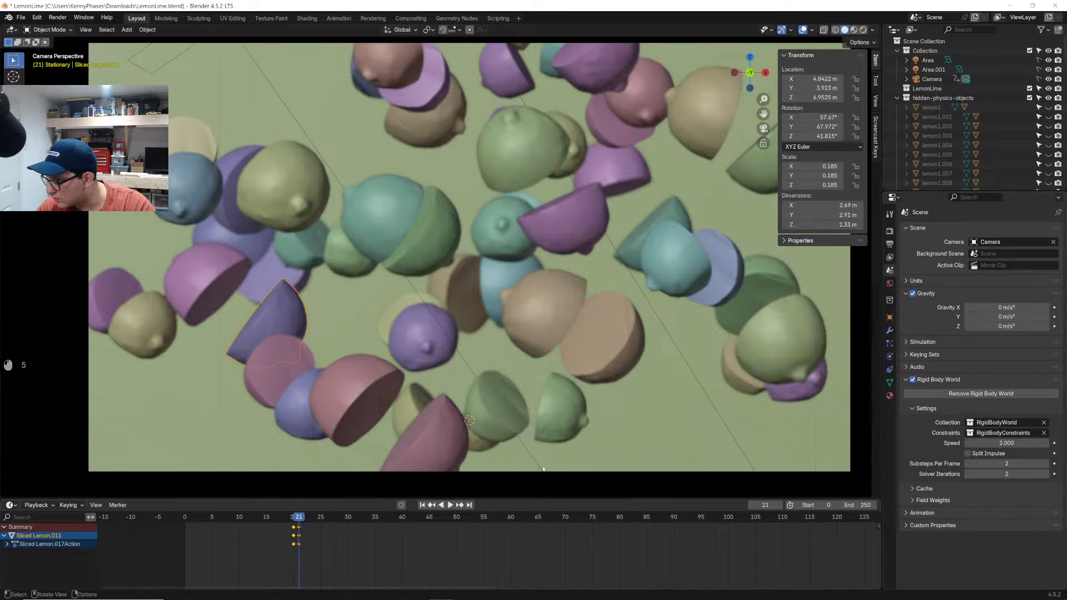
{"action": "left_click_drag", "start_coordinate": [297, 518], "coordinate": [299, 518]}
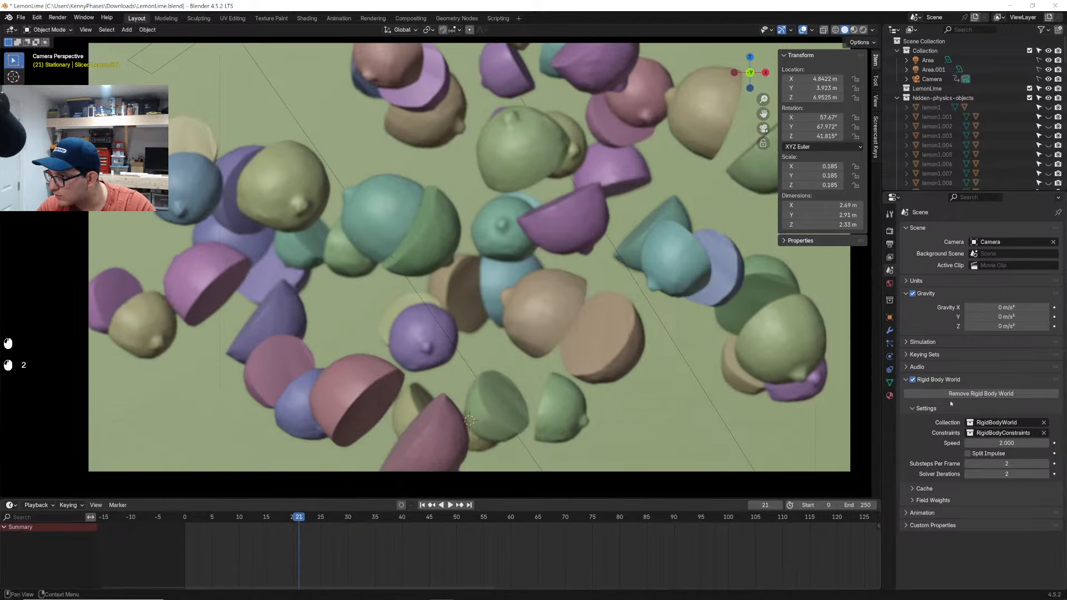
{"action": "middle_click_drag", "start_coordinate": [422, 278], "coordinate": [436, 288]}
{"action": "left_click", "coordinate": [417, 211]}
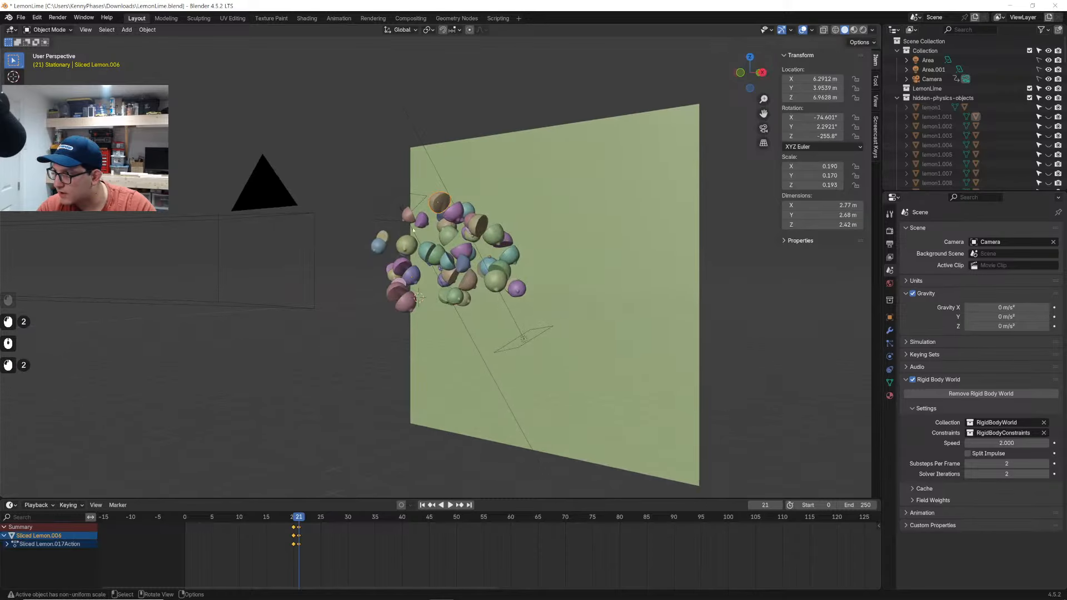
{"action": "left_click", "coordinate": [304, 385]}
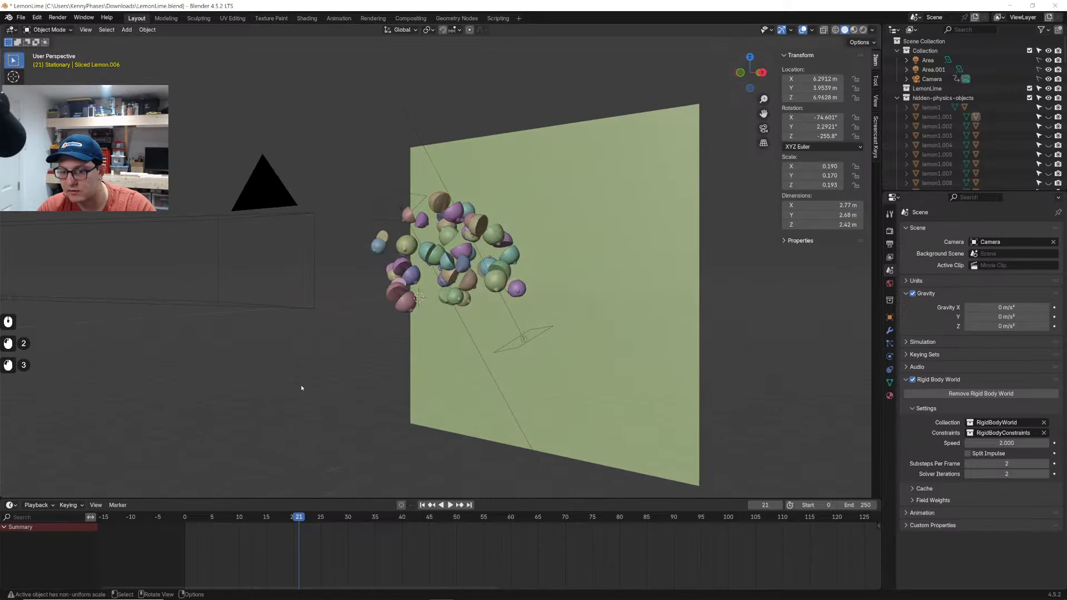
{"action": "key", "text": "a"}
{"action": "left_click", "coordinate": [334, 379]}
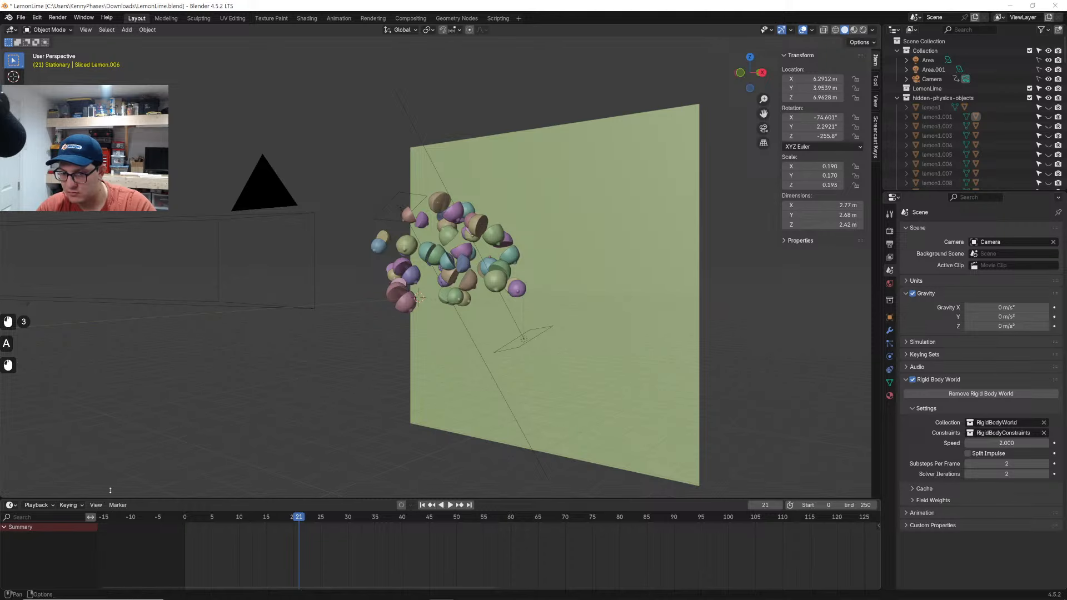
Save the file, play the animation from an outside angle and go to frame 20
{"action": "key", "text": "ctrl+s"}
{"action": "middle_click_drag", "start_coordinate": [382, 345], "coordinate": [384, 350]}
{"action": "key", "text": "space"}
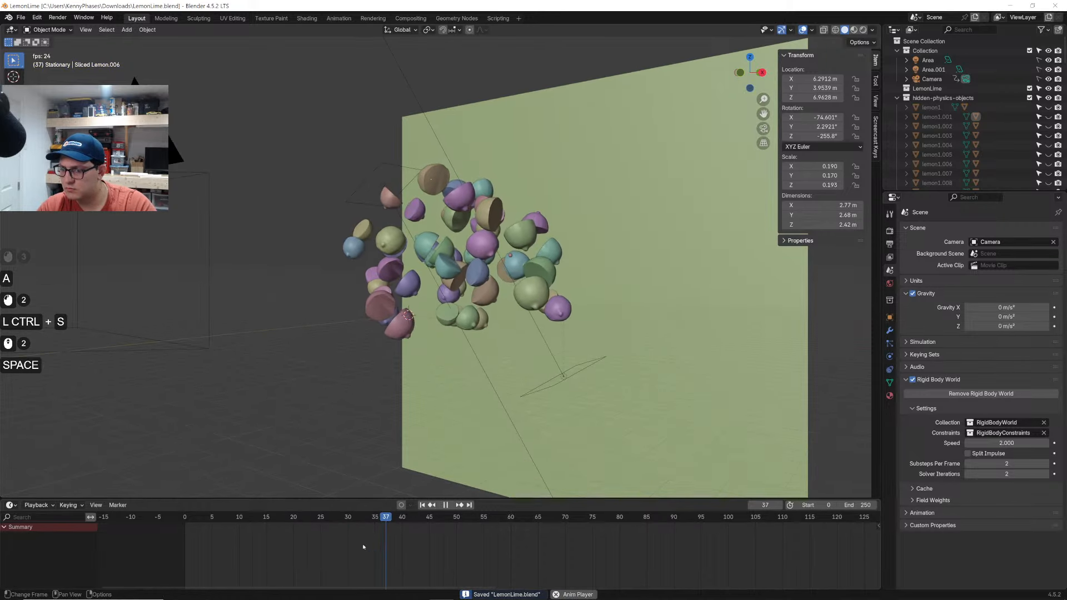
{"action": "left_click", "coordinate": [227, 523]}
{"action": "key", "text": "space"}
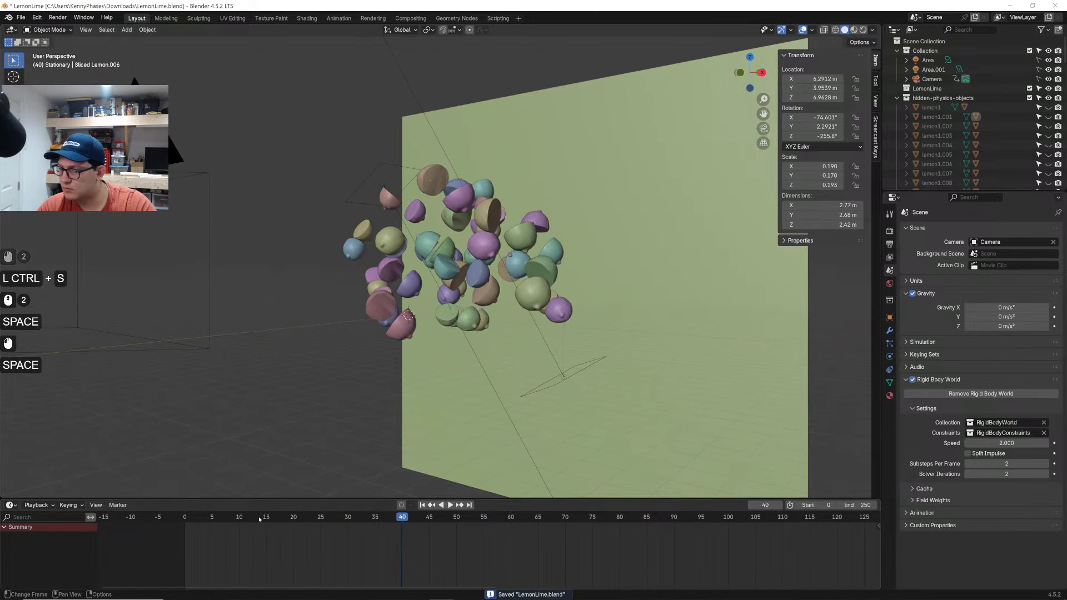
{"action": "left_click", "coordinate": [275, 519]}
{"action": "left_click_drag", "start_coordinate": [274, 520], "coordinate": [294, 524]}
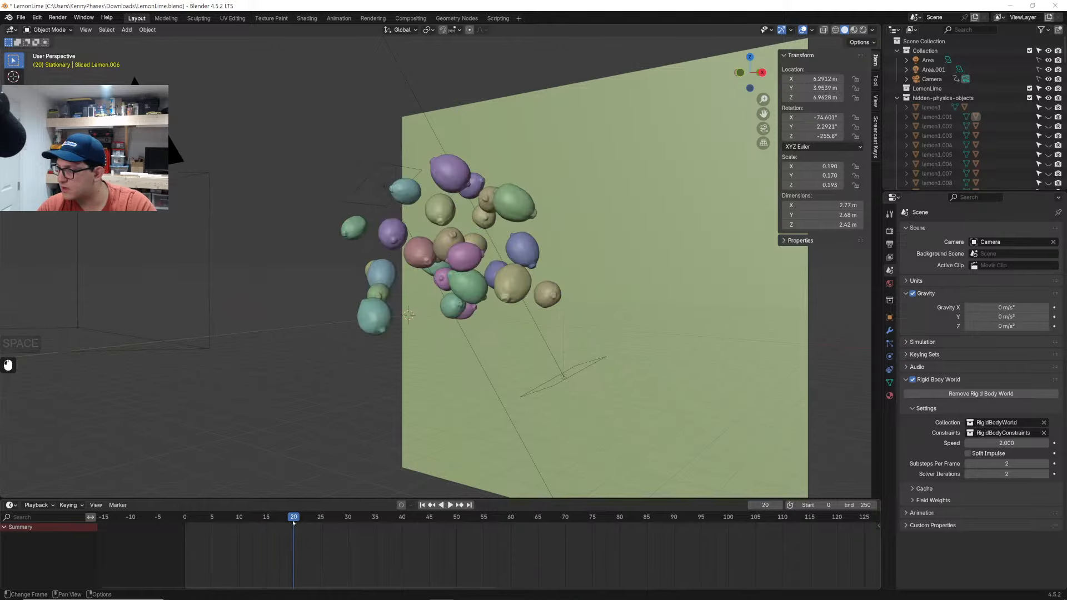
Set the rigid body world speed to 1 at frame 20 and replay the animation from the start
{"action": "left_click", "coordinate": [1001, 443]}
{"action": "type", "text": "1"}
{"action": "left_click", "coordinate": [933, 443]}
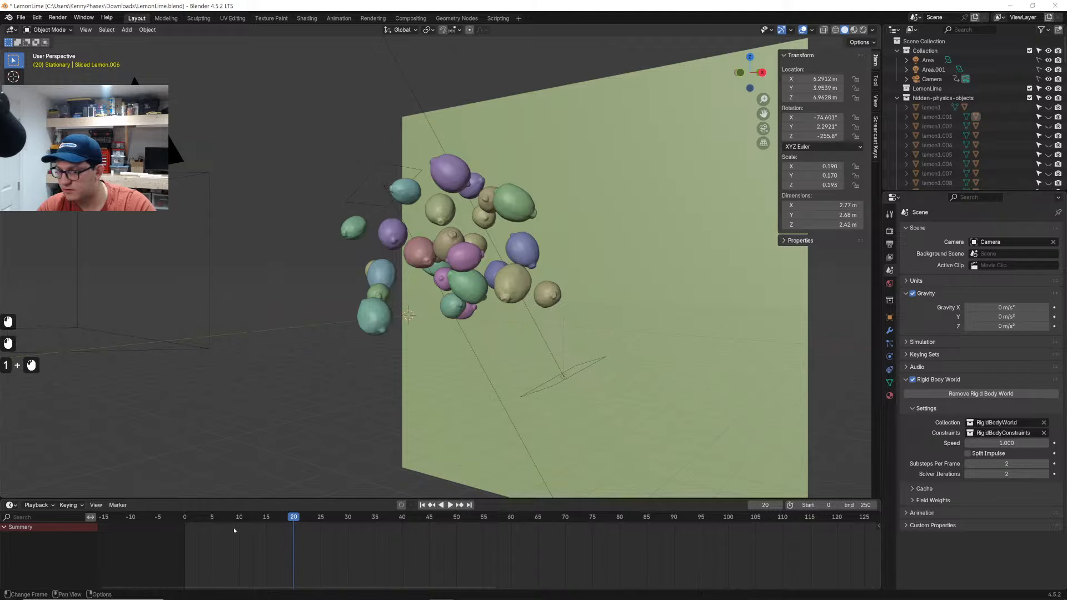
{"action": "left_click_drag", "start_coordinate": [234, 531], "coordinate": [189, 522]}
{"action": "key", "text": "space"}
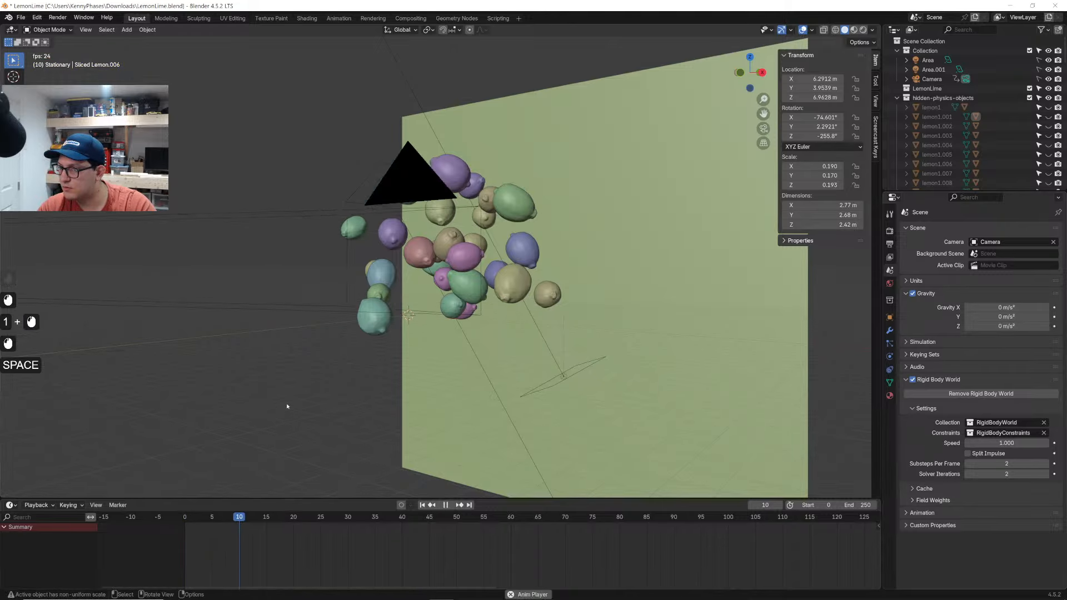
{"action": "key", "text": "space"}
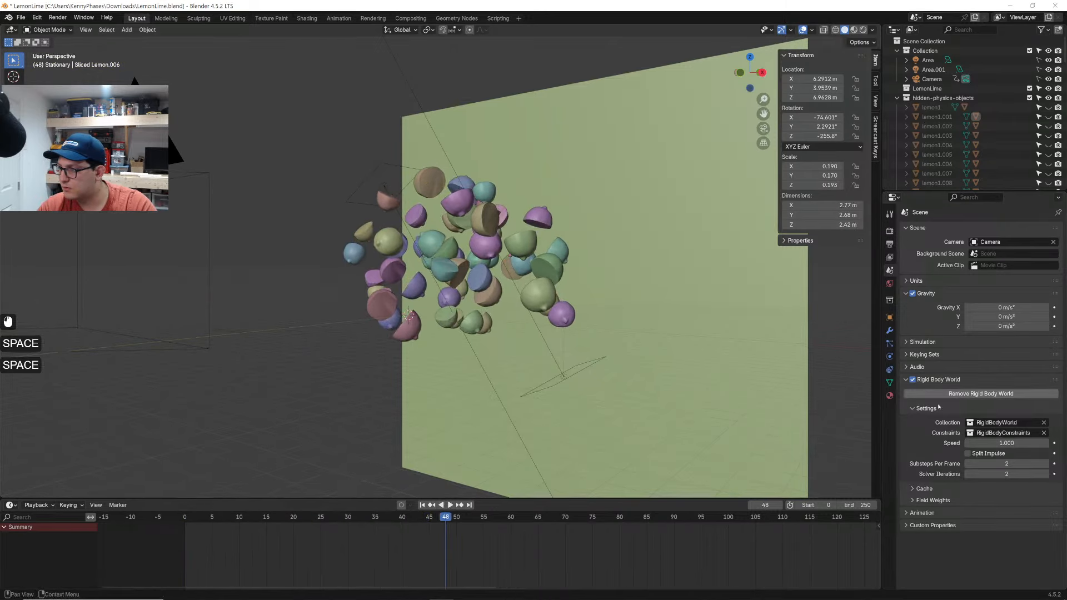
Set both the rigid body cache's simulation end and the scene's end frame to 120
{"action": "left_click", "coordinate": [980, 485]}
{"action": "scroll", "coordinate": [934, 551], "scroll_direction": "down", "scroll_amount": 2}
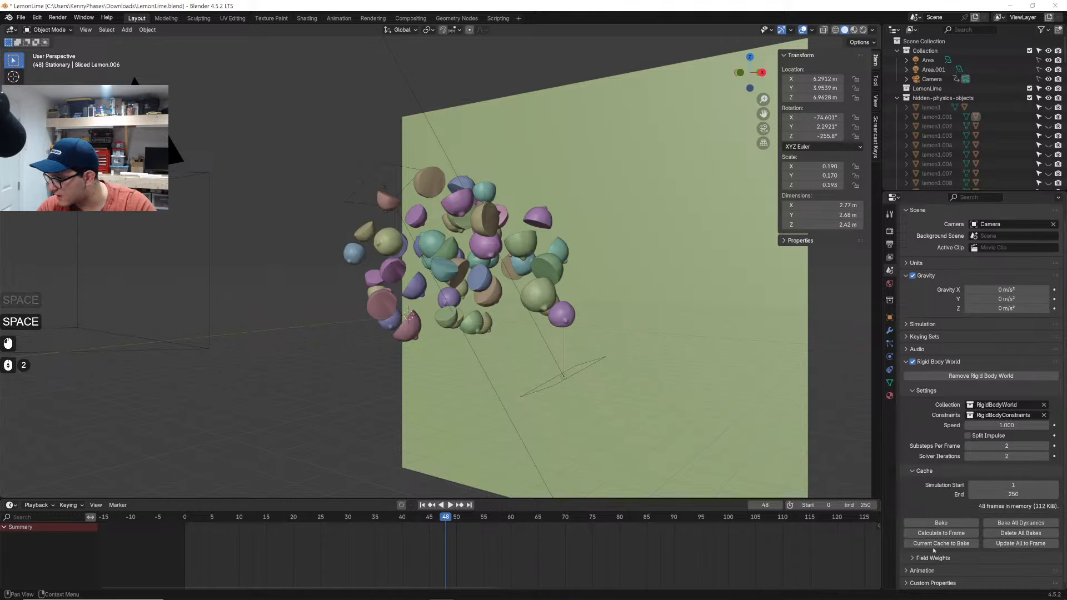
{"action": "left_click", "coordinate": [994, 494]}
{"action": "type", "text": "120"}
{"action": "key", "text": "Return"}
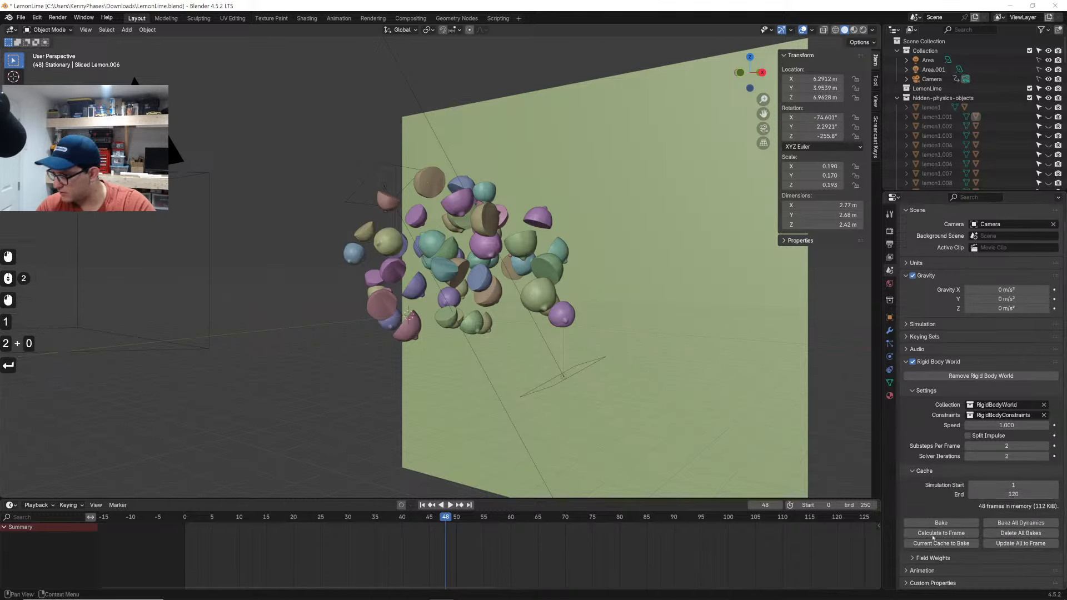
{"action": "left_click", "coordinate": [865, 505]}
{"action": "type", "text": "120"}
{"action": "key", "text": "Return"}
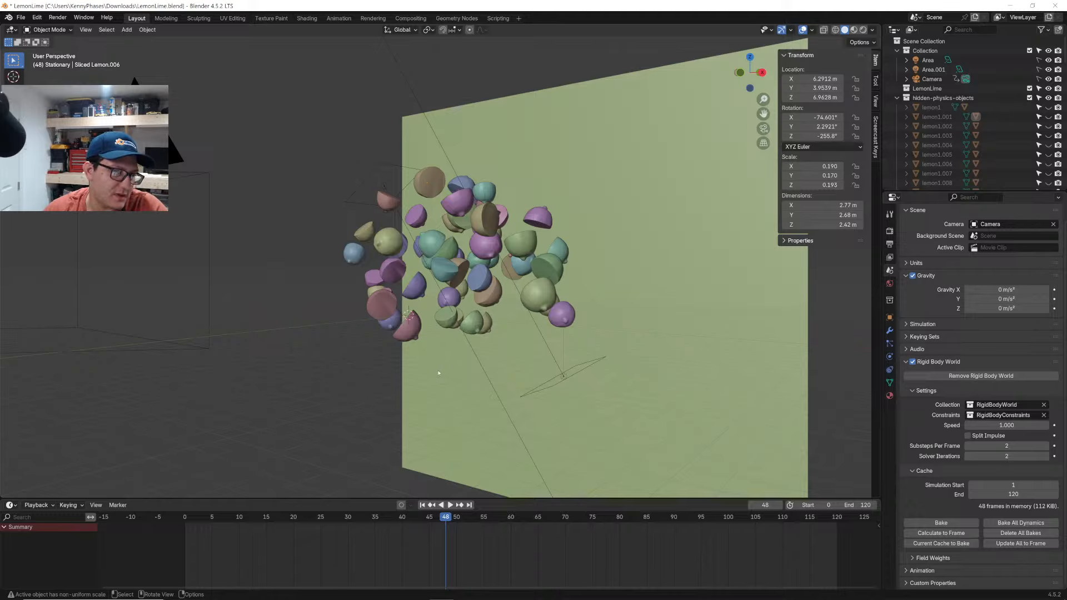
Save the file and play the animation from frame 0 through the camera
{"action": "key", "text": "ctrl+s"}
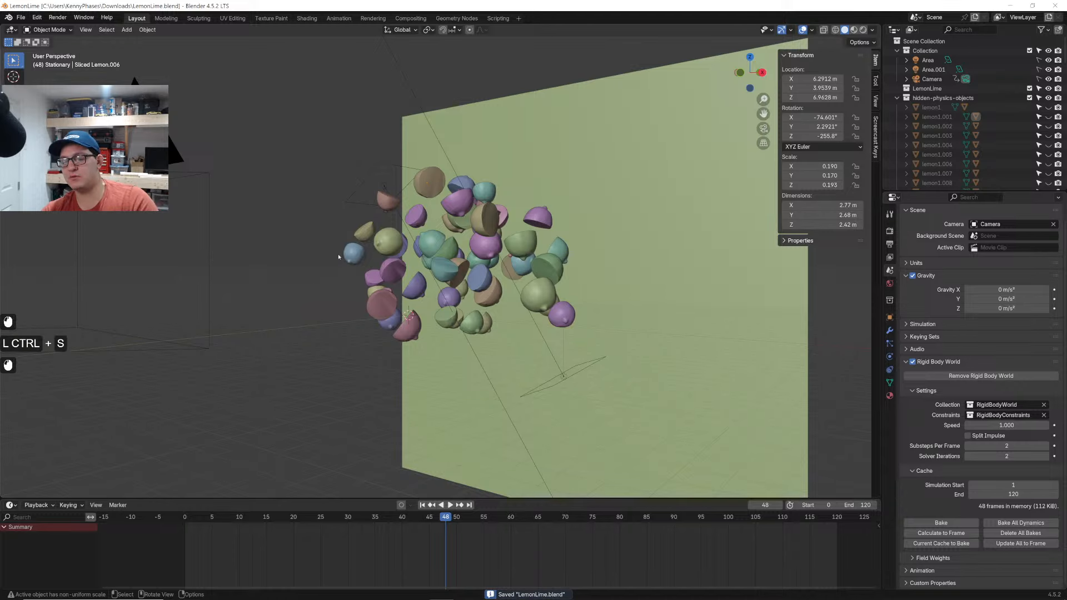
{"action": "left_click", "coordinate": [763, 128]}
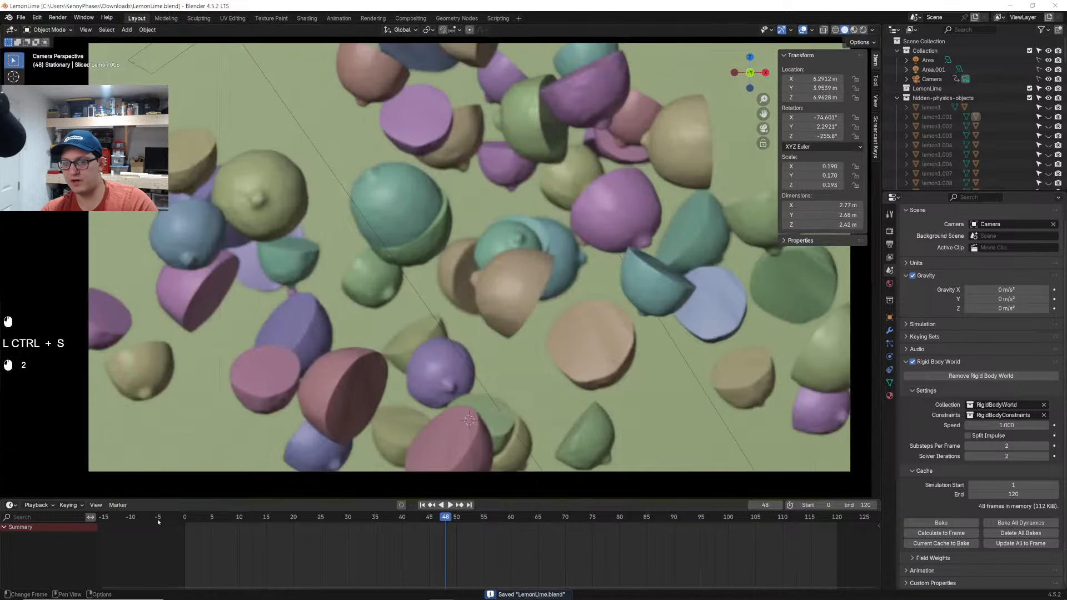
{"action": "left_click", "coordinate": [158, 522]}
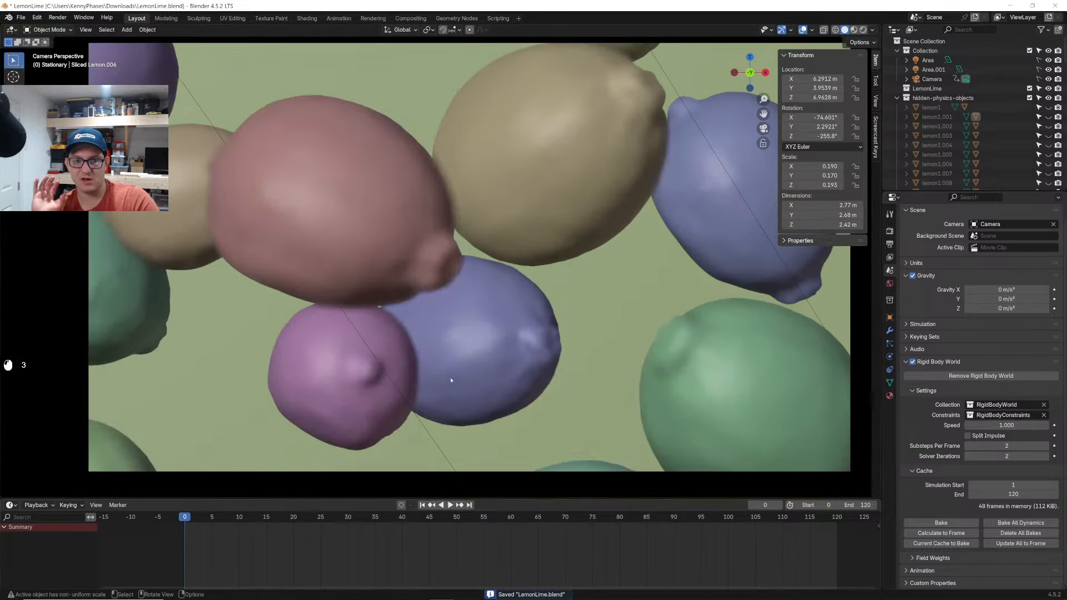
{"action": "key", "text": "space"}
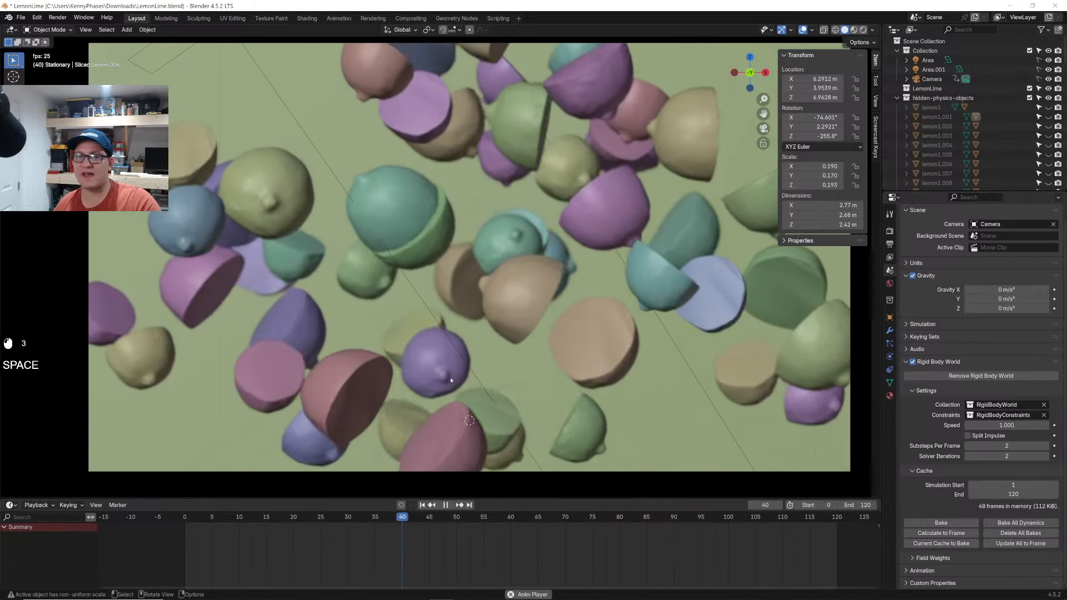
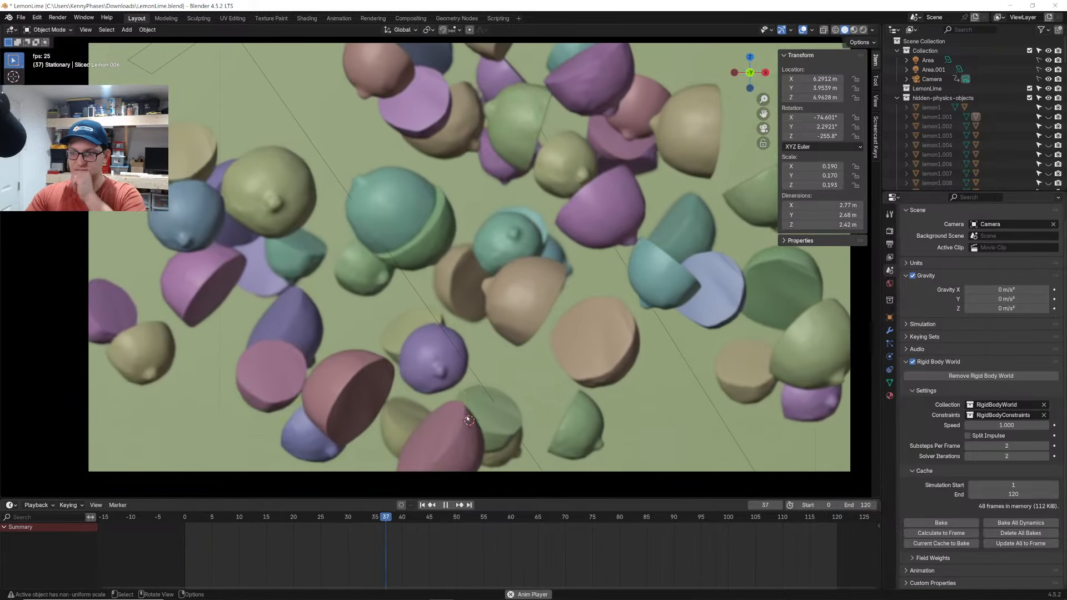
{"action": "key", "text": "space"}
Return to frame 20, collapse the hidden-physics-objects collection and select the Stationary collection
{"action": "left_click_drag", "start_coordinate": [328, 522], "coordinate": [293, 527]}
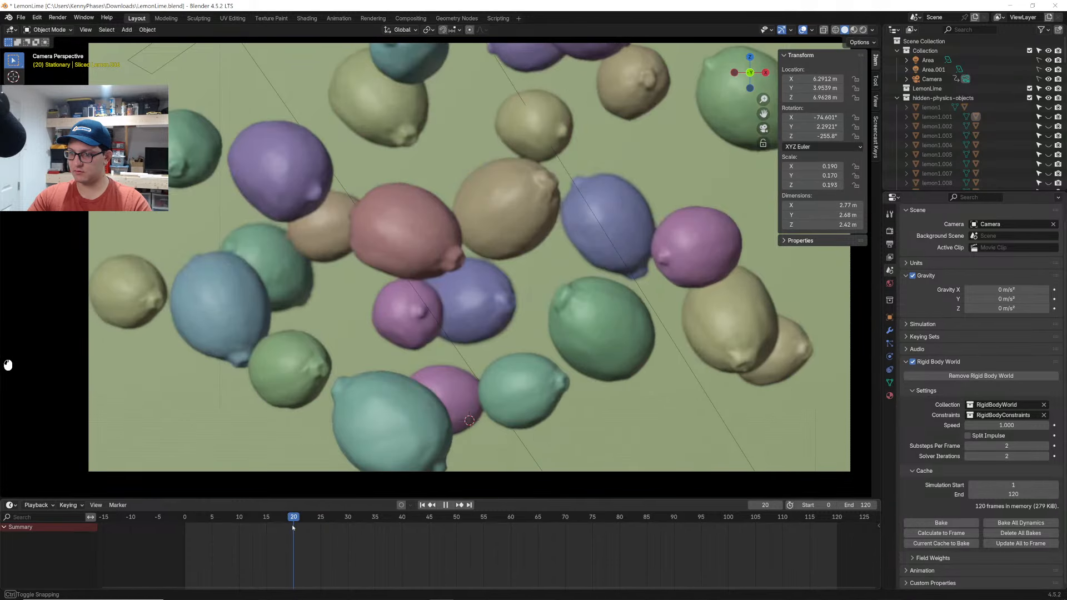
{"action": "left_click", "coordinate": [922, 364]}
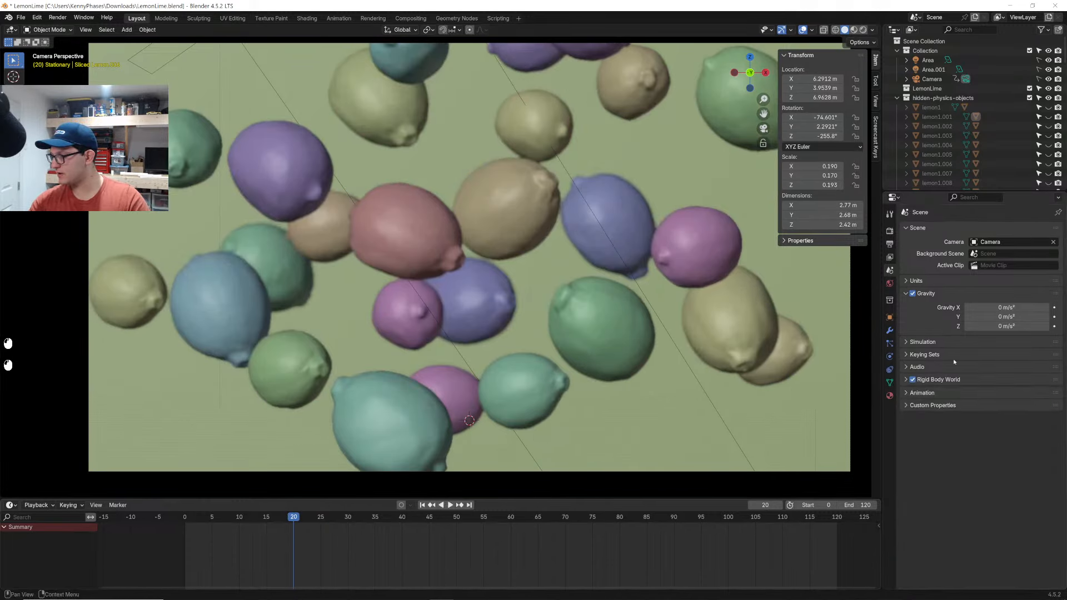
{"action": "left_click", "coordinate": [935, 379]}
{"action": "left_click", "coordinate": [935, 380]}
{"action": "left_click", "coordinate": [935, 379]}
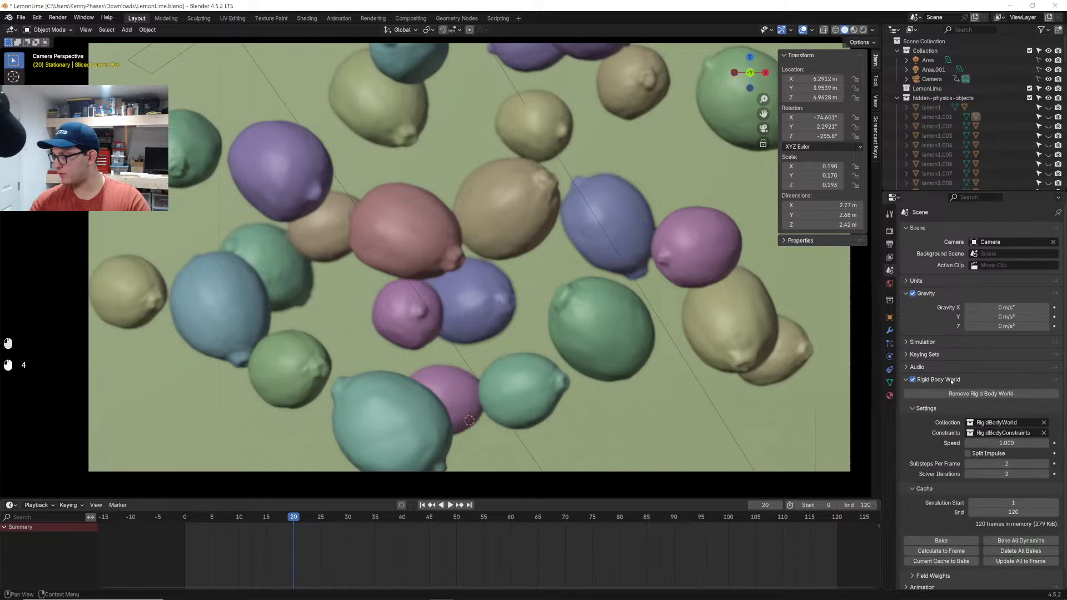
{"action": "left_click", "coordinate": [939, 98]}
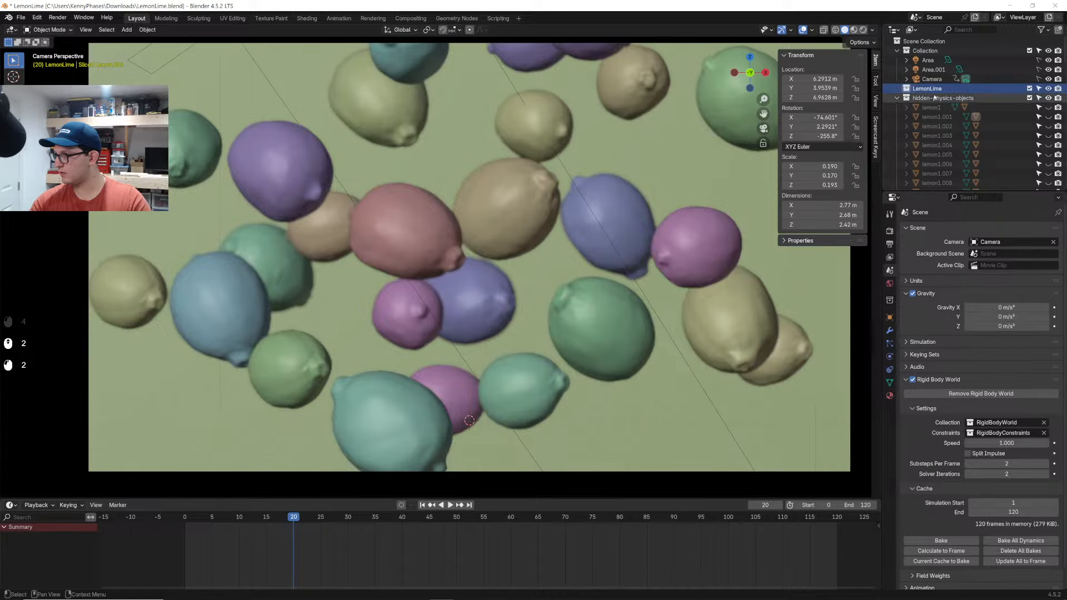
{"action": "left_click", "coordinate": [898, 99]}
{"action": "left_click", "coordinate": [919, 109]}
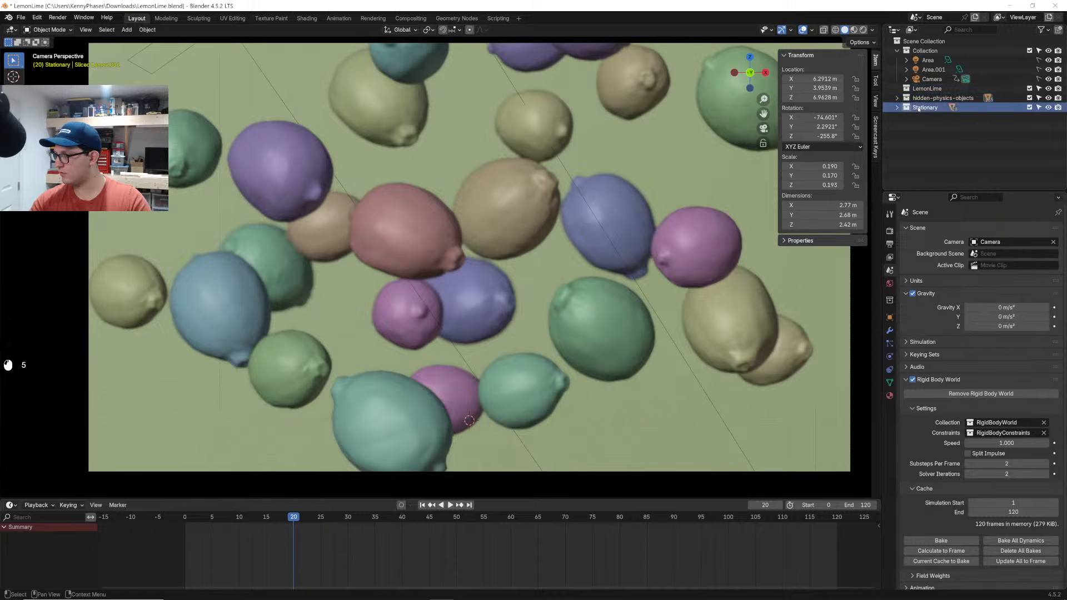
Change the timeline to an enlarged Dope Sheet, select all objects and examine the keyframe channels of the full lemons
{"action": "left_click", "coordinate": [10, 505]}
{"action": "left_click", "coordinate": [149, 411]}
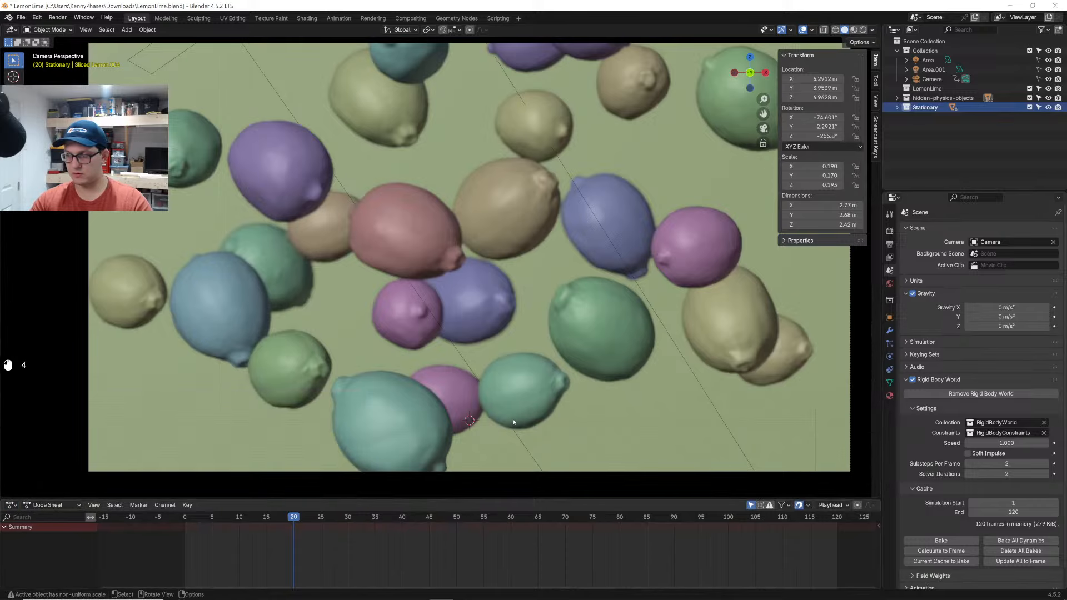
{"action": "key", "text": "a"}
{"action": "scroll", "coordinate": [250, 551], "scroll_direction": "down", "scroll_amount": 7}
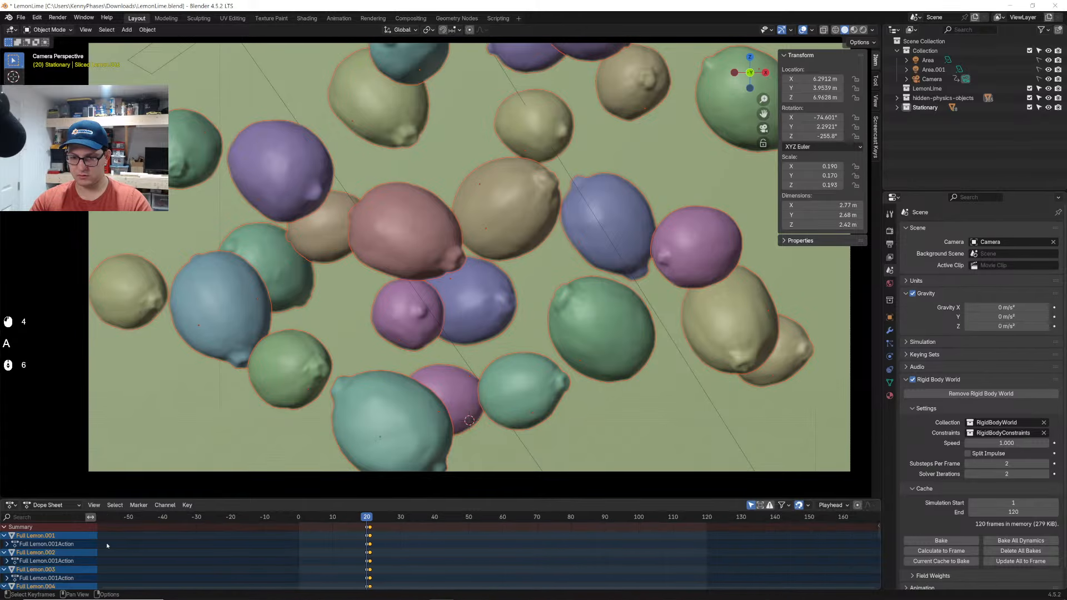
{"action": "scroll", "coordinate": [250, 550], "scroll_direction": "up", "scroll_amount": 2}
{"action": "left_click_drag", "start_coordinate": [121, 498], "coordinate": [84, 325]}
{"action": "scroll", "coordinate": [73, 503], "scroll_direction": "down", "scroll_amount": 16}
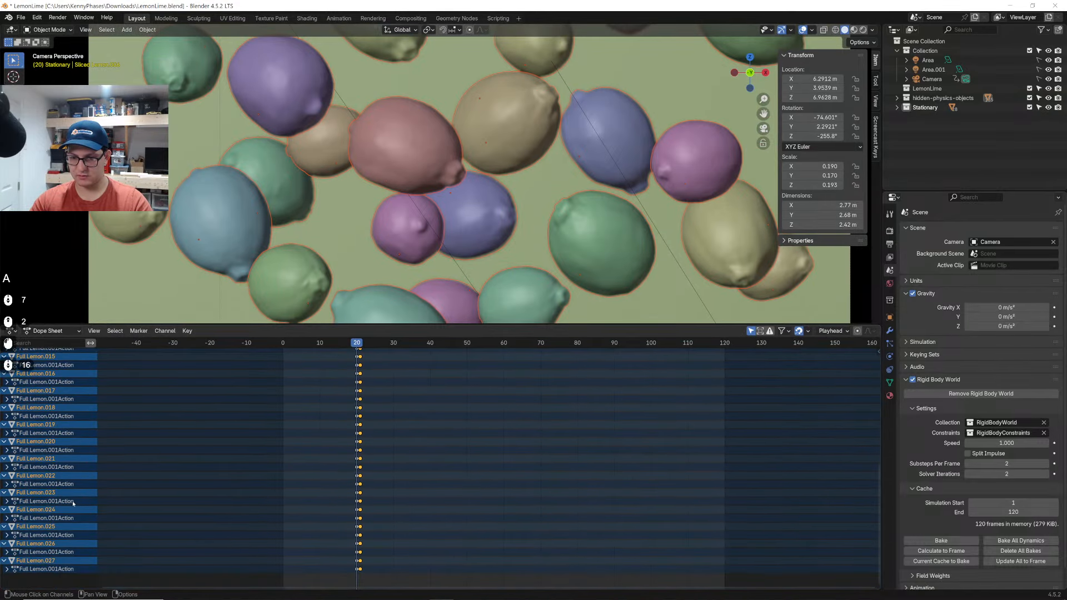
{"action": "scroll", "coordinate": [67, 501], "scroll_direction": "up", "scroll_amount": 20}
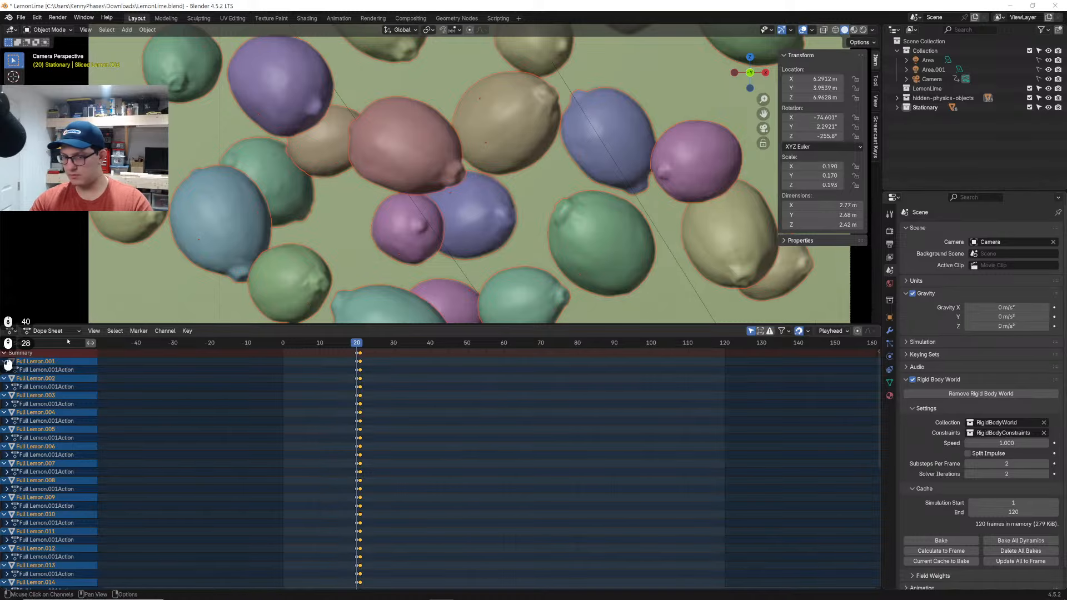
Turn the Dope Sheet area back into a Timeline and select the Camera as the active object
{"action": "left_click", "coordinate": [50, 331]}
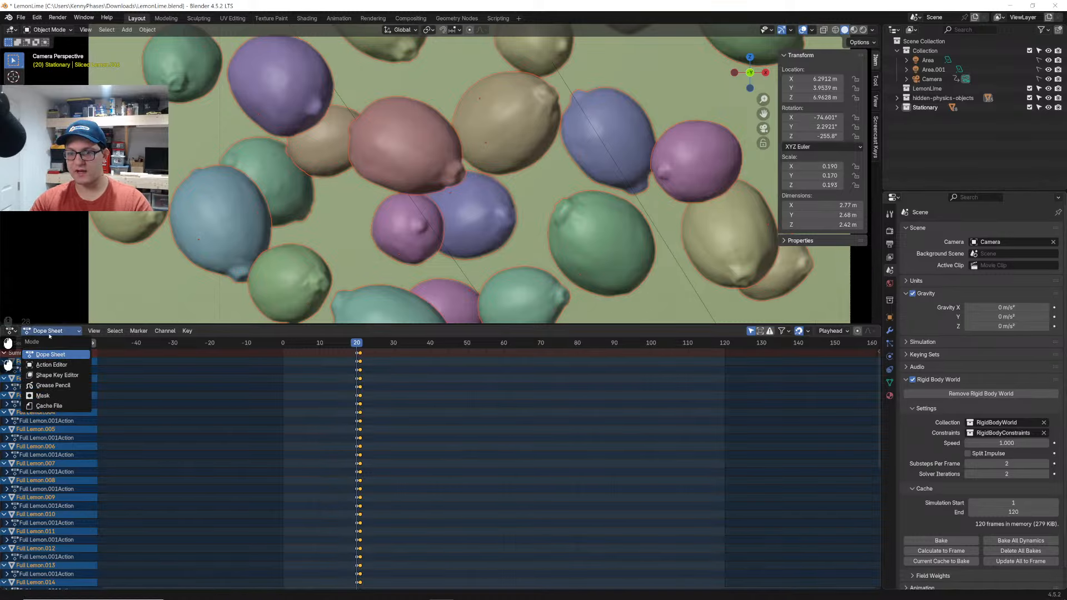
{"action": "left_click", "coordinate": [10, 331]}
{"action": "left_click", "coordinate": [127, 369]}
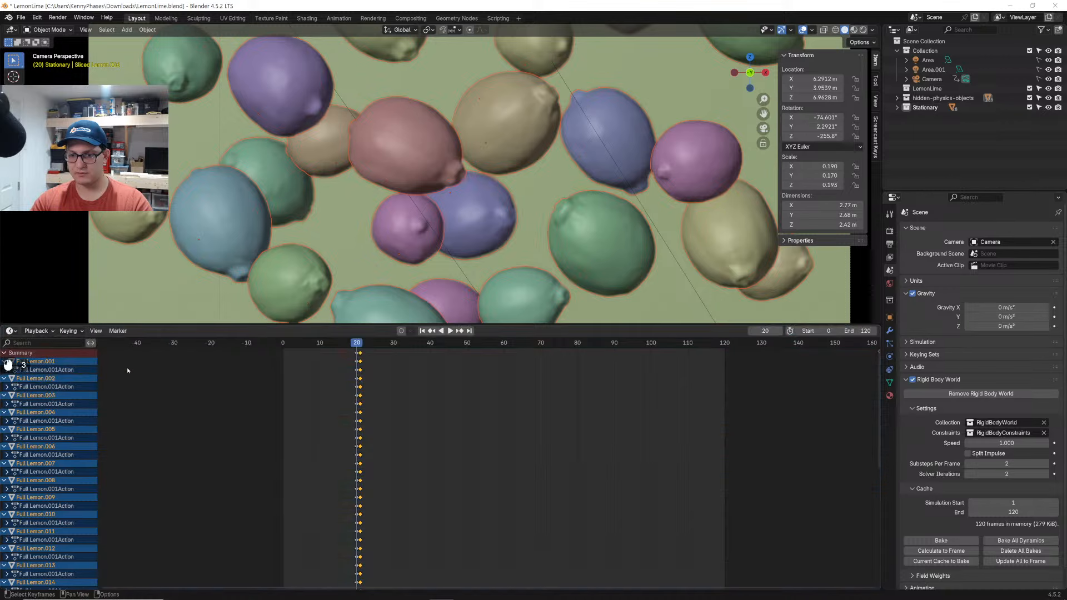
{"action": "left_click", "coordinate": [597, 235]}
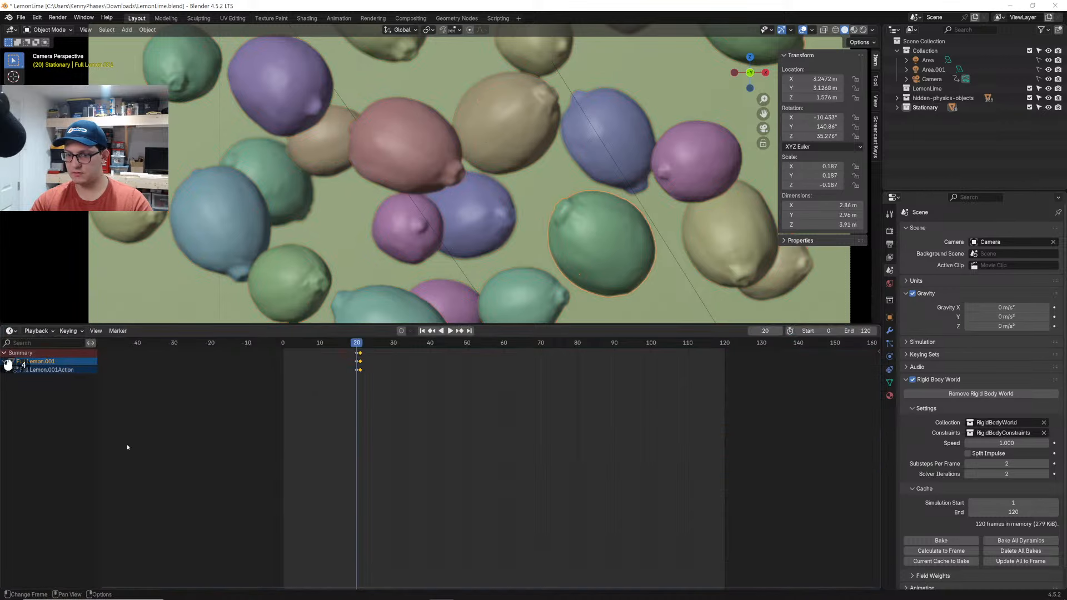
{"action": "left_click", "coordinate": [934, 70]}
{"action": "left_click", "coordinate": [932, 79]}
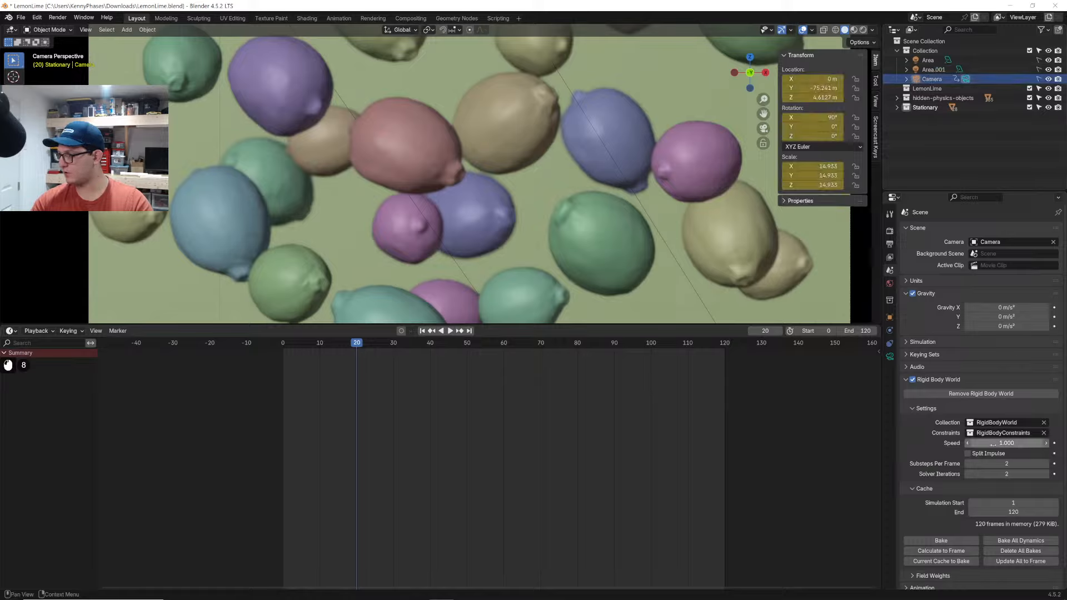
Try replacing the rigid body world with a fresh default one, play the animation and undo the replacement
{"action": "left_click", "coordinate": [989, 394]}
{"action": "left_click", "coordinate": [981, 395]}
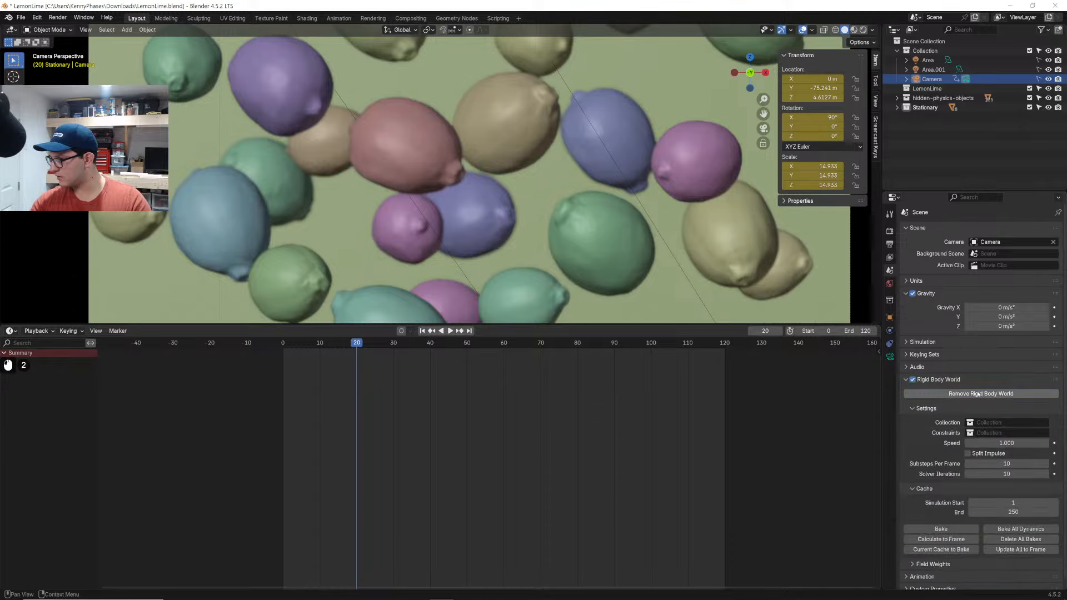
{"action": "key", "text": "space"}
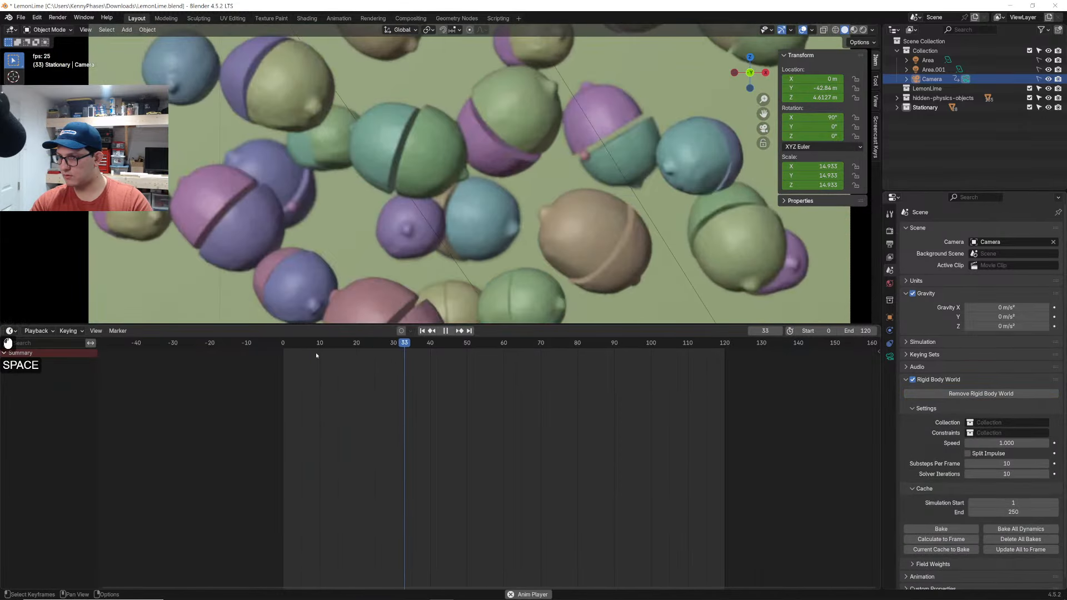
{"action": "key", "text": "space"}
{"action": "key", "text": "ctrl+z"}
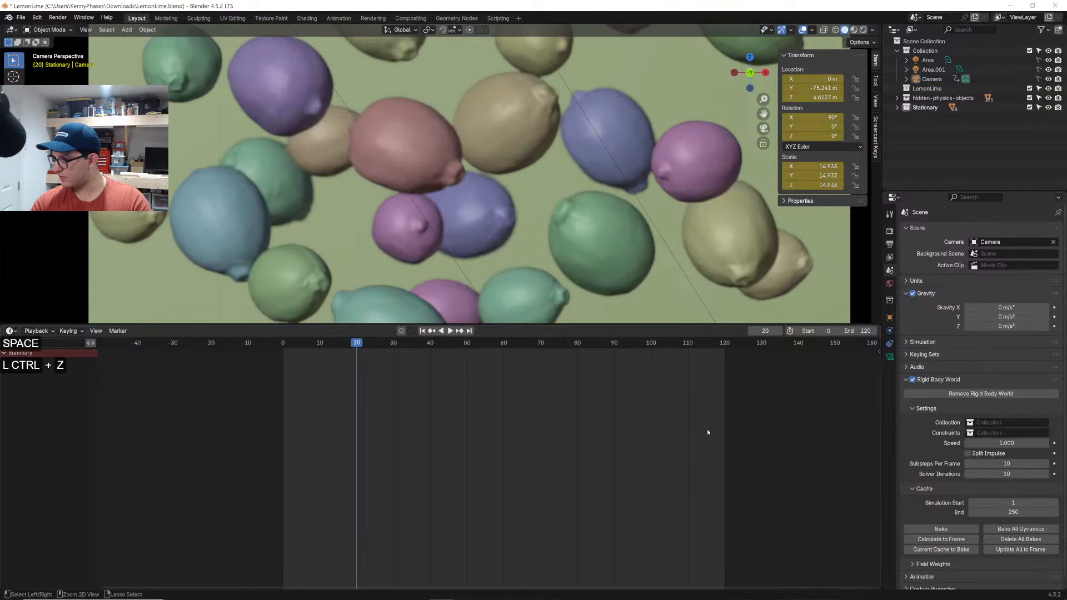
{"action": "key", "text": "ctrl+z"}
{"action": "key", "text": "ctrl+z"}
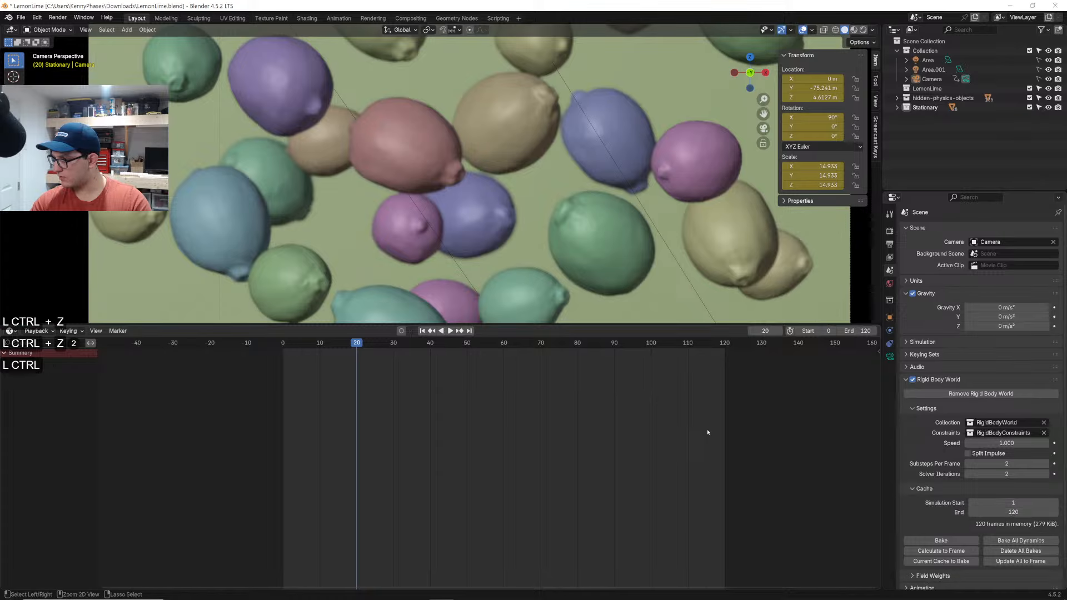
Save the file and set the rigid body world's Substeps Per Frame and Solver Iterations both to 4
{"action": "key", "text": "ctrl+s"}
{"action": "left_click", "coordinate": [1046, 464]}
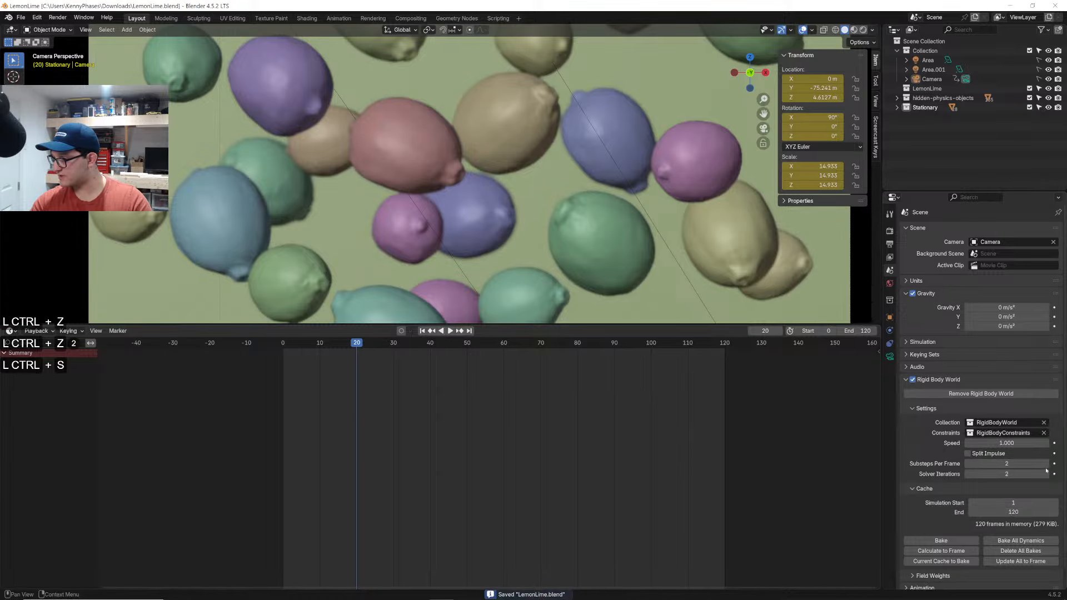
{"action": "left_click", "coordinate": [1046, 464]}
{"action": "left_click", "coordinate": [1046, 474]}
{"action": "left_click", "coordinate": [1046, 474]}
Replay the animation from frame 0 to check how the sliced halves separate
{"action": "left_click", "coordinate": [423, 331]}
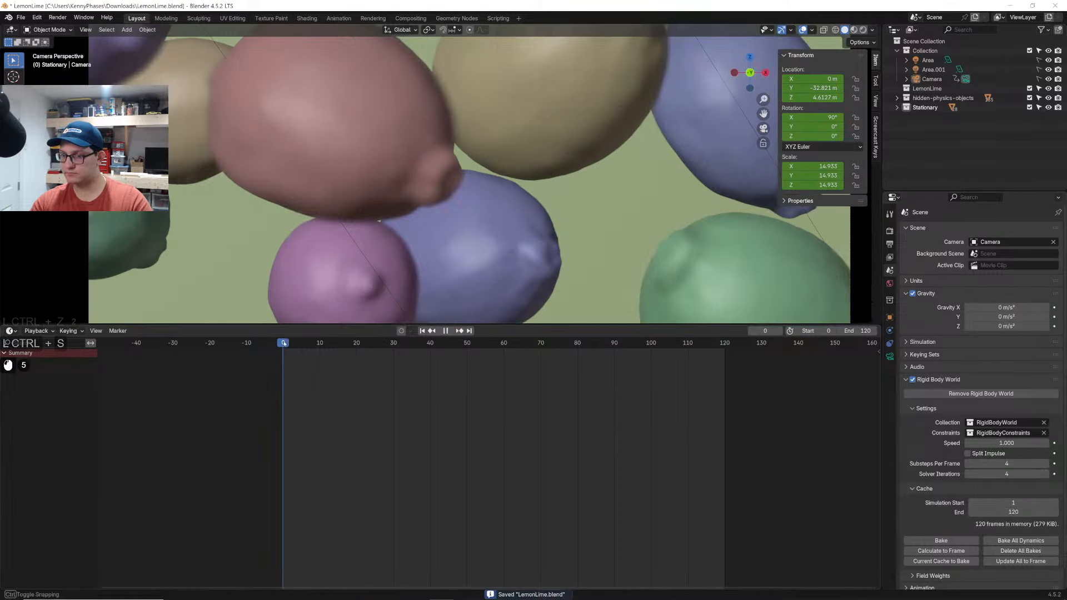
{"action": "key", "text": "space"}
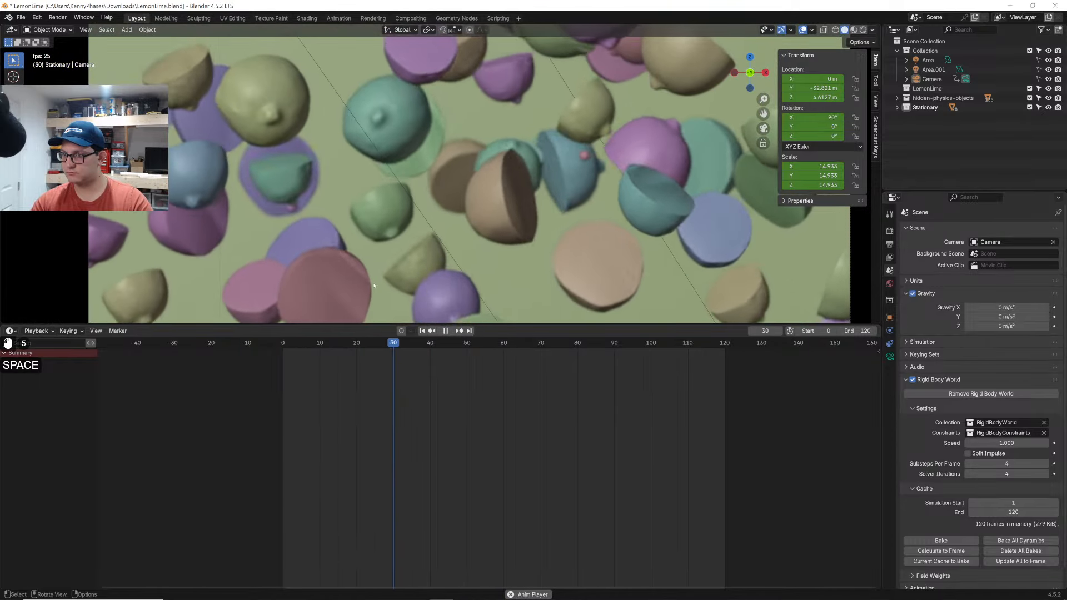
{"action": "key", "text": "space"}
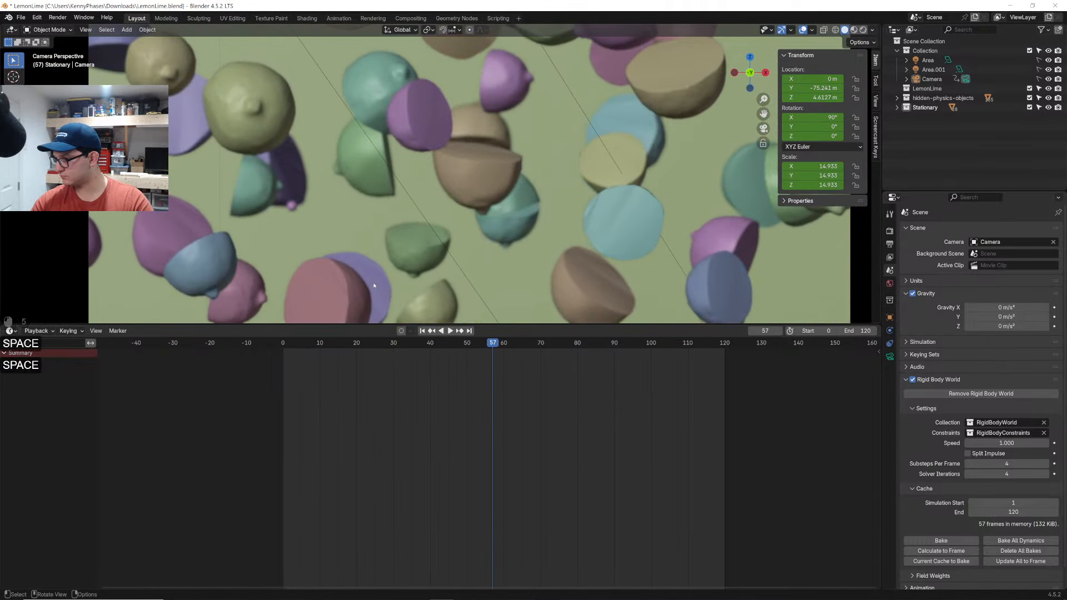
Set the rigid body cache's simulation start to 19 and replay the animation
{"action": "left_click", "coordinate": [1023, 503]}
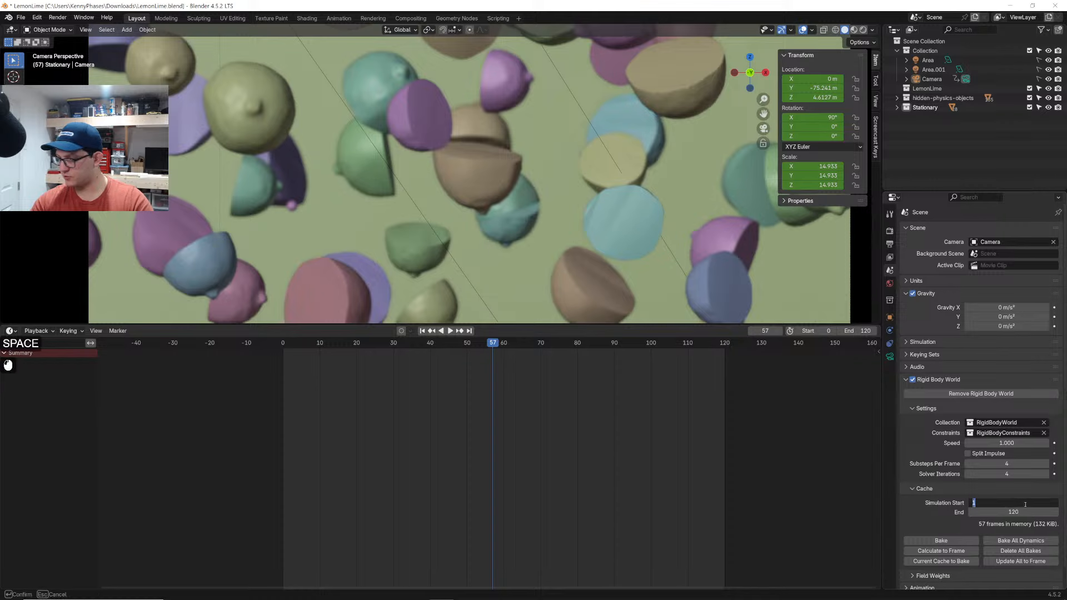
{"action": "type", "text": "19"}
{"action": "key", "text": "Return"}
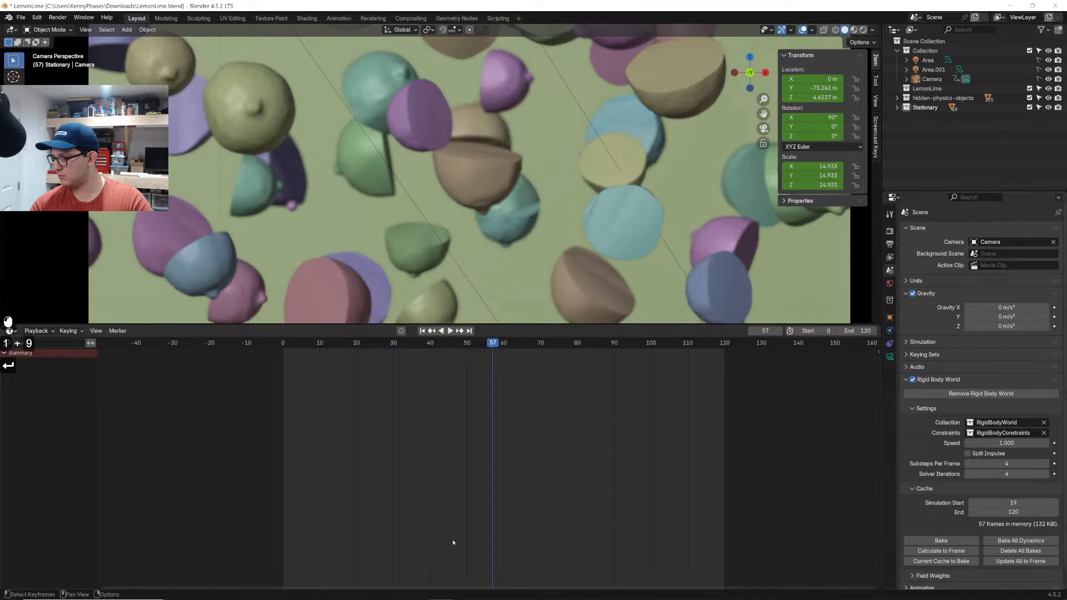
{"action": "key", "text": "space"}
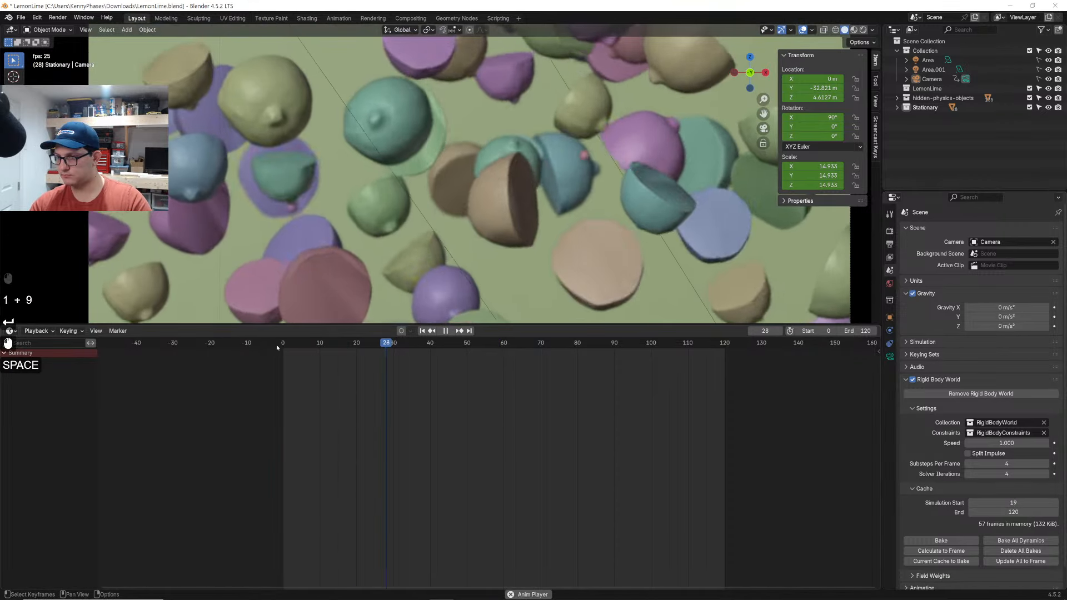
{"action": "key", "text": "space"}
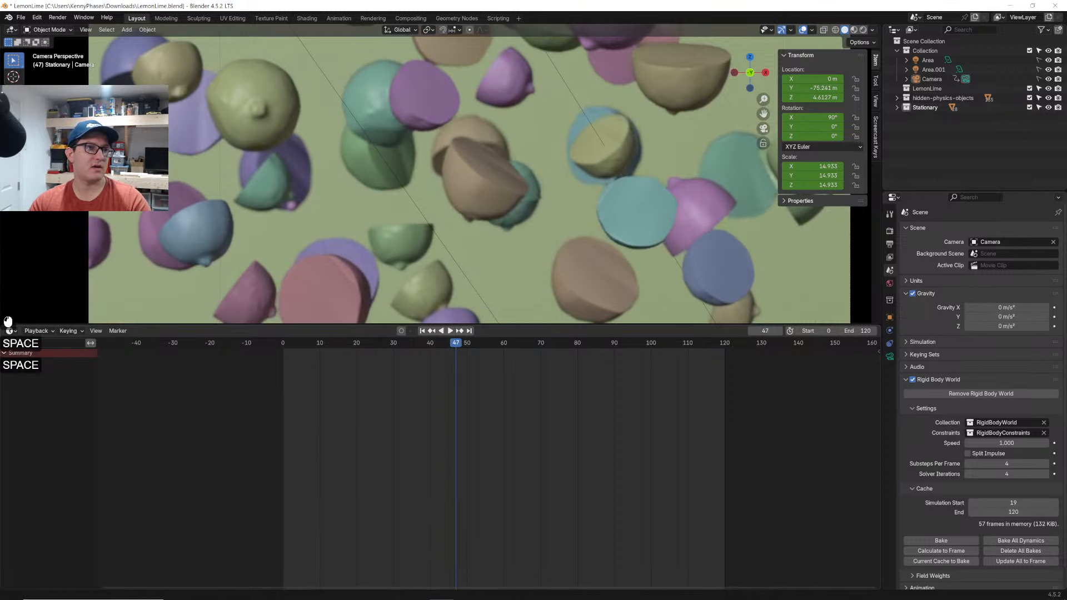
Switch to Chrome and open CG Cookie's CORE Fundamentals page
{"action": "left_click", "coordinate": [248, 599]}
{"action": "left_click", "coordinate": [248, 598]}
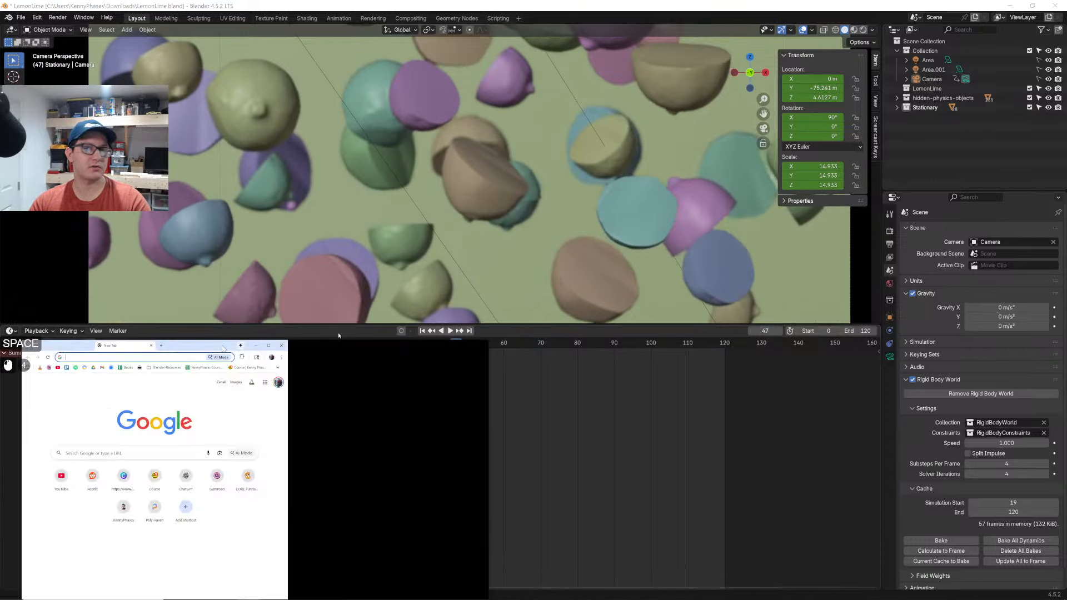
{"action": "type", "text": "core"}
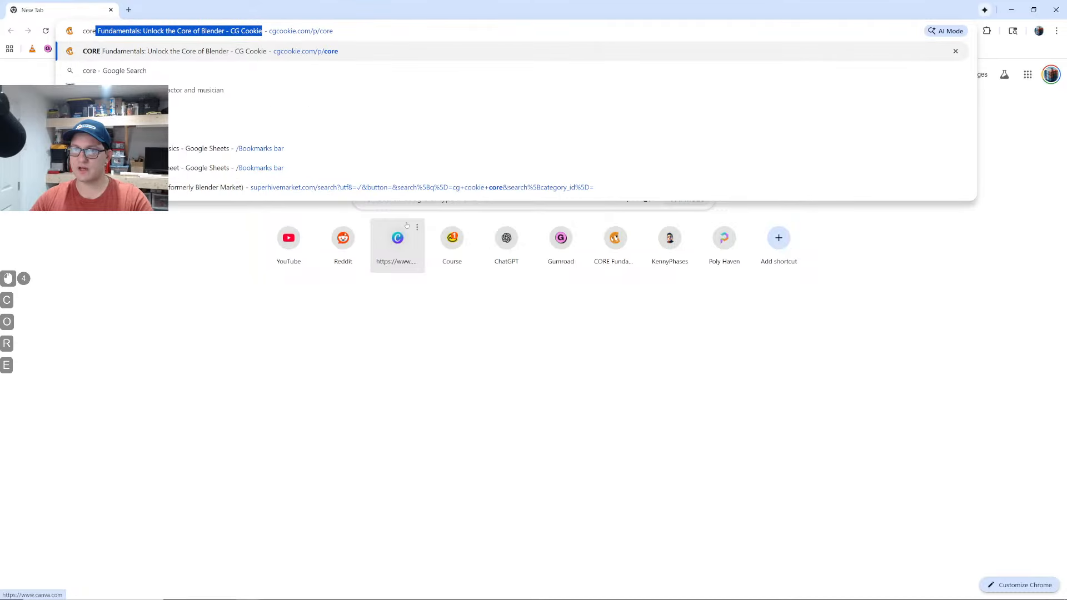
{"action": "key", "text": "Return"}
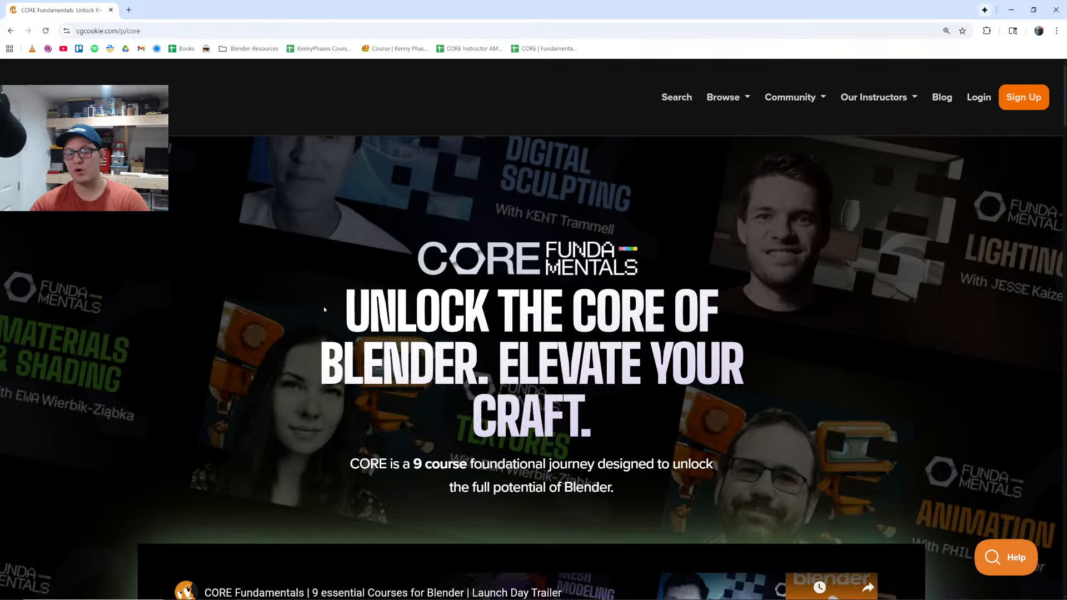
Look through the nine CORE course stages from Mesh Modeling to Compositing, dismiss the enrolment offer and return to the page's beginning
{"action": "scroll", "coordinate": [222, 262], "scroll_direction": "down", "scroll_amount": 20}
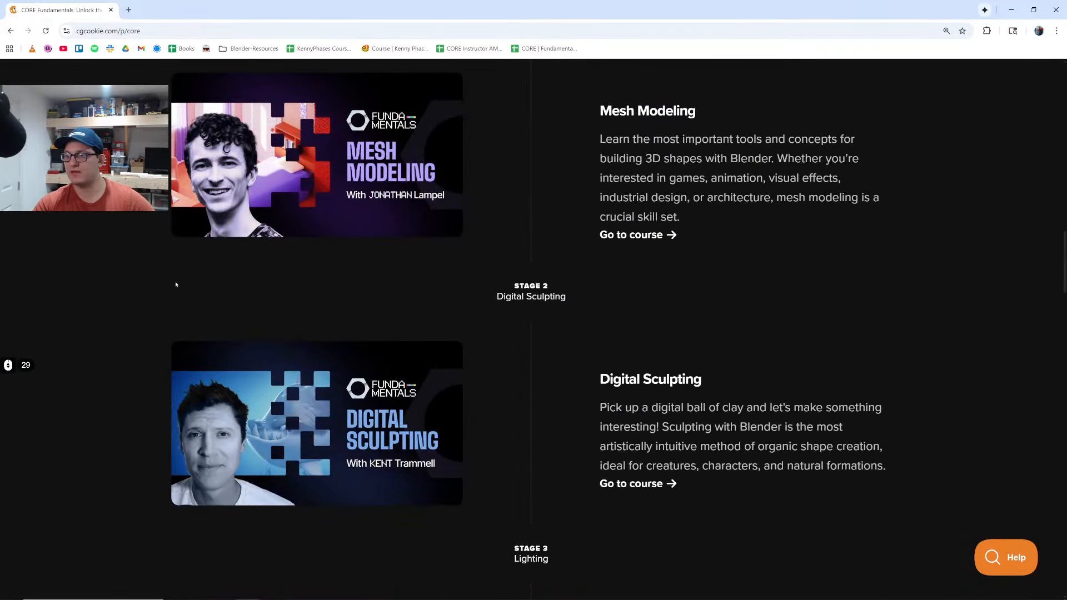
{"action": "scroll", "coordinate": [134, 286], "scroll_direction": "down", "scroll_amount": 4}
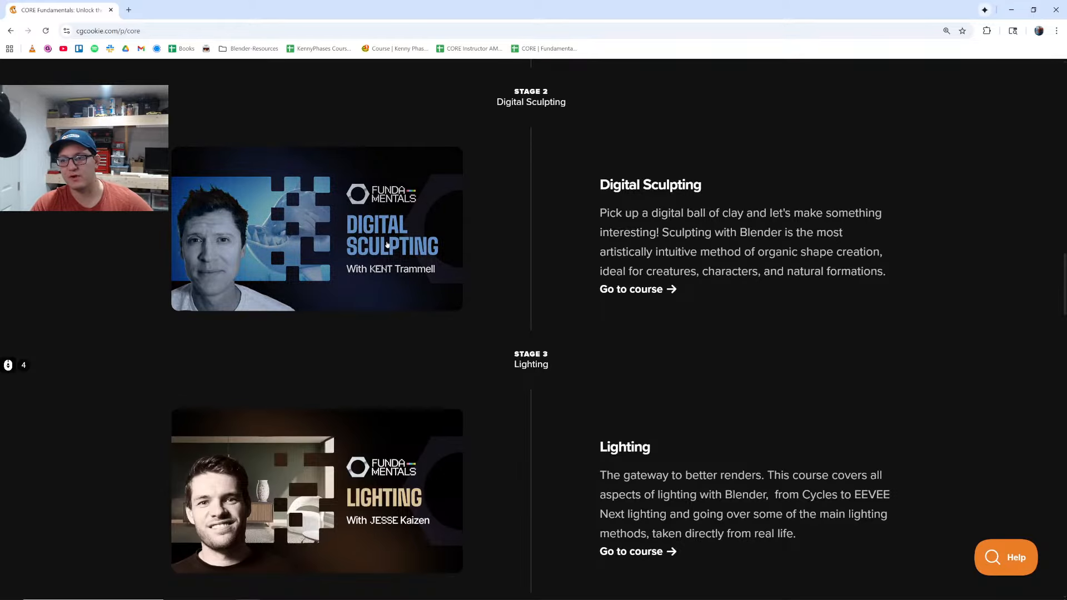
{"action": "scroll", "coordinate": [105, 311], "scroll_direction": "down", "scroll_amount": 5}
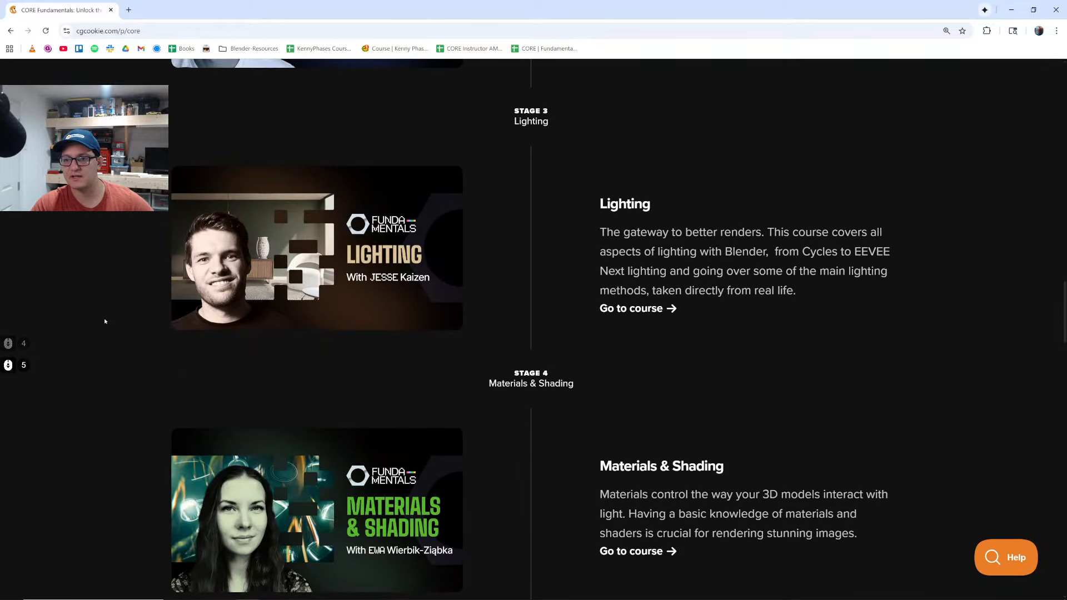
{"action": "scroll", "coordinate": [157, 349], "scroll_direction": "down", "scroll_amount": 3}
{"action": "scroll", "coordinate": [134, 341], "scroll_direction": "down", "scroll_amount": 5}
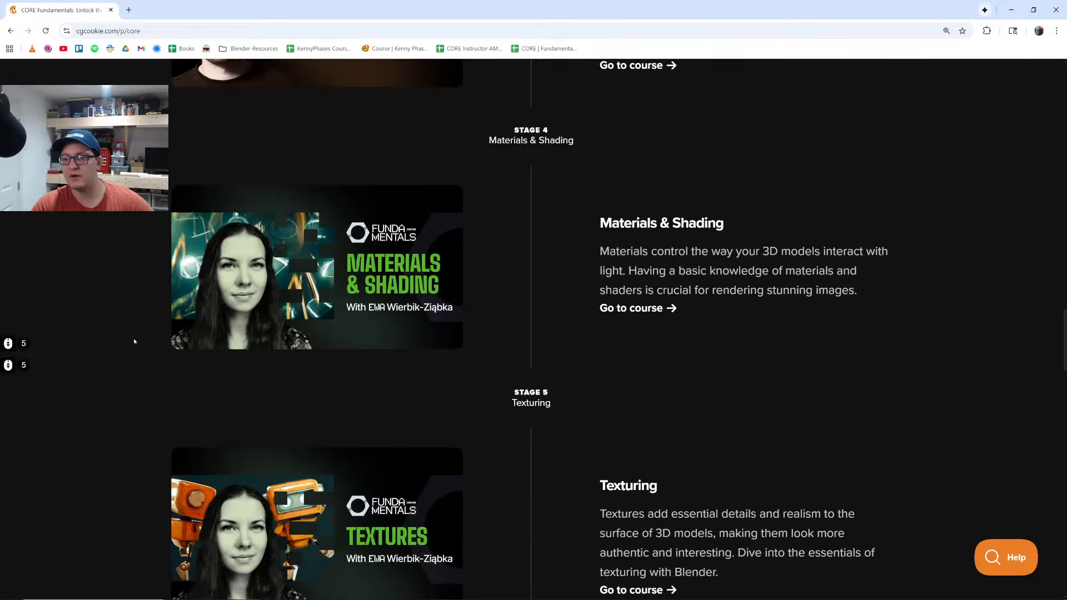
{"action": "scroll", "coordinate": [156, 373], "scroll_direction": "down", "scroll_amount": 4}
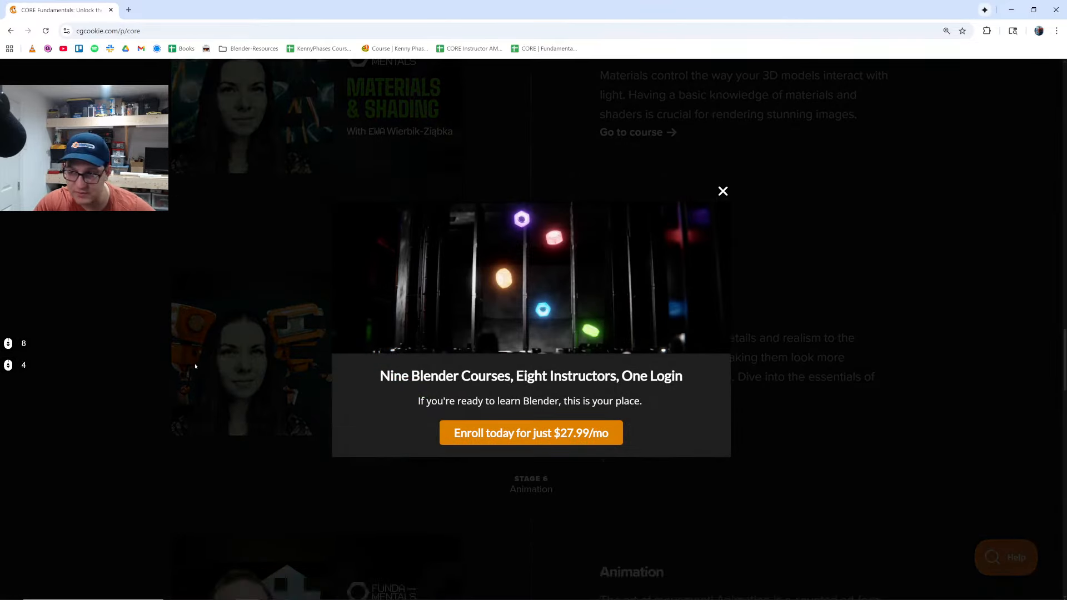
{"action": "left_click", "coordinate": [724, 192]}
{"action": "scroll", "coordinate": [367, 285], "scroll_direction": "down", "scroll_amount": 3}
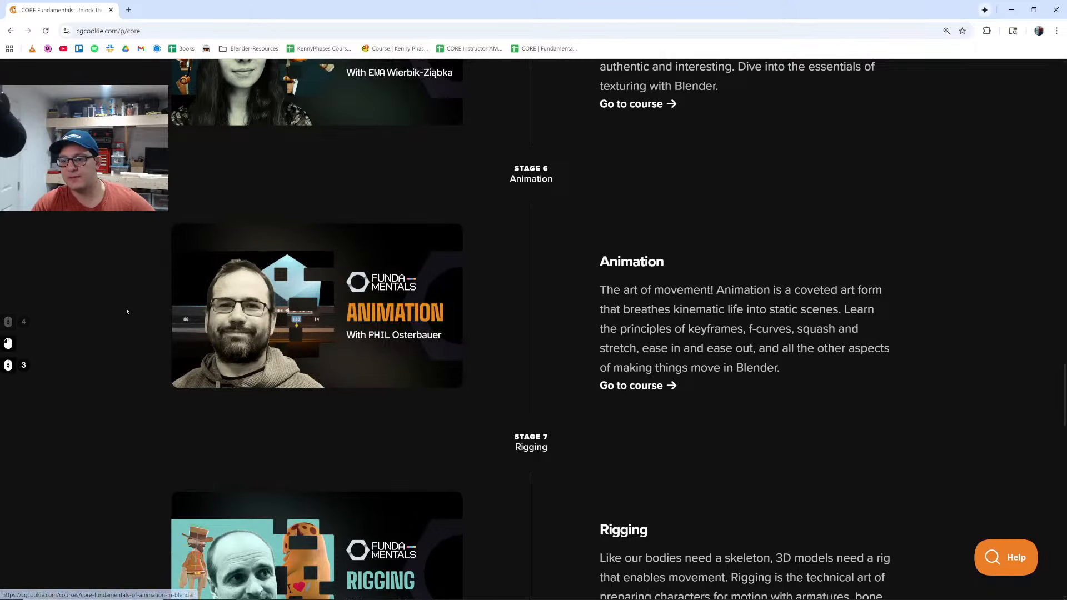
{"action": "scroll", "coordinate": [98, 325], "scroll_direction": "down", "scroll_amount": 5}
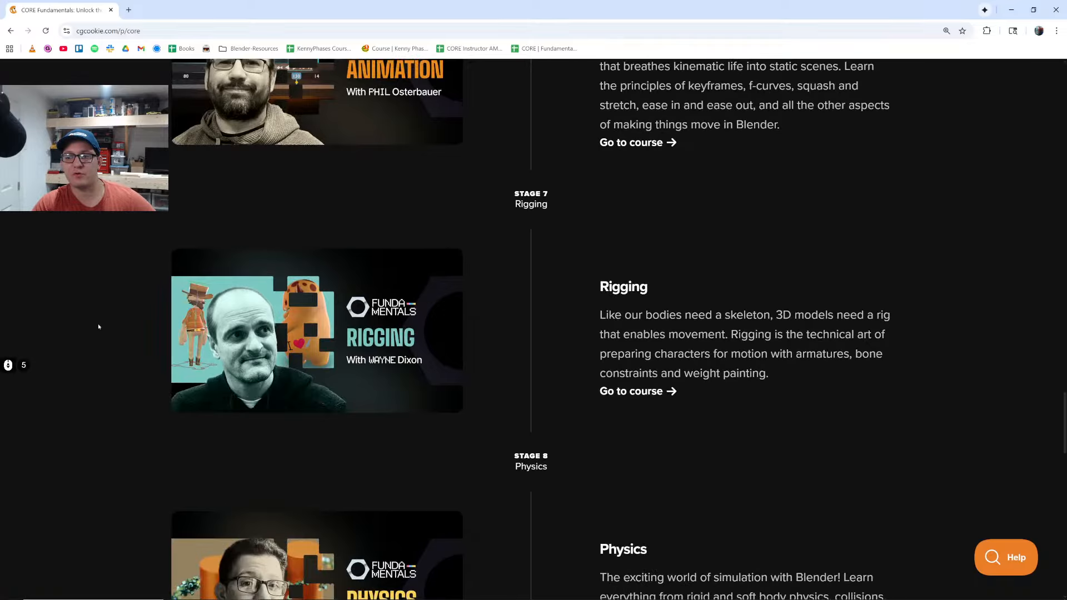
{"action": "scroll", "coordinate": [85, 386], "scroll_direction": "down", "scroll_amount": 5}
{"action": "scroll", "coordinate": [86, 386], "scroll_direction": "down", "scroll_amount": 2}
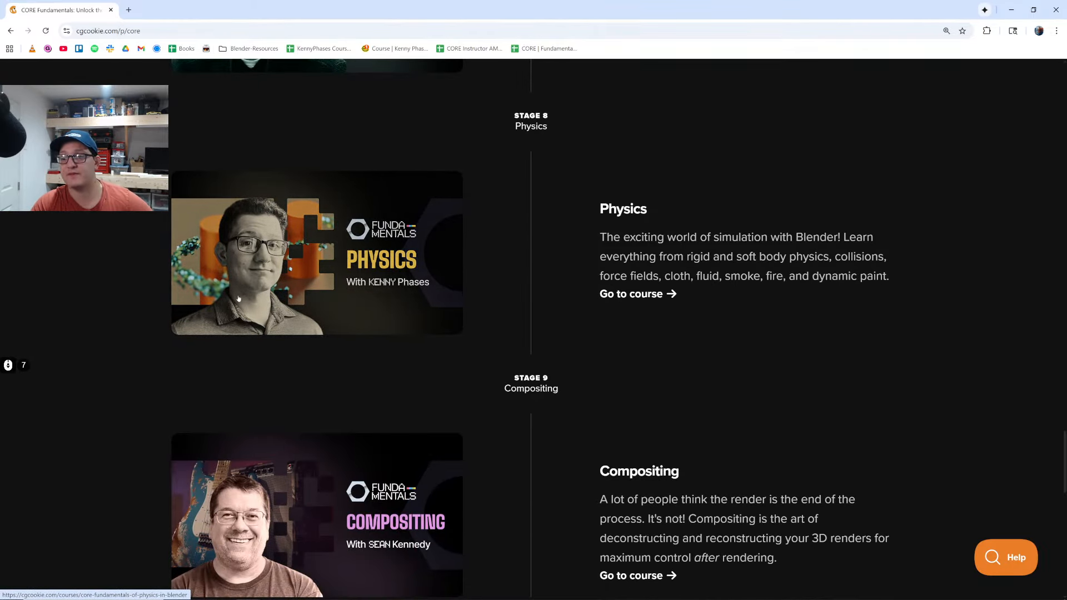
{"action": "scroll", "coordinate": [91, 372], "scroll_direction": "down", "scroll_amount": 5}
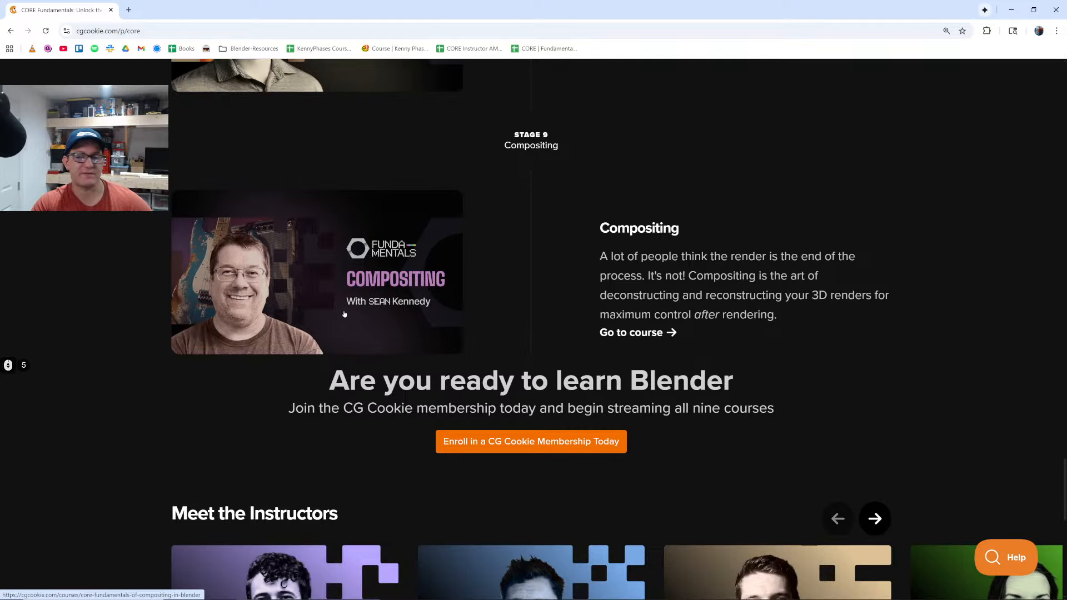
{"action": "scroll", "coordinate": [509, 368], "scroll_direction": "up", "scroll_amount": 20}
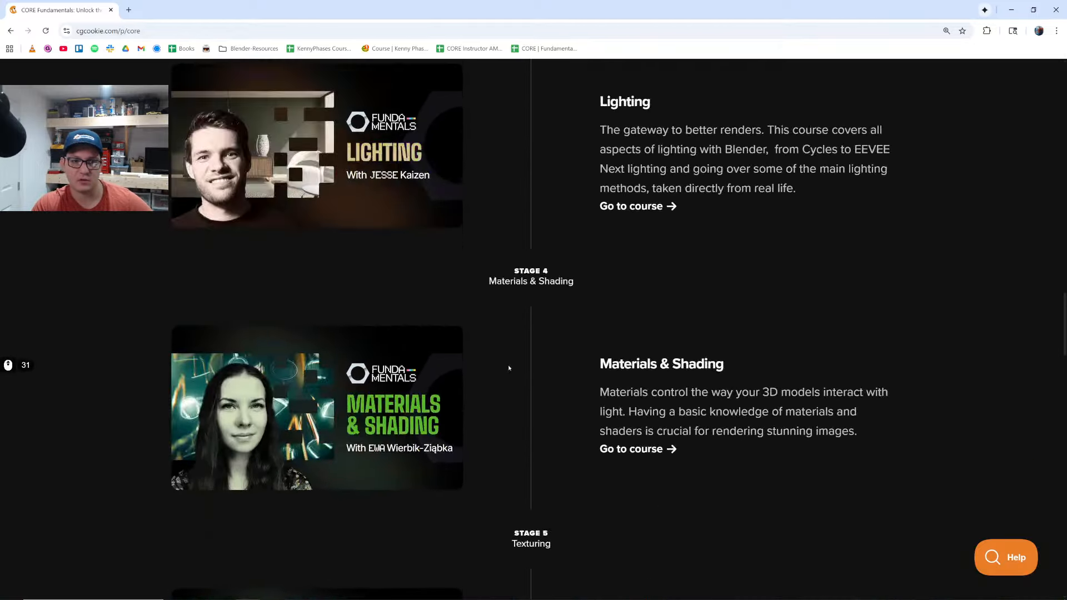
{"action": "scroll", "coordinate": [508, 367], "scroll_direction": "up", "scroll_amount": 20}
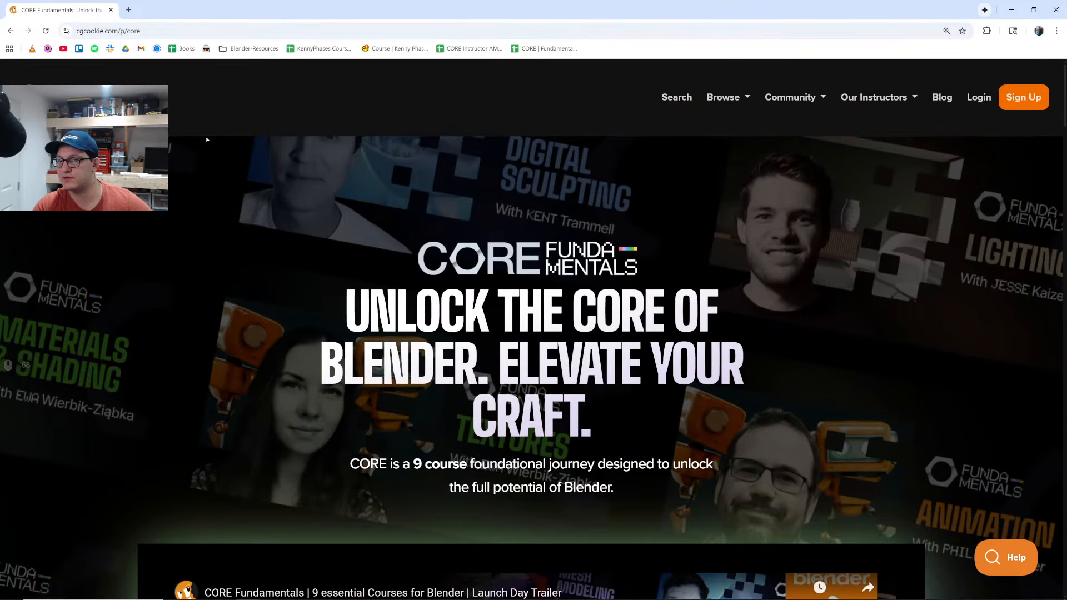
Open the CG Cookie home page and look over its featured courses and articles
{"action": "left_click", "coordinate": [61, 100]}
{"action": "scroll", "coordinate": [518, 317], "scroll_direction": "down", "scroll_amount": 2}
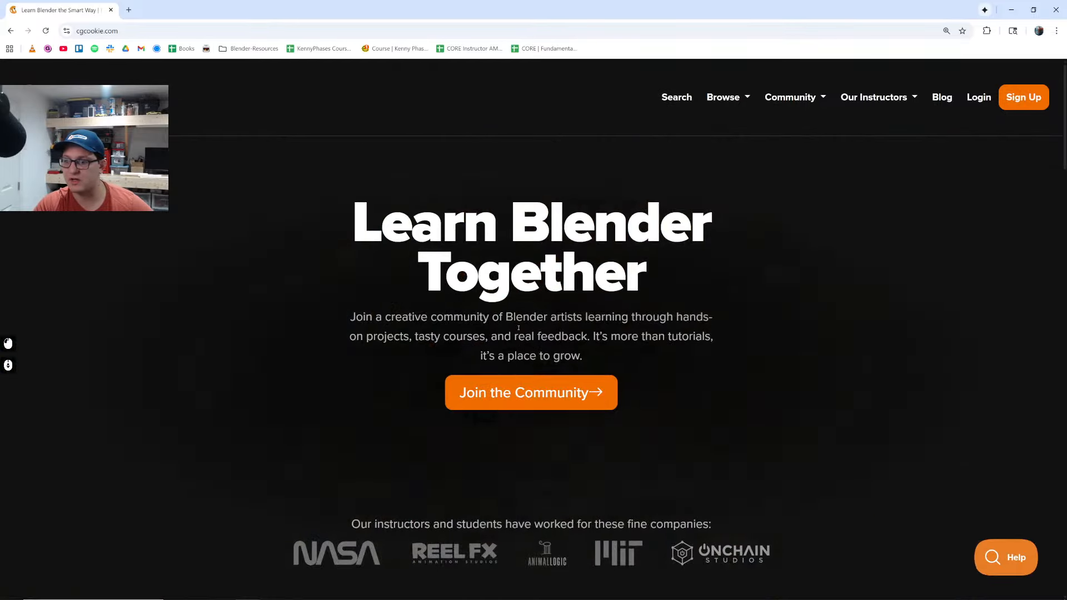
{"action": "scroll", "coordinate": [519, 317], "scroll_direction": "down", "scroll_amount": 7}
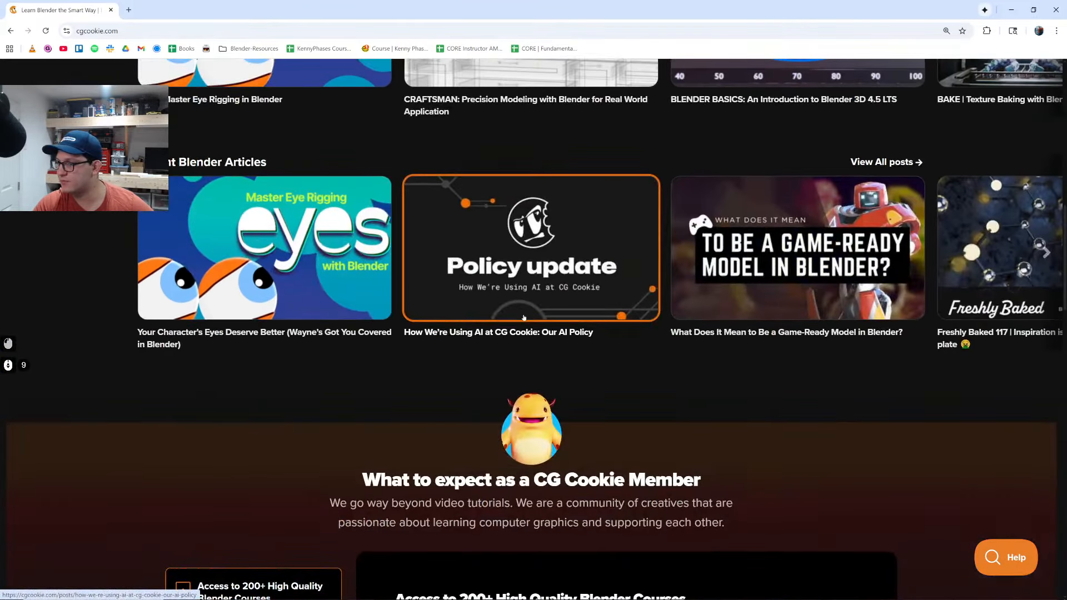
{"action": "scroll", "coordinate": [525, 318], "scroll_direction": "up", "scroll_amount": 12}
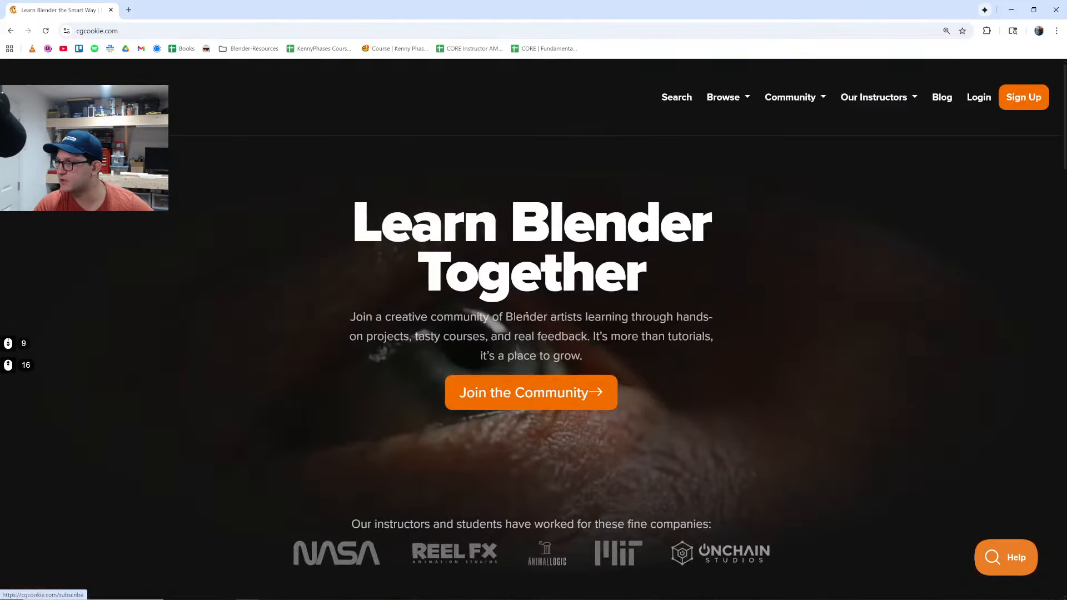
Search the CG Cookie site for "sessions" across all categories and all content
{"action": "left_click", "coordinate": [677, 98]}
{"action": "left_click", "coordinate": [373, 211]}
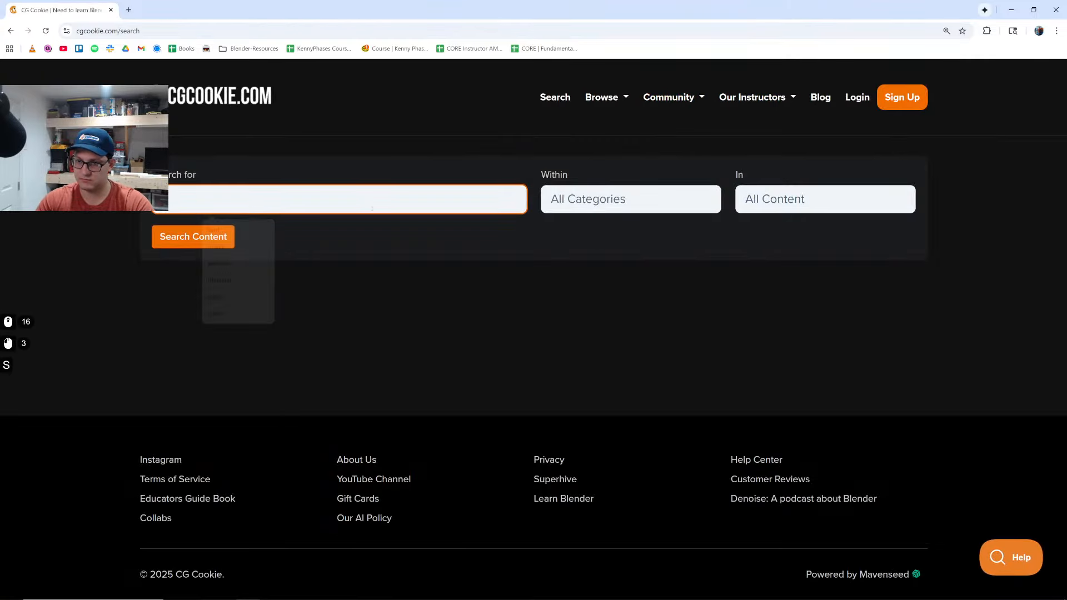
{"action": "type", "text": "sessions"}
{"action": "key", "text": "Return"}
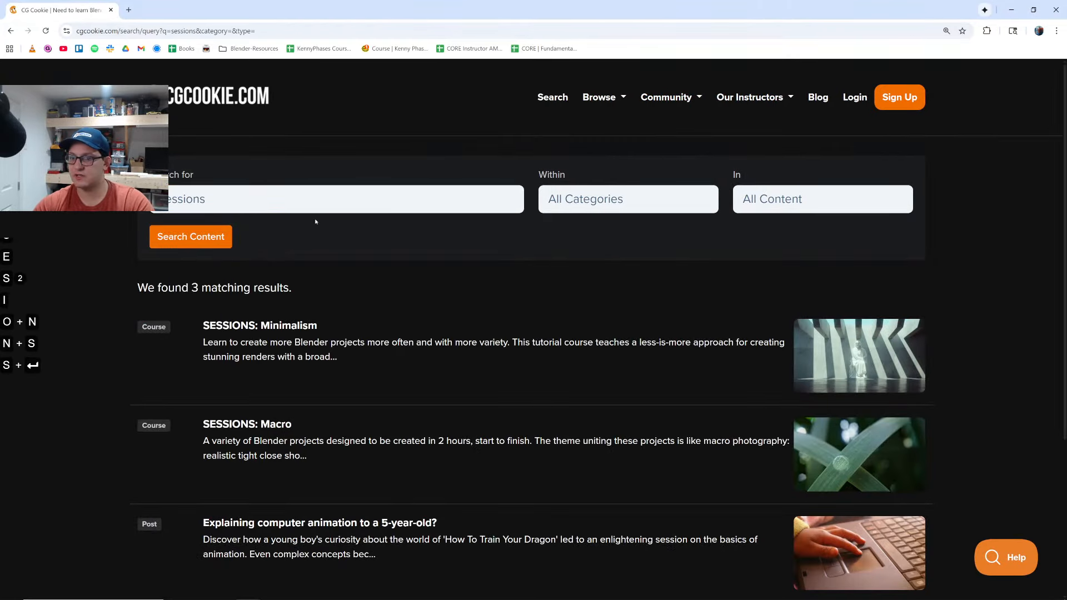
Open the SESSIONS: Macro course from the search results and highlight its title and instructor
{"action": "scroll", "coordinate": [675, 306], "scroll_direction": "down", "scroll_amount": 2}
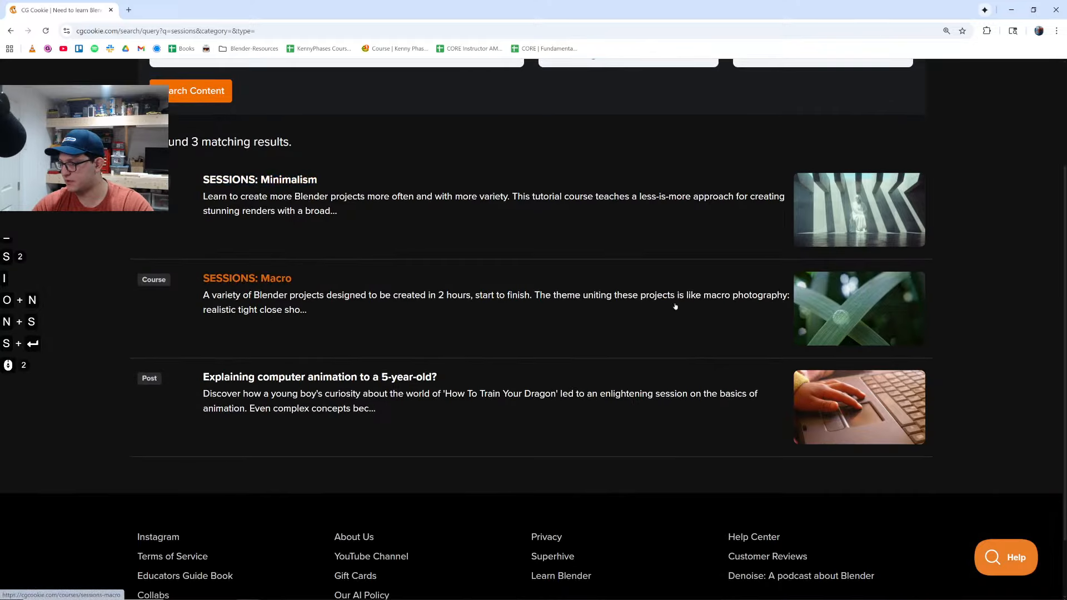
{"action": "left_click", "coordinate": [279, 288]}
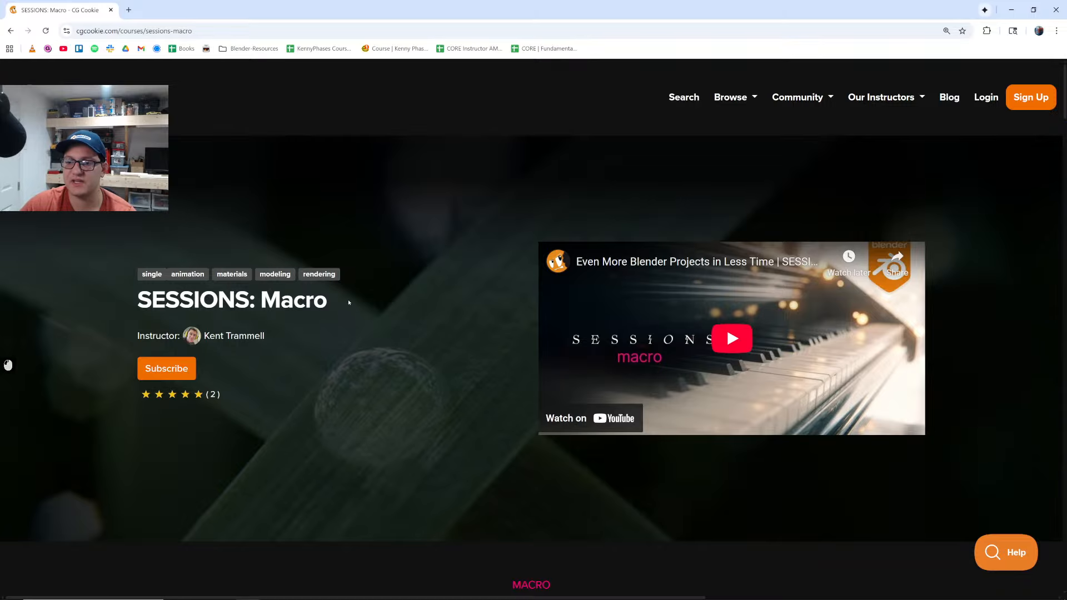
{"action": "left_click_drag", "start_coordinate": [349, 303], "coordinate": [142, 319]}
{"action": "left_click_drag", "start_coordinate": [270, 337], "coordinate": [205, 347]}
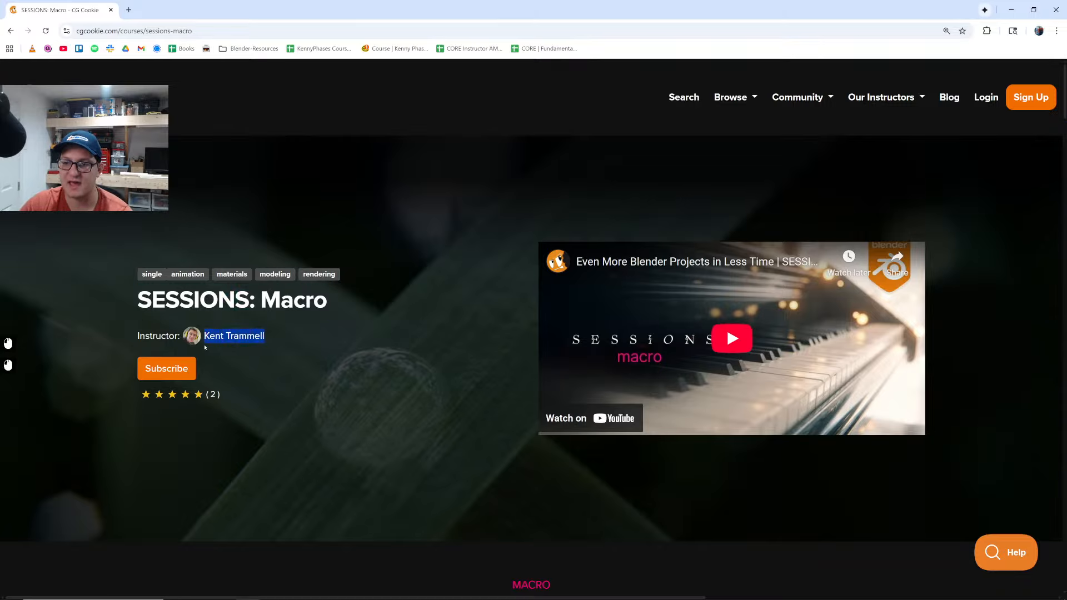
{"action": "triple_click", "coordinate": [255, 299]}
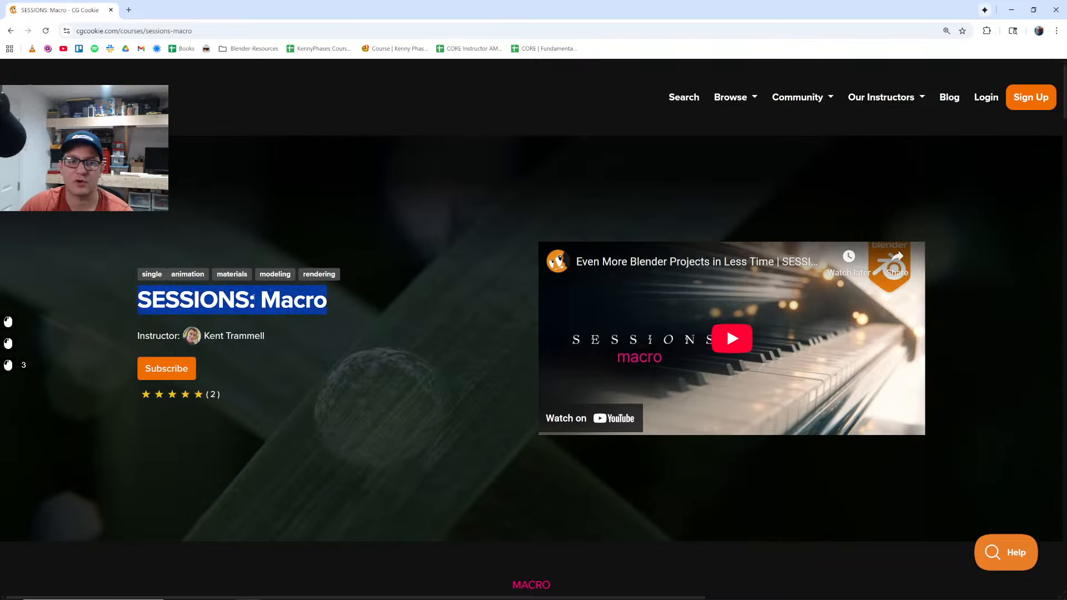
{"action": "left_click", "coordinate": [247, 300]}
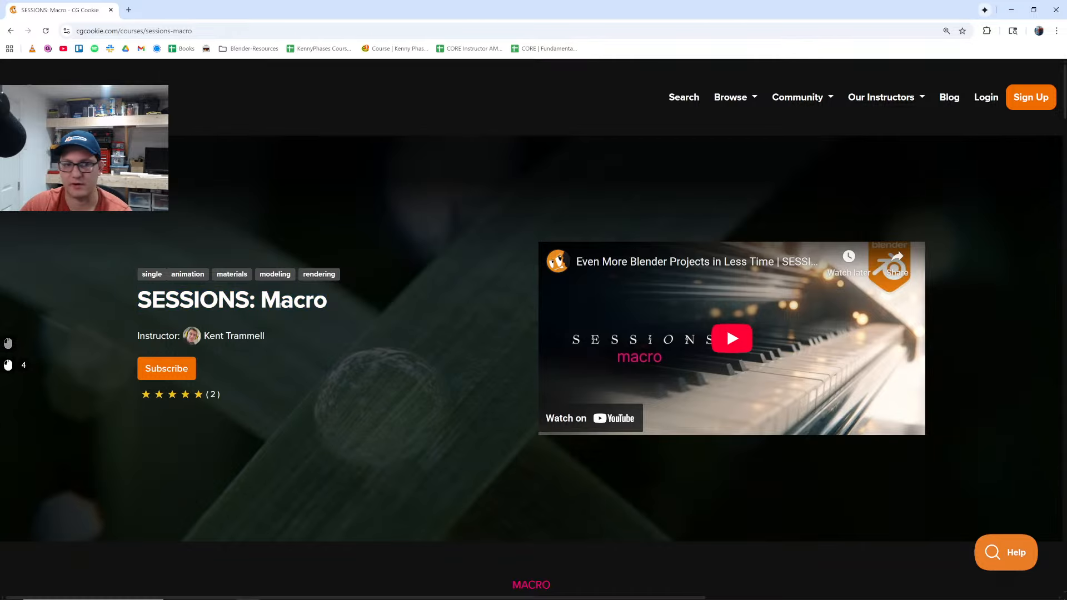
Look through the Macro course overview's six chapters, from Dice Roll to Laptop
{"action": "scroll", "coordinate": [279, 304], "scroll_direction": "down", "scroll_amount": 16}
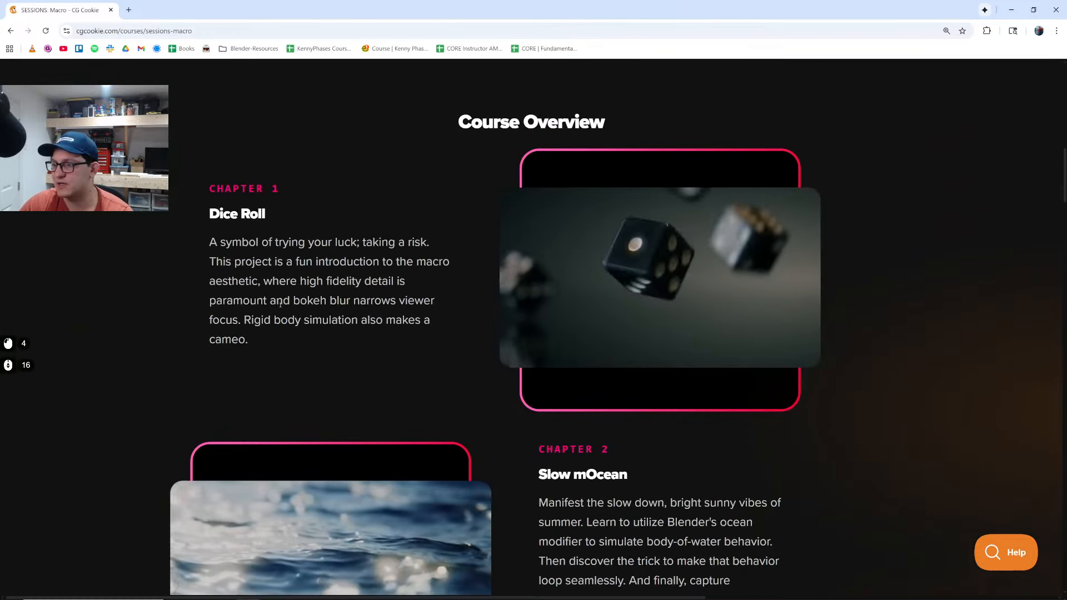
{"action": "scroll", "coordinate": [280, 303], "scroll_direction": "down", "scroll_amount": 1}
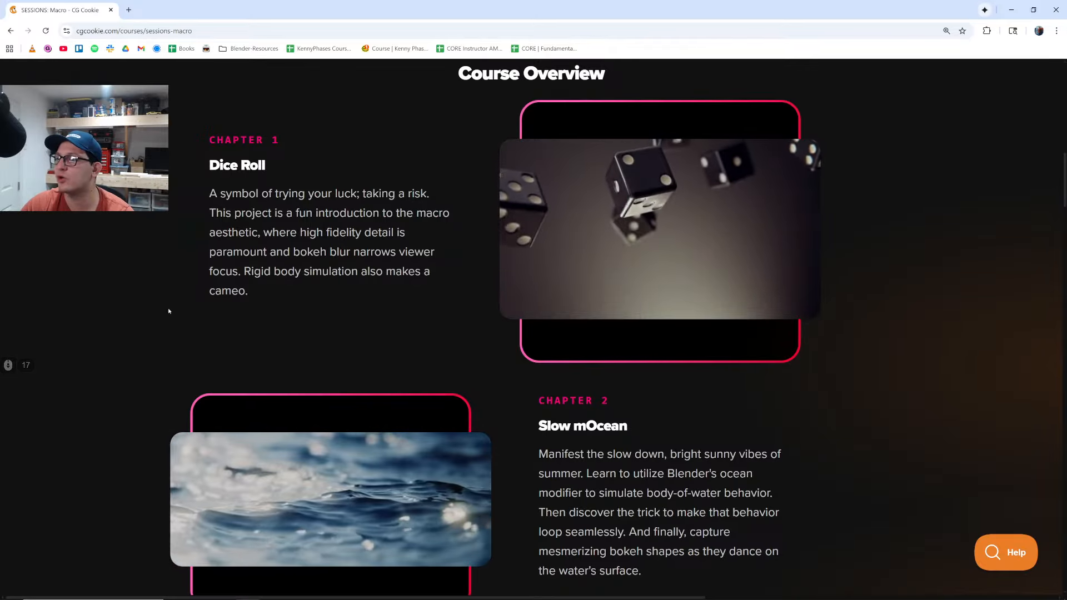
{"action": "scroll", "coordinate": [200, 303], "scroll_direction": "down", "scroll_amount": 5}
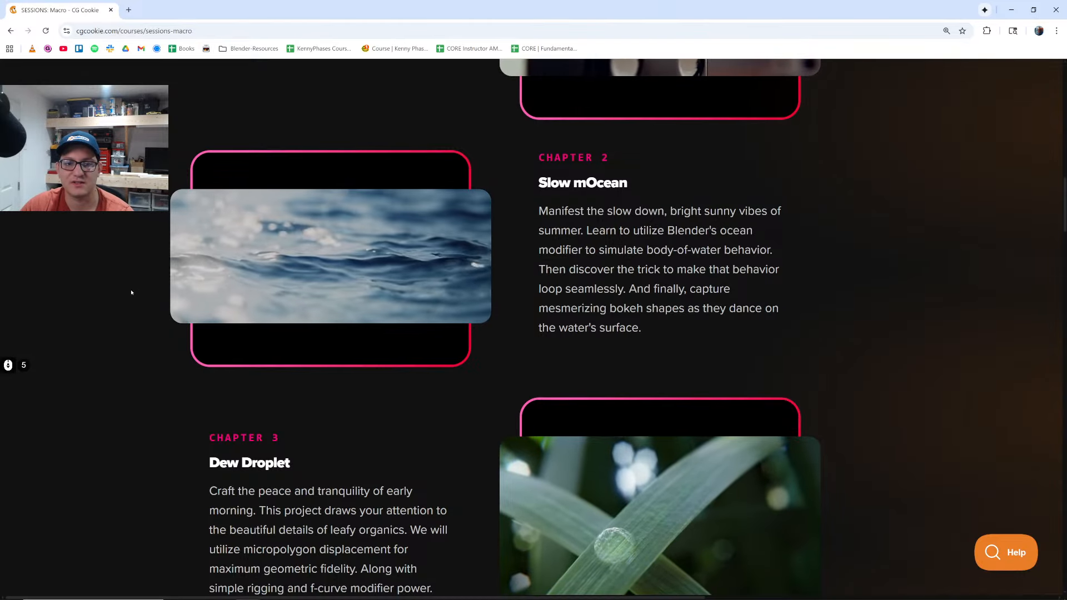
{"action": "scroll", "coordinate": [75, 294], "scroll_direction": "down", "scroll_amount": 2}
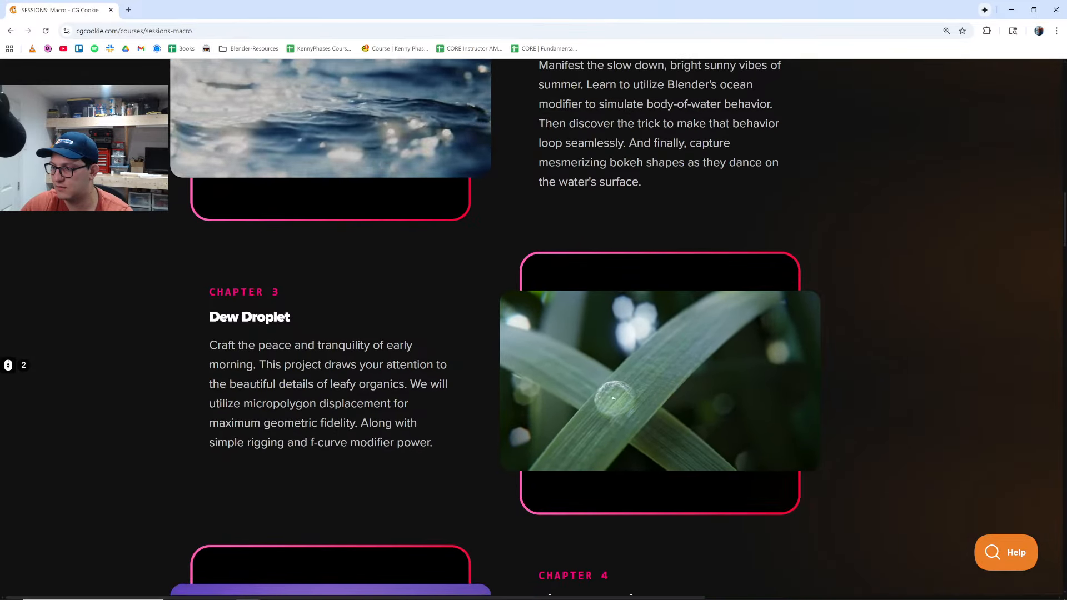
{"action": "scroll", "coordinate": [179, 325], "scroll_direction": "down", "scroll_amount": 2}
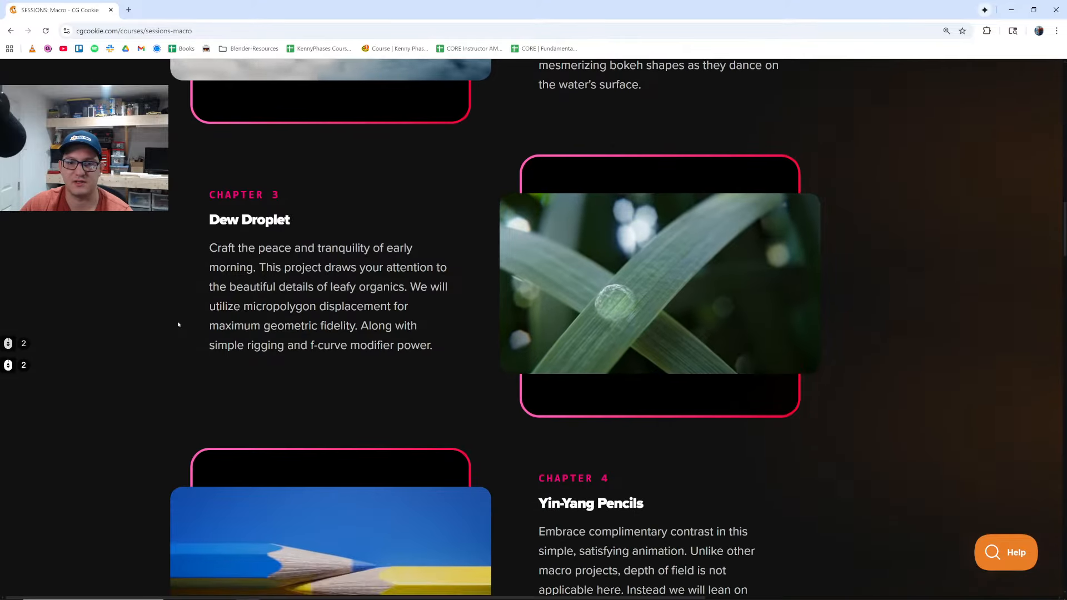
{"action": "scroll", "coordinate": [178, 325], "scroll_direction": "down", "scroll_amount": 5}
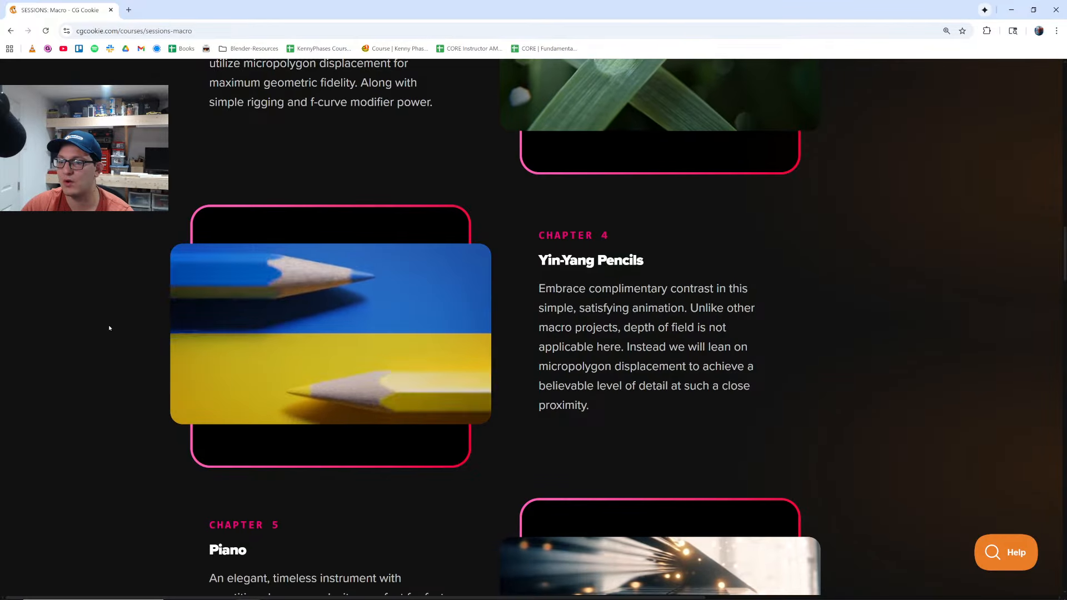
{"action": "scroll", "coordinate": [107, 327], "scroll_direction": "down", "scroll_amount": 8}
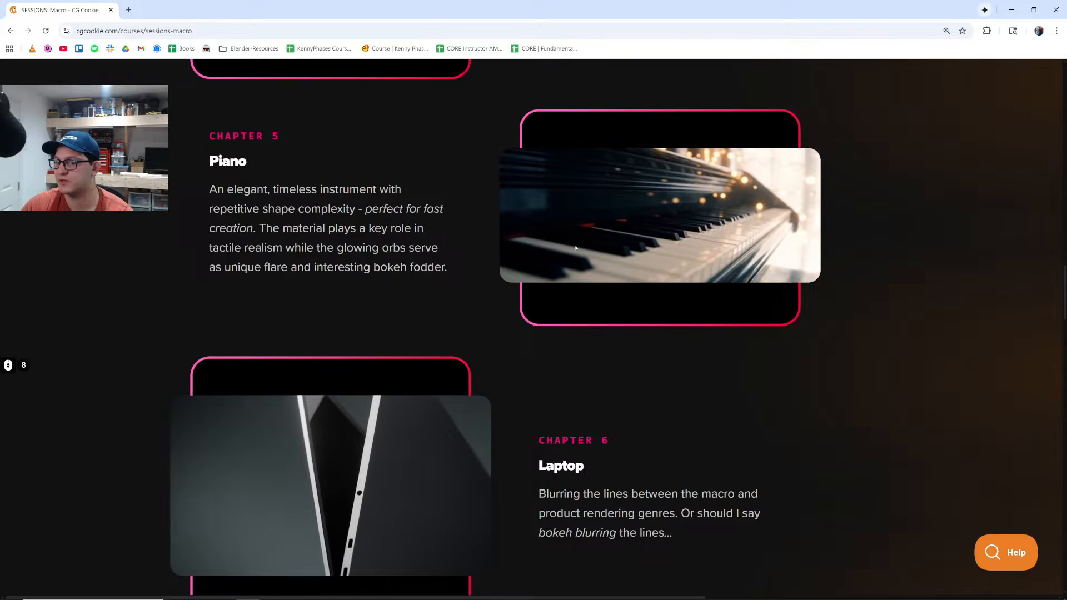
{"action": "scroll", "coordinate": [426, 382], "scroll_direction": "down", "scroll_amount": 2}
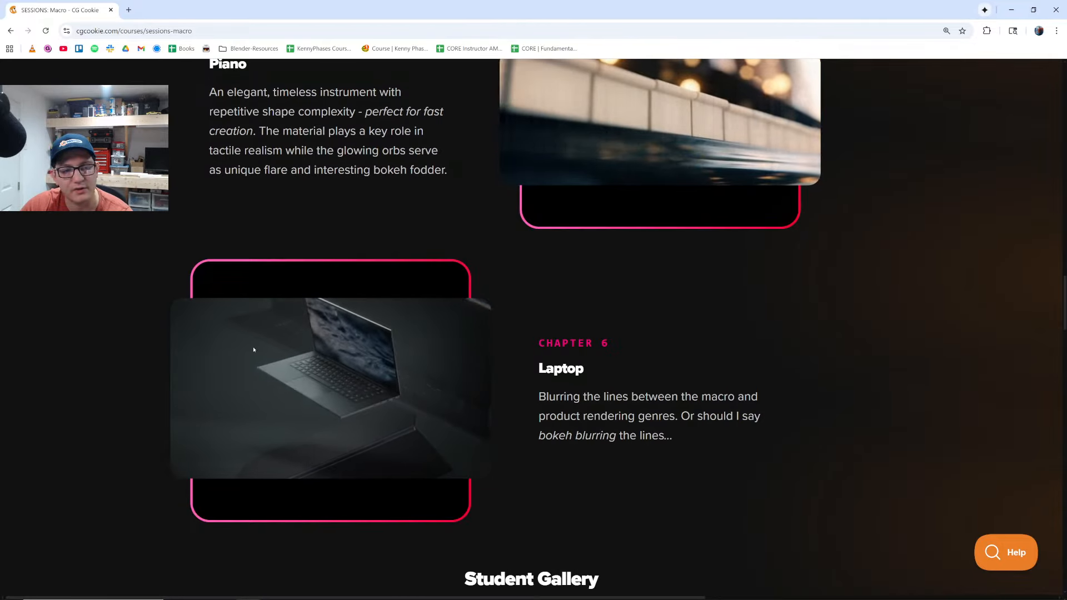
{"action": "scroll", "coordinate": [160, 371], "scroll_direction": "down", "scroll_amount": 5}
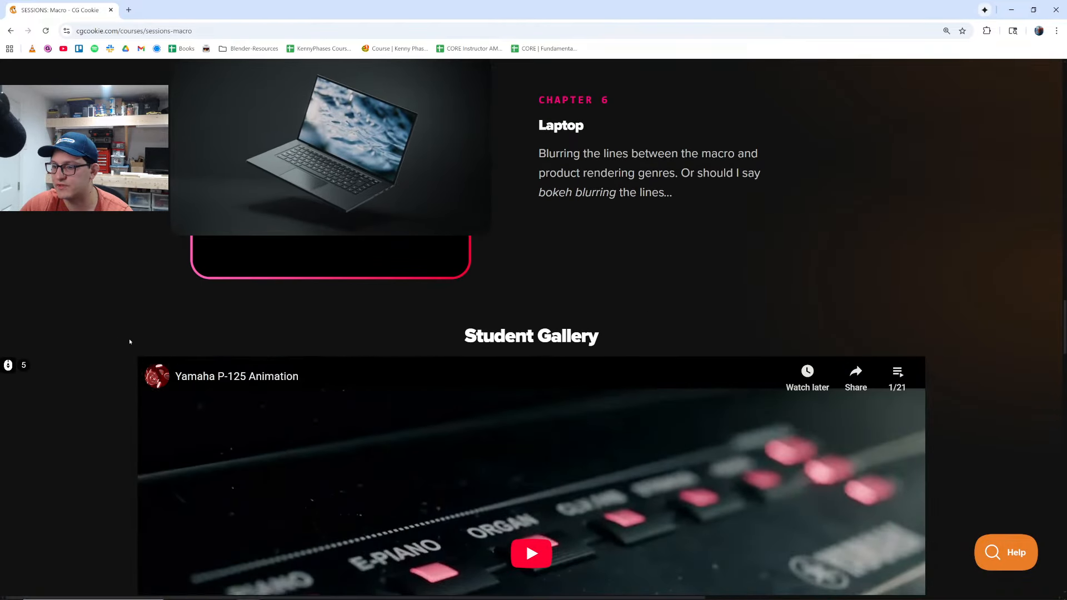
Examine the Macro course's student gallery, enlarge two of the water droplet renders, and return to the beginning of the course page
{"action": "scroll", "coordinate": [127, 340], "scroll_direction": "down", "scroll_amount": 6}
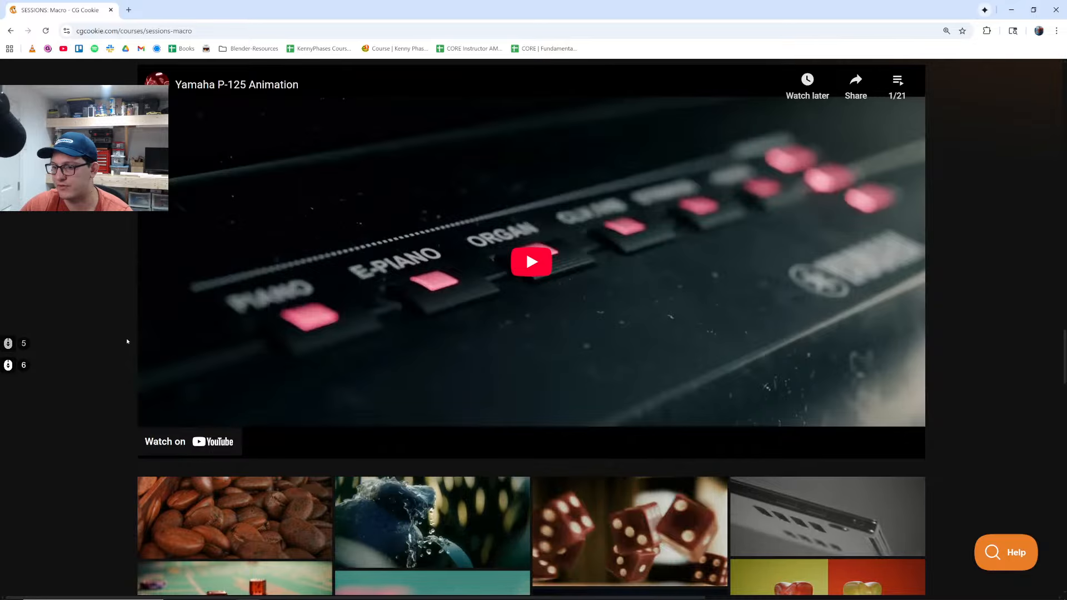
{"action": "scroll", "coordinate": [126, 341], "scroll_direction": "down", "scroll_amount": 6}
{"action": "scroll", "coordinate": [127, 340], "scroll_direction": "down", "scroll_amount": 5}
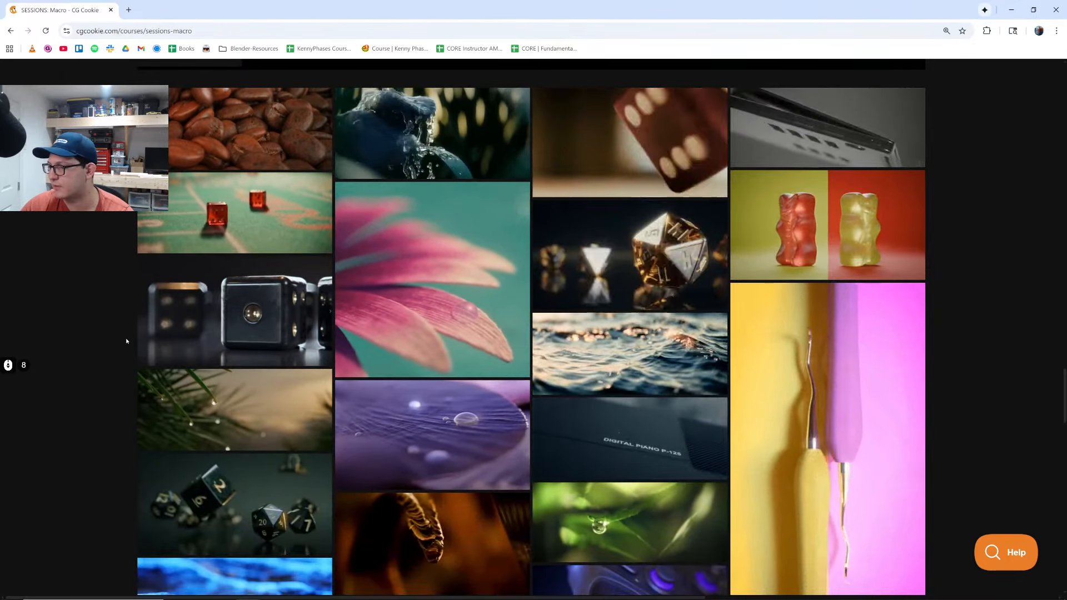
{"action": "scroll", "coordinate": [127, 342], "scroll_direction": "down", "scroll_amount": 4}
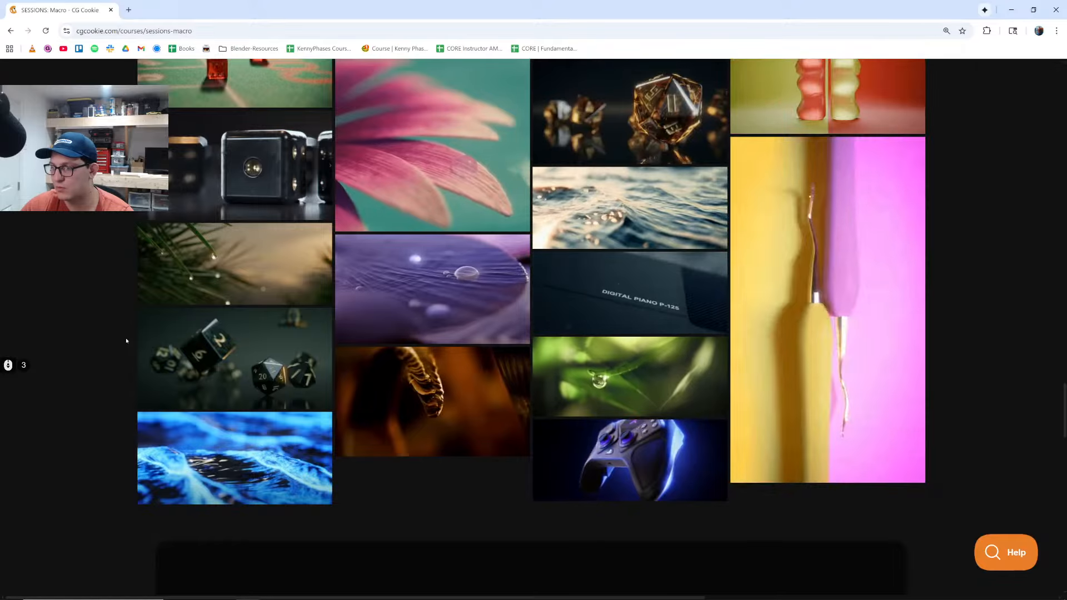
{"action": "left_click", "coordinate": [608, 383]}
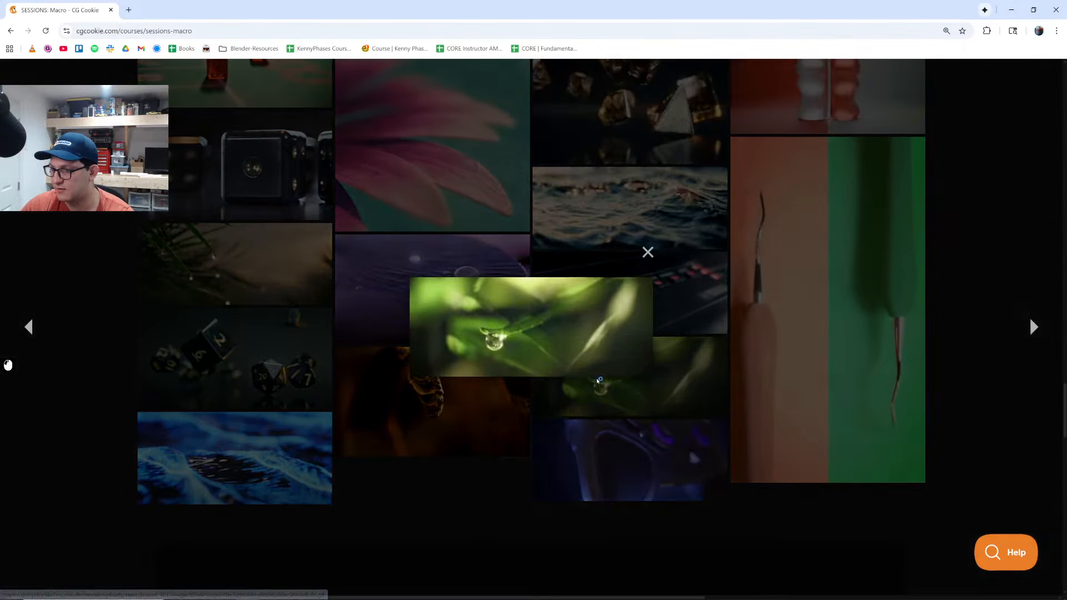
{"action": "left_click", "coordinate": [477, 353]}
{"action": "left_click", "coordinate": [470, 331]}
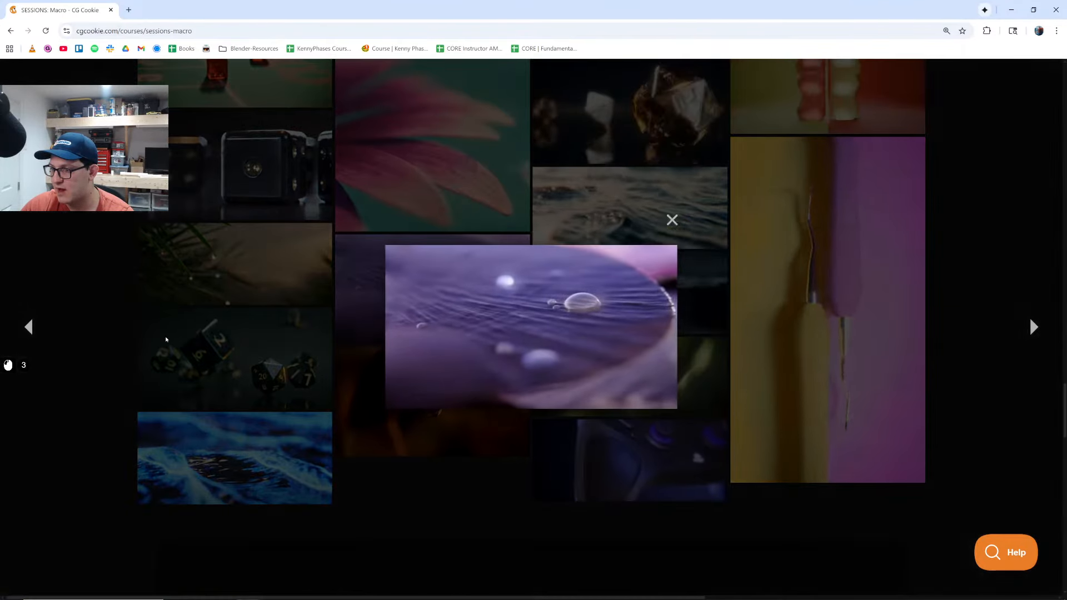
{"action": "left_click", "coordinate": [129, 327]}
{"action": "scroll", "coordinate": [129, 327], "scroll_direction": "up", "scroll_amount": 8}
{"action": "scroll", "coordinate": [139, 329], "scroll_direction": "down", "scroll_amount": 20}
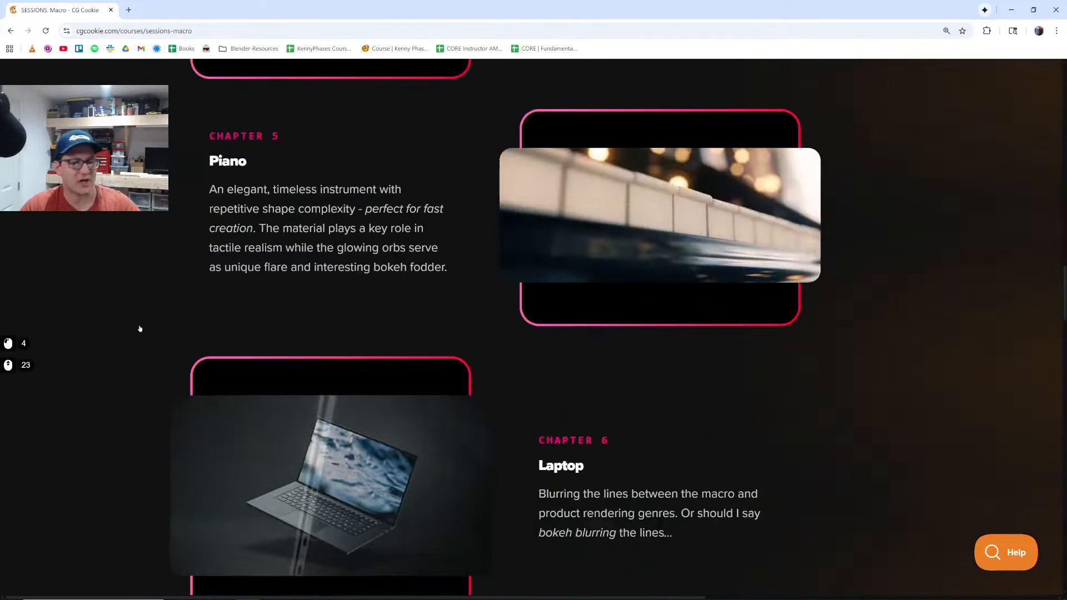
{"action": "scroll", "coordinate": [138, 305], "scroll_direction": "up", "scroll_amount": 16}
{"action": "scroll", "coordinate": [151, 302], "scroll_direction": "up", "scroll_amount": 14}
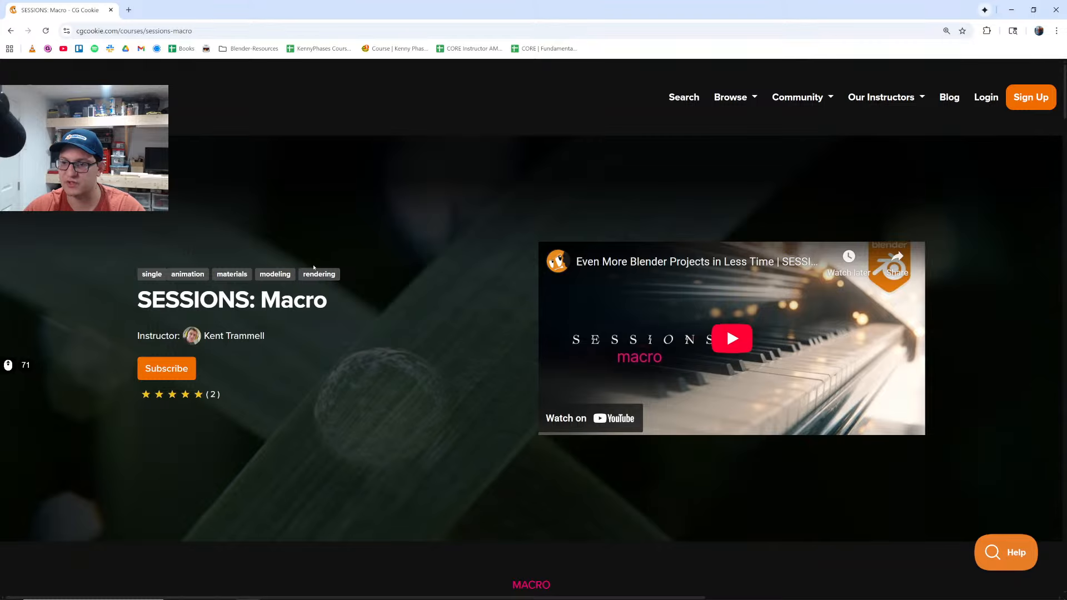
Close the course page, switch back to Blender and review the slicing animation from frame 0
{"action": "left_click", "coordinate": [112, 10]}
{"action": "left_click_drag", "start_coordinate": [316, 346], "coordinate": [283, 345]}
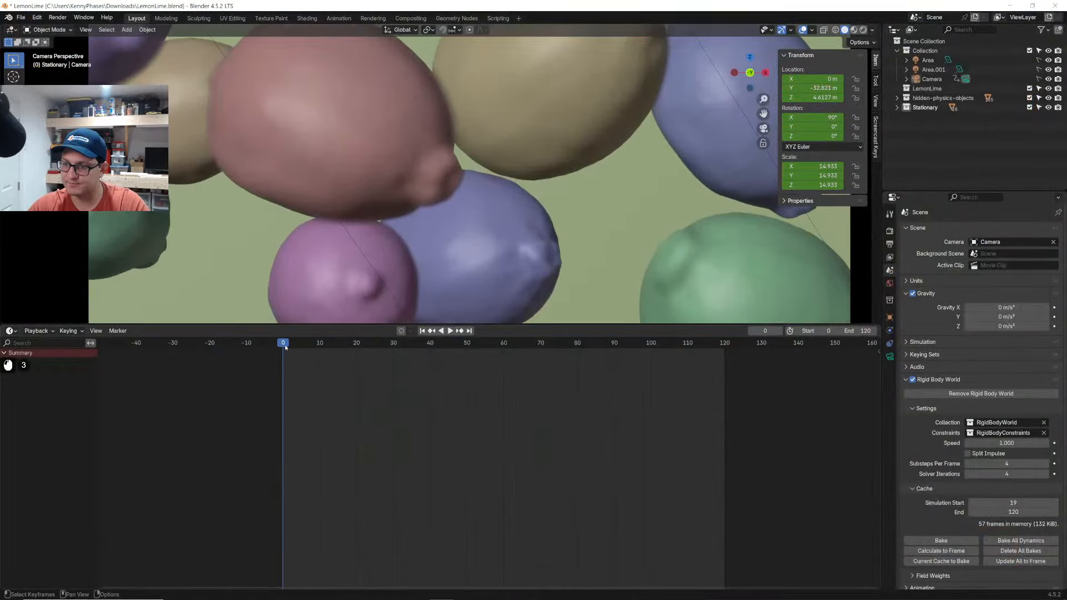
{"action": "key", "text": "space"}
{"action": "key", "text": "space"}
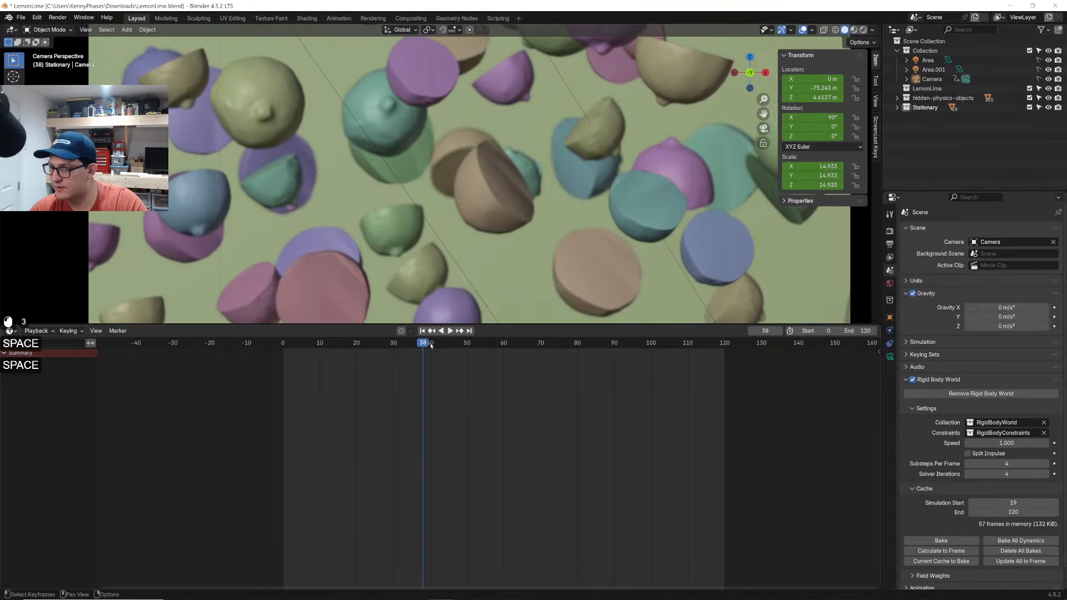
{"action": "left_click_drag", "start_coordinate": [371, 345], "coordinate": [360, 347]}
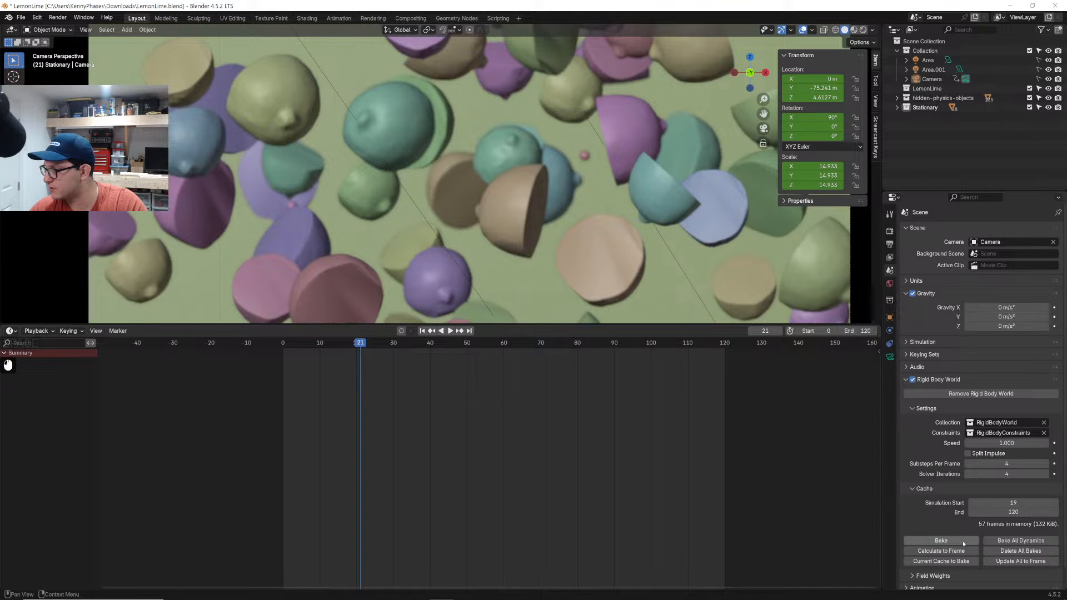
Bake the rigid body simulation and play it back from about frame 6
{"action": "left_click", "coordinate": [942, 541]}
{"action": "left_click", "coordinate": [304, 344]}
{"action": "key", "text": "space"}
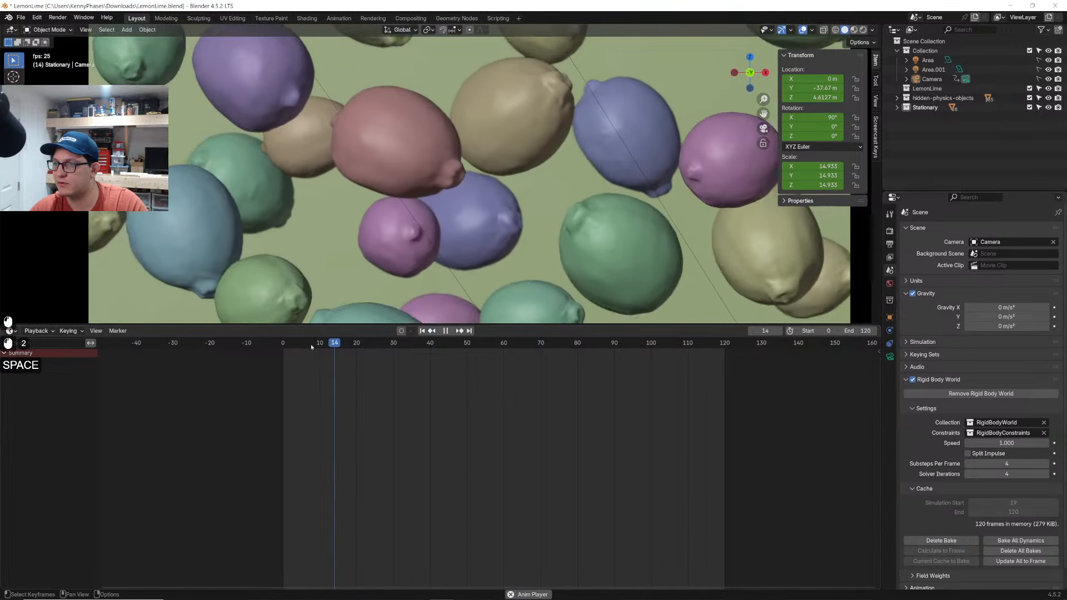
{"action": "key", "text": "space"}
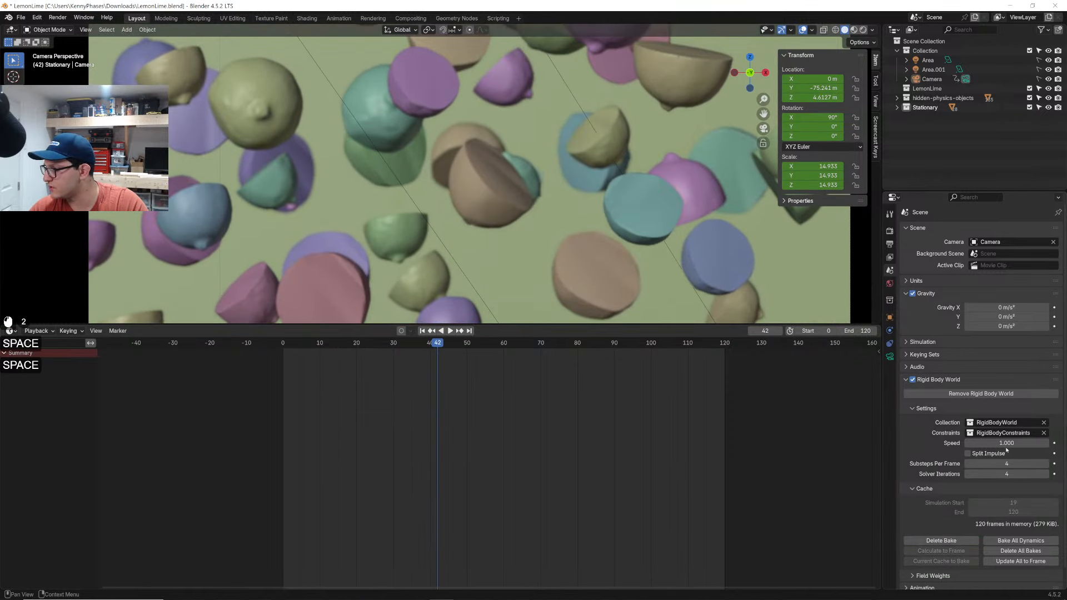
Keyframe the Rigid Body World speed at 0 on frame 19
{"action": "key", "text": "space"}
{"action": "left_click_drag", "start_coordinate": [406, 343], "coordinate": [352, 351]}
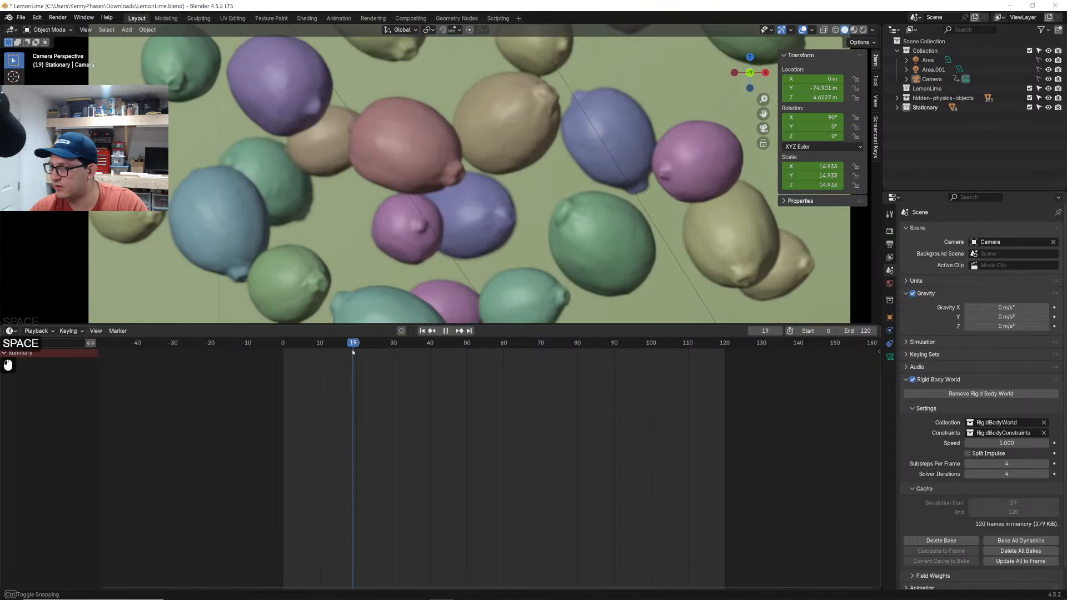
{"action": "left_click", "coordinate": [1012, 443]}
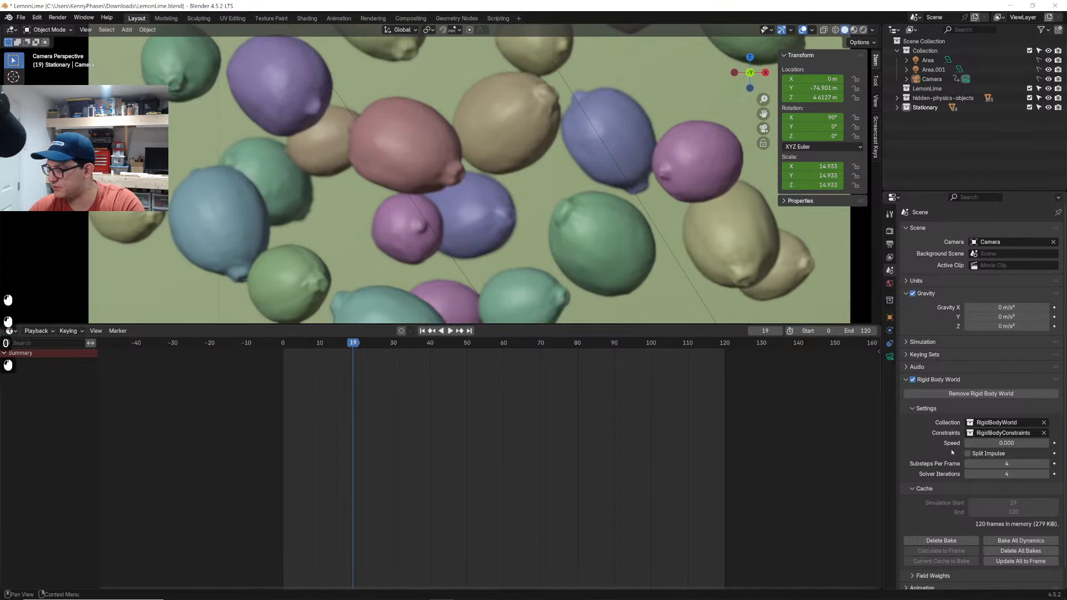
{"action": "key", "text": "i"}
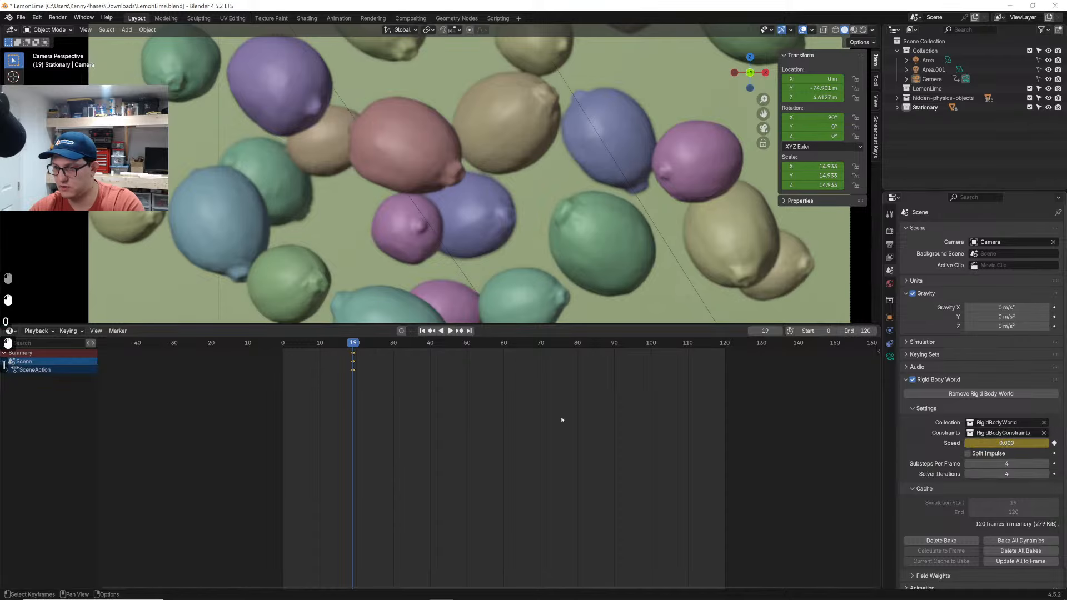
Keyframe the Rigid Body World speed at 3 on frame 20, rebake the simulation and play it back
{"action": "key", "text": "Right"}
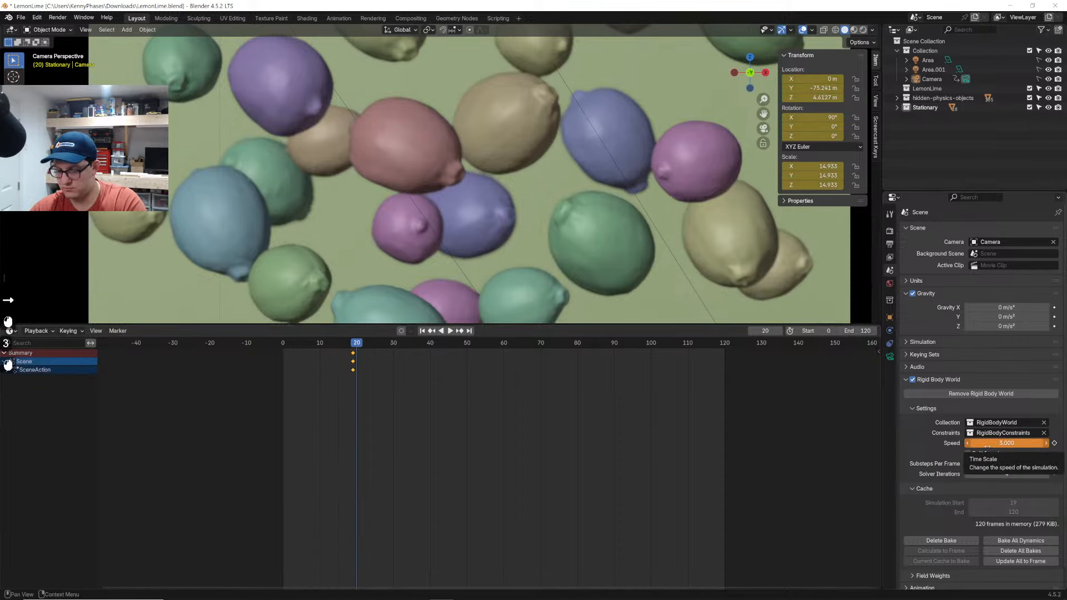
{"action": "key", "text": "i"}
{"action": "left_click", "coordinate": [955, 540]}
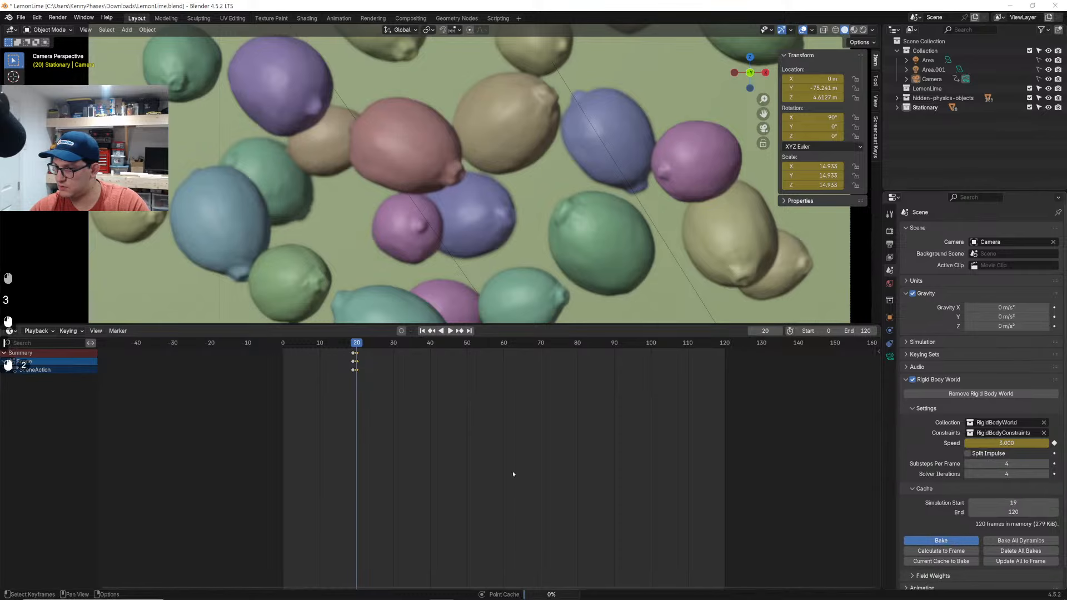
{"action": "mouse_move", "coordinate": [337, 345]}
{"action": "left_mouse_down"}
{"action": "mouse_move", "coordinate": [327, 345]}
{"action": "mouse_move", "coordinate": [362, 348]}
{"action": "mouse_move", "coordinate": [322, 347]}
{"action": "left_mouse_up"}
{"action": "key", "text": "space"}
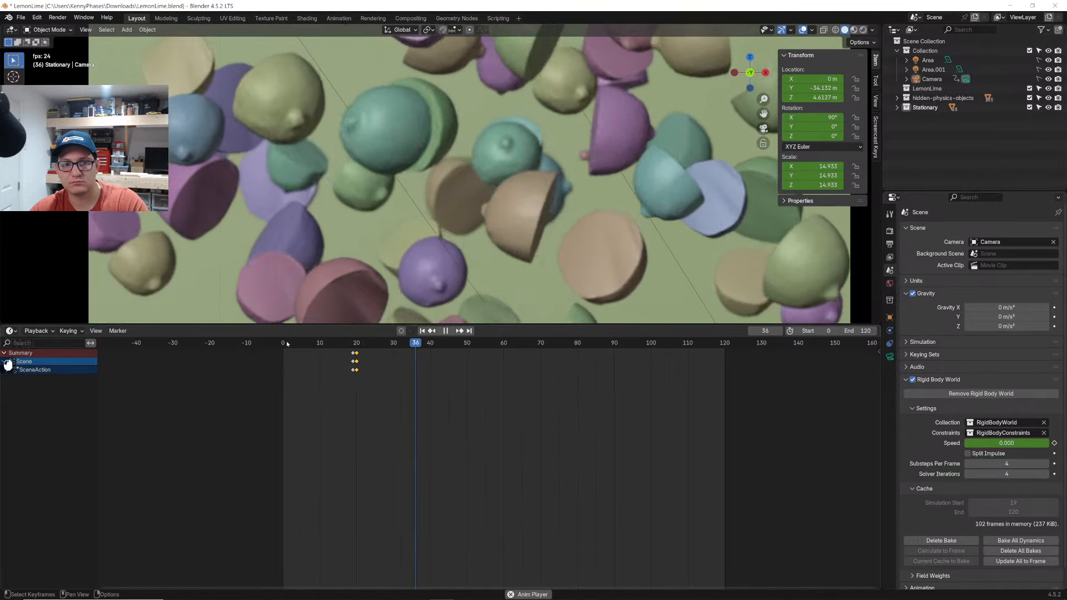
{"action": "key", "text": "space"}
Change the keyframed Rigid Body World speed on frame 20 to 2 and rebake the simulation
{"action": "left_click", "coordinate": [355, 345]}
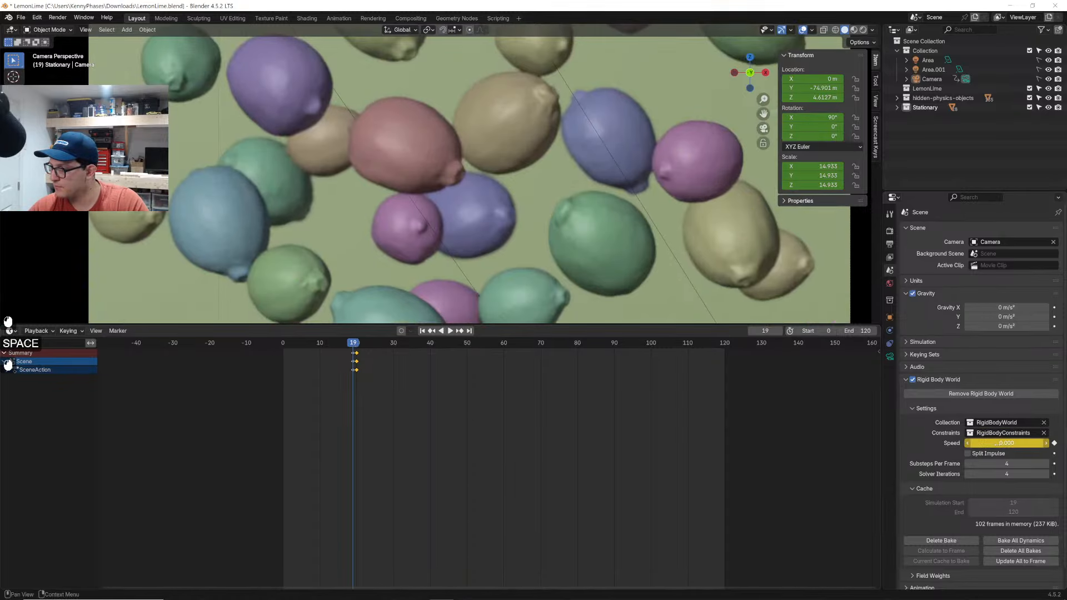
{"action": "key", "text": "Right"}
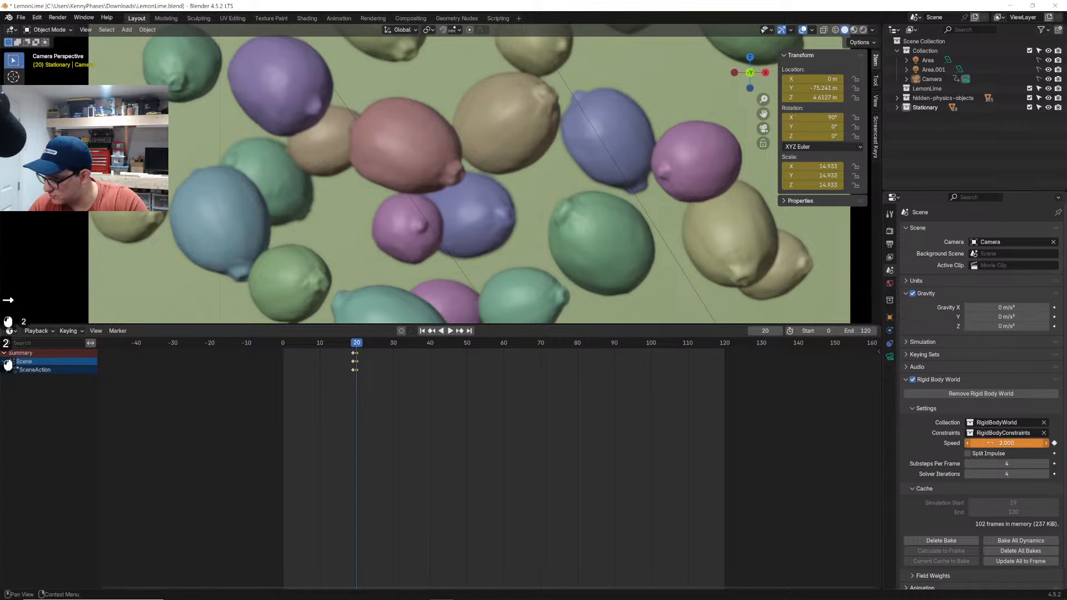
{"action": "left_click", "coordinate": [950, 540]}
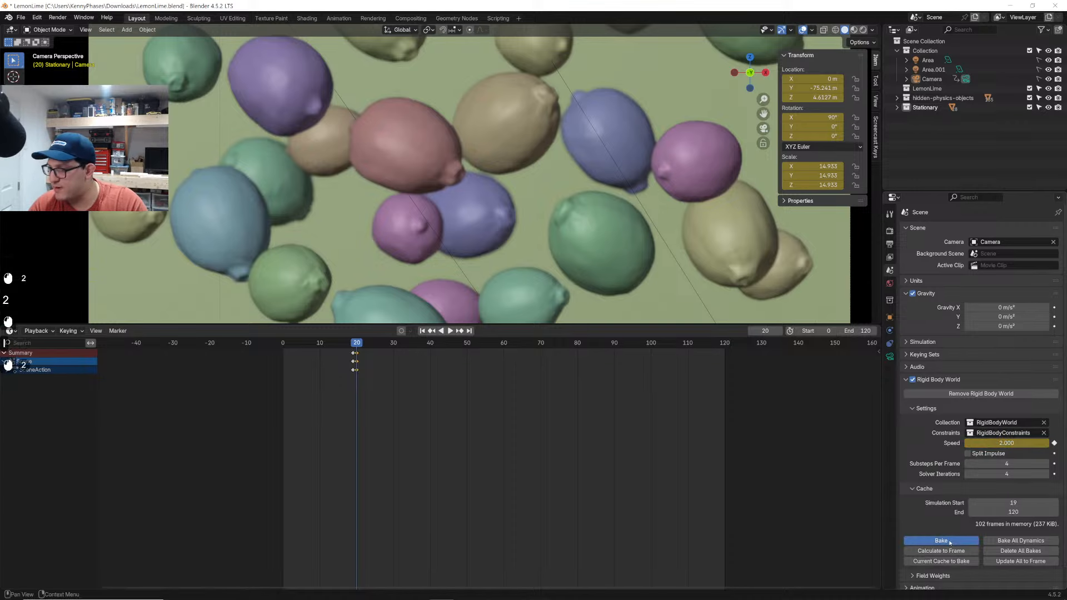
Play back the rebaked simulation from about frame 10
{"action": "left_click", "coordinate": [318, 352]}
{"action": "key", "text": "space"}
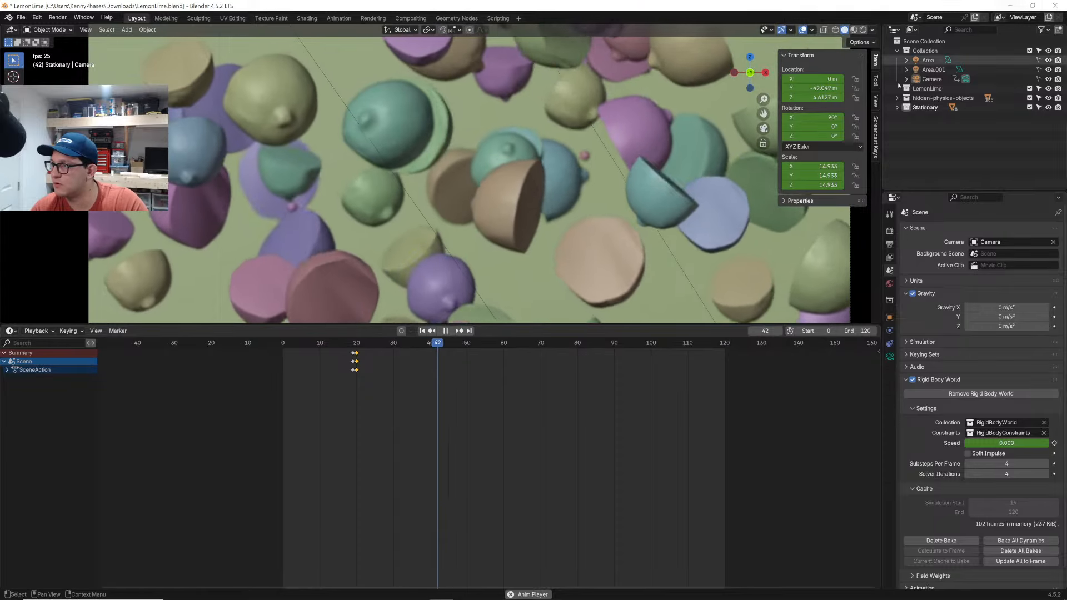
{"action": "key", "text": "space"}
{"action": "key", "text": "space"}
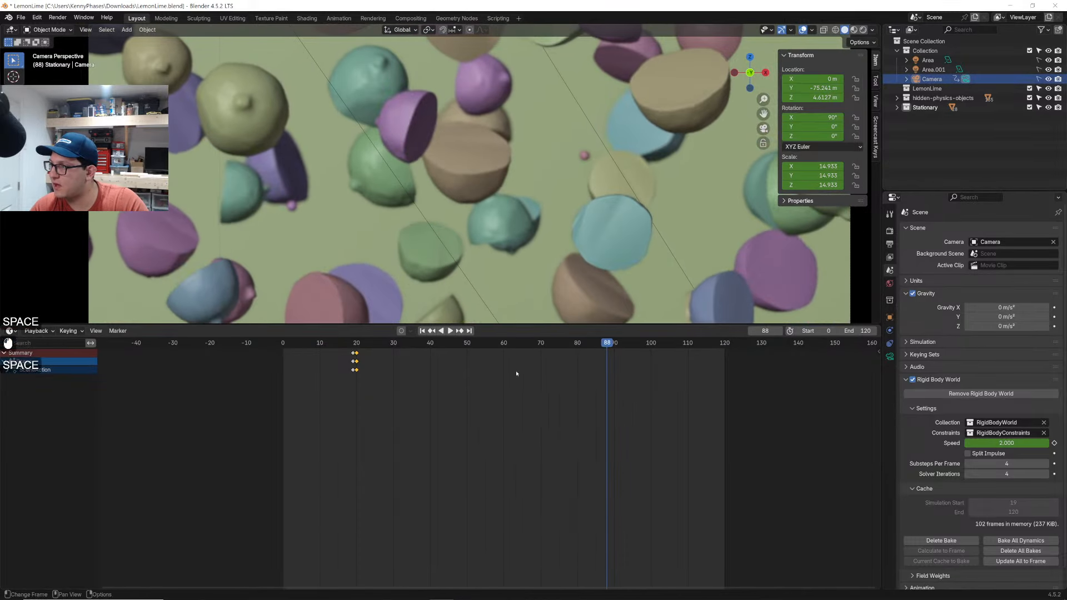
Select the Camera object and save the file
{"action": "left_click", "coordinate": [932, 78]}
{"action": "left_click", "coordinate": [930, 61]}
{"action": "left_click", "coordinate": [929, 78]}
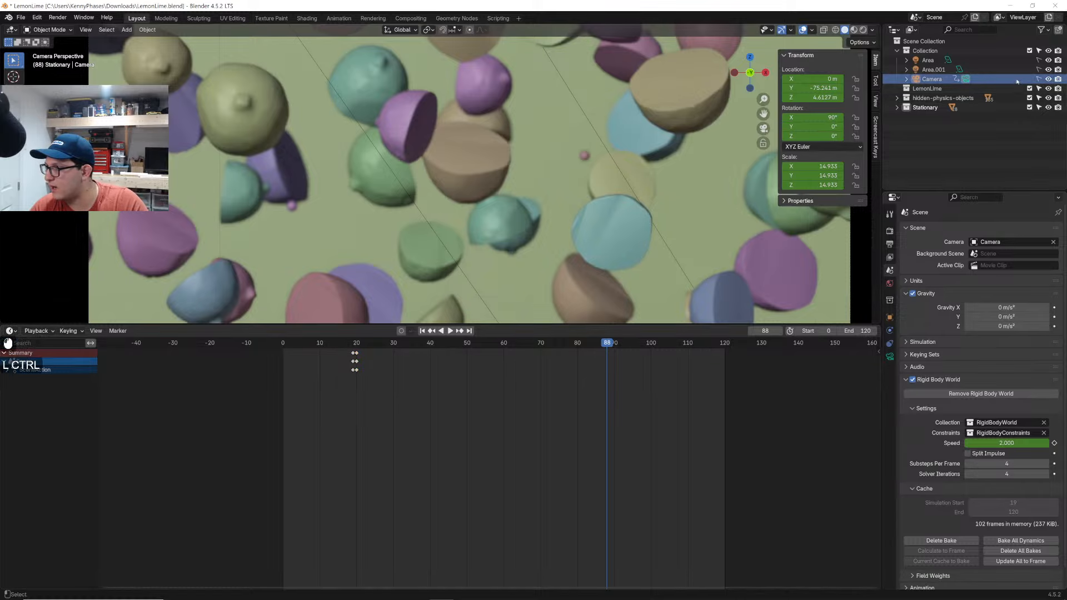
{"action": "key", "text": "ctrl+s"}
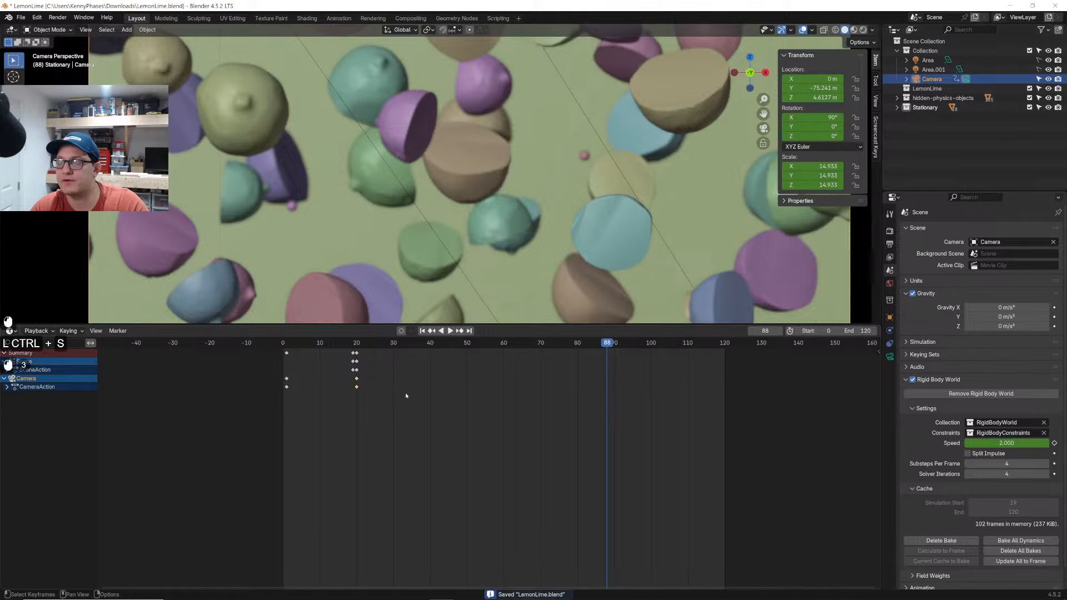
Expand the camera's Object Transforms channels and examine its transform keyframes on the timeline
{"action": "scroll", "coordinate": [280, 391], "scroll_direction": "up", "scroll_amount": 5}
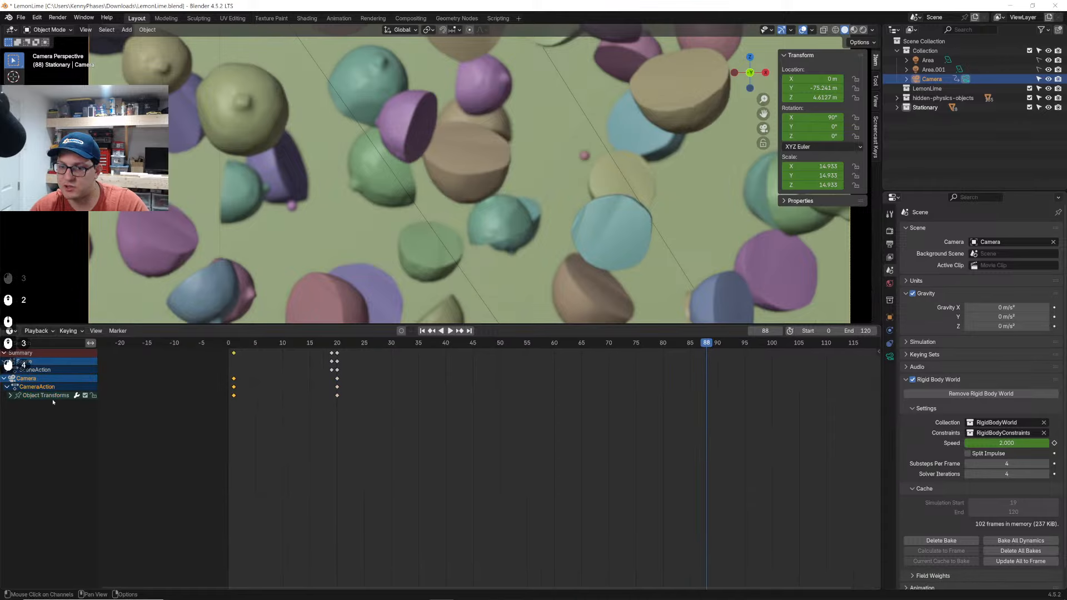
{"action": "left_click", "coordinate": [11, 396]}
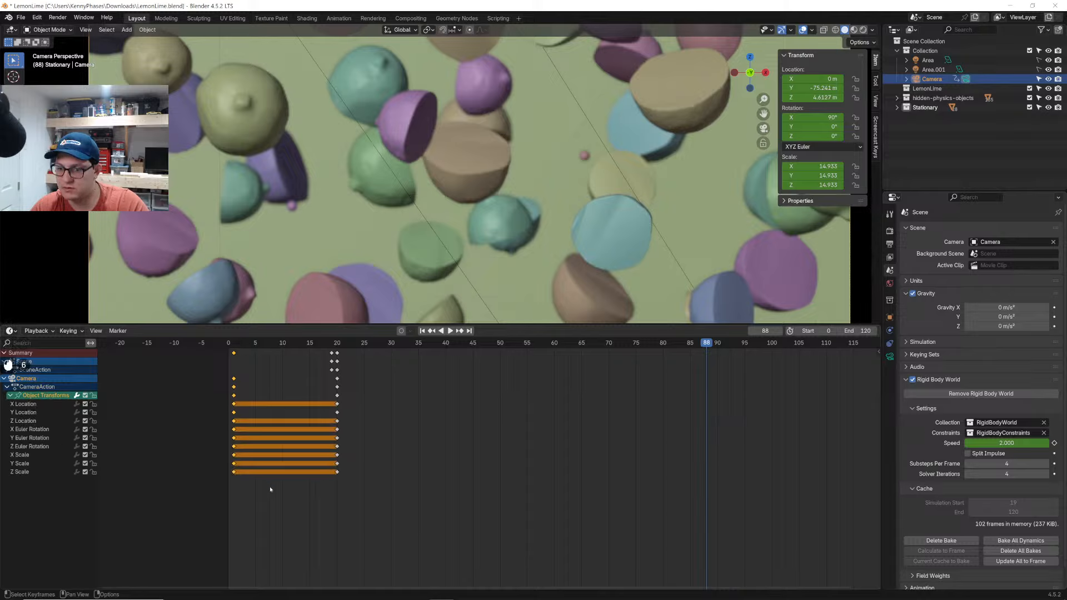
{"action": "left_click_drag", "start_coordinate": [362, 498], "coordinate": [324, 395]}
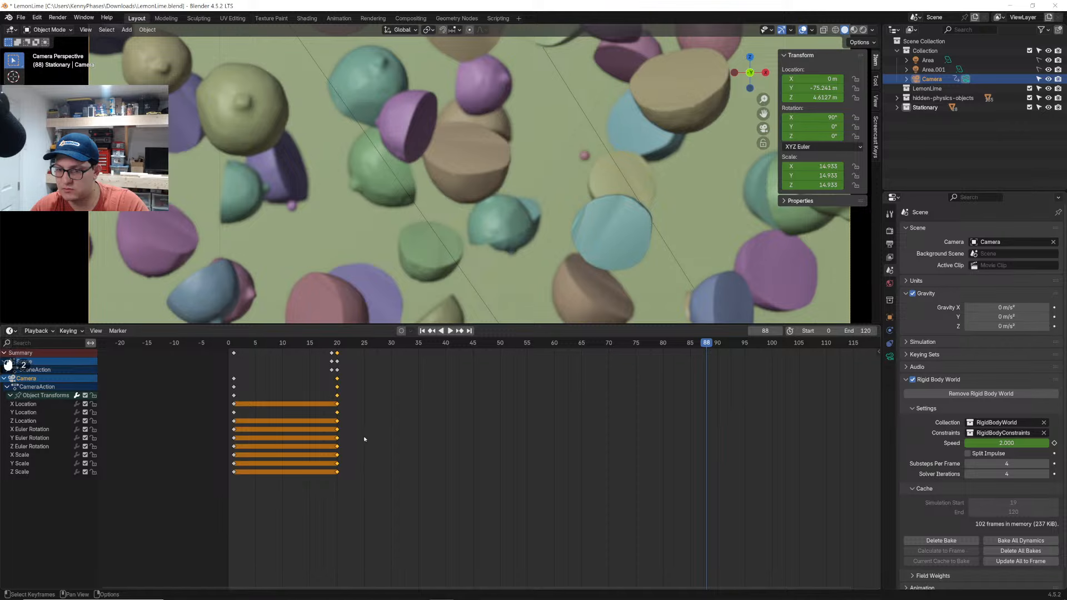
{"action": "left_click", "coordinate": [385, 436]}
{"action": "middle_click_drag", "start_coordinate": [335, 432], "coordinate": [435, 463]}
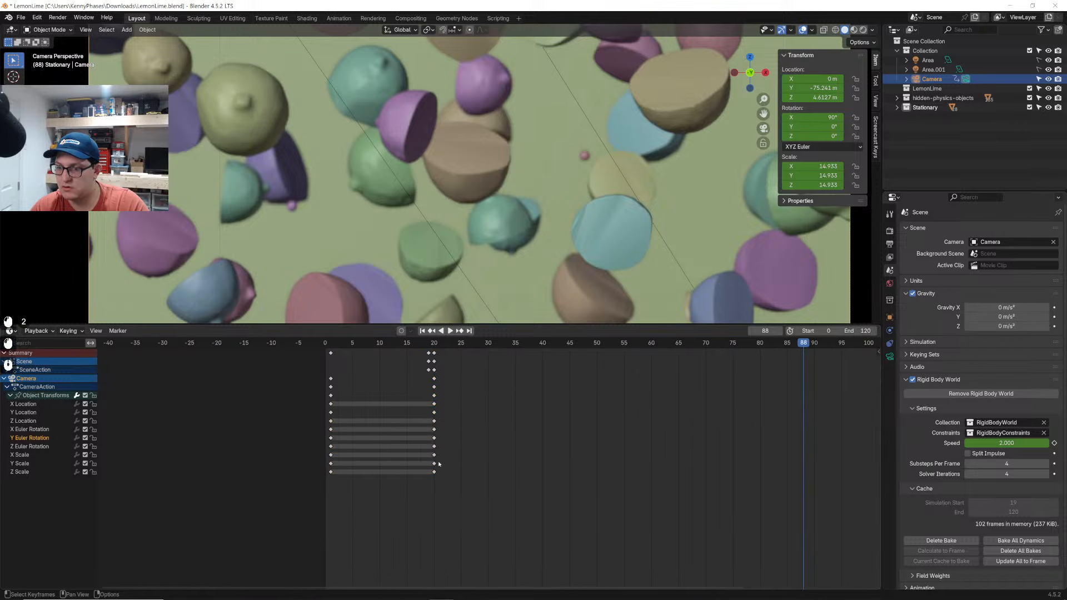
{"action": "scroll", "coordinate": [439, 465], "scroll_direction": "up", "scroll_amount": 2}
{"action": "middle_click_drag", "start_coordinate": [335, 415], "coordinate": [364, 415]}
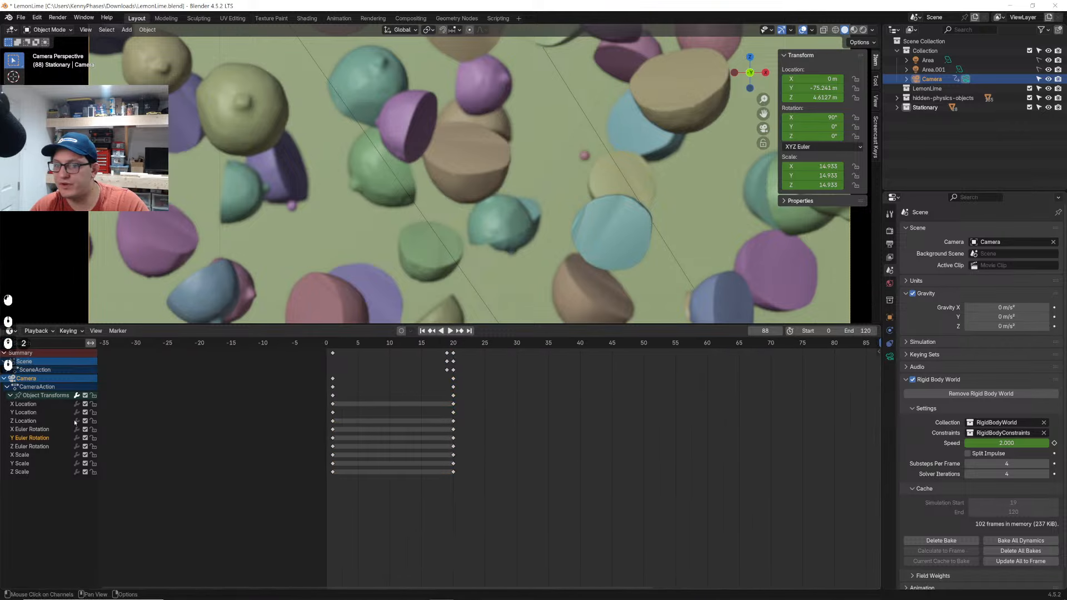
Expand SceneAction in the channel list and lock its rigid body Time Scale channel
{"action": "left_click", "coordinate": [6, 370]}
{"action": "left_click", "coordinate": [5, 371]}
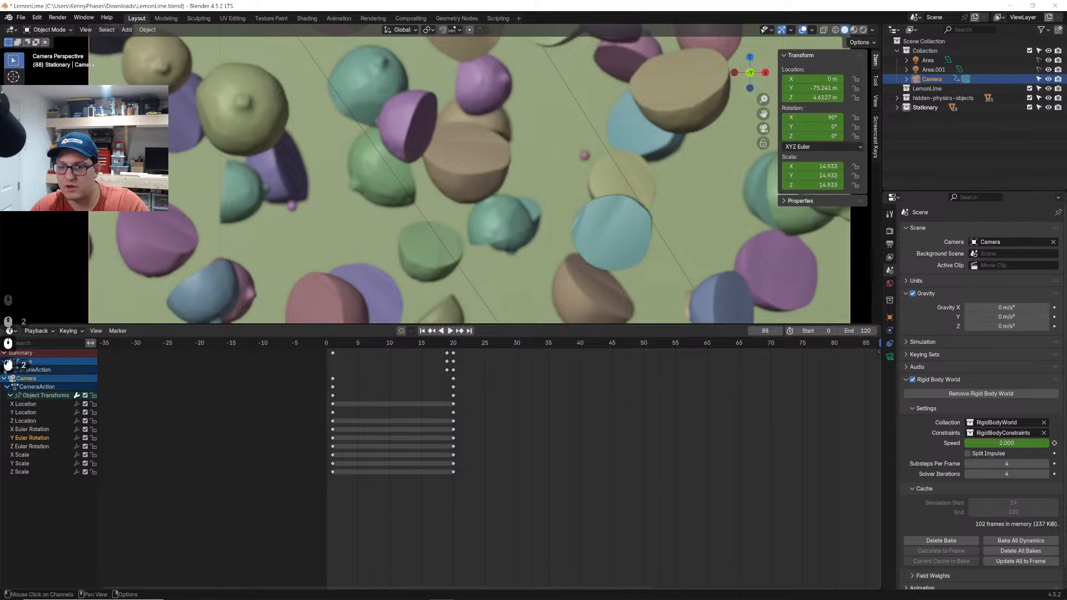
{"action": "left_click", "coordinate": [19, 372]}
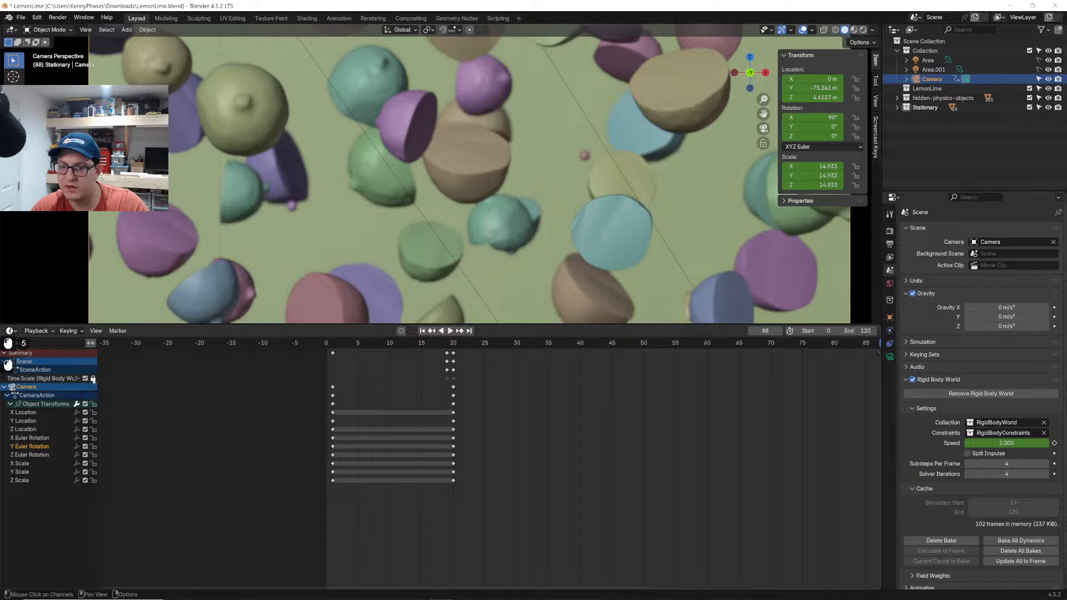
Try moving the camera's frame 20 keyframes to frame 25, and undo the move
{"action": "left_click_drag", "start_coordinate": [502, 517], "coordinate": [334, 383]}
{"action": "left_click", "coordinate": [510, 499]}
{"action": "left_click_drag", "start_coordinate": [511, 509], "coordinate": [452, 462]}
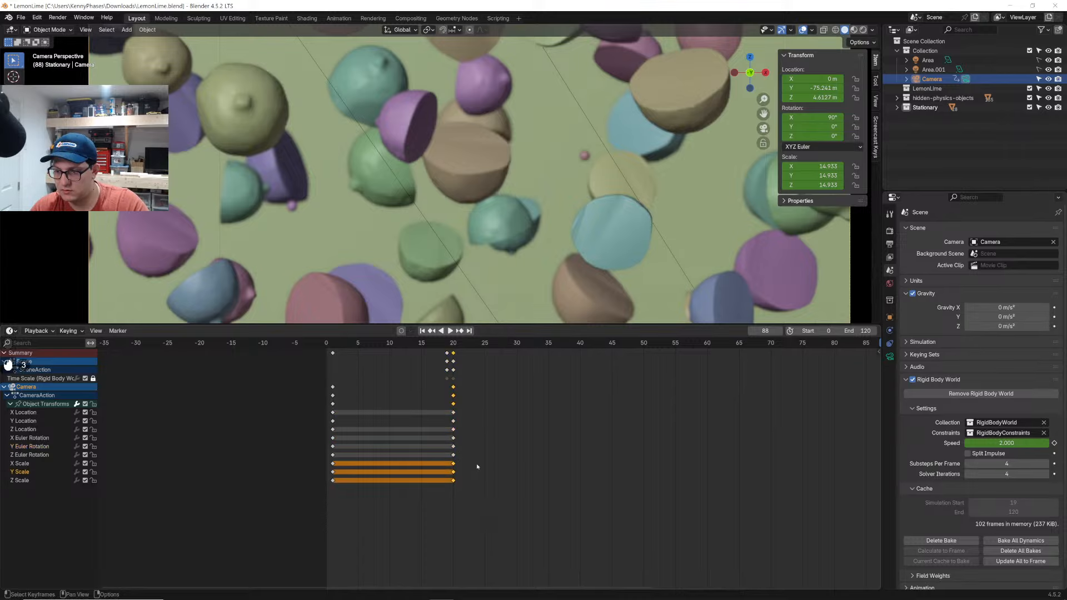
{"action": "left_click", "coordinate": [450, 490]}
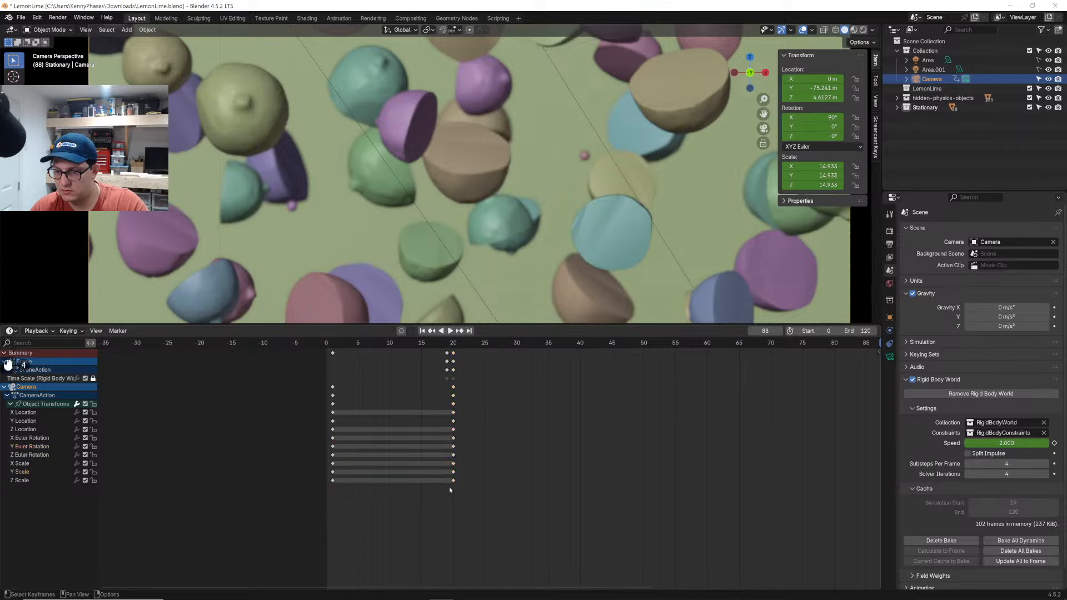
{"action": "left_click", "coordinate": [10, 405]}
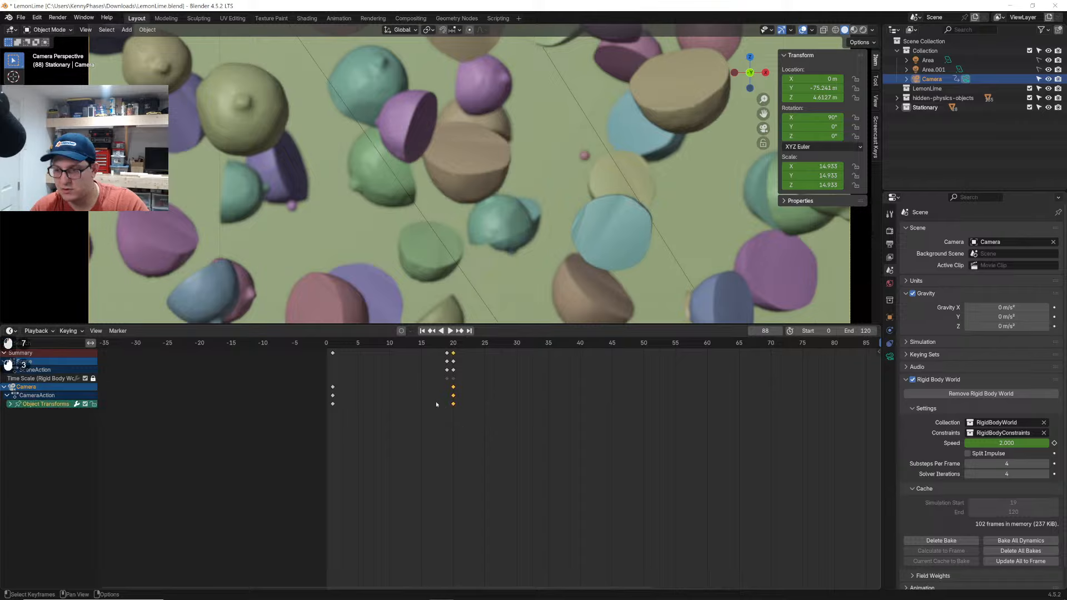
{"action": "key", "text": "g"}
{"action": "left_click", "coordinate": [473, 399]}
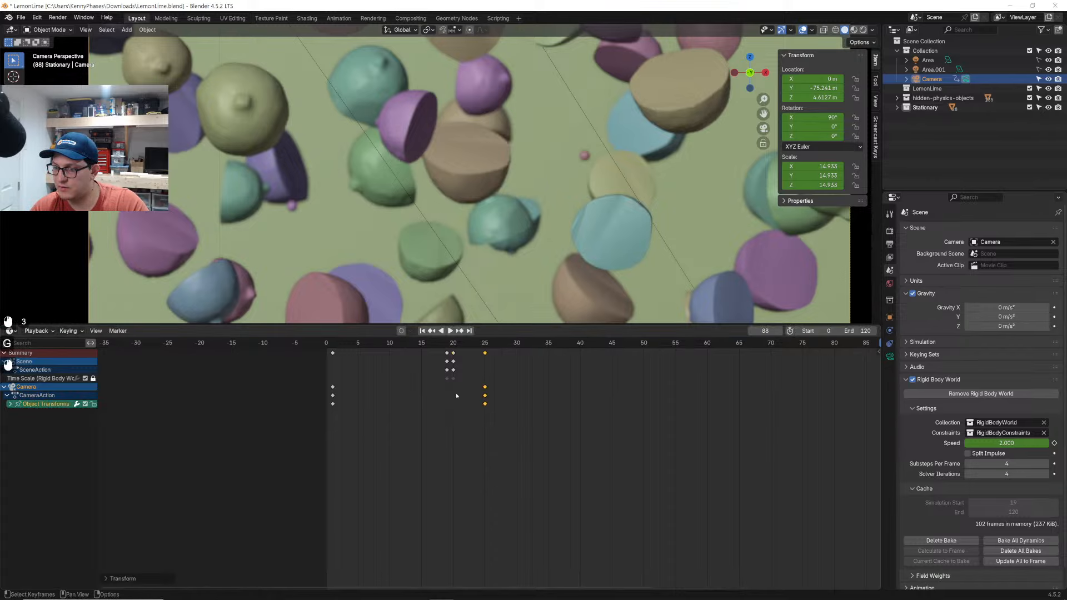
{"action": "left_click_drag", "start_coordinate": [337, 350], "coordinate": [453, 354]}
{"action": "key", "text": "ctrl+z"}
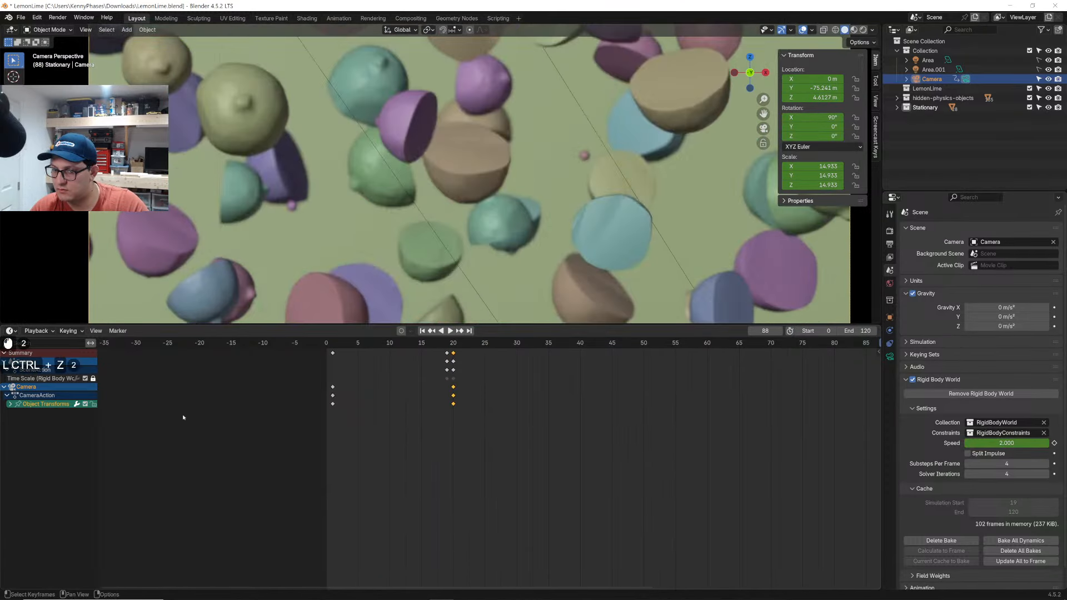
Check the area lights for keyframes, reselect the camera and move its ending keyframe to frame 35
{"action": "left_click", "coordinate": [930, 60]}
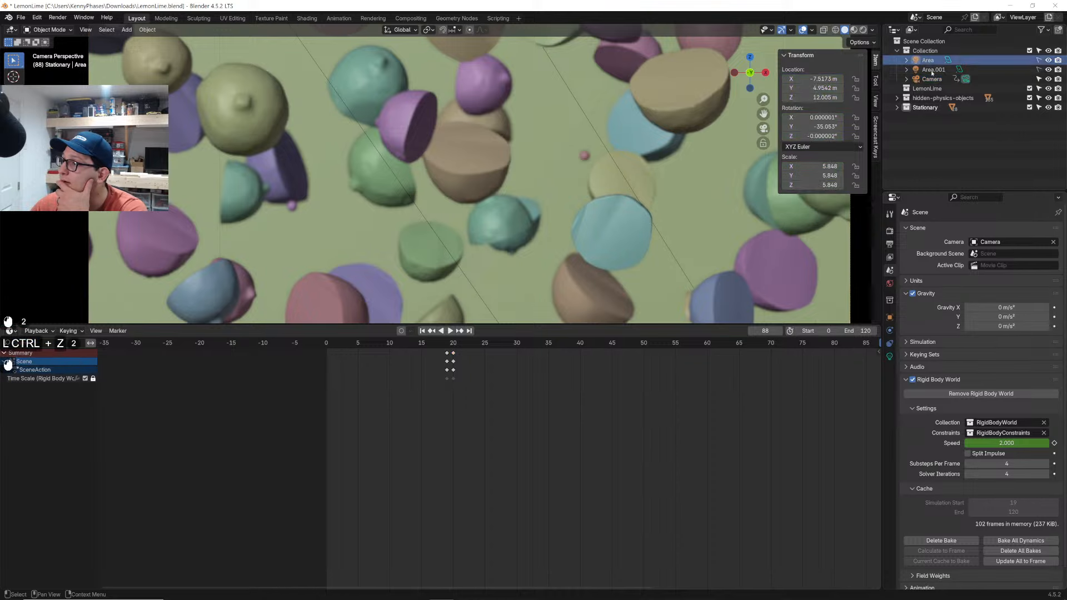
{"action": "left_click", "coordinate": [932, 70]}
{"action": "left_click", "coordinate": [932, 79]}
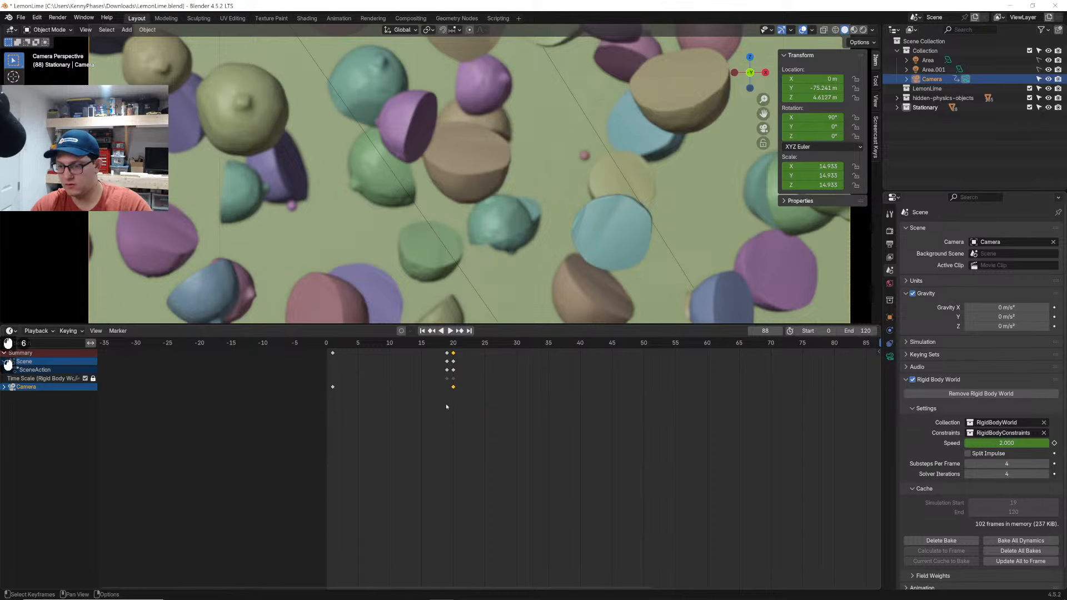
{"action": "key", "text": "g"}
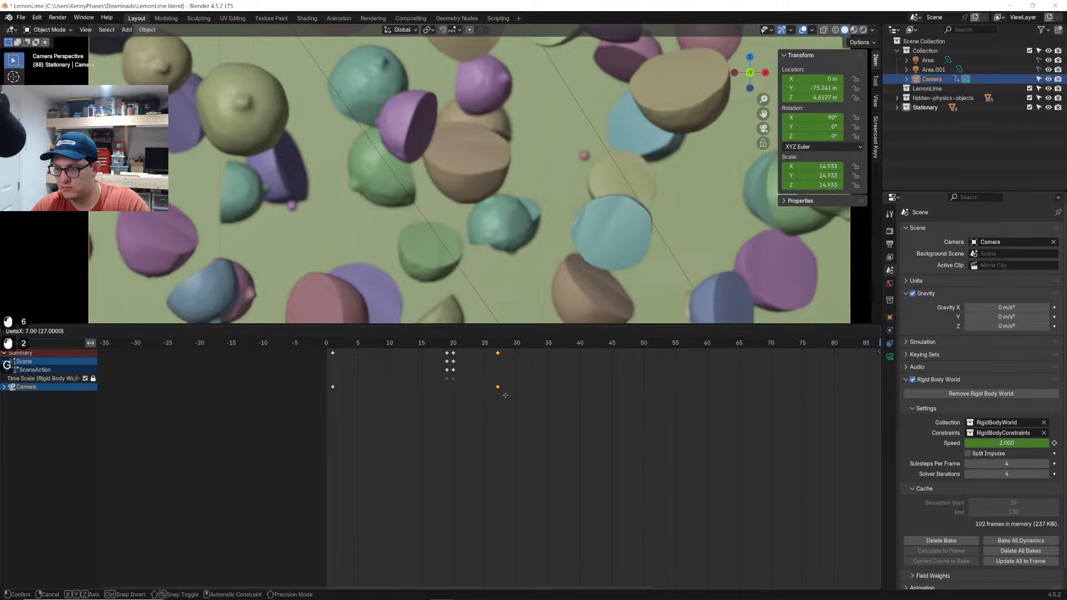
{"action": "left_click", "coordinate": [511, 395]}
{"action": "left_click_drag", "start_coordinate": [427, 345], "coordinate": [485, 346]}
{"action": "key", "text": "g"}
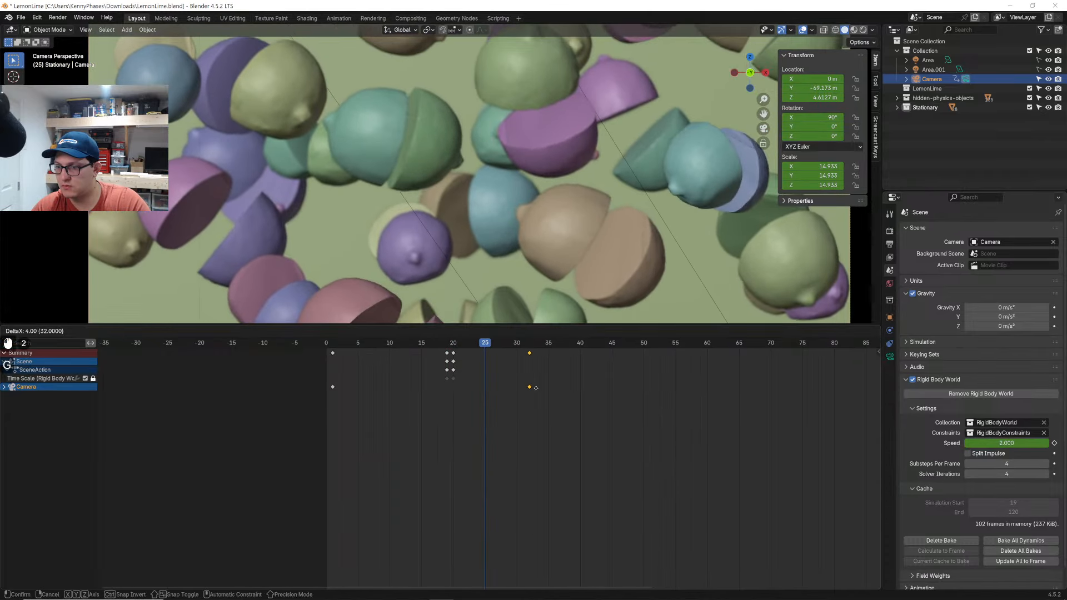
{"action": "left_click", "coordinate": [555, 387]}
Move the camera's first keyframe to frame 0
{"action": "scroll", "coordinate": [351, 396], "scroll_direction": "down", "scroll_amount": 2}
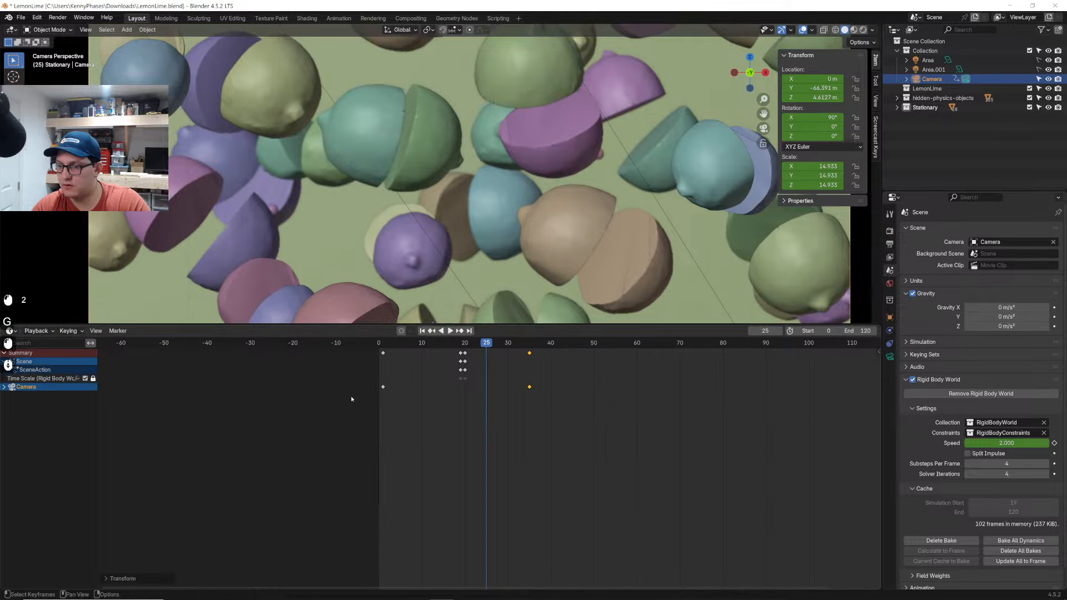
{"action": "left_click_drag", "start_coordinate": [384, 344], "coordinate": [385, 345]}
{"action": "key", "text": "g"}
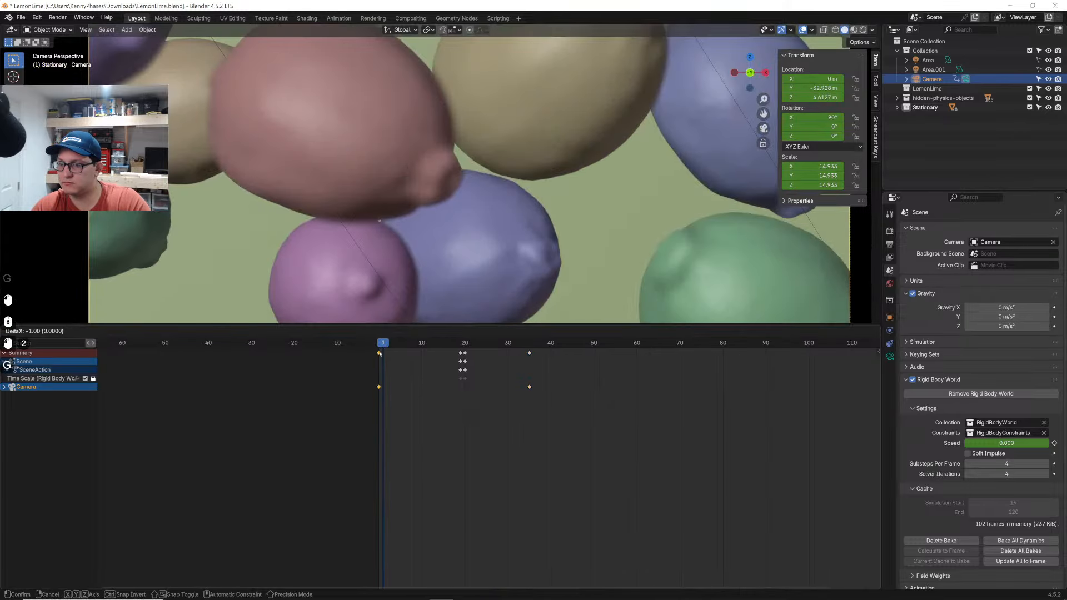
{"action": "left_click", "coordinate": [379, 353]}
Play back the camera animation from frame 0 and save the file
{"action": "left_click", "coordinate": [379, 344]}
{"action": "scroll", "coordinate": [470, 183], "scroll_direction": "down", "scroll_amount": 4}
{"action": "key", "text": "space"}
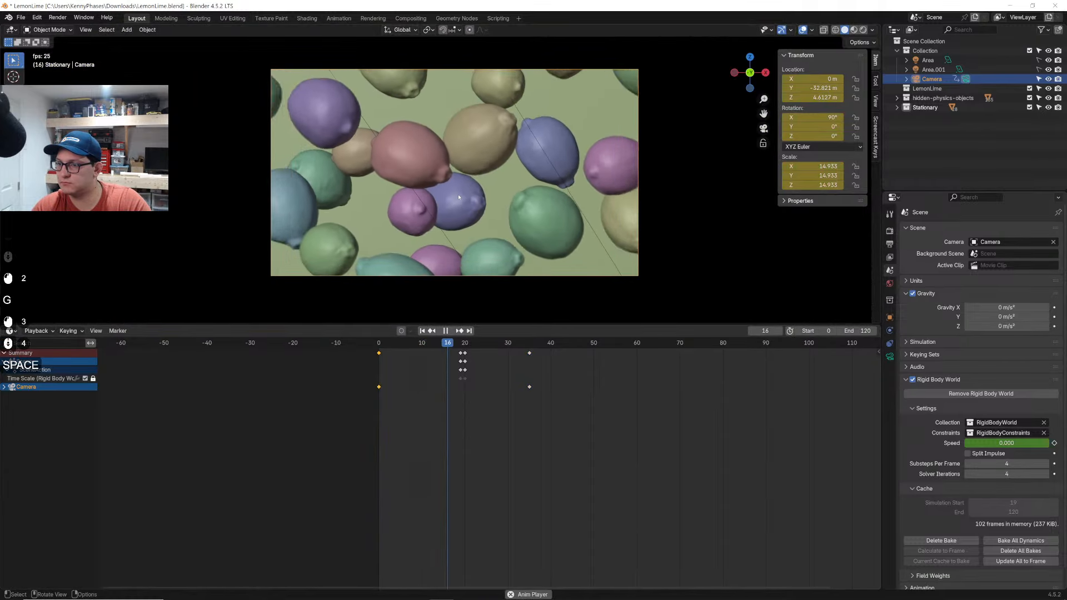
{"action": "key", "text": "space"}
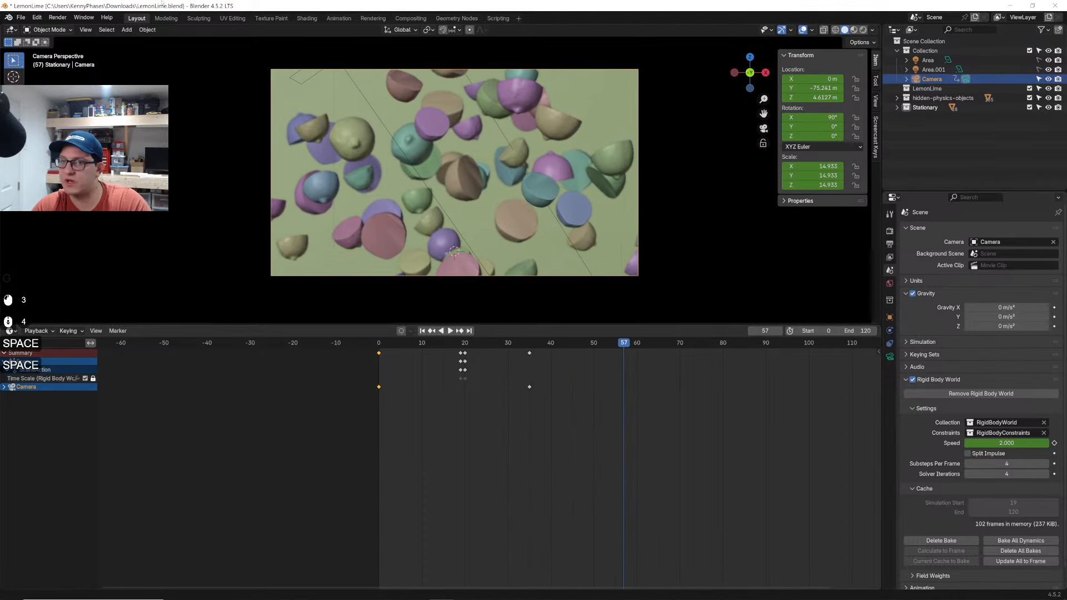
{"action": "key", "text": "ctrl+s"}
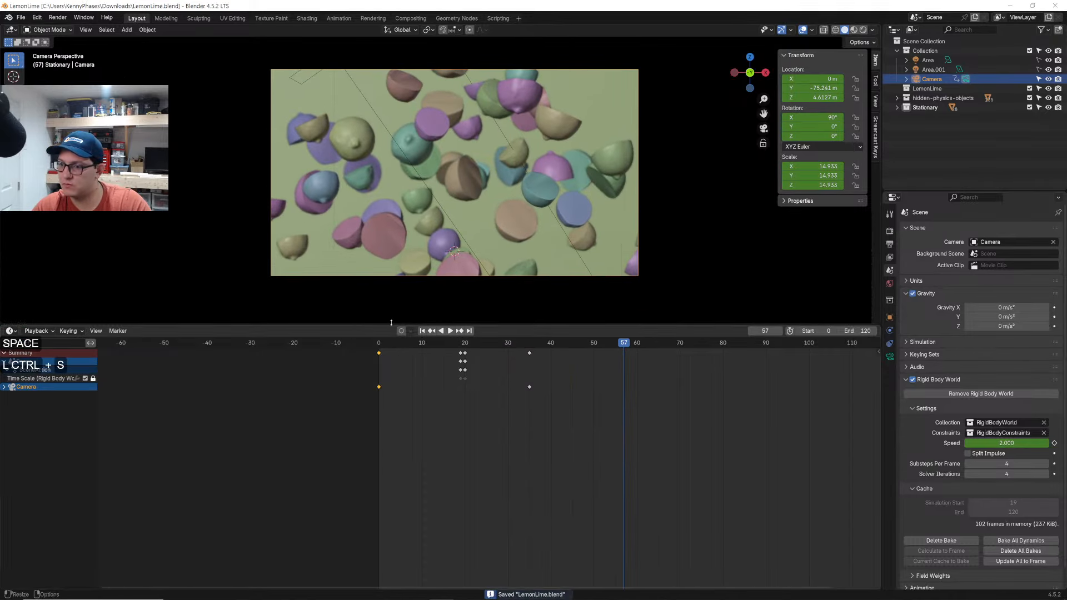
Enlarge the 3D viewport and switch it to Rendered shading at frame 0
{"action": "left_click_drag", "start_coordinate": [390, 324], "coordinate": [423, 557]}
{"action": "scroll", "coordinate": [401, 271], "scroll_direction": "up", "scroll_amount": 5}
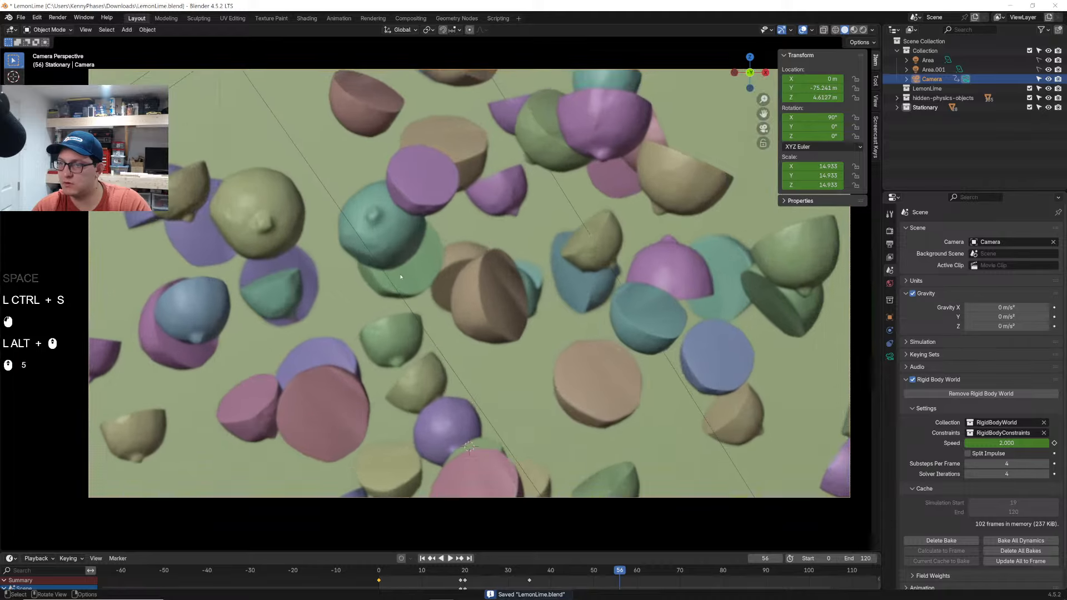
{"action": "left_click", "coordinate": [376, 566]}
{"action": "key", "text": "z"}
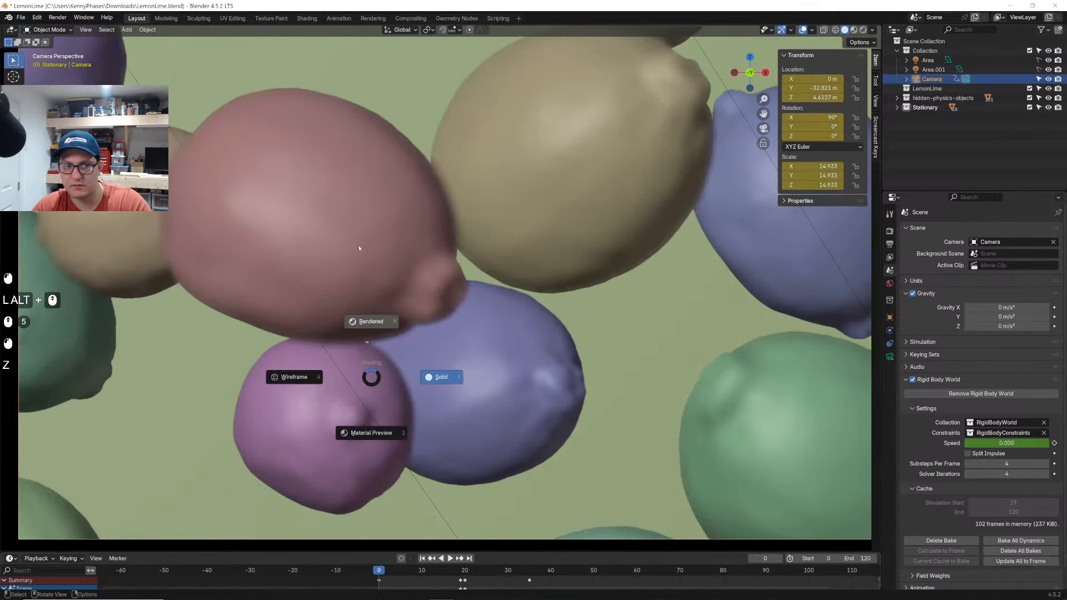
{"action": "left_click", "coordinate": [370, 225]}
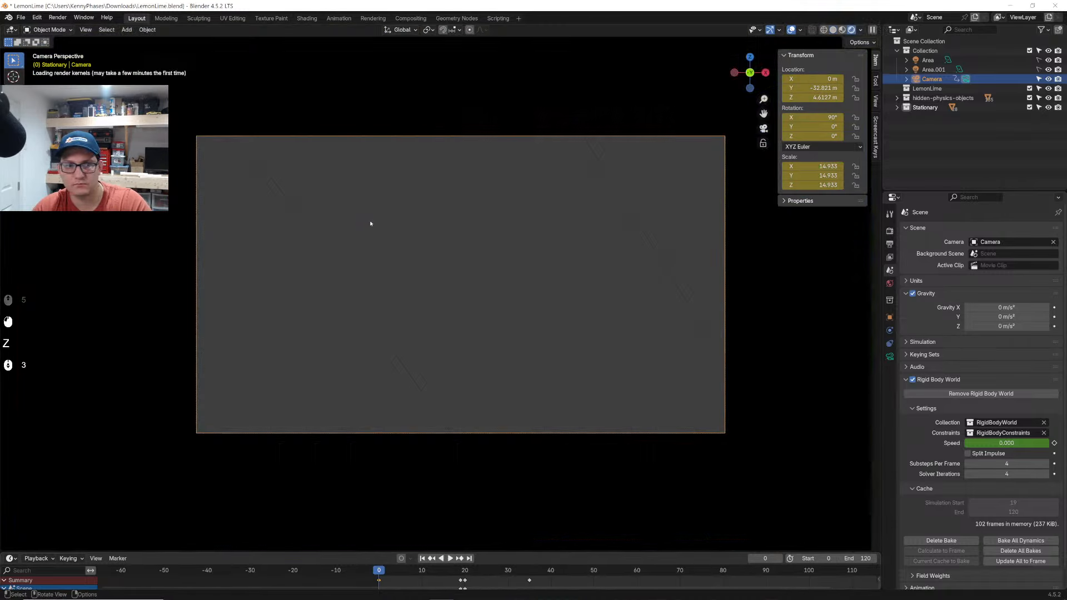
Play the rendered animation up to about frame 64 to examine the sliced fruit
{"action": "key", "text": "space"}
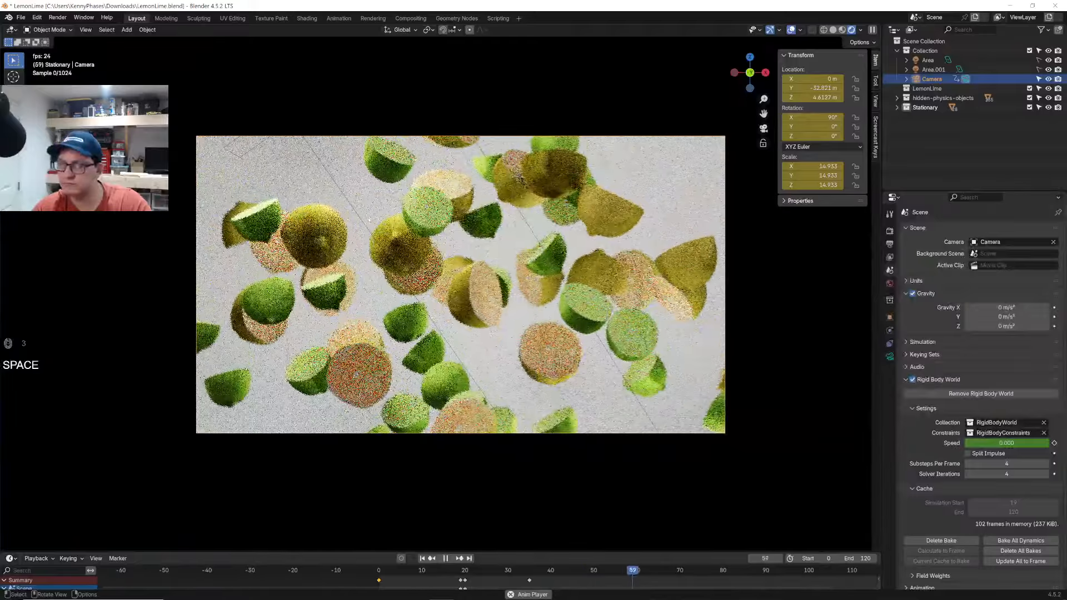
{"action": "key", "text": "space"}
{"action": "scroll", "coordinate": [371, 224], "scroll_direction": "up", "scroll_amount": 2}
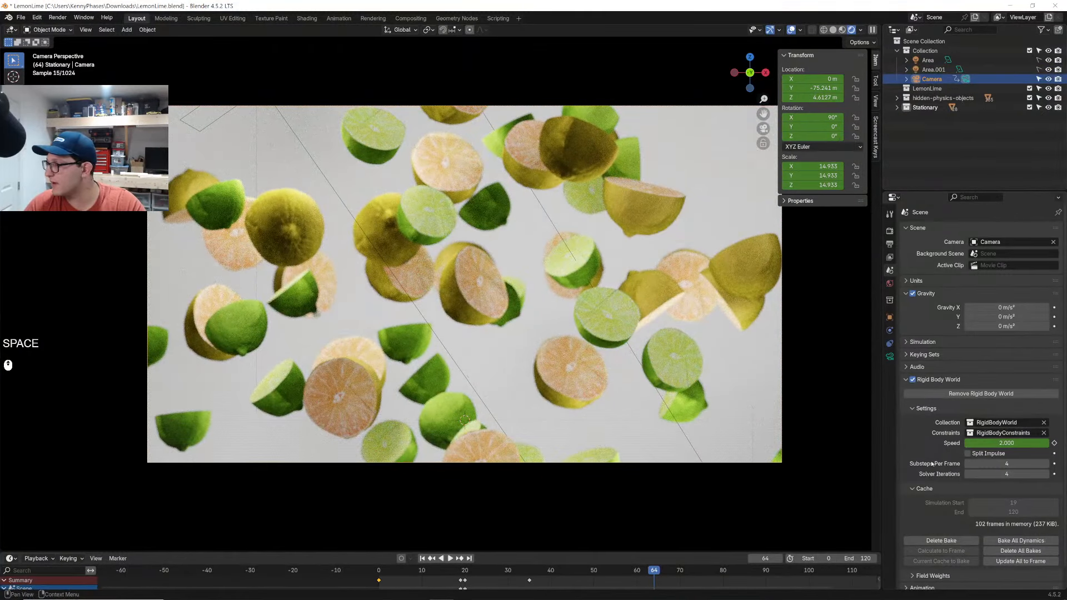
Set the camera's lens type to Panoramic and adjust the fisheye lens focal length
{"action": "left_click", "coordinate": [890, 357]}
{"action": "left_click", "coordinate": [1010, 260]}
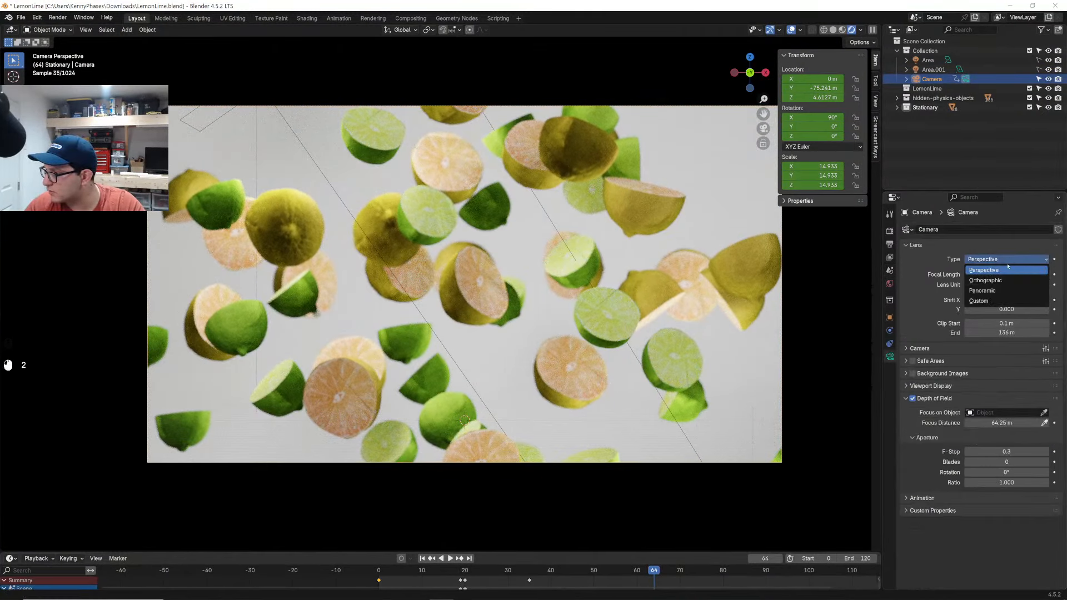
{"action": "left_click", "coordinate": [1002, 291]}
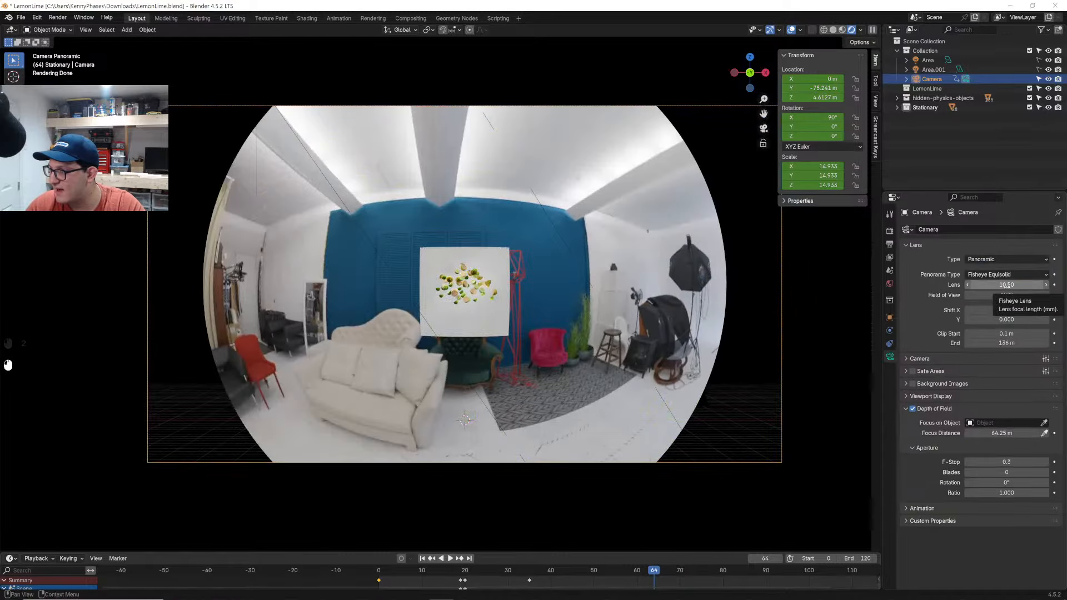
{"action": "mouse_move", "coordinate": [1007, 284]}
{"action": "left_mouse_down"}
{"action": "mouse_move", "coordinate": [978, 285]}
{"action": "mouse_move", "coordinate": [1028, 285]}
{"action": "mouse_move", "coordinate": [973, 295]}
{"action": "mouse_move", "coordinate": [978, 285]}
{"action": "mouse_move", "coordinate": [1009, 285]}
{"action": "left_mouse_up"}
Set the panorama type to Equirectangular, try adjusting its latitude limits and undo those adjustments
{"action": "left_click", "coordinate": [1005, 276]}
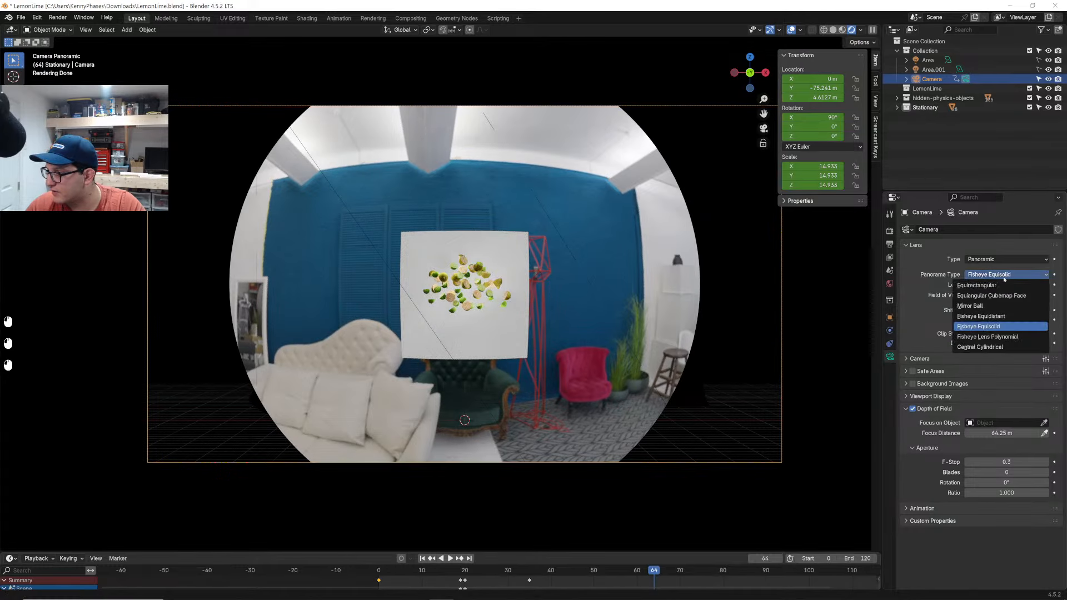
{"action": "left_click", "coordinate": [1004, 286]}
{"action": "mouse_move", "coordinate": [1004, 285]}
{"action": "left_mouse_down"}
{"action": "mouse_move", "coordinate": [1029, 305]}
{"action": "mouse_move", "coordinate": [1008, 314]}
{"action": "mouse_move", "coordinate": [1010, 294]}
{"action": "left_mouse_up"}
{"action": "key", "text": "ctrl+z"}
{"action": "key", "text": "ctrl+z"}
{"action": "key", "text": "ctrl+z"}
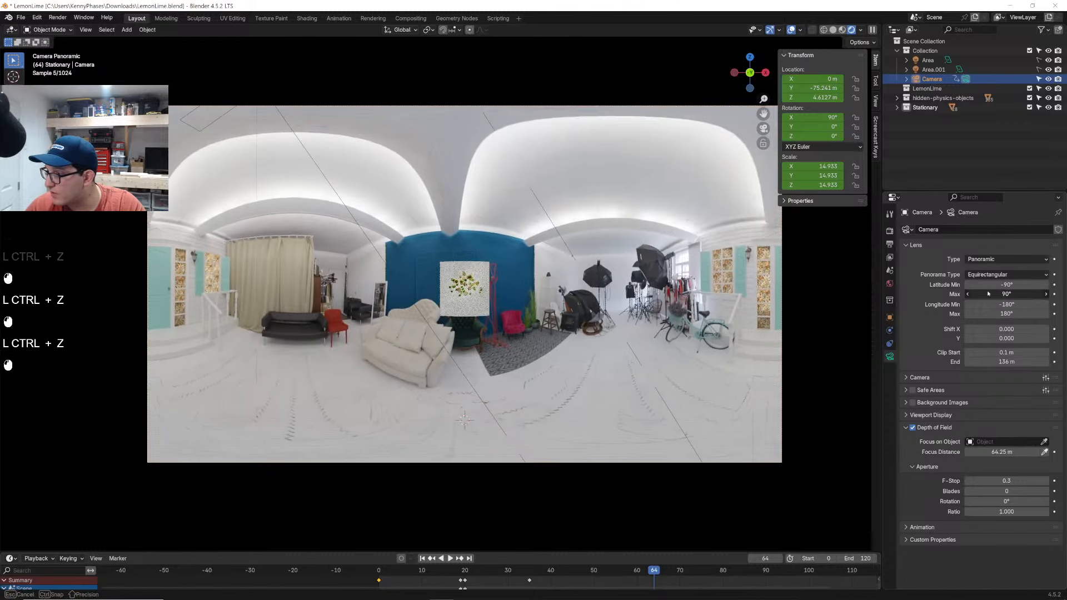
{"action": "key", "text": "ctrl+z"}
Try the Mirror Ball panorama type with a horizontal shift of 0.680 and undo the shift
{"action": "left_click", "coordinate": [1006, 273]}
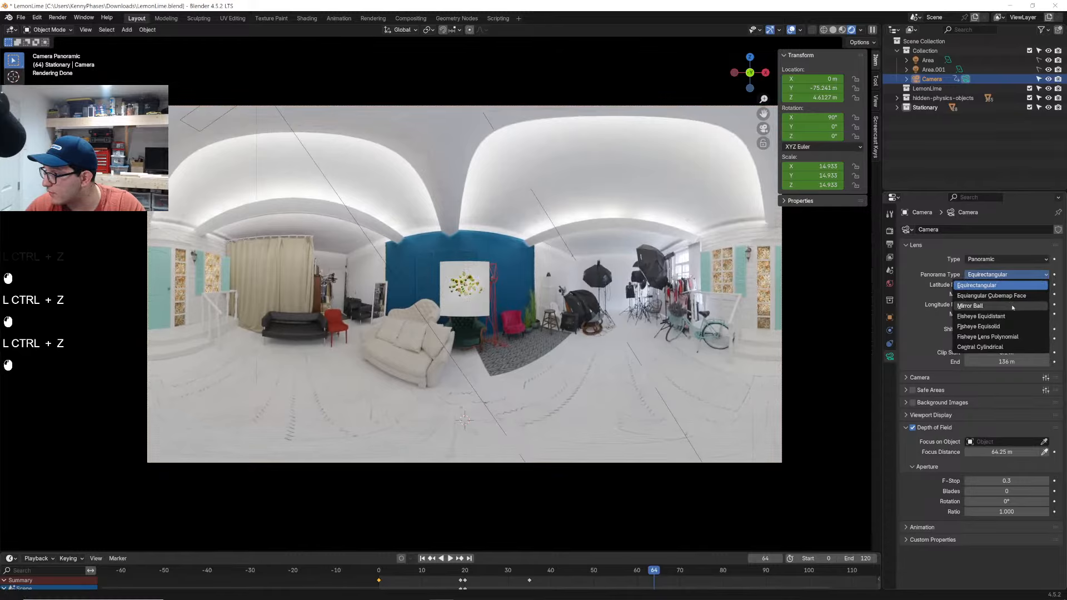
{"action": "left_click", "coordinate": [1013, 306]}
{"action": "left_click_drag", "start_coordinate": [1001, 288], "coordinate": [1050, 288]}
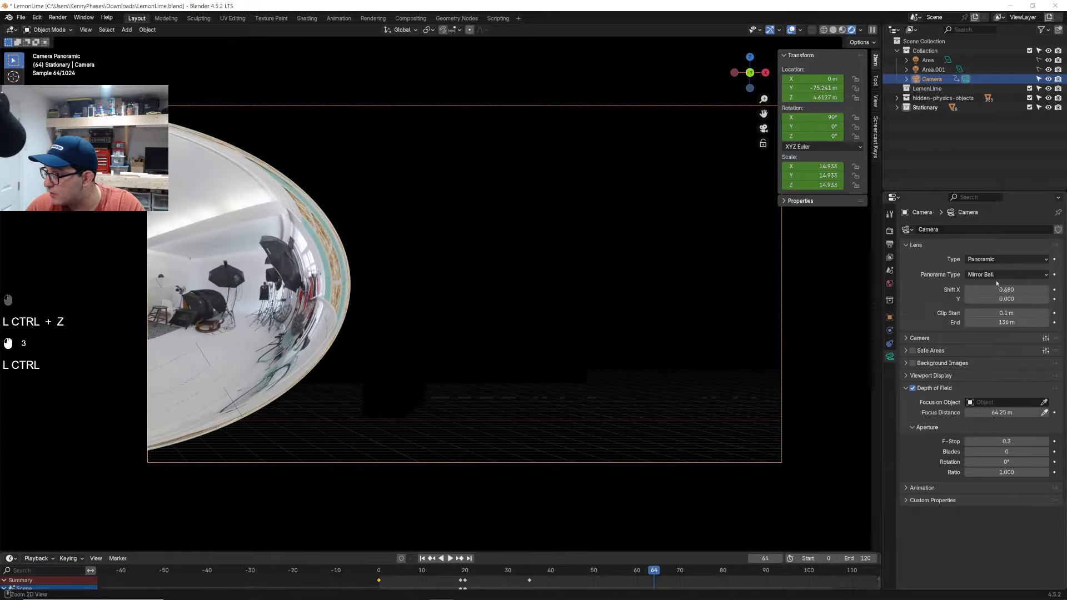
{"action": "key", "text": "ctrl+z"}
Change the panorama type to Fisheye Equidistant, narrow its field of view to 16° and adjust the camera's clip start to 0.9 m
{"action": "left_click", "coordinate": [994, 277]}
{"action": "left_click", "coordinate": [1000, 317]}
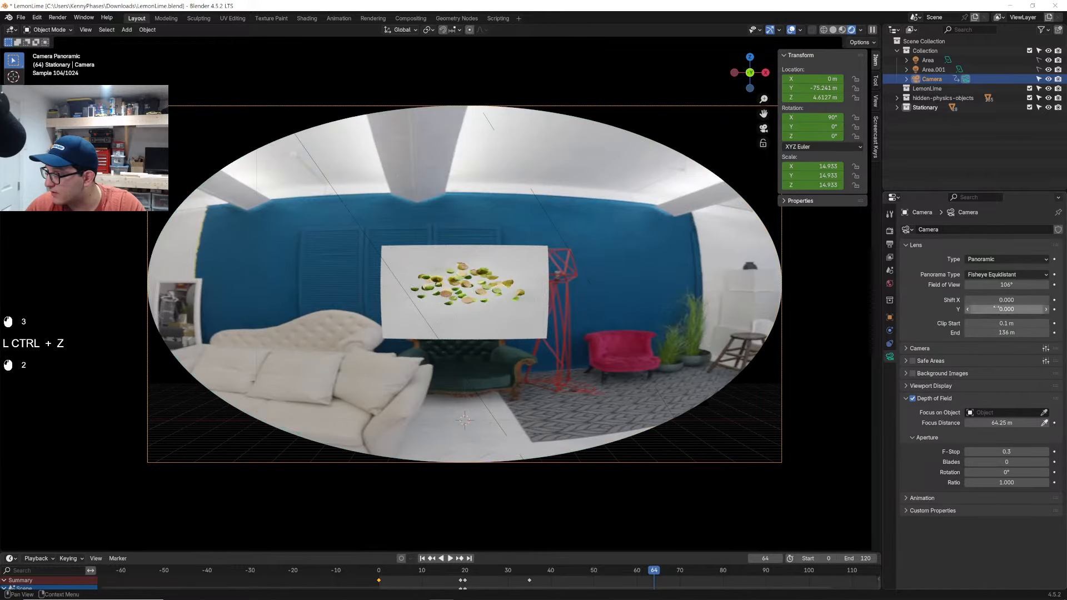
{"action": "left_click_drag", "start_coordinate": [1006, 284], "coordinate": [981, 285]}
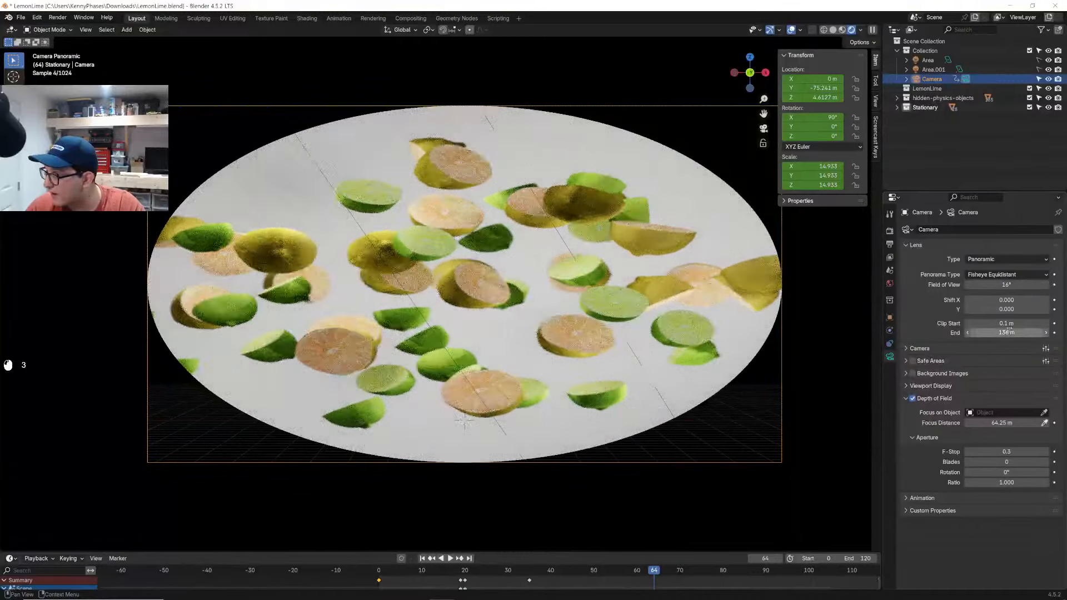
{"action": "left_click_drag", "start_coordinate": [1007, 323], "coordinate": [996, 301]}
{"action": "key", "text": "ctrl+z"}
{"action": "key", "text": "ctrl+z"}
Try the Fisheye Equisolid and Fisheye Lens Polynomial panorama types, widening the field of view to 41°
{"action": "left_click", "coordinate": [1007, 275]}
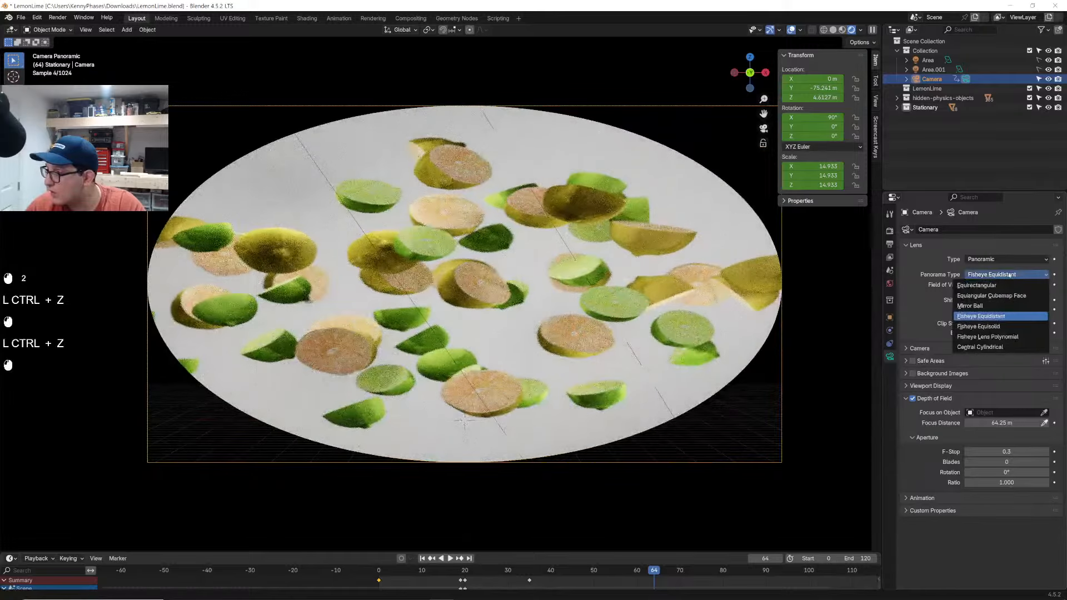
{"action": "left_click", "coordinate": [1007, 327]}
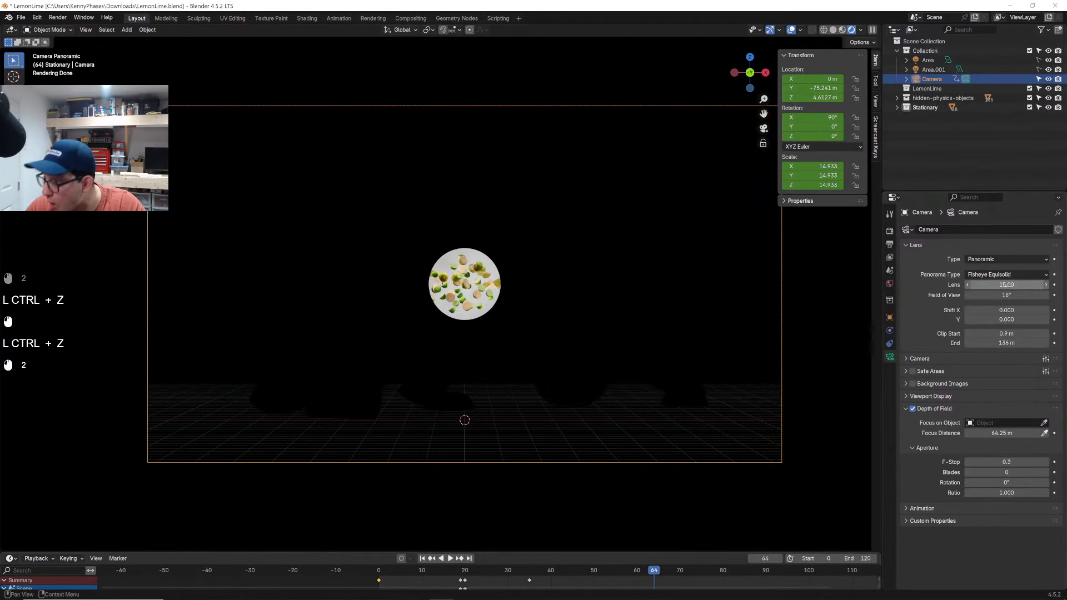
{"action": "left_click_drag", "start_coordinate": [1006, 285], "coordinate": [1007, 295]}
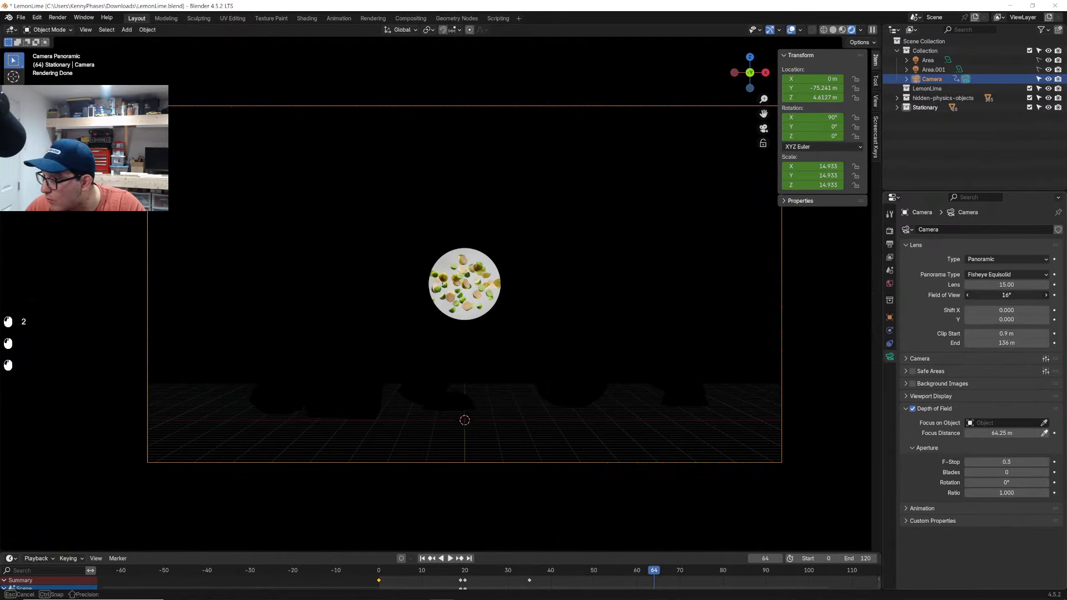
{"action": "left_click", "coordinate": [1009, 275]}
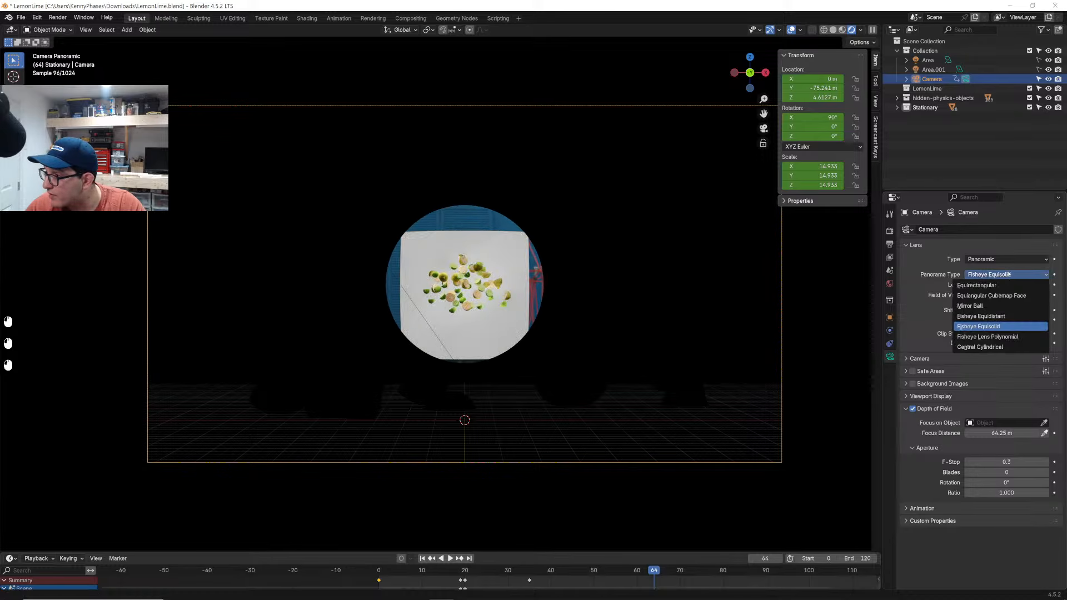
{"action": "left_click", "coordinate": [1000, 337]}
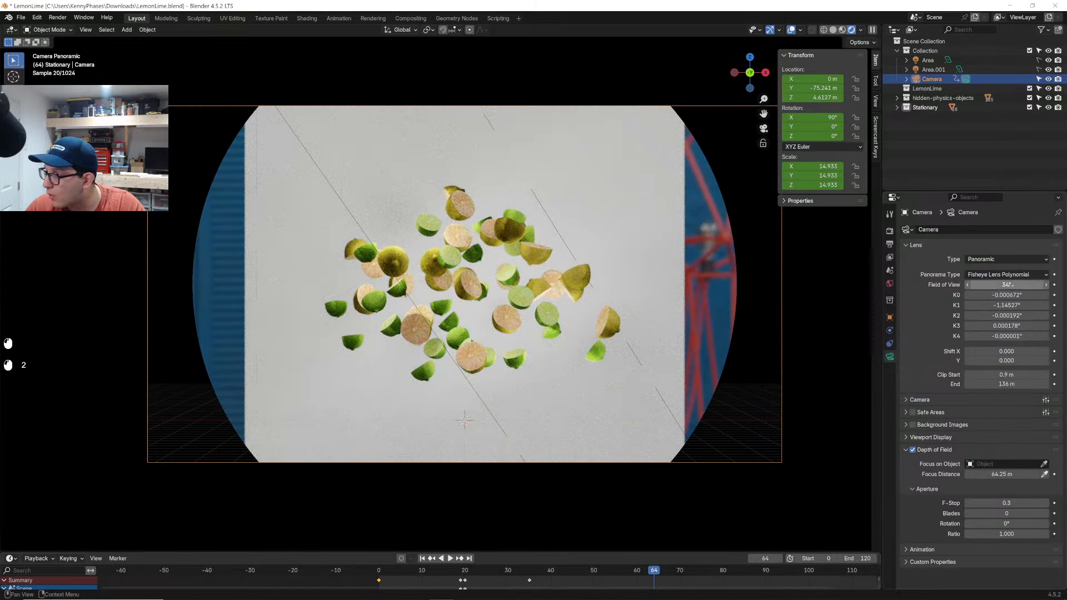
{"action": "left_click_drag", "start_coordinate": [1007, 285], "coordinate": [1015, 285]}
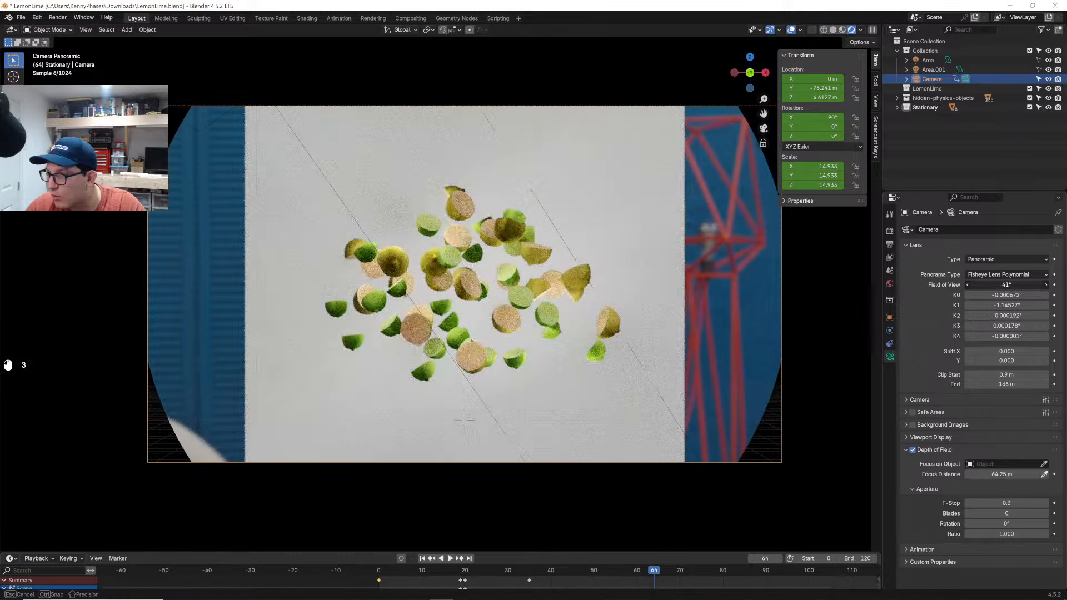
Try an Orthographic camera lens with a scale of 28.414 and depth of field turned off
{"action": "left_click", "coordinate": [1009, 259]}
{"action": "left_click", "coordinate": [1002, 280]}
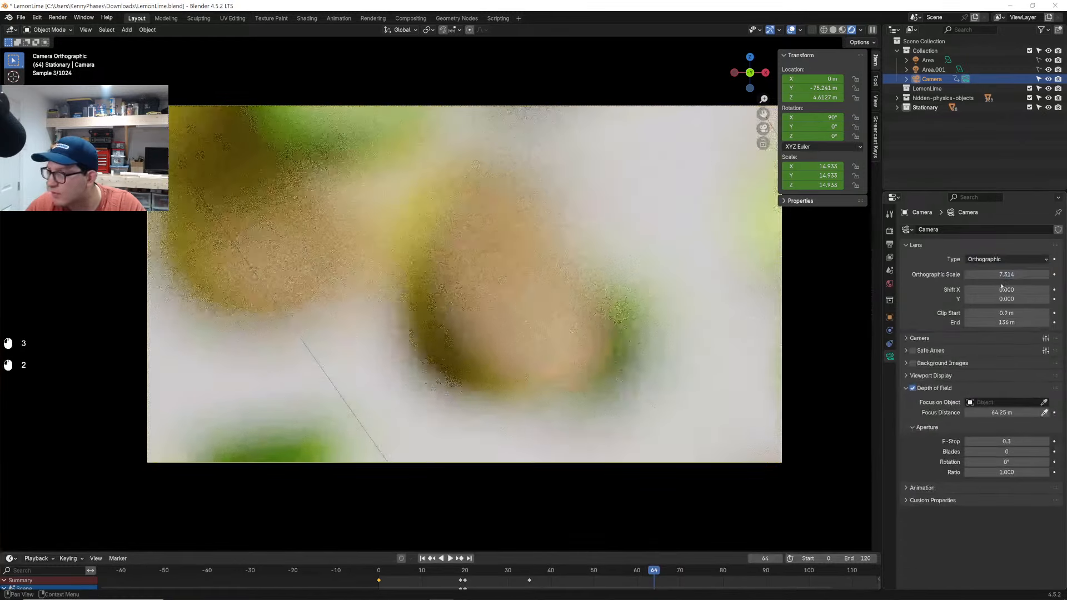
{"action": "left_click_drag", "start_coordinate": [1007, 275], "coordinate": [1033, 275]}
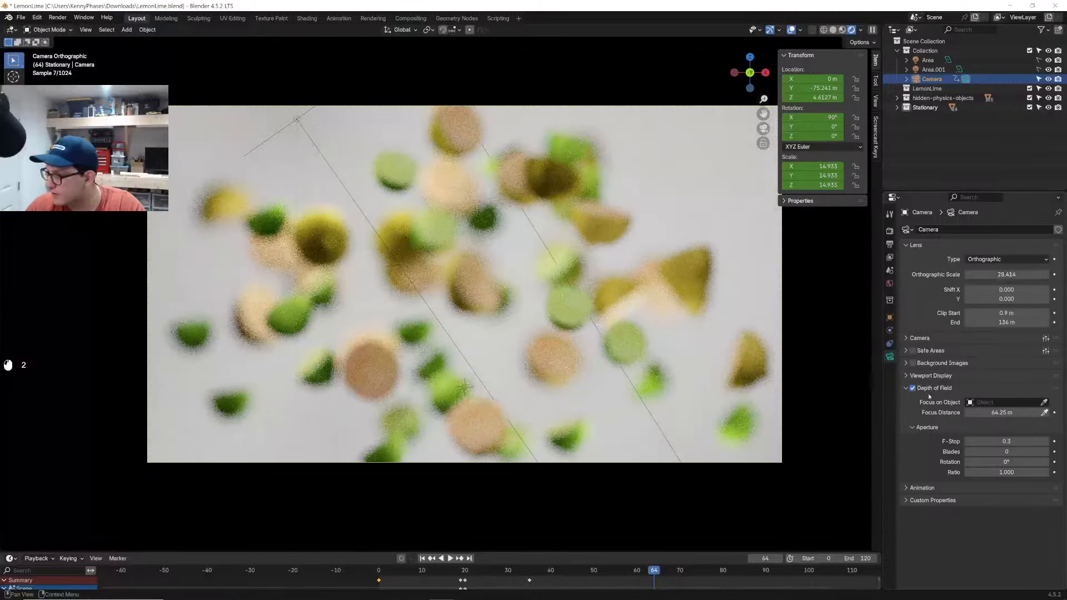
{"action": "left_click", "coordinate": [913, 388]}
{"action": "left_click", "coordinate": [912, 388]}
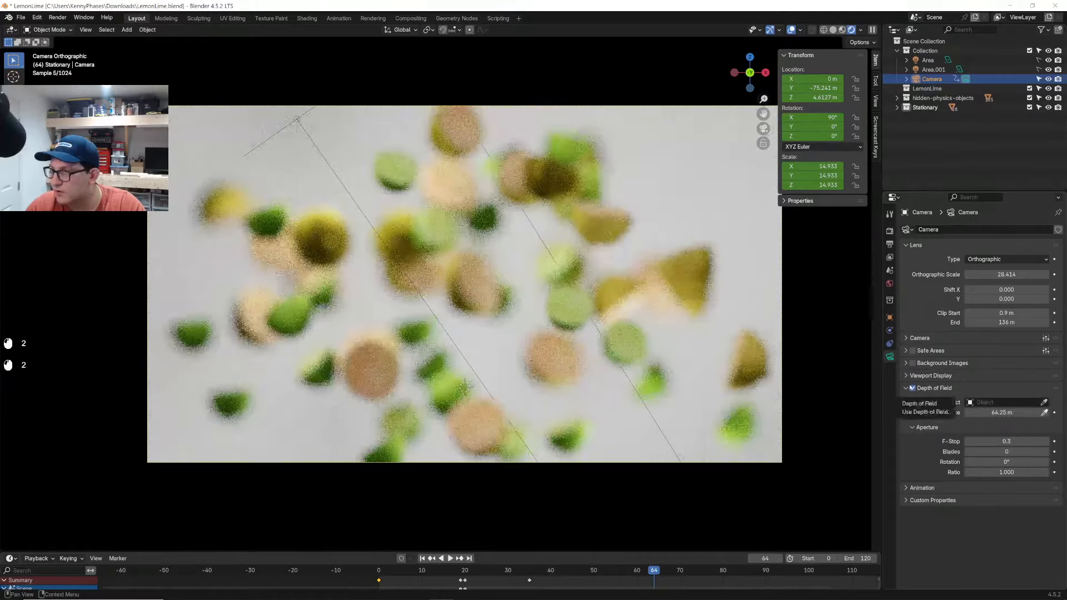
{"action": "left_click", "coordinate": [913, 388]}
Switch the camera lens back to Perspective and reduce its focal length to 79 mm
{"action": "left_click", "coordinate": [1007, 259]}
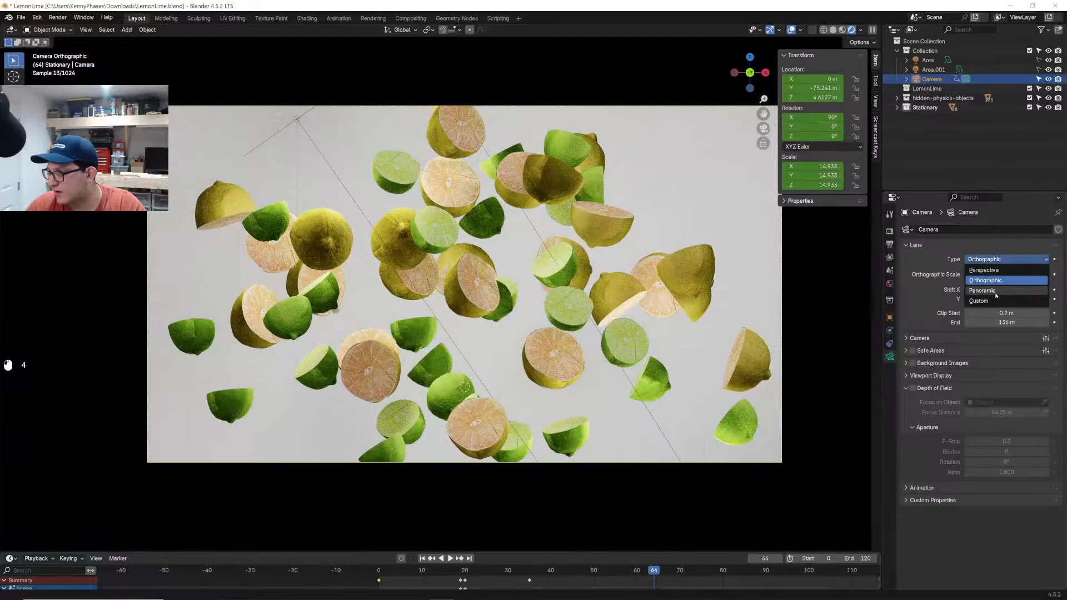
{"action": "left_click", "coordinate": [992, 270]}
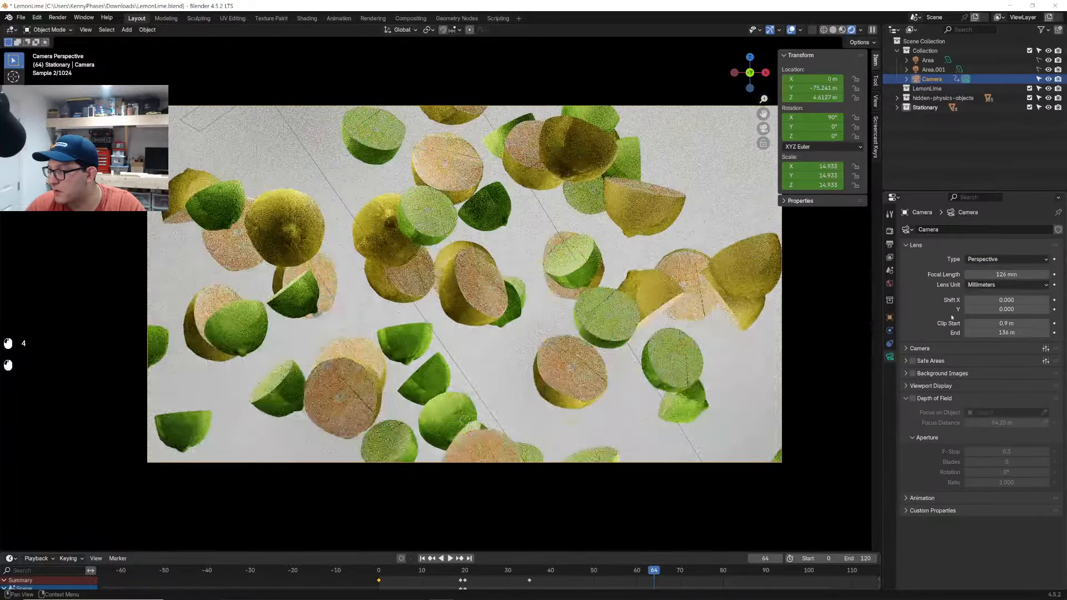
{"action": "left_click_drag", "start_coordinate": [1001, 275], "coordinate": [1022, 275]}
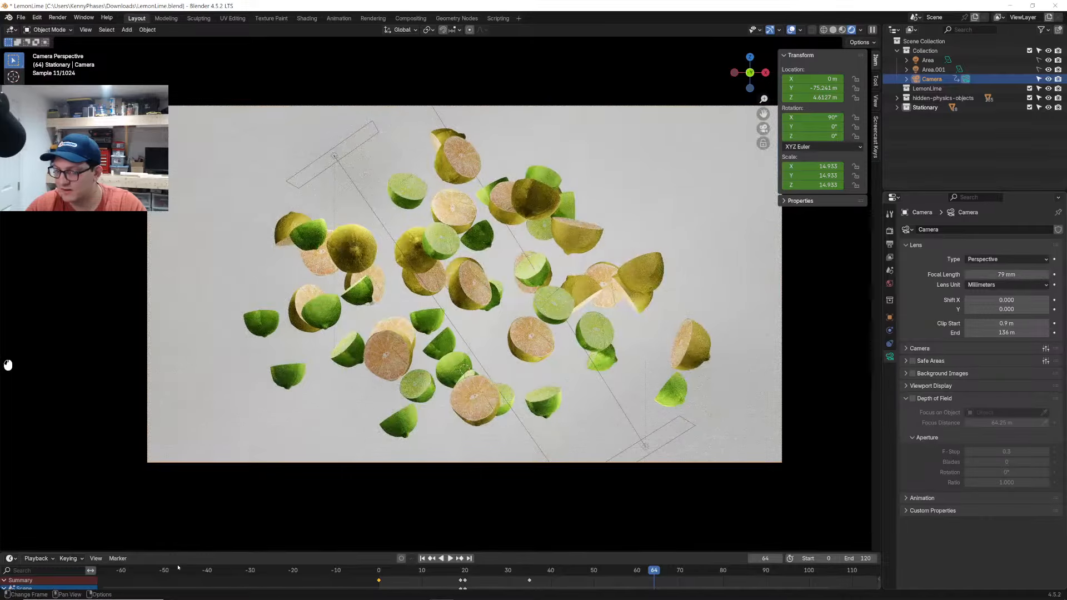
Play the rendered animation from frame 0 to about frame 57 and save the file
{"action": "left_click", "coordinate": [379, 570]}
{"action": "key", "text": "space"}
{"action": "key", "text": "space"}
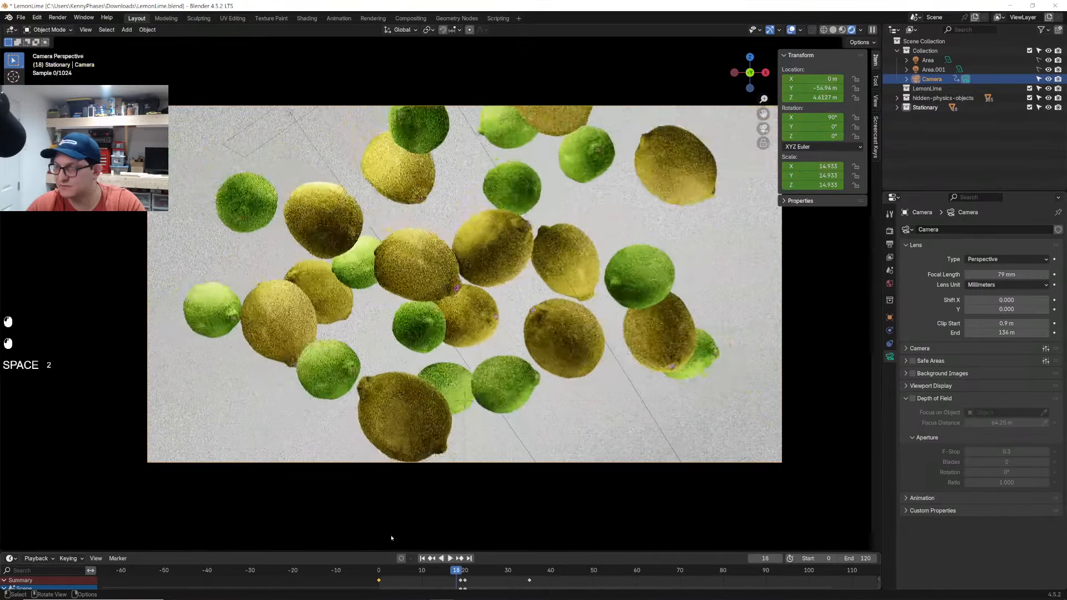
{"action": "key", "text": "space"}
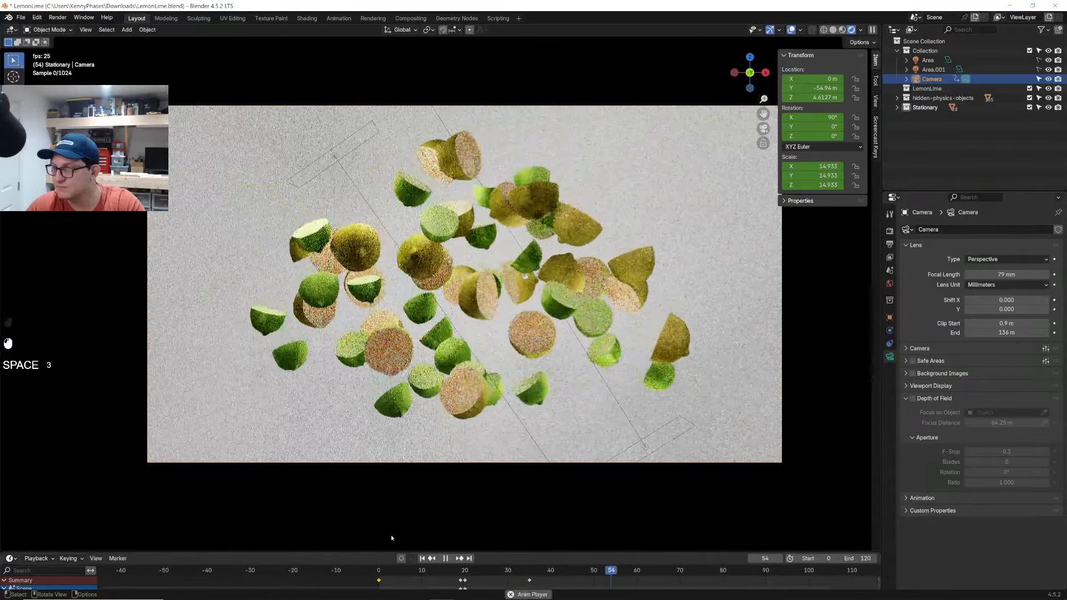
{"action": "key", "text": "space"}
{"action": "key", "text": "ctrl+s"}
Set the camera's focal length to 114 mm and enable depth of field focused on Sliced Lemon.016 near the frame's centre
{"action": "left_click", "coordinate": [913, 399]}
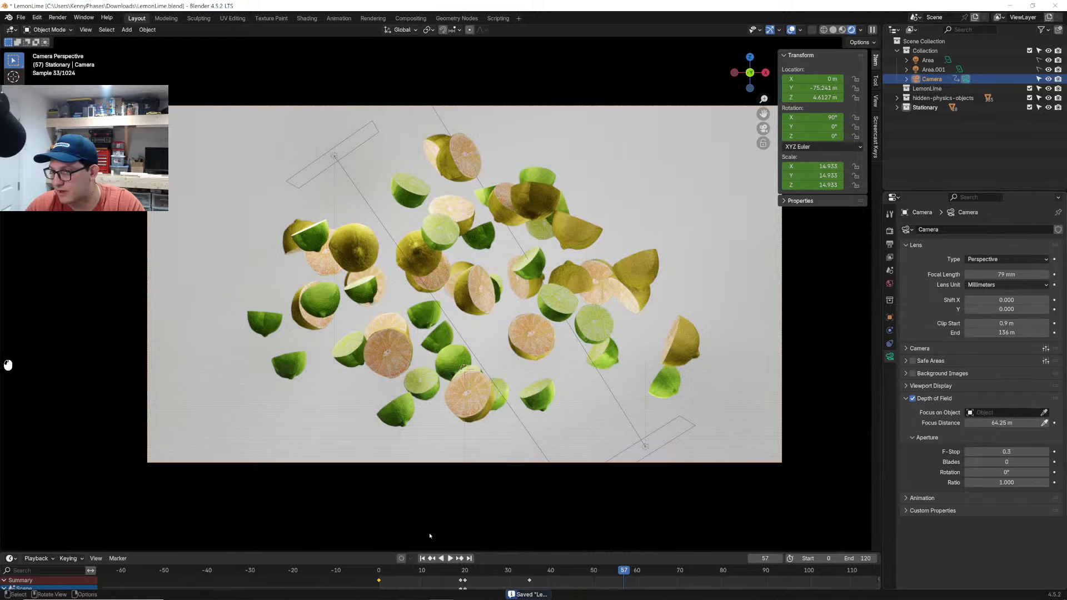
{"action": "left_click_drag", "start_coordinate": [1000, 275], "coordinate": [1056, 275]}
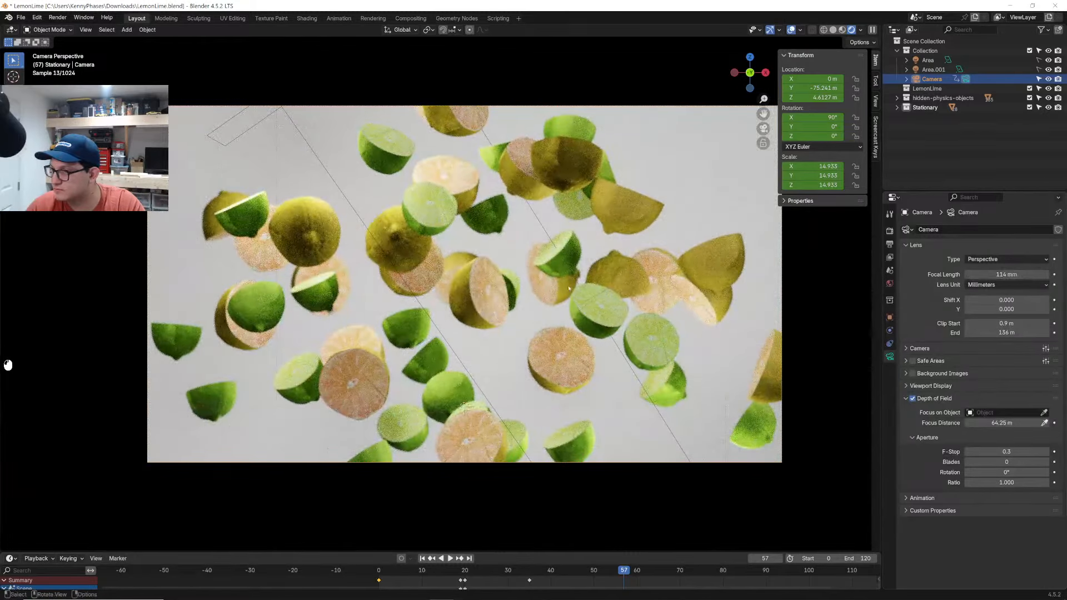
{"action": "left_click", "coordinate": [466, 281]}
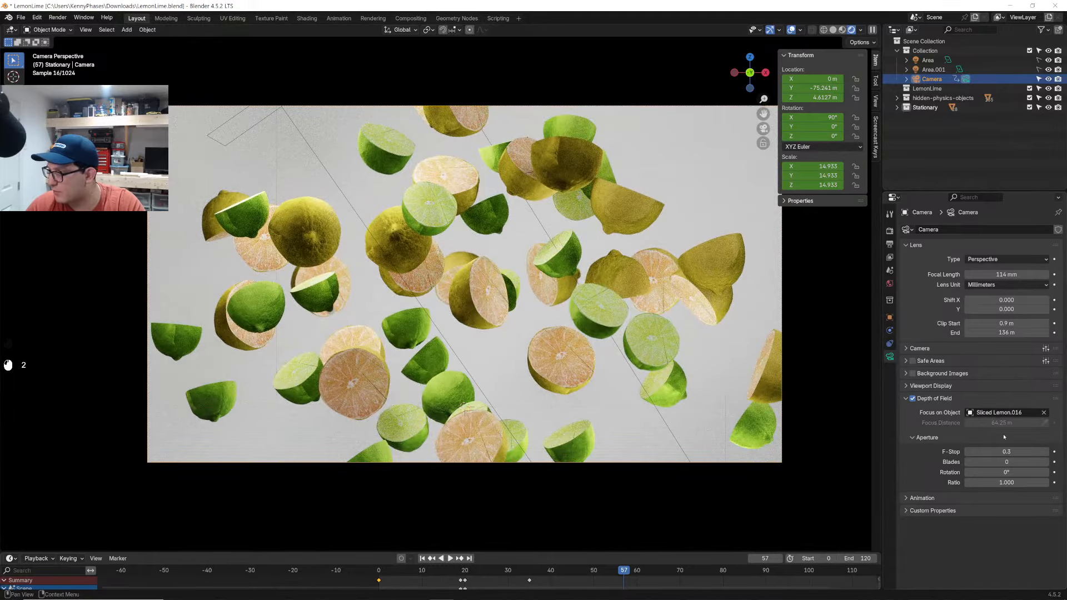
Set the depth of field F-stop to 0.02 and save the file
{"action": "type", "text": ".1"}
{"action": "key", "text": "Return"}
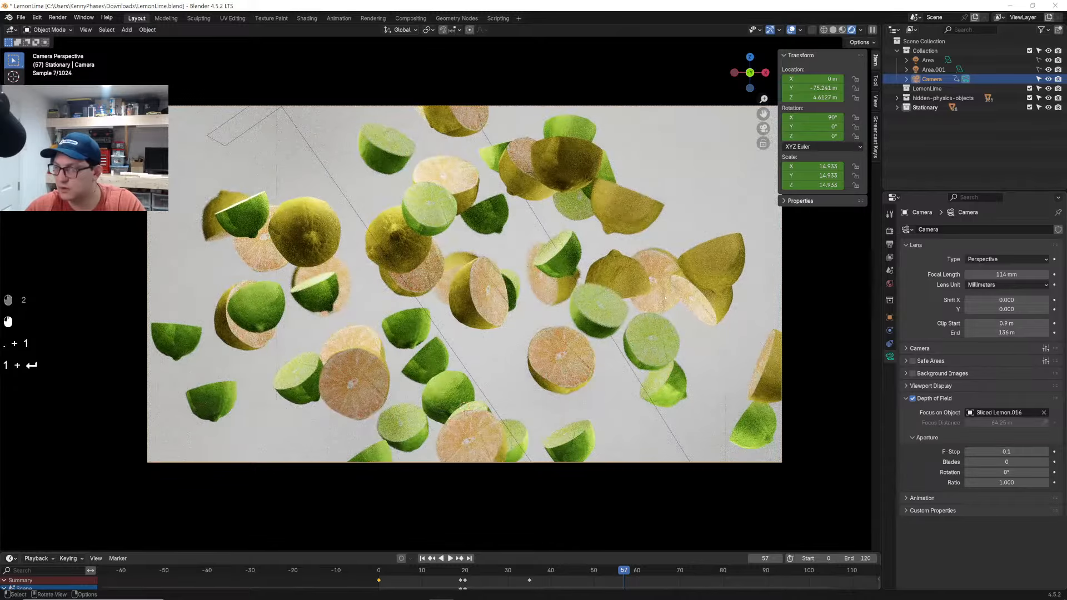
{"action": "left_click", "coordinate": [1027, 452]}
{"action": "type", "text": ".02"}
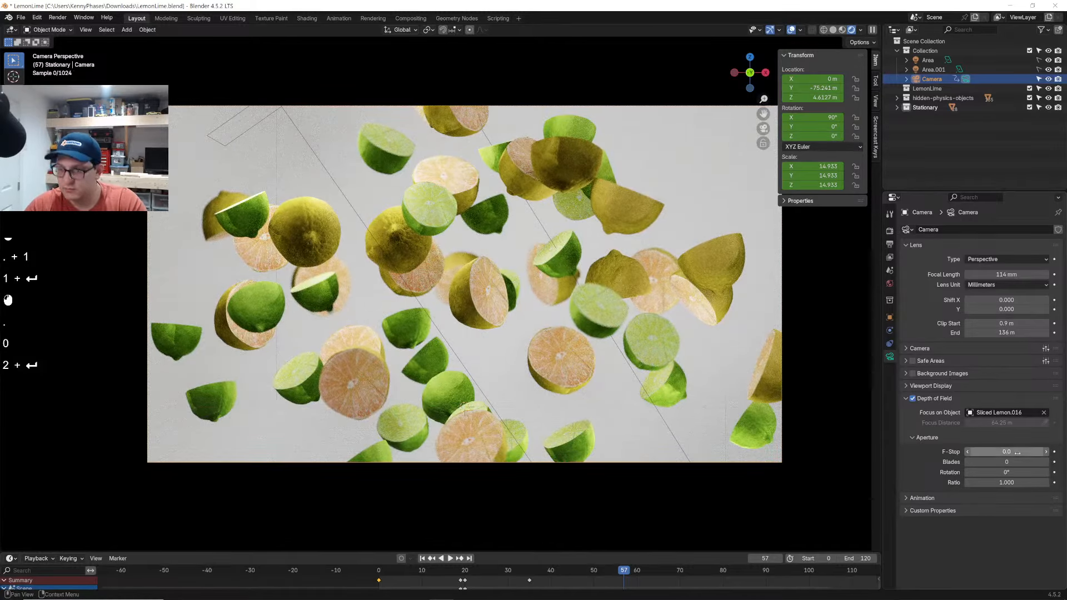
{"action": "key", "text": "Return"}
{"action": "key", "text": "ctrl+s"}
Play the animation from frame 0 to about frame 55 to examine the shallow depth of field
{"action": "left_click", "coordinate": [379, 571]}
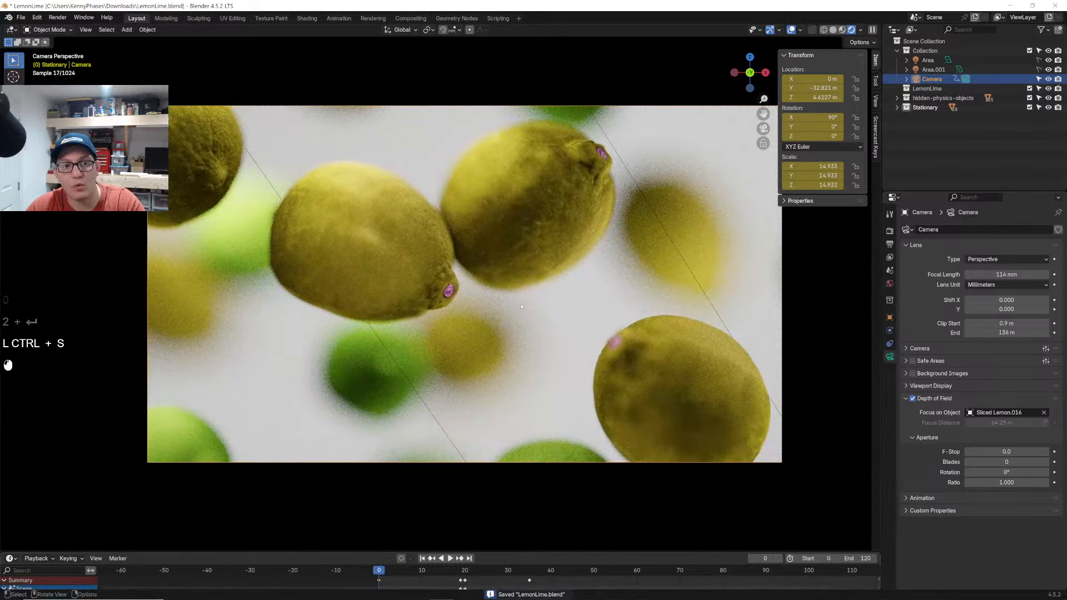
{"action": "key", "text": "space"}
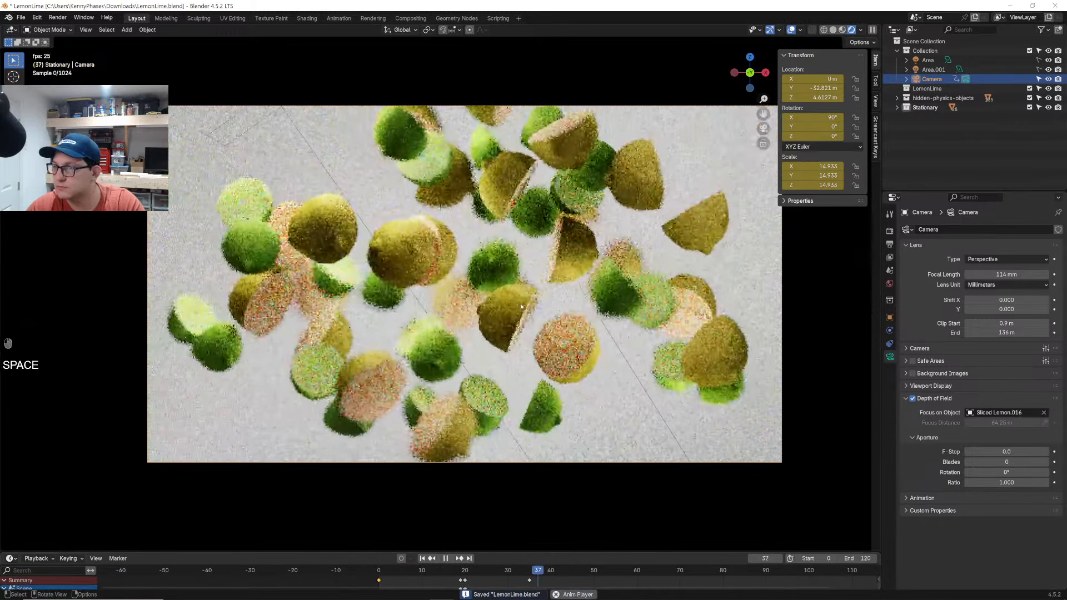
{"action": "key", "text": "space"}
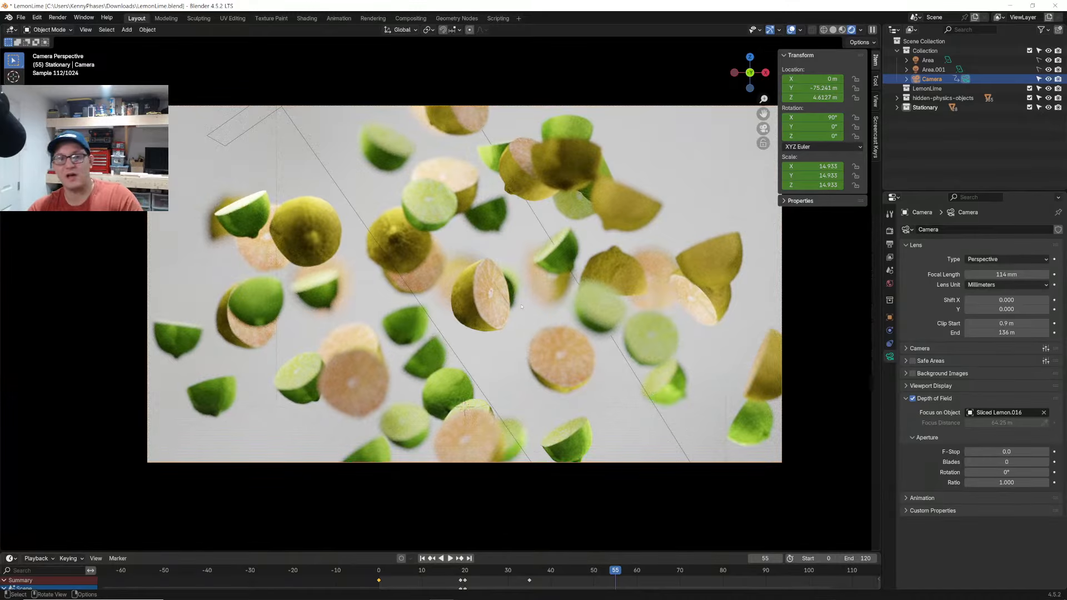
Go back to frame 0 and set the world environment's background strength to 4.1
{"action": "left_click", "coordinate": [422, 558]}
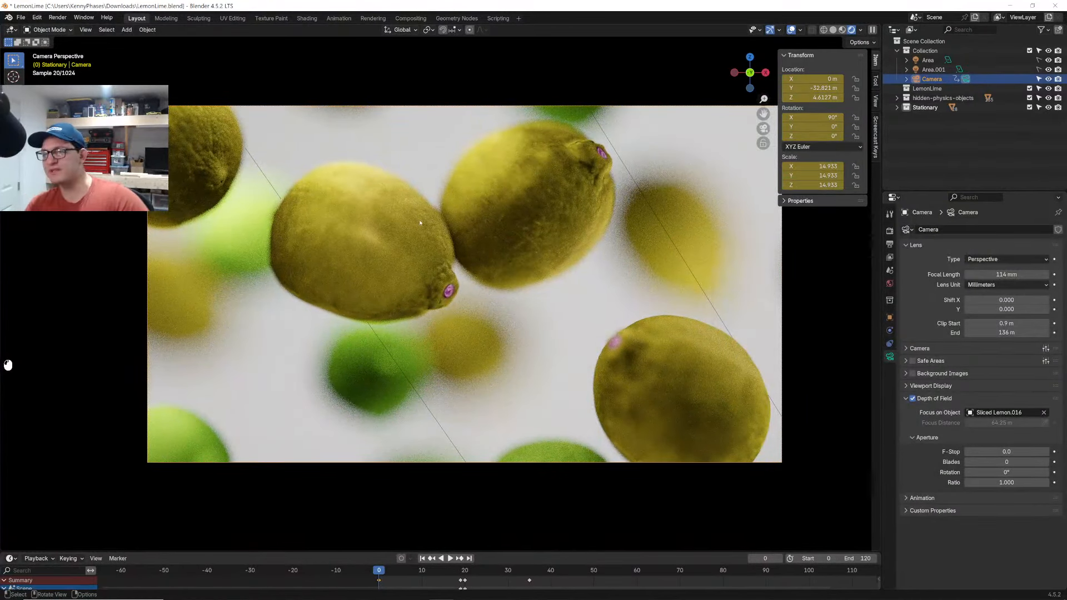
{"action": "middle_click_drag", "start_coordinate": [417, 195], "coordinate": [139, 256]}
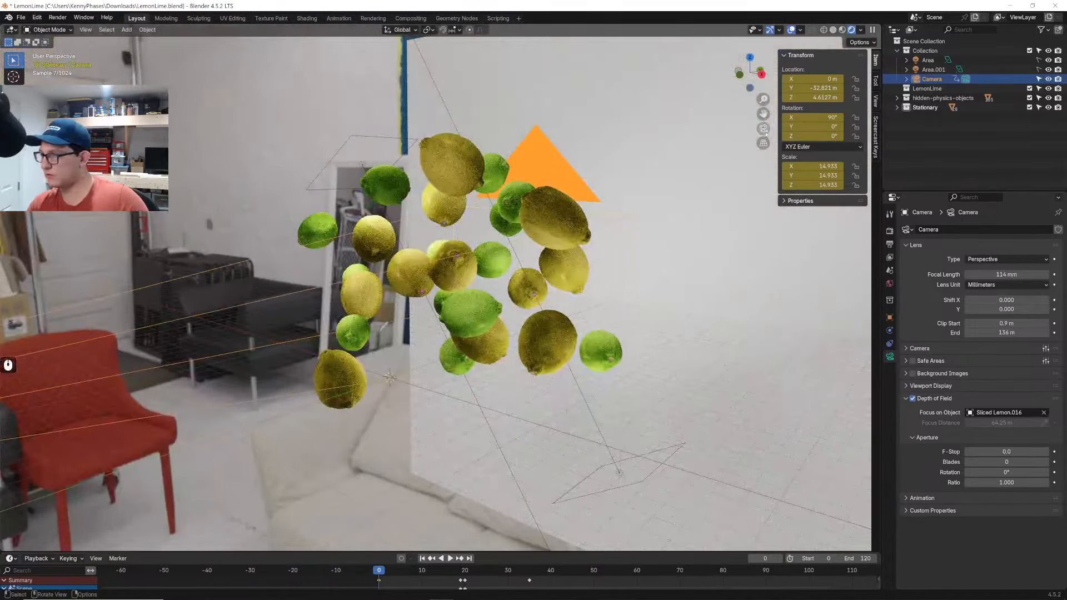
{"action": "left_click", "coordinate": [764, 128]}
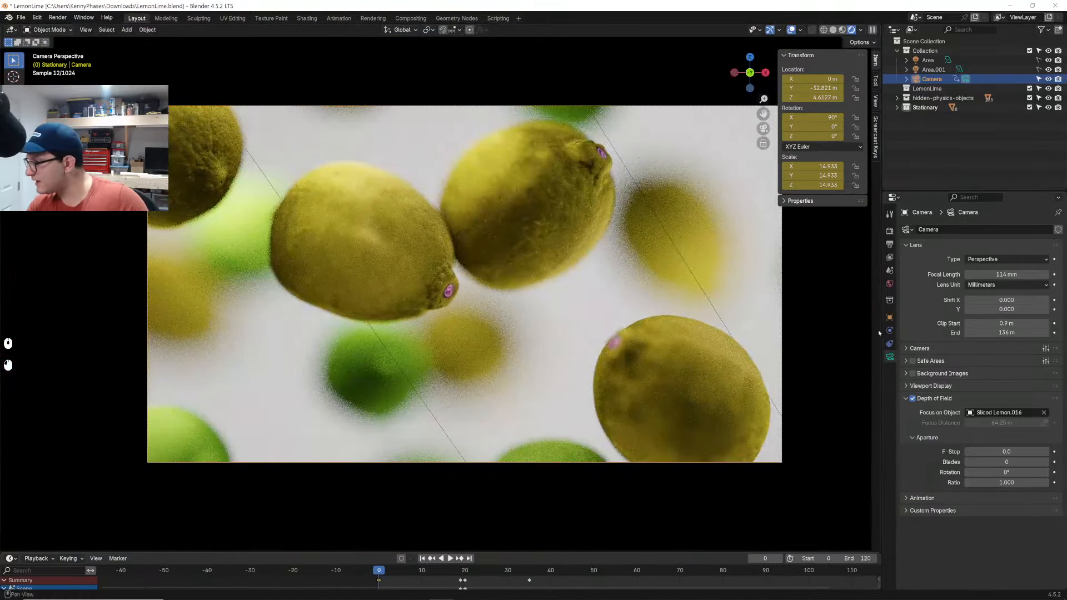
{"action": "left_click", "coordinate": [890, 284]}
{"action": "mouse_move", "coordinate": [997, 381]}
{"action": "left_mouse_down"}
{"action": "mouse_move", "coordinate": [1043, 380]}
{"action": "mouse_move", "coordinate": [999, 382]}
{"action": "left_mouse_up"}
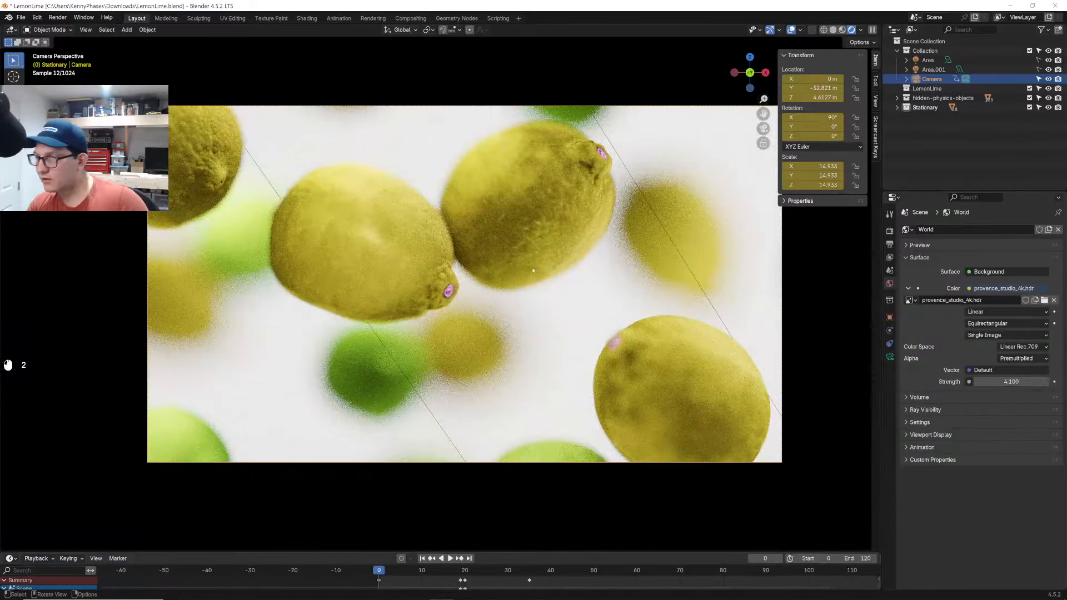
Play the brightened animation through to about frame 55 to check the lighting
{"action": "key", "text": "space"}
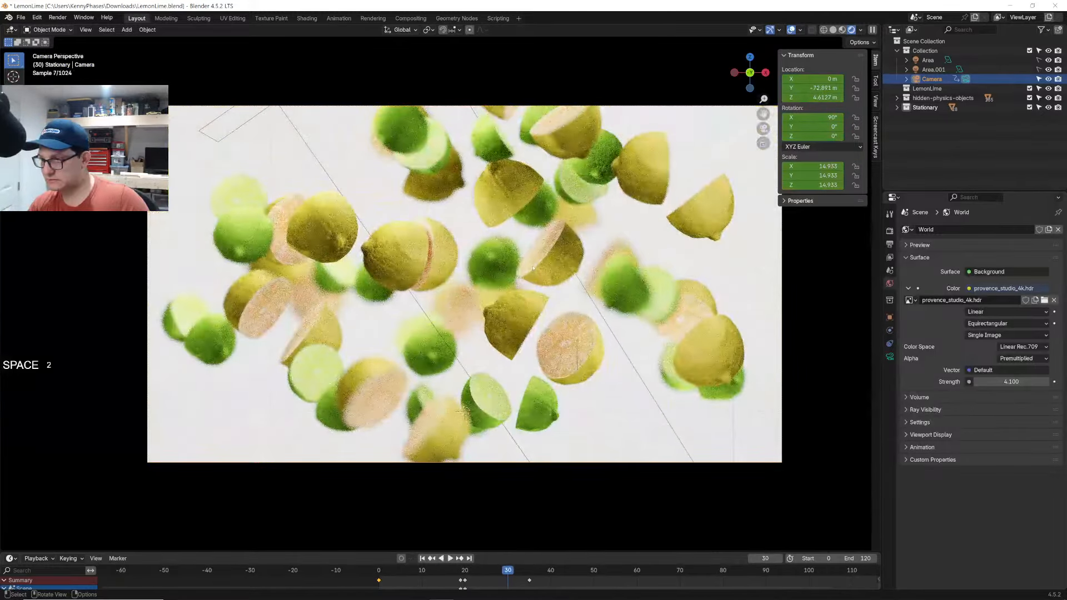
{"action": "key", "text": "space"}
{"action": "key", "text": "space"}
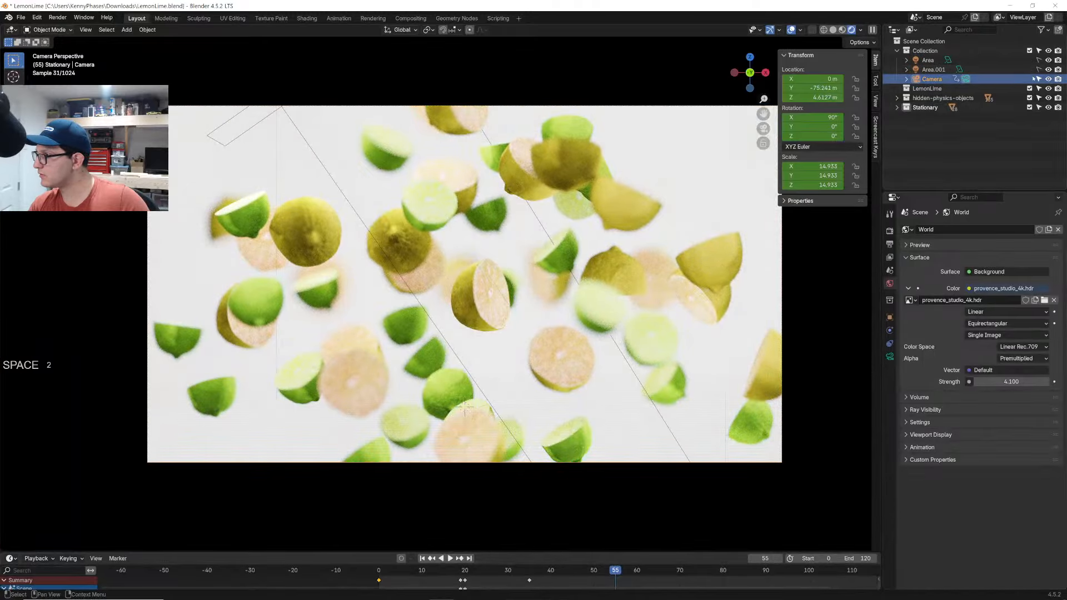
Temporarily hide the backdrop plane in the Stationary collection to compare backgrounds and show it again
{"action": "left_click", "coordinate": [897, 108]}
{"action": "scroll", "coordinate": [973, 139], "scroll_direction": "down", "scroll_amount": 20}
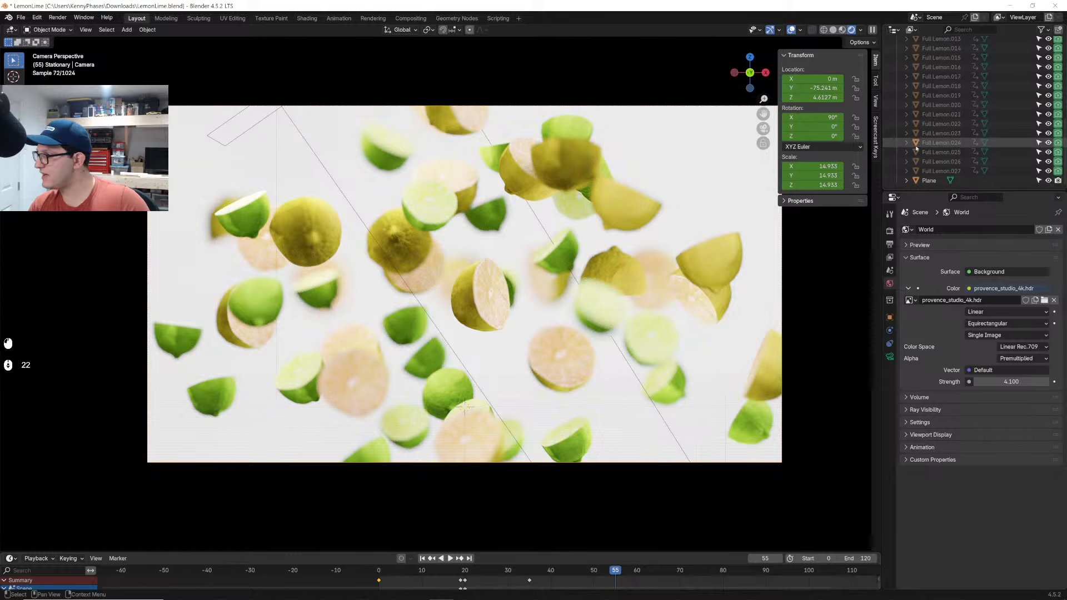
{"action": "left_click", "coordinate": [1048, 180]}
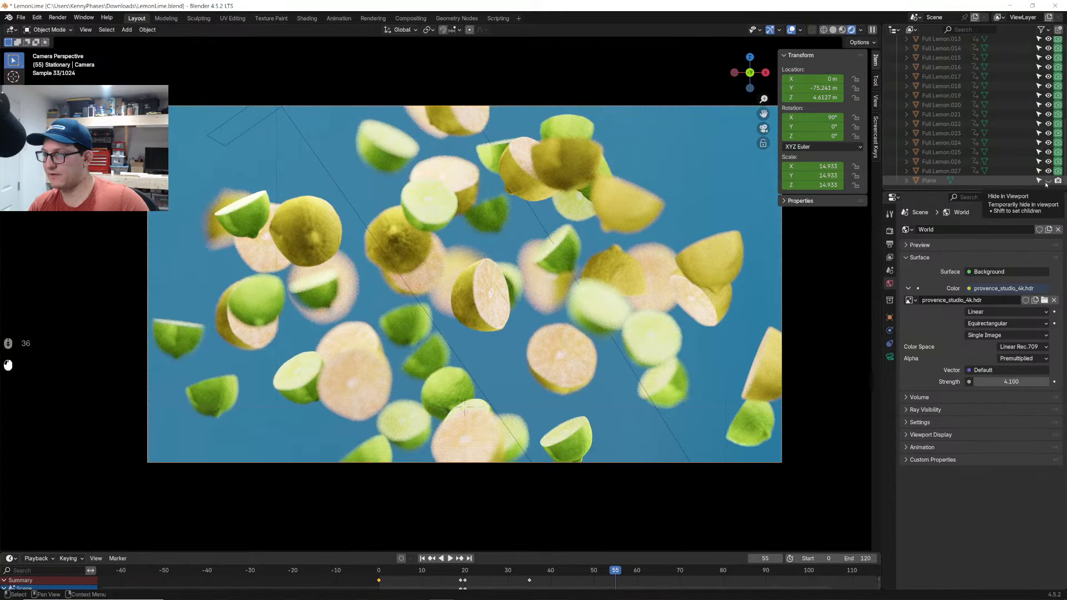
{"action": "left_click", "coordinate": [1047, 181]}
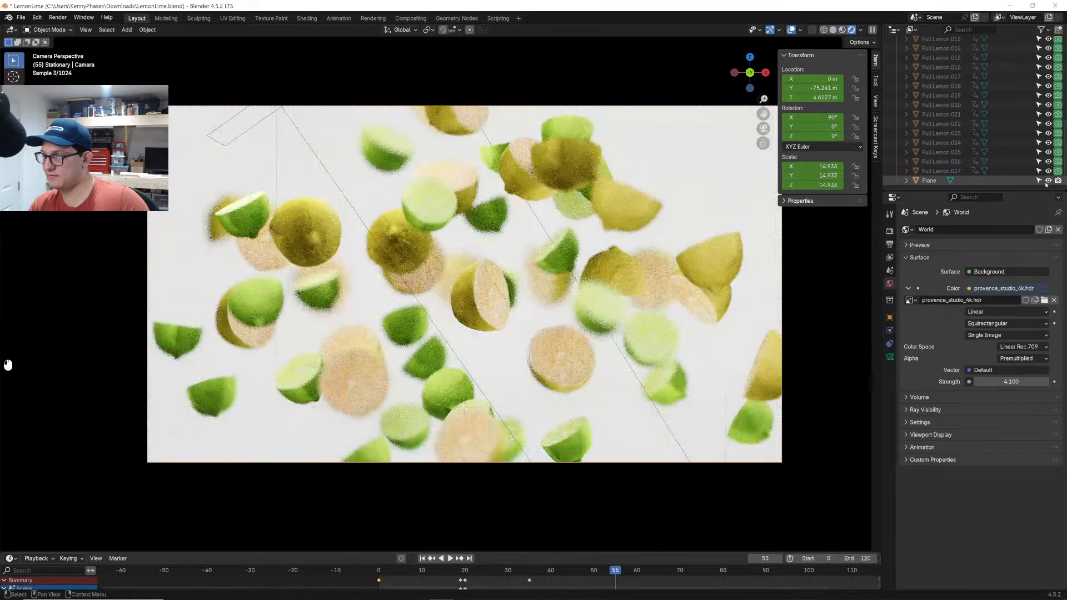
Go back to frame 0, save the file and play the animation through to about frame 98
{"action": "left_click", "coordinate": [380, 577]}
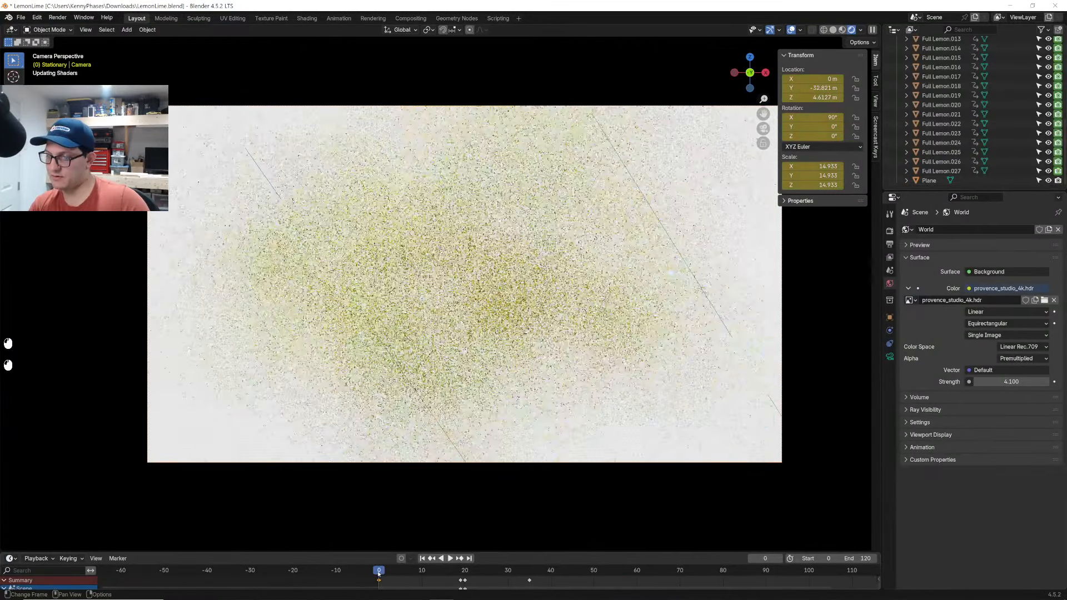
{"action": "key", "text": "ctrl+s"}
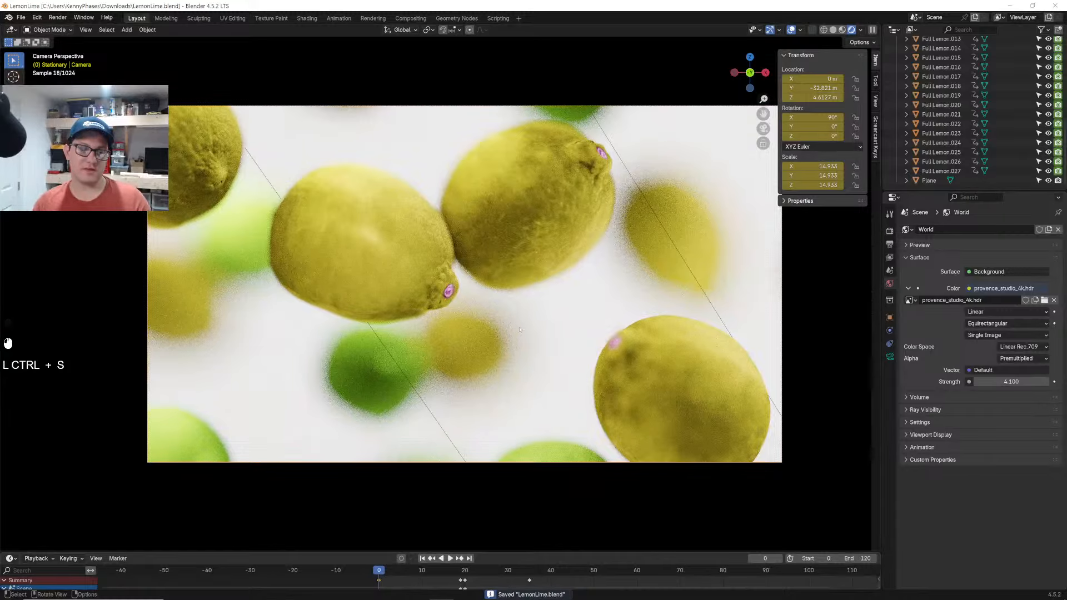
{"action": "key", "text": "space"}
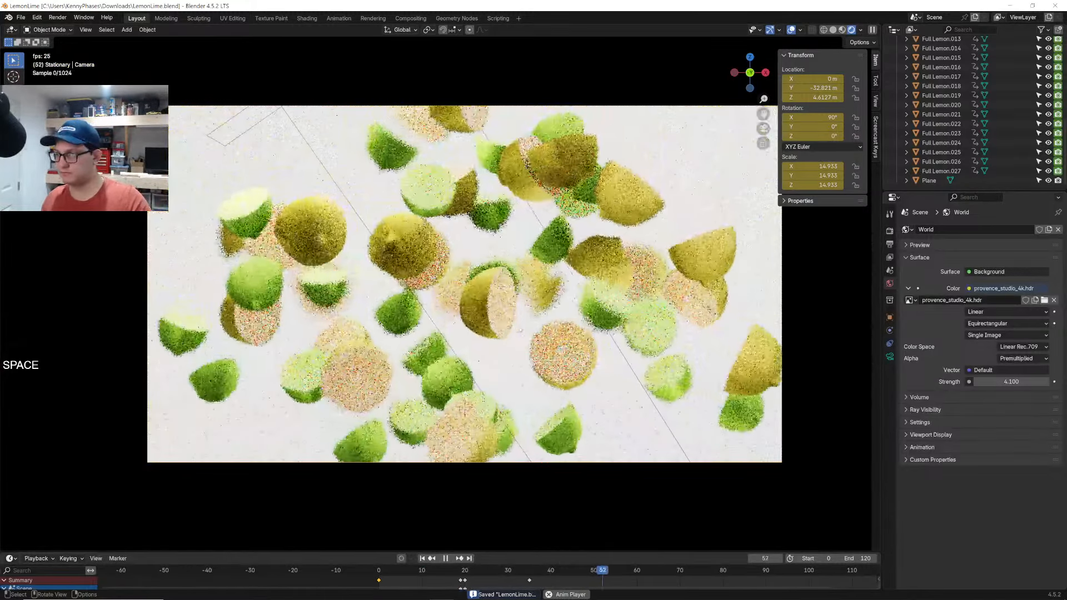
{"action": "key", "text": "space"}
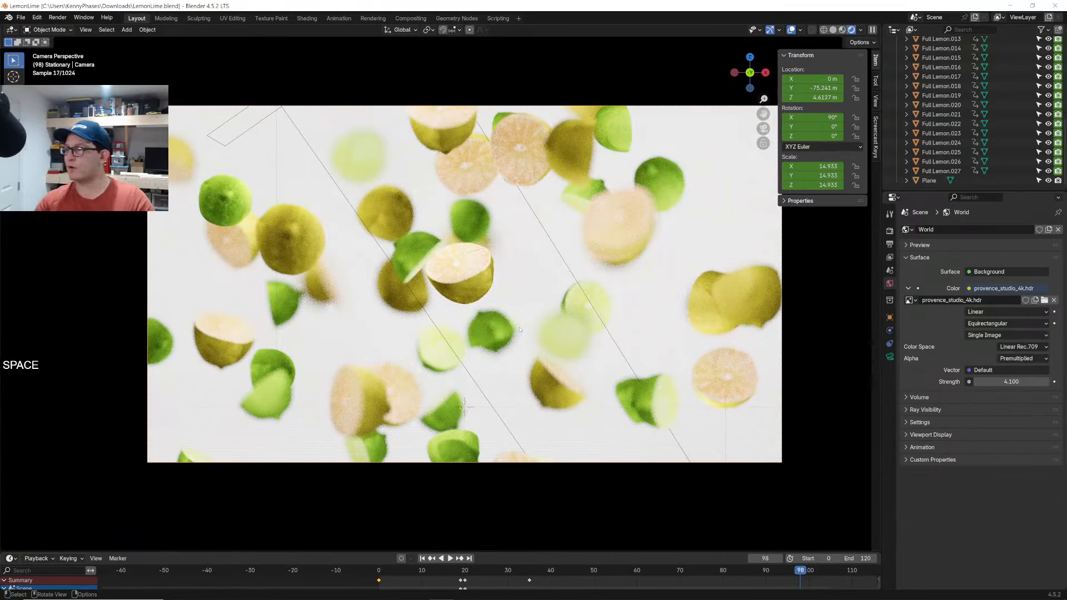
Go to frame 25, set the Cycles render max samples to 50 and save the file
{"action": "left_click_drag", "start_coordinate": [470, 575], "coordinate": [488, 576]}
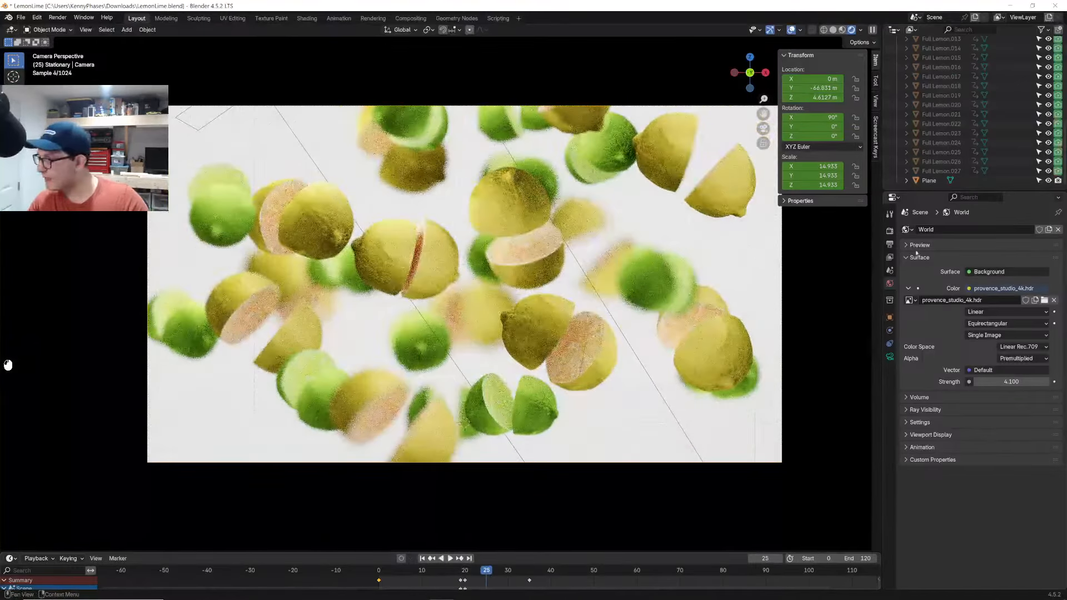
{"action": "left_click", "coordinate": [890, 231]}
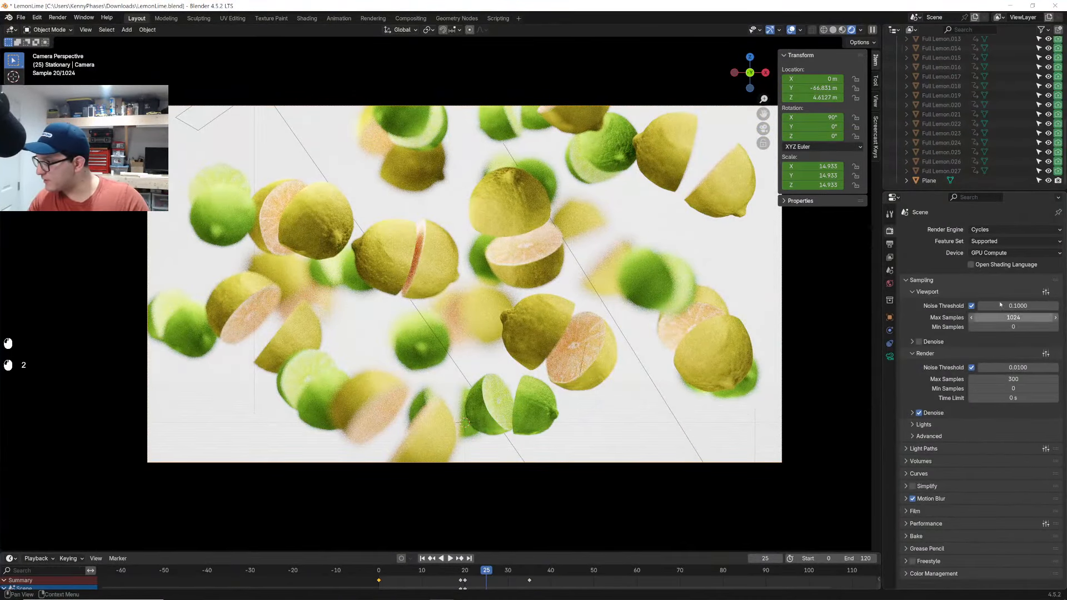
{"action": "left_click", "coordinate": [1018, 379]}
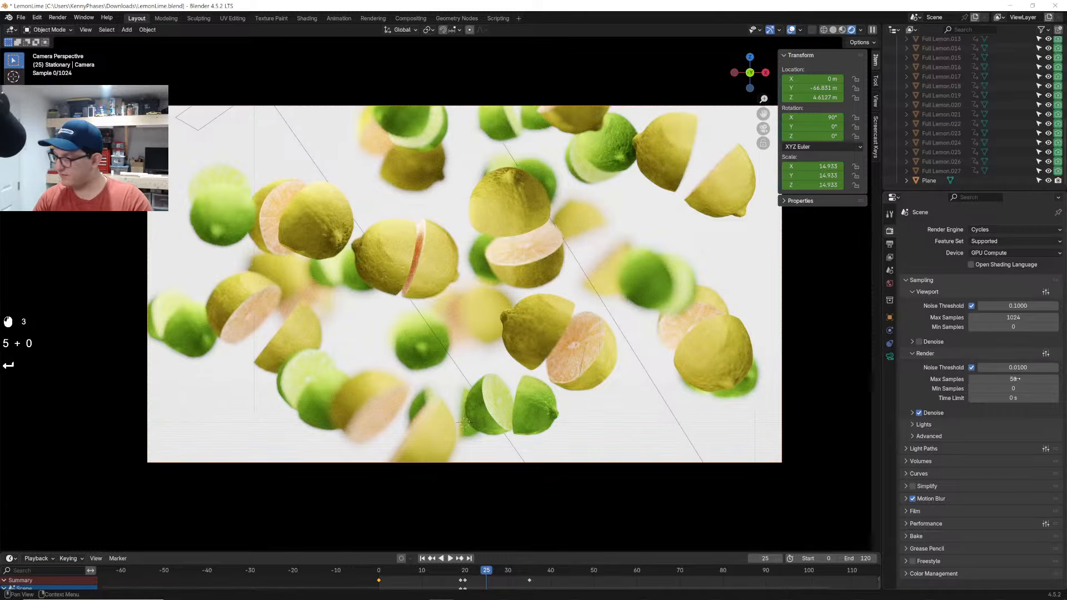
{"action": "key", "text": "ctrl+s"}
{"action": "left_click", "coordinate": [890, 244]}
{"action": "left_click", "coordinate": [890, 231]}
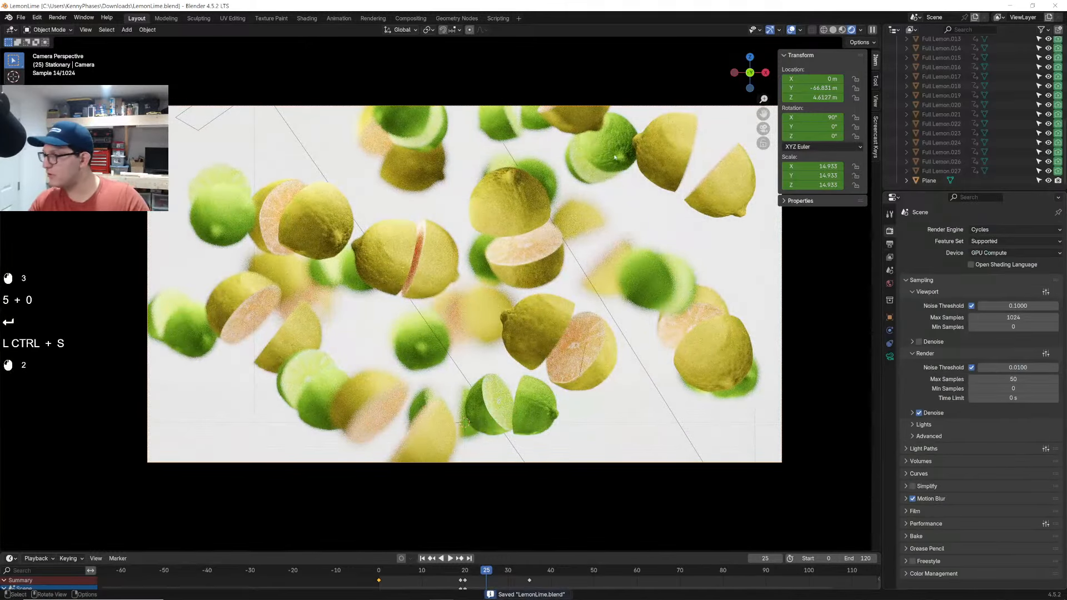
Render a test still of frame 25 to check the result at 50 samples
{"action": "scroll", "coordinate": [972, 111], "scroll_direction": "up", "scroll_amount": 9}
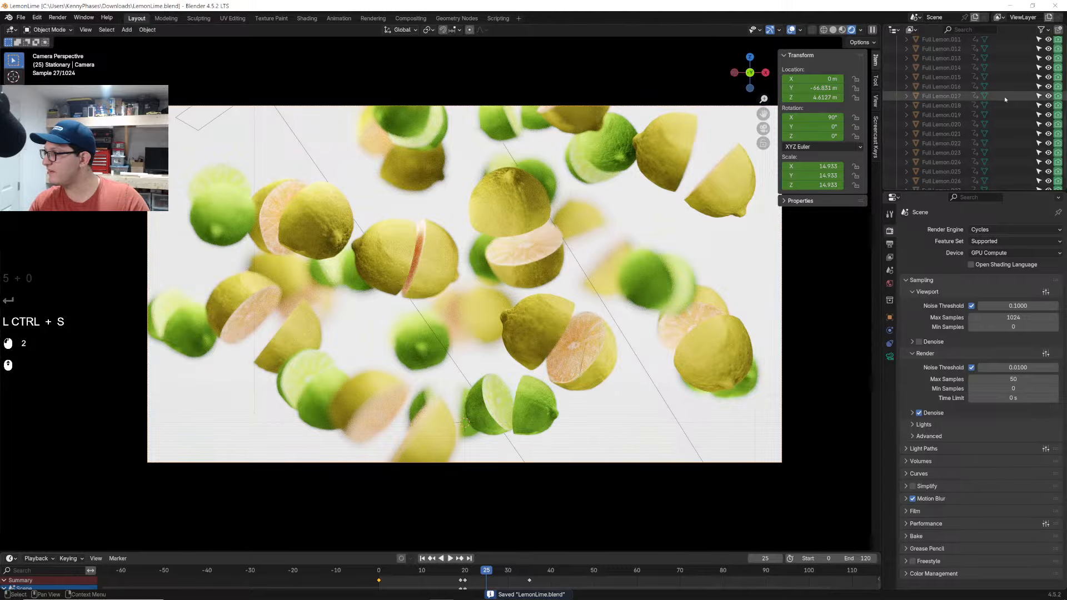
{"action": "left_click", "coordinate": [57, 17]}
{"action": "left_click", "coordinate": [75, 28]}
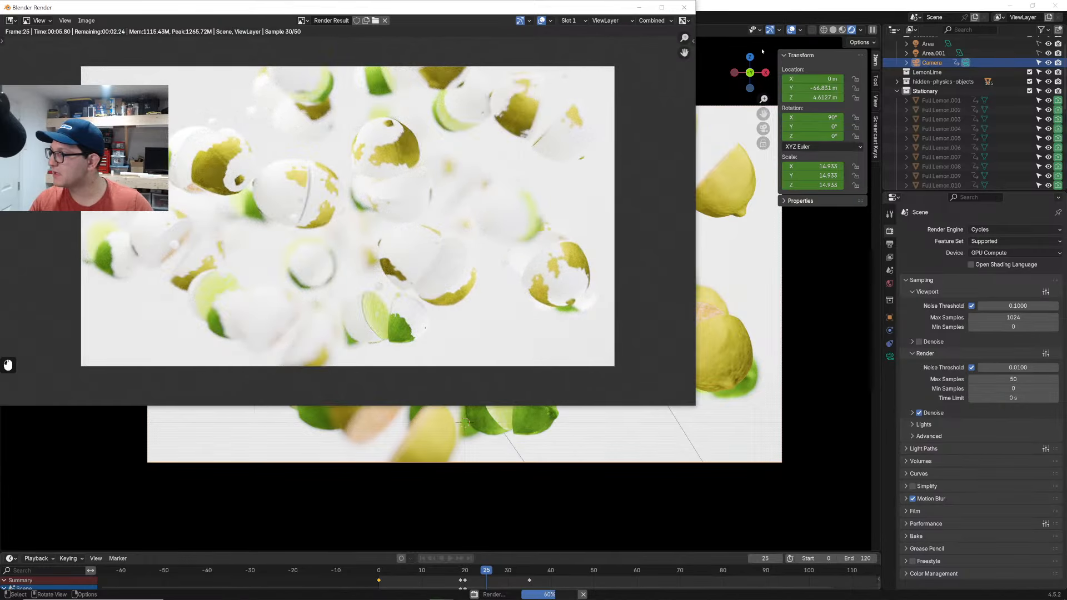
Disable render visibility for all lemon1 and lemon2 objects in the hidden-physics-objects collection
{"action": "scroll", "coordinate": [1020, 147], "scroll_direction": "up", "scroll_amount": 12}
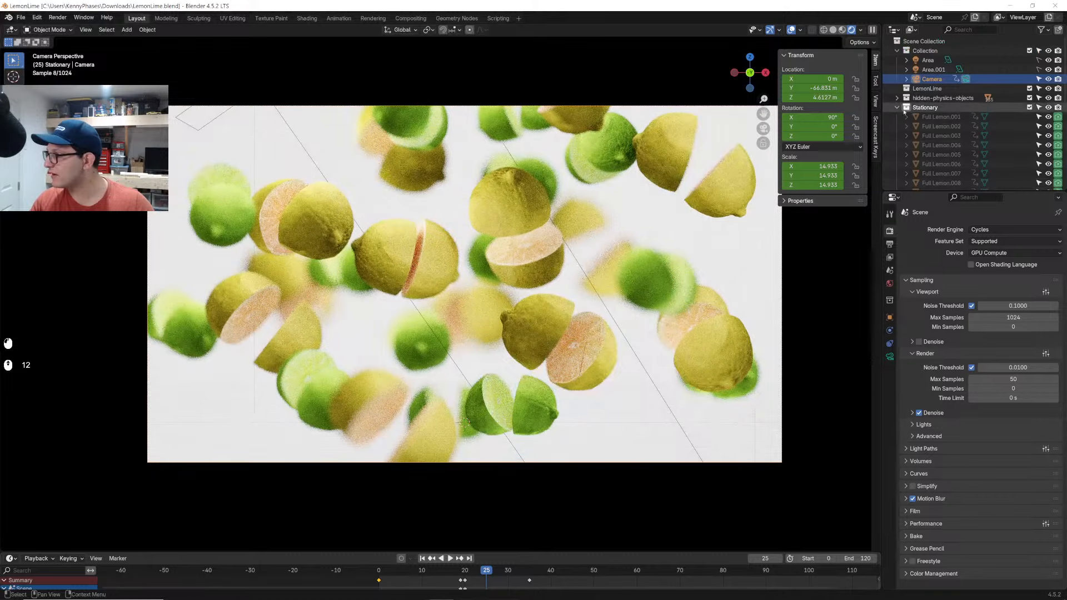
{"action": "left_click", "coordinate": [899, 109]}
{"action": "left_click", "coordinate": [897, 108]}
{"action": "left_click", "coordinate": [898, 108]}
{"action": "left_click", "coordinate": [898, 98]}
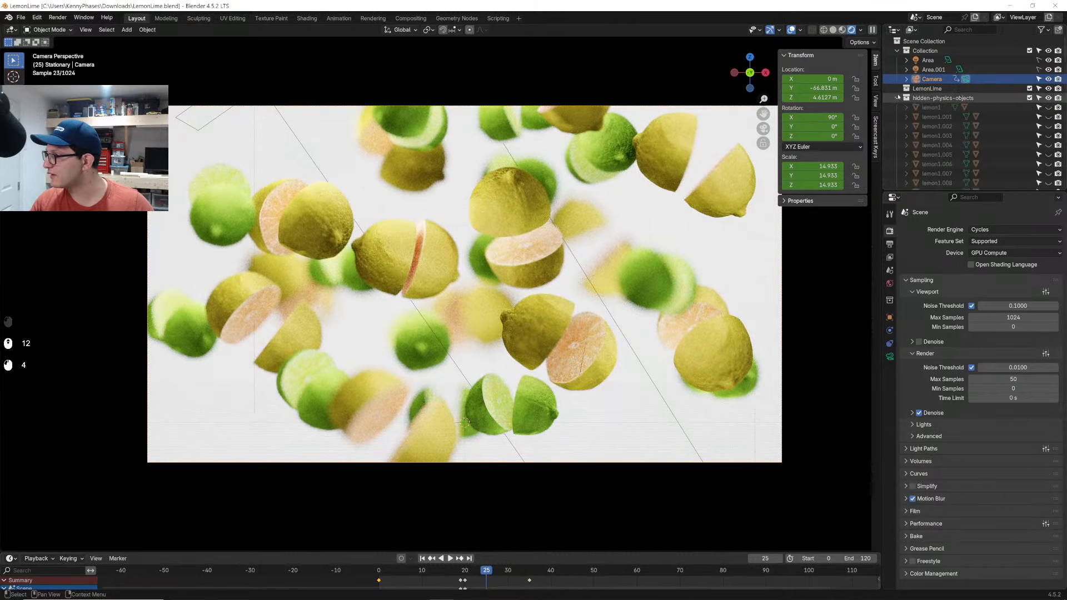
{"action": "left_click_drag", "start_coordinate": [1058, 107], "coordinate": [1058, 174]}
{"action": "scroll", "coordinate": [1059, 171], "scroll_direction": "down", "scroll_amount": 4}
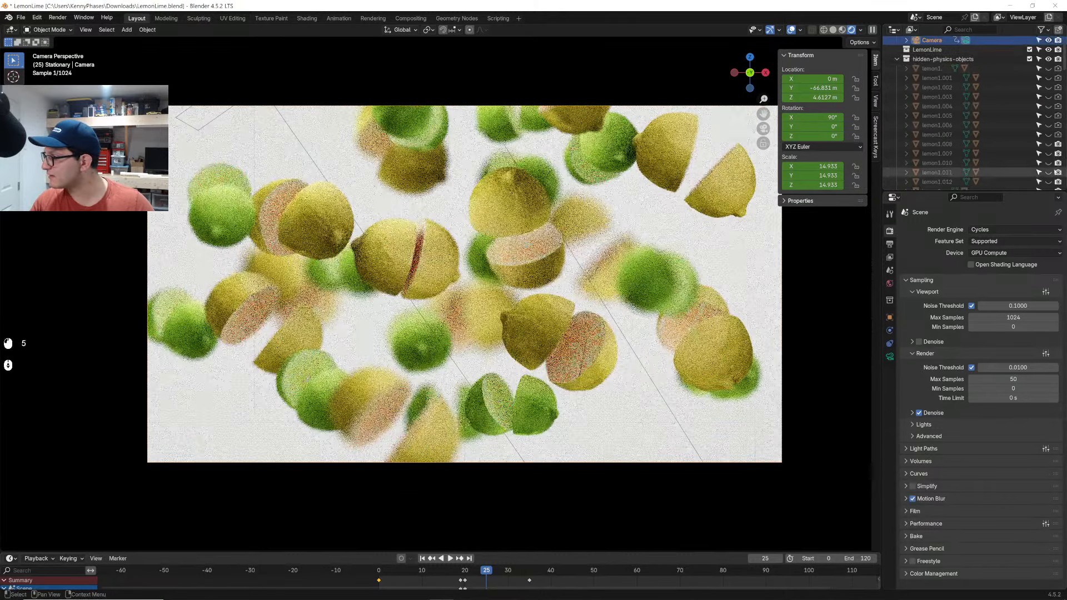
{"action": "left_click", "coordinate": [1058, 124]}
{"action": "scroll", "coordinate": [1059, 114], "scroll_direction": "down", "scroll_amount": 3}
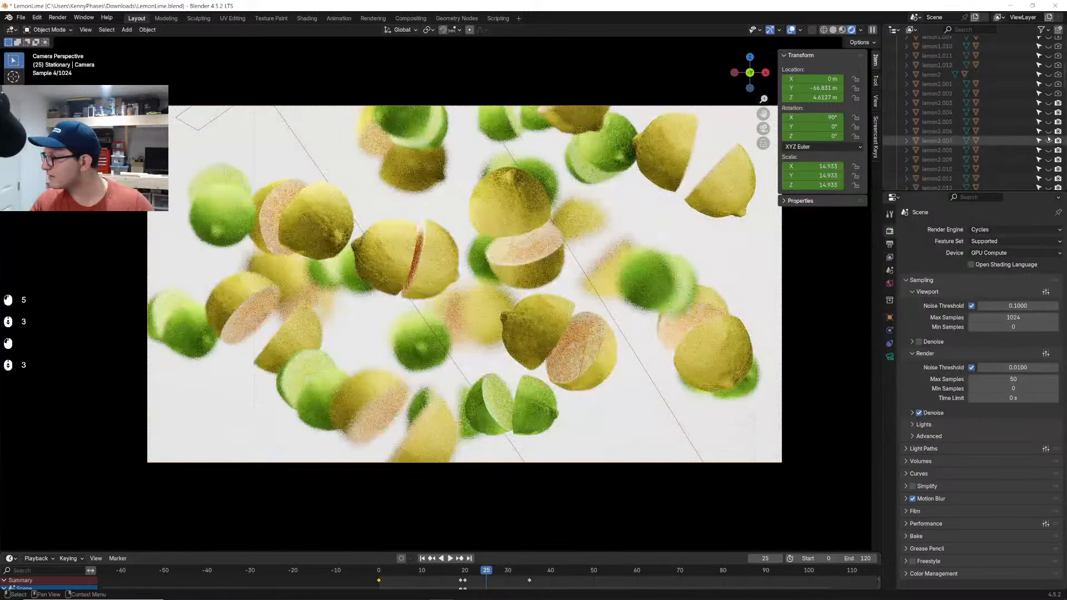
{"action": "left_click_drag", "start_coordinate": [1058, 104], "coordinate": [1058, 184]}
Disable render visibility for the Sphere.001 through Sphere.025 objects in hidden-physics-objects, except Sphere.012 and Sphere.014
{"action": "scroll", "coordinate": [1058, 143], "scroll_direction": "down", "scroll_amount": 5}
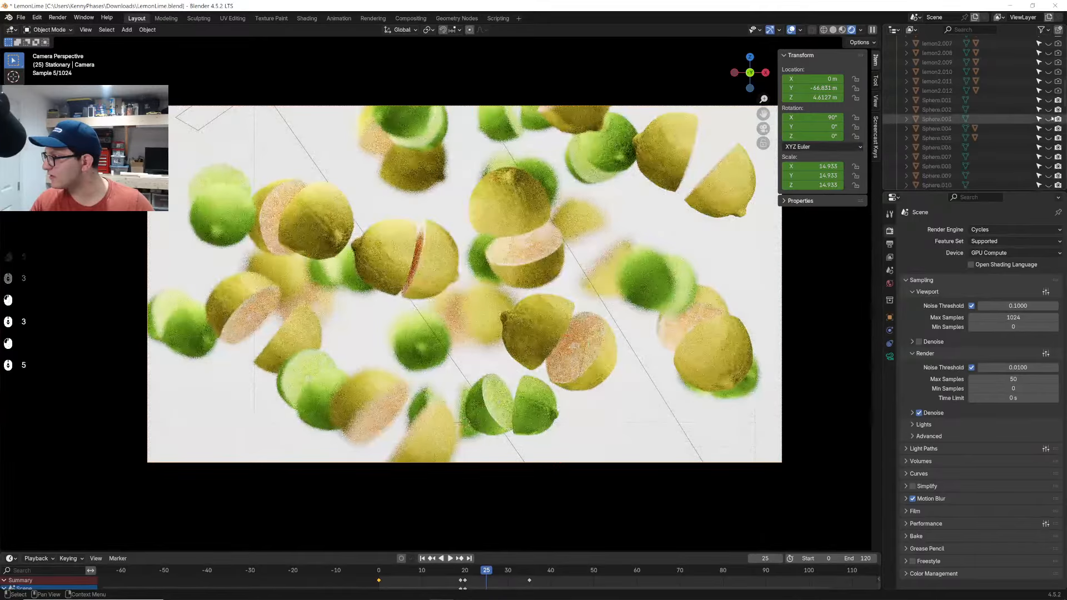
{"action": "left_click_drag", "start_coordinate": [1059, 100], "coordinate": [1059, 166]}
{"action": "scroll", "coordinate": [1059, 133], "scroll_direction": "down", "scroll_amount": 3}
{"action": "left_click_drag", "start_coordinate": [1058, 117], "coordinate": [1059, 164]}
{"action": "left_click", "coordinate": [1058, 155]}
{"action": "scroll", "coordinate": [1054, 155], "scroll_direction": "down", "scroll_amount": 2}
{"action": "scroll", "coordinate": [1014, 148], "scroll_direction": "down", "scroll_amount": 3}
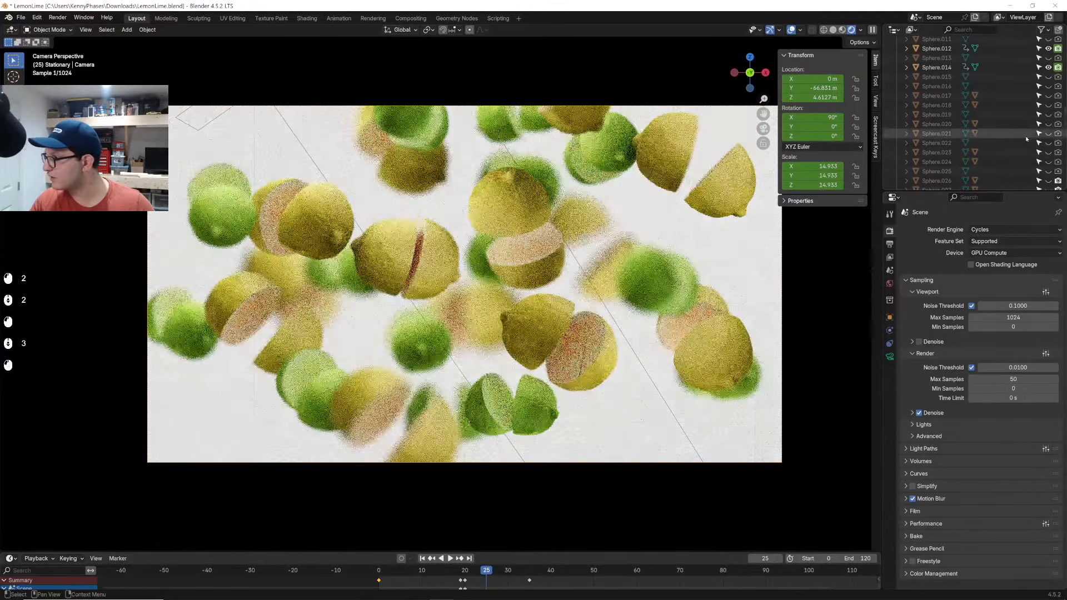
Disable render visibility for the remaining spheres, Sphere.026 through Sphere.055, and save the file
{"action": "scroll", "coordinate": [1027, 139], "scroll_direction": "down", "scroll_amount": 3}
{"action": "scroll", "coordinate": [1025, 147], "scroll_direction": "down", "scroll_amount": 4}
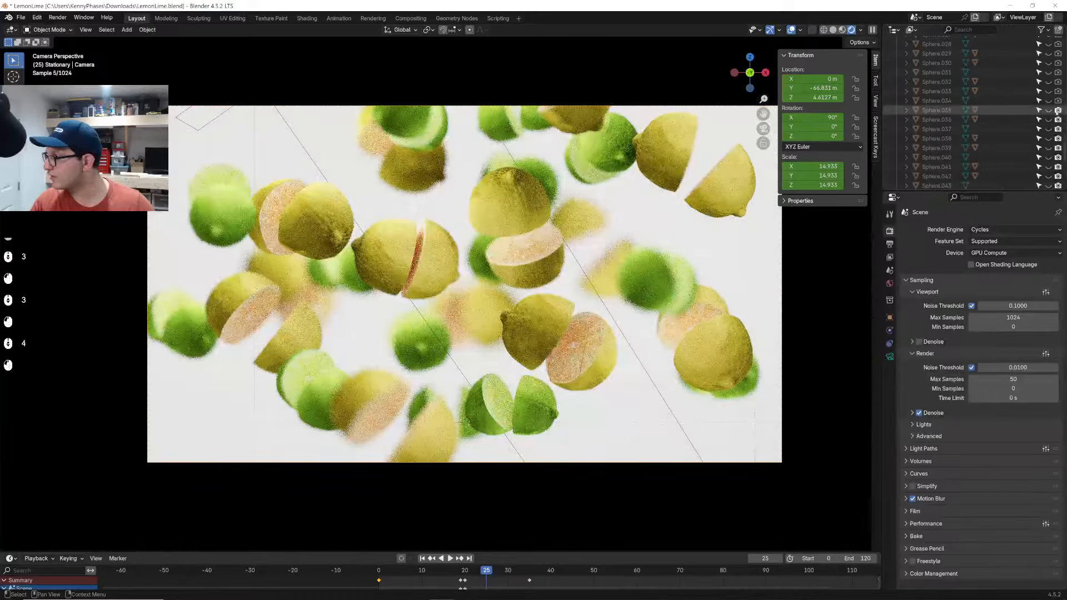
{"action": "scroll", "coordinate": [1058, 94], "scroll_direction": "down", "scroll_amount": 5}
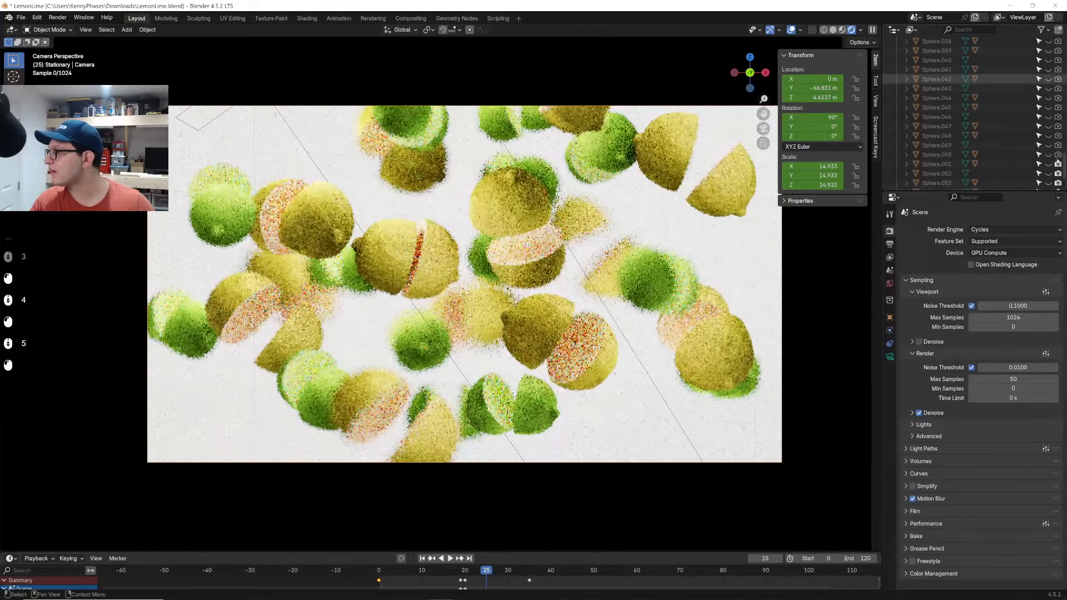
{"action": "scroll", "coordinate": [1034, 145], "scroll_direction": "down", "scroll_amount": 2}
{"action": "scroll", "coordinate": [1060, 166], "scroll_direction": "up", "scroll_amount": 3}
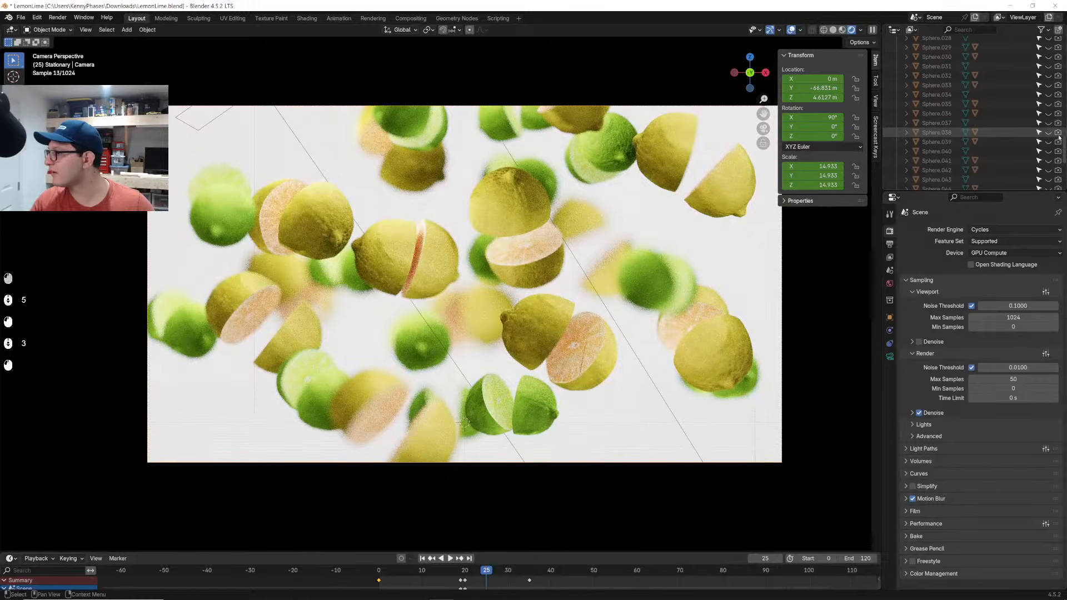
{"action": "scroll", "coordinate": [1059, 161], "scroll_direction": "down", "scroll_amount": 3}
{"action": "left_click_drag", "start_coordinate": [1059, 133], "coordinate": [1058, 158]}
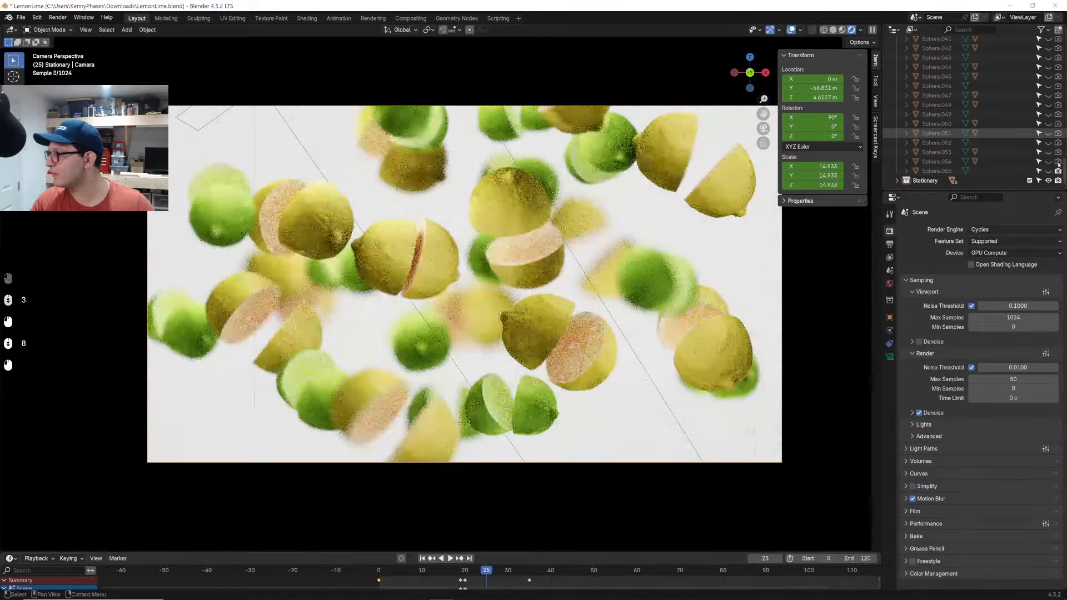
{"action": "key", "text": "ctrl+s"}
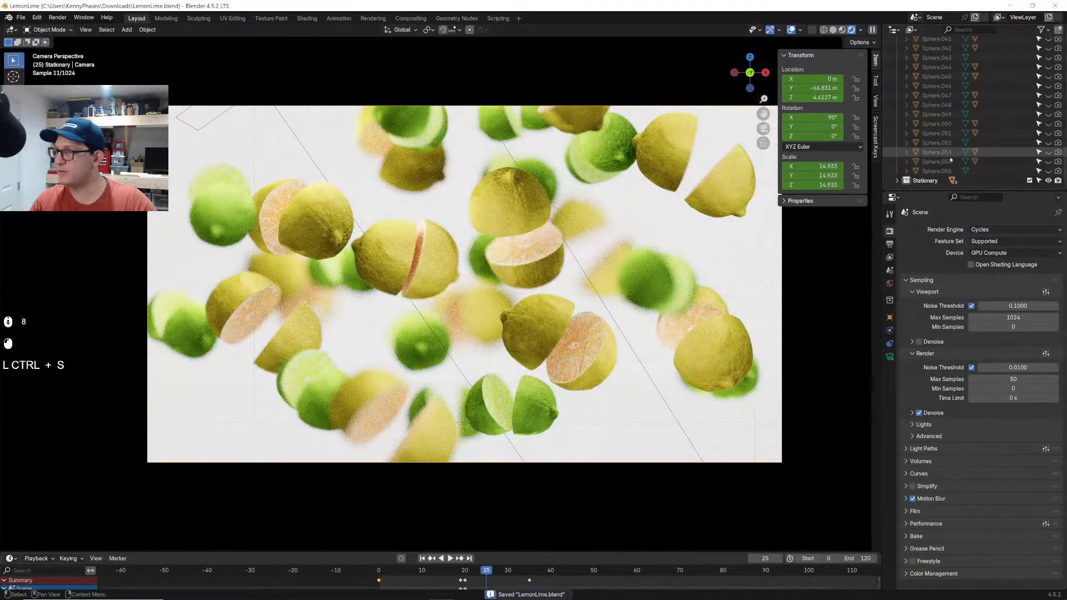
Render frame 25 again and inspect the still in an enlarged render window before returning to the full-screen scene
{"action": "left_click", "coordinate": [57, 17]}
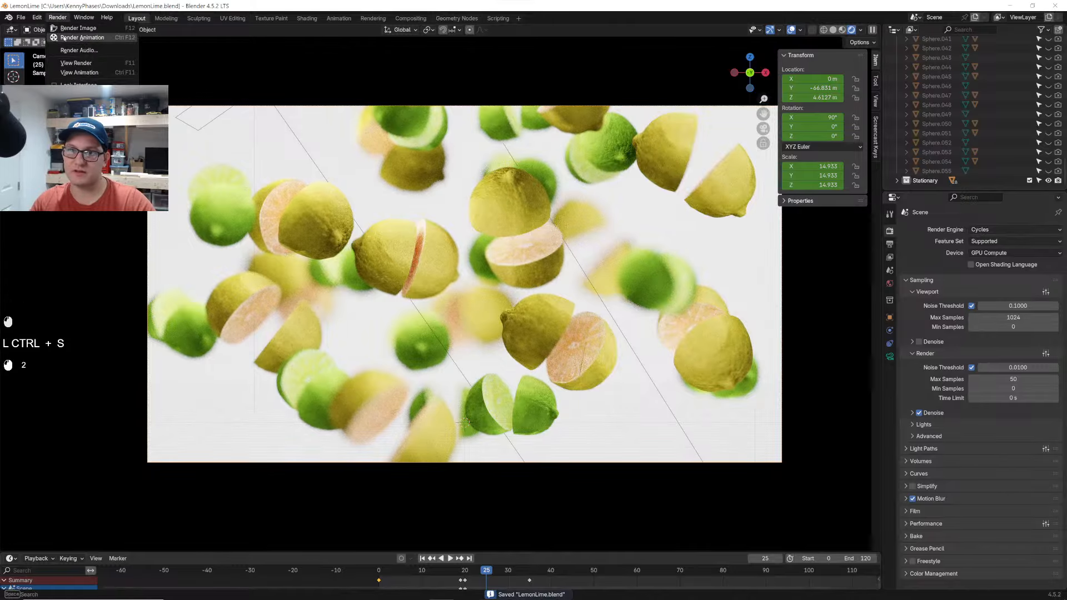
{"action": "left_click", "coordinate": [72, 28]}
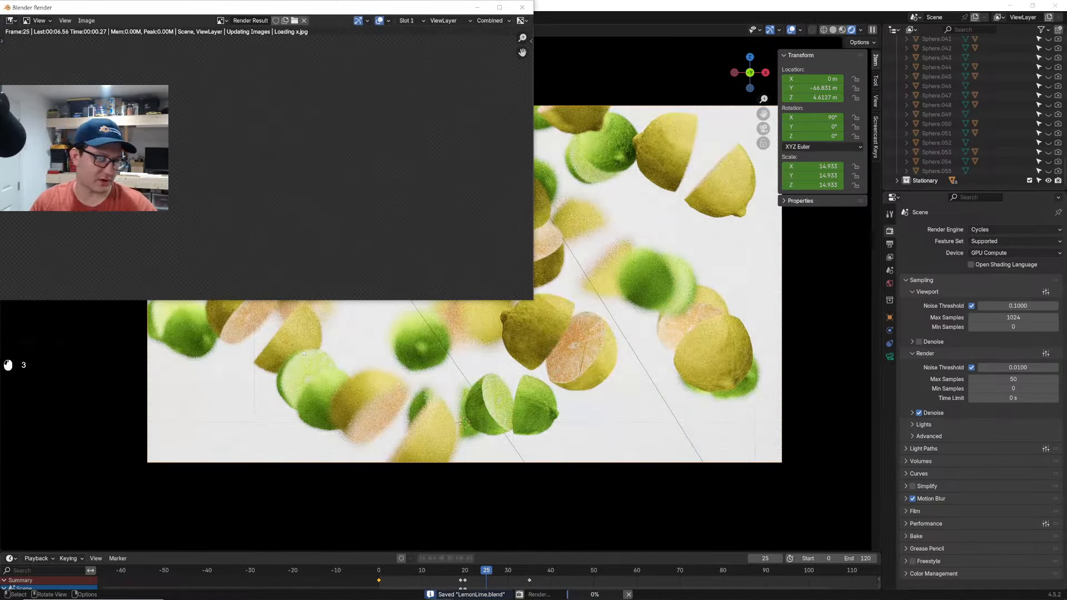
{"action": "left_click_drag", "start_coordinate": [226, 9], "coordinate": [447, 138]}
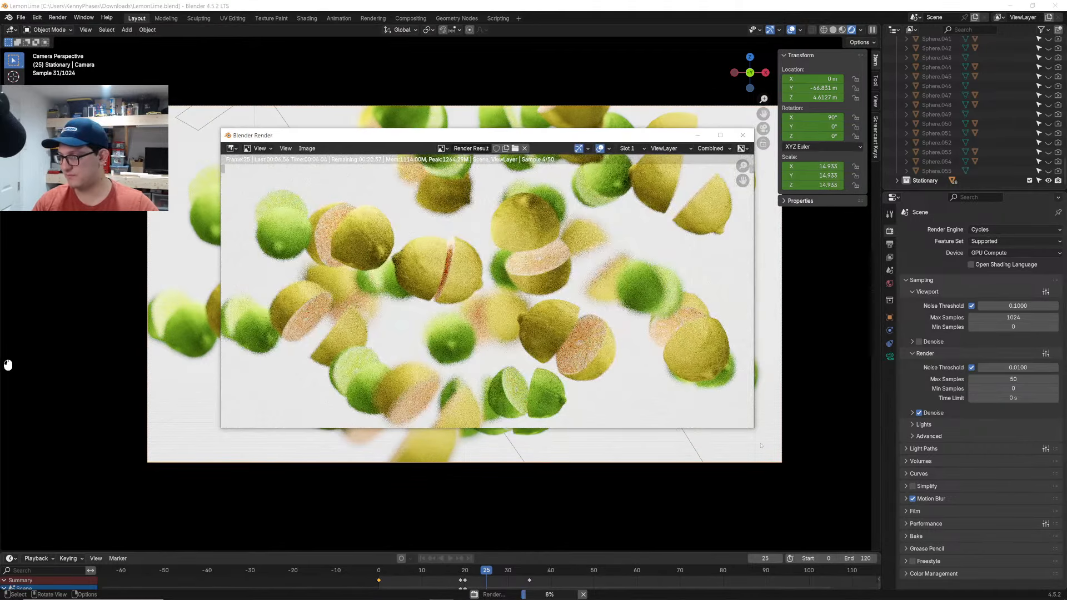
{"action": "left_click_drag", "start_coordinate": [756, 432], "coordinate": [834, 495]}
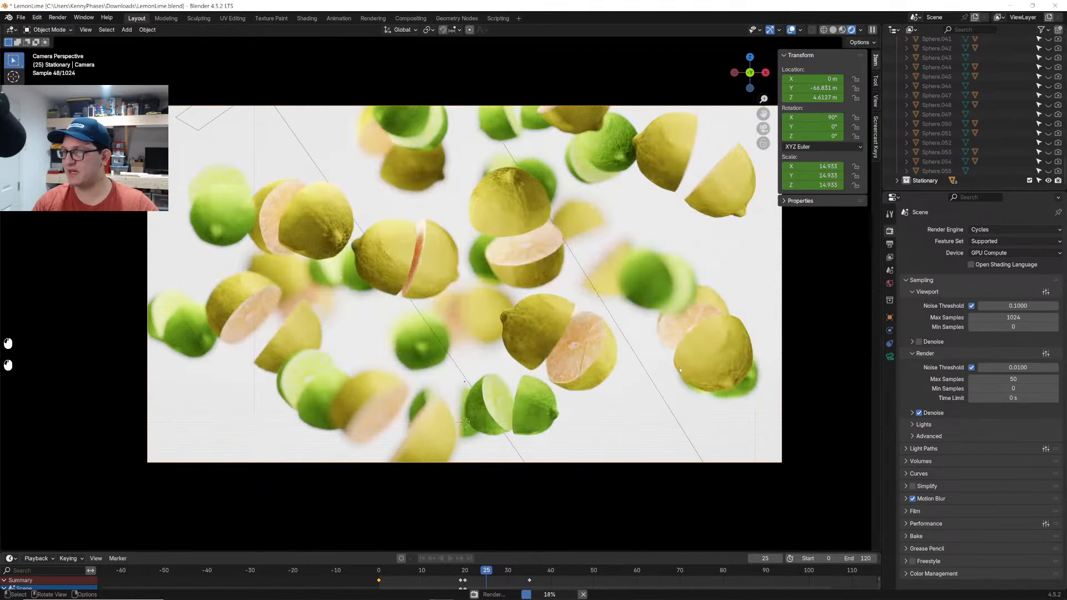
{"action": "left_click_drag", "start_coordinate": [594, 6], "coordinate": [584, 230]}
{"action": "left_click", "coordinate": [574, 136]}
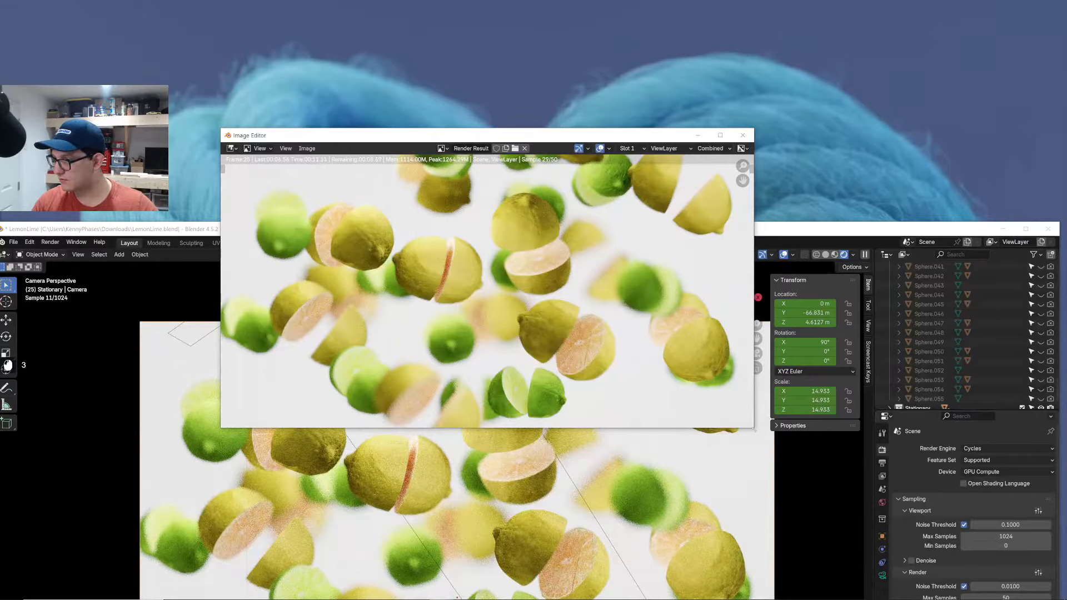
{"action": "left_click_drag", "start_coordinate": [754, 429], "coordinate": [878, 525]}
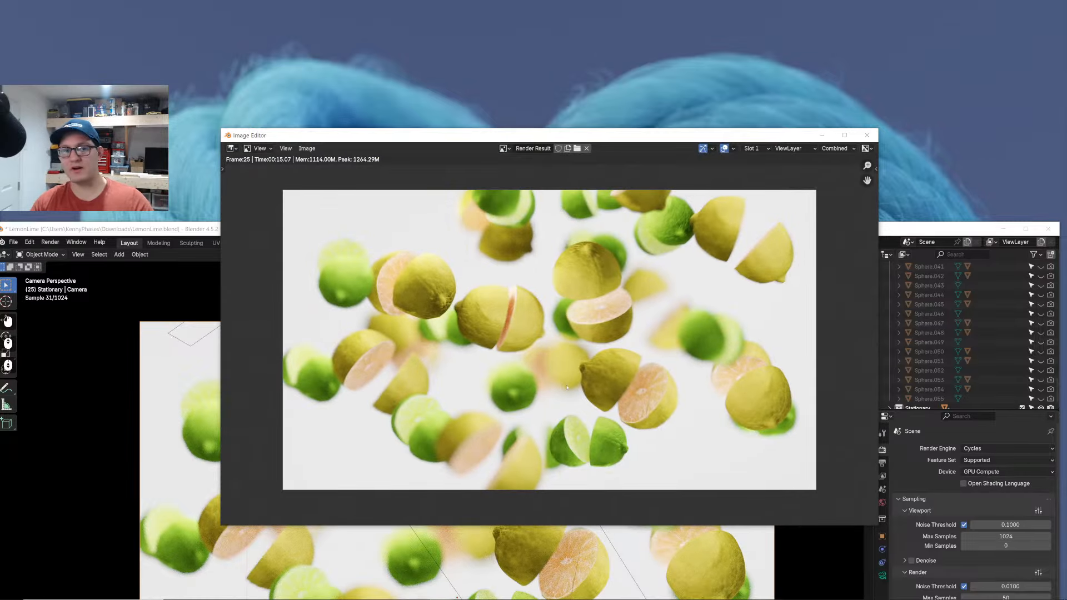
{"action": "left_click", "coordinate": [867, 135]}
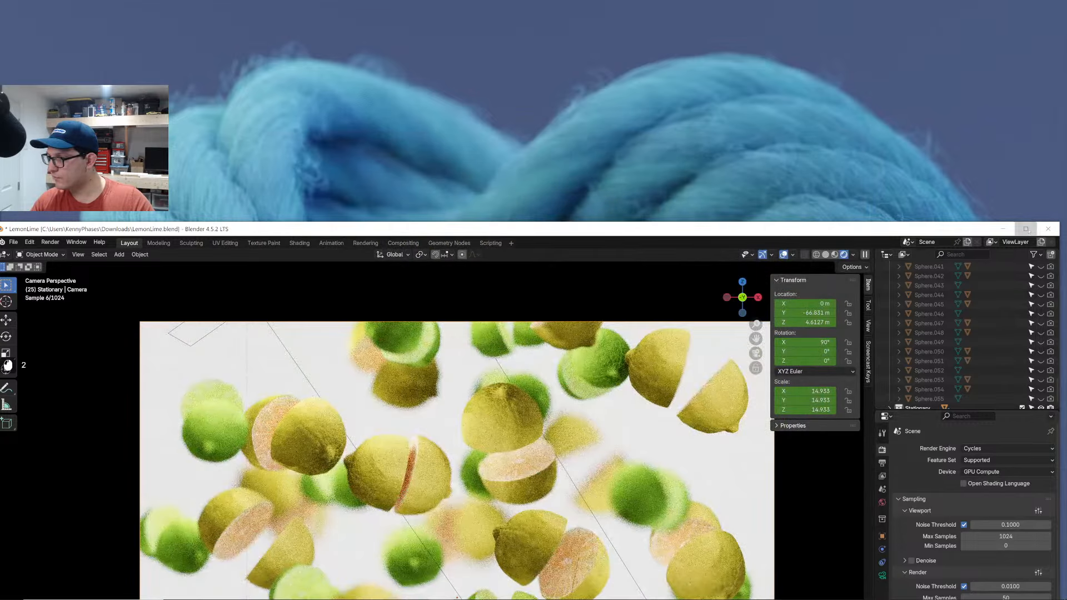
{"action": "left_click", "coordinate": [1026, 228]}
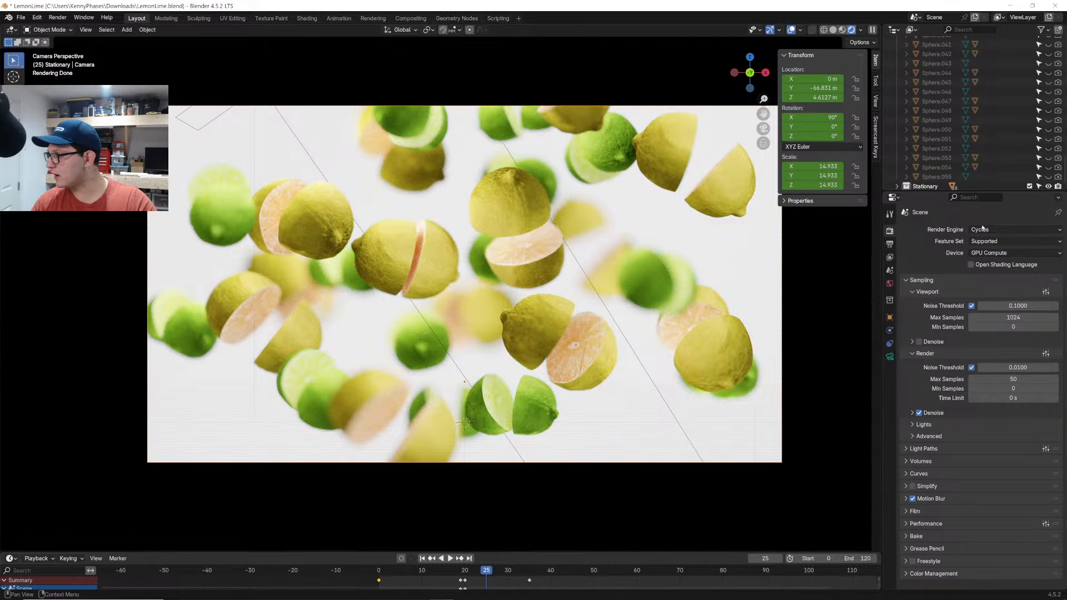
Set the Cycles render max samples to 10 and save the file
{"action": "left_click", "coordinate": [1028, 379]}
{"action": "type", "text": "10"}
{"action": "key", "text": "Return"}
{"action": "key", "text": "ctrl+s"}
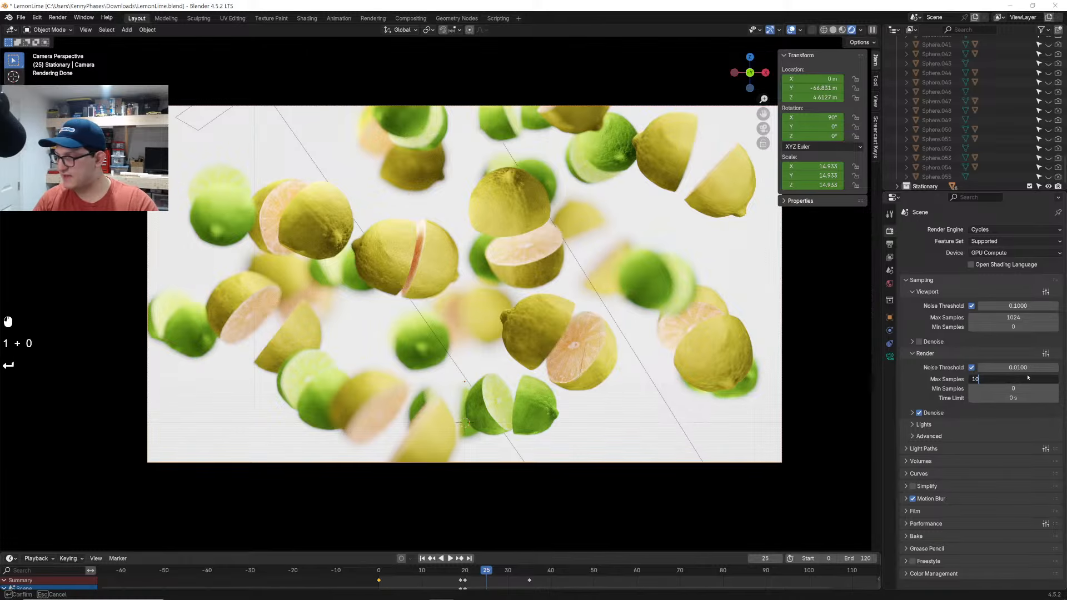
Render a still of frame 25 with 10 samples to check its quality, then close the render window
{"action": "left_click", "coordinate": [58, 17]}
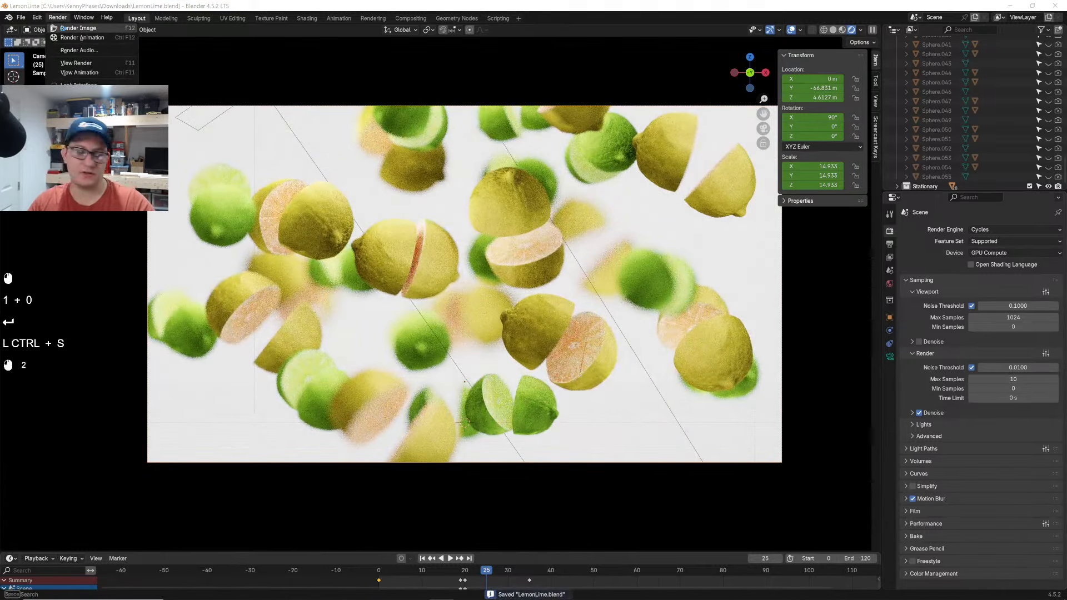
{"action": "left_click", "coordinate": [73, 25]}
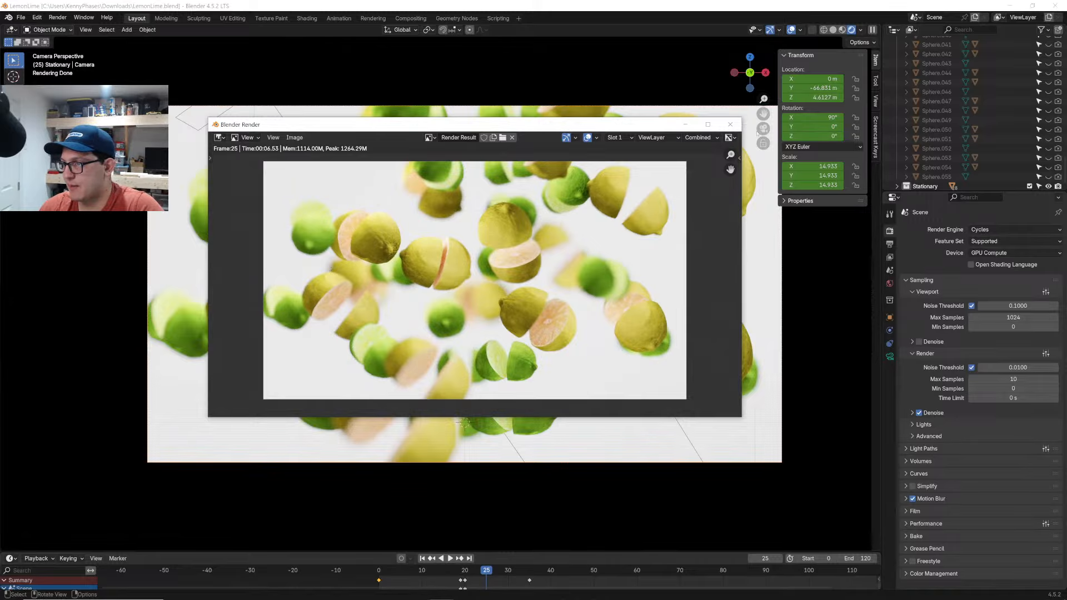
{"action": "left_click", "coordinate": [730, 124]}
Switch the render engine to EEVEE and play the animation from frame 0 to about frame 56
{"action": "left_click", "coordinate": [1001, 230]}
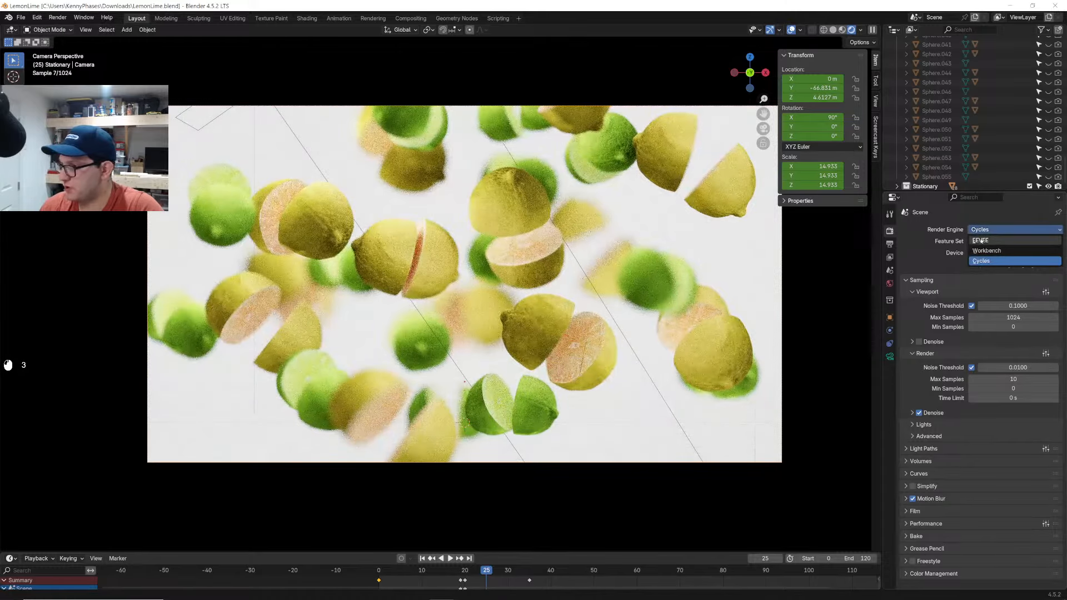
{"action": "left_click", "coordinate": [975, 242]}
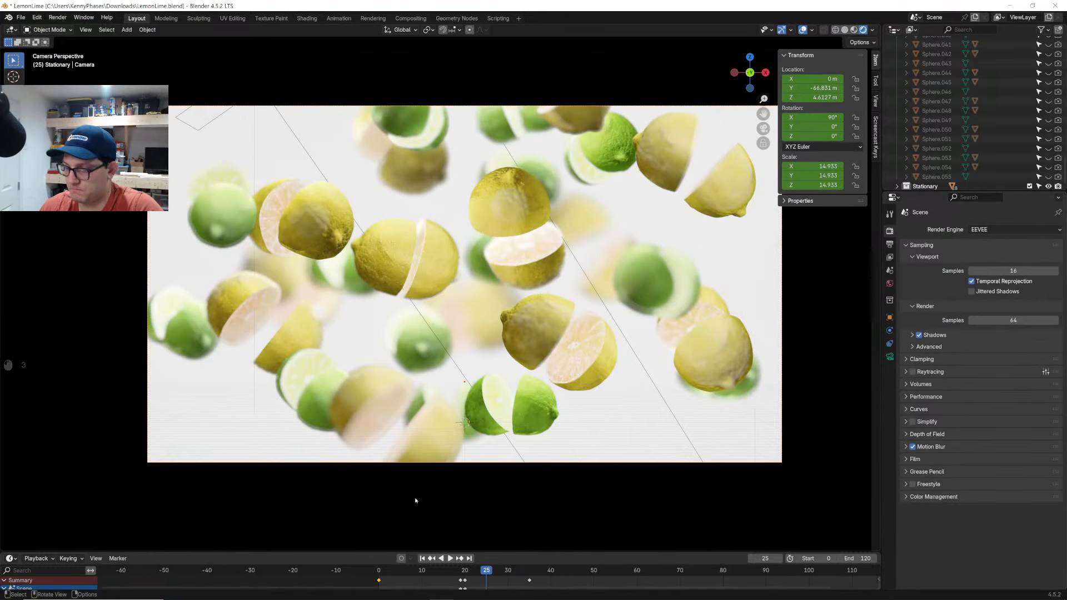
{"action": "left_click", "coordinate": [422, 558]}
{"action": "left_click", "coordinate": [451, 558]}
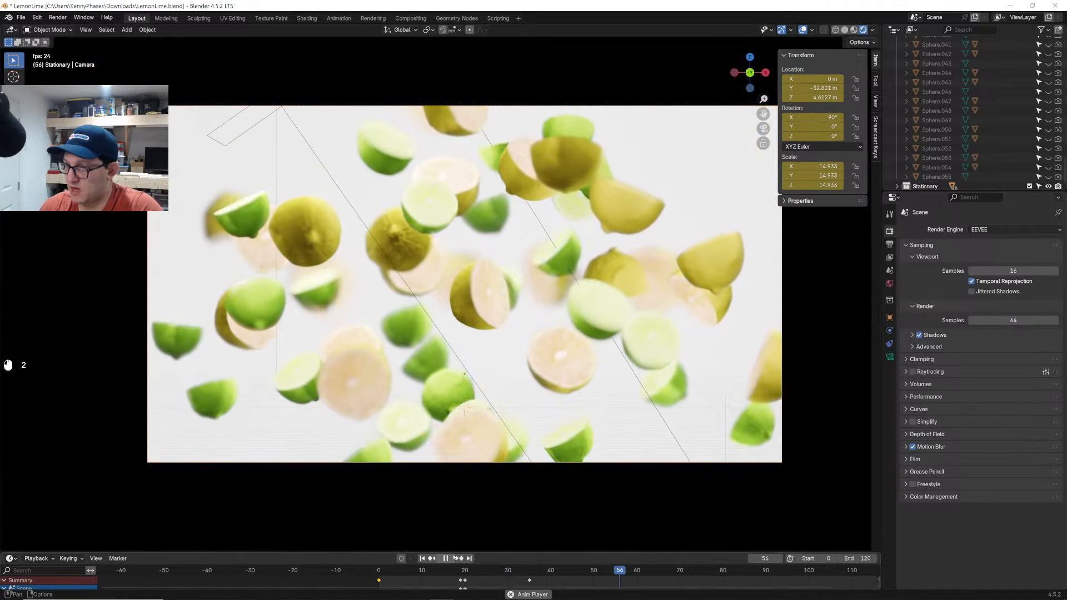
Stop the playback and, while choosing the render output location, create a folder named jhbjbh in C:\tmp
{"action": "left_click", "coordinate": [446, 559]}
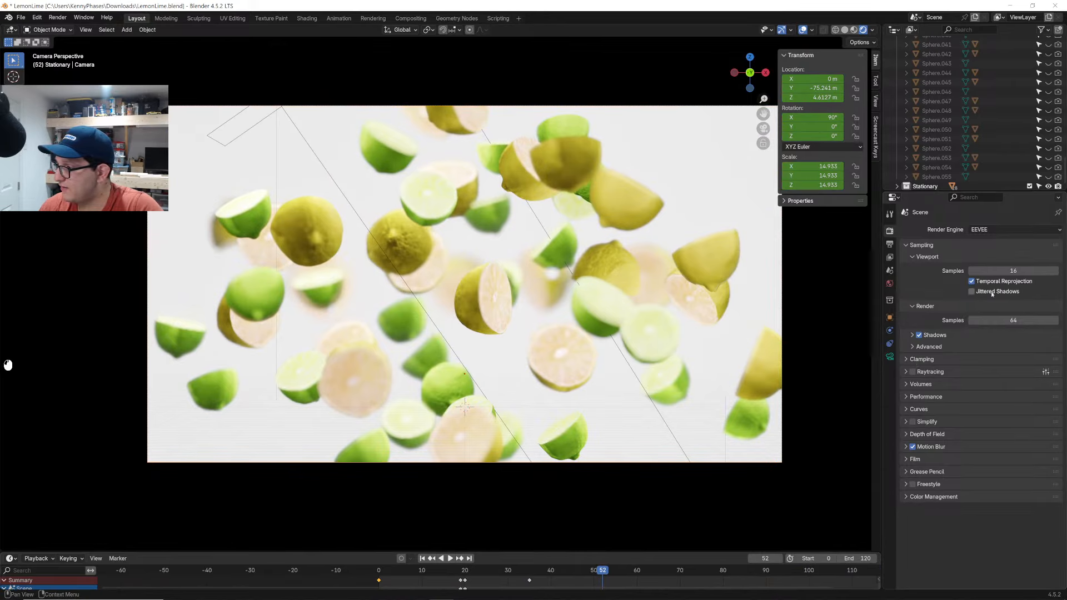
{"action": "left_click", "coordinate": [890, 245]}
{"action": "left_click", "coordinate": [1054, 417]}
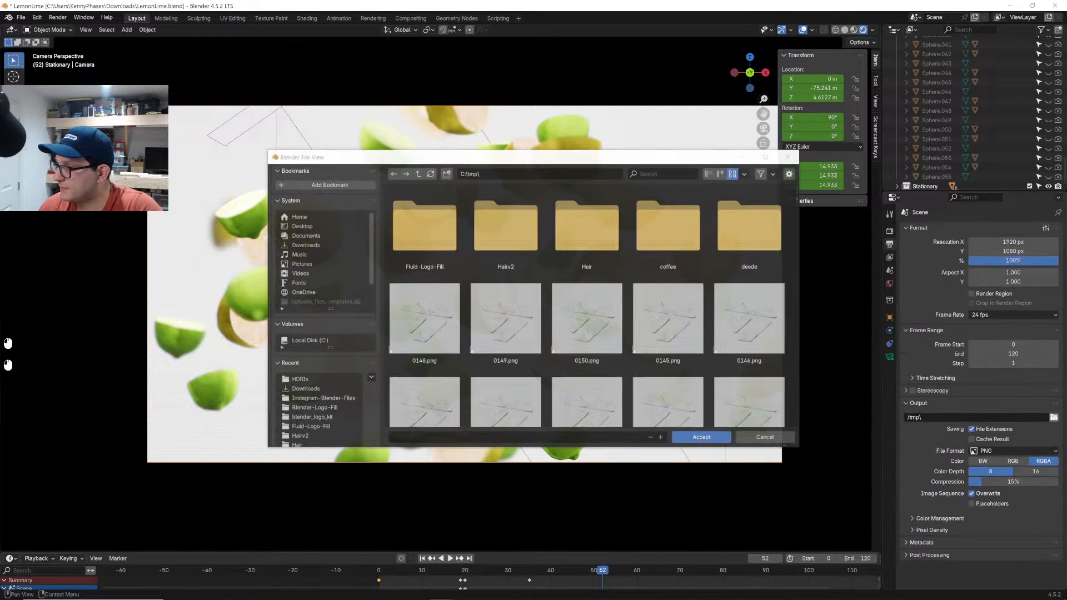
{"action": "left_click", "coordinate": [447, 173]}
{"action": "type", "text": "jhbjbh"}
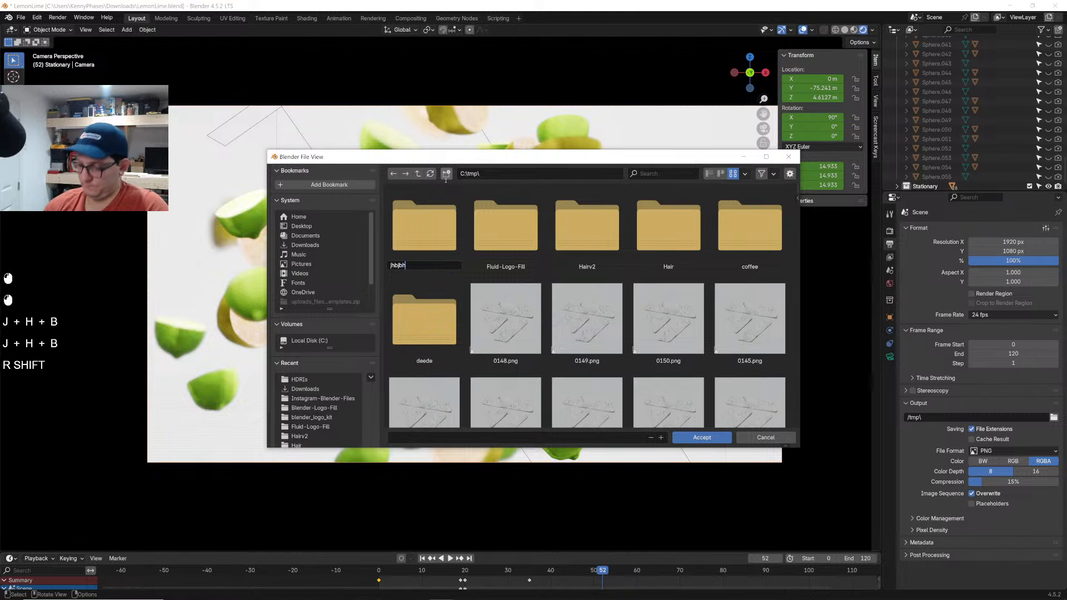
{"action": "key", "text": "Return"}
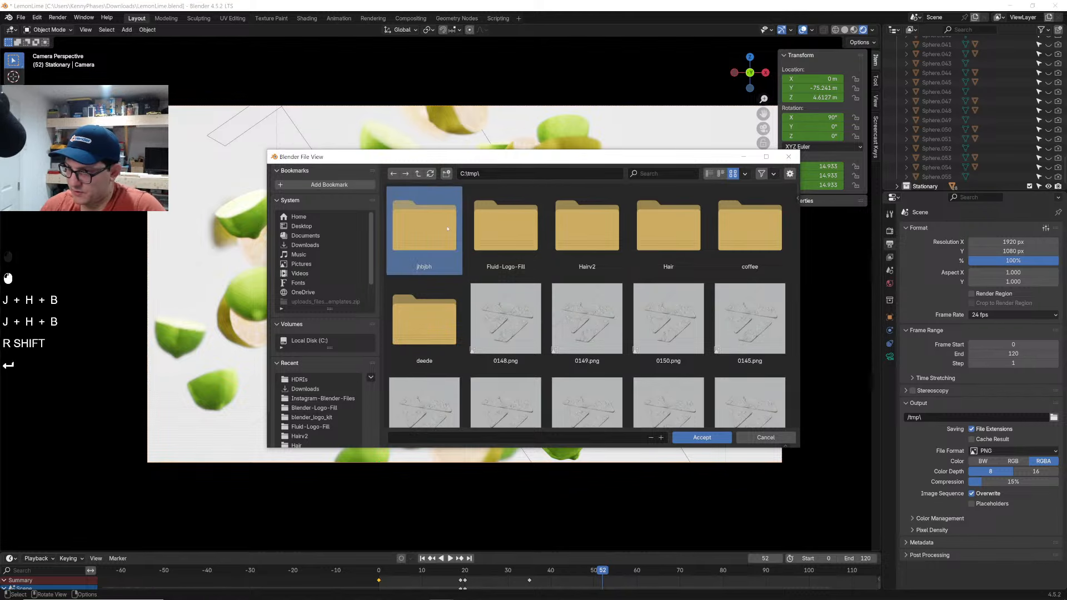
Set the render output path to the file name rere inside the new jhbjbh folder
{"action": "double_click", "coordinate": [447, 228]}
{"action": "left_click", "coordinate": [607, 438]}
{"action": "type", "text": "rere"}
{"action": "left_click", "coordinate": [704, 437]}
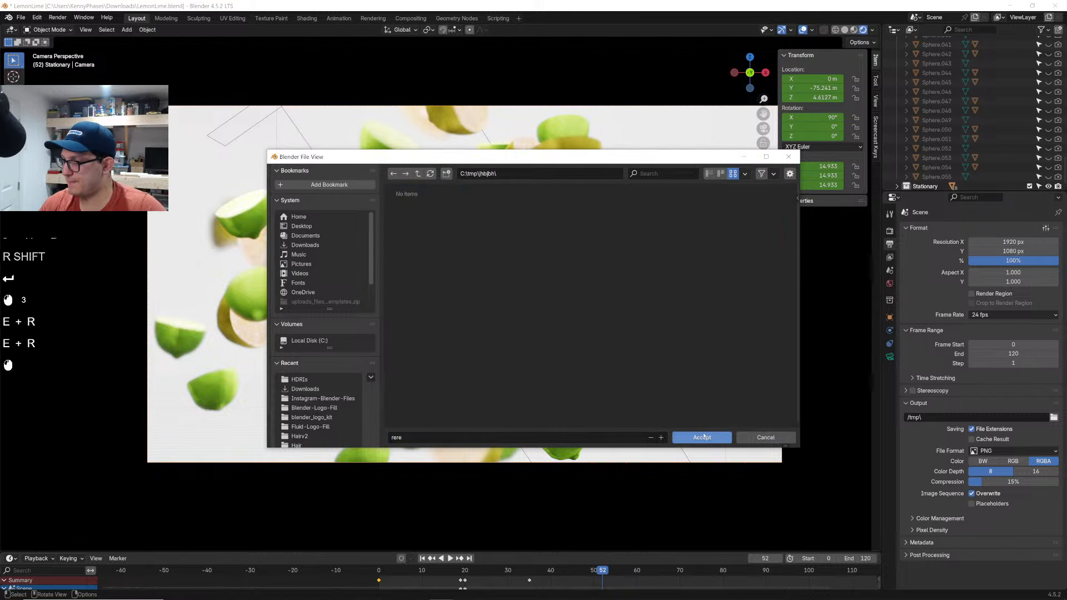
{"action": "left_click", "coordinate": [703, 437]}
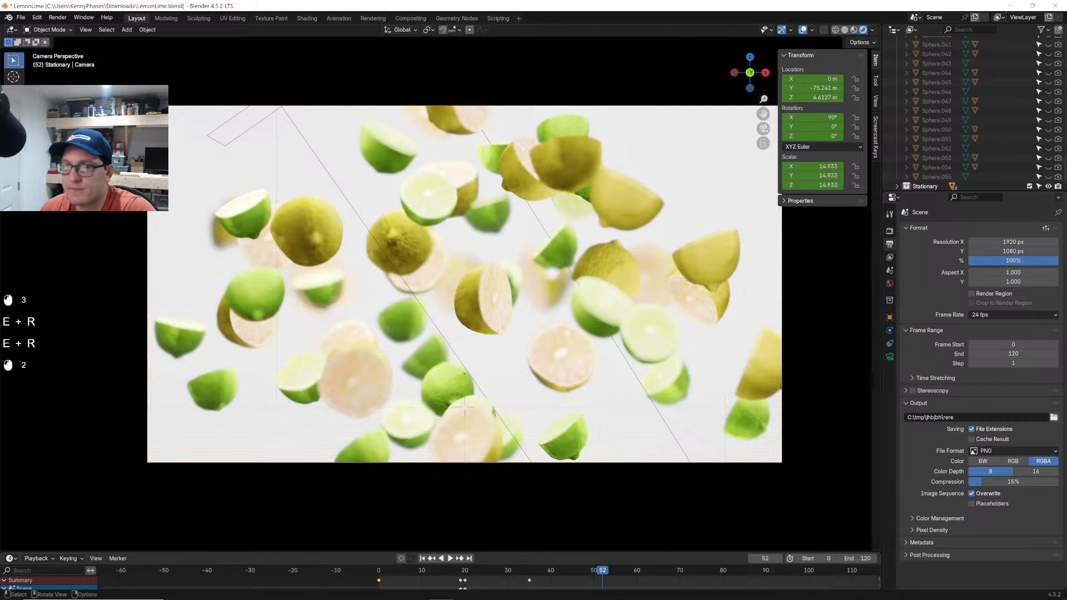
Play the animation from frame 1 to about frame 79 and set the scene's end frame to 80
{"action": "left_click", "coordinate": [387, 575]}
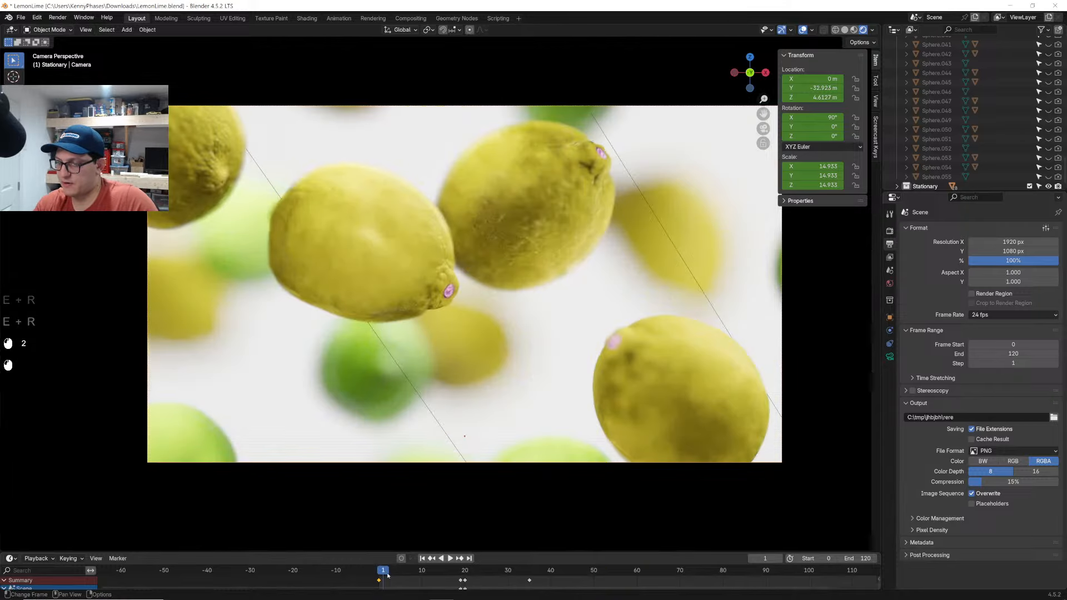
{"action": "key", "text": "space"}
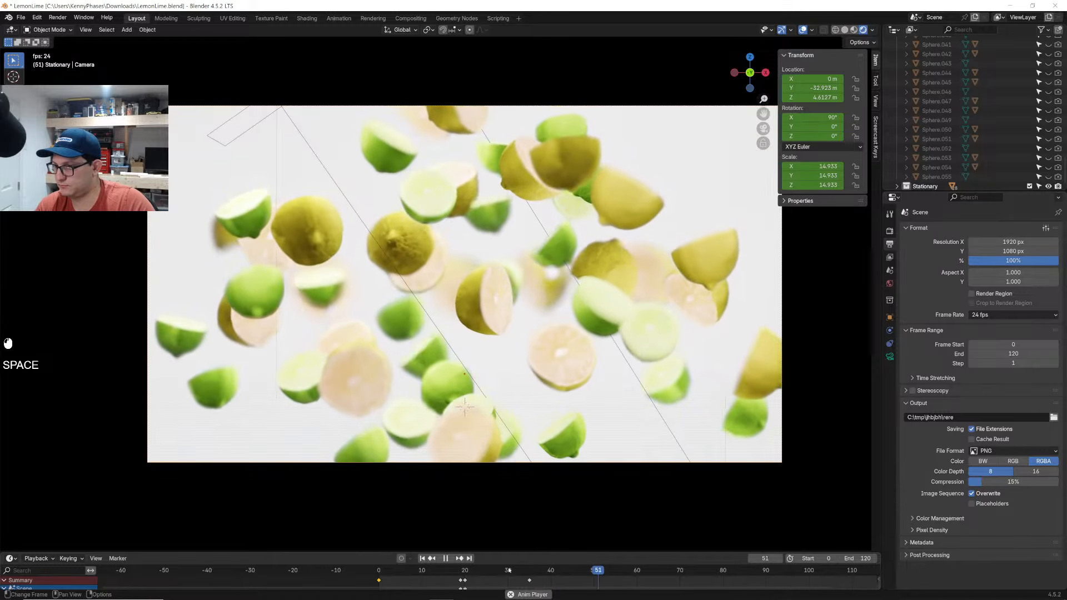
{"action": "key", "text": "space"}
{"action": "left_click", "coordinate": [867, 559]}
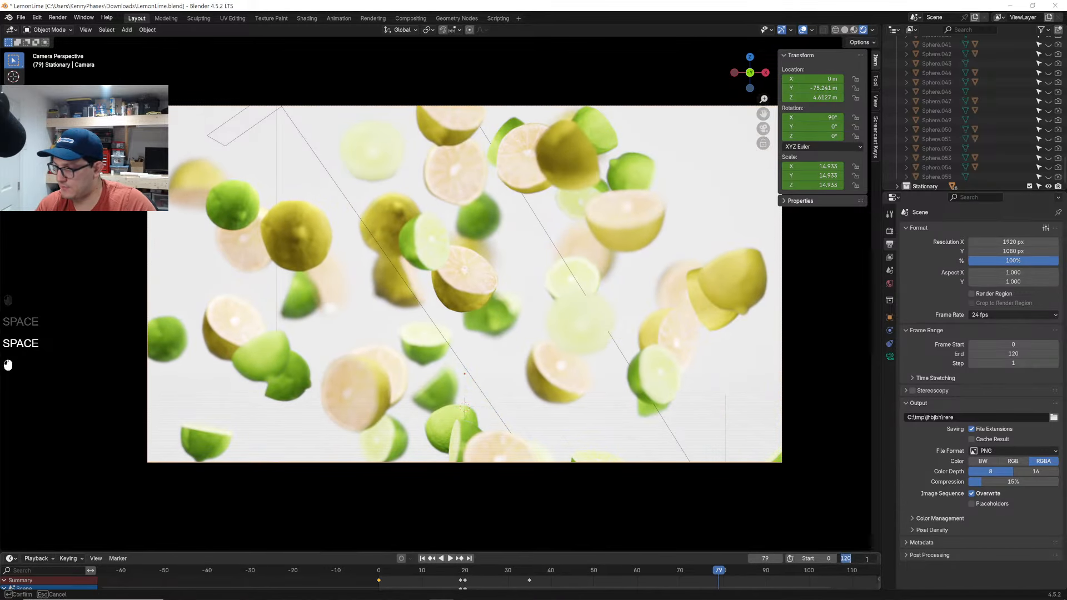
{"action": "type", "text": "80"}
{"action": "key", "text": "Return"}
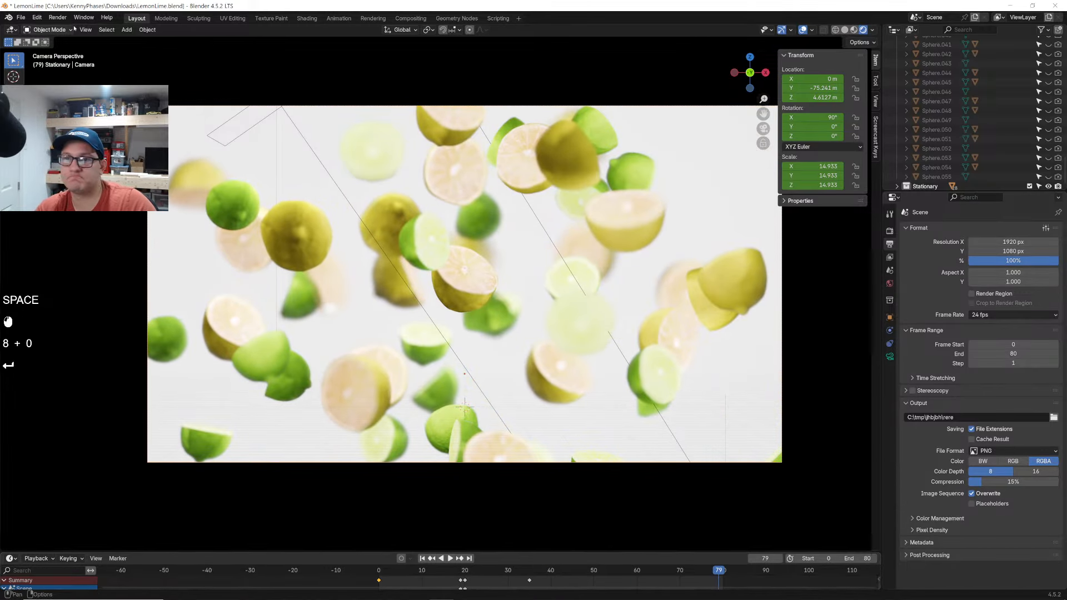
Render the full animation with EEVEE, moving the render window to the middle of the scene, and close it once rendering finishes
{"action": "left_click", "coordinate": [71, 29]}
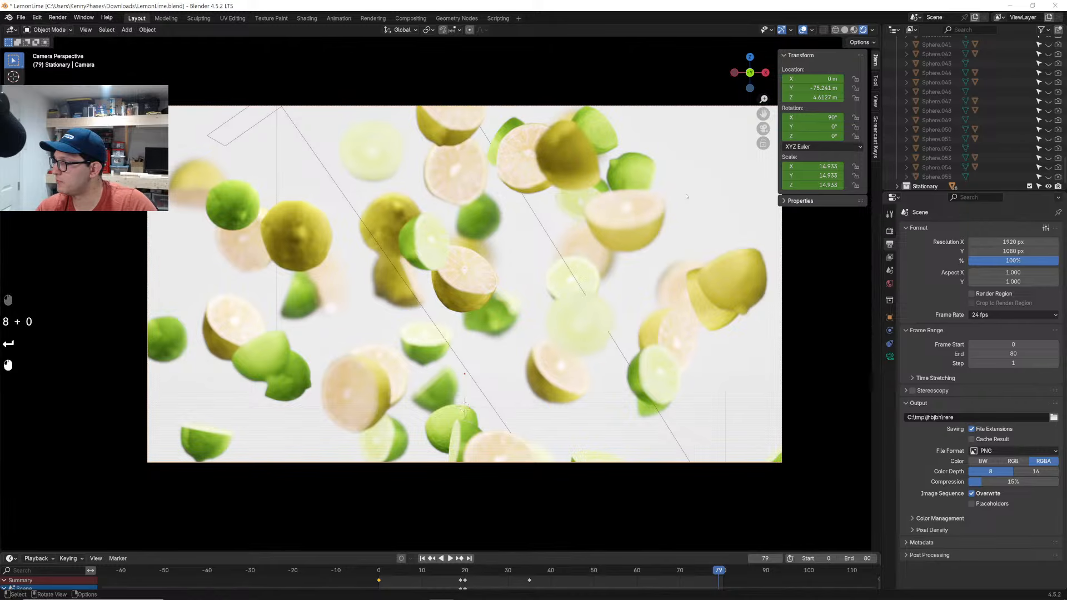
{"action": "left_click", "coordinate": [58, 17]}
{"action": "left_click", "coordinate": [75, 37]}
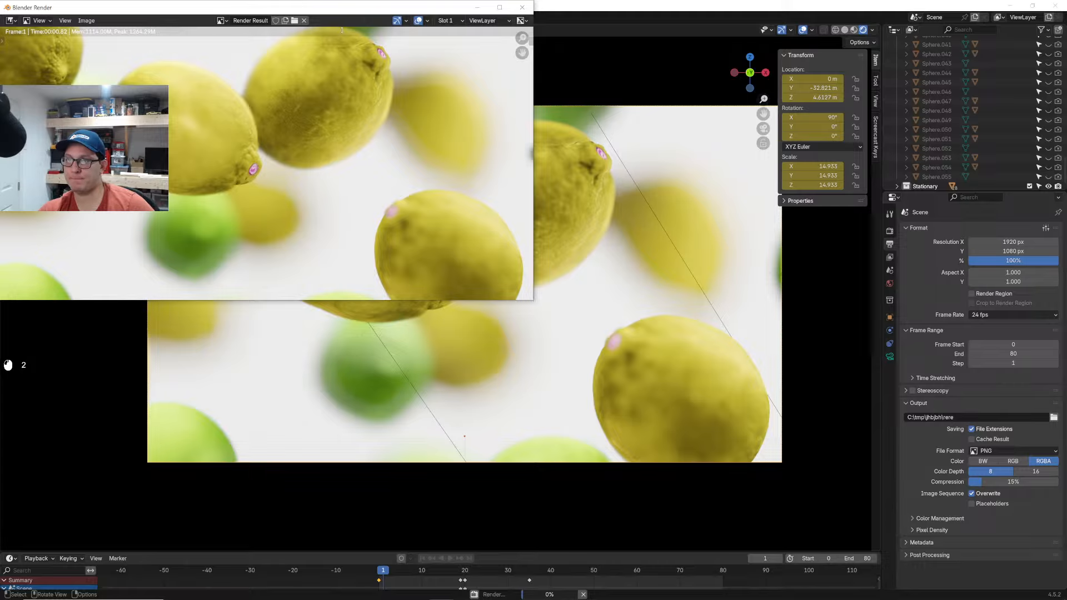
{"action": "left_click_drag", "start_coordinate": [305, 11], "coordinate": [512, 132]}
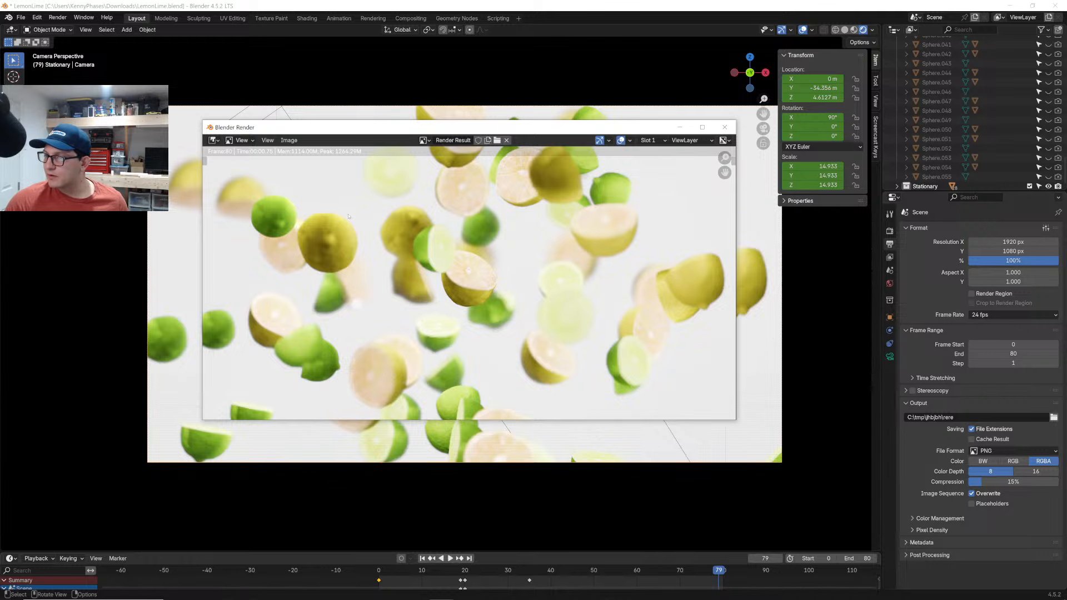
{"action": "left_click", "coordinate": [725, 128]}
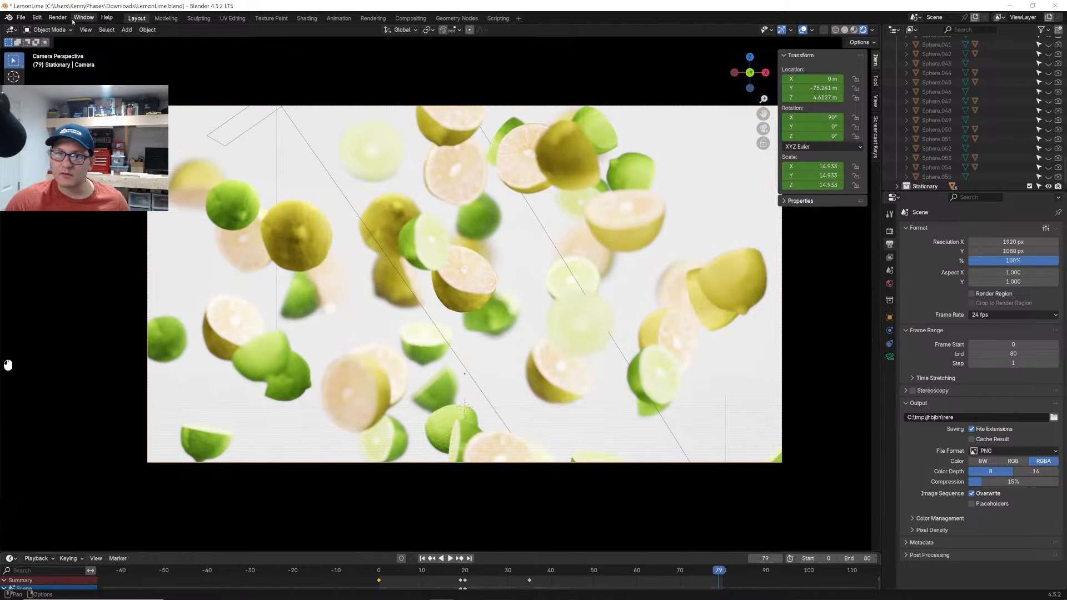
Play the rendered lemon and lime animation in the animation player, enlarge its window to watch it, and close it
{"action": "left_click", "coordinate": [58, 17]}
{"action": "left_click", "coordinate": [80, 73]}
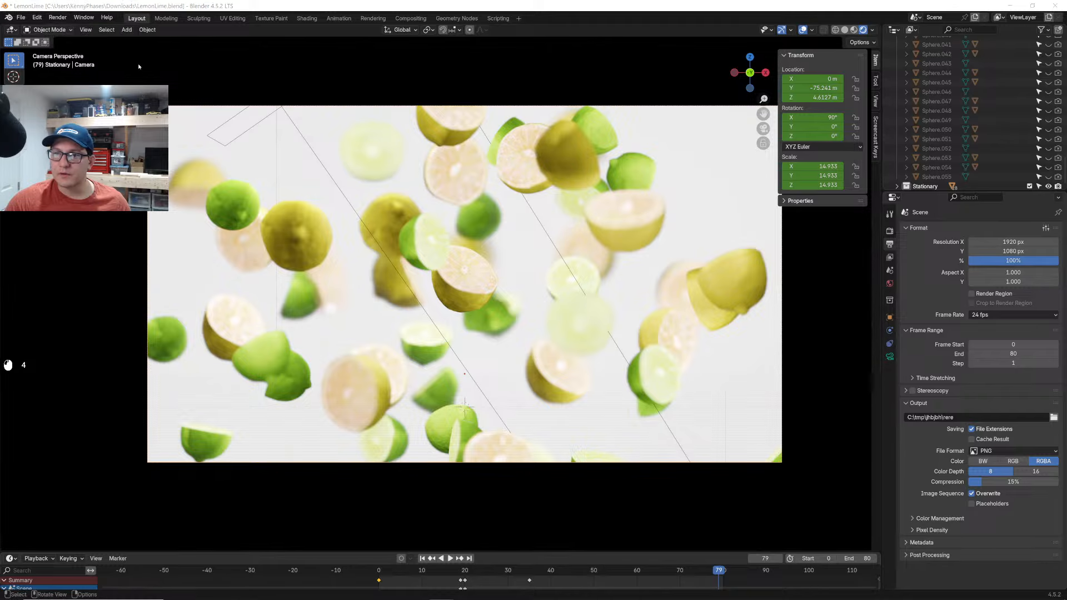
{"action": "left_click_drag", "start_coordinate": [571, 212], "coordinate": [529, 128]}
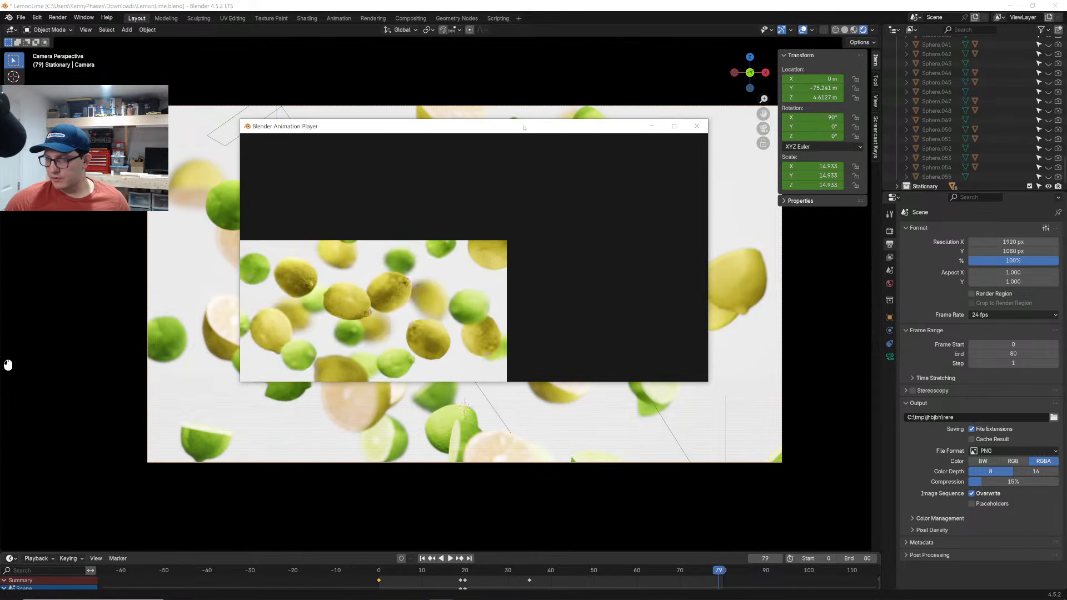
{"action": "left_click", "coordinate": [707, 124]}
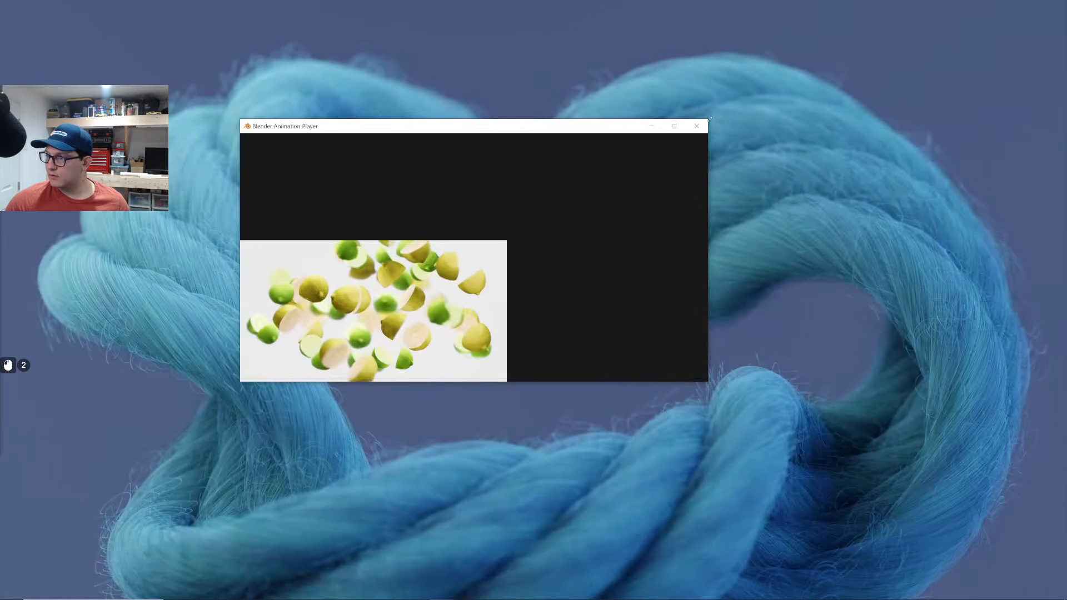
{"action": "left_click_drag", "start_coordinate": [709, 118], "coordinate": [942, 13]}
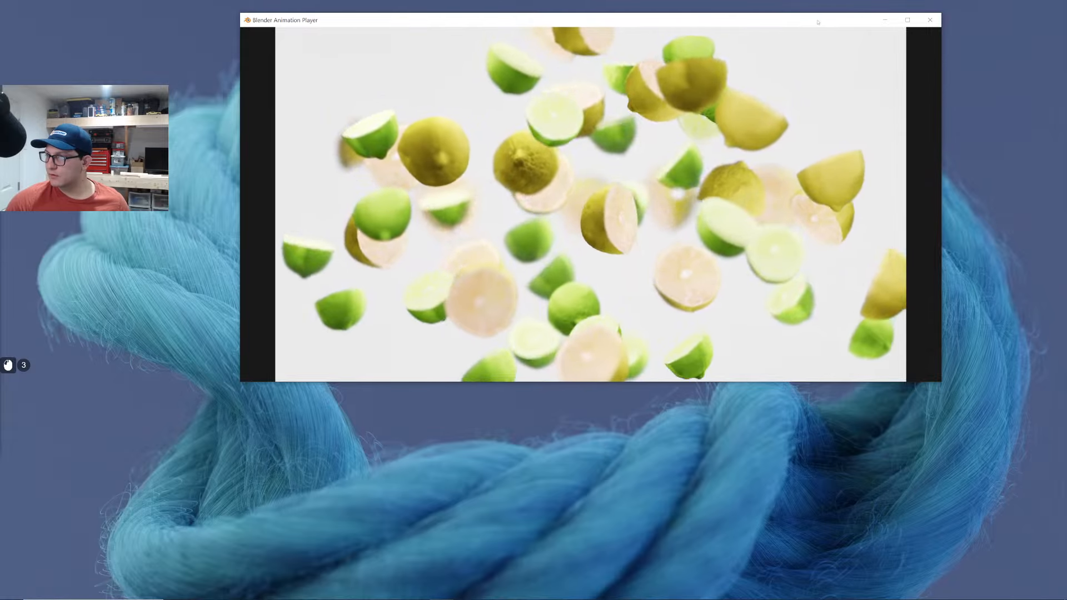
{"action": "left_click_drag", "start_coordinate": [817, 22], "coordinate": [760, 80]}
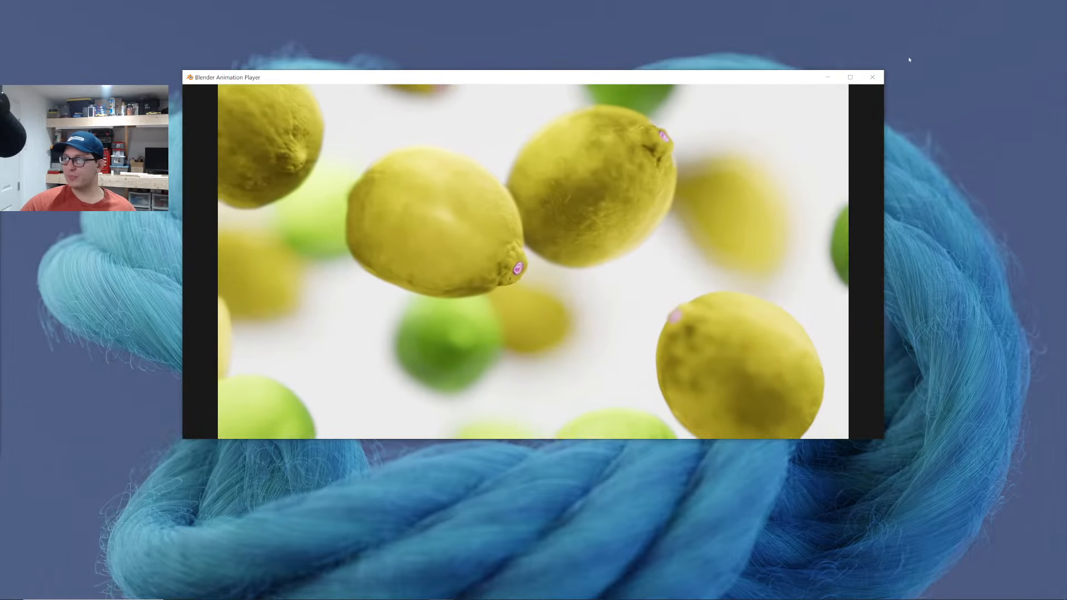
{"action": "left_click", "coordinate": [876, 74]}
Switch back to the LemonLime project in Blender and save the file
{"action": "mouse_move", "coordinate": [521, 583]}
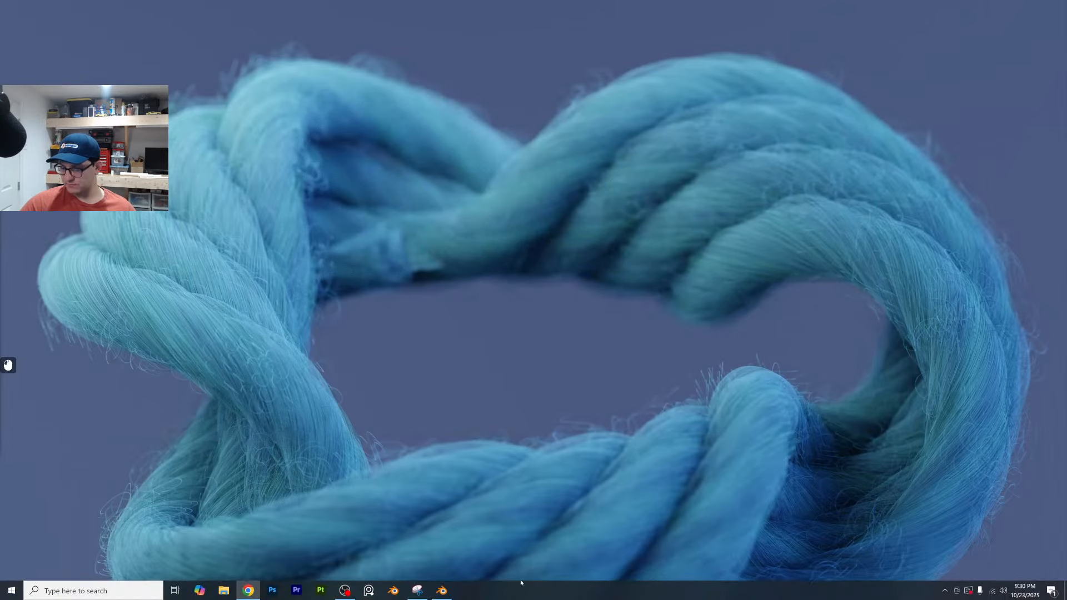
{"action": "left_click", "coordinate": [439, 592]}
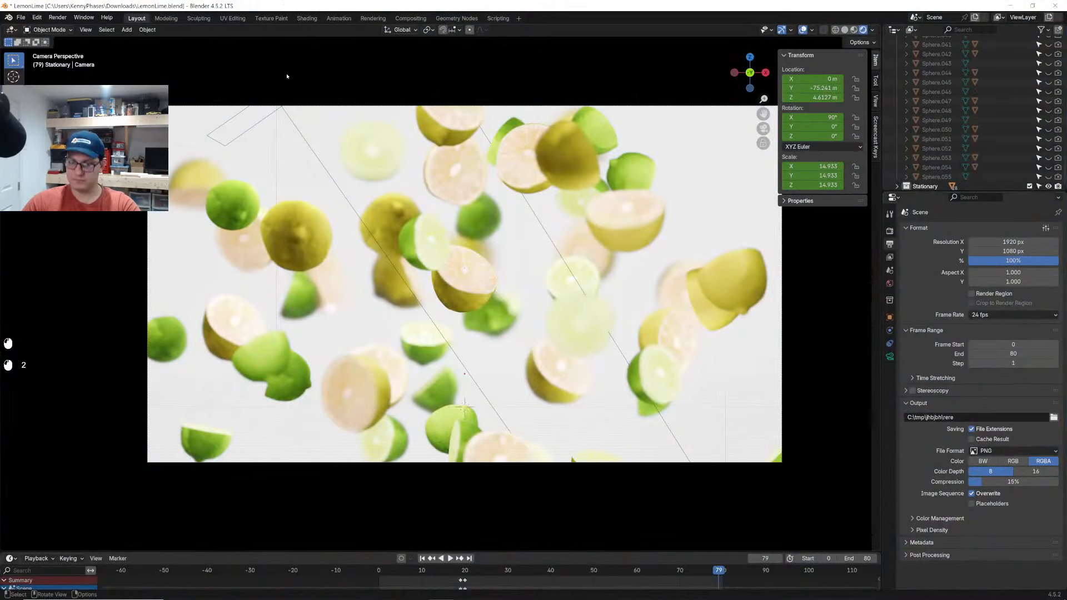
{"action": "key", "text": "ctrl+s"}
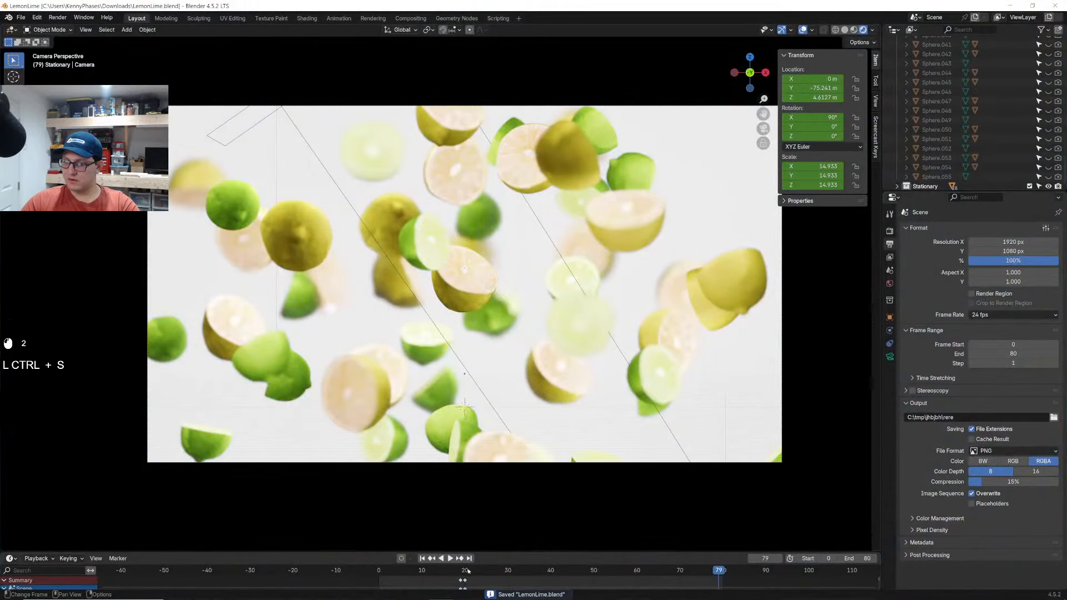
Go to frame 0, show the scene in solid shading and copy one of the full lemons
{"action": "left_click_drag", "start_coordinate": [387, 573], "coordinate": [380, 572]}
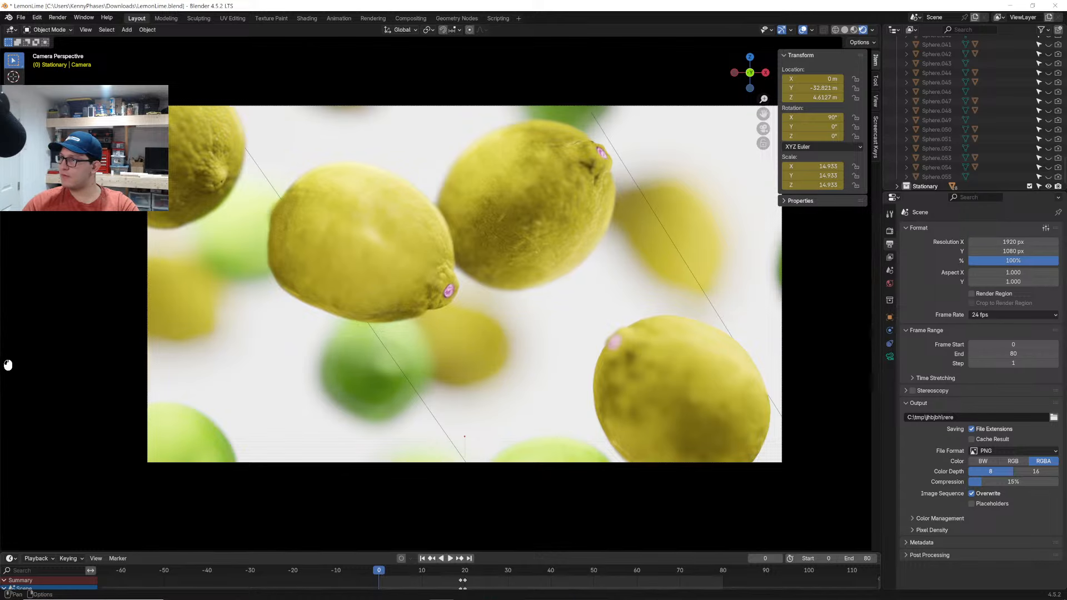
{"action": "left_click", "coordinate": [846, 30]}
{"action": "middle_click_drag", "start_coordinate": [489, 234], "coordinate": [409, 267]}
{"action": "scroll", "coordinate": [408, 267], "scroll_direction": "down", "scroll_amount": 1}
{"action": "scroll", "coordinate": [408, 267], "scroll_direction": "up", "scroll_amount": 4}
{"action": "left_click", "coordinate": [389, 265]}
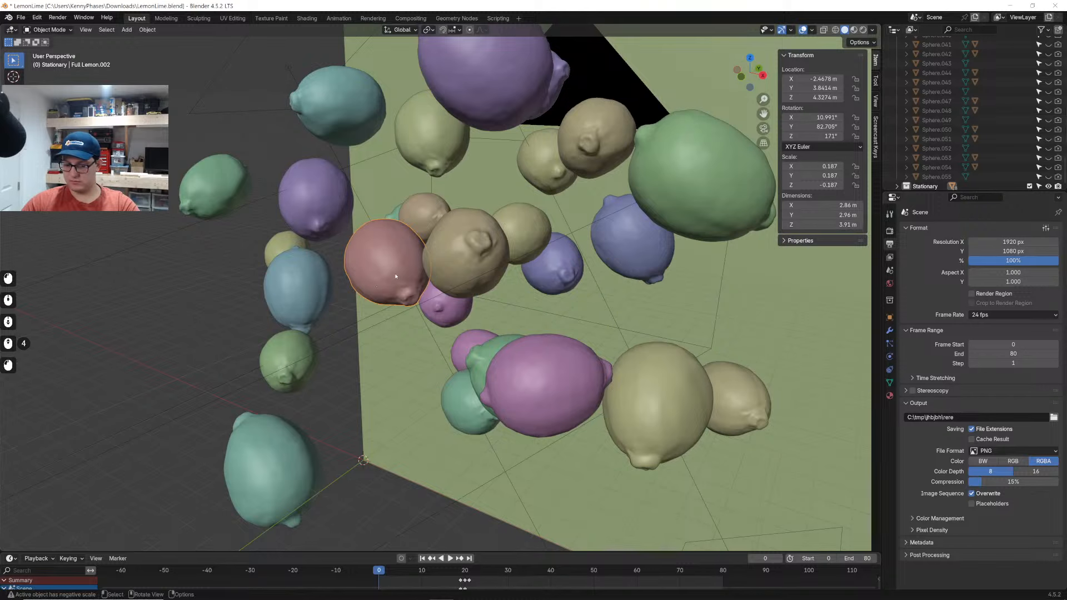
{"action": "key", "text": "ctrl+c"}
Create a new file, saving the LemonLime changes, and paste the lemon, moving it close to the world origin
{"action": "key", "text": "ctrl+n"}
{"action": "key", "text": "Return"}
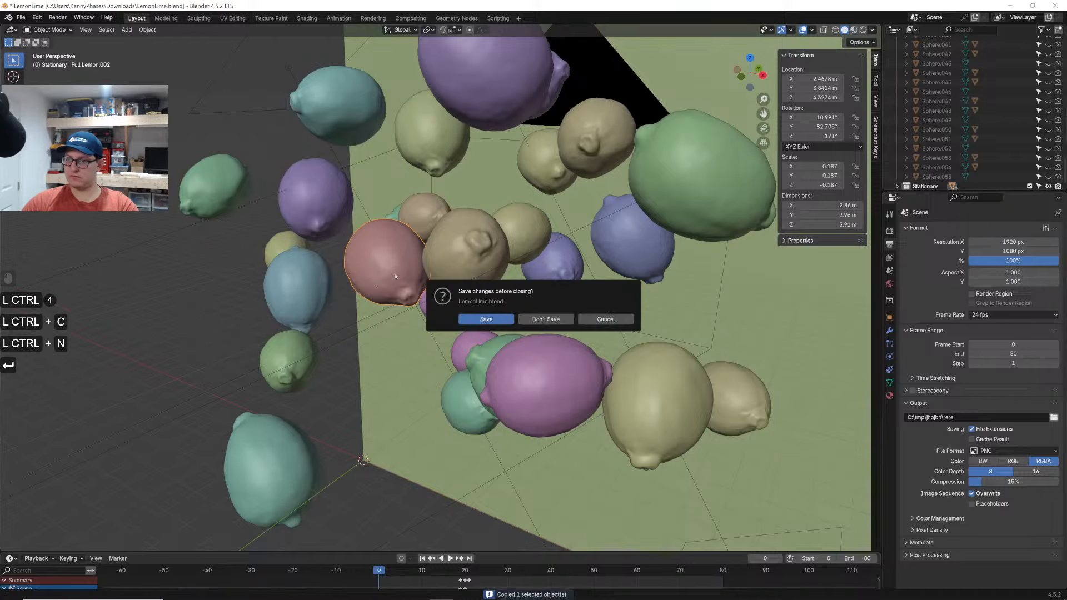
{"action": "key", "text": "Return"}
{"action": "key", "text": "ctrl+v"}
{"action": "key", "text": "g"}
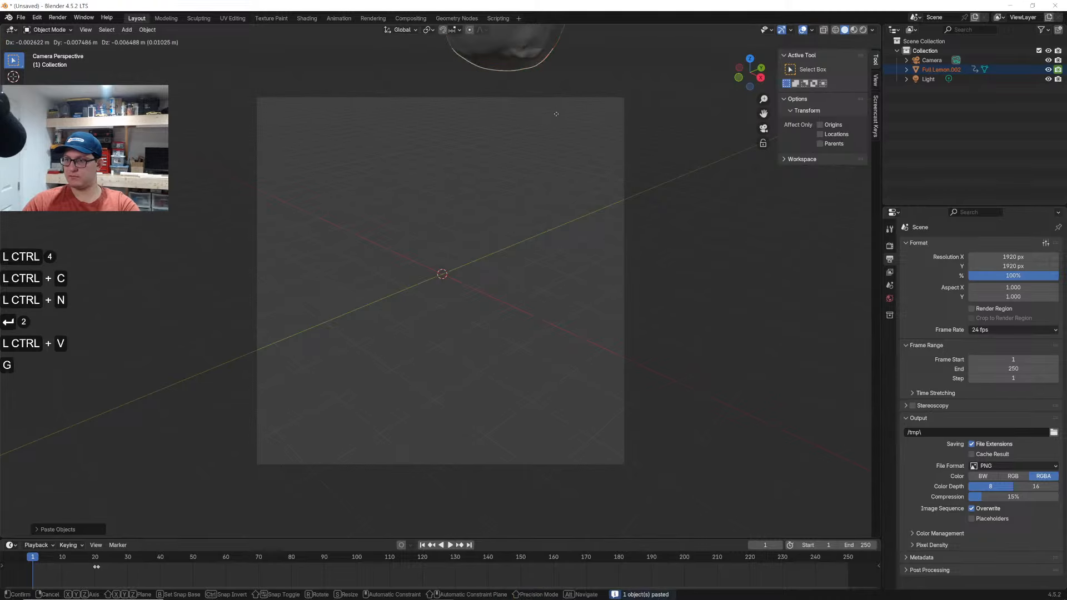
{"action": "left_click", "coordinate": [505, 310]}
Level the lemon in front view by rotating it about -23°, and move it closer to the world origin
{"action": "middle_click_drag", "start_coordinate": [505, 310], "coordinate": [600, 306]}
{"action": "scroll", "coordinate": [483, 248], "scroll_direction": "down", "scroll_amount": 1}
{"action": "scroll", "coordinate": [483, 248], "scroll_direction": "up", "scroll_amount": 1}
{"action": "middle_click_drag", "start_coordinate": [484, 248], "coordinate": [537, 290], "text": "shift"}
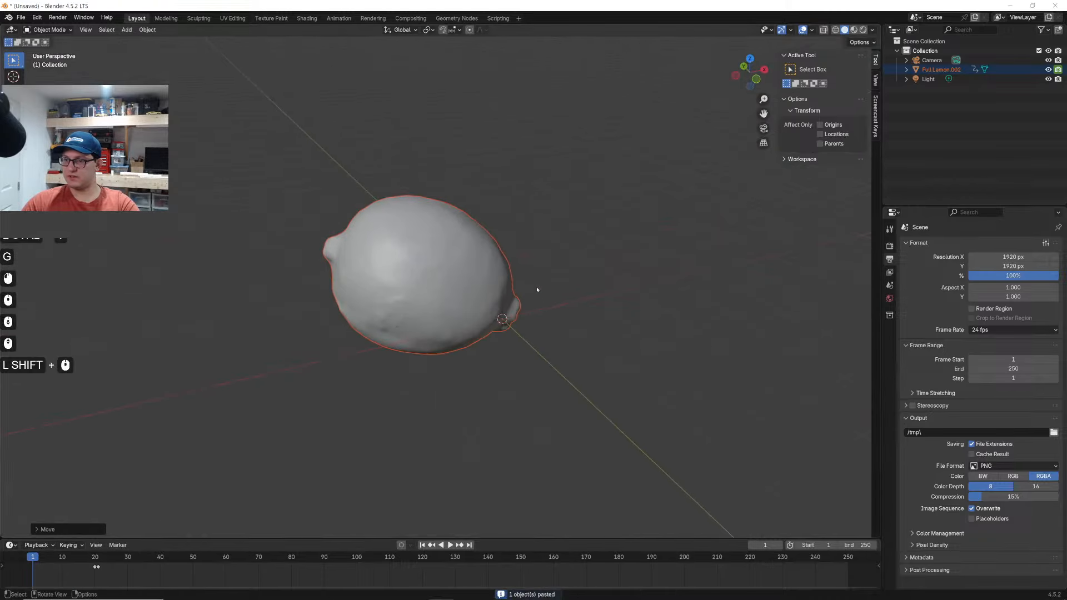
{"action": "left_click", "coordinate": [537, 290]}
{"action": "left_click", "coordinate": [474, 245]}
{"action": "left_click", "coordinate": [757, 79]}
{"action": "key", "text": "r"}
{"action": "left_click", "coordinate": [511, 143]}
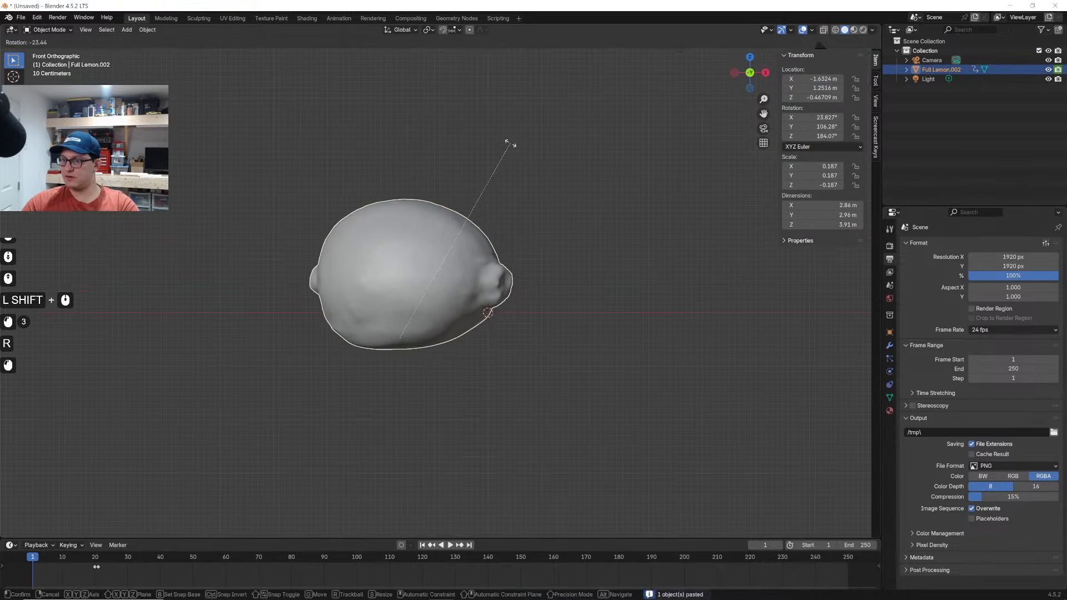
{"action": "key", "text": "g"}
{"action": "left_click", "coordinate": [577, 163]}
Align the lemon lengthwise with the X axis by rotating it about -21° from above, and recentre it near the origin
{"action": "middle_click_drag", "start_coordinate": [577, 164], "coordinate": [574, 283]}
{"action": "key", "text": "r"}
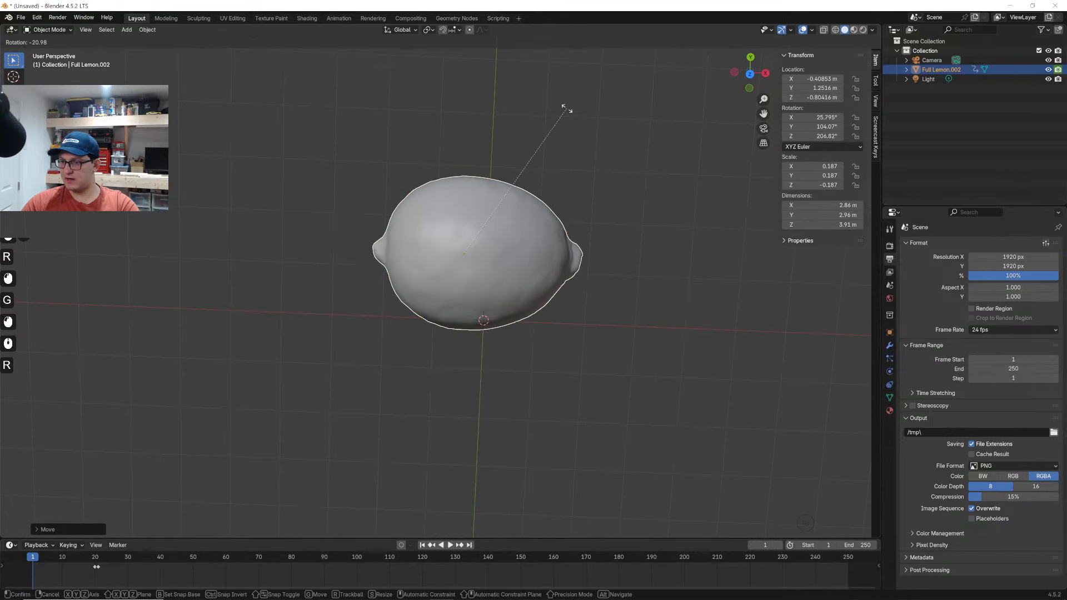
{"action": "left_click", "coordinate": [567, 109]}
{"action": "key", "text": "g"}
{"action": "left_click", "coordinate": [573, 177]}
Add a cube and raise it along Z to about 2.58 m above the origin
{"action": "middle_click_drag", "start_coordinate": [573, 178], "coordinate": [561, 131]}
{"action": "key", "text": "shift+a"}
{"action": "type", "text": "c"}
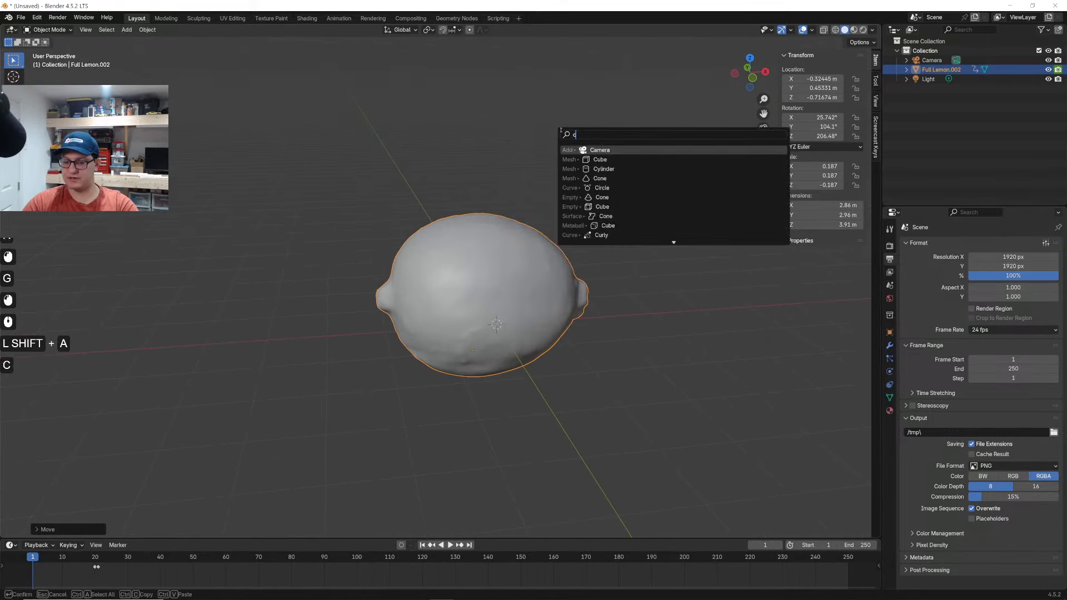
{"action": "type", "text": "ube"}
{"action": "key", "text": "Return"}
{"action": "key", "text": "g"}
{"action": "key", "text": "z"}
{"action": "left_click", "coordinate": [663, 175]}
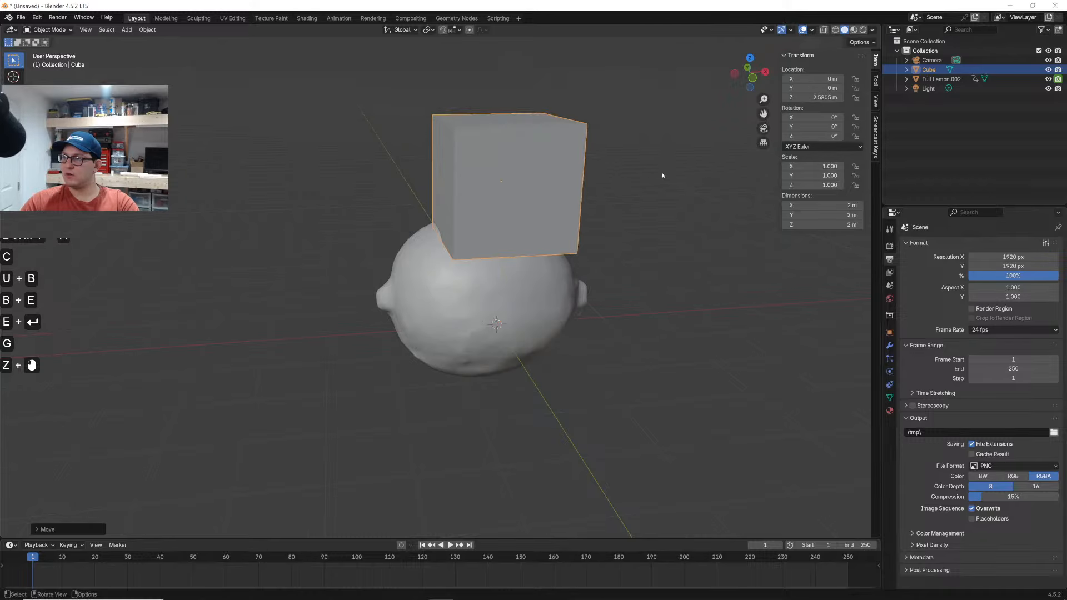
Scale the cube into a thin upright blade about 0.02 m thick in X and 4.67 m in Y and Z
{"action": "key", "text": "s"}
{"action": "key", "text": "x"}
{"action": "left_click", "coordinate": [547, 158]}
{"action": "key", "text": "s"}
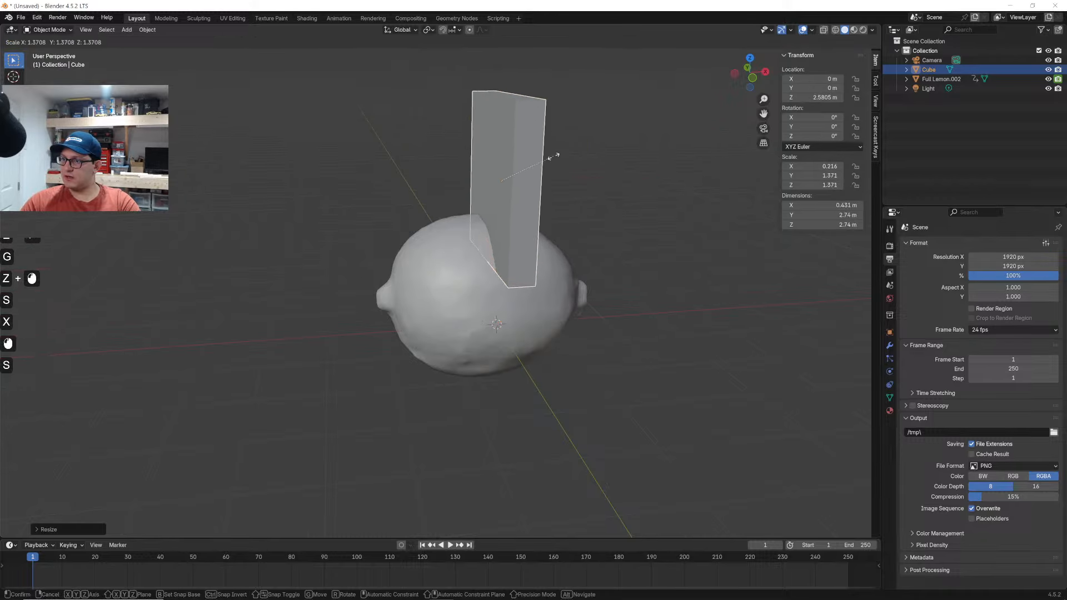
{"action": "left_click", "coordinate": [630, 179]}
{"action": "key", "text": "s"}
{"action": "key", "text": "x"}
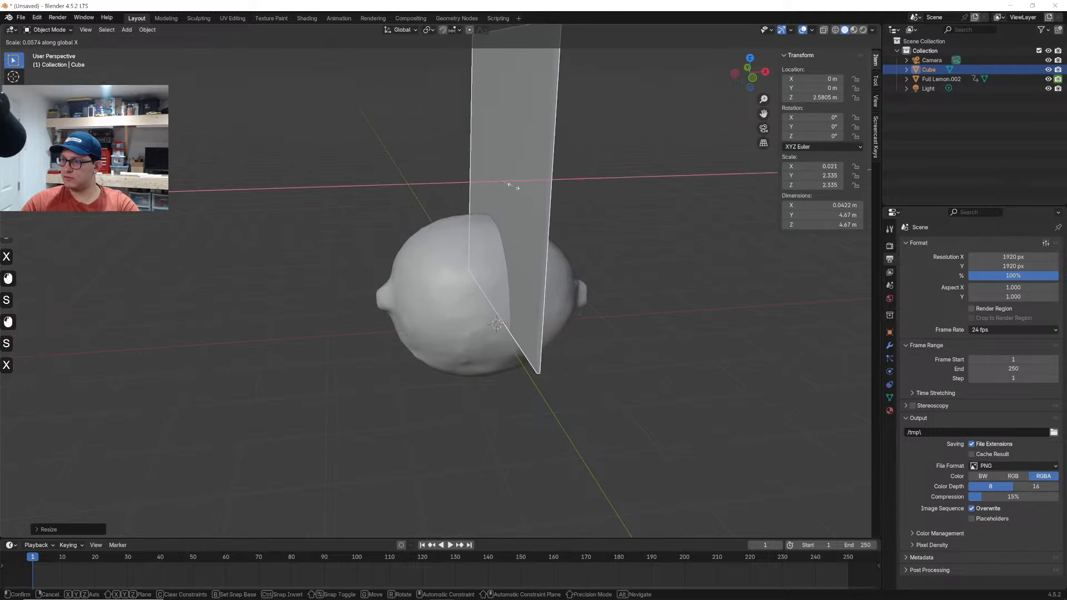
{"action": "left_click", "coordinate": [503, 255]}
Place the blade over the lemon's middle at X about -0.24 m and raise it to Z about 4.3 m
{"action": "key", "text": "g"}
{"action": "left_click", "coordinate": [555, 203]}
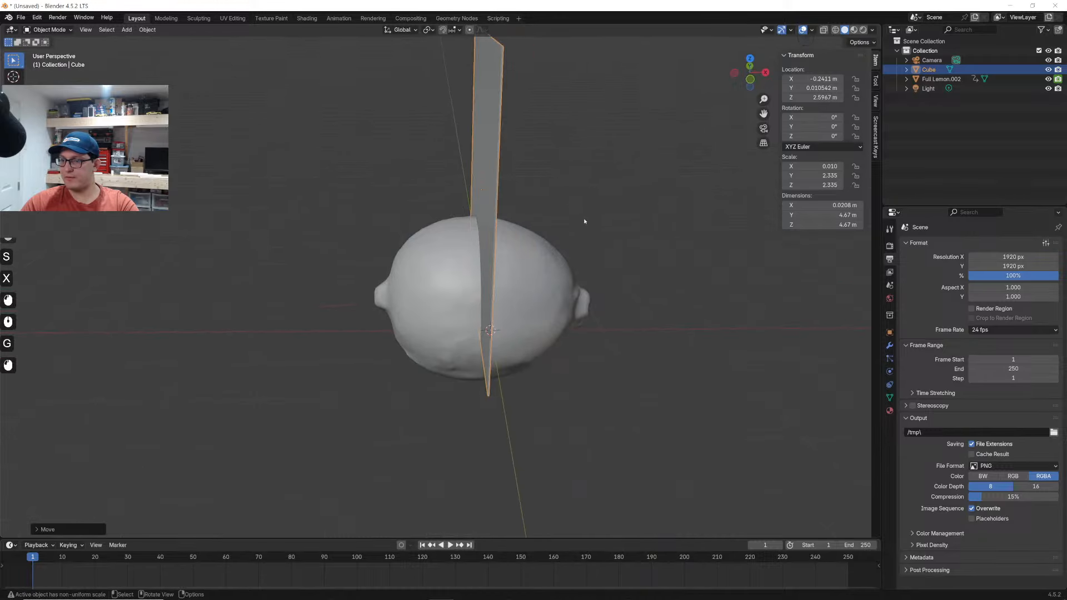
{"action": "middle_click_drag", "start_coordinate": [585, 221], "coordinate": [590, 228]}
{"action": "middle_click_drag", "start_coordinate": [533, 275], "coordinate": [537, 272]}
{"action": "key", "text": "g"}
{"action": "key", "text": "z"}
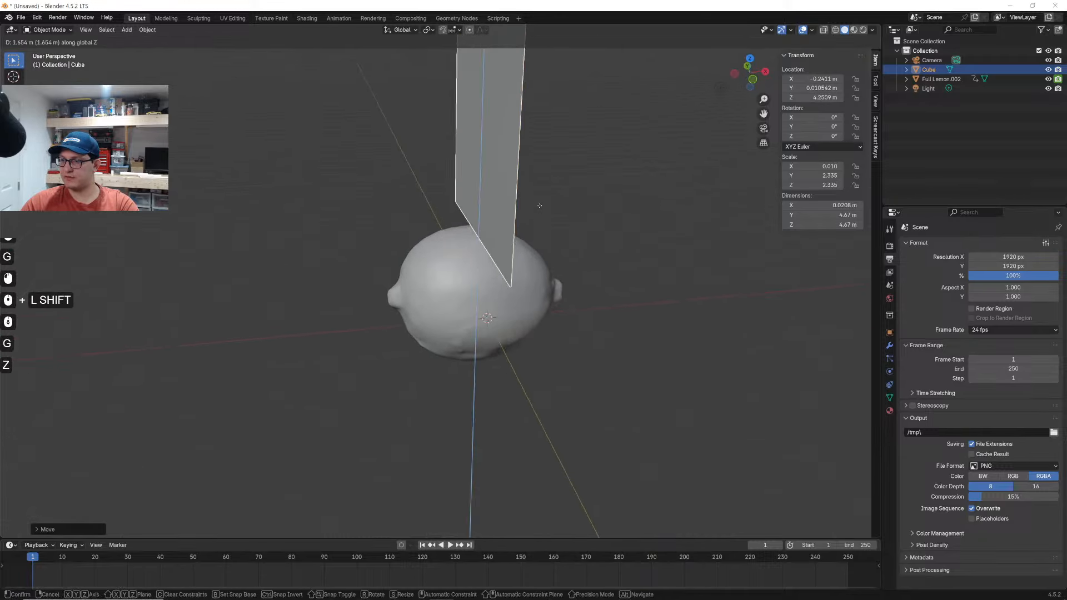
{"action": "left_click", "coordinate": [539, 207]}
{"action": "middle_click_drag", "start_coordinate": [538, 208], "coordinate": [540, 230], "text": "shift"}
{"action": "middle_click_drag", "start_coordinate": [539, 231], "coordinate": [491, 231]}
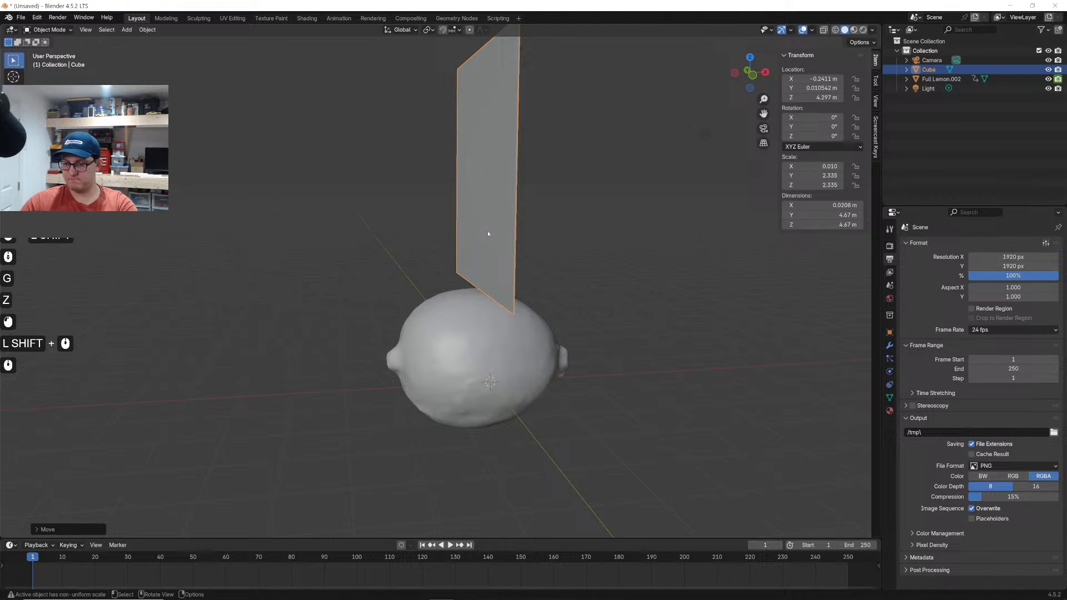
Keyframe the blade raised at frame 1 and lowered through the lemon along Z at frame 30, and play the animation
{"action": "key", "text": "i"}
{"action": "left_click_drag", "start_coordinate": [108, 558], "coordinate": [132, 560]}
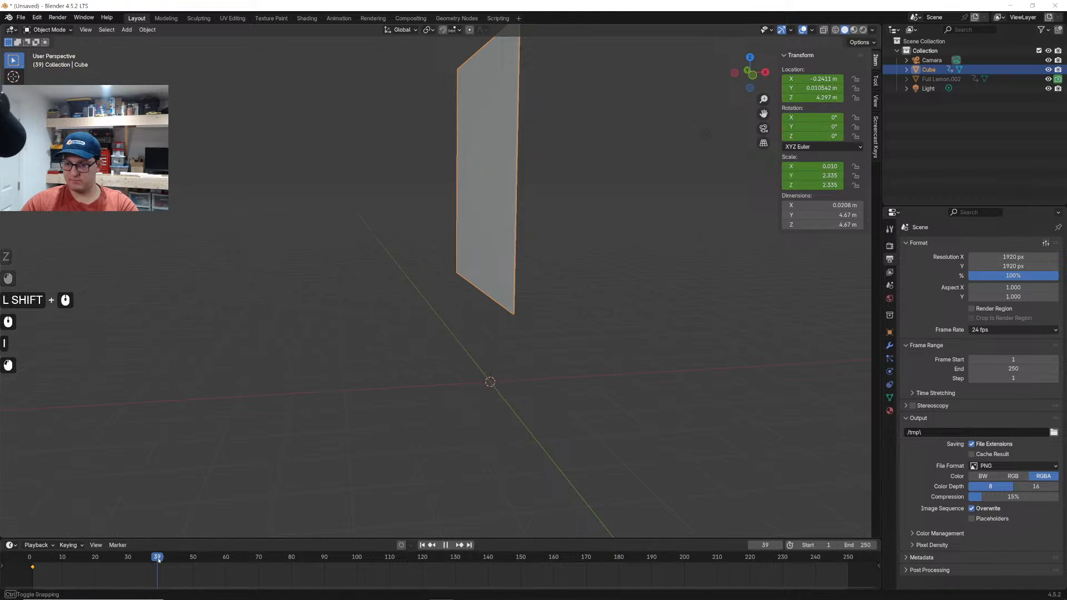
{"action": "key", "text": "g"}
{"action": "key", "text": "z"}
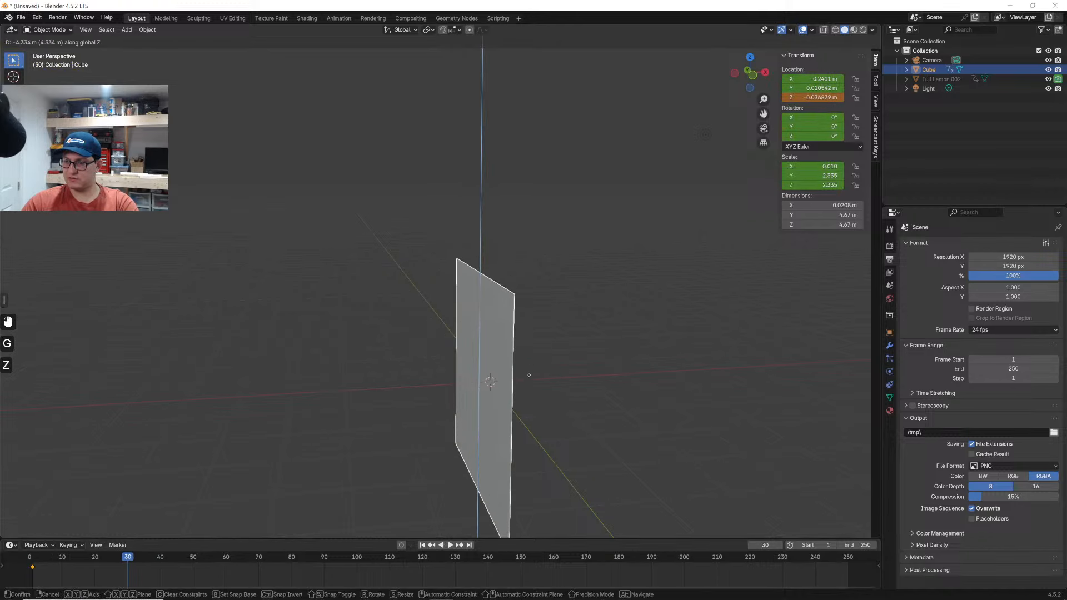
{"action": "left_click", "coordinate": [526, 353]}
{"action": "key", "text": "i"}
{"action": "left_click_drag", "start_coordinate": [35, 569], "coordinate": [31, 565]}
{"action": "key", "text": "space"}
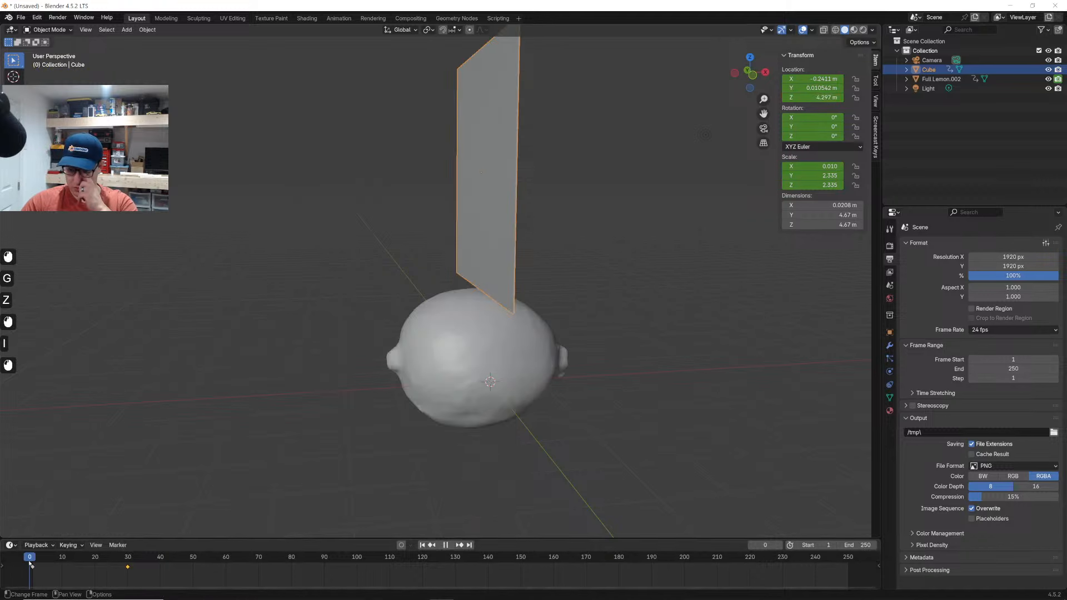
Examine the lemon's modifiers, physics and animation data, and replay the timeline to find why it disappears
{"action": "left_click", "coordinate": [405, 397]}
{"action": "left_click", "coordinate": [890, 358]}
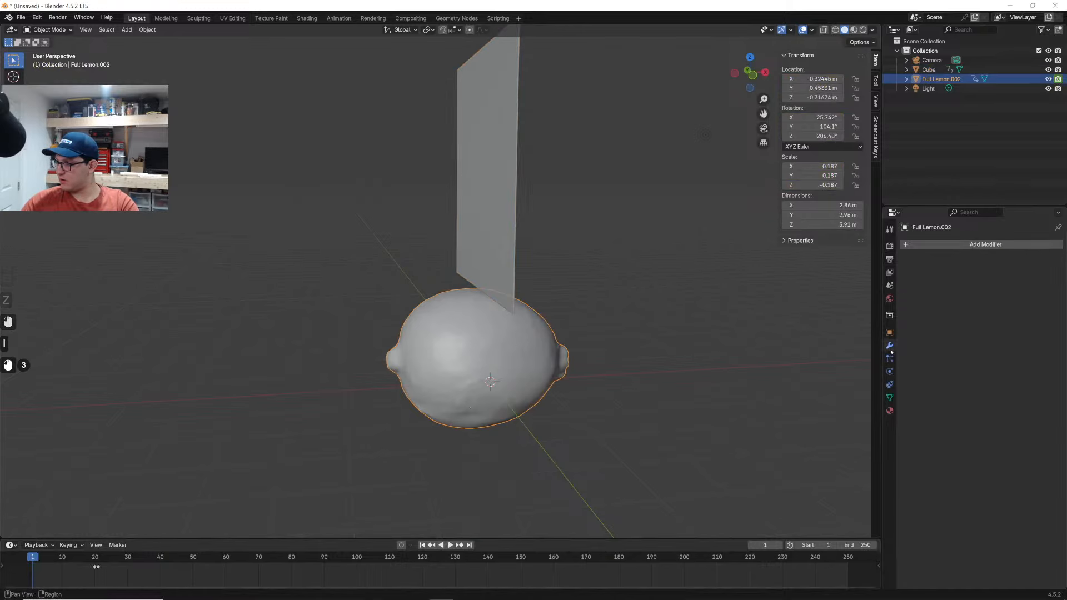
{"action": "left_click", "coordinate": [890, 372]}
{"action": "left_click", "coordinate": [702, 373]}
{"action": "left_click", "coordinate": [547, 337]}
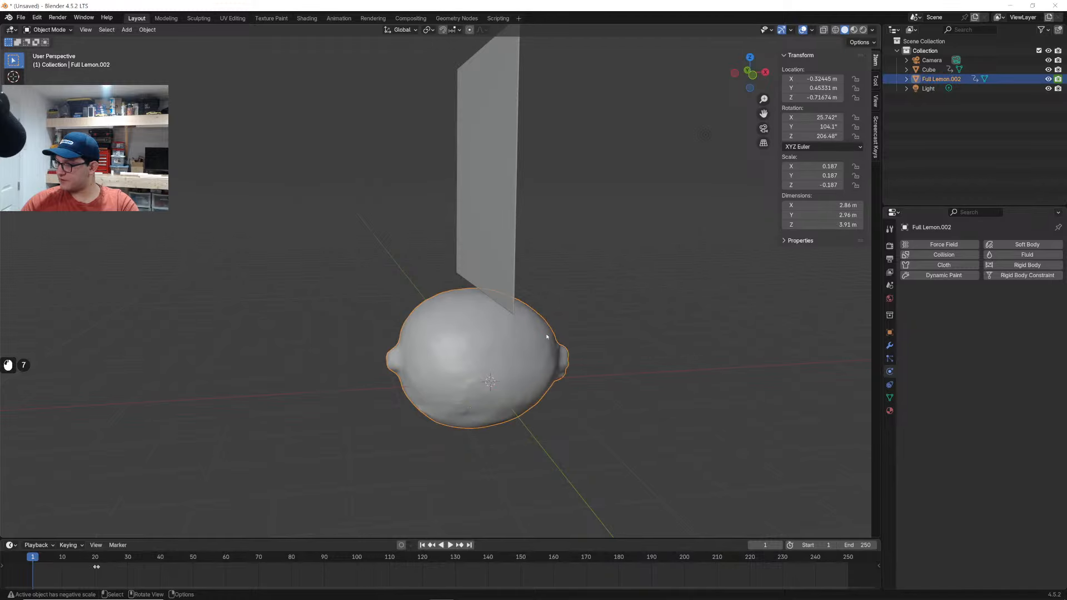
{"action": "left_click", "coordinate": [906, 79]}
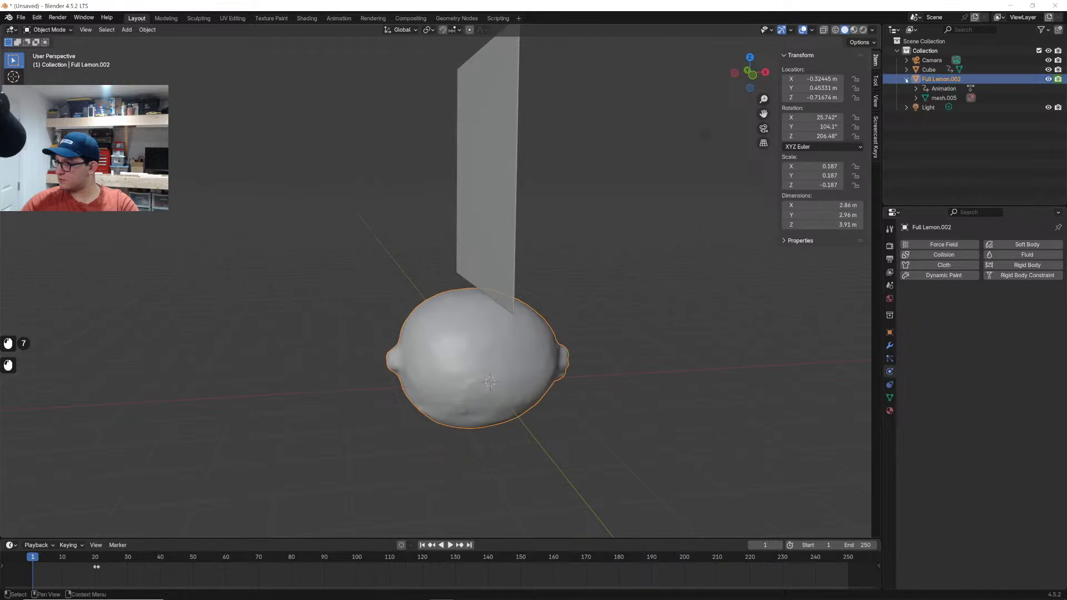
{"action": "left_click", "coordinate": [939, 99]}
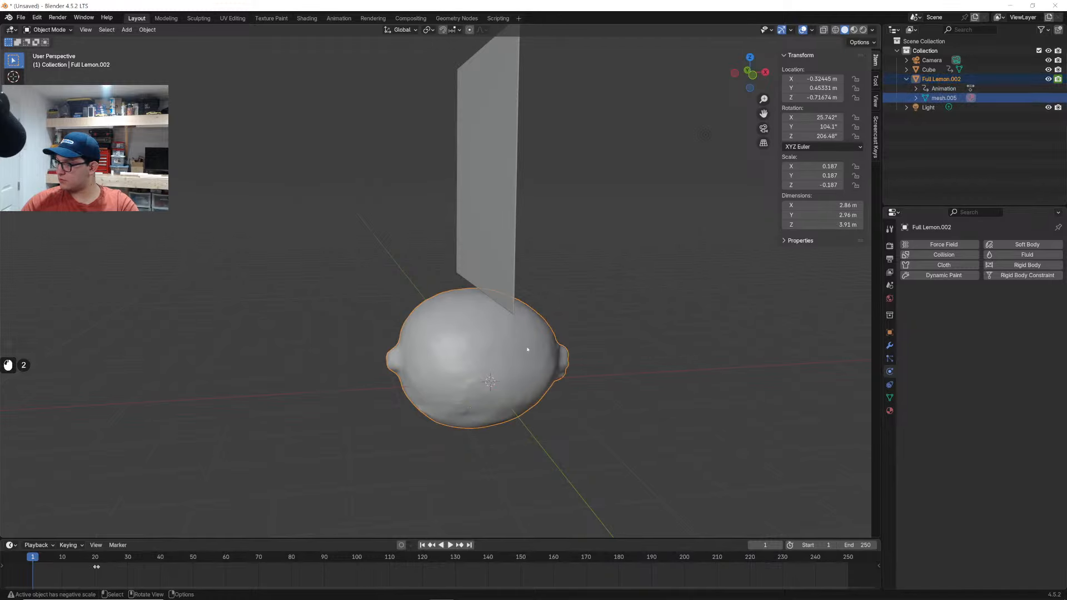
{"action": "left_click", "coordinate": [637, 317]}
{"action": "key", "text": "space"}
{"action": "key", "text": "space"}
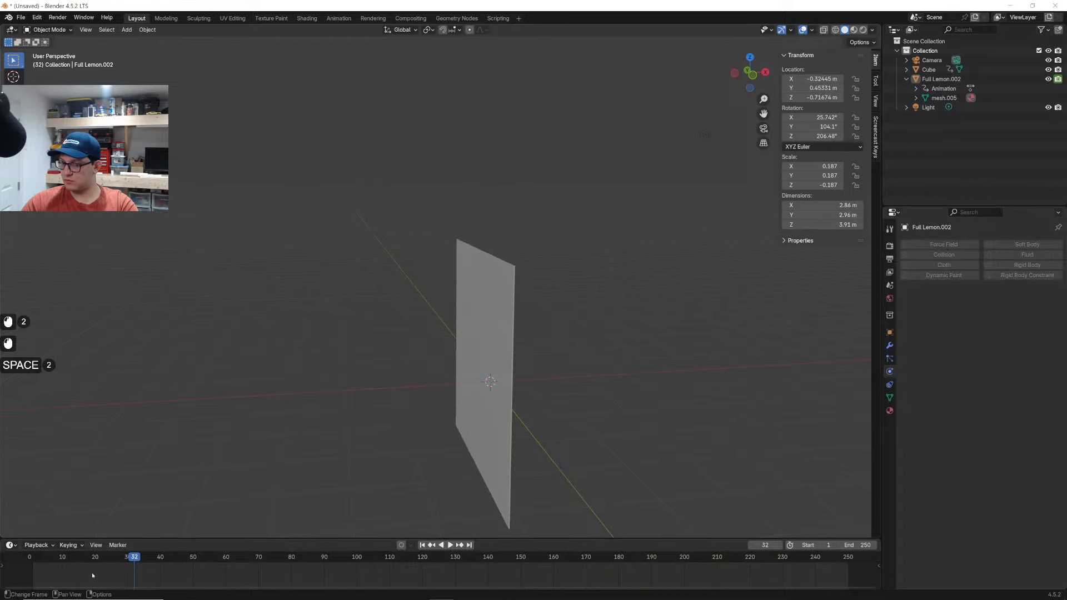
{"action": "left_click_drag", "start_coordinate": [76, 562], "coordinate": [37, 567]}
Delete all of the lemon's keyframes and play the animation up to frame 24
{"action": "left_click", "coordinate": [517, 364]}
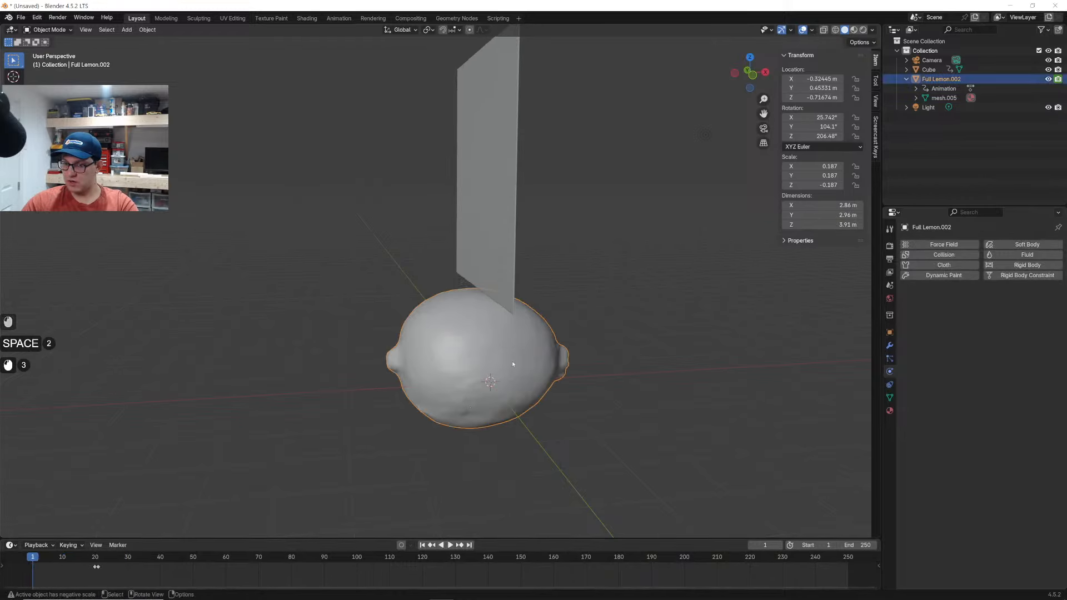
{"action": "key", "text": "a"}
{"action": "key", "text": "x"}
{"action": "left_click", "coordinate": [107, 573]}
{"action": "key", "text": "space"}
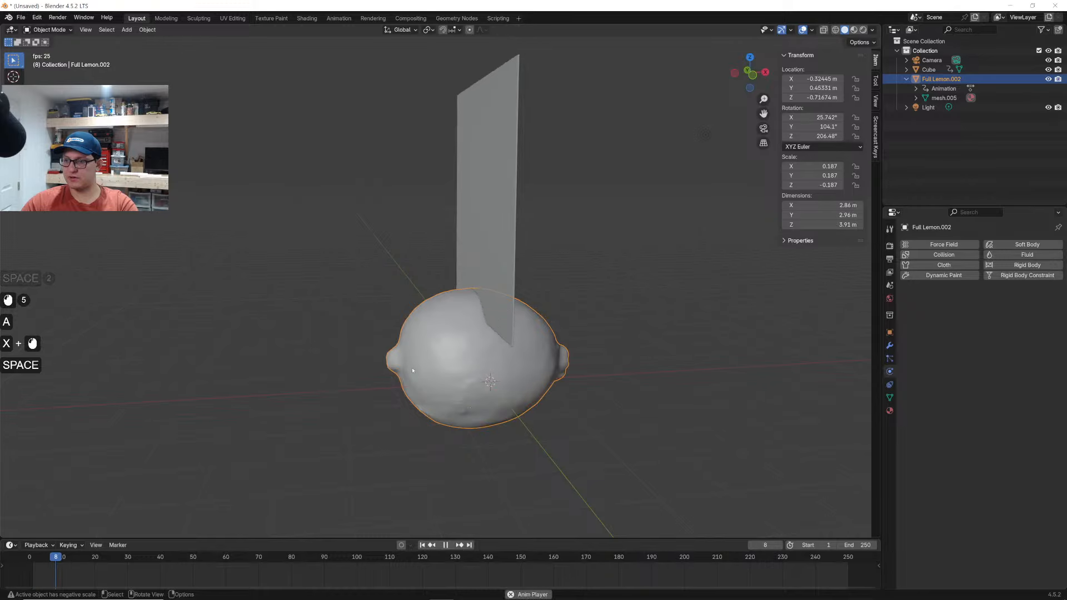
{"action": "key", "text": "space"}
Add a Boolean modifier to the lemon
{"action": "left_click", "coordinate": [451, 349]}
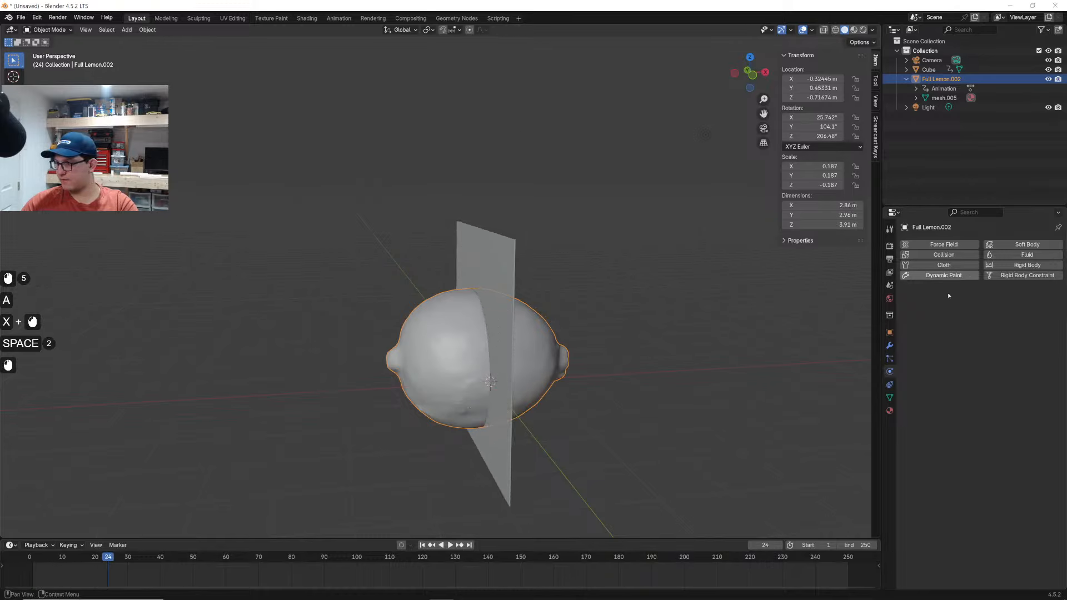
{"action": "left_click", "coordinate": [890, 345]}
{"action": "left_click", "coordinate": [952, 244]}
{"action": "type", "text": "boo"}
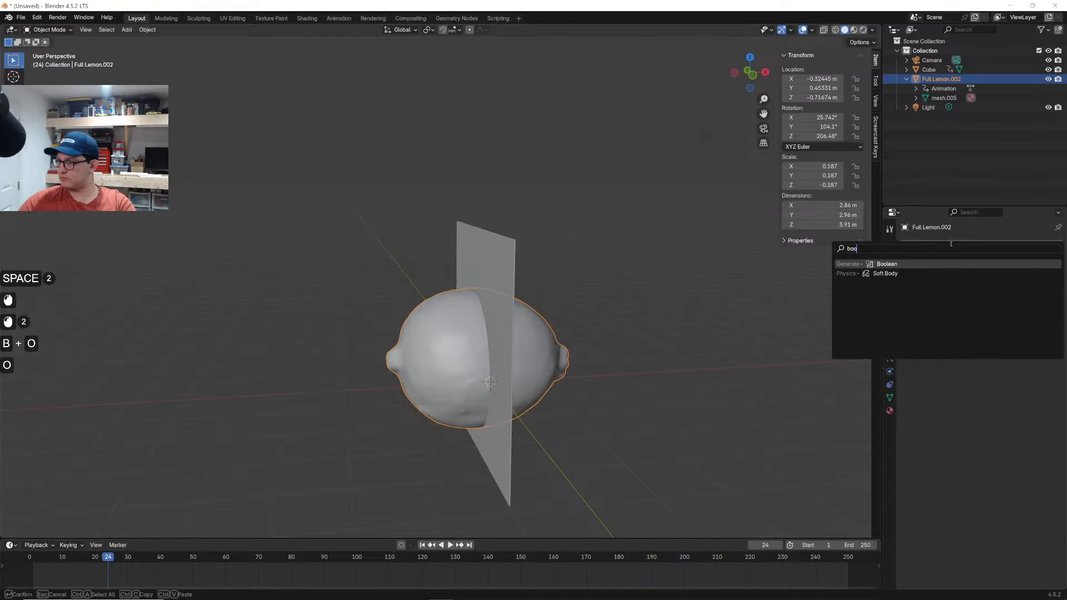
{"action": "type", "text": "l"}
{"action": "key", "text": "Return"}
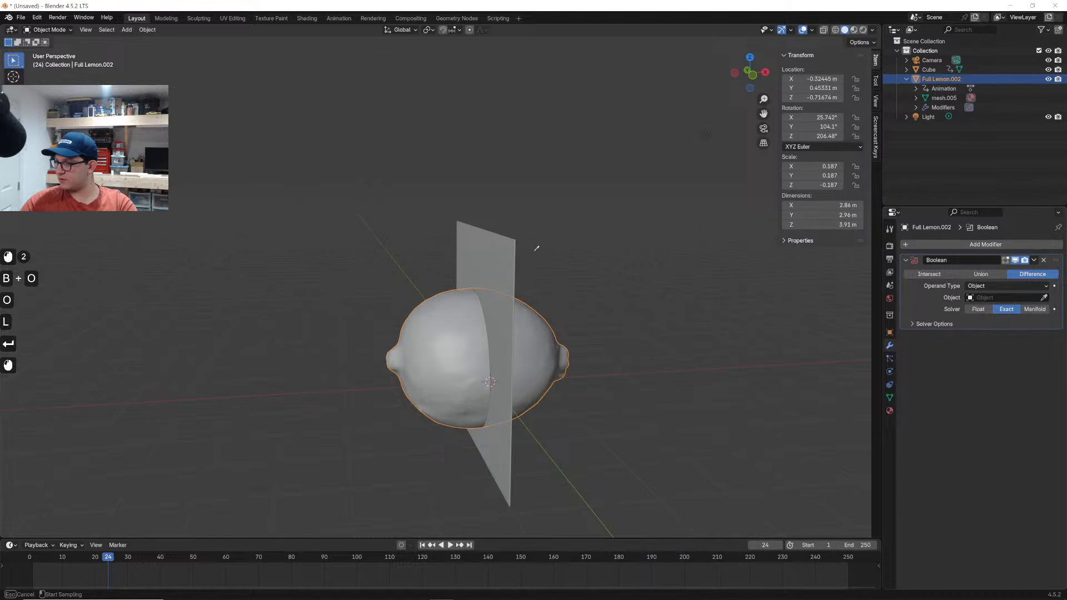
Set the thin blade as the lemon's Boolean cutter, hide the blade and play the animation up to frame 22
{"action": "left_click", "coordinate": [496, 262]}
{"action": "key", "text": "h"}
{"action": "scroll", "coordinate": [508, 338], "scroll_direction": "up", "scroll_amount": 2}
{"action": "middle_click_drag", "start_coordinate": [537, 336], "coordinate": [522, 287]}
{"action": "left_click", "coordinate": [11, 573]}
{"action": "key", "text": "space"}
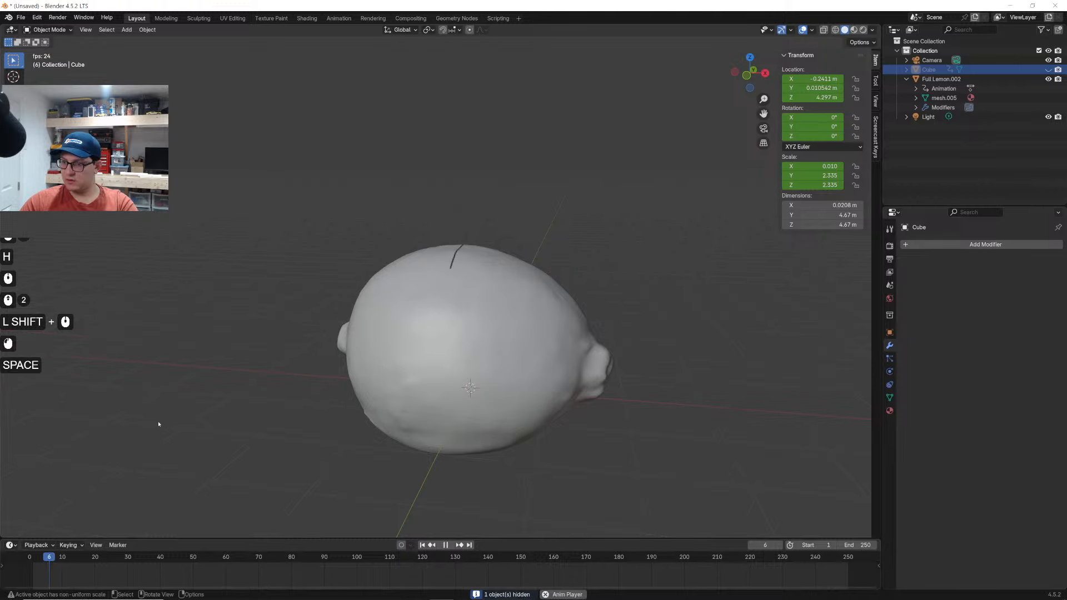
{"action": "key", "text": "space"}
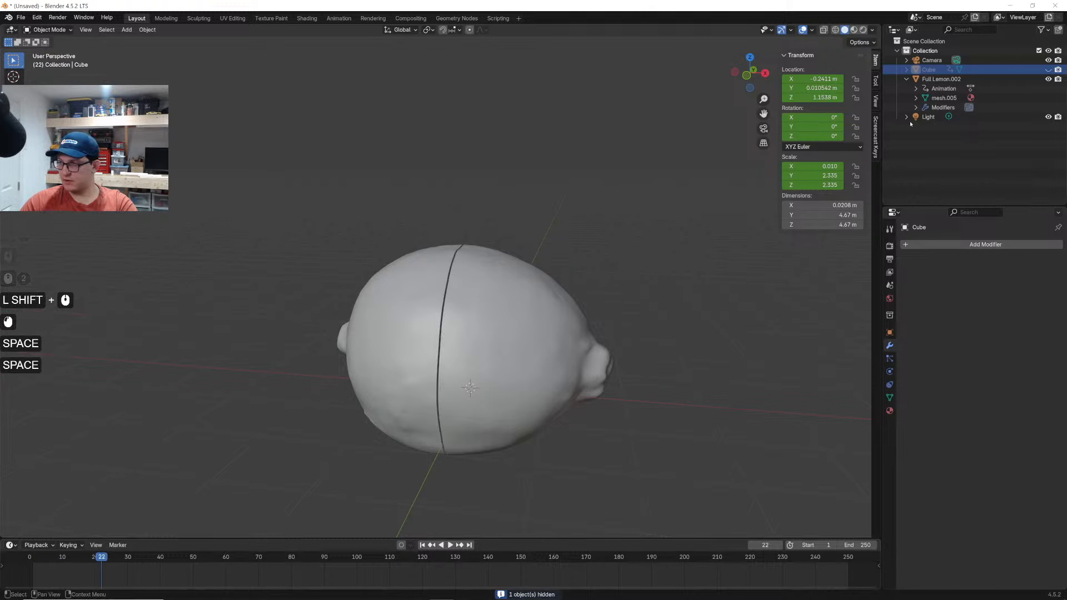
Try to thicken the blade along X to a scale of about 0.057, then hide it and replay the animation
{"action": "left_click", "coordinate": [1049, 70]}
{"action": "left_click", "coordinate": [1024, 70]}
{"action": "key", "text": "s"}
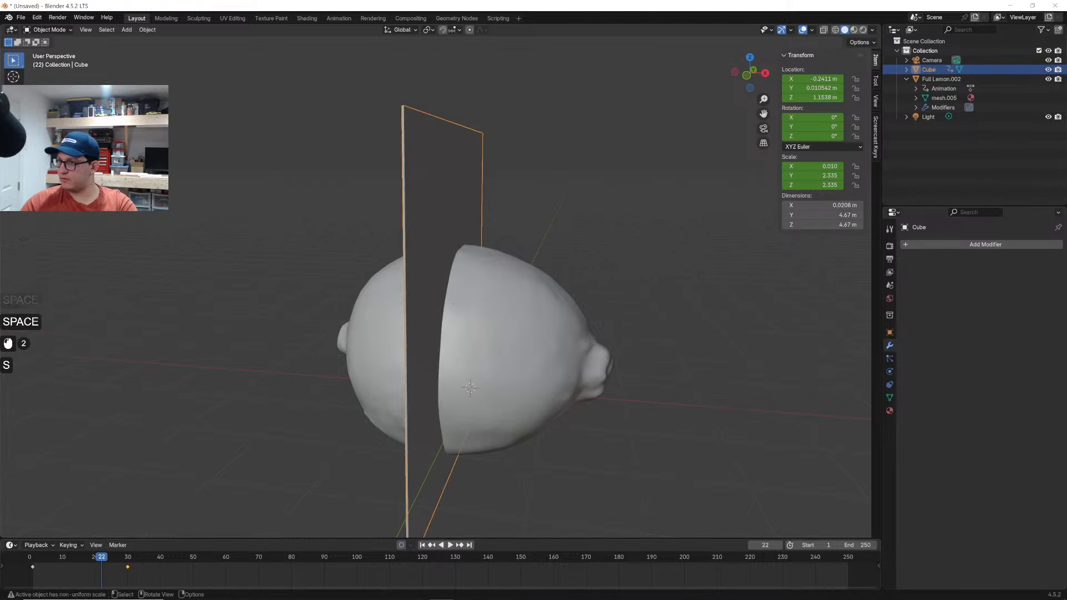
{"action": "key", "text": "x"}
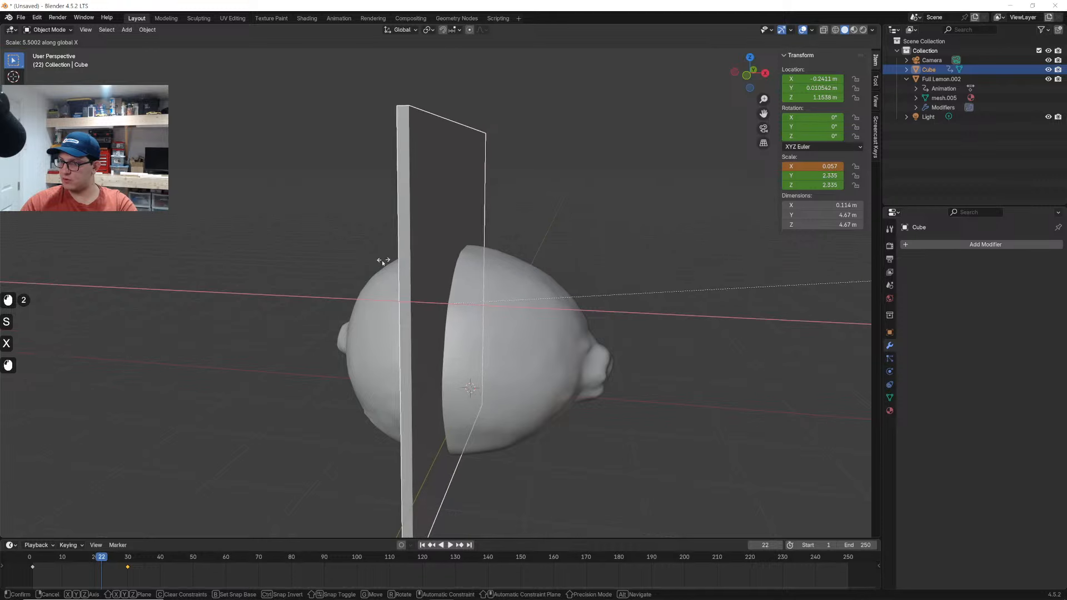
{"action": "left_click", "coordinate": [383, 261]}
{"action": "key", "text": "h"}
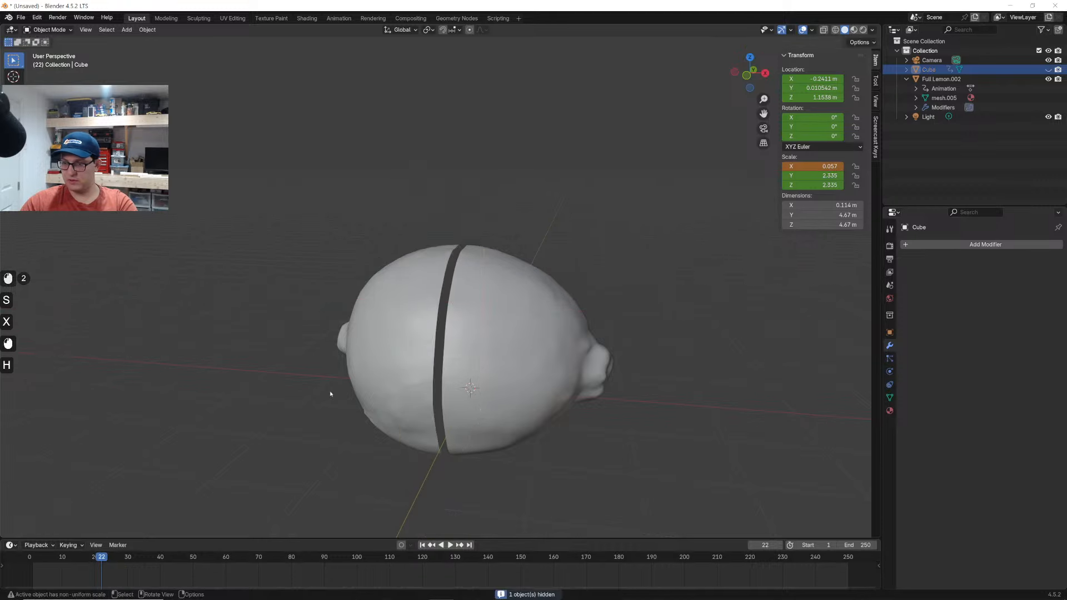
{"action": "left_click", "coordinate": [32, 566]}
{"action": "key", "text": "space"}
{"action": "key", "text": "space"}
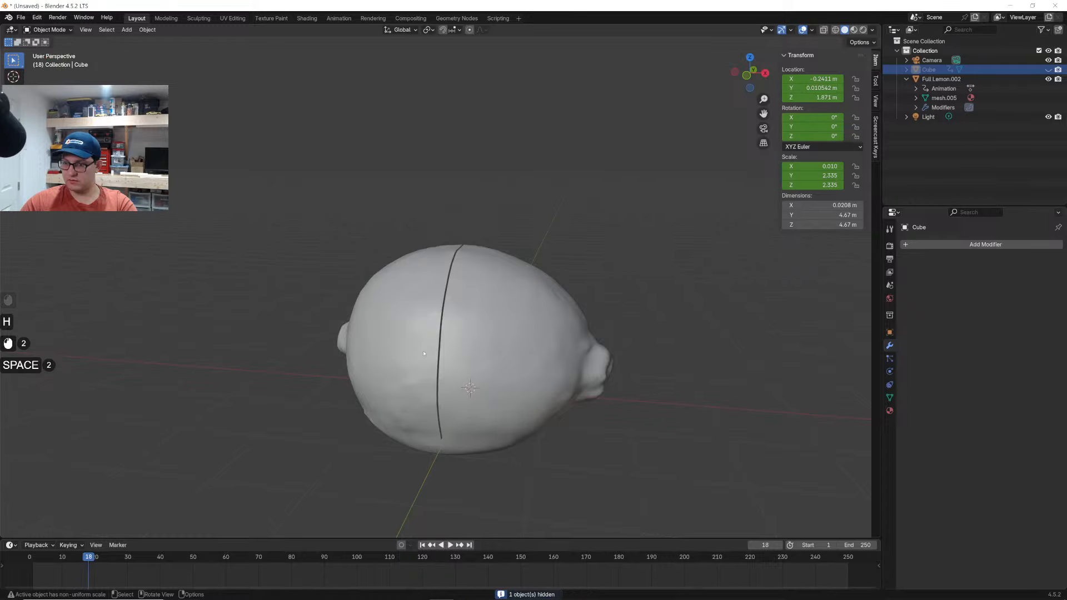
Return to frame 1, unhide the blade and delete all of its keyframes
{"action": "left_click_drag", "start_coordinate": [34, 558], "coordinate": [33, 557]}
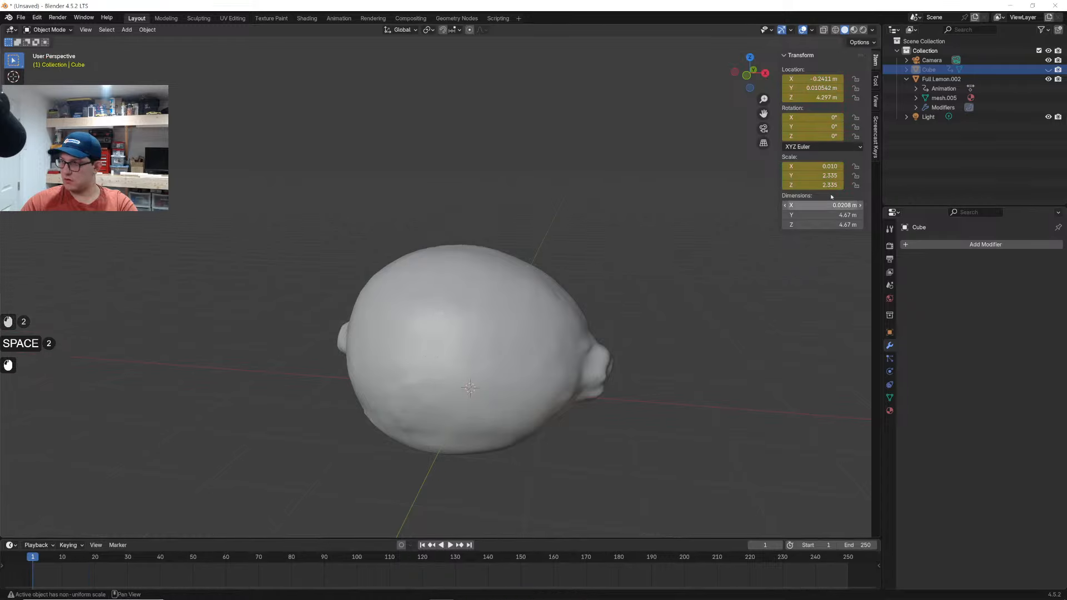
{"action": "left_click", "coordinate": [1049, 70]}
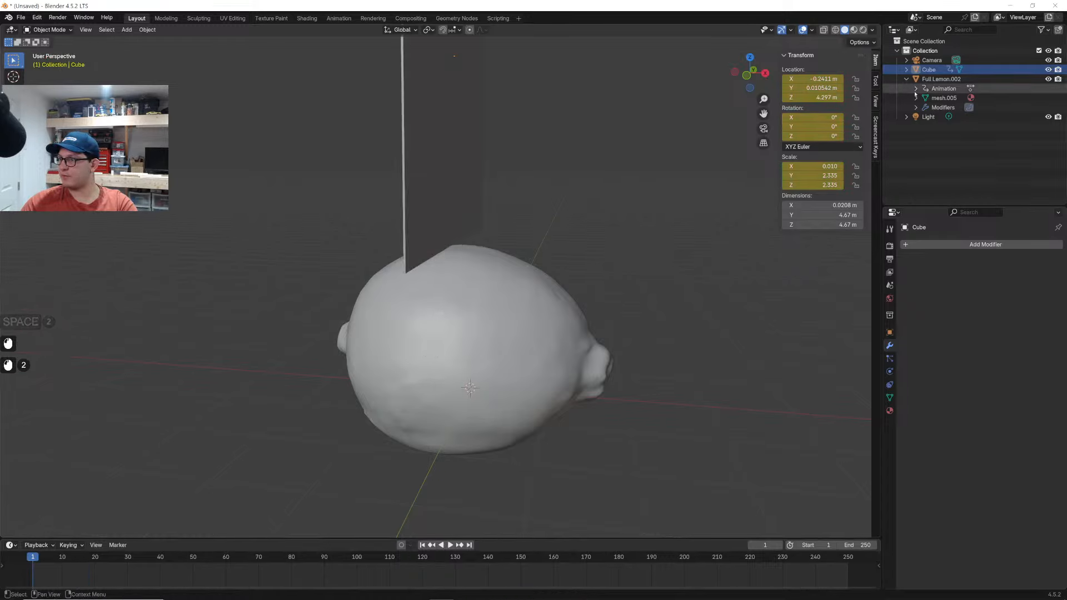
{"action": "left_click", "coordinate": [1023, 70]}
{"action": "key", "text": "a"}
{"action": "key", "text": "x"}
{"action": "left_click", "coordinate": [108, 566]}
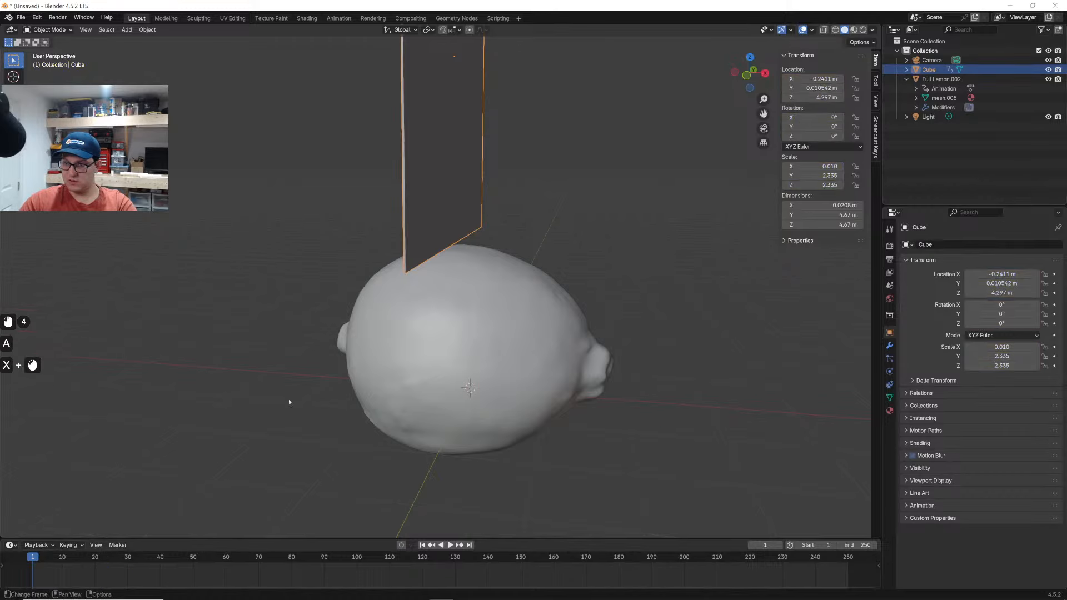
Thicken the blade along X to a scale of about 0.079 and keyframe it at frame 1
{"action": "left_click", "coordinate": [458, 182]}
{"action": "middle_click_drag", "start_coordinate": [465, 181], "coordinate": [470, 251], "text": "shift"}
{"action": "key", "text": "s"}
{"action": "key", "text": "x"}
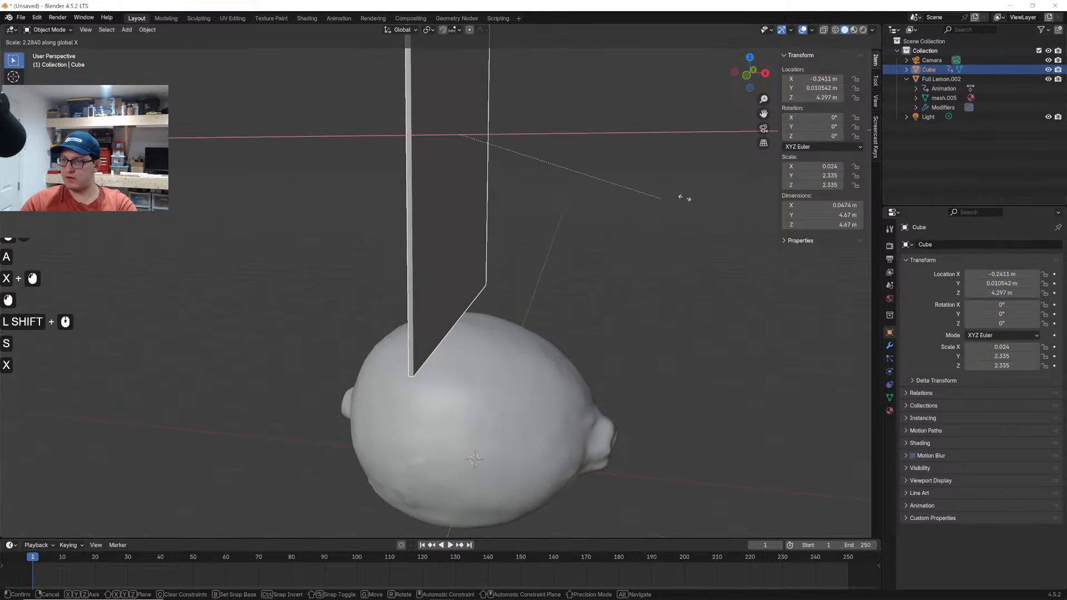
{"action": "left_click", "coordinate": [301, 257]}
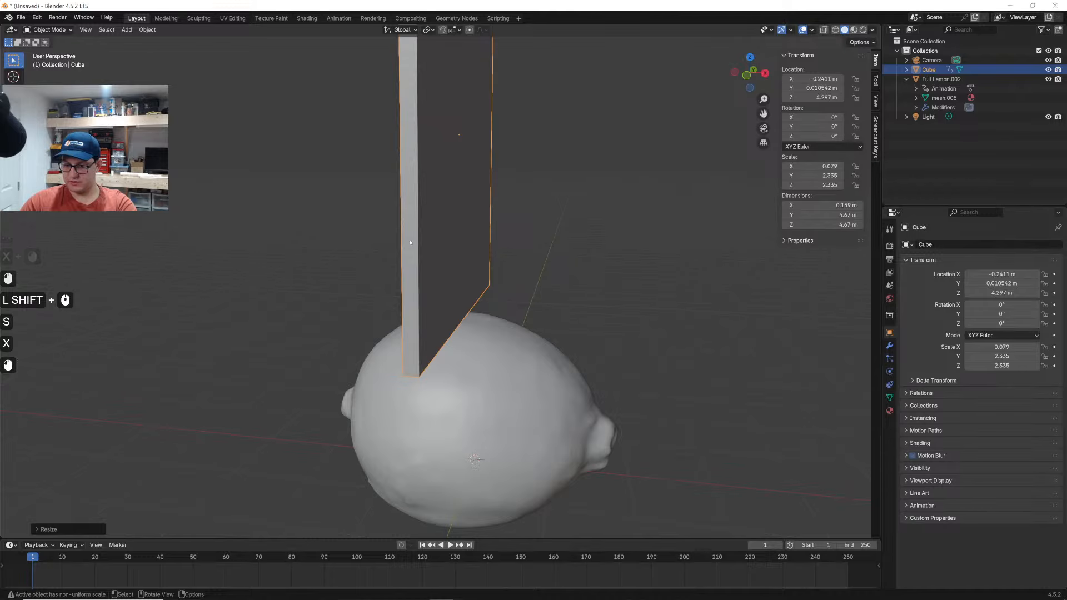
{"action": "key", "text": "i"}
At frame 20, lower the blade through the lemon along Z to about 1.04 m and keyframe it
{"action": "left_click", "coordinate": [99, 558]}
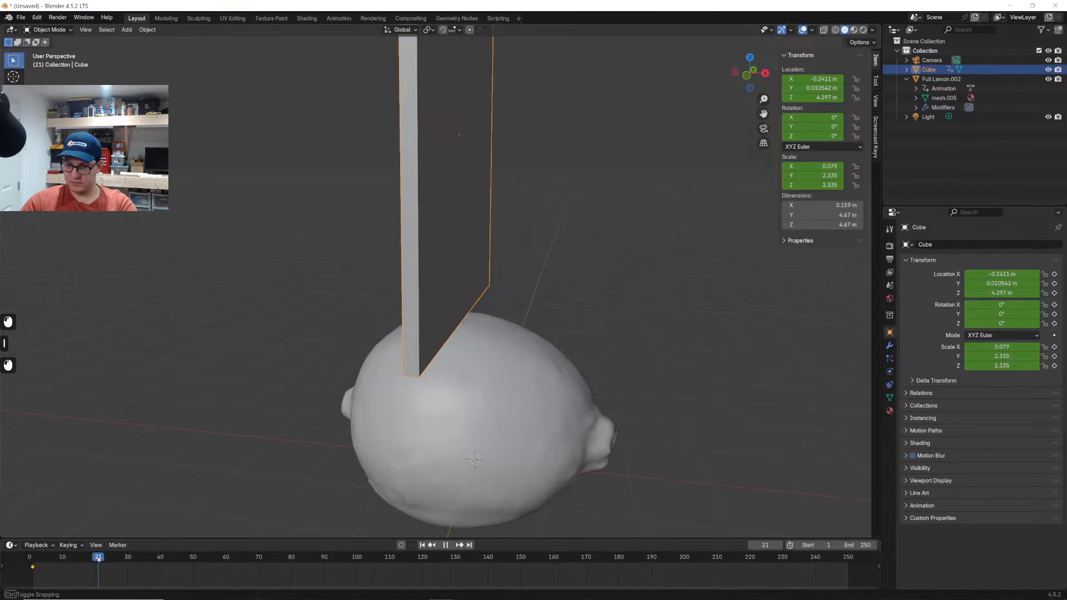
{"action": "key", "text": "g"}
{"action": "key", "text": "z"}
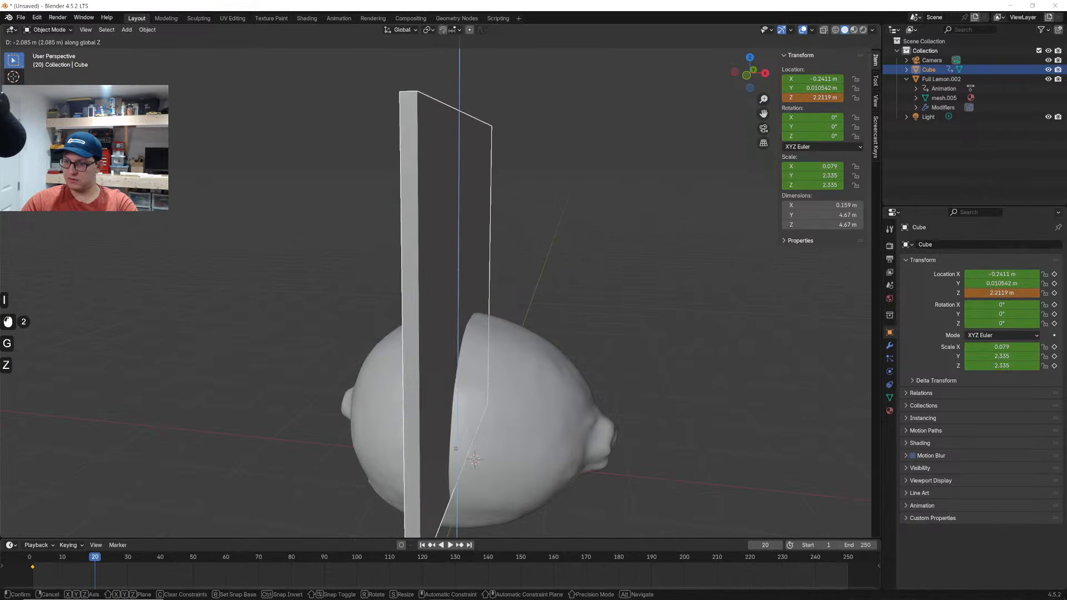
{"action": "left_click", "coordinate": [457, 498]}
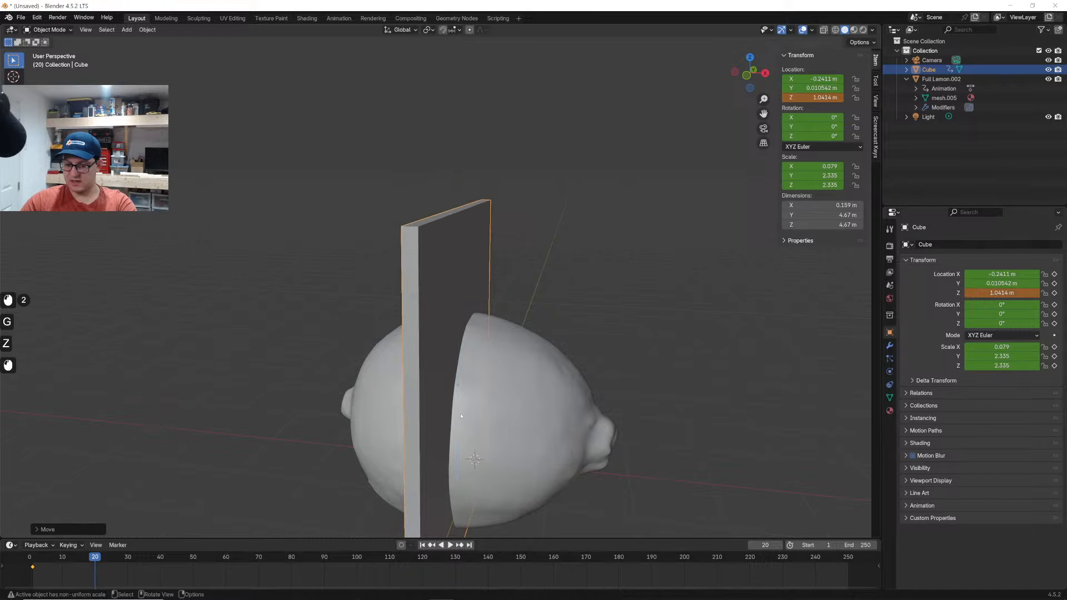
{"action": "key", "text": "i"}
Hide the blade and play the slicing animation from frame 1 to frame 20
{"action": "left_click", "coordinate": [34, 565]}
{"action": "key", "text": "h"}
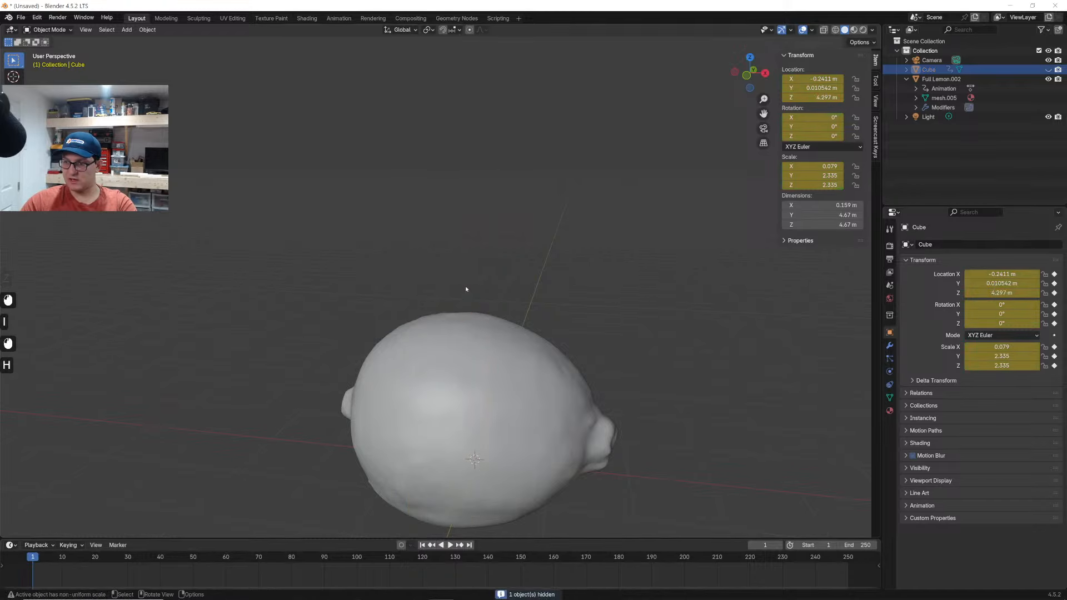
{"action": "key", "text": "space"}
{"action": "key", "text": "space"}
{"action": "mouse_move", "coordinate": [542, 316]}
{"action": "middle_mouse_down", "text": "shift"}
{"action": "mouse_move", "coordinate": [562, 266]}
{"action": "mouse_move", "coordinate": [522, 278]}
{"action": "mouse_move", "coordinate": [533, 279]}
{"action": "middle_mouse_up", "text": "shift"}
{"action": "scroll", "coordinate": [560, 263], "scroll_direction": "up", "scroll_amount": 2}
{"action": "key", "text": "space"}
{"action": "key", "text": "space"}
Switch the viewport to rendered shading and examine the cut through the lemon from several angles
{"action": "scroll", "coordinate": [534, 279], "scroll_direction": "up", "scroll_amount": 2}
{"action": "key", "text": "z"}
{"action": "left_click", "coordinate": [538, 266]}
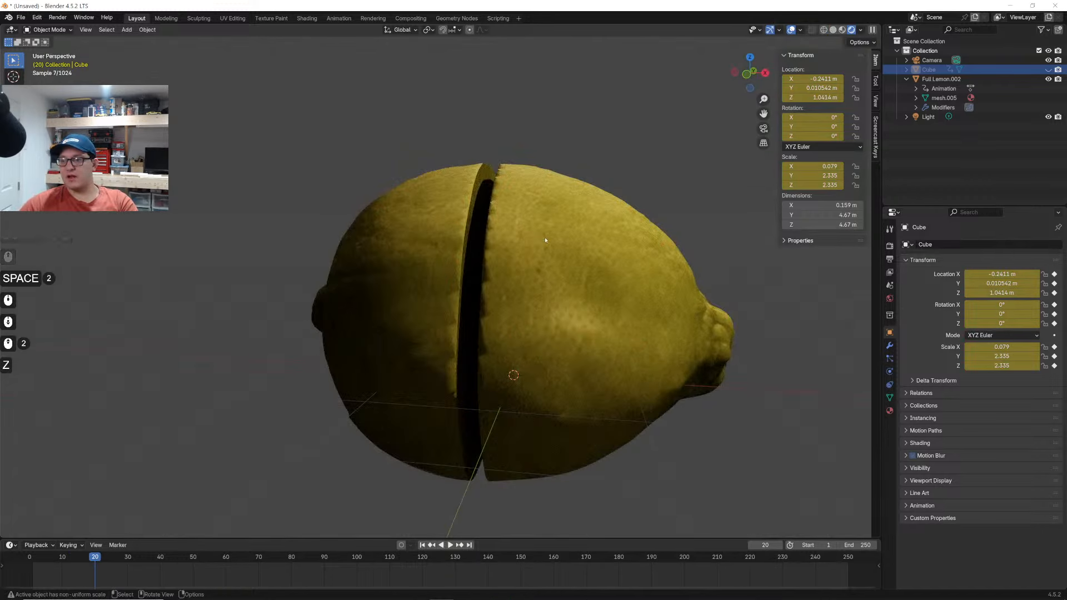
{"action": "middle_click_drag", "start_coordinate": [501, 224], "coordinate": [469, 259]}
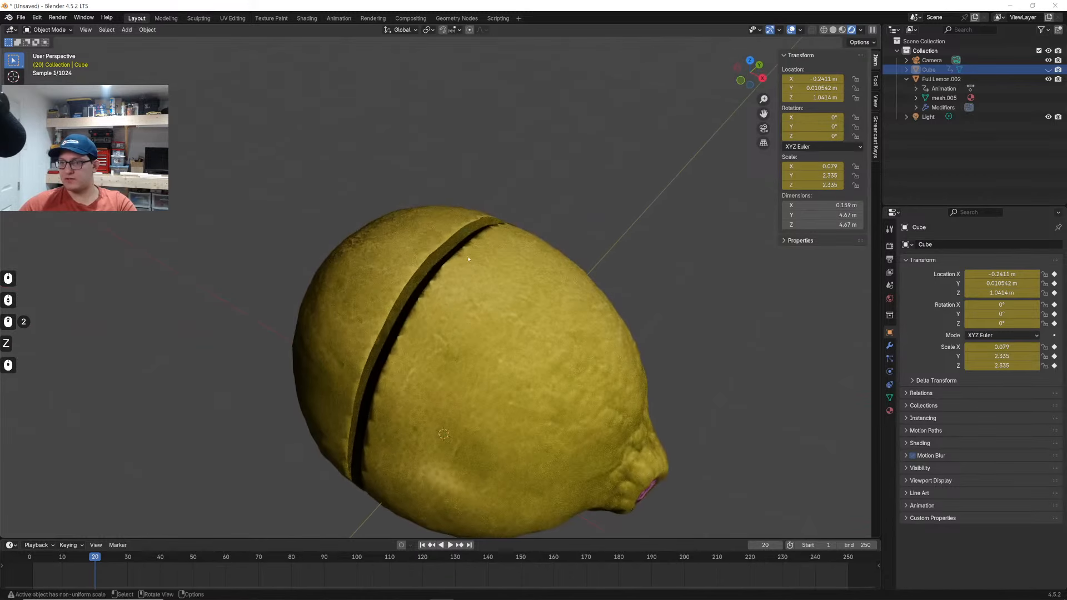
{"action": "scroll", "coordinate": [432, 264], "scroll_direction": "up", "scroll_amount": 5}
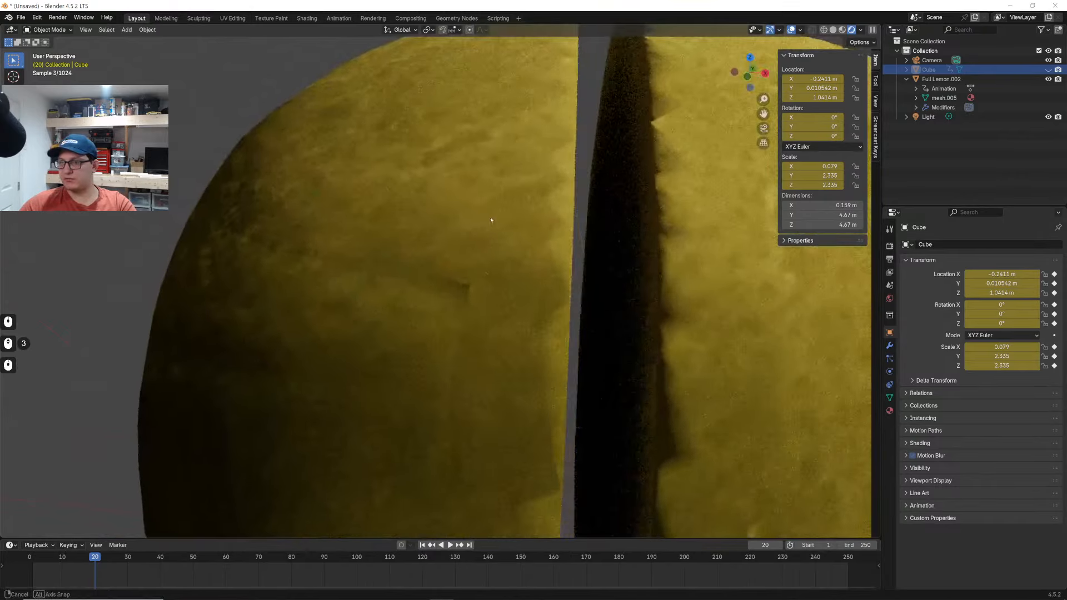
{"action": "middle_click_drag", "start_coordinate": [491, 219], "coordinate": [467, 234]}
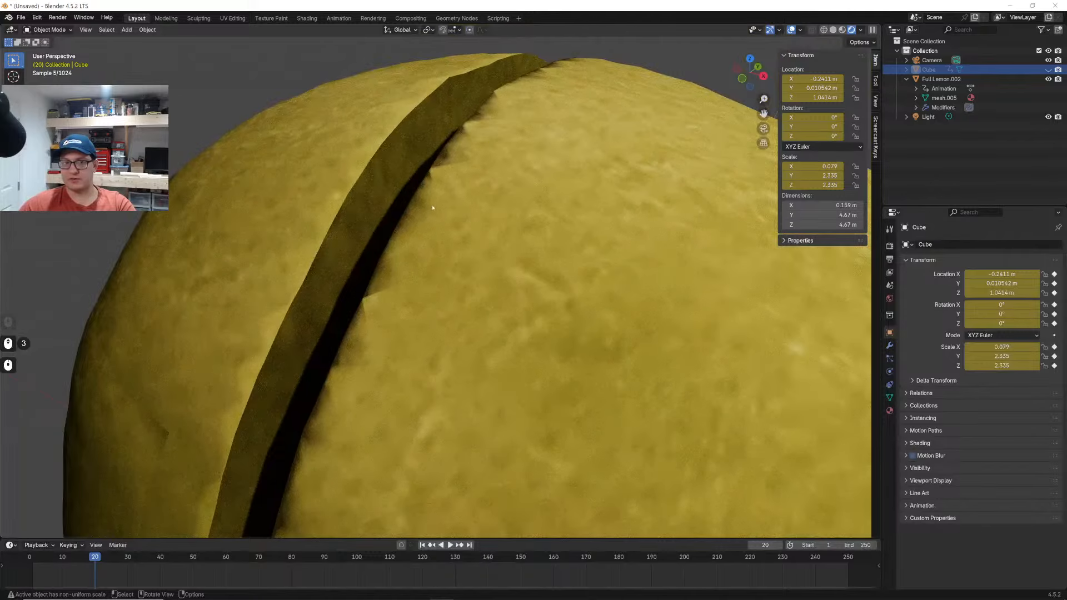
{"action": "scroll", "coordinate": [432, 205], "scroll_direction": "down", "scroll_amount": 6}
{"action": "middle_click_drag", "start_coordinate": [431, 202], "coordinate": [479, 227]}
{"action": "middle_click_drag", "start_coordinate": [464, 268], "coordinate": [483, 245]}
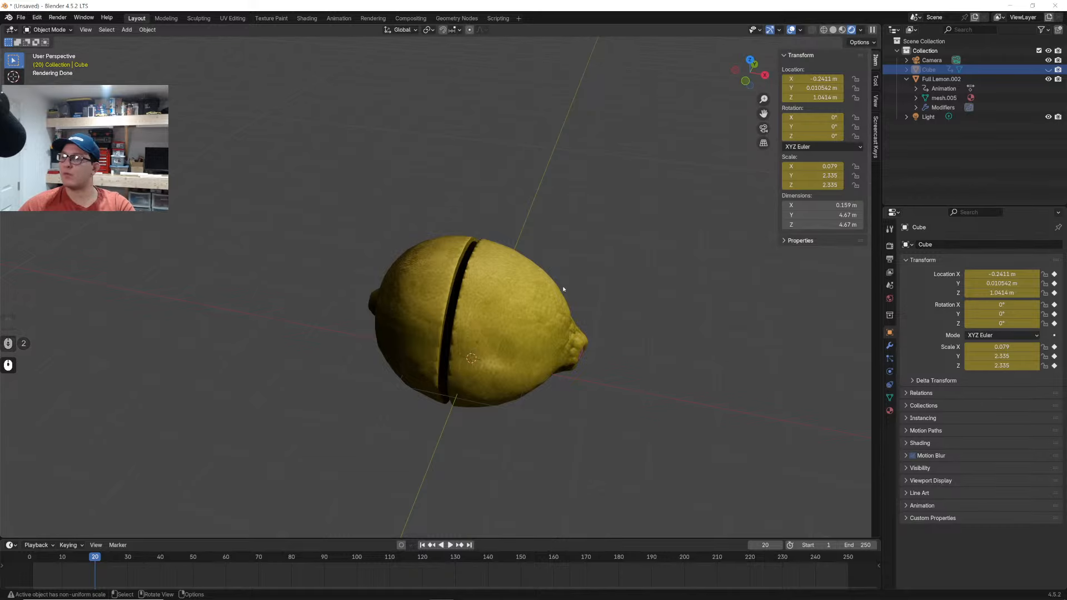
Convert the sliced lemon to a mesh so the Boolean cut becomes real geometry
{"action": "left_click", "coordinate": [505, 266]}
{"action": "right_click", "coordinate": [505, 267]}
{"action": "mouse_move", "coordinate": [504, 295]}
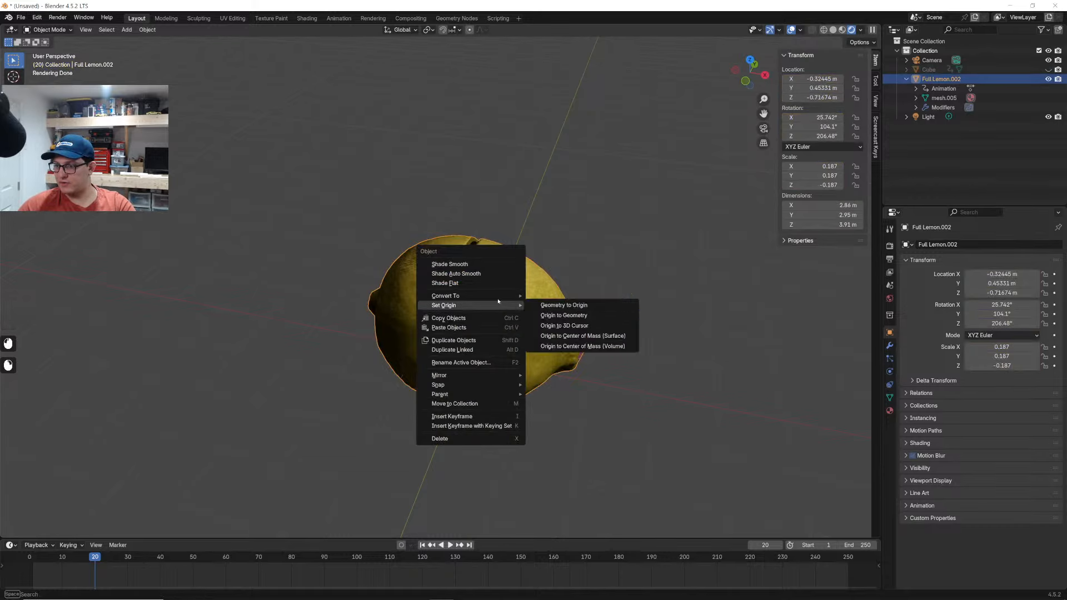
{"action": "left_click", "coordinate": [547, 296]}
Separate the lemon mesh by loose parts into two objects and return to Object Mode
{"action": "key", "text": "Tab"}
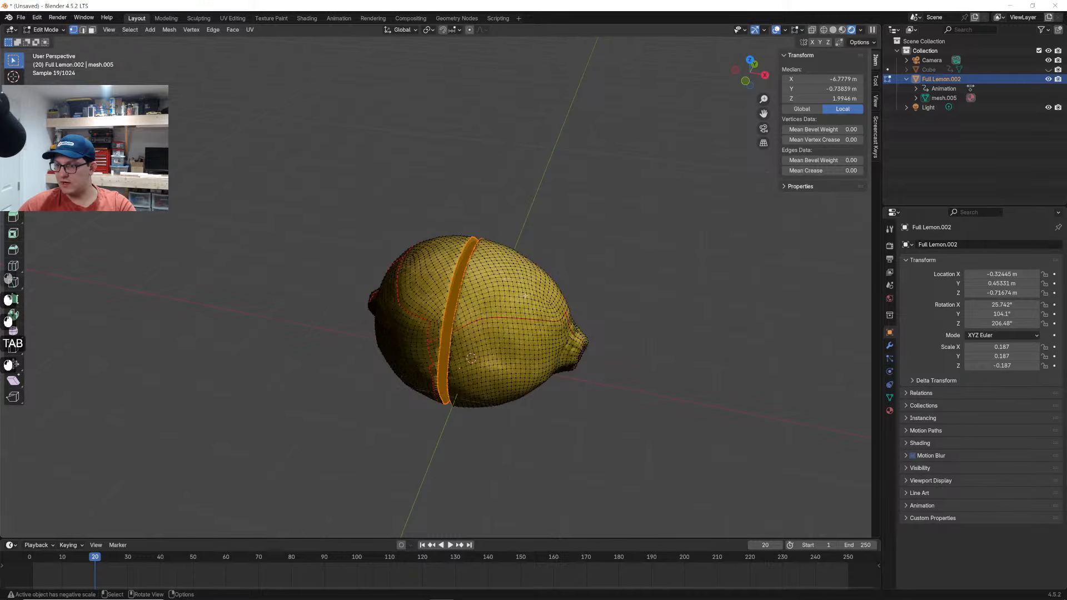
{"action": "key", "text": "l"}
{"action": "right_click", "coordinate": [494, 296]}
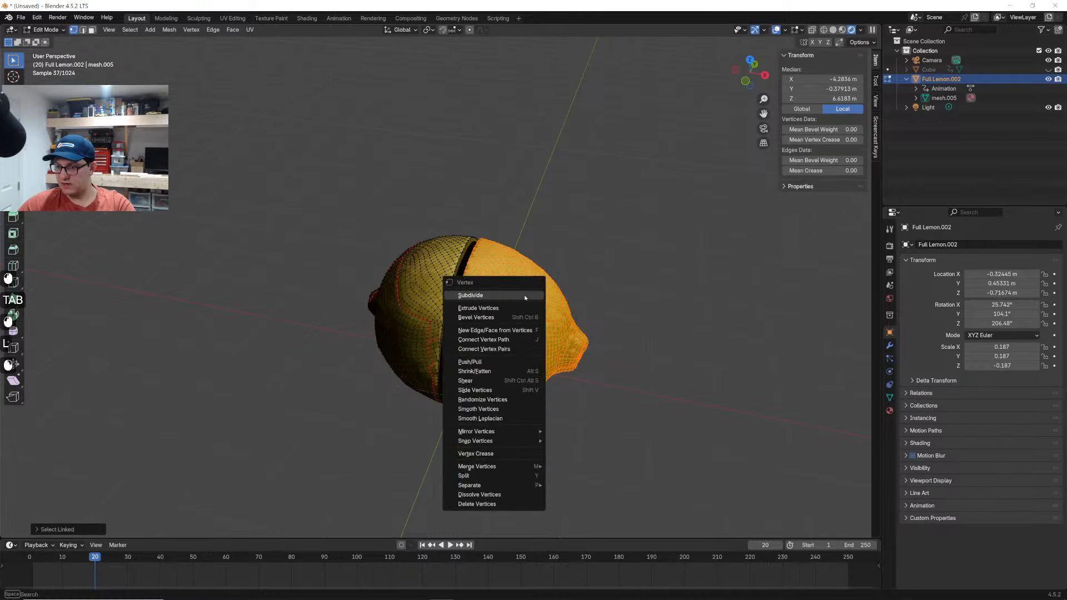
{"action": "mouse_move", "coordinate": [509, 485]}
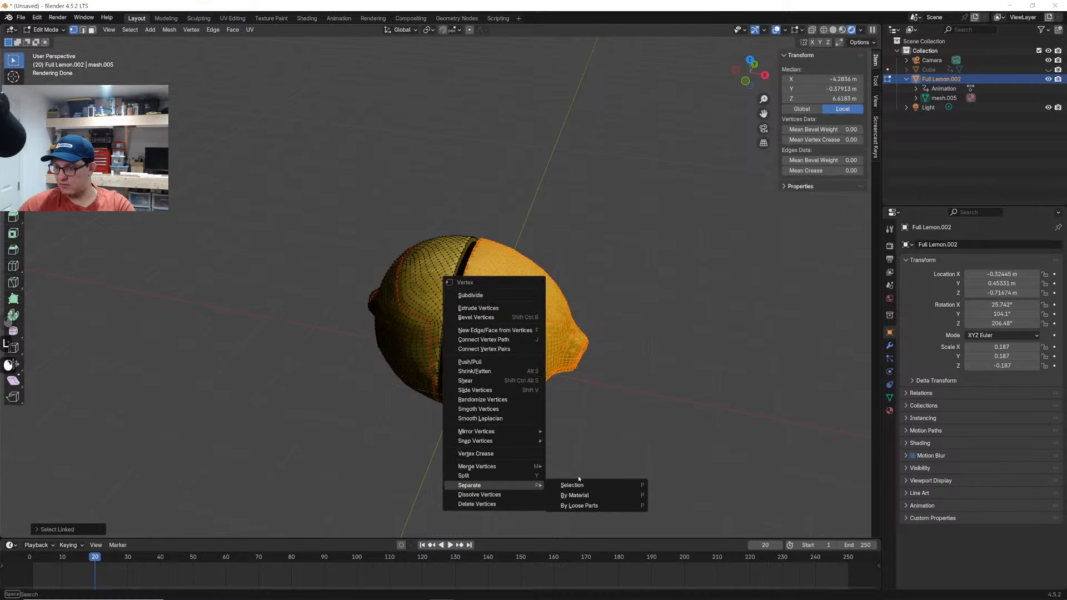
{"action": "left_click", "coordinate": [597, 510]}
{"action": "key", "text": "Tab"}
Move the lemon pieces and pull the pointed half away from the other half to expose the cut
{"action": "key", "text": "g"}
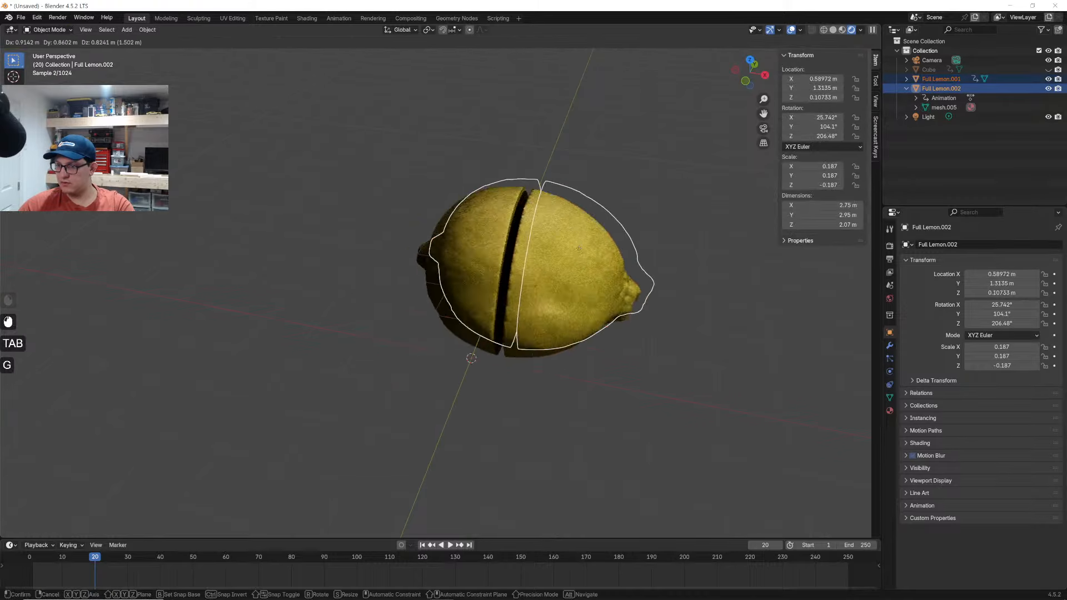
{"action": "left_click", "coordinate": [473, 268]}
{"action": "left_click", "coordinate": [572, 282]}
{"action": "left_click", "coordinate": [472, 268]}
{"action": "key", "text": "g"}
{"action": "left_click", "coordinate": [590, 209]}
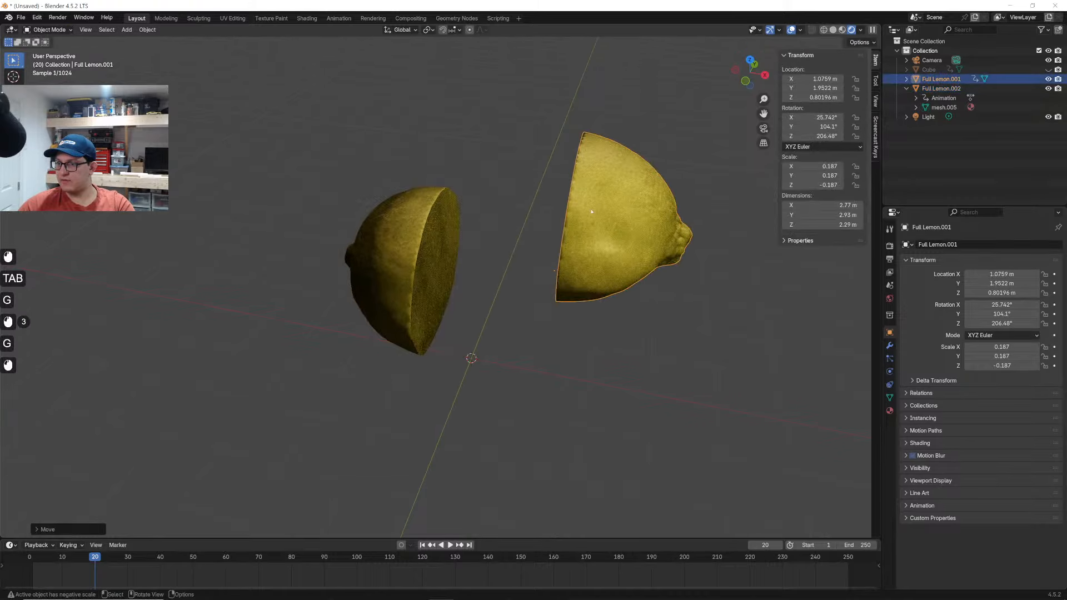
Reposition the pointed lemon half several times, leaving it at about X -0.46, Y 0.42, Z -0.72 m
{"action": "middle_click_drag", "start_coordinate": [520, 244], "coordinate": [463, 251]}
{"action": "key", "text": "g"}
{"action": "left_click", "coordinate": [520, 272]}
{"action": "middle_click_drag", "start_coordinate": [520, 272], "coordinate": [549, 256]}
{"action": "scroll", "coordinate": [550, 256], "scroll_direction": "up", "scroll_amount": 2}
{"action": "scroll", "coordinate": [549, 256], "scroll_direction": "up", "scroll_amount": 1}
{"action": "key", "text": "g"}
{"action": "left_click", "coordinate": [471, 273]}
{"action": "middle_click_drag", "start_coordinate": [471, 273], "coordinate": [517, 248]}
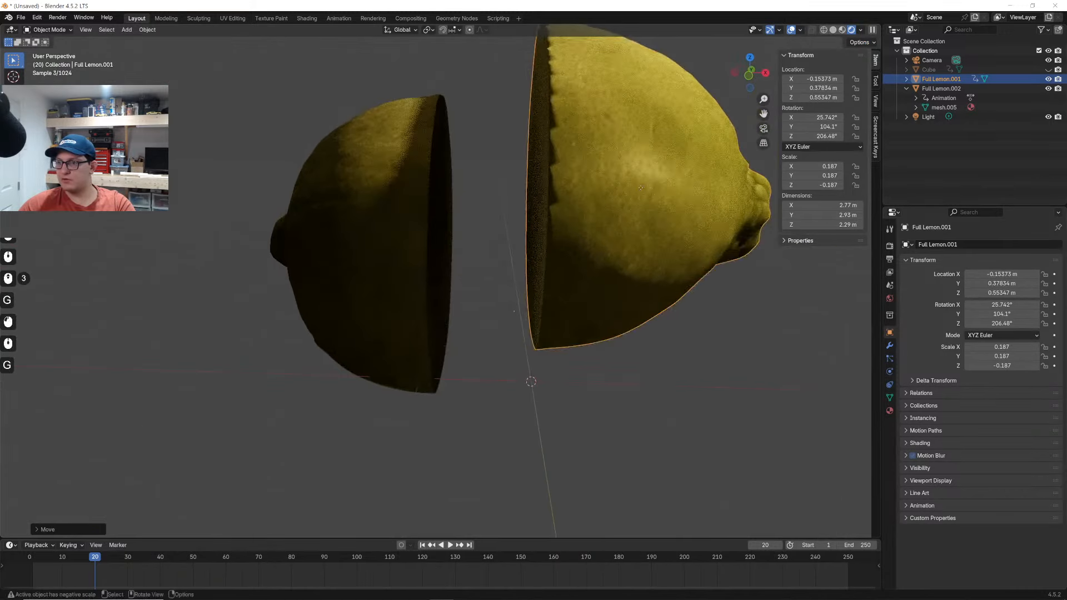
{"action": "key", "text": "g"}
{"action": "left_click", "coordinate": [590, 355]}
{"action": "middle_click_drag", "start_coordinate": [590, 355], "coordinate": [439, 295]}
{"action": "scroll", "coordinate": [503, 345], "scroll_direction": "down", "scroll_amount": 3}
{"action": "key", "text": "g"}
{"action": "left_click", "coordinate": [516, 319]}
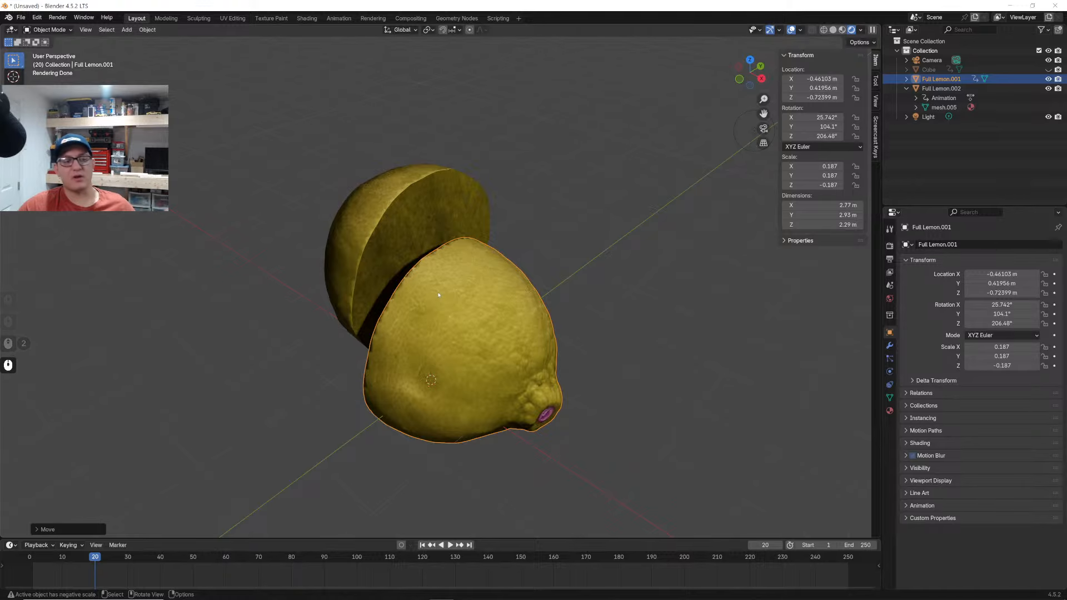
Select both lemon halves and delete them
{"action": "left_click_drag", "start_coordinate": [587, 148], "coordinate": [431, 327]}
{"action": "key", "text": "x"}
{"action": "left_click", "coordinate": [428, 328]}
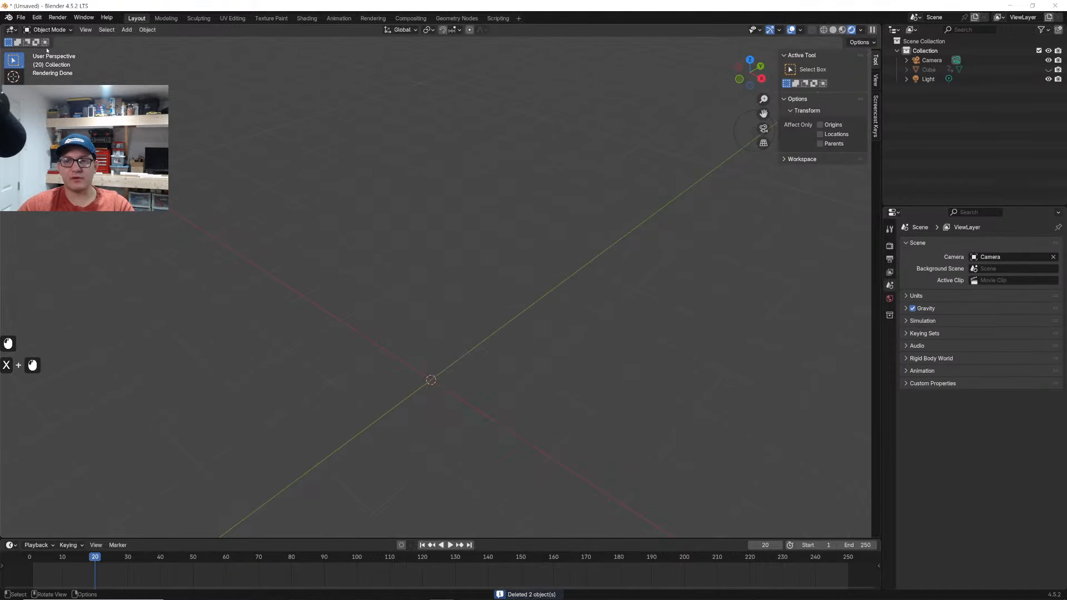
Open the recent file Sprite-Commercial-Live-Stream.blend without saving the demo scene, and view the can in rendered shading
{"action": "left_click", "coordinate": [21, 17]}
{"action": "mouse_move", "coordinate": [44, 46]}
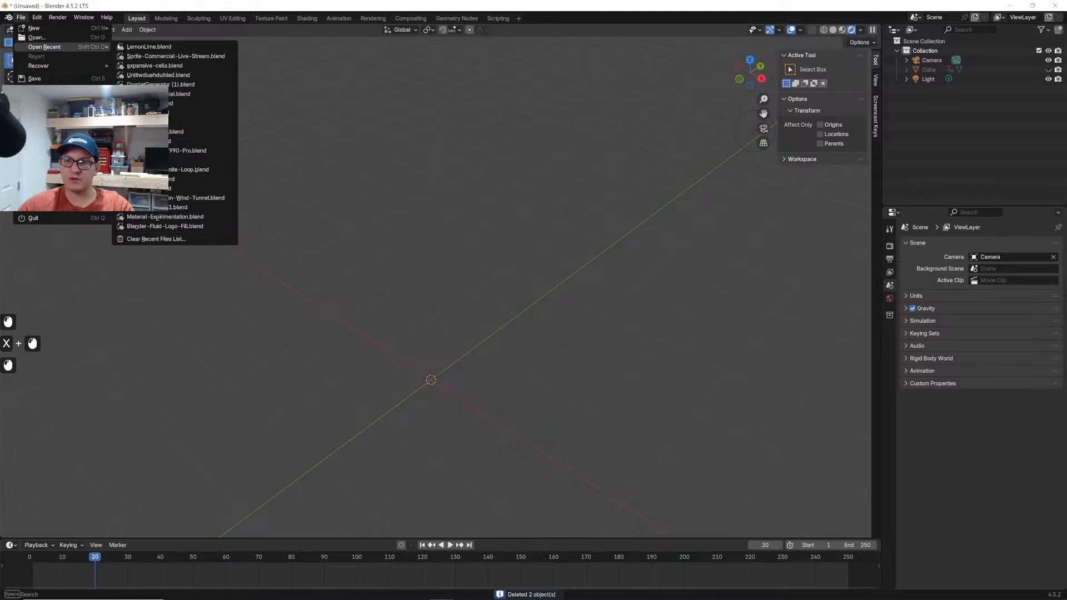
{"action": "left_click", "coordinate": [197, 56]}
{"action": "left_click", "coordinate": [544, 319]}
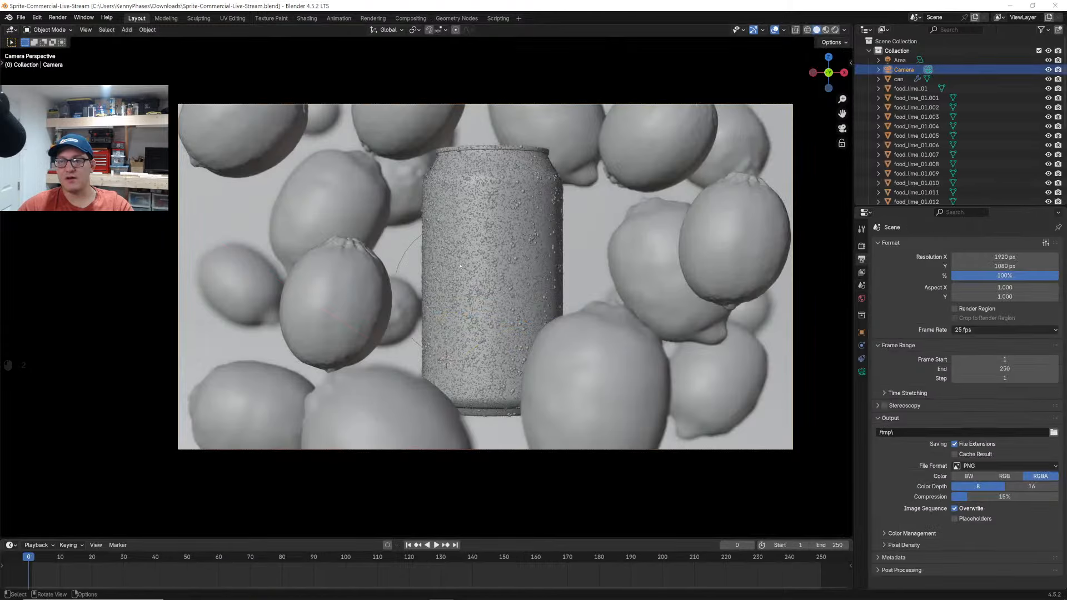
{"action": "key", "text": "z"}
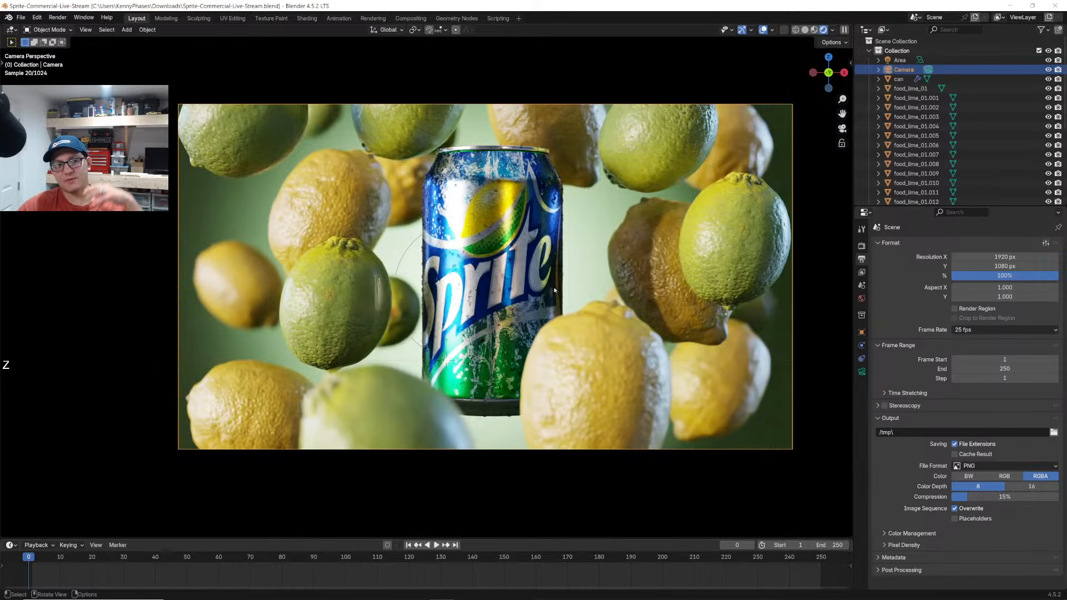
{"action": "scroll", "coordinate": [554, 290], "scroll_direction": "up", "scroll_amount": 2}
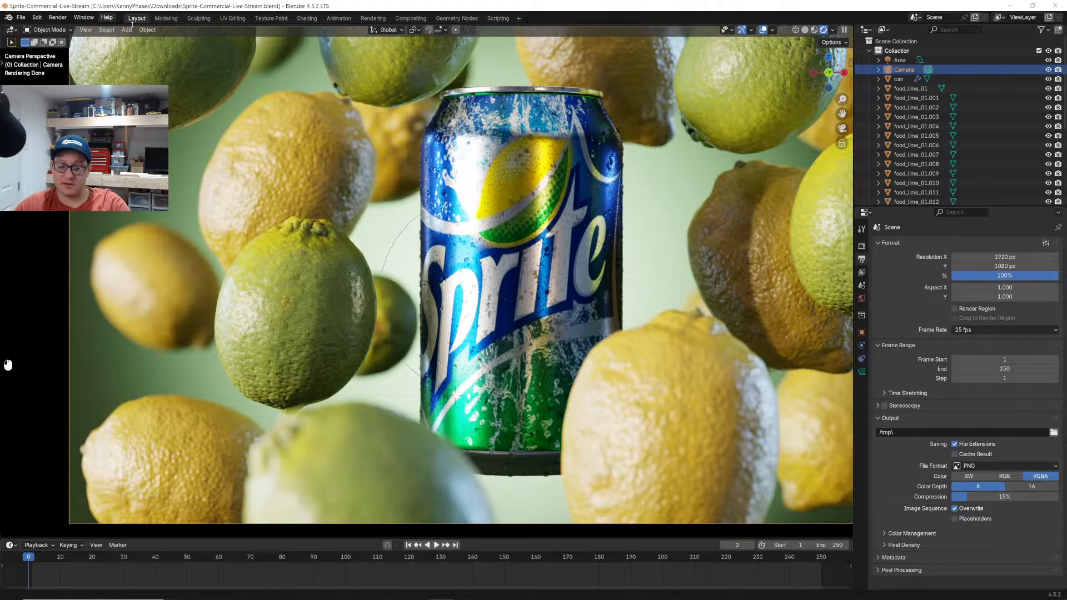
Look through the Downloads folder for another project file, and leave without opening one
{"action": "left_click", "coordinate": [20, 18]}
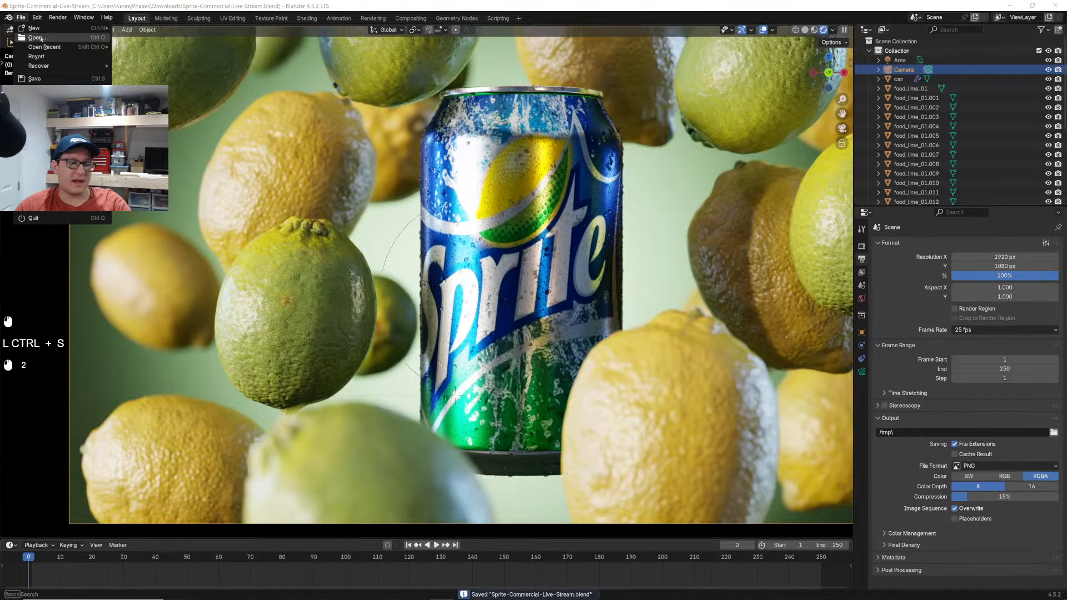
{"action": "left_click", "coordinate": [35, 38]}
{"action": "scroll", "coordinate": [525, 284], "scroll_direction": "down", "scroll_amount": 20}
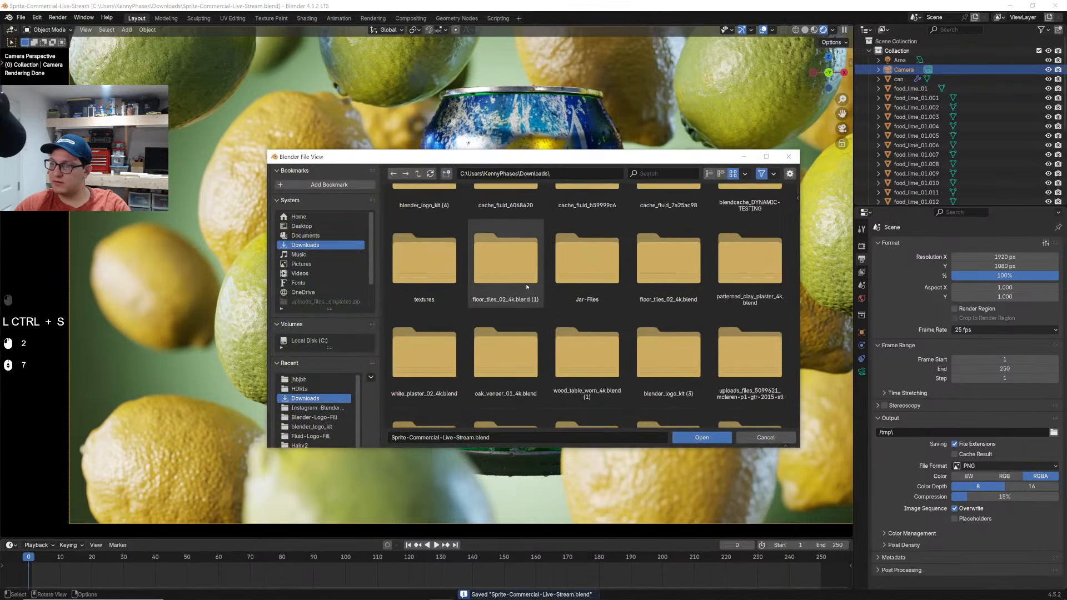
{"action": "scroll", "coordinate": [526, 285], "scroll_direction": "down", "scroll_amount": 20}
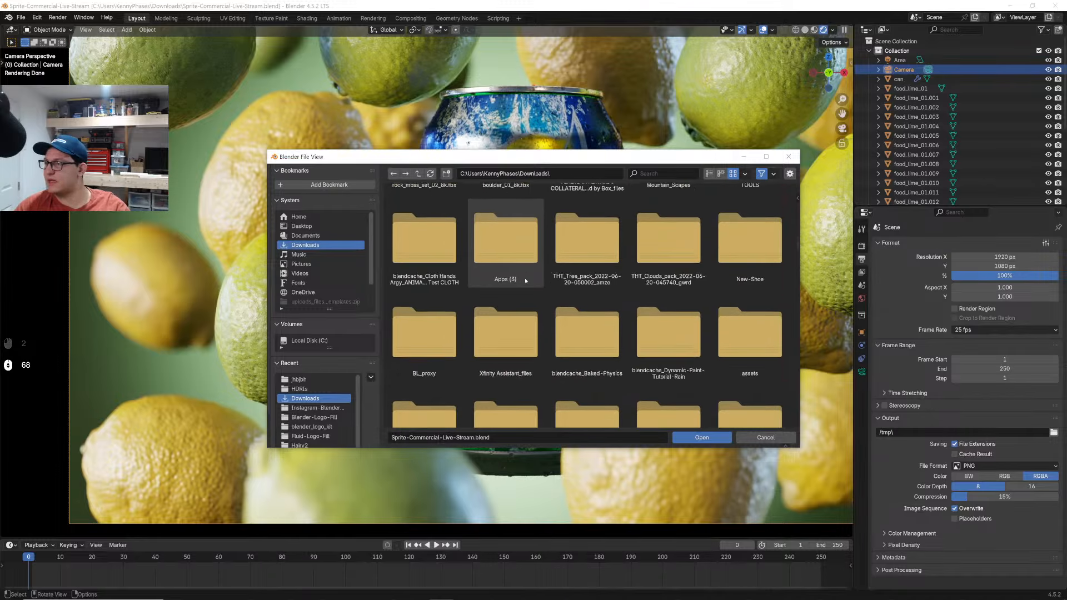
{"action": "scroll", "coordinate": [518, 273], "scroll_direction": "up", "scroll_amount": 7}
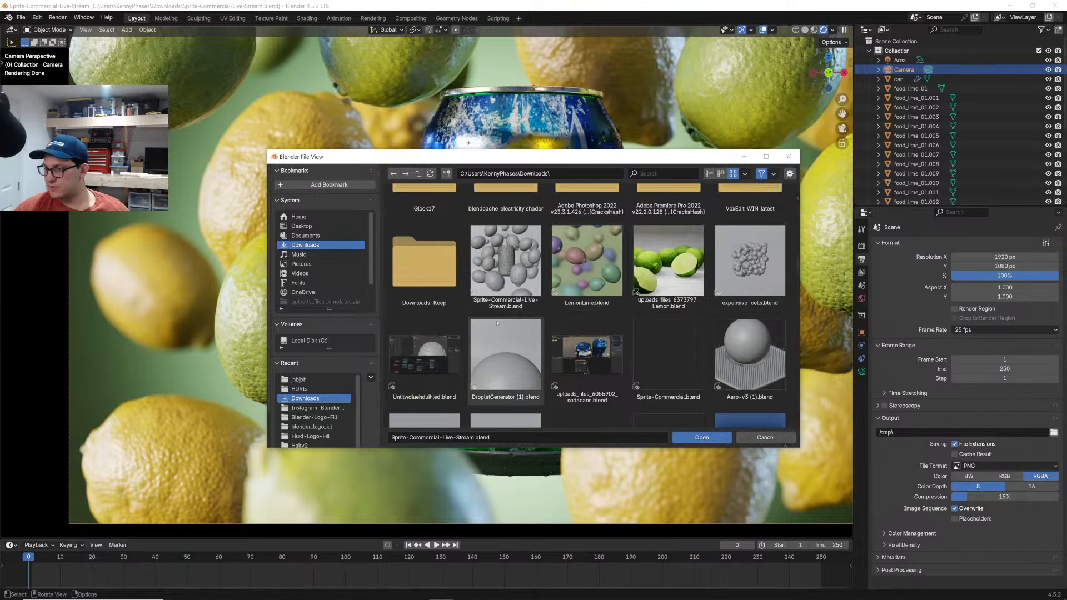
{"action": "scroll", "coordinate": [496, 324], "scroll_direction": "down", "scroll_amount": 8}
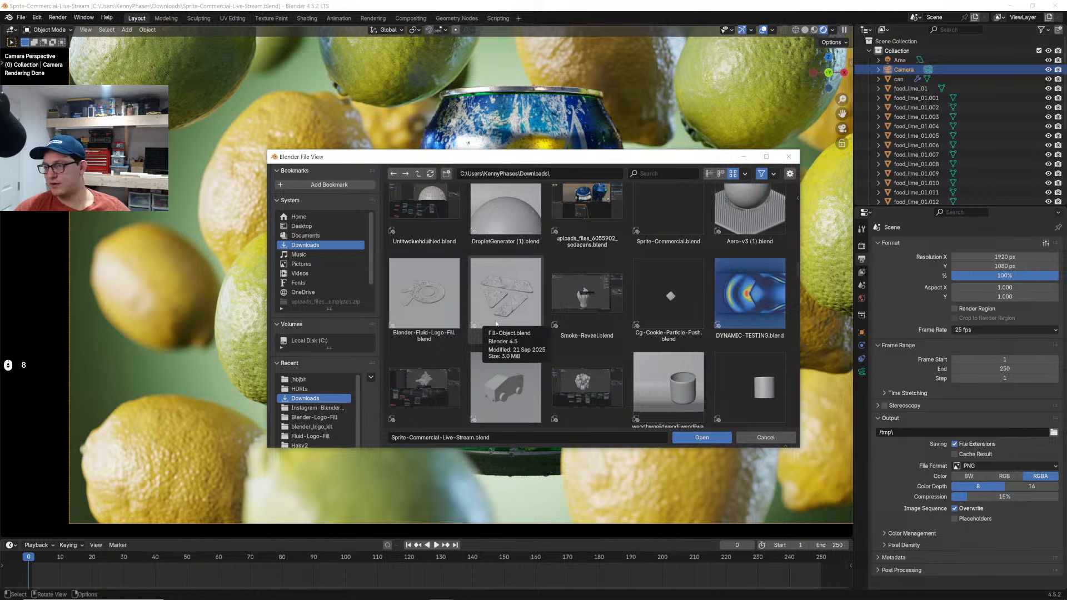
{"action": "scroll", "coordinate": [497, 324], "scroll_direction": "down", "scroll_amount": 3}
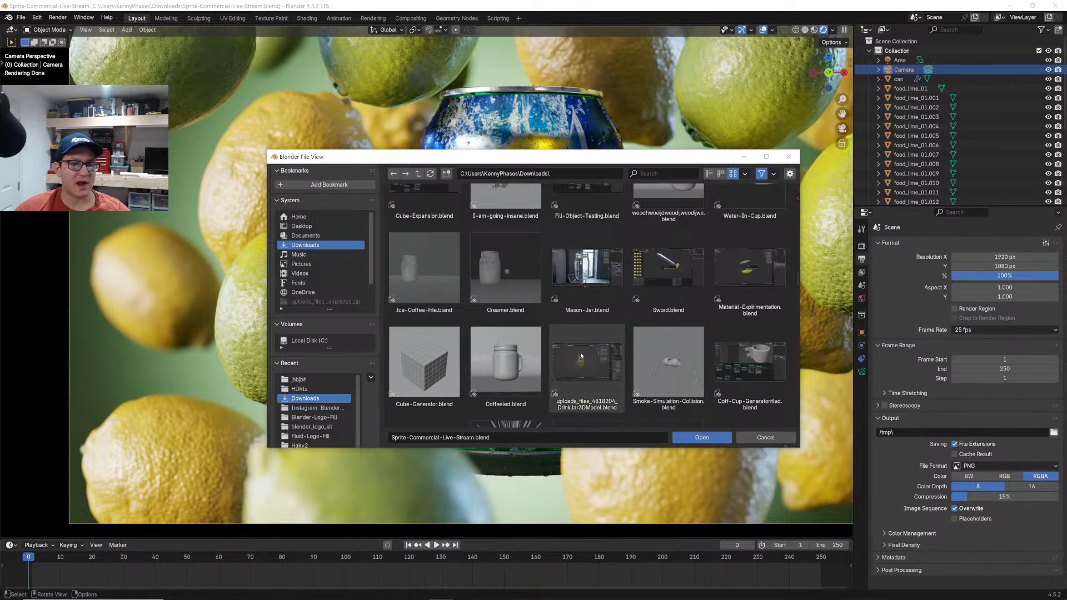
{"action": "left_click", "coordinate": [765, 437]}
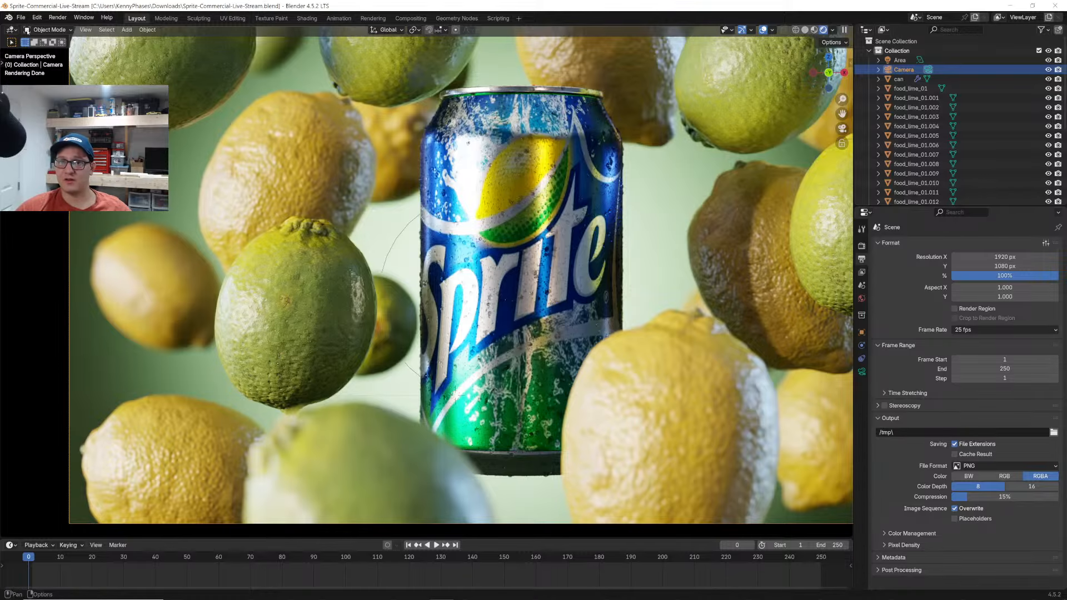
Create a new General file
{"action": "left_click", "coordinate": [21, 17]}
{"action": "mouse_move", "coordinate": [83, 27]}
{"action": "left_click", "coordinate": [133, 28]}
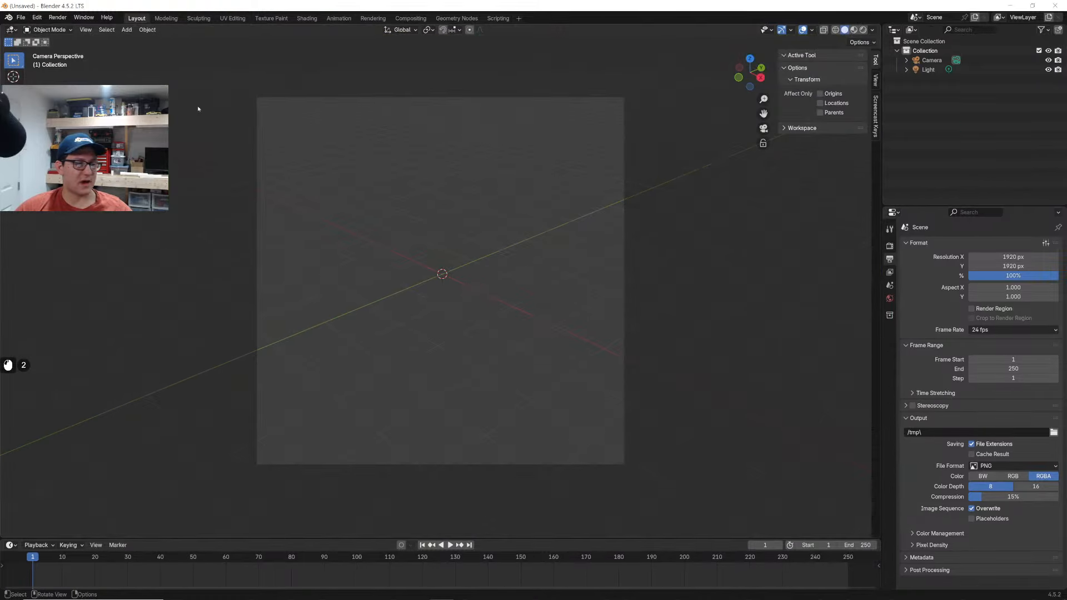
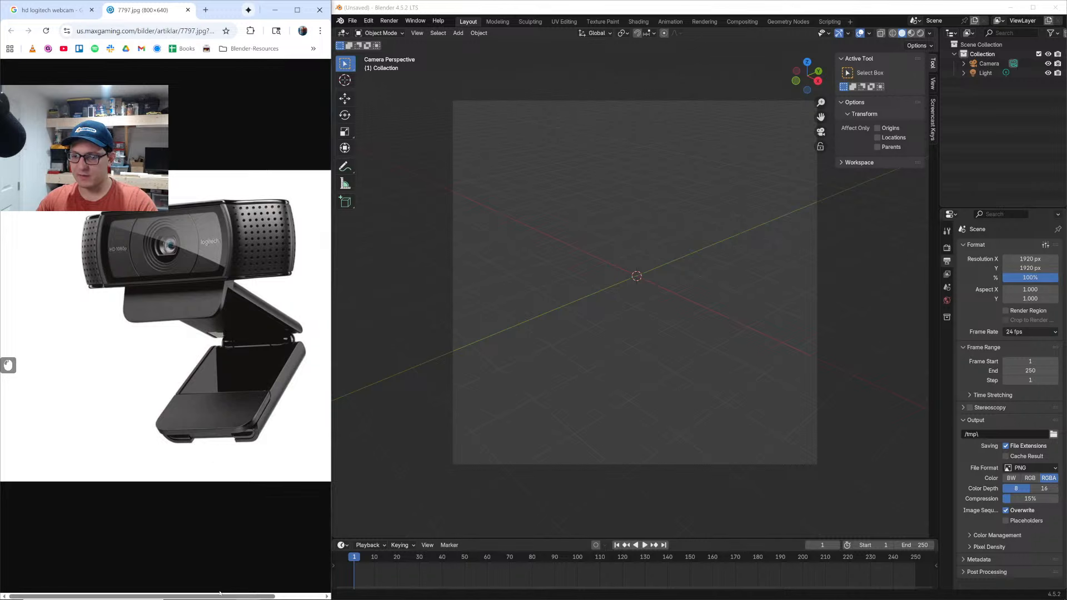
Shift the Logitech webcam reference image into full view and lower the browser window on the desktop
{"action": "left_click_drag", "start_coordinate": [219, 594], "coordinate": [254, 594]}
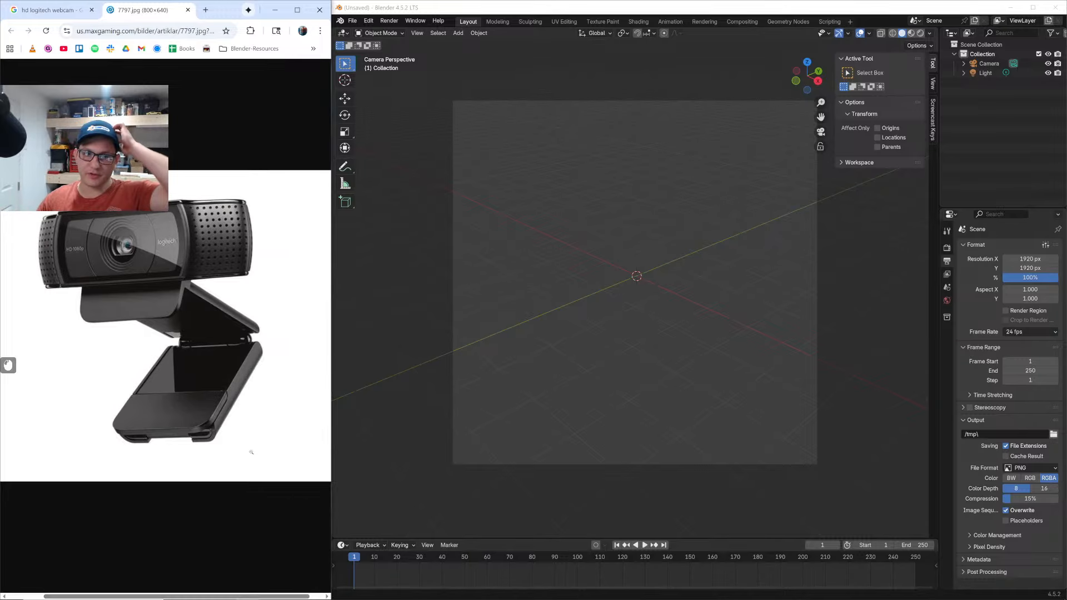
{"action": "scroll", "coordinate": [150, 161], "scroll_direction": "down", "scroll_amount": 7}
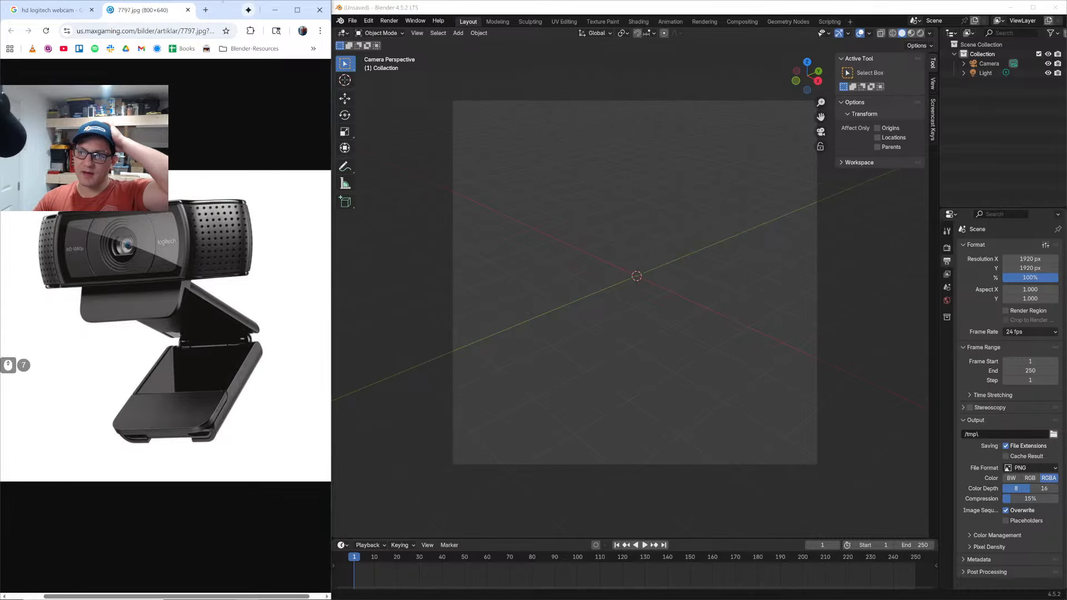
{"action": "left_click_drag", "start_coordinate": [248, 1], "coordinate": [249, 165]}
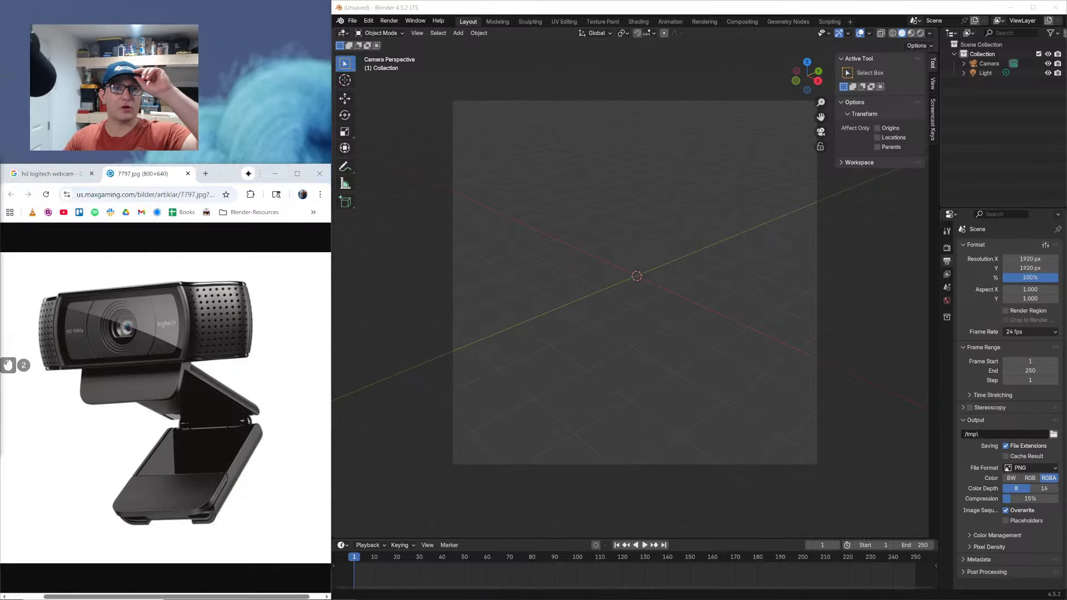
{"action": "left_click", "coordinate": [607, 278]}
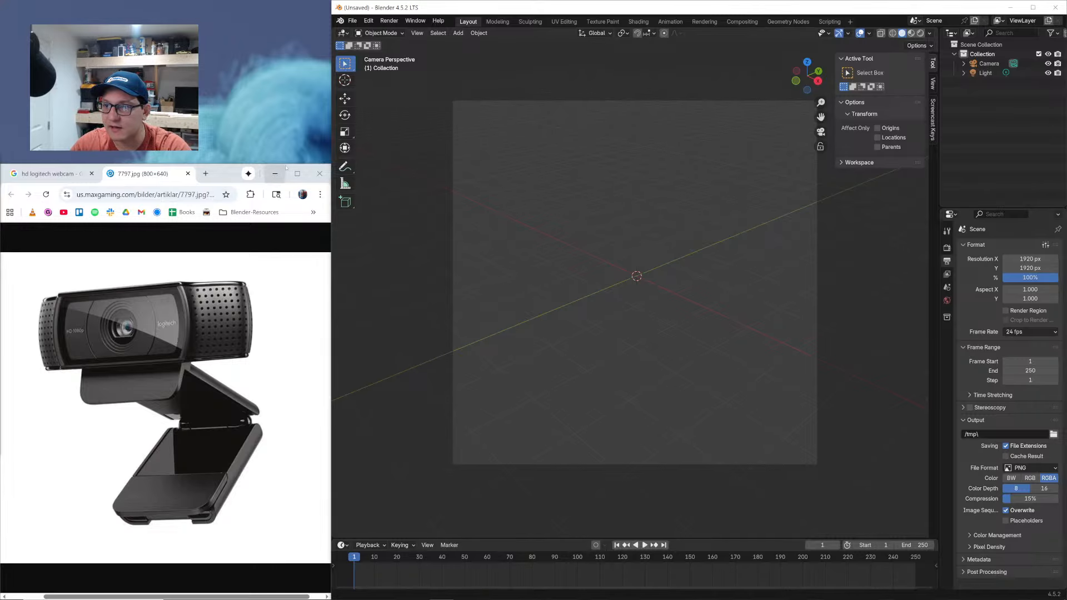
Return to the "hd logitech webcam" search results and visit the product page of the Logitech HD Pro Webcam C920
{"action": "left_click", "coordinate": [43, 175]}
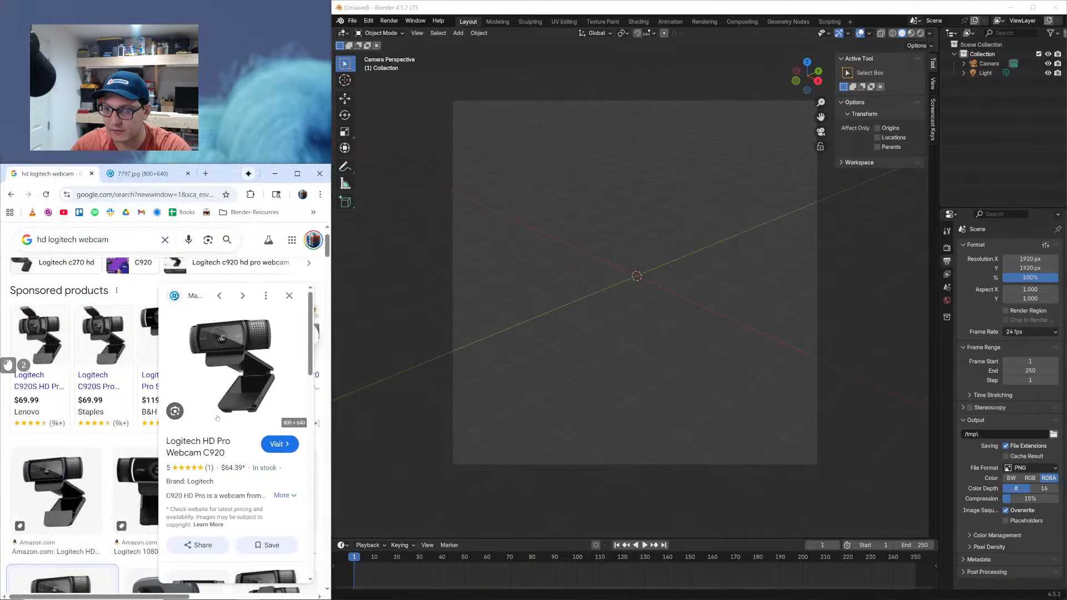
{"action": "scroll", "coordinate": [91, 400], "scroll_direction": "down", "scroll_amount": 5}
{"action": "scroll", "coordinate": [92, 400], "scroll_direction": "down", "scroll_amount": 4}
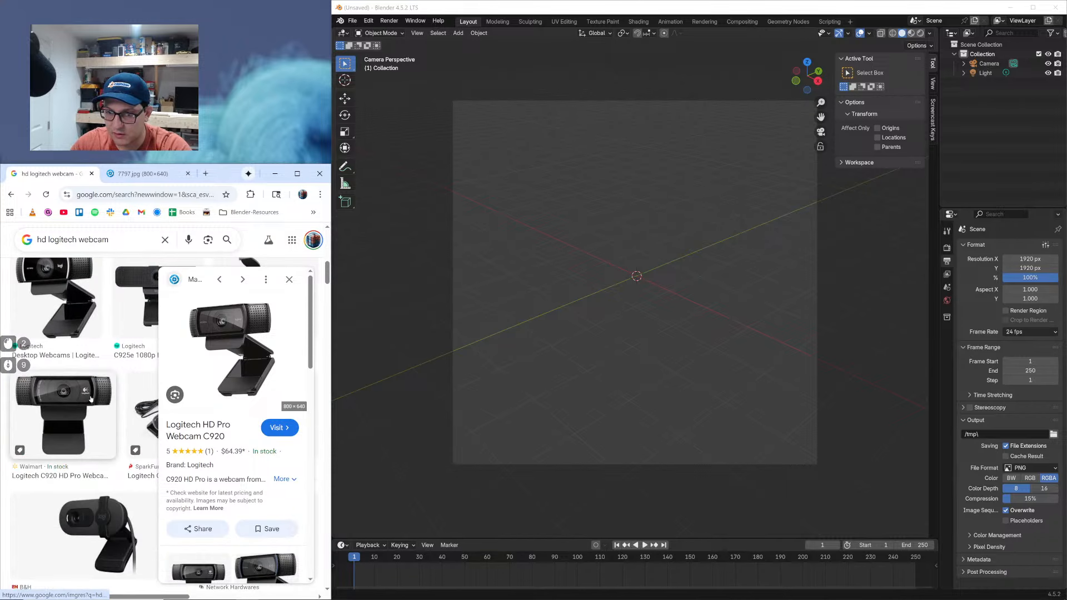
{"action": "scroll", "coordinate": [84, 407], "scroll_direction": "down", "scroll_amount": 9}
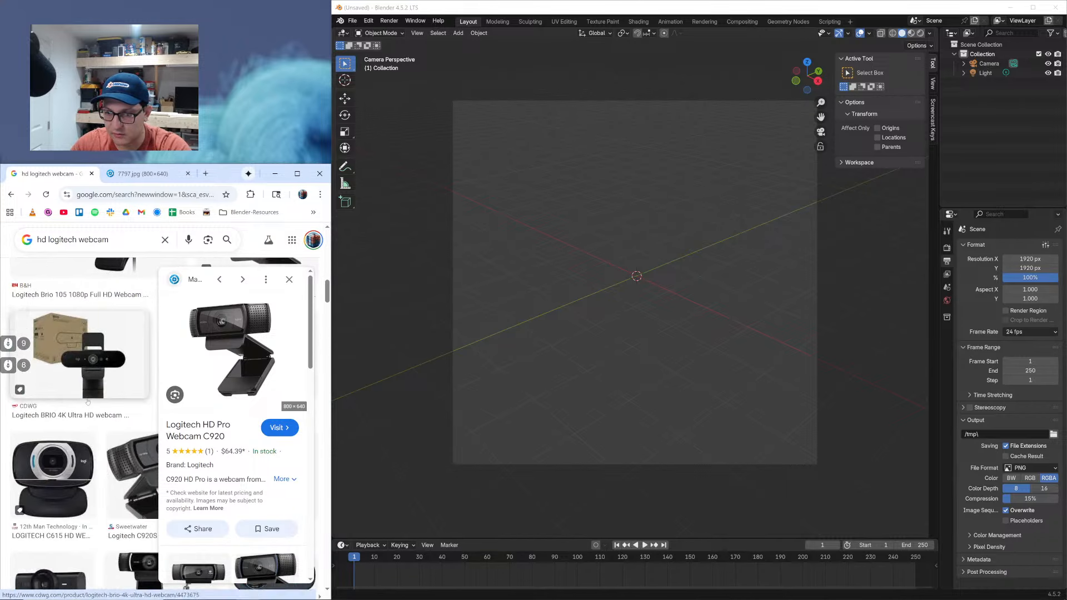
{"action": "left_click", "coordinate": [216, 424]}
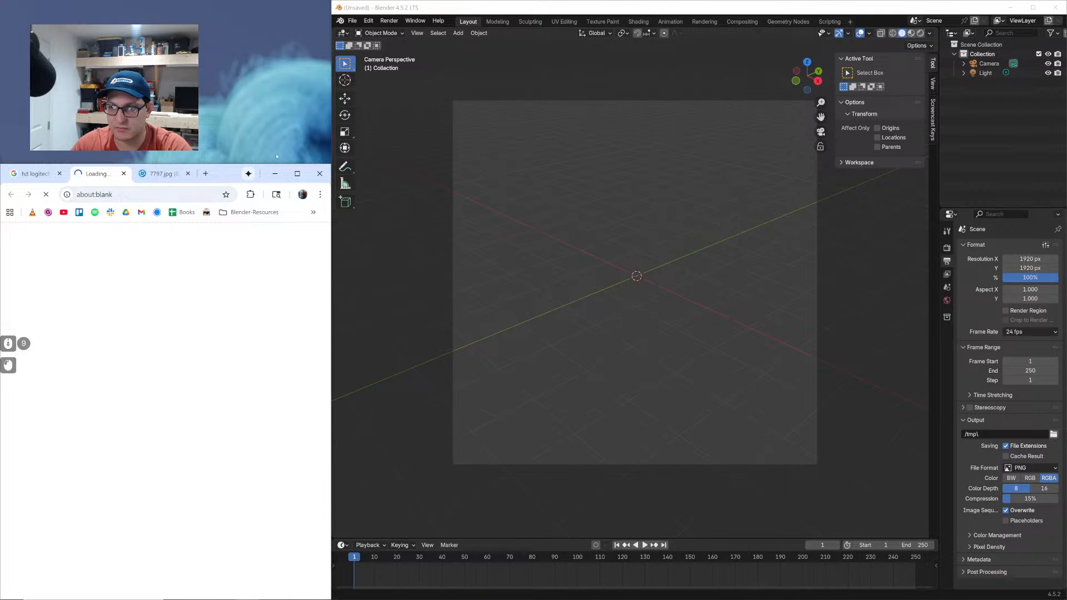
Maximize the browser, accept all cookies on the MaxGaming page, and show the webcam's front-view photo
{"action": "left_click", "coordinate": [298, 173]}
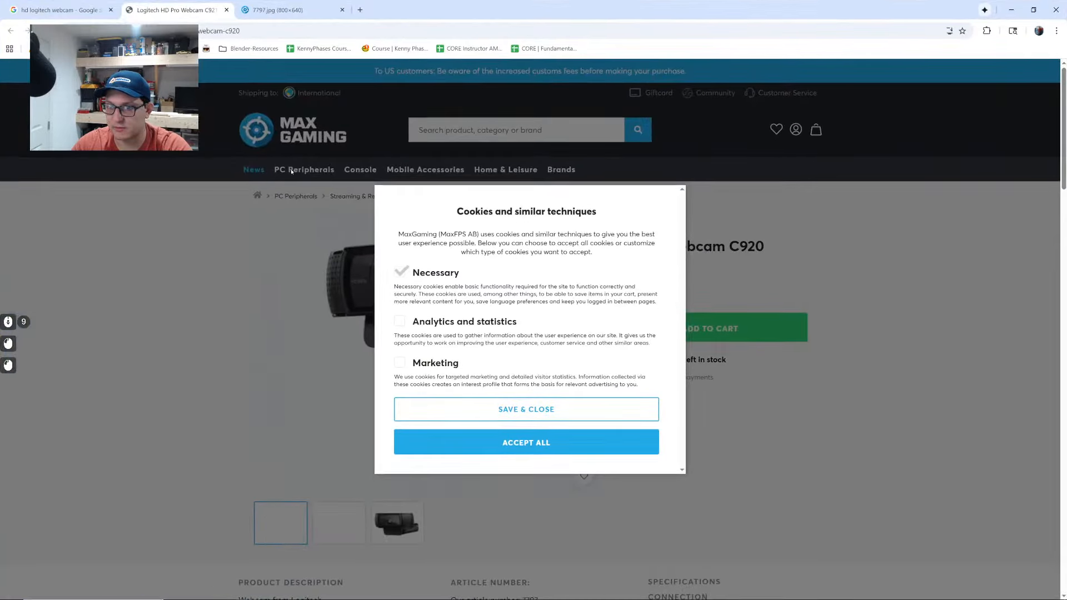
{"action": "left_click", "coordinate": [550, 443]}
{"action": "left_click", "coordinate": [343, 520]}
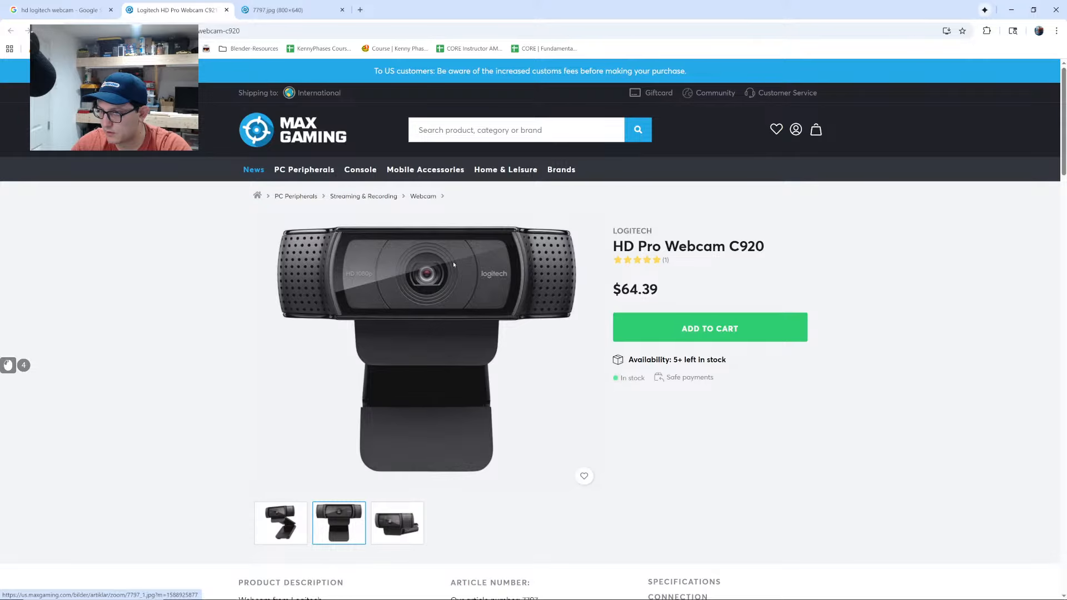
{"action": "left_click", "coordinate": [473, 277]}
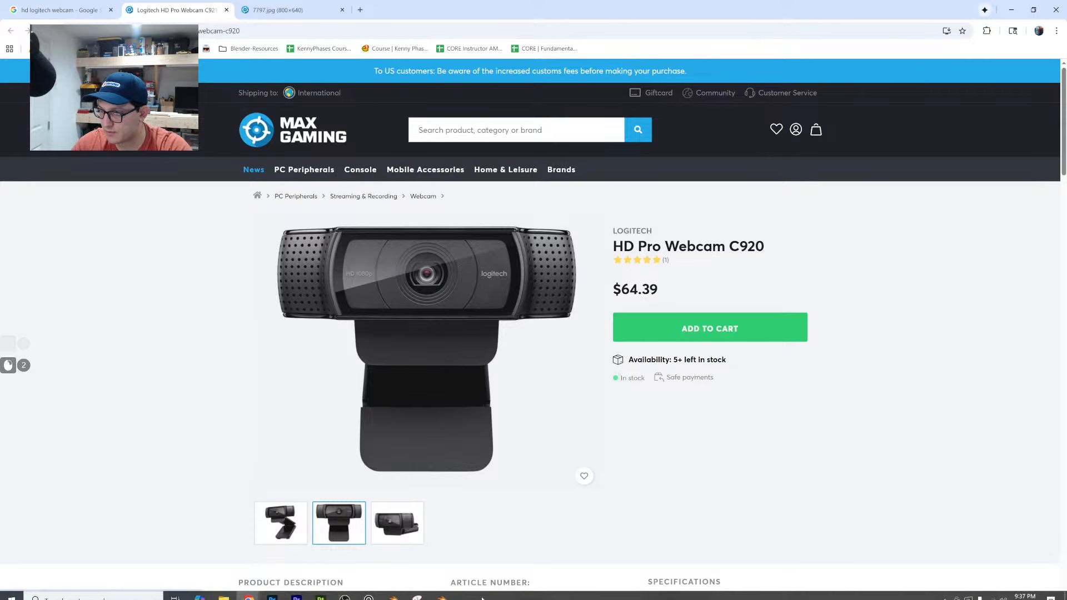
{"action": "left_click", "coordinate": [450, 329]}
{"action": "right_click", "coordinate": [444, 311]}
{"action": "left_click", "coordinate": [438, 483]}
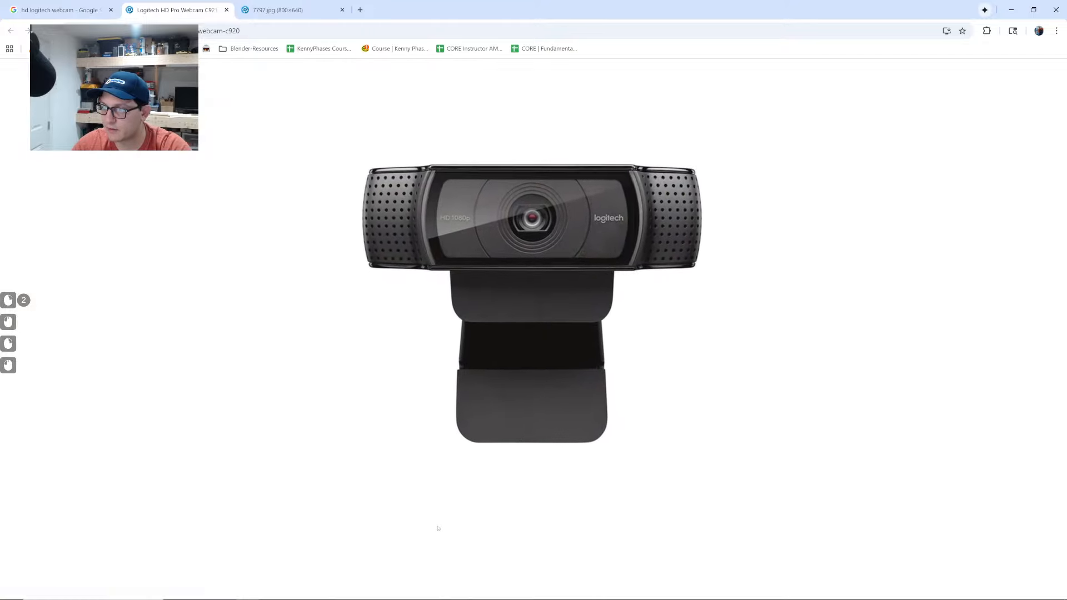
{"action": "right_click", "coordinate": [532, 277]}
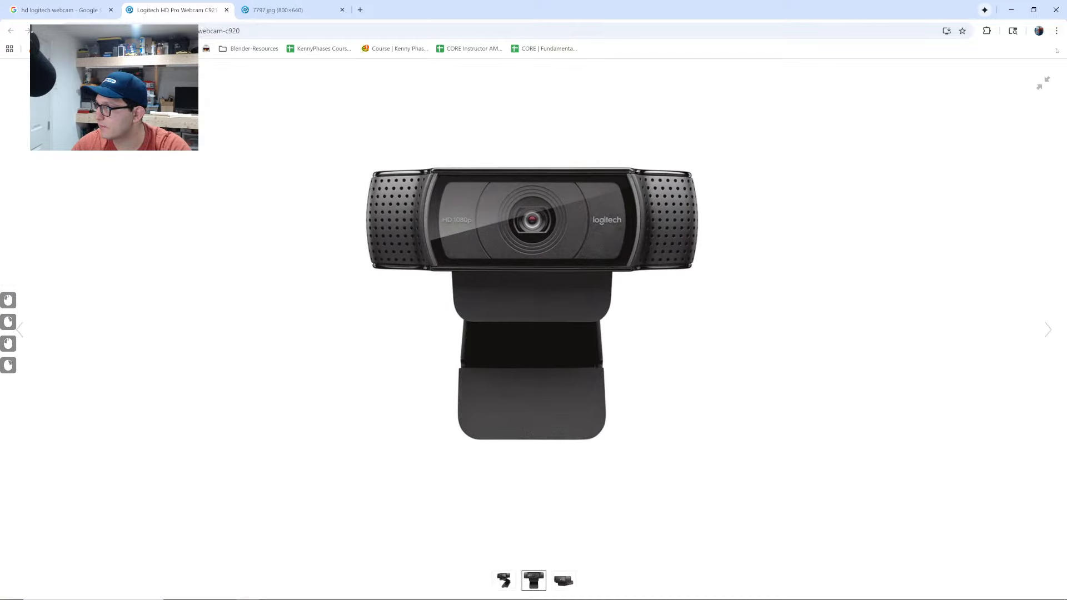
{"action": "left_click", "coordinate": [1045, 82]}
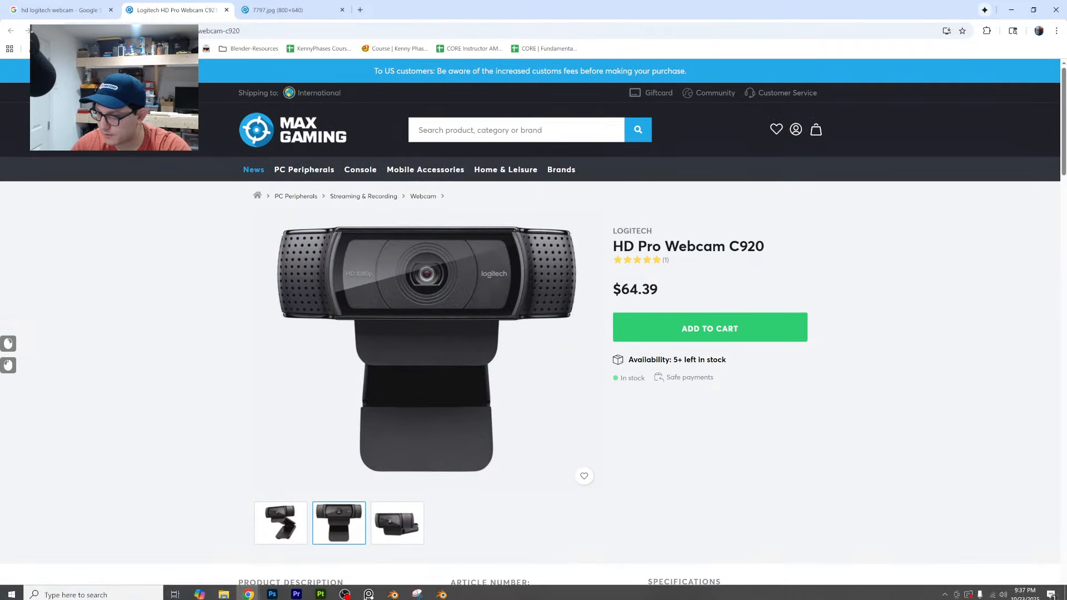
Capture the front view of the C920 webcam from the product page with the Snipping Tool
{"action": "left_click", "coordinate": [428, 594]}
{"action": "left_click", "coordinate": [423, 593]}
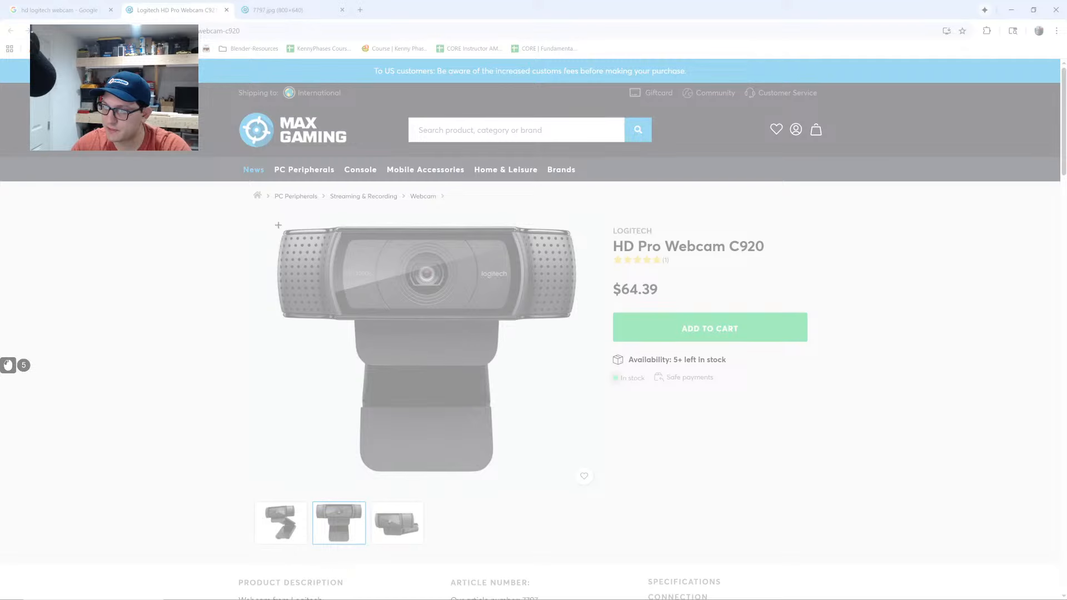
{"action": "left_click_drag", "start_coordinate": [278, 225], "coordinate": [581, 481]}
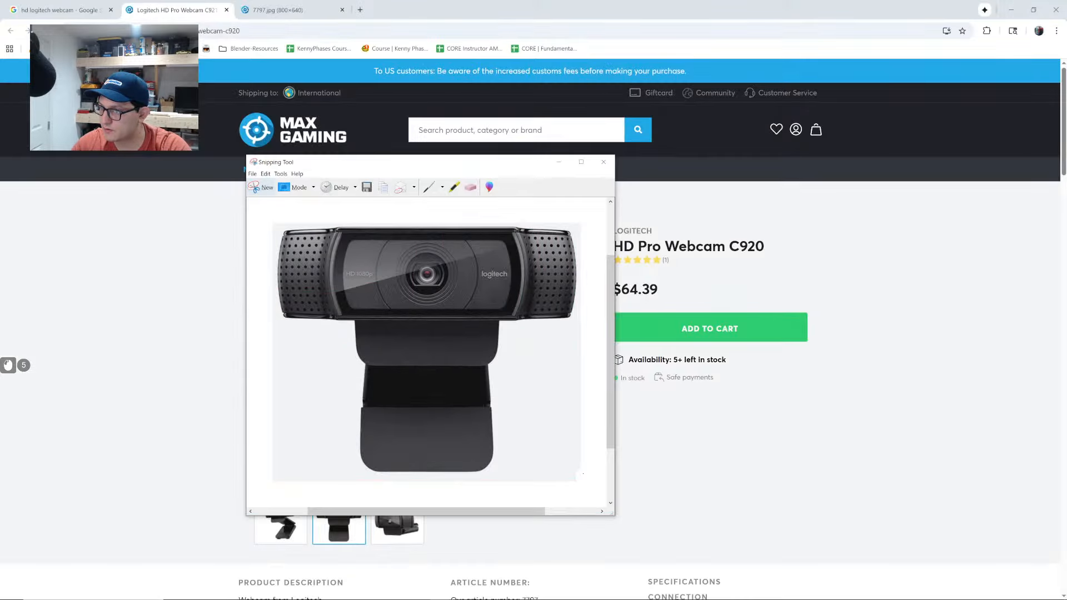
Save the webcam snip to the Desktop as a JPEG named "weede", keeping the existing Capture file
{"action": "left_click", "coordinate": [367, 186]}
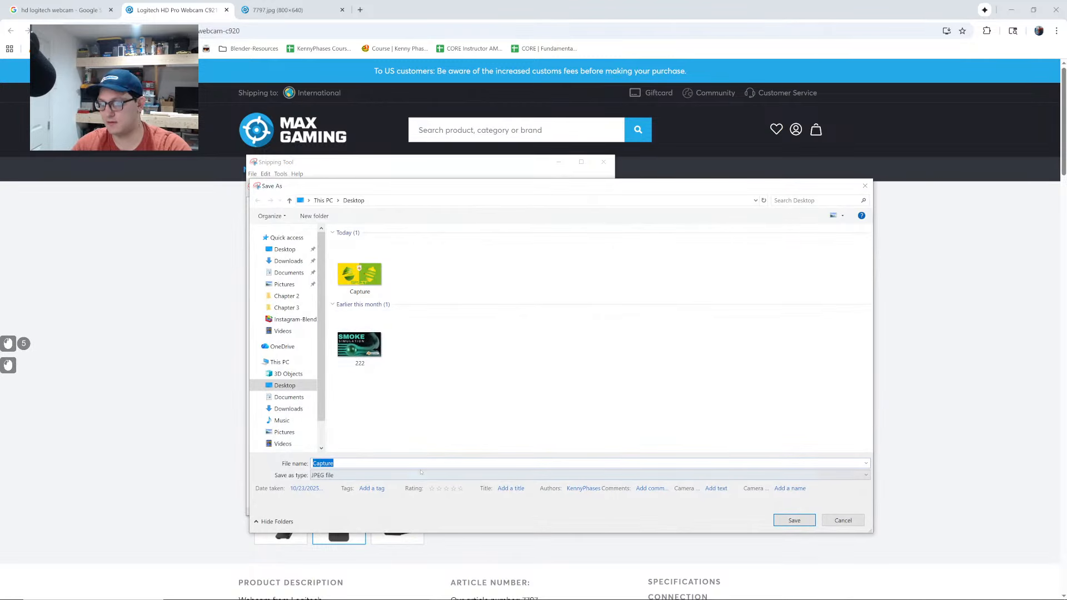
{"action": "left_click", "coordinate": [795, 520]}
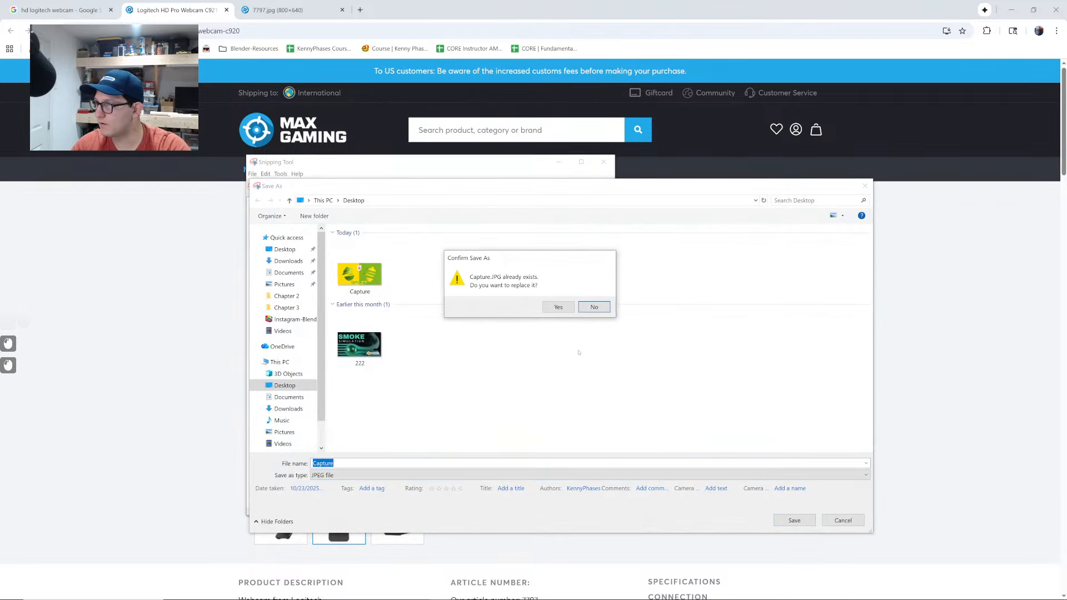
{"action": "left_click", "coordinate": [593, 308]}
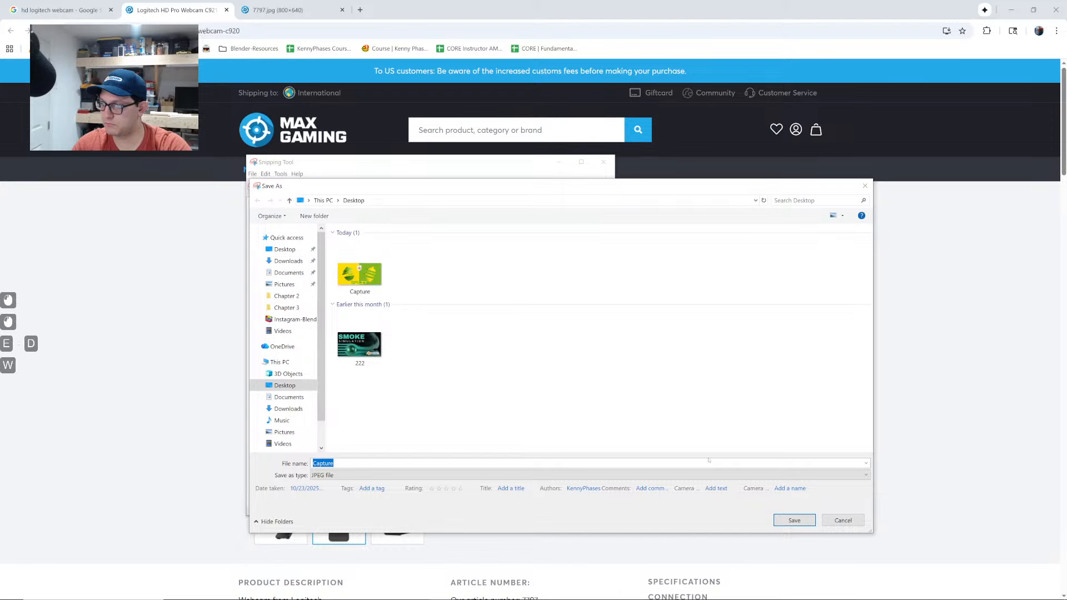
{"action": "double_click", "coordinate": [373, 465]}
{"action": "type", "text": "weede"}
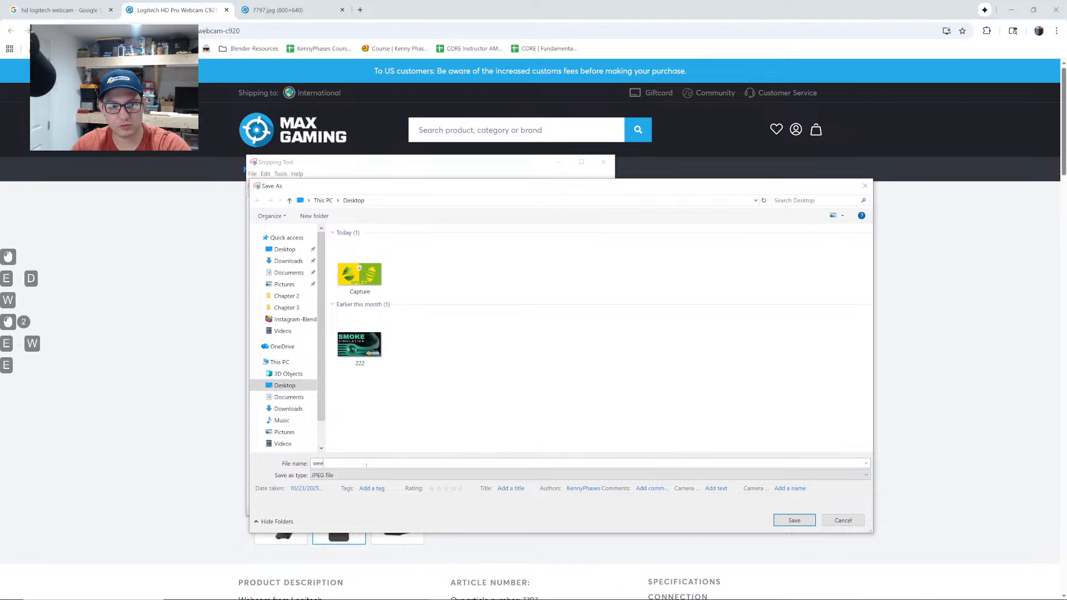
{"action": "left_click", "coordinate": [794, 520]}
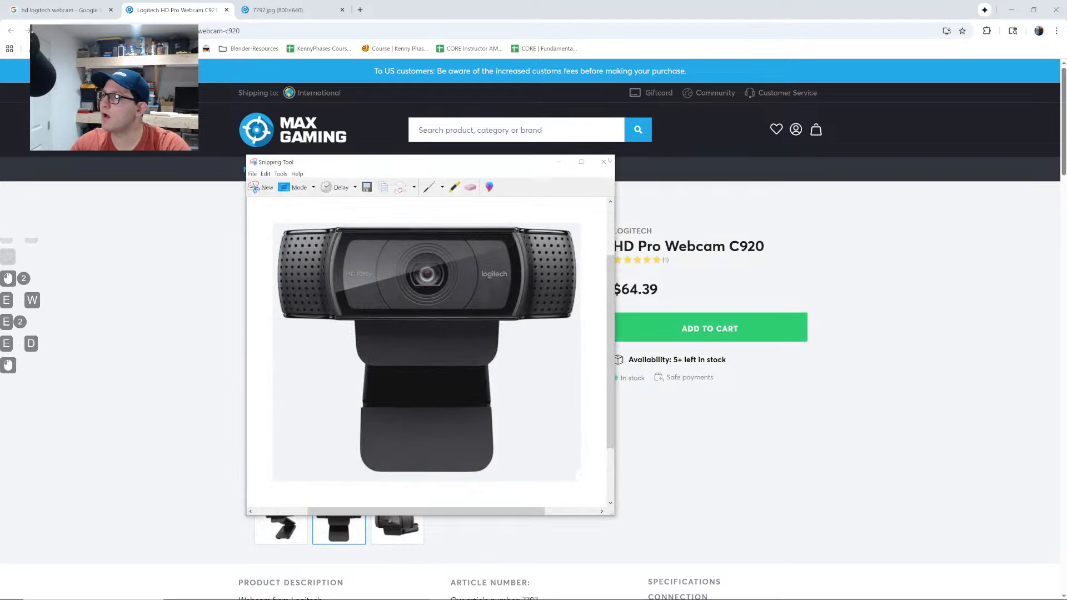
Put away the Snipping Tool and browser, and switch to Blender in a maximized window
{"action": "left_click", "coordinate": [575, 148]}
{"action": "left_click", "coordinate": [1010, 7]}
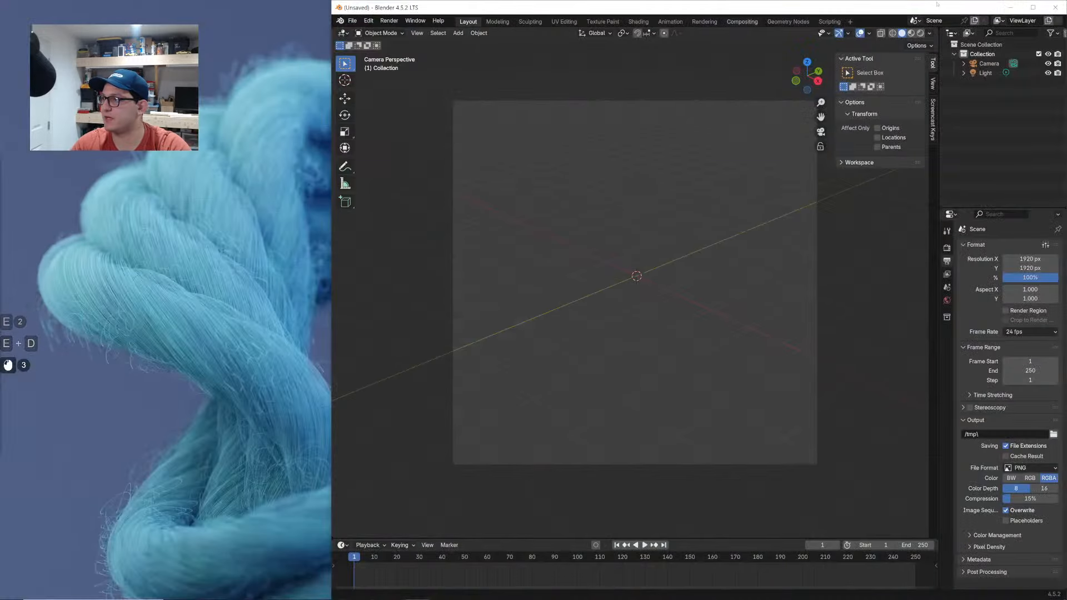
{"action": "double_click", "coordinate": [747, 4]}
Select and delete the camera and light from the new scene
{"action": "middle_click_drag", "start_coordinate": [342, 171], "coordinate": [290, 186]}
{"action": "scroll", "coordinate": [290, 185], "scroll_direction": "down", "scroll_amount": 5}
{"action": "key", "text": "a"}
{"action": "key", "text": "x"}
{"action": "left_click", "coordinate": [395, 207]}
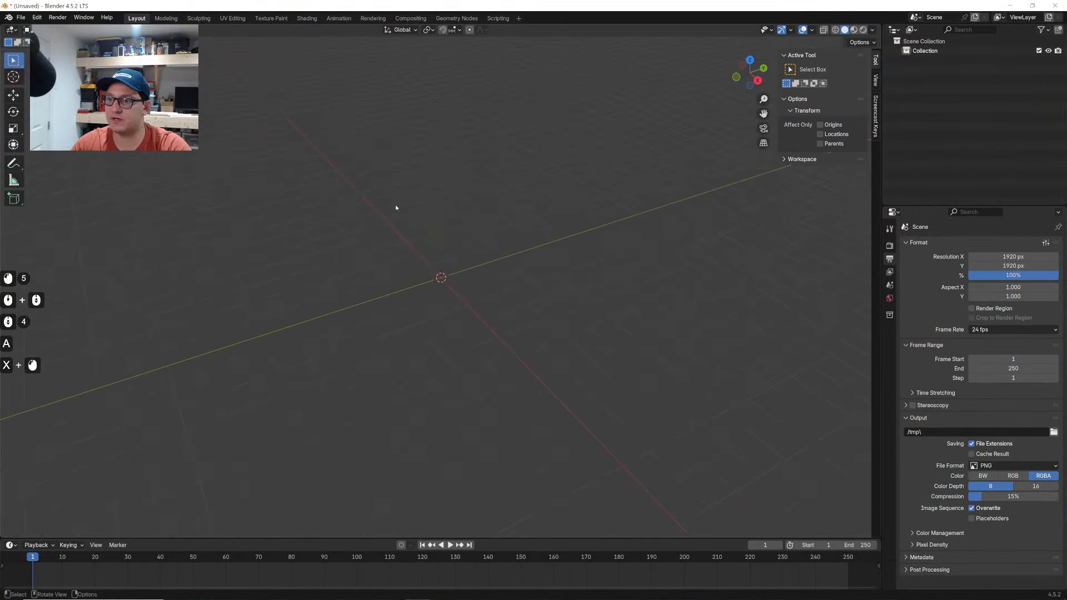
Import weede.JPG from the Desktop into the scene as an image mesh plane
{"action": "scroll", "coordinate": [395, 208], "scroll_direction": "up", "scroll_amount": 2}
{"action": "left_click", "coordinate": [127, 30]}
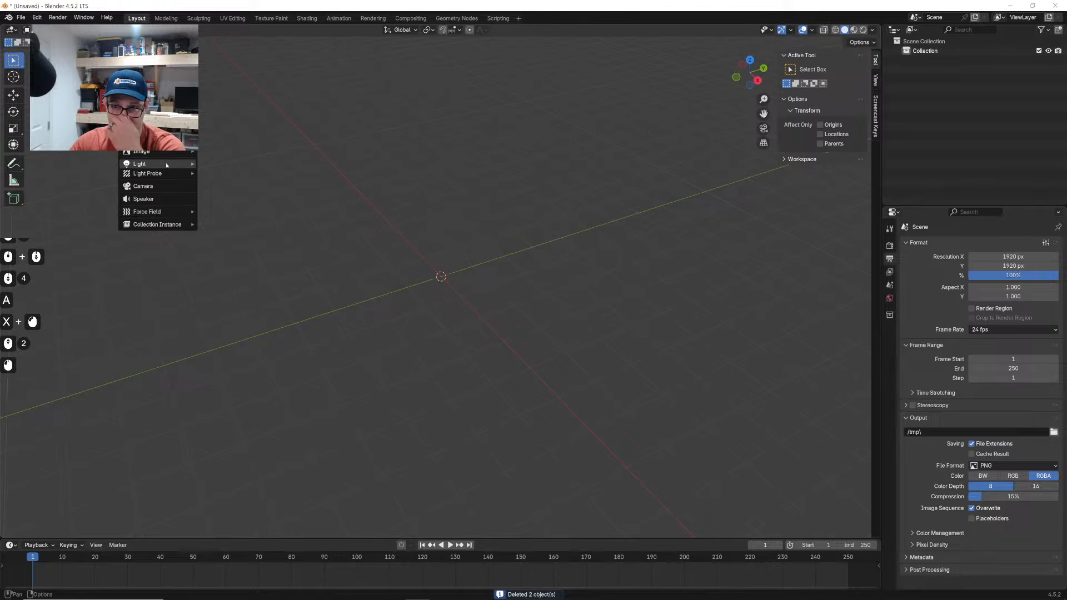
{"action": "mouse_move", "coordinate": [179, 152]}
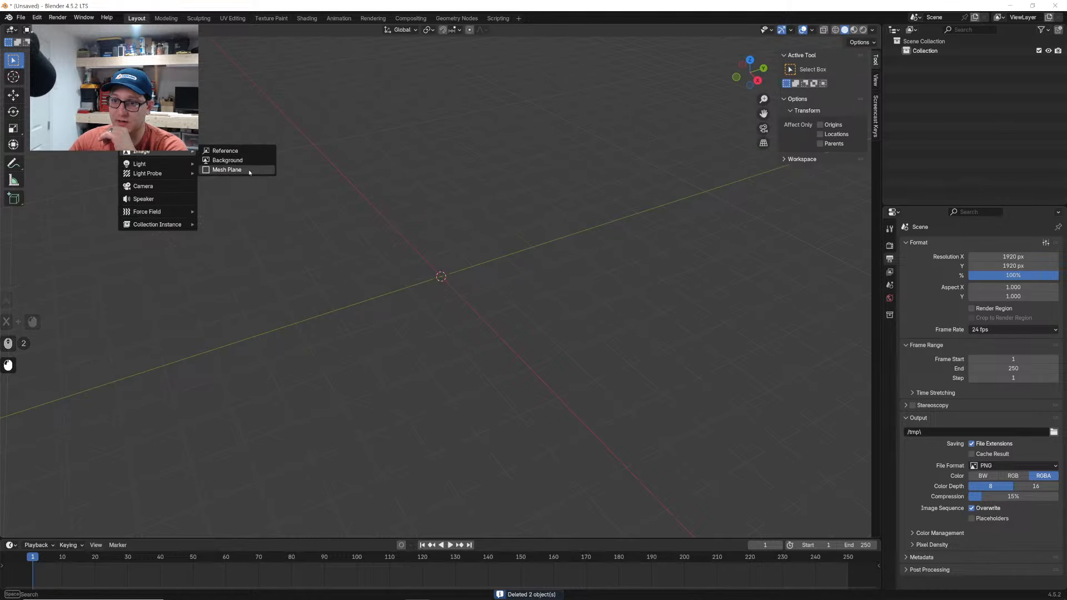
{"action": "left_click", "coordinate": [240, 170]}
{"action": "left_click", "coordinate": [309, 245]}
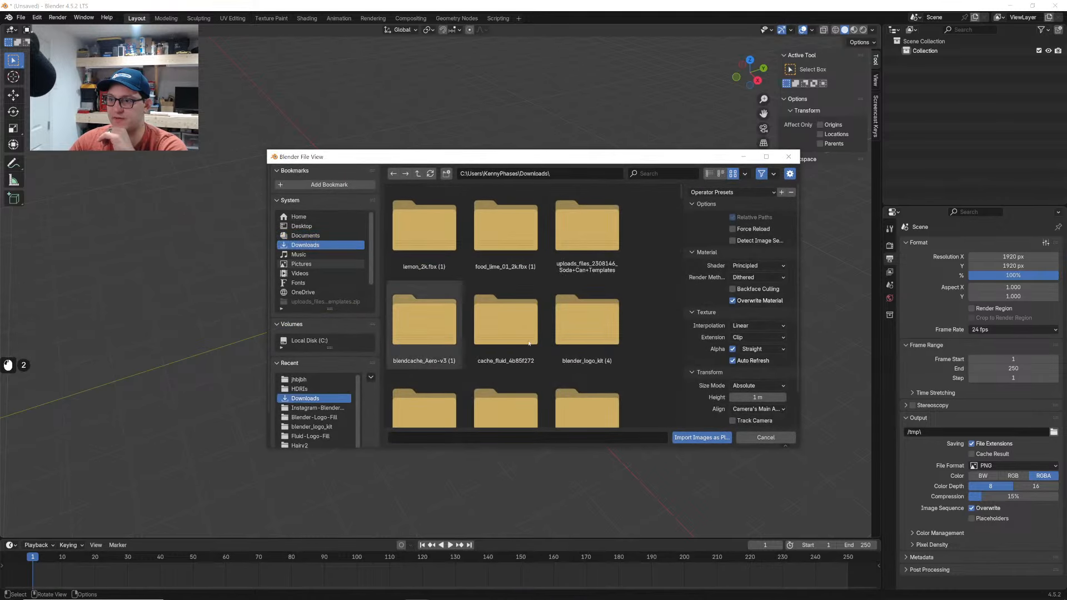
{"action": "scroll", "coordinate": [561, 351], "scroll_direction": "down", "scroll_amount": 20}
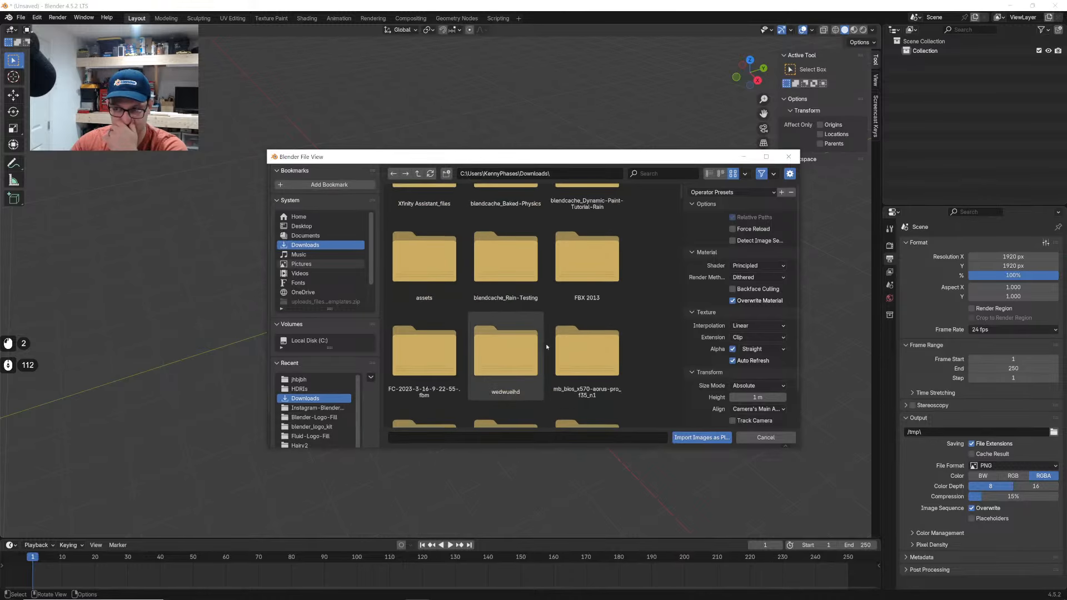
{"action": "left_click", "coordinate": [303, 227]}
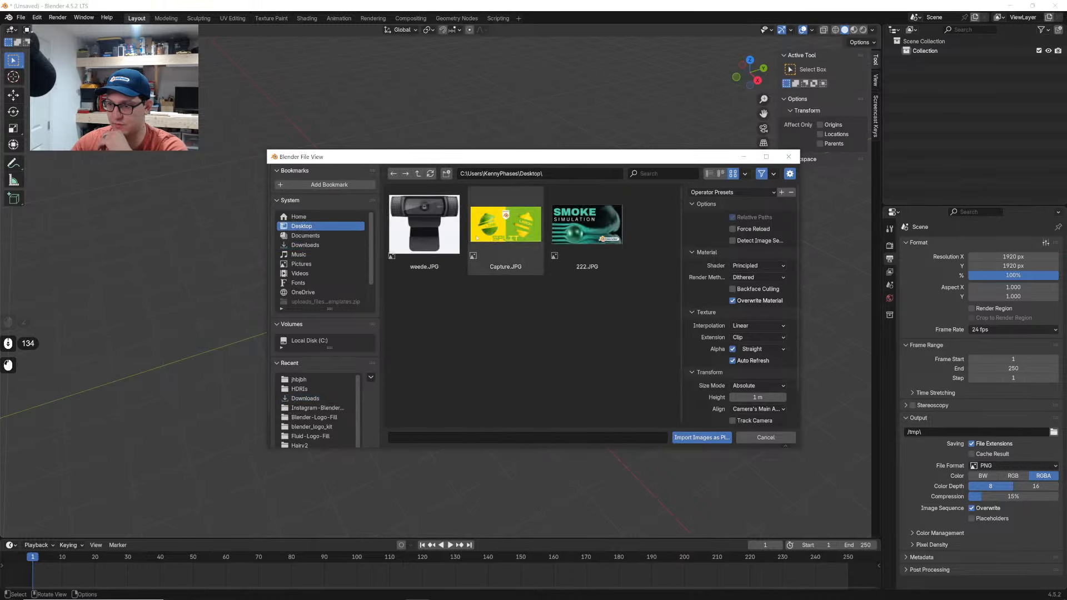
{"action": "double_click", "coordinate": [431, 235]}
{"action": "scroll", "coordinate": [431, 235], "scroll_direction": "up", "scroll_amount": 6}
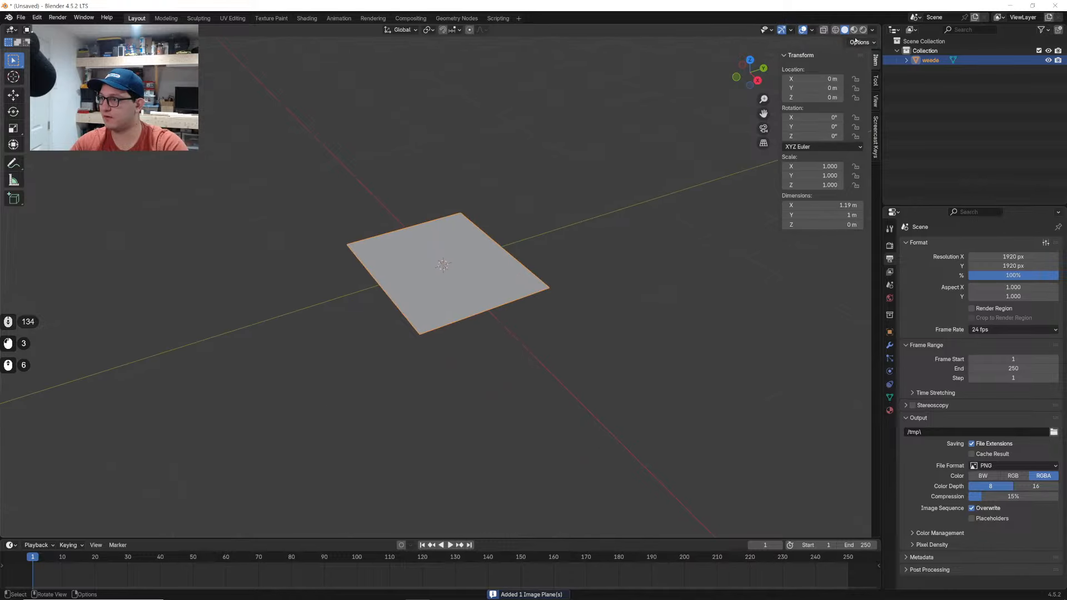
Show the webcam image in material preview and rotate its plane 90° about X so it stands upright
{"action": "middle_click_drag", "start_coordinate": [503, 224], "coordinate": [510, 252]}
{"action": "scroll", "coordinate": [517, 229], "scroll_direction": "up", "scroll_amount": 2}
{"action": "type", "text": "rx90"}
{"action": "key", "text": "Return"}
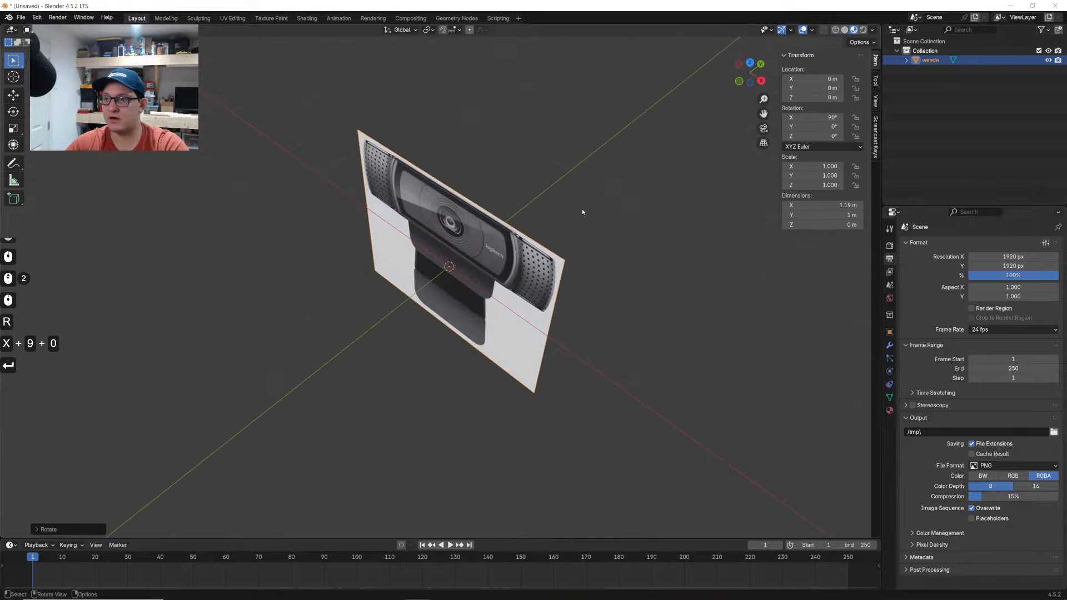
{"action": "middle_click_drag", "start_coordinate": [581, 214], "coordinate": [567, 202]}
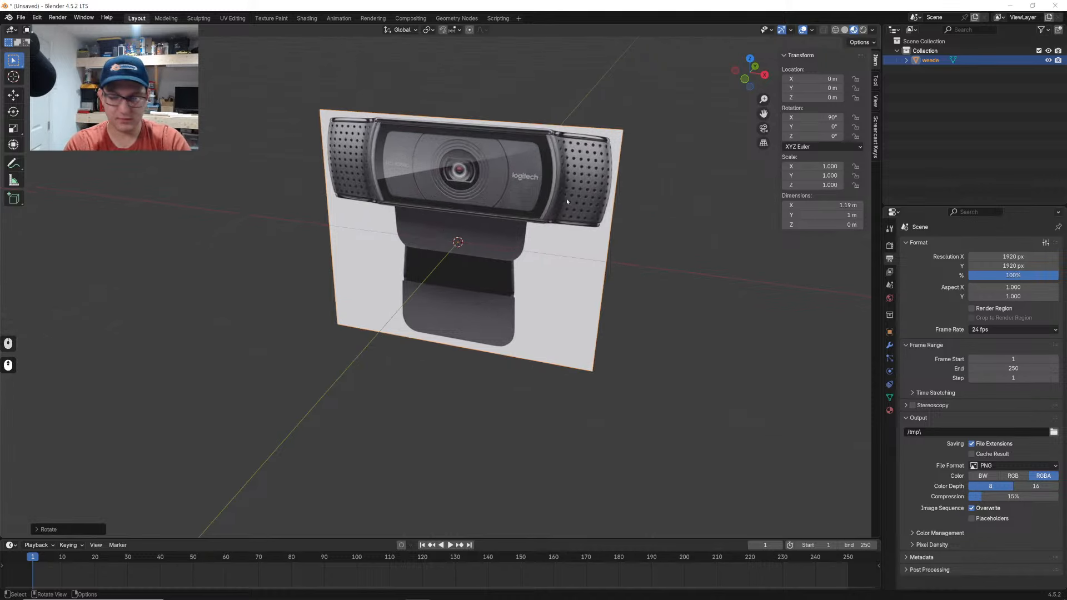
{"action": "middle_click_drag", "start_coordinate": [544, 184], "coordinate": [559, 176]}
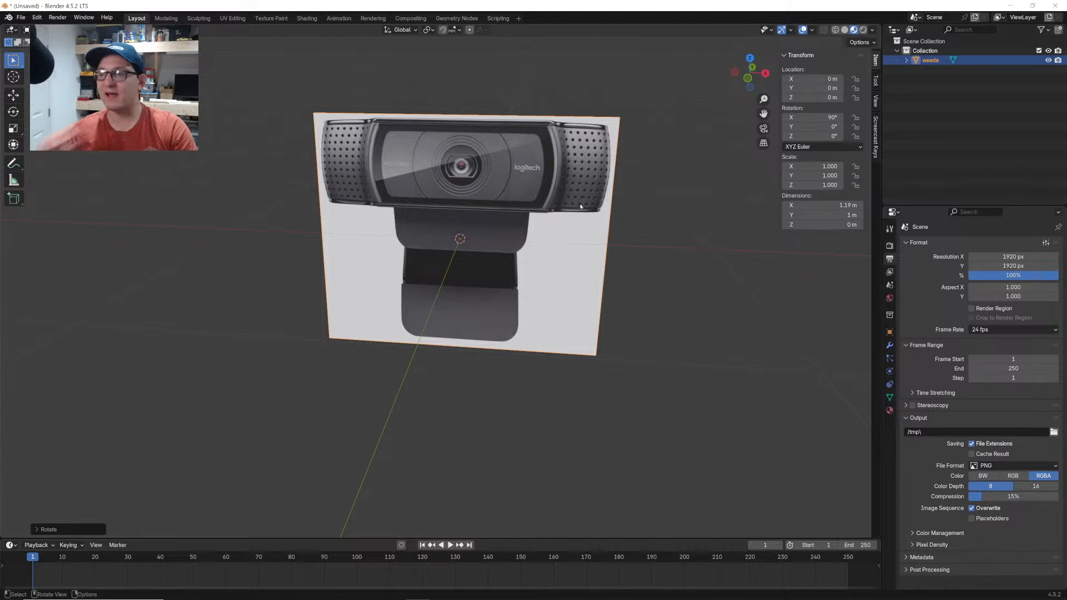
Add a mesh plane and scale it along Y only to about 0.59 m deep
{"action": "middle_click_drag", "start_coordinate": [639, 311], "coordinate": [655, 329]}
{"action": "left_click", "coordinate": [656, 329]}
{"action": "key", "text": "shift+a"}
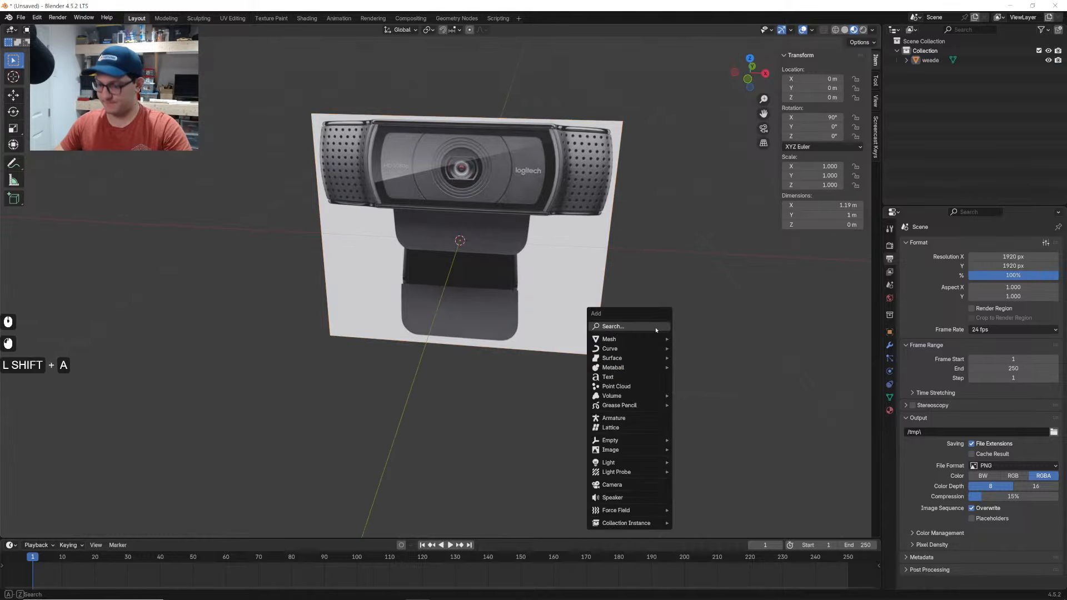
{"action": "type", "text": "plane"}
{"action": "key", "text": "Return"}
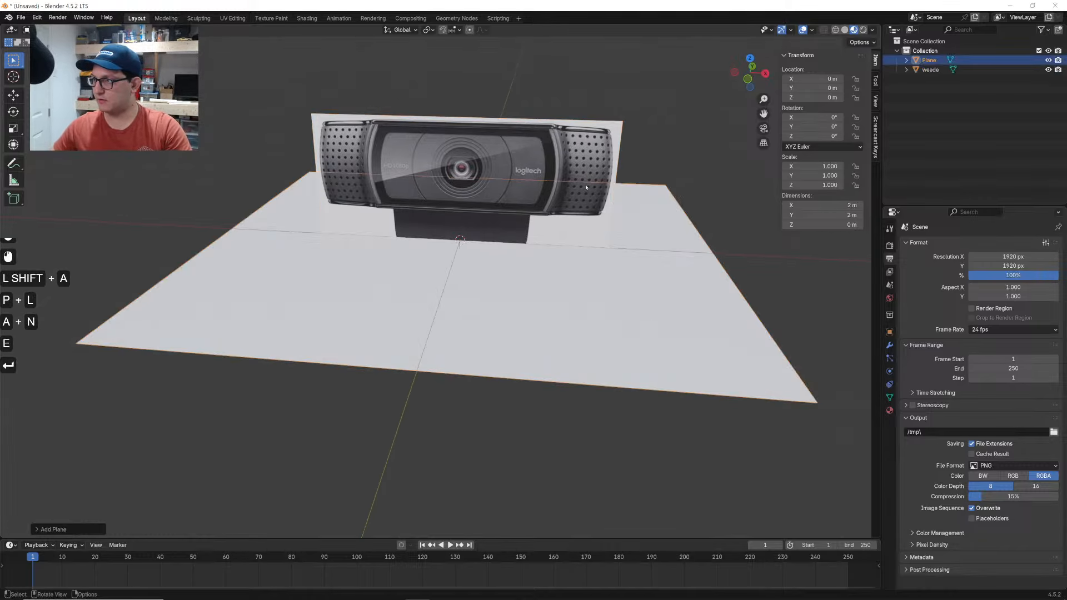
{"action": "scroll", "coordinate": [586, 186], "scroll_direction": "down", "scroll_amount": 3}
{"action": "middle_click_drag", "start_coordinate": [586, 187], "coordinate": [572, 189]}
{"action": "key", "text": "s"}
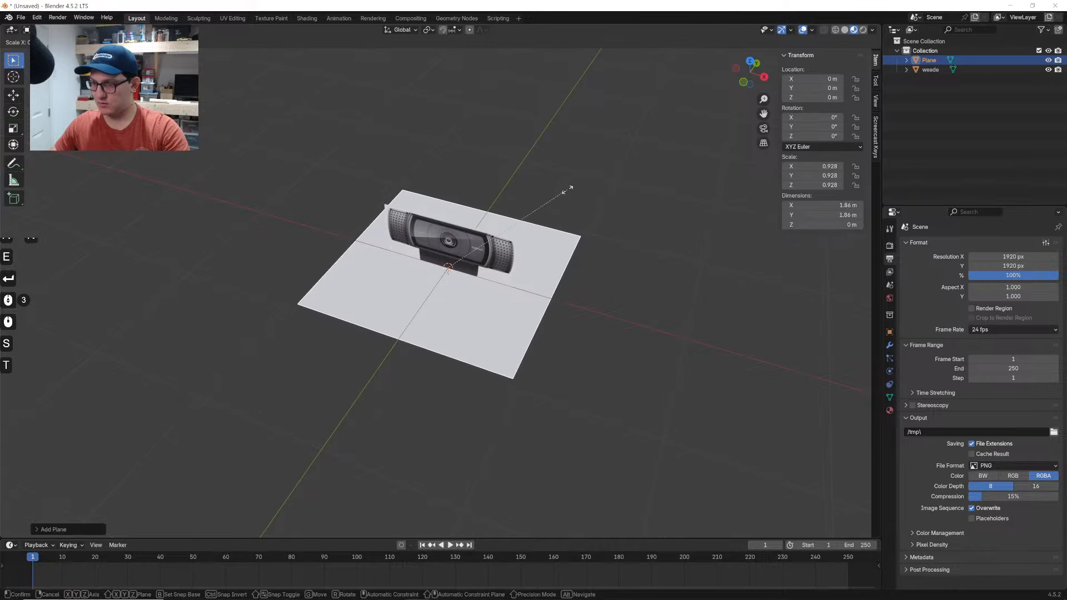
{"action": "key", "text": "y"}
{"action": "left_click", "coordinate": [491, 255]}
In front view, raise the new plane along Z to about 0.335 m, level with the webcam's lens housing
{"action": "left_click", "coordinate": [741, 84]}
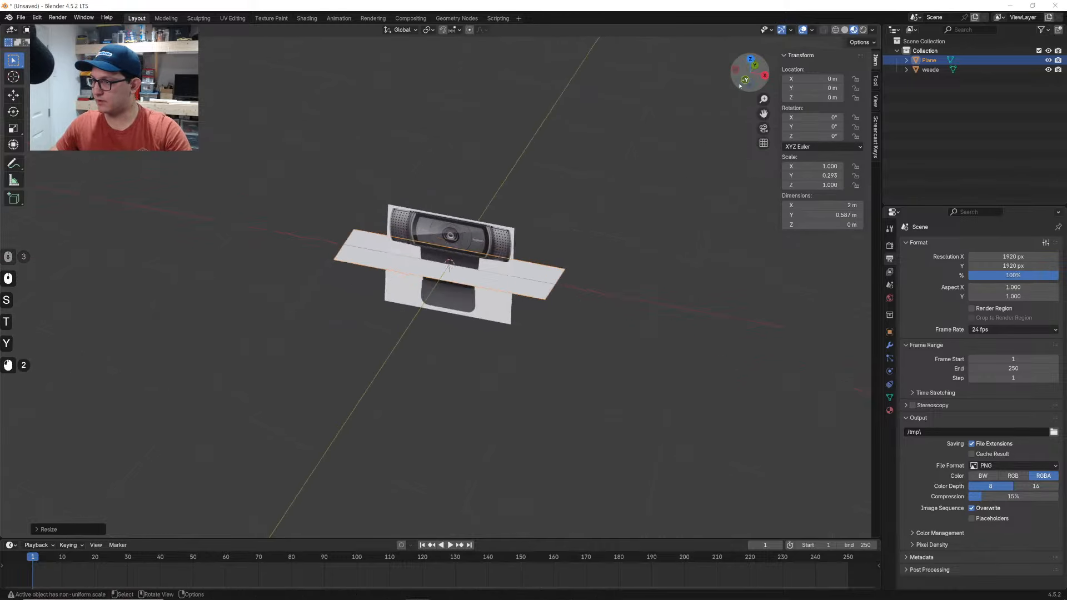
{"action": "key", "text": "g"}
{"action": "key", "text": "z"}
{"action": "key", "text": "x"}
{"action": "key", "text": "z"}
{"action": "left_click", "coordinate": [603, 241]}
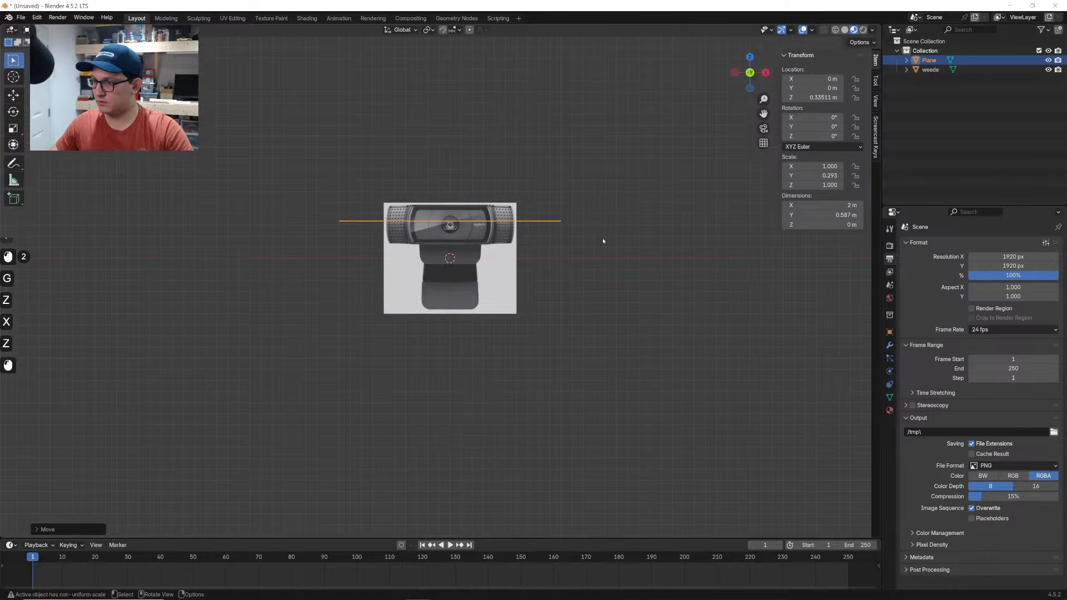
Scale the plane uniformly to about 1.15 m wide to match the webcam body in the reference image
{"action": "scroll", "coordinate": [603, 240], "scroll_direction": "up", "scroll_amount": 6}
{"action": "key", "text": "s"}
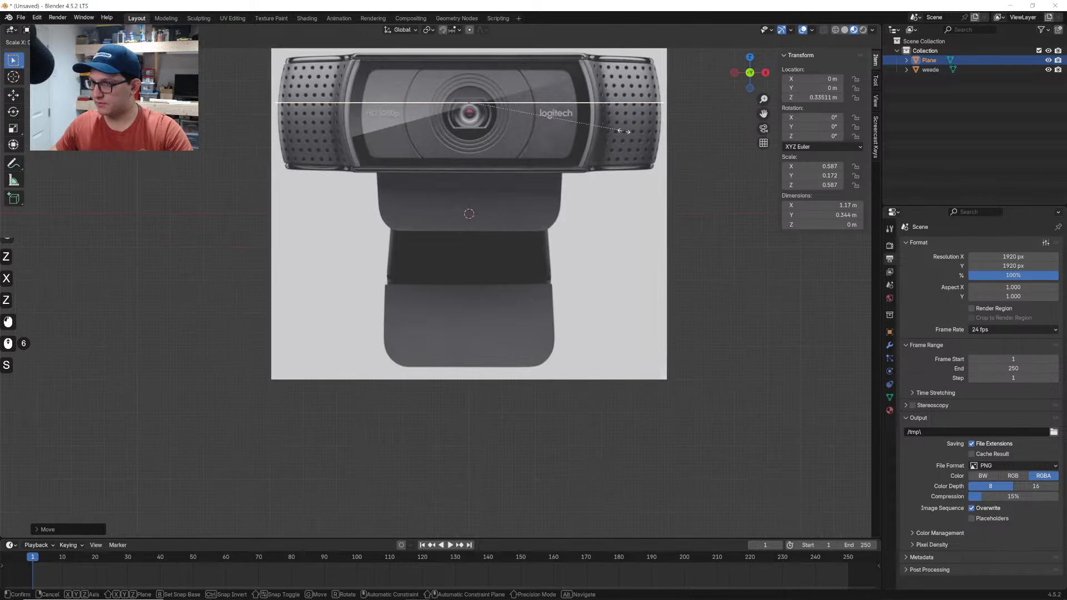
{"action": "left_click", "coordinate": [622, 131]}
Move the plane along Y to about -0.37 m, in front of the reference image, and display the scene in solid shading
{"action": "middle_click_drag", "start_coordinate": [621, 130], "coordinate": [569, 220]}
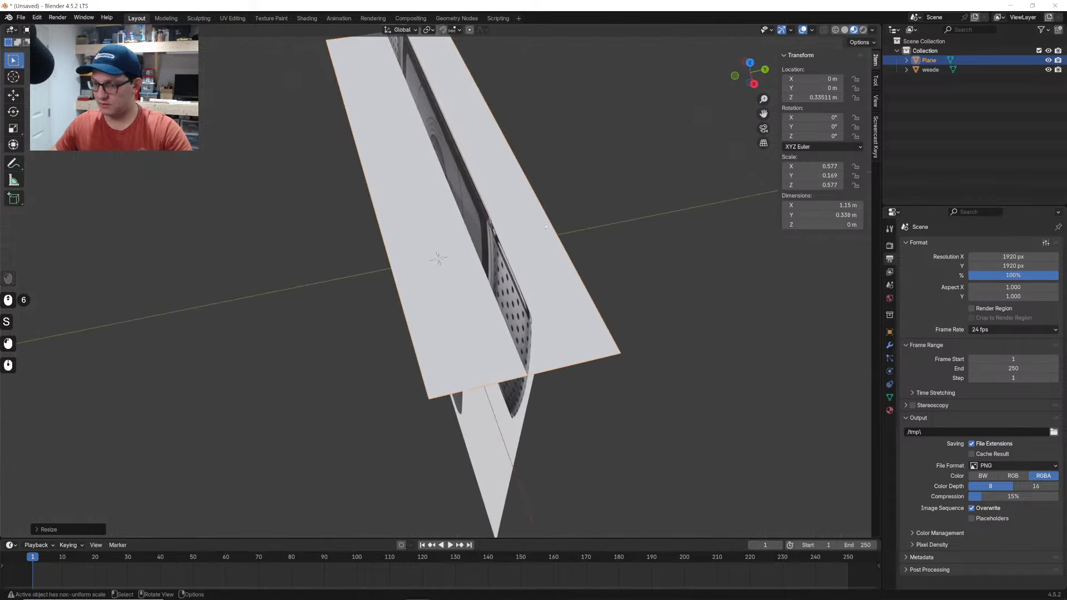
{"action": "key", "text": "g"}
{"action": "key", "text": "x"}
{"action": "key", "text": "y"}
{"action": "left_click", "coordinate": [448, 239]}
{"action": "middle_click_drag", "start_coordinate": [448, 239], "coordinate": [445, 277]}
{"action": "left_click", "coordinate": [835, 29]}
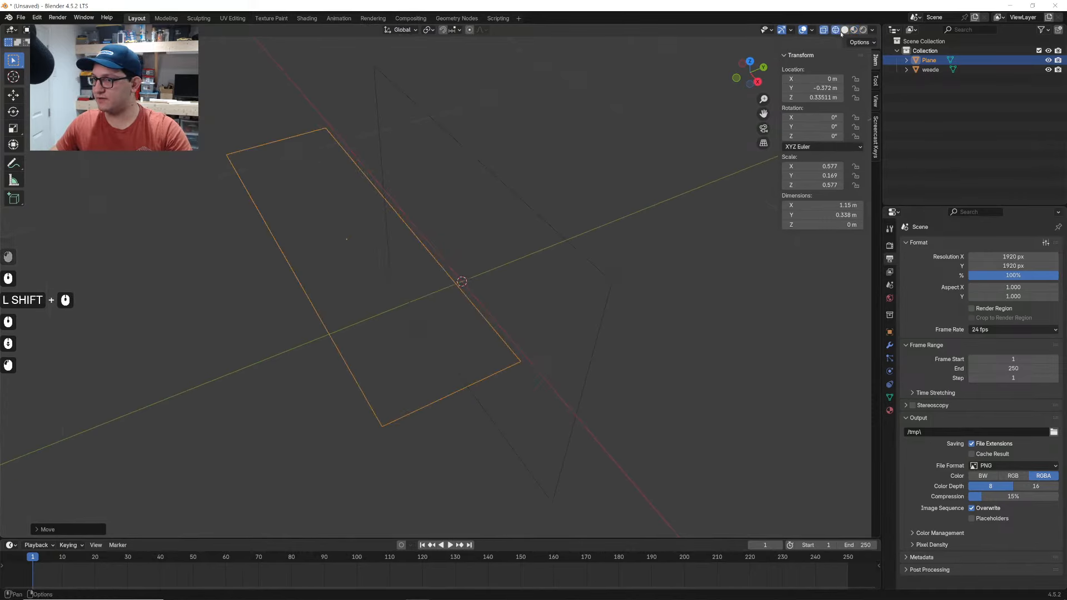
{"action": "left_click", "coordinate": [845, 30]}
Save the project in the Downloads folder as Webcam.blend
{"action": "key", "text": "ctrl+s"}
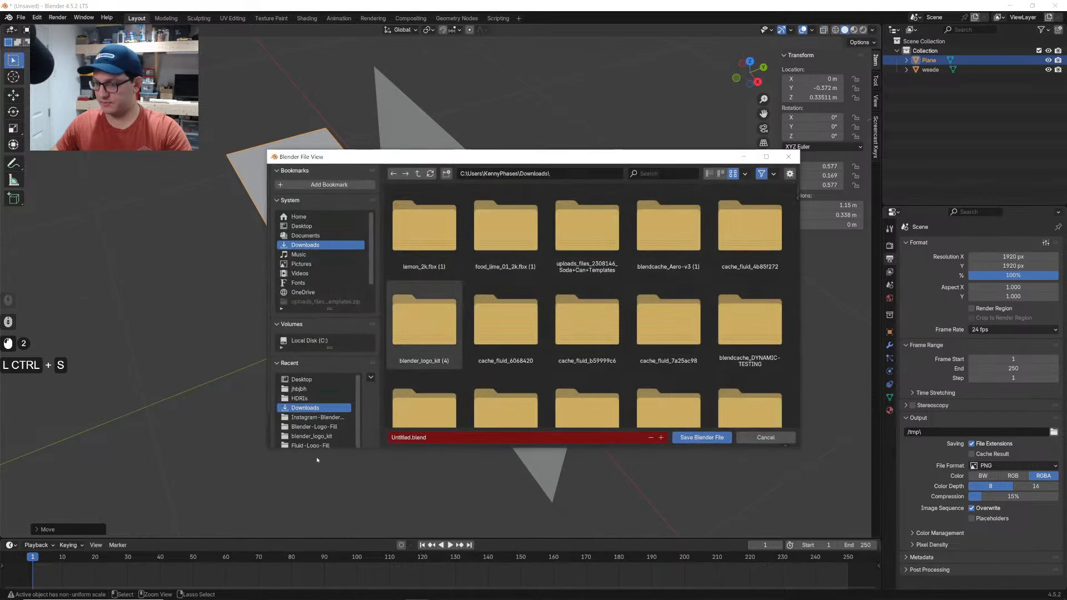
{"action": "type", "text": "Webcam"}
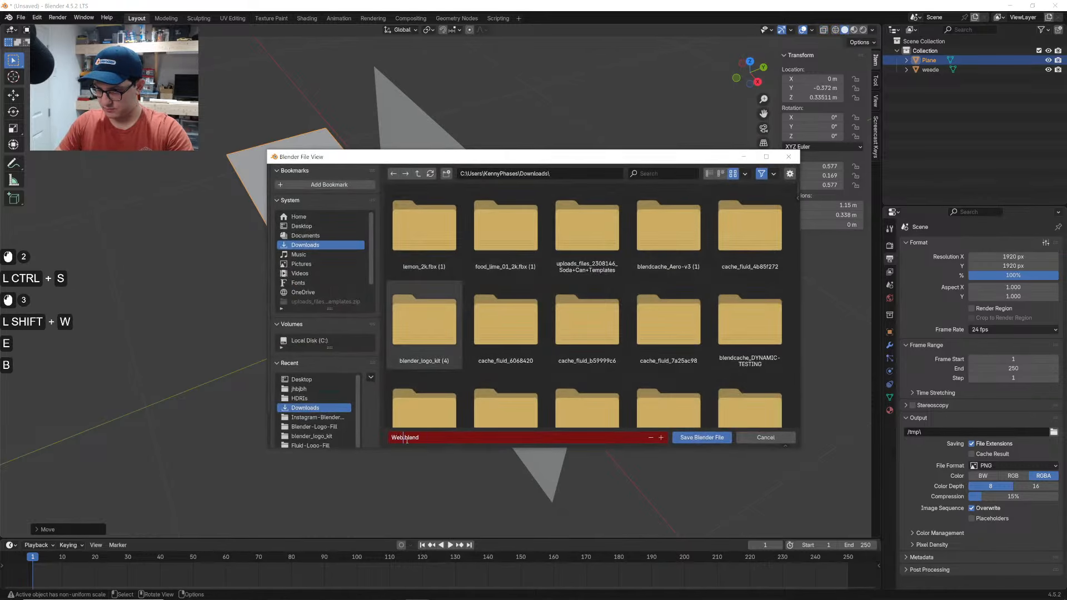
{"action": "key", "text": "Return"}
{"action": "left_click", "coordinate": [692, 438]}
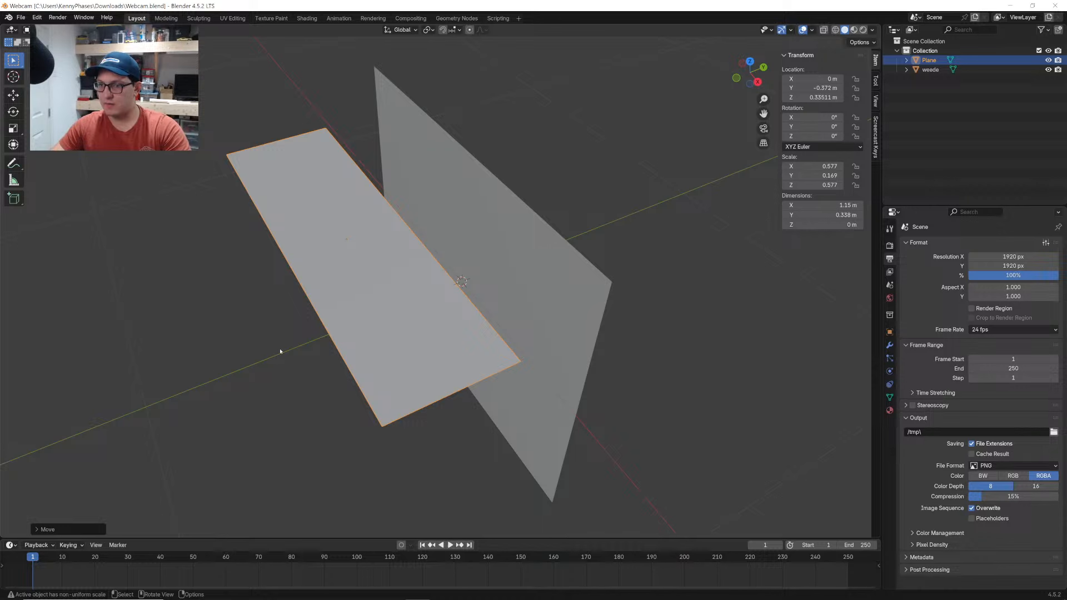
Subdivide the new plane's mesh into an 8 by 8 grid of faces
{"action": "key", "text": "Tab"}
{"action": "right_click", "coordinate": [354, 292]}
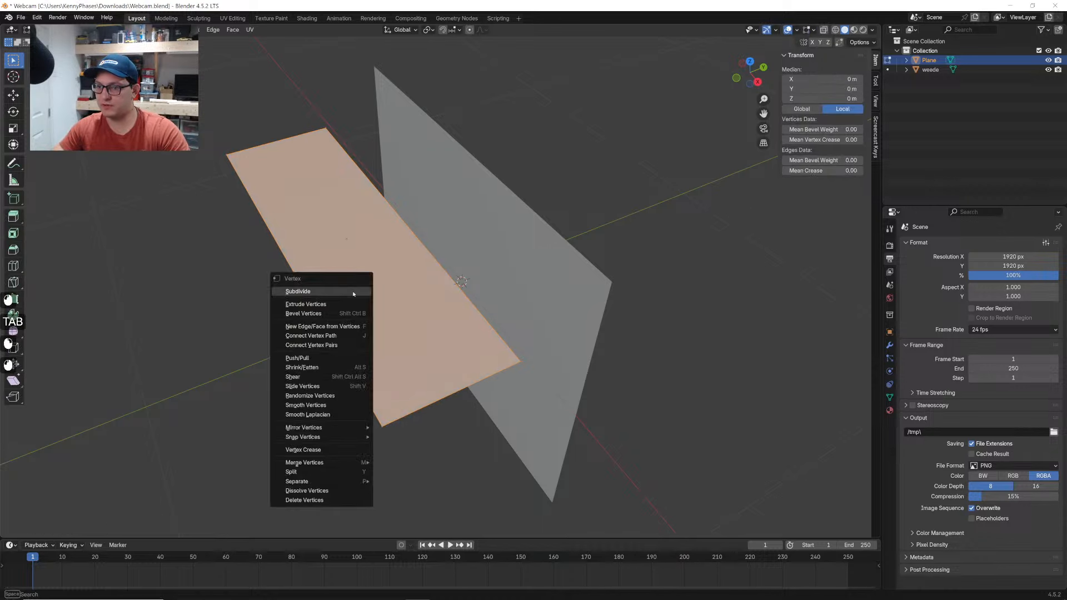
{"action": "left_click", "coordinate": [354, 291]}
{"action": "middle_click_drag", "start_coordinate": [360, 289], "coordinate": [423, 248]}
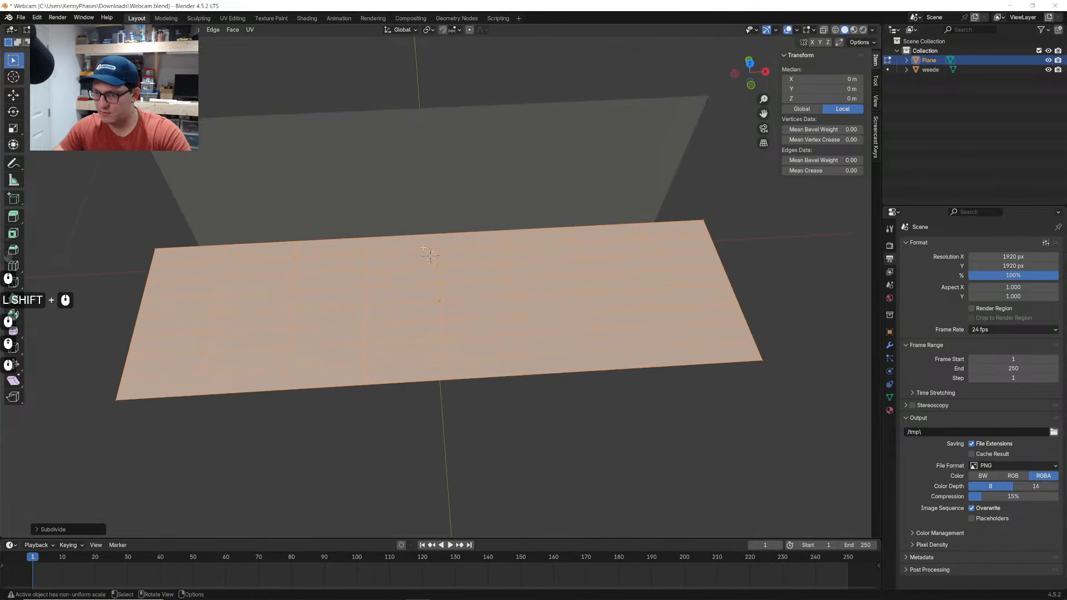
View the subdivided plane from above and enable proportional editing
{"action": "left_click", "coordinate": [751, 64]}
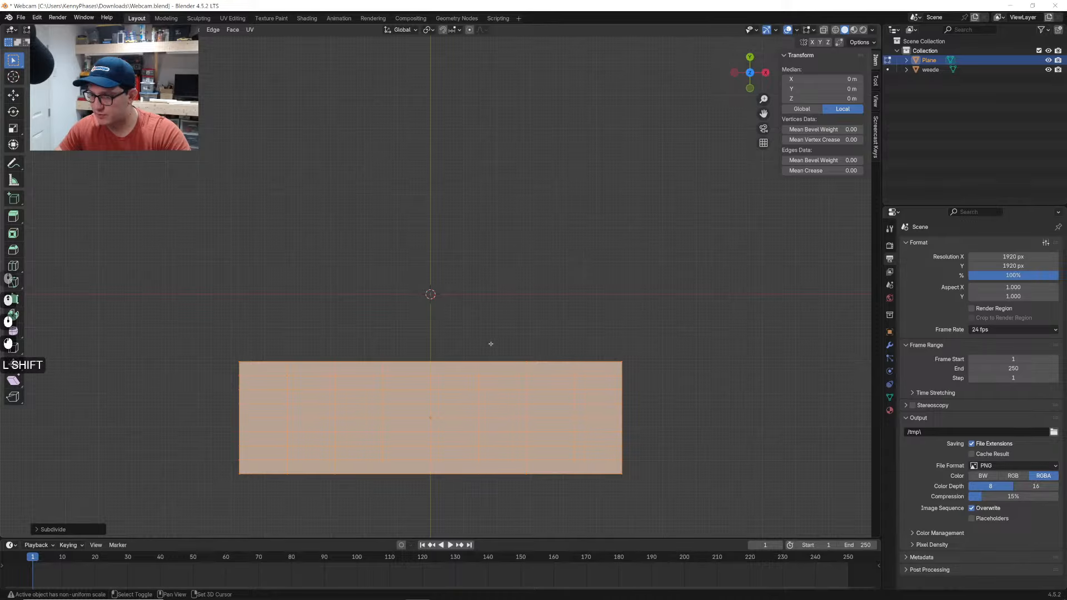
{"action": "middle_click_drag", "start_coordinate": [488, 345], "coordinate": [484, 242], "text": "shift"}
{"action": "scroll", "coordinate": [483, 243], "scroll_direction": "up", "scroll_amount": 2}
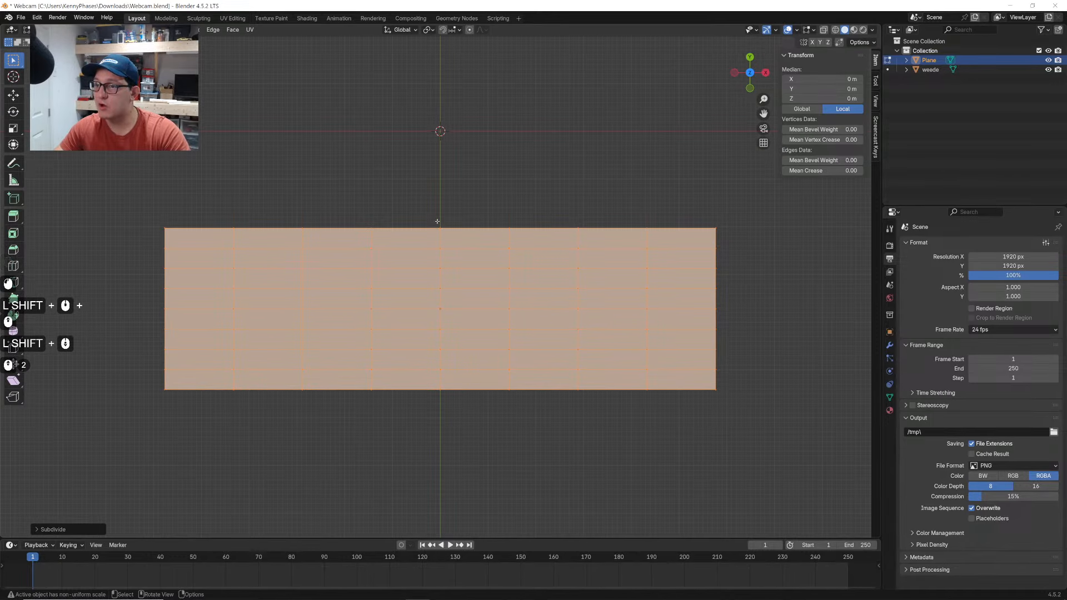
{"action": "left_click", "coordinate": [470, 30]}
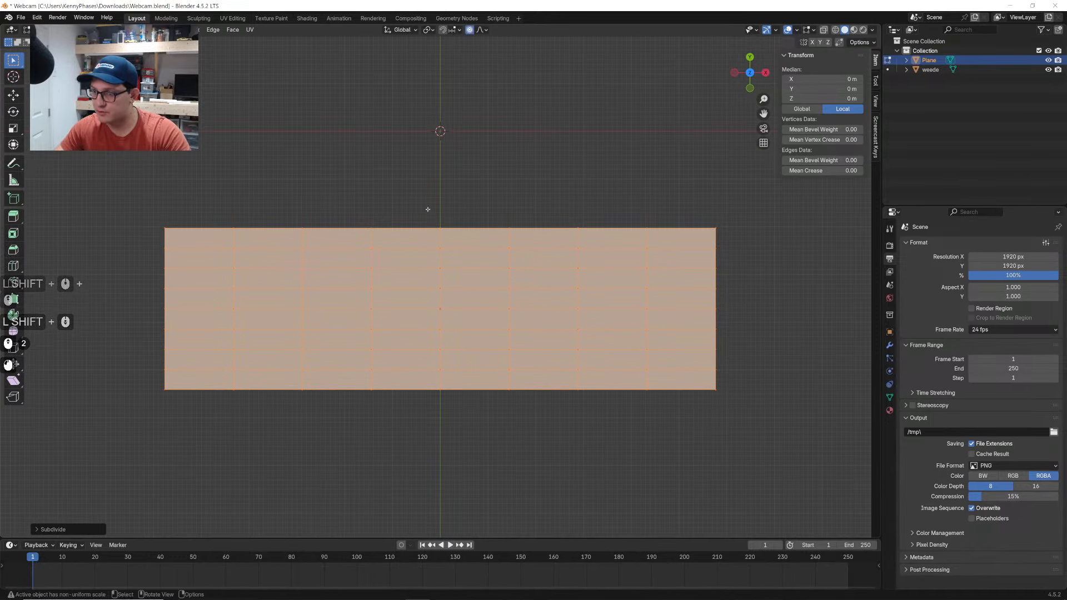
Try to bow the plane by moving the back edge's middle vertex along Y to about 1.285 m, and undo the move
{"action": "left_click", "coordinate": [440, 228]}
{"action": "key", "text": "g"}
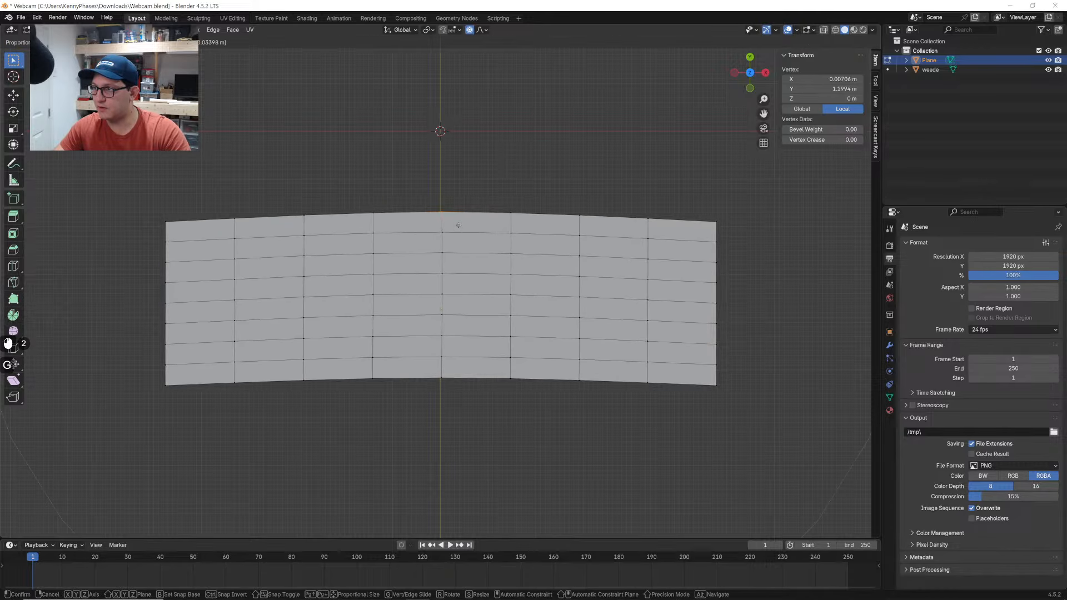
{"action": "key", "text": "y"}
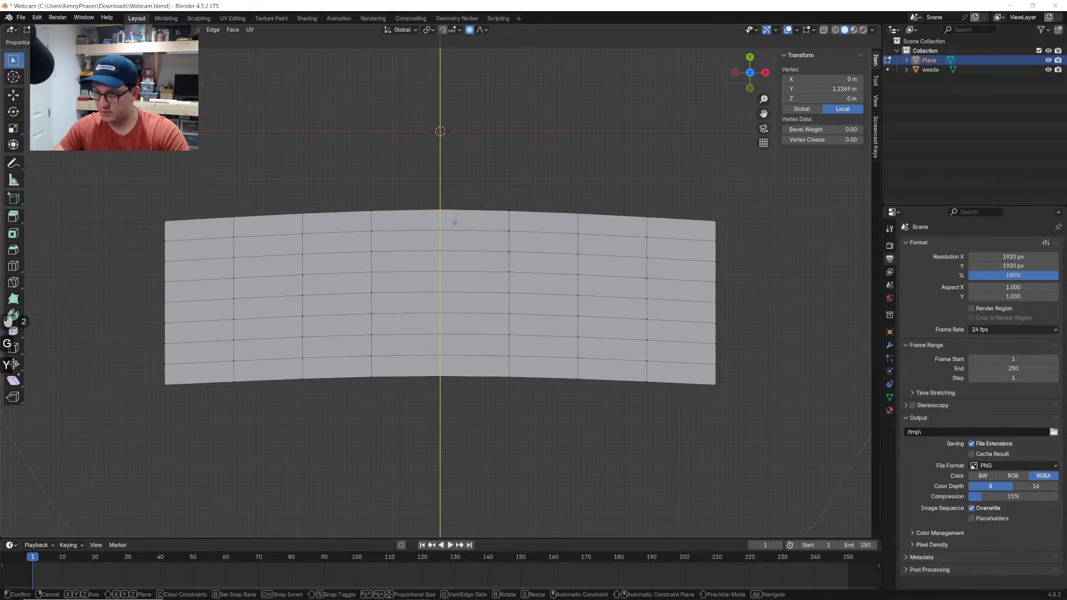
{"action": "left_click", "coordinate": [454, 217]}
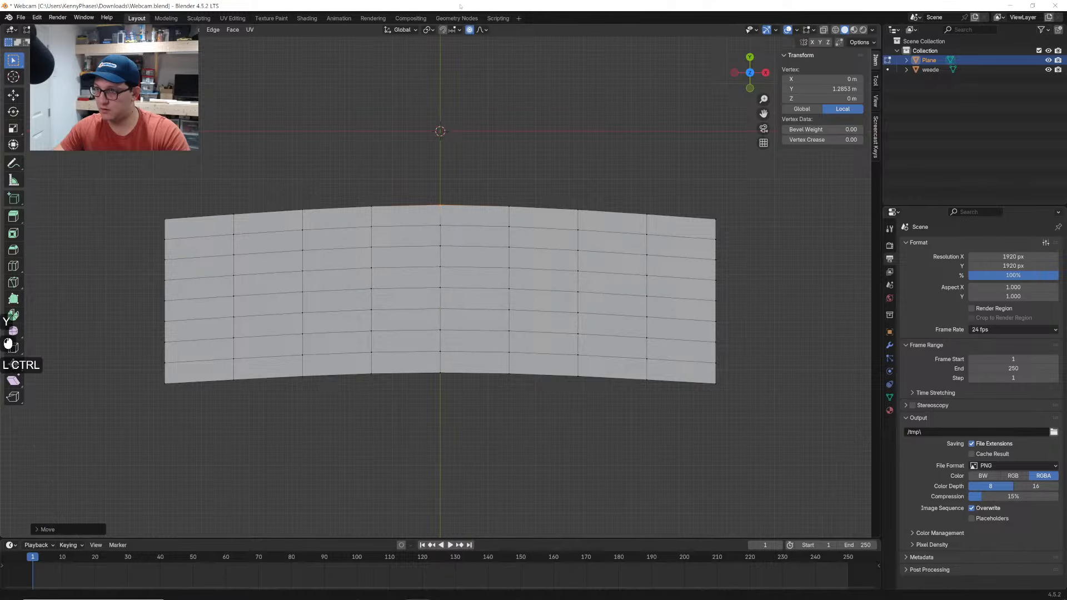
{"action": "key", "text": "ctrl+z"}
Set the proportional size to 0.69 m, try pulling the back edge's middle vertex outward along Y, and undo it
{"action": "left_click", "coordinate": [479, 30]}
{"action": "mouse_move", "coordinate": [479, 149]}
{"action": "left_mouse_down"}
{"action": "mouse_move", "coordinate": [462, 149]}
{"action": "mouse_move", "coordinate": [480, 149]}
{"action": "left_mouse_up"}
{"action": "key", "text": "g"}
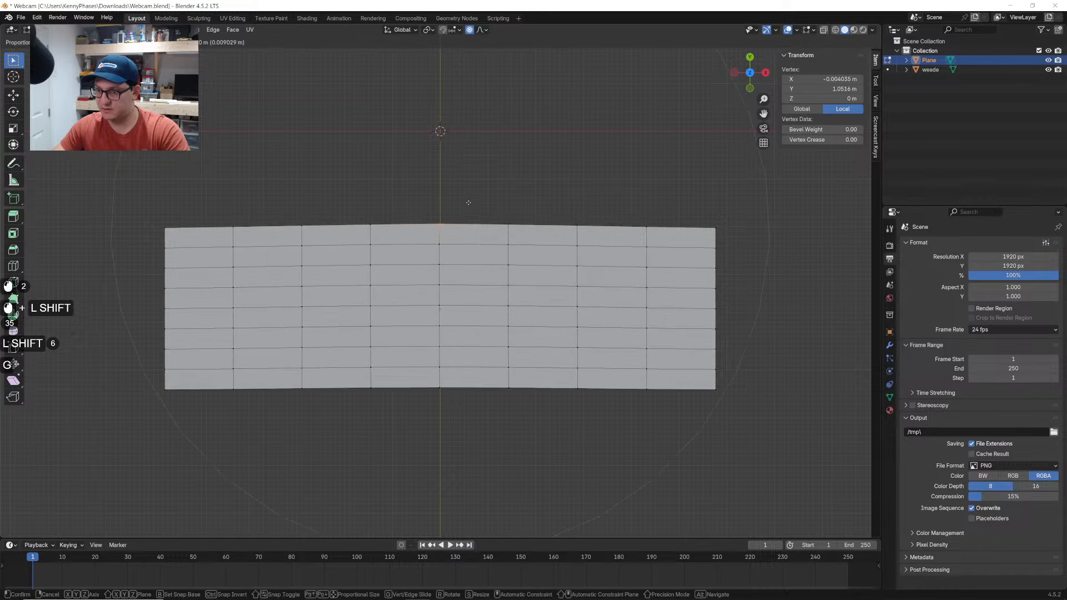
{"action": "key", "text": "z"}
{"action": "key", "text": "y"}
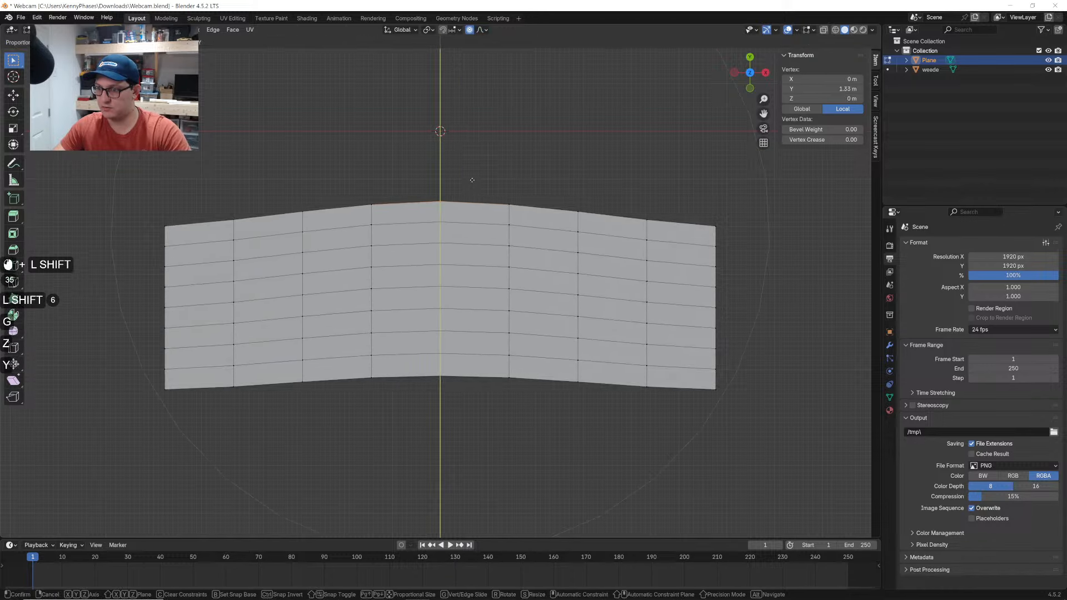
{"action": "left_click", "coordinate": [476, 176]}
{"action": "key", "text": "ctrl+z"}
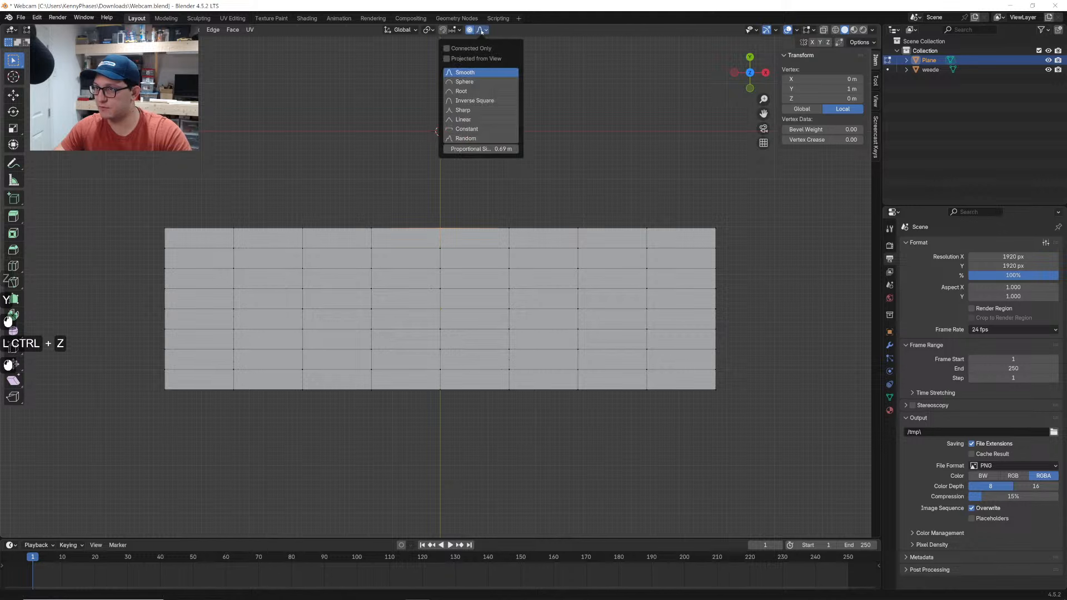
Set the proportional size to 0.1 m, try moving the same vertex along Y to about 1.22 m, and undo it
{"action": "left_click", "coordinate": [481, 29]}
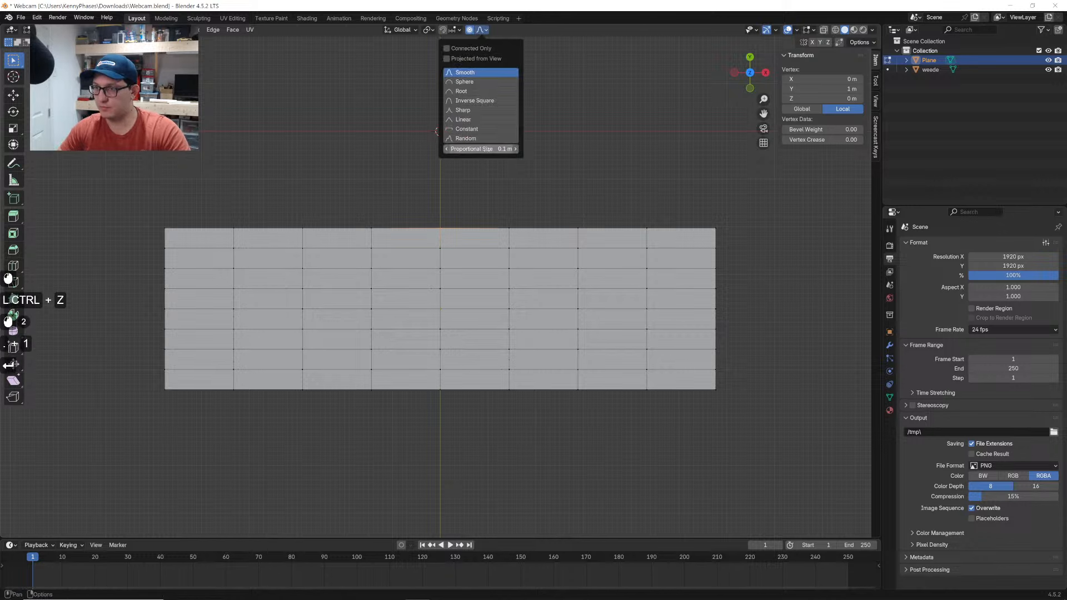
{"action": "key", "text": "g"}
{"action": "key", "text": "y"}
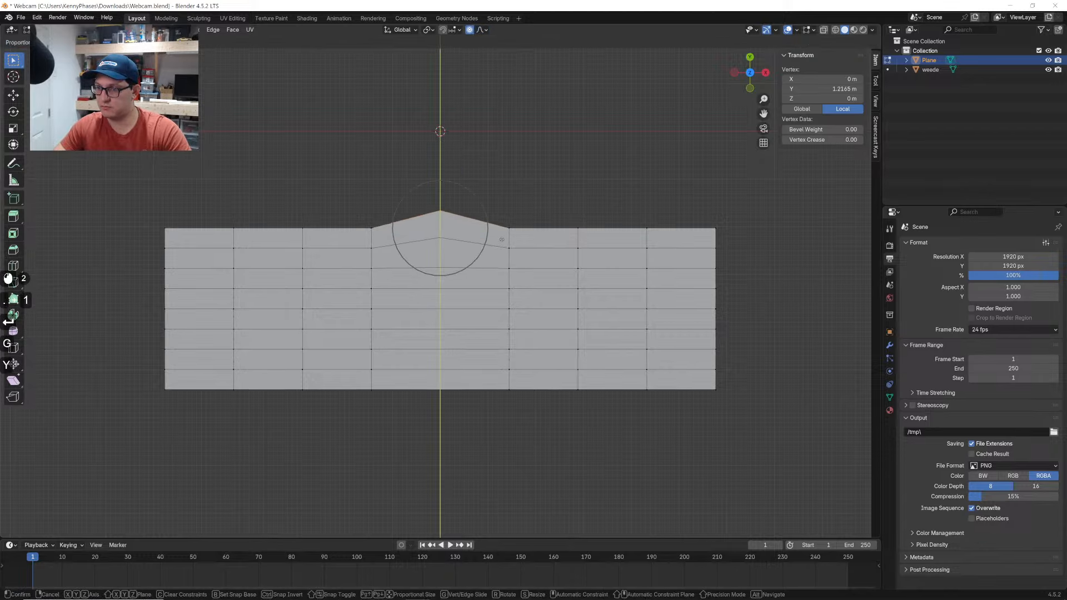
{"action": "left_click", "coordinate": [501, 239]}
{"action": "key", "text": "ctrl+z"}
Set the proportional size to 0.3 m, keeping the Smooth falloff
{"action": "left_click", "coordinate": [486, 30]}
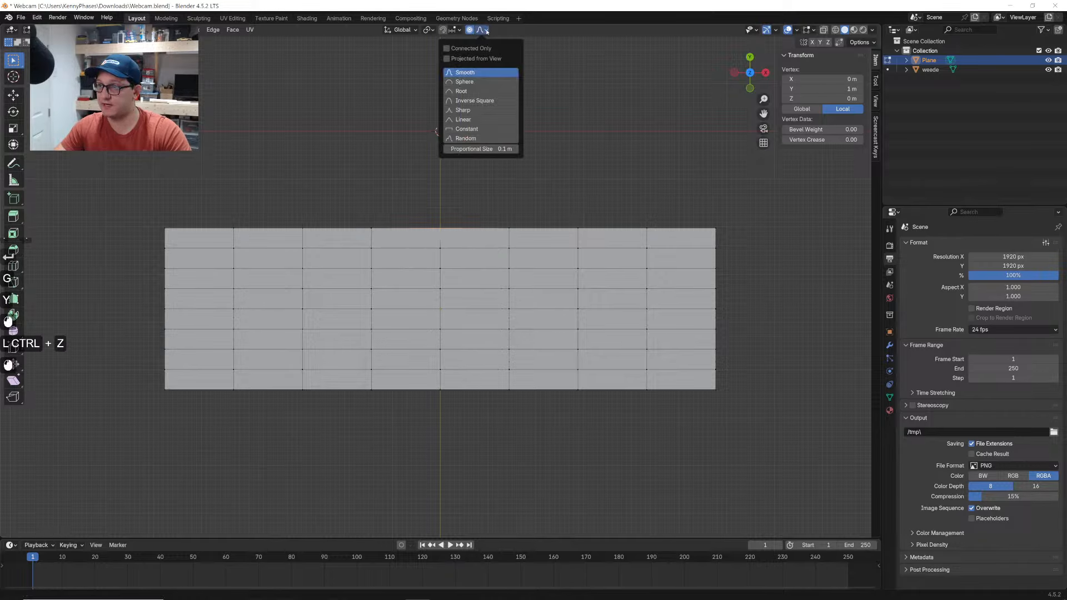
{"action": "left_click", "coordinate": [504, 149]}
{"action": "type", "text": ".3"}
{"action": "key", "text": "Return"}
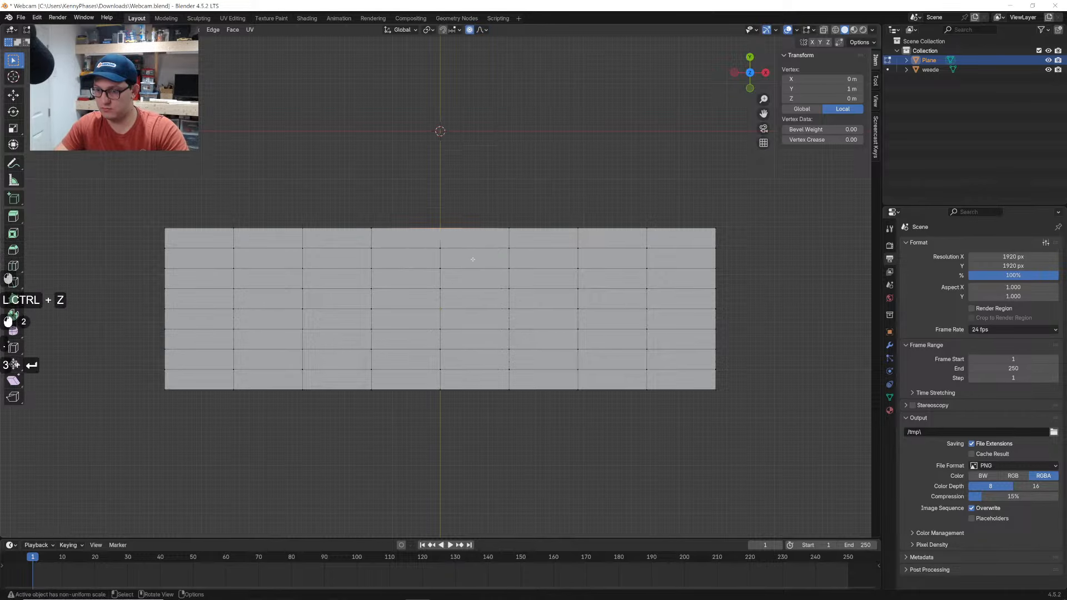
Try moving the back edge's middle vertex outward along Y with the 0.3 m proportional size, and undo the move
{"action": "key", "text": "g"}
{"action": "key", "text": "y"}
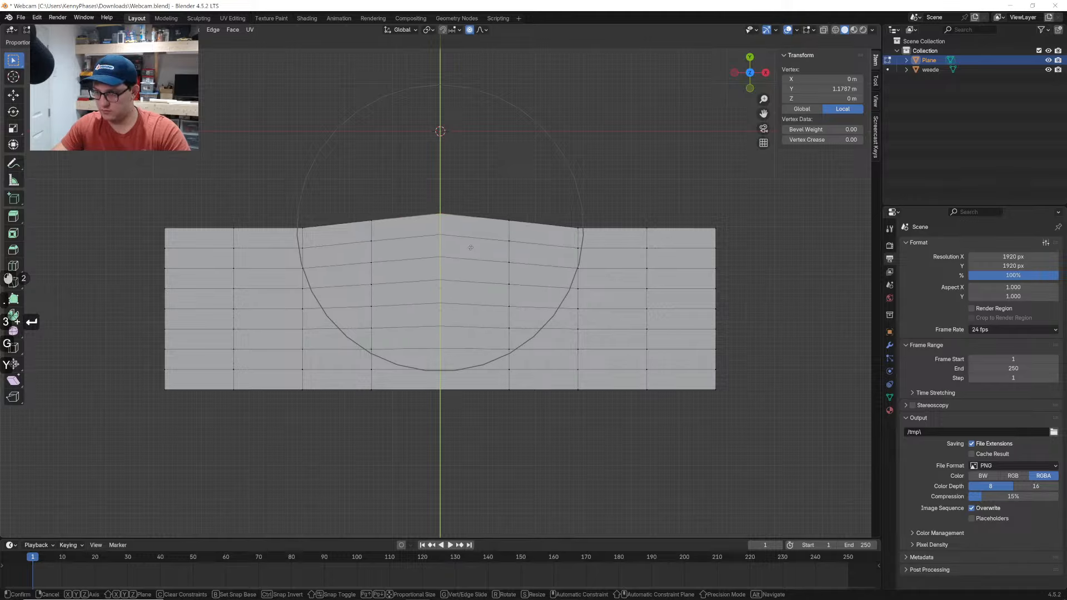
{"action": "left_click", "coordinate": [474, 259]}
{"action": "key", "text": "ctrl+z"}
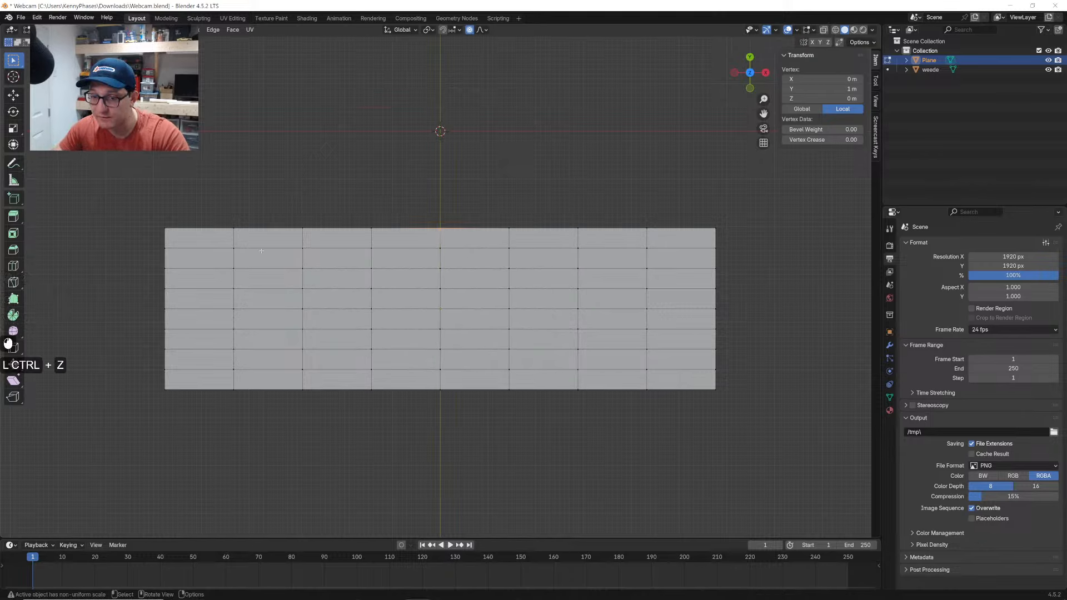
Scale both outer end edges of the plane narrower along Y and shift them along Y to about 0.045 m
{"action": "left_click_drag", "start_coordinate": [142, 223], "coordinate": [184, 401]}
{"action": "left_click_drag", "start_coordinate": [776, 195], "coordinate": [704, 429], "text": "shift"}
{"action": "key", "text": "s"}
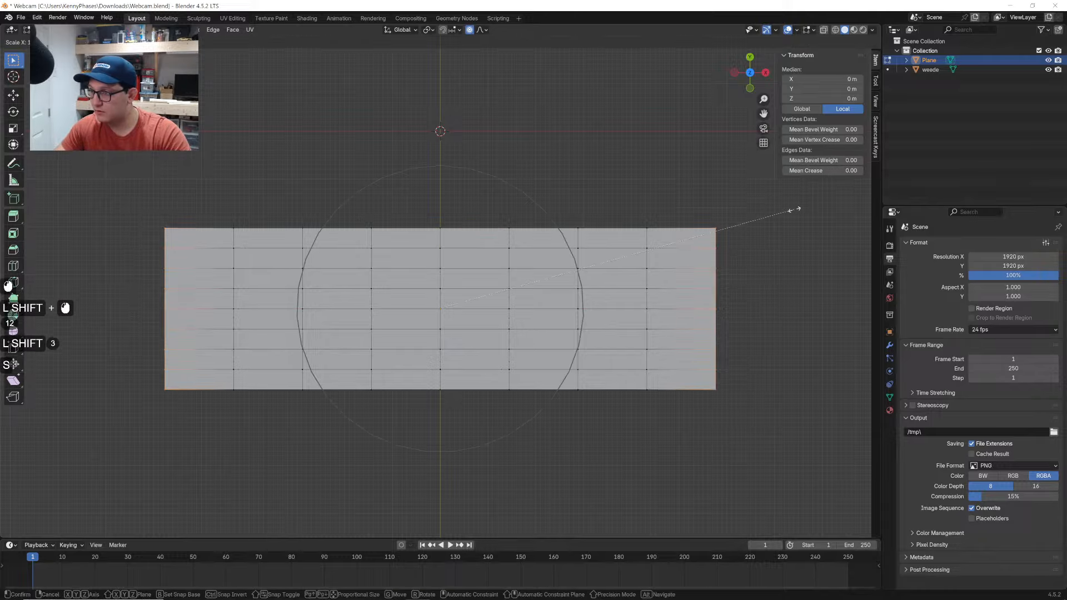
{"action": "key", "text": "x"}
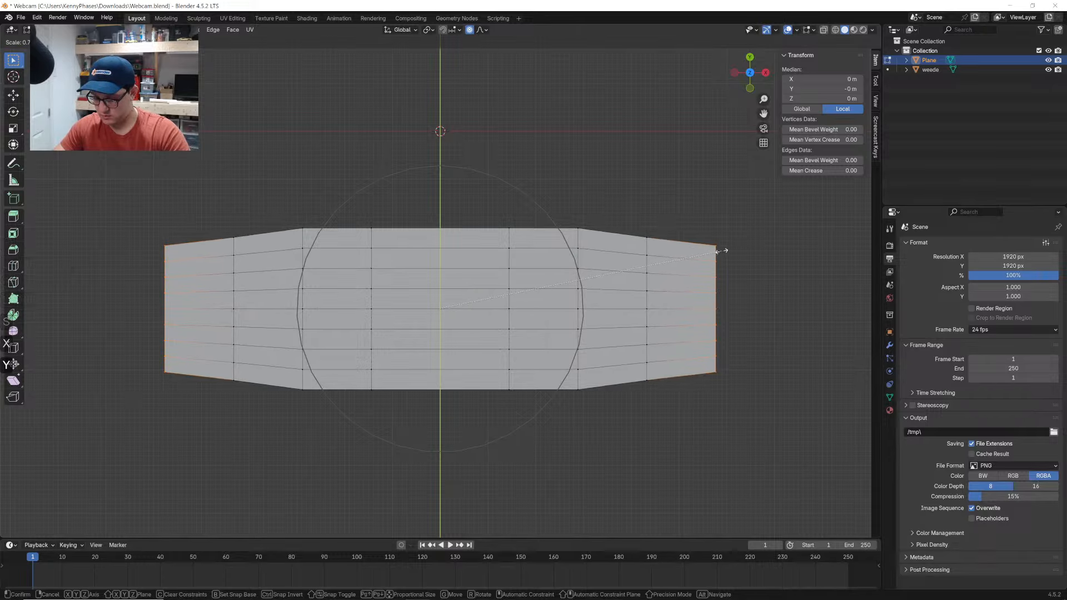
{"action": "left_click", "coordinate": [715, 267]}
{"action": "key", "text": "g"}
{"action": "key", "text": "y"}
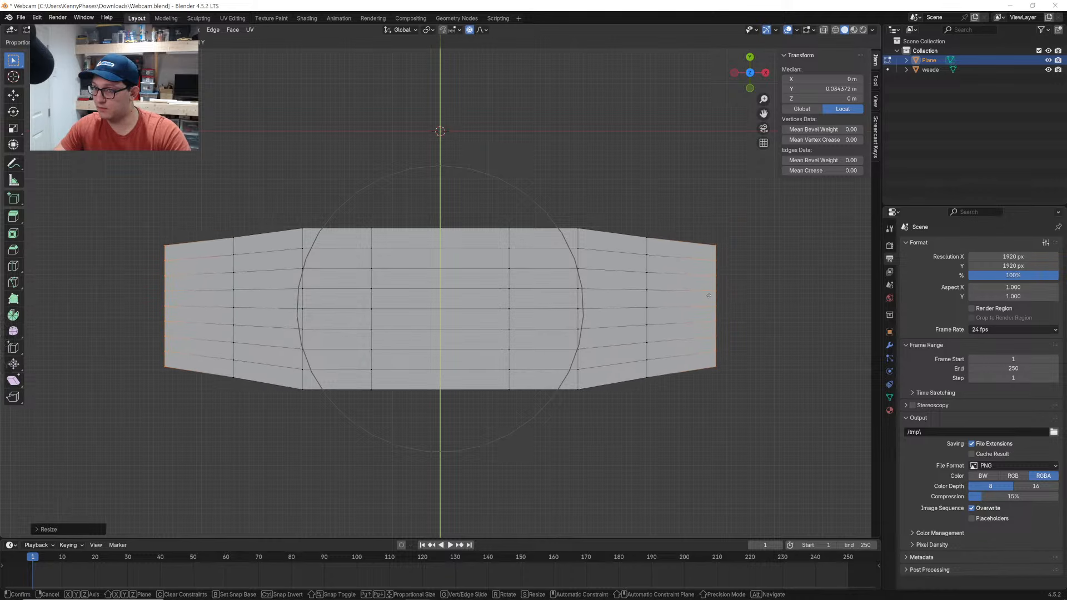
{"action": "left_click", "coordinate": [711, 295]}
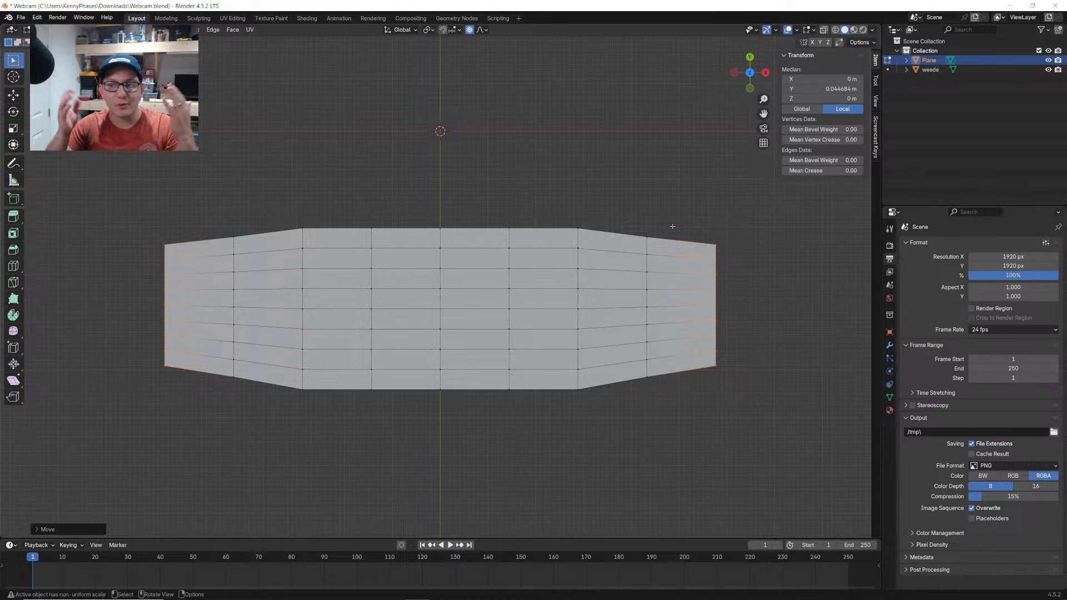
Delete the plane's vertices on the +X side of the centre line and return to Object Mode
{"action": "left_click_drag", "start_coordinate": [764, 213], "coordinate": [505, 439]}
{"action": "key", "text": "x"}
{"action": "left_click", "coordinate": [461, 433]}
{"action": "key", "text": "Tab"}
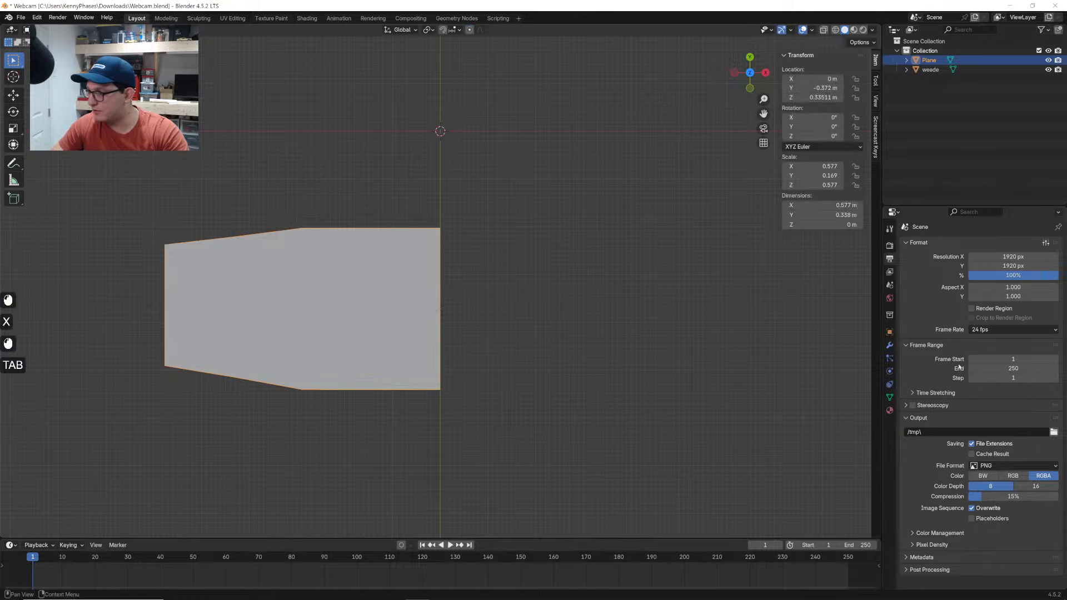
Add a Mirror modifier to the half plane
{"action": "left_click", "coordinate": [890, 345]}
{"action": "left_click", "coordinate": [970, 243]}
{"action": "type", "text": "mirr"}
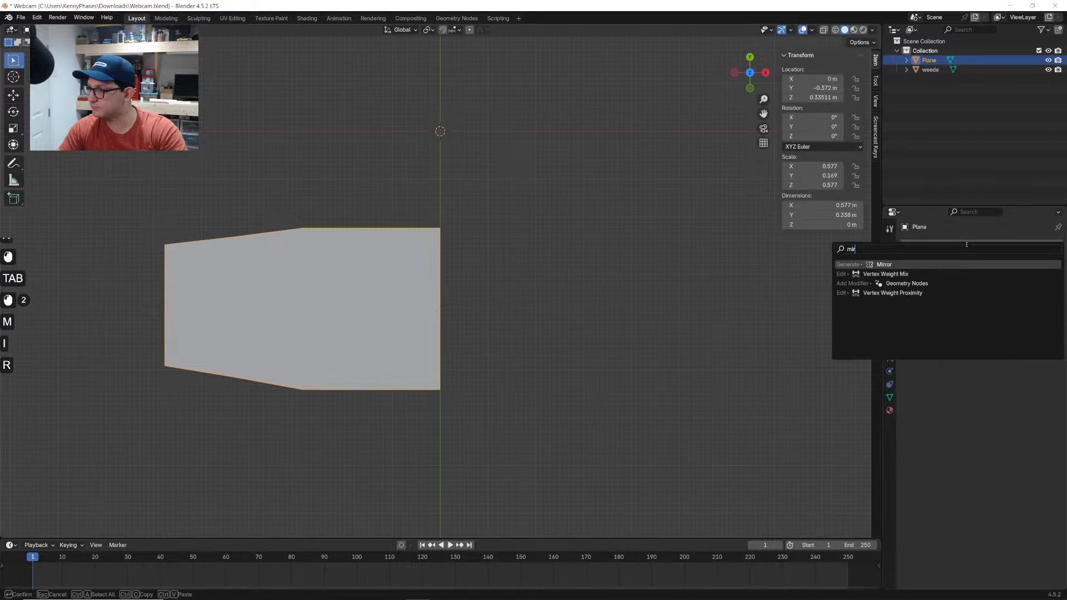
{"action": "key", "text": "Return"}
Insert a centred loop cut between the second and third vertex columns from the half plane's outer end
{"action": "key", "text": "Tab"}
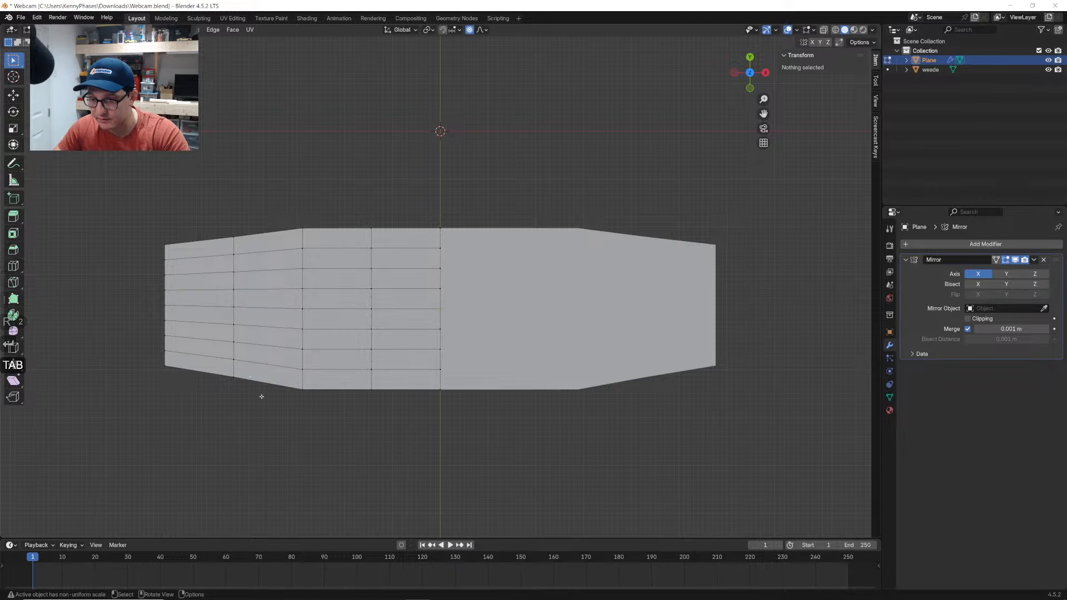
{"action": "key", "text": "ctrl+r"}
{"action": "double_click", "coordinate": [272, 250]}
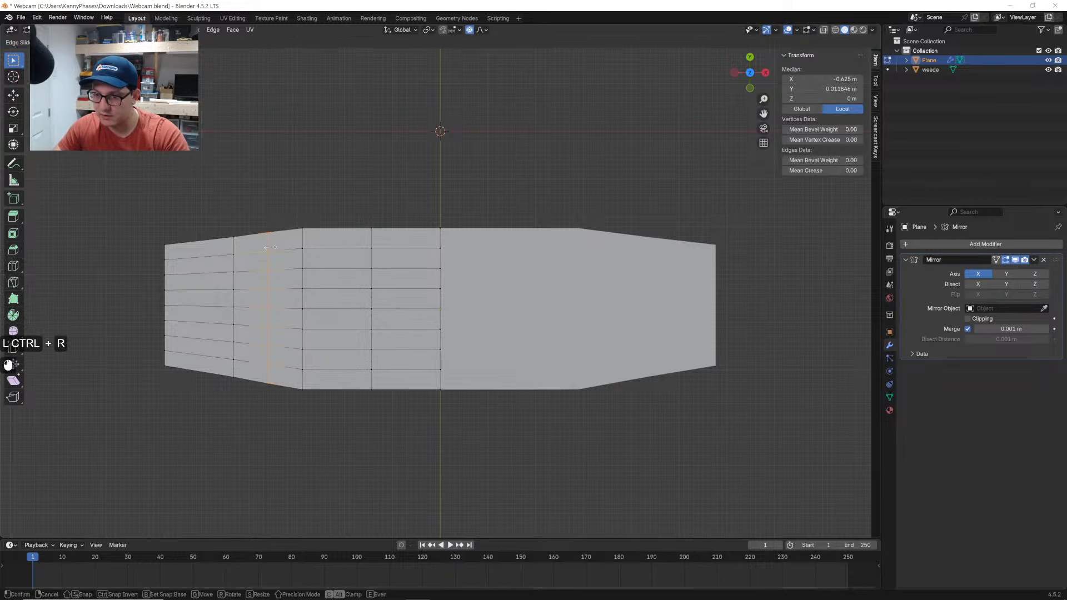
Pull the new loop's front-edge vertices inward along Y to about -0.337 m with proportional editing
{"action": "left_click", "coordinate": [269, 388]}
{"action": "key", "text": "g"}
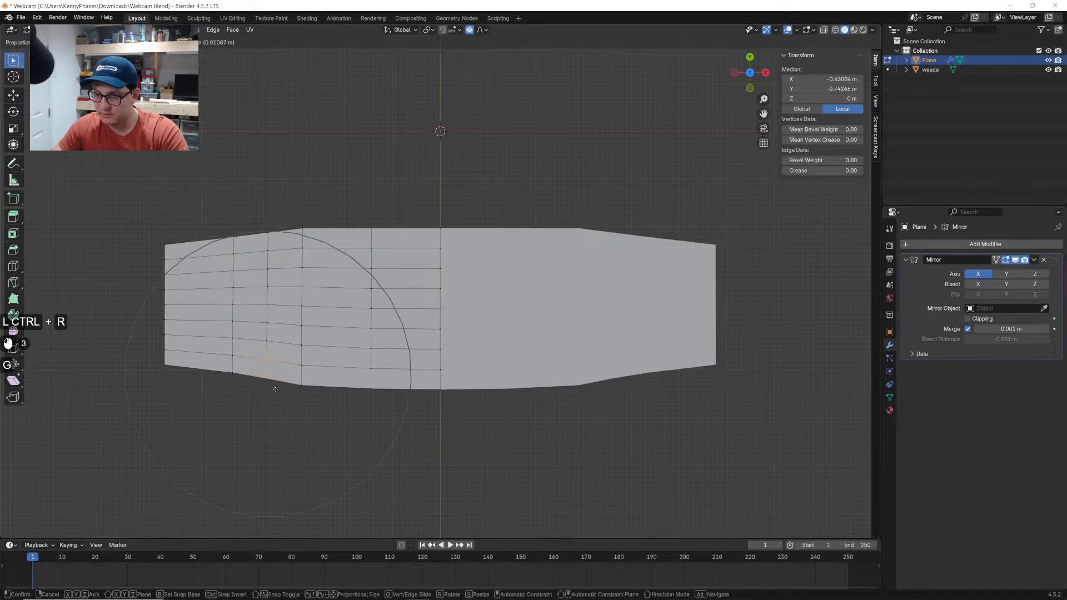
{"action": "key", "text": "x"}
{"action": "key", "text": "y"}
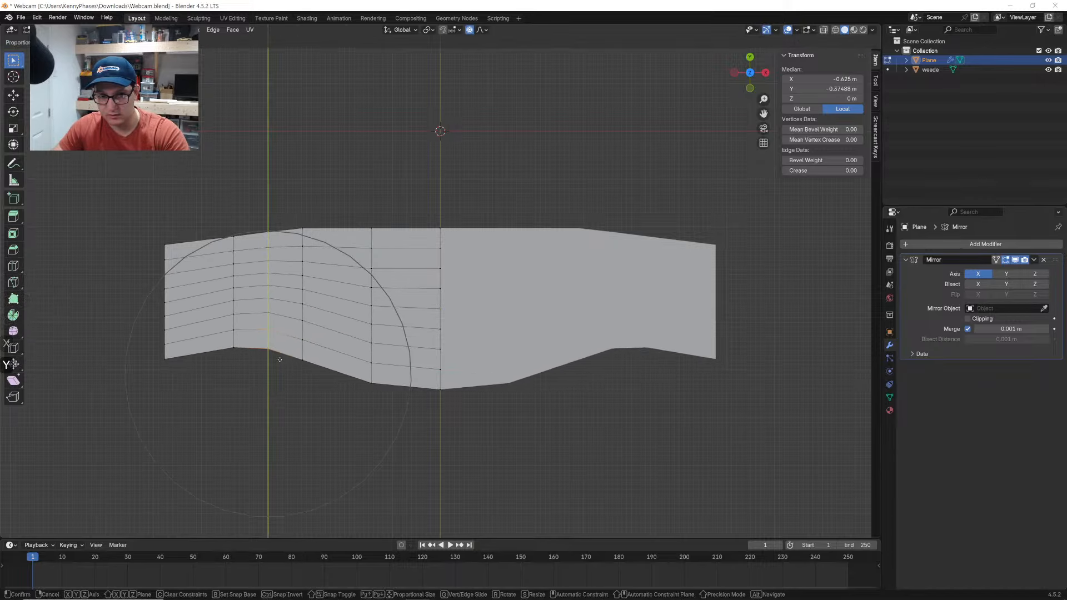
{"action": "left_click", "coordinate": [278, 356]}
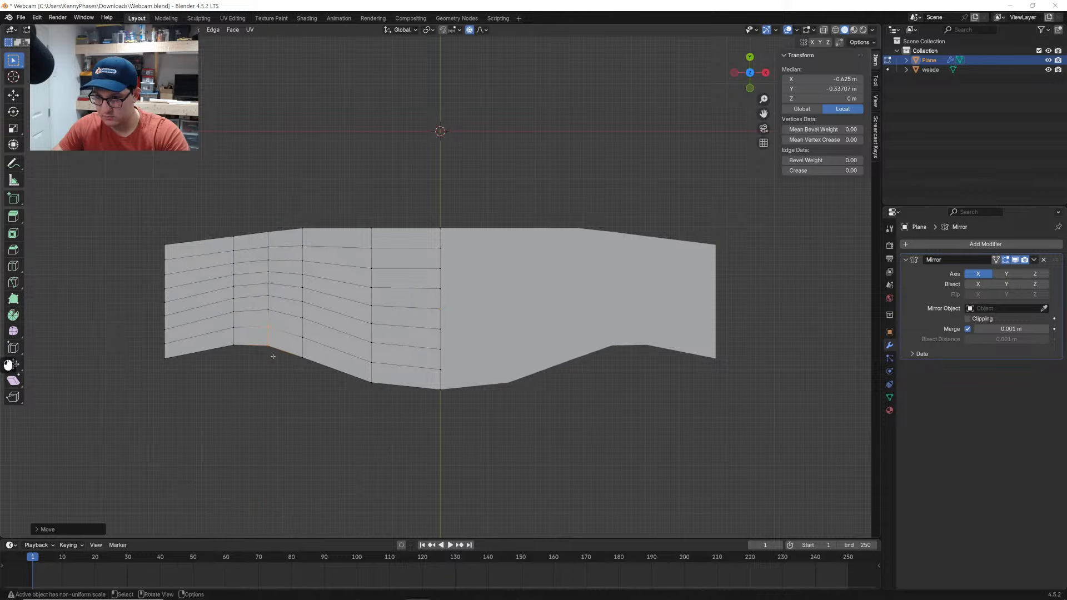
Scale the half plane's outer end edge narrower along Y and move it along Y to about 0.38 m
{"action": "left_click_drag", "start_coordinate": [179, 366], "coordinate": [152, 234]}
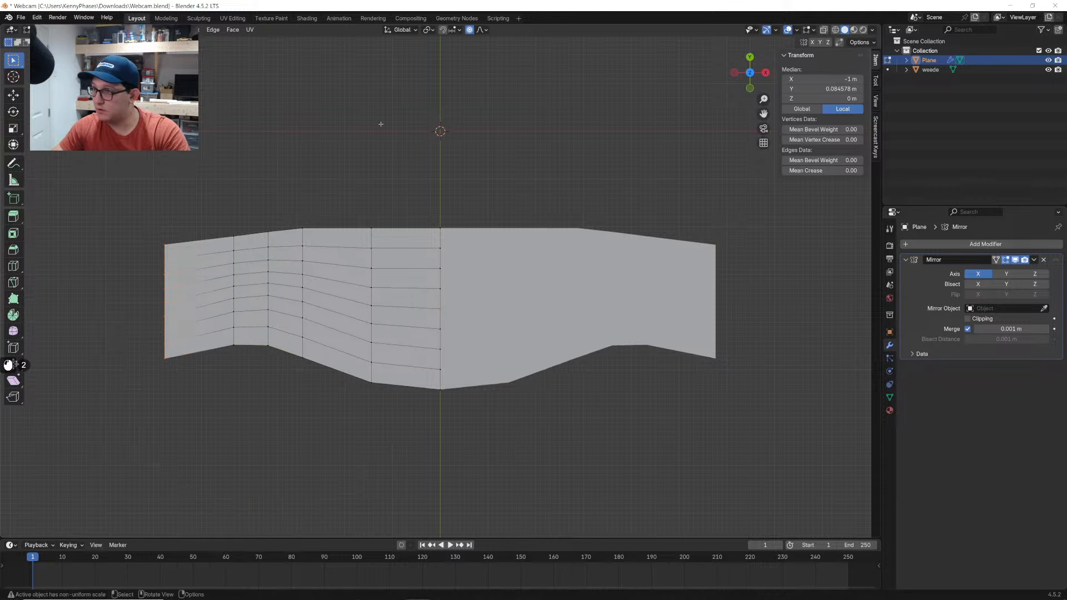
{"action": "key", "text": "s"}
{"action": "key", "text": "y"}
{"action": "left_click", "coordinate": [346, 188]}
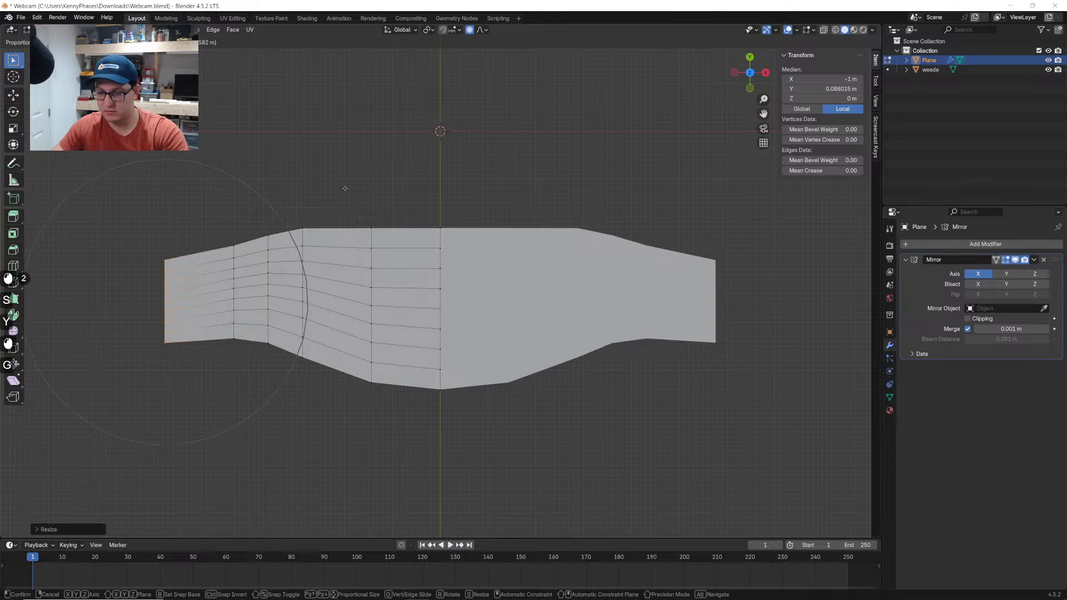
{"action": "key", "text": "g"}
{"action": "key", "text": "y"}
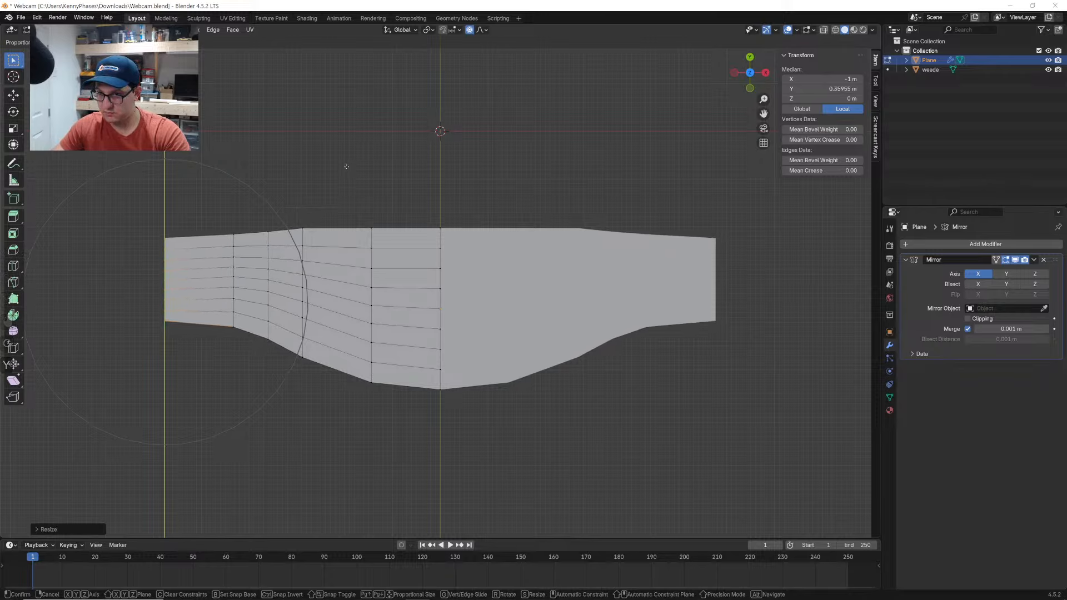
{"action": "left_click", "coordinate": [346, 168]}
Scale the front edge's two vertices nearest the centre line along Y and move them inward to about -0.781 m
{"action": "left_click_drag", "start_coordinate": [475, 410], "coordinate": [363, 375]}
{"action": "key", "text": "s"}
{"action": "key", "text": "y"}
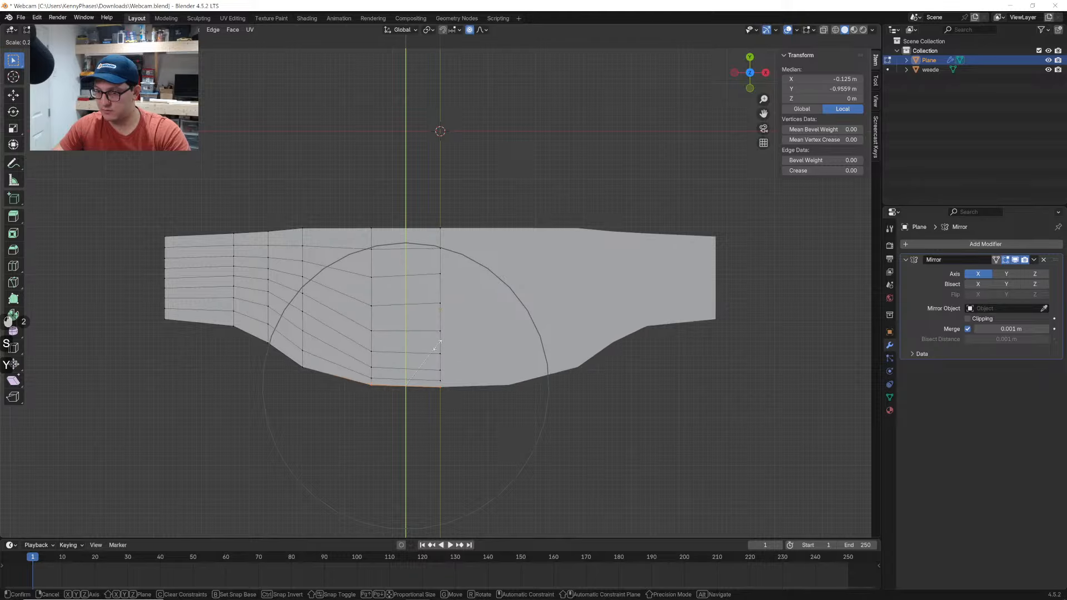
{"action": "left_click", "coordinate": [454, 333]}
{"action": "key", "text": "g"}
{"action": "key", "text": "y"}
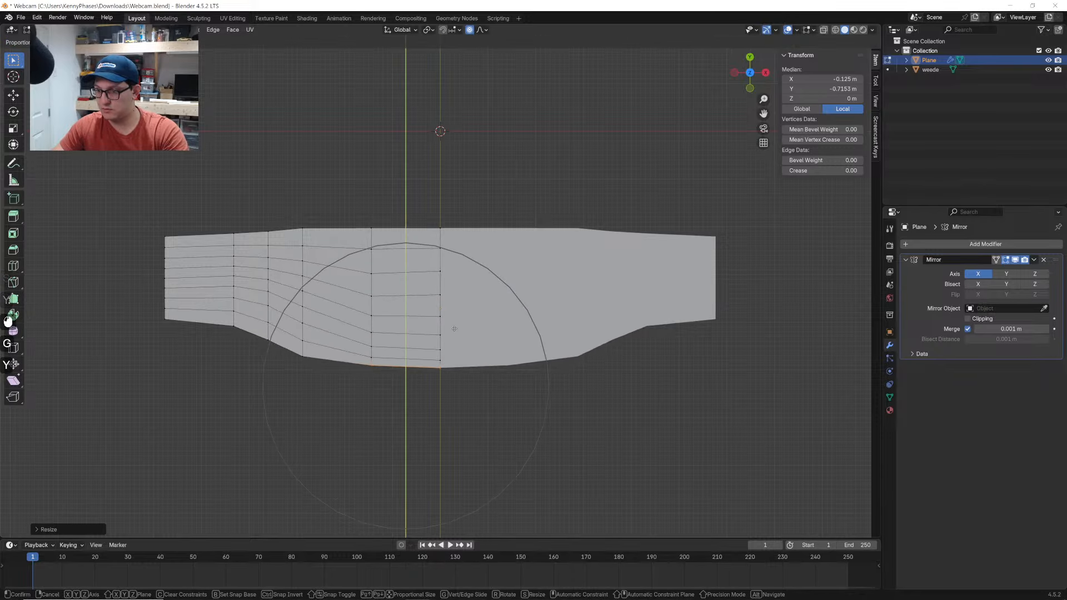
{"action": "left_click", "coordinate": [568, 253]}
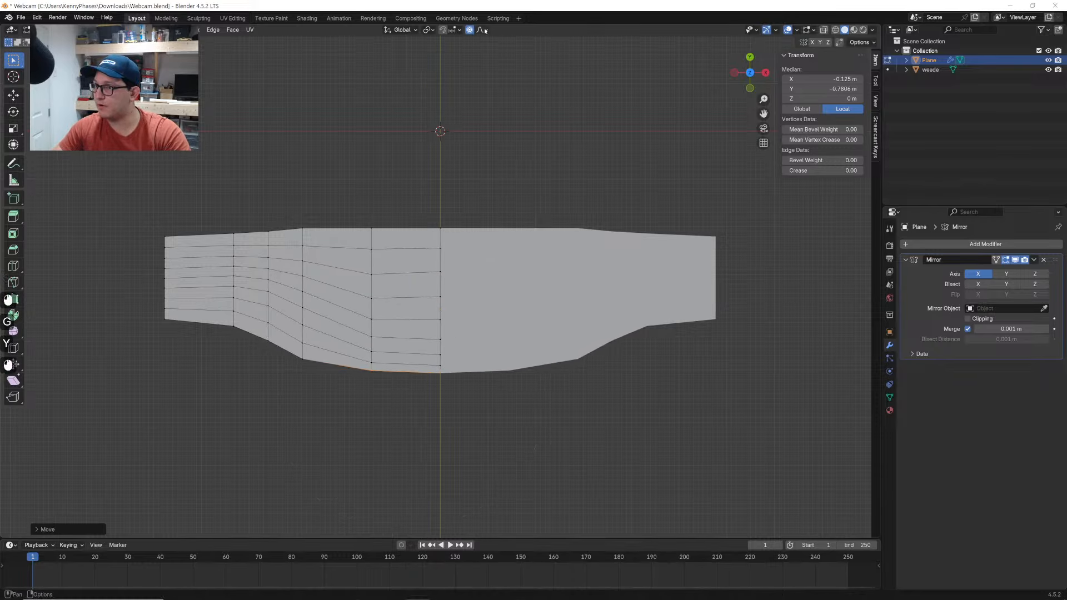
With proportional editing off, scale the three front-edge vertices nearest the centre to 0 along Y and move them to about -0.844 m
{"action": "left_click_drag", "start_coordinate": [604, 395], "coordinate": [286, 365]}
{"action": "left_click", "coordinate": [301, 363], "text": "shift"}
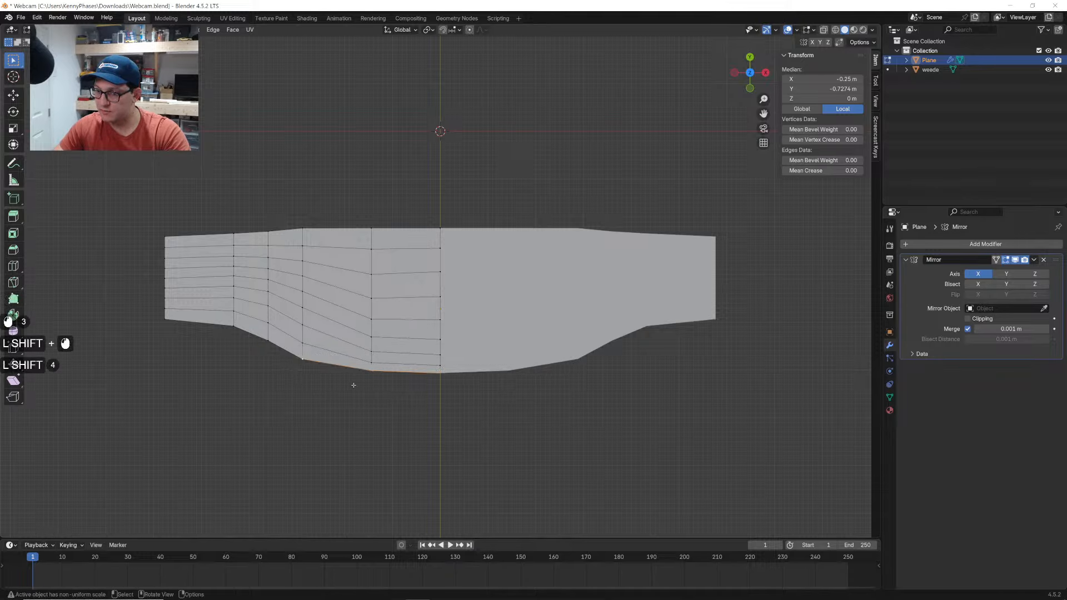
{"action": "key", "text": "s"}
{"action": "key", "text": "y"}
{"action": "key", "text": "0"}
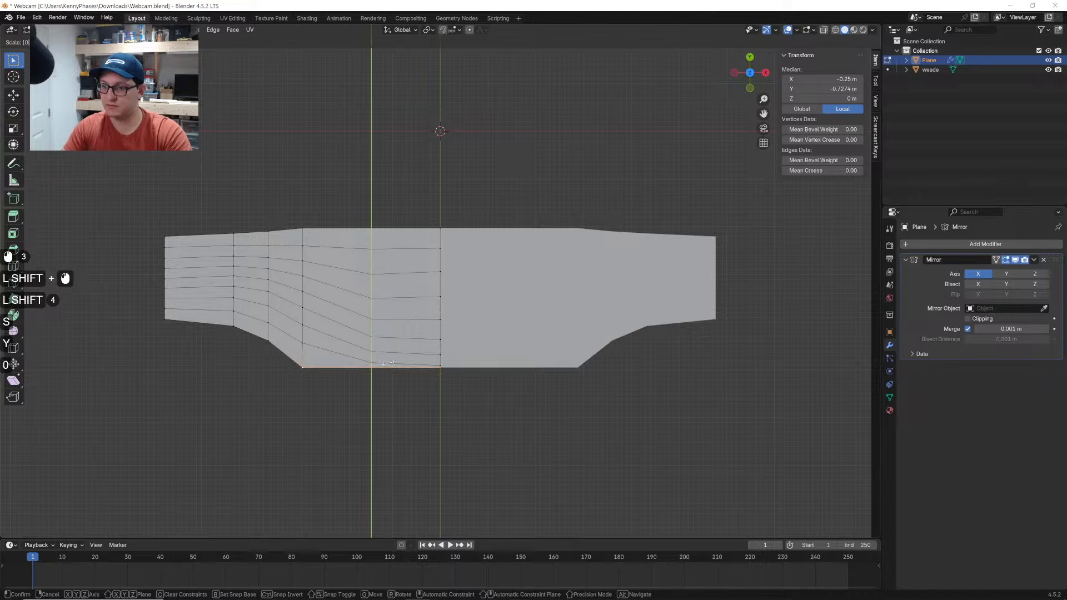
{"action": "key", "text": "Return"}
{"action": "key", "text": "g"}
{"action": "key", "text": "y"}
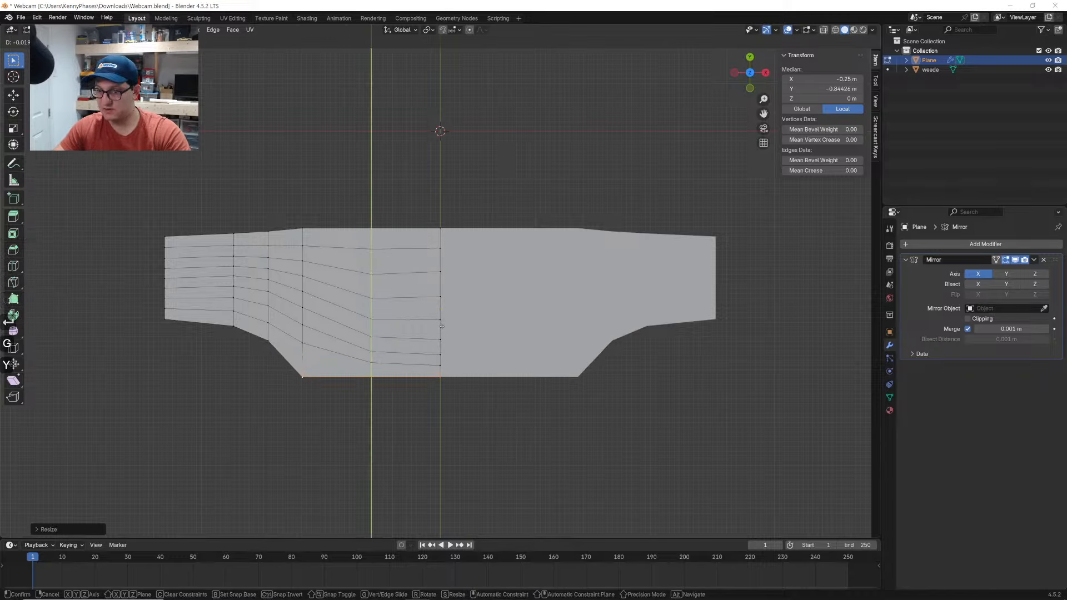
{"action": "left_click", "coordinate": [442, 326]}
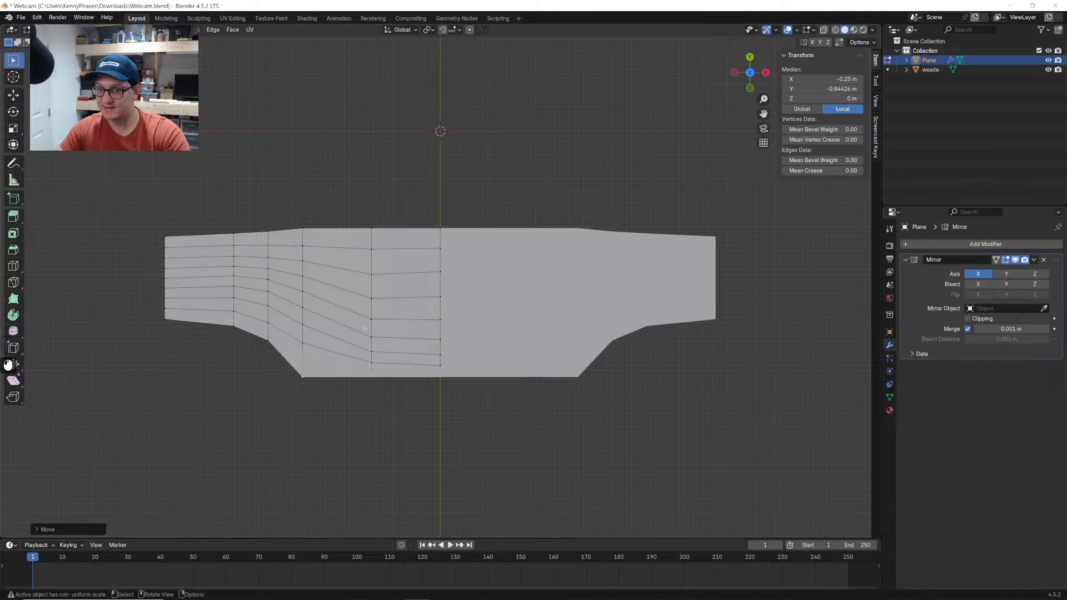
Scale the outer end edge's vertices closer together along Y, without proportional editing
{"action": "left_click_drag", "start_coordinate": [148, 227], "coordinate": [200, 348]}
{"action": "key", "text": "s"}
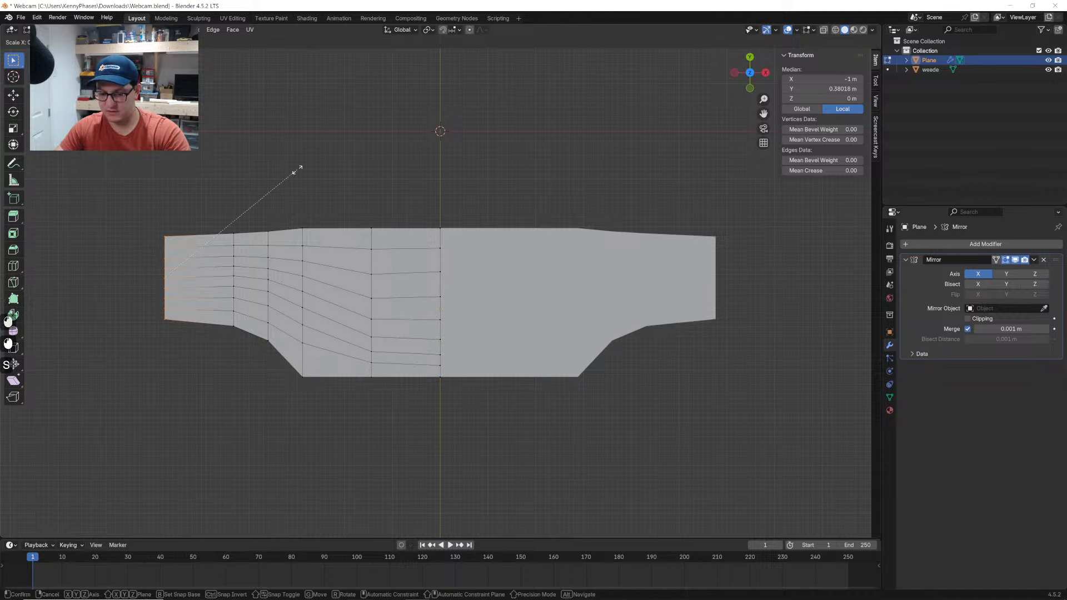
{"action": "key", "text": "y"}
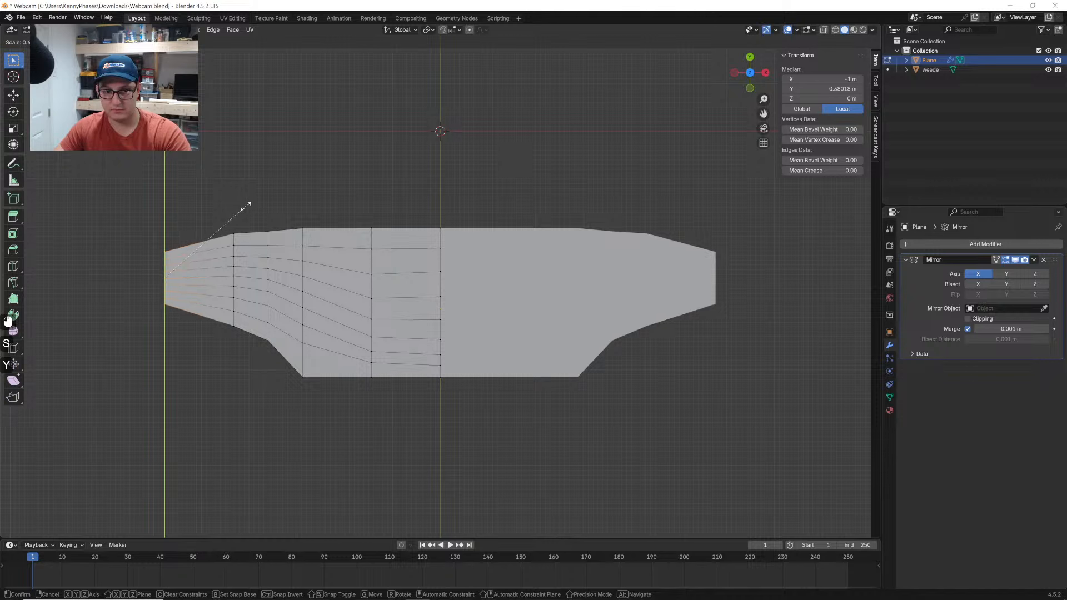
{"action": "left_click", "coordinate": [239, 209]}
Add a Subdivision Surface modifier to the plane with 2 viewport levels, and save the file
{"action": "key", "text": "Tab"}
{"action": "left_click", "coordinate": [942, 245]}
{"action": "type", "text": "subd"}
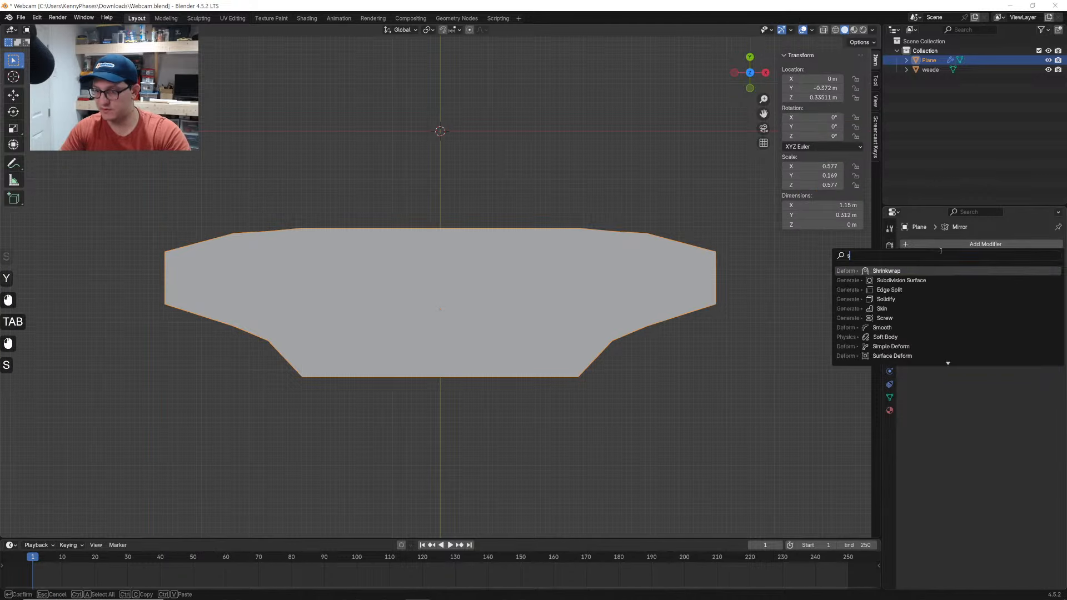
{"action": "key", "text": "Return"}
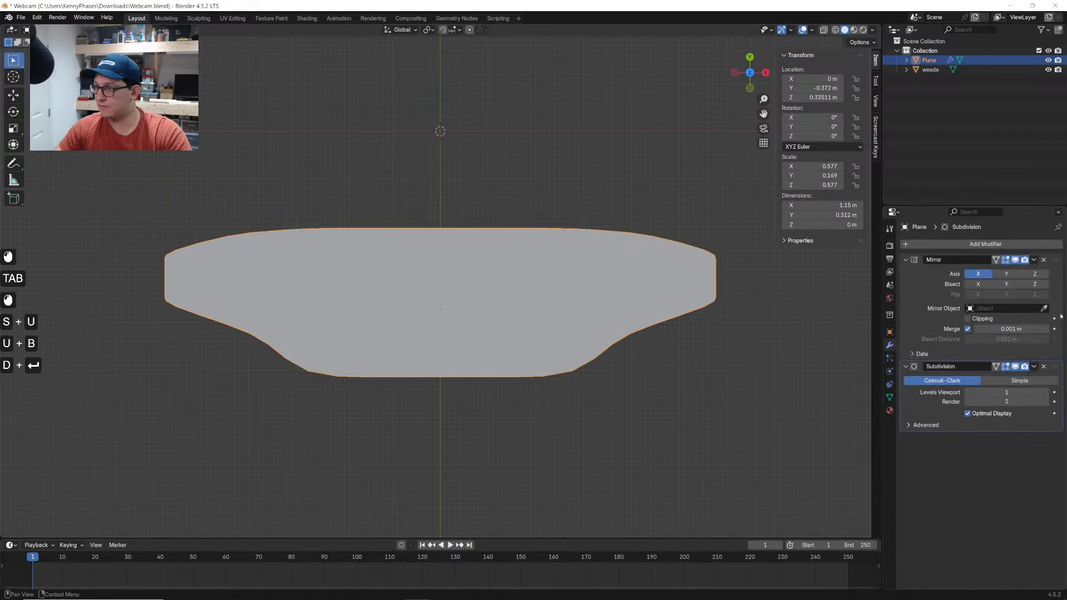
{"action": "left_click", "coordinate": [1046, 392]}
{"action": "key", "text": "ctrl+s"}
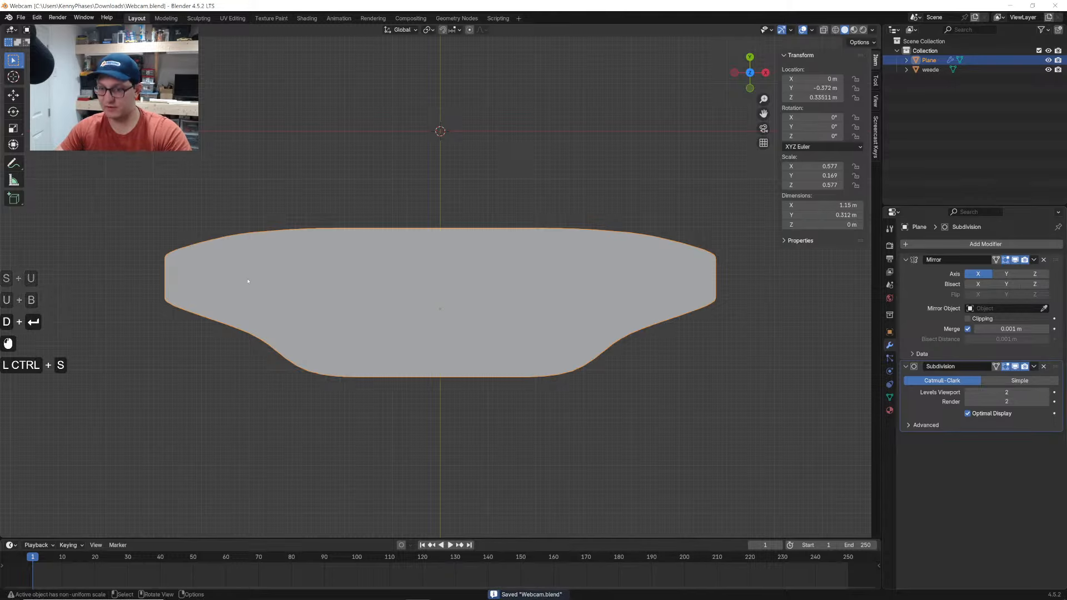
Try scaling the outer end edge even narrower along Y, and undo the scaling
{"action": "key", "text": "Tab"}
{"action": "key", "text": "s"}
{"action": "key", "text": "x"}
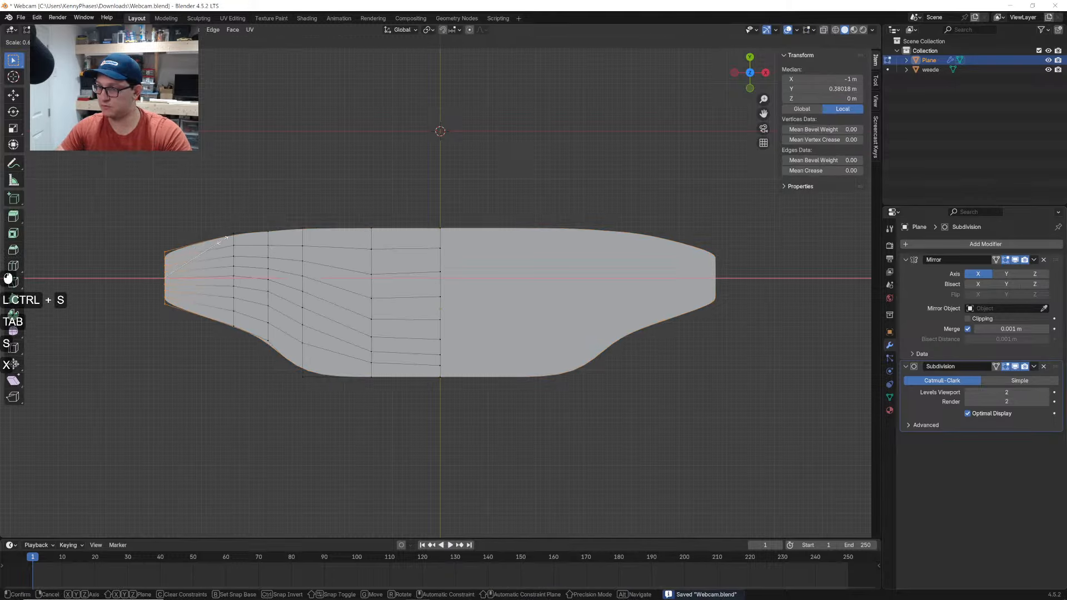
{"action": "key", "text": "y"}
{"action": "left_click", "coordinate": [209, 254]}
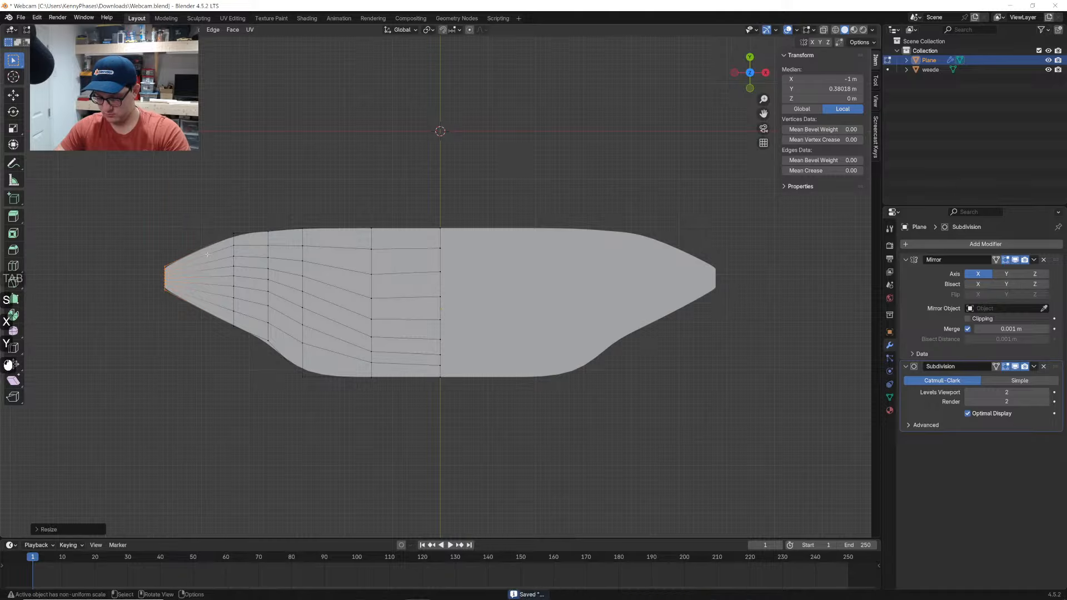
{"action": "key", "text": "ctrl+z"}
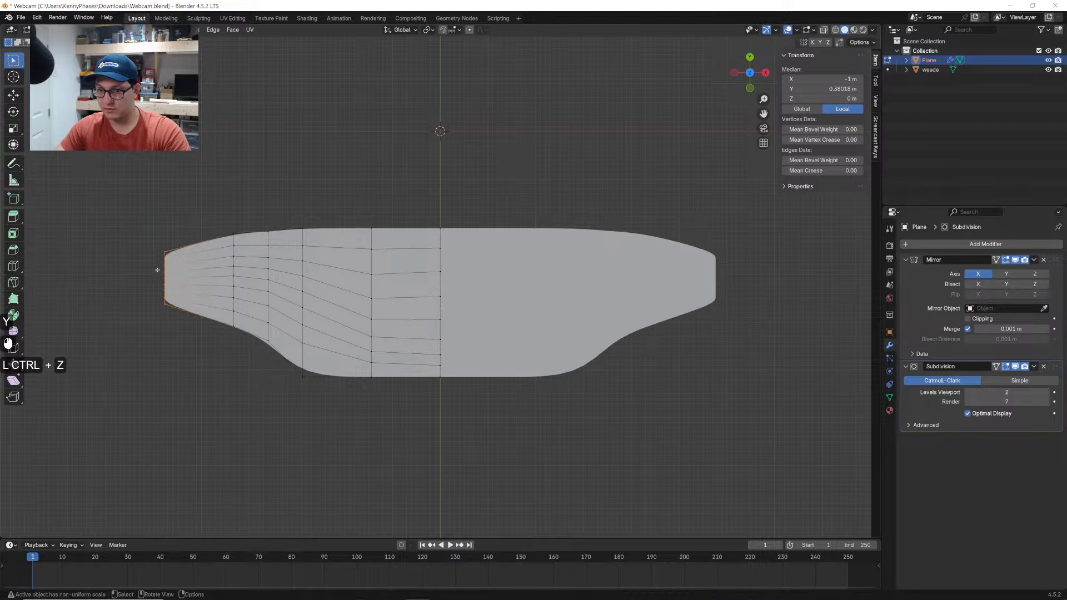
Move the middle vertices of the outer end edge outward along X to about -1.007 m, leaving the corner vertices in place
{"action": "left_click_drag", "start_coordinate": [157, 269], "coordinate": [167, 299]}
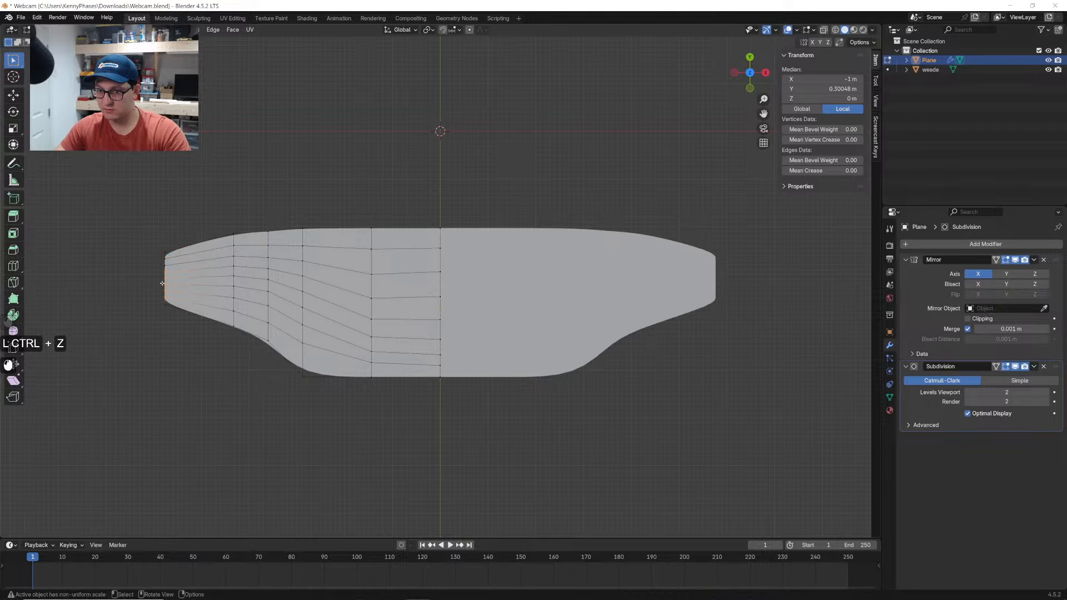
{"action": "scroll", "coordinate": [163, 283], "scroll_direction": "up", "scroll_amount": 2}
{"action": "middle_click_drag", "start_coordinate": [59, 298], "coordinate": [339, 341], "text": "shift"}
{"action": "scroll", "coordinate": [339, 341], "scroll_direction": "up", "scroll_amount": 3}
{"action": "middle_click_drag", "start_coordinate": [360, 300], "coordinate": [386, 279], "text": "shift"}
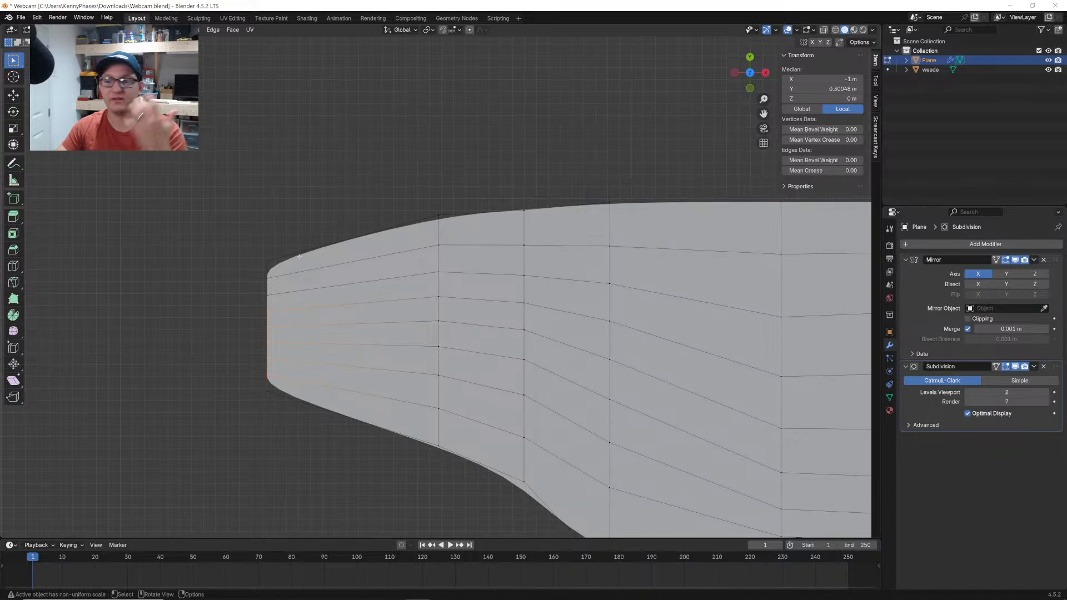
{"action": "scroll", "coordinate": [290, 307], "scroll_direction": "up", "scroll_amount": 1}
{"action": "left_click_drag", "start_coordinate": [224, 288], "coordinate": [265, 384]}
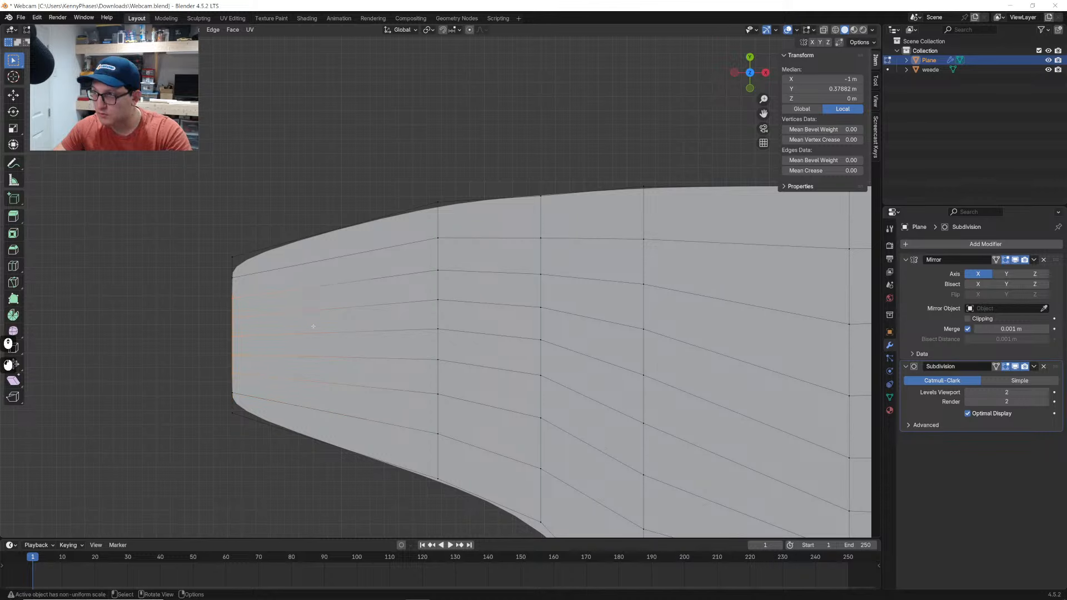
{"action": "key", "text": "g"}
{"action": "key", "text": "x"}
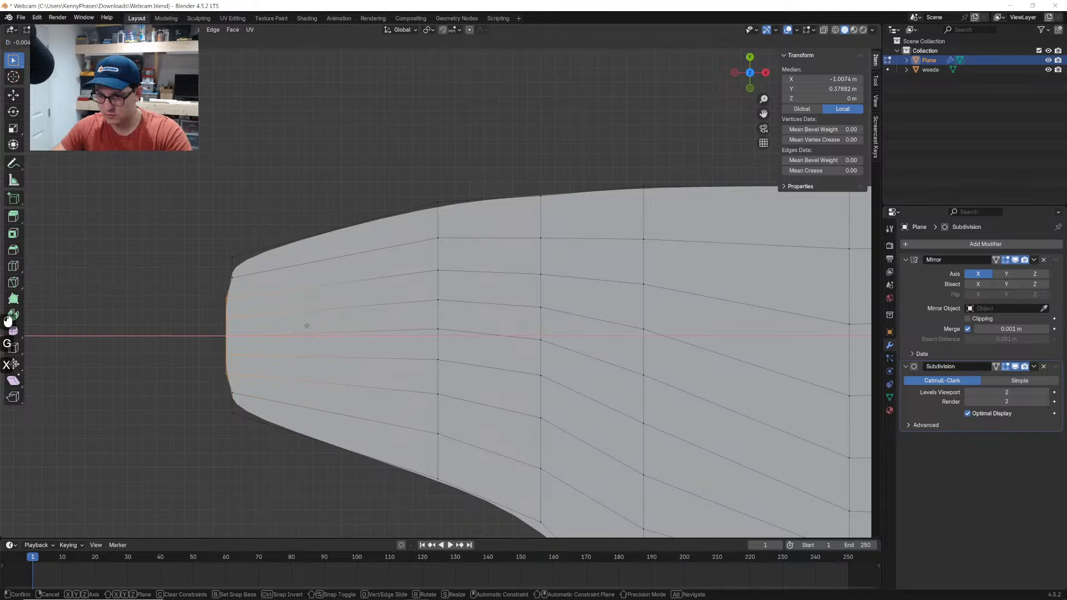
{"action": "left_click", "coordinate": [306, 327]}
Round the outer end further by moving its central vertices outward along X, with the middlemost vertex at about -1.018 m
{"action": "key", "text": "g"}
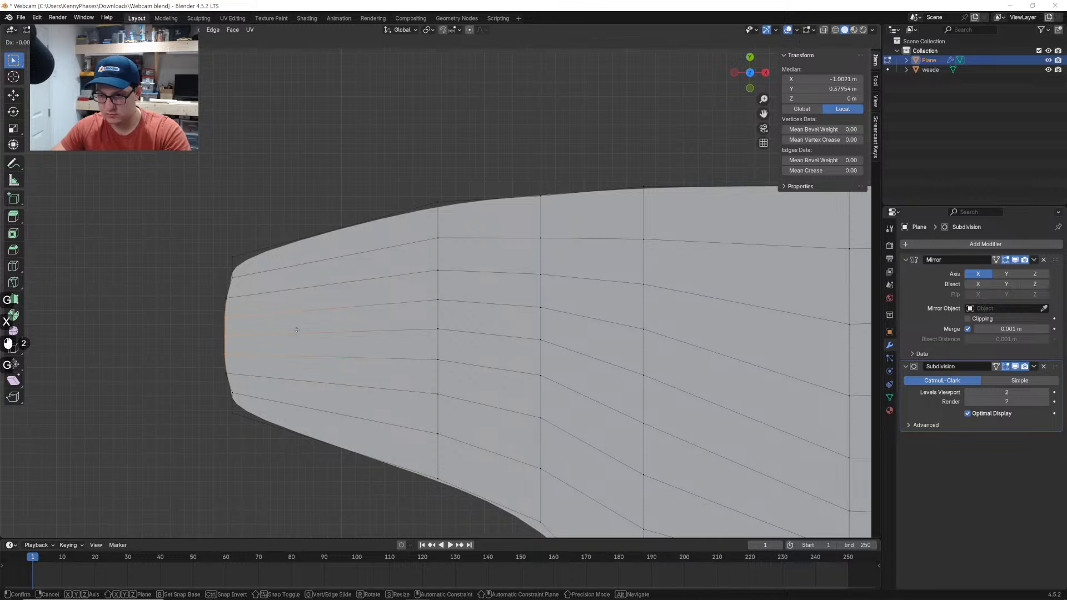
{"action": "key", "text": "x"}
{"action": "left_click", "coordinate": [220, 331]}
{"action": "left_click", "coordinate": [221, 336]}
{"action": "key", "text": "g"}
{"action": "key", "text": "x"}
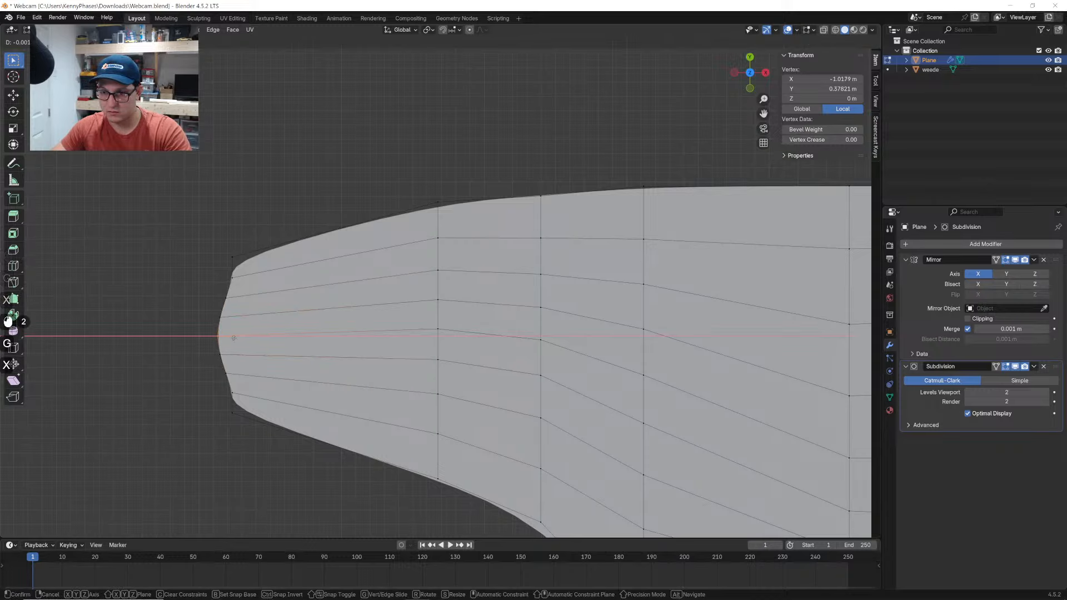
{"action": "left_click", "coordinate": [240, 272]}
Move the two corner vertices of the outer end inward along X to about -0.98 m each, and leave Edit Mode
{"action": "left_click", "coordinate": [233, 257]}
{"action": "key", "text": "g"}
{"action": "key", "text": "x"}
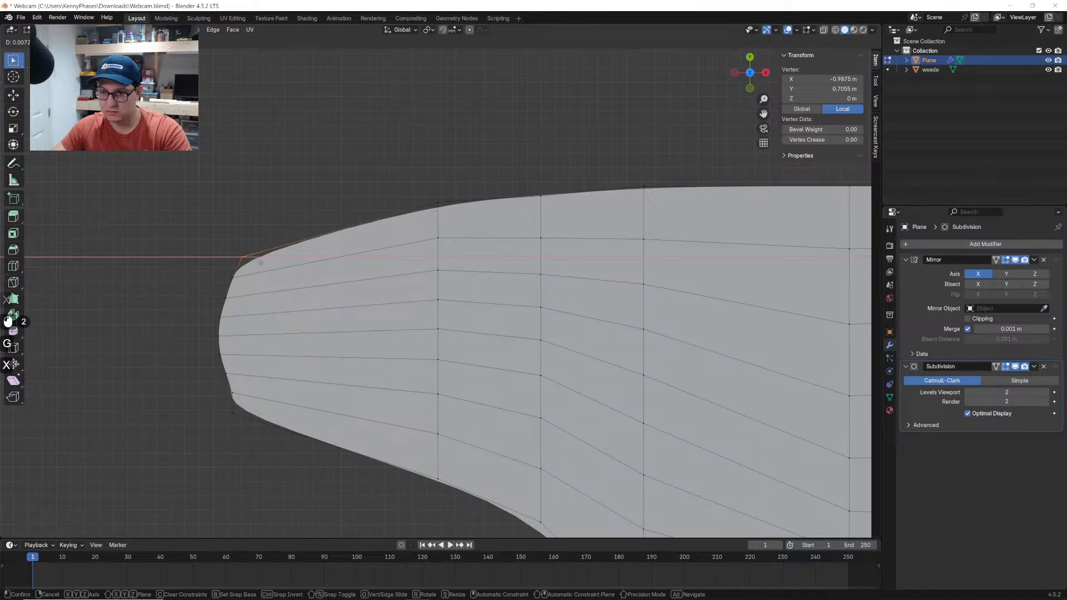
{"action": "left_click", "coordinate": [264, 263]}
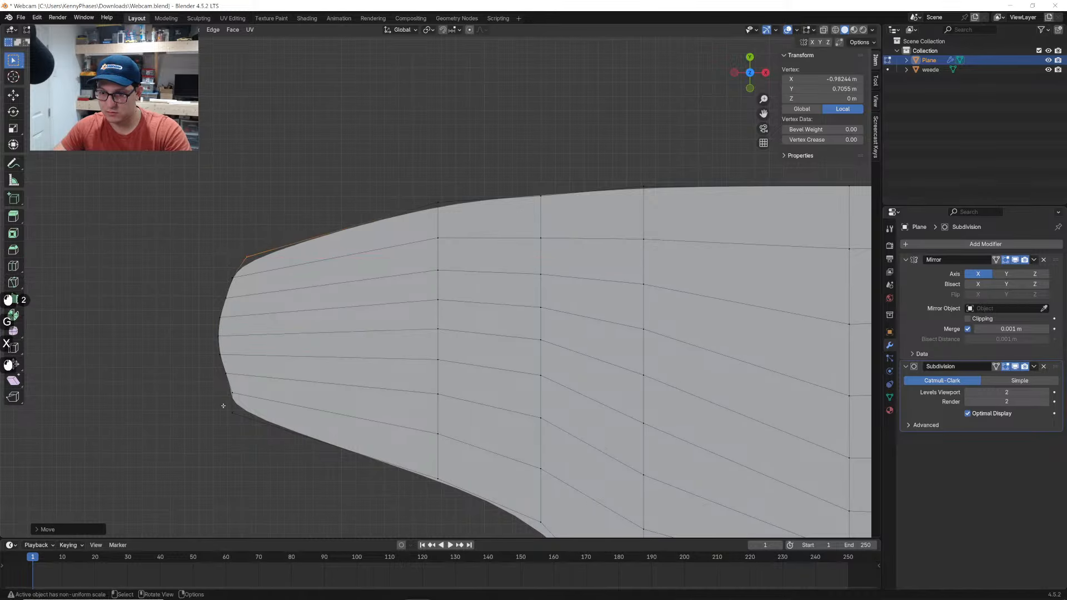
{"action": "left_click", "coordinate": [223, 406]}
{"action": "key", "text": "g"}
{"action": "key", "text": "x"}
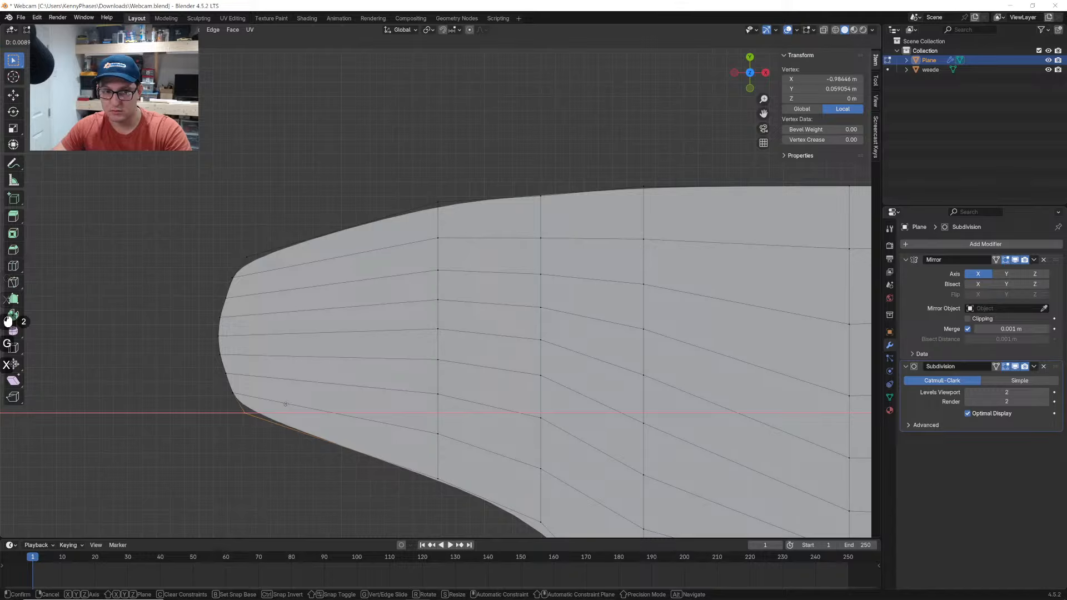
{"action": "left_click", "coordinate": [286, 404]}
{"action": "key", "text": "Tab"}
{"action": "scroll", "coordinate": [329, 365], "scroll_direction": "down", "scroll_amount": 6}
{"action": "middle_click_drag", "start_coordinate": [329, 364], "coordinate": [279, 367], "text": "shift"}
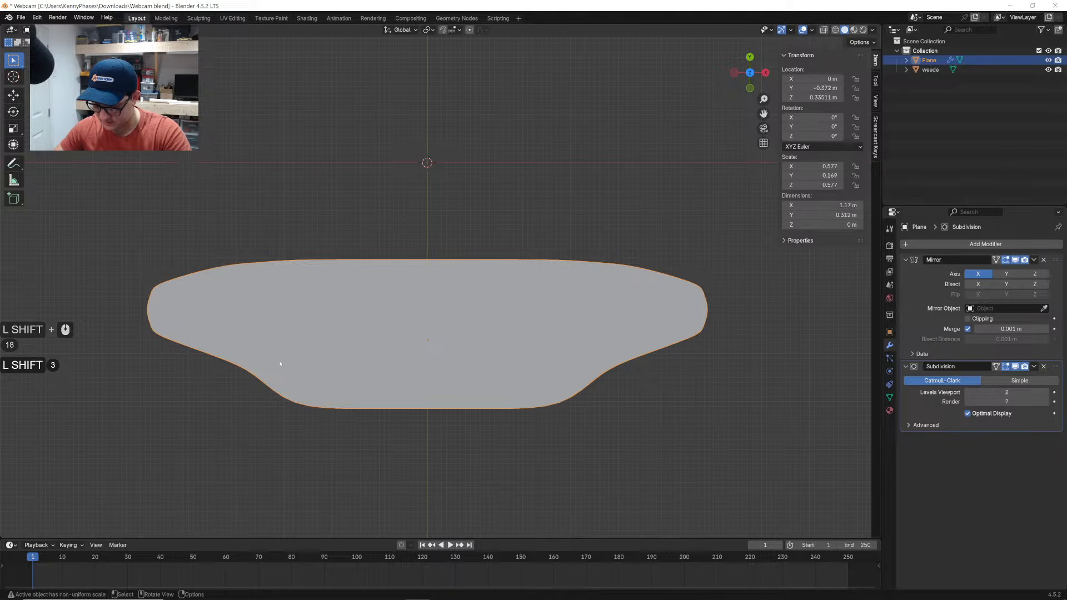
In Edit Mode, raise the lower-outline vertex at X -0.625 m along Y to sharpen the curve, and return to Object Mode
{"action": "key", "text": "Tab"}
{"action": "left_click", "coordinate": [263, 375]}
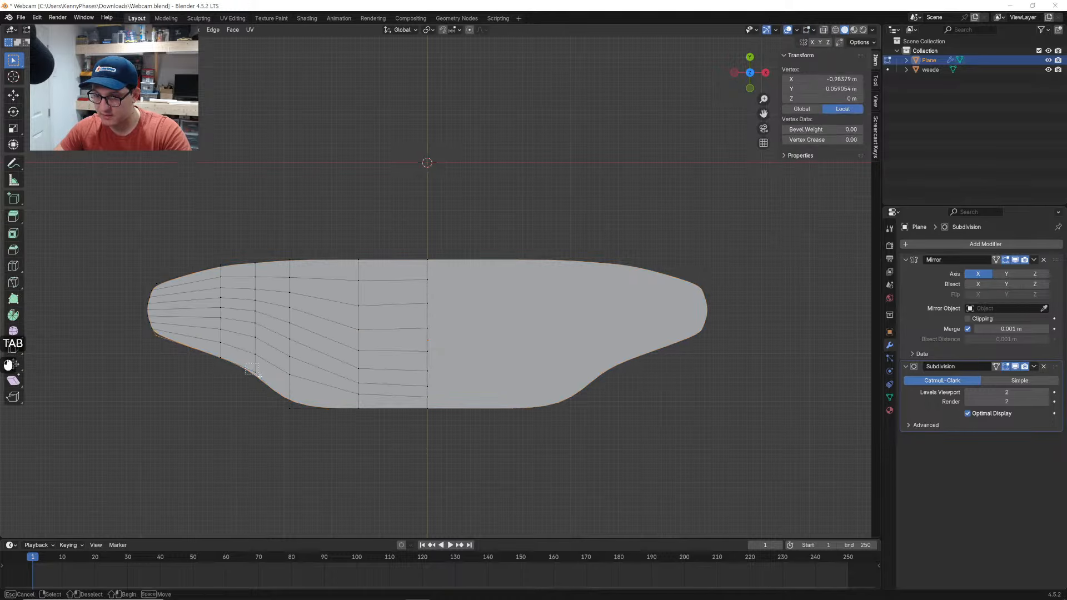
{"action": "key", "text": "g"}
{"action": "key", "text": "x"}
{"action": "key", "text": "y"}
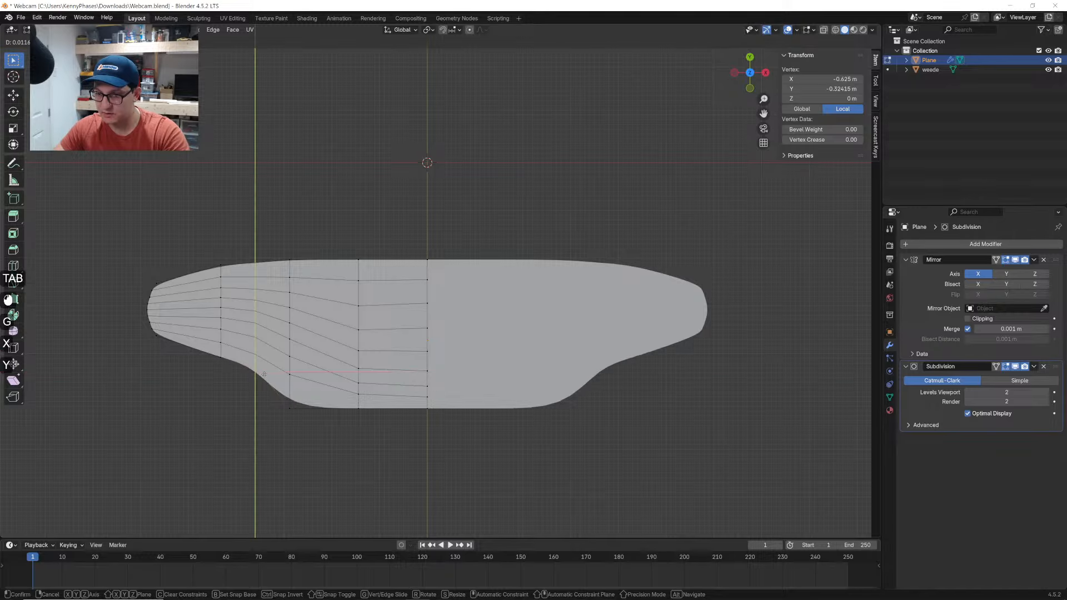
{"action": "left_click", "coordinate": [265, 367]}
{"action": "key", "text": "Tab"}
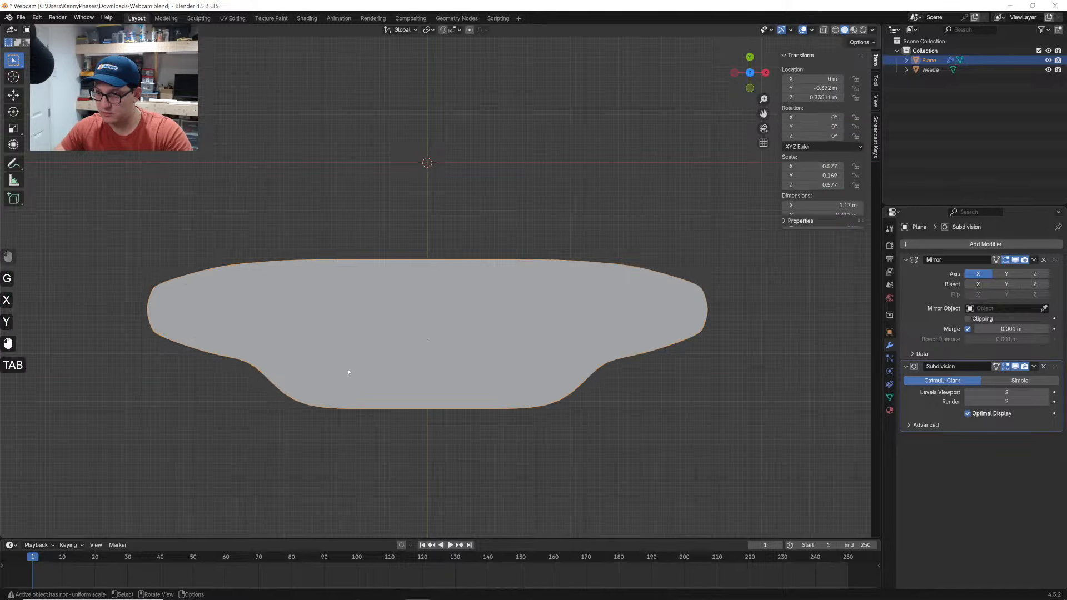
Add a Solidify modifier to the body with a thickness of 0.623 m
{"action": "scroll", "coordinate": [348, 374], "scroll_direction": "down", "scroll_amount": 2}
{"action": "middle_click_drag", "start_coordinate": [415, 317], "coordinate": [435, 331]}
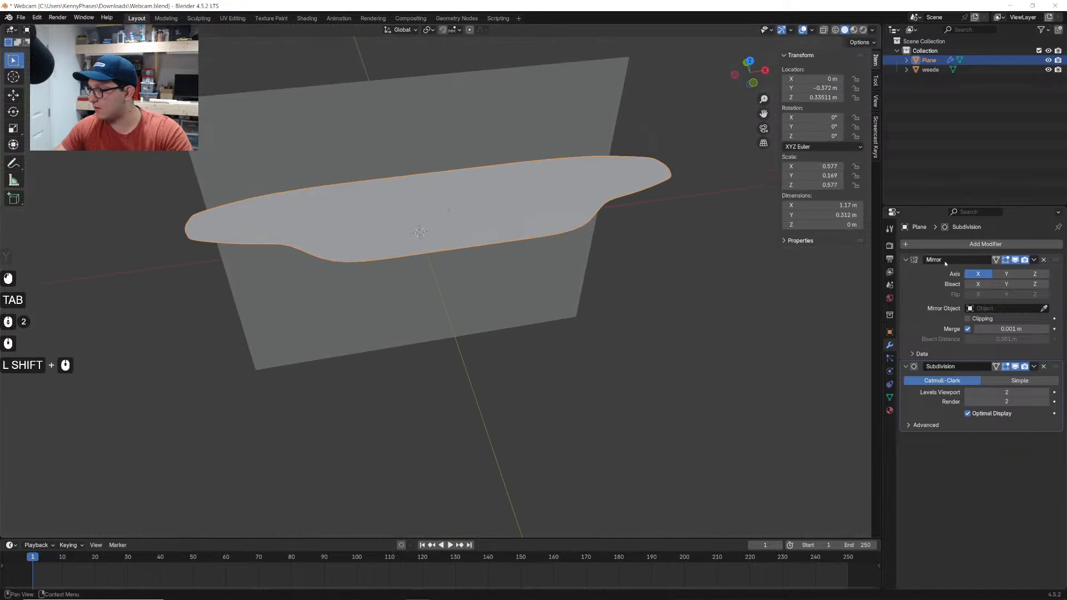
{"action": "left_click", "coordinate": [936, 245]}
{"action": "type", "text": "sp"}
{"action": "key", "text": "BackSpace"}
{"action": "type", "text": "old"}
{"action": "key", "text": "Return"}
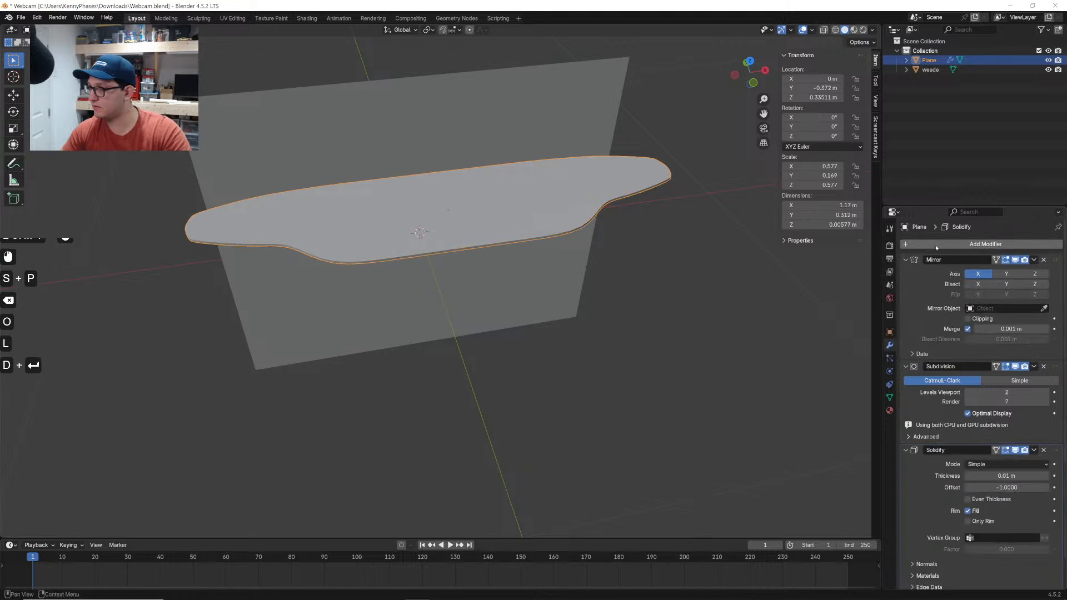
{"action": "left_click_drag", "start_coordinate": [1007, 476], "coordinate": [1037, 464], "text": "shift"}
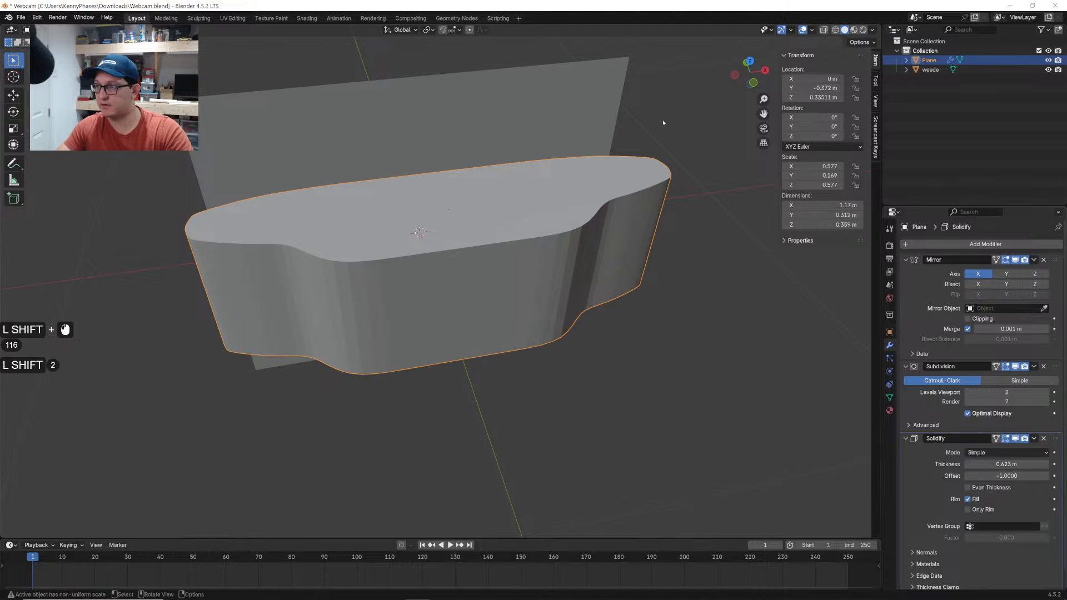
In front view with Material Preview, raise the body over the pictured webcam to Z about 0.484 m and set the Solidify thickness to 0.611 m
{"action": "double_click", "coordinate": [750, 60]}
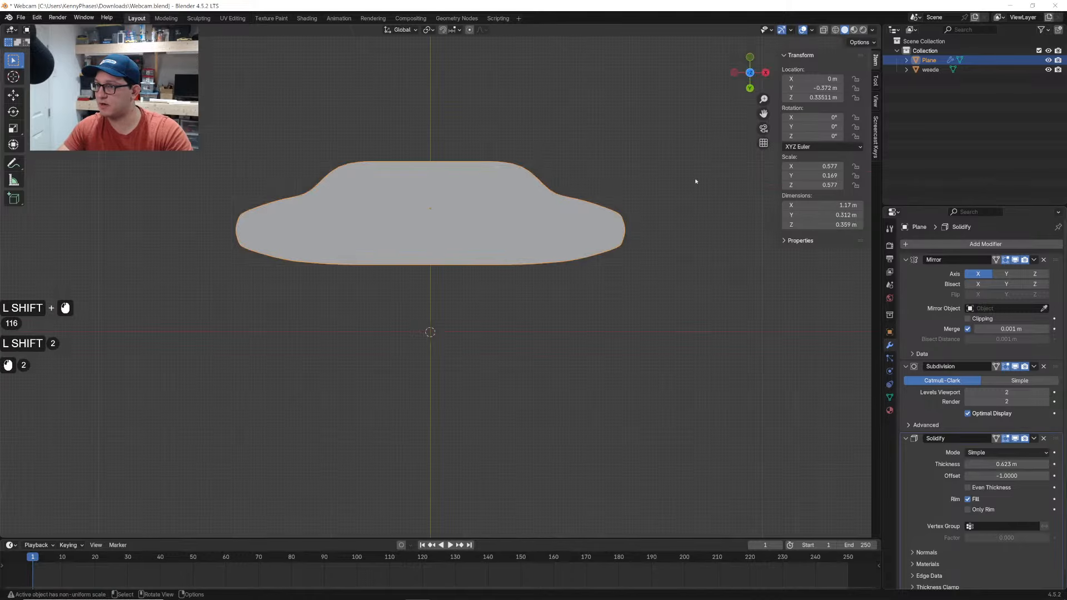
{"action": "left_click", "coordinate": [750, 57]}
{"action": "left_click", "coordinate": [854, 30]}
{"action": "key", "text": "g"}
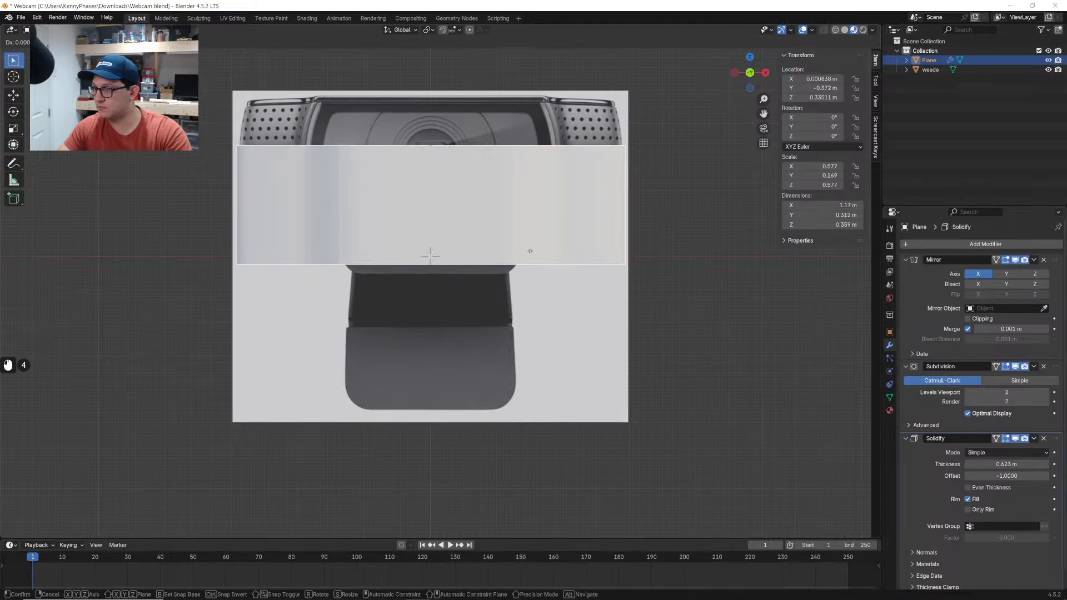
{"action": "key", "text": "z"}
{"action": "left_click", "coordinate": [528, 203]}
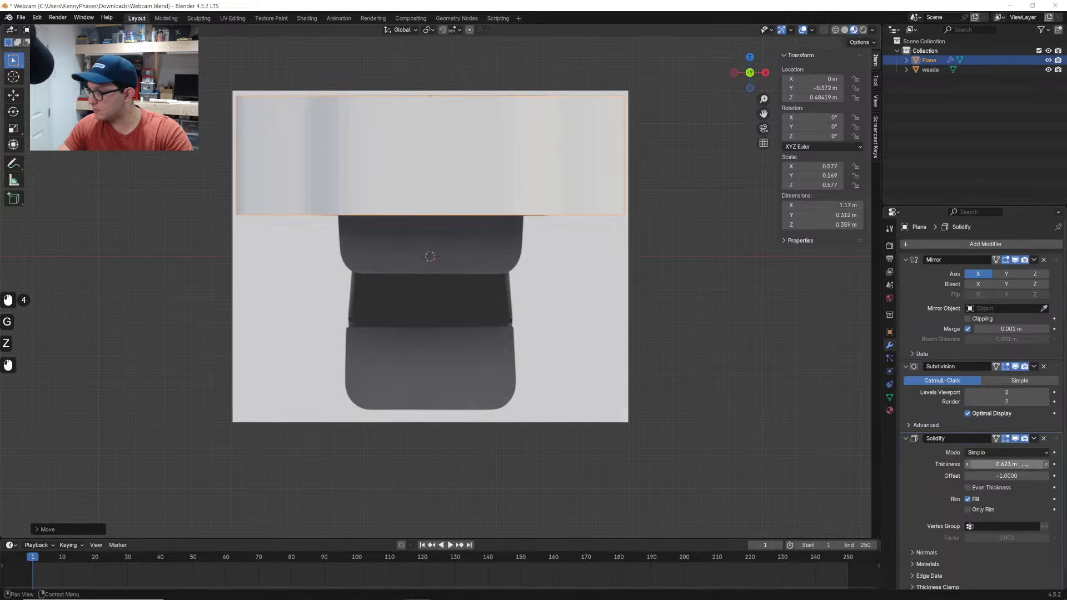
{"action": "mouse_move", "coordinate": [1007, 464]}
{"action": "left_mouse_down", "text": "shift"}
{"action": "mouse_move", "coordinate": [987, 464]}
{"action": "mouse_move", "coordinate": [997, 465]}
{"action": "left_mouse_up", "text": "shift"}
Move the body up along Z to about 0.879 m, clear above the reference image, and save the file
{"action": "key", "text": "g"}
{"action": "key", "text": "z"}
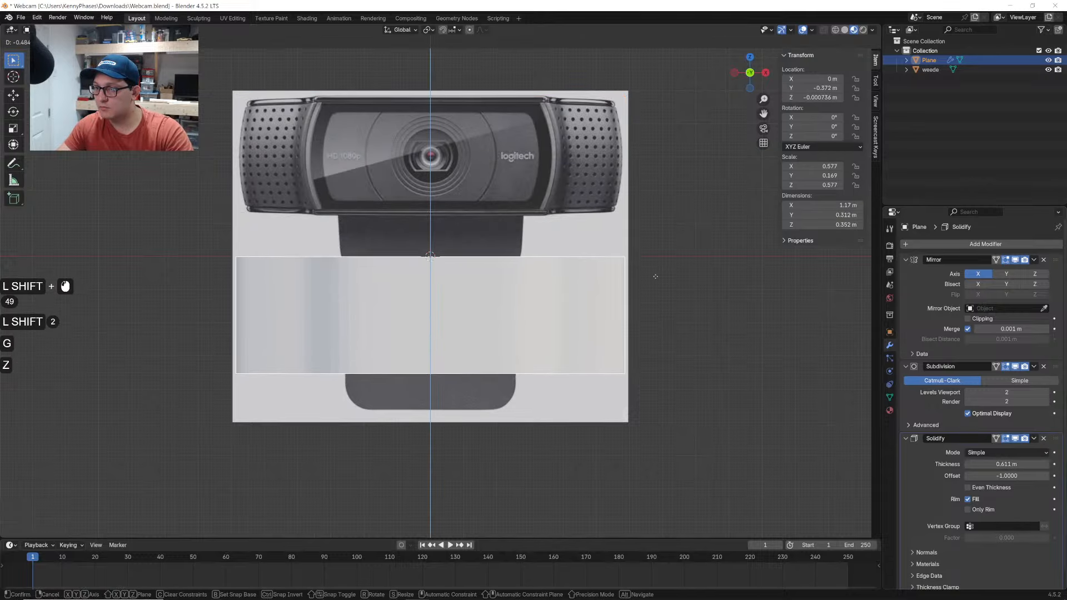
{"action": "left_click", "coordinate": [618, 191]}
{"action": "middle_click_drag", "start_coordinate": [618, 191], "coordinate": [642, 349], "text": "shift"}
{"action": "scroll", "coordinate": [643, 349], "scroll_direction": "up", "scroll_amount": 1}
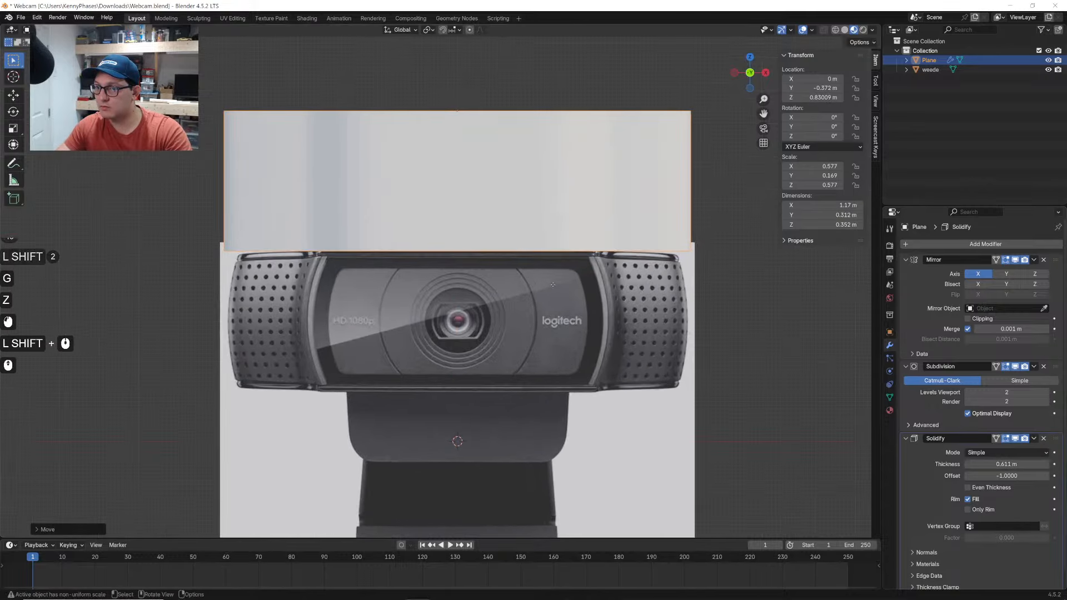
{"action": "key", "text": "g"}
{"action": "key", "text": "z"}
{"action": "left_click", "coordinate": [548, 236]}
{"action": "middle_click_drag", "start_coordinate": [548, 236], "coordinate": [547, 282], "text": "shift"}
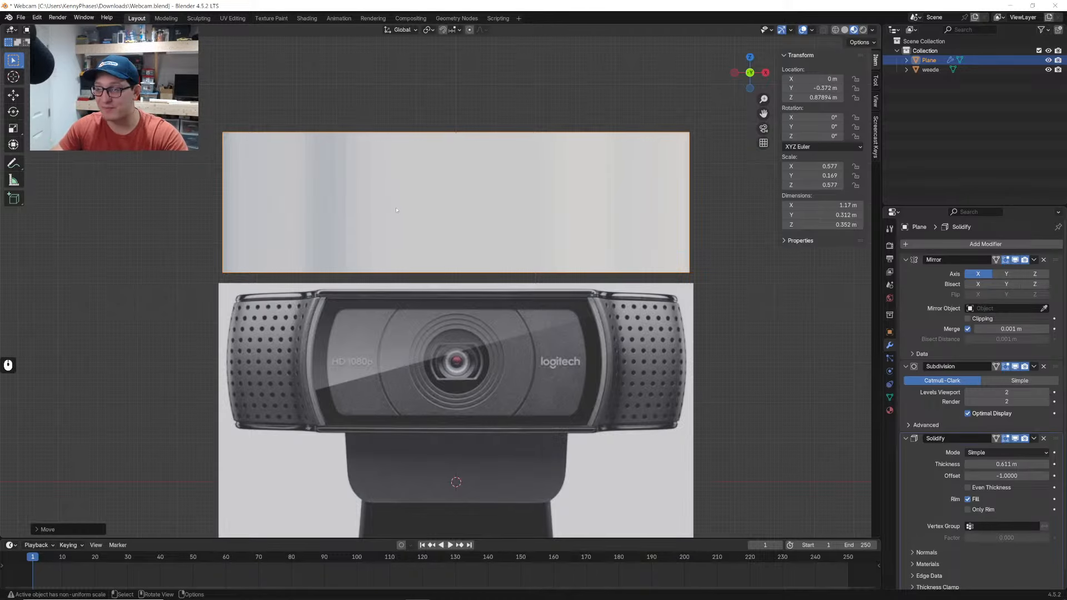
{"action": "middle_click_drag", "start_coordinate": [396, 210], "coordinate": [285, 321]}
{"action": "key", "text": "ctrl+s"}
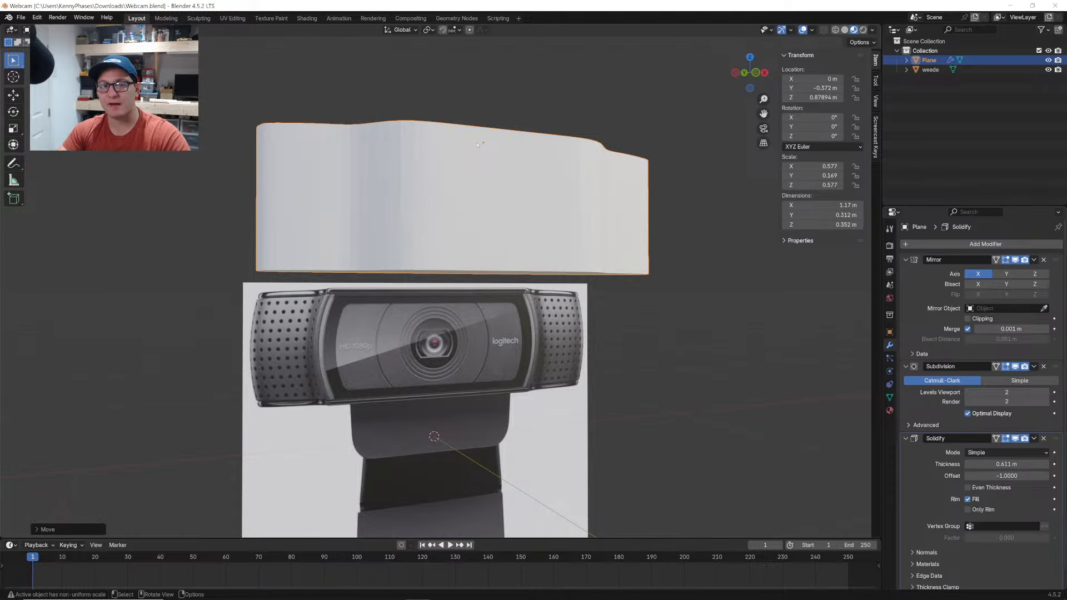
Duplicate the body, move the copy up along Z to about 1.242 m, and set its Solidify thickness to 0.019 m
{"action": "middle_click_drag", "start_coordinate": [478, 145], "coordinate": [400, 332]}
{"action": "scroll", "coordinate": [407, 312], "scroll_direction": "up", "scroll_amount": 2}
{"action": "scroll", "coordinate": [408, 314], "scroll_direction": "down", "scroll_amount": 1}
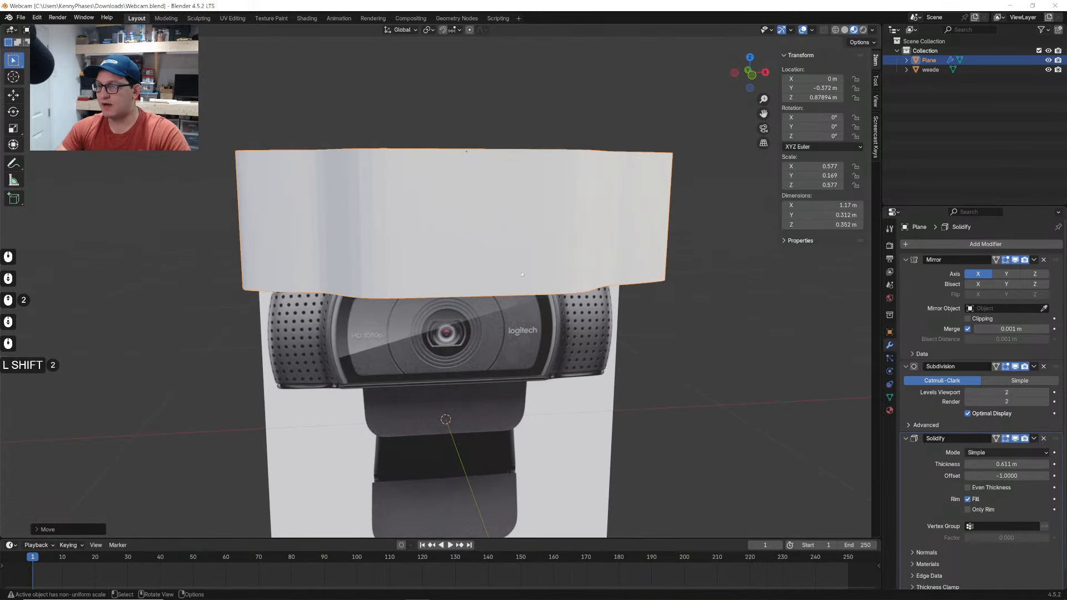
{"action": "middle_click_drag", "start_coordinate": [523, 299], "coordinate": [545, 373]}
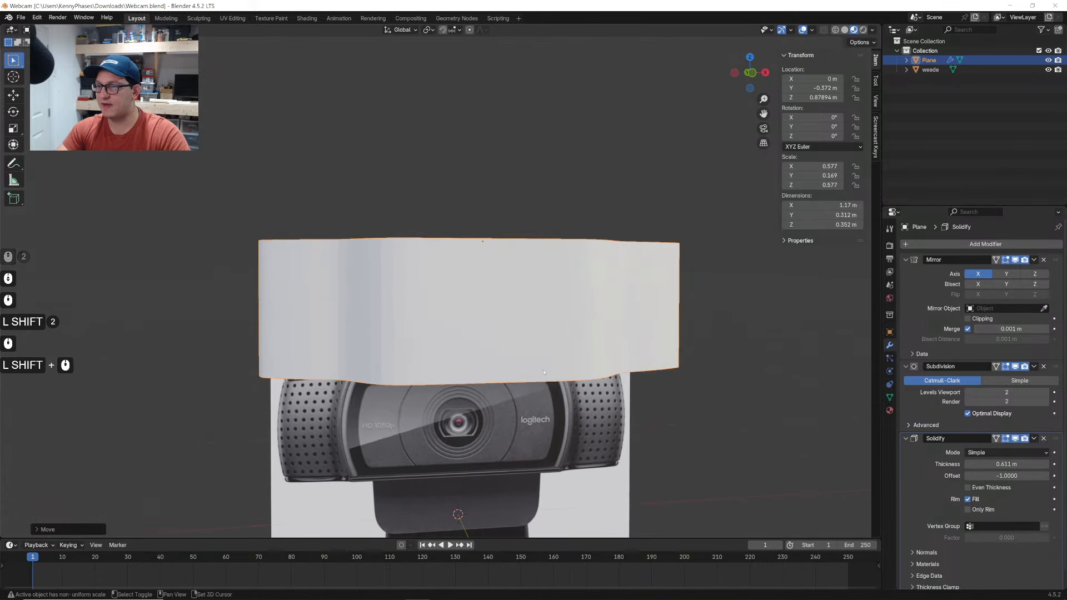
{"action": "key", "text": "shift+d"}
{"action": "key", "text": "z"}
{"action": "left_click", "coordinate": [543, 236]}
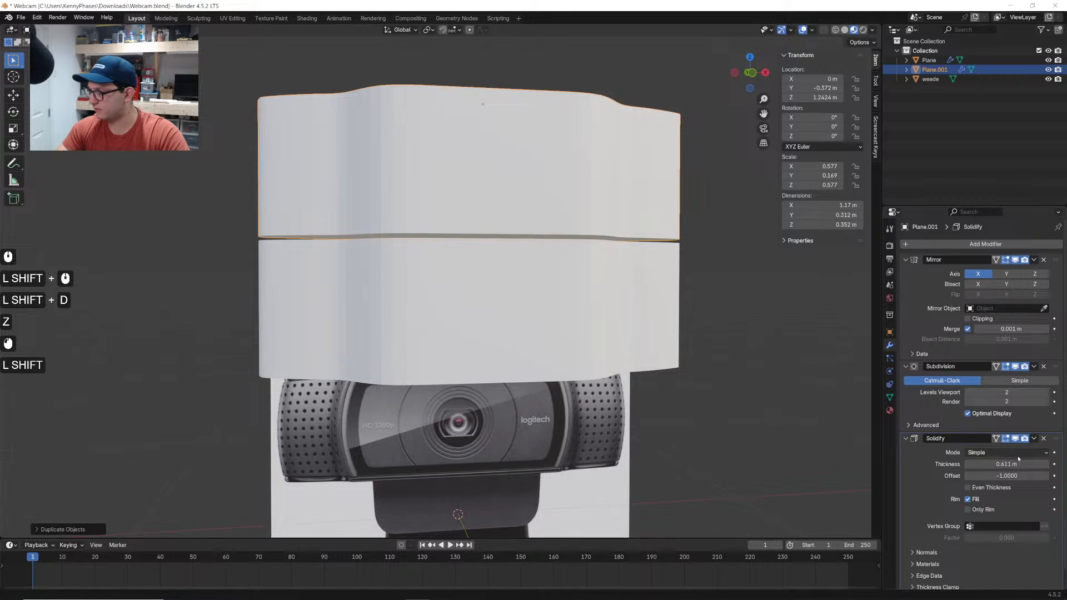
{"action": "left_click_drag", "start_coordinate": [1018, 464], "coordinate": [968, 464], "text": "shift"}
Add a second Mirror modifier to the thin copy, with the body as mirror object and the Z axis also enabled
{"action": "left_click", "coordinate": [907, 260]}
{"action": "left_click", "coordinate": [907, 272]}
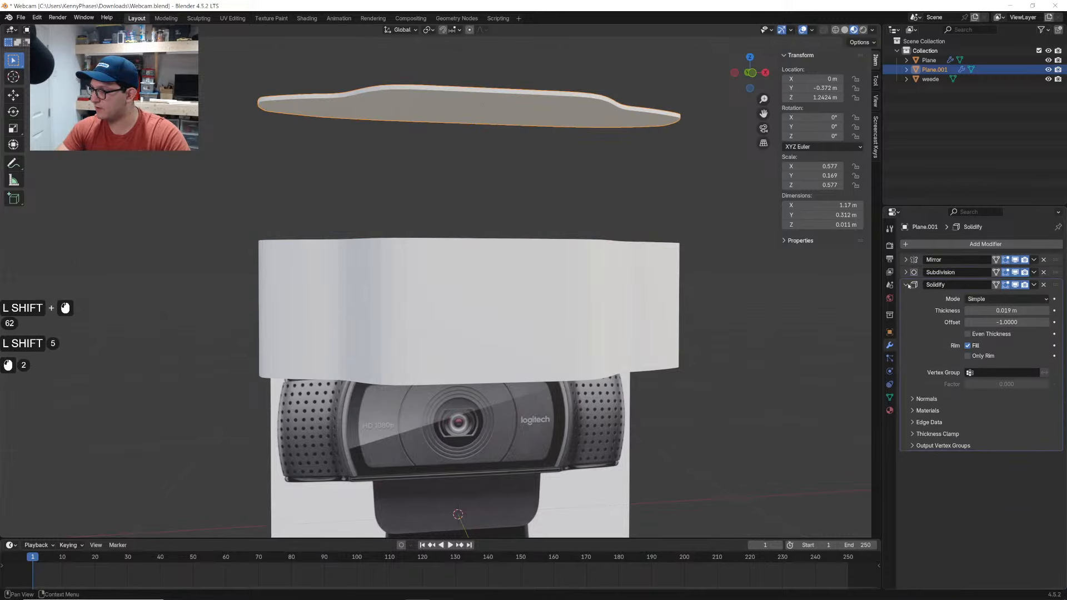
{"action": "left_click", "coordinate": [907, 285]}
{"action": "left_click", "coordinate": [934, 244]}
{"action": "type", "text": "mirr"}
{"action": "key", "text": "Return"}
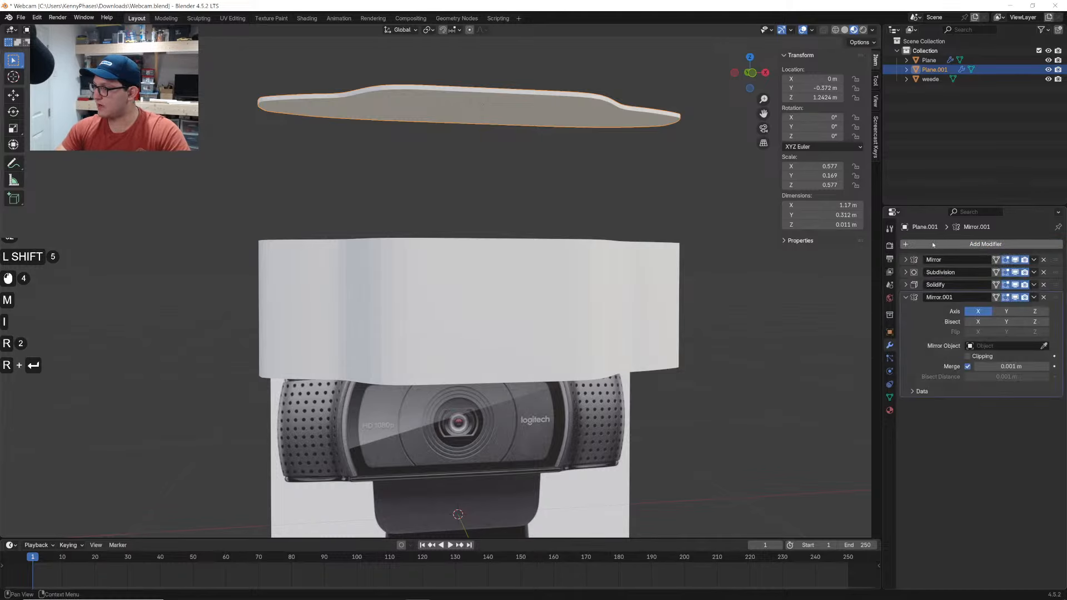
{"action": "left_click", "coordinate": [1044, 346]}
{"action": "left_click", "coordinate": [581, 314]}
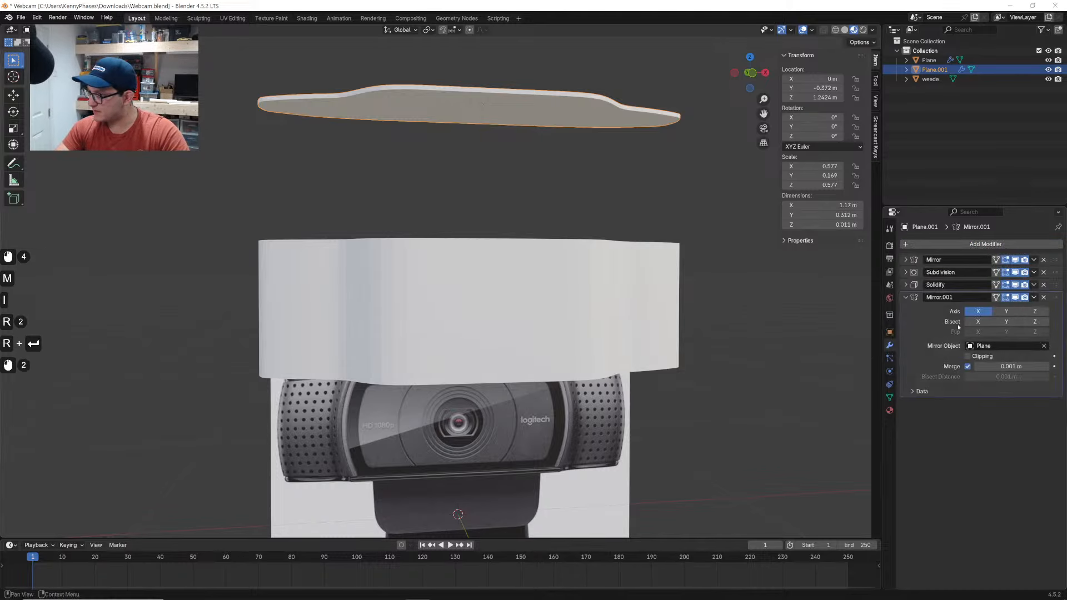
{"action": "left_click", "coordinate": [1042, 313]}
Lower the thin copy along Z to about 0.892 m, onto the top of the body
{"action": "key", "text": "g"}
{"action": "key", "text": "z"}
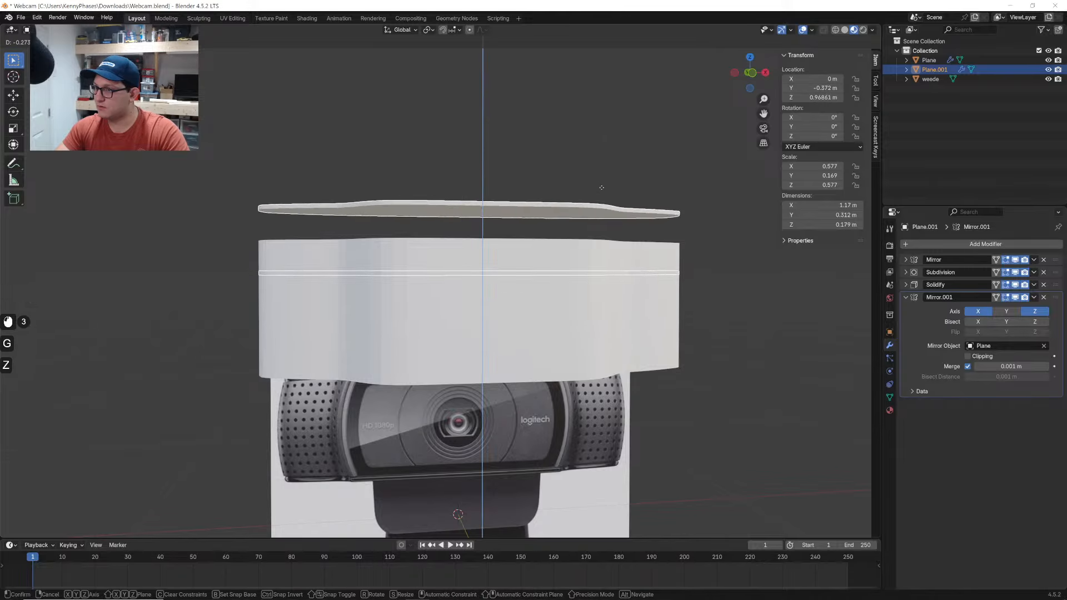
{"action": "left_click", "coordinate": [597, 216]}
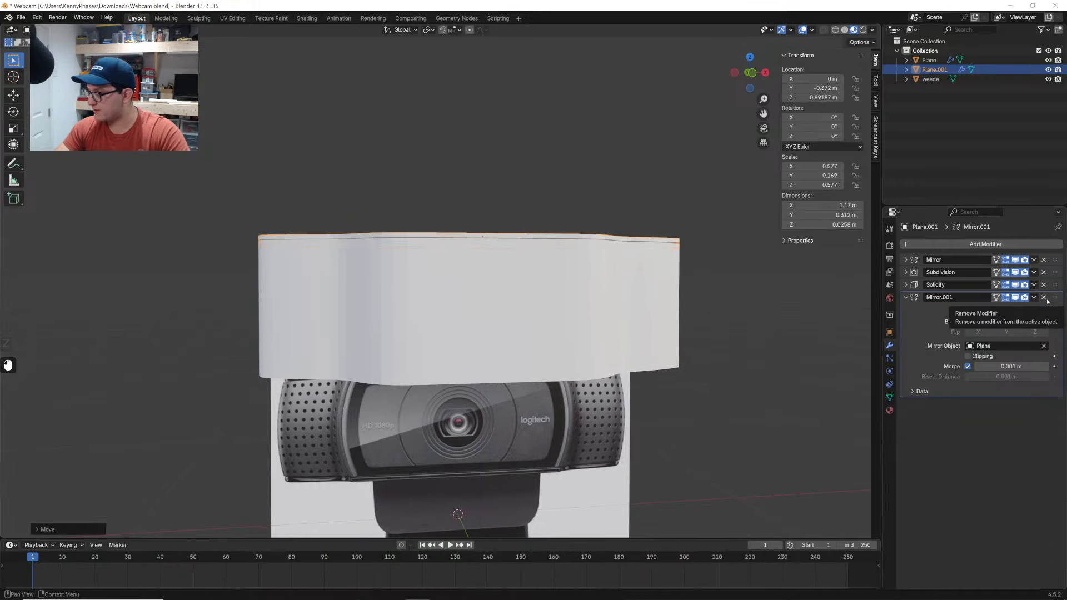
Remove the second Mirror modifier from the thin copy
{"action": "left_click", "coordinate": [499, 302]}
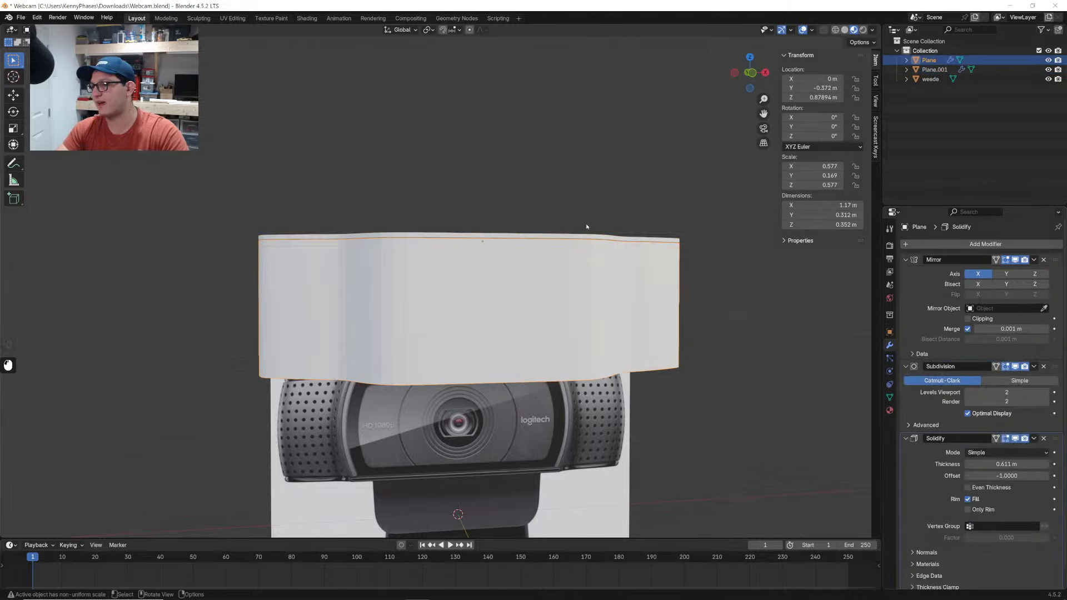
{"action": "left_click", "coordinate": [579, 236]}
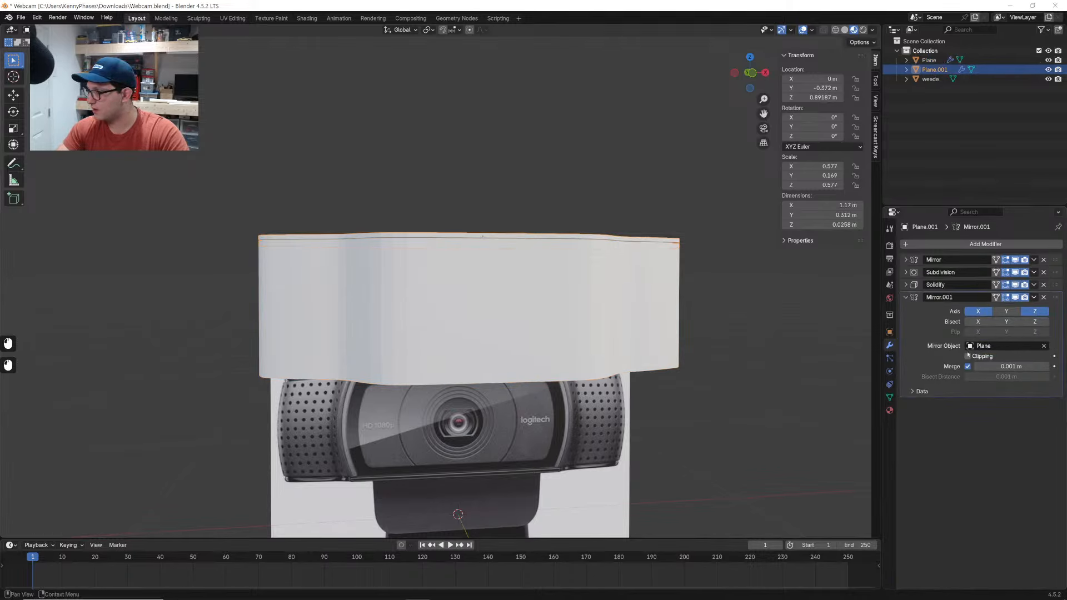
{"action": "left_click", "coordinate": [1044, 297]}
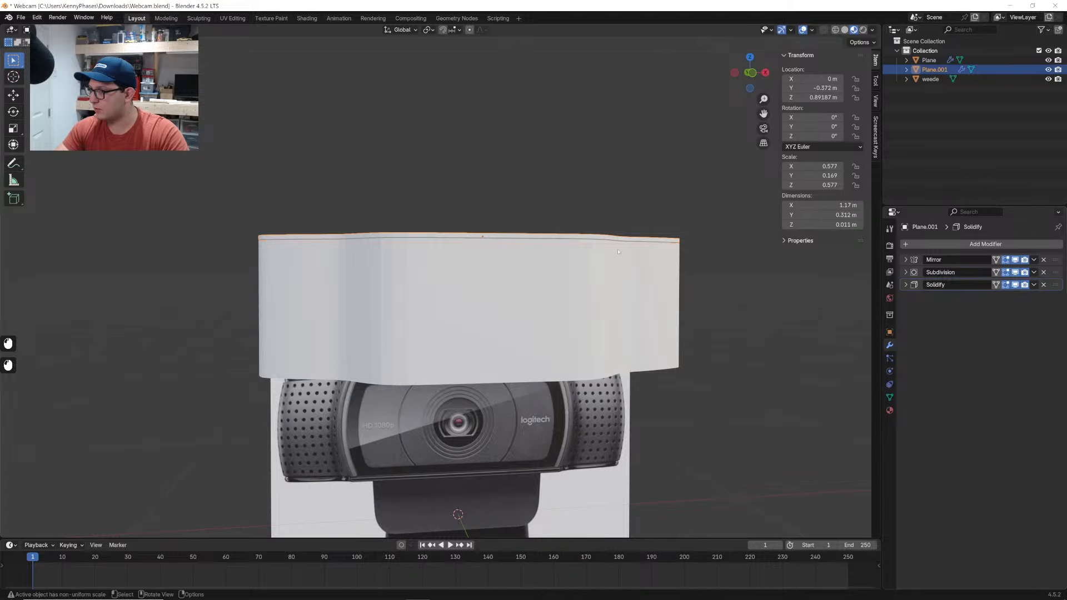
Raise the thin copy slightly along Z to about 0.898 m so it sits on the body's top face
{"action": "middle_click_drag", "start_coordinate": [591, 239], "coordinate": [598, 264]}
{"action": "scroll", "coordinate": [599, 264], "scroll_direction": "up", "scroll_amount": 2}
{"action": "key", "text": "g"}
{"action": "key", "text": "z"}
{"action": "left_click", "coordinate": [596, 253]}
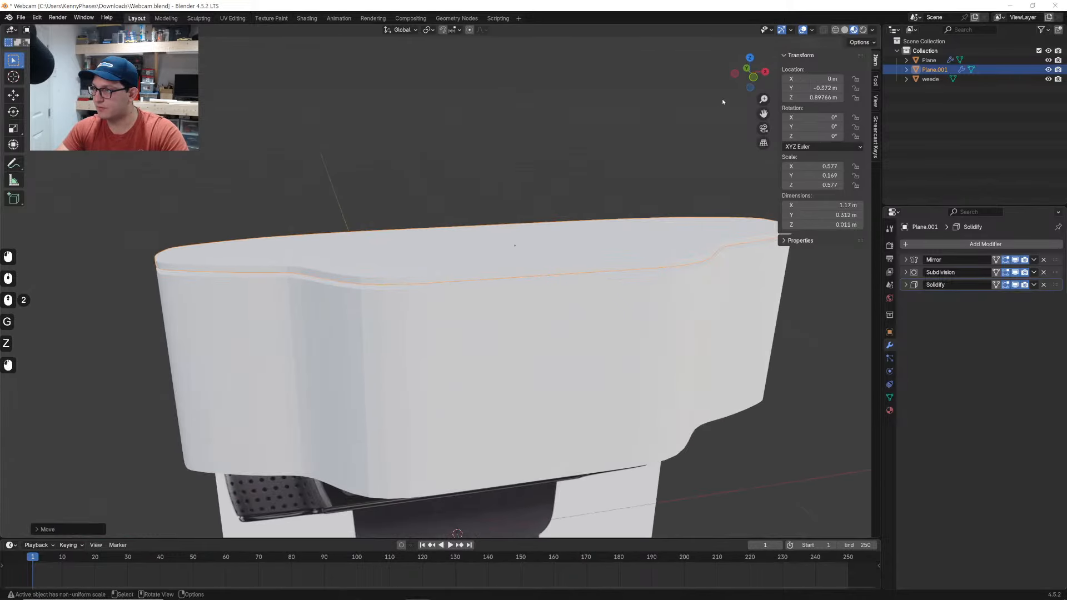
Align the view to the front and lower the thin copy slightly along Z to about 0.895 m against the body's top face
{"action": "left_click", "coordinate": [753, 77]}
{"action": "middle_click_drag", "start_coordinate": [468, 428], "coordinate": [425, 329], "text": "shift"}
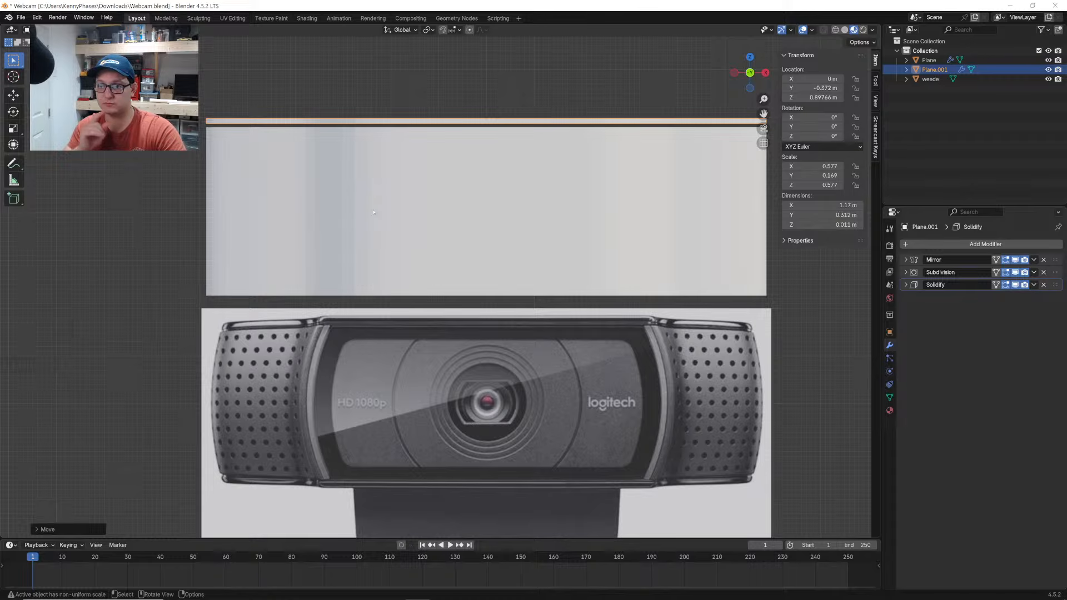
{"action": "key", "text": "z"}
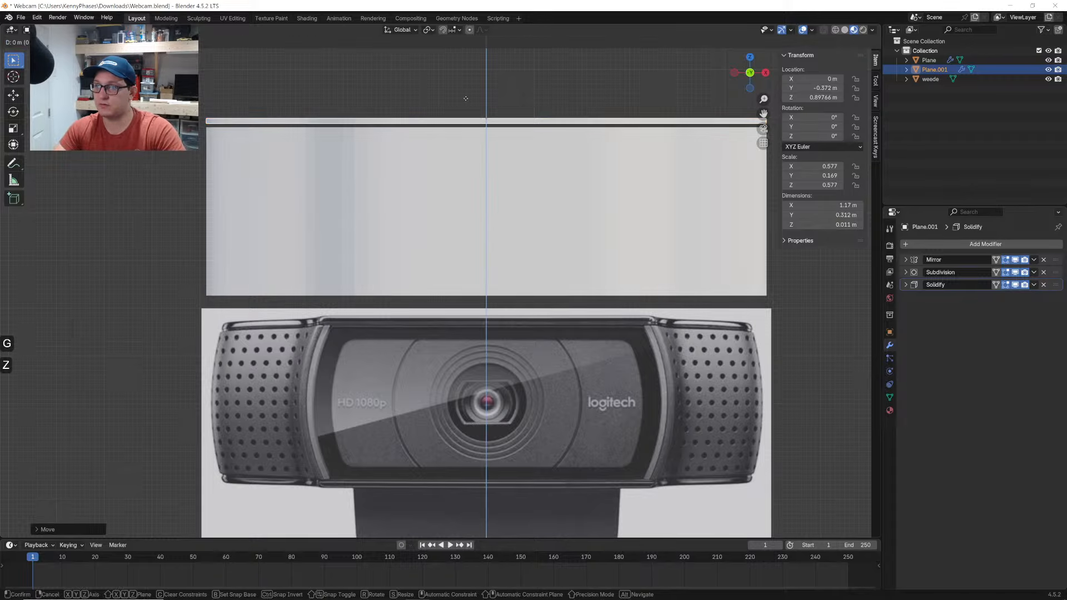
{"action": "left_click", "coordinate": [465, 102]}
Duplicate the thin trim layer down along Z to about 0.519 m beneath the body and save the file
{"action": "key", "text": "shift+d"}
{"action": "key", "text": "z"}
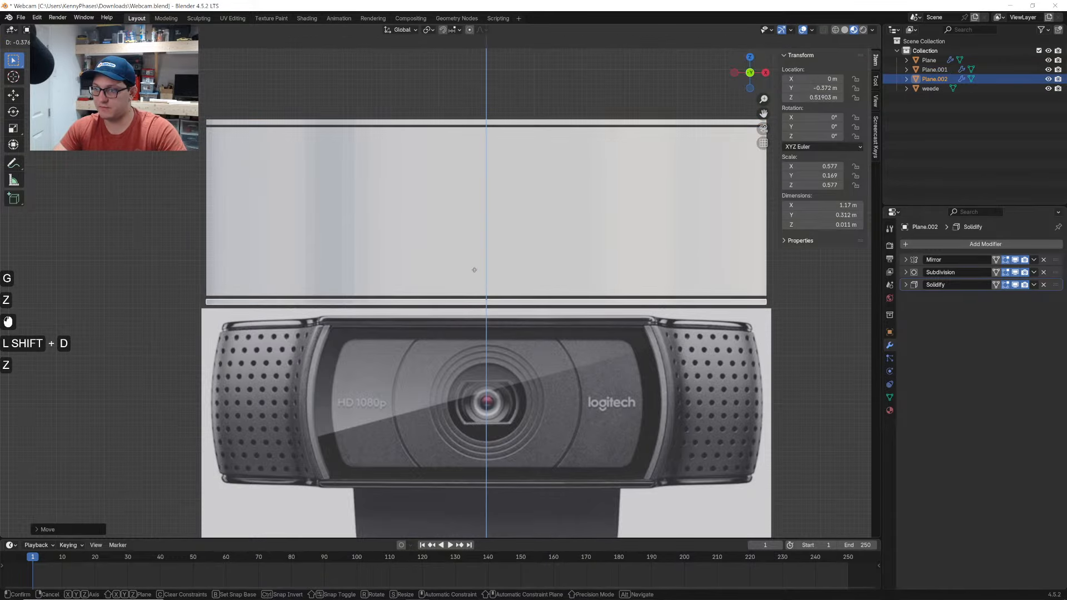
{"action": "left_click", "coordinate": [475, 269]}
{"action": "middle_click_drag", "start_coordinate": [474, 269], "coordinate": [423, 277]}
{"action": "scroll", "coordinate": [493, 273], "scroll_direction": "down", "scroll_amount": 2}
{"action": "key", "text": "ctrl+s"}
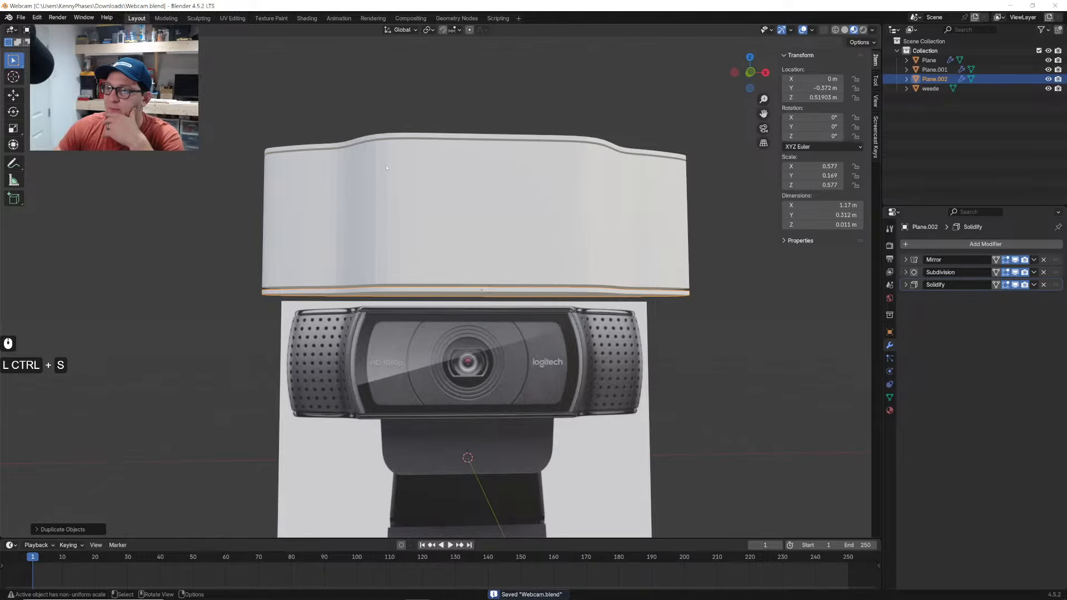
Switch the viewport to solid shading and open the viewport shading options to inspect the body's surface
{"action": "middle_click_drag", "start_coordinate": [396, 218], "coordinate": [416, 274]}
{"action": "scroll", "coordinate": [415, 274], "scroll_direction": "up", "scroll_amount": 1}
{"action": "left_click", "coordinate": [852, 31]}
{"action": "left_click", "coordinate": [846, 30]}
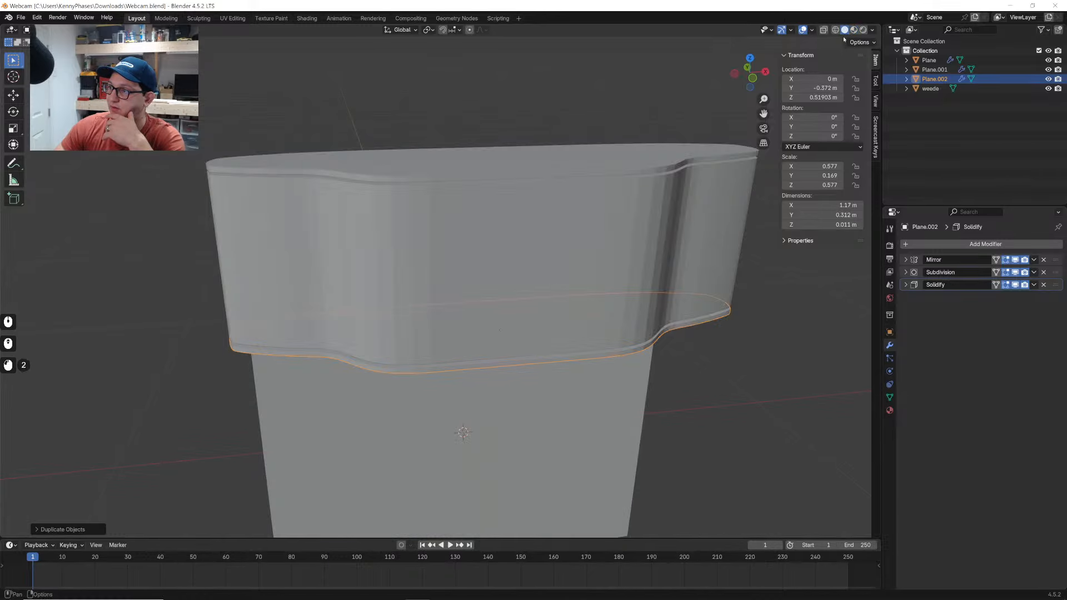
{"action": "mouse_move", "coordinate": [568, 226]}
{"action": "middle_mouse_down"}
{"action": "mouse_move", "coordinate": [605, 199]}
{"action": "mouse_move", "coordinate": [596, 178]}
{"action": "mouse_move", "coordinate": [524, 280]}
{"action": "middle_mouse_up"}
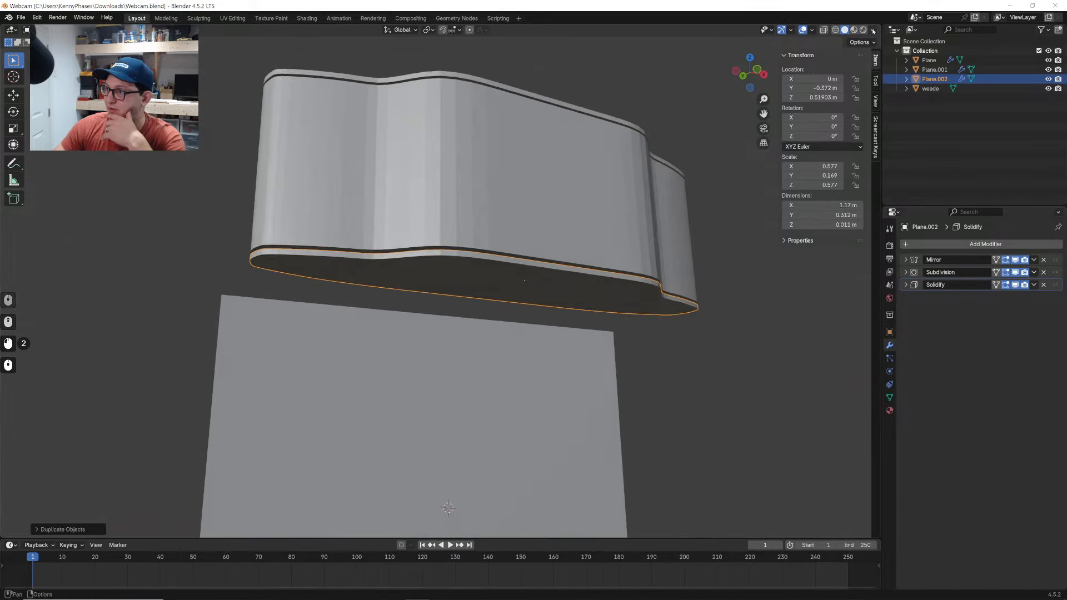
{"action": "left_click", "coordinate": [873, 31]}
{"action": "left_click", "coordinate": [873, 31]}
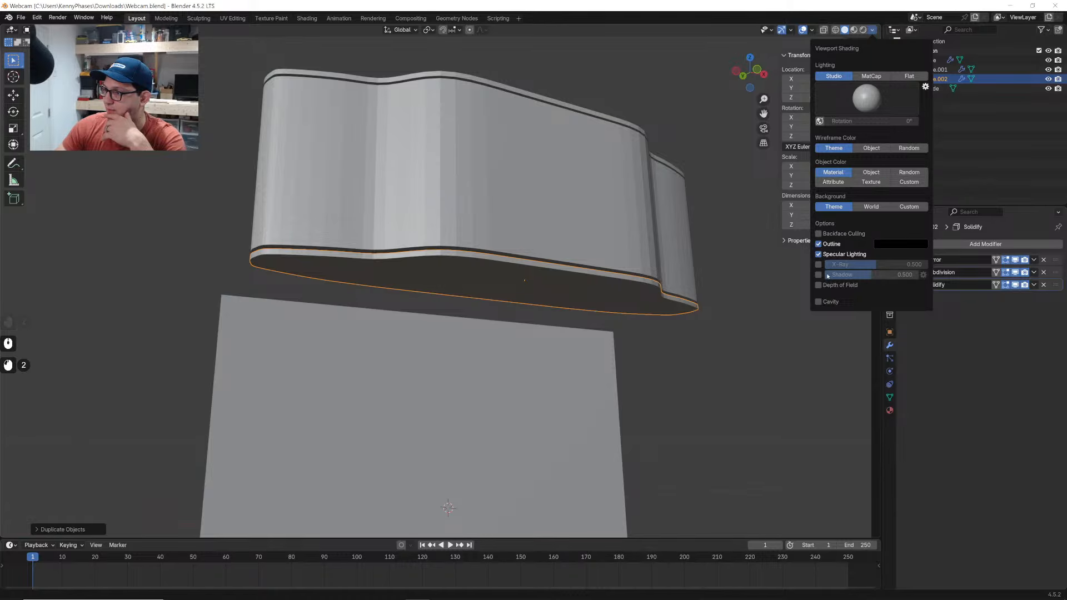
Apply Shade Auto Smooth to the body and to both the upper and lower trim layers, then clear the selection
{"action": "mouse_move", "coordinate": [591, 267]}
{"action": "middle_mouse_down"}
{"action": "mouse_move", "coordinate": [562, 311]}
{"action": "mouse_move", "coordinate": [606, 300]}
{"action": "mouse_move", "coordinate": [514, 225]}
{"action": "mouse_move", "coordinate": [526, 293]}
{"action": "middle_mouse_up"}
{"action": "left_click", "coordinate": [535, 234]}
{"action": "right_click", "coordinate": [534, 234]}
{"action": "left_click", "coordinate": [518, 212]}
{"action": "left_click", "coordinate": [514, 225]}
{"action": "right_click", "coordinate": [512, 220]}
{"action": "left_click", "coordinate": [512, 219]}
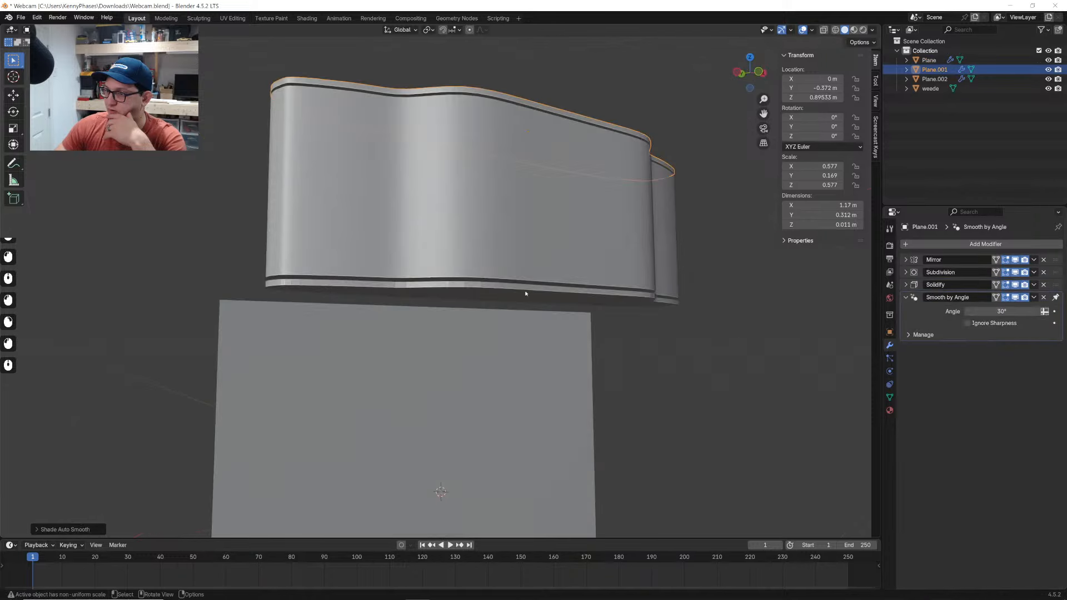
{"action": "left_click", "coordinate": [524, 288]}
{"action": "right_click", "coordinate": [523, 288]}
{"action": "left_click", "coordinate": [523, 289]}
{"action": "middle_click_drag", "start_coordinate": [588, 281], "coordinate": [577, 293]}
{"action": "left_click", "coordinate": [531, 91]}
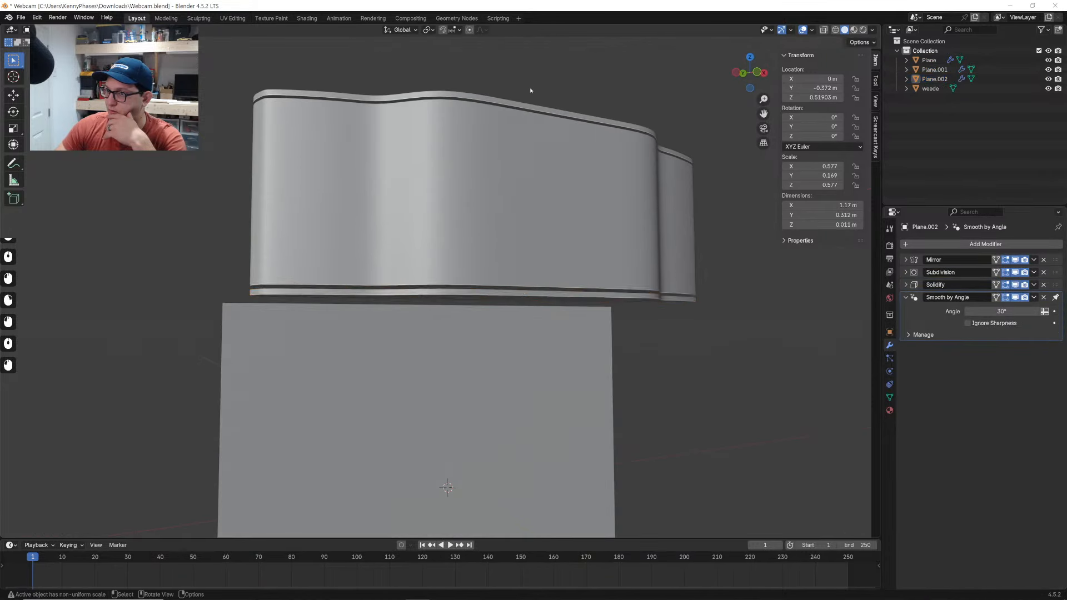
{"action": "middle_click_drag", "start_coordinate": [531, 91], "coordinate": [519, 126]}
Duplicate the body and move the copy up along Z, well clear of the original, as a backup
{"action": "left_click", "coordinate": [441, 230]}
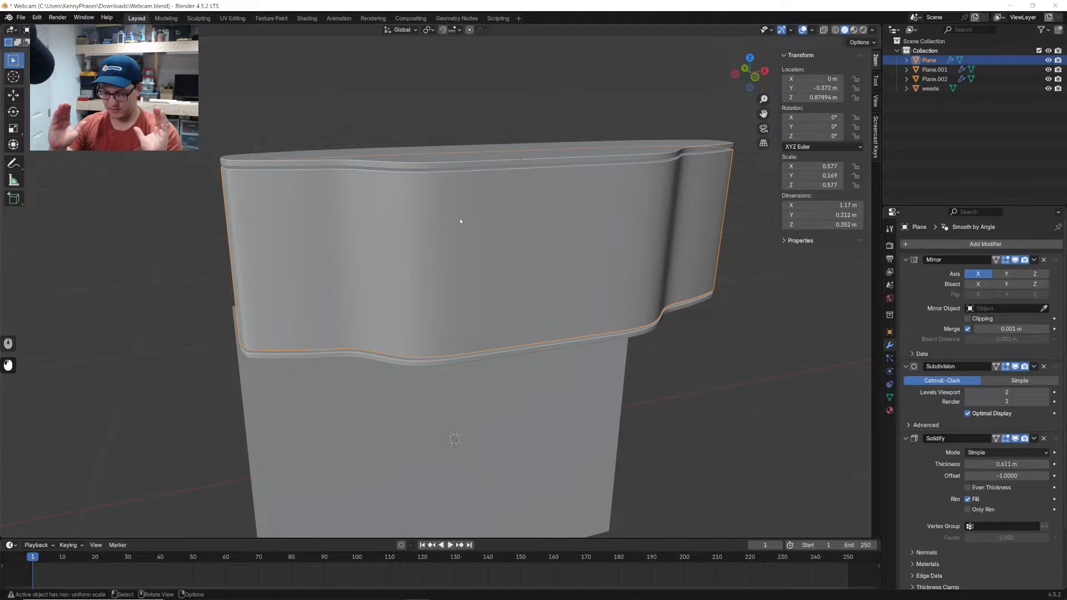
{"action": "scroll", "coordinate": [419, 209], "scroll_direction": "down", "scroll_amount": 2}
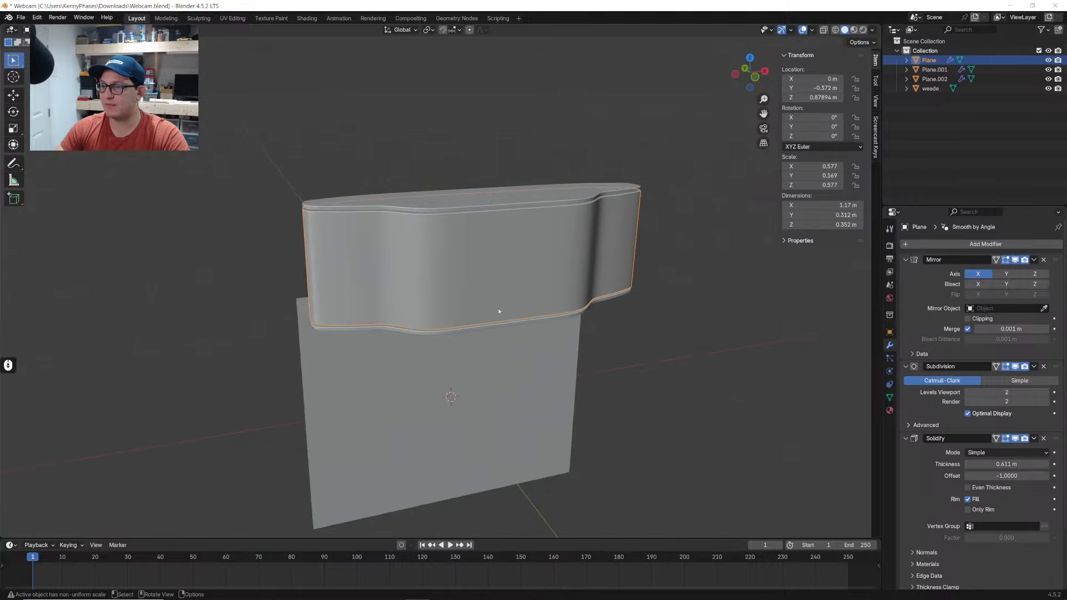
{"action": "key", "text": "shift+d"}
{"action": "key", "text": "z"}
{"action": "left_click", "coordinate": [543, 279]}
Convert the original body to a mesh and open it for mesh editing
{"action": "right_click", "coordinate": [542, 275]}
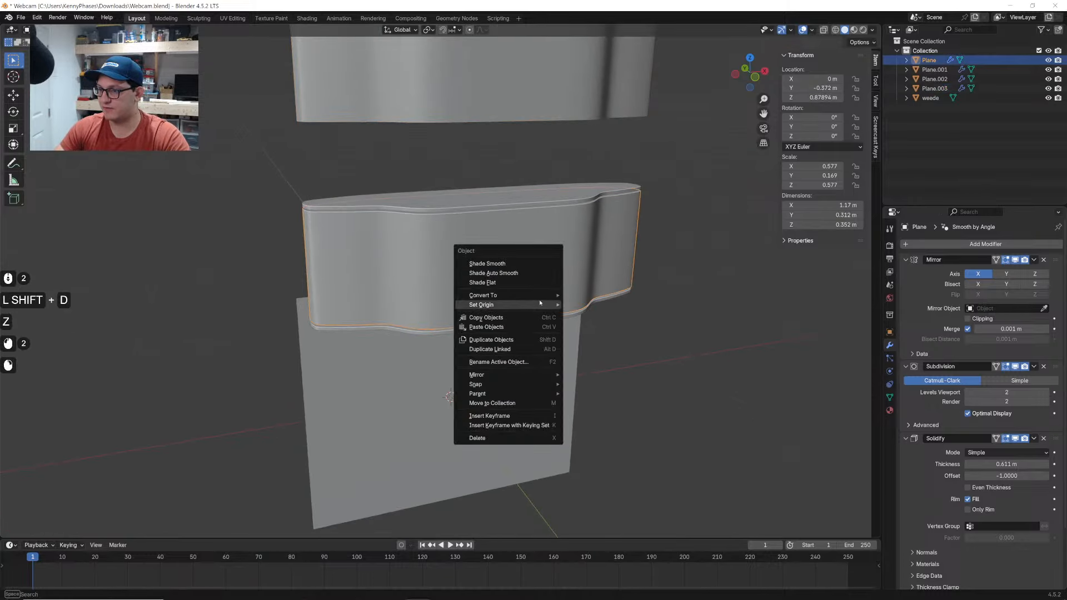
{"action": "mouse_move", "coordinate": [533, 296]}
{"action": "left_click", "coordinate": [581, 295]}
{"action": "key", "text": "Tab"}
Try a single horizontal loop cut around the middle of the body and undo it
{"action": "scroll", "coordinate": [512, 261], "scroll_direction": "up", "scroll_amount": 1}
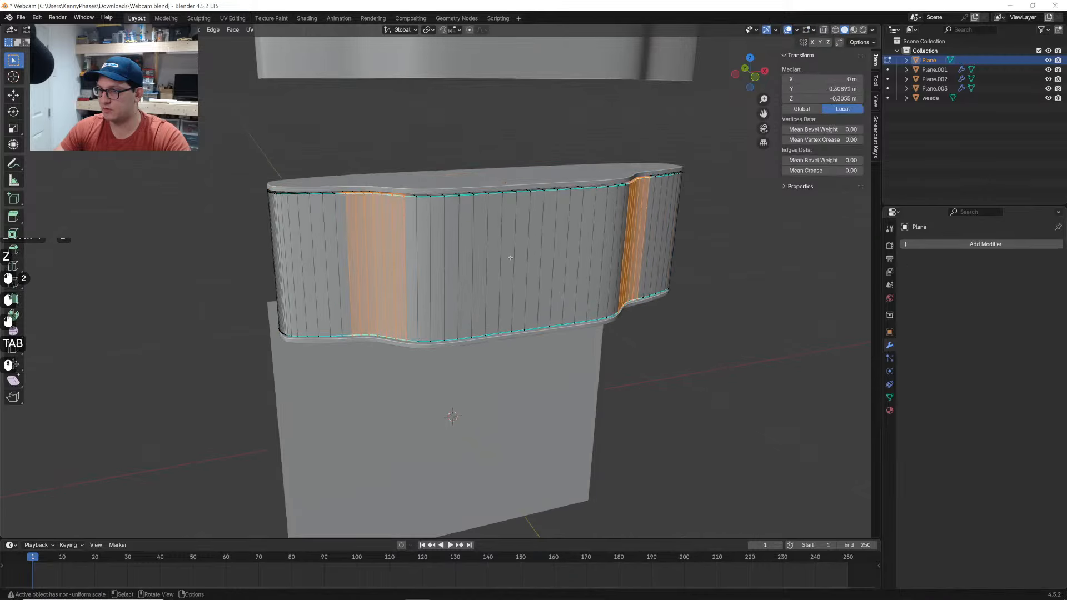
{"action": "scroll", "coordinate": [440, 219], "scroll_direction": "up", "scroll_amount": 1}
{"action": "key", "text": "ctrl+r"}
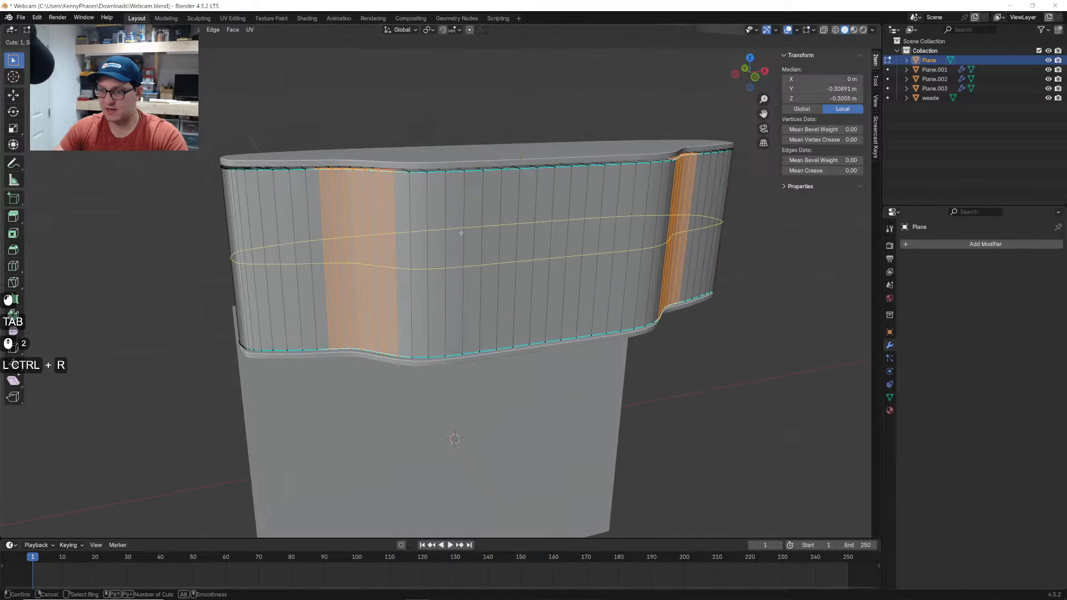
{"action": "left_click", "coordinate": [461, 233]}
{"action": "left_click", "coordinate": [461, 233]}
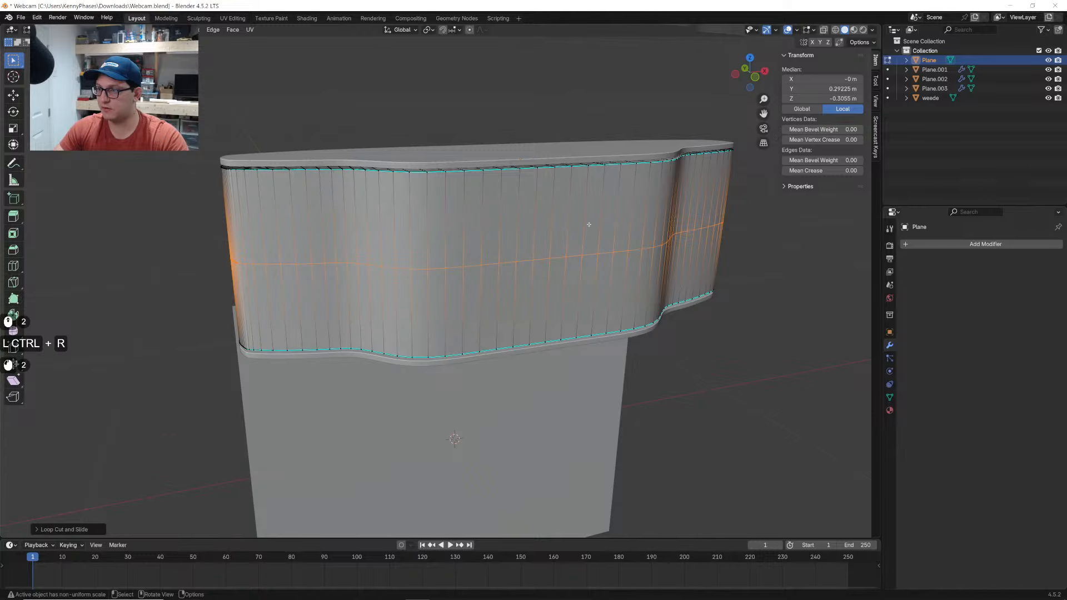
{"action": "middle_click_drag", "start_coordinate": [589, 225], "coordinate": [554, 231]}
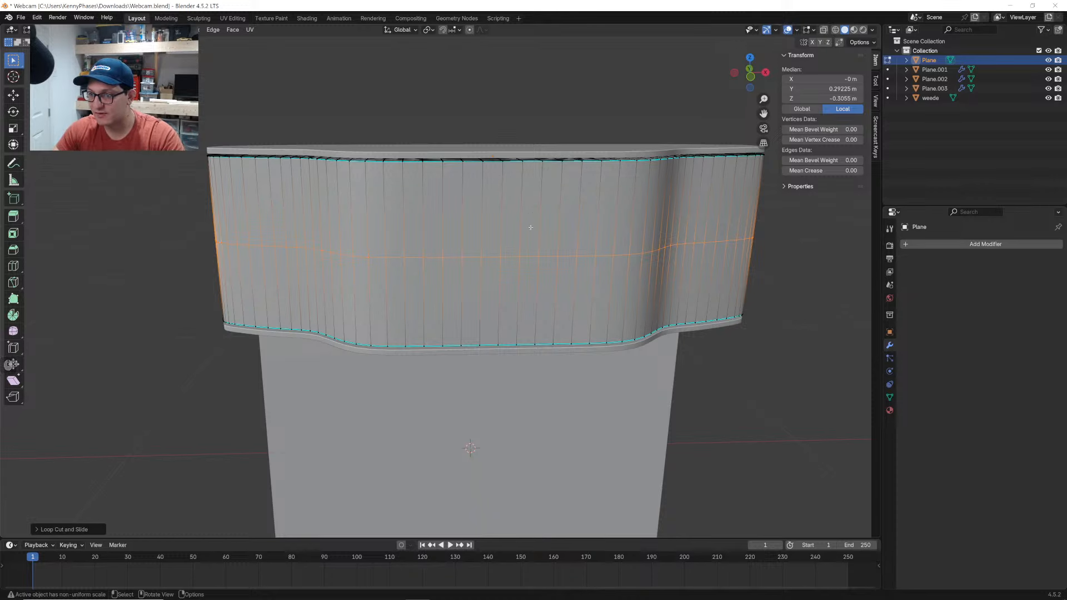
{"action": "key", "text": "ctrl"}
{"action": "key", "text": "ctrl+z"}
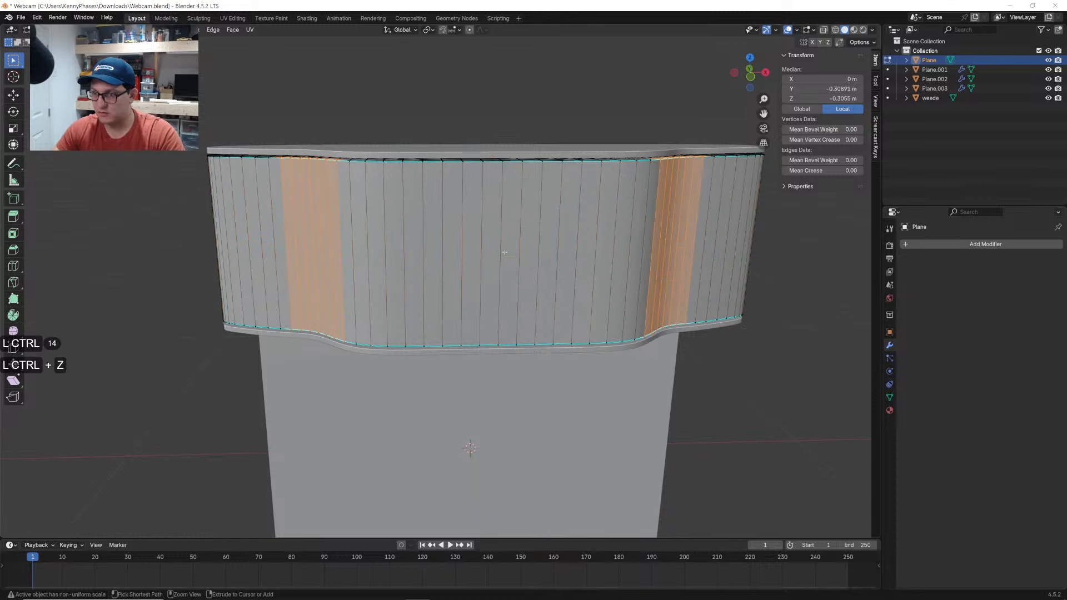
Add four evenly spaced horizontal loop cuts around the body
{"action": "key", "text": "ctrl+r"}
{"action": "scroll", "coordinate": [493, 251], "scroll_direction": "up", "scroll_amount": 3}
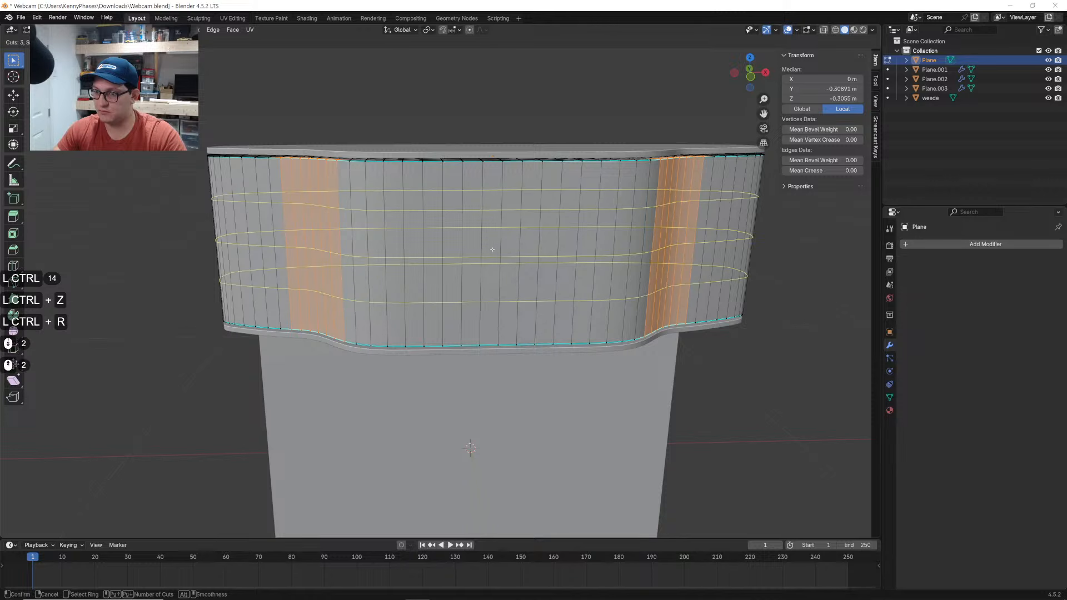
{"action": "left_click", "coordinate": [492, 250]}
{"action": "left_click", "coordinate": [489, 247]}
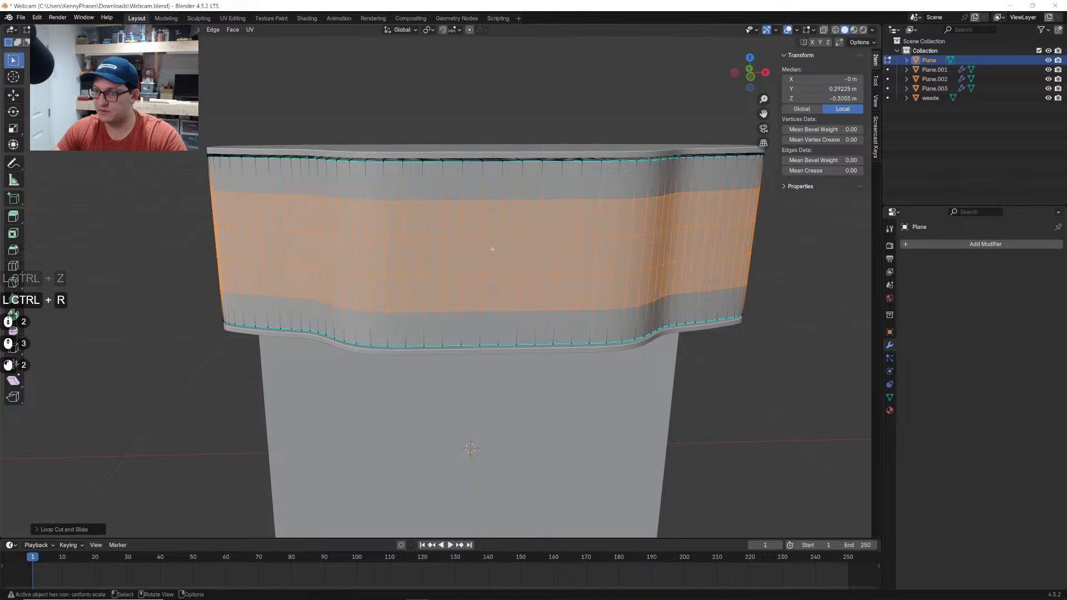
Show the front view in material preview above the webcam reference and leave mesh editing
{"action": "left_click", "coordinate": [752, 77]}
{"action": "scroll", "coordinate": [690, 139], "scroll_direction": "up", "scroll_amount": 1}
{"action": "middle_click_drag", "start_coordinate": [689, 139], "coordinate": [672, 162], "text": "shift"}
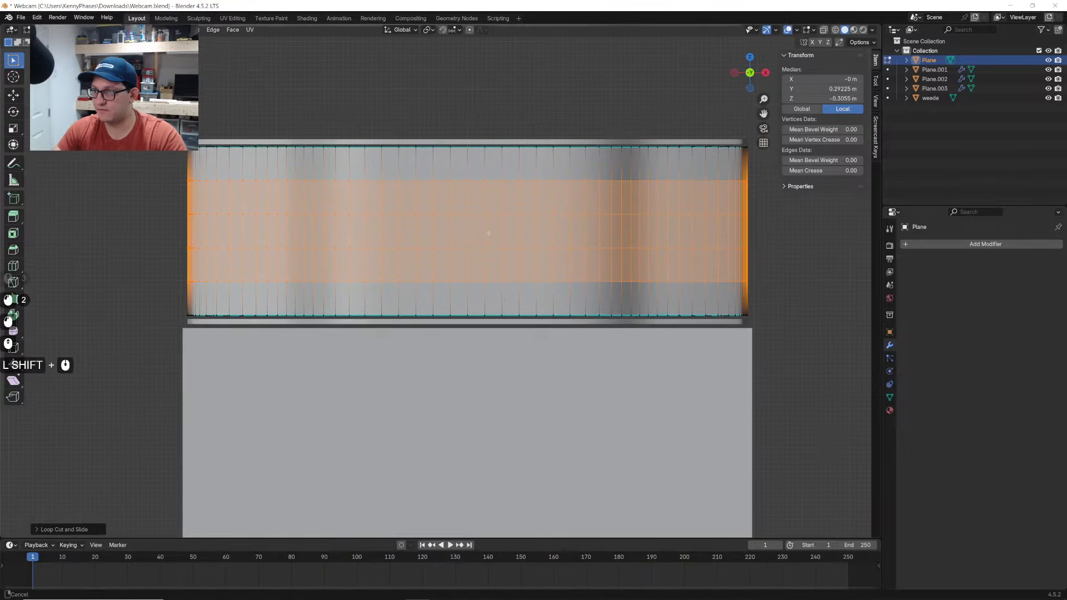
{"action": "left_click", "coordinate": [854, 29]}
{"action": "middle_click_drag", "start_coordinate": [289, 432], "coordinate": [287, 360], "text": "shift"}
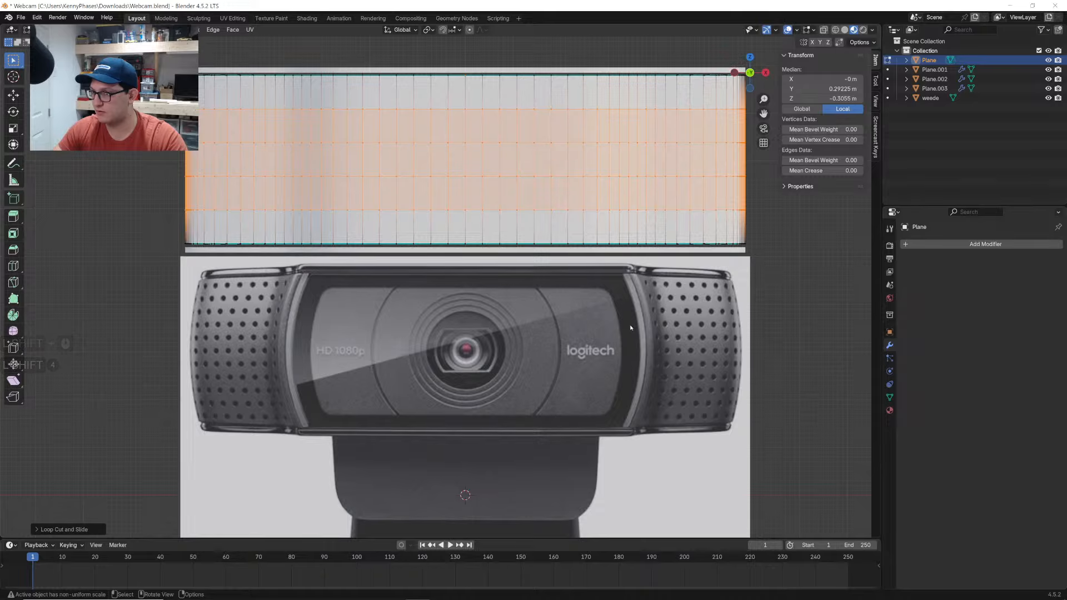
{"action": "key", "text": "Tab"}
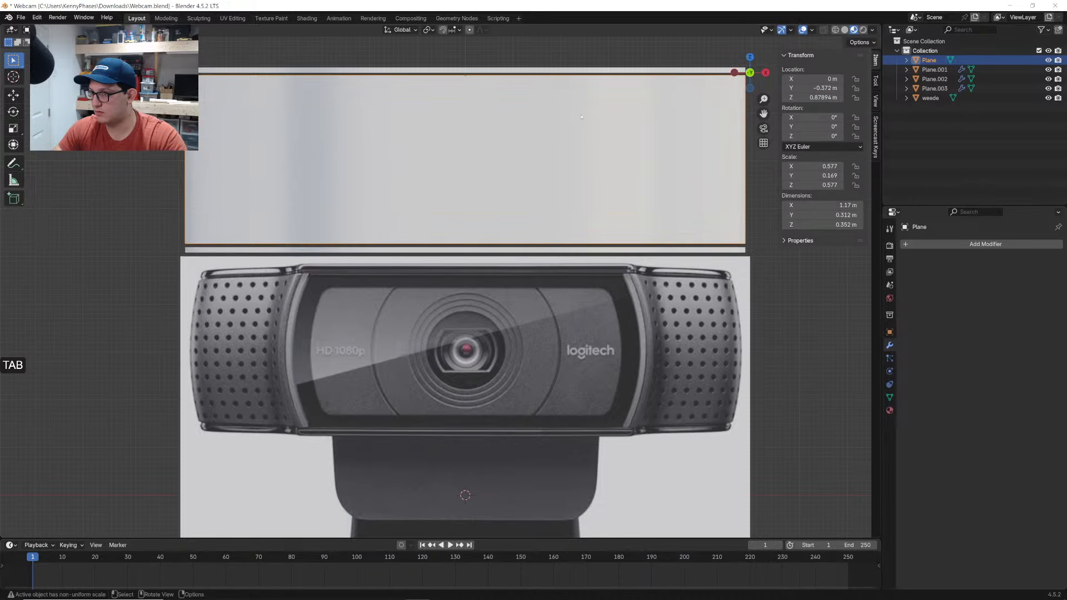
Select the body and both trim layers and lower them along Z over the webcam reference, with the lower trim at about 0.134 m
{"action": "left_click", "coordinate": [552, 71]}
{"action": "left_click", "coordinate": [554, 128], "text": "shift"}
{"action": "left_click", "coordinate": [556, 250], "text": "shift"}
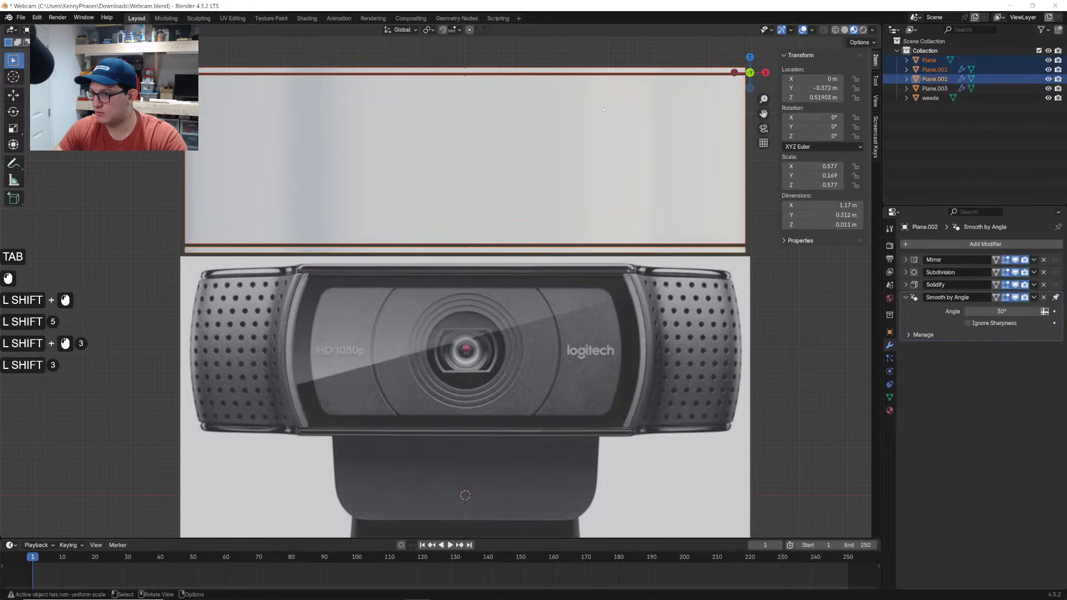
{"action": "key", "text": "g"}
{"action": "key", "text": "z"}
{"action": "left_click", "coordinate": [615, 275]}
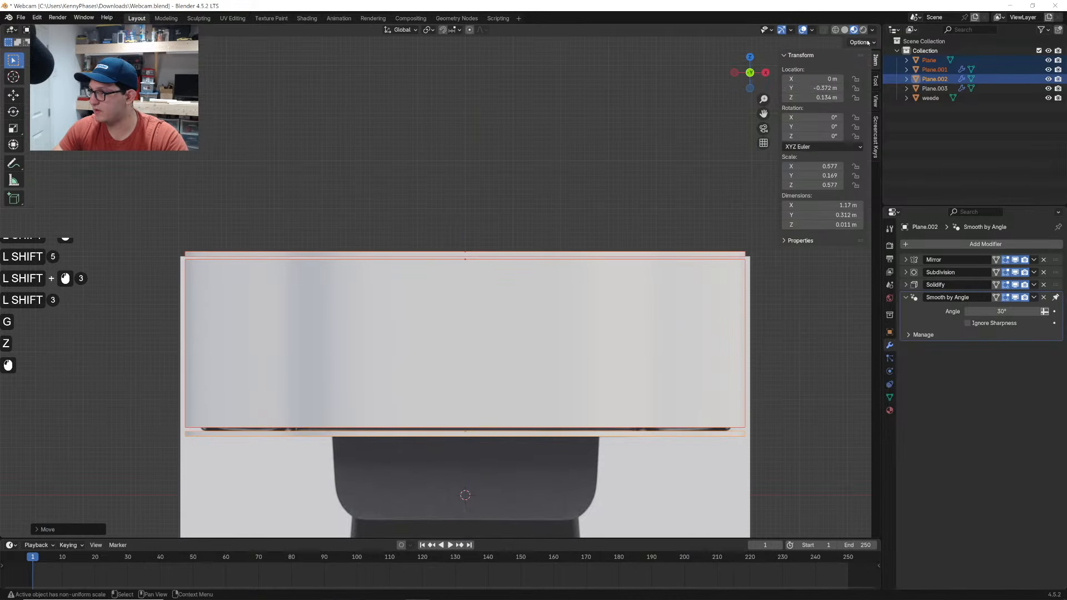
Enable X-ray and raise the body and both trim layers along Z to just above the webcam reference, with the body at about 0.896 m
{"action": "left_click", "coordinate": [824, 31]}
{"action": "middle_click_drag", "start_coordinate": [591, 400], "coordinate": [592, 380], "text": "shift"}
{"action": "key", "text": "g"}
{"action": "key", "text": "z"}
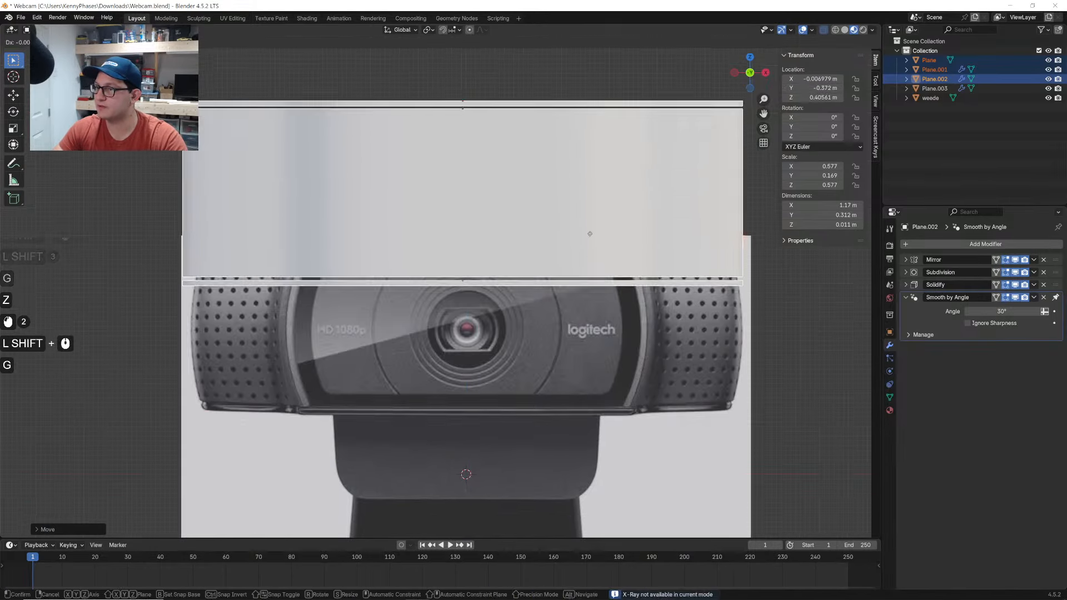
{"action": "left_click", "coordinate": [588, 188]}
Open the body mesh for editing and select the vertical edge loop at local X -0.429 m
{"action": "scroll", "coordinate": [588, 188], "scroll_direction": "up", "scroll_amount": 2}
{"action": "left_click", "coordinate": [587, 187]}
{"action": "key", "text": "Tab"}
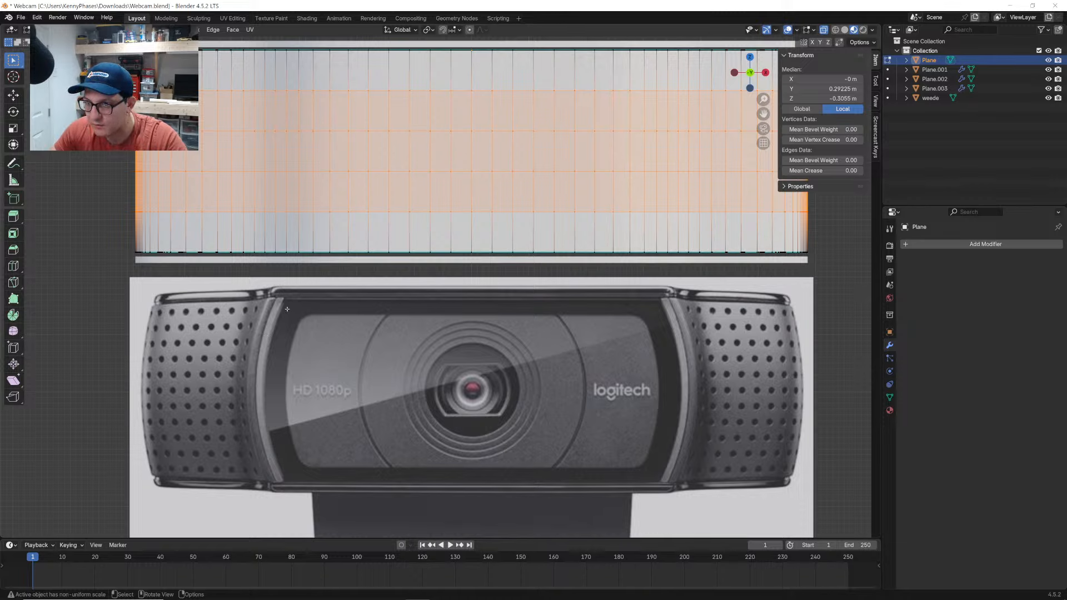
{"action": "left_click", "coordinate": [330, 72], "text": "alt"}
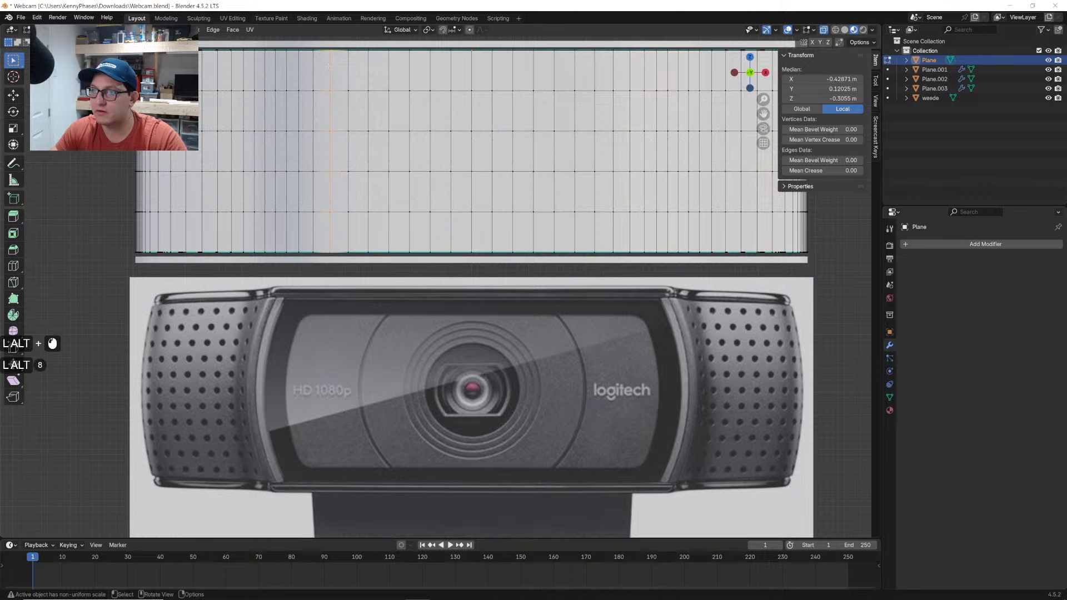
{"action": "left_click", "coordinate": [332, 135], "text": "alt+shift"}
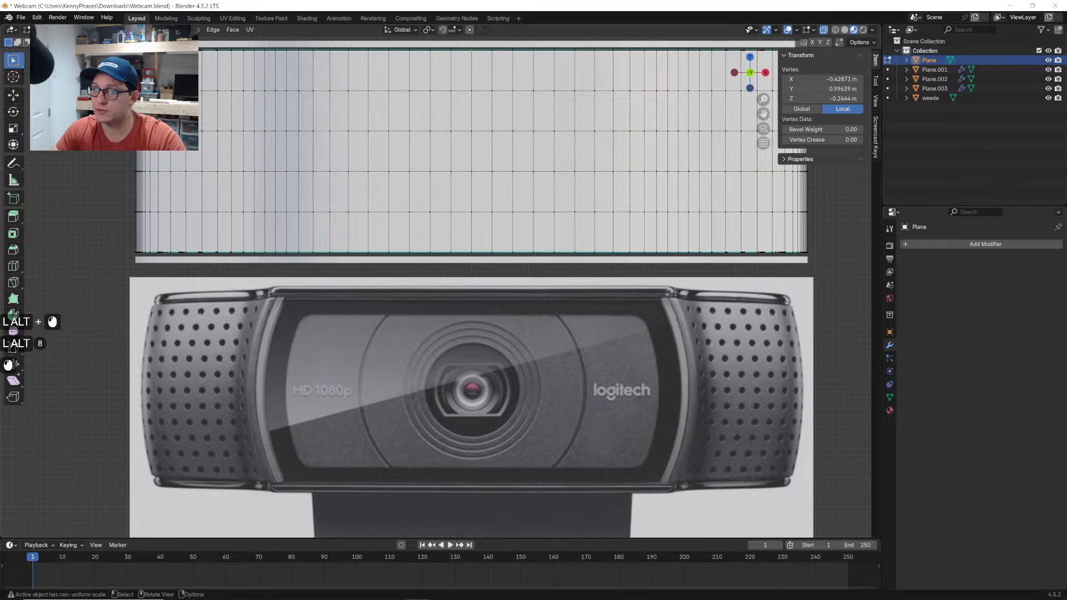
{"action": "left_click", "coordinate": [334, 103], "text": "alt"}
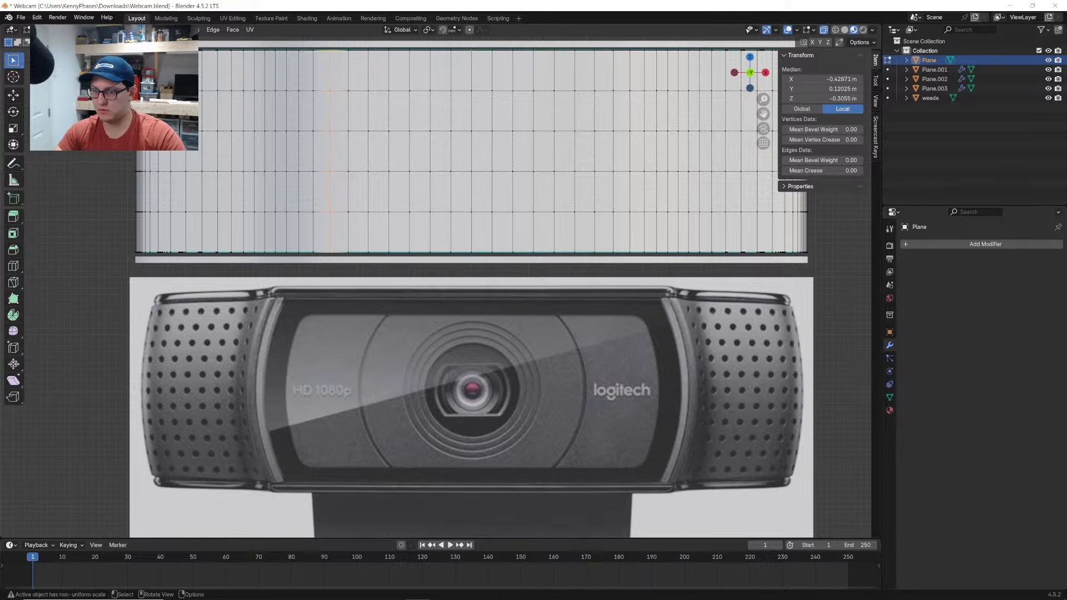
Switch to solid shading in front view, delete the positive X half of the body mesh, and leave mesh editing
{"action": "scroll", "coordinate": [397, 183], "scroll_direction": "down", "scroll_amount": 1}
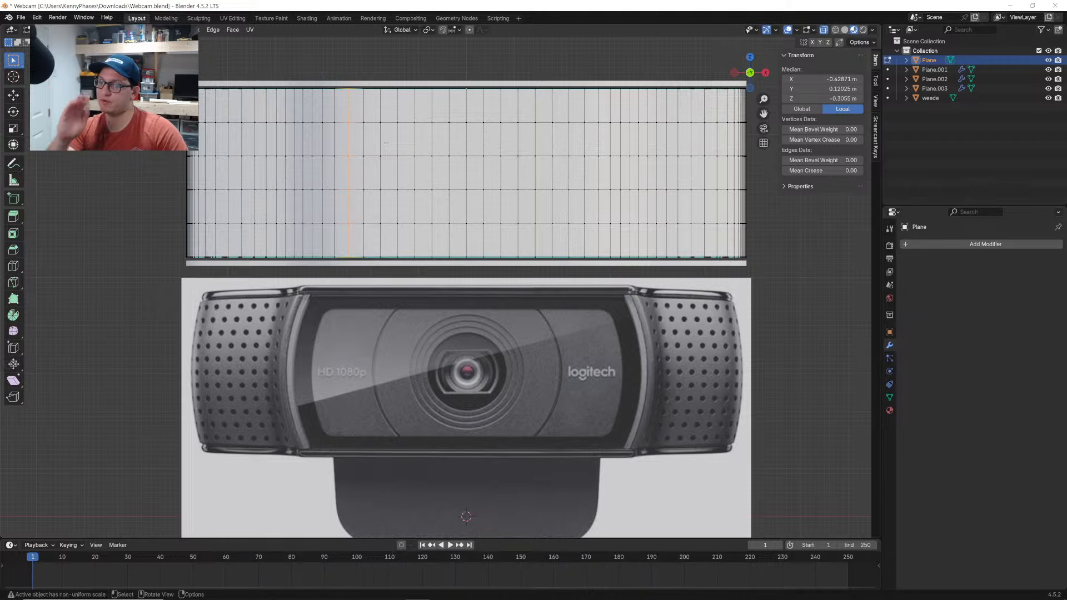
{"action": "middle_click_drag", "start_coordinate": [467, 278], "coordinate": [448, 334]}
{"action": "scroll", "coordinate": [449, 352], "scroll_direction": "down", "scroll_amount": 3}
{"action": "scroll", "coordinate": [449, 333], "scroll_direction": "up", "scroll_amount": 1}
{"action": "left_click", "coordinate": [752, 82]}
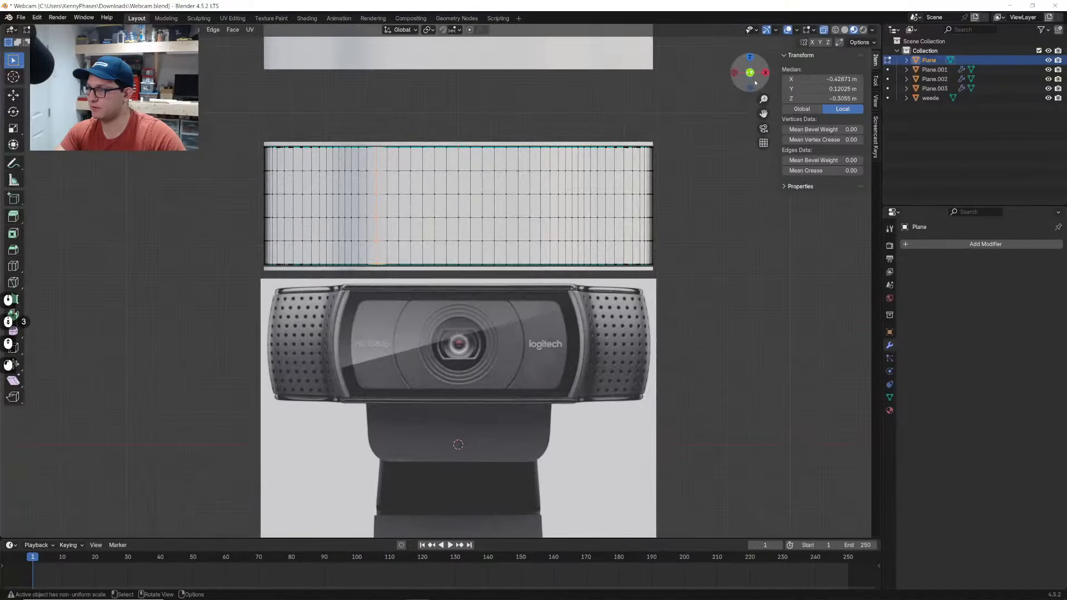
{"action": "scroll", "coordinate": [628, 161], "scroll_direction": "up", "scroll_amount": 1}
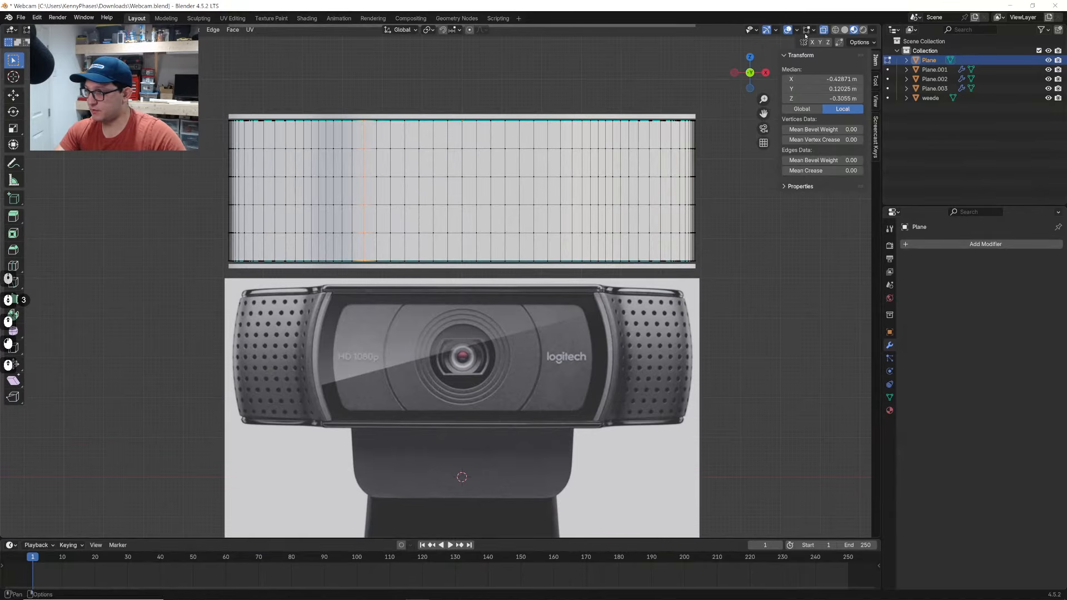
{"action": "left_click", "coordinate": [845, 30]}
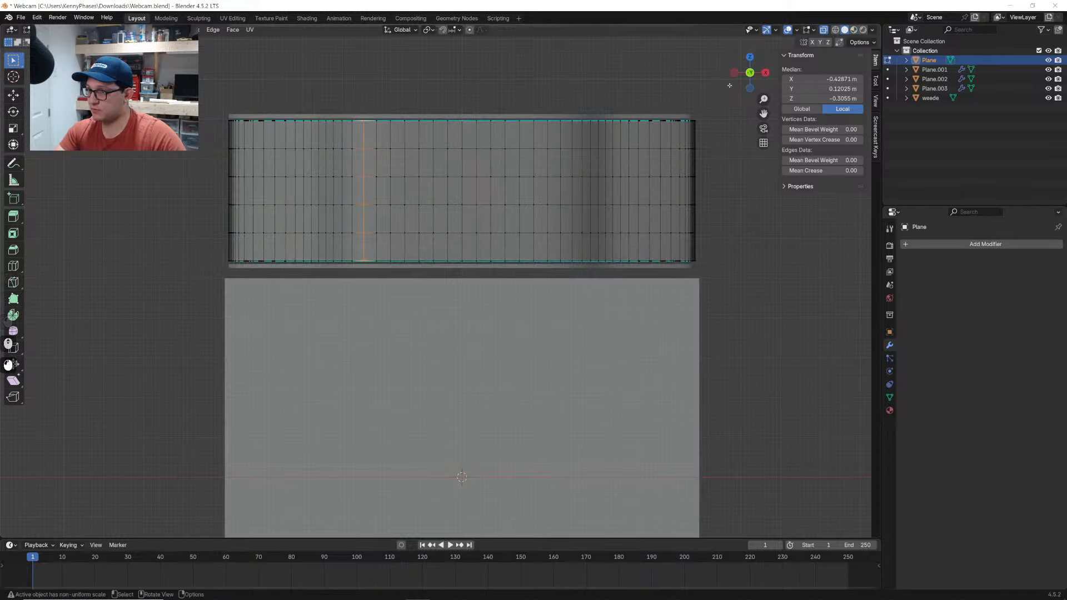
{"action": "left_click_drag", "start_coordinate": [730, 85], "coordinate": [475, 288]}
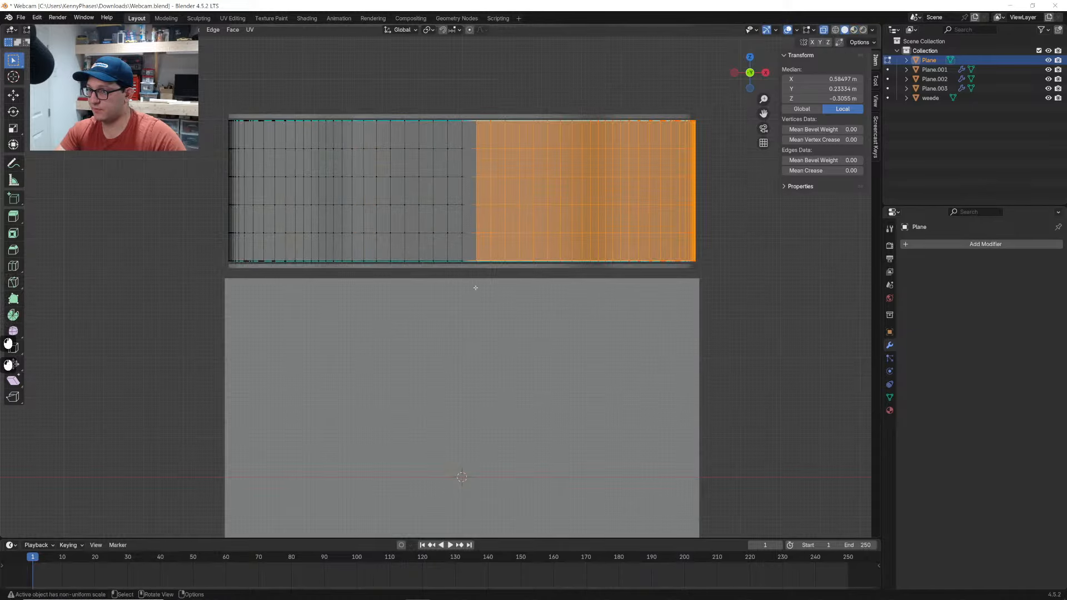
{"action": "key", "text": "x"}
{"action": "left_click", "coordinate": [470, 195]}
{"action": "key", "text": "Tab"}
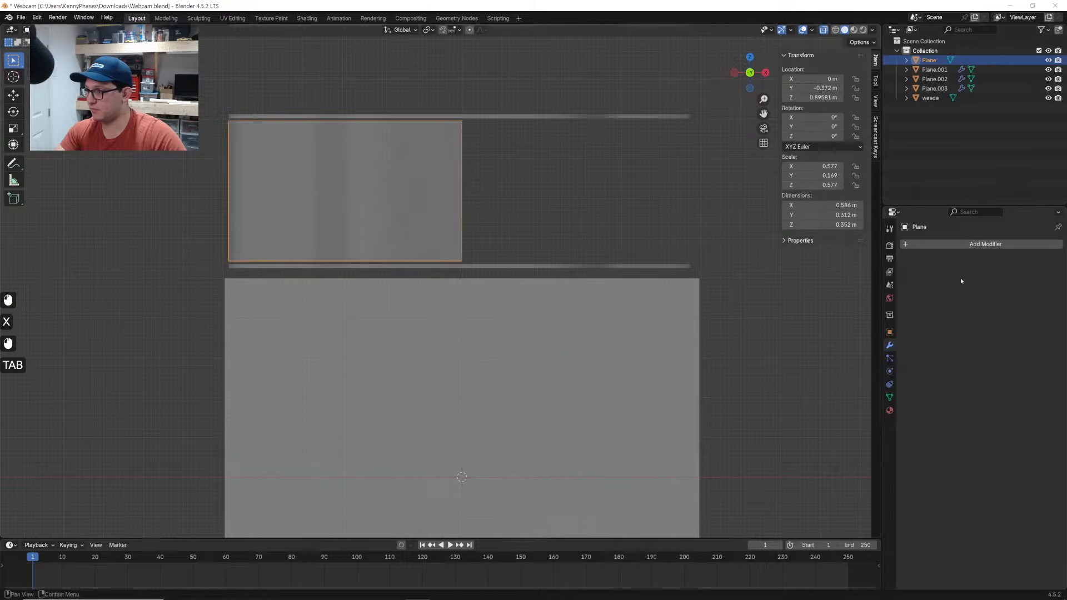
Add an X-axis Mirror modifier to the body and reopen its mesh for editing in Material Preview shading
{"action": "left_click", "coordinate": [953, 245]}
{"action": "type", "text": "mirr"}
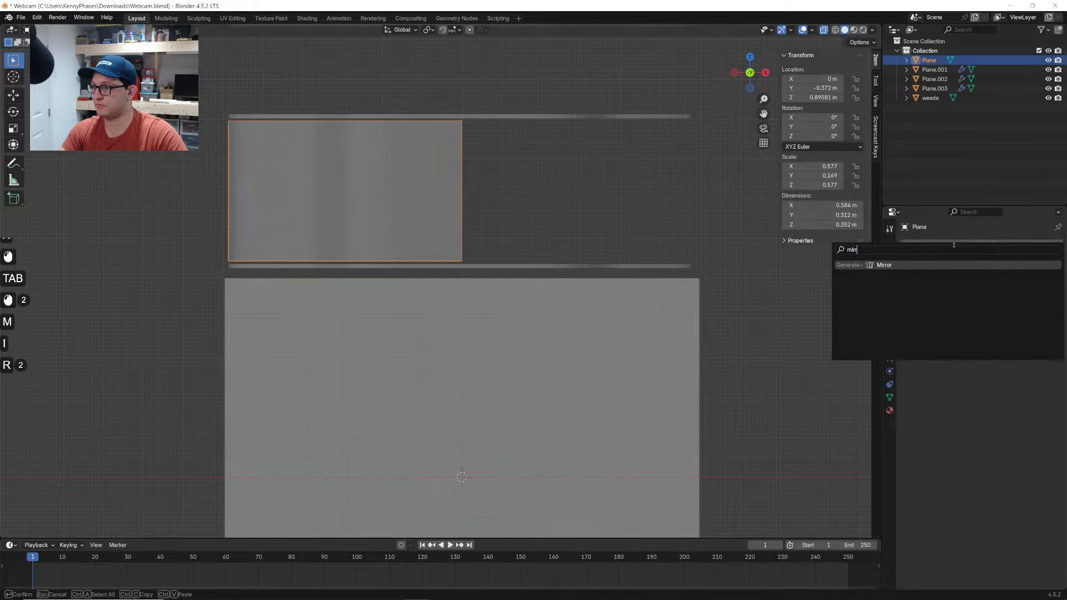
{"action": "key", "text": "Return"}
{"action": "scroll", "coordinate": [515, 279], "scroll_direction": "up", "scroll_amount": 1}
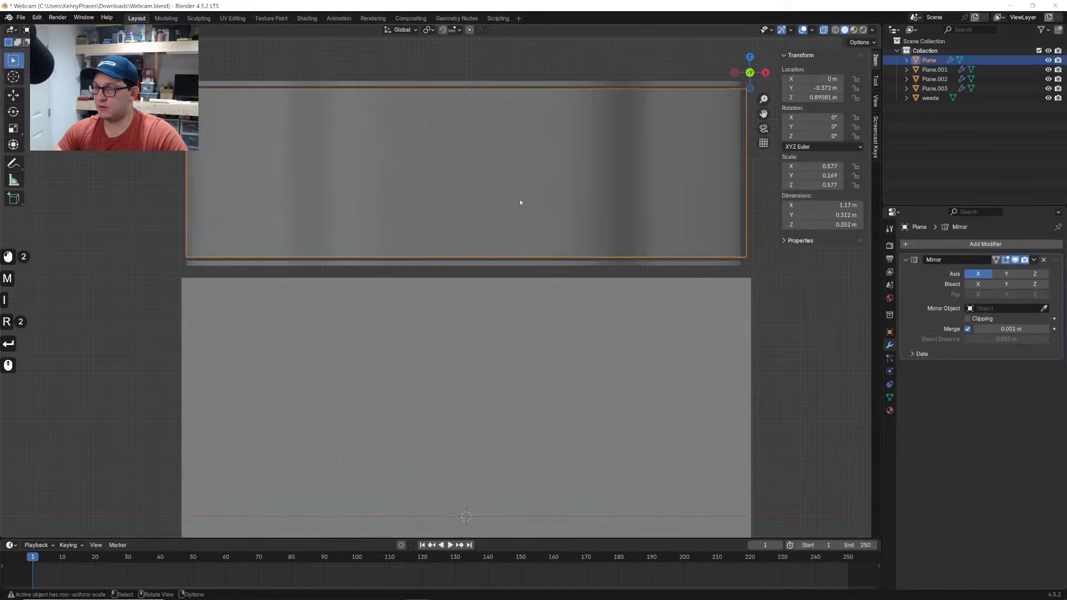
{"action": "left_click", "coordinate": [854, 29]}
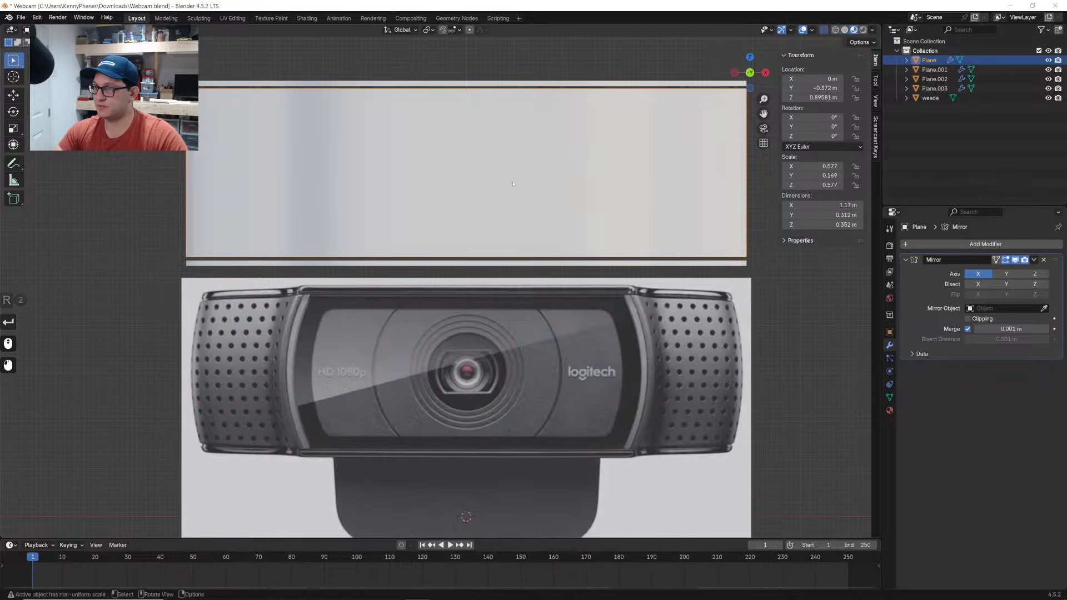
{"action": "key", "text": "Tab"}
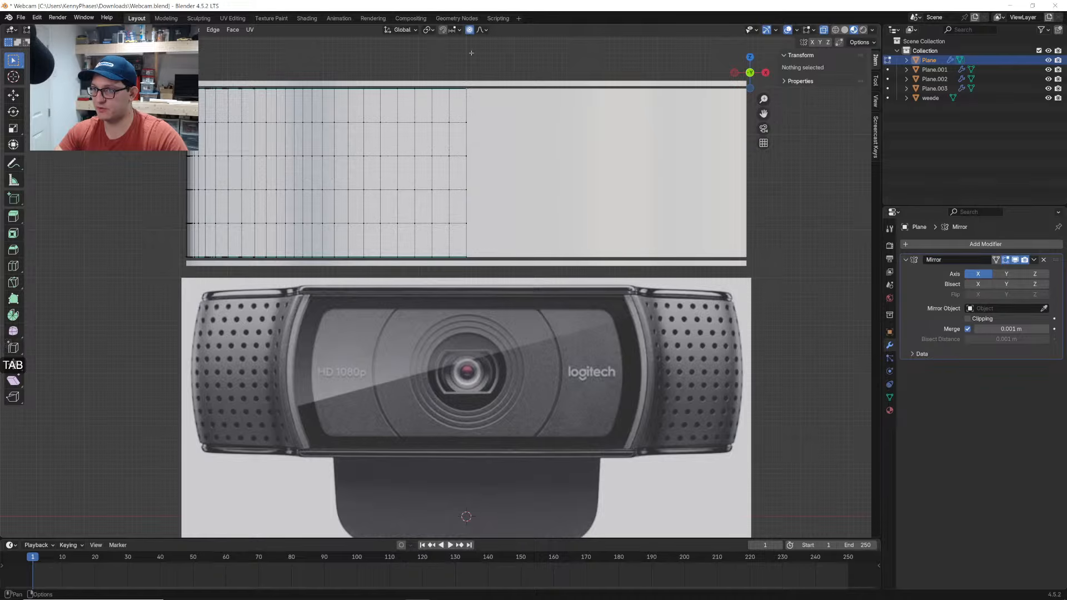
Try to pull the middle edge of the body's centre seam toward negative X with proportional editing
{"action": "double_click", "coordinate": [467, 175]}
{"action": "key", "text": "g"}
{"action": "key", "text": "x"}
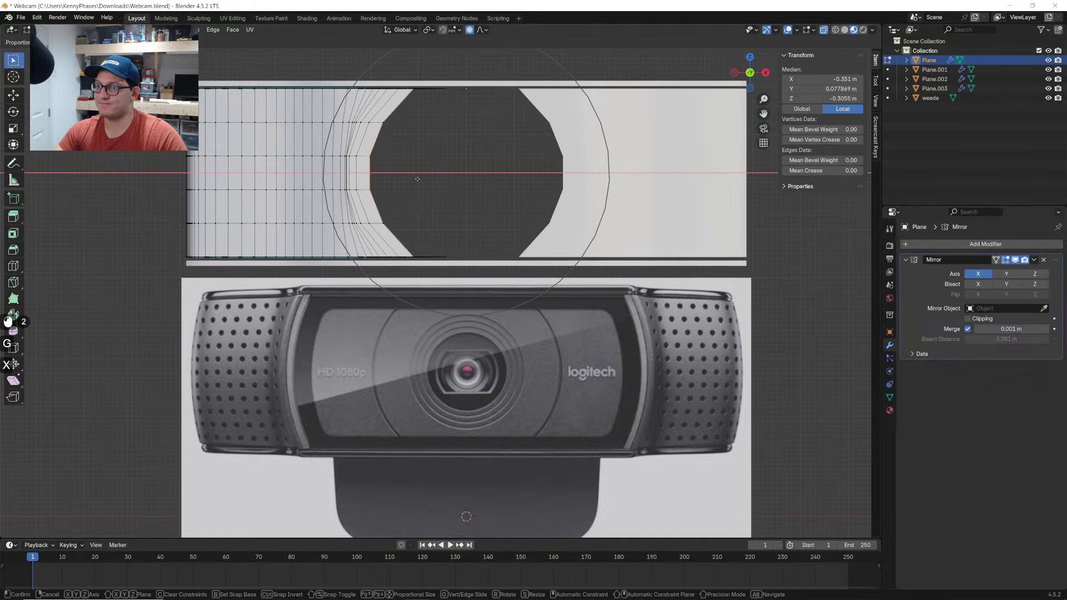
{"action": "left_click", "coordinate": [419, 173]}
{"action": "key", "text": "ctrl+z"}
Try to move a vertical run of edges midway across the half to about local X -0.664 m with proportional editing
{"action": "scroll", "coordinate": [353, 156], "scroll_direction": "up", "scroll_amount": 1}
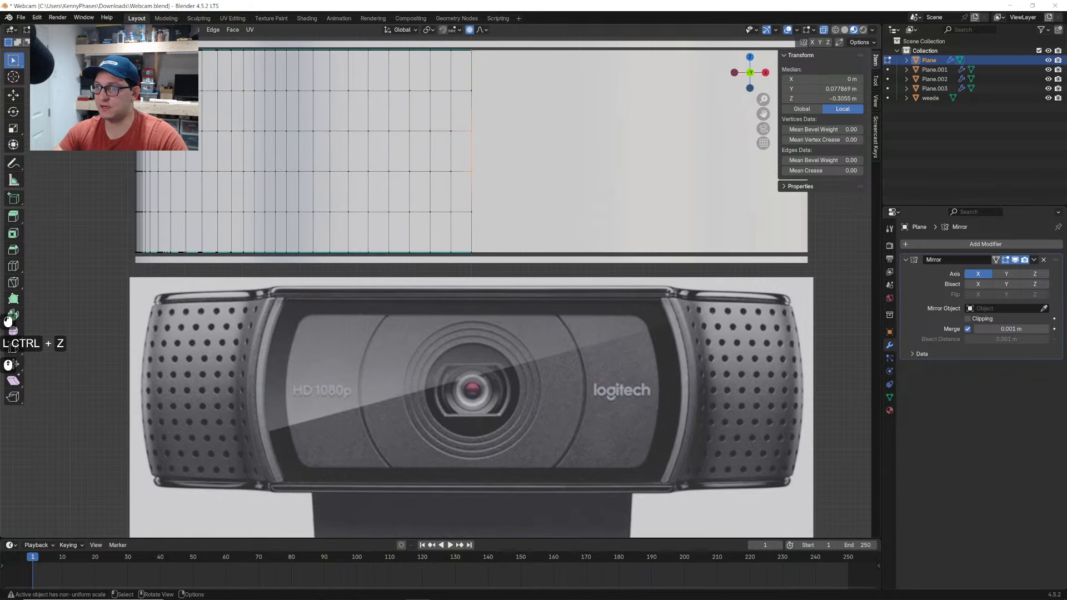
{"action": "left_click_drag", "start_coordinate": [377, 93], "coordinate": [368, 178]}
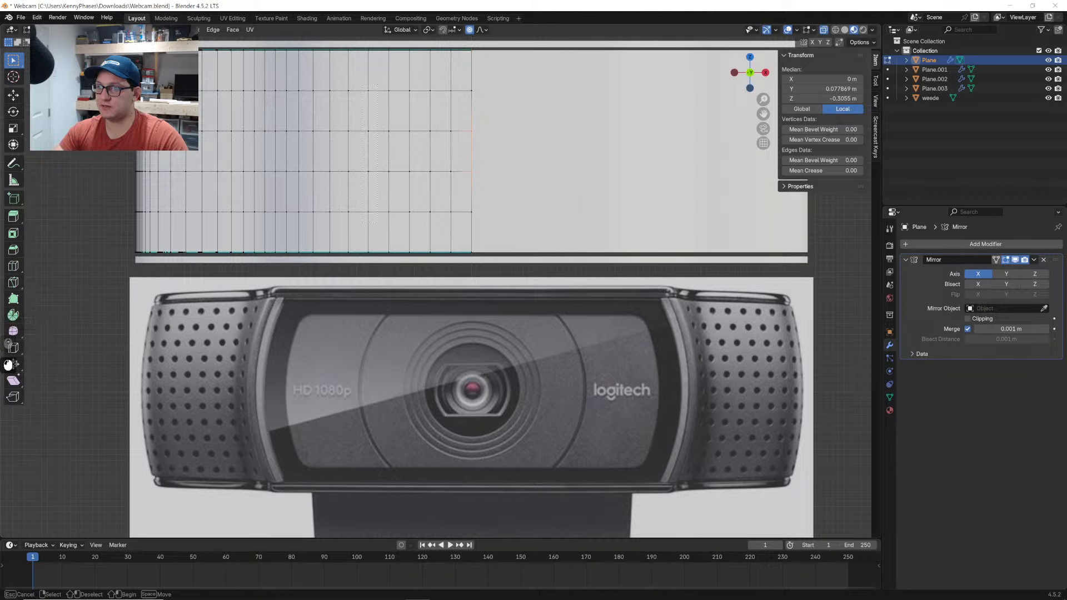
{"action": "left_click_drag", "start_coordinate": [364, 222], "coordinate": [365, 222]}
{"action": "key", "text": "g"}
{"action": "key", "text": "x"}
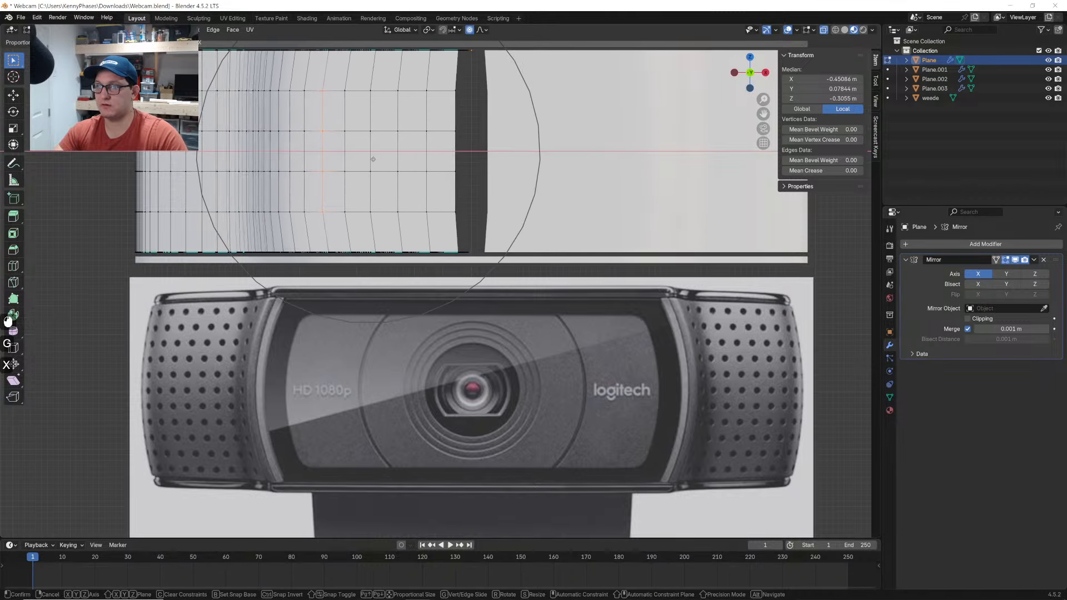
{"action": "left_click", "coordinate": [312, 161]}
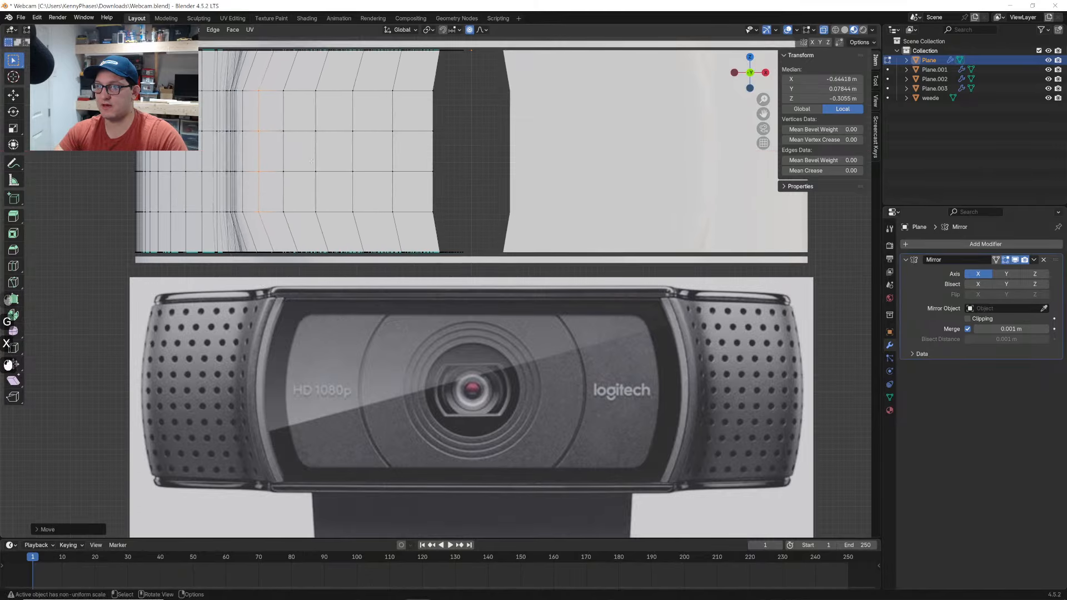
{"action": "key", "text": "ctrl+z"}
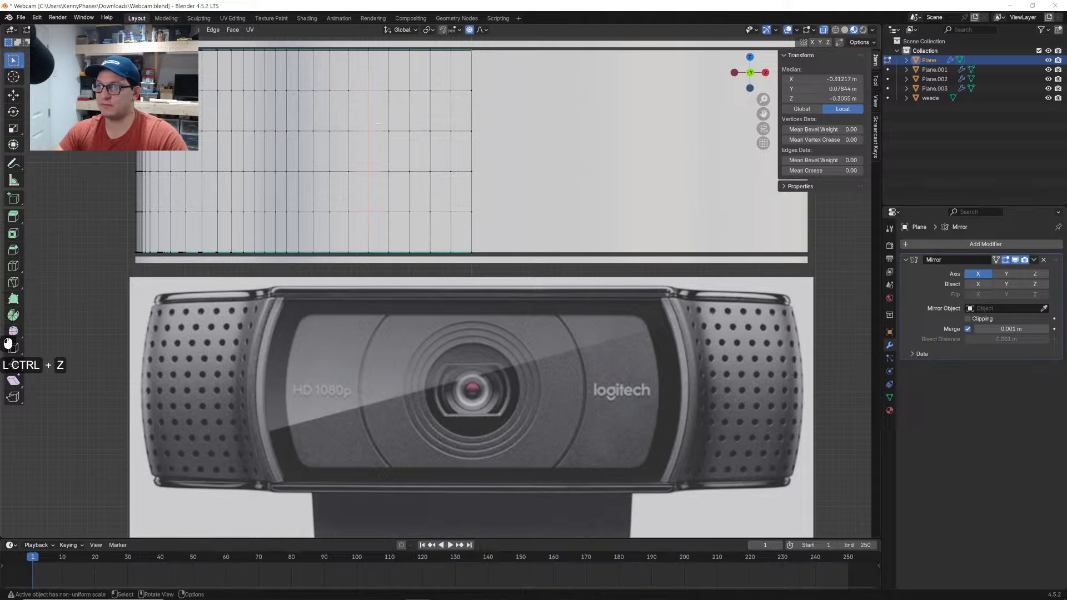
Try to shift a single middle face of the body half toward negative X with proportional editing
{"action": "key", "text": "b"}
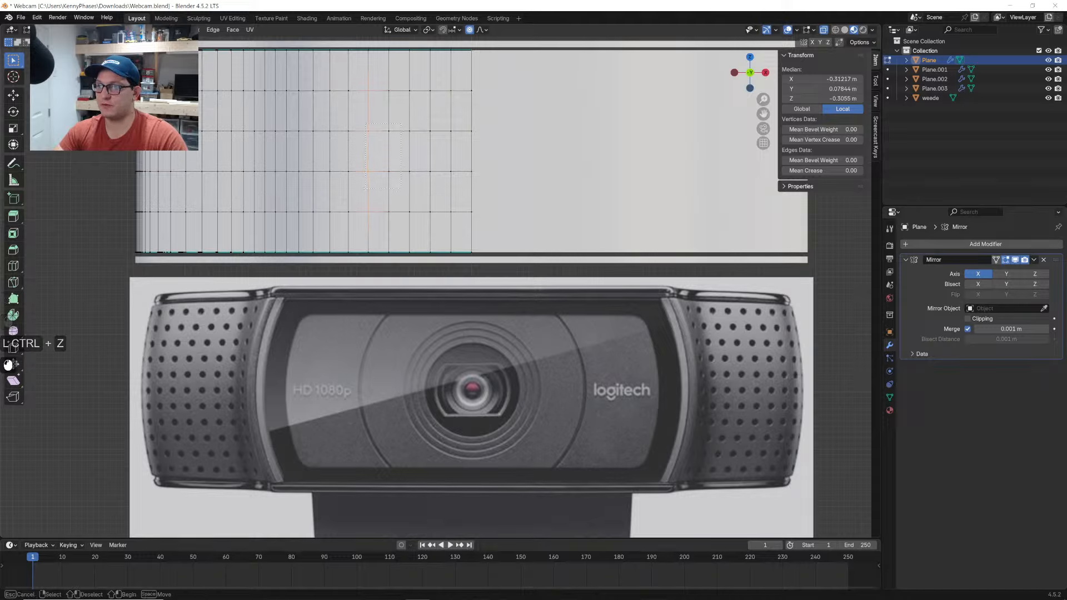
{"action": "left_click_drag", "start_coordinate": [364, 188], "coordinate": [365, 189]}
{"action": "key", "text": "g"}
{"action": "key", "text": "x"}
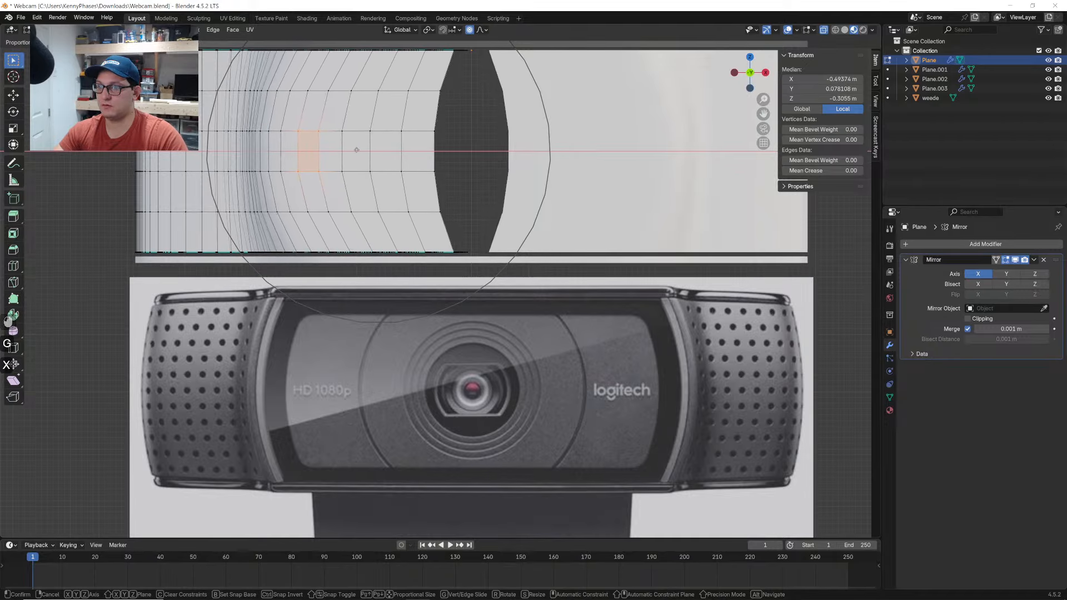
{"action": "right_click", "coordinate": [356, 150]}
{"action": "key", "text": "ctrl+z"}
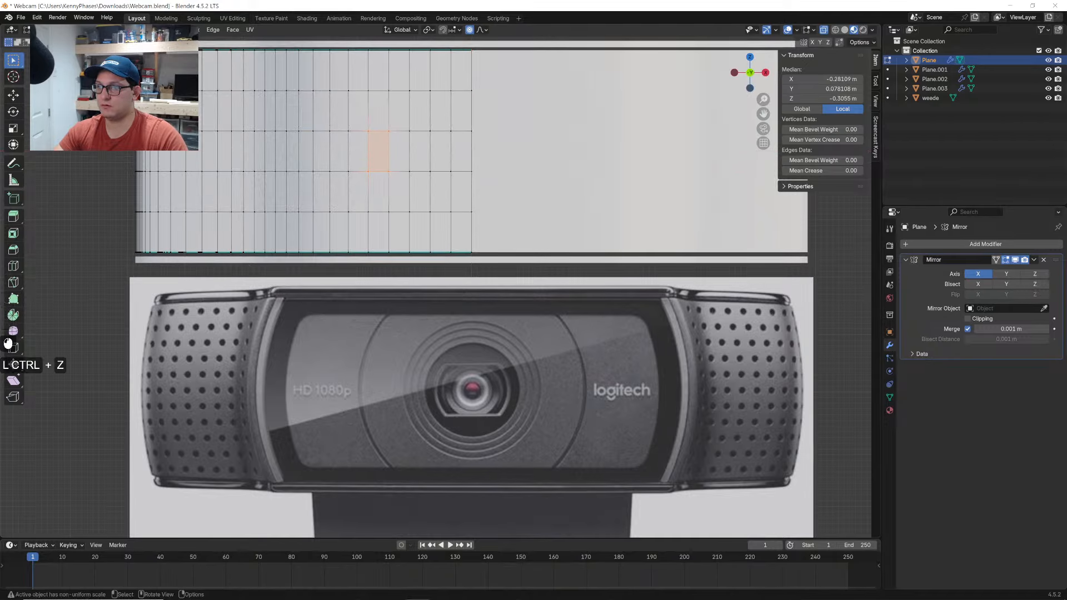
Move the mid-height edge near the centre seam along X to about local X -0.392 m with proportional editing, opening a rounded gap
{"action": "left_click_drag", "start_coordinate": [419, 118], "coordinate": [443, 183]}
{"action": "key", "text": "g"}
{"action": "key", "text": "x"}
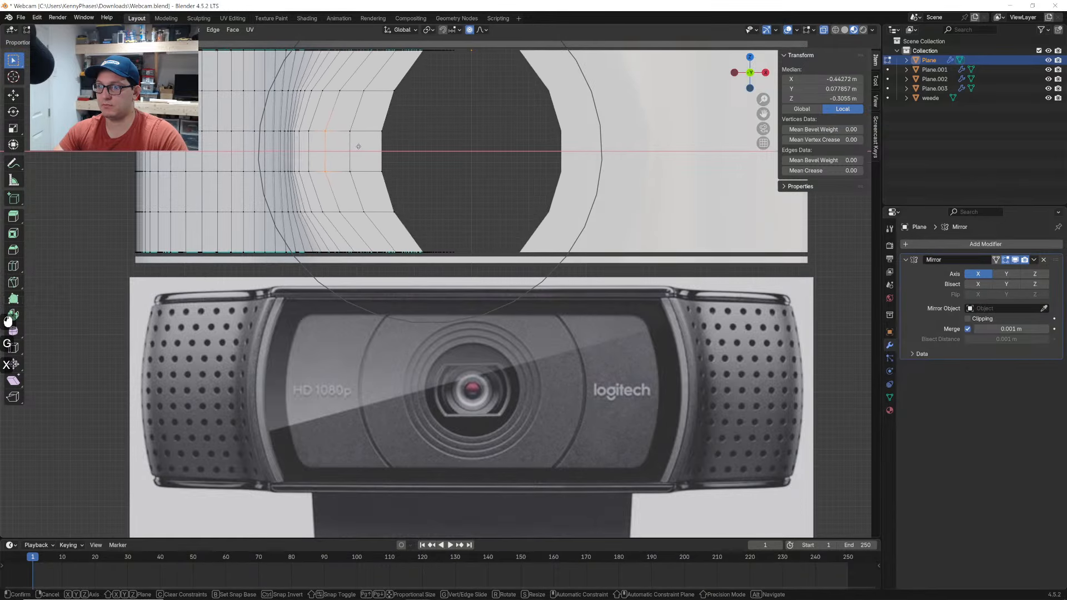
{"action": "left_click", "coordinate": [375, 148]}
{"action": "middle_click_drag", "start_coordinate": [375, 148], "coordinate": [410, 174]}
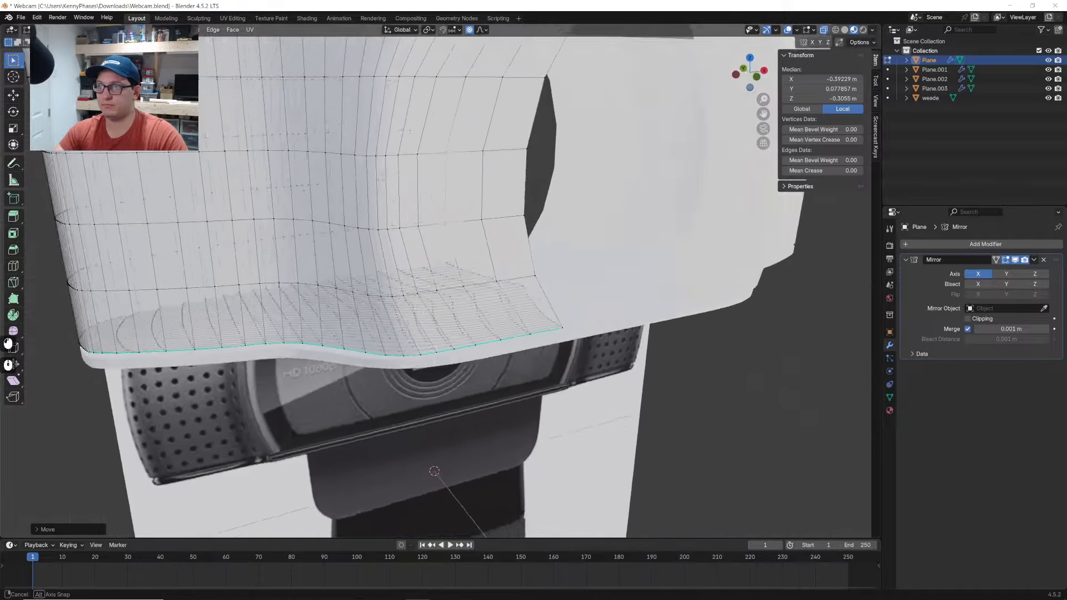
{"action": "middle_click_drag", "start_coordinate": [434, 471], "coordinate": [465, 153]}
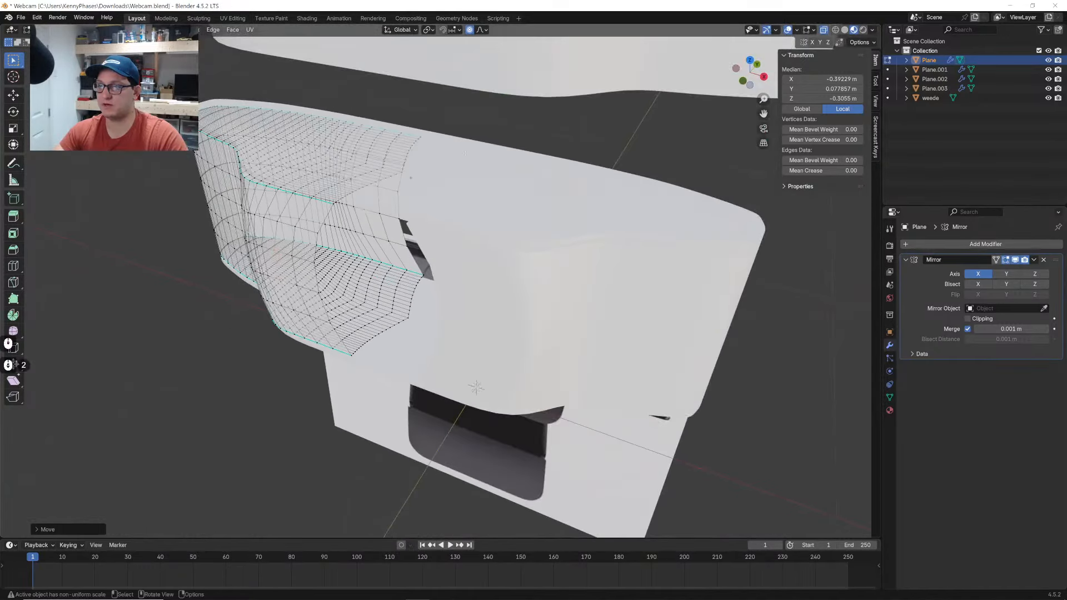
Switch to solid shading without X-ray and extrude the centre opening's border loop along X to a local median of about 0.010 m
{"action": "left_click", "coordinate": [845, 30]}
{"action": "middle_click_drag", "start_coordinate": [384, 192], "coordinate": [482, 170]}
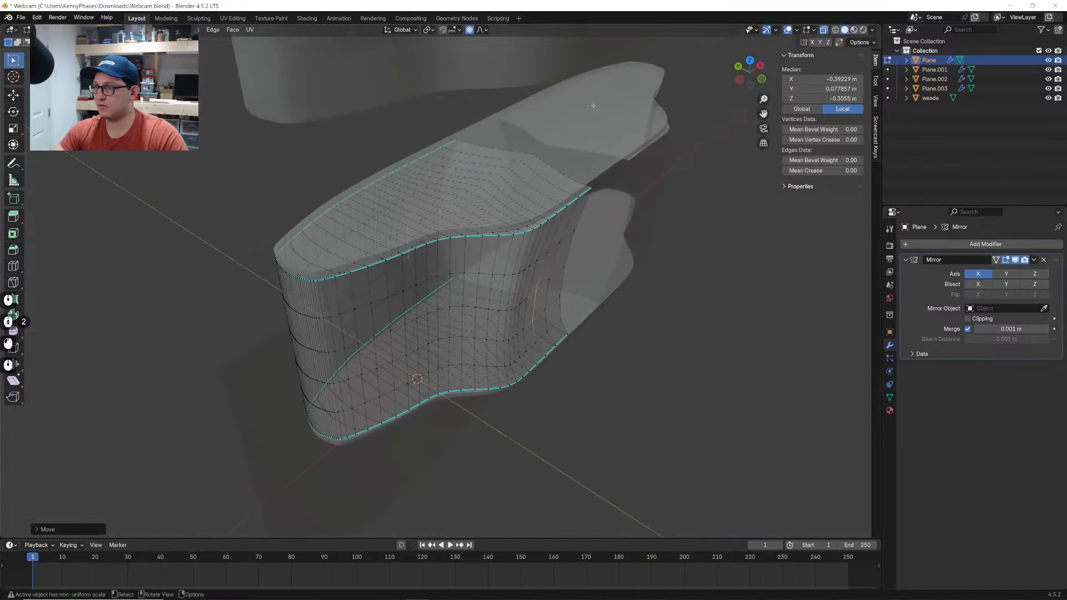
{"action": "left_click", "coordinate": [825, 29]}
{"action": "middle_click_drag", "start_coordinate": [581, 166], "coordinate": [531, 169]}
{"action": "scroll", "coordinate": [500, 222], "scroll_direction": "up", "scroll_amount": 2}
{"action": "middle_click_drag", "start_coordinate": [416, 245], "coordinate": [442, 263], "text": "shift"}
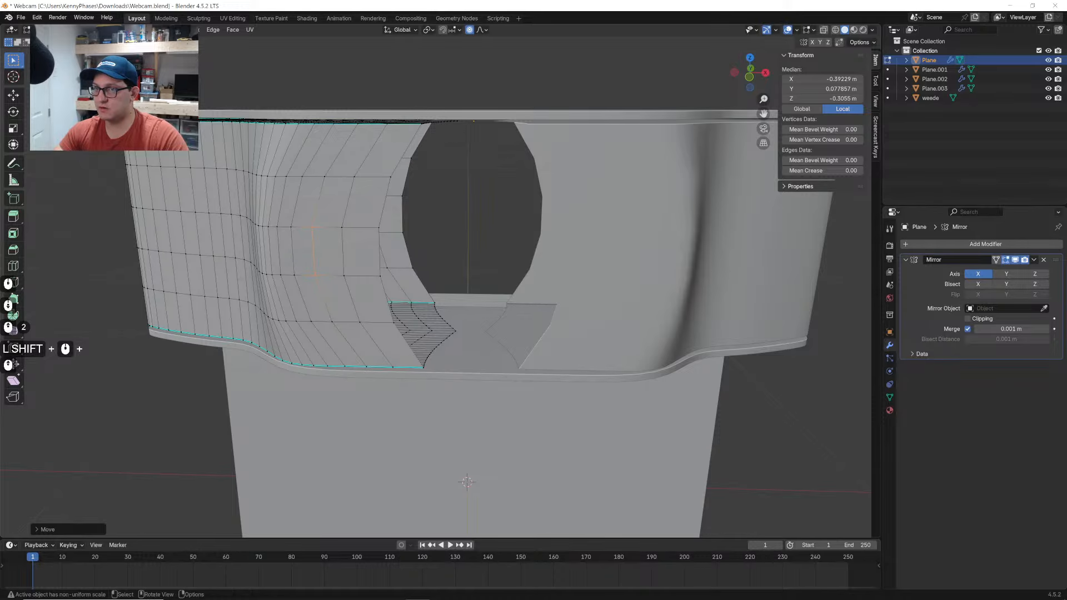
{"action": "left_click", "coordinate": [429, 204], "text": "alt"}
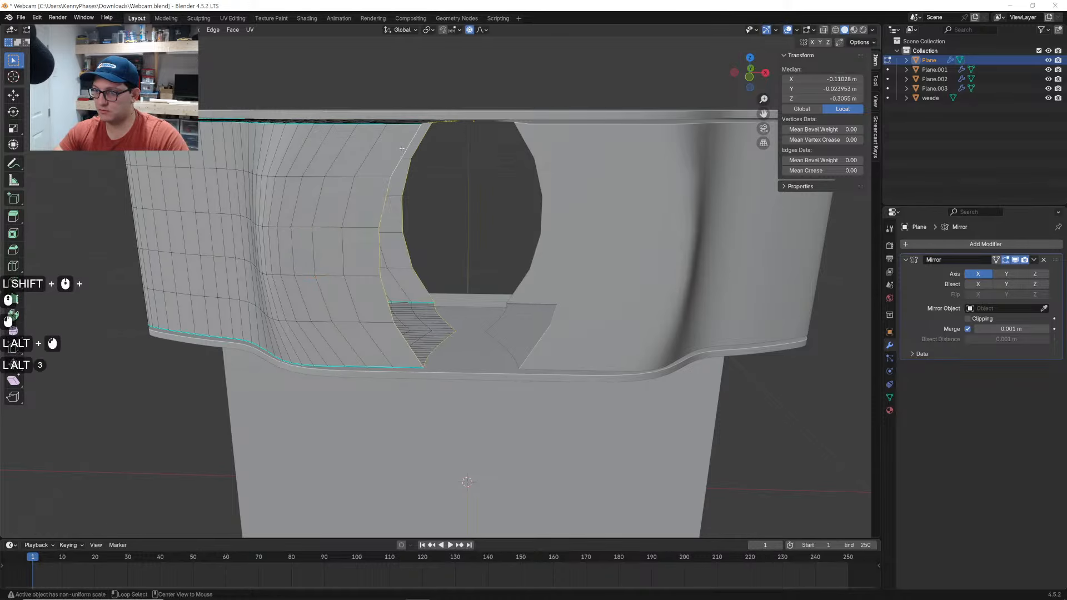
{"action": "key", "text": "alt+e"}
{"action": "key", "text": "alt+x"}
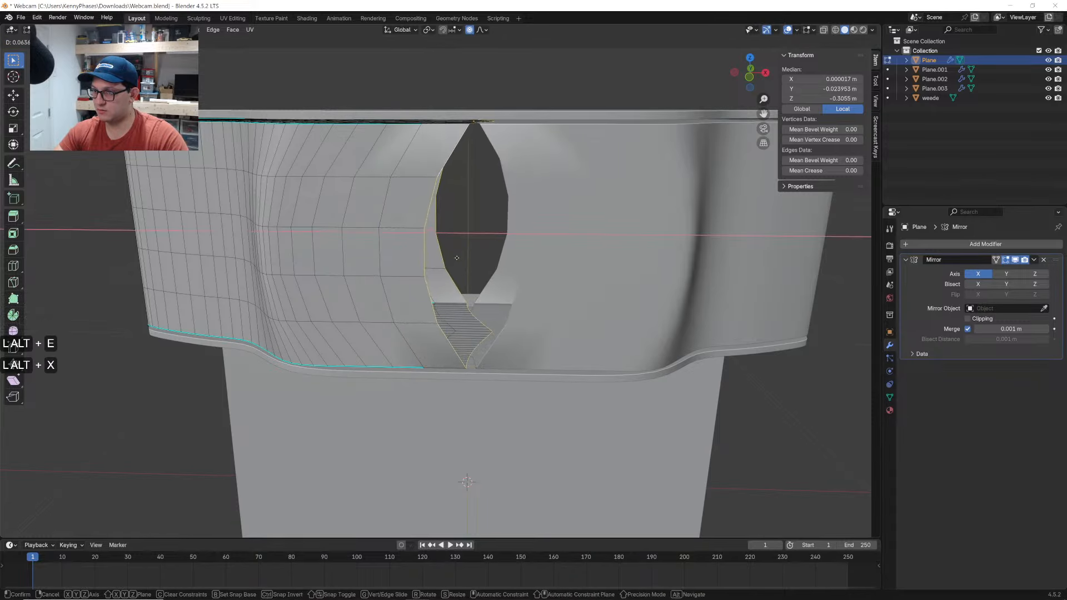
{"action": "left_click", "coordinate": [464, 259], "text": "alt"}
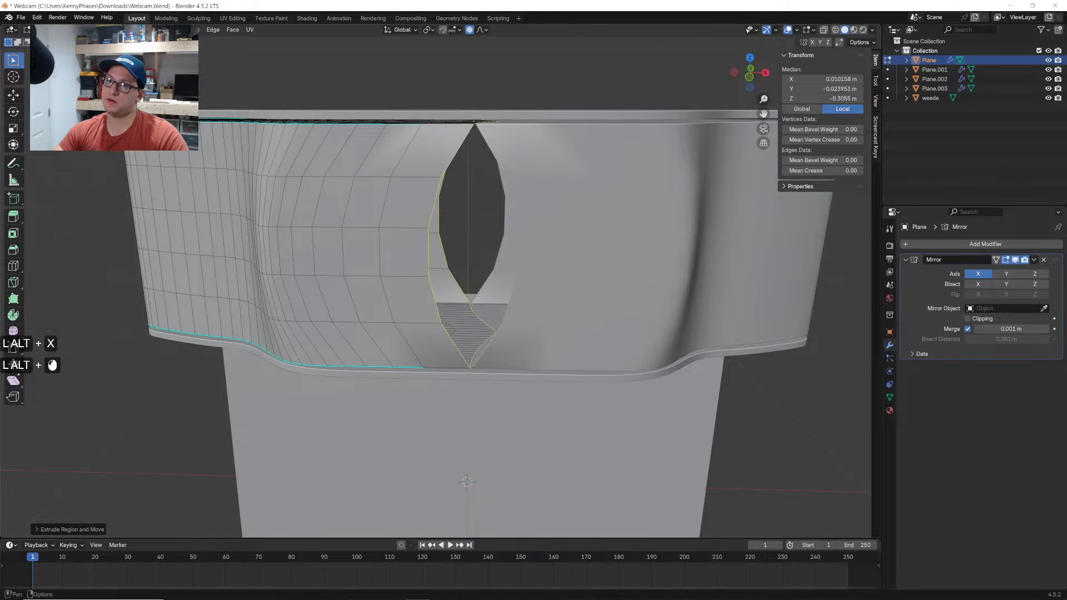
Try to flatten the extruded centre border by scaling it to 0 along Y and along Z
{"action": "left_click", "coordinate": [474, 181], "text": "alt"}
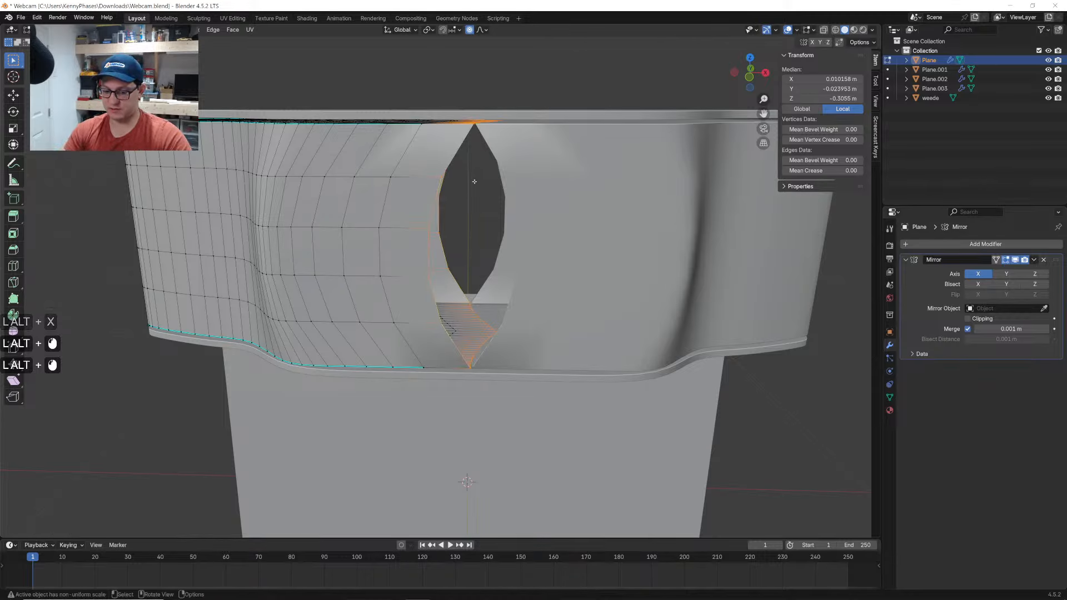
{"action": "key", "text": "s"}
{"action": "key", "text": "y"}
{"action": "key", "text": "0"}
{"action": "key", "text": "Return"}
{"action": "key", "text": "ctrl+z"}
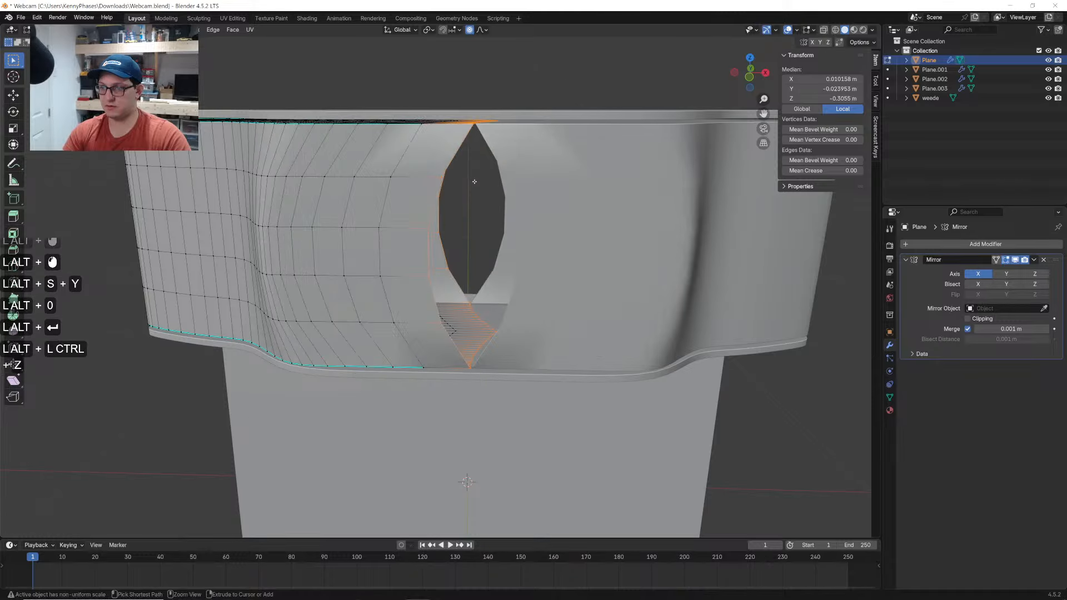
{"action": "key", "text": "s"}
{"action": "key", "text": "z"}
{"action": "key", "text": "0"}
{"action": "key", "text": "Return"}
{"action": "key", "text": "ctrl+z"}
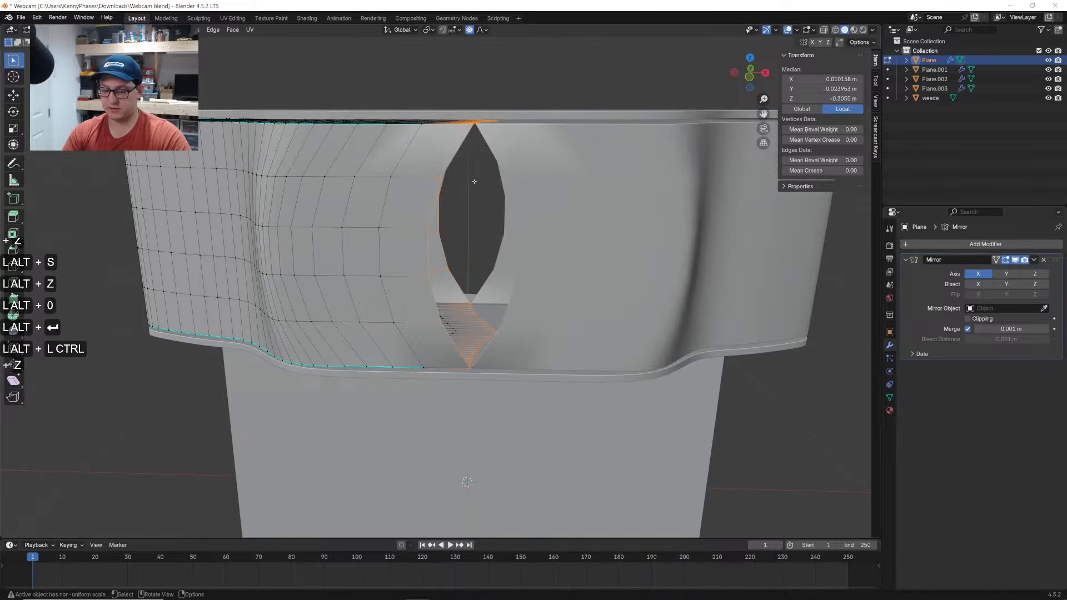
Straighten the extruded border by scaling it to 0 along X and move it to about local X 0.011 m
{"action": "key", "text": "s"}
{"action": "key", "text": "x"}
{"action": "key", "text": "0"}
{"action": "key", "text": "Return"}
{"action": "key", "text": "g"}
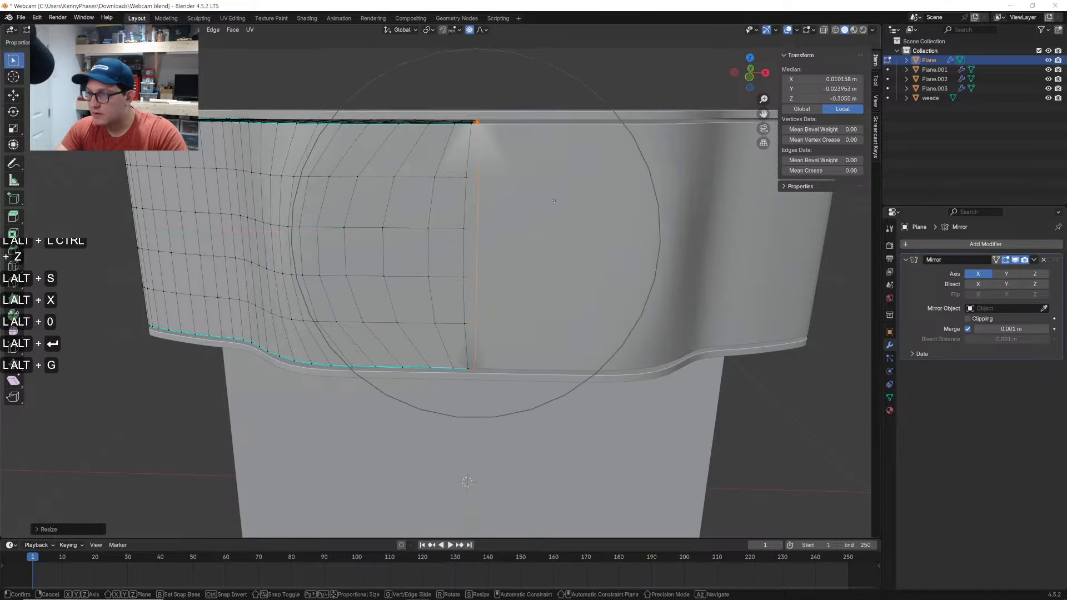
{"action": "key", "text": "x"}
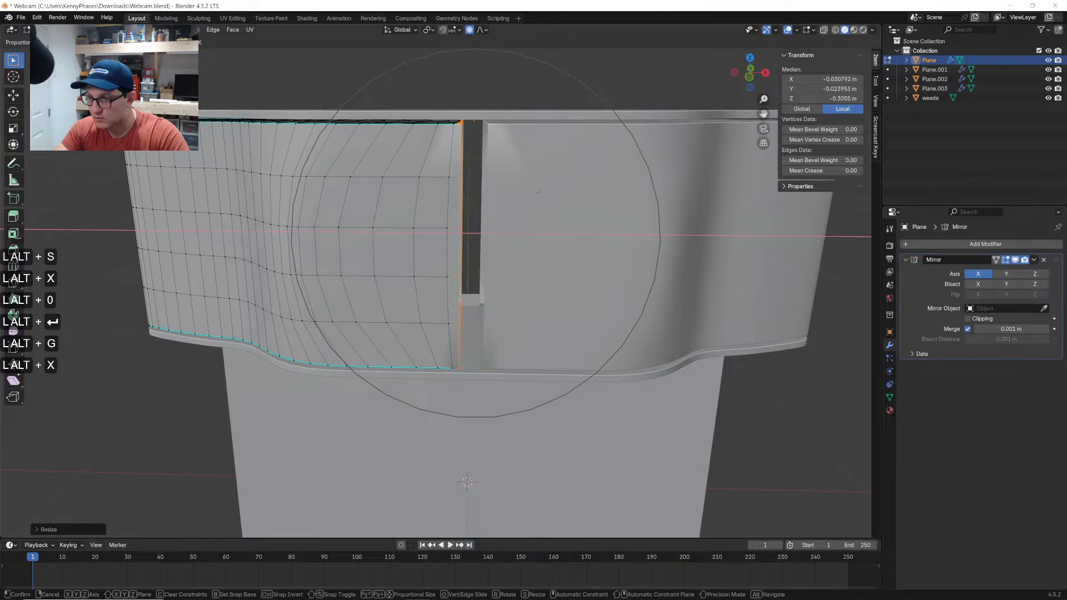
{"action": "left_click", "coordinate": [554, 188]}
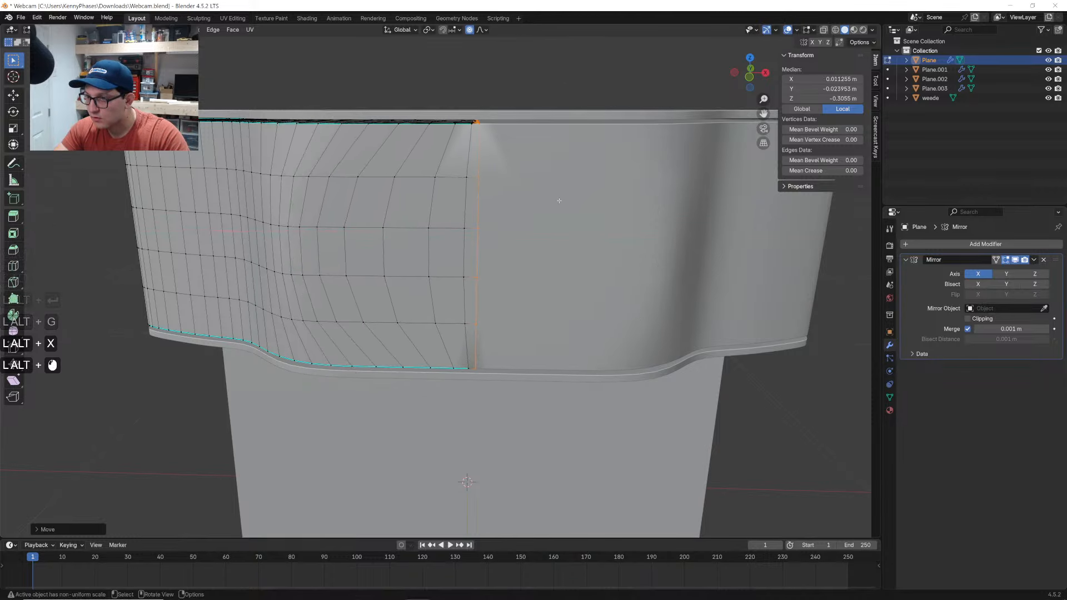
Check the centre seam outside mesh editing and move the straightened border back to about local X -0.020 m
{"action": "key", "text": "Tab"}
{"action": "middle_click_drag", "start_coordinate": [508, 228], "coordinate": [433, 262]}
{"action": "key", "text": "Tab"}
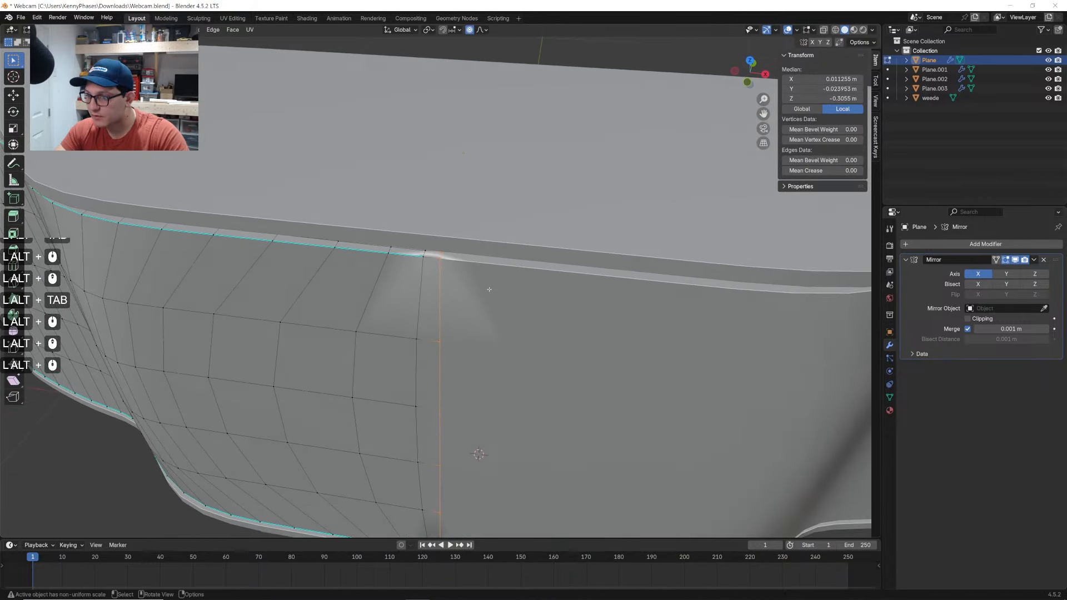
{"action": "key", "text": "g"}
{"action": "key", "text": "x"}
{"action": "left_click", "coordinate": [467, 296]}
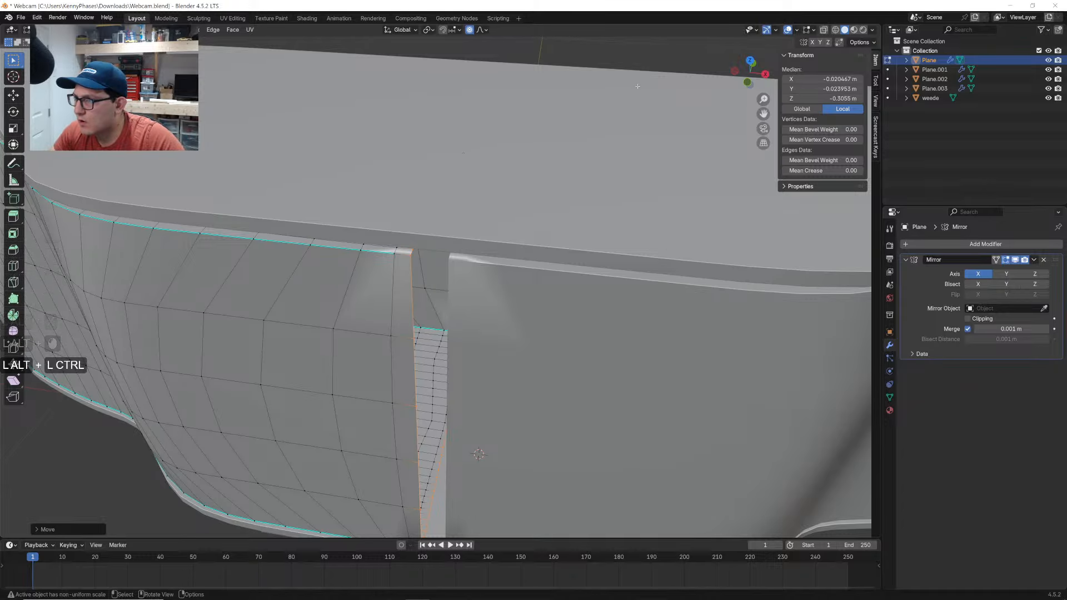
In front view with X-ray enabled, select the centre border with its adjacent vertex columns and scale them to 0 along X
{"action": "left_click", "coordinate": [748, 82]}
{"action": "middle_click_drag", "start_coordinate": [486, 257], "coordinate": [501, 329], "text": "shift"}
{"action": "scroll", "coordinate": [490, 240], "scroll_direction": "up", "scroll_amount": 1}
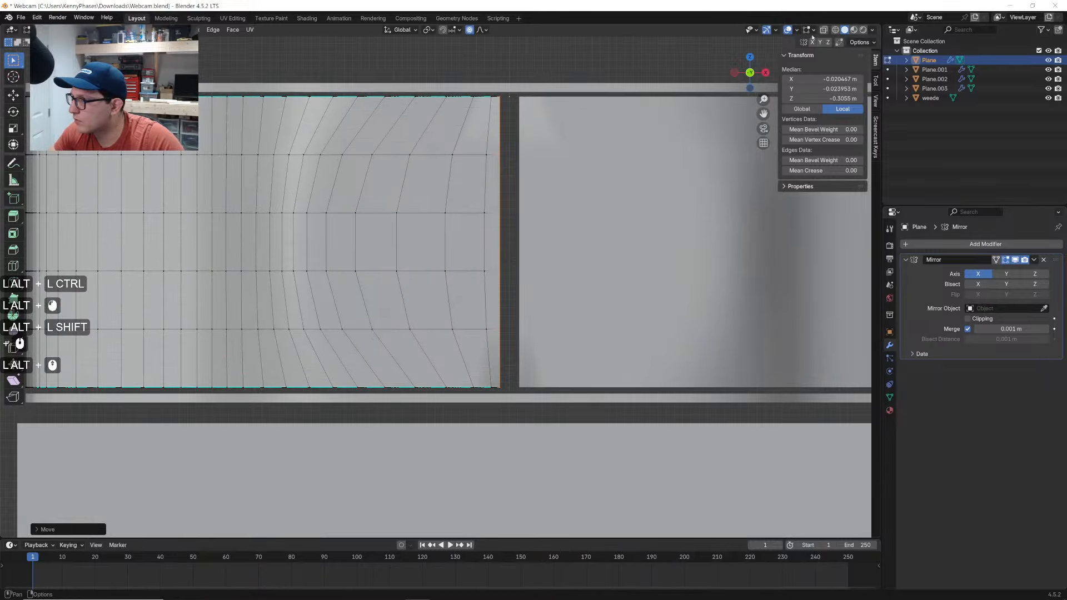
{"action": "left_click", "coordinate": [821, 31]}
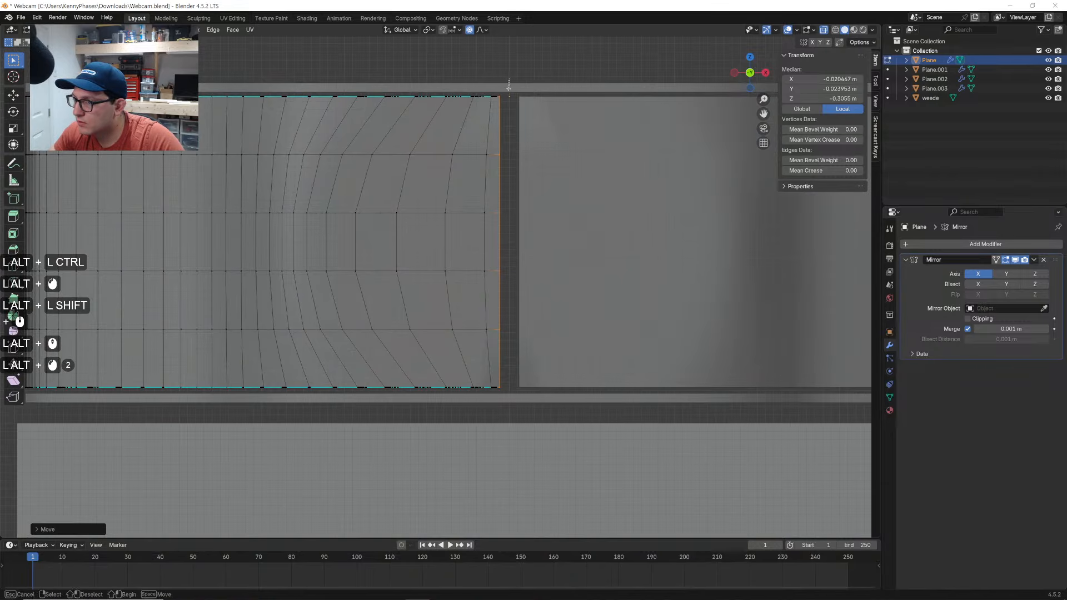
{"action": "left_click_drag", "start_coordinate": [509, 78], "coordinate": [448, 403], "text": "alt"}
{"action": "key", "text": "s"}
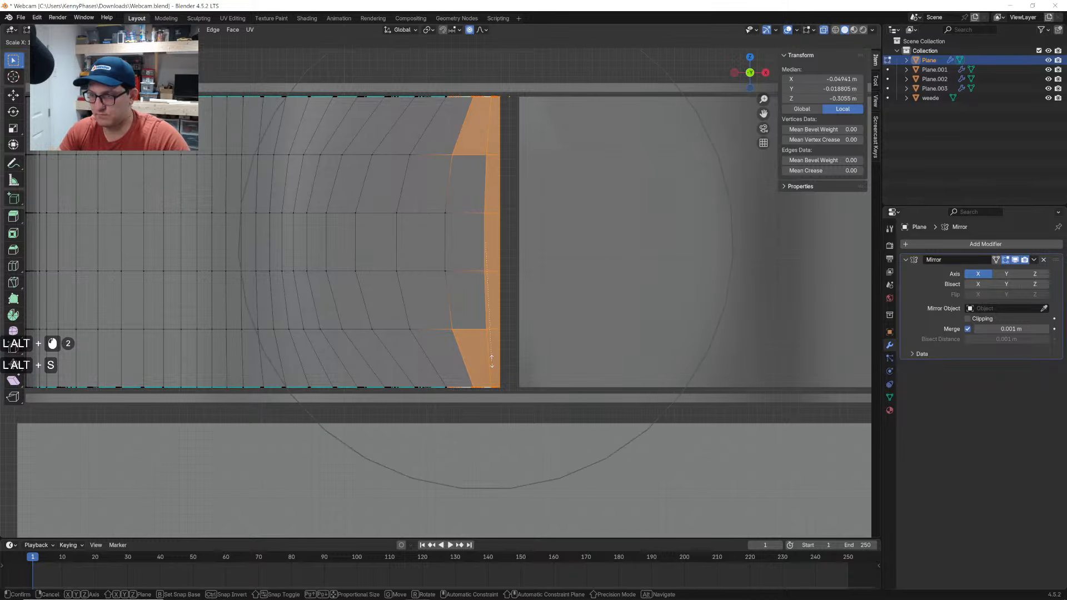
{"action": "key", "text": "x"}
{"action": "key", "text": "0"}
{"action": "key", "text": "Return"}
Move the flattened centre vertices along X to about local X 0.004 m to close the mirrored seam, and leave mesh editing
{"action": "key", "text": "g"}
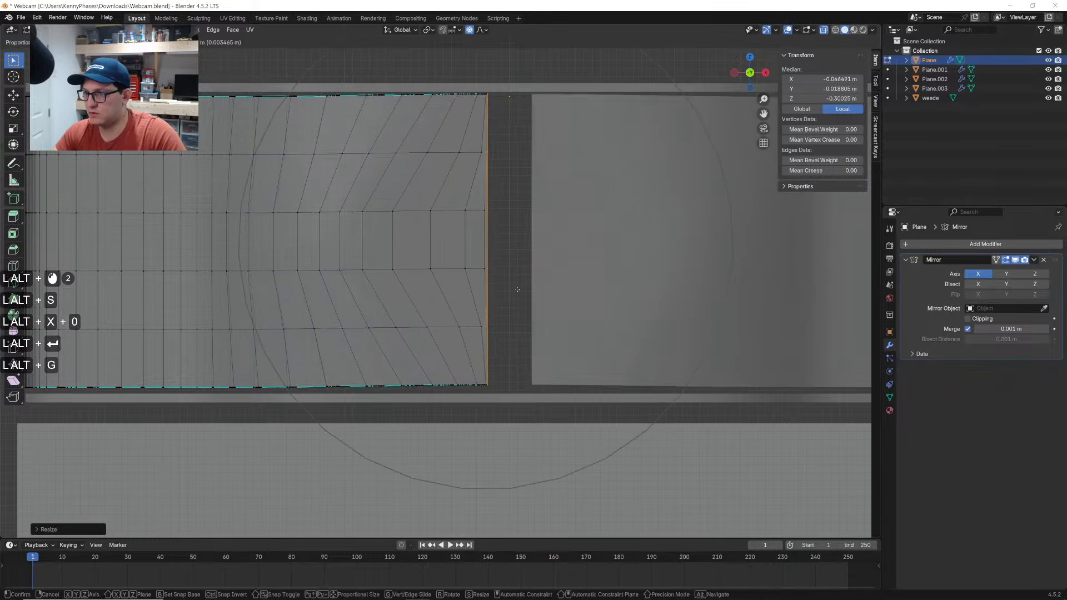
{"action": "key", "text": "x"}
{"action": "left_click", "coordinate": [539, 290]}
{"action": "scroll", "coordinate": [562, 260], "scroll_direction": "up", "scroll_amount": 4}
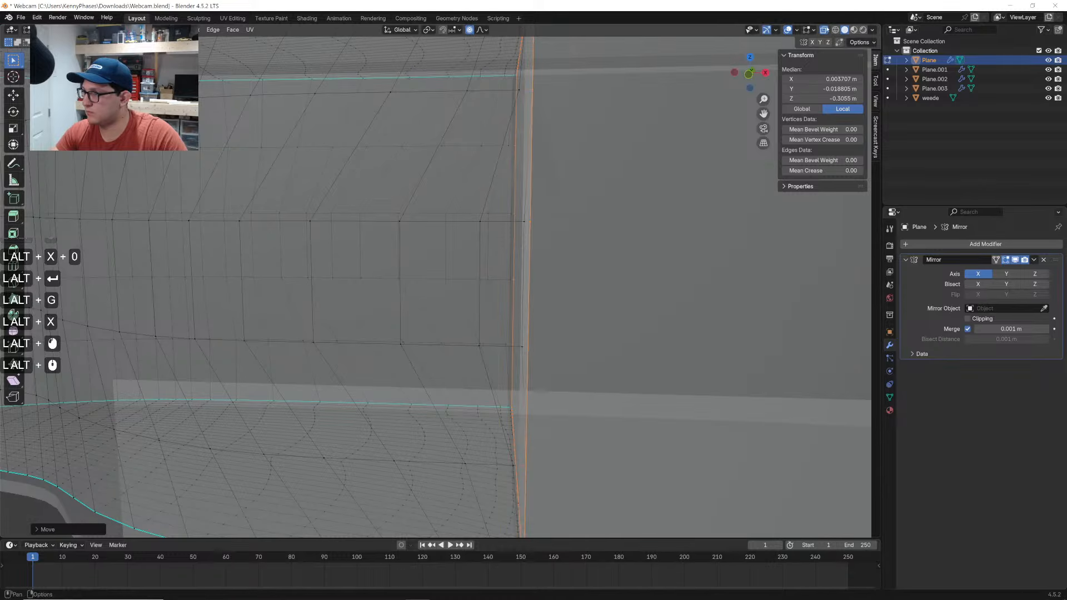
{"action": "scroll", "coordinate": [495, 256], "scroll_direction": "down", "scroll_amount": 5}
{"action": "key", "text": "Tab"}
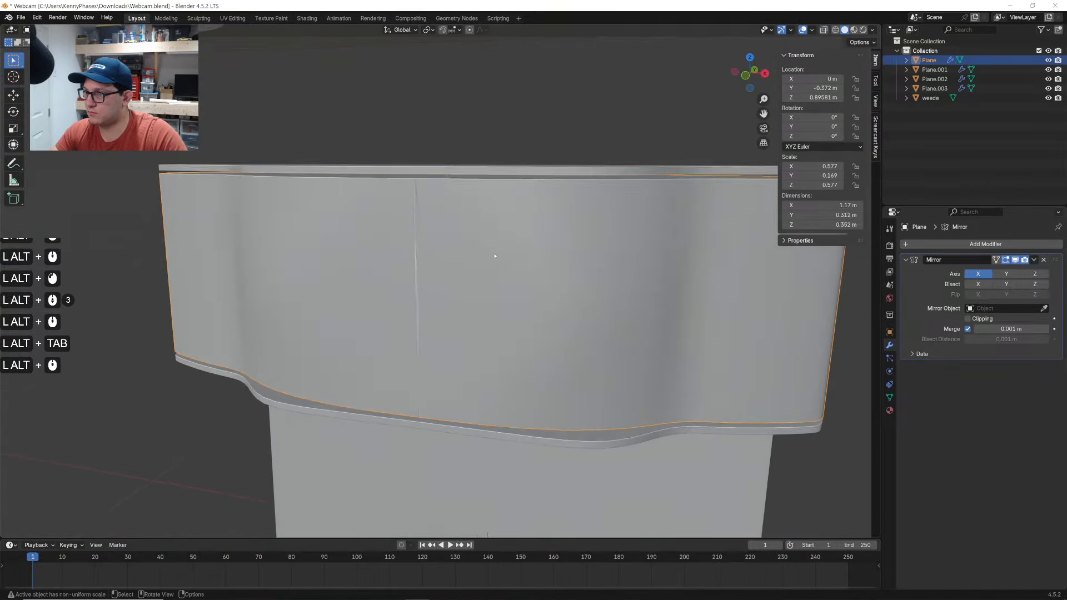
Set the Mirror modifier's merge distance to 0.019 m and return to mesh editing on the body
{"action": "scroll", "coordinate": [494, 256], "scroll_direction": "up", "scroll_amount": 2}
{"action": "left_click_drag", "start_coordinate": [1009, 329], "coordinate": [1020, 329]}
{"action": "scroll", "coordinate": [526, 315], "scroll_direction": "down", "scroll_amount": 3}
{"action": "middle_click_drag", "start_coordinate": [526, 314], "coordinate": [434, 310]}
{"action": "key", "text": "alt+Tab"}
{"action": "scroll", "coordinate": [414, 311], "scroll_direction": "up", "scroll_amount": 2}
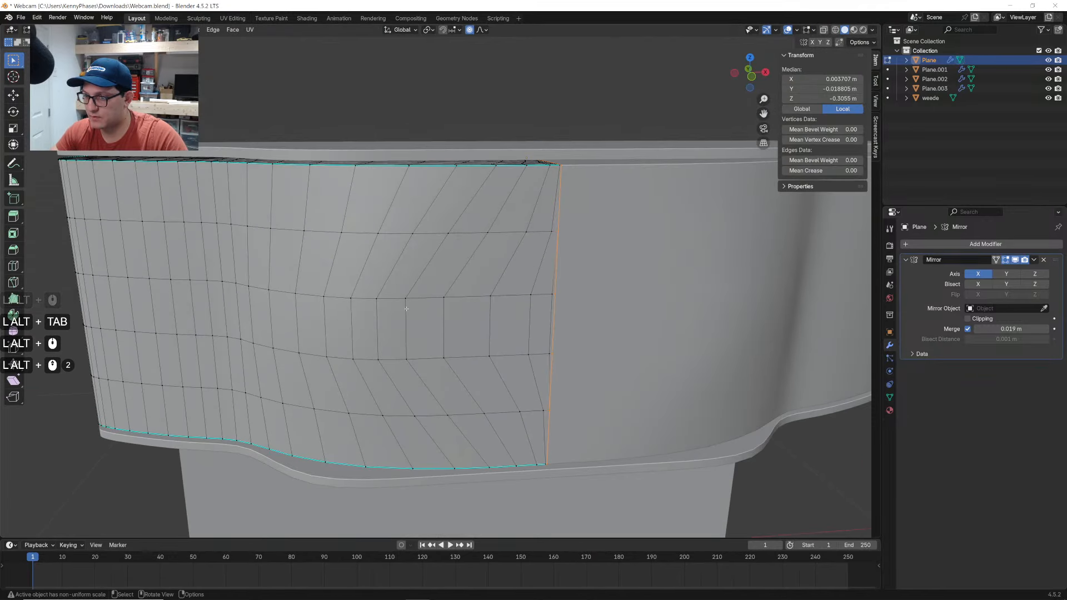
Try moving a vertical edge near the body's centre along X with proportional editing, and undo that move
{"action": "left_click", "coordinate": [406, 309], "text": "alt"}
{"action": "key", "text": "g"}
{"action": "key", "text": "x"}
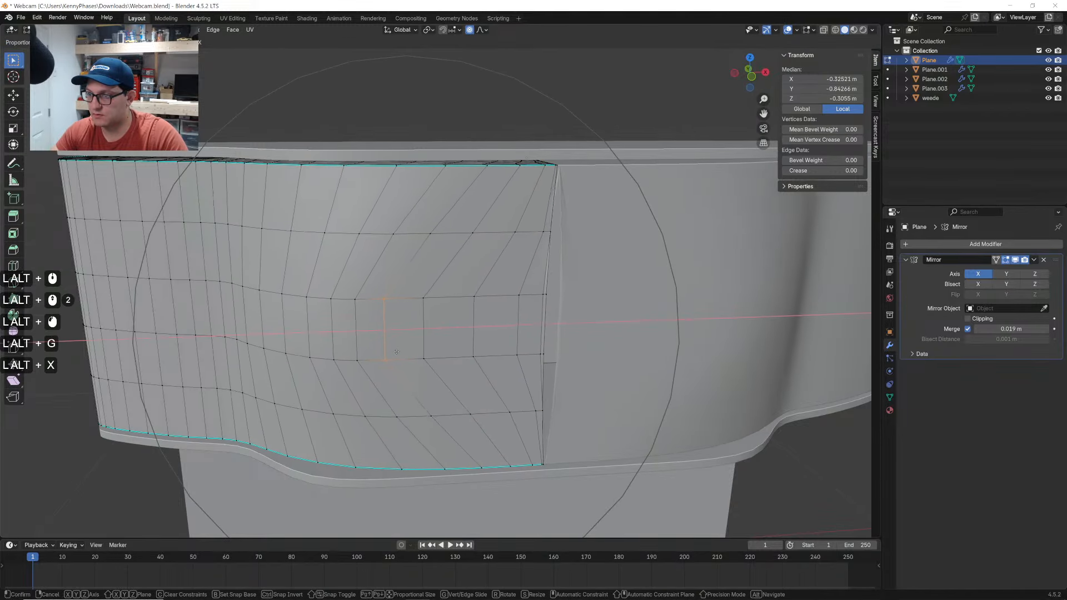
{"action": "left_click", "coordinate": [345, 346]}
{"action": "key", "text": "ctrl+z"}
{"action": "middle_click_drag", "start_coordinate": [396, 307], "coordinate": [431, 323]}
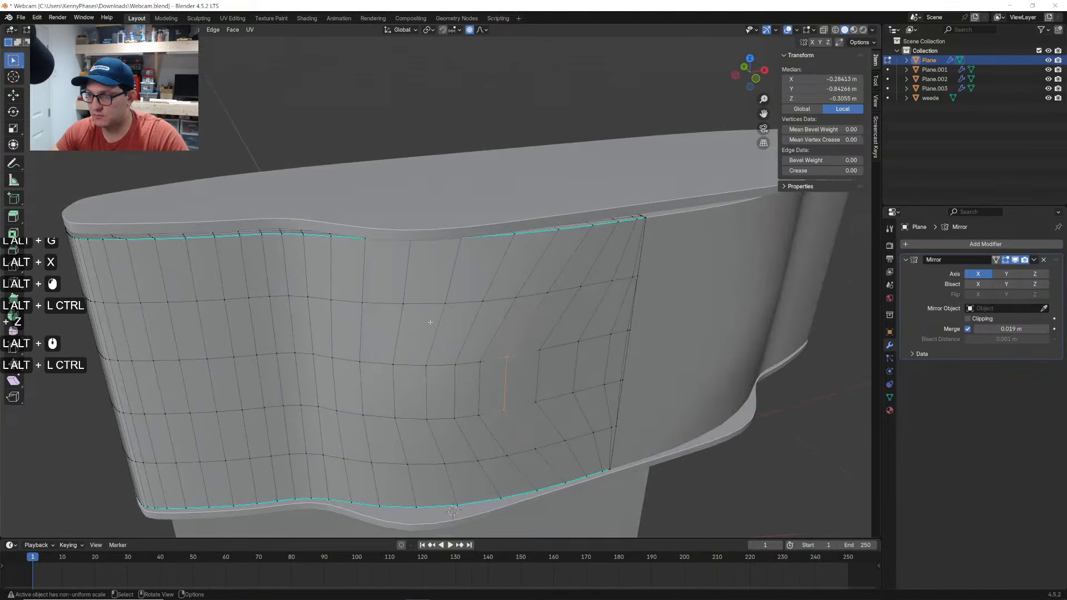
Undo the merge distance change and the recent centre border edits, back to the uneven open centre edge at about local X -0.110 m
{"action": "key", "text": "ctrl+z"}
{"action": "key", "text": "ctrl+z"}
{"action": "key", "text": "ctrl+z"}
{"action": "key", "text": "ctrl+z"}
{"action": "key", "text": "ctrl+z"}
{"action": "key", "text": "ctrl+z"}
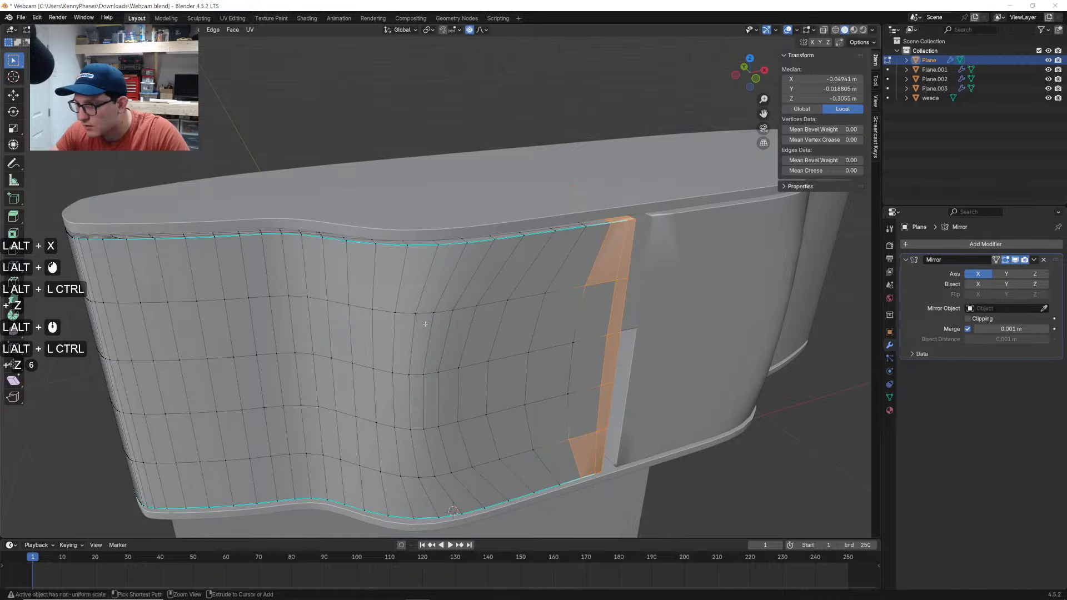
{"action": "key", "text": "ctrl+z"}
{"action": "key", "text": "ctrl+z"}
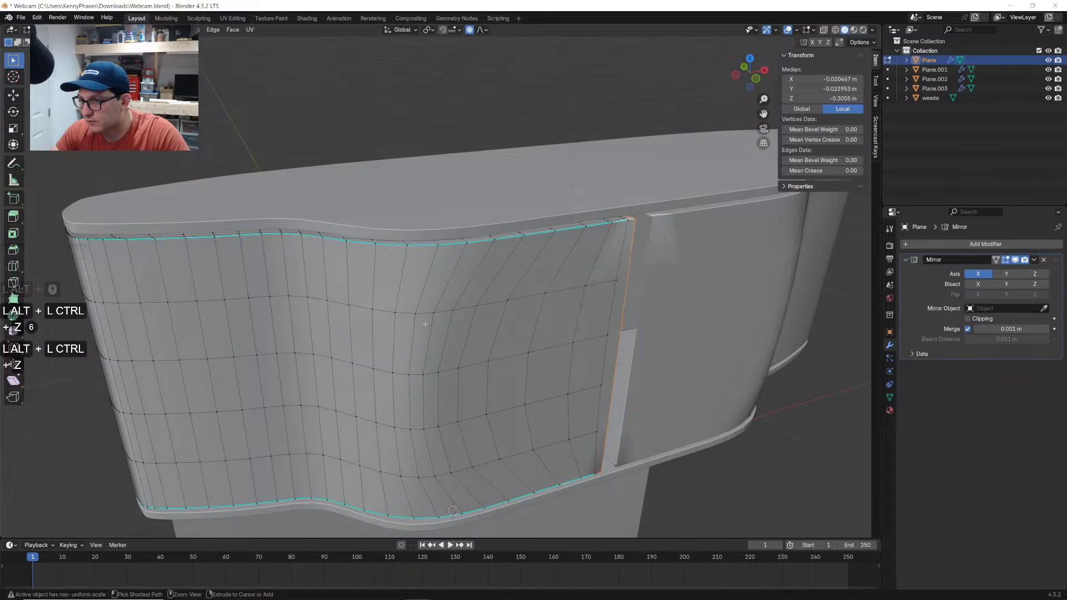
{"action": "key", "text": "ctrl+z"}
{"action": "key", "text": "ctrl+z"}
{"action": "key", "text": "ctrl+z"}
{"action": "key", "text": "ctrl+z"}
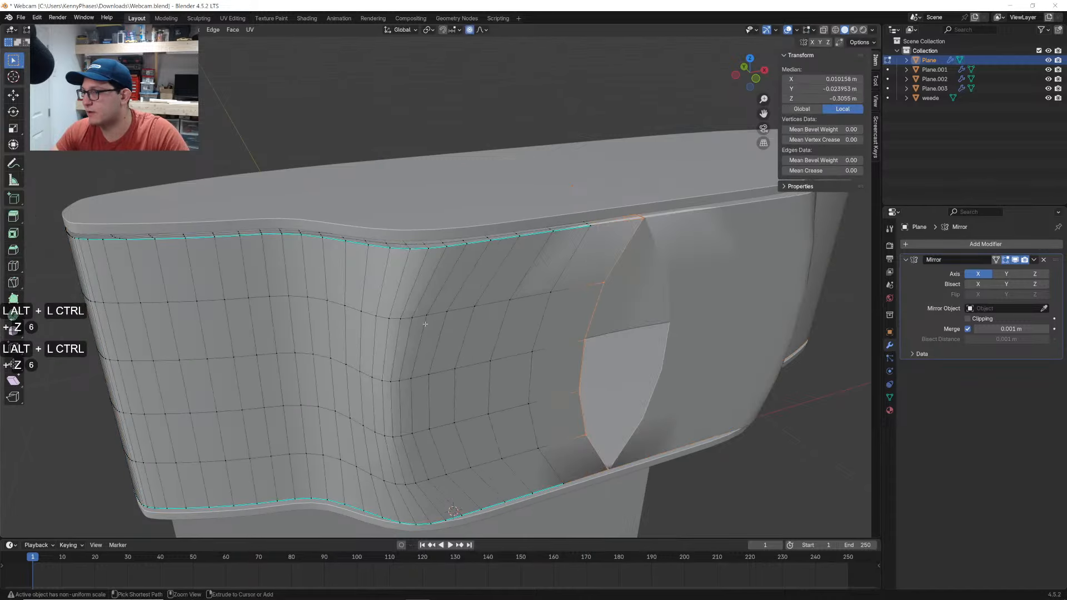
{"action": "key", "text": "ctrl+z"}
{"action": "key", "text": "ctrl+z"}
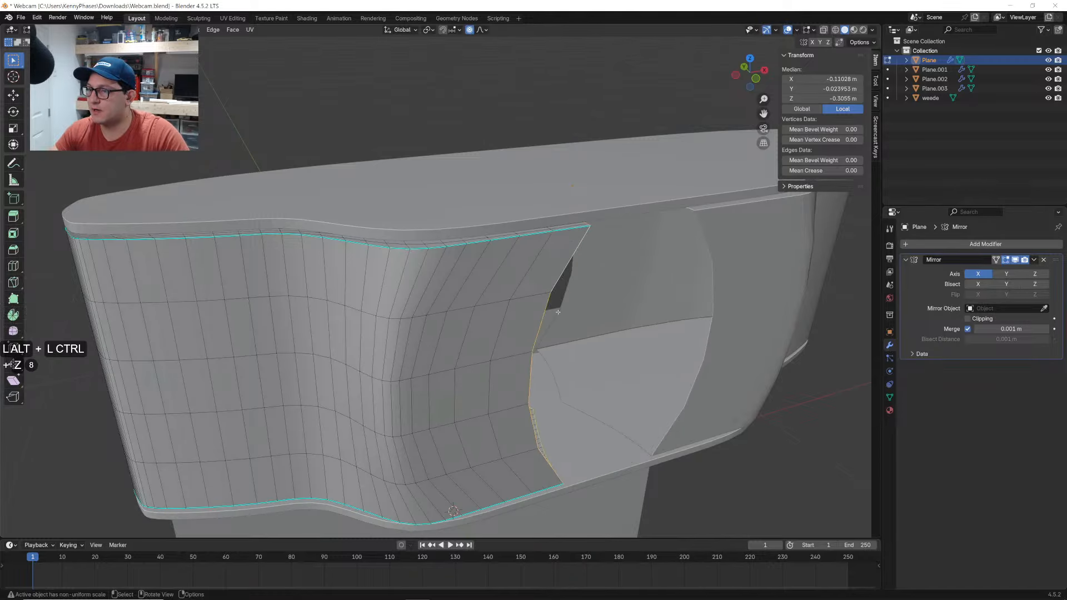
Disable proportional editing and straighten the body's open centre border by scaling it to 0 along X
{"action": "left_click", "coordinate": [471, 30]}
{"action": "middle_click_drag", "start_coordinate": [561, 286], "coordinate": [544, 283]}
{"action": "left_click", "coordinate": [428, 232], "text": "alt"}
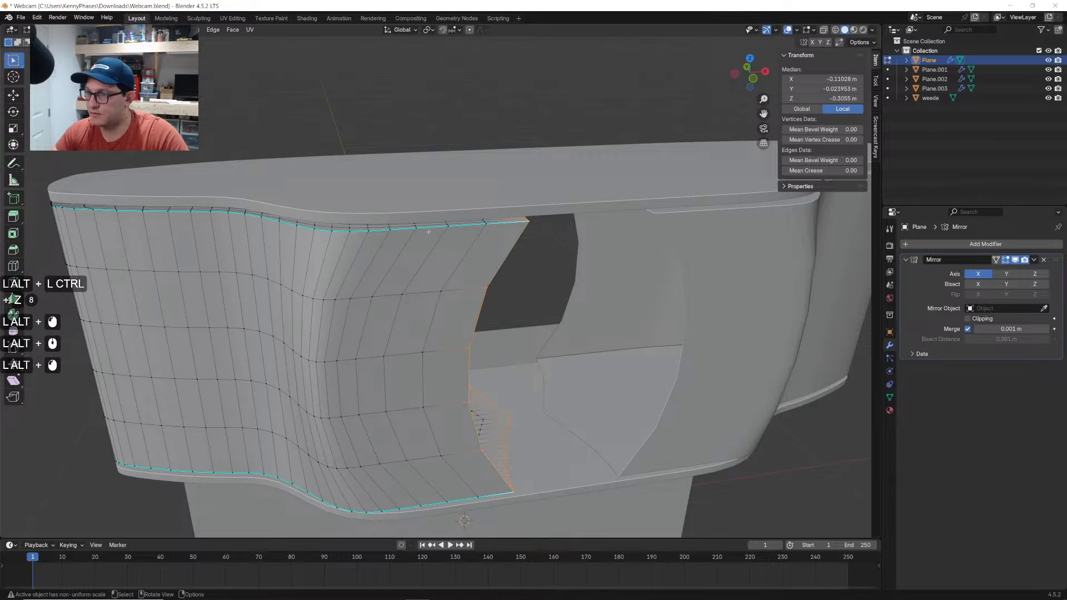
{"action": "key", "text": "s"}
{"action": "key", "text": "x"}
{"action": "key", "text": "0"}
{"action": "key", "text": "Return"}
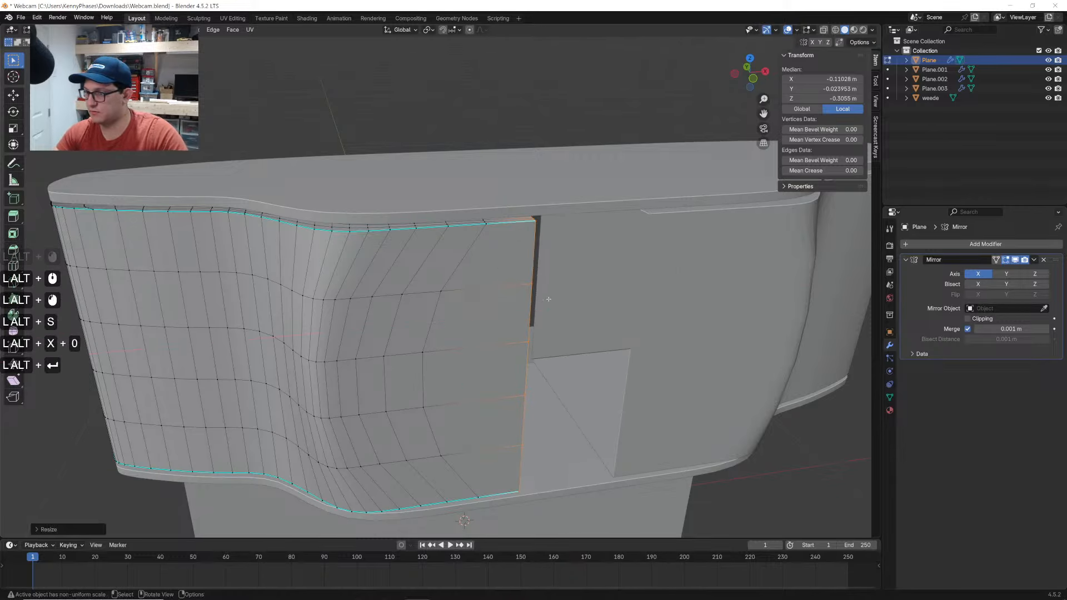
Move the straightened border along X to close the mirrored centre seam, and leave mesh editing
{"action": "mouse_move", "coordinate": [549, 299]}
{"action": "middle_mouse_down"}
{"action": "mouse_move", "coordinate": [532, 286]}
{"action": "mouse_move", "coordinate": [576, 285]}
{"action": "mouse_move", "coordinate": [576, 227]}
{"action": "middle_mouse_up"}
{"action": "key", "text": "g"}
{"action": "key", "text": "x"}
{"action": "left_click", "coordinate": [584, 282]}
{"action": "key", "text": "Tab"}
Show the model and its reference image in Material Preview shading and save the file
{"action": "scroll", "coordinate": [563, 291], "scroll_direction": "down", "scroll_amount": 4}
{"action": "scroll", "coordinate": [575, 286], "scroll_direction": "down", "scroll_amount": 1}
{"action": "scroll", "coordinate": [562, 258], "scroll_direction": "up", "scroll_amount": 1}
{"action": "left_click", "coordinate": [854, 30]}
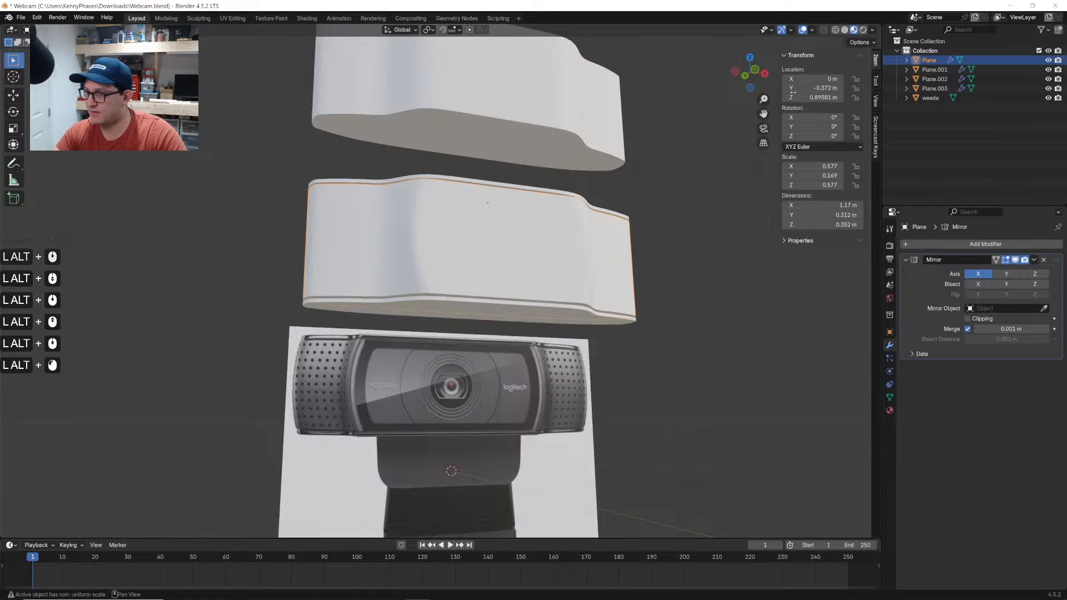
{"action": "key", "text": "ctrl+s"}
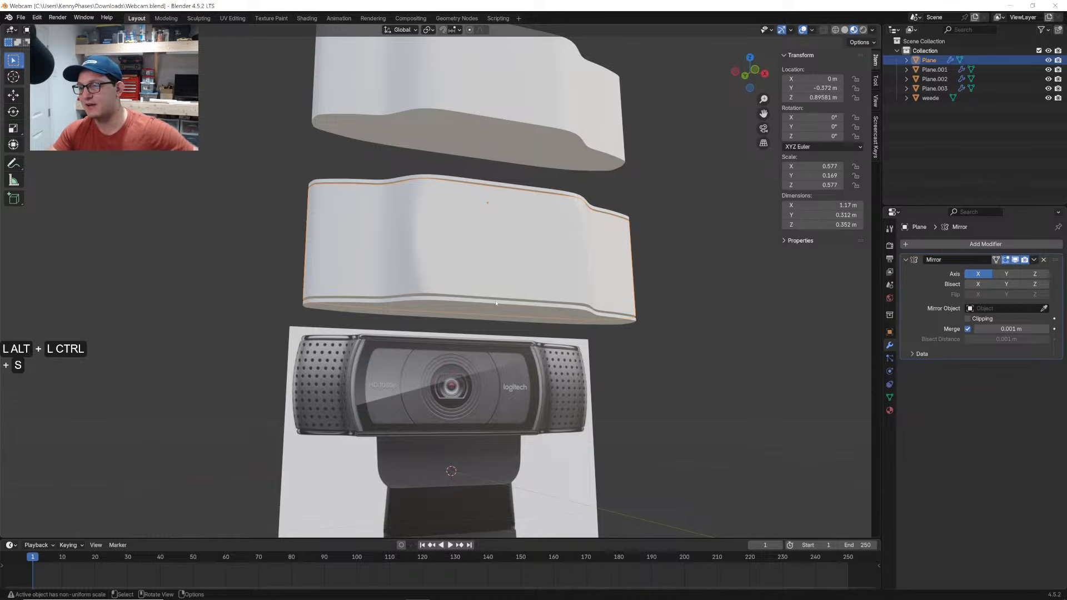
Add a Bevel modifier to the upper trim strip of the webcam body
{"action": "left_click", "coordinate": [383, 183], "text": "alt"}
{"action": "left_click", "coordinate": [383, 184], "text": "alt"}
{"action": "left_click", "coordinate": [941, 245]}
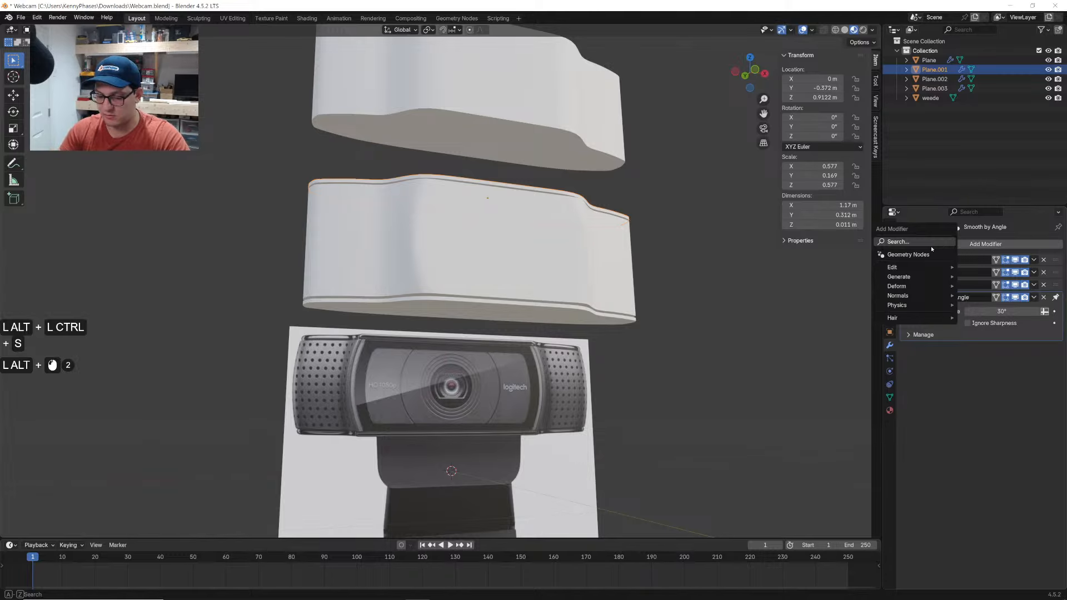
{"action": "type", "text": "beve"}
{"action": "key", "text": "Return"}
{"action": "left_click_drag", "start_coordinate": [445, 250], "coordinate": [445, 228], "text": "alt"}
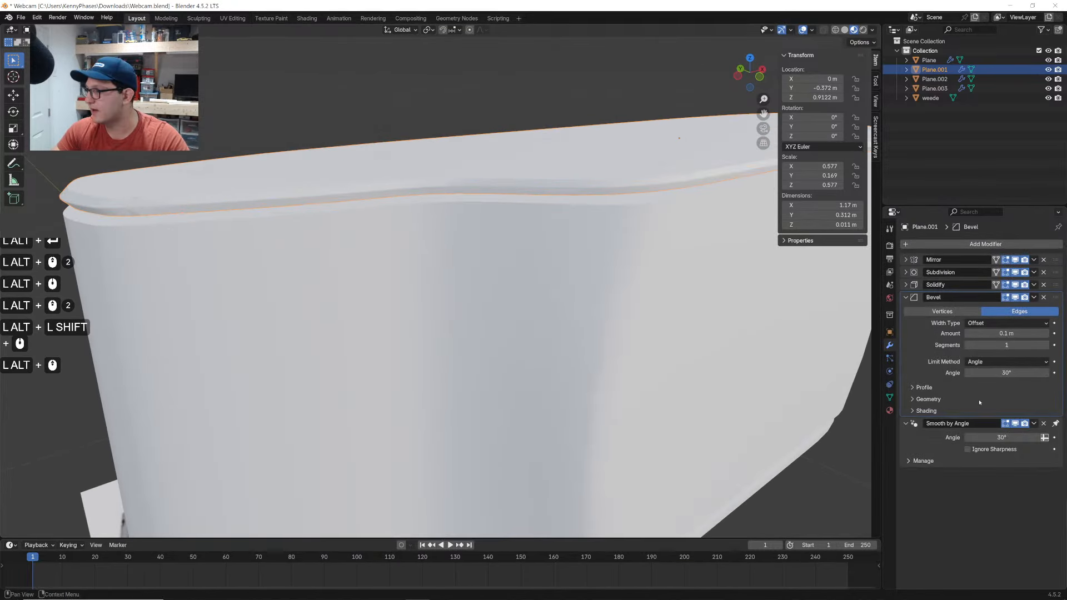
Raise the upper trim's bevel to 5 segments and check its rounded edges in solid shading
{"action": "left_click", "coordinate": [1049, 345], "text": "alt"}
{"action": "left_click", "coordinate": [1049, 345], "text": "alt"}
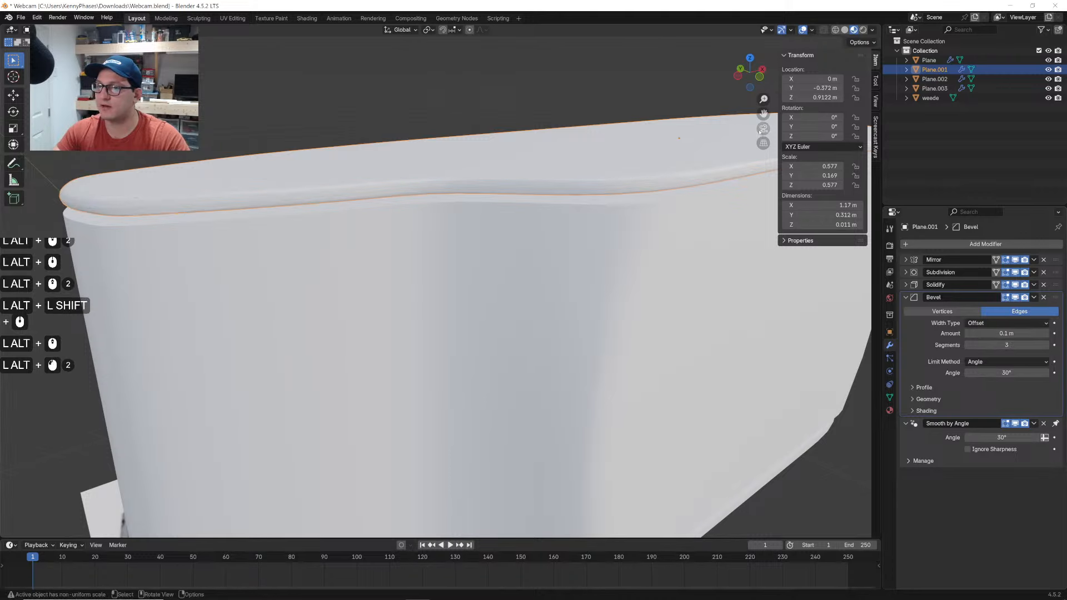
{"action": "left_click", "coordinate": [845, 29], "text": "alt"}
{"action": "mouse_move", "coordinate": [488, 202]}
{"action": "left_mouse_down", "text": "alt"}
{"action": "mouse_move", "coordinate": [502, 198]}
{"action": "mouse_move", "coordinate": [484, 198]}
{"action": "left_mouse_up", "text": "alt"}
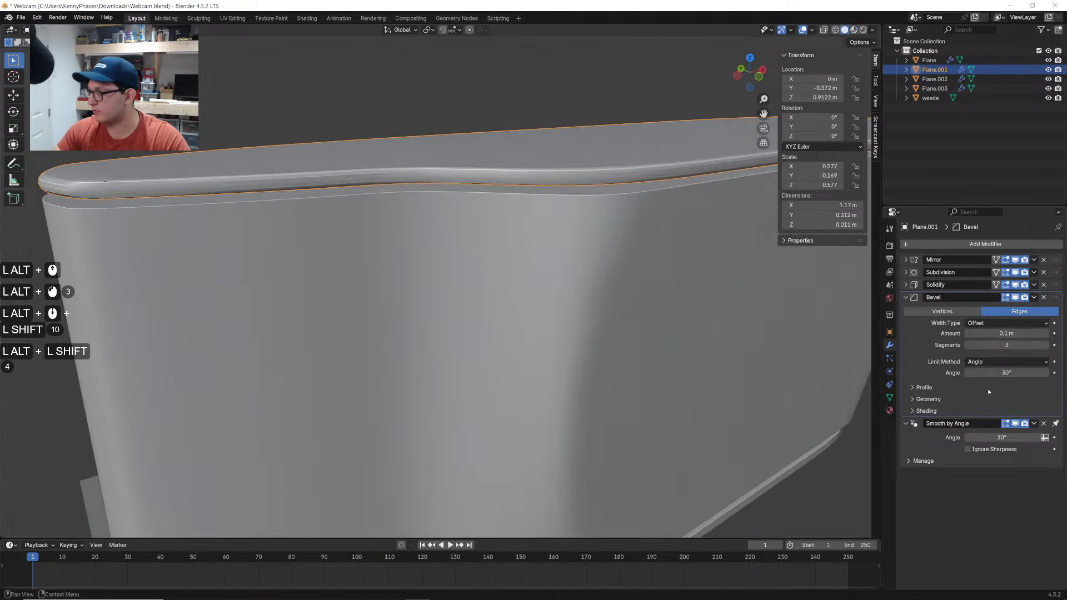
{"action": "left_click", "coordinate": [1047, 345], "text": "alt+shift"}
{"action": "left_click", "coordinate": [1048, 345], "text": "alt+shift"}
{"action": "scroll", "coordinate": [614, 298], "scroll_direction": "down", "scroll_amount": 2, "text": "alt+shift"}
{"action": "left_click_drag", "start_coordinate": [615, 310], "coordinate": [591, 337], "text": "alt+shift"}
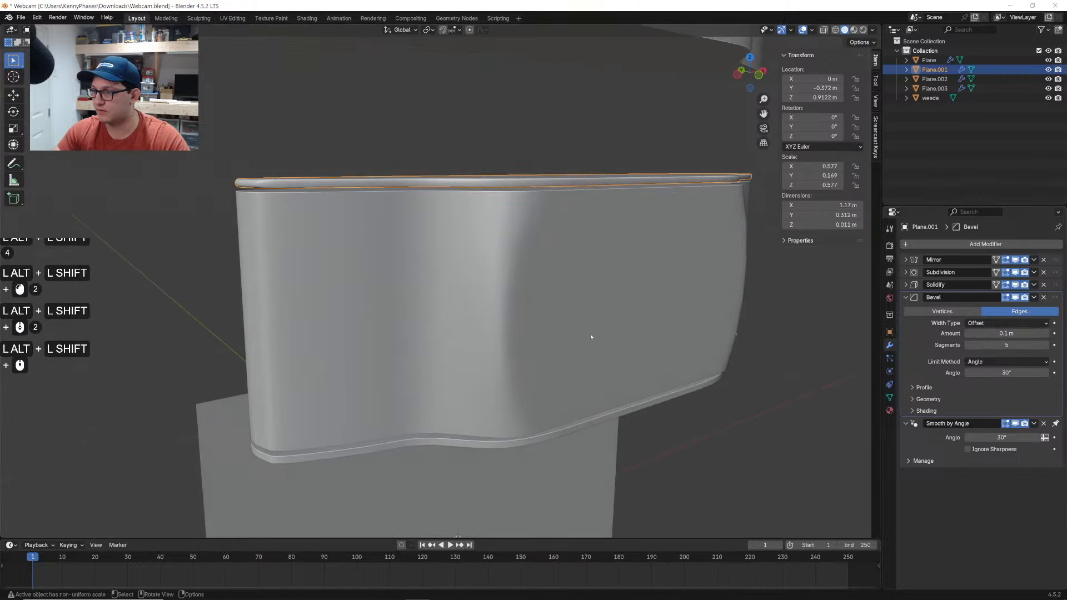
Copy the modifiers from the upper trim strip to the lower trim strip, leaving only the upper one selected
{"action": "left_click", "coordinate": [444, 448], "text": "shift"}
{"action": "left_click", "coordinate": [433, 191], "text": "shift"}
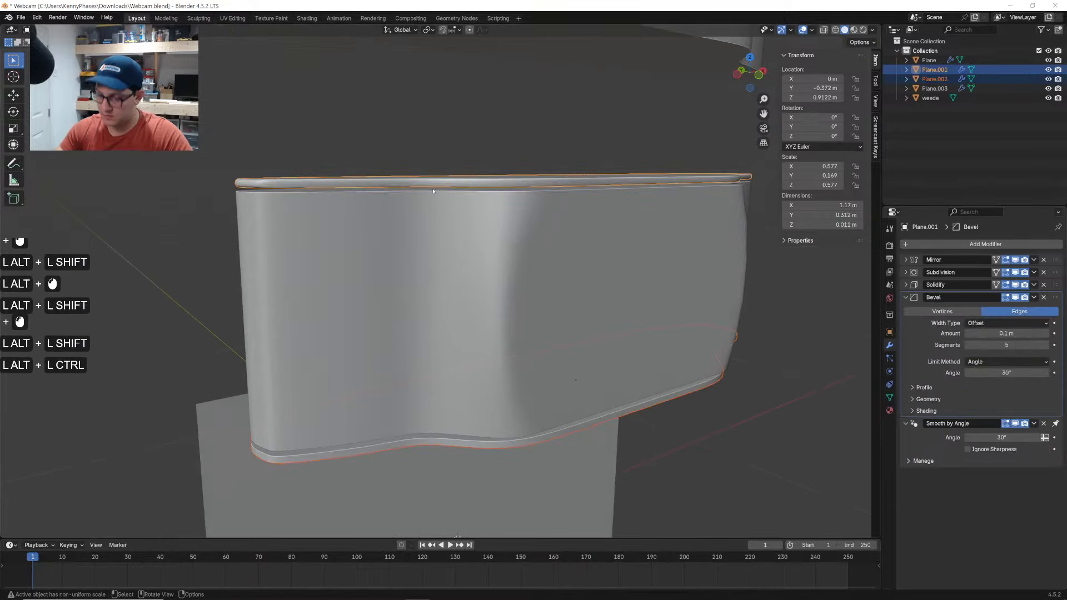
{"action": "key", "text": "ctrl+l"}
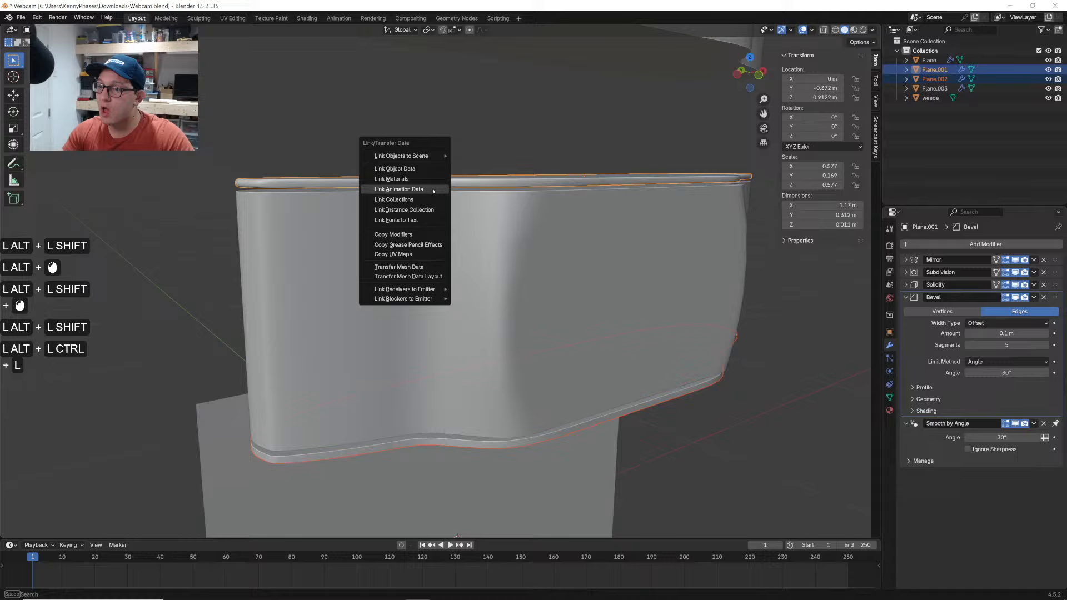
{"action": "left_click", "coordinate": [429, 234], "text": "alt"}
{"action": "left_click", "coordinate": [558, 202], "text": "alt"}
{"action": "scroll", "coordinate": [558, 203], "scroll_direction": "down", "scroll_amount": 2, "text": "alt"}
{"action": "left_click_drag", "start_coordinate": [567, 200], "coordinate": [562, 234], "text": "alt"}
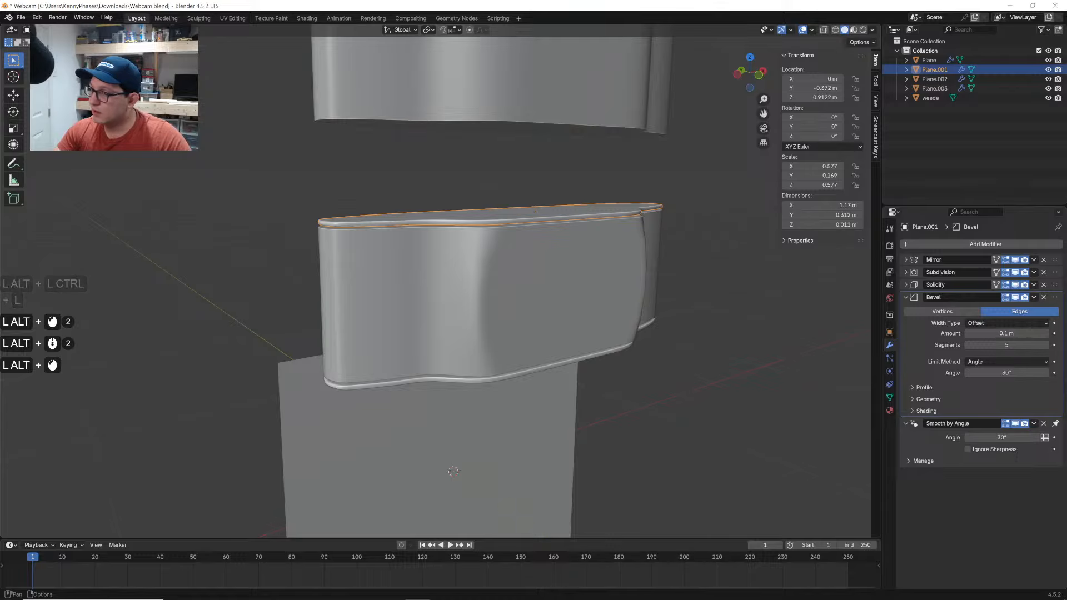
In Material Preview and front view, lower the upper trim strip along Z to about 0.908 m, against the body
{"action": "left_click", "coordinate": [854, 30]}
{"action": "middle_click_drag", "start_coordinate": [710, 153], "coordinate": [708, 127], "text": "shift"}
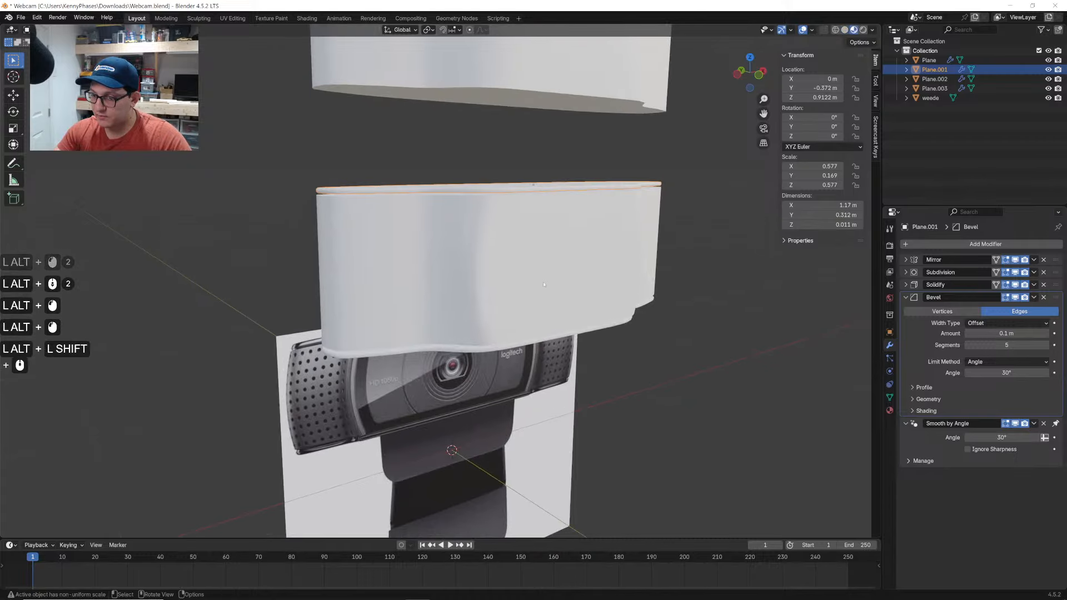
{"action": "left_click", "coordinate": [759, 75]}
{"action": "scroll", "coordinate": [488, 246], "scroll_direction": "up", "scroll_amount": 1}
{"action": "scroll", "coordinate": [524, 196], "scroll_direction": "up", "scroll_amount": 1, "text": "alt"}
{"action": "key", "text": "g"}
{"action": "key", "text": "z"}
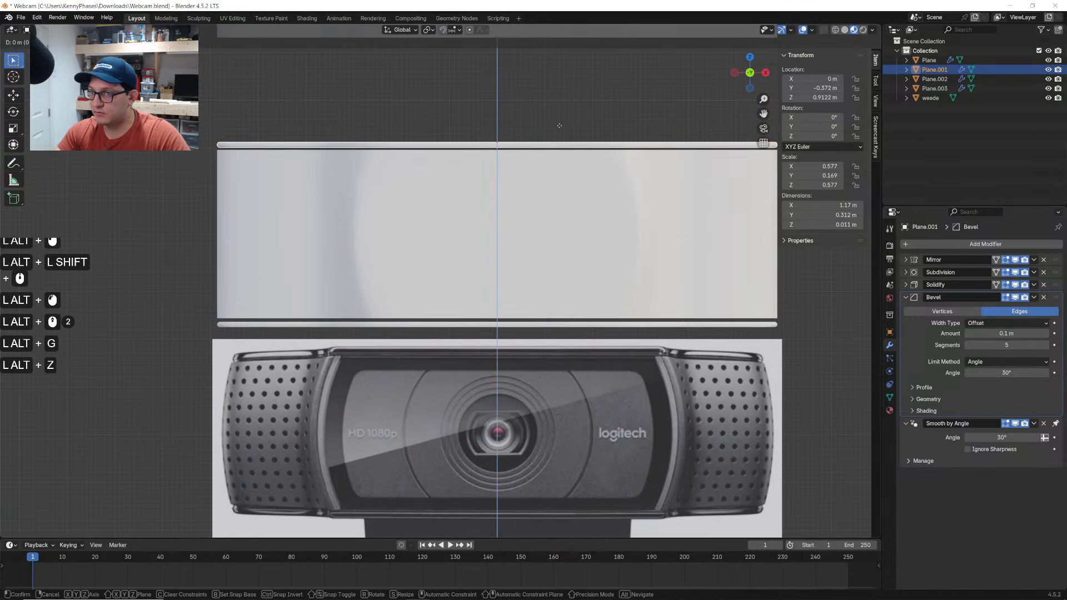
{"action": "left_click", "coordinate": [559, 128]}
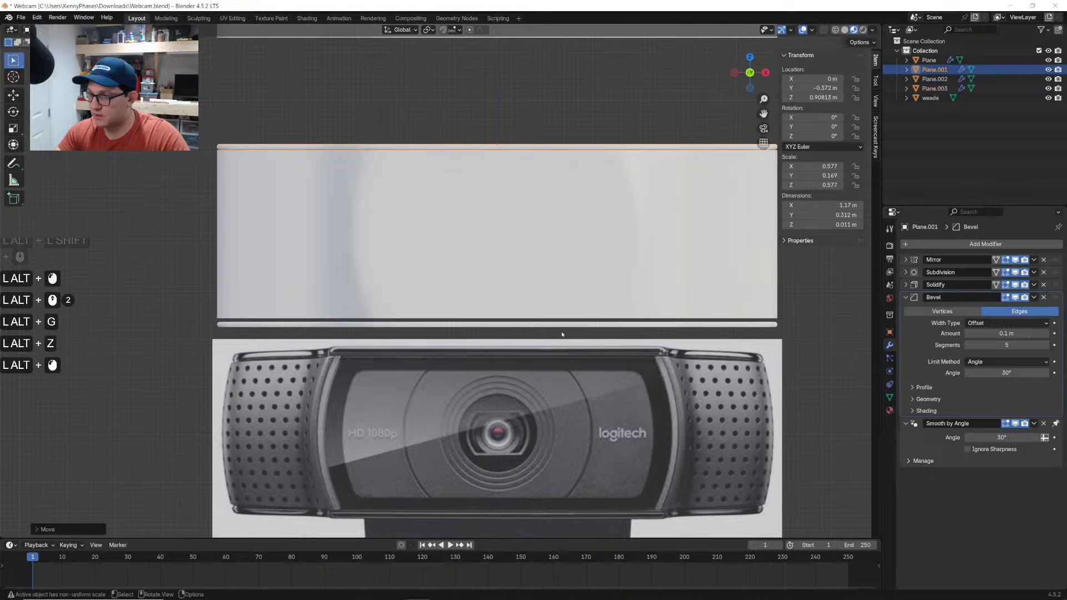
Raise the lower trim strip along Z to about 0.542 m to meet the body, and save the file
{"action": "left_click", "coordinate": [559, 320]}
{"action": "key", "text": "g"}
{"action": "key", "text": "z"}
{"action": "left_click", "coordinate": [559, 321]}
{"action": "left_click", "coordinate": [147, 325]}
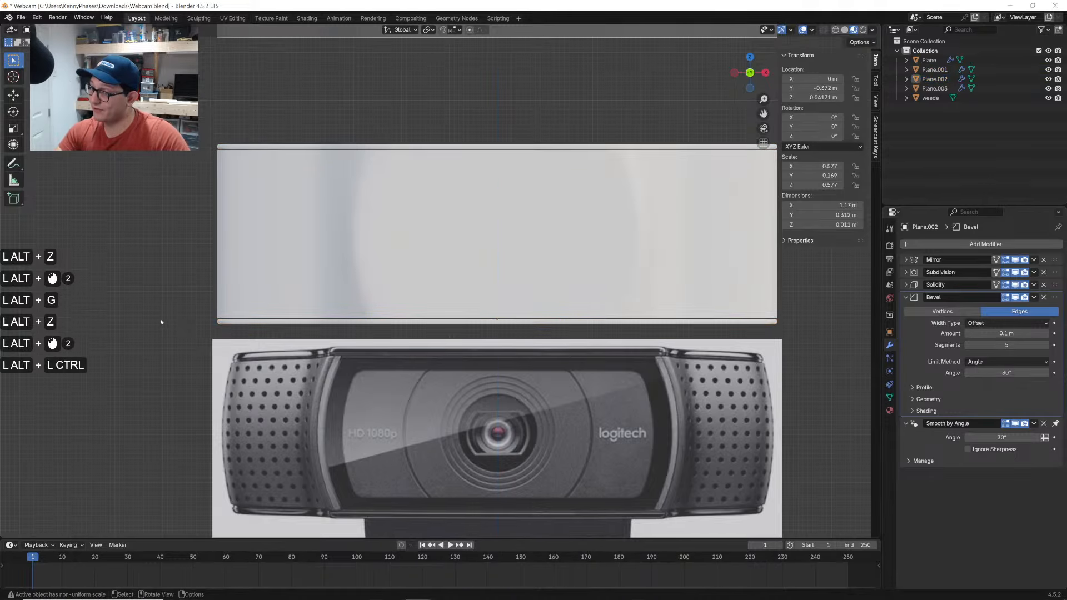
{"action": "key", "text": "ctrl+s"}
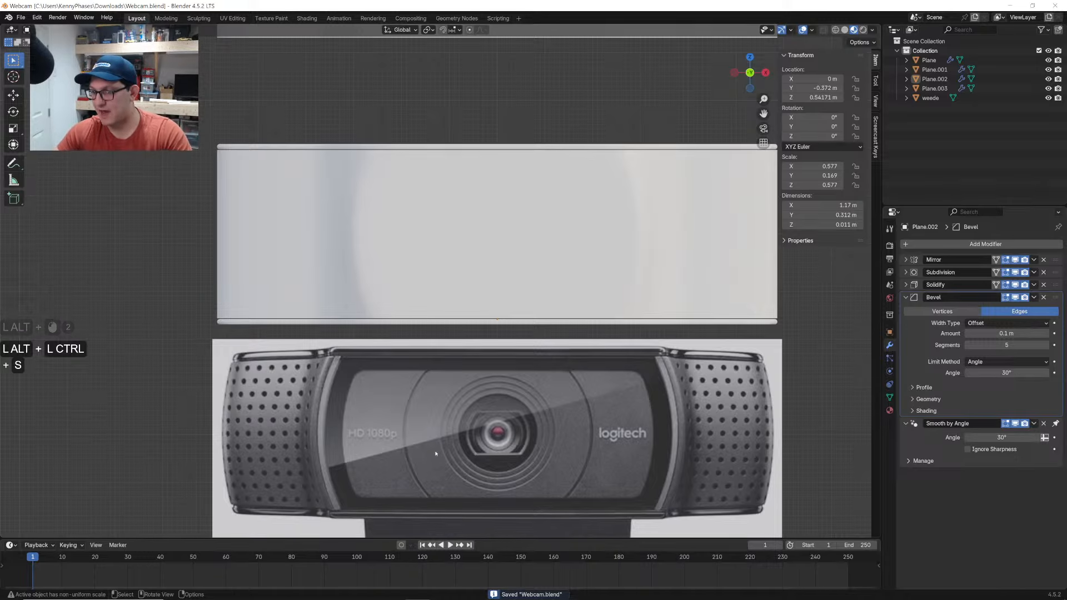
Compare the body with the front reference, toggling the viewport display of its Mirror modifier off and back on
{"action": "scroll", "coordinate": [412, 377], "scroll_direction": "down", "scroll_amount": 1}
{"action": "middle_click_drag", "start_coordinate": [412, 356], "coordinate": [392, 237], "text": "shift"}
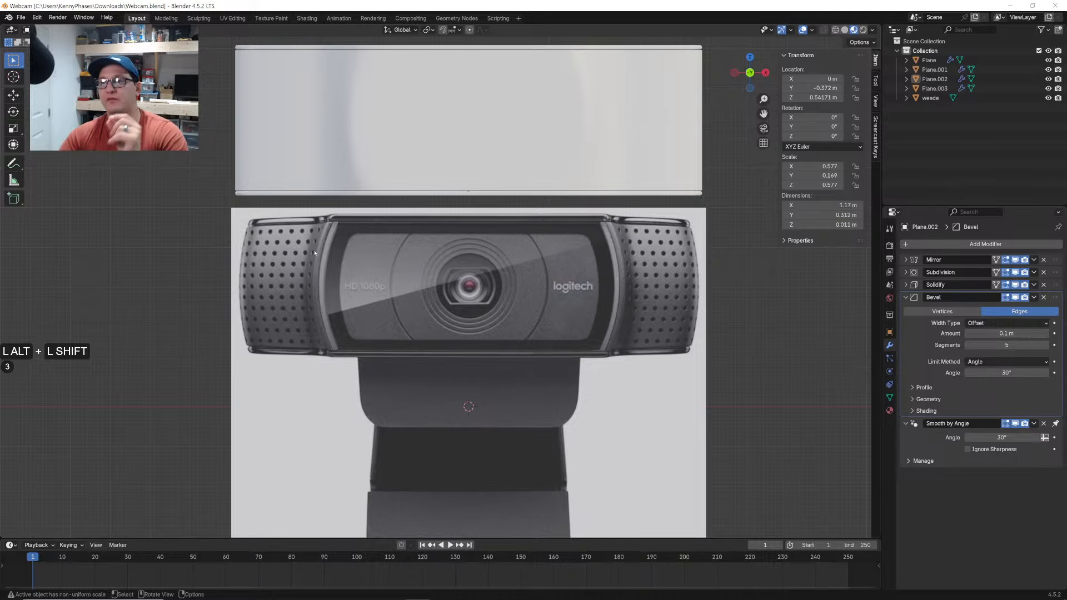
{"action": "left_click", "coordinate": [440, 108], "text": "alt"}
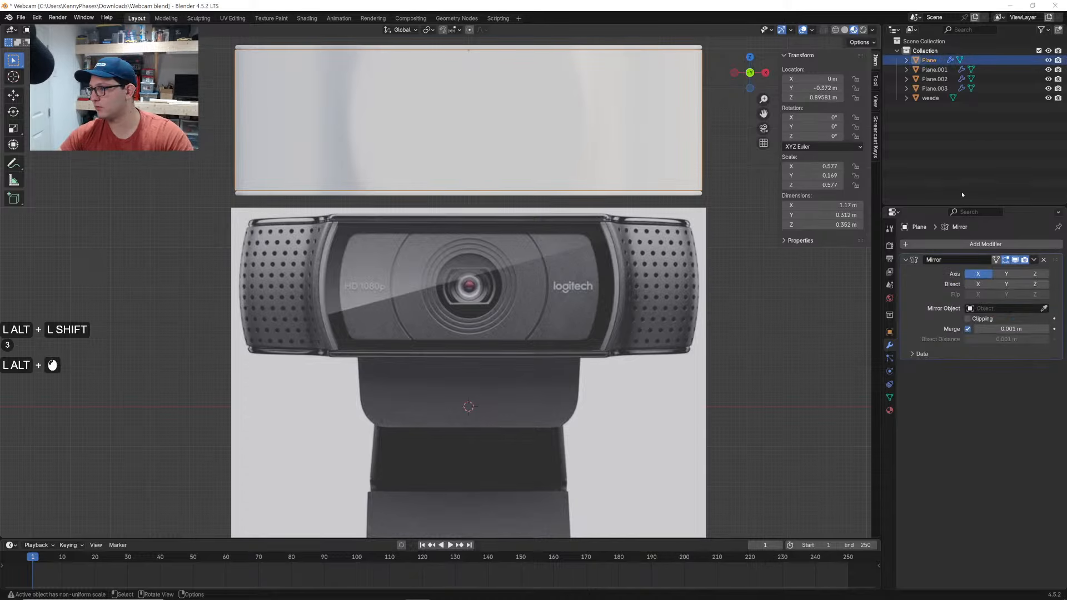
{"action": "left_click", "coordinate": [1016, 261]}
{"action": "left_click", "coordinate": [1015, 260]}
{"action": "middle_click_drag", "start_coordinate": [76, 109], "coordinate": [90, 195], "text": "shift"}
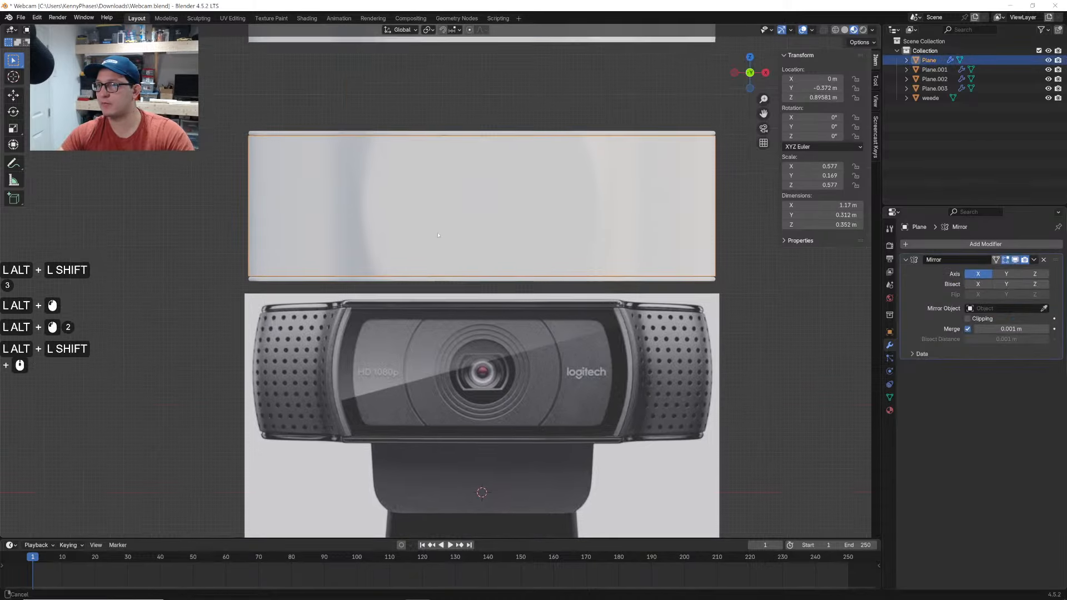
Add a cylinder mesh and reduce it to 12 vertices
{"action": "left_click", "coordinate": [89, 196]}
{"action": "key", "text": "shift+a"}
{"action": "type", "text": "cyl"}
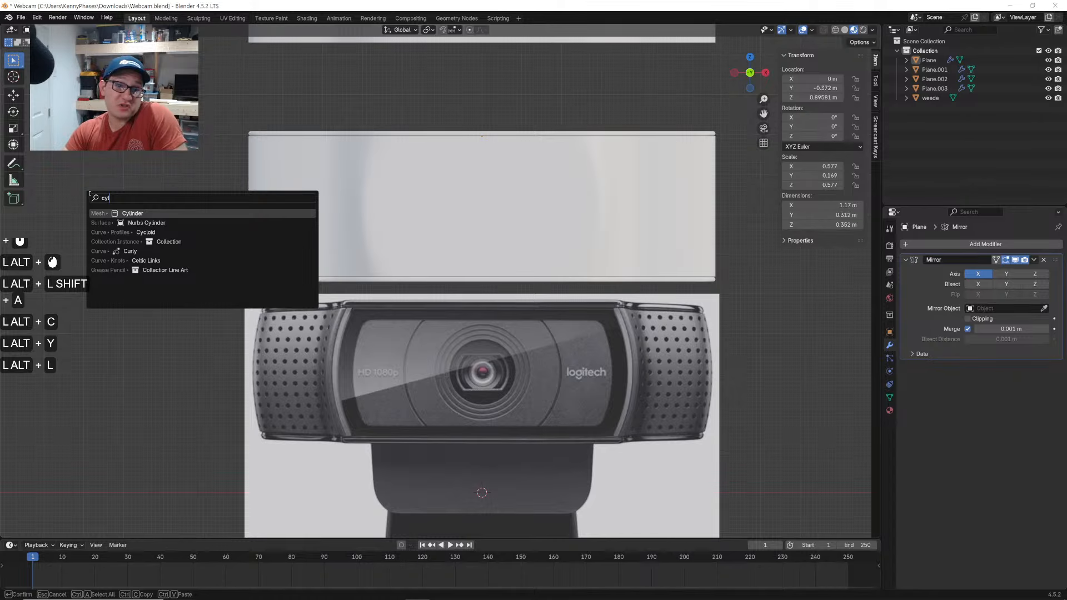
{"action": "key", "text": "Return"}
{"action": "scroll", "coordinate": [279, 286], "scroll_direction": "down", "scroll_amount": 5}
{"action": "middle_click_drag", "start_coordinate": [279, 286], "coordinate": [185, 488]}
{"action": "scroll", "coordinate": [186, 489], "scroll_direction": "up", "scroll_amount": 1}
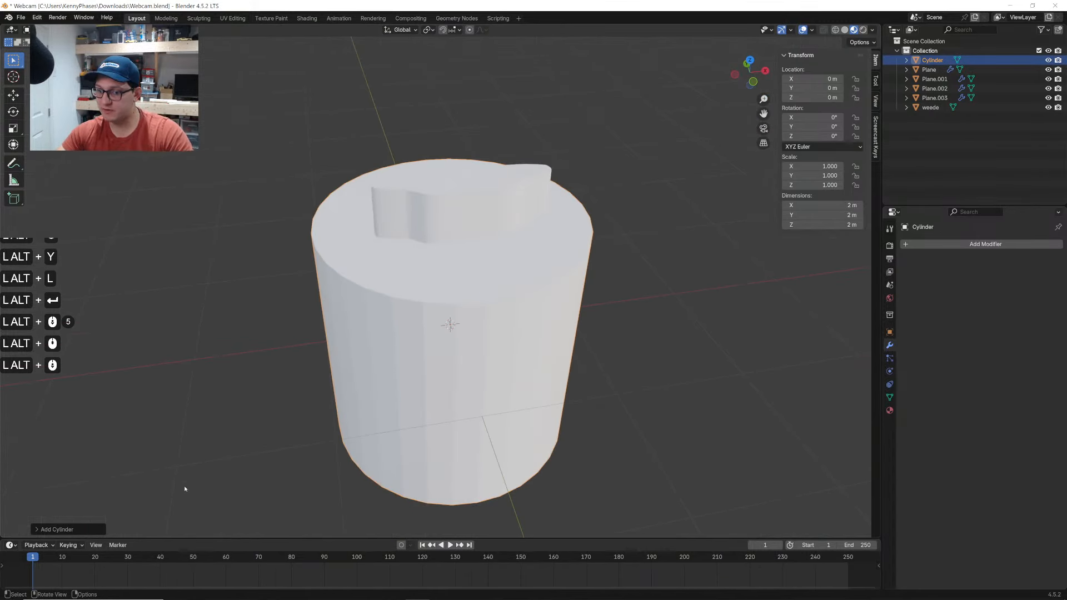
{"action": "left_click", "coordinate": [45, 531]}
{"action": "left_click_drag", "start_coordinate": [124, 416], "coordinate": [94, 416]}
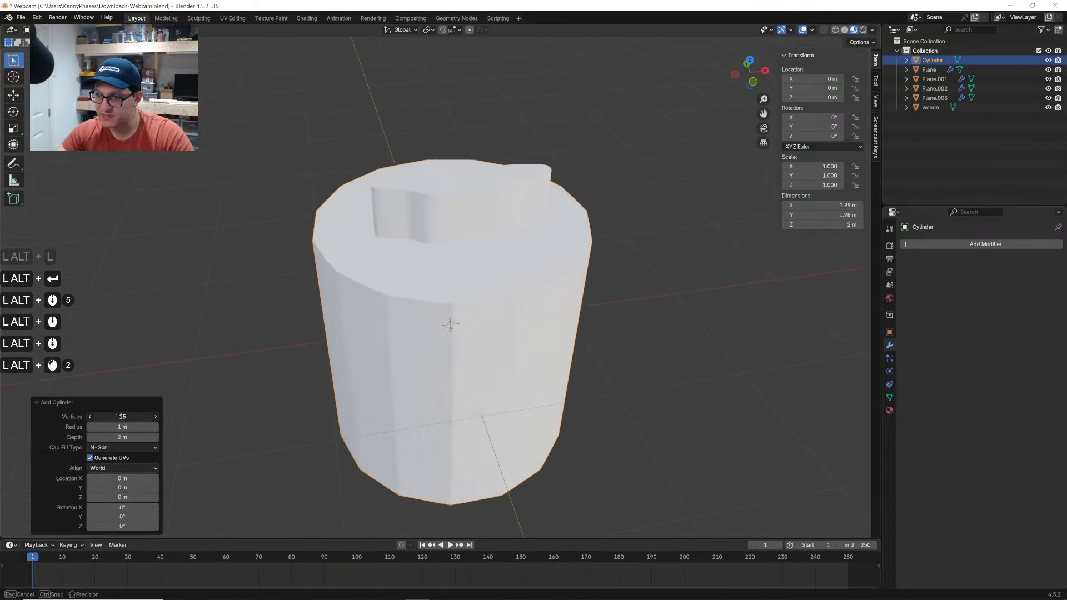
Scale the new cylinder down uniformly to about 0.177
{"action": "middle_click_drag", "start_coordinate": [426, 286], "coordinate": [528, 312]}
{"action": "key", "text": "s"}
{"action": "left_click", "coordinate": [488, 326]}
{"action": "scroll", "coordinate": [489, 326], "scroll_direction": "up", "scroll_amount": 6}
{"action": "key", "text": "s"}
{"action": "left_click", "coordinate": [536, 309]}
Rotate the cylinder 90° about the X axis so its flat end faces the front
{"action": "key", "text": "r"}
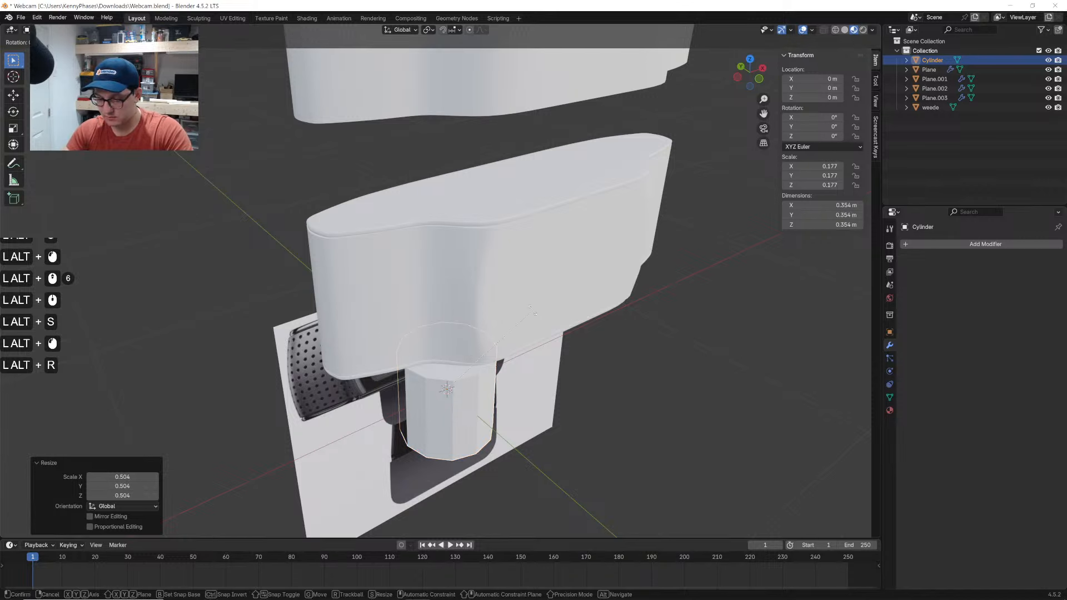
{"action": "key", "text": "x"}
{"action": "key", "text": "9"}
{"action": "key", "text": "0"}
{"action": "key", "text": "Return"}
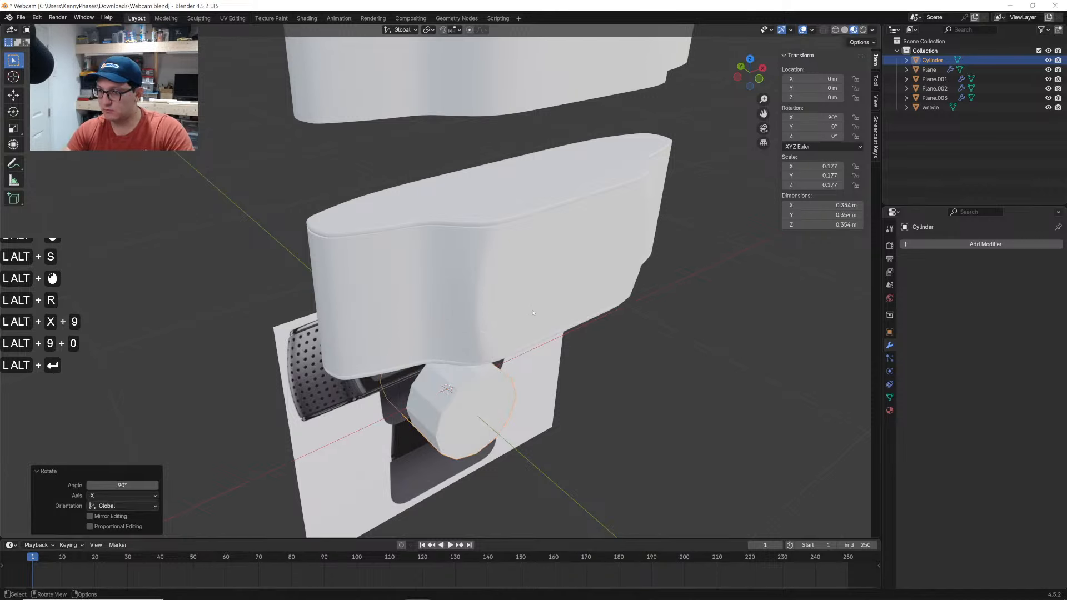
In side view, move the cylinder in front of the body to about Y -0.740 m, Z 0.740 m
{"action": "left_click", "coordinate": [737, 77]}
{"action": "key", "text": "g"}
{"action": "left_click", "coordinate": [680, 274]}
{"action": "key", "text": "g"}
{"action": "left_click", "coordinate": [665, 208]}
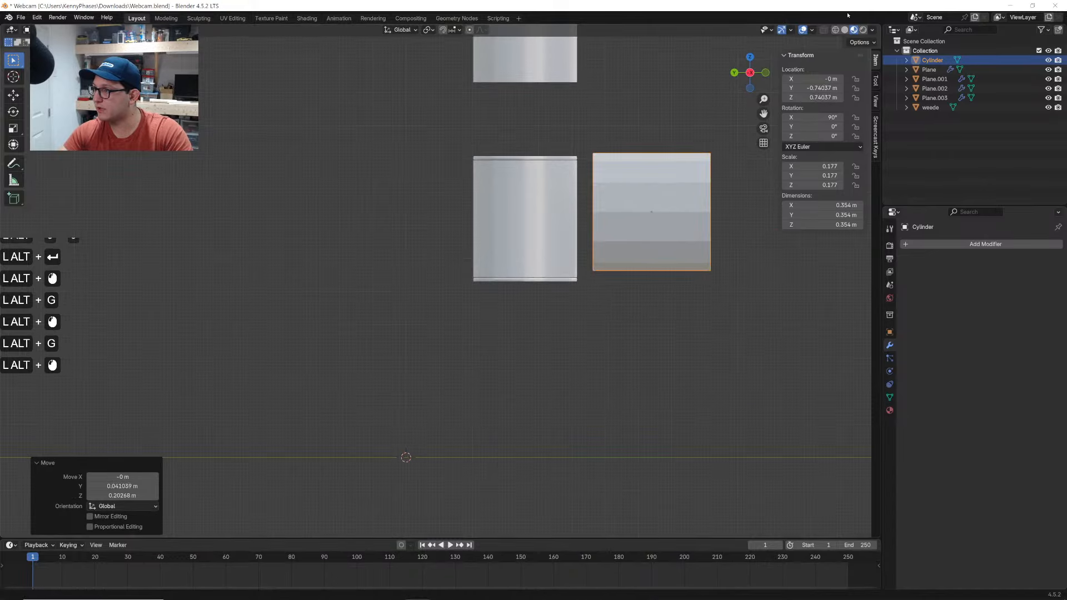
In front view, shrink the cylinder and move it over the left speaker grille of the reference image
{"action": "left_click", "coordinate": [766, 73]}
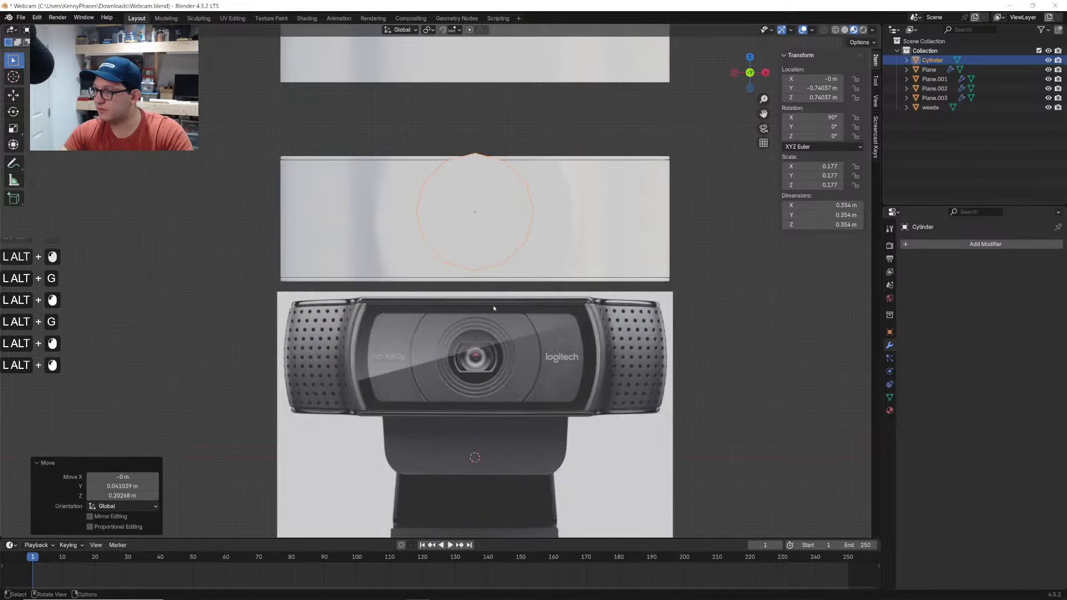
{"action": "key", "text": "s"}
{"action": "left_click", "coordinate": [482, 218]}
{"action": "key", "text": "g"}
{"action": "left_click", "coordinate": [352, 343]}
Scale the cylinder to about 0.0225 m across and place it over a grille hole at about X -0.441 m, Z 0.329 m
{"action": "scroll", "coordinate": [356, 328], "scroll_direction": "up", "scroll_amount": 3}
{"action": "middle_click_drag", "start_coordinate": [364, 308], "coordinate": [572, 131], "text": "shift"}
{"action": "scroll", "coordinate": [439, 273], "scroll_direction": "up", "scroll_amount": 7}
{"action": "scroll", "coordinate": [410, 302], "scroll_direction": "up", "scroll_amount": 1}
{"action": "key", "text": "s"}
{"action": "left_click", "coordinate": [496, 211]}
{"action": "key", "text": "g"}
{"action": "left_click", "coordinate": [436, 189]}
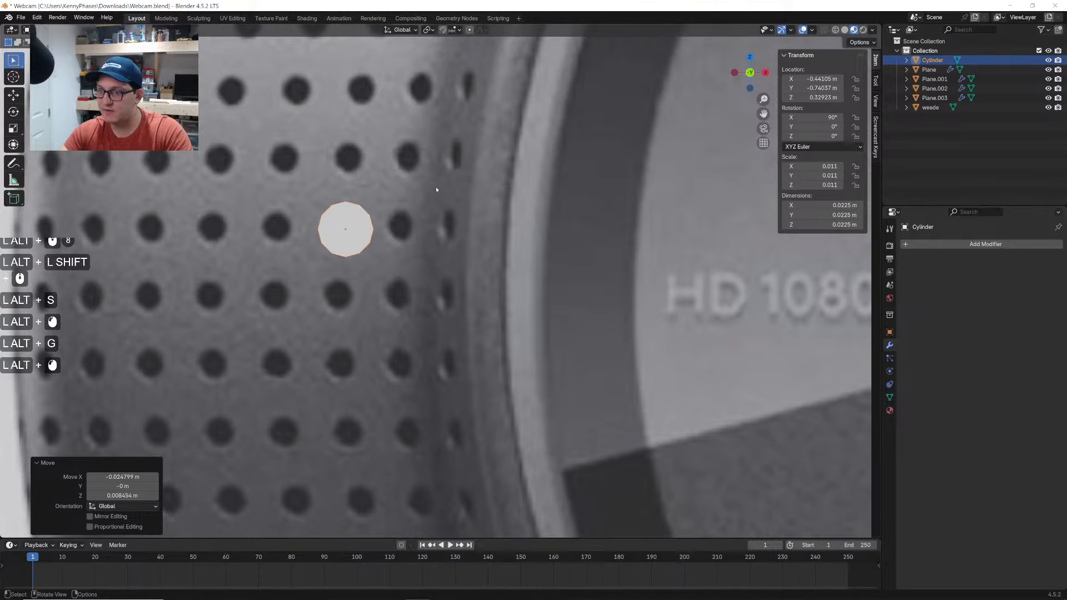
Shrink the cylinder to about 0.0124 m across and centre it on the grille hole at about X -0.443 m, Z 0.330 m
{"action": "scroll", "coordinate": [428, 217], "scroll_direction": "up", "scroll_amount": 4}
{"action": "middle_click_drag", "start_coordinate": [419, 245], "coordinate": [600, 313], "text": "shift"}
{"action": "middle_click_drag", "start_coordinate": [524, 233], "coordinate": [652, 318], "text": "shift"}
{"action": "scroll", "coordinate": [653, 319], "scroll_direction": "up", "scroll_amount": 3}
{"action": "key", "text": "s"}
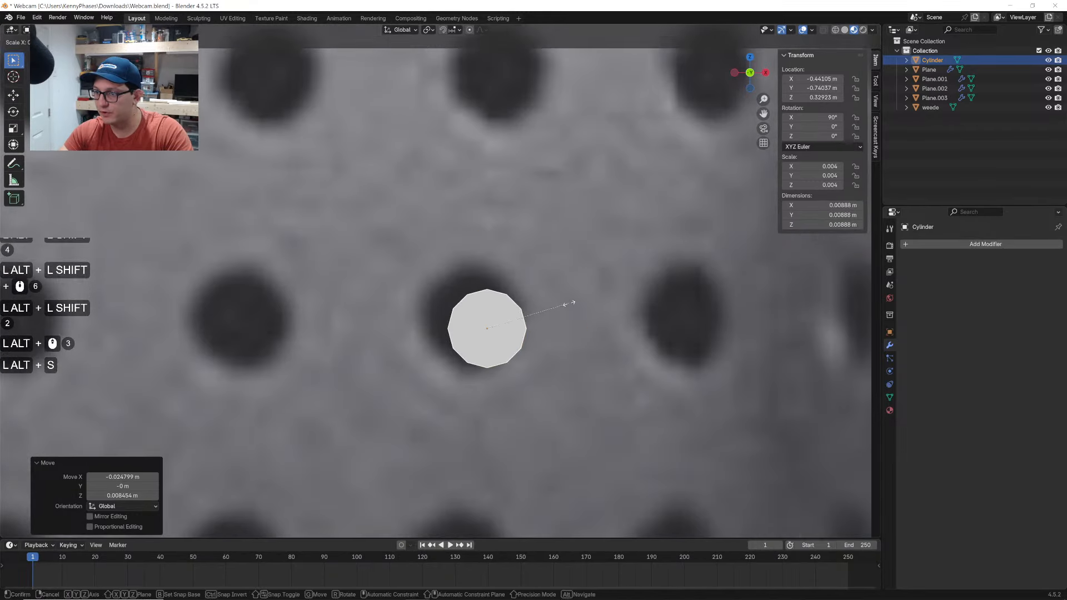
{"action": "left_click", "coordinate": [569, 303]}
{"action": "key", "text": "g"}
{"action": "left_click", "coordinate": [558, 292]}
{"action": "key", "text": "s"}
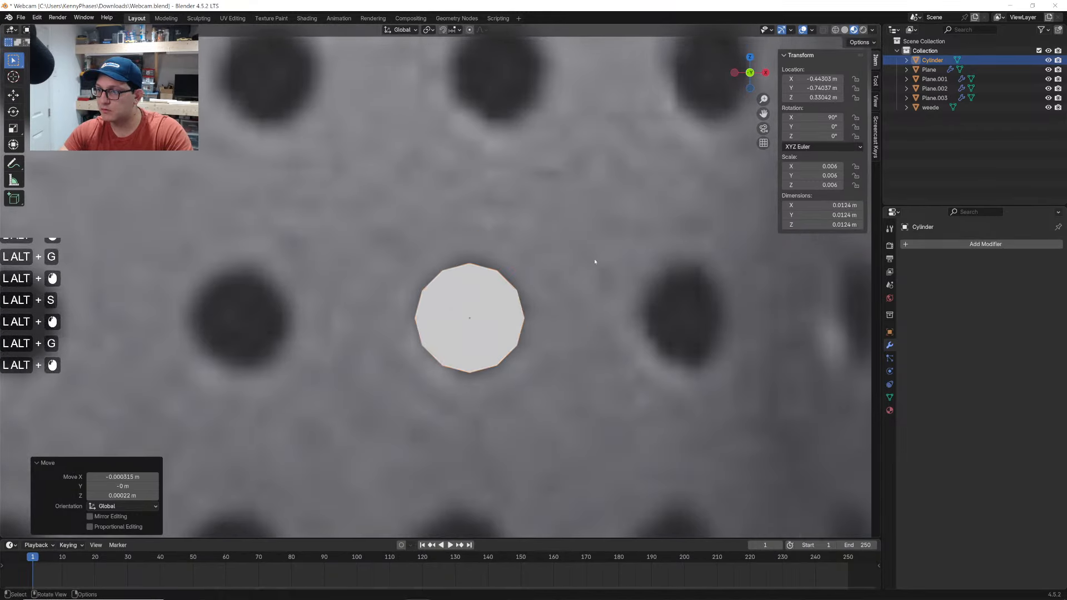
{"action": "left_click", "coordinate": [595, 264]}
Fine-tune the cylinder's scale against the surrounding grille holes, making it about 0.0132 m across
{"action": "scroll", "coordinate": [573, 284], "scroll_direction": "down", "scroll_amount": 5}
{"action": "key", "text": "s"}
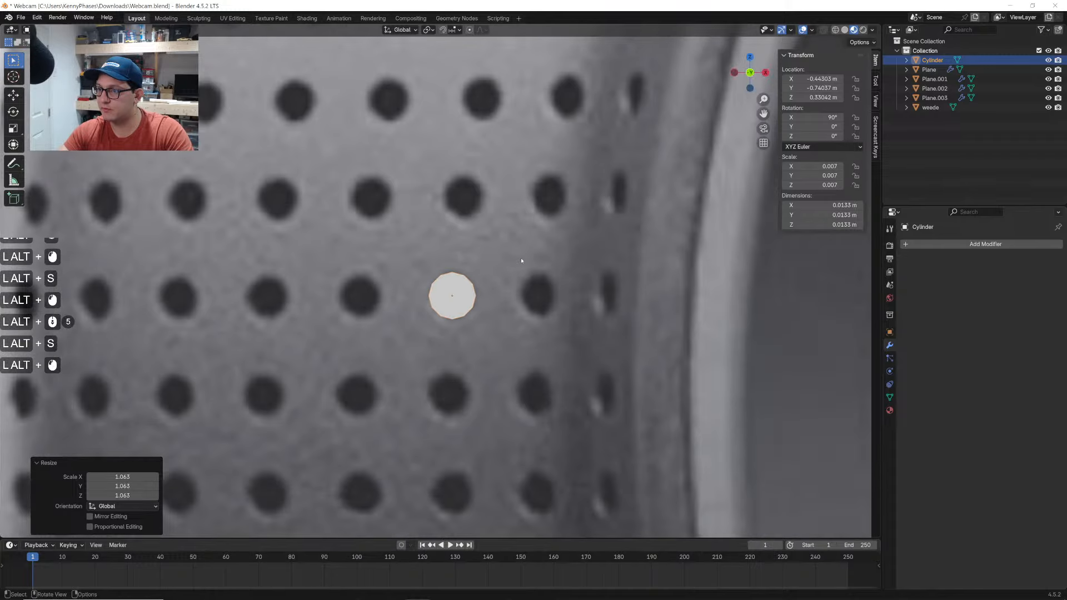
{"action": "left_click", "coordinate": [518, 262]}
{"action": "scroll", "coordinate": [515, 265], "scroll_direction": "down", "scroll_amount": 2}
{"action": "key", "text": "s"}
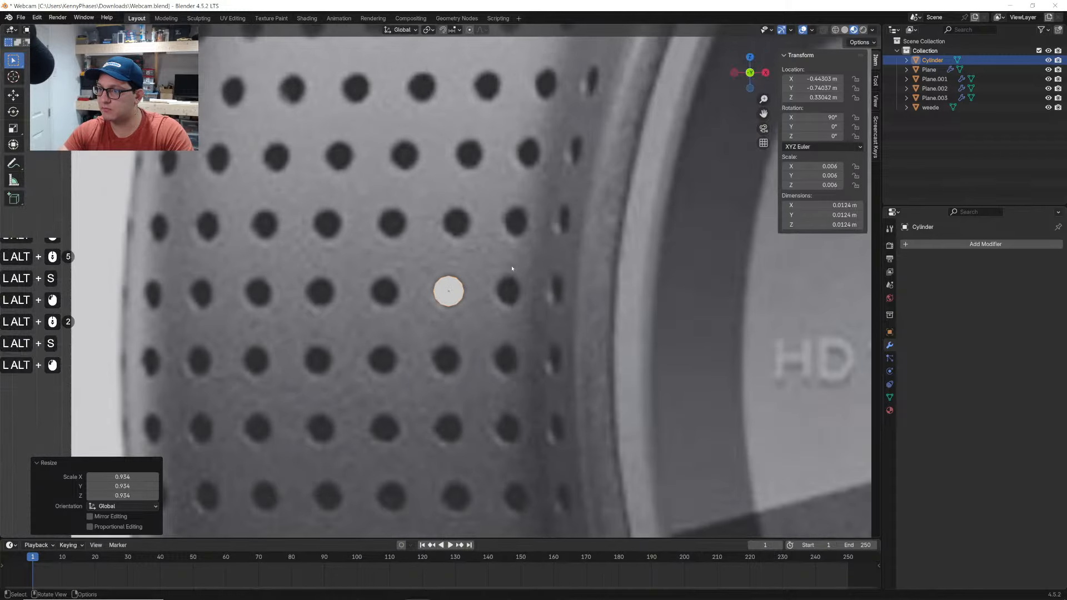
{"action": "scroll", "coordinate": [509, 275], "scroll_direction": "down", "scroll_amount": 3, "text": "alt"}
{"action": "scroll", "coordinate": [500, 287], "scroll_direction": "down", "scroll_amount": 8}
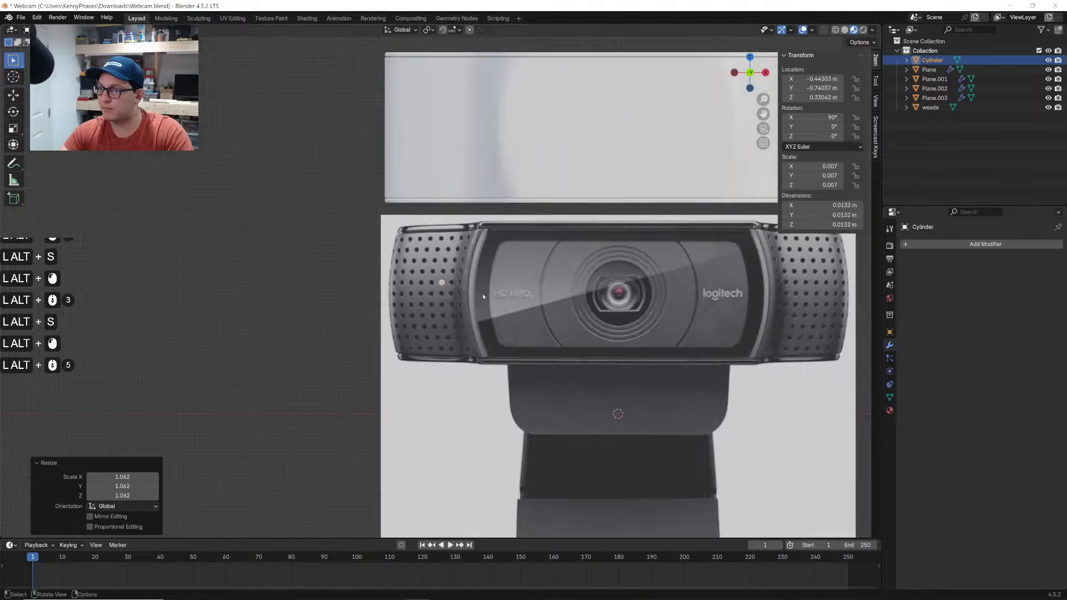
Move the cylinder off the reference image to about X -0.652 m, and in side view bring it closer to the body along Y
{"action": "middle_click_drag", "start_coordinate": [505, 251], "coordinate": [466, 313], "text": "shift"}
{"action": "key", "text": "g"}
{"action": "left_click", "coordinate": [389, 213]}
{"action": "scroll", "coordinate": [388, 228], "scroll_direction": "up", "scroll_amount": 1}
{"action": "left_click_drag", "start_coordinate": [388, 228], "coordinate": [454, 249], "text": "alt"}
{"action": "left_click", "coordinate": [740, 68], "text": "alt"}
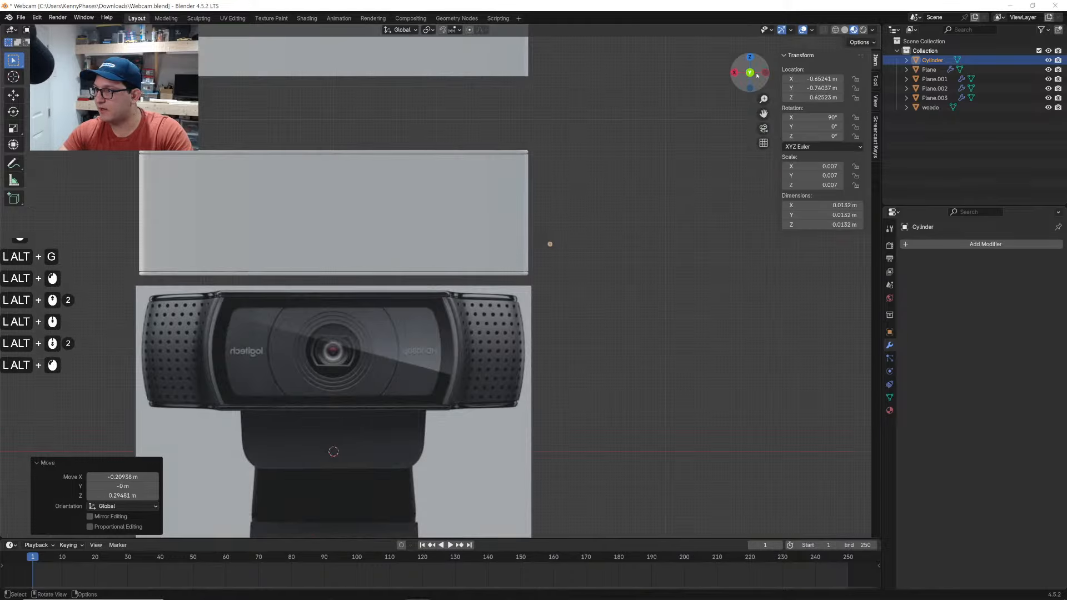
{"action": "left_click", "coordinate": [765, 72], "text": "alt"}
{"action": "key", "text": "g"}
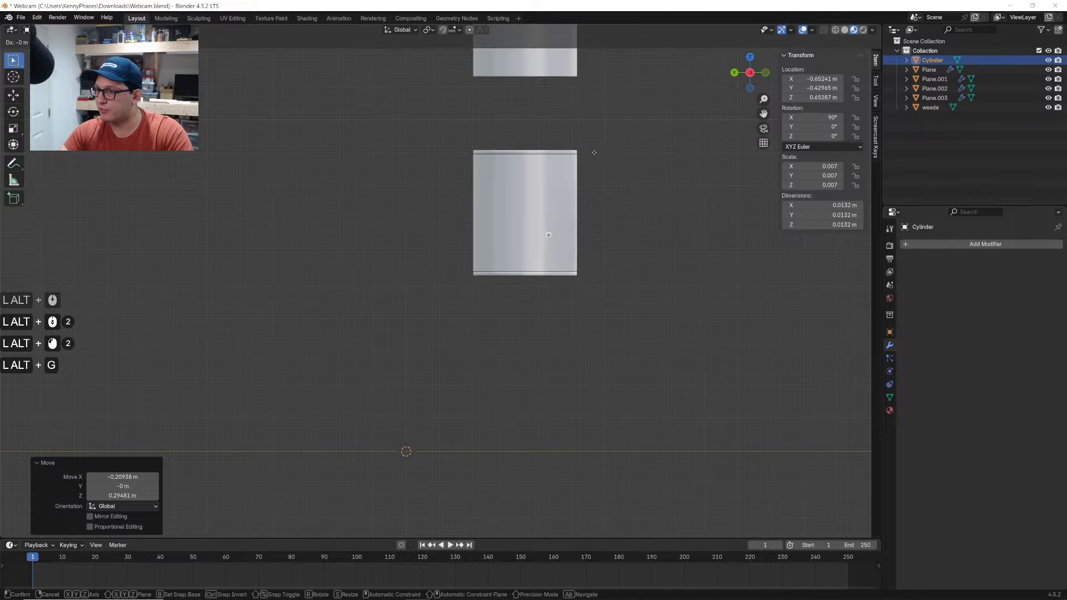
{"action": "left_click", "coordinate": [595, 153]}
Place the cylinder against the body's curved front at about X -0.449 m, Y -0.398 m, Z 0.725 m, and save the file
{"action": "middle_click_drag", "start_coordinate": [594, 153], "coordinate": [478, 203]}
{"action": "scroll", "coordinate": [445, 222], "scroll_direction": "down", "scroll_amount": 1}
{"action": "scroll", "coordinate": [445, 222], "scroll_direction": "up", "scroll_amount": 4}
{"action": "key", "text": "g"}
{"action": "left_click", "coordinate": [423, 274]}
{"action": "middle_click_drag", "start_coordinate": [423, 274], "coordinate": [522, 292]}
{"action": "key", "text": "g"}
{"action": "left_click", "coordinate": [603, 267]}
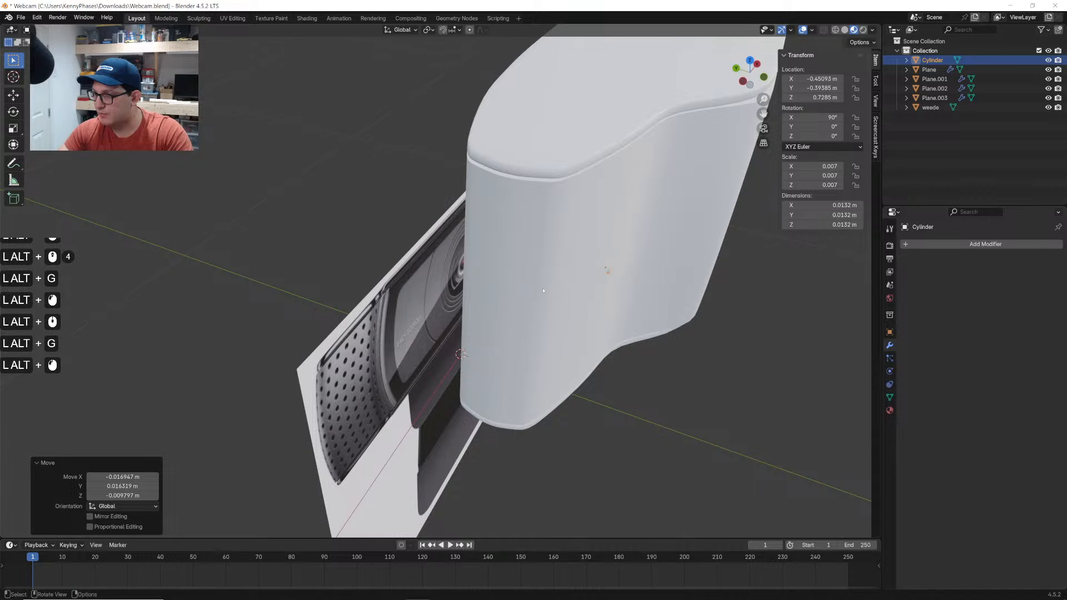
{"action": "mouse_move", "coordinate": [603, 267]}
{"action": "middle_mouse_down"}
{"action": "mouse_move", "coordinate": [508, 283]}
{"action": "mouse_move", "coordinate": [508, 317]}
{"action": "middle_mouse_up"}
{"action": "key", "text": "ctrl+s"}
In solid shading, add an Array modifier to the cylinder with a count of 17 and a relative X offset of 1.270
{"action": "left_click", "coordinate": [845, 30]}
{"action": "scroll", "coordinate": [517, 278], "scroll_direction": "up", "scroll_amount": 1}
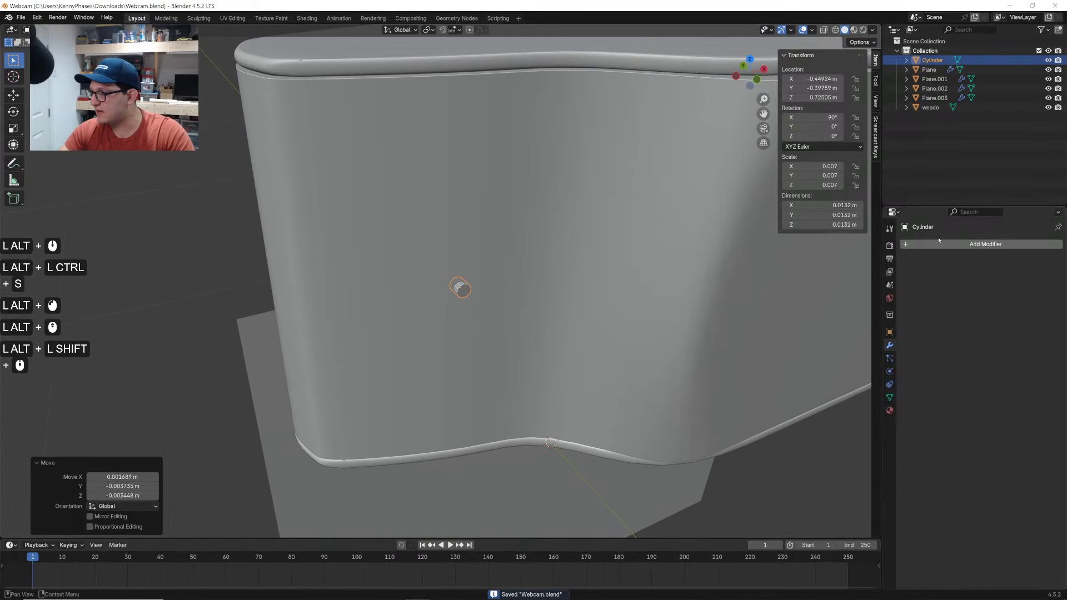
{"action": "left_click", "coordinate": [944, 244]}
{"action": "left_click", "coordinate": [943, 244]}
{"action": "type", "text": "array"}
{"action": "key", "text": "Return"}
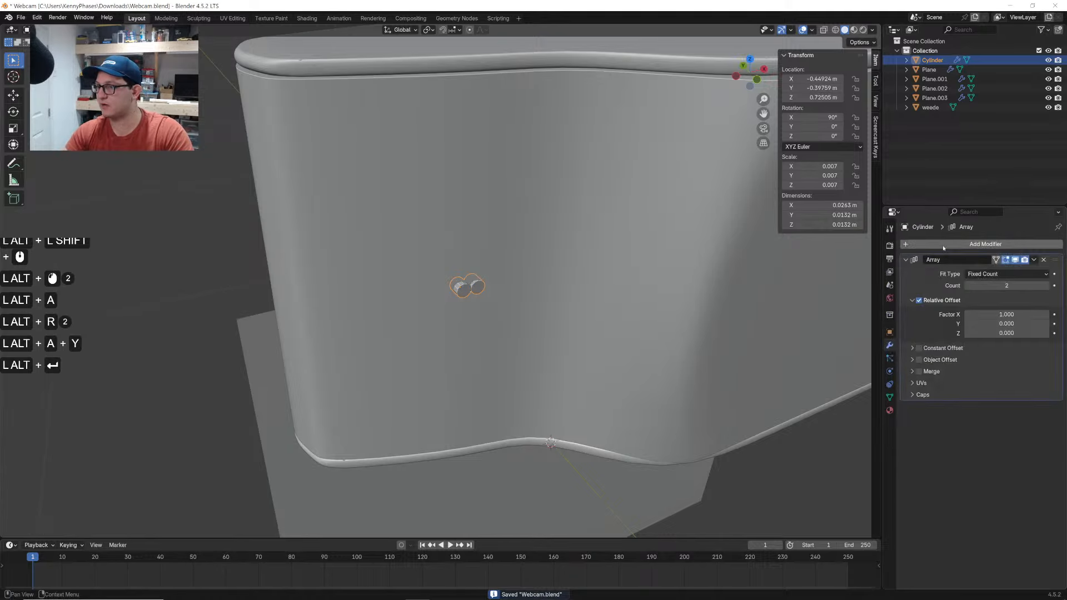
{"action": "left_click_drag", "start_coordinate": [1007, 286], "coordinate": [1023, 315], "text": "alt"}
{"action": "left_click", "coordinate": [1047, 285], "text": "alt"}
Move the cylinder row onto the reference image's left grille in front view, at about X -0.688 m, Z 0.331 m
{"action": "middle_click_drag", "start_coordinate": [664, 292], "coordinate": [661, 311]}
{"action": "key", "text": "g"}
{"action": "left_click", "coordinate": [493, 412]}
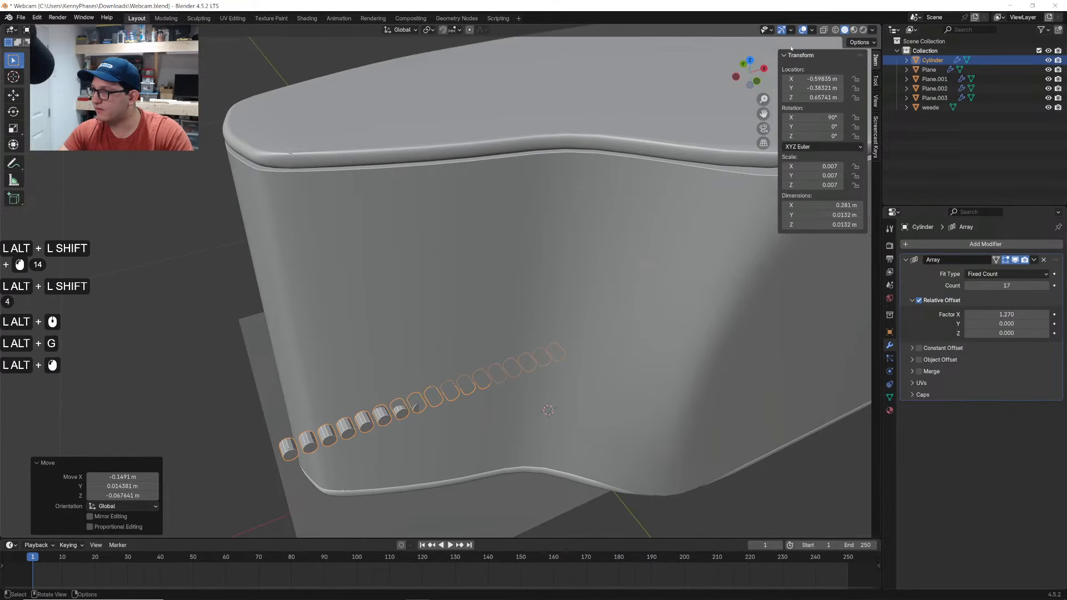
{"action": "left_click", "coordinate": [759, 82]}
{"action": "left_click", "coordinate": [854, 30]}
{"action": "key", "text": "g"}
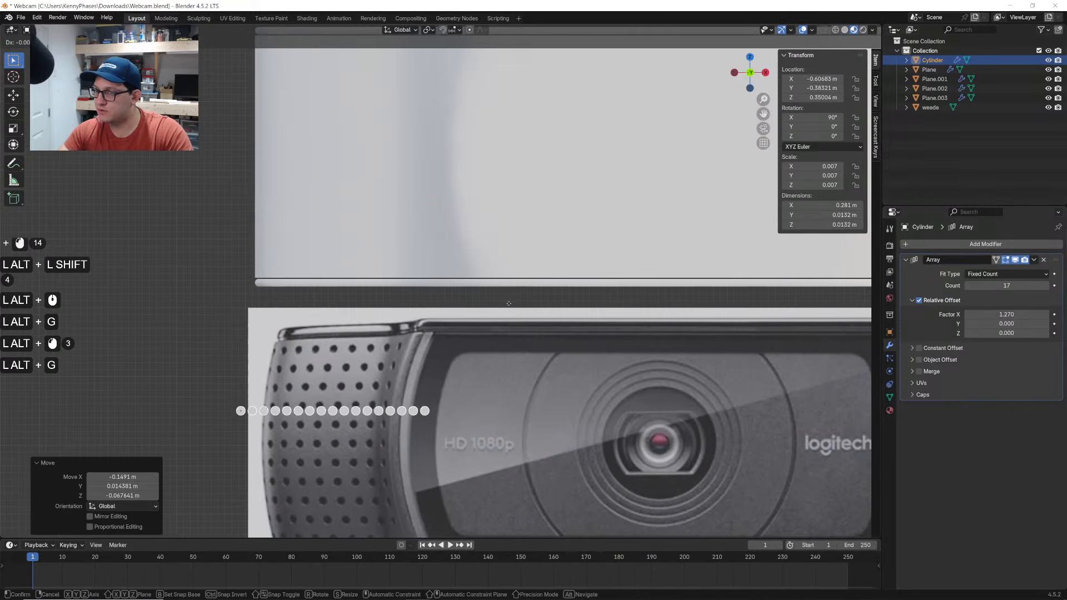
{"action": "left_click", "coordinate": [525, 294]}
{"action": "middle_click_drag", "start_coordinate": [524, 293], "coordinate": [591, 203], "text": "shift"}
{"action": "scroll", "coordinate": [591, 204], "scroll_direction": "up", "scroll_amount": 4}
{"action": "key", "text": "g"}
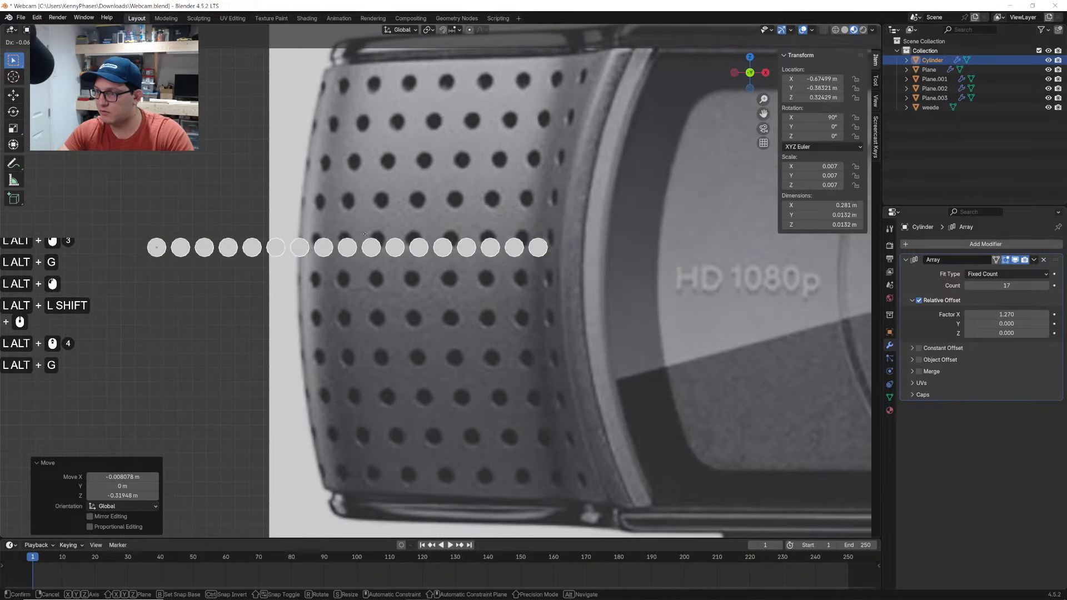
{"action": "left_click", "coordinate": [371, 243]}
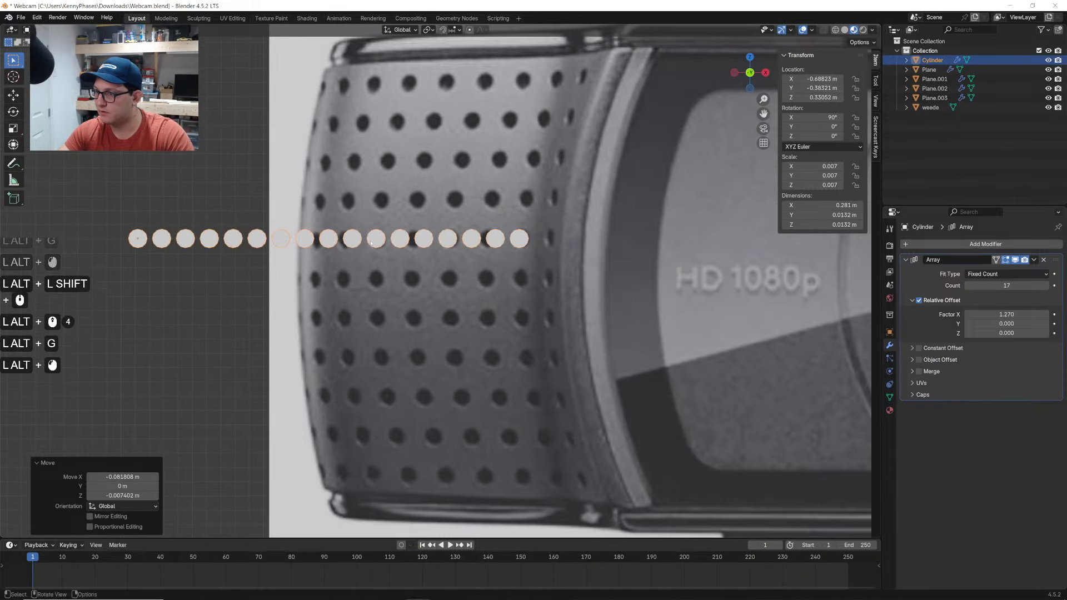
Set the array's relative X offset to 1.890 and its count to 7, shifting the row's start to about X -0.541 m
{"action": "left_click_drag", "start_coordinate": [1006, 315], "coordinate": [1033, 315], "text": "shift"}
{"action": "key", "text": "g"}
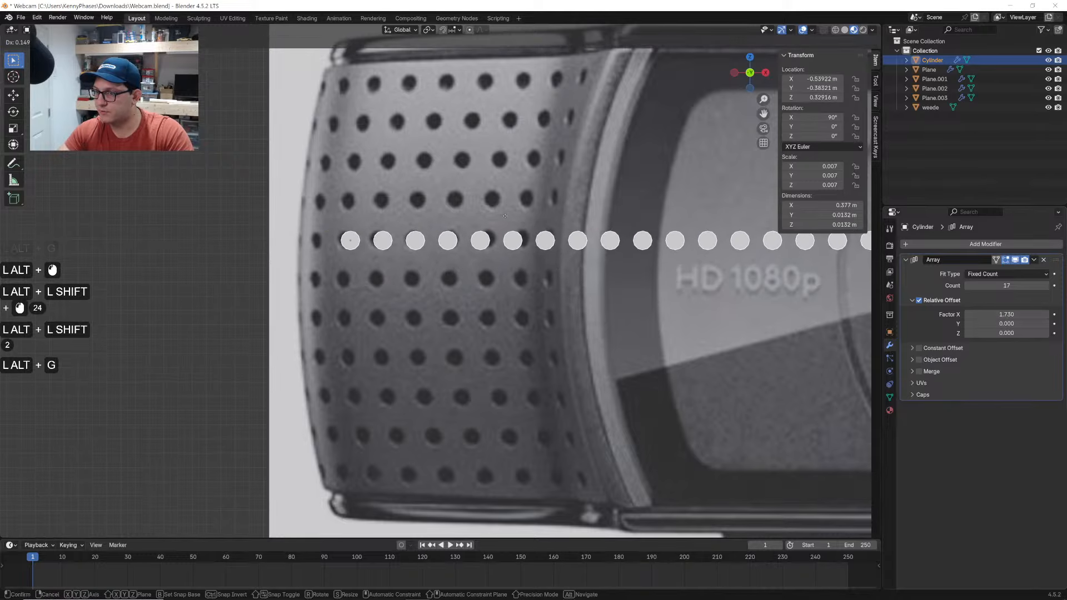
{"action": "left_click", "coordinate": [503, 215]}
{"action": "left_click_drag", "start_coordinate": [1007, 314], "coordinate": [1017, 314], "text": "shift"}
{"action": "scroll", "coordinate": [969, 287], "scroll_direction": "down", "scroll_amount": 10, "text": "alt"}
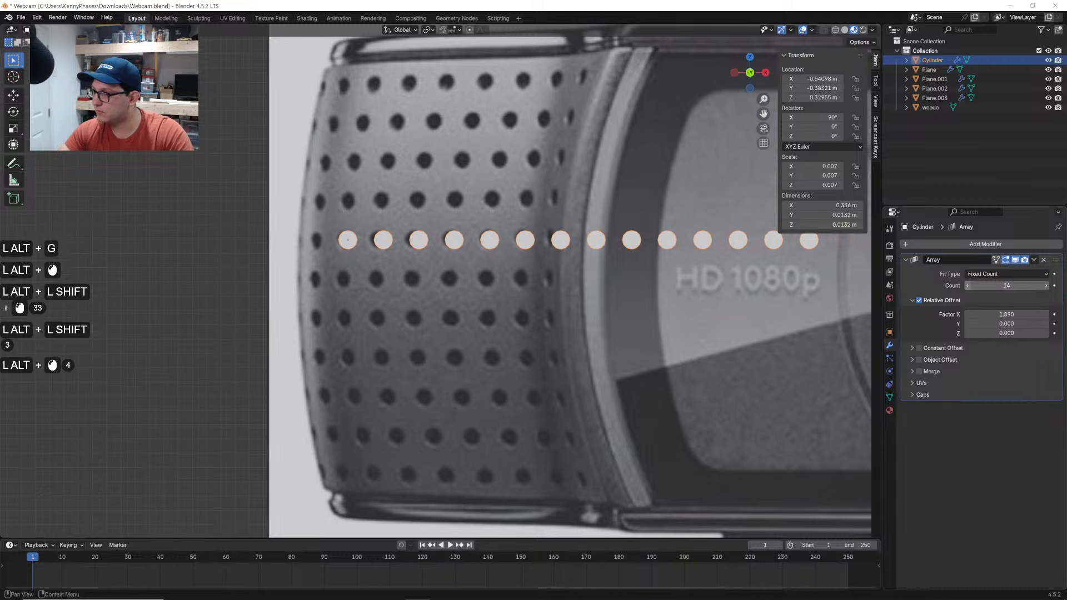
Move the row along X to about -0.592 m and set the array count to 9 so it spans the grille
{"action": "key", "text": "alt+g"}
{"action": "key", "text": "alt+x"}
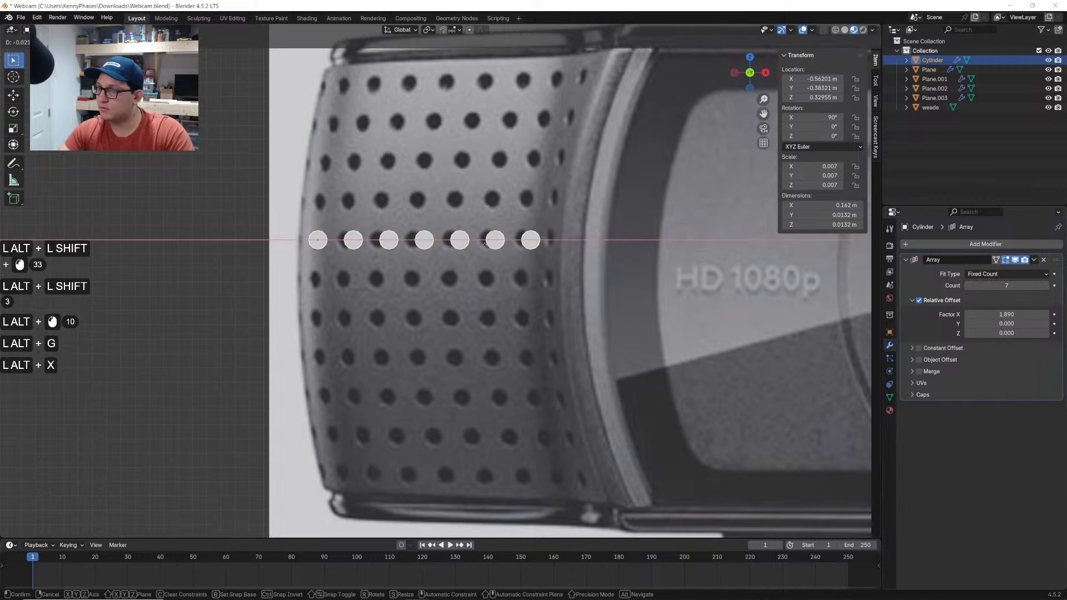
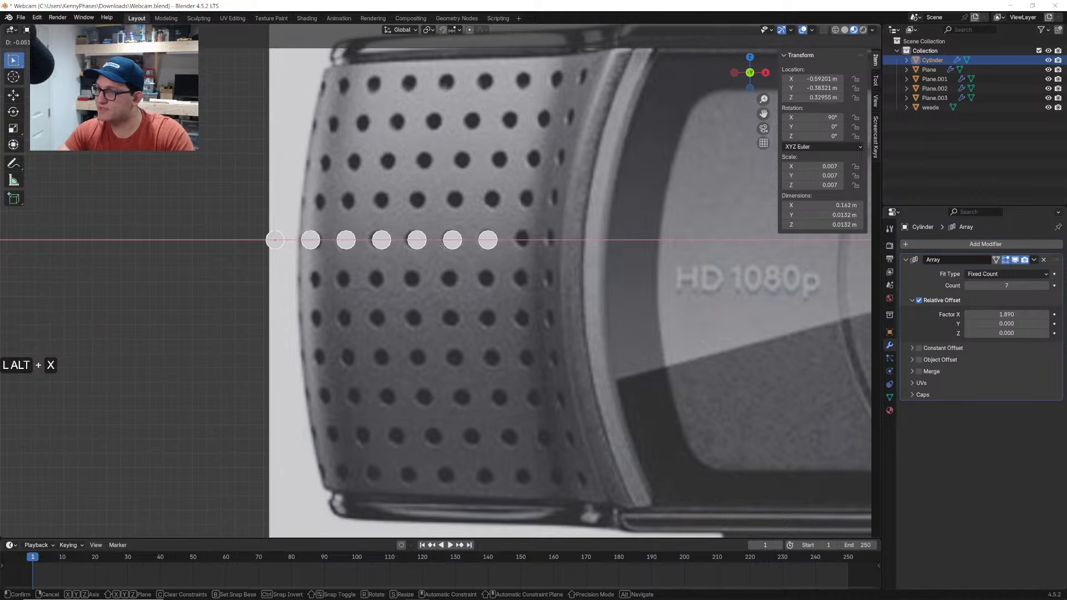
{"action": "left_click", "coordinate": [442, 245], "text": "alt"}
{"action": "left_click", "coordinate": [1047, 285], "text": "alt"}
{"action": "left_click", "coordinate": [1046, 286], "text": "alt"}
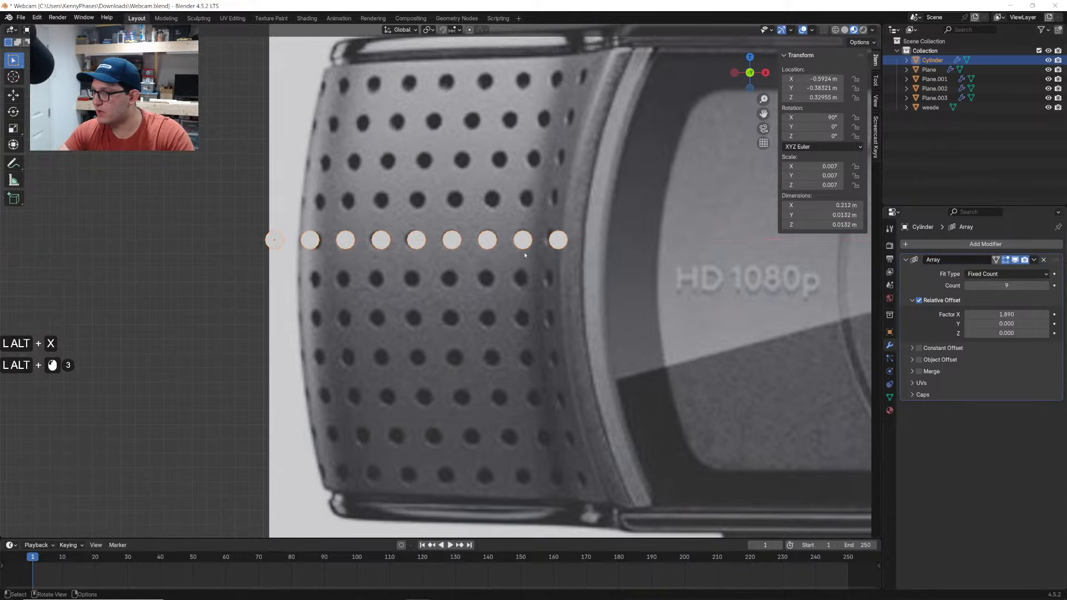
Raise the cylinder row along Z to the top row of grille holes, at about Z 0.443 m
{"action": "scroll", "coordinate": [525, 255], "scroll_direction": "down", "scroll_amount": 2}
{"action": "key", "text": "g"}
{"action": "key", "text": "x"}
{"action": "key", "text": "z"}
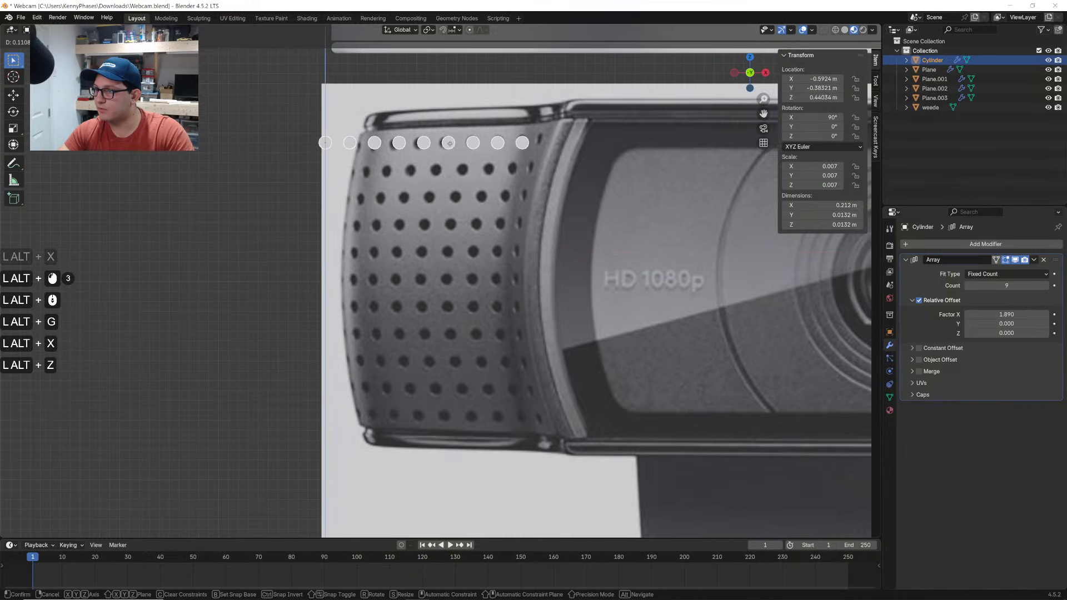
{"action": "left_click", "coordinate": [450, 141]}
{"action": "middle_click_drag", "start_coordinate": [457, 175], "coordinate": [476, 245], "text": "shift"}
{"action": "scroll", "coordinate": [476, 245], "scroll_direction": "up", "scroll_amount": 1}
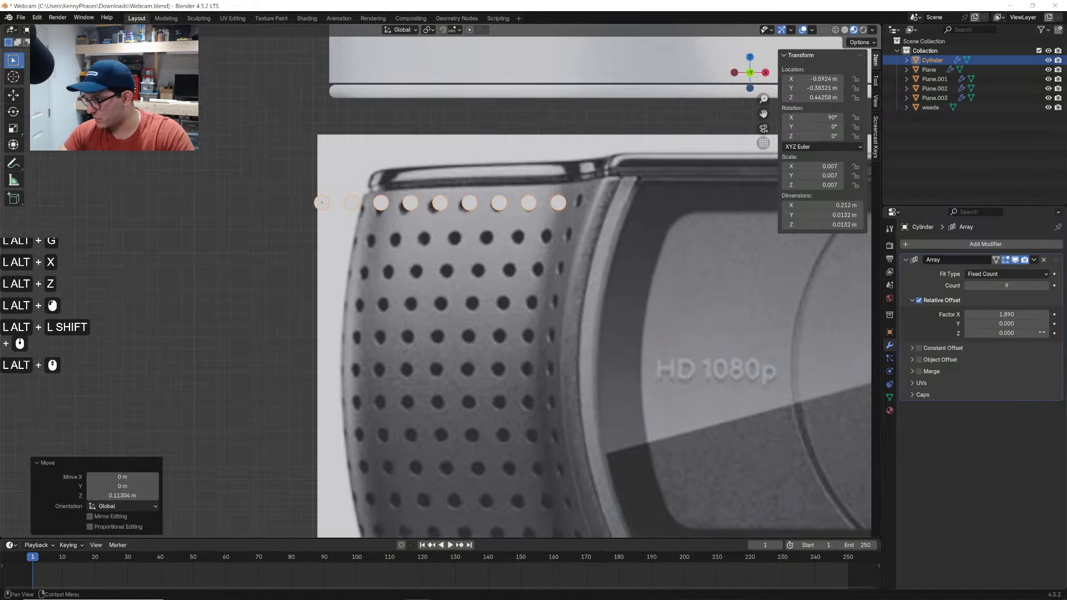
Duplicate the Array modifier and set the copy's relative offset to X 0 and Z 1
{"action": "left_click", "coordinate": [1034, 260], "text": "alt"}
{"action": "left_click", "coordinate": [995, 284], "text": "alt"}
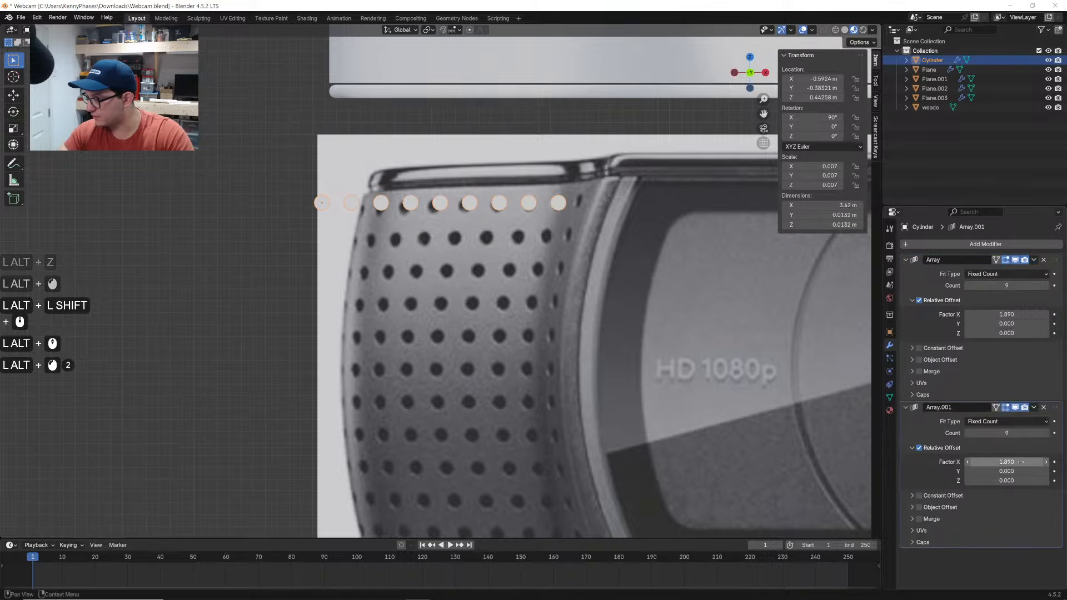
{"action": "left_click", "coordinate": [1016, 462], "text": "alt"}
{"action": "type", "text": "0"}
{"action": "key", "text": "Tab"}
{"action": "key", "text": "Tab"}
{"action": "type", "text": "1"}
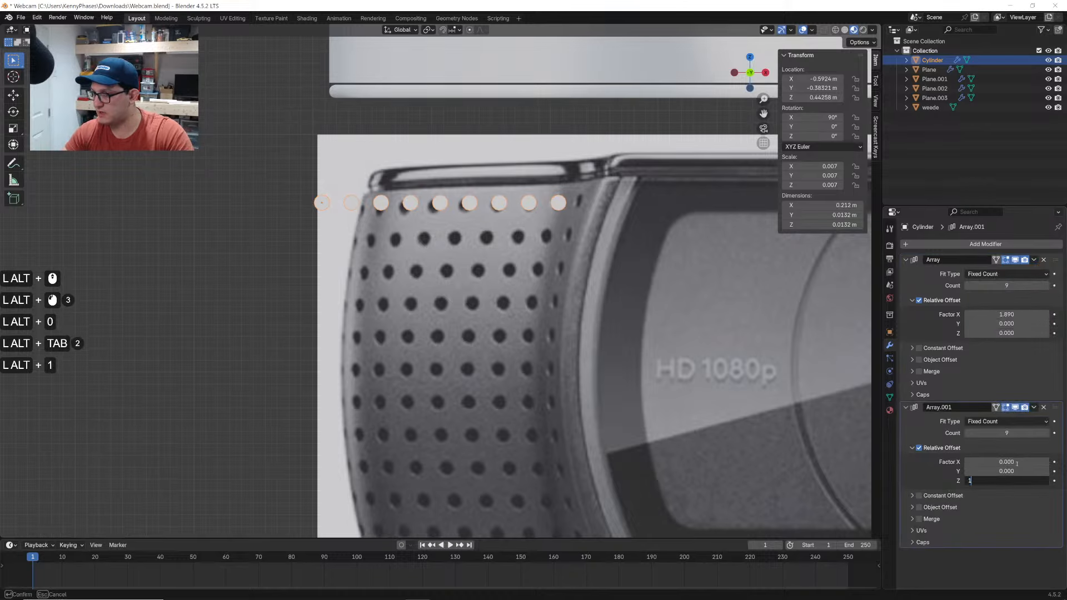
{"action": "key", "text": "alt+Return"}
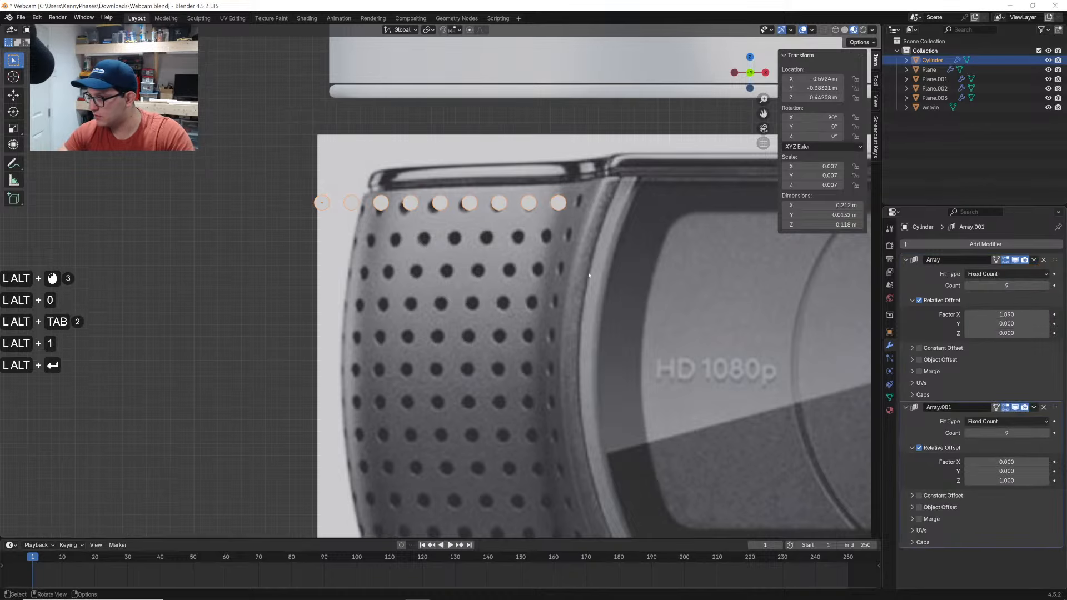
Try increasing the second array's relative Z offset to about 3.7 while viewing the rows in perspective
{"action": "scroll", "coordinate": [589, 274], "scroll_direction": "down", "scroll_amount": 5}
{"action": "middle_click_drag", "start_coordinate": [362, 250], "coordinate": [593, 236], "text": "shift"}
{"action": "scroll", "coordinate": [574, 261], "scroll_direction": "down", "scroll_amount": 6}
{"action": "scroll", "coordinate": [593, 236], "scroll_direction": "up", "scroll_amount": 4}
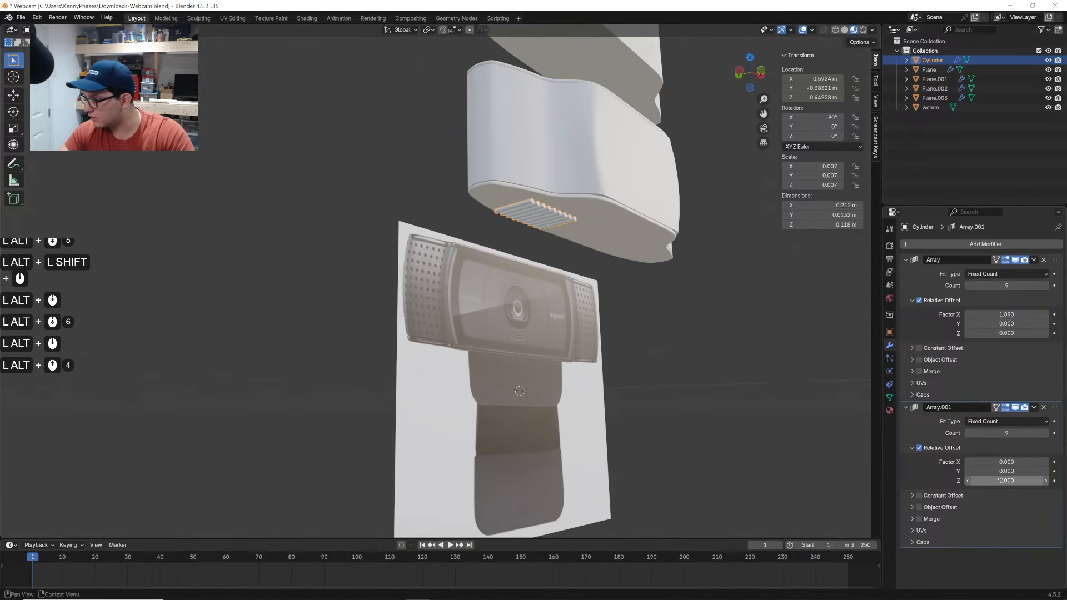
{"action": "left_click_drag", "start_coordinate": [1007, 481], "coordinate": [1048, 481]}
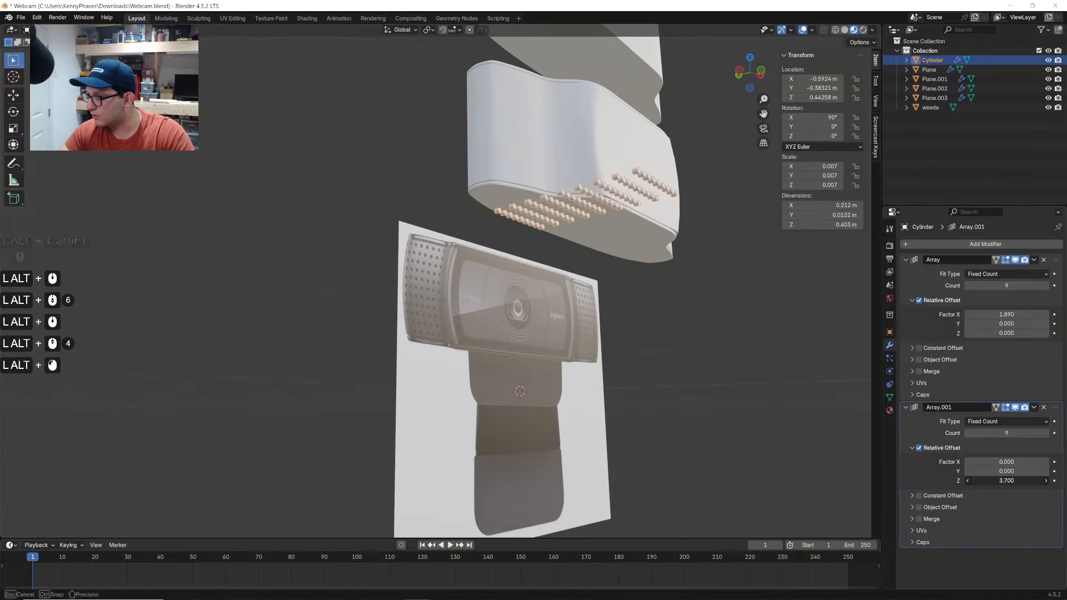
Set the second array's relative offset to Y -1 and Z 0 so the rows run down the front
{"action": "left_click", "coordinate": [993, 471], "text": "alt"}
{"action": "type", "text": "1"}
{"action": "double_click", "coordinate": [984, 481], "text": "alt"}
{"action": "type", "text": "0"}
{"action": "key", "text": "alt+Return"}
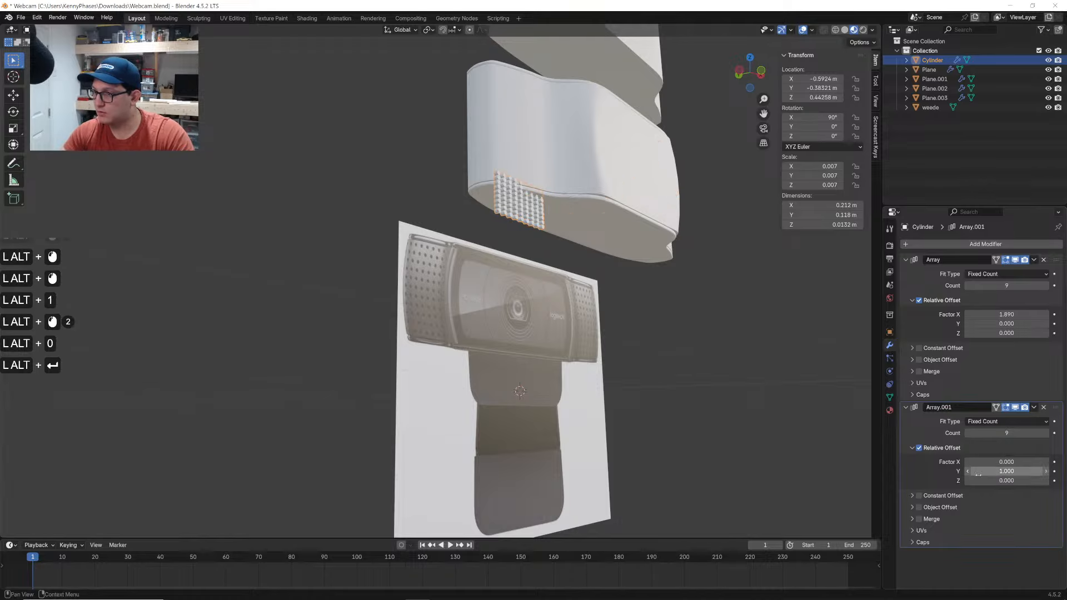
{"action": "left_click", "coordinate": [1007, 471], "text": "alt"}
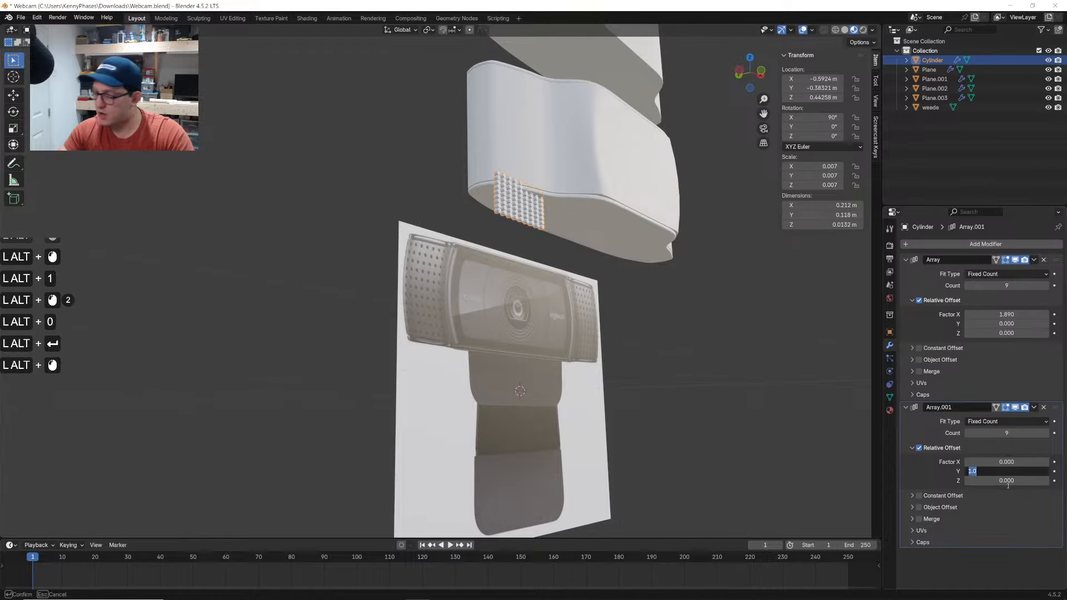
{"action": "type", "text": "-1"}
{"action": "key", "text": "alt+Return"}
{"action": "scroll", "coordinate": [497, 246], "scroll_direction": "up", "scroll_amount": 2}
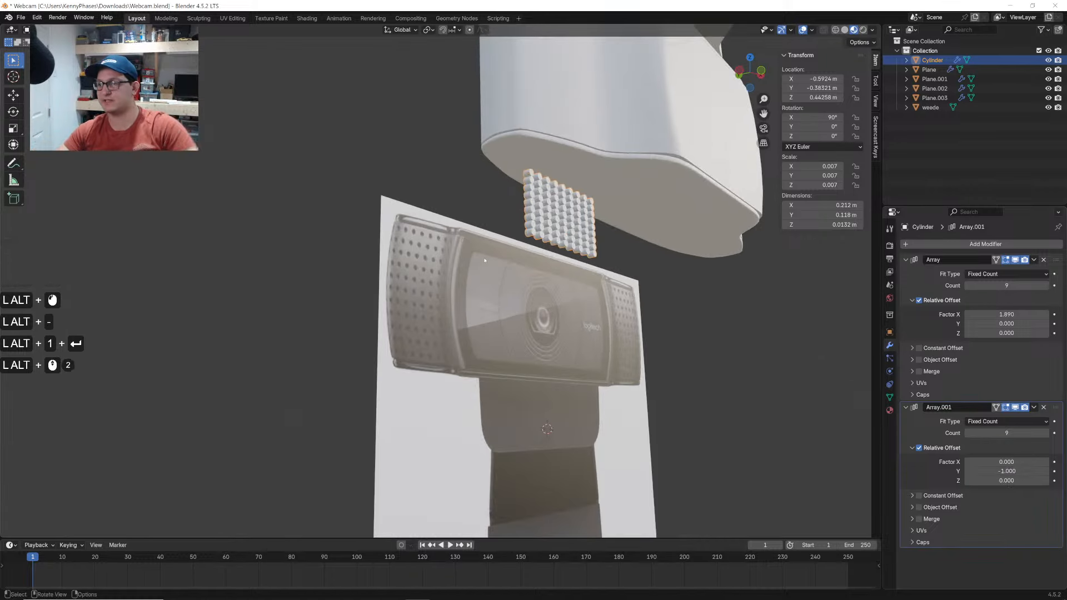
In front view, set the second array's relative Y offset to -2.150 and its count to 11, and save the file
{"action": "middle_click_drag", "start_coordinate": [768, 71], "coordinate": [529, 228], "text": "alt"}
{"action": "scroll", "coordinate": [534, 233], "scroll_direction": "up", "scroll_amount": 5, "text": "alt"}
{"action": "mouse_move", "coordinate": [1008, 472]}
{"action": "left_mouse_down", "text": "alt+shift"}
{"action": "mouse_move", "coordinate": [934, 471]}
{"action": "mouse_move", "coordinate": [1009, 472]}
{"action": "left_mouse_up", "text": "alt+shift"}
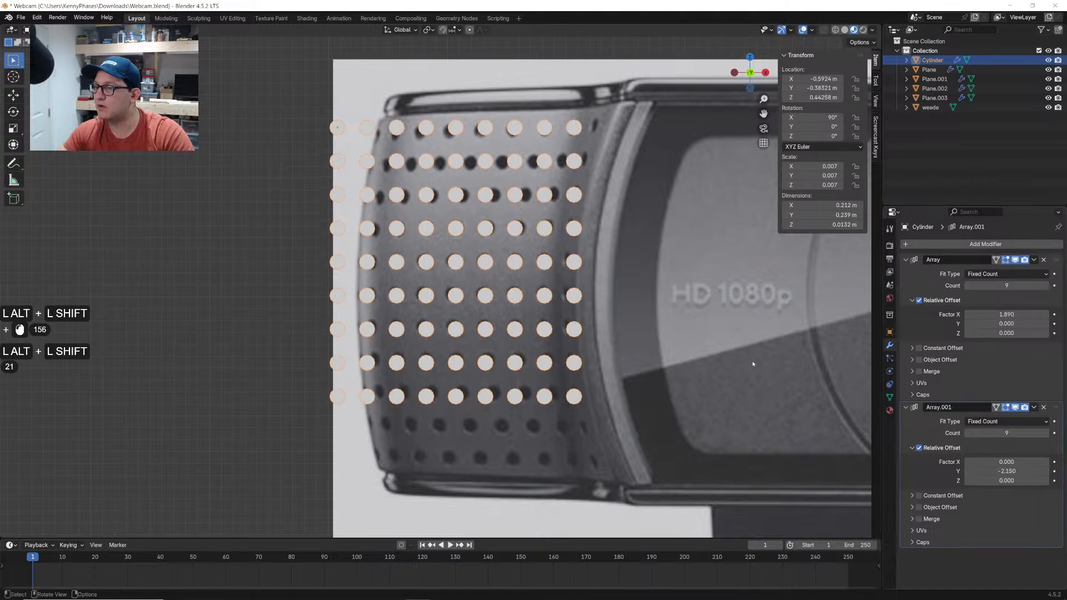
{"action": "left_click", "coordinate": [1048, 433], "text": "alt"}
{"action": "left_click", "coordinate": [1048, 433], "text": "alt"}
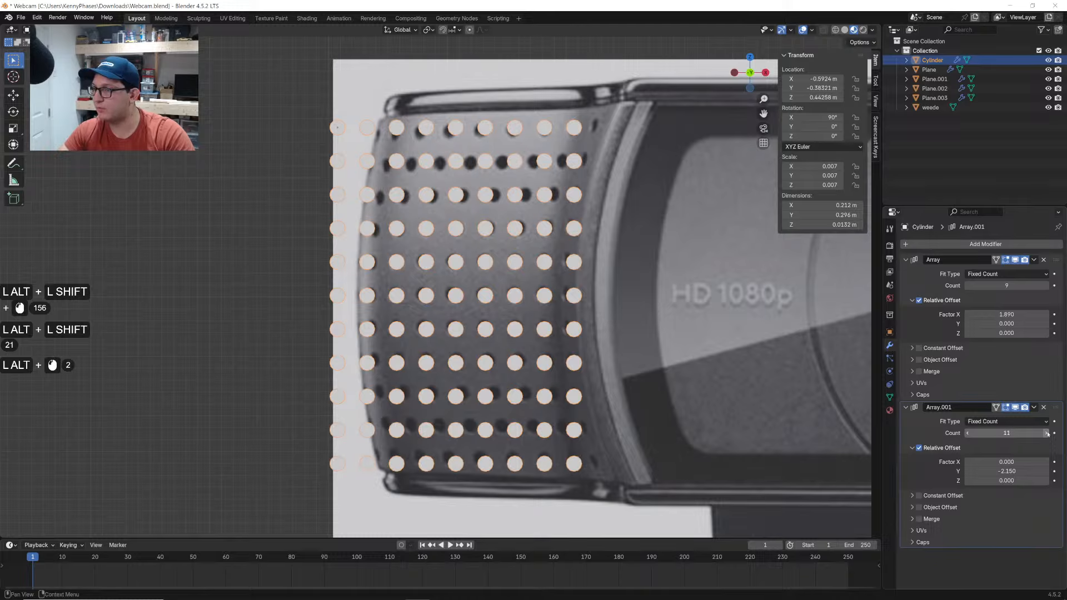
{"action": "key", "text": "ctrl+alt+s"}
Raise the cylinder grid along Z to about 0.859 m over the body's left front, and view it in solid shading
{"action": "scroll", "coordinate": [552, 280], "scroll_direction": "down", "scroll_amount": 5}
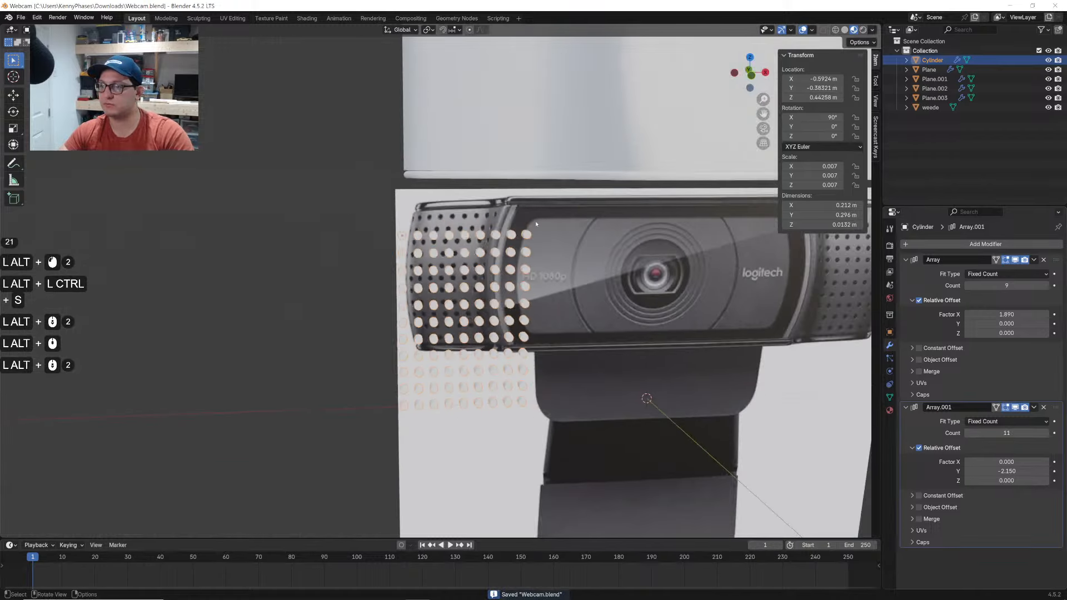
{"action": "key", "text": "g"}
{"action": "key", "text": "z"}
{"action": "left_click", "coordinate": [557, 179]}
{"action": "middle_click_drag", "start_coordinate": [558, 178], "coordinate": [567, 298], "text": "shift"}
{"action": "key", "text": "g"}
{"action": "key", "text": "z"}
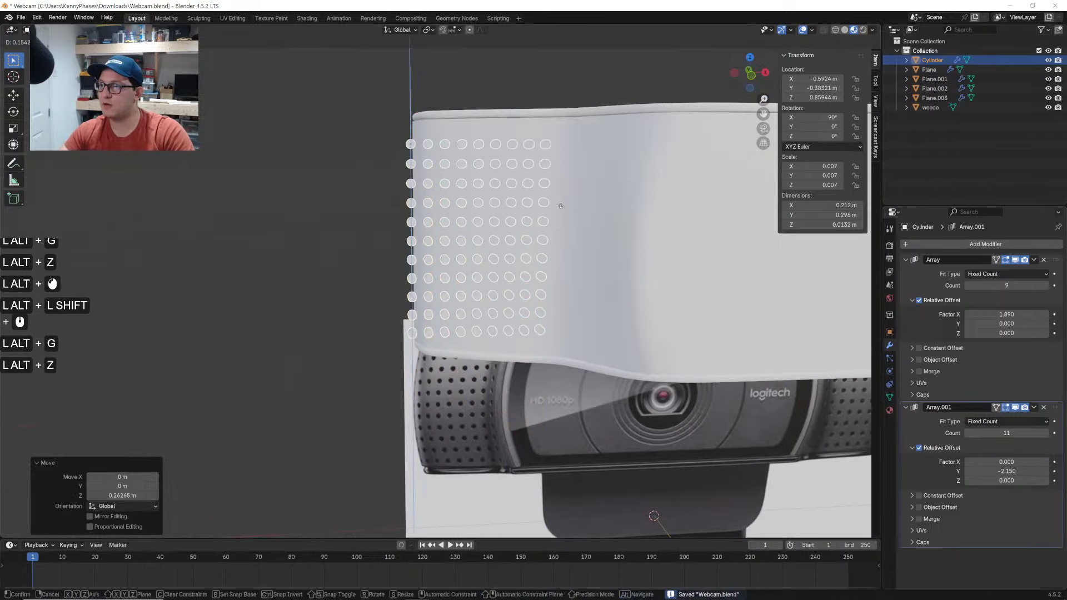
{"action": "left_click", "coordinate": [562, 206]}
{"action": "middle_click_drag", "start_coordinate": [561, 207], "coordinate": [586, 237]}
{"action": "left_click", "coordinate": [845, 29]}
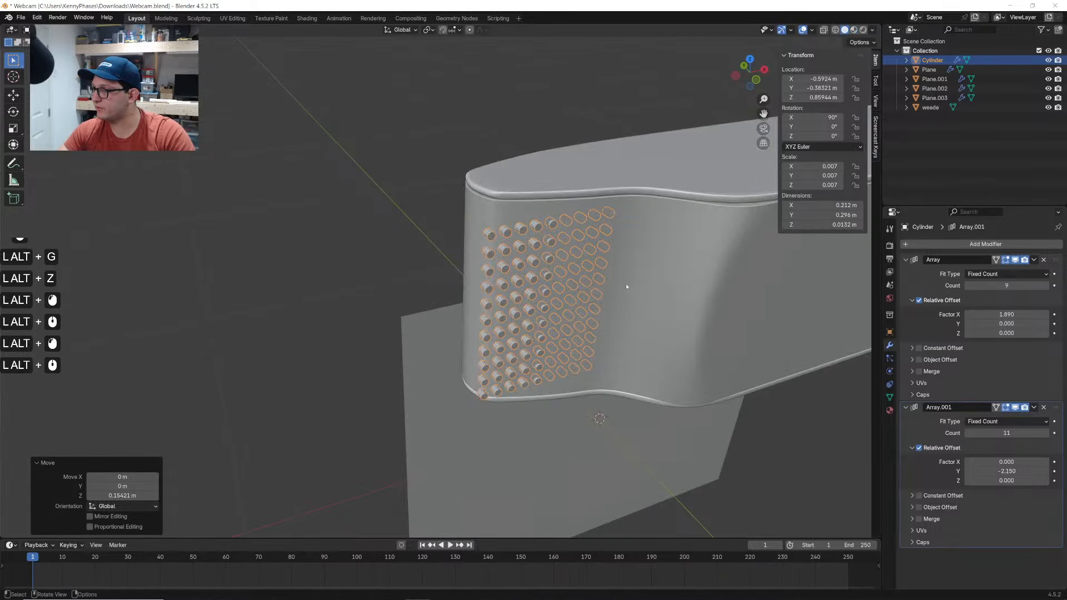
{"action": "scroll", "coordinate": [624, 284], "scroll_direction": "up", "scroll_amount": 2}
{"action": "middle_click_drag", "start_coordinate": [618, 278], "coordinate": [581, 277], "text": "shift"}
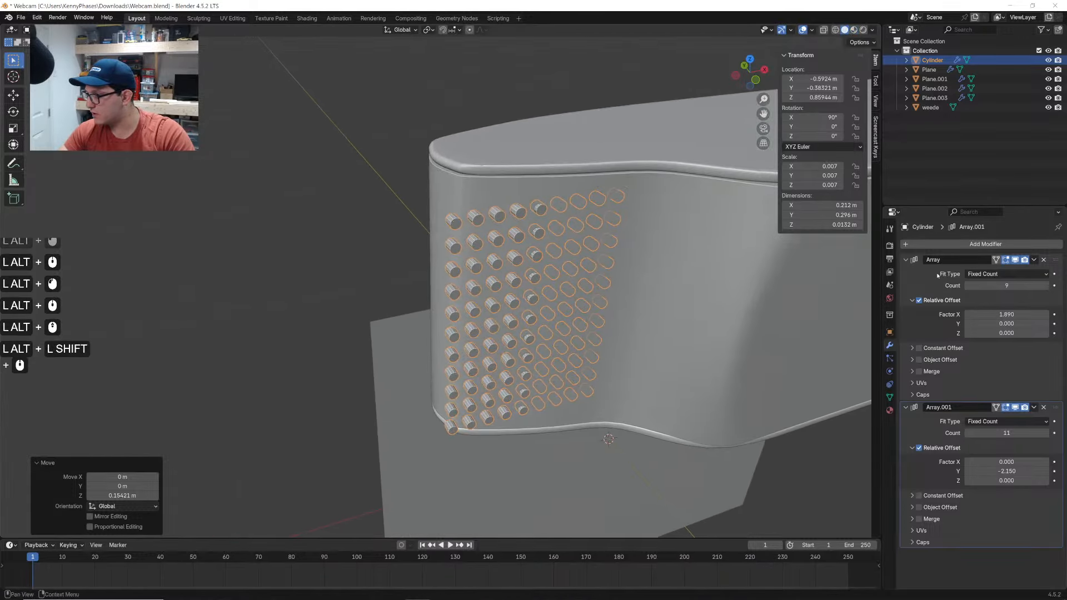
Try wrapping the cylinder grid onto the webcam body with a Shrinkwrap modifier targeting Plane, offset about 0.18 m
{"action": "left_click", "coordinate": [906, 259]}
{"action": "left_click", "coordinate": [907, 272]}
{"action": "left_click", "coordinate": [927, 245]}
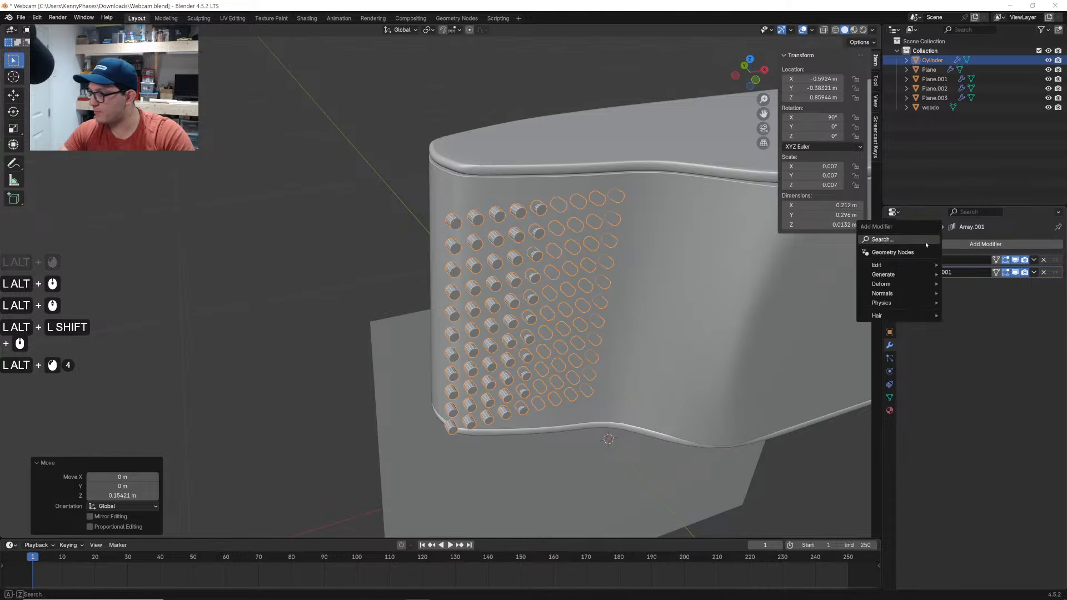
{"action": "type", "text": "shrin"}
{"action": "key", "text": "Return"}
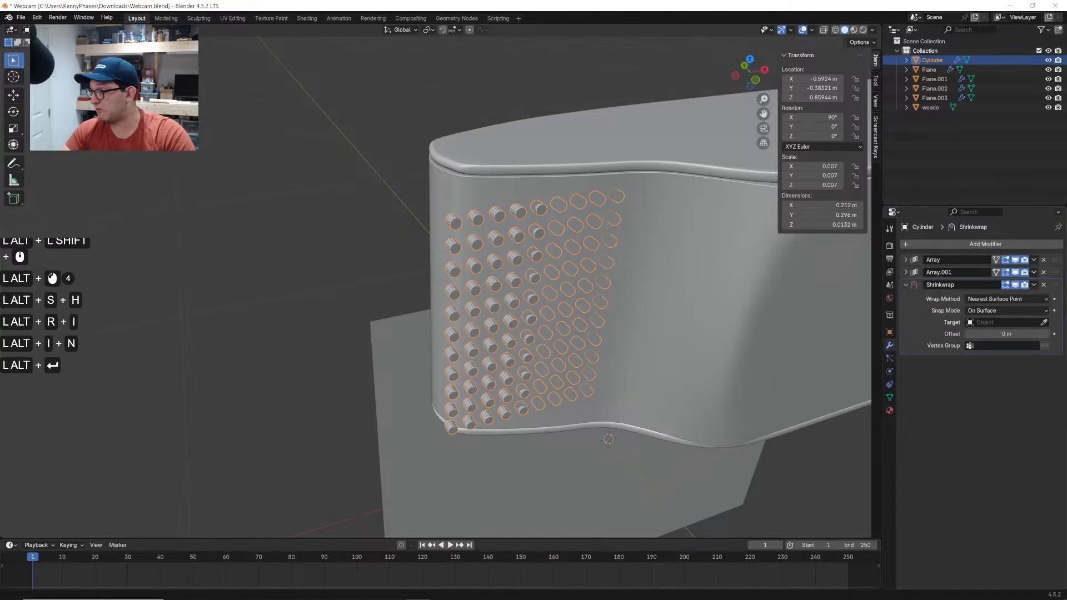
{"action": "left_click", "coordinate": [1043, 323]}
{"action": "left_click", "coordinate": [699, 238]}
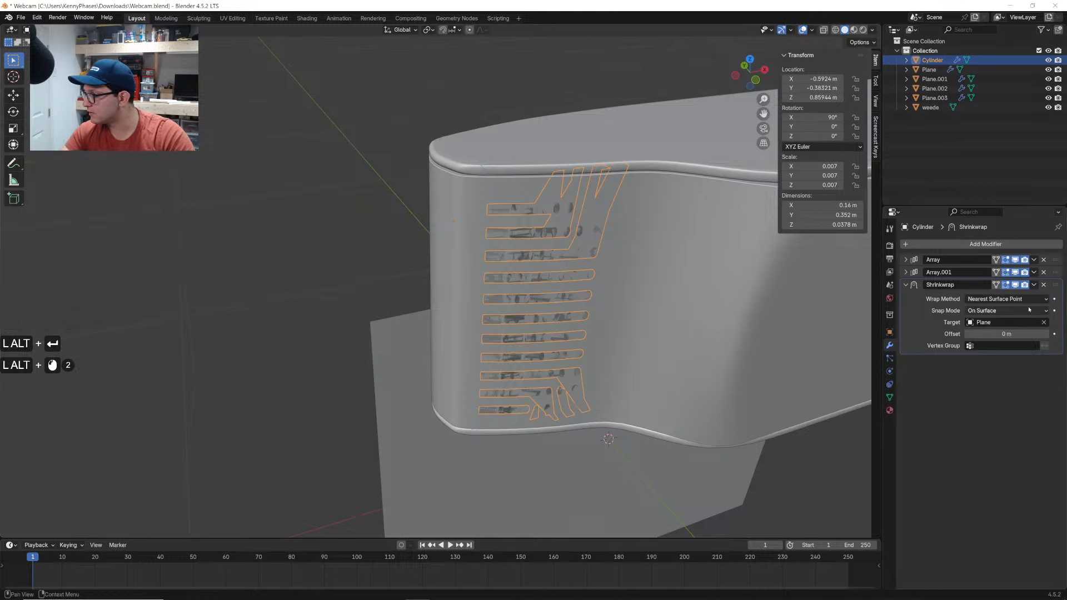
{"action": "left_click_drag", "start_coordinate": [1021, 333], "coordinate": [1059, 333], "text": "alt+shift"}
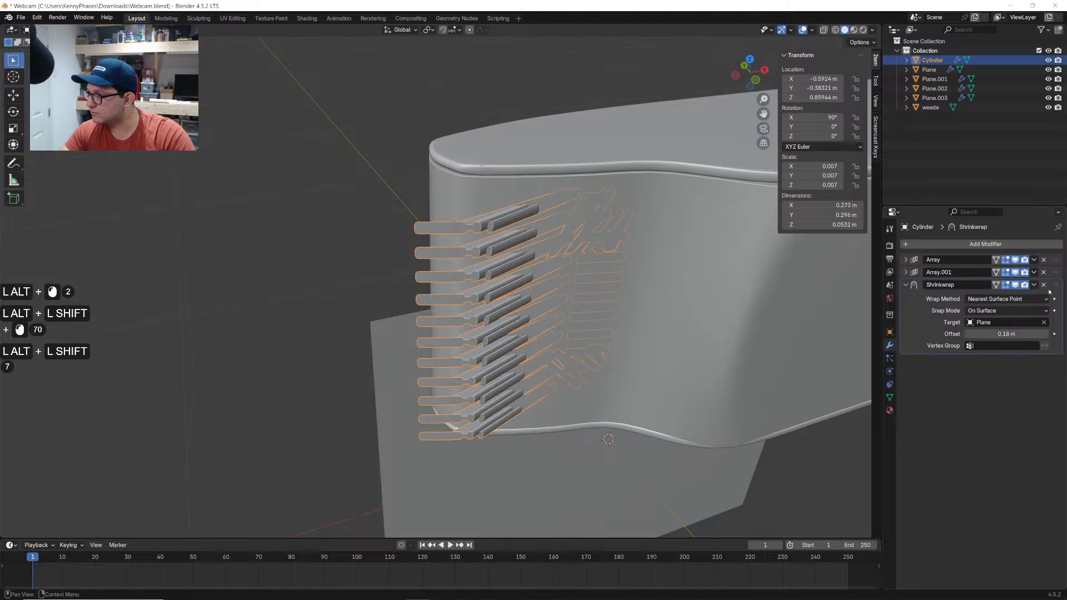
{"action": "left_click", "coordinate": [1047, 286], "text": "alt"}
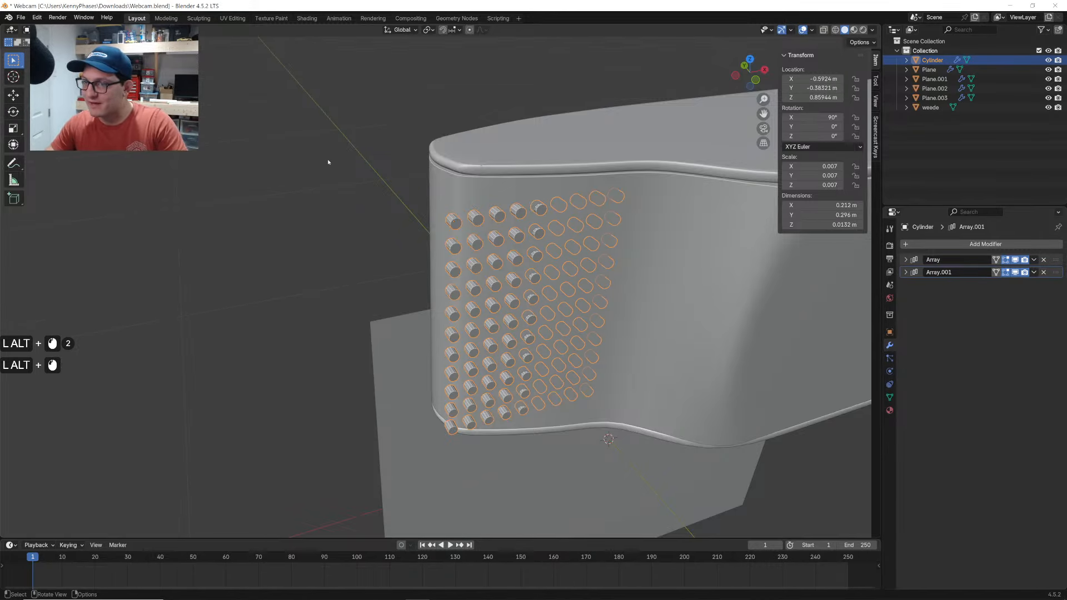
Add a lattice object and move it beside the webcam body, to about X -1.17 m, Y 0.31 m and Z 0.73 m
{"action": "key", "text": "shift+a"}
{"action": "type", "text": "latt"}
{"action": "key", "text": "Return"}
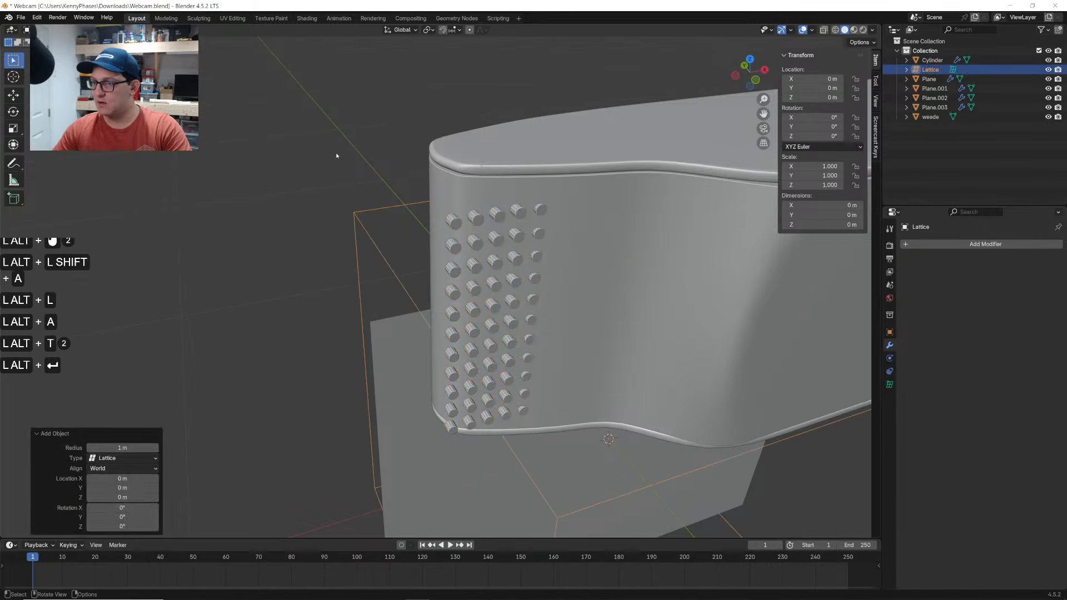
{"action": "scroll", "coordinate": [336, 155], "scroll_direction": "down", "scroll_amount": 4}
{"action": "middle_click_drag", "start_coordinate": [336, 156], "coordinate": [389, 261], "text": "shift"}
{"action": "key", "text": "g"}
{"action": "key", "text": "z"}
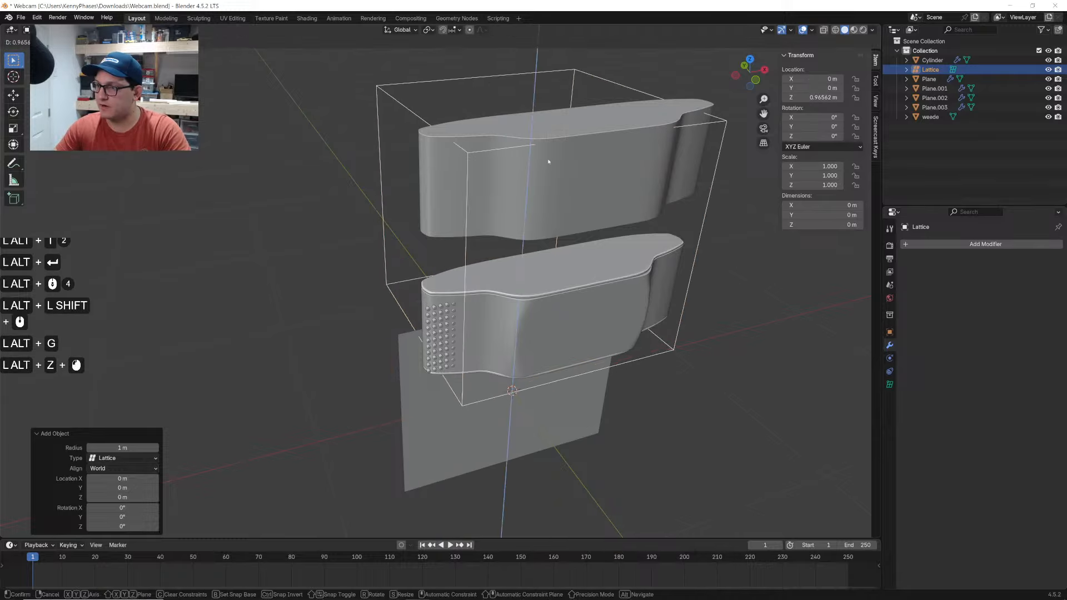
{"action": "left_click", "coordinate": [549, 162]}
{"action": "middle_click_drag", "start_coordinate": [549, 162], "coordinate": [539, 251], "text": "shift"}
{"action": "key", "text": "g"}
{"action": "left_click", "coordinate": [340, 289]}
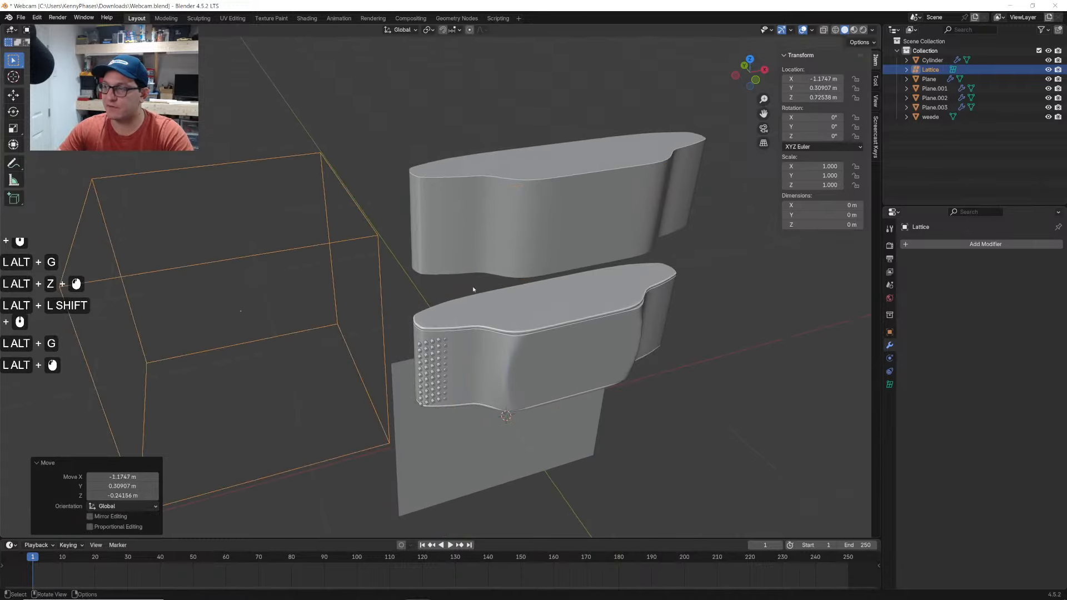
Set the lattice's resolution to 5 in U, V and W
{"action": "left_click", "coordinate": [890, 384]}
{"action": "middle_click_drag", "start_coordinate": [602, 368], "coordinate": [690, 366], "text": "shift"}
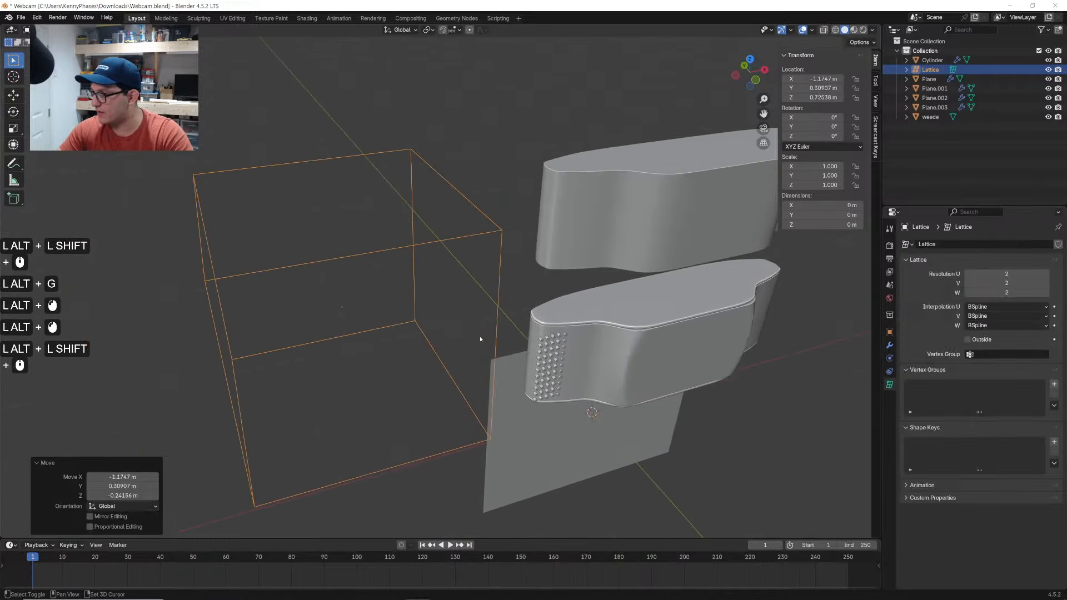
{"action": "left_click_drag", "start_coordinate": [987, 270], "coordinate": [1017, 292], "text": "alt"}
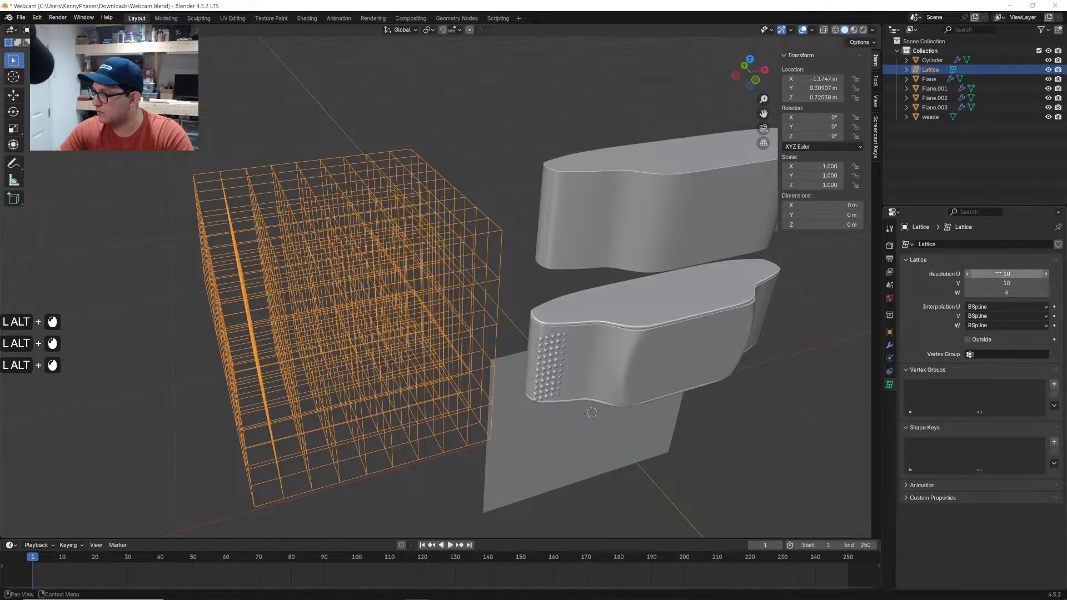
{"action": "type", "text": "5"}
{"action": "key", "text": "Tab"}
{"action": "type", "text": "5"}
{"action": "key", "text": "Tab"}
{"action": "type", "text": "5"}
{"action": "key", "text": "alt+Return"}
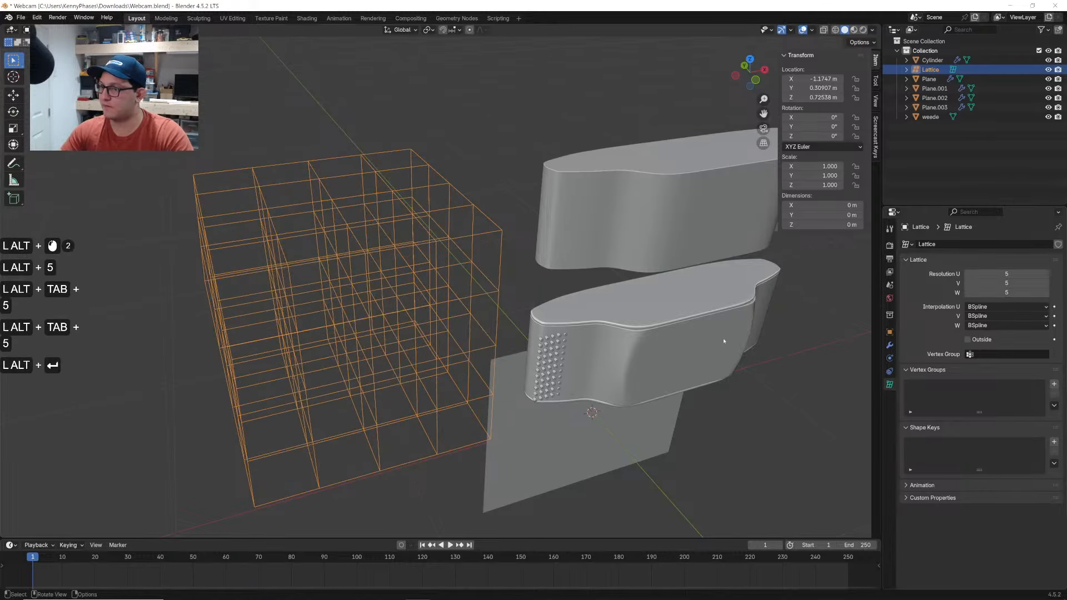
Scale the lattice down to about 0.408 and, in side view, move it over the webcam body
{"action": "scroll", "coordinate": [617, 251], "scroll_direction": "down", "scroll_amount": 2}
{"action": "key", "text": "s"}
{"action": "left_click", "coordinate": [444, 243]}
{"action": "left_click", "coordinate": [735, 76]}
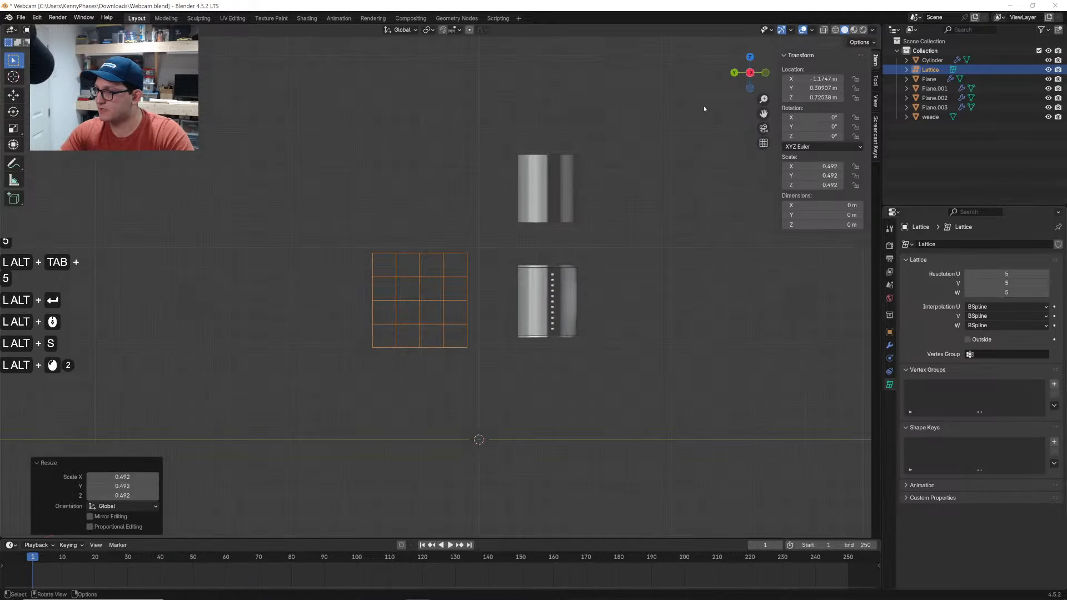
{"action": "key", "text": "s"}
{"action": "left_click", "coordinate": [600, 148]}
{"action": "key", "text": "g"}
{"action": "left_click", "coordinate": [734, 238]}
Scale the lattice along Y to about 0.230 and align it with the body's depth at about Y -0.316 m
{"action": "key", "text": "s"}
{"action": "key", "text": "x"}
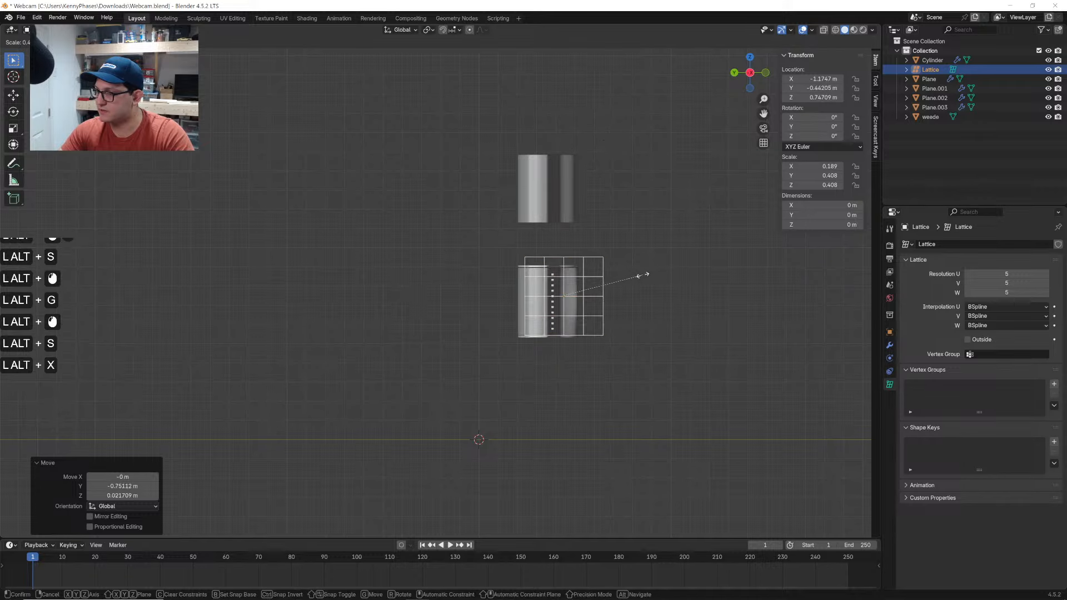
{"action": "key", "text": "y"}
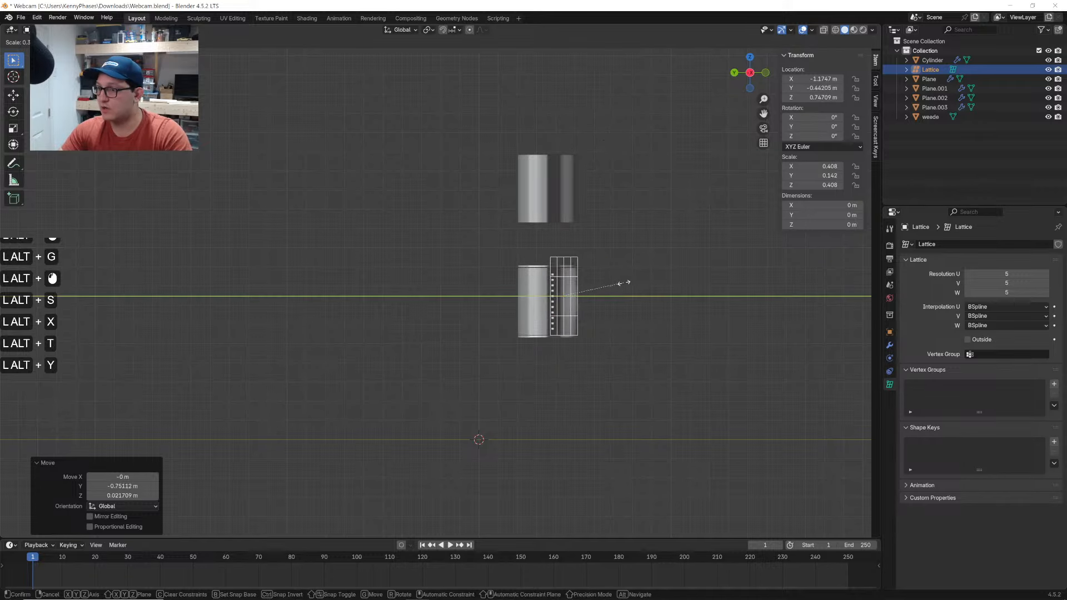
{"action": "left_click", "coordinate": [633, 281]}
{"action": "key", "text": "g"}
{"action": "left_click", "coordinate": [585, 299]}
Hide the spare body shape floating above the webcam and reselect the lattice
{"action": "left_click_drag", "start_coordinate": [585, 299], "coordinate": [592, 217], "text": "alt"}
{"action": "scroll", "coordinate": [596, 188], "scroll_direction": "down", "scroll_amount": 4, "text": "alt"}
{"action": "left_click", "coordinate": [595, 188]}
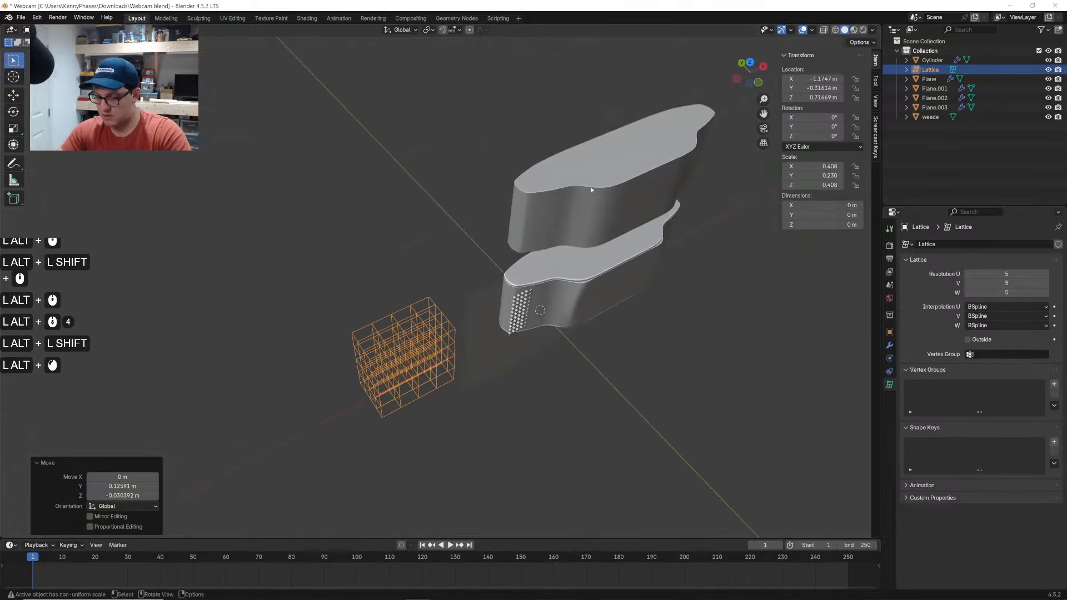
{"action": "key", "text": "h"}
{"action": "left_click", "coordinate": [417, 340]}
In top view, move the lattice over the body's left end, to about X -0.384 m and Y -0.330 m
{"action": "left_click", "coordinate": [749, 62]}
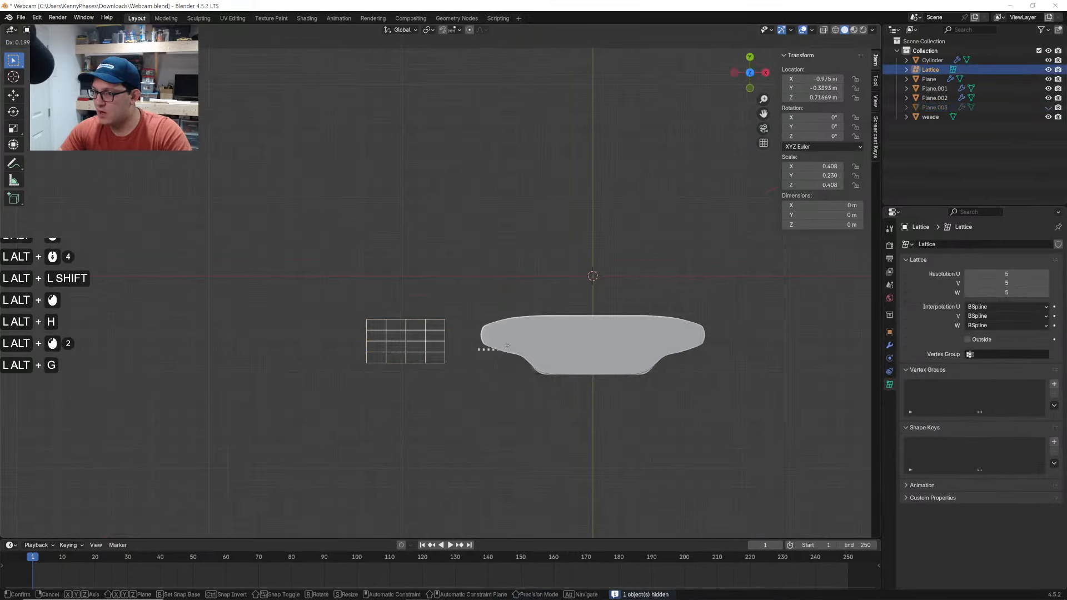
{"action": "key", "text": "g"}
{"action": "left_click", "coordinate": [517, 311]}
{"action": "scroll", "coordinate": [517, 298], "scroll_direction": "up", "scroll_amount": 2}
{"action": "middle_click_drag", "start_coordinate": [516, 298], "coordinate": [446, 252], "text": "shift"}
{"action": "scroll", "coordinate": [445, 252], "scroll_direction": "up", "scroll_amount": 5}
{"action": "key", "text": "g"}
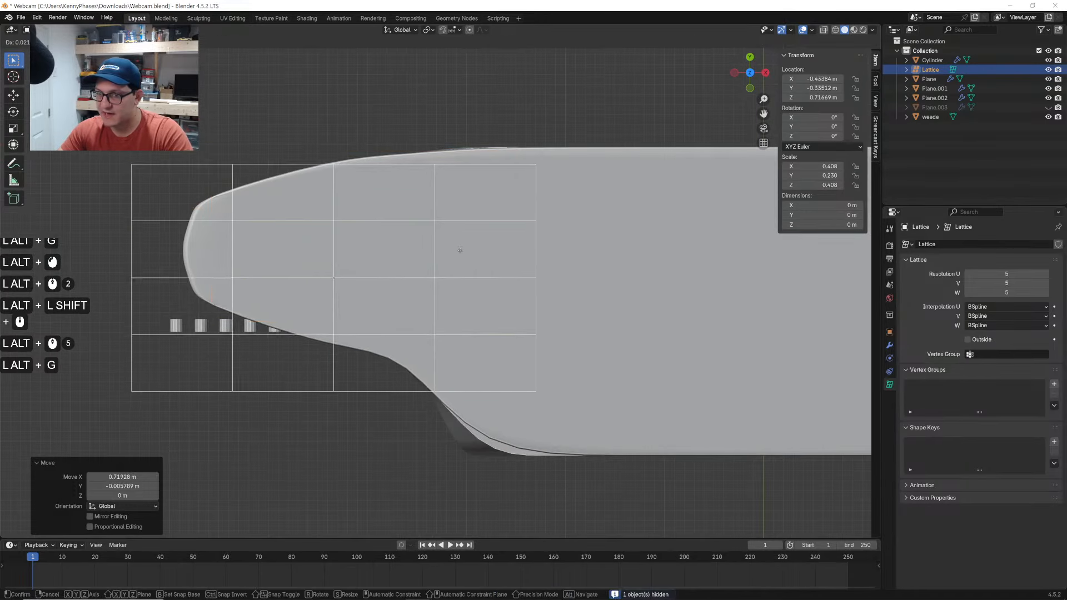
{"action": "left_click", "coordinate": [508, 248]}
Scale the lattice to about 0.303 in X and reposition it around the cylinders at about X -0.430 m, Y -0.319 m
{"action": "key", "text": "s"}
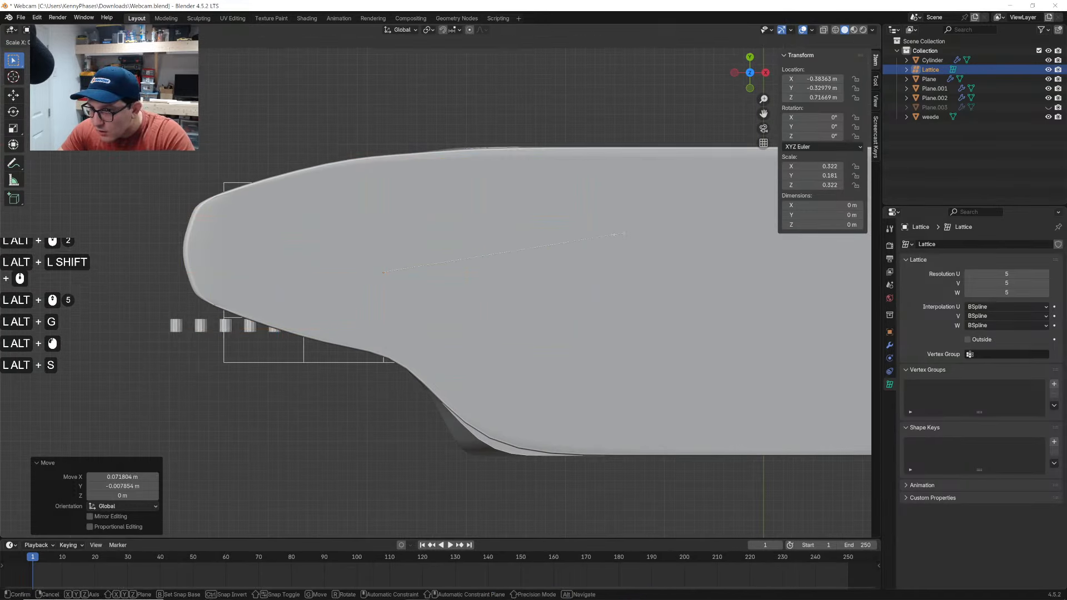
{"action": "left_click", "coordinate": [478, 260]}
{"action": "key", "text": "g"}
{"action": "left_click", "coordinate": [489, 253]}
{"action": "middle_click_drag", "start_coordinate": [489, 253], "coordinate": [423, 261]}
{"action": "scroll", "coordinate": [423, 261], "scroll_direction": "down", "scroll_amount": 2}
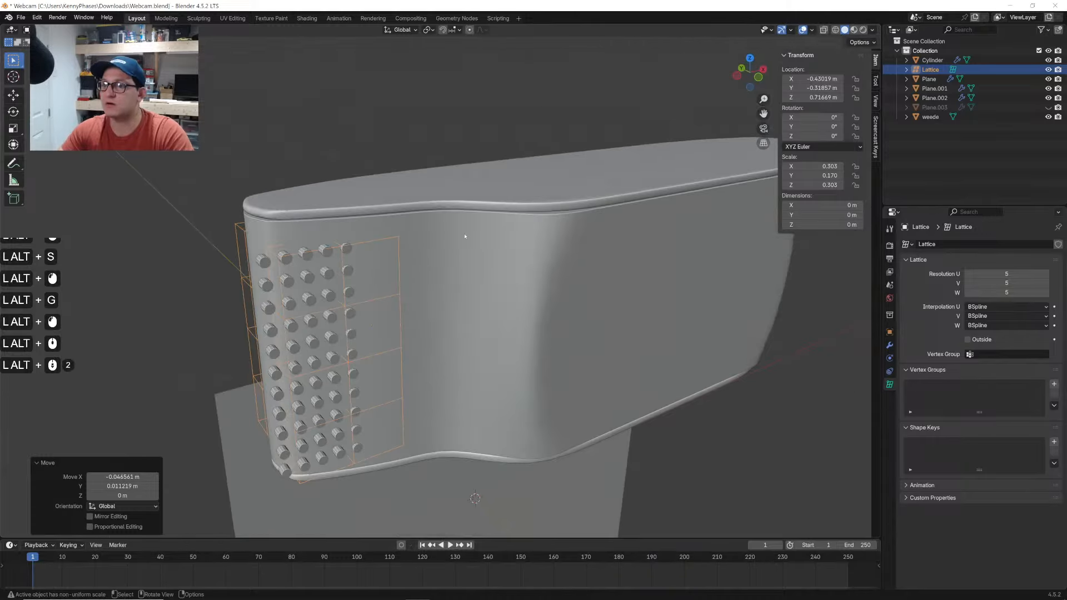
Stretch the lattice along Z to a scale of about 0.395 so it encloses the cylinder grid, and save the file
{"action": "key", "text": "s"}
{"action": "key", "text": "z"}
{"action": "left_click", "coordinate": [389, 259]}
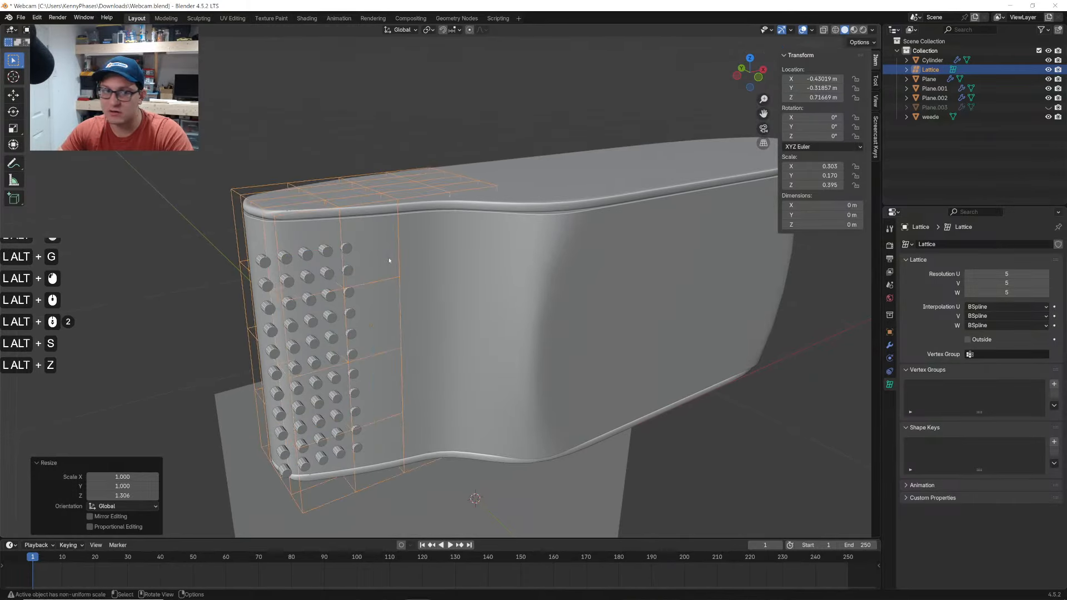
{"action": "key", "text": "ctrl+s"}
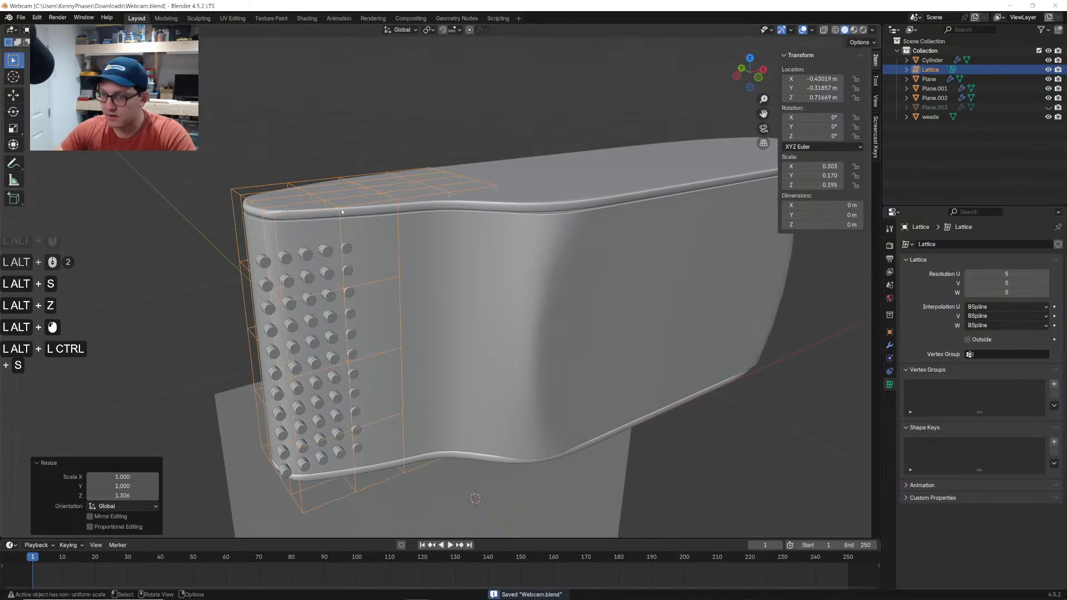
Try moving a single control point on the lattice's top front edge in Edit Mode
{"action": "scroll", "coordinate": [367, 272], "scroll_direction": "up", "scroll_amount": 1}
{"action": "middle_click_drag", "start_coordinate": [367, 274], "coordinate": [436, 226], "text": "shift"}
{"action": "left_click", "coordinate": [281, 208]}
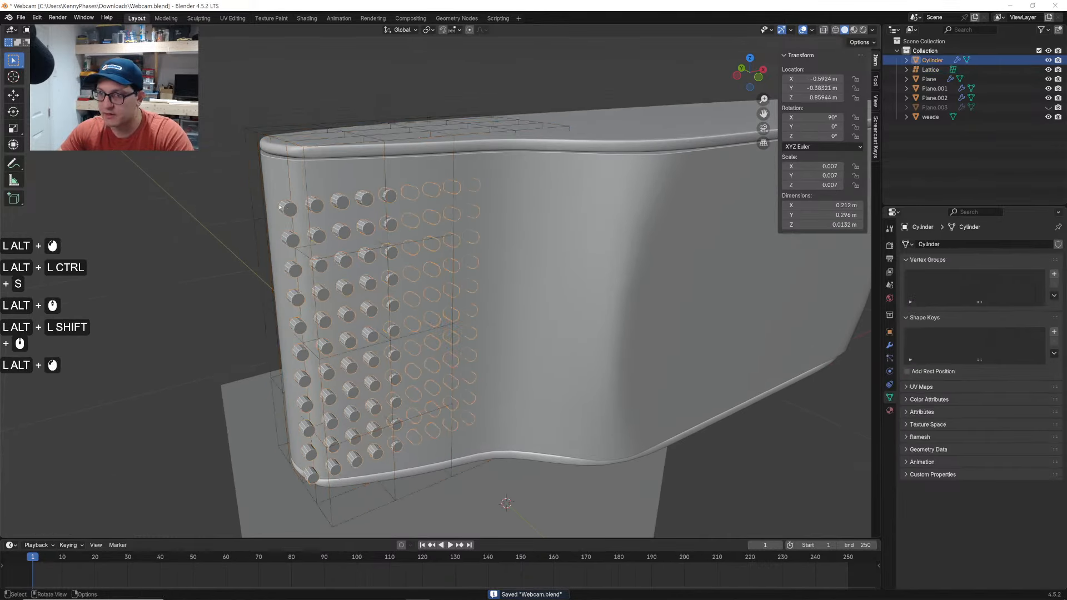
{"action": "middle_click_drag", "start_coordinate": [343, 233], "coordinate": [434, 217]}
{"action": "left_click", "coordinate": [492, 172]}
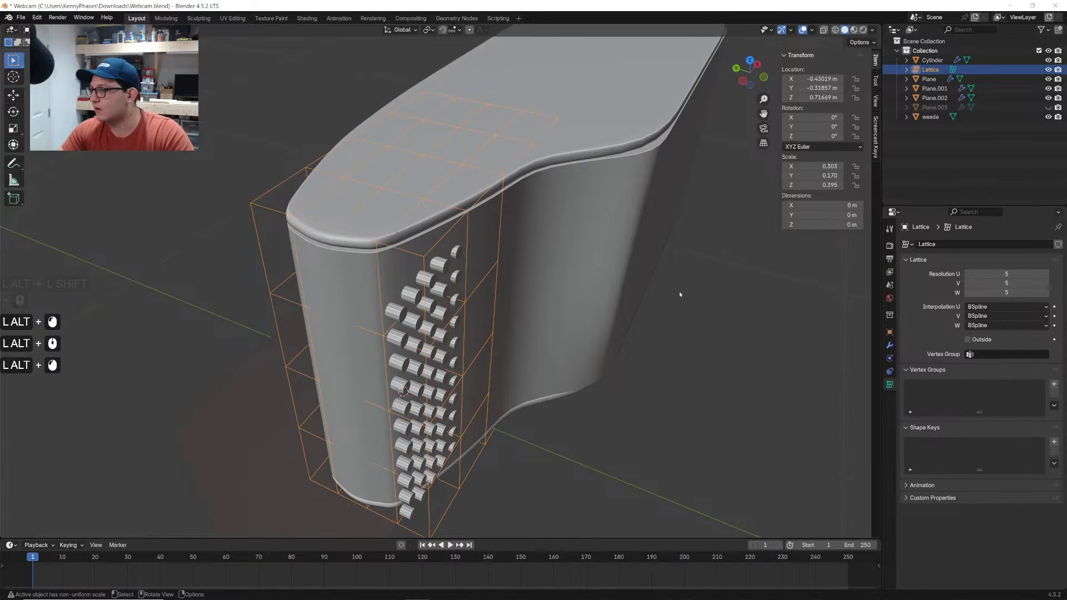
{"action": "key", "text": "Tab"}
{"action": "left_click", "coordinate": [503, 179]}
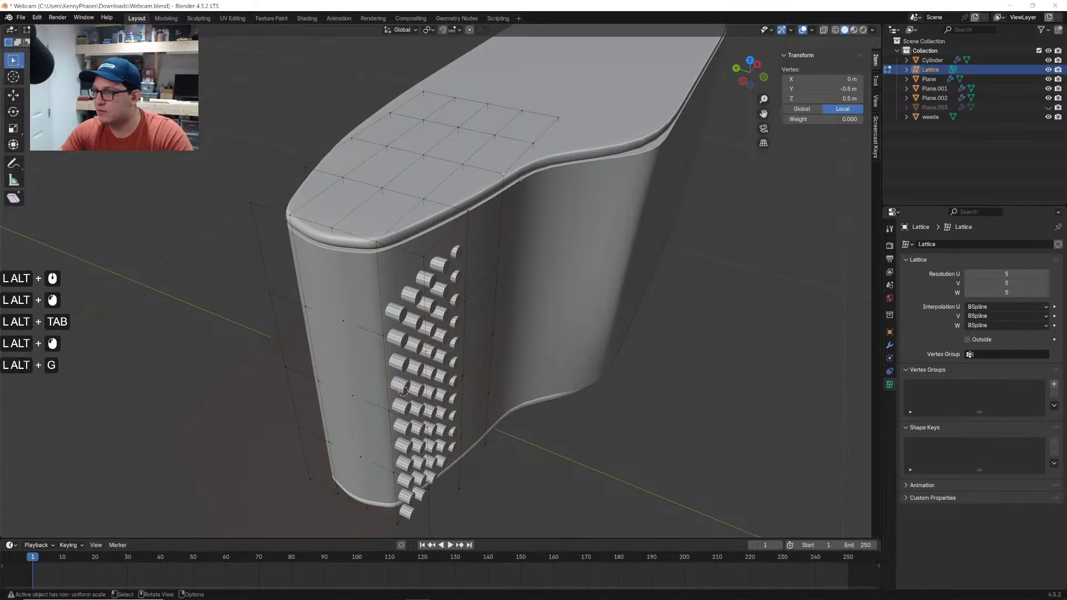
{"action": "key", "text": "g"}
{"action": "left_click", "coordinate": [653, 227]}
{"action": "key", "text": "ctrl+z"}
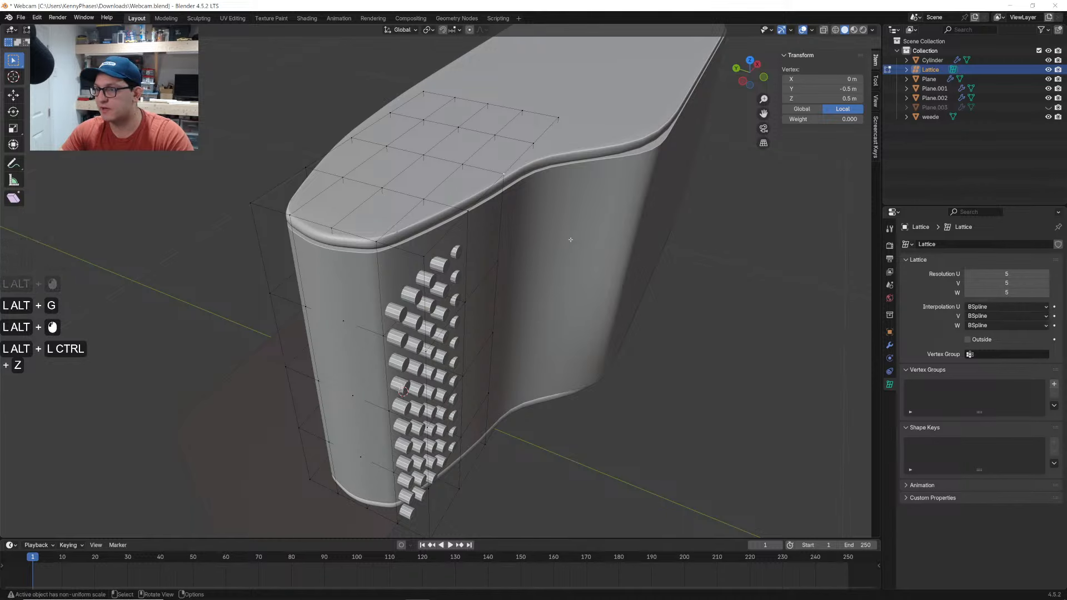
Try moving the whole lattice clear of the body and displacing a group of its control points
{"action": "left_click", "coordinate": [500, 206]}
{"action": "left_click", "coordinate": [502, 204]}
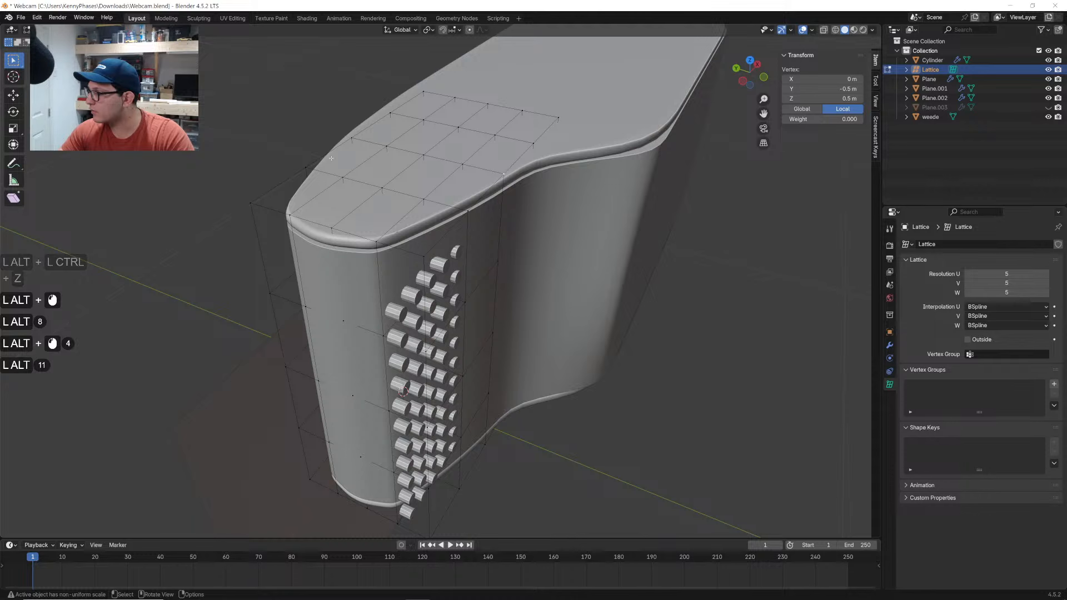
{"action": "key", "text": "Tab"}
{"action": "key", "text": "g"}
{"action": "left_click", "coordinate": [267, 180]}
{"action": "key", "text": "Tab"}
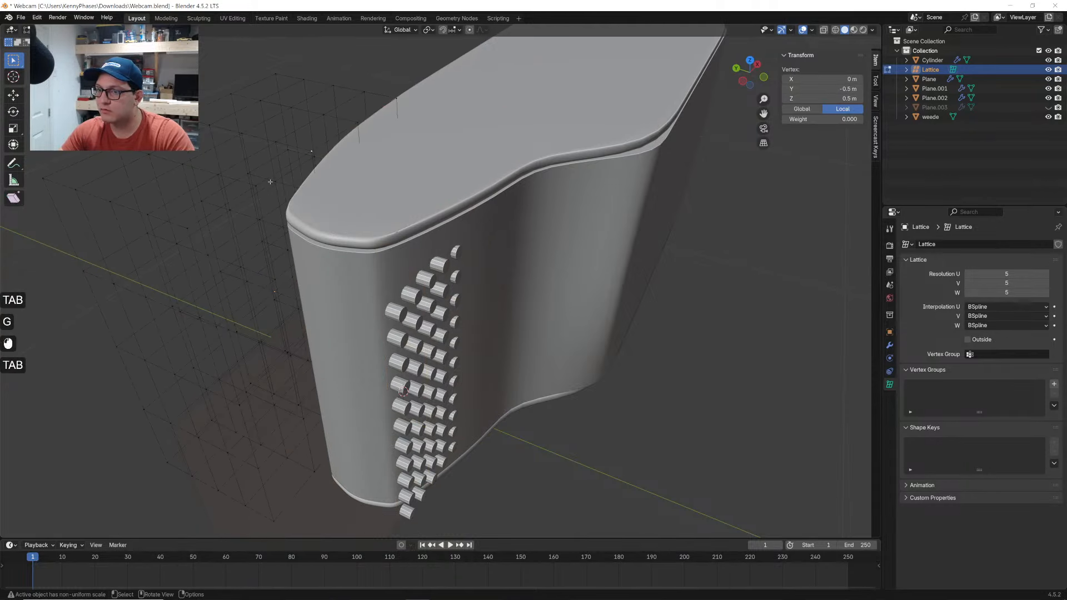
{"action": "left_click_drag", "start_coordinate": [255, 167], "coordinate": [414, 268]}
{"action": "key", "text": "g"}
{"action": "left_click", "coordinate": [467, 271]}
{"action": "key", "text": "ctrl+z"}
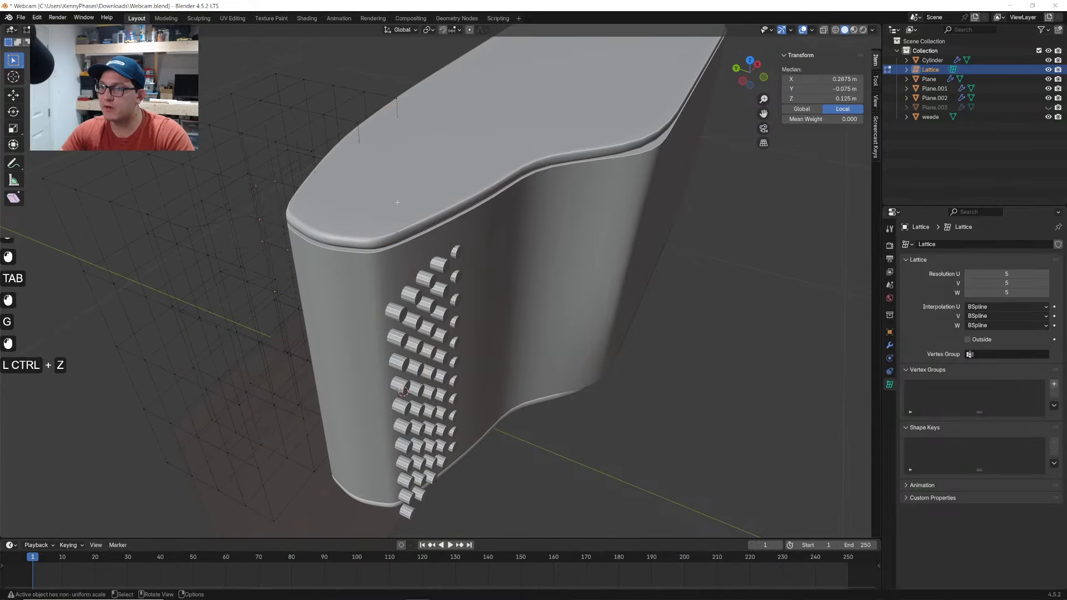
Undo the lattice's move away from the webcam body
{"action": "key", "text": "Tab"}
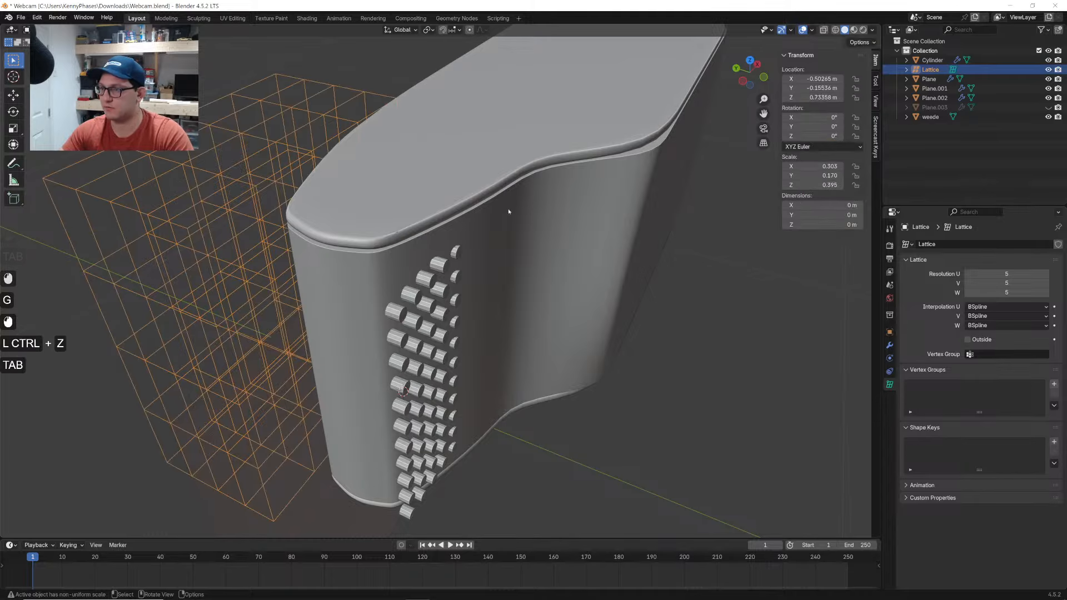
{"action": "key", "text": "ctrl+z"}
{"action": "key", "text": "ctrl+z"}
{"action": "key", "text": "ctrl+z"}
{"action": "key", "text": "ctrl+z"}
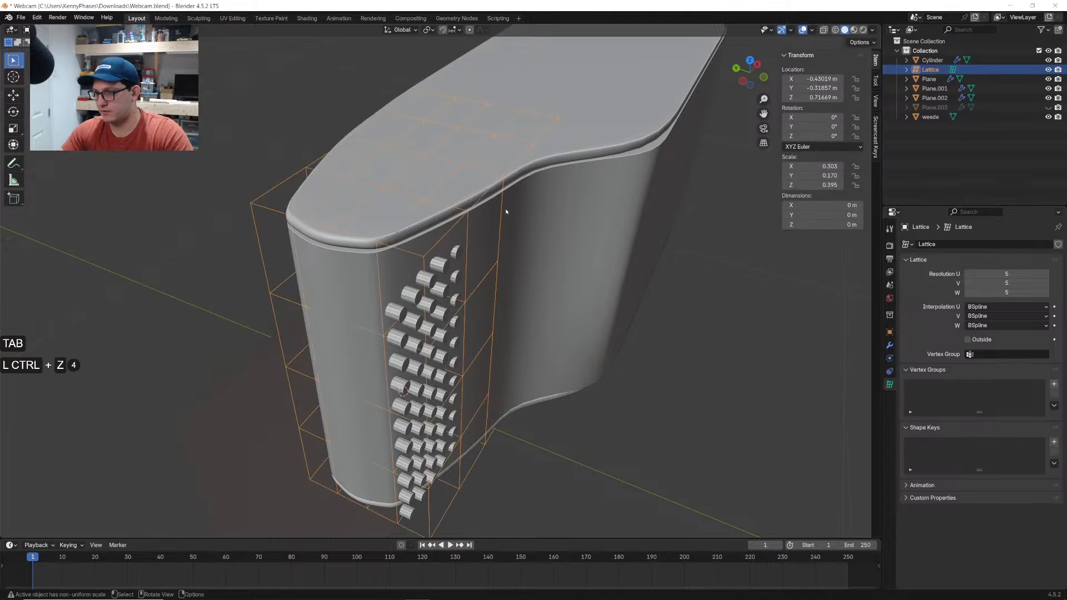
Enable X-ray in Edit Mode and, in top view, move the lattice's front-left corner points about 0.017 m back along Y
{"action": "key", "text": "Tab"}
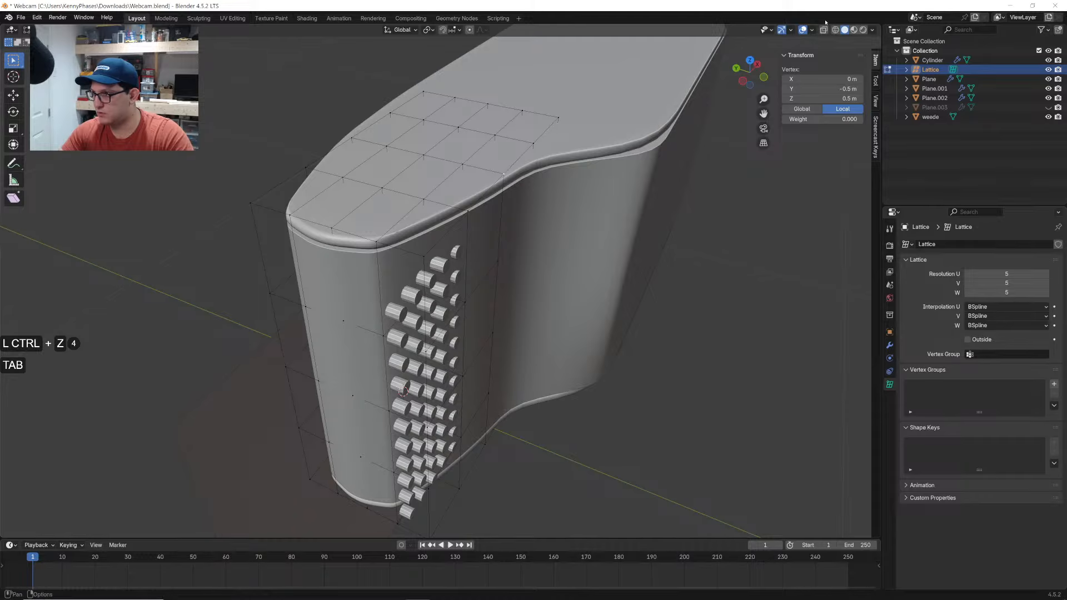
{"action": "left_click", "coordinate": [824, 29]}
{"action": "left_click", "coordinate": [750, 60]}
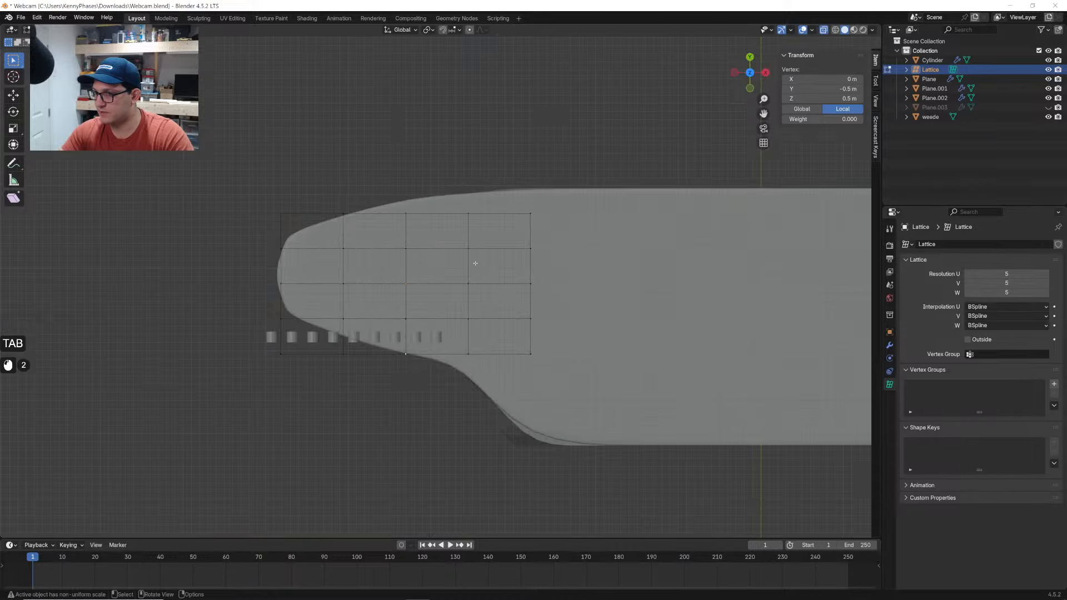
{"action": "scroll", "coordinate": [484, 269], "scroll_direction": "up", "scroll_amount": 1}
{"action": "middle_click_drag", "start_coordinate": [509, 291], "coordinate": [548, 255], "text": "shift"}
{"action": "scroll", "coordinate": [434, 273], "scroll_direction": "up", "scroll_amount": 1}
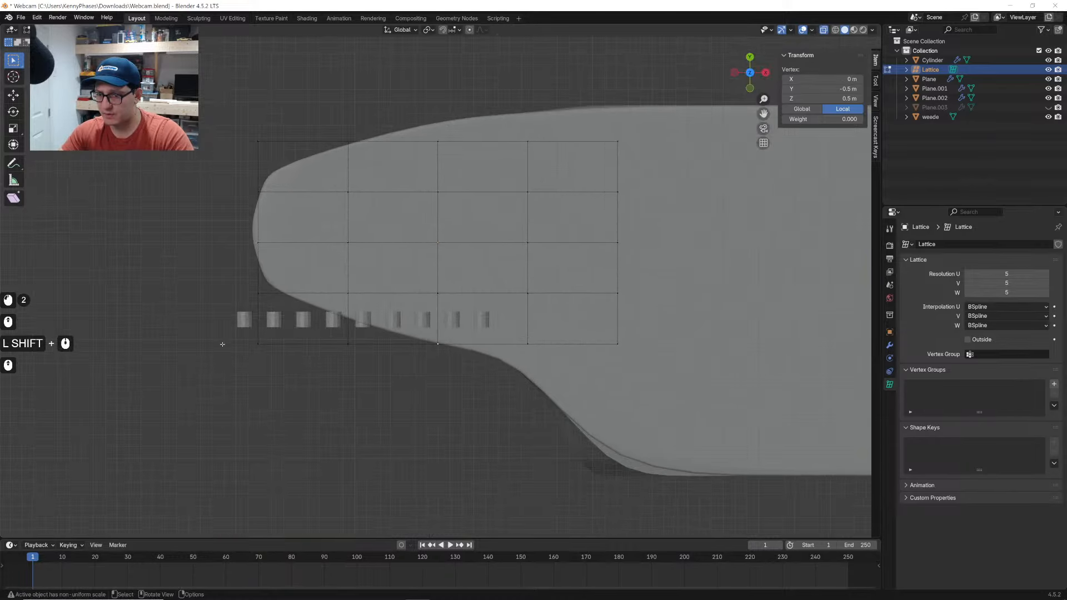
{"action": "left_click_drag", "start_coordinate": [241, 332], "coordinate": [298, 371]}
{"action": "key", "text": "g"}
{"action": "left_click", "coordinate": [316, 356]}
Move all points of the lattice's leftmost column about 0.037 m back along Y in top view
{"action": "left_click_drag", "start_coordinate": [238, 116], "coordinate": [300, 348]}
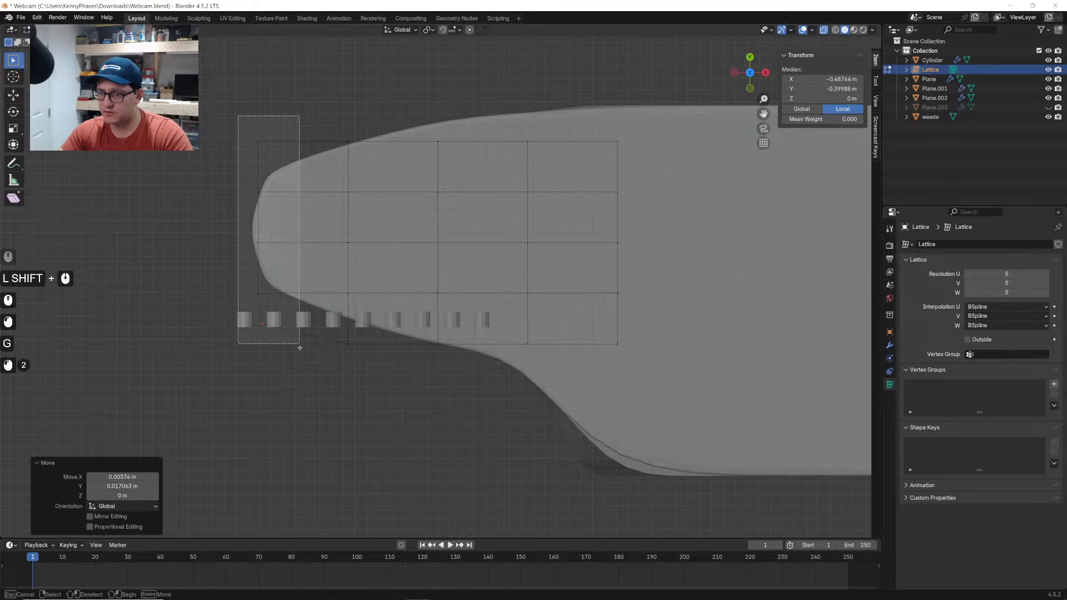
{"action": "key", "text": "g"}
{"action": "left_click", "coordinate": [307, 336]}
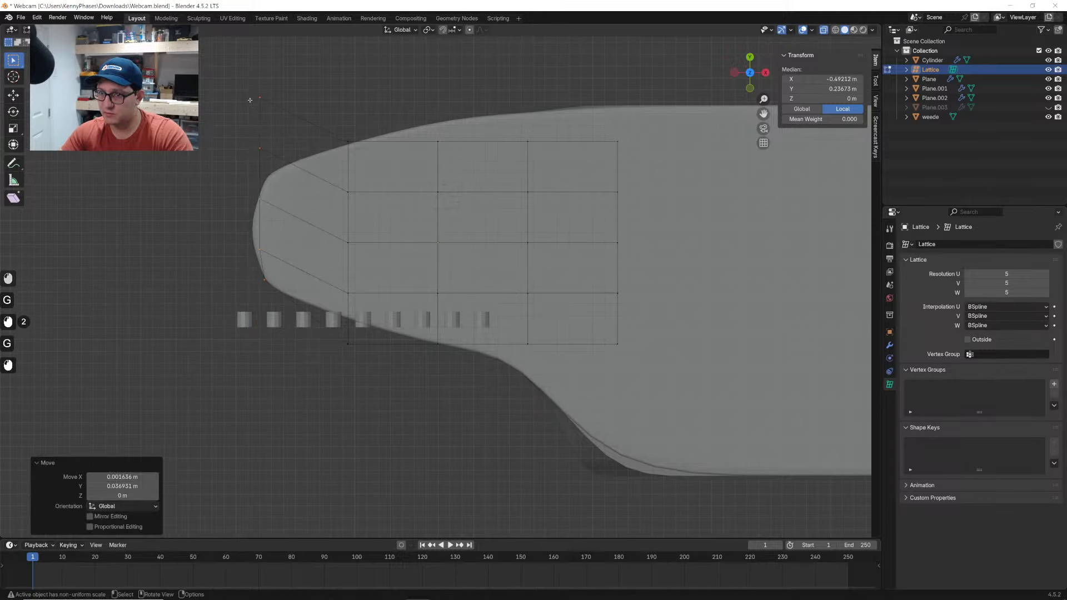
In top view, move the lattice's upper three leftmost-column points onto the curved outline of the webcam's rounded end
{"action": "left_click", "coordinate": [250, 100]}
{"action": "key", "text": "g"}
{"action": "left_click", "coordinate": [302, 227]}
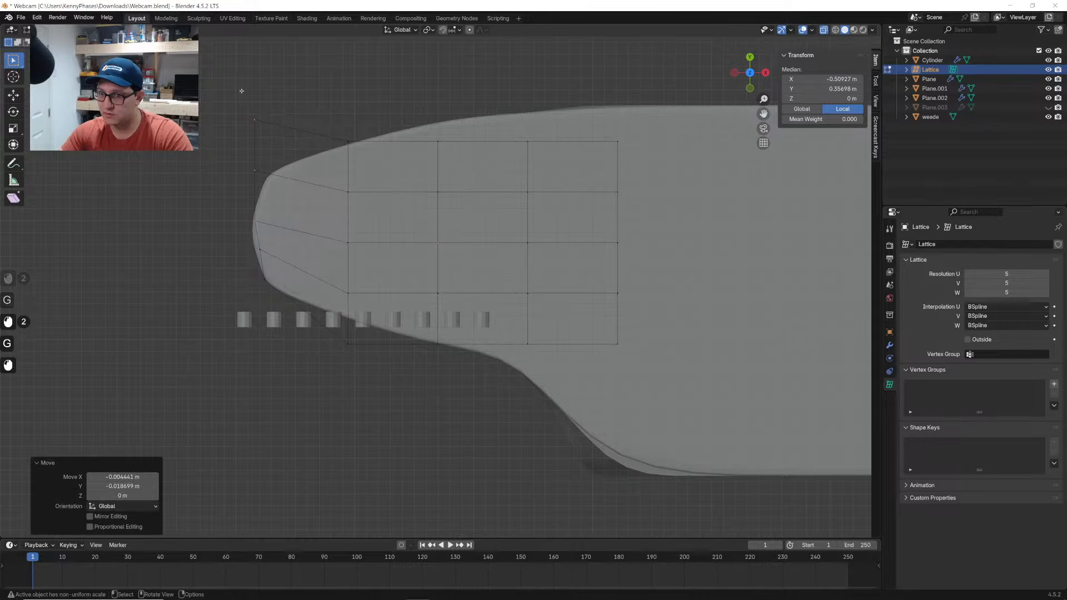
{"action": "left_click_drag", "start_coordinate": [240, 90], "coordinate": [293, 186]}
{"action": "key", "text": "g"}
{"action": "left_click", "coordinate": [303, 201]}
{"action": "left_click_drag", "start_coordinate": [233, 96], "coordinate": [272, 141]}
{"action": "key", "text": "g"}
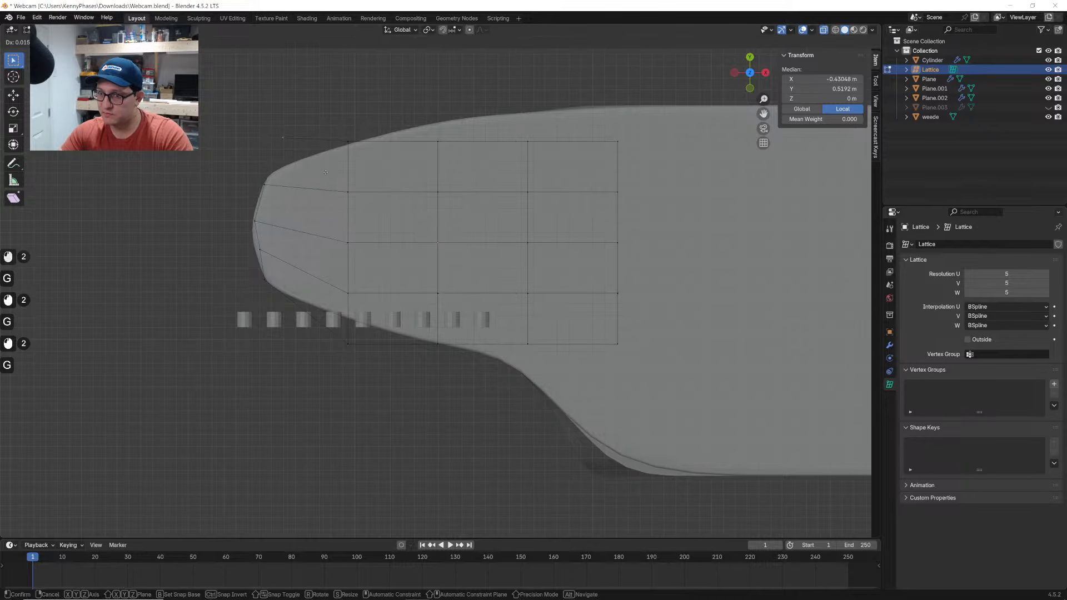
{"action": "left_click", "coordinate": [356, 155]}
Move the front-row lattice points of the second and third columns onto the body's front contour
{"action": "left_click_drag", "start_coordinate": [365, 325], "coordinate": [365, 370]}
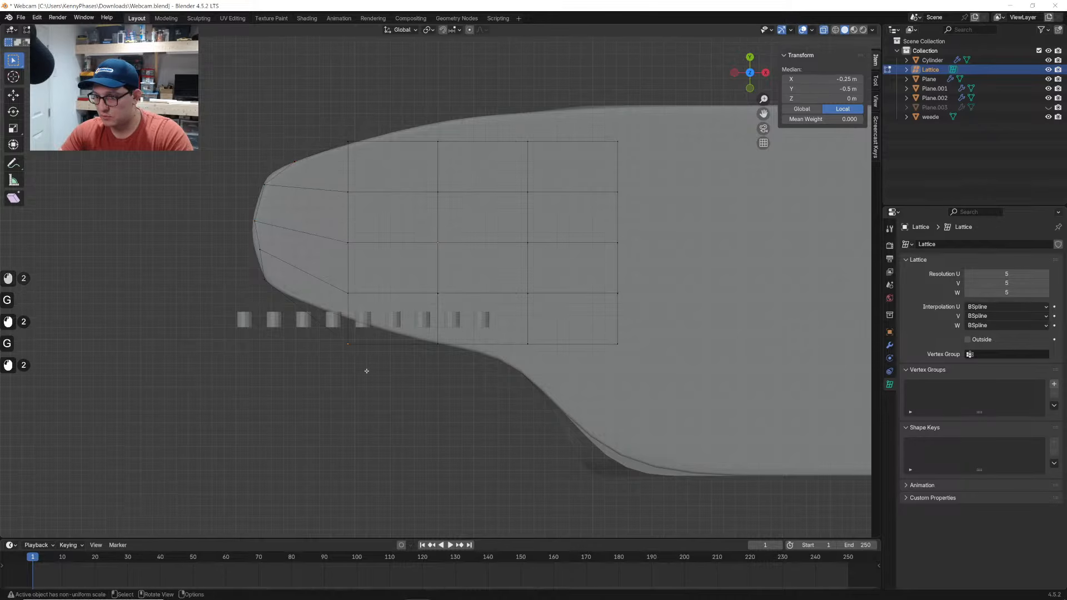
{"action": "key", "text": "g"}
{"action": "left_click", "coordinate": [367, 345]}
{"action": "left_click_drag", "start_coordinate": [418, 328], "coordinate": [444, 351]}
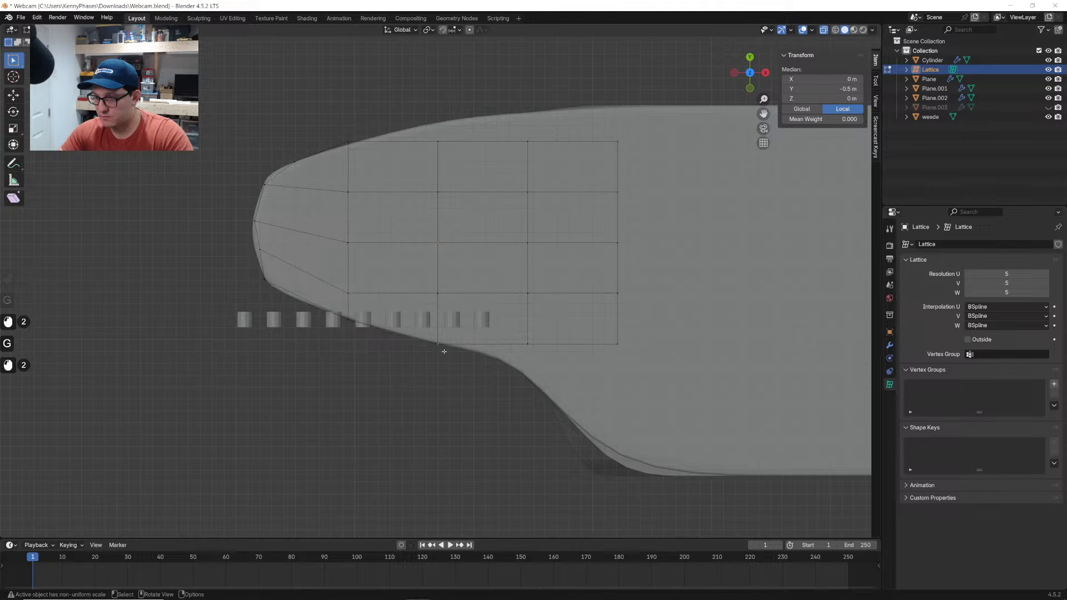
{"action": "key", "text": "g"}
{"action": "left_click", "coordinate": [443, 351]}
Move the front-row lattice points of the fourth and fifth columns onto the inward-curving part of the body's front contour
{"action": "left_click_drag", "start_coordinate": [560, 373], "coordinate": [559, 374]}
{"action": "key", "text": "g"}
{"action": "left_click", "coordinate": [544, 390]}
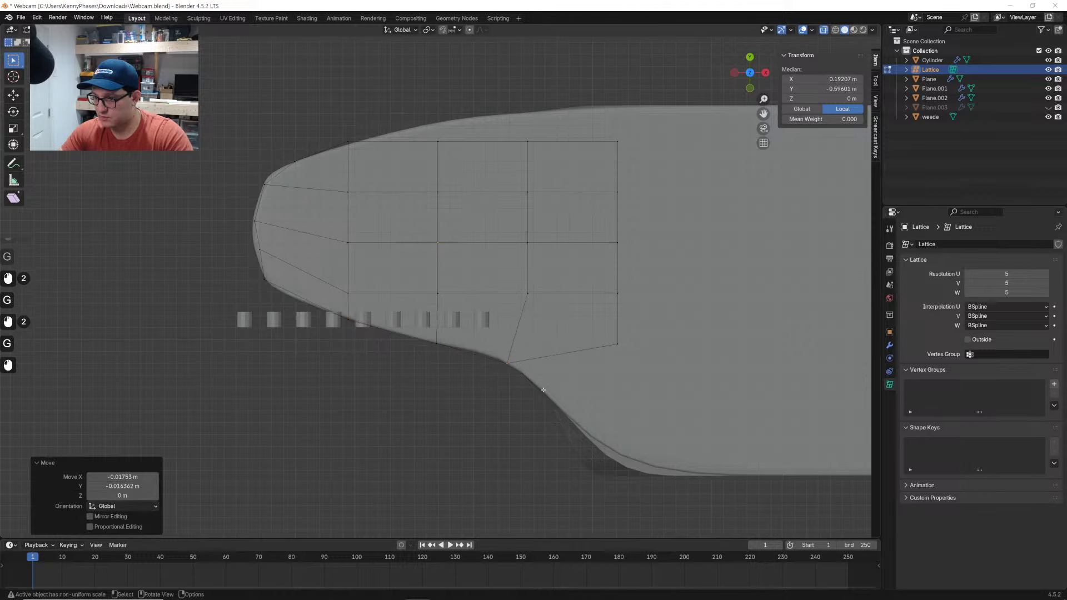
{"action": "left_click_drag", "start_coordinate": [634, 366], "coordinate": [635, 366]}
{"action": "key", "text": "g"}
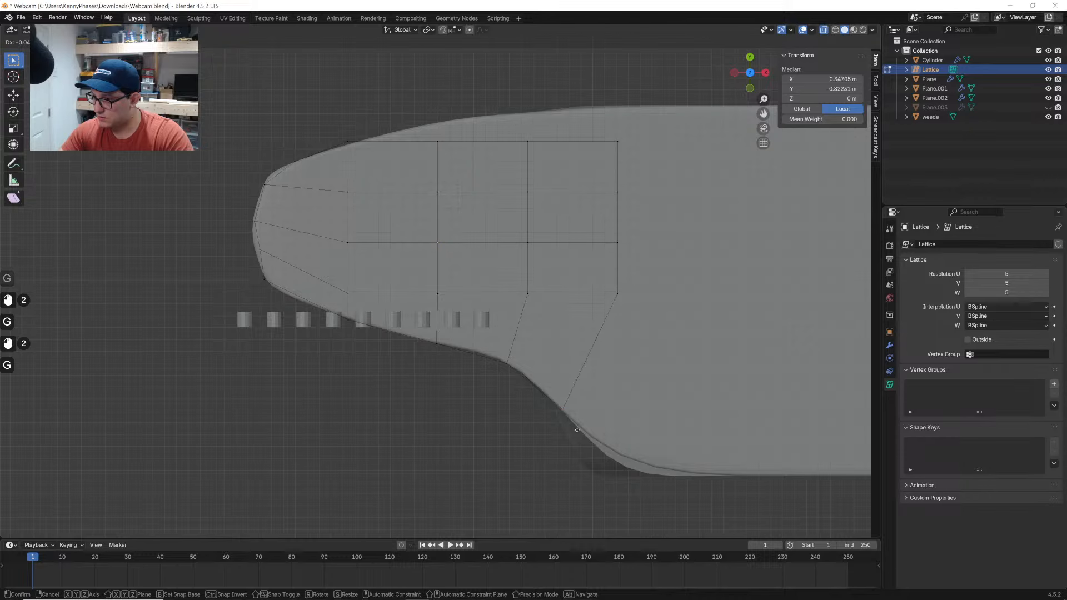
{"action": "left_click", "coordinate": [578, 429]}
Leave Edit Mode, turn off X-ray, and move the whole lattice about 0.002 m forward along Y
{"action": "middle_click_drag", "start_coordinate": [577, 430], "coordinate": [545, 289]}
{"action": "key", "text": "Tab"}
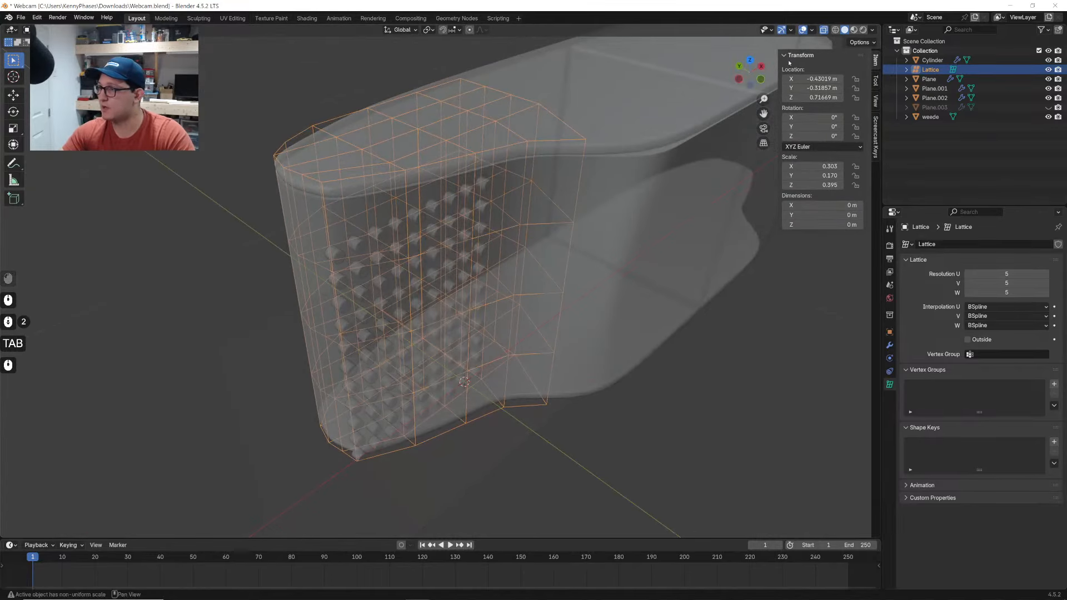
{"action": "left_click", "coordinate": [826, 28]}
{"action": "key", "text": "g"}
{"action": "key", "text": "x"}
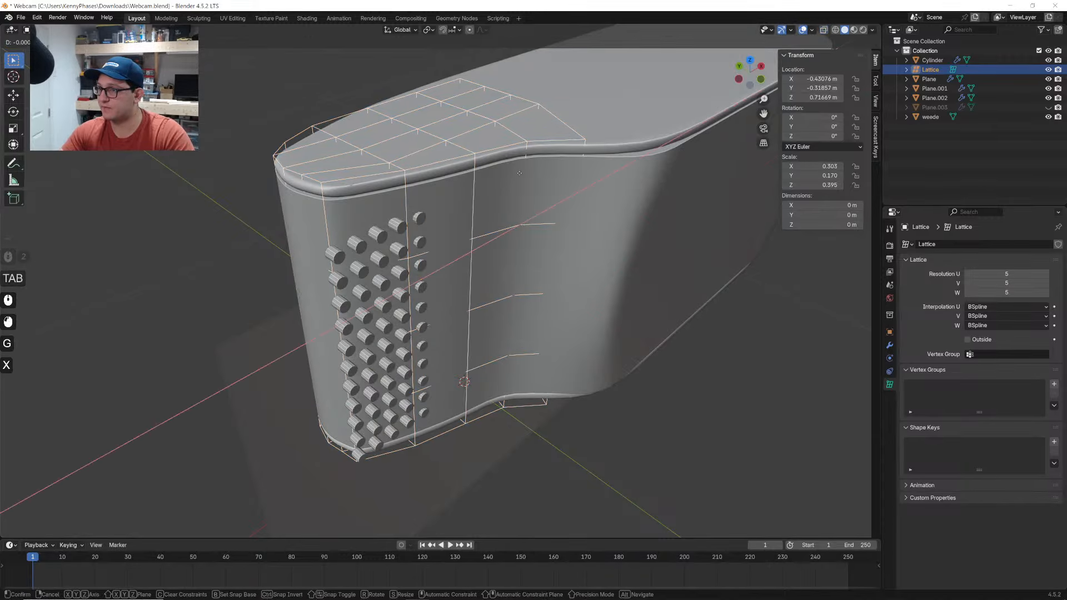
{"action": "key", "text": "y"}
{"action": "left_click", "coordinate": [503, 179]}
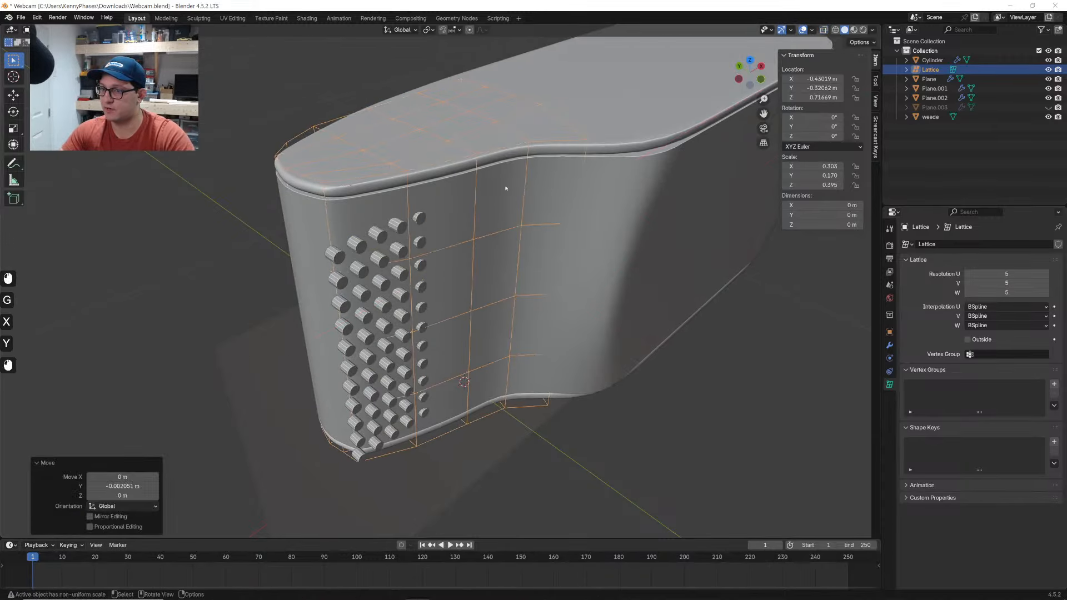
Save the file and add a Lattice modifier to the cylinder array, with the lattice as its object
{"action": "left_click", "coordinate": [377, 255]}
{"action": "key", "text": "ctrl+s"}
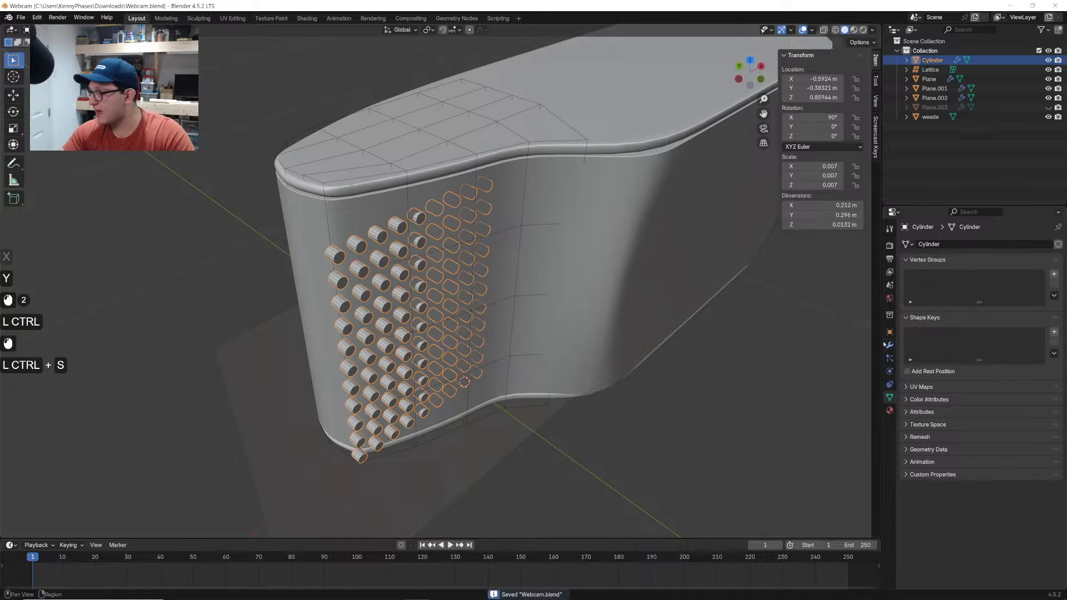
{"action": "left_click", "coordinate": [890, 345]}
{"action": "left_click", "coordinate": [965, 243]}
{"action": "type", "text": "latt"}
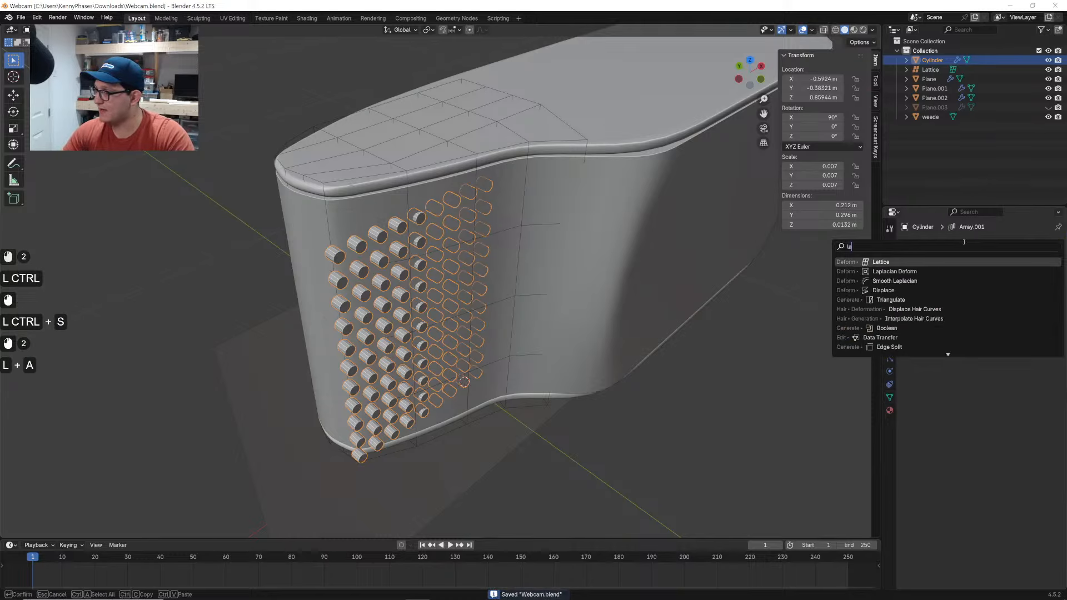
{"action": "key", "text": "Return"}
{"action": "left_click", "coordinate": [1044, 299]}
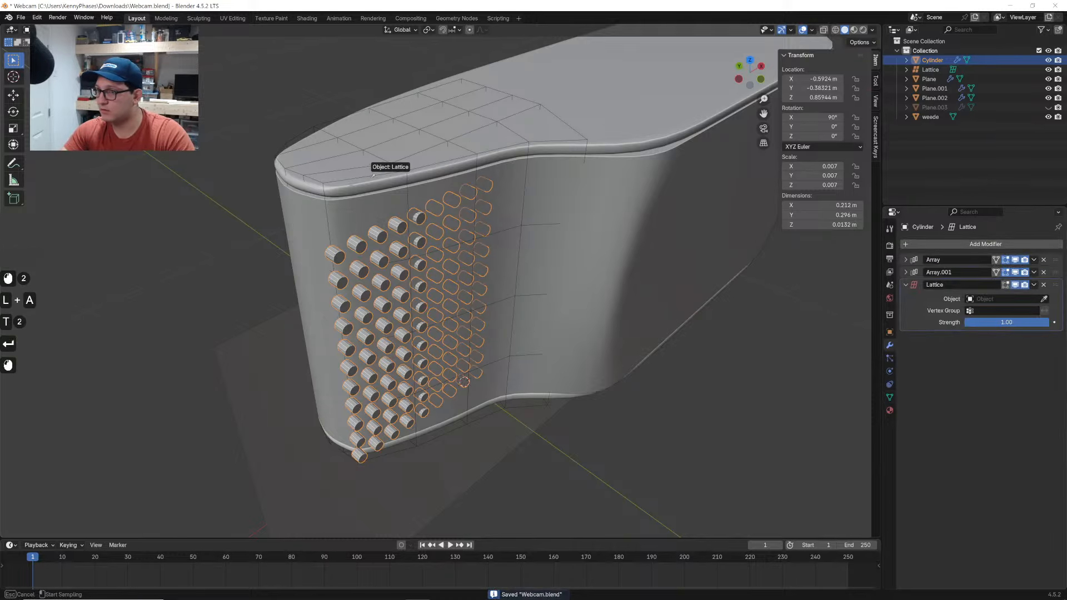
{"action": "left_click", "coordinate": [304, 133]}
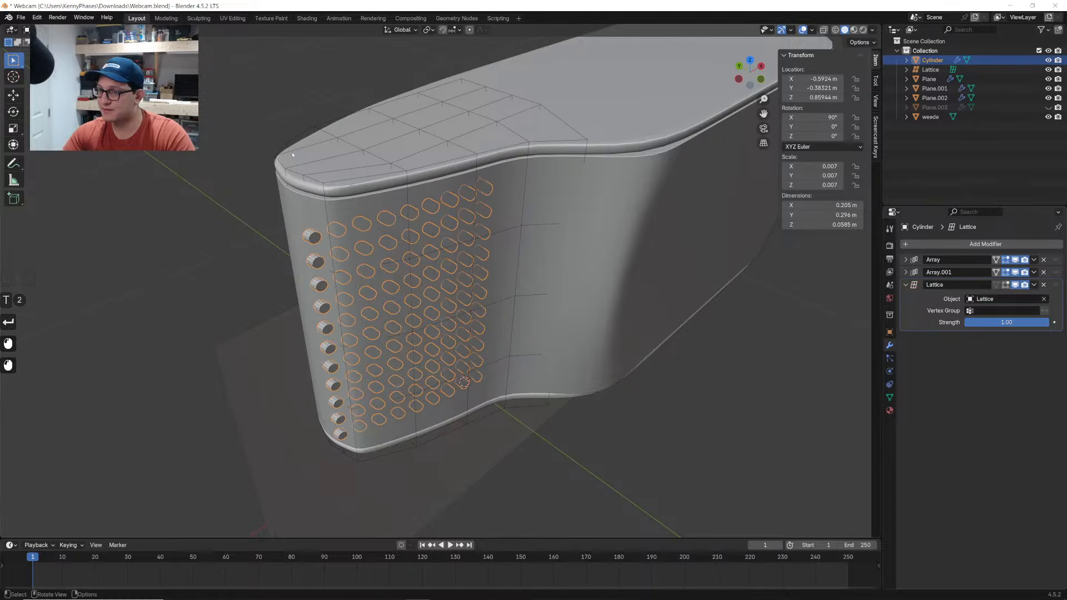
Try moving the lattice forward along the Y axis relative to the cylinder grid, and undo the move
{"action": "left_click", "coordinate": [303, 142]}
{"action": "key", "text": "g"}
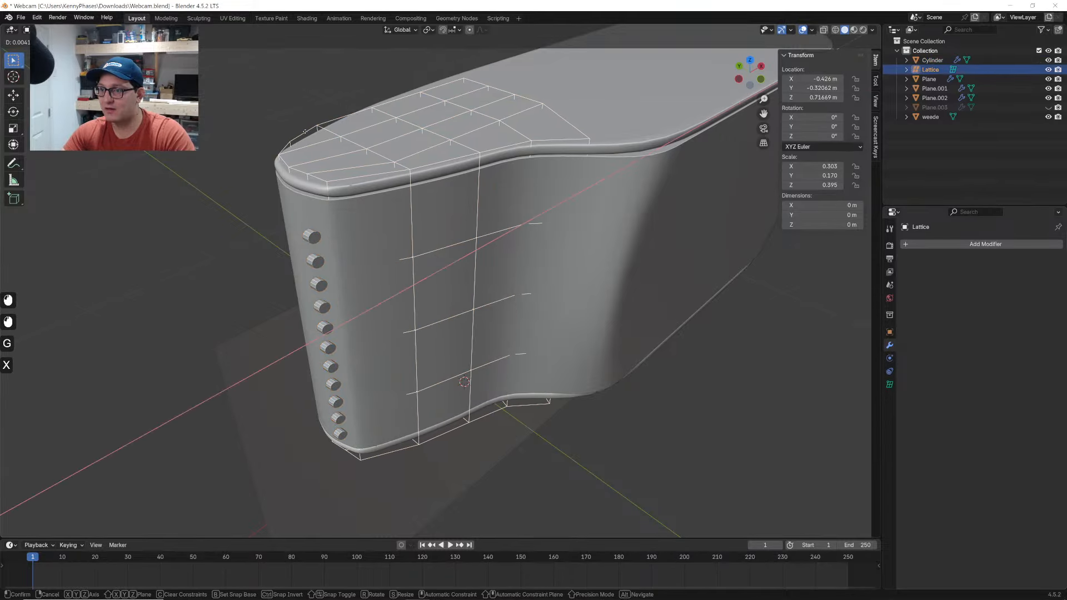
{"action": "key", "text": "x"}
{"action": "key", "text": "y"}
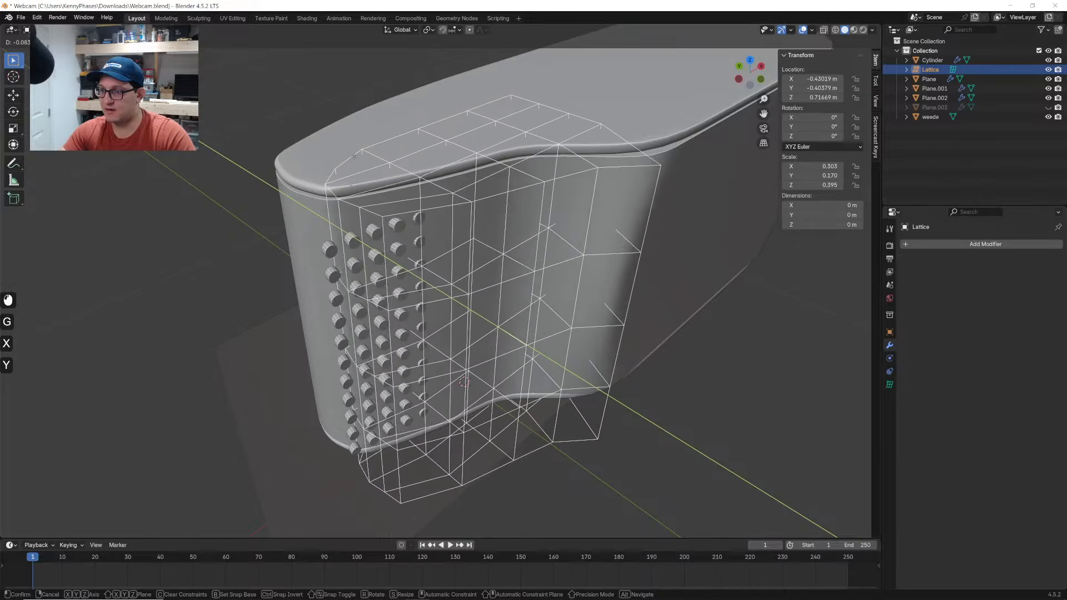
{"action": "left_click", "coordinate": [294, 122]}
{"action": "key", "text": "ctrl+z"}
Move the cylinder array about 0.022 m forward along Y so the cylinders protrude from the curved body surface
{"action": "left_click", "coordinate": [314, 236]}
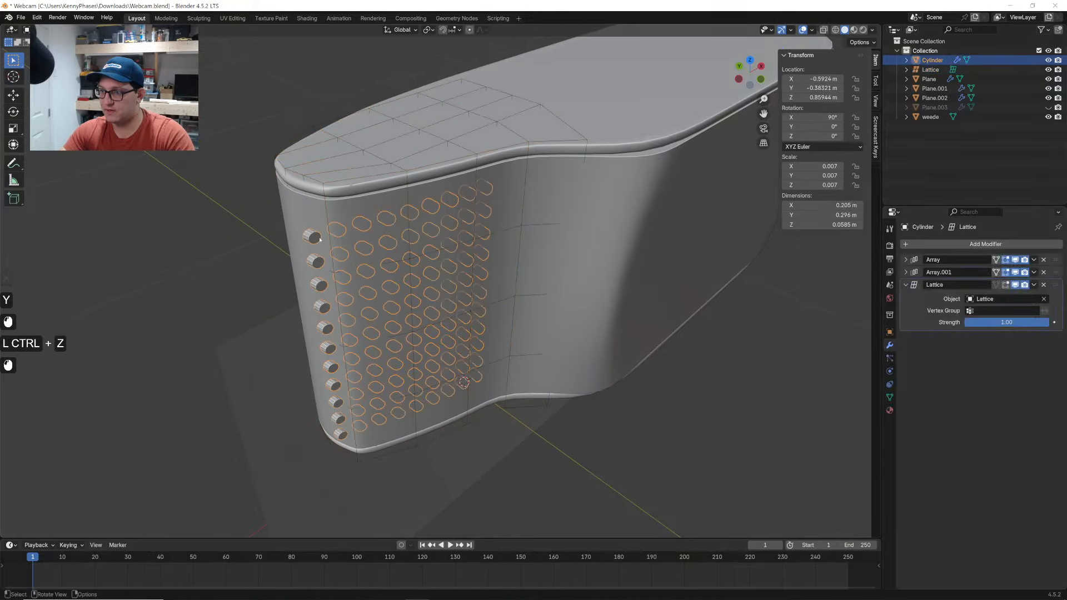
{"action": "key", "text": "g"}
{"action": "key", "text": "y"}
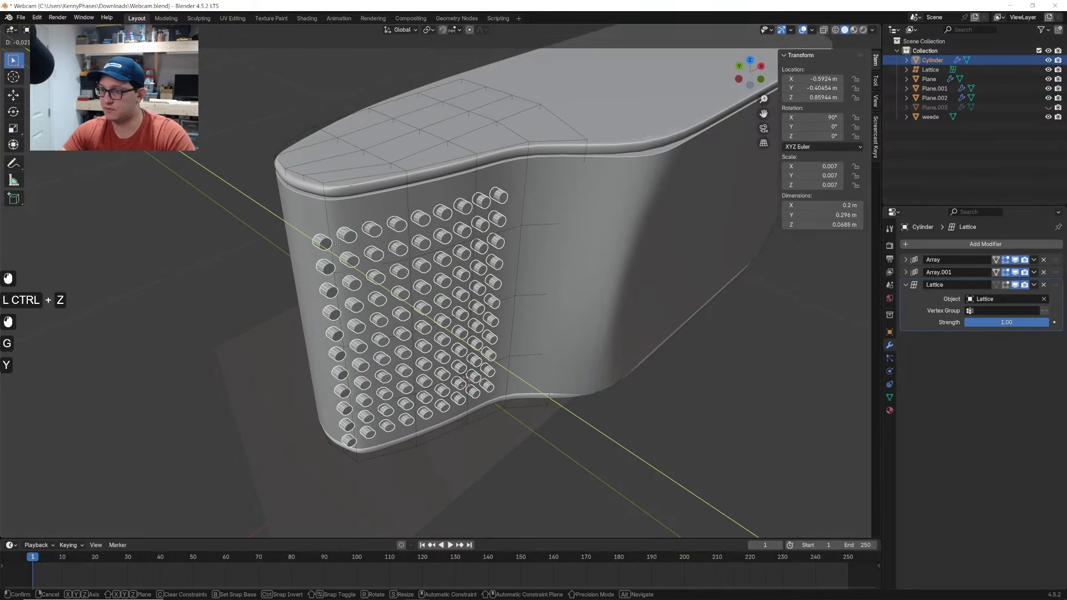
{"action": "left_click", "coordinate": [338, 244]}
{"action": "middle_click_drag", "start_coordinate": [252, 224], "coordinate": [270, 277]}
{"action": "scroll", "coordinate": [388, 305], "scroll_direction": "up", "scroll_amount": 2}
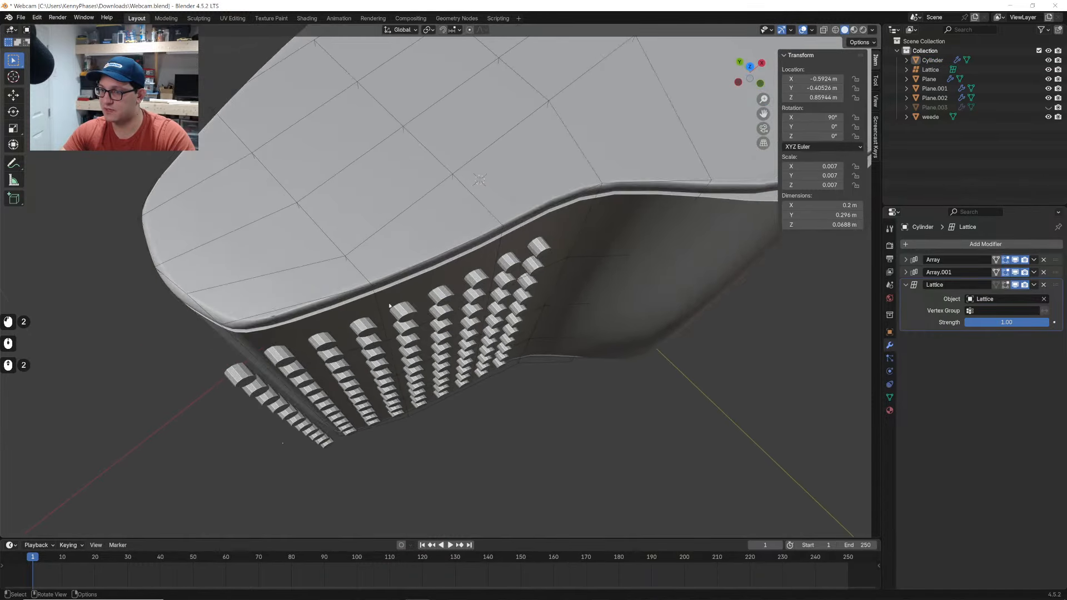
Select the arrayed cylinders and move them about 0.04 m along X into the curved front of the webcam body
{"action": "left_click", "coordinate": [535, 292]}
{"action": "middle_click_drag", "start_coordinate": [534, 291], "coordinate": [497, 292]}
{"action": "key", "text": "g"}
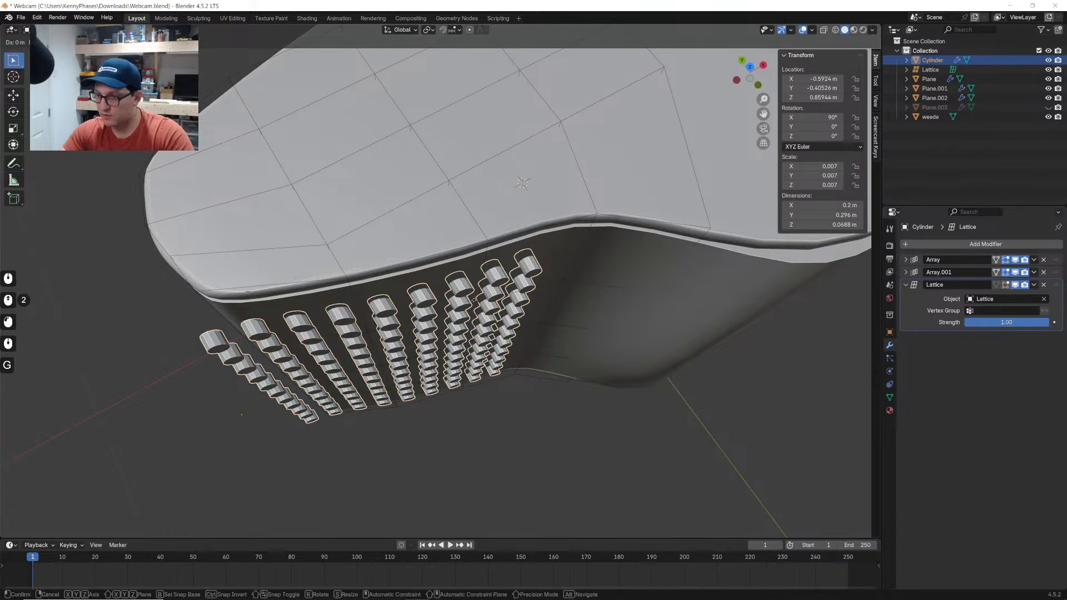
{"action": "key", "text": "x"}
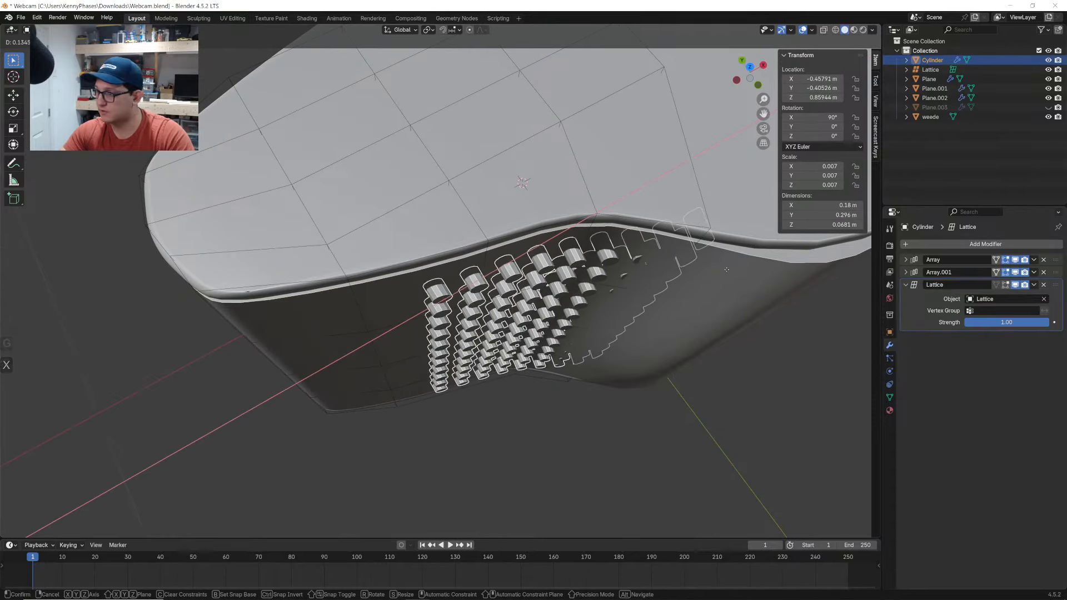
{"action": "left_click", "coordinate": [527, 285]}
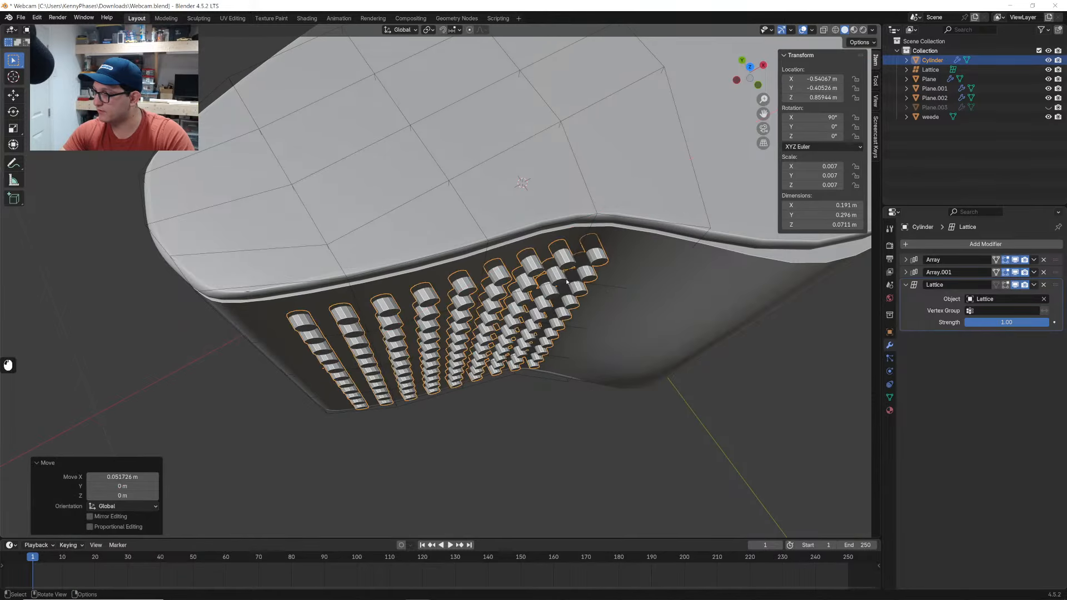
{"action": "key", "text": "ctrl+z"}
{"action": "middle_click_drag", "start_coordinate": [527, 285], "coordinate": [556, 253]}
{"action": "key", "text": "g"}
{"action": "key", "text": "x"}
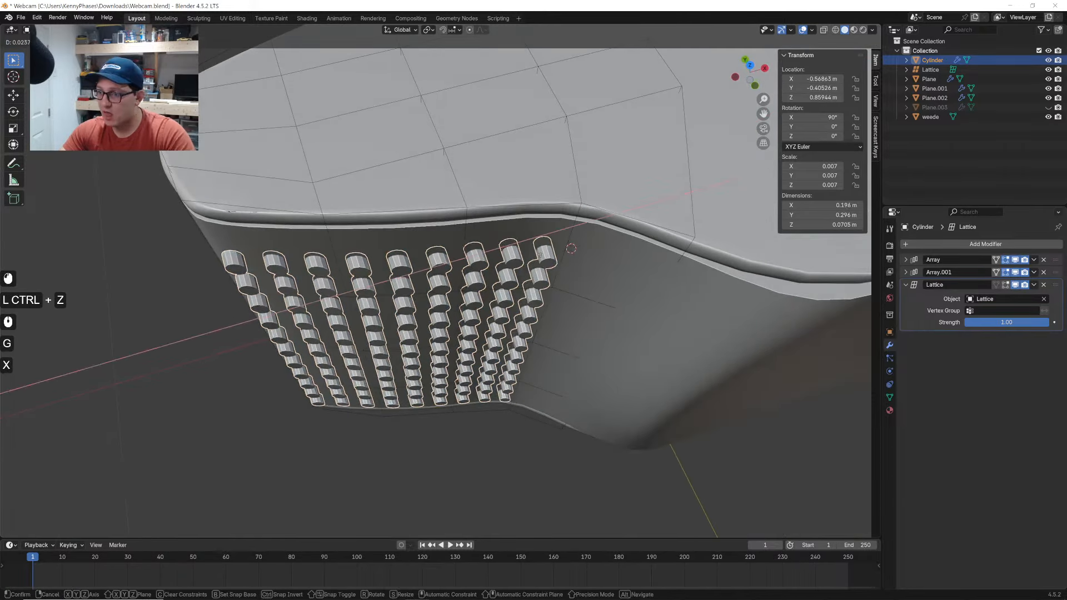
{"action": "left_click", "coordinate": [570, 250]}
{"action": "scroll", "coordinate": [525, 260], "scroll_direction": "down", "scroll_amount": 4}
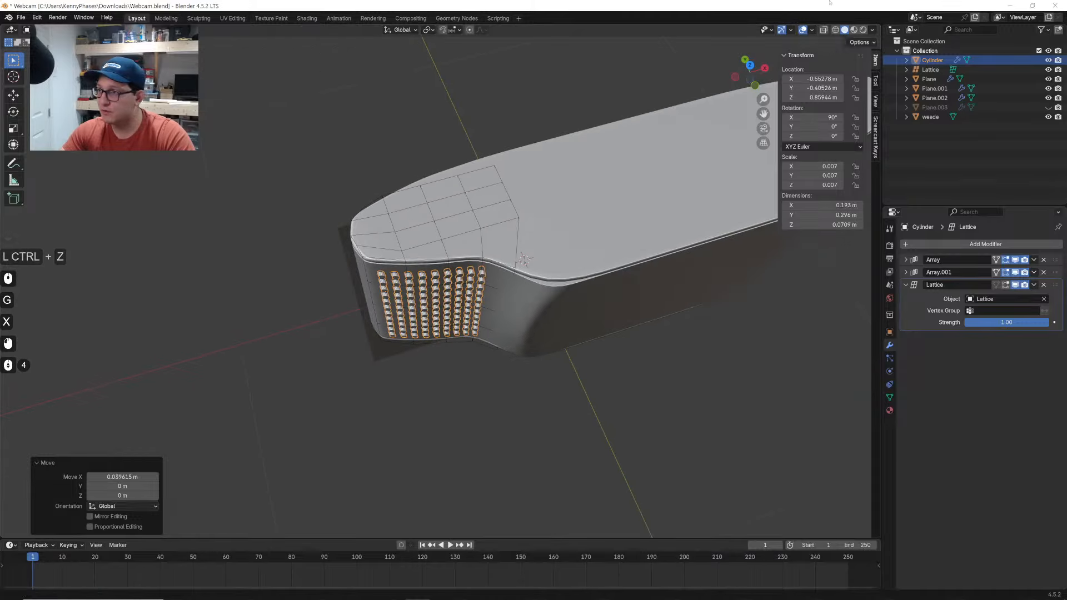
In Material Preview shading, move the lattice points at the flared front corner about -0.034 m along Y and slightly along X
{"action": "left_click", "coordinate": [855, 31]}
{"action": "mouse_move", "coordinate": [531, 316]}
{"action": "middle_mouse_down"}
{"action": "mouse_move", "coordinate": [500, 166]}
{"action": "mouse_move", "coordinate": [540, 216]}
{"action": "middle_mouse_up"}
{"action": "scroll", "coordinate": [517, 257], "scroll_direction": "up", "scroll_amount": 1}
{"action": "left_click", "coordinate": [552, 203]}
{"action": "key", "text": "Tab"}
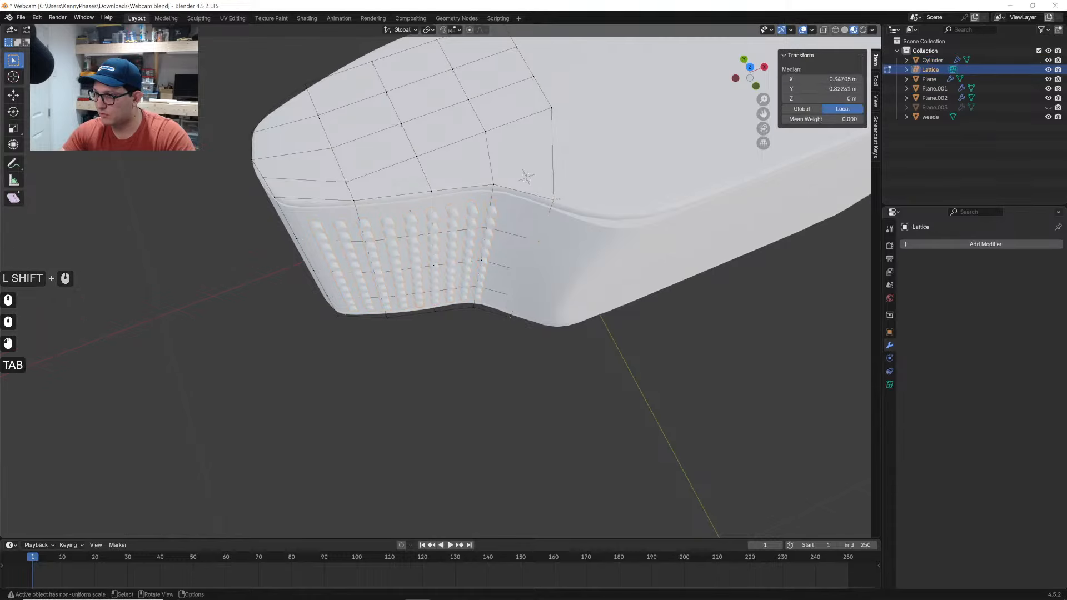
{"action": "key", "text": "g"}
{"action": "key", "text": "y"}
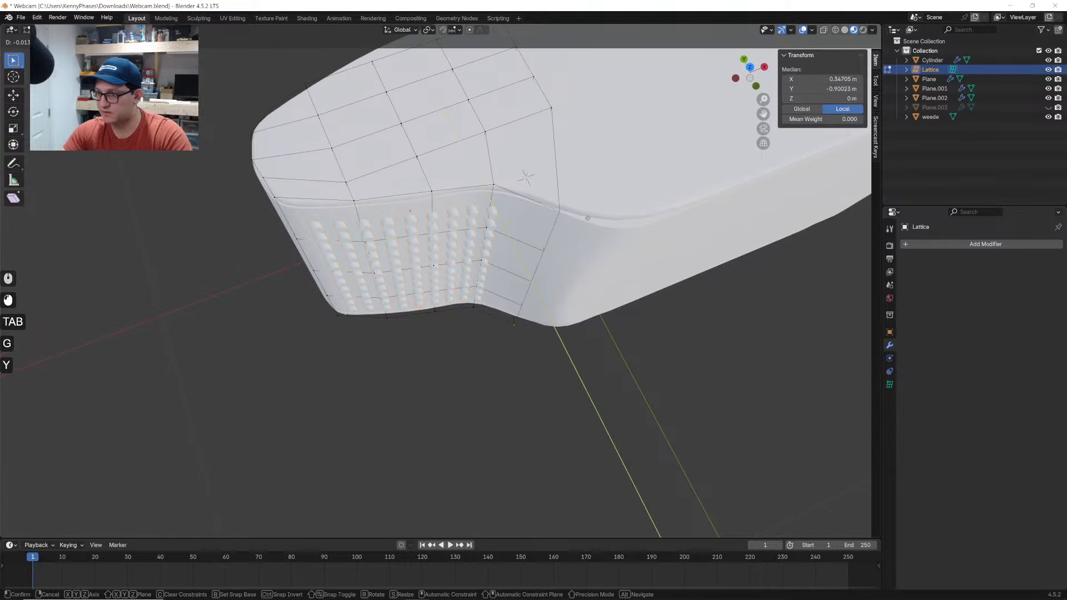
{"action": "left_click", "coordinate": [593, 234]}
{"action": "key", "text": "g"}
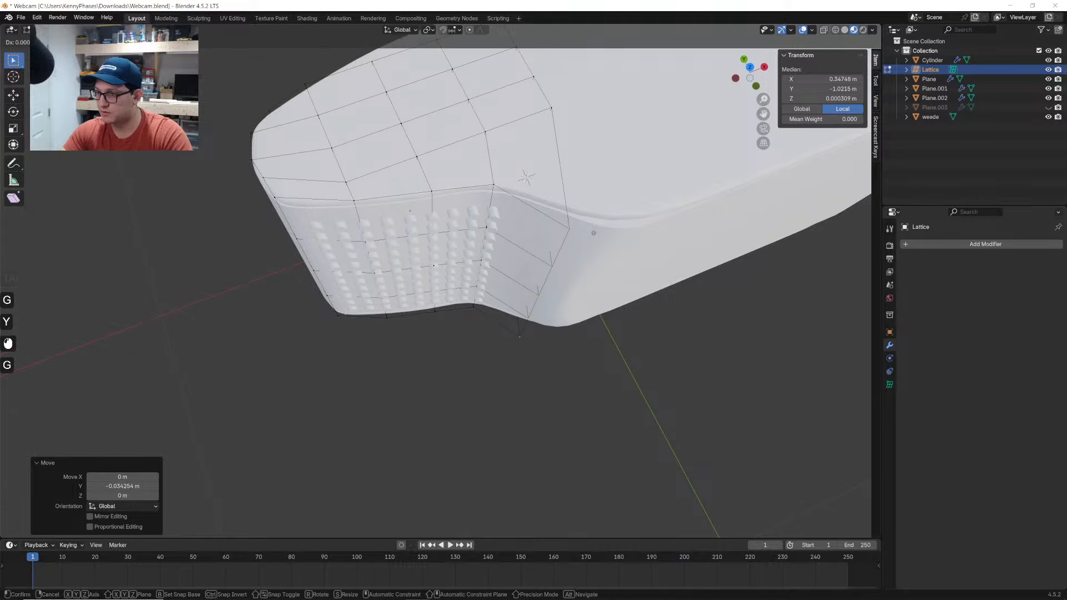
{"action": "key", "text": "x"}
{"action": "left_click", "coordinate": [609, 230]}
{"action": "key", "text": "Tab"}
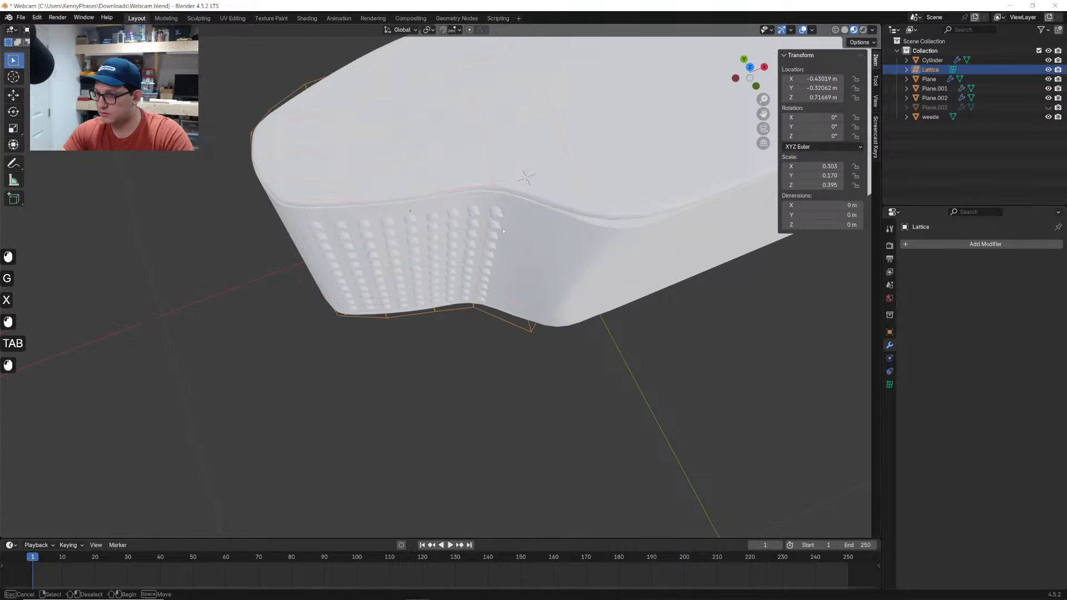
Move the cylinder array along X to a location of about -0.53 m
{"action": "left_click", "coordinate": [536, 241]}
{"action": "left_click", "coordinate": [536, 241]}
{"action": "scroll", "coordinate": [542, 239], "scroll_direction": "up", "scroll_amount": 2}
{"action": "key", "text": "g"}
{"action": "key", "text": "x"}
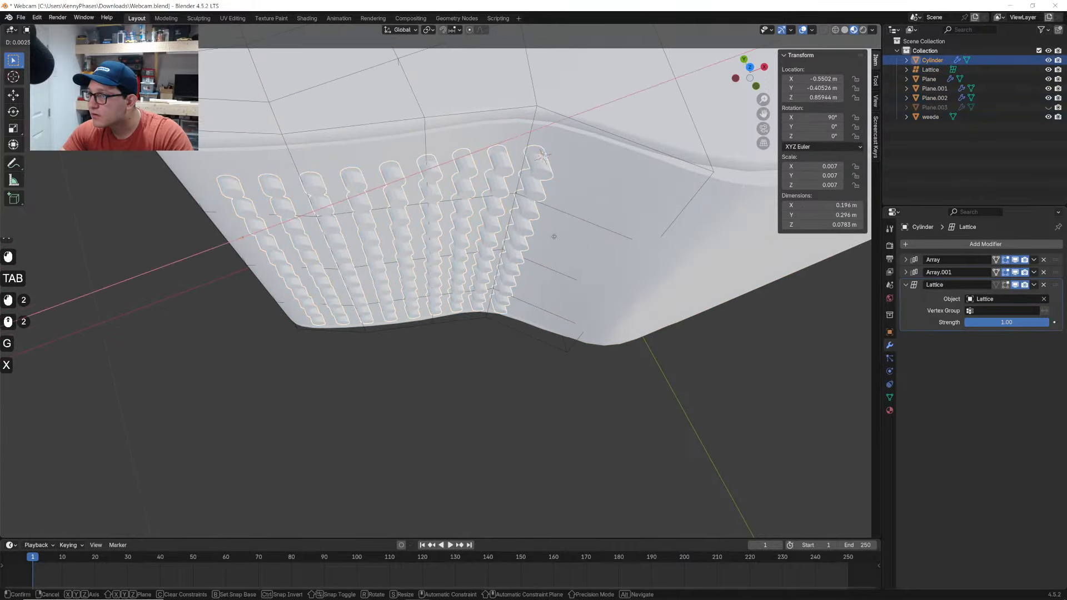
{"action": "left_click", "coordinate": [592, 242]}
Scale the cylinder mesh along Y in Edit Mode so the arrayed cylinders pass well through the webcam wall
{"action": "key", "text": "Tab"}
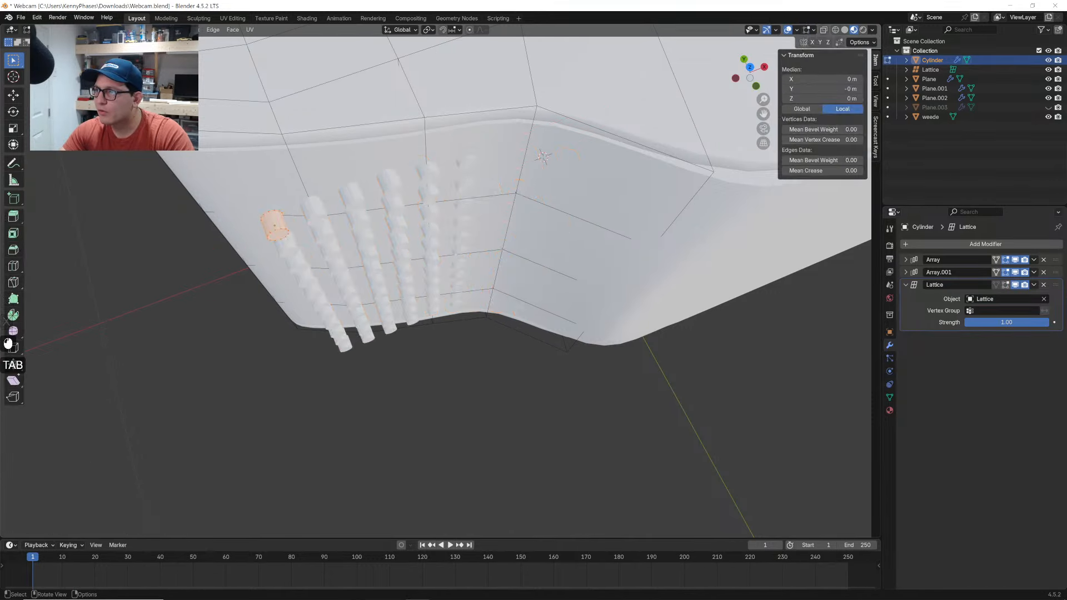
{"action": "middle_click_drag", "start_coordinate": [500, 188], "coordinate": [571, 191]}
{"action": "key", "text": "s"}
{"action": "key", "text": "x"}
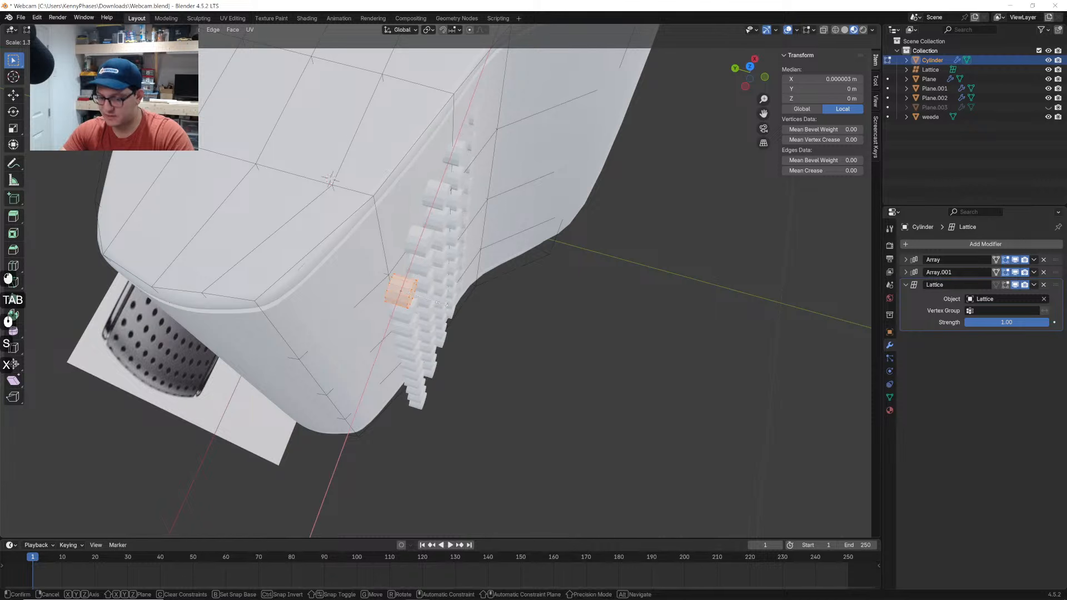
{"action": "key", "text": "y"}
{"action": "left_click", "coordinate": [509, 309]}
{"action": "key", "text": "Tab"}
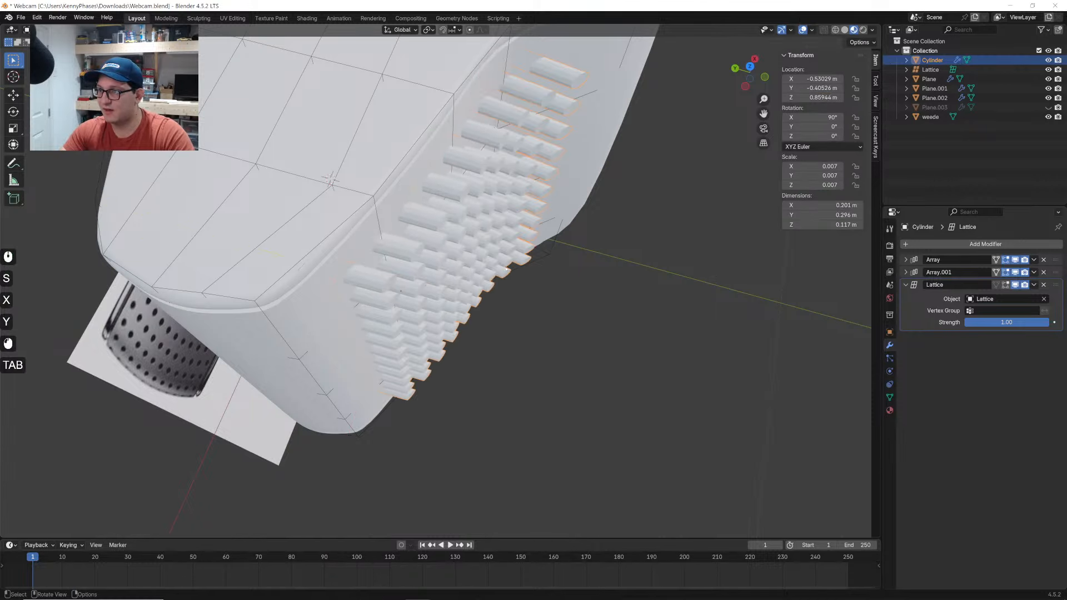
Save the file and compare the cylinder grid with the webcam reference image in Material Preview shading
{"action": "mouse_move", "coordinate": [507, 269]}
{"action": "middle_mouse_down"}
{"action": "mouse_move", "coordinate": [447, 232]}
{"action": "mouse_move", "coordinate": [496, 275]}
{"action": "middle_mouse_up"}
{"action": "key", "text": "ctrl+s"}
{"action": "left_click", "coordinate": [845, 30]}
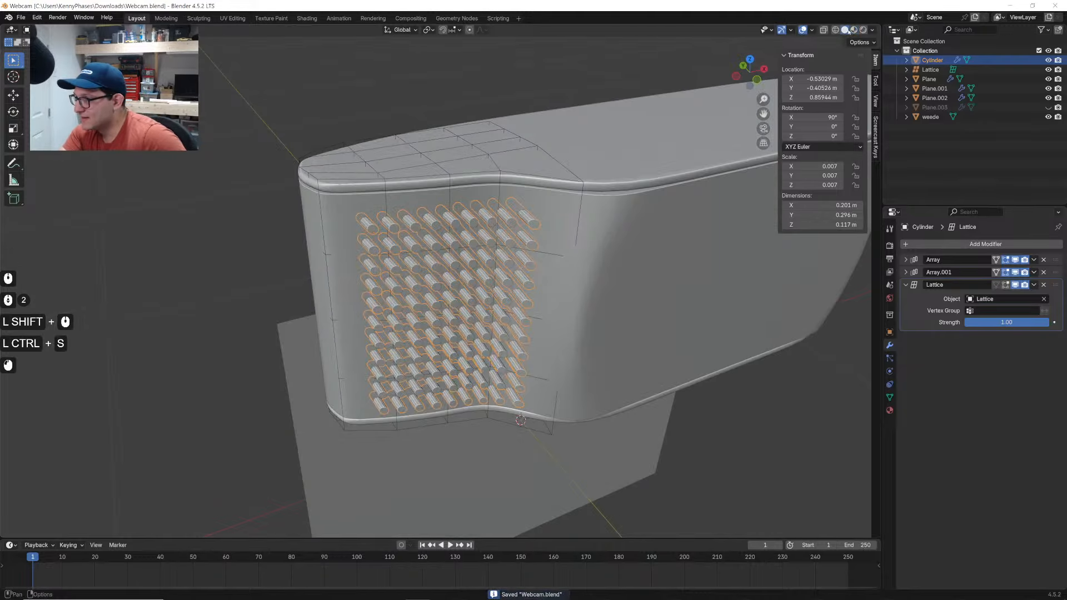
{"action": "middle_click_drag", "start_coordinate": [546, 329], "coordinate": [515, 218]}
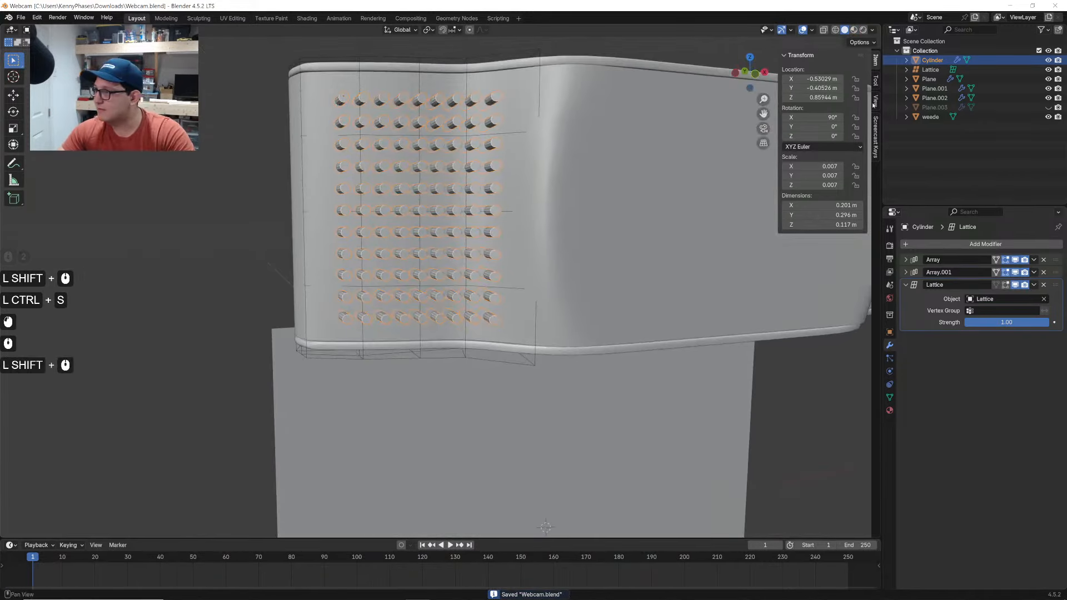
{"action": "left_click", "coordinate": [854, 30]}
{"action": "middle_click_drag", "start_coordinate": [465, 347], "coordinate": [510, 333], "text": "shift"}
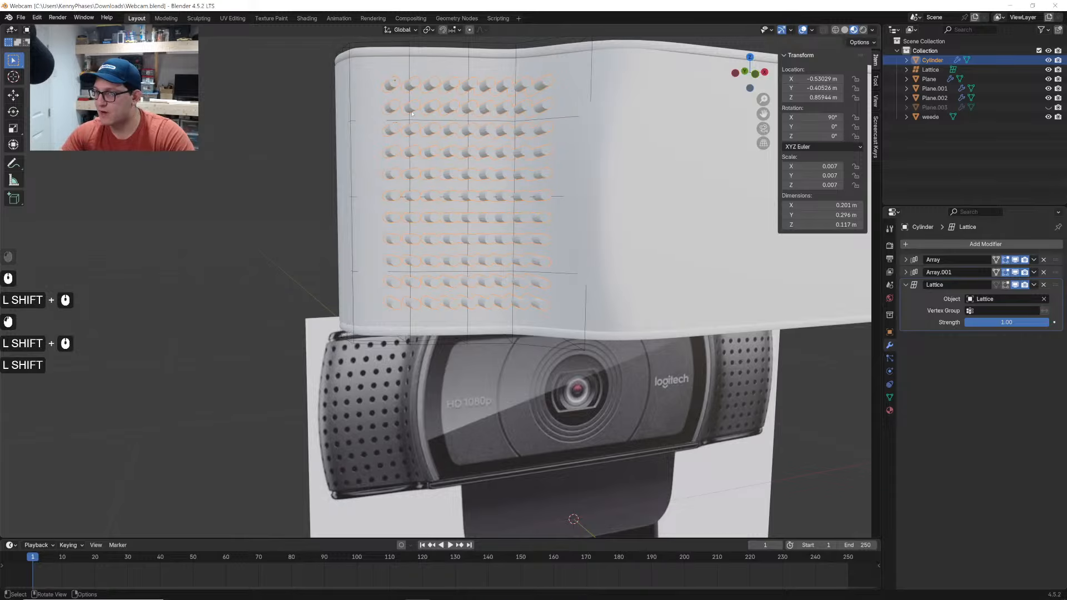
Raise the first Array modifier's count to 11 and move the cylinders about -0.034 m along X
{"action": "middle_click_drag", "start_coordinate": [412, 114], "coordinate": [404, 148]}
{"action": "left_click", "coordinate": [906, 260]}
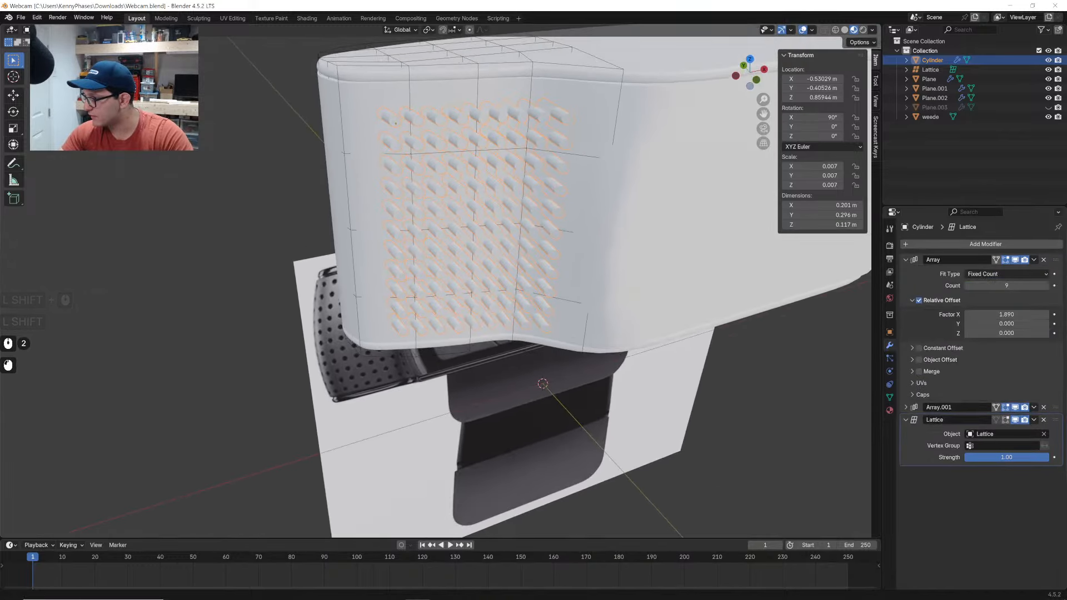
{"action": "left_click", "coordinate": [1047, 286]}
{"action": "left_click", "coordinate": [1047, 286]}
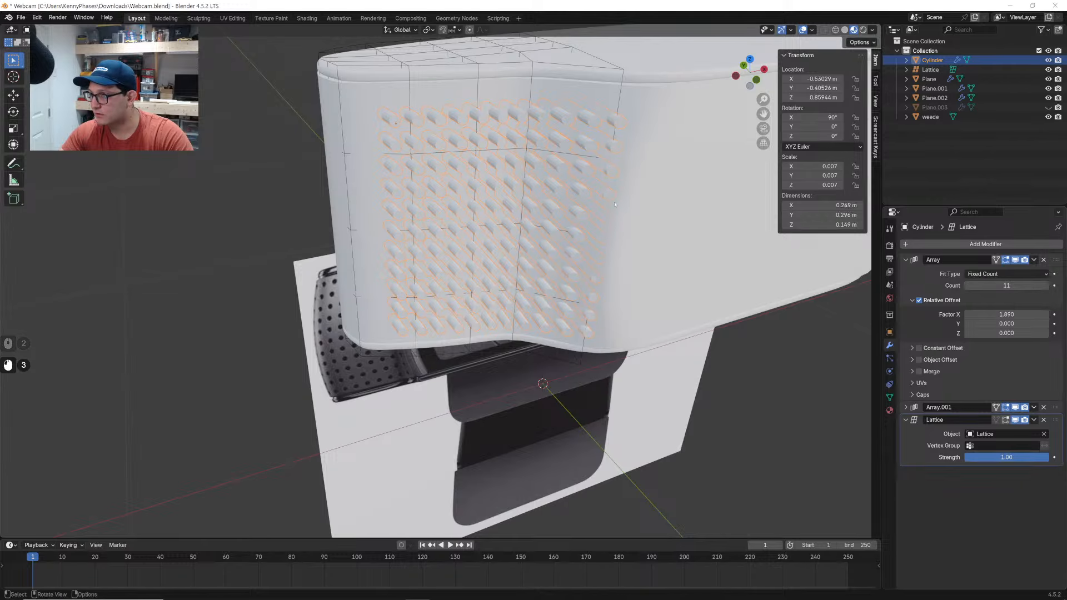
{"action": "key", "text": "g"}
{"action": "key", "text": "x"}
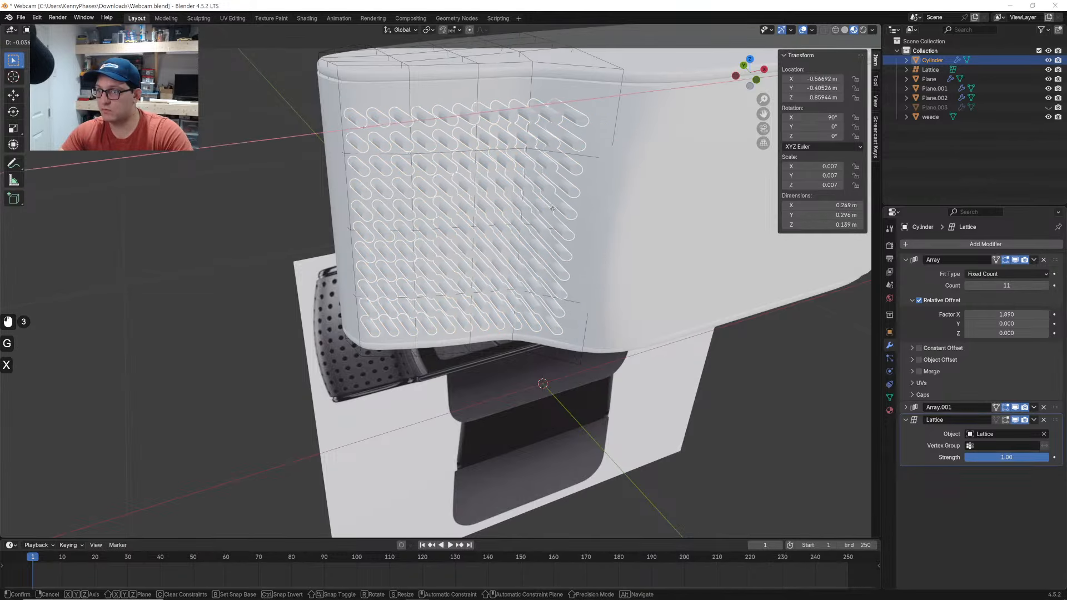
{"action": "left_click", "coordinate": [554, 232]}
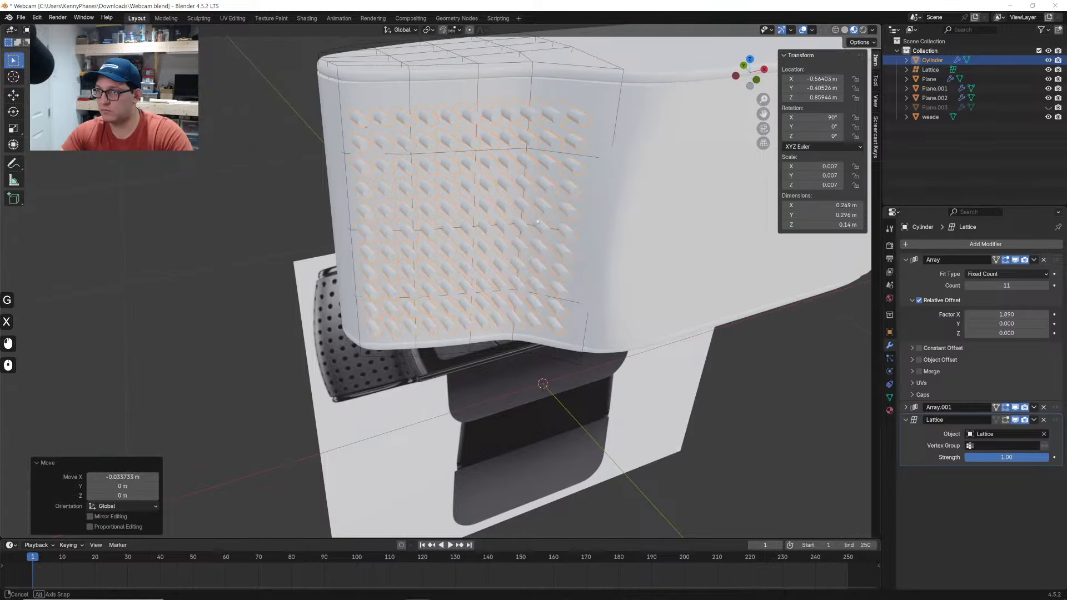
Open the lattice in Edit Mode and show its narrow end from the top in Solid shading with X-ray
{"action": "middle_click_drag", "start_coordinate": [553, 231], "coordinate": [580, 235]}
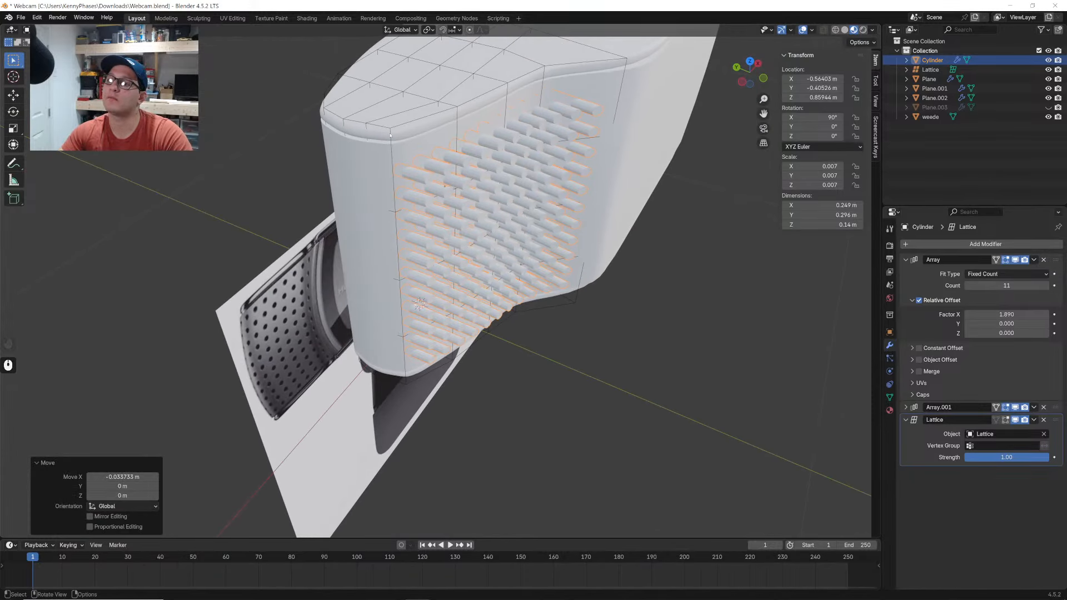
{"action": "left_click", "coordinate": [391, 135]}
{"action": "key", "text": "Tab"}
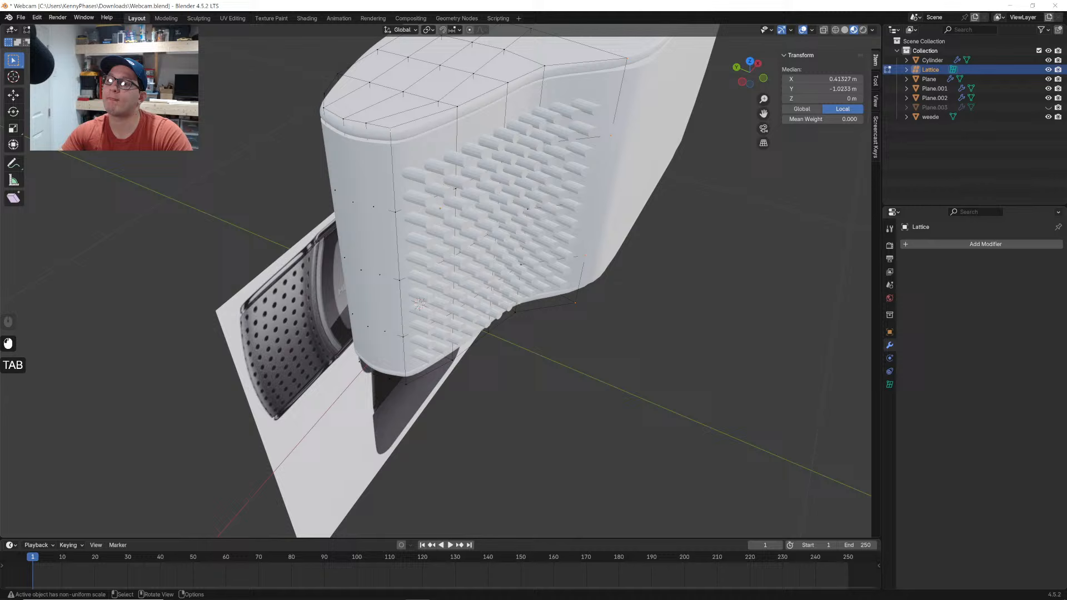
{"action": "left_click", "coordinate": [846, 30]}
{"action": "mouse_move", "coordinate": [356, 130]}
{"action": "middle_mouse_down"}
{"action": "mouse_move", "coordinate": [359, 112]}
{"action": "mouse_move", "coordinate": [346, 139]}
{"action": "middle_mouse_up"}
{"action": "left_click", "coordinate": [753, 64]}
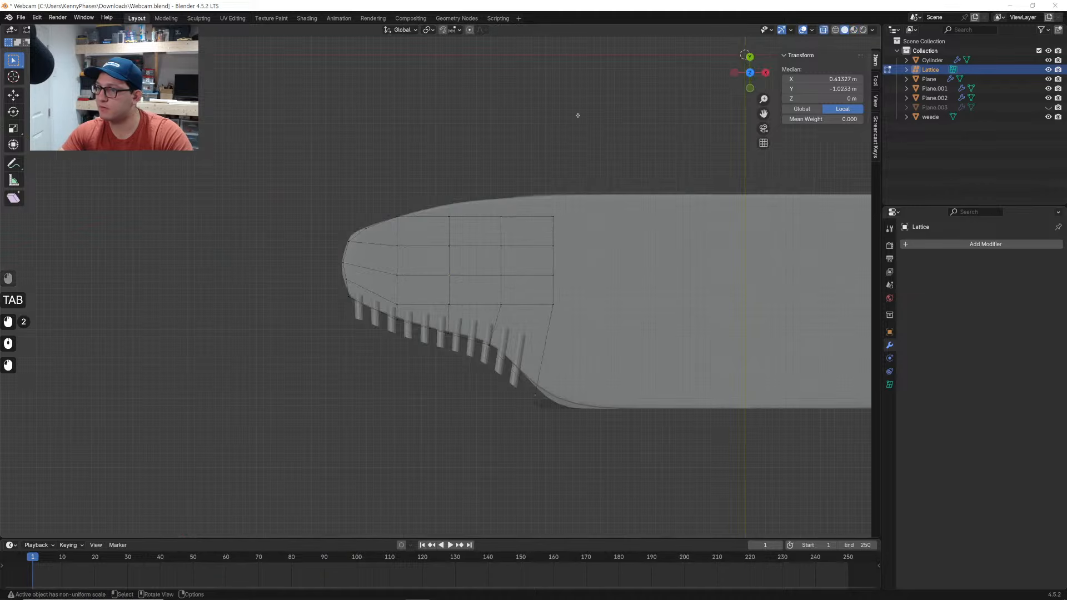
{"action": "middle_click_drag", "start_coordinate": [429, 236], "coordinate": [508, 231], "text": "shift"}
{"action": "scroll", "coordinate": [462, 289], "scroll_direction": "up", "scroll_amount": 3}
Try reshaping the lattice's narrow end by moving its points and scaling them to about 0.42 along Y, and undo it
{"action": "left_click_drag", "start_coordinate": [307, 170], "coordinate": [426, 317]}
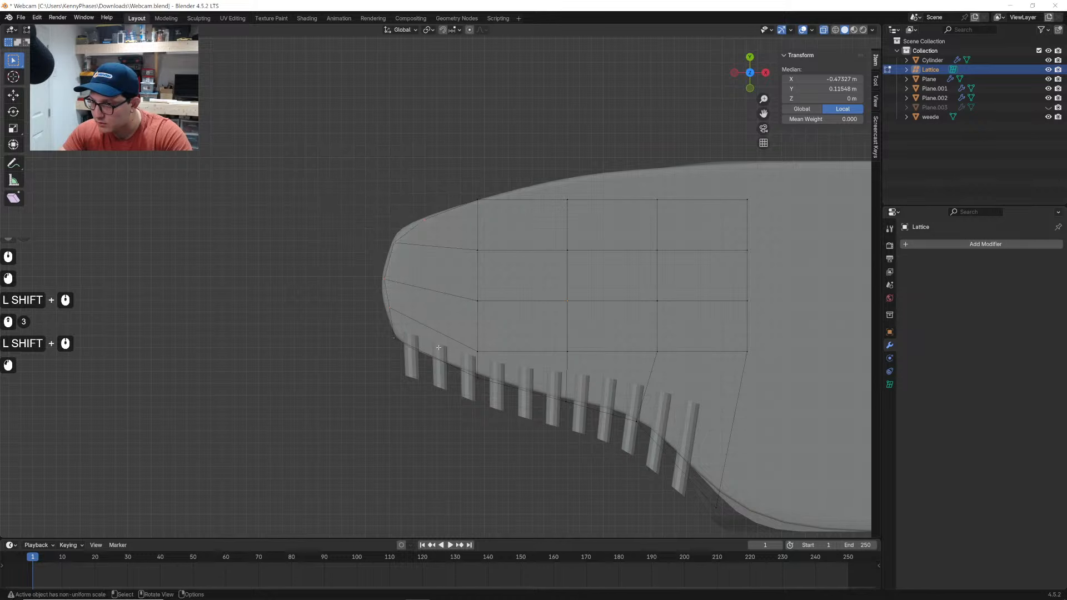
{"action": "key", "text": "g"}
{"action": "left_click", "coordinate": [459, 129]}
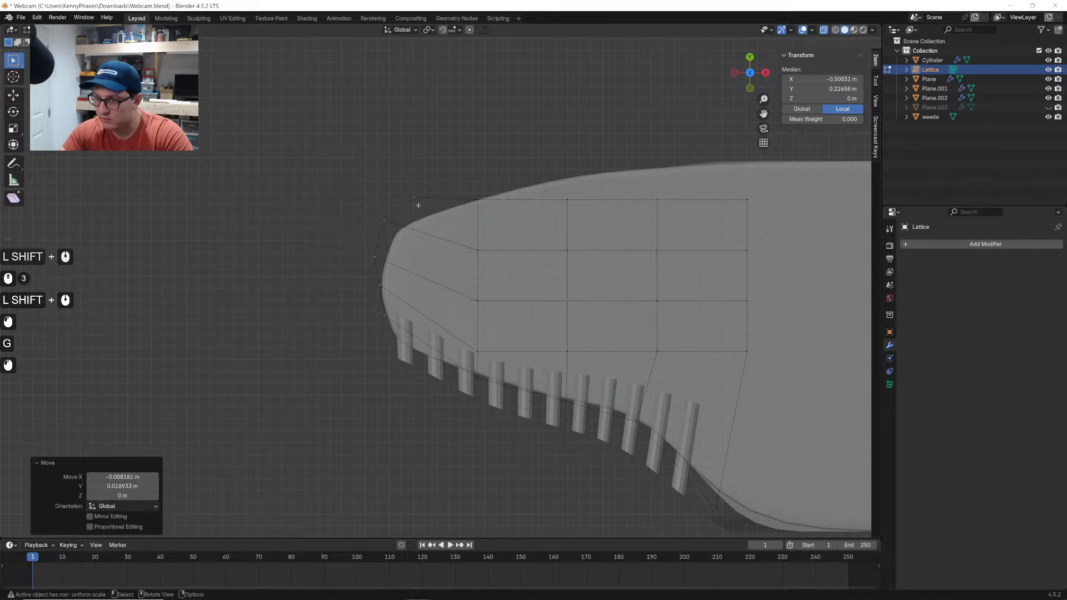
{"action": "key", "text": "s"}
{"action": "key", "text": "x"}
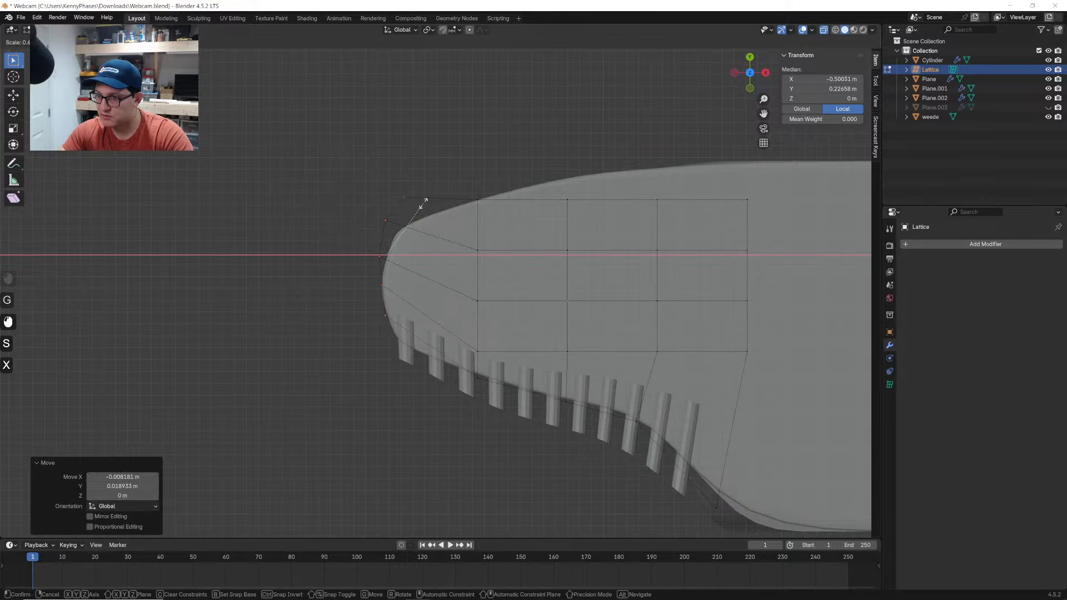
{"action": "key", "text": "y"}
{"action": "left_click", "coordinate": [406, 216]}
{"action": "key", "text": "g"}
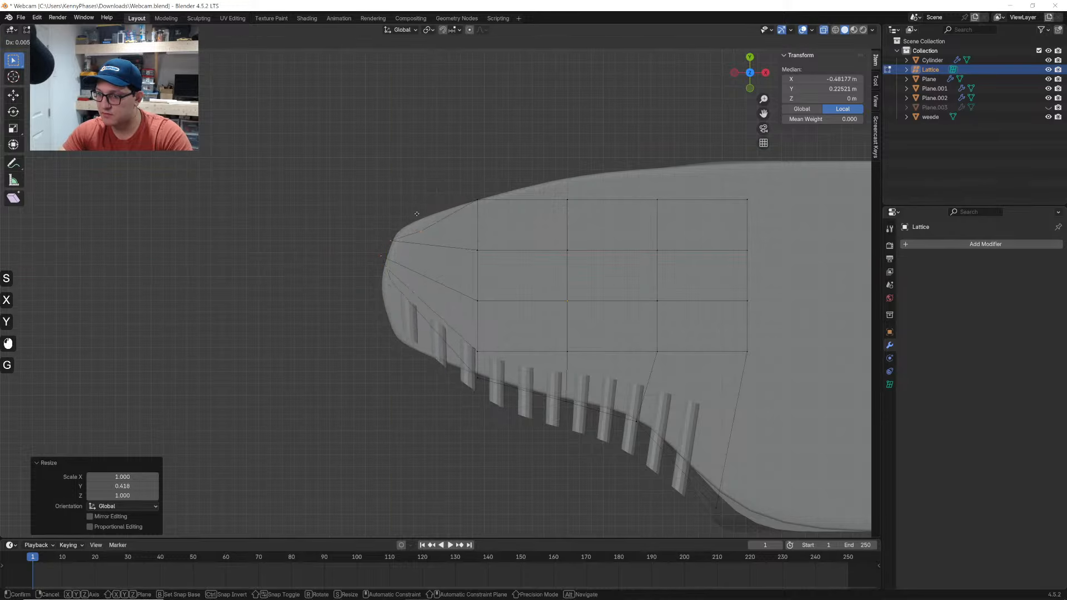
{"action": "left_click", "coordinate": [419, 271]}
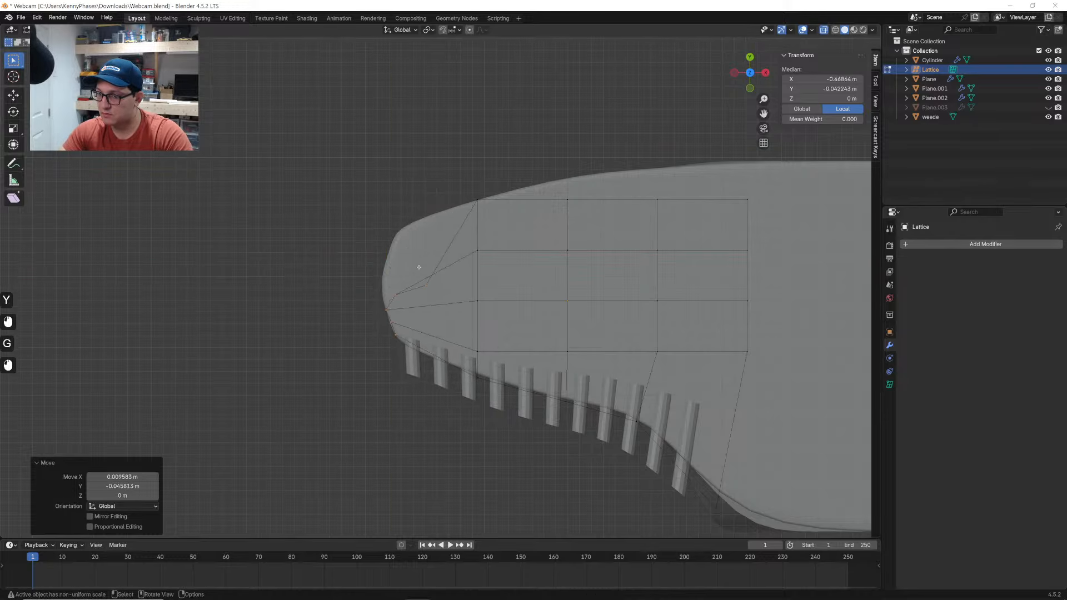
{"action": "key", "text": "ctrl+z"}
{"action": "key", "text": "ctrl+z"}
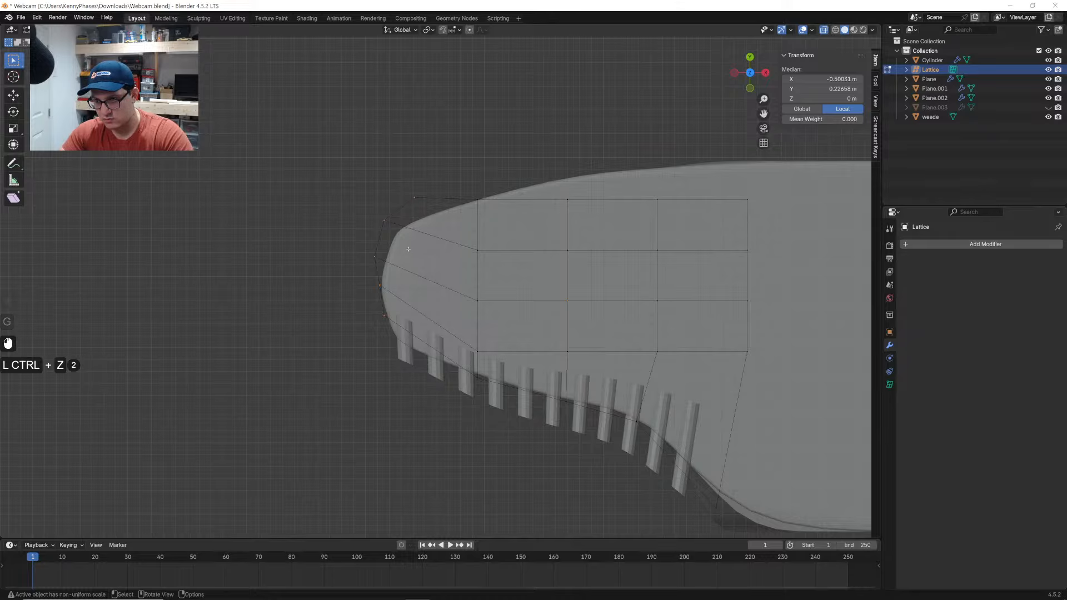
{"action": "key", "text": "ctrl+z"}
Try moving the lower points at the lattice's narrow end to adjust the outermost cylinders
{"action": "left_click_drag", "start_coordinate": [363, 266], "coordinate": [409, 356]}
{"action": "key", "text": "g"}
{"action": "left_click", "coordinate": [412, 299]}
{"action": "key", "text": "g"}
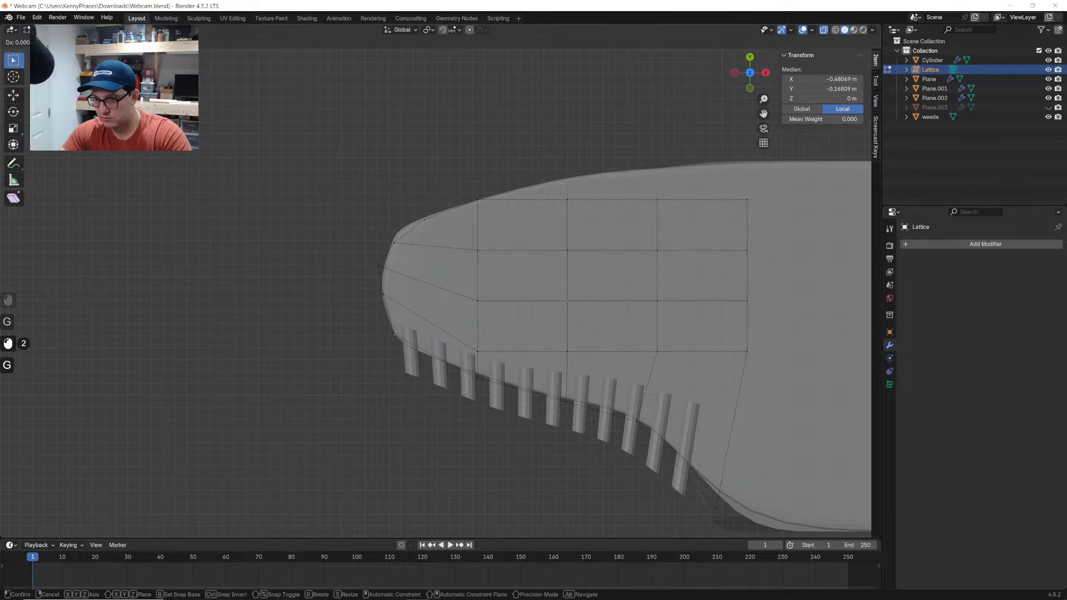
{"action": "left_click", "coordinate": [412, 350]}
Try rotating the lattice's narrow-end points about 43° and moving them, and undo all edits to that end
{"action": "left_click_drag", "start_coordinate": [369, 195], "coordinate": [439, 318]}
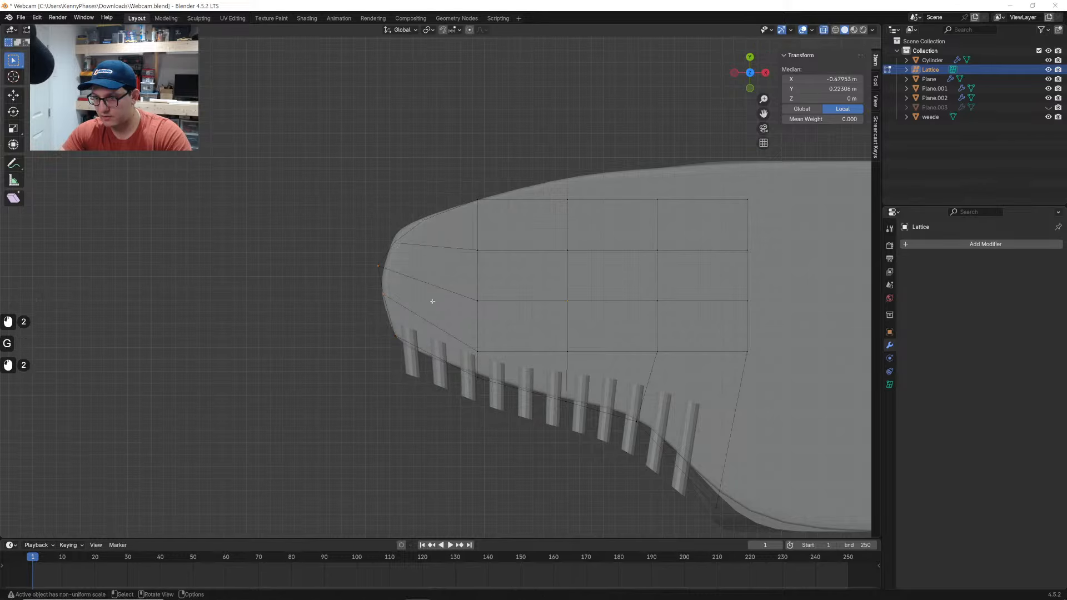
{"action": "key", "text": "r"}
{"action": "left_click", "coordinate": [464, 245]}
{"action": "key", "text": "g"}
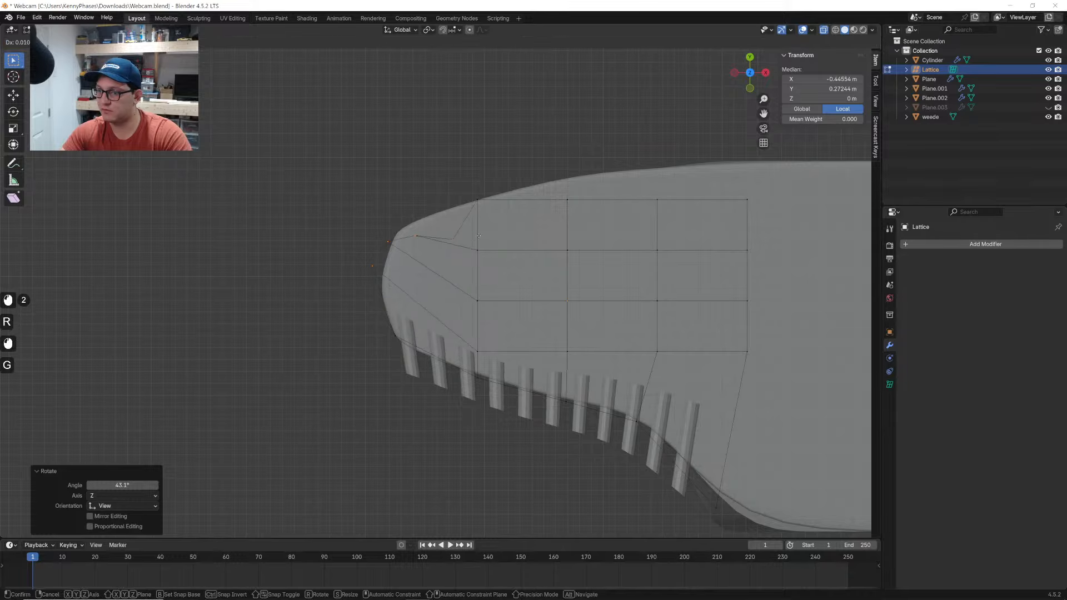
{"action": "left_click", "coordinate": [510, 223]}
{"action": "key", "text": "ctrl+z"}
{"action": "key", "text": "ctrl+z"}
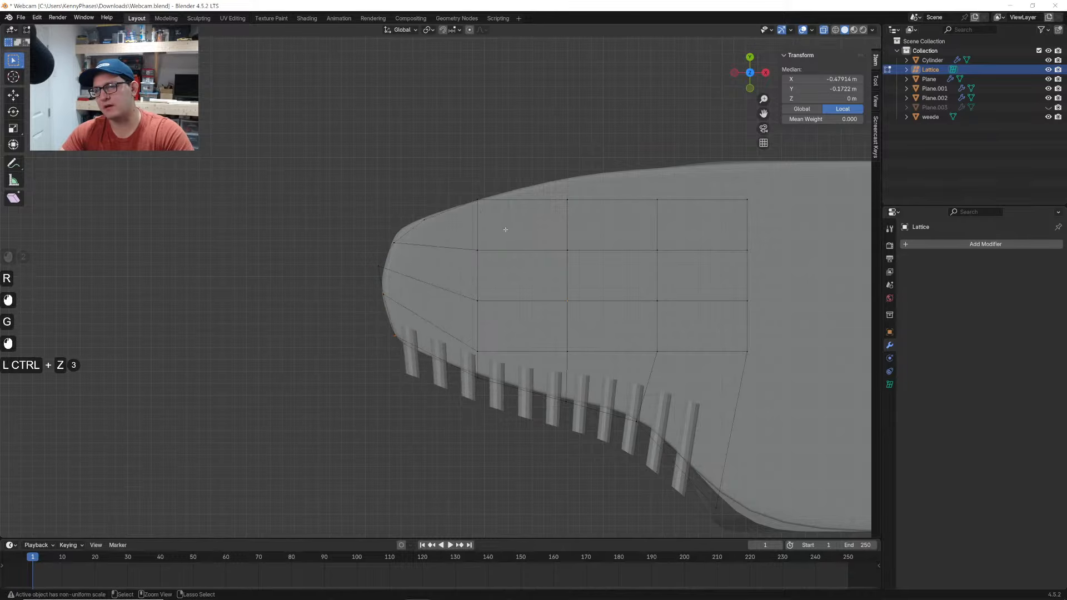
{"action": "key", "text": "ctrl+z"}
Return the lattice to Object Mode and inspect how the cylinders pass through the webcam body at an angle
{"action": "key", "text": "Tab"}
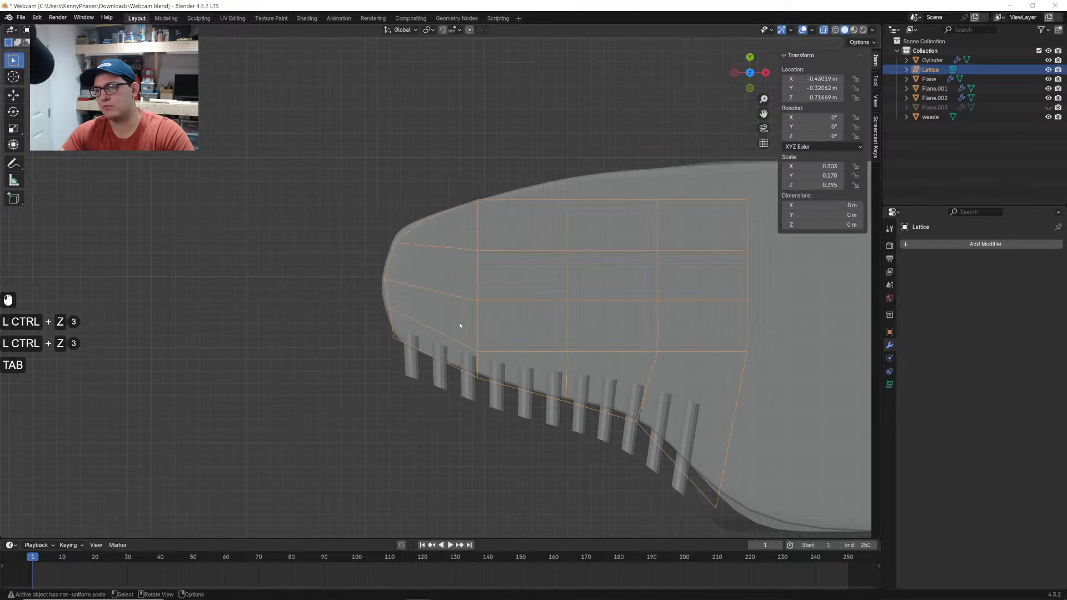
{"action": "scroll", "coordinate": [460, 324], "scroll_direction": "up", "scroll_amount": 2}
{"action": "middle_click_drag", "start_coordinate": [460, 324], "coordinate": [405, 305]}
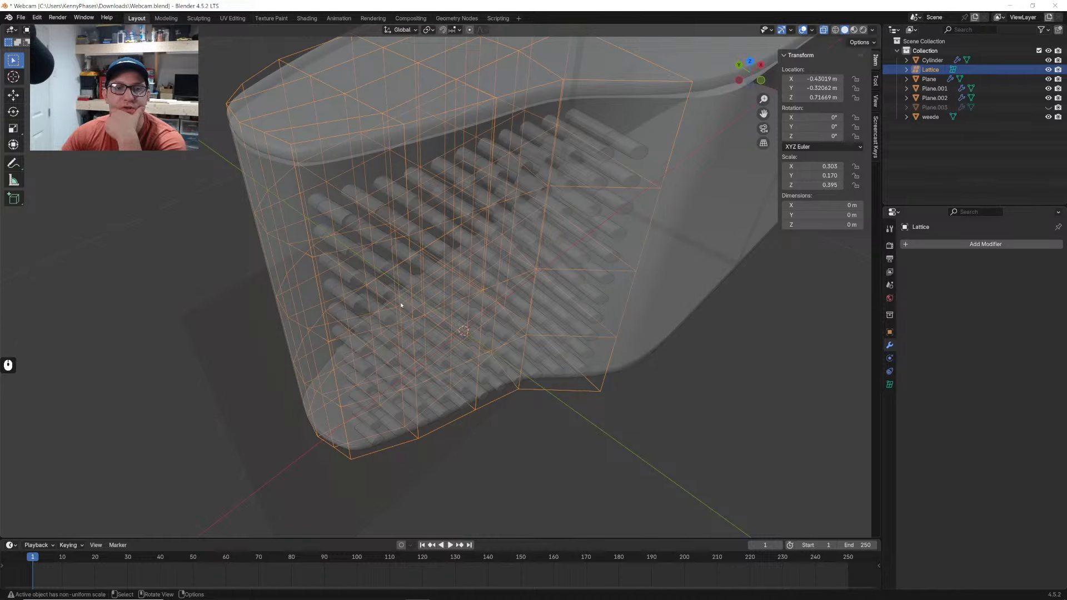
Turn off X-ray display in the viewport and save the file
{"action": "scroll", "coordinate": [394, 341], "scroll_direction": "down", "scroll_amount": 3}
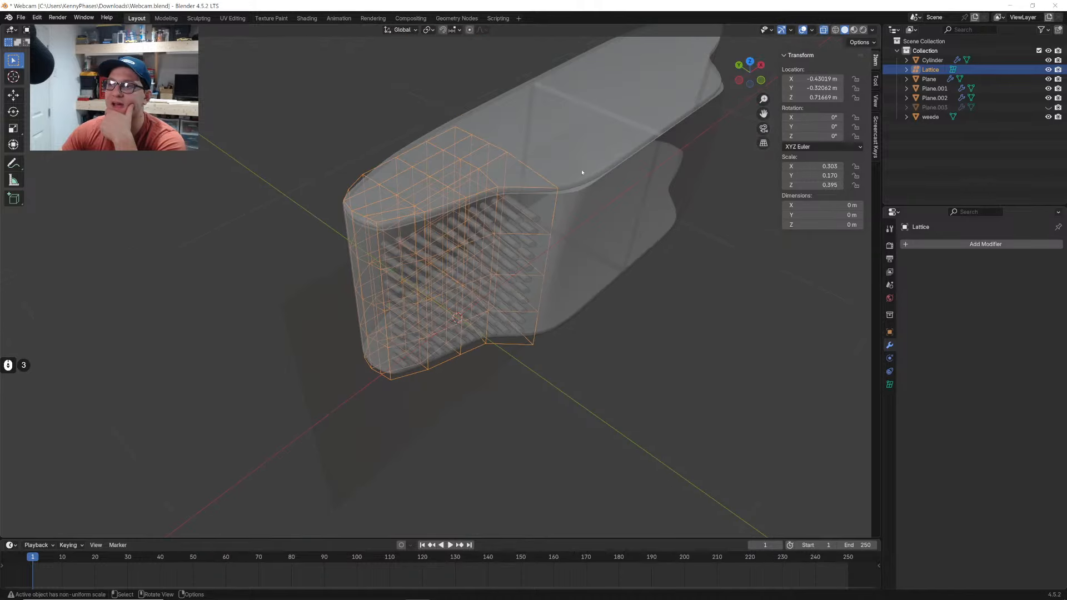
{"action": "left_click", "coordinate": [824, 29]}
{"action": "middle_click_drag", "start_coordinate": [534, 262], "coordinate": [558, 275]}
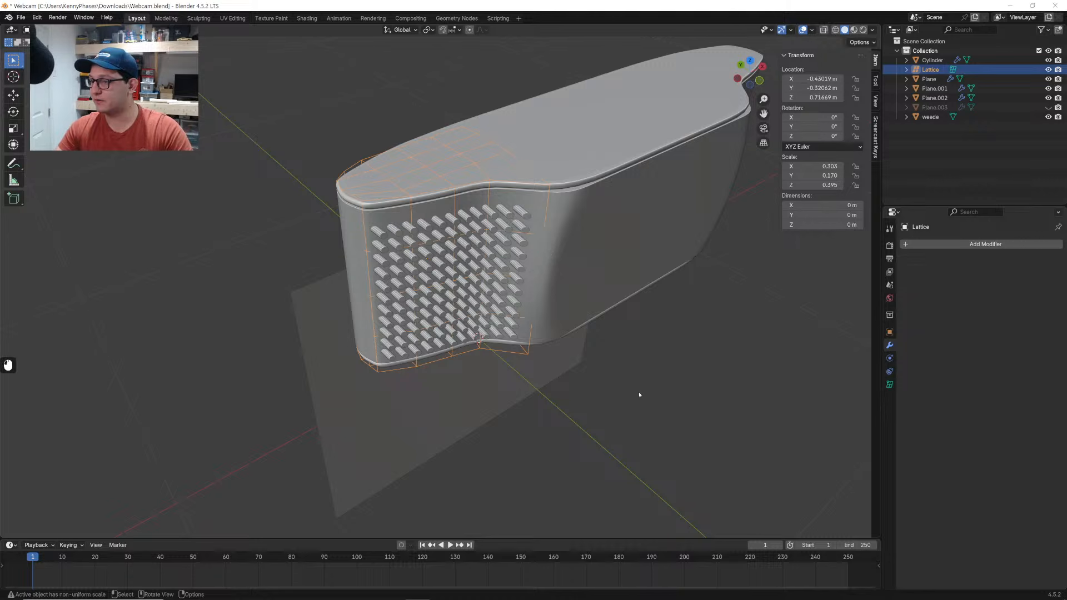
{"action": "left_click", "coordinate": [500, 267]}
{"action": "key", "text": "ctrl+s"}
Hide the lattice and give the webcam body a Boolean Difference modifier with the Cylinder array as its object
{"action": "left_click", "coordinate": [579, 240]}
{"action": "left_click", "coordinate": [467, 159]}
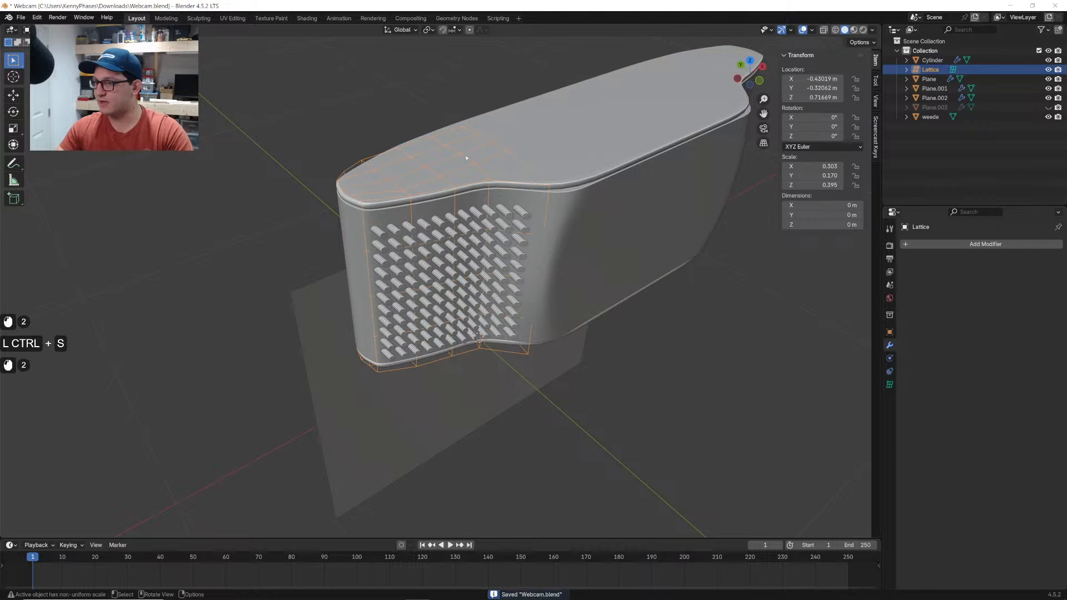
{"action": "key", "text": "h"}
{"action": "left_click", "coordinate": [567, 131]}
{"action": "left_click", "coordinate": [582, 239]}
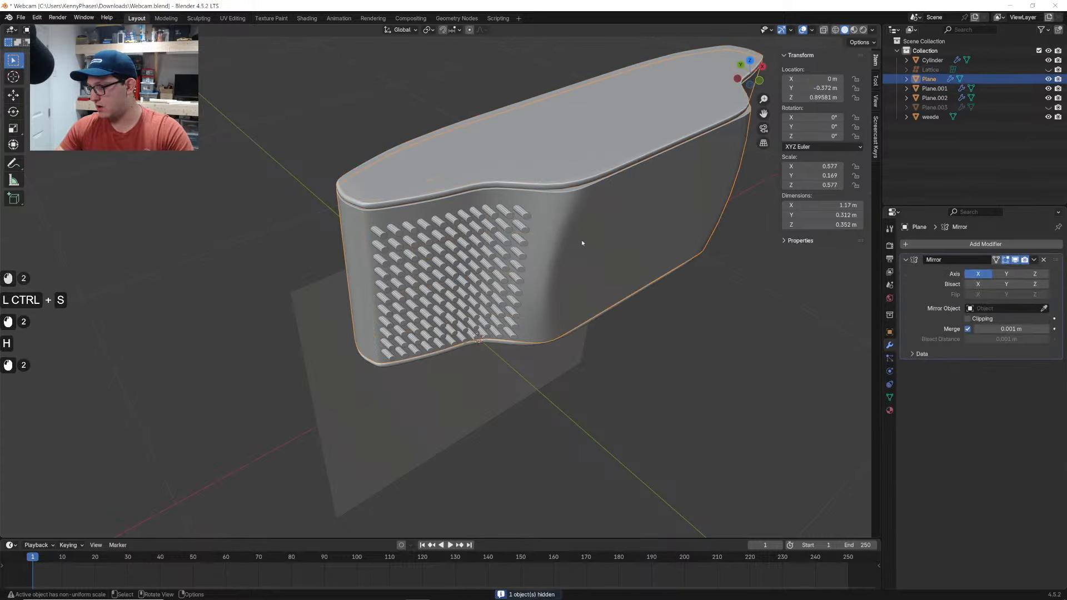
{"action": "left_click", "coordinate": [948, 244]}
{"action": "type", "text": "bool"}
{"action": "key", "text": "Return"}
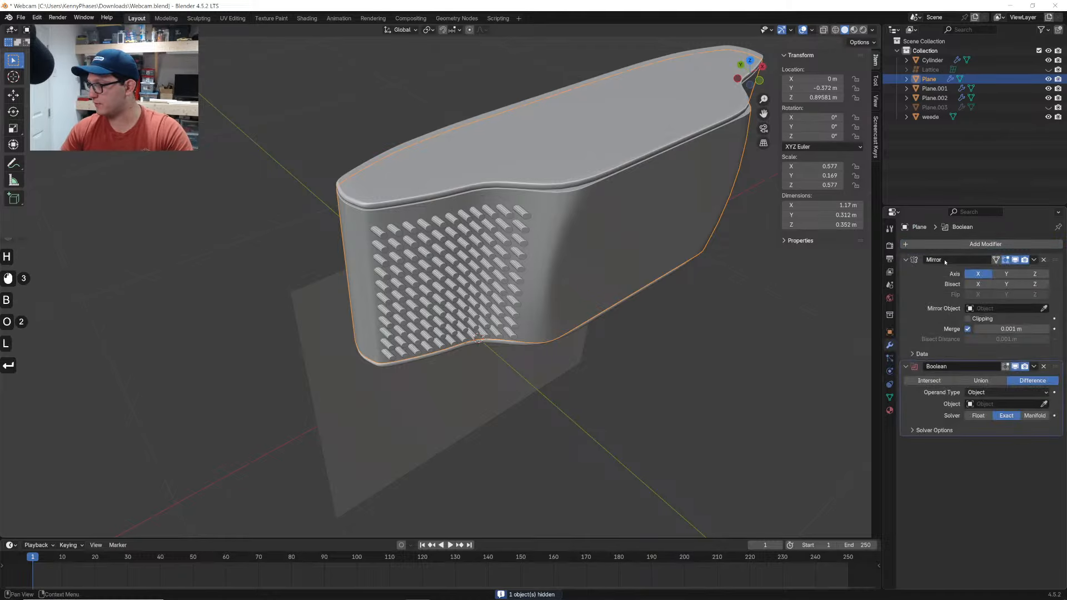
{"action": "left_click", "coordinate": [1044, 404]}
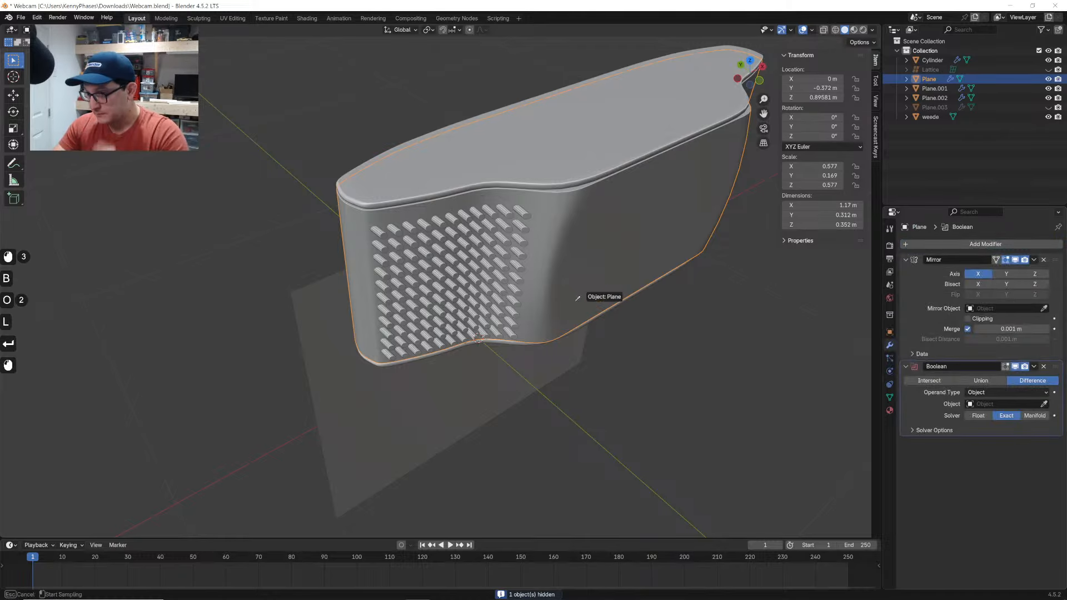
{"action": "left_click", "coordinate": [526, 240]}
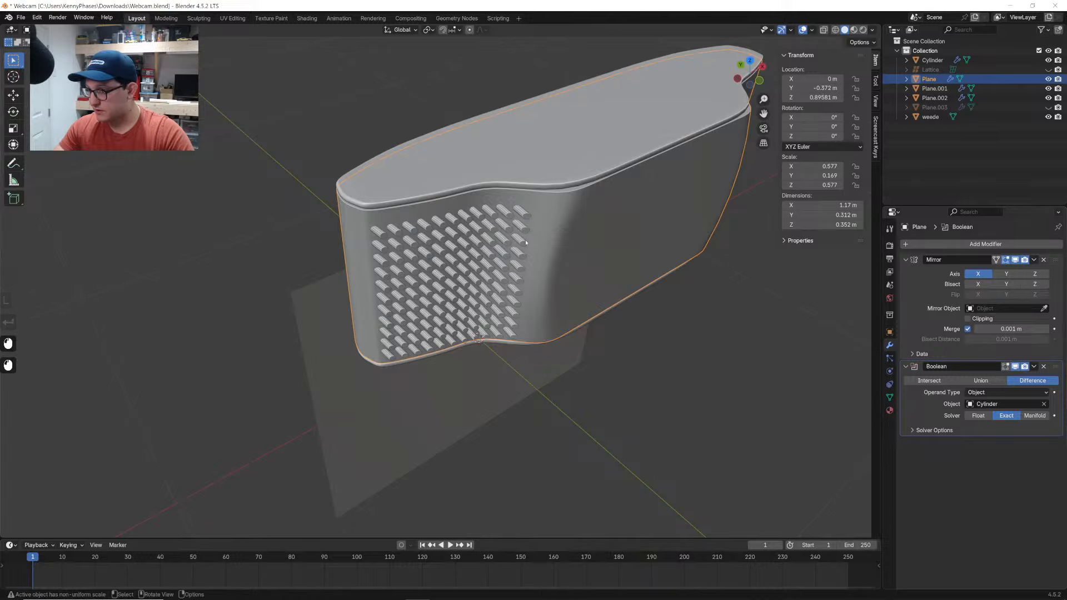
Hide the cylinder array and switch the viewport to Rendered shading to examine the holes cut in the body
{"action": "left_click", "coordinate": [519, 253]}
{"action": "key", "text": "h"}
{"action": "scroll", "coordinate": [513, 265], "scroll_direction": "up", "scroll_amount": 2}
{"action": "middle_click_drag", "start_coordinate": [513, 265], "coordinate": [446, 199]}
{"action": "key", "text": "z"}
{"action": "scroll", "coordinate": [528, 179], "scroll_direction": "down", "scroll_amount": 3}
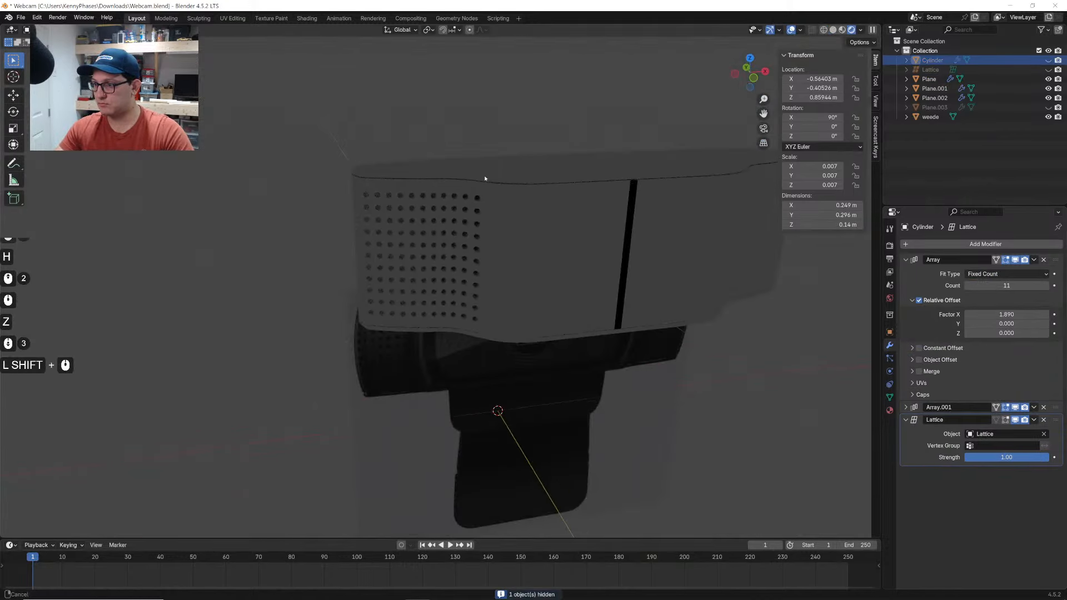
{"action": "middle_click_drag", "start_coordinate": [528, 179], "coordinate": [514, 179], "text": "shift"}
Move the Boolean modifier above the Mirror modifier in the webcam body's modifier stack
{"action": "left_click", "coordinate": [582, 255]}
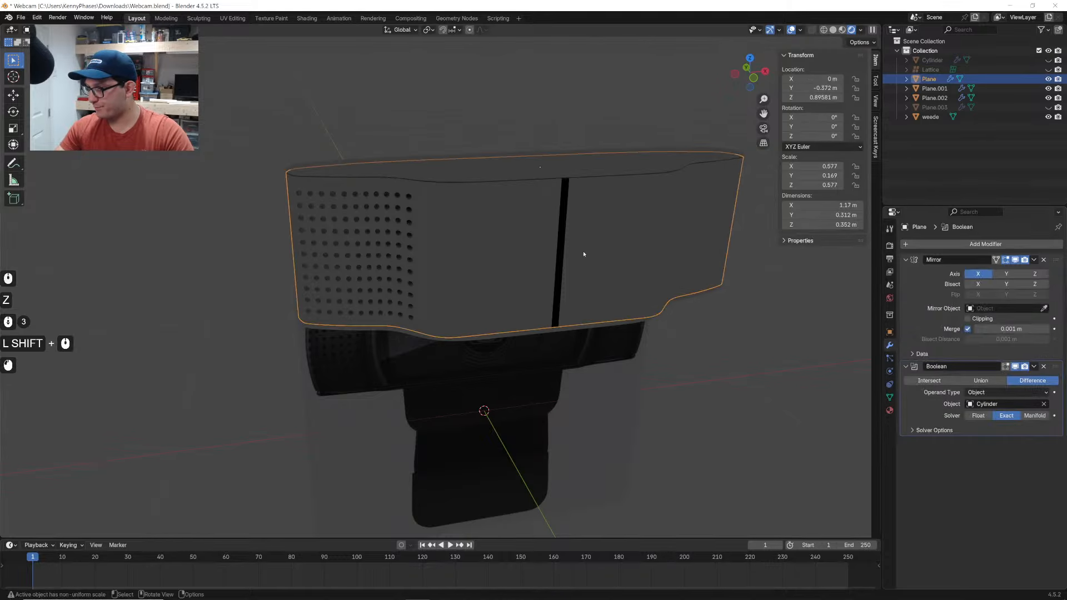
{"action": "left_click_drag", "start_coordinate": [1060, 373], "coordinate": [1059, 261]}
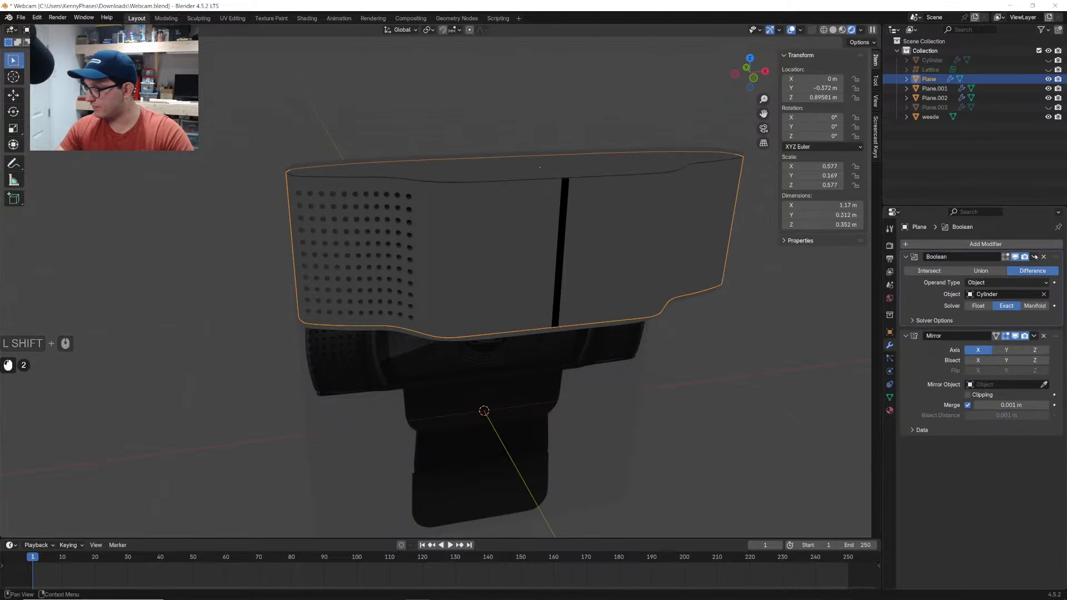
{"action": "mouse_move", "coordinate": [611, 250]}
{"action": "middle_mouse_down"}
{"action": "mouse_move", "coordinate": [472, 250]}
{"action": "mouse_move", "coordinate": [530, 245]}
{"action": "mouse_move", "coordinate": [576, 222]}
{"action": "mouse_move", "coordinate": [521, 211]}
{"action": "mouse_move", "coordinate": [513, 235]}
{"action": "mouse_move", "coordinate": [573, 240]}
{"action": "mouse_move", "coordinate": [536, 238]}
{"action": "mouse_move", "coordinate": [535, 212]}
{"action": "mouse_move", "coordinate": [527, 224]}
{"action": "mouse_move", "coordinate": [544, 278]}
{"action": "mouse_move", "coordinate": [566, 303]}
{"action": "mouse_move", "coordinate": [484, 261]}
{"action": "middle_mouse_up"}
Switch the viewport back to Solid shading, check the grille holes up close, and save the file
{"action": "left_click", "coordinate": [842, 30]}
{"action": "scroll", "coordinate": [544, 278], "scroll_direction": "up", "scroll_amount": 3}
{"action": "mouse_move", "coordinate": [484, 261]}
{"action": "middle_mouse_down"}
{"action": "mouse_move", "coordinate": [439, 255]}
{"action": "mouse_move", "coordinate": [452, 241]}
{"action": "middle_mouse_up"}
{"action": "scroll", "coordinate": [451, 241], "scroll_direction": "down", "scroll_amount": 2}
{"action": "left_click", "coordinate": [845, 30]}
{"action": "middle_click_drag", "start_coordinate": [557, 171], "coordinate": [553, 176]}
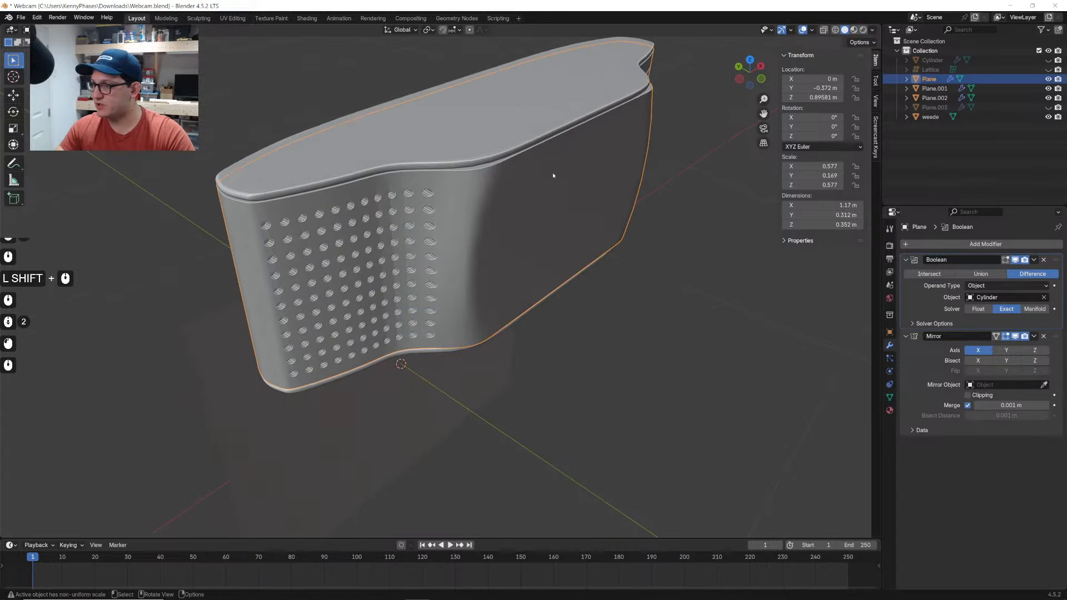
{"action": "key", "text": "ctrl+s"}
Unhide the lattice, try moving it across the webcam body, and undo the move
{"action": "left_click", "coordinate": [1028, 71]}
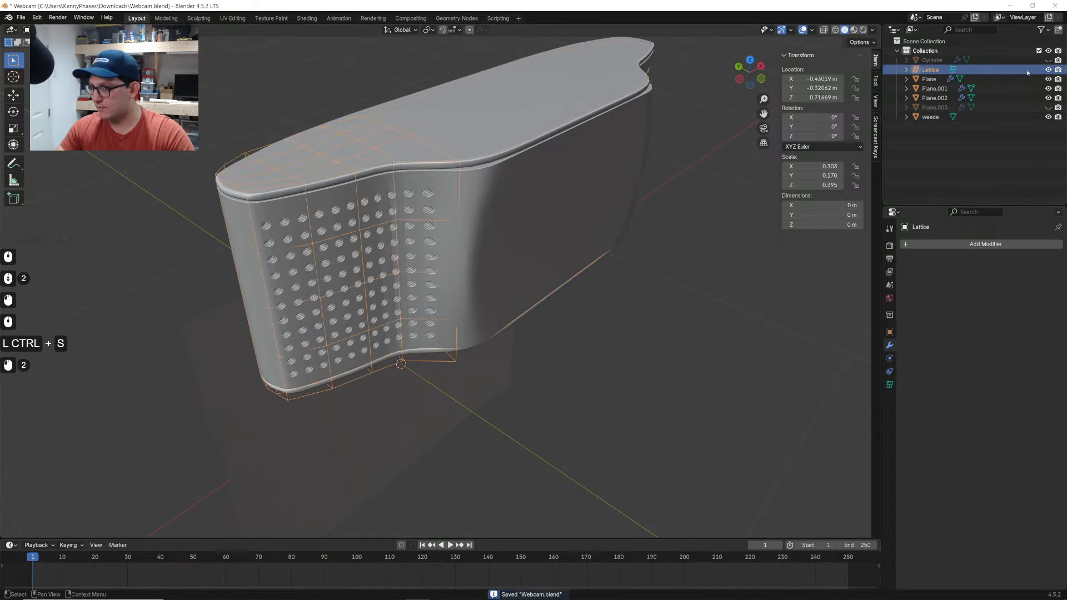
{"action": "middle_click_drag", "start_coordinate": [532, 222], "coordinate": [566, 245], "text": "shift"}
{"action": "key", "text": "g"}
{"action": "key", "text": "g"}
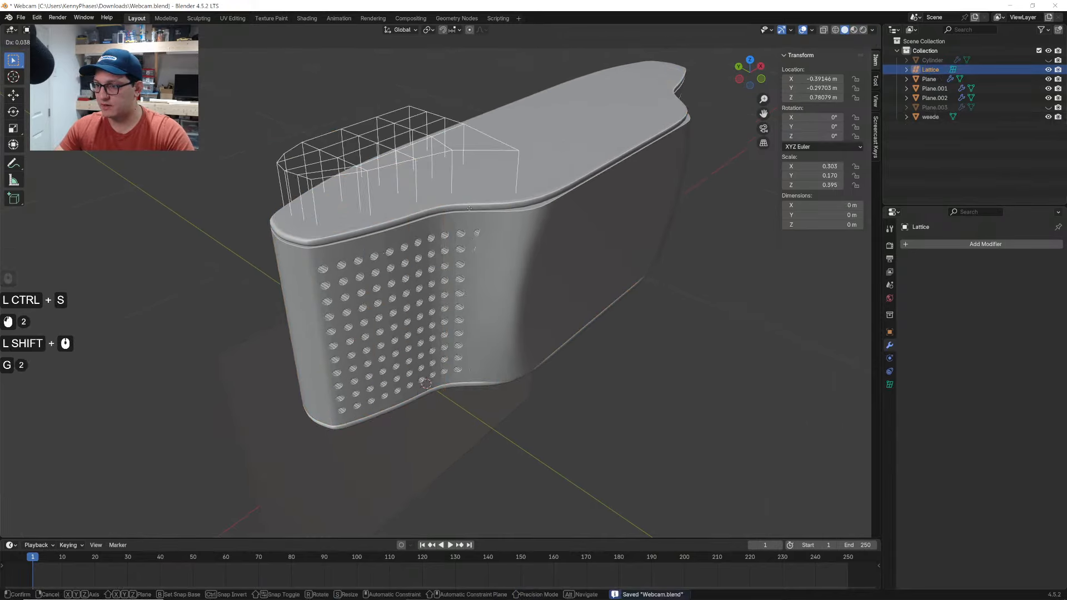
{"action": "left_click", "coordinate": [440, 194]}
{"action": "key", "text": "ctrl+z"}
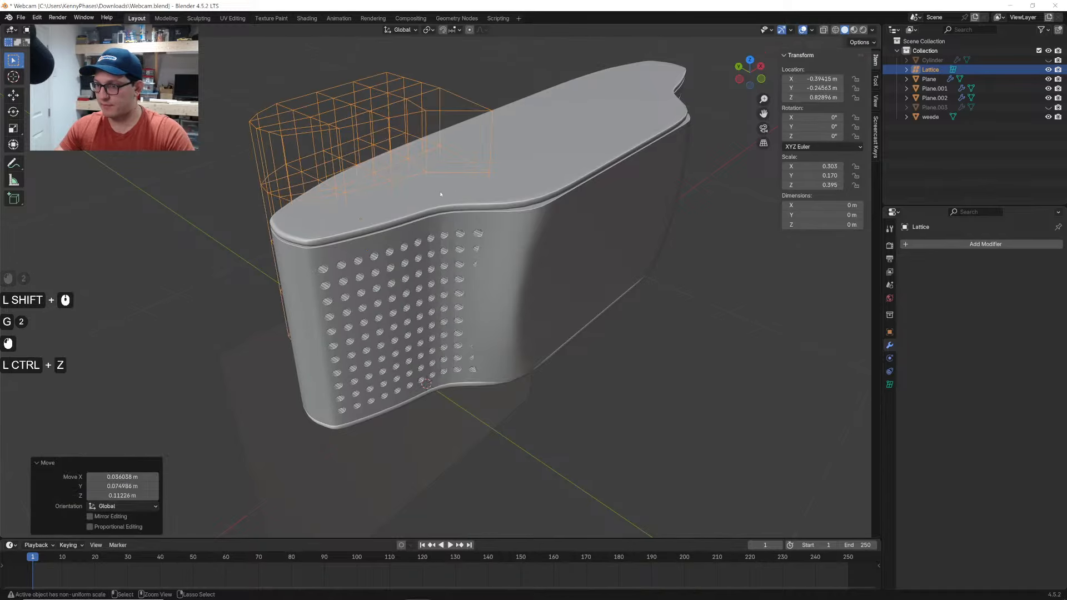
Turn off the viewport display of the webcam body's Boolean modifier and unhide the Cylinder array
{"action": "left_click", "coordinate": [548, 282]}
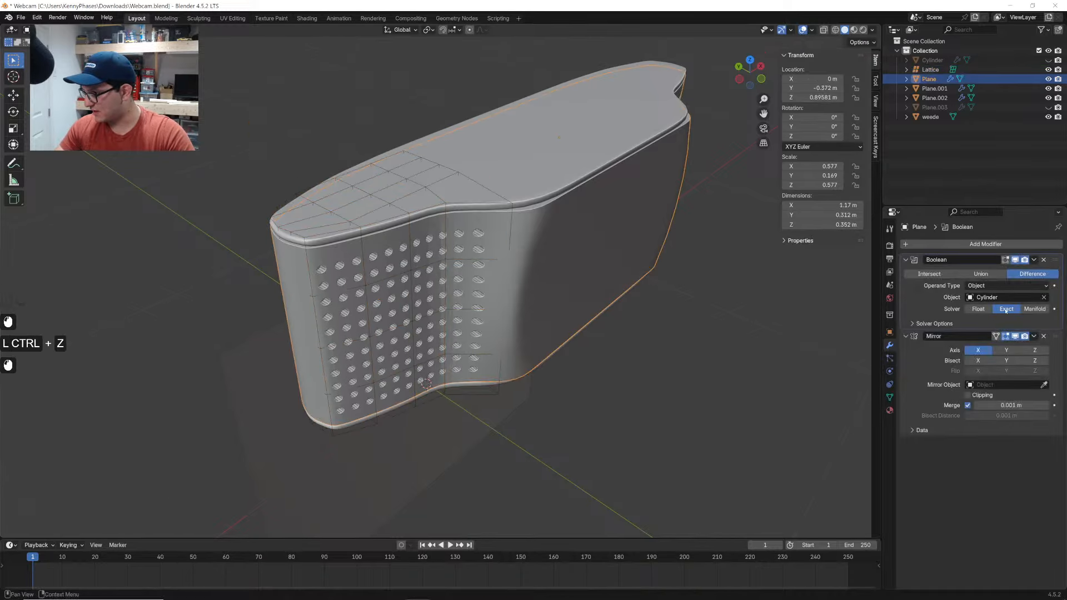
{"action": "left_click", "coordinate": [1016, 260]}
{"action": "middle_click_drag", "start_coordinate": [476, 279], "coordinate": [479, 264]}
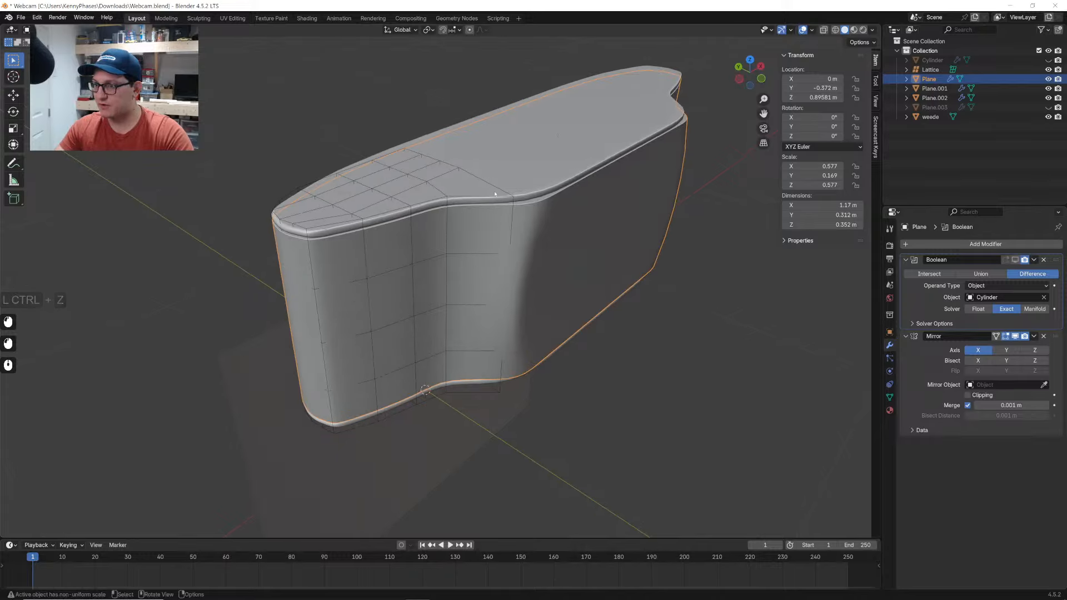
{"action": "left_click", "coordinate": [1048, 60]}
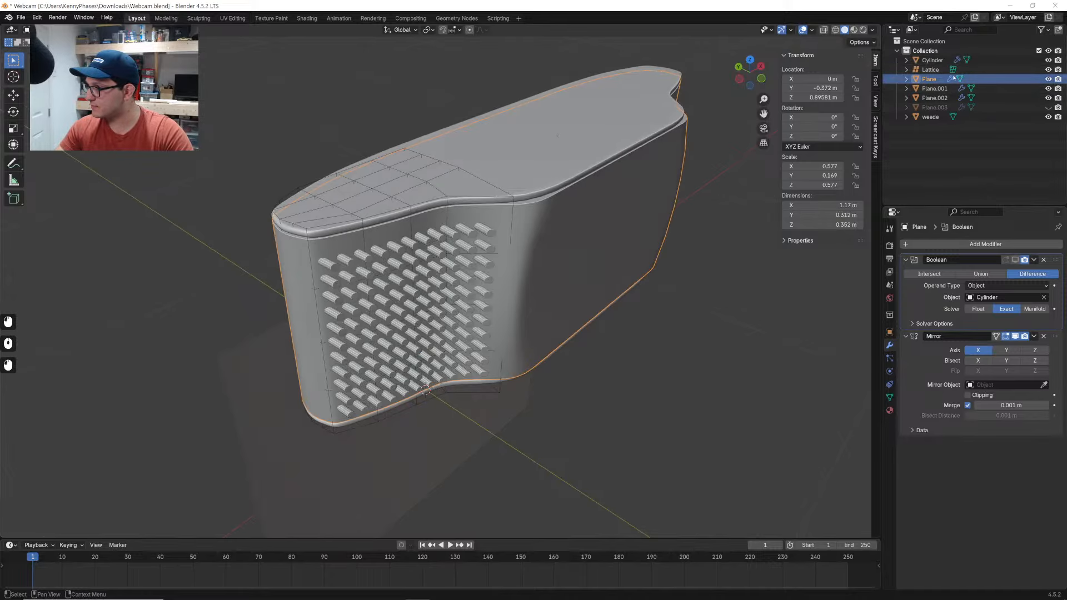
Try moving the lattice to see how it deforms the visible cylinders, and undo the move
{"action": "left_click", "coordinate": [930, 69]}
{"action": "key", "text": "g"}
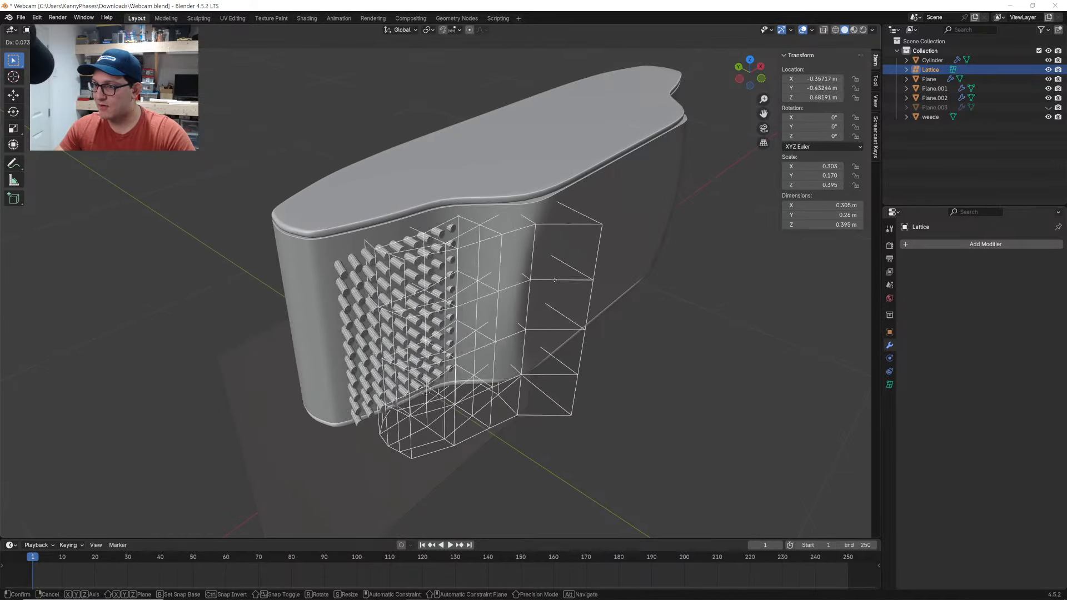
{"action": "left_click", "coordinate": [306, 273]}
{"action": "key", "text": "ctrl+z"}
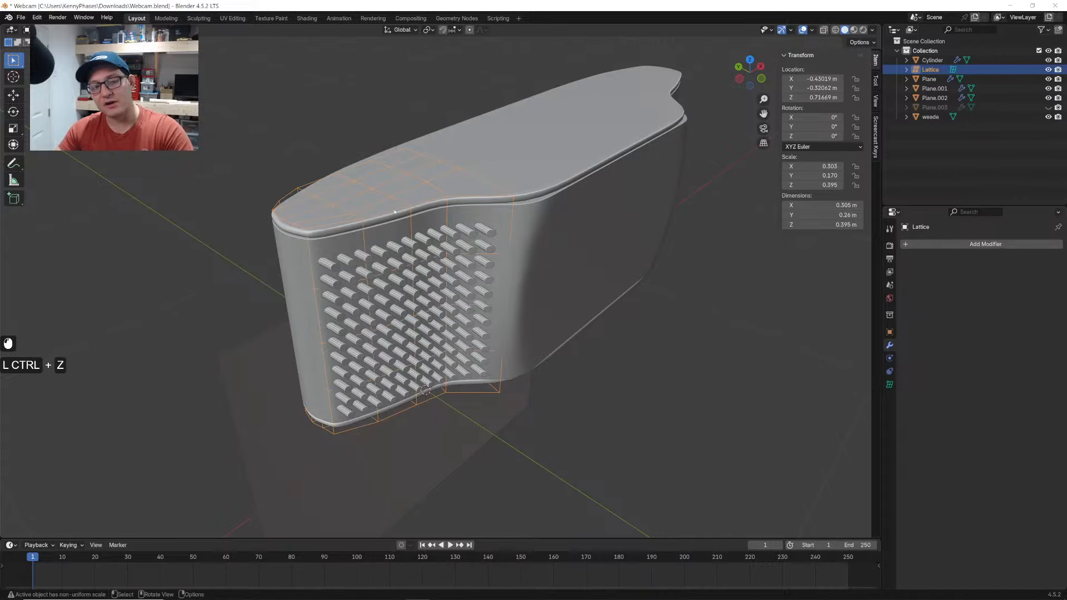
{"action": "left_click", "coordinate": [343, 155]}
{"action": "key", "text": "shift+a"}
{"action": "type", "text": "cuvr"}
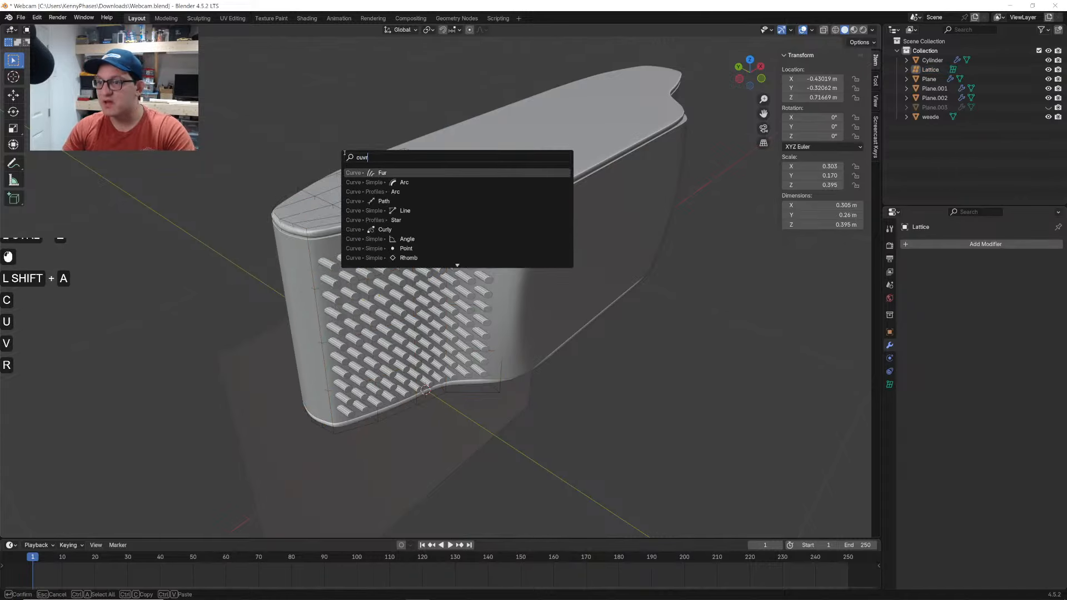
{"action": "key", "text": "BackSpace"}
{"action": "key", "text": "ctrl+a"}
{"action": "type", "text": "c"}
{"action": "key", "text": "Escape"}
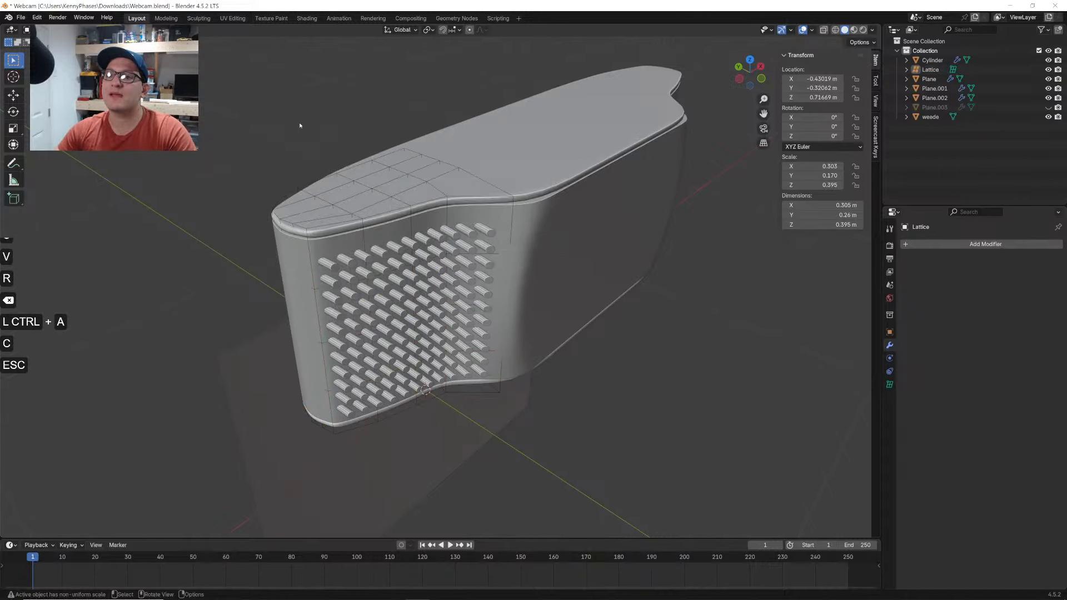
Add a Bézier curve, raise it about 0.74 m along Z, and scale it down to about 0.11
{"action": "left_click", "coordinate": [126, 30]}
{"action": "mouse_move", "coordinate": [145, 49]}
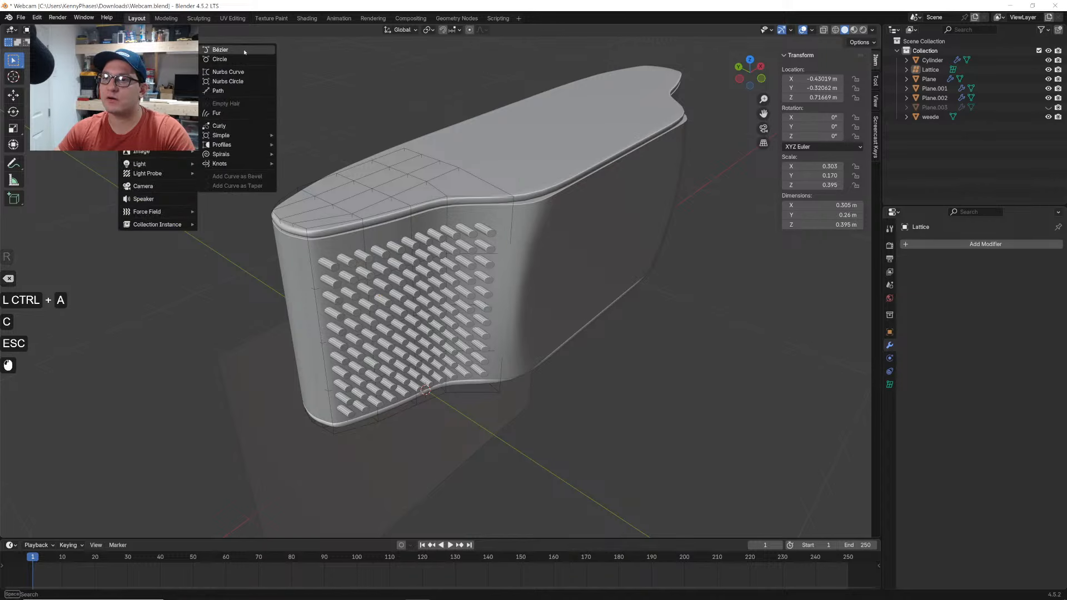
{"action": "left_click", "coordinate": [233, 50]}
{"action": "middle_click_drag", "start_coordinate": [515, 444], "coordinate": [524, 432]}
{"action": "key", "text": "g"}
{"action": "key", "text": "z"}
{"action": "left_click", "coordinate": [528, 180]}
{"action": "scroll", "coordinate": [531, 186], "scroll_direction": "down", "scroll_amount": 2}
{"action": "key", "text": "s"}
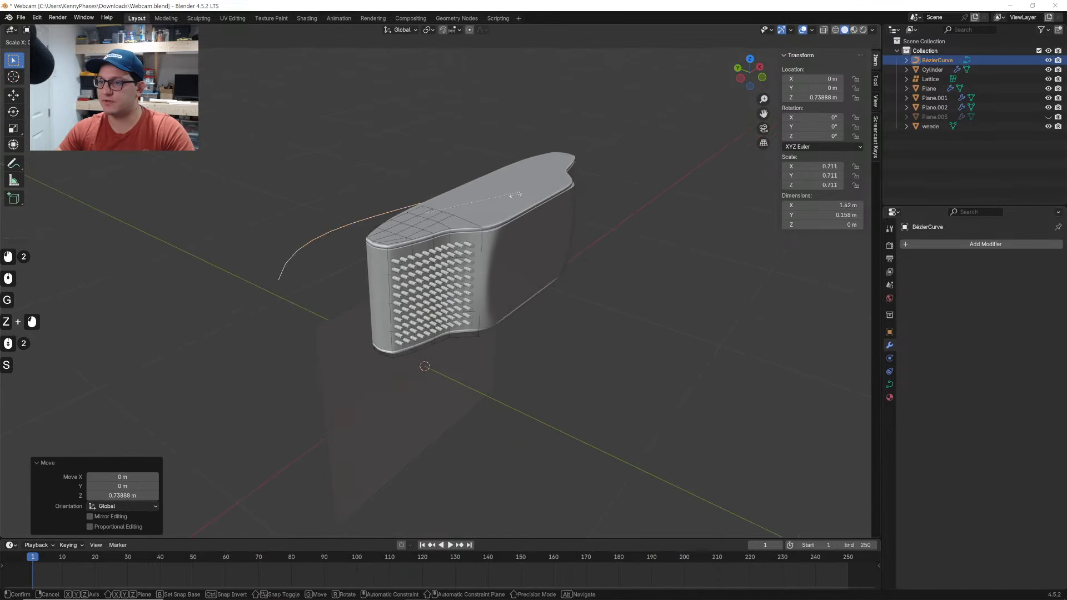
{"action": "left_click", "coordinate": [439, 211]}
Position the Bézier curve in front of the cylinder array near the body's upper edge, at about X -0.50, Y -0.51, Z 0.86 m
{"action": "left_click", "coordinate": [624, 205]}
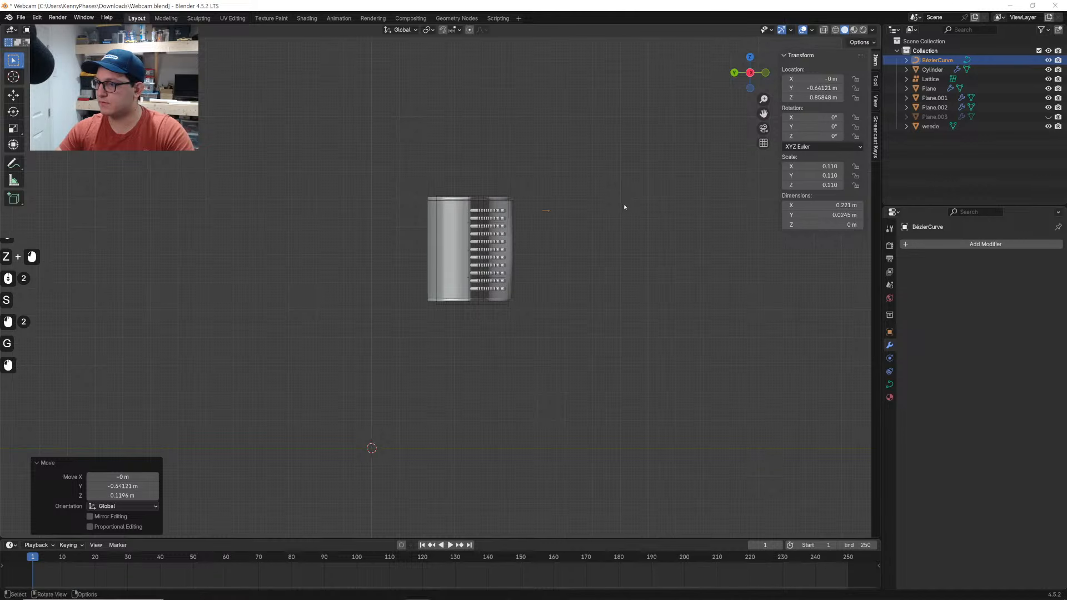
{"action": "middle_click_drag", "start_coordinate": [624, 206], "coordinate": [568, 326]}
{"action": "left_click", "coordinate": [743, 74]}
{"action": "key", "text": "g"}
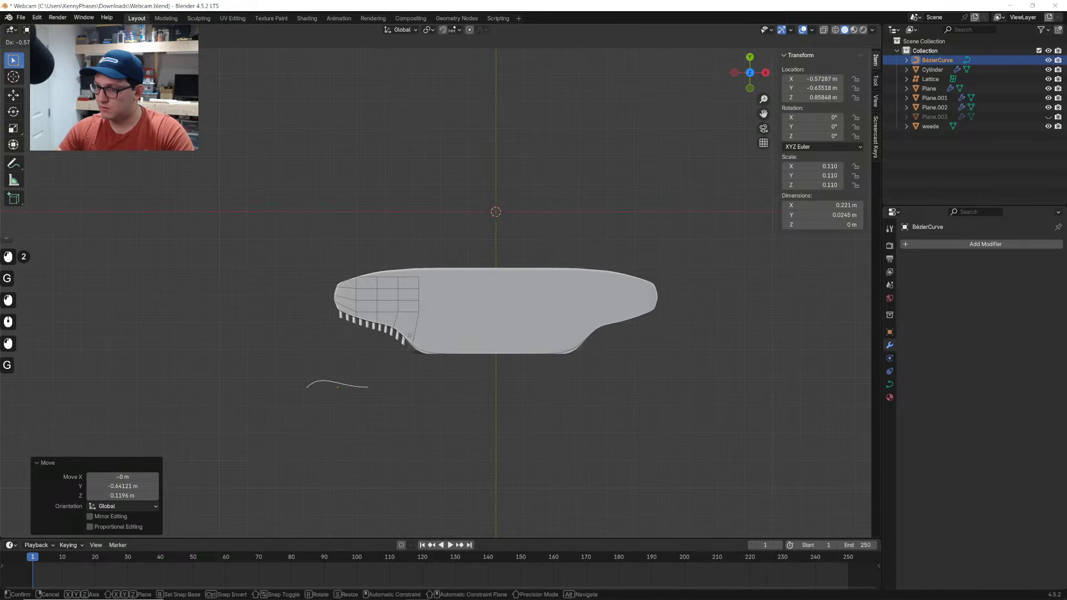
{"action": "left_click", "coordinate": [597, 40]}
{"action": "scroll", "coordinate": [410, 362], "scroll_direction": "up", "scroll_amount": 4}
{"action": "middle_click_drag", "start_coordinate": [410, 362], "coordinate": [503, 222], "text": "shift"}
{"action": "scroll", "coordinate": [506, 287], "scroll_direction": "up", "scroll_amount": 2}
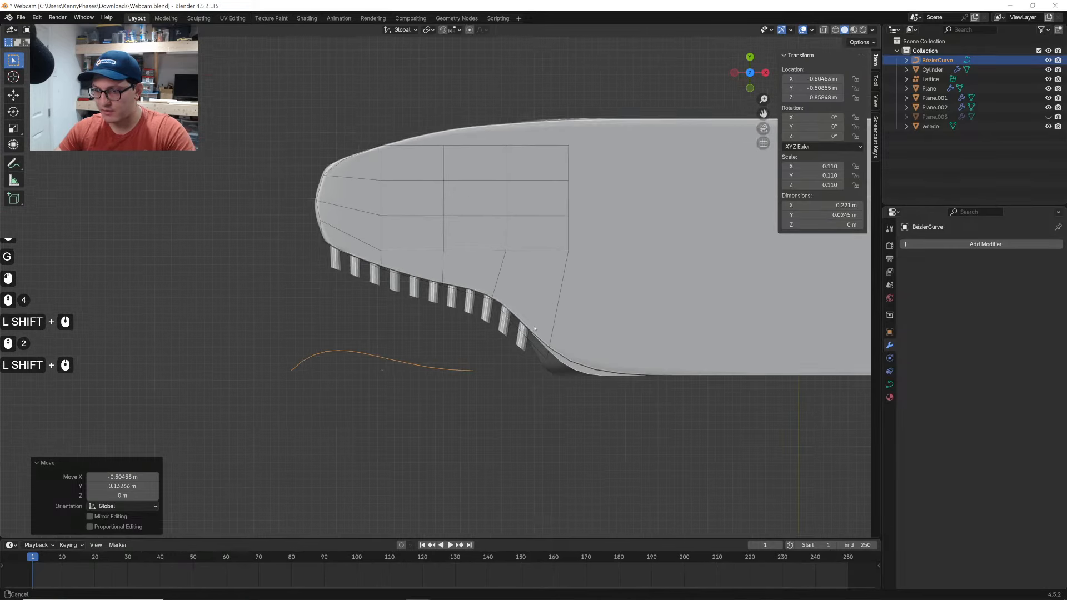
In Edit Mode, move and rotate the curve's outer control point onto the rounded narrow end of the webcam body
{"action": "key", "text": "Tab"}
{"action": "left_click_drag", "start_coordinate": [205, 419], "coordinate": [327, 302]}
{"action": "key", "text": "g"}
{"action": "left_click", "coordinate": [345, 309]}
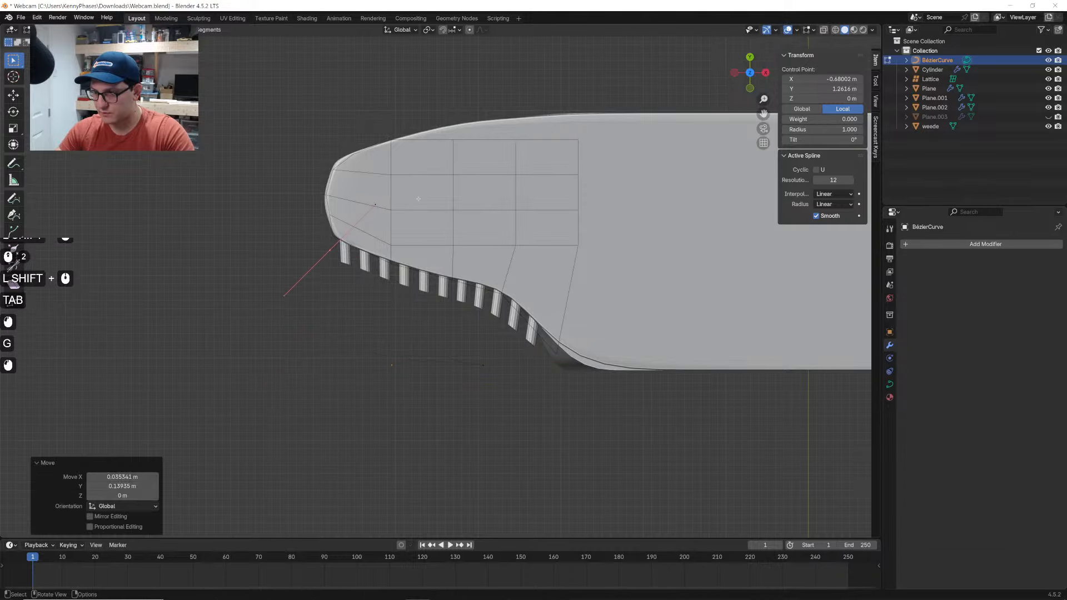
{"action": "key", "text": "r"}
{"action": "left_click", "coordinate": [364, 358]}
{"action": "middle_click_drag", "start_coordinate": [365, 358], "coordinate": [315, 339], "text": "shift"}
{"action": "scroll", "coordinate": [315, 340], "scroll_direction": "up", "scroll_amount": 3}
{"action": "key", "text": "g"}
{"action": "left_click", "coordinate": [303, 300]}
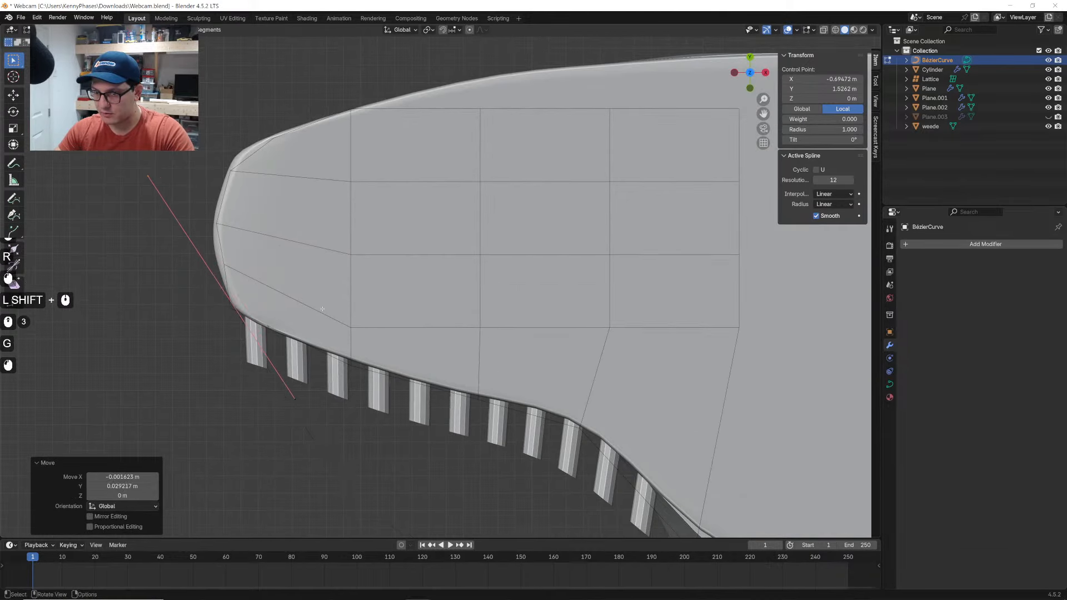
Shrink the outer control point's handles, rotate them 30.9°, and place the point tangent to the body's narrow tip
{"action": "key", "text": "s"}
{"action": "left_click", "coordinate": [297, 255]}
{"action": "key", "text": "r"}
{"action": "left_click", "coordinate": [295, 240]}
{"action": "key", "text": "g"}
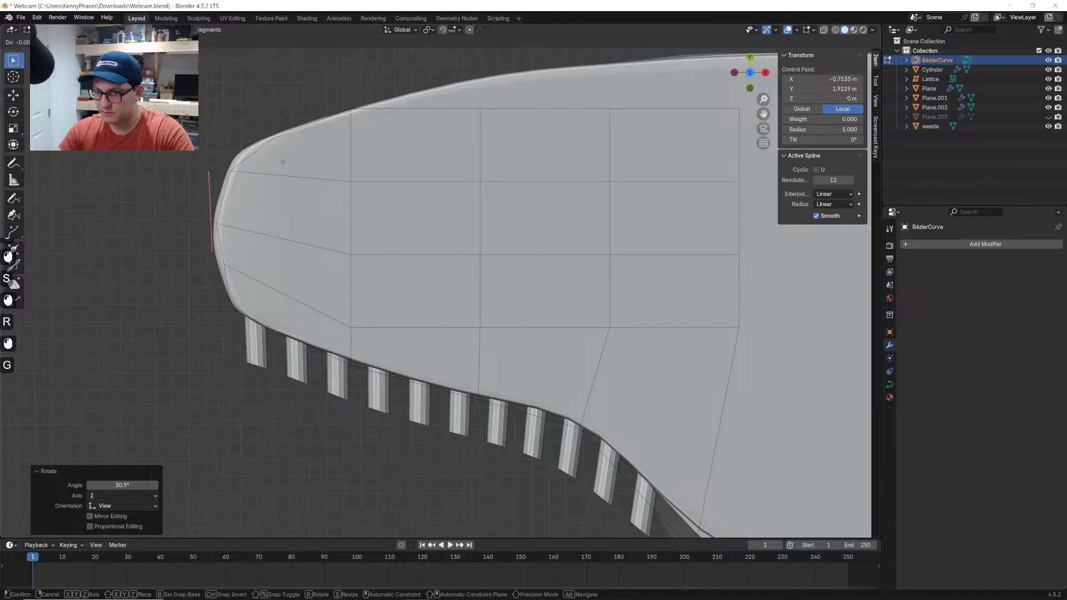
{"action": "left_click", "coordinate": [291, 234]}
Move the curve's other control point to the body edge by the outermost cylinders, scaled to 0.444 and rotated 9.51°
{"action": "scroll", "coordinate": [347, 393], "scroll_direction": "down", "scroll_amount": 4}
{"action": "left_click", "coordinate": [398, 424]}
{"action": "key", "text": "g"}
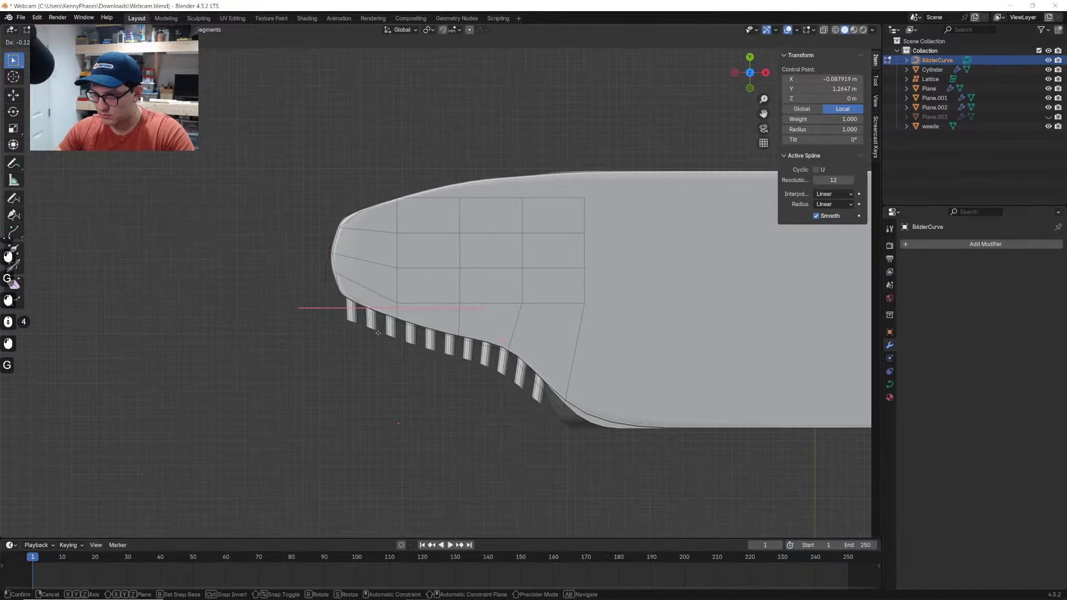
{"action": "scroll", "coordinate": [384, 333], "scroll_direction": "up", "scroll_amount": 4}
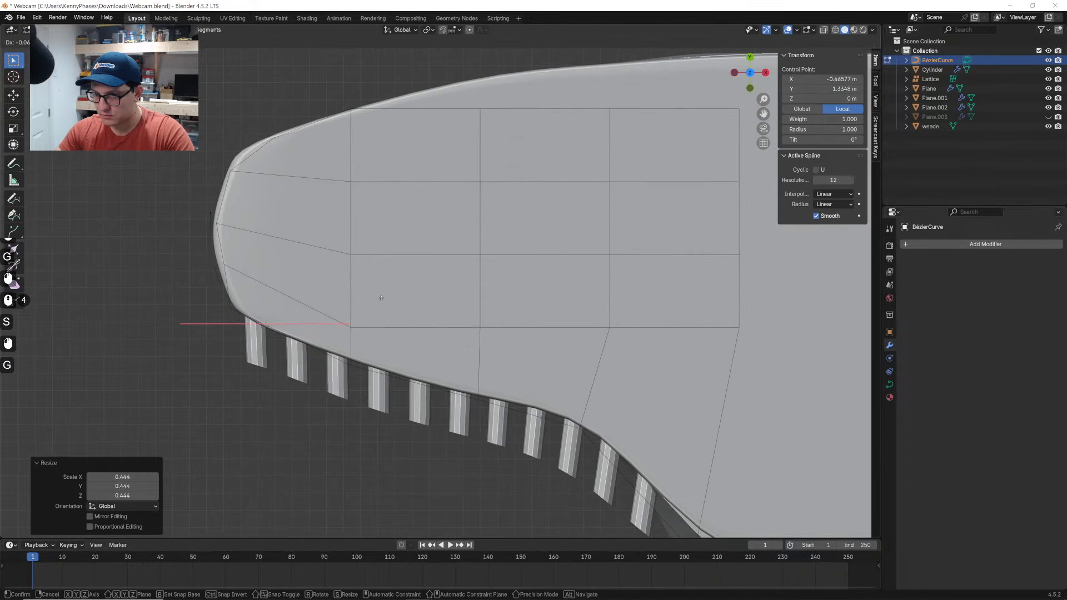
{"action": "left_click", "coordinate": [409, 308]}
{"action": "key", "text": "r"}
{"action": "left_click", "coordinate": [425, 310]}
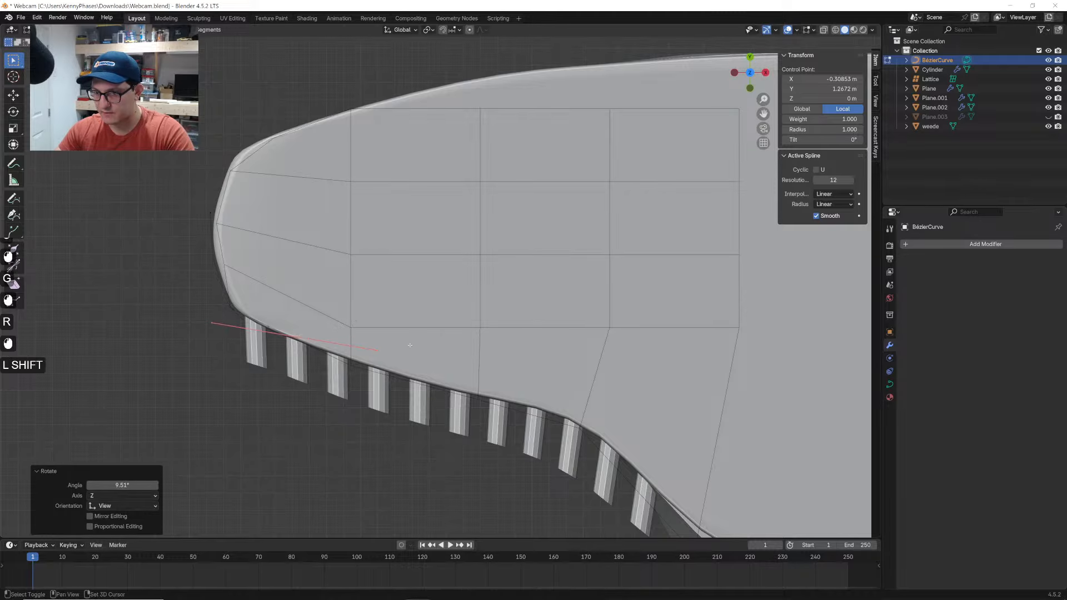
Extrude a new curve point to the body's concave bend, rotate it 27.4° to follow the outline, and return to Object Mode
{"action": "scroll", "coordinate": [410, 345], "scroll_direction": "down", "scroll_amount": 3}
{"action": "key", "text": "e"}
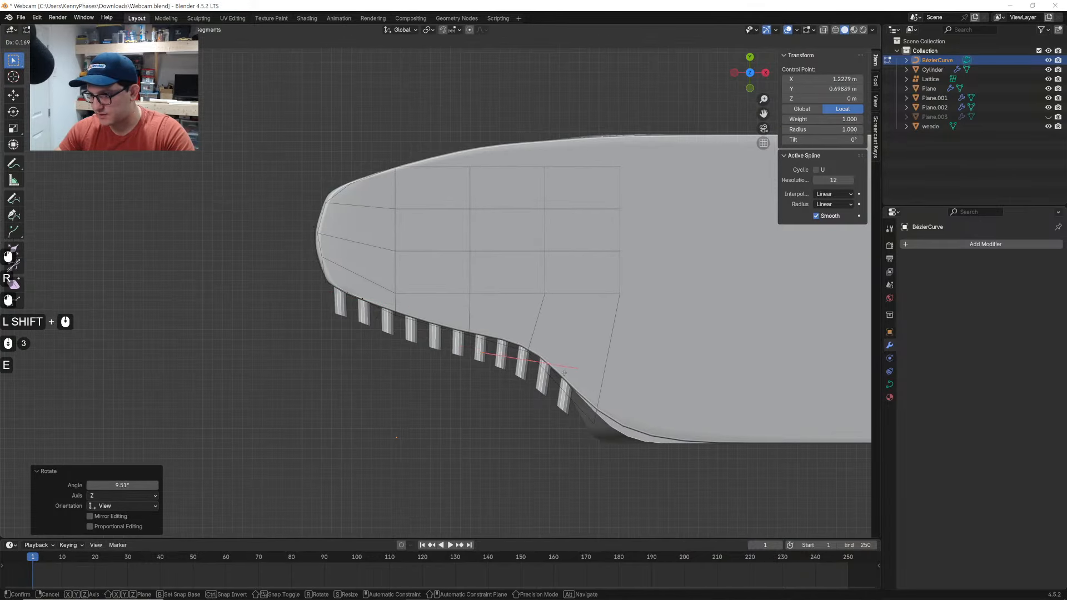
{"action": "key", "text": "r"}
{"action": "left_click", "coordinate": [591, 372]}
{"action": "key", "text": "g"}
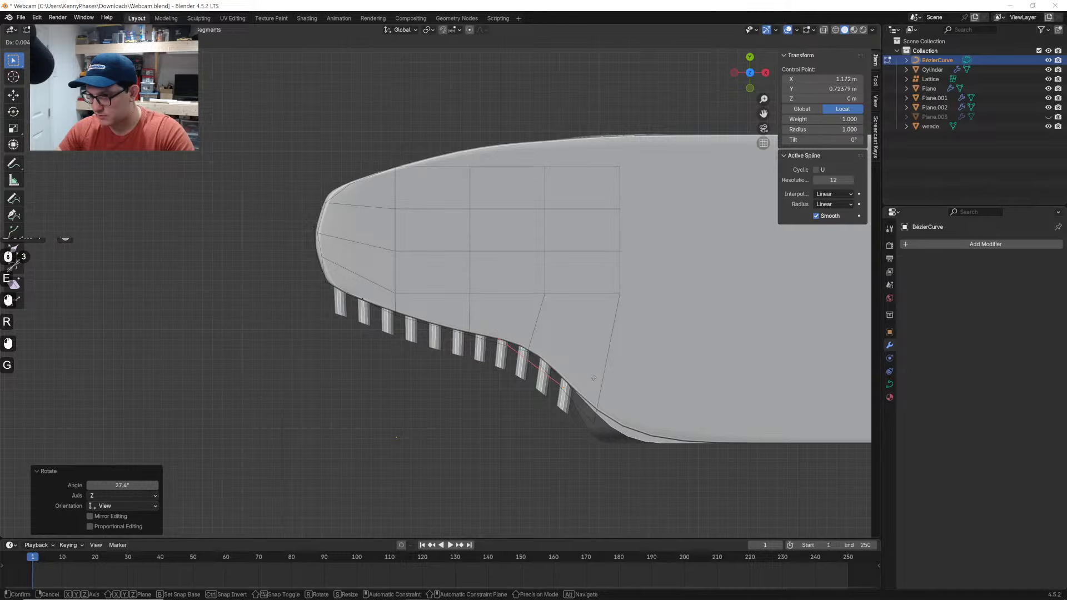
{"action": "left_click", "coordinate": [564, 378]}
{"action": "key", "text": "Tab"}
{"action": "scroll", "coordinate": [508, 354], "scroll_direction": "down", "scroll_amount": 2}
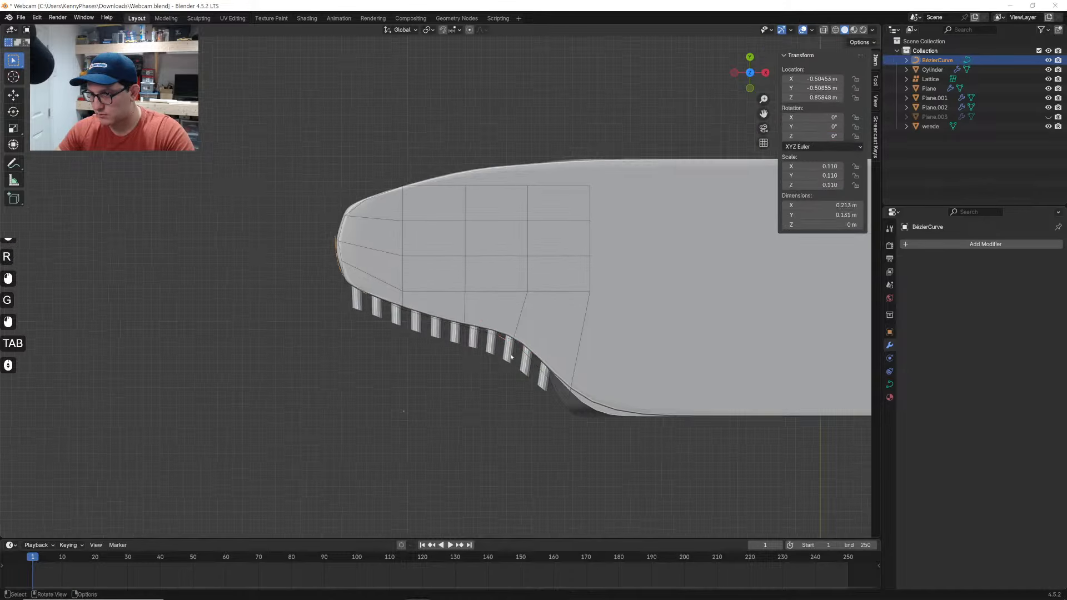
Raise the Bézier curve along Z to about 1.007 m, above the webcam body, and enter Edit Mode on it
{"action": "middle_click_drag", "start_coordinate": [508, 354], "coordinate": [598, 250]}
{"action": "key", "text": "g"}
{"action": "key", "text": "z"}
{"action": "left_click", "coordinate": [527, 255]}
{"action": "key", "text": "Tab"}
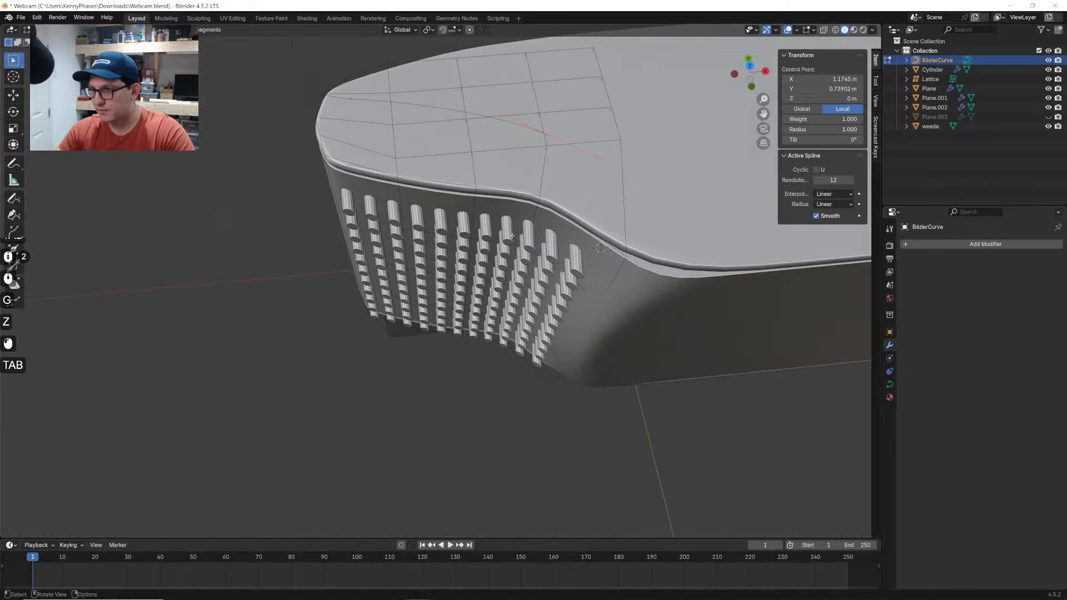
In top view, move the curve's control point at the concave bend onto the body edge and rotate it -13.2°
{"action": "middle_click_drag", "start_coordinate": [527, 256], "coordinate": [564, 186], "text": "shift"}
{"action": "key", "text": "a"}
{"action": "left_click", "coordinate": [752, 68]}
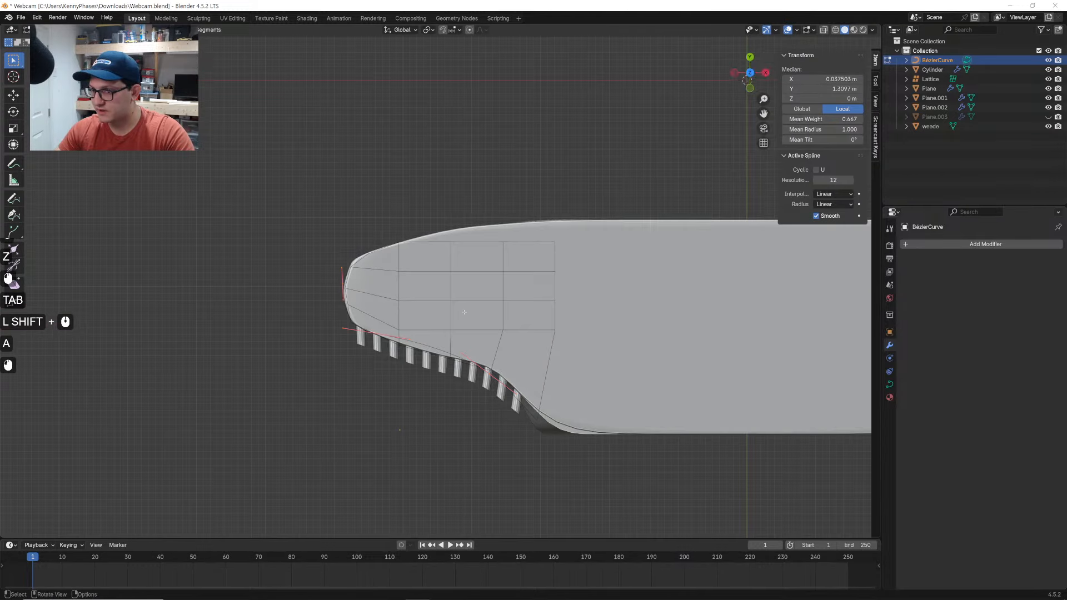
{"action": "scroll", "coordinate": [463, 347], "scroll_direction": "up", "scroll_amount": 2}
{"action": "middle_click_drag", "start_coordinate": [463, 347], "coordinate": [499, 299], "text": "shift"}
{"action": "scroll", "coordinate": [499, 298], "scroll_direction": "up", "scroll_amount": 3}
{"action": "left_click", "coordinate": [621, 399]}
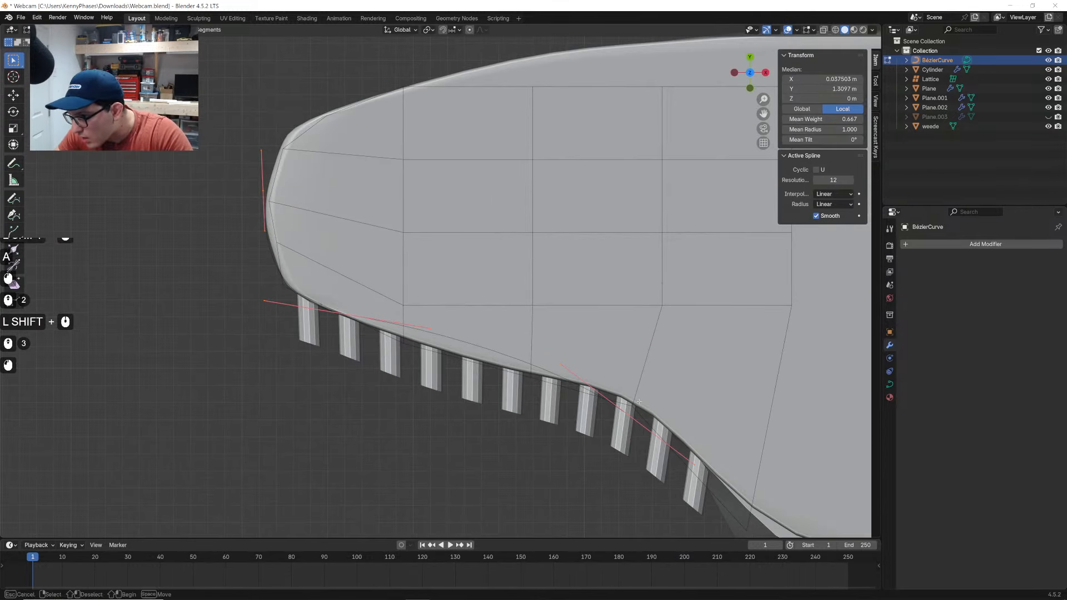
{"action": "key", "text": "g"}
{"action": "left_click", "coordinate": [618, 398]}
{"action": "key", "text": "r"}
{"action": "left_click", "coordinate": [657, 351]}
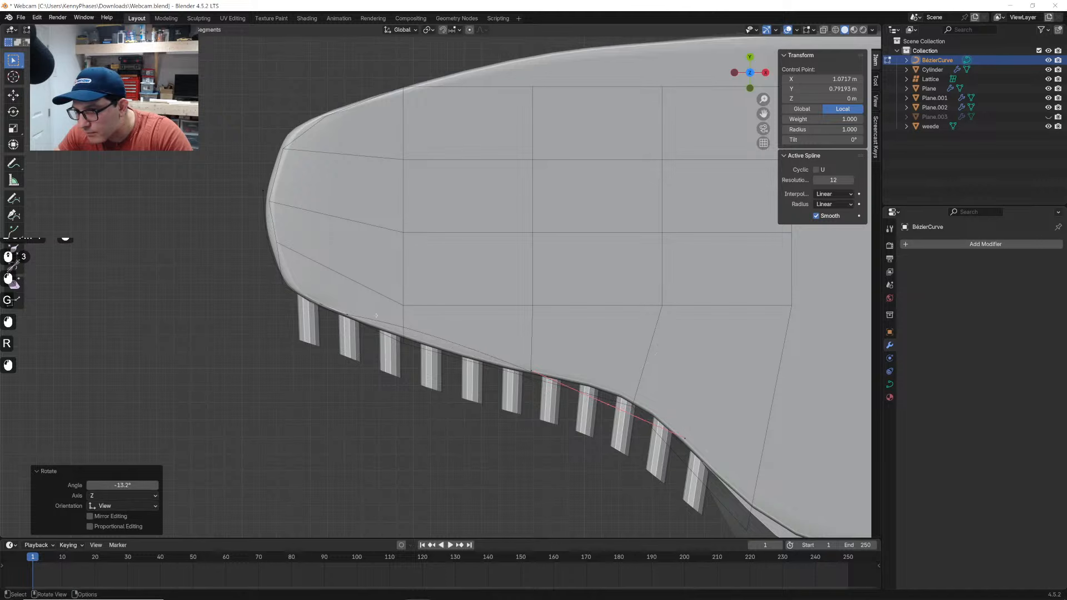
Scale the control point by the outermost cylinders, rotate it 6.18°, and move it so the curve follows the body edge
{"action": "left_click", "coordinate": [334, 322]}
{"action": "key", "text": "s"}
{"action": "left_click", "coordinate": [486, 299]}
{"action": "key", "text": "g"}
{"action": "left_click", "coordinate": [462, 297]}
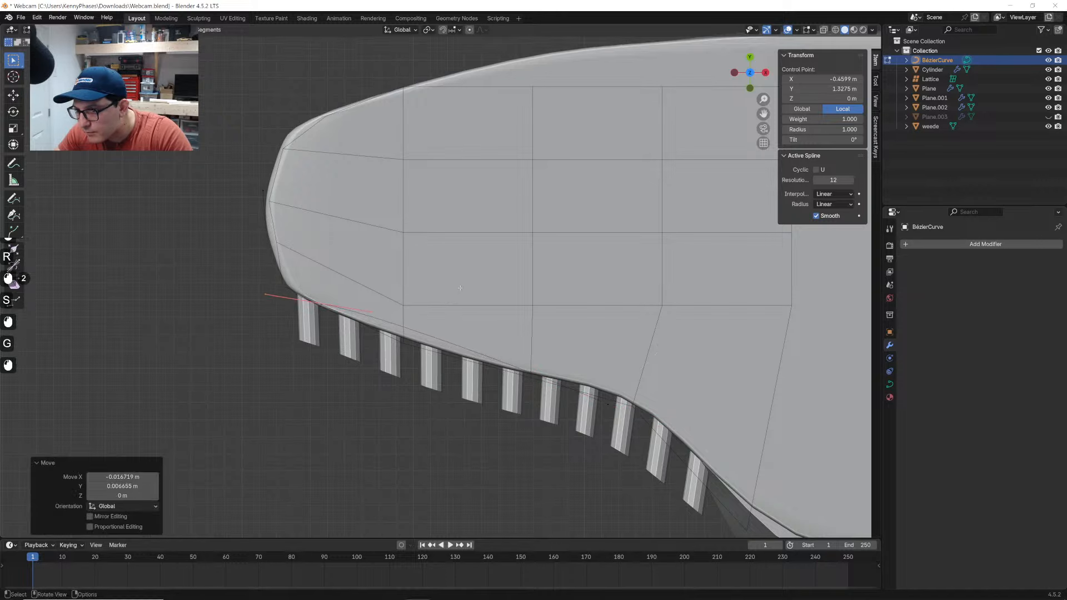
{"action": "key", "text": "s"}
{"action": "left_click", "coordinate": [485, 298]}
{"action": "key", "text": "r"}
{"action": "left_click", "coordinate": [478, 313]}
{"action": "key", "text": "g"}
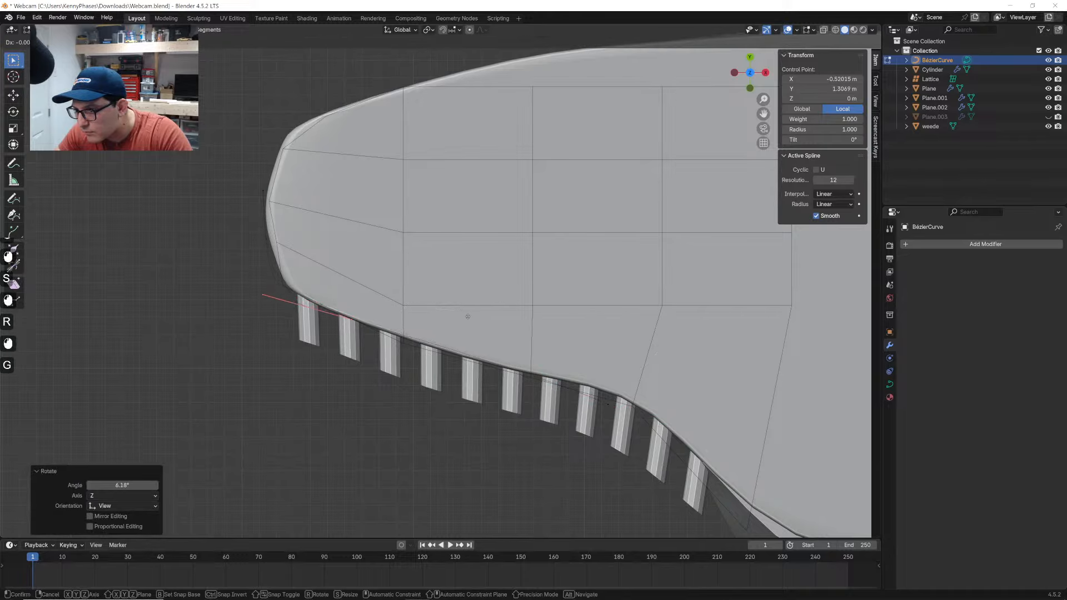
{"action": "left_click", "coordinate": [467, 315]}
Shrink the handles of the concave bend's control point, rotate it -5.55°, and move it back along the body outline
{"action": "left_click", "coordinate": [637, 419]}
{"action": "key", "text": "s"}
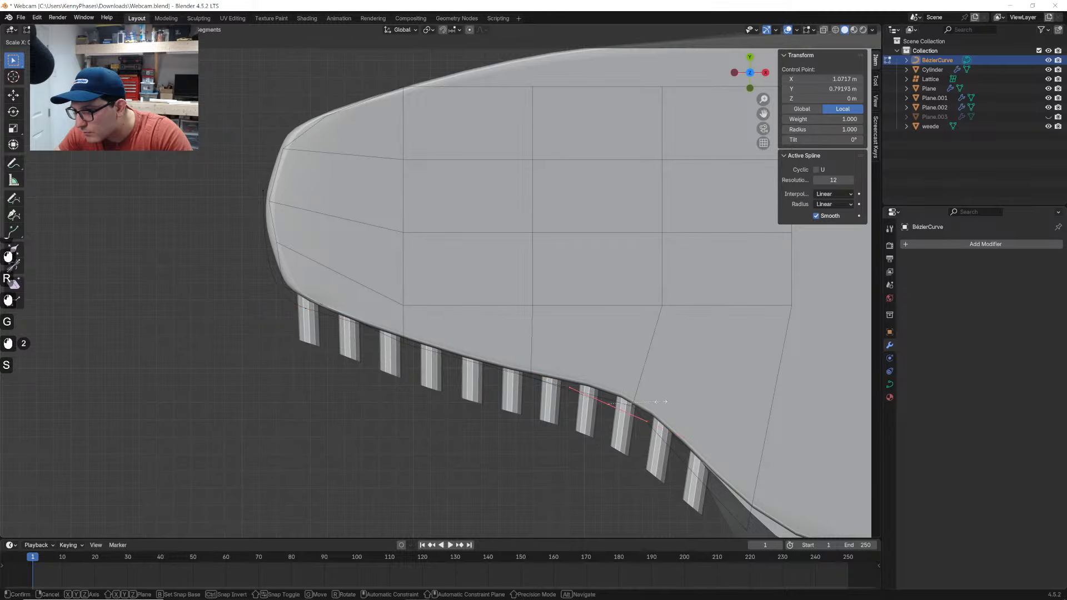
{"action": "left_click", "coordinate": [658, 402]}
{"action": "key", "text": "g"}
{"action": "left_click", "coordinate": [625, 374]}
{"action": "key", "text": "r"}
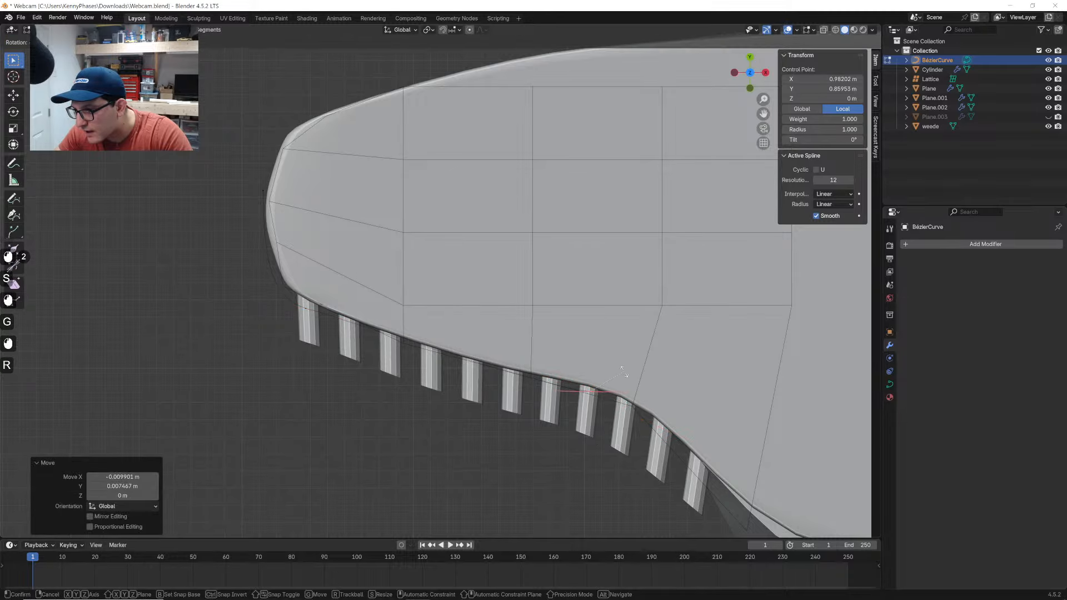
{"action": "left_click", "coordinate": [627, 382]}
{"action": "key", "text": "g"}
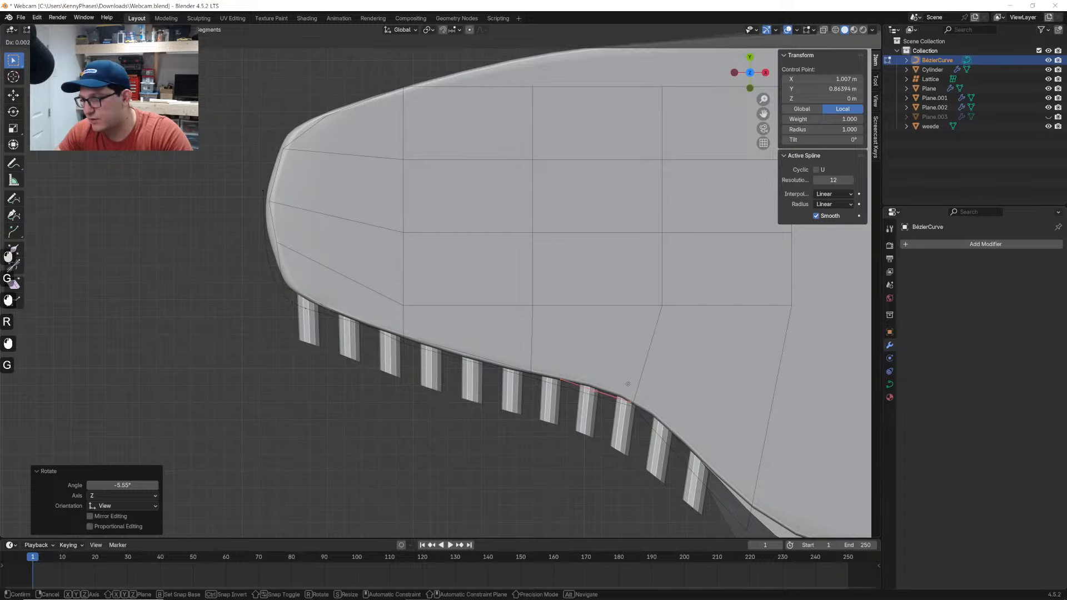
{"action": "left_click", "coordinate": [631, 382]}
Extrude a new curve point down the body's sloping edge, past the last cylinder, and rotate it 31.1° to match the slope
{"action": "middle_click_drag", "start_coordinate": [631, 382], "coordinate": [426, 230], "text": "shift"}
{"action": "key", "text": "e"}
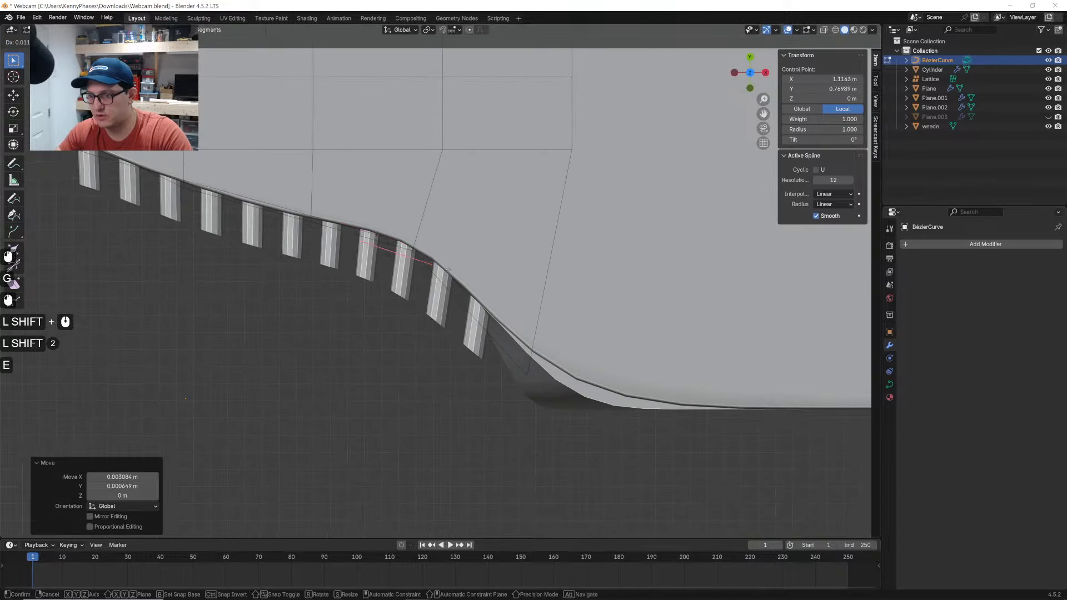
{"action": "left_click", "coordinate": [529, 340]}
{"action": "key", "text": "r"}
{"action": "left_click", "coordinate": [565, 340]}
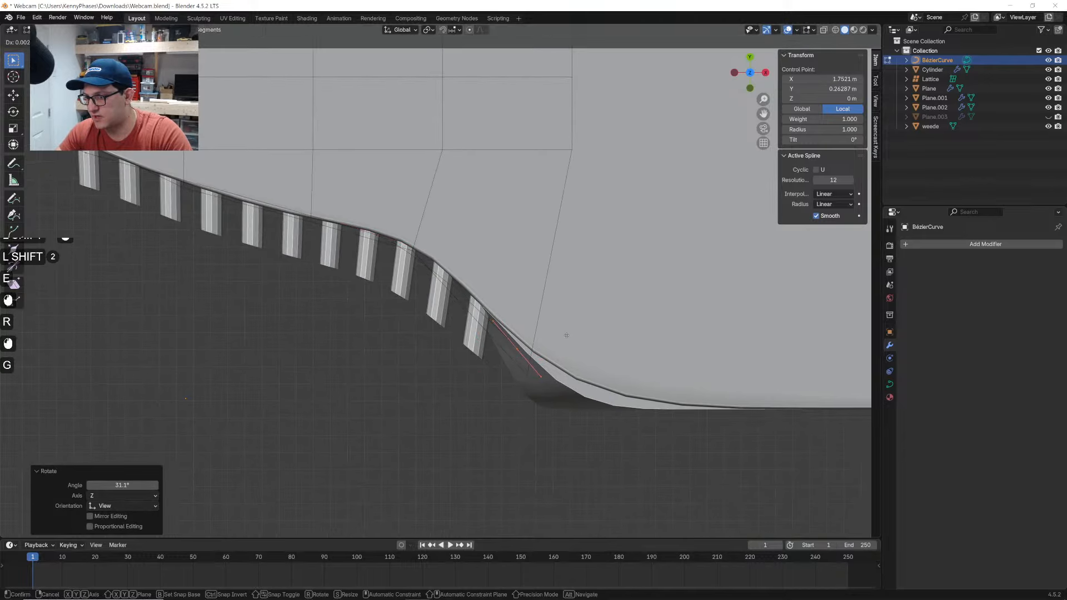
{"action": "key", "text": "g"}
{"action": "left_click", "coordinate": [594, 369]}
Extrude another curve point to the lower corner of the body outline, rotate and place it tangentially, and return to Object Mode
{"action": "key", "text": "e"}
{"action": "left_click", "coordinate": [590, 353]}
{"action": "key", "text": "r"}
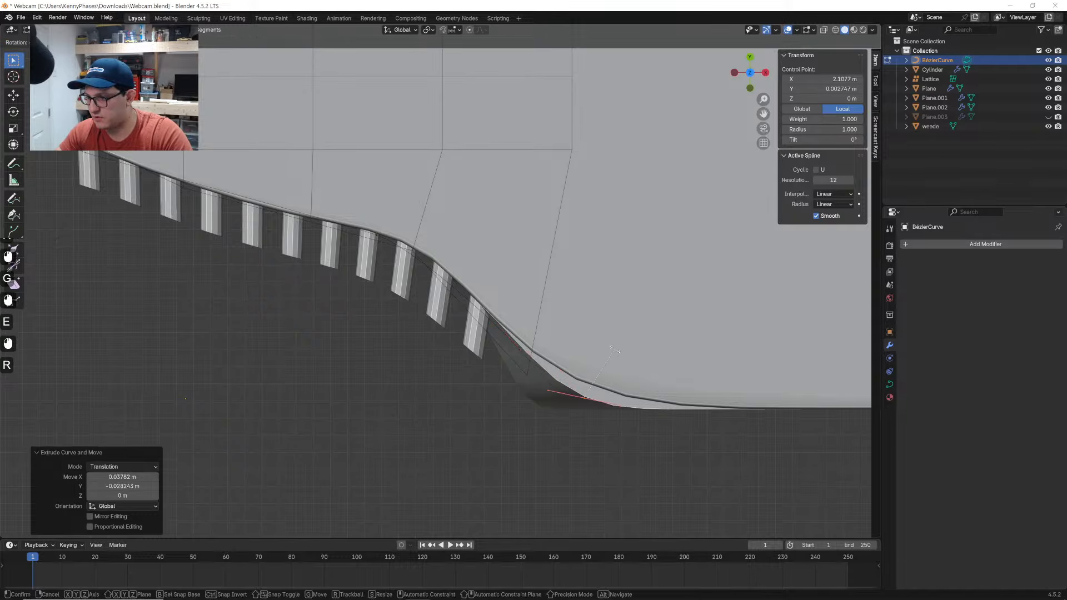
{"action": "left_click", "coordinate": [614, 353]}
{"action": "key", "text": "g"}
{"action": "left_click", "coordinate": [641, 357]}
{"action": "key", "text": "Tab"}
{"action": "scroll", "coordinate": [516, 343], "scroll_direction": "down", "scroll_amount": 3}
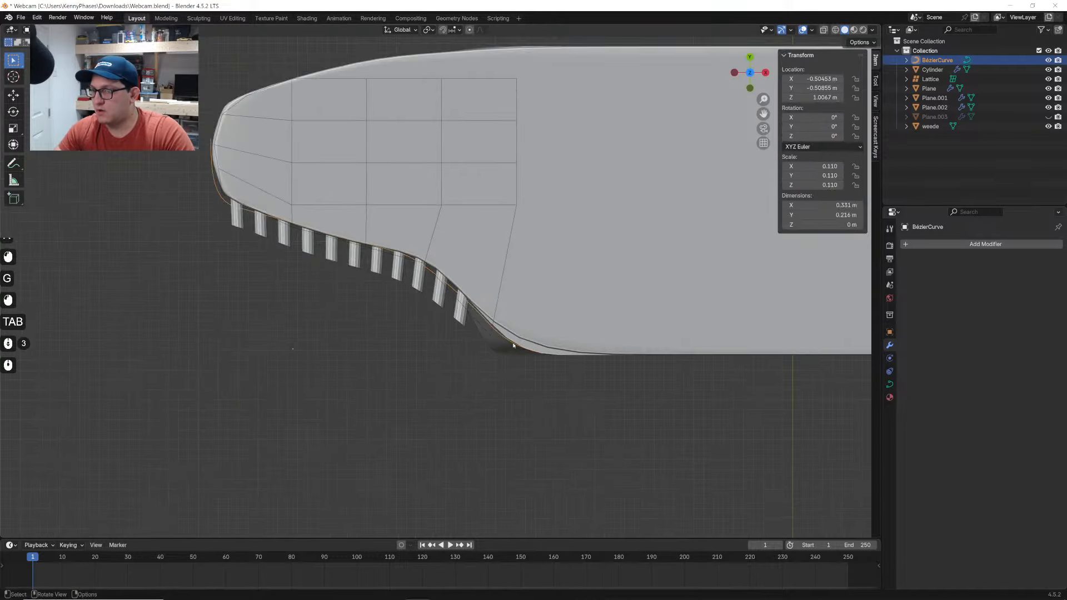
Select the cylinder array, save the file, and remove the array's Lattice modifier
{"action": "middle_click_drag", "start_coordinate": [516, 343], "coordinate": [611, 384]}
{"action": "middle_click_drag", "start_coordinate": [611, 383], "coordinate": [553, 325]}
{"action": "scroll", "coordinate": [571, 324], "scroll_direction": "down", "scroll_amount": 2}
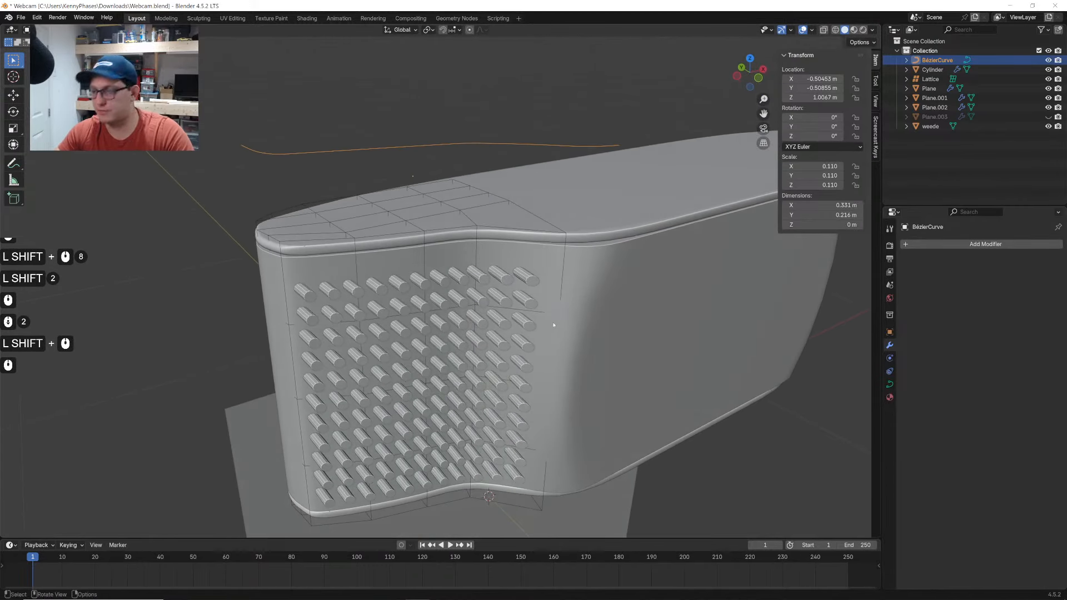
{"action": "left_click", "coordinate": [531, 275]}
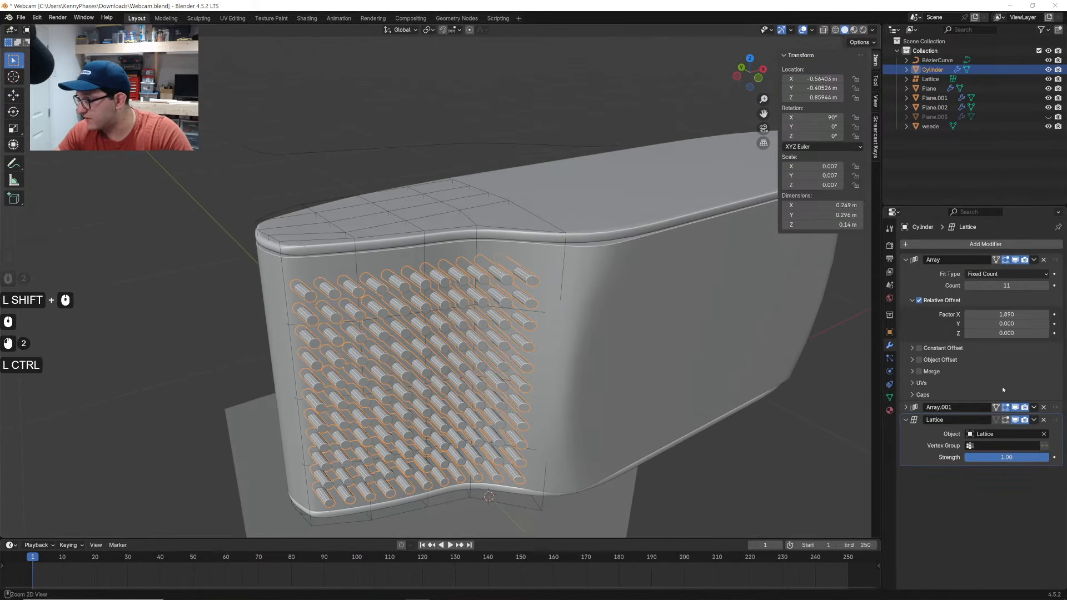
{"action": "key", "text": "ctrl+s"}
{"action": "left_click", "coordinate": [1044, 421]}
Add a Curve modifier to the cylinder array with BézierCurve as its curve object
{"action": "left_click", "coordinate": [973, 247]}
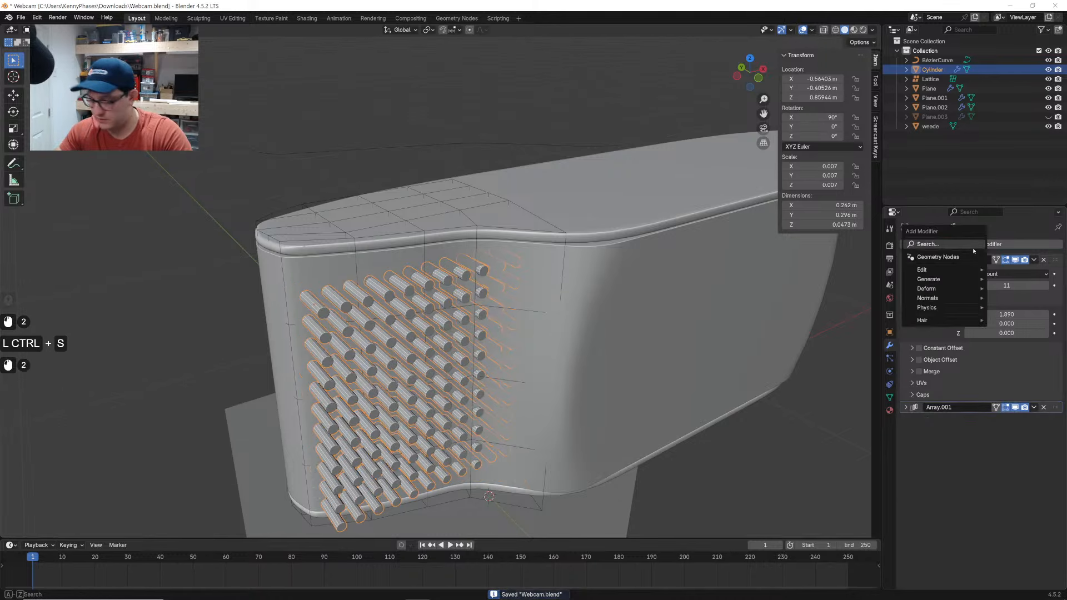
{"action": "type", "text": "curv"}
{"action": "key", "text": "Return"}
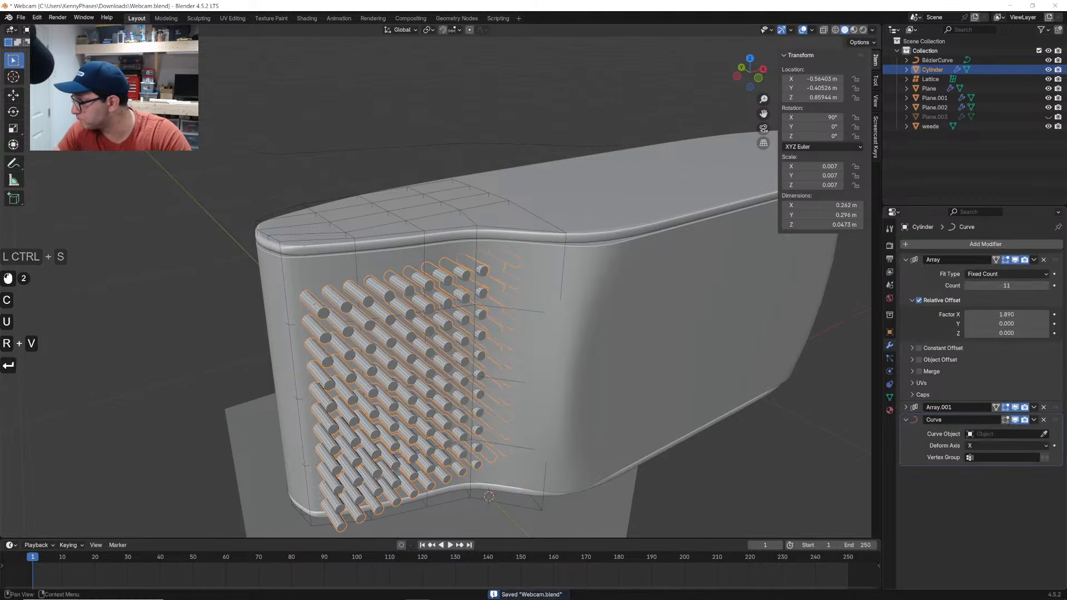
{"action": "left_click", "coordinate": [1044, 434]}
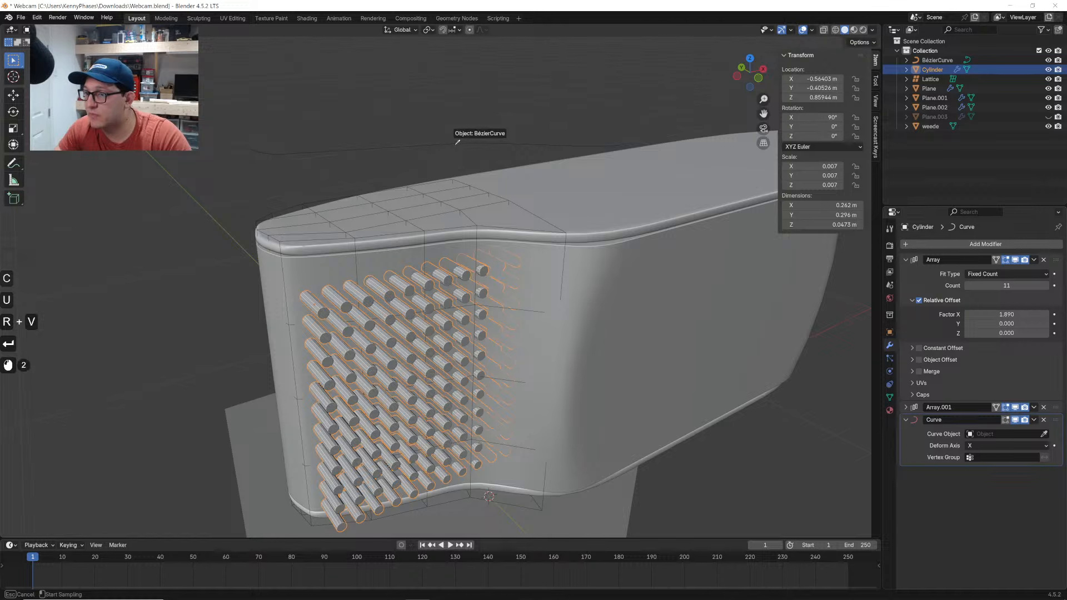
{"action": "left_click", "coordinate": [458, 142]}
Try Y and Z as the Curve modifier's deform axis and inspect where the cylinders end up
{"action": "left_click", "coordinate": [975, 446]}
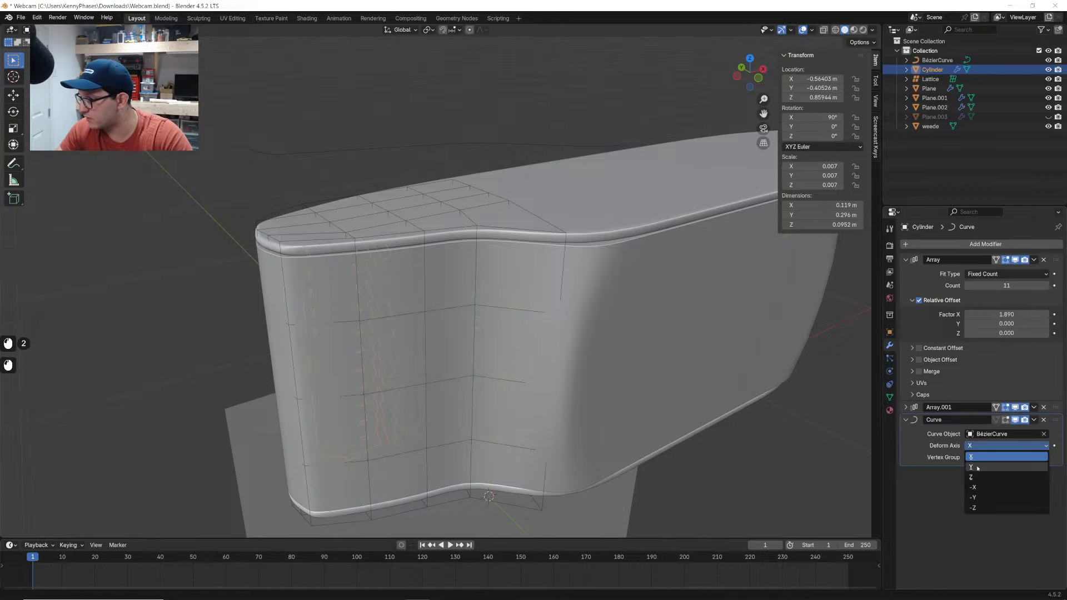
{"action": "left_click", "coordinate": [978, 470]}
{"action": "left_click", "coordinate": [980, 446]}
{"action": "left_click", "coordinate": [981, 479]}
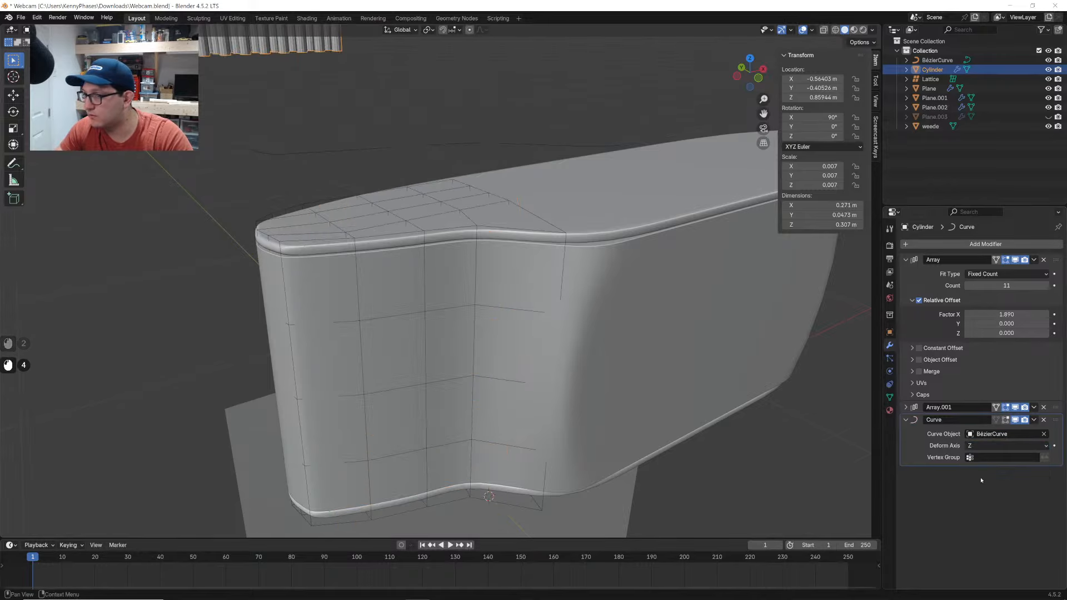
{"action": "scroll", "coordinate": [467, 295], "scroll_direction": "down", "scroll_amount": 2}
{"action": "middle_click_drag", "start_coordinate": [444, 250], "coordinate": [433, 277], "text": "shift"}
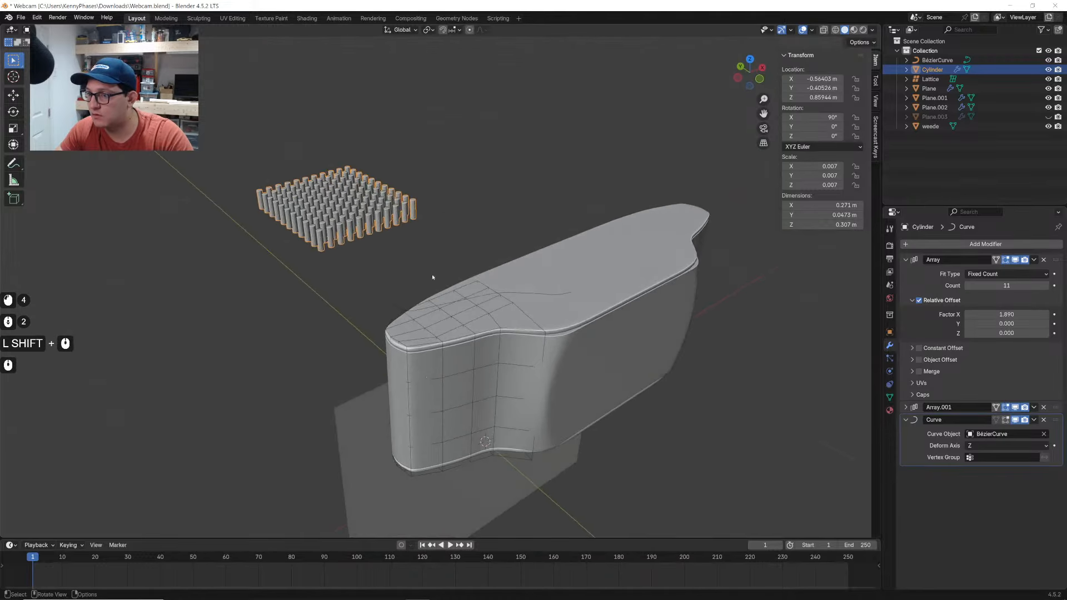
{"action": "left_click", "coordinate": [146, 30]}
{"action": "left_click", "coordinate": [146, 30]}
{"action": "left_click", "coordinate": [146, 30]}
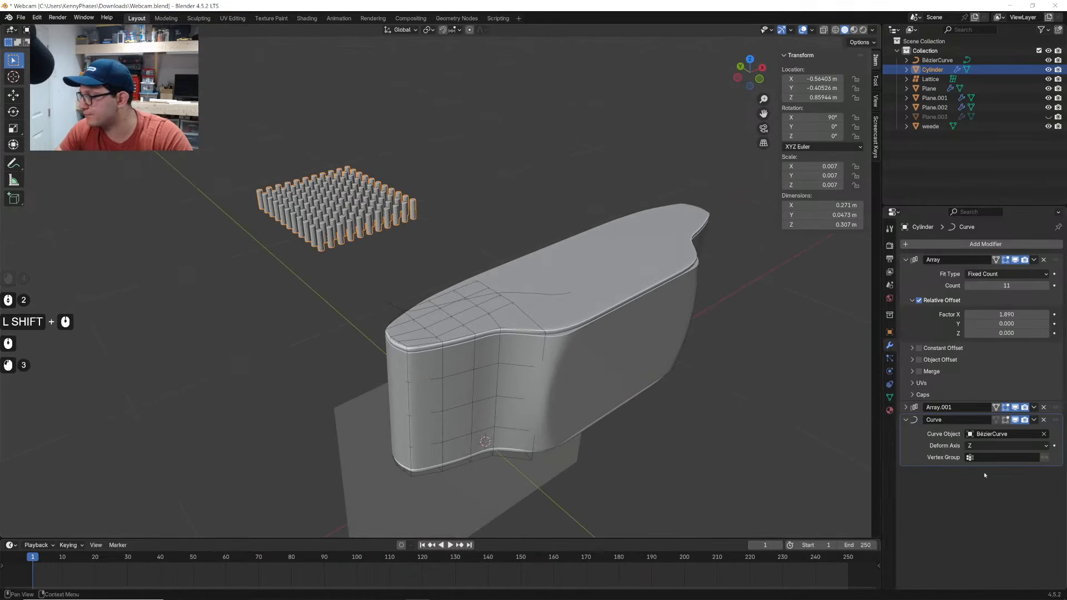
Try the -X deform axis on the Curve modifier and move the cylinder array toward the body's narrow end
{"action": "left_click", "coordinate": [984, 445]}
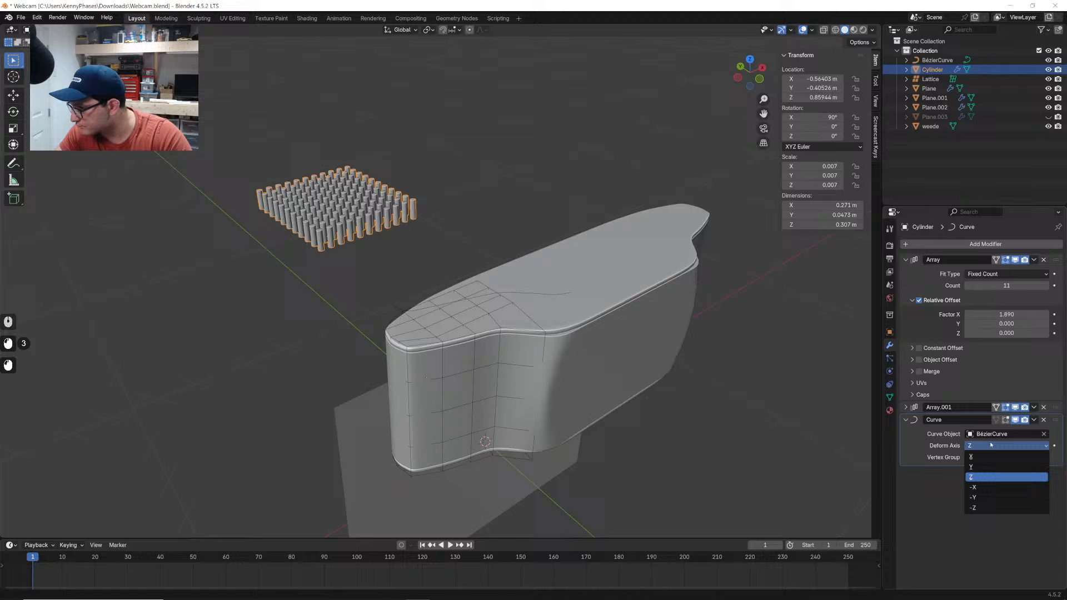
{"action": "left_click", "coordinate": [990, 487]}
{"action": "middle_click_drag", "start_coordinate": [702, 400], "coordinate": [657, 369]}
{"action": "key", "text": "g"}
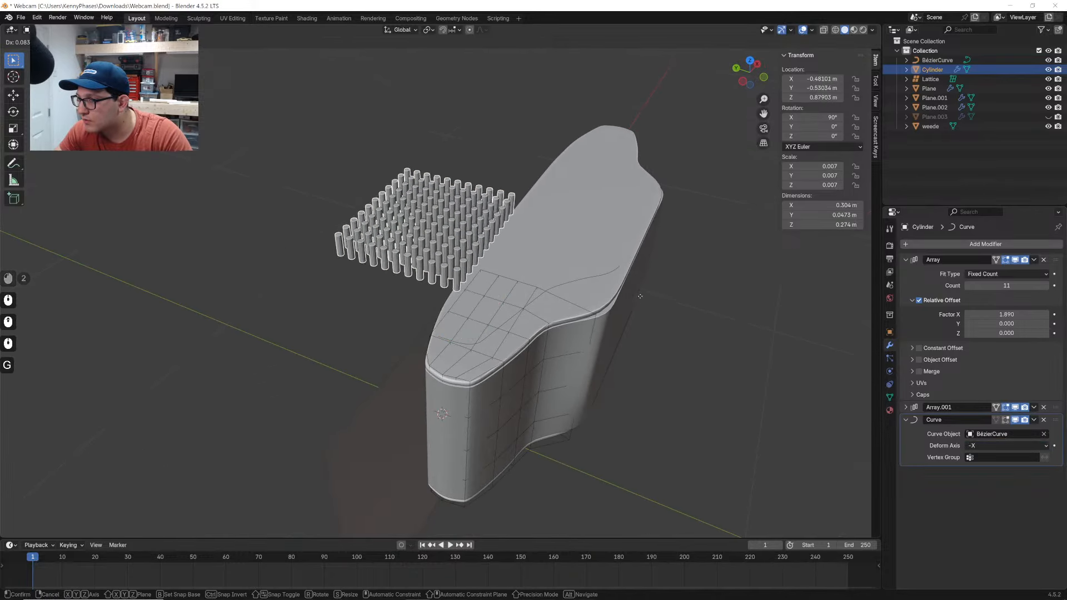
{"action": "left_click", "coordinate": [457, 249]}
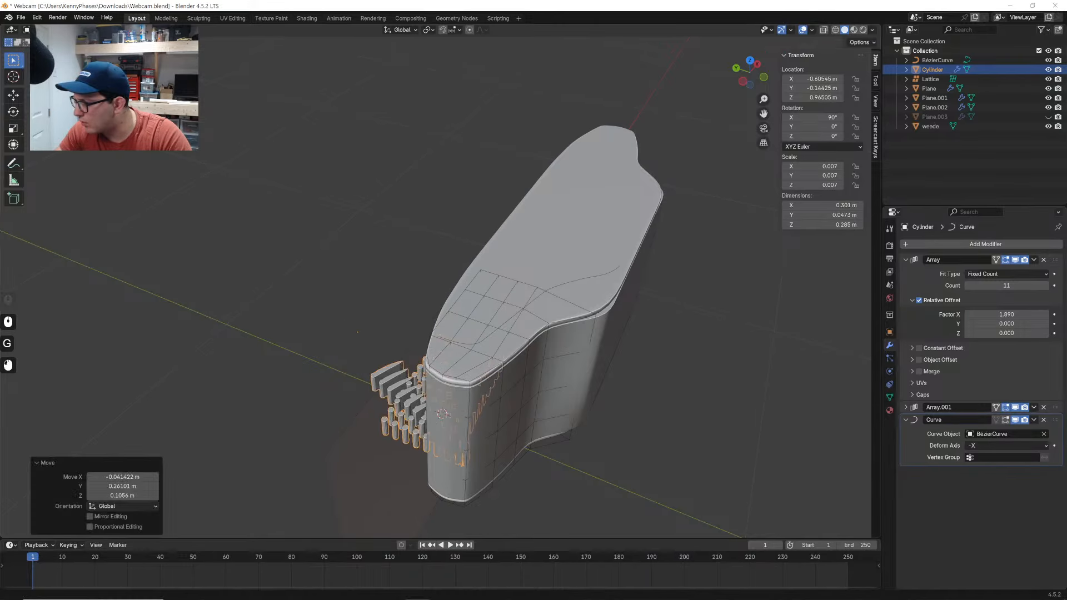
Try the -Y deform axis and move the cylinder array toward the body's narrow end, checking it in top view
{"action": "left_click", "coordinate": [997, 448]}
{"action": "left_click", "coordinate": [992, 498]}
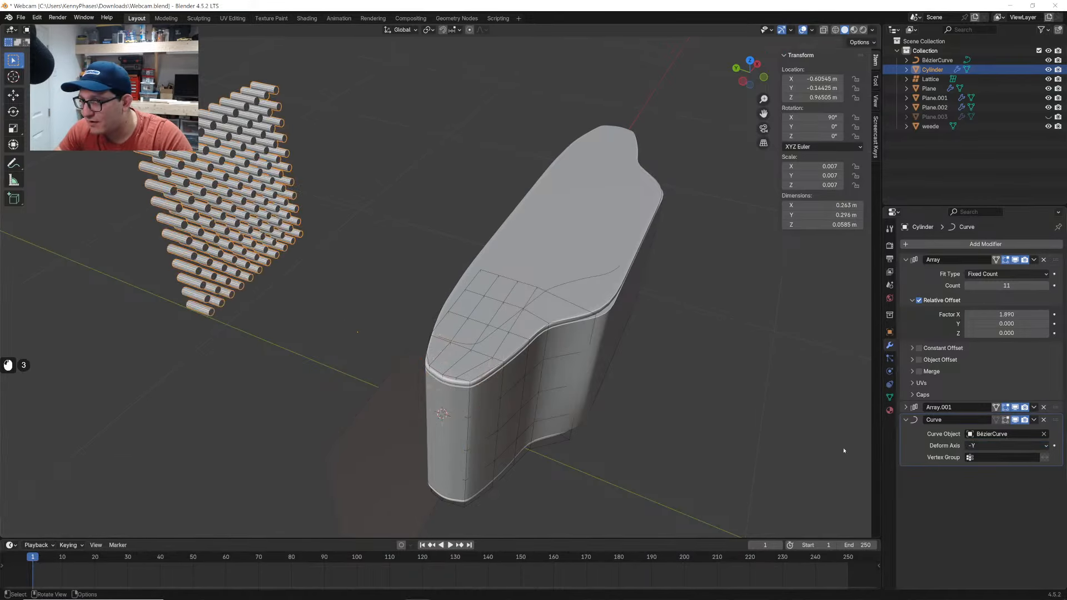
{"action": "left_click", "coordinate": [1031, 448]}
{"action": "key", "text": "g"}
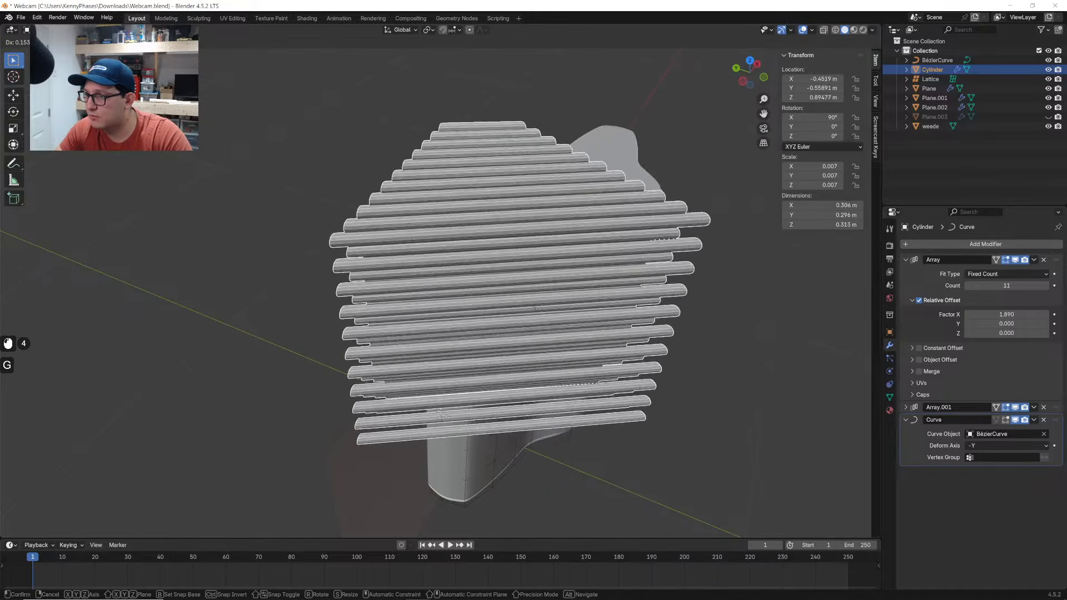
{"action": "left_click", "coordinate": [543, 311]}
{"action": "left_click", "coordinate": [750, 60]}
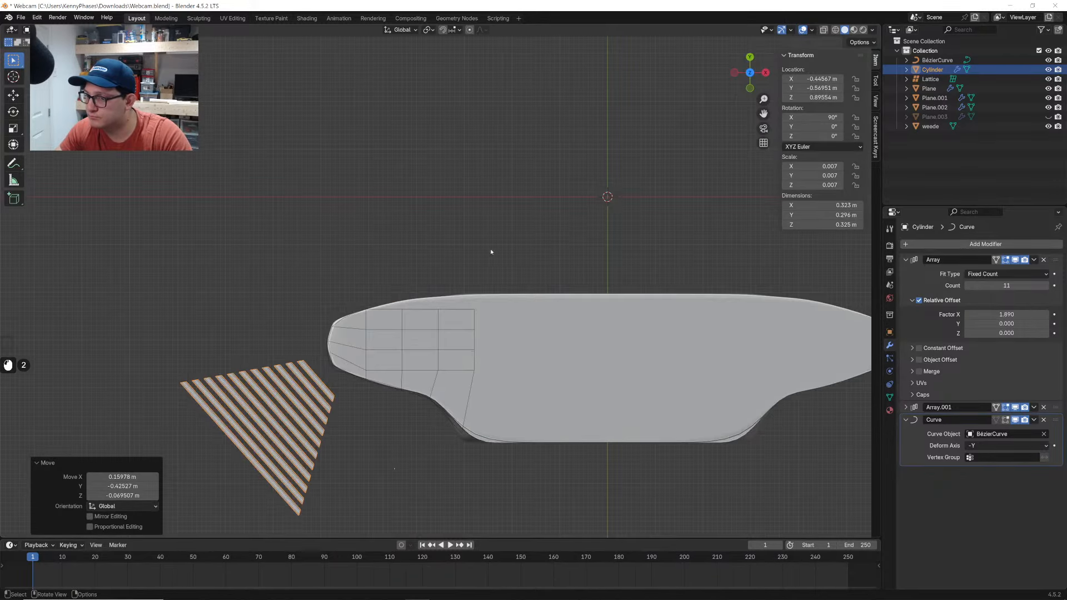
{"action": "key", "text": "g"}
{"action": "left_click", "coordinate": [373, 300]}
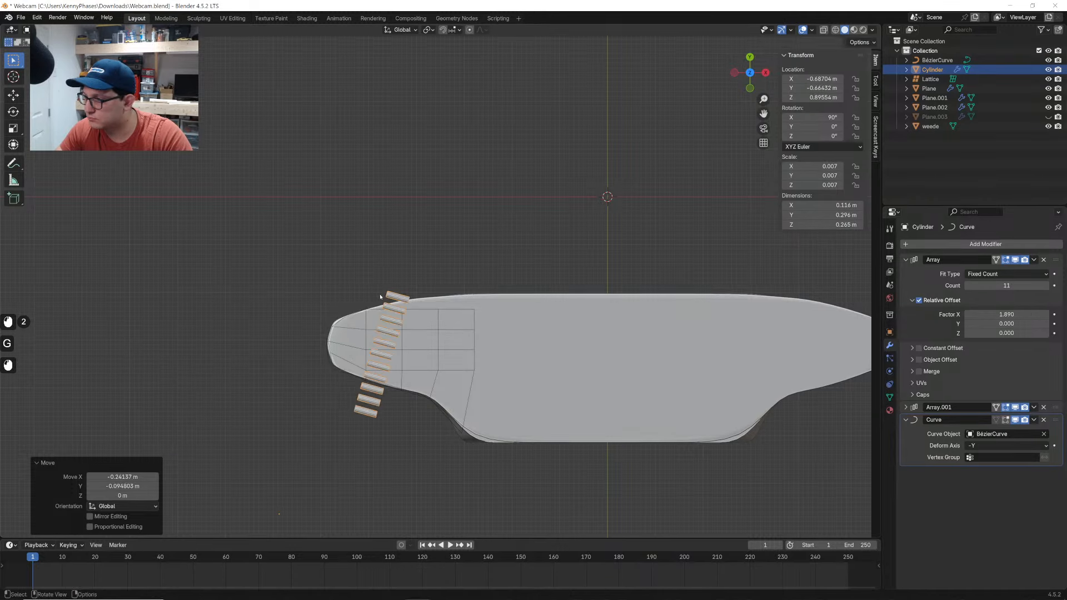
Set the Curve modifier's deform axis to -Z and move the cylinder array onto the body's curved edge in top view
{"action": "left_click", "coordinate": [978, 446]}
{"action": "left_click", "coordinate": [993, 509]}
{"action": "key", "text": "g"}
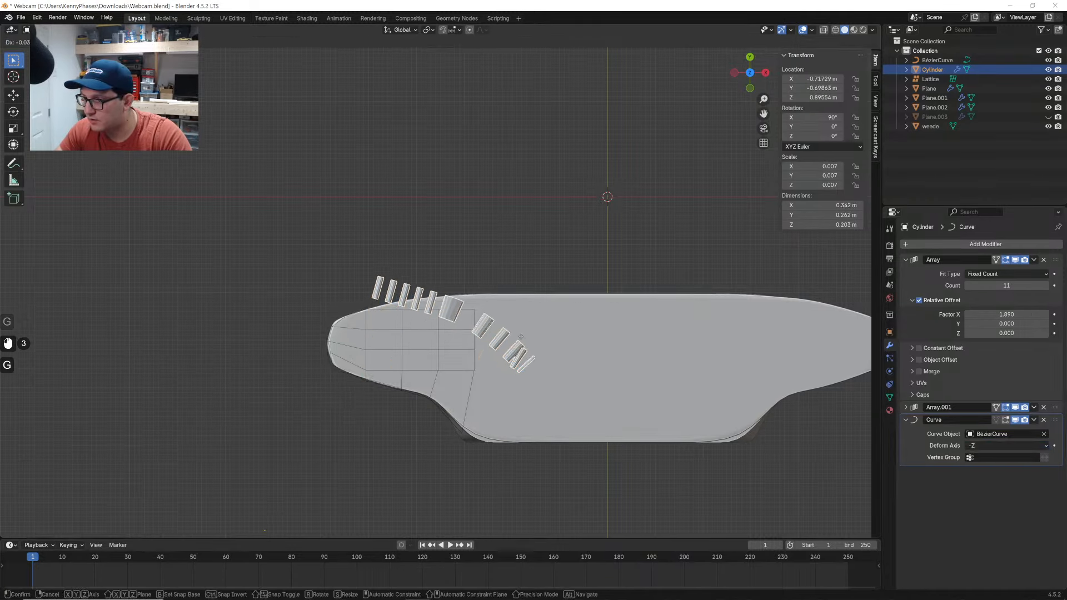
{"action": "left_click", "coordinate": [585, 239]}
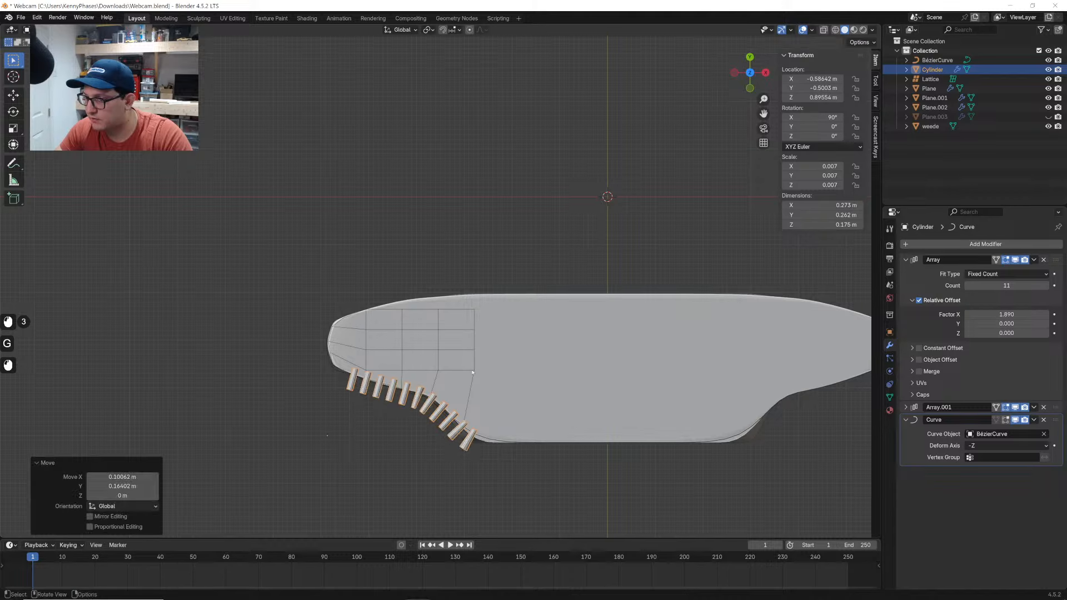
Shift the cylinder array's X location to about -0.344 m so its rows fit within the height of the body's curved side
{"action": "middle_click_drag", "start_coordinate": [586, 239], "coordinate": [496, 346]}
{"action": "key", "text": "g"}
{"action": "key", "text": "z"}
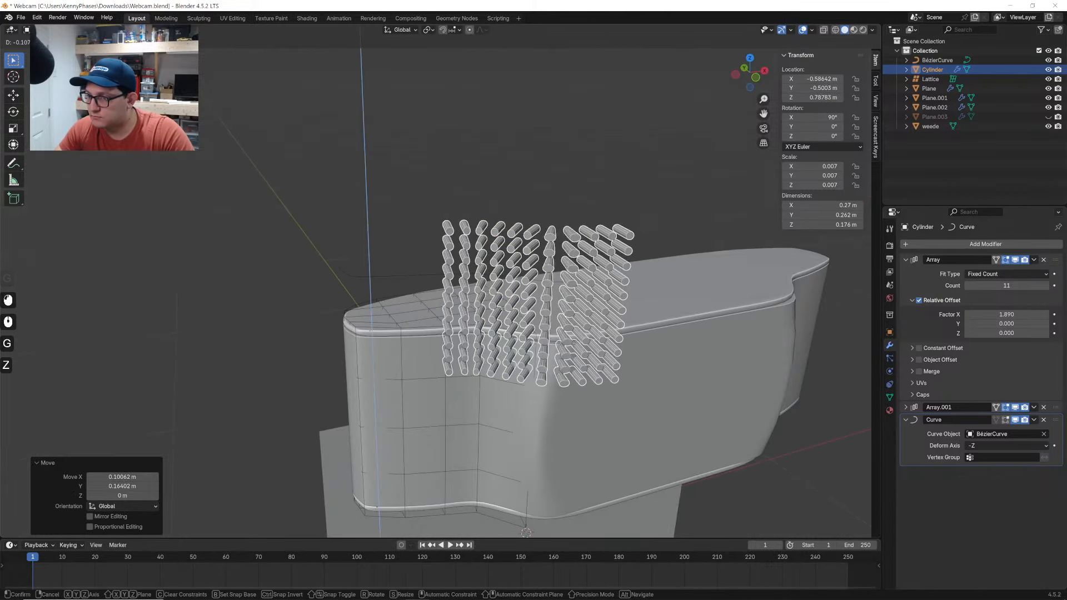
{"action": "key", "text": "x"}
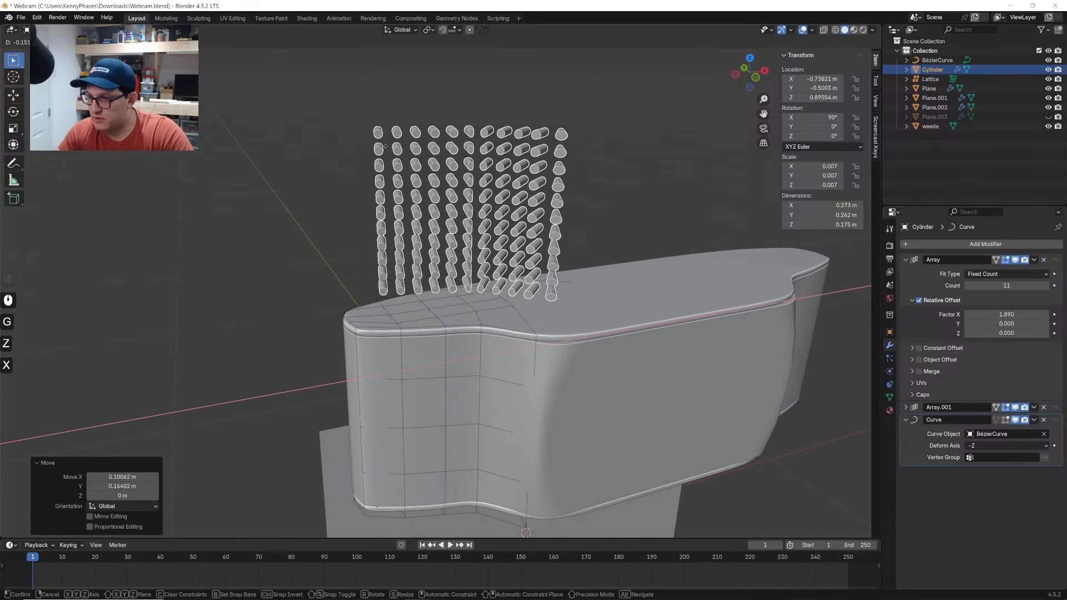
{"action": "left_click", "coordinate": [542, 501]}
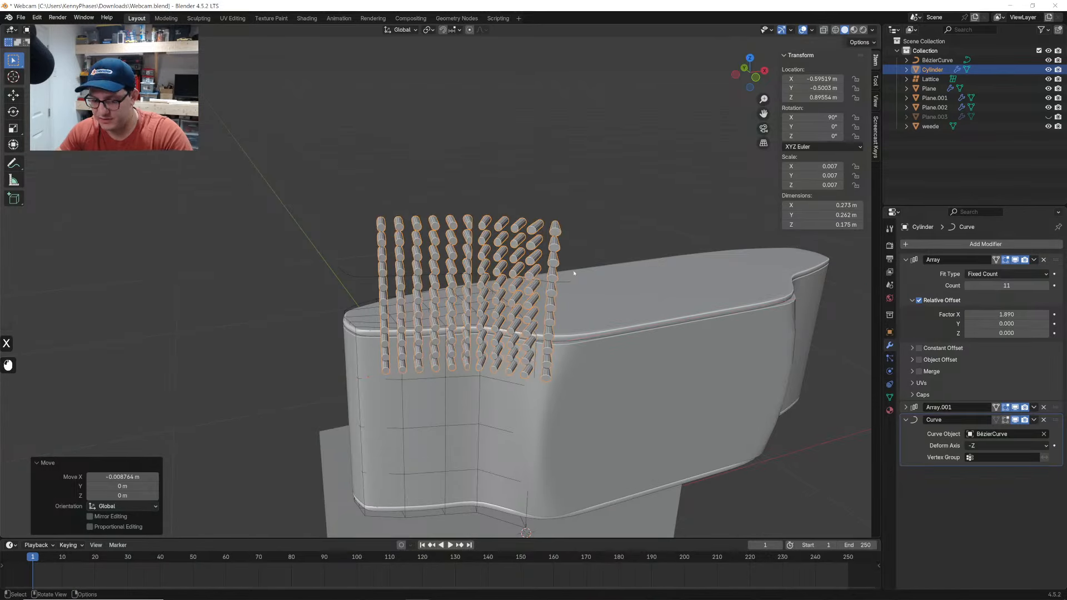
{"action": "left_click_drag", "start_coordinate": [812, 88], "coordinate": [788, 117]}
{"action": "key", "text": "ctrl+z"}
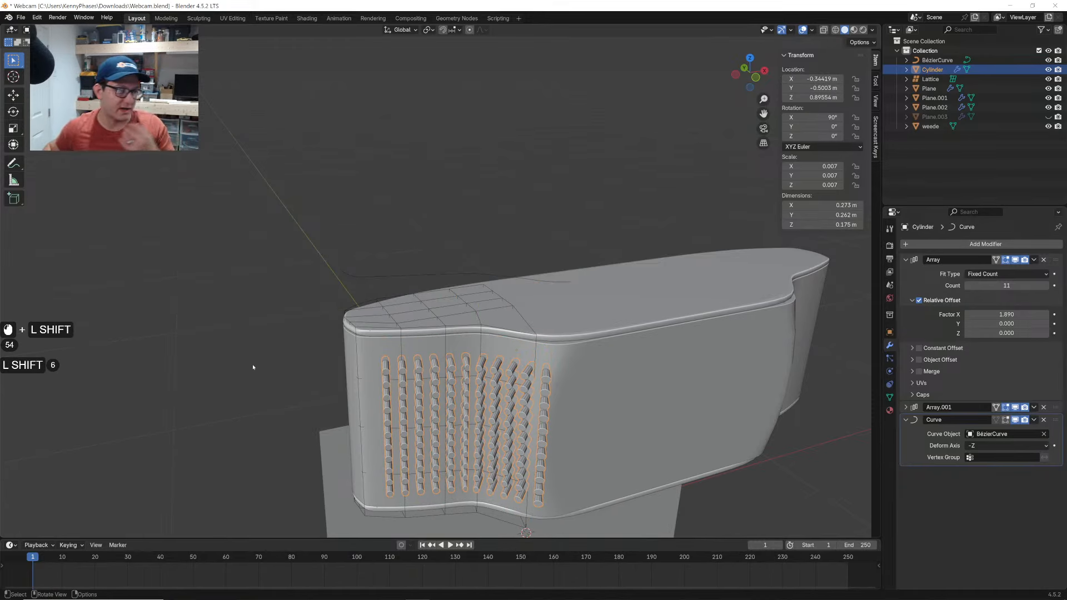
Try enlarging the Bézier curve above the body to test its effect on the bent cylinder array, and undo the scaling
{"action": "scroll", "coordinate": [488, 333], "scroll_direction": "up", "scroll_amount": 3}
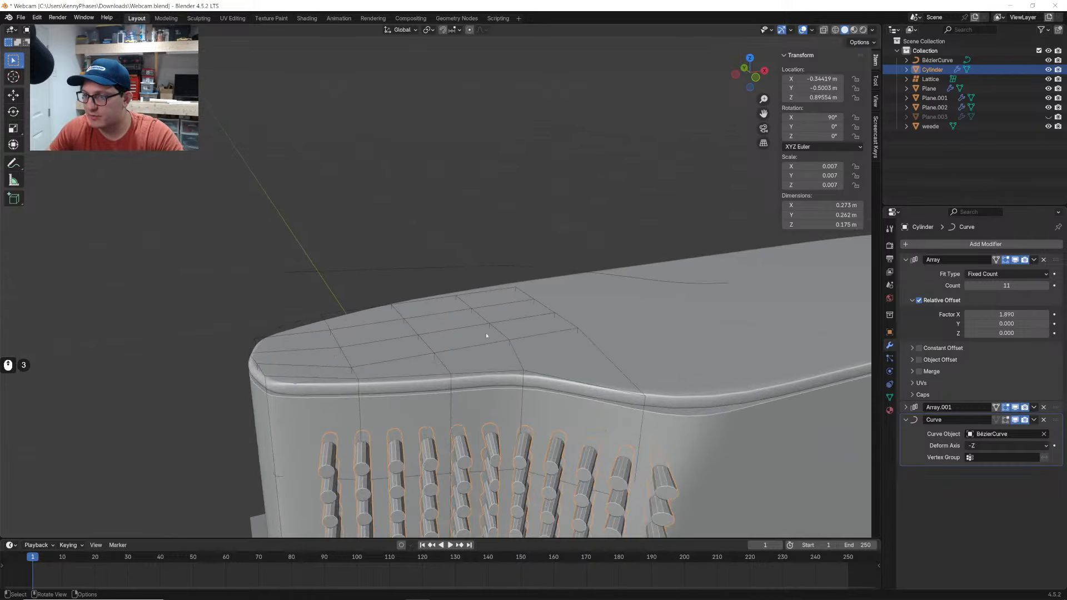
{"action": "middle_click_drag", "start_coordinate": [489, 336], "coordinate": [500, 278], "text": "shift"}
{"action": "scroll", "coordinate": [506, 248], "scroll_direction": "up", "scroll_amount": 1}
{"action": "scroll", "coordinate": [427, 224], "scroll_direction": "down", "scroll_amount": 2}
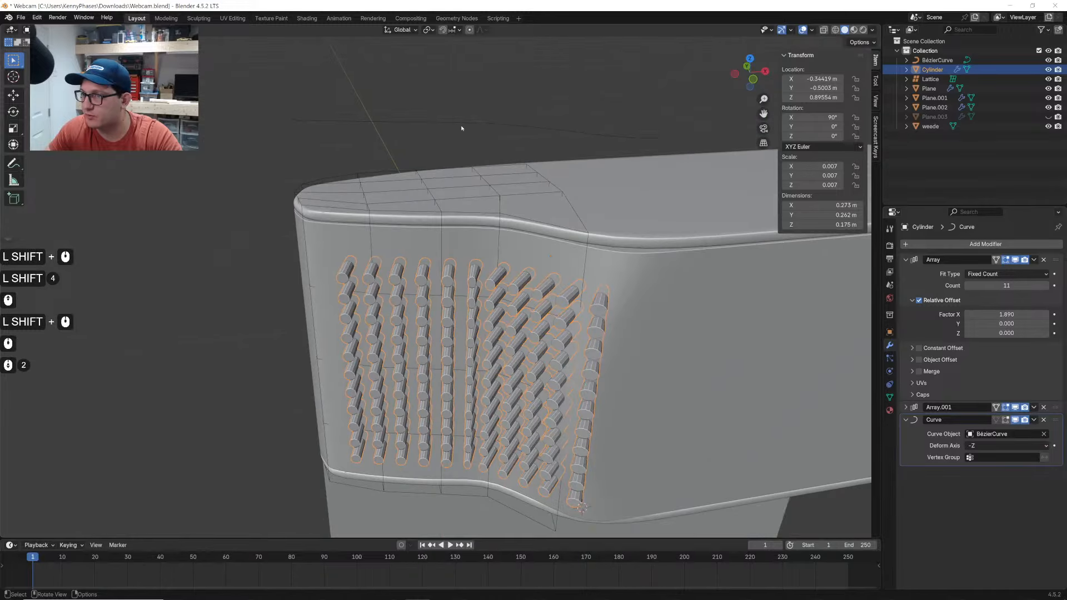
{"action": "left_click", "coordinate": [465, 125]}
{"action": "key", "text": "s"}
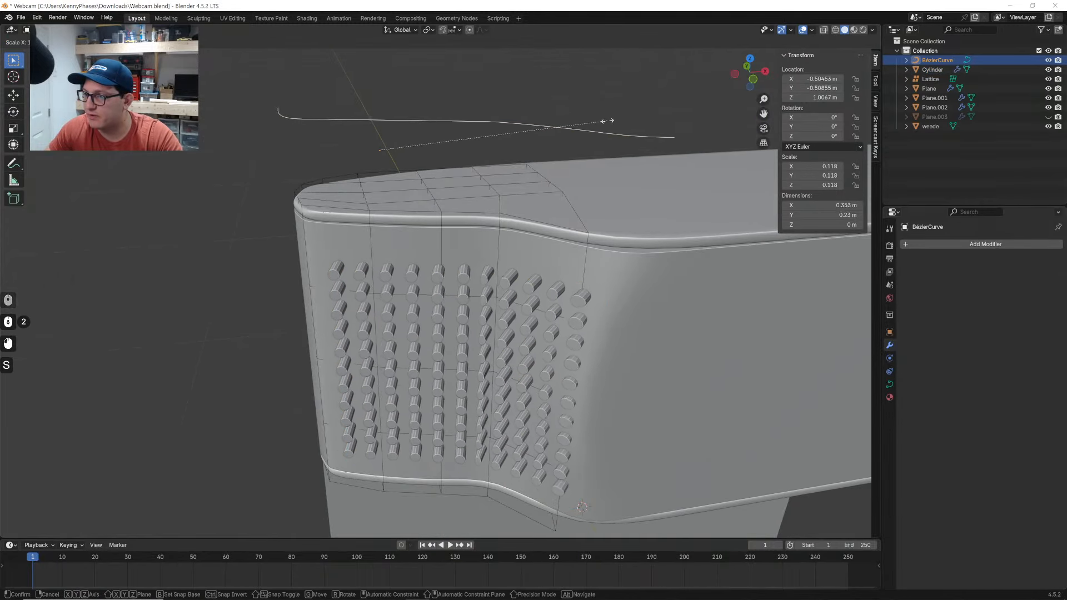
{"action": "left_click", "coordinate": [605, 120]}
{"action": "key", "text": "ctrl+z"}
Move the bent cylinder array along Z to about 0.93 m and check its fit on the curved side
{"action": "left_click", "coordinate": [510, 285]}
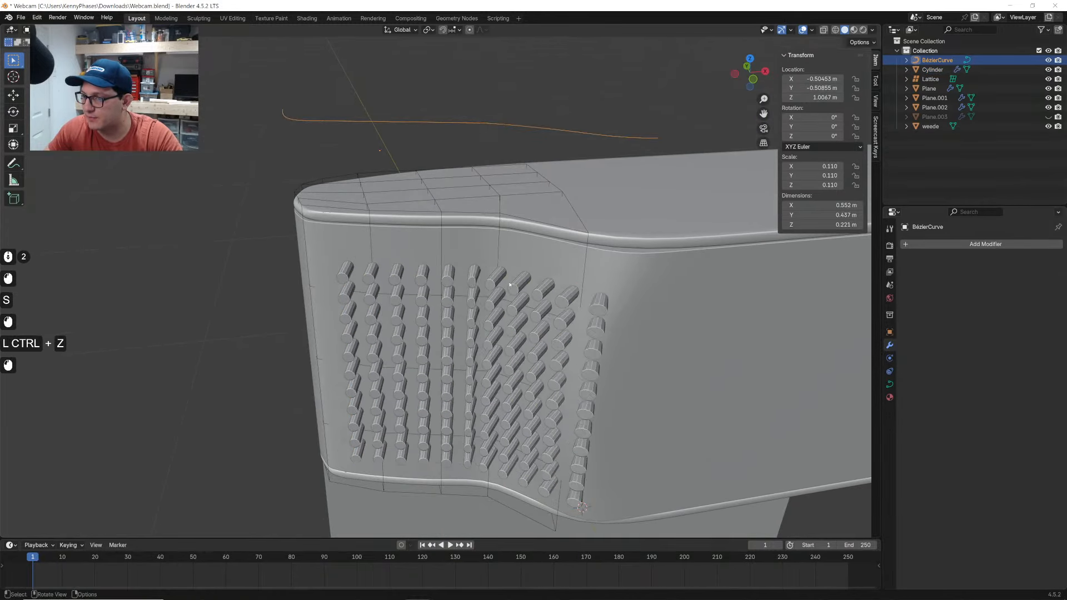
{"action": "left_click", "coordinate": [575, 302]}
{"action": "key", "text": "g"}
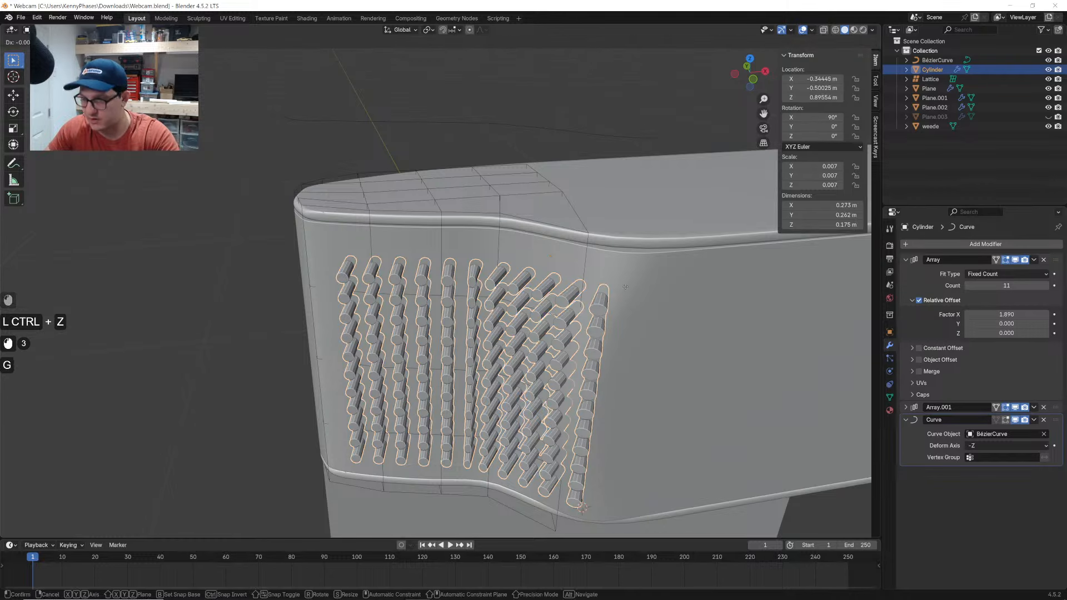
{"action": "key", "text": "y"}
{"action": "key", "text": "z"}
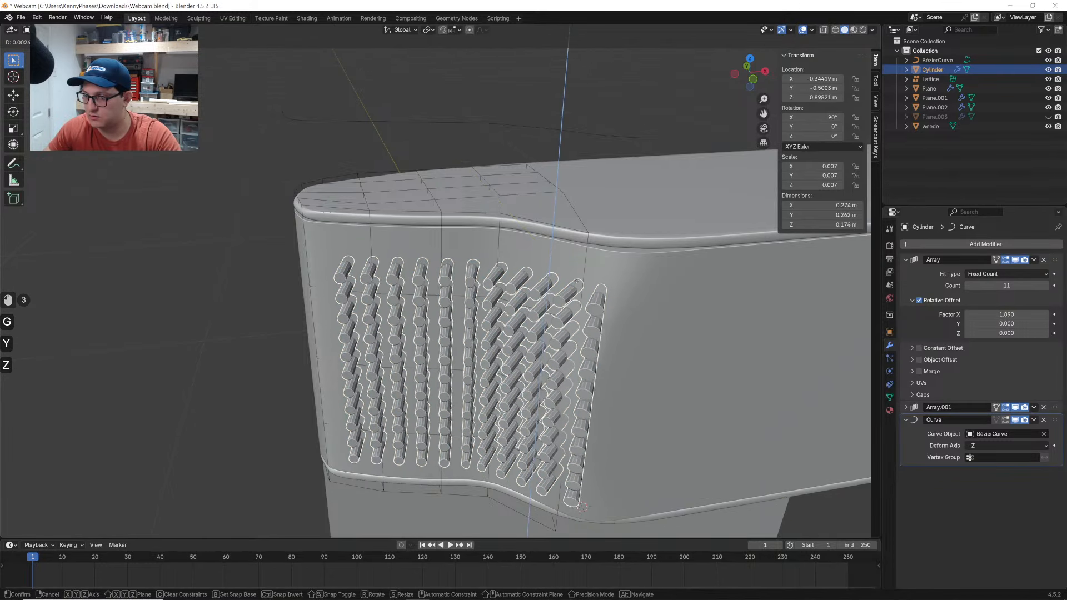
{"action": "left_click", "coordinate": [600, 255]}
{"action": "scroll", "coordinate": [600, 256], "scroll_direction": "down", "scroll_amount": 2}
{"action": "middle_click_drag", "start_coordinate": [750, 77], "coordinate": [750, 7], "text": "shift"}
{"action": "middle_click_drag", "start_coordinate": [534, 289], "coordinate": [575, 287]}
{"action": "scroll", "coordinate": [575, 287], "scroll_direction": "up", "scroll_amount": 2}
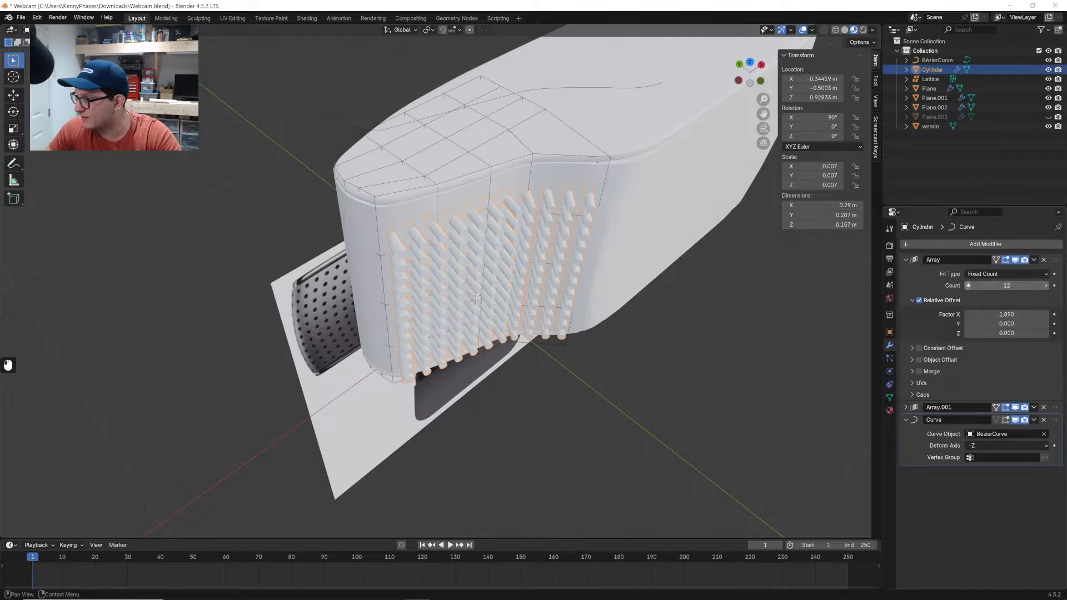
Set the second Array modifier's count to 13 and shift the cylinders to about -0.502 m in Y and 0.99 m in Z
{"action": "left_click", "coordinate": [918, 412]}
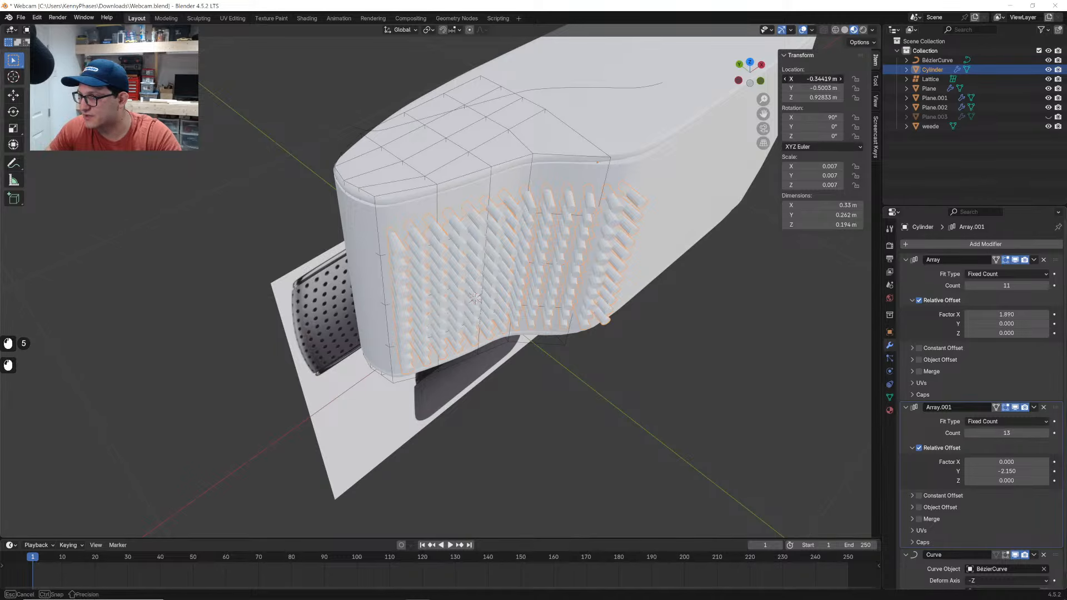
{"action": "key", "text": "ctrl+z"}
{"action": "left_click_drag", "start_coordinate": [814, 88], "coordinate": [839, 97], "text": "shift"}
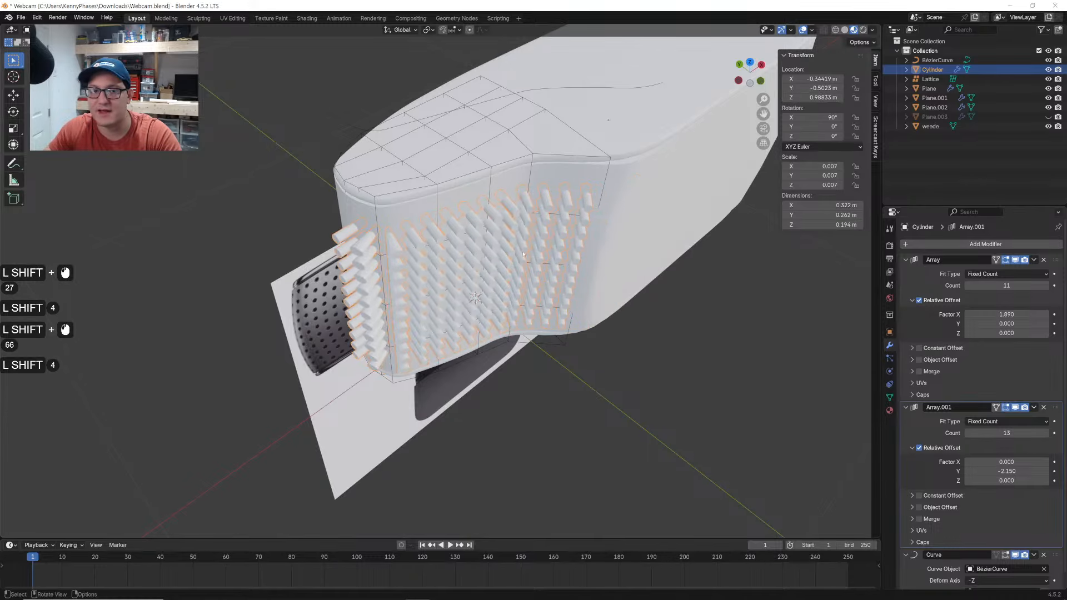
Hide the lattice and the bent cylinder array
{"action": "left_click", "coordinate": [471, 153]}
{"action": "key", "text": "h"}
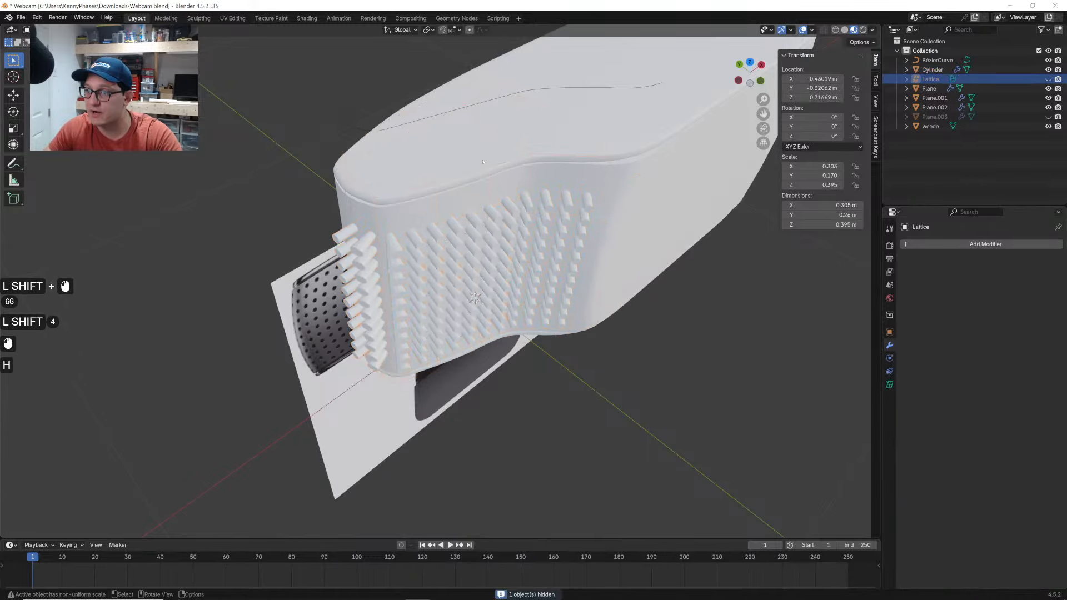
{"action": "middle_click_drag", "start_coordinate": [470, 153], "coordinate": [506, 191]}
{"action": "left_click", "coordinate": [506, 190]}
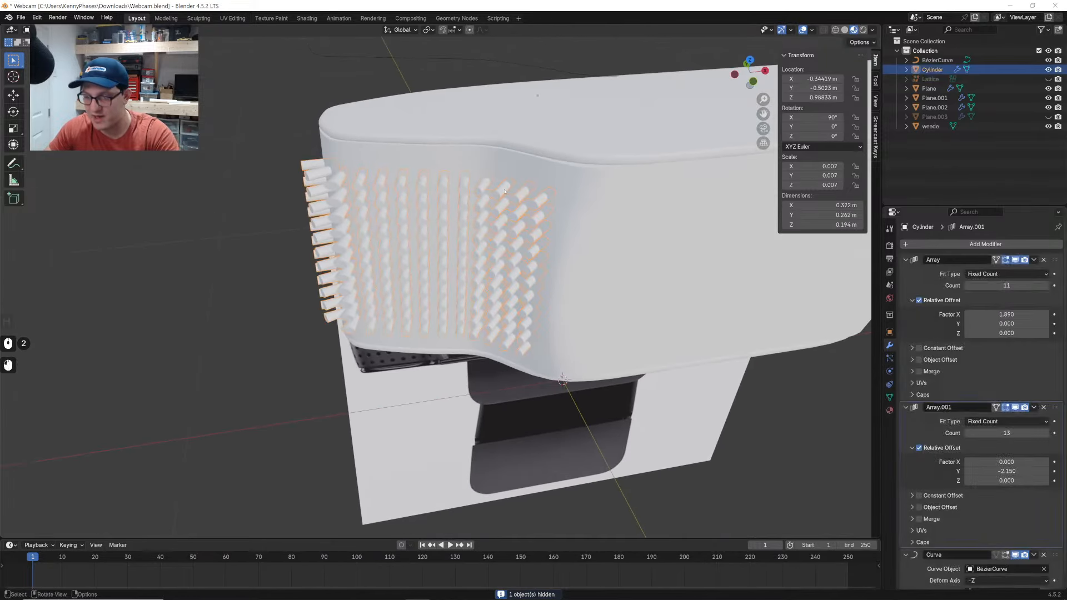
{"action": "key", "text": "h"}
Save the file in solid shading and turn on the body's Boolean modifier in the viewport to cut the grille holes
{"action": "left_click", "coordinate": [504, 199]}
{"action": "key", "text": "z"}
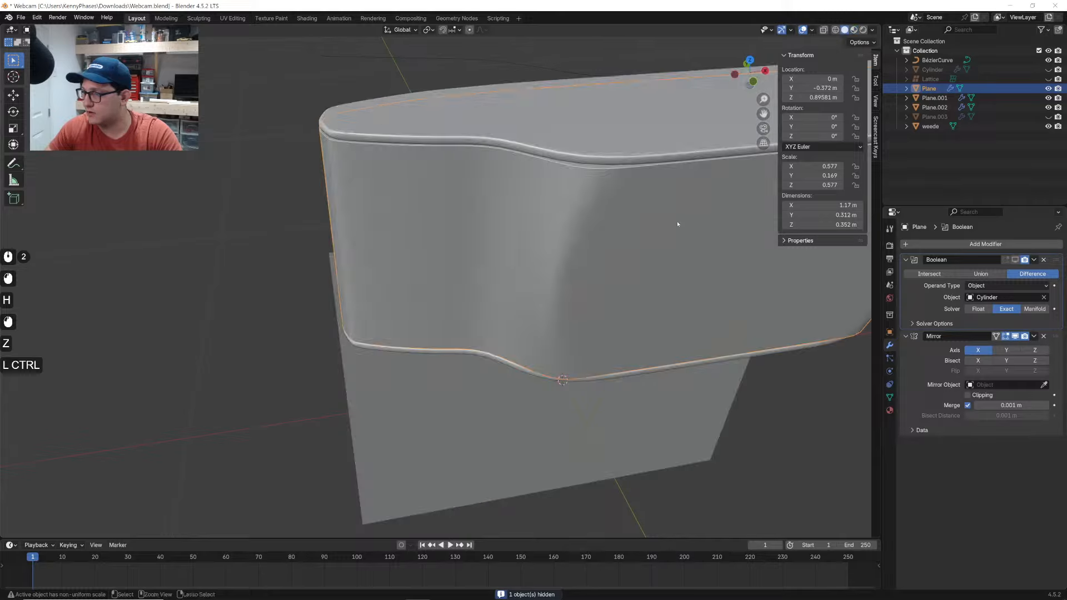
{"action": "key", "text": "ctrl+s"}
{"action": "left_click", "coordinate": [1016, 260]}
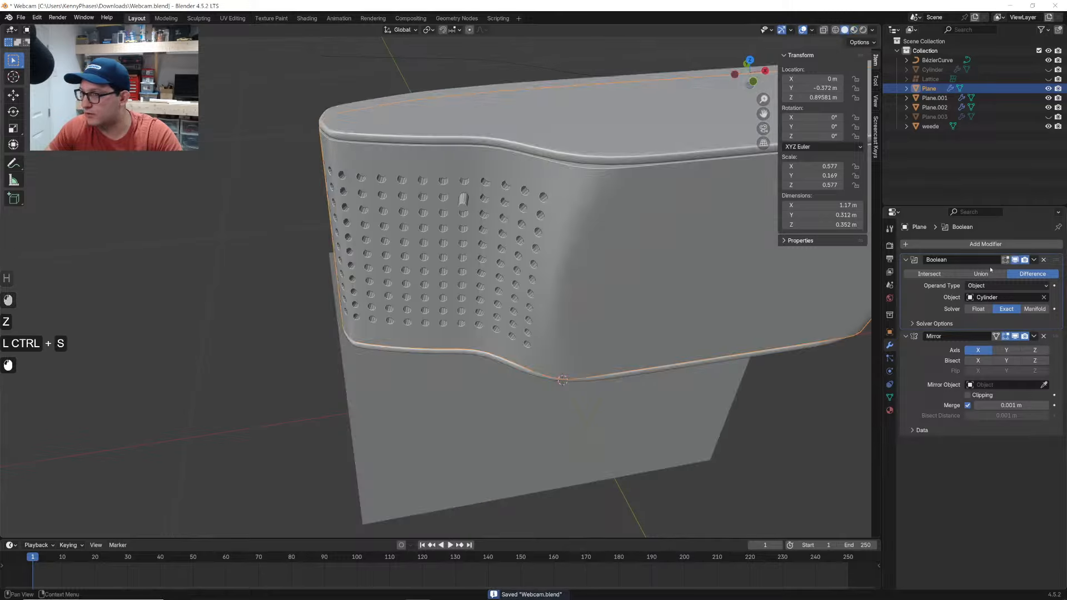
{"action": "middle_click_drag", "start_coordinate": [428, 226], "coordinate": [534, 222]}
{"action": "scroll", "coordinate": [456, 233], "scroll_direction": "up", "scroll_amount": 2}
{"action": "scroll", "coordinate": [545, 219], "scroll_direction": "up", "scroll_amount": 2}
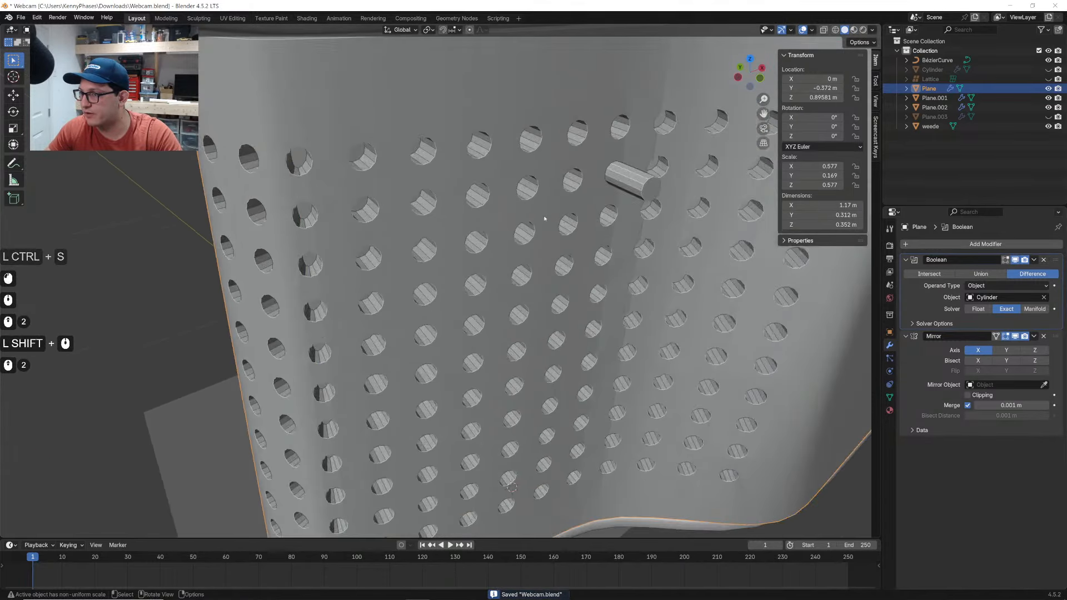
Try the Manifold and Float solvers on the body's Boolean modifier and return to Exact
{"action": "left_click", "coordinate": [1035, 309]}
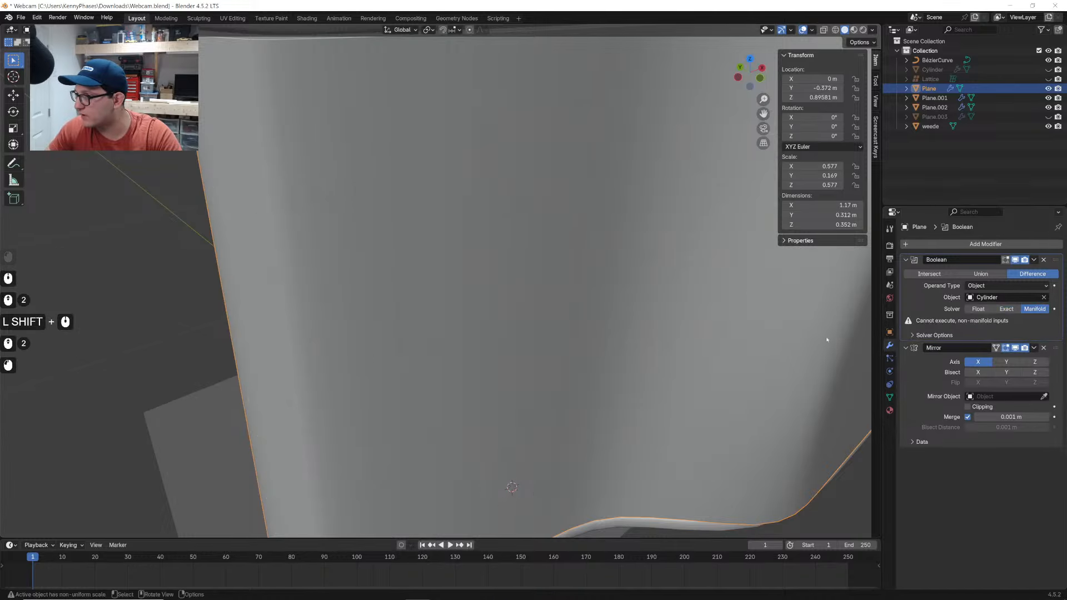
{"action": "left_click", "coordinate": [987, 309]}
{"action": "left_click", "coordinate": [1006, 310]}
Inspect the cut grille holes and compare the body with the reference photo in material preview, ending in solid shading
{"action": "middle_click_drag", "start_coordinate": [523, 244], "coordinate": [467, 203]}
{"action": "scroll", "coordinate": [545, 232], "scroll_direction": "up", "scroll_amount": 3}
{"action": "scroll", "coordinate": [517, 220], "scroll_direction": "down", "scroll_amount": 4}
{"action": "middle_click_drag", "start_coordinate": [578, 234], "coordinate": [483, 213], "text": "shift"}
{"action": "scroll", "coordinate": [400, 214], "scroll_direction": "down", "scroll_amount": 2}
{"action": "scroll", "coordinate": [451, 248], "scroll_direction": "up", "scroll_amount": 2}
{"action": "left_click", "coordinate": [854, 30]}
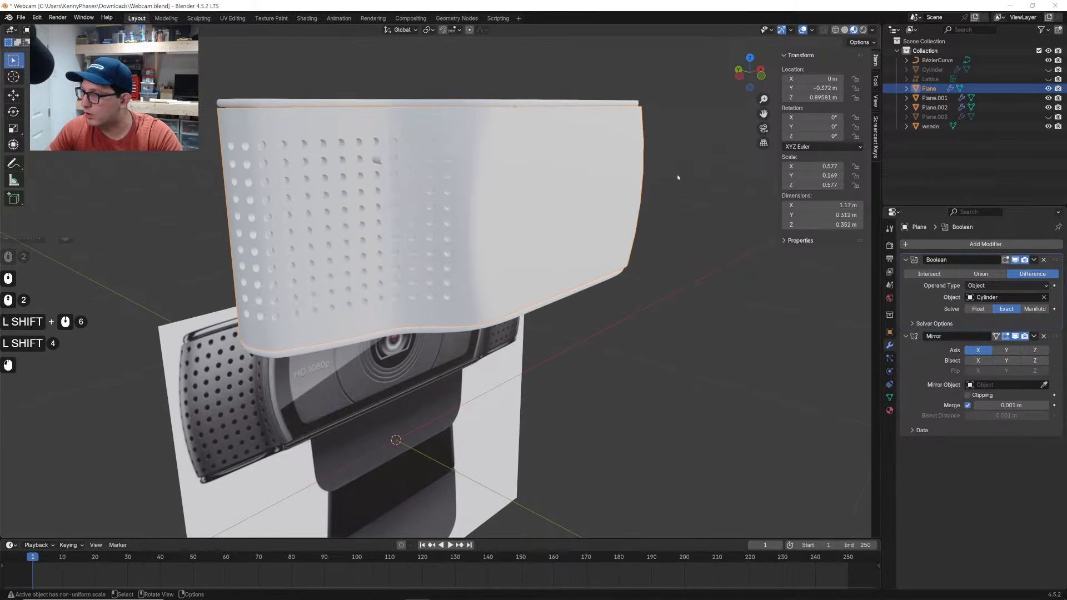
{"action": "scroll", "coordinate": [554, 272], "scroll_direction": "down", "scroll_amount": 2}
{"action": "middle_click_drag", "start_coordinate": [554, 272], "coordinate": [588, 237], "text": "shift"}
{"action": "middle_click_drag", "start_coordinate": [588, 236], "coordinate": [554, 240], "text": "shift"}
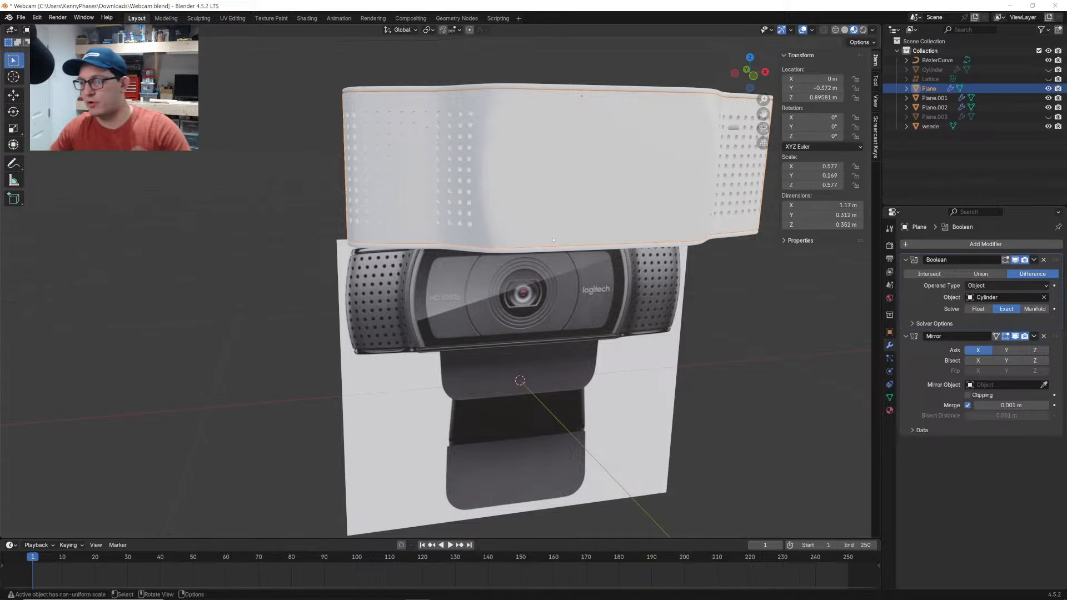
{"action": "scroll", "coordinate": [370, 320], "scroll_direction": "up", "scroll_amount": 4}
{"action": "middle_click_drag", "start_coordinate": [370, 320], "coordinate": [418, 228], "text": "shift"}
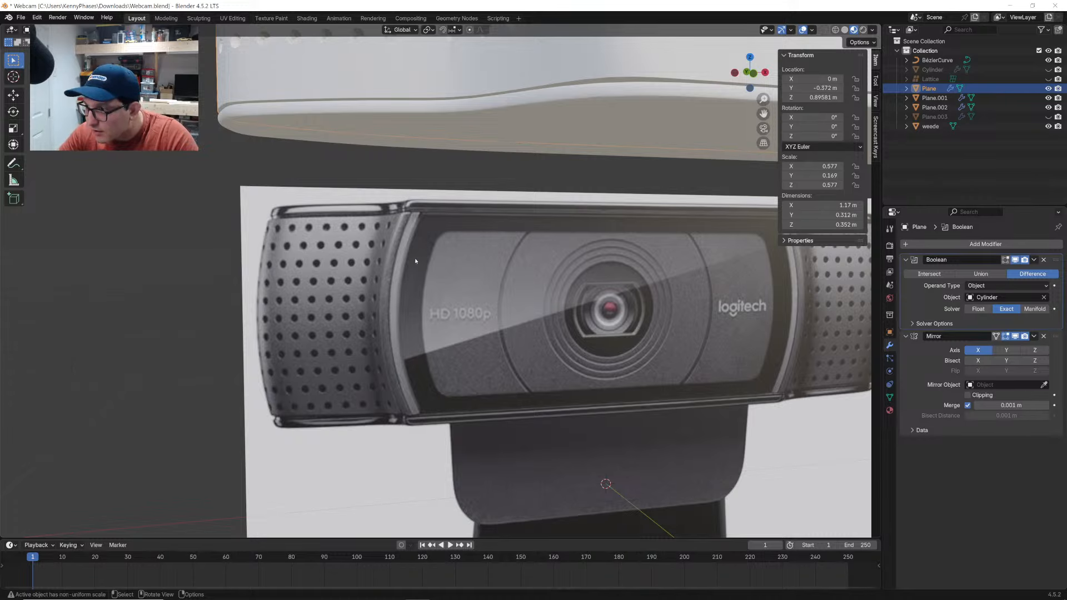
{"action": "scroll", "coordinate": [428, 263], "scroll_direction": "down", "scroll_amount": 5}
{"action": "middle_click_drag", "start_coordinate": [429, 263], "coordinate": [511, 196]}
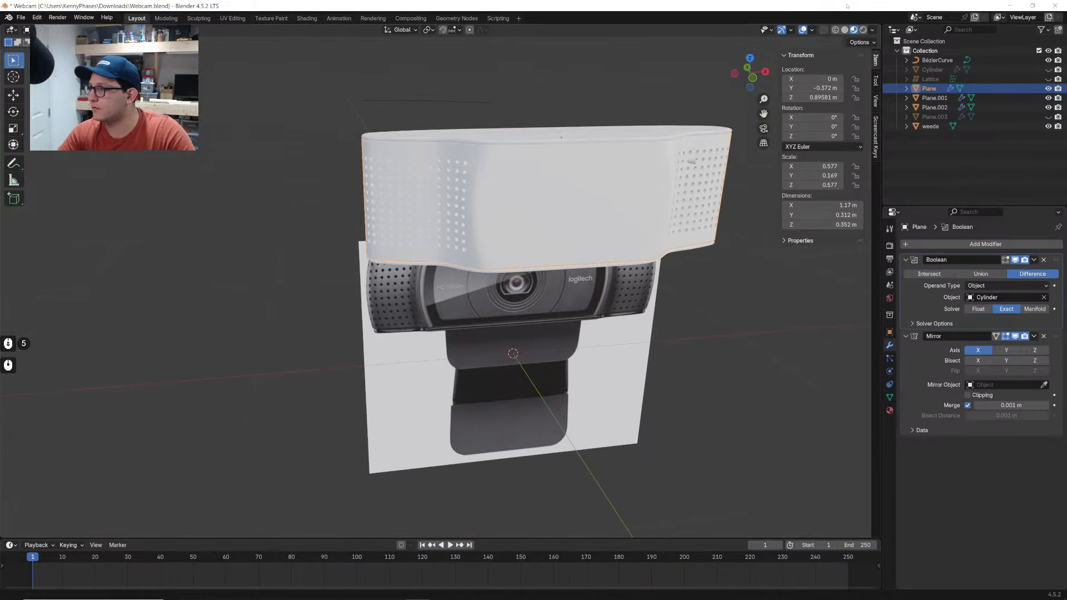
{"action": "left_click", "coordinate": [845, 30]}
{"action": "key", "text": "shift+a"}
{"action": "type", "text": "cy"}
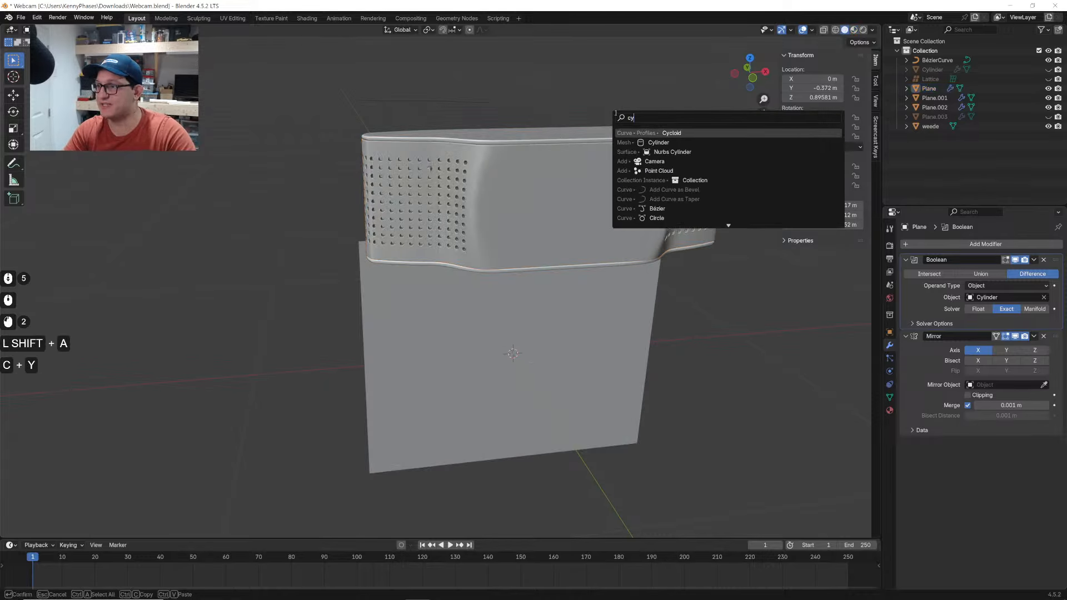
{"action": "key", "text": "Return"}
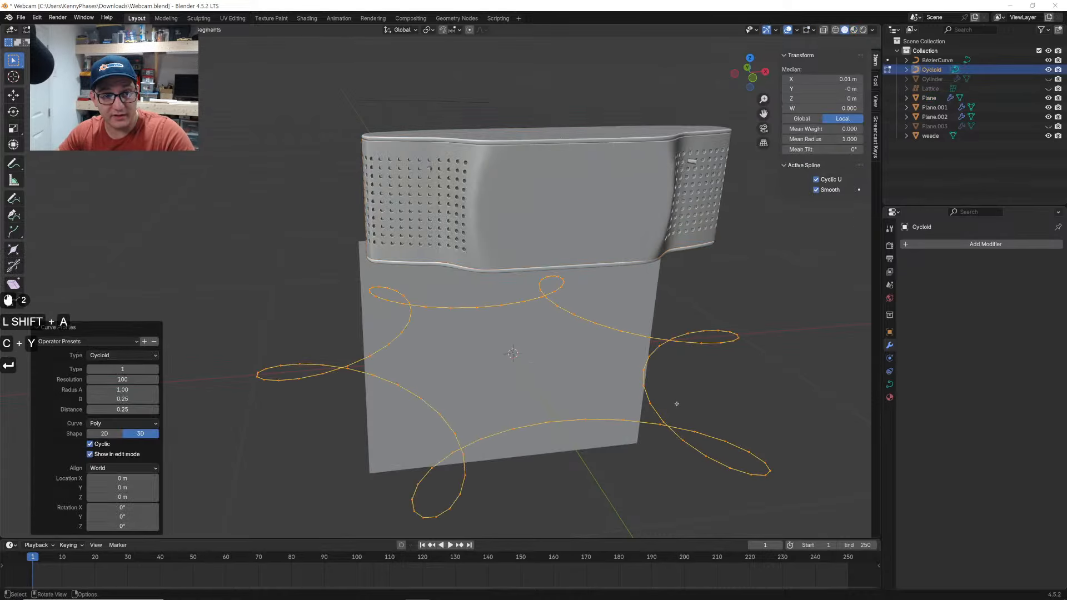
{"action": "key", "text": "ctrl+z"}
Add a mesh cylinder at the world origin and raise its vertex count for a rounder shape
{"action": "key", "text": "shift+a"}
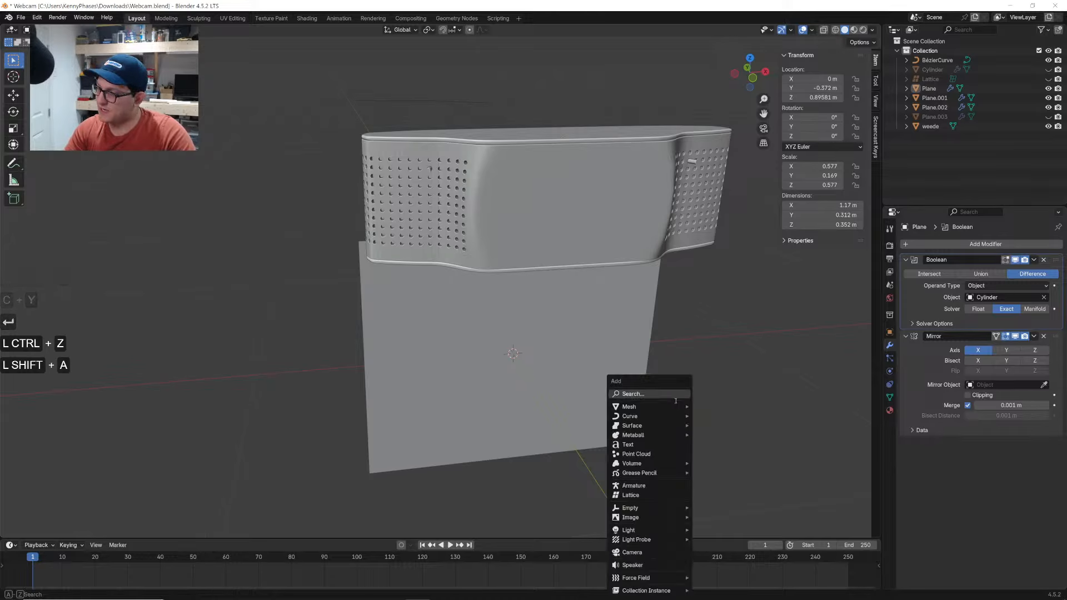
{"action": "type", "text": "c"}
{"action": "key", "text": "Down"}
{"action": "key", "text": "Return"}
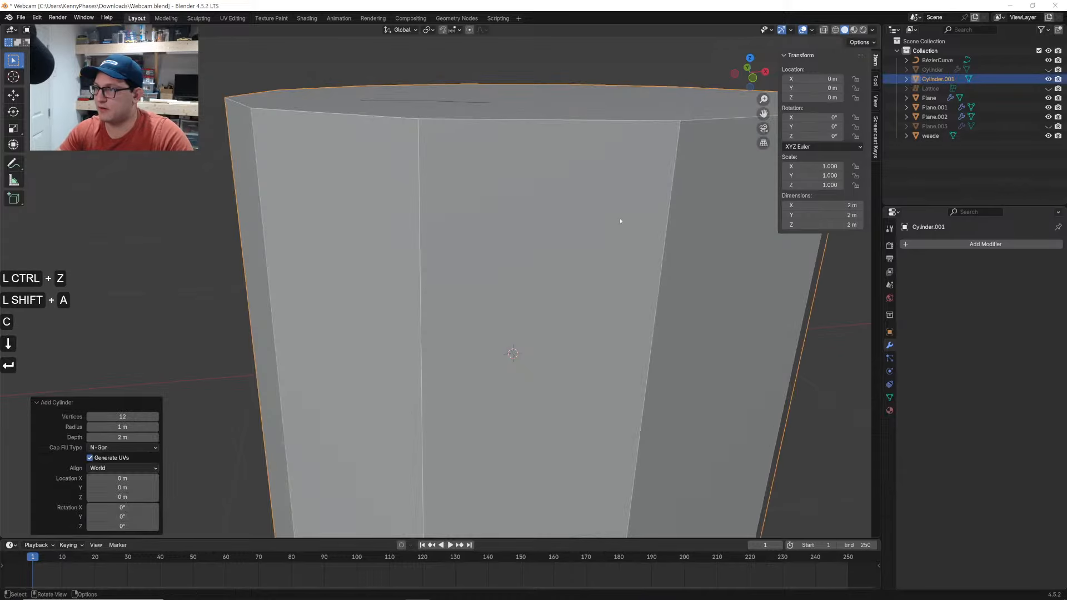
{"action": "scroll", "coordinate": [621, 221], "scroll_direction": "down", "scroll_amount": 5}
{"action": "left_click_drag", "start_coordinate": [111, 413], "coordinate": [125, 416]}
{"action": "middle_click_drag", "start_coordinate": [509, 233], "coordinate": [538, 269]}
{"action": "scroll", "coordinate": [534, 268], "scroll_direction": "down", "scroll_amount": 1}
Delete both end cap faces of the new cylinder, leaving an open tube
{"action": "key", "text": "Tab"}
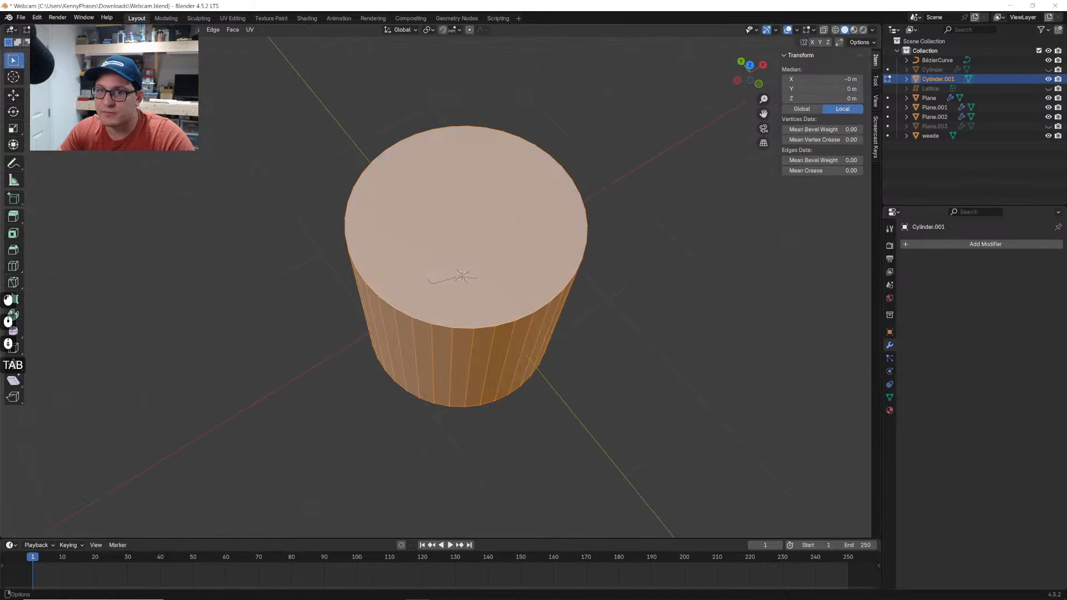
{"action": "left_click", "coordinate": [430, 196]}
{"action": "key", "text": "x"}
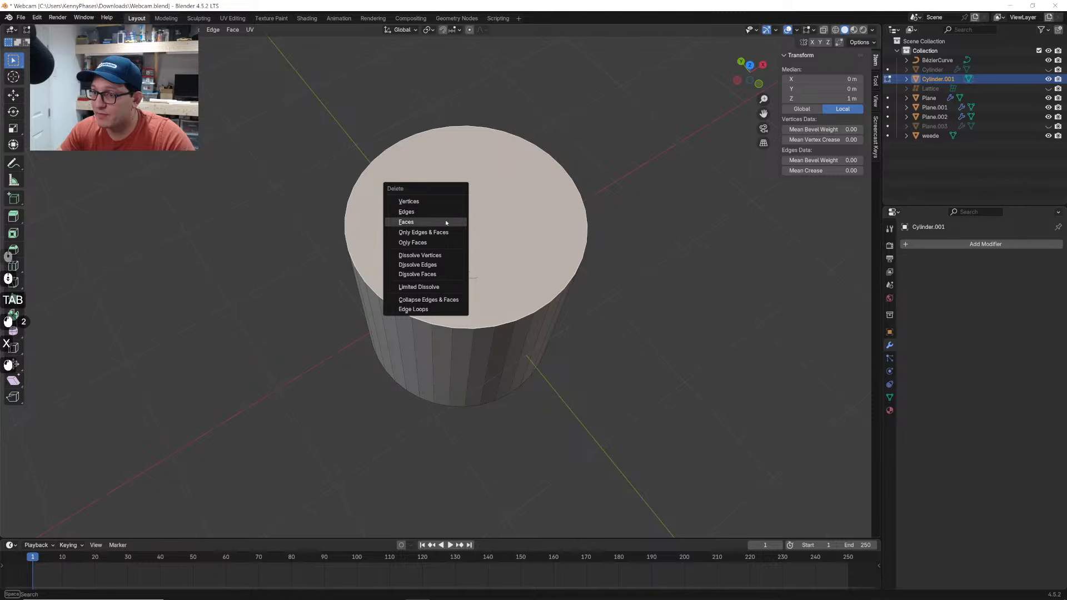
{"action": "left_click", "coordinate": [409, 222]}
{"action": "key", "text": "Tab"}
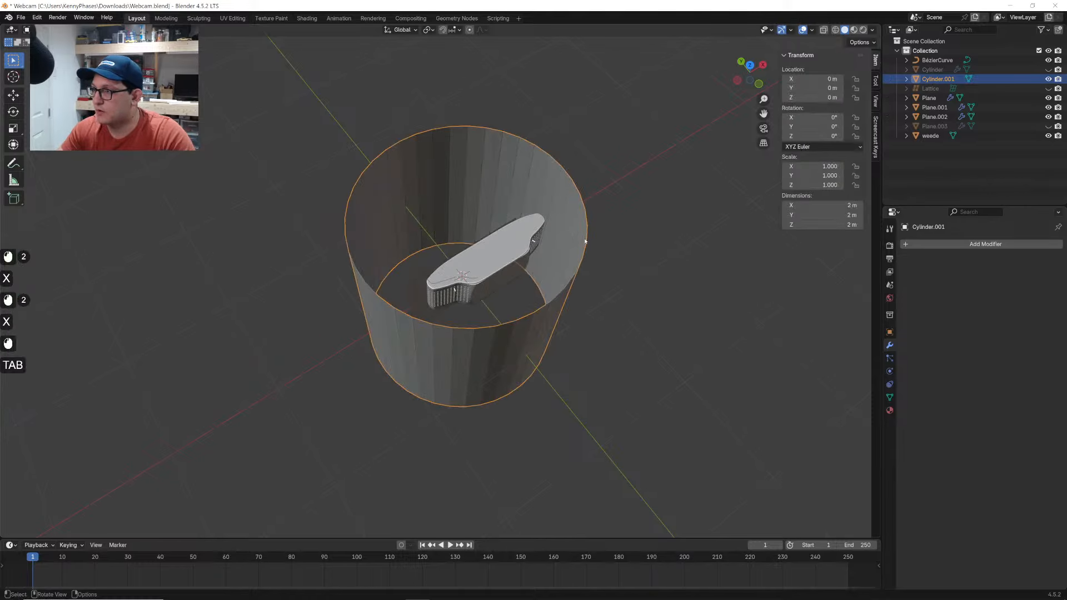
Rotate the open cylinder 90° about the X axis
{"action": "key", "text": "r"}
{"action": "key", "text": "x"}
{"action": "key", "text": "9"}
{"action": "key", "text": "0"}
{"action": "key", "text": "Return"}
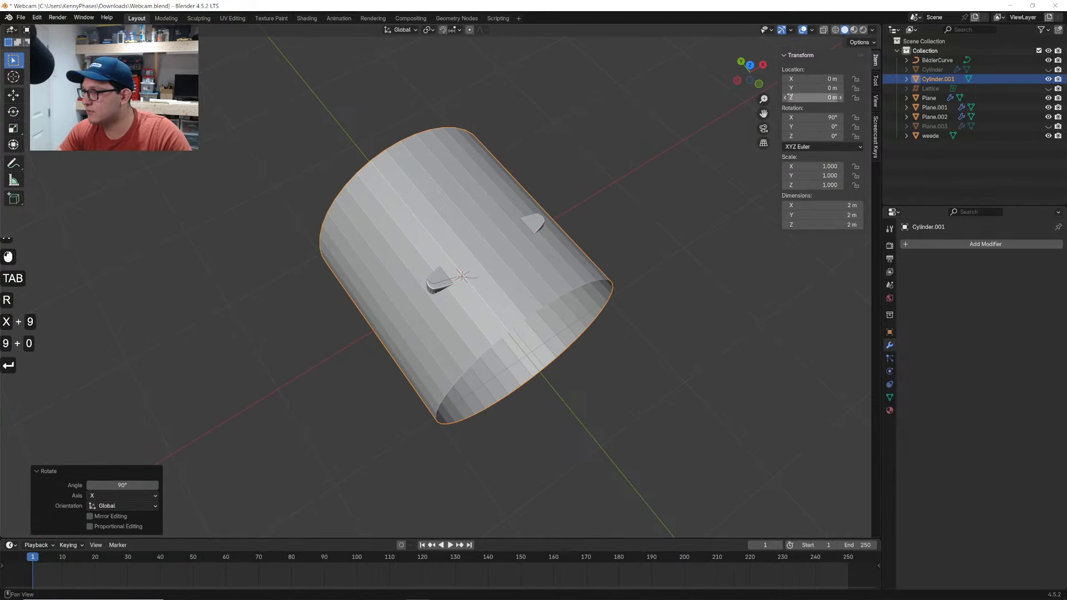
Scale the open cylinder to about 0.444 and move it up to about 0.578 m in Z in a straight-on view
{"action": "left_click", "coordinate": [758, 84]}
{"action": "key", "text": "s"}
{"action": "left_click", "coordinate": [566, 211]}
{"action": "key", "text": "g"}
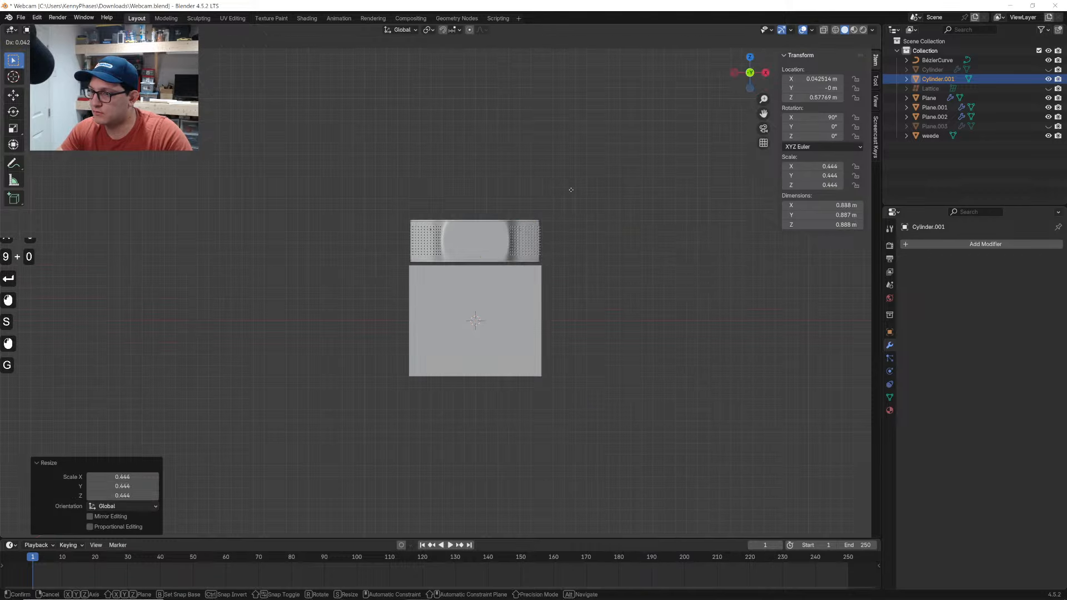
{"action": "left_click", "coordinate": [572, 190]}
Scale the open cylinder down to about 0.253 and move it along Y to about -0.374 m, through the body's front
{"action": "middle_click_drag", "start_coordinate": [575, 192], "coordinate": [639, 223]}
{"action": "scroll", "coordinate": [635, 133], "scroll_direction": "up", "scroll_amount": 2}
{"action": "key", "text": "s"}
{"action": "left_click", "coordinate": [591, 189]}
{"action": "key", "text": "g"}
{"action": "key", "text": "y"}
{"action": "left_click", "coordinate": [699, 250]}
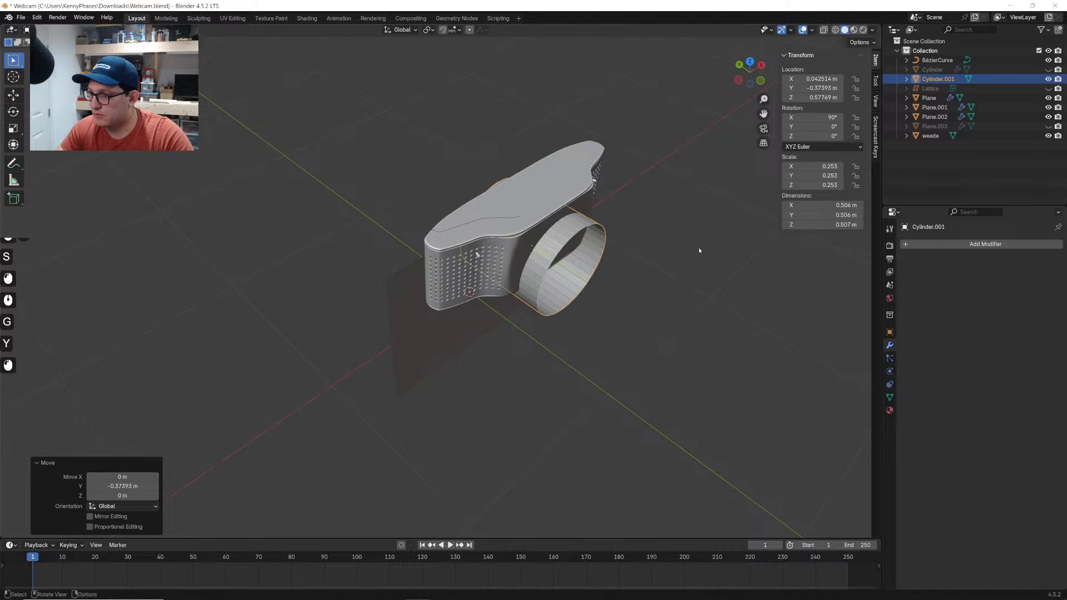
Raise the open cylinder along Z to about 0.702 m and set its X location to 0 m
{"action": "scroll", "coordinate": [591, 151], "scroll_direction": "up", "scroll_amount": 2}
{"action": "middle_click_drag", "start_coordinate": [588, 153], "coordinate": [503, 234], "text": "shift"}
{"action": "key", "text": "g"}
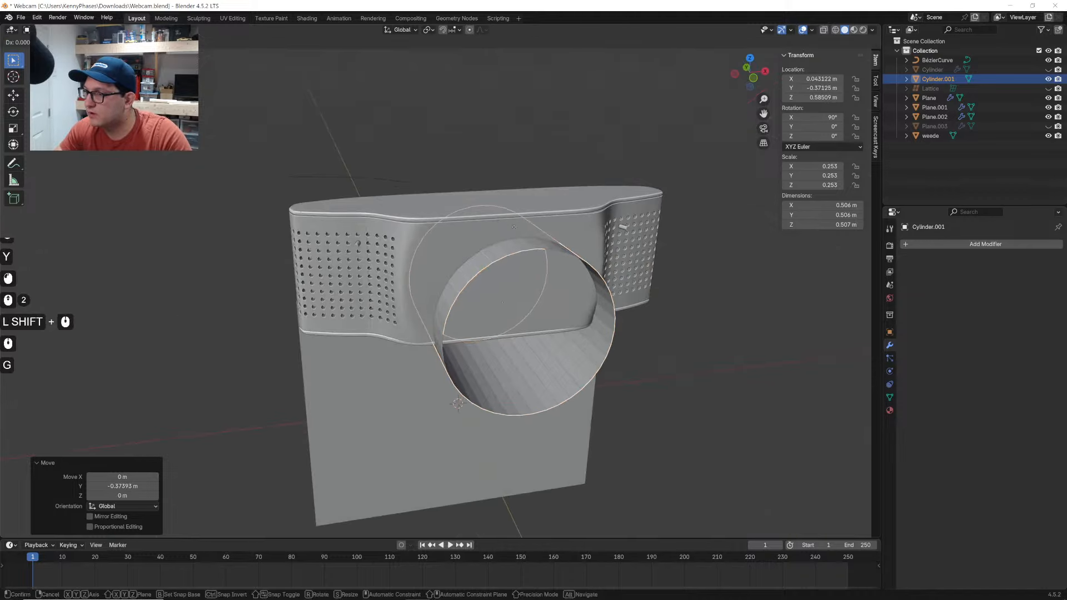
{"action": "key", "text": "z"}
{"action": "left_click", "coordinate": [504, 199]}
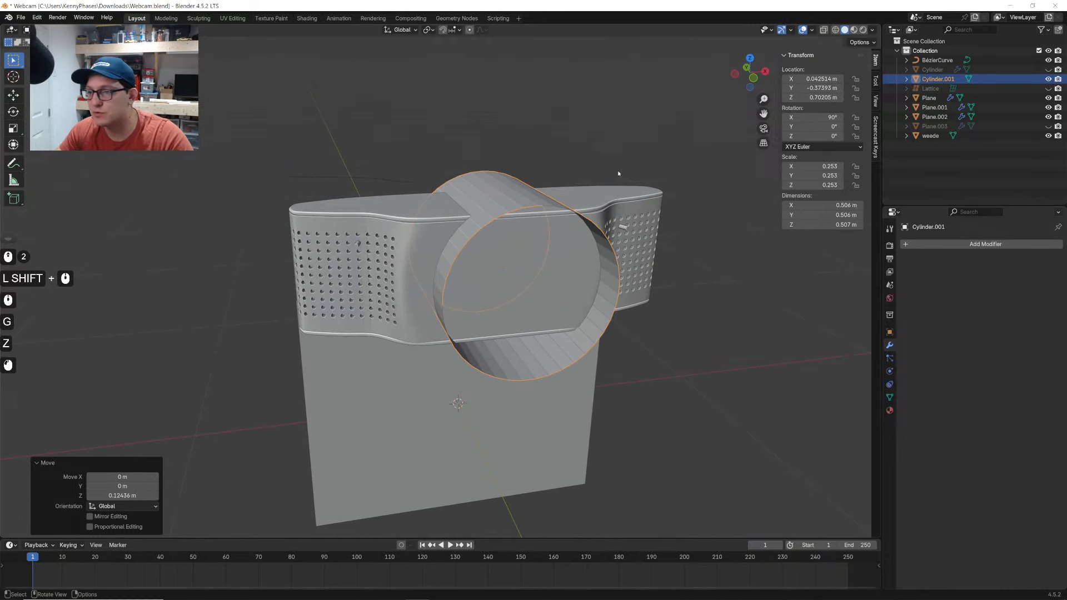
{"action": "double_click", "coordinate": [806, 77]}
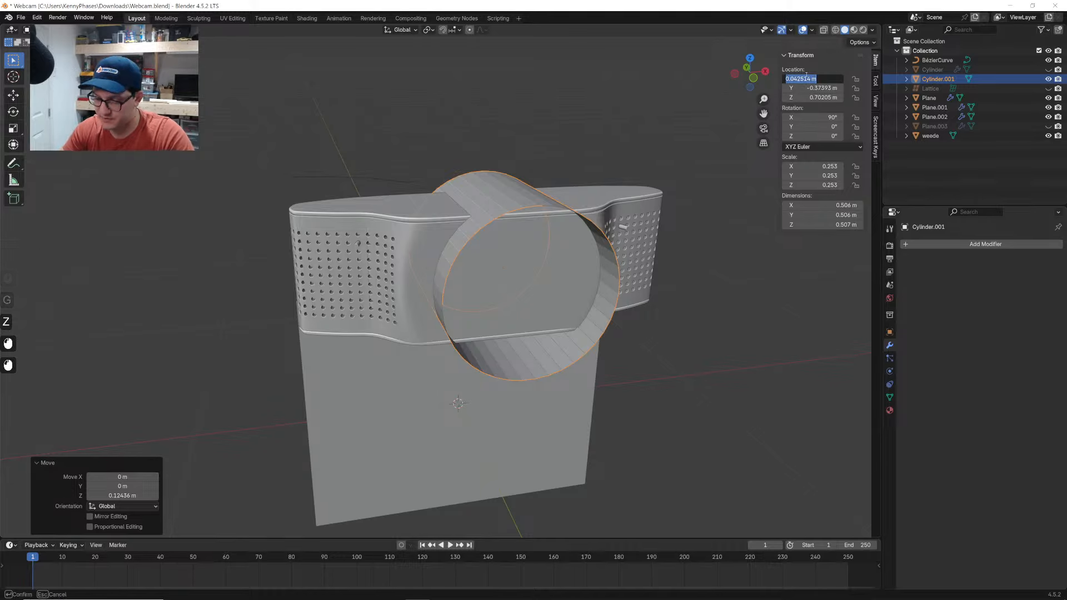
{"action": "type", "text": "0"}
{"action": "key", "text": "Return"}
In Material Preview shading, scale the open cylinder up to about 0.277, and narrow it along X to about 0.228
{"action": "scroll", "coordinate": [549, 267], "scroll_direction": "up", "scroll_amount": 2}
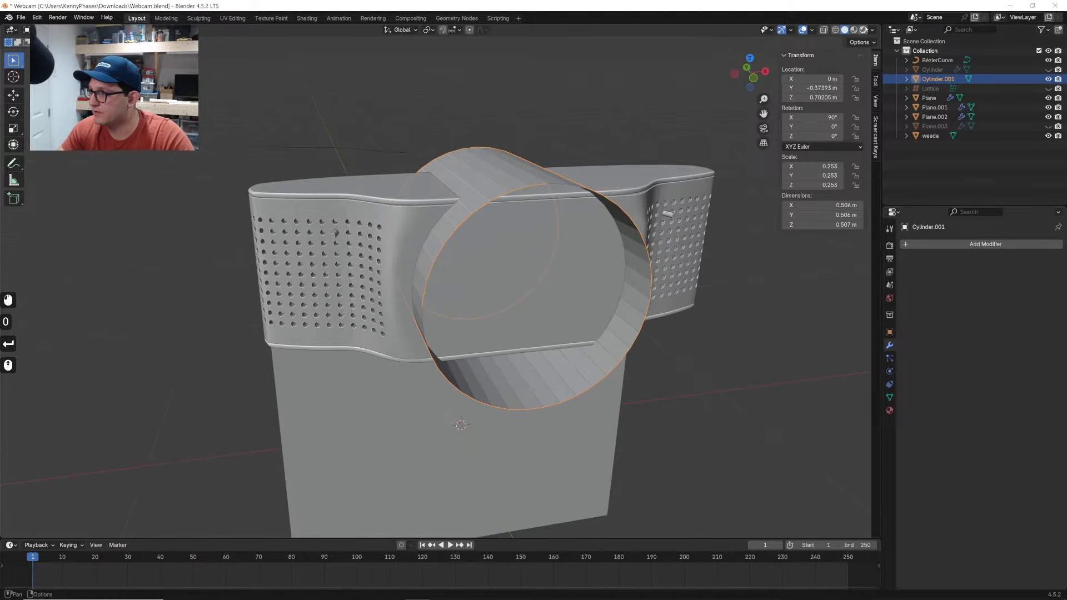
{"action": "left_click", "coordinate": [854, 29]}
{"action": "middle_click_drag", "start_coordinate": [630, 215], "coordinate": [630, 121], "text": "shift"}
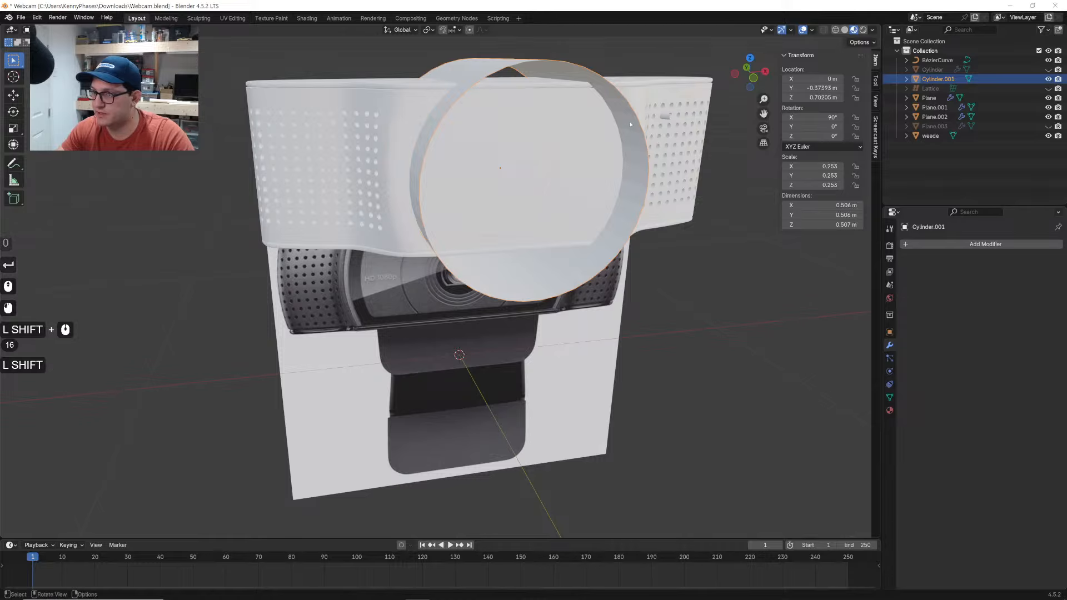
{"action": "key", "text": "s"}
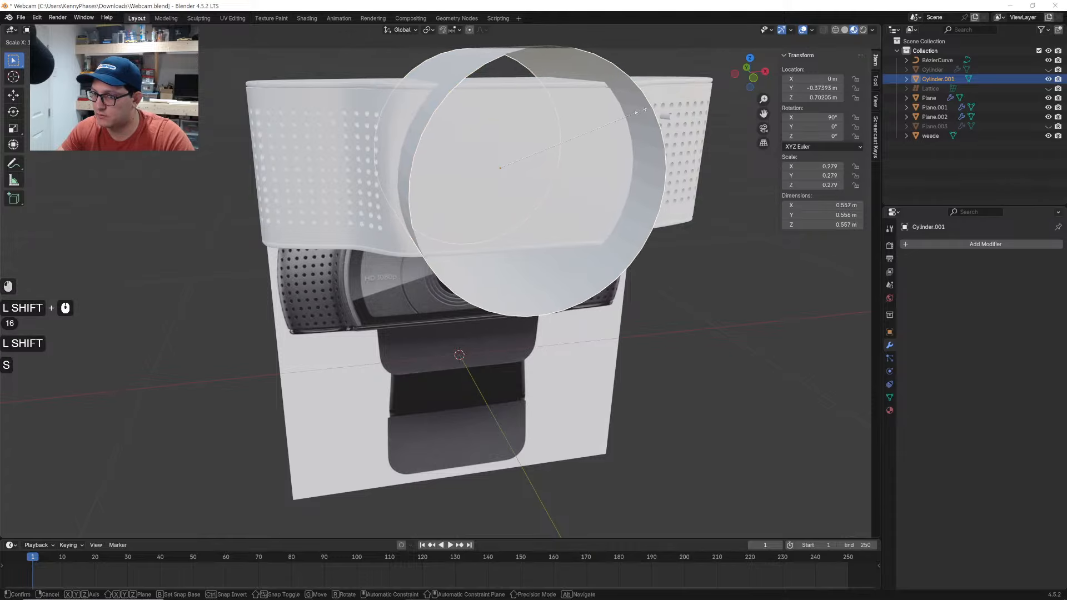
{"action": "left_click", "coordinate": [642, 112]}
{"action": "middle_click_drag", "start_coordinate": [433, 134], "coordinate": [504, 208]}
{"action": "key", "text": "s"}
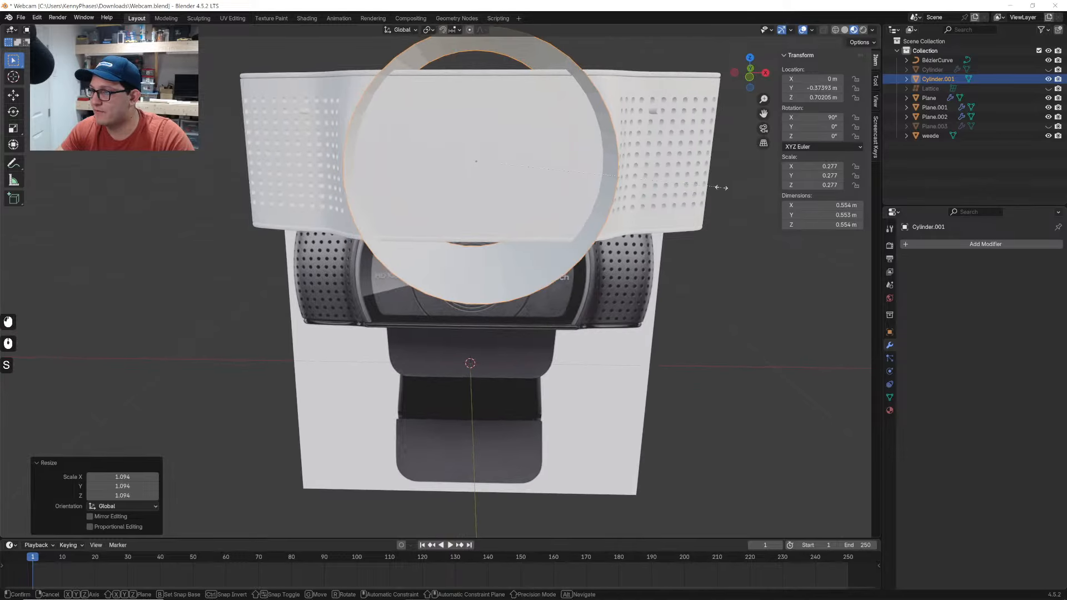
{"action": "key", "text": "x"}
{"action": "left_click", "coordinate": [496, 195]}
Add a Solidify modifier to the open cylinder
{"action": "left_click", "coordinate": [750, 77]}
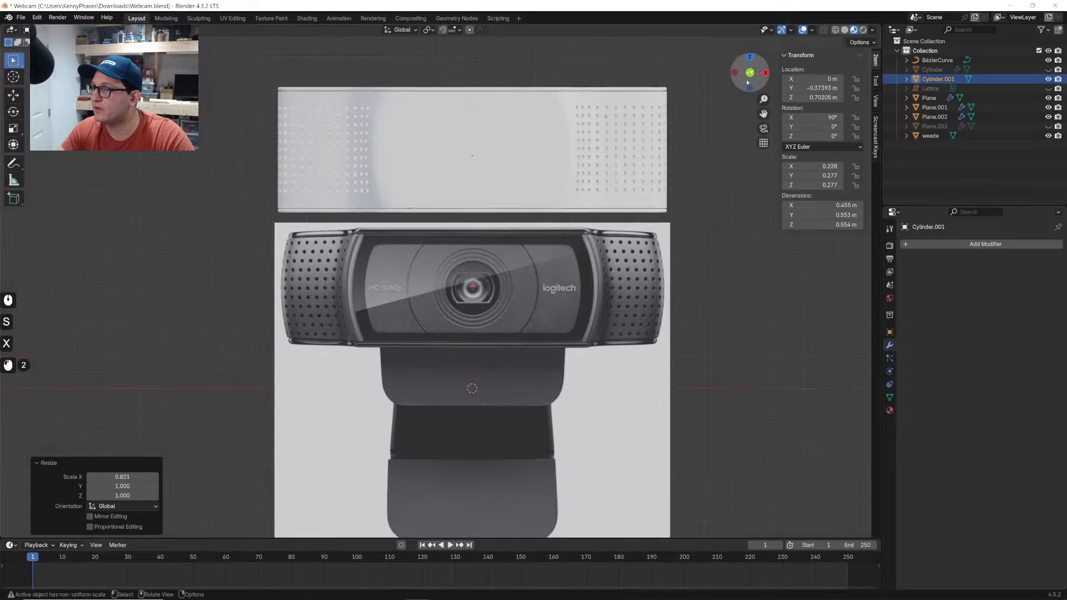
{"action": "scroll", "coordinate": [636, 145], "scroll_direction": "down", "scroll_amount": 1}
{"action": "middle_click_drag", "start_coordinate": [636, 145], "coordinate": [633, 198], "text": "shift"}
{"action": "key", "text": "Tab"}
{"action": "key", "text": "Tab"}
{"action": "left_click", "coordinate": [939, 244]}
{"action": "type", "text": "sol"}
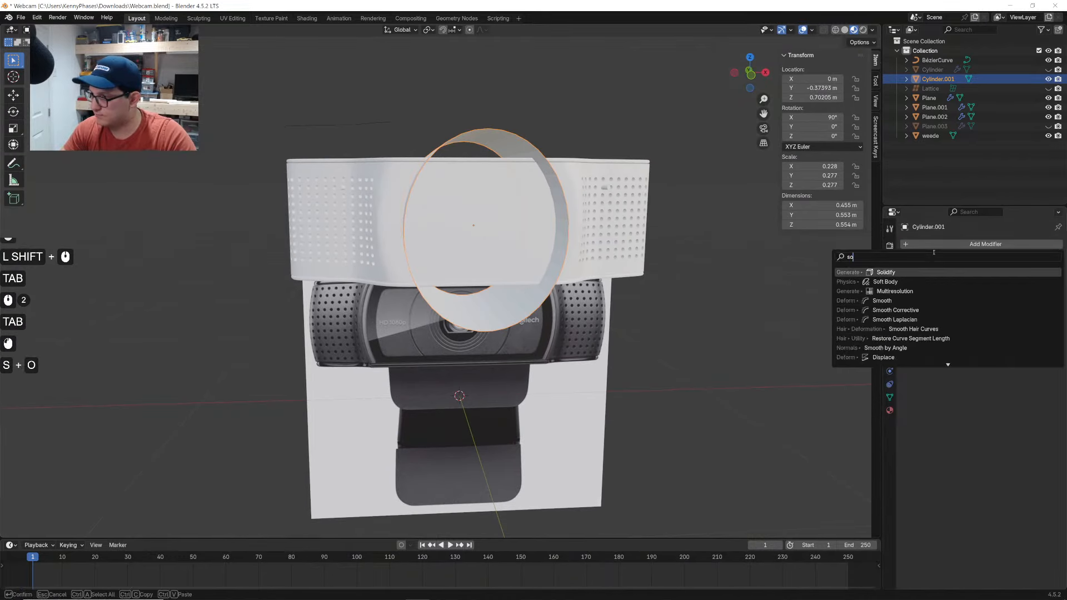
{"action": "key", "text": "Return"}
In a straight-on front view, move the cylinder down along Z to about 0.276 m, over the lens in the reference photo
{"action": "left_click", "coordinate": [750, 75]}
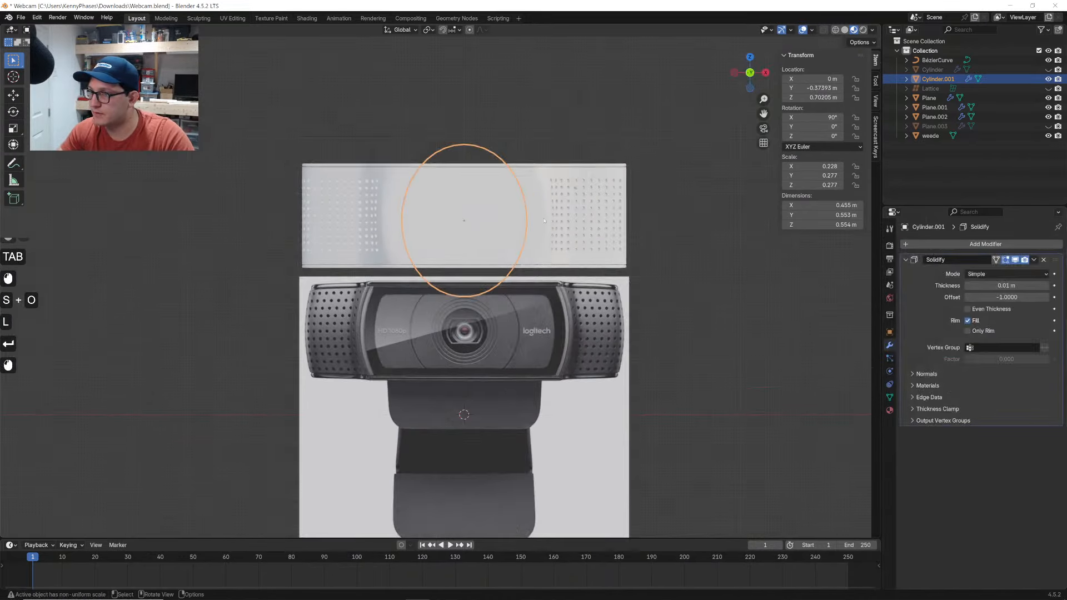
{"action": "scroll", "coordinate": [569, 155], "scroll_direction": "up", "scroll_amount": 3}
{"action": "key", "text": "g"}
{"action": "key", "text": "z"}
{"action": "left_click", "coordinate": [571, 359]}
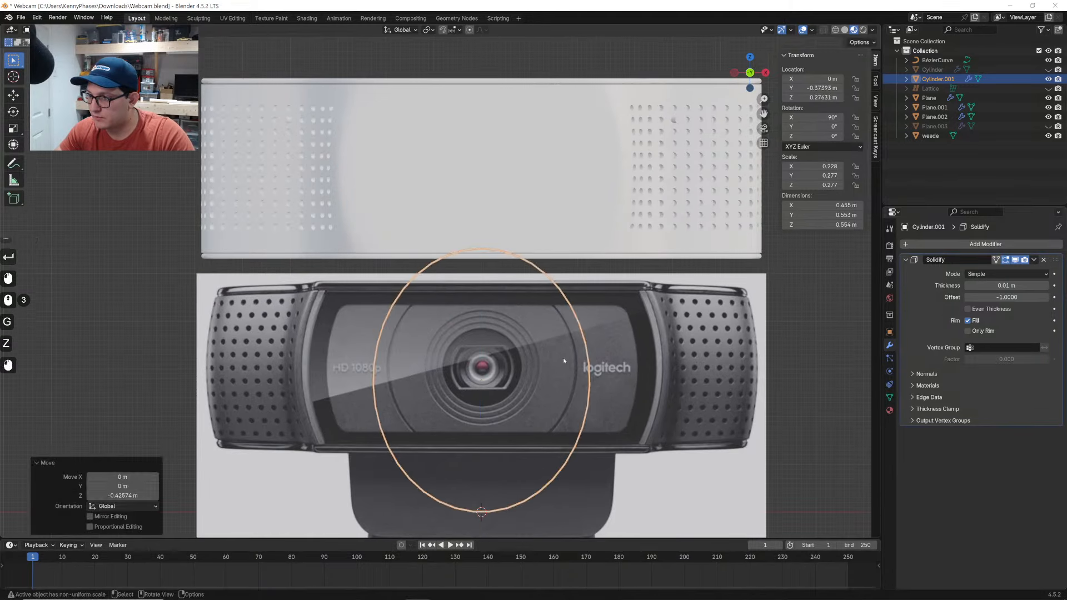
Enlarge the cylinder uniformly by a factor of about 1.667 and raise it along Z to about 0.327 m over the reference
{"action": "key", "text": "s"}
{"action": "left_click", "coordinate": [693, 282]}
{"action": "key", "text": "g"}
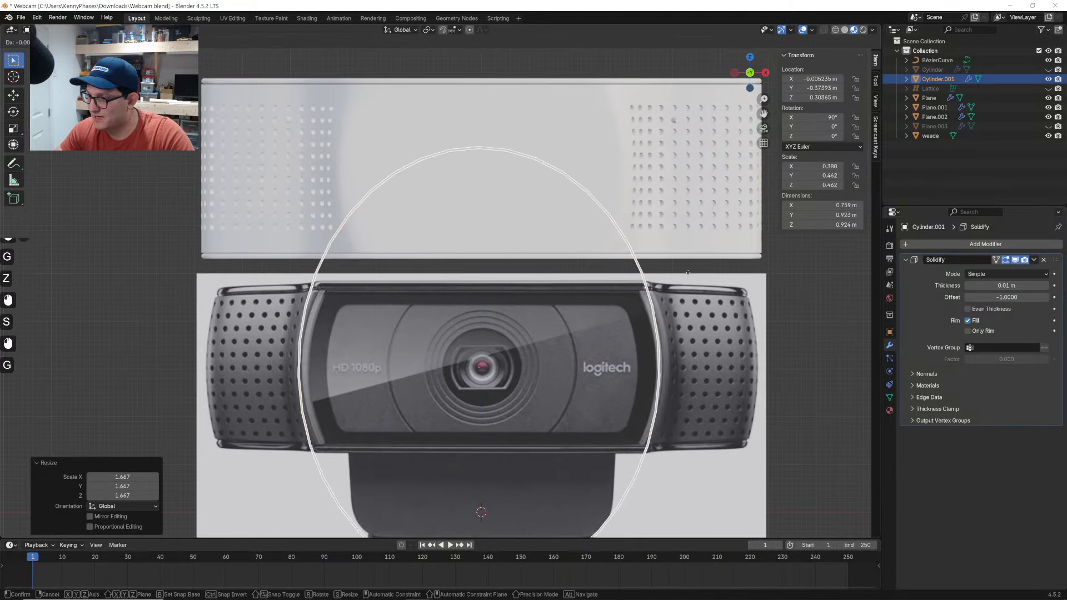
{"action": "key", "text": "z"}
{"action": "left_click", "coordinate": [694, 262]}
Shrink the cylinder by a factor of about 0.915 and widen it along X to about 0.362 to match the reference faceplate's curved sides
{"action": "key", "text": "s"}
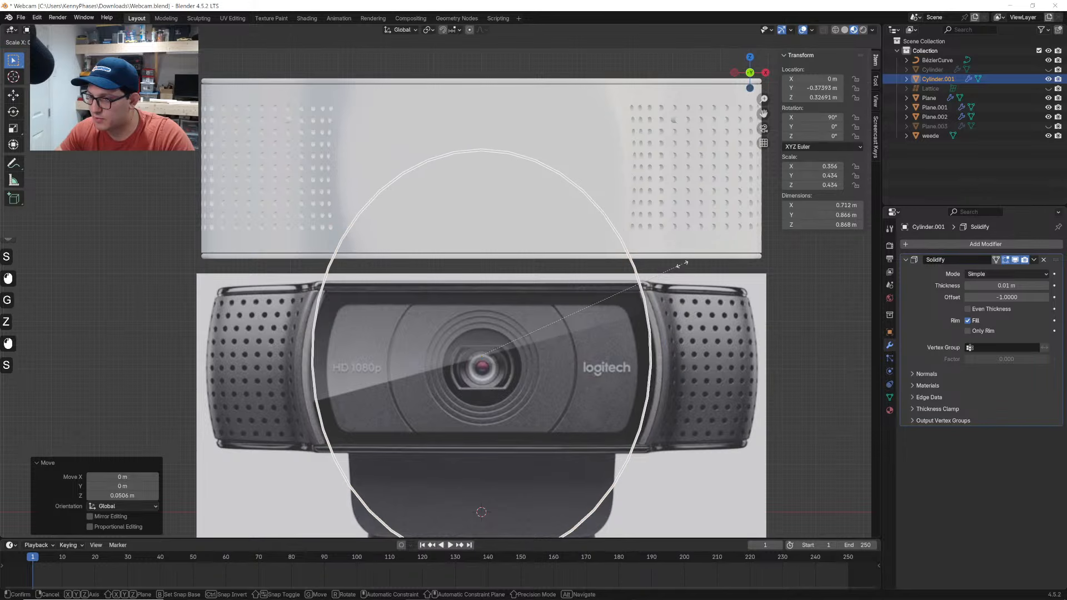
{"action": "left_click", "coordinate": [678, 268]}
{"action": "key", "text": "s"}
{"action": "key", "text": "x"}
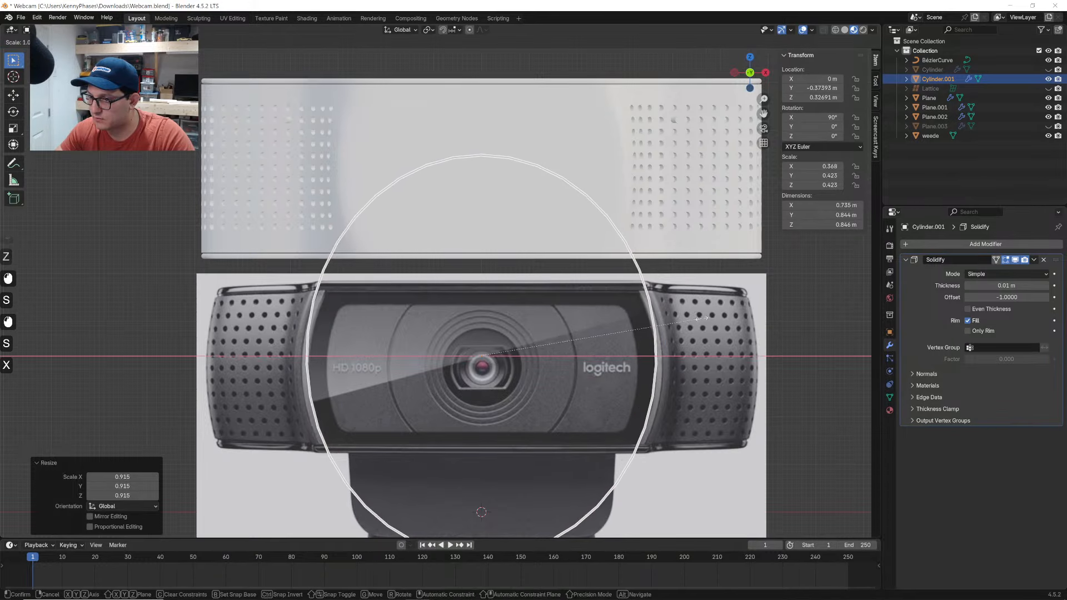
{"action": "left_click", "coordinate": [695, 317]}
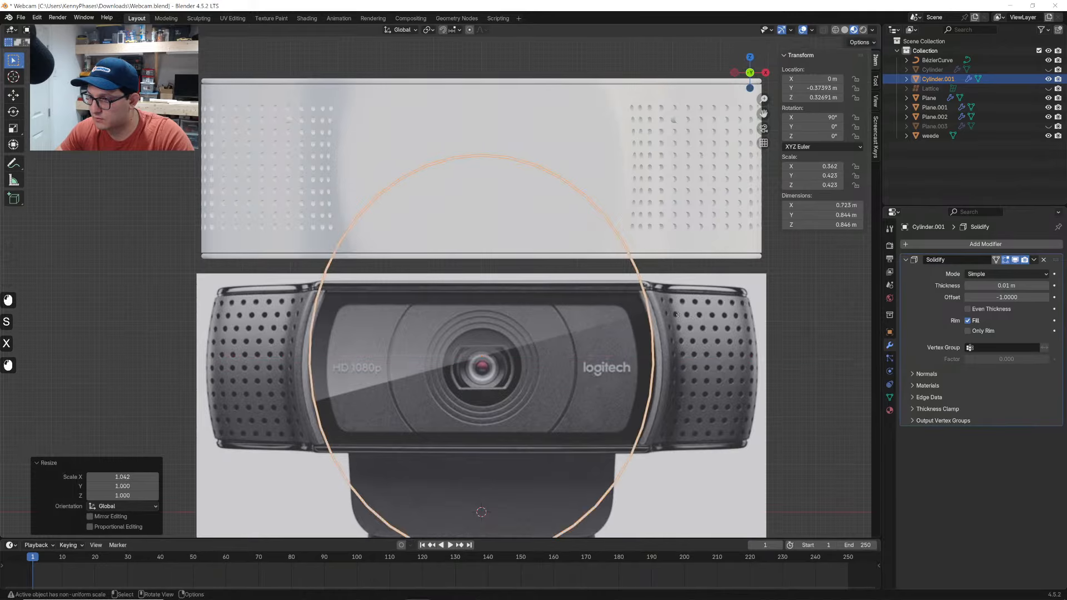
Lower the cylinder along Z to about 0.309 m and flatten it along global Z by a factor of about 0.876
{"action": "key", "text": "g"}
{"action": "key", "text": "z"}
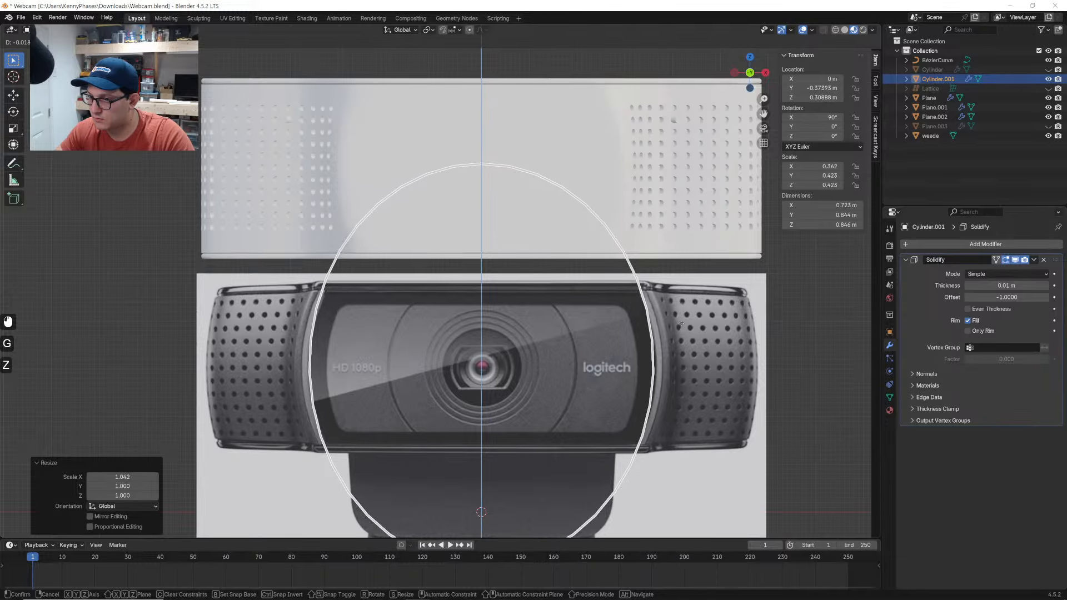
{"action": "left_click", "coordinate": [681, 324]}
{"action": "key", "text": "s"}
{"action": "key", "text": "z"}
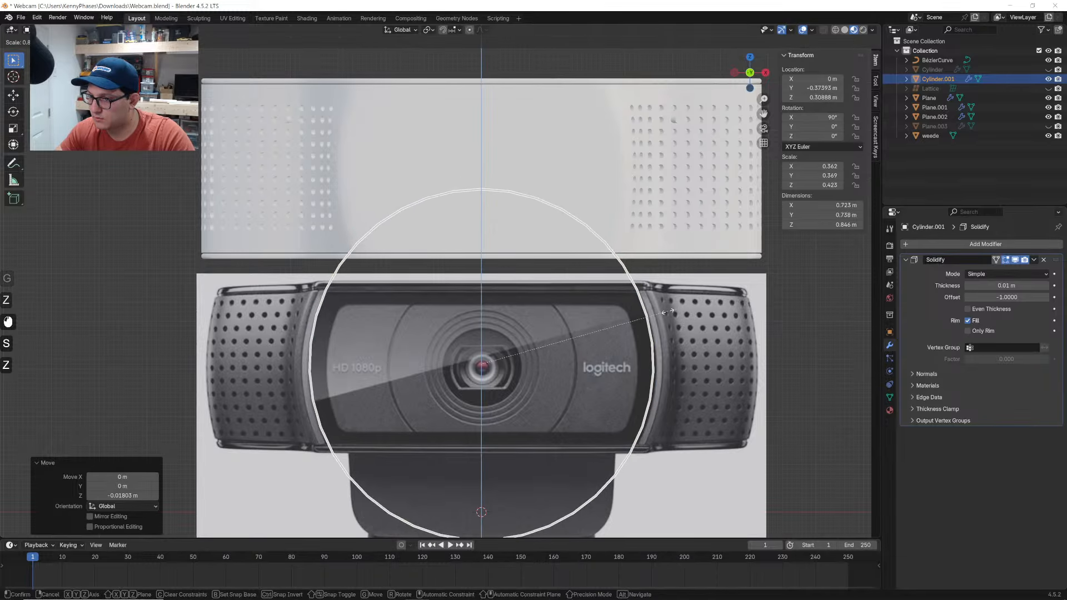
{"action": "left_click", "coordinate": [669, 313]}
Raise the cylinder along Z to about 0.700 m over the modelled body and scale it down by a factor of about 0.795
{"action": "key", "text": "g"}
{"action": "key", "text": "z"}
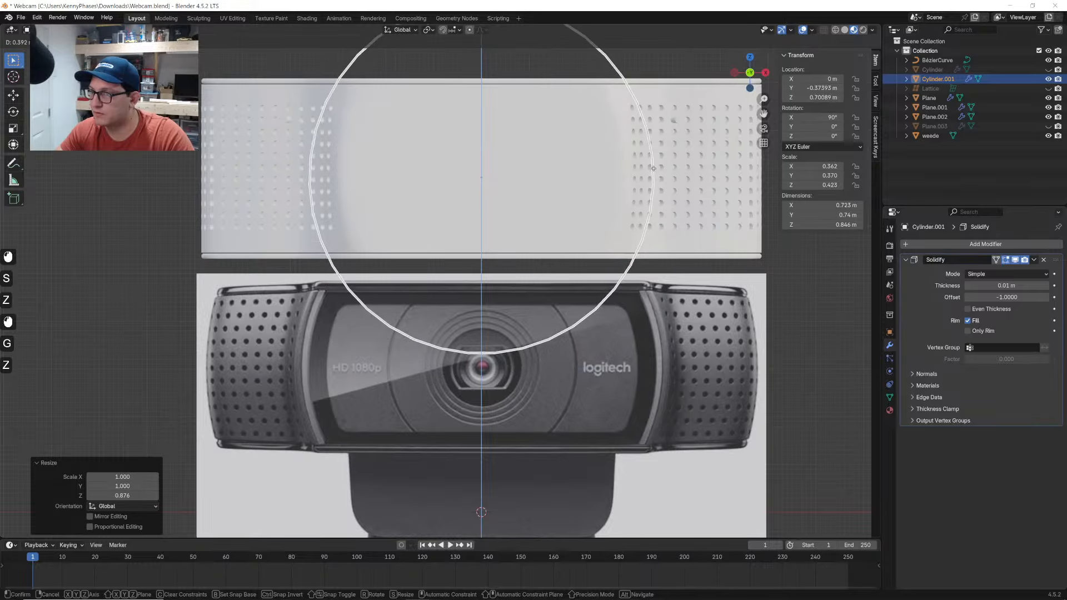
{"action": "left_click", "coordinate": [694, 167]}
{"action": "key", "text": "s"}
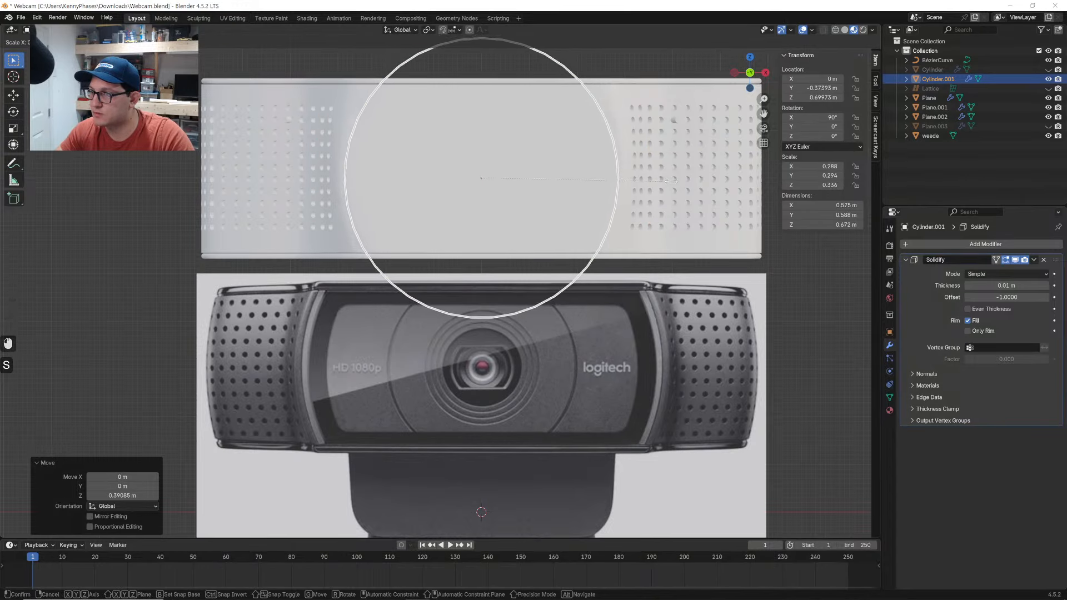
{"action": "left_click", "coordinate": [666, 180]}
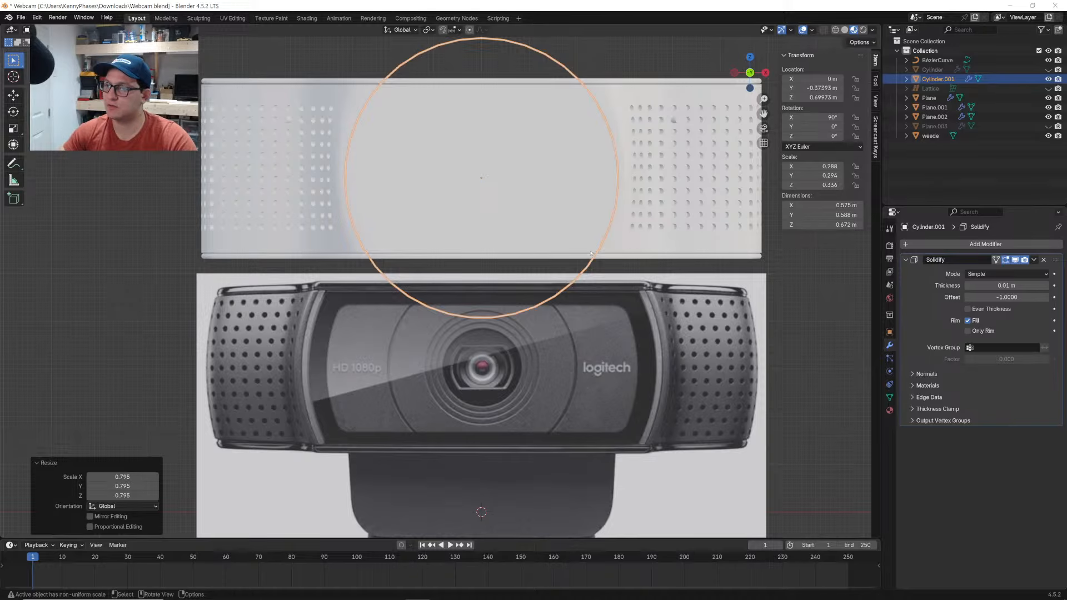
Examine the webcam body's mesh in Edit Mode where the cylinder crosses its front
{"action": "left_click", "coordinate": [427, 129]}
{"action": "middle_click_drag", "start_coordinate": [426, 136], "coordinate": [446, 194]}
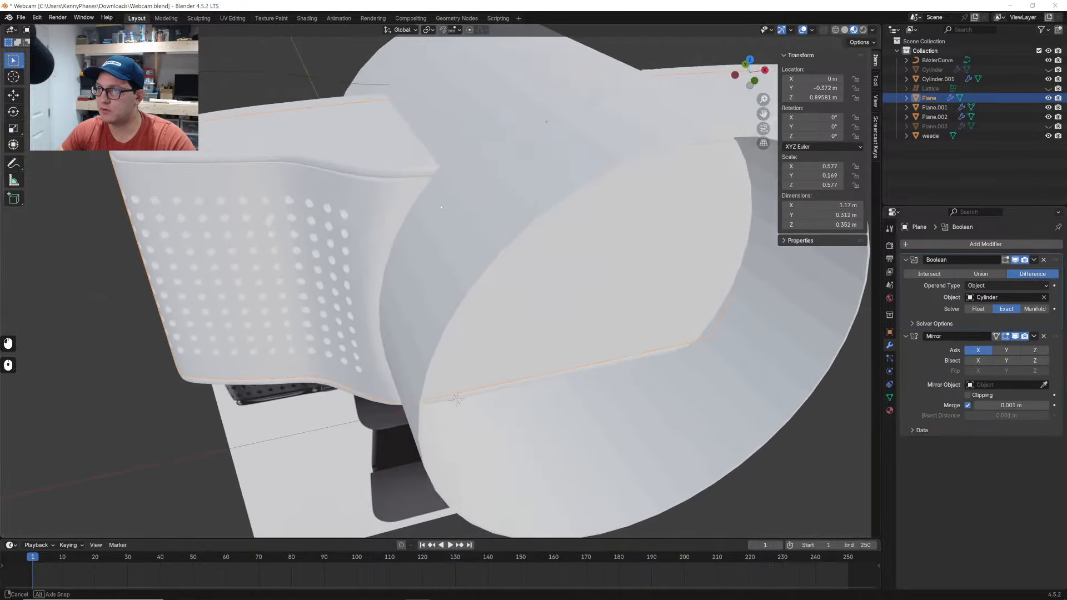
{"action": "key", "text": "Tab"}
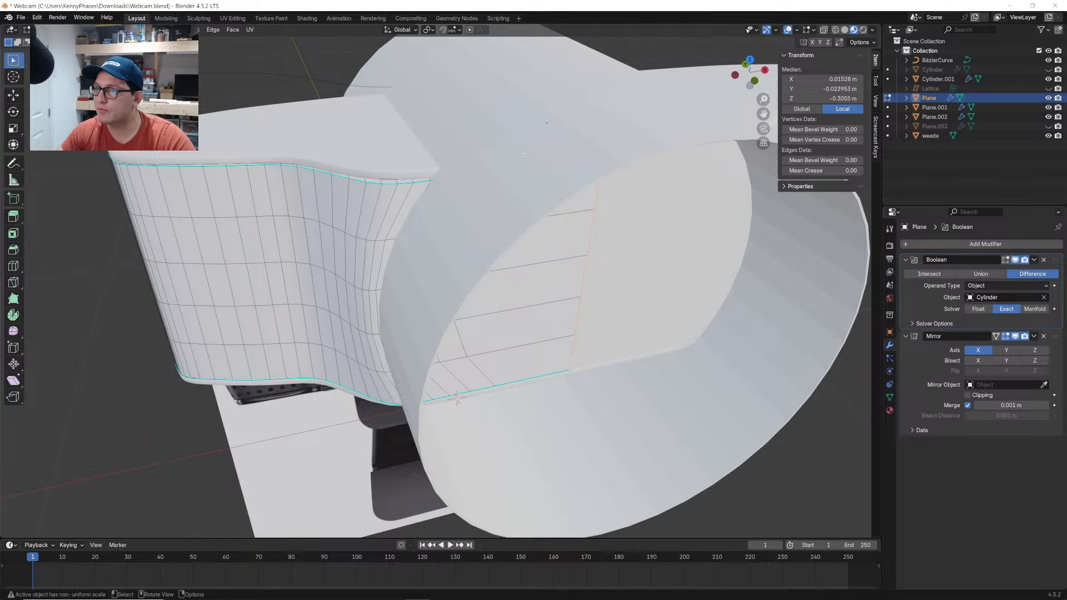
{"action": "key", "text": "Tab"}
Shorten the open cylinder along global Y by a factor of about 0.255
{"action": "left_click", "coordinate": [539, 184]}
{"action": "middle_click_drag", "start_coordinate": [539, 183], "coordinate": [556, 210]}
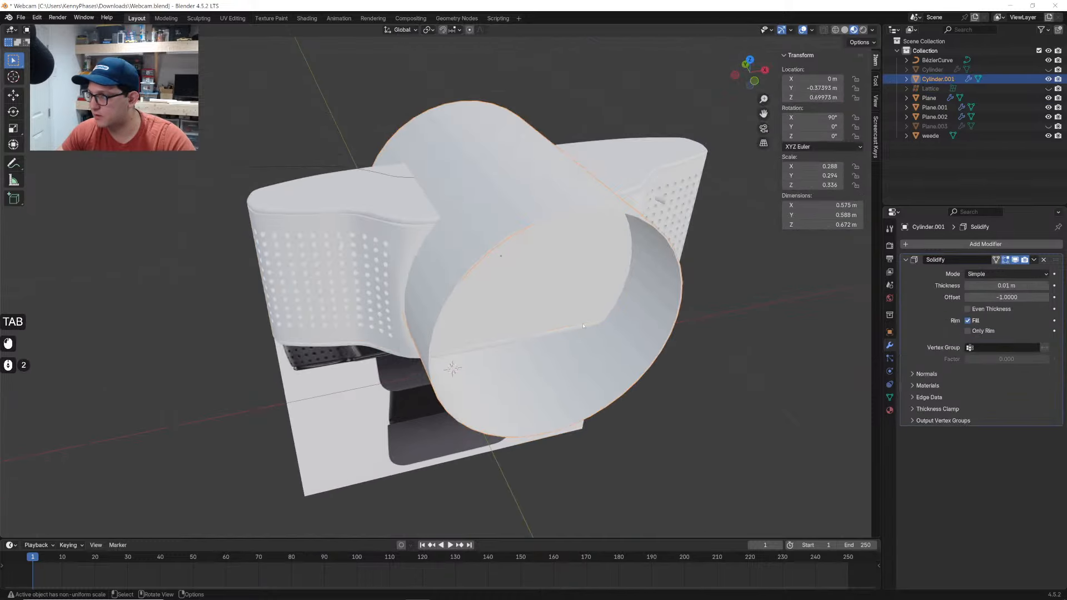
{"action": "middle_click_drag", "start_coordinate": [583, 326], "coordinate": [722, 412]}
{"action": "key", "text": "w"}
{"action": "key", "text": "s"}
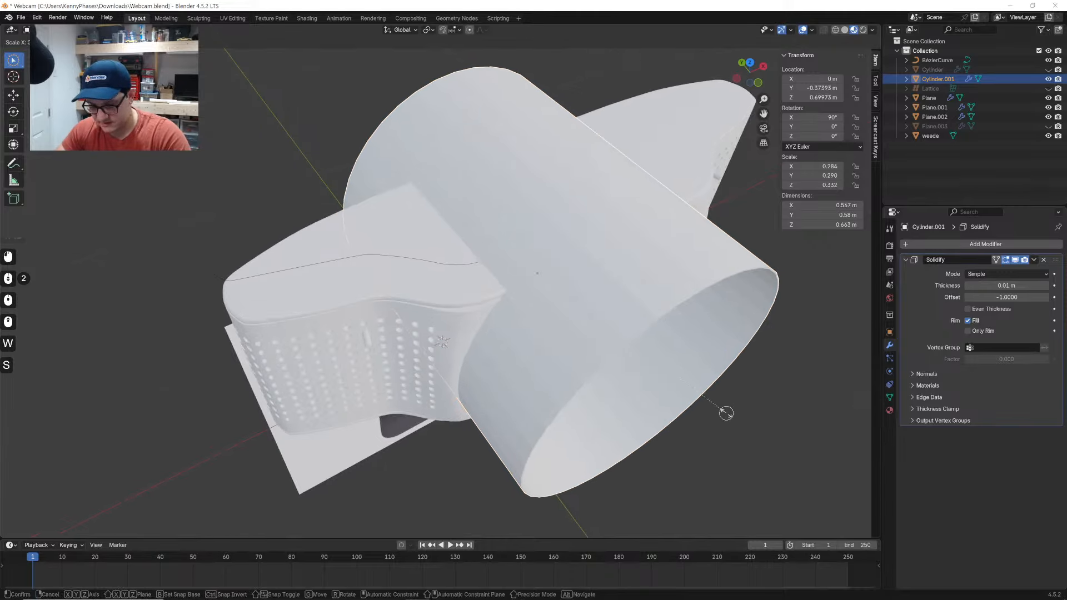
{"action": "key", "text": "y"}
{"action": "left_click", "coordinate": [679, 400]}
Move the shortened cylinder forward along Y to about -0.590 m so it crosses the body's front, and save the file
{"action": "key", "text": "g"}
{"action": "key", "text": "x"}
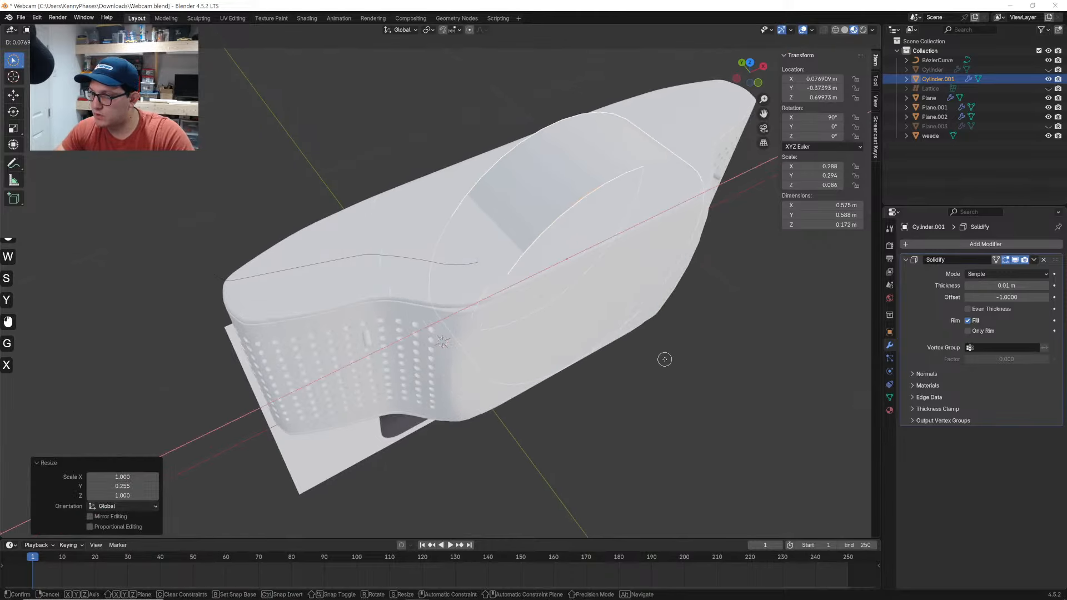
{"action": "key", "text": "y"}
{"action": "left_click", "coordinate": [534, 303]}
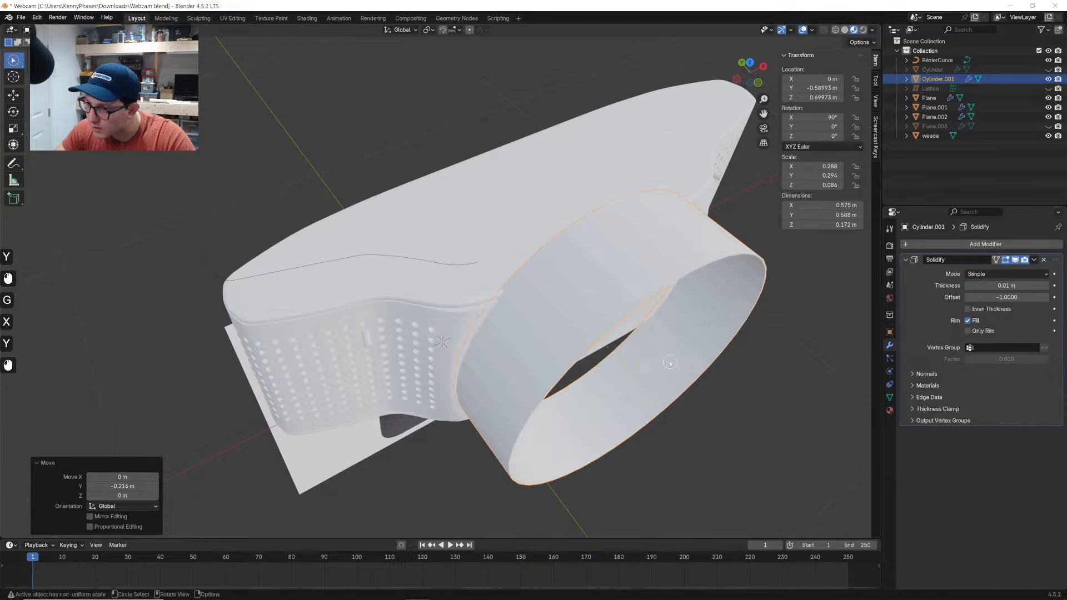
{"action": "scroll", "coordinate": [531, 301], "scroll_direction": "up", "scroll_amount": 2}
{"action": "middle_click_drag", "start_coordinate": [530, 301], "coordinate": [504, 251]}
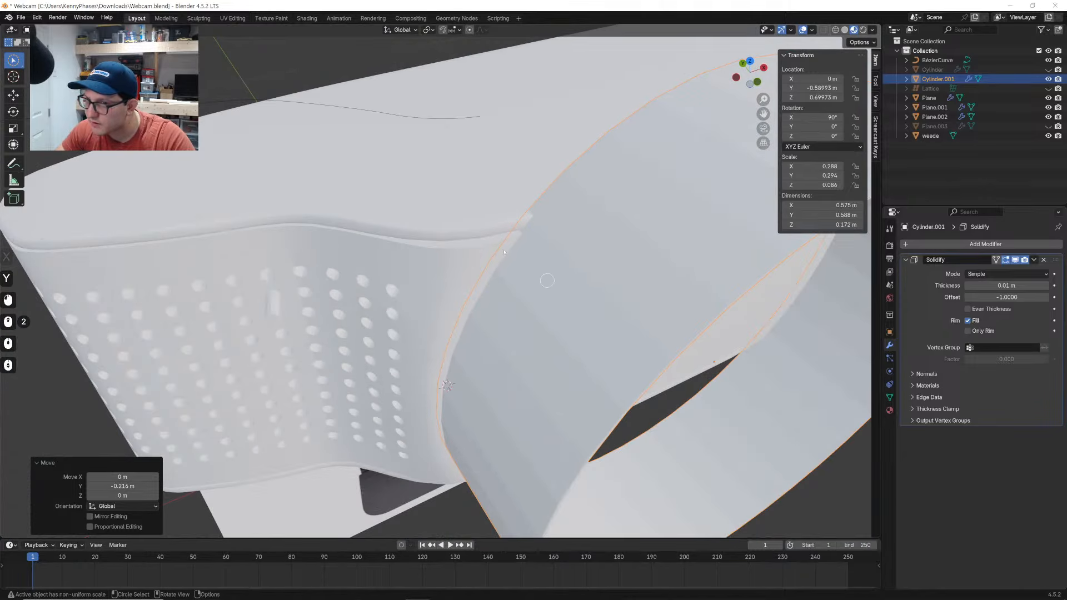
{"action": "key", "text": "ctrl+s"}
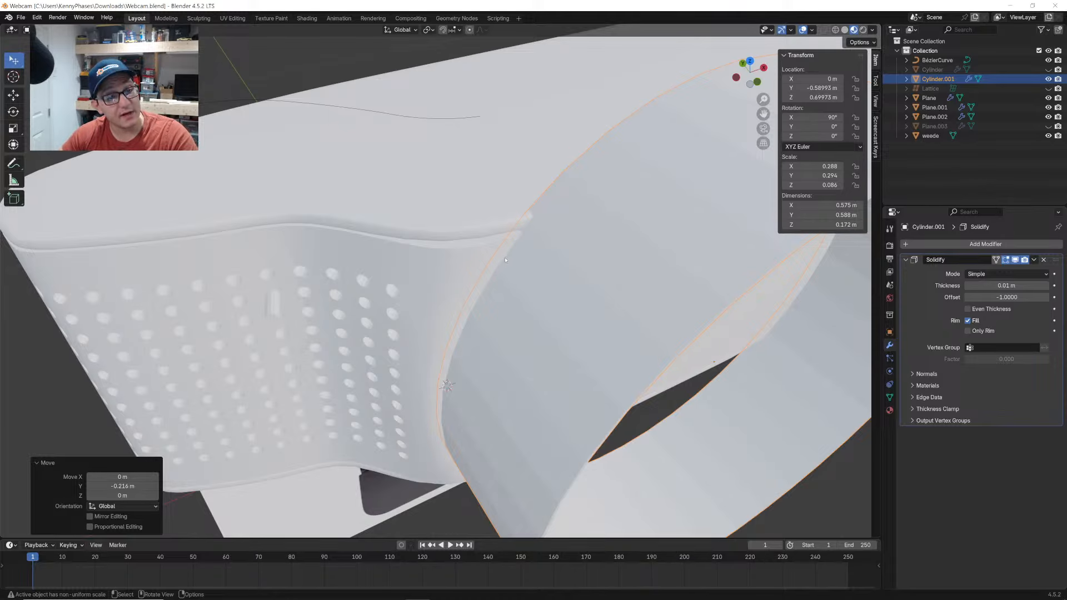
Select the webcam body, collapse its Boolean and Mirror modifiers, and save the file
{"action": "scroll", "coordinate": [505, 306], "scroll_direction": "down", "scroll_amount": 2}
{"action": "middle_click_drag", "start_coordinate": [505, 306], "coordinate": [489, 293]}
{"action": "scroll", "coordinate": [489, 292], "scroll_direction": "up", "scroll_amount": 1}
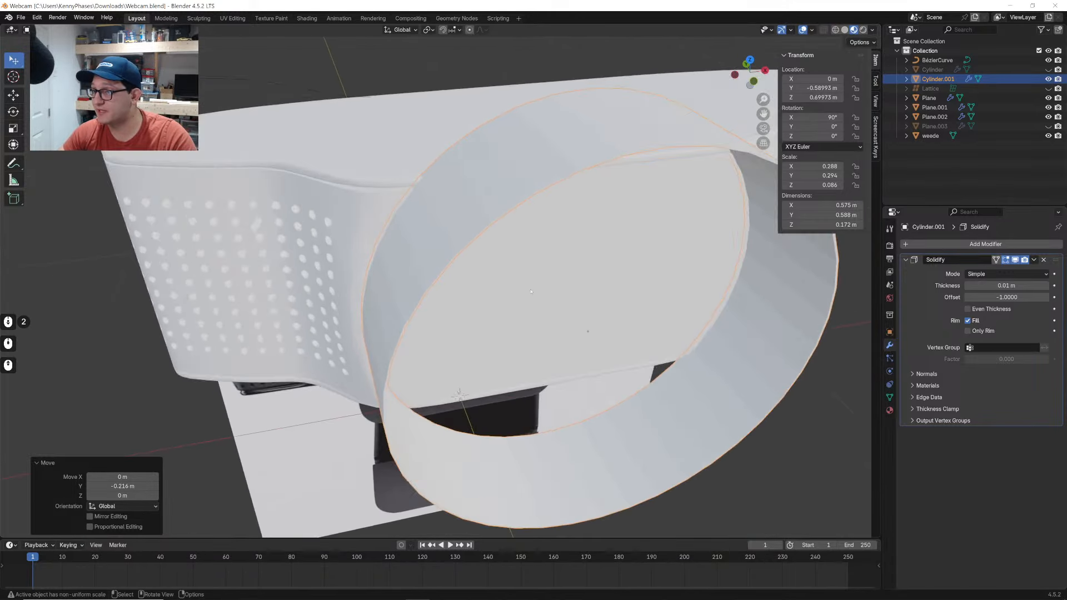
{"action": "left_click", "coordinate": [517, 287]}
{"action": "left_click", "coordinate": [907, 259]}
{"action": "left_click", "coordinate": [906, 273]}
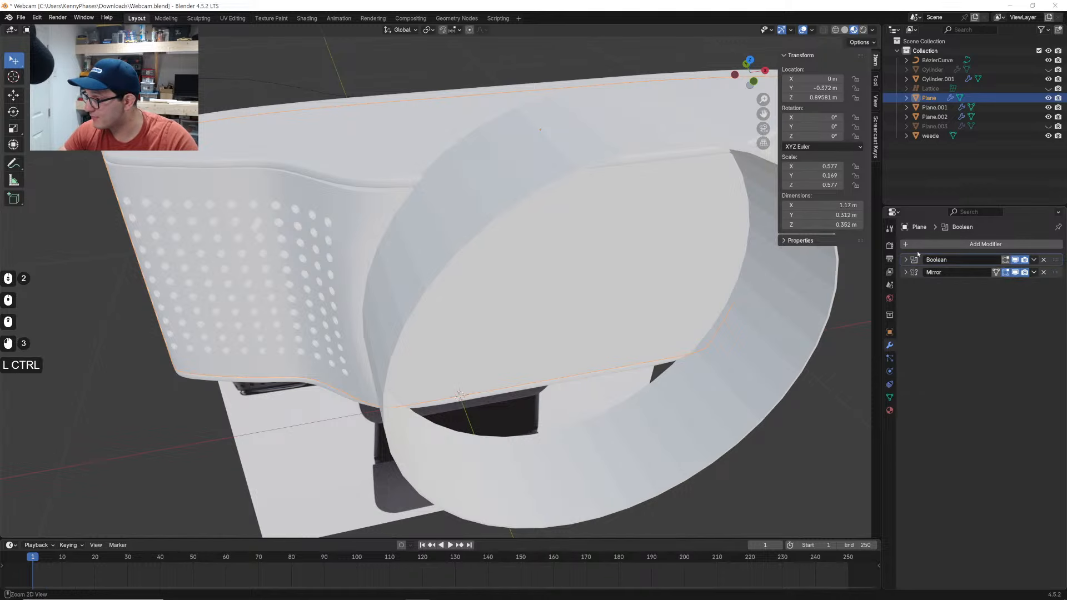
{"action": "key", "text": "ctrl+s"}
Add a second Boolean modifier in Difference mode to the body with the open cylinder as its object, and hide that cylinder
{"action": "left_click", "coordinate": [920, 244]}
{"action": "type", "text": "b"}
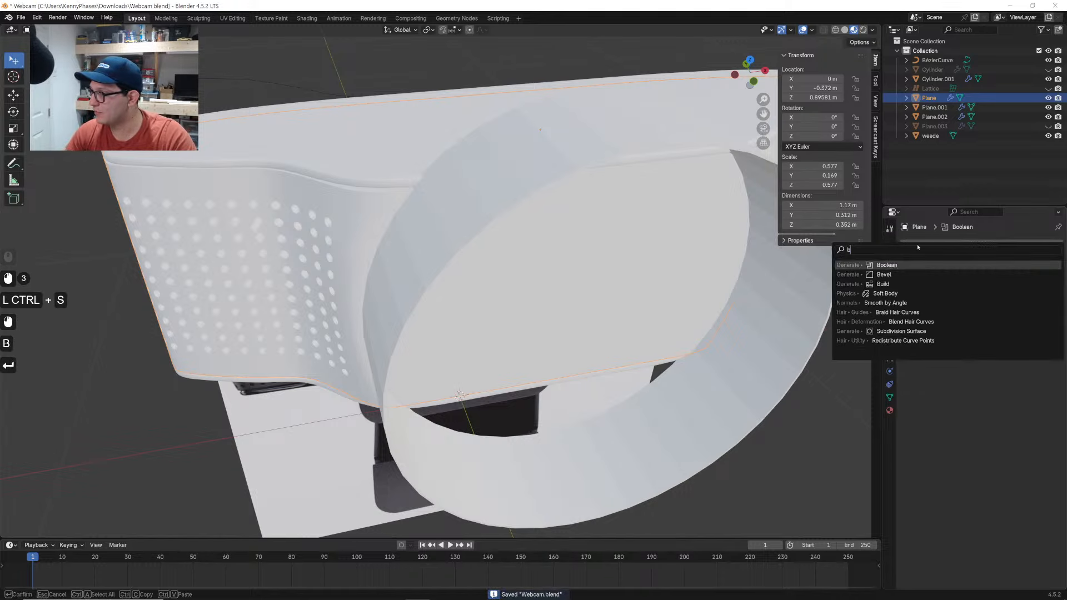
{"action": "key", "text": "Return"}
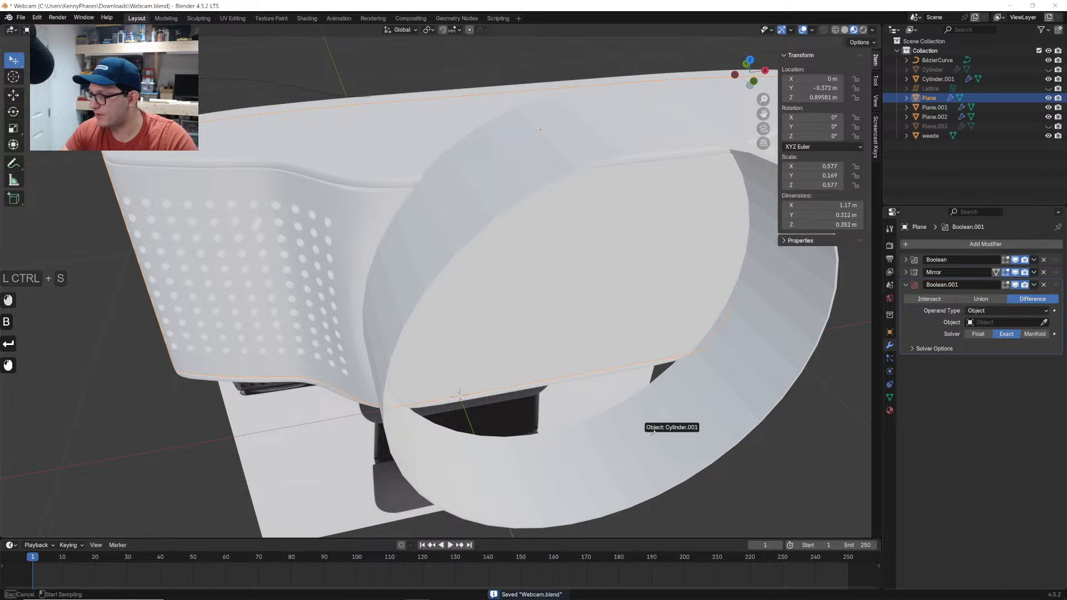
{"action": "left_click", "coordinate": [664, 428]}
{"action": "key", "text": "h"}
{"action": "middle_click_drag", "start_coordinate": [665, 428], "coordinate": [492, 256]}
{"action": "scroll", "coordinate": [603, 368], "scroll_direction": "down", "scroll_amount": 4}
In Edit mode, select the webcam body's outer side-end vertices through X-ray from the front, and enable proportional editing
{"action": "left_click", "coordinate": [461, 293]}
{"action": "key", "text": "Tab"}
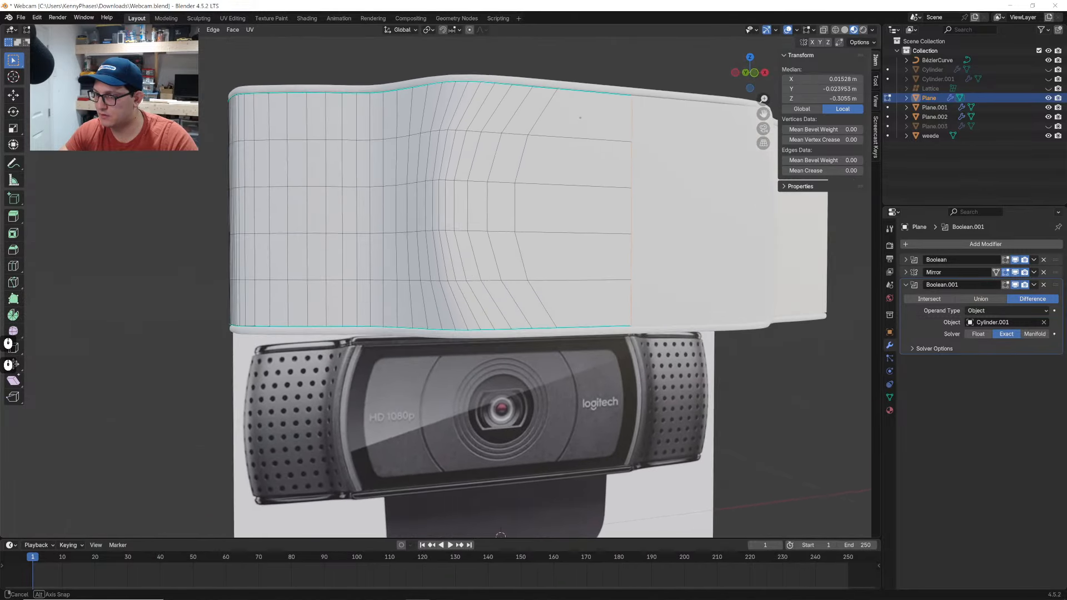
{"action": "scroll", "coordinate": [469, 287], "scroll_direction": "down", "scroll_amount": 2}
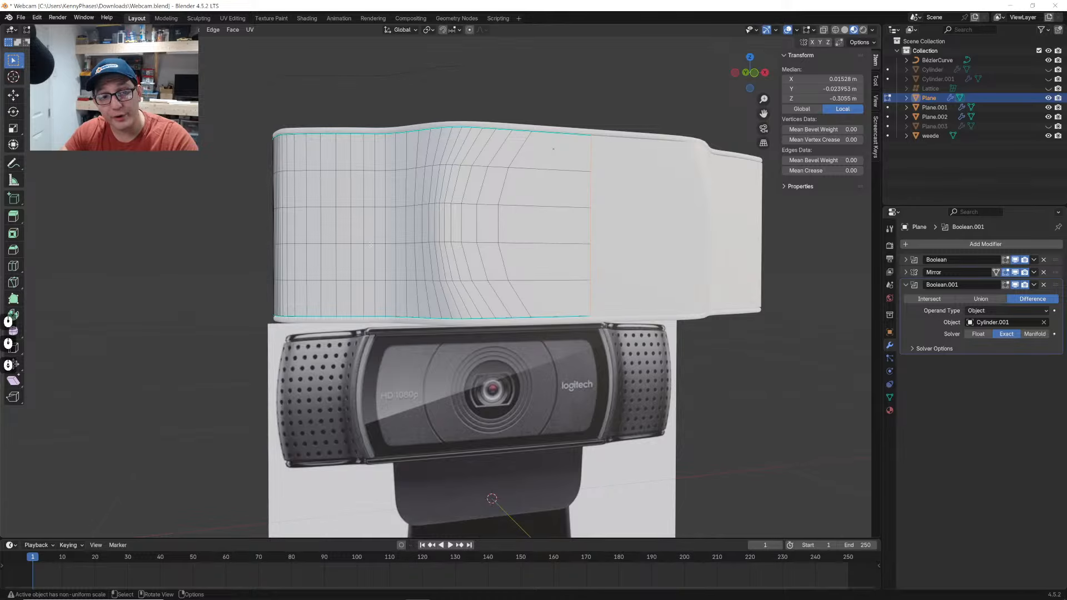
{"action": "middle_click_drag", "start_coordinate": [308, 204], "coordinate": [434, 218]}
{"action": "scroll", "coordinate": [383, 218], "scroll_direction": "up", "scroll_amount": 1}
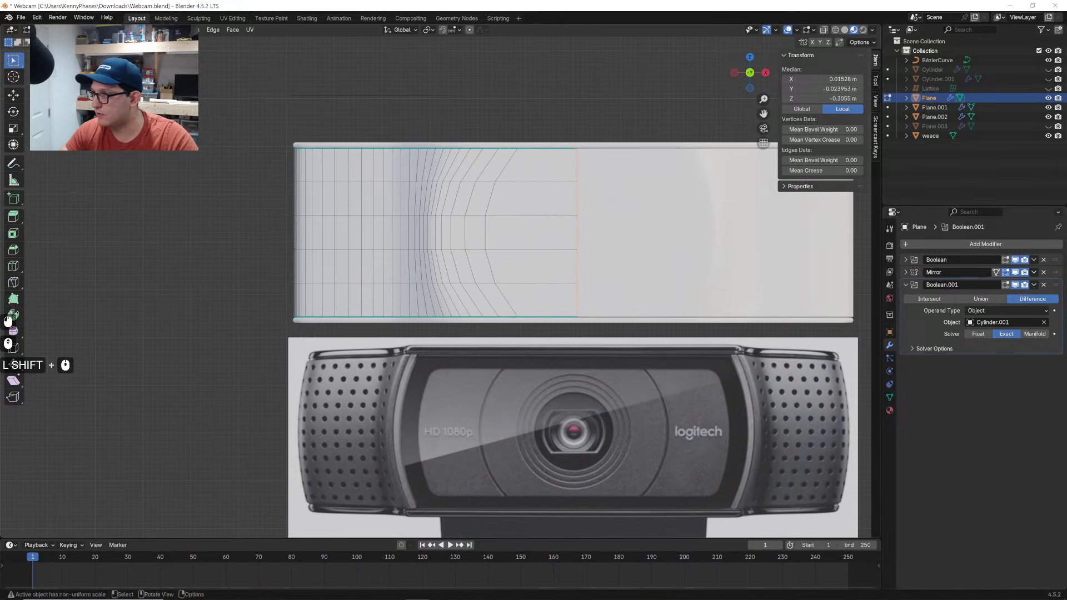
{"action": "left_click", "coordinate": [824, 30]}
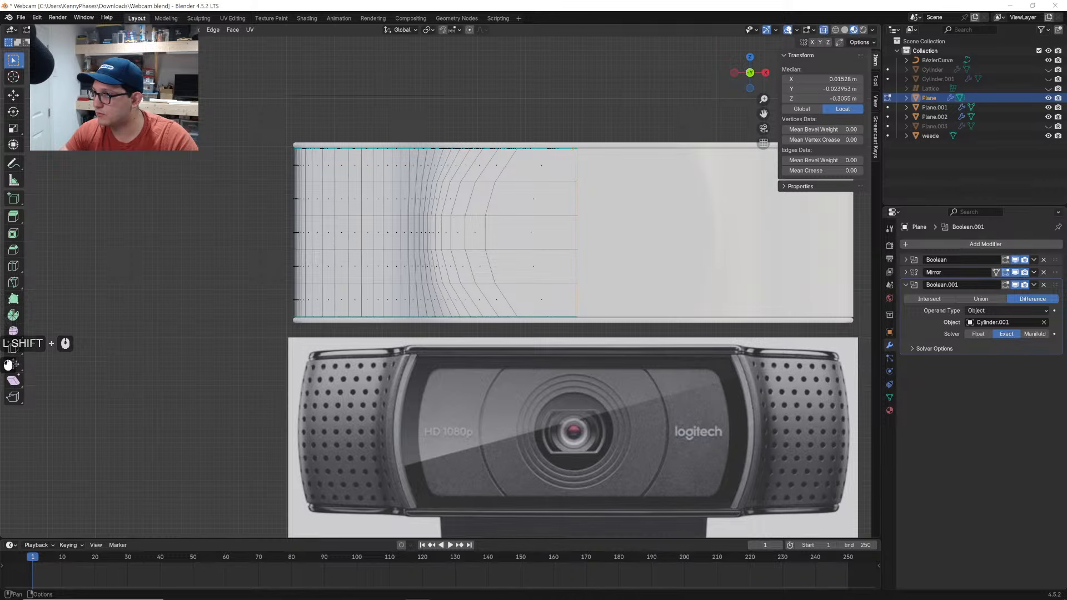
{"action": "left_click", "coordinate": [823, 30]}
{"action": "left_click", "coordinate": [824, 30]}
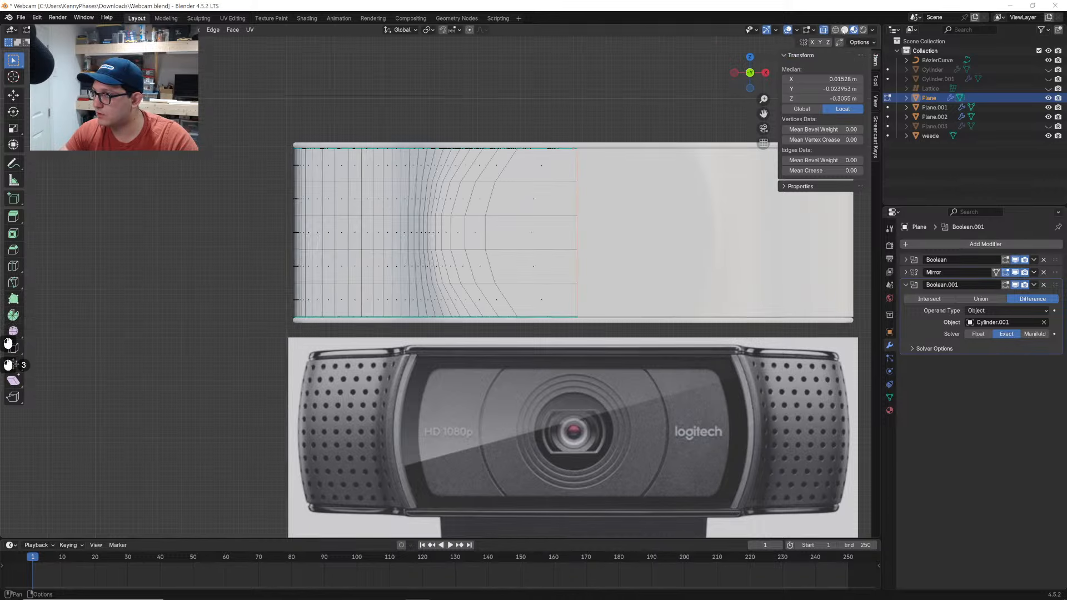
{"action": "key", "text": "z"}
{"action": "key", "text": "6"}
{"action": "left_click_drag", "start_coordinate": [238, 110], "coordinate": [352, 342]}
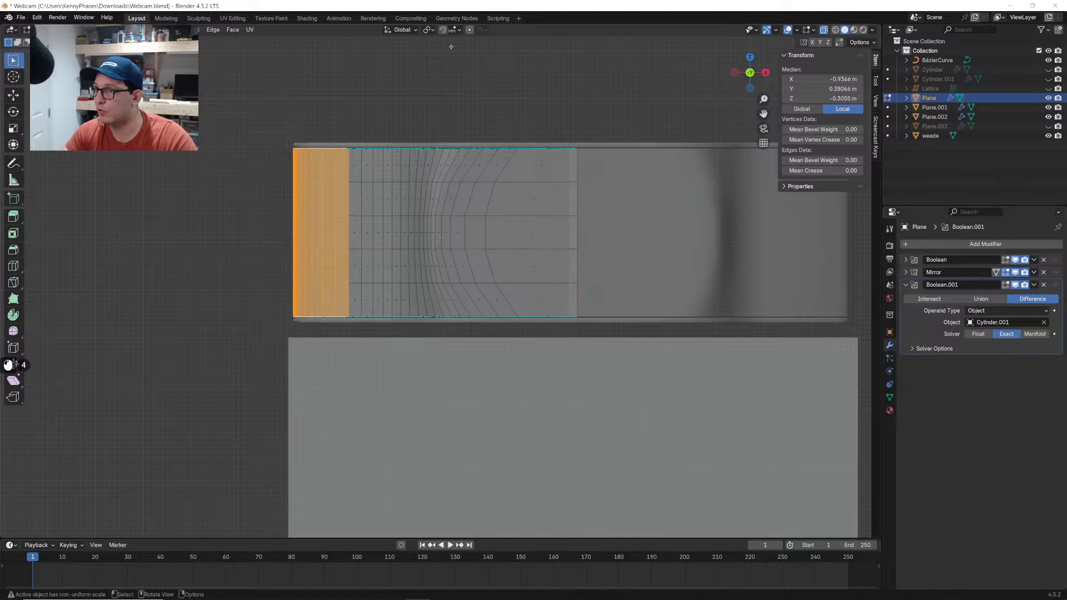
{"action": "left_click", "coordinate": [470, 29]}
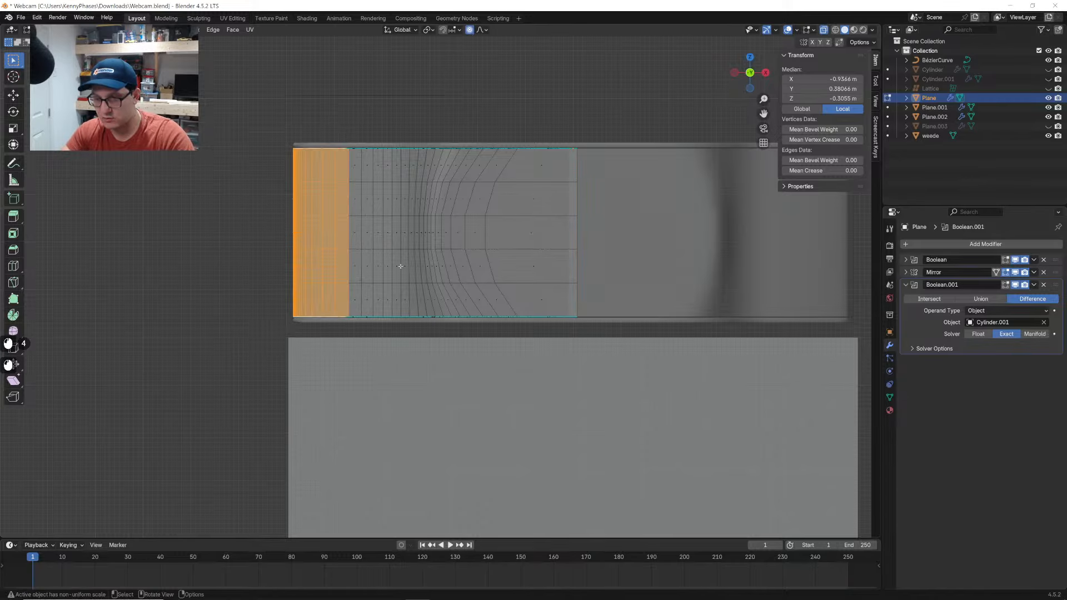
Try to move the selected side-end vertices inward along X by about 0.051 m, and undo the move
{"action": "key", "text": "g"}
{"action": "key", "text": "x"}
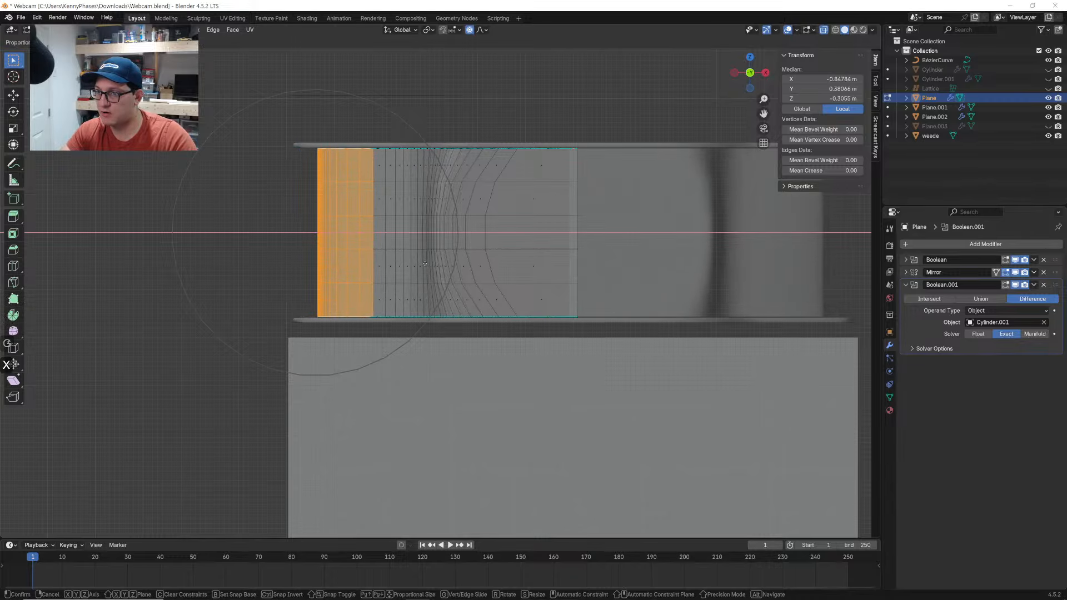
{"action": "left_click", "coordinate": [424, 263]}
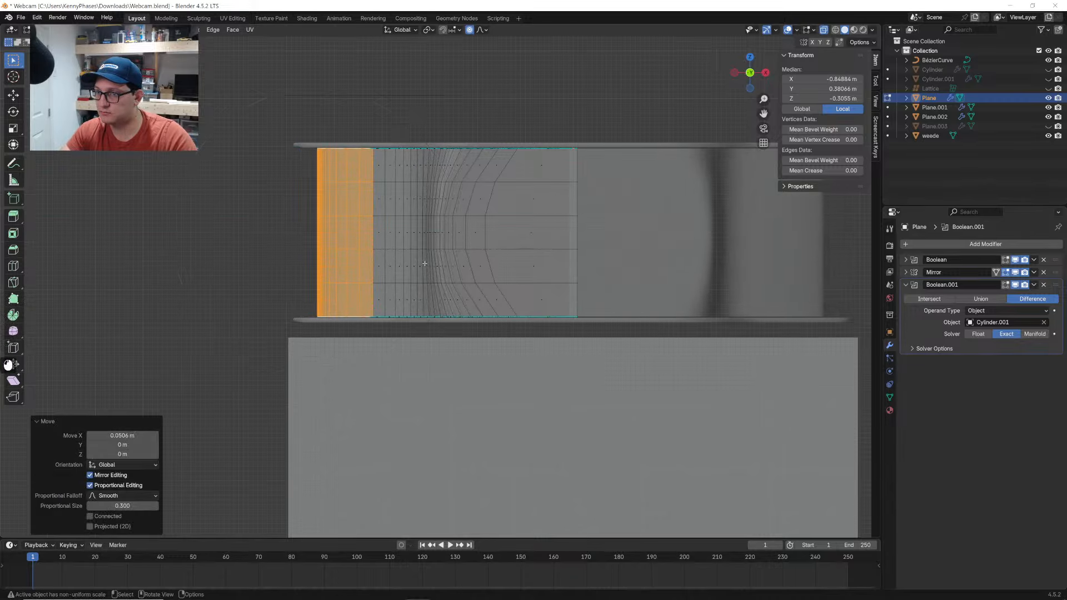
{"action": "left_click", "coordinate": [855, 30]}
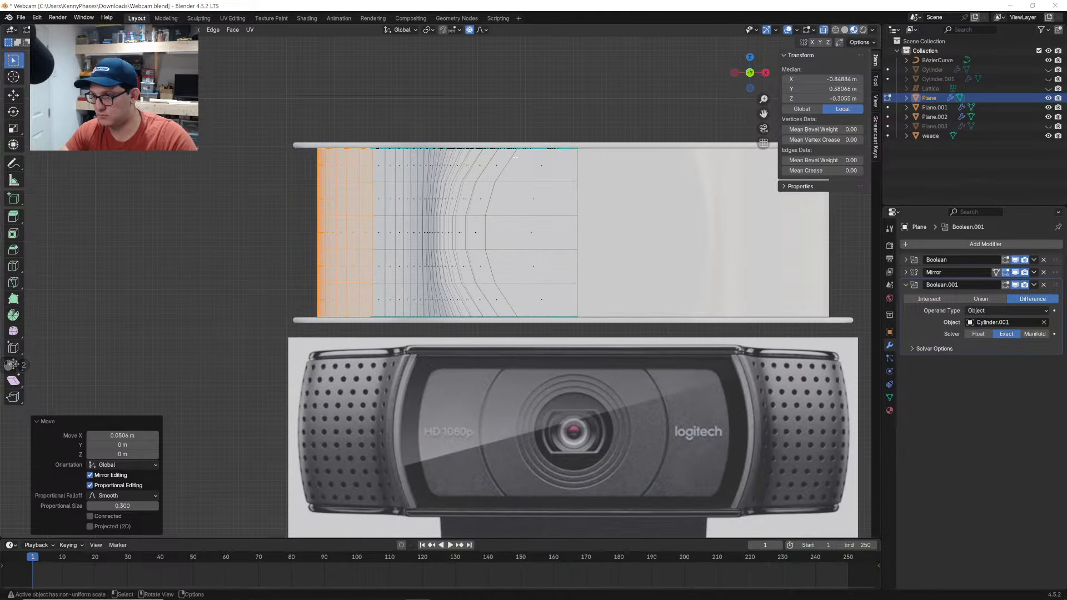
{"action": "key", "text": "ctrl+z"}
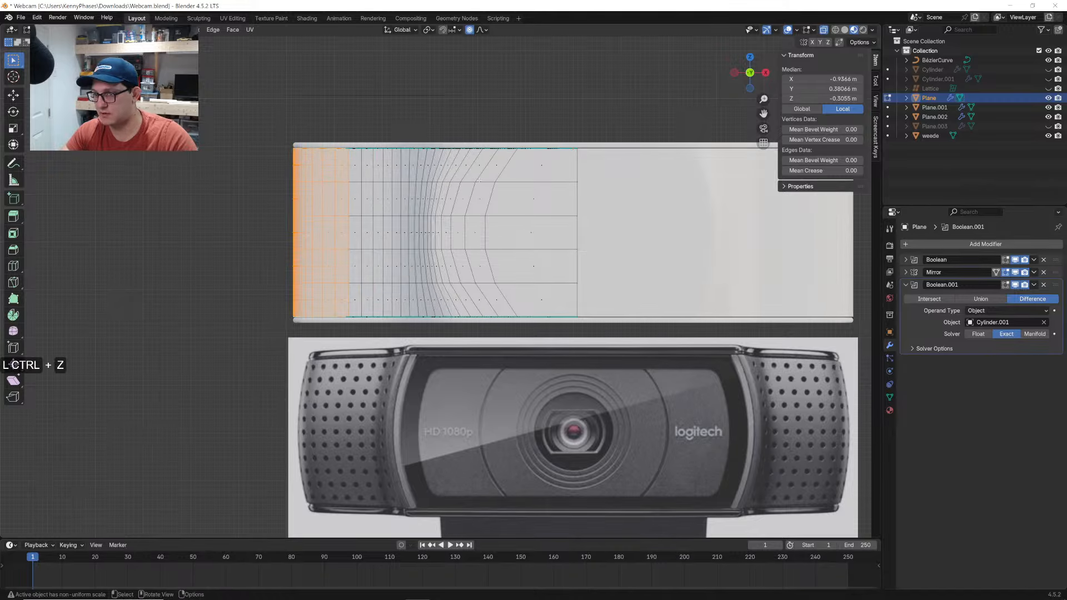
Select the body's vertices from the curved transition to the centre and move them outward along X by about 0.037 m
{"action": "left_click_drag", "start_coordinate": [594, 112], "coordinate": [434, 353]}
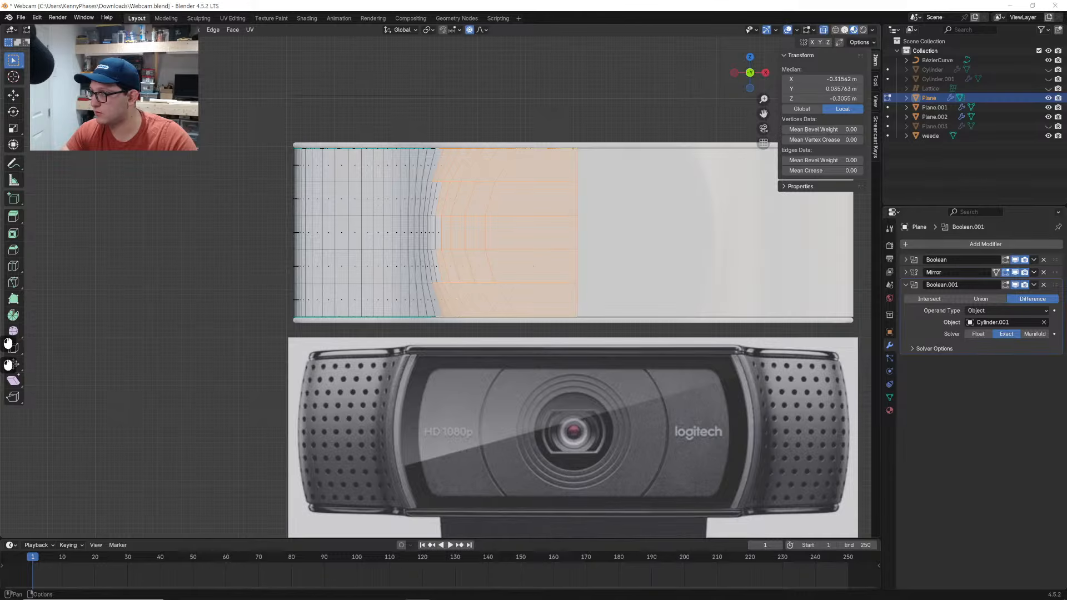
{"action": "key", "text": "z"}
{"action": "left_click", "coordinate": [651, 129]}
{"action": "mouse_move", "coordinate": [619, 95]}
{"action": "left_mouse_down"}
{"action": "mouse_move", "coordinate": [514, 286]}
{"action": "mouse_move", "coordinate": [451, 353]}
{"action": "mouse_move", "coordinate": [411, 362]}
{"action": "left_mouse_up"}
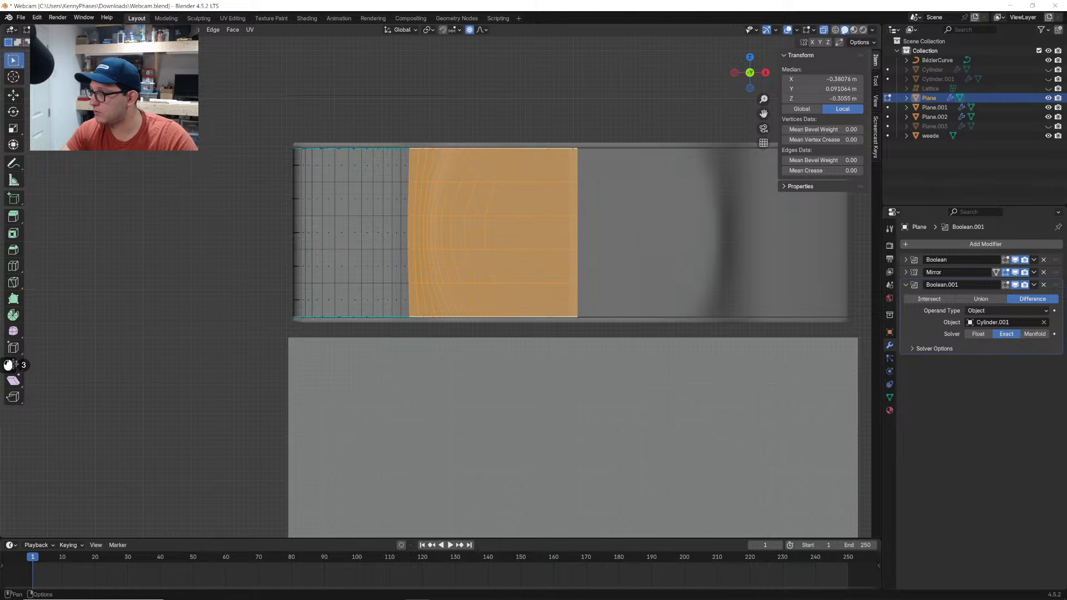
{"action": "left_click", "coordinate": [854, 31]}
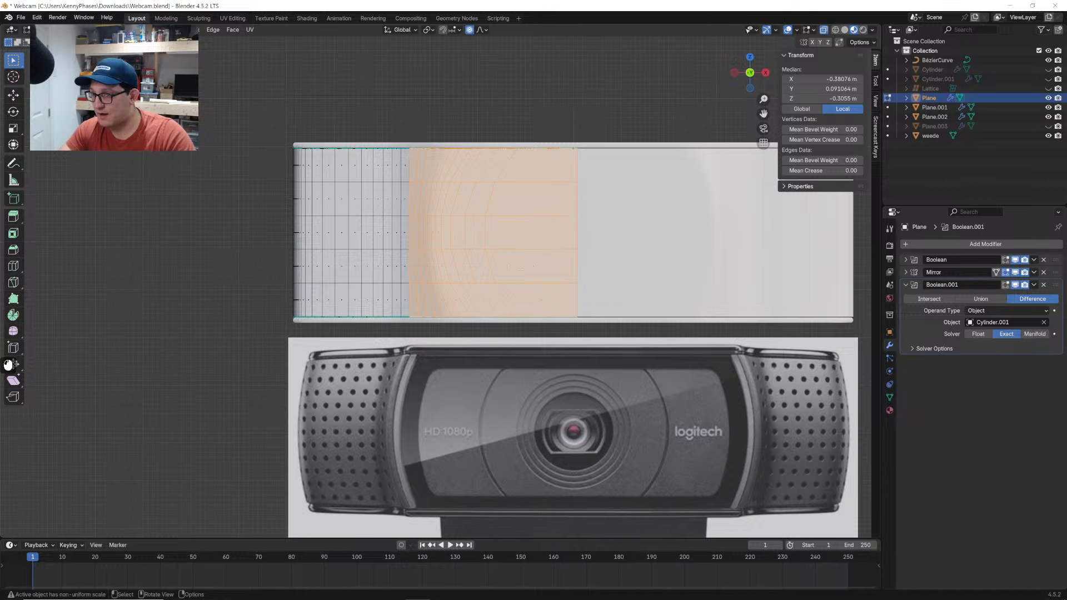
{"action": "scroll", "coordinate": [520, 269], "scroll_direction": "up", "scroll_amount": 1}
{"action": "middle_click_drag", "start_coordinate": [628, 256], "coordinate": [622, 195], "text": "shift"}
{"action": "key", "text": "g"}
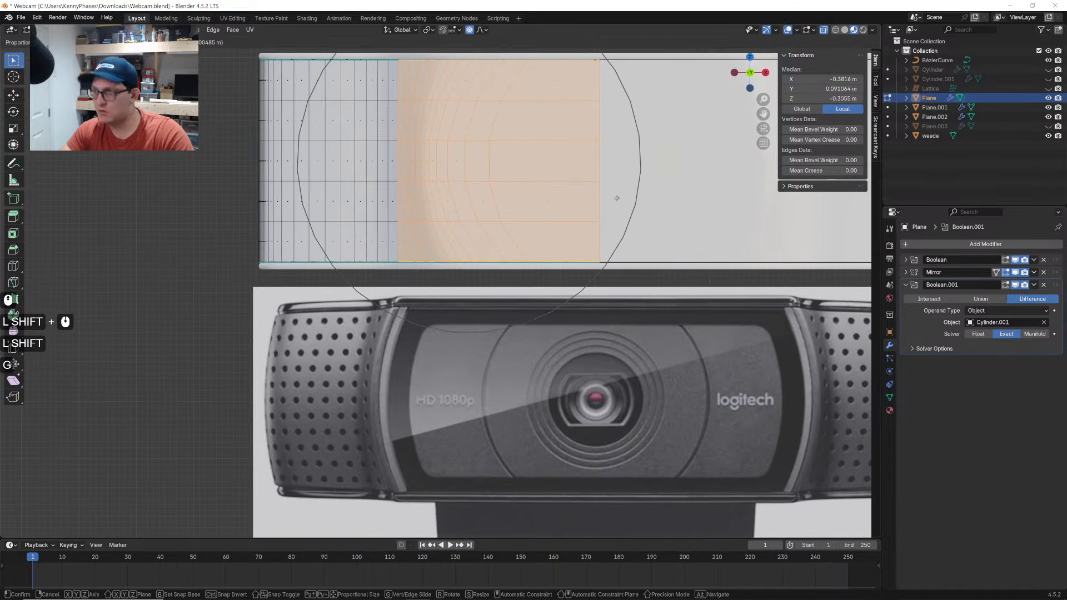
{"action": "key", "text": "x"}
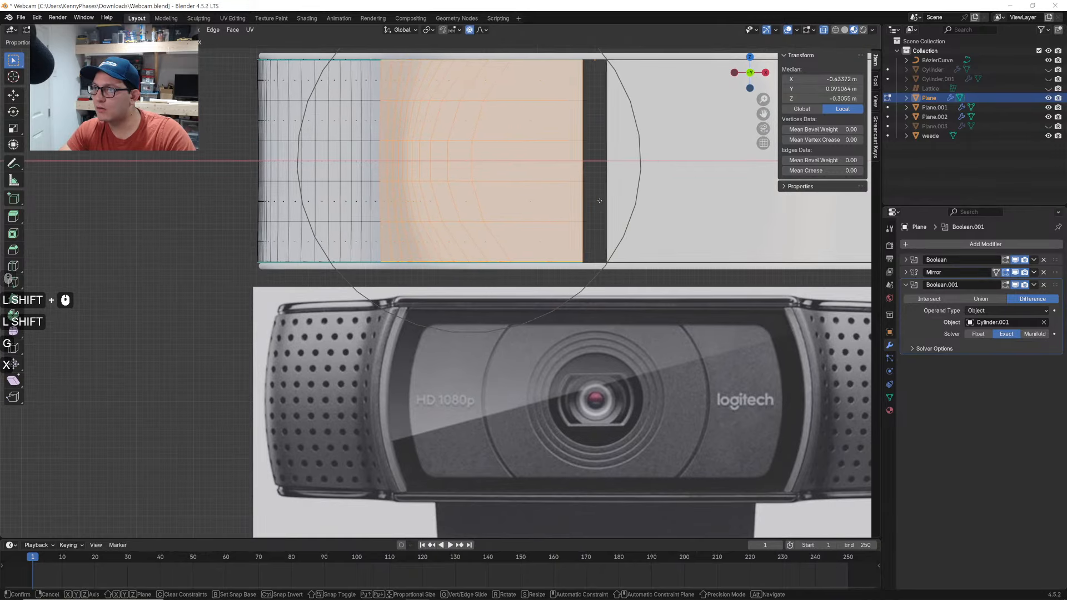
{"action": "left_click", "coordinate": [596, 200]}
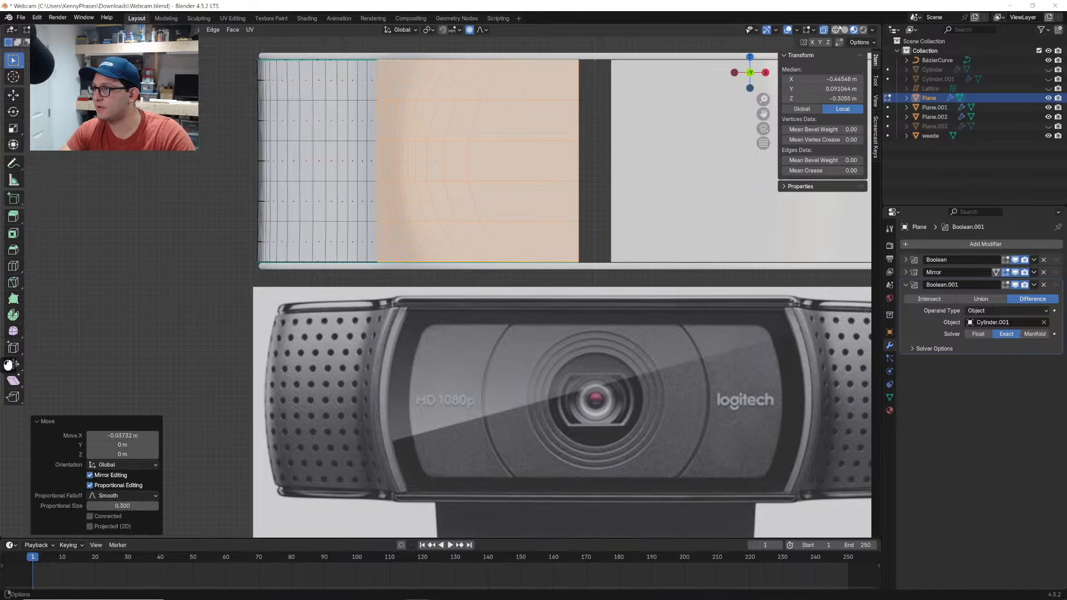
Move the body's centre edge vertices back along X toward the mirror line, leave Edit mode and turn X-ray off
{"action": "left_click", "coordinate": [845, 30]}
{"action": "mouse_move", "coordinate": [667, 38]}
{"action": "left_mouse_down"}
{"action": "mouse_move", "coordinate": [560, 223]}
{"action": "mouse_move", "coordinate": [549, 345]}
{"action": "left_mouse_up"}
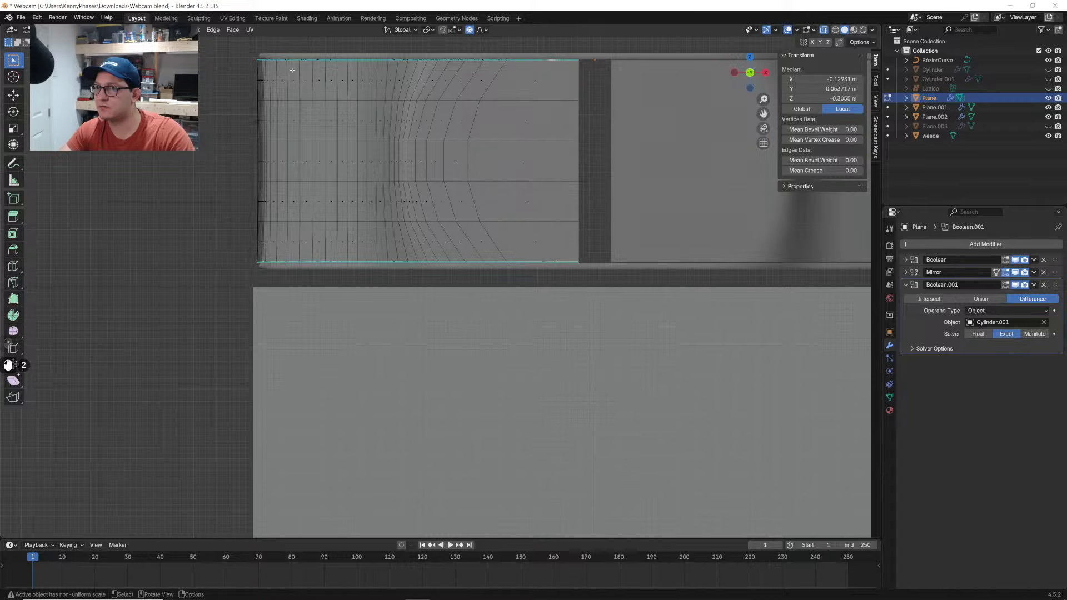
{"action": "left_click", "coordinate": [79, 30]}
{"action": "left_click_drag", "start_coordinate": [638, 45], "coordinate": [545, 303]}
{"action": "key", "text": "g"}
{"action": "key", "text": "x"}
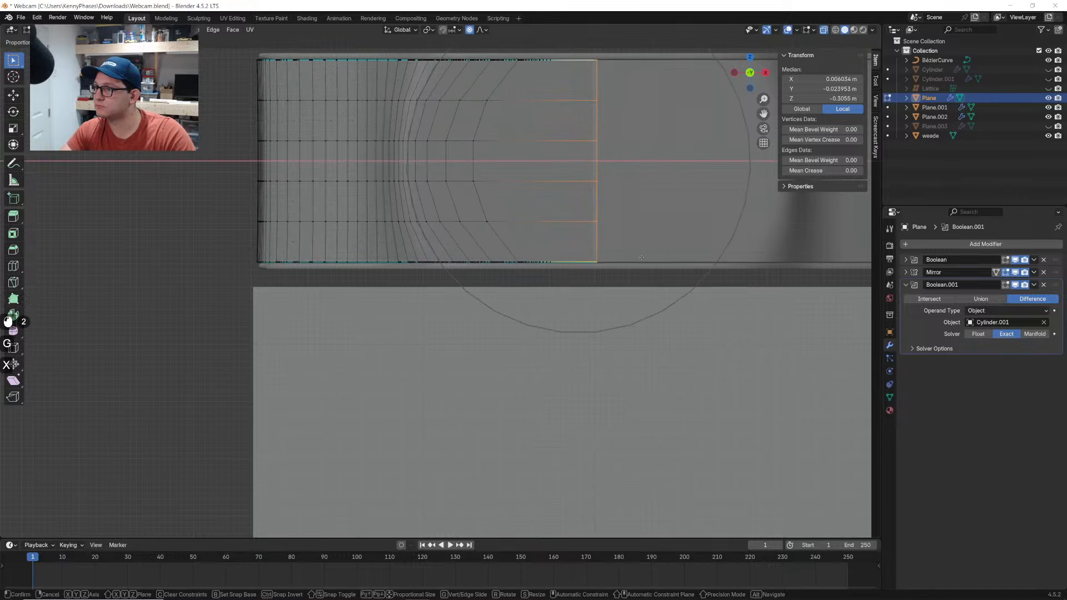
{"action": "left_click", "coordinate": [637, 240]}
{"action": "key", "text": "Tab"}
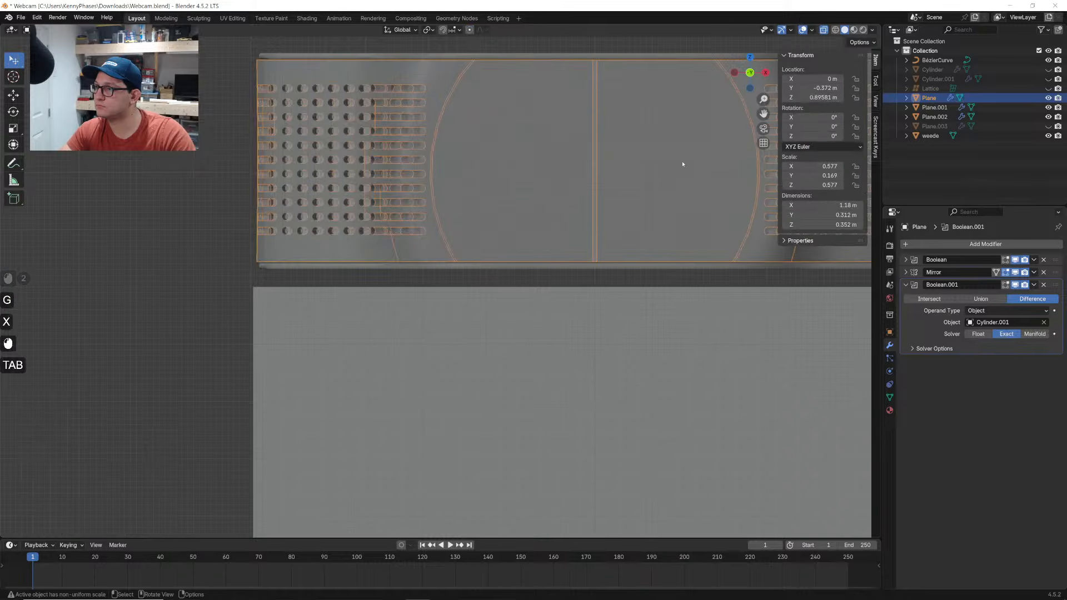
{"action": "left_click", "coordinate": [824, 30]}
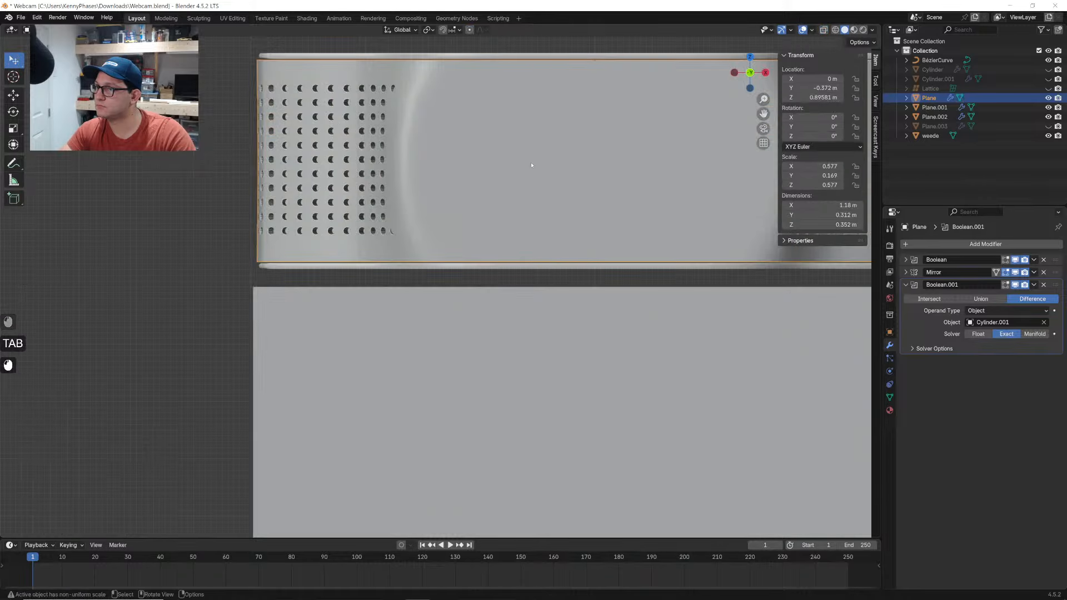
Edit the top trim plate in X-ray top view and move the vertex near its front curve's bend inward with proportional editing
{"action": "middle_click_drag", "start_coordinate": [530, 165], "coordinate": [540, 220]}
{"action": "left_click", "coordinate": [540, 220]}
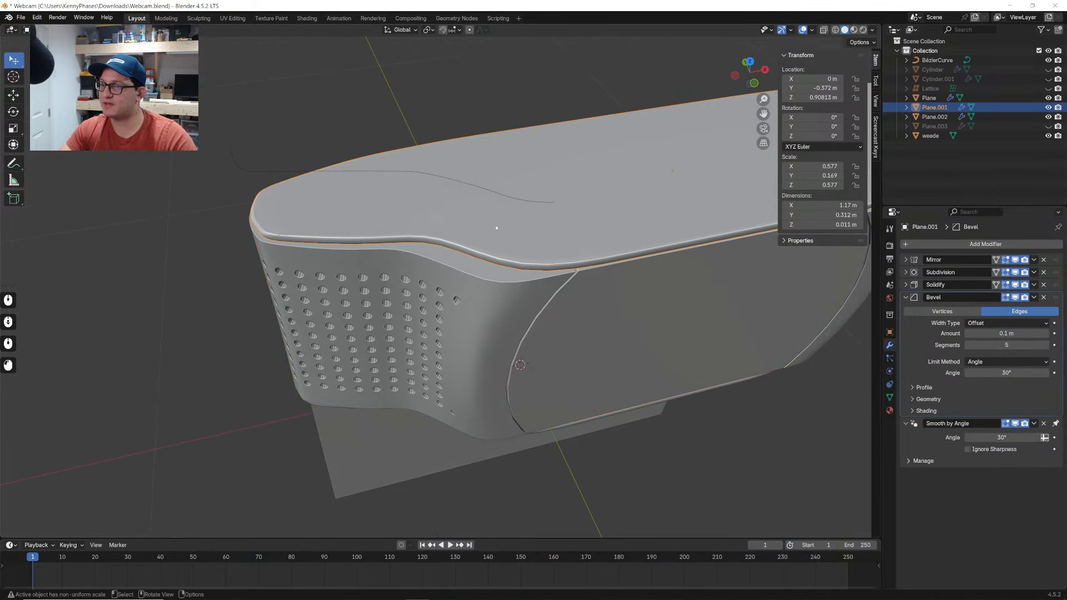
{"action": "key", "text": "Tab"}
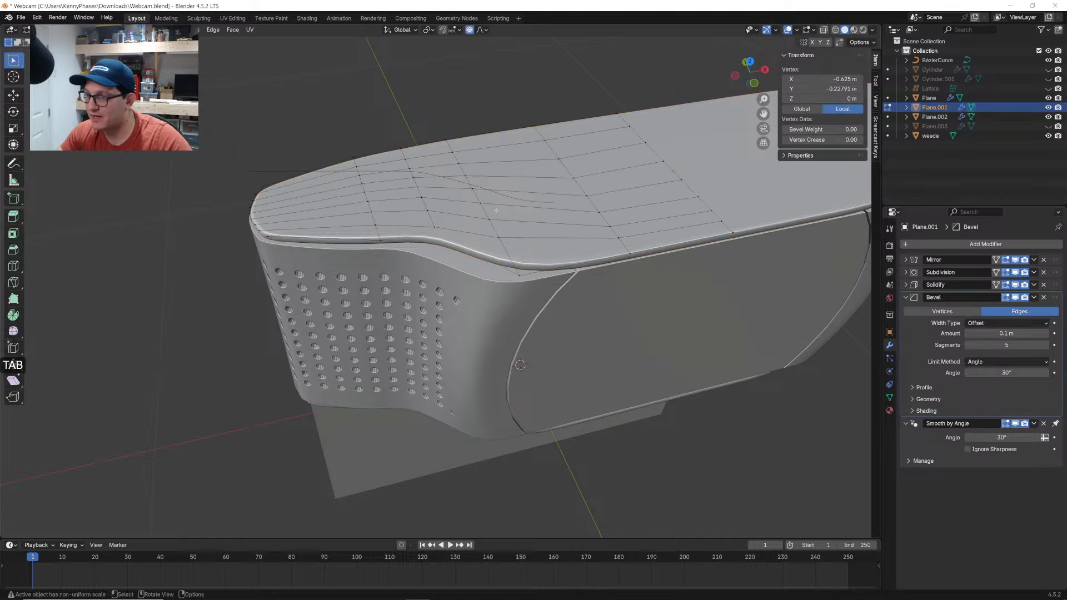
{"action": "left_click", "coordinate": [749, 61]}
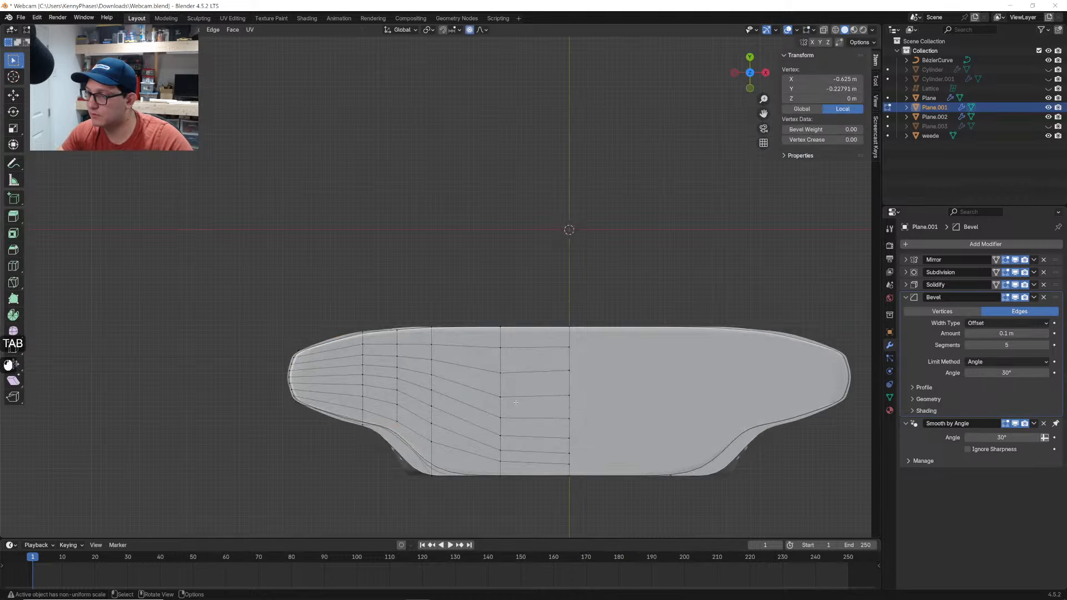
{"action": "middle_click_drag", "start_coordinate": [433, 373], "coordinate": [477, 310], "text": "shift"}
{"action": "scroll", "coordinate": [489, 347], "scroll_direction": "up", "scroll_amount": 5}
{"action": "left_click", "coordinate": [824, 30]}
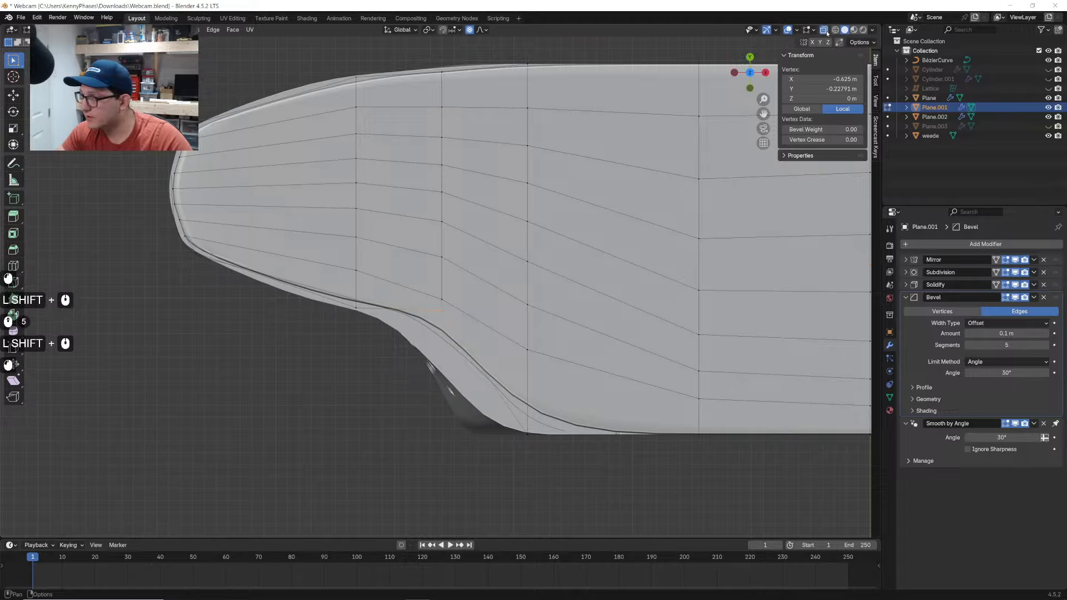
{"action": "middle_click_drag", "start_coordinate": [552, 353], "coordinate": [550, 331], "text": "shift"}
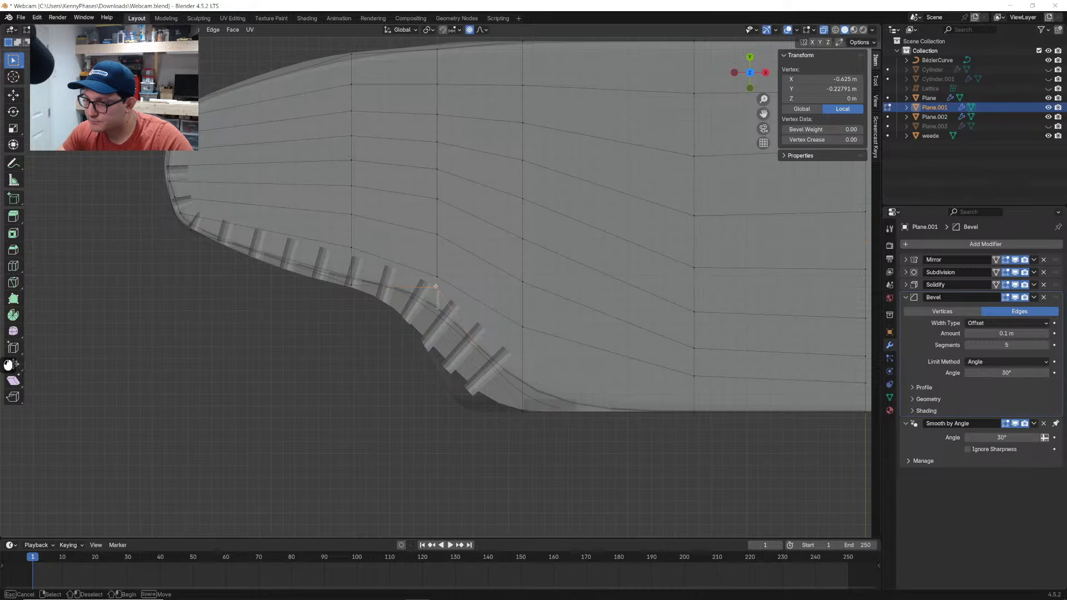
{"action": "key", "text": "g"}
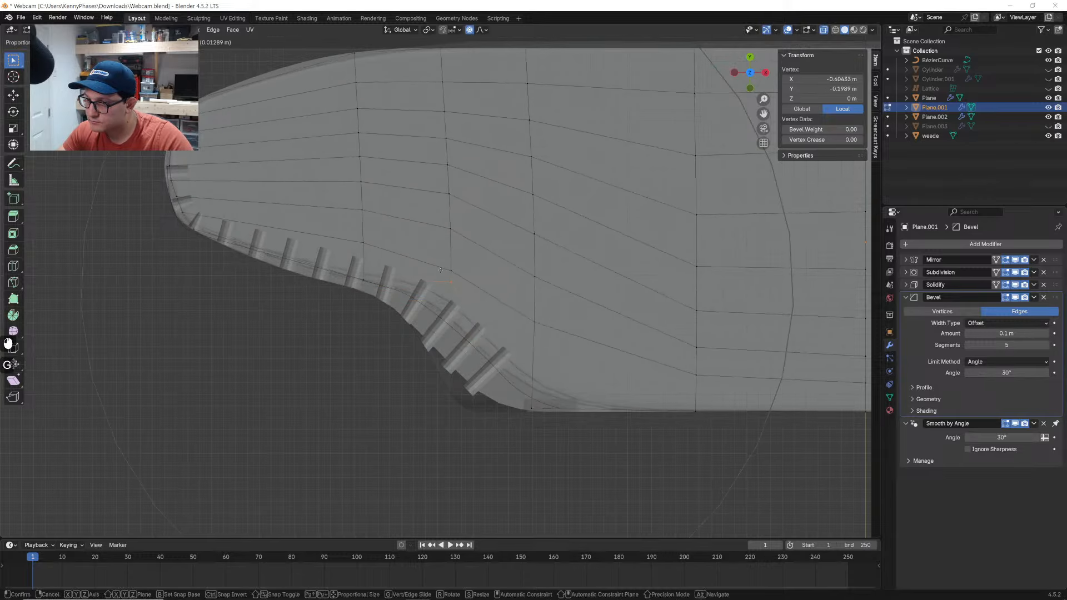
Move the trim plate's front corner vertex outward to about X -0.558 m, Y -0.873 m, and turn X-ray off
{"action": "left_click_drag", "start_coordinate": [557, 427], "coordinate": [486, 393]}
{"action": "key", "text": "g"}
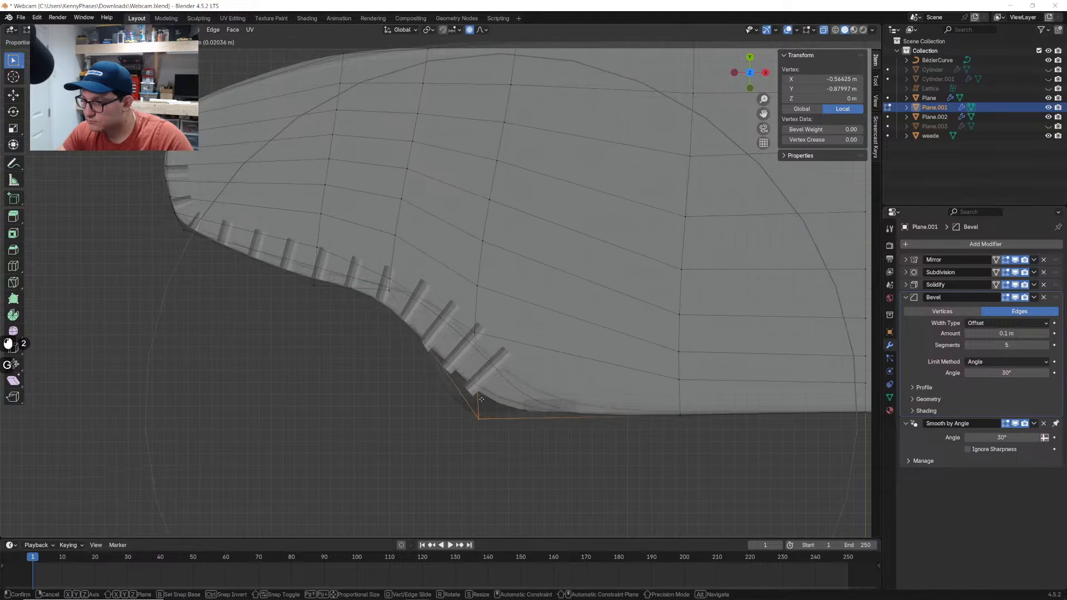
{"action": "left_click", "coordinate": [479, 389]}
{"action": "middle_click_drag", "start_coordinate": [479, 389], "coordinate": [584, 311]}
{"action": "scroll", "coordinate": [536, 323], "scroll_direction": "down", "scroll_amount": 3}
{"action": "key", "text": "Tab"}
{"action": "left_click", "coordinate": [824, 30]}
{"action": "middle_click_drag", "start_coordinate": [584, 311], "coordinate": [407, 363], "text": "shift"}
{"action": "scroll", "coordinate": [476, 367], "scroll_direction": "up", "scroll_amount": 1}
Move the trim plate's front corner vertex forward along Y to about -0.930 m with proportional editing
{"action": "key", "text": "Tab"}
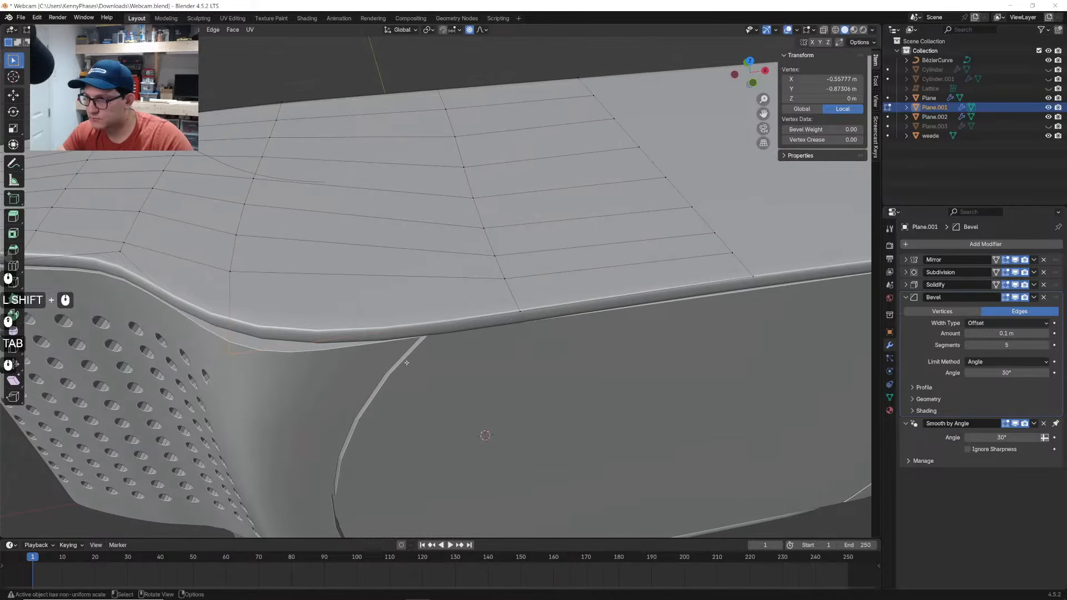
{"action": "key", "text": "g"}
{"action": "key", "text": "y"}
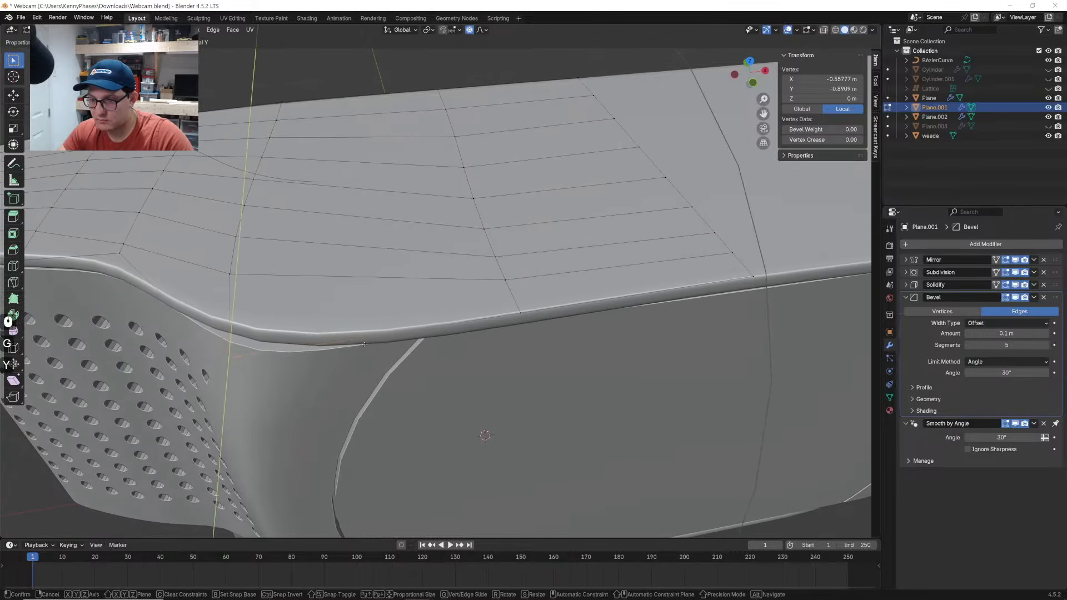
{"action": "left_click", "coordinate": [507, 309]}
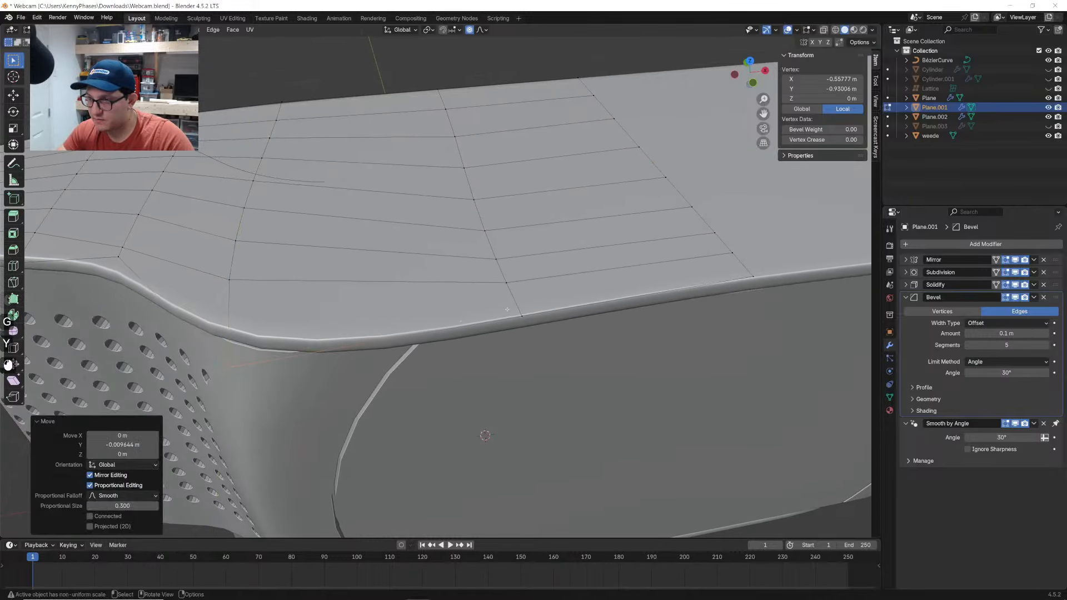
Turn proportional editing off and move the neighbouring vertex on the trim plate's front edge along Y
{"action": "left_click", "coordinate": [541, 345]}
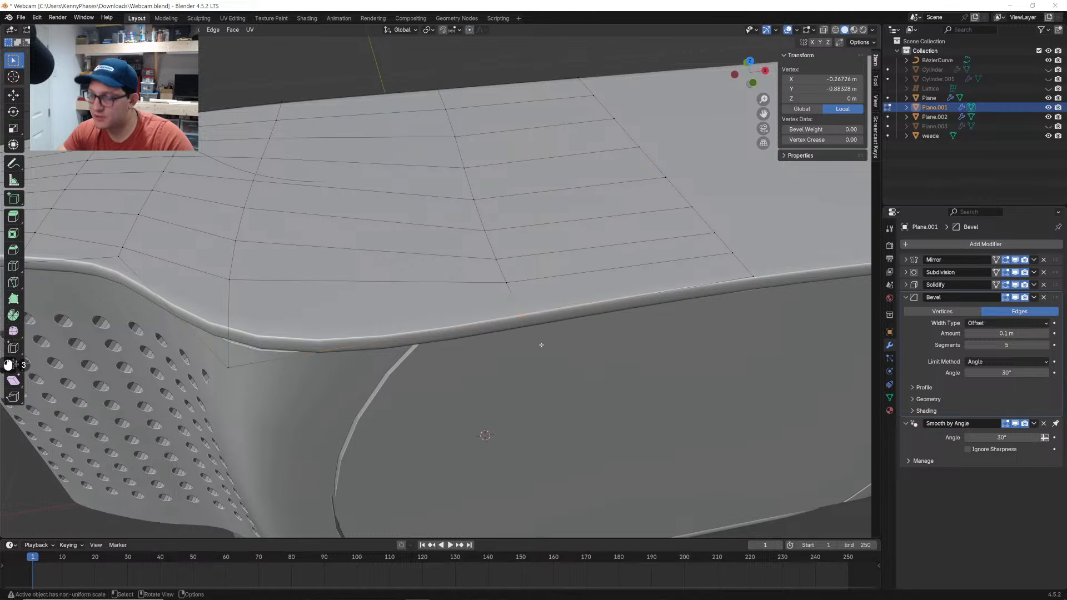
{"action": "key", "text": "g"}
{"action": "key", "text": "x"}
{"action": "key", "text": "y"}
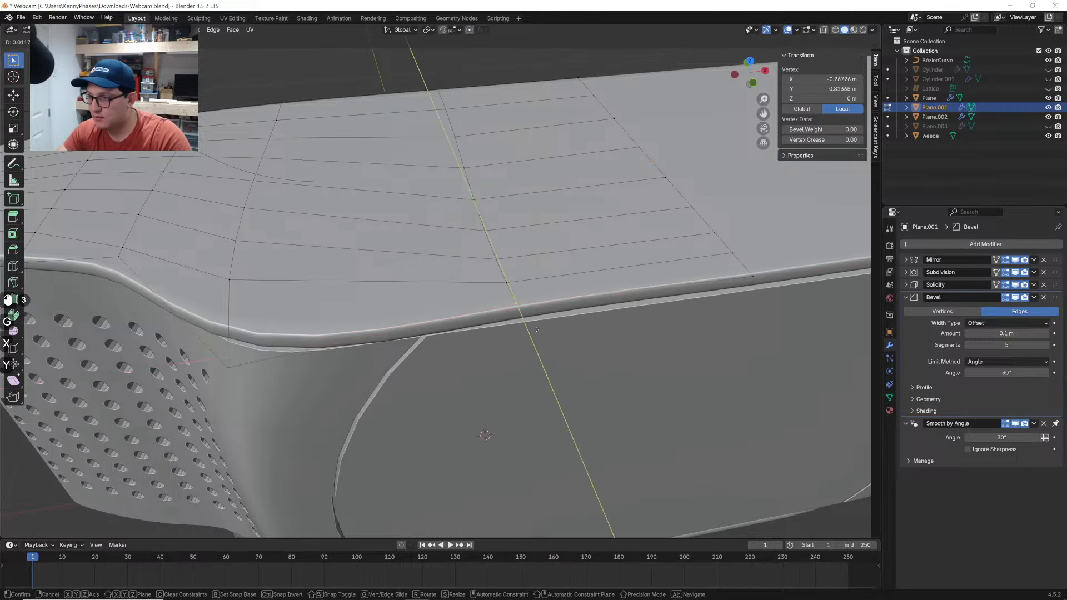
{"action": "left_click", "coordinate": [542, 338]}
Undo the trim plate's recent vertex moves back to before the front corner vertex was shifted
{"action": "middle_click_drag", "start_coordinate": [542, 338], "coordinate": [528, 307]}
{"action": "key", "text": "ctrl+z"}
{"action": "key", "text": "ctrl+z"}
{"action": "key", "text": "ctrl+z"}
{"action": "key", "text": "ctrl+z"}
{"action": "key", "text": "ctrl+z"}
{"action": "key", "text": "ctrl+z"}
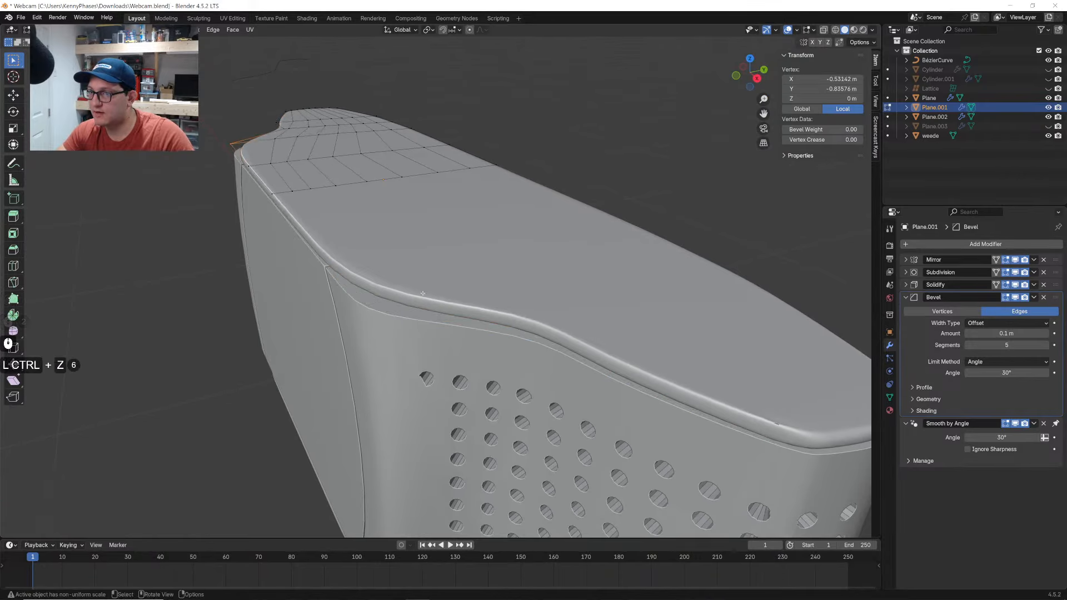
Move the trim plate's front corner vertex outward along X to about -0.577 m and forward along Y to about -0.890 m
{"action": "middle_click_drag", "start_coordinate": [273, 222], "coordinate": [304, 285]}
{"action": "key", "text": "g"}
{"action": "key", "text": "x"}
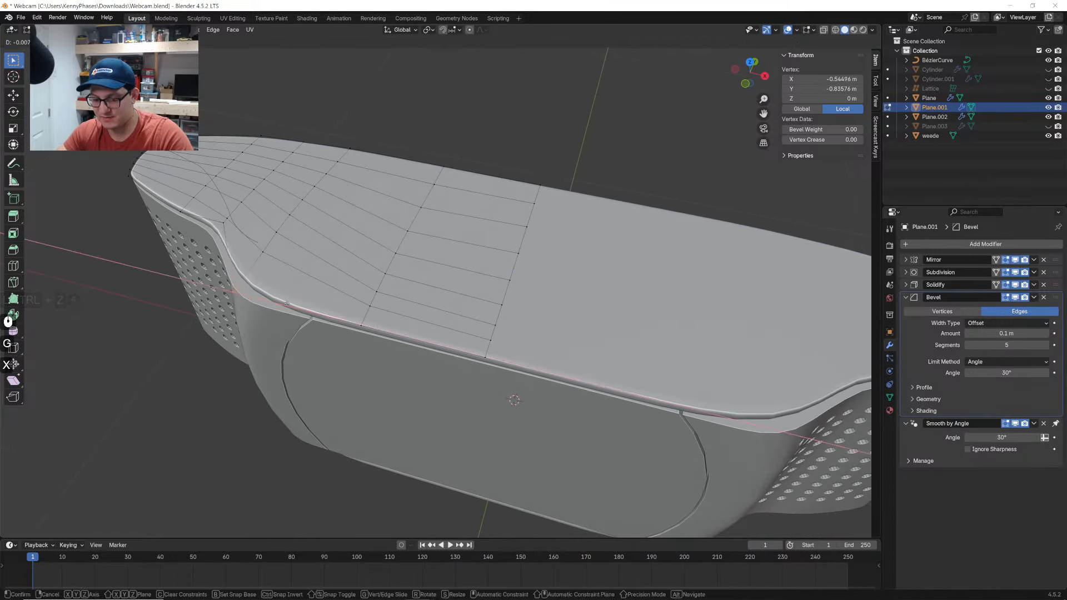
{"action": "left_click", "coordinate": [273, 299]}
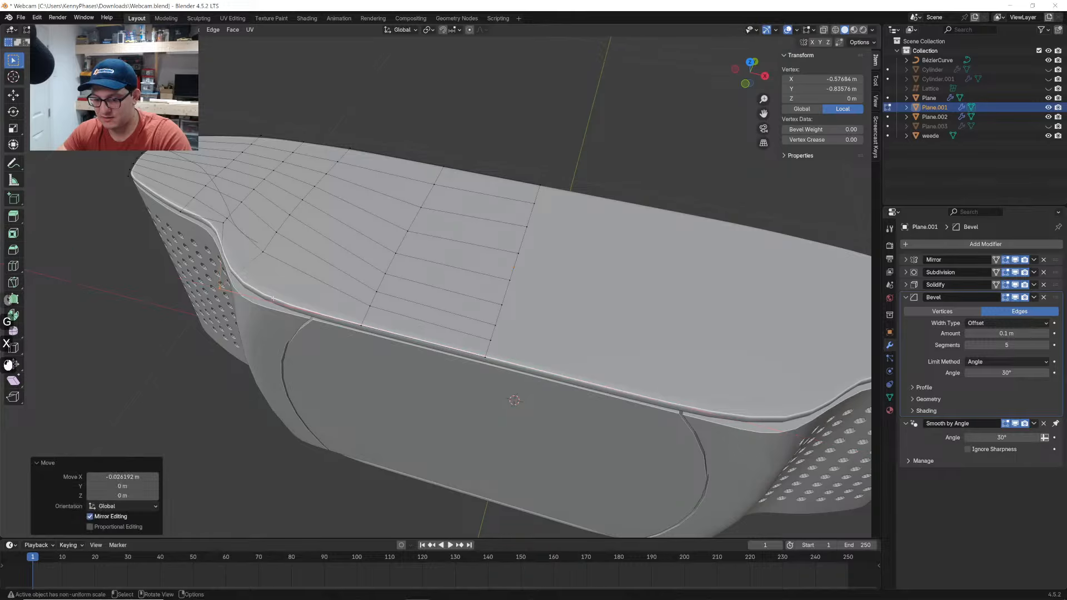
{"action": "key", "text": "g"}
{"action": "key", "text": "y"}
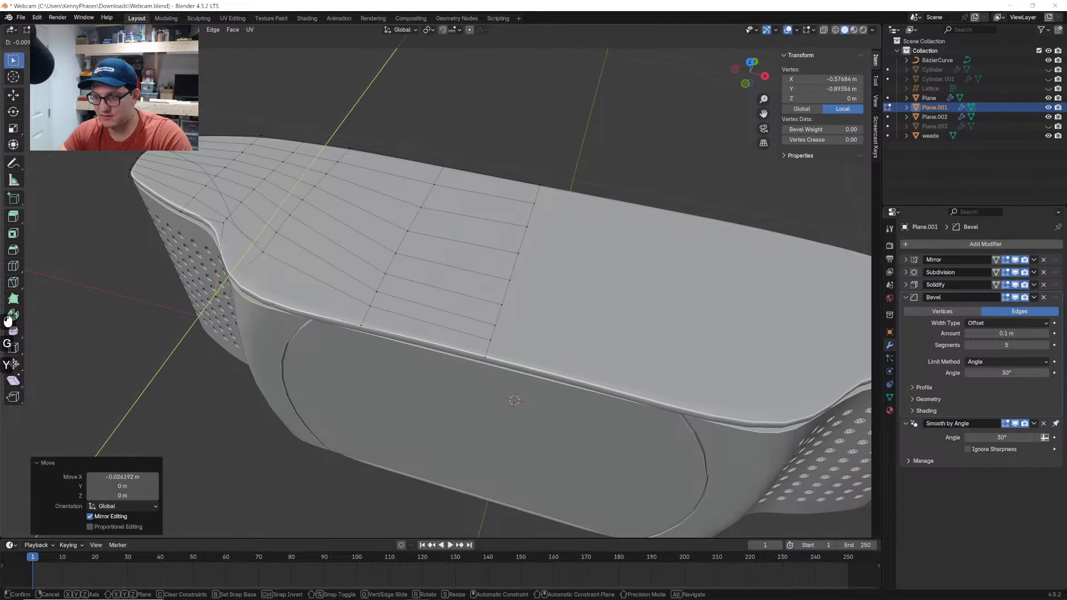
{"action": "left_click", "coordinate": [272, 304]}
{"action": "middle_click_drag", "start_coordinate": [273, 304], "coordinate": [322, 289]}
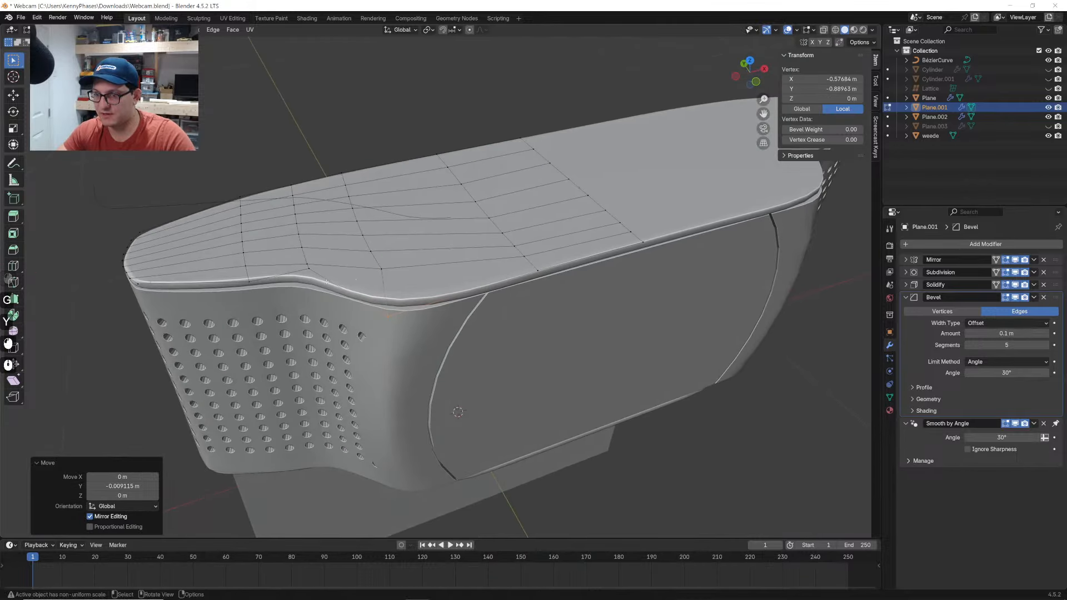
Nudge the trim plate's vertex on the inward side curve slightly along Y, and leave Edit Mode
{"action": "left_click", "coordinate": [323, 289]}
{"action": "left_click", "coordinate": [315, 274]}
{"action": "key", "text": "g"}
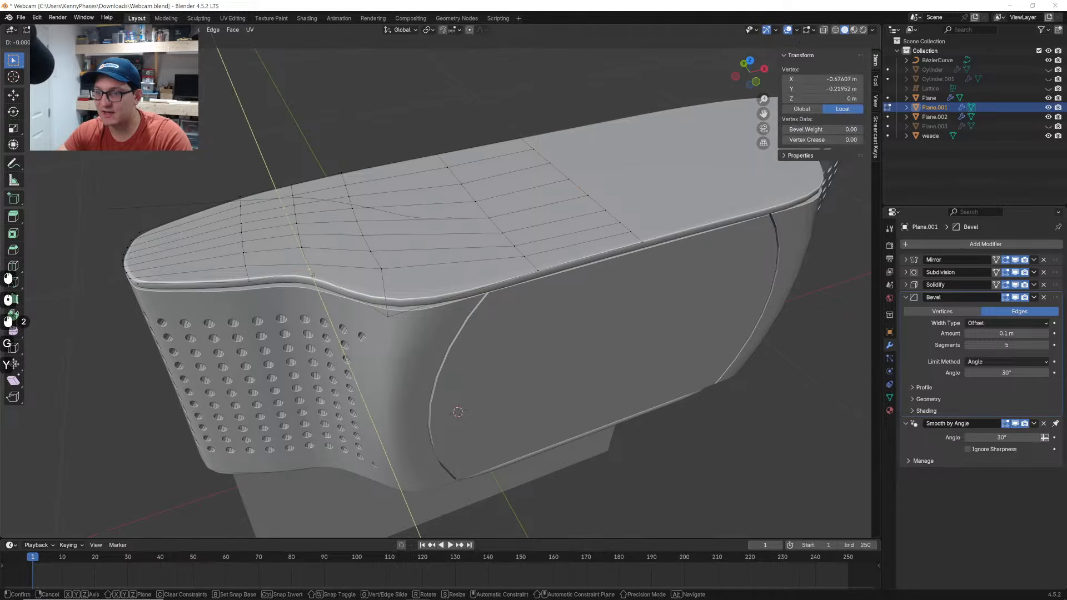
{"action": "key", "text": "y"}
{"action": "left_click", "coordinate": [315, 277]}
{"action": "scroll", "coordinate": [316, 277], "scroll_direction": "down", "scroll_amount": 2}
{"action": "key", "text": "Tab"}
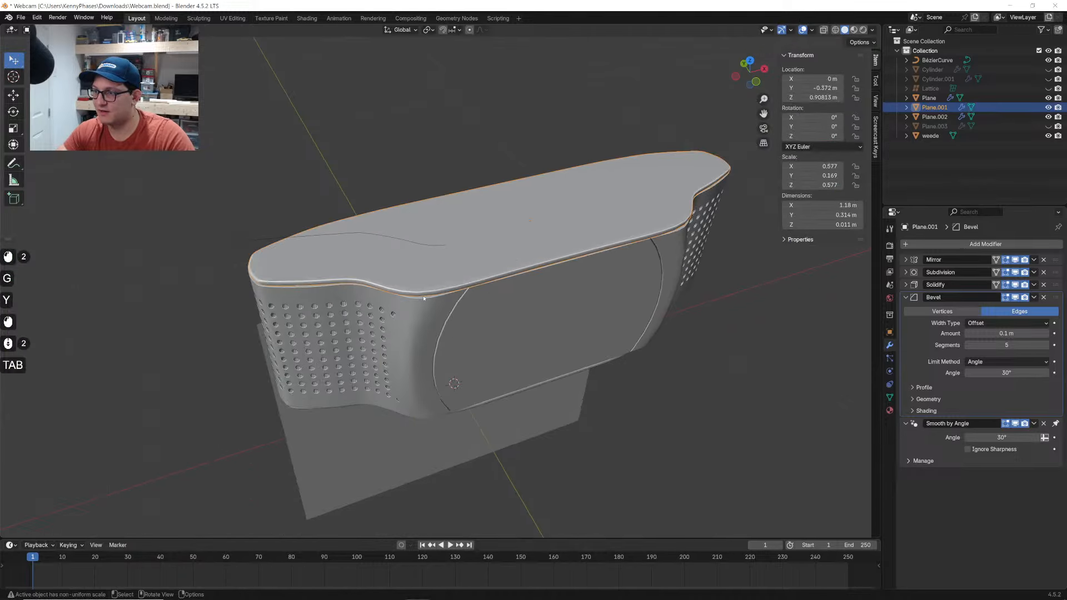
Delete the old trim plate under the webcam body
{"action": "middle_click_drag", "start_coordinate": [334, 300], "coordinate": [348, 313]}
{"action": "left_click", "coordinate": [371, 346]}
{"action": "key", "text": "x"}
{"action": "left_click", "coordinate": [373, 346]}
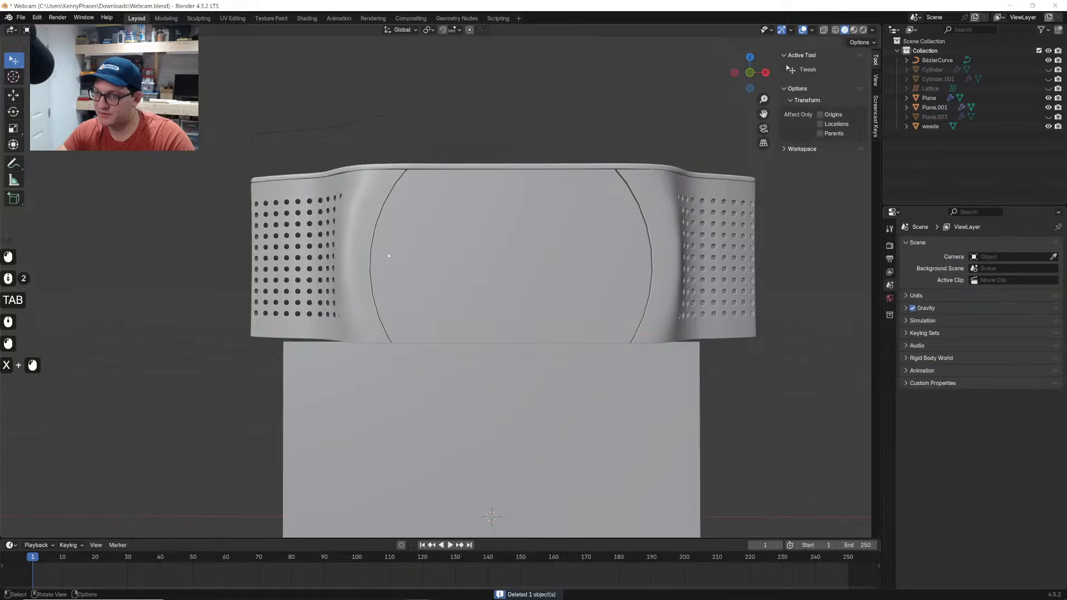
Duplicate the reshaped top trim plate, move the copy about 0.368 m down along Z to the body's underside, and save the file
{"action": "left_click", "coordinate": [381, 167]}
{"action": "key", "text": "shift+d"}
{"action": "key", "text": "z"}
{"action": "left_click", "coordinate": [378, 356]}
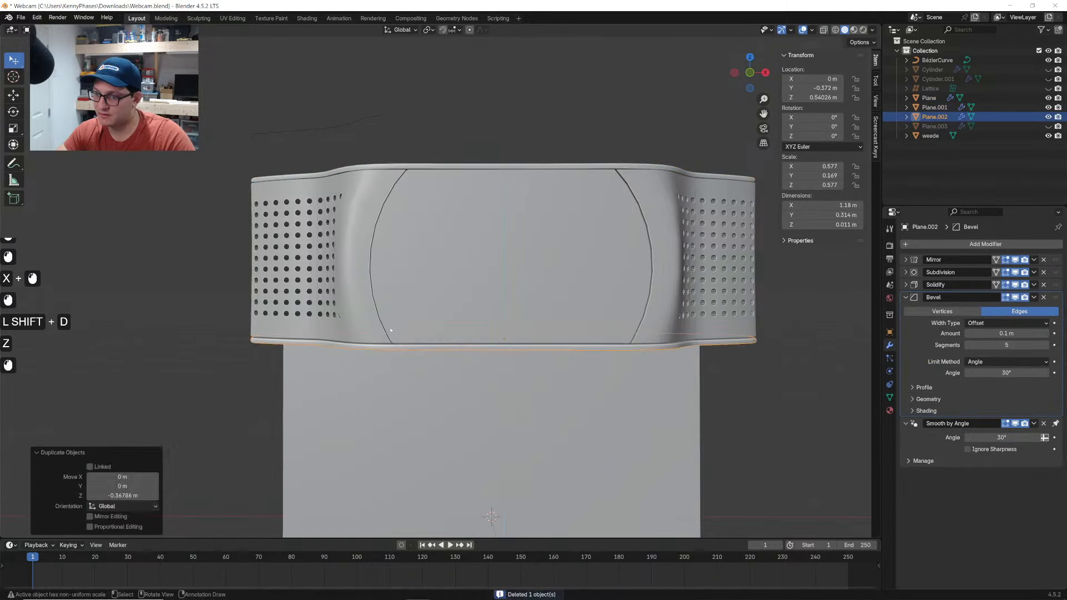
{"action": "left_click", "coordinate": [226, 356]}
{"action": "key", "text": "ctrl+s"}
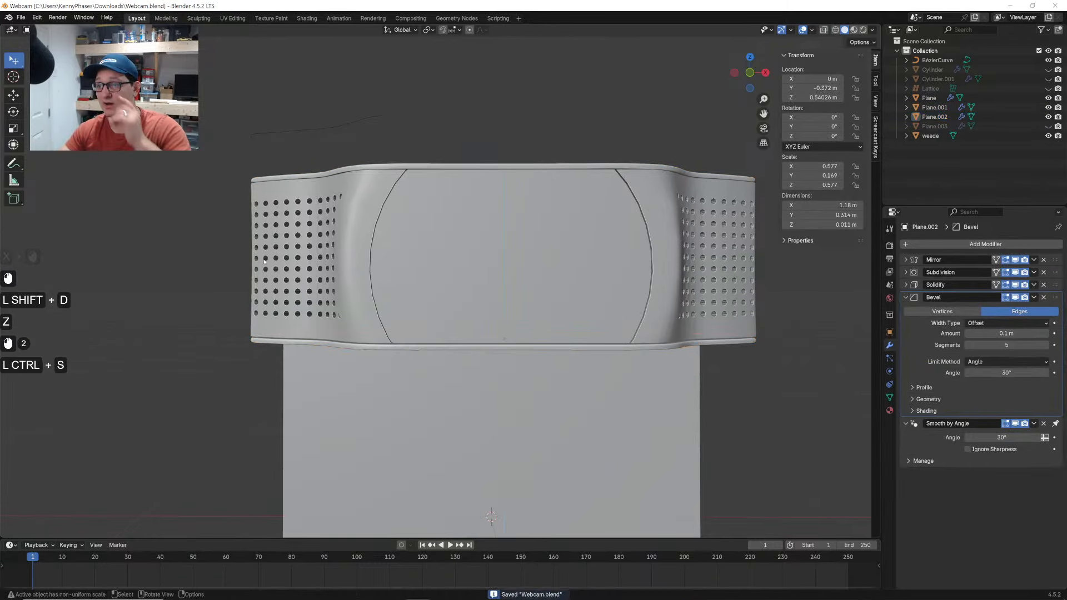
{"action": "left_click", "coordinate": [1056, 69]}
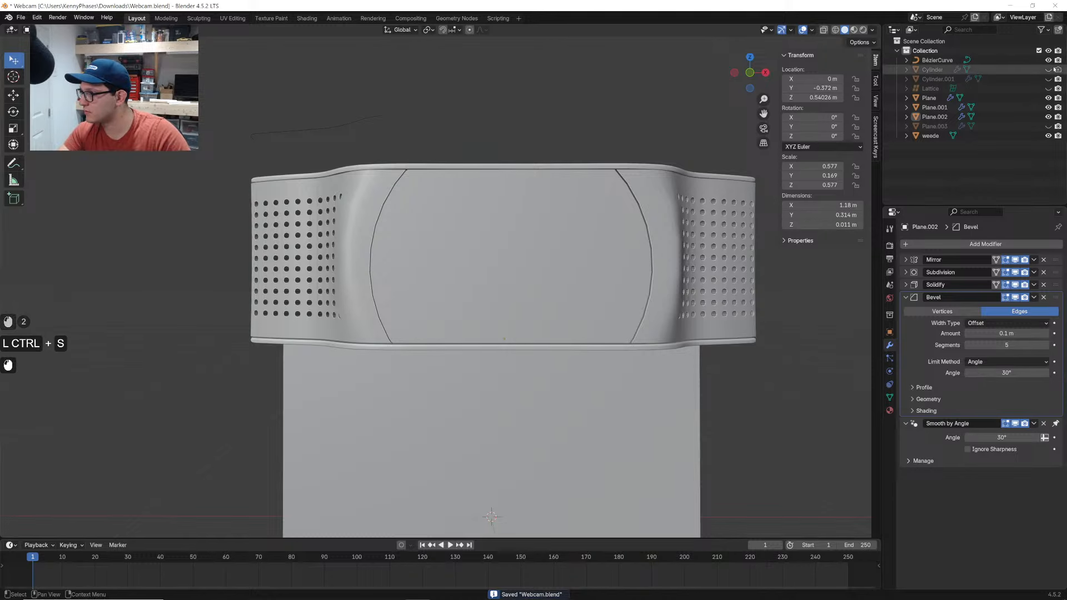
{"action": "left_click", "coordinate": [1050, 70]}
{"action": "middle_click_drag", "start_coordinate": [706, 186], "coordinate": [734, 171]}
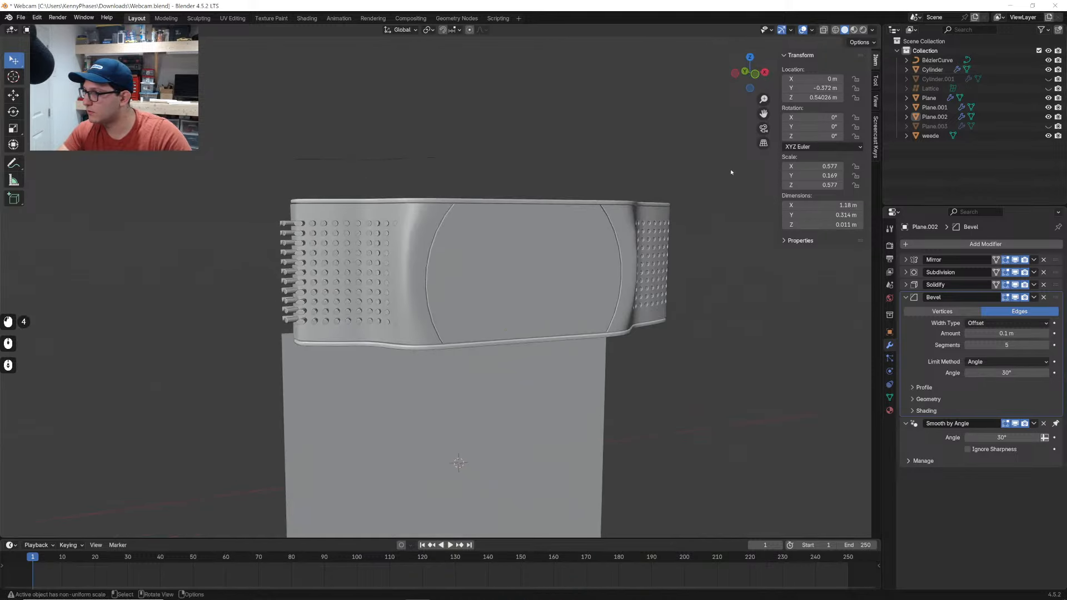
{"action": "left_click", "coordinate": [1049, 69]}
Unhide and select Cylinder.001, and show it with the reference photo in Material Preview from the front
{"action": "left_click", "coordinate": [1049, 79]}
{"action": "left_click", "coordinate": [938, 79]}
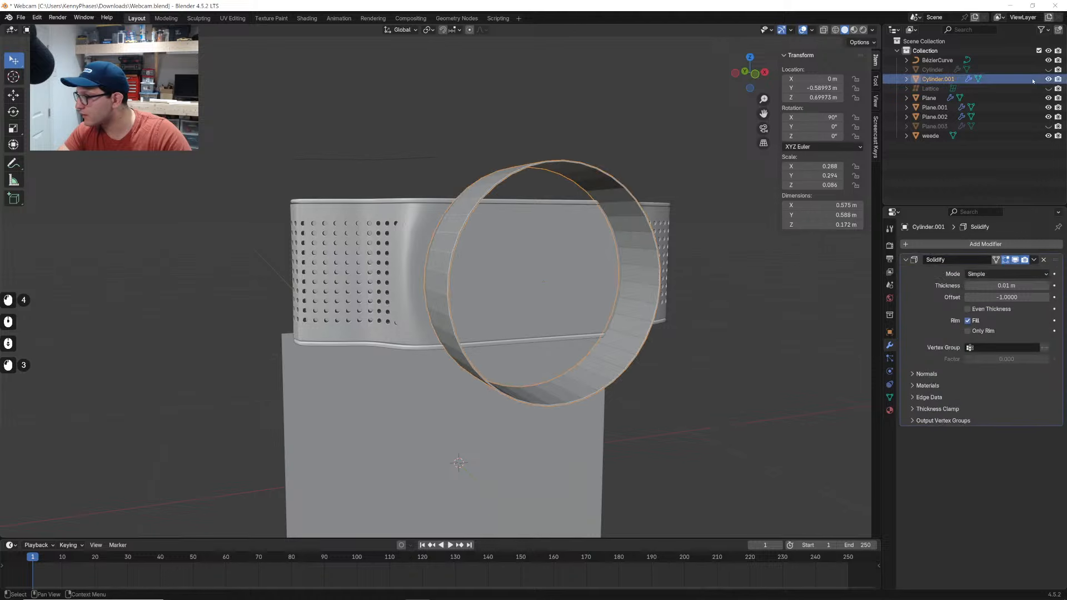
{"action": "left_click", "coordinate": [851, 31]}
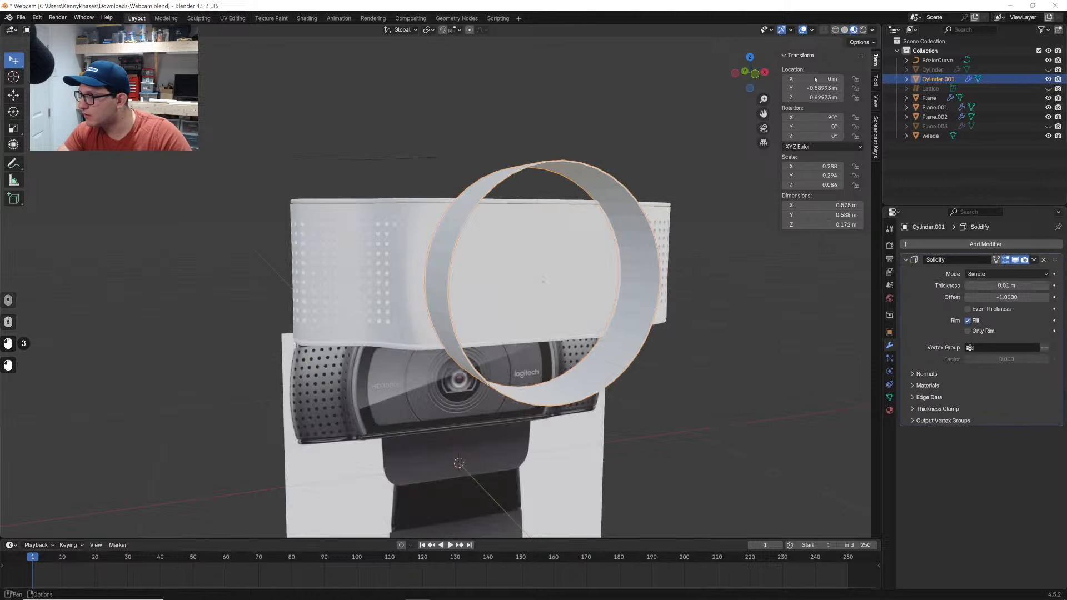
{"action": "left_click", "coordinate": [756, 74]}
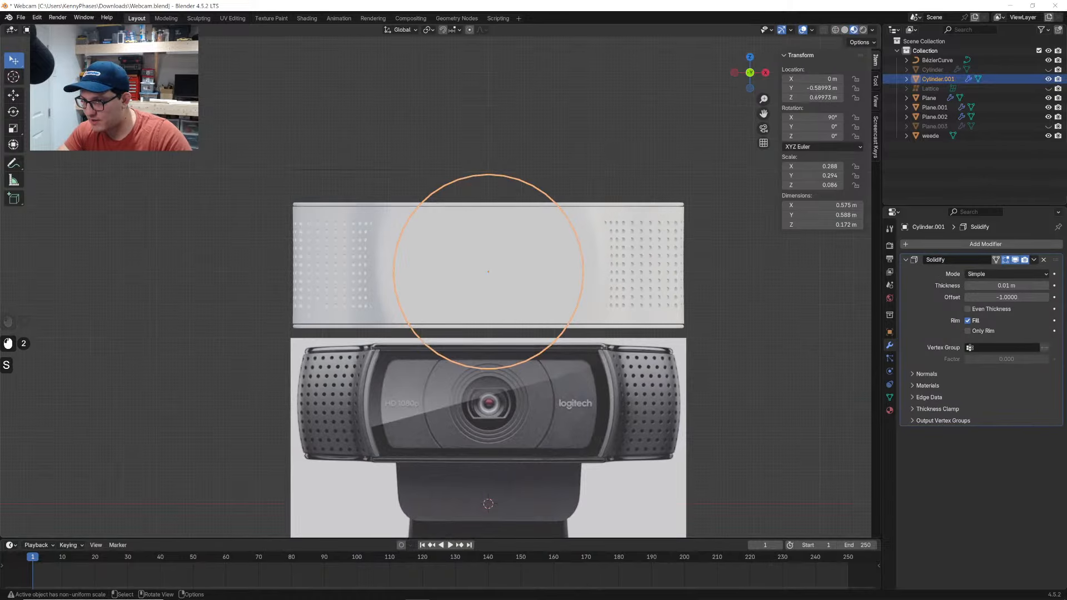
Scale the ring-shaped cutter up uniformly to about 0.637 m by 0.652 m, hide it, and save the file
{"action": "key", "text": "s"}
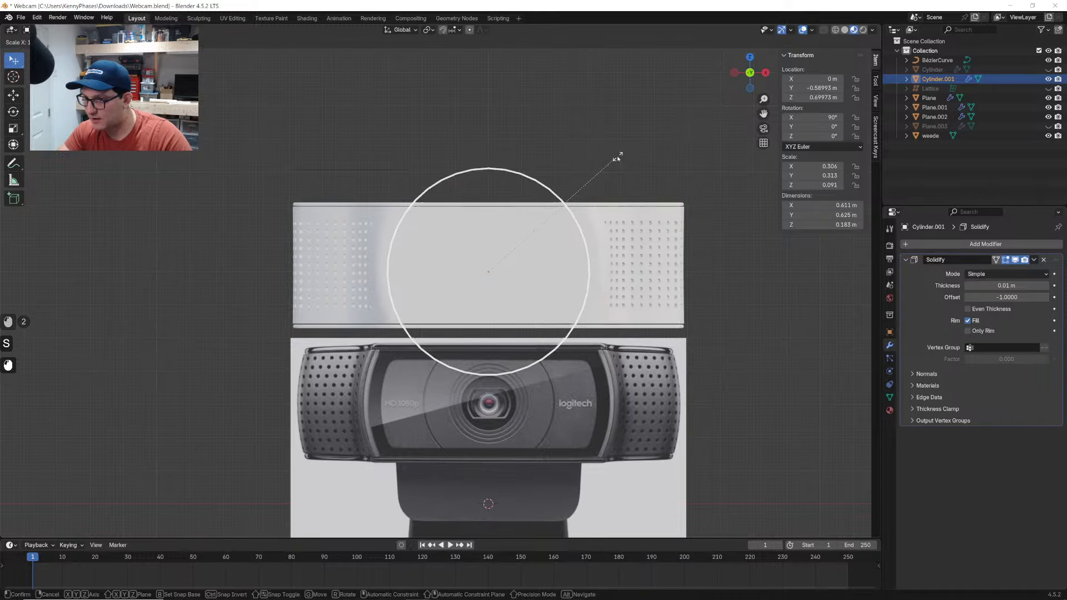
{"action": "left_click", "coordinate": [617, 156]}
{"action": "key", "text": "s"}
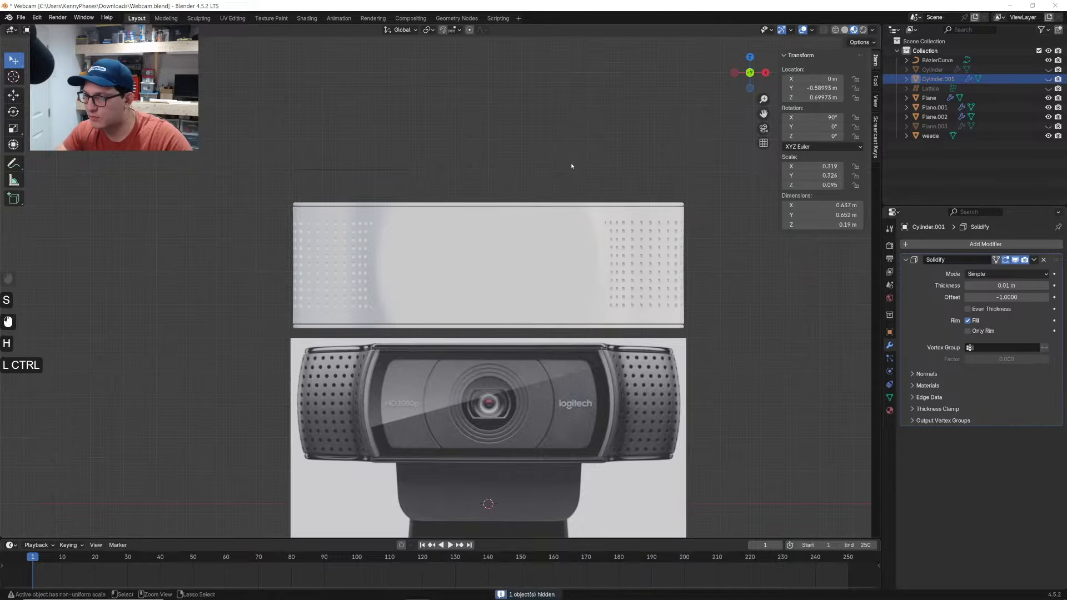
{"action": "key", "text": "ctrl+s"}
{"action": "mouse_move", "coordinate": [569, 167]}
{"action": "middle_mouse_down"}
{"action": "mouse_move", "coordinate": [606, 206]}
{"action": "mouse_move", "coordinate": [579, 180]}
{"action": "mouse_move", "coordinate": [563, 202]}
{"action": "mouse_move", "coordinate": [577, 179]}
{"action": "middle_mouse_up"}
{"action": "scroll", "coordinate": [579, 181], "scroll_direction": "down", "scroll_amount": 3}
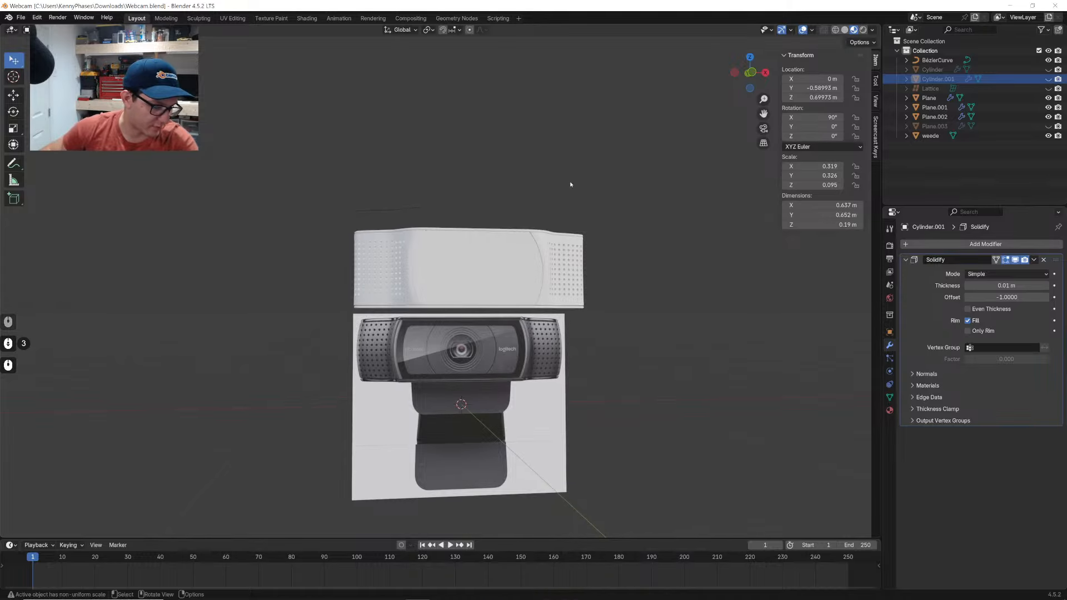
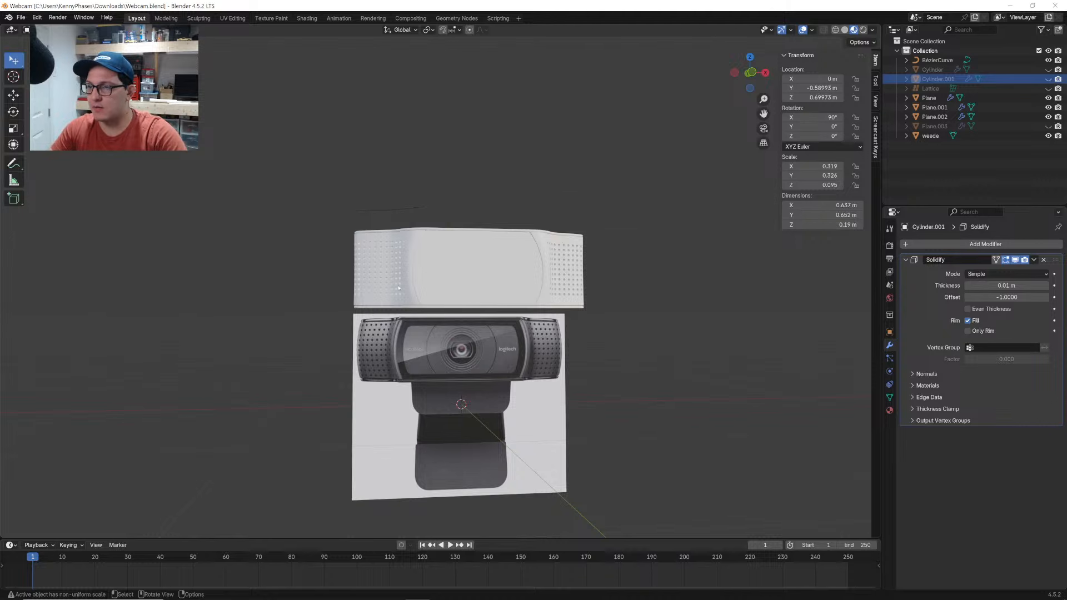
Open the webcam body for mesh editing in front view with solid shading and X-ray on
{"action": "scroll", "coordinate": [399, 288], "scroll_direction": "up", "scroll_amount": 2}
{"action": "left_click", "coordinate": [362, 223]}
{"action": "key", "text": "Tab"}
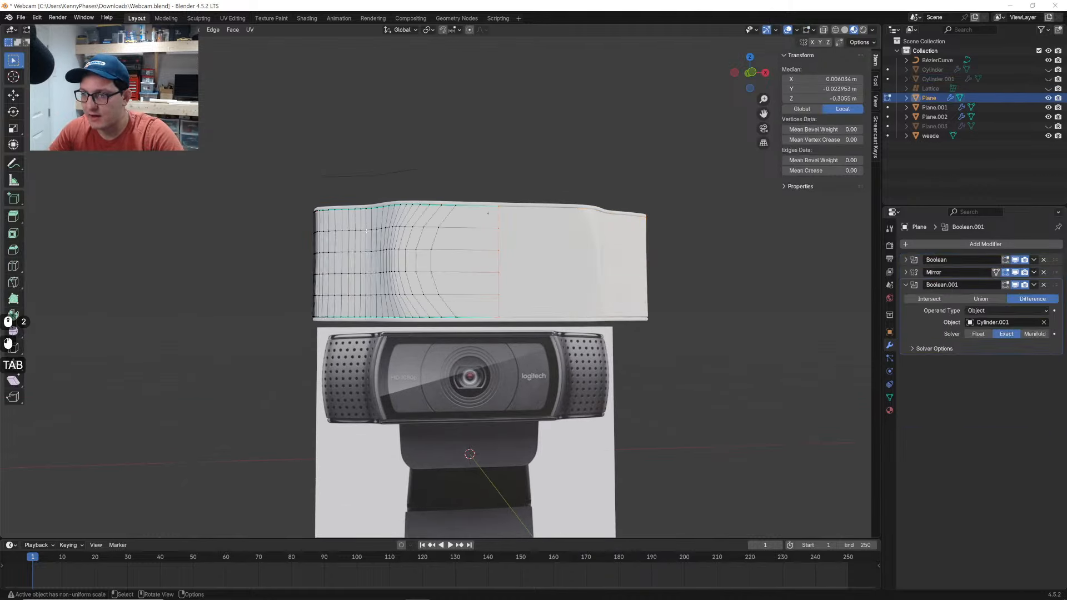
{"action": "left_click", "coordinate": [752, 72]}
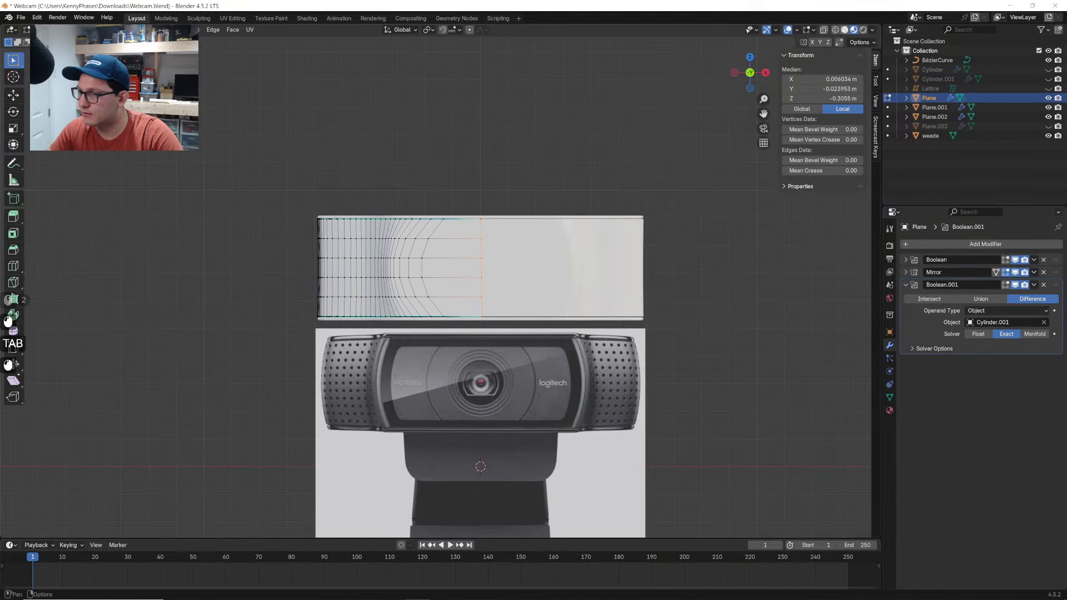
{"action": "left_click", "coordinate": [845, 30]}
{"action": "scroll", "coordinate": [361, 229], "scroll_direction": "up", "scroll_amount": 2}
{"action": "middle_click_drag", "start_coordinate": [359, 230], "coordinate": [415, 203], "text": "shift"}
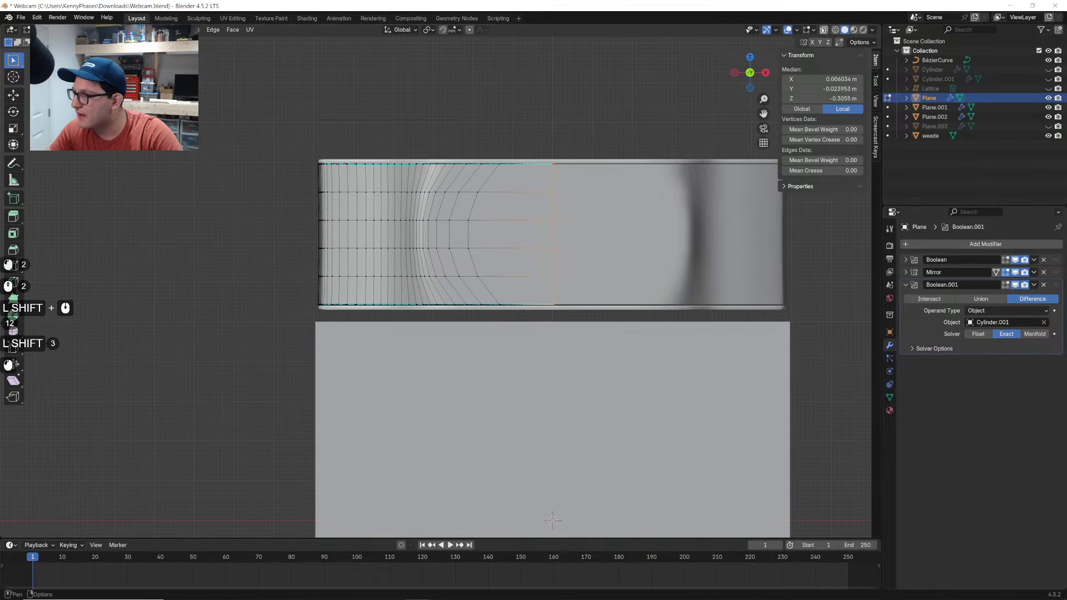
{"action": "left_click", "coordinate": [823, 30]}
{"action": "scroll", "coordinate": [349, 220], "scroll_direction": "up", "scroll_amount": 1}
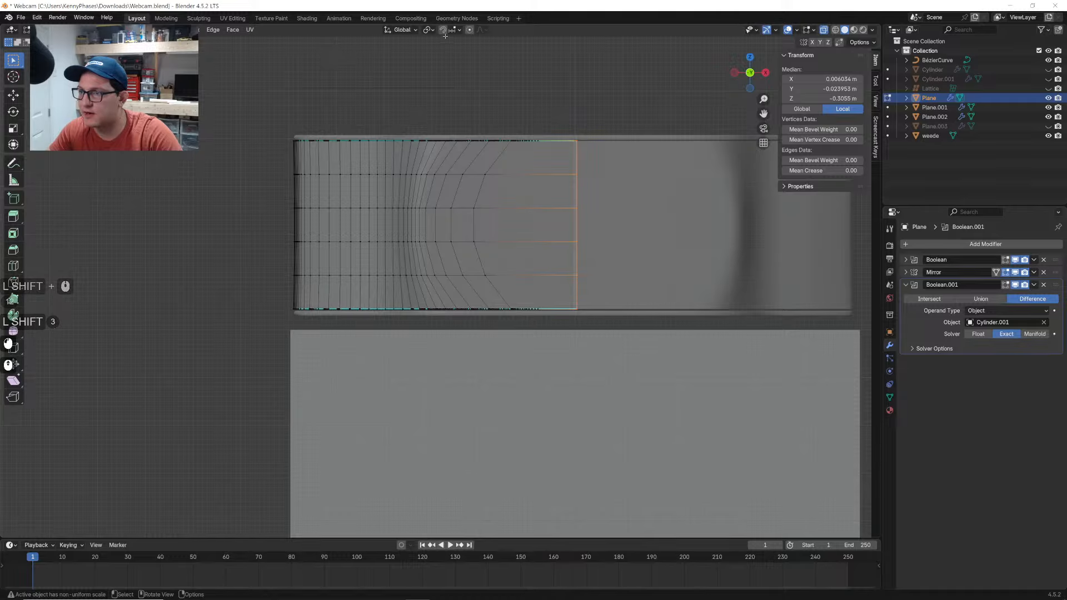
Try to move the body's upper outer corner vertices inward about 0.055 m along X with proportional editing
{"action": "left_click_drag", "start_coordinate": [273, 110], "coordinate": [328, 154]}
{"action": "key", "text": "g"}
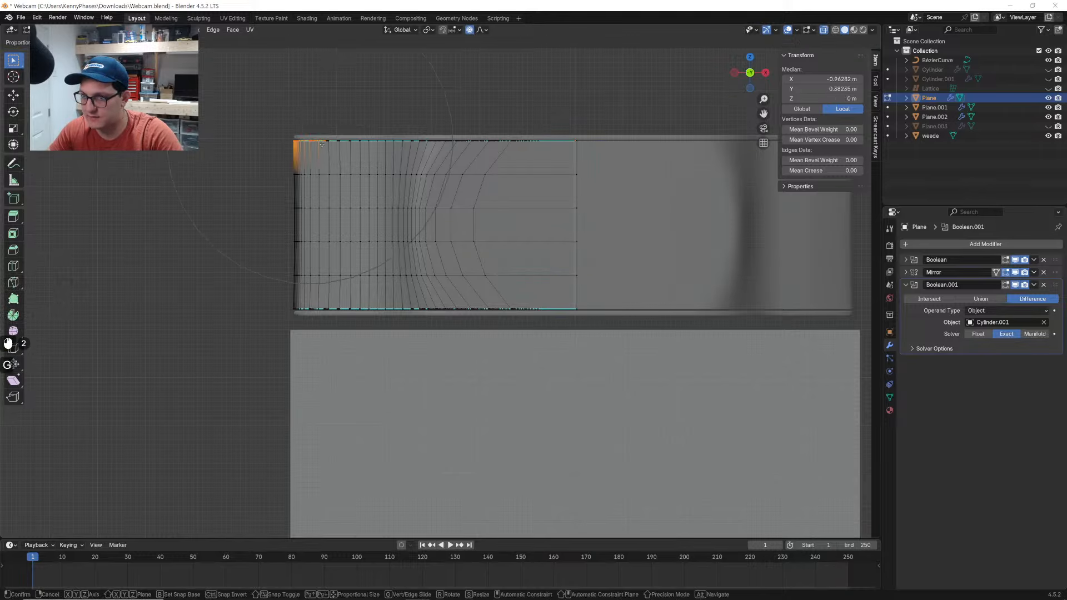
{"action": "key", "text": "x"}
{"action": "left_click", "coordinate": [350, 146]}
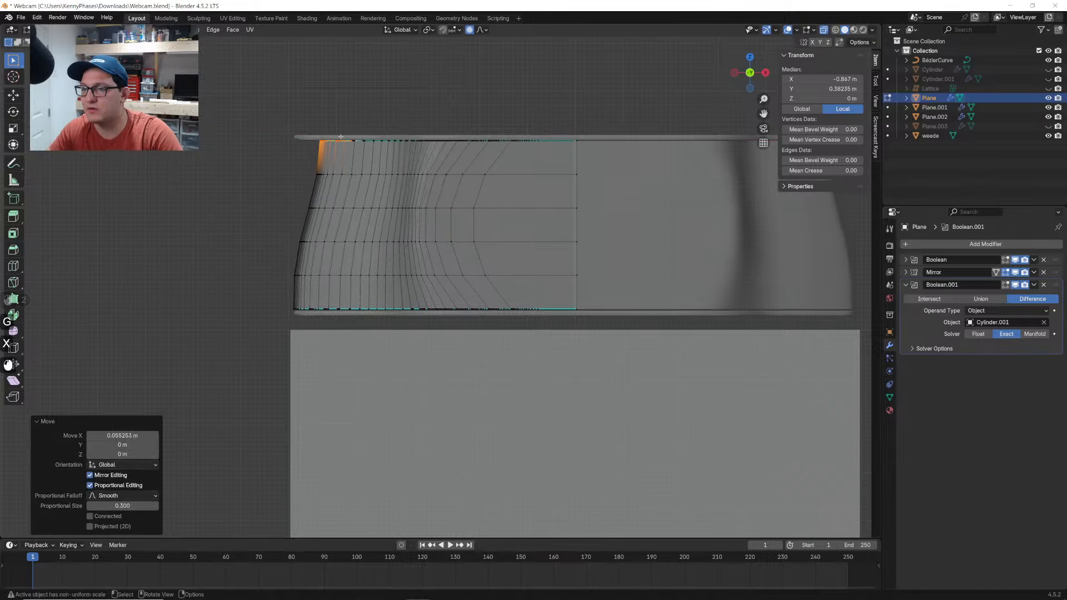
{"action": "key", "text": "ctrl+z"}
Try to move the body's outer side vertices, without the top and bottom rows, outward along X with proportional editing
{"action": "left_click_drag", "start_coordinate": [276, 116], "coordinate": [326, 163]}
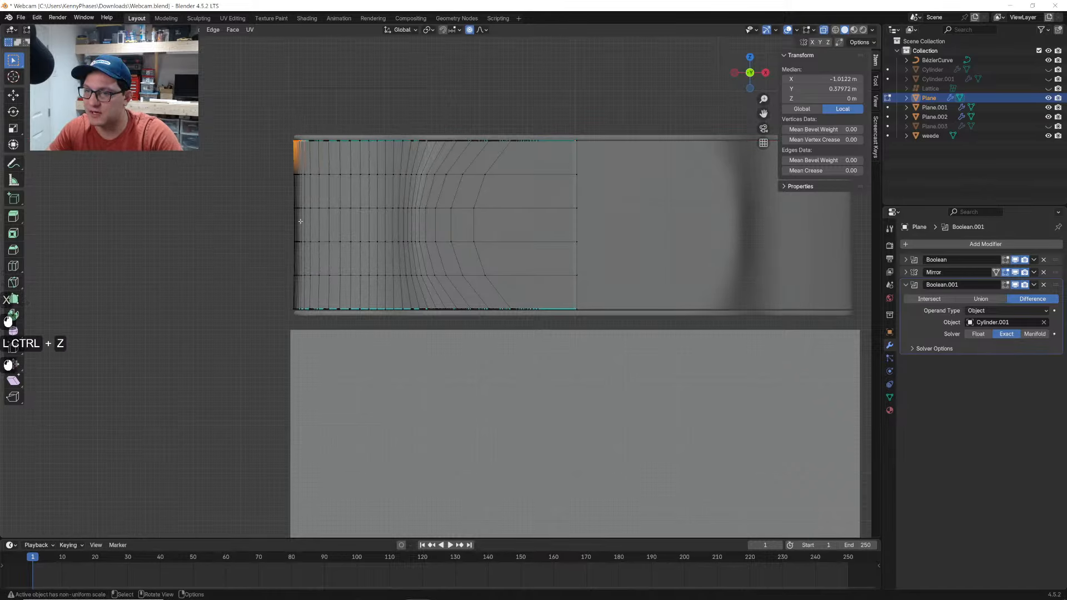
{"action": "left_click_drag", "start_coordinate": [270, 98], "coordinate": [323, 346]}
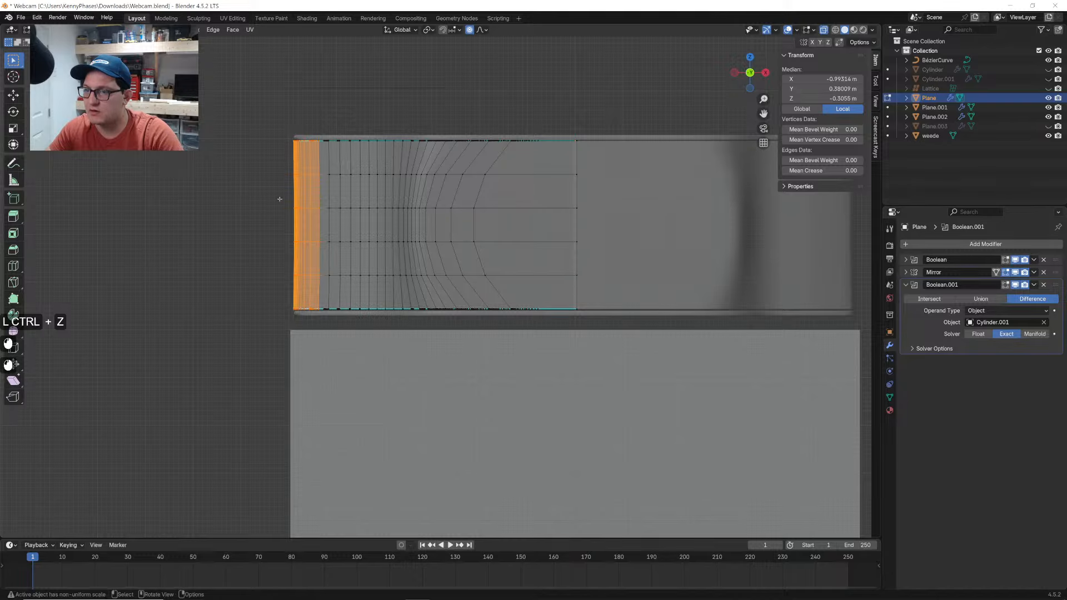
{"action": "left_click_drag", "start_coordinate": [268, 168], "coordinate": [325, 284]}
{"action": "key", "text": "g"}
{"action": "key", "text": "x"}
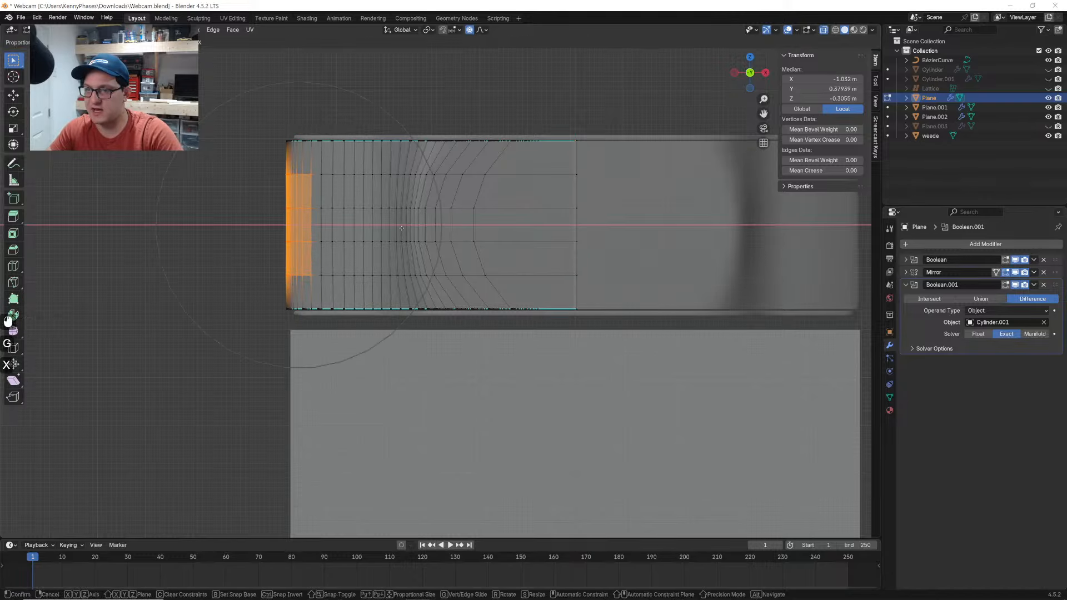
{"action": "left_click", "coordinate": [256, 240]}
{"action": "key", "text": "ctrl+z"}
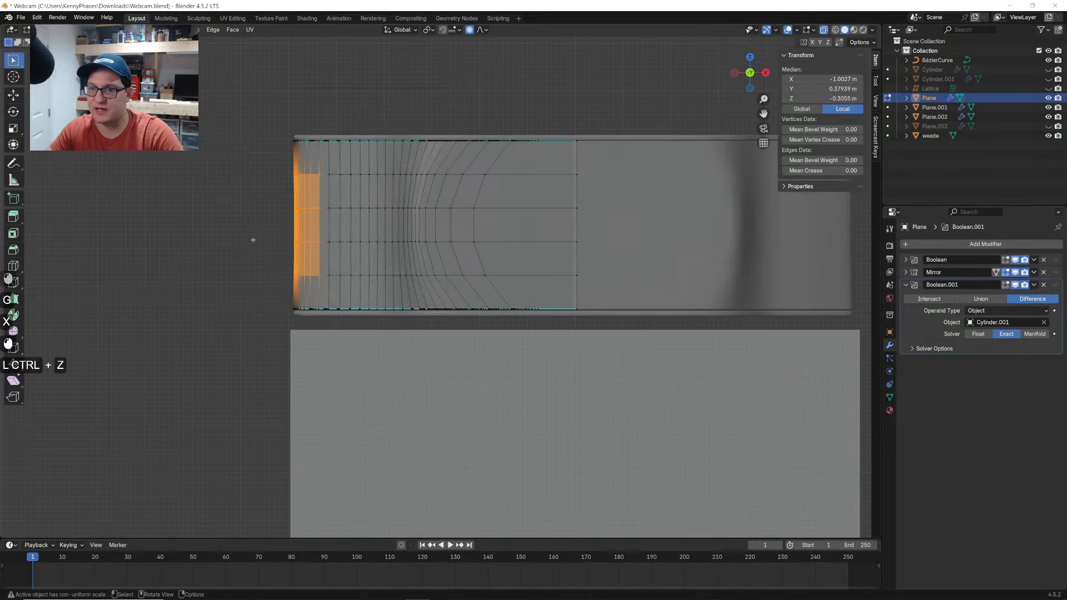
Bow the body's side outward by moving its two middle vertex rows about 0.087 m along X with proportional editing
{"action": "left_click_drag", "start_coordinate": [277, 257], "coordinate": [325, 196]}
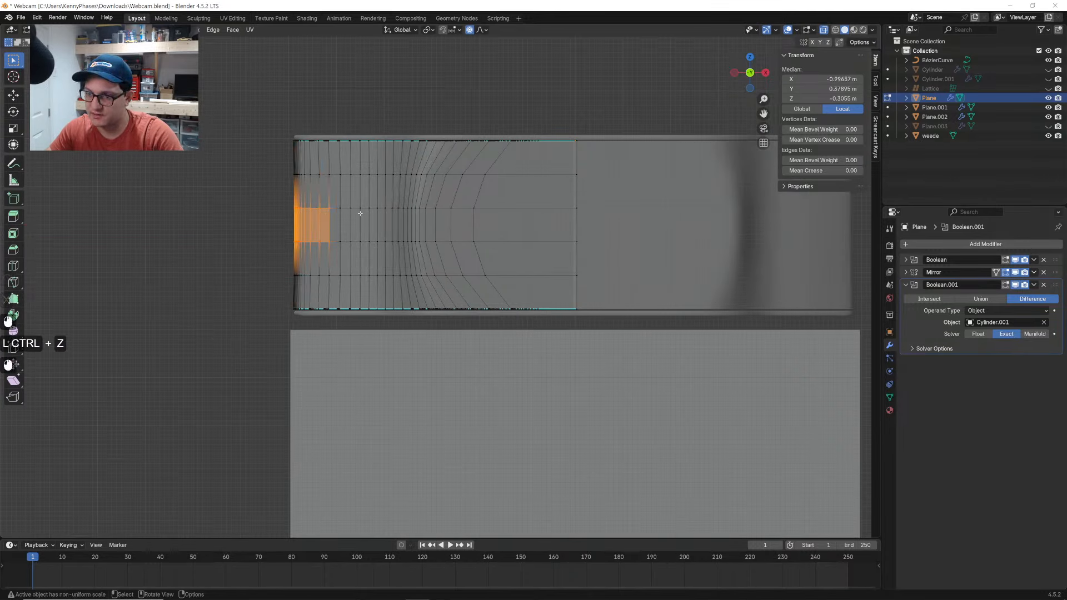
{"action": "key", "text": "g"}
{"action": "key", "text": "x"}
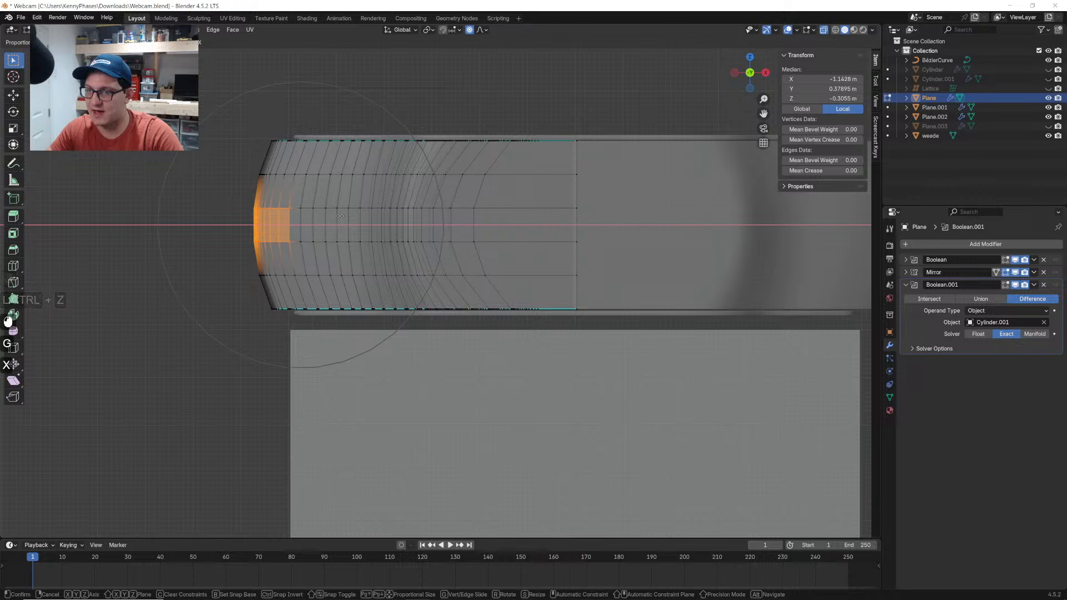
{"action": "left_click", "coordinate": [341, 215]}
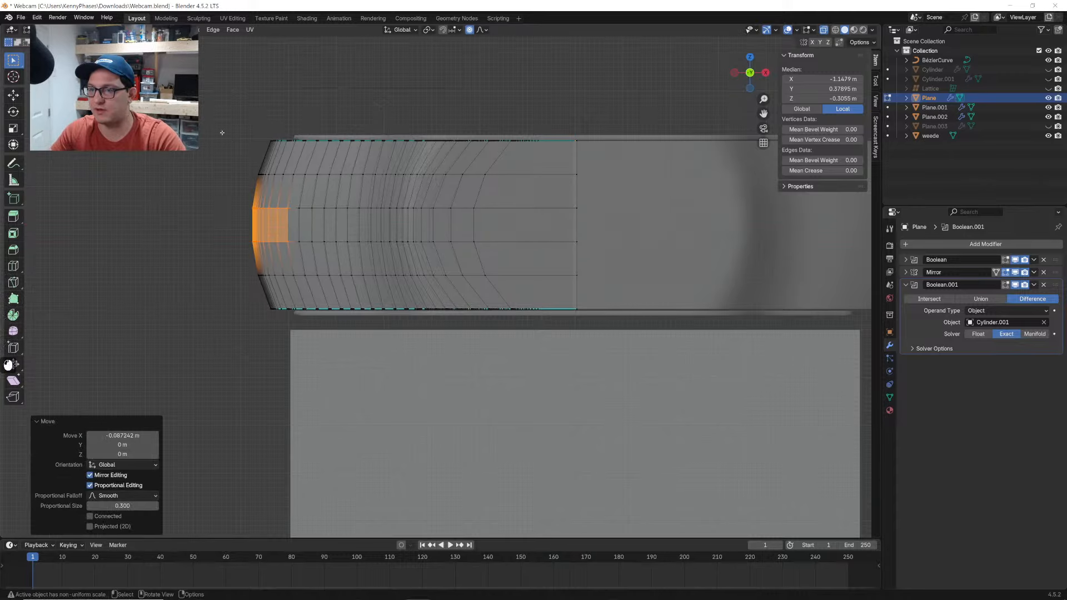
Move the whole bowed side of the body inward along X to a median of about -0.965 m, and leave Edit Mode
{"action": "left_click_drag", "start_coordinate": [209, 97], "coordinate": [331, 345]}
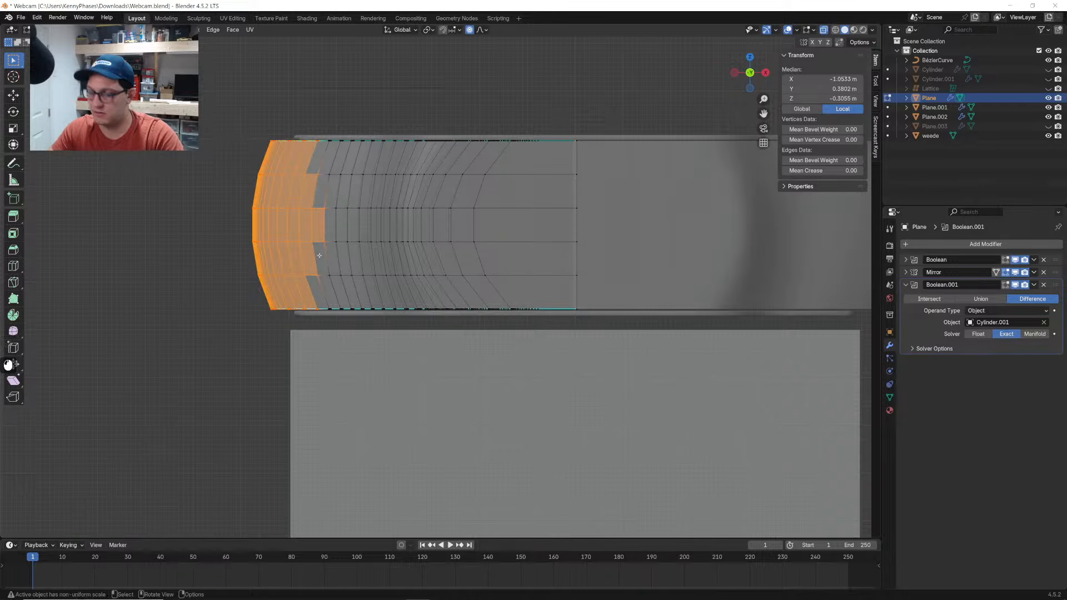
{"action": "key", "text": "g"}
{"action": "key", "text": "x"}
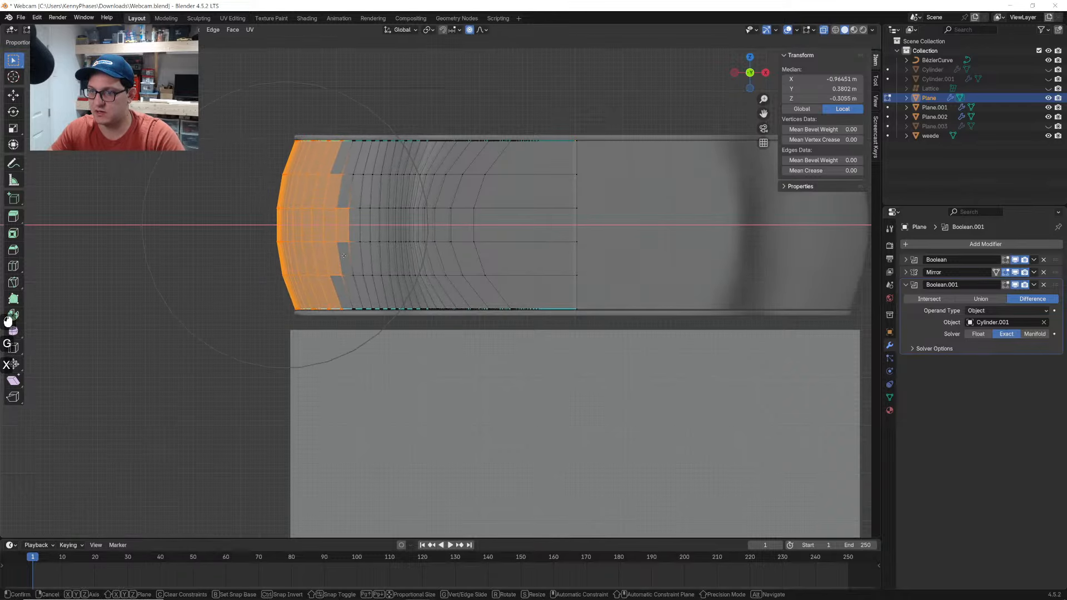
{"action": "left_click", "coordinate": [343, 255]}
{"action": "key", "text": "Tab"}
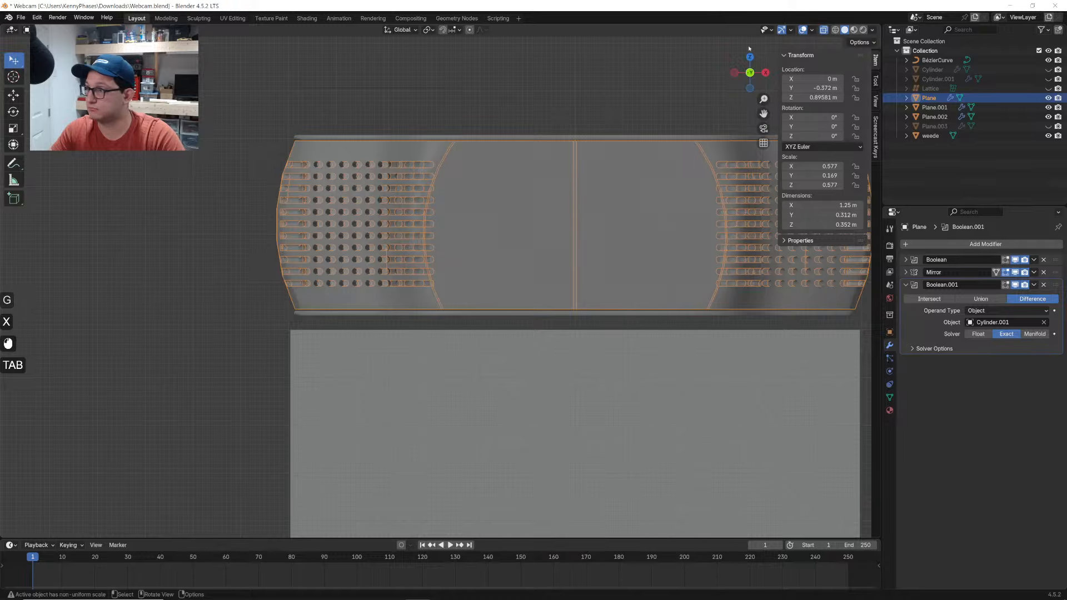
{"action": "left_click", "coordinate": [508, 102]}
{"action": "middle_click_drag", "start_coordinate": [508, 102], "coordinate": [773, 32]}
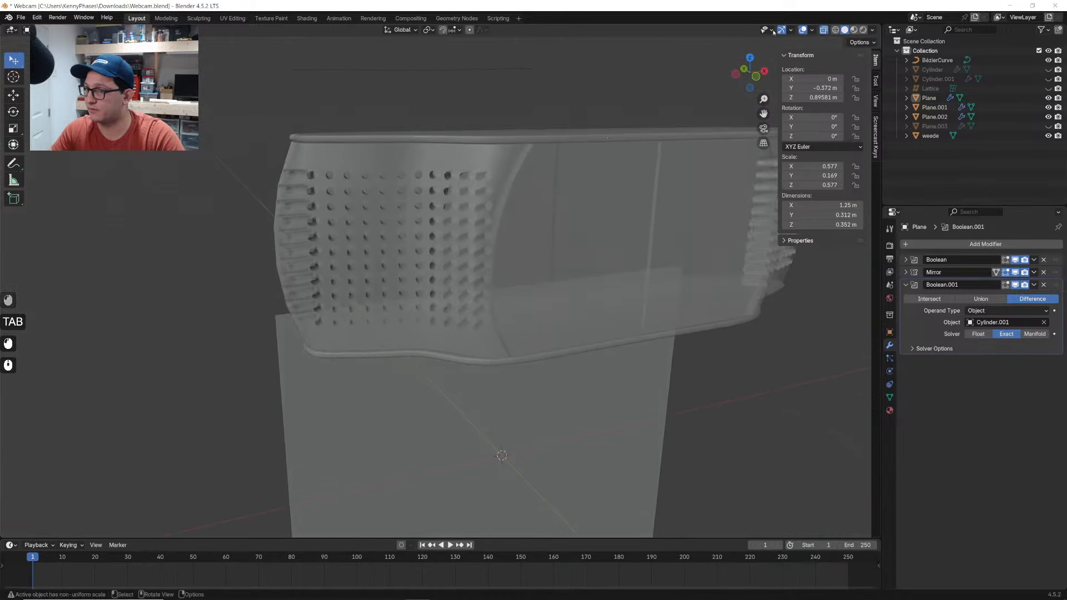
Turn off X-ray and move the outer end point of the Bézier curve about -0.009 m along X with proportional editing
{"action": "left_click", "coordinate": [824, 30]}
{"action": "middle_click_drag", "start_coordinate": [556, 223], "coordinate": [389, 239]}
{"action": "left_click", "coordinate": [937, 60]}
{"action": "middle_click_drag", "start_coordinate": [556, 167], "coordinate": [536, 203]}
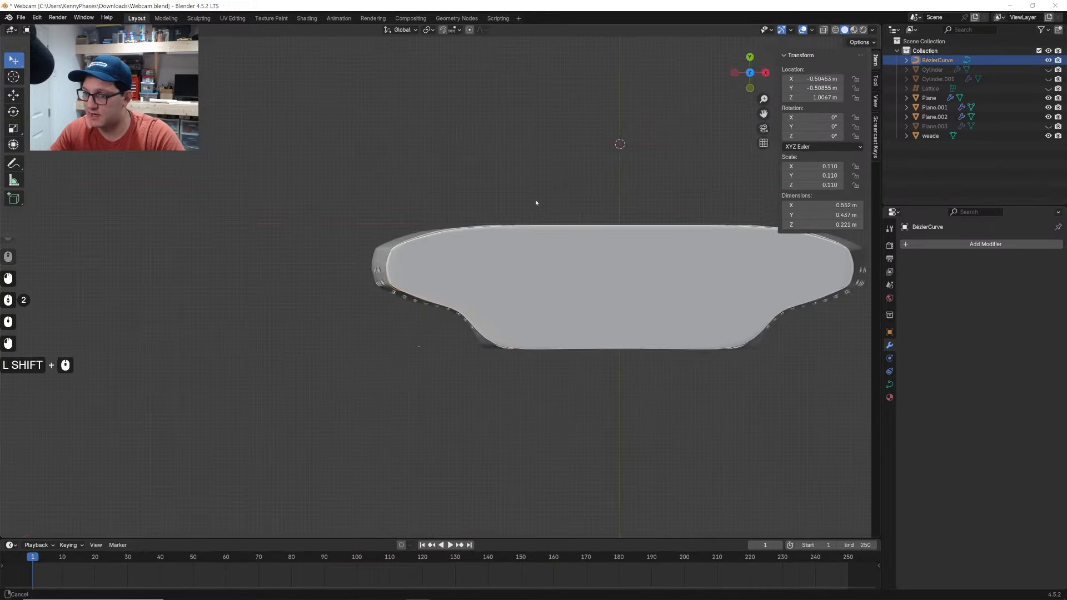
{"action": "scroll", "coordinate": [433, 262], "scroll_direction": "up", "scroll_amount": 5}
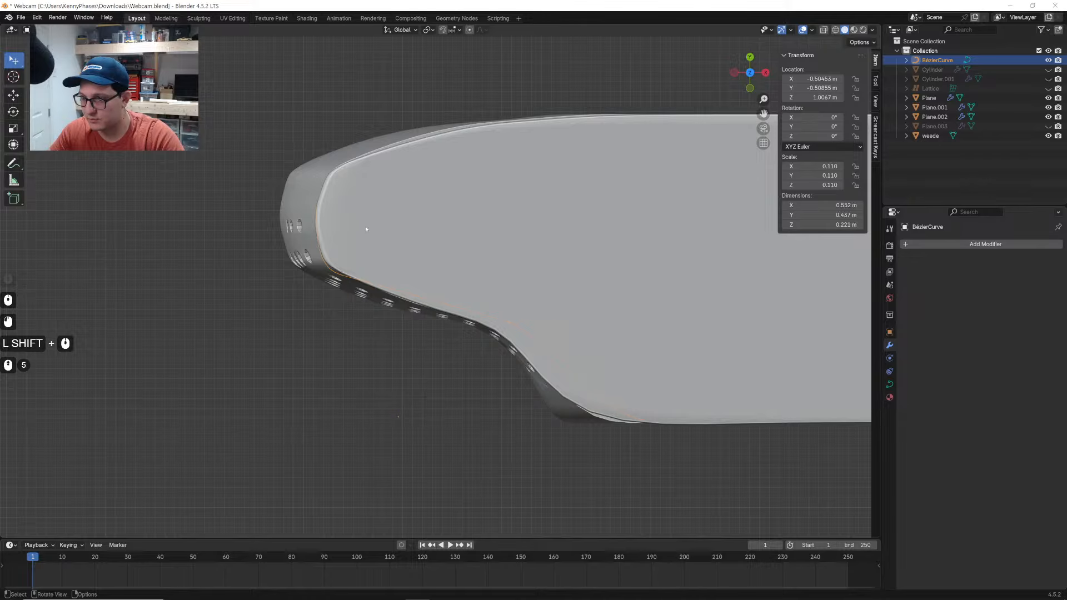
{"action": "key", "text": "Tab"}
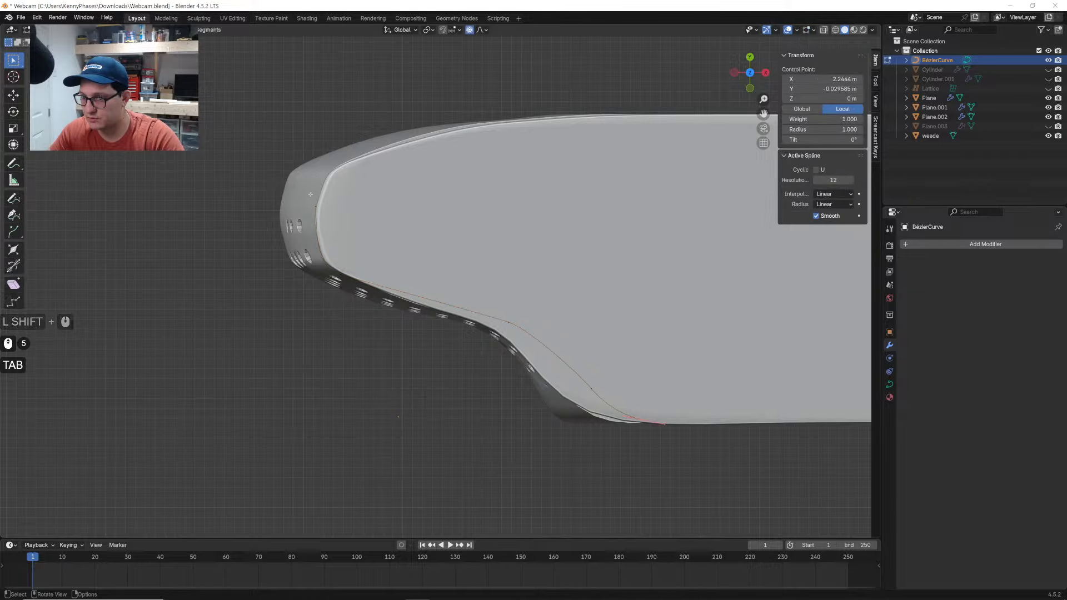
{"action": "left_click_drag", "start_coordinate": [301, 190], "coordinate": [415, 248]}
{"action": "key", "text": "g"}
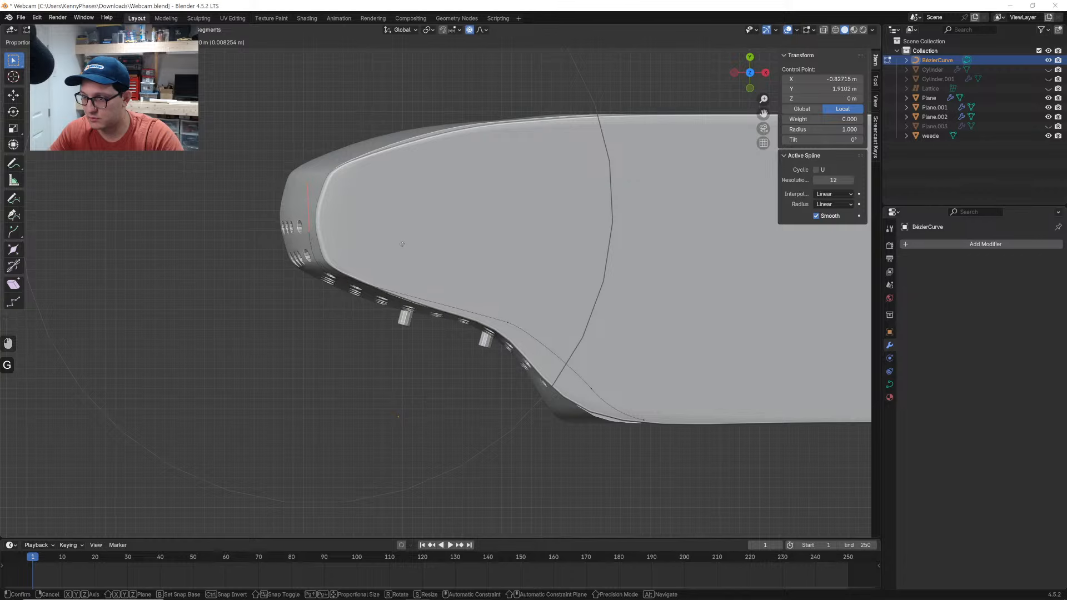
{"action": "left_click", "coordinate": [402, 244]}
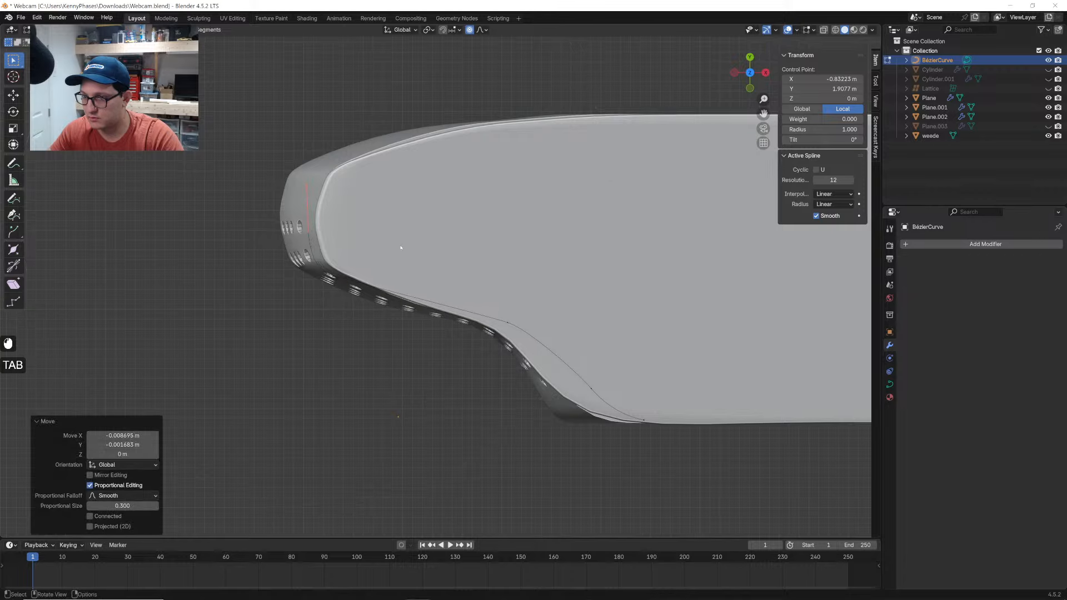
{"action": "key", "text": "Tab"}
Move the Bézier curve's point at the body's inward bend about -0.015 m along X with proportional editing, and save the file
{"action": "scroll", "coordinate": [401, 250], "scroll_direction": "down", "scroll_amount": 3}
{"action": "middle_click_drag", "start_coordinate": [400, 250], "coordinate": [482, 243]}
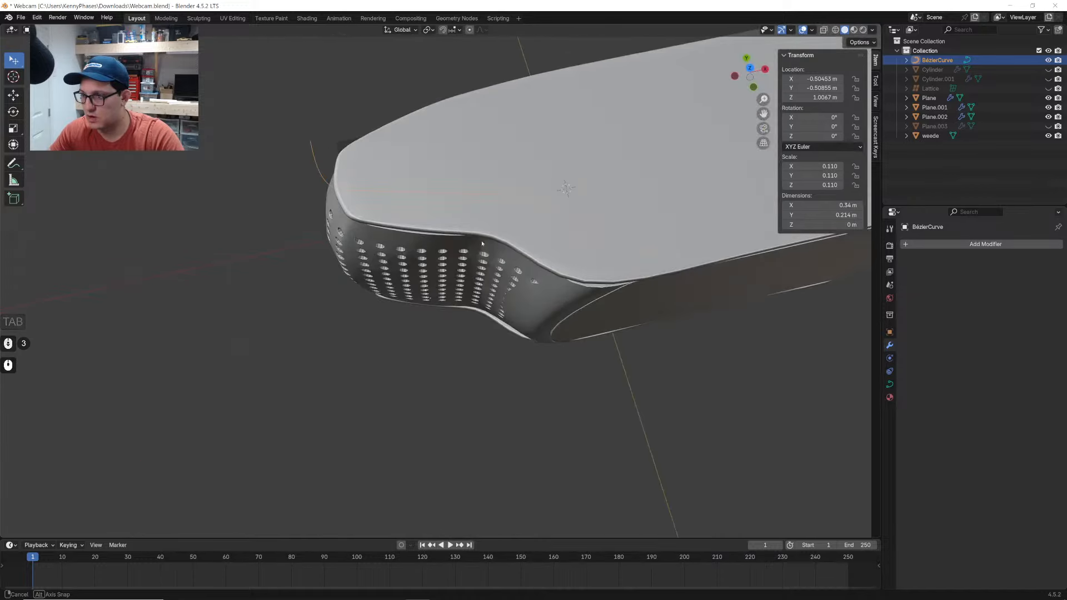
{"action": "left_click", "coordinate": [750, 67]}
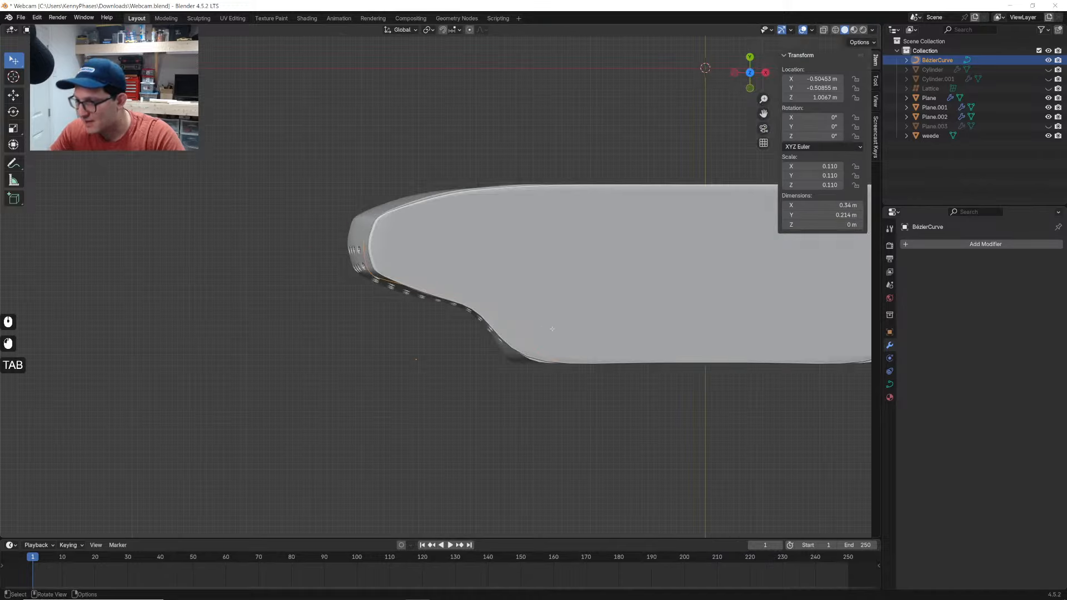
{"action": "key", "text": "Tab"}
{"action": "middle_click_drag", "start_coordinate": [552, 328], "coordinate": [502, 269], "text": "shift"}
{"action": "scroll", "coordinate": [502, 269], "scroll_direction": "up", "scroll_amount": 2}
{"action": "left_click_drag", "start_coordinate": [414, 207], "coordinate": [454, 234]}
{"action": "key", "text": "g"}
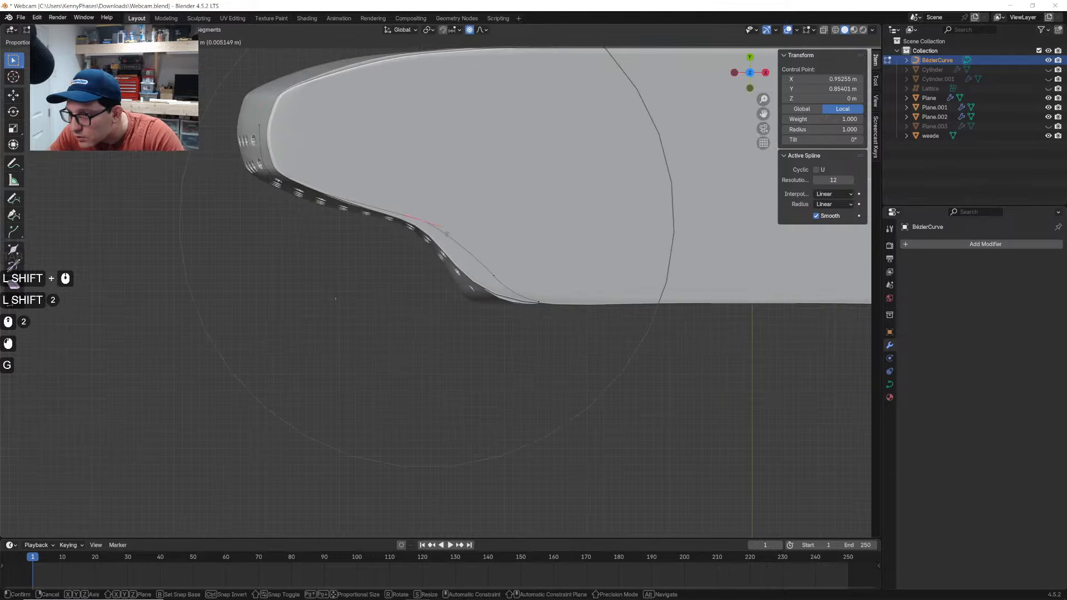
{"action": "left_click", "coordinate": [449, 243]}
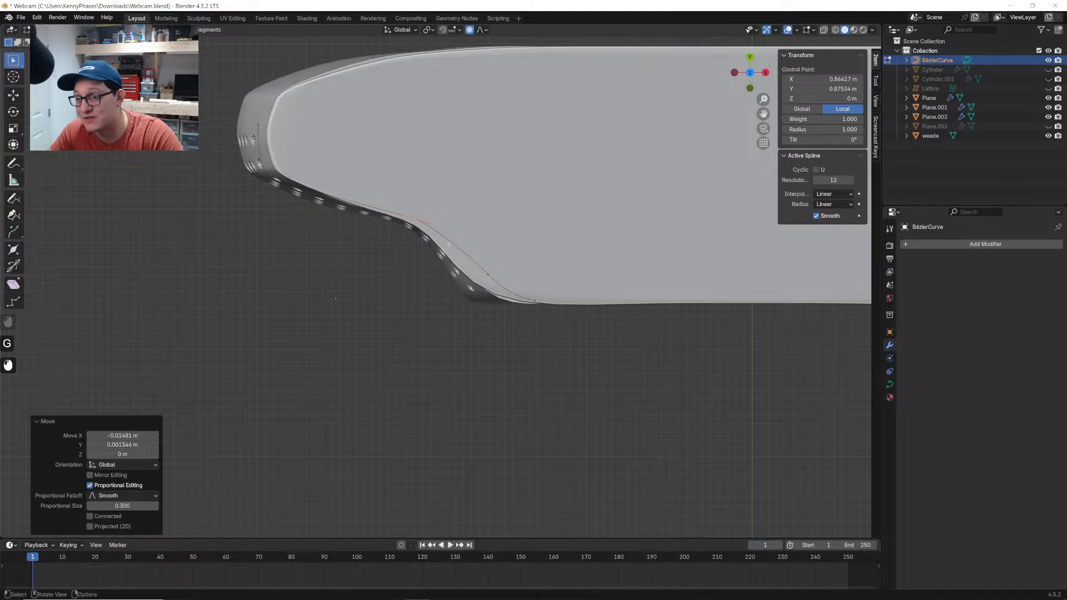
{"action": "key", "text": "ctrl+s"}
Move the Bézier curve's control point near the front slope outward to follow the body's outline, and leave Edit Mode
{"action": "left_click", "coordinate": [506, 292]}
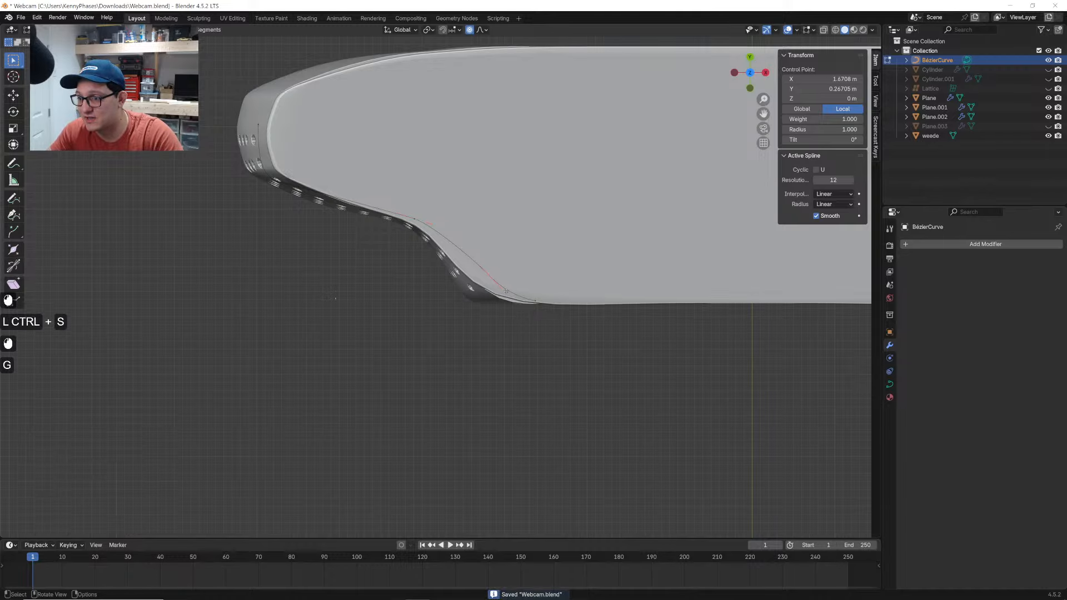
{"action": "key", "text": "g"}
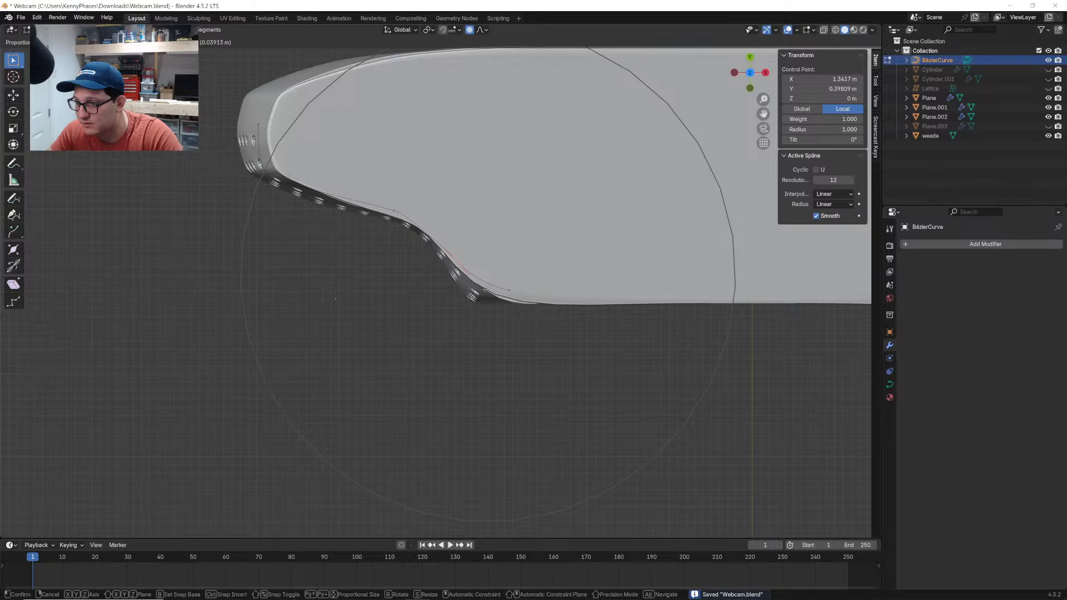
{"action": "left_click", "coordinate": [486, 289]}
{"action": "scroll", "coordinate": [423, 272], "scroll_direction": "down", "scroll_amount": 3}
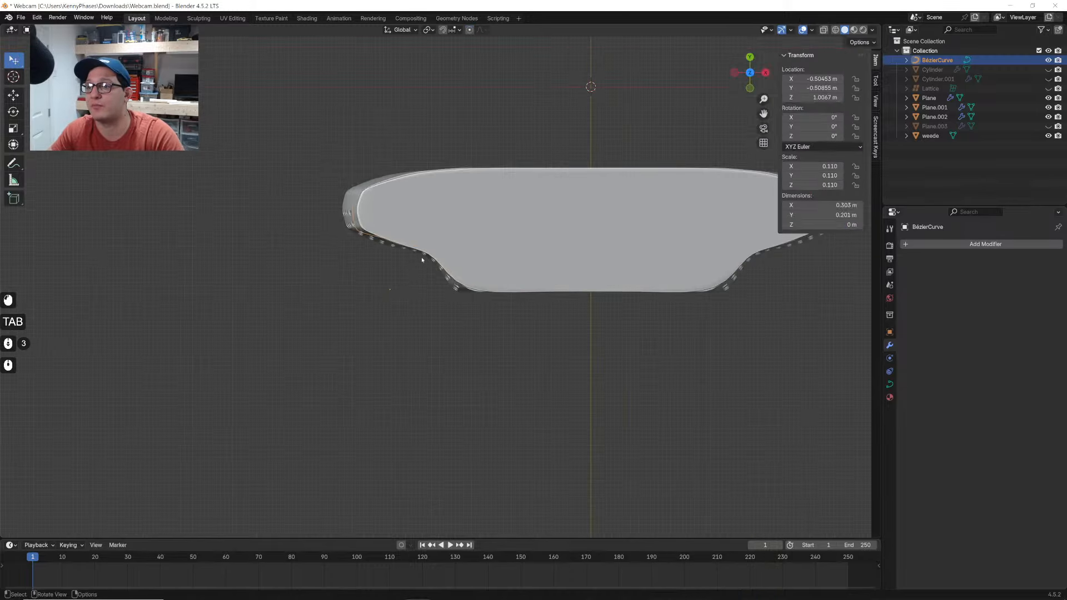
Try to lower the Bézier curve about 0.053 m along Z
{"action": "middle_click_drag", "start_coordinate": [422, 272], "coordinate": [442, 180]}
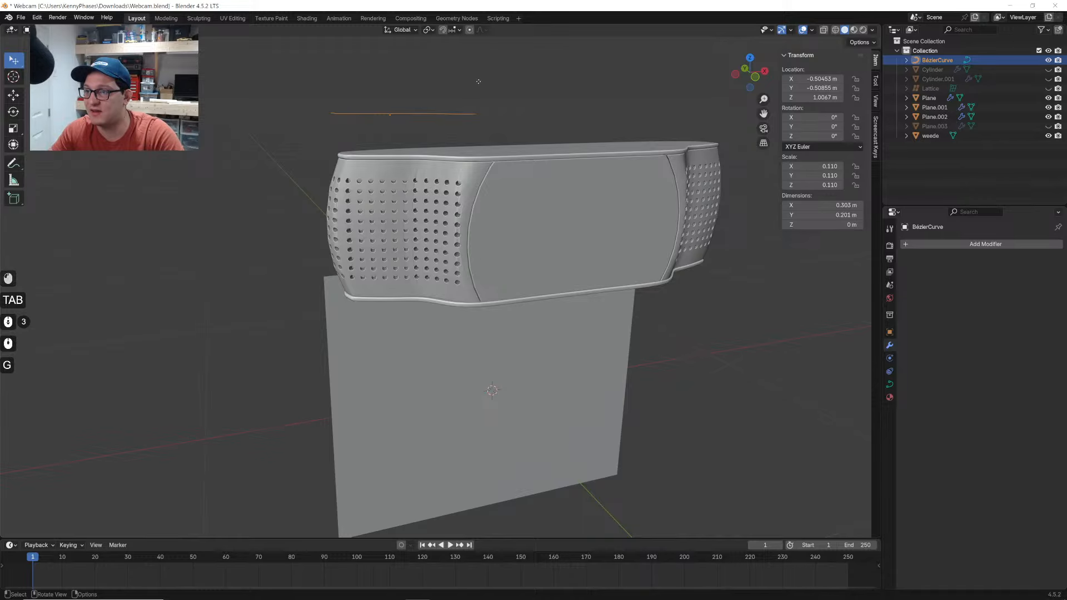
{"action": "key", "text": "g"}
{"action": "key", "text": "z"}
{"action": "key", "text": "ctrl+z"}
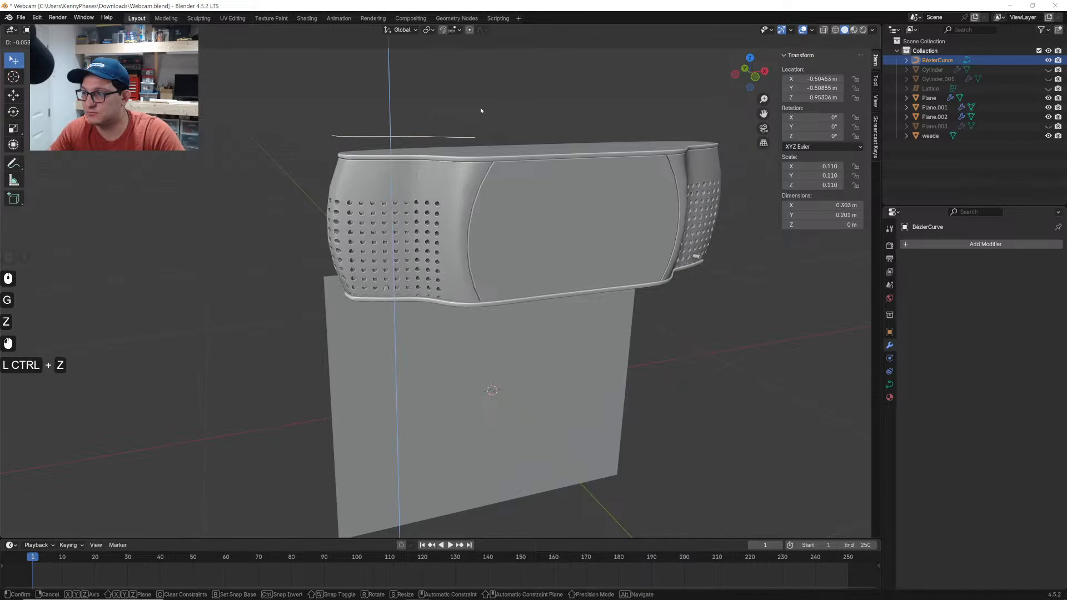
Examine the perforated side of the body up close and select the body
{"action": "left_click", "coordinate": [541, 143]}
{"action": "middle_click_drag", "start_coordinate": [541, 143], "coordinate": [573, 135]}
{"action": "scroll", "coordinate": [449, 180], "scroll_direction": "up", "scroll_amount": 5}
{"action": "middle_click_drag", "start_coordinate": [449, 179], "coordinate": [472, 222]}
{"action": "left_click", "coordinate": [457, 189]}
{"action": "scroll", "coordinate": [457, 189], "scroll_direction": "up", "scroll_amount": 2}
{"action": "scroll", "coordinate": [538, 241], "scroll_direction": "down", "scroll_amount": 7}
{"action": "mouse_move", "coordinate": [538, 241]}
{"action": "middle_mouse_down"}
{"action": "mouse_move", "coordinate": [526, 267]}
{"action": "mouse_move", "coordinate": [530, 234]}
{"action": "mouse_move", "coordinate": [500, 229]}
{"action": "mouse_move", "coordinate": [523, 252]}
{"action": "mouse_move", "coordinate": [551, 255]}
{"action": "middle_mouse_up"}
Switch to material preview and give the body a new material with a dark grey base color
{"action": "left_click", "coordinate": [855, 30]}
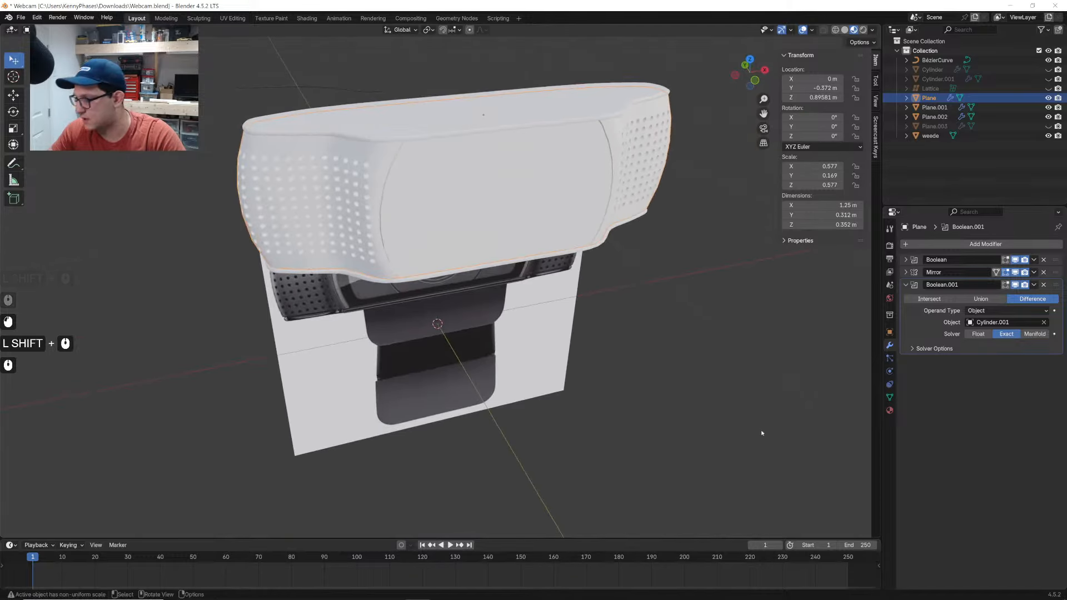
{"action": "left_click", "coordinate": [890, 411]}
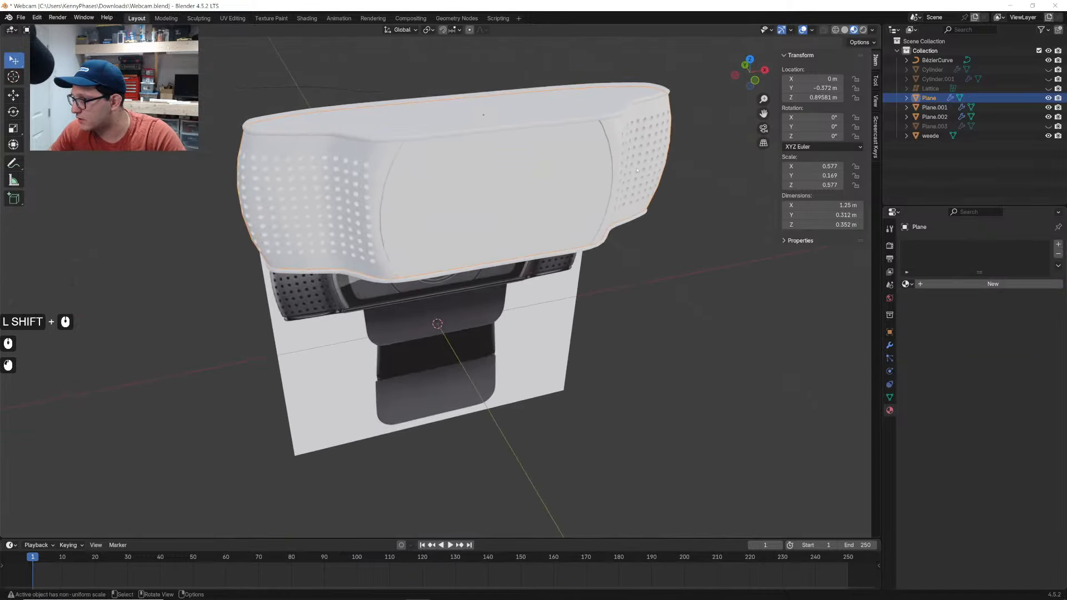
{"action": "left_click", "coordinate": [1010, 318]}
{"action": "left_click", "coordinate": [1026, 285]}
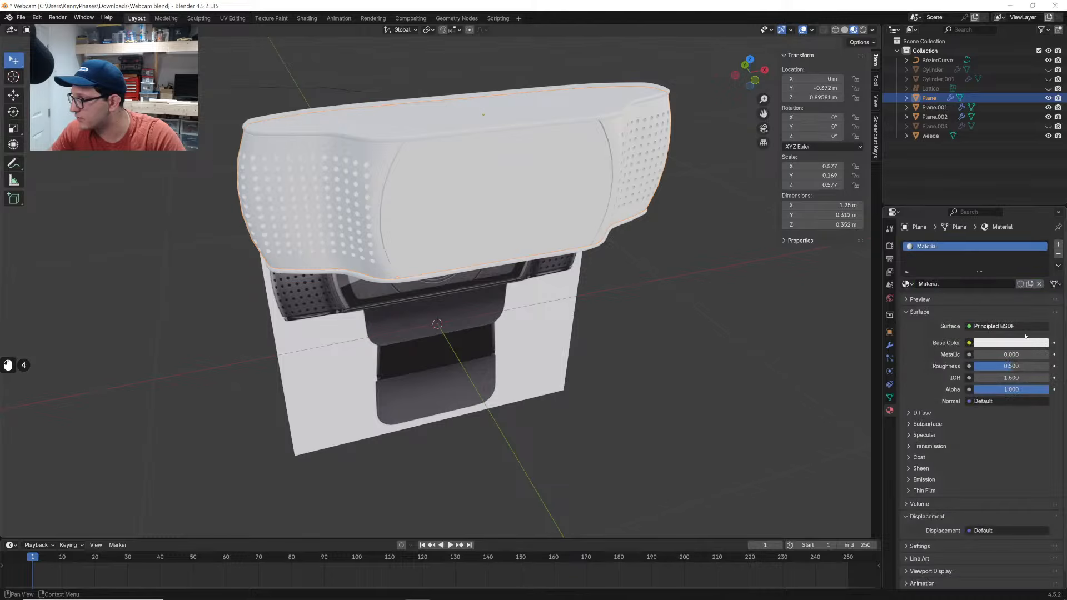
{"action": "left_click", "coordinate": [1023, 343]}
{"action": "left_click", "coordinate": [1043, 236]}
Give the top trim plate a new material with a near-black base color
{"action": "middle_click_drag", "start_coordinate": [640, 268], "coordinate": [556, 133]}
{"action": "left_click", "coordinate": [555, 130]}
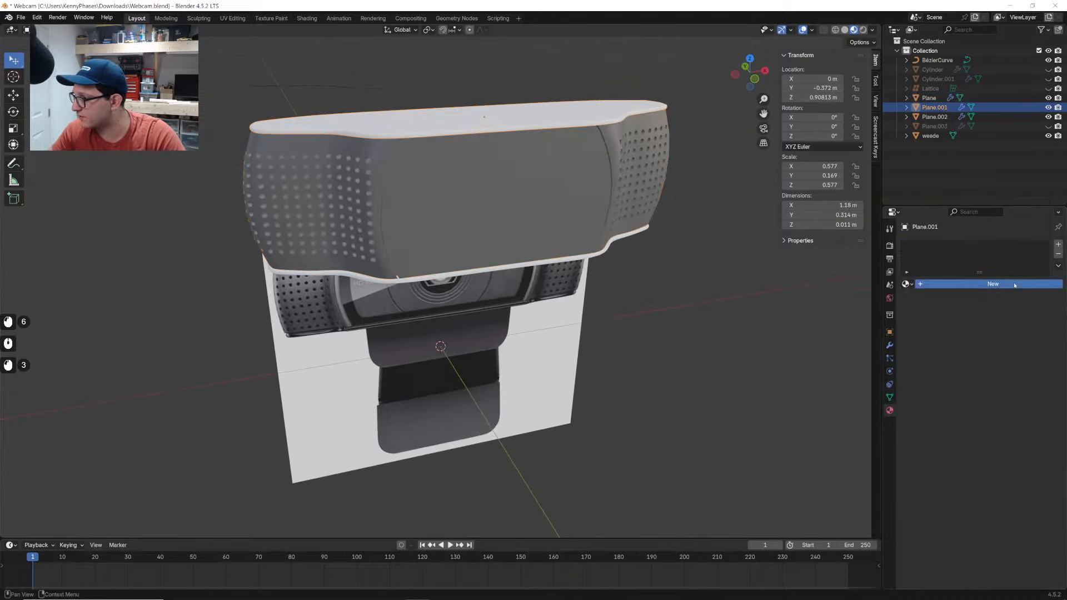
{"action": "left_click", "coordinate": [1015, 285]}
{"action": "left_click", "coordinate": [1012, 343]}
{"action": "left_click", "coordinate": [1043, 235]}
Link the top trim plate's material to the bottom trim plate, deselect everything and save the file
{"action": "middle_click_drag", "start_coordinate": [500, 136], "coordinate": [487, 84]}
{"action": "left_click", "coordinate": [481, 312]}
{"action": "middle_click_drag", "start_coordinate": [481, 311], "coordinate": [486, 389]}
{"action": "left_click", "coordinate": [466, 108], "text": "shift"}
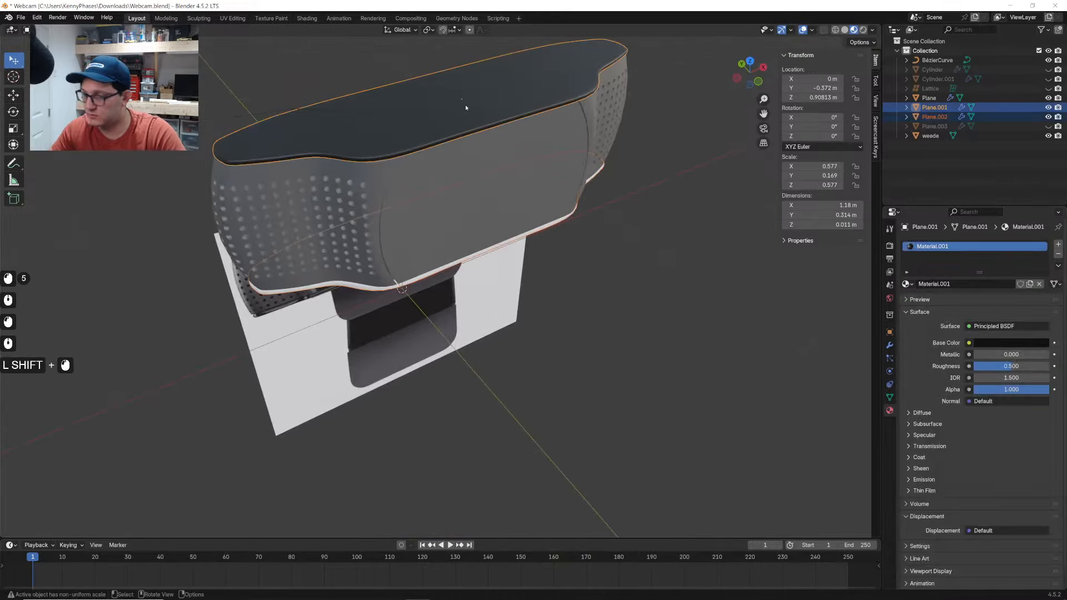
{"action": "key", "text": "ctrl+l"}
{"action": "left_click", "coordinate": [465, 50]}
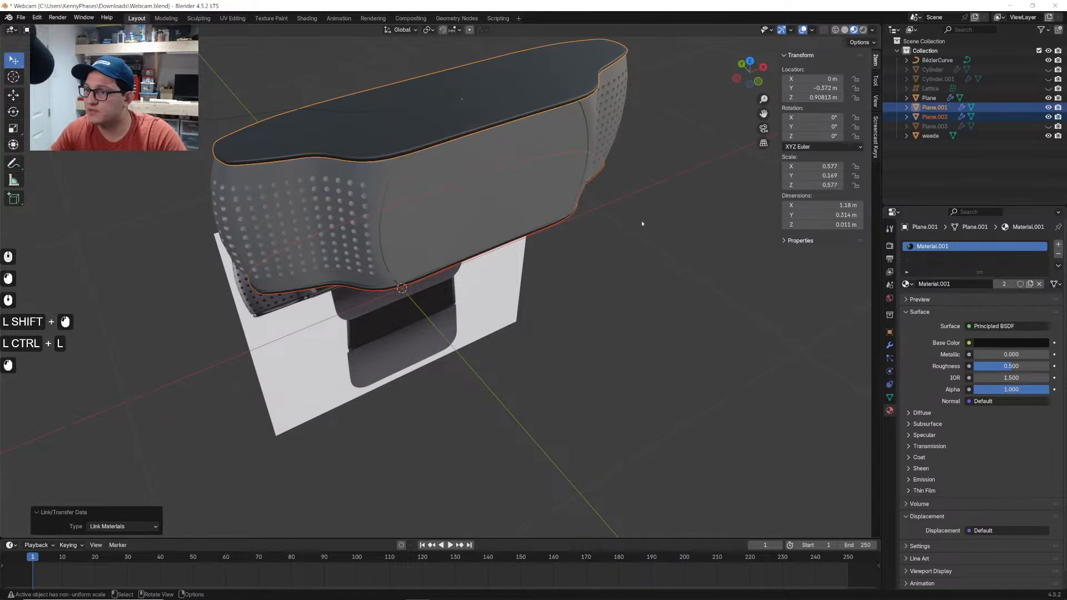
{"action": "left_click", "coordinate": [642, 223]}
{"action": "middle_click_drag", "start_coordinate": [639, 221], "coordinate": [603, 153]}
{"action": "middle_click_drag", "start_coordinate": [647, 292], "coordinate": [660, 267], "text": "shift"}
{"action": "key", "text": "ctrl+s"}
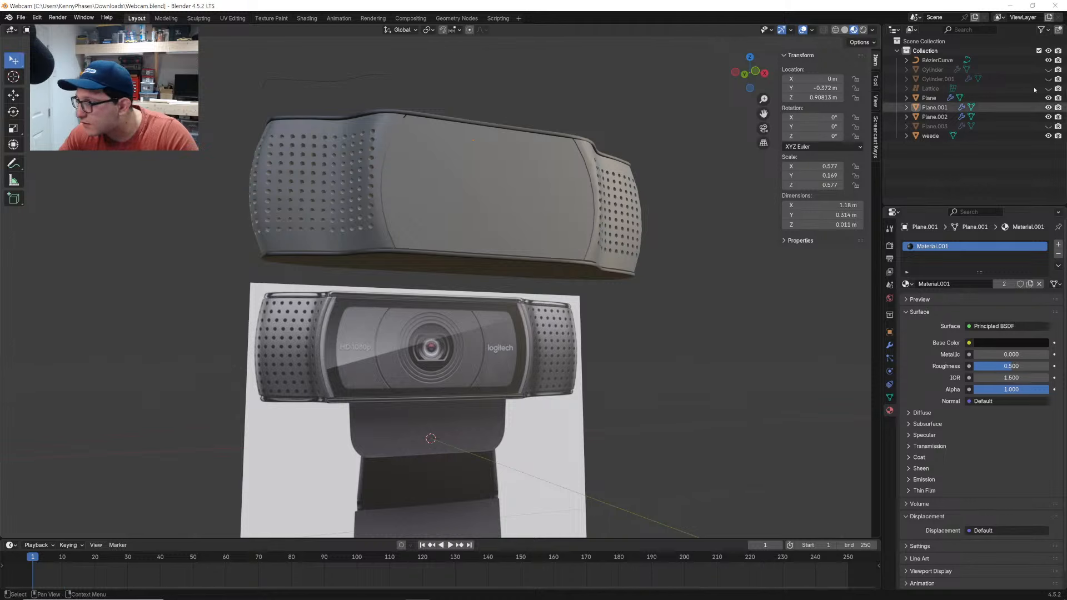
Unhide the Cylinder hole cutters and turn off the viewport display of the body's first Boolean modifier
{"action": "double_click", "coordinate": [1030, 70]}
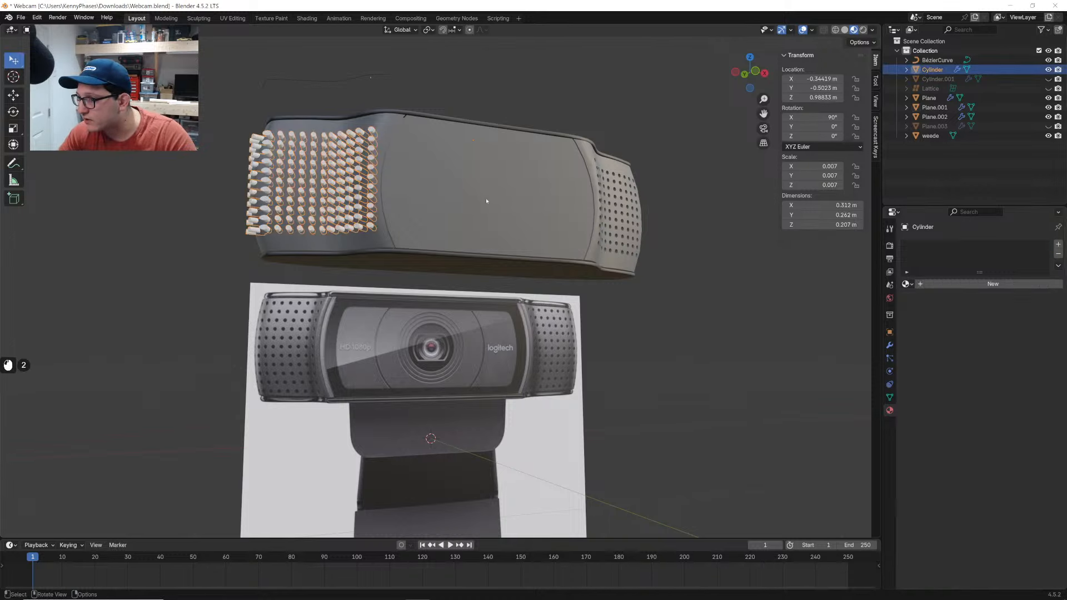
{"action": "left_click", "coordinate": [929, 97]}
{"action": "left_click", "coordinate": [890, 332]}
{"action": "left_click", "coordinate": [890, 346]}
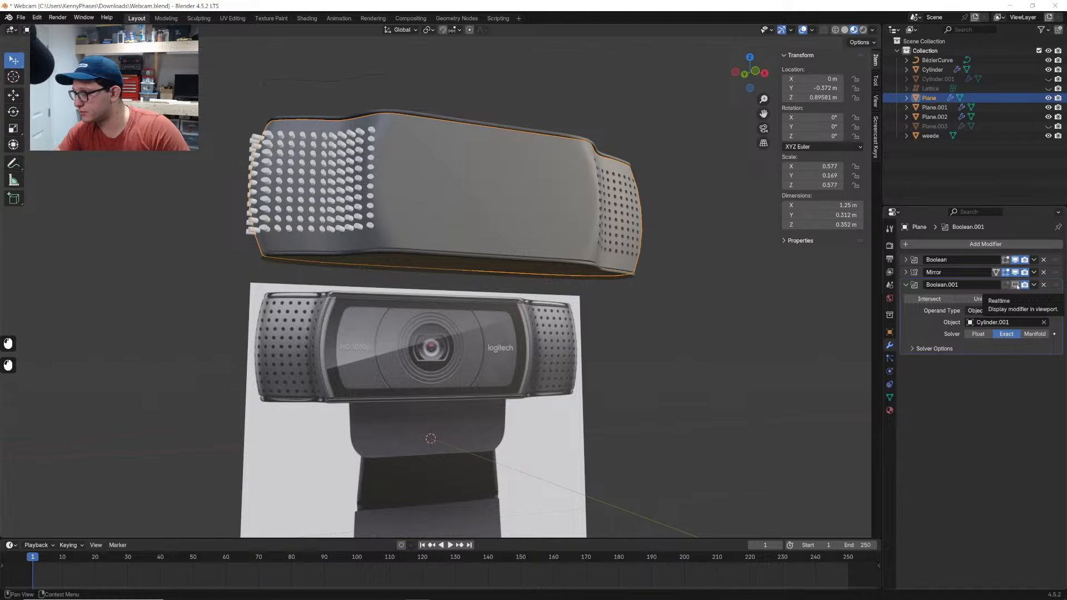
{"action": "left_click", "coordinate": [1015, 285]}
{"action": "left_click", "coordinate": [633, 304]}
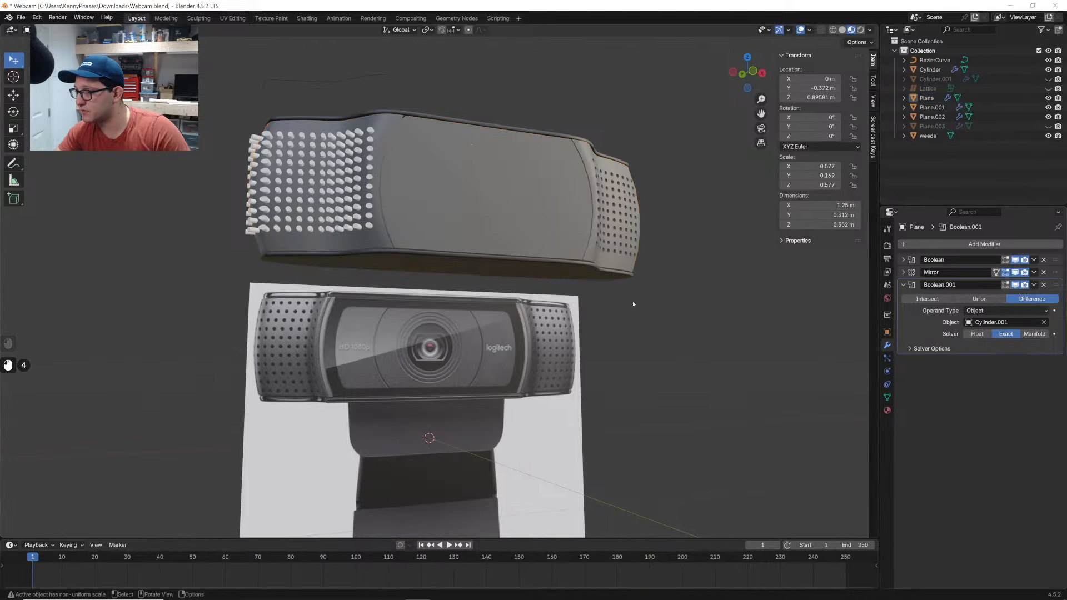
{"action": "left_click", "coordinate": [627, 270]}
{"action": "left_click", "coordinate": [1016, 259]}
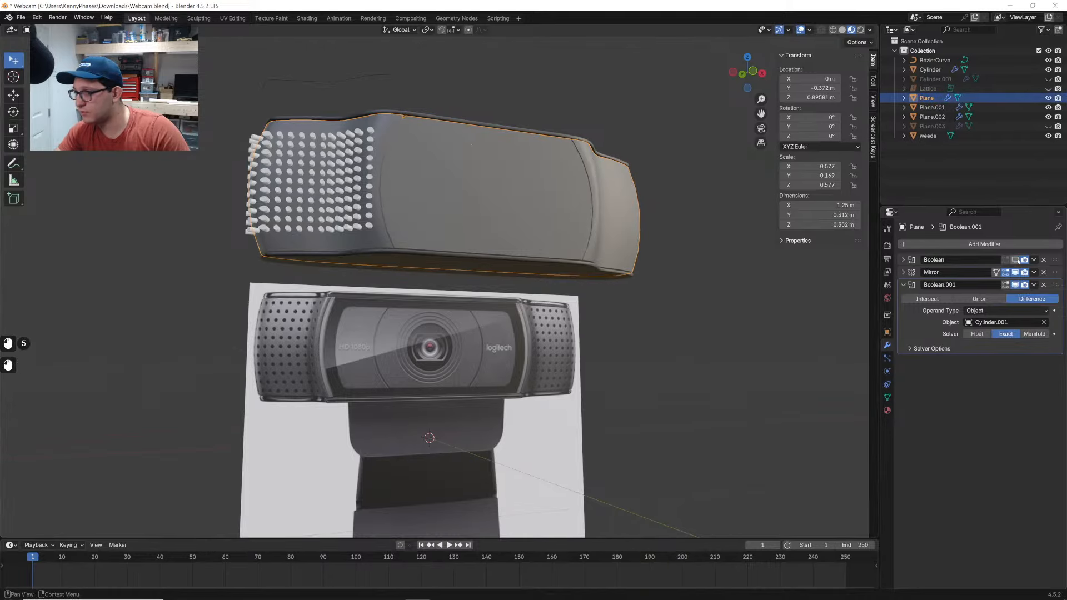
Set the Cylinder's first Array modifier to a relative offset of 2.190 in X while viewing it straight on
{"action": "left_click", "coordinate": [930, 70]}
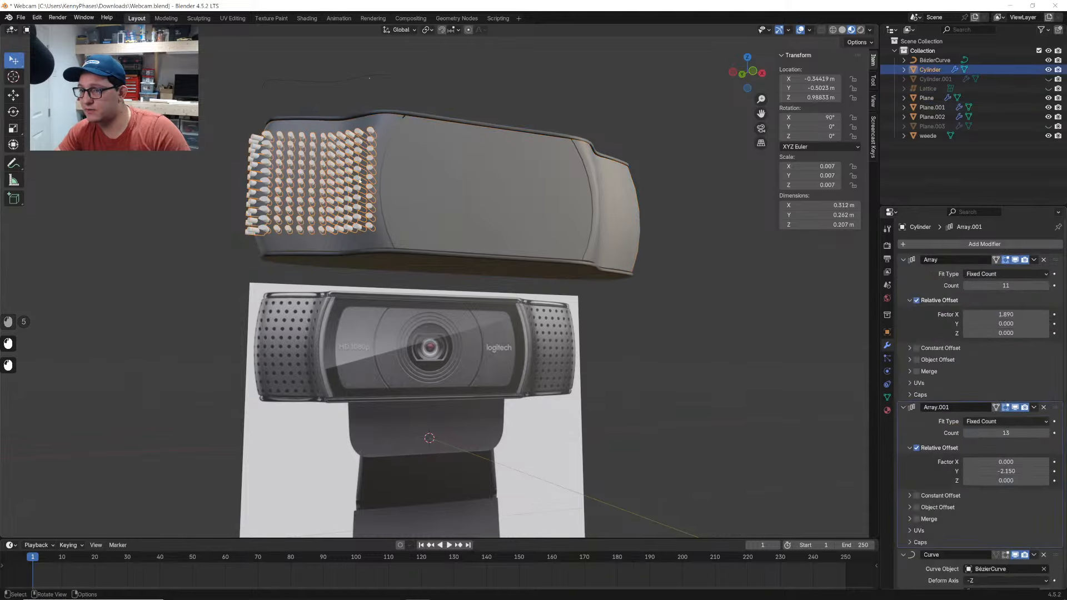
{"action": "left_click", "coordinate": [752, 72]}
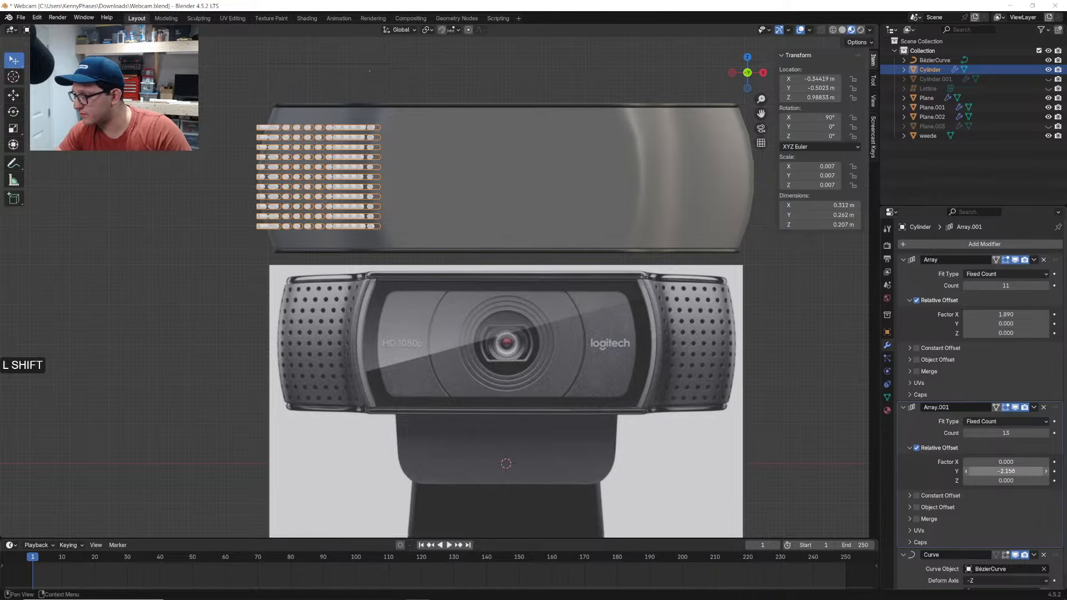
{"action": "left_click_drag", "start_coordinate": [1013, 471], "coordinate": [1024, 472], "text": "shift"}
{"action": "key", "text": "ctrl+z"}
{"action": "left_click_drag", "start_coordinate": [1012, 315], "coordinate": [1031, 315], "text": "shift"}
Move the Cylinder hole cutters about -0.024 m along X to reposition the rows on the body
{"action": "key", "text": "g"}
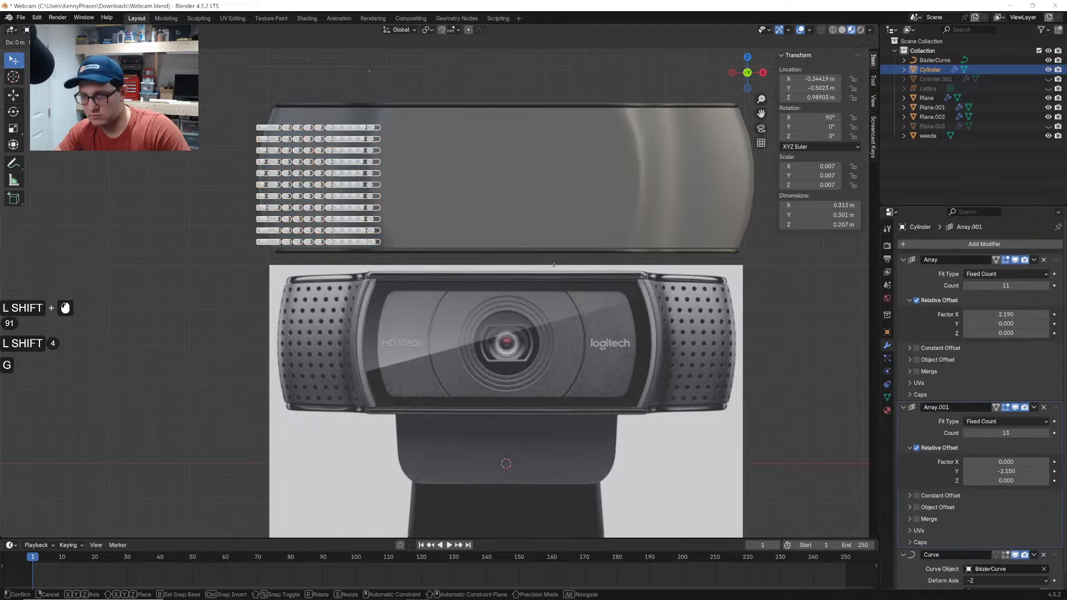
{"action": "key", "text": "z"}
{"action": "key", "text": "x"}
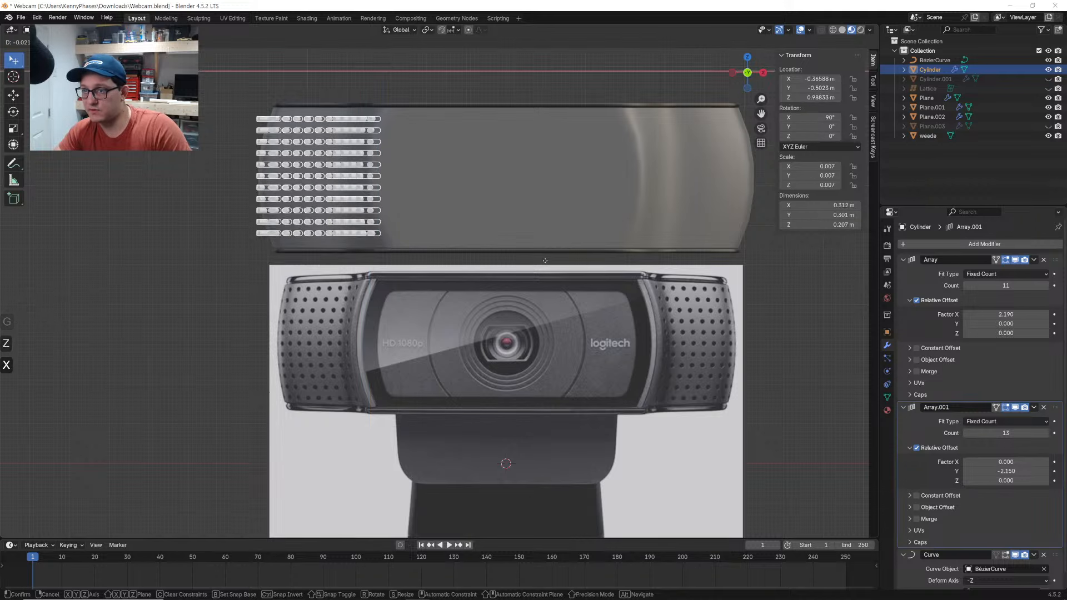
{"action": "left_click", "coordinate": [544, 261]}
Compare the hole pattern with the reference photo and set the first Array modifier's X relative offset to 2.330
{"action": "scroll", "coordinate": [387, 308], "scroll_direction": "up", "scroll_amount": 4}
{"action": "middle_click_drag", "start_coordinate": [387, 307], "coordinate": [482, 278], "text": "shift"}
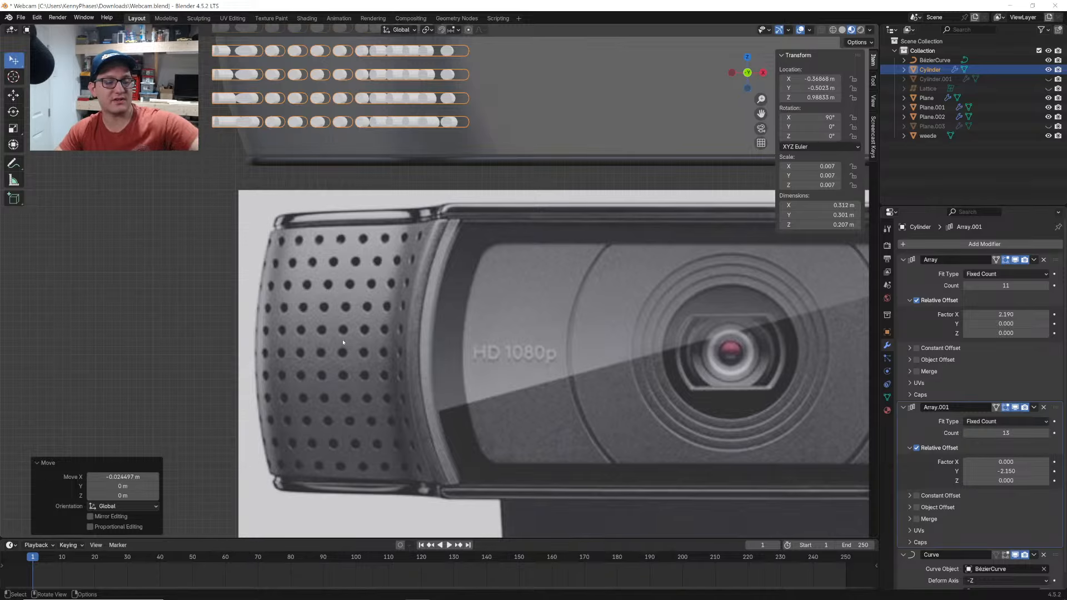
{"action": "scroll", "coordinate": [441, 190], "scroll_direction": "down", "scroll_amount": 2}
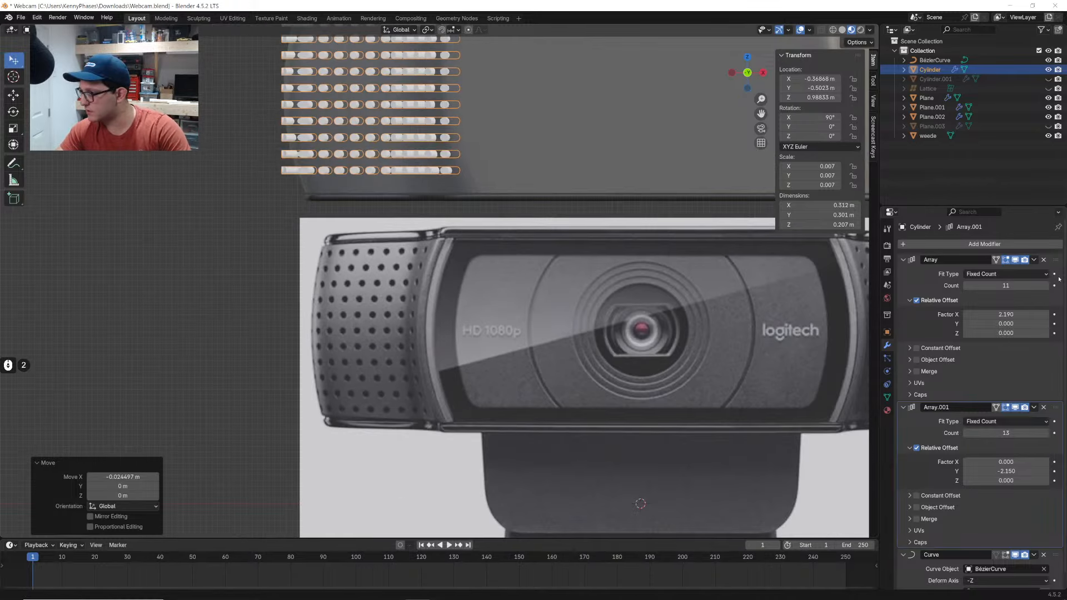
{"action": "left_click", "coordinate": [966, 286]}
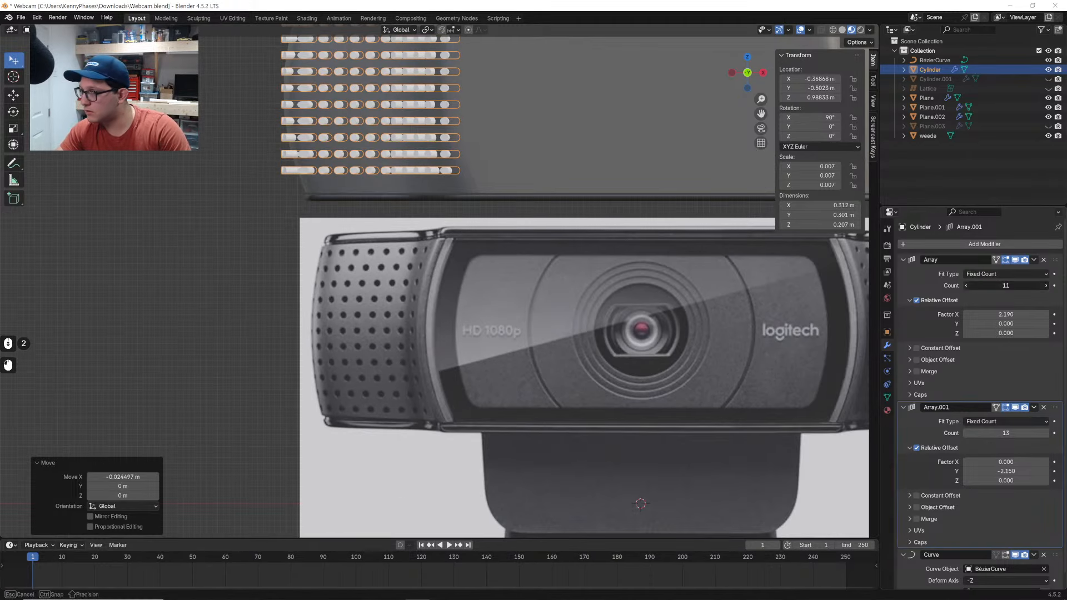
{"action": "left_click", "coordinate": [1047, 286]}
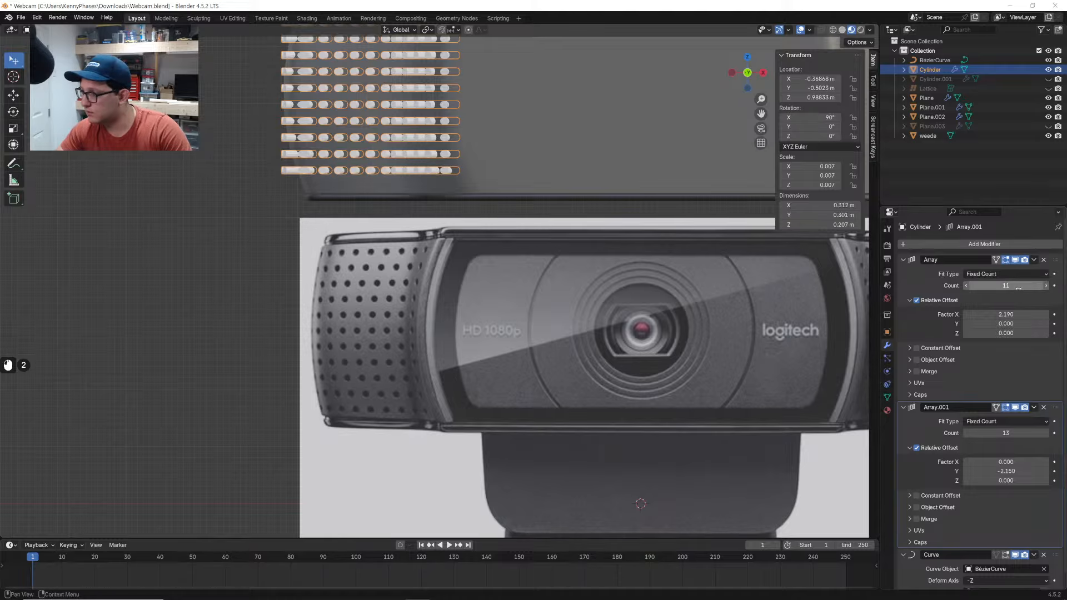
{"action": "mouse_move", "coordinate": [1006, 315]}
{"action": "left_mouse_down", "text": "shift"}
{"action": "mouse_move", "coordinate": [986, 315]}
{"action": "mouse_move", "coordinate": [1023, 314]}
{"action": "left_mouse_up", "text": "shift"}
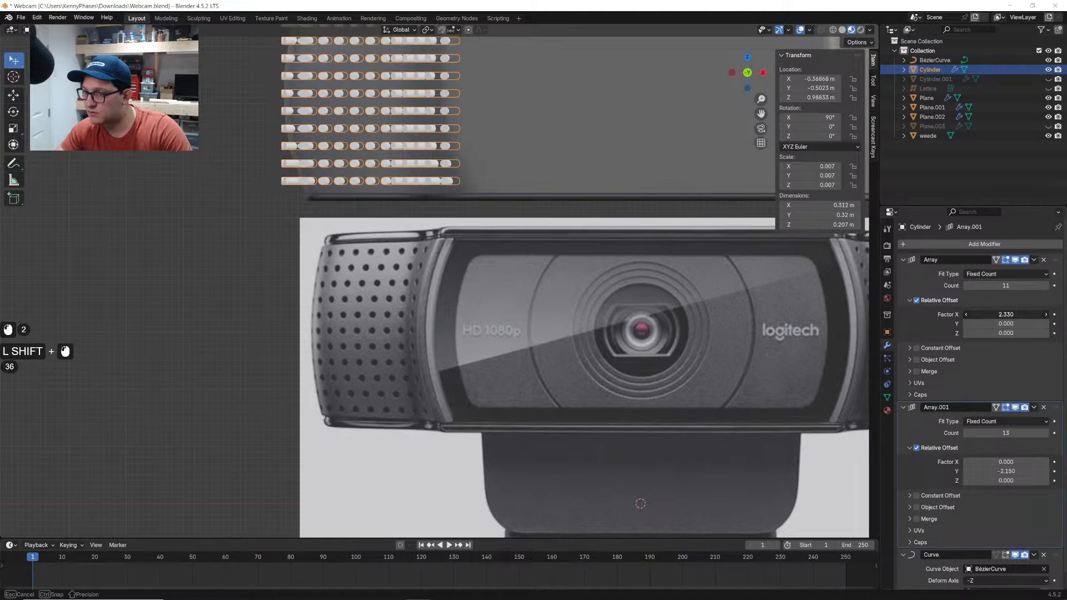
{"action": "scroll", "coordinate": [474, 183], "scroll_direction": "down", "scroll_amount": 2}
{"action": "middle_click_drag", "start_coordinate": [474, 181], "coordinate": [476, 221], "text": "shift"}
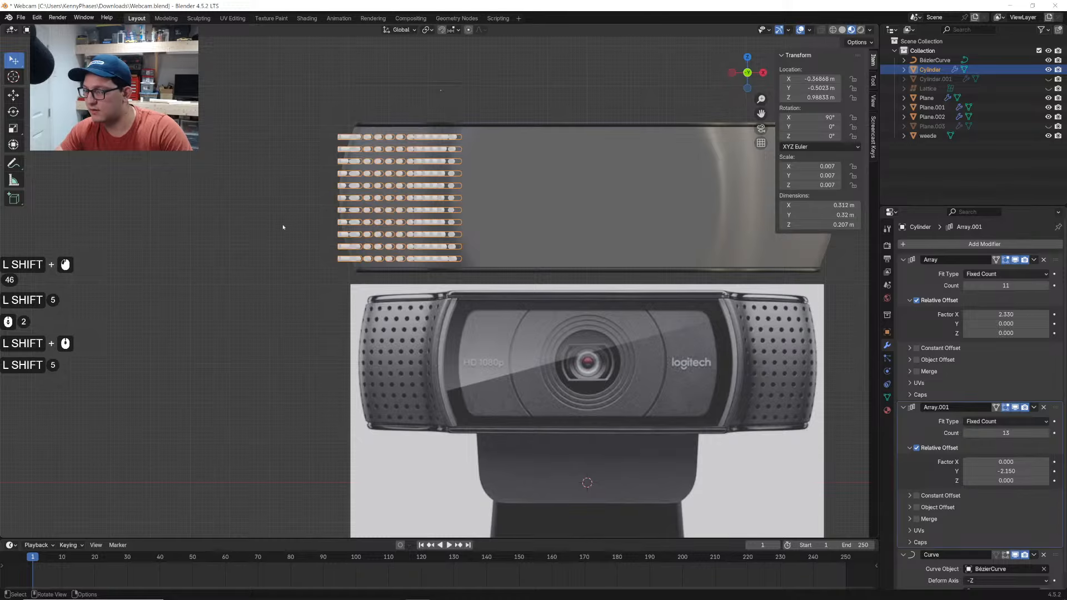
Hide the Cylinder cutters, re-enable the viewport display of the body's first Boolean modifier, and save the file
{"action": "middle_click_drag", "start_coordinate": [283, 227], "coordinate": [332, 256]}
{"action": "key", "text": "h"}
{"action": "left_click", "coordinate": [549, 184]}
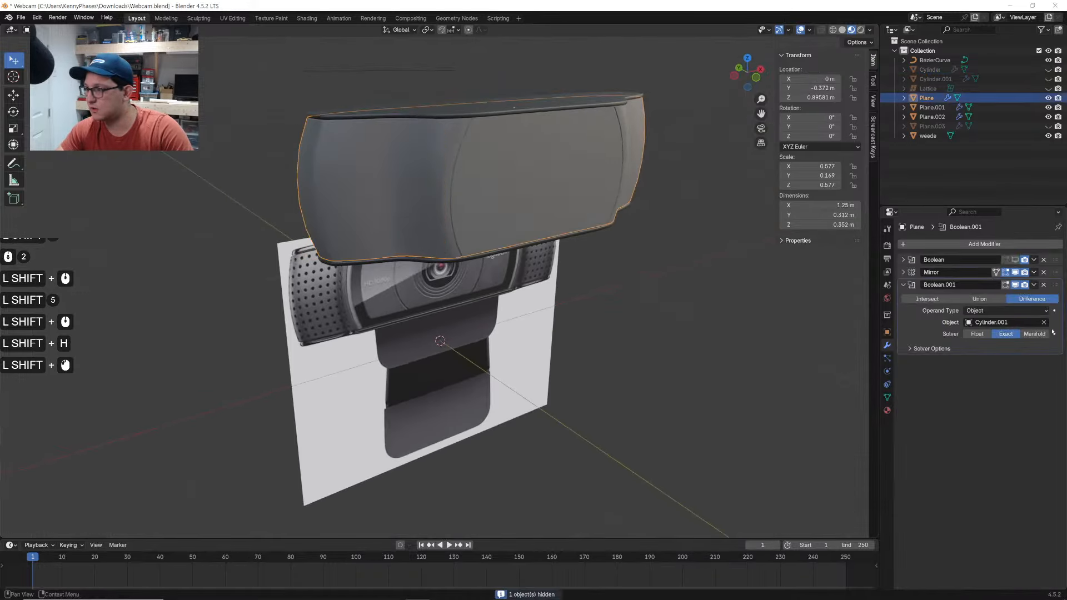
{"action": "left_click", "coordinate": [1016, 260]}
{"action": "key", "text": "ctrl+s"}
{"action": "left_click", "coordinate": [688, 288]}
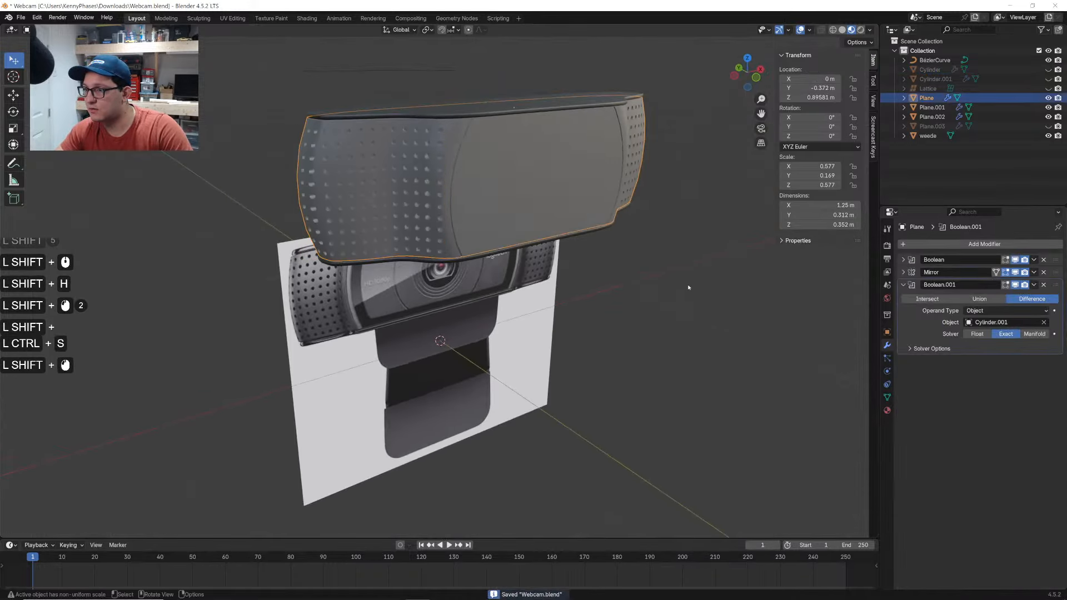
{"action": "middle_click_drag", "start_coordinate": [688, 289], "coordinate": [625, 260]}
{"action": "left_click", "coordinate": [546, 191]}
{"action": "scroll", "coordinate": [559, 205], "scroll_direction": "up", "scroll_amount": 1}
{"action": "key", "text": "Tab"}
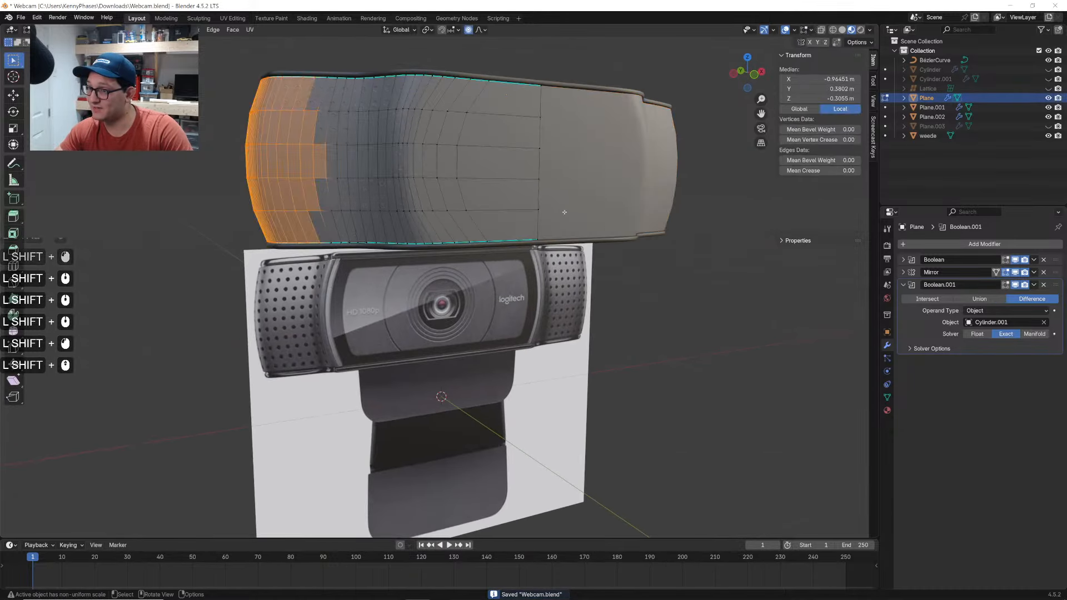
{"action": "key", "text": "Tab"}
{"action": "middle_click_drag", "start_coordinate": [560, 215], "coordinate": [541, 158]}
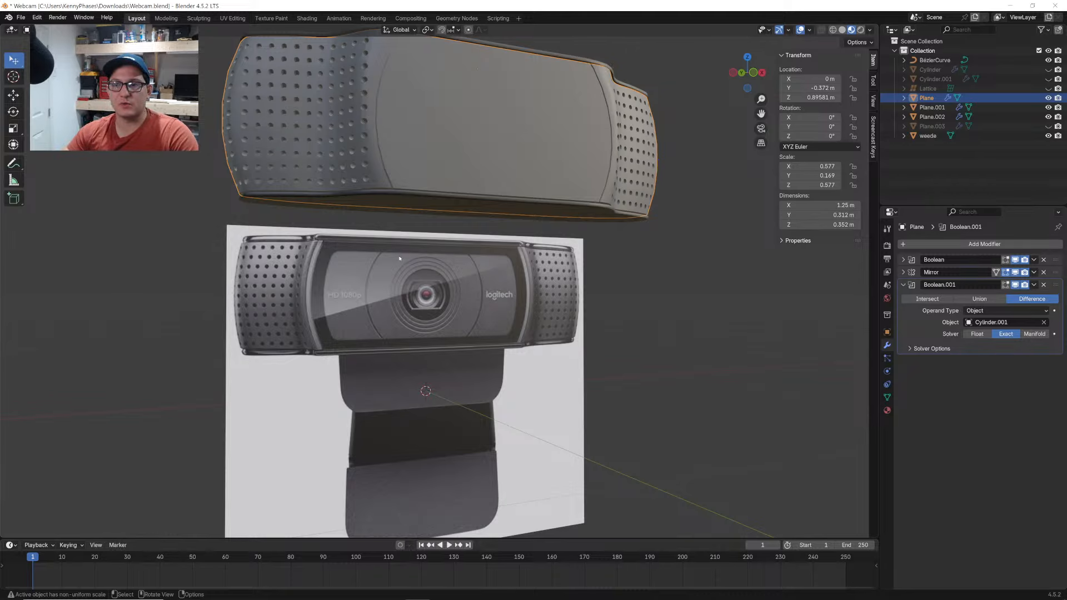
Arrange Blender beside the Chrome product page, show the angled webcam photo, and narrow the browser to give Blender more width
{"action": "key", "text": "super+Right"}
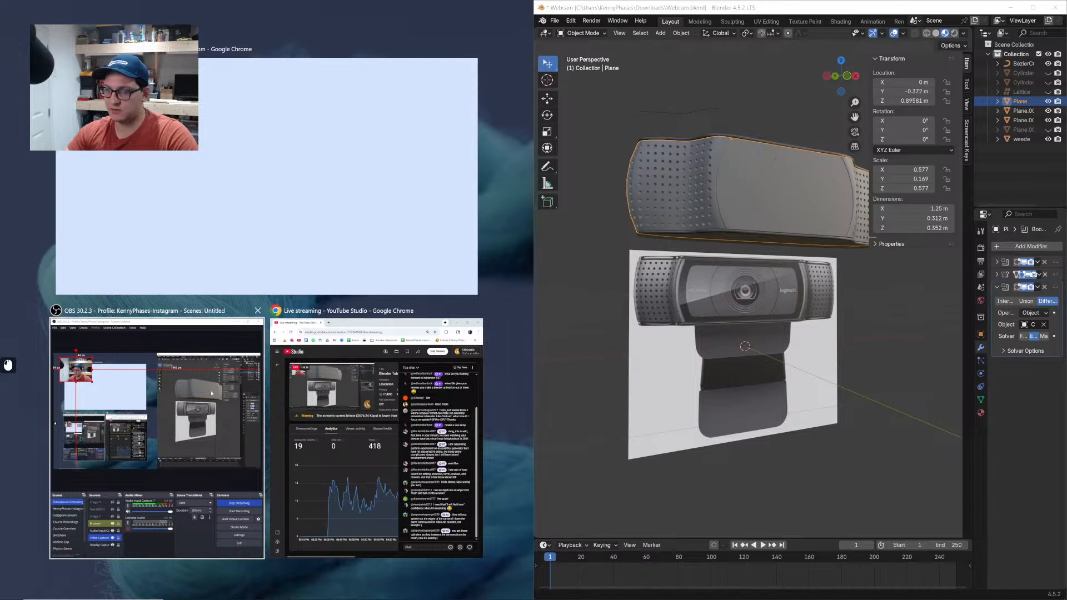
{"action": "left_click", "coordinate": [281, 171]}
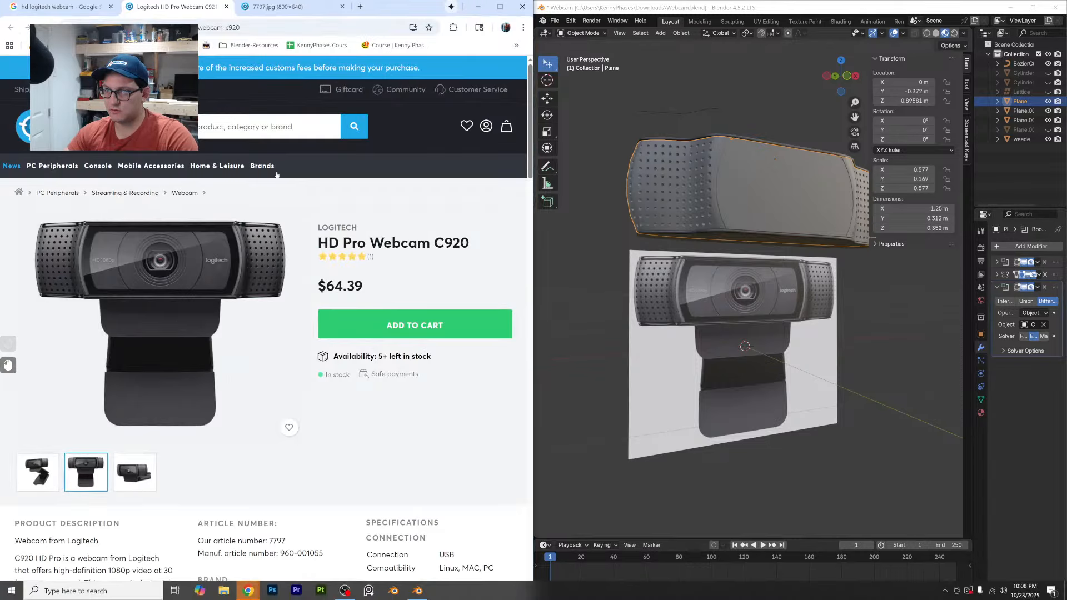
{"action": "left_click", "coordinate": [41, 466]}
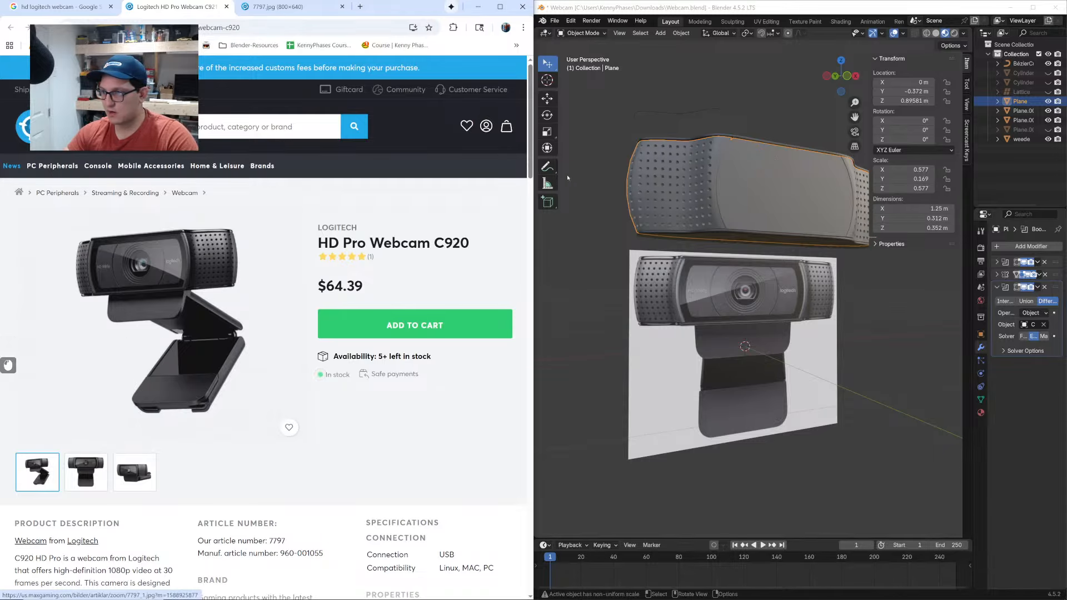
{"action": "left_click_drag", "start_coordinate": [533, 189], "coordinate": [387, 194]}
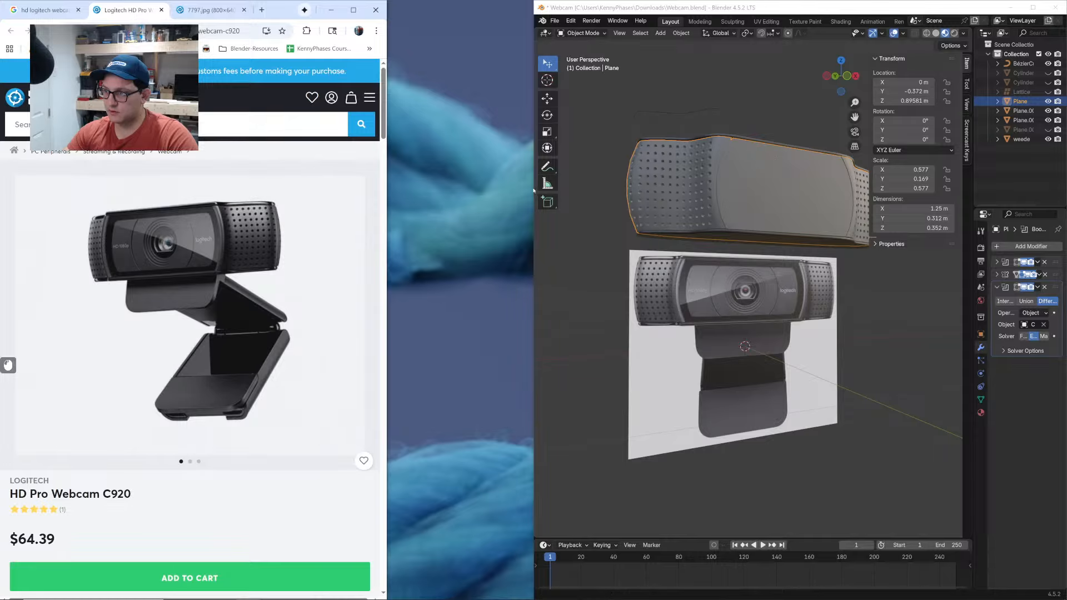
{"action": "left_click_drag", "start_coordinate": [532, 188], "coordinate": [388, 192]}
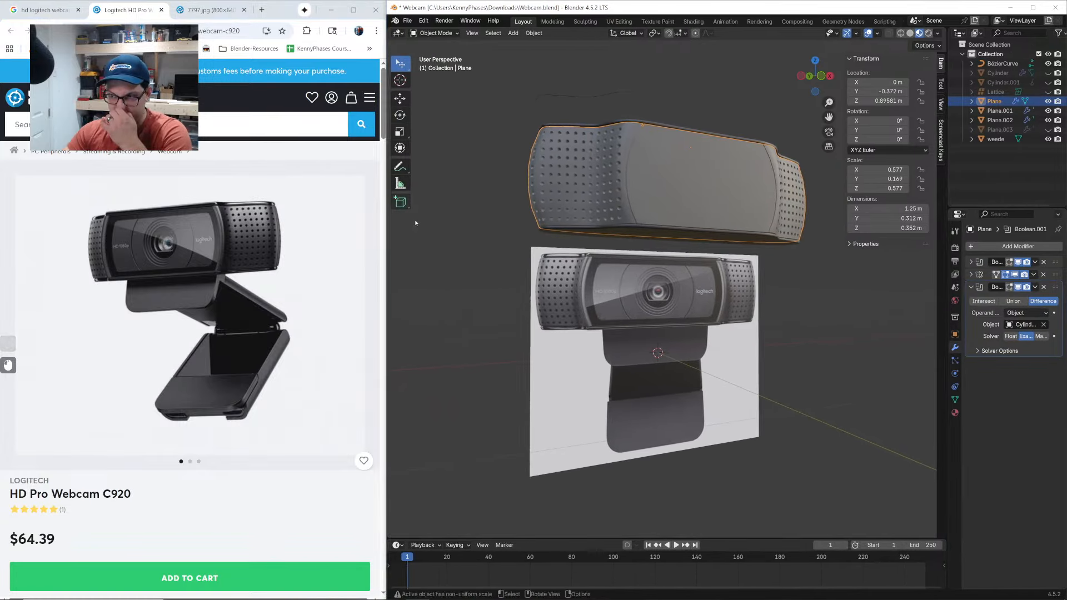
Move the reference image plane up about 0.402 m along Z in front view, behind the webcam body
{"action": "left_click", "coordinate": [653, 281]}
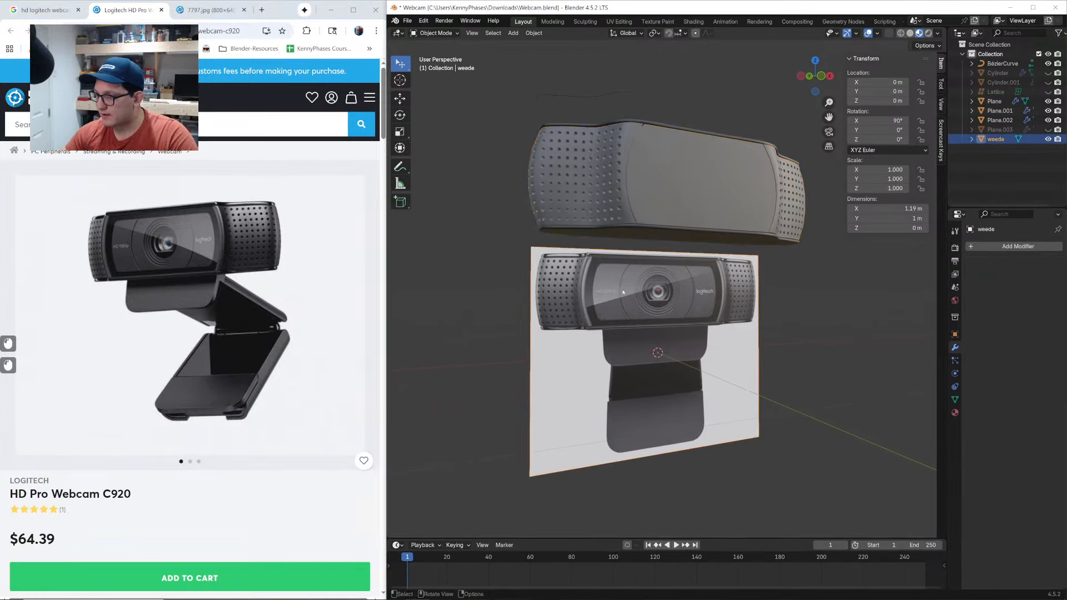
{"action": "left_click", "coordinate": [821, 75]}
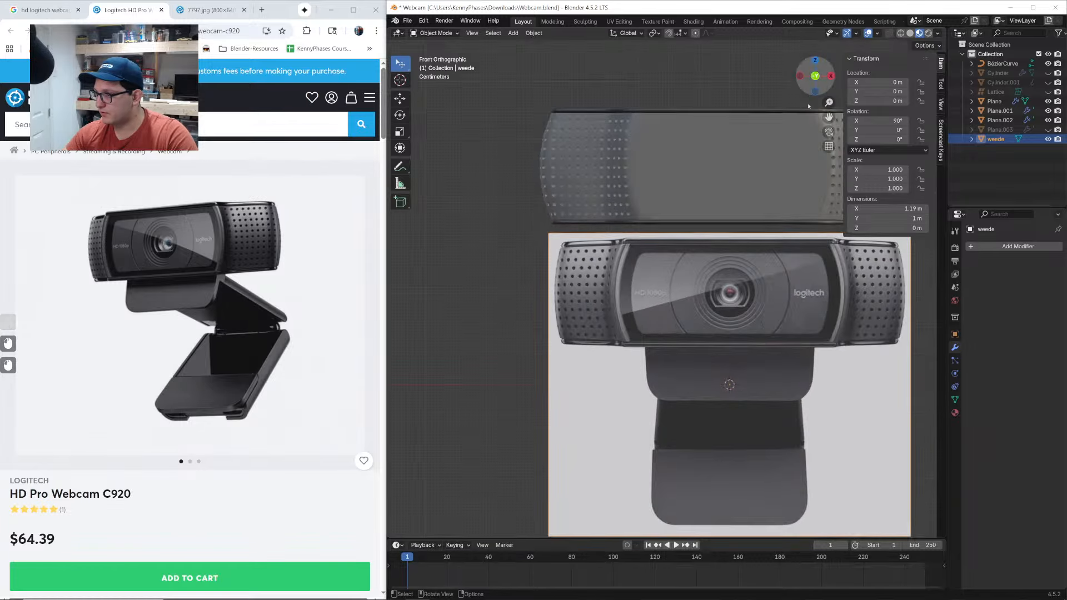
{"action": "scroll", "coordinate": [749, 325], "scroll_direction": "down", "scroll_amount": 2}
{"action": "key", "text": "g"}
{"action": "key", "text": "z"}
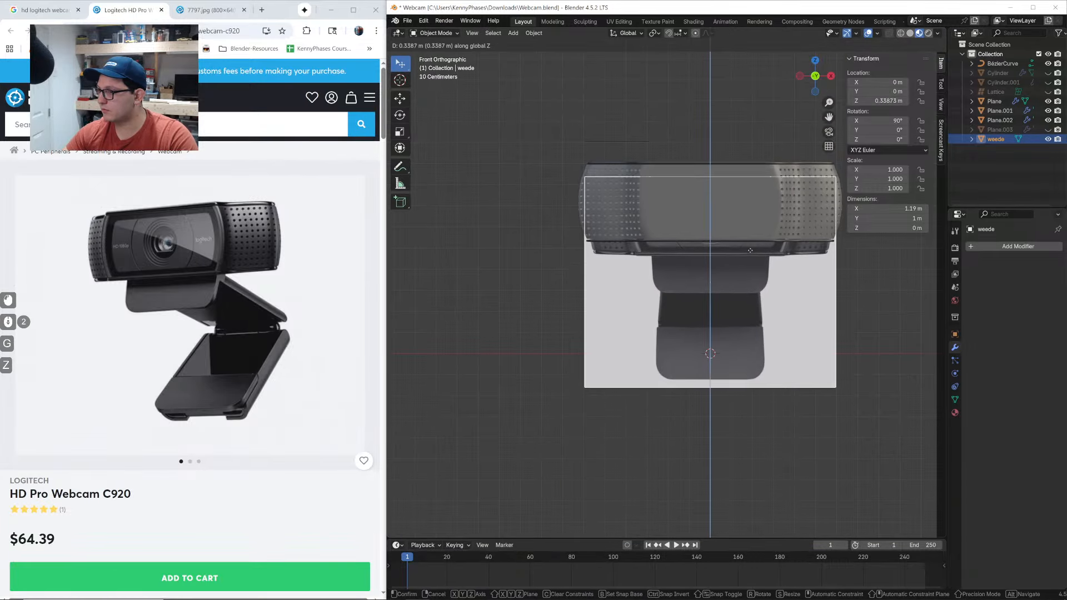
{"action": "left_click", "coordinate": [748, 238]}
Scale the reference image by about 1.092 and shift it along Z to align with the modelled body
{"action": "middle_click_drag", "start_coordinate": [746, 245], "coordinate": [602, 253], "text": "shift"}
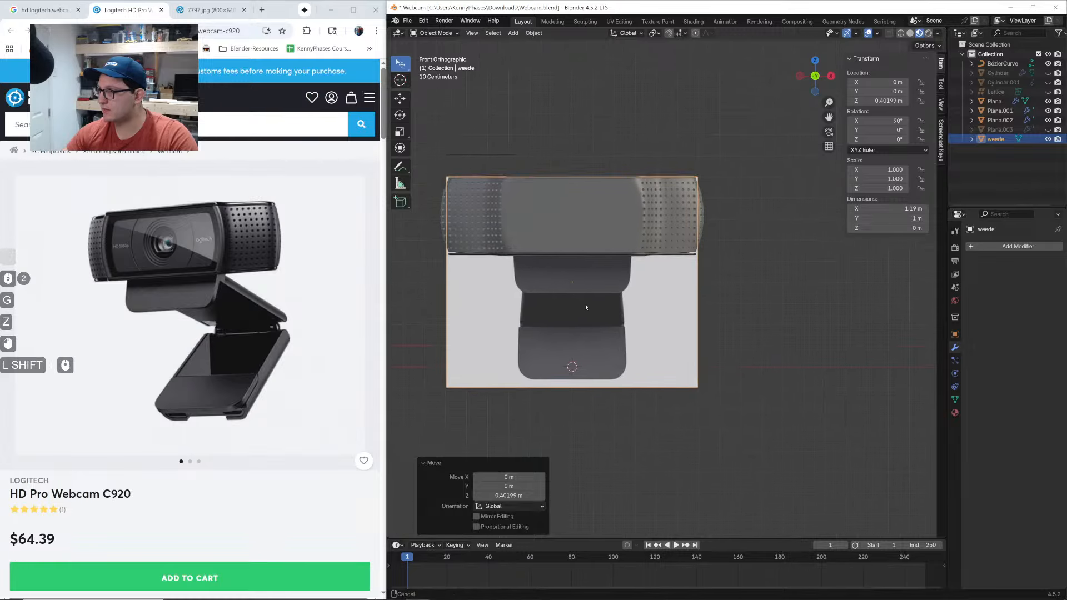
{"action": "key", "text": "s"}
{"action": "left_click", "coordinate": [739, 263]}
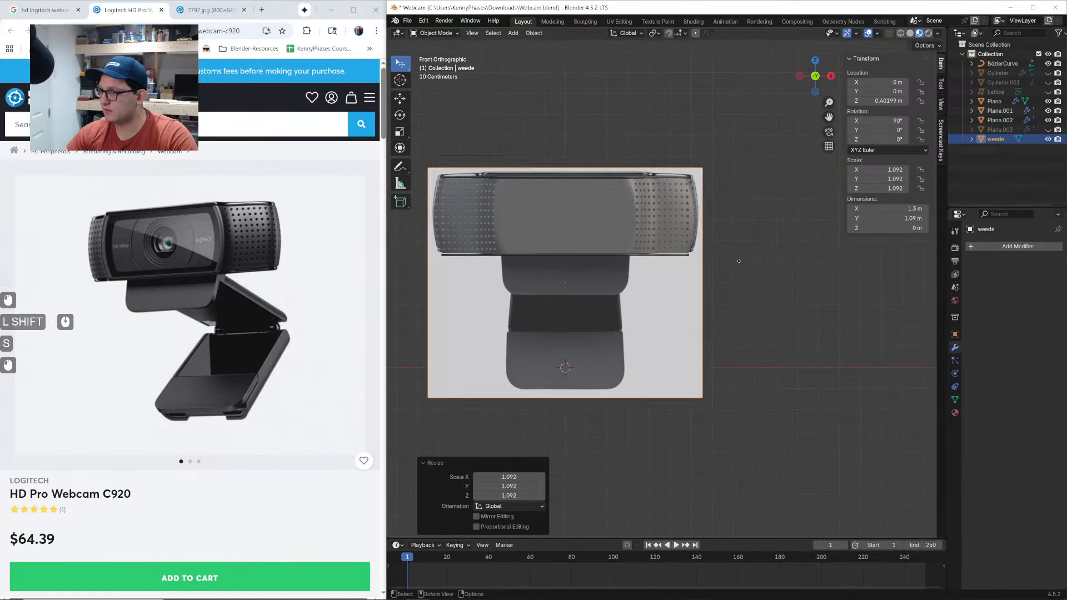
{"action": "key", "text": "g"}
{"action": "key", "text": "z"}
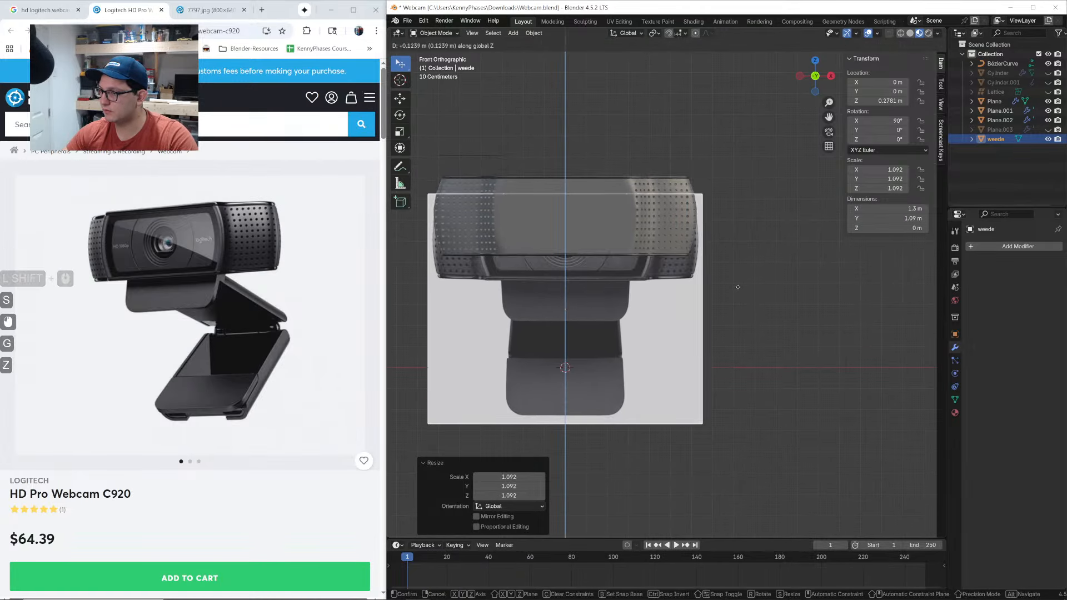
{"action": "left_click", "coordinate": [722, 266]}
Select the top trim plate and widen the properties area to show its full modifier names
{"action": "middle_click_drag", "start_coordinate": [722, 267], "coordinate": [829, 400]}
{"action": "scroll", "coordinate": [725, 333], "scroll_direction": "up", "scroll_amount": 2}
{"action": "left_click", "coordinate": [725, 334]}
{"action": "middle_click_drag", "start_coordinate": [725, 334], "coordinate": [639, 267], "text": "shift"}
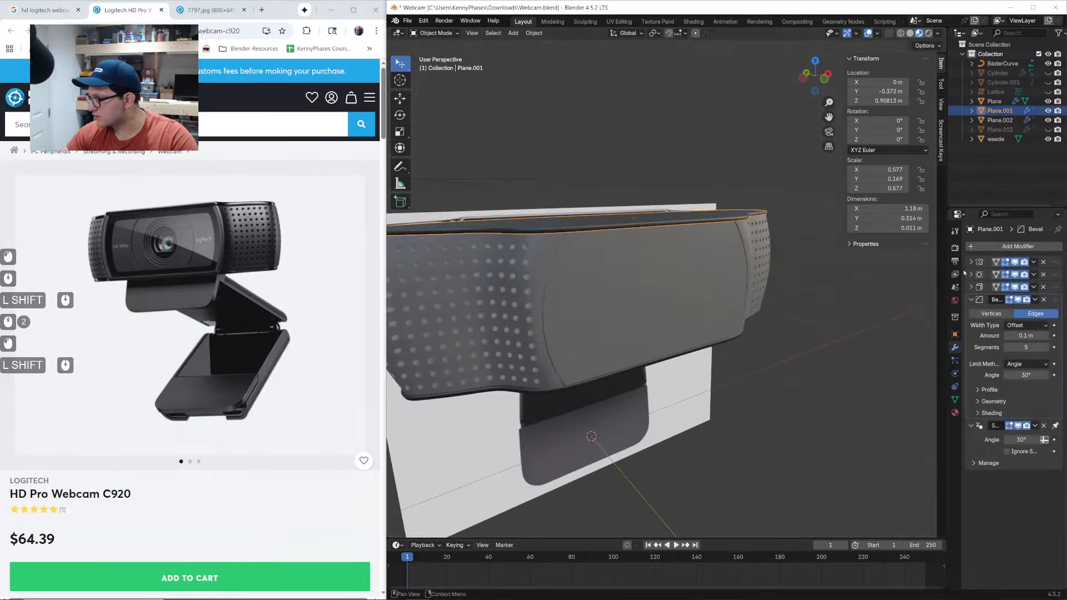
{"action": "left_click_drag", "start_coordinate": [948, 266], "coordinate": [861, 266]}
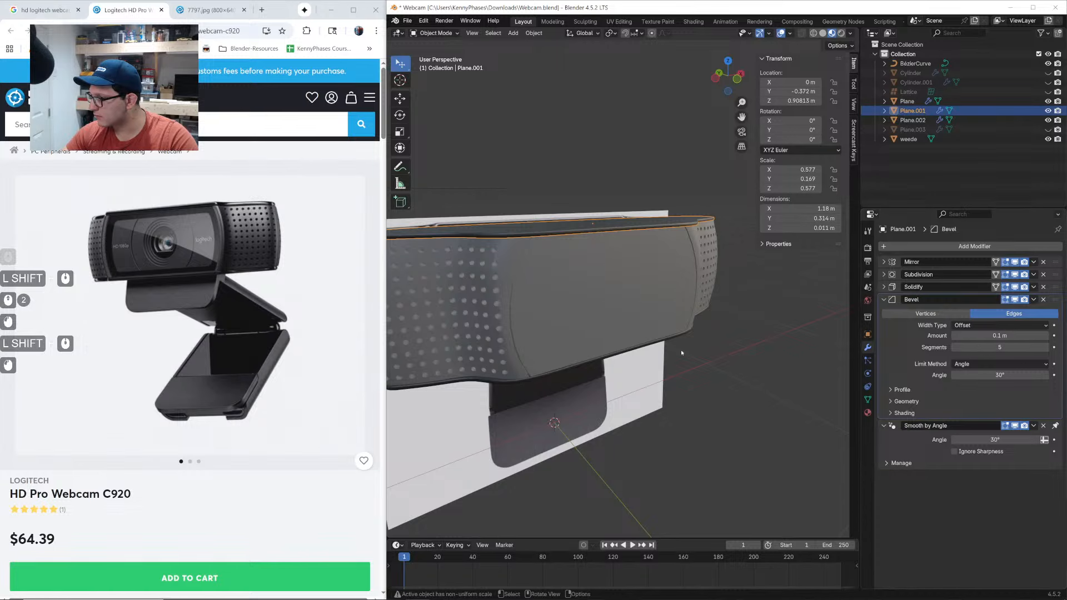
{"action": "middle_click_drag", "start_coordinate": [556, 311], "coordinate": [547, 347]}
{"action": "key", "text": "x"}
{"action": "left_click", "coordinate": [549, 319]}
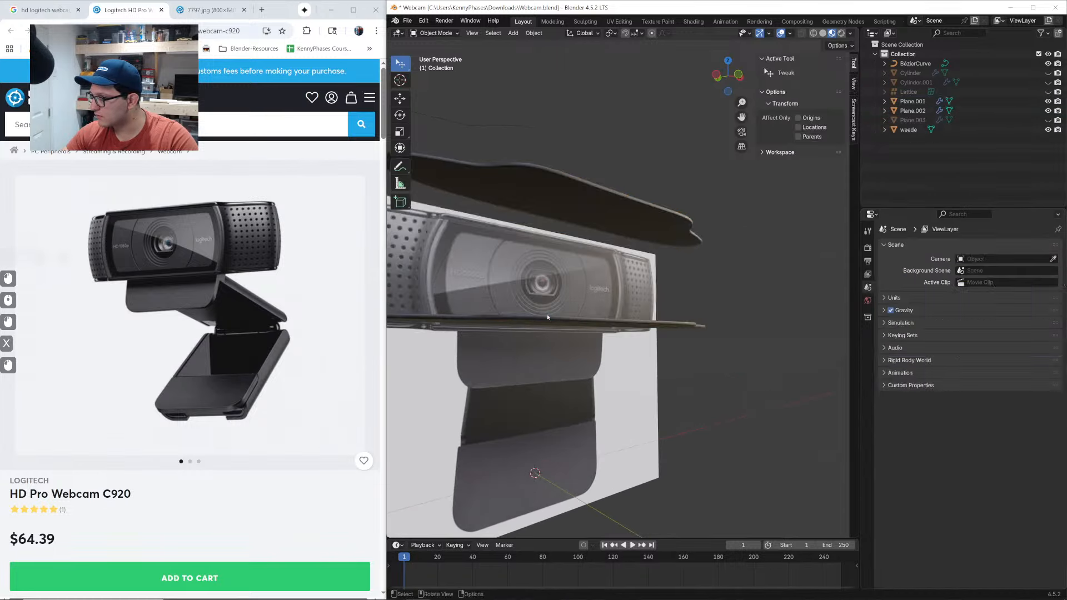
{"action": "key", "text": "ctrl+z"}
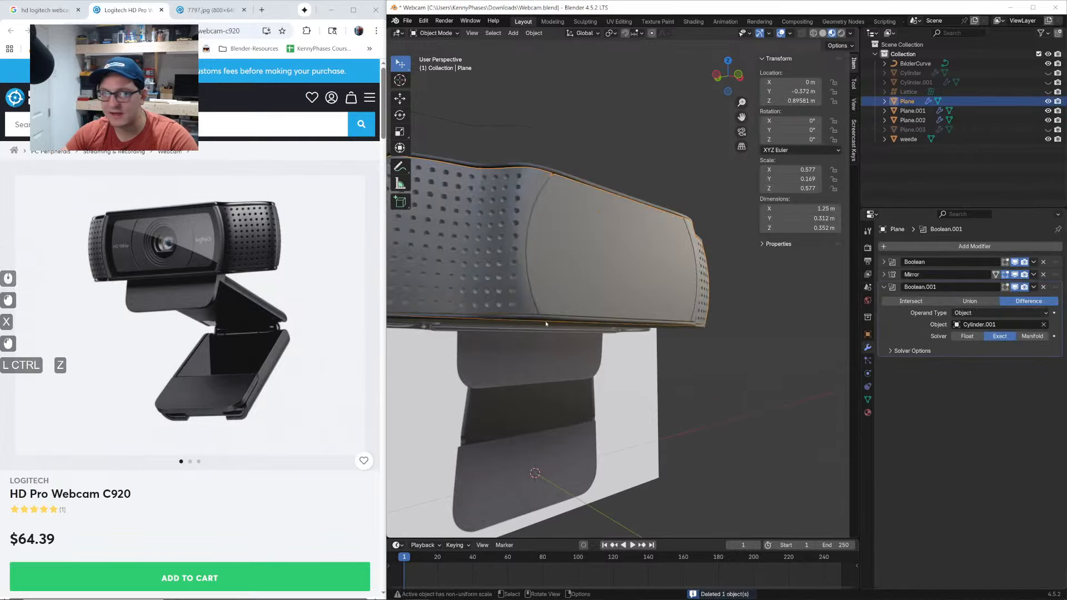
Delete the trim plate on the underside of the webcam body
{"action": "left_click", "coordinate": [545, 324]}
{"action": "middle_click_drag", "start_coordinate": [546, 324], "coordinate": [639, 334]}
{"action": "key", "text": "x"}
{"action": "left_click", "coordinate": [556, 317]}
Set the top trim plate's Solidify thickness to 0.028 m and raise the plate about 0.006 m along Z
{"action": "scroll", "coordinate": [616, 358], "scroll_direction": "down", "scroll_amount": 3}
{"action": "left_click", "coordinate": [616, 359]}
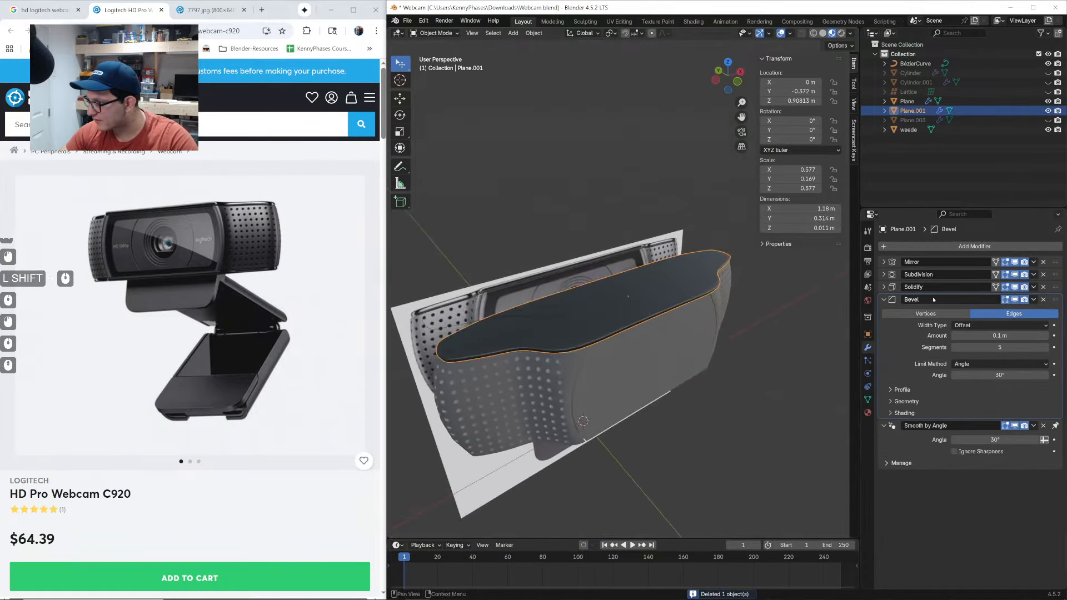
{"action": "scroll", "coordinate": [970, 280], "scroll_direction": "up", "scroll_amount": 5}
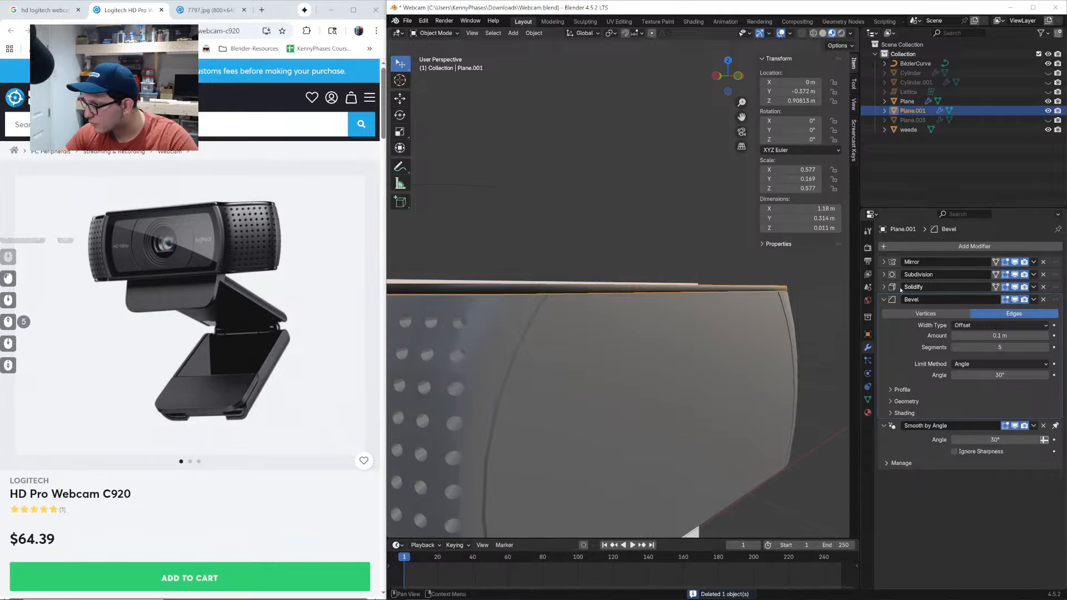
{"action": "left_click", "coordinate": [888, 289]}
{"action": "left_click", "coordinate": [884, 287]}
{"action": "left_click_drag", "start_coordinate": [1000, 313], "coordinate": [1013, 313], "text": "shift"}
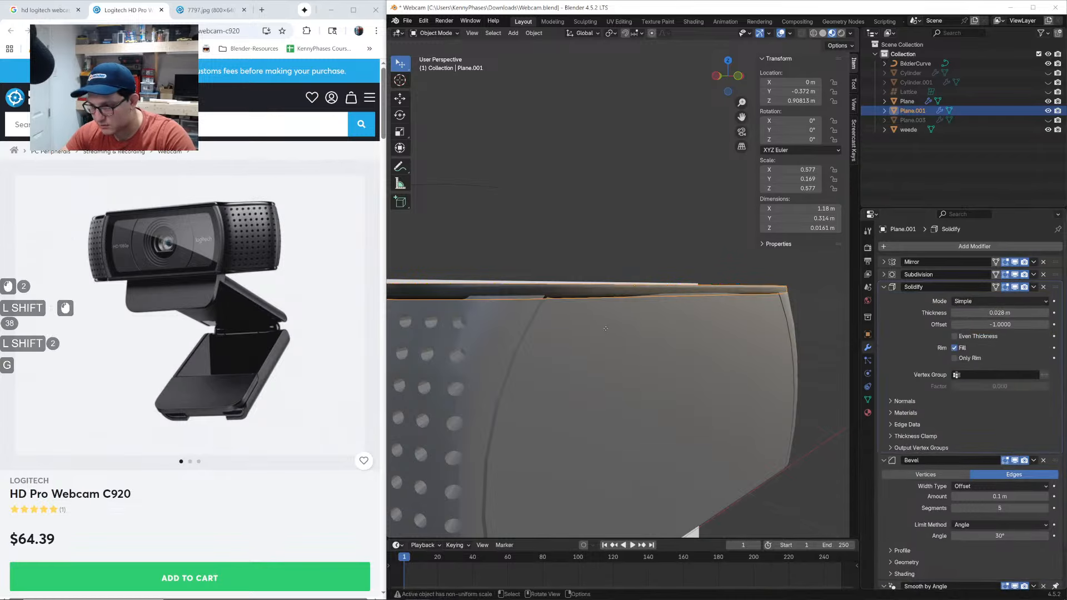
{"action": "key", "text": "g"}
{"action": "key", "text": "z"}
{"action": "left_click", "coordinate": [601, 326]}
Duplicate the top trim plate and move the copy about -0.372 m along Z to the body's underside
{"action": "scroll", "coordinate": [605, 331], "scroll_direction": "down", "scroll_amount": 4}
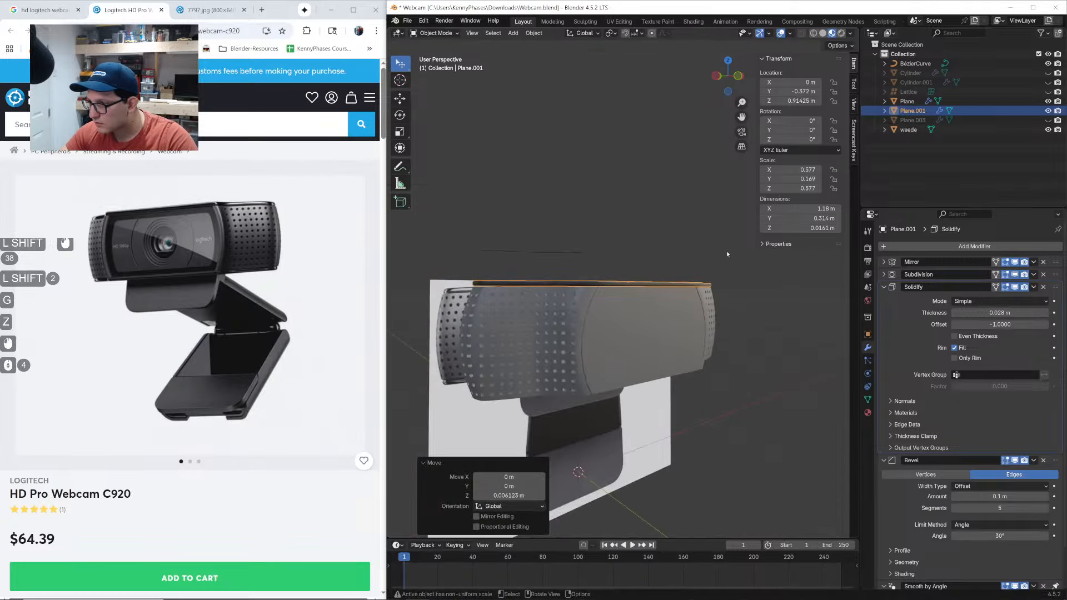
{"action": "left_click", "coordinate": [738, 77]}
{"action": "scroll", "coordinate": [627, 302], "scroll_direction": "up", "scroll_amount": 3}
{"action": "middle_click_drag", "start_coordinate": [627, 303], "coordinate": [622, 250], "text": "shift"}
{"action": "key", "text": "shift+d"}
{"action": "key", "text": "z"}
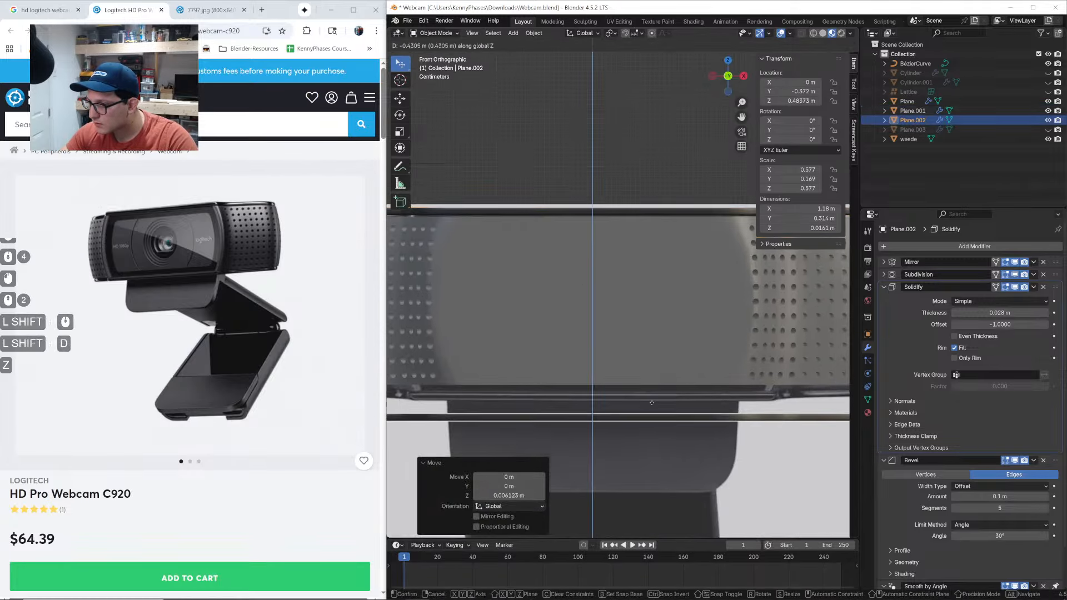
{"action": "left_click", "coordinate": [640, 378]}
{"action": "scroll", "coordinate": [641, 378], "scroll_direction": "down", "scroll_amount": 6}
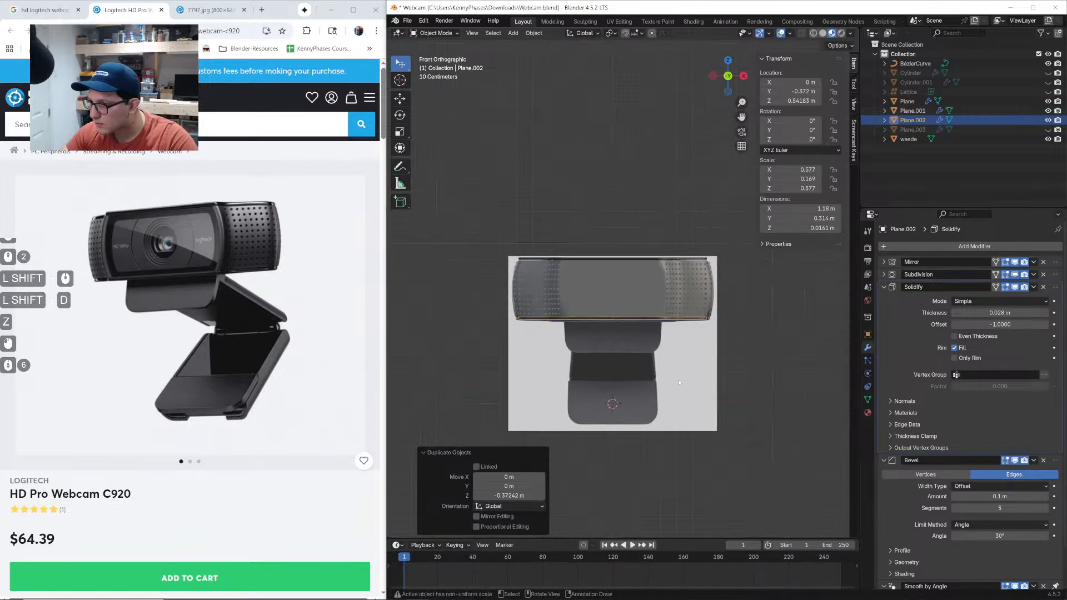
Check the duplicated bottom plate from an angle, clear the selection, and save the file
{"action": "middle_click_drag", "start_coordinate": [641, 378], "coordinate": [714, 305]}
{"action": "scroll", "coordinate": [686, 365], "scroll_direction": "up", "scroll_amount": 5}
{"action": "scroll", "coordinate": [780, 324], "scroll_direction": "down", "scroll_amount": 3}
{"action": "left_click", "coordinate": [473, 339]}
{"action": "key", "text": "ctrl+s"}
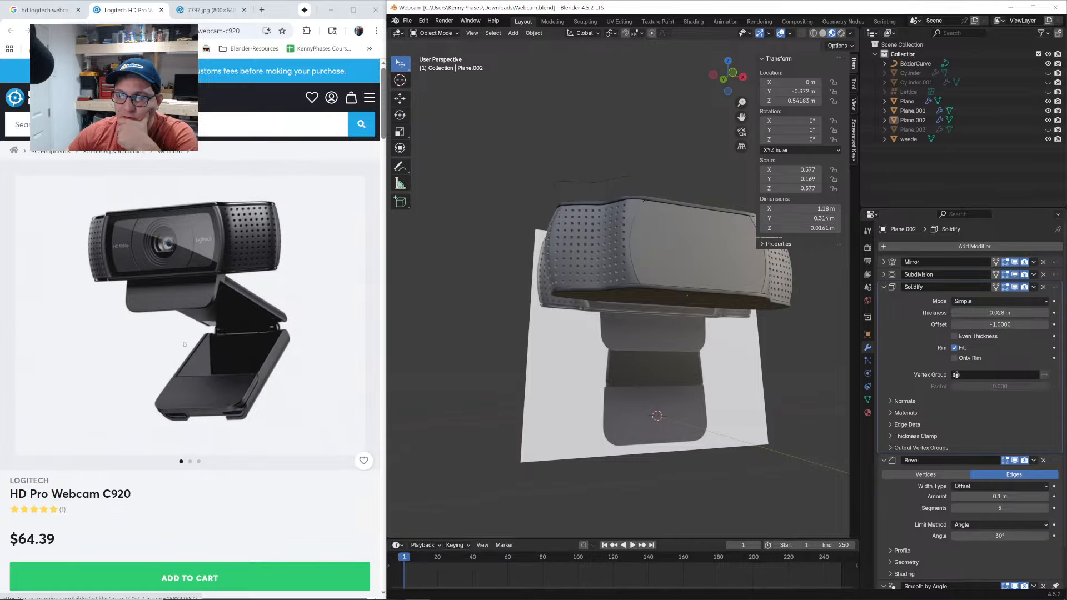
Switch the viewport to solid shading and add a mesh plane at the world origin
{"action": "left_click", "coordinate": [696, 76]}
{"action": "left_click", "coordinate": [823, 34]}
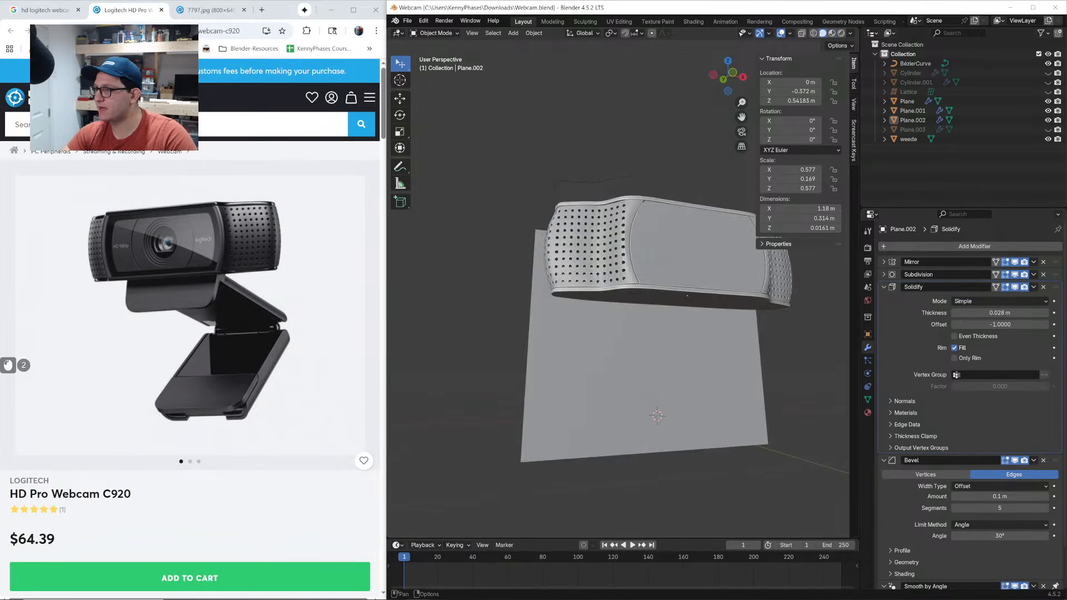
{"action": "middle_click_drag", "start_coordinate": [600, 162], "coordinate": [632, 139]}
{"action": "key", "text": "shift+a"}
{"action": "type", "text": "pla"}
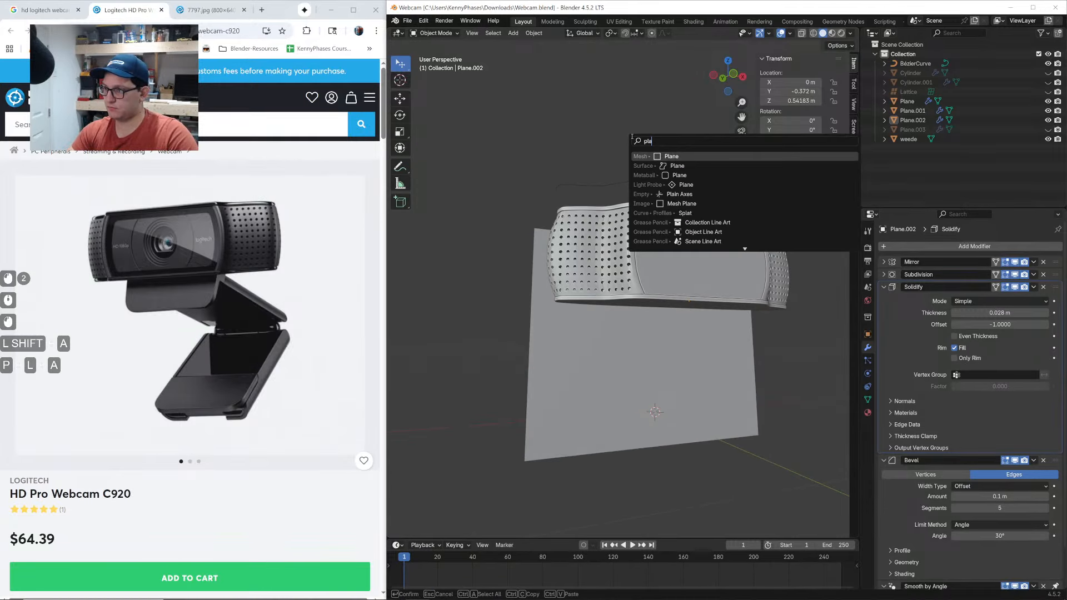
{"action": "type", "text": "n"}
{"action": "key", "text": "Return"}
Scale the new plane to about 0.795 m, raise it about 0.396 m along Z, and restore material preview shading
{"action": "scroll", "coordinate": [707, 293], "scroll_direction": "down", "scroll_amount": 1}
{"action": "key", "text": "s"}
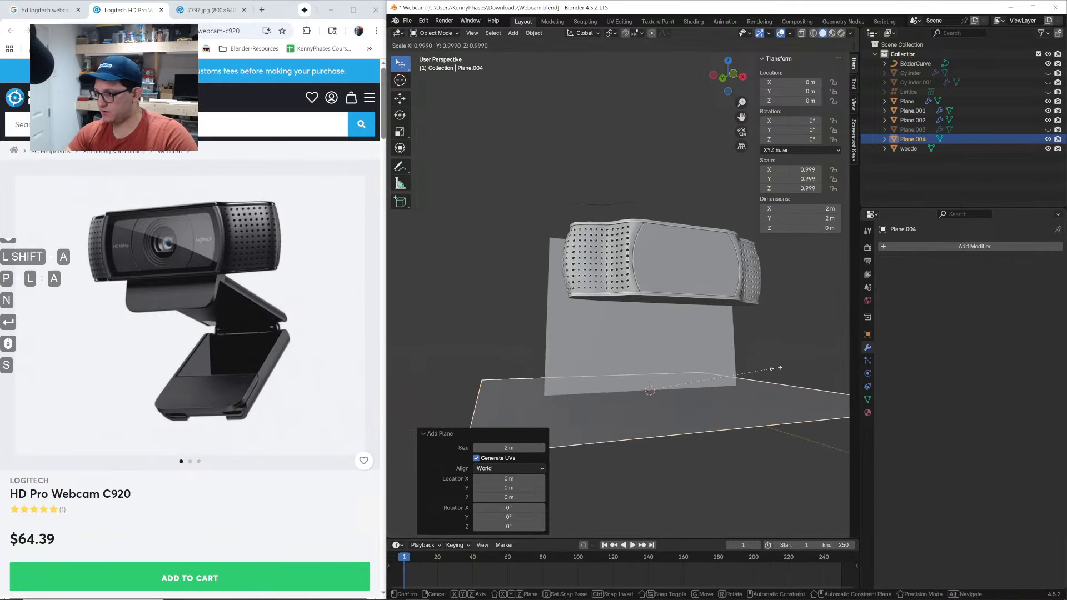
{"action": "left_click", "coordinate": [675, 364]}
{"action": "key", "text": "g"}
{"action": "key", "text": "z"}
{"action": "left_click", "coordinate": [706, 317]}
{"action": "left_click", "coordinate": [832, 33]}
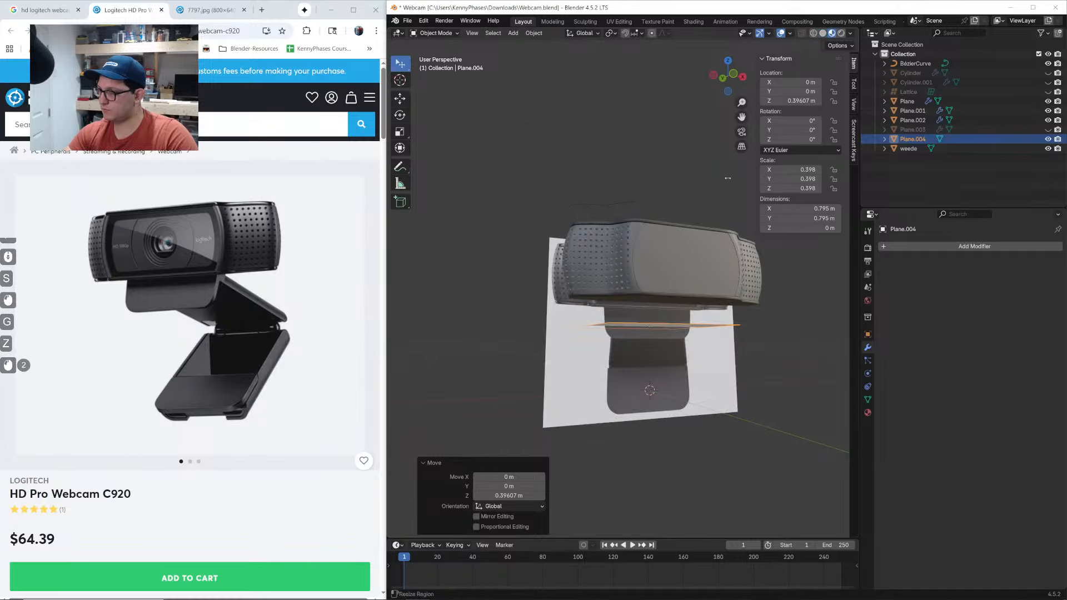
Scale the new plane by about 0.742 in front view to approximate the width of the reference's upper stand section
{"action": "scroll", "coordinate": [629, 284], "scroll_direction": "up", "scroll_amount": 3}
{"action": "left_click", "coordinate": [734, 73]}
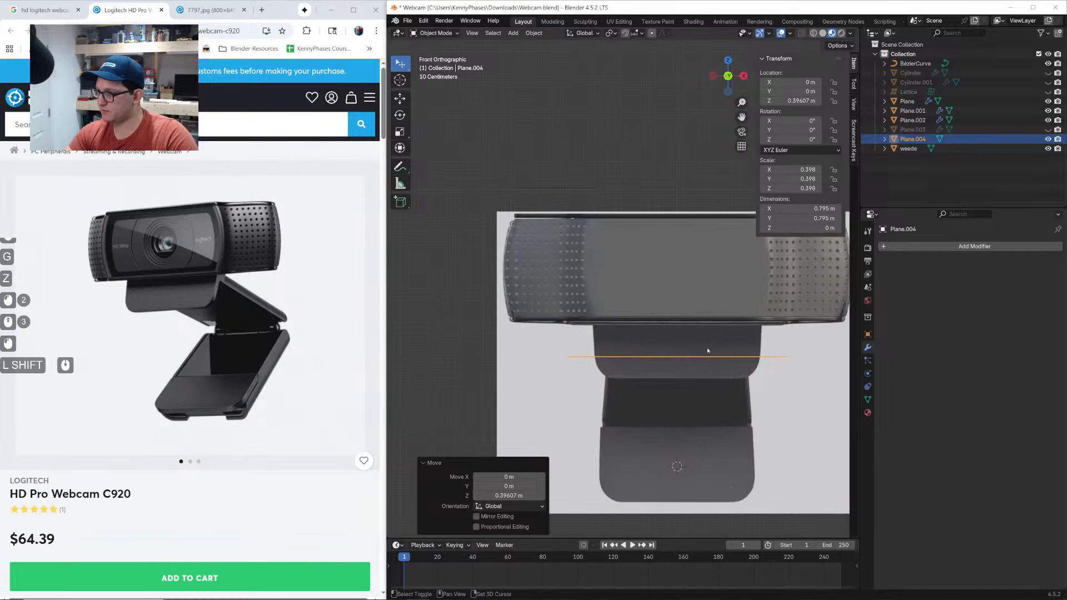
{"action": "middle_click_drag", "start_coordinate": [707, 351], "coordinate": [616, 276], "text": "shift"}
{"action": "scroll", "coordinate": [616, 275], "scroll_direction": "up", "scroll_amount": 2}
{"action": "key", "text": "s"}
{"action": "left_click", "coordinate": [711, 272]}
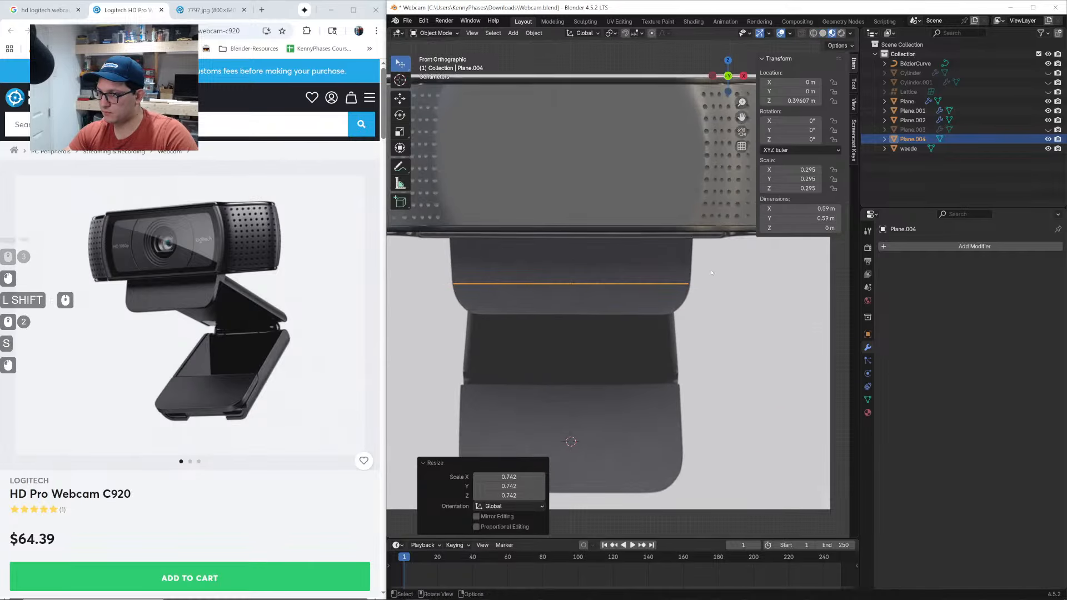
Raise the plane about 0.089 m to the stand's upper edge and scale it by about 1.047 to match its width
{"action": "key", "text": "g"}
{"action": "key", "text": "z"}
{"action": "left_click", "coordinate": [685, 295]}
{"action": "key", "text": "s"}
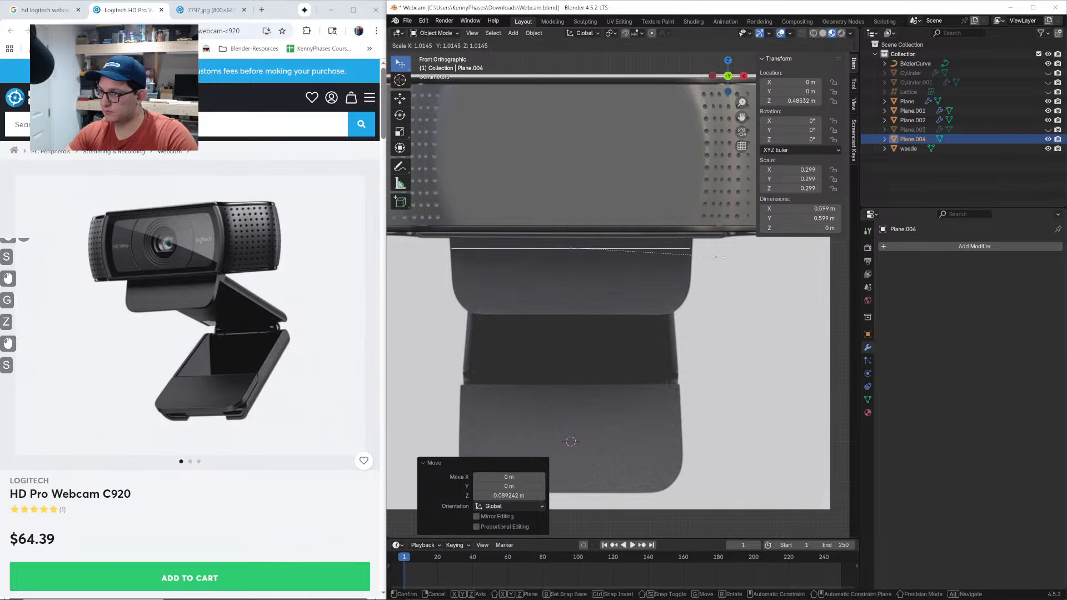
{"action": "left_click", "coordinate": [719, 254]}
Scale the plane by about 0.414 along Y to reduce its depth
{"action": "middle_click_drag", "start_coordinate": [719, 255], "coordinate": [759, 319]}
{"action": "key", "text": "s"}
{"action": "key", "text": "x"}
{"action": "key", "text": "y"}
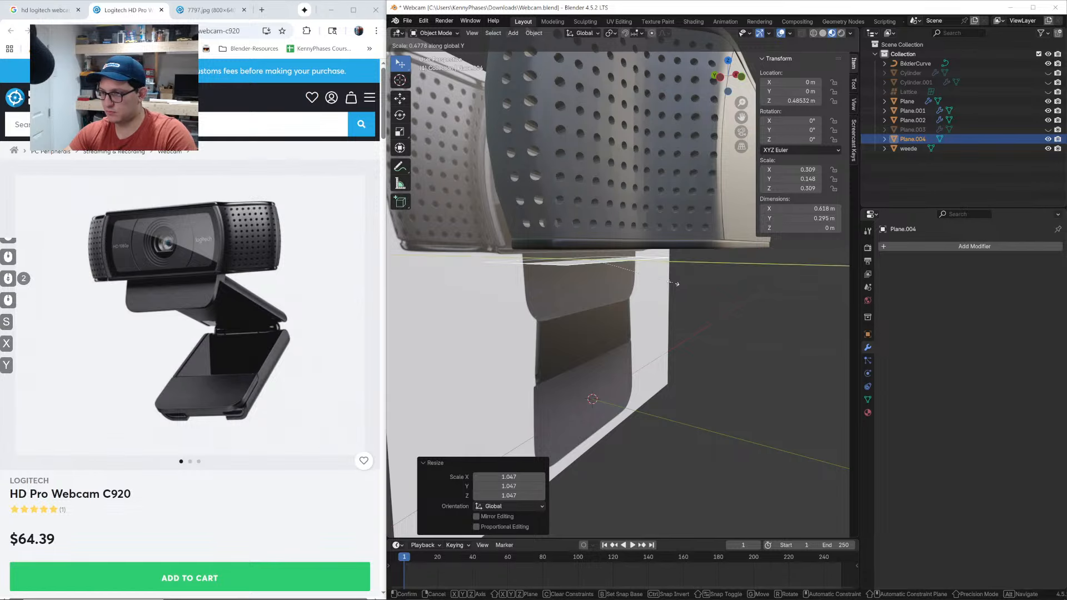
{"action": "left_click", "coordinate": [657, 284]}
Move the plane about -0.24 m along Y and rotate it 90° about the X axis
{"action": "key", "text": "g"}
{"action": "key", "text": "x"}
{"action": "key", "text": "y"}
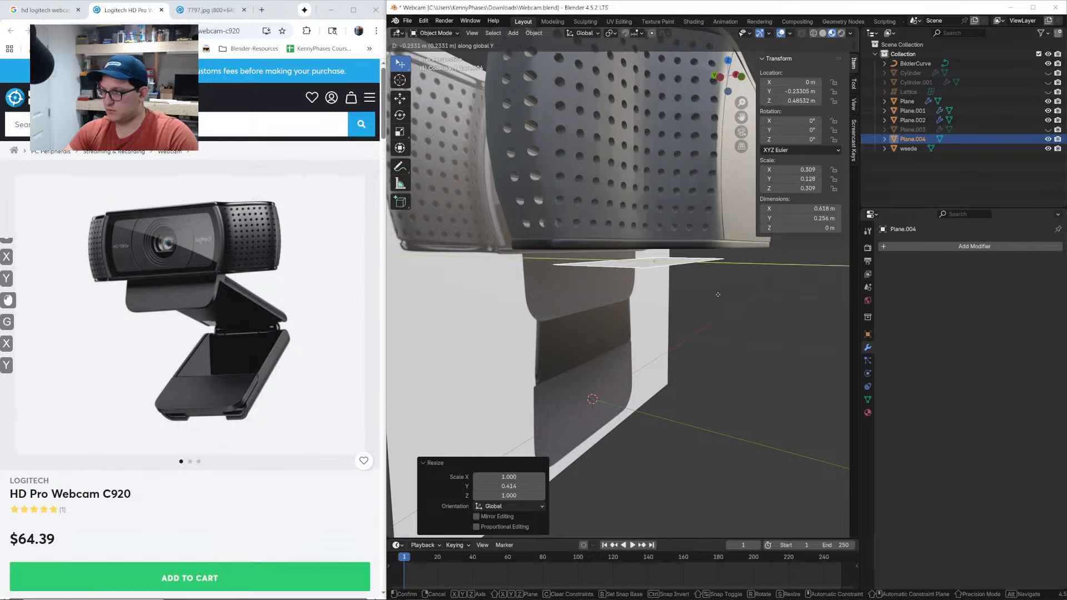
{"action": "left_click", "coordinate": [701, 292]}
{"action": "middle_click_drag", "start_coordinate": [701, 292], "coordinate": [715, 312]}
{"action": "key", "text": "r"}
{"action": "key", "text": "x"}
{"action": "key", "text": "9"}
{"action": "key", "text": "0"}
{"action": "key", "text": "Return"}
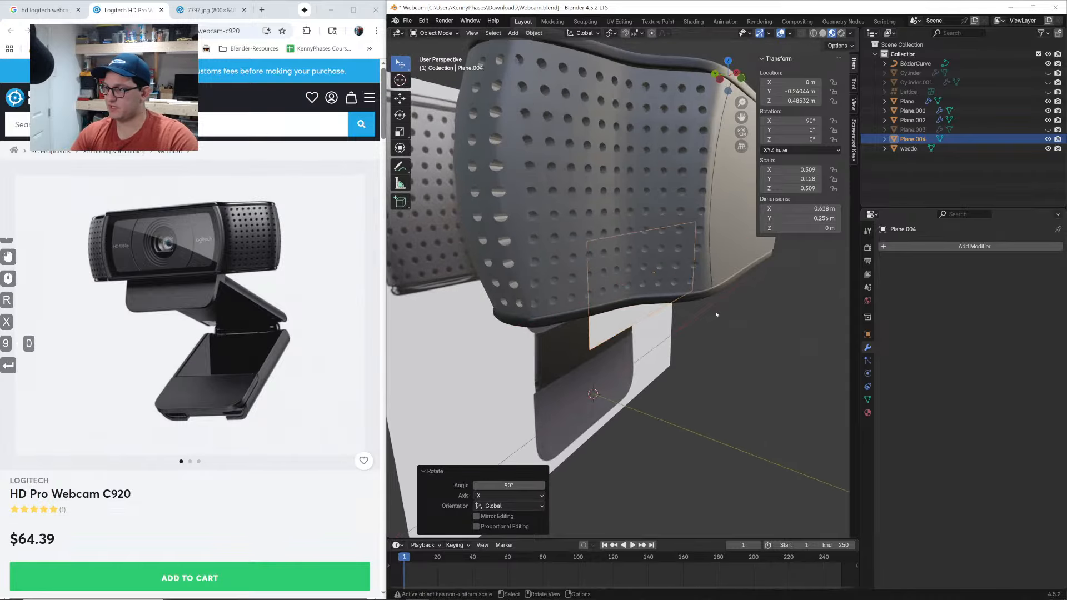
In front view, lower the upright plane about 0.094 m along Z to align its top edge with the reference stand
{"action": "left_click", "coordinate": [742, 78]}
{"action": "key", "text": "g"}
{"action": "key", "text": "z"}
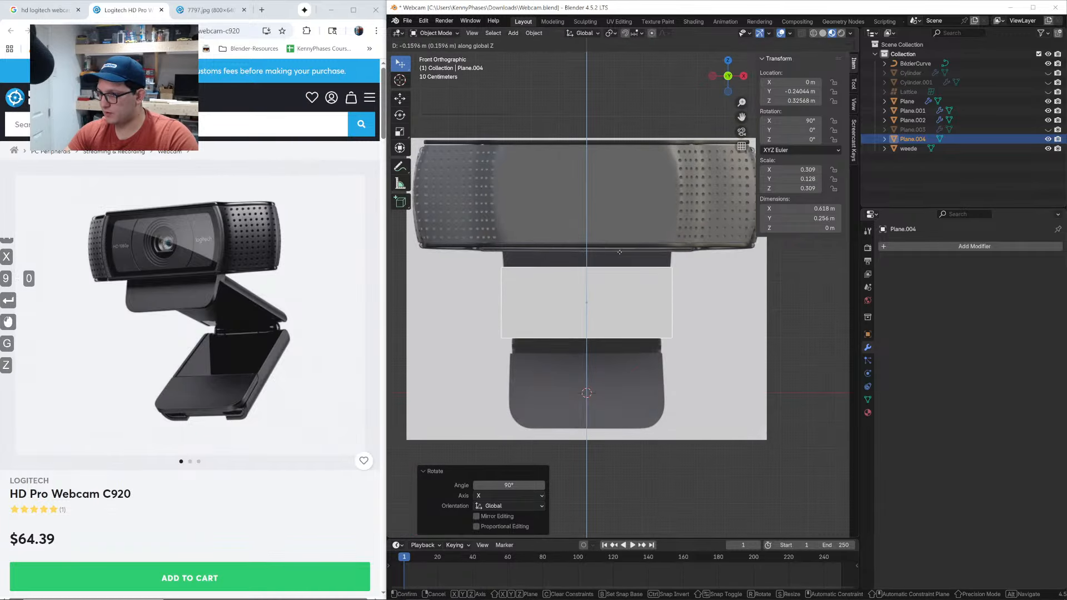
{"action": "left_click", "coordinate": [621, 232]}
{"action": "scroll", "coordinate": [621, 281], "scroll_direction": "up", "scroll_amount": 4}
{"action": "middle_click_drag", "start_coordinate": [591, 282], "coordinate": [623, 284], "text": "shift"}
{"action": "scroll", "coordinate": [622, 285], "scroll_direction": "down", "scroll_amount": 2}
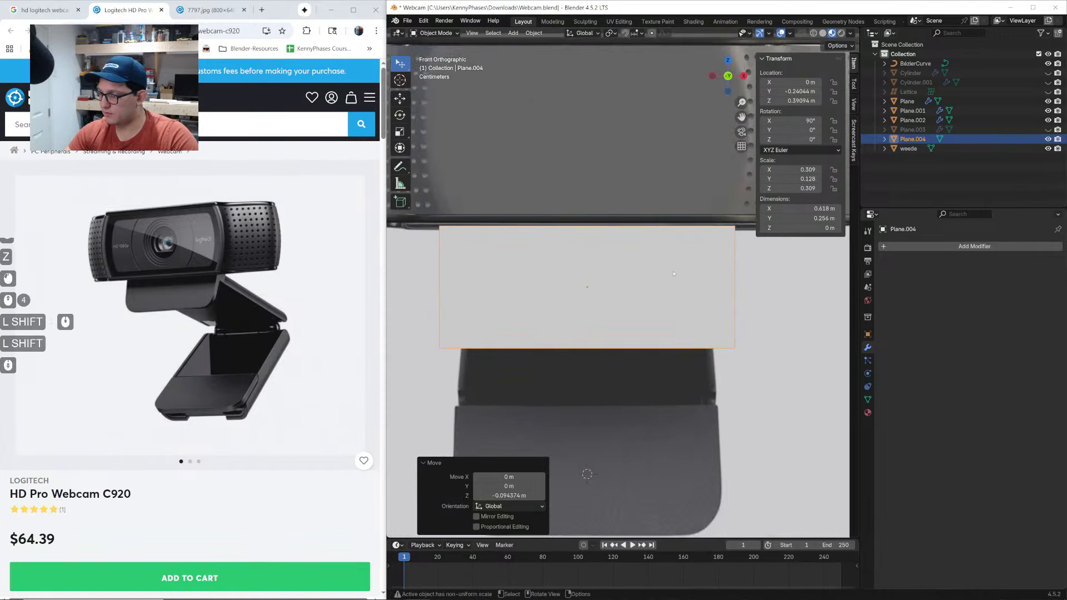
Scale the plane's bottom edge by about 0.931 and raise it about 0.054 m along Z to match the upper stand section
{"action": "key", "text": "Tab"}
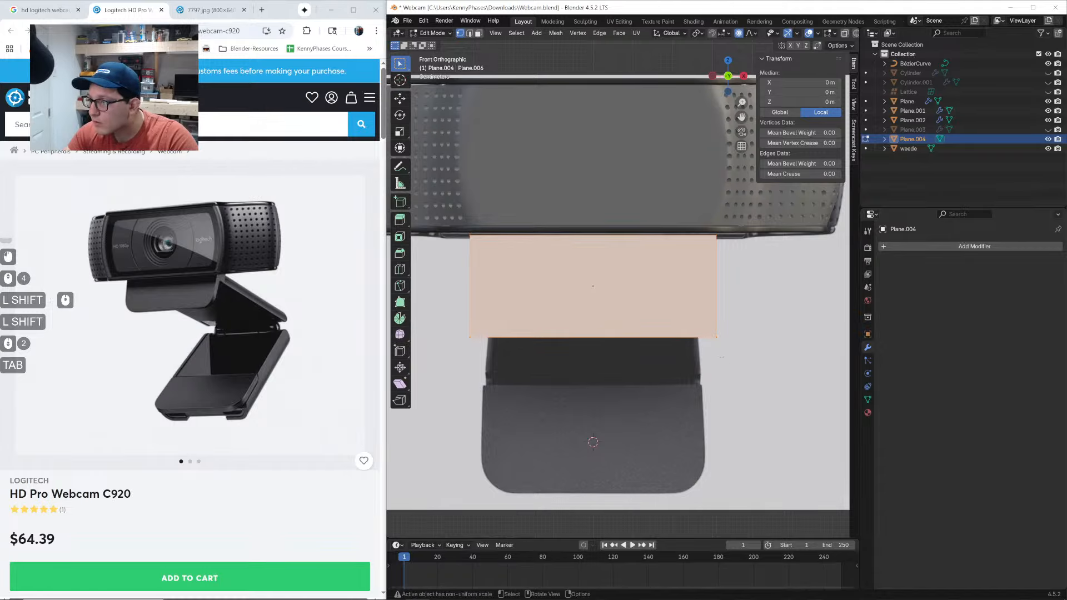
{"action": "left_click_drag", "start_coordinate": [760, 317], "coordinate": [418, 354]}
{"action": "key", "text": "s"}
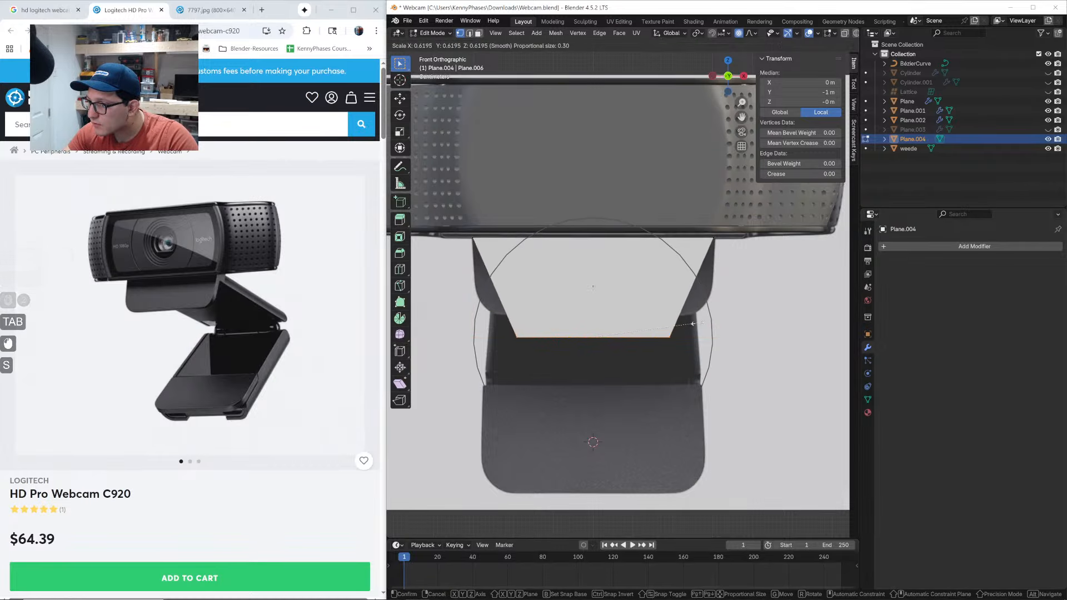
{"action": "left_click", "coordinate": [757, 304]}
{"action": "key", "text": "g"}
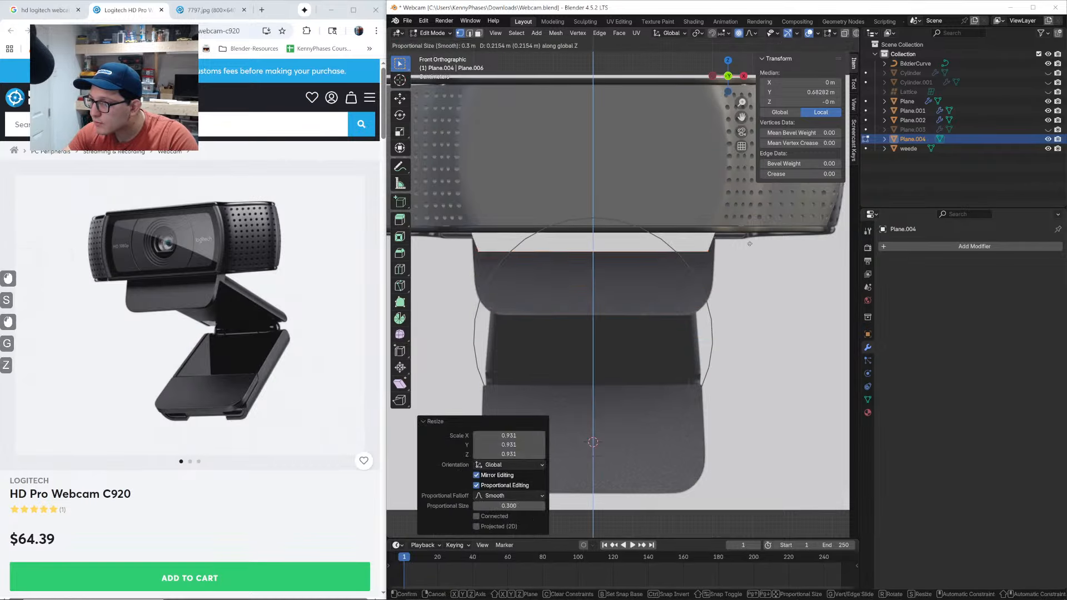
{"action": "key", "text": "z"}
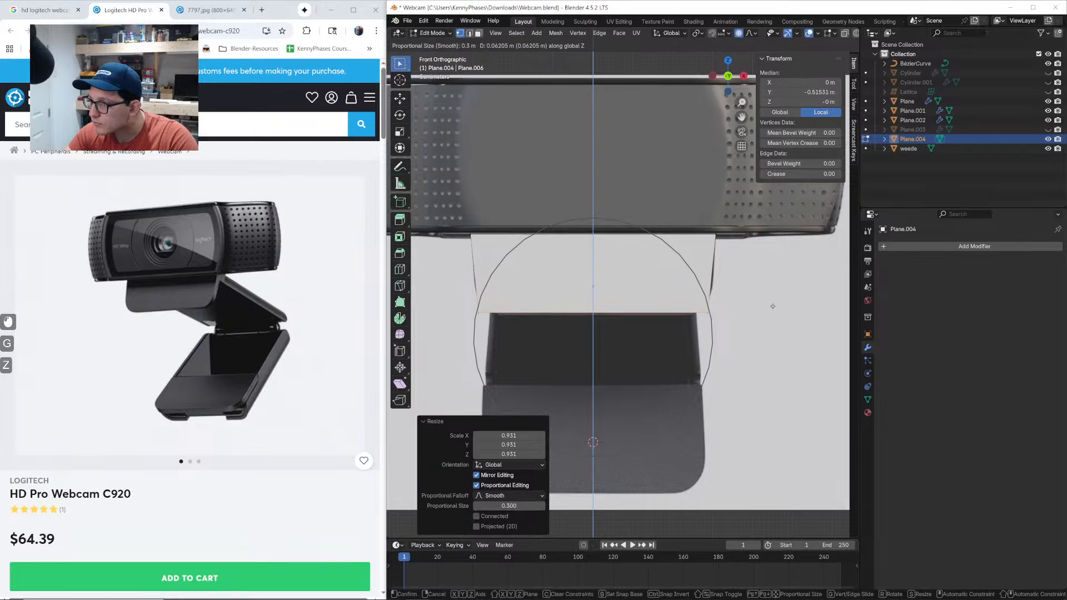
{"action": "left_click", "coordinate": [774, 308]}
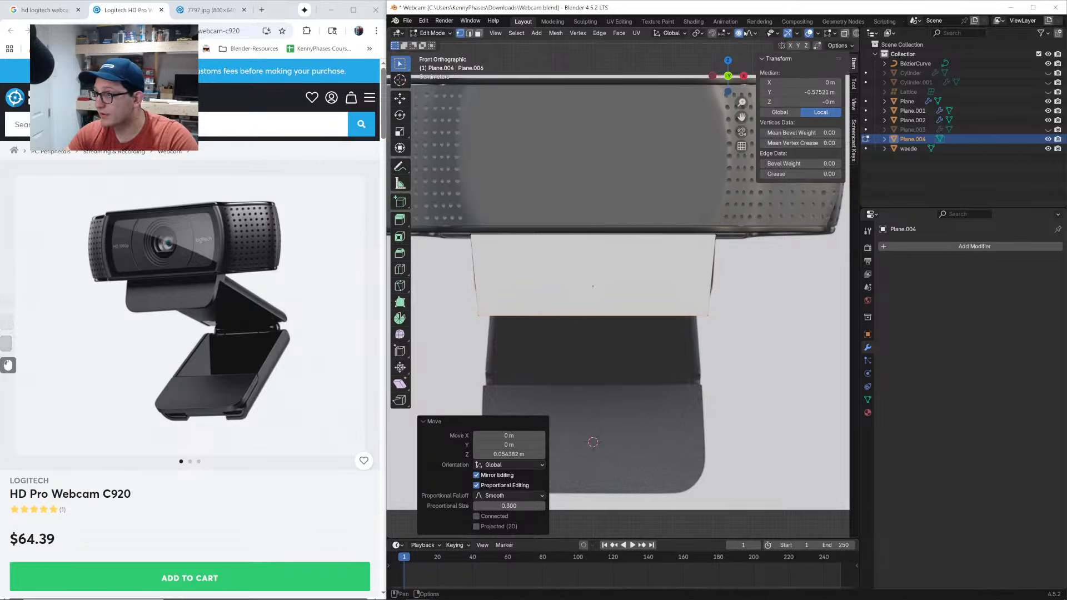
Turn off proportional editing and lower the plane's top edge about 0.01 m along Z
{"action": "left_click", "coordinate": [739, 33]}
{"action": "left_click_drag", "start_coordinate": [767, 268], "coordinate": [768, 268]}
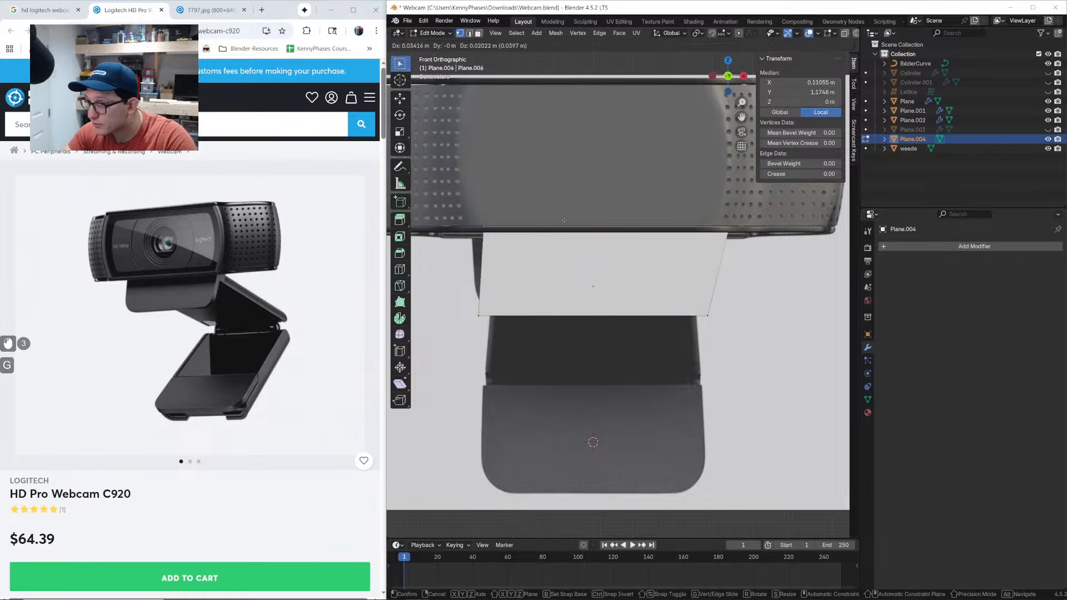
{"action": "key", "text": "g"}
{"action": "key", "text": "z"}
{"action": "left_click", "coordinate": [557, 232]}
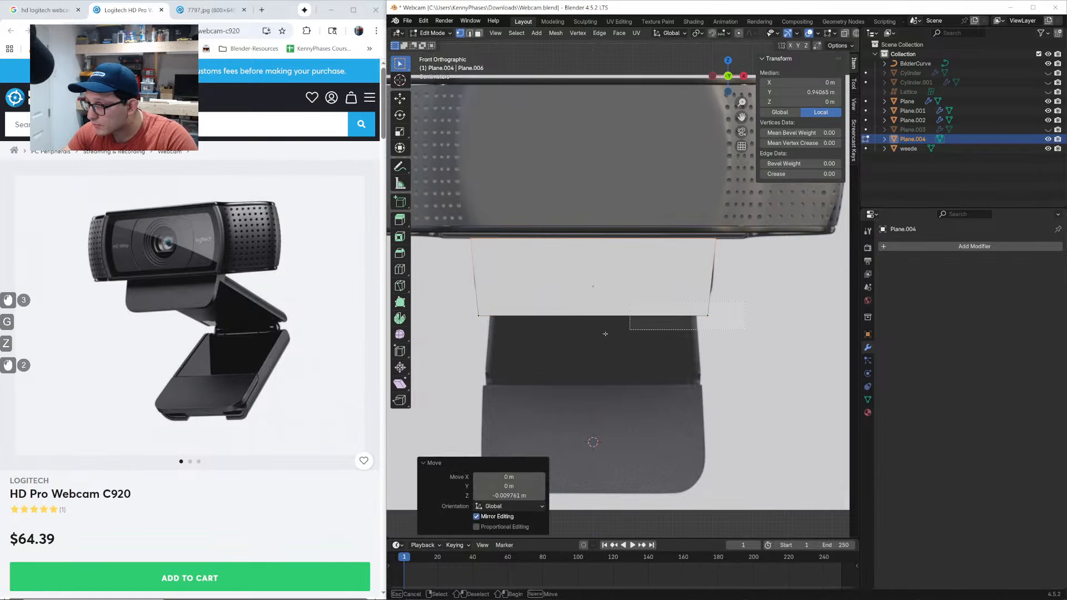
Raise the plane's bottom edge about 0.003 m along Z and return to Object Mode
{"action": "left_click", "coordinate": [542, 347]}
{"action": "key", "text": "g"}
{"action": "key", "text": "z"}
{"action": "left_click", "coordinate": [545, 347]}
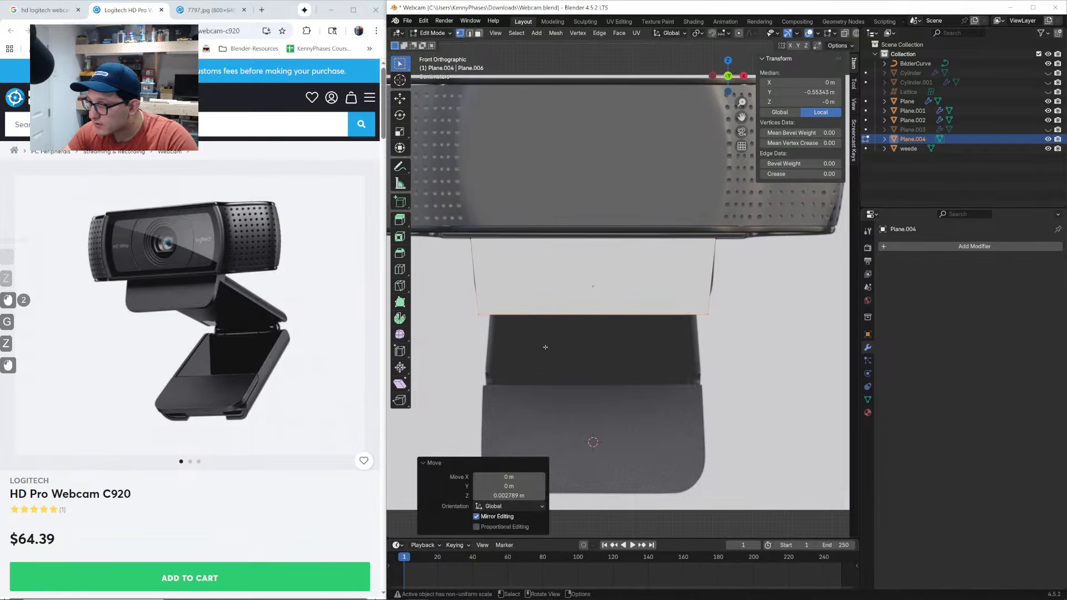
{"action": "scroll", "coordinate": [594, 339], "scroll_direction": "down", "scroll_amount": 1}
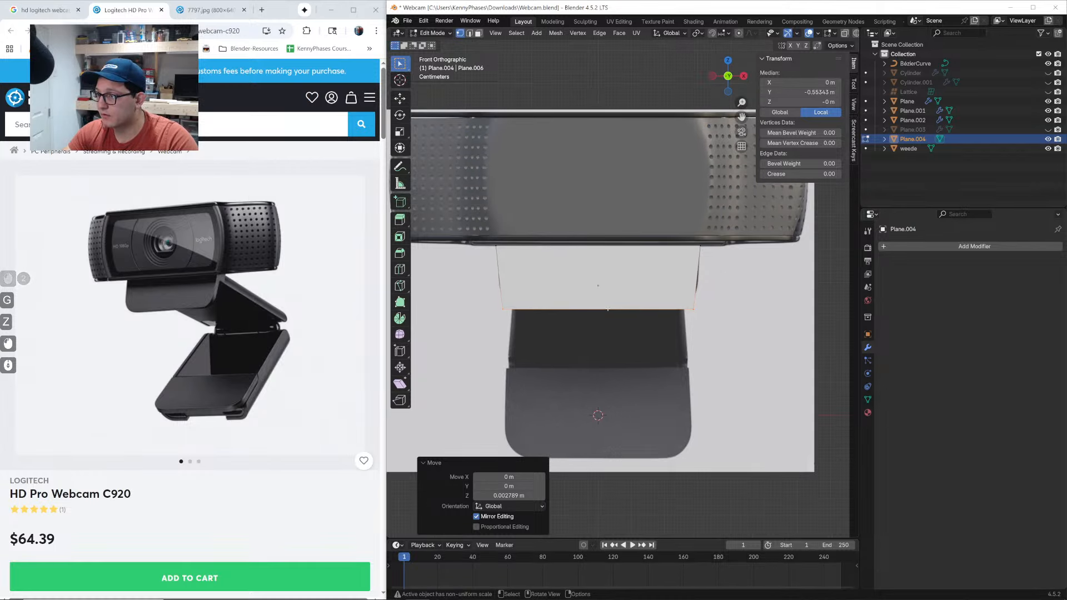
{"action": "scroll", "coordinate": [619, 284], "scroll_direction": "up", "scroll_amount": 1}
{"action": "key", "text": "Tab"}
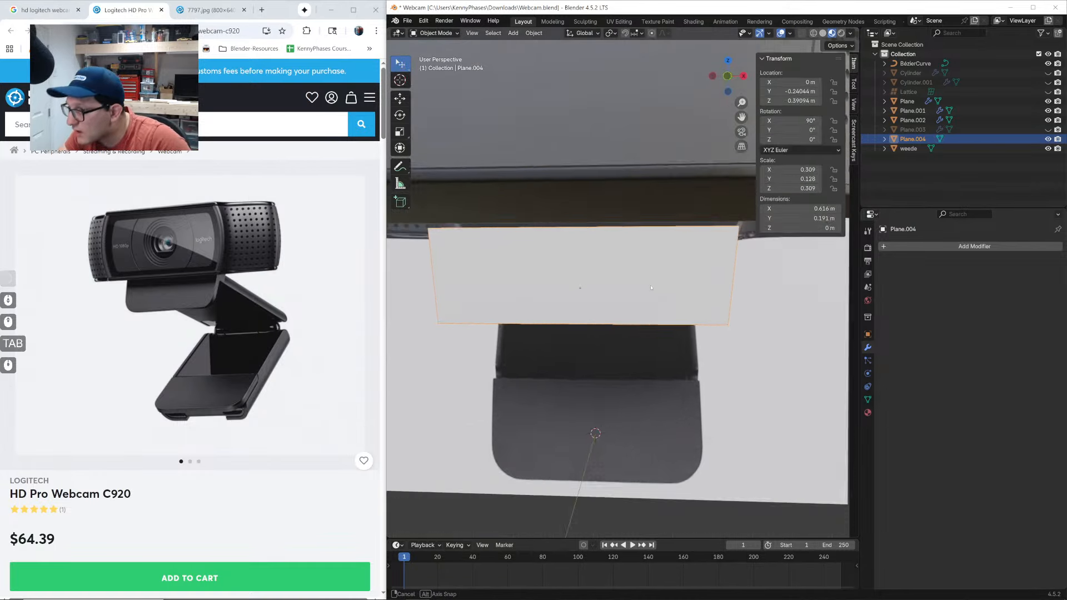
Try to bevel the plane's bottom edge in Edit Mode, and undo the attempt
{"action": "middle_click_drag", "start_coordinate": [662, 290], "coordinate": [697, 303]}
{"action": "key", "text": "Tab"}
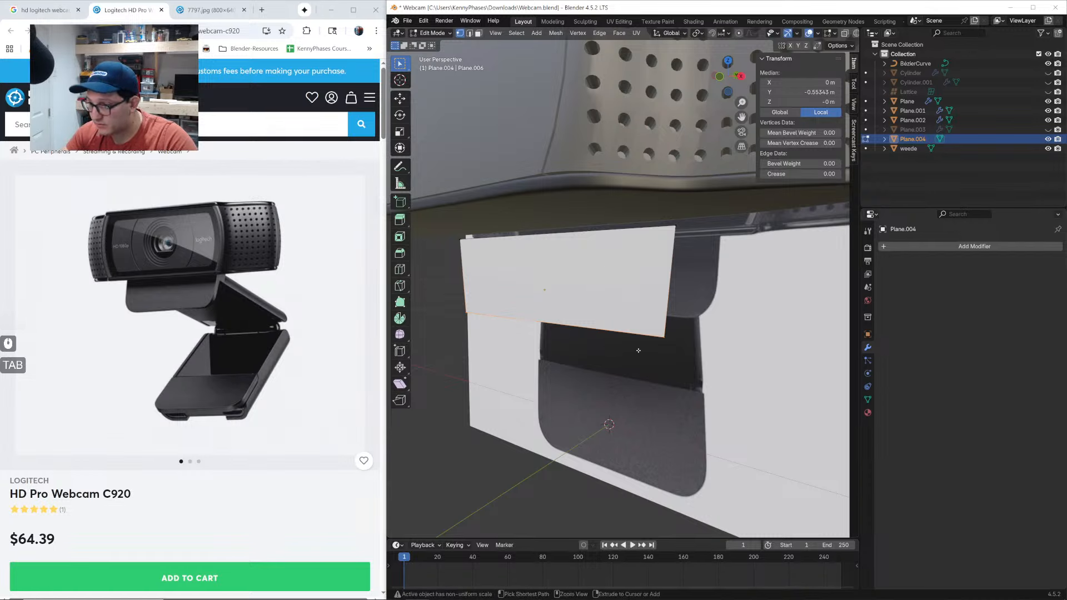
{"action": "key", "text": "ctrl+b"}
{"action": "left_click", "coordinate": [679, 270]}
{"action": "key", "text": "ctrl+z"}
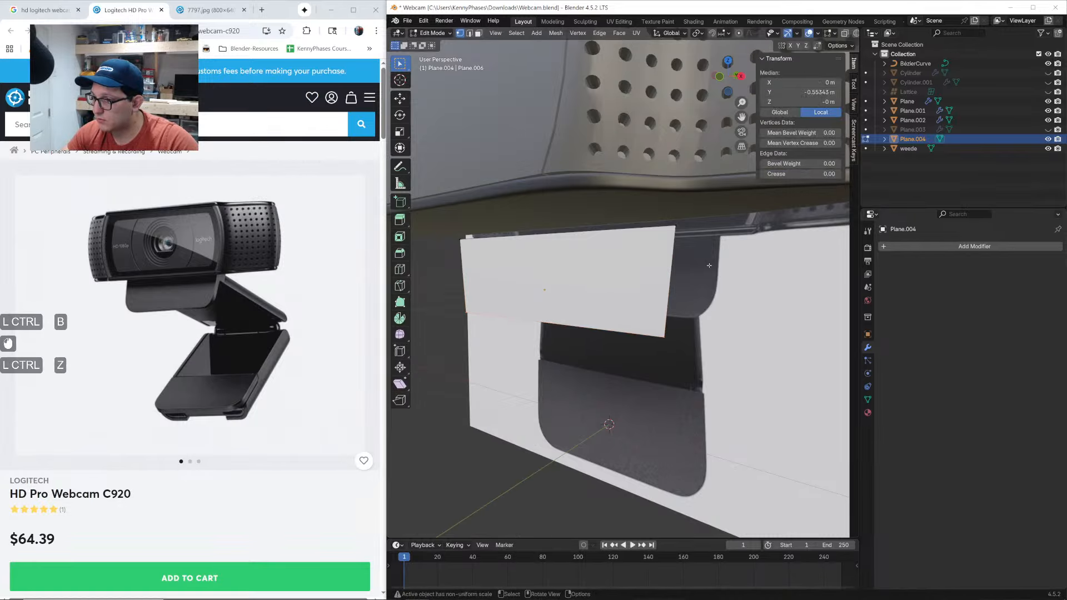
{"action": "key", "text": "Tab"}
{"action": "left_click", "coordinate": [939, 247]}
{"action": "mouse_move", "coordinate": [942, 266]}
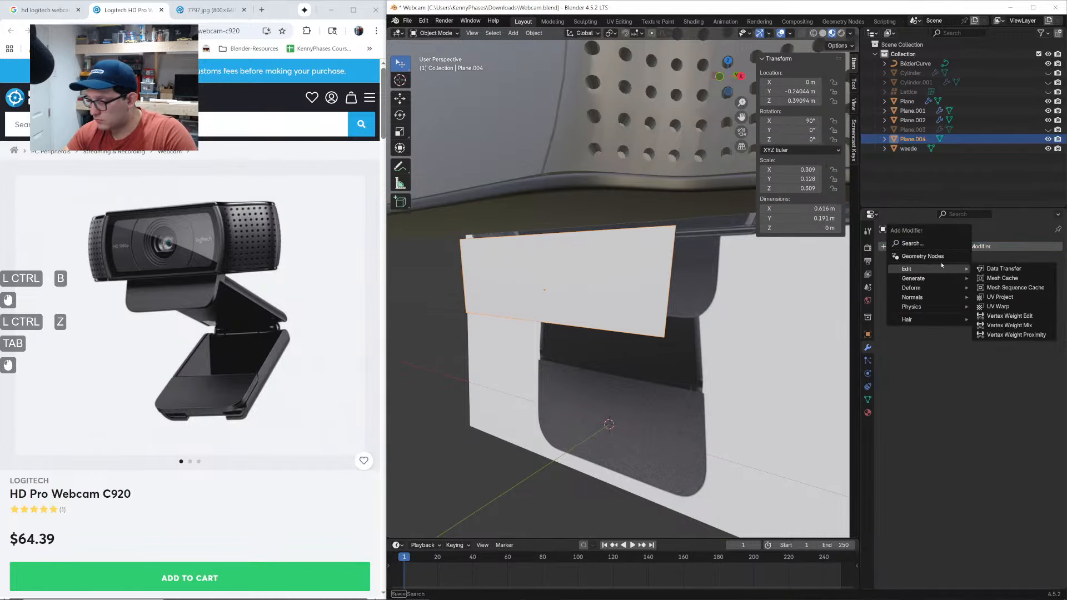
{"action": "type", "text": "eve"}
{"action": "key", "text": "Return"}
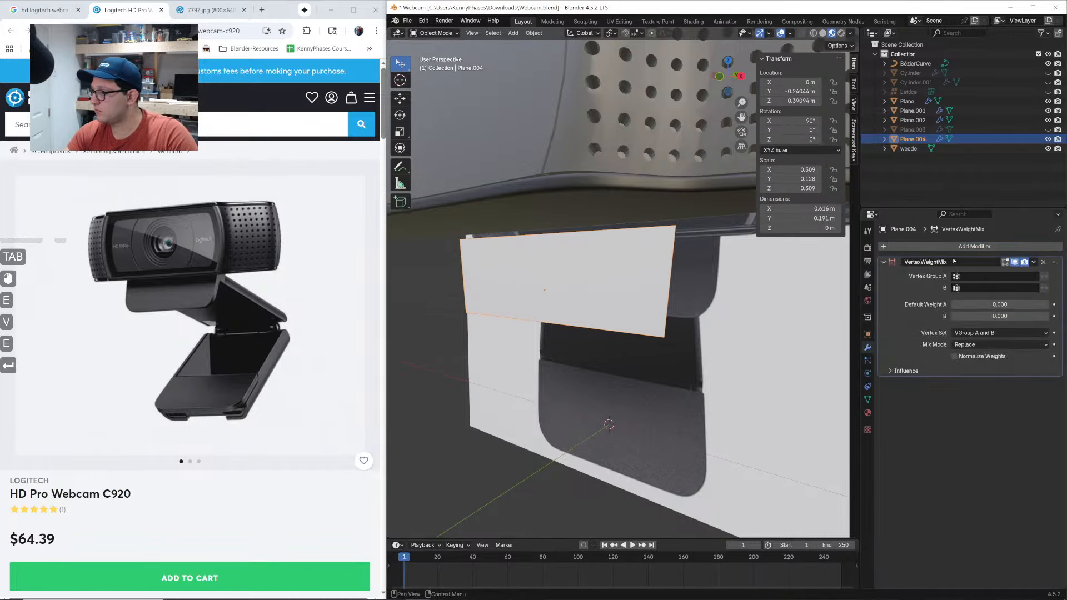
{"action": "left_click", "coordinate": [1043, 262]}
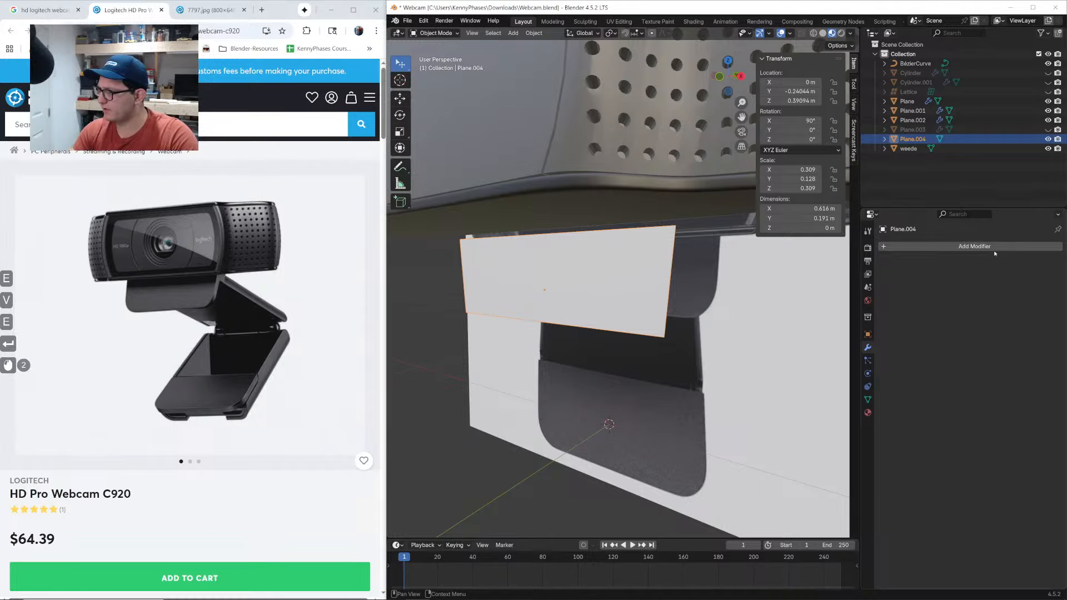
Add a Bevel modifier to the plane and set it to affect vertices
{"action": "left_click", "coordinate": [1006, 246]}
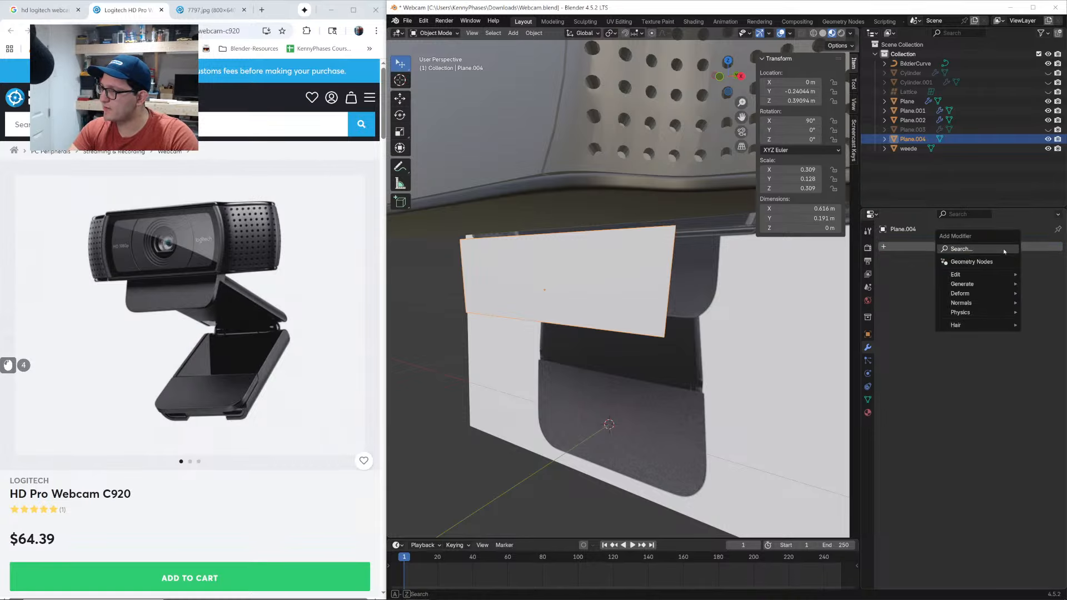
{"action": "type", "text": "beve"}
{"action": "key", "text": "Return"}
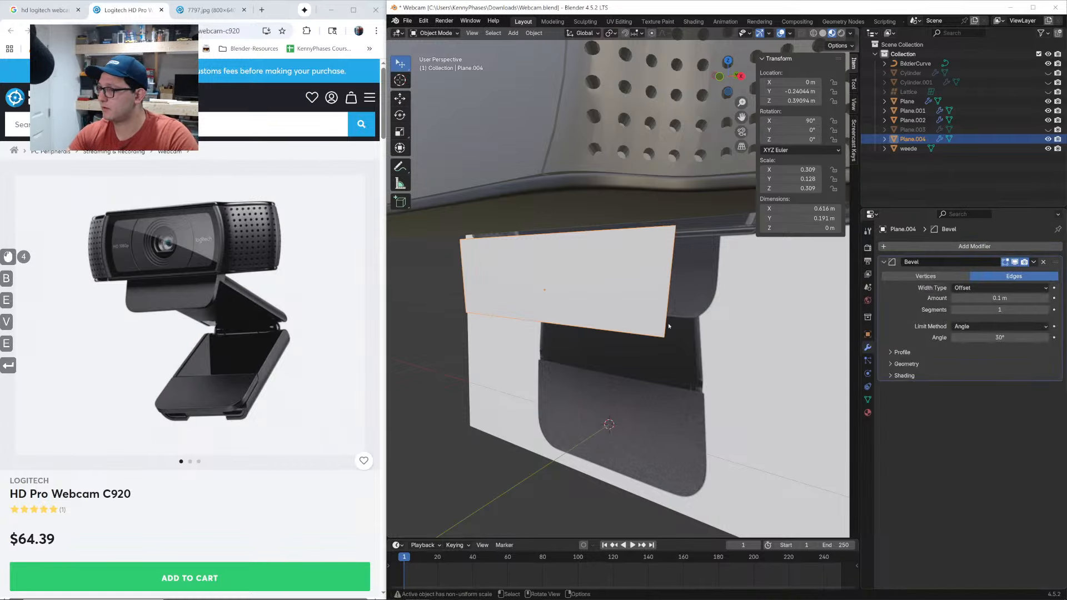
{"action": "left_click", "coordinate": [927, 277]}
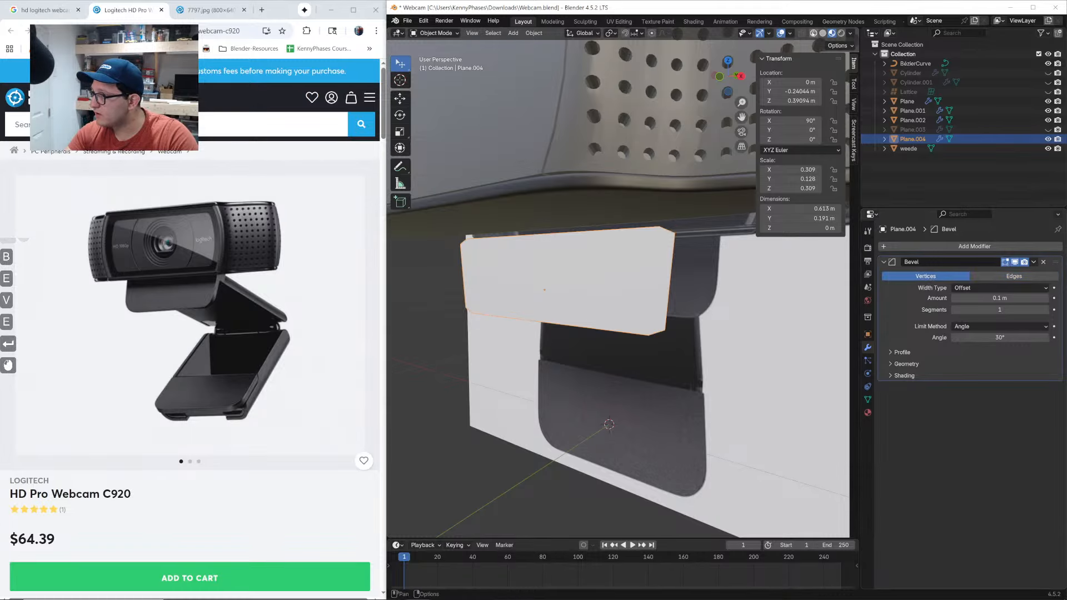
Switch the viewport to solid shading with random object colors, and save the file
{"action": "left_click", "coordinate": [823, 32]}
{"action": "key", "text": "ctrl+s"}
{"action": "left_click", "coordinate": [850, 33]}
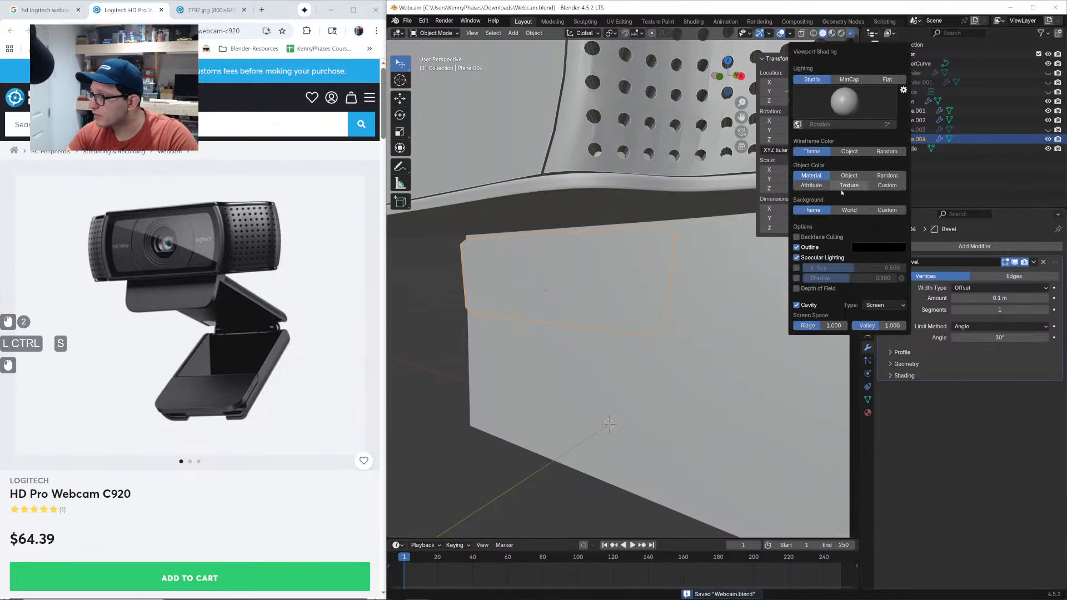
{"action": "left_click", "coordinate": [887, 175]}
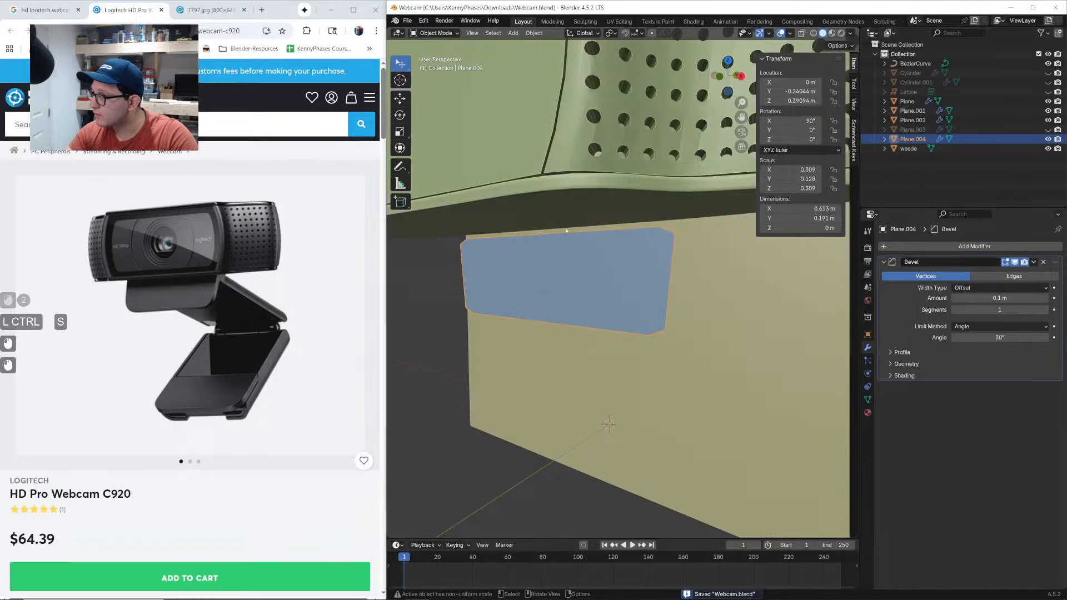
{"action": "scroll", "coordinate": [656, 264], "scroll_direction": "down", "scroll_amount": 1}
{"action": "scroll", "coordinate": [656, 264], "scroll_direction": "up", "scroll_amount": 1}
Apply the plane's scale and set the Bevel modifier to 6 segments
{"action": "left_click", "coordinate": [536, 32]}
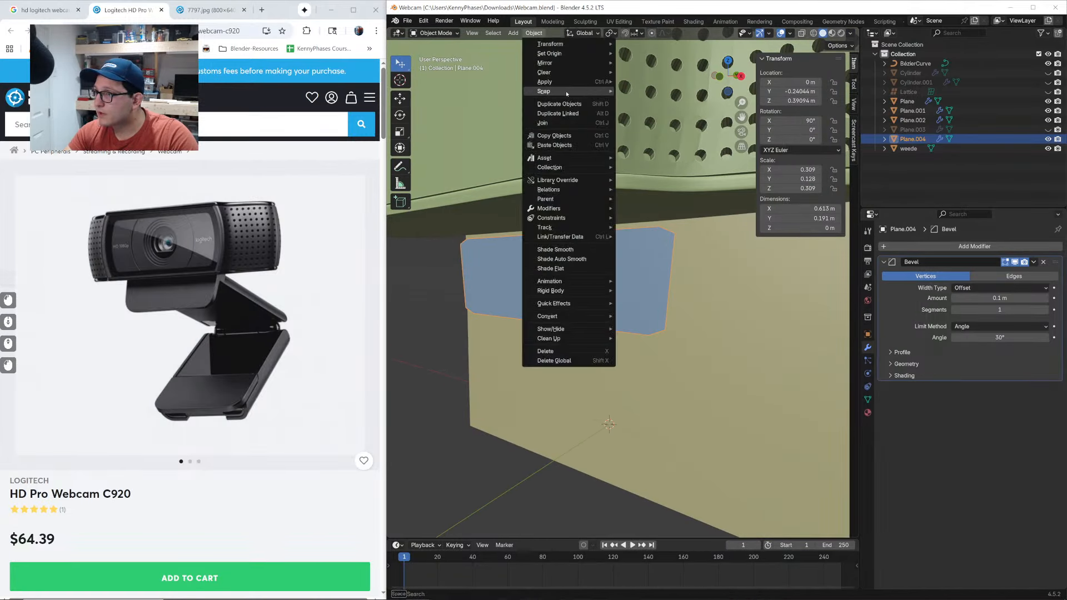
{"action": "mouse_move", "coordinate": [555, 87]}
{"action": "left_click", "coordinate": [656, 106]}
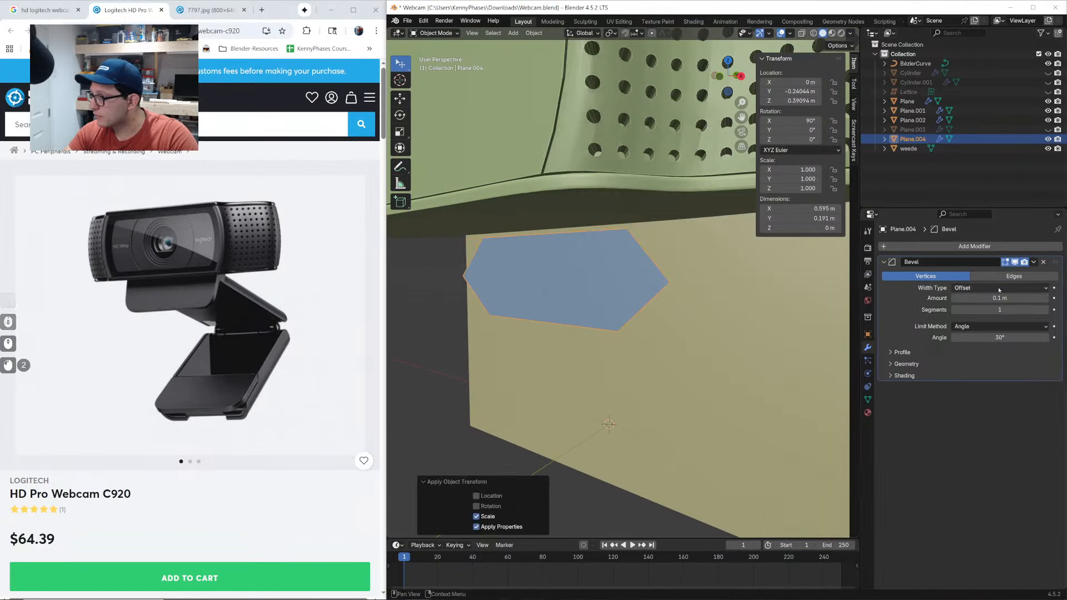
{"action": "left_click_drag", "start_coordinate": [1000, 310], "coordinate": [1042, 309]}
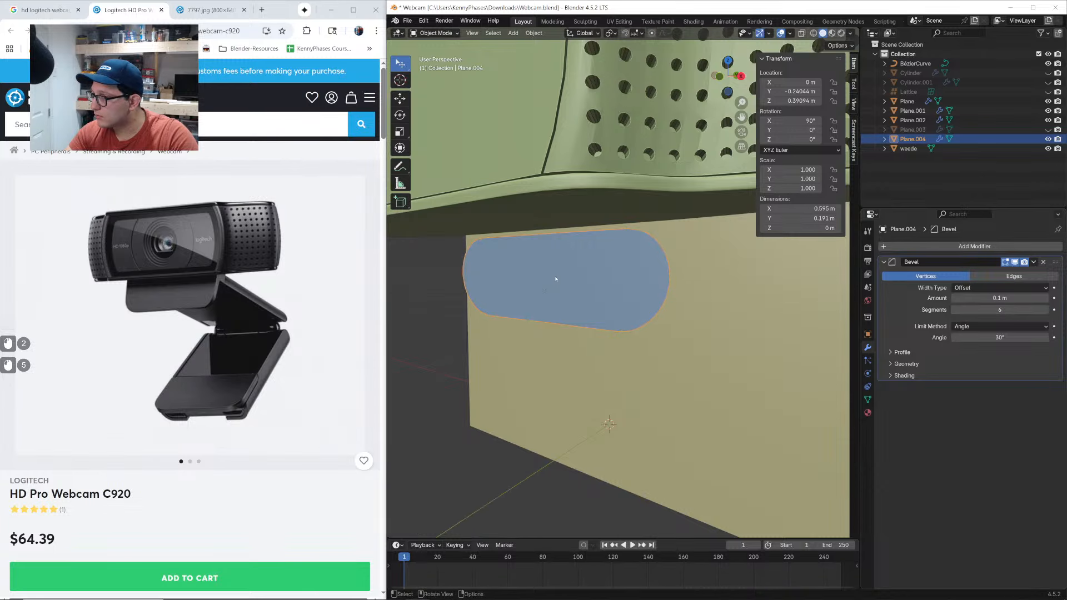
Try a horizontal loop cut near the plane's top edge with a slide factor of -0.875 and a bevel amount of 0.52 m
{"action": "key", "text": "Tab"}
{"action": "key", "text": "ctrl+r"}
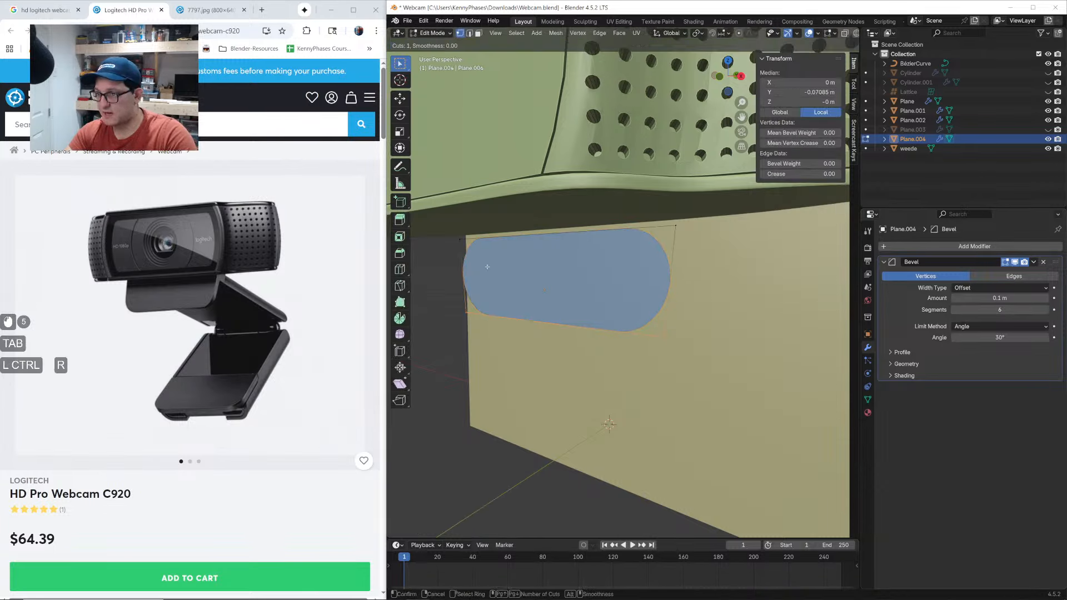
{"action": "left_click", "coordinate": [467, 264]}
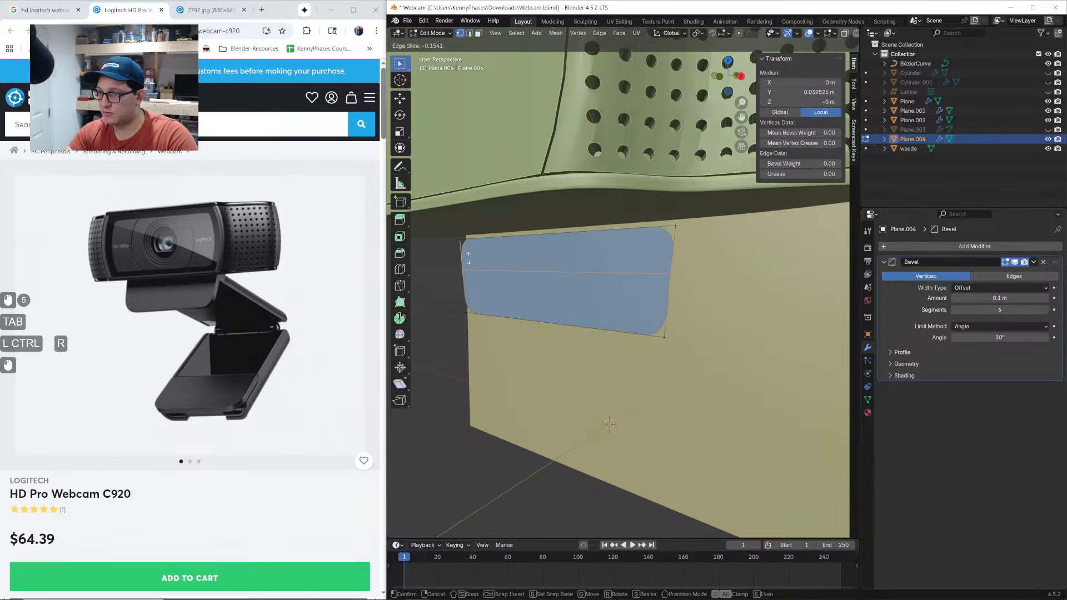
{"action": "left_click", "coordinate": [468, 230]}
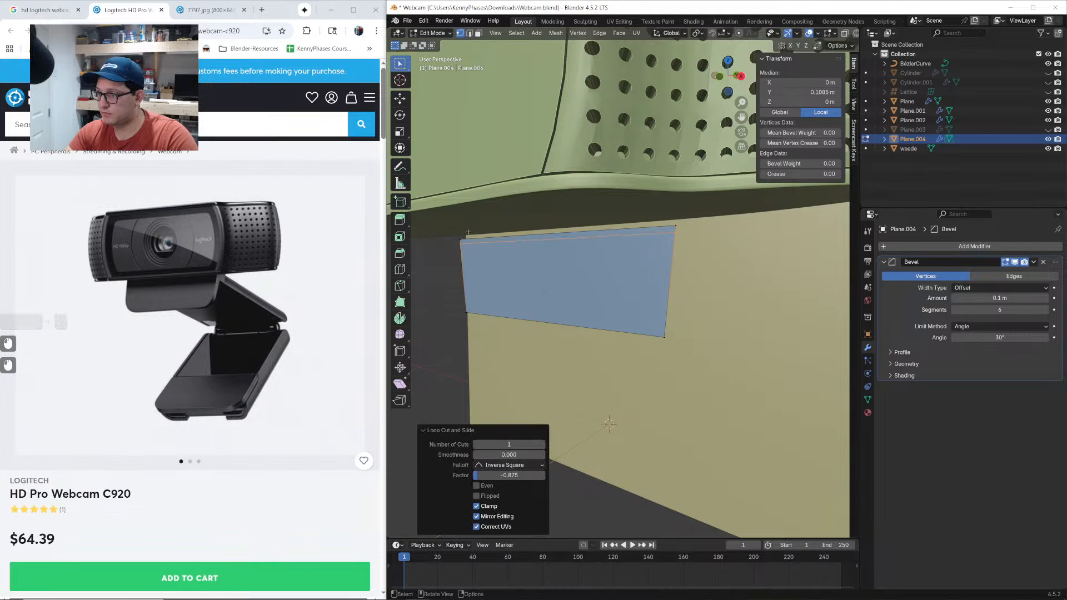
{"action": "key", "text": "Tab"}
{"action": "left_click_drag", "start_coordinate": [999, 300], "coordinate": [1037, 299]}
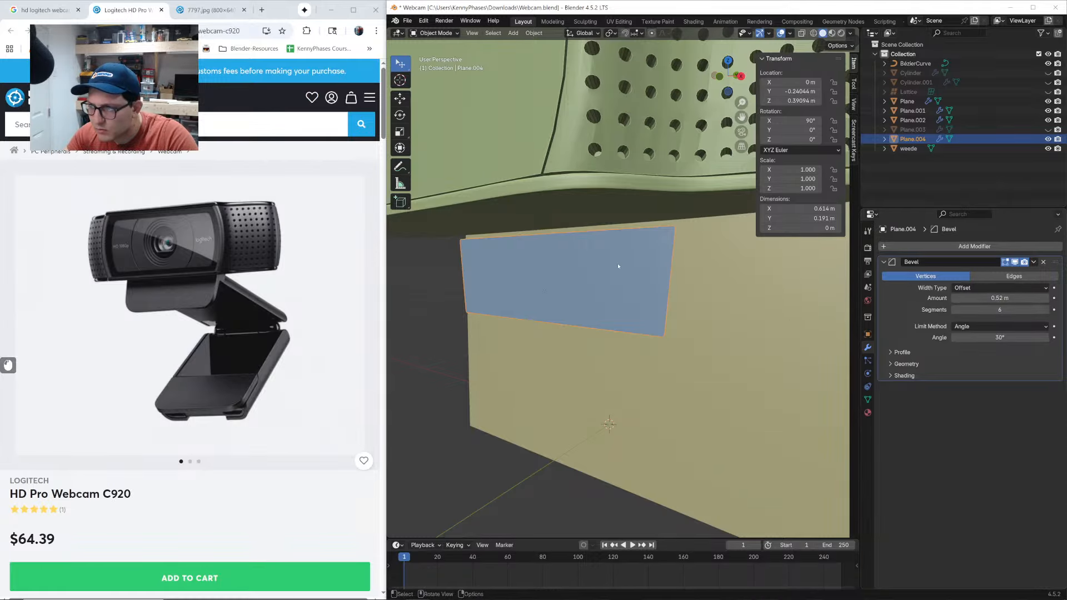
Undo the bevel amount change and the horizontal loop cut
{"action": "key", "text": "ctrl+z"}
{"action": "key", "text": "ctrl+z"}
{"action": "key", "text": "ctrl+z"}
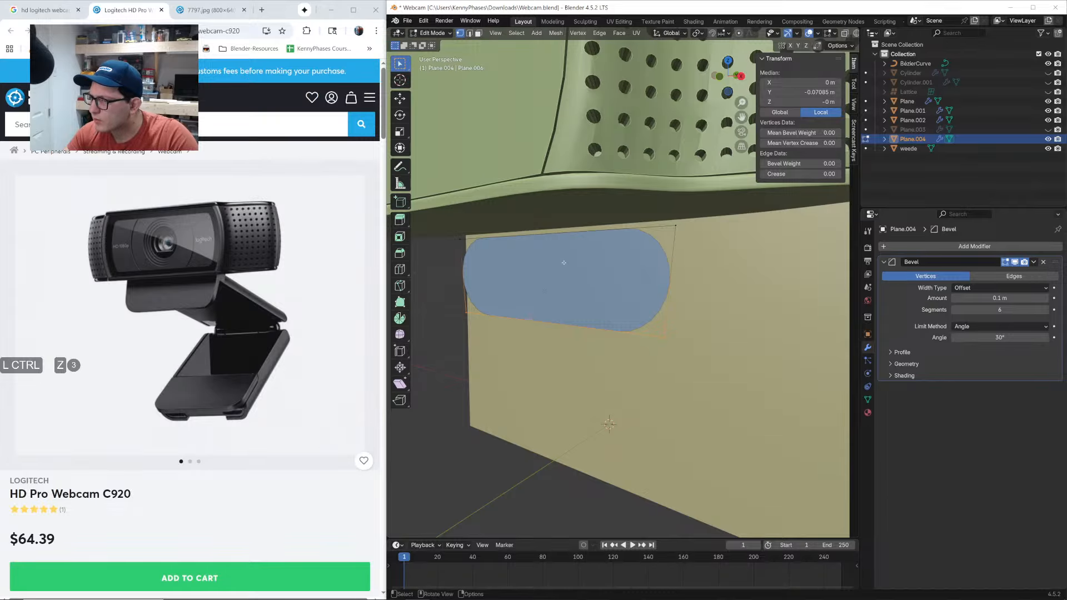
{"action": "key", "text": "ctrl"}
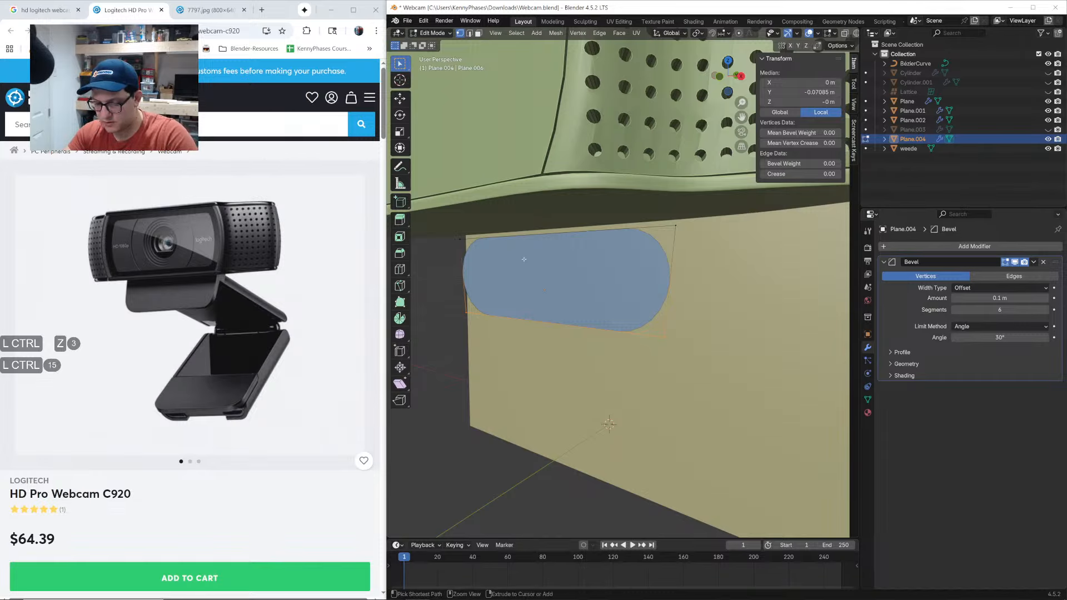
{"action": "key", "text": "shift+r"}
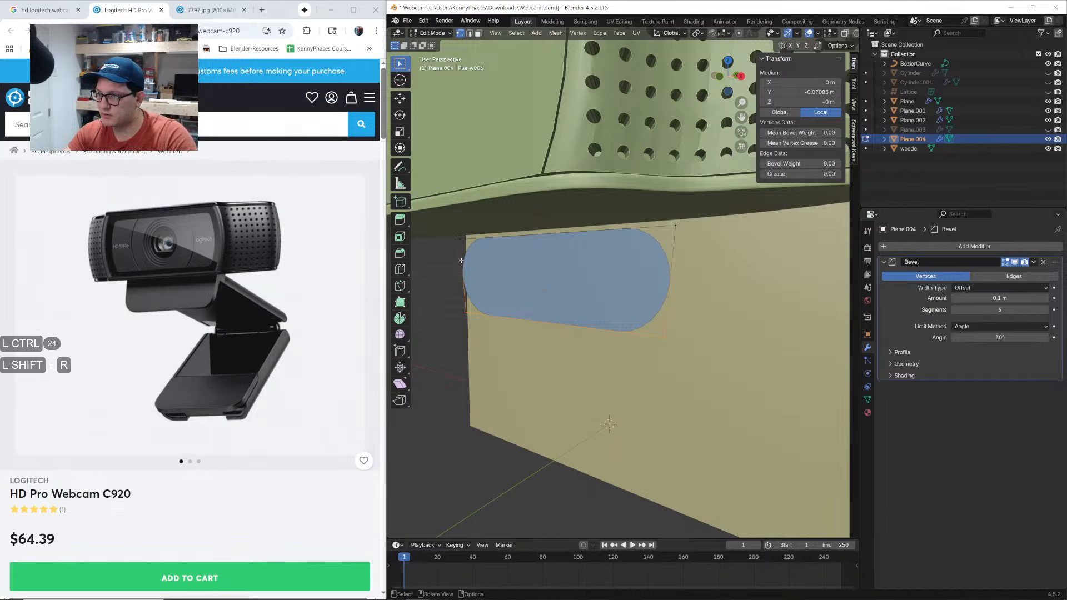
{"action": "key", "text": "ctrl"}
{"action": "key", "text": "shift"}
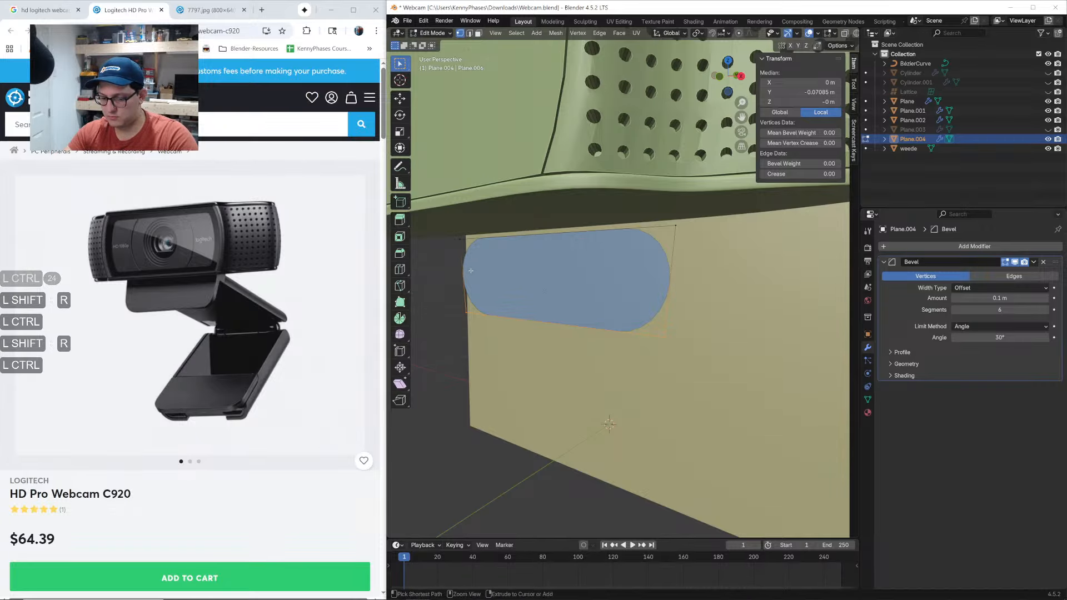
Try a horizontal loop cut across the plane with a slide factor of -0.468, and undo it
{"action": "key", "text": "ctrl+r"}
{"action": "left_click", "coordinate": [463, 275]}
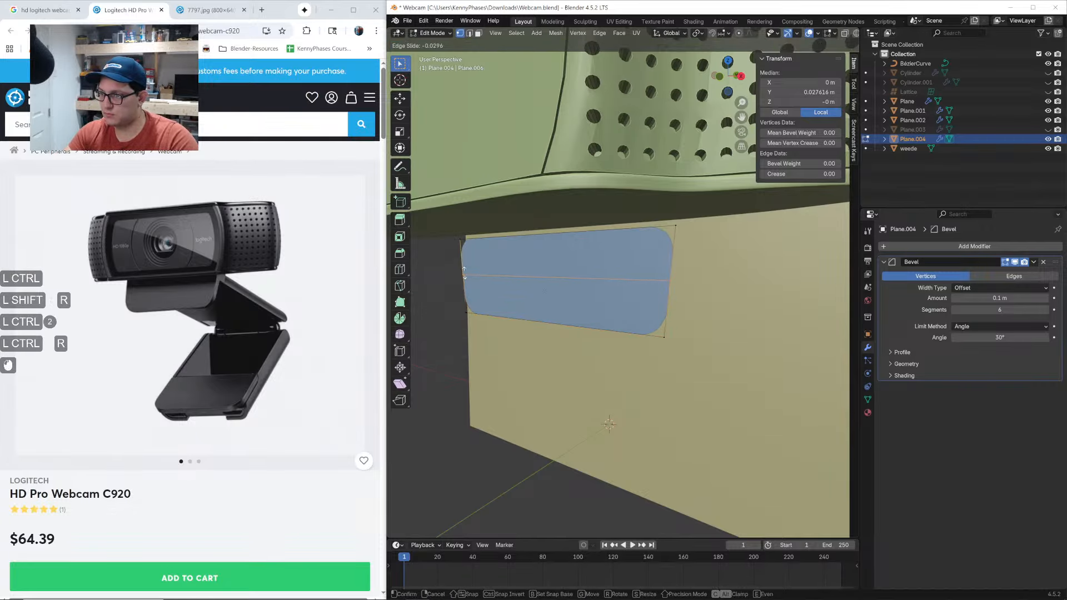
{"action": "left_click", "coordinate": [465, 257]}
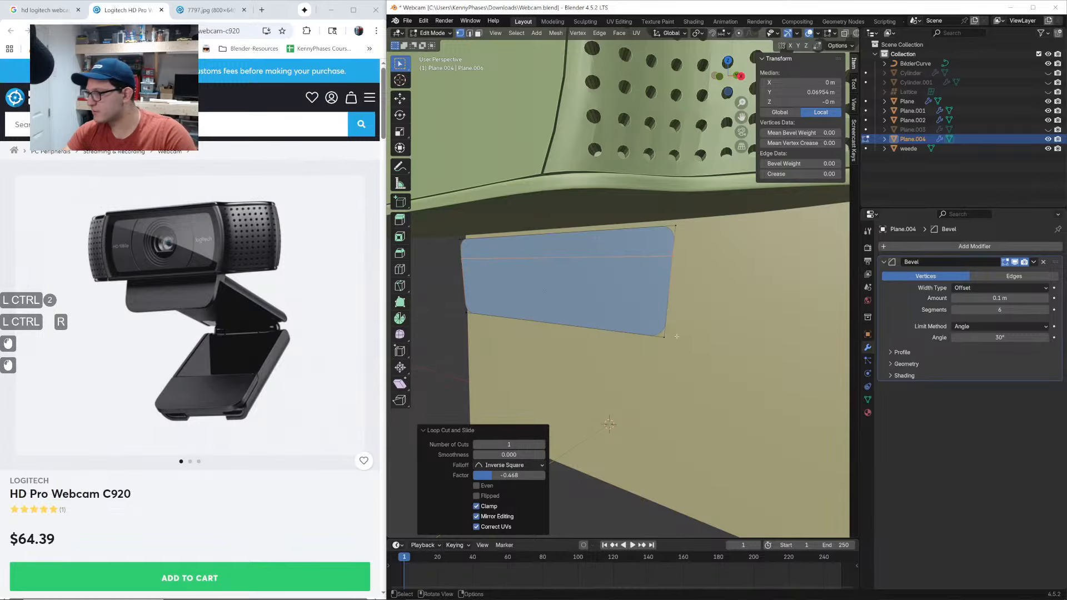
{"action": "key", "text": "ctrl+z"}
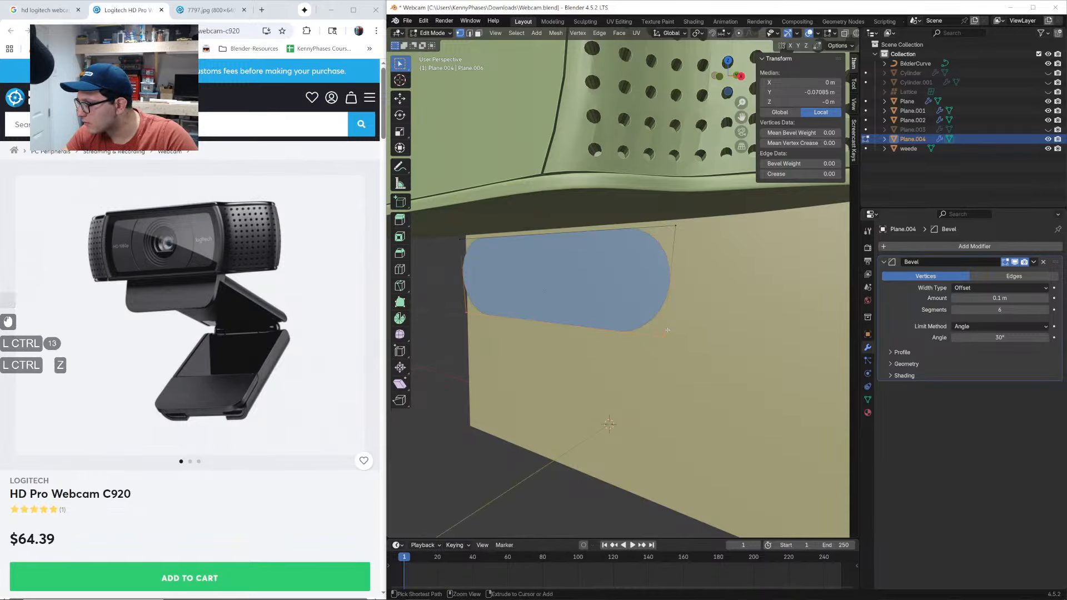
Limit the Bevel modifier by weight and give the plane's lower corner vertices a mean bevel weight of 0.66
{"action": "key", "text": "Tab"}
{"action": "left_click", "coordinate": [975, 327]}
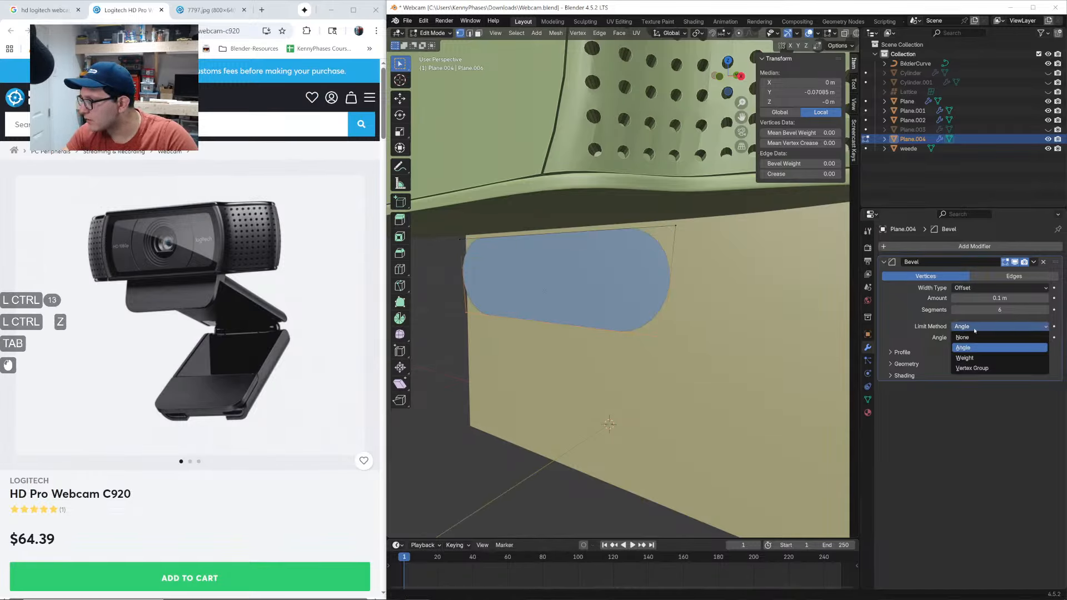
{"action": "left_click", "coordinate": [965, 358]}
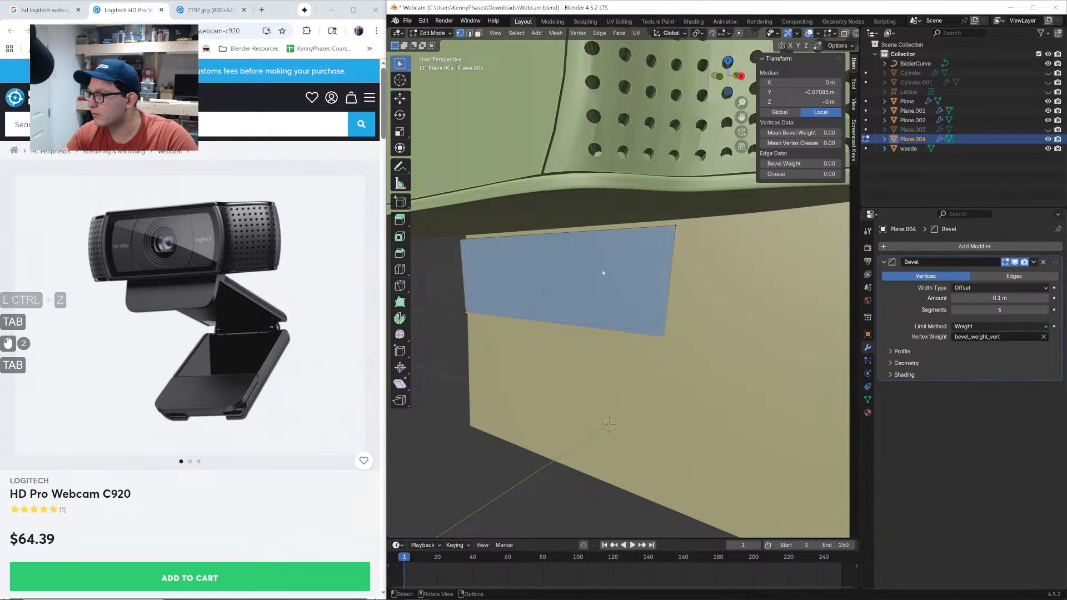
{"action": "key", "text": "Tab"}
{"action": "key", "text": "Tab"}
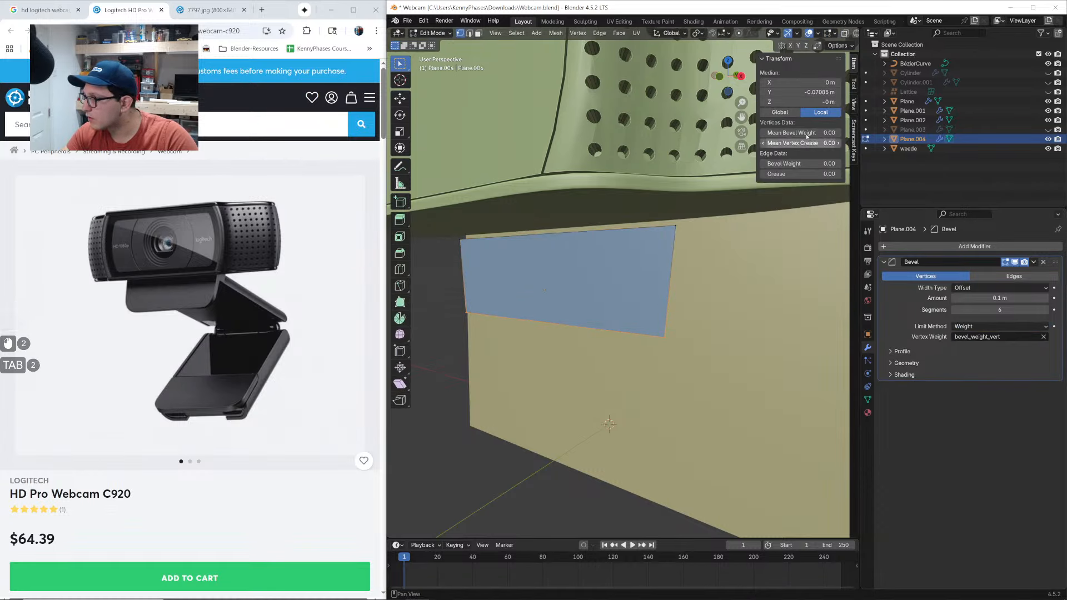
{"action": "left_click_drag", "start_coordinate": [801, 133], "coordinate": [801, 132]}
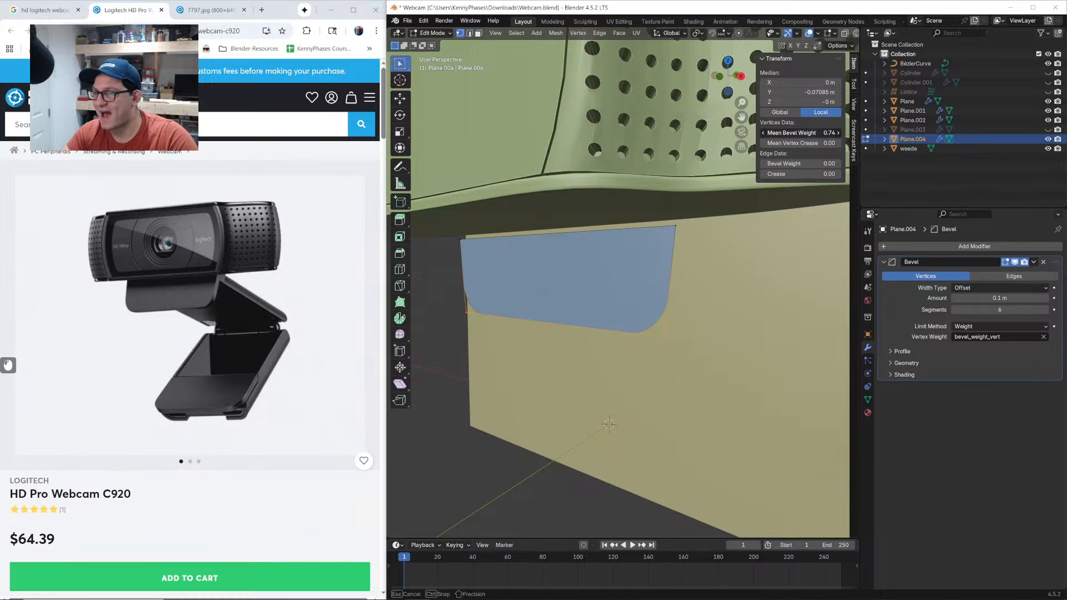
{"action": "left_click_drag", "start_coordinate": [801, 132], "coordinate": [800, 132]}
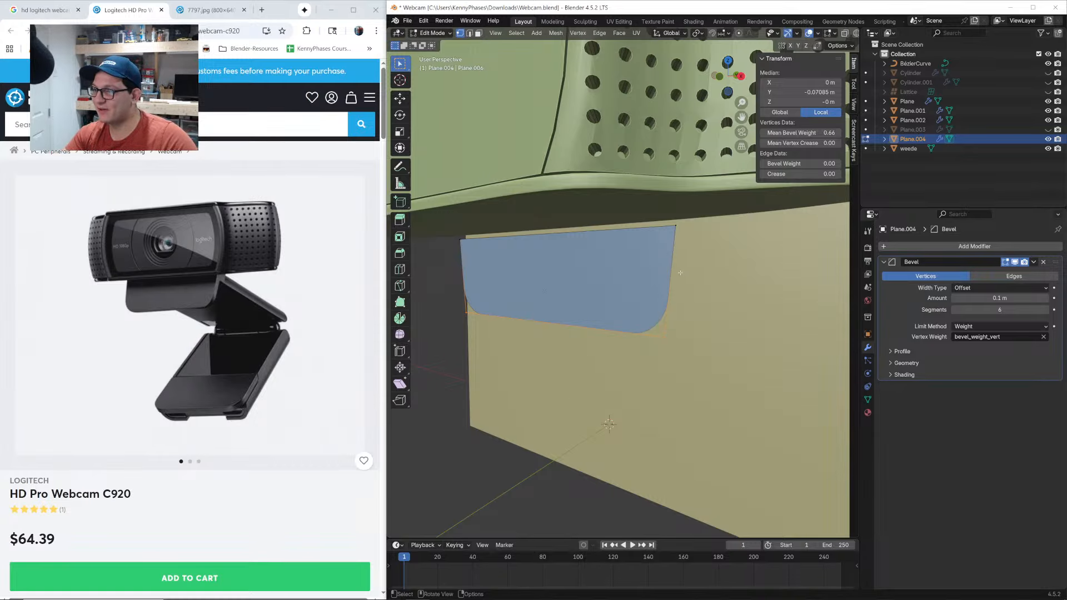
Add a Solidify modifier to the rounded plane in Object Mode
{"action": "key", "text": "Tab"}
{"action": "left_click", "coordinate": [967, 246]}
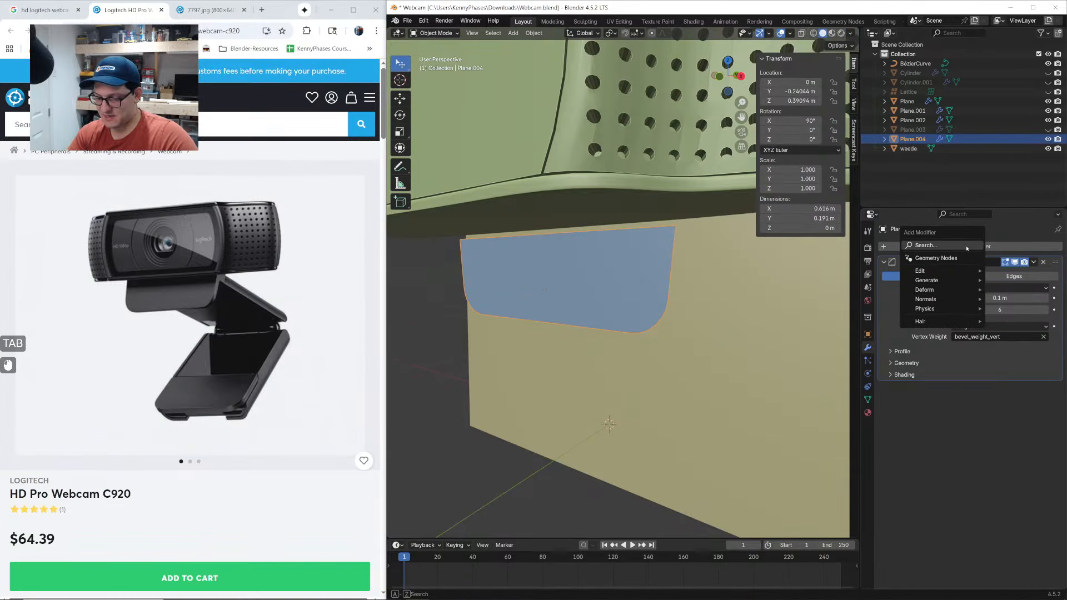
{"action": "type", "text": "sol"}
{"action": "key", "text": "Return"}
Raise the rounded plane about 0.018 m along Z and set its Solidify thickness to 0.037 m
{"action": "middle_click_drag", "start_coordinate": [667, 334], "coordinate": [692, 322]}
{"action": "key", "text": "g"}
{"action": "key", "text": "z"}
{"action": "left_click", "coordinate": [691, 315]}
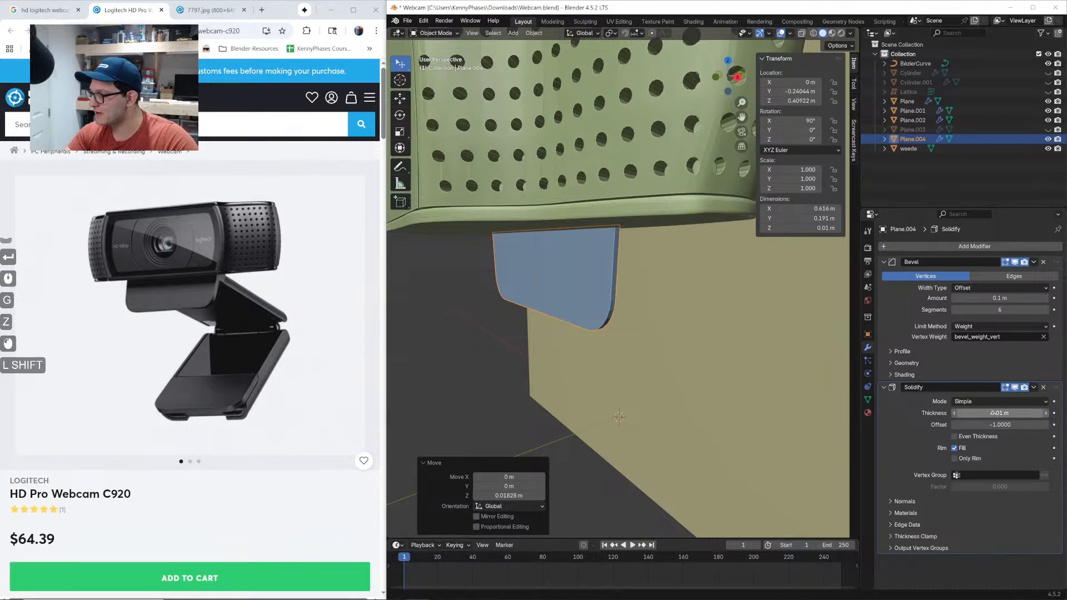
{"action": "left_click_drag", "start_coordinate": [995, 413], "coordinate": [1032, 413], "text": "shift"}
{"action": "scroll", "coordinate": [641, 289], "scroll_direction": "down", "scroll_amount": 4}
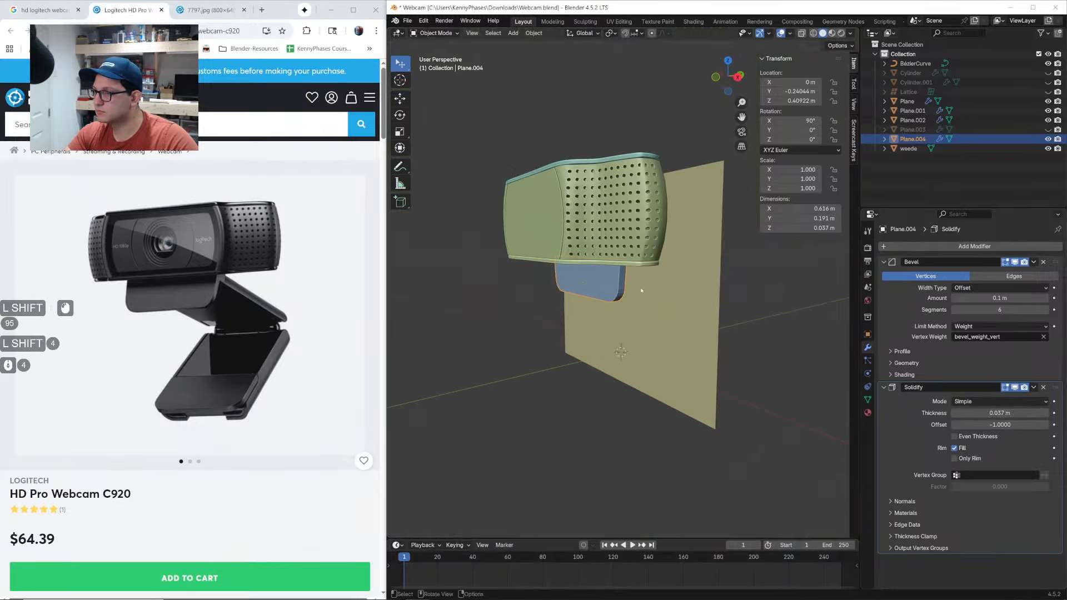
Duplicate the rounded plate and move the copy back along Y to about -0.104 m
{"action": "middle_click_drag", "start_coordinate": [641, 290], "coordinate": [606, 276]}
{"action": "scroll", "coordinate": [630, 267], "scroll_direction": "up", "scroll_amount": 2}
{"action": "key", "text": "shift+d"}
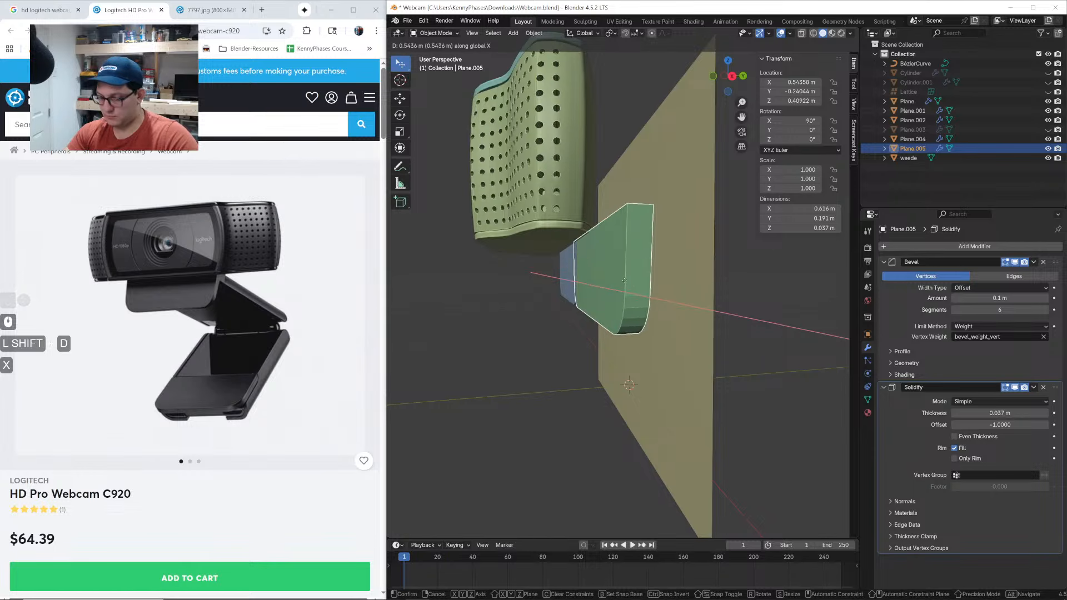
{"action": "key", "text": "x"}
{"action": "key", "text": "y"}
{"action": "key", "text": "y"}
{"action": "key", "text": "x"}
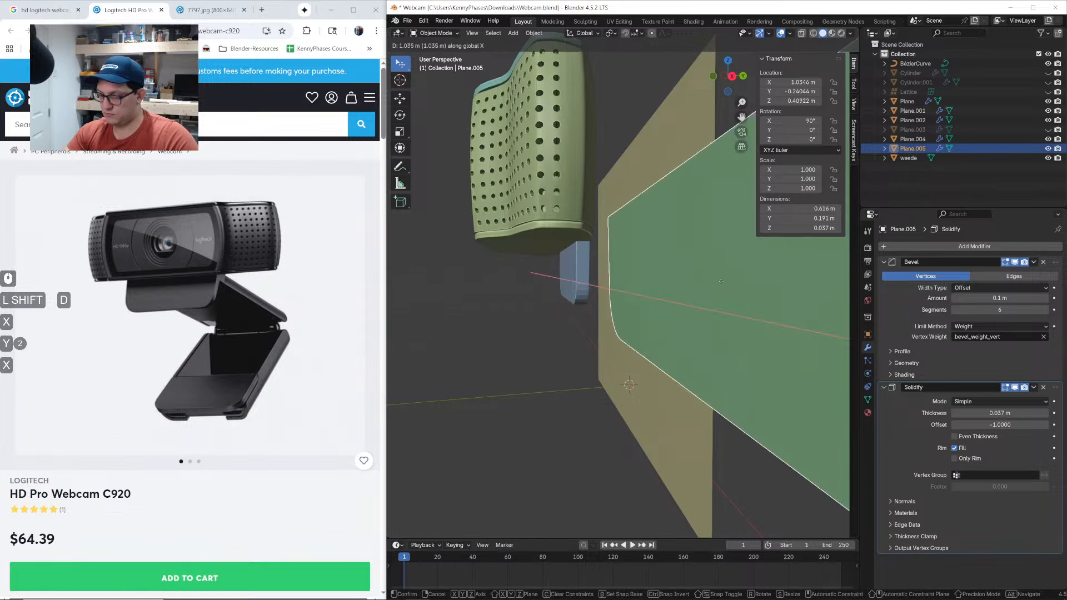
{"action": "key", "text": "z"}
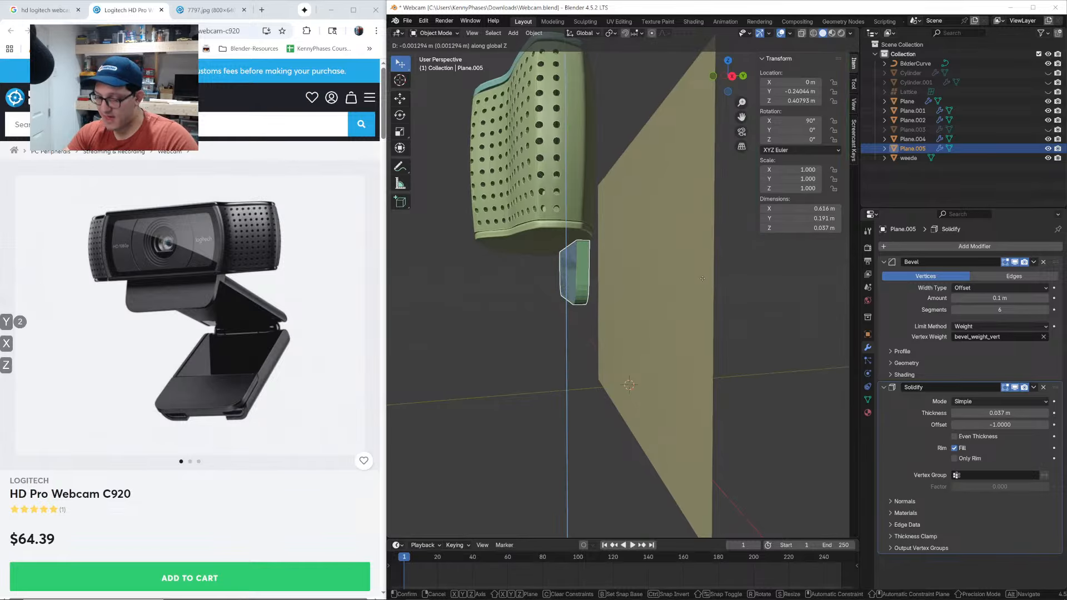
{"action": "key", "text": "y"}
{"action": "left_click", "coordinate": [638, 283]}
{"action": "left_click", "coordinate": [638, 280]}
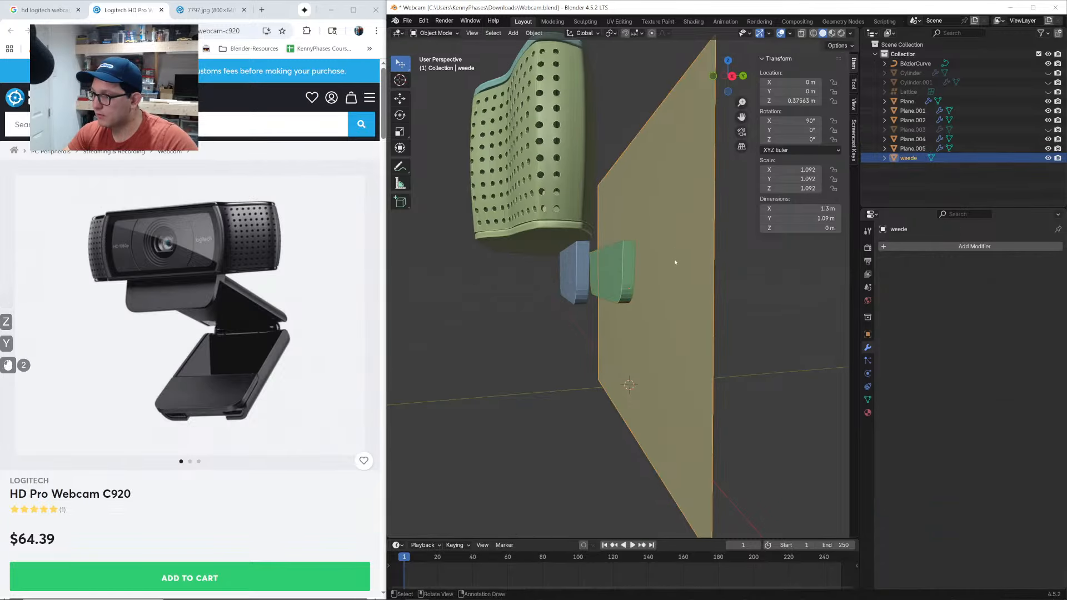
Remove the Bevel and Solidify modifiers from the duplicated plate
{"action": "middle_click_drag", "start_coordinate": [672, 260], "coordinate": [664, 263]}
{"action": "scroll", "coordinate": [643, 278], "scroll_direction": "up", "scroll_amount": 3}
{"action": "left_click", "coordinate": [626, 286]}
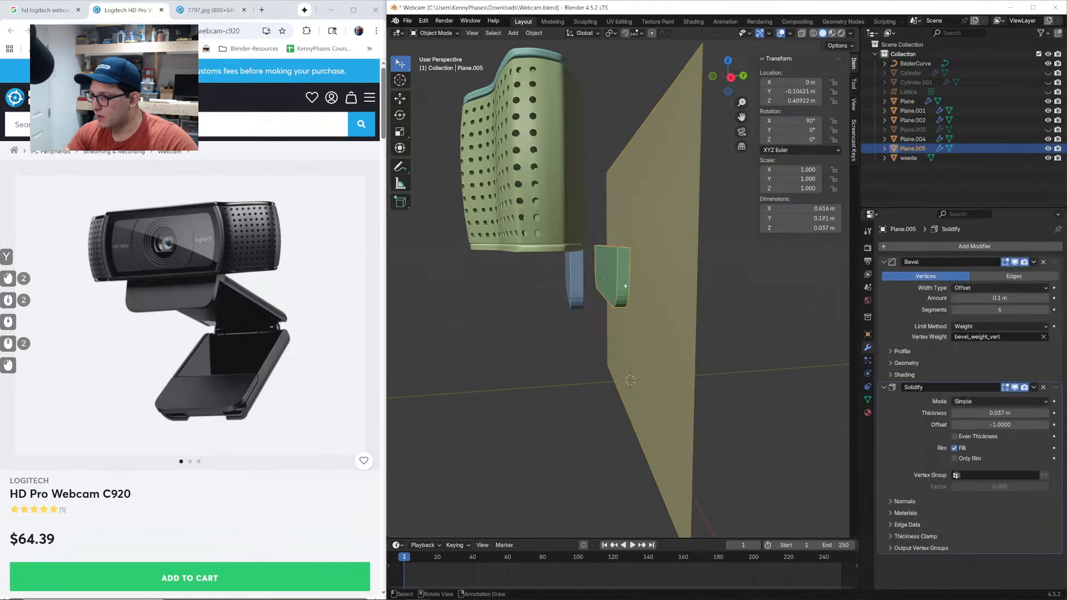
{"action": "left_click", "coordinate": [1044, 261]}
{"action": "left_click", "coordinate": [1044, 262]}
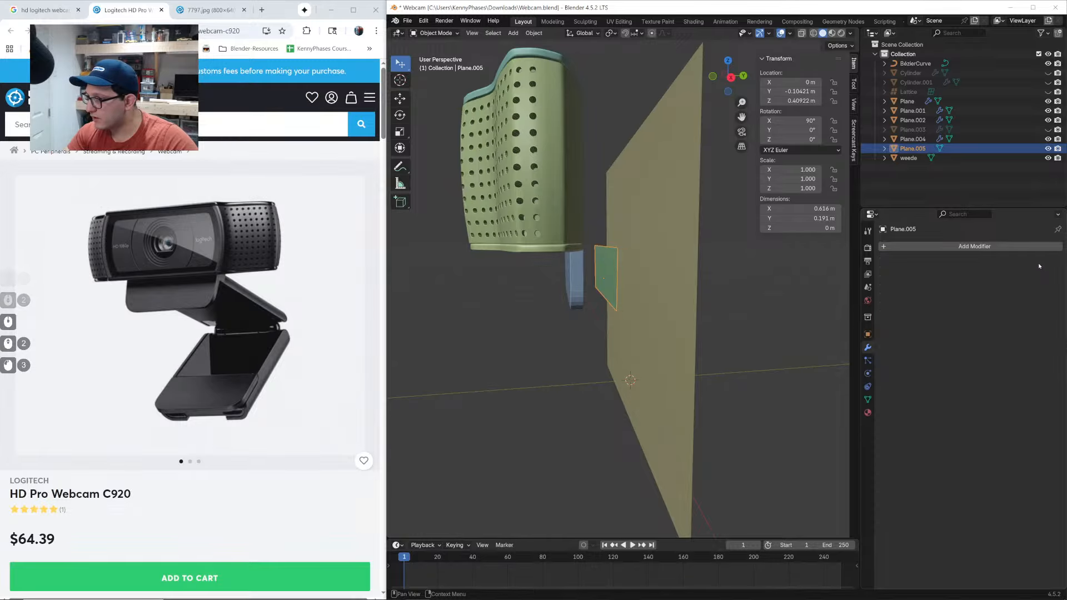
Tilt the duplicated plane by about -42.3° in the right view
{"action": "middle_click_drag", "start_coordinate": [656, 287], "coordinate": [674, 295]}
{"action": "scroll", "coordinate": [629, 274], "scroll_direction": "up", "scroll_amount": 2}
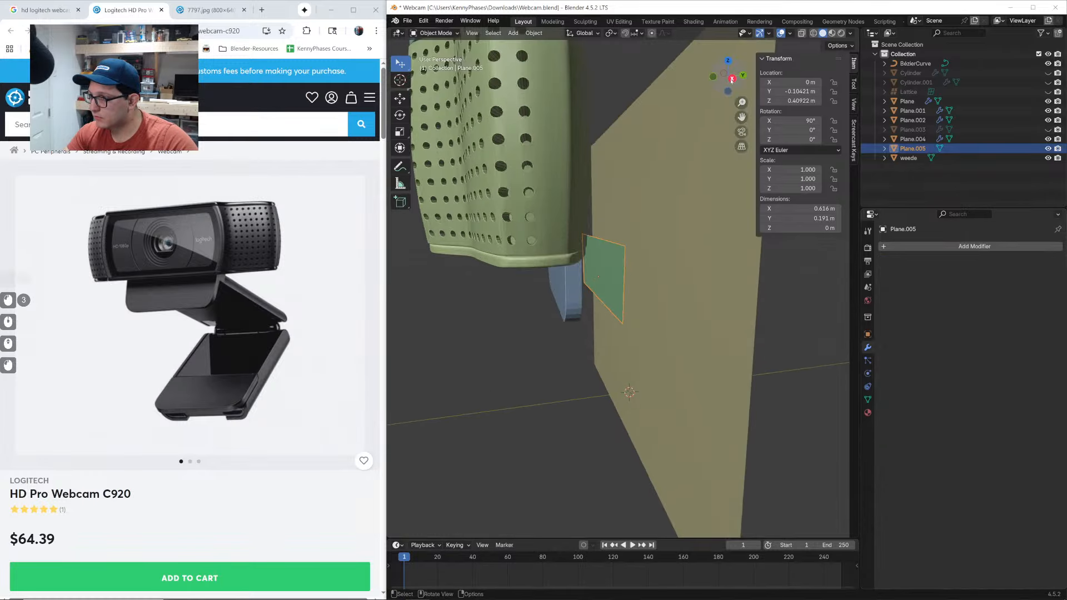
{"action": "left_click", "coordinate": [731, 79]}
{"action": "key", "text": "r"}
{"action": "left_click", "coordinate": [653, 215]}
{"action": "middle_click_drag", "start_coordinate": [653, 214], "coordinate": [660, 206]}
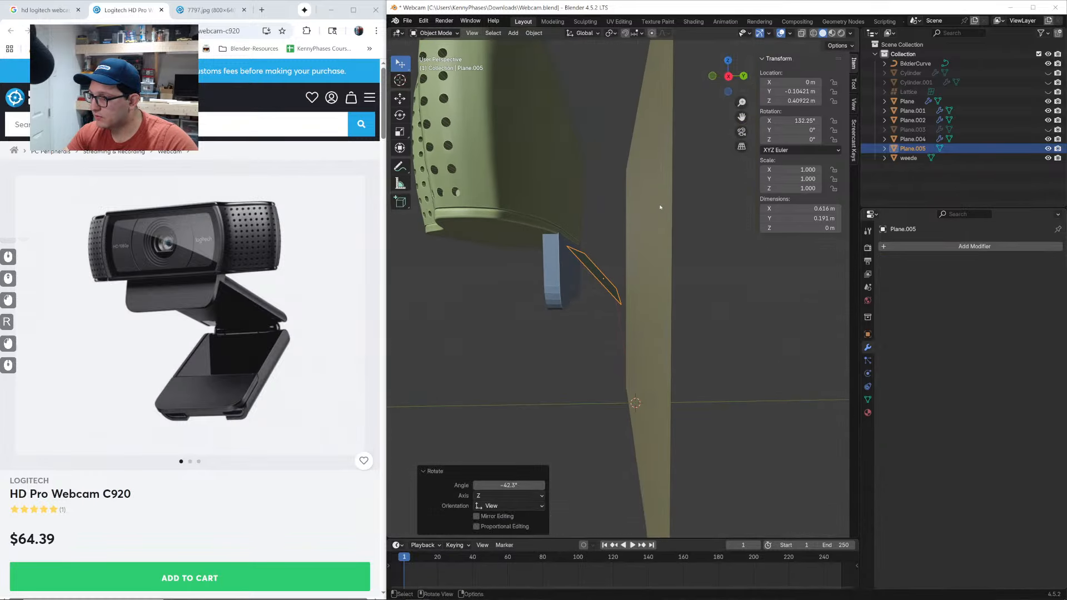
Add a Solidify modifier to the tilted plane
{"action": "left_click", "coordinate": [890, 246]}
{"action": "type", "text": "sol"}
{"action": "key", "text": "Return"}
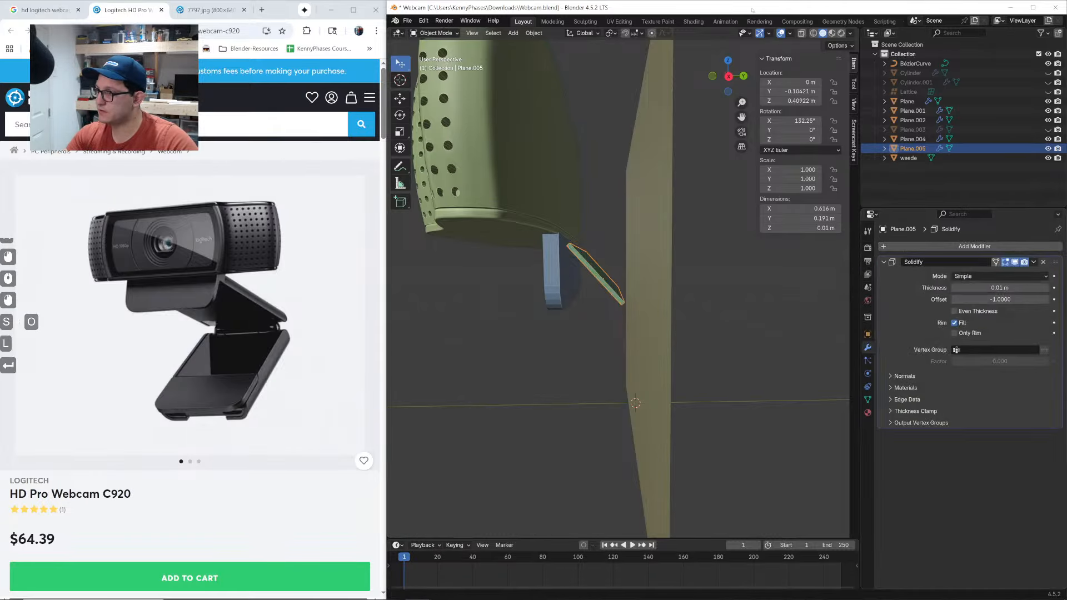
Rotate the tilted panel another -14° in the right view and move its upper end against the front plate's top
{"action": "left_click", "coordinate": [728, 76]}
{"action": "key", "text": "r"}
{"action": "left_click", "coordinate": [656, 214]}
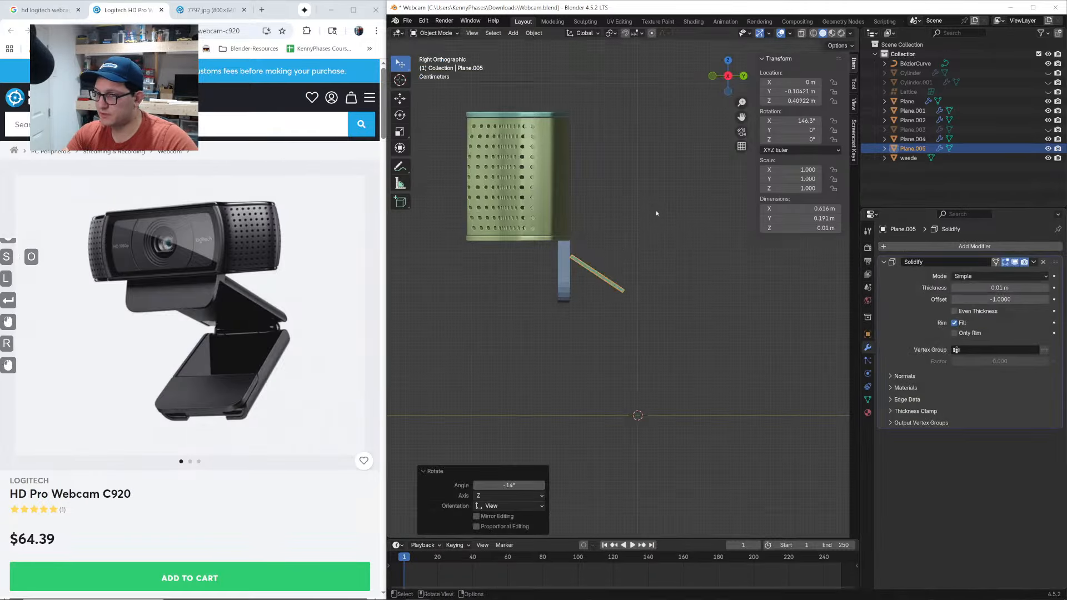
{"action": "key", "text": "g"}
{"action": "left_click", "coordinate": [681, 274]}
{"action": "scroll", "coordinate": [650, 278], "scroll_direction": "down", "scroll_amount": 1}
Try moving the panel's lower end by about 0.183 m on Y and -0.108 m on Z, and undo it
{"action": "key", "text": "Tab"}
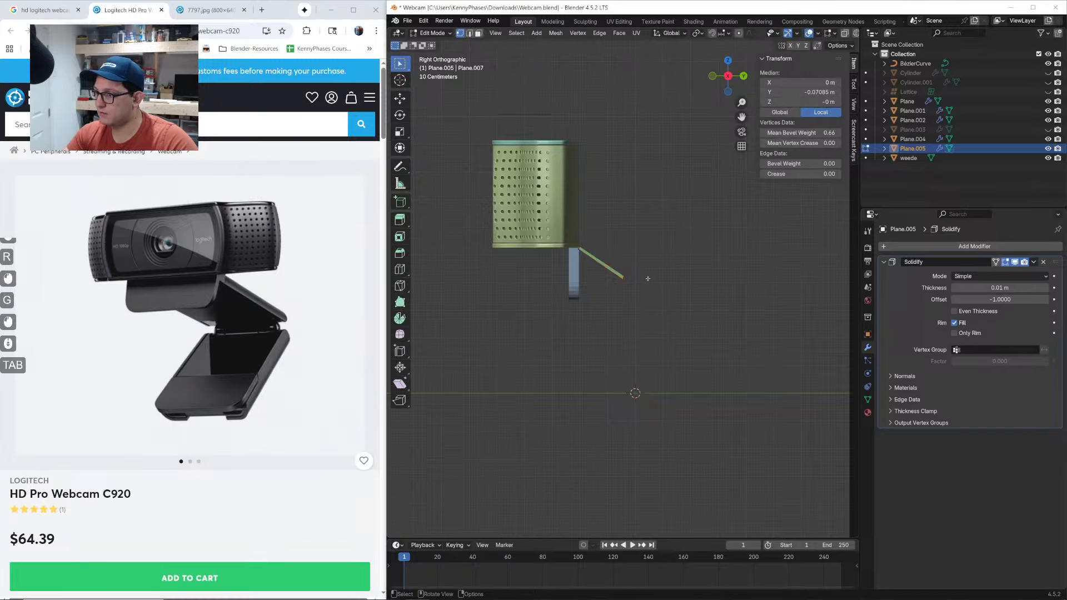
{"action": "scroll", "coordinate": [647, 278], "scroll_direction": "up", "scroll_amount": 2}
{"action": "left_click_drag", "start_coordinate": [682, 248], "coordinate": [623, 305]}
{"action": "key", "text": "g"}
{"action": "left_click", "coordinate": [750, 235]}
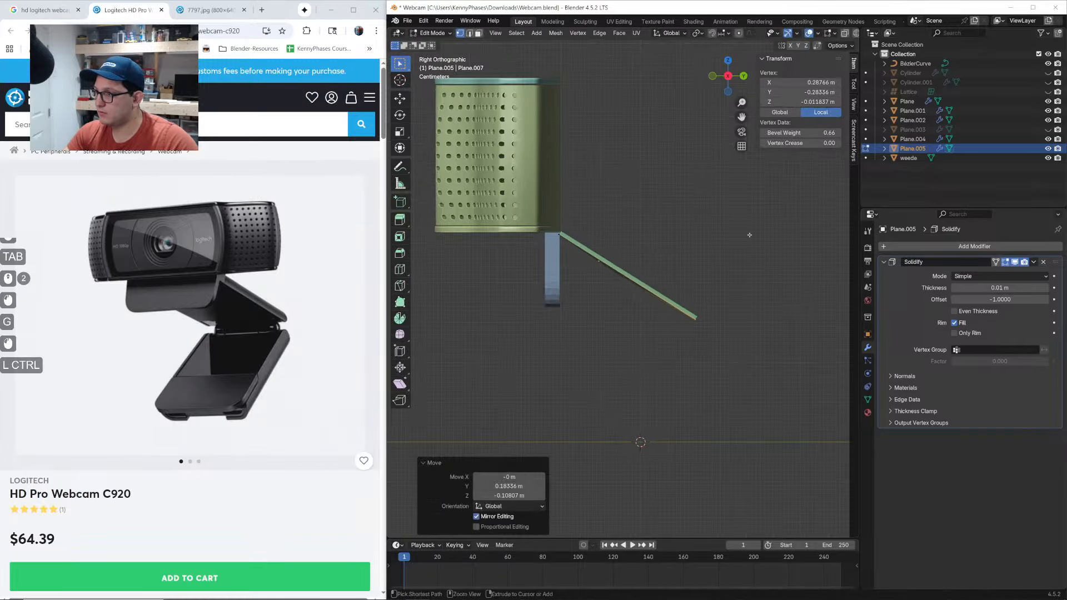
{"action": "key", "text": "ctrl+z"}
With X-ray on, move both vertices of the panel's lower end by about 0.247 m on Y and -0.109 m on Z
{"action": "left_click", "coordinate": [845, 33]}
{"action": "left_click_drag", "start_coordinate": [698, 209], "coordinate": [611, 325]}
{"action": "key", "text": "g"}
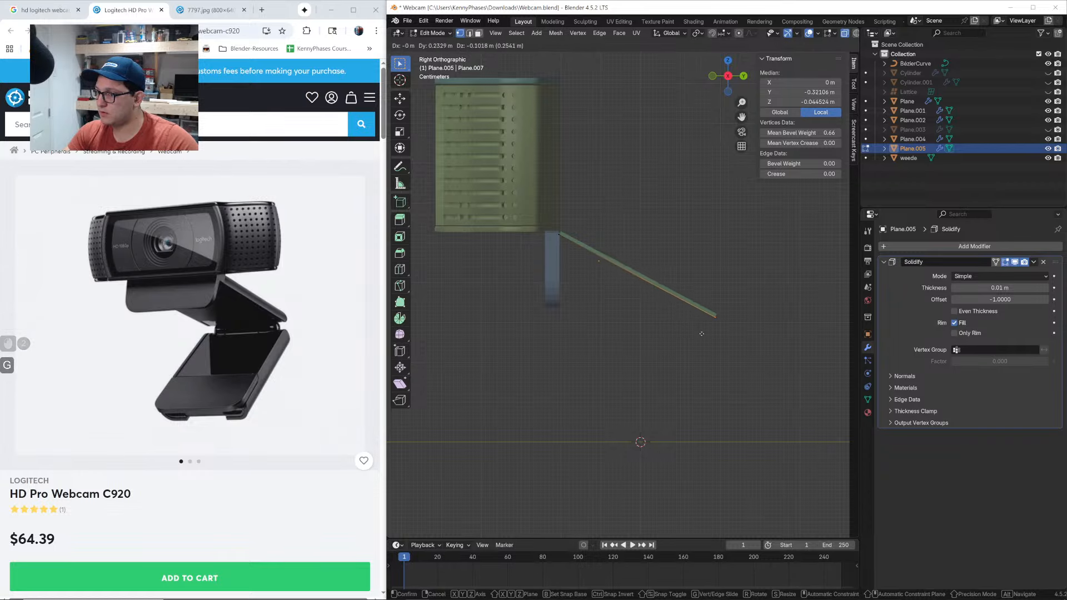
{"action": "left_click", "coordinate": [707, 336]}
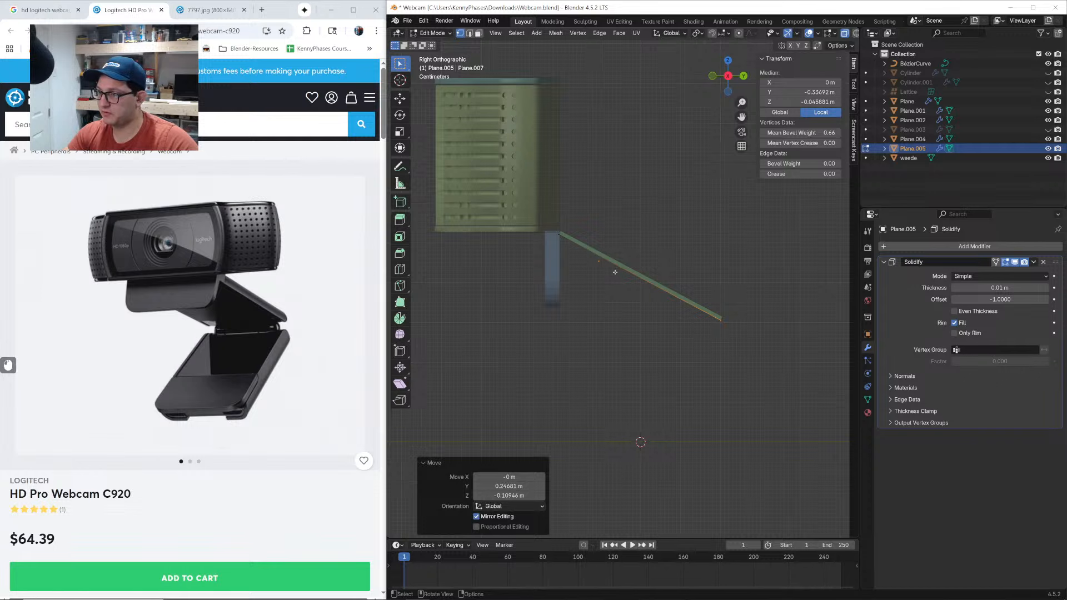
Extend the panel's lower end further along its slope in the right view, making the panel about 0.647 m long
{"action": "key", "text": "Tab"}
{"action": "mouse_move", "coordinate": [615, 272]}
{"action": "middle_mouse_down"}
{"action": "mouse_move", "coordinate": [612, 288]}
{"action": "mouse_move", "coordinate": [643, 286]}
{"action": "mouse_move", "coordinate": [627, 289]}
{"action": "mouse_move", "coordinate": [618, 260]}
{"action": "middle_mouse_up"}
{"action": "scroll", "coordinate": [621, 263], "scroll_direction": "up", "scroll_amount": 2}
{"action": "key", "text": "Tab"}
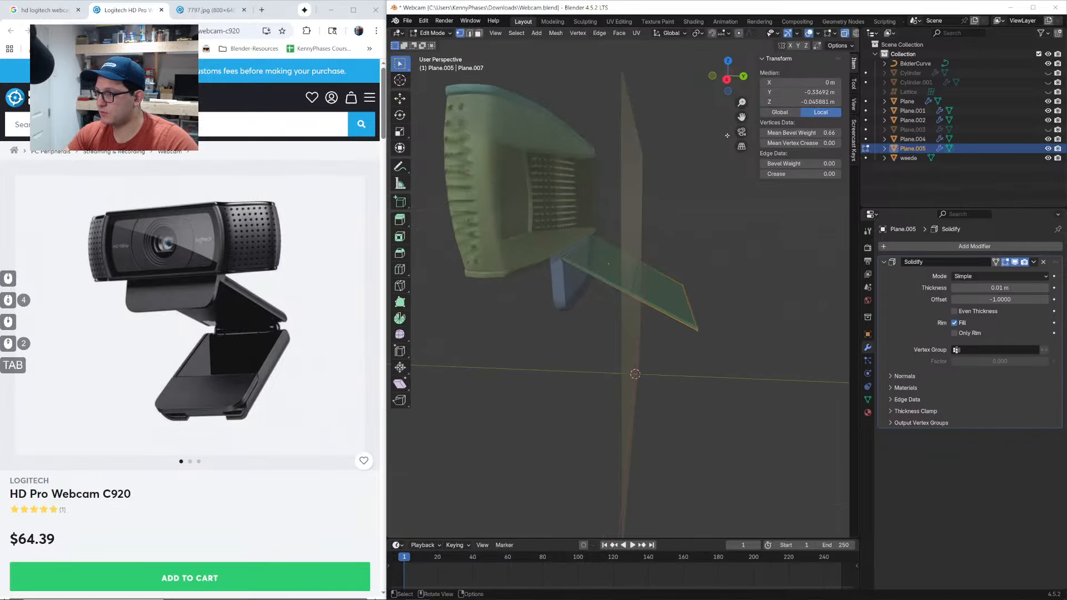
{"action": "left_click", "coordinate": [727, 80]}
{"action": "key", "text": "g"}
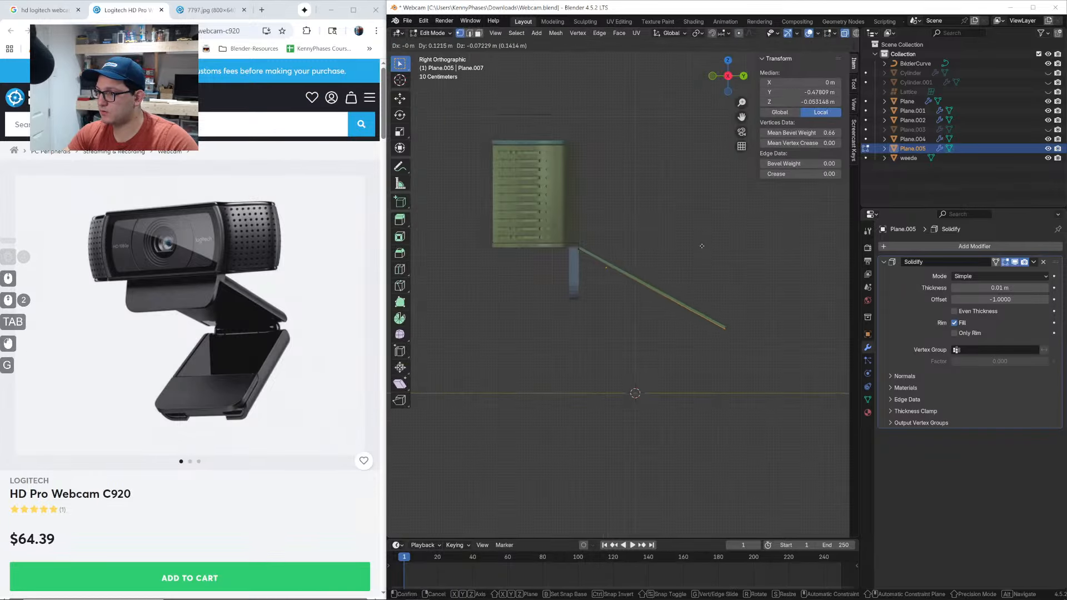
{"action": "left_click", "coordinate": [707, 249]}
{"action": "key", "text": "Tab"}
{"action": "scroll", "coordinate": [616, 286], "scroll_direction": "down", "scroll_amount": 2}
{"action": "middle_click_drag", "start_coordinate": [616, 286], "coordinate": [567, 296]}
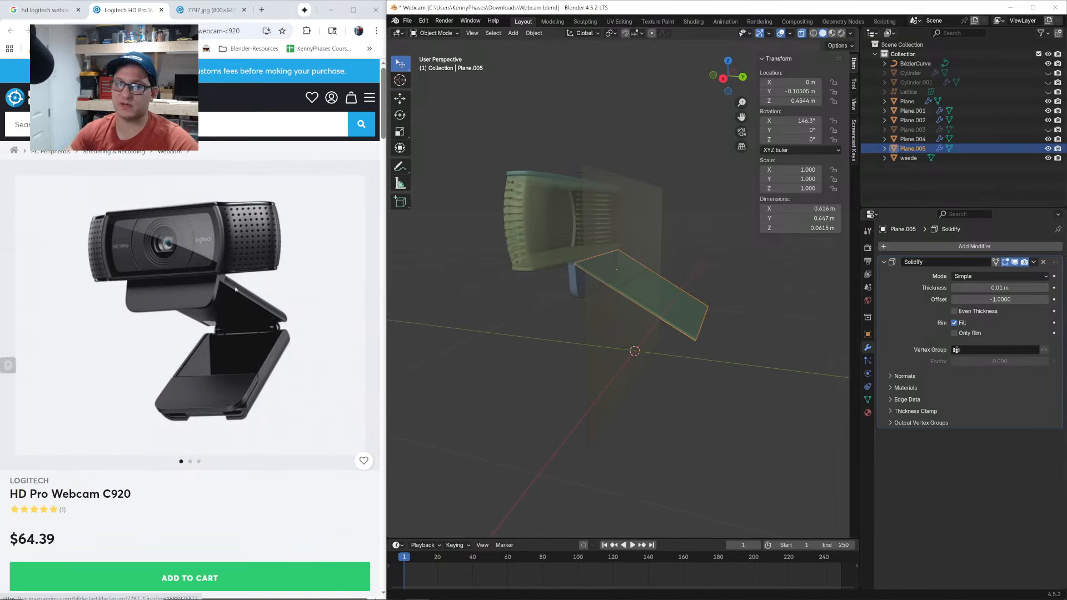
Lengthen the panel to about 0.797 m by moving its lower end again in the right view
{"action": "middle_click_drag", "start_coordinate": [622, 420], "coordinate": [686, 235]}
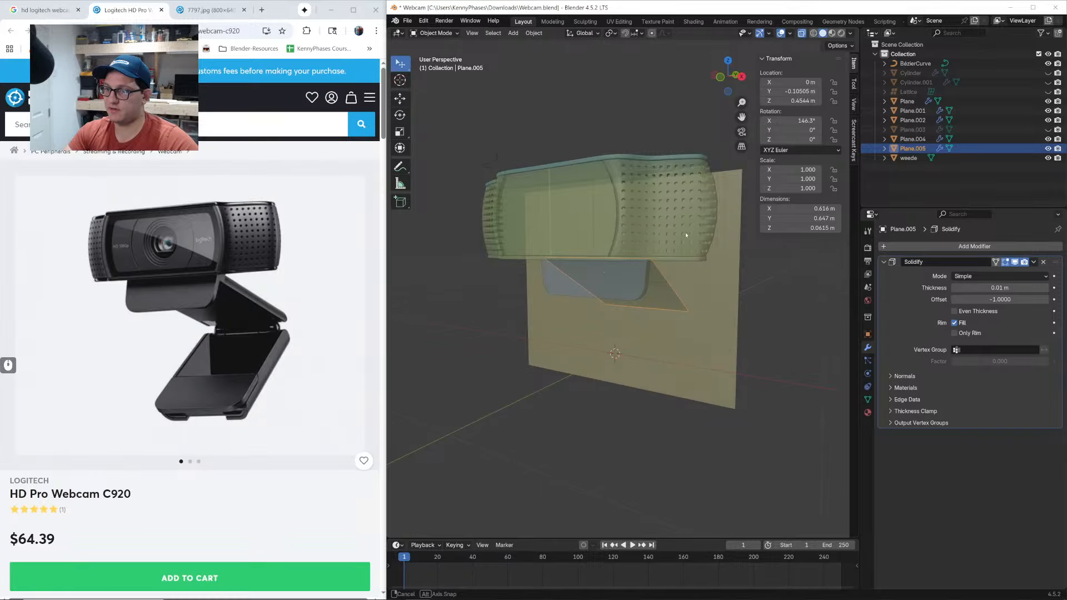
{"action": "left_click", "coordinate": [742, 76]}
{"action": "key", "text": "Tab"}
{"action": "key", "text": "g"}
{"action": "left_click", "coordinate": [701, 286]}
{"action": "key", "text": "Tab"}
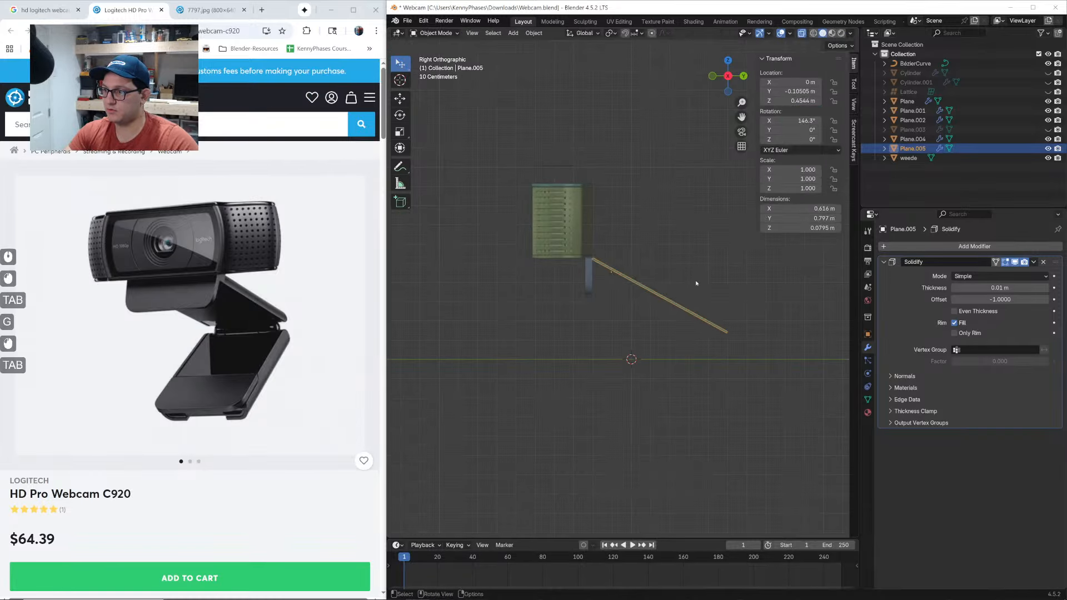
Hide the large upright "weede" plane behind the webcam body
{"action": "middle_click_drag", "start_coordinate": [702, 286], "coordinate": [662, 266]}
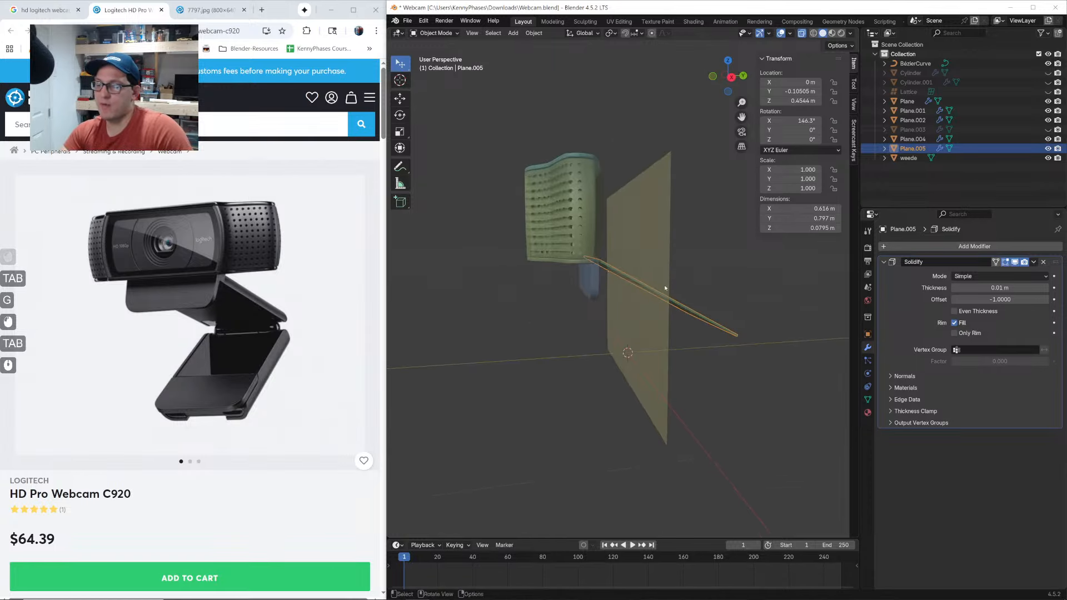
{"action": "left_click", "coordinate": [650, 211]}
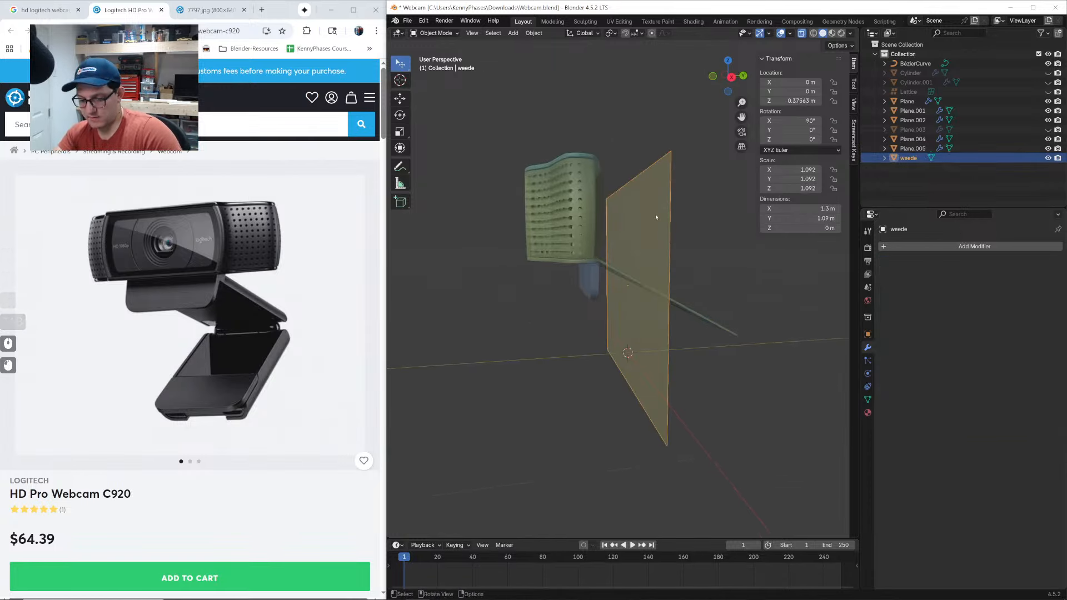
{"action": "key", "text": "h"}
Turn off X-ray and set the sloping panel's Solidify thickness to 0.05 m
{"action": "scroll", "coordinate": [674, 281], "scroll_direction": "up", "scroll_amount": 2}
{"action": "left_click", "coordinate": [679, 299]}
{"action": "middle_click_drag", "start_coordinate": [678, 299], "coordinate": [672, 301]}
{"action": "left_click", "coordinate": [803, 34]}
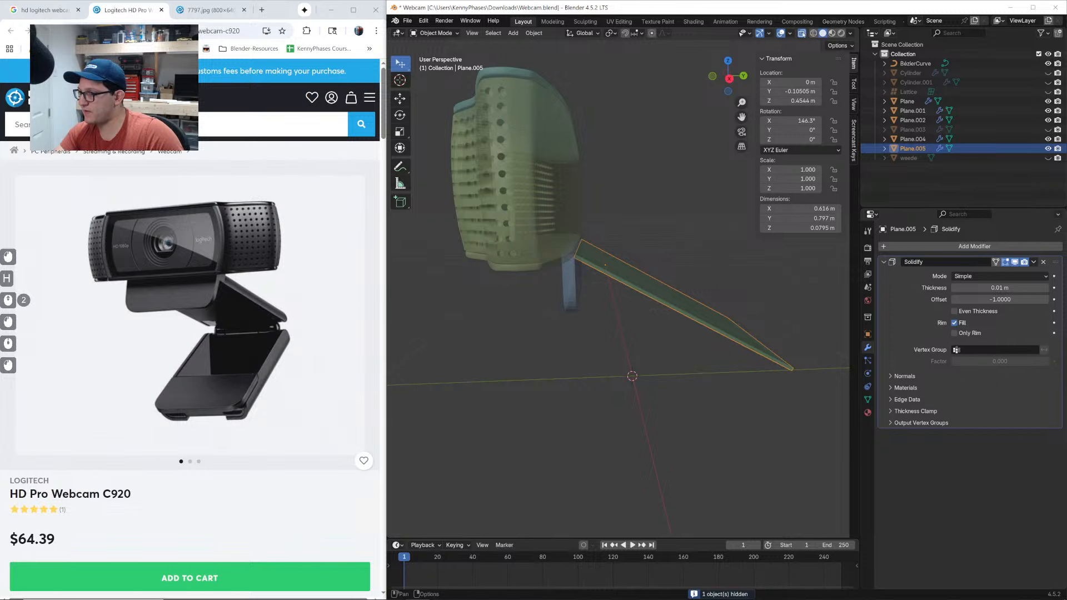
{"action": "key", "text": "alt+z"}
{"action": "middle_click_drag", "start_coordinate": [605, 265], "coordinate": [564, 260]}
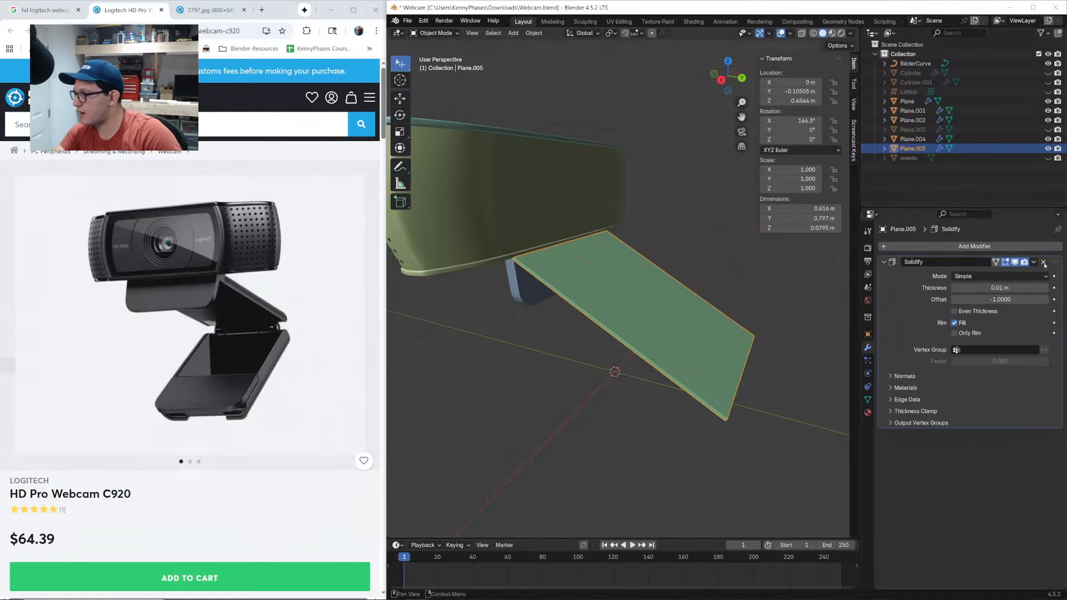
{"action": "left_click_drag", "start_coordinate": [1000, 288], "coordinate": [1029, 288], "text": "shift"}
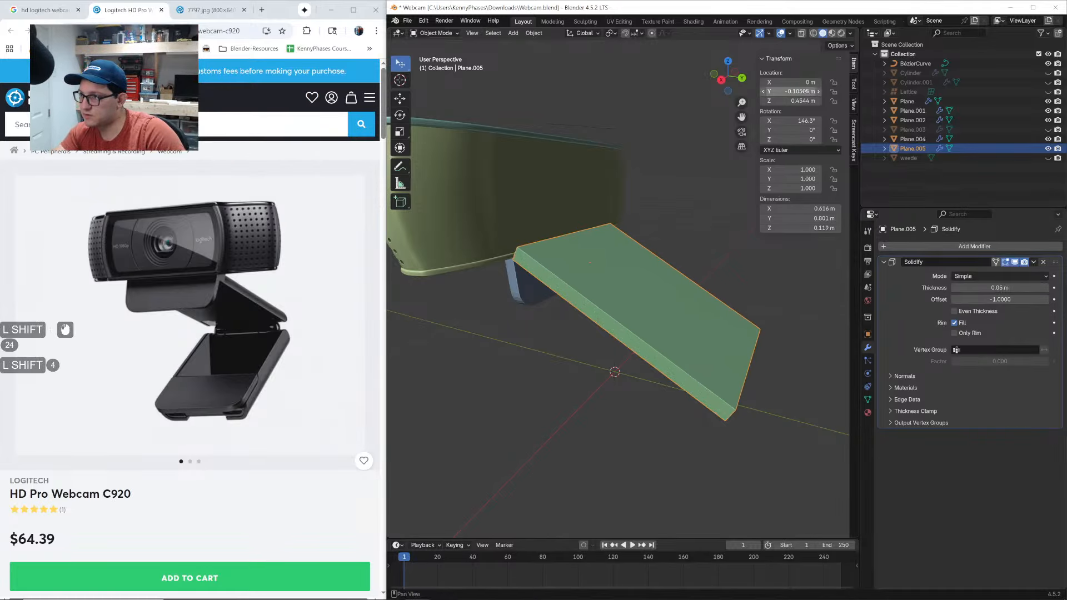
Lower the sloping panel about 0.038 m along Z in the right view and convert it to a mesh
{"action": "left_click", "coordinate": [721, 79]}
{"action": "key", "text": "g"}
{"action": "key", "text": "z"}
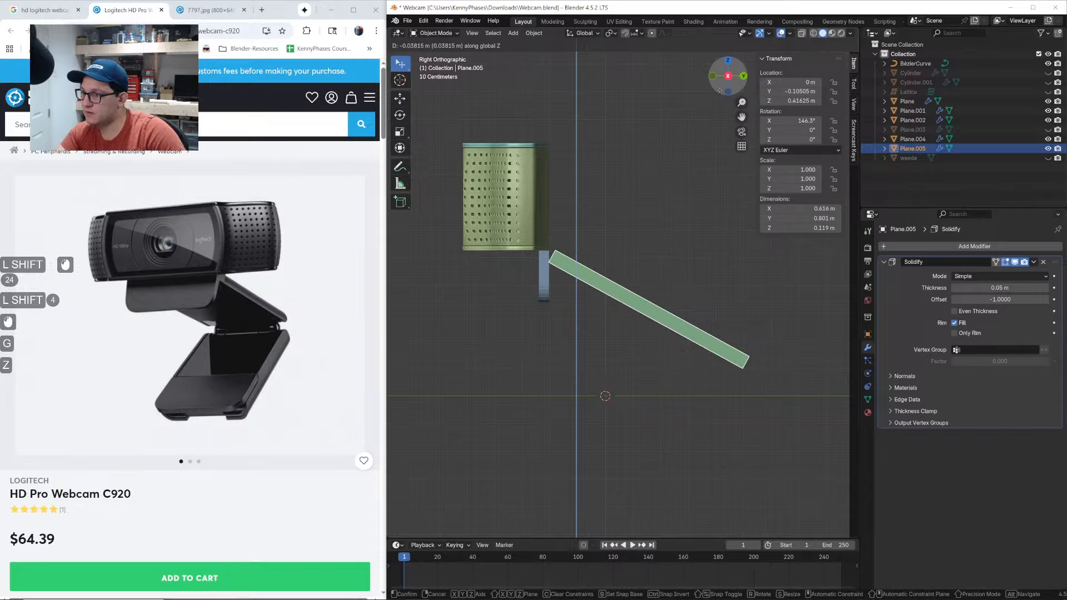
{"action": "left_click", "coordinate": [600, 238]}
{"action": "scroll", "coordinate": [600, 238], "scroll_direction": "up", "scroll_amount": 2}
{"action": "right_click", "coordinate": [581, 271]}
{"action": "mouse_move", "coordinate": [581, 272]}
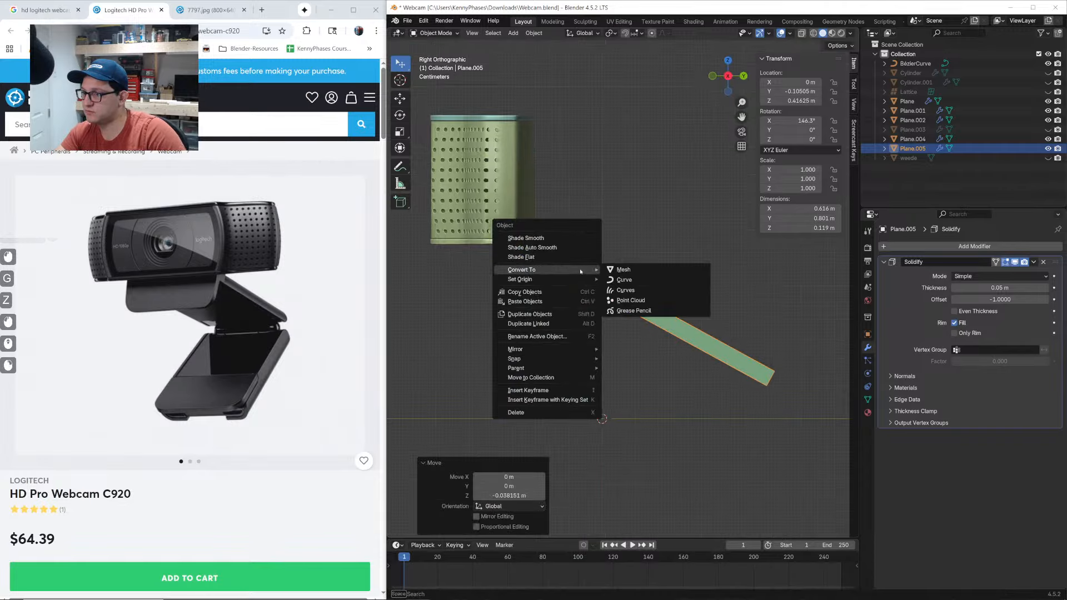
{"action": "left_click", "coordinate": [623, 270]}
{"action": "middle_click_drag", "start_coordinate": [623, 270], "coordinate": [449, 102]}
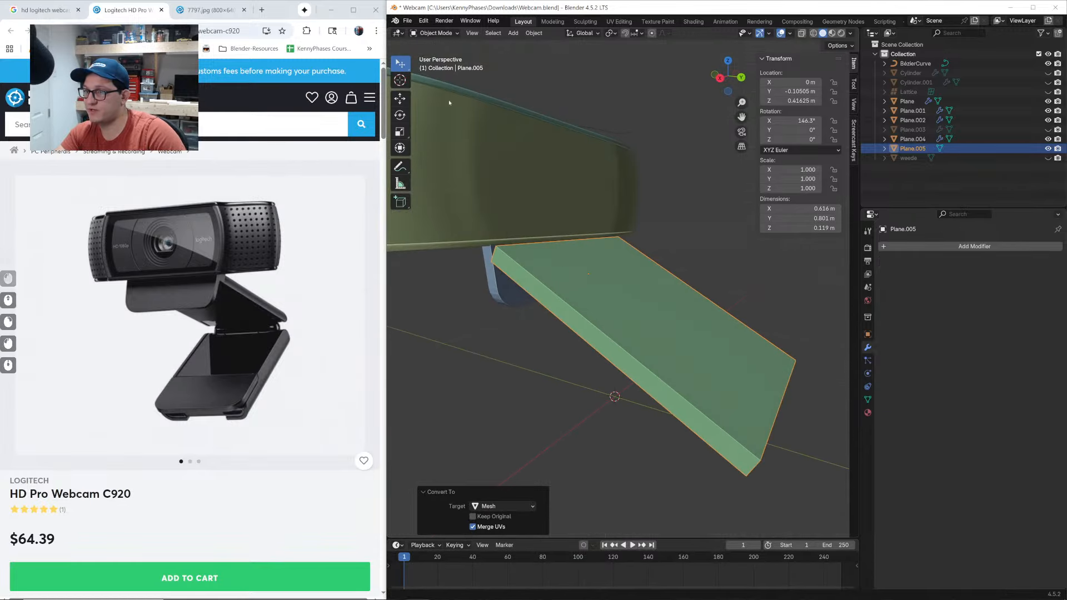
Bevel the two long upper side edges of the sloping panel with a width of about 0.043 m and 6 segments
{"action": "key", "text": "Tab"}
{"action": "left_click", "coordinate": [469, 33]}
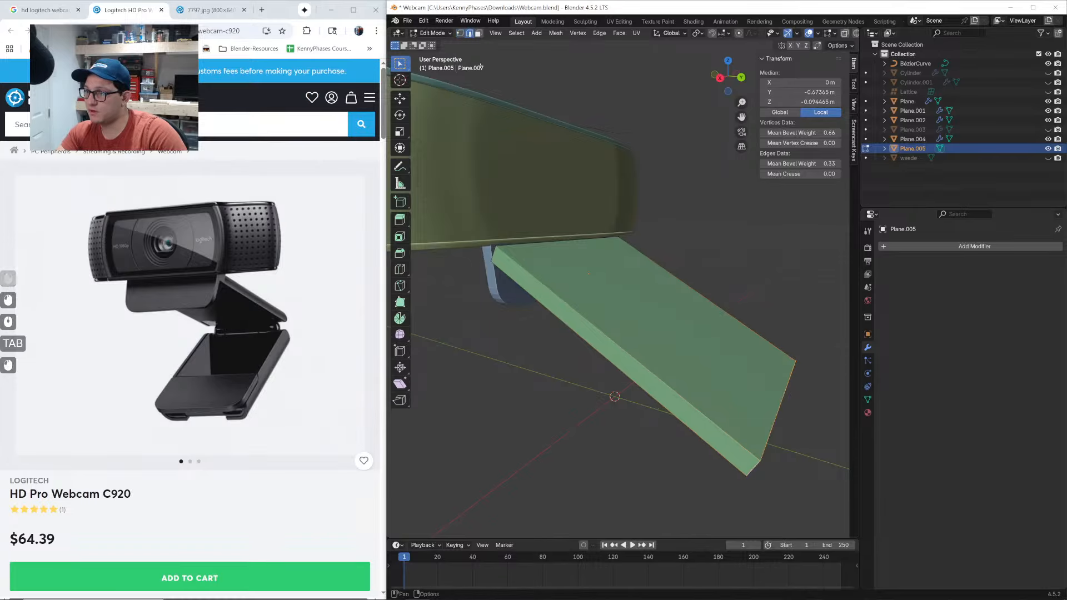
{"action": "left_click", "coordinate": [593, 322], "text": "shift"}
{"action": "key", "text": "ctrl+b"}
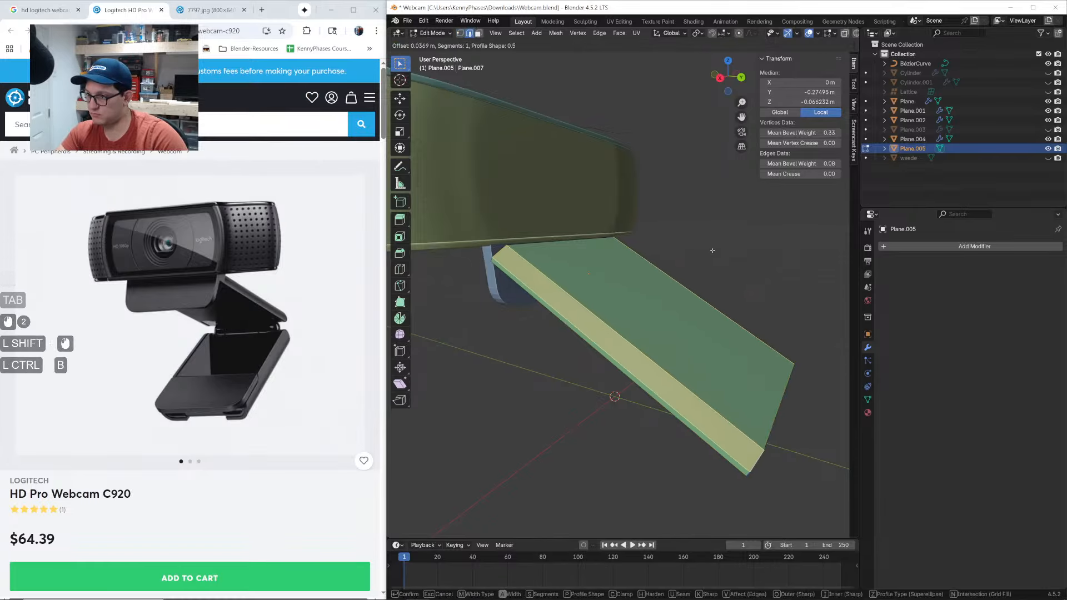
{"action": "scroll", "coordinate": [713, 251], "scroll_direction": "up", "scroll_amount": 5}
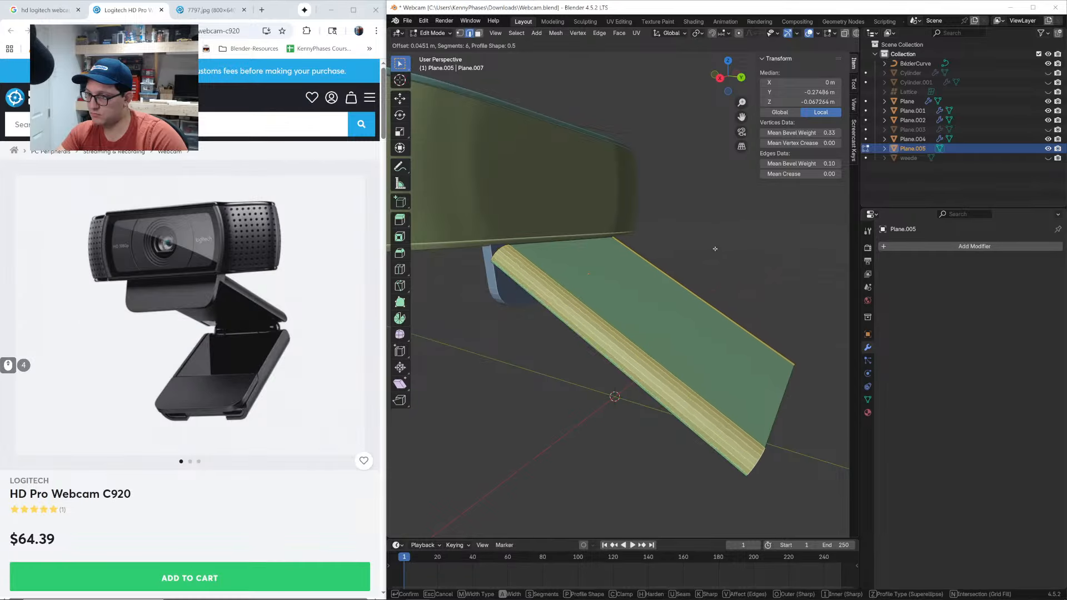
{"action": "left_click", "coordinate": [702, 263]}
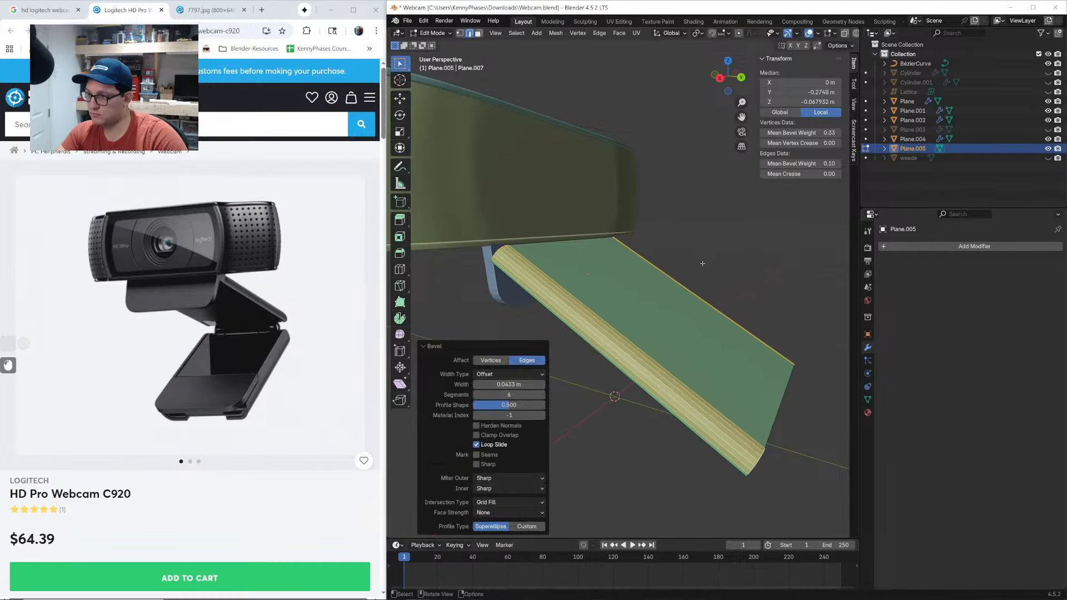
{"action": "middle_click_drag", "start_coordinate": [703, 264], "coordinate": [741, 259]}
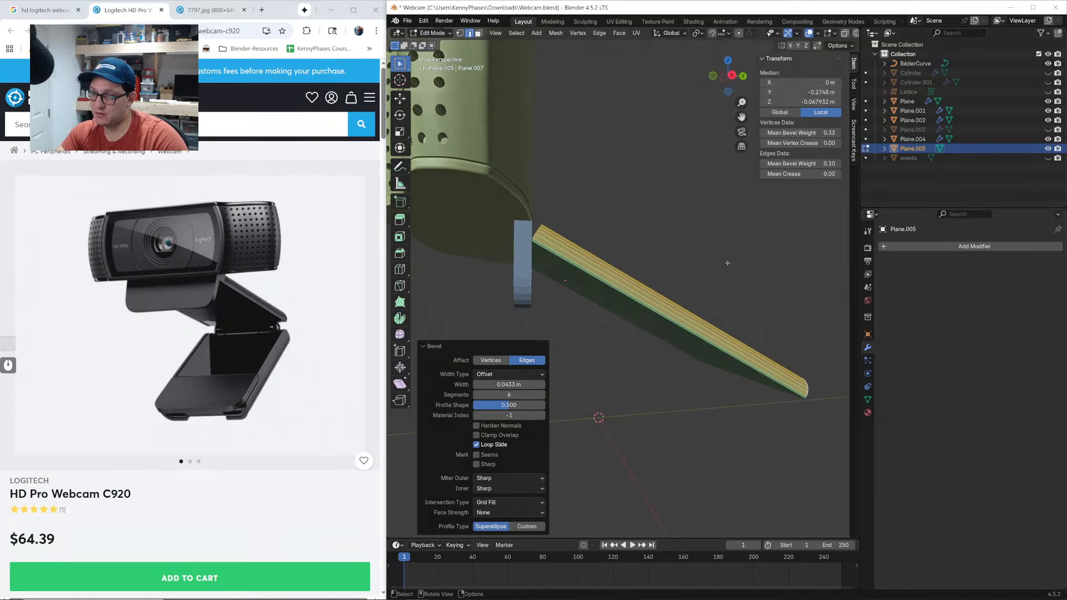
{"action": "key", "text": "Tab"}
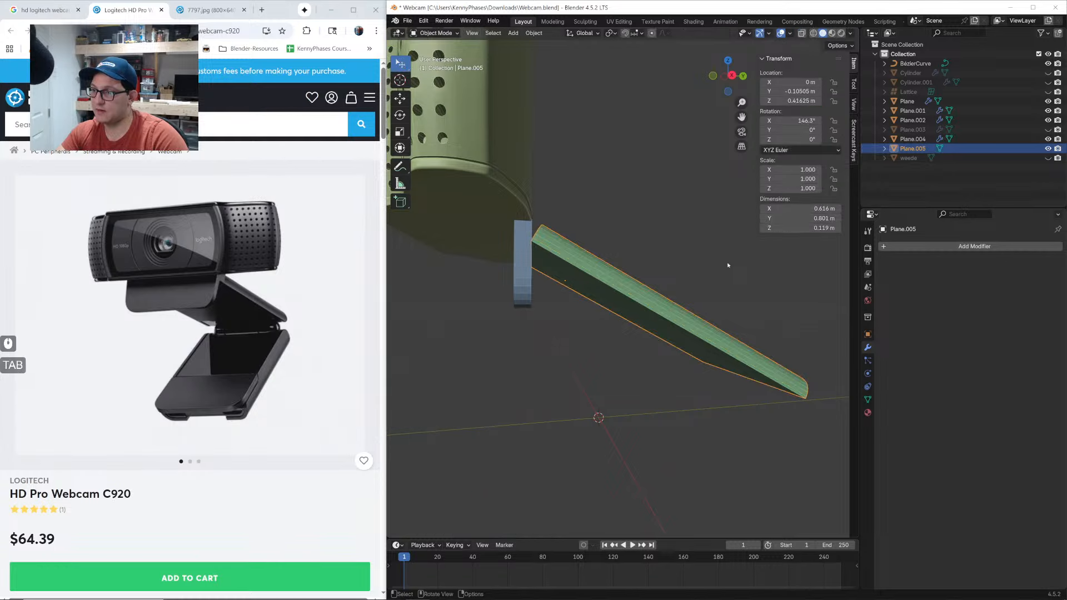
{"action": "middle_click_drag", "start_coordinate": [728, 263], "coordinate": [789, 119]}
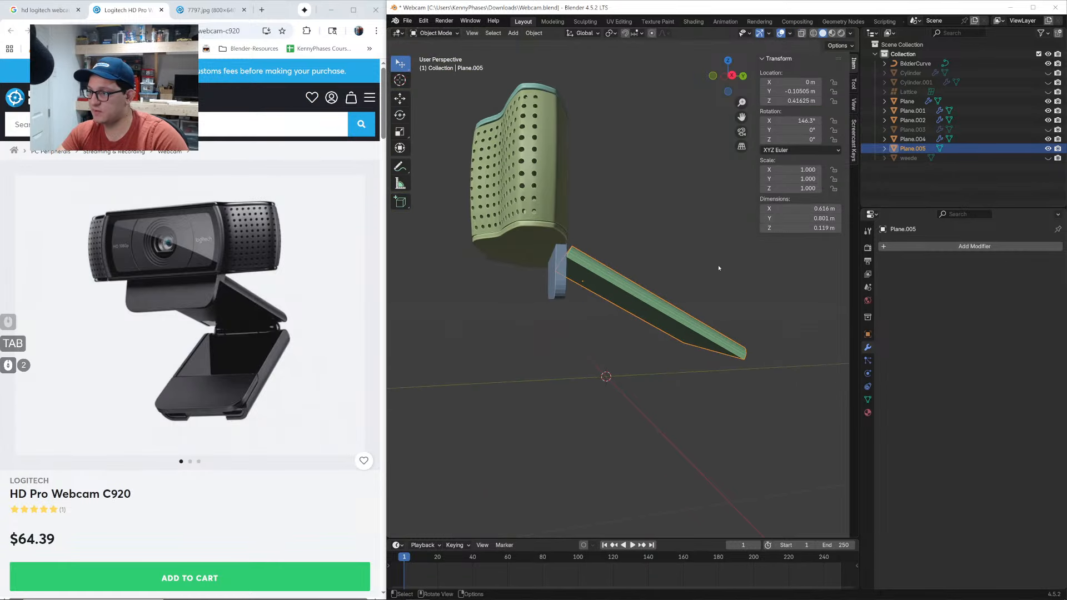
Duplicate the sloping panel below the webcam in the right view and rotate the copy by about 139°
{"action": "left_click", "coordinate": [732, 76]}
{"action": "key", "text": "shift+d"}
{"action": "left_click", "coordinate": [661, 205]}
{"action": "key", "text": "r"}
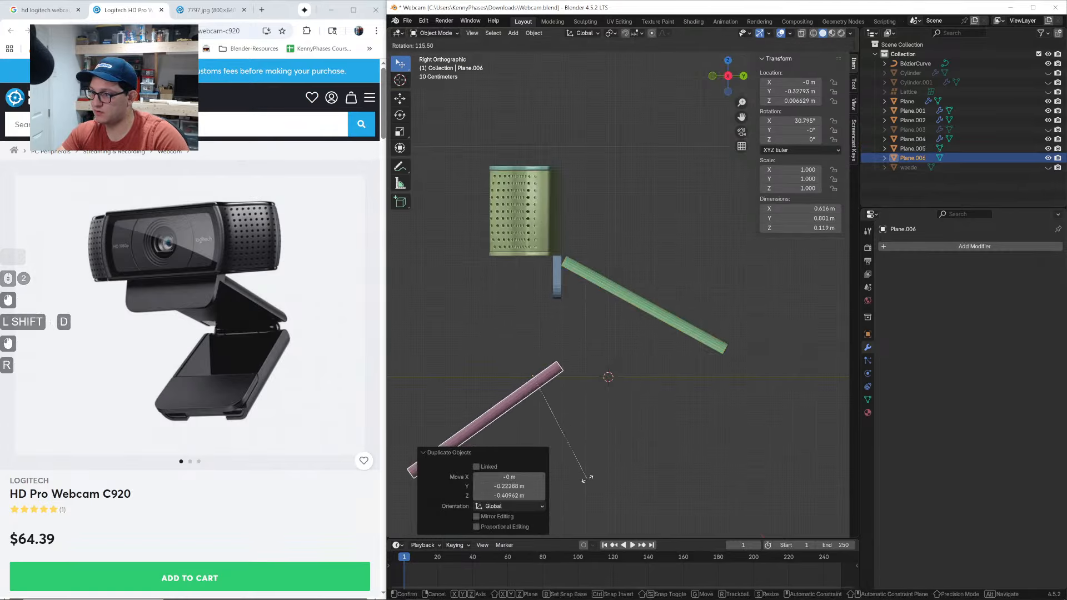
{"action": "left_click", "coordinate": [561, 490]}
Move the copied panel about 0.70 m in Y and 0.072 m in Z so its rear end meets the sloping panel's lower end
{"action": "key", "text": "g"}
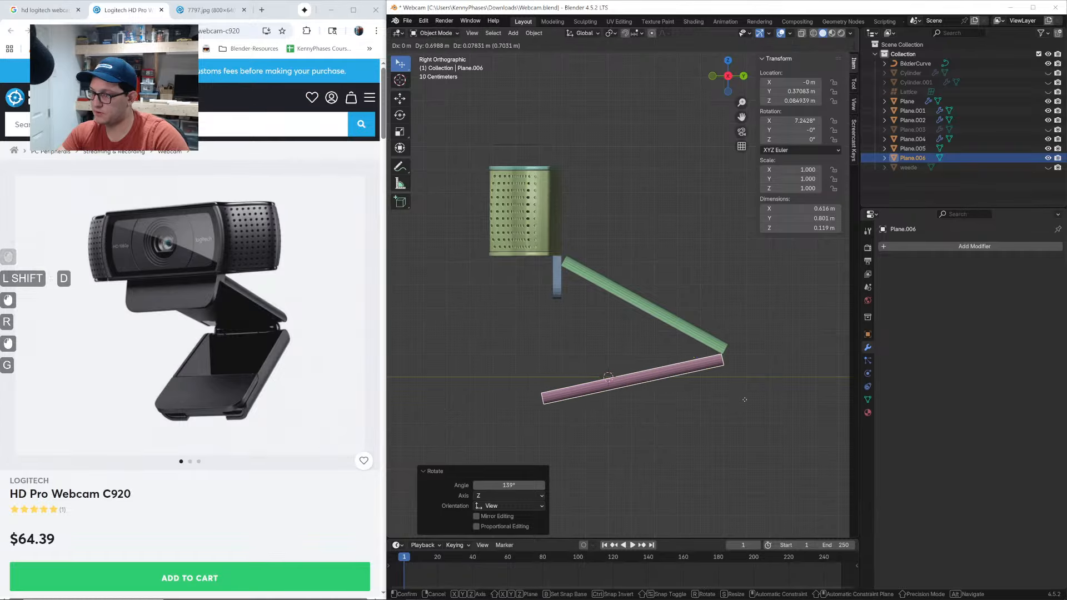
{"action": "left_click", "coordinate": [744, 398]}
{"action": "middle_click_drag", "start_coordinate": [744, 398], "coordinate": [809, 383]}
{"action": "middle_click_drag", "start_coordinate": [761, 391], "coordinate": [711, 318]}
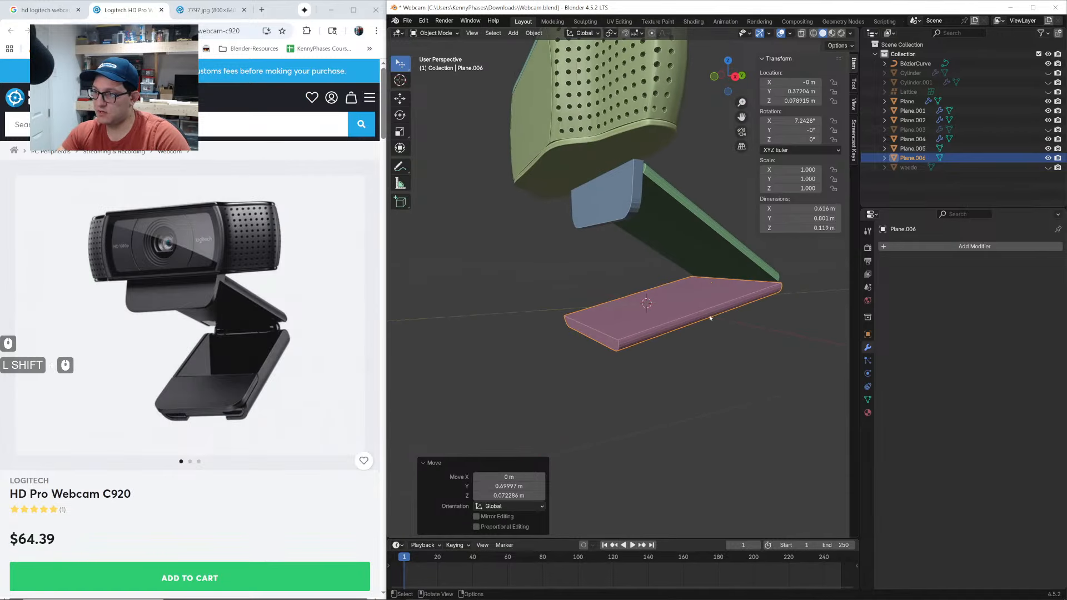
Duplicate the rounded front plate down to the lower panel's front end and rotate the copy by about 74.6°
{"action": "left_click", "coordinate": [579, 219]}
{"action": "left_click", "coordinate": [736, 76]}
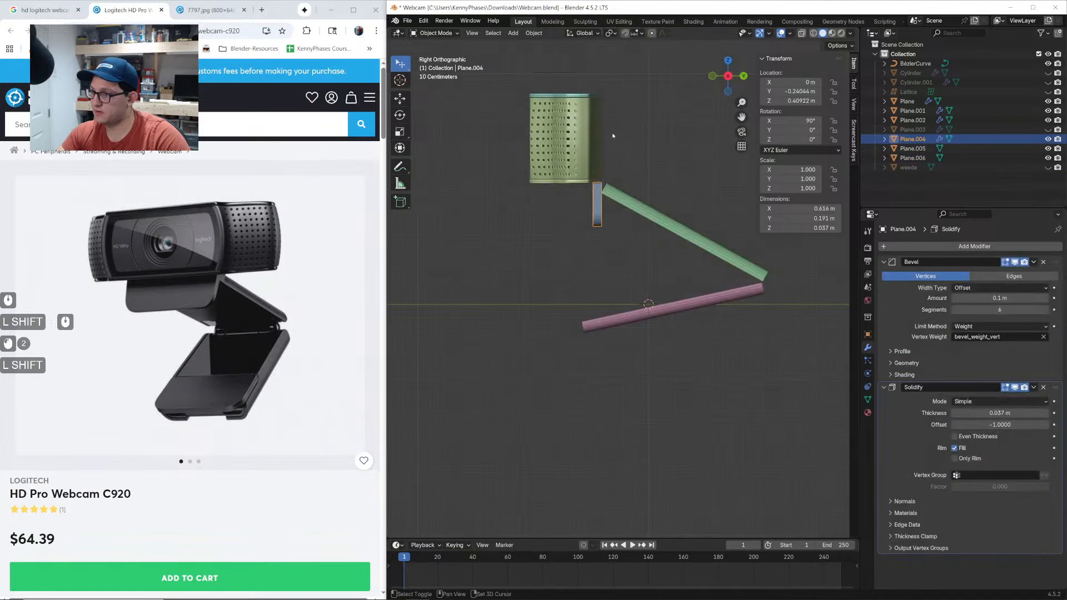
{"action": "key", "text": "shift+d"}
{"action": "left_click", "coordinate": [605, 229]}
{"action": "key", "text": "r"}
{"action": "left_click", "coordinate": [667, 283]}
Seat the copied plate flush on top of the lower panel's front end, adjusting its X rotation to about 12.3°
{"action": "scroll", "coordinate": [667, 284], "scroll_direction": "up", "scroll_amount": 4}
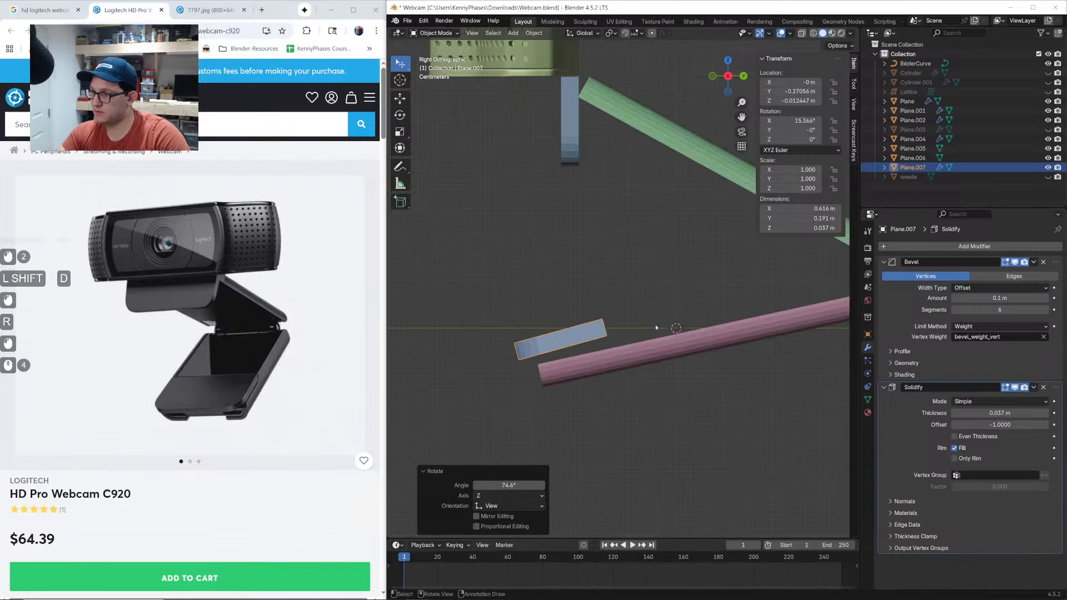
{"action": "middle_click_drag", "start_coordinate": [591, 354], "coordinate": [627, 270], "text": "shift"}
{"action": "scroll", "coordinate": [626, 270], "scroll_direction": "up", "scroll_amount": 4}
{"action": "key", "text": "g"}
{"action": "left_click", "coordinate": [681, 206]}
{"action": "key", "text": "r"}
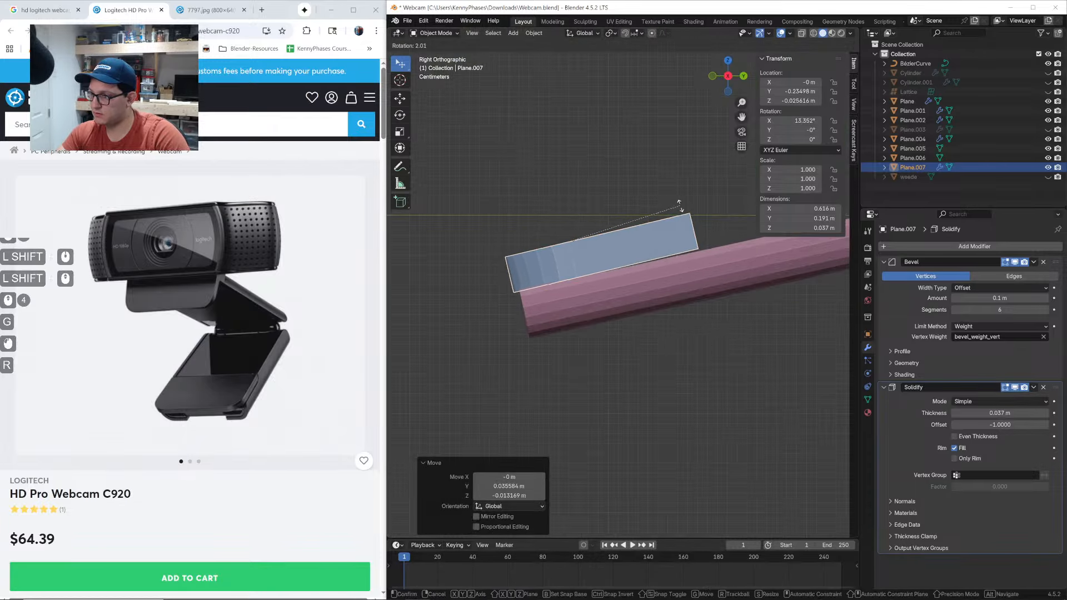
{"action": "left_click", "coordinate": [682, 210]}
{"action": "key", "text": "g"}
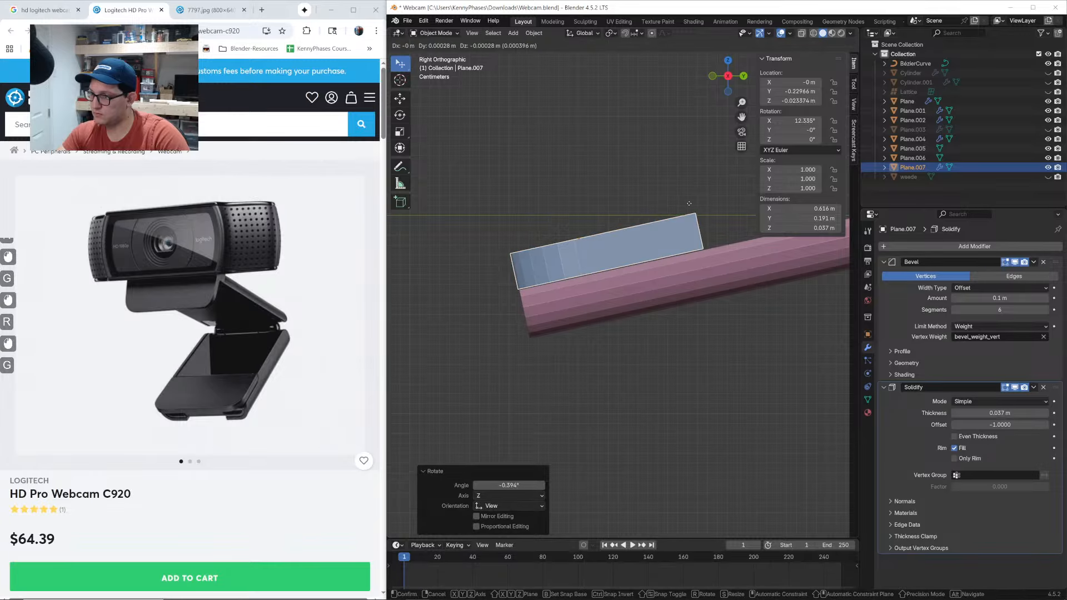
{"action": "left_click", "coordinate": [655, 207]}
{"action": "middle_click_drag", "start_coordinate": [655, 206], "coordinate": [619, 250]}
{"action": "scroll", "coordinate": [701, 227], "scroll_direction": "down", "scroll_amount": 6}
{"action": "scroll", "coordinate": [662, 246], "scroll_direction": "up", "scroll_amount": 4}
{"action": "scroll", "coordinate": [663, 247], "scroll_direction": "up", "scroll_amount": 1}
Extend the copied plate's straight rear edge along the lower panel, making the plate about 0.248 m long
{"action": "key", "text": "Tab"}
{"action": "scroll", "coordinate": [628, 252], "scroll_direction": "up", "scroll_amount": 2}
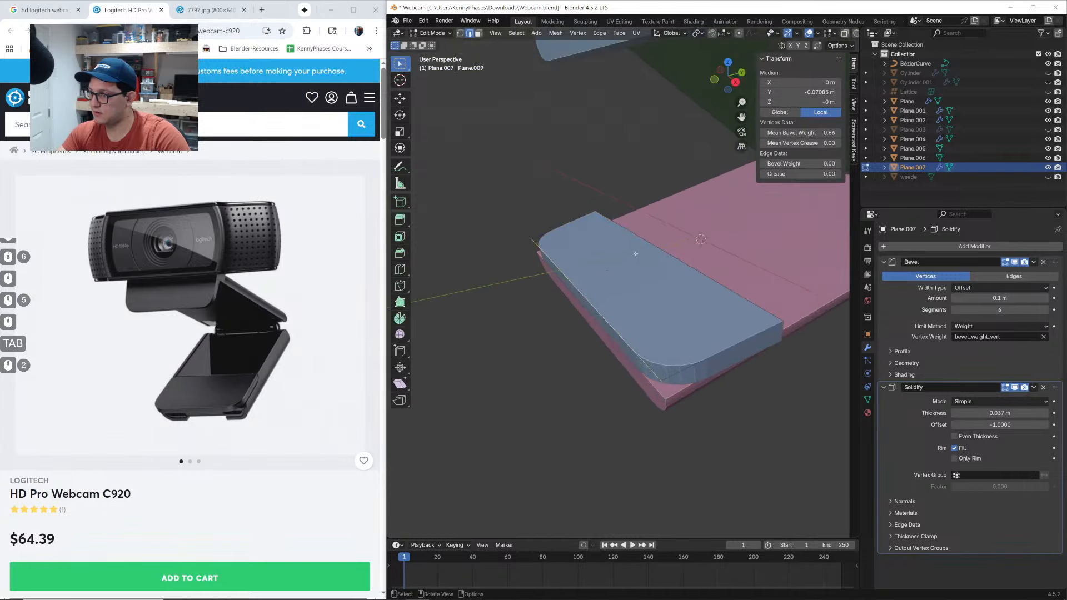
{"action": "left_click", "coordinate": [792, 322]}
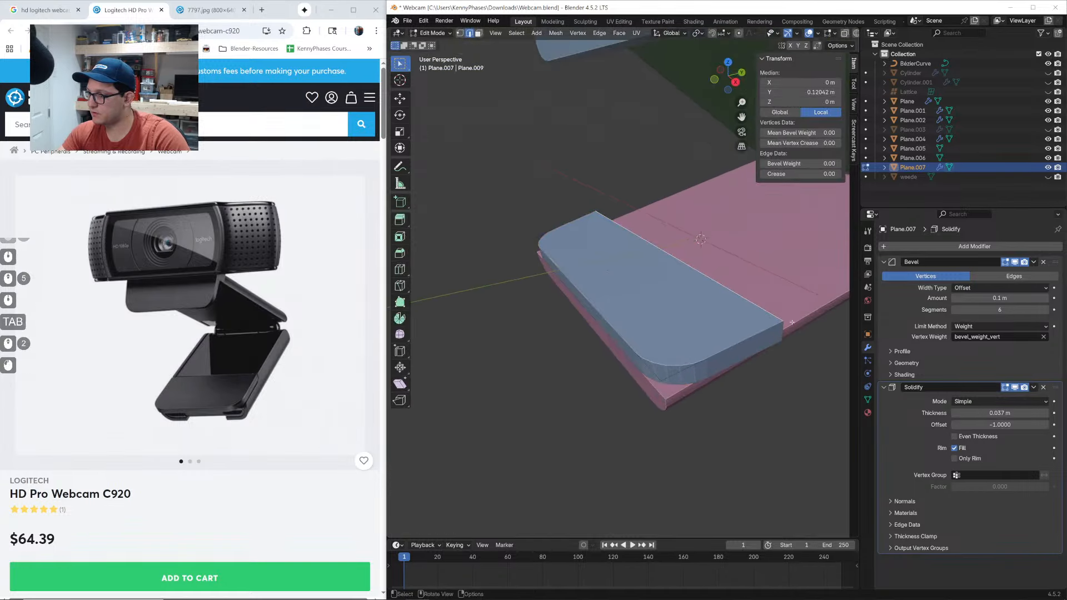
{"action": "left_click", "coordinate": [736, 82]}
{"action": "key", "text": "g"}
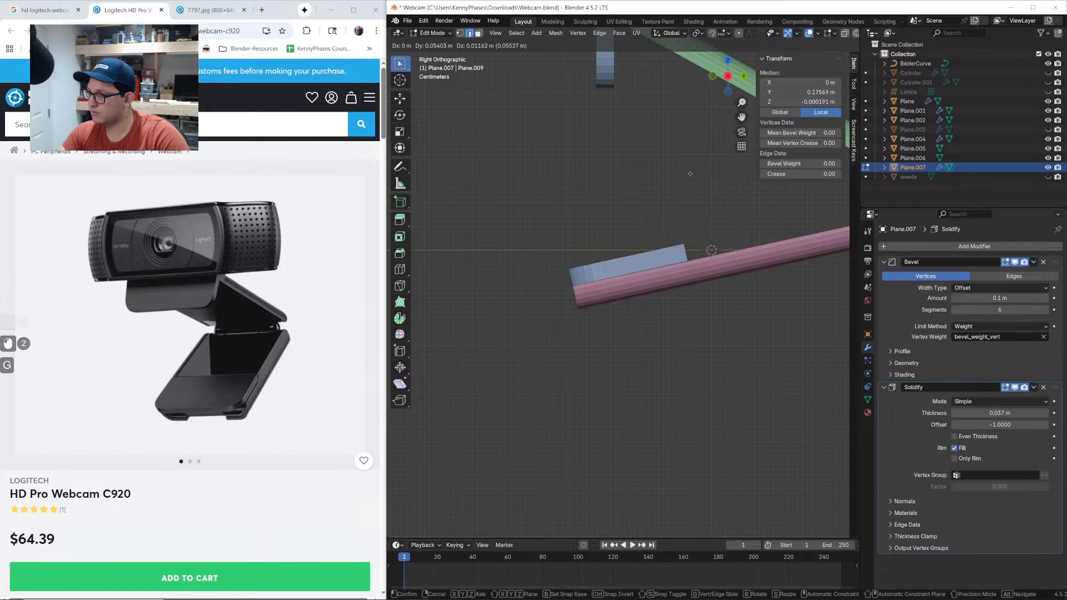
{"action": "left_click", "coordinate": [690, 174]}
{"action": "key", "text": "Tab"}
{"action": "middle_click_drag", "start_coordinate": [600, 235], "coordinate": [498, 265]}
{"action": "scroll", "coordinate": [585, 232], "scroll_direction": "down", "scroll_amount": 5}
{"action": "scroll", "coordinate": [604, 237], "scroll_direction": "up", "scroll_amount": 4}
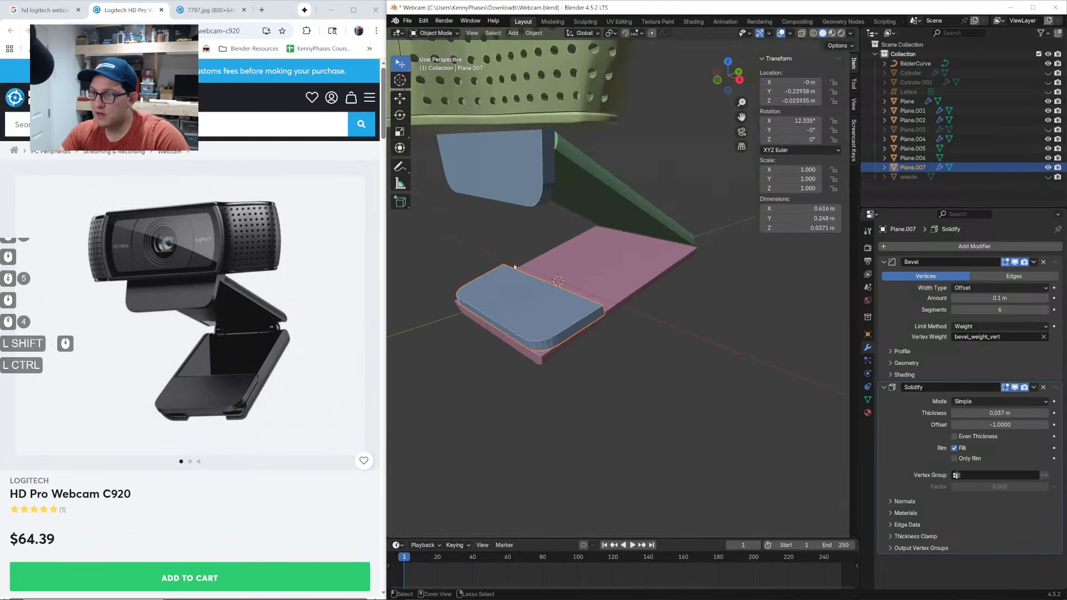
Save the model and view the front, folded and angled product photos of the webcam in the browser
{"action": "key", "text": "ctrl+s"}
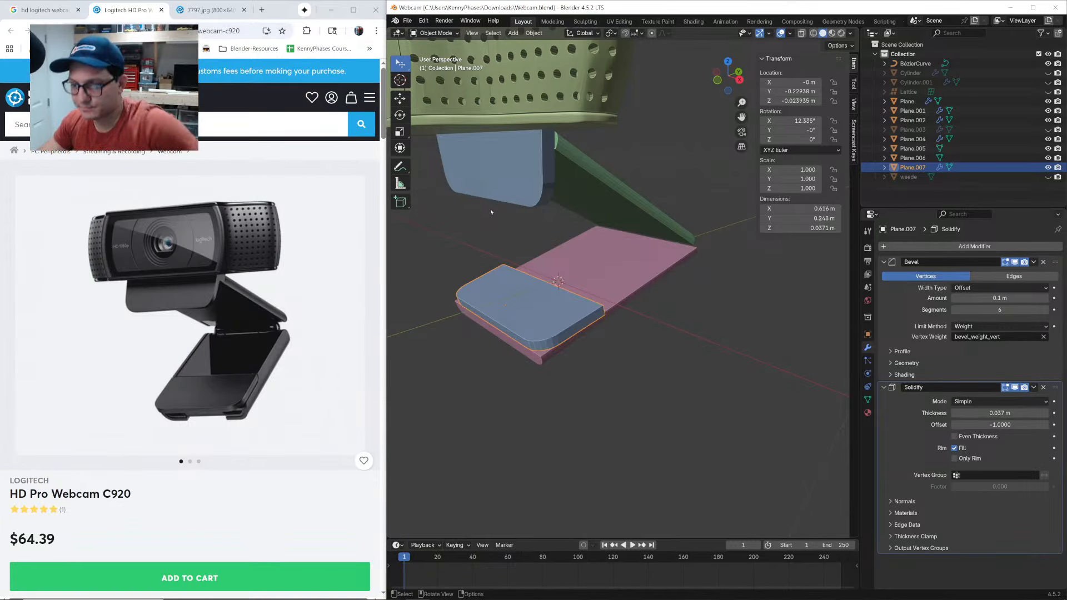
{"action": "left_click", "coordinate": [190, 462]}
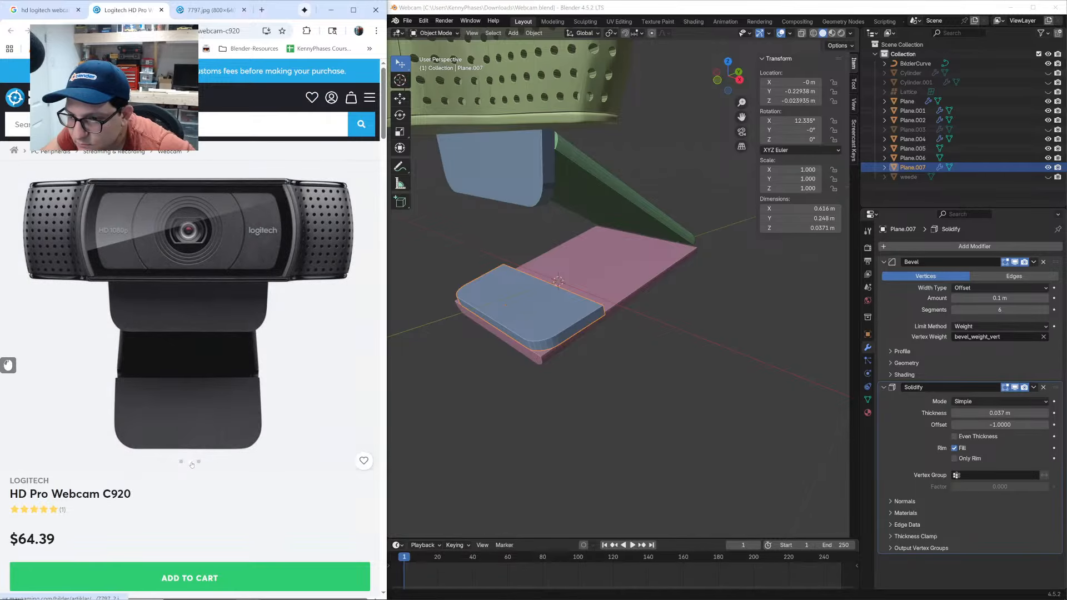
{"action": "left_click", "coordinate": [199, 462]}
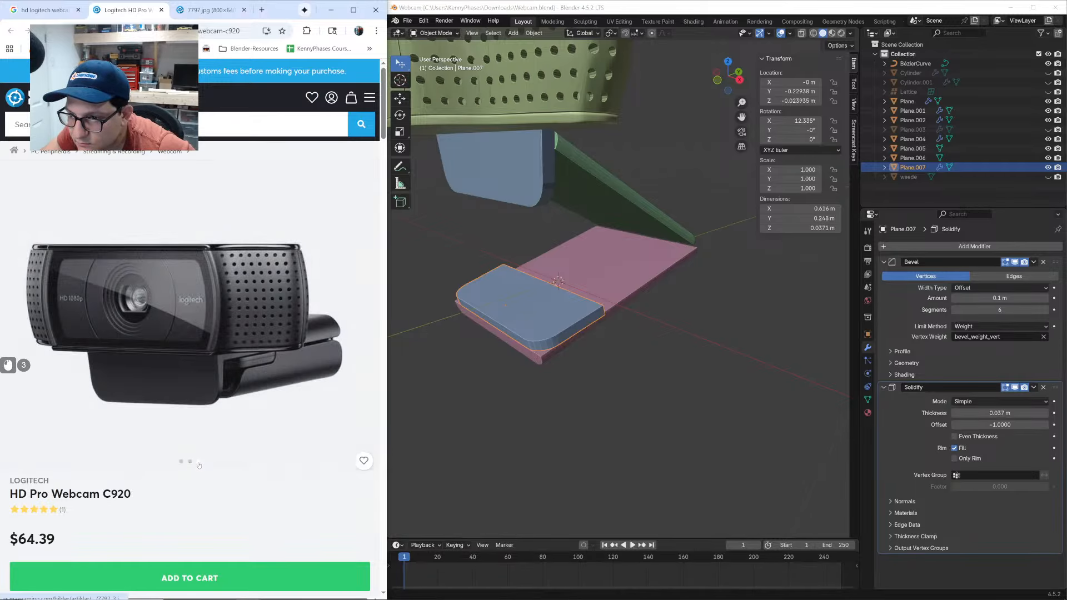
{"action": "left_click", "coordinate": [182, 463]}
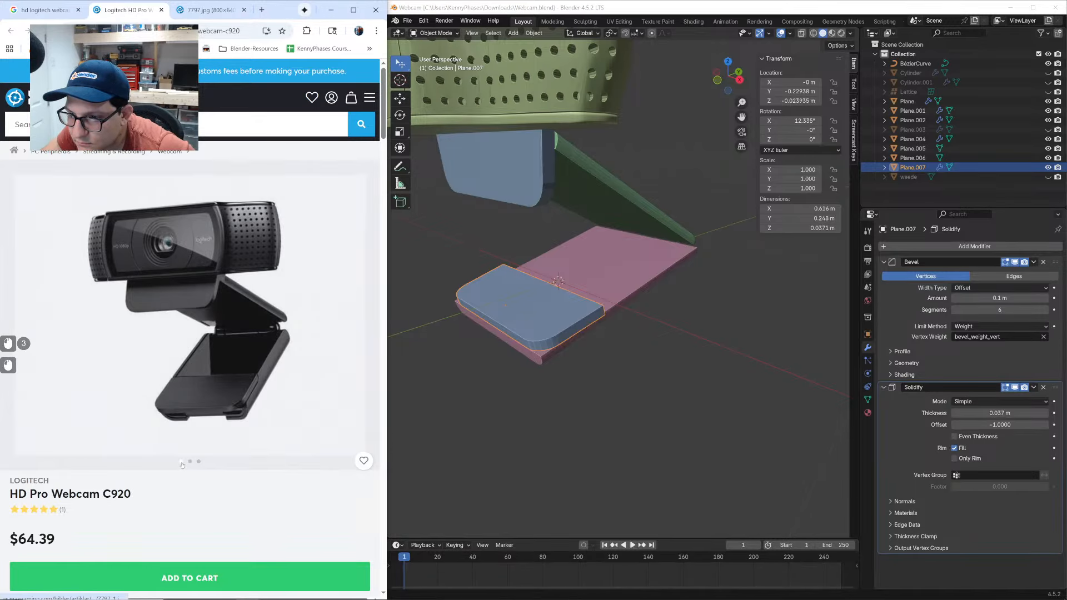
In Blender, add a 39-vertex cylinder with a 1 m radius and 2 m depth at the world origin
{"action": "left_click", "coordinate": [710, 309]}
{"action": "left_click", "coordinate": [702, 312]}
{"action": "key", "text": "shift+a"}
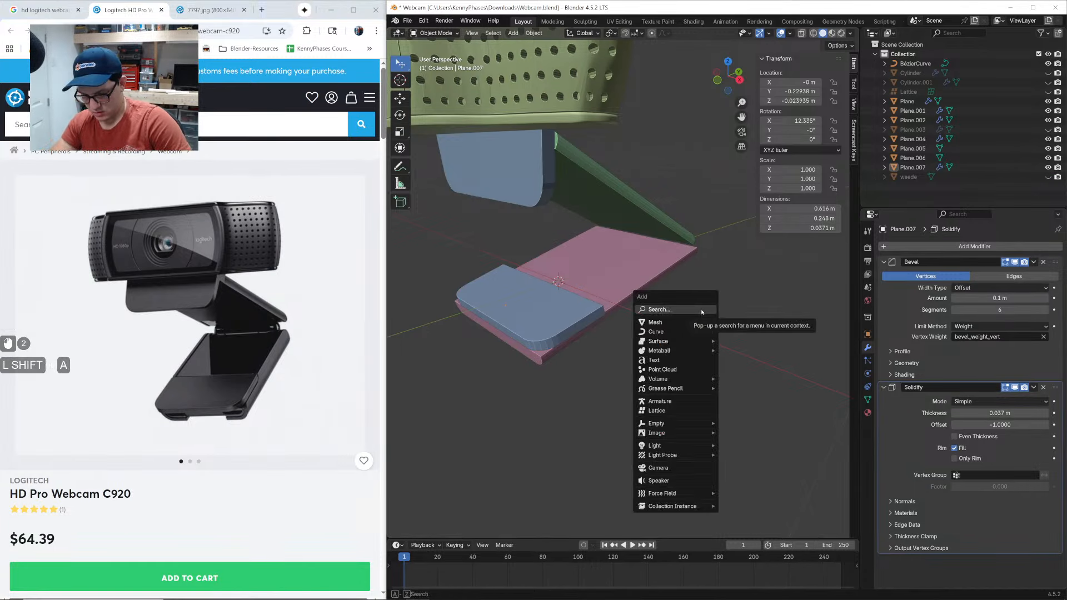
{"action": "type", "text": "cyl"}
{"action": "key", "text": "Return"}
{"action": "scroll", "coordinate": [624, 328], "scroll_direction": "down", "scroll_amount": 3}
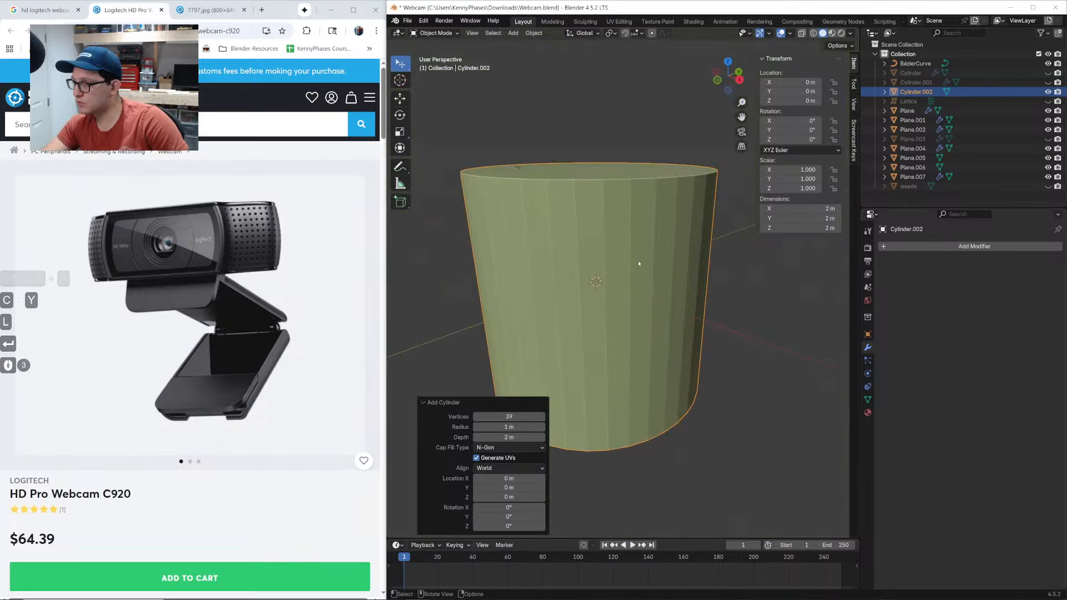
Add a Bevel modifier to the new cylinder
{"action": "left_click", "coordinate": [948, 246]}
{"action": "type", "text": "beve"}
{"action": "key", "text": "Return"}
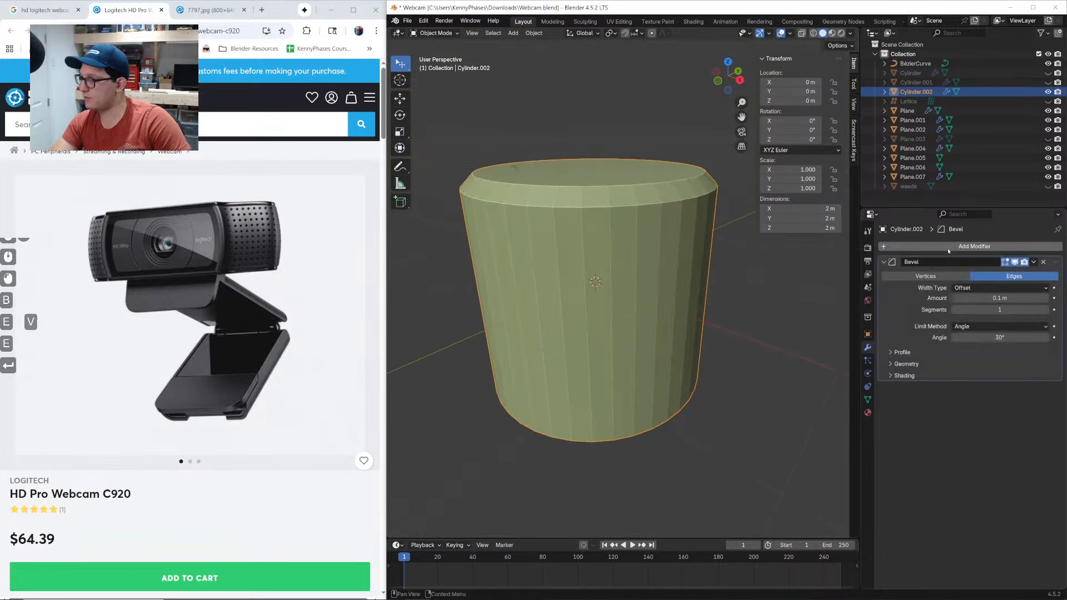
Cut two evenly spaced edge loops around the cylinder's side without sliding them
{"action": "key", "text": "Tab"}
{"action": "key", "text": "ctrl+r"}
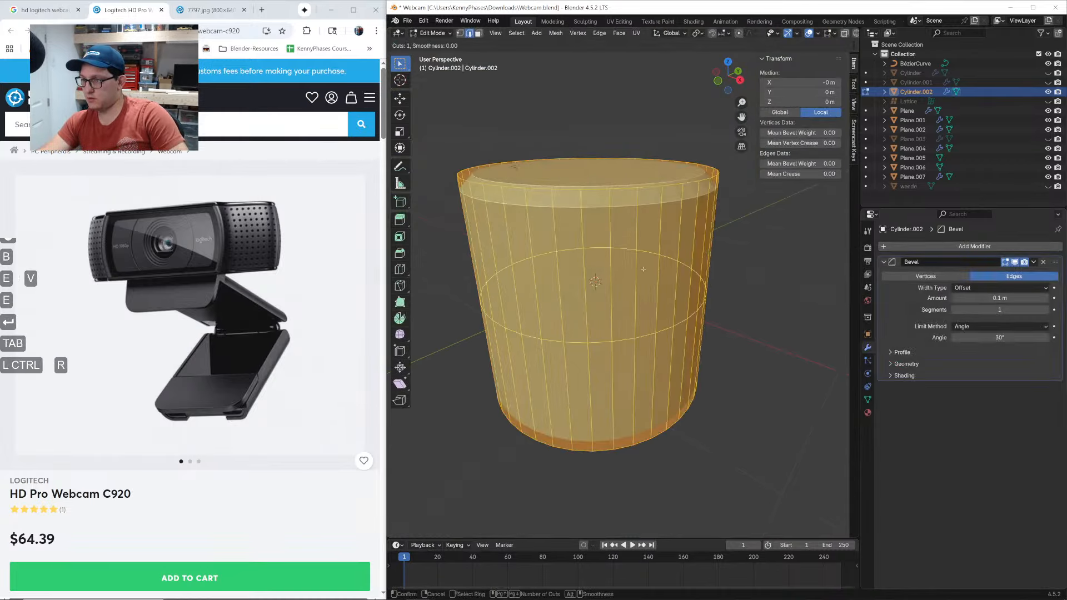
{"action": "scroll", "coordinate": [642, 268], "scroll_direction": "up", "scroll_amount": 1}
{"action": "left_click", "coordinate": [642, 268]}
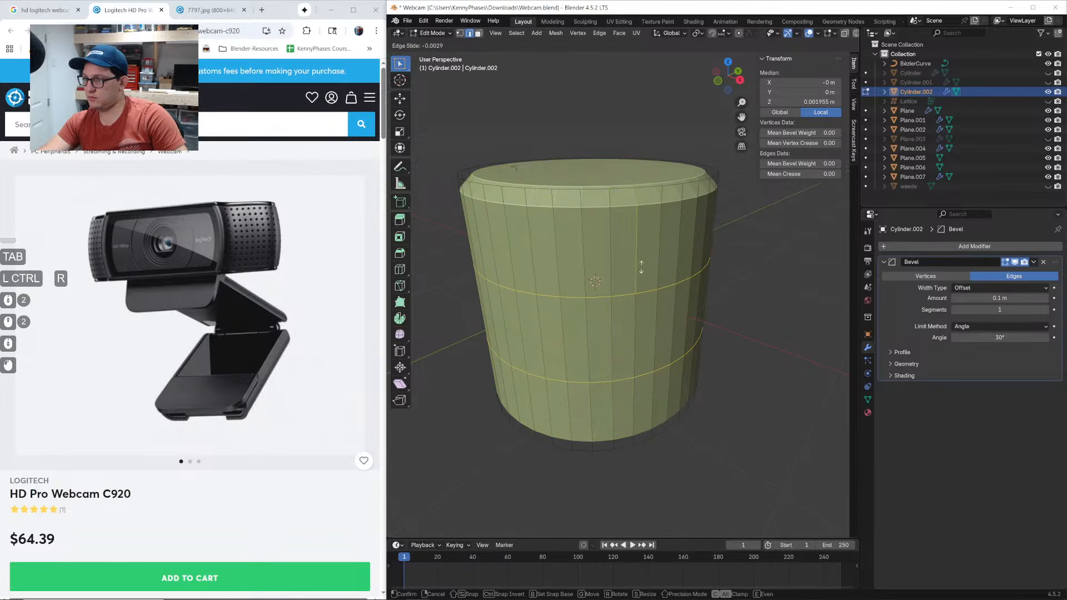
{"action": "right_click", "coordinate": [642, 267]}
{"action": "key", "text": "Tab"}
Set the cylinder's bevel amount to 0.46 m with 4 segments, and rotate the cylinder 90° about the Y axis
{"action": "left_click_drag", "start_coordinate": [995, 298], "coordinate": [1034, 298]}
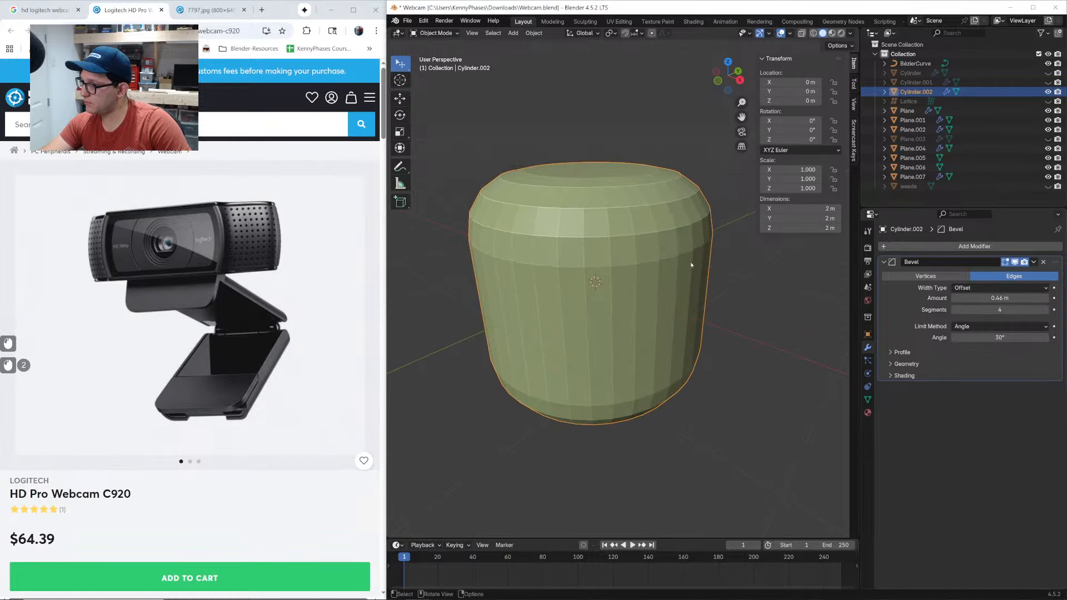
{"action": "scroll", "coordinate": [678, 260], "scroll_direction": "down", "scroll_amount": 2}
{"action": "middle_click_drag", "start_coordinate": [678, 260], "coordinate": [681, 240]}
{"action": "type", "text": "ry90"}
{"action": "key", "text": "Return"}
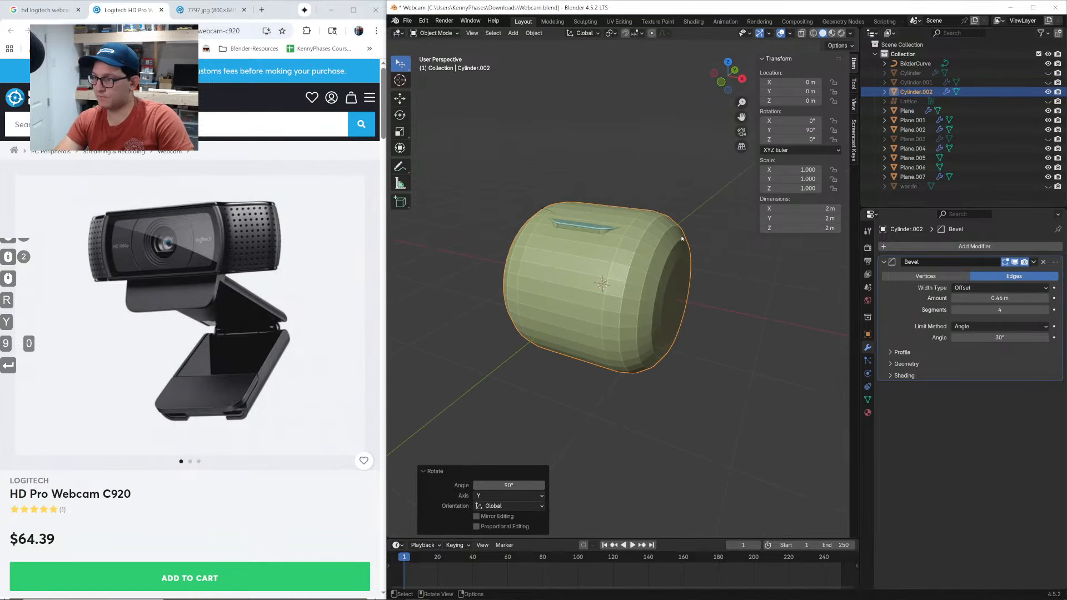
Scale the cylinder down to about 0.068 m across and move it in side view to where the green and pink stand arms meet
{"action": "key", "text": "s"}
{"action": "left_click", "coordinate": [628, 279]}
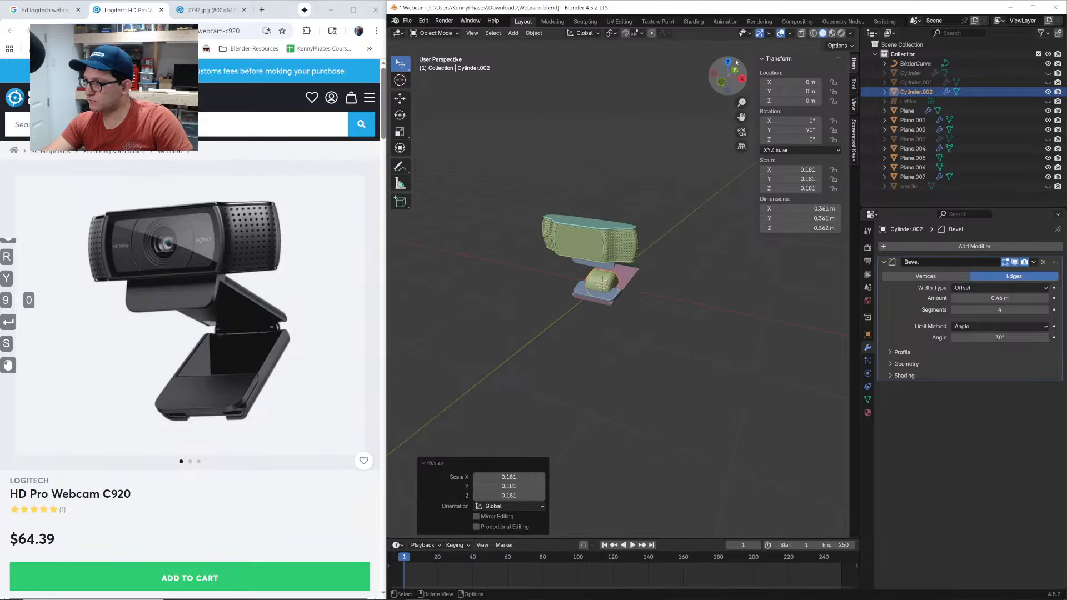
{"action": "left_click", "coordinate": [742, 78]}
{"action": "scroll", "coordinate": [718, 123], "scroll_direction": "up", "scroll_amount": 8}
{"action": "key", "text": "s"}
{"action": "left_click", "coordinate": [628, 284]}
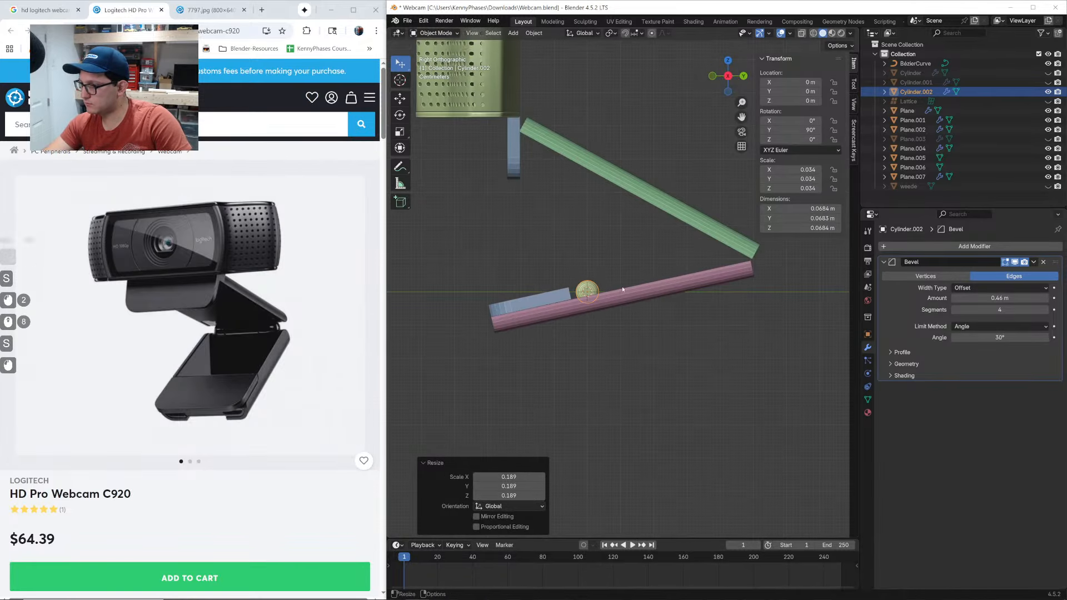
{"action": "key", "text": "g"}
{"action": "left_click", "coordinate": [779, 253]}
Stretch the cylinder along X to about 0.696 m long across the stand hinge, and apply its scale
{"action": "middle_click_drag", "start_coordinate": [761, 261], "coordinate": [565, 274], "text": "shift"}
{"action": "scroll", "coordinate": [648, 274], "scroll_direction": "up", "scroll_amount": 2}
{"action": "middle_click_drag", "start_coordinate": [653, 274], "coordinate": [500, 290], "text": "shift"}
{"action": "scroll", "coordinate": [507, 289], "scroll_direction": "down", "scroll_amount": 1}
{"action": "key", "text": "s"}
{"action": "key", "text": "x"}
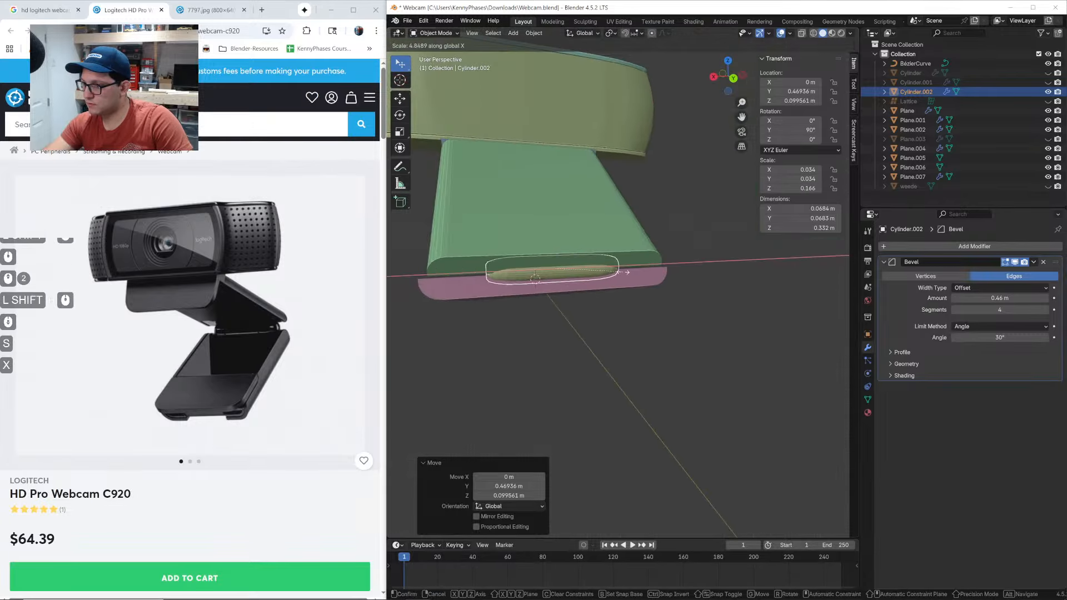
{"action": "left_click", "coordinate": [696, 274]}
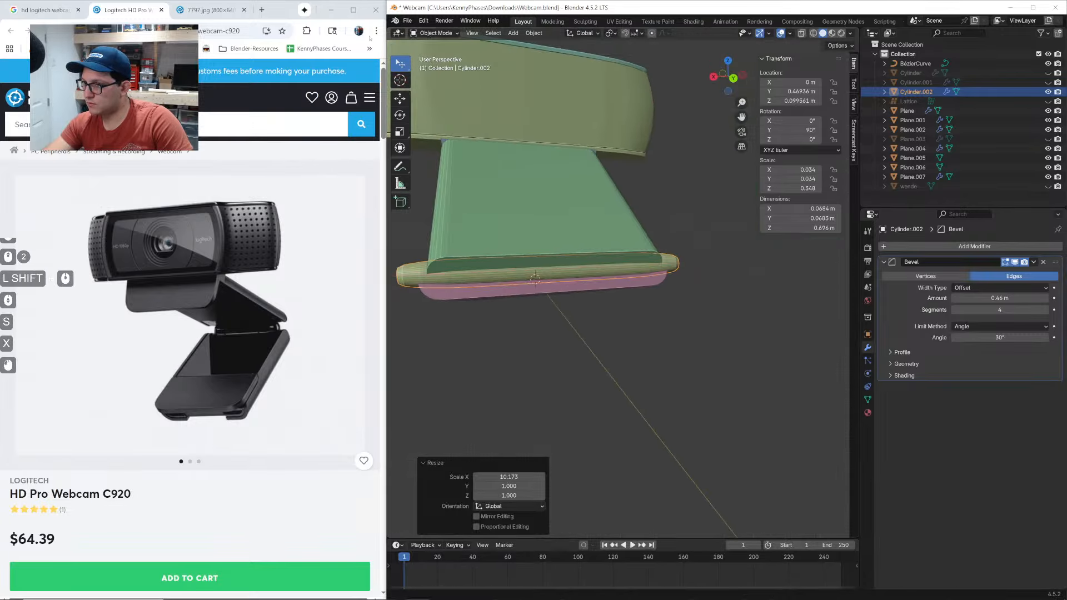
{"action": "left_click", "coordinate": [534, 32]}
{"action": "mouse_move", "coordinate": [556, 82]}
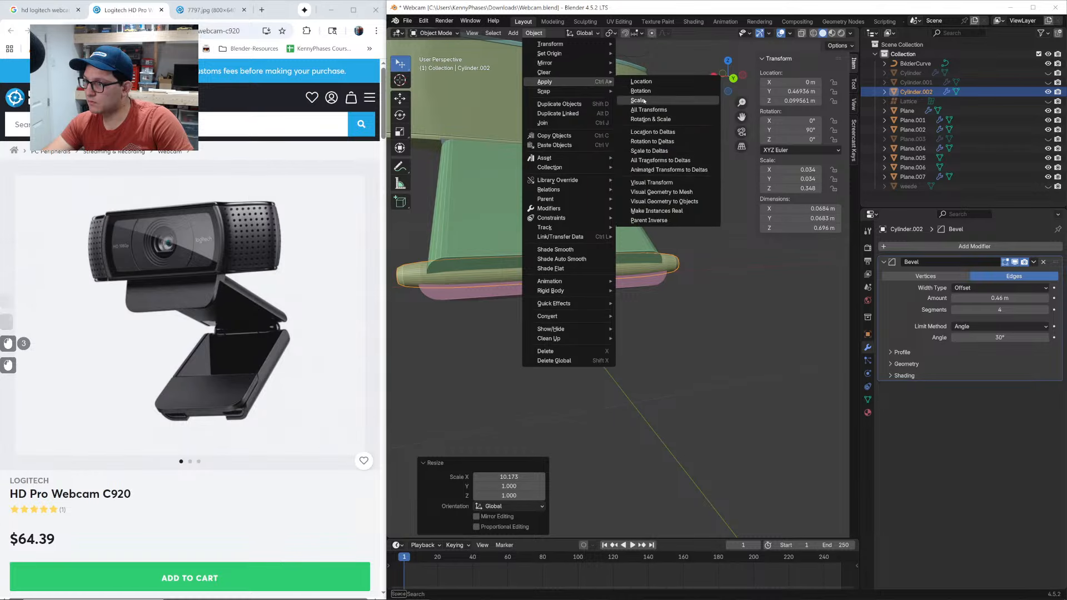
{"action": "left_click", "coordinate": [644, 100]}
Shorten the hinge cylinder along X and scale it uniformly by about 0.945, to about 0.558 m long and 0.065 m thick
{"action": "middle_click_drag", "start_coordinate": [639, 262], "coordinate": [762, 240], "text": "shift"}
{"action": "key", "text": "s"}
{"action": "key", "text": "x"}
{"action": "left_click", "coordinate": [776, 246]}
{"action": "middle_click_drag", "start_coordinate": [762, 240], "coordinate": [748, 234], "text": "shift"}
{"action": "key", "text": "s"}
{"action": "left_click", "coordinate": [744, 232]}
Move the hinge cylinder about 0.007 m in the negative Y direction
{"action": "key", "text": "g"}
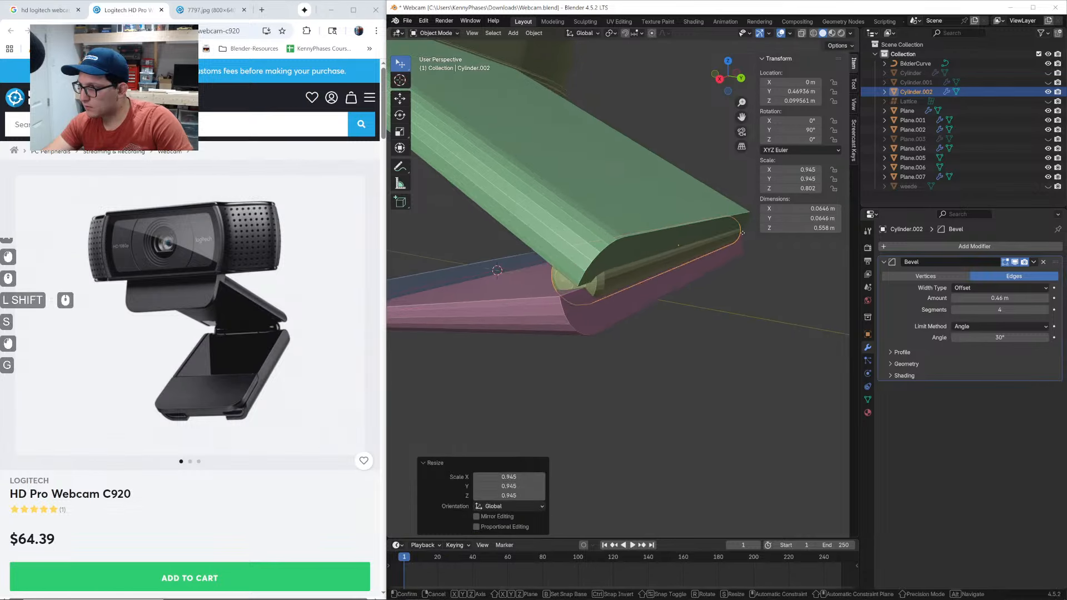
{"action": "key", "text": "x"}
{"action": "key", "text": "y"}
{"action": "left_click", "coordinate": [742, 233]}
Shade the hinge cylinder smooth and save the file
{"action": "middle_click_drag", "start_coordinate": [743, 232], "coordinate": [787, 236]}
{"action": "scroll", "coordinate": [698, 282], "scroll_direction": "up", "scroll_amount": 3}
{"action": "middle_click_drag", "start_coordinate": [698, 281], "coordinate": [626, 283], "text": "shift"}
{"action": "scroll", "coordinate": [589, 303], "scroll_direction": "up", "scroll_amount": 2}
{"action": "right_click", "coordinate": [626, 284]}
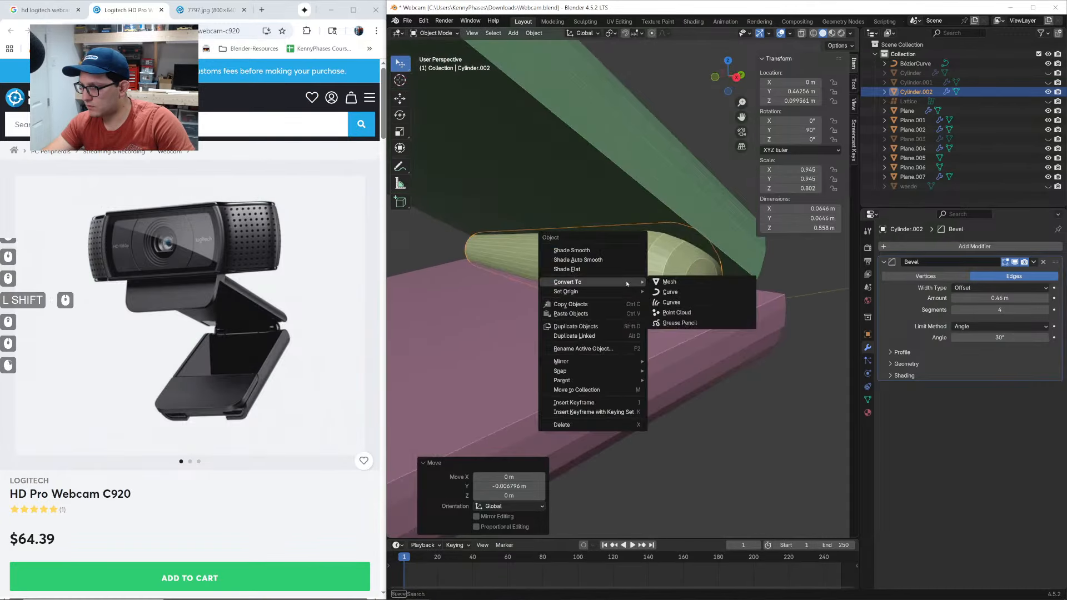
{"action": "left_click", "coordinate": [571, 250]}
{"action": "key", "text": "ctrl+s"}
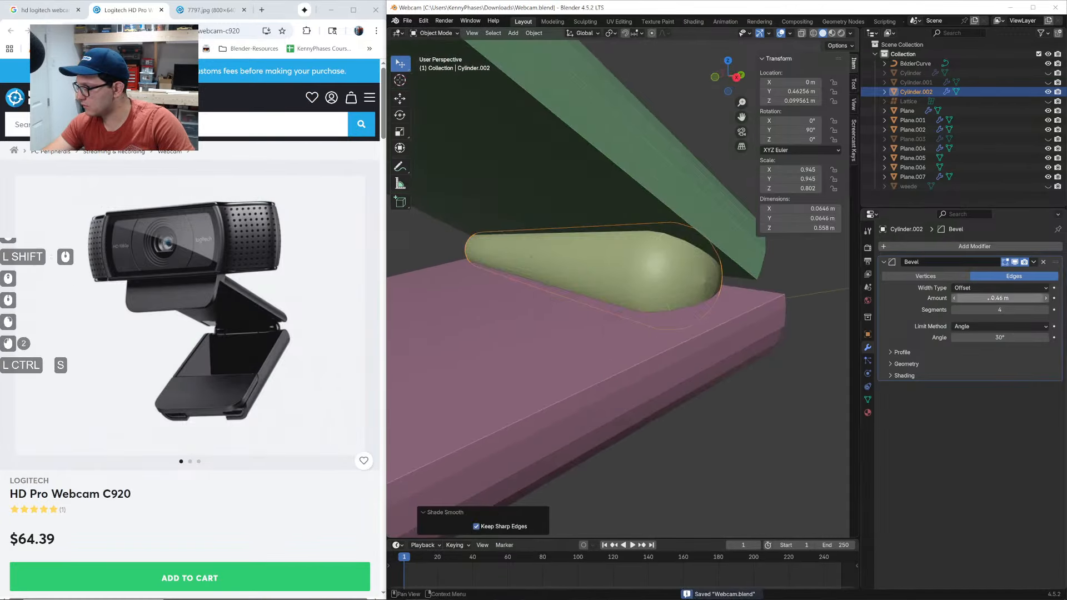
Set the hinge cylinder's Bevel modifier to 7 segments, leaving its angle limit at 30°
{"action": "left_click", "coordinate": [1046, 309]}
{"action": "left_click", "coordinate": [1046, 309]}
{"action": "left_click", "coordinate": [1046, 310]}
{"action": "left_click", "coordinate": [1032, 309]}
{"action": "key", "text": "Tab"}
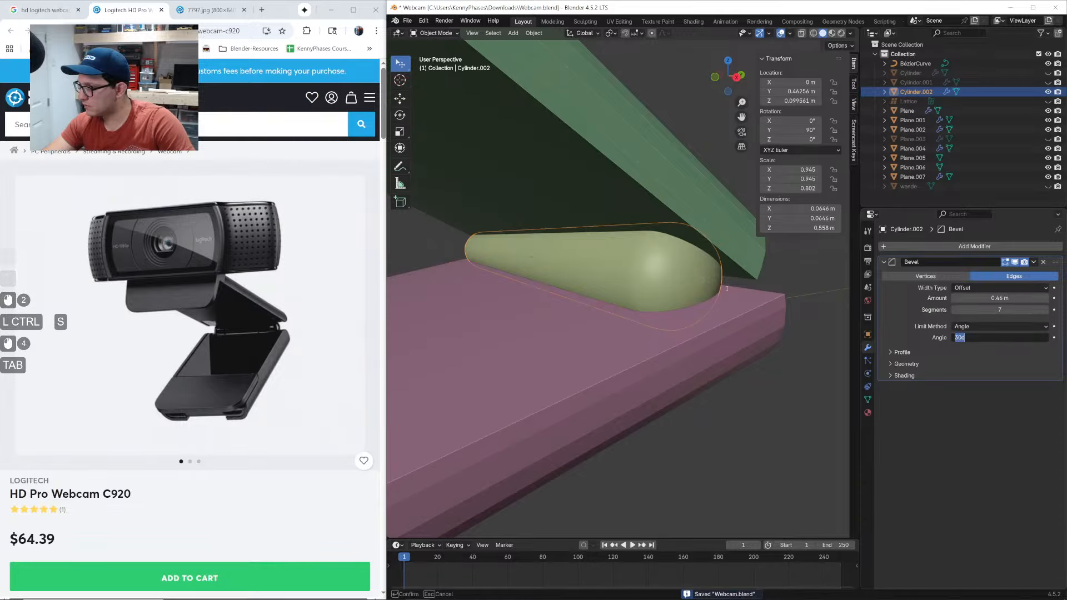
{"action": "left_click", "coordinate": [660, 263]}
{"action": "left_click", "coordinate": [660, 263]}
Inset both end faces of the hinge cylinder by about 0.024 m and check the shading in Object Mode
{"action": "key", "text": "Tab"}
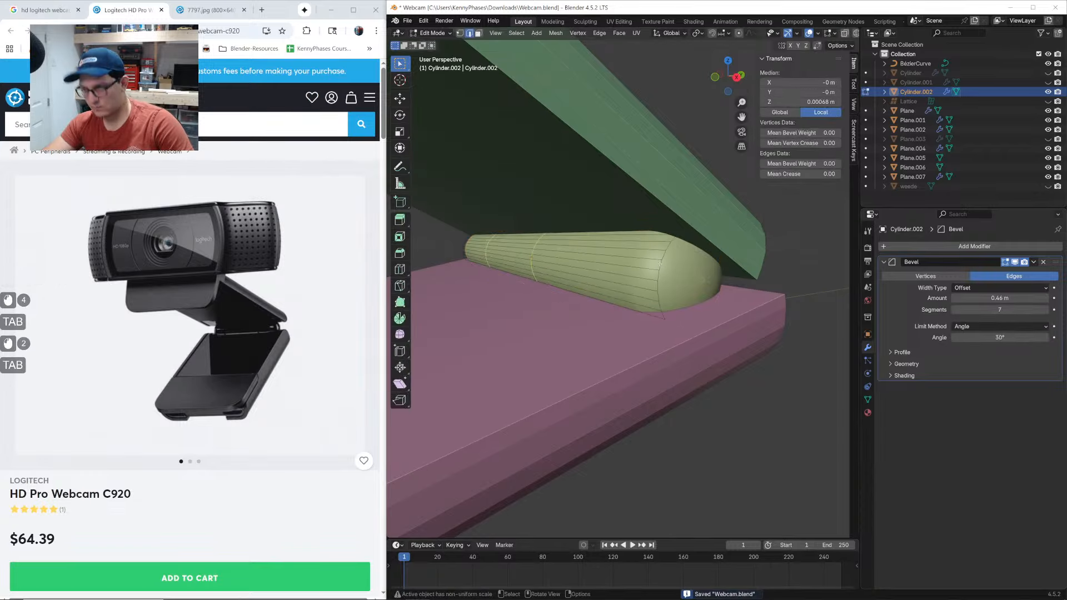
{"action": "left_click", "coordinate": [479, 34]}
{"action": "left_click", "coordinate": [689, 268]}
{"action": "middle_click_drag", "start_coordinate": [681, 267], "coordinate": [800, 267]}
{"action": "middle_click_drag", "start_coordinate": [618, 267], "coordinate": [496, 293]}
{"action": "left_click", "coordinate": [496, 293], "text": "shift"}
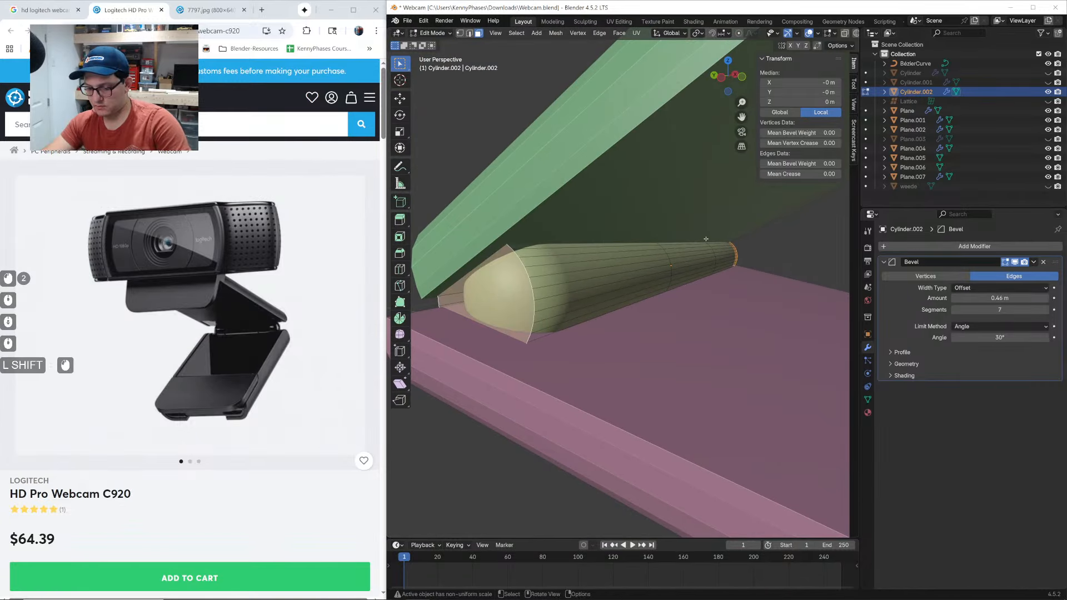
{"action": "key", "text": "i"}
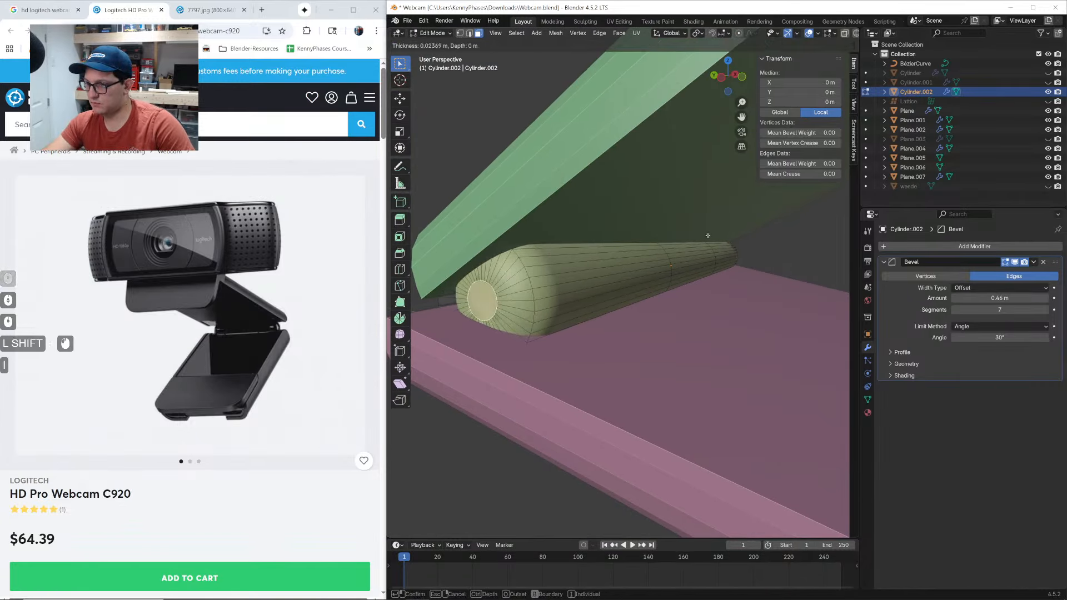
{"action": "left_click", "coordinate": [708, 235]}
{"action": "key", "text": "Tab"}
{"action": "middle_click_drag", "start_coordinate": [707, 236], "coordinate": [635, 284]}
{"action": "key", "text": "Tab"}
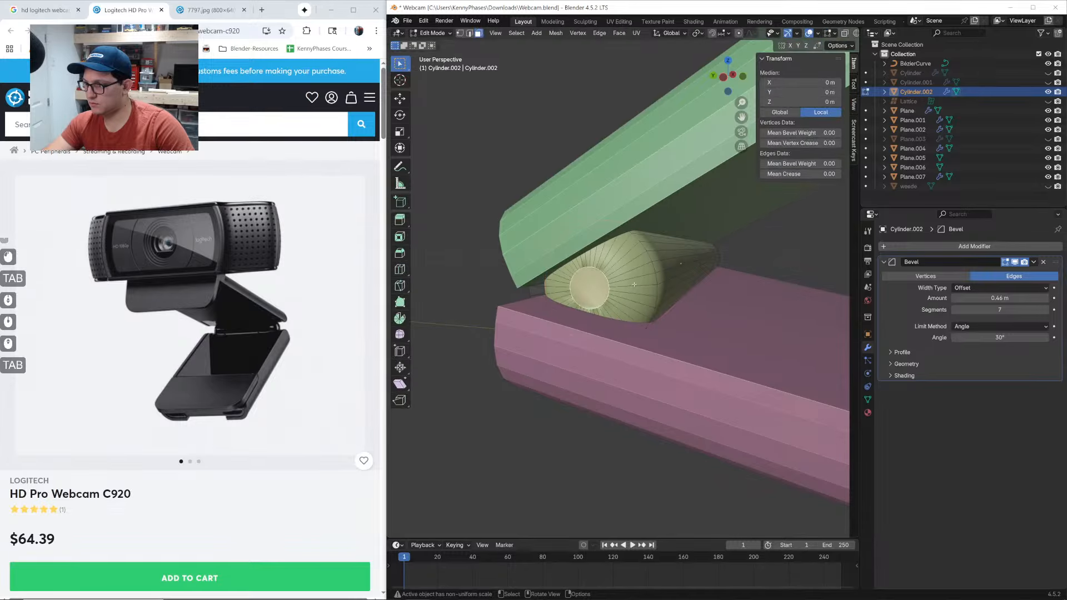
{"action": "key", "text": "Tab"}
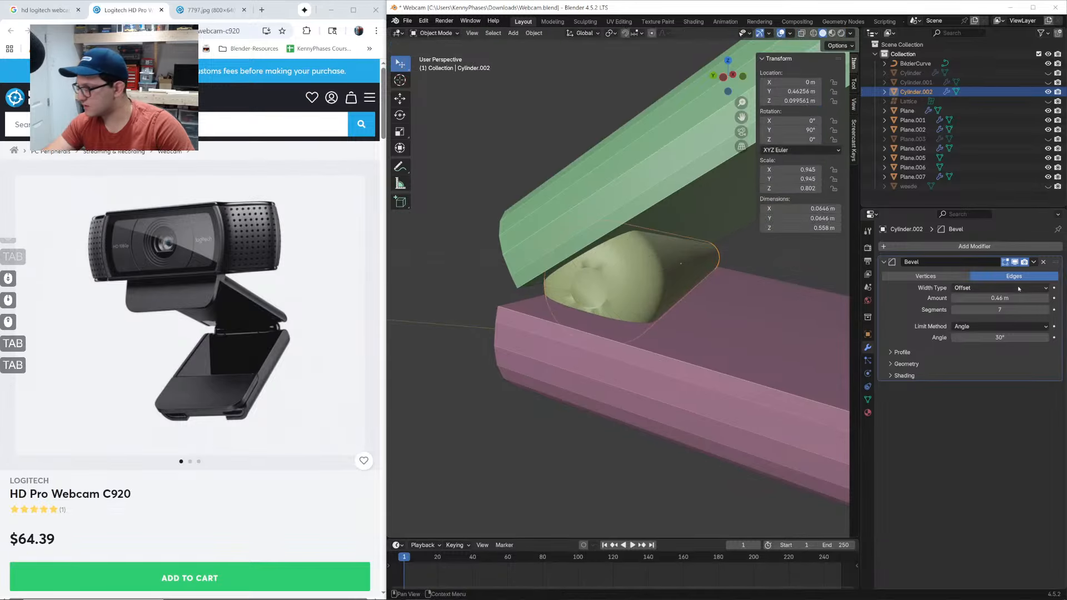
Set the hinge cylinder's bevel amount to 0.011 m and lengthen it along X to about 0.586 m
{"action": "left_click", "coordinate": [1000, 298]}
{"action": "left_click_drag", "start_coordinate": [1000, 298], "coordinate": [1000, 298]}
{"action": "middle_click_drag", "start_coordinate": [667, 289], "coordinate": [719, 298]}
{"action": "key", "text": "s"}
{"action": "key", "text": "x"}
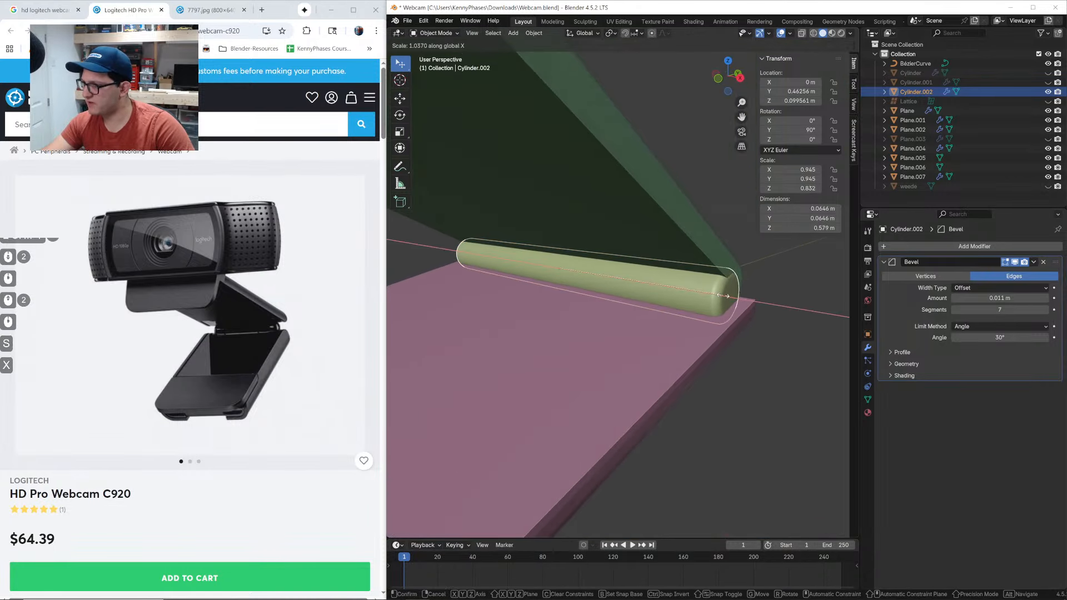
{"action": "left_click", "coordinate": [723, 295]}
{"action": "key", "text": "x"}
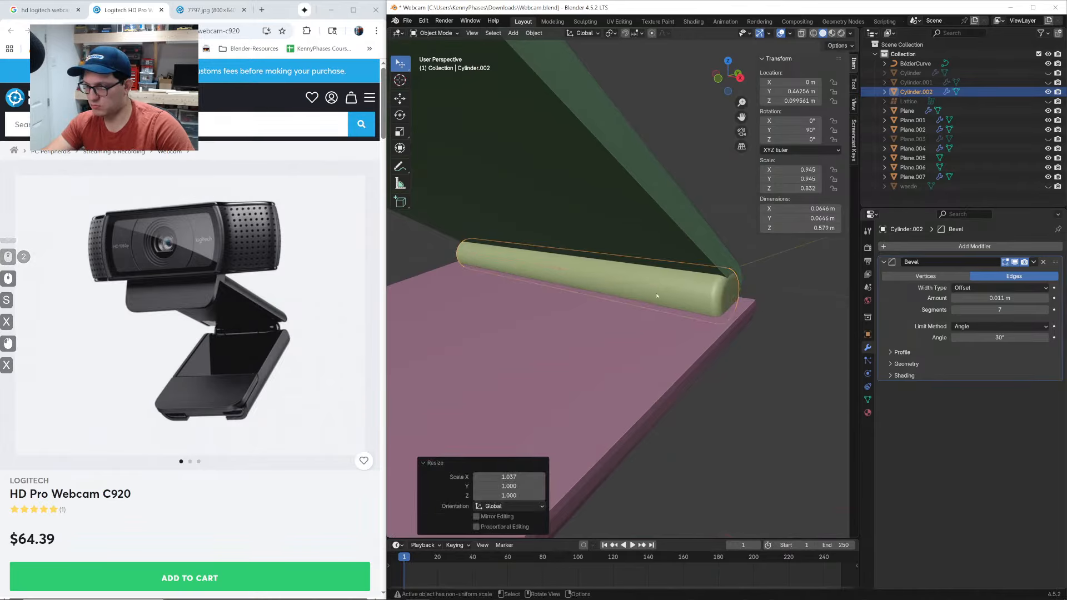
{"action": "left_click", "coordinate": [706, 309]}
Shorten the hinge cylinder along X to about 0.419 m
{"action": "middle_click_drag", "start_coordinate": [693, 328], "coordinate": [595, 311]}
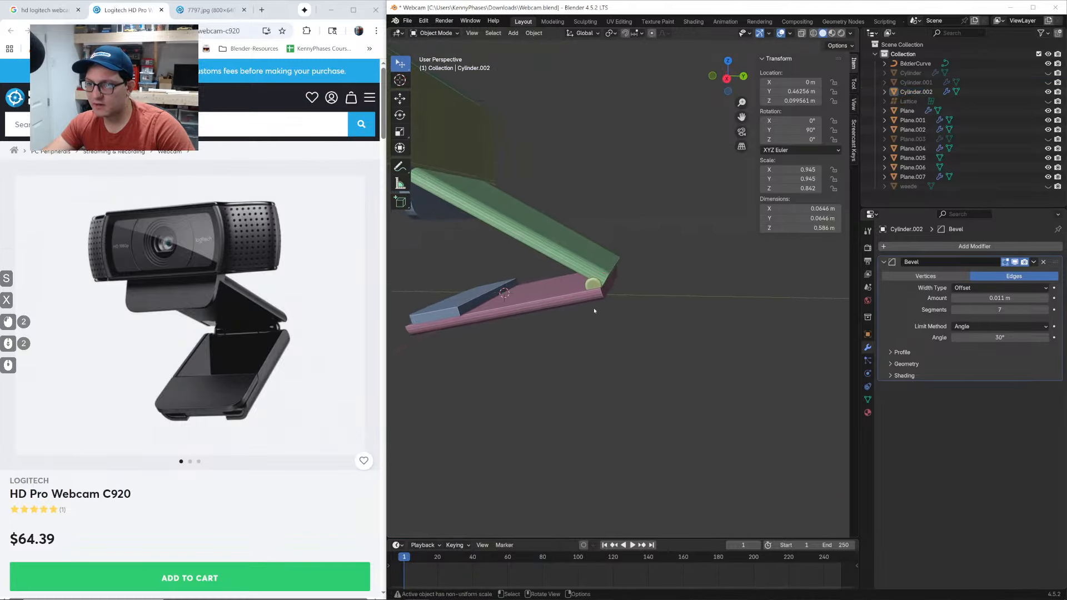
{"action": "scroll", "coordinate": [591, 294], "scroll_direction": "up", "scroll_amount": 3}
{"action": "left_click", "coordinate": [567, 290]}
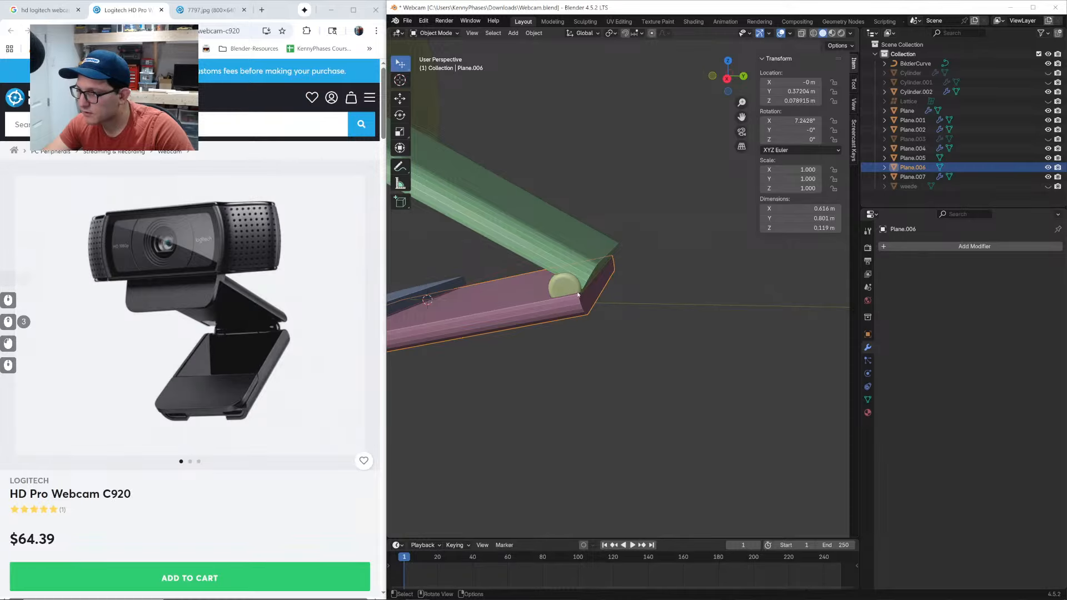
{"action": "left_click", "coordinate": [566, 293]}
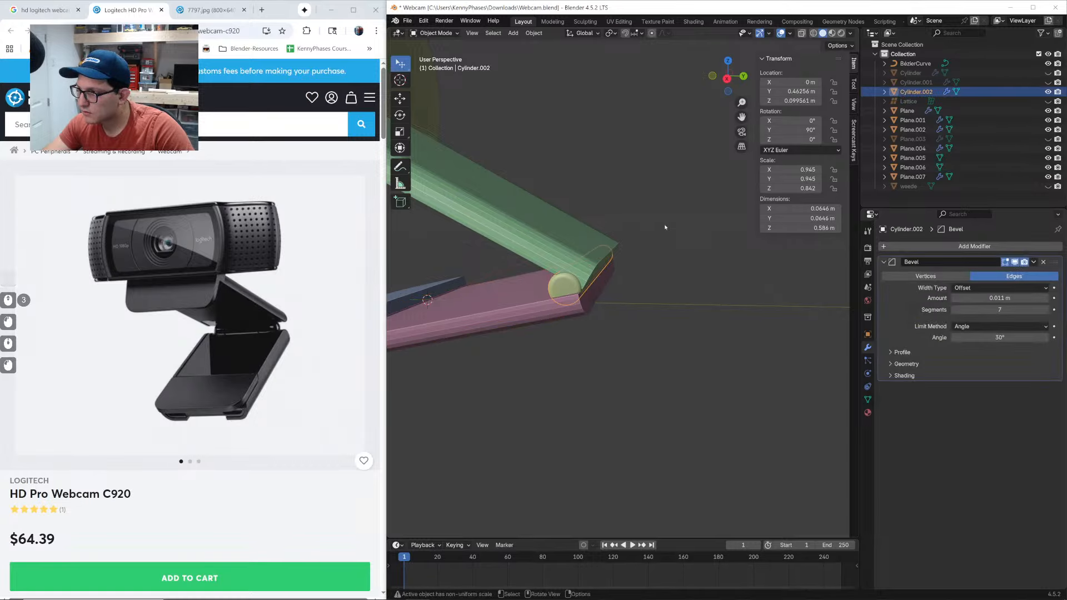
{"action": "key", "text": "s"}
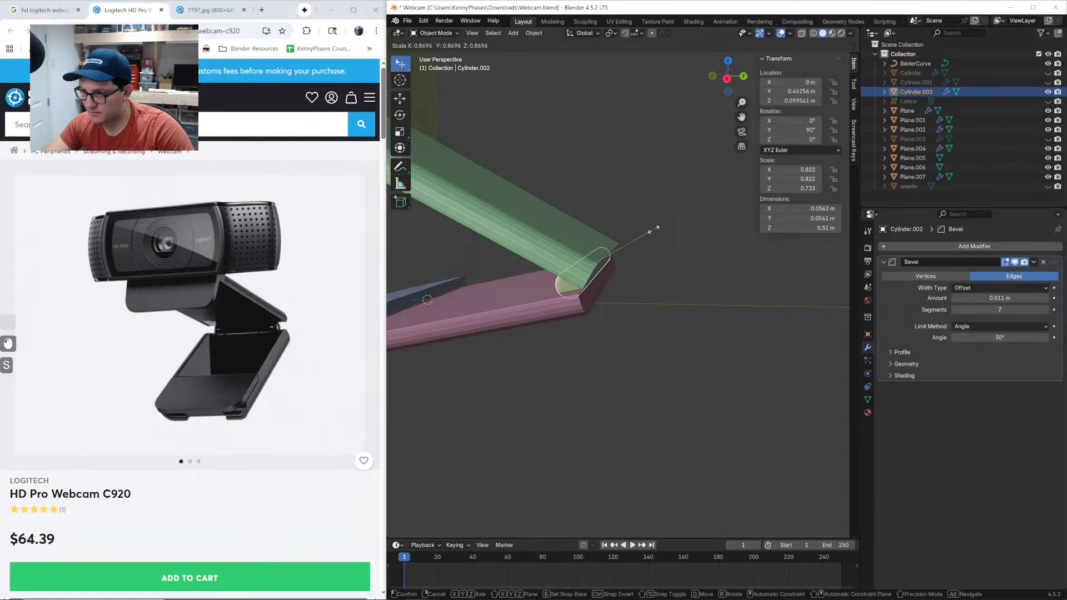
{"action": "key", "text": "x"}
{"action": "left_click", "coordinate": [645, 242]}
In the right side view, move the hinge cylinder between the arm ends, to about Y 0.49 m and Z 0.095 m
{"action": "left_click", "coordinate": [728, 79]}
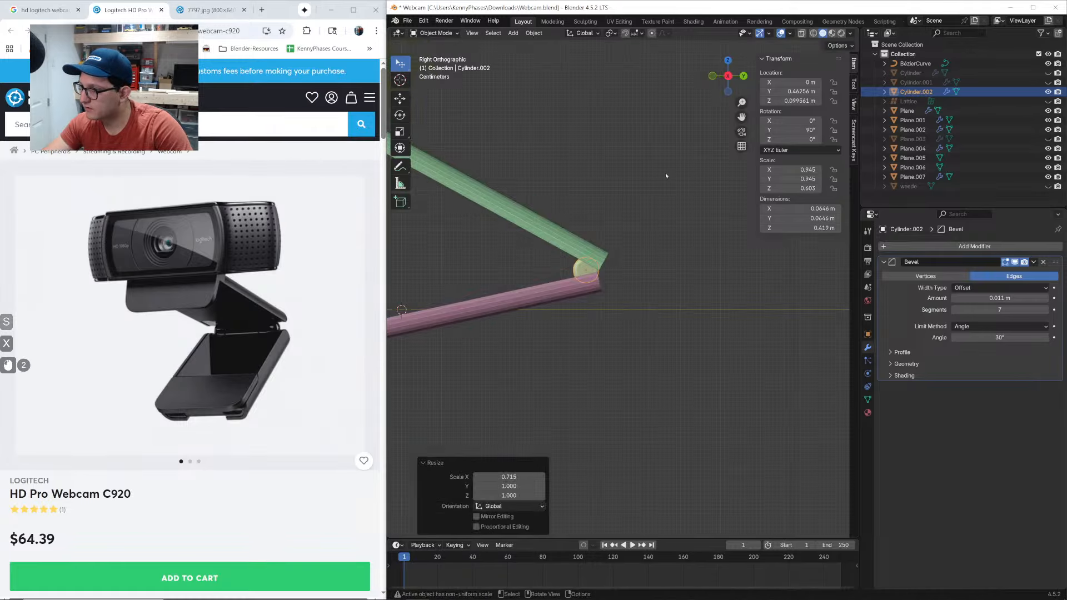
{"action": "key", "text": "g"}
{"action": "left_click", "coordinate": [648, 191]}
Scale the hinge cylinder uniformly to about 0.517 m long and 0.08 m thick, and save the file
{"action": "middle_click_drag", "start_coordinate": [581, 251], "coordinate": [646, 302]}
{"action": "scroll", "coordinate": [647, 304], "scroll_direction": "up", "scroll_amount": 4}
{"action": "scroll", "coordinate": [646, 302], "scroll_direction": "down", "scroll_amount": 2}
{"action": "mouse_move", "coordinate": [646, 302]}
{"action": "middle_mouse_down"}
{"action": "mouse_move", "coordinate": [631, 309]}
{"action": "mouse_move", "coordinate": [644, 304]}
{"action": "middle_mouse_up"}
{"action": "scroll", "coordinate": [643, 284], "scroll_direction": "up", "scroll_amount": 2}
{"action": "key", "text": "s"}
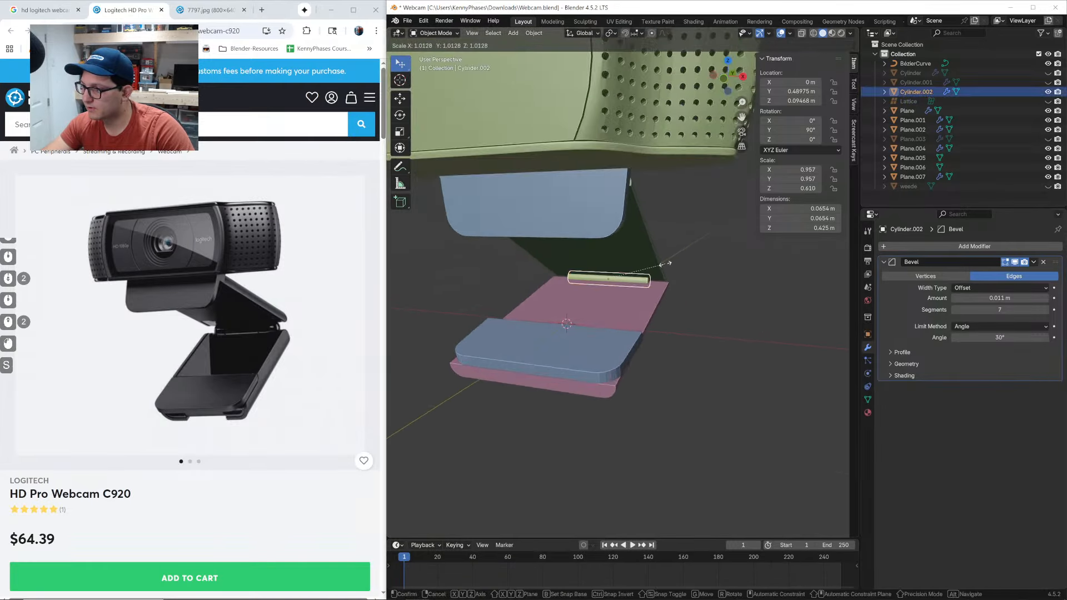
{"action": "left_click", "coordinate": [669, 259]}
{"action": "middle_click_drag", "start_coordinate": [670, 259], "coordinate": [682, 295]}
{"action": "scroll", "coordinate": [615, 285], "scroll_direction": "down", "scroll_amount": 3}
{"action": "middle_click_drag", "start_coordinate": [607, 273], "coordinate": [589, 289], "text": "shift"}
{"action": "key", "text": "ctrl+s"}
{"action": "scroll", "coordinate": [600, 289], "scroll_direction": "up", "scroll_amount": 5}
{"action": "scroll", "coordinate": [599, 290], "scroll_direction": "down", "scroll_amount": 1}
{"action": "middle_click_drag", "start_coordinate": [624, 291], "coordinate": [612, 292]}
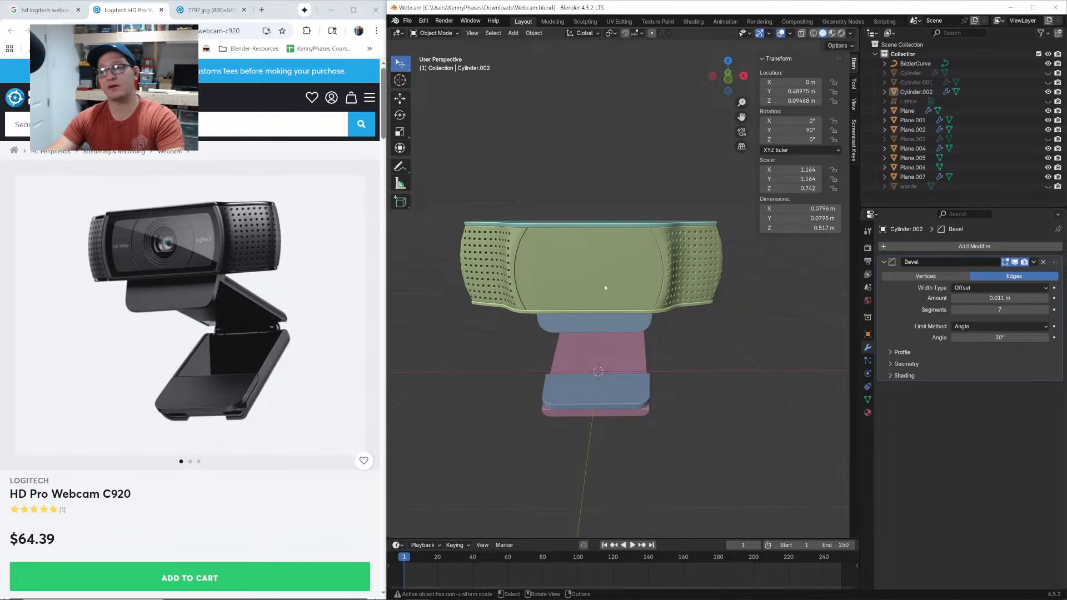
{"action": "middle_click_drag", "start_coordinate": [580, 185], "coordinate": [644, 273]}
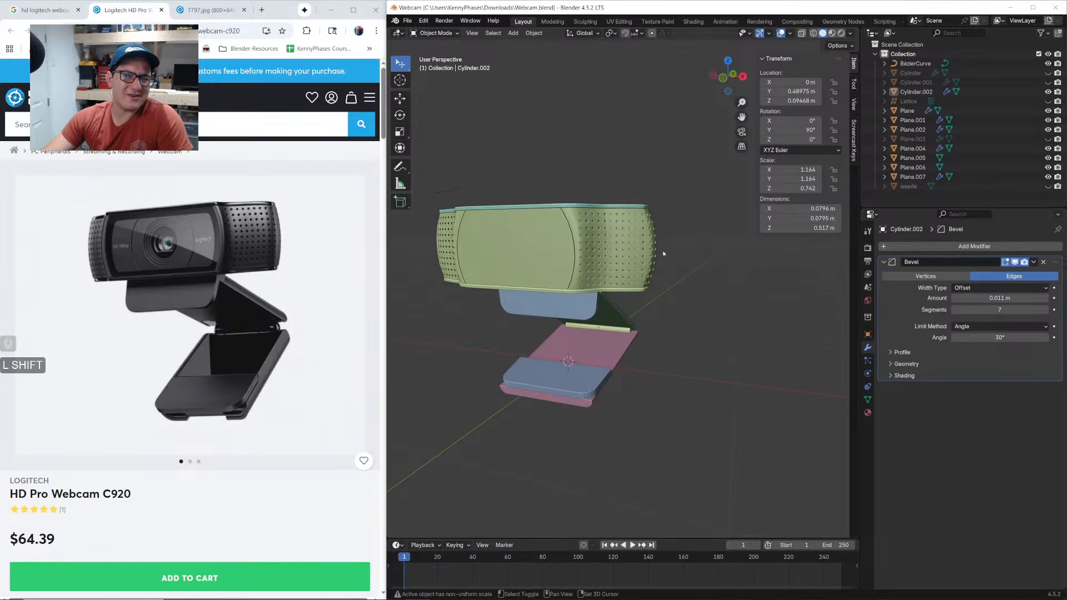
Apply Shade Auto Smooth to all visible webcam parts and save the file
{"action": "middle_click_drag", "start_coordinate": [663, 251], "coordinate": [698, 262], "text": "shift"}
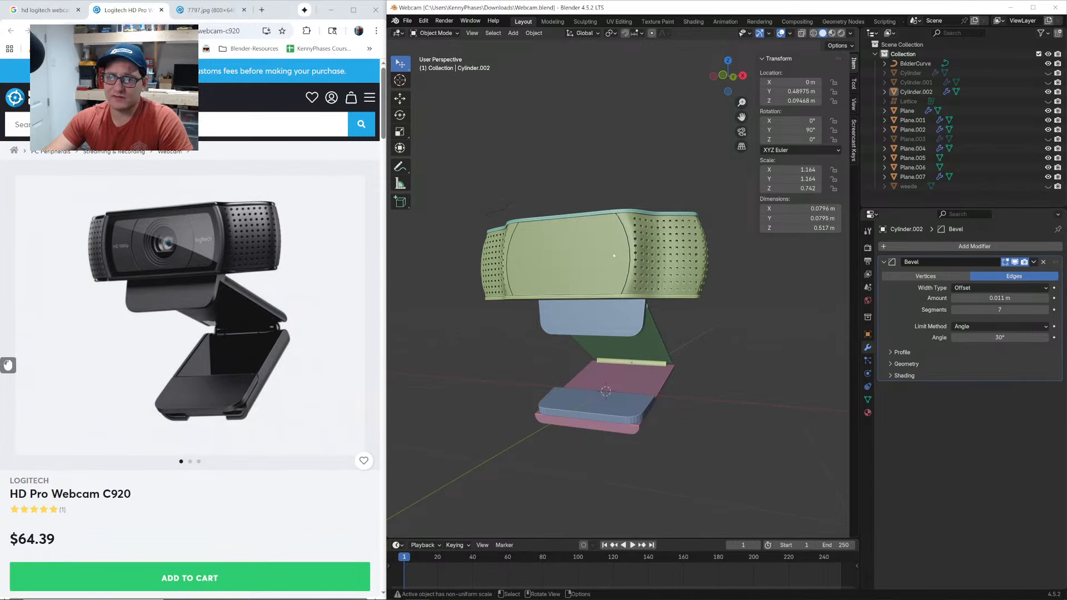
{"action": "scroll", "coordinate": [614, 256], "scroll_direction": "up", "scroll_amount": 2}
{"action": "middle_click_drag", "start_coordinate": [623, 256], "coordinate": [608, 271]}
{"action": "scroll", "coordinate": [618, 262], "scroll_direction": "down", "scroll_amount": 3}
{"action": "scroll", "coordinate": [617, 262], "scroll_direction": "up", "scroll_amount": 3}
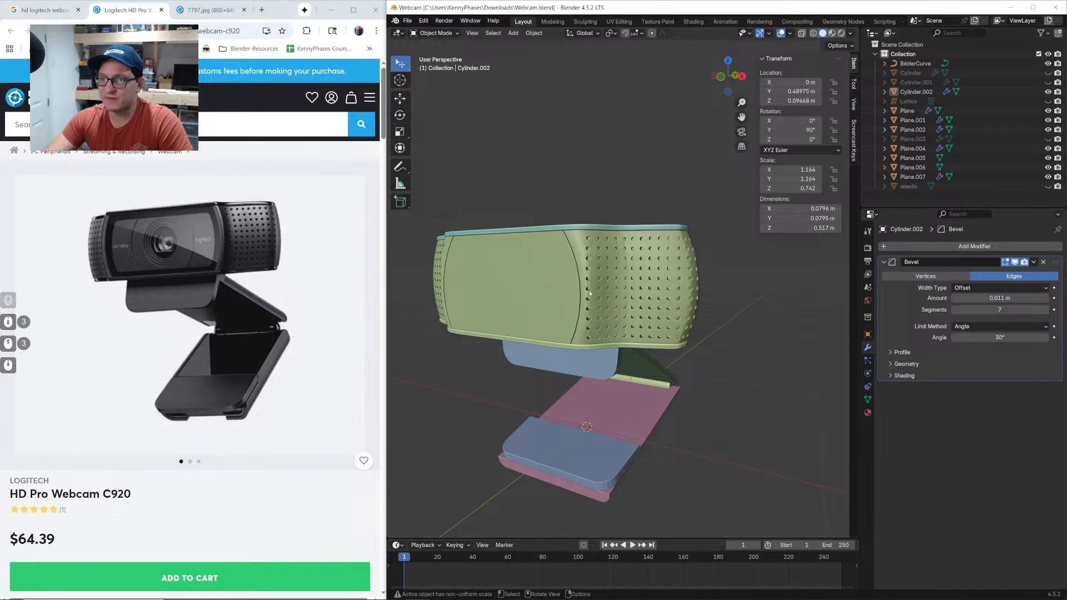
{"action": "middle_click_drag", "start_coordinate": [574, 319], "coordinate": [575, 299]}
{"action": "left_click", "coordinate": [631, 362]}
{"action": "right_click", "coordinate": [631, 362]}
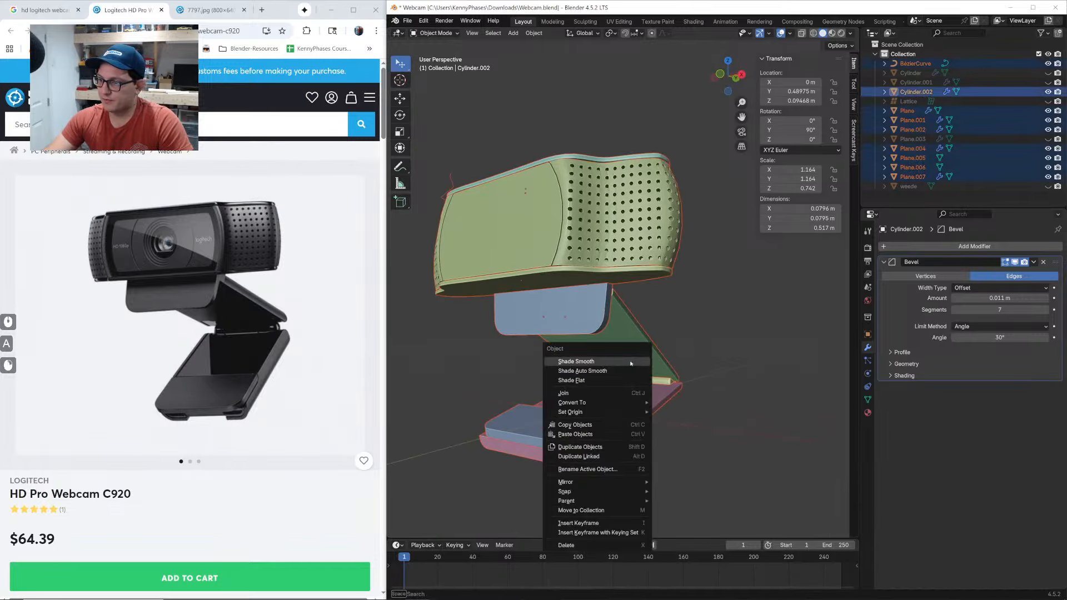
{"action": "left_click", "coordinate": [579, 370]}
{"action": "scroll", "coordinate": [685, 345], "scroll_direction": "down", "scroll_amount": 1}
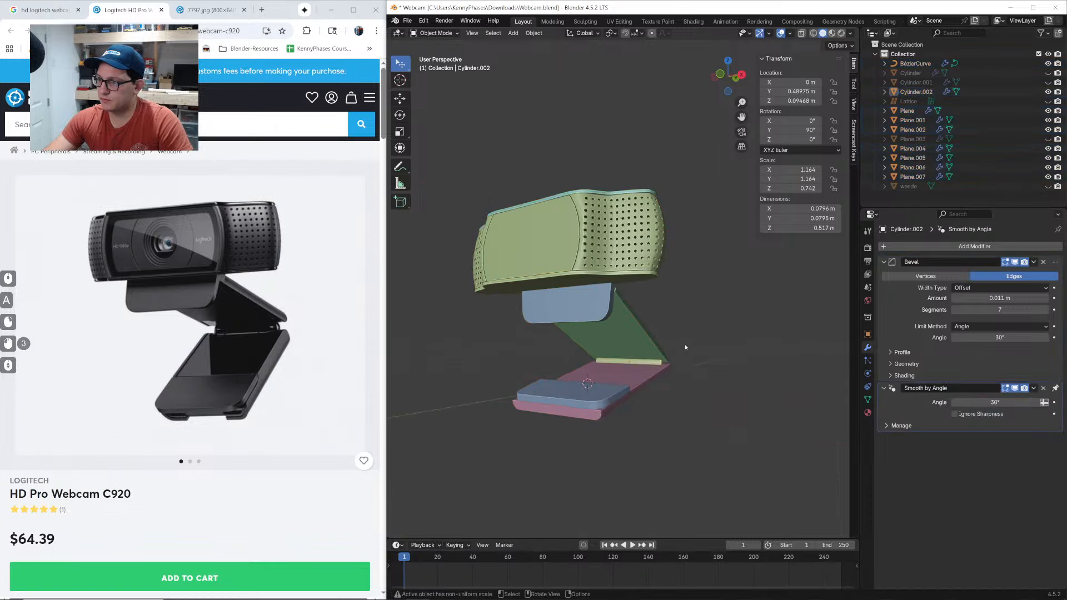
{"action": "key", "text": "ctrl+s"}
Examine the shading around the webcam body's speaker holes and check which hidden cutter cylinders produce them
{"action": "scroll", "coordinate": [666, 345], "scroll_direction": "up", "scroll_amount": 1}
{"action": "left_click", "coordinate": [638, 245]}
{"action": "scroll", "coordinate": [639, 244], "scroll_direction": "up", "scroll_amount": 2}
{"action": "middle_click_drag", "start_coordinate": [638, 245], "coordinate": [644, 266]}
{"action": "scroll", "coordinate": [647, 269], "scroll_direction": "up", "scroll_amount": 5}
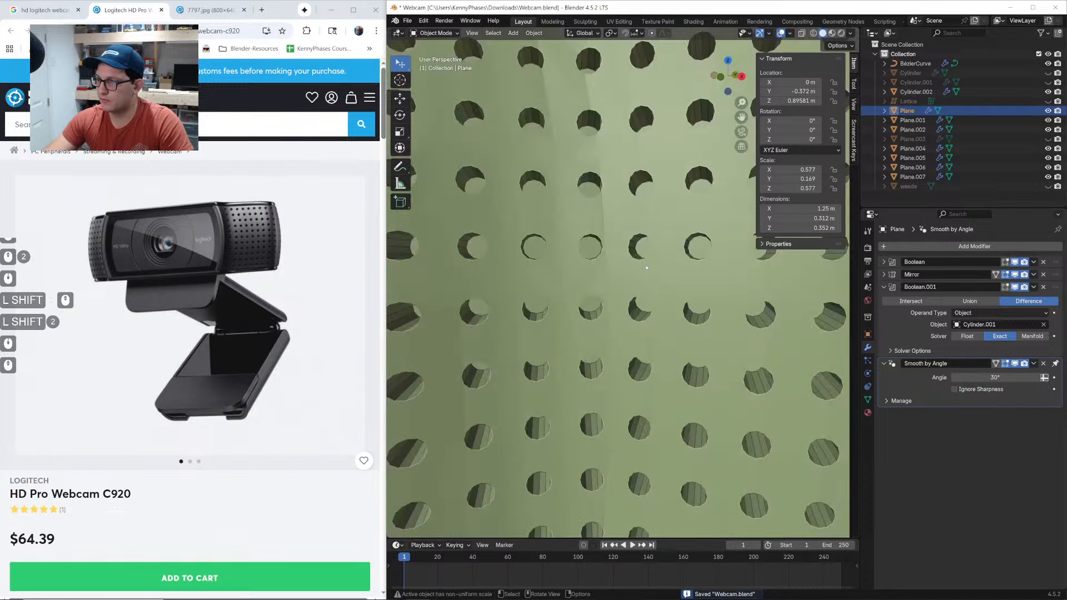
{"action": "scroll", "coordinate": [645, 268], "scroll_direction": "down", "scroll_amount": 5}
{"action": "scroll", "coordinate": [645, 268], "scroll_direction": "up", "scroll_amount": 5}
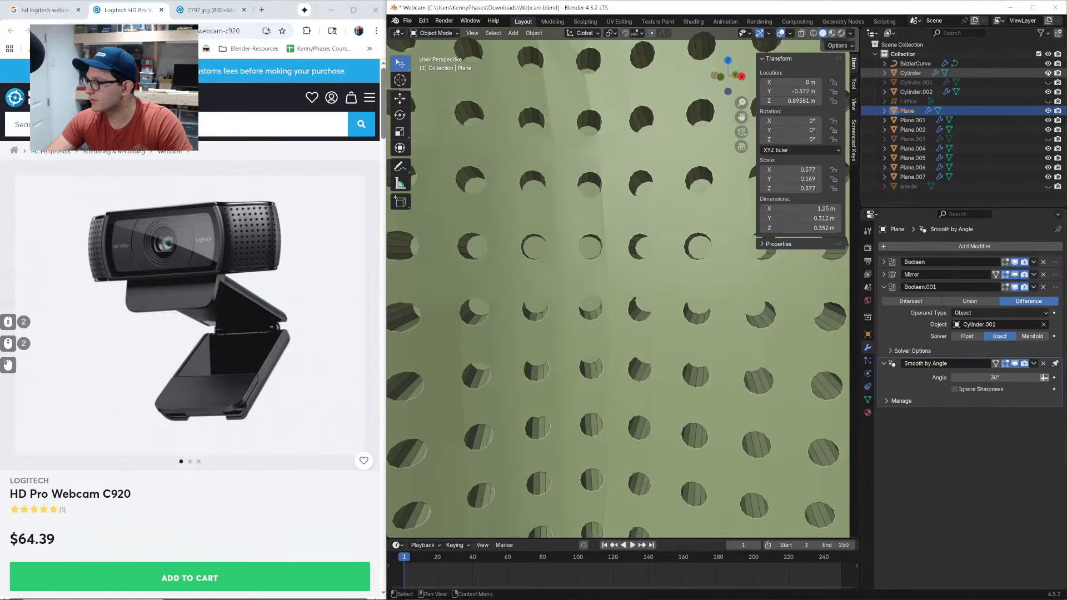
{"action": "left_click", "coordinate": [1048, 73]}
{"action": "left_click", "coordinate": [1040, 84]}
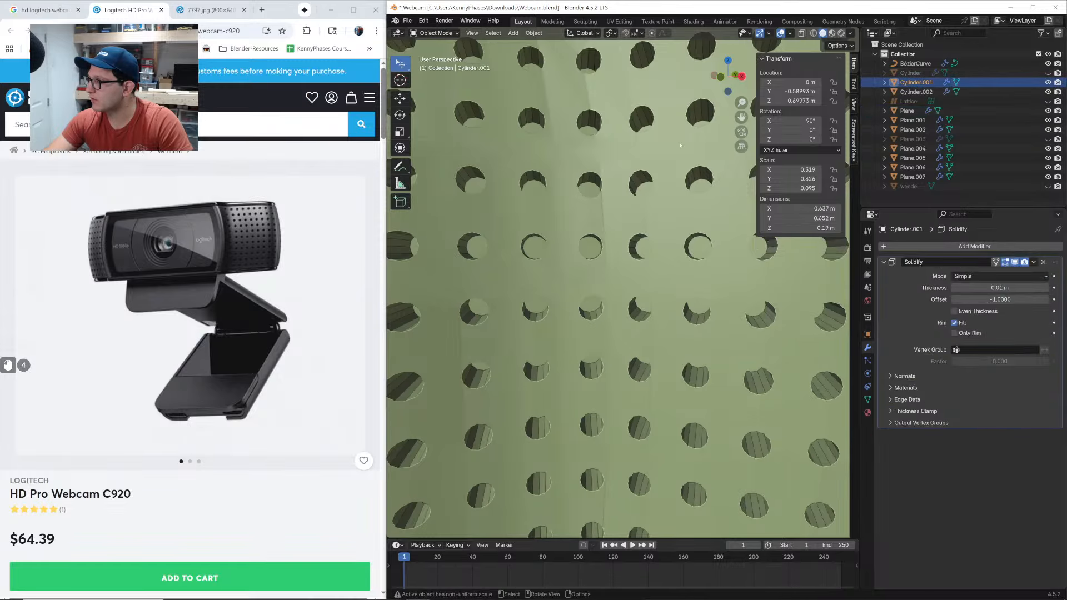
{"action": "scroll", "coordinate": [633, 269], "scroll_direction": "down", "scroll_amount": 5}
{"action": "scroll", "coordinate": [633, 269], "scroll_direction": "up", "scroll_amount": 4}
Unhide the arrayed speaker-hole cutter cylinder, try auto smooth, switch it to Shade Smooth, and hide it again
{"action": "left_click", "coordinate": [1048, 73]}
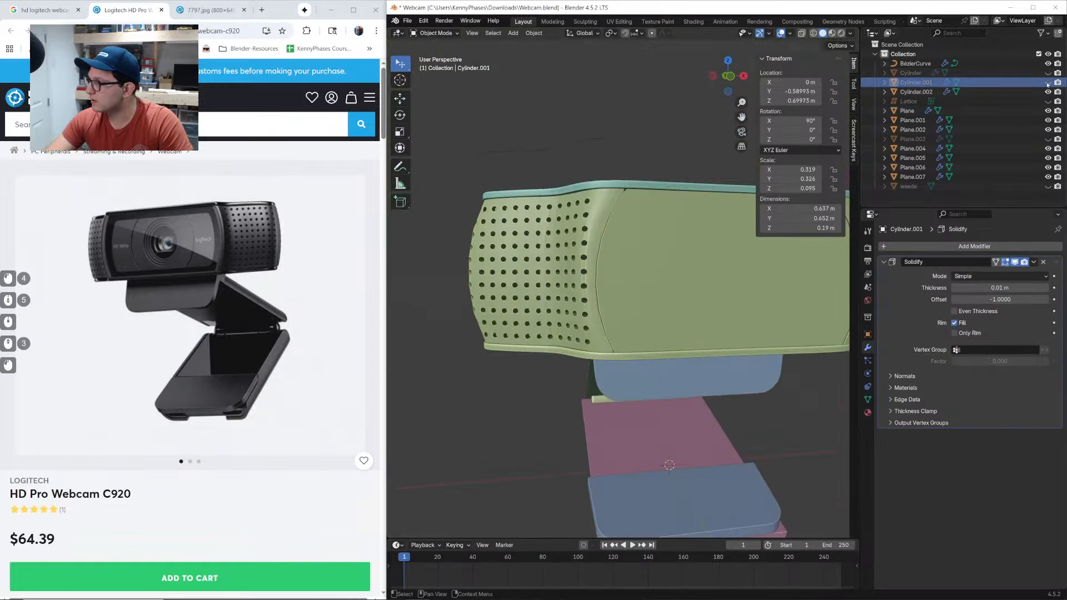
{"action": "left_click", "coordinate": [1048, 82]}
{"action": "left_click", "coordinate": [583, 231]}
{"action": "left_click", "coordinate": [583, 231]}
{"action": "scroll", "coordinate": [500, 227], "scroll_direction": "up", "scroll_amount": 5}
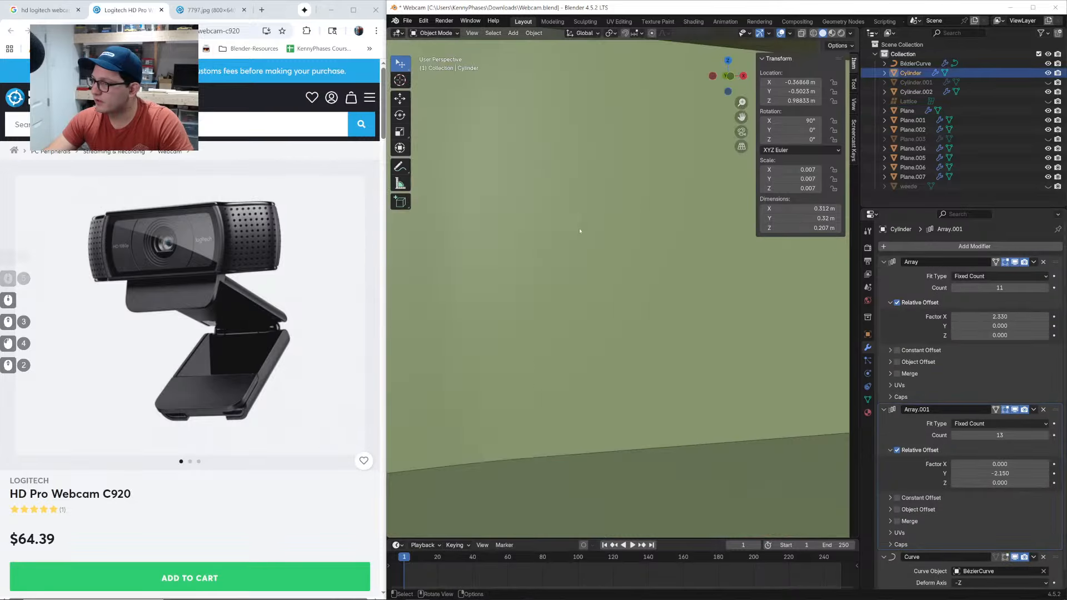
{"action": "right_click", "coordinate": [470, 197]}
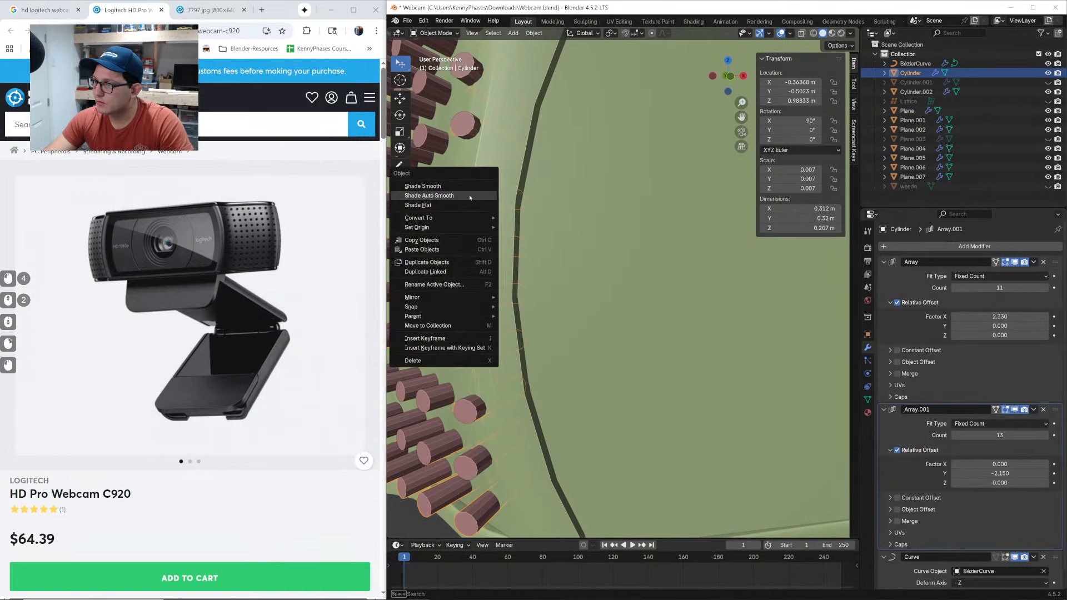
{"action": "left_click", "coordinate": [470, 196]}
{"action": "right_click", "coordinate": [470, 197]}
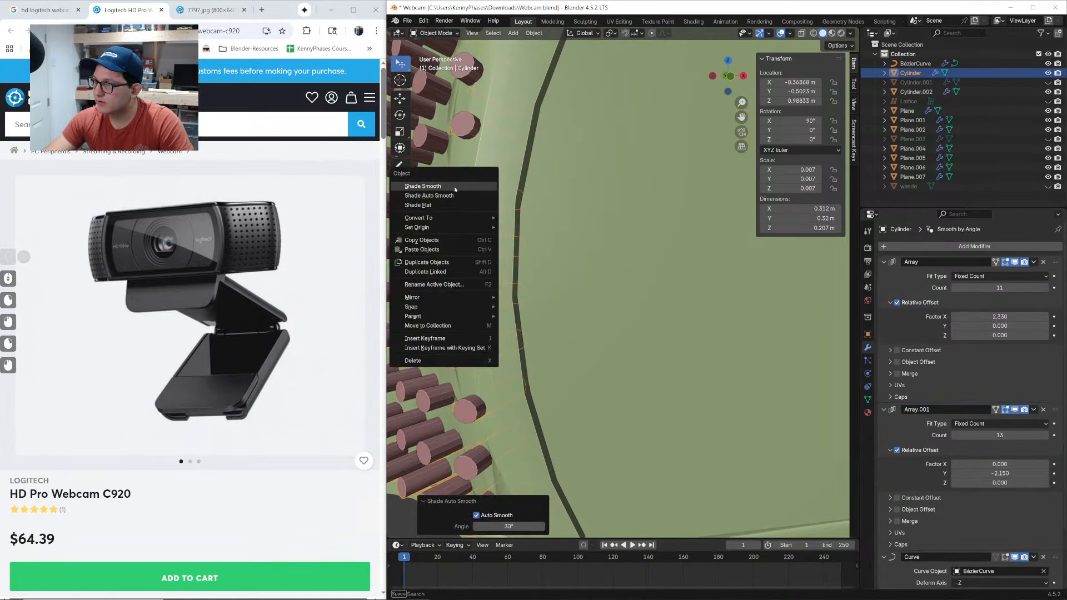
{"action": "left_click", "coordinate": [456, 190]}
{"action": "key", "text": "h"}
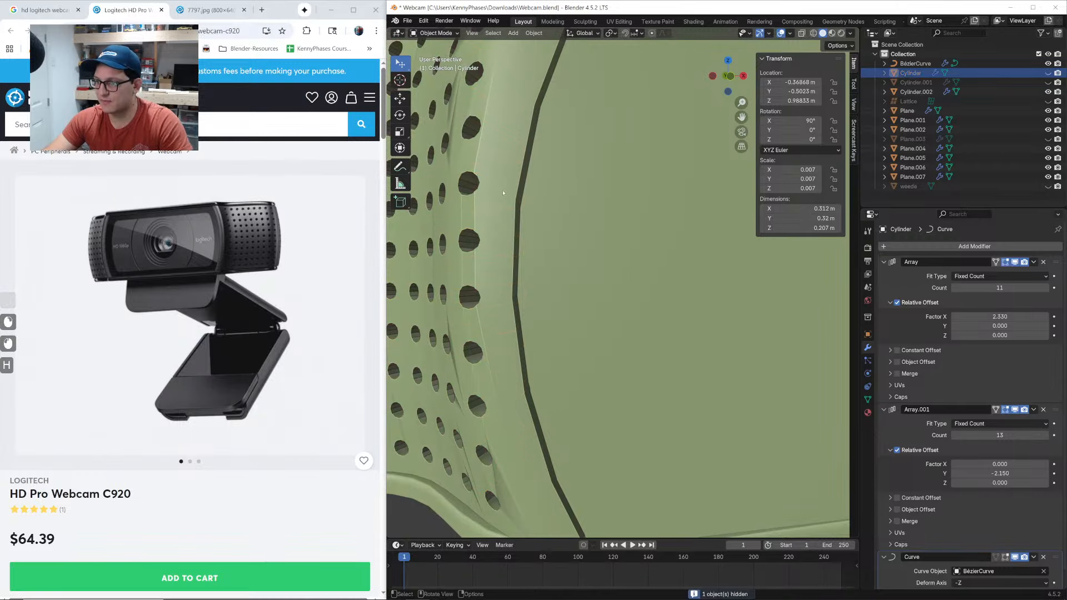
Try Shade Smooth on the perforated webcam body, return it to Shade Auto Smooth at 30°, and save the file
{"action": "scroll", "coordinate": [503, 193], "scroll_direction": "down", "scroll_amount": 6}
{"action": "left_click", "coordinate": [518, 199]}
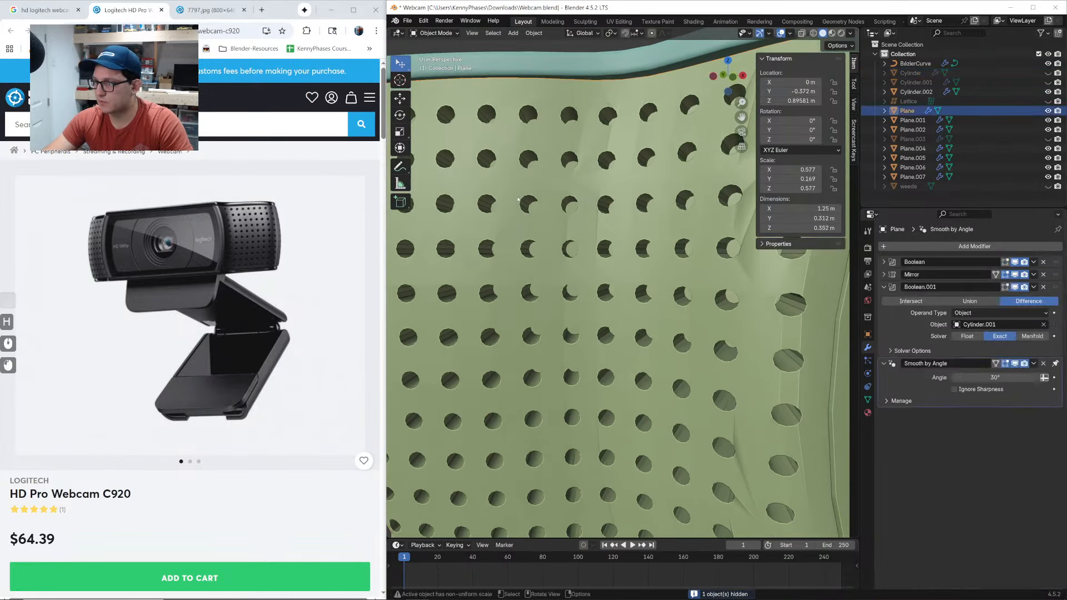
{"action": "right_click", "coordinate": [518, 199]}
{"action": "left_click", "coordinate": [520, 199]}
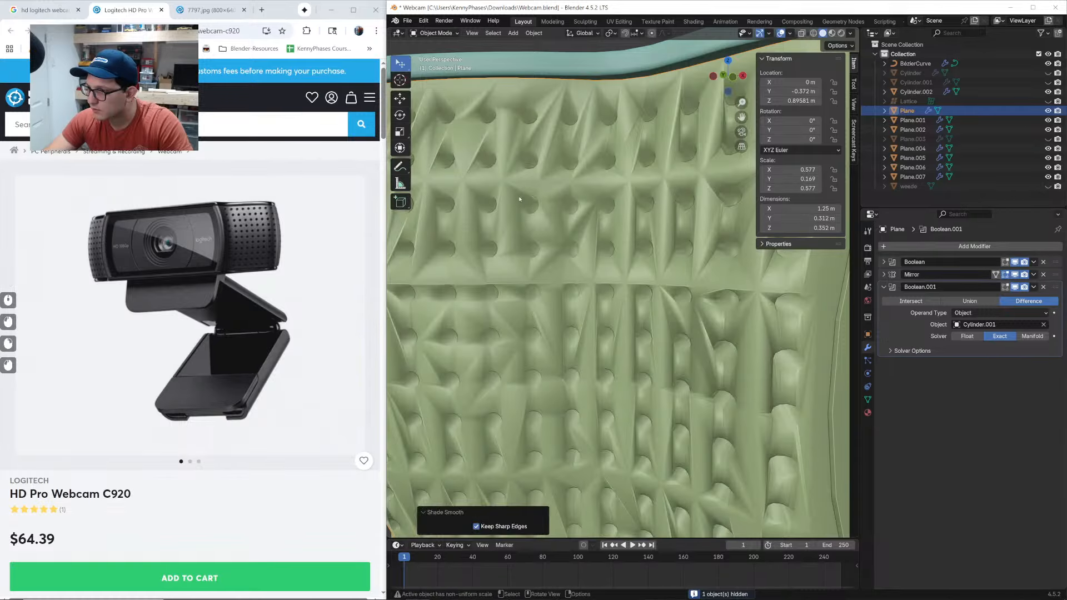
{"action": "right_click", "coordinate": [519, 199]}
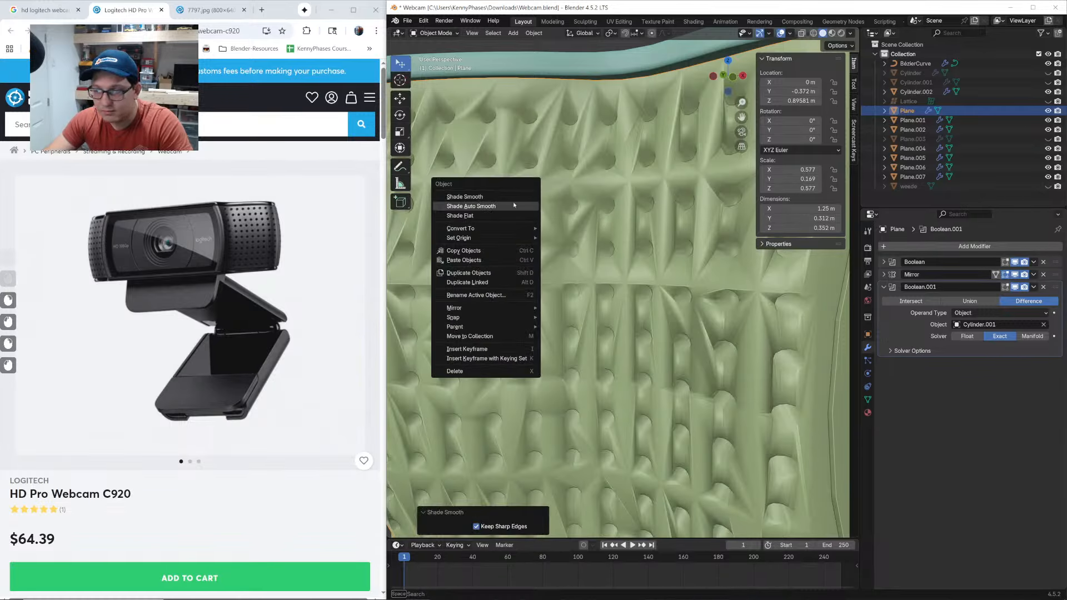
{"action": "left_click", "coordinate": [514, 205]}
{"action": "scroll", "coordinate": [591, 231], "scroll_direction": "up", "scroll_amount": 5}
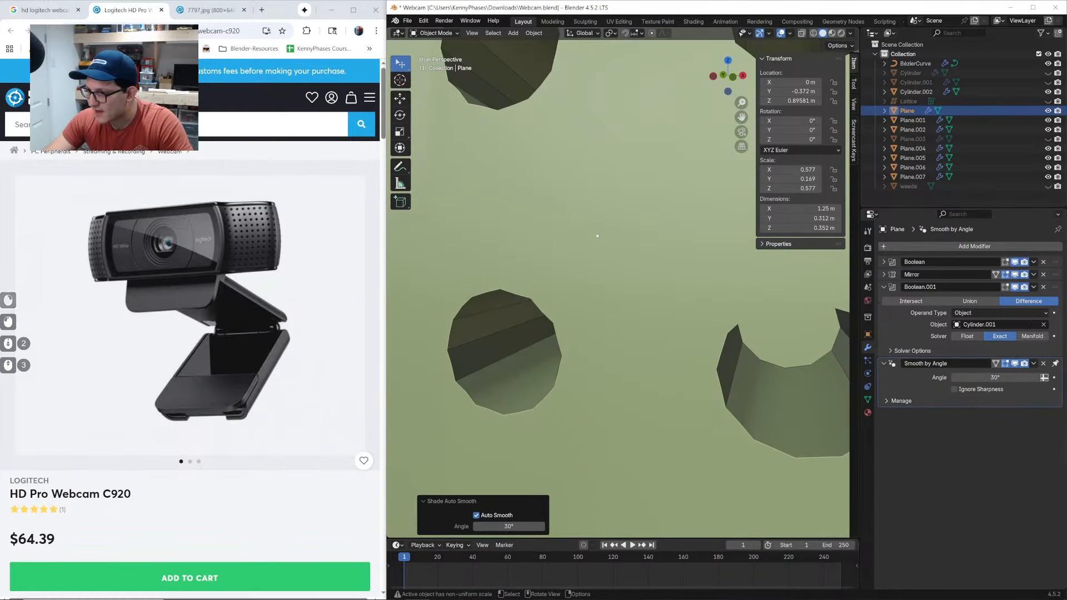
{"action": "scroll", "coordinate": [535, 312], "scroll_direction": "down", "scroll_amount": 8}
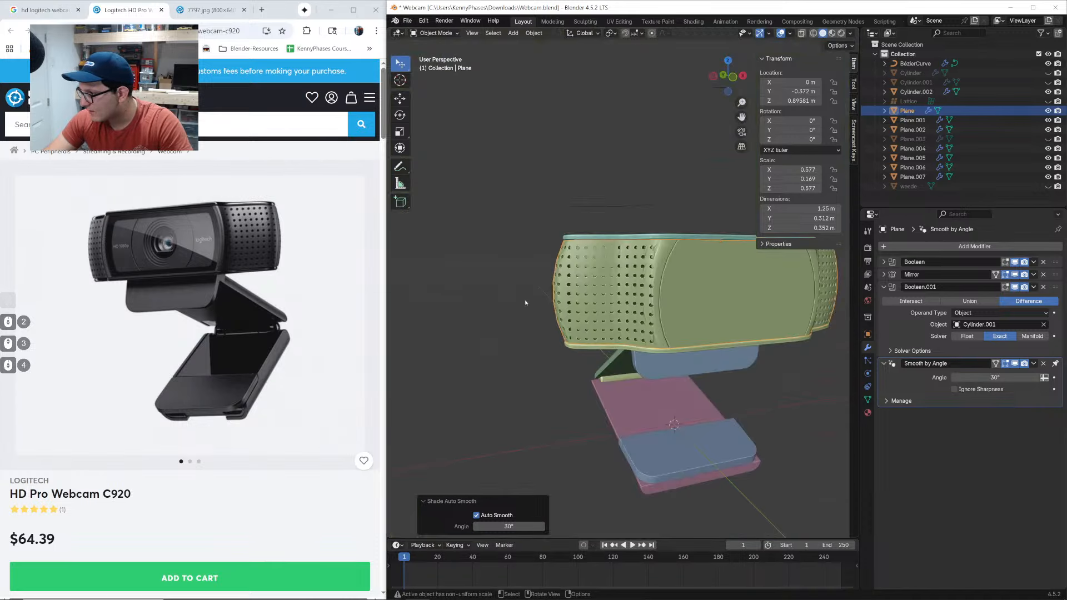
{"action": "mouse_move", "coordinate": [547, 307]}
{"action": "middle_mouse_down"}
{"action": "mouse_move", "coordinate": [563, 309]}
{"action": "mouse_move", "coordinate": [538, 305]}
{"action": "mouse_move", "coordinate": [562, 306]}
{"action": "middle_mouse_up"}
{"action": "key", "text": "ctrl+s"}
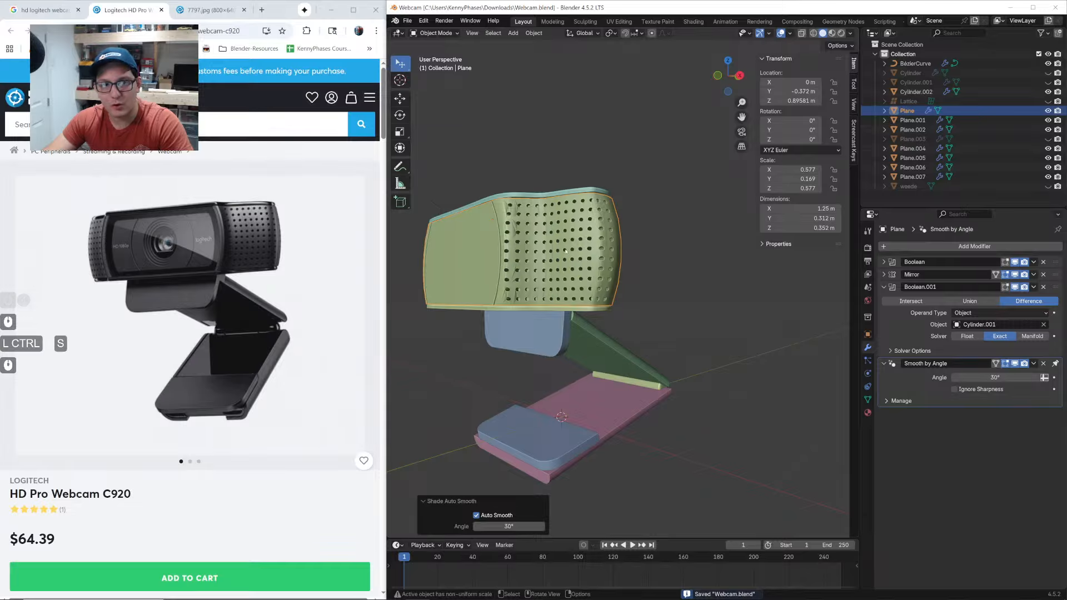
Switch the viewport to Rendered shading and check the front of the webcam body
{"action": "middle_click_drag", "start_coordinate": [538, 252], "coordinate": [571, 257]}
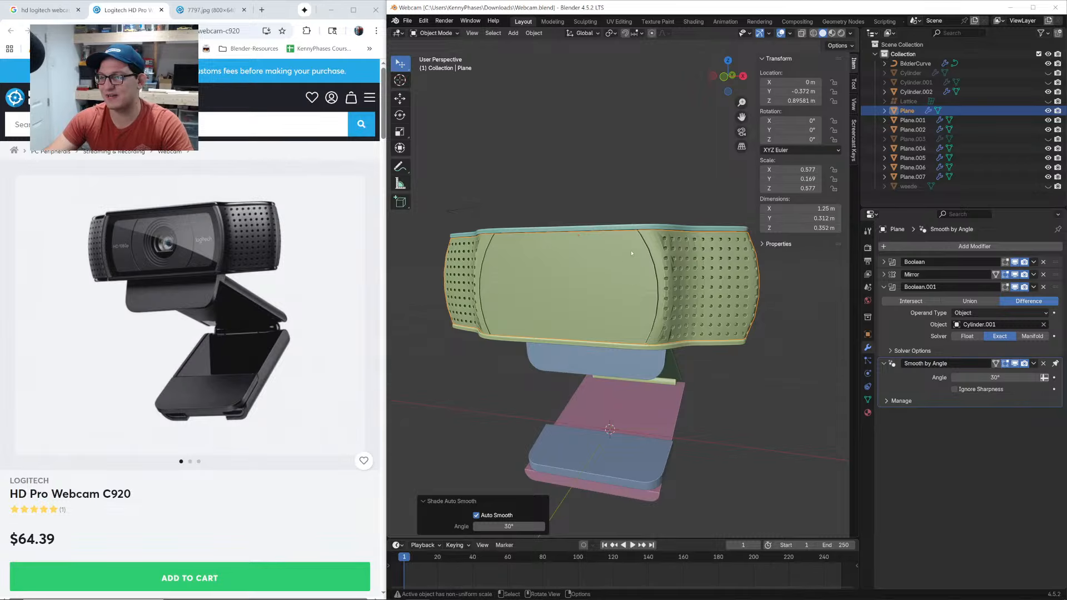
{"action": "key", "text": "z"}
{"action": "left_click", "coordinate": [650, 129]}
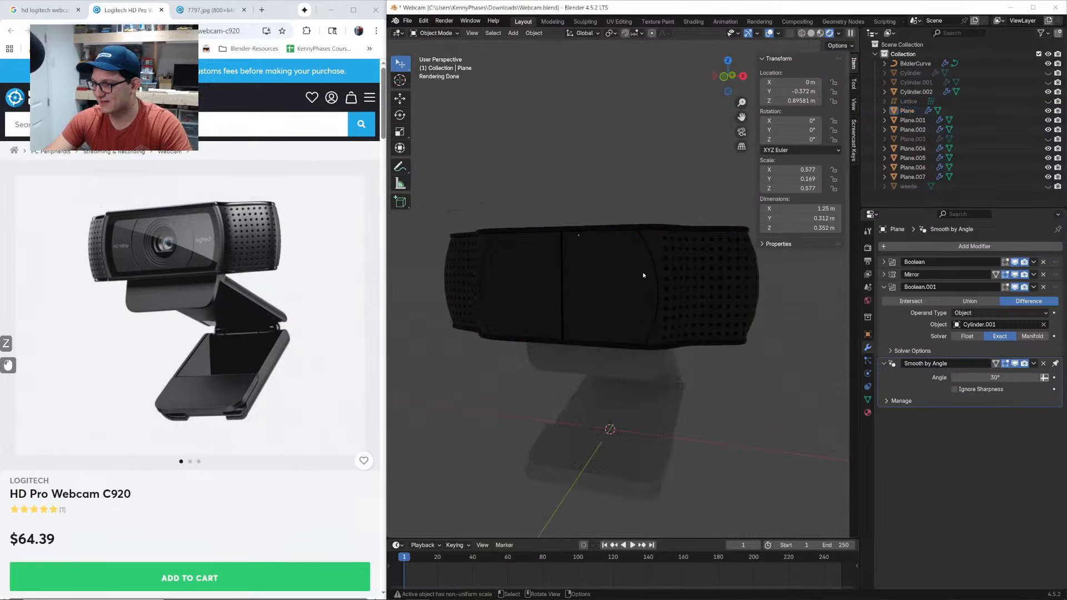
{"action": "left_click", "coordinate": [646, 250]}
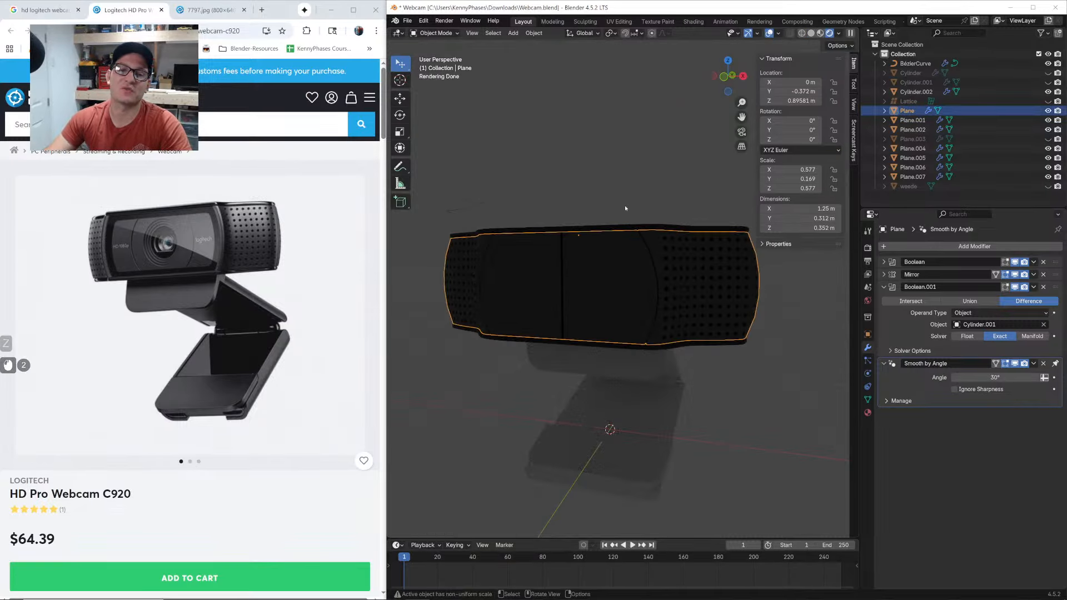
{"action": "key", "text": "Tab"}
{"action": "scroll", "coordinate": [636, 272], "scroll_direction": "up", "scroll_amount": 2}
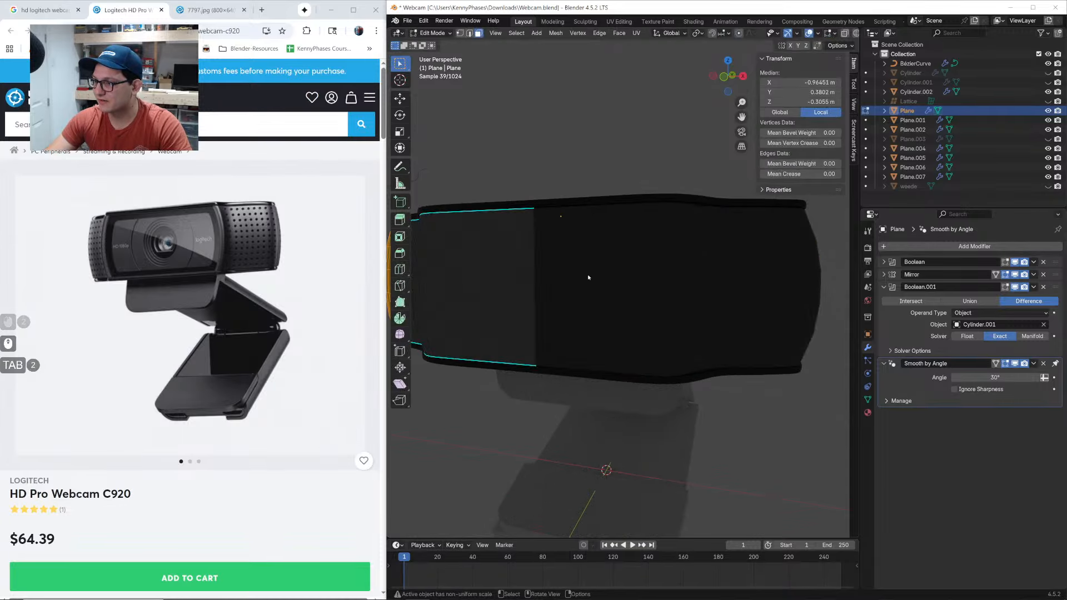
{"action": "key", "text": "Tab"}
{"action": "left_click", "coordinate": [599, 165]}
{"action": "middle_click_drag", "start_coordinate": [610, 218], "coordinate": [618, 223]}
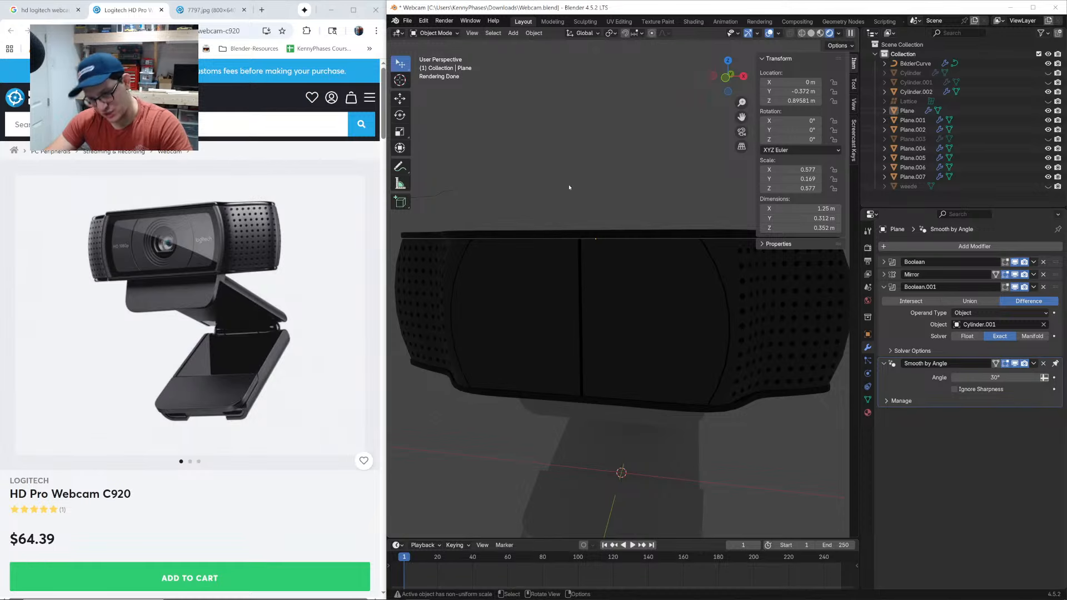
Add an area light and raise it above the webcam to about Z 1.31 m
{"action": "key", "text": "shift+a"}
{"action": "type", "text": "r"}
{"action": "key", "text": "BackSpace"}
{"action": "type", "text": "are"}
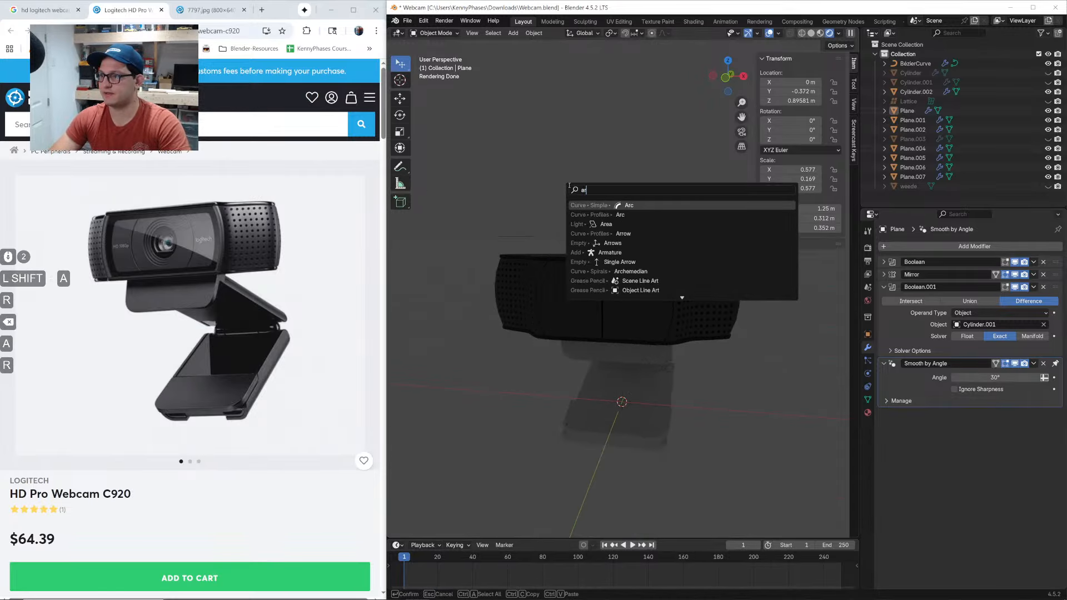
{"action": "key", "text": "Return"}
{"action": "key", "text": "g"}
{"action": "key", "text": "z"}
{"action": "left_click", "coordinate": [707, 265]}
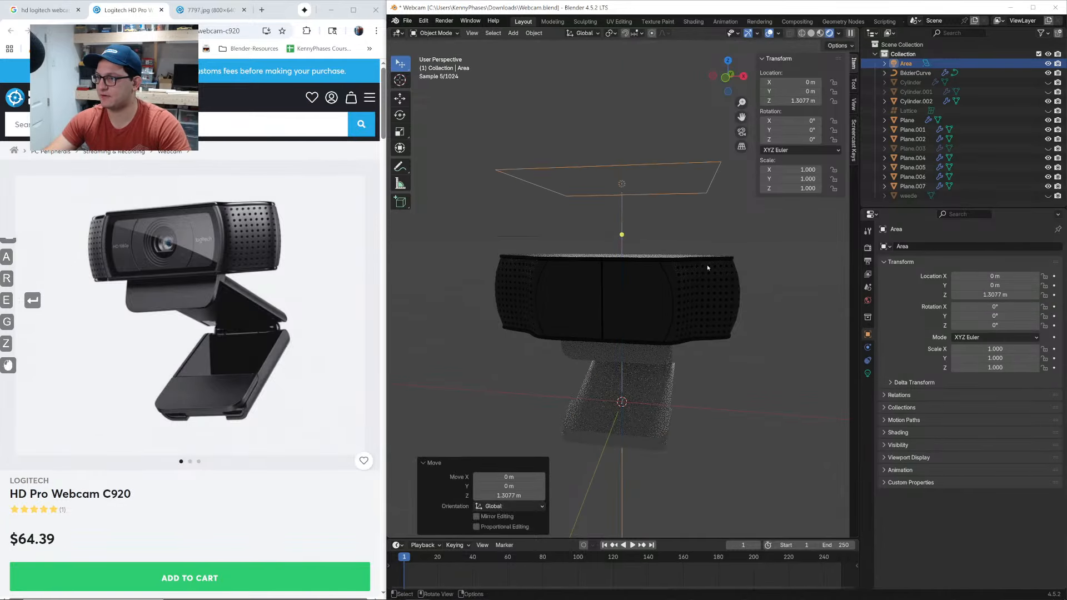
Scale the area light uniformly to about 2.39
{"action": "scroll", "coordinate": [700, 266], "scroll_direction": "down", "scroll_amount": 3}
{"action": "key", "text": "s"}
{"action": "left_click", "coordinate": [793, 256]}
{"action": "scroll", "coordinate": [716, 297], "scroll_direction": "up", "scroll_amount": 1}
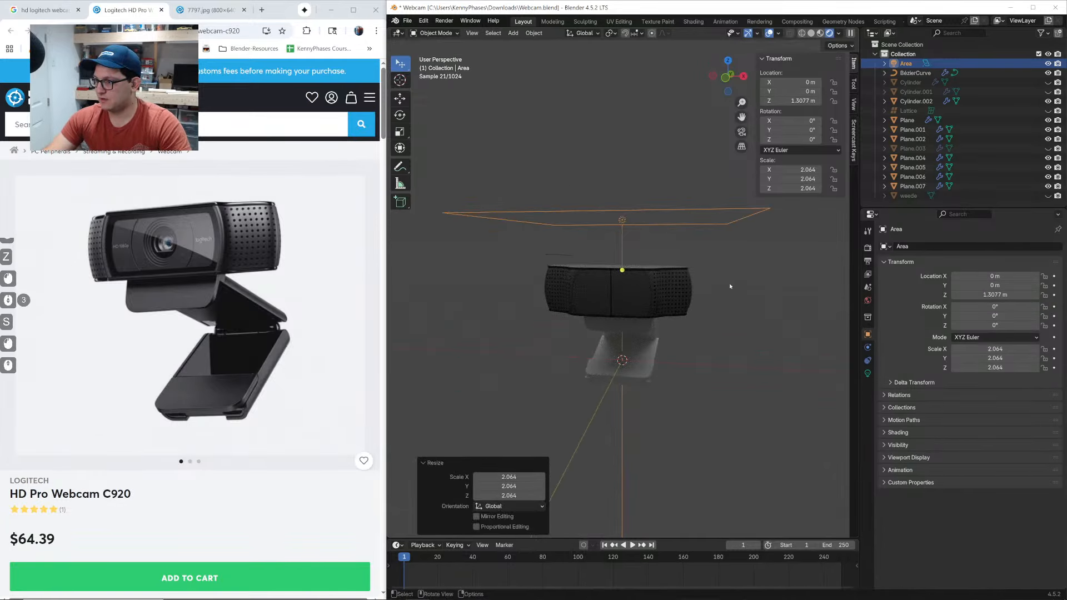
{"action": "key", "text": "s"}
{"action": "left_click", "coordinate": [745, 303]}
{"action": "left_click", "coordinate": [744, 313]}
Add a ground plane under the webcam, about 9.14 m square, at about Z -0.247 m
{"action": "key", "text": "shift+a"}
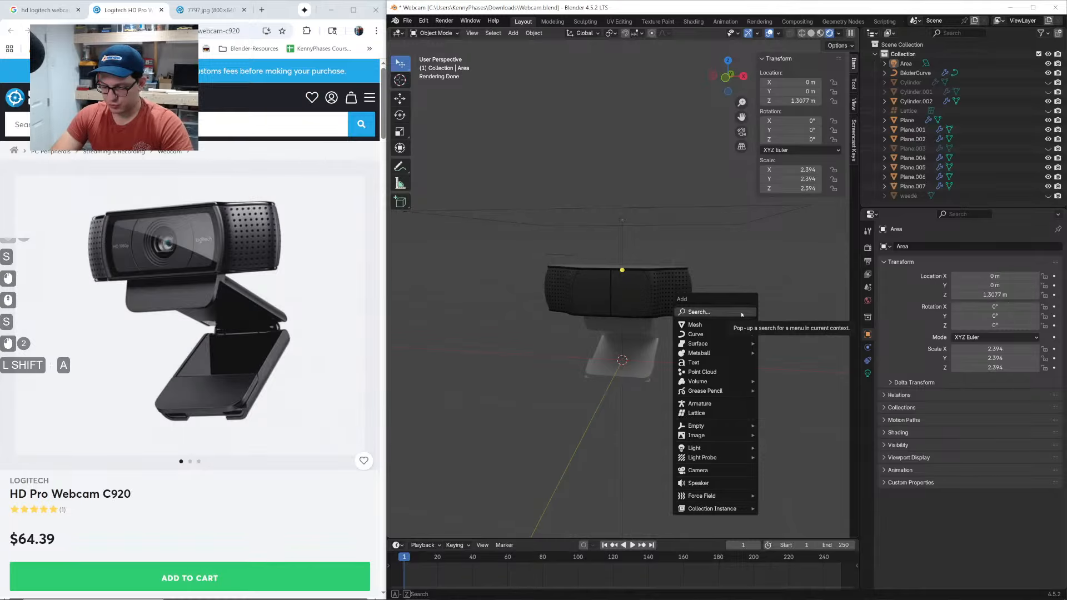
{"action": "type", "text": "plan"}
{"action": "key", "text": "Return"}
{"action": "scroll", "coordinate": [699, 350], "scroll_direction": "down", "scroll_amount": 2}
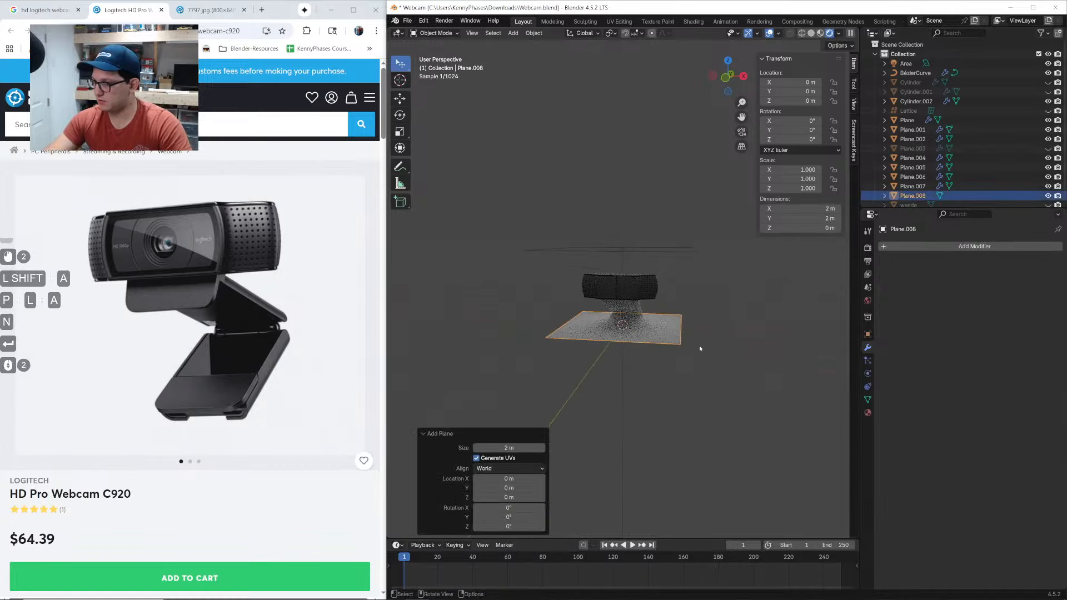
{"action": "key", "text": "s"}
{"action": "left_click", "coordinate": [799, 317]}
{"action": "key", "text": "g"}
{"action": "key", "text": "z"}
{"action": "left_click", "coordinate": [710, 328]}
{"action": "key", "text": "s"}
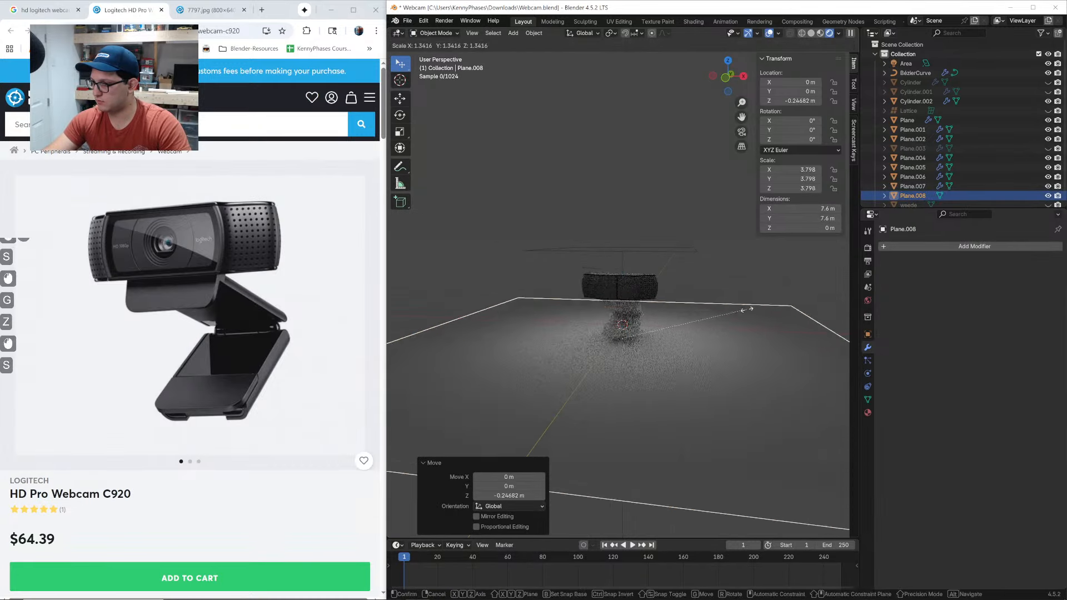
{"action": "left_click", "coordinate": [761, 313]}
{"action": "middle_click_drag", "start_coordinate": [764, 309], "coordinate": [806, 309]}
Set the world background color to an environment texture using blue_photo_studio_4k.hdr from the HDRIs folder
{"action": "left_click", "coordinate": [867, 300]}
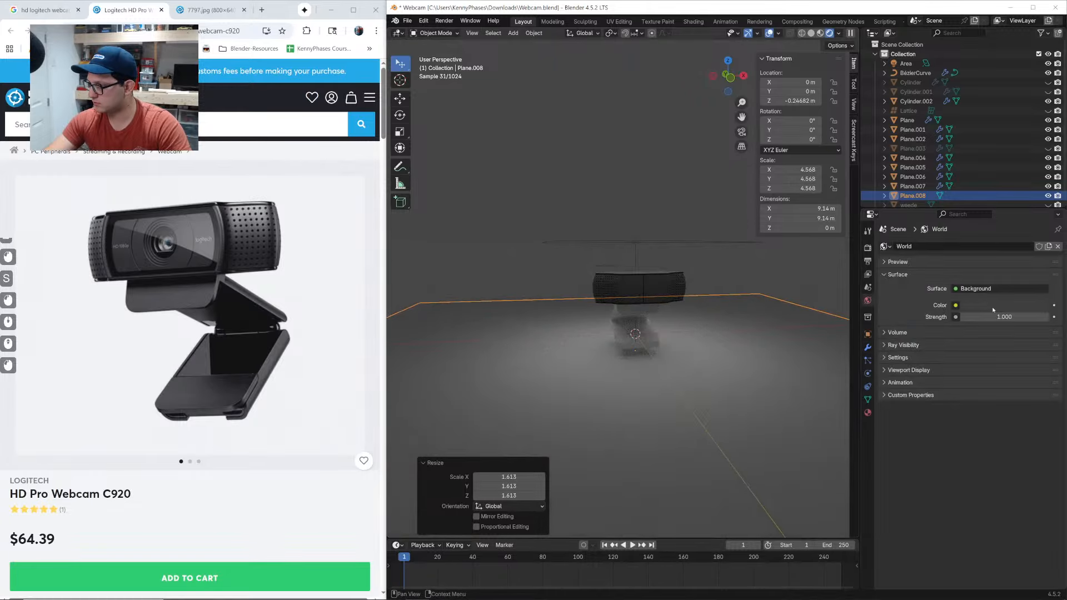
{"action": "left_click", "coordinate": [954, 305]}
{"action": "left_click", "coordinate": [746, 349]}
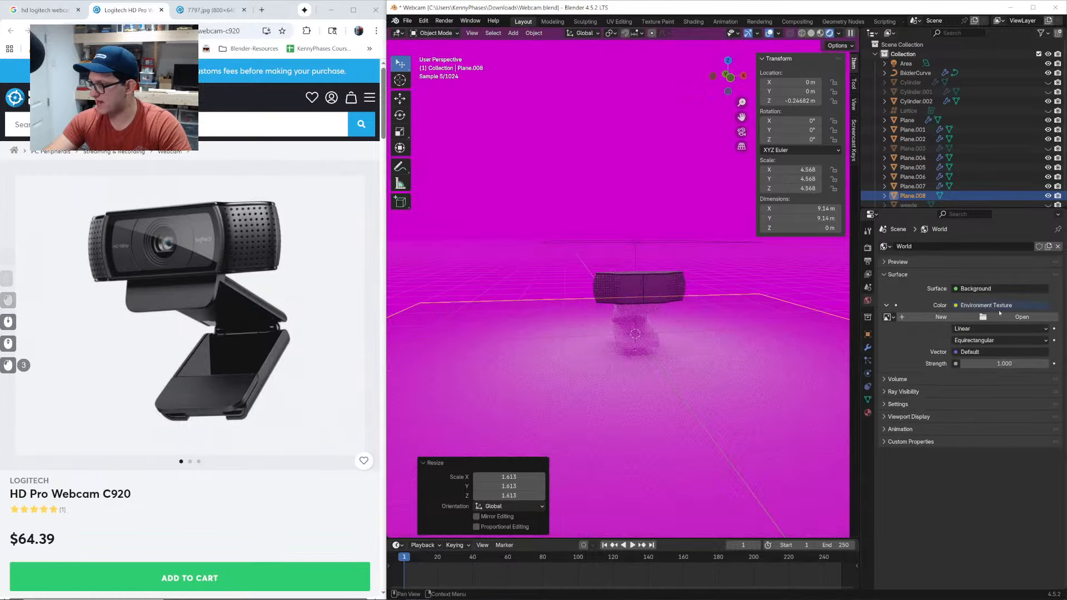
{"action": "left_click", "coordinate": [1022, 317]}
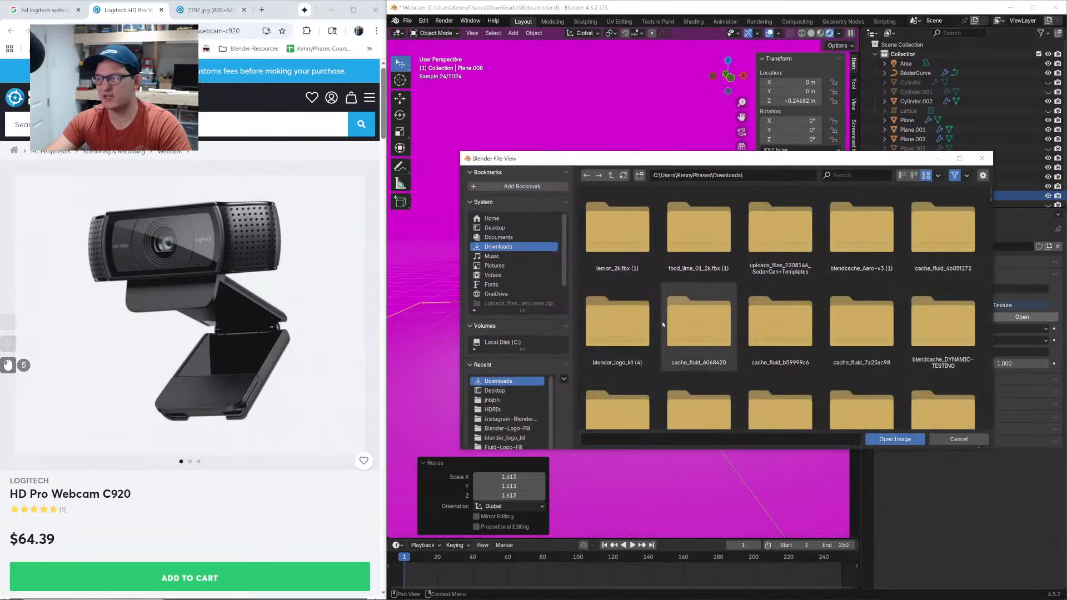
{"action": "left_click", "coordinate": [507, 408]}
{"action": "double_click", "coordinate": [845, 233]}
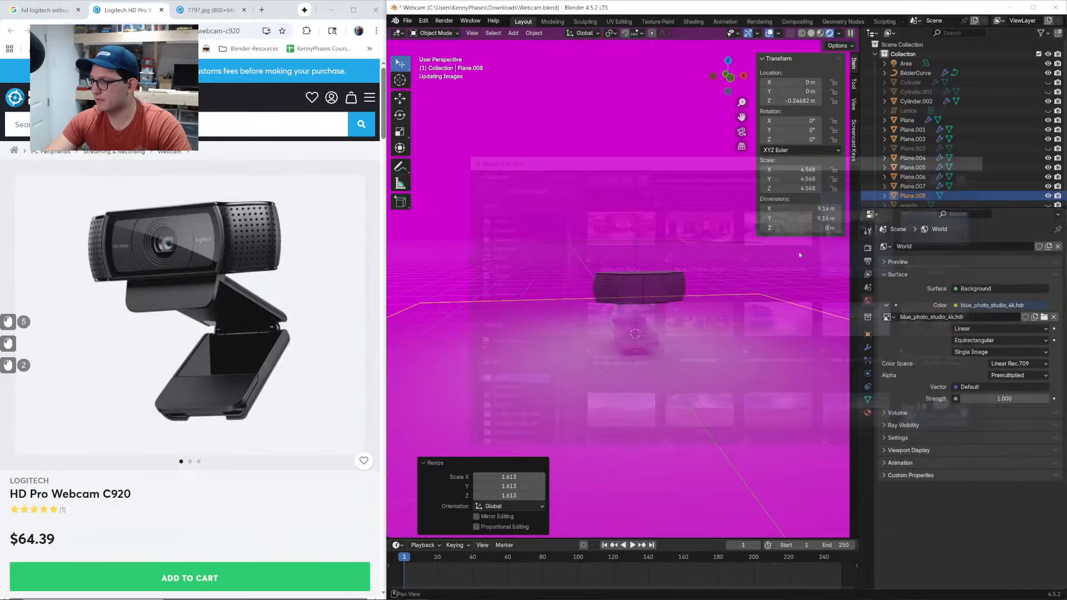
Scale the area light down to about 0.88 and raise it to about Z 1.71 m
{"action": "middle_click_drag", "start_coordinate": [726, 304], "coordinate": [589, 212], "text": "shift"}
{"action": "scroll", "coordinate": [703, 285], "scroll_direction": "up", "scroll_amount": 1}
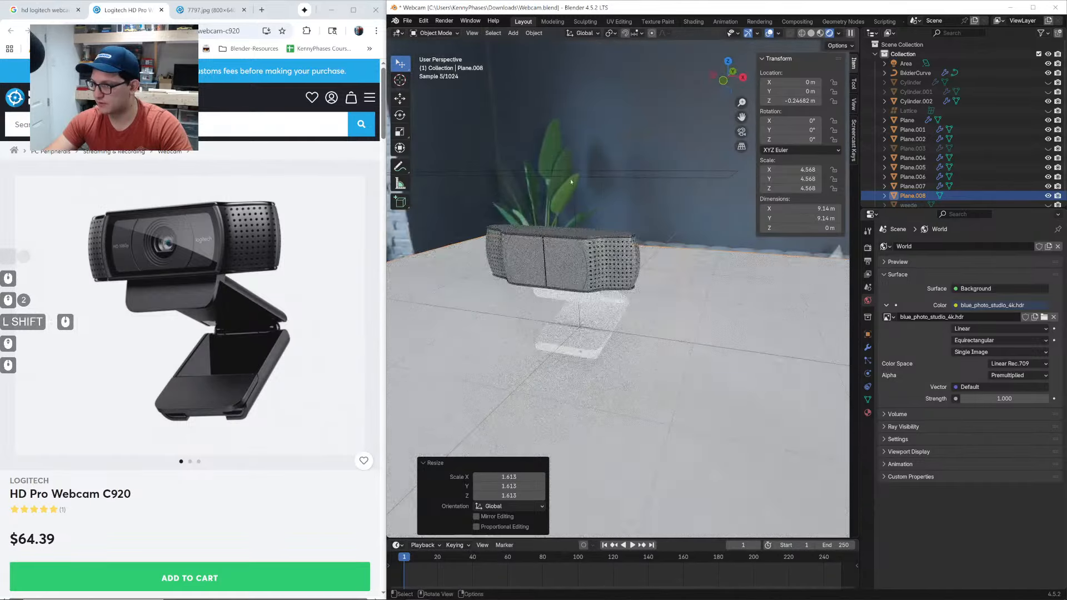
{"action": "left_click", "coordinate": [574, 172]}
{"action": "key", "text": "s"}
{"action": "left_click", "coordinate": [646, 199]}
{"action": "key", "text": "g"}
{"action": "key", "text": "z"}
{"action": "left_click", "coordinate": [716, 229]}
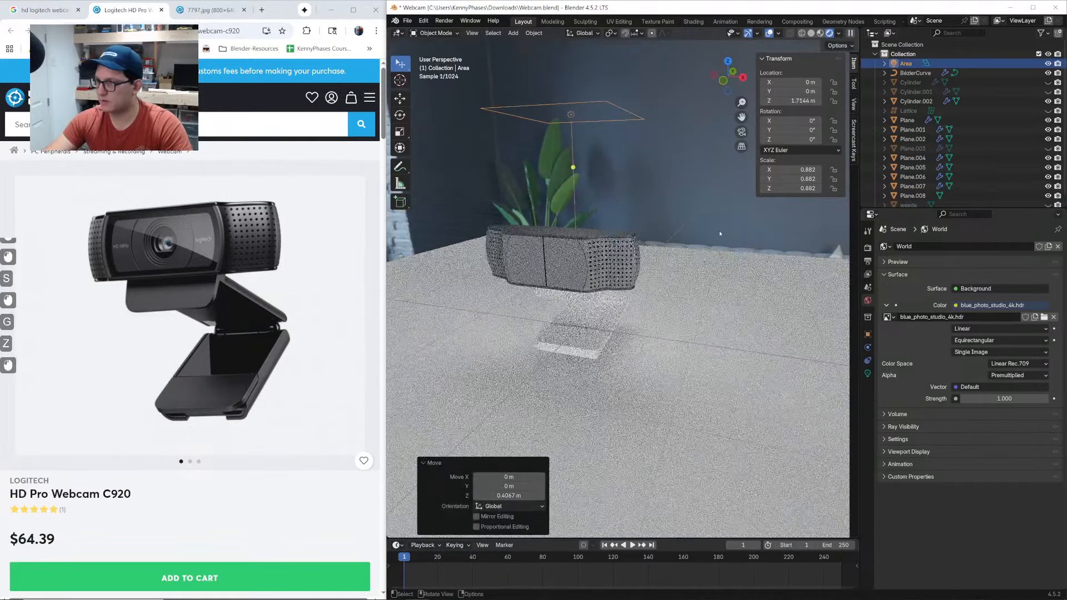
Scale the area light down to about 0.81 and set its power to 500
{"action": "key", "text": "s"}
{"action": "left_click", "coordinate": [707, 224]}
{"action": "left_click", "coordinate": [868, 373]}
{"action": "double_click", "coordinate": [1017, 327]}
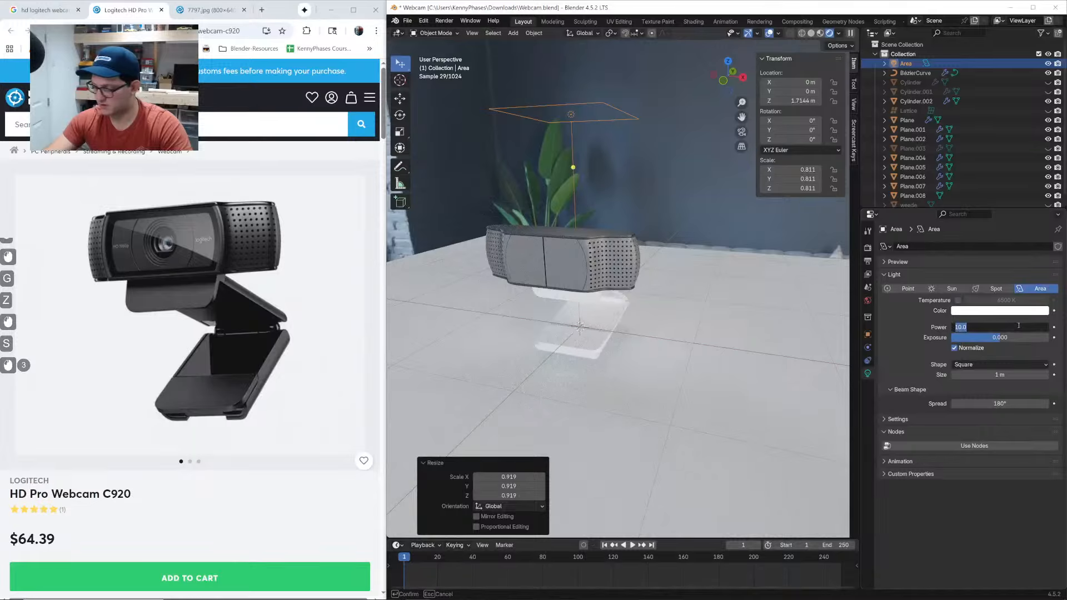
{"action": "type", "text": "500"}
{"action": "key", "text": "Return"}
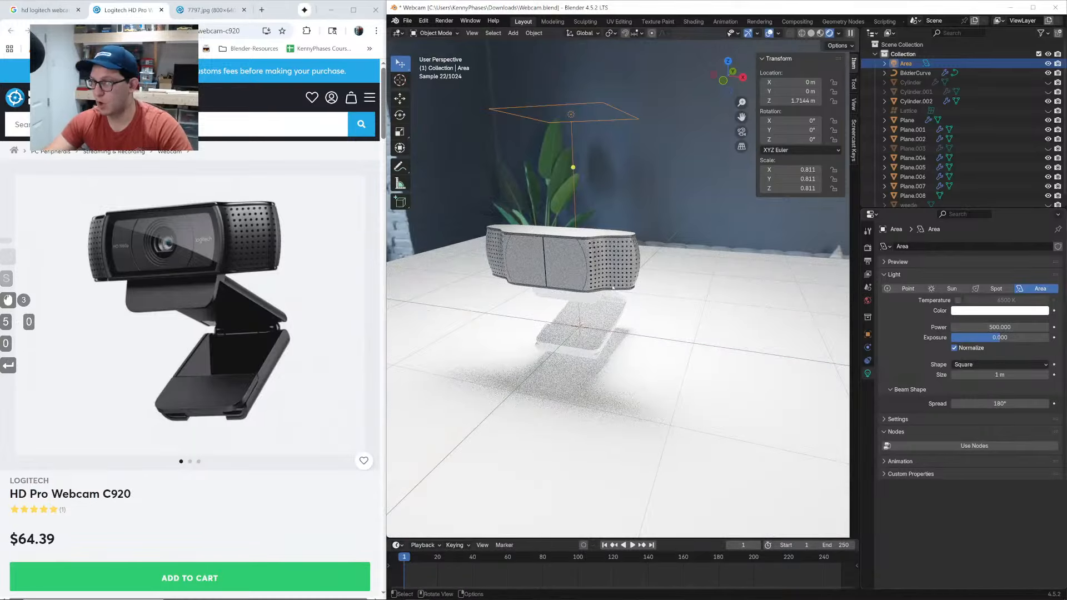
Give the ground plane a new material and darken its base color to a very dark gray
{"action": "left_click", "coordinate": [677, 319]}
{"action": "left_click", "coordinate": [867, 413]}
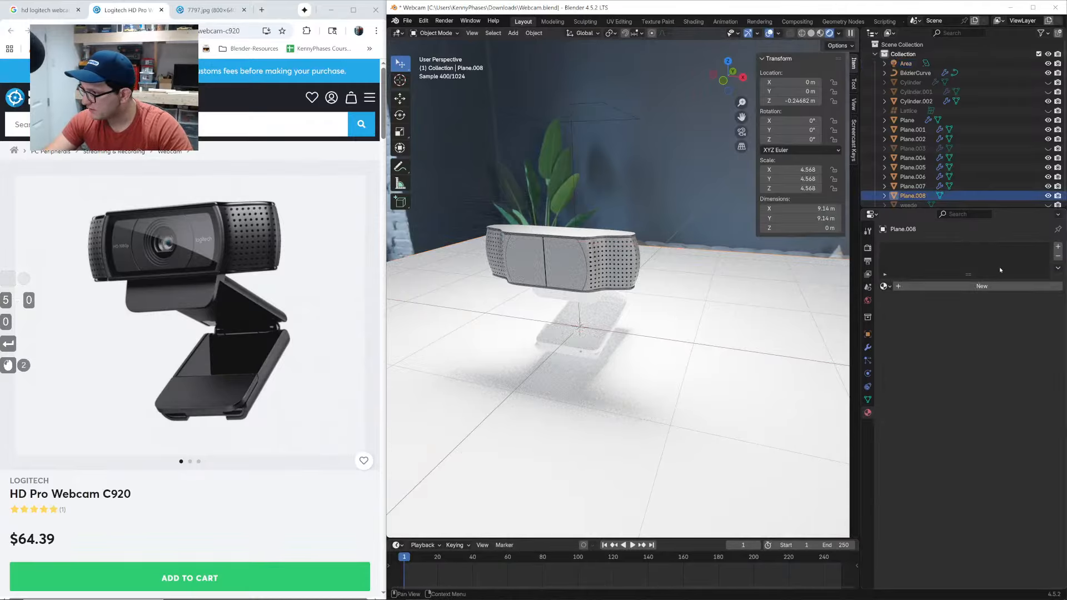
{"action": "left_click", "coordinate": [983, 286]}
{"action": "left_click", "coordinate": [1001, 345]}
{"action": "left_click_drag", "start_coordinate": [1041, 201], "coordinate": [1042, 246]}
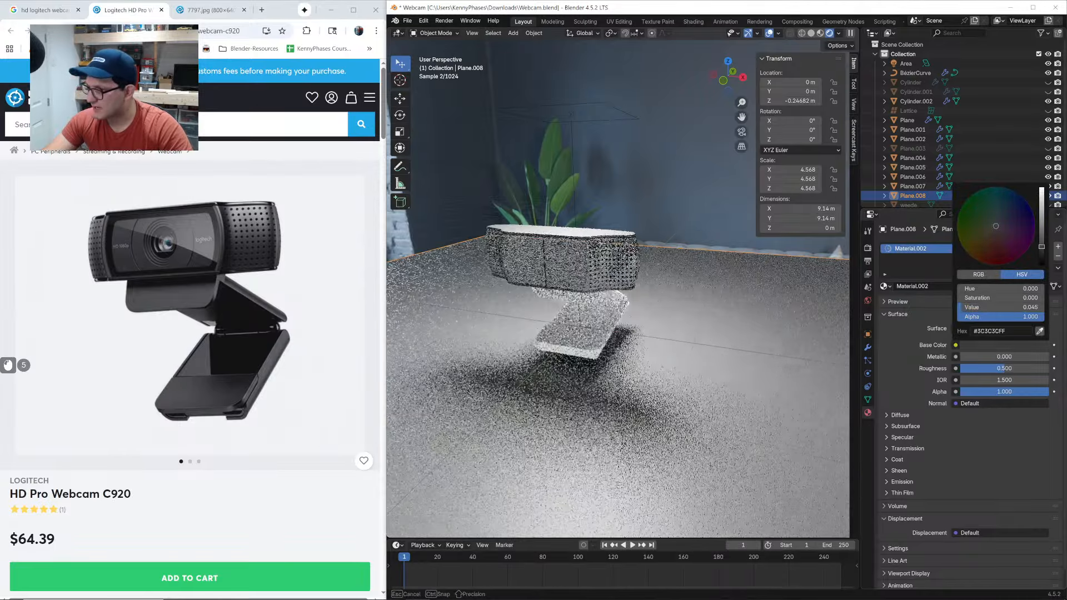
Save the file, then darken the base color of the webcam body's material to near black and lower its roughness
{"action": "middle_click_drag", "start_coordinate": [640, 341], "coordinate": [645, 331], "text": "shift"}
{"action": "mouse_move", "coordinate": [645, 330]}
{"action": "middle_mouse_down"}
{"action": "mouse_move", "coordinate": [605, 328]}
{"action": "mouse_move", "coordinate": [639, 328]}
{"action": "middle_mouse_up"}
{"action": "scroll", "coordinate": [605, 329], "scroll_direction": "up", "scroll_amount": 2}
{"action": "scroll", "coordinate": [639, 328], "scroll_direction": "up", "scroll_amount": 2}
{"action": "left_click", "coordinate": [556, 166]}
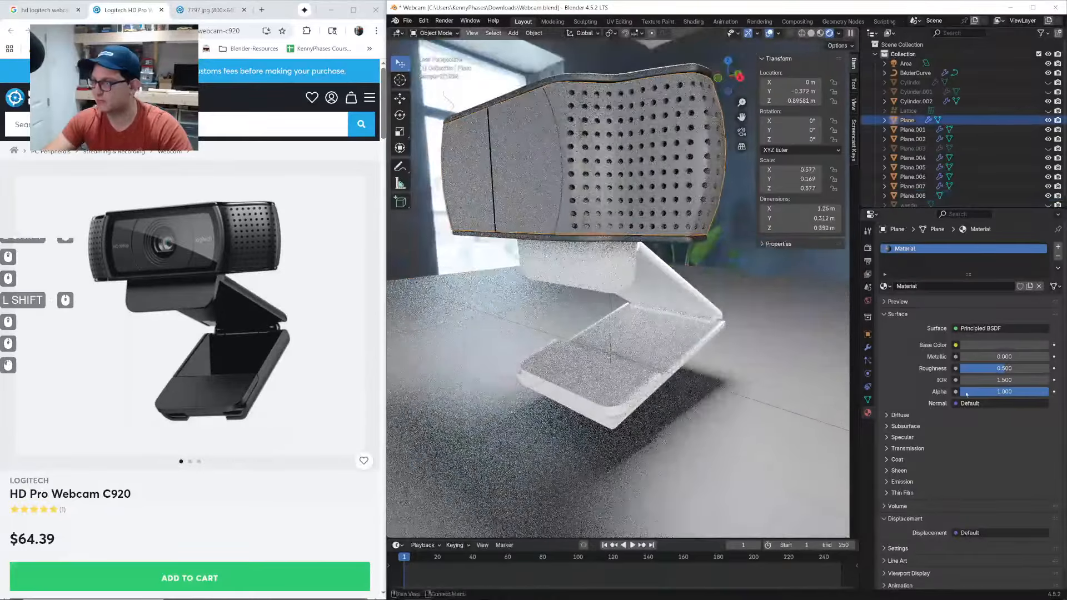
{"action": "key", "text": "ctrl+s"}
{"action": "left_click", "coordinate": [982, 345]}
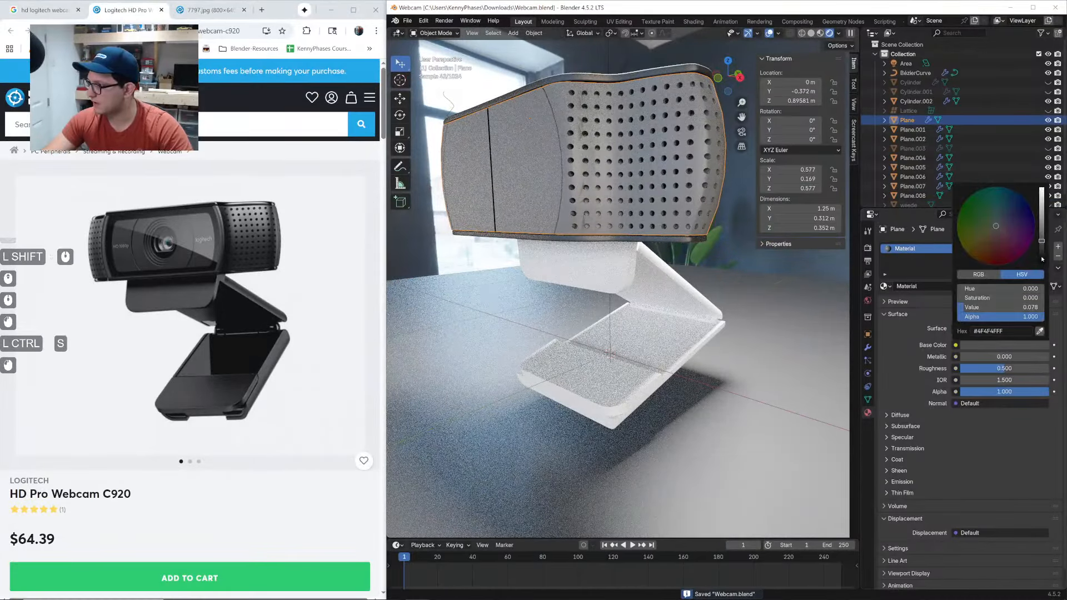
{"action": "left_click_drag", "start_coordinate": [1006, 369], "coordinate": [1004, 368]}
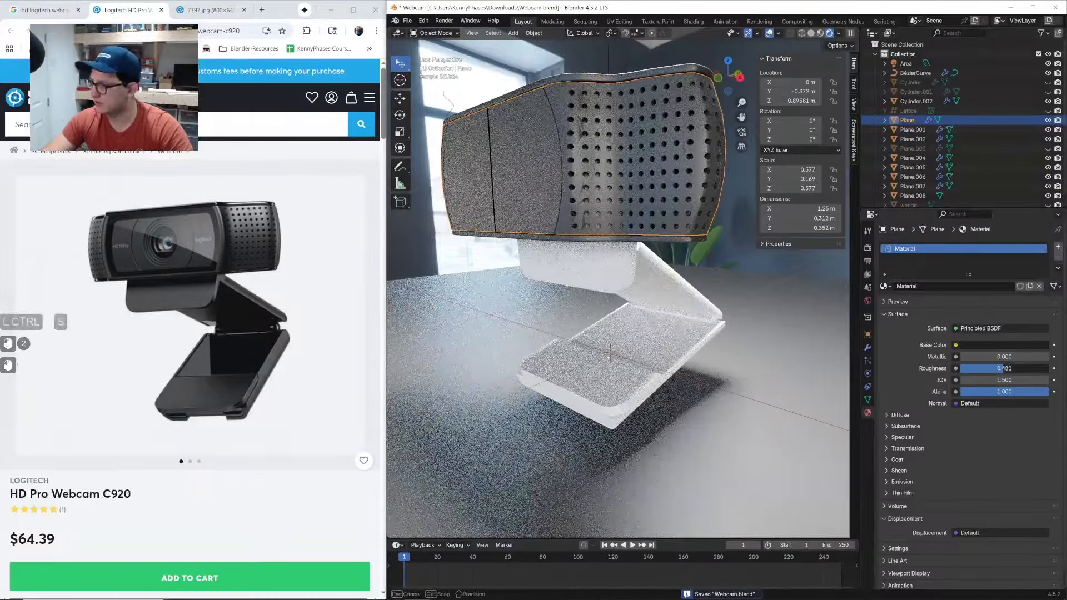
Create a new material for the stand's front flap with a near-black base color, metallic about 0.572 and roughness about 0.691
{"action": "left_click", "coordinate": [587, 267]}
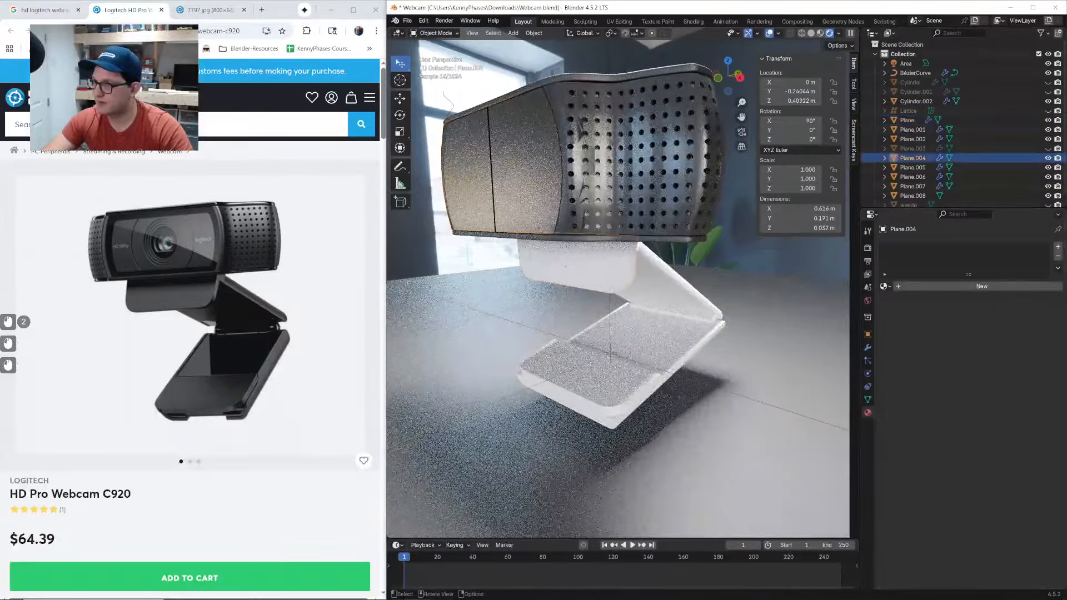
{"action": "left_click", "coordinate": [896, 287]}
{"action": "left_click", "coordinate": [999, 346]}
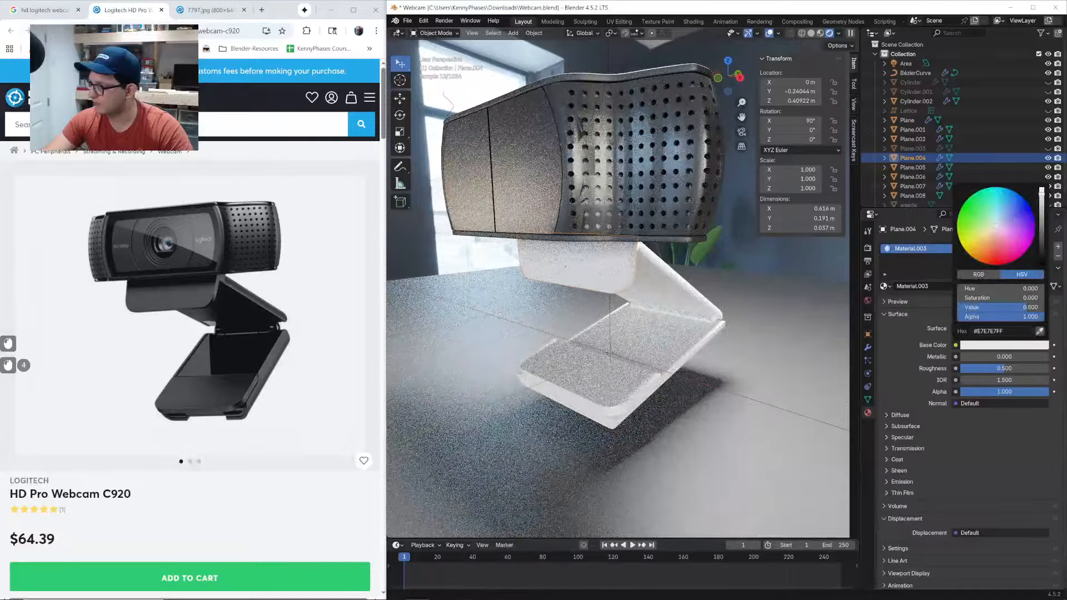
{"action": "left_click_drag", "start_coordinate": [1001, 307], "coordinate": [967, 307]}
{"action": "mouse_move", "coordinate": [1004, 369]}
{"action": "left_mouse_down"}
{"action": "mouse_move", "coordinate": [1048, 357]}
{"action": "mouse_move", "coordinate": [1012, 357]}
{"action": "left_mouse_up"}
Link the front flap's dark material to the stand's arm and the two base parts
{"action": "left_click", "coordinate": [665, 289]}
{"action": "left_click", "coordinate": [645, 333], "text": "shift"}
{"action": "left_click", "coordinate": [592, 371], "text": "shift"}
{"action": "left_click", "coordinate": [571, 253], "text": "shift"}
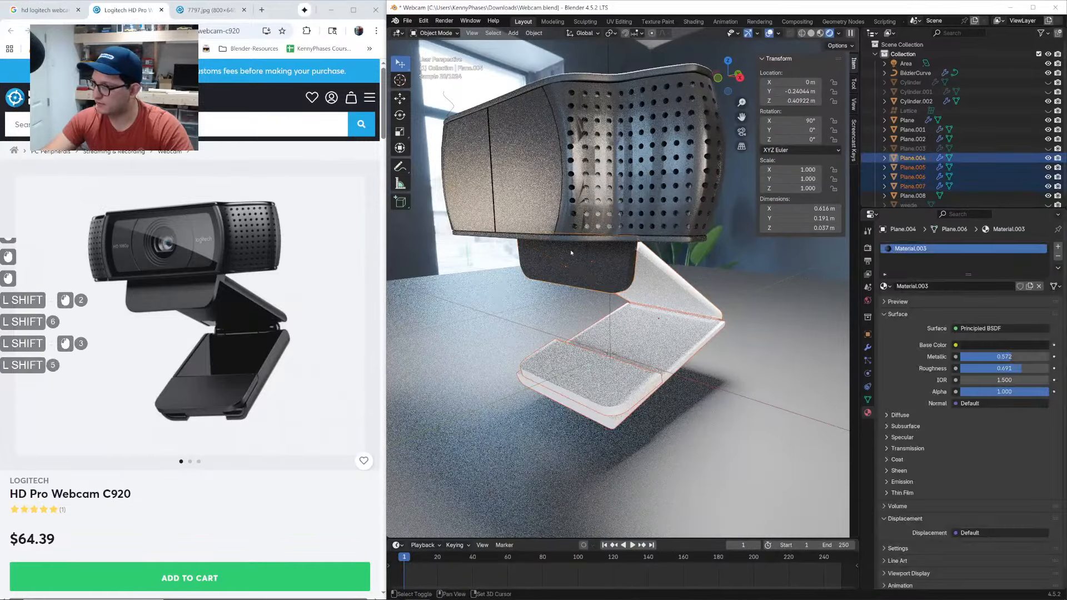
{"action": "key", "text": "ctrl+l"}
{"action": "key", "text": "Return"}
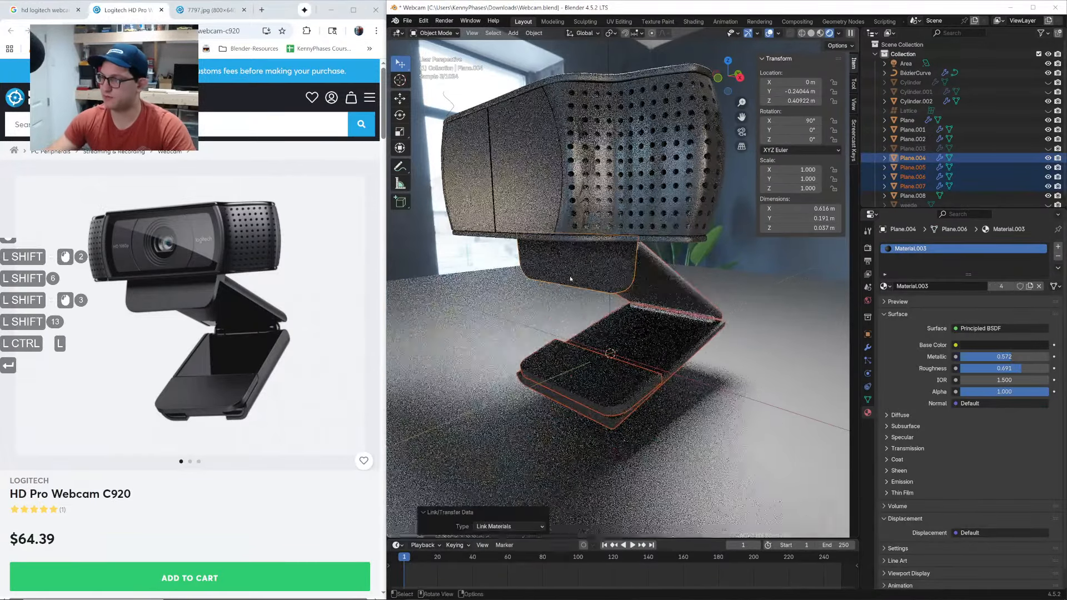
Link the stand arm's material to the hinge cylinder between the arm and the base
{"action": "middle_click_drag", "start_coordinate": [540, 327], "coordinate": [489, 330]}
{"action": "scroll", "coordinate": [481, 321], "scroll_direction": "up", "scroll_amount": 1}
{"action": "left_click", "coordinate": [728, 323]}
{"action": "left_click", "coordinate": [729, 330], "text": "shift"}
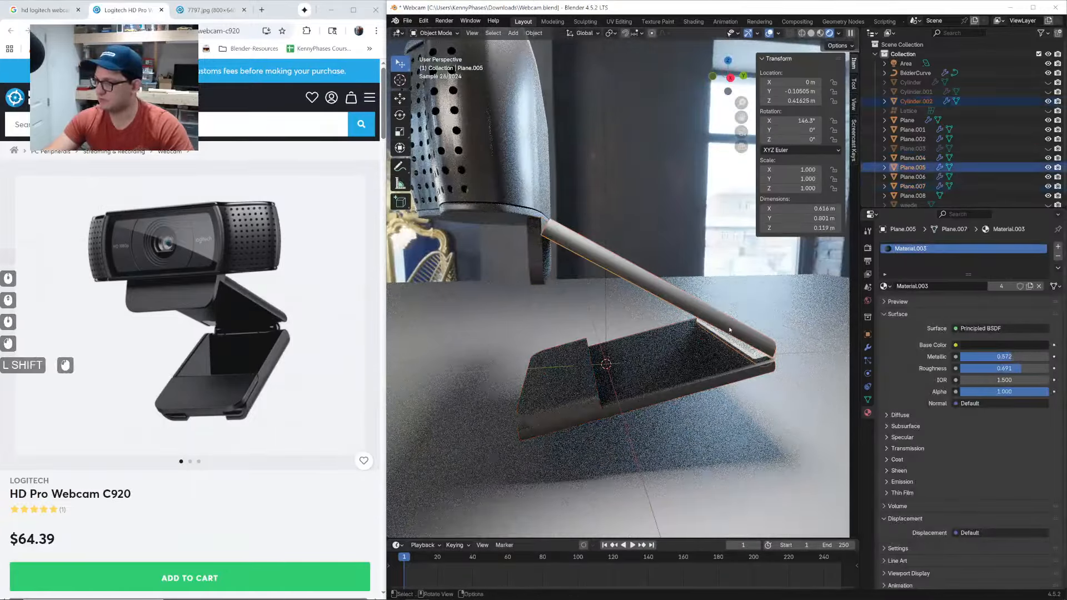
{"action": "key", "text": "ctrl+l"}
{"action": "key", "text": "Return"}
Lower the roughness of the shared stand material to about 0.381
{"action": "left_click", "coordinate": [806, 343]}
{"action": "left_click", "coordinate": [755, 336]}
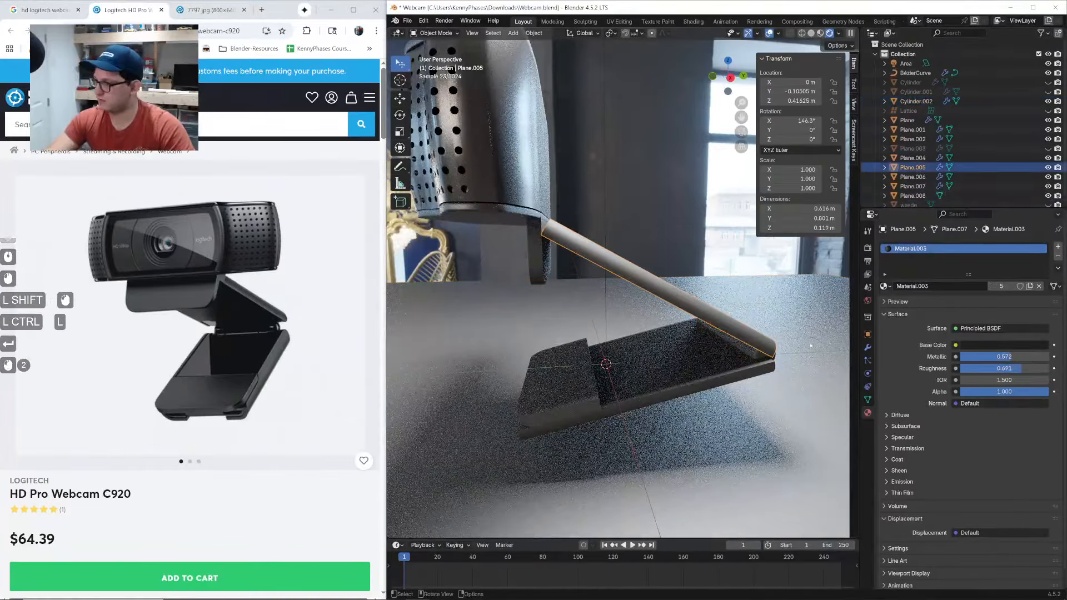
{"action": "left_click_drag", "start_coordinate": [1022, 369], "coordinate": [994, 368]}
{"action": "scroll", "coordinate": [664, 343], "scroll_direction": "down", "scroll_amount": 1}
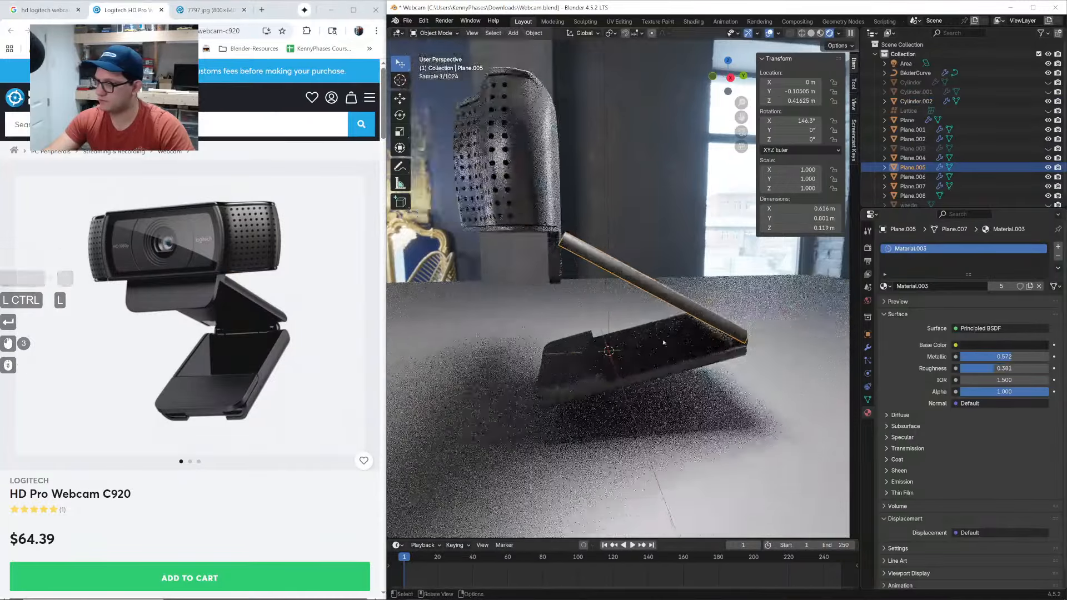
Make the material of the webcam's top trim a separate copy and lower its roughness to about 0.209
{"action": "middle_click_drag", "start_coordinate": [665, 343], "coordinate": [613, 267]}
{"action": "left_click", "coordinate": [648, 270]}
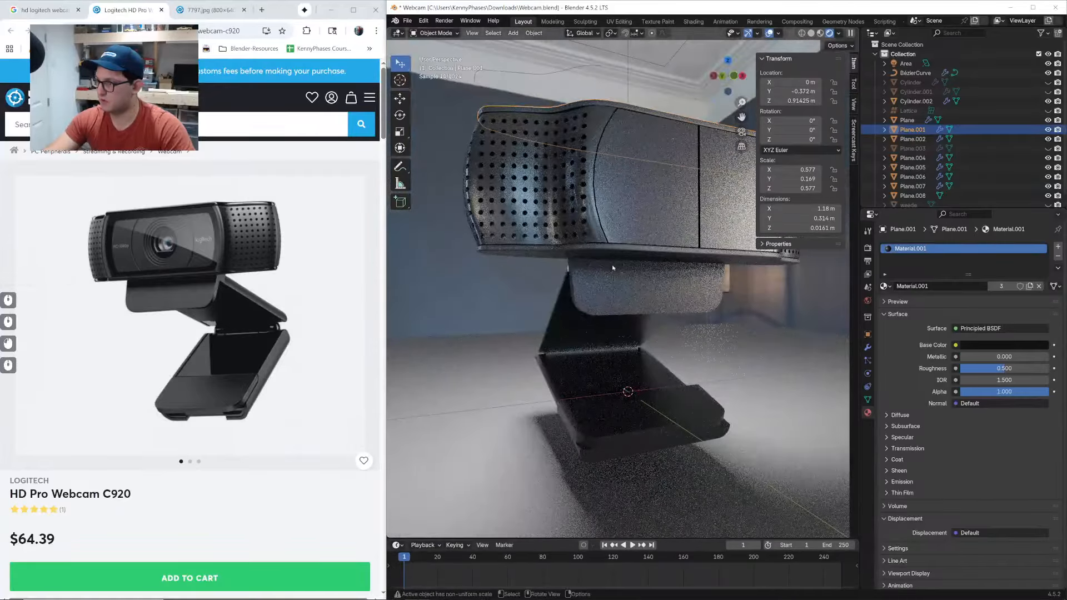
{"action": "left_click", "coordinate": [1030, 286]}
{"action": "left_click_drag", "start_coordinate": [1004, 368], "coordinate": [978, 368]}
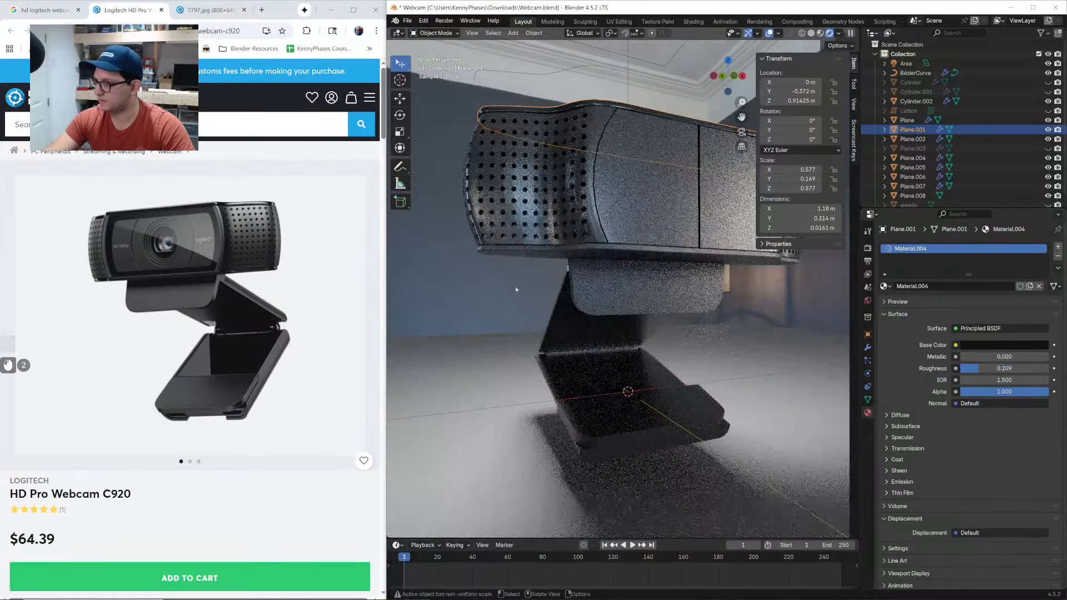
Link the top trim's glossier material to the webcam's bottom trim
{"action": "left_click", "coordinate": [550, 257], "text": "shift"}
{"action": "middle_click_drag", "start_coordinate": [601, 242], "coordinate": [606, 239]}
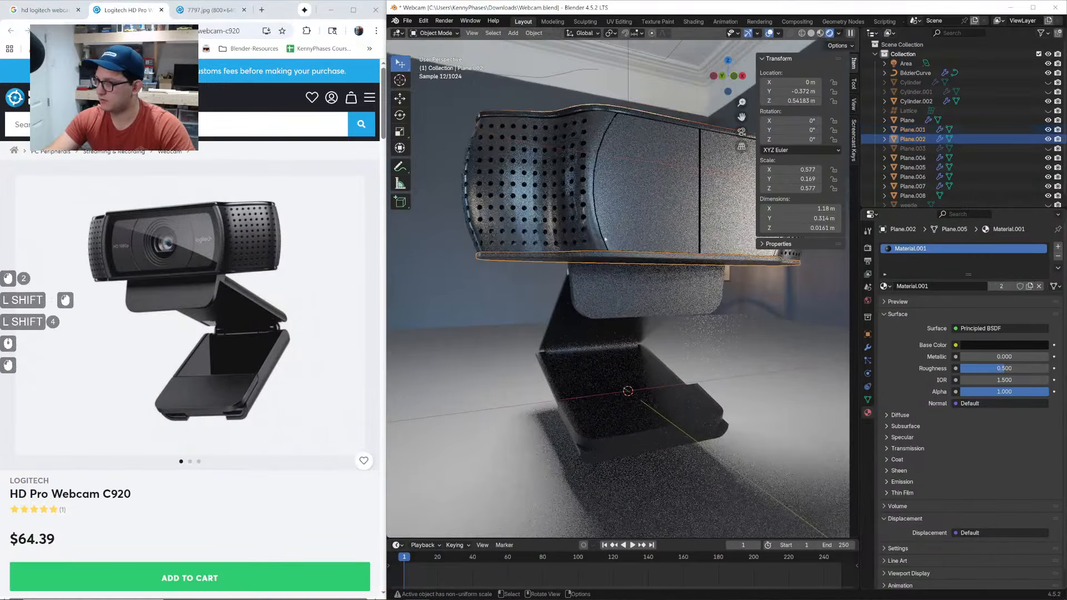
{"action": "left_click", "coordinate": [600, 122], "text": "shift"}
{"action": "key", "text": "ctrl+l"}
{"action": "key", "text": "Return"}
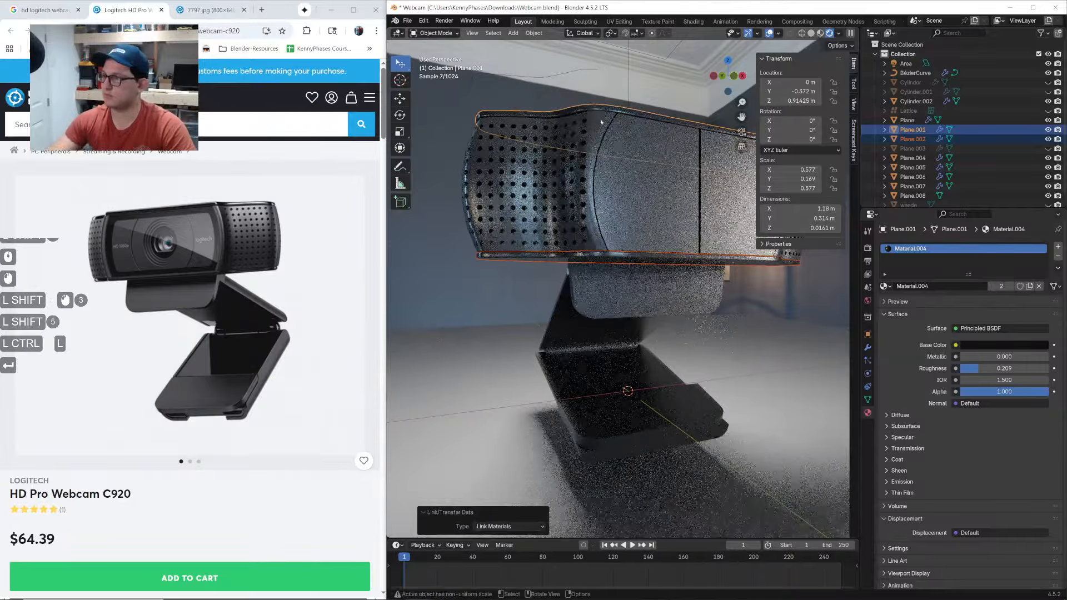
Scale the area light down uniformly to about 0.40
{"action": "middle_click_drag", "start_coordinate": [601, 122], "coordinate": [600, 250]}
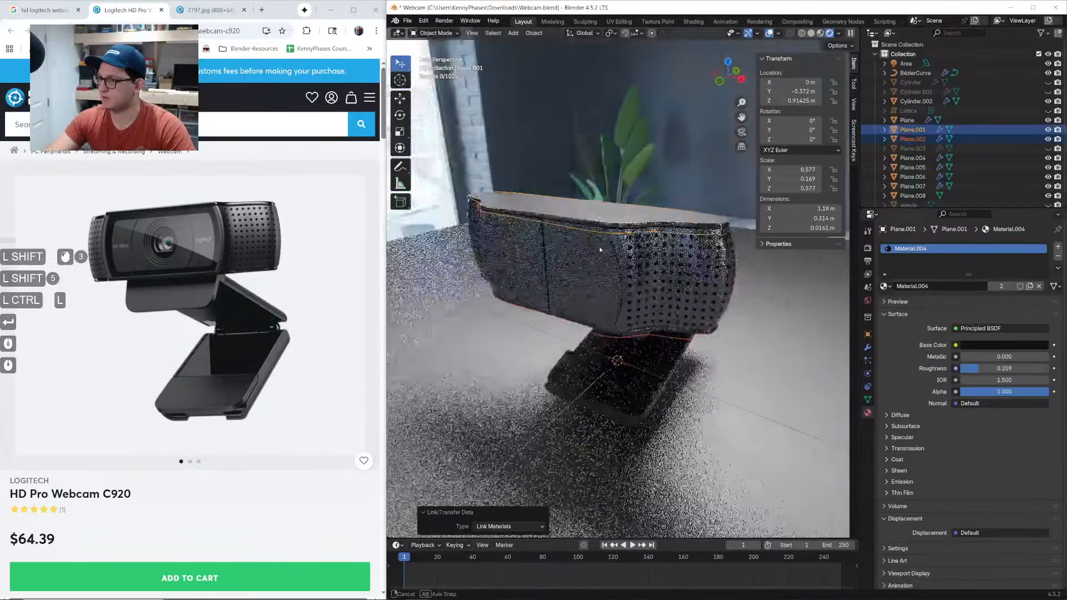
{"action": "scroll", "coordinate": [600, 250], "scroll_direction": "down", "scroll_amount": 3}
{"action": "left_click", "coordinate": [620, 130]}
{"action": "key", "text": "s"}
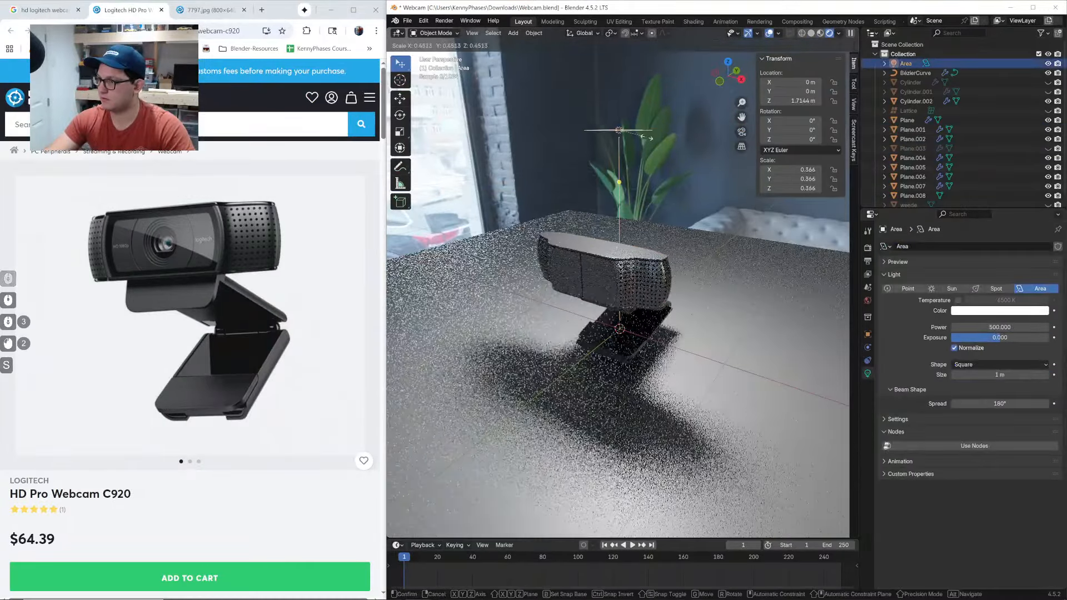
{"action": "left_click", "coordinate": [649, 138]}
{"action": "middle_click_drag", "start_coordinate": [649, 139], "coordinate": [644, 147]}
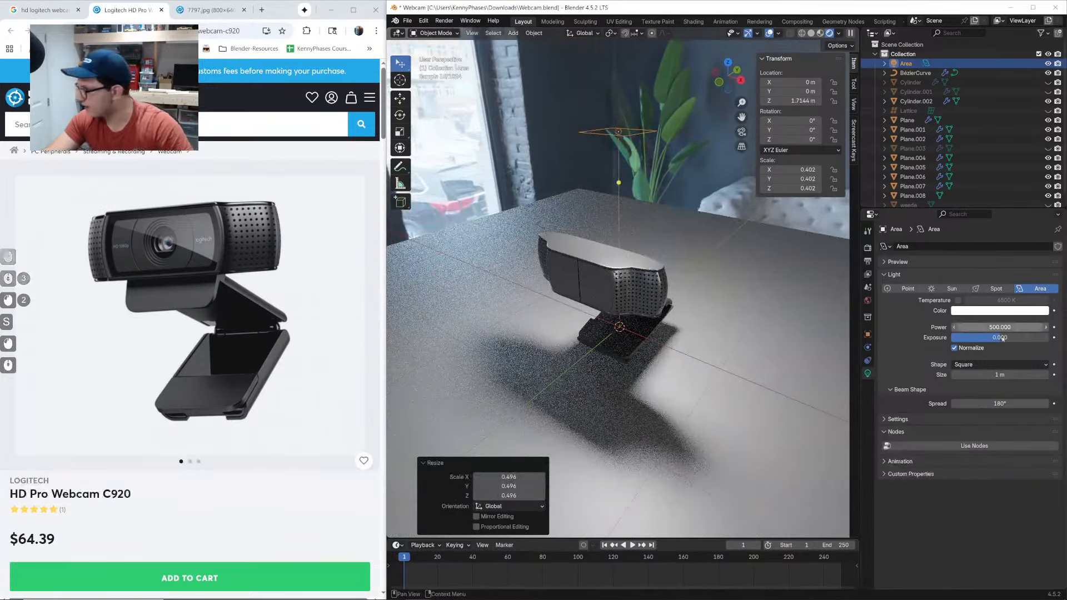
Change the area light's shape to Disk and move it forward so it sits above the webcam head
{"action": "left_click", "coordinate": [994, 365]}
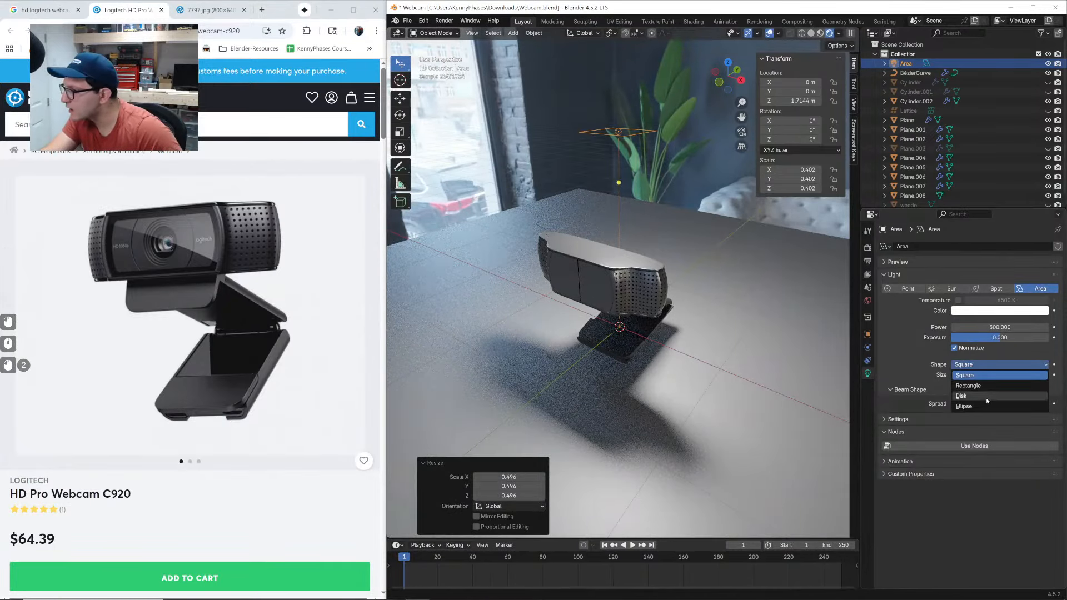
{"action": "left_click", "coordinate": [995, 389]}
{"action": "middle_click_drag", "start_coordinate": [708, 236], "coordinate": [655, 233]}
{"action": "key", "text": "g"}
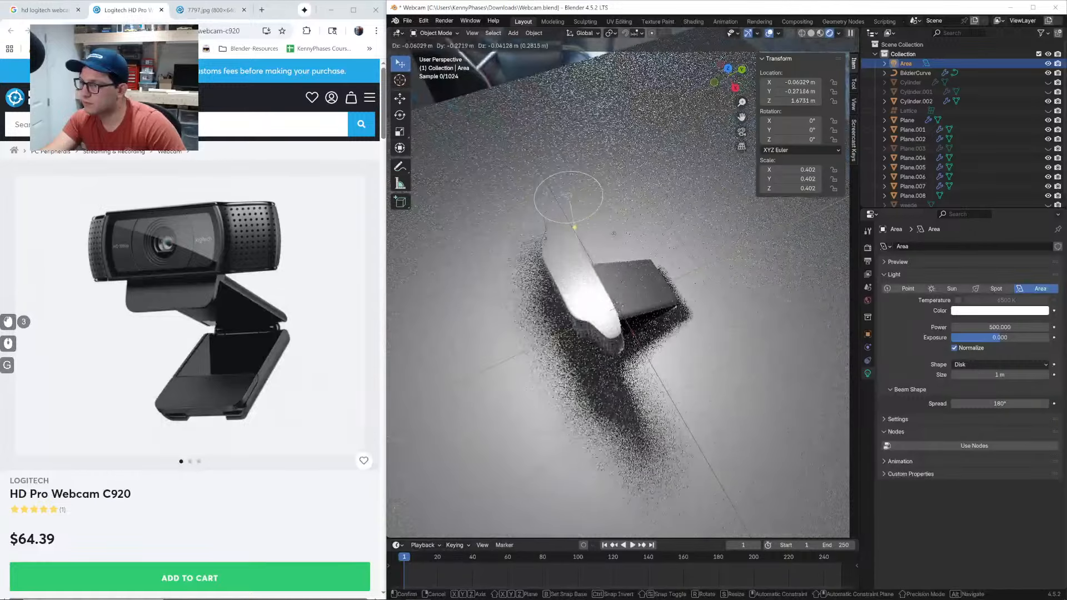
{"action": "left_click", "coordinate": [614, 256]}
{"action": "left_click", "coordinate": [728, 68]}
{"action": "key", "text": "g"}
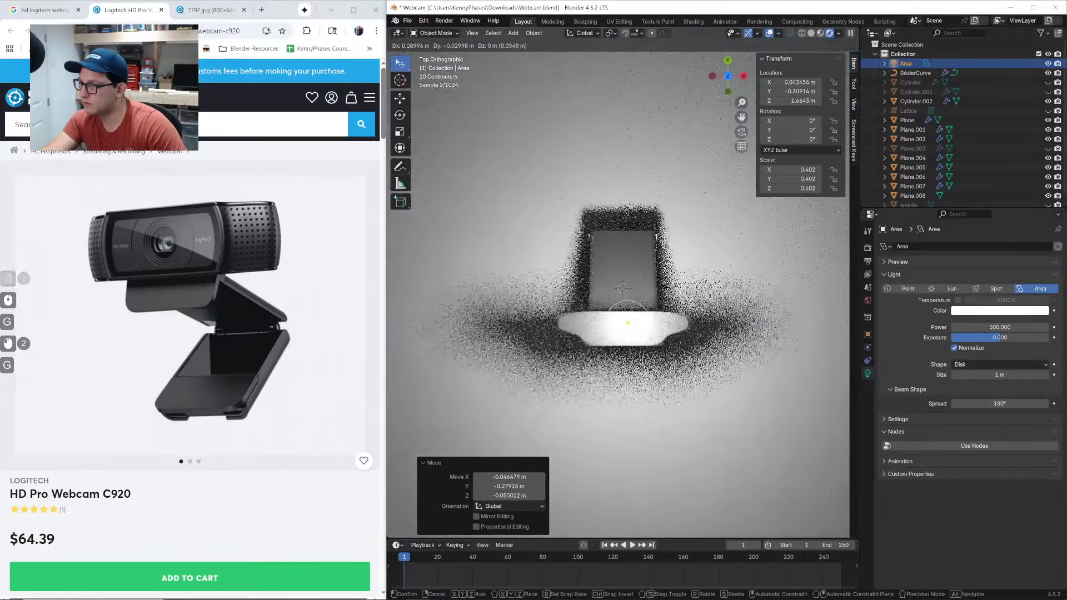
{"action": "left_click", "coordinate": [760, 287]}
Lower the ground plane along Z to about -0.543 m
{"action": "left_click", "coordinate": [761, 287]}
{"action": "middle_click_drag", "start_coordinate": [761, 287], "coordinate": [721, 192]}
{"action": "key", "text": "g"}
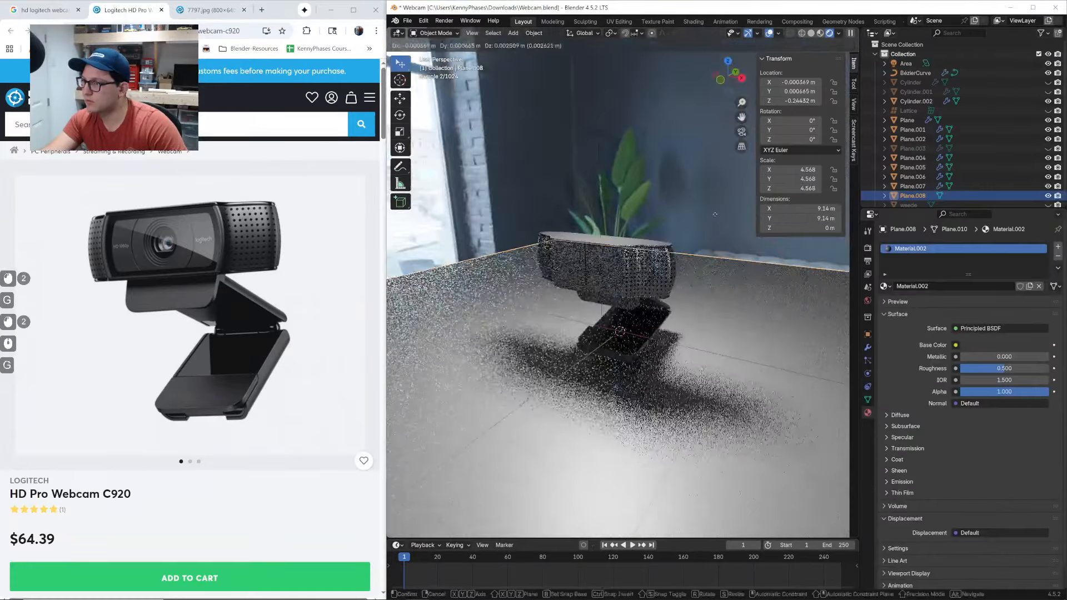
{"action": "key", "text": "z"}
{"action": "left_click", "coordinate": [728, 231]}
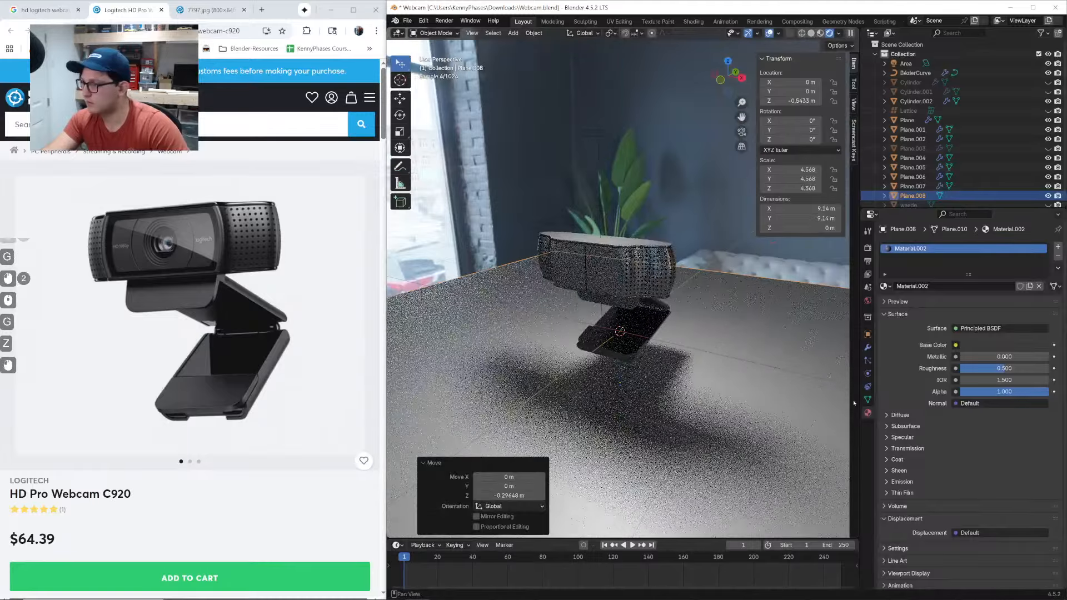
Lighten the ground plane's base color to a medium gray and save the file
{"action": "left_click", "coordinate": [1010, 348]}
{"action": "left_click_drag", "start_coordinate": [1040, 249], "coordinate": [1040, 233]}
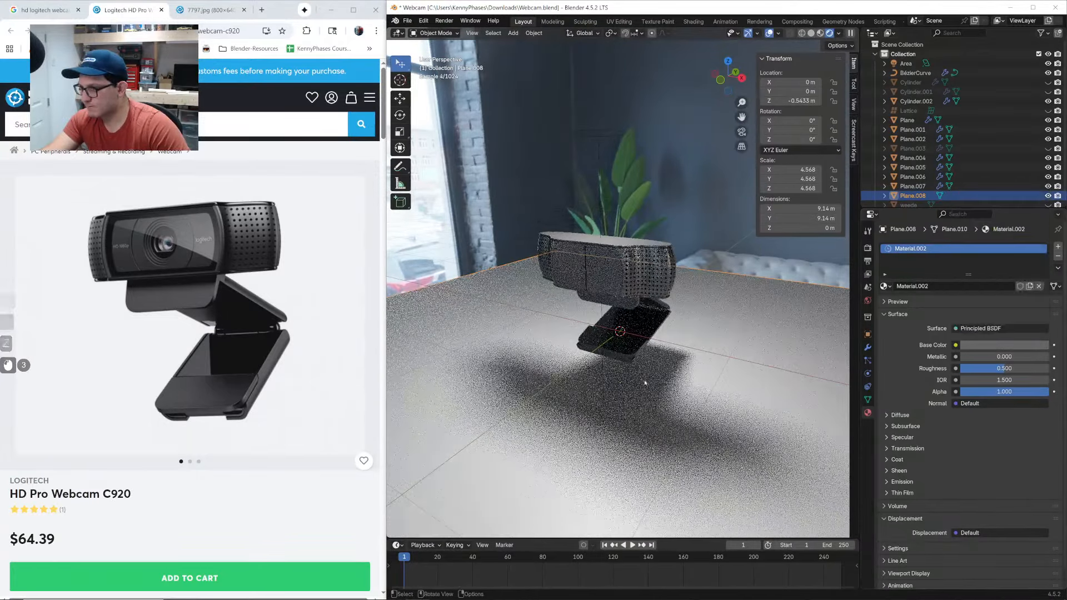
{"action": "key", "text": "ctrl+s"}
Enable the transparent film background in the render settings
{"action": "middle_click_drag", "start_coordinate": [653, 339], "coordinate": [671, 281]}
{"action": "left_click", "coordinate": [868, 247]}
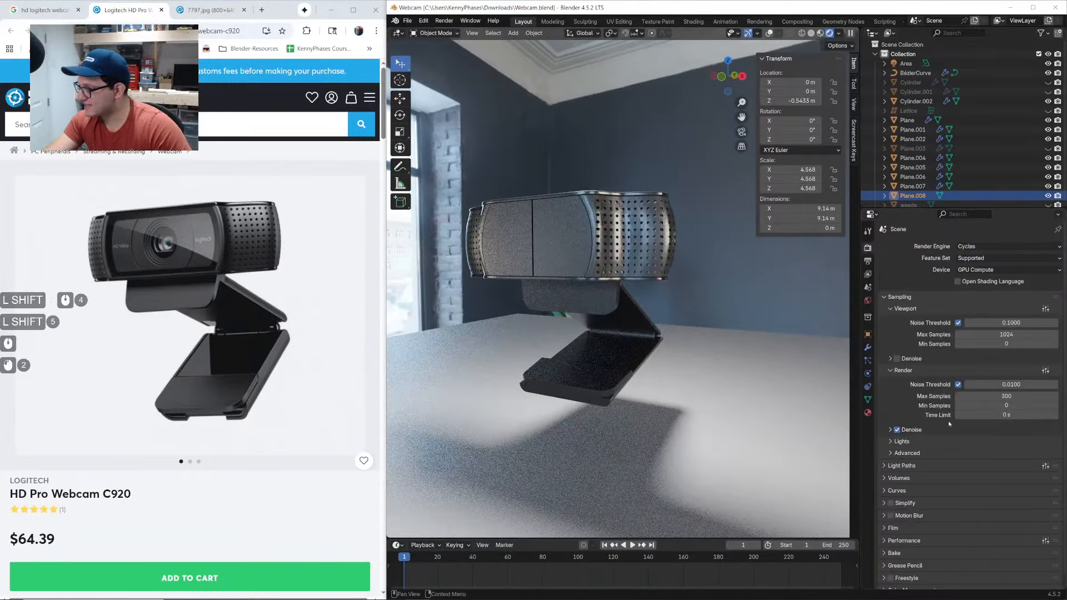
{"action": "left_click", "coordinate": [908, 519]}
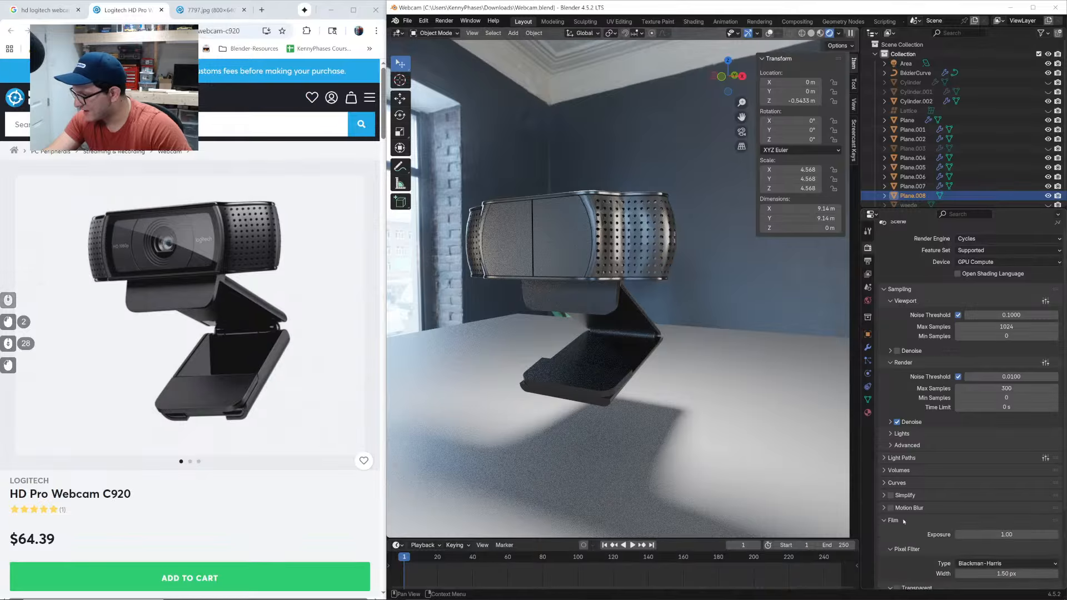
{"action": "scroll", "coordinate": [923, 519], "scroll_direction": "down", "scroll_amount": 6}
{"action": "left_click", "coordinate": [897, 493]}
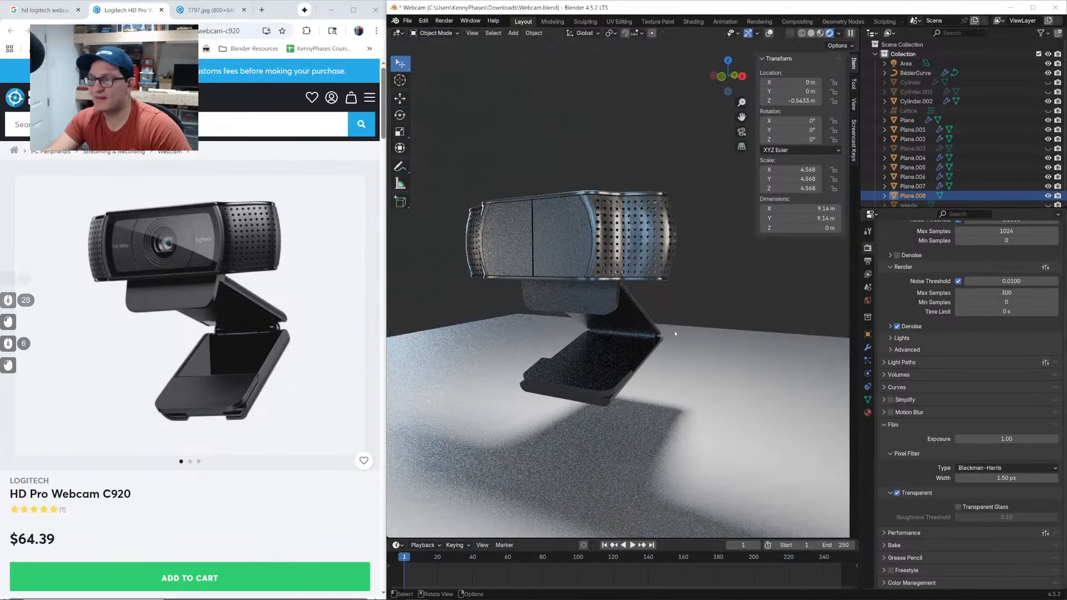
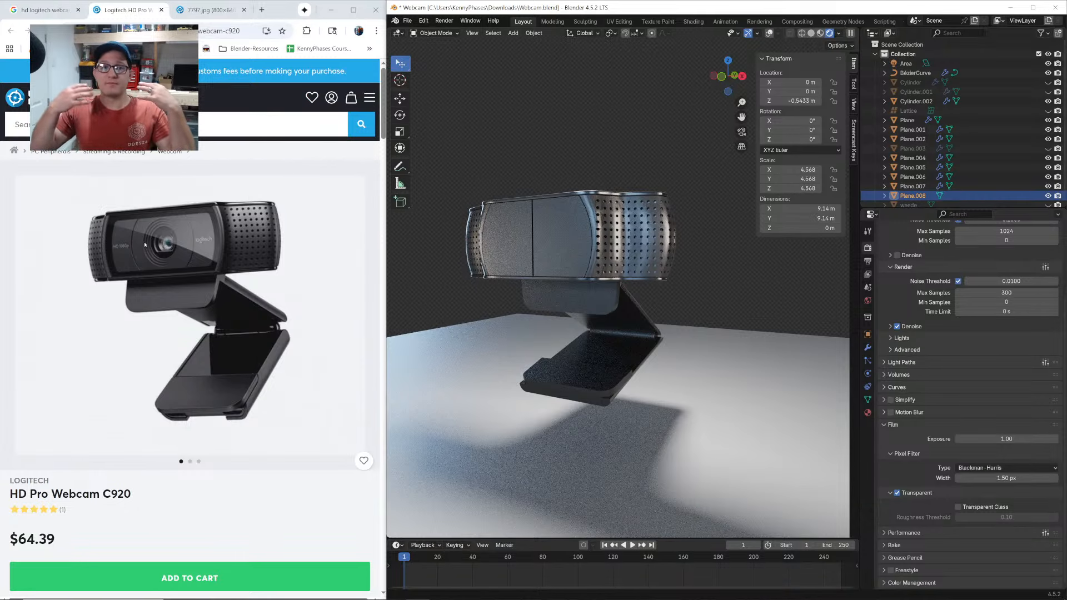
Switch the viewport to solid shading, turn the overlays back on and save the file
{"action": "left_click", "coordinate": [811, 34]}
{"action": "left_click", "coordinate": [575, 233]}
{"action": "mouse_move", "coordinate": [575, 232]}
{"action": "middle_mouse_down"}
{"action": "mouse_move", "coordinate": [628, 248]}
{"action": "mouse_move", "coordinate": [608, 176]}
{"action": "mouse_move", "coordinate": [588, 185]}
{"action": "middle_mouse_up"}
{"action": "scroll", "coordinate": [638, 247], "scroll_direction": "up", "scroll_amount": 1}
{"action": "left_click", "coordinate": [781, 33]}
{"action": "key", "text": "ctrl+s"}
{"action": "left_click", "coordinate": [635, 151]}
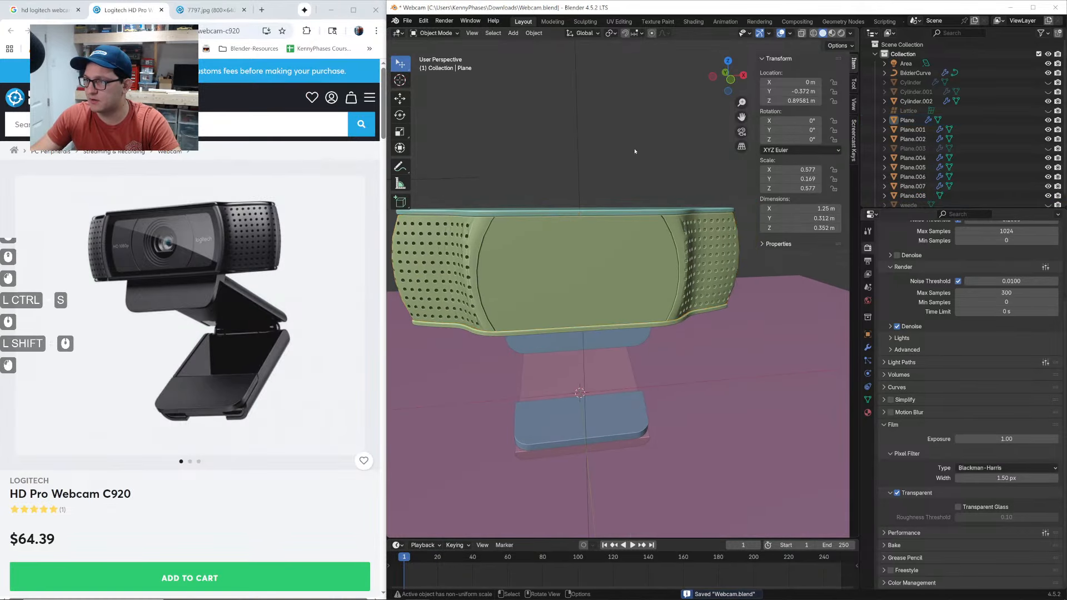
{"action": "middle_click_drag", "start_coordinate": [635, 151], "coordinate": [635, 153]}
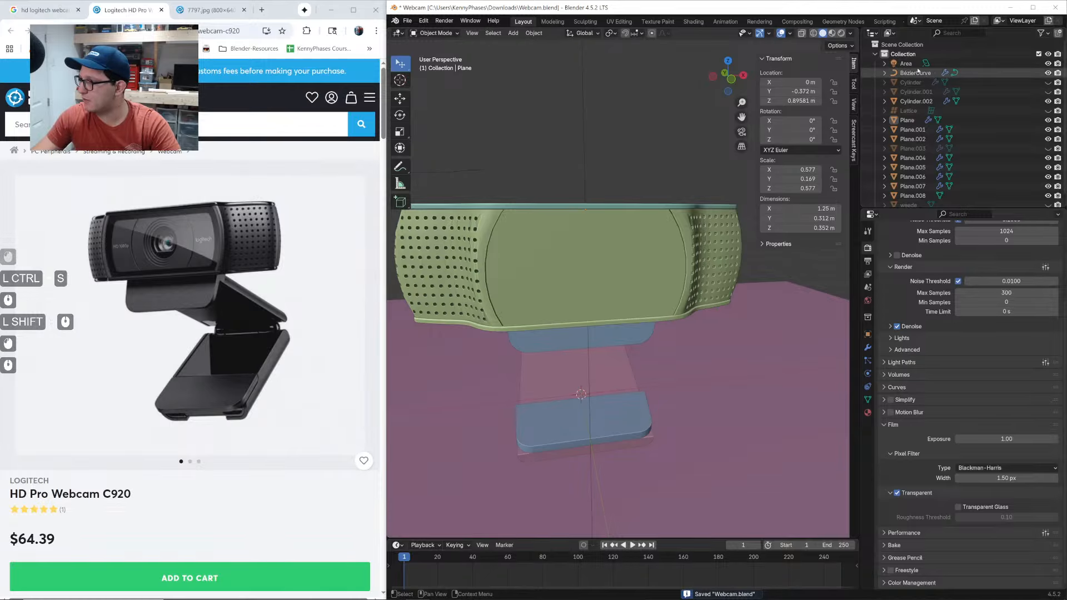
Unhide the Cylinder.001 ring and duplicate it about 0.496 m forward along the negative Y axis
{"action": "left_click", "coordinate": [1048, 93]}
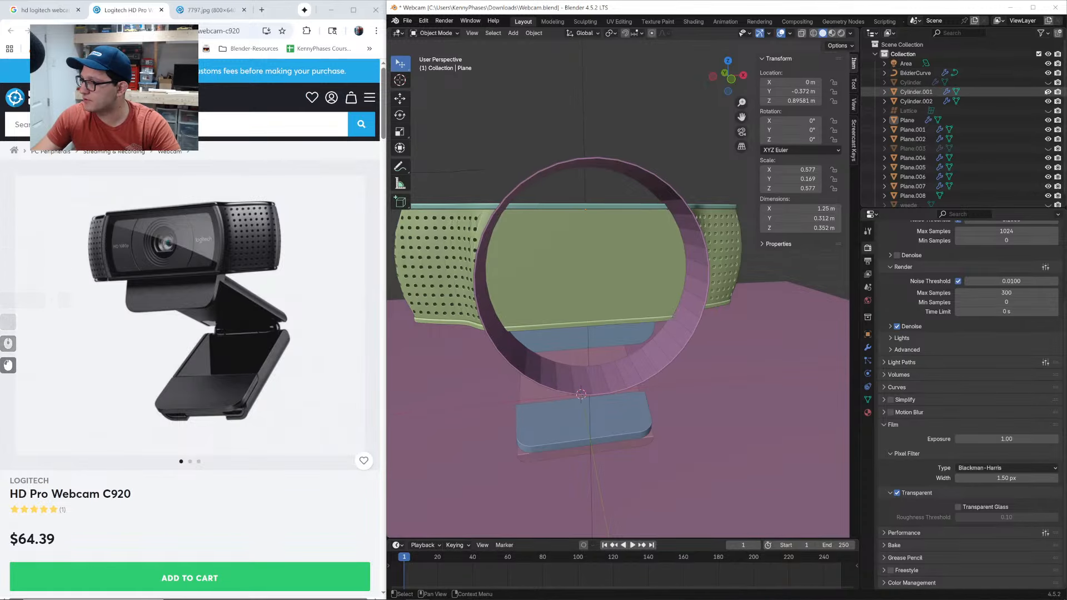
{"action": "left_click", "coordinate": [686, 215]}
{"action": "scroll", "coordinate": [609, 240], "scroll_direction": "down", "scroll_amount": 1}
{"action": "middle_click_drag", "start_coordinate": [610, 241], "coordinate": [585, 238]}
{"action": "key", "text": "shift+d"}
{"action": "key", "text": "y"}
{"action": "left_click", "coordinate": [690, 288]}
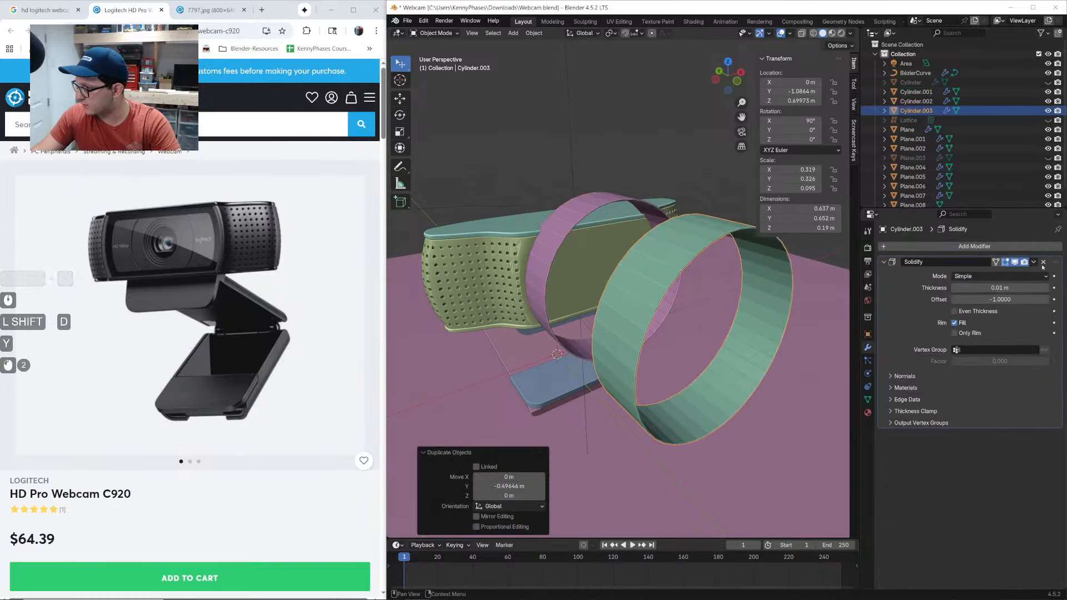
Remove the Solidify modifier from the duplicated ring and fill both of its open ends with faces
{"action": "left_click", "coordinate": [867, 347]}
{"action": "key", "text": "Tab"}
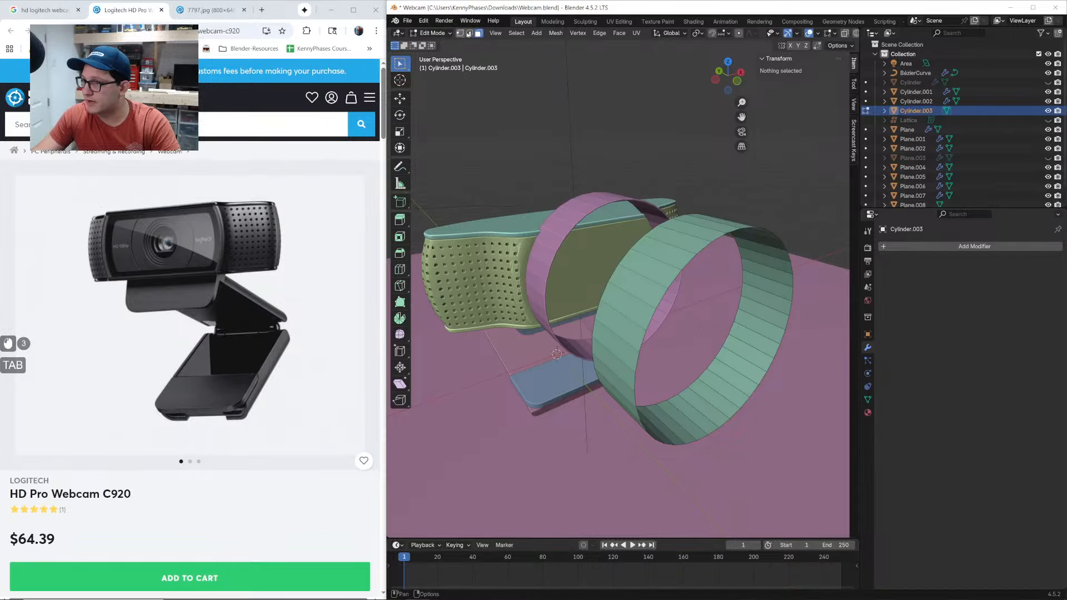
{"action": "left_click", "coordinate": [562, 251]}
{"action": "left_click", "coordinate": [703, 250], "text": "alt"}
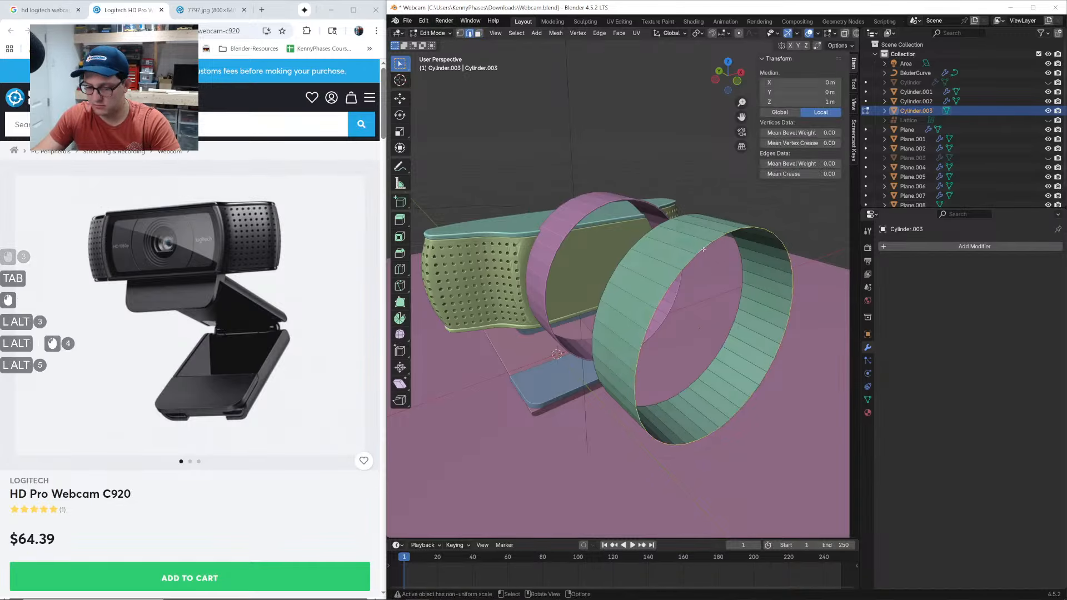
{"action": "key", "text": "f"}
{"action": "middle_click_drag", "start_coordinate": [699, 253], "coordinate": [604, 261]}
{"action": "middle_click_drag", "start_coordinate": [603, 262], "coordinate": [647, 243]}
{"action": "left_click", "coordinate": [581, 261], "text": "alt"}
{"action": "key", "text": "f"}
{"action": "middle_click_drag", "start_coordinate": [581, 261], "coordinate": [740, 315]}
{"action": "key", "text": "Tab"}
{"action": "scroll", "coordinate": [770, 318], "scroll_direction": "up", "scroll_amount": 2}
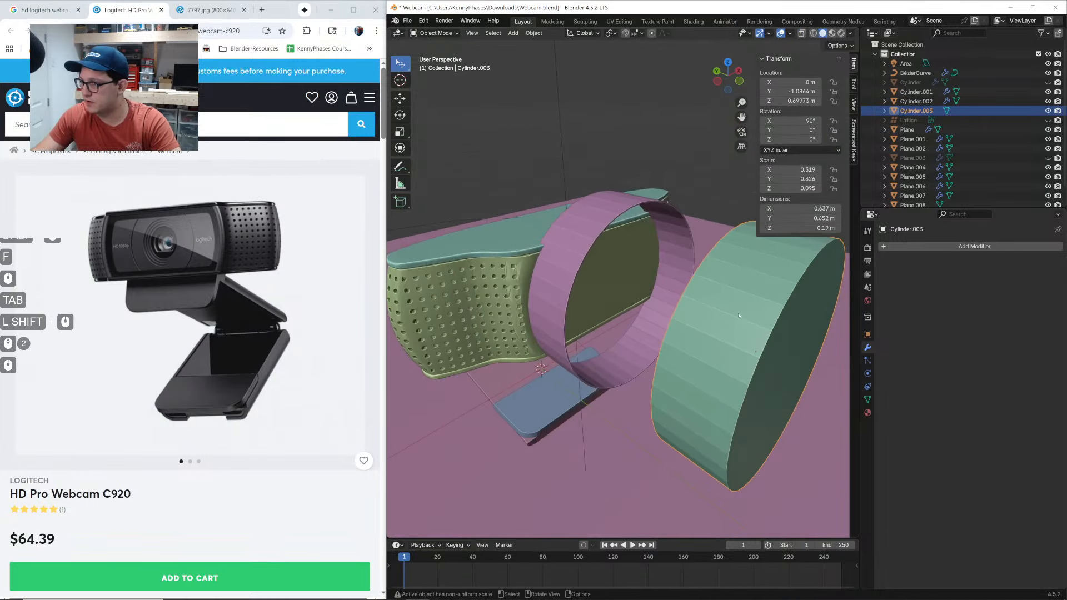
Move the capped cylinder about 0.514 m back along Y into the original ring and scale it down to about 0.629 m wide
{"action": "key", "text": "g"}
{"action": "key", "text": "y"}
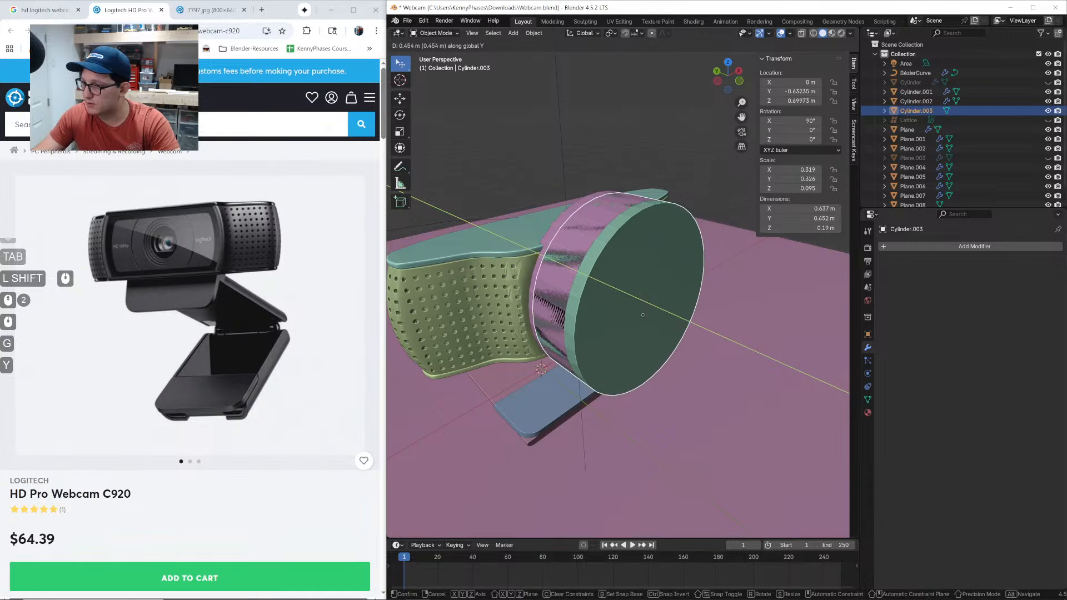
{"action": "left_click", "coordinate": [638, 302]}
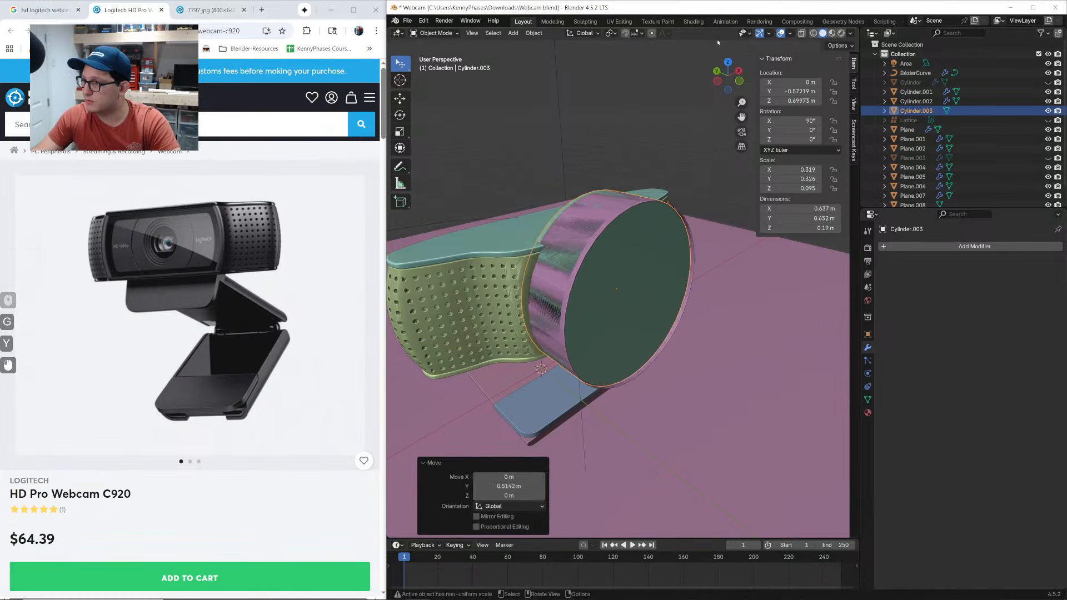
{"action": "left_click", "coordinate": [740, 81]}
{"action": "middle_click_drag", "start_coordinate": [629, 235], "coordinate": [653, 243], "text": "shift"}
{"action": "scroll", "coordinate": [667, 222], "scroll_direction": "up", "scroll_amount": 3}
{"action": "key", "text": "s"}
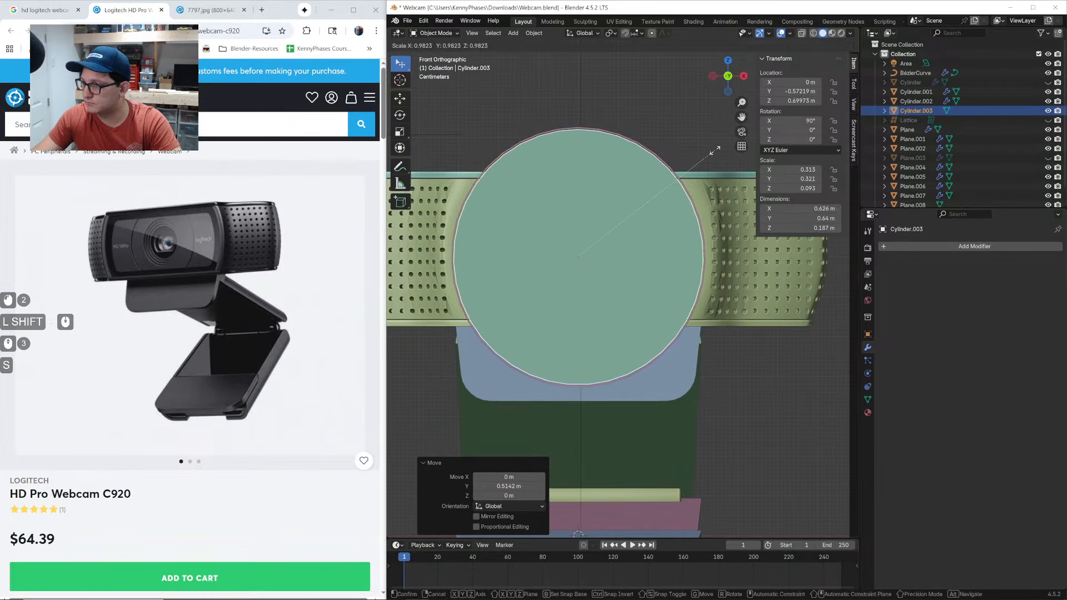
{"action": "left_click", "coordinate": [716, 150]}
{"action": "middle_click_drag", "start_coordinate": [633, 203], "coordinate": [646, 226]}
{"action": "scroll", "coordinate": [626, 180], "scroll_direction": "down", "scroll_amount": 2}
Hide the outer Cylinder.001 ring after undoing a trial move of it
{"action": "left_click", "coordinate": [624, 157]}
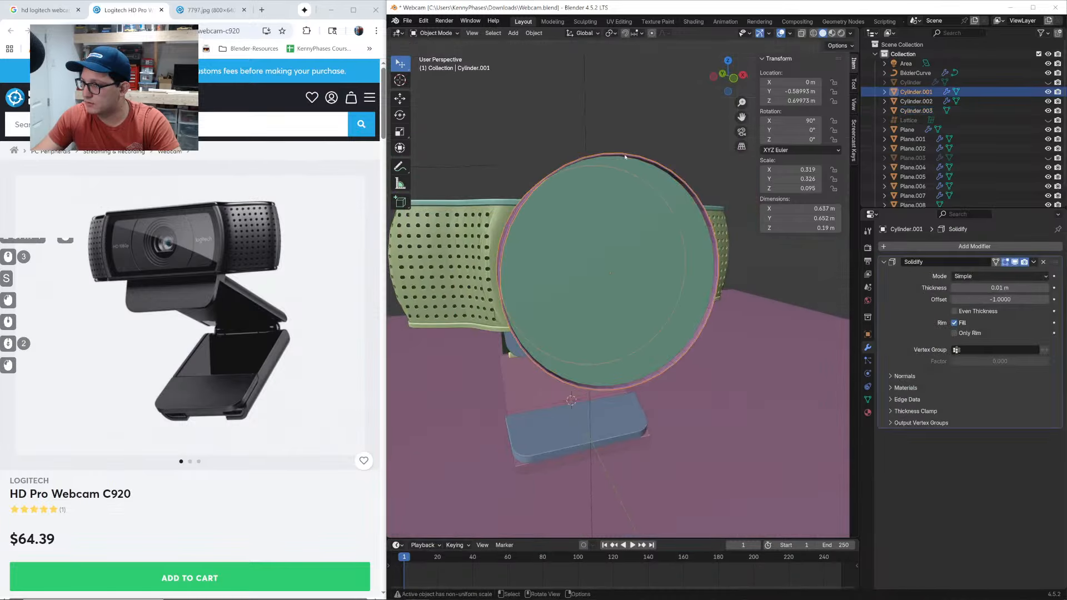
{"action": "middle_click_drag", "start_coordinate": [624, 158], "coordinate": [656, 186]}
{"action": "key", "text": "g"}
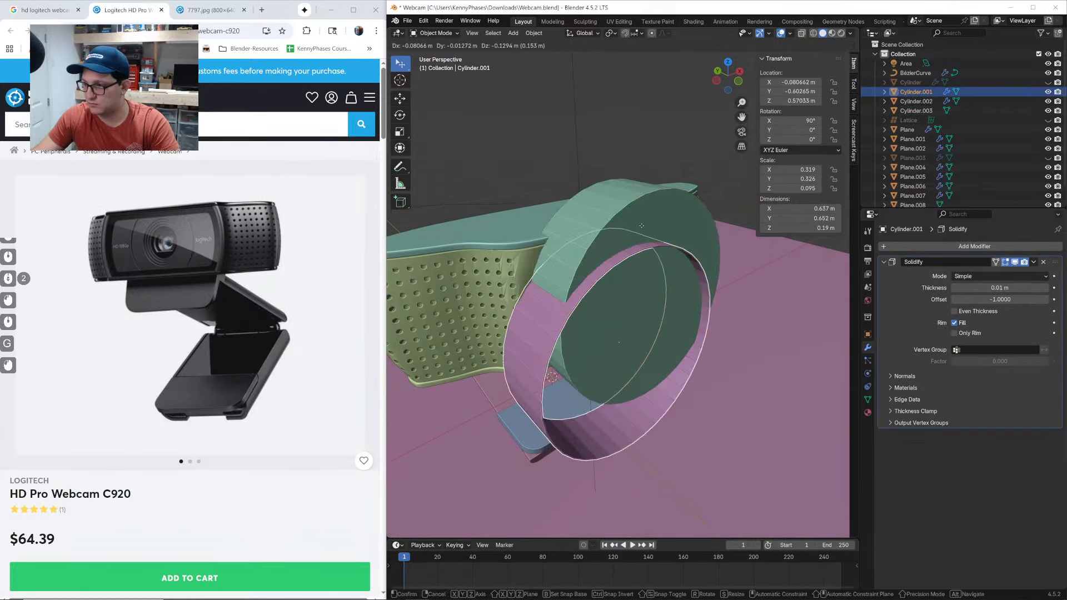
{"action": "left_click", "coordinate": [642, 227]}
{"action": "key", "text": "ctrl+z"}
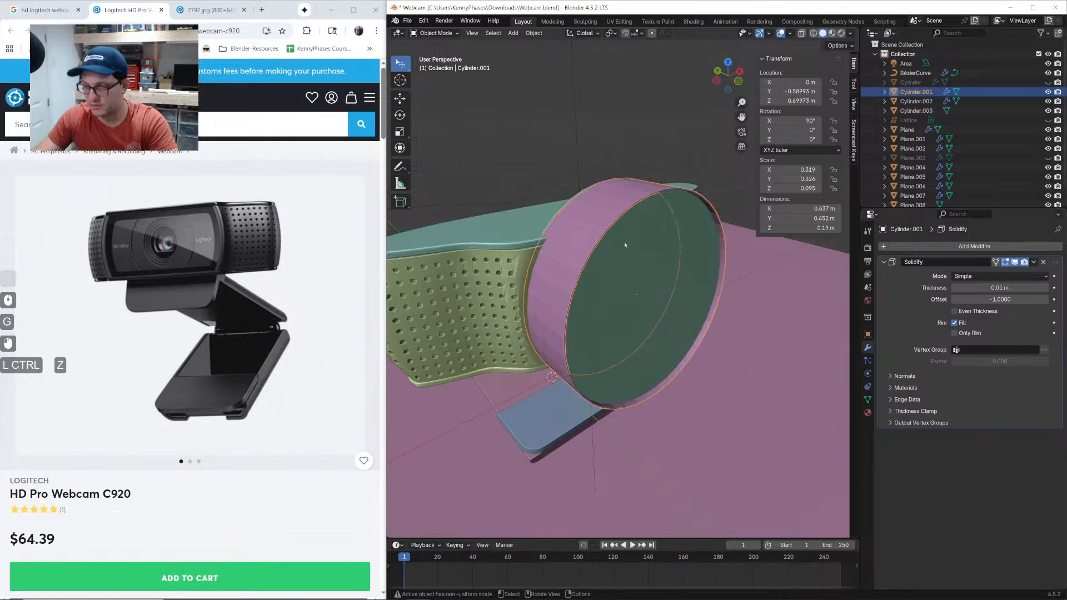
{"action": "key", "text": "h"}
{"action": "left_click", "coordinate": [625, 243]}
{"action": "middle_click_drag", "start_coordinate": [619, 245], "coordinate": [606, 253]}
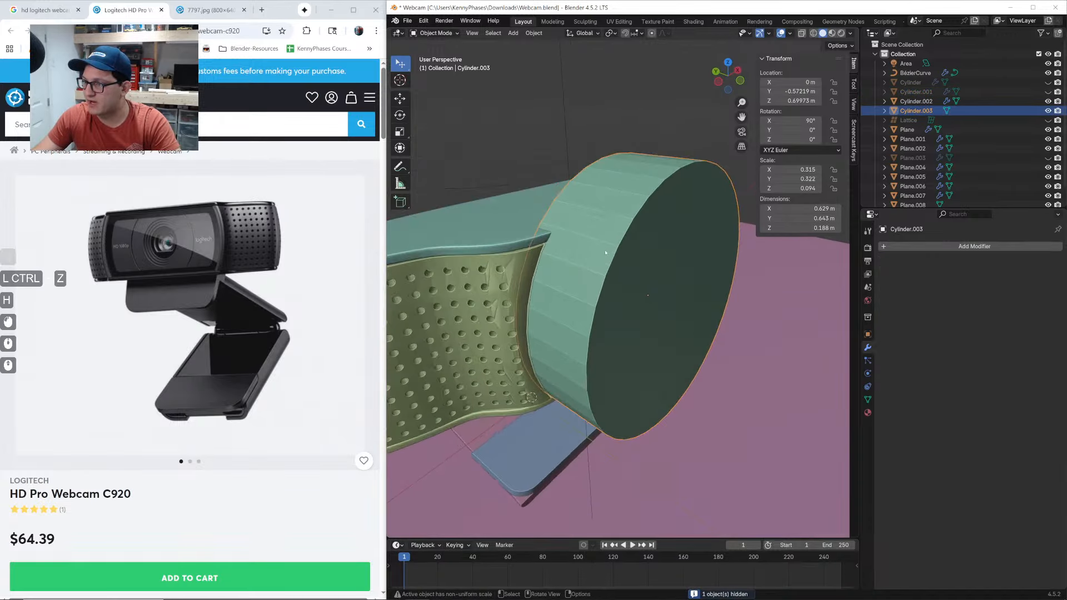
Save the file and add a Boolean Difference modifier to the perforated front body with Cylinder.003 as its object
{"action": "left_click", "coordinate": [517, 272]}
{"action": "key", "text": "ctrl+s"}
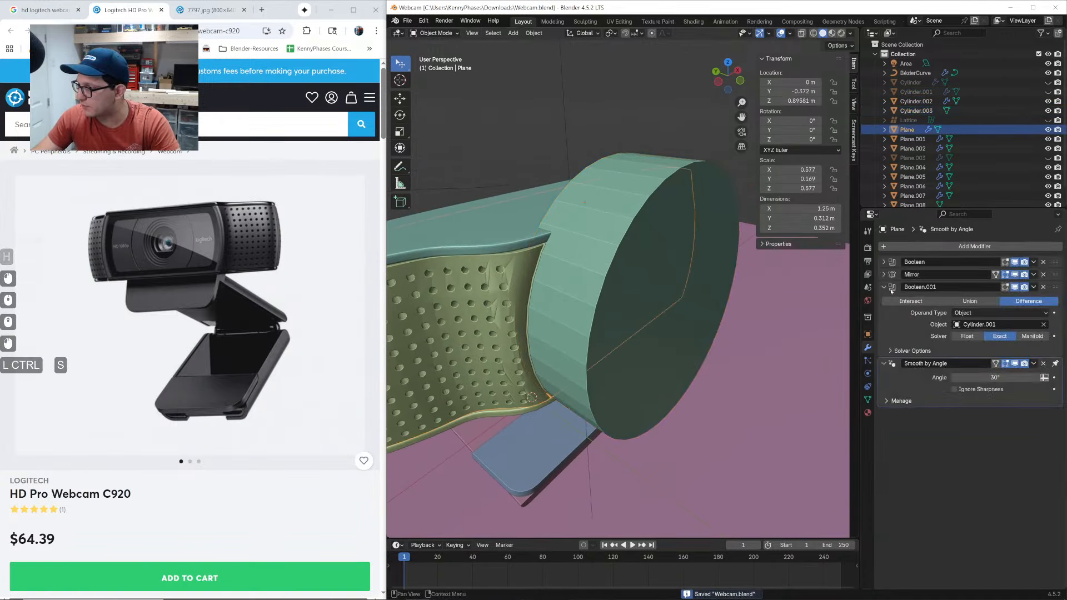
{"action": "left_click", "coordinate": [884, 286]}
{"action": "left_click", "coordinate": [884, 299]}
{"action": "left_click", "coordinate": [919, 246]}
{"action": "type", "text": "bo"}
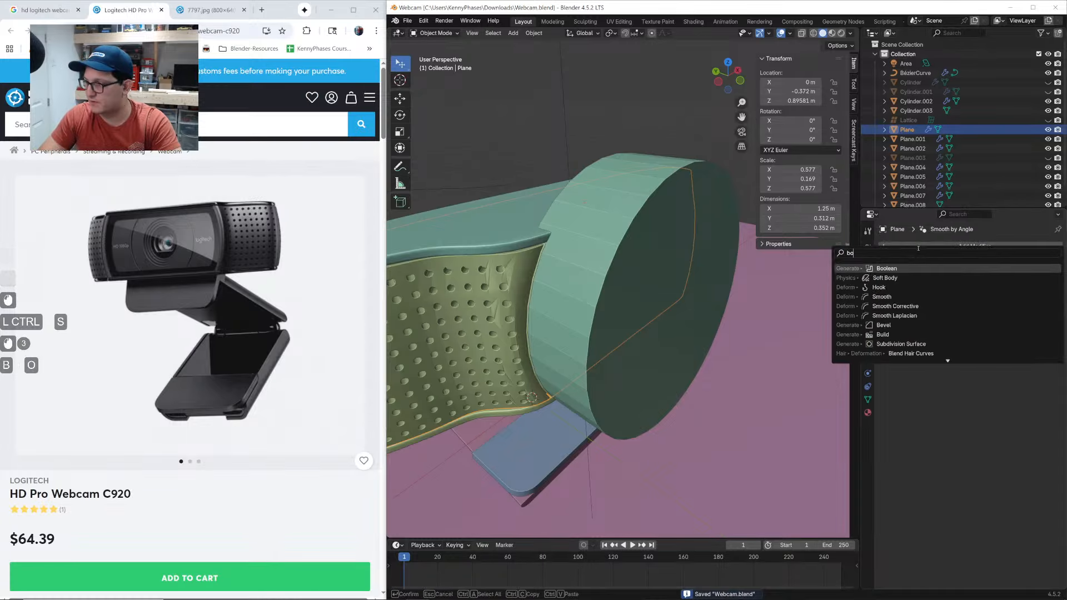
{"action": "type", "text": "o"}
{"action": "key", "text": "Return"}
{"action": "left_click", "coordinate": [1044, 337]}
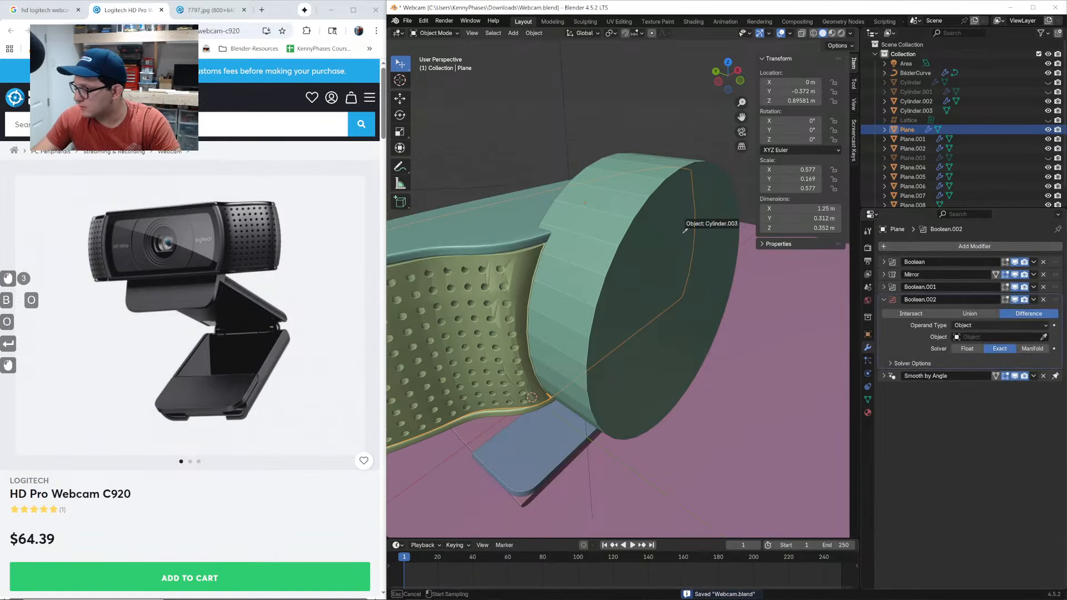
{"action": "left_click", "coordinate": [675, 231]}
Hide the Cylinder.003 cutter and set the solver of the body's newest Boolean modifier to Float
{"action": "left_click", "coordinate": [645, 232]}
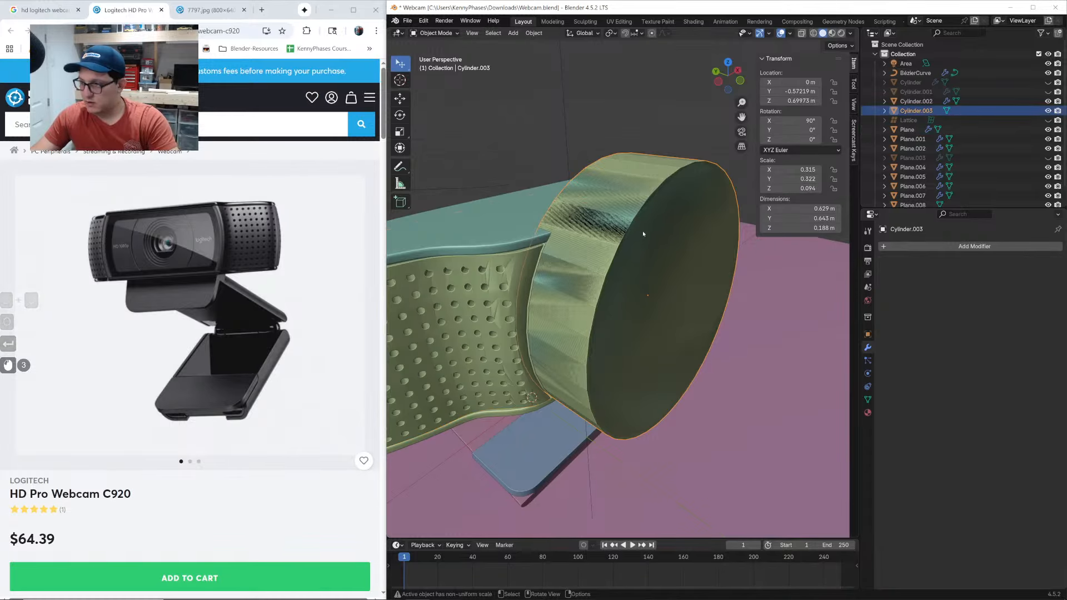
{"action": "key", "text": "h"}
{"action": "left_click", "coordinate": [512, 294]}
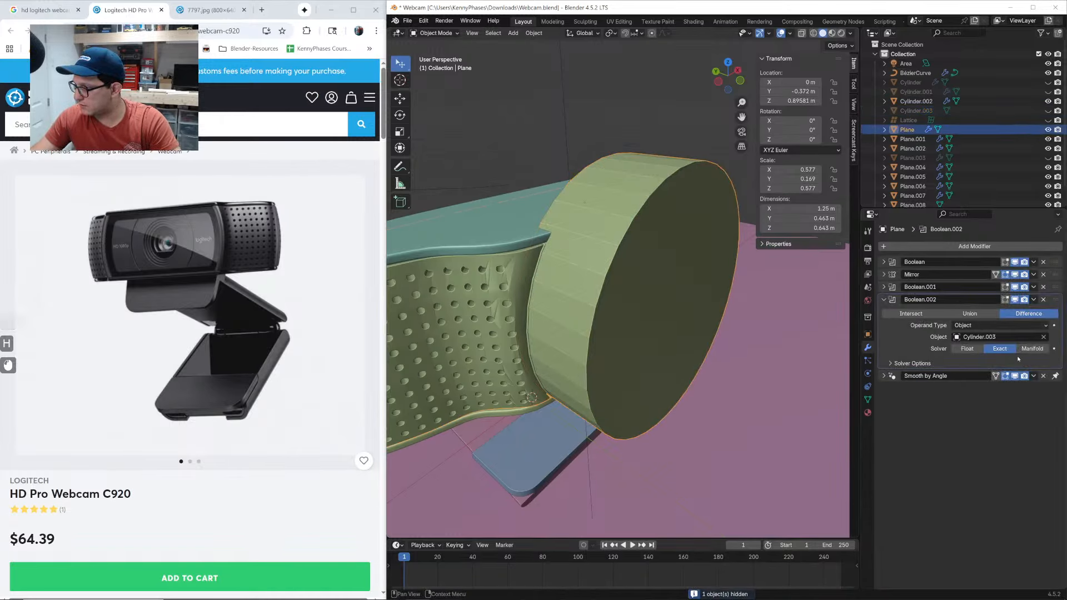
{"action": "left_click", "coordinate": [977, 349]}
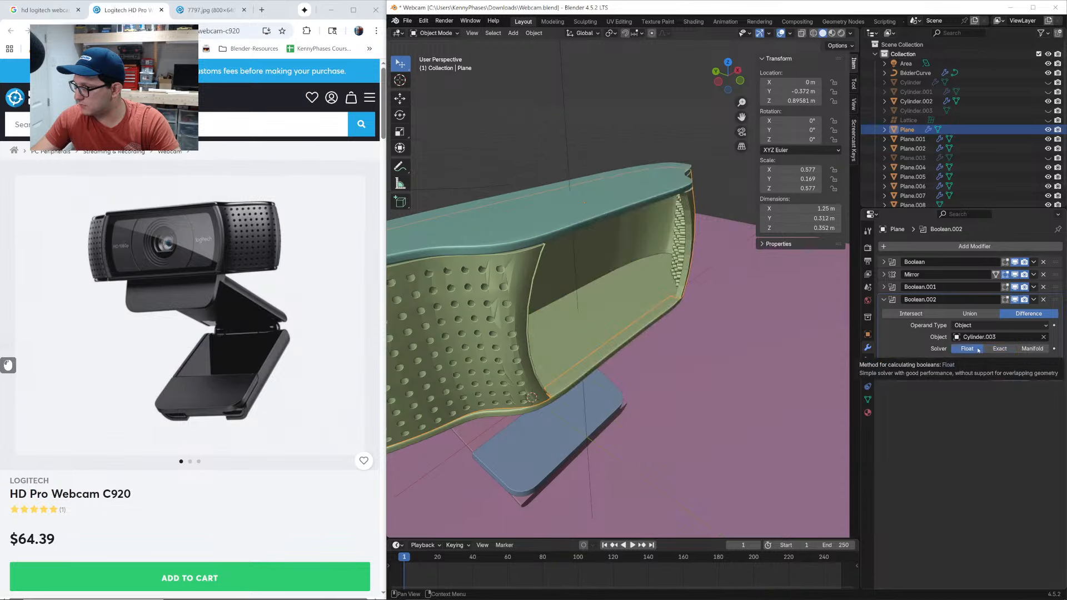
{"action": "middle_click_drag", "start_coordinate": [562, 278], "coordinate": [683, 311]}
{"action": "scroll", "coordinate": [678, 273], "scroll_direction": "up", "scroll_amount": 2}
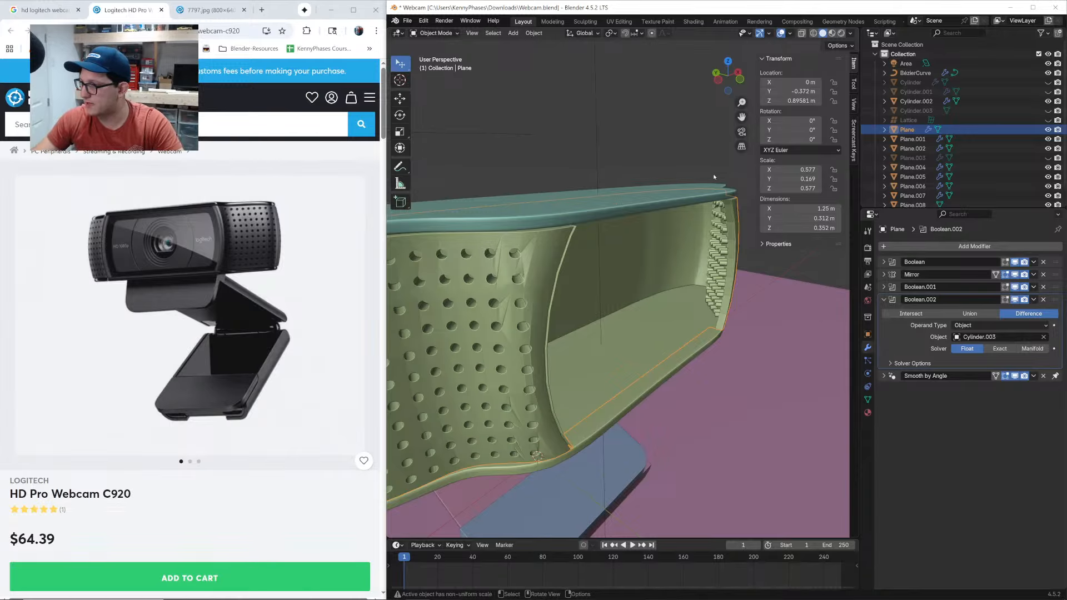
Add a plane raised about 0.712 m along Z and rotate it 90° around the X axis
{"action": "key", "text": "shift+a"}
{"action": "type", "text": "plan"}
{"action": "key", "text": "Return"}
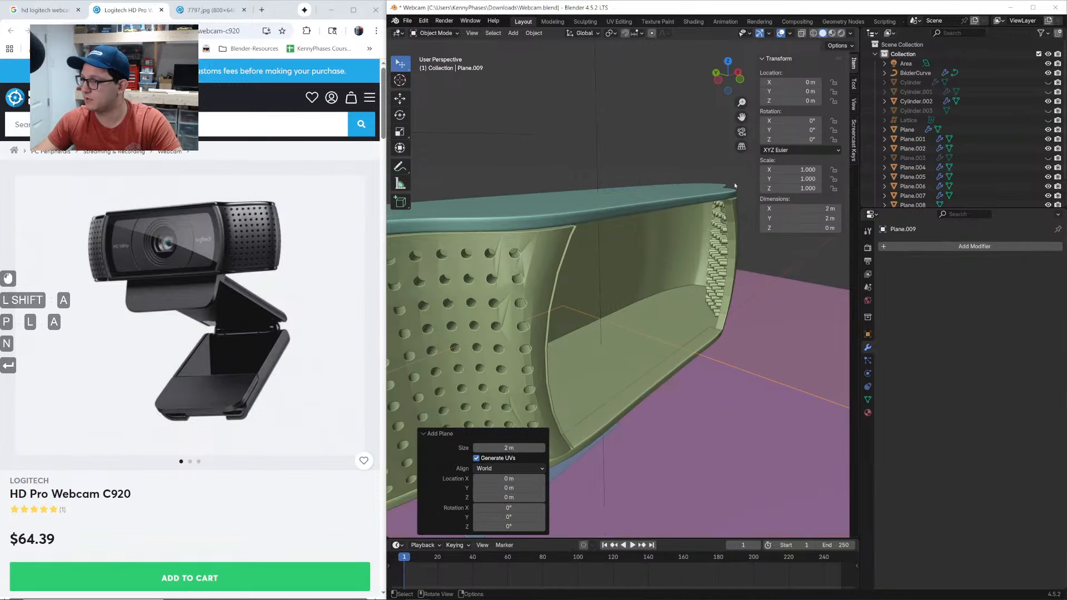
{"action": "scroll", "coordinate": [735, 182], "scroll_direction": "down", "scroll_amount": 5}
{"action": "key", "text": "g"}
{"action": "key", "text": "z"}
{"action": "left_click", "coordinate": [692, 264]}
{"action": "type", "text": "r"}
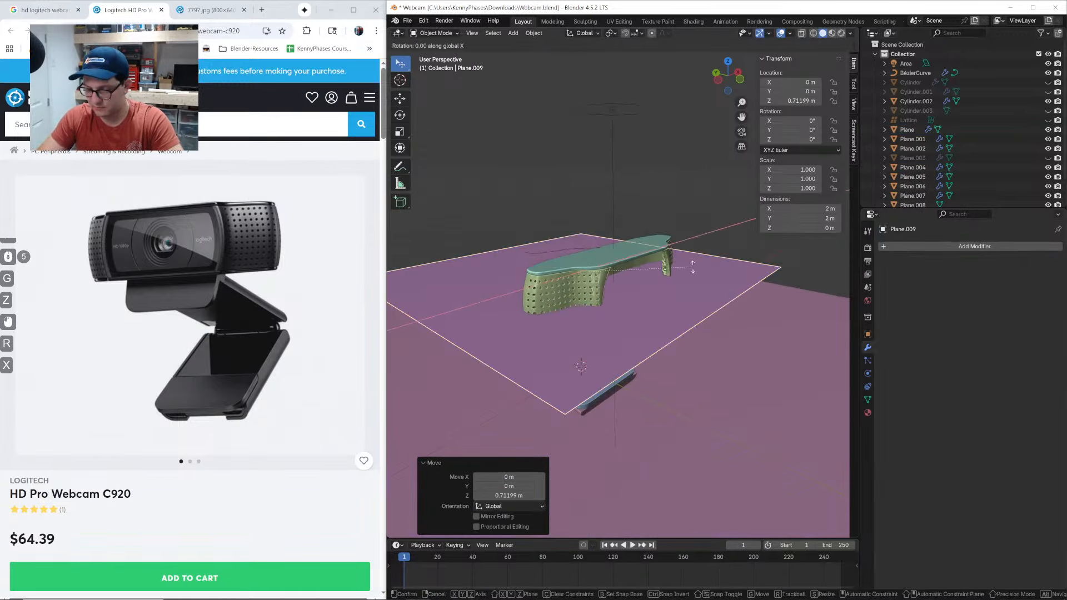
{"action": "type", "text": "x90"}
{"action": "key", "text": "Return"}
Move the upright plane about 0.501 m forward along negative Y and scale it down to about 0.32 m square
{"action": "key", "text": "g"}
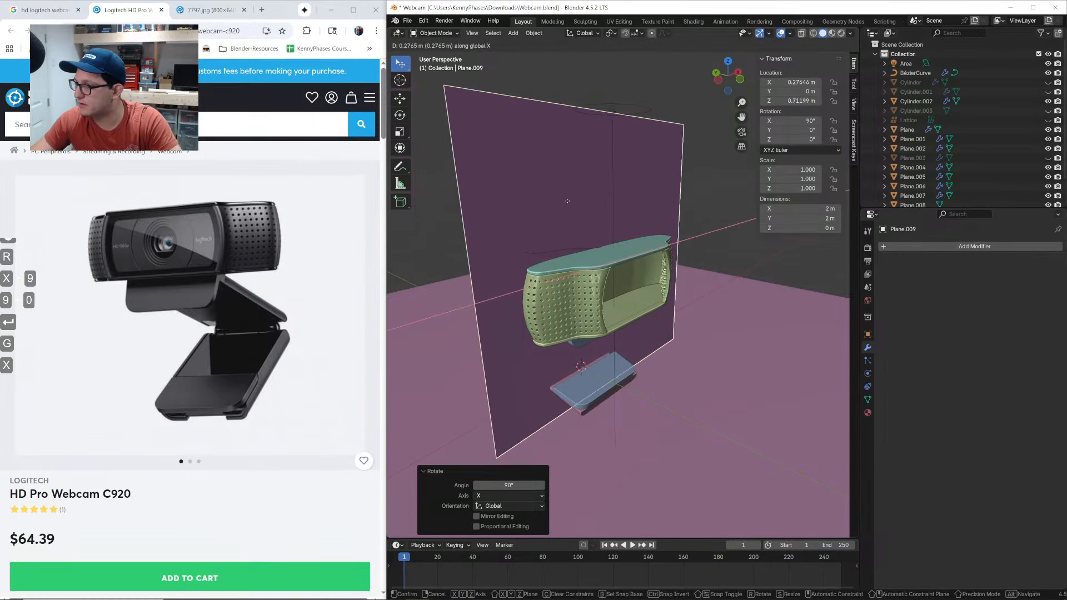
{"action": "key", "text": "x"}
{"action": "key", "text": "y"}
{"action": "left_click", "coordinate": [597, 208]}
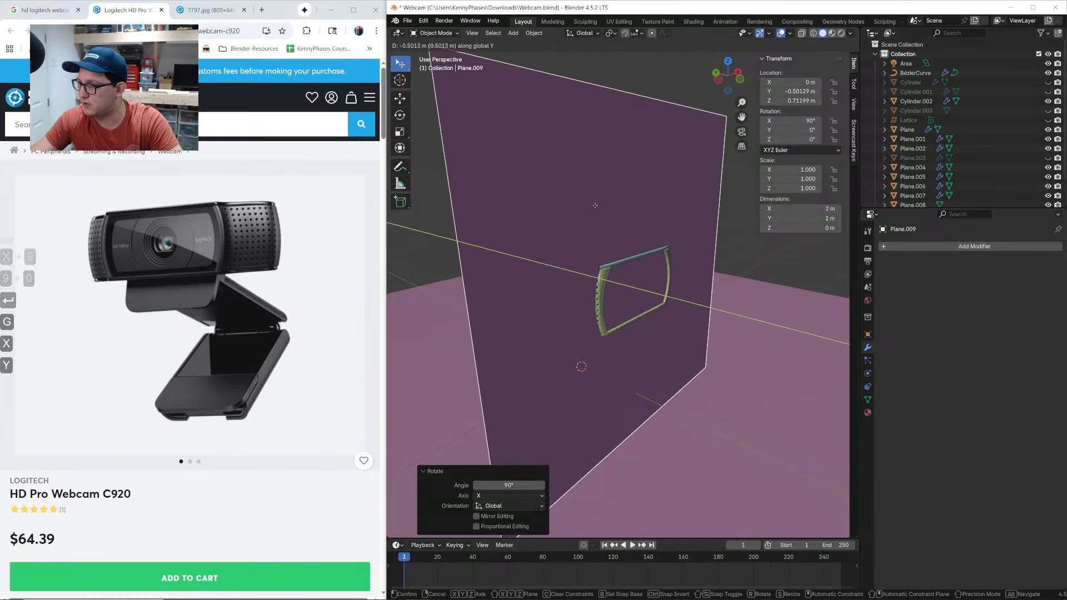
{"action": "left_click", "coordinate": [741, 79]}
{"action": "key", "text": "s"}
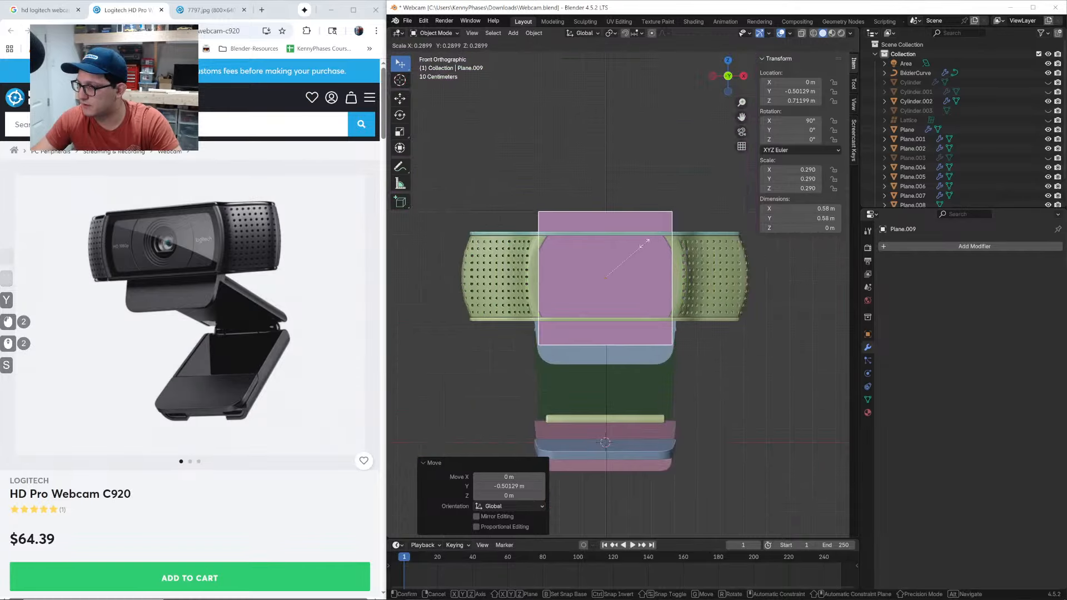
{"action": "left_click", "coordinate": [624, 245]}
{"action": "scroll", "coordinate": [625, 276], "scroll_direction": "up", "scroll_amount": 2}
{"action": "key", "text": "s"}
{"action": "left_click", "coordinate": [689, 221]}
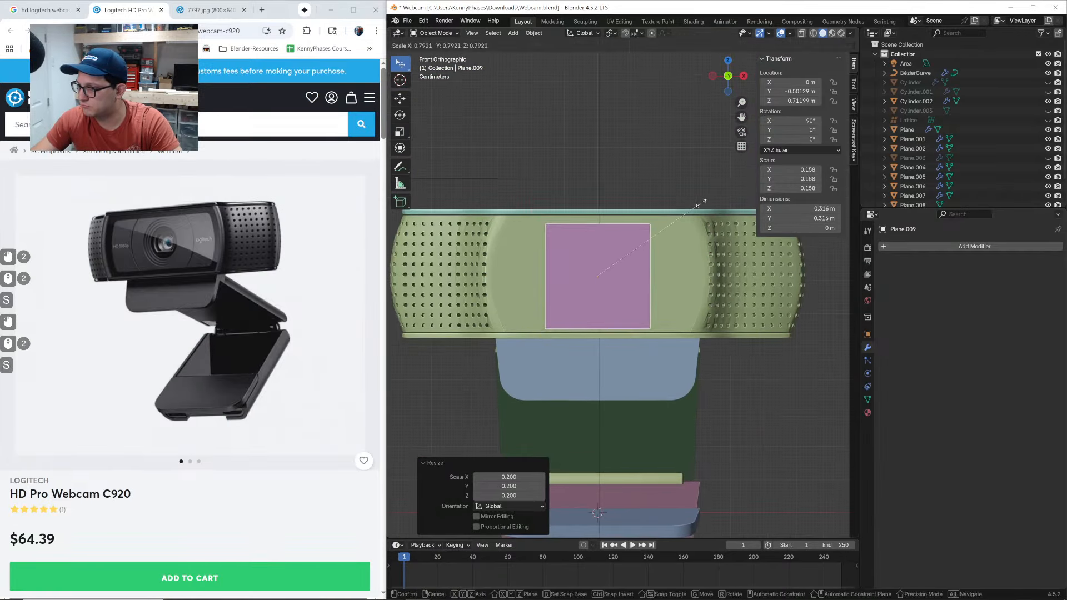
Raise the plane about 0.0075 m and enlarge it to about 0.357 m square to fill the front opening's height
{"action": "key", "text": "g"}
{"action": "key", "text": "z"}
{"action": "left_click", "coordinate": [689, 219]}
{"action": "key", "text": "s"}
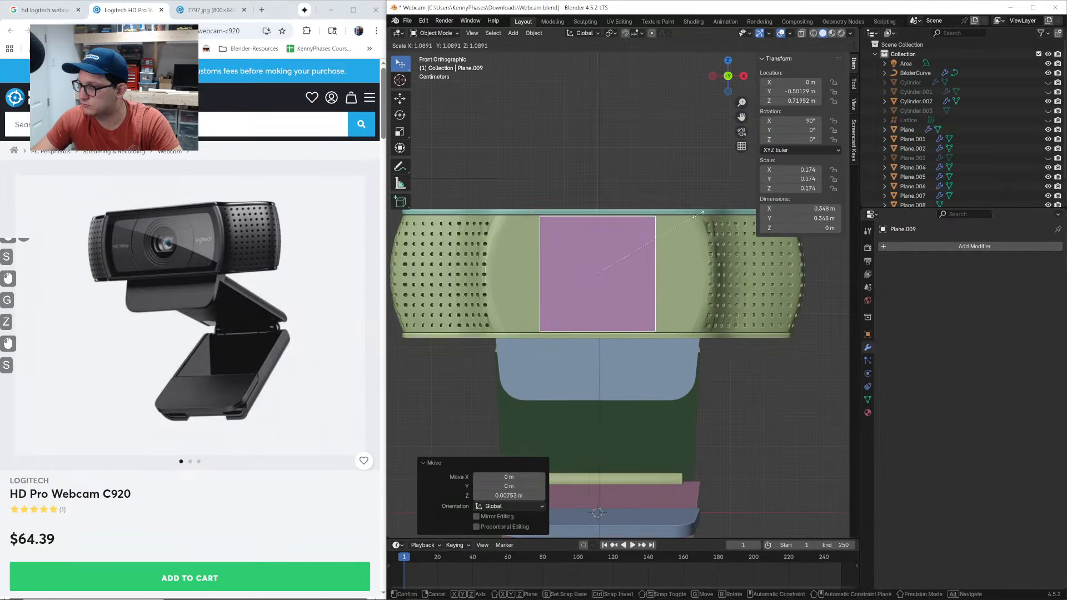
{"action": "left_click", "coordinate": [700, 214]}
Stretch the plane along X to about 0.626 m wide so it spans the front opening
{"action": "key", "text": "s"}
{"action": "key", "text": "x"}
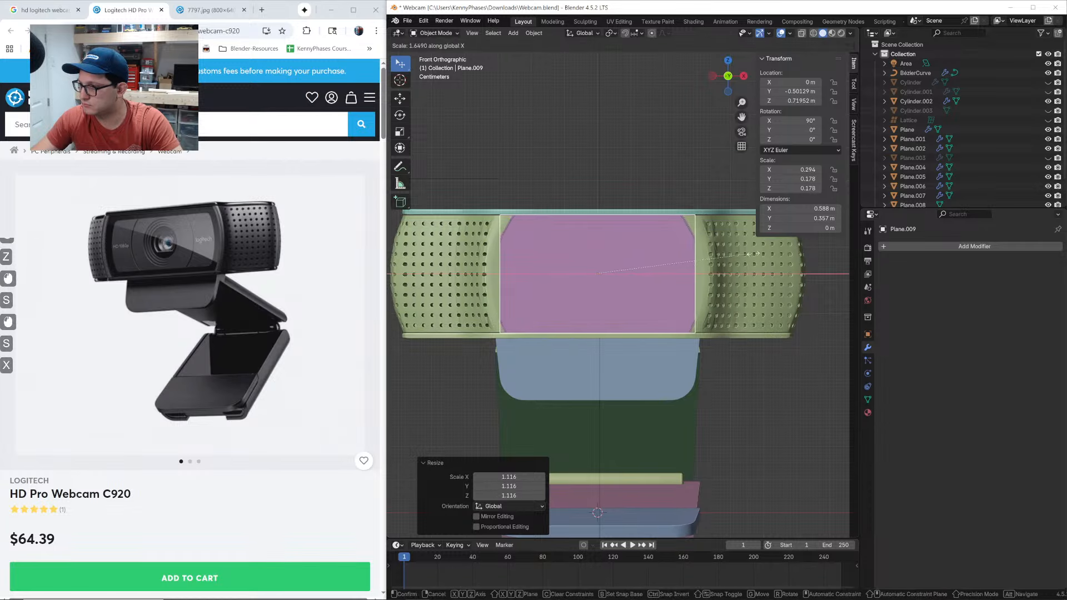
{"action": "left_click", "coordinate": [769, 255]}
{"action": "middle_click_drag", "start_coordinate": [543, 264], "coordinate": [547, 267]}
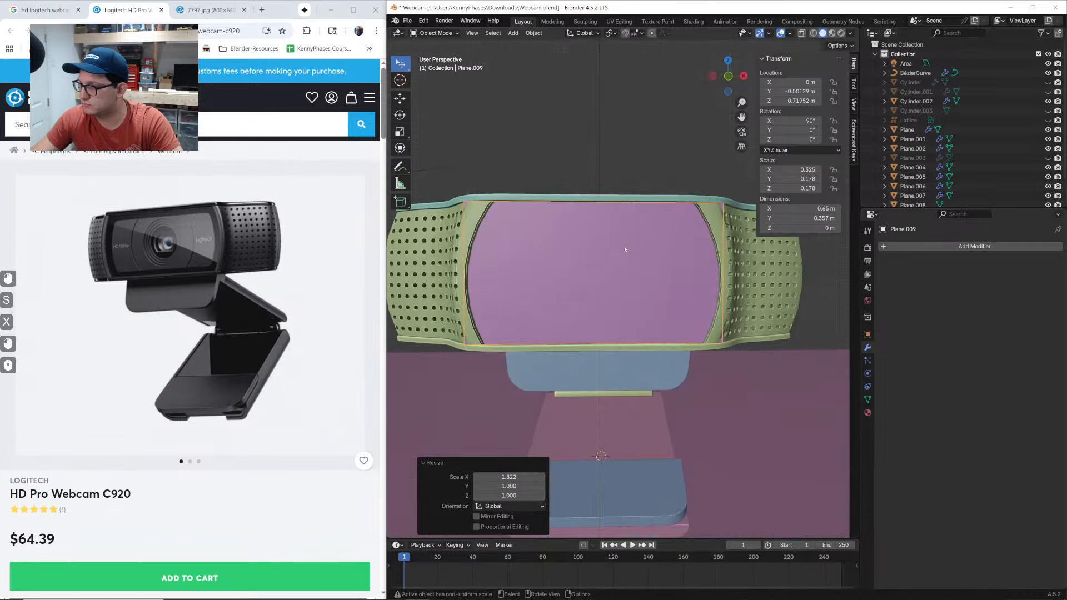
{"action": "scroll", "coordinate": [645, 250], "scroll_direction": "up", "scroll_amount": 1}
{"action": "key", "text": "s"}
{"action": "key", "text": "x"}
{"action": "left_click", "coordinate": [725, 251]}
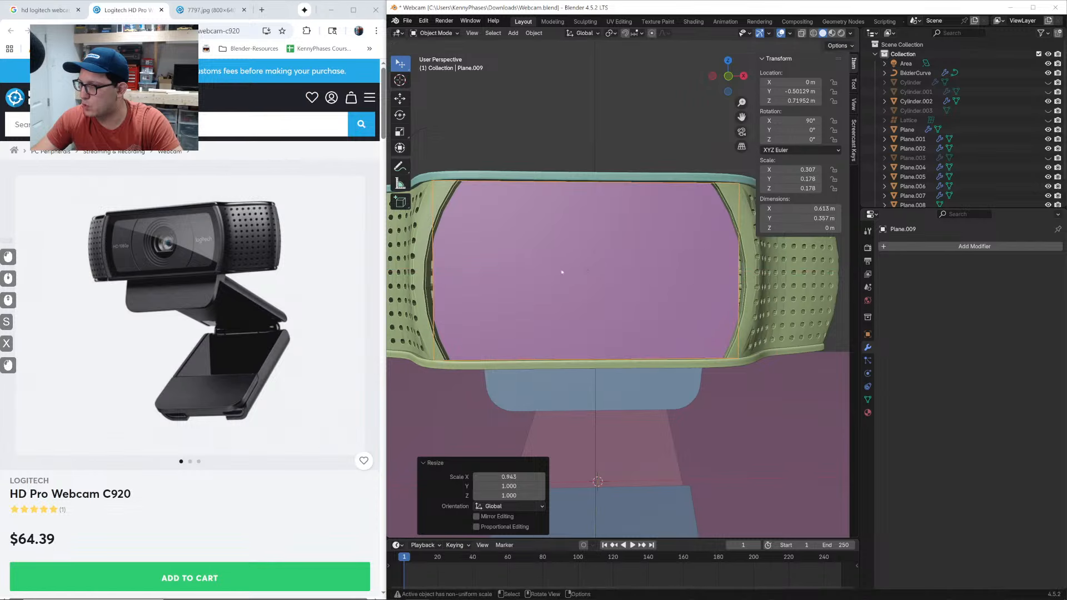
{"action": "middle_click_drag", "start_coordinate": [717, 253], "coordinate": [683, 267]}
Subdivide the plane's mesh with one cut and turn on X-ray display
{"action": "key", "text": "Tab"}
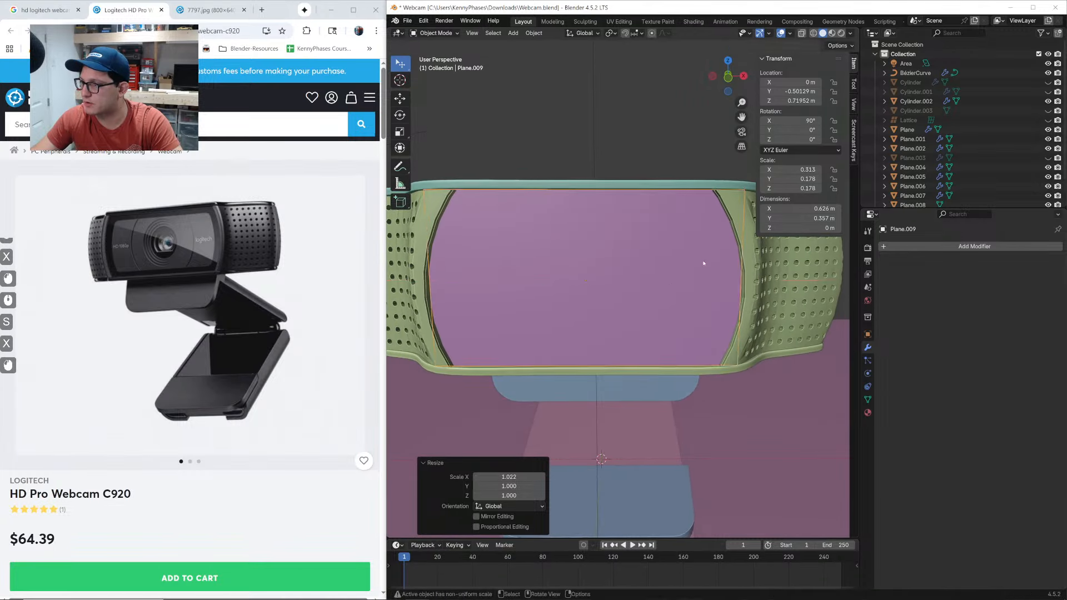
{"action": "right_click", "coordinate": [678, 265]}
{"action": "left_click", "coordinate": [677, 253]}
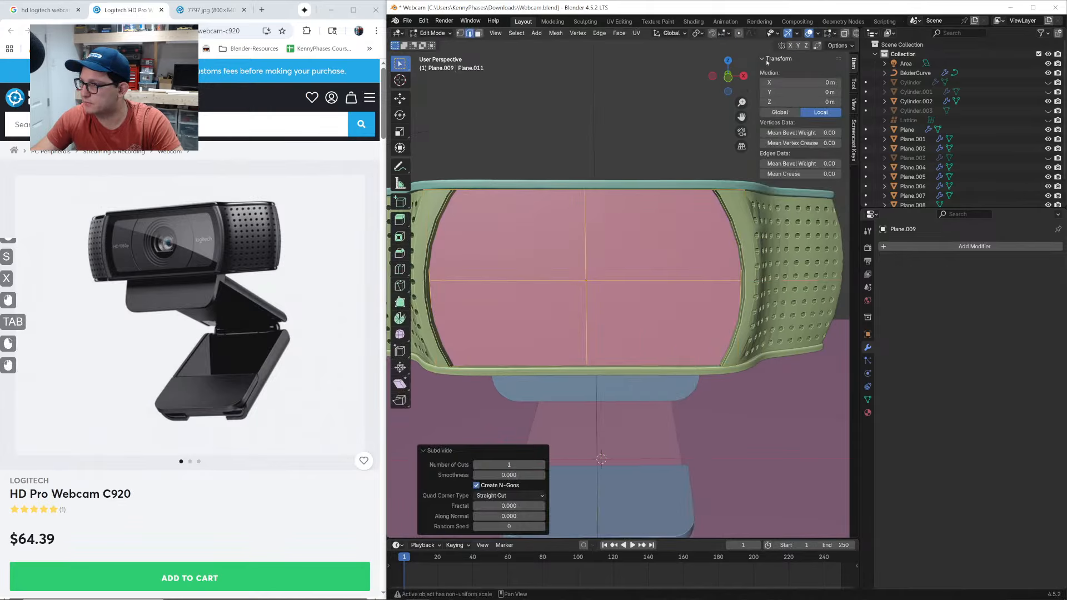
{"action": "left_click", "coordinate": [844, 32]}
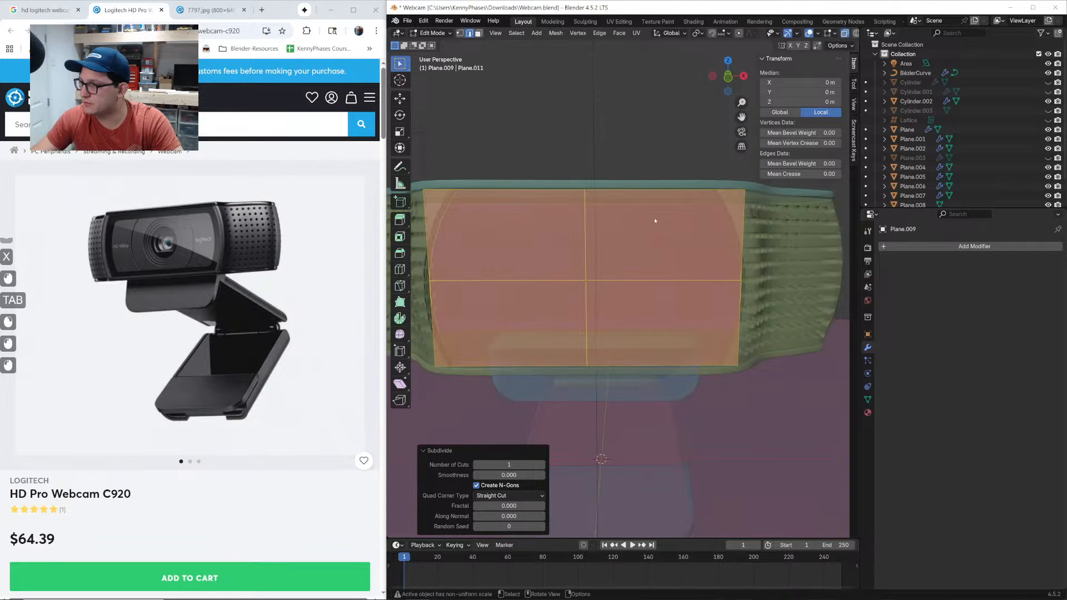
Scale the plane's whole mesh along X to about 0.655 m wide in front view
{"action": "left_click", "coordinate": [729, 77]}
{"action": "key", "text": "a"}
{"action": "key", "text": "s"}
{"action": "key", "text": "x"}
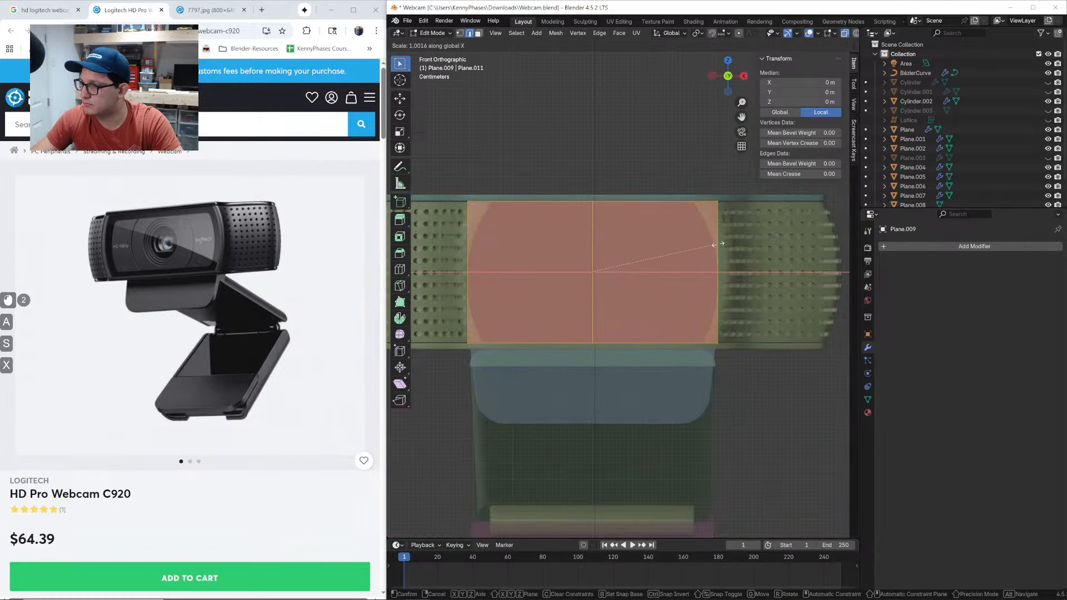
{"action": "left_click", "coordinate": [724, 245]}
Scale the plane's top and bottom edges inward along X to about 0.89 to follow the opening's curved sides
{"action": "left_click", "coordinate": [742, 185]}
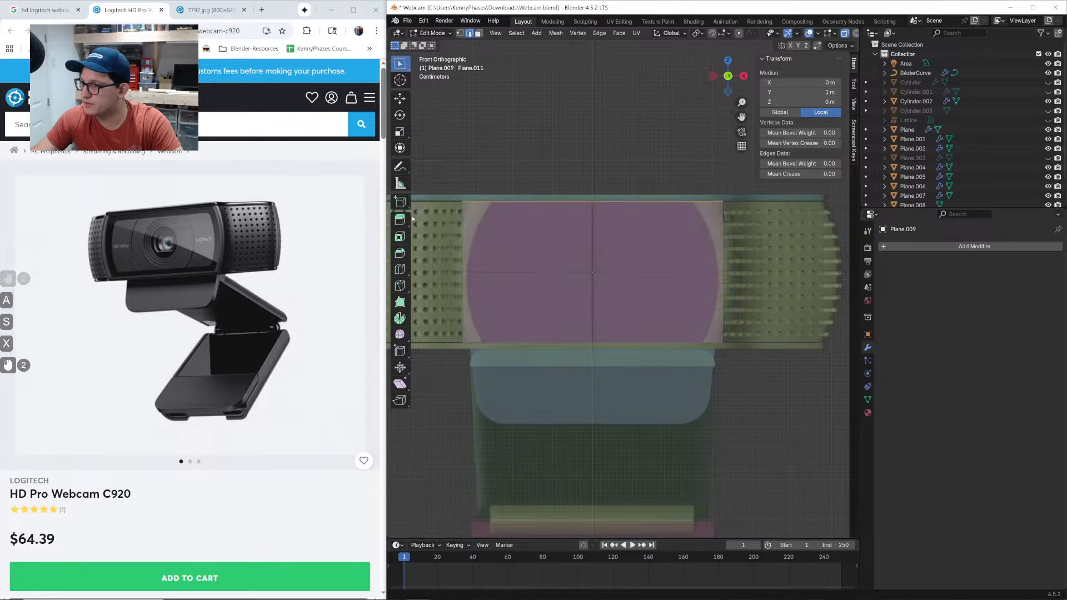
{"action": "left_click_drag", "start_coordinate": [761, 360], "coordinate": [441, 330], "text": "shift"}
{"action": "key", "text": "s"}
{"action": "key", "text": "x"}
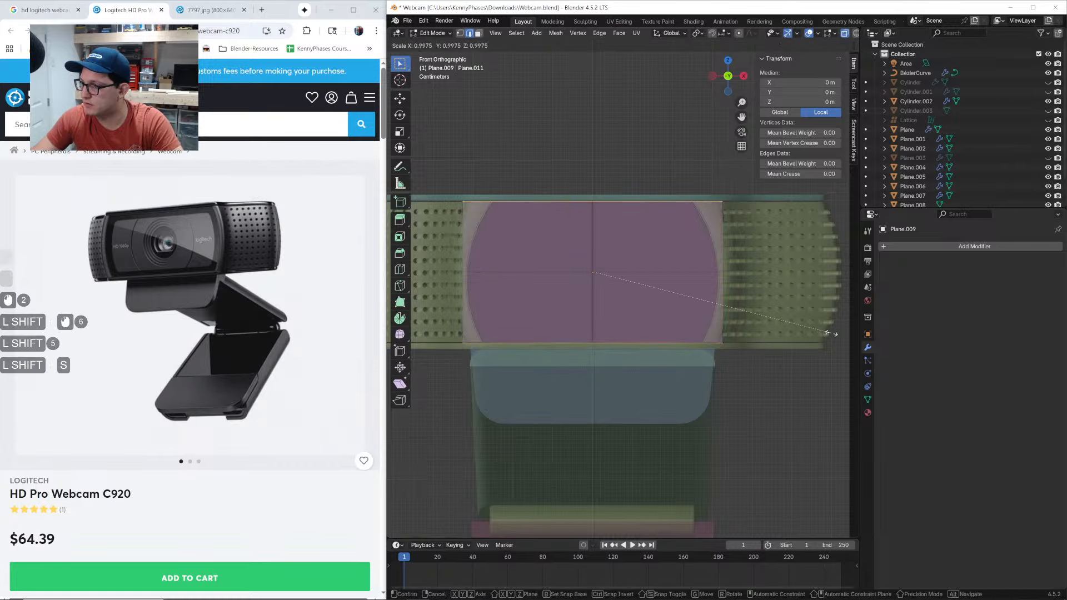
{"action": "left_click", "coordinate": [803, 332]}
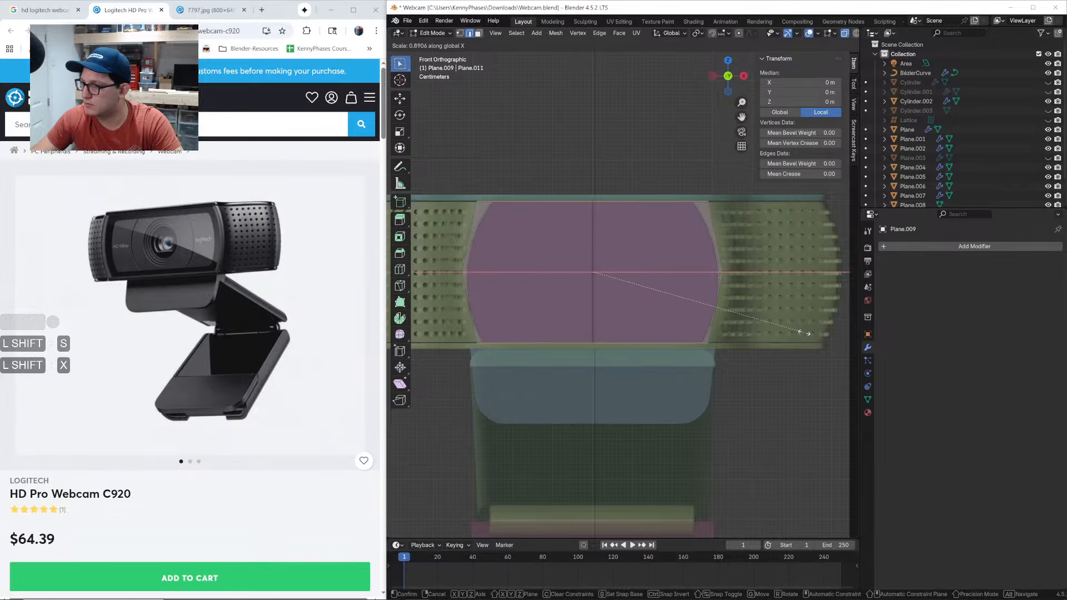
{"action": "key", "text": "Tab"}
{"action": "middle_click_drag", "start_coordinate": [706, 287], "coordinate": [741, 106]}
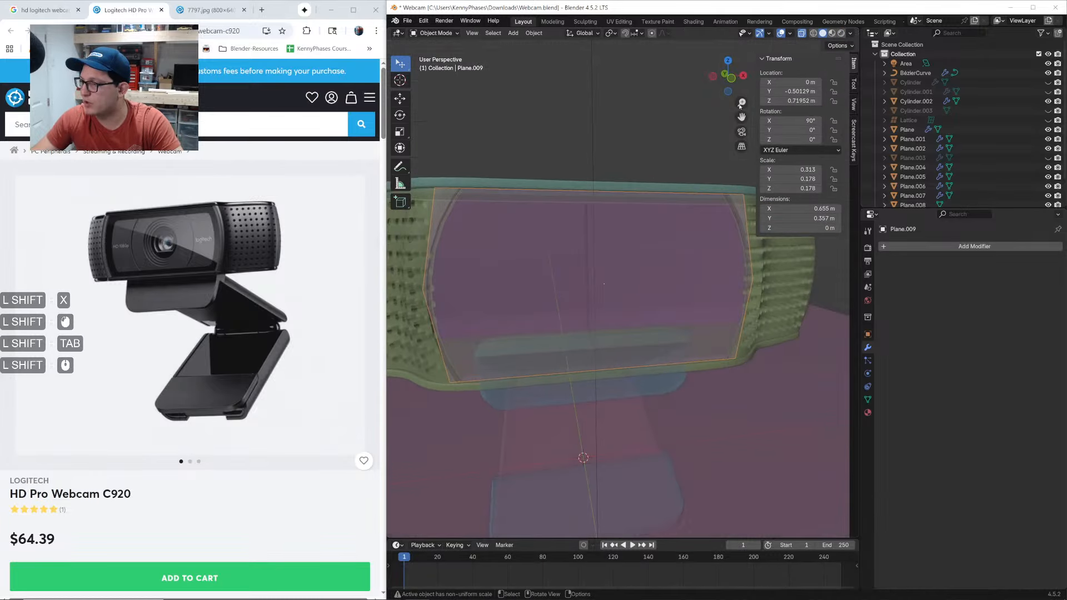
Turn off X-ray display and save the file
{"action": "left_click", "coordinate": [801, 33], "text": "shift"}
{"action": "middle_click_drag", "start_coordinate": [558, 204], "coordinate": [593, 212], "text": "shift"}
{"action": "key", "text": "ctrl+s"}
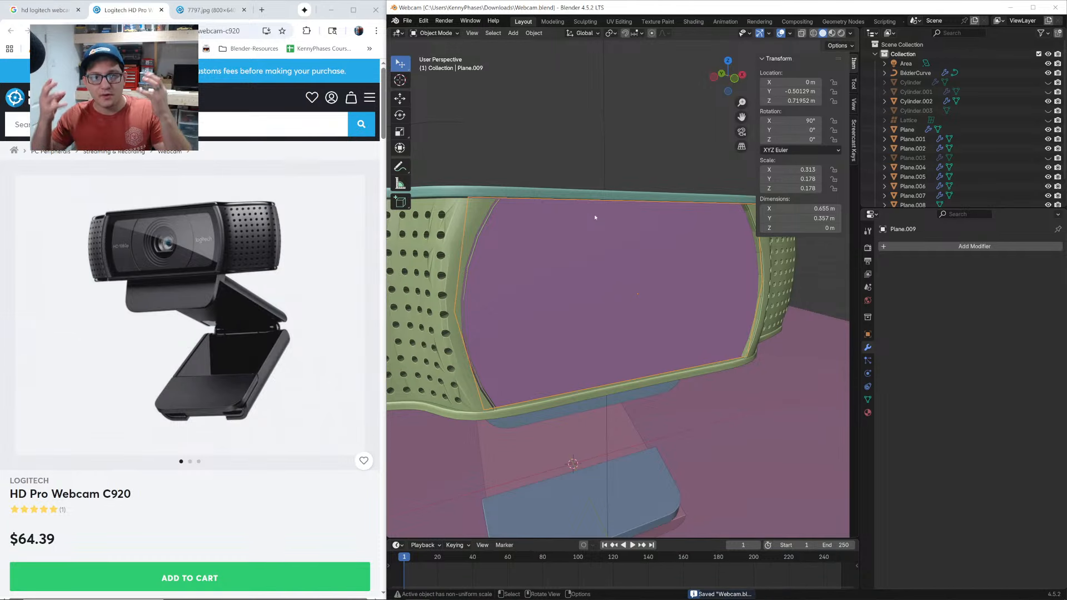
Add a Solidify modifier to the front plane with a thickness of 0.46 m, checking it in local view
{"action": "left_click", "coordinate": [936, 246]}
{"action": "type", "text": "sol"}
{"action": "key", "text": "Return"}
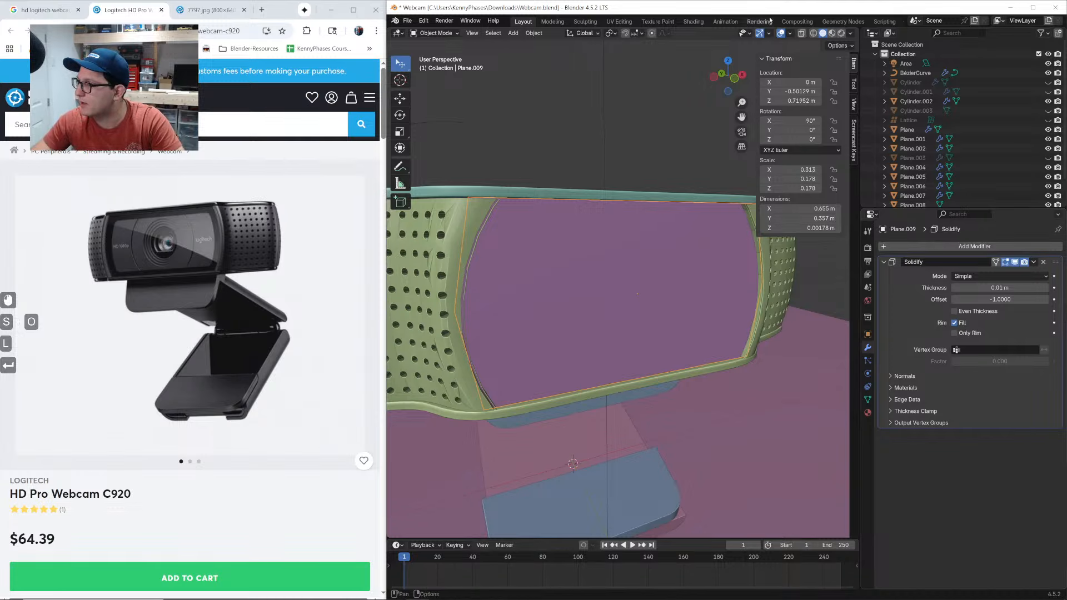
{"action": "key", "text": "KP_Divide"}
{"action": "middle_click_drag", "start_coordinate": [648, 189], "coordinate": [684, 233]}
{"action": "left_click_drag", "start_coordinate": [1022, 290], "coordinate": [1057, 290]}
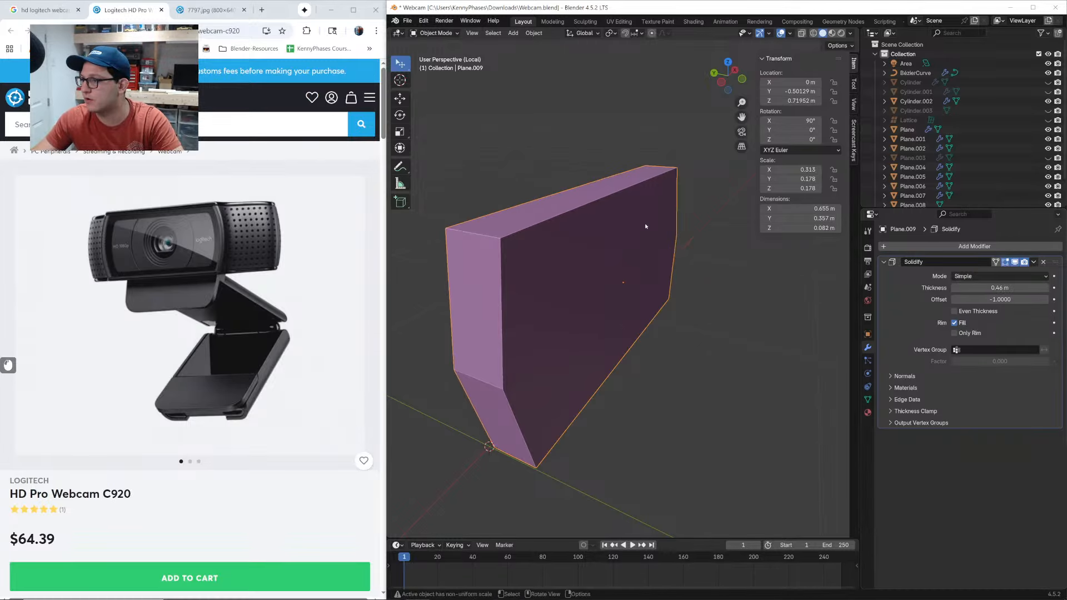
{"action": "key", "text": "KP_Divide"}
{"action": "middle_click_drag", "start_coordinate": [617, 281], "coordinate": [548, 260]}
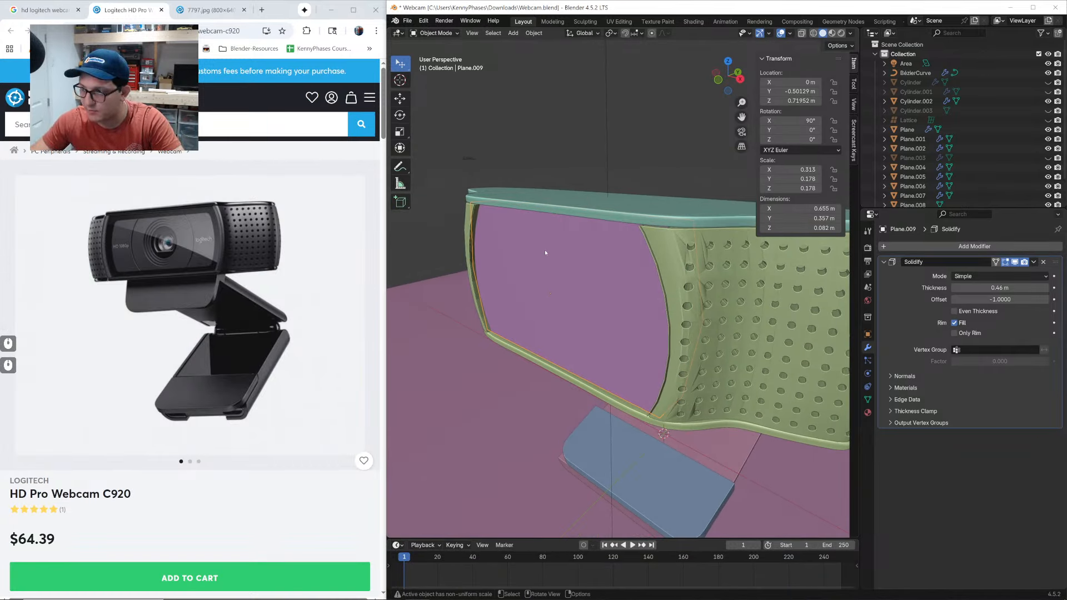
Duplicate the solidified front panel and move the copy forward along Y to about -0.624 m
{"action": "key", "text": "shift+d"}
{"action": "key", "text": "y"}
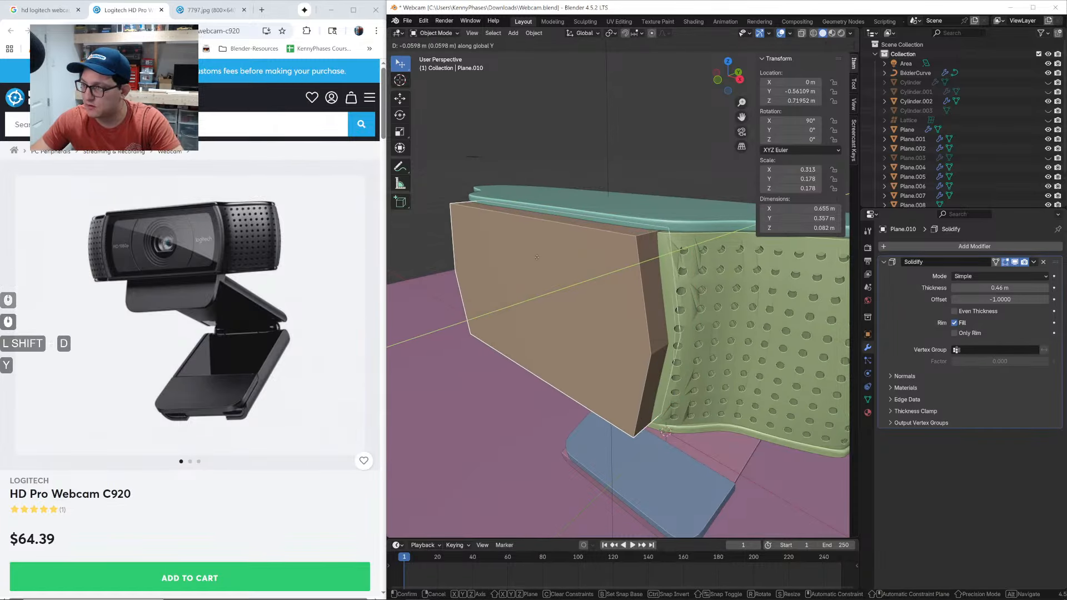
{"action": "left_click", "coordinate": [535, 258]}
{"action": "key", "text": "g"}
{"action": "key", "text": "y"}
{"action": "left_click", "coordinate": [576, 253]}
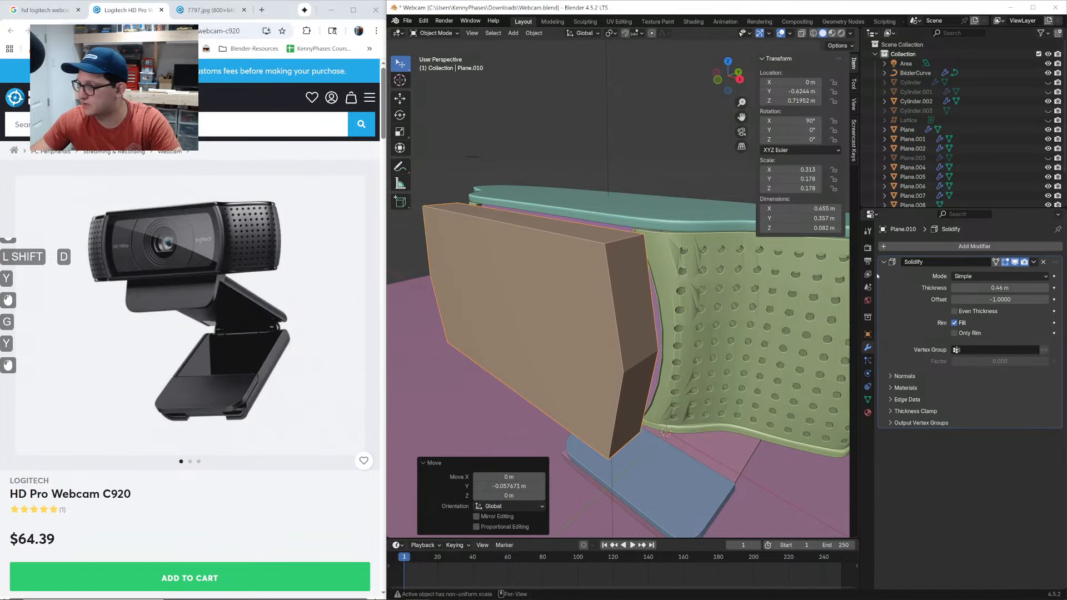
Reduce the copy's Solidify thickness to 0.031 m and move it back along Y to about -0.514 m at the opening
{"action": "left_click_drag", "start_coordinate": [1000, 288], "coordinate": [971, 288], "text": "shift"}
{"action": "scroll", "coordinate": [642, 165], "scroll_direction": "up", "scroll_amount": 1}
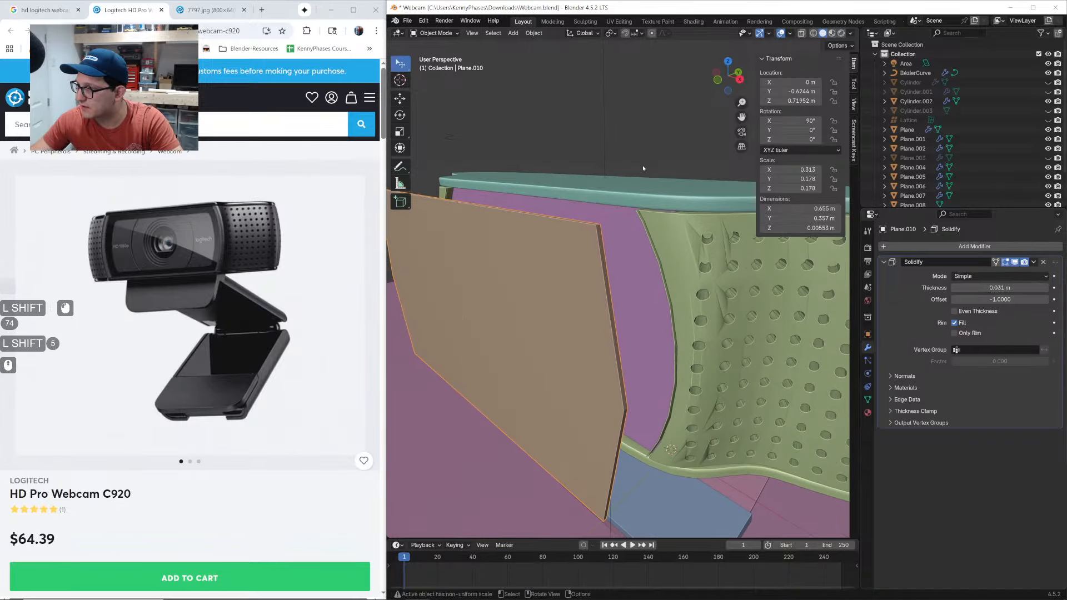
{"action": "middle_click_drag", "start_coordinate": [643, 165], "coordinate": [635, 194]}
{"action": "key", "text": "g"}
{"action": "key", "text": "y"}
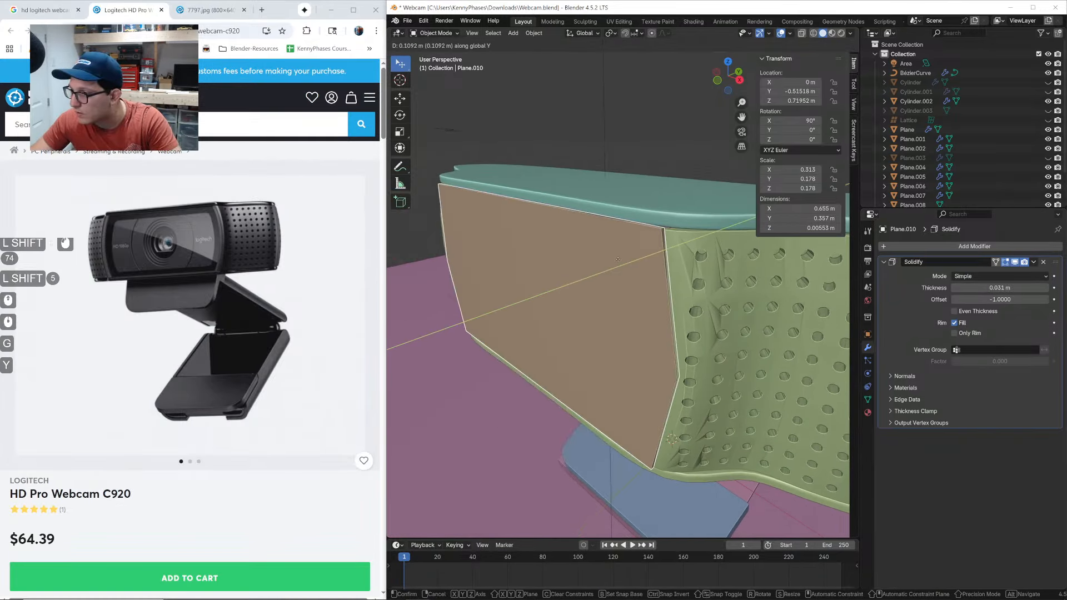
{"action": "left_click", "coordinate": [619, 259]}
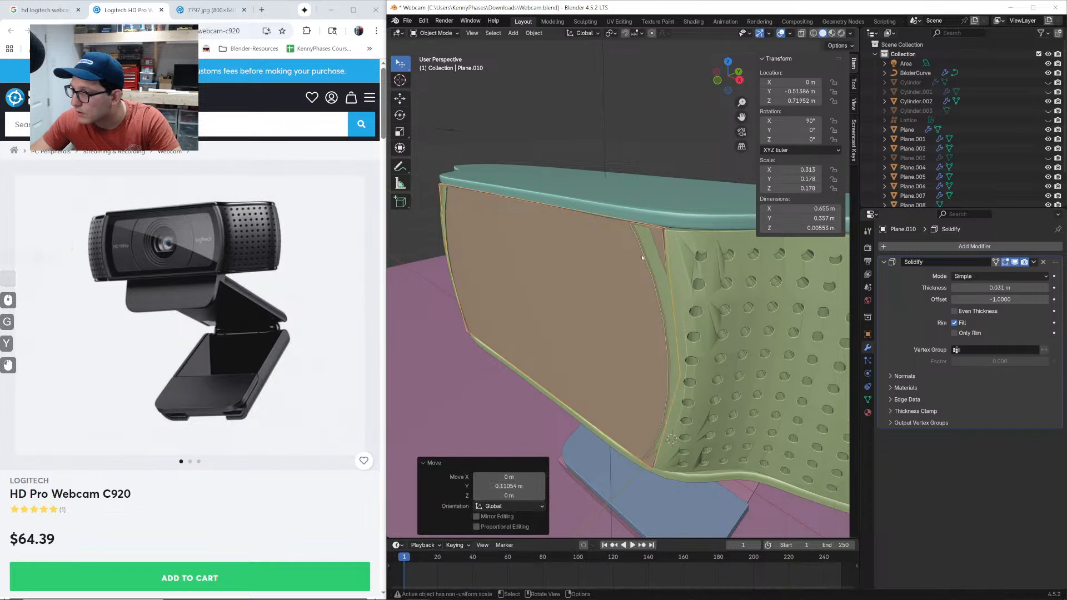
Add a centred horizontal loop cut to both the upper and lower halves of the thin panel in front view
{"action": "left_click", "coordinate": [717, 80]}
{"action": "left_click", "coordinate": [650, 214], "text": "shift"}
{"action": "key", "text": "Tab"}
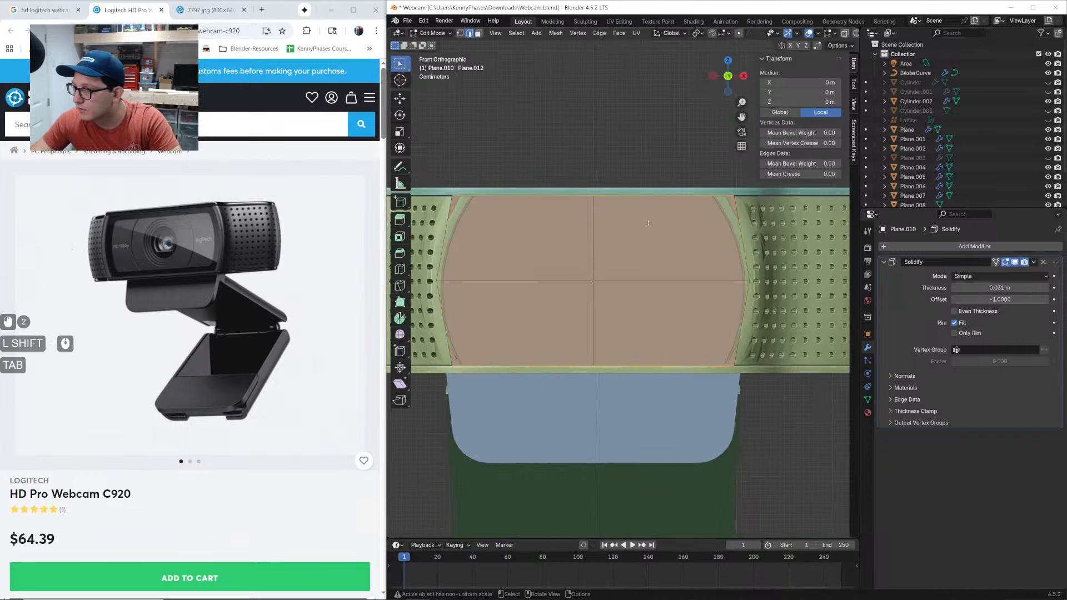
{"action": "key", "text": "ctrl+r"}
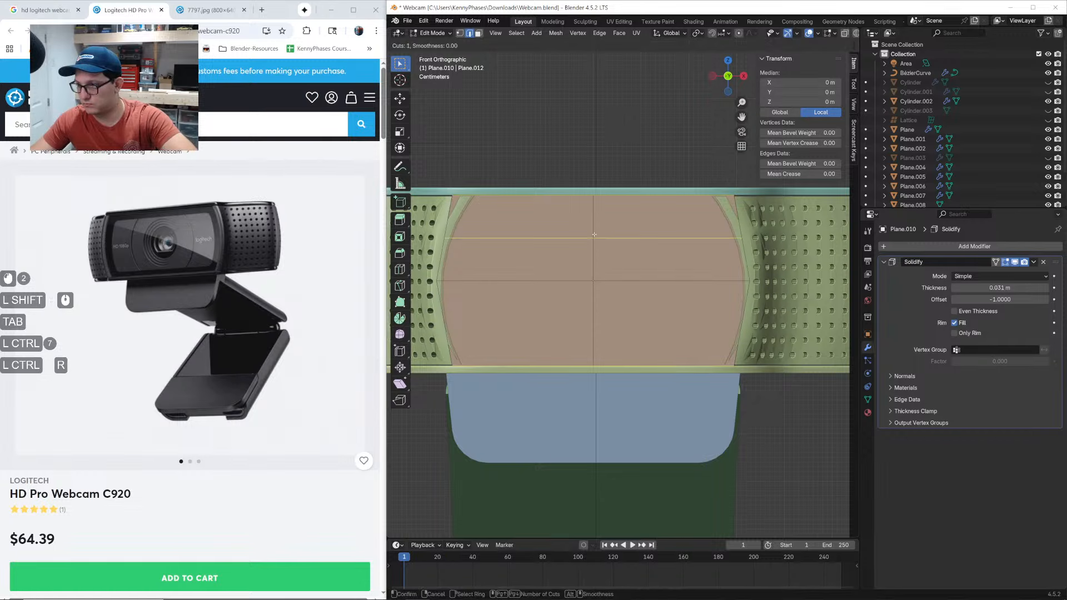
{"action": "double_click", "coordinate": [603, 238]}
{"action": "key", "text": "ctrl+r"}
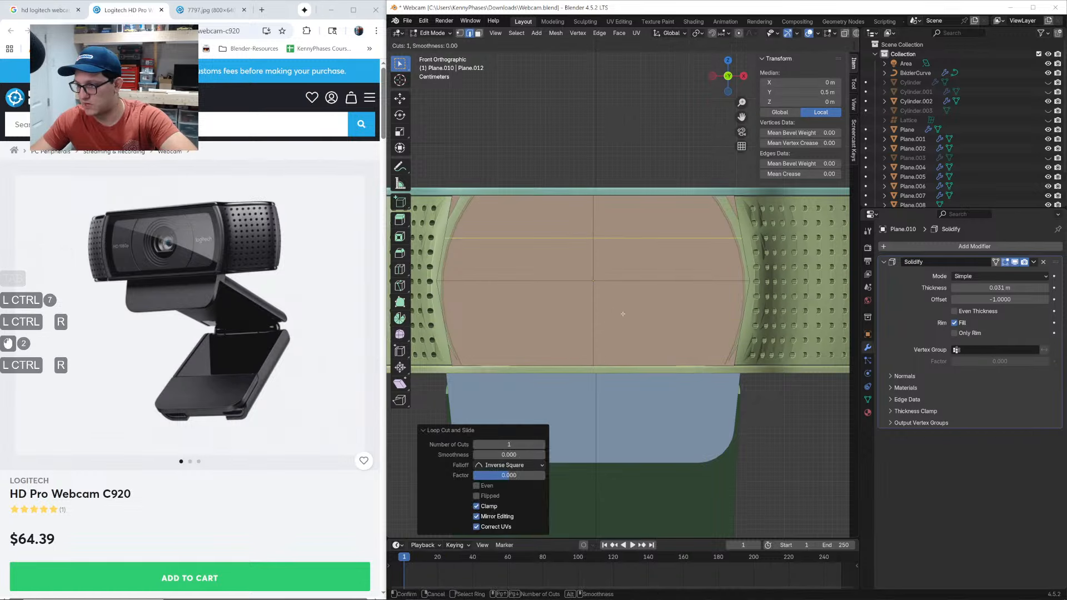
{"action": "left_click", "coordinate": [586, 327]}
{"action": "left_click", "coordinate": [584, 320]}
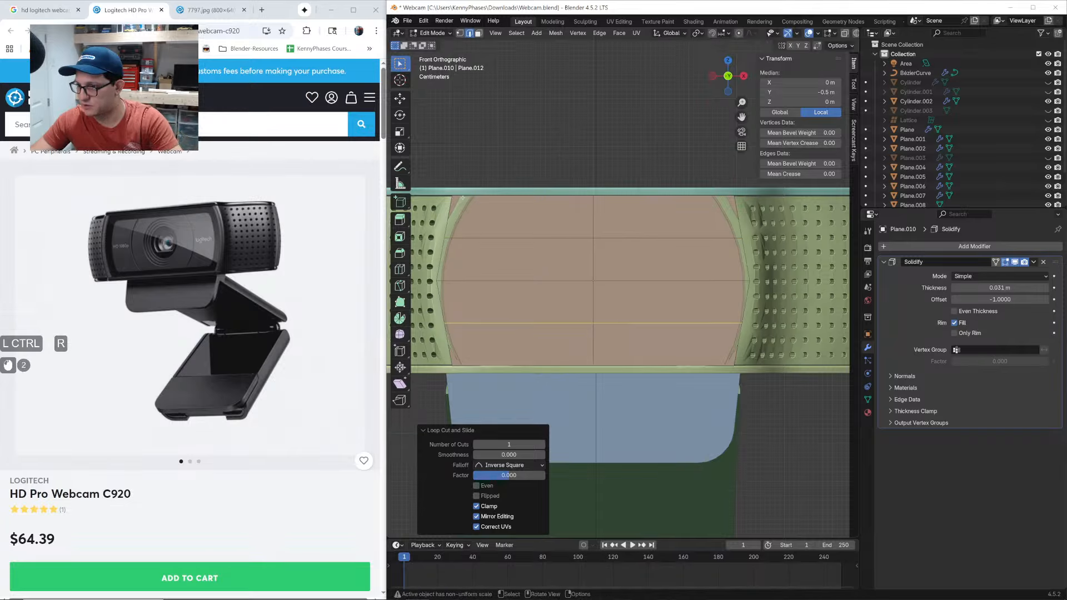
Scale the thin panel's top edge to about 0.887 and narrow its bottom edge likewise to follow the opening's curved sides
{"action": "left_click_drag", "start_coordinate": [467, 186], "coordinate": [781, 199]}
{"action": "key", "text": "s"}
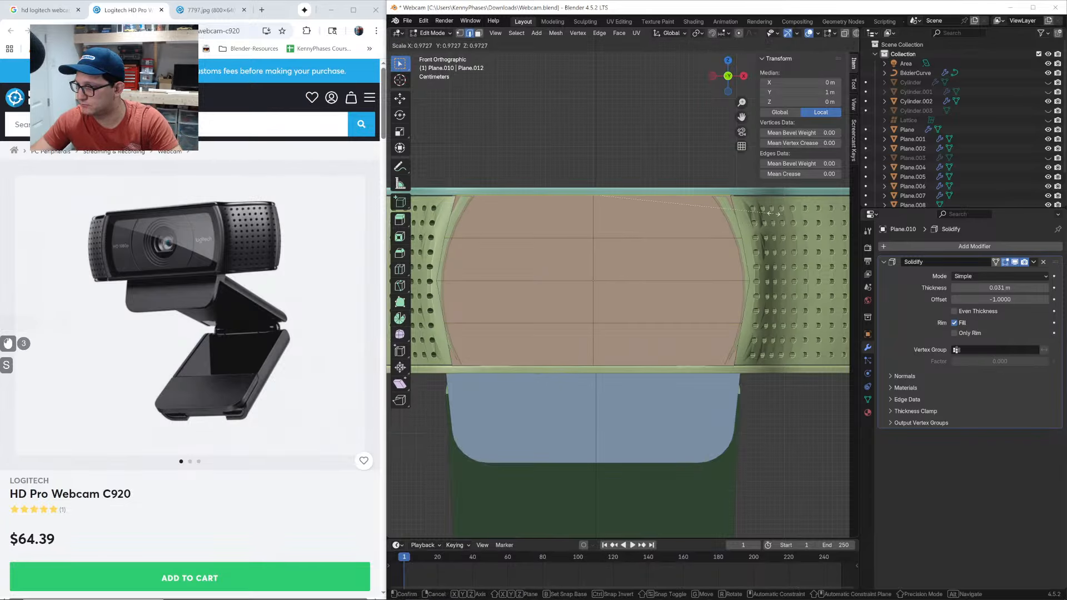
{"action": "left_click", "coordinate": [759, 212]}
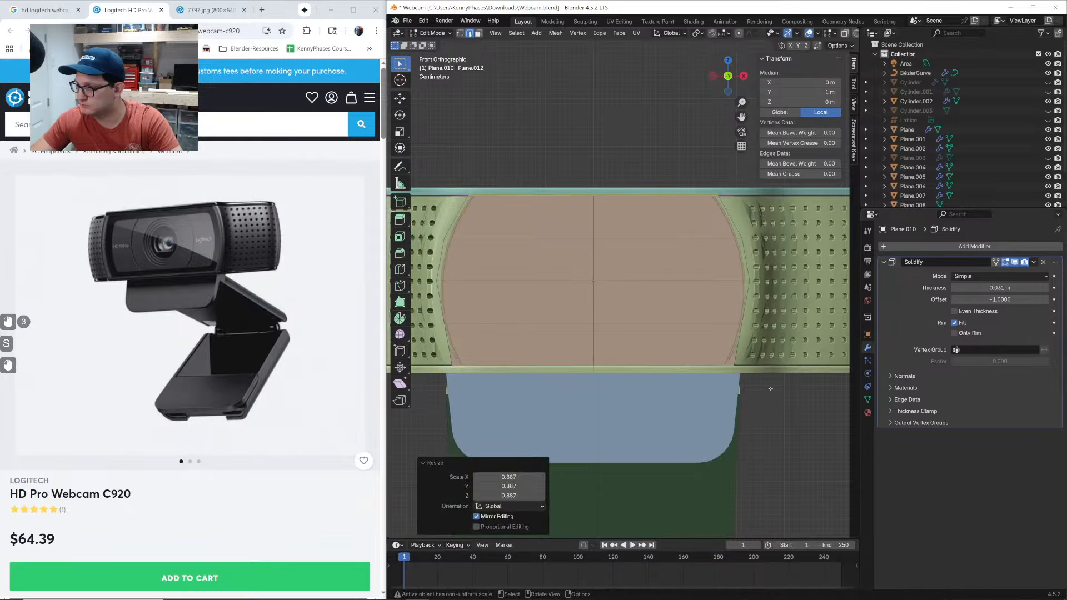
{"action": "left_click", "coordinate": [750, 366]}
{"action": "key", "text": "s"}
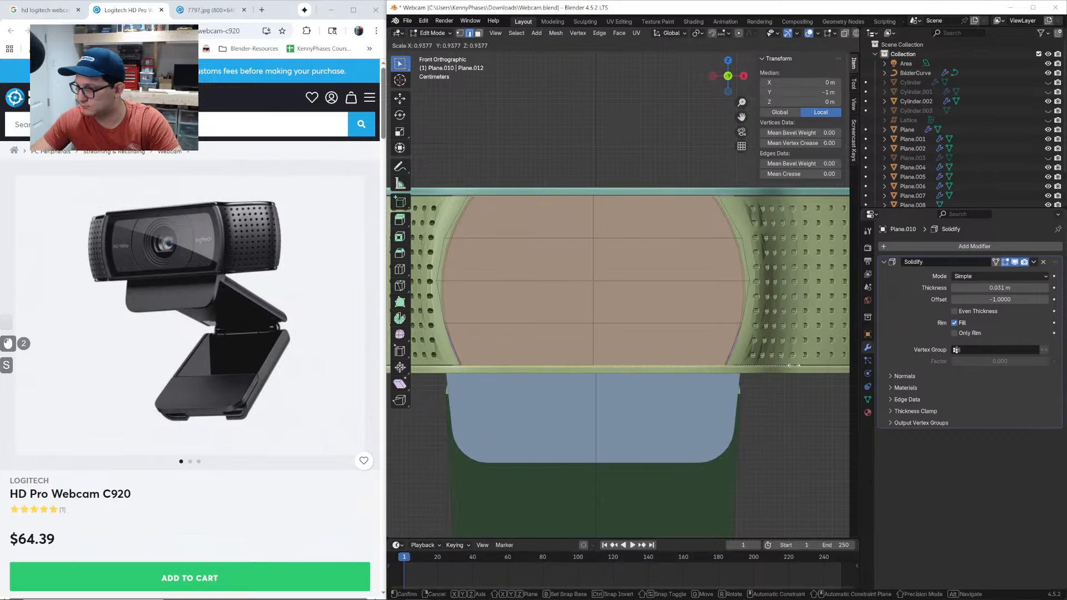
{"action": "left_click", "coordinate": [796, 366]}
{"action": "key", "text": "Tab"}
{"action": "middle_click_drag", "start_coordinate": [796, 366], "coordinate": [703, 346]}
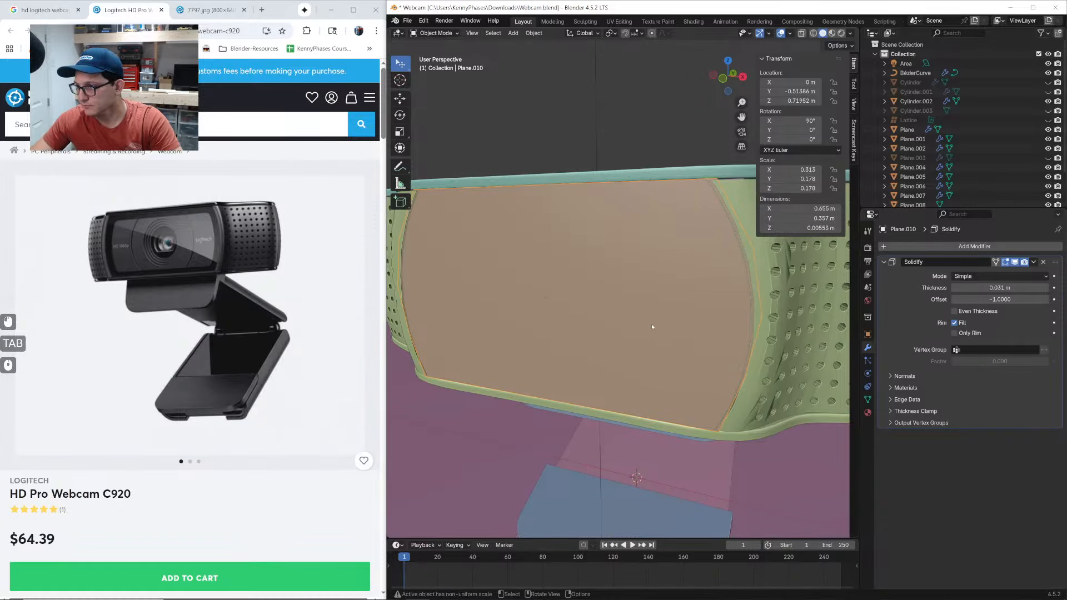
{"action": "middle_click_drag", "start_coordinate": [631, 314], "coordinate": [621, 308]}
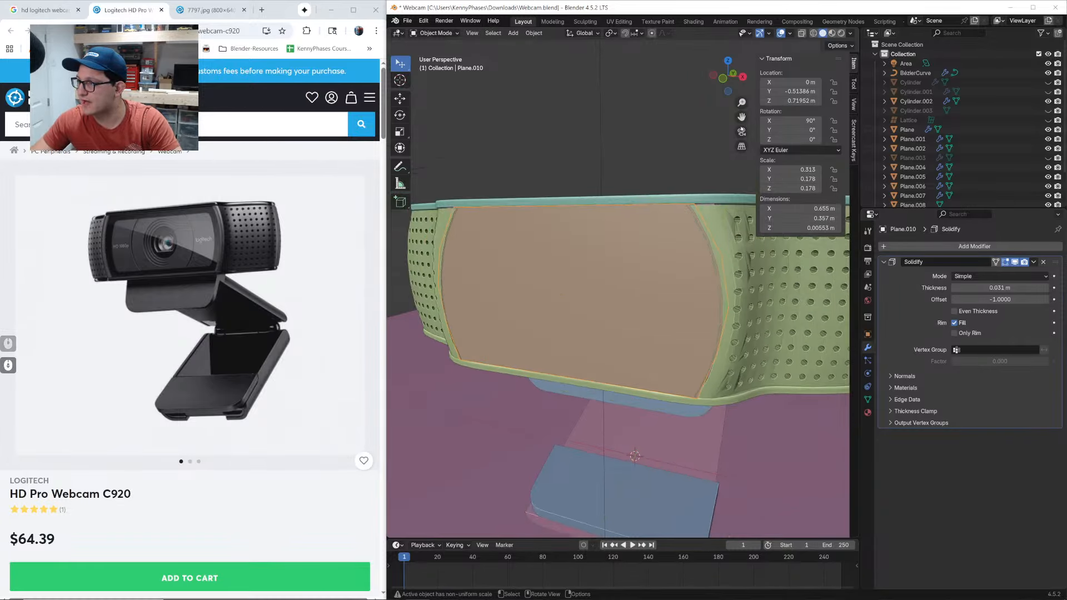
Switch to rendered shading and give the thin panel a new Glass BSDF material with roughness 0
{"action": "left_click", "coordinate": [841, 33]}
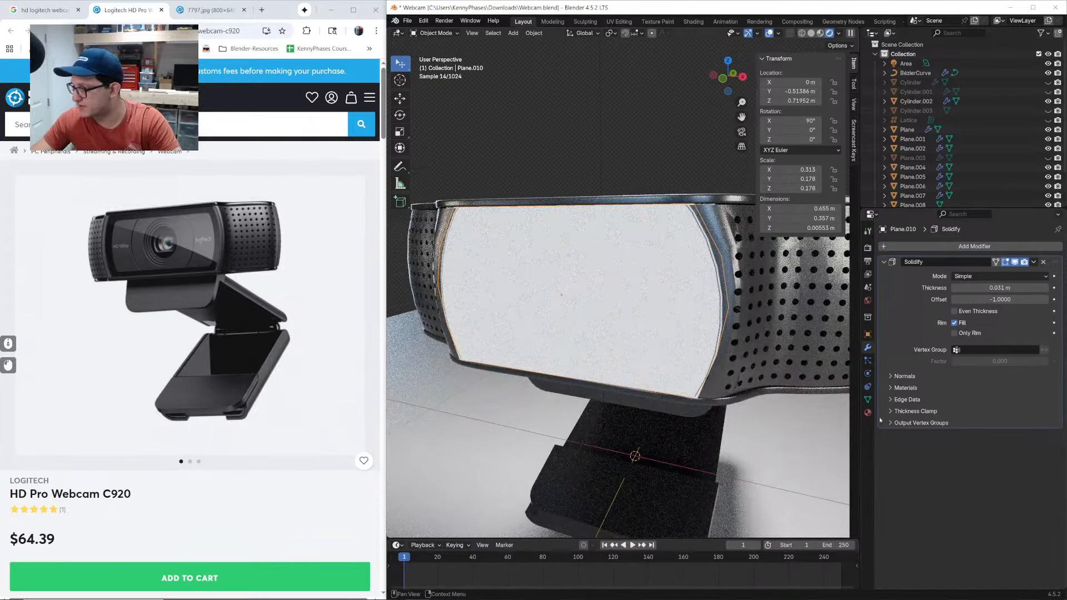
{"action": "left_click", "coordinate": [868, 413]}
{"action": "left_click", "coordinate": [970, 287]}
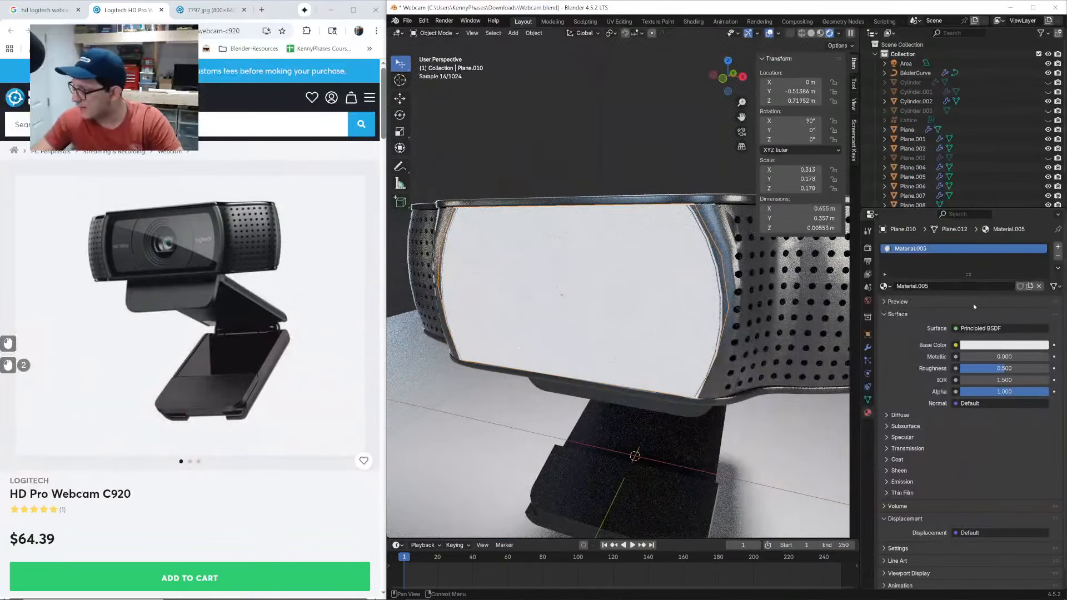
{"action": "left_click", "coordinate": [976, 332]}
{"action": "left_click", "coordinate": [961, 333]}
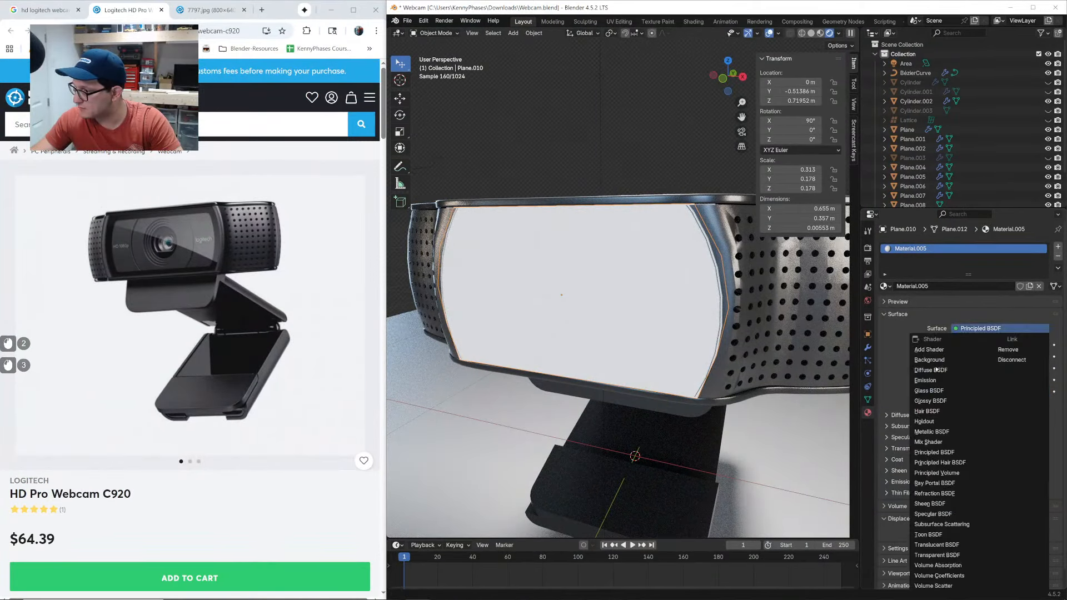
{"action": "left_click", "coordinate": [951, 400]}
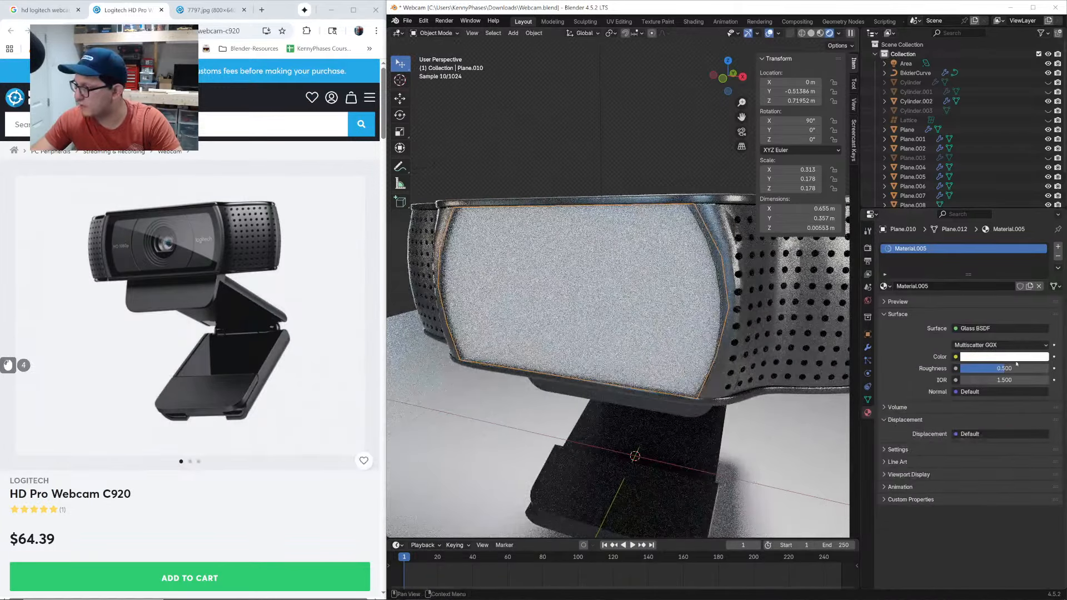
{"action": "left_click_drag", "start_coordinate": [1016, 369], "coordinate": [962, 369]}
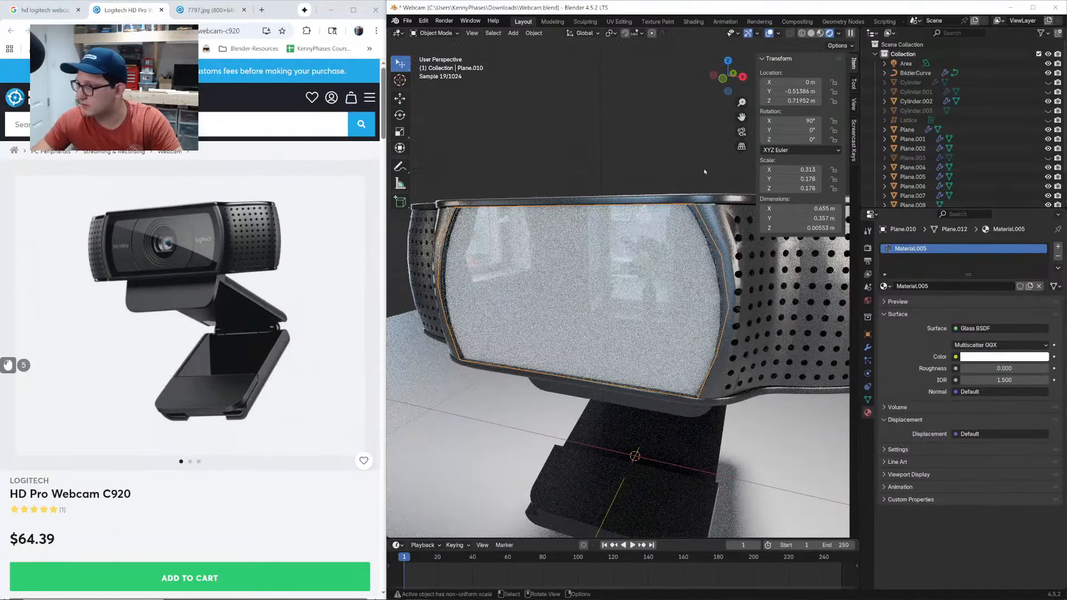
Hide the glass panel and give the thick panel behind it a new material with a dark green base color
{"action": "key", "text": "h"}
{"action": "left_click", "coordinate": [648, 259]}
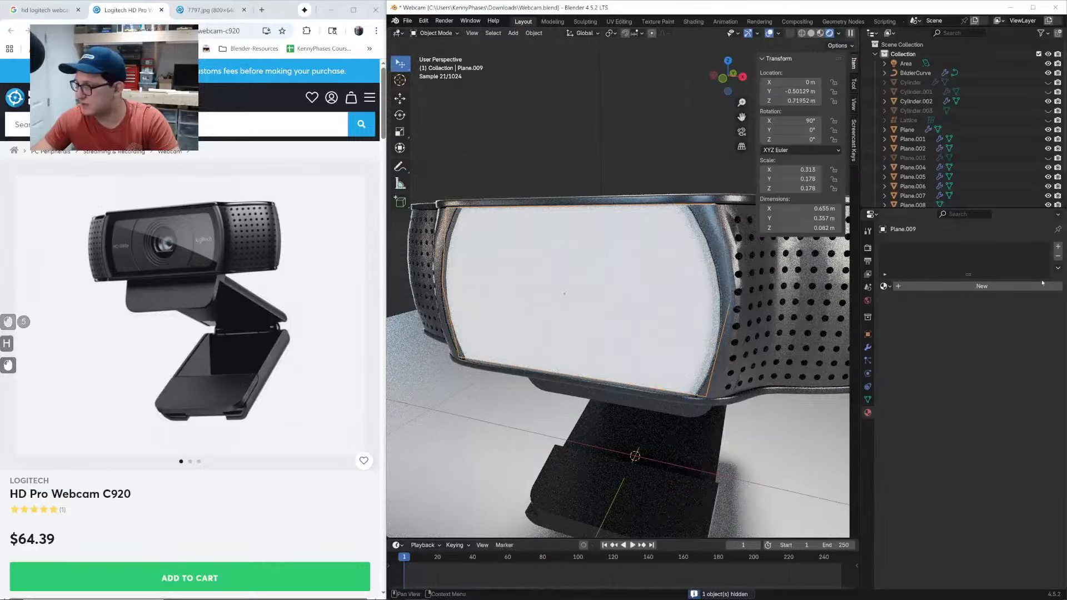
{"action": "left_click", "coordinate": [1020, 288]}
{"action": "left_click", "coordinate": [1005, 345]}
{"action": "left_click_drag", "start_coordinate": [1042, 192], "coordinate": [976, 214]}
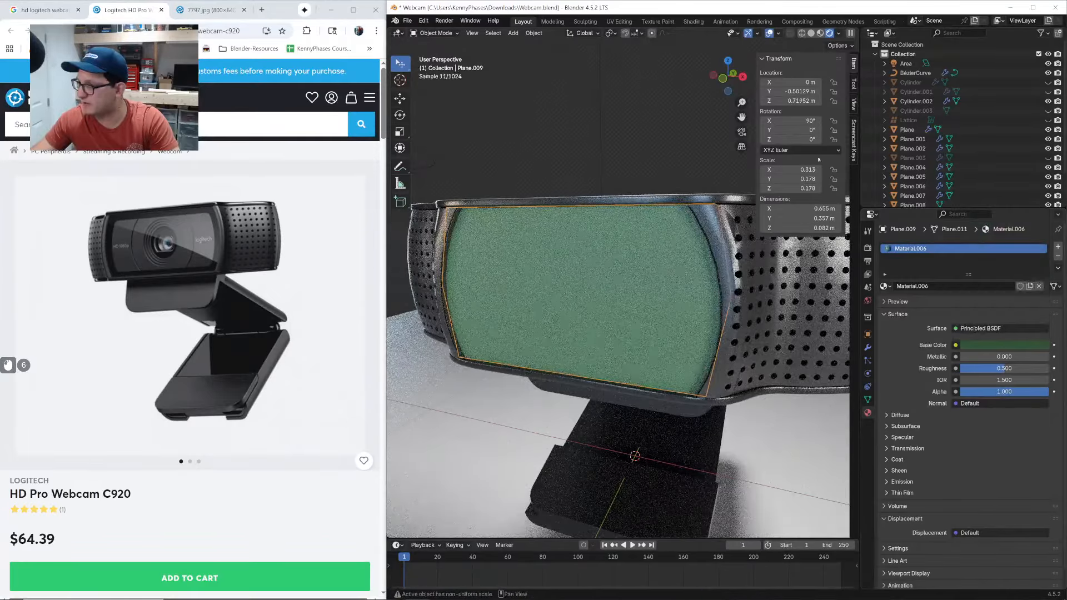
Unhide the thin panel Plane.010 and rename it Glass
{"action": "scroll", "coordinate": [908, 180], "scroll_direction": "down", "scroll_amount": 3}
{"action": "scroll", "coordinate": [907, 179], "scroll_direction": "down", "scroll_amount": 8}
{"action": "left_click", "coordinate": [1048, 188]}
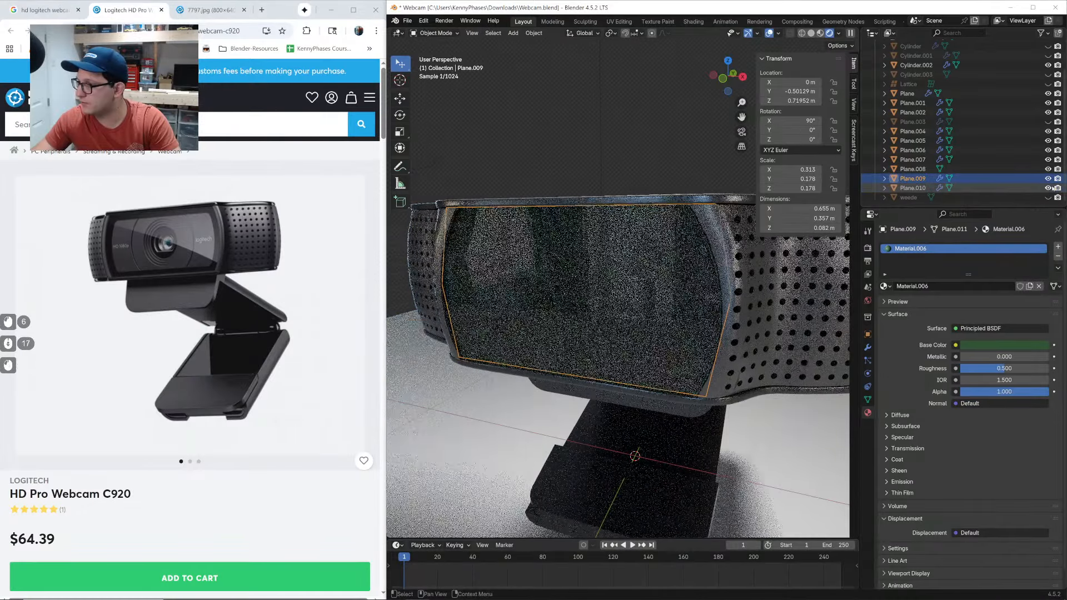
{"action": "double_click", "coordinate": [914, 188]}
{"action": "type", "text": "Glass"}
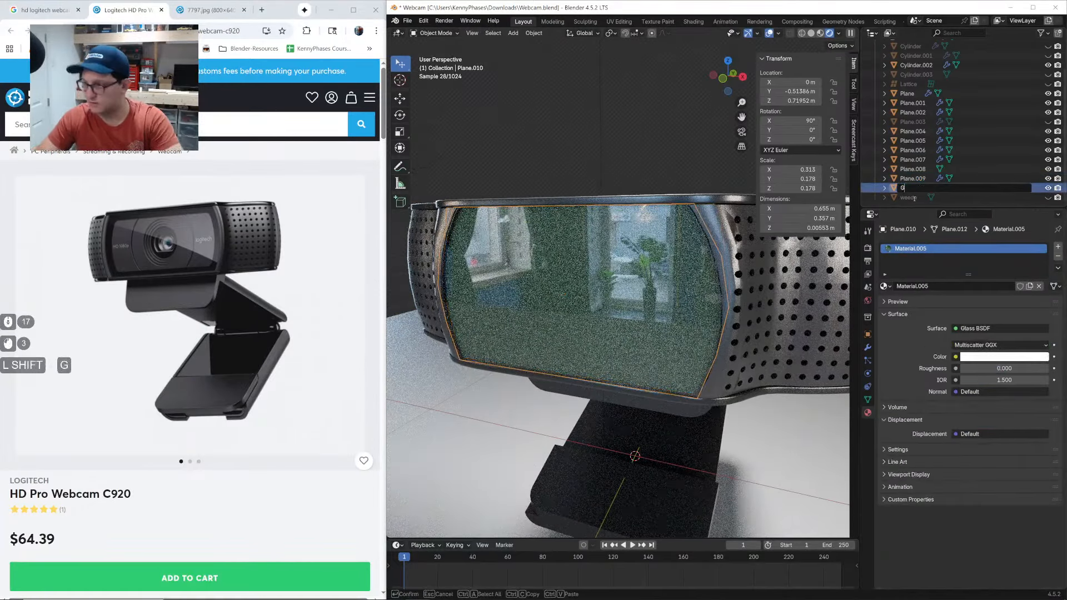
{"action": "key", "text": "Return"}
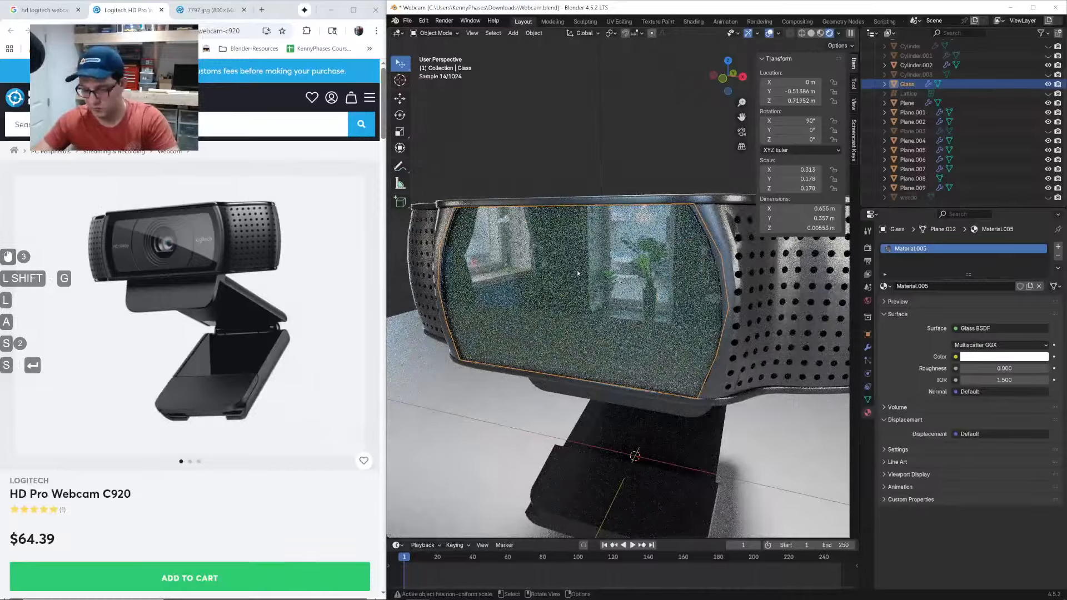
Set the glass material's IOR to 1.3, hide the glass panel and save the file
{"action": "left_click", "coordinate": [1004, 378]}
{"action": "type", "text": "1.3"}
{"action": "key", "text": "Return"}
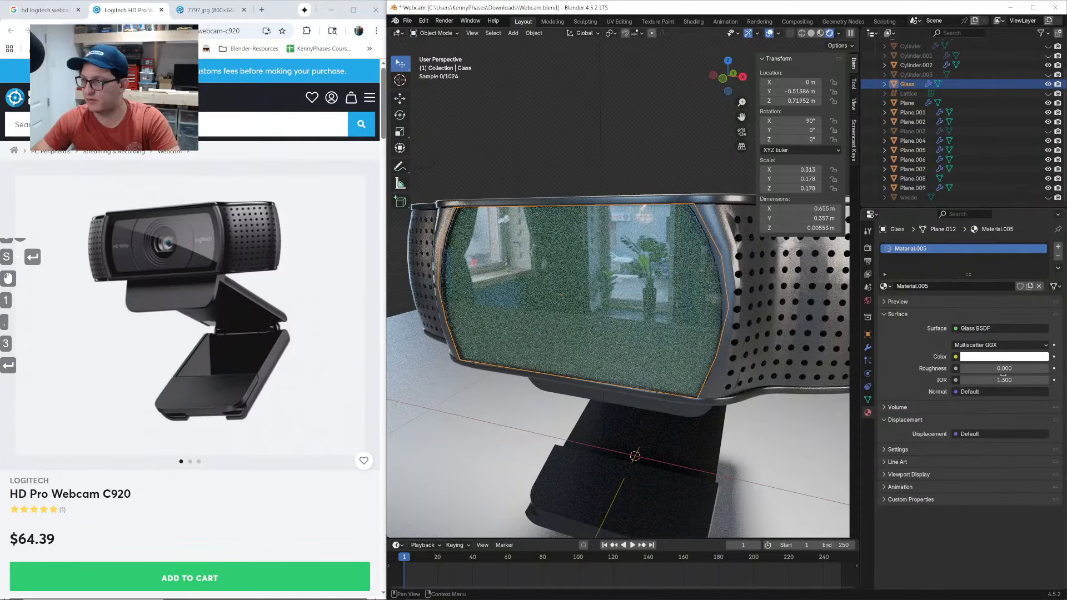
{"action": "key", "text": "h"}
{"action": "key", "text": "ctrl+s"}
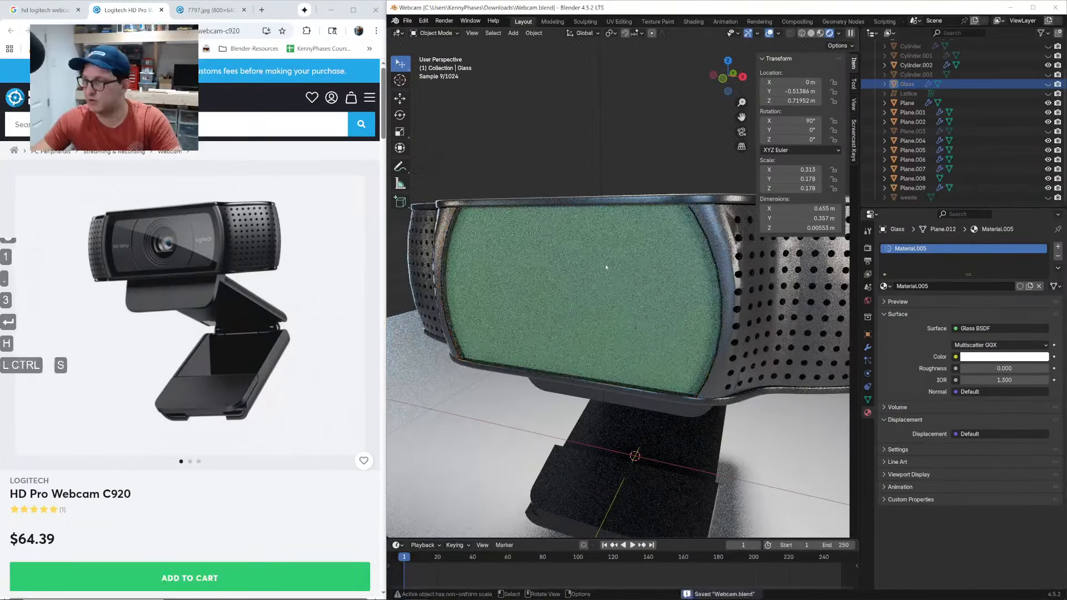
Return to solid shading and add a 39-vertex cylinder with a 1 m radius and 2 m depth
{"action": "left_click", "coordinate": [611, 268]}
{"action": "left_click", "coordinate": [811, 32]}
{"action": "middle_click_drag", "start_coordinate": [573, 219], "coordinate": [616, 226]}
{"action": "key", "text": "shift+a"}
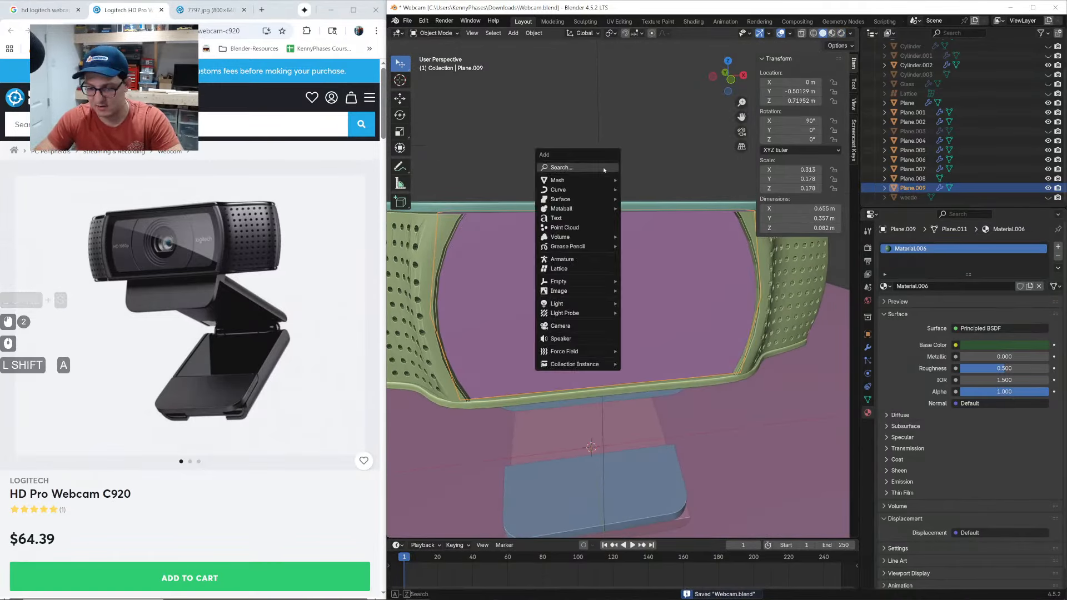
{"action": "type", "text": "cyl"}
{"action": "key", "text": "Return"}
{"action": "scroll", "coordinate": [604, 170], "scroll_direction": "down", "scroll_amount": 5}
{"action": "middle_click_drag", "start_coordinate": [626, 215], "coordinate": [640, 222]}
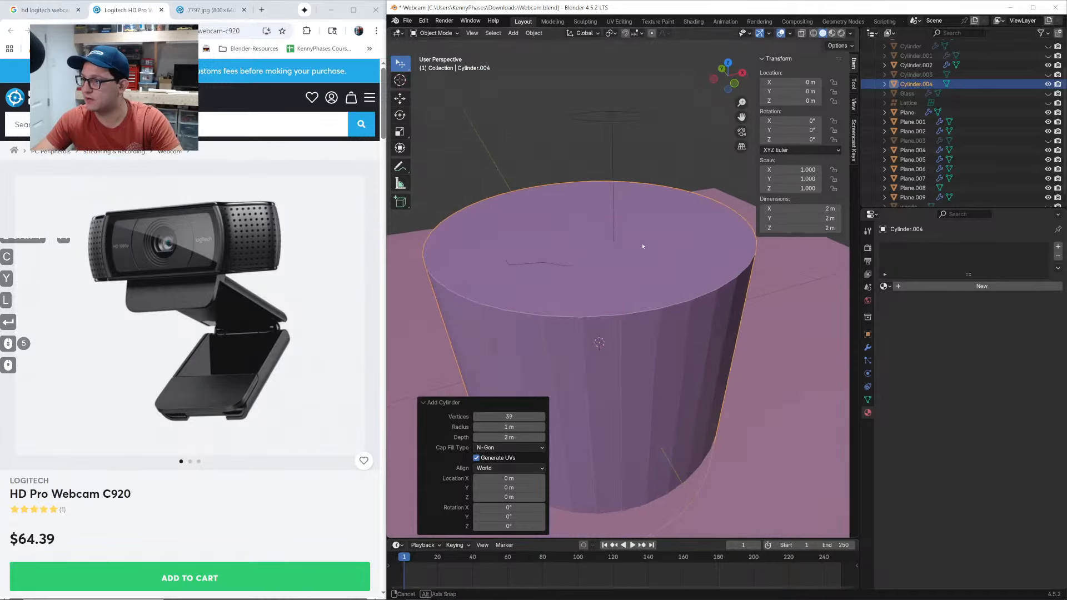
Scale the cylinder to about 0.504 and rotate it 90° about X to face the front
{"action": "key", "text": "s"}
{"action": "left_click", "coordinate": [660, 263]}
{"action": "type", "text": "r"}
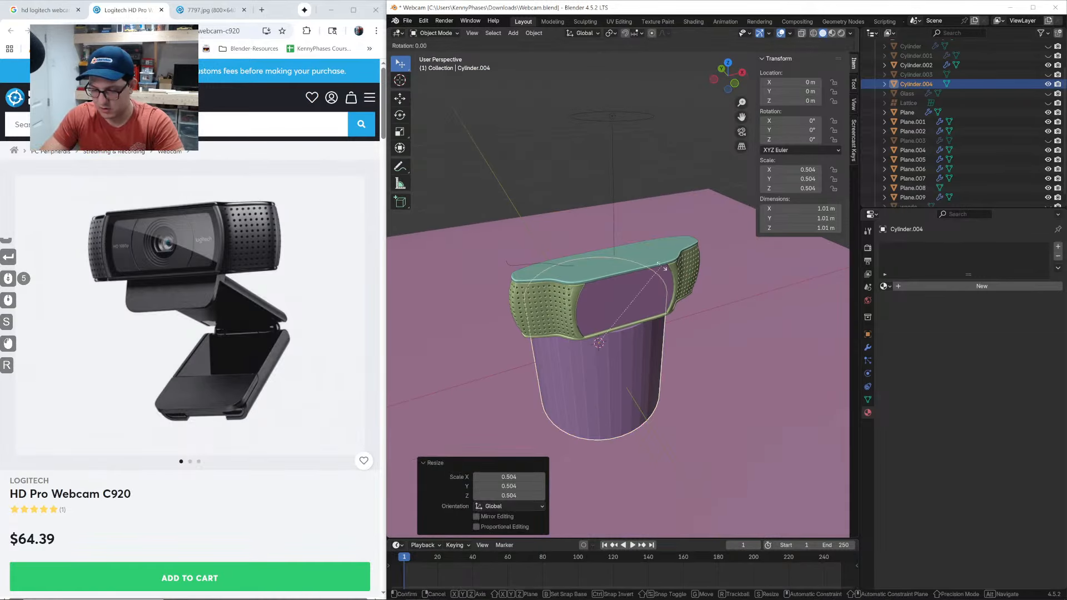
{"action": "type", "text": "x90"}
{"action": "key", "text": "Return"}
Move the cylinder forward to about Y −0.676 m and raise it to about Z 0.775 m in front view
{"action": "key", "text": "g"}
{"action": "key", "text": "x"}
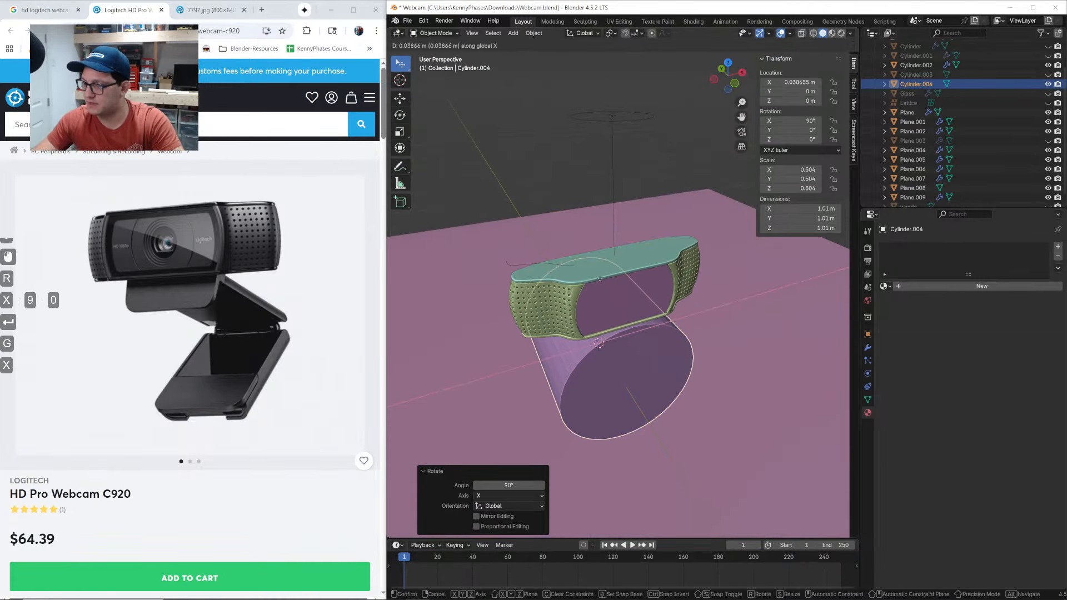
{"action": "key", "text": "y"}
{"action": "left_click", "coordinate": [707, 125]}
{"action": "left_click", "coordinate": [734, 85]}
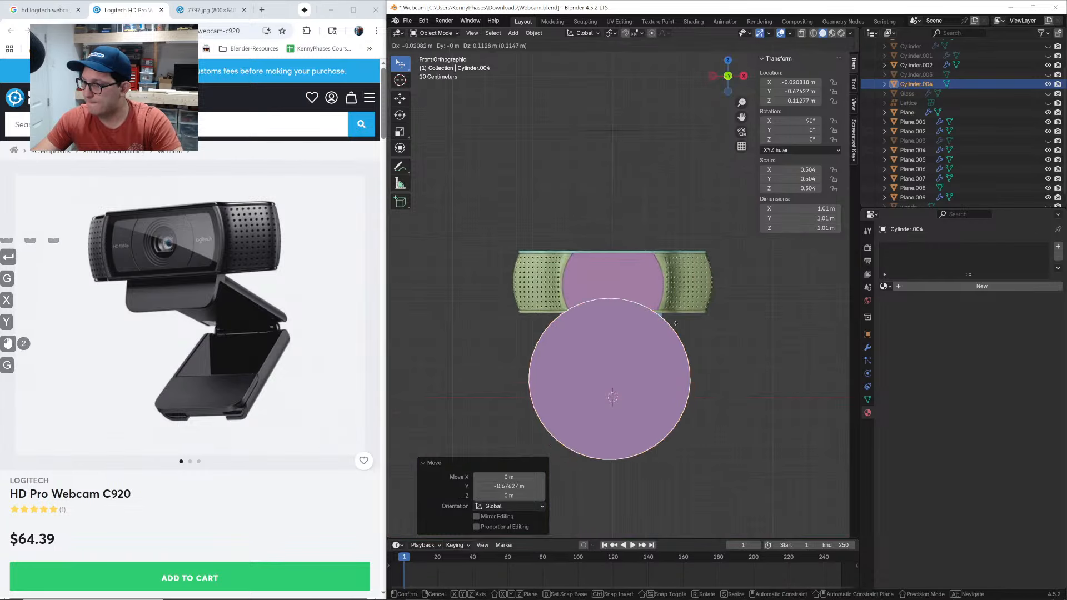
{"action": "key", "text": "g"}
{"action": "key", "text": "z"}
{"action": "left_click", "coordinate": [695, 211]}
Scale the cylinder to about 0.458 m in diameter and centre it over the front panel at about Z 0.712 m
{"action": "key", "text": "s"}
{"action": "left_click", "coordinate": [702, 228]}
{"action": "key", "text": "g"}
{"action": "key", "text": "z"}
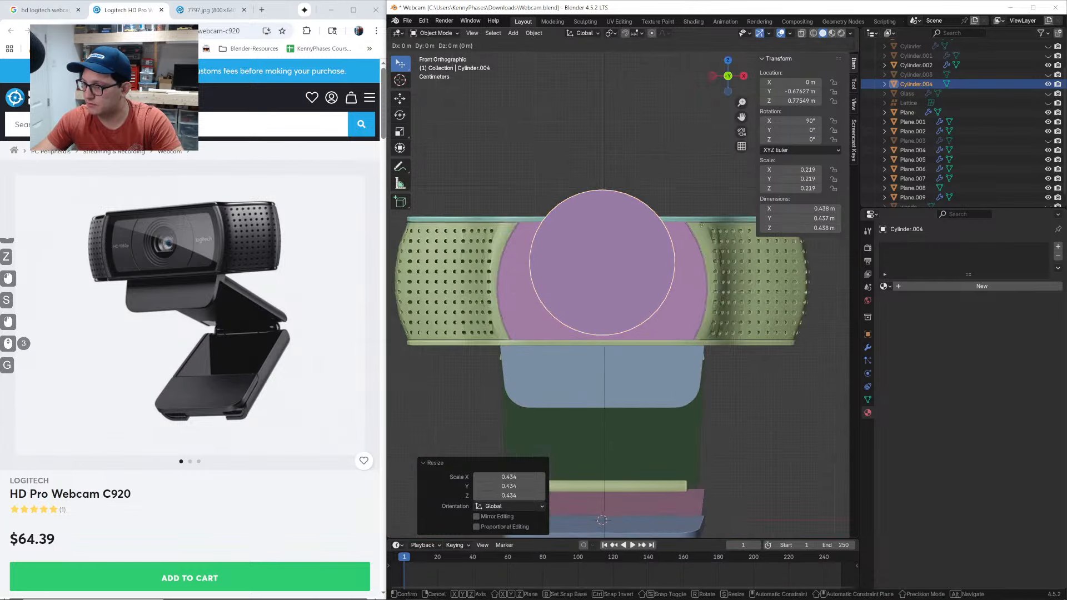
{"action": "left_click", "coordinate": [703, 239]}
{"action": "key", "text": "s"}
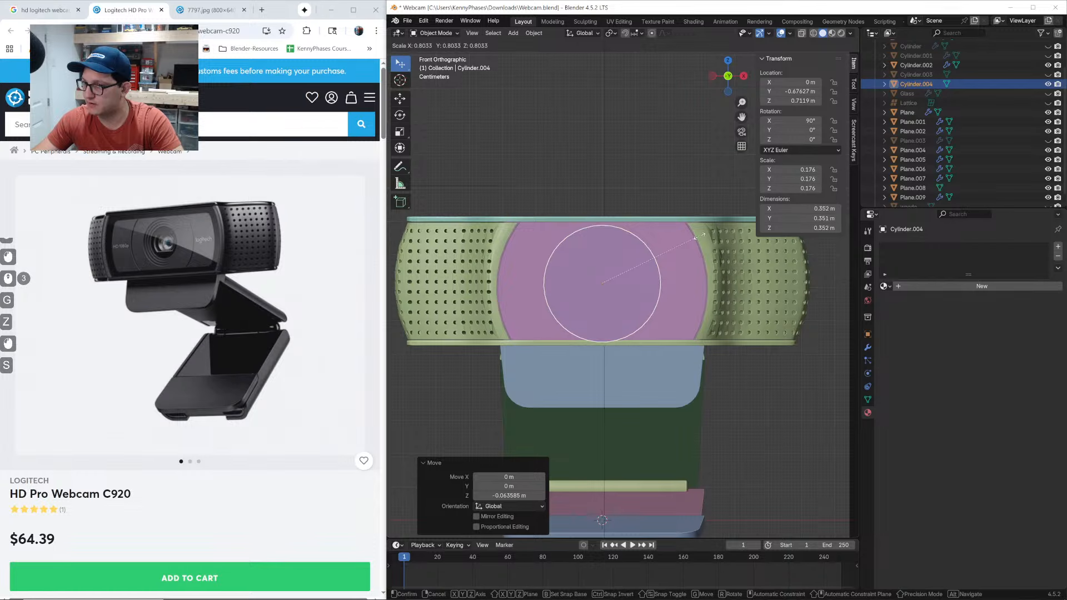
{"action": "left_click", "coordinate": [733, 221]}
Flatten the cylinder along Y to a depth of about 0.106 m
{"action": "middle_click_drag", "start_coordinate": [732, 220], "coordinate": [706, 332]}
{"action": "key", "text": "s"}
{"action": "key", "text": "y"}
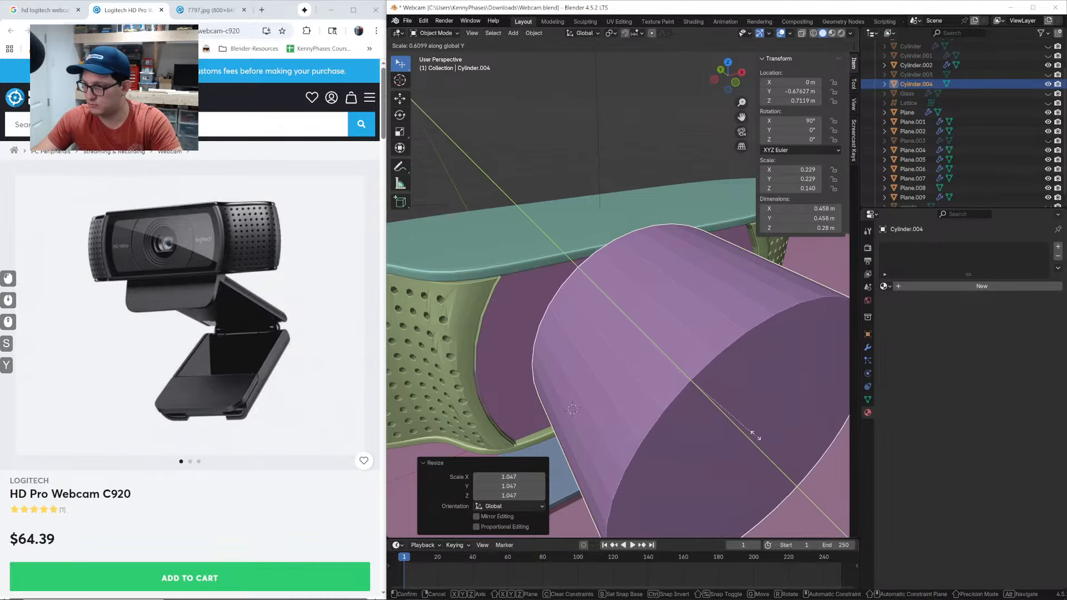
{"action": "left_click", "coordinate": [726, 388]}
Move the cylinder back along Y by about 0.128 m so it cuts into the front panel
{"action": "middle_click_drag", "start_coordinate": [726, 387], "coordinate": [745, 386]}
{"action": "middle_click_drag", "start_coordinate": [745, 386], "coordinate": [674, 373], "text": "shift"}
{"action": "middle_click_drag", "start_coordinate": [674, 373], "coordinate": [695, 369]}
{"action": "key", "text": "g"}
{"action": "key", "text": "y"}
{"action": "left_click", "coordinate": [683, 367]}
Add a Boolean Difference modifier to the front panel Plane.009 with Cylinder.004 as the cutting object
{"action": "middle_click_drag", "start_coordinate": [695, 370], "coordinate": [752, 316]}
{"action": "scroll", "coordinate": [698, 355], "scroll_direction": "up", "scroll_amount": 2}
{"action": "middle_click_drag", "start_coordinate": [751, 316], "coordinate": [753, 327], "text": "shift"}
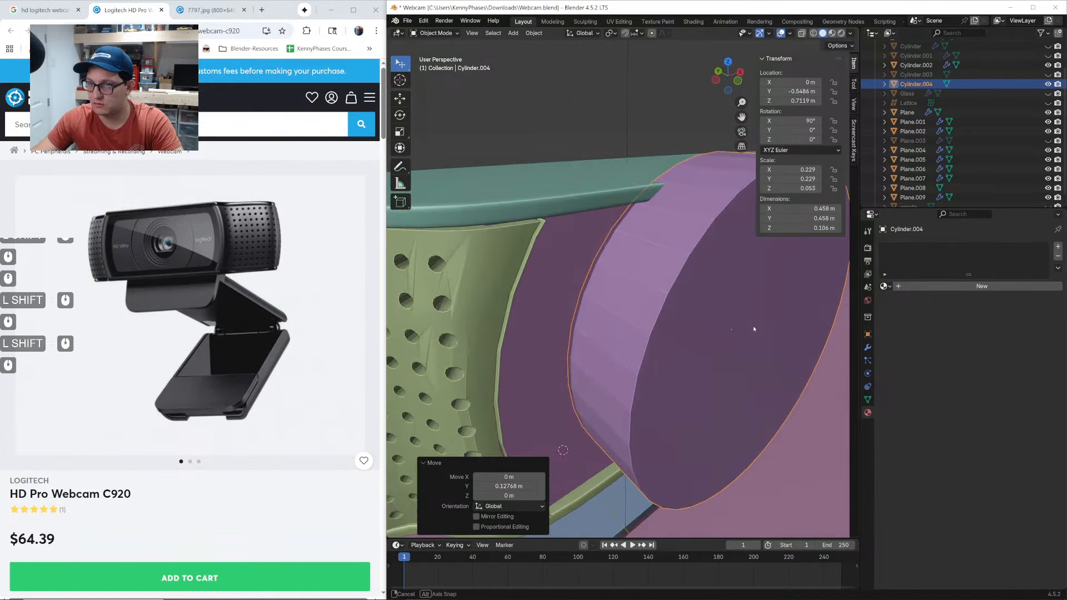
{"action": "left_click", "coordinate": [572, 286]}
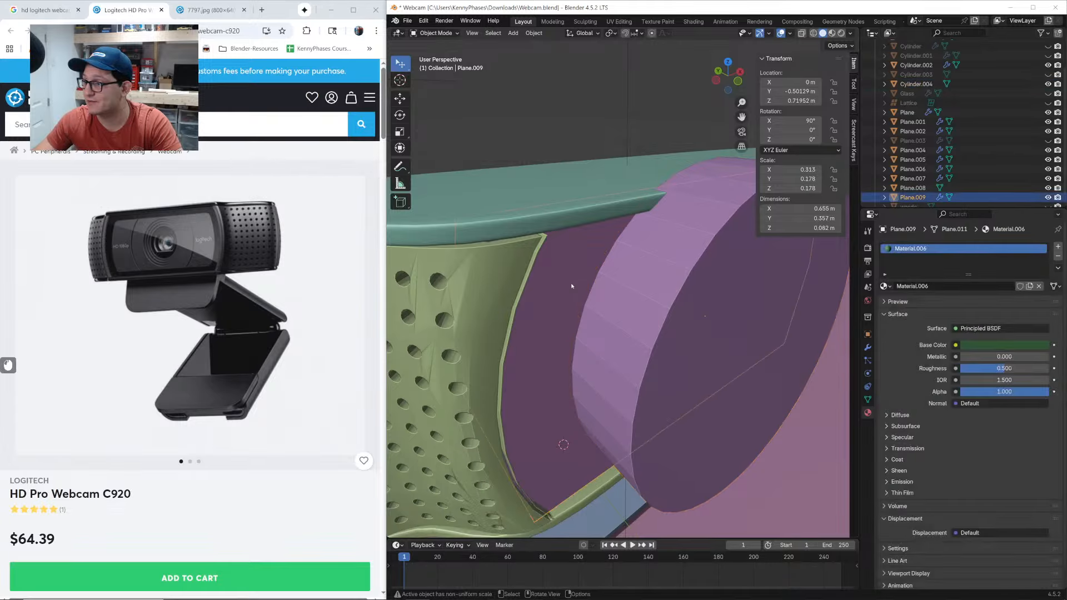
{"action": "left_click", "coordinate": [868, 348]}
{"action": "key", "text": "shift+a"}
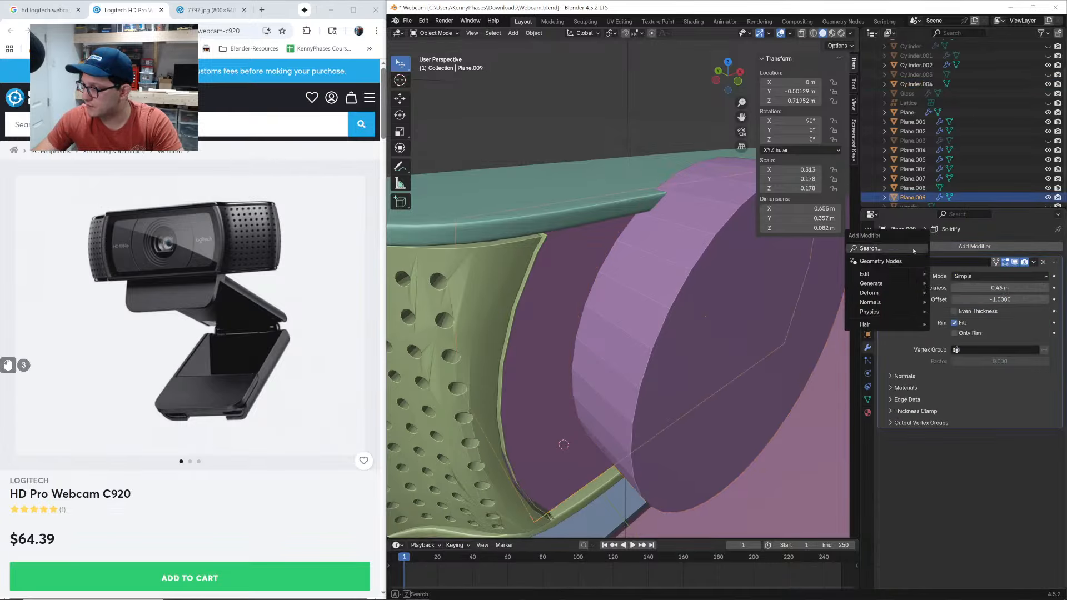
{"action": "key", "text": "BackSpace"}
{"action": "key", "text": "BackSpace"}
{"action": "type", "text": "boo"}
{"action": "key", "text": "Return"}
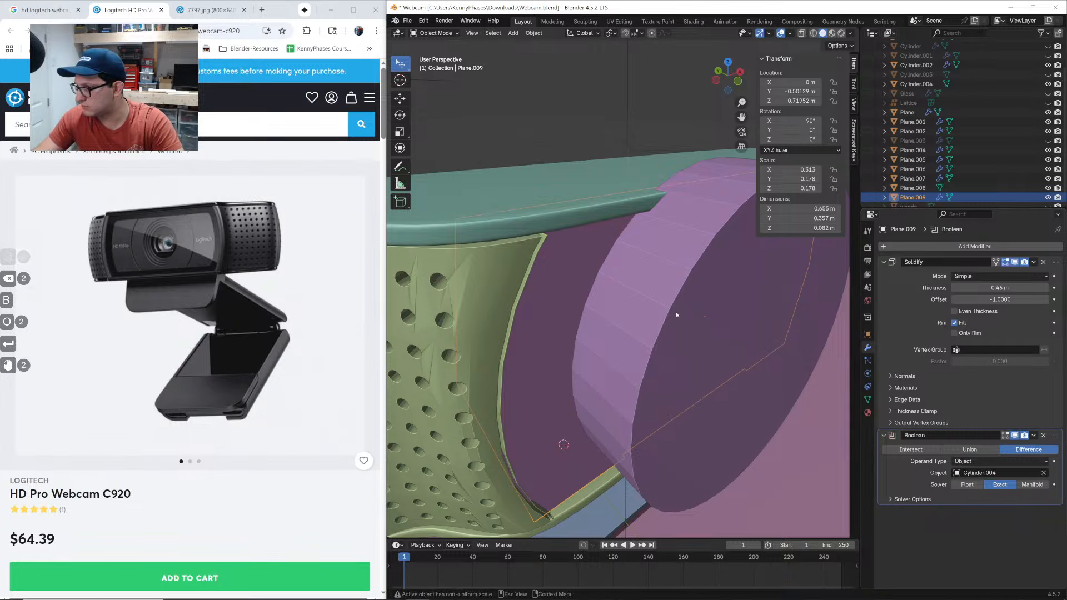
Hide the cylinder, examine the recess it cuts into the front panel, and show the cylinder again
{"action": "left_click", "coordinate": [699, 329]}
{"action": "key", "text": "h"}
{"action": "middle_click_drag", "start_coordinate": [674, 329], "coordinate": [588, 312]}
{"action": "middle_click_drag", "start_coordinate": [588, 311], "coordinate": [607, 321], "text": "shift"}
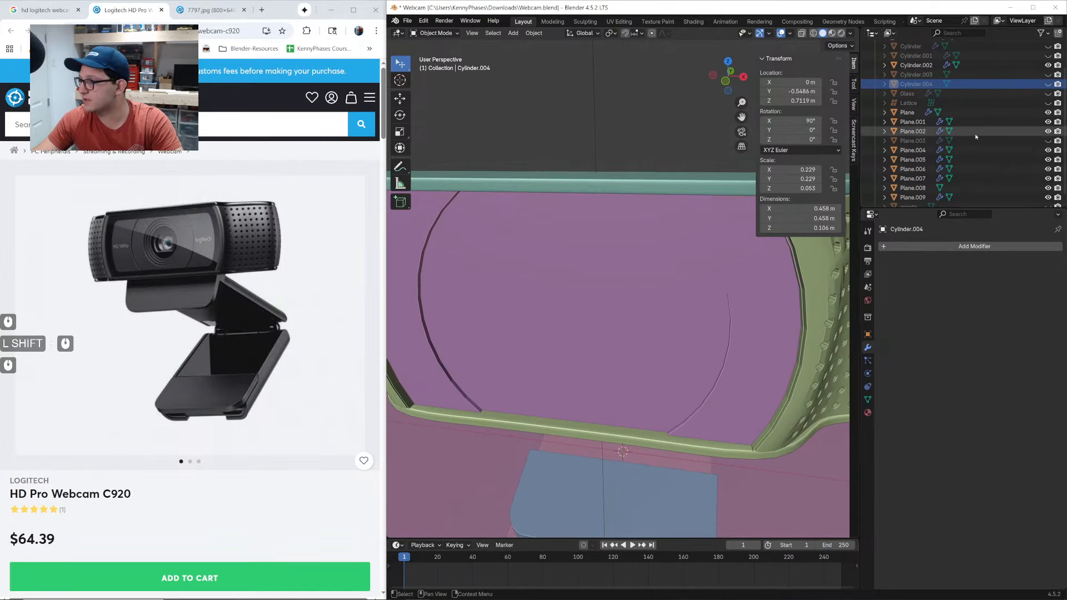
{"action": "left_click", "coordinate": [1049, 85]}
{"action": "left_click", "coordinate": [658, 289]}
{"action": "middle_click_drag", "start_coordinate": [657, 289], "coordinate": [718, 311]}
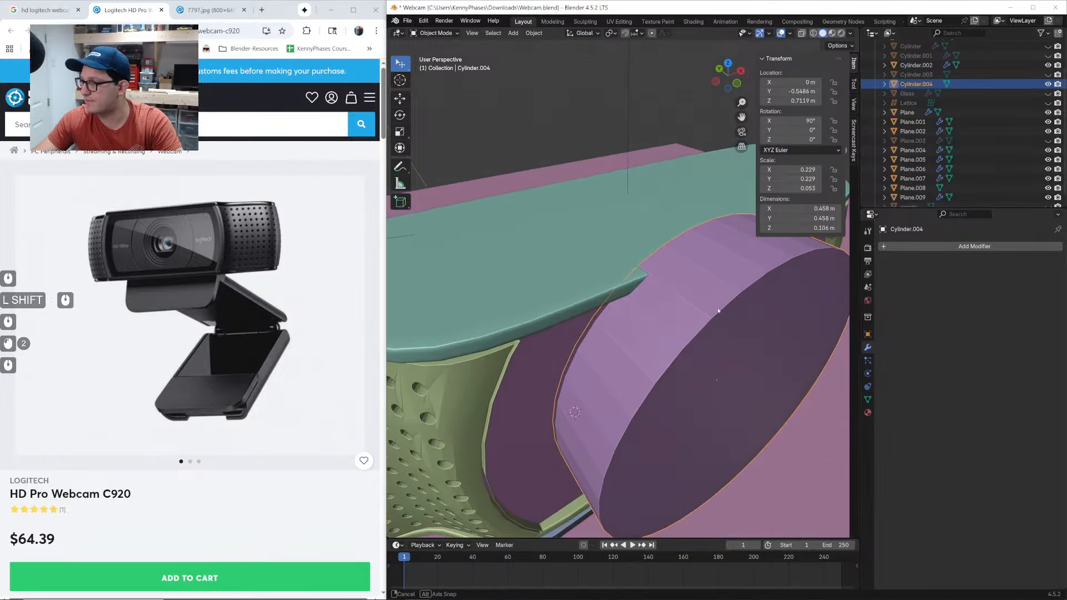
Turn on X-ray and open the cylinder's mesh for face editing from behind
{"action": "left_click", "coordinate": [801, 33]}
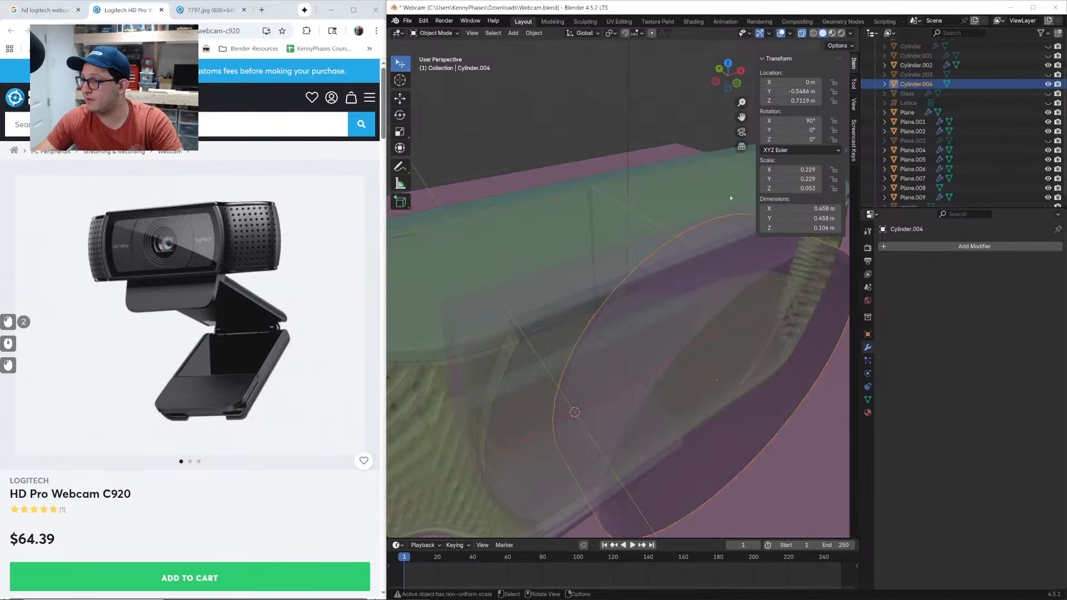
{"action": "middle_click_drag", "start_coordinate": [676, 261], "coordinate": [603, 261]}
{"action": "scroll", "coordinate": [600, 260], "scroll_direction": "up", "scroll_amount": 2}
{"action": "middle_click_drag", "start_coordinate": [597, 258], "coordinate": [529, 286], "text": "shift"}
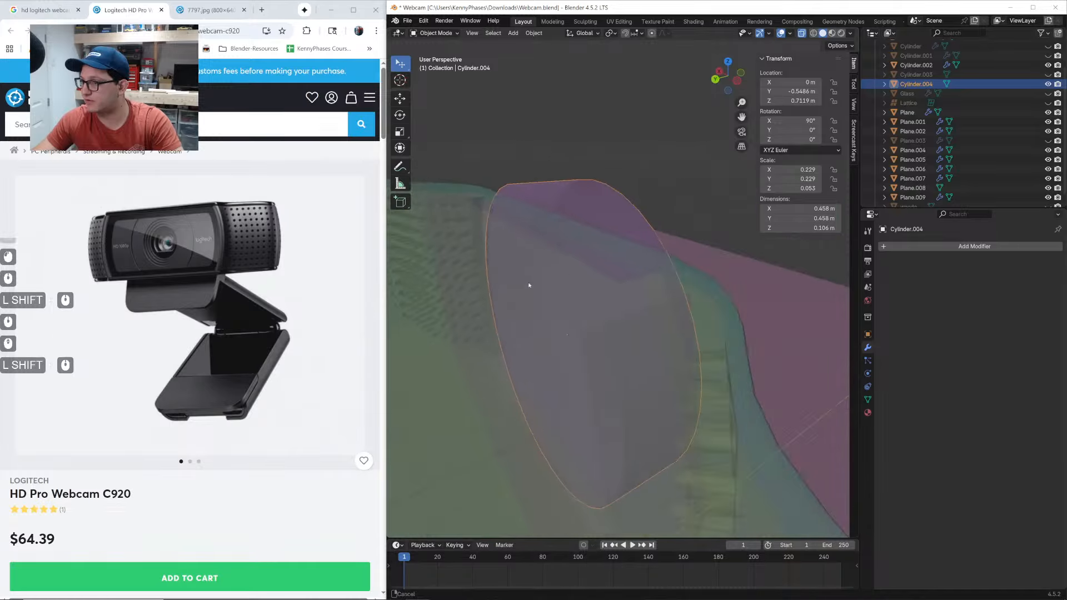
{"action": "scroll", "coordinate": [530, 281], "scroll_direction": "up", "scroll_amount": 2}
{"action": "middle_click_drag", "start_coordinate": [556, 166], "coordinate": [567, 149]}
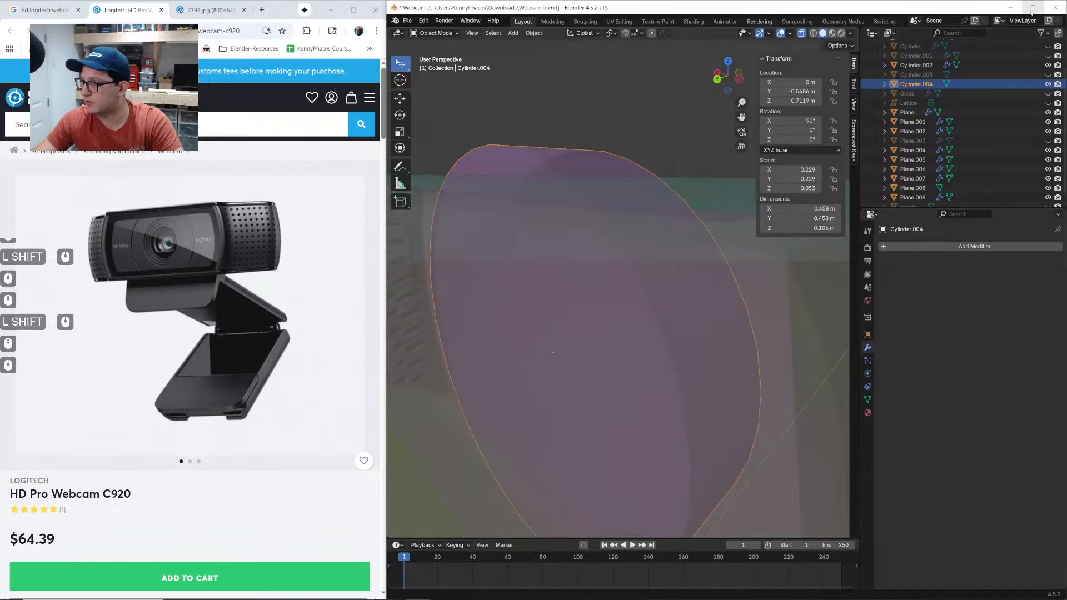
{"action": "left_click", "coordinate": [547, 261]}
{"action": "left_click", "coordinate": [550, 146]}
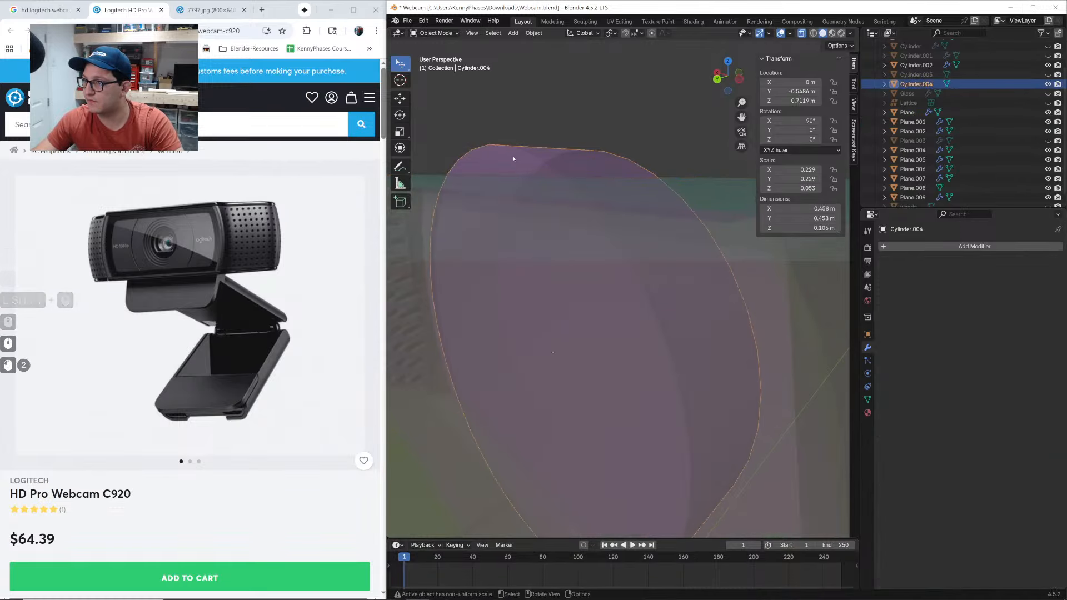
{"action": "left_click", "coordinate": [514, 156]}
{"action": "key", "text": "Tab"}
{"action": "left_click", "coordinate": [479, 34]}
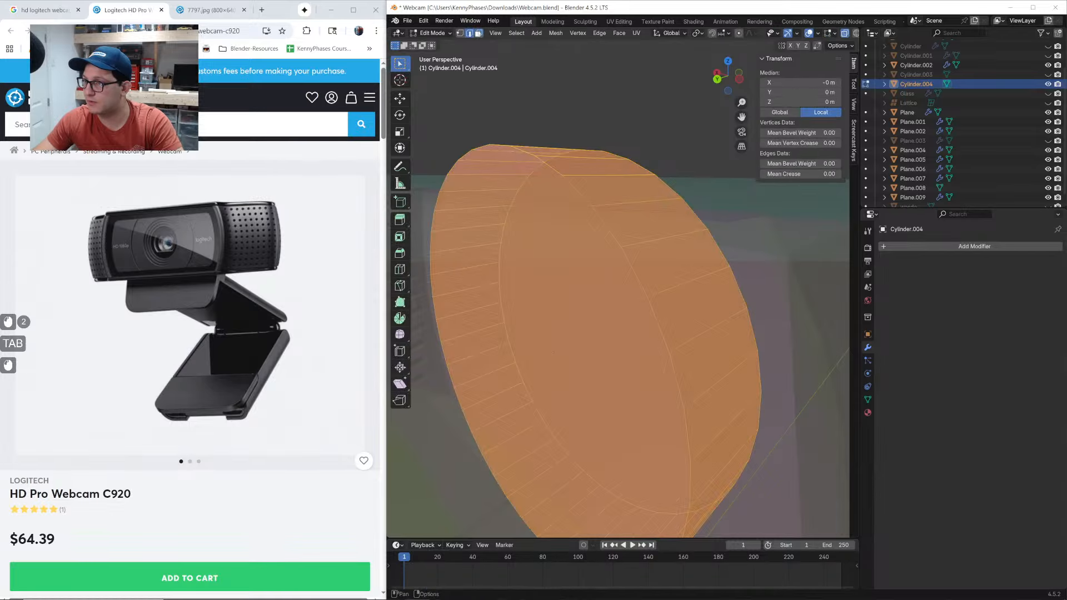
Isolate the cylinder in local view and select its rear circular face with X-ray off
{"action": "left_click", "coordinate": [533, 270]}
{"action": "left_click", "coordinate": [527, 196]}
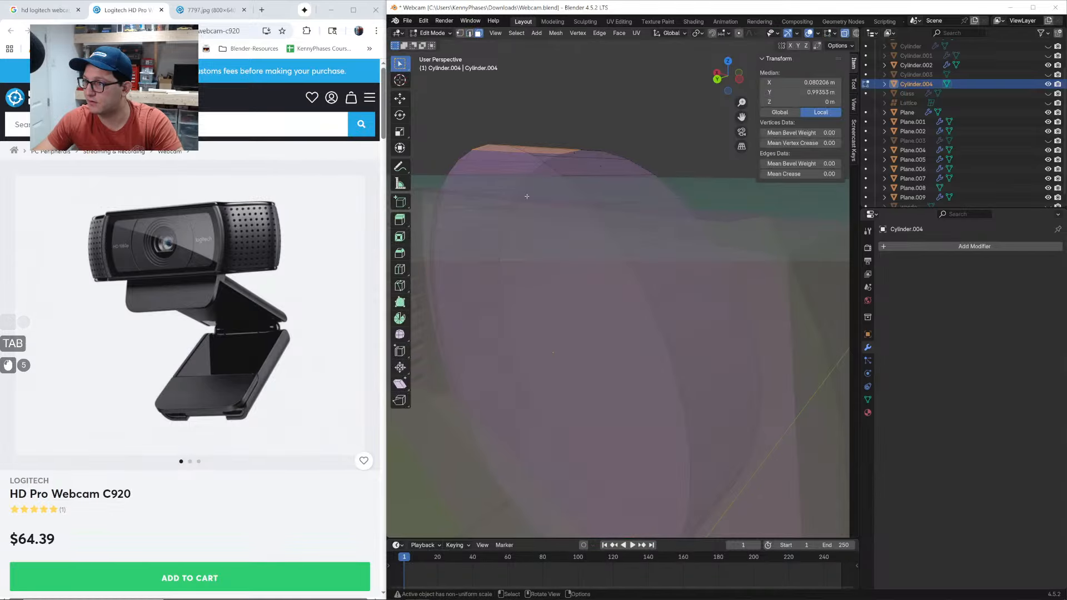
{"action": "left_click", "coordinate": [510, 265]}
{"action": "key", "text": "slash"}
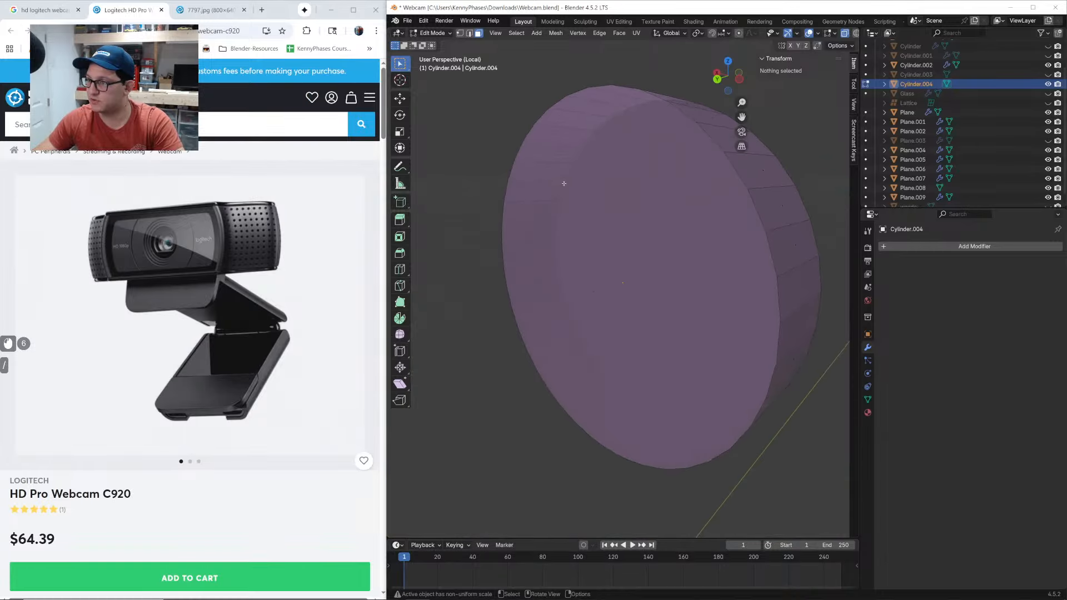
{"action": "left_click", "coordinate": [676, 191]}
{"action": "left_click", "coordinate": [676, 192]}
{"action": "left_click", "coordinate": [676, 192]}
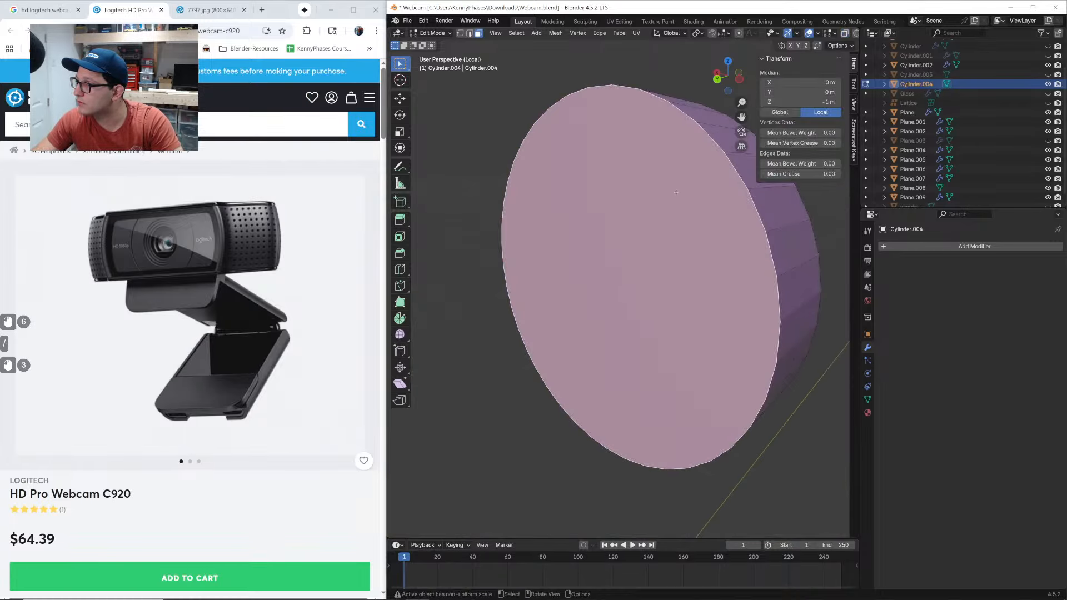
Turn X-ray back on, leave local view and inset the cylinder's rear face by about 0.393 m
{"action": "left_click", "coordinate": [844, 34]}
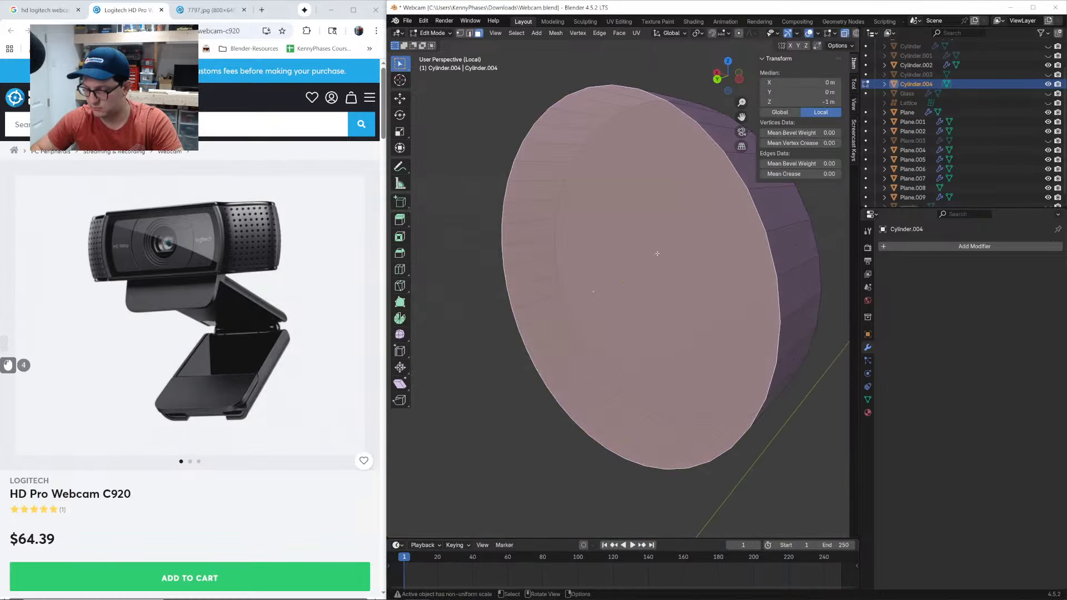
{"action": "key", "text": "slash"}
{"action": "scroll", "coordinate": [531, 264], "scroll_direction": "down", "scroll_amount": 1}
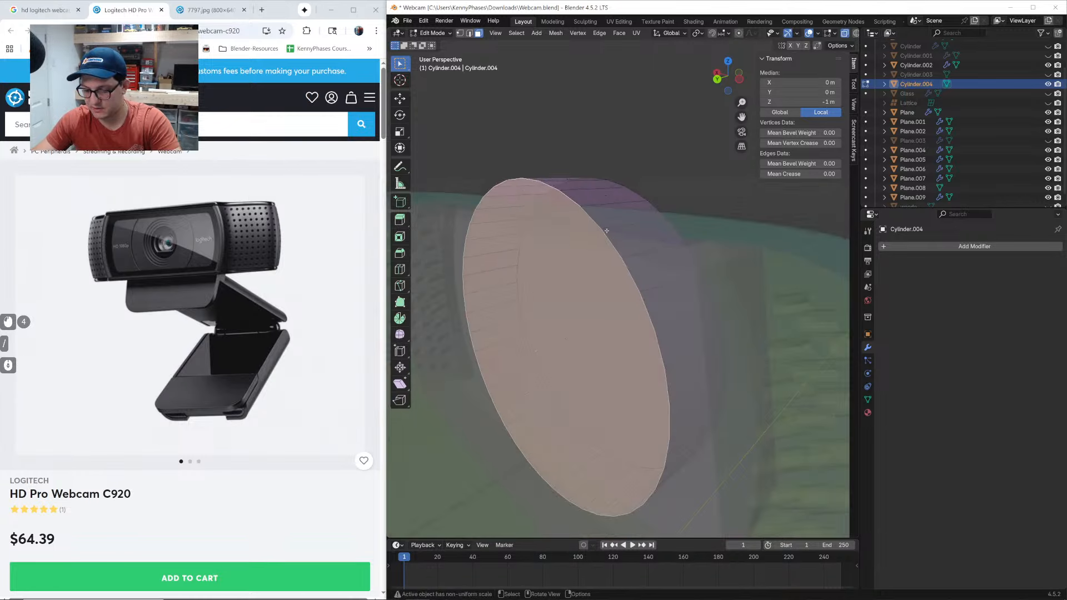
{"action": "key", "text": "i"}
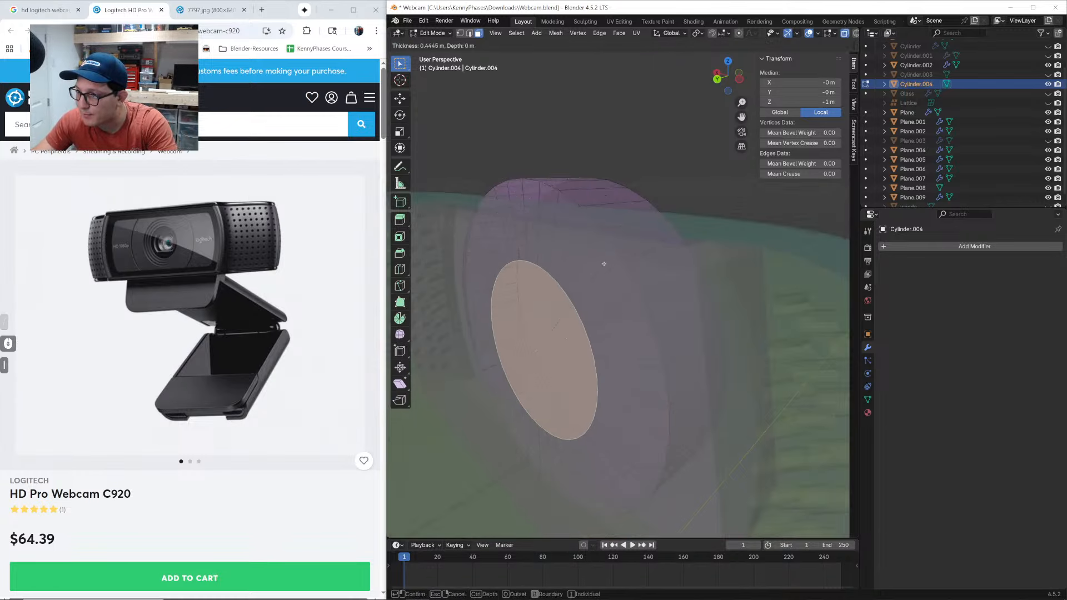
{"action": "left_click", "coordinate": [707, 90]}
{"action": "left_click", "coordinate": [738, 76]}
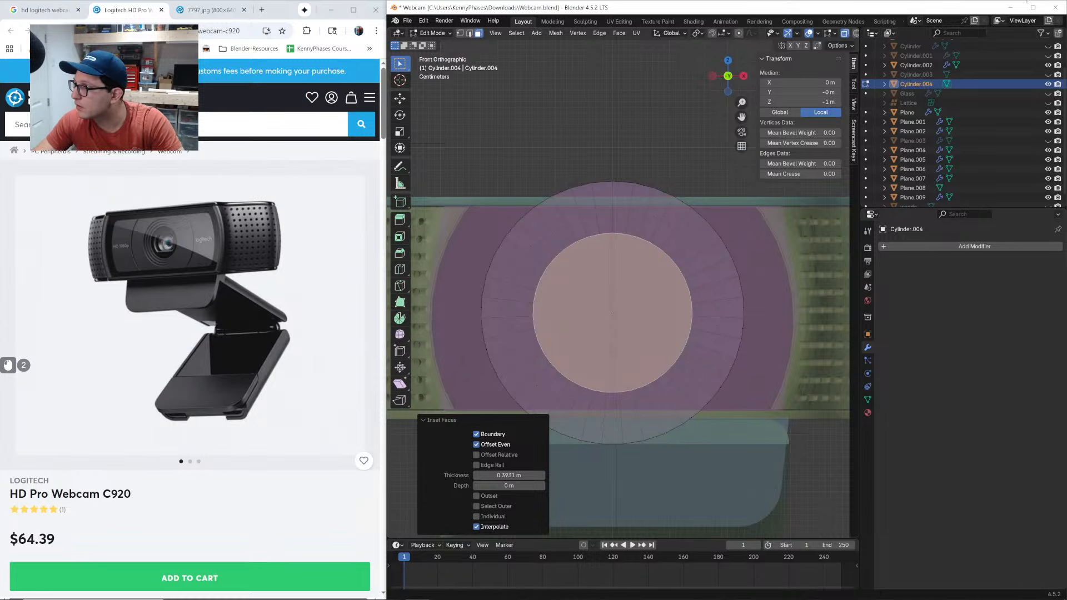
Maximize the Blender window, switch to Material Preview shading and unhide the front reference image weede
{"action": "left_click", "coordinate": [1032, 6]}
{"action": "left_click", "coordinate": [715, 30]}
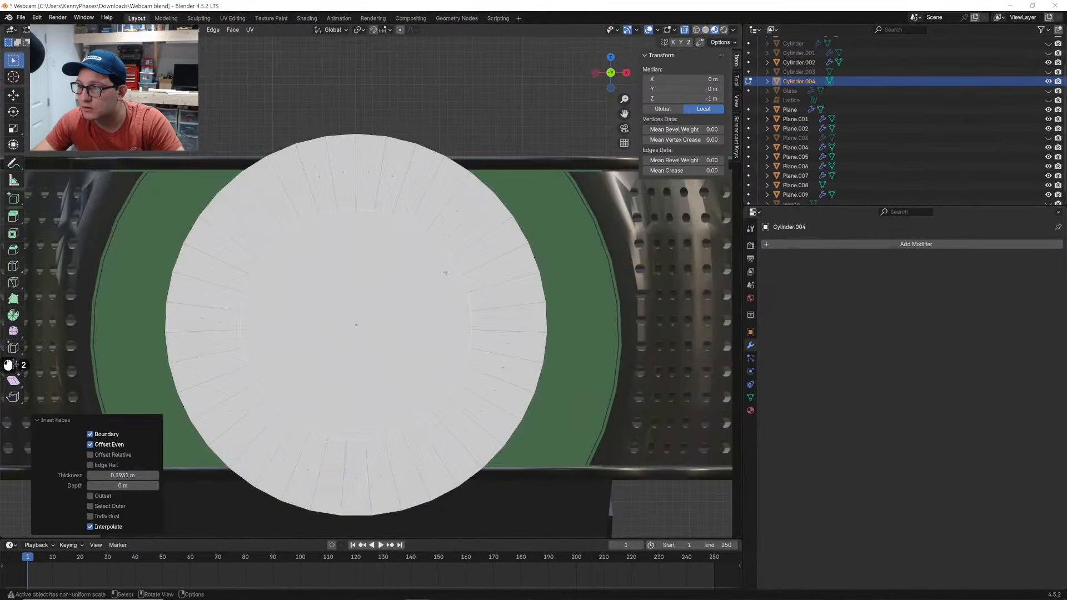
{"action": "scroll", "coordinate": [446, 273], "scroll_direction": "down", "scroll_amount": 2}
{"action": "middle_click_drag", "start_coordinate": [459, 491], "coordinate": [517, 367], "text": "shift"}
{"action": "scroll", "coordinate": [518, 245], "scroll_direction": "down", "scroll_amount": 4}
{"action": "scroll", "coordinate": [795, 58], "scroll_direction": "up", "scroll_amount": 5}
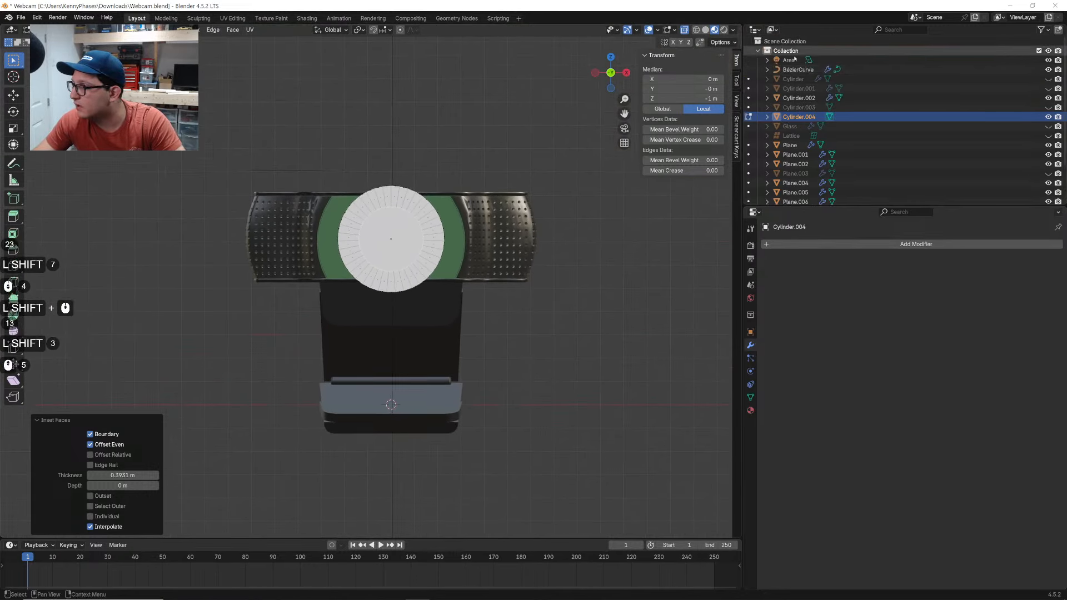
{"action": "scroll", "coordinate": [820, 111], "scroll_direction": "down", "scroll_amount": 7}
{"action": "left_click", "coordinate": [1048, 195]}
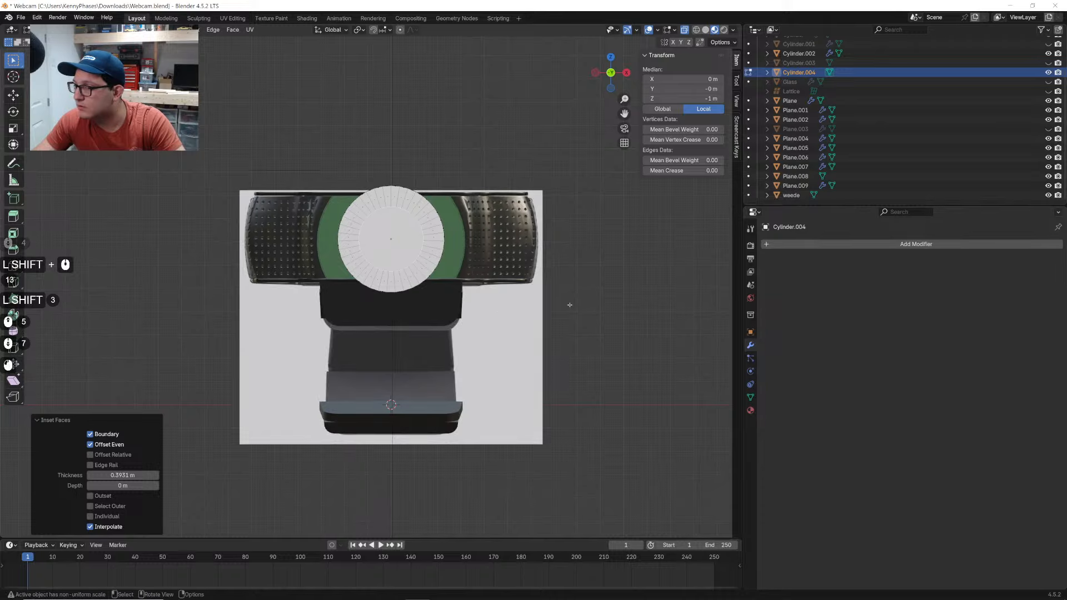
Raise the reference image weede by about 0.4 m along Z so its lens shows above the model
{"action": "scroll", "coordinate": [570, 305], "scroll_direction": "up", "scroll_amount": 1}
{"action": "scroll", "coordinate": [423, 253], "scroll_direction": "down", "scroll_amount": 1}
{"action": "key", "text": "Tab"}
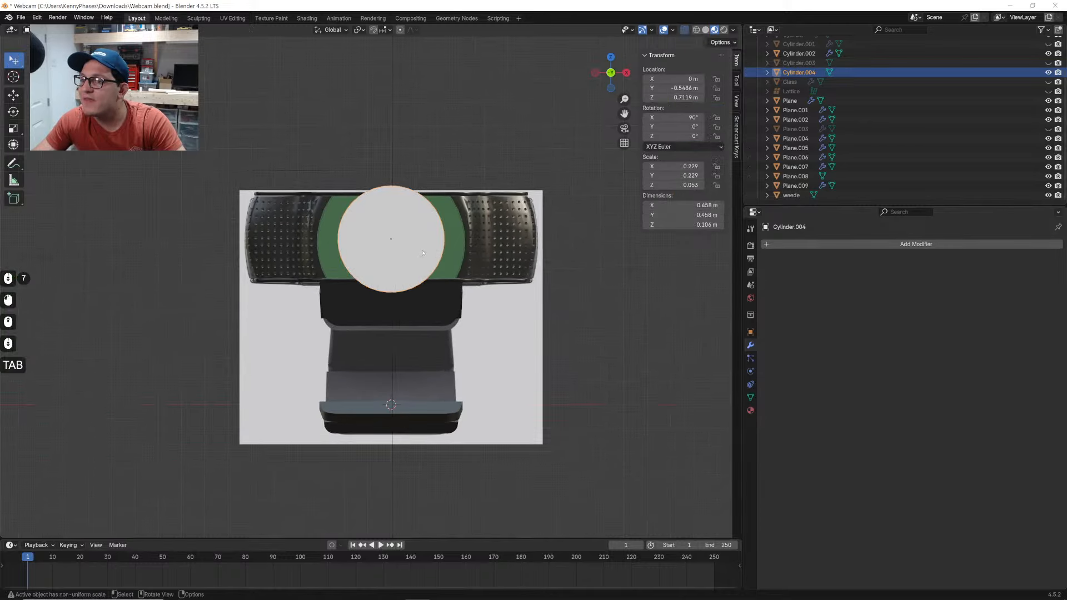
{"action": "left_click", "coordinate": [791, 195]}
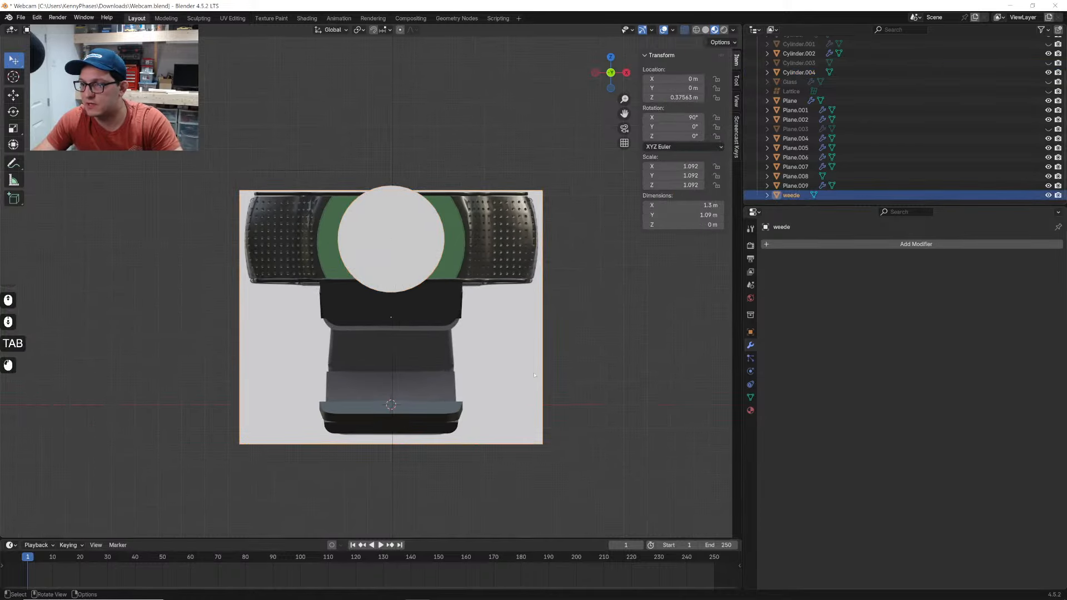
{"action": "key", "text": "g"}
{"action": "key", "text": "z"}
{"action": "left_click", "coordinate": [475, 238]}
{"action": "scroll", "coordinate": [475, 238], "scroll_direction": "up", "scroll_amount": 2}
{"action": "middle_click_drag", "start_coordinate": [445, 223], "coordinate": [440, 309], "text": "shift"}
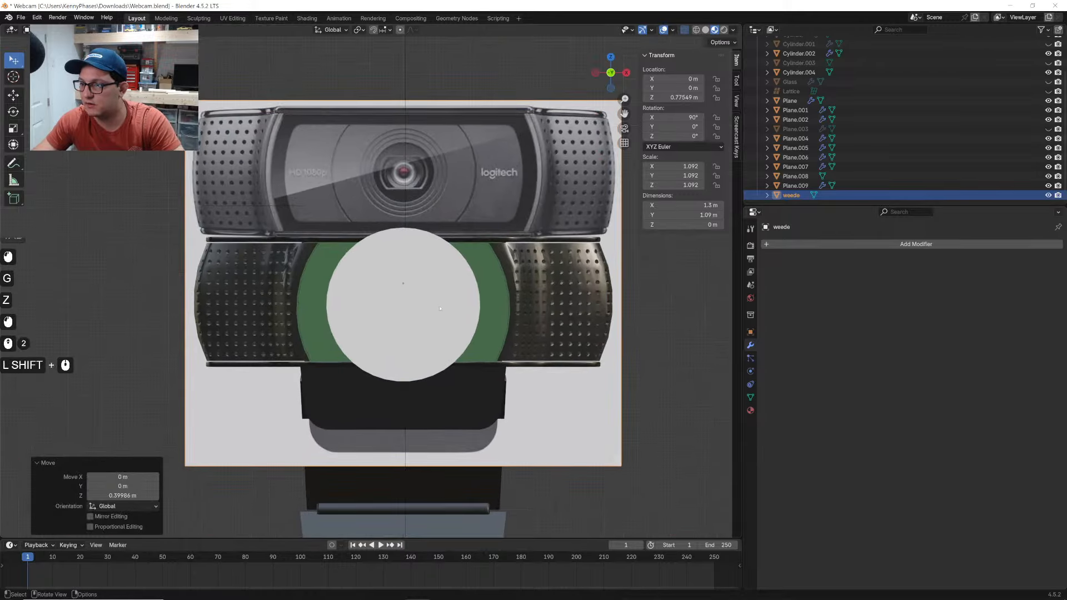
Scale the cylinder's inset rear face by 0.915 and again by 1.057 to match the lens ring in the reference
{"action": "left_click", "coordinate": [440, 309]}
{"action": "scroll", "coordinate": [440, 309], "scroll_direction": "up", "scroll_amount": 3}
{"action": "key", "text": "Tab"}
{"action": "key", "text": "s"}
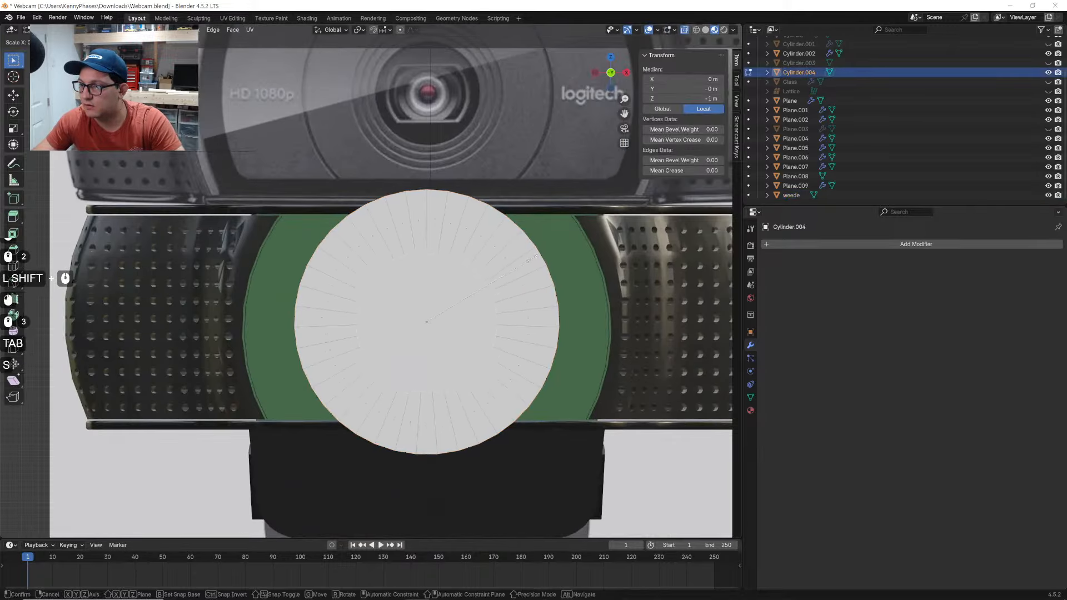
{"action": "left_click", "coordinate": [539, 255]}
{"action": "middle_click_drag", "start_coordinate": [538, 257], "coordinate": [523, 300], "text": "shift"}
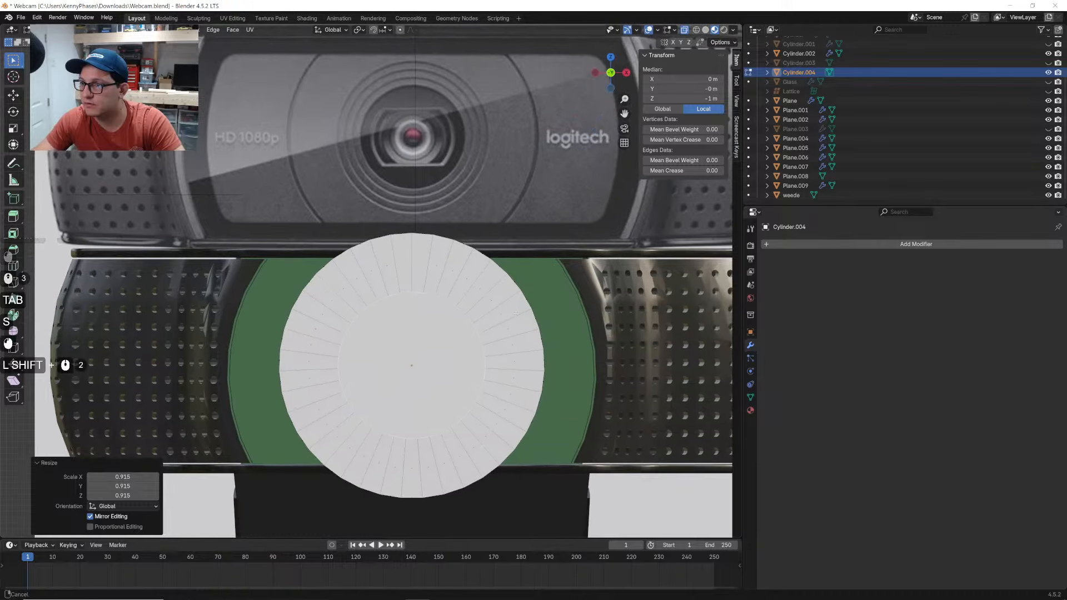
{"action": "key", "text": "s"}
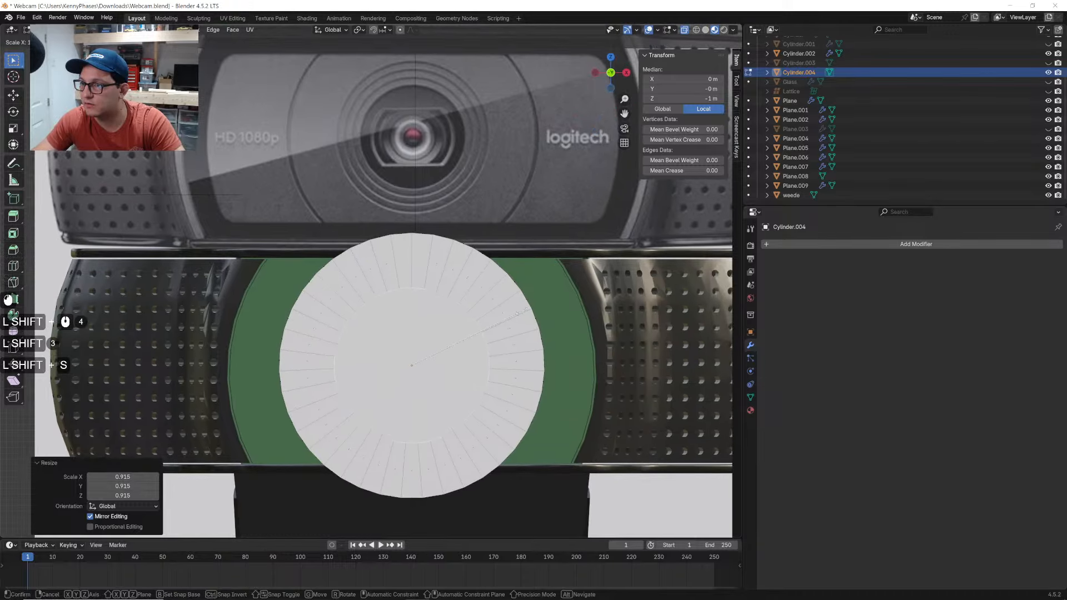
{"action": "left_click", "coordinate": [526, 309], "text": "shift"}
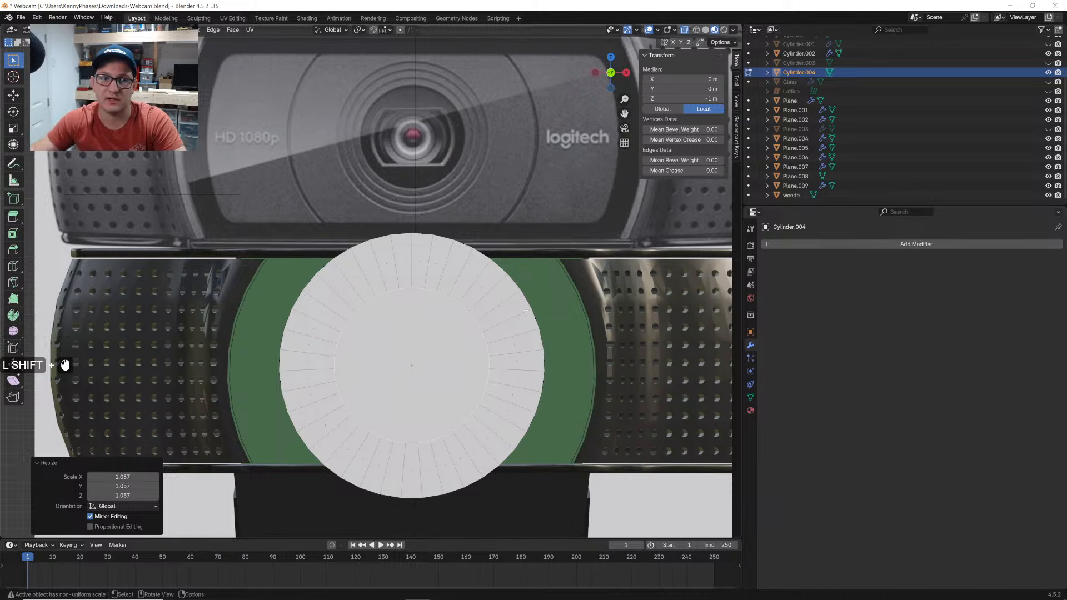
{"action": "middle_click_drag", "start_coordinate": [426, 387], "coordinate": [490, 384]}
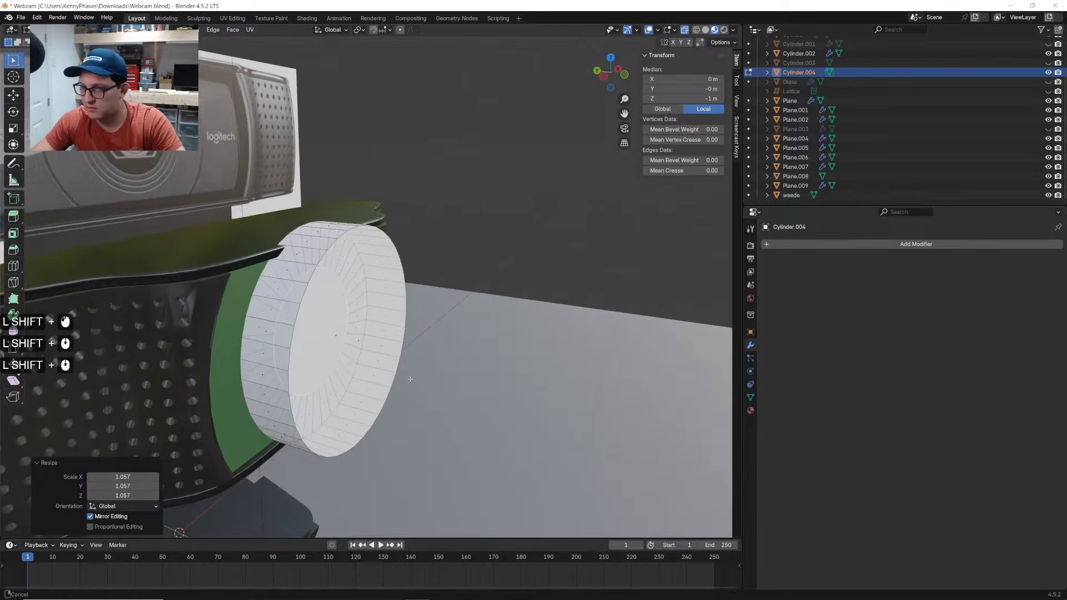
{"action": "middle_click_drag", "start_coordinate": [392, 359], "coordinate": [451, 352]}
{"action": "scroll", "coordinate": [413, 362], "scroll_direction": "up", "scroll_amount": 1}
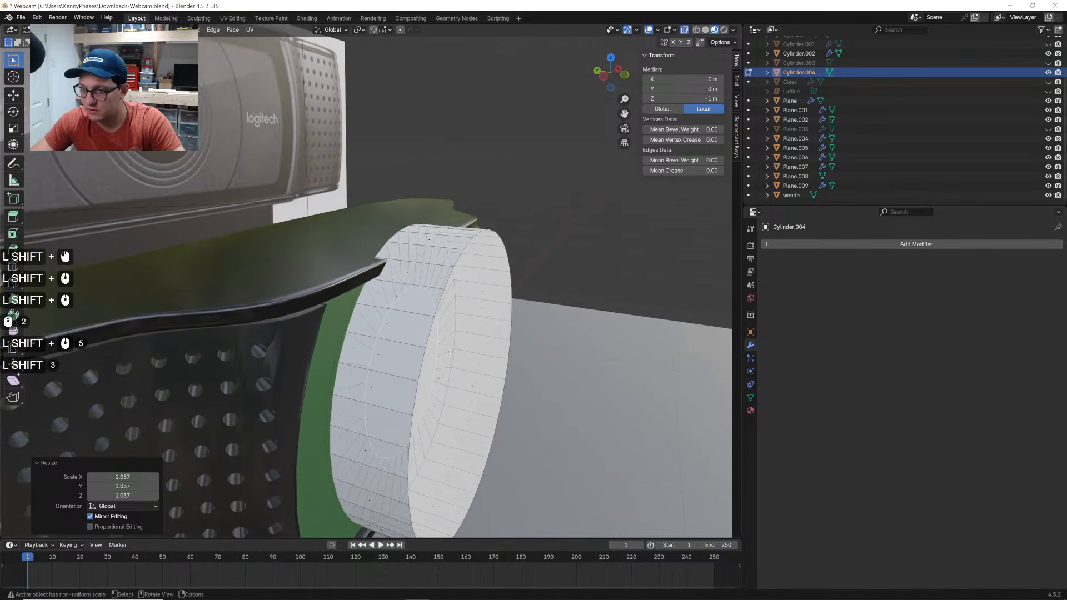
Extrude the cylinder's inset rear face about 0.0064 m and check it against the lens reference from the front
{"action": "key", "text": "e"}
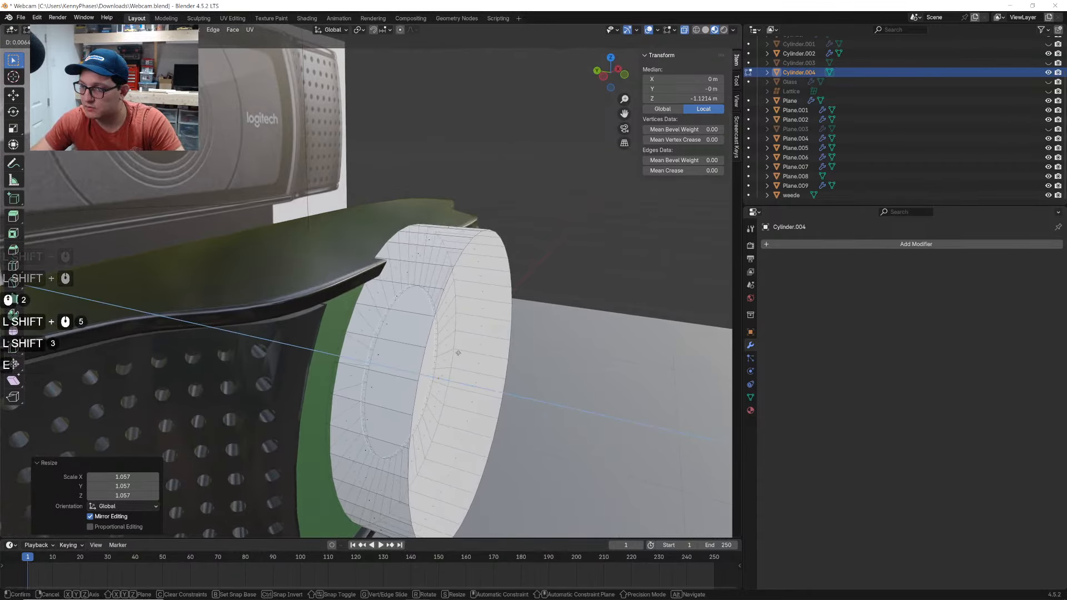
{"action": "left_click", "coordinate": [458, 353]}
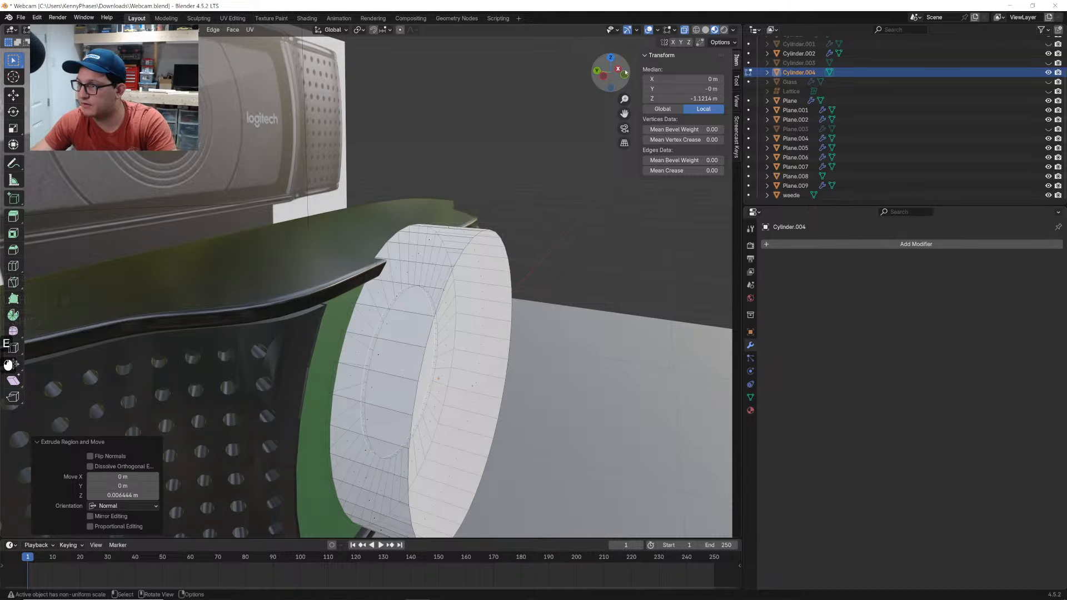
{"action": "left_click", "coordinate": [597, 70]}
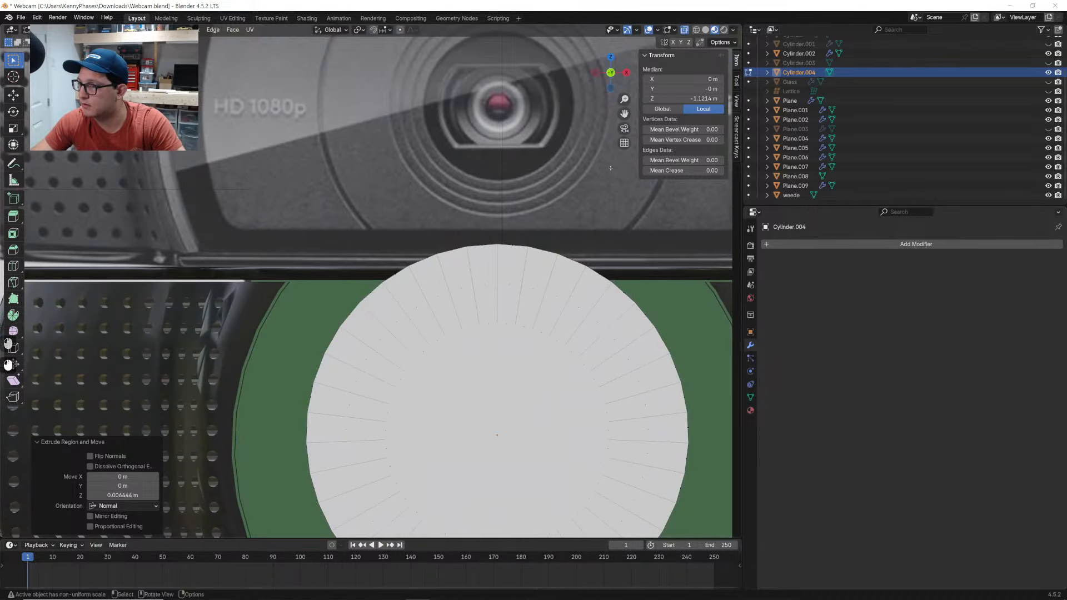
{"action": "scroll", "coordinate": [583, 220], "scroll_direction": "down", "scroll_amount": 2}
{"action": "middle_click_drag", "start_coordinate": [535, 307], "coordinate": [530, 269], "text": "shift"}
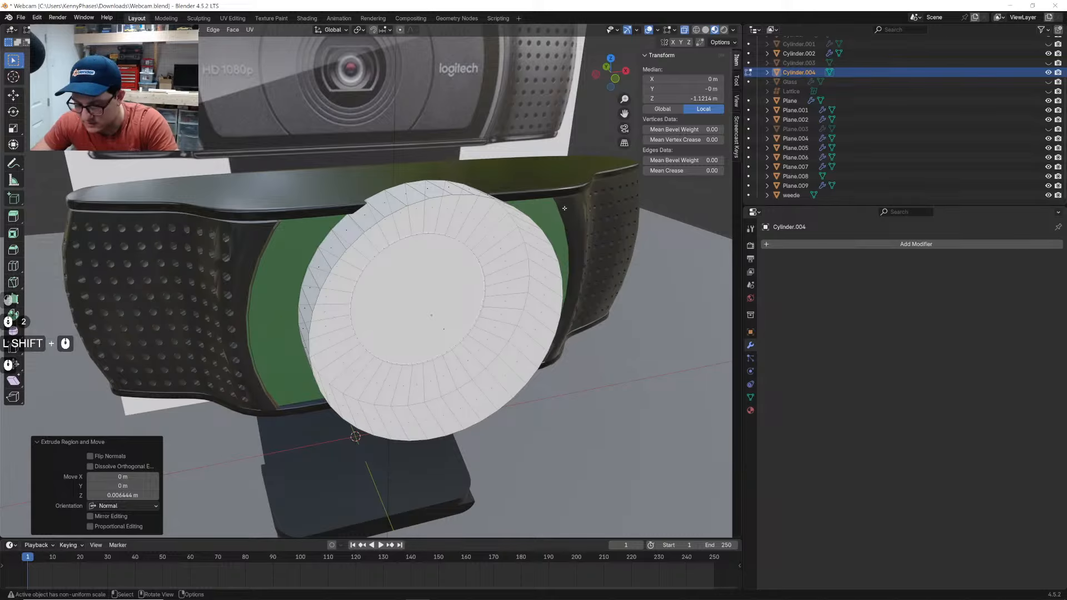
Add two more stepped rings: inset about 0.031 m and extrude about 0.013 m, then inset about 0.047 m and extrude about 0.016 m
{"action": "key", "text": "i"}
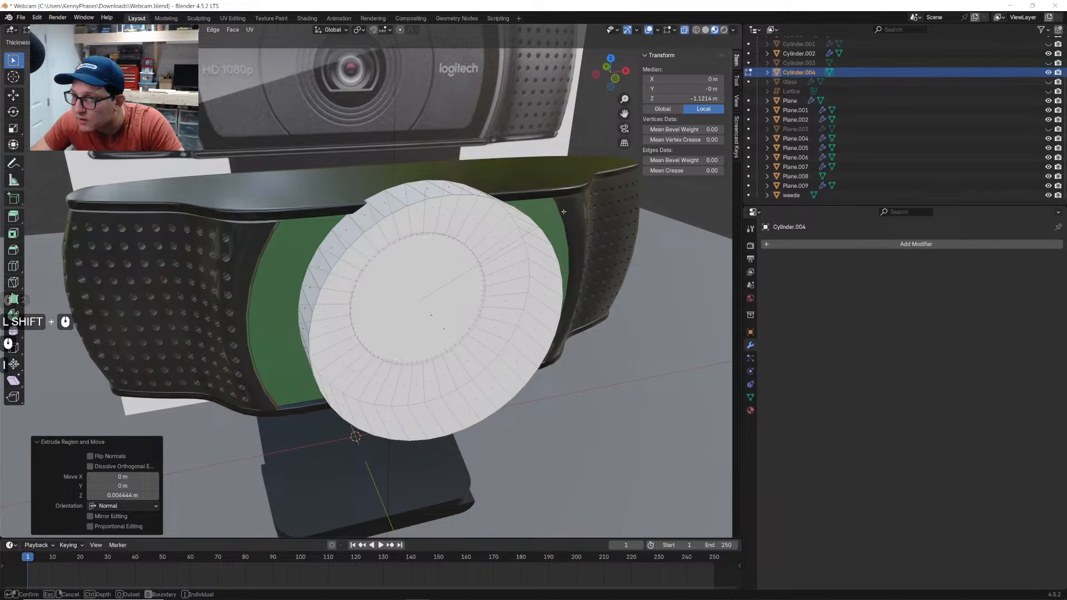
{"action": "left_click", "coordinate": [564, 212]}
{"action": "key", "text": "e"}
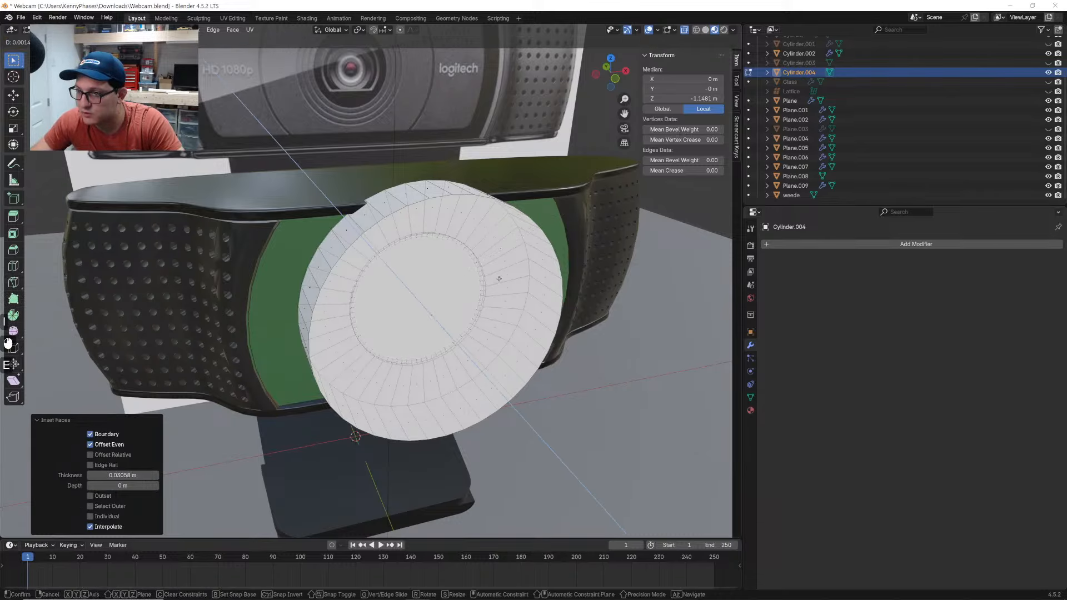
{"action": "left_click", "coordinate": [503, 272]}
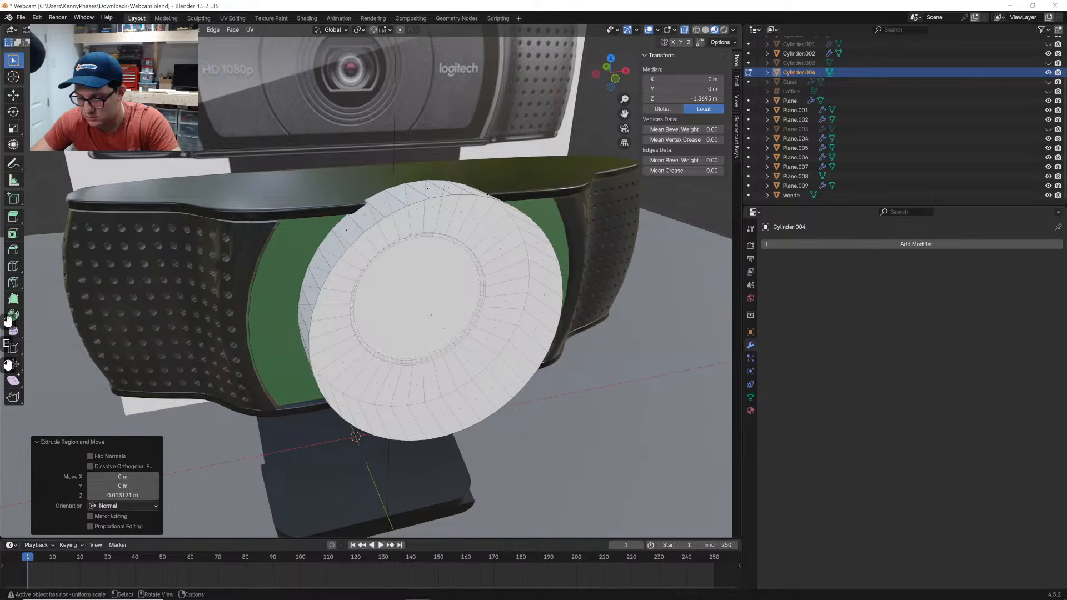
{"action": "key", "text": "i"}
{"action": "left_click", "coordinate": [525, 259]}
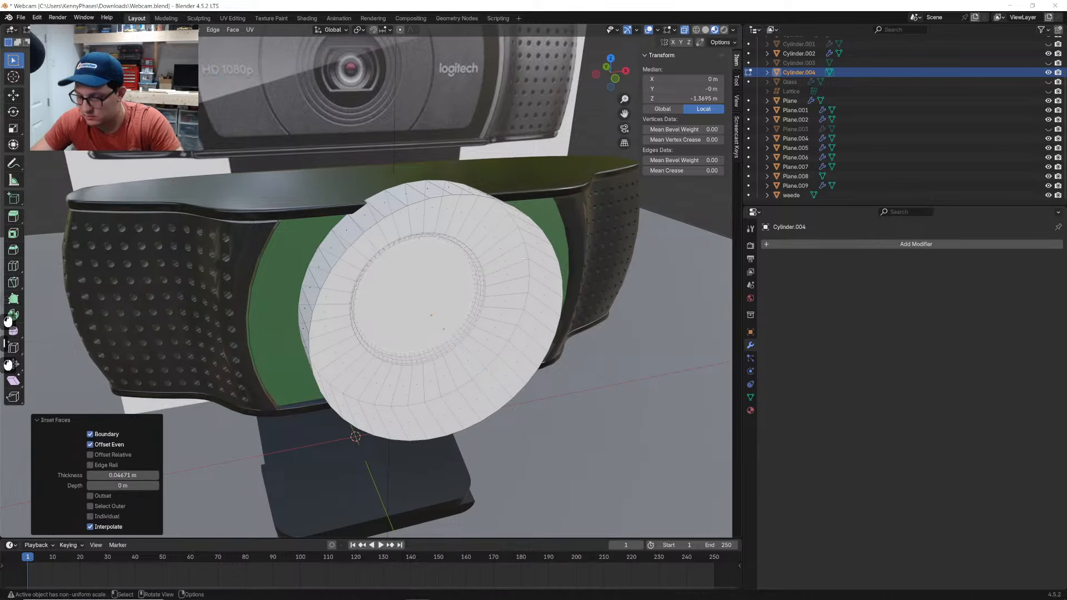
{"action": "key", "text": "e"}
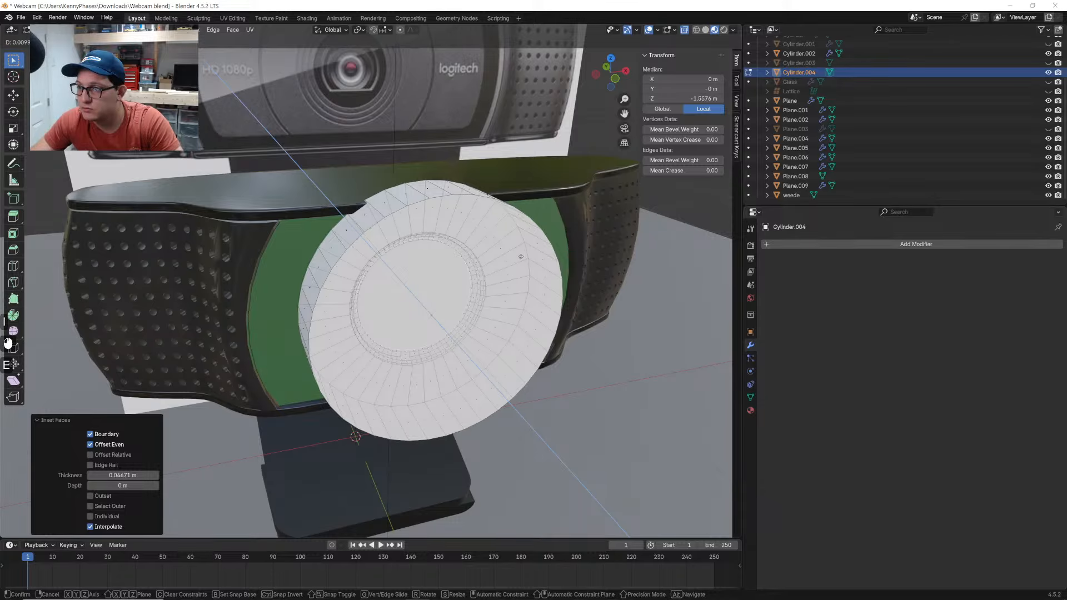
{"action": "left_click", "coordinate": [520, 256]}
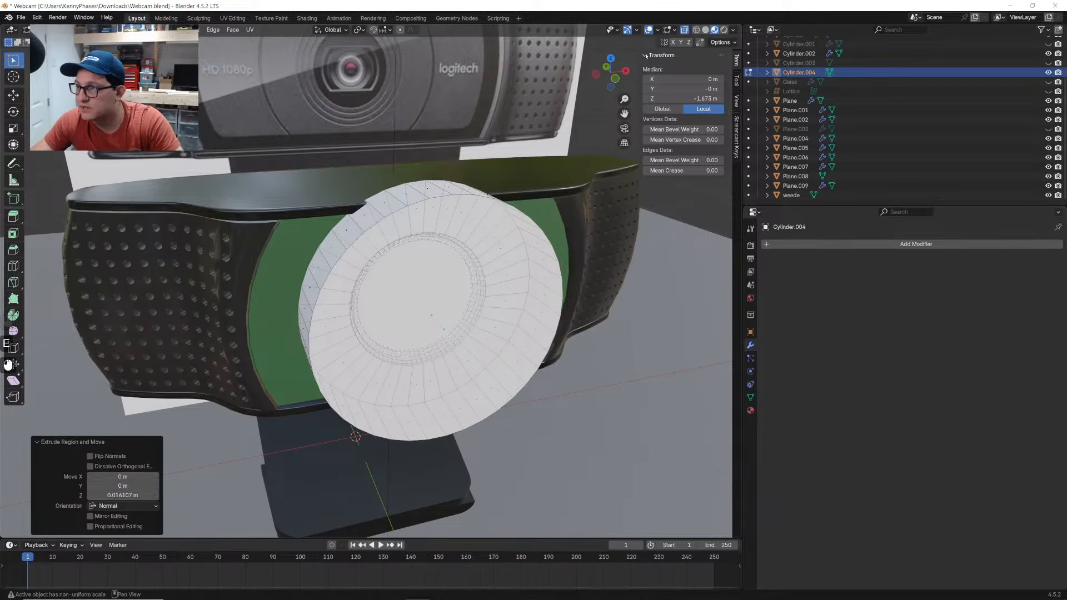
Leave Edit Mode and hide Cylinder.004 to inspect the stepped rings cut into the front panel
{"action": "left_click", "coordinate": [615, 78]}
{"action": "scroll", "coordinate": [615, 78], "scroll_direction": "up", "scroll_amount": 4}
{"action": "scroll", "coordinate": [496, 252], "scroll_direction": "down", "scroll_amount": 2}
{"action": "key", "text": "Tab"}
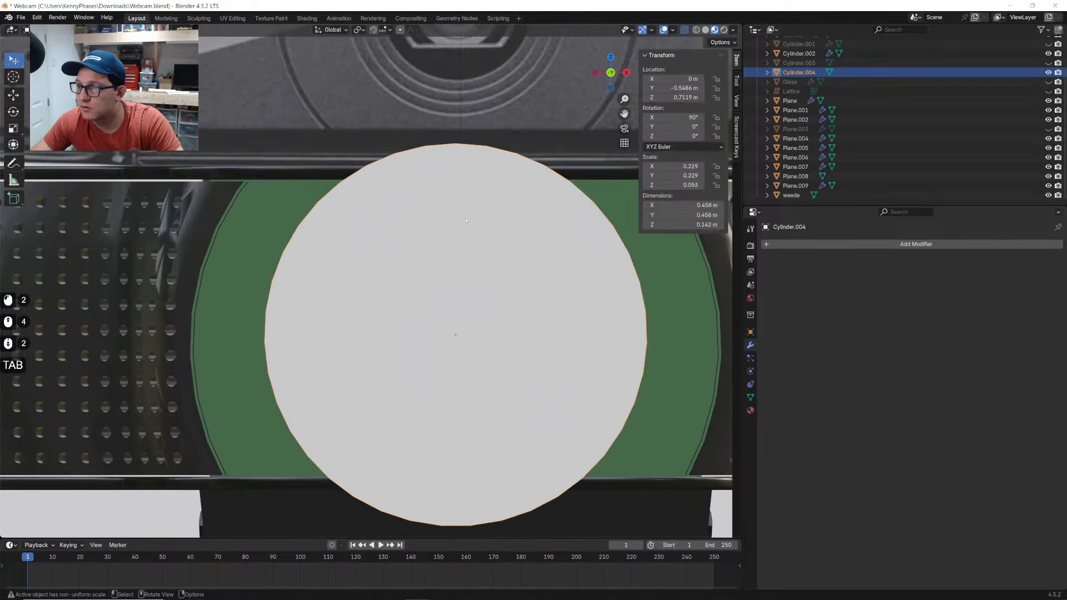
{"action": "middle_click_drag", "start_coordinate": [445, 250], "coordinate": [472, 245]}
{"action": "key", "text": "h"}
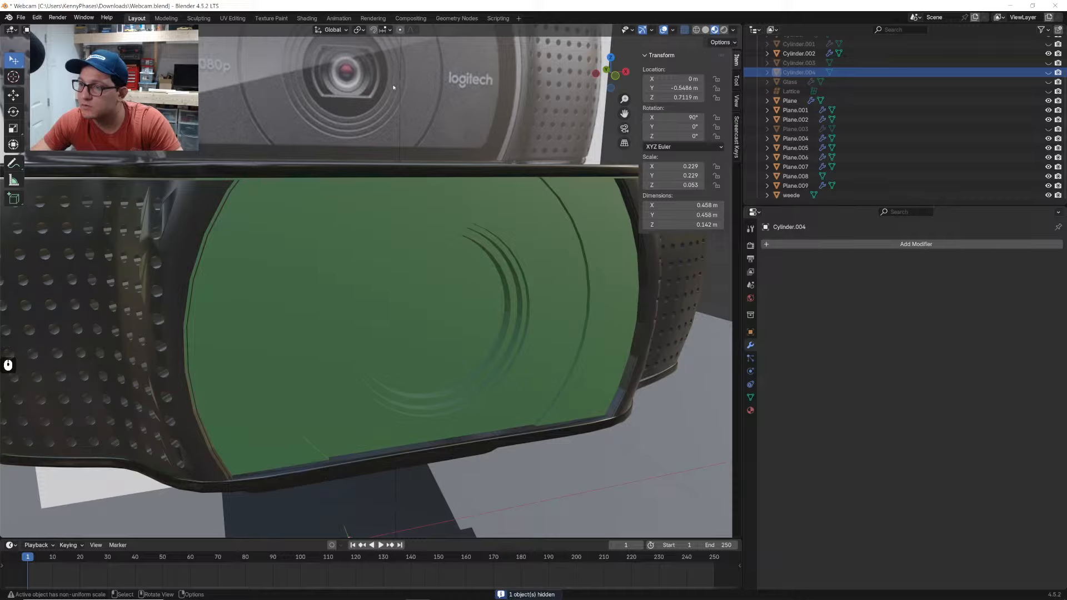
Unhide Cylinder.004, inset its rear face about 0.027 m and extrude another step, hiding the cylinder to check the cut
{"action": "left_click", "coordinate": [1049, 72]}
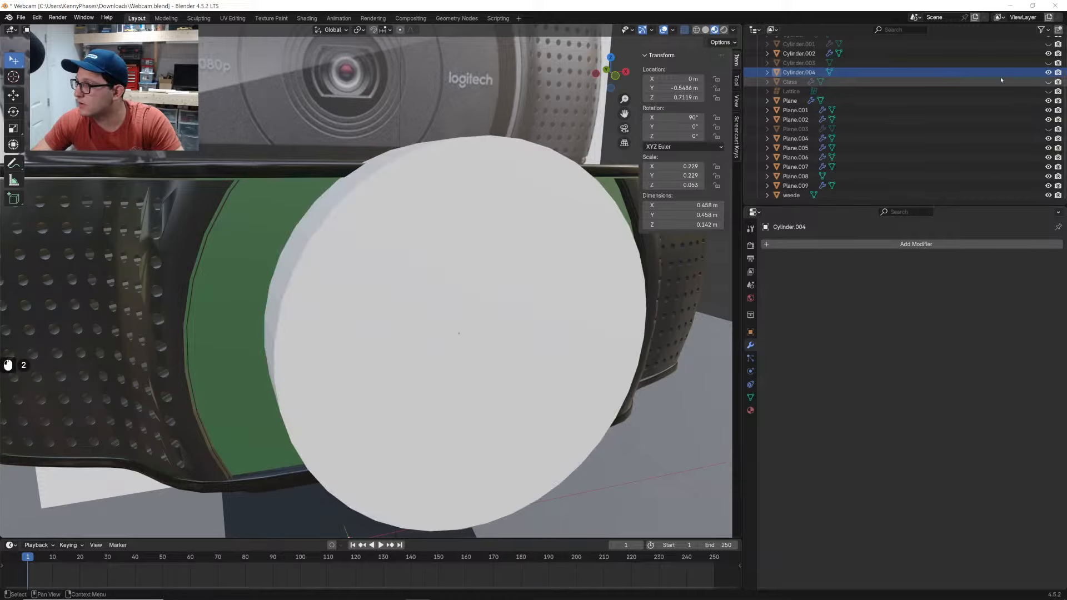
{"action": "left_click", "coordinate": [999, 81]}
{"action": "left_click", "coordinate": [999, 73]}
{"action": "key", "text": "Tab"}
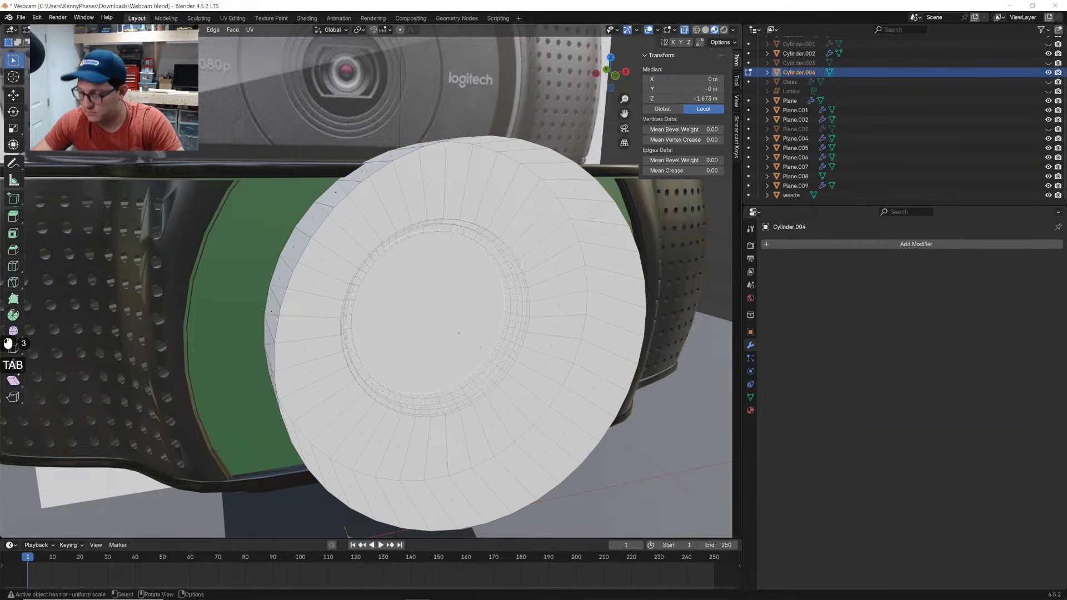
{"action": "key", "text": "i"}
{"action": "left_click", "coordinate": [556, 247]}
{"action": "key", "text": "e"}
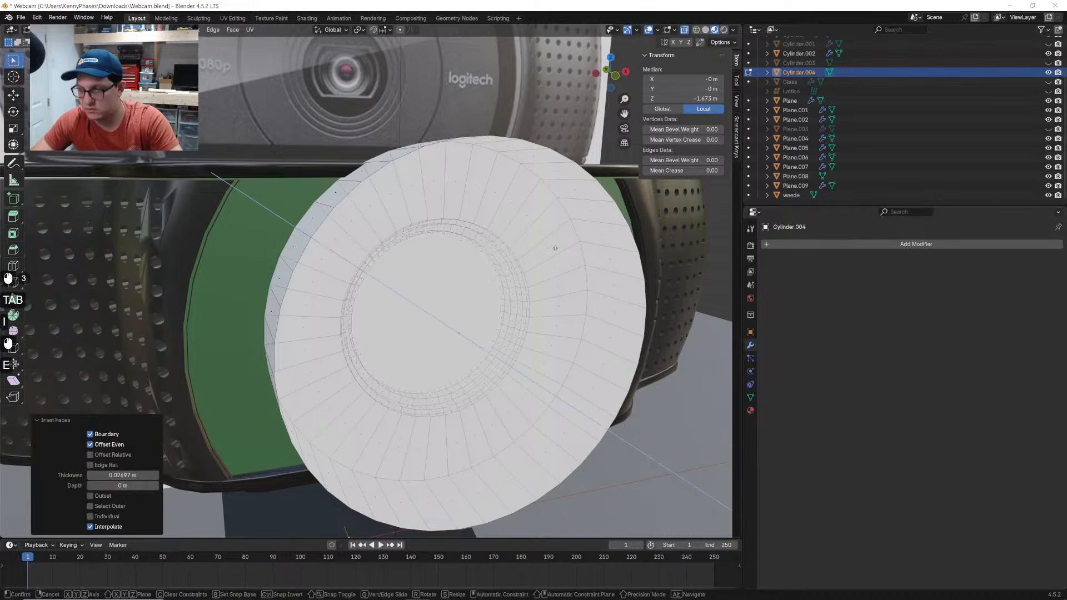
{"action": "left_click", "coordinate": [554, 248]}
{"action": "key", "text": "Tab"}
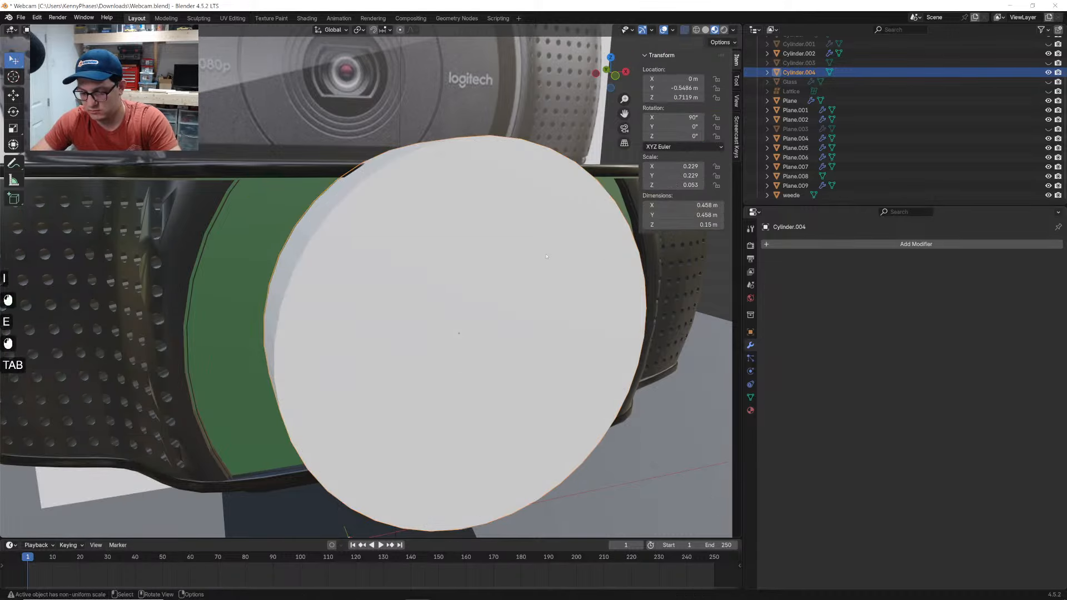
{"action": "key", "text": "h"}
{"action": "mouse_move", "coordinate": [547, 256]}
{"action": "middle_mouse_down"}
{"action": "mouse_move", "coordinate": [452, 248]}
{"action": "mouse_move", "coordinate": [497, 263]}
{"action": "mouse_move", "coordinate": [550, 261]}
{"action": "middle_mouse_up"}
Unhide the cylinder in Solid shading, scale it along Y to about 0.124 m deep and hide it to inspect the rings
{"action": "left_click", "coordinate": [1049, 73]}
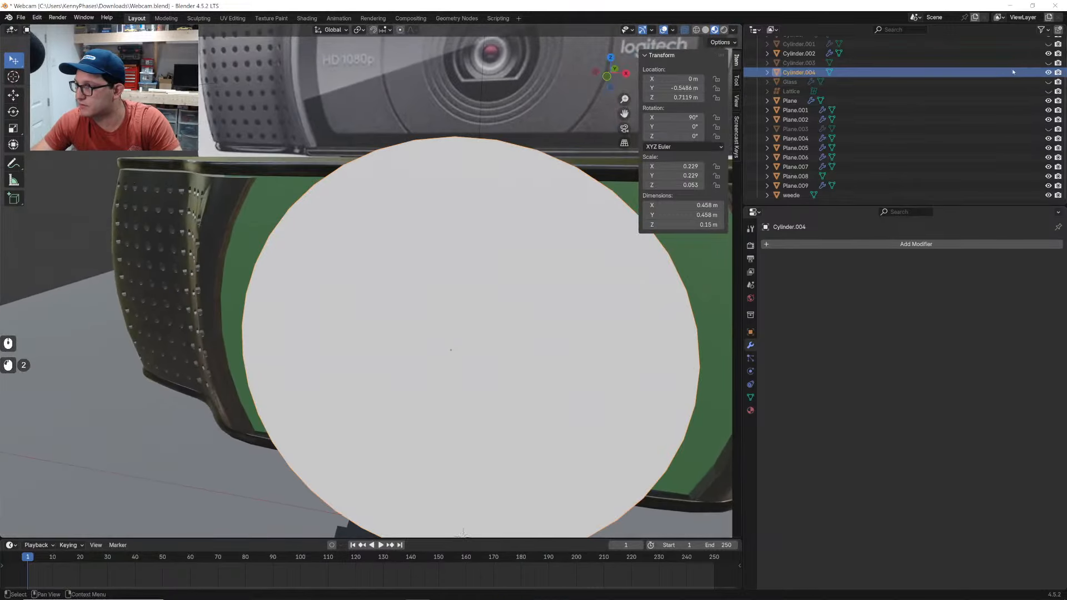
{"action": "mouse_move", "coordinate": [562, 218]}
{"action": "middle_mouse_down"}
{"action": "mouse_move", "coordinate": [506, 241]}
{"action": "mouse_move", "coordinate": [449, 215]}
{"action": "mouse_move", "coordinate": [500, 232]}
{"action": "middle_mouse_up"}
{"action": "left_click", "coordinate": [705, 30]}
{"action": "key", "text": "s"}
{"action": "key", "text": "x"}
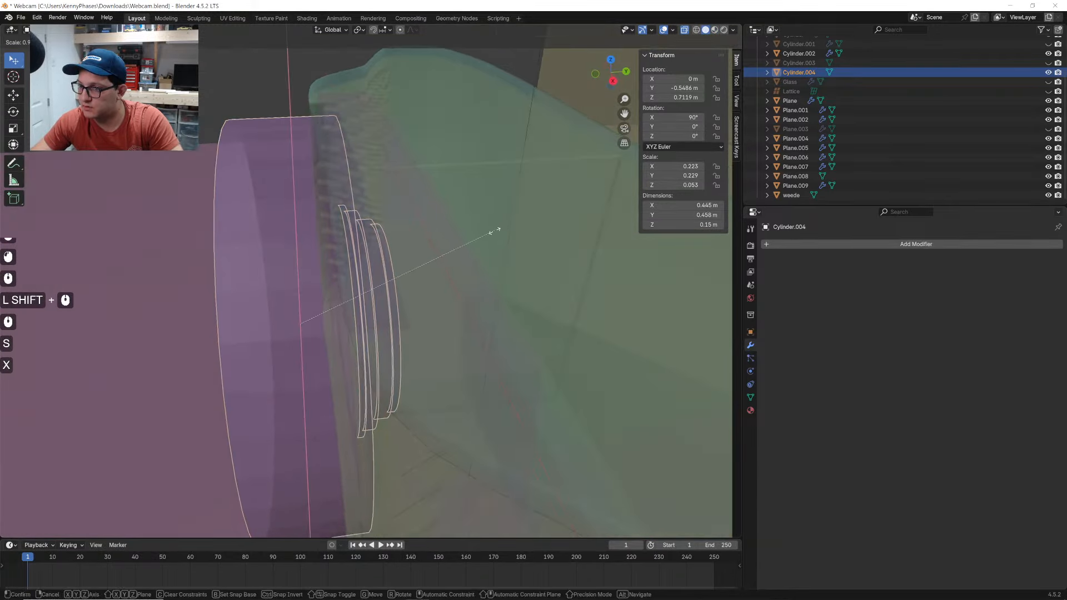
{"action": "key", "text": "y"}
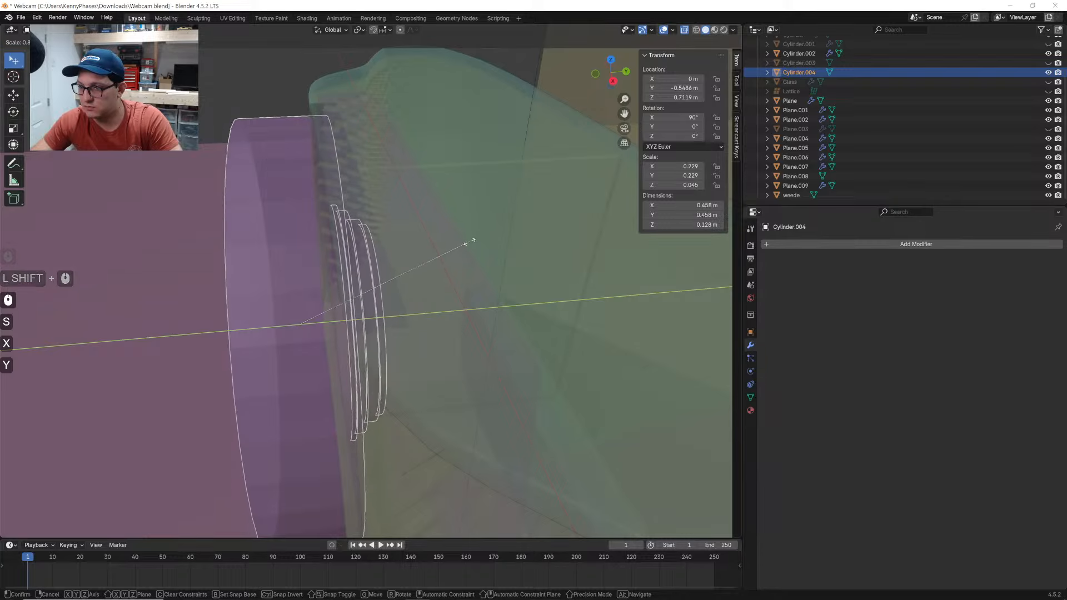
{"action": "left_click", "coordinate": [464, 241]}
{"action": "key", "text": "h"}
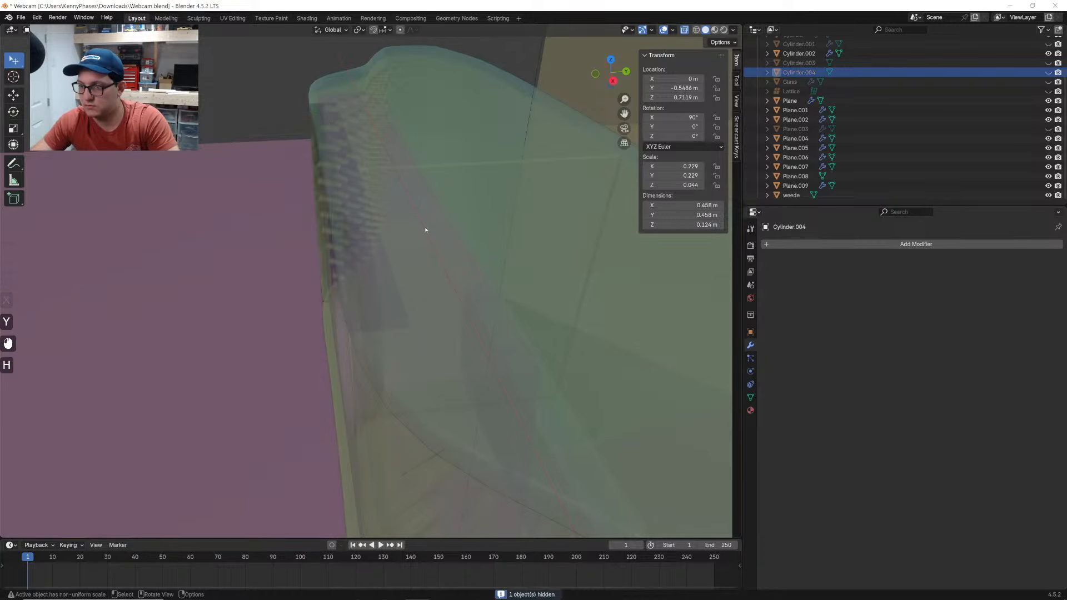
{"action": "middle_click_drag", "start_coordinate": [425, 229], "coordinate": [473, 189]}
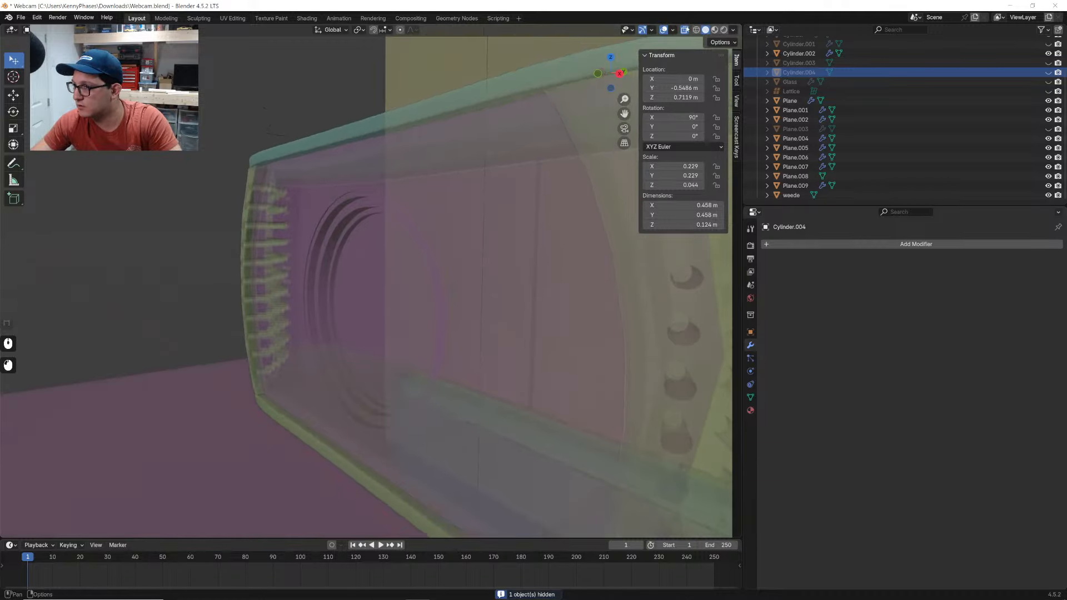
Turn off X-ray, unhide Cylinder.004 and move it about 0.0064 m along Y, deeper into the panel
{"action": "left_click", "coordinate": [685, 29]}
{"action": "left_click", "coordinate": [1049, 72]}
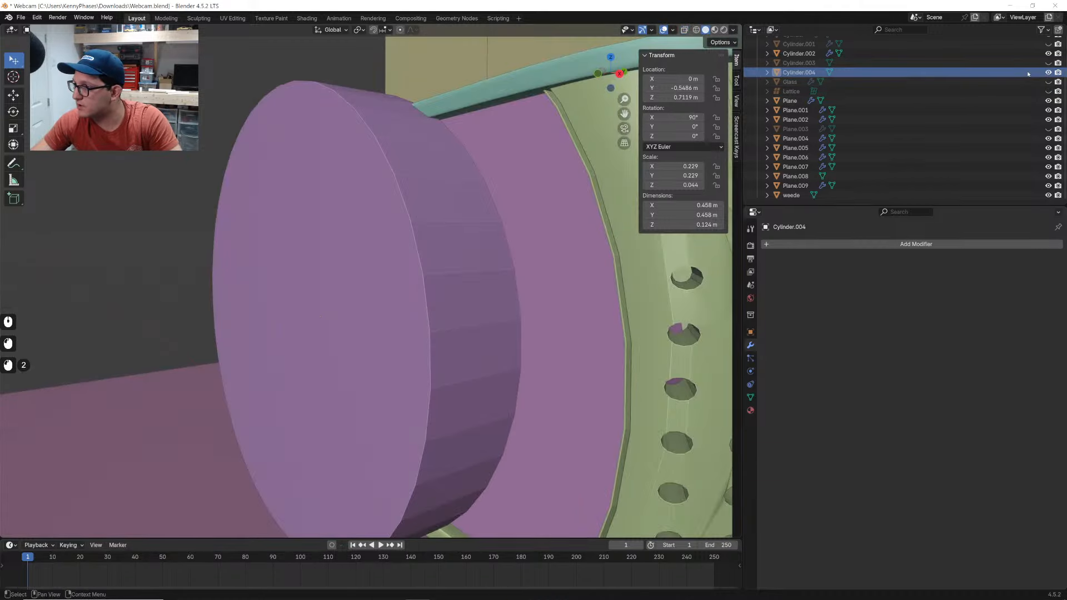
{"action": "left_click", "coordinate": [1029, 74]}
{"action": "middle_click_drag", "start_coordinate": [554, 217], "coordinate": [539, 243]}
{"action": "key", "text": "g"}
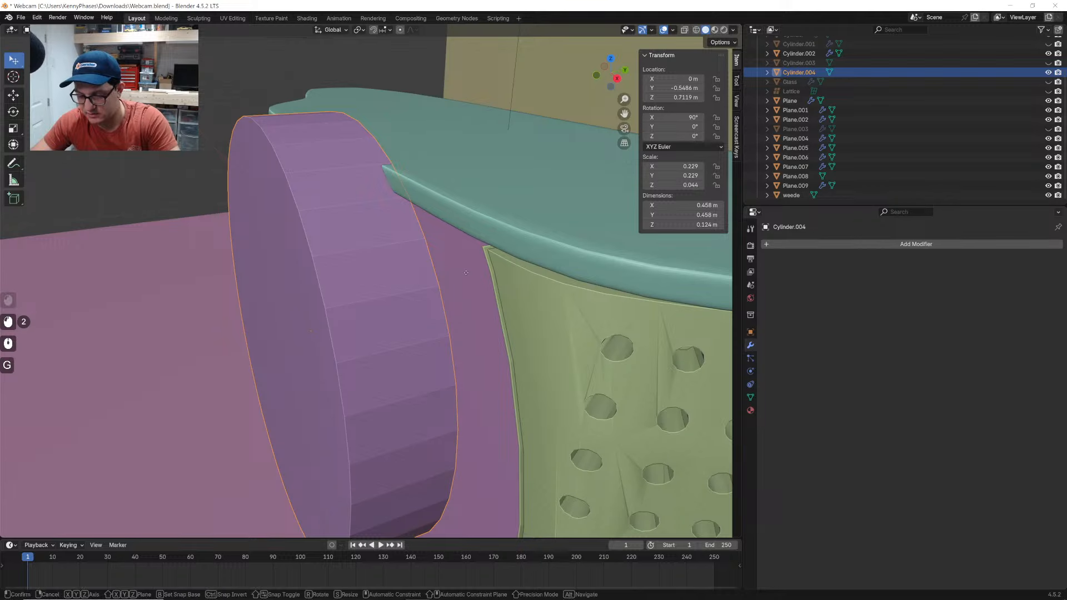
{"action": "key", "text": "y"}
{"action": "left_click", "coordinate": [472, 269]}
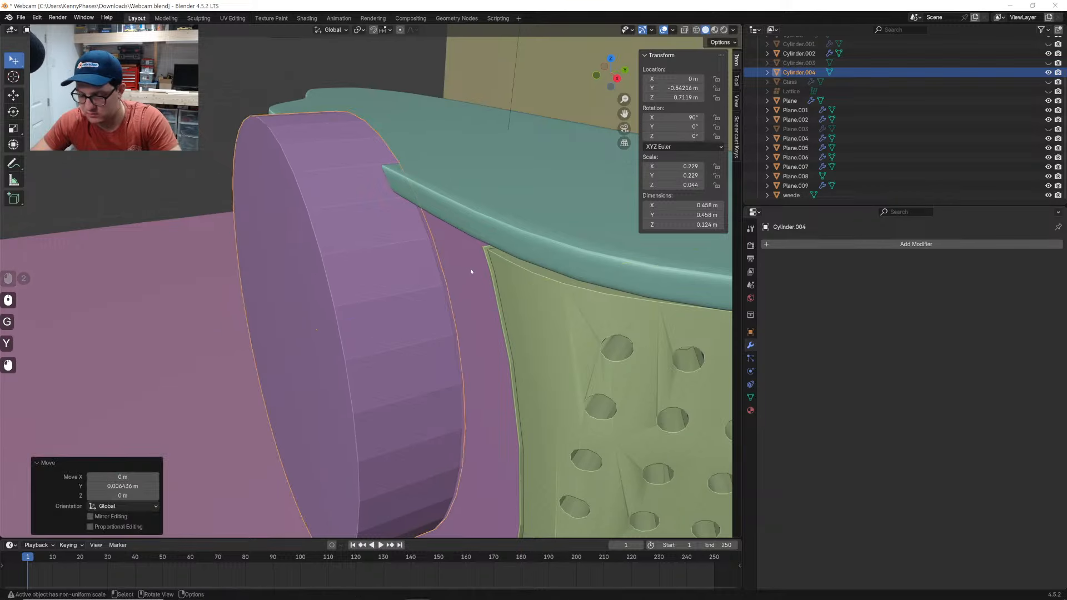
Hide the cylinder, view the panel in Material Preview shading and save the file
{"action": "key", "text": "h"}
{"action": "middle_click_drag", "start_coordinate": [453, 269], "coordinate": [522, 258]}
{"action": "scroll", "coordinate": [512, 261], "scroll_direction": "down", "scroll_amount": 3}
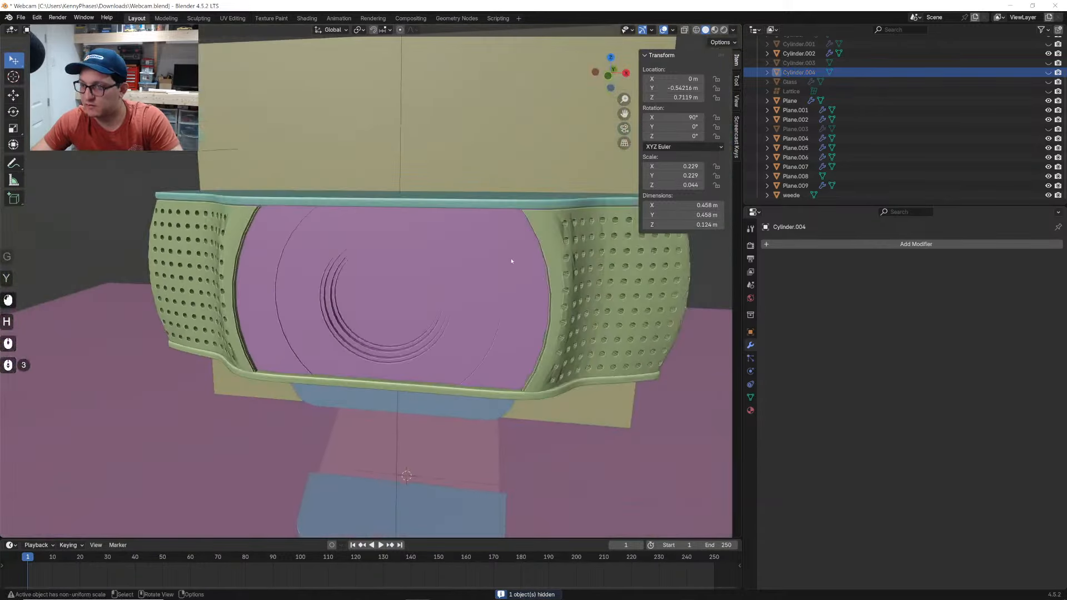
{"action": "left_click", "coordinate": [715, 30]}
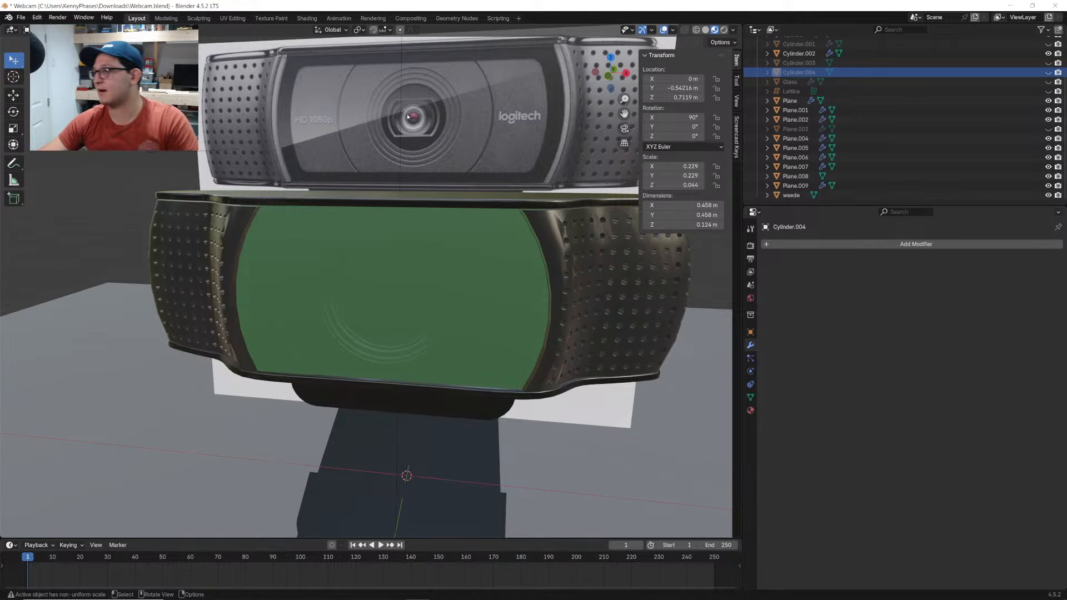
{"action": "key", "text": "ctrl+s"}
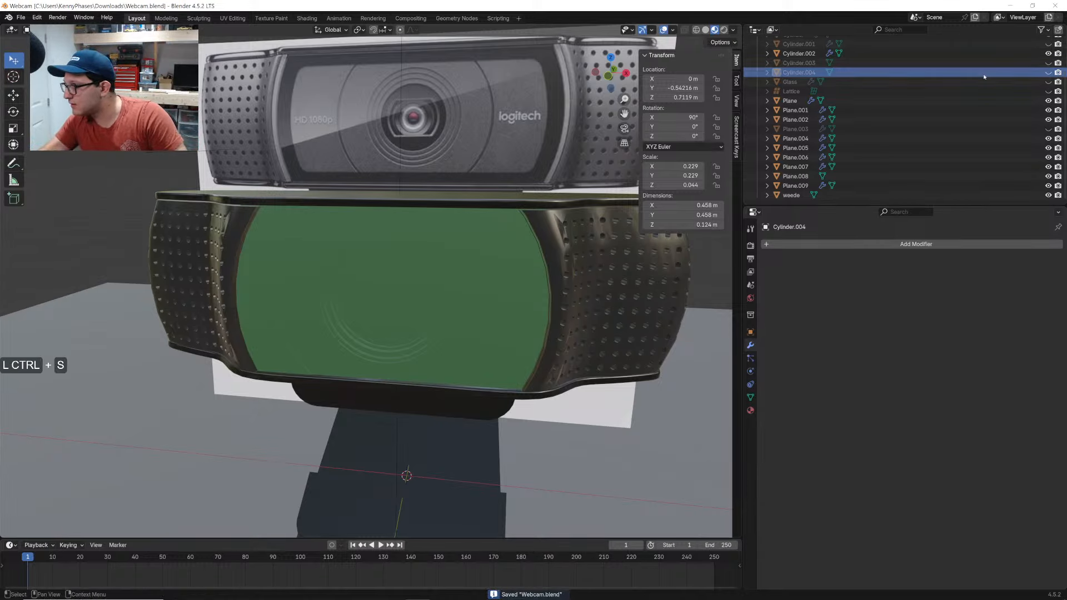
Unhide the Glass object and switch the viewport to Rendered shading
{"action": "scroll", "coordinate": [954, 134], "scroll_direction": "up", "scroll_amount": 5}
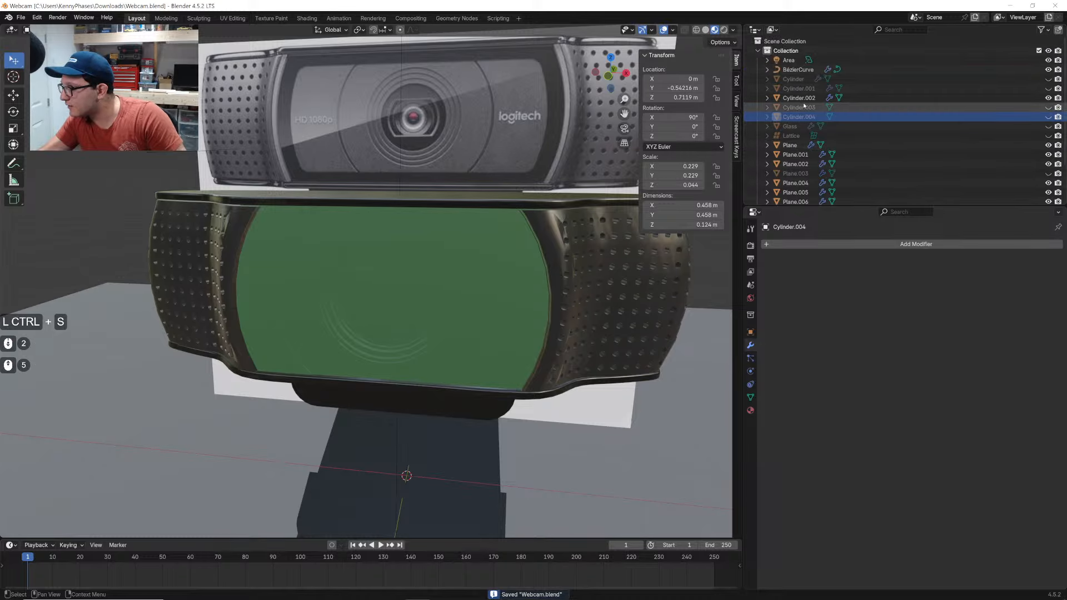
{"action": "left_click", "coordinate": [1049, 127]}
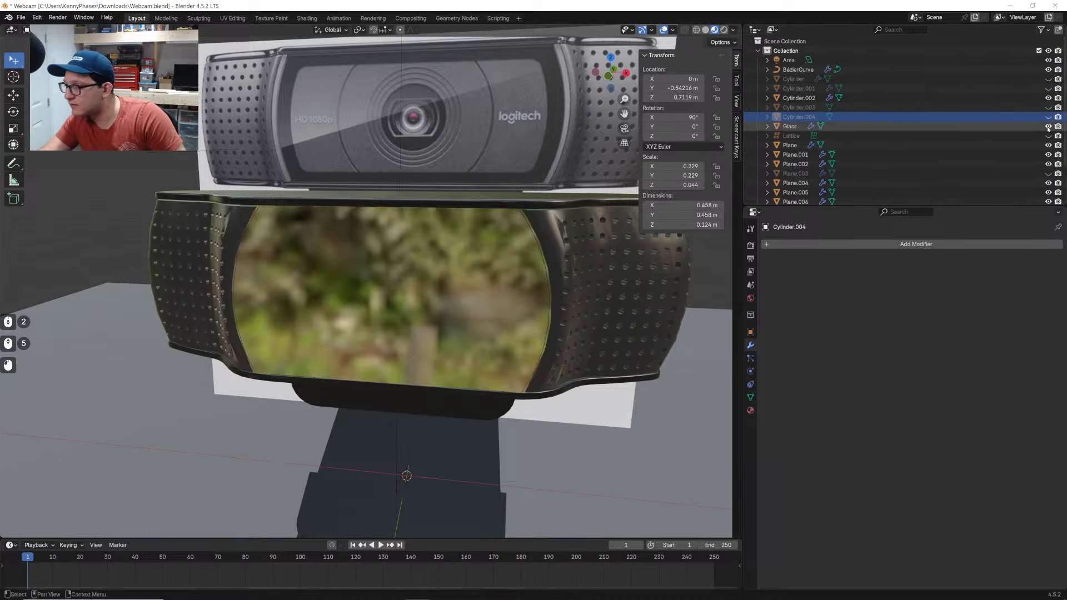
{"action": "key", "text": "z"}
{"action": "left_click", "coordinate": [477, 292]}
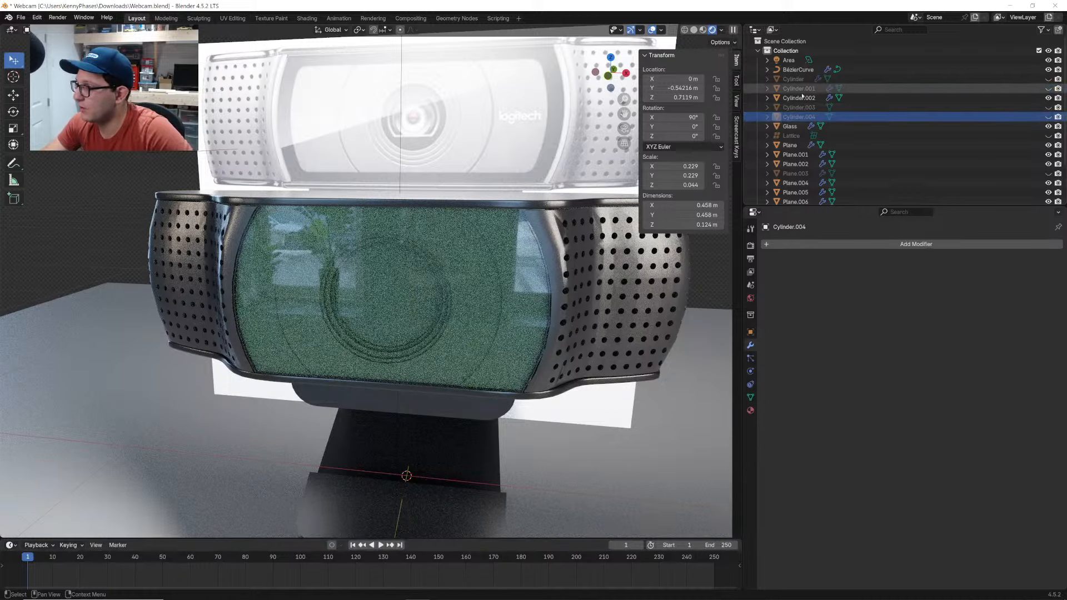
Set the base color of Material.006 on the front panel Plane.009 to dark gray #545454
{"action": "left_click", "coordinate": [796, 127]}
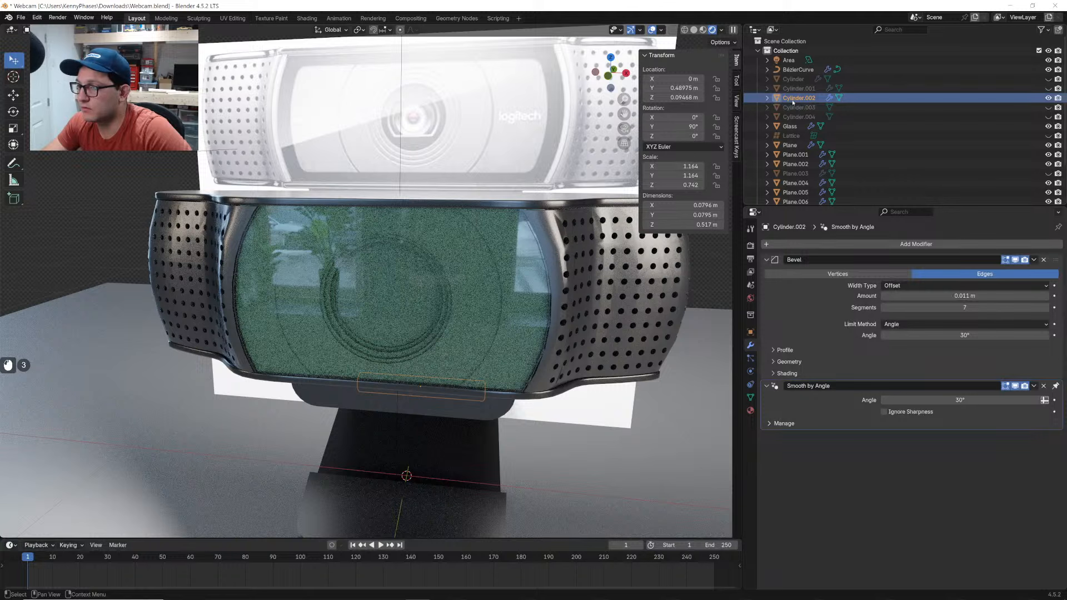
{"action": "scroll", "coordinate": [794, 102], "scroll_direction": "down", "scroll_amount": 5}
{"action": "left_click", "coordinate": [793, 196]}
{"action": "left_click", "coordinate": [796, 187]}
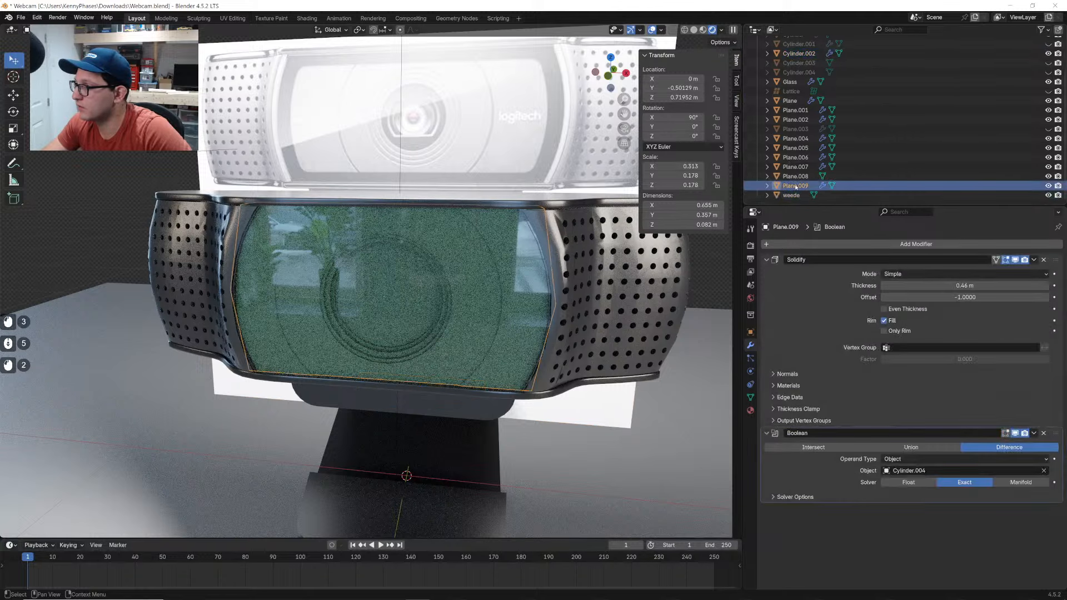
{"action": "left_click", "coordinate": [750, 409]}
{"action": "left_click", "coordinate": [946, 341]}
{"action": "left_click_drag", "start_coordinate": [990, 295], "coordinate": [933, 296]}
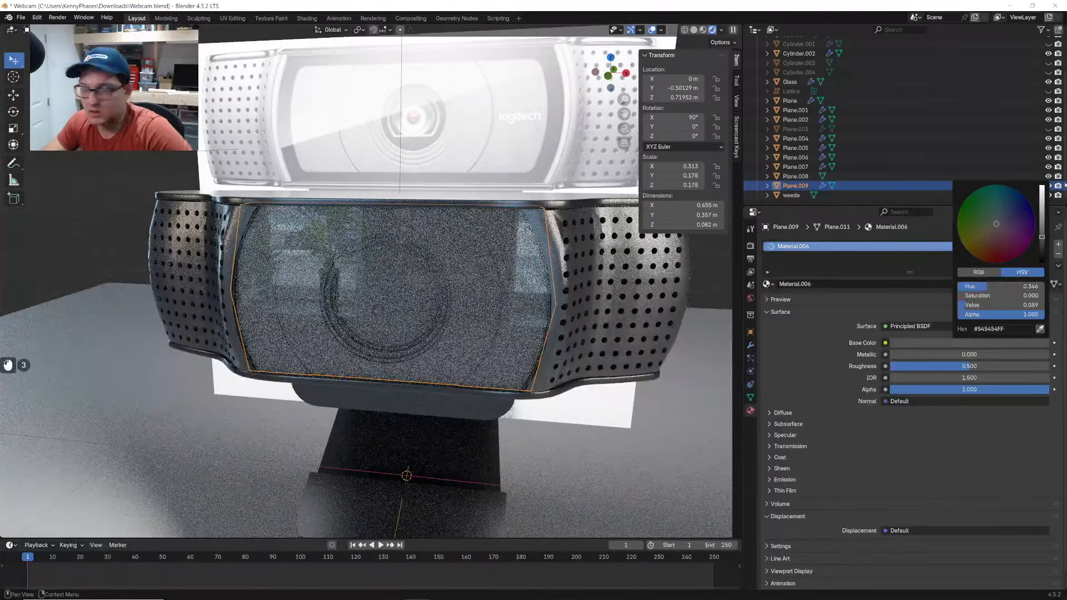
Arrange Blender side by side with the browser's HD Pro Webcam C920 product page, giving Blender the wider share
{"action": "left_click_drag", "start_coordinate": [707, 3], "coordinate": [1066, 167]}
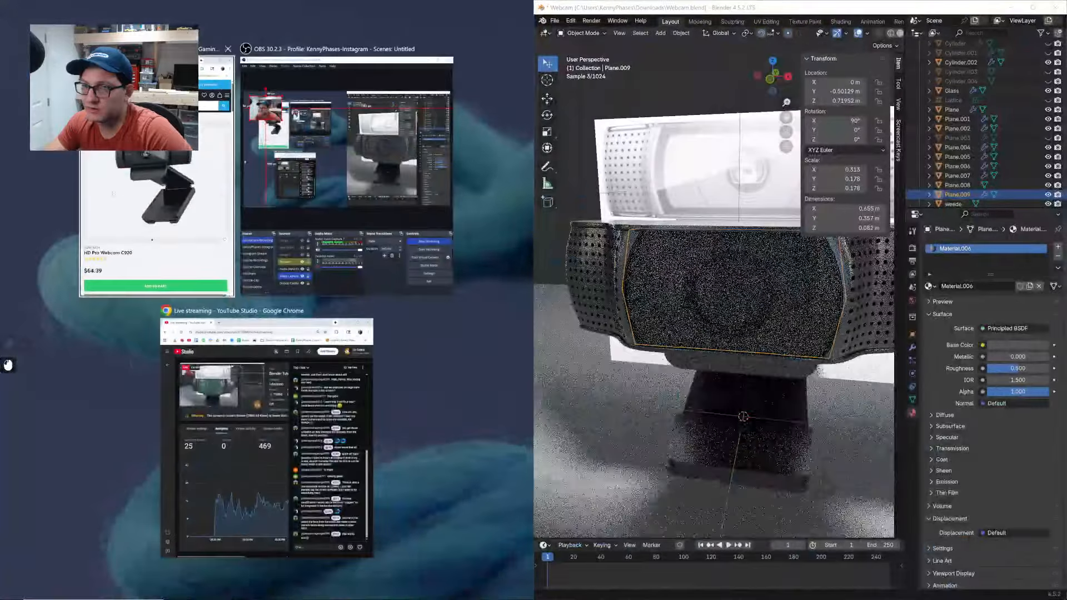
{"action": "left_click", "coordinate": [134, 234]}
{"action": "left_click_drag", "start_coordinate": [532, 227], "coordinate": [290, 245]}
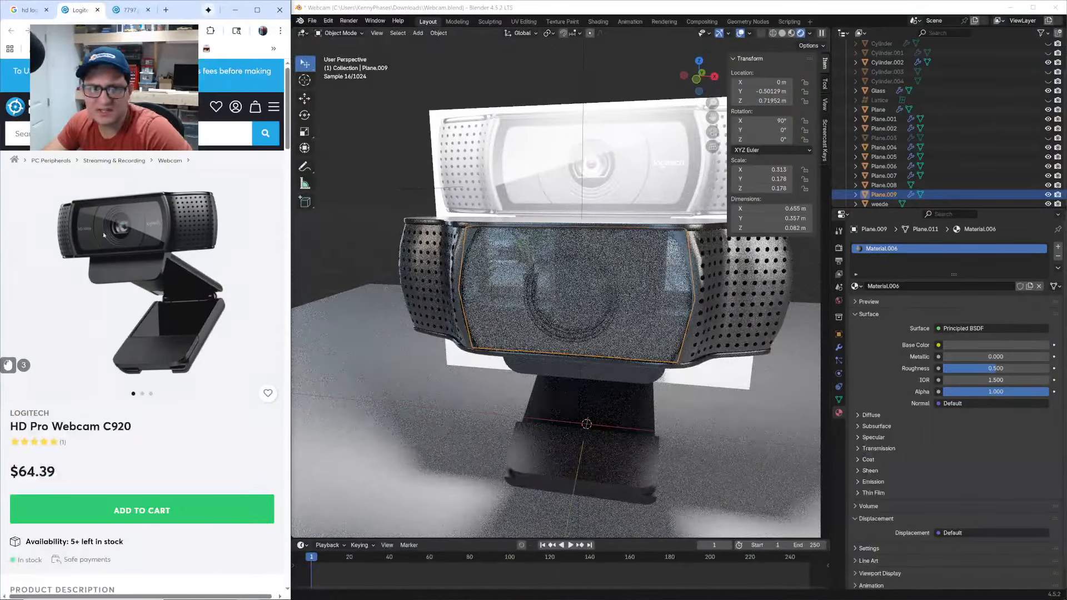
Darken the base color of the front panel's Material.006 to #424242
{"action": "left_click", "coordinate": [996, 346]}
{"action": "left_click_drag", "start_coordinate": [1043, 240], "coordinate": [1043, 252]}
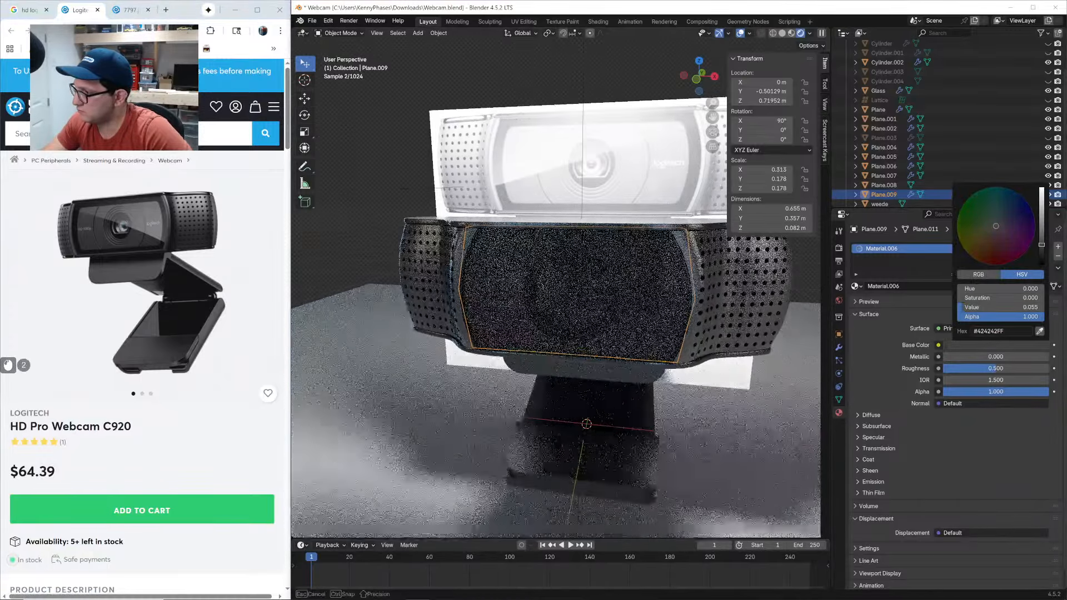
{"action": "left_click_drag", "start_coordinate": [965, 359], "coordinate": [979, 359]}
Set the Cycles light path max bounces for total, diffuse, glossy, transmission, volume and transparent to 3
{"action": "left_click", "coordinate": [839, 248]}
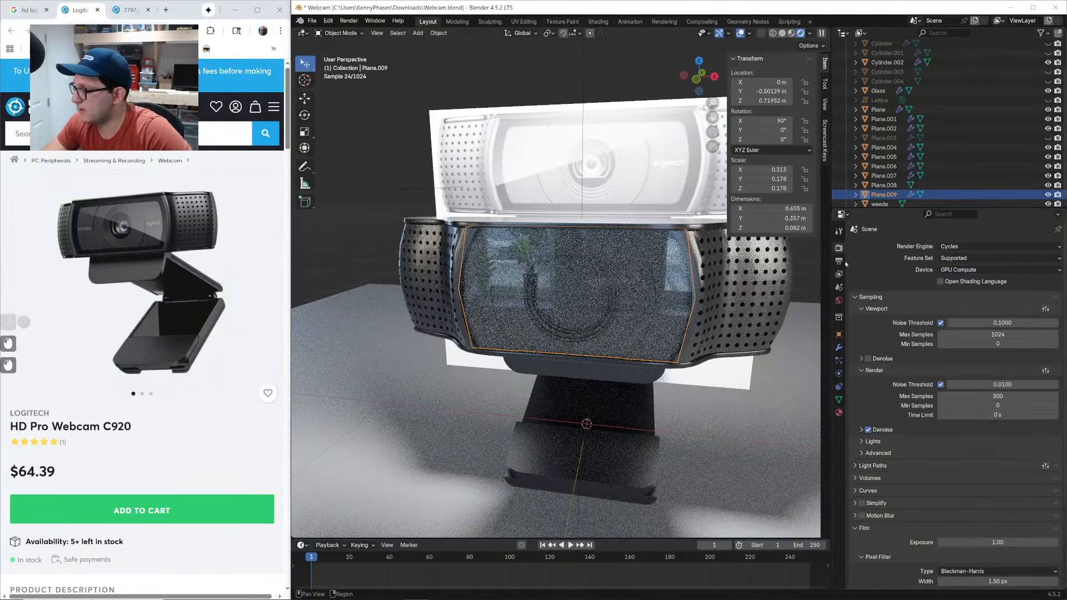
{"action": "left_click", "coordinate": [873, 467]}
{"action": "scroll", "coordinate": [881, 479], "scroll_direction": "down", "scroll_amount": 3}
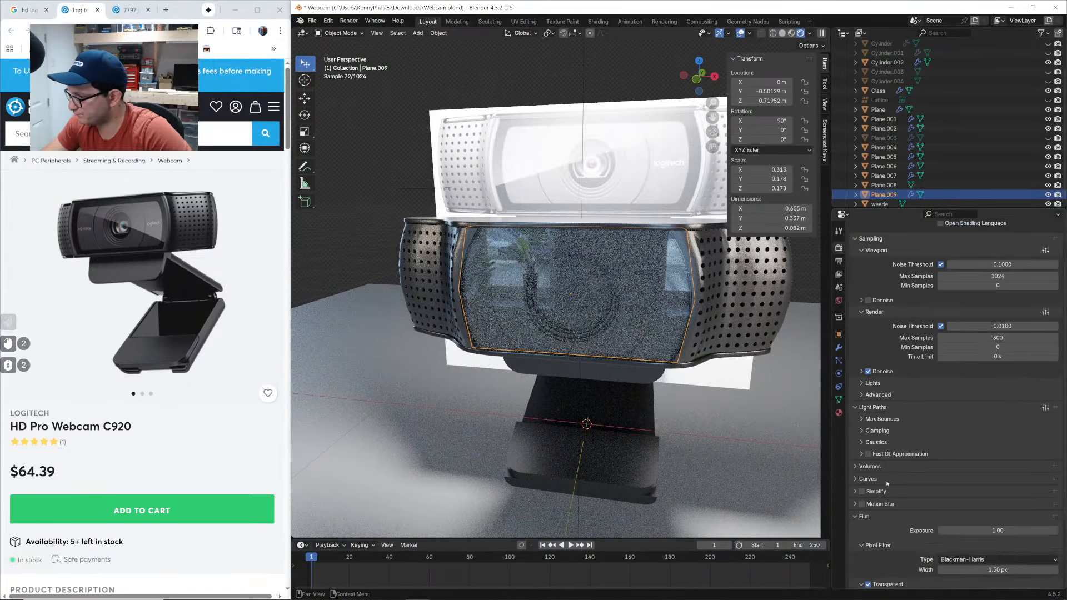
{"action": "left_click", "coordinate": [891, 420]}
{"action": "scroll", "coordinate": [966, 432], "scroll_direction": "down", "scroll_amount": 8}
{"action": "left_click", "coordinate": [990, 277]}
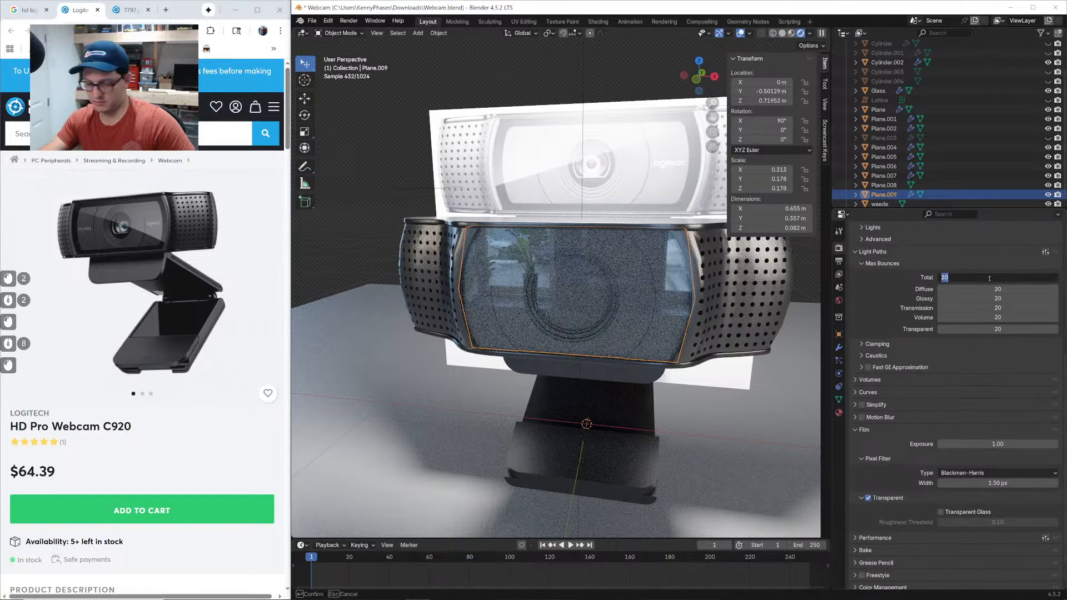
{"action": "type", "text": "3"}
{"action": "key", "text": "Tab"}
{"action": "type", "text": "3"}
{"action": "key", "text": "Tab"}
{"action": "type", "text": "3"}
{"action": "key", "text": "Tab"}
{"action": "type", "text": "3"}
{"action": "key", "text": "Tab"}
{"action": "type", "text": "3"}
{"action": "key", "text": "Tab"}
{"action": "type", "text": "3"}
{"action": "key", "text": "Return"}
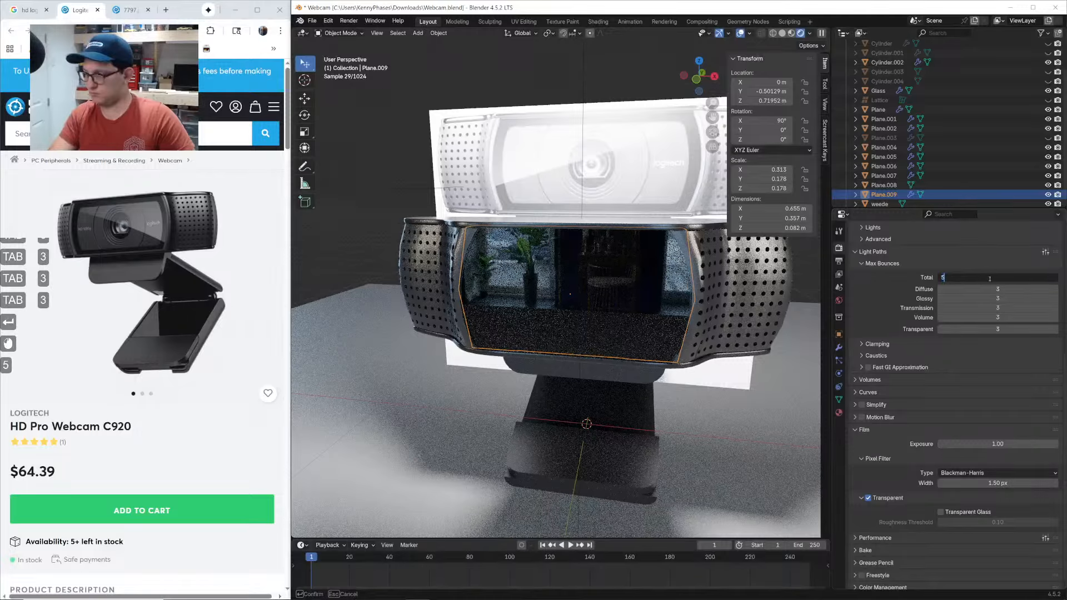
Set the max bounces for total, diffuse, glossy, transmission, volume and transparent to 5 and save the file
{"action": "left_click", "coordinate": [990, 279]}
{"action": "type", "text": "5"}
{"action": "key", "text": "Tab"}
{"action": "key", "text": "5"}
{"action": "key", "text": "Tab"}
{"action": "key", "text": "5"}
{"action": "key", "text": "Tab"}
{"action": "key", "text": "5"}
{"action": "key", "text": "Tab"}
{"action": "key", "text": "5"}
{"action": "key", "text": "Tab"}
{"action": "key", "text": "5"}
{"action": "key", "text": "Return"}
{"action": "key", "text": "ctrl+s"}
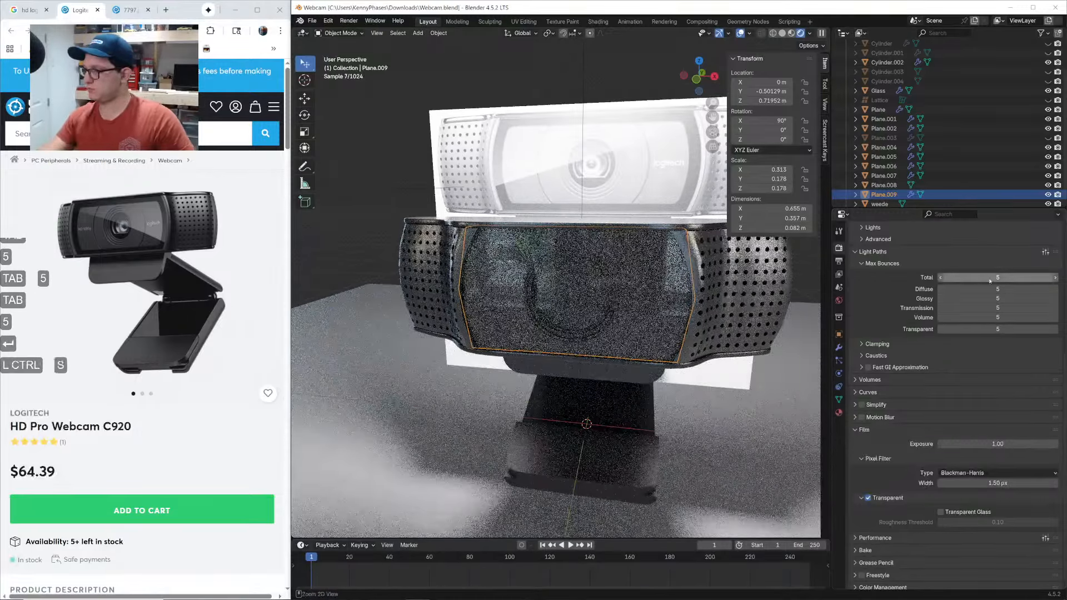
Enable Fast GI Approximation and inspect the glass from another angle with viewport denoising turned on, then off
{"action": "left_click", "coordinate": [872, 368]}
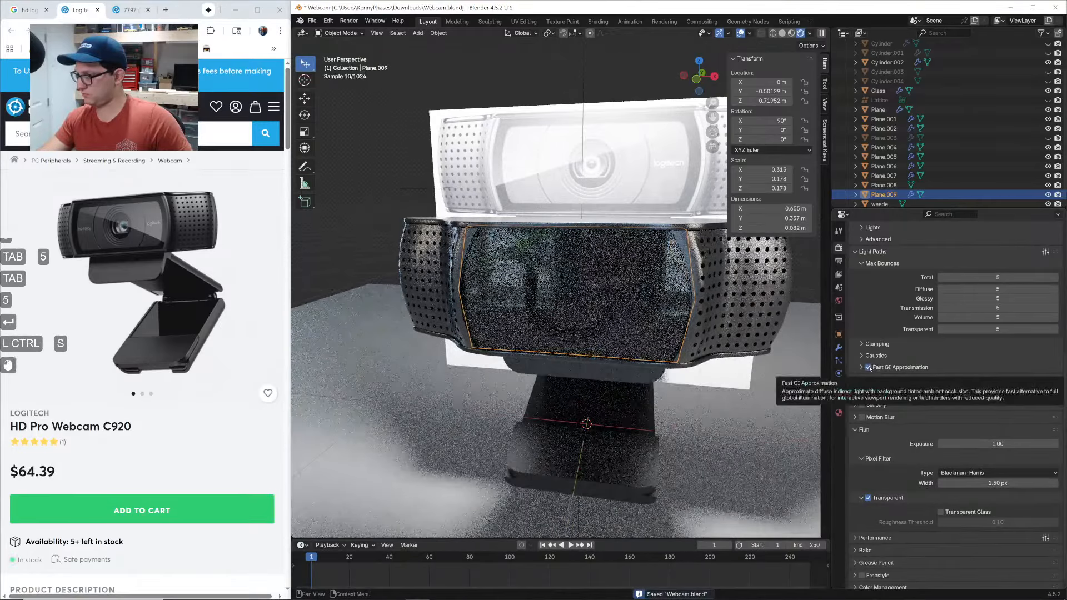
{"action": "scroll", "coordinate": [907, 402], "scroll_direction": "up", "scroll_amount": 5}
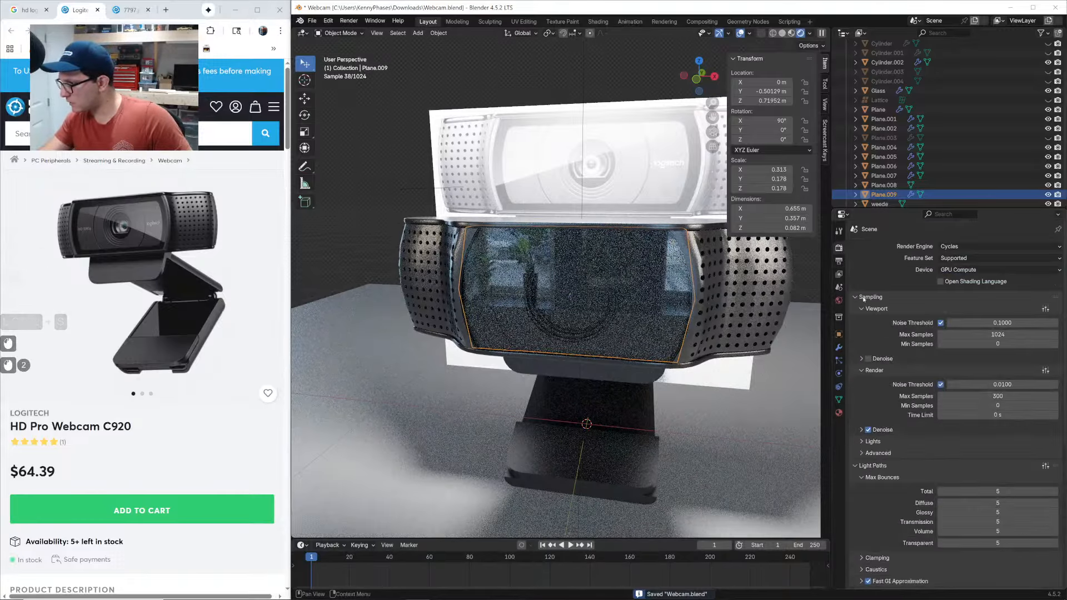
{"action": "left_click", "coordinate": [868, 261]}
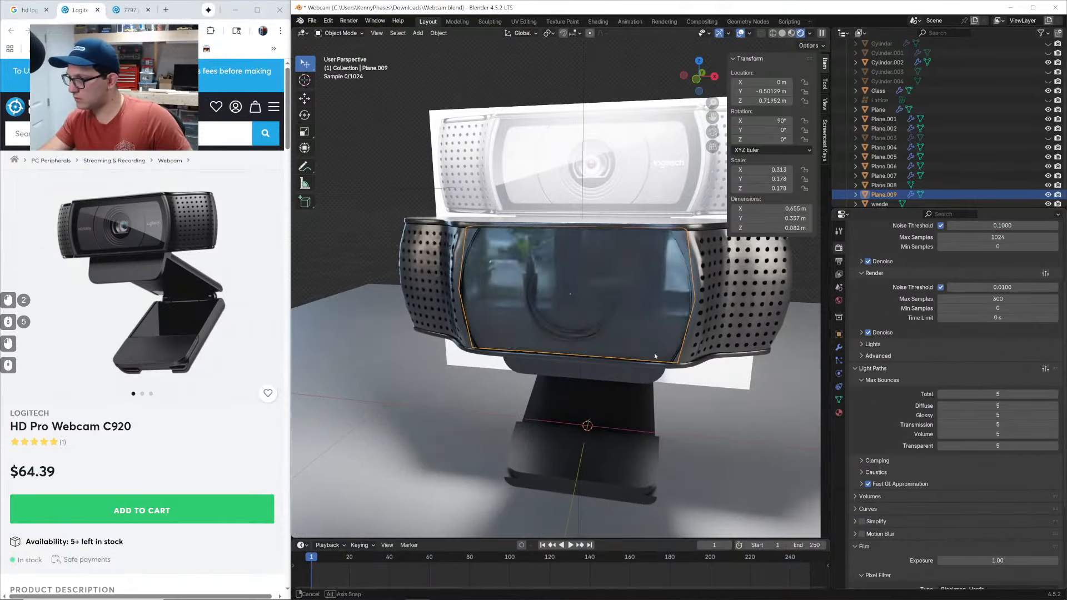
{"action": "middle_click_drag", "start_coordinate": [595, 340], "coordinate": [686, 346]}
{"action": "left_click", "coordinate": [868, 261]}
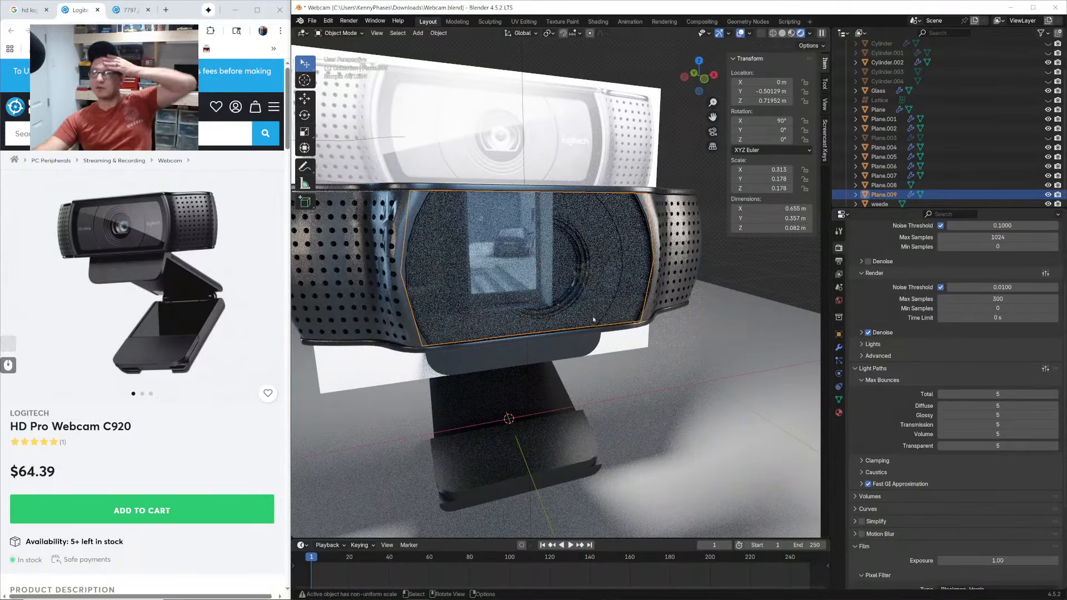
Hide the reference image plane weede behind the webcam
{"action": "left_click", "coordinate": [618, 99]}
{"action": "key", "text": "h"}
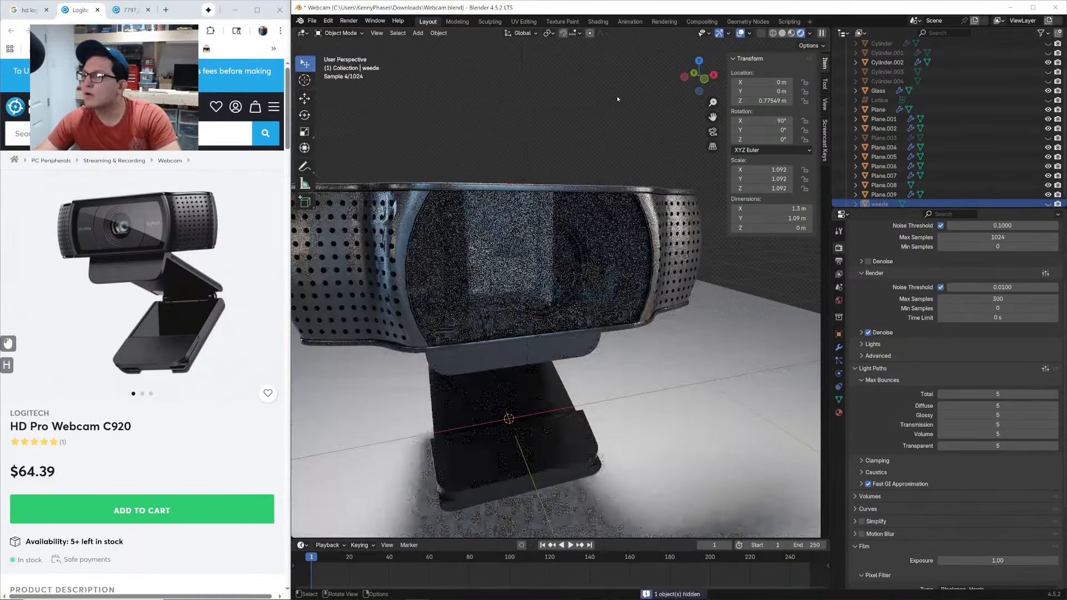
{"action": "scroll", "coordinate": [556, 267], "scroll_direction": "down", "scroll_amount": 5}
{"action": "middle_click_drag", "start_coordinate": [545, 267], "coordinate": [562, 270]}
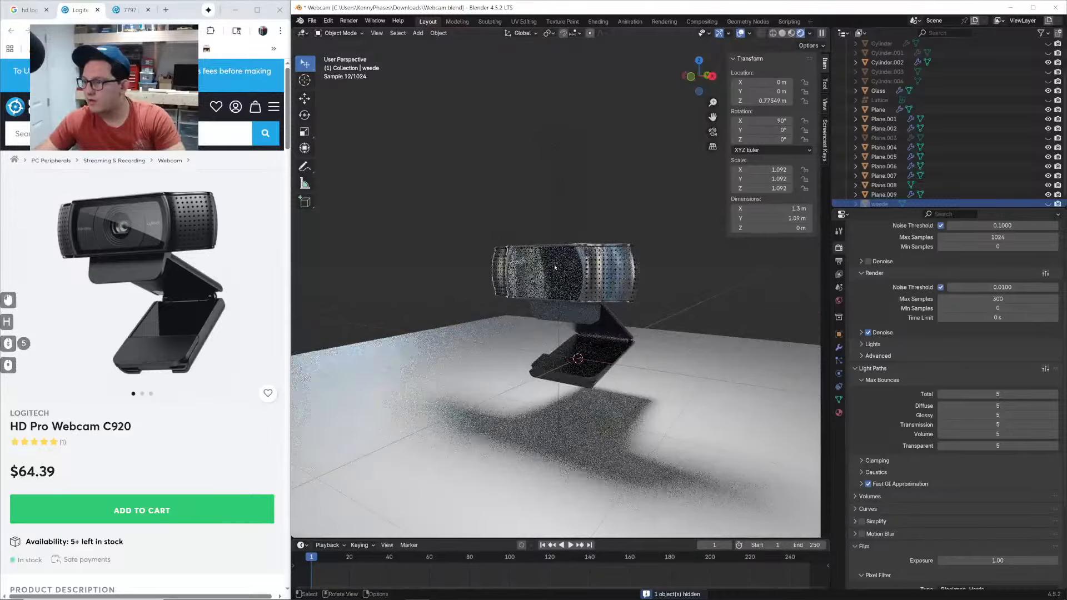
In side view, move the area light to about Y -1.01 m, Z 1.72 m and tilt it about 36° toward the webcam
{"action": "left_click", "coordinate": [598, 142]}
{"action": "middle_click_drag", "start_coordinate": [601, 141], "coordinate": [582, 157]}
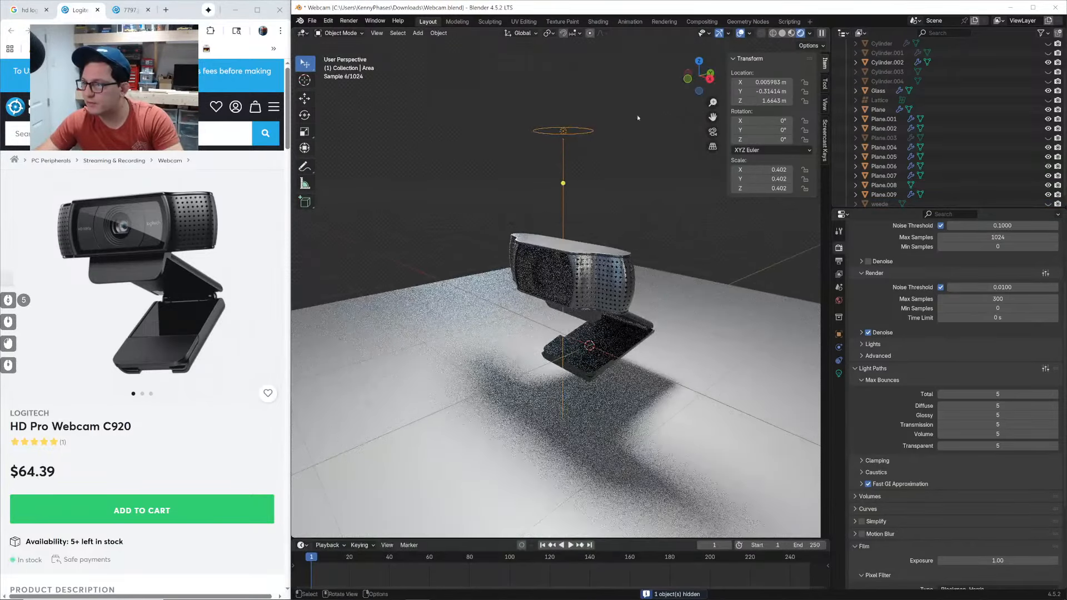
{"action": "left_click", "coordinate": [709, 78]}
{"action": "key", "text": "g"}
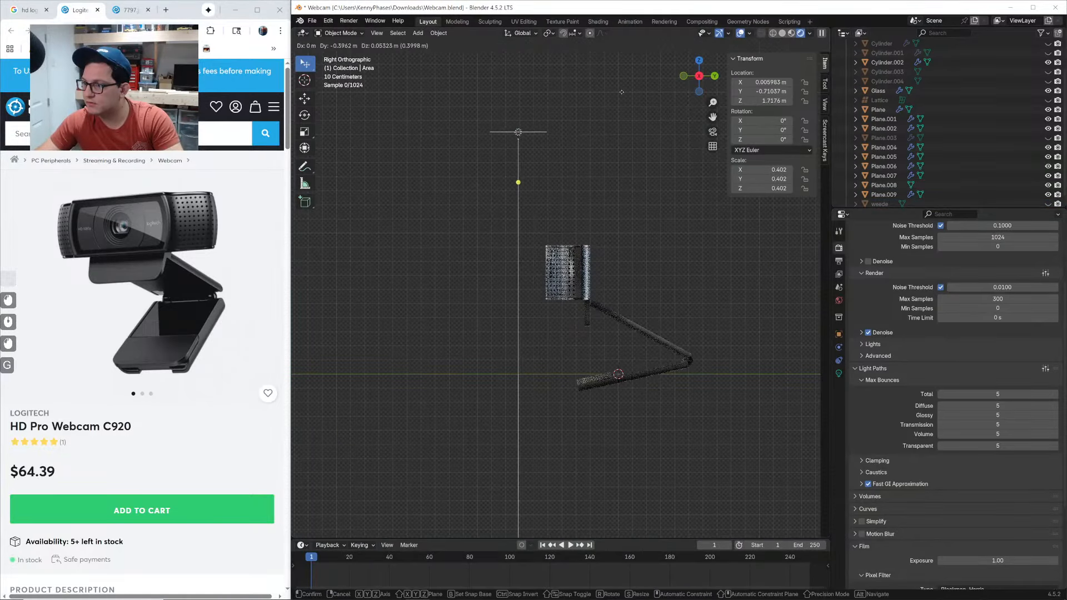
{"action": "left_click", "coordinate": [605, 90]}
{"action": "key", "text": "r"}
{"action": "left_click", "coordinate": [675, 153]}
{"action": "key", "text": "g"}
{"action": "left_click", "coordinate": [654, 153]}
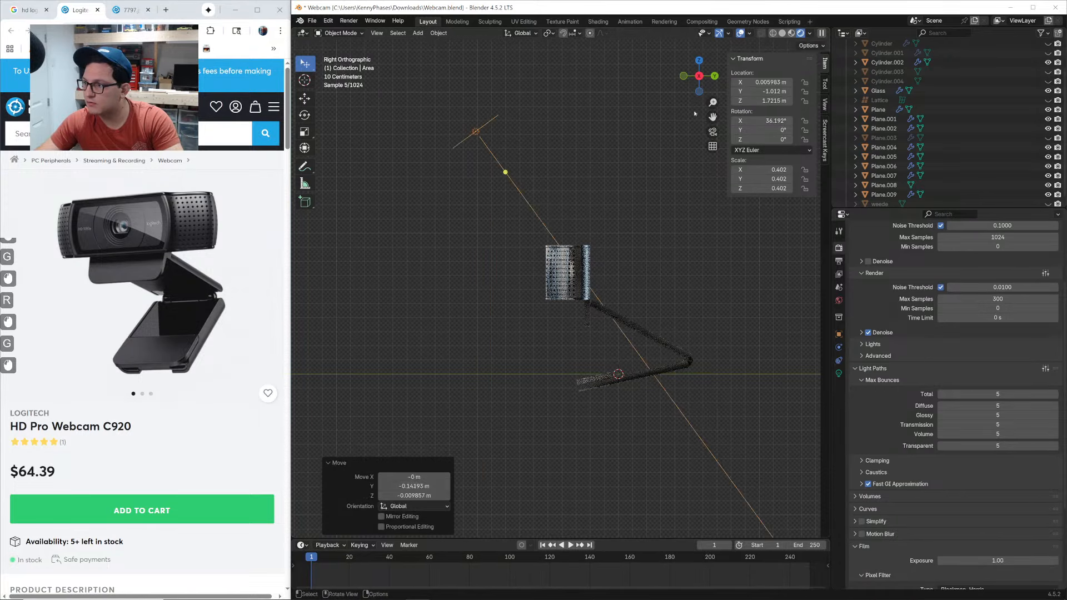
Rotate the area light about -36° as seen from the front and shift it to about X -0.67 m
{"action": "middle_click_drag", "start_coordinate": [589, 203], "coordinate": [662, 144]}
{"action": "key", "text": "r"}
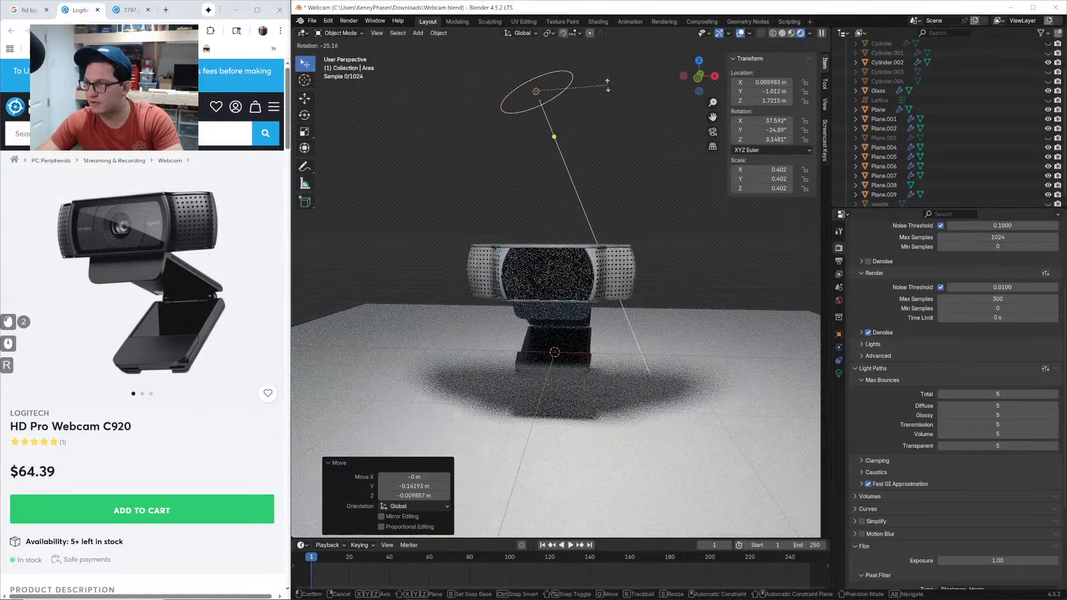
{"action": "left_click", "coordinate": [609, 69]}
{"action": "key", "text": "g"}
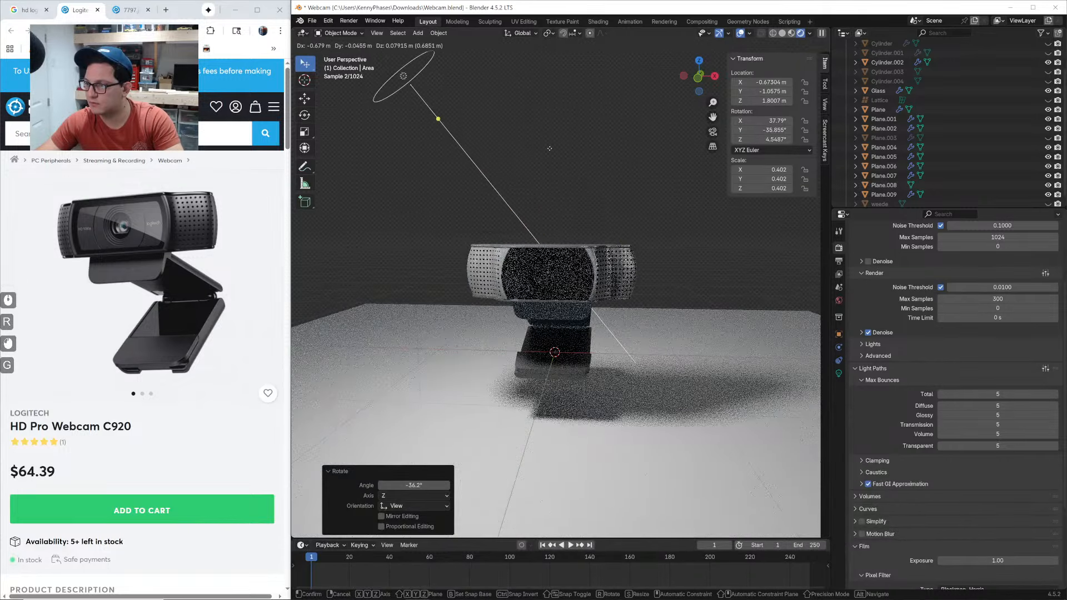
{"action": "left_click", "coordinate": [550, 149]}
Lower the ground plane Plane.008 along Z to about -0.71 m
{"action": "left_click", "coordinate": [681, 364]}
{"action": "key", "text": "g"}
{"action": "key", "text": "z"}
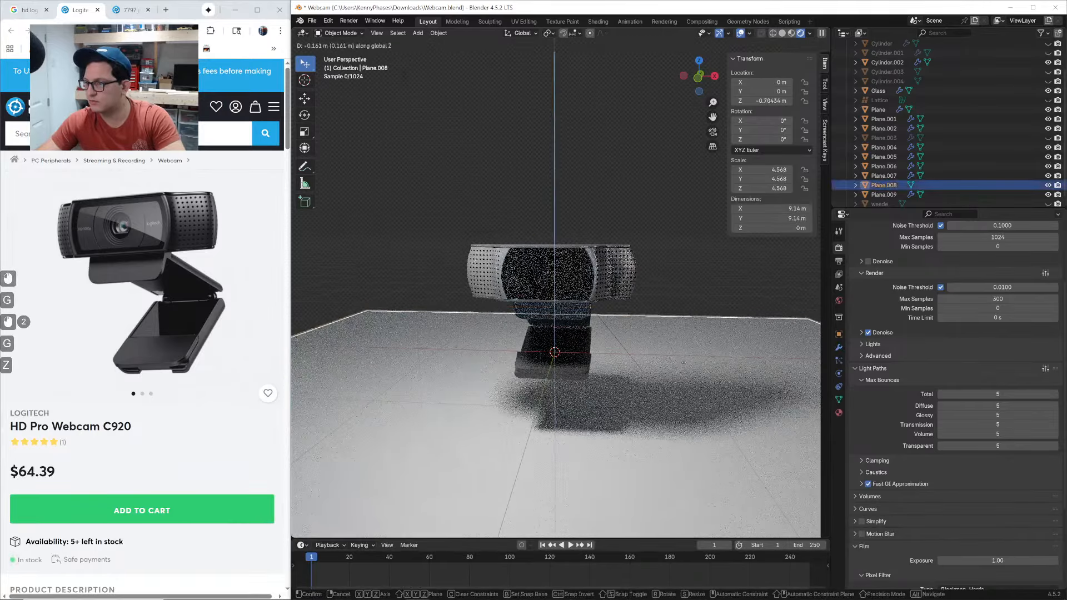
{"action": "left_click", "coordinate": [704, 365]}
Add a camera and place it in front of the webcam at about Y -3.89 m, Z 1.06 m, roughly facing it
{"action": "key", "text": "shift+a"}
{"action": "type", "text": "cam"}
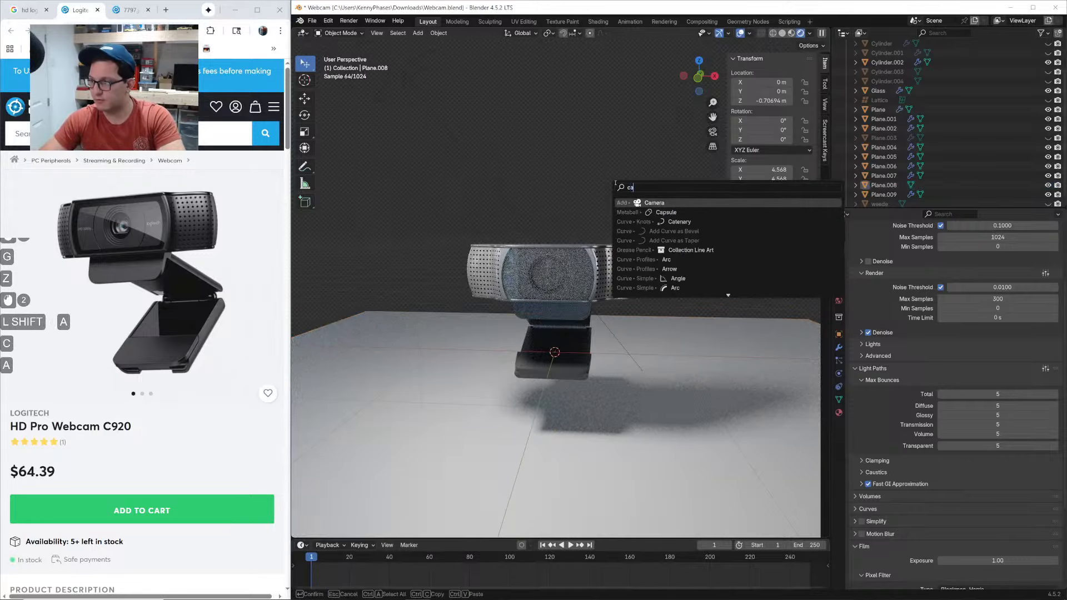
{"action": "key", "text": "Return"}
{"action": "scroll", "coordinate": [587, 254], "scroll_direction": "down", "scroll_amount": 4}
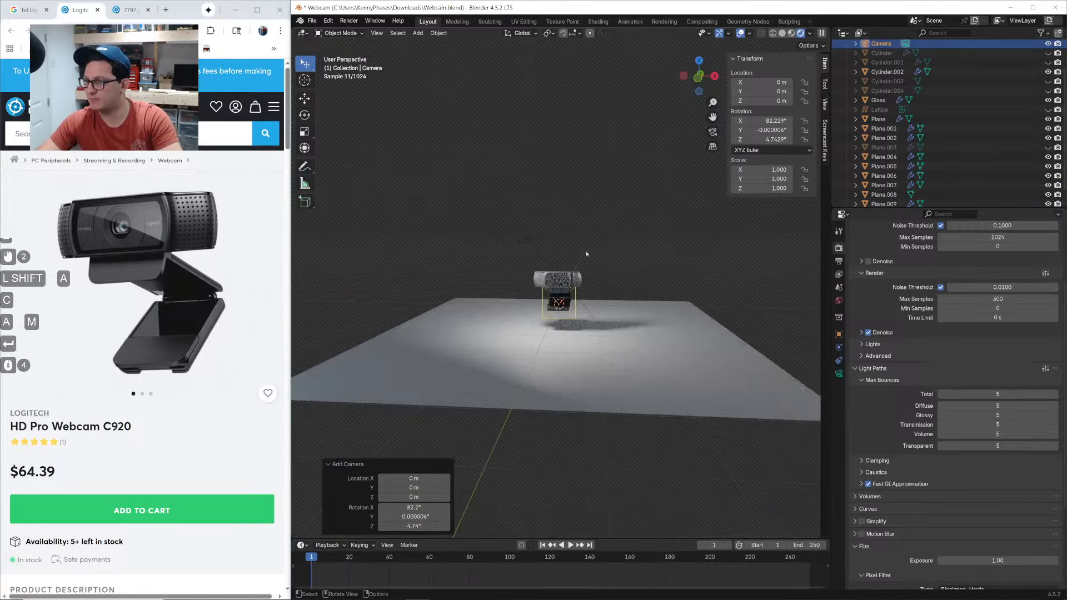
{"action": "left_click", "coordinate": [715, 75]}
{"action": "key", "text": "g"}
{"action": "left_click", "coordinate": [644, 219]}
{"action": "key", "text": "r"}
{"action": "left_click", "coordinate": [641, 180]}
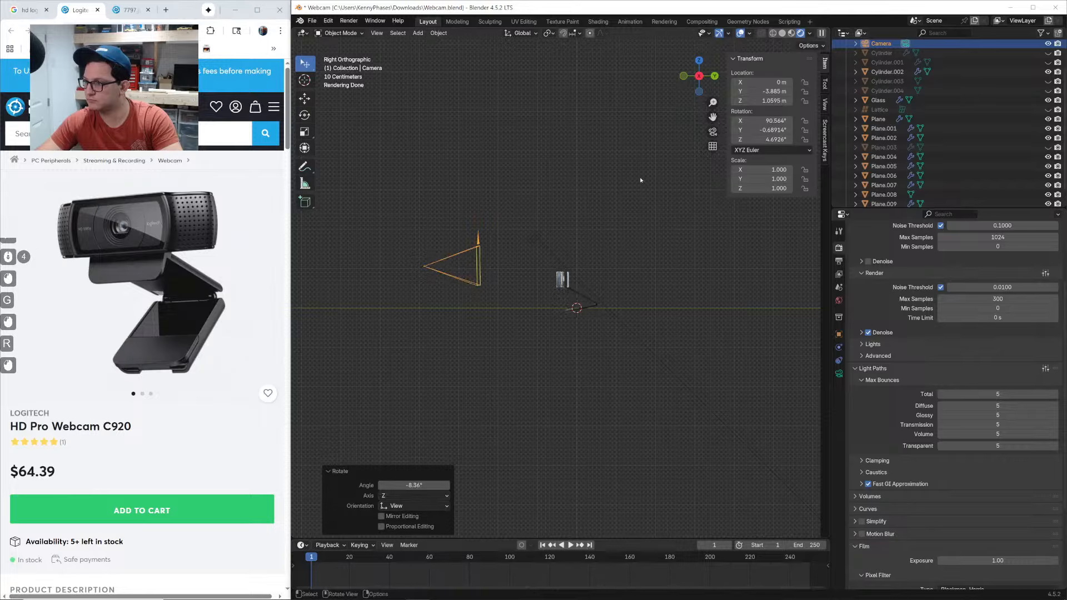
Set the camera's rotation to X 90°, Y 0°, Z 0° and look through it
{"action": "double_click", "coordinate": [773, 121]}
{"action": "type", "text": "90"}
{"action": "key", "text": "Tab"}
{"action": "type", "text": "0"}
{"action": "key", "text": "Tab"}
{"action": "type", "text": "0"}
{"action": "key", "text": "Return"}
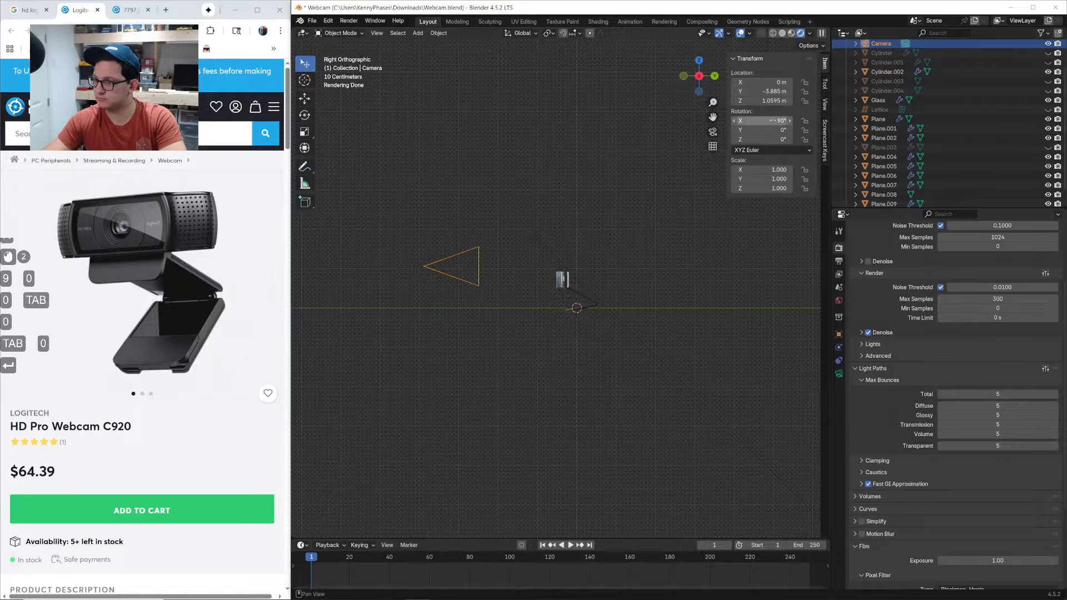
{"action": "middle_click_drag", "start_coordinate": [647, 162], "coordinate": [650, 185]}
{"action": "scroll", "coordinate": [650, 185], "scroll_direction": "down", "scroll_amount": 1}
{"action": "left_click", "coordinate": [712, 131]}
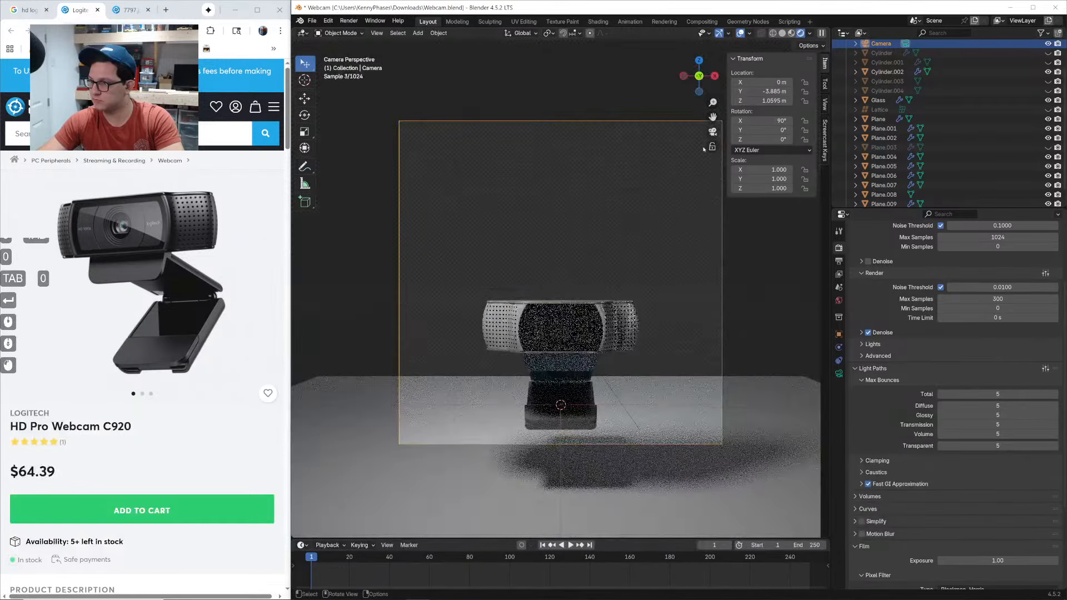
Display the output settings and raise the camera along Z to about 1.13 m
{"action": "left_click", "coordinate": [839, 261]}
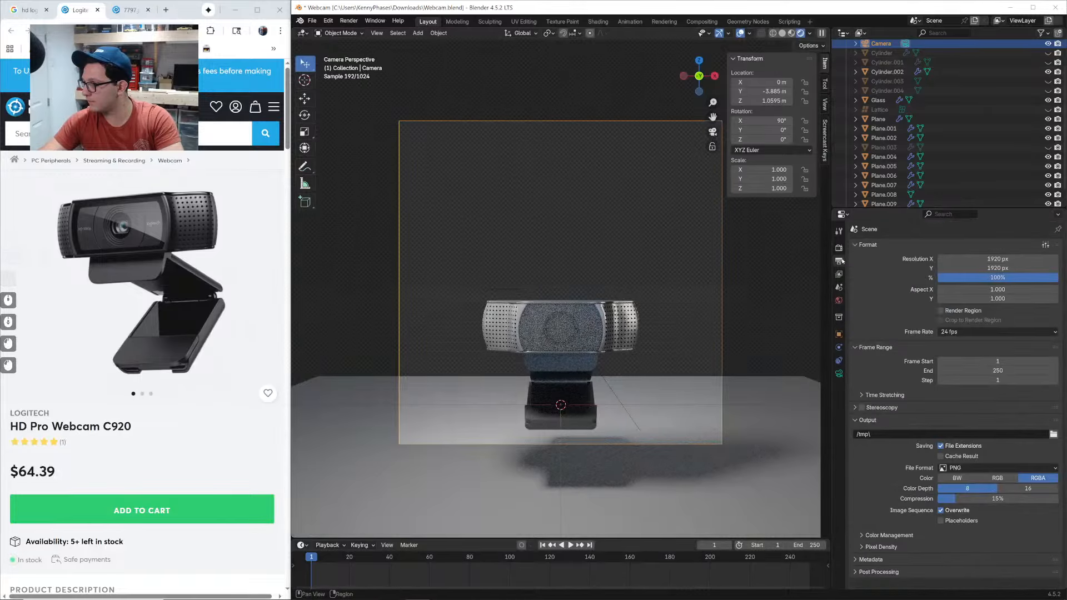
{"action": "key", "text": "g"}
{"action": "key", "text": "z"}
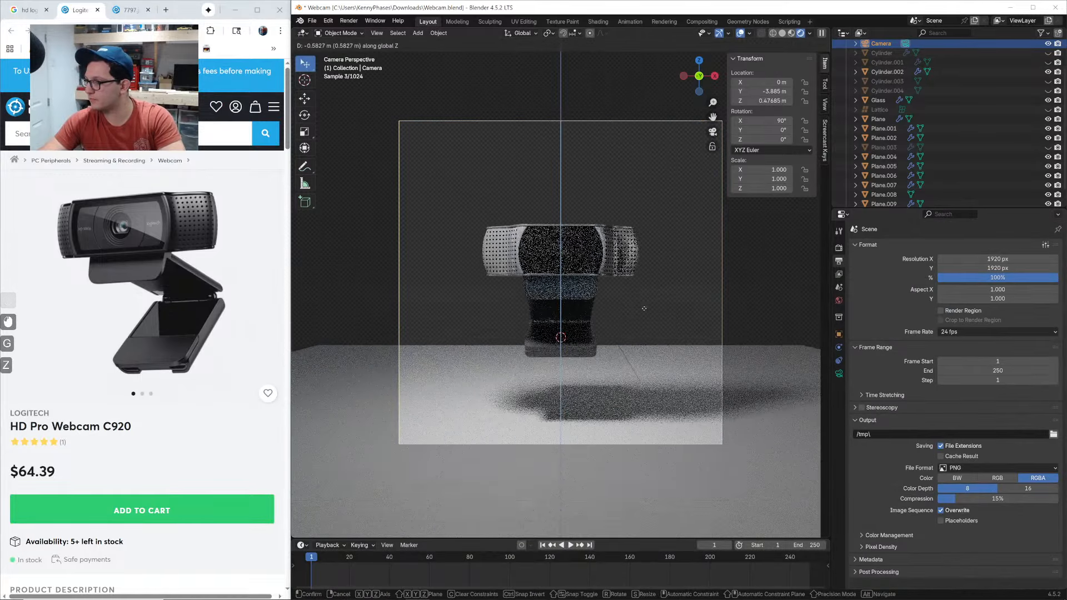
{"action": "left_click", "coordinate": [650, 259]}
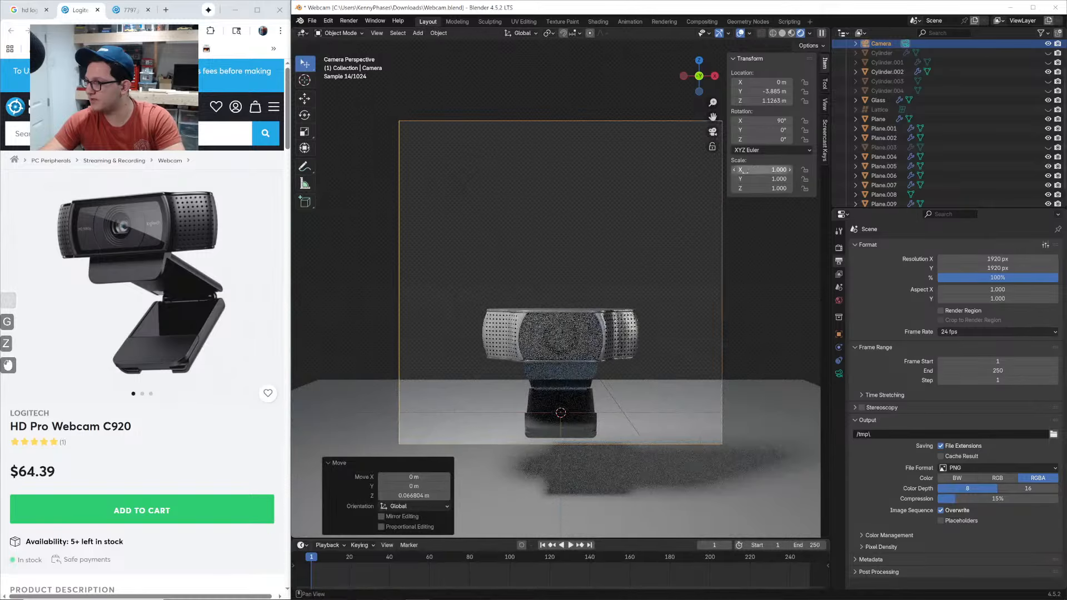
In solid top view, move the camera to about X -3.06 m, Y -3.62 m and rotate it about -46° toward the webcam
{"action": "left_click", "coordinate": [782, 33]}
{"action": "middle_click_drag", "start_coordinate": [612, 222], "coordinate": [656, 166]}
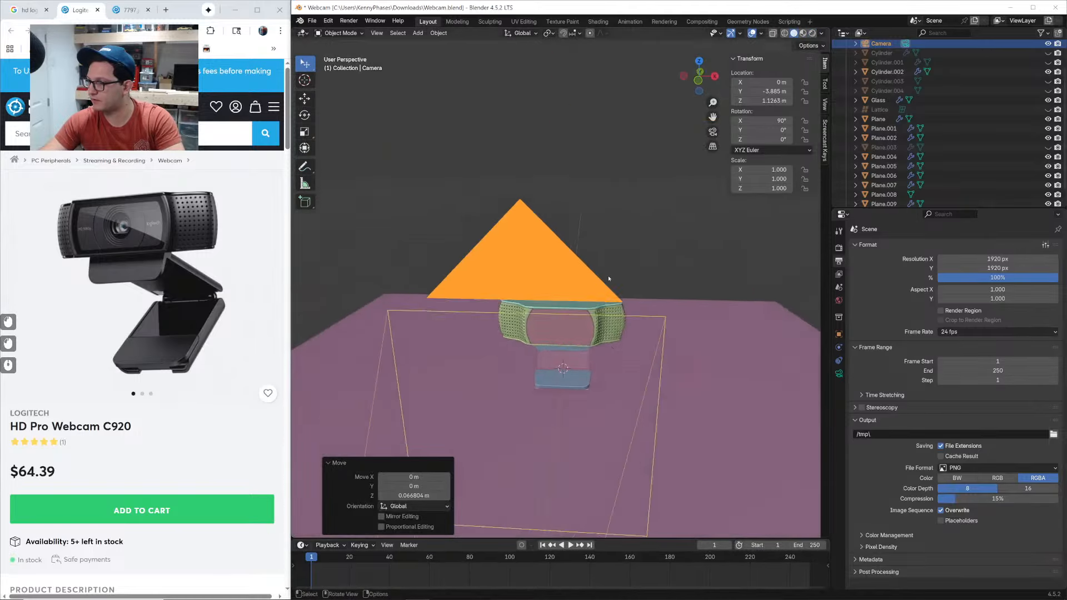
{"action": "scroll", "coordinate": [693, 71], "scroll_direction": "down", "scroll_amount": 5}
{"action": "left_click", "coordinate": [700, 60]}
{"action": "key", "text": "g"}
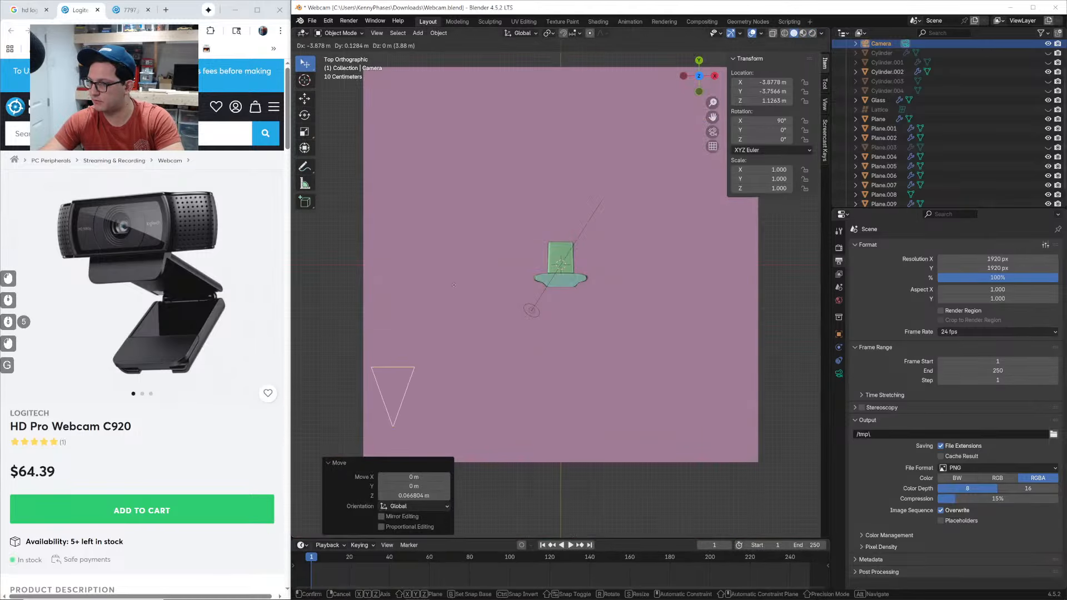
{"action": "left_click", "coordinate": [442, 259]}
{"action": "key", "text": "r"}
{"action": "left_click", "coordinate": [594, 370]}
{"action": "key", "text": "g"}
{"action": "left_click", "coordinate": [628, 368]}
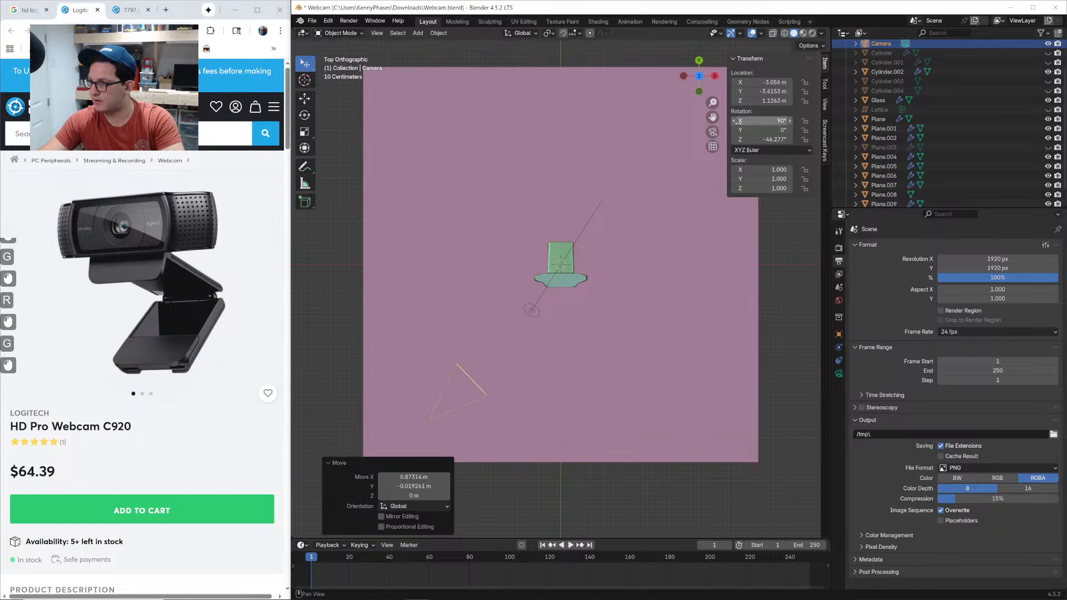
Through the camera view, tilt the camera to X 59° and move it to about X -2.81 m, Y -2.84 m, Z 2.32 m
{"action": "key", "text": "KP_0"}
{"action": "left_click_drag", "start_coordinate": [779, 120], "coordinate": [745, 121]}
{"action": "key", "text": "g"}
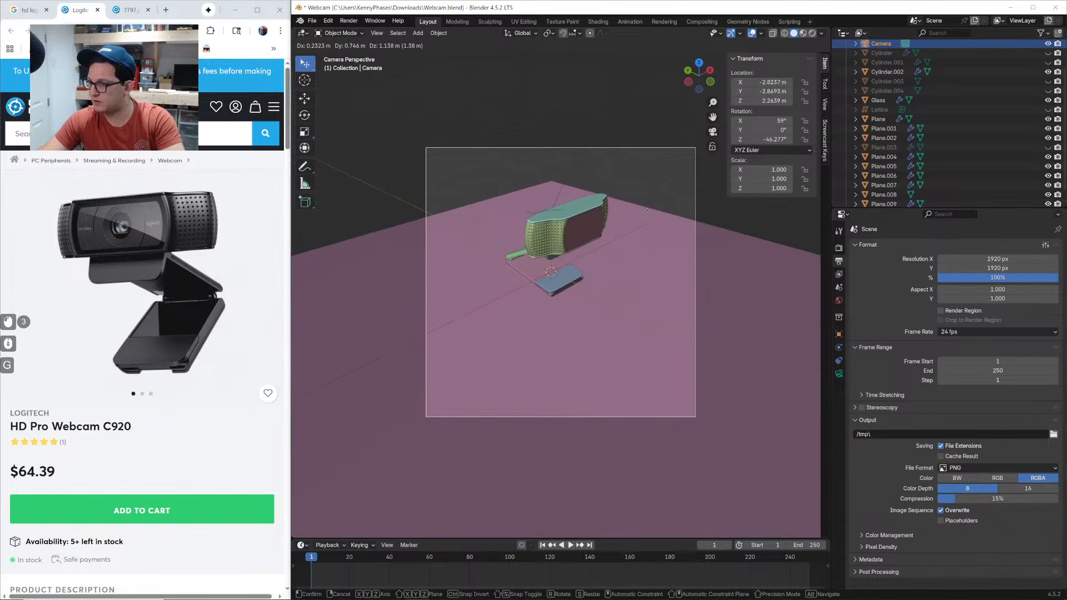
{"action": "left_click", "coordinate": [730, 247]}
Scale up the ground plane Plane.008 to about 27.9 m wide
{"action": "left_click", "coordinate": [609, 270]}
{"action": "key", "text": "s"}
{"action": "left_click", "coordinate": [624, 267]}
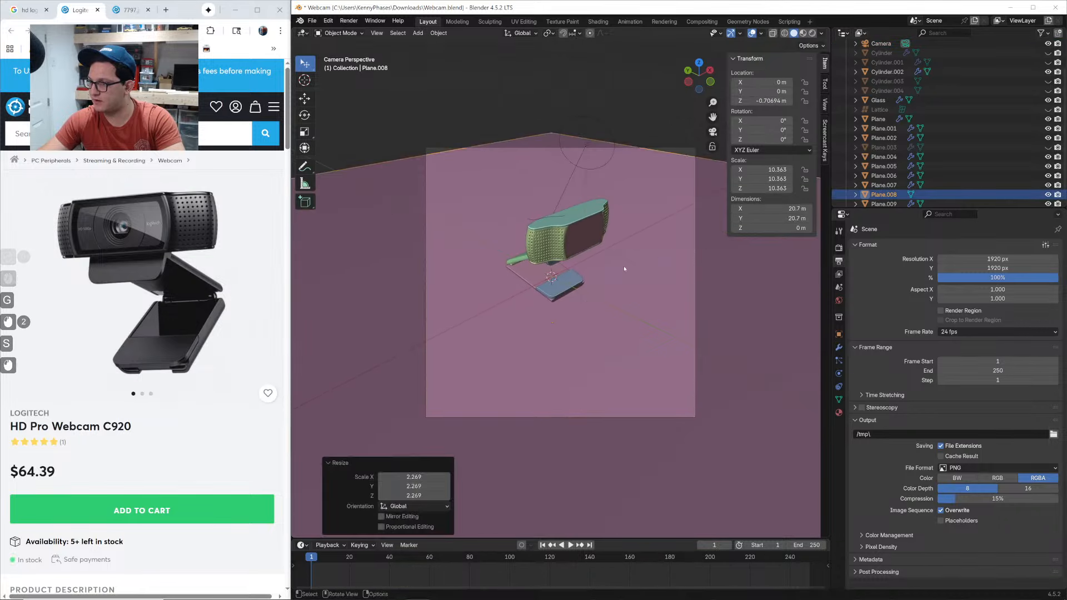
{"action": "key", "text": "s"}
{"action": "left_click", "coordinate": [655, 265]}
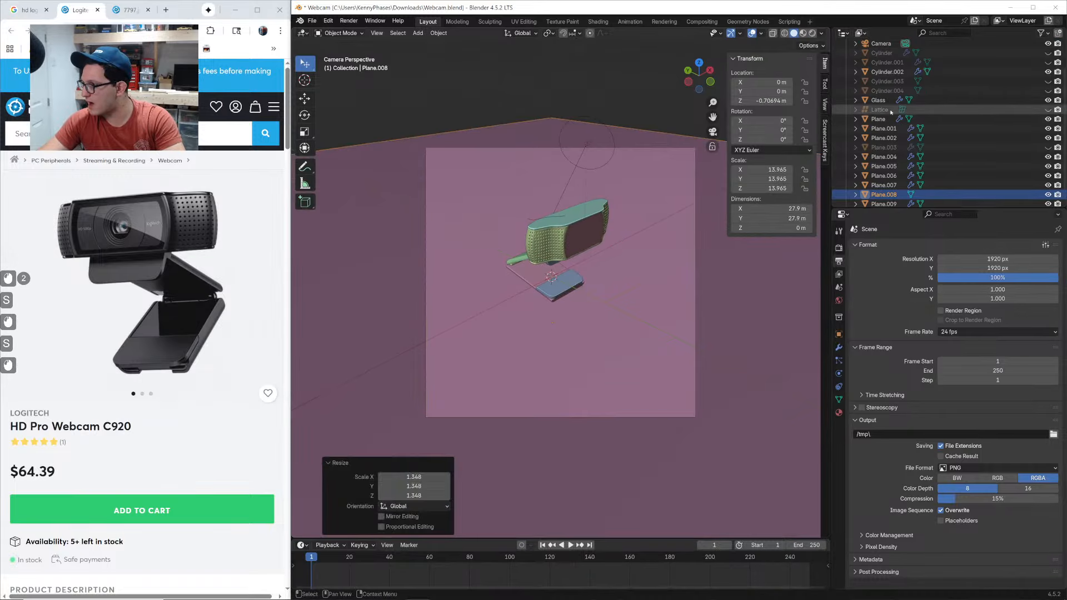
Select the Camera object and switch the viewport to Rendered shading
{"action": "scroll", "coordinate": [883, 78], "scroll_direction": "up", "scroll_amount": 2}
{"action": "left_click", "coordinate": [882, 71]}
{"action": "left_click", "coordinate": [883, 64]}
{"action": "key", "text": "z"}
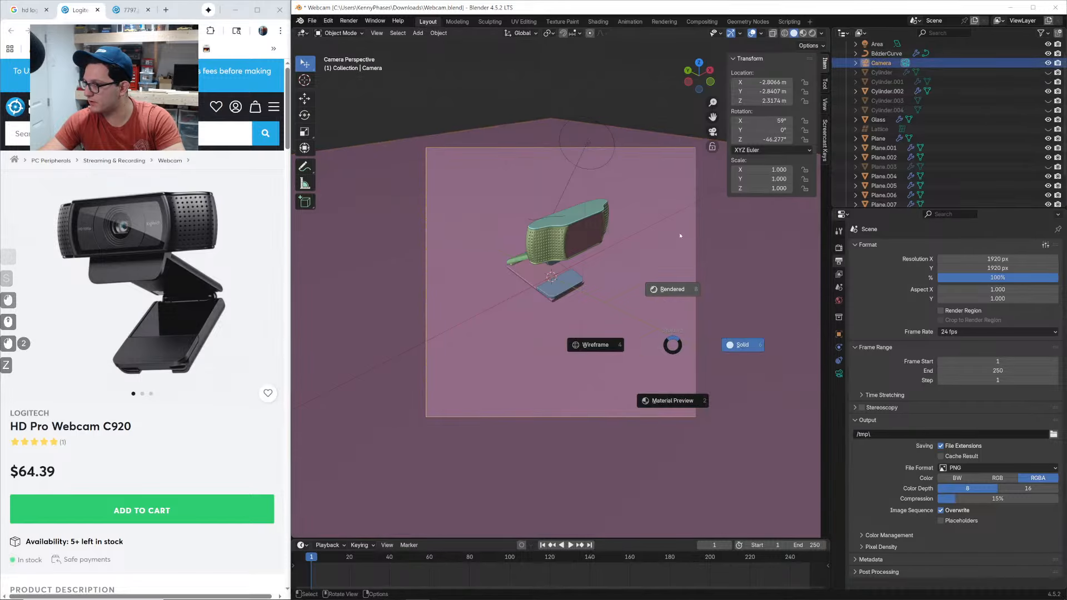
{"action": "left_click", "coordinate": [678, 229]}
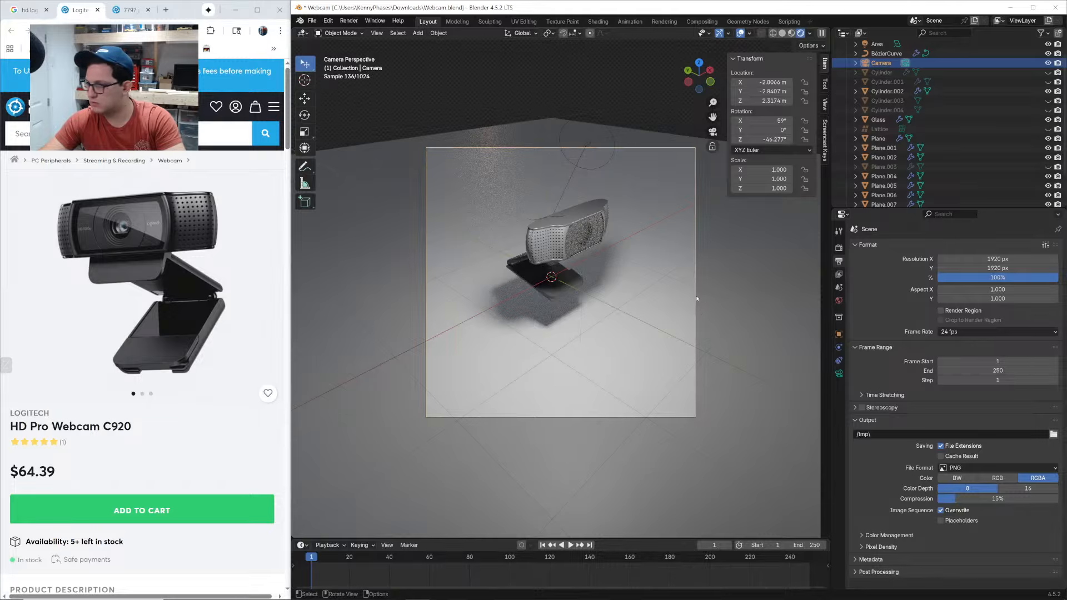
Change the camera's lens type to Orthographic
{"action": "left_click", "coordinate": [840, 373]}
{"action": "left_click", "coordinate": [957, 276]}
{"action": "left_click", "coordinate": [956, 288]}
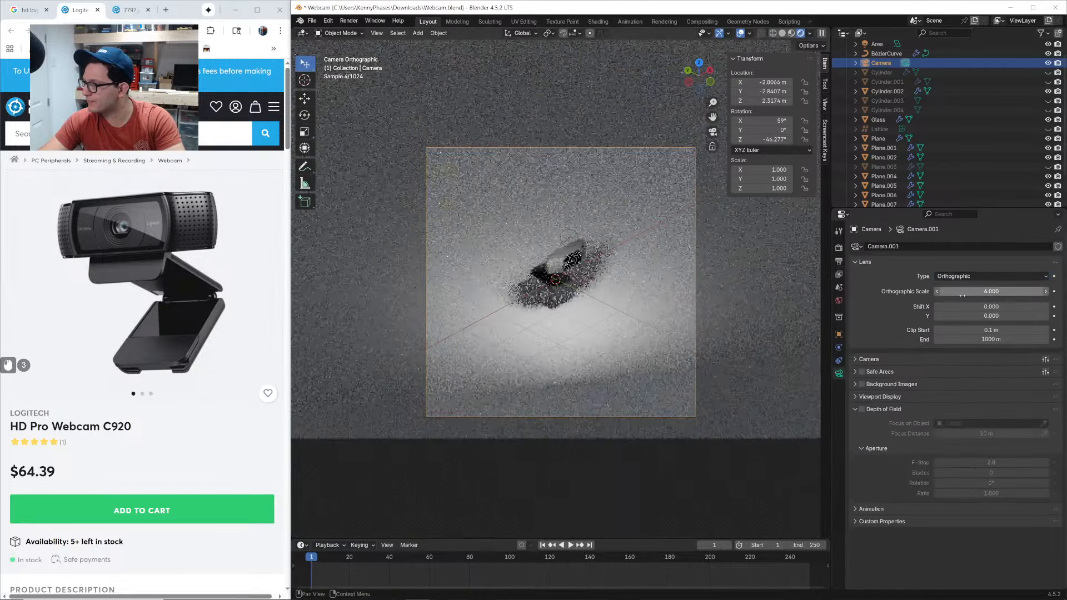
Hide the ground plane Plane.008 and reduce the camera's orthographic scale to 2.200
{"action": "left_click_drag", "start_coordinate": [957, 291], "coordinate": [761, 308]}
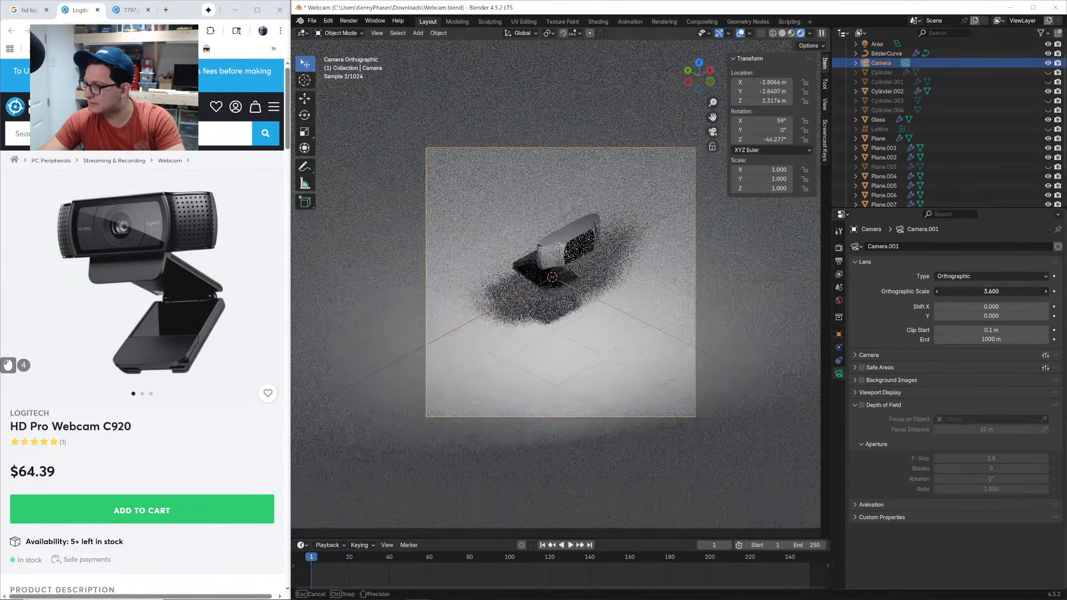
{"action": "left_click", "coordinate": [742, 309]}
{"action": "key", "text": "h"}
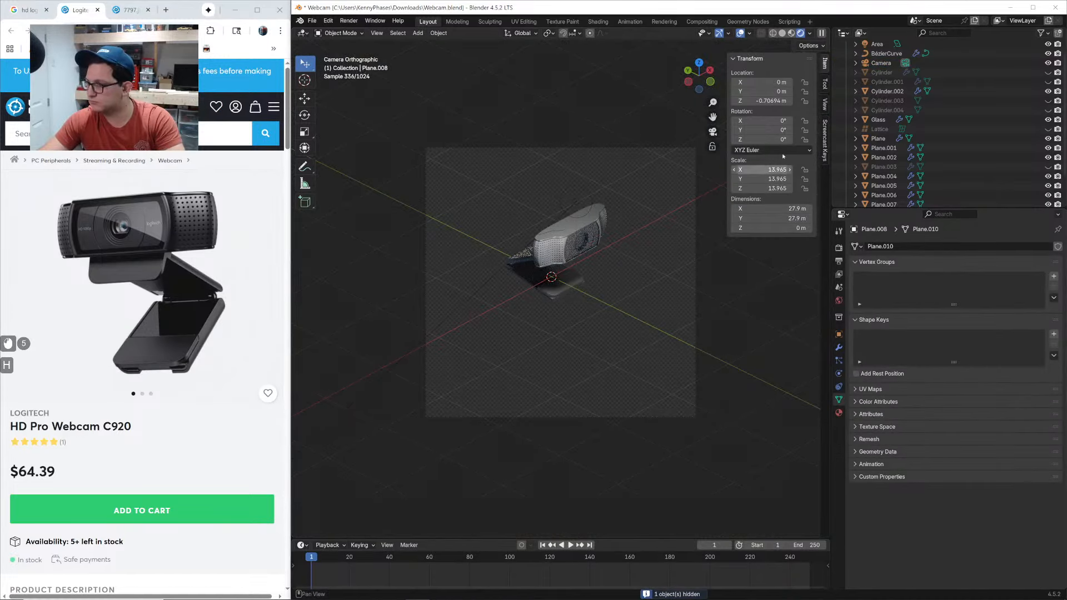
{"action": "left_click", "coordinate": [883, 63]}
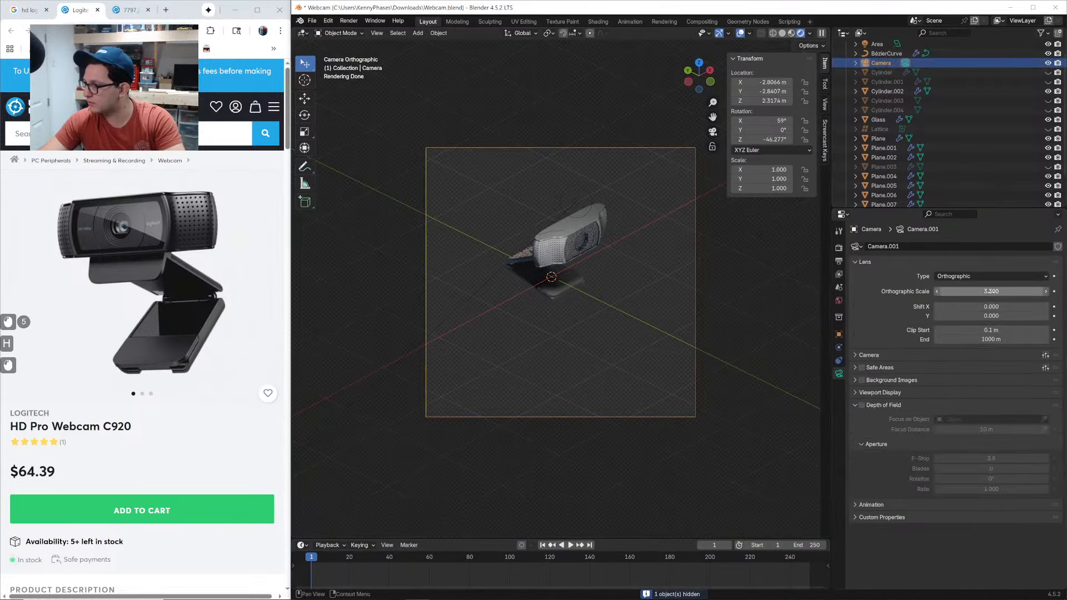
{"action": "left_click_drag", "start_coordinate": [993, 292], "coordinate": [914, 292]}
Set the camera's X rotation to 75°, lower it along Z to about 1.55 m, and save the file
{"action": "left_click_drag", "start_coordinate": [769, 130], "coordinate": [806, 121], "text": "shift"}
{"action": "key", "text": "ctrl+z"}
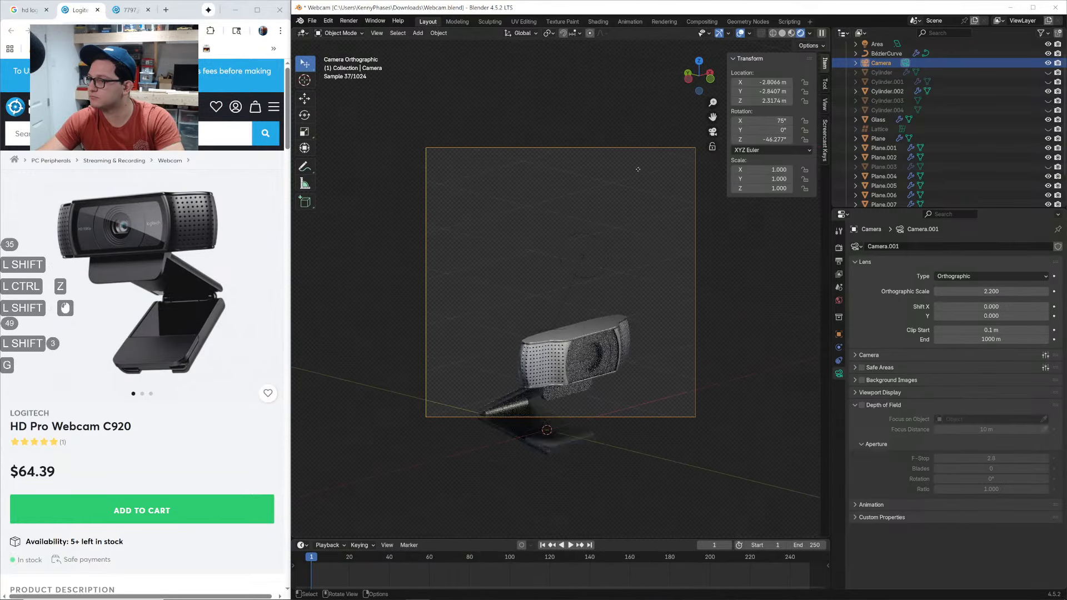
{"action": "key", "text": "z"}
{"action": "left_click", "coordinate": [623, 321]}
{"action": "scroll", "coordinate": [623, 322], "scroll_direction": "up", "scroll_amount": 3}
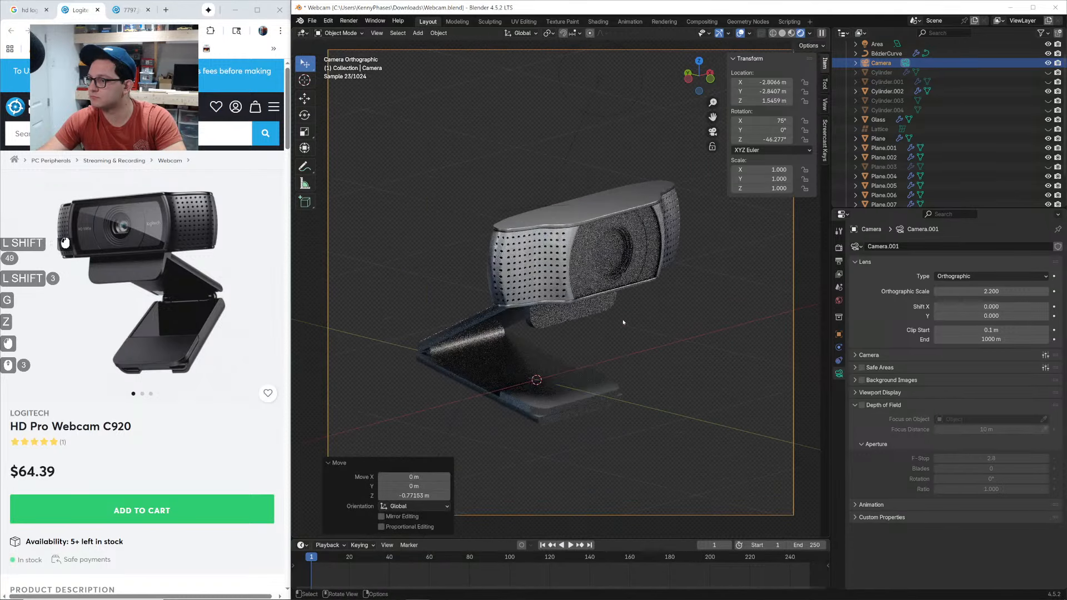
{"action": "key", "text": "ctrl+s"}
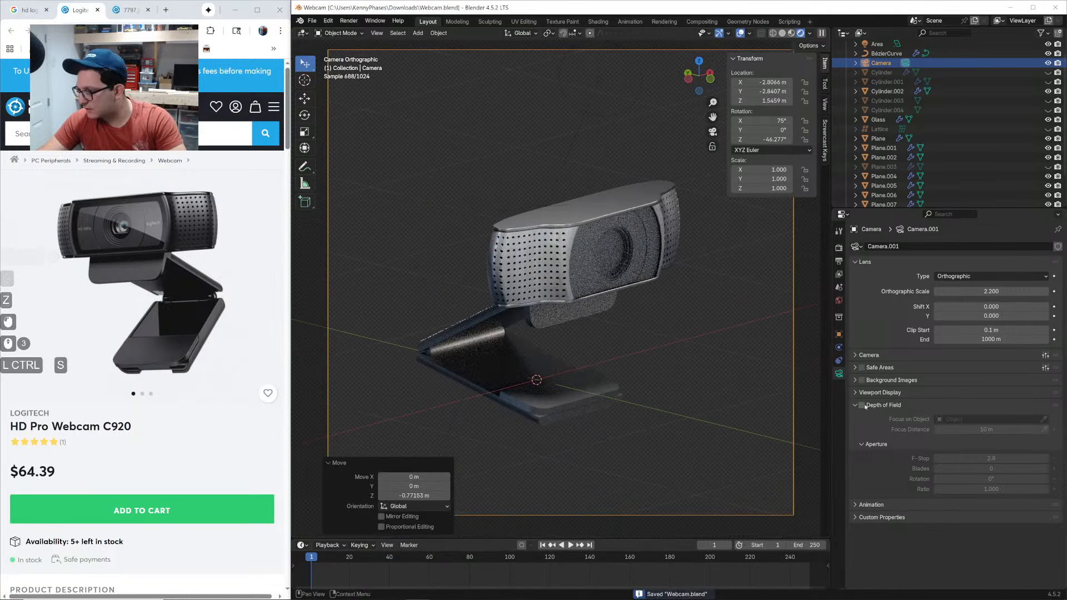
Enable the camera's depth of field with Plane.001 as the focus object and an F-Stop of 5.0
{"action": "left_click", "coordinate": [862, 406]}
{"action": "left_click", "coordinate": [552, 214]}
{"action": "left_click", "coordinate": [991, 459]}
{"action": "type", "text": "5"}
{"action": "left_click", "coordinate": [806, 408]}
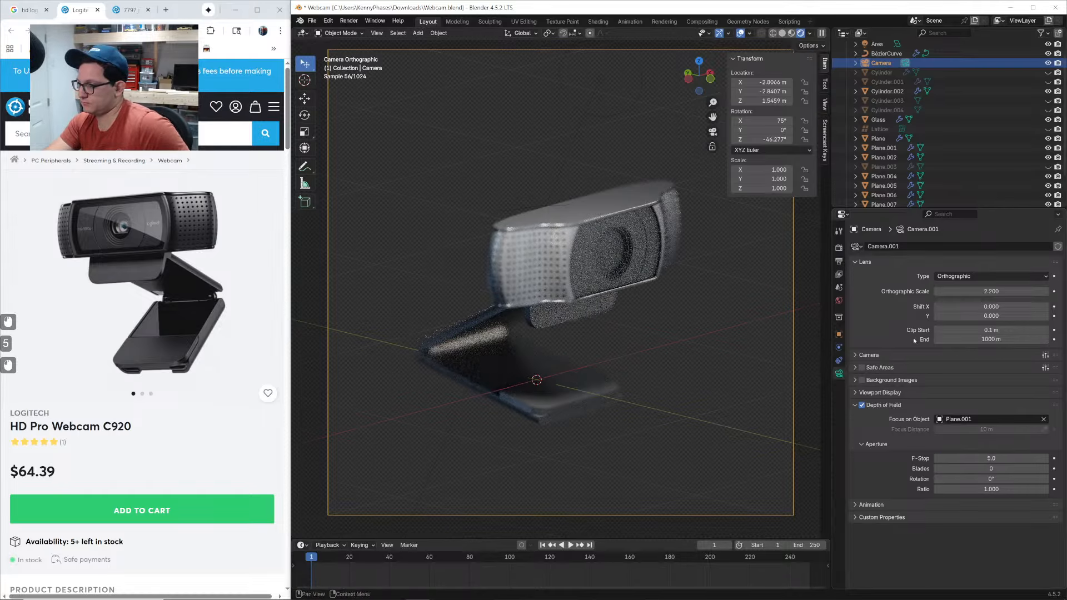
Clear the depth of field focus object and use a focus distance of 3.5 m with an F-Stop of 8.0
{"action": "left_click", "coordinate": [1045, 420]}
{"action": "left_click_drag", "start_coordinate": [1000, 430], "coordinate": [964, 430]}
{"action": "left_click", "coordinate": [1000, 458]}
{"action": "type", "text": "8"}
{"action": "left_click", "coordinate": [1008, 449]}
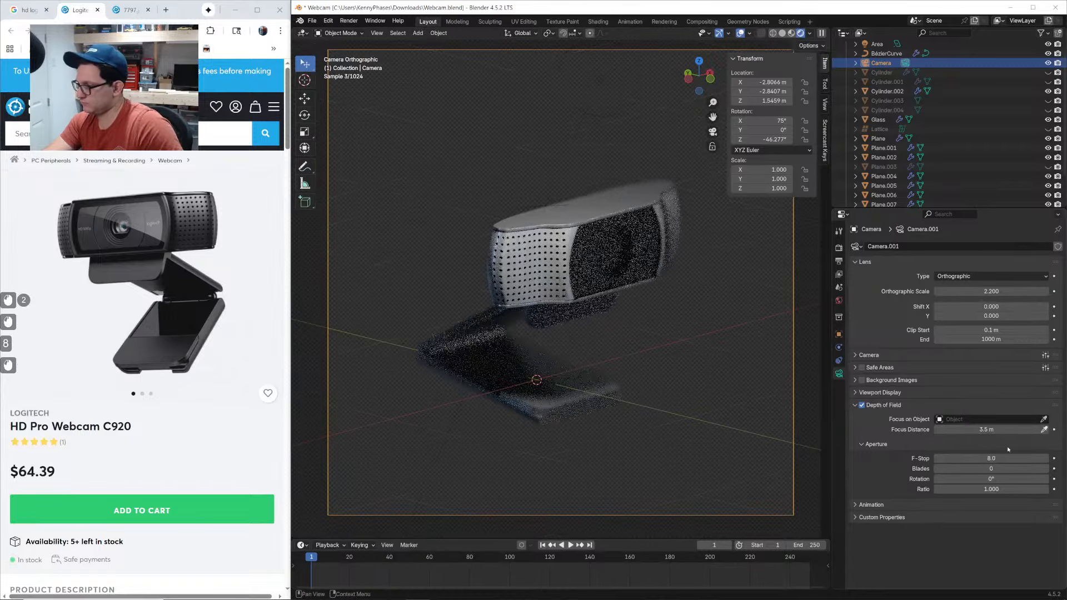
Set the camera's F-Stop to 15.0 and its focus distance to about 4.07 m, and save the file
{"action": "double_click", "coordinate": [1006, 458]}
{"action": "type", "text": "15"}
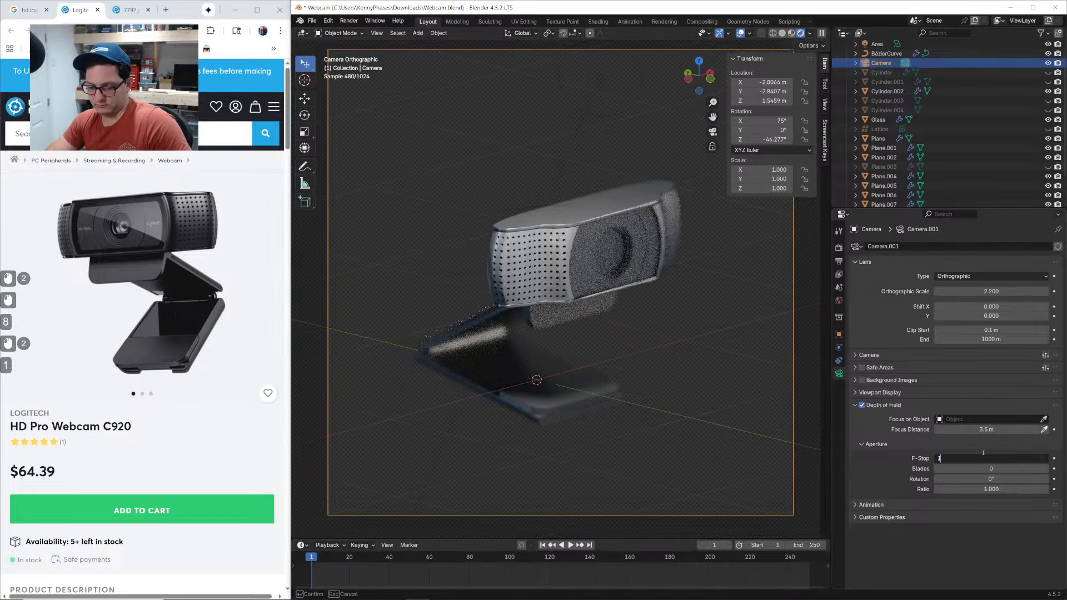
{"action": "key", "text": "Return"}
{"action": "scroll", "coordinate": [595, 282], "scroll_direction": "up", "scroll_amount": 1}
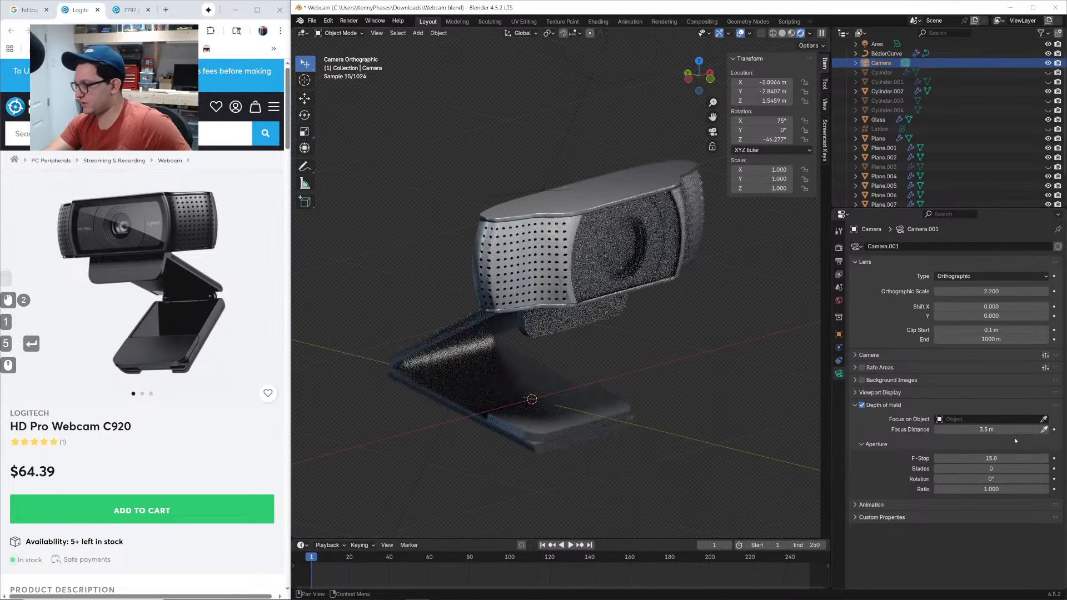
{"action": "left_click", "coordinate": [988, 420], "text": "shift"}
{"action": "left_click", "coordinate": [983, 408]}
{"action": "left_click_drag", "start_coordinate": [985, 430], "coordinate": [999, 430], "text": "shift"}
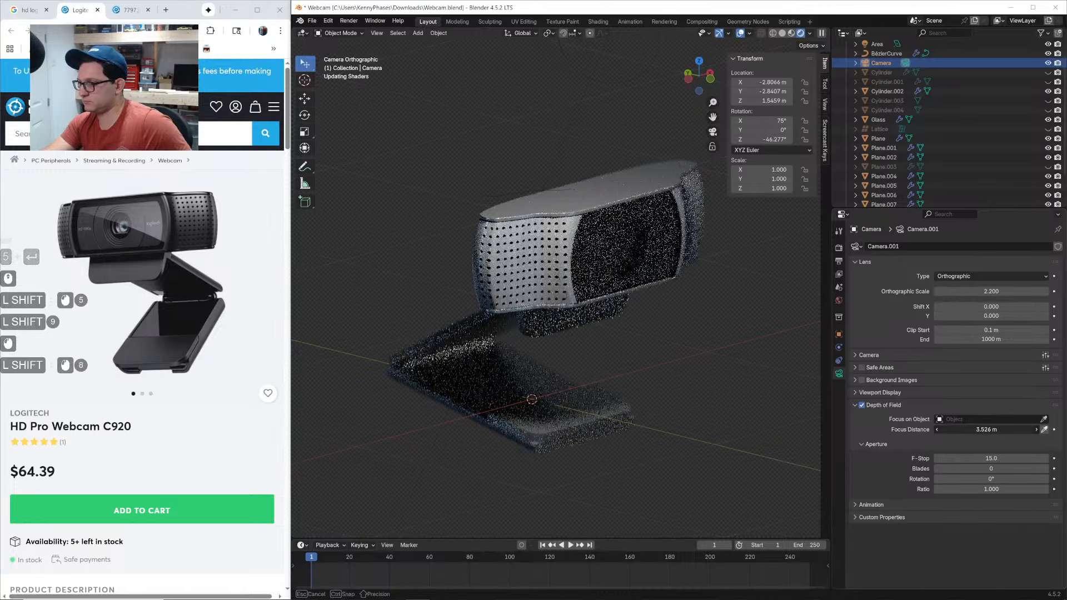
{"action": "key", "text": "ctrl+s"}
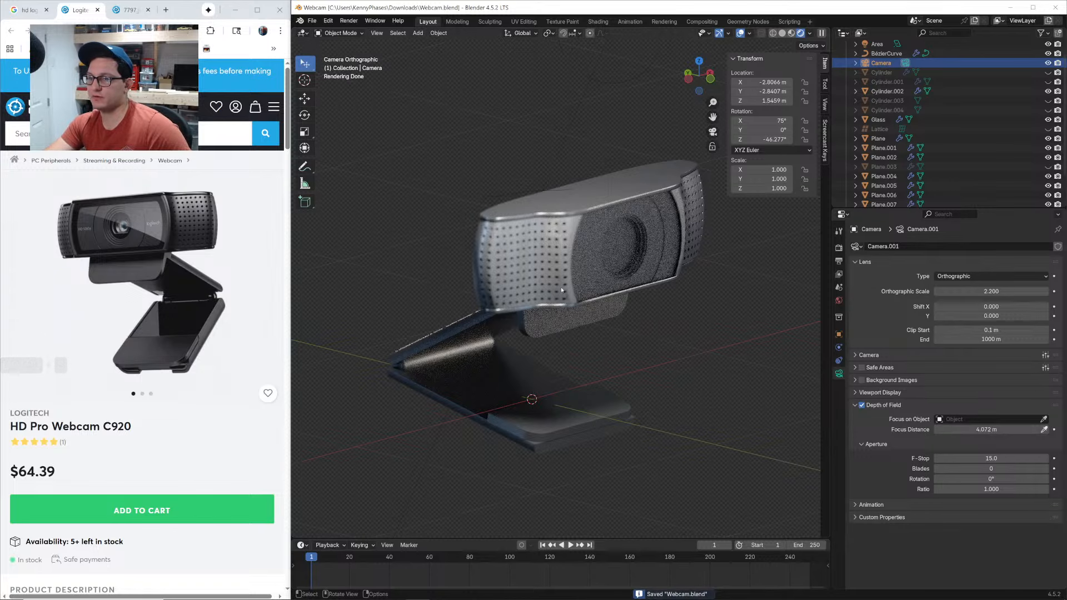
Replace the world environment image with peppermint_powerplant_2_4k.hdr
{"action": "left_click", "coordinate": [840, 300]}
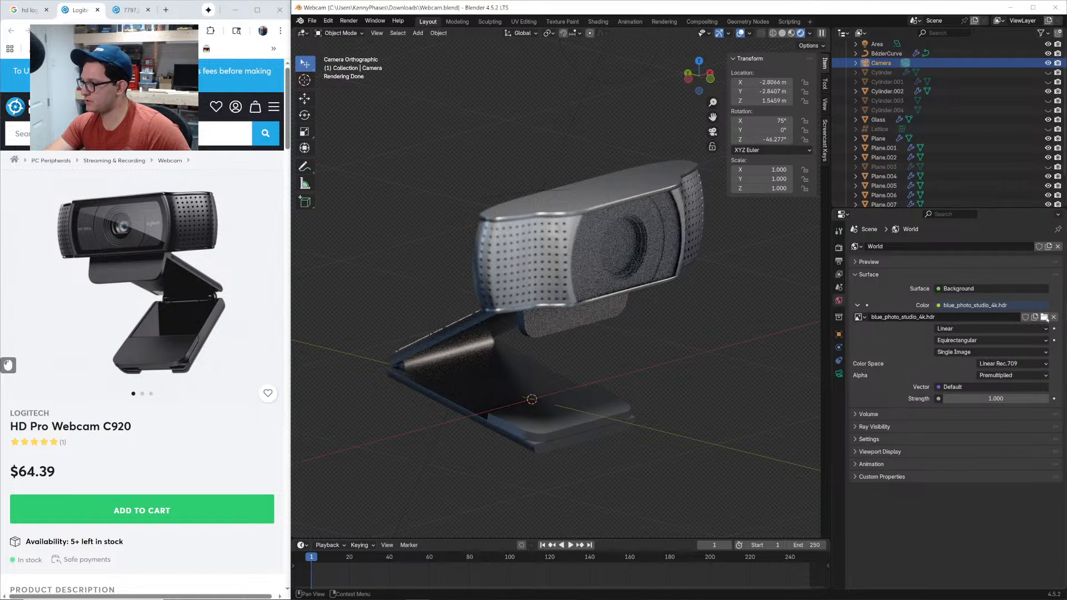
{"action": "left_click", "coordinate": [1046, 318]}
{"action": "scroll", "coordinate": [845, 358], "scroll_direction": "down", "scroll_amount": 1}
{"action": "double_click", "coordinate": [889, 391]}
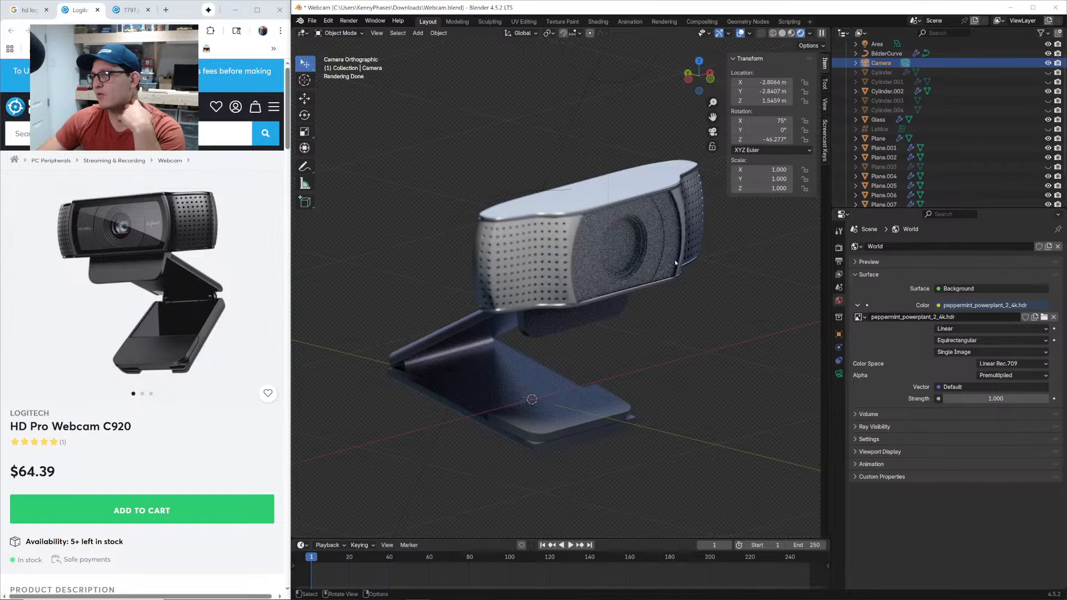
Add a Plain Axes empty at the origin and parent the camera to it as Object
{"action": "left_click", "coordinate": [419, 33]}
{"action": "mouse_move", "coordinate": [456, 145]}
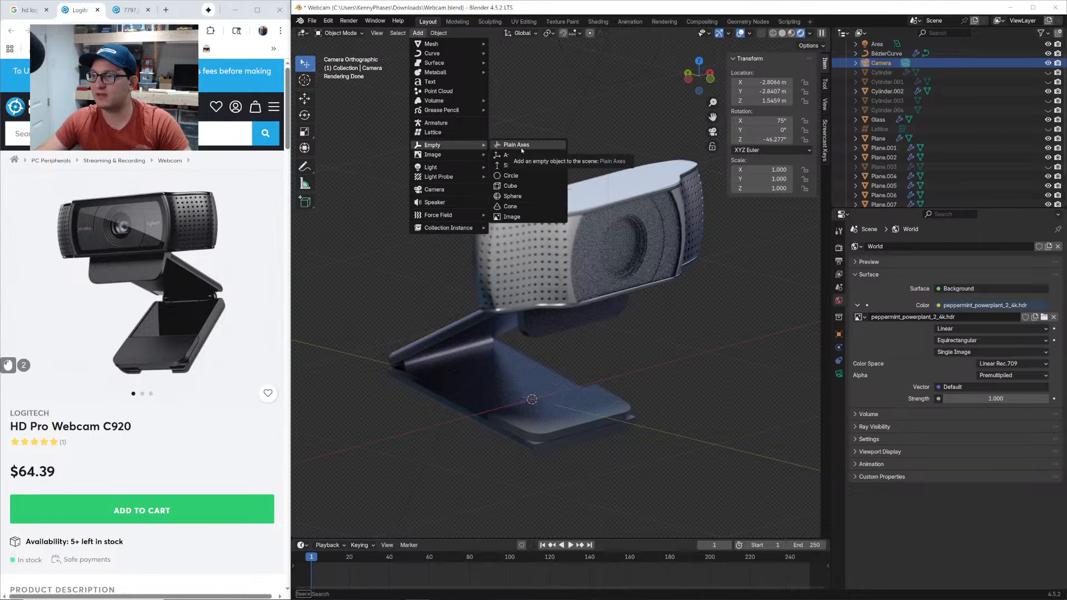
{"action": "left_click", "coordinate": [522, 149]}
{"action": "middle_click_drag", "start_coordinate": [536, 350], "coordinate": [439, 228]}
{"action": "scroll", "coordinate": [590, 350], "scroll_direction": "down", "scroll_amount": 2}
{"action": "left_click", "coordinate": [439, 229]}
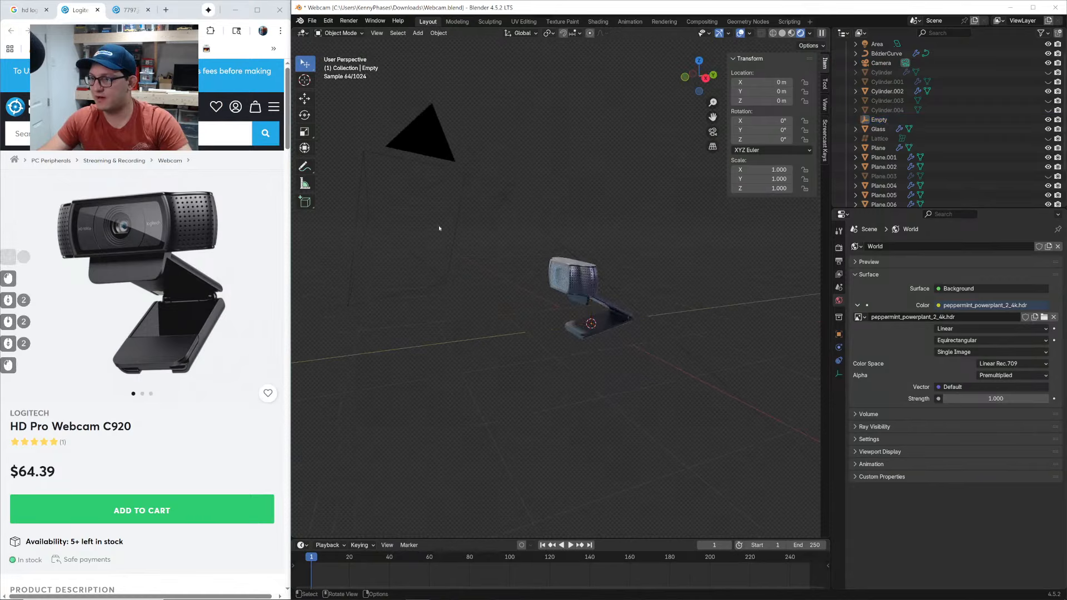
{"action": "left_click", "coordinate": [592, 361], "text": "shift"}
{"action": "key", "text": "ctrl+p"}
{"action": "key", "text": "shift+Return"}
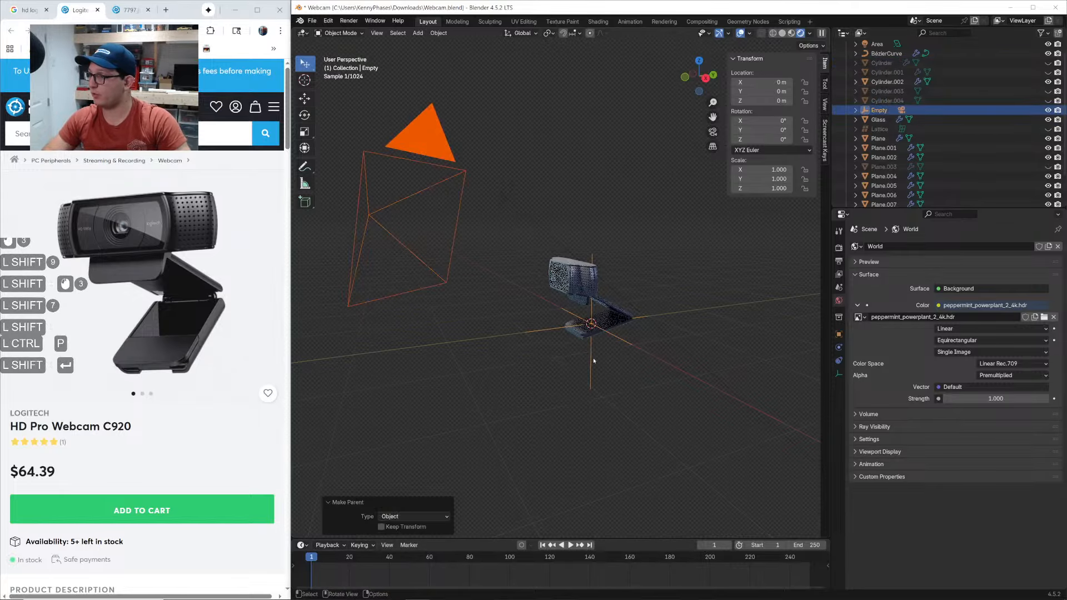
Through the camera view, rotate the empty about Z to swing the camera around the webcam
{"action": "left_click", "coordinate": [592, 358], "text": "shift"}
{"action": "left_click", "coordinate": [589, 349], "text": "shift"}
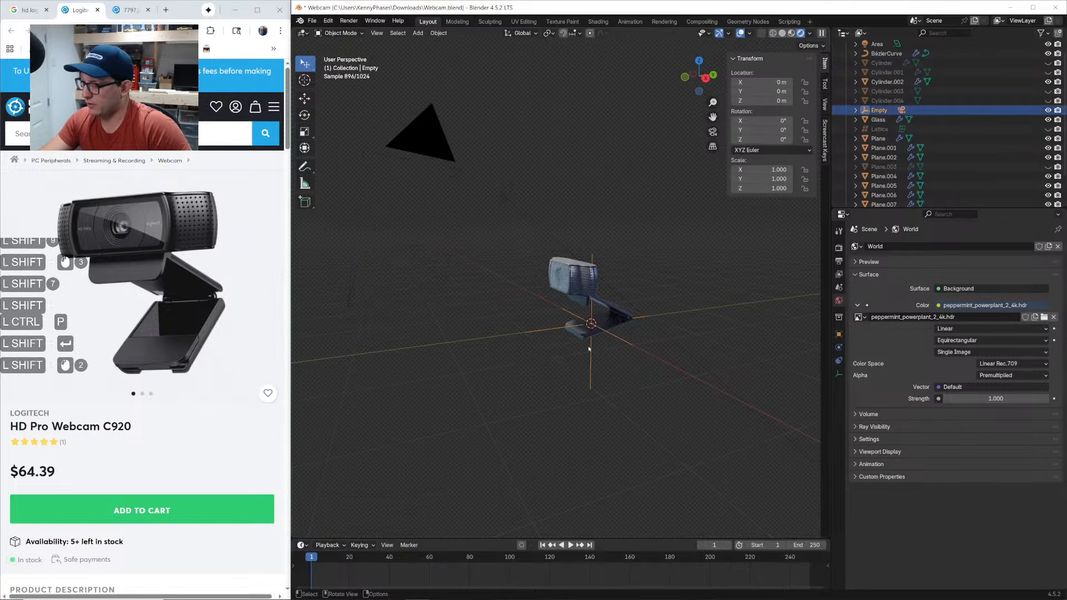
{"action": "left_click", "coordinate": [713, 131]}
{"action": "key", "text": "r"}
{"action": "key", "text": "z"}
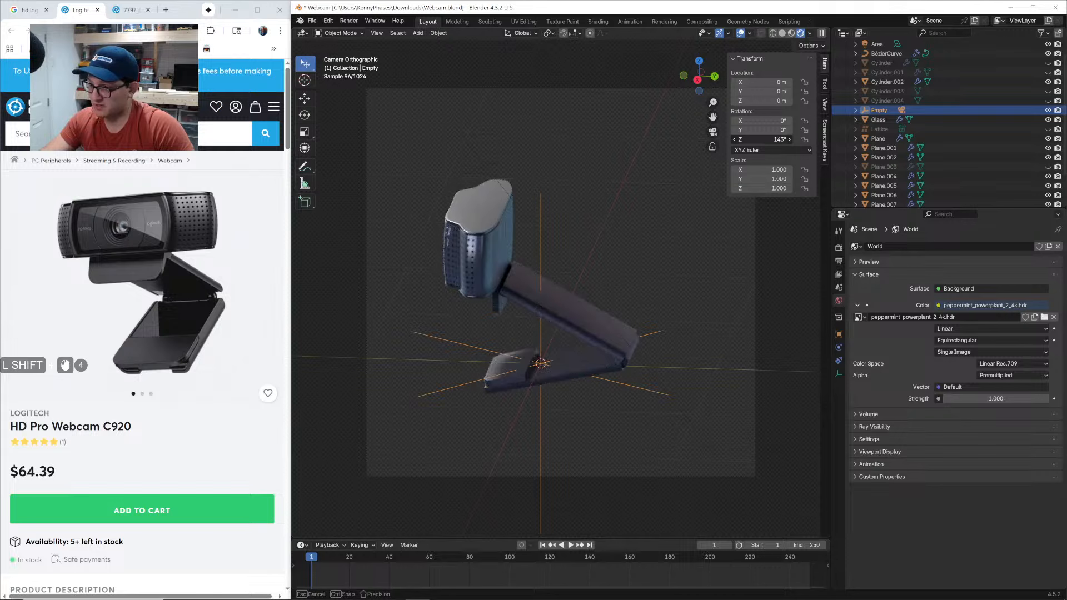
{"action": "left_click_drag", "start_coordinate": [761, 139], "coordinate": [734, 140]}
In the right orthographic view, rotate the Area light to point downward and move it to about Y -0.17 m, Z 2.08 m
{"action": "left_click", "coordinate": [876, 45]}
{"action": "middle_click_drag", "start_coordinate": [690, 129], "coordinate": [622, 154]}
{"action": "left_click", "coordinate": [710, 82]}
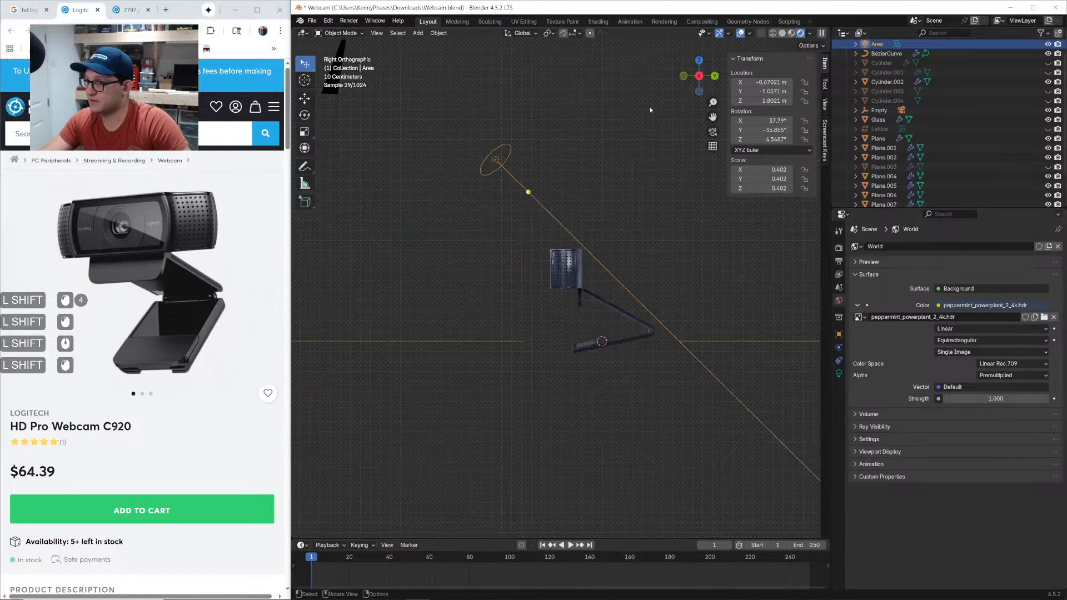
{"action": "key", "text": "r"}
{"action": "left_click", "coordinate": [632, 202]}
{"action": "key", "text": "g"}
{"action": "left_click", "coordinate": [702, 189], "text": "shift"}
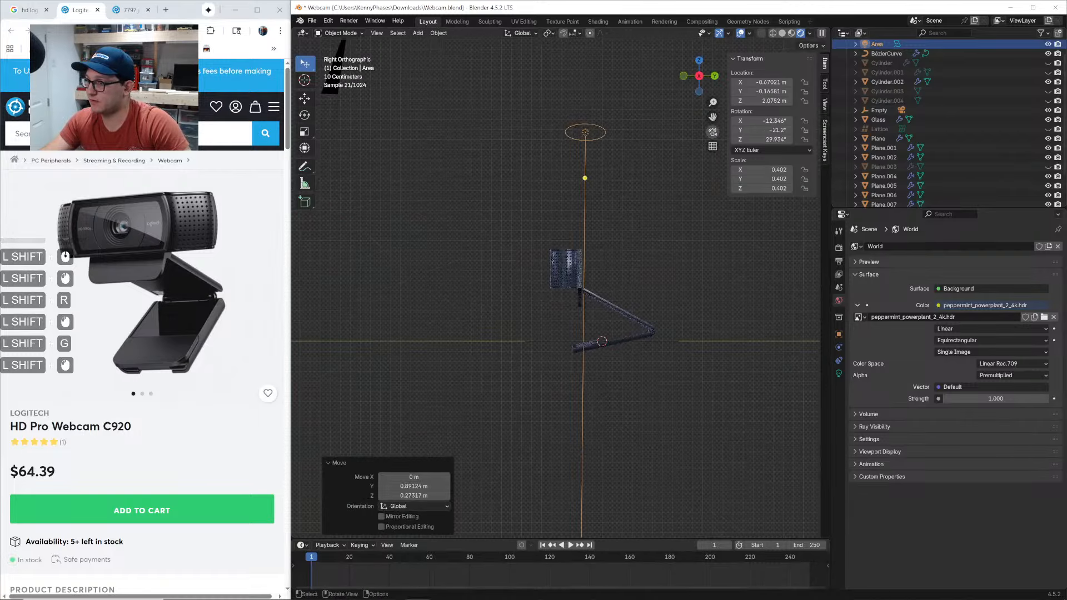
Straighten the Area light to about X 6.4°, Y -1.3°, scale it to 0.666, and move it to about X 0 m, Y -0.29 m, Z 2.43 m
{"action": "left_click", "coordinate": [713, 132]}
{"action": "mouse_move", "coordinate": [615, 172]}
{"action": "middle_mouse_down"}
{"action": "mouse_move", "coordinate": [629, 170]}
{"action": "mouse_move", "coordinate": [605, 169]}
{"action": "middle_mouse_up"}
{"action": "key", "text": "r"}
{"action": "left_click", "coordinate": [609, 215]}
{"action": "key", "text": "s"}
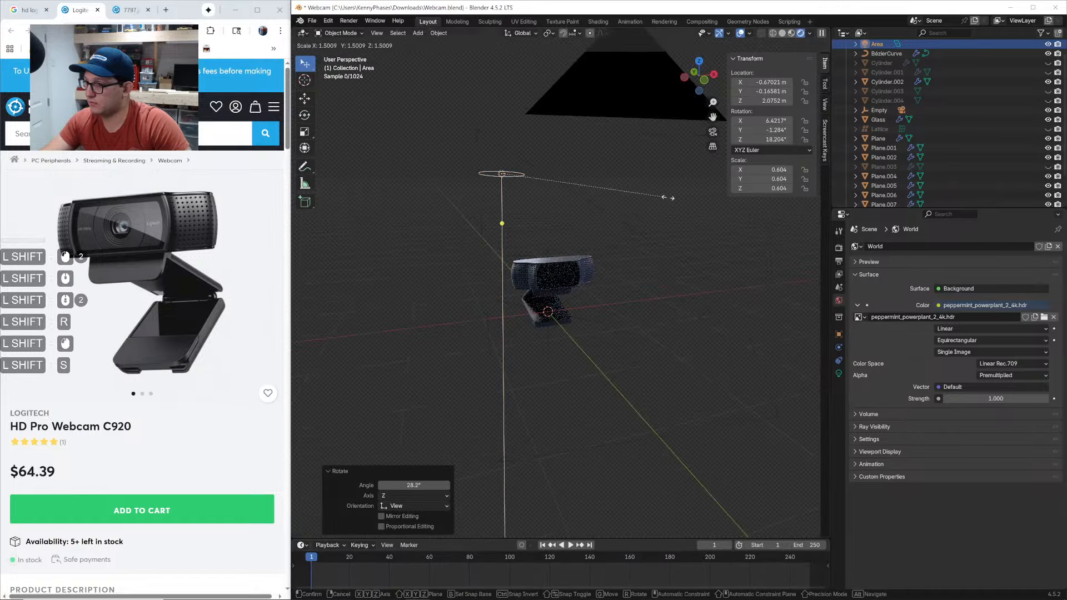
{"action": "left_click", "coordinate": [634, 150]}
{"action": "key", "text": "g"}
{"action": "left_click", "coordinate": [685, 122]}
In the top view, enlarge the Area light to a scale of about 1.048 and centre it over the webcam
{"action": "left_click", "coordinate": [700, 62]}
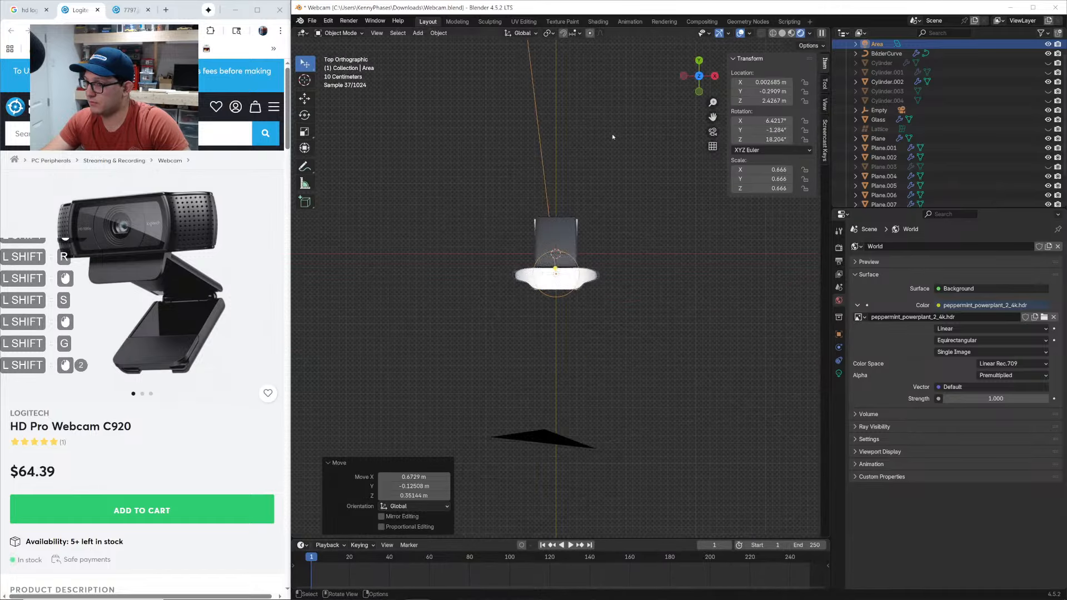
{"action": "key", "text": "g"}
{"action": "left_click", "coordinate": [608, 146]}
{"action": "key", "text": "s"}
{"action": "left_click", "coordinate": [662, 166]}
{"action": "key", "text": "g"}
{"action": "left_click", "coordinate": [651, 203]}
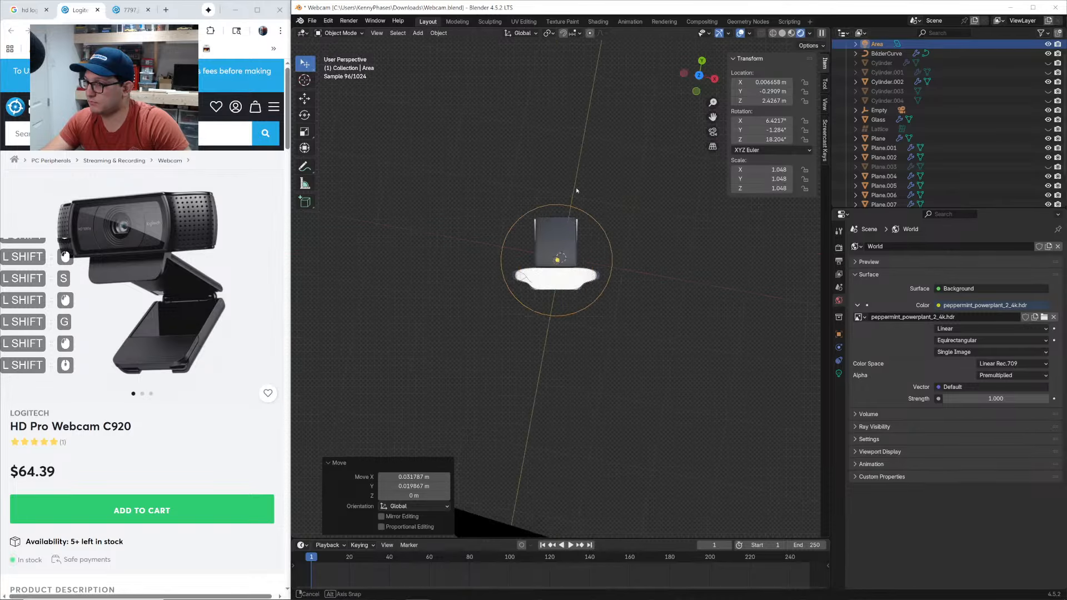
Level the Area light to about X 1.3°, Y -0.3° and shift it to about X -0.07 m, Y -0.29 m, Z 2.41 m
{"action": "middle_click_drag", "start_coordinate": [576, 191], "coordinate": [528, 133]}
{"action": "left_click", "coordinate": [705, 86]}
{"action": "key", "text": "r"}
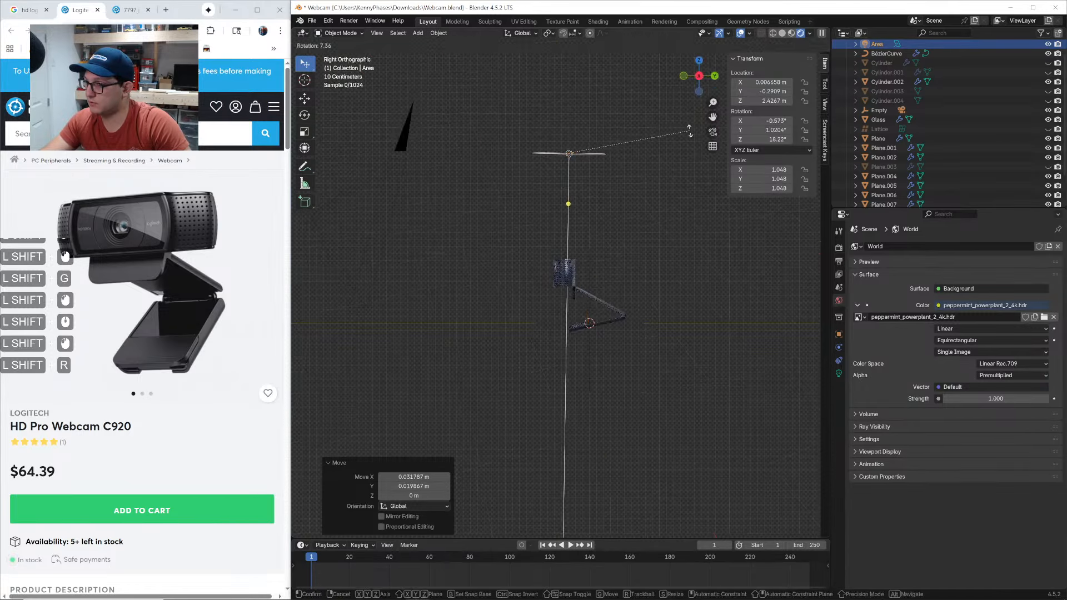
{"action": "left_click", "coordinate": [691, 129]}
{"action": "left_click", "coordinate": [713, 132]}
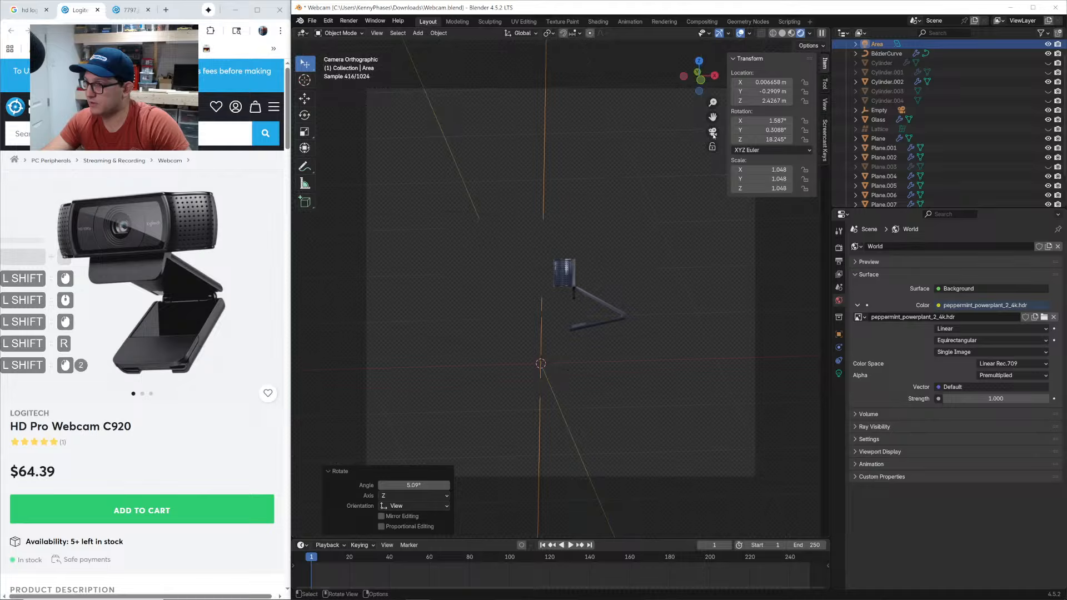
{"action": "key", "text": "g"}
{"action": "left_click", "coordinate": [664, 205]}
{"action": "key", "text": "r"}
{"action": "left_click", "coordinate": [698, 186]}
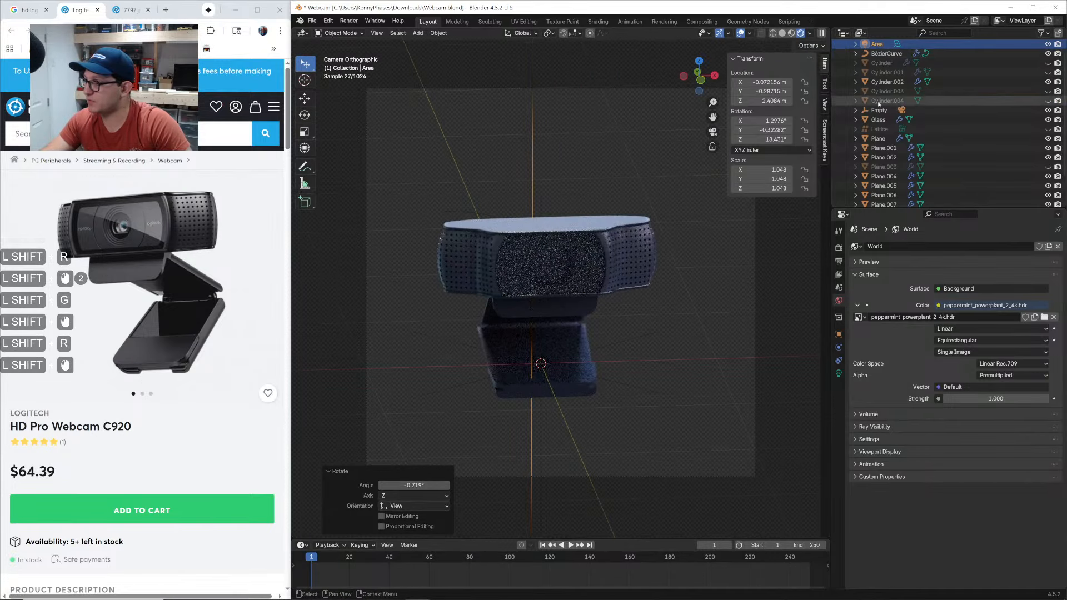
Set the empty's Z rotation to 69° and save the file
{"action": "left_click", "coordinate": [877, 109]}
{"action": "mouse_move", "coordinate": [770, 139]}
{"action": "left_mouse_down"}
{"action": "mouse_move", "coordinate": [740, 139]}
{"action": "mouse_move", "coordinate": [794, 139]}
{"action": "mouse_move", "coordinate": [673, 139]}
{"action": "mouse_move", "coordinate": [781, 139]}
{"action": "left_mouse_up"}
{"action": "key", "text": "ctrl+s"}
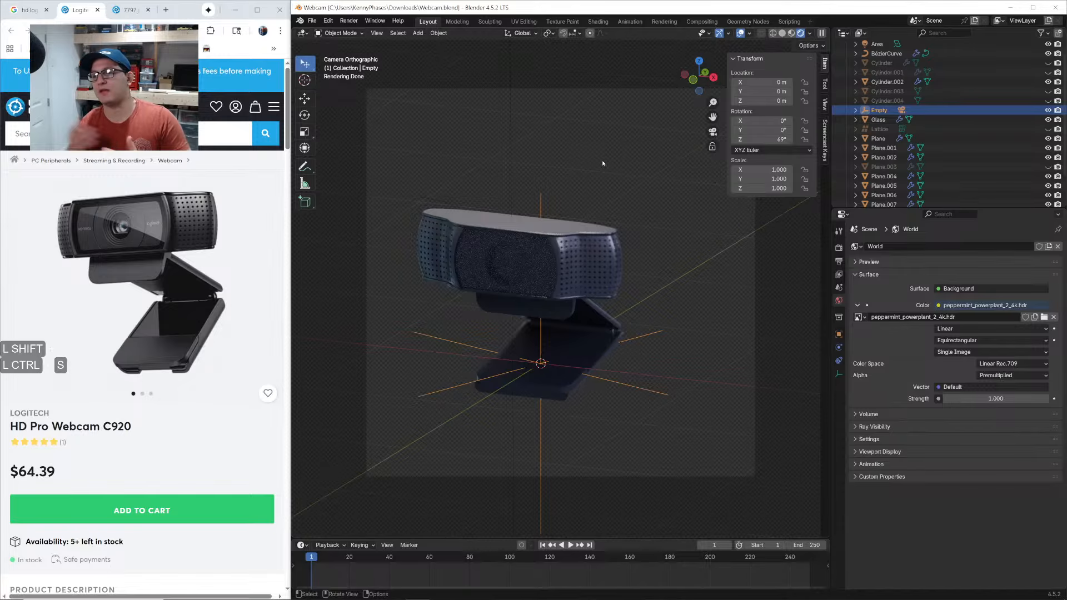
Try lago_disola_4k.hdr as the world environment image
{"action": "left_click", "coordinate": [1045, 317], "text": "shift"}
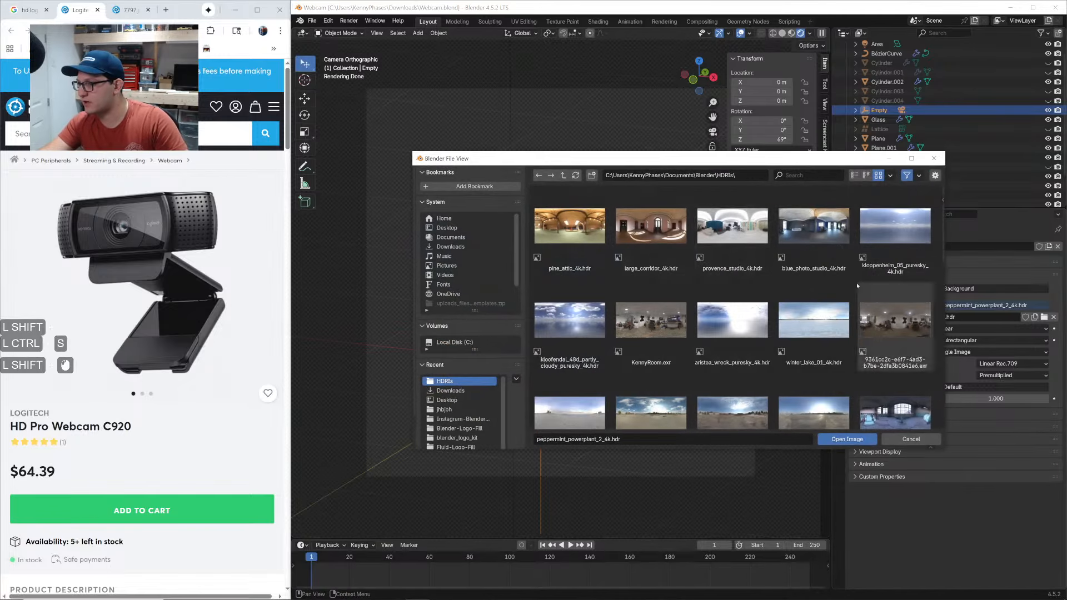
{"action": "scroll", "coordinate": [682, 314], "scroll_direction": "down", "scroll_amount": 12, "text": "shift"}
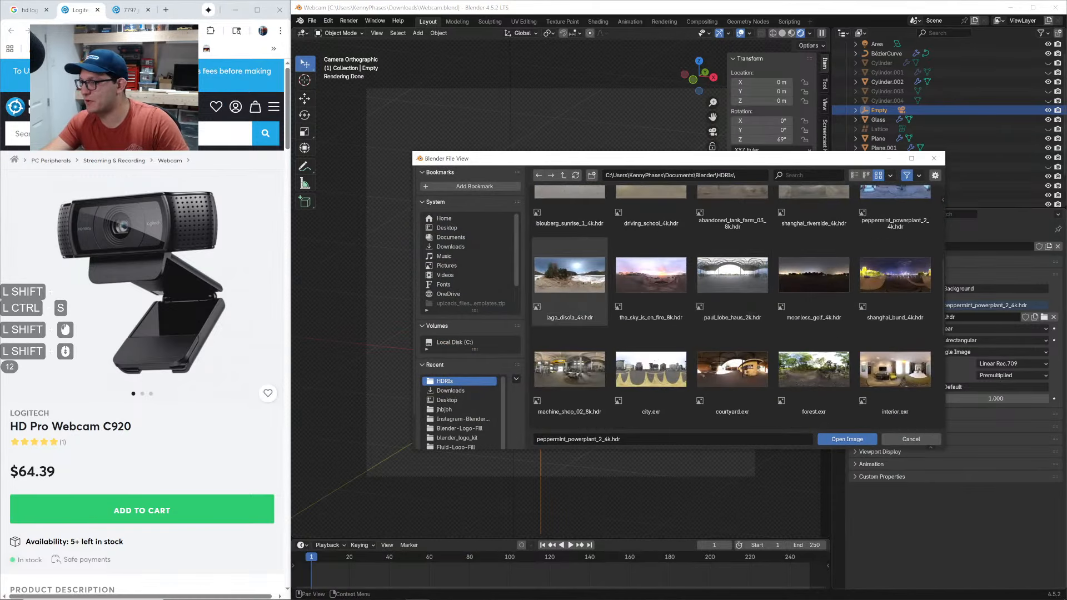
{"action": "double_click", "coordinate": [570, 276], "text": "shift"}
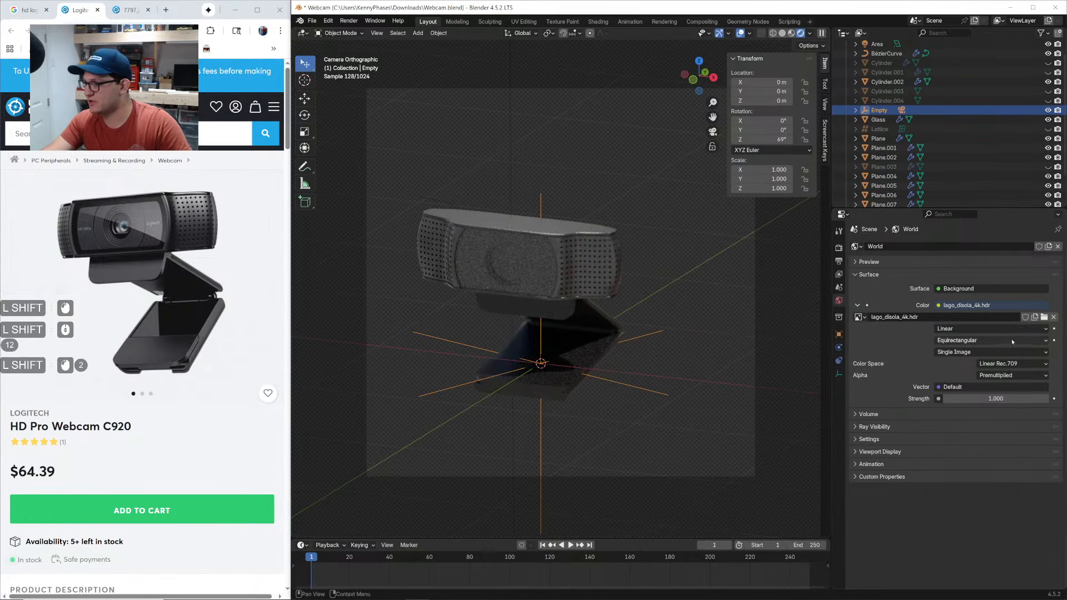
Load pine_attic_4k.hdr as the world environment image and set the empty's Z rotation to -5°
{"action": "left_click", "coordinate": [1045, 317], "text": "shift"}
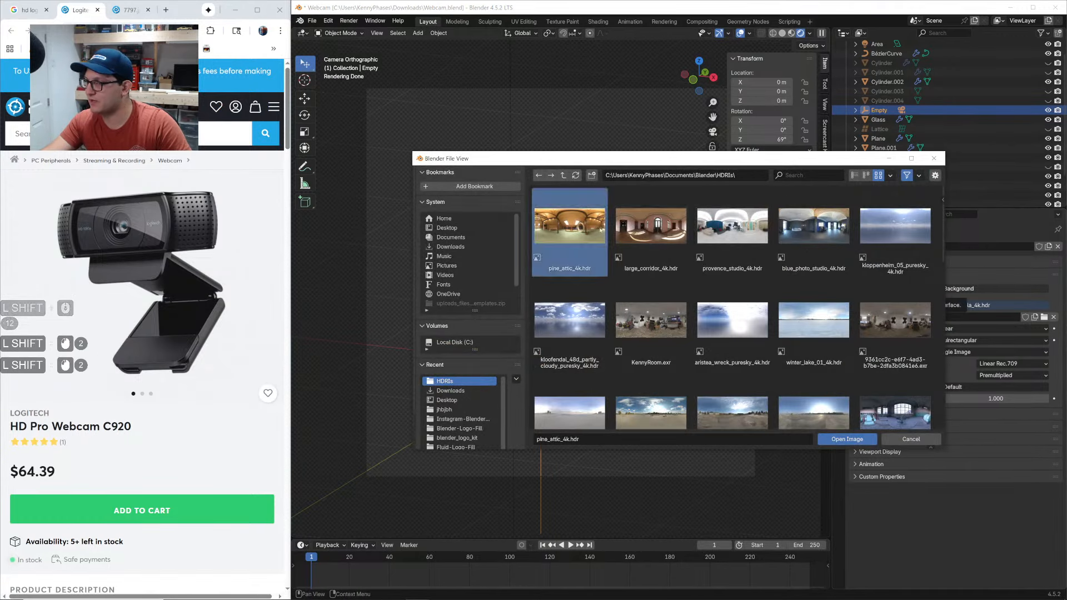
{"action": "double_click", "coordinate": [569, 227], "text": "shift"}
{"action": "left_click_drag", "start_coordinate": [762, 139], "coordinate": [719, 140], "text": "shift"}
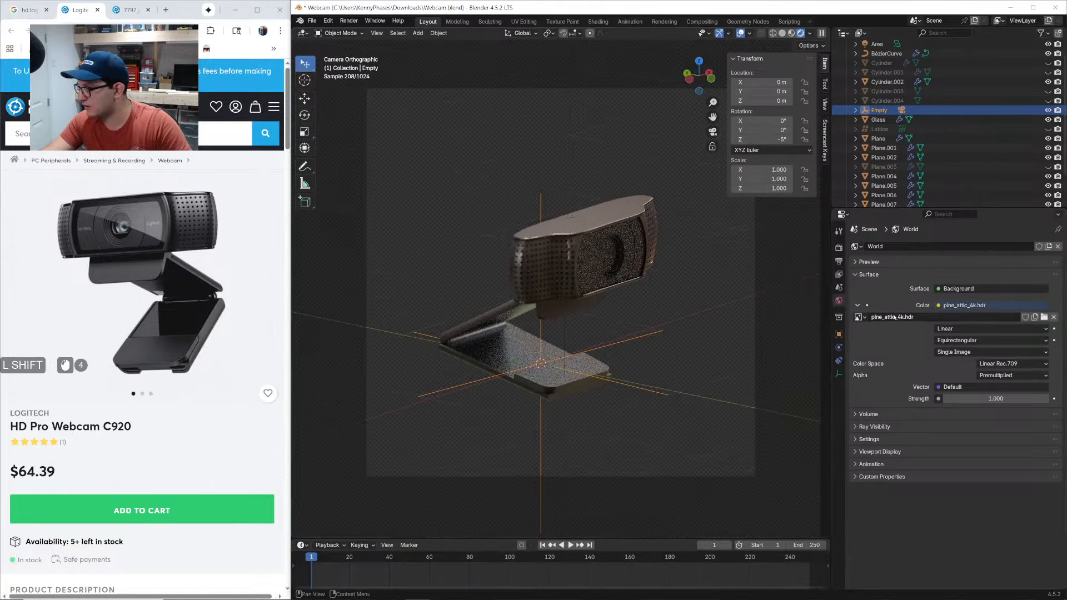
Duplicate the Area light to about X -1.48 m, Y 0.89 m, Z 1.06 m, angle it toward the webcam and enlarge it to about 2.05 scale
{"action": "left_click", "coordinate": [877, 44]}
{"action": "scroll", "coordinate": [608, 286], "scroll_direction": "down", "scroll_amount": 5}
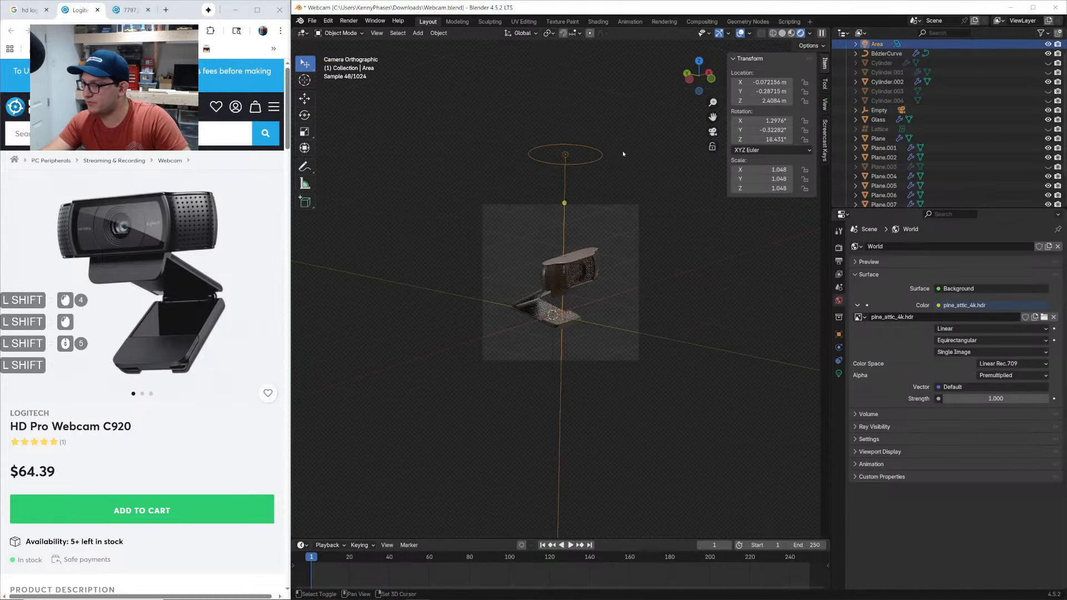
{"action": "key", "text": "shift+d"}
{"action": "left_click", "coordinate": [528, 247]}
{"action": "key", "text": "r"}
{"action": "left_click", "coordinate": [517, 168]}
{"action": "key", "text": "g"}
{"action": "left_click", "coordinate": [572, 225]}
{"action": "key", "text": "s"}
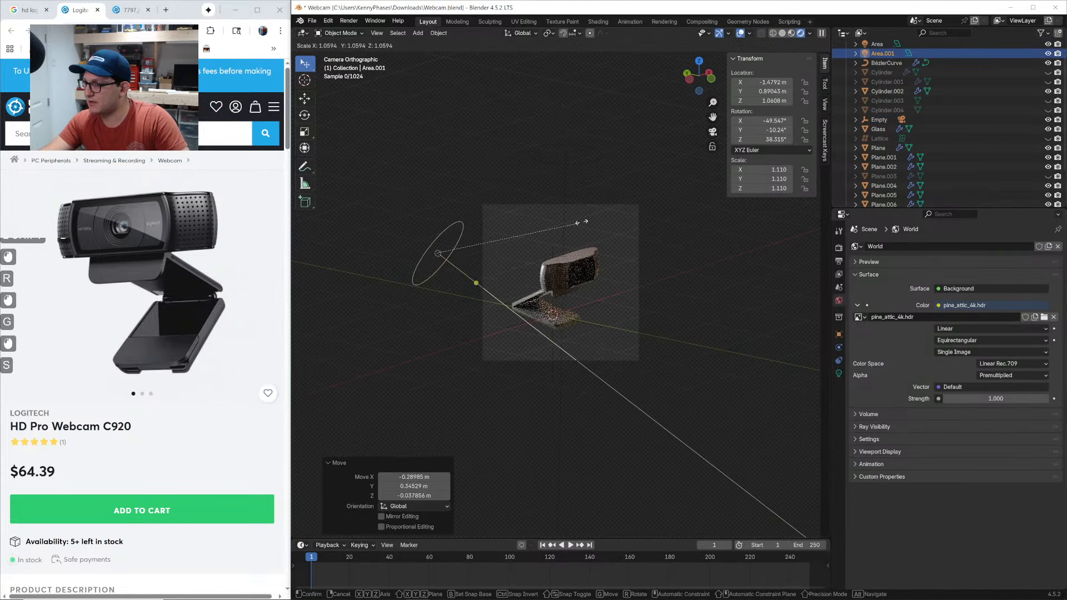
{"action": "left_click", "coordinate": [772, 244]}
Tint the duplicated side light pale cyan
{"action": "left_click", "coordinate": [839, 373]}
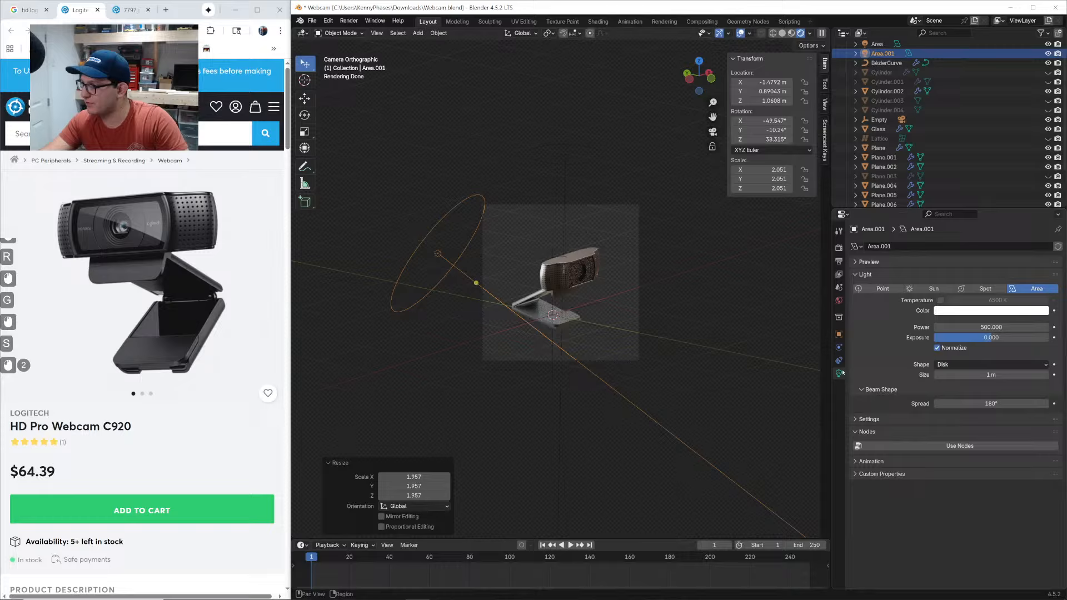
{"action": "left_click", "coordinate": [992, 311]}
{"action": "left_click_drag", "start_coordinate": [996, 201], "coordinate": [999, 187]}
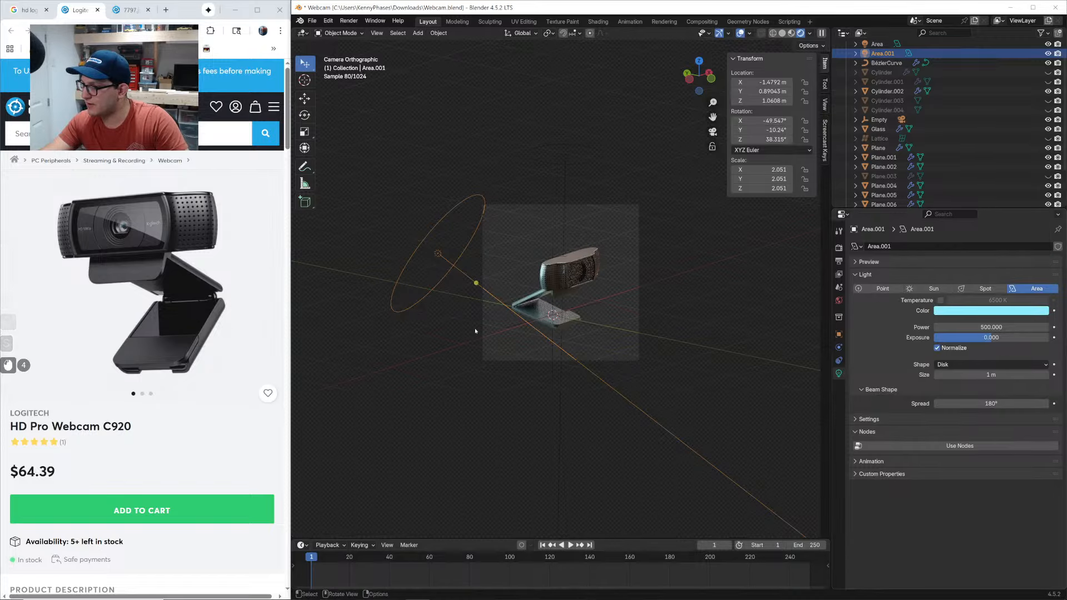
Enlarge the cyan light to about 2.73 scale and set its power to 1000
{"action": "scroll", "coordinate": [474, 332], "scroll_direction": "up", "scroll_amount": 4}
{"action": "key", "text": "s"}
{"action": "left_click", "coordinate": [639, 167]}
{"action": "left_click", "coordinate": [1026, 329]}
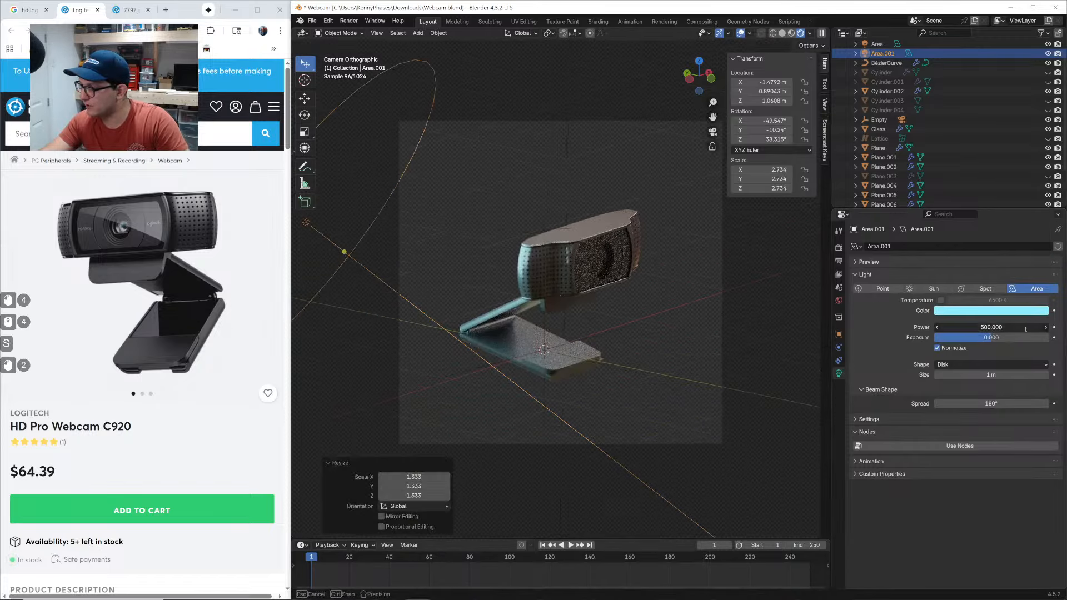
{"action": "key", "text": "Return"}
{"action": "scroll", "coordinate": [556, 239], "scroll_direction": "up", "scroll_amount": 1}
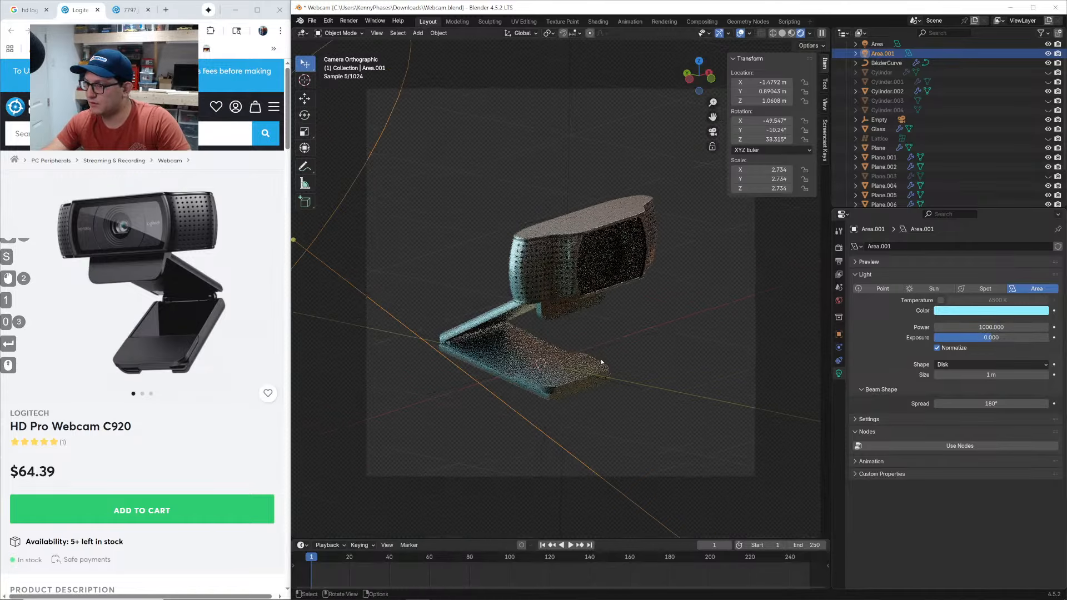
Duplicate the cyan light, rotate it to about X -227°, Y 40°, Z 40° and place it near X 0.47 m, Y -0.59 m, Z -0.98 m
{"action": "key", "text": "shift+d"}
{"action": "left_click", "coordinate": [745, 366]}
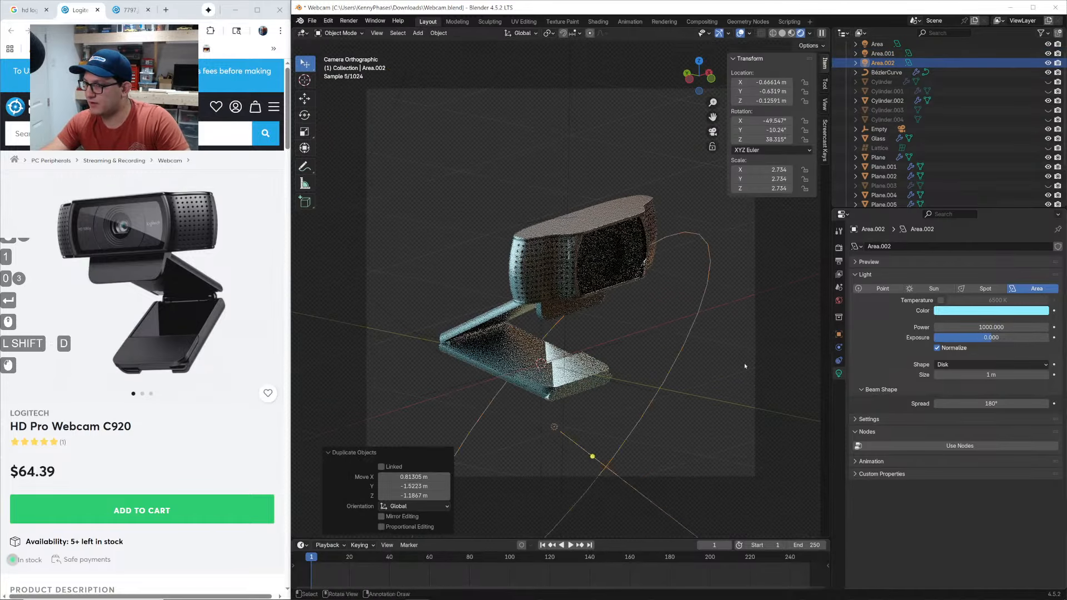
{"action": "key", "text": "r"}
{"action": "left_click", "coordinate": [757, 335]}
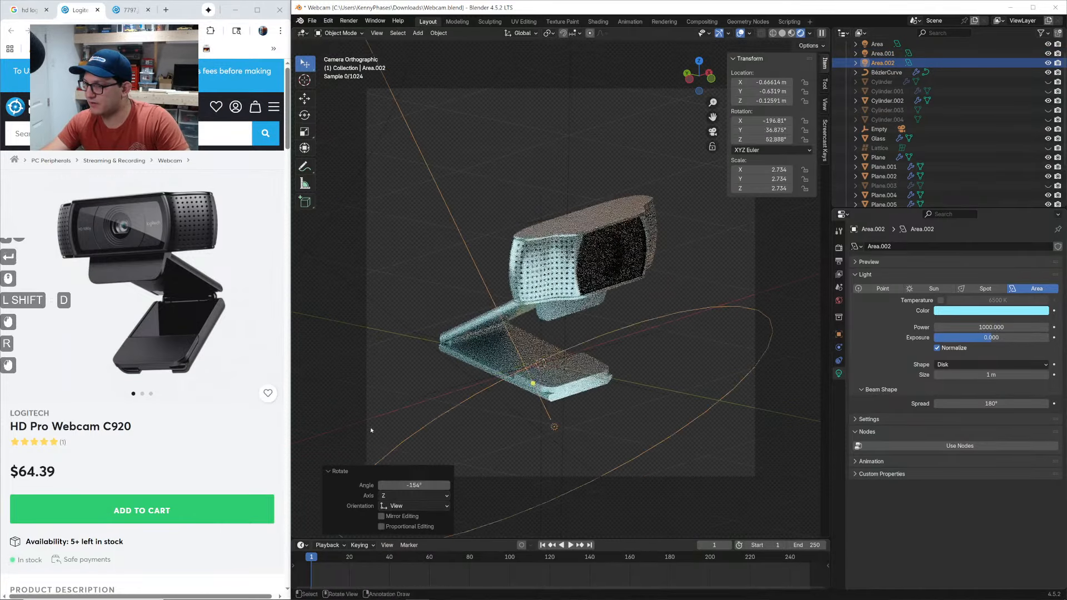
{"action": "key", "text": "g"}
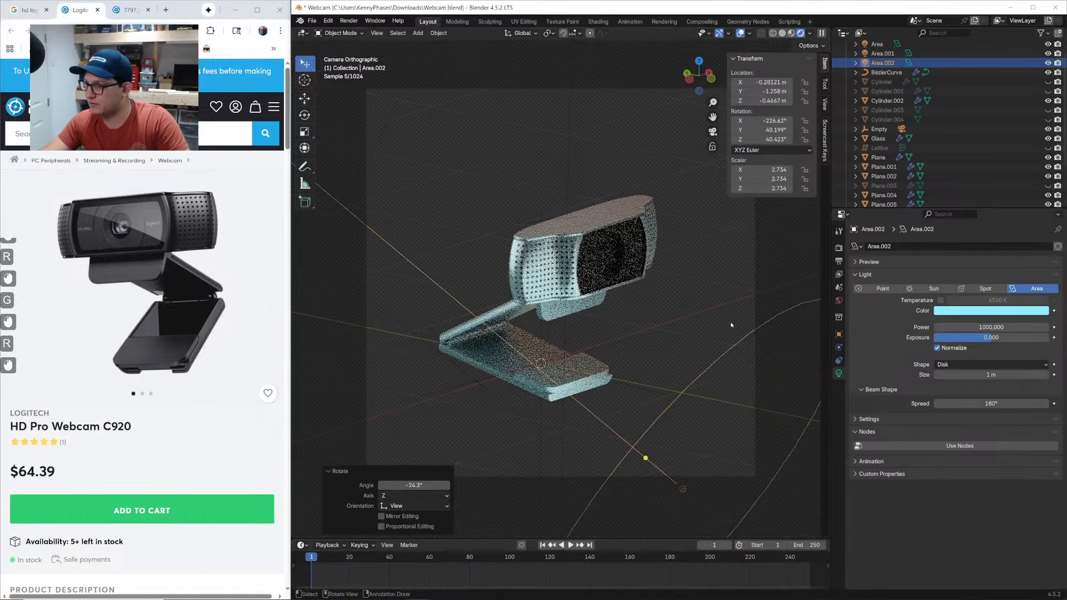
{"action": "middle_click_drag", "start_coordinate": [766, 332], "coordinate": [695, 336]}
{"action": "left_click", "coordinate": [773, 342]}
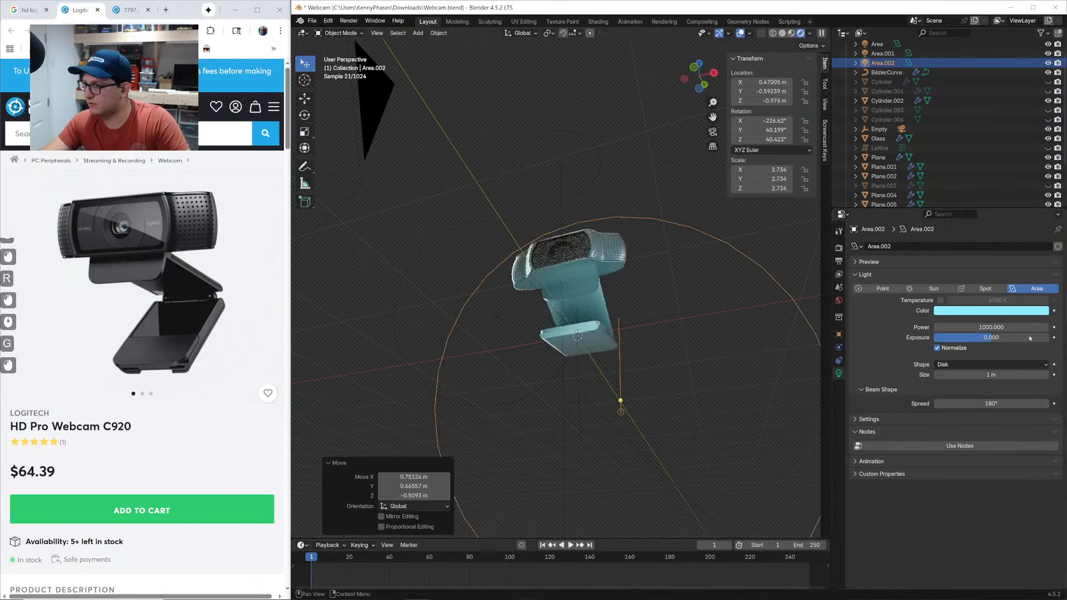
Change the lower duplicate light's color to pale peach and return to the camera view
{"action": "left_click", "coordinate": [1011, 311]}
{"action": "left_click_drag", "start_coordinate": [993, 210], "coordinate": [991, 215]}
{"action": "left_click", "coordinate": [711, 131]}
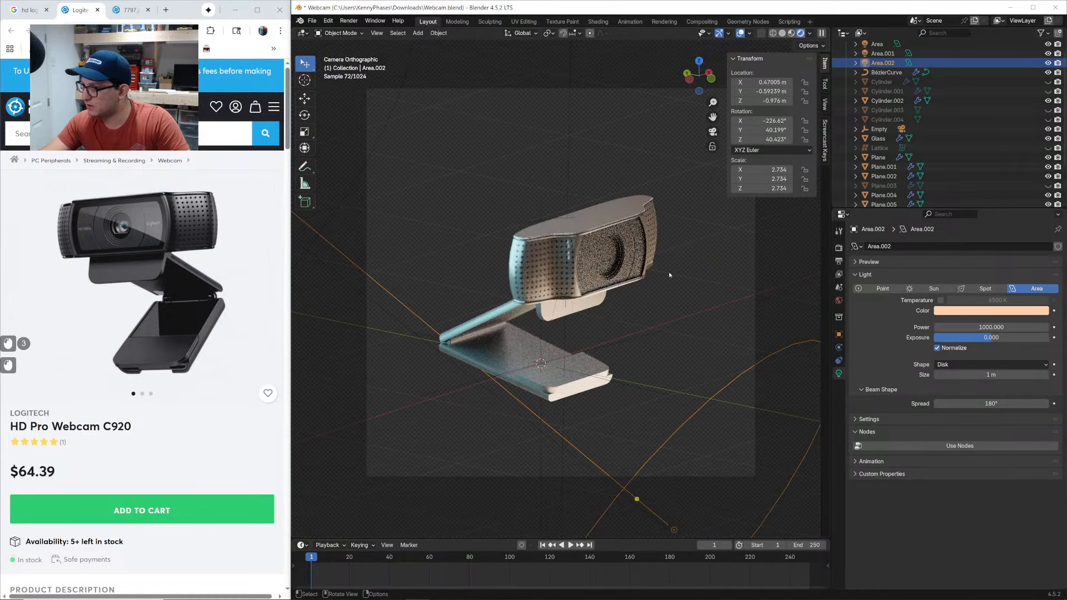
Move the peach light below the webcam to about X 1.73 m, Y -0.08 m, Z -2.54 m, rotated to about X -227°, Y -1°, Z 57°
{"action": "middle_click_drag", "start_coordinate": [670, 275], "coordinate": [536, 286]}
{"action": "key", "text": "g"}
{"action": "left_click", "coordinate": [536, 350]}
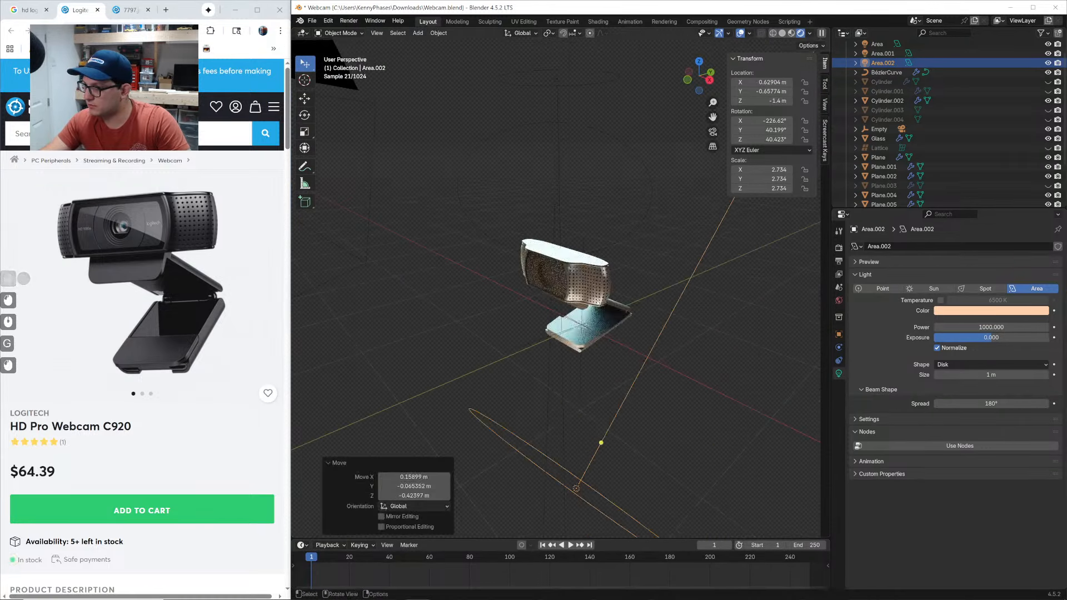
{"action": "scroll", "coordinate": [667, 323], "scroll_direction": "down", "scroll_amount": 2}
{"action": "key", "text": "r"}
{"action": "left_click", "coordinate": [588, 252]}
{"action": "key", "text": "g"}
{"action": "left_click", "coordinate": [686, 345]}
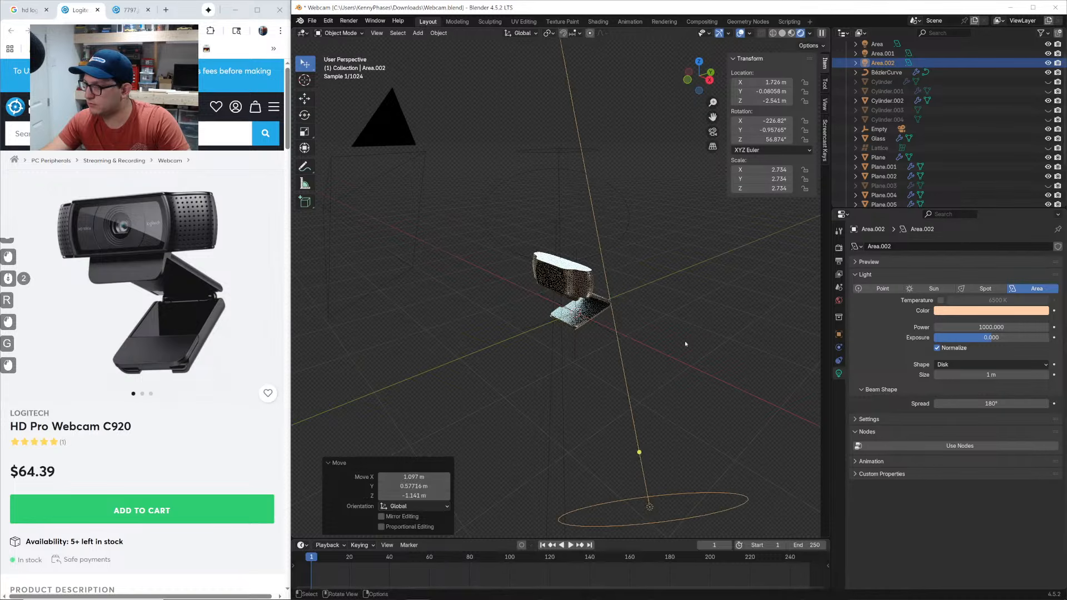
{"action": "left_click", "coordinate": [712, 131]}
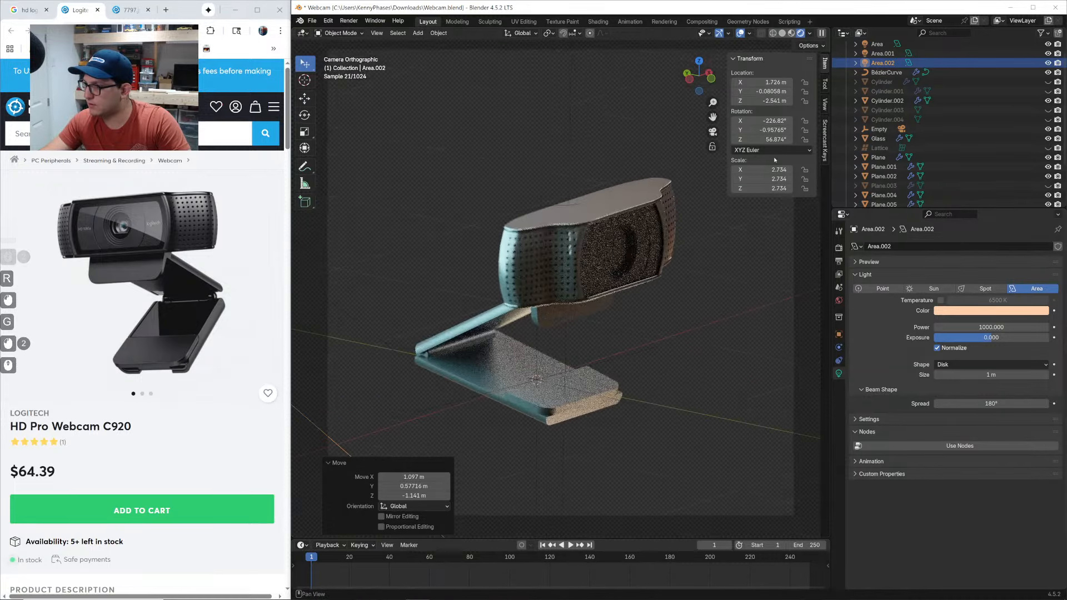
Set the empty's Z rotation to 21° and save the file
{"action": "left_click", "coordinate": [879, 129]}
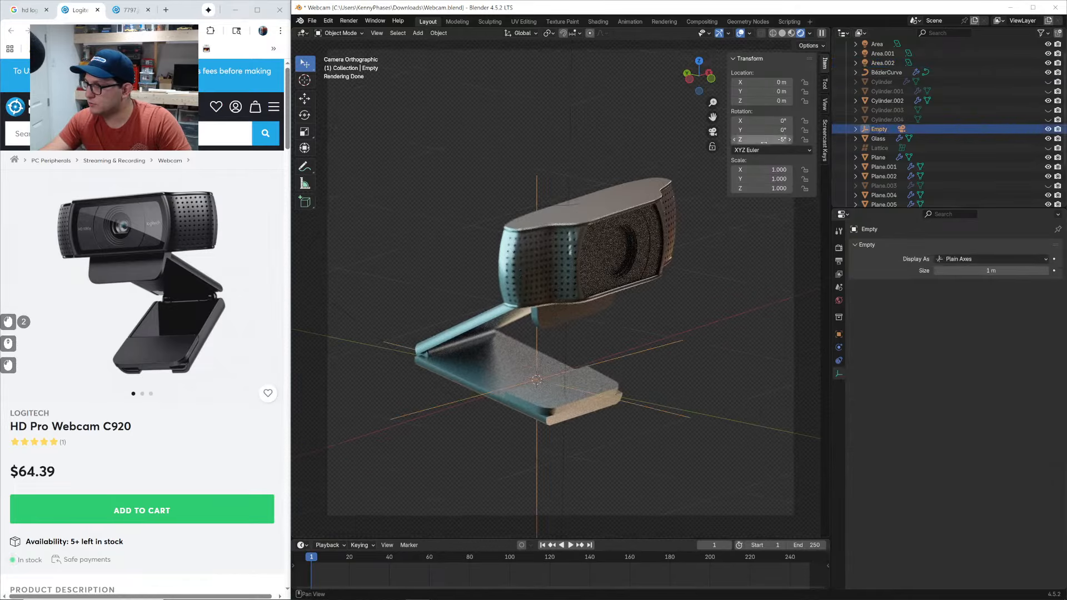
{"action": "mouse_move", "coordinate": [765, 140]}
{"action": "left_mouse_down"}
{"action": "mouse_move", "coordinate": [823, 139]}
{"action": "mouse_move", "coordinate": [778, 140]}
{"action": "left_mouse_up"}
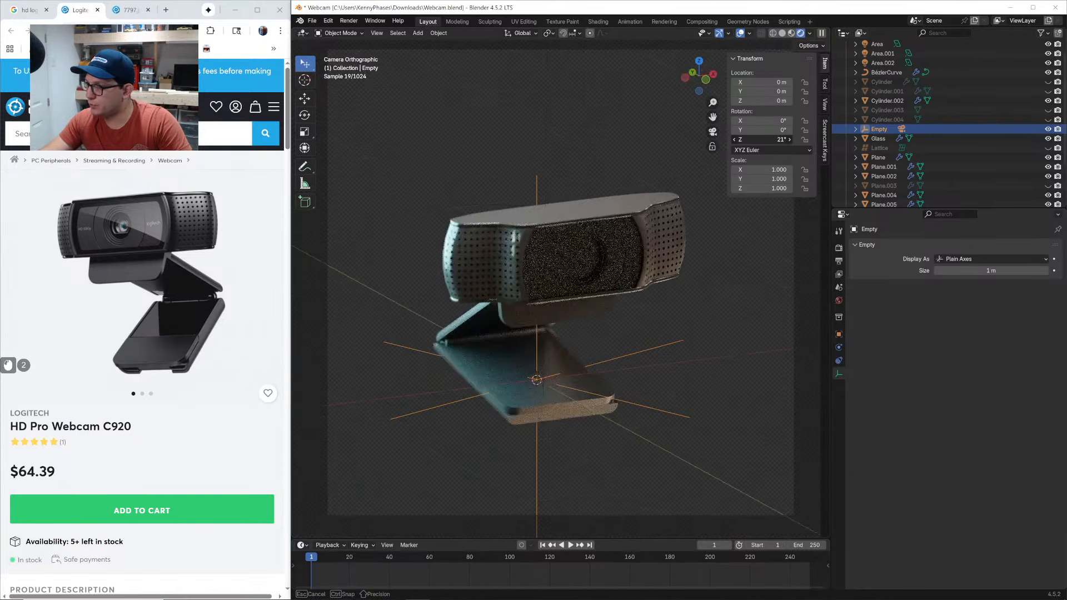
{"action": "scroll", "coordinate": [659, 273], "scroll_direction": "up", "scroll_amount": 1}
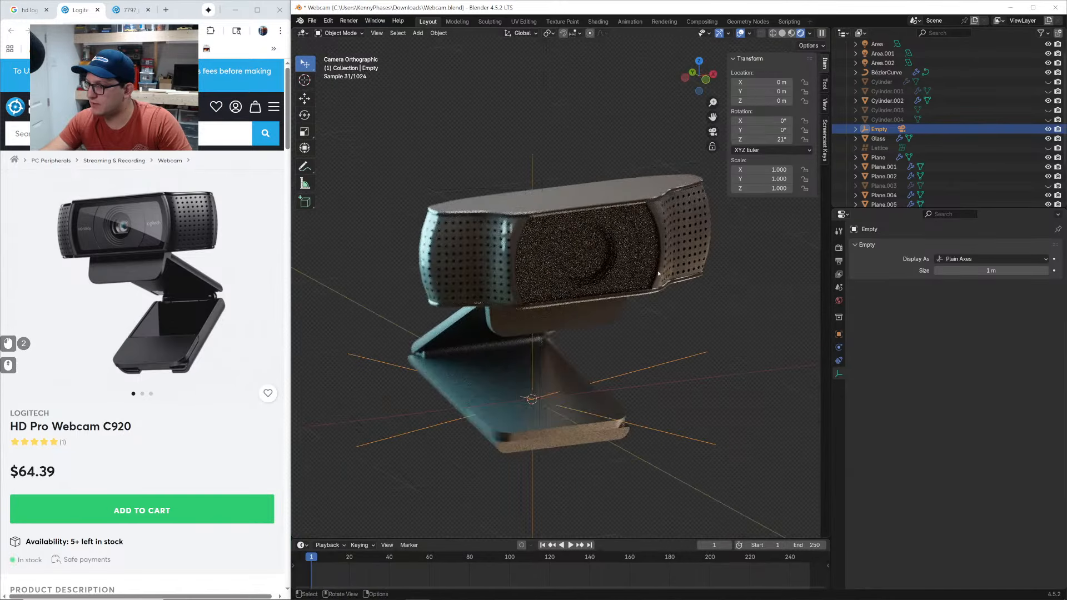
{"action": "key", "text": "ctrl+s"}
Try blue_photo_studio_4k.hdr as the world environment image
{"action": "left_click", "coordinate": [838, 301]}
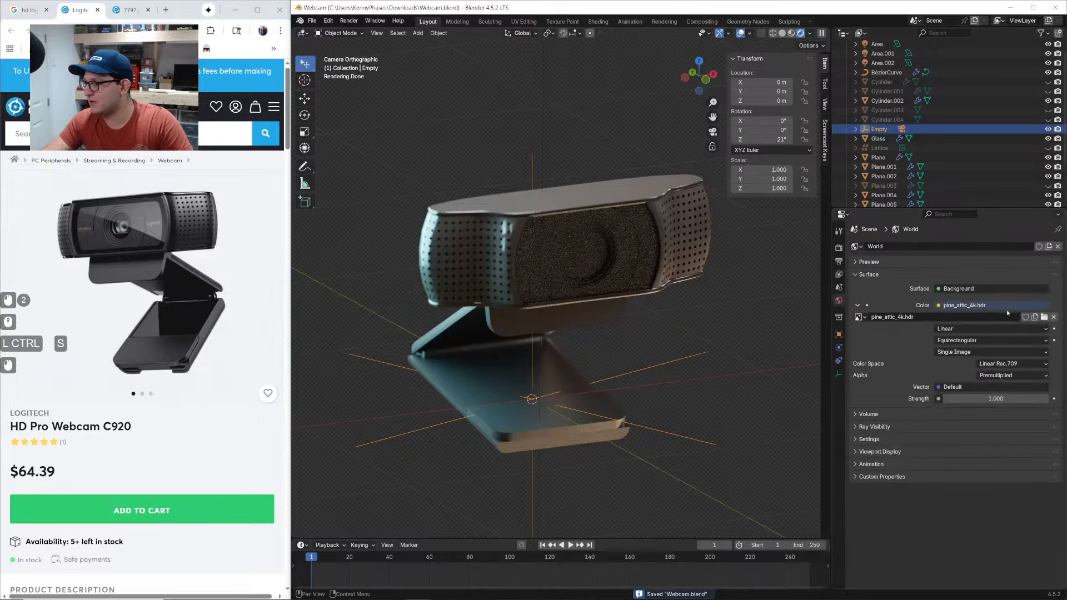
{"action": "left_click", "coordinate": [1044, 317]}
{"action": "double_click", "coordinate": [813, 229]}
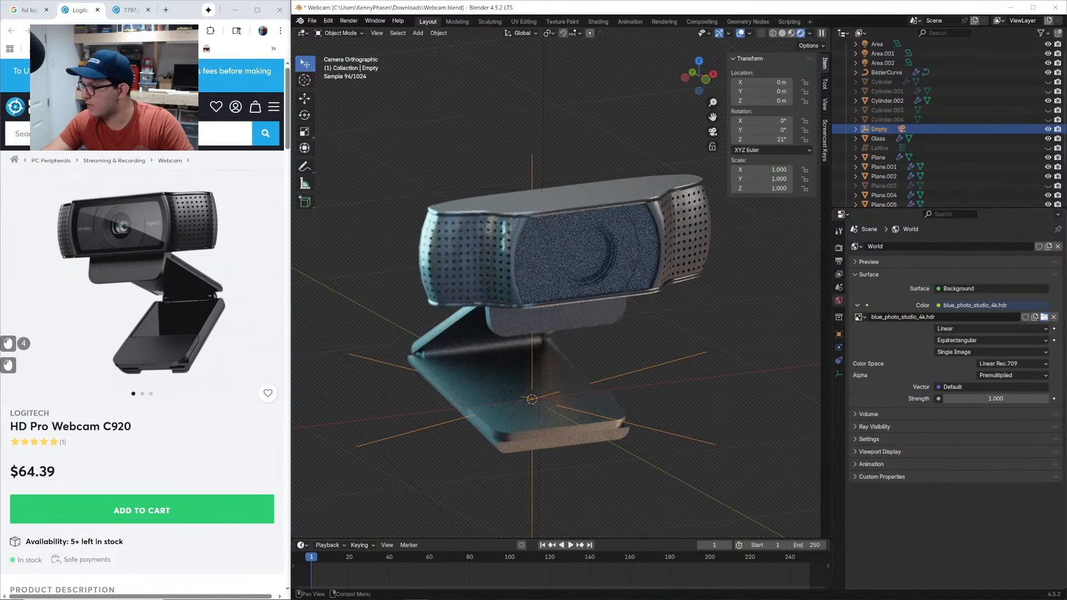
Load peppermint_powerplant_2_4k.hdr as the world environment image
{"action": "left_click", "coordinate": [1045, 317]}
{"action": "scroll", "coordinate": [895, 334], "scroll_direction": "down", "scroll_amount": 2}
{"action": "left_click", "coordinate": [902, 338]}
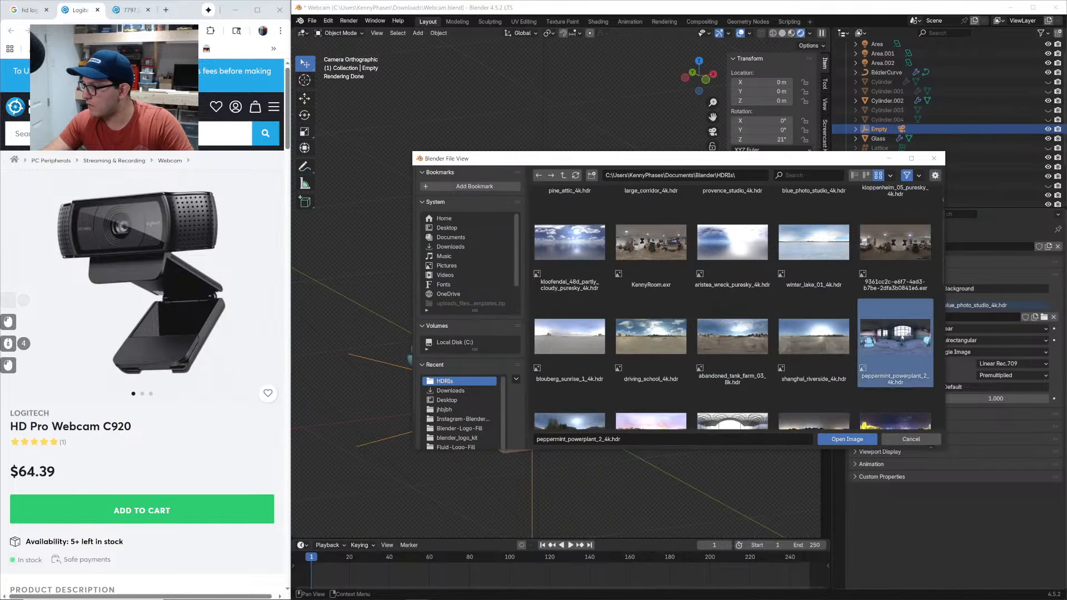
{"action": "double_click", "coordinate": [902, 337]}
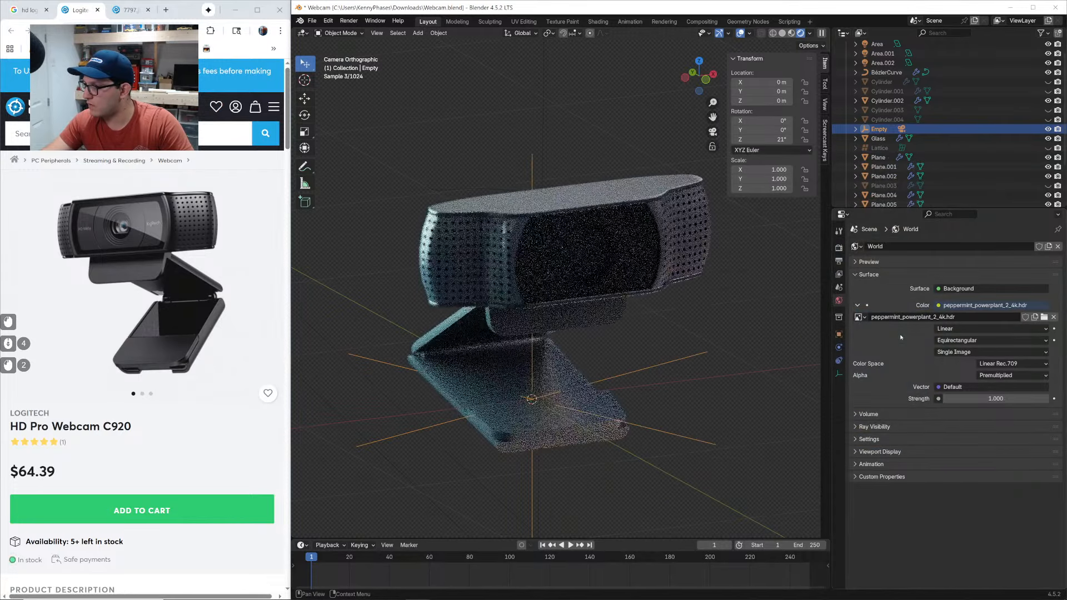
Deepen the color of the peach light below the webcam to a more saturated orange
{"action": "left_click", "coordinate": [883, 63]}
{"action": "left_click", "coordinate": [840, 374]}
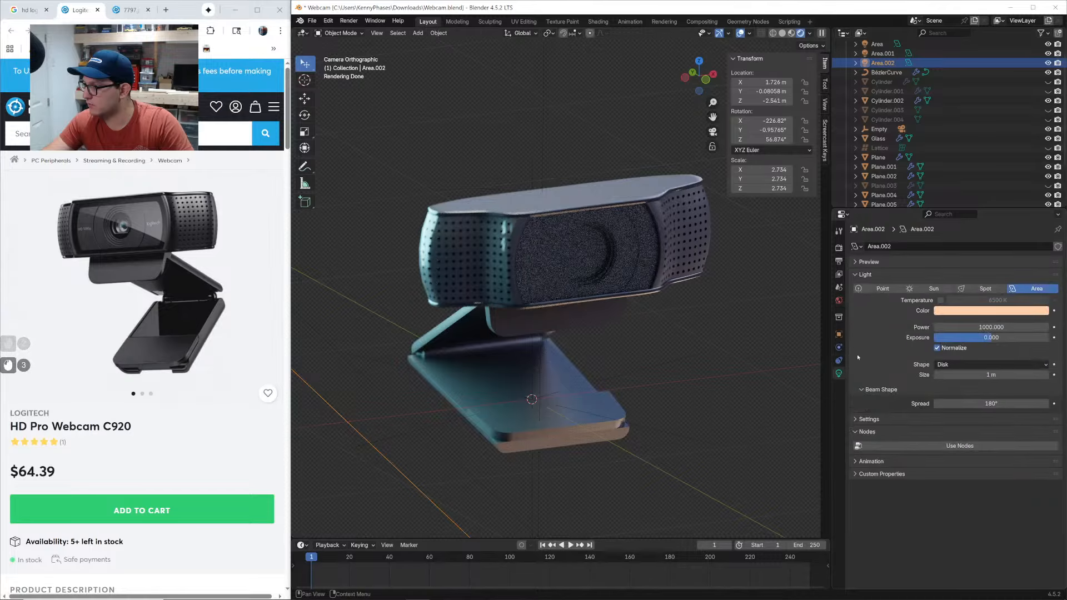
{"action": "left_click", "coordinate": [966, 312]}
{"action": "left_click_drag", "start_coordinate": [992, 212], "coordinate": [985, 221]}
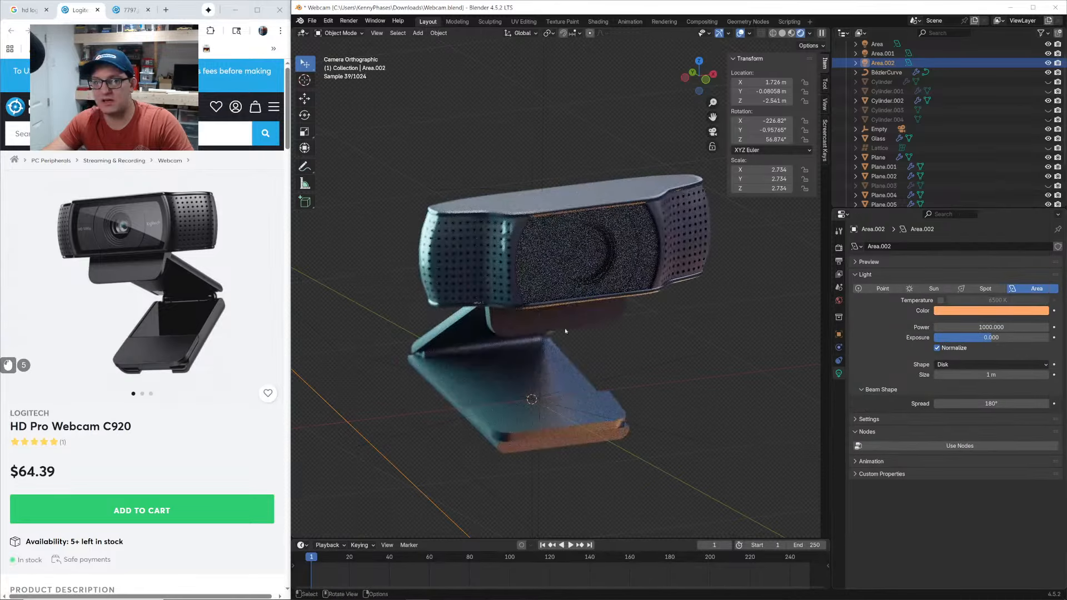
Set the empty's Z rotation to 15° and save the file
{"action": "left_click", "coordinate": [880, 129]}
{"action": "mouse_move", "coordinate": [774, 140]}
{"action": "left_mouse_down"}
{"action": "mouse_move", "coordinate": [806, 140]}
{"action": "mouse_move", "coordinate": [785, 140]}
{"action": "left_mouse_up"}
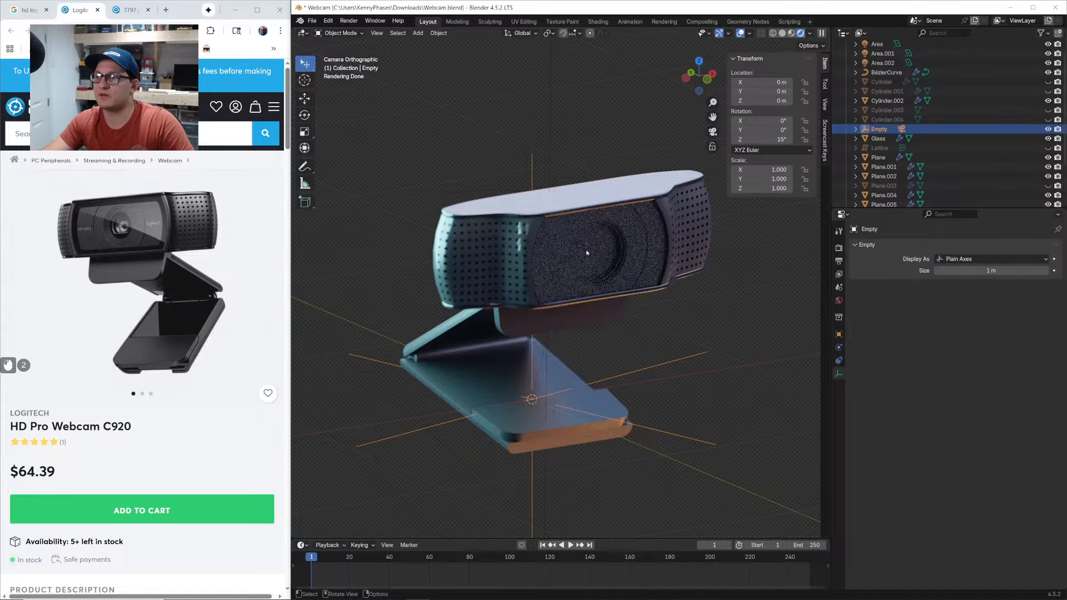
{"action": "key", "text": "ctrl+s"}
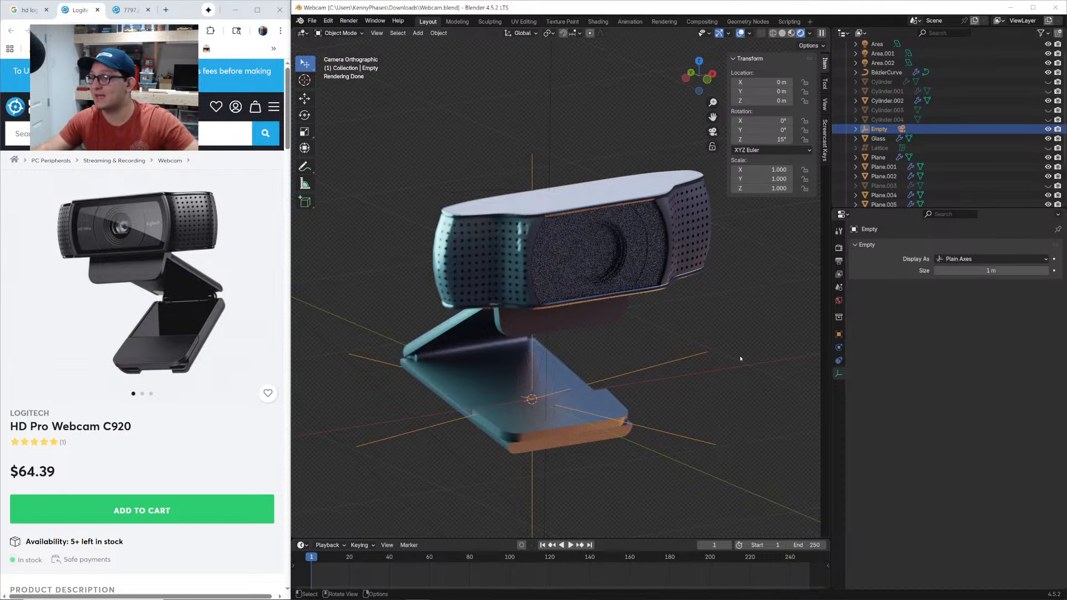
Duplicate the white overhead Area light and place the copy behind the webcam at about X 1.26 m, Y 1.86 m, Z 1.53 m
{"action": "middle_click_drag", "start_coordinate": [616, 326], "coordinate": [567, 364]}
{"action": "scroll", "coordinate": [594, 343], "scroll_direction": "down", "scroll_amount": 4}
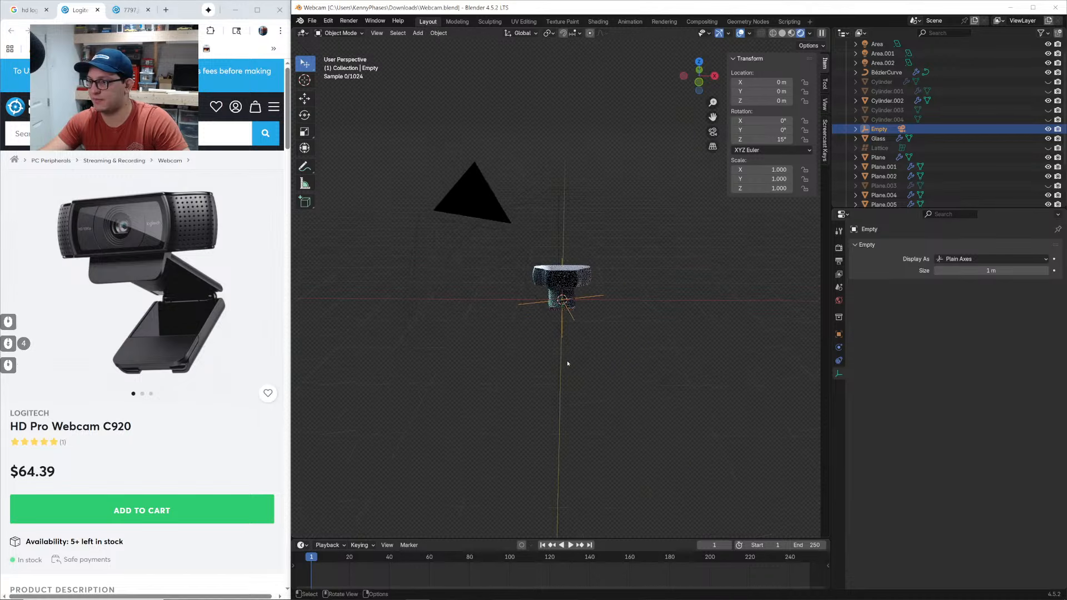
{"action": "left_click", "coordinate": [642, 384]}
{"action": "left_click", "coordinate": [641, 384]}
{"action": "middle_click_drag", "start_coordinate": [641, 384], "coordinate": [606, 392]}
{"action": "left_click", "coordinate": [562, 216]}
{"action": "key", "text": "shift+d"}
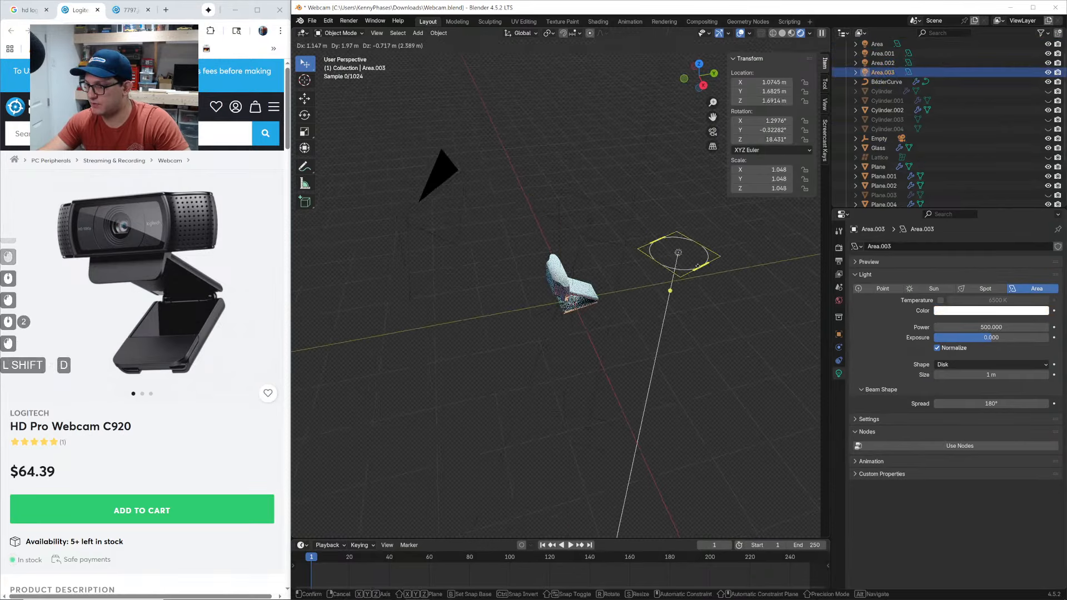
{"action": "left_click", "coordinate": [692, 274]}
Rotate the new rear light upright facing the webcam, scale it to 2.6 and move it to about Y 2.71 m, Z 0.09 m
{"action": "left_click", "coordinate": [703, 85]}
{"action": "key", "text": "r"}
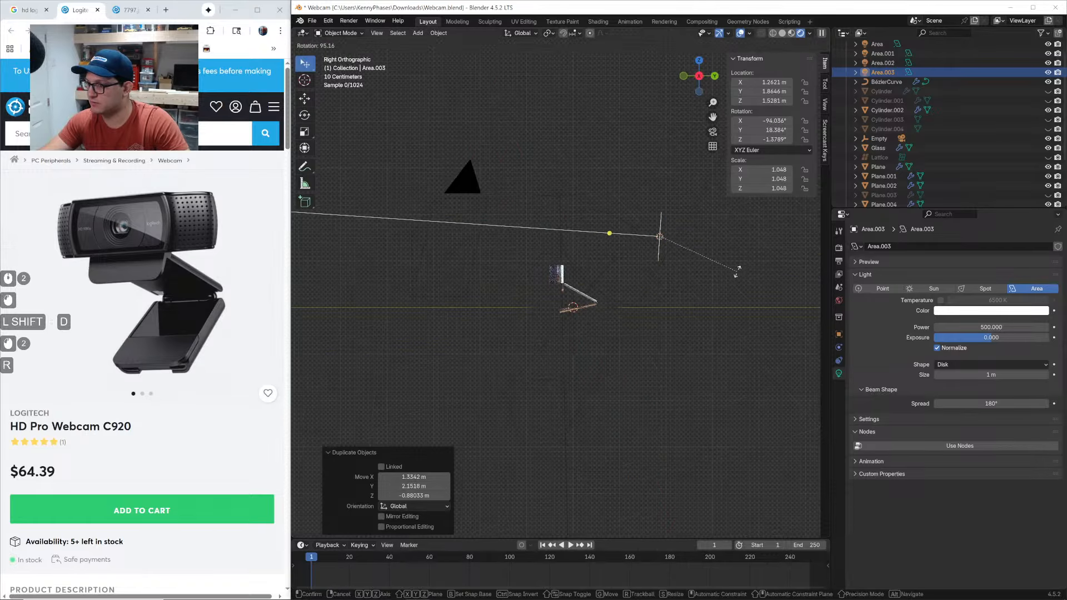
{"action": "left_click", "coordinate": [729, 269]}
{"action": "key", "text": "s"}
{"action": "left_click", "coordinate": [708, 201]}
{"action": "key", "text": "g"}
{"action": "left_click", "coordinate": [747, 268]}
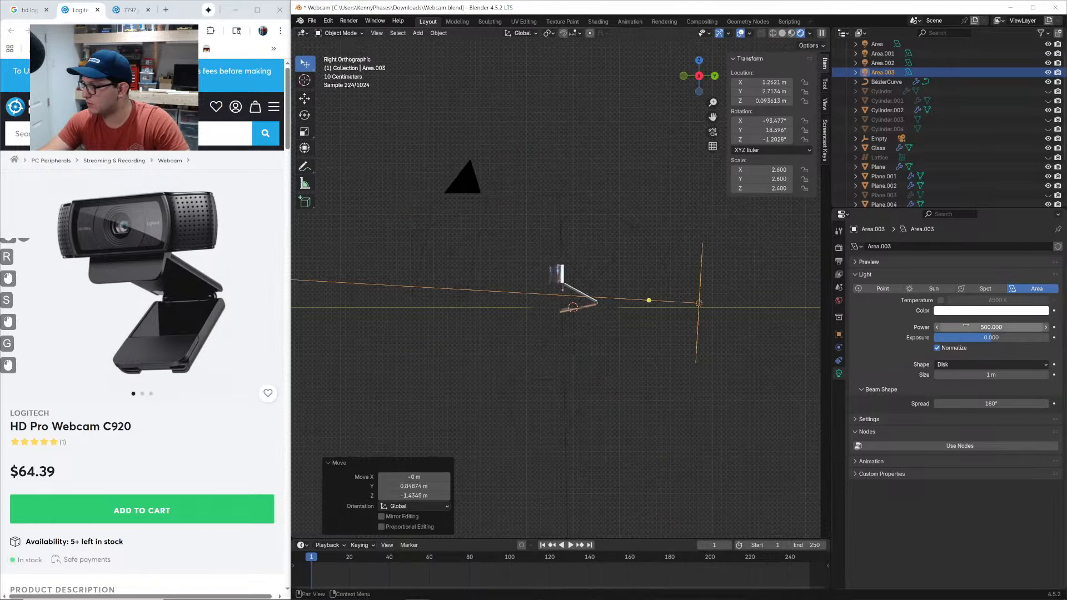
Set the rear light's power to 1000 and shift it in camera view to about X 1.66 m, Y 2.46 m, Z 0.07 m
{"action": "type", "text": "1000"}
{"action": "key", "text": "Return"}
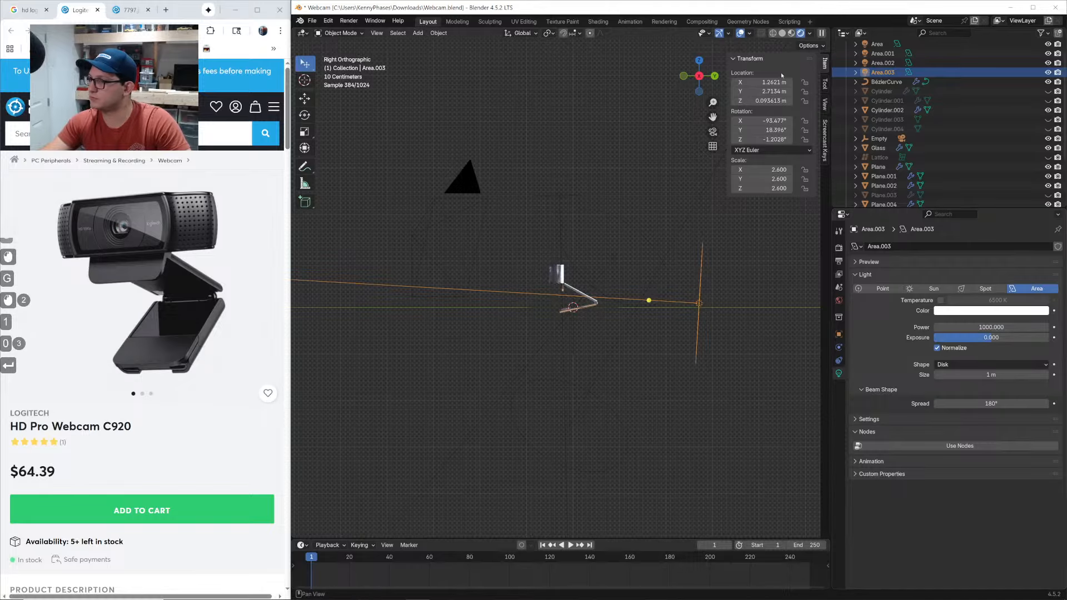
{"action": "left_click", "coordinate": [712, 131]}
{"action": "key", "text": "g"}
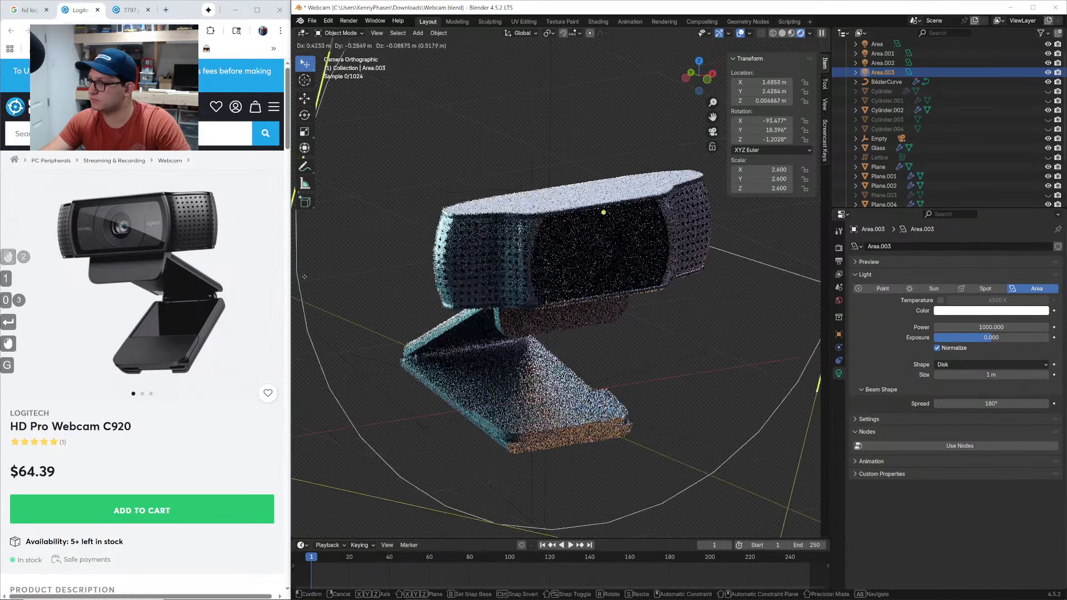
{"action": "left_click", "coordinate": [295, 260]}
Flatten the rear light along global Z to a scale of about X 2.36, Y -0.42, Z 2.59
{"action": "scroll", "coordinate": [708, 313], "scroll_direction": "down", "scroll_amount": 4}
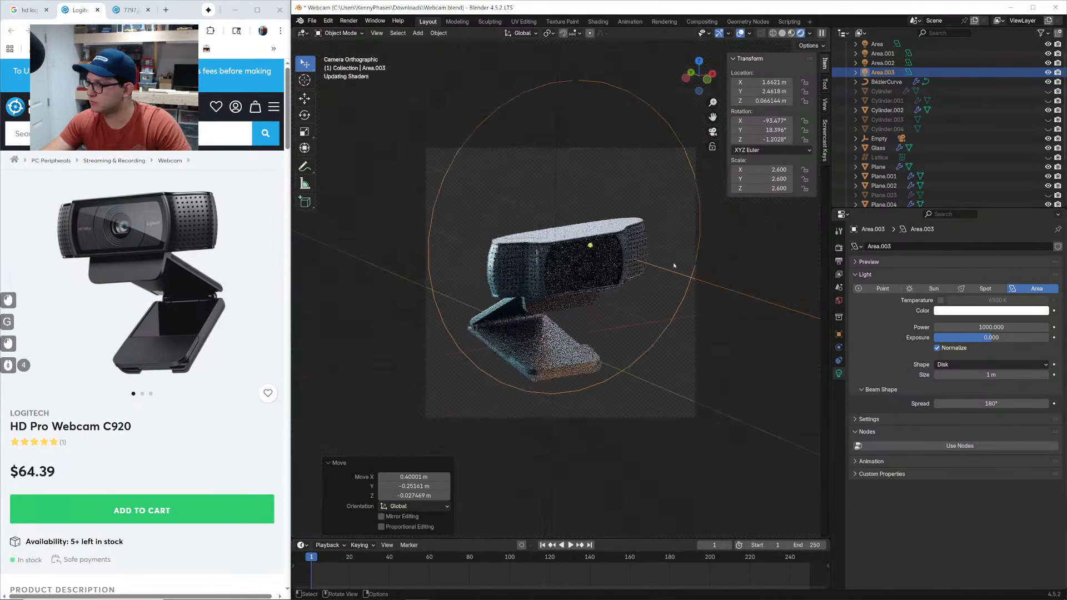
{"action": "key", "text": "s"}
{"action": "key", "text": "z"}
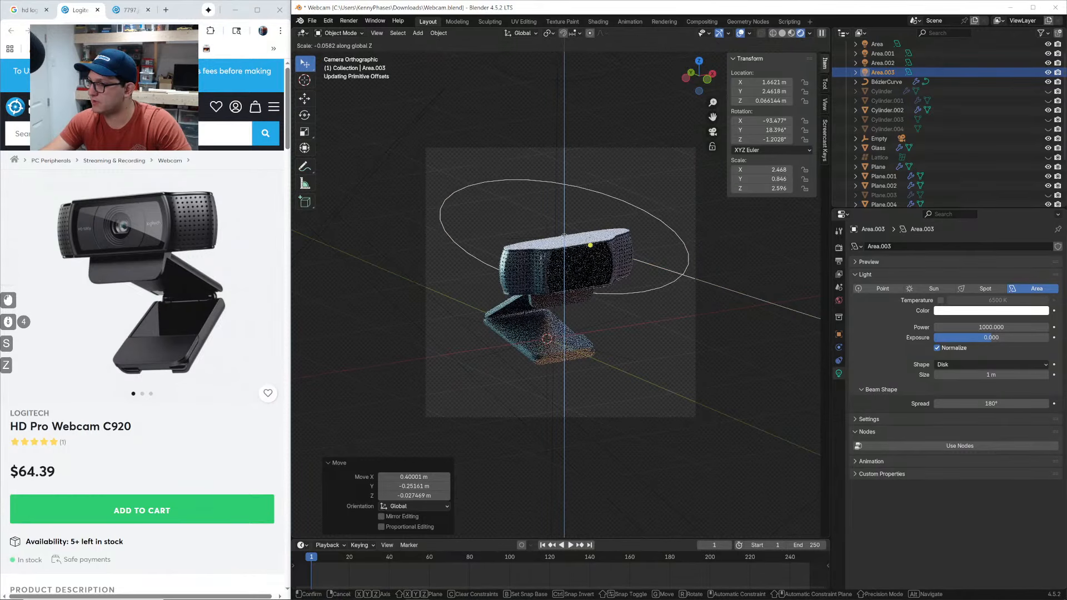
{"action": "left_click", "coordinate": [562, 239]}
{"action": "key", "text": "s"}
{"action": "key", "text": "z"}
{"action": "left_click", "coordinate": [564, 235]}
Reposition the flattened rear light to about X 2.24 m, Y 2.39 m, Z 0.96 m and rotate it to about X -63°, Y 26°, Z -38°
{"action": "key", "text": "g"}
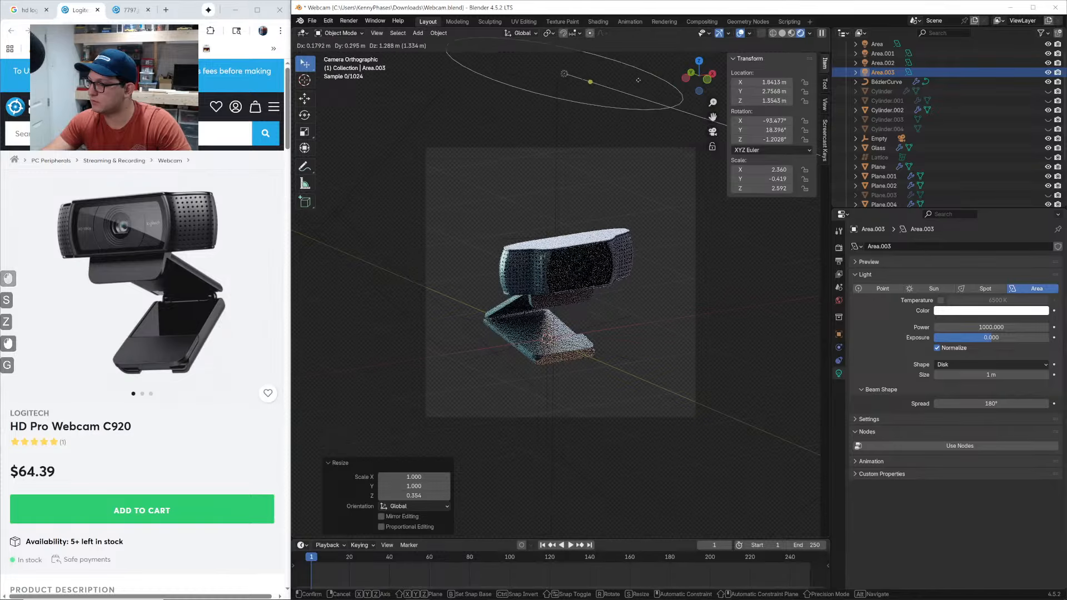
{"action": "left_click", "coordinate": [728, 127]}
{"action": "middle_click_drag", "start_coordinate": [729, 128], "coordinate": [719, 198]}
{"action": "left_click_drag", "start_coordinate": [719, 198], "coordinate": [578, 307]}
{"action": "middle_click_drag", "start_coordinate": [578, 307], "coordinate": [481, 289]}
{"action": "scroll", "coordinate": [712, 299], "scroll_direction": "down", "scroll_amount": 6}
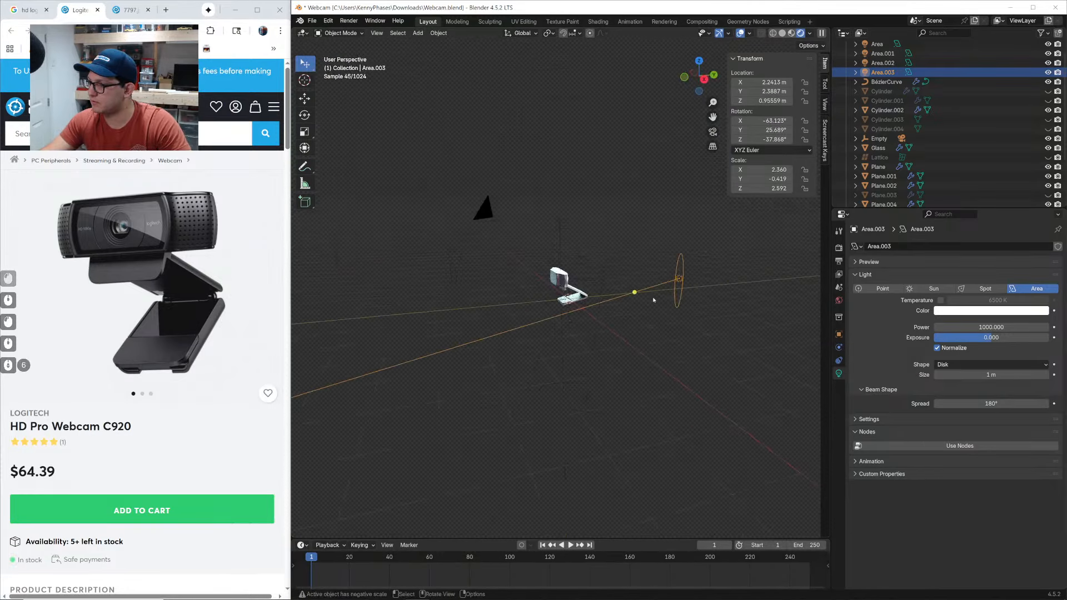
Re-aim the rear light to about X -80°, Y 25°, Z -34° and move it in camera view to about X 2.30 m, Y 2.42 m, Z 1.16 m
{"action": "left_click_drag", "start_coordinate": [634, 291], "coordinate": [605, 287]}
{"action": "middle_click_drag", "start_coordinate": [605, 287], "coordinate": [658, 147]}
{"action": "key", "text": "KP_0"}
{"action": "key", "text": "g"}
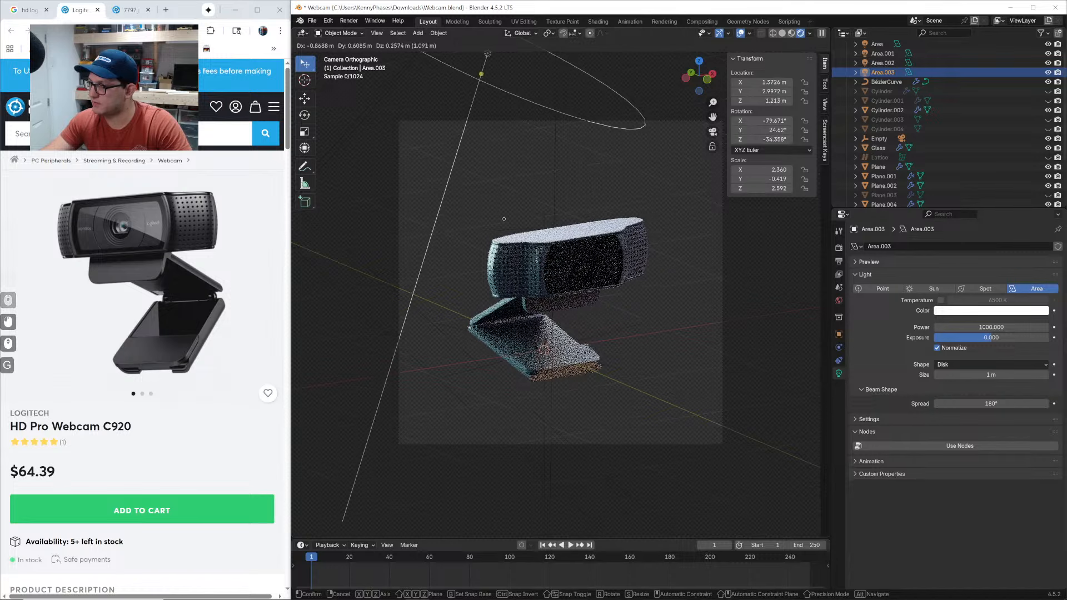
{"action": "left_click", "coordinate": [694, 224]}
{"action": "scroll", "coordinate": [693, 225], "scroll_direction": "up", "scroll_amount": 2}
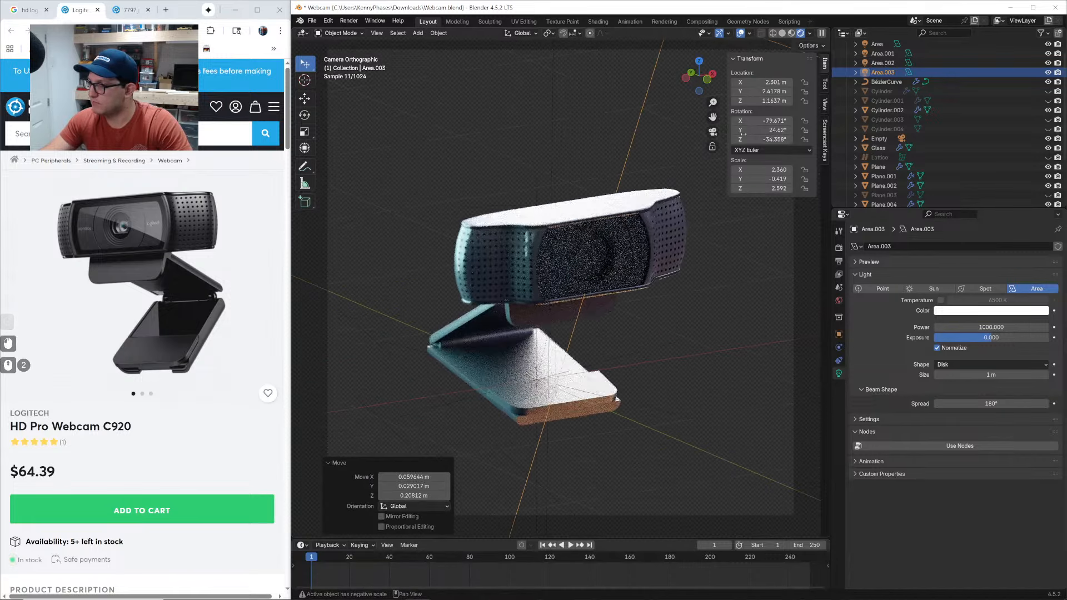
Rotate the camera's empty to 43° about Z and move the rear light to about X 2.59 m, Y 2.35 m, Z 0.97 m
{"action": "left_click", "coordinate": [880, 138]}
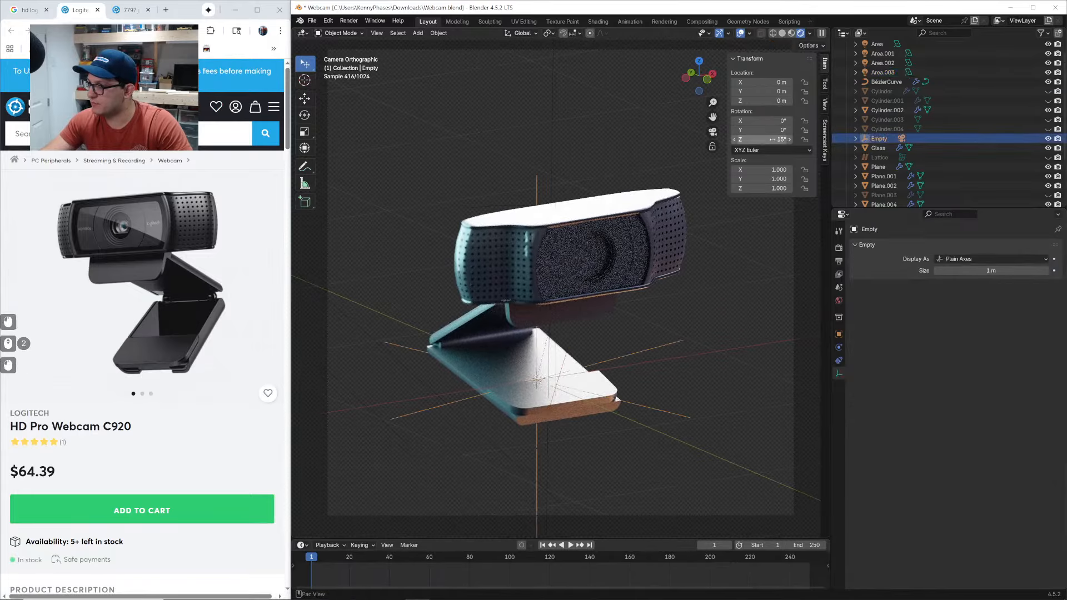
{"action": "mouse_move", "coordinate": [764, 139]}
{"action": "left_mouse_down"}
{"action": "mouse_move", "coordinate": [728, 139]}
{"action": "mouse_move", "coordinate": [778, 139]}
{"action": "left_mouse_up"}
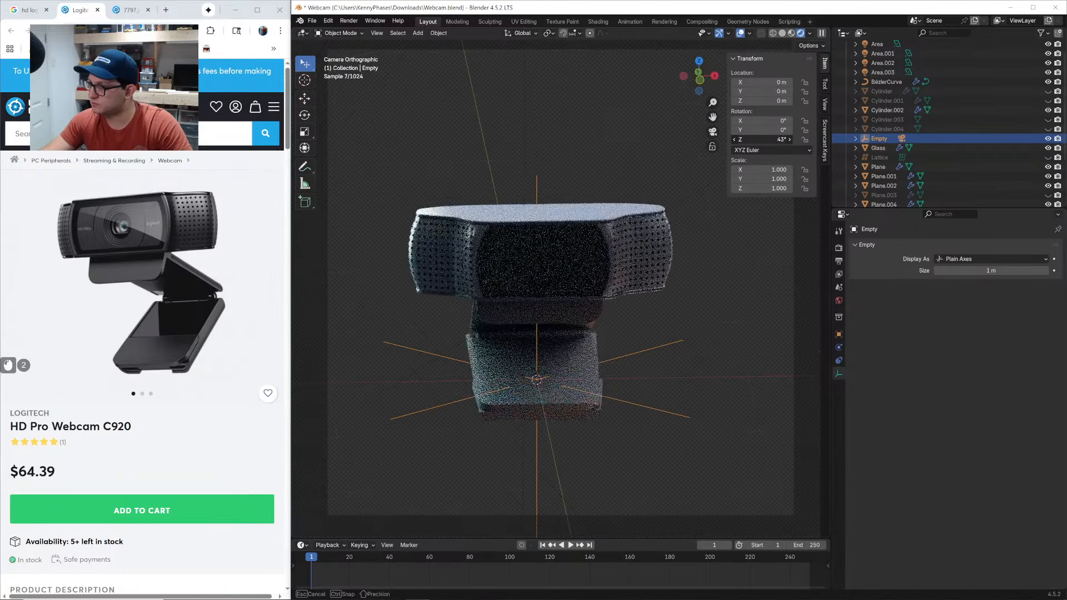
{"action": "left_click", "coordinate": [674, 215]}
{"action": "key", "text": "g"}
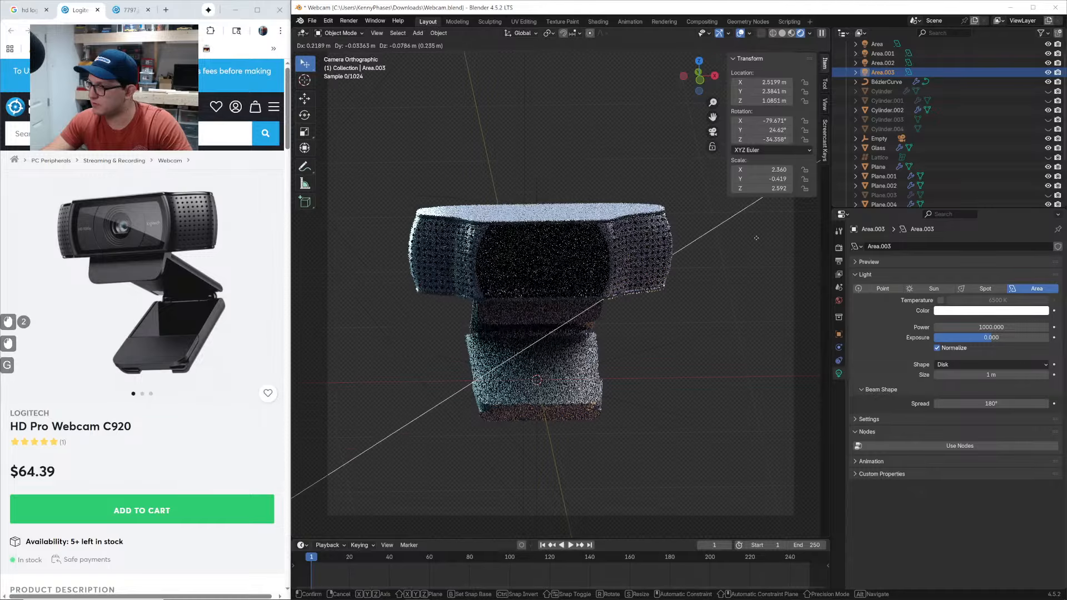
{"action": "left_click", "coordinate": [763, 246]}
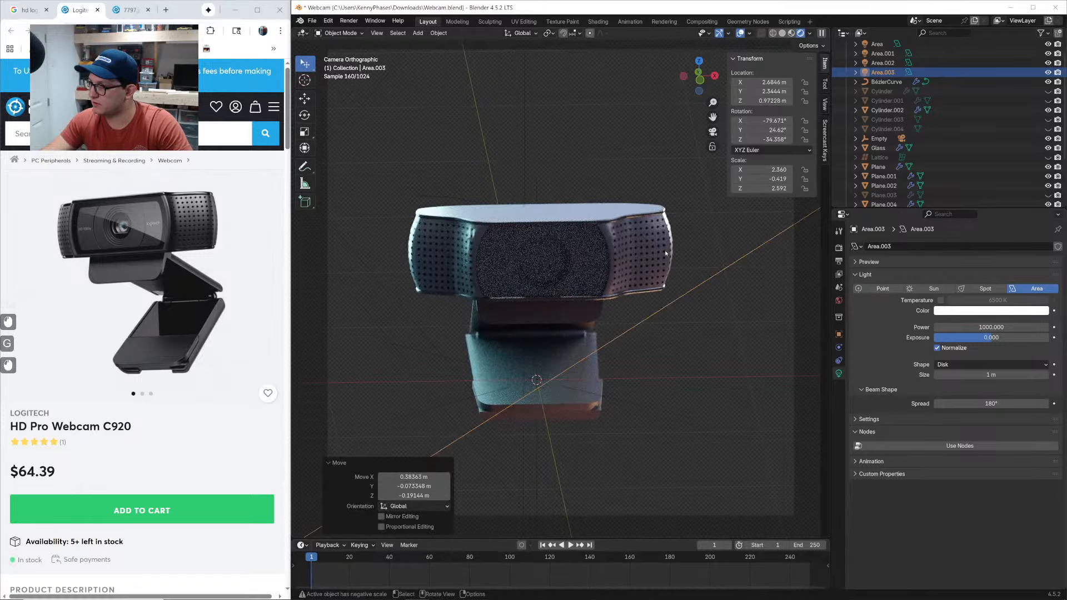
{"action": "key", "text": "g"}
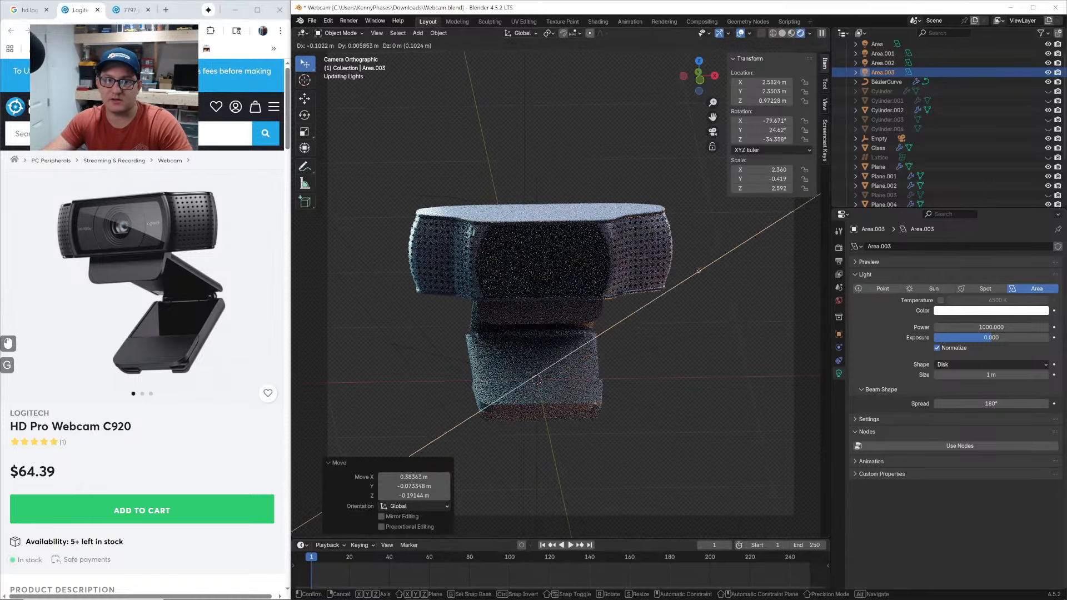
{"action": "left_click", "coordinate": [686, 245]}
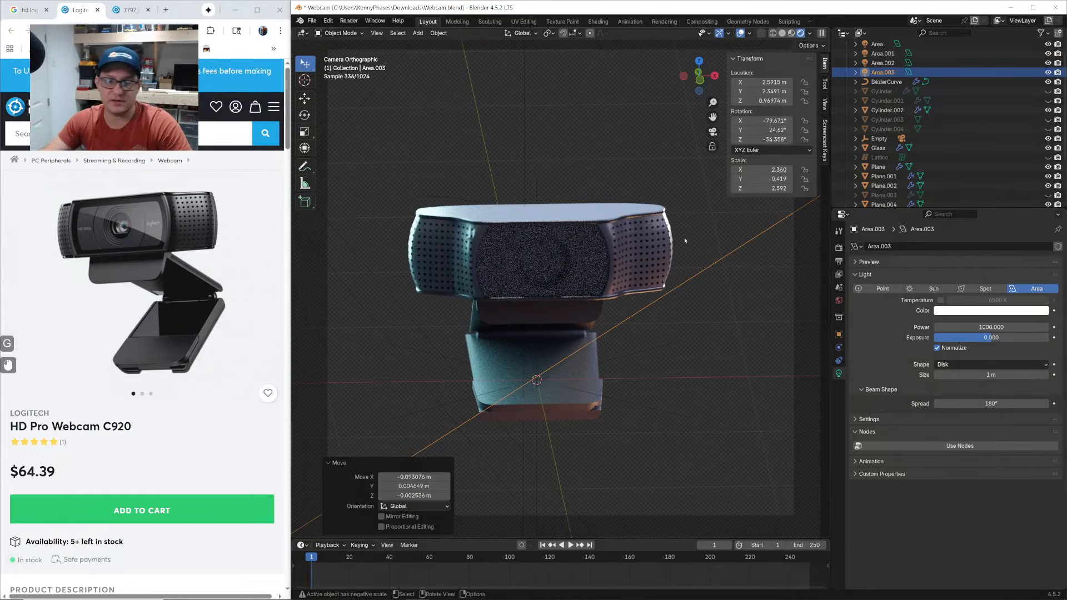
Rotate the camera's empty to 2° about Z and replace the world environment image with studio.exr
{"action": "left_click", "coordinate": [879, 139]}
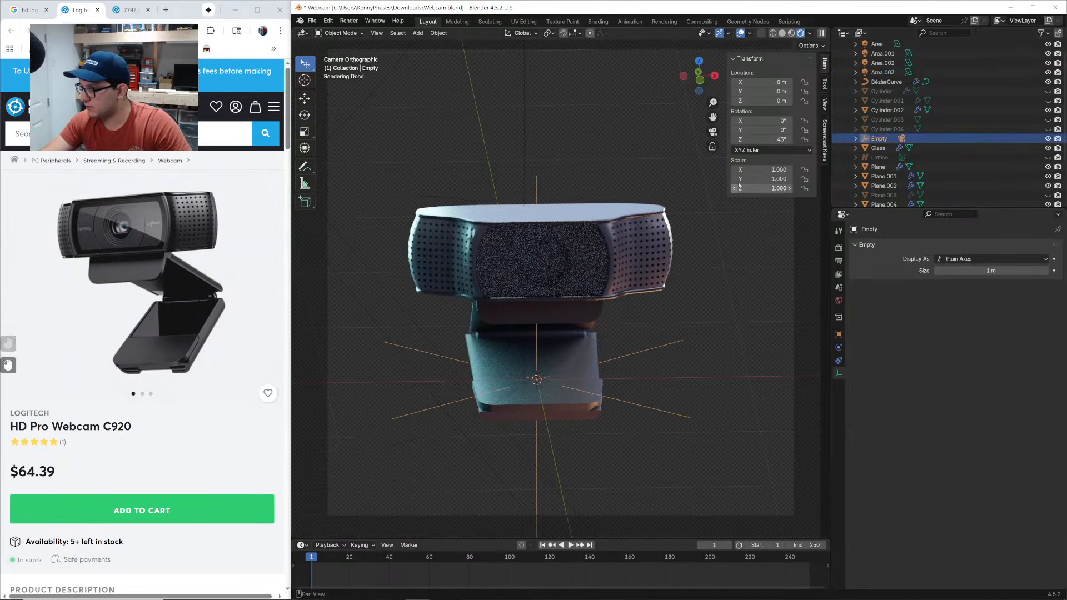
{"action": "mouse_move", "coordinate": [758, 143]}
{"action": "left_mouse_down"}
{"action": "mouse_move", "coordinate": [814, 143]}
{"action": "mouse_move", "coordinate": [745, 142]}
{"action": "left_mouse_up"}
{"action": "left_click", "coordinate": [840, 300]}
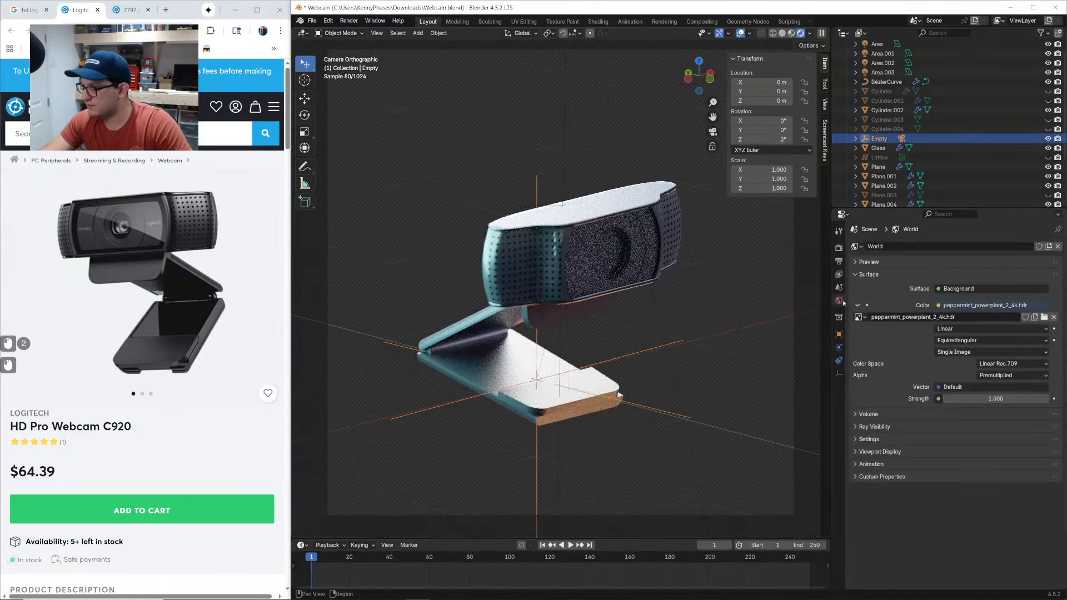
{"action": "left_click", "coordinate": [1045, 318]}
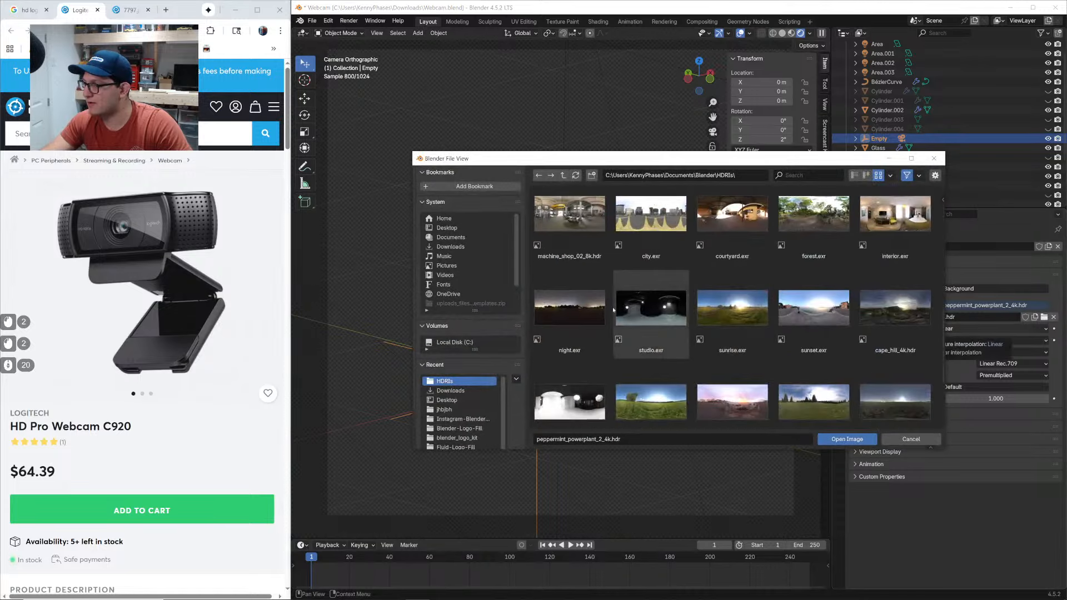
{"action": "left_click", "coordinate": [648, 307]}
{"action": "double_click", "coordinate": [647, 307]}
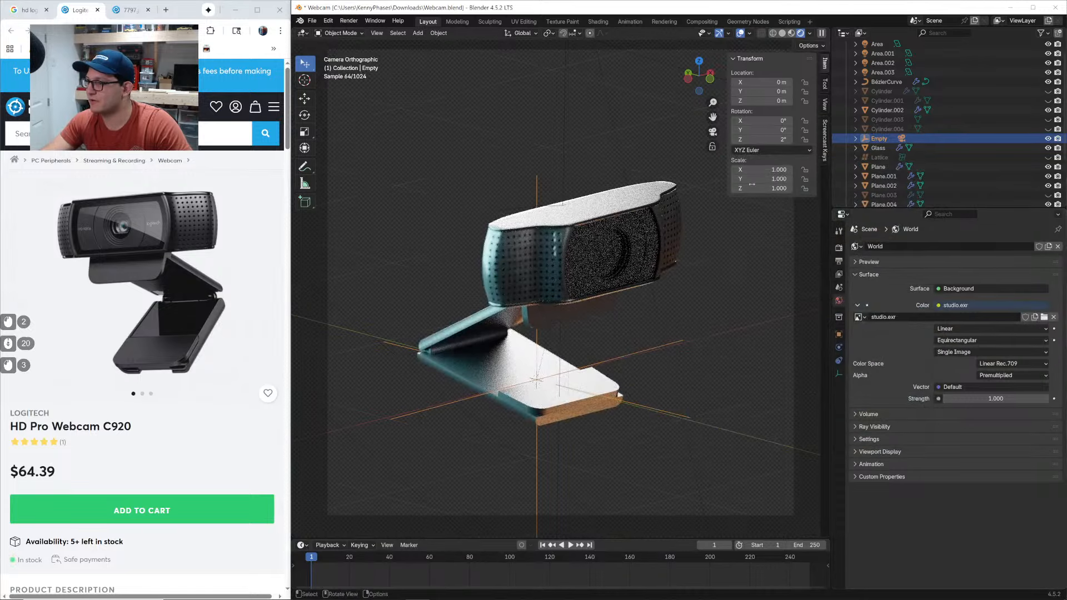
Set the camera empty's Z rotation to -1° and save the webcam file
{"action": "mouse_move", "coordinate": [760, 139]}
{"action": "left_mouse_down"}
{"action": "mouse_move", "coordinate": [738, 140]}
{"action": "mouse_move", "coordinate": [809, 139]}
{"action": "mouse_move", "coordinate": [758, 139]}
{"action": "left_mouse_up"}
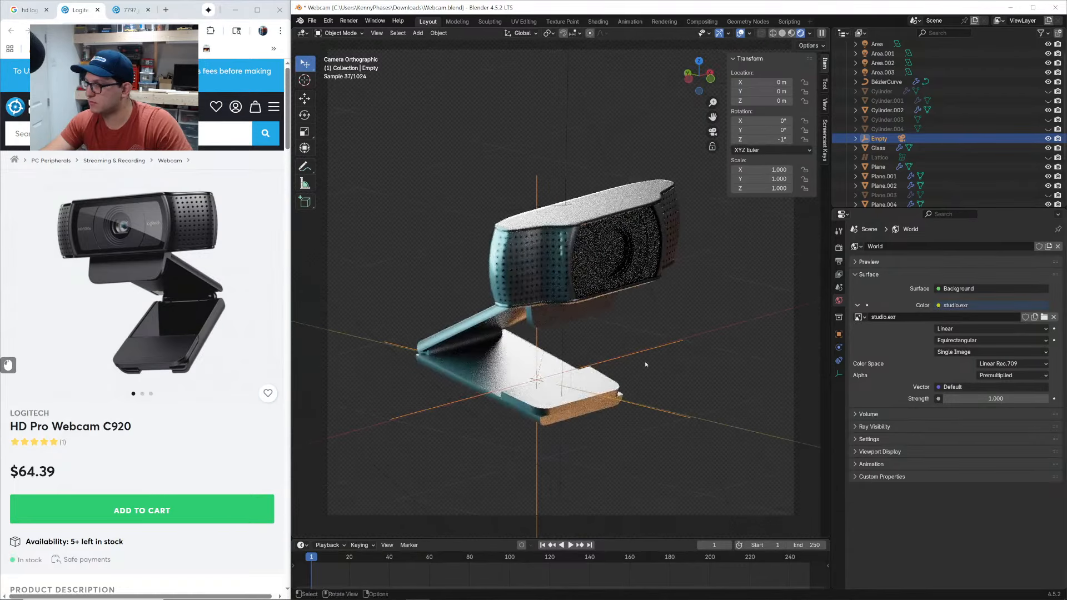
{"action": "key", "text": "ctrl+s"}
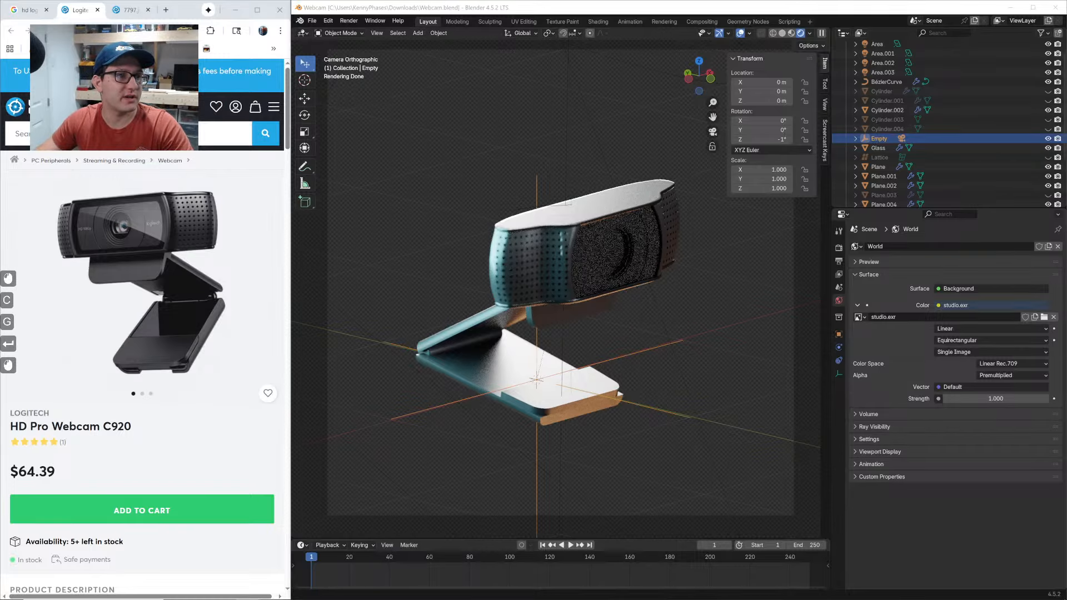
Switch to the browser, open the CG Cookie home page, and copy and paste its web address for sharing
{"action": "left_click_drag", "start_coordinate": [584, 599], "coordinate": [286, 1]}
{"action": "left_click", "coordinate": [280, 31]}
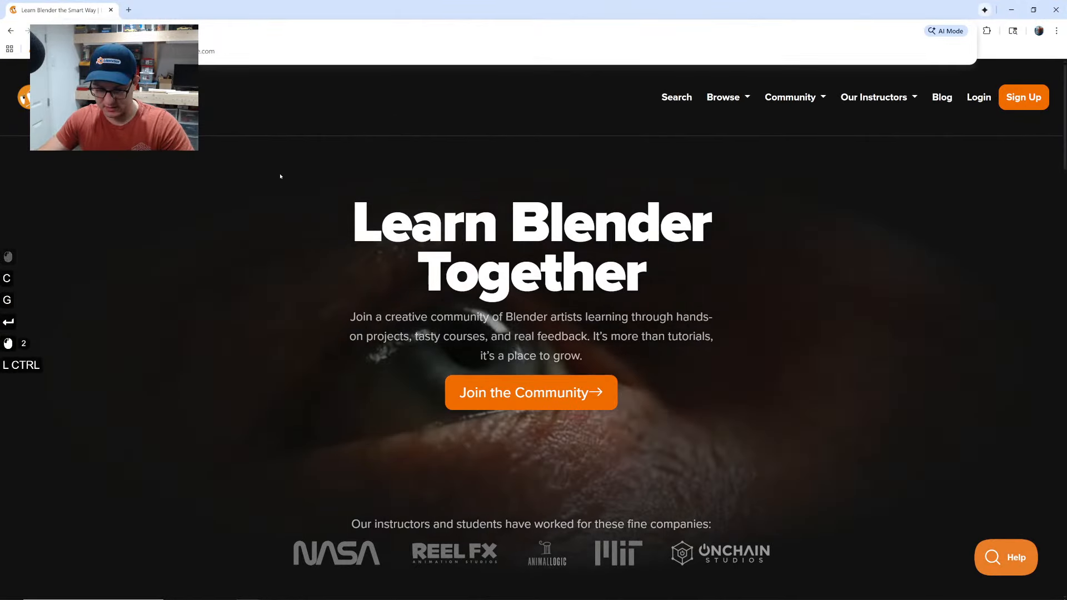
{"action": "key", "text": "ctrl+c"}
{"action": "key", "text": "ctrl+v"}
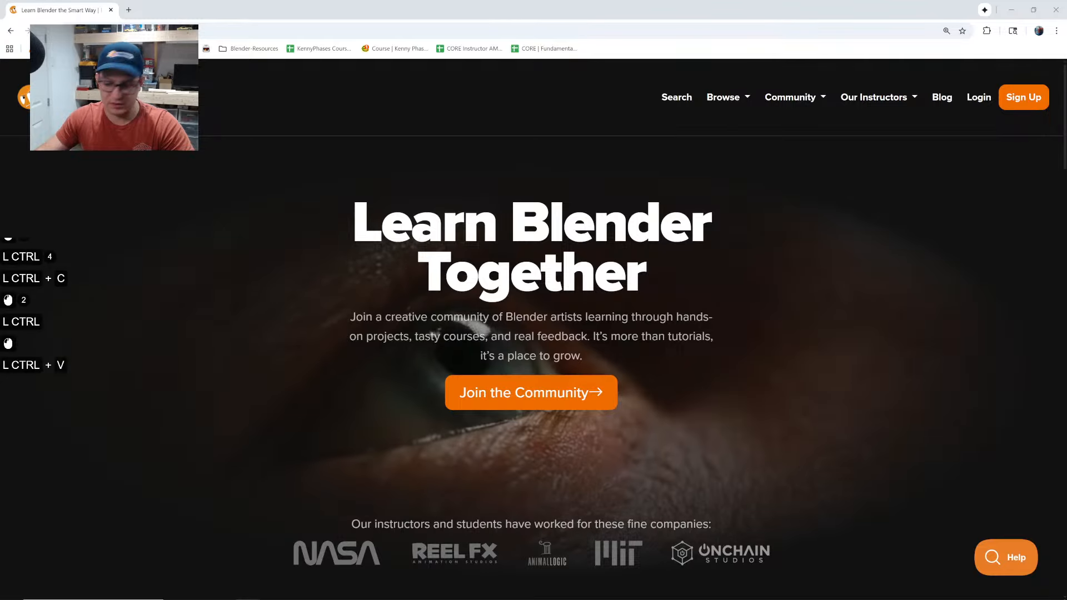
{"action": "key", "text": "Return"}
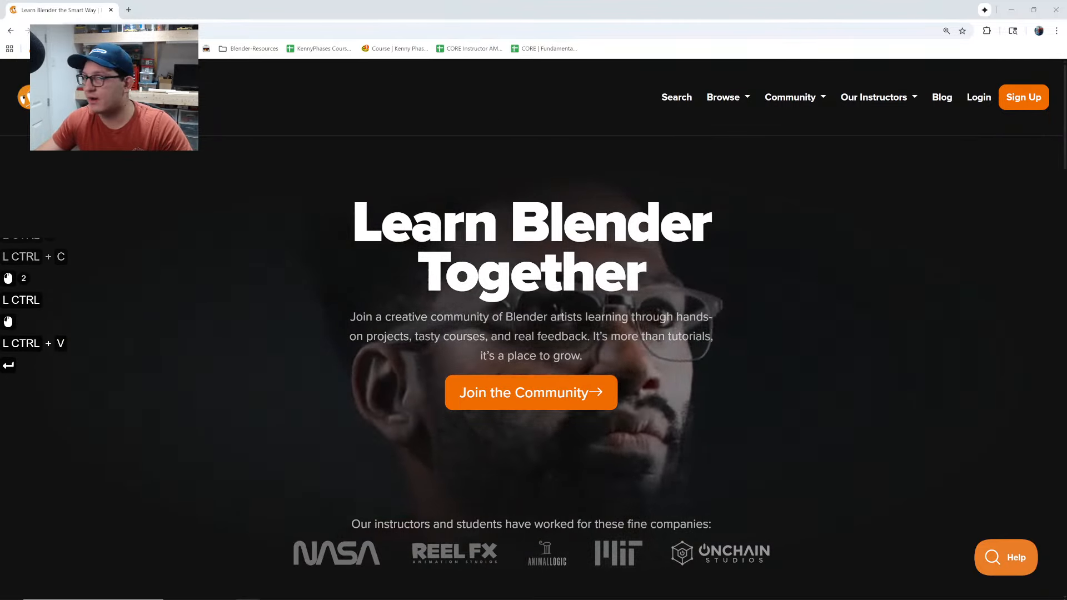
Open the CORE Fundamentals page on CG Cookie, and copy and paste its web address for sharing
{"action": "left_click", "coordinate": [127, 25]}
{"action": "type", "text": "CORE"}
{"action": "key", "text": "Return"}
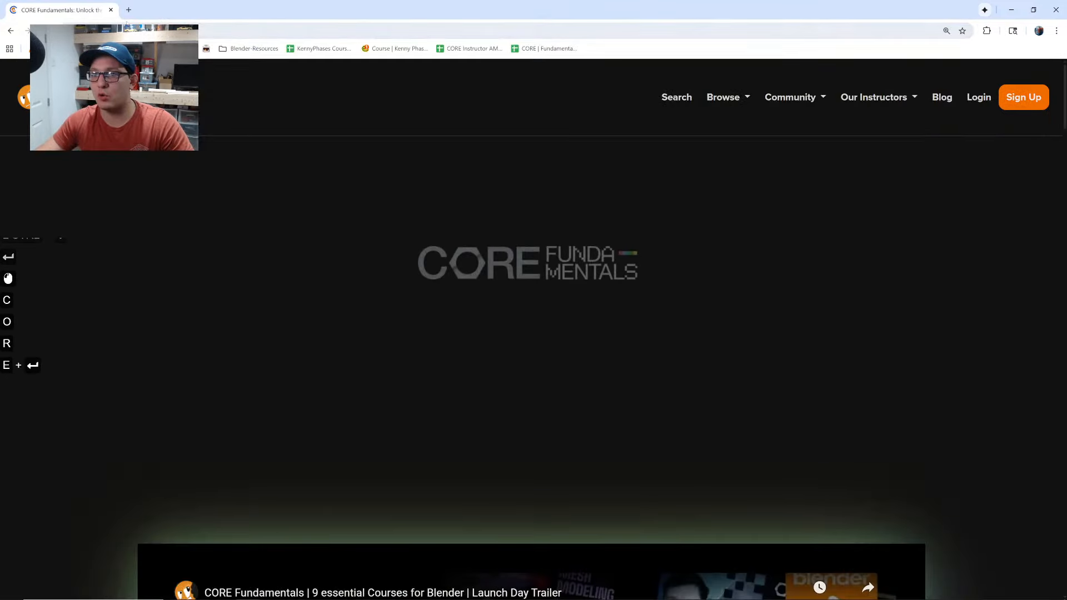
{"action": "left_click", "coordinate": [127, 25]}
{"action": "key", "text": "ctrl+c"}
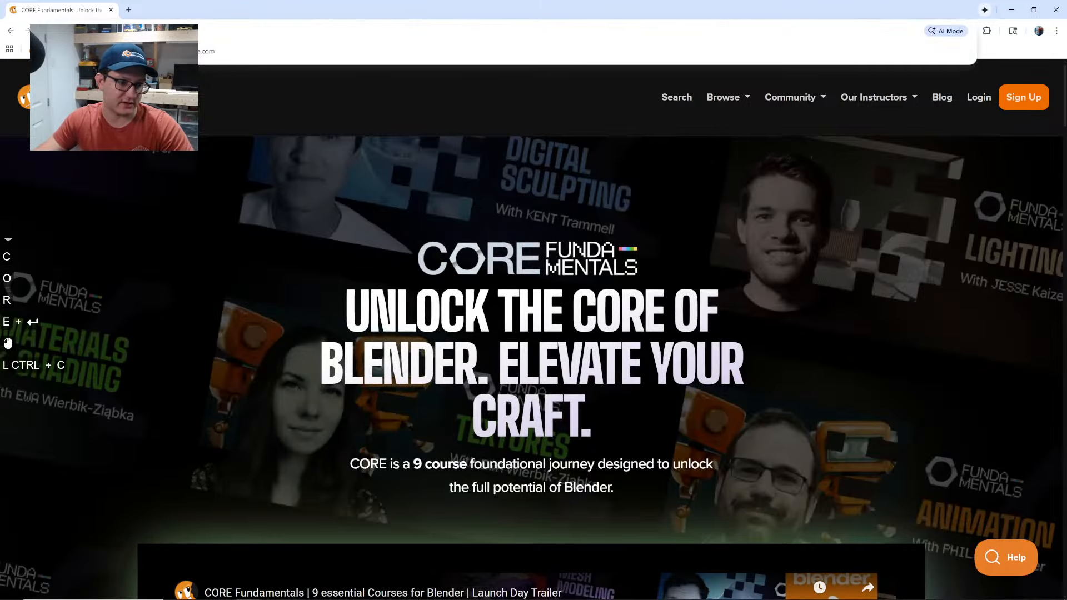
{"action": "key", "text": "ctrl+v"}
{"action": "key", "text": "Return"}
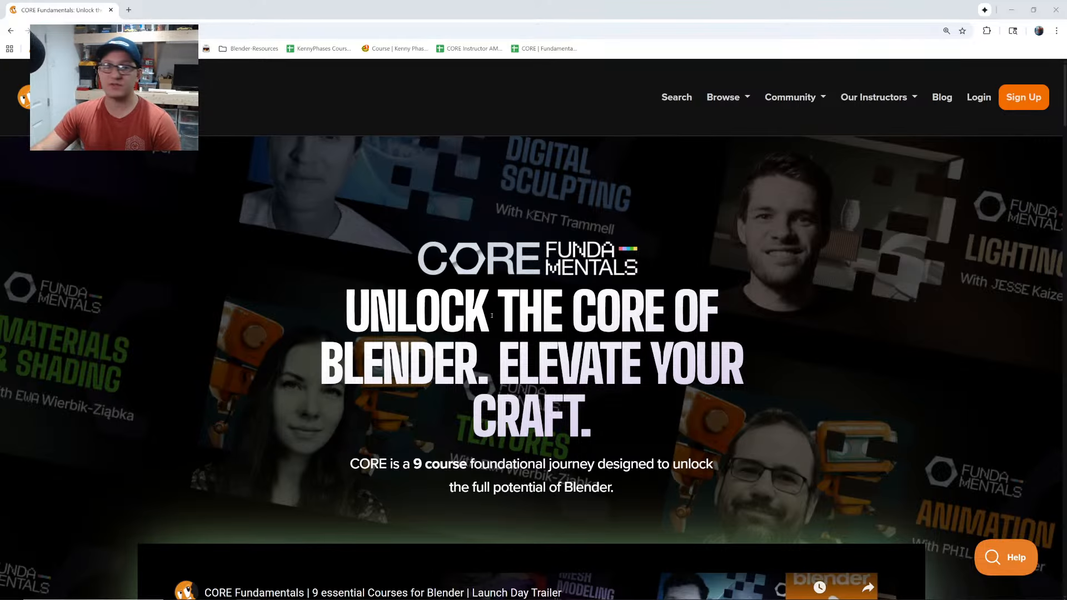
Look through the CORE Fundamentals page from the trailer through the course stages to Compositing
{"action": "scroll", "coordinate": [438, 400], "scroll_direction": "down", "scroll_amount": 8}
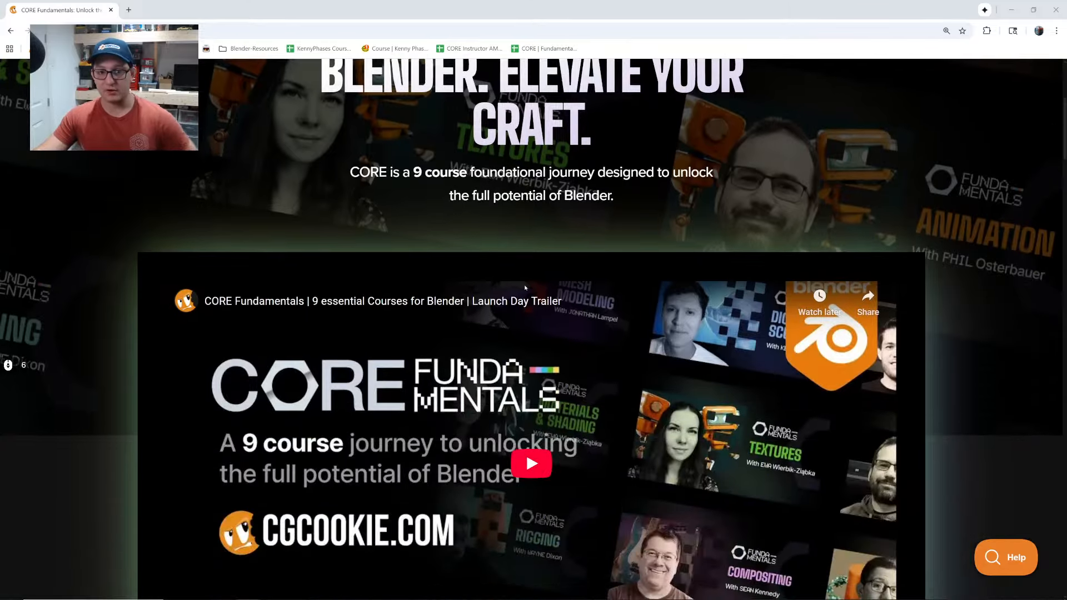
{"action": "scroll", "coordinate": [384, 387], "scroll_direction": "down", "scroll_amount": 18}
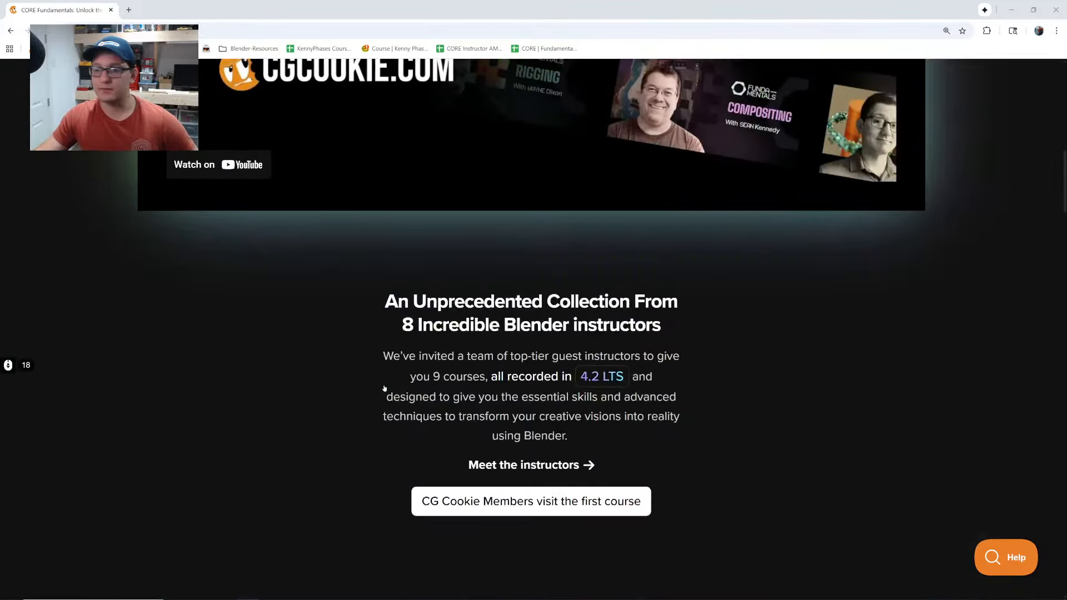
{"action": "scroll", "coordinate": [432, 402], "scroll_direction": "down", "scroll_amount": 11}
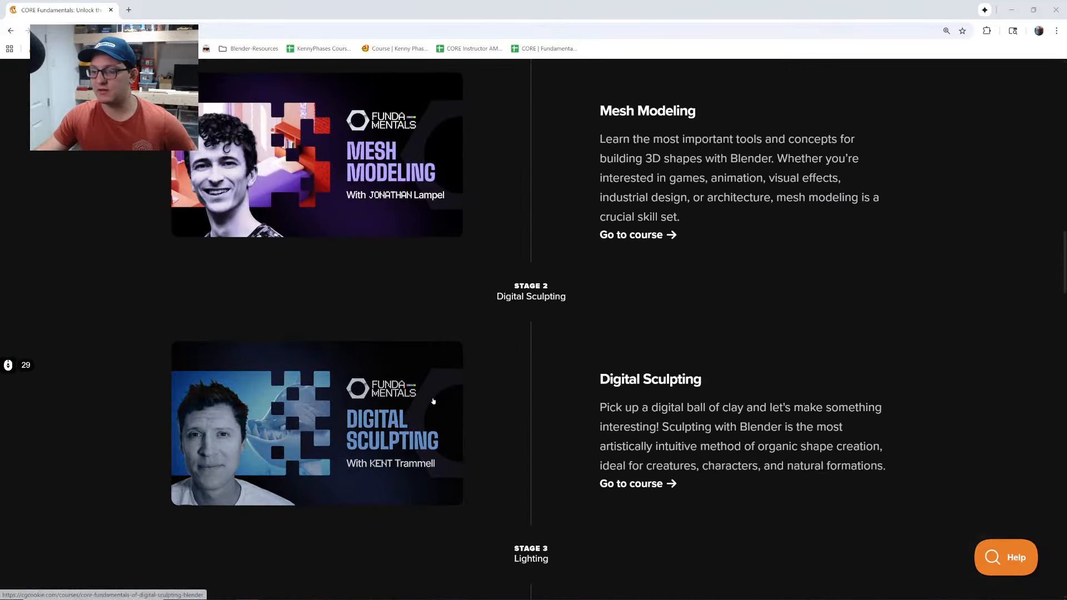
{"action": "scroll", "coordinate": [403, 357], "scroll_direction": "down", "scroll_amount": 4}
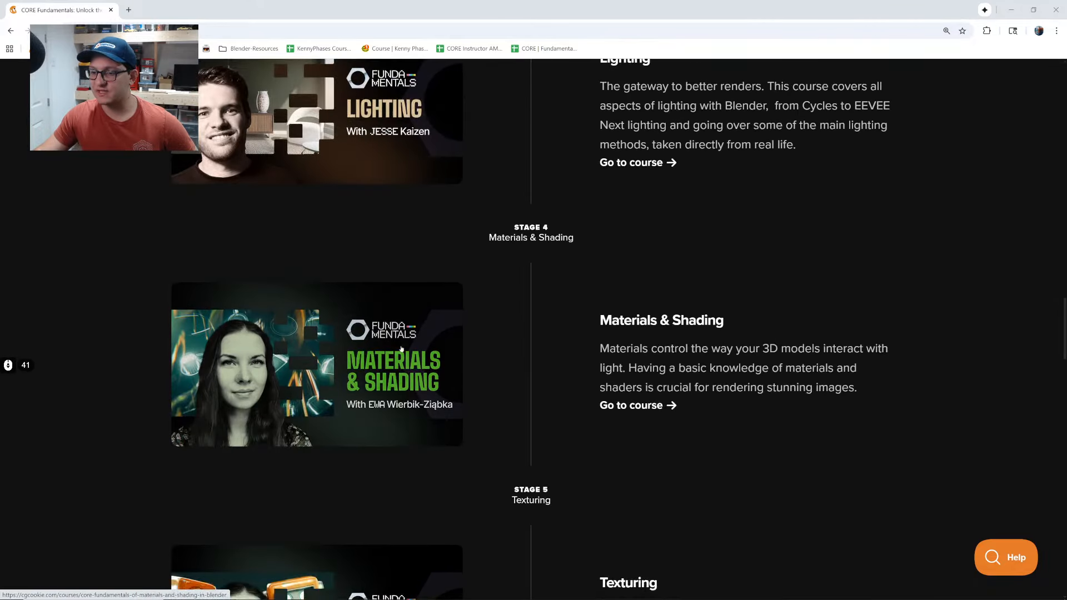
{"action": "scroll", "coordinate": [396, 338], "scroll_direction": "down", "scroll_amount": 7}
{"action": "scroll", "coordinate": [397, 338], "scroll_direction": "down", "scroll_amount": 4}
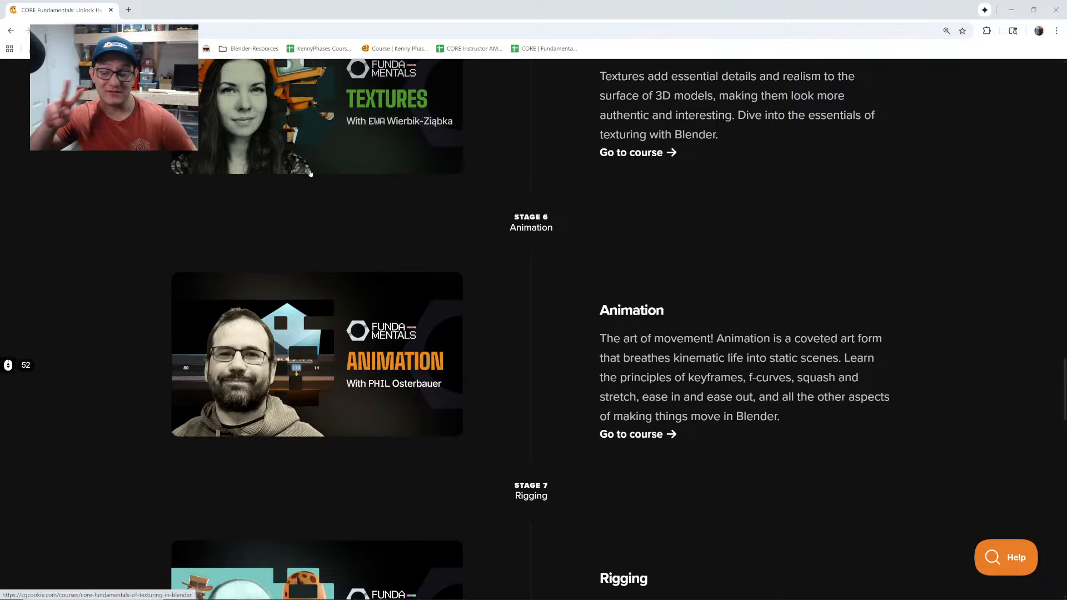
{"action": "scroll", "coordinate": [373, 401], "scroll_direction": "down", "scroll_amount": 9}
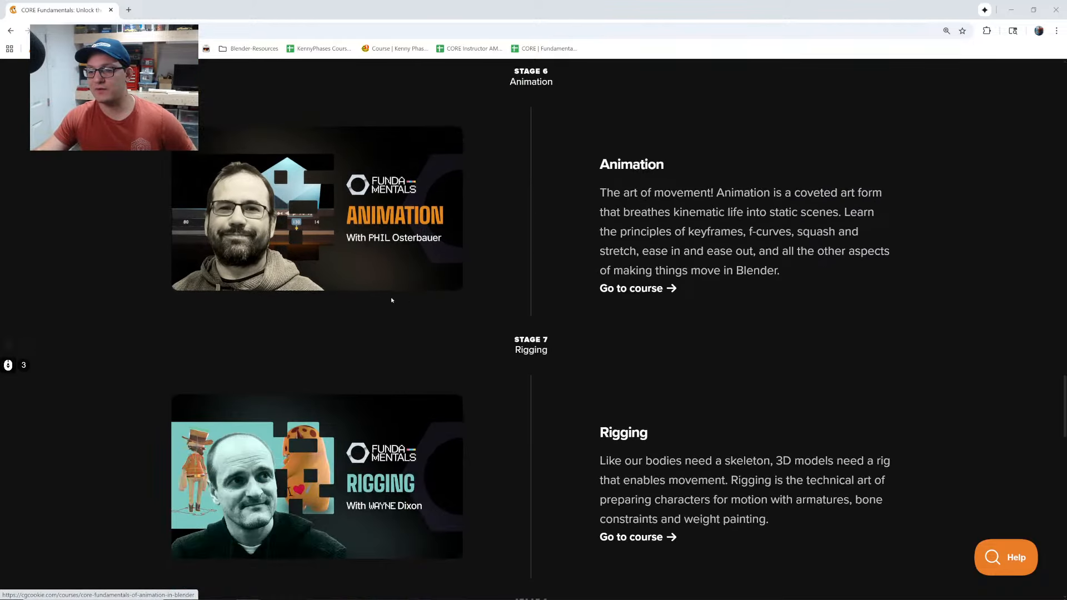
{"action": "scroll", "coordinate": [381, 385], "scroll_direction": "down", "scroll_amount": 2}
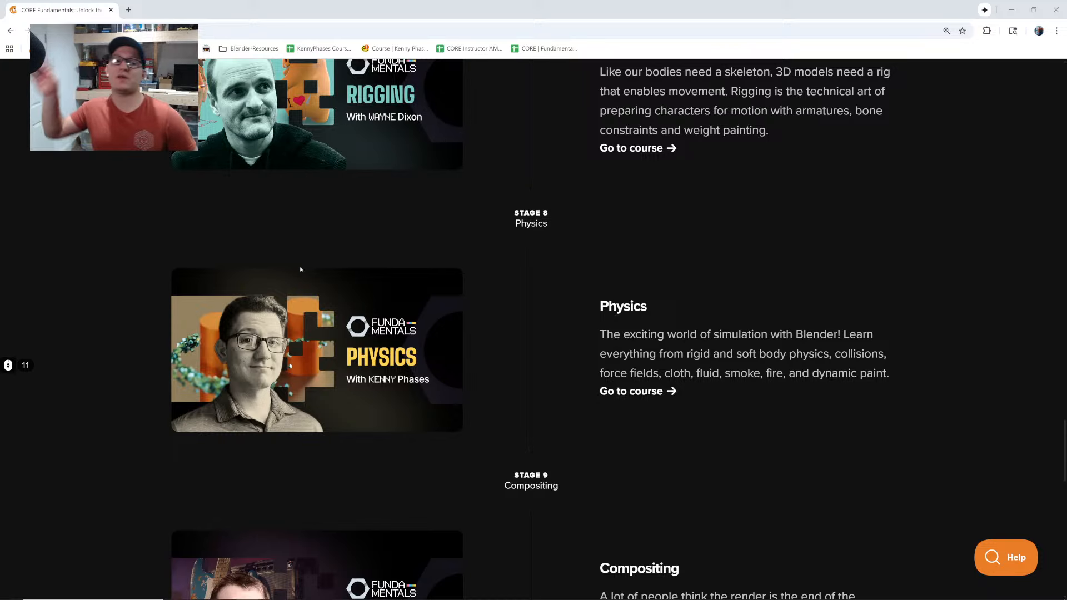
{"action": "scroll", "coordinate": [300, 270], "scroll_direction": "down", "scroll_amount": 8}
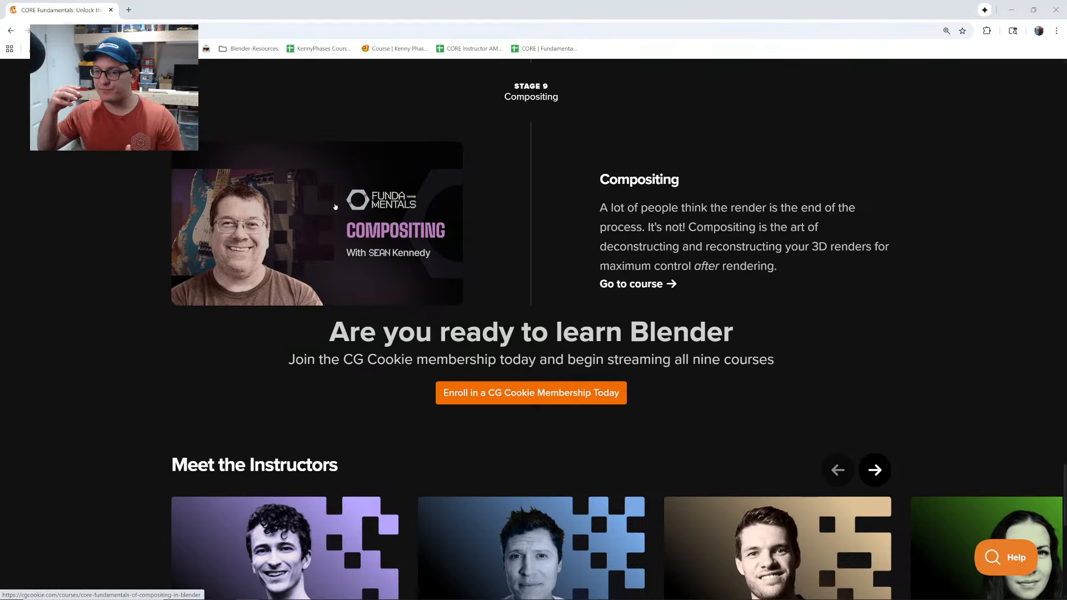
Browse the Meet the Instructors section and highlight parts of the Physics instructor's biography
{"action": "scroll", "coordinate": [427, 296], "scroll_direction": "down", "scroll_amount": 5}
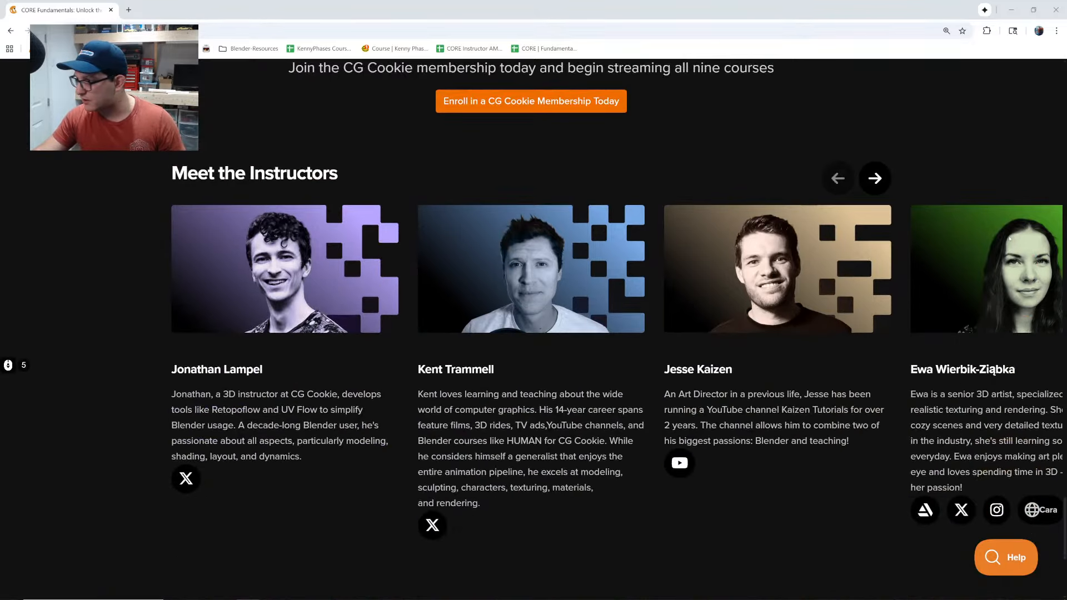
{"action": "scroll", "coordinate": [603, 460], "scroll_direction": "right", "scroll_amount": 4}
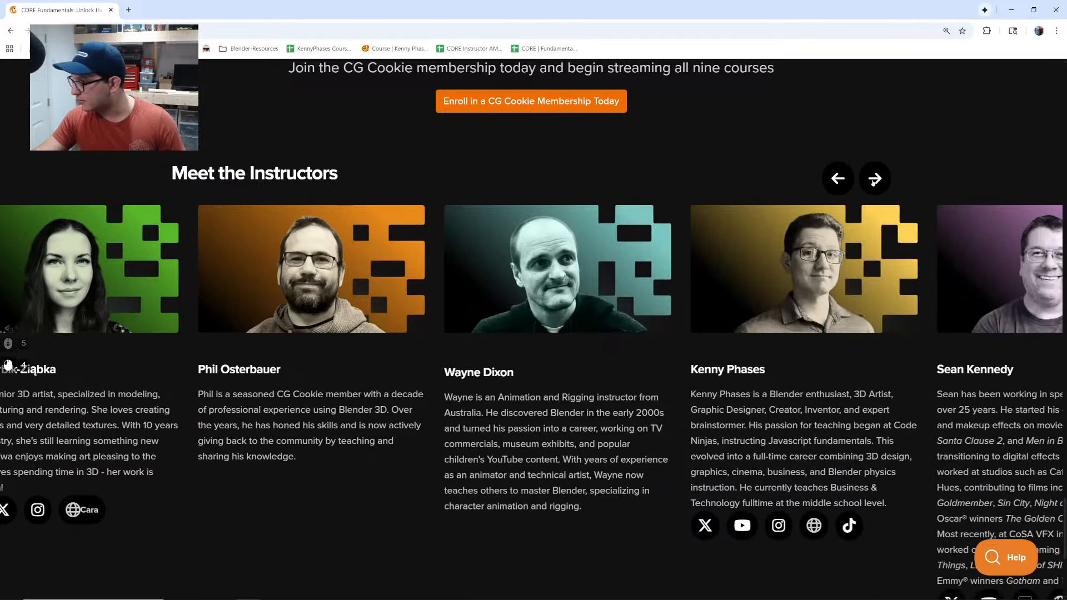
{"action": "left_click_drag", "start_coordinate": [659, 393], "coordinate": [791, 395]}
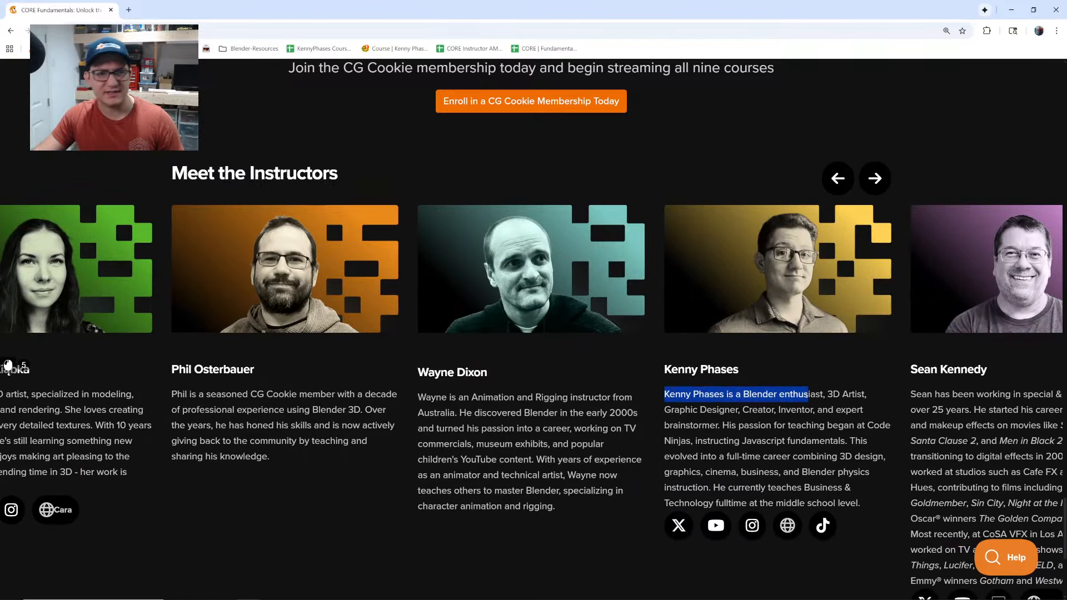
{"action": "scroll", "coordinate": [742, 405], "scroll_direction": "left", "scroll_amount": 1}
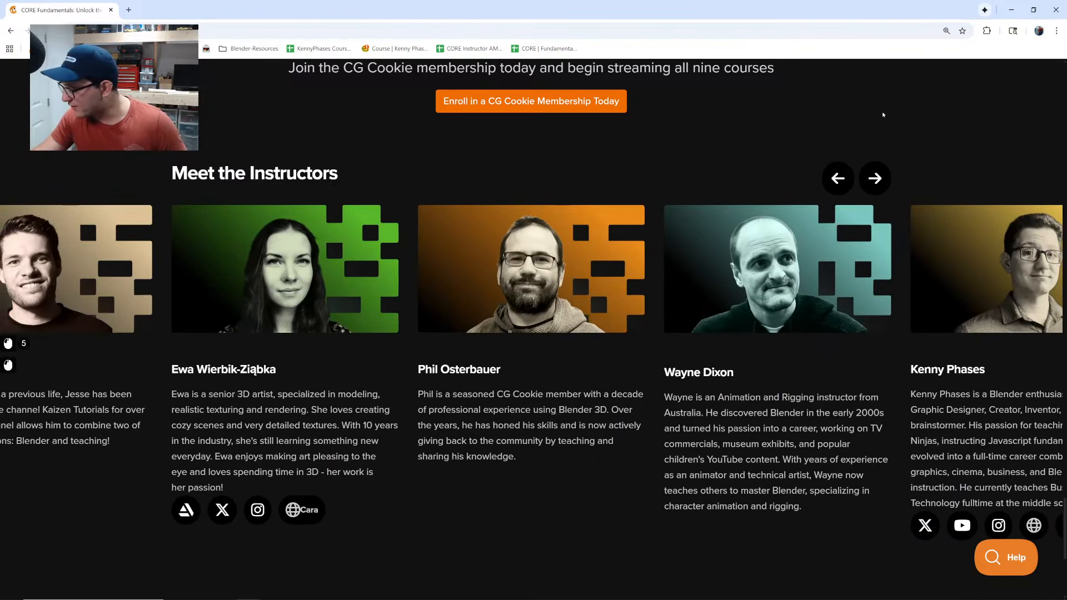
{"action": "left_click", "coordinate": [879, 179]}
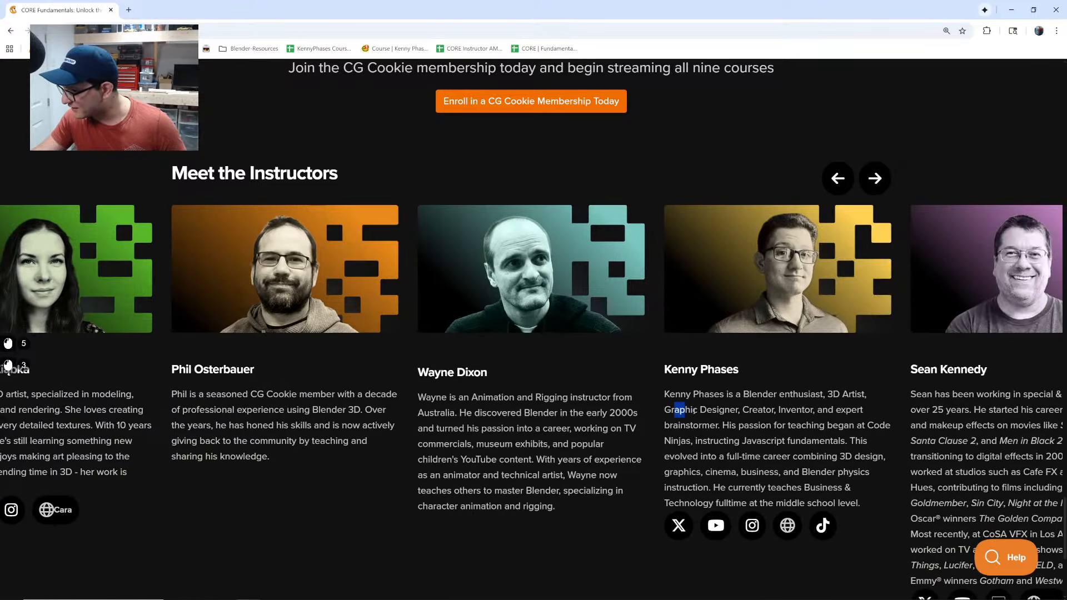
{"action": "left_click_drag", "start_coordinate": [695, 410], "coordinate": [860, 492]}
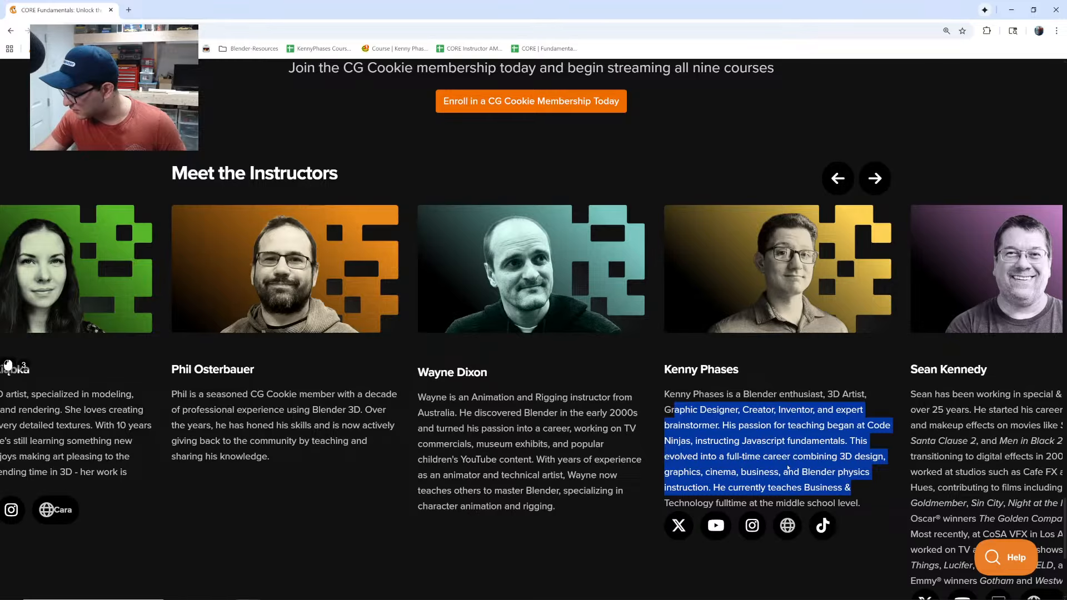
{"action": "left_click_drag", "start_coordinate": [850, 441], "coordinate": [822, 473]}
{"action": "left_click_drag", "start_coordinate": [689, 425], "coordinate": [585, 405]}
{"action": "scroll", "coordinate": [585, 406], "scroll_direction": "down", "scroll_amount": 3}
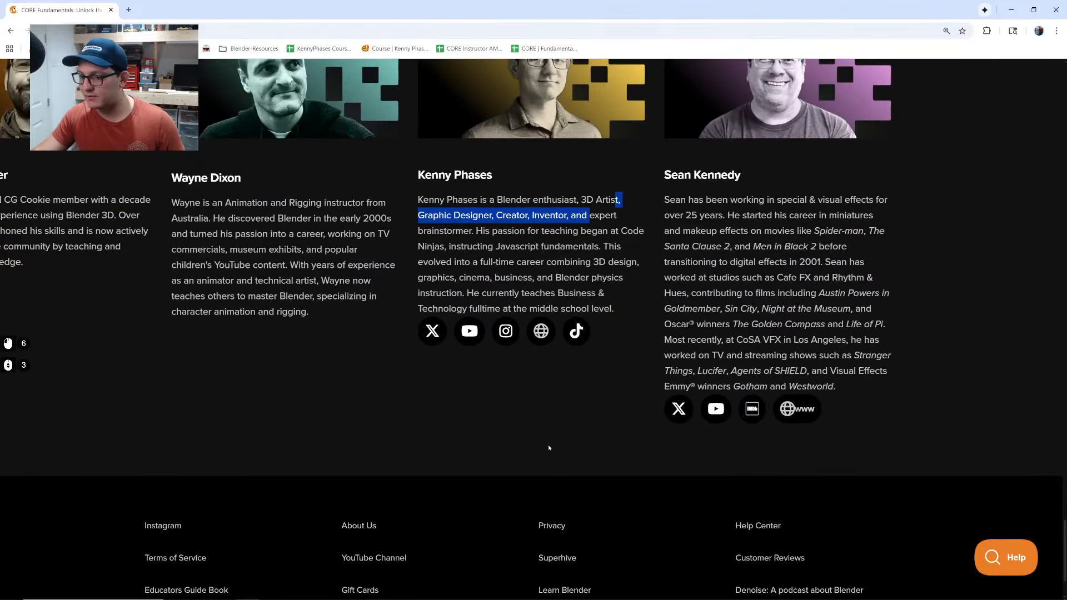
Return to the start of the CORE Fundamentals page and search all site content for "sessions"
{"action": "scroll", "coordinate": [556, 444], "scroll_direction": "up", "scroll_amount": 8}
{"action": "scroll", "coordinate": [540, 420], "scroll_direction": "up", "scroll_amount": 20}
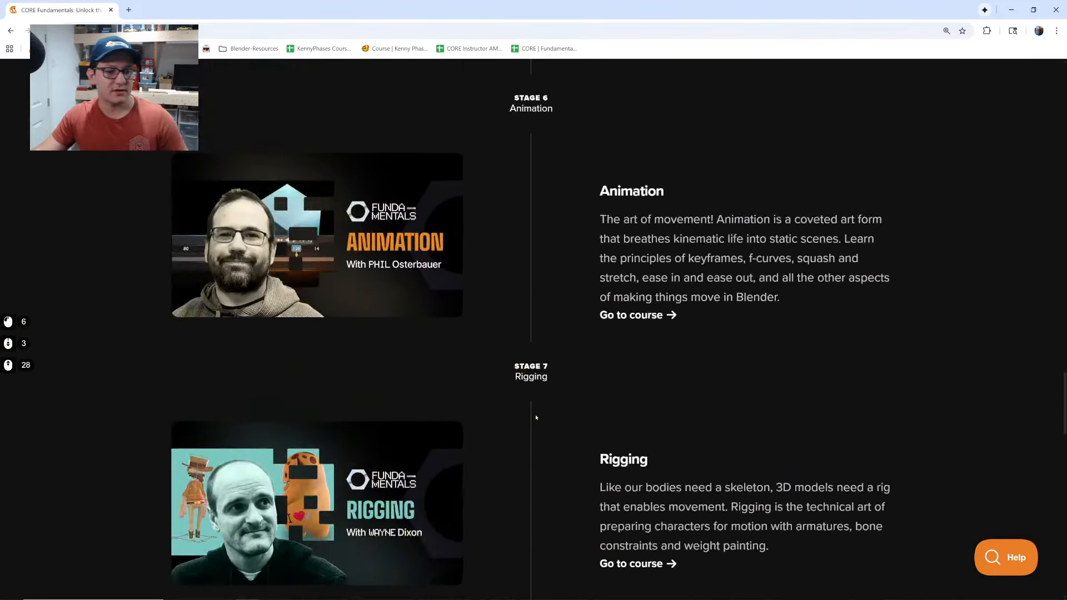
{"action": "scroll", "coordinate": [544, 405], "scroll_direction": "up", "scroll_amount": 20}
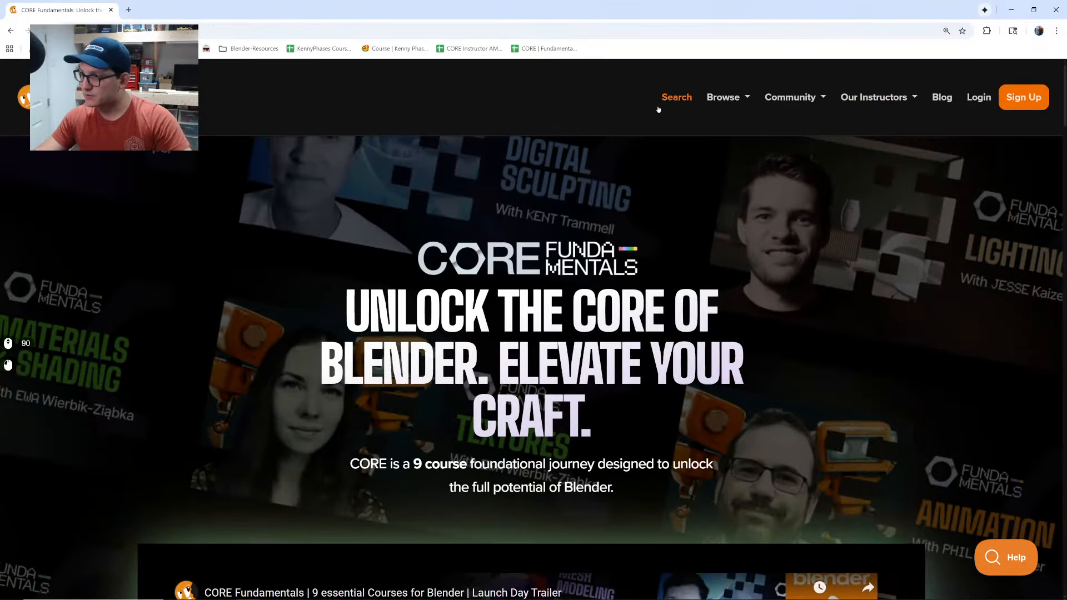
{"action": "left_click", "coordinate": [659, 107]}
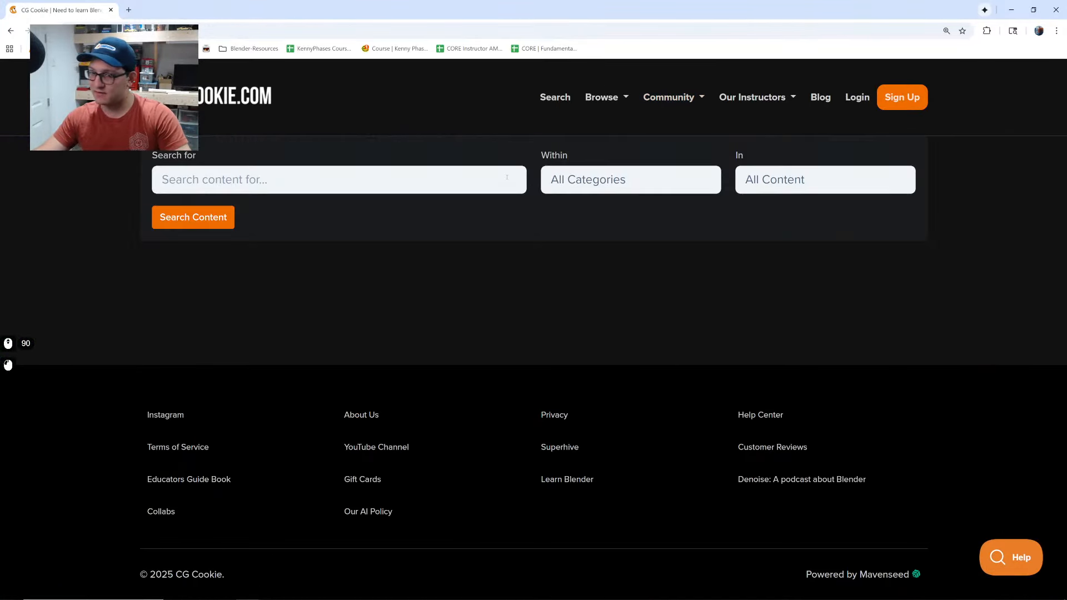
{"action": "left_click", "coordinate": [457, 183]}
{"action": "type", "text": "sessions"}
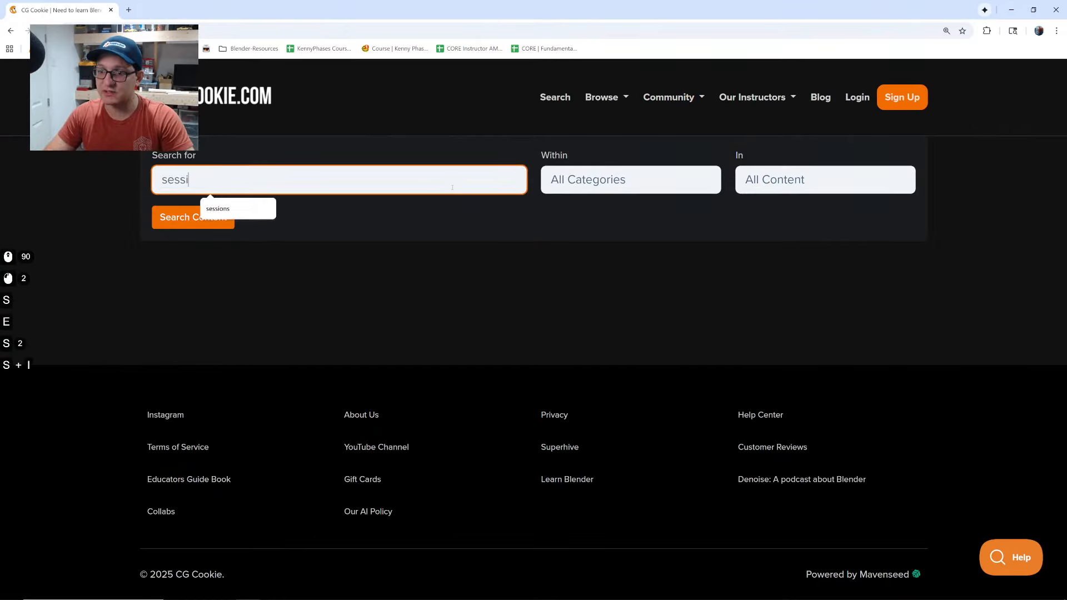
{"action": "key", "text": "Return"}
Open the SESSIONS: Macro course from the search results, and copy and paste its web address for sharing
{"action": "scroll", "coordinate": [303, 292], "scroll_direction": "down", "scroll_amount": 5}
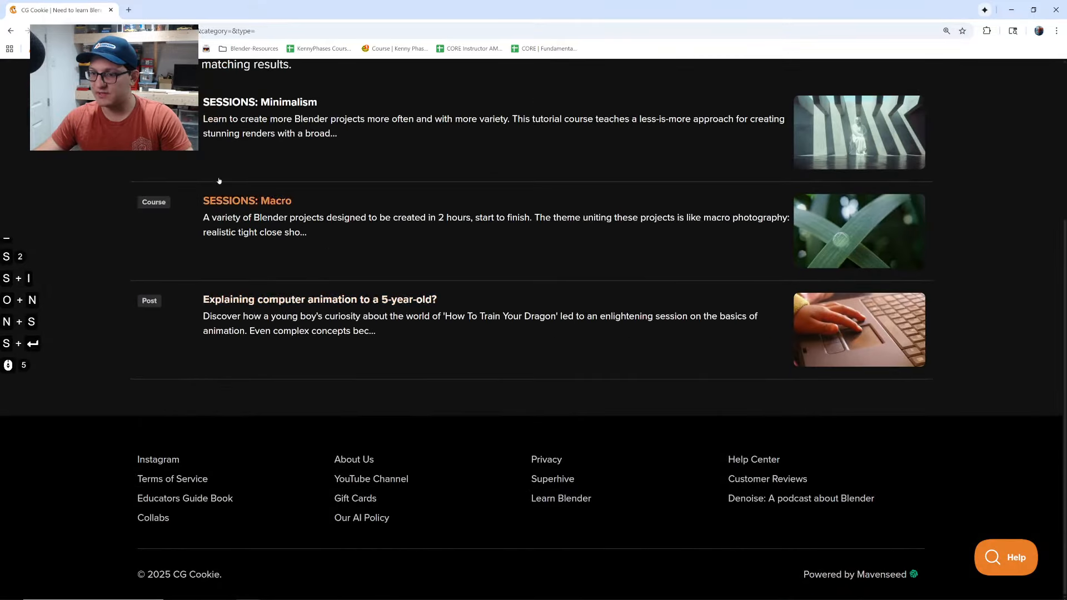
{"action": "left_click", "coordinate": [256, 201]}
{"action": "left_click", "coordinate": [362, 256]}
{"action": "key", "text": "ctrl+l"}
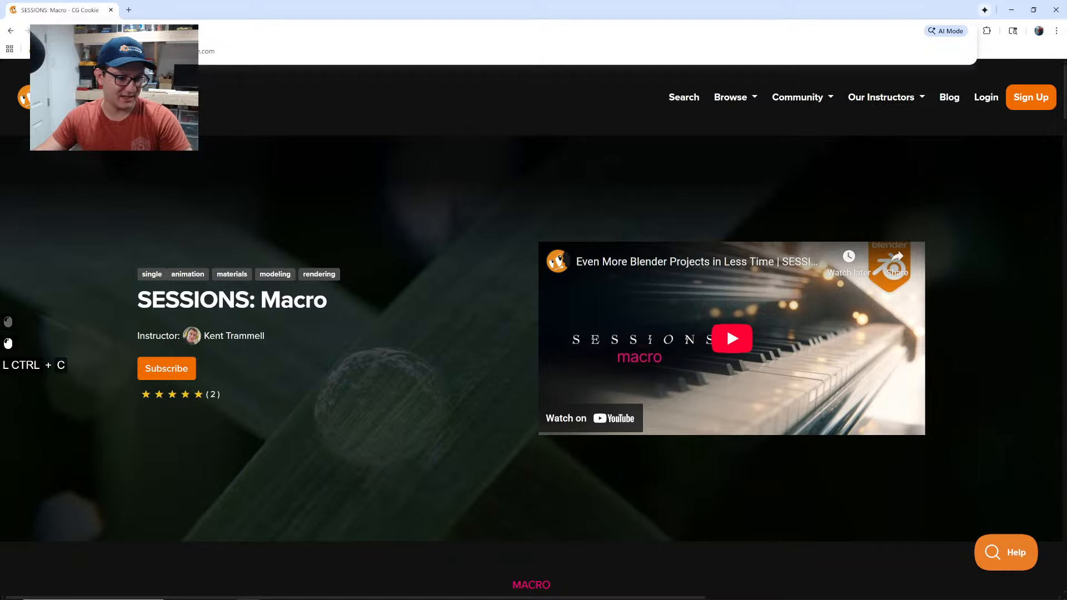
{"action": "key", "text": "ctrl+v"}
{"action": "key", "text": "Return"}
Look through the SESSIONS: Macro project chapters from Dice Roll to Yin-Yang Pencils with the page enlarged
{"action": "scroll", "coordinate": [398, 336], "scroll_direction": "down", "scroll_amount": 20}
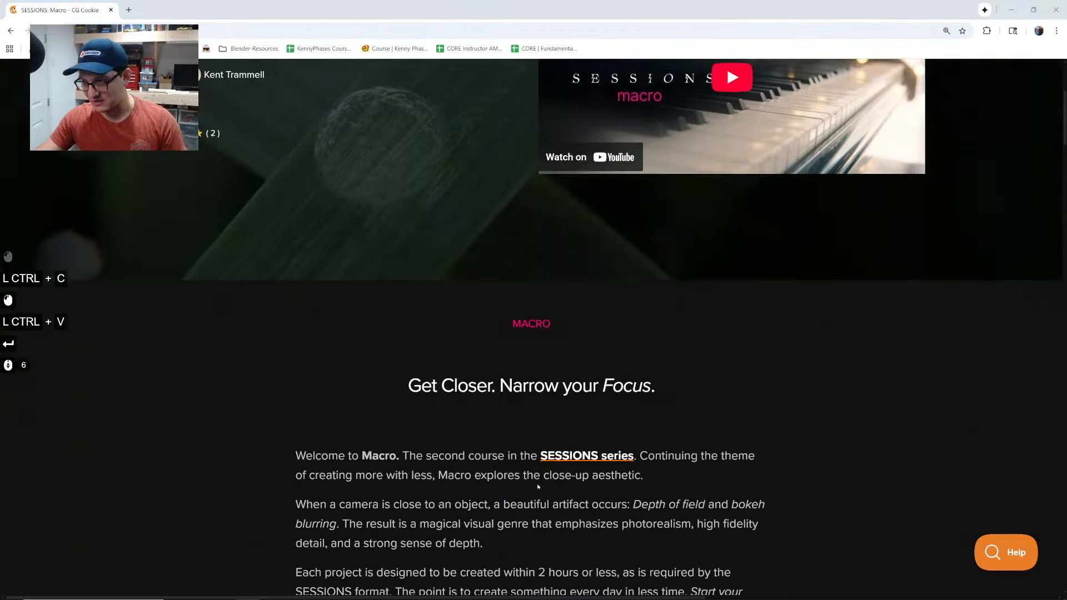
{"action": "scroll", "coordinate": [511, 467], "scroll_direction": "down", "scroll_amount": 9}
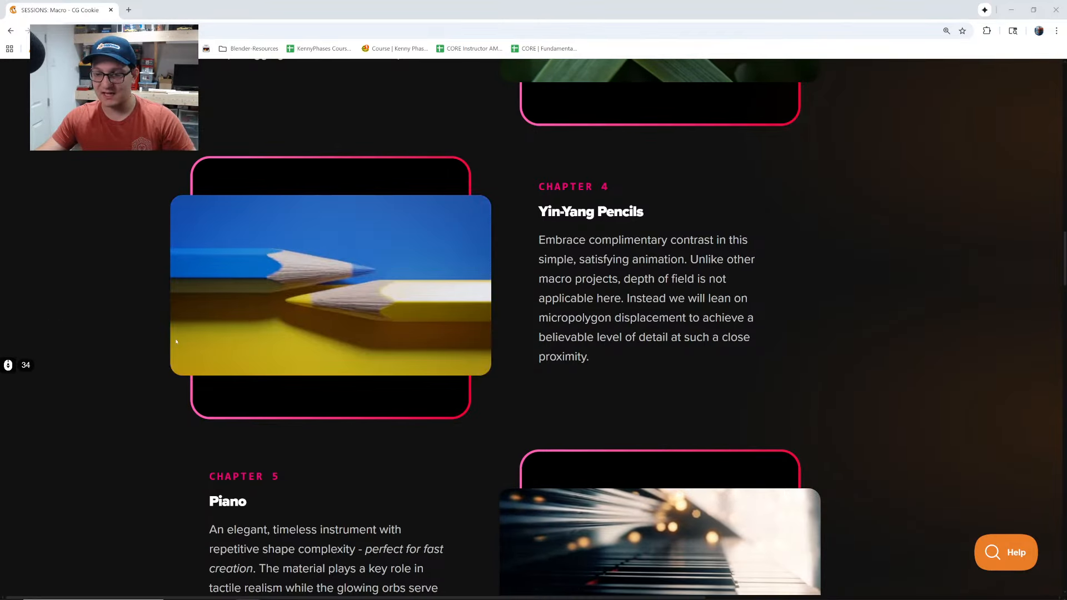
{"action": "scroll", "coordinate": [278, 354], "scroll_direction": "up", "scroll_amount": 3, "text": "ctrl"}
{"action": "scroll", "coordinate": [222, 334], "scroll_direction": "up", "scroll_amount": 2, "text": "ctrl"}
{"action": "scroll", "coordinate": [181, 306], "scroll_direction": "up", "scroll_amount": 4}
{"action": "scroll", "coordinate": [181, 305], "scroll_direction": "up", "scroll_amount": 2}
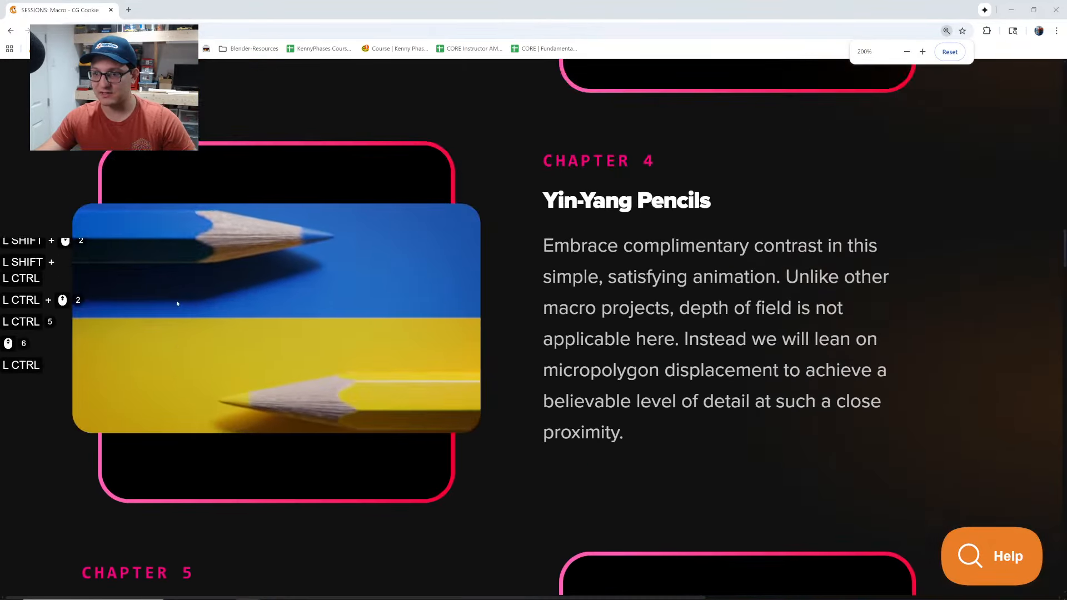
{"action": "scroll", "coordinate": [183, 311], "scroll_direction": "up", "scroll_amount": 6}
{"action": "scroll", "coordinate": [189, 323], "scroll_direction": "down", "scroll_amount": 2}
{"action": "scroll", "coordinate": [192, 327], "scroll_direction": "up", "scroll_amount": 1, "text": "ctrl"}
{"action": "scroll", "coordinate": [192, 327], "scroll_direction": "up", "scroll_amount": 9}
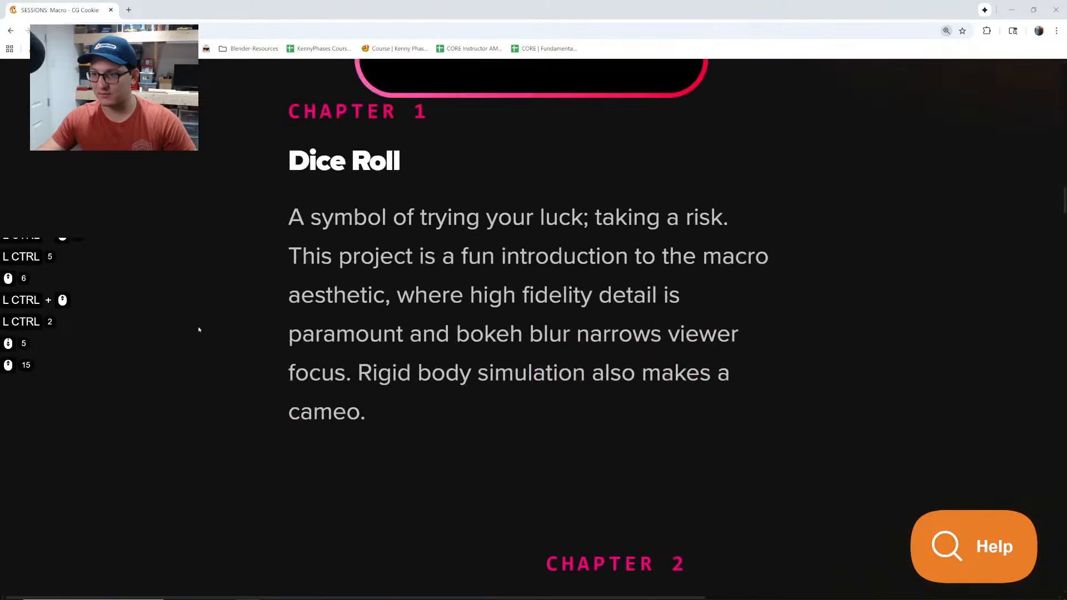
{"action": "scroll", "coordinate": [200, 331], "scroll_direction": "down", "scroll_amount": 20}
{"action": "scroll", "coordinate": [205, 335], "scroll_direction": "down", "scroll_amount": 5}
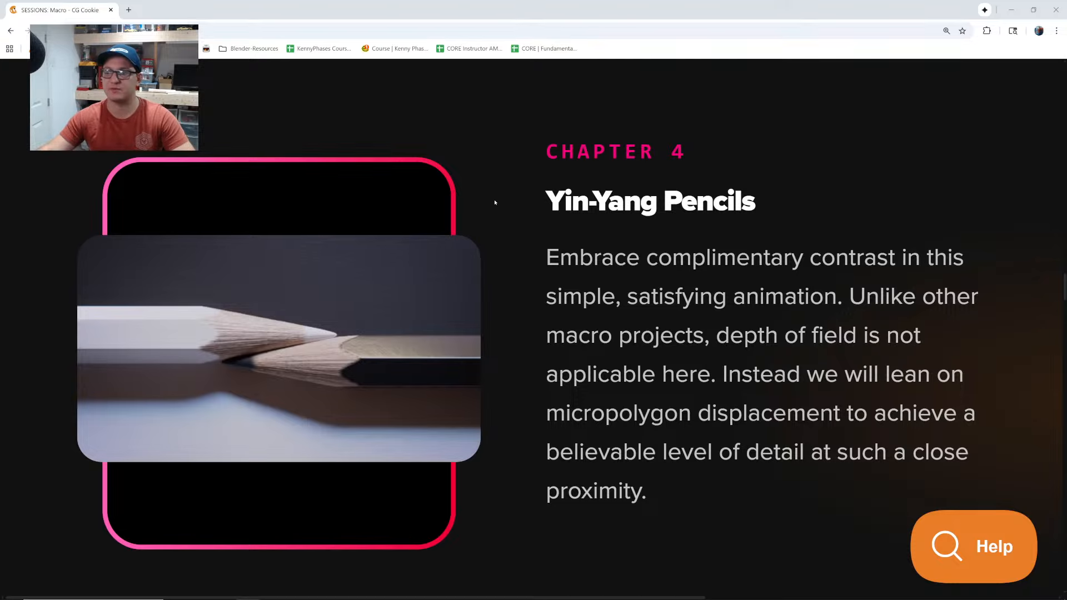
Reduce the page zoom to 125% and go back over the earlier chapters to the SESSIONS: Macro course header
{"action": "scroll", "coordinate": [379, 172], "scroll_direction": "down", "scroll_amount": 4, "text": "ctrl"}
{"action": "scroll", "coordinate": [389, 178], "scroll_direction": "up", "scroll_amount": 15}
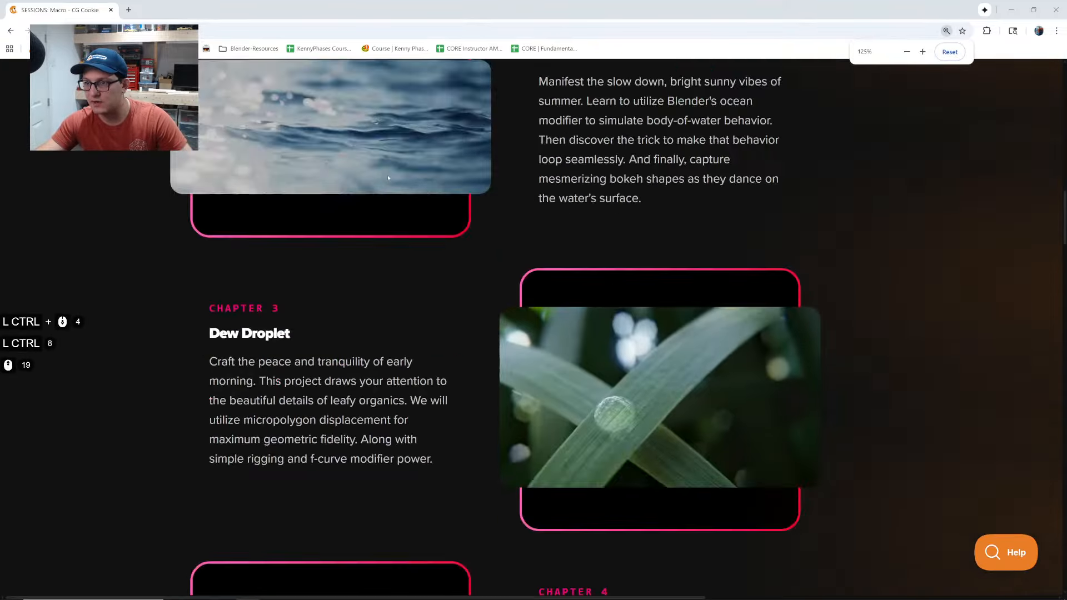
{"action": "scroll", "coordinate": [388, 178], "scroll_direction": "up", "scroll_amount": 20}
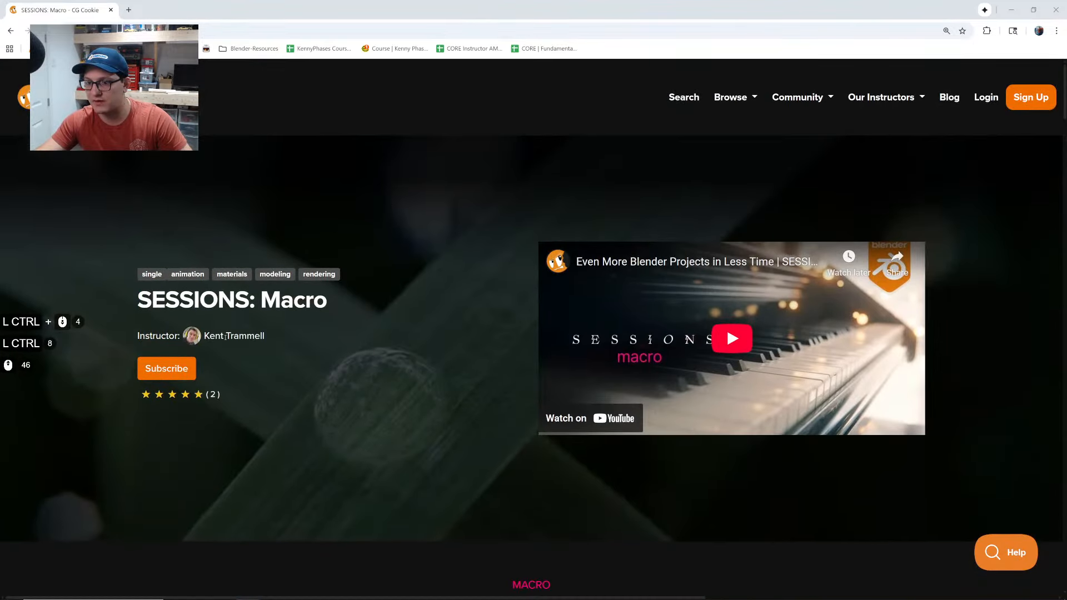